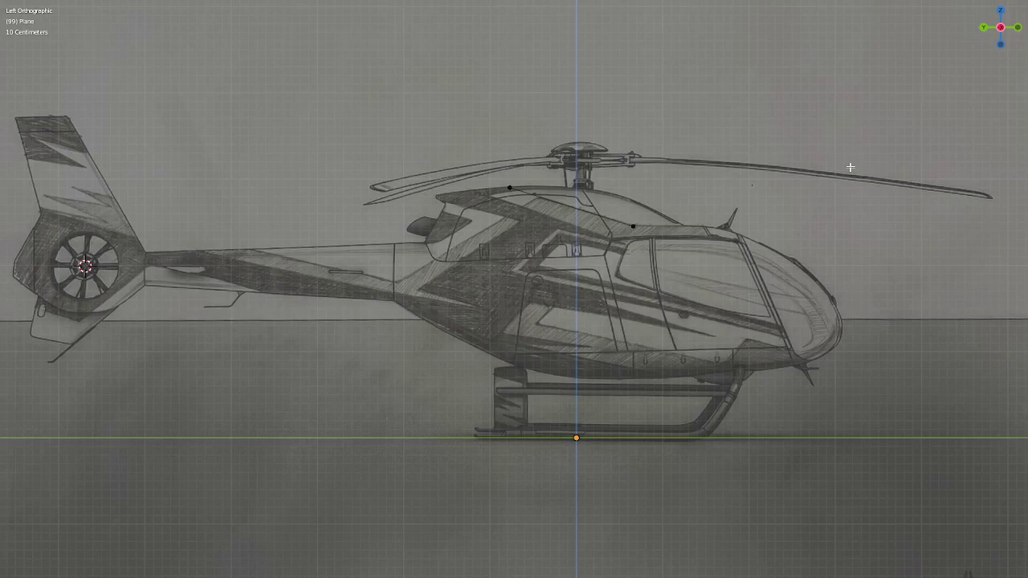
- Duplicate the cabin roof edge and rotate the copy to lie nearly horizontal
scroll(851, 166, up, 3)
shift+middle_drag(845, 167, 591, 321)
key(a)
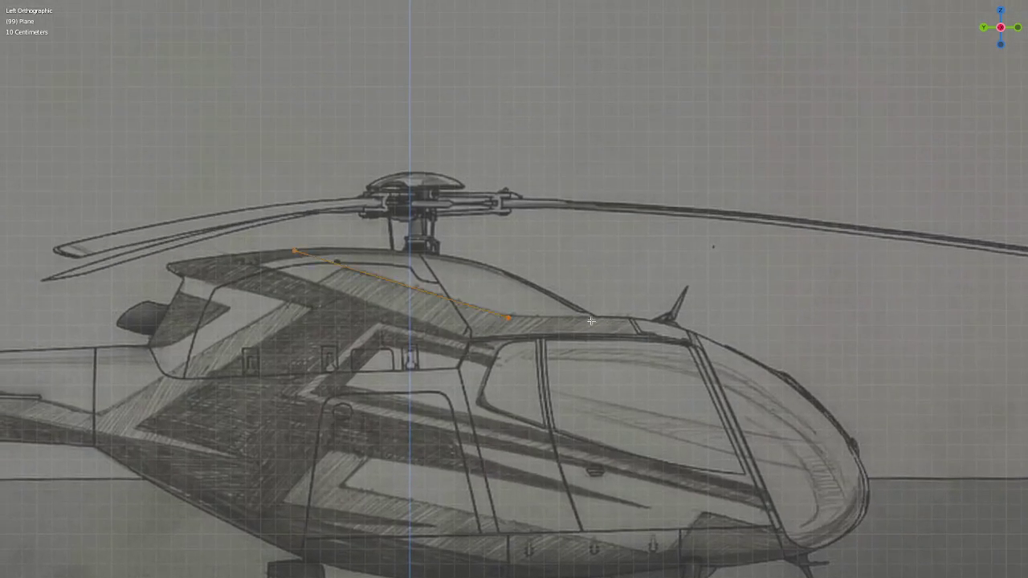
key(shift+d)
click(738, 359)
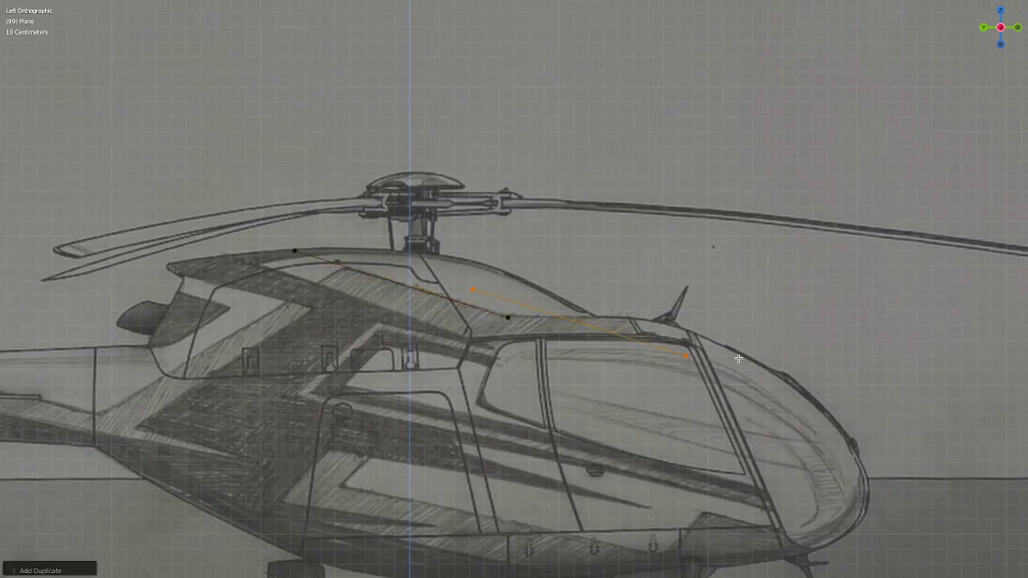
key(r)
click(737, 304)
- Move the copied edge onto the roof line and re-angle it, then delete it
scroll(744, 310, up, 3)
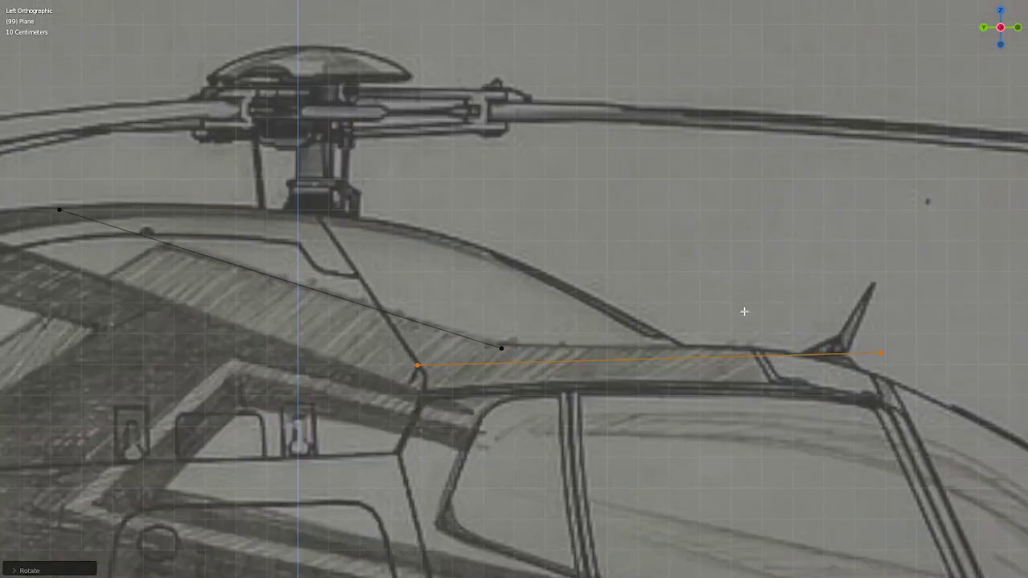
key(g)
click(739, 326)
key(r)
click(771, 325)
key(x)
click(772, 324)
- Extrude a new edge from the roof edge's end vertex to the antenna base
click(501, 346)
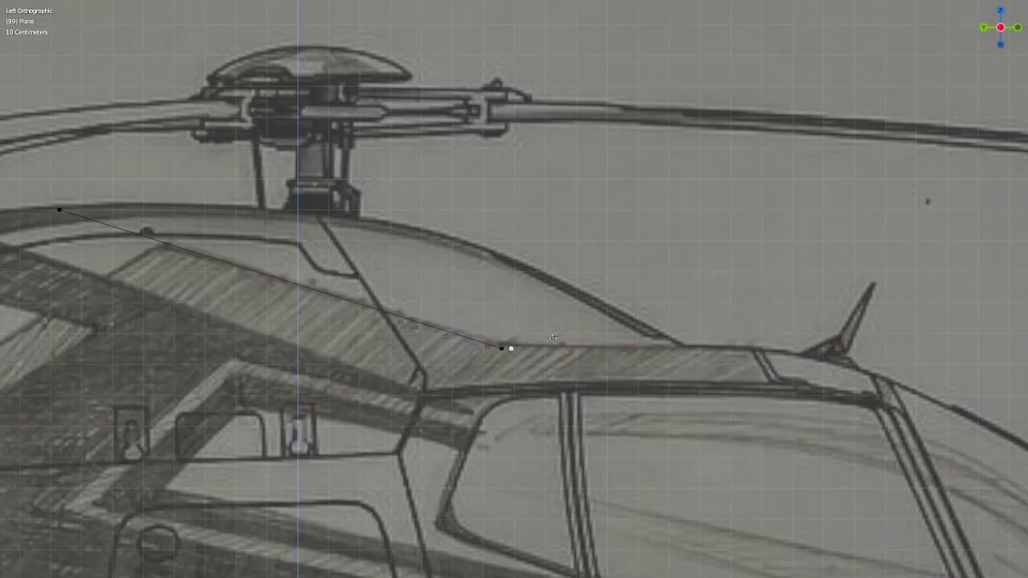
key(e)
click(886, 334)
scroll(417, 315, down, 4)
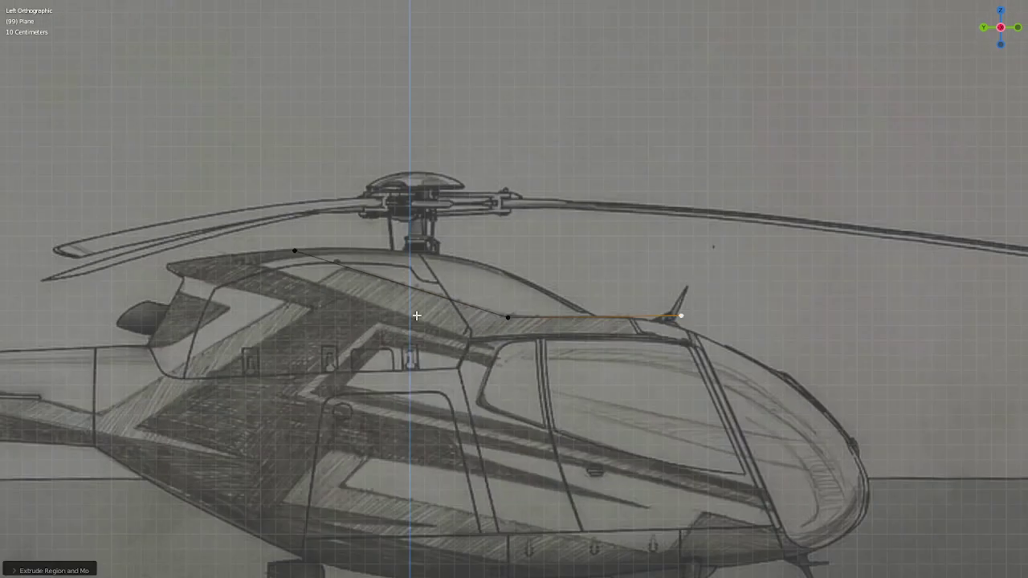
- Duplicate the long roof edge, slant it along the cowling stripe and lengthen it
shift+middle_drag(417, 316, 683, 275)
click(670, 248)
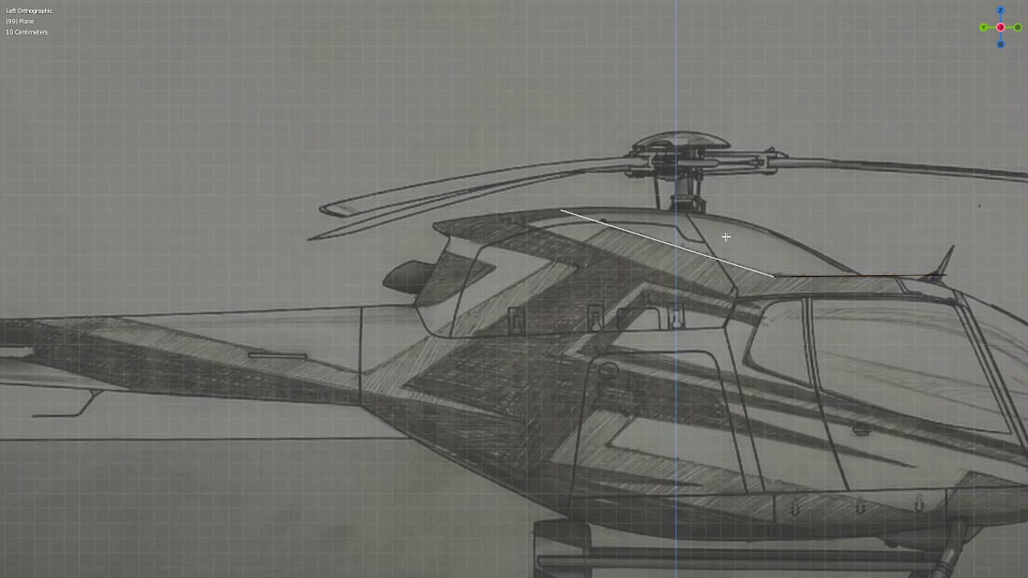
key(shift+d)
click(544, 308)
key(r)
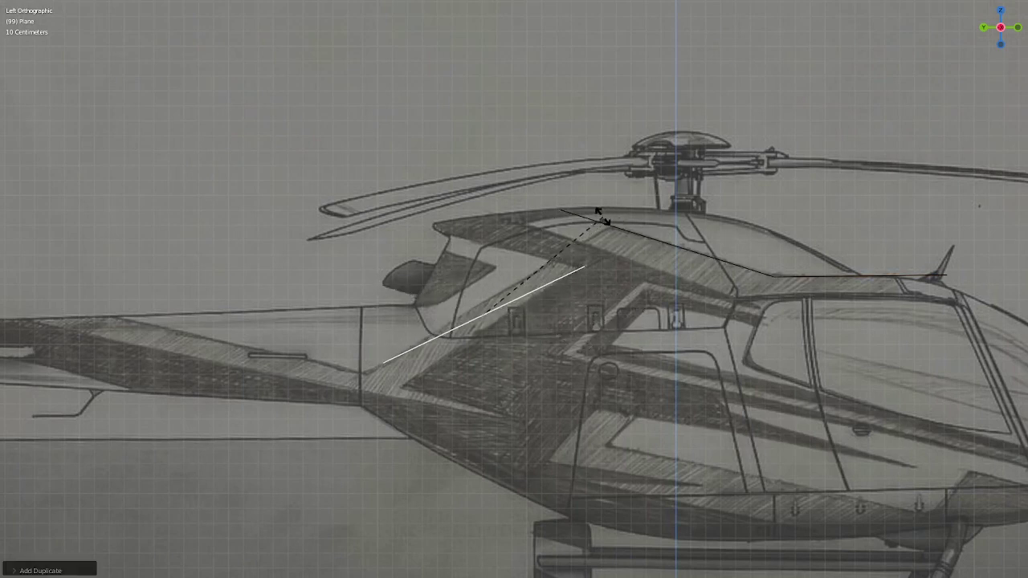
click(568, 221)
key(s)
click(673, 221)
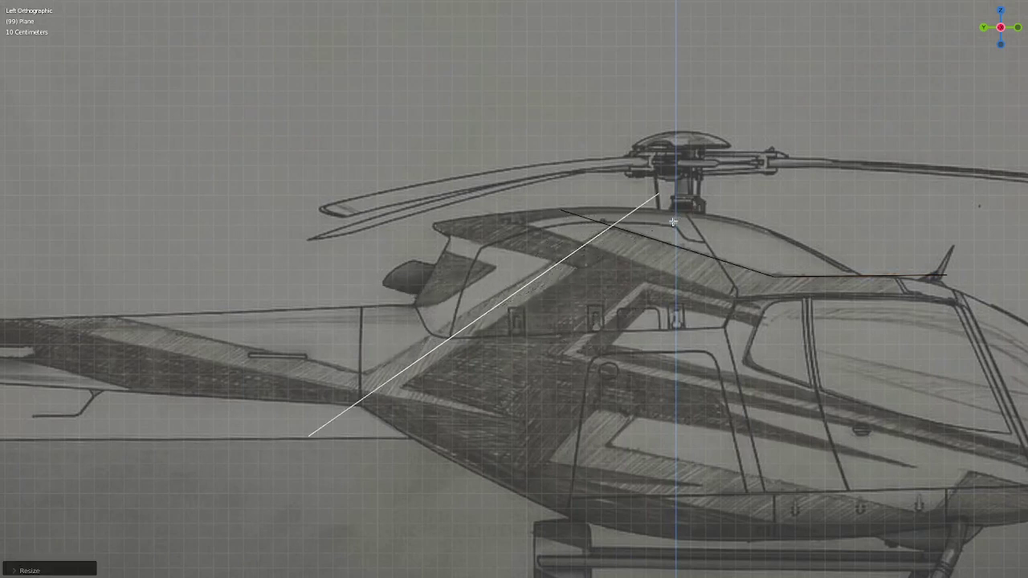
- Place the long diagonal edge against the rotor mast and adjust its angle
key(g)
click(674, 210)
key(r)
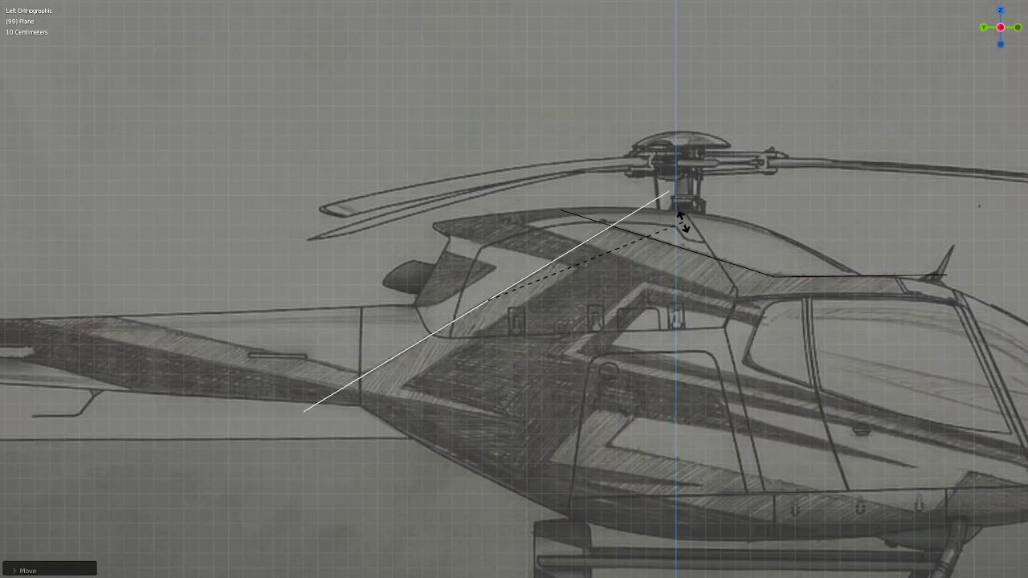
click(675, 205)
- Duplicate the diagonal edge, tilt it toward the nose and stretch it from tail to nose
key(Home)
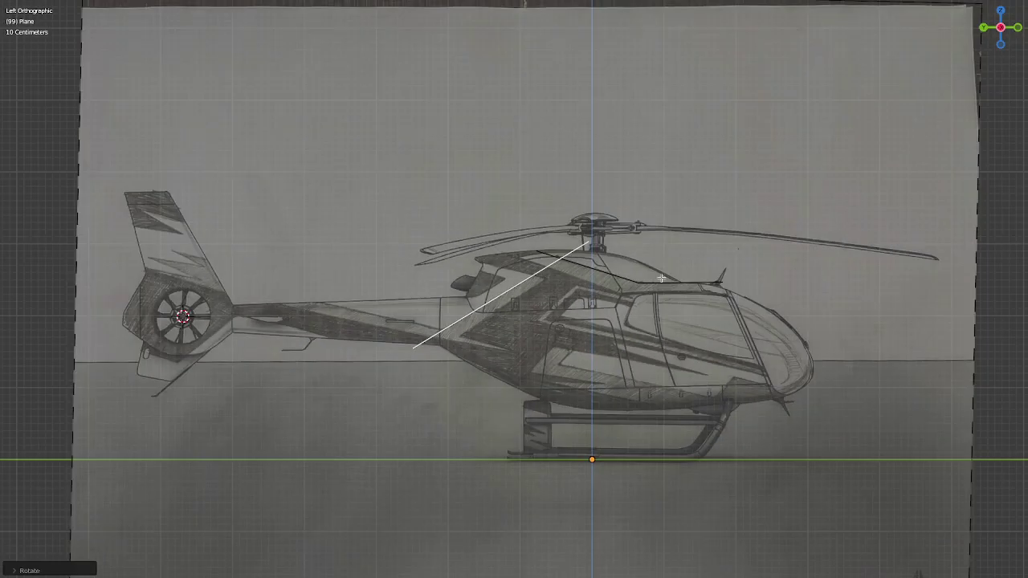
key(shift+d)
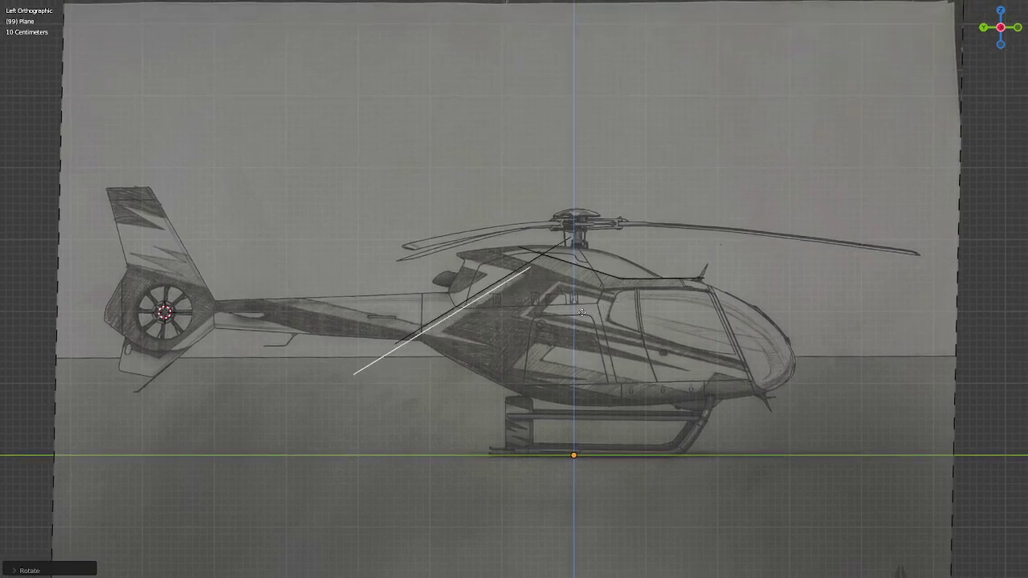
click(560, 308)
key(r)
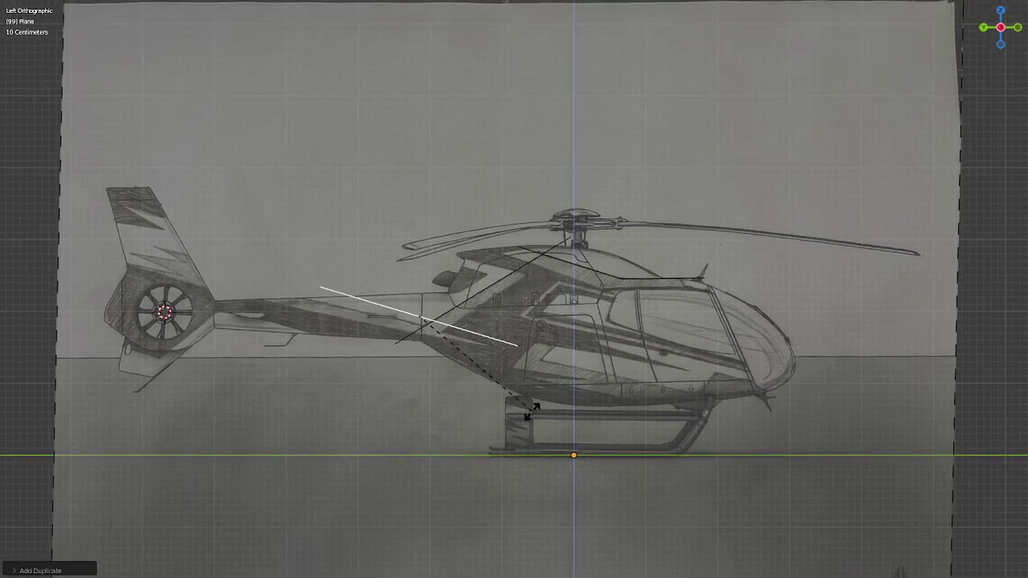
click(529, 411)
key(s)
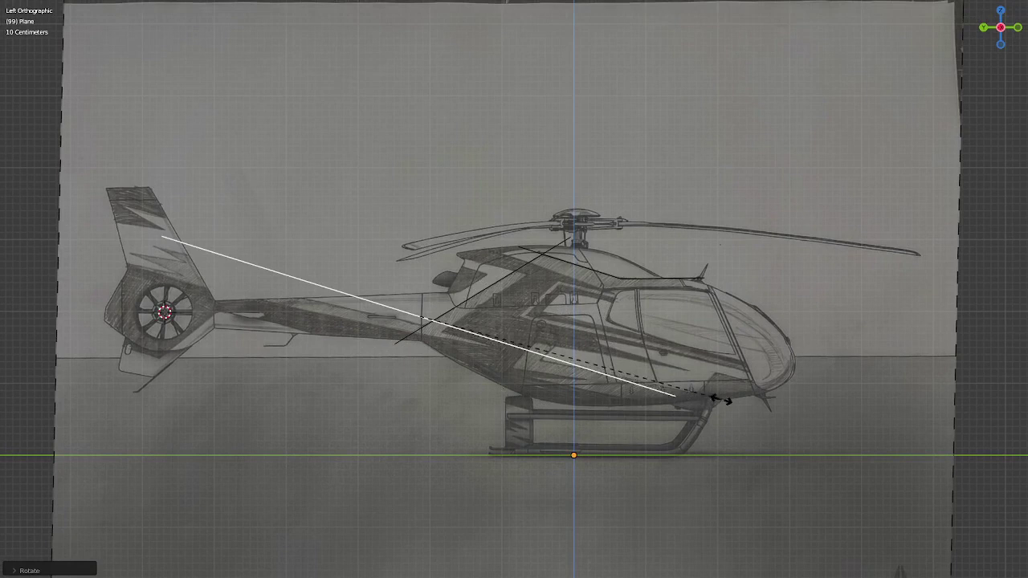
click(705, 380)
- Fit the long edge to the belly line by moving it and fine-tuning its slant
key(g)
click(722, 391)
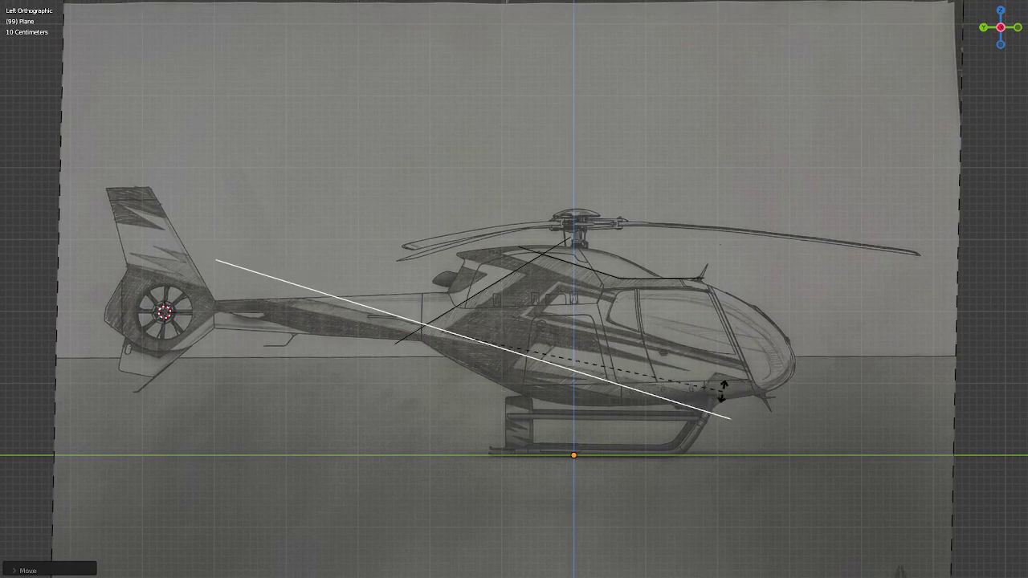
key(r)
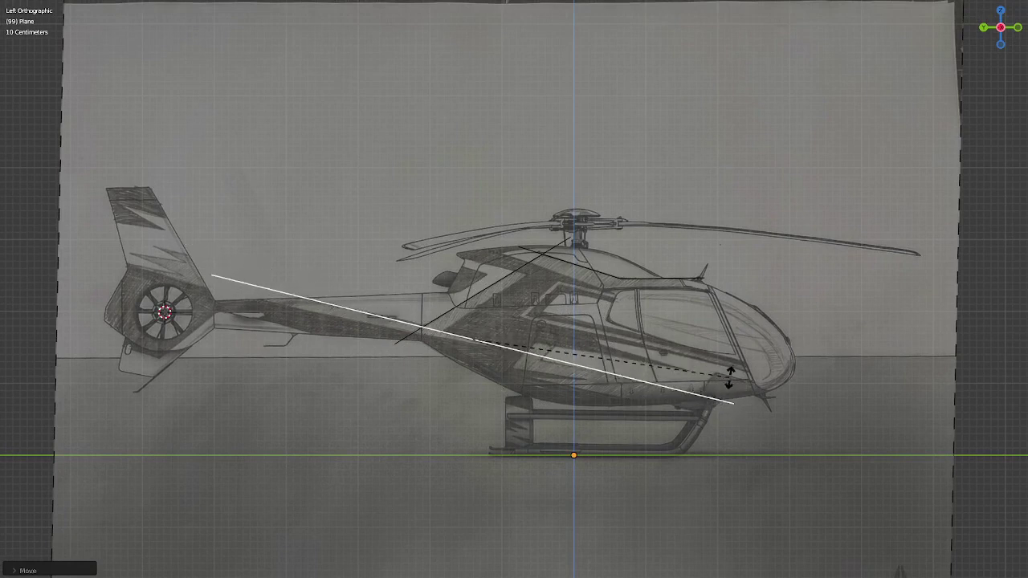
click(729, 376)
scroll(782, 358, up, 2)
scroll(782, 358, up, 1)
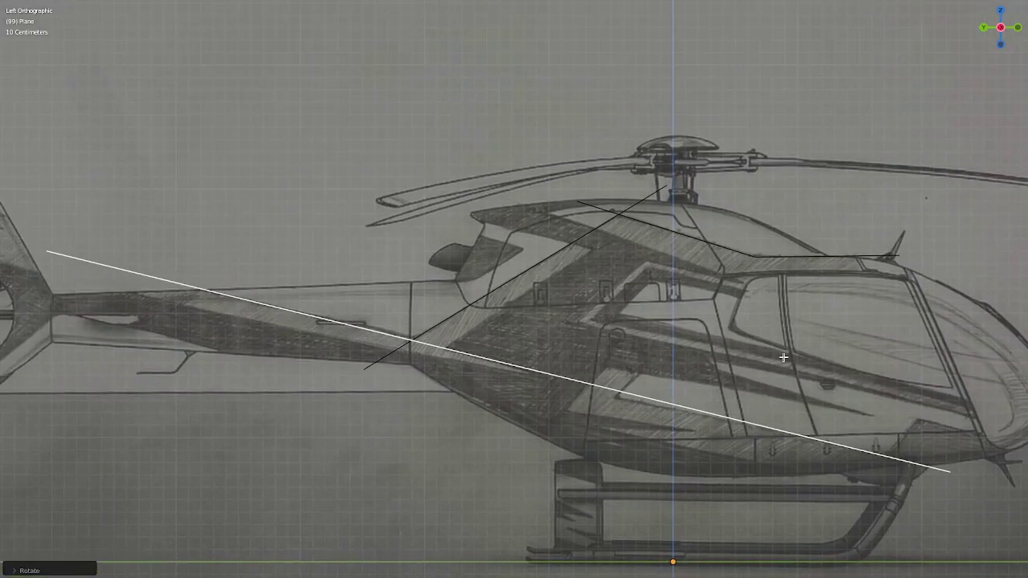
key(g)
click(802, 358)
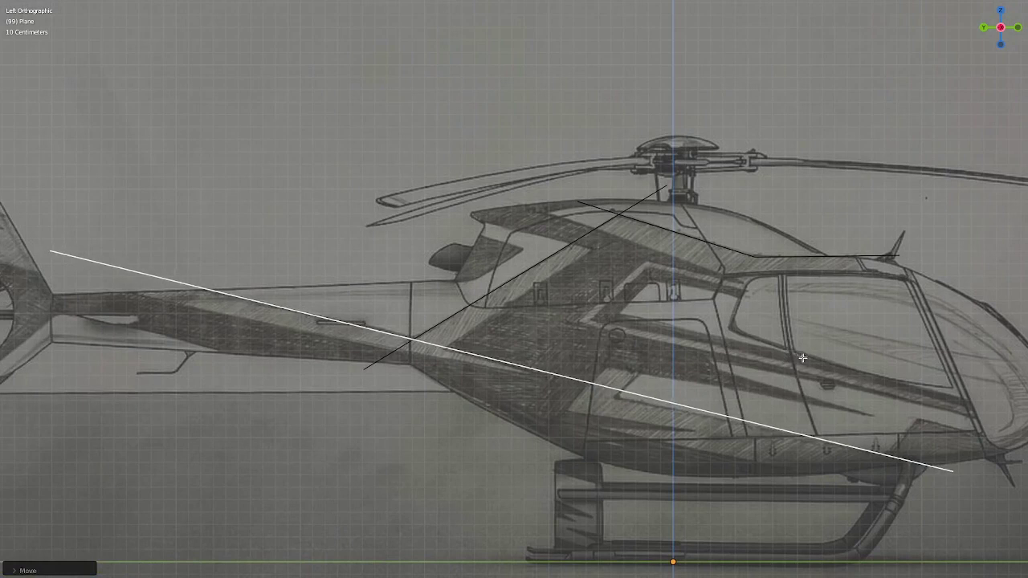
key(r)
click(822, 352)
scroll(803, 353, down, 3)
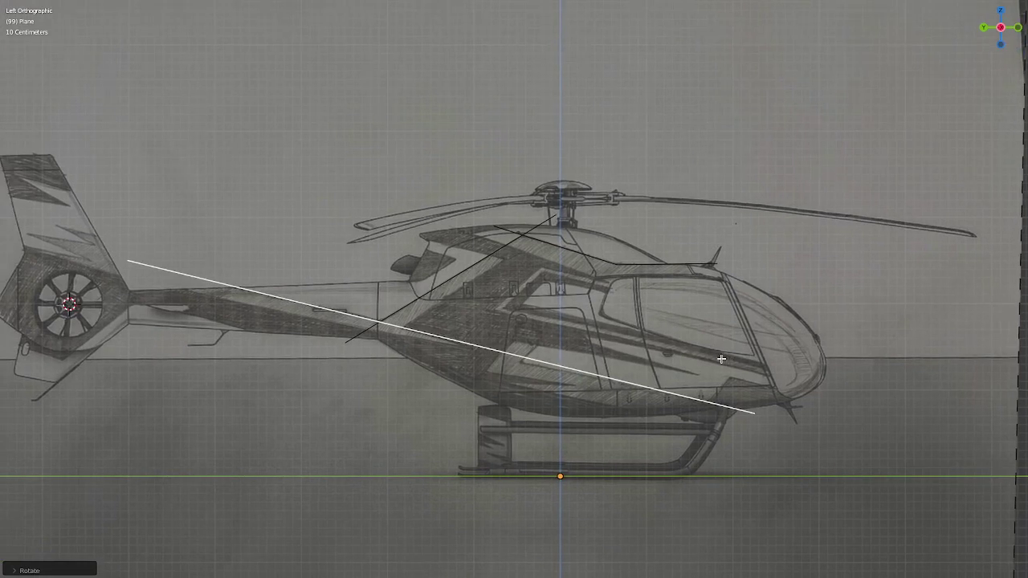
key(g)
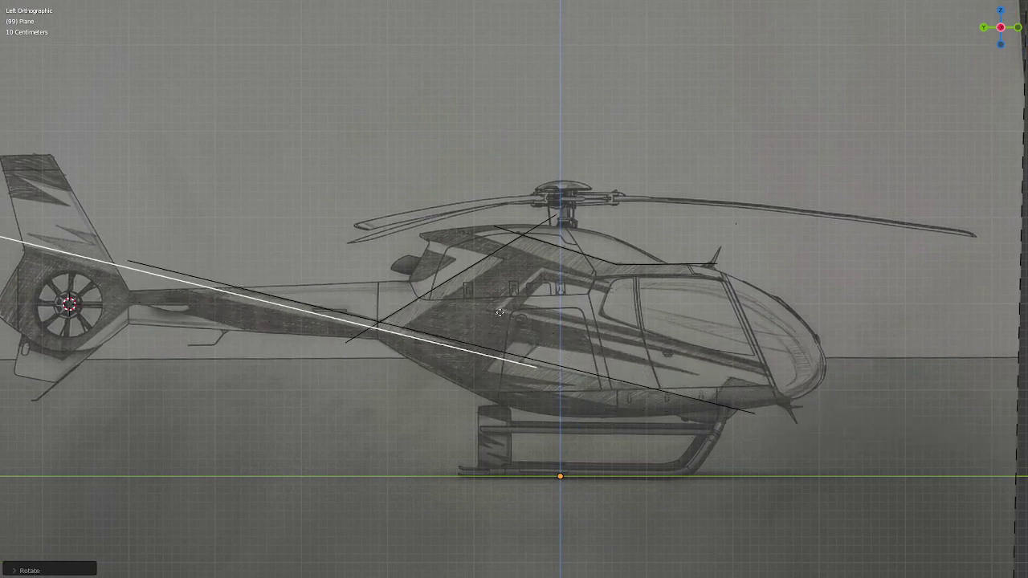
- Place the copied edge toward the tail and shorten it to fit
click(385, 296)
shift+middle_drag(385, 296, 744, 345)
key(s)
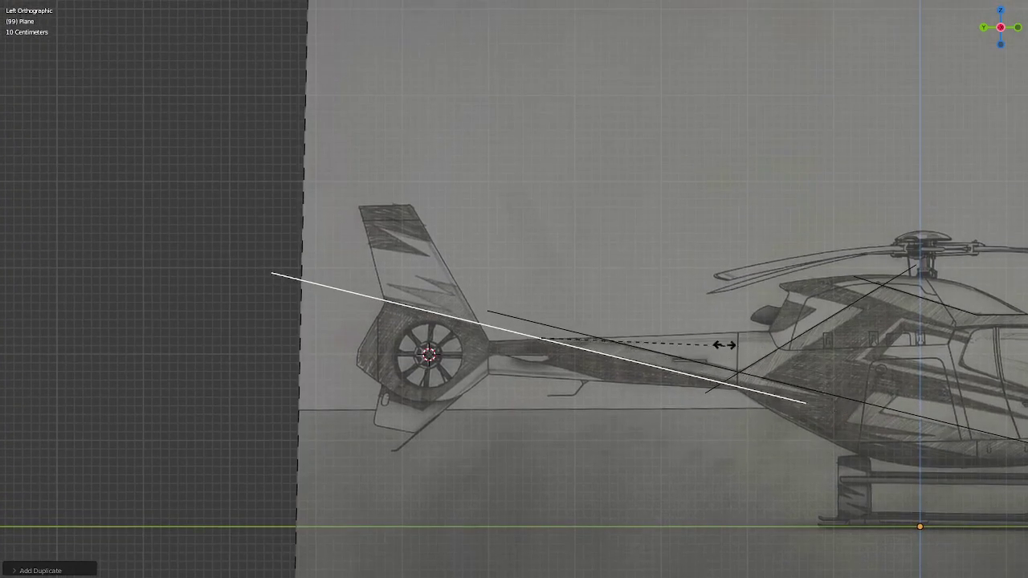
click(622, 333)
scroll(624, 340, up, 1)
scroll(630, 343, up, 2)
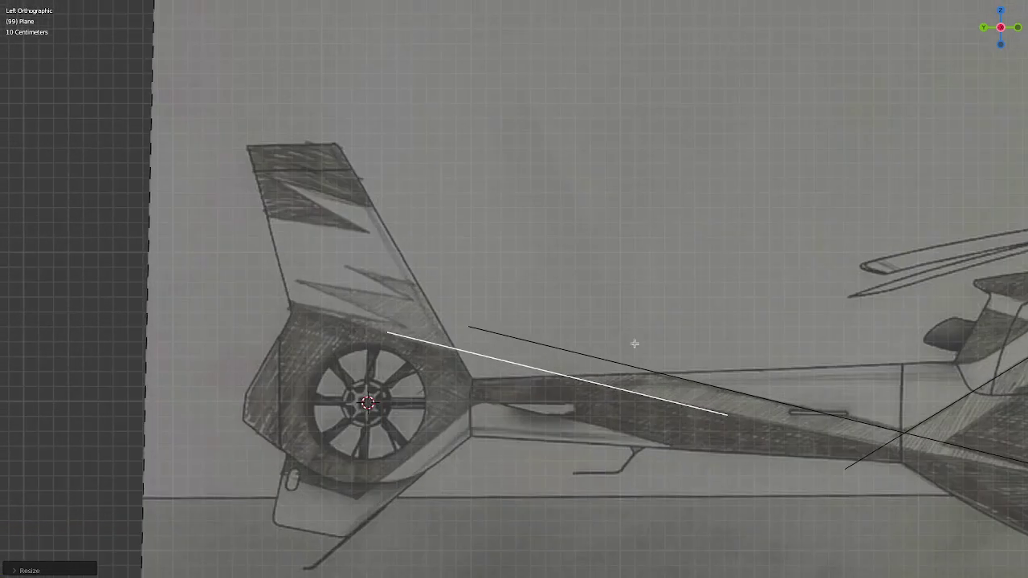
shift+middle_drag(633, 345, 663, 348)
- Move the short edge across the tail junction, leaving its length unchanged
key(g)
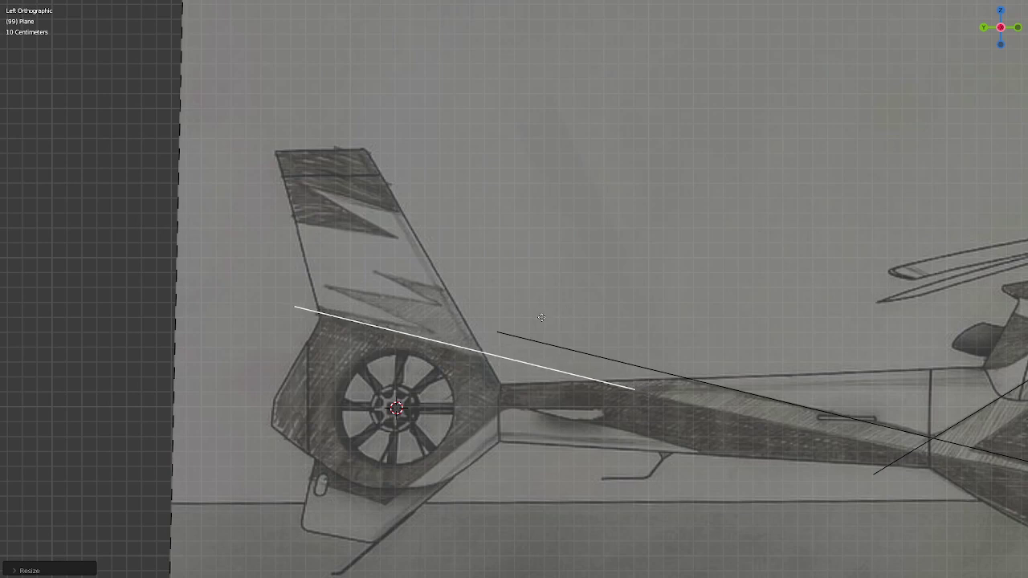
click(542, 318)
scroll(466, 269, down, 4)
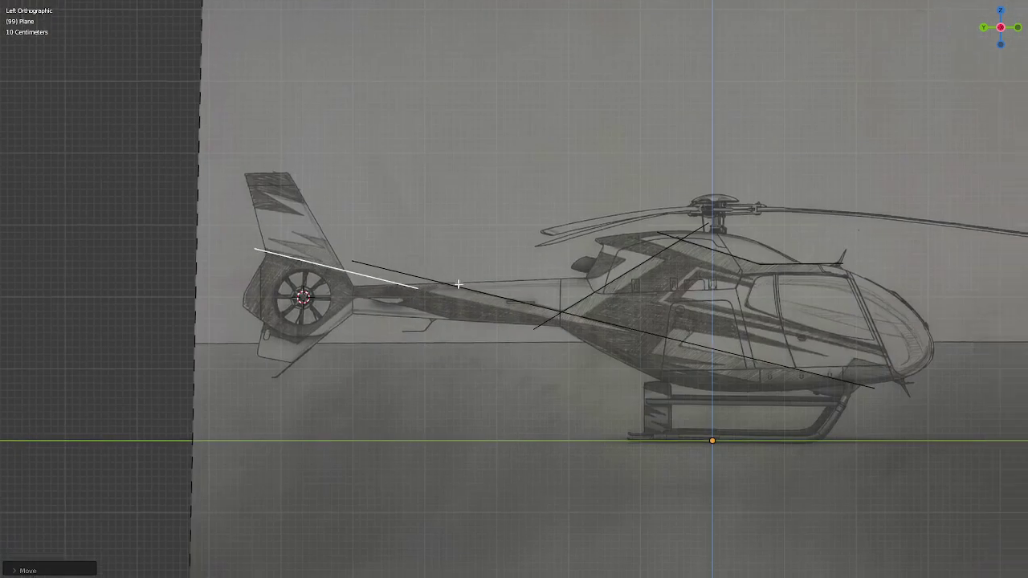
key(s)
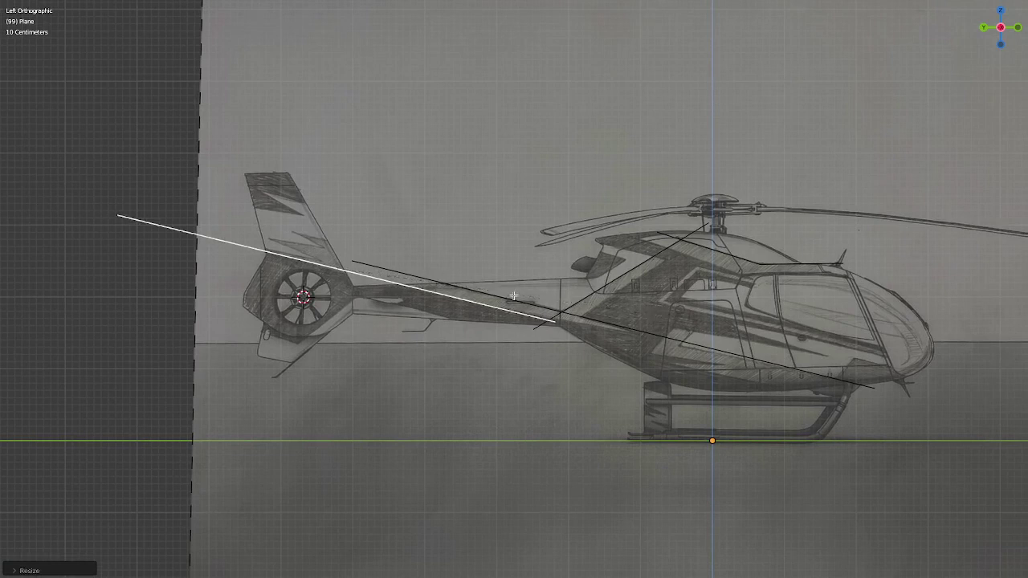
right_click(629, 326)
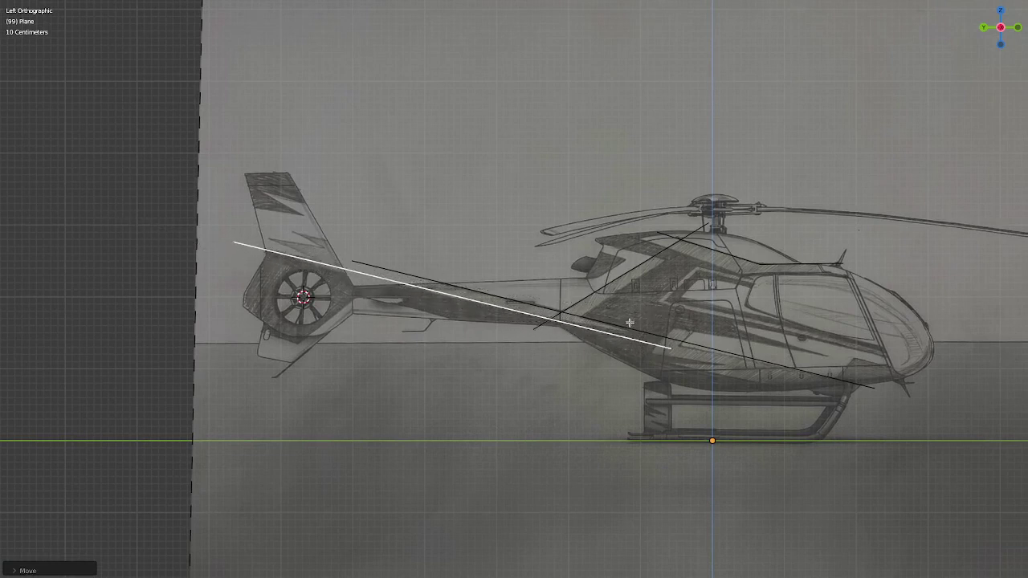
scroll(629, 323, up, 2)
shift+middle_drag(630, 323, 652, 347)
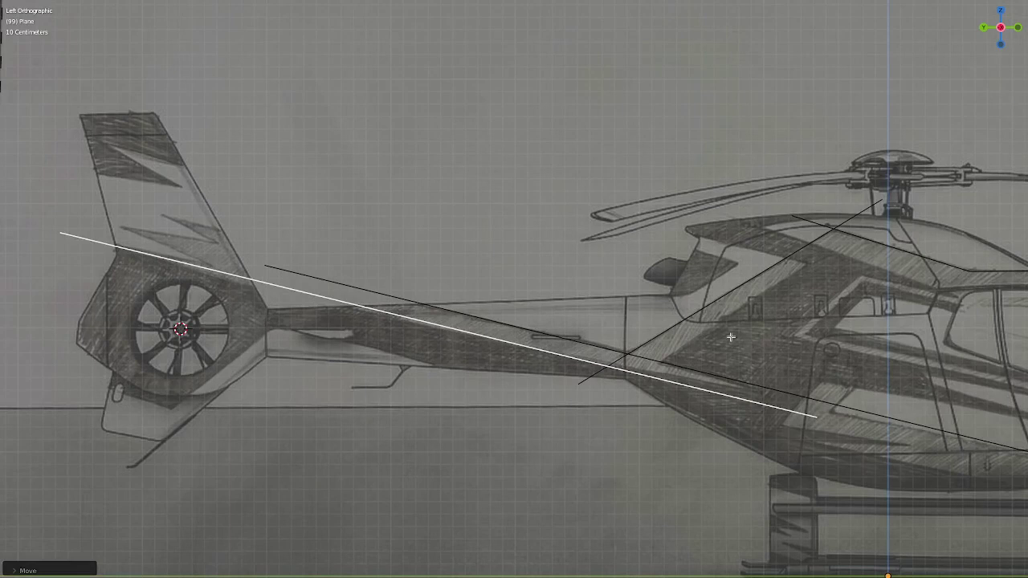
- Rotate the tail edge along the boom and shift it up slightly
key(r)
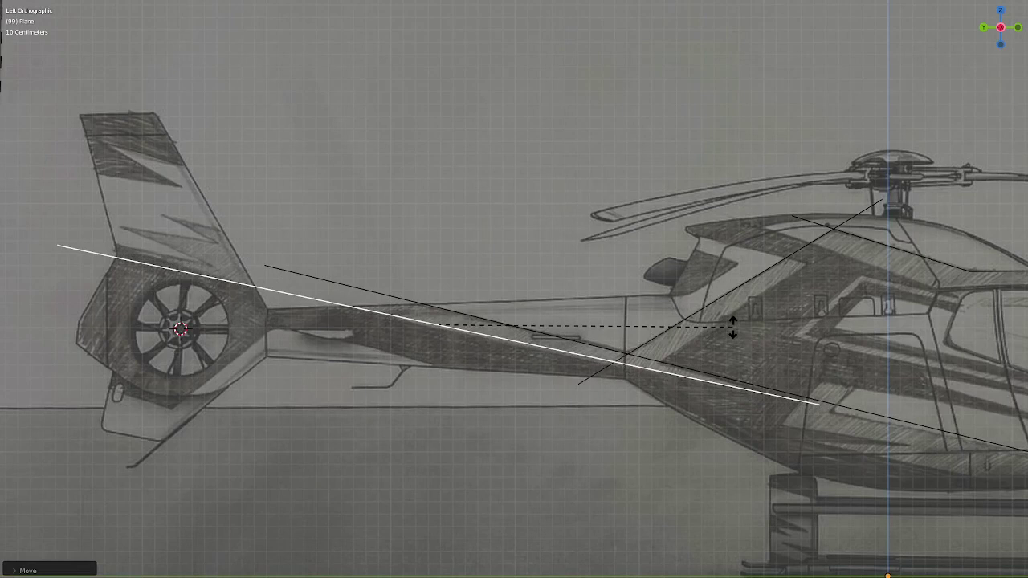
click(733, 326)
scroll(622, 335, up, 3)
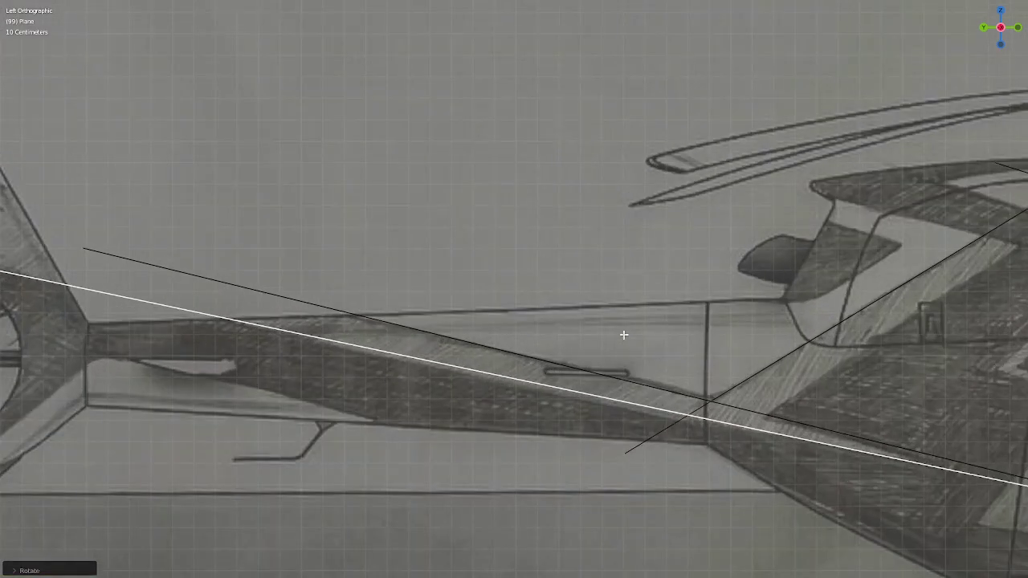
key(g)
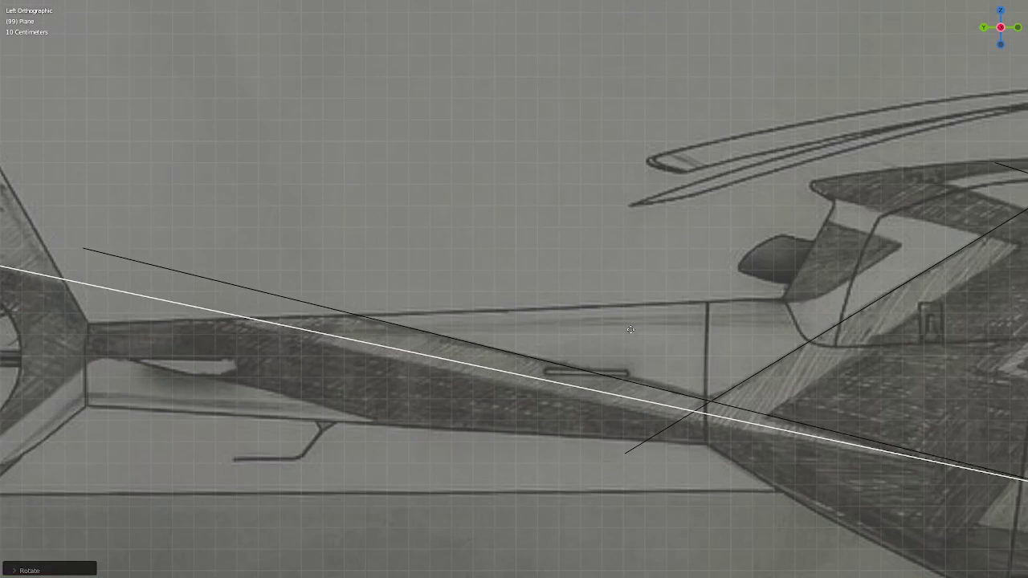
click(631, 329)
scroll(631, 329, down, 2)
scroll(639, 334, down, 1)
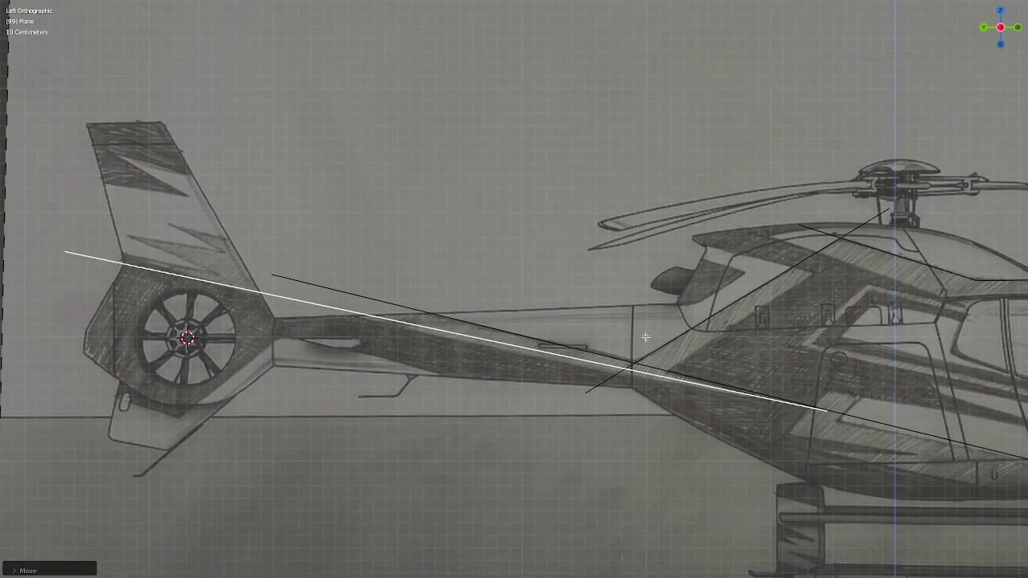
- Reposition the boom guide edge and tilt it slightly to follow the lower outline
key(g)
key(z)
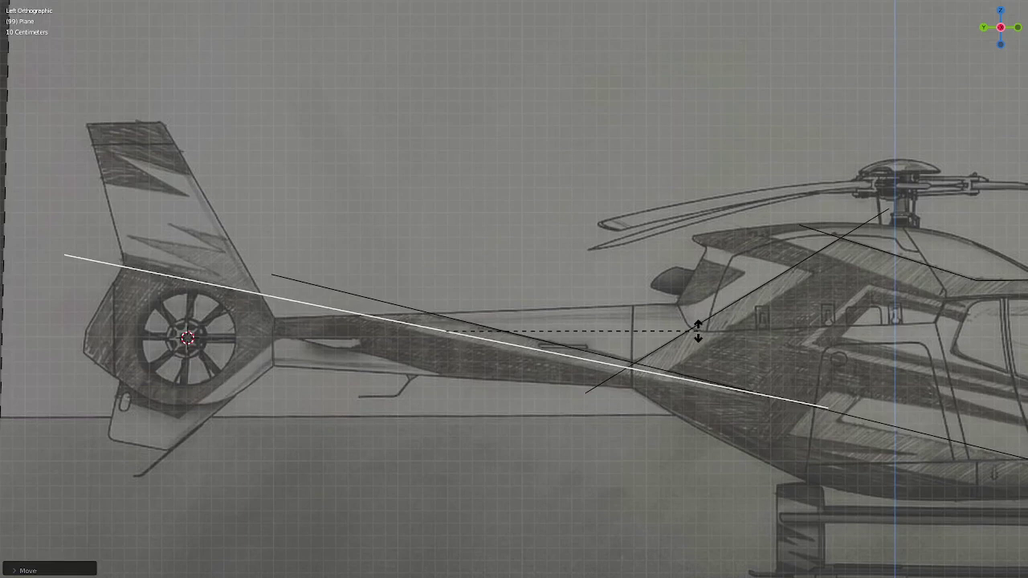
right_click(698, 330)
key(g)
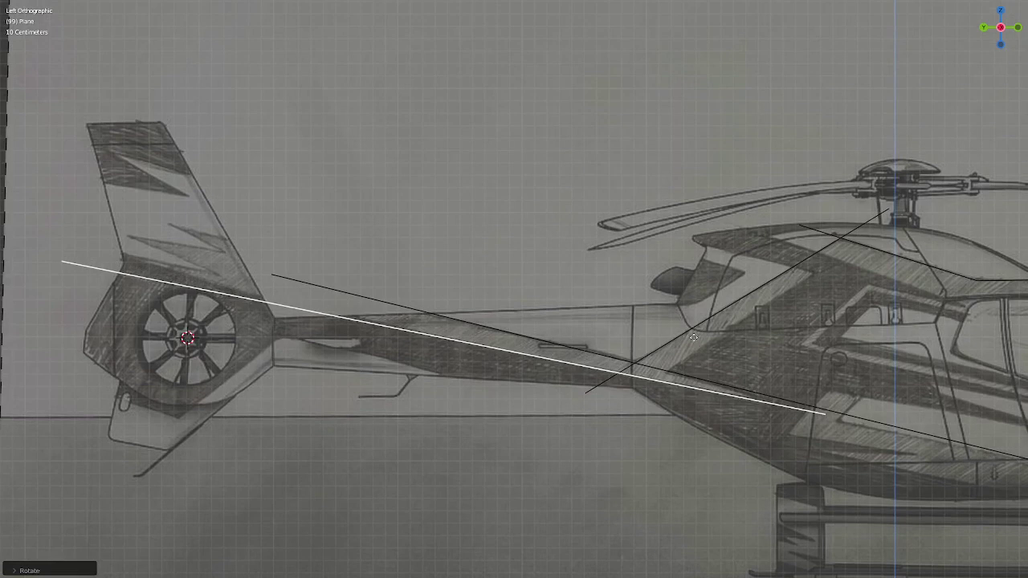
click(696, 338)
key(r)
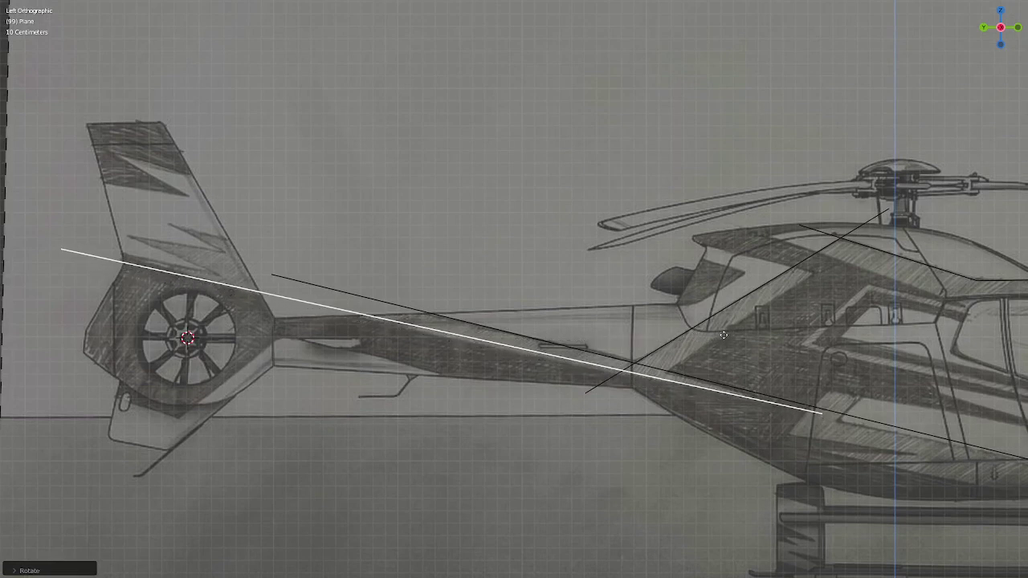
click(724, 334)
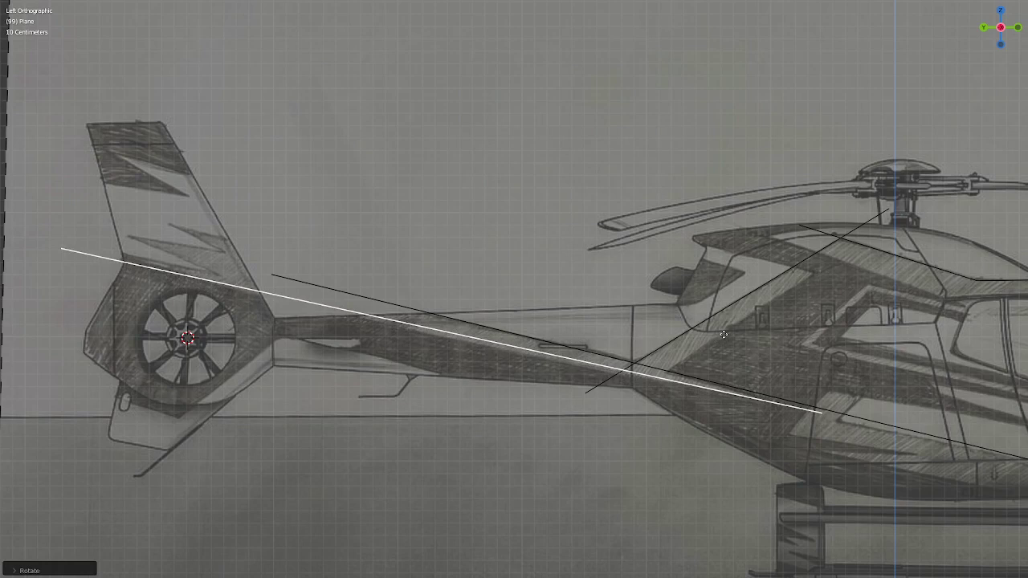
key(g)
click(743, 377)
- Undo the last change and move the lower guide line to extend beneath the cabin
shift+middle_drag(742, 377, 475, 305)
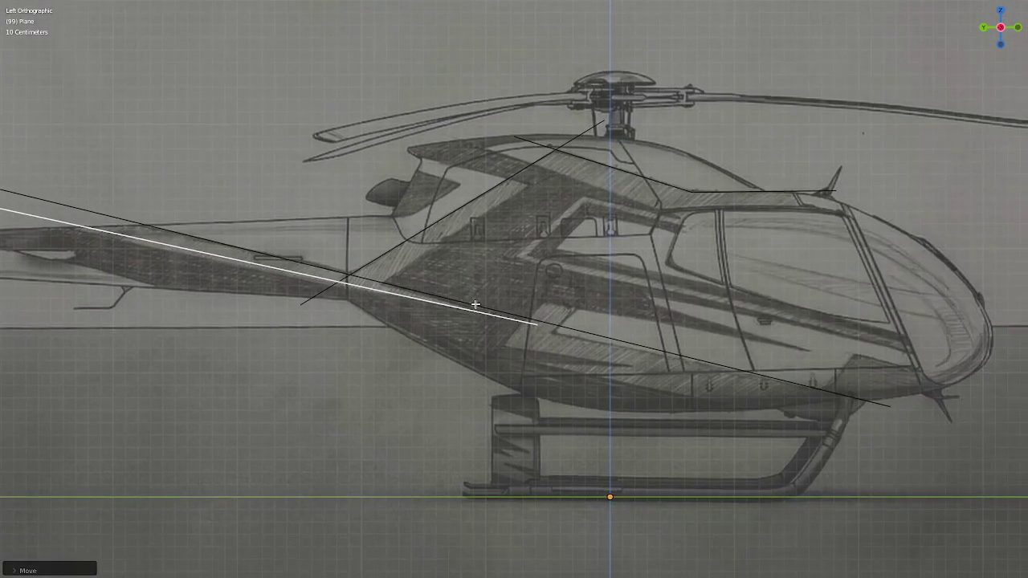
scroll(474, 306, up, 5)
scroll(504, 298, down, 1)
key(g)
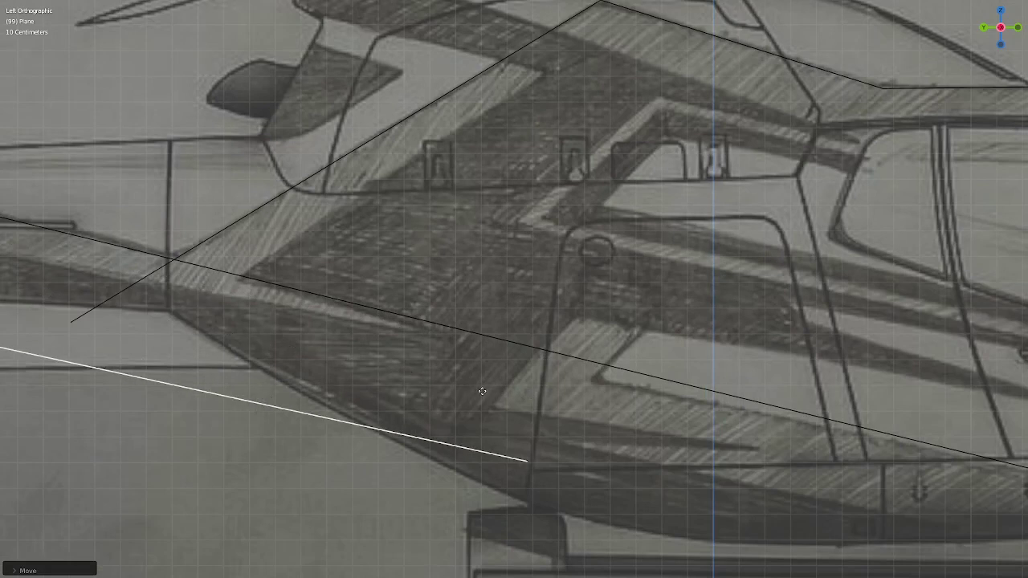
right_click(482, 391)
scroll(554, 371, down, 3)
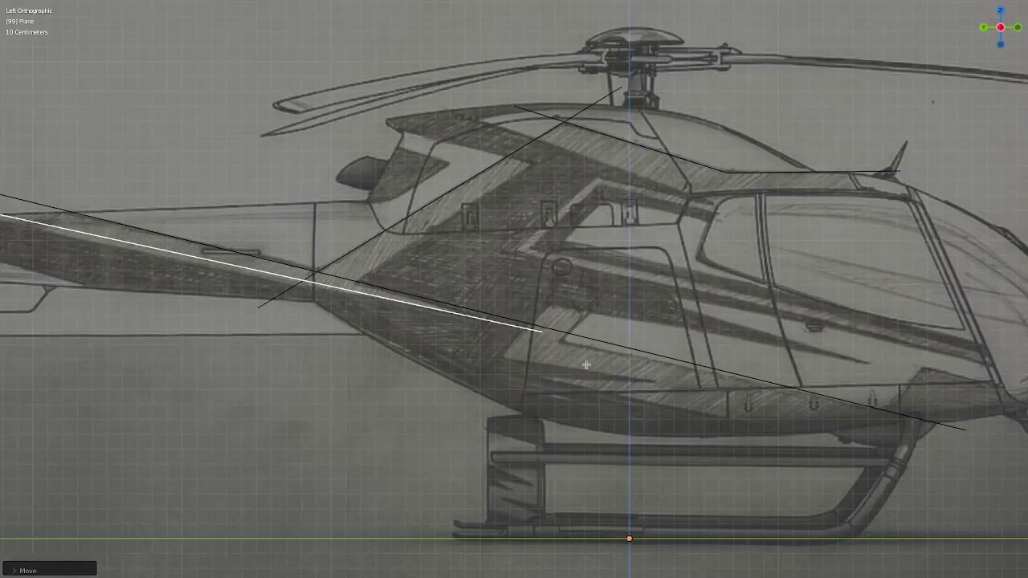
key(ctrl+z)
key(g)
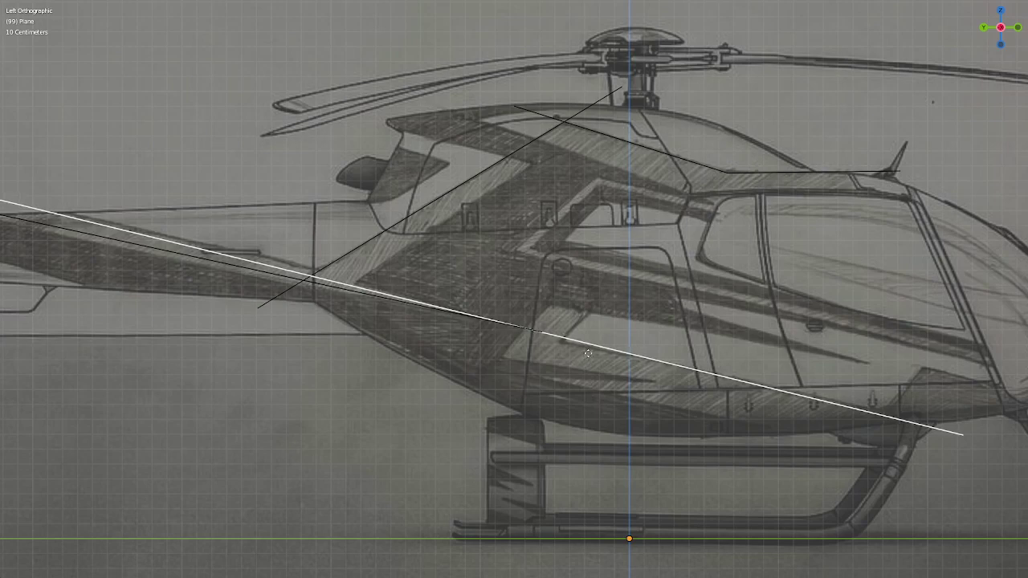
click(587, 359)
- Select the other tail-boom guide edge and start moving it toward the cabin
shift+middle_drag(259, 306, 763, 382)
click(546, 304)
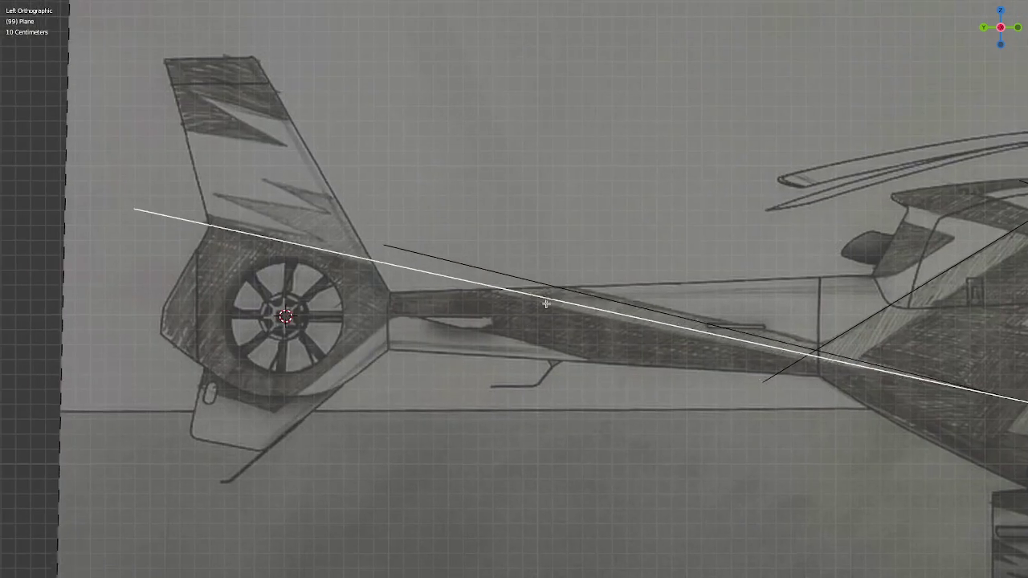
shift+middle_drag(623, 309, 547, 305)
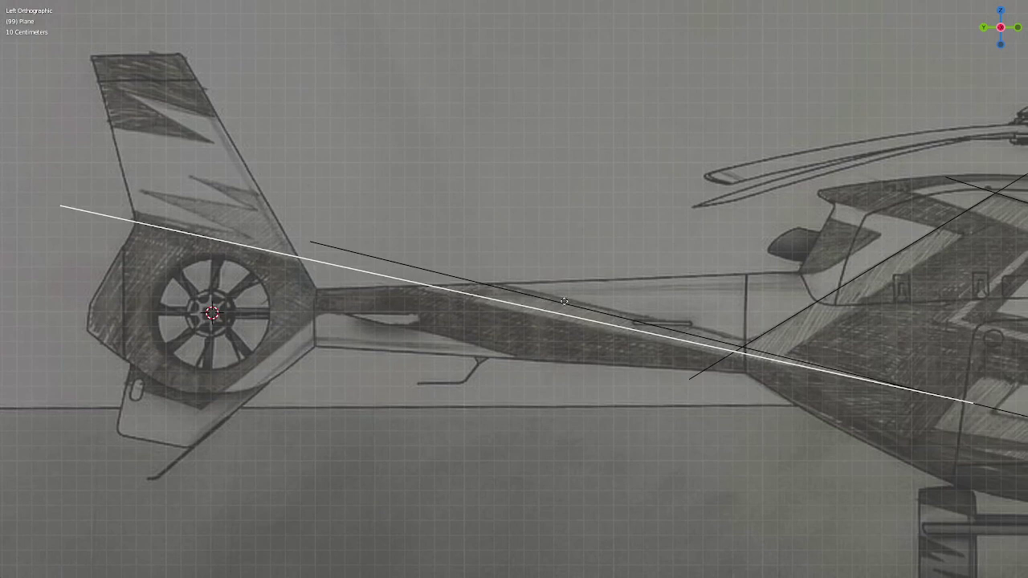
key(g)
shift+middle_drag(561, 301, 495, 298)
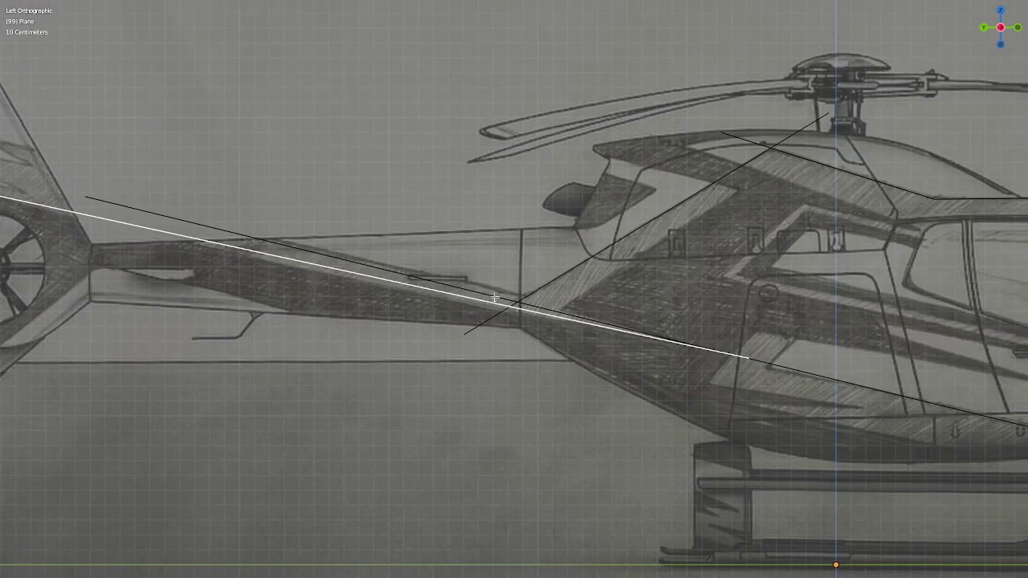
scroll(495, 298, down, 1)
scroll(495, 298, up, 1)
shift+middle_drag(690, 354, 354, 261)
scroll(623, 341, up, 2)
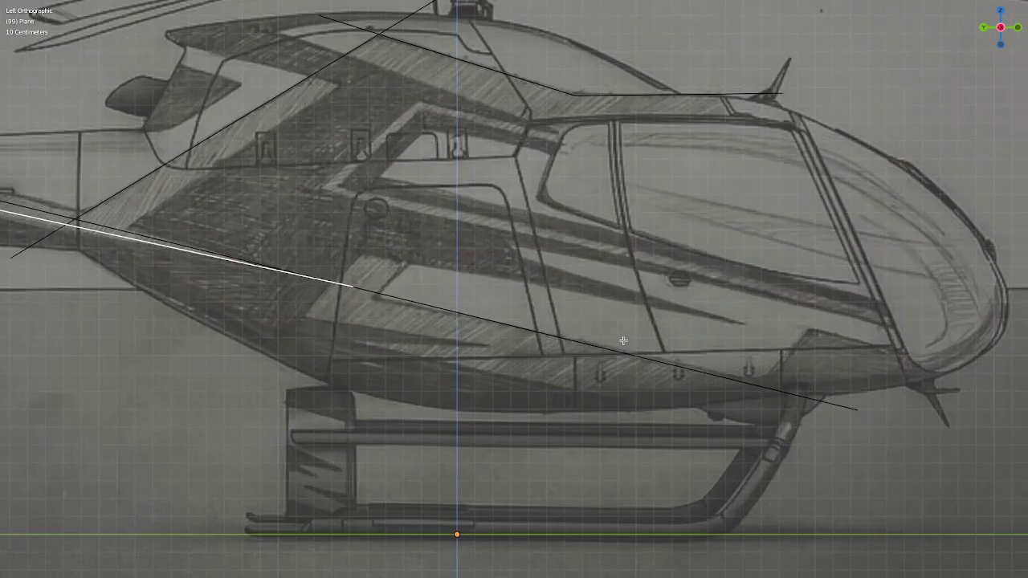
shift+click(593, 340)
scroll(586, 339, down, 2)
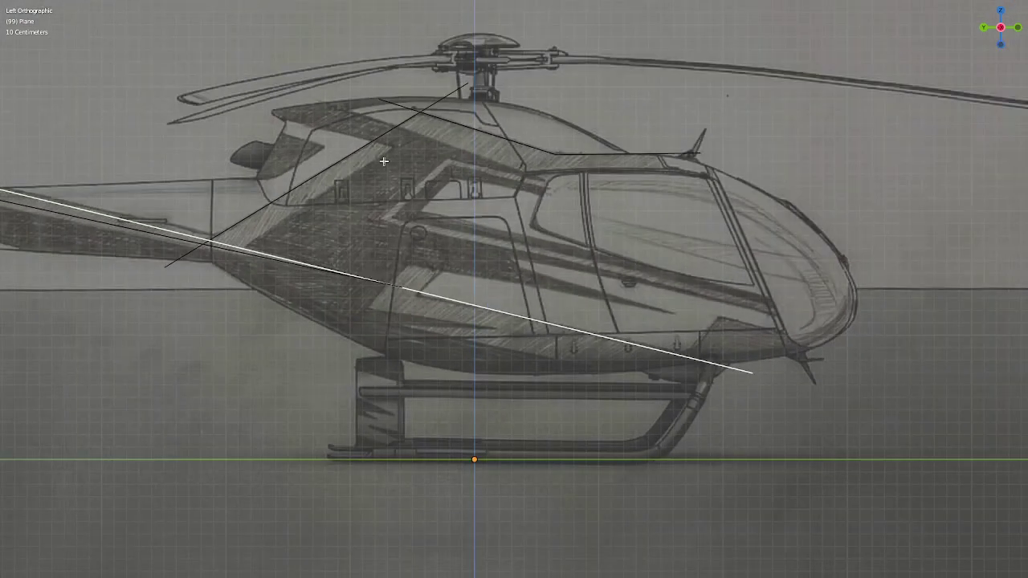
click(483, 120)
shift+middle_drag(543, 202, 705, 240)
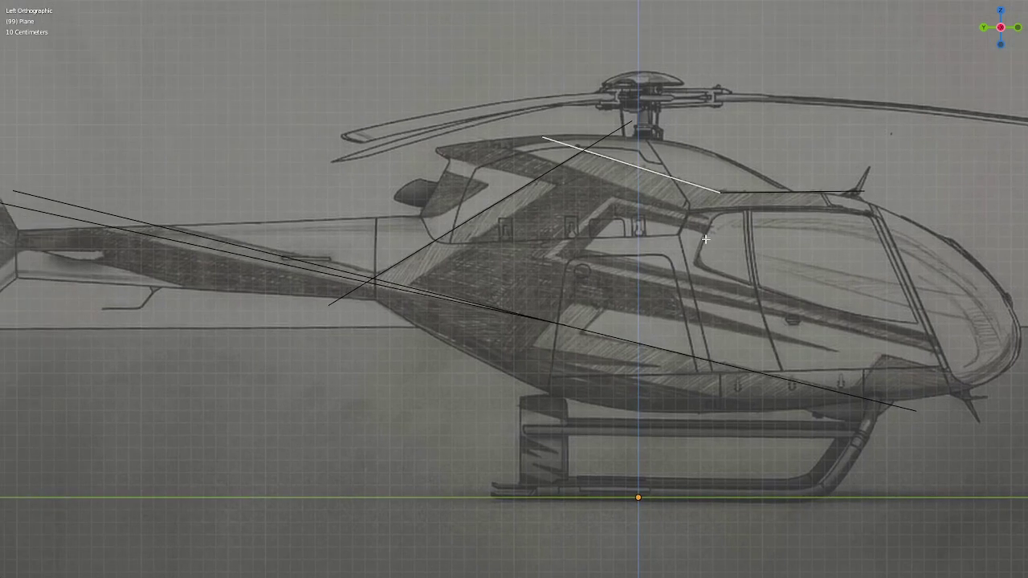
scroll(705, 239, down, 1)
scroll(659, 241, up, 1)
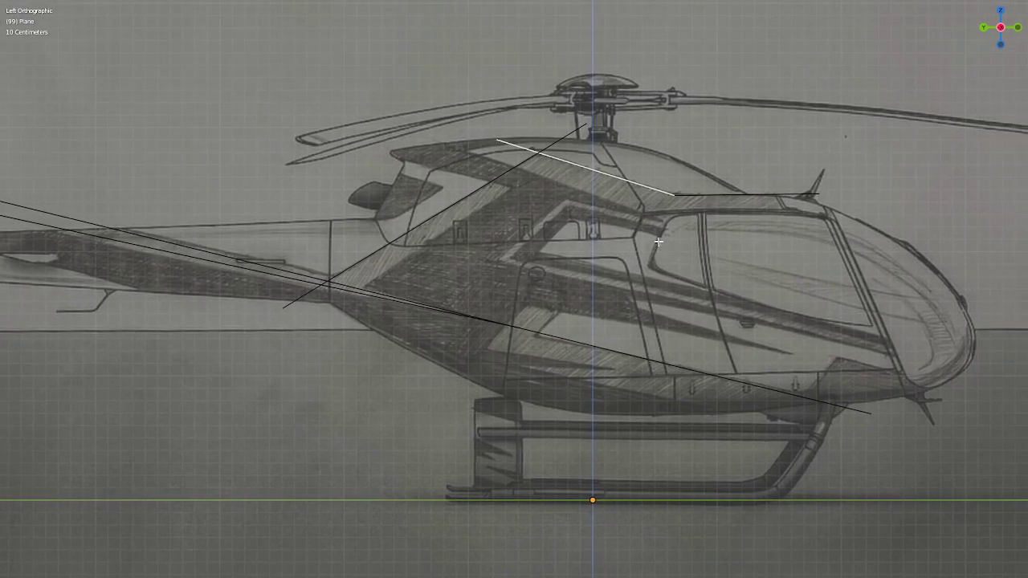
shift+middle_drag(657, 242, 535, 289)
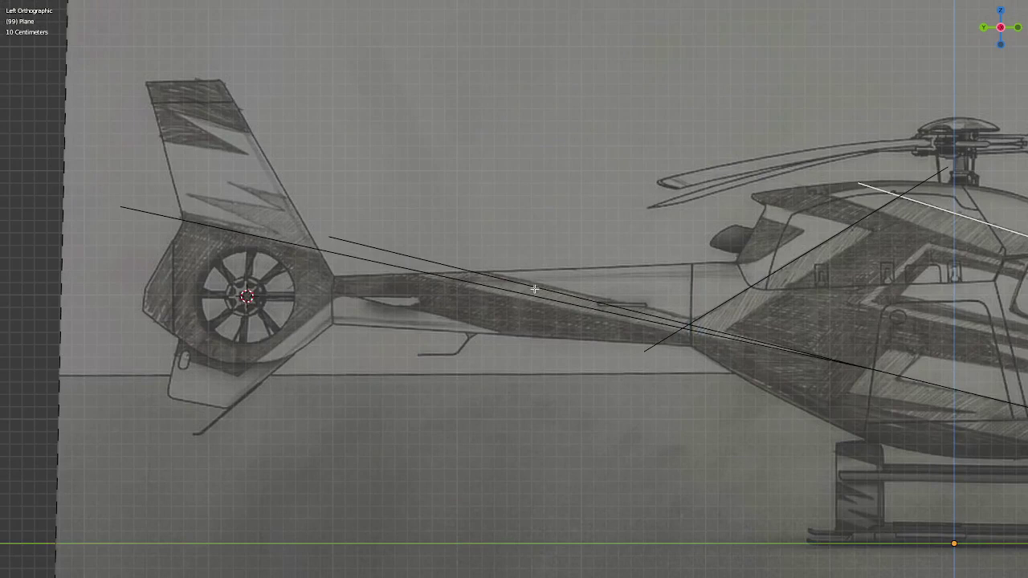
shift+middle_drag(535, 289, 541, 310)
- Make an Offset Edges copy of the long lower diagonal edge and shorten it
click(351, 280)
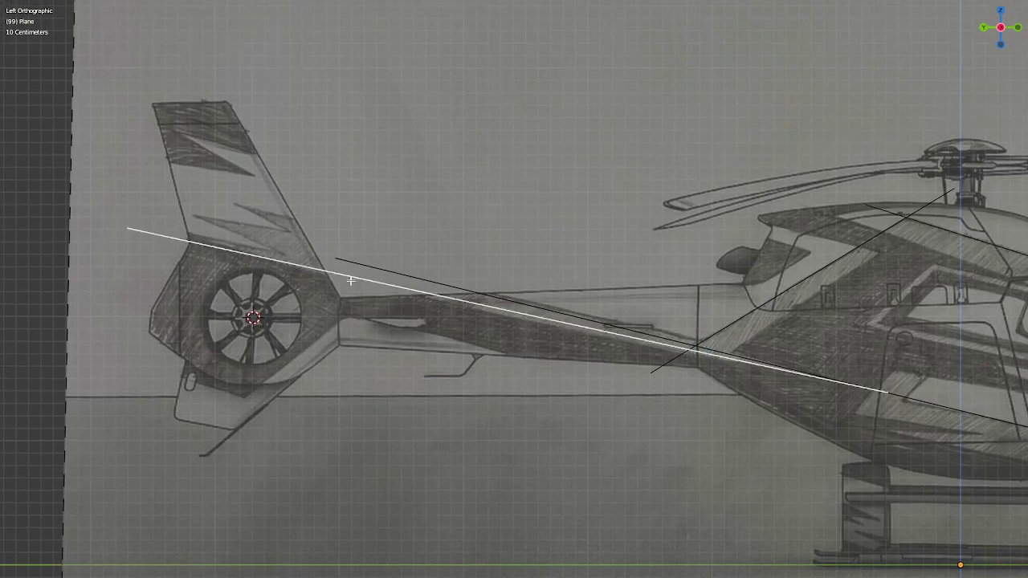
key(ctrl+e)
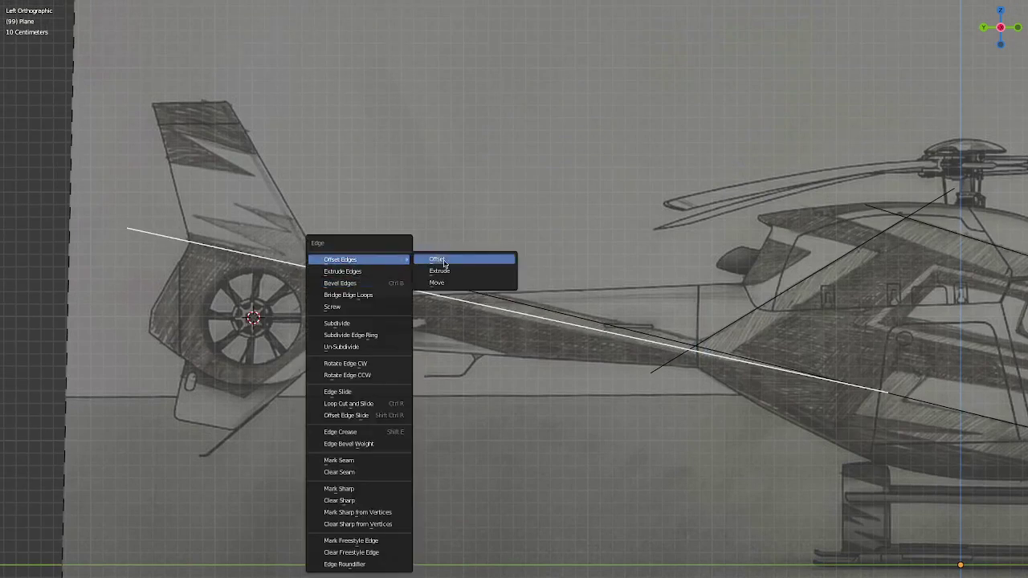
click(456, 265)
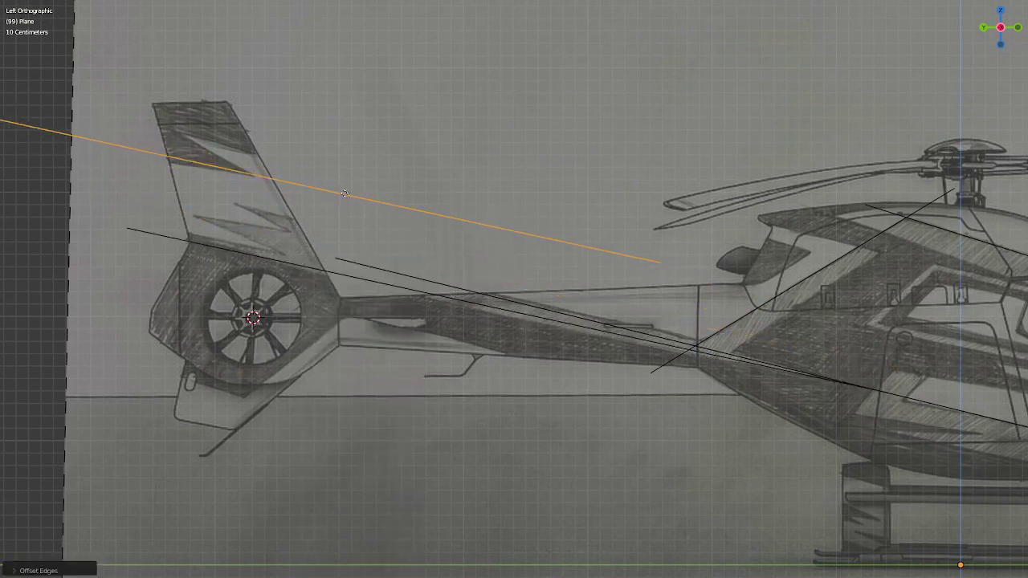
click(320, 192)
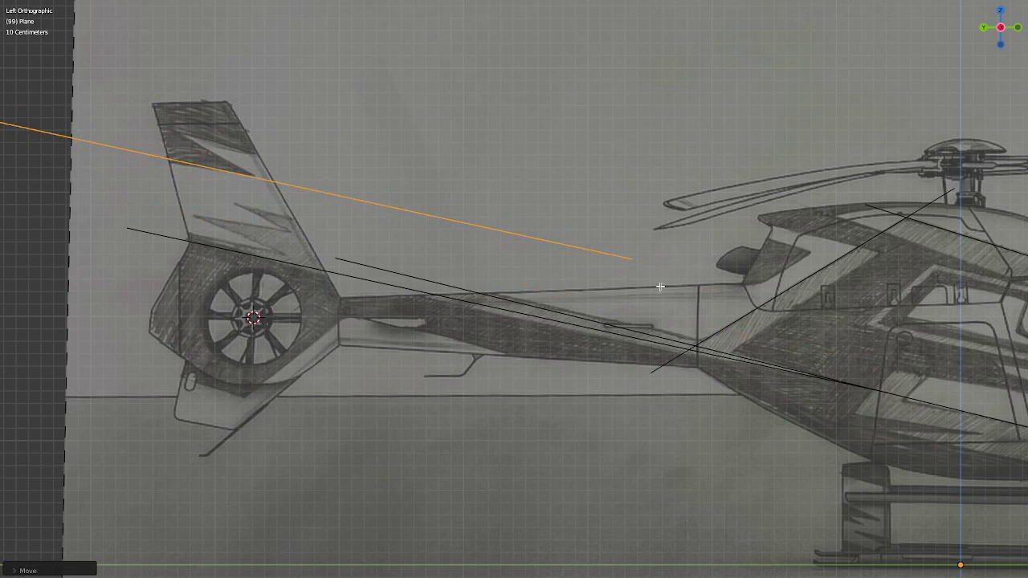
key(s)
click(365, 209)
- Move the shortened copy so it slants across the upper tail fin
mouse_move(362, 206)
shift+middle_down()
mouse_move(645, 316)
mouse_move(594, 309)
shift+middle_up()
scroll(654, 301, up, 2)
scroll(594, 309, up, 1)
key(g)
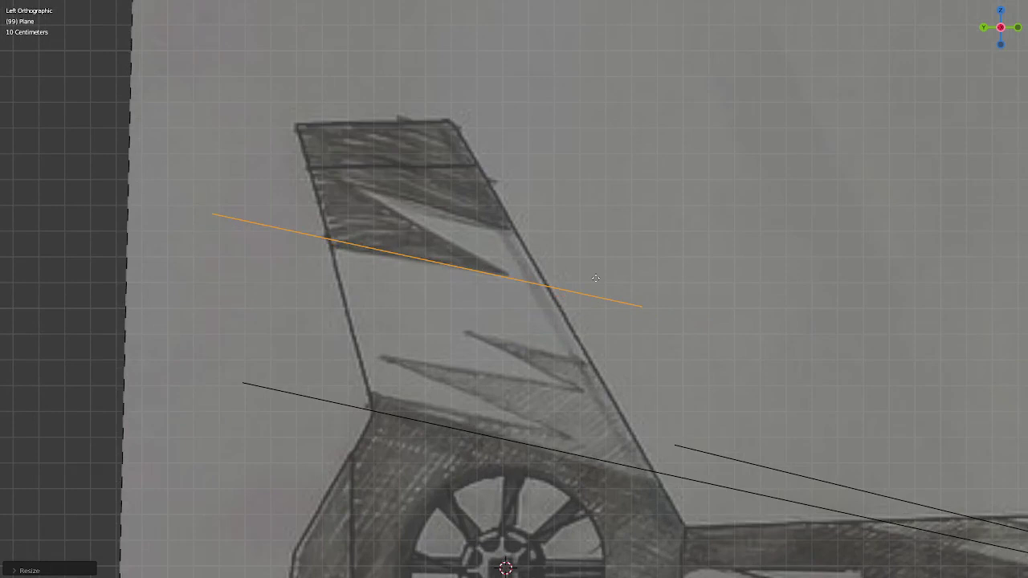
click(597, 276)
scroll(597, 276, down, 4)
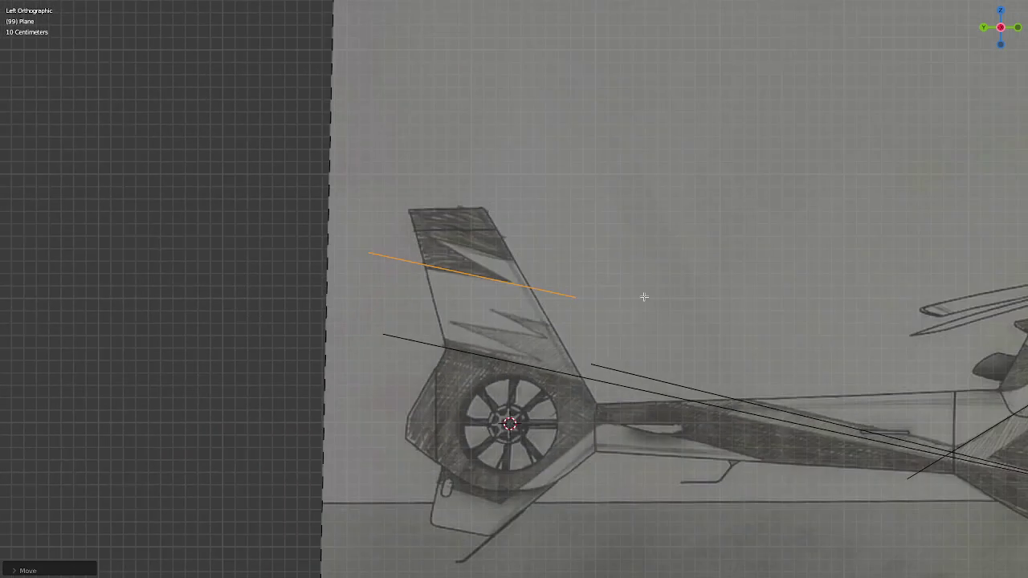
scroll(611, 287, up, 1)
scroll(605, 286, up, 1)
key(ctrl+e)
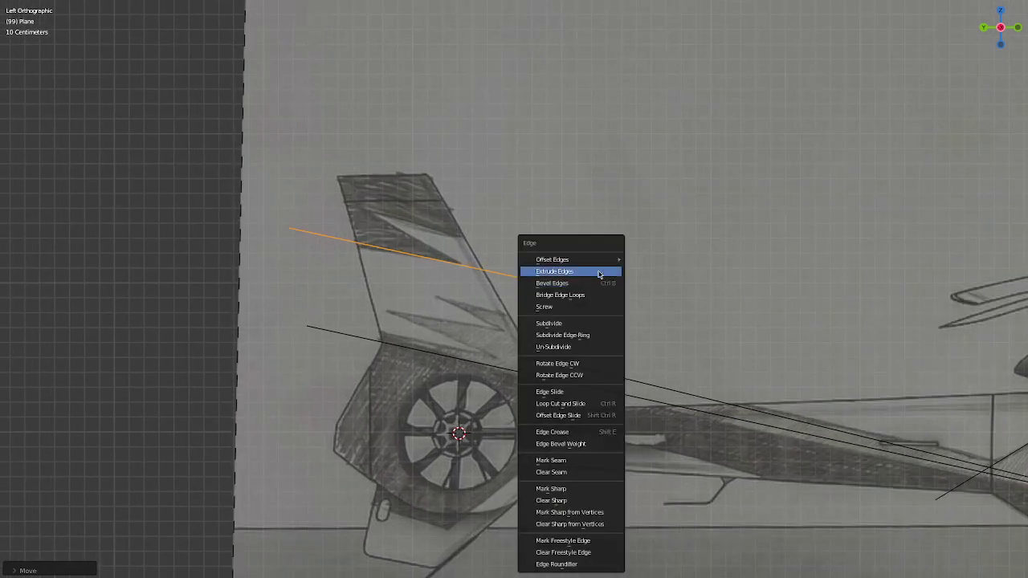
- Offset another copy of the fin edge and place it near the fin tip
click(659, 264)
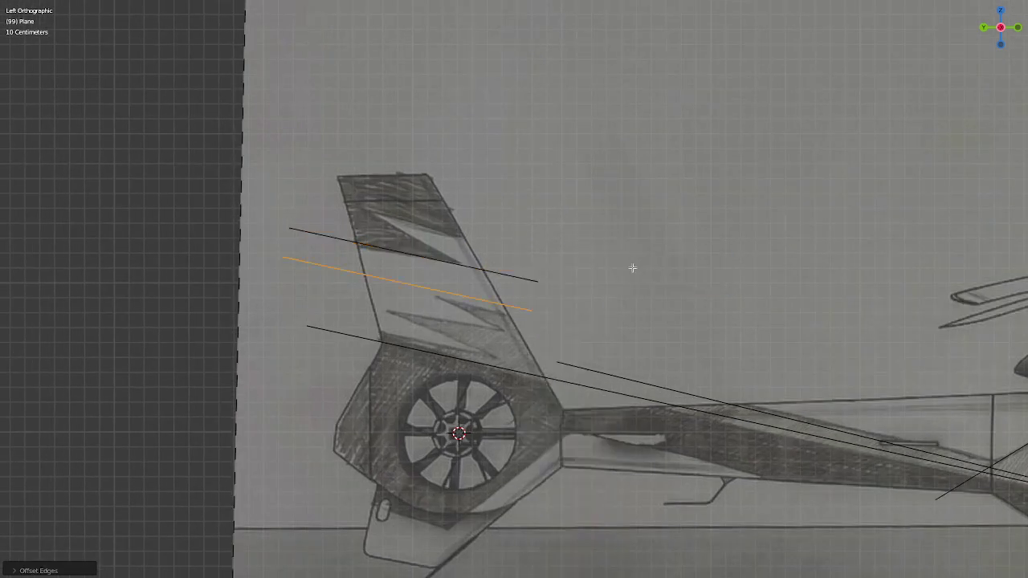
key(g)
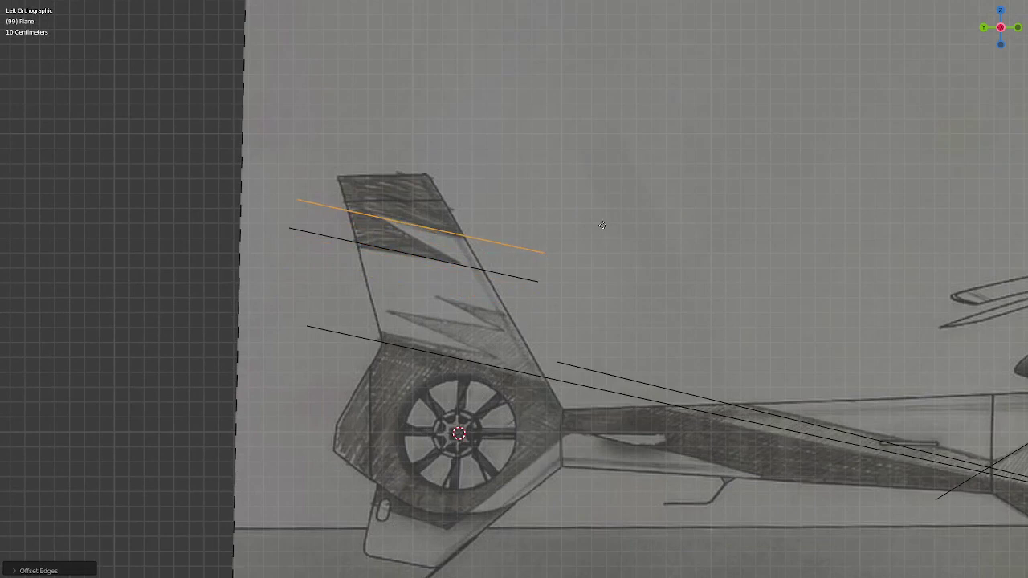
click(602, 226)
scroll(595, 255, up, 1)
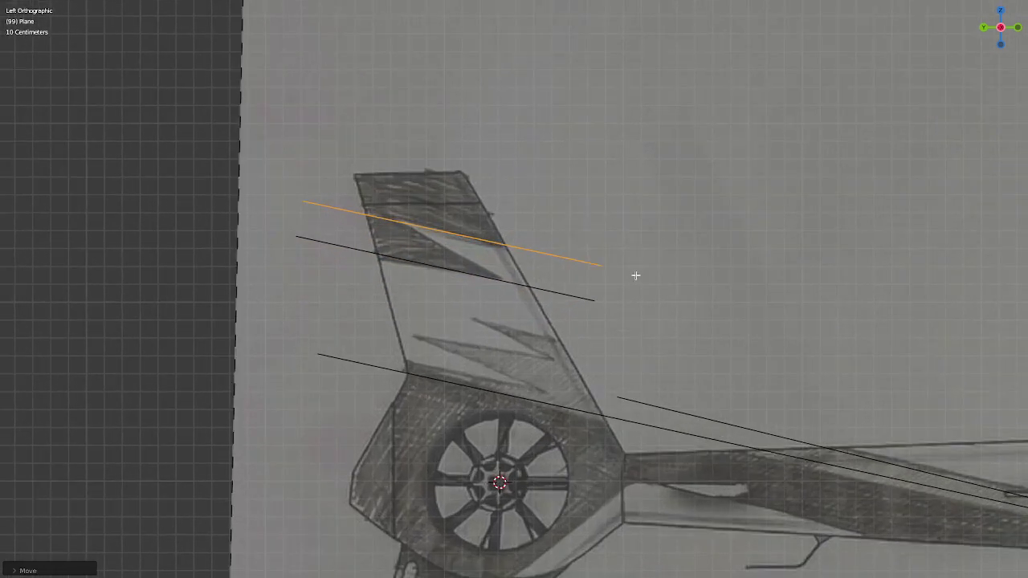
scroll(635, 276, down, 3)
shift+middle_drag(638, 285, 573, 248)
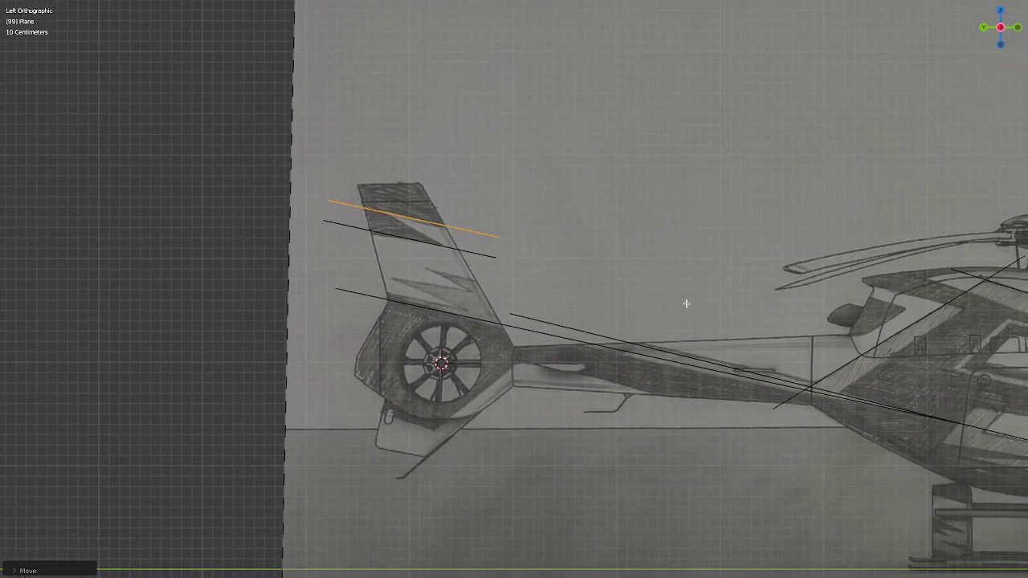
mouse_move(687, 303)
shift+middle_down()
mouse_move(535, 260)
mouse_move(372, 241)
mouse_move(383, 292)
shift+middle_up()
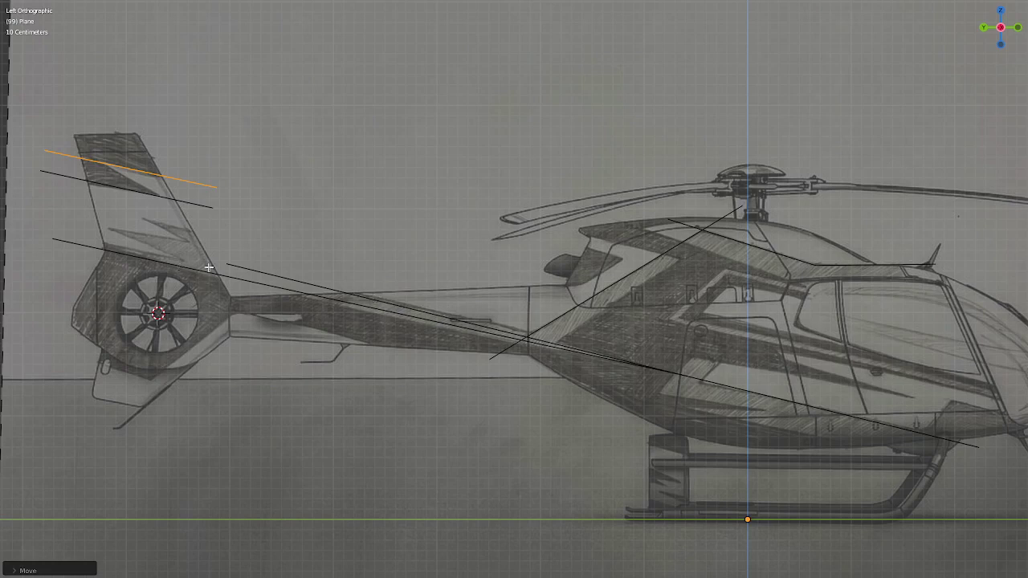
- Duplicate the long diagonal body line, then shorten and place the copy across the fin
click(332, 282)
shift+middle_drag(631, 329, 625, 324)
key(shift+d)
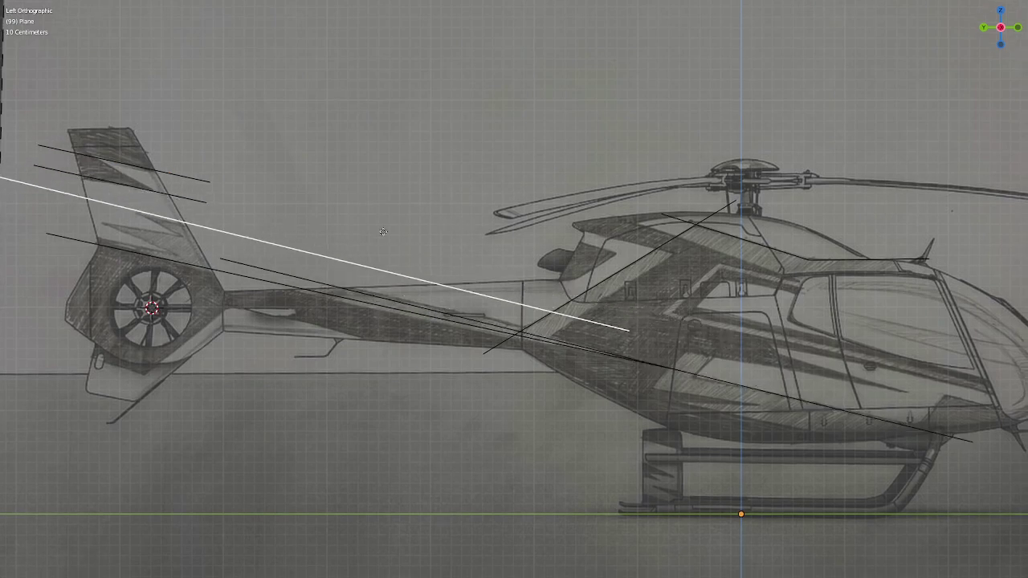
click(384, 231)
key(s)
click(358, 263)
shift+middle_drag(153, 215, 340, 240)
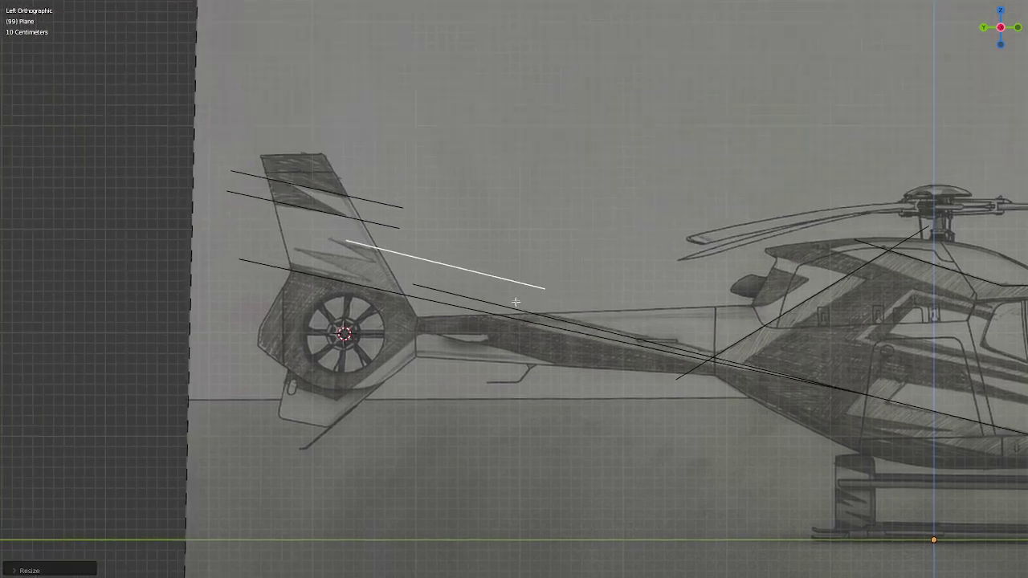
scroll(340, 240, up, 4)
key(g)
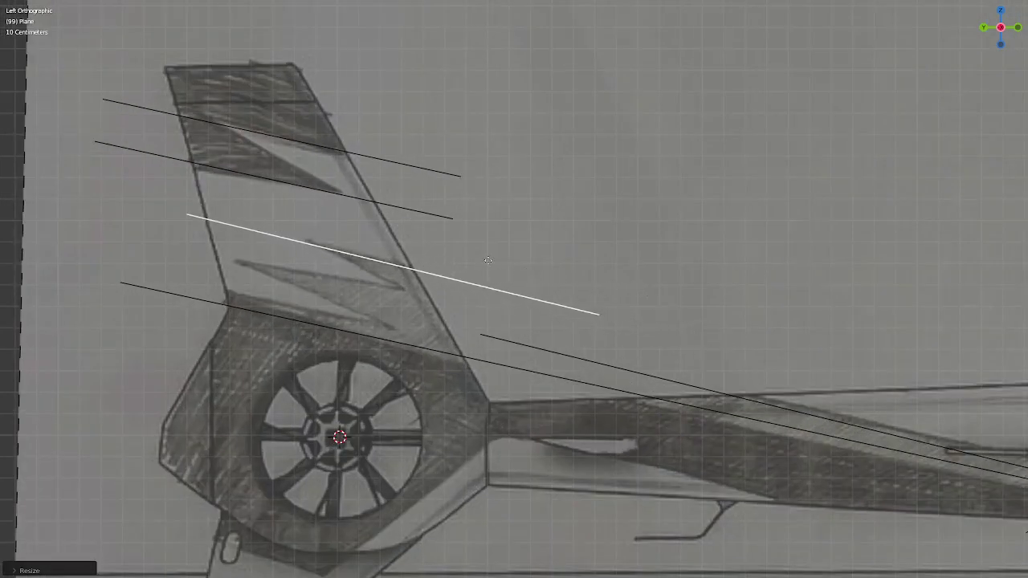
click(488, 259)
key(s)
click(588, 272)
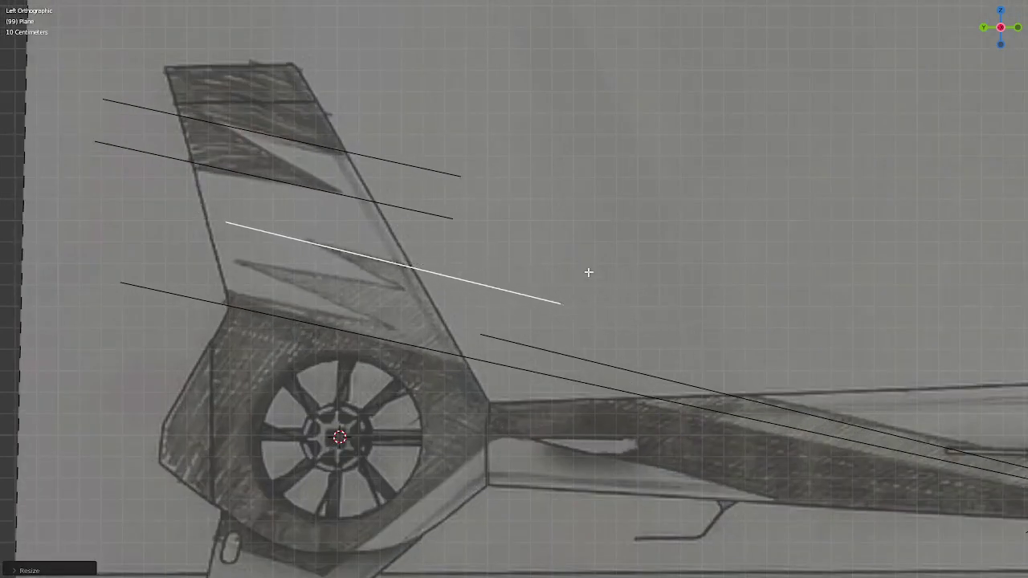
- Duplicate that fin edge higher up, then delete the unwanted copy
key(shift+d)
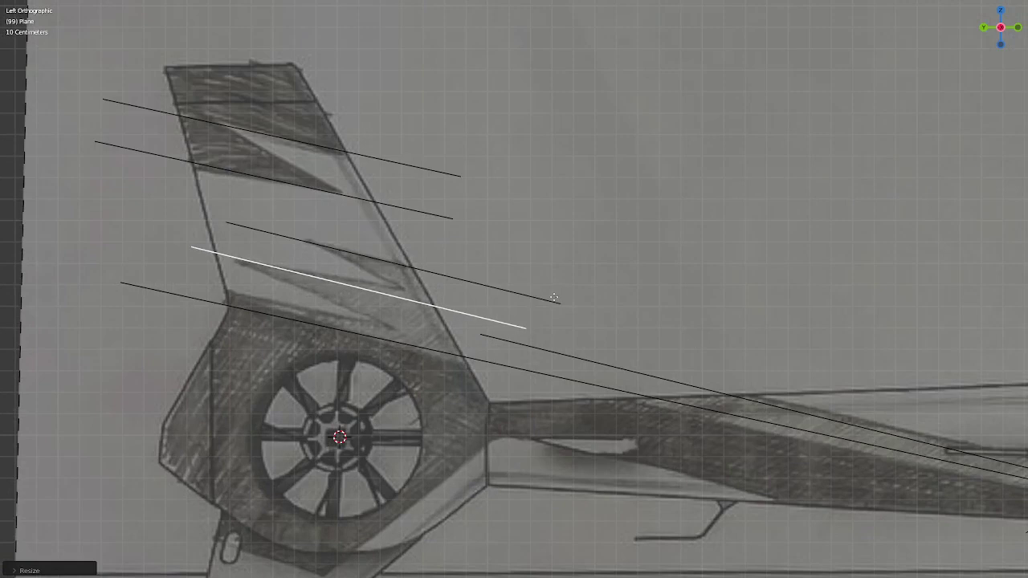
click(804, 272)
key(x)
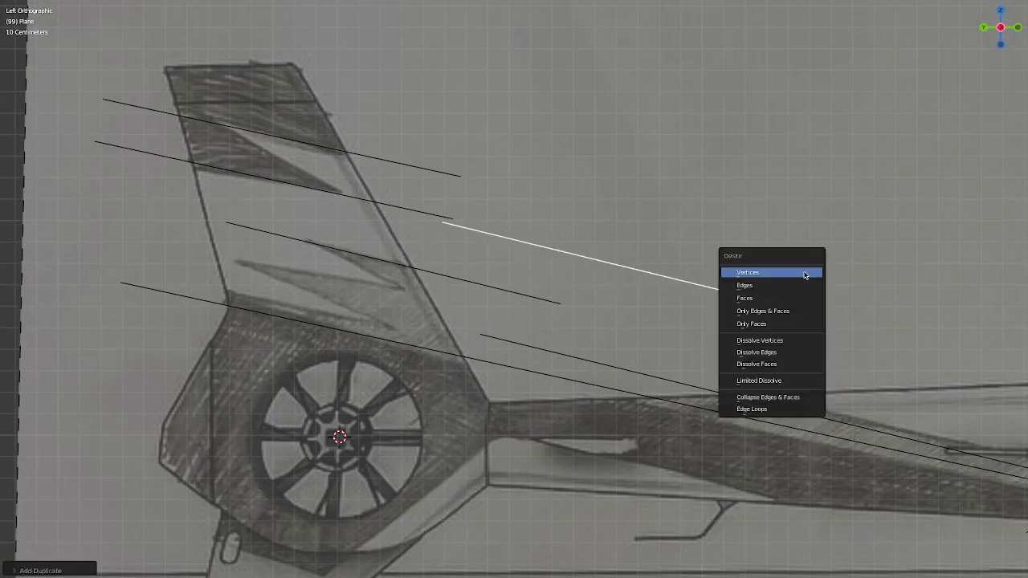
click(805, 276)
- Duplicate the neighbouring guide edge across the middle fin stripe
click(428, 206)
key(shift+d)
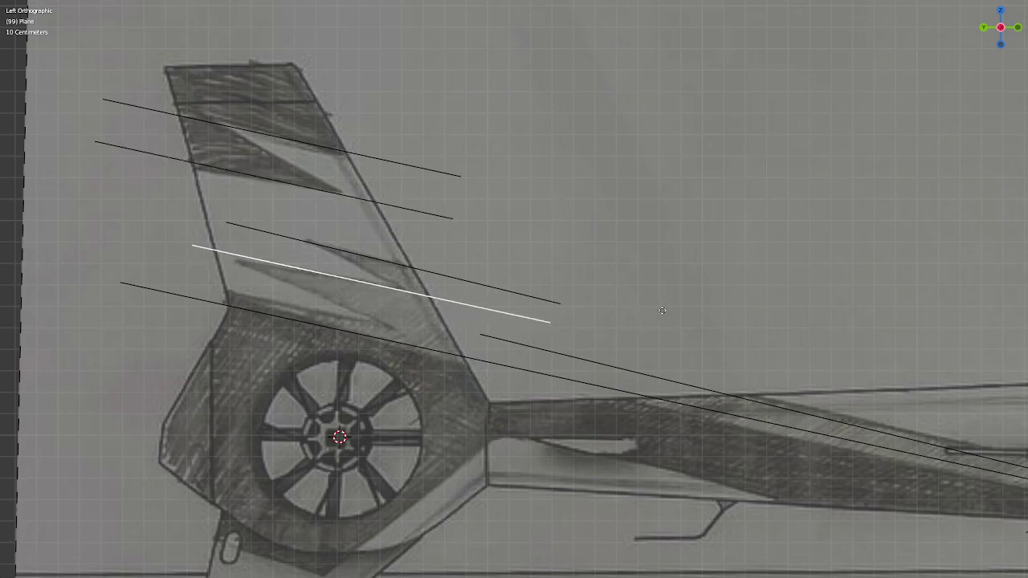
click(662, 310)
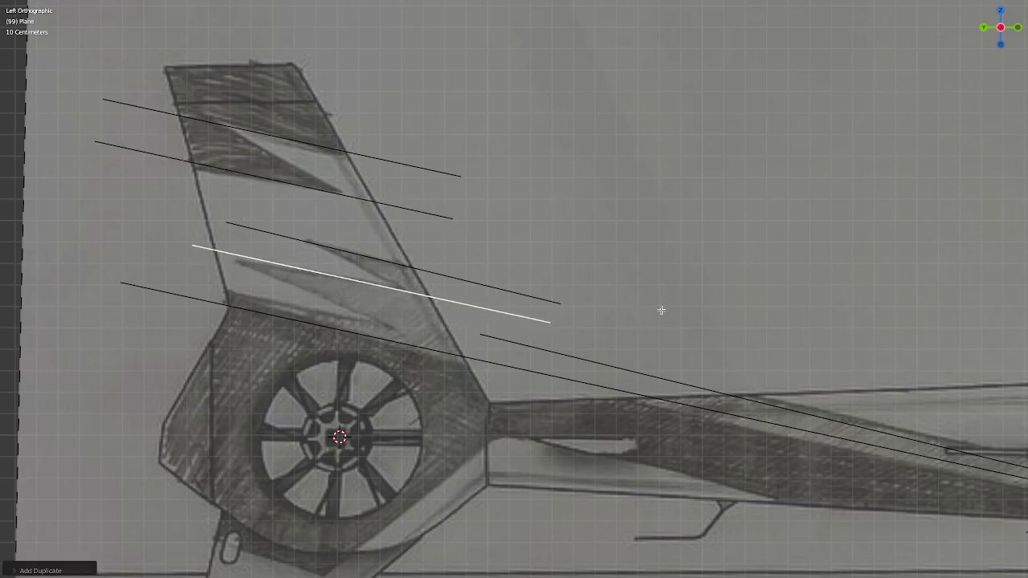
shift+middle_drag(594, 322, 671, 326)
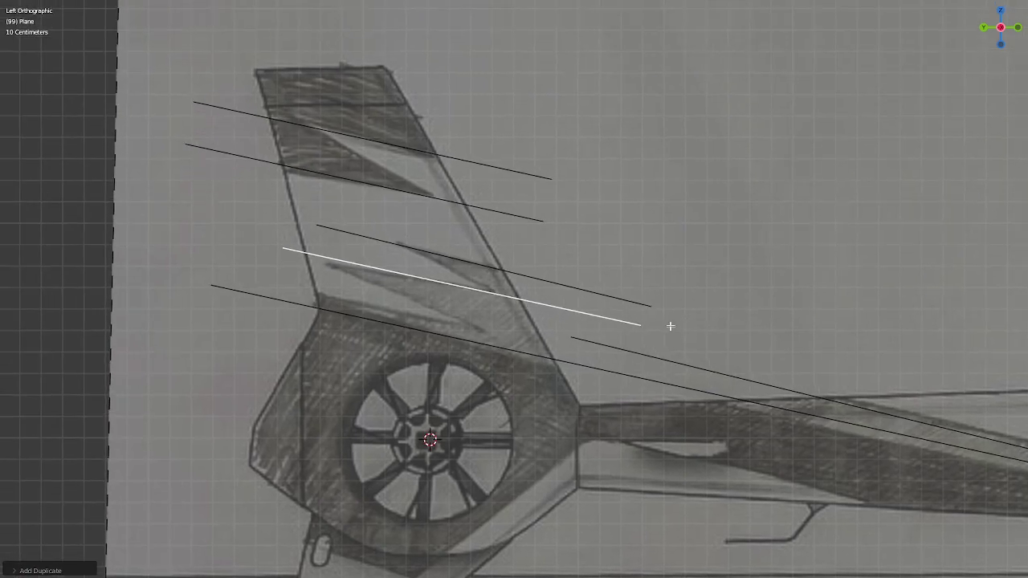
click(567, 286)
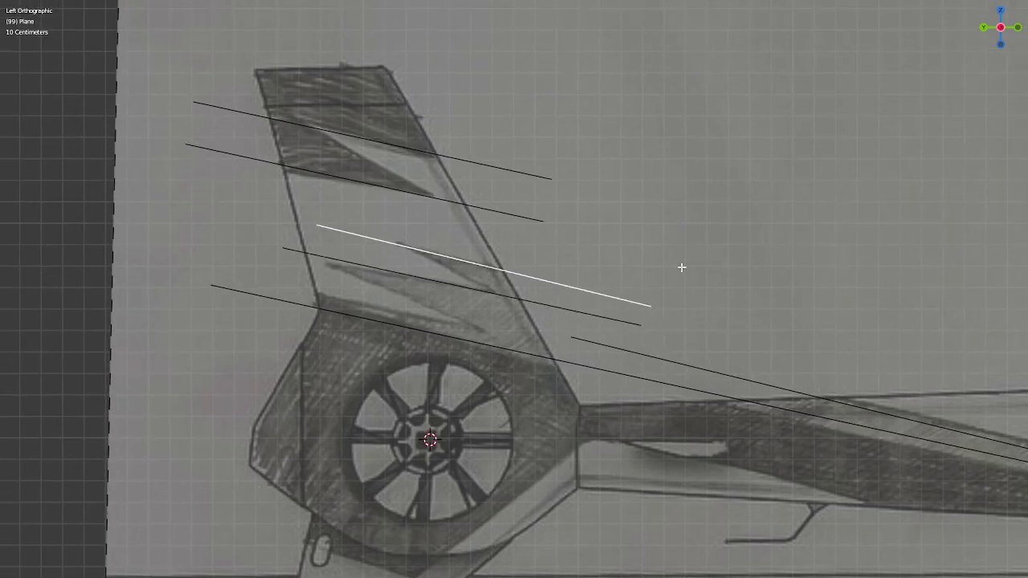
- Tilt the guide edge diagonally and fit it along the tail fin's angled stripe edge
key(r)
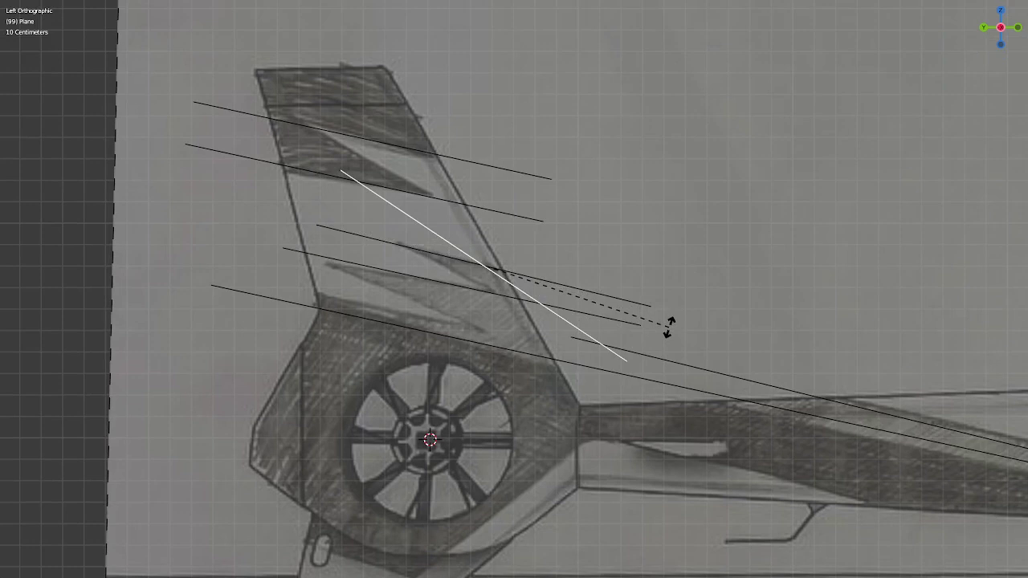
click(668, 325)
key(F9)
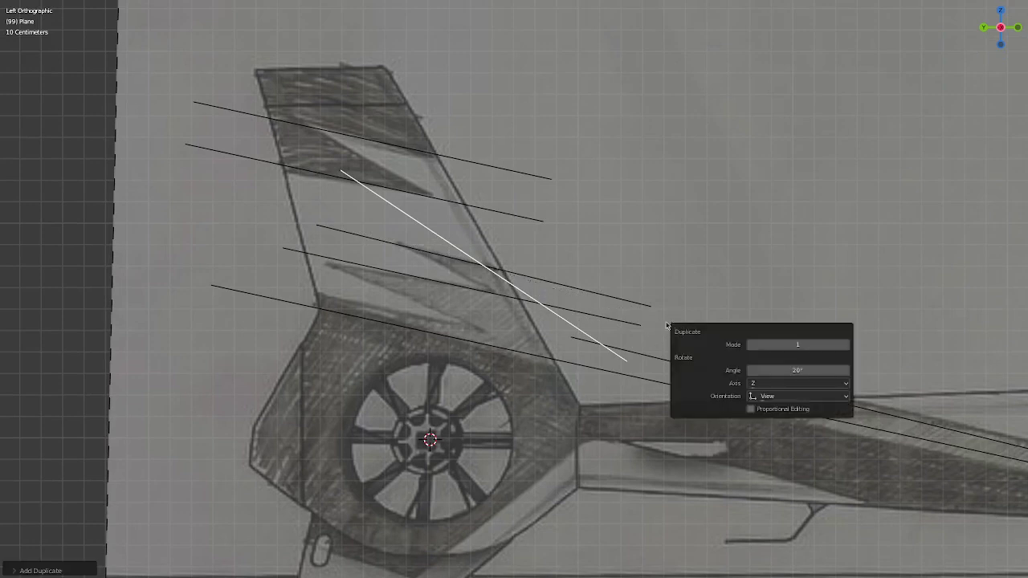
key(g)
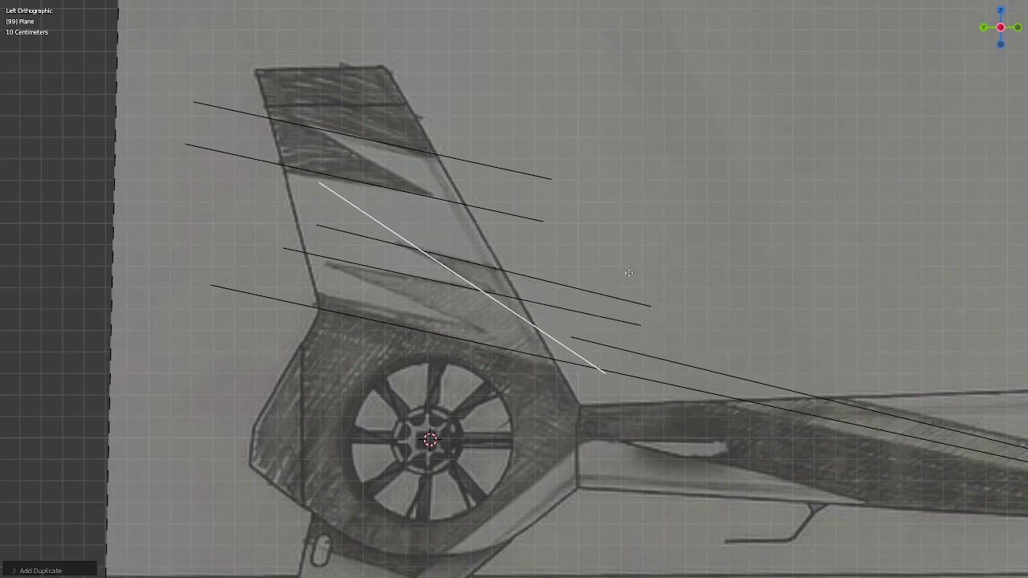
click(629, 273)
key(r)
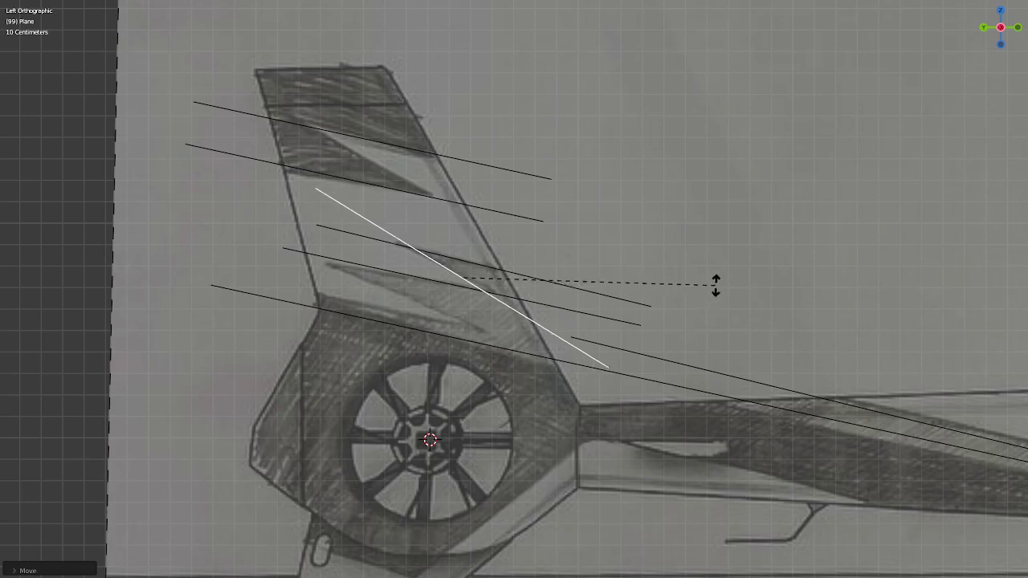
click(718, 278)
key(g)
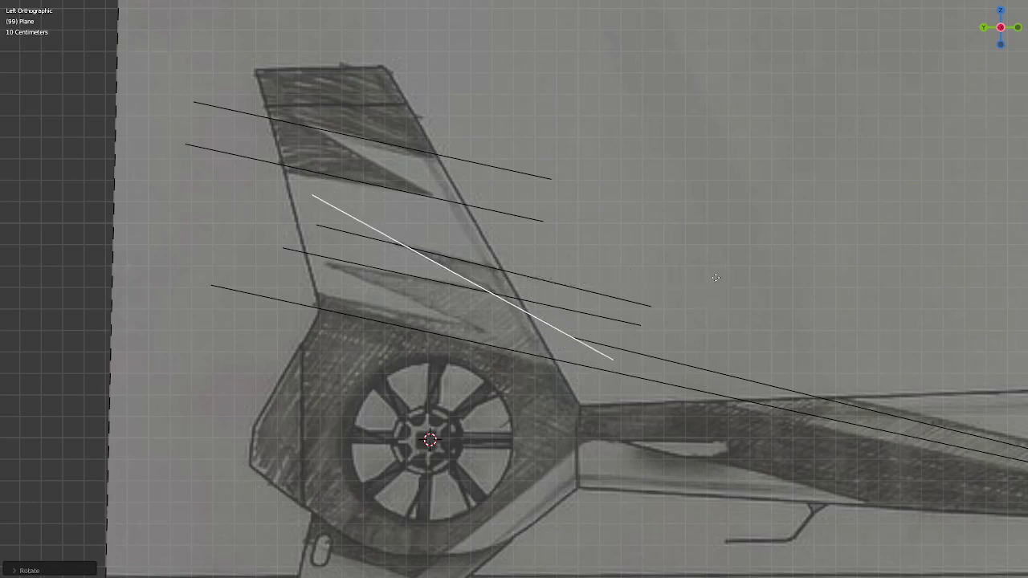
click(716, 277)
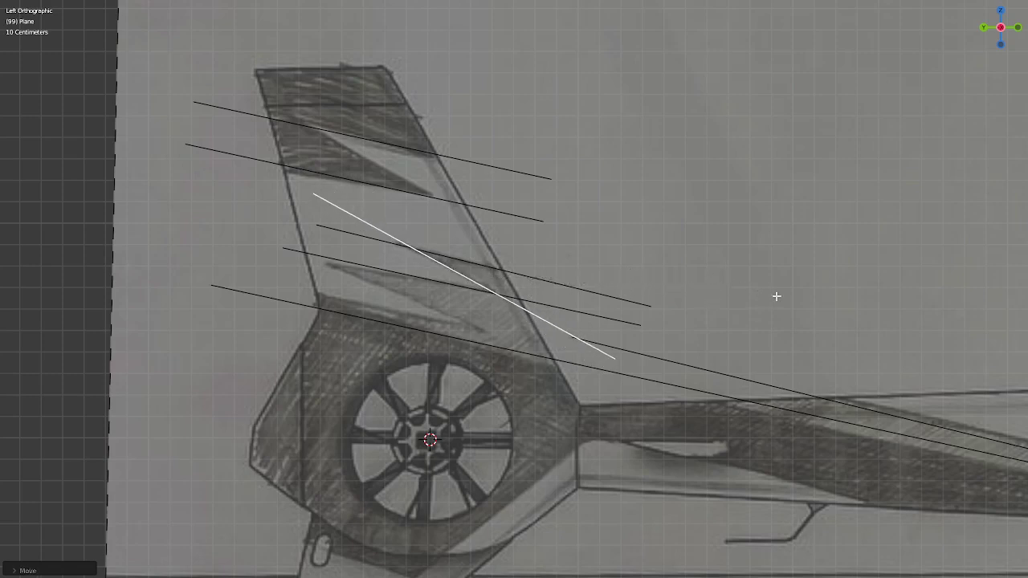
key(s)
key(Escape)
key(g)
click(594, 265)
- Copy the diagonal edge lower on the fin and lengthen it over the lower stripe
key(shift+d)
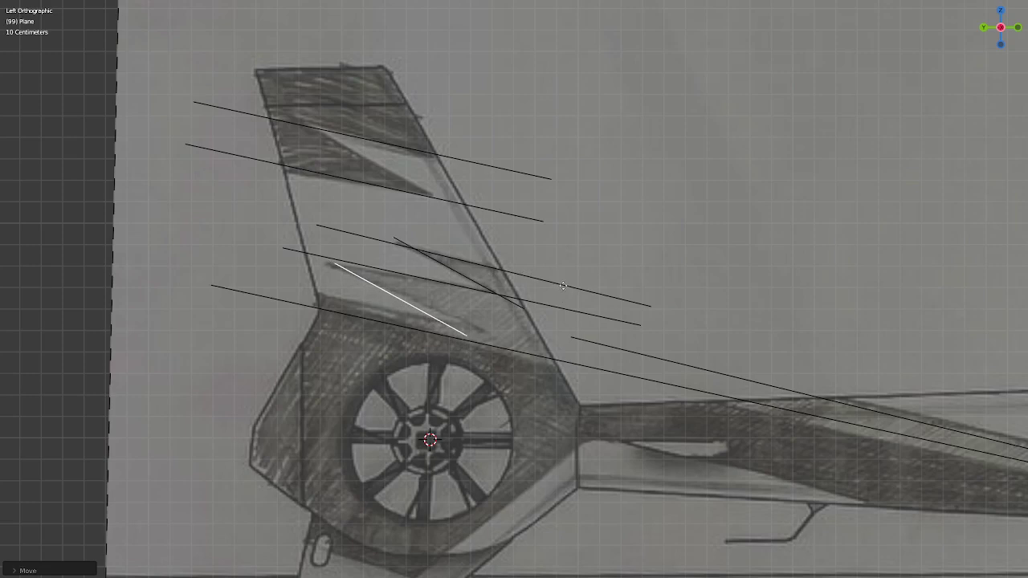
click(563, 286)
key(s)
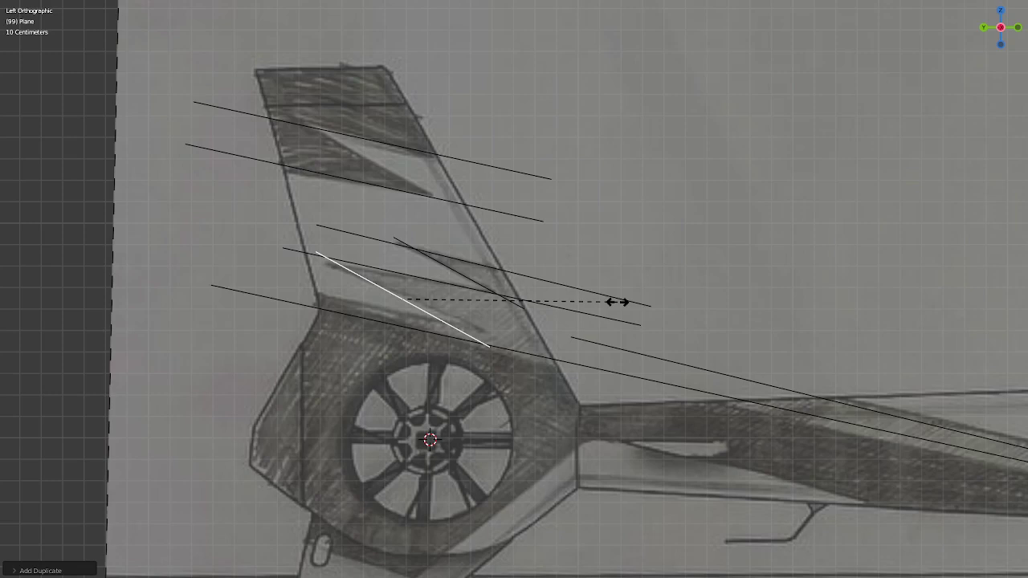
click(618, 302)
scroll(618, 302, down, 1)
mouse_move(640, 323)
shift+middle_down()
mouse_move(578, 284)
mouse_move(533, 273)
shift+middle_up()
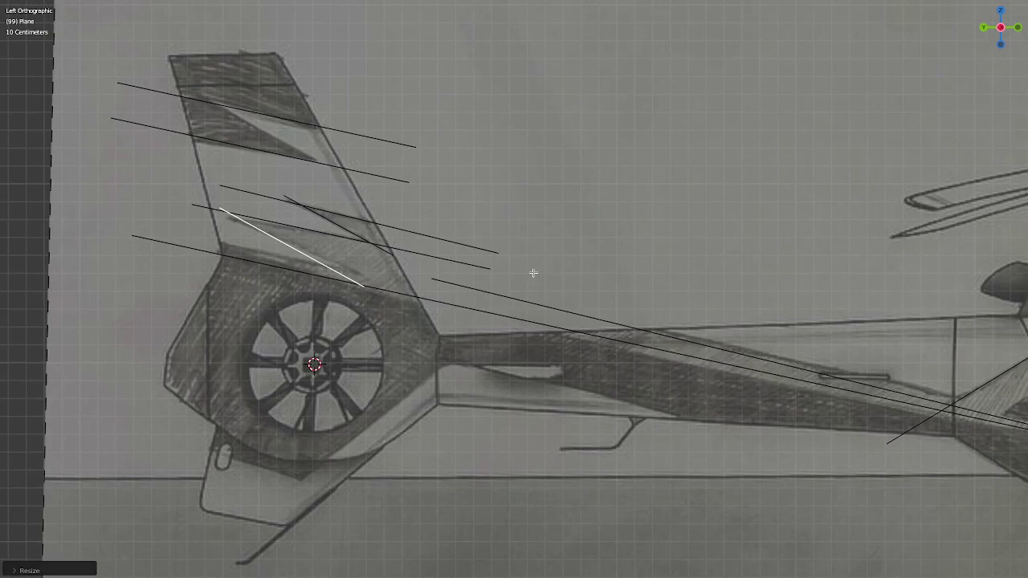
shift+middle_drag(442, 266, 530, 282)
scroll(530, 282, up, 1)
click(528, 275)
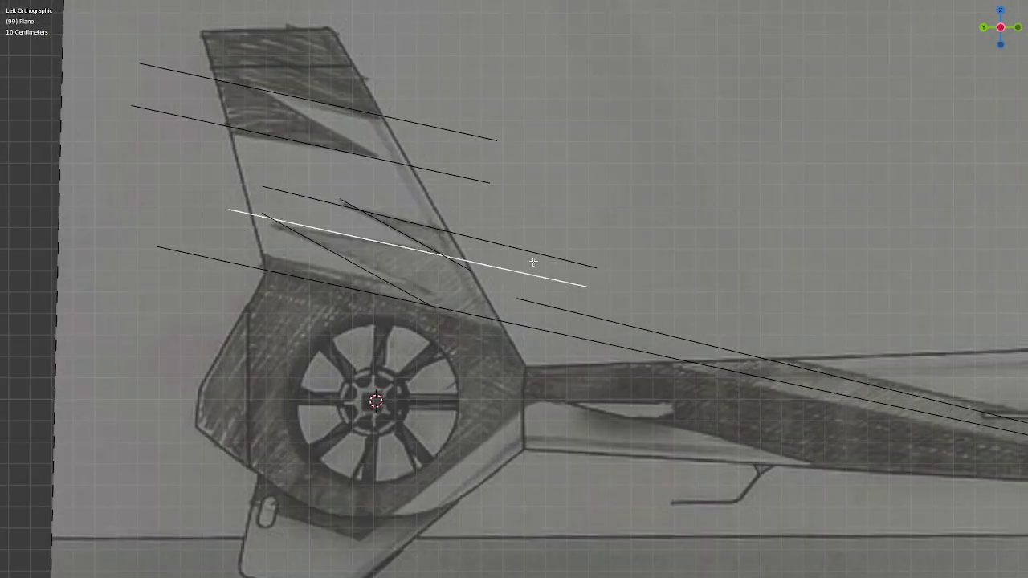
key(shift+d)
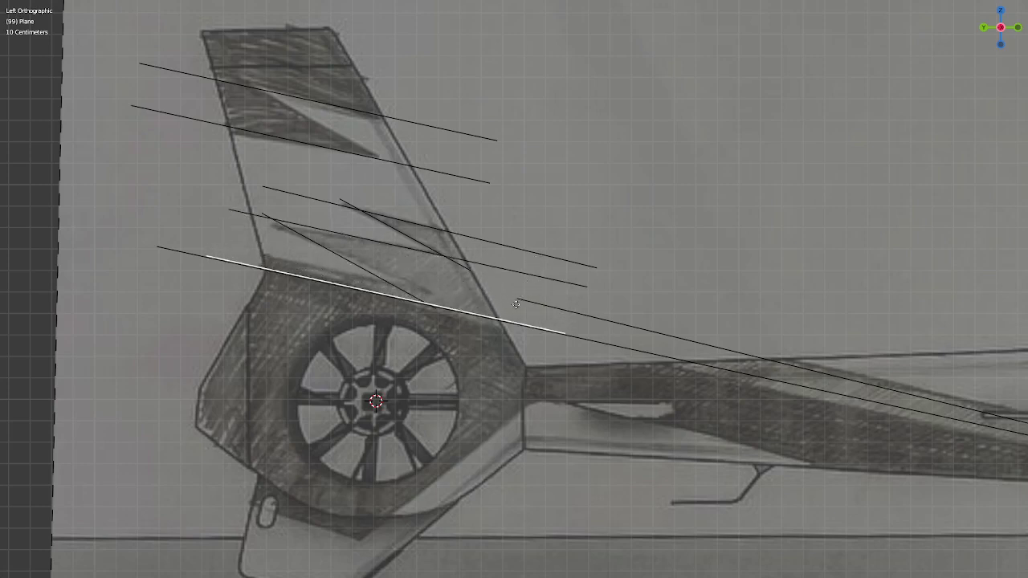
right_click(583, 296)
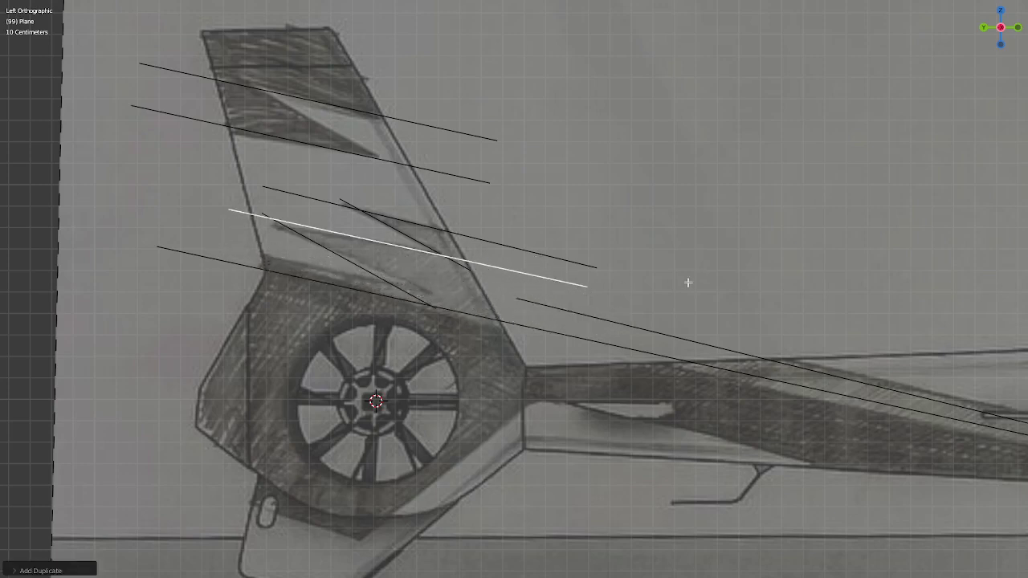
key(z)
right_click(688, 285)
key(Escape)
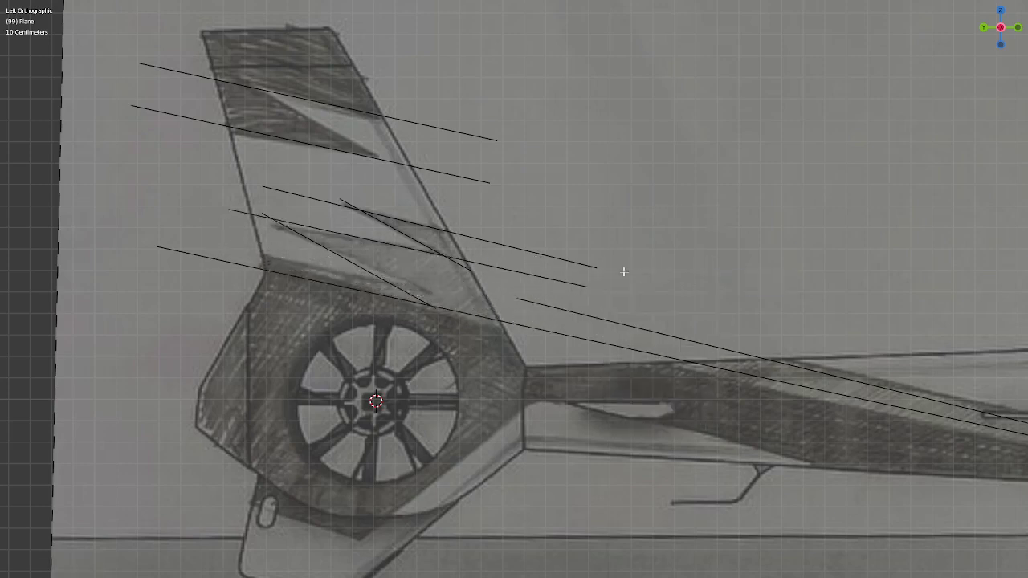
click(552, 252)
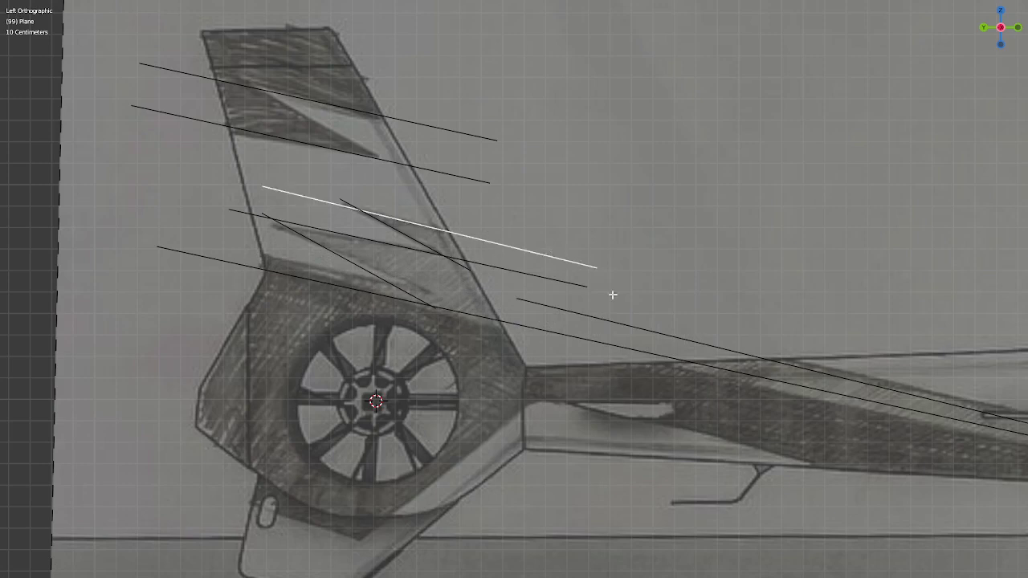
click(650, 334)
scroll(754, 341, down, 4)
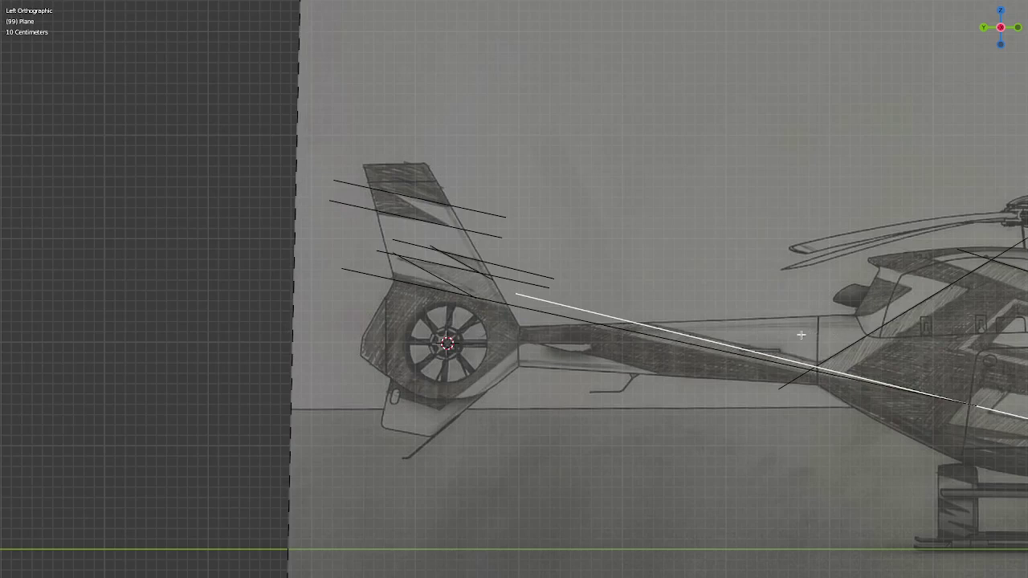
- Survey the helicopter and select the diagonal guide edge over the cowling
scroll(737, 338, up, 3)
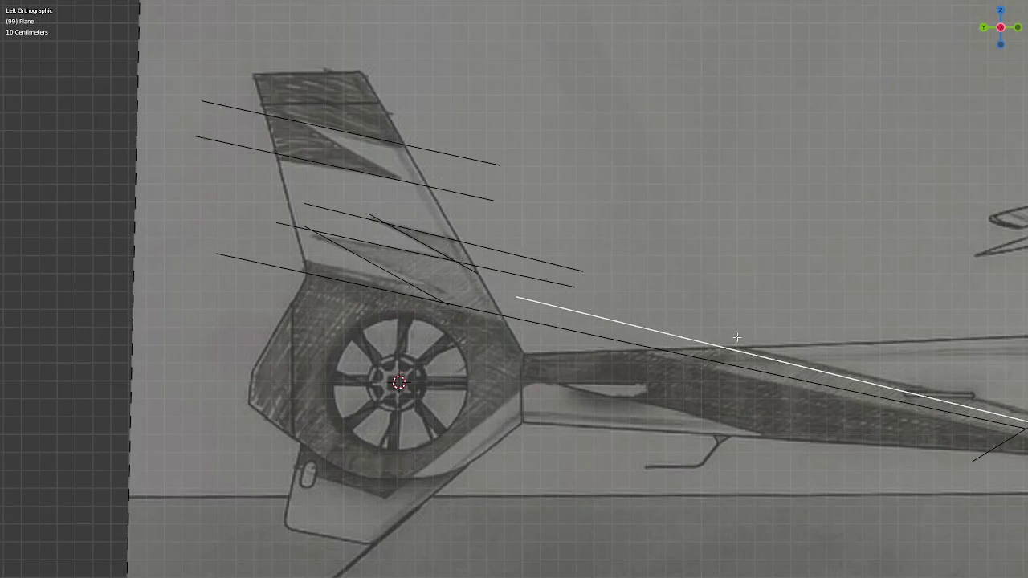
scroll(737, 338, down, 3)
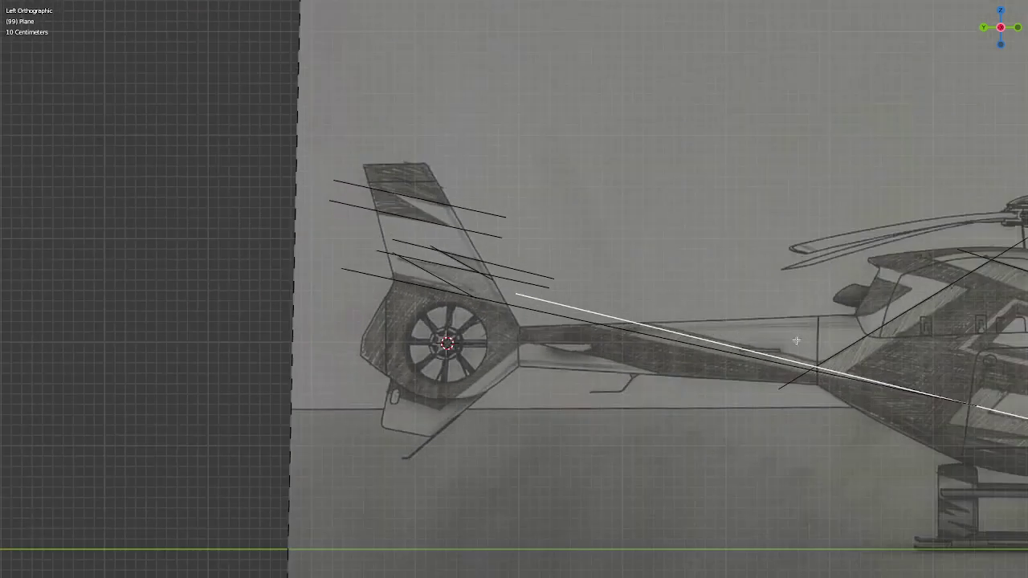
mouse_move(798, 339)
shift+middle_down()
mouse_move(623, 285)
mouse_move(454, 262)
mouse_move(761, 312)
shift+middle_up()
scroll(718, 319, up, 2)
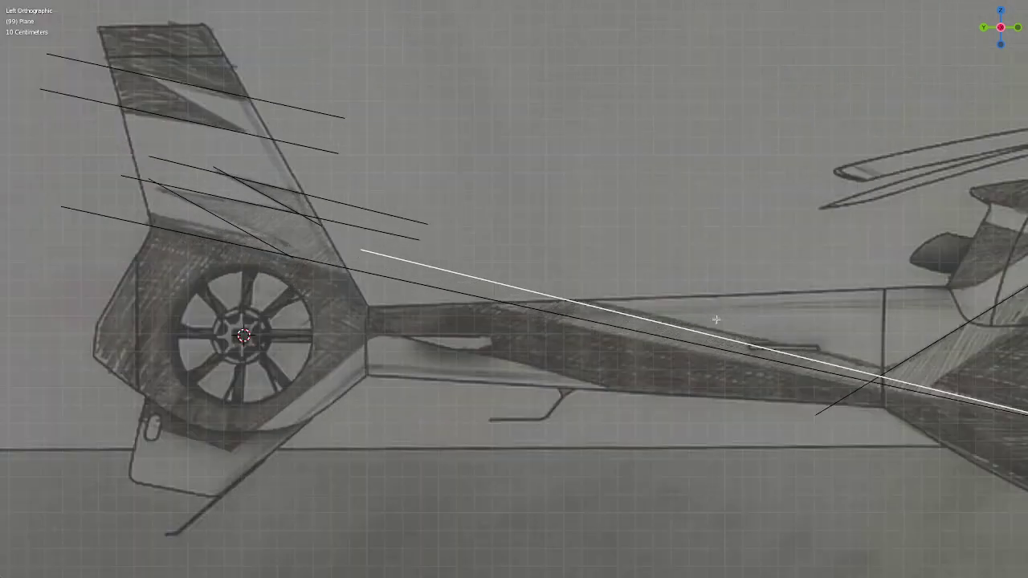
mouse_move(497, 345)
shift+middle_down()
mouse_move(532, 310)
mouse_move(575, 301)
mouse_move(591, 359)
shift+middle_up()
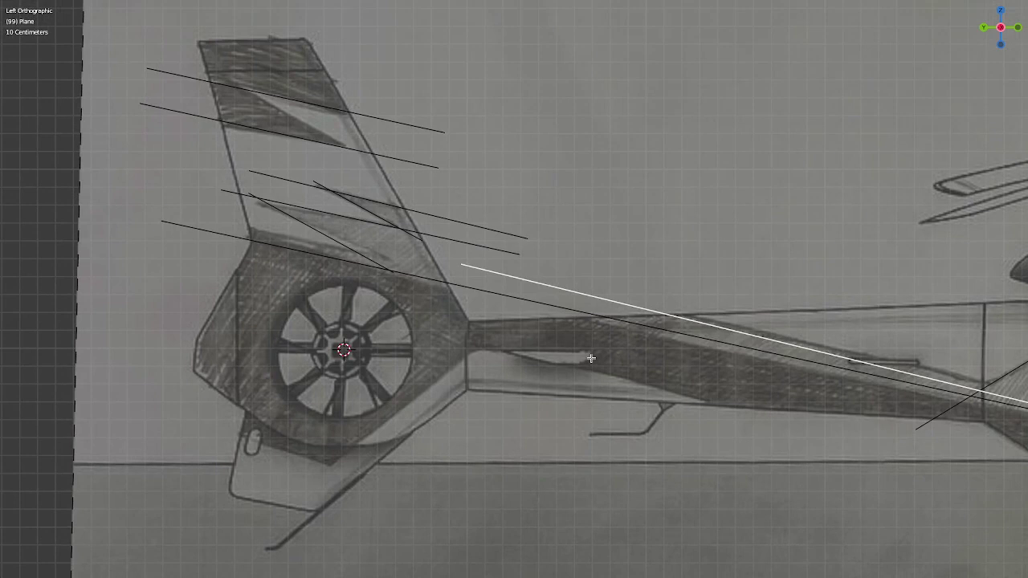
scroll(455, 242, down, 1)
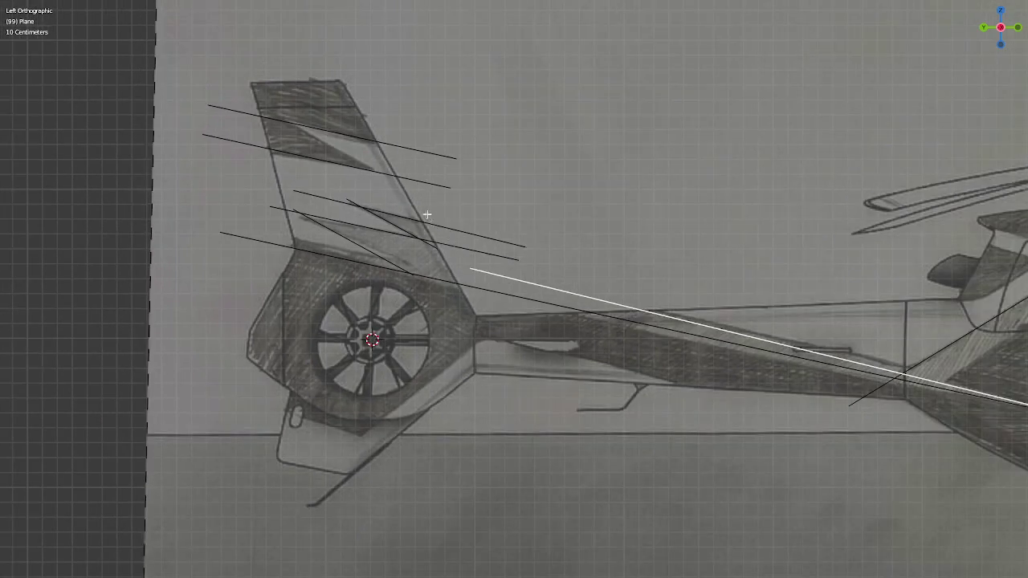
click(403, 181)
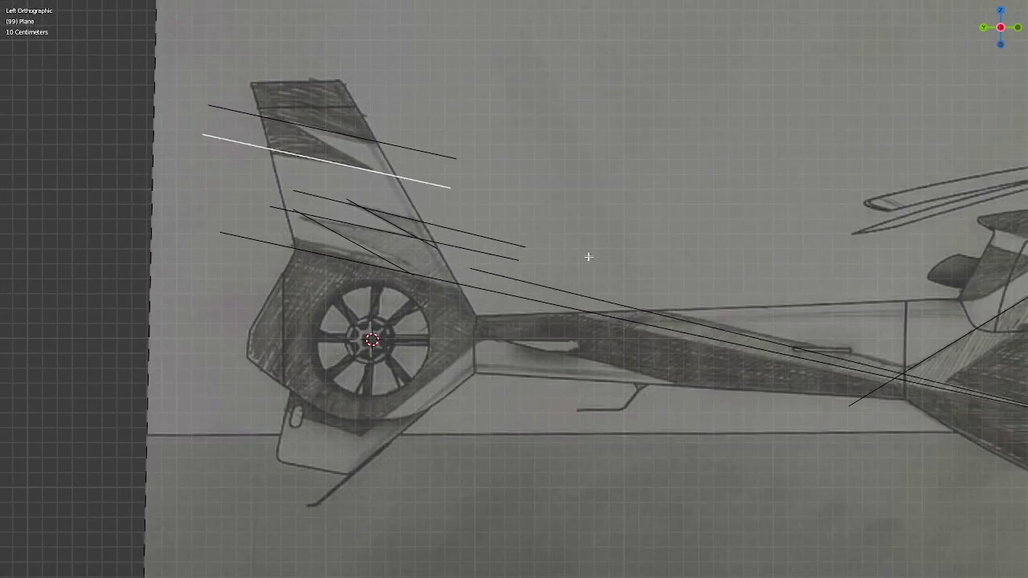
shift+middle_drag(587, 255, 578, 249)
scroll(578, 247, down, 2)
scroll(638, 278, down, 2)
scroll(720, 303, up, 3)
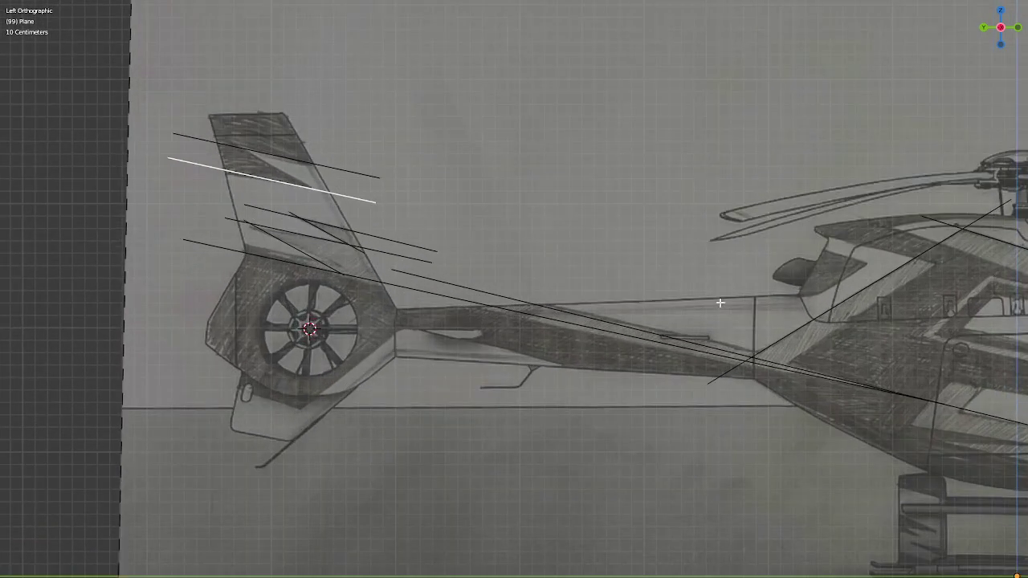
shift+middle_drag(862, 305, 552, 265)
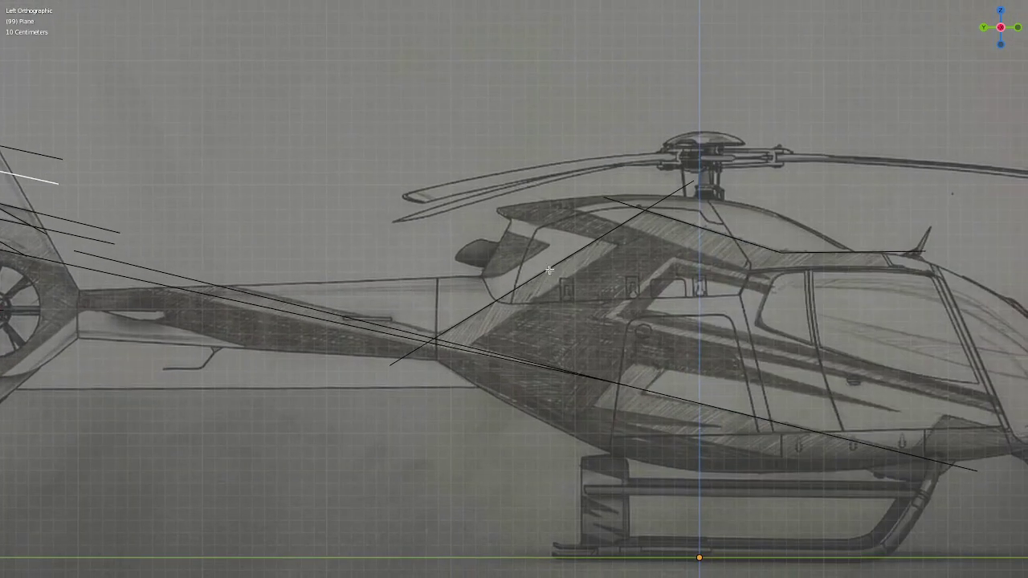
click(552, 268)
shift+middle_drag(715, 283, 676, 300)
scroll(677, 300, up, 3)
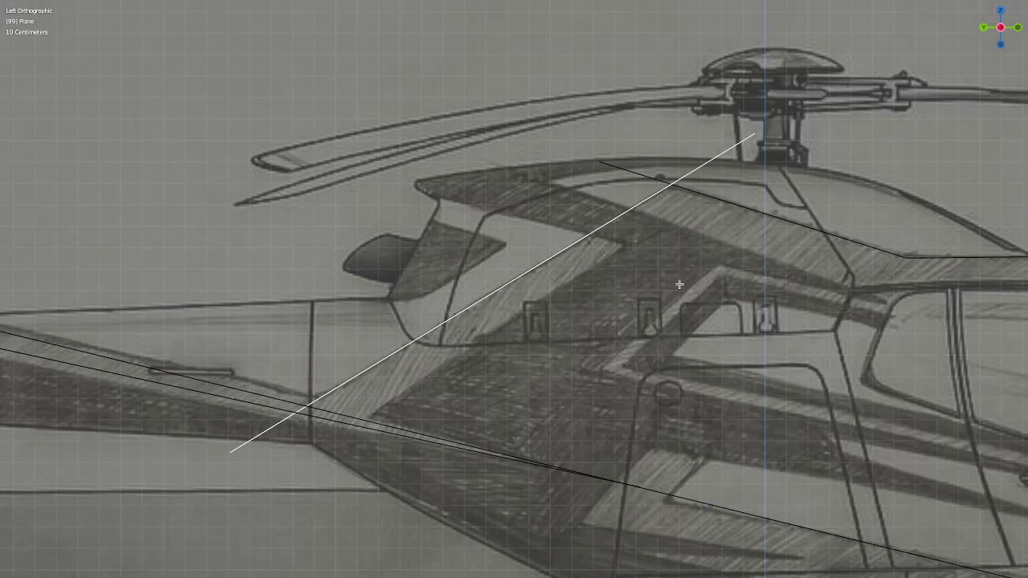
- Copy the cowling edge just below itself and rotate the copy to point at the rotor mast
key(shift+d)
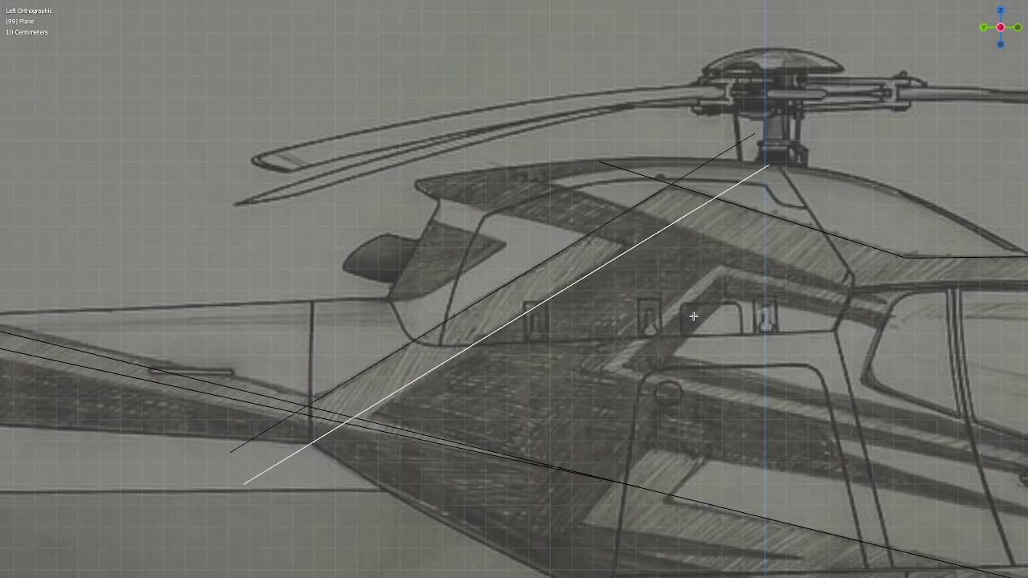
click(693, 316)
key(r)
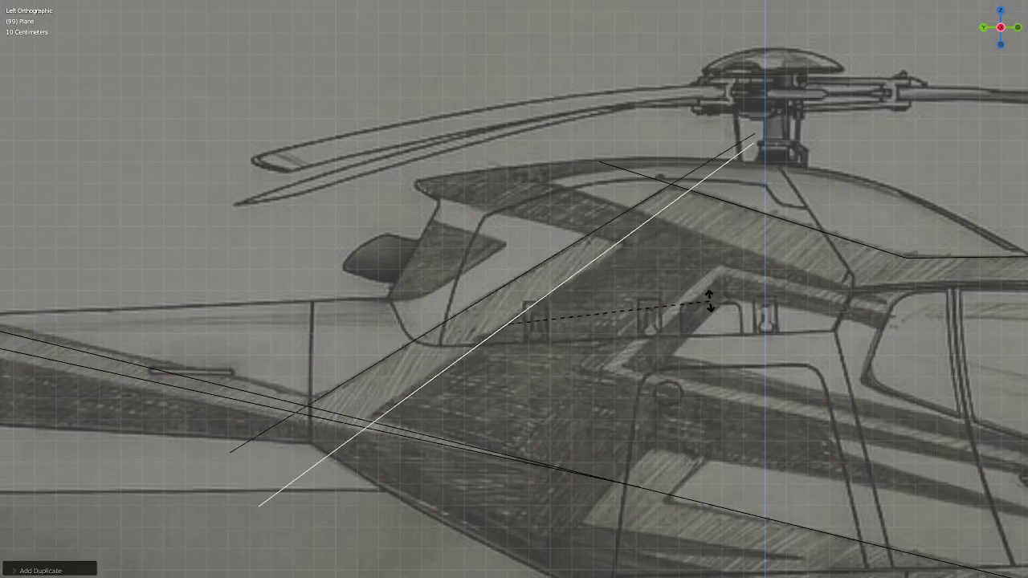
click(710, 302)
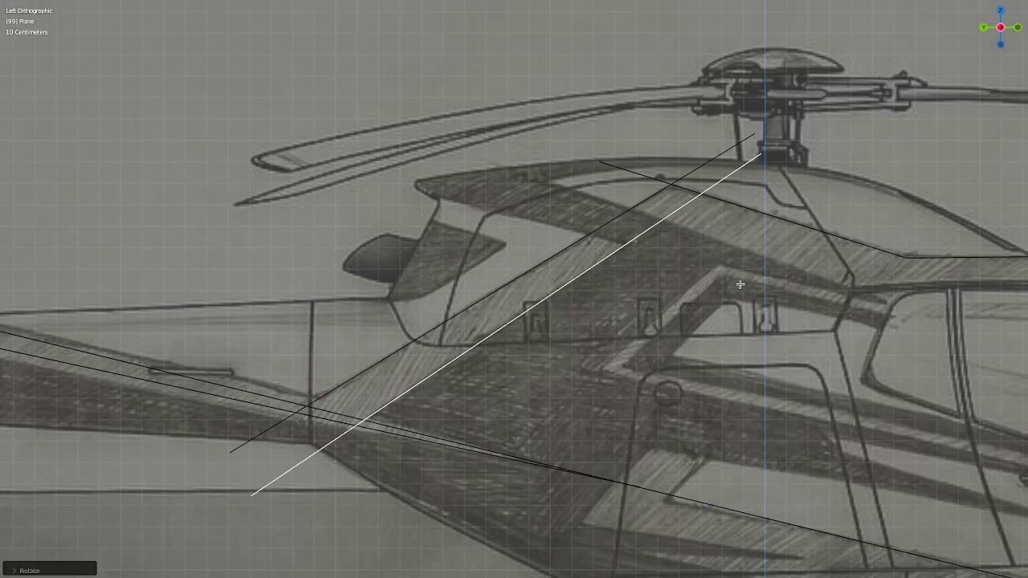
scroll(740, 283, down, 1)
scroll(768, 268, down, 1)
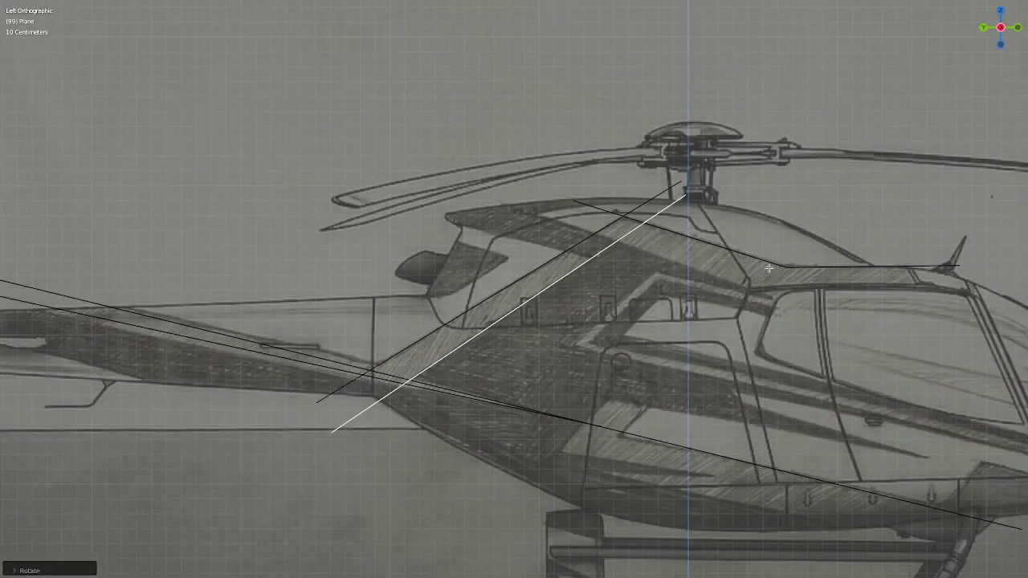
scroll(768, 267, down, 1)
mouse_move(610, 289)
shift+middle_down()
mouse_move(764, 276)
mouse_move(601, 294)
shift+middle_up()
scroll(600, 294, up, 2)
scroll(610, 285, up, 2)
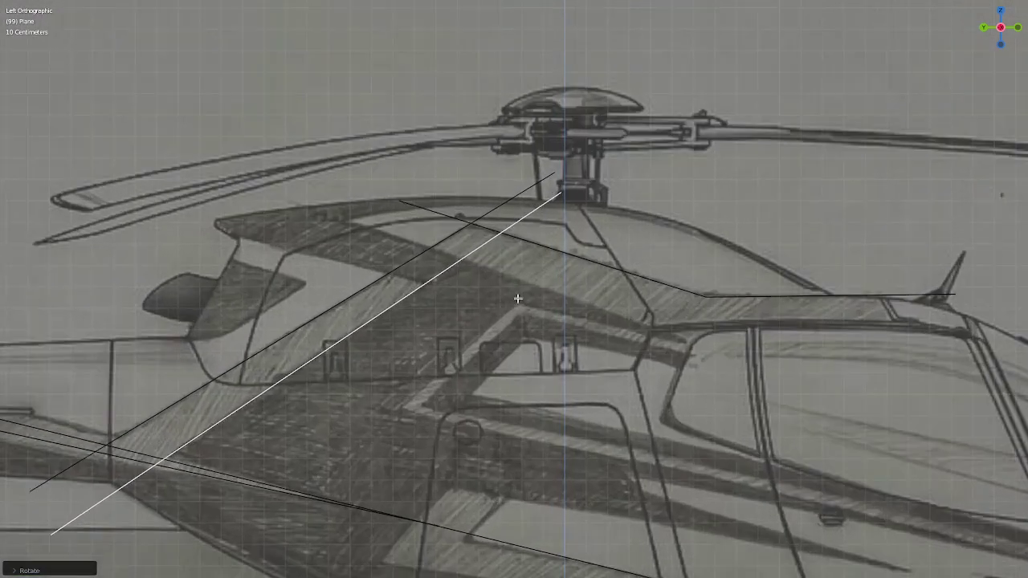
- Copy the upper roof guide edge downward and rotate it onto the cabin roof slope
key(ctrl+z)
key(shift+d)
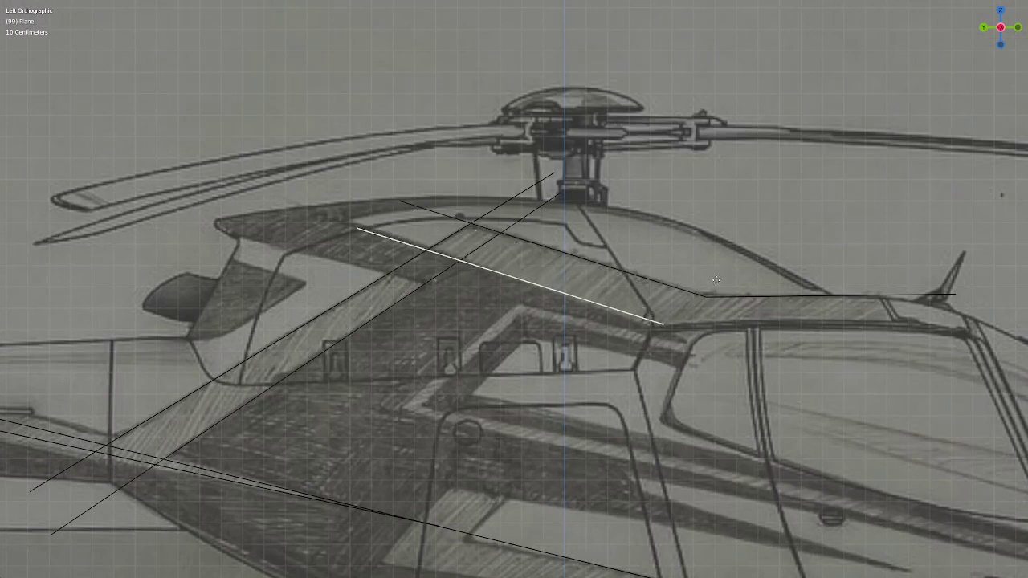
click(707, 277)
key(r)
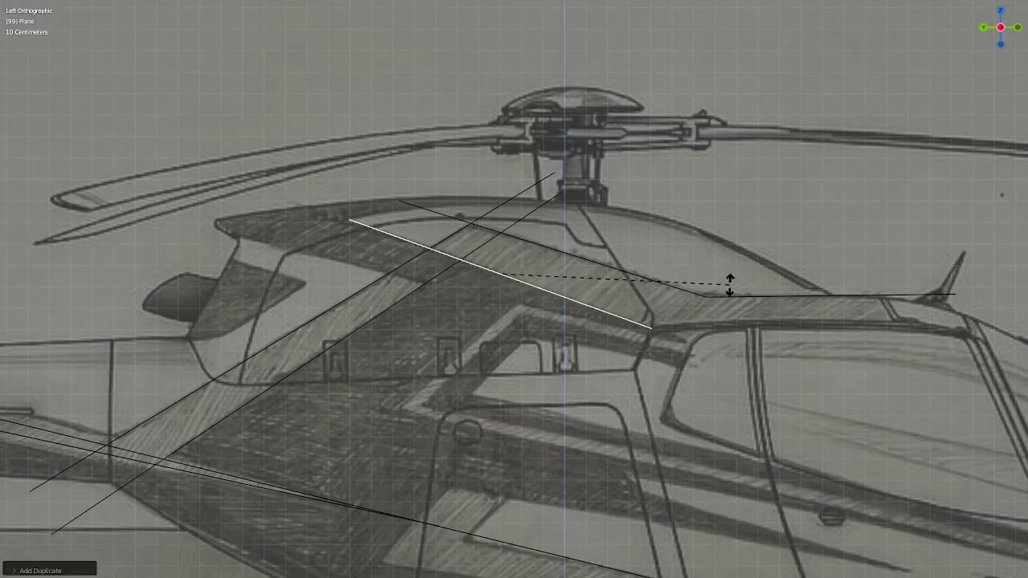
click(729, 284)
scroll(730, 284, up, 4)
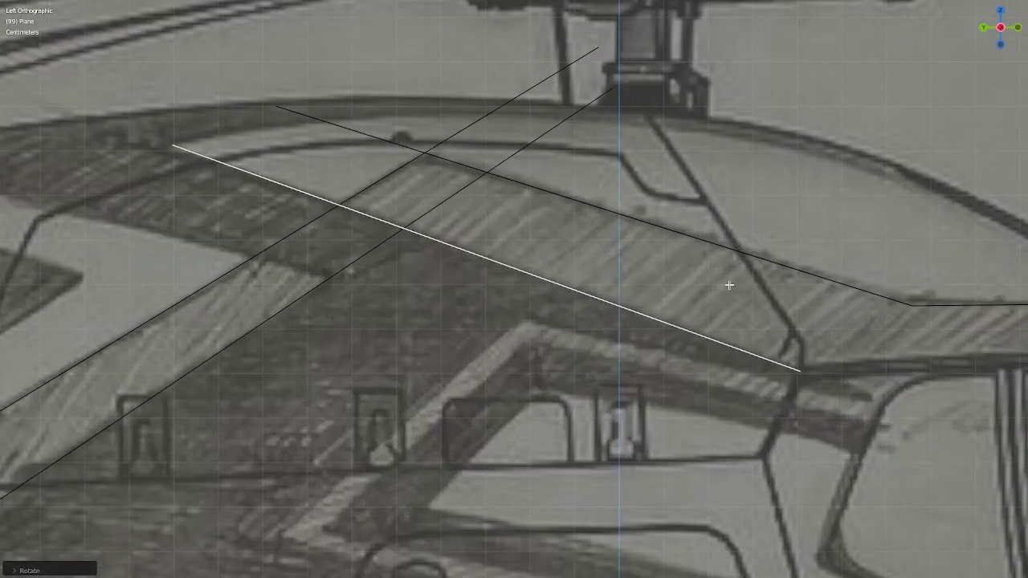
scroll(730, 285, down, 4)
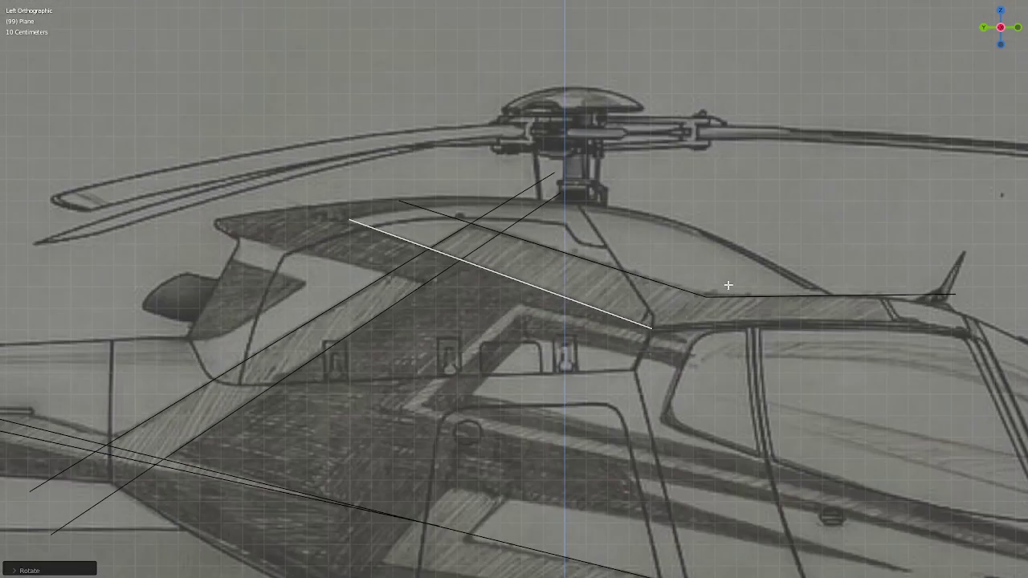
scroll(730, 310, up, 2)
scroll(555, 305, up, 2)
scroll(560, 307, down, 3)
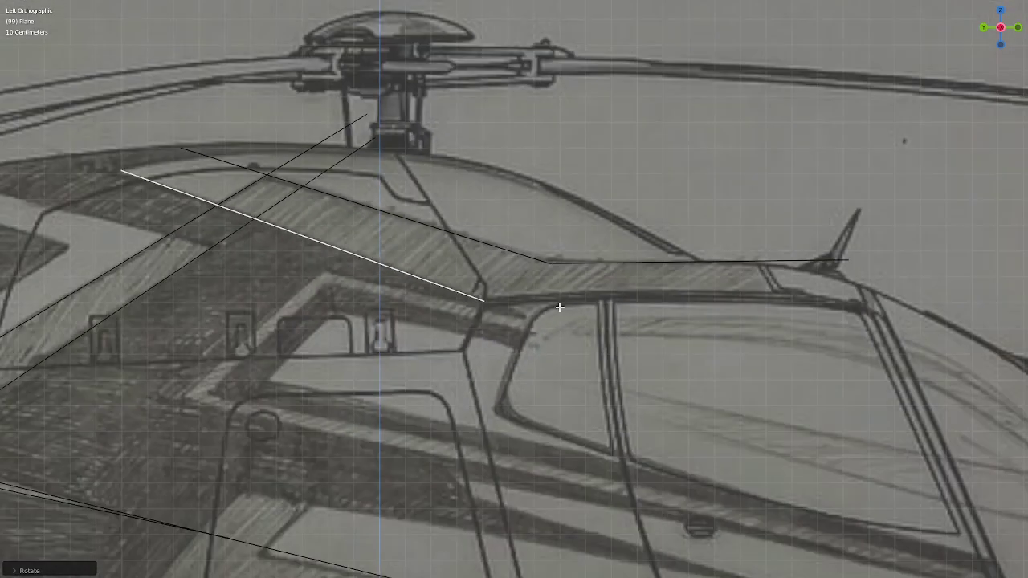
- Lengthen the roof edge to reach the windscreen corner and fine-tune its tilt
key(s)
click(649, 329)
key(r)
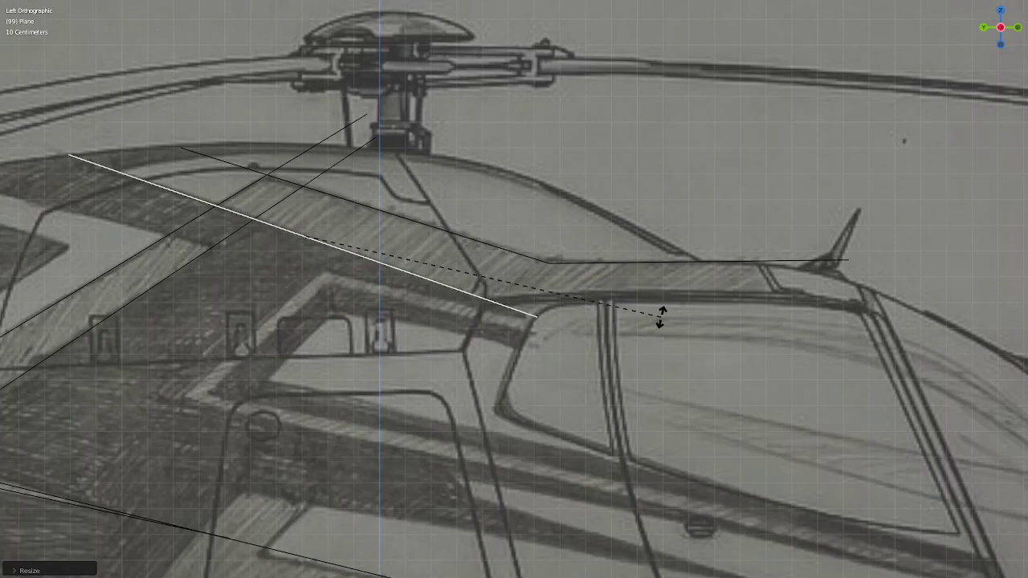
click(660, 317)
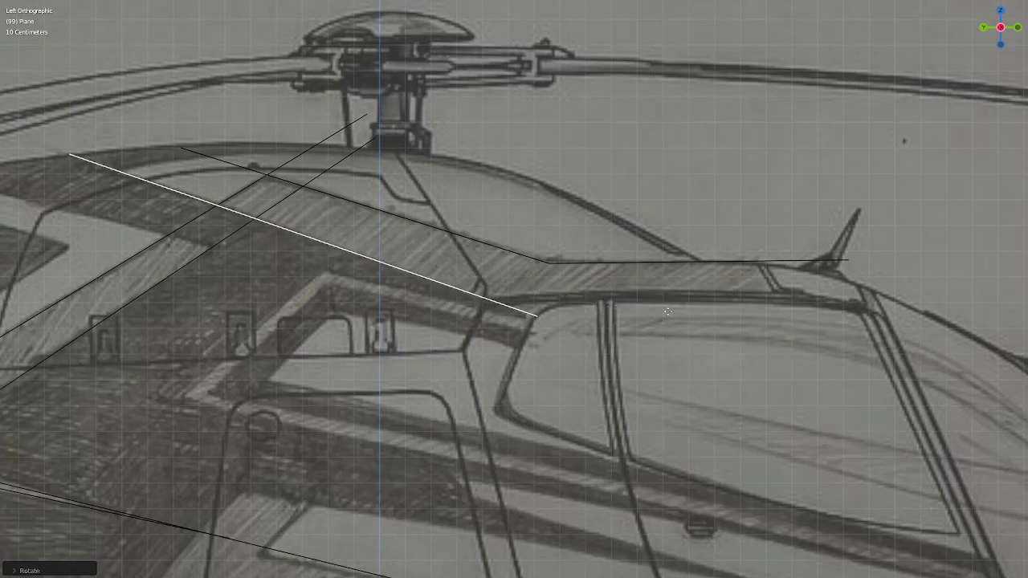
key(g)
click(668, 311)
key(g)
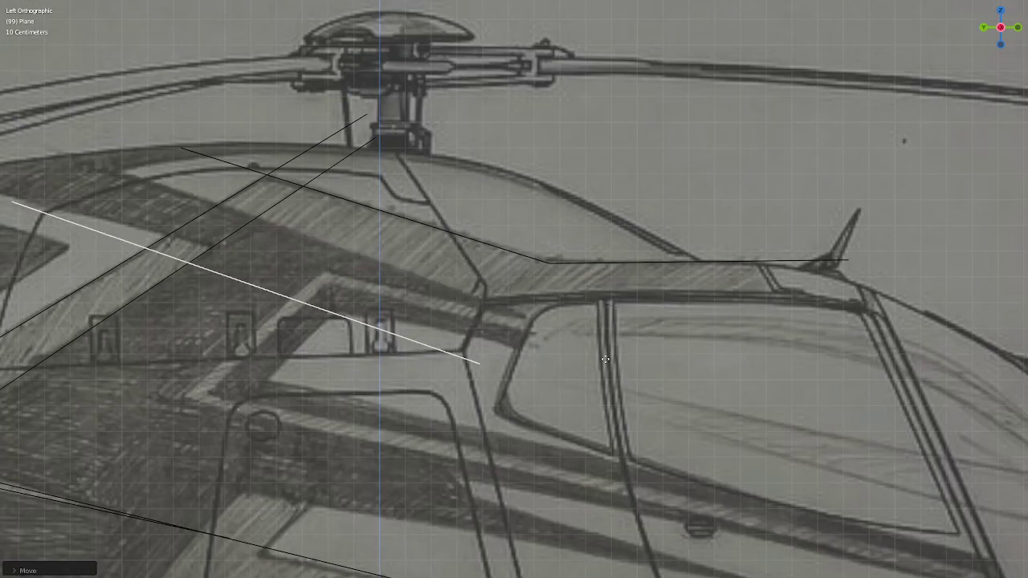
right_click(605, 359)
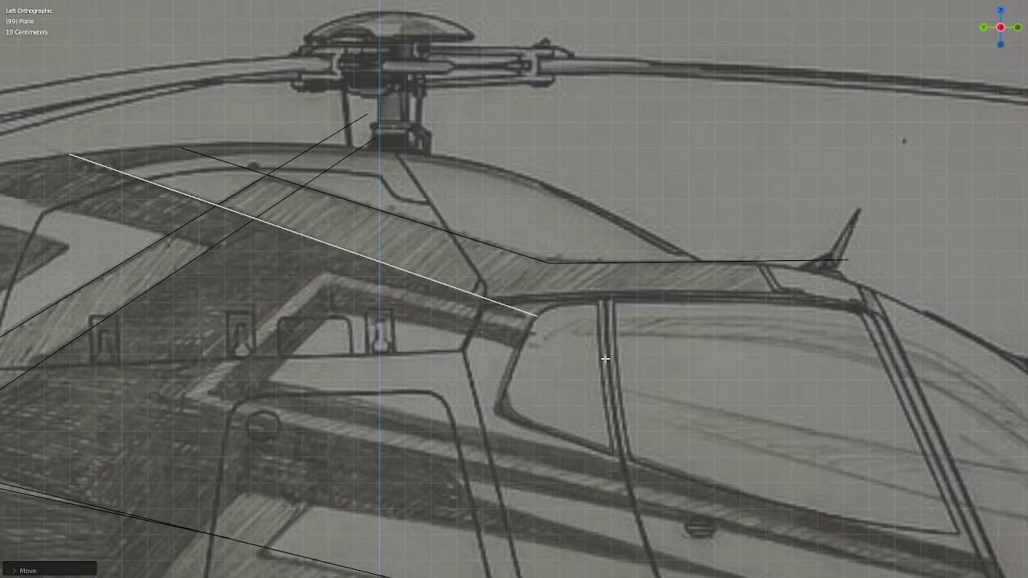
scroll(605, 359, down, 2)
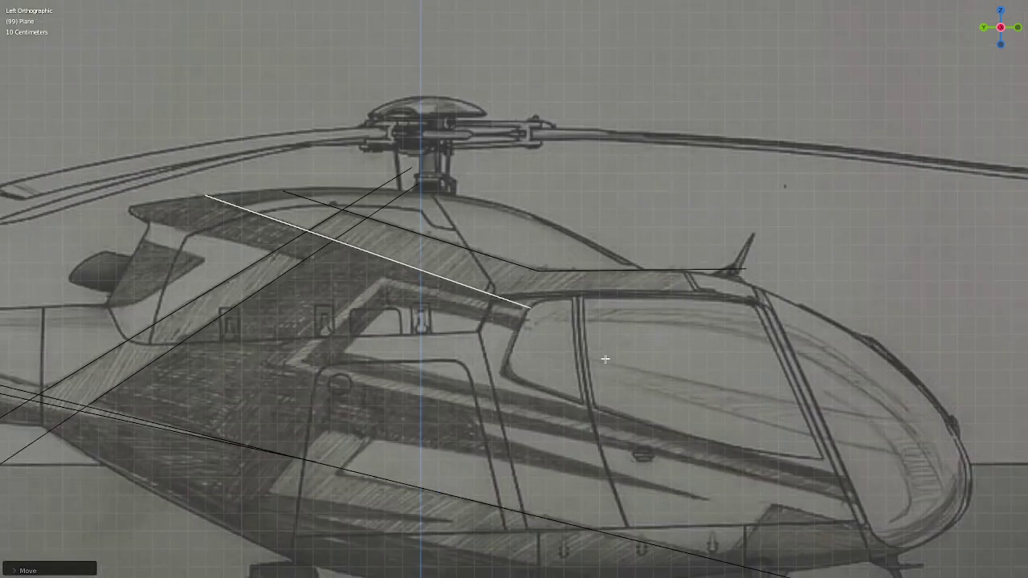
ctrl+scroll(605, 359, up, 2)
scroll(635, 341, up, 1)
scroll(664, 326, up, 1)
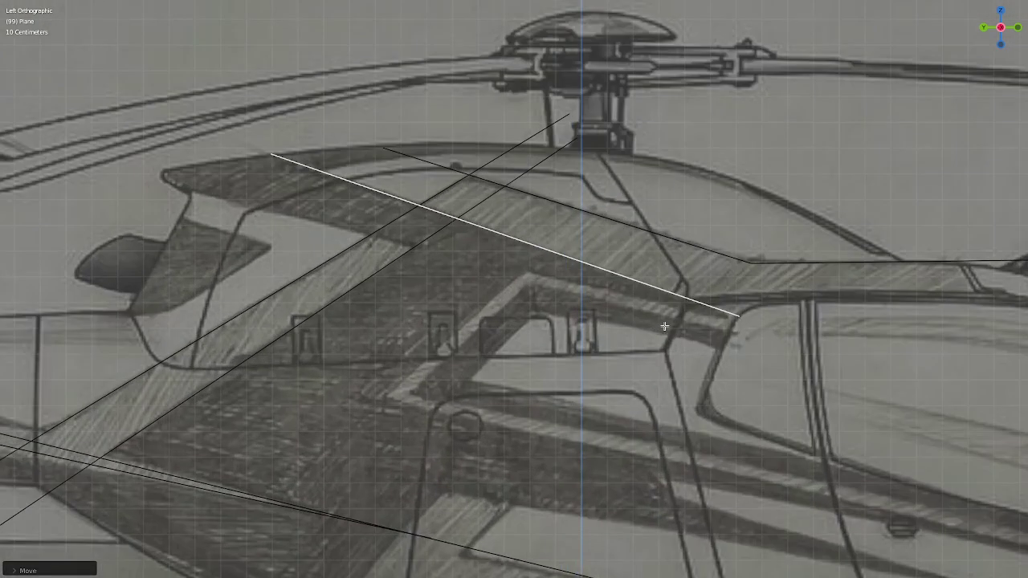
scroll(664, 326, down, 3)
scroll(321, 321, up, 3)
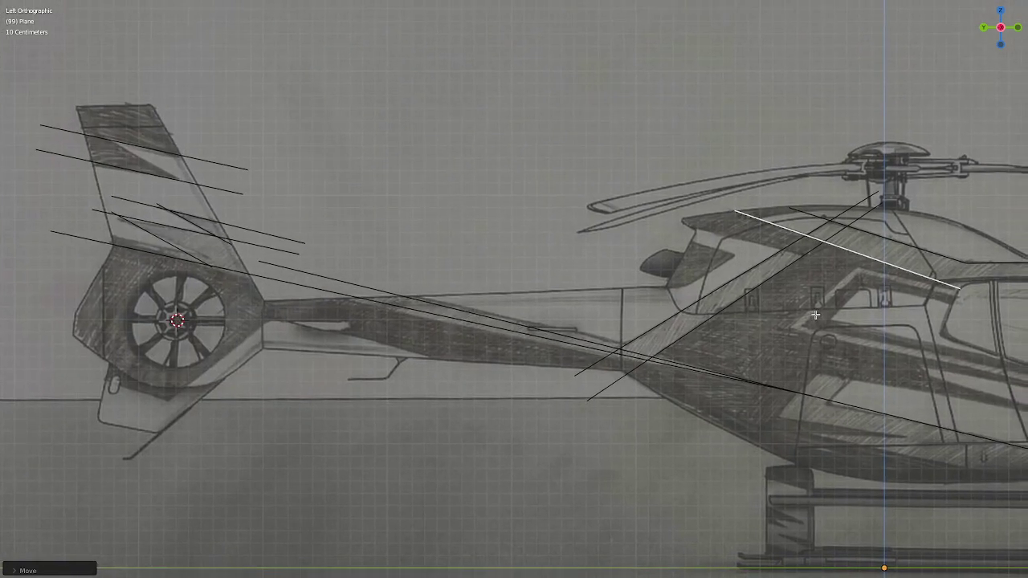
- Copy the long diagonal edge from the rotor mast to the tail and shorten it
click(741, 297)
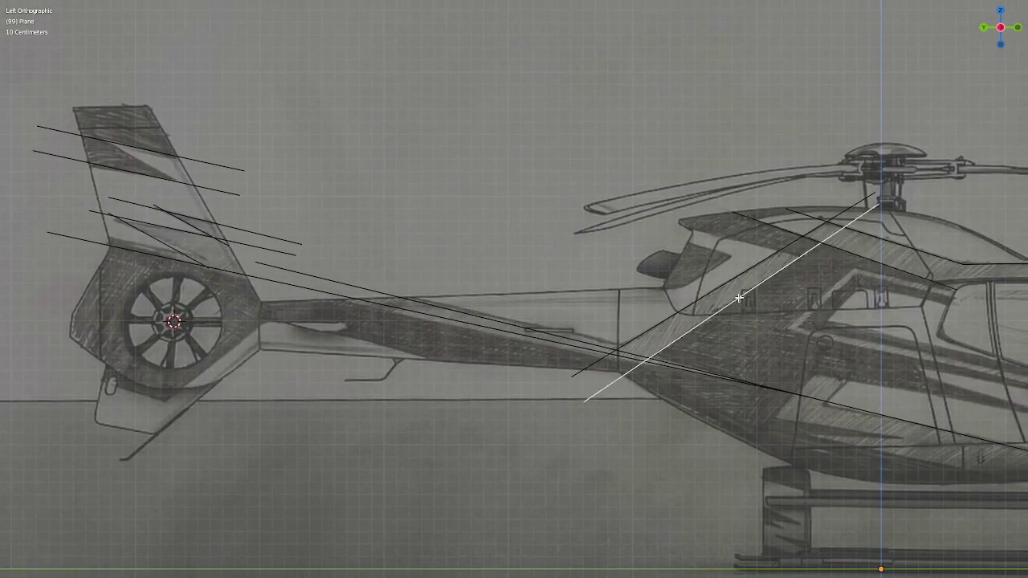
key(shift+d)
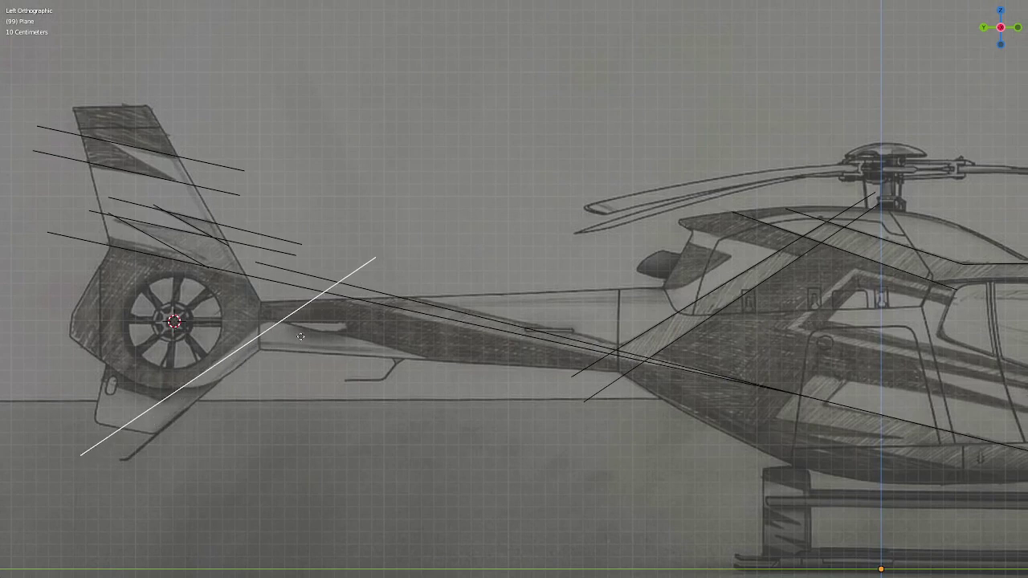
click(298, 358)
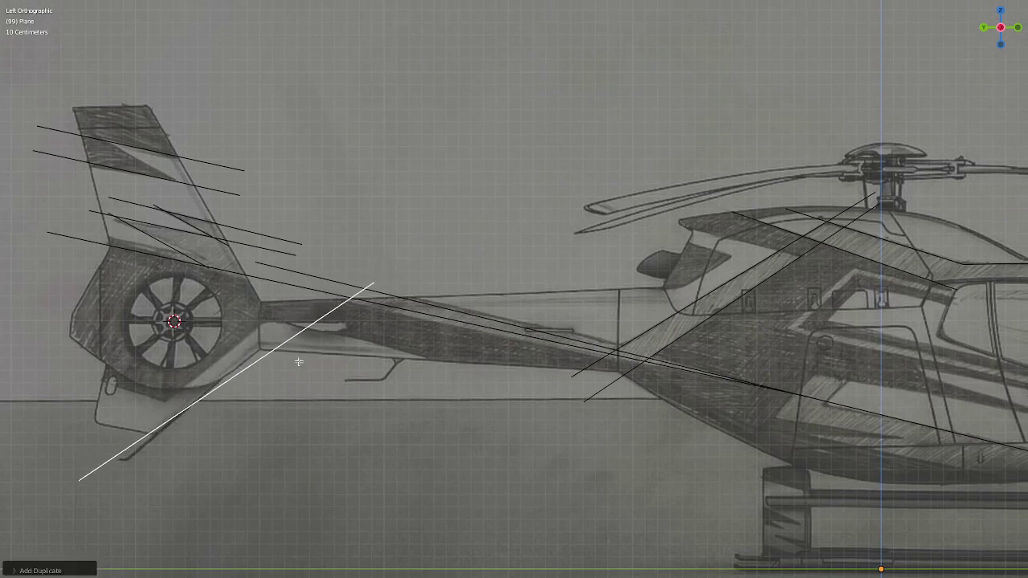
shift+middle_drag(298, 358, 640, 345)
scroll(640, 345, up, 3)
shift+middle_drag(779, 348, 715, 265)
key(r)
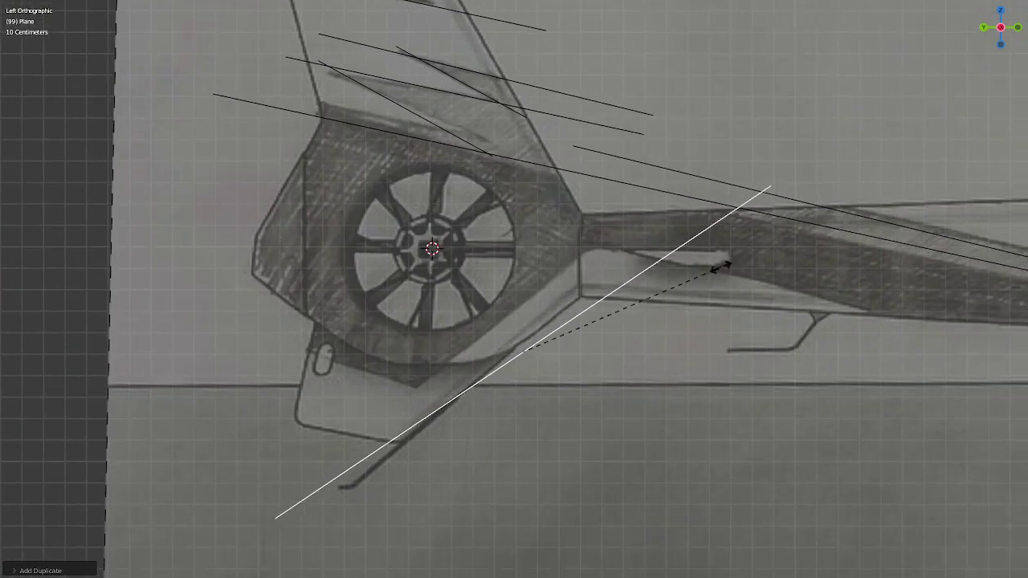
click(635, 299)
- Align the short edge with the fan housing's slanted underside, then duplicate it below-left
key(r)
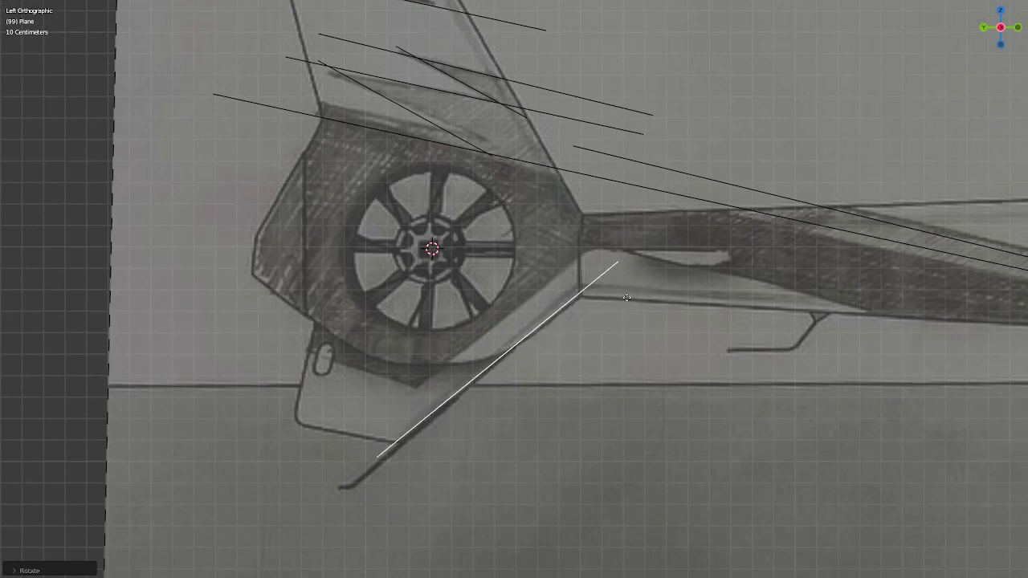
click(629, 300)
key(g)
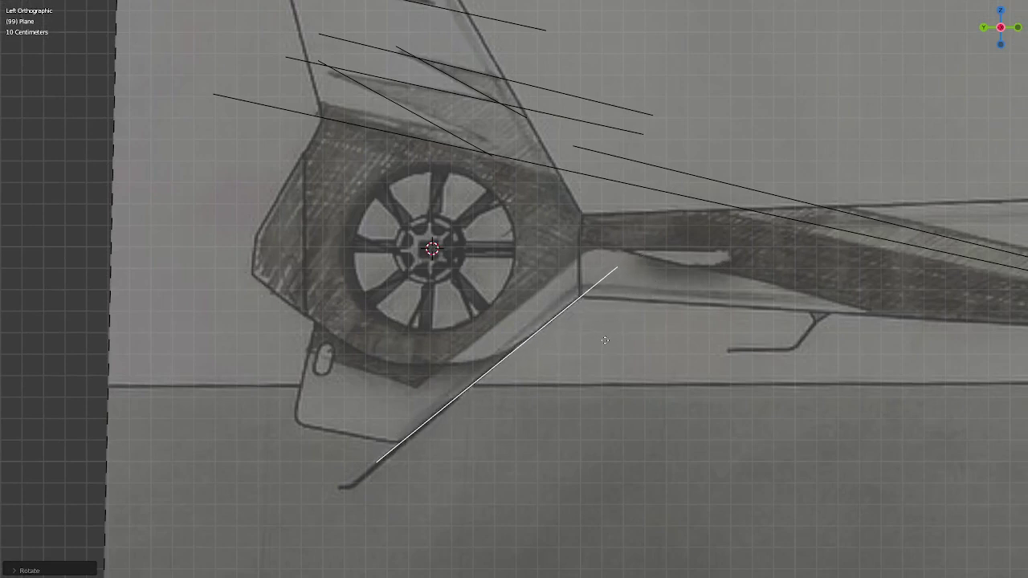
click(605, 341)
key(r)
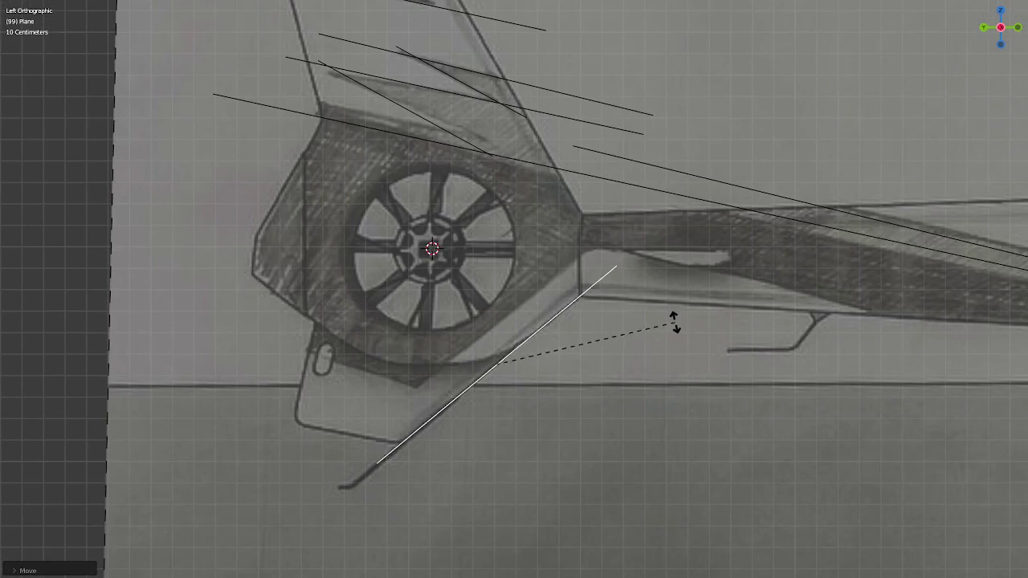
click(675, 321)
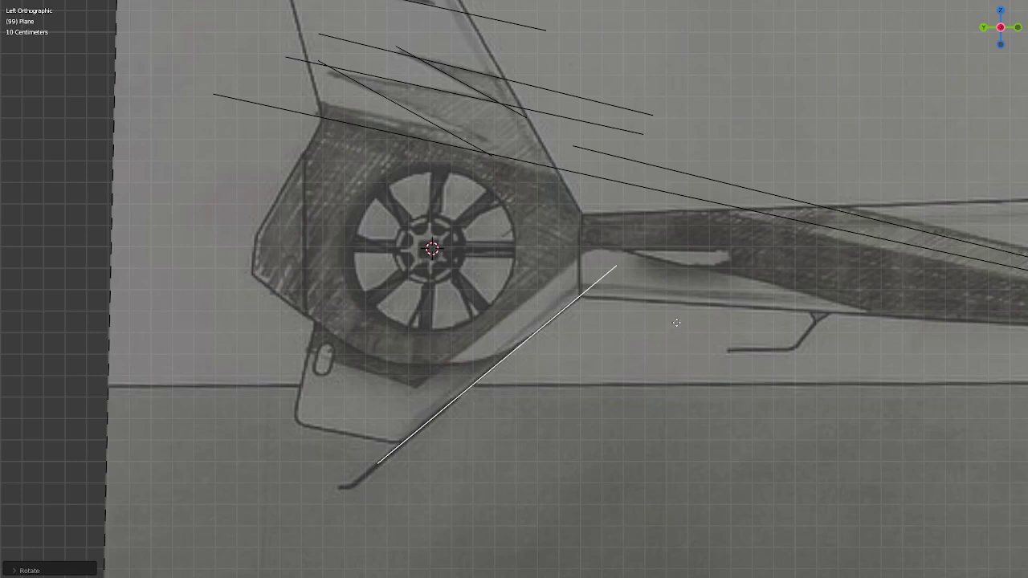
key(g)
click(677, 323)
key(g)
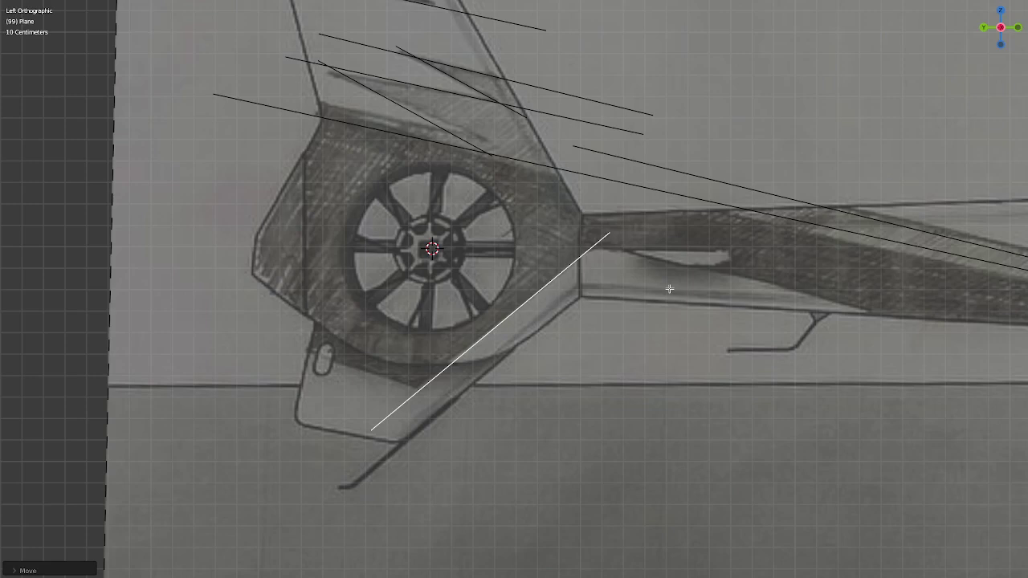
key(shift+d)
click(551, 351)
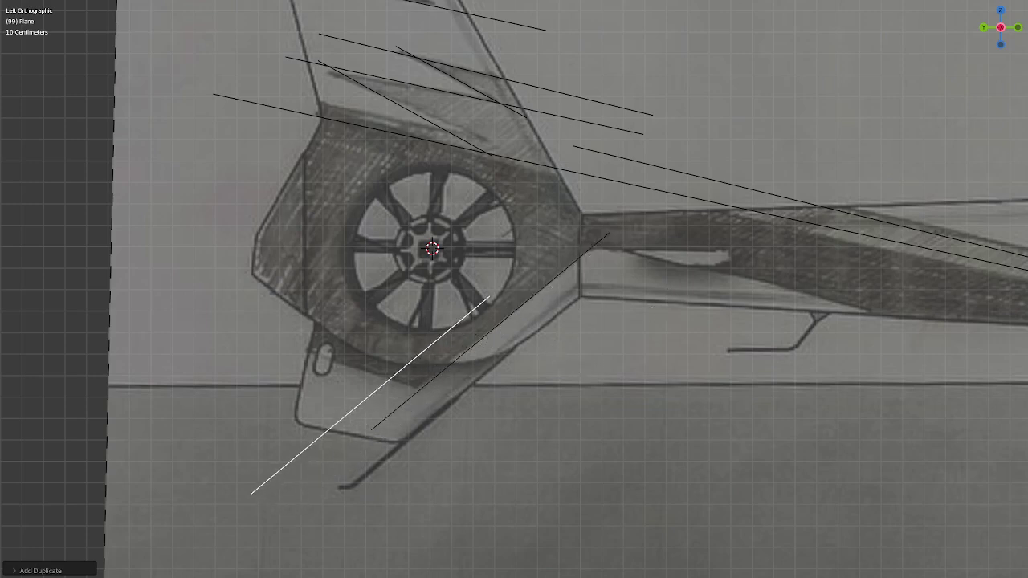
- Rotate and move the new copy down beneath the tail rotor housing
key(r)
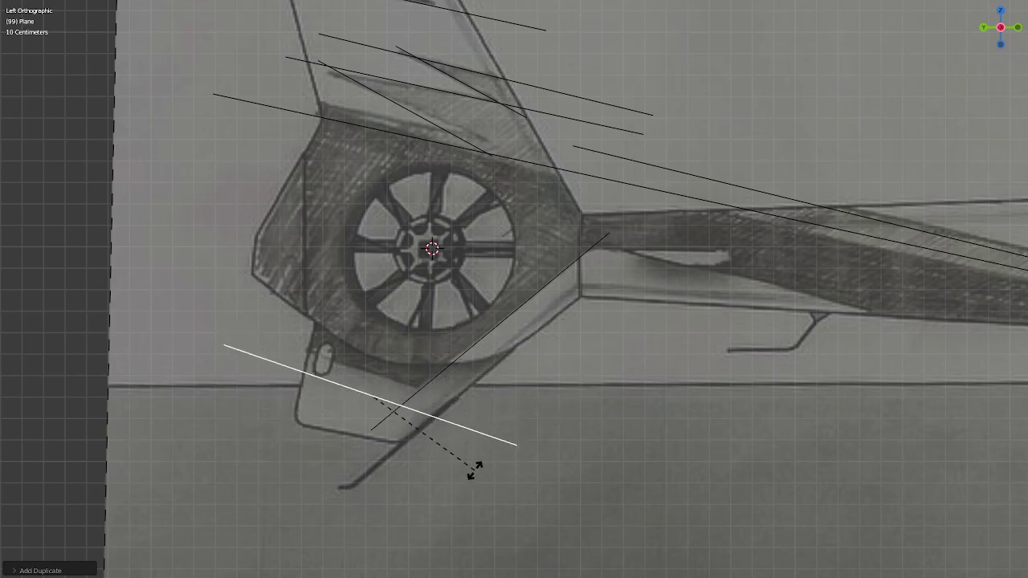
click(475, 470)
key(g)
click(479, 450)
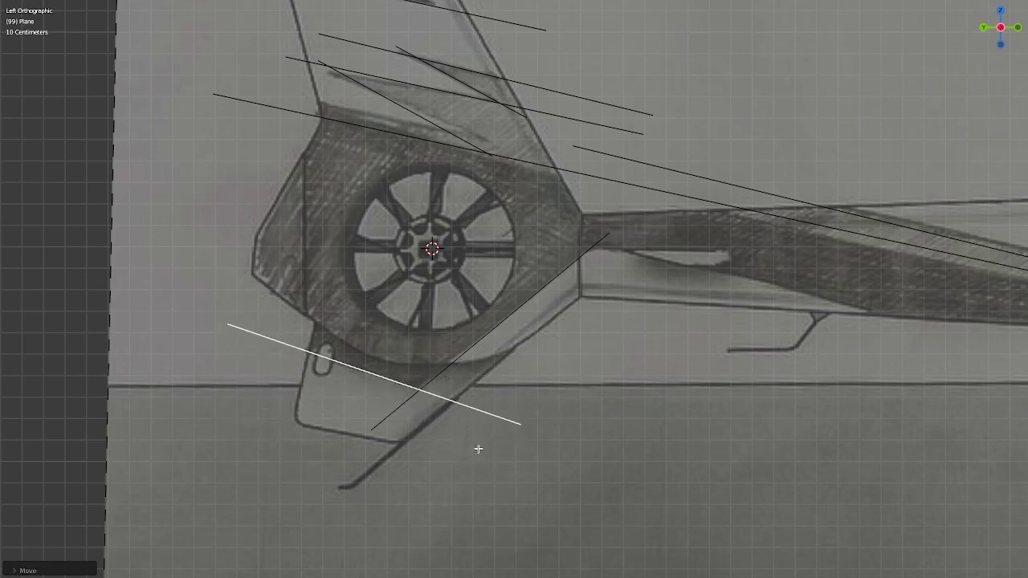
key(r)
click(538, 442)
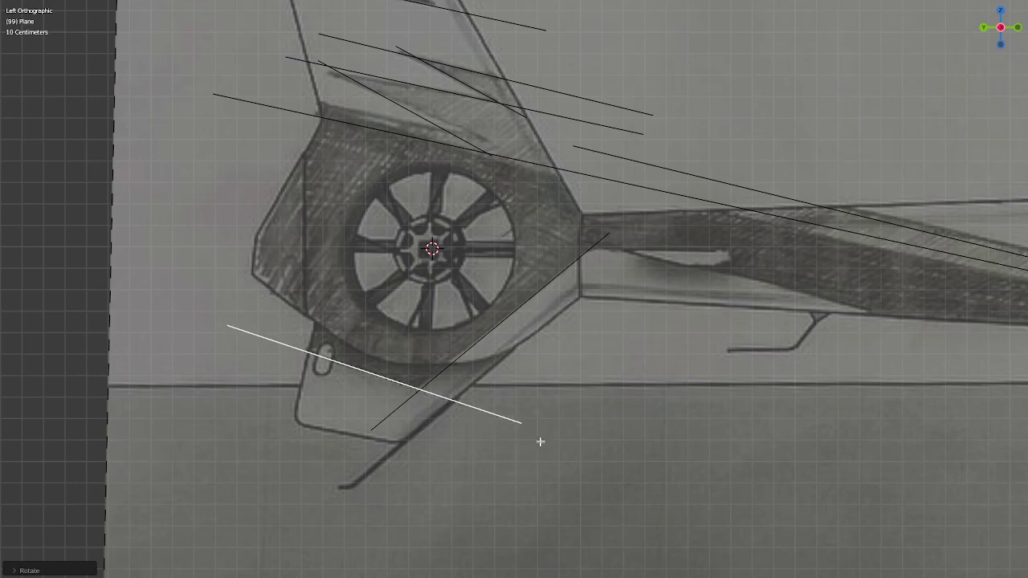
key(r)
click(509, 427)
- Shorten the edge and fine-tune it along the bottom of the lower tail fin
key(s)
click(493, 423)
key(g)
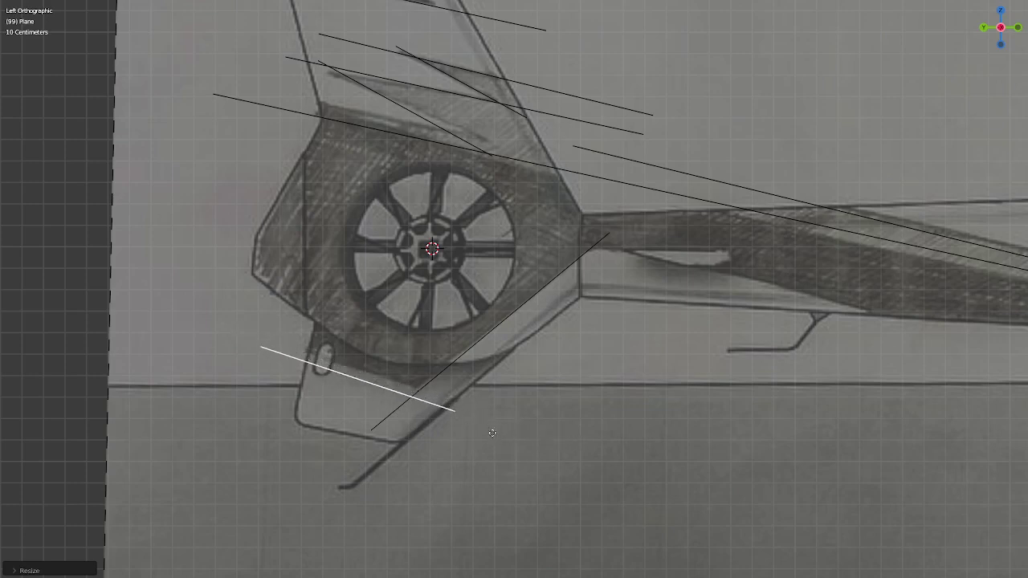
click(497, 421)
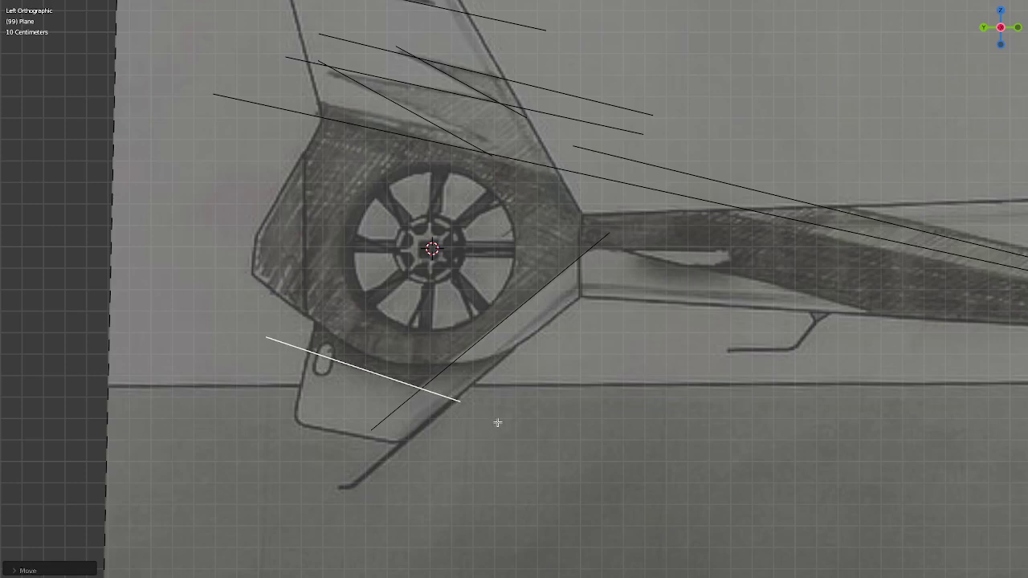
key(r)
click(544, 417)
key(g)
click(545, 419)
scroll(677, 369, down, 3)
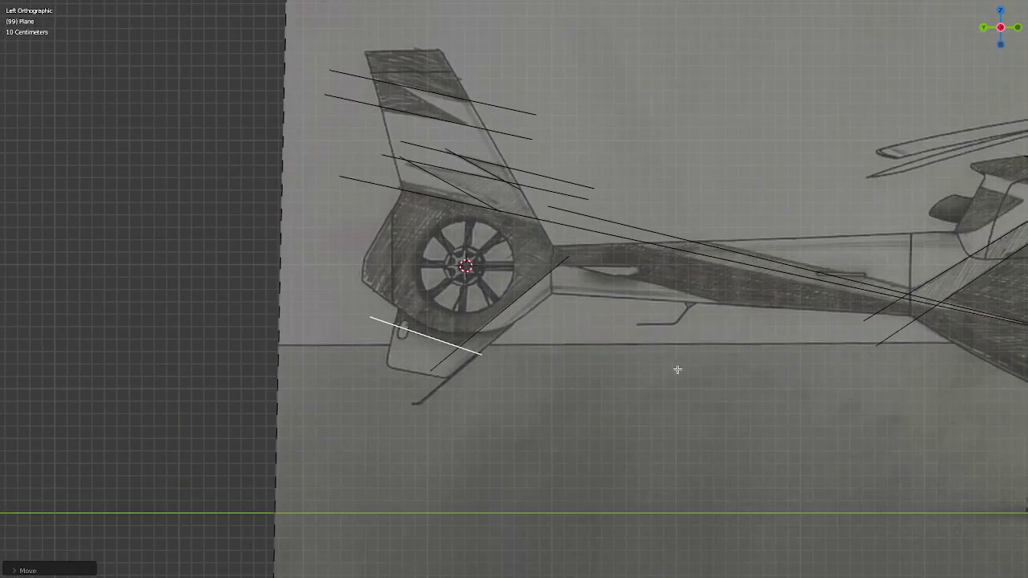
shift+middle_drag(677, 369, 531, 412)
scroll(531, 412, up, 2)
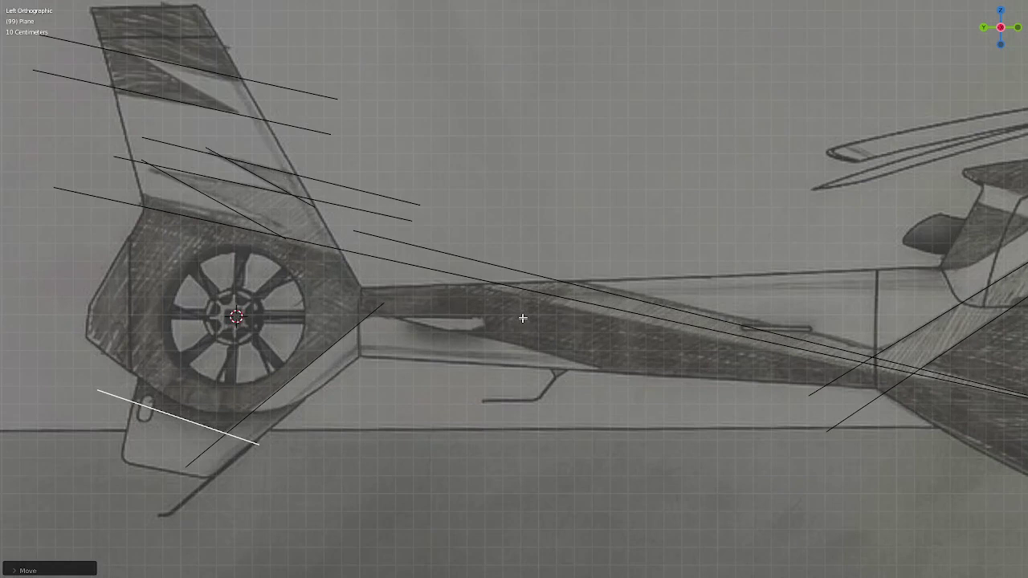
- Duplicate the long diagonal boom edge and place the copy across the lower tail fin
click(530, 292)
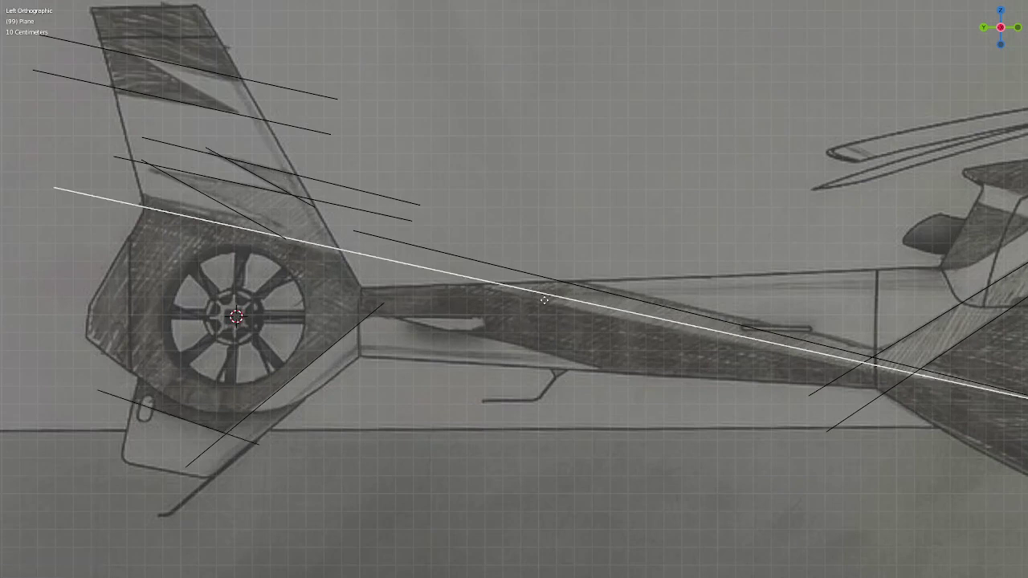
key(g)
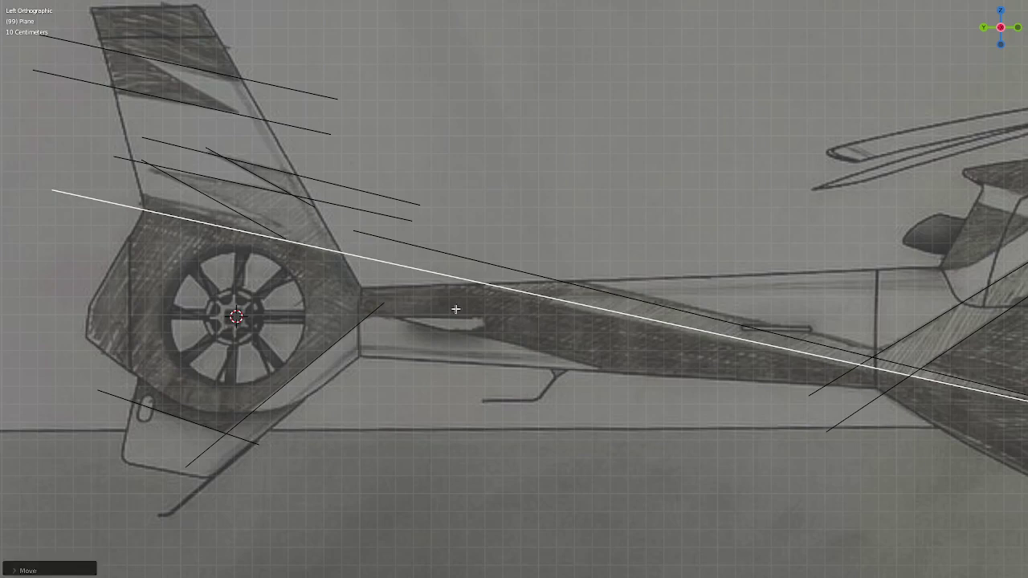
scroll(454, 306, up, 3)
shift+middle_drag(454, 306, 586, 351)
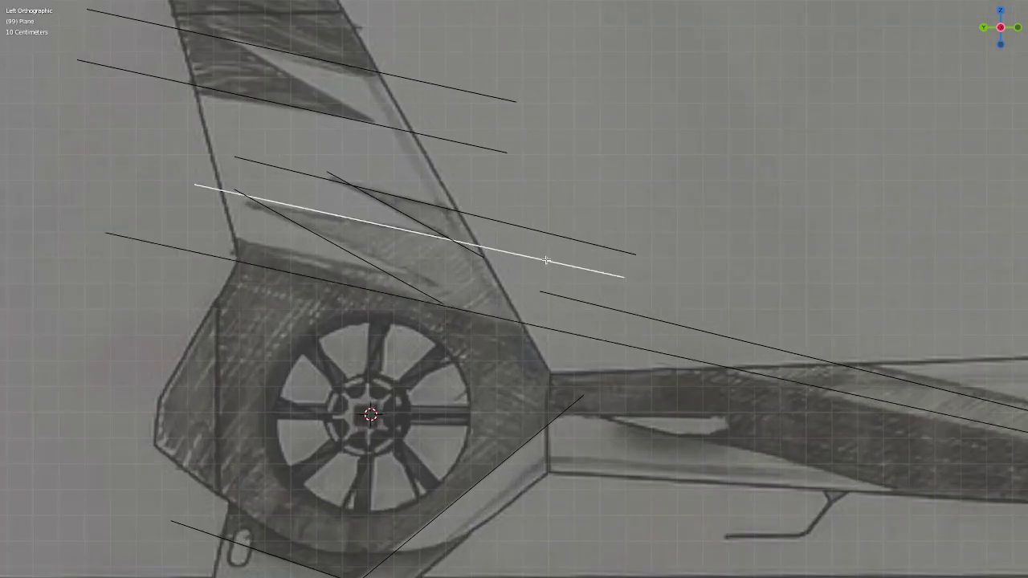
key(shift+d)
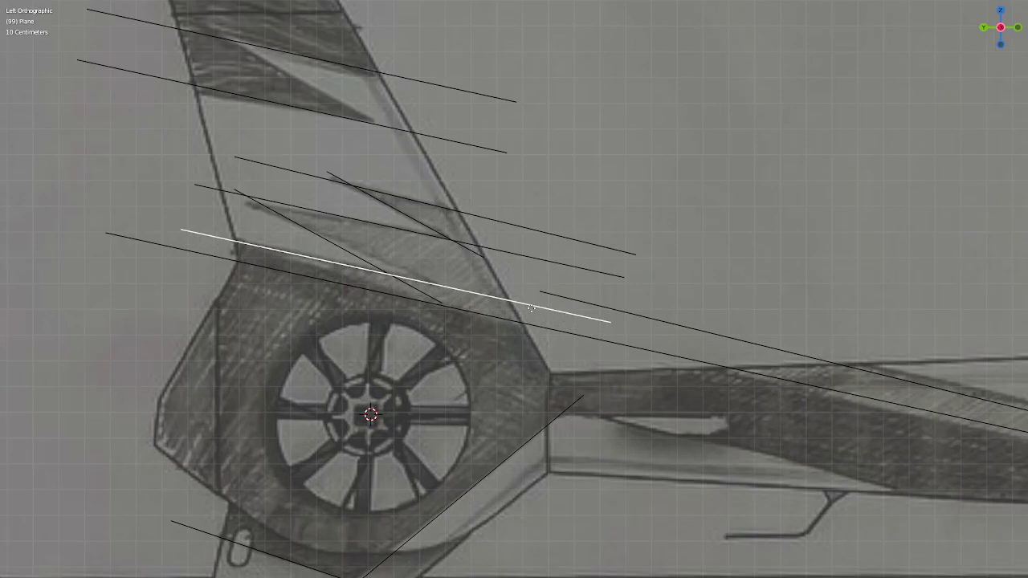
click(531, 307)
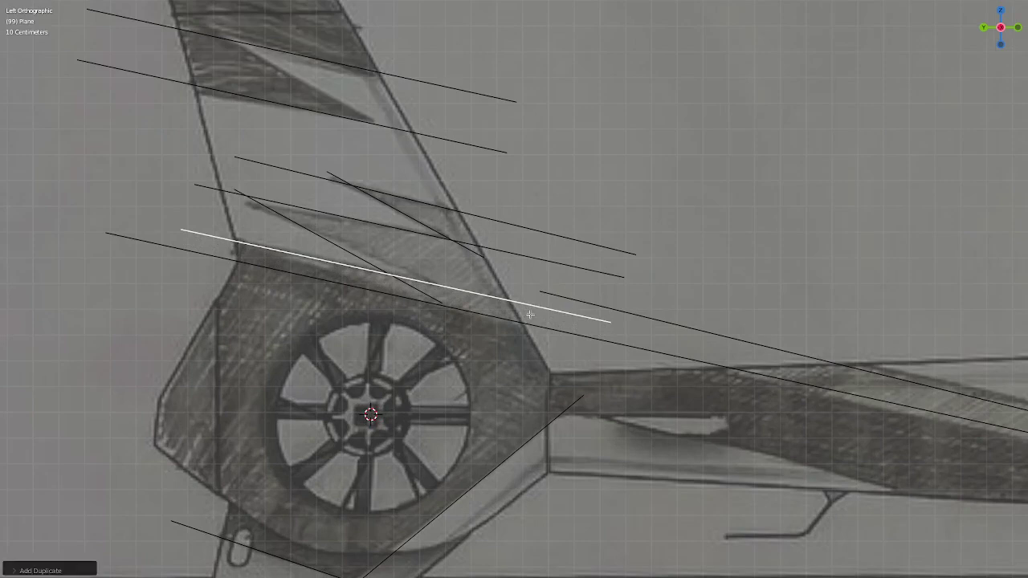
- Select a diagonal fin guide edge and duplicate it for the fin's top stripe
scroll(522, 309, down, 2)
shift+middle_drag(522, 309, 556, 371)
scroll(450, 361, up, 2)
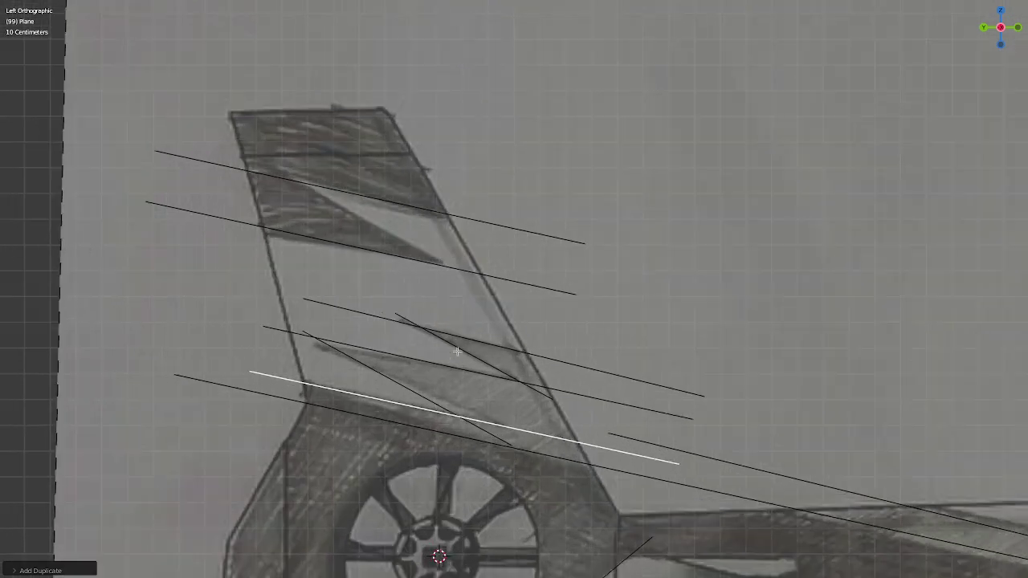
click(403, 389)
key(shift+d)
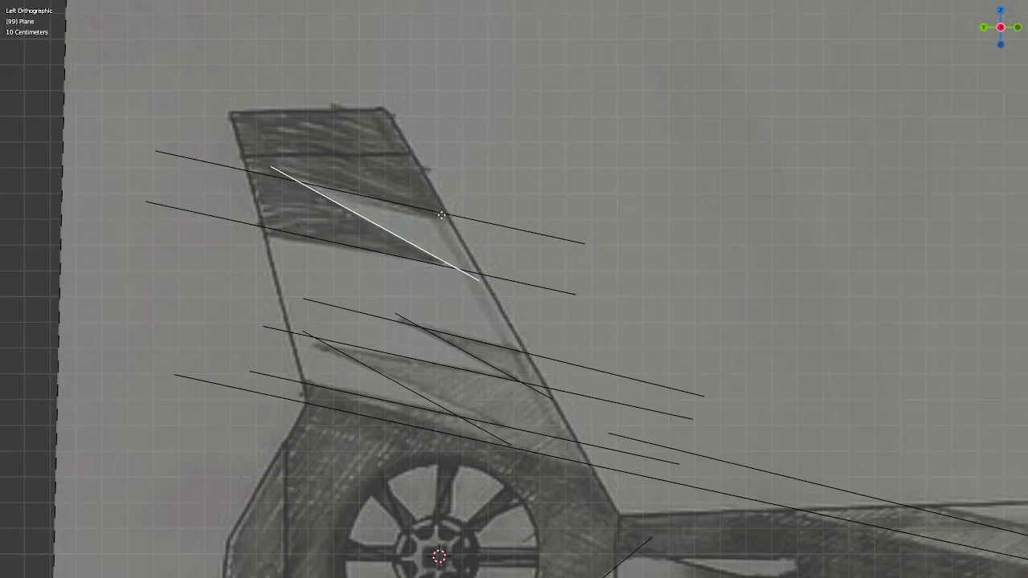
- Place the duplicated edge along the fin's dark top diagonal stripe
click(441, 215)
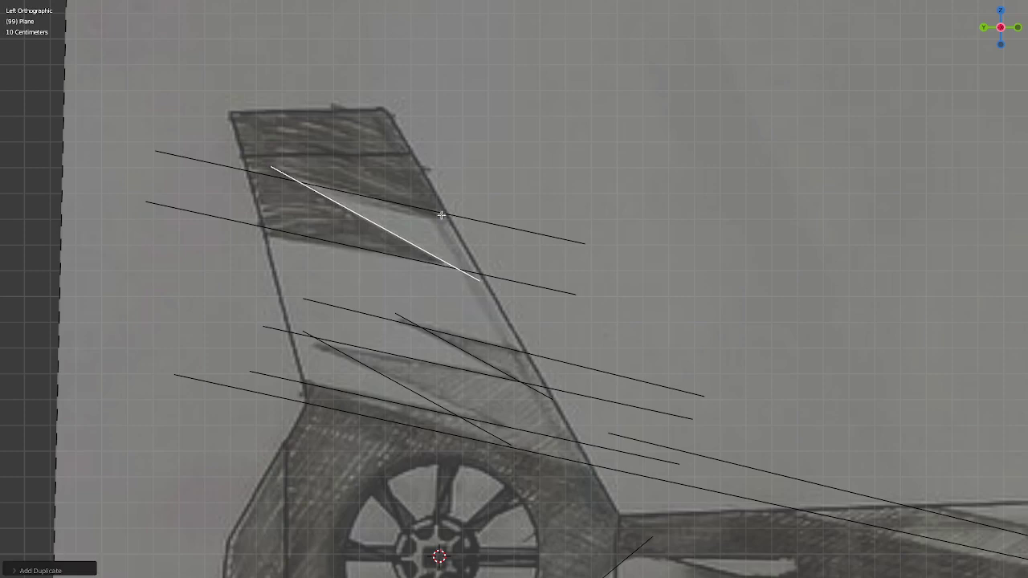
scroll(451, 253, down, 1)
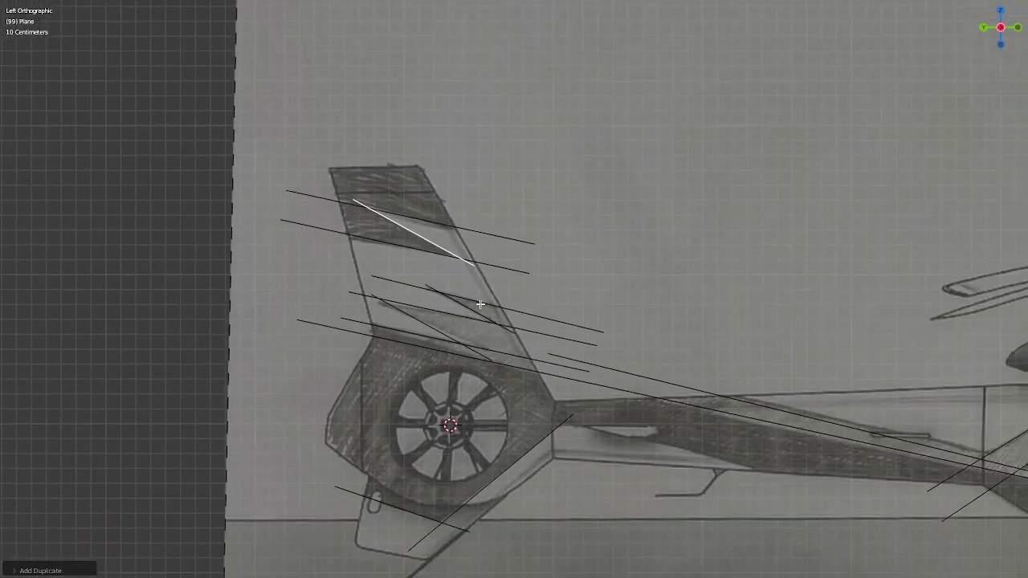
scroll(379, 249, down, 2)
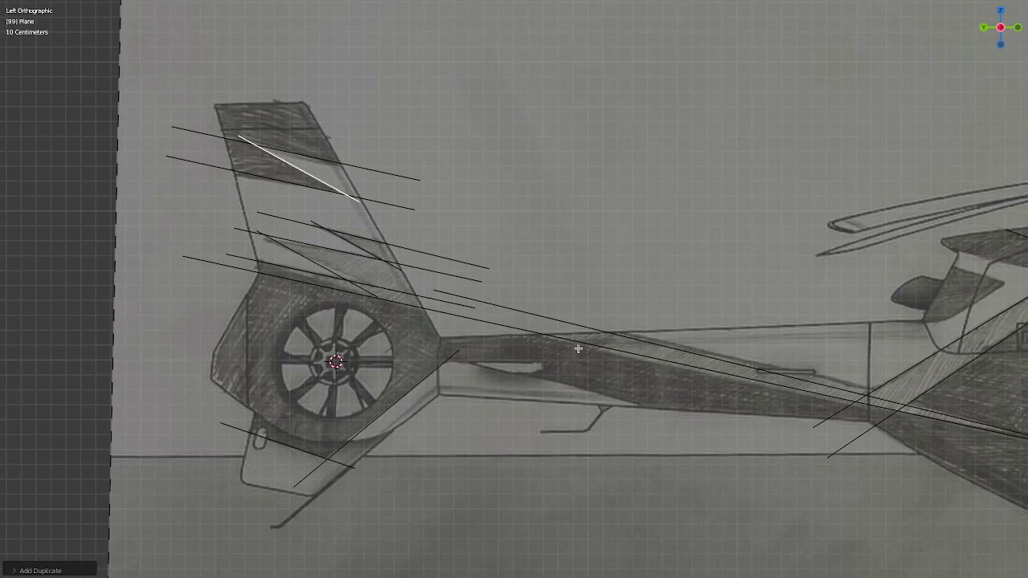
- Copy the long boom edge, shorten it, and set it atop the tail-rotor housing
click(447, 306)
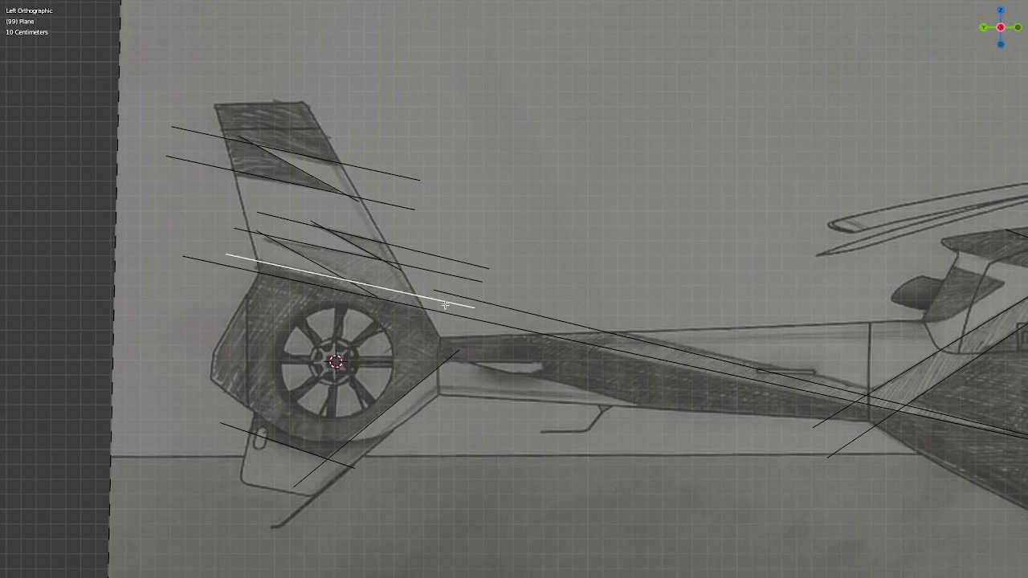
right_click(447, 307)
key(Escape)
click(522, 312)
key(shift+d)
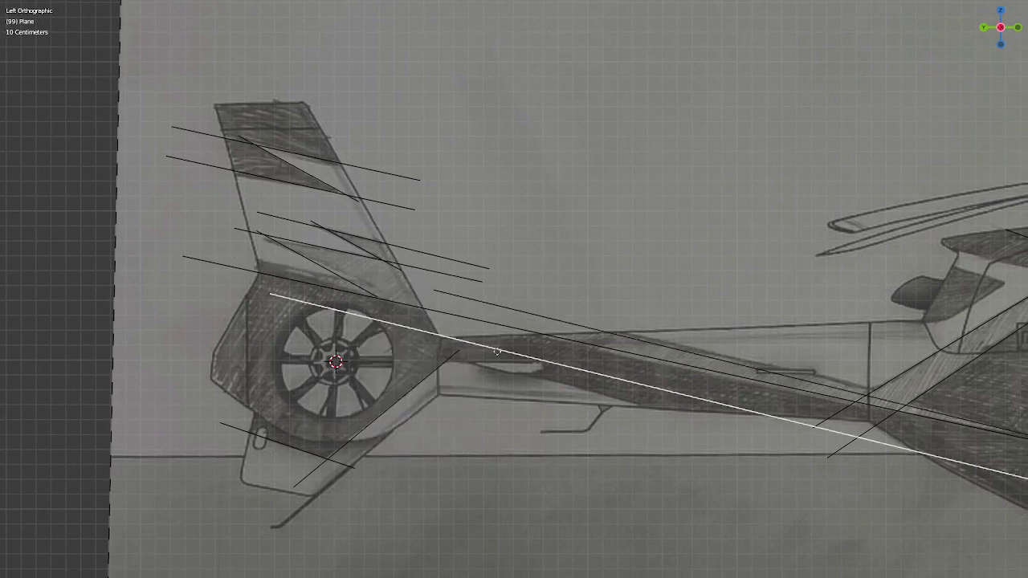
click(617, 368)
key(s)
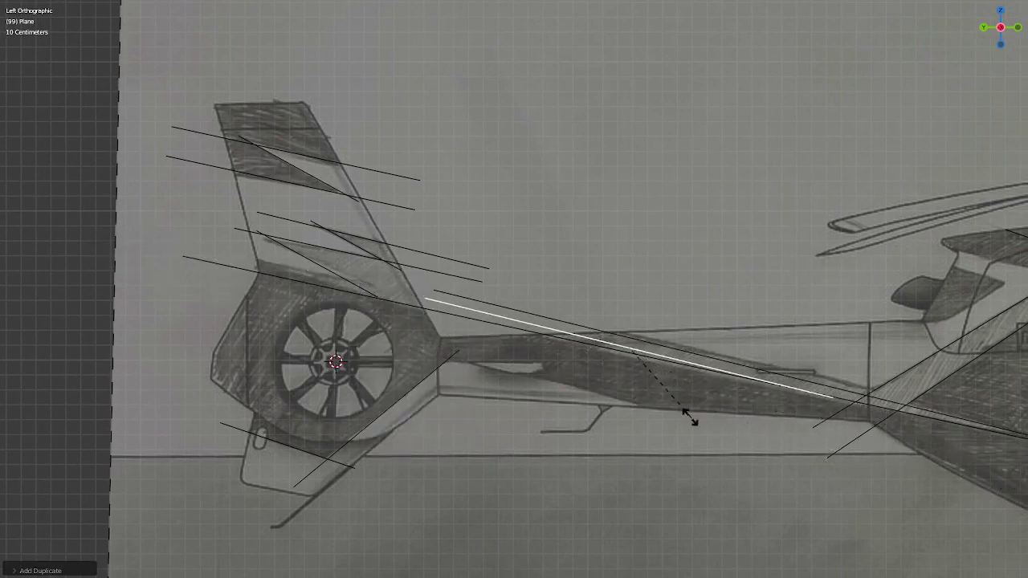
click(681, 406)
key(g)
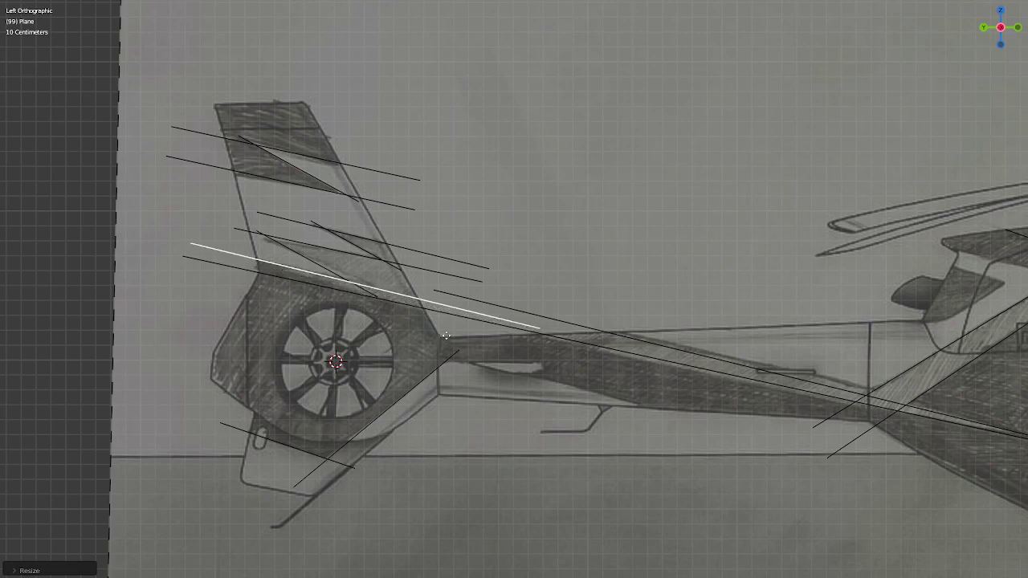
click(445, 335)
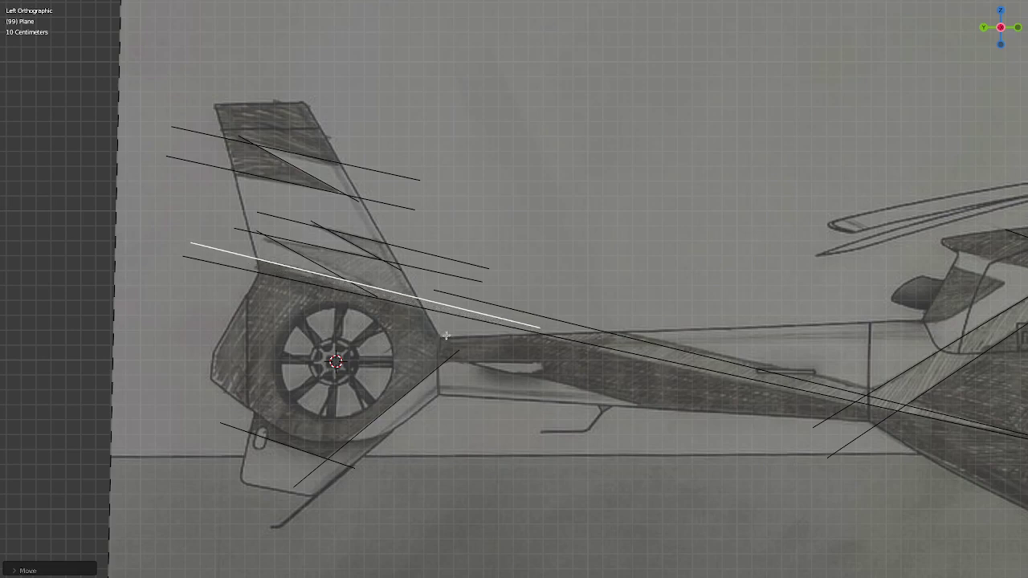
- Raise the long boom guide edge slightly higher
click(568, 343)
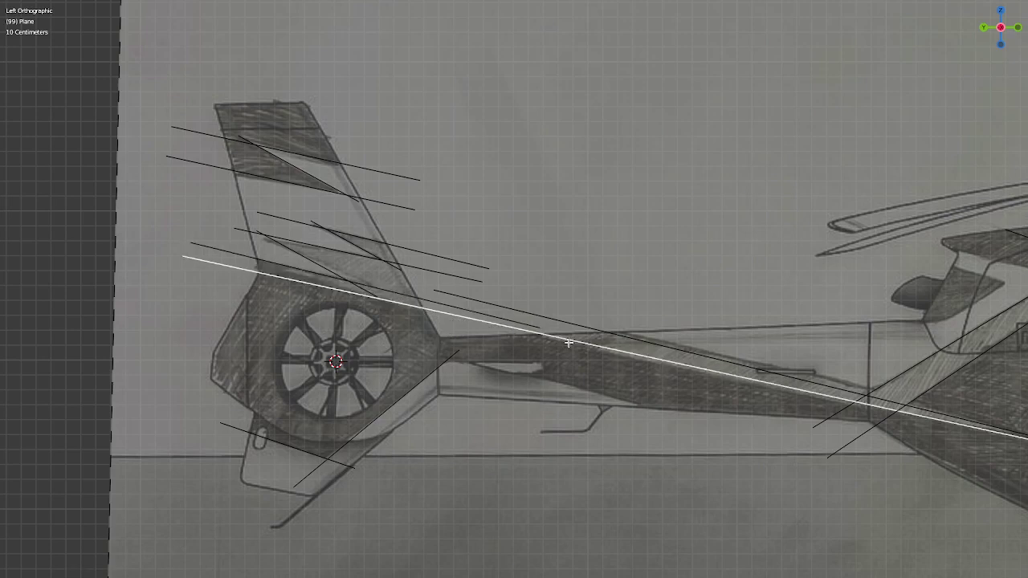
key(g)
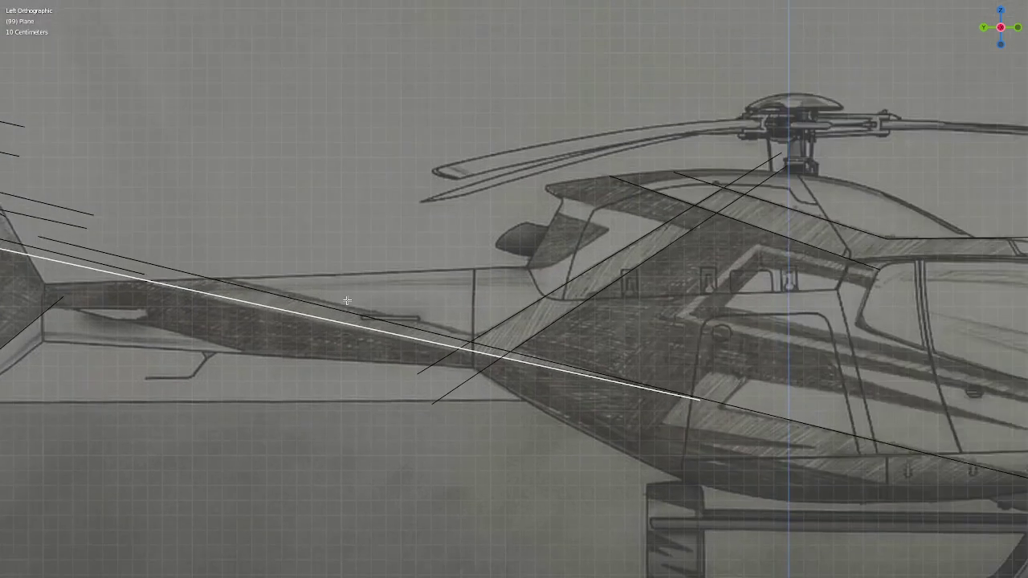
mouse_move(568, 325)
shift+middle_down()
mouse_move(486, 360)
mouse_move(533, 332)
mouse_move(276, 297)
mouse_move(586, 329)
mouse_move(763, 374)
shift+middle_up()
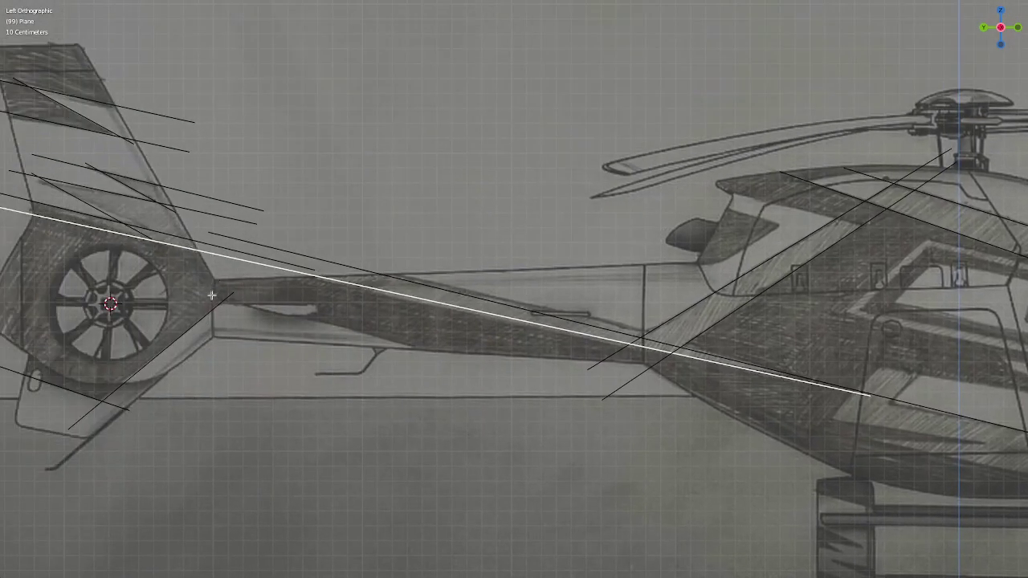
- Duplicate the upper diagonal cabin guide edge in place and shorten the copy
shift+middle_drag(578, 324, 247, 256)
shift+middle_drag(593, 274, 564, 309)
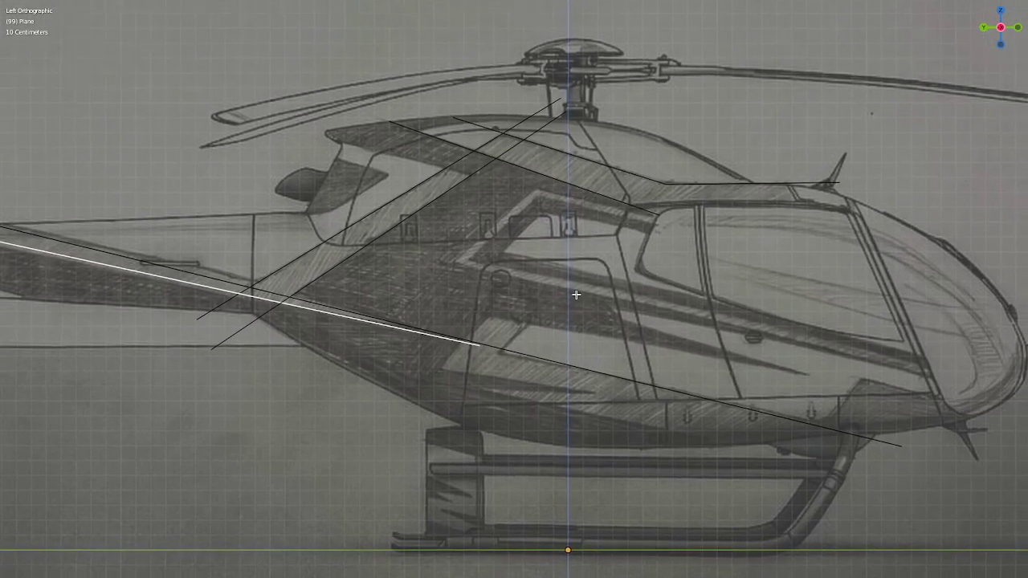
click(412, 194)
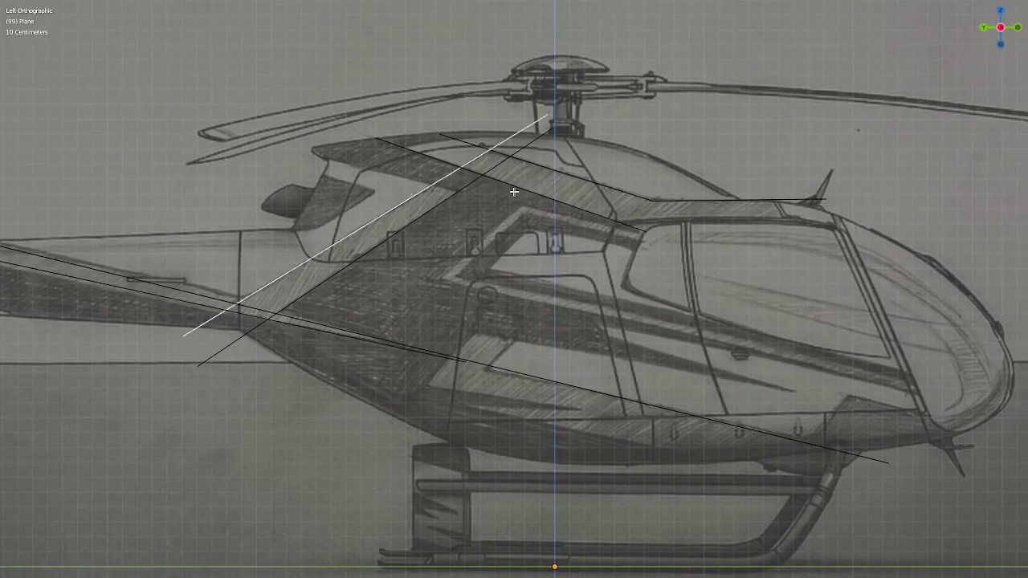
key(shift+d)
right_click(515, 192)
key(s)
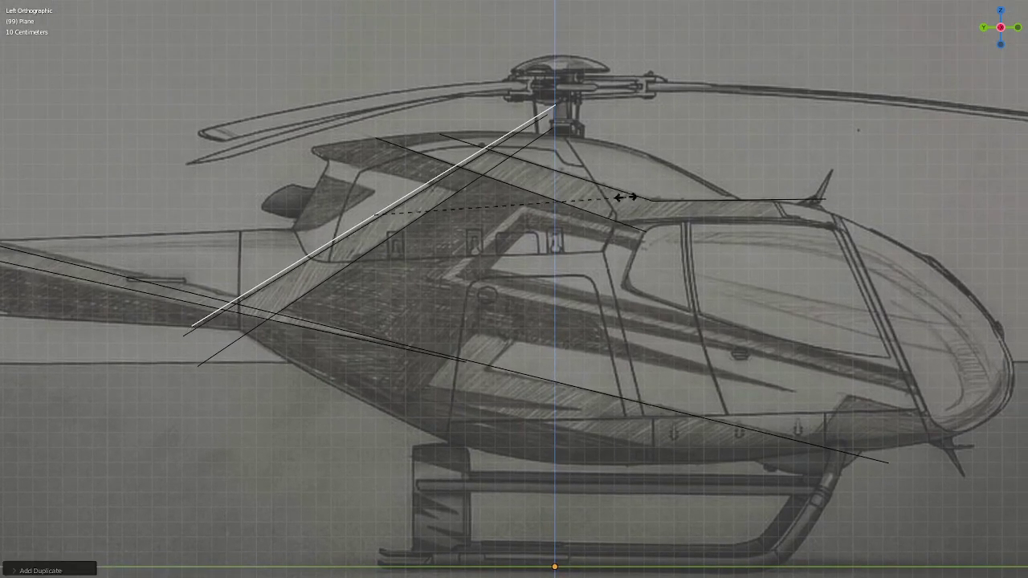
click(501, 196)
- Rotate the copy to a shallower angle and move it onto the rear cowling top
key(r)
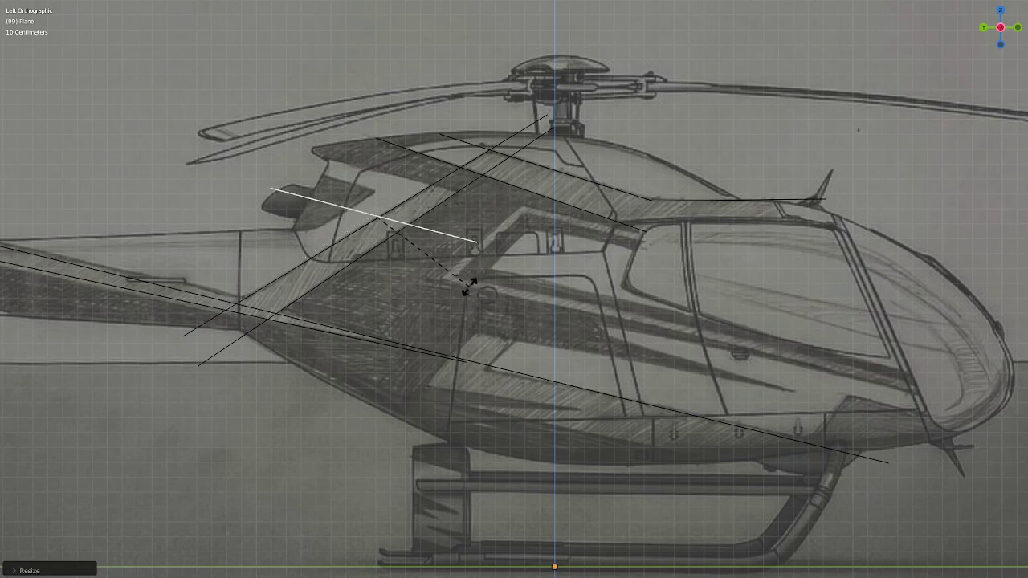
click(467, 287)
key(g)
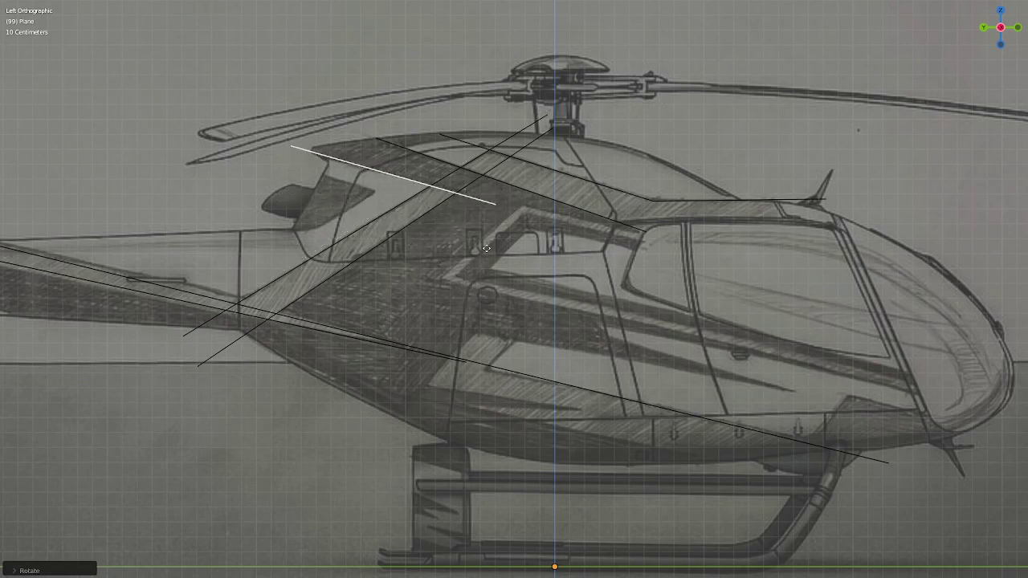
click(487, 249)
key(r)
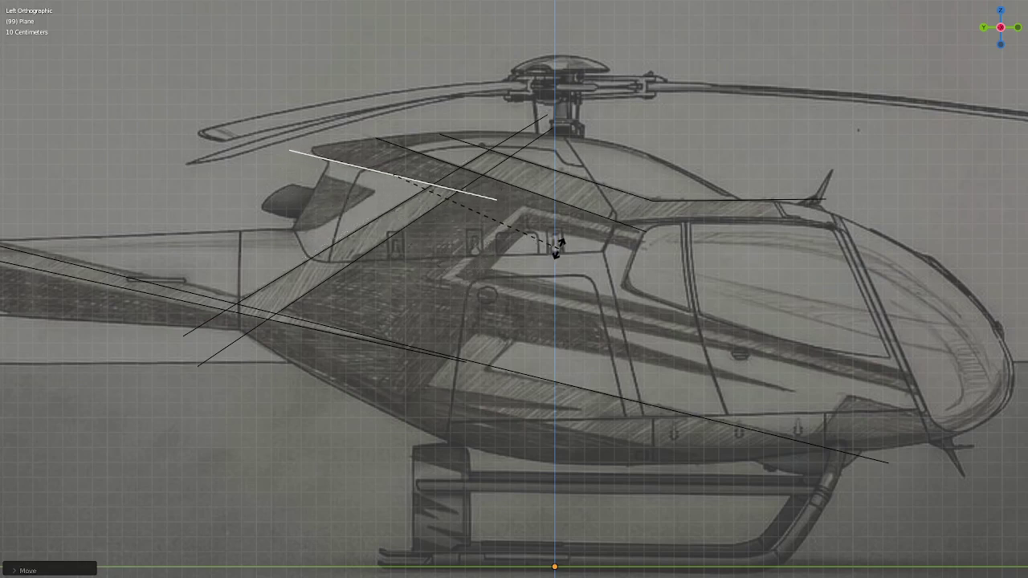
click(549, 273)
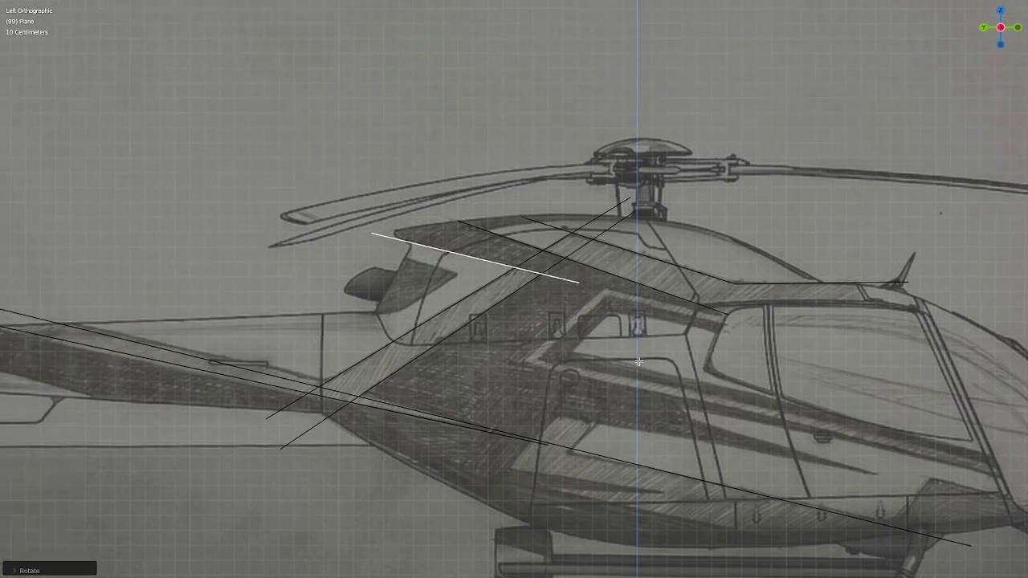
scroll(646, 368, up, 4)
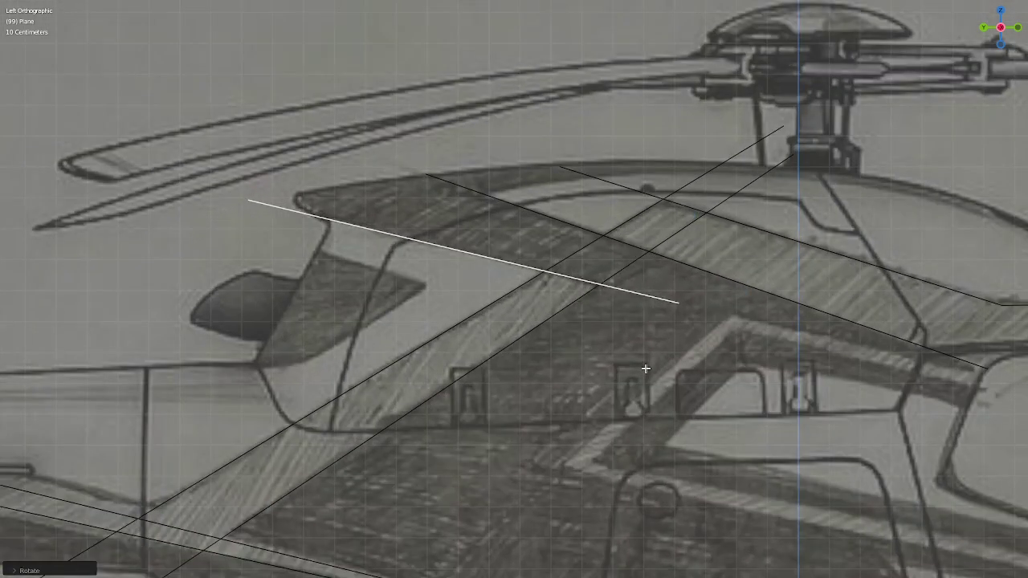
scroll(646, 368, down, 1)
scroll(646, 368, down, 2)
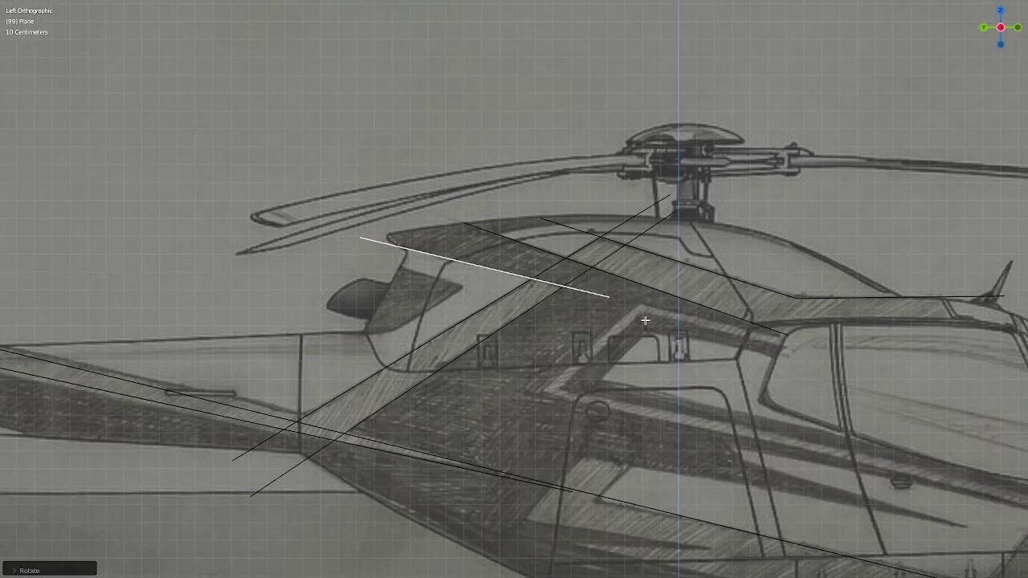
- Place the short copy just below the cowling line over the air intake and shrink it
key(g)
right_click(588, 424)
shift+middle_drag(657, 396, 649, 391)
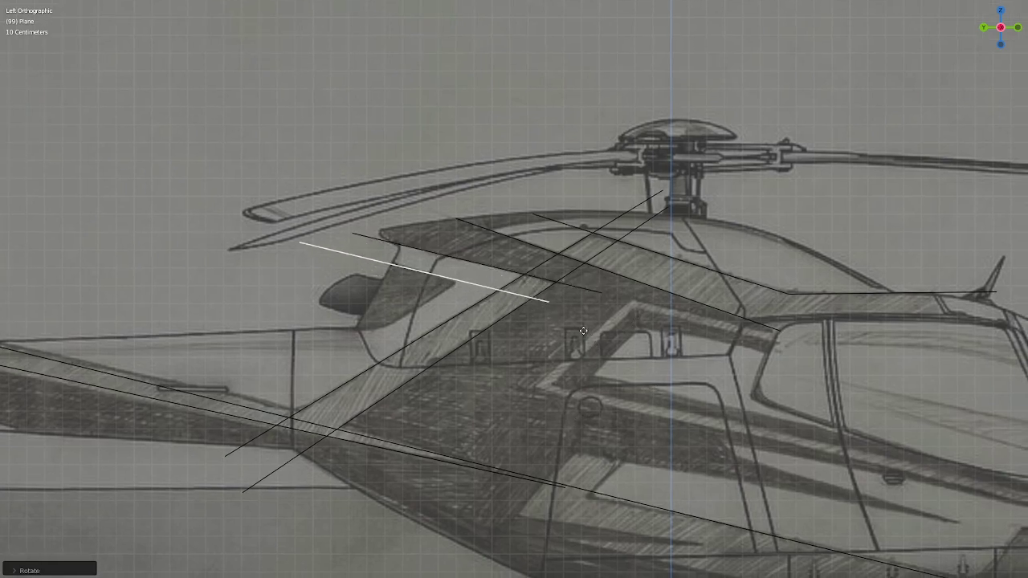
click(583, 330)
key(s)
click(537, 297)
scroll(537, 318, up, 1)
shift+middle_drag(465, 310, 495, 315)
- Copy the long diagonal edge, shrink it and lay it along the cowling's rear slope
click(495, 316)
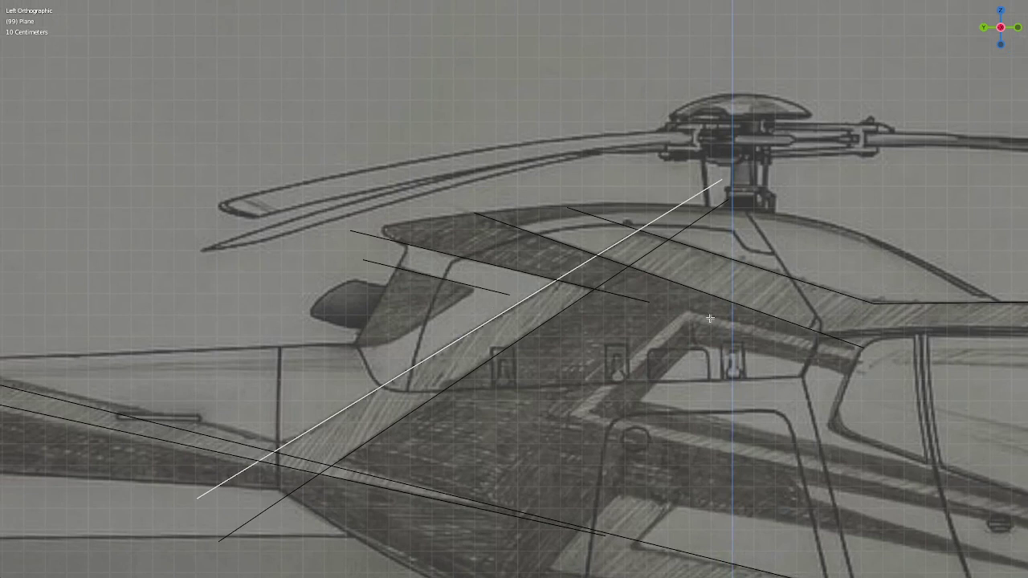
key(shift+s)
key(Escape)
key(g)
click(645, 312)
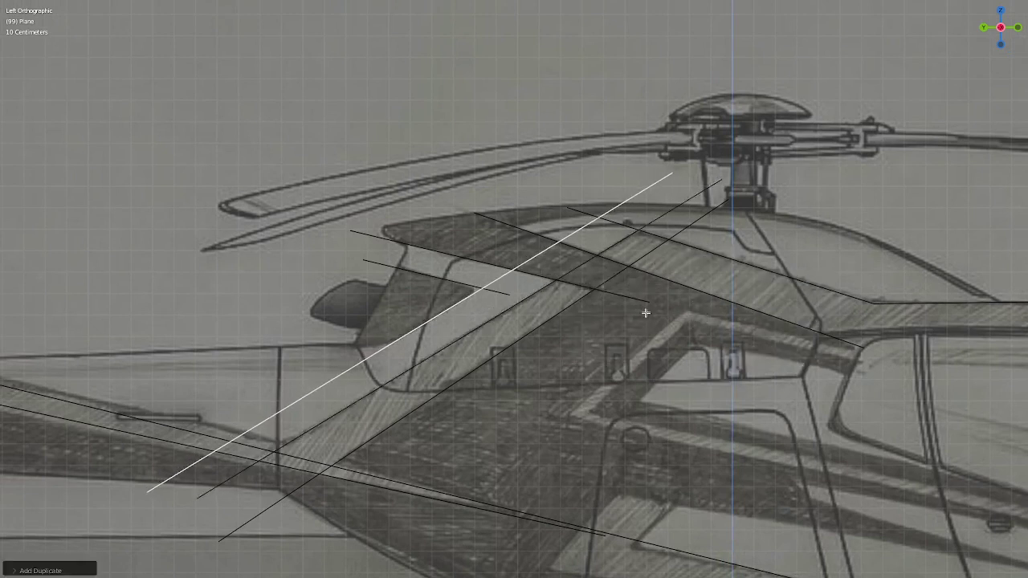
key(s)
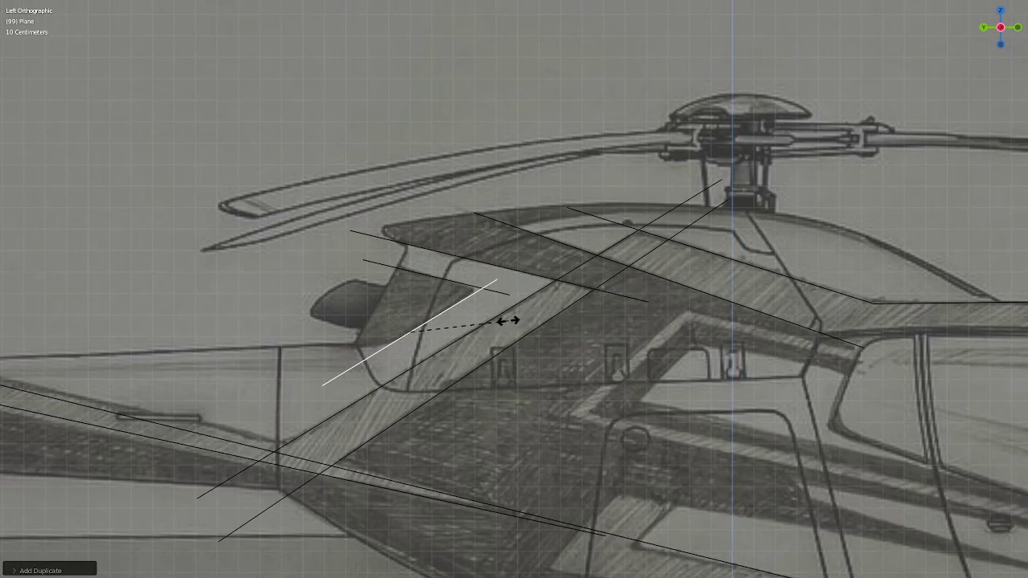
click(498, 321)
key(g)
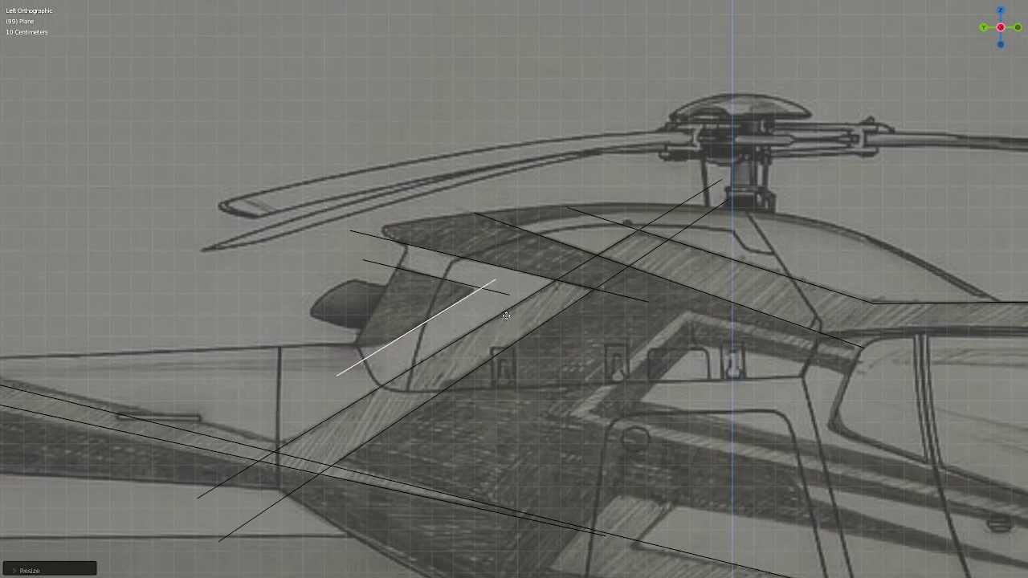
click(506, 316)
- Duplicate the short diagonal, rotate it horizontal and move it to the tail boom's top line
key(shift+d)
click(424, 328)
key(r)
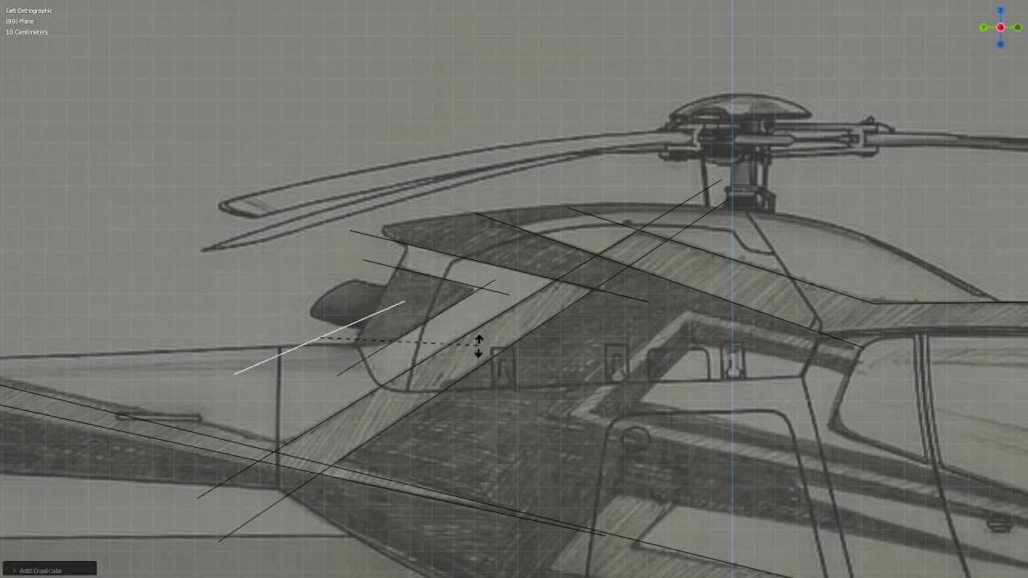
click(455, 399)
key(g)
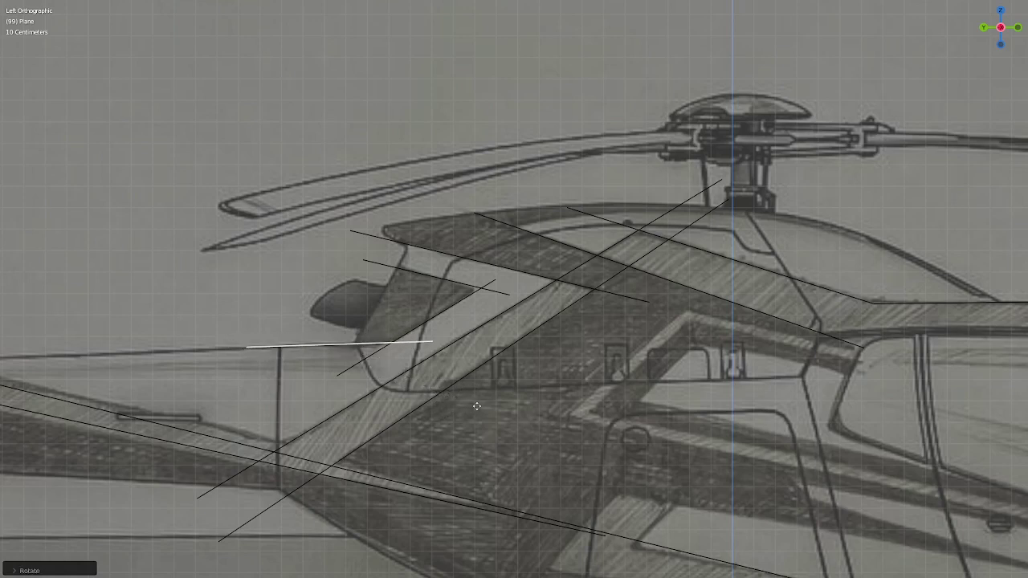
click(264, 414)
scroll(275, 412, down, 1)
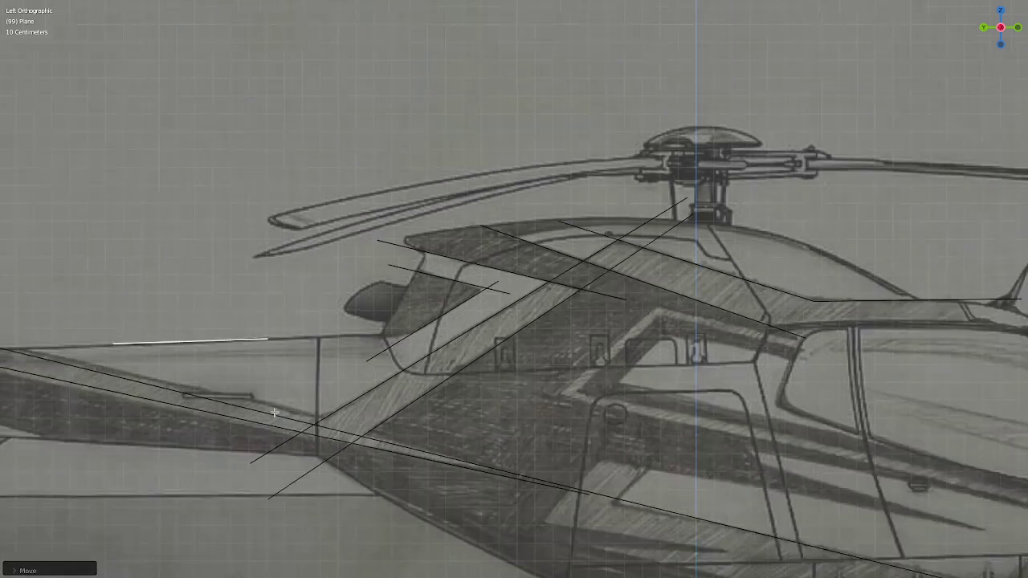
scroll(275, 412, down, 3)
- Shorten and slide the horizontal edge to fit the line below the air intake
key(s)
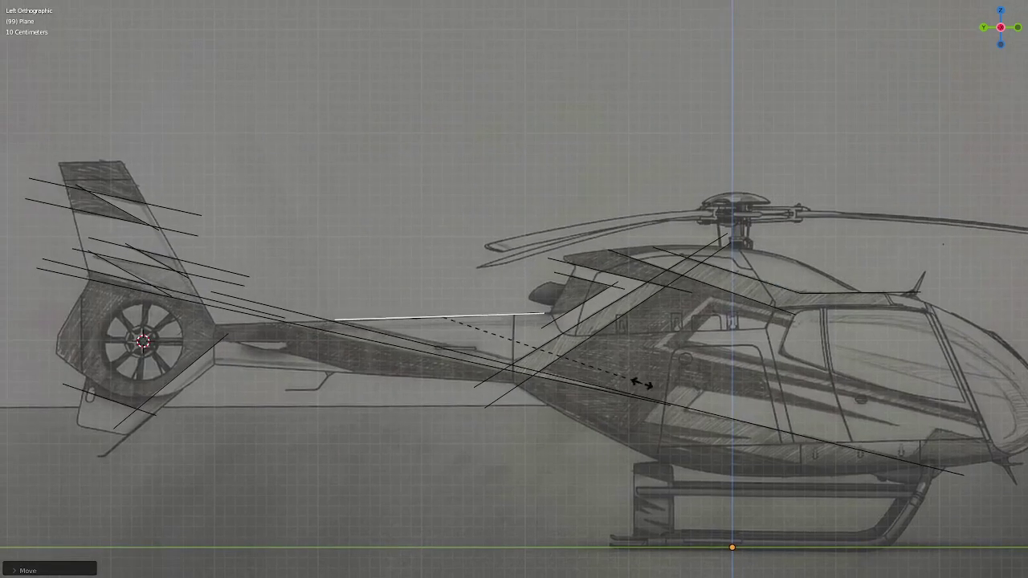
click(490, 353)
scroll(586, 359, up, 4)
scroll(586, 359, up, 3)
key(g)
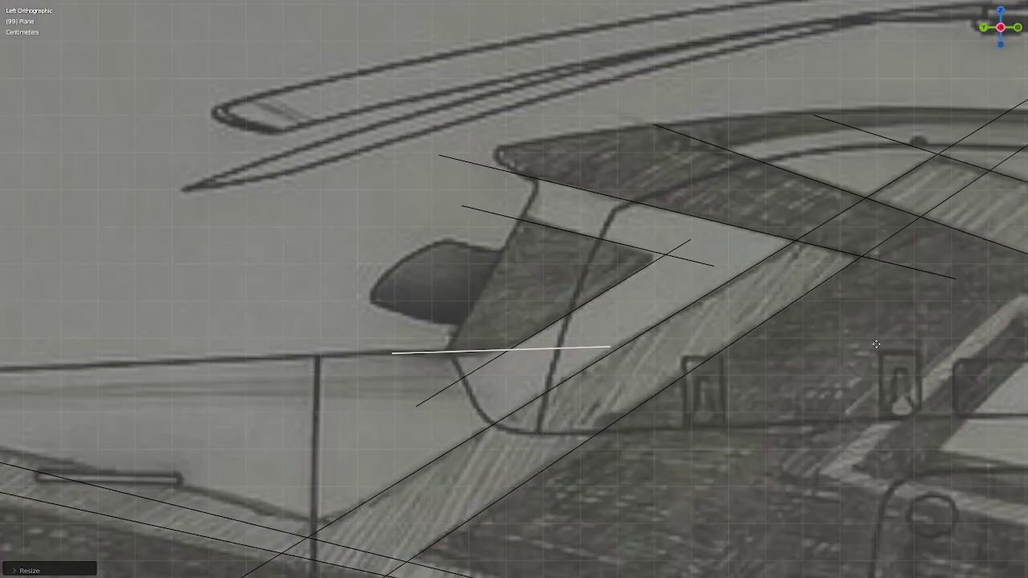
click(871, 344)
key(s)
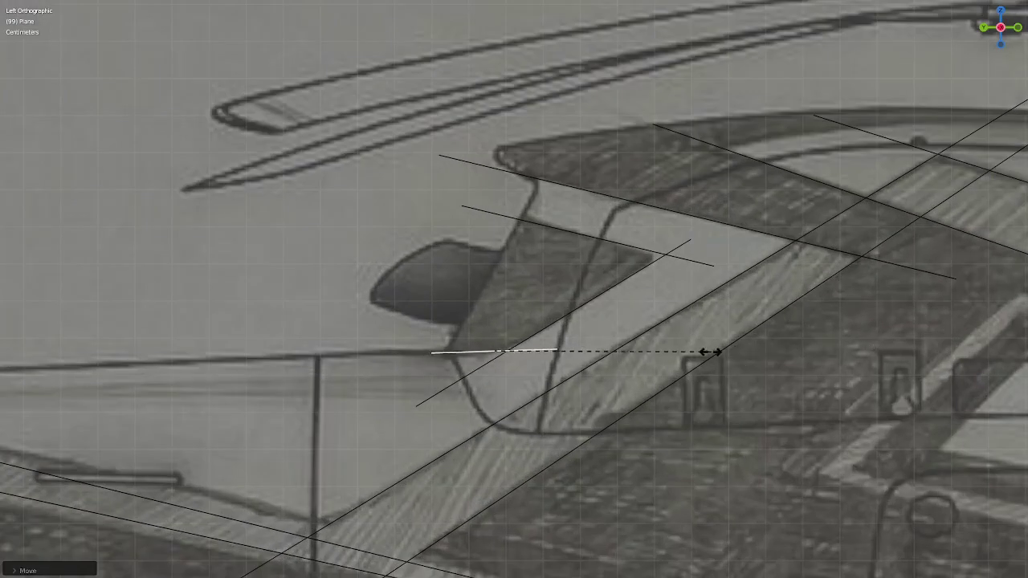
click(689, 354)
key(g)
scroll(641, 373, down, 5)
mouse_move(689, 351)
shift+middle_down()
mouse_move(493, 337)
mouse_move(366, 314)
shift+middle_up()
- Select the long rotor-mast diagonal guide edge and start shortening it
scroll(672, 358, up, 2)
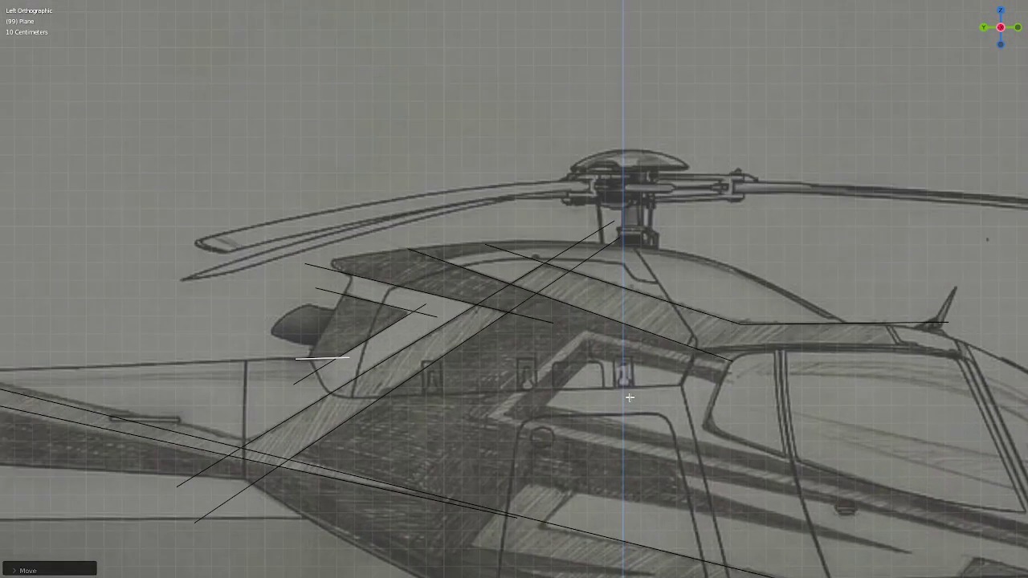
scroll(672, 358, up, 2)
shift+middle_drag(672, 358, 610, 365)
click(553, 306)
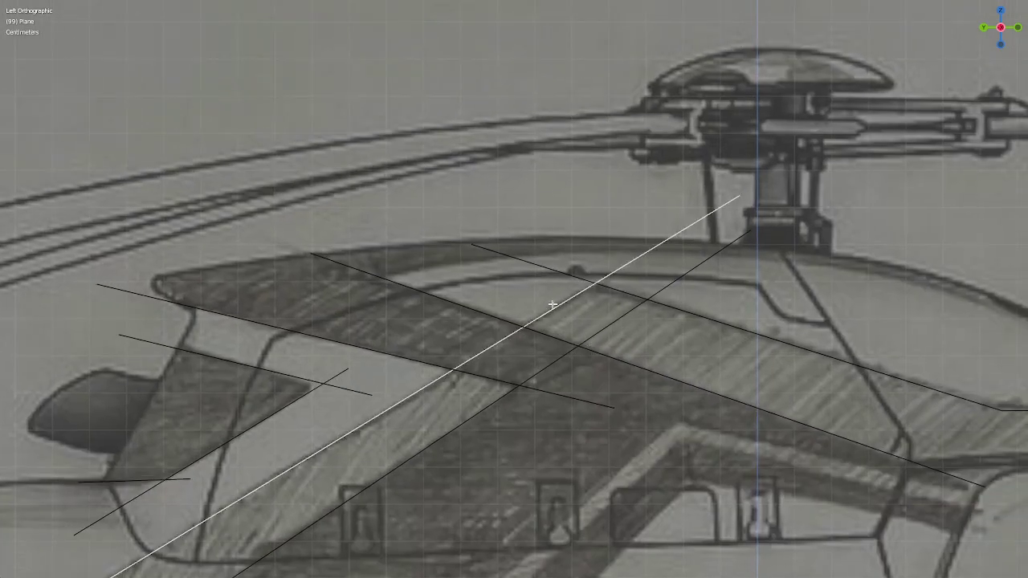
scroll(554, 306, down, 3)
scroll(589, 309, up, 1)
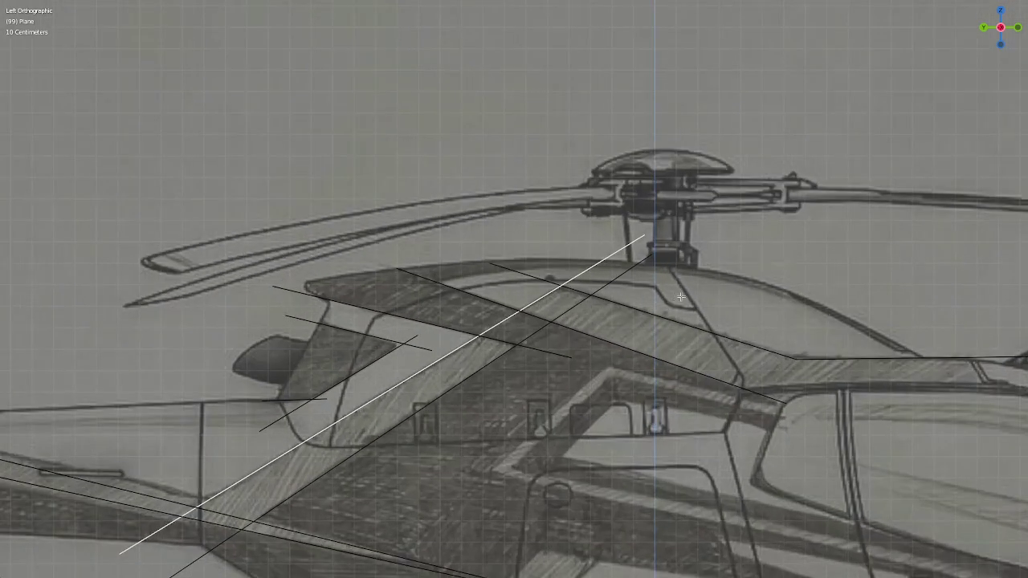
key(s)
- Select the roof-top guide edge, enter Edit Mode and pull its vertex inward
click(610, 314)
click(622, 306)
key(Tab)
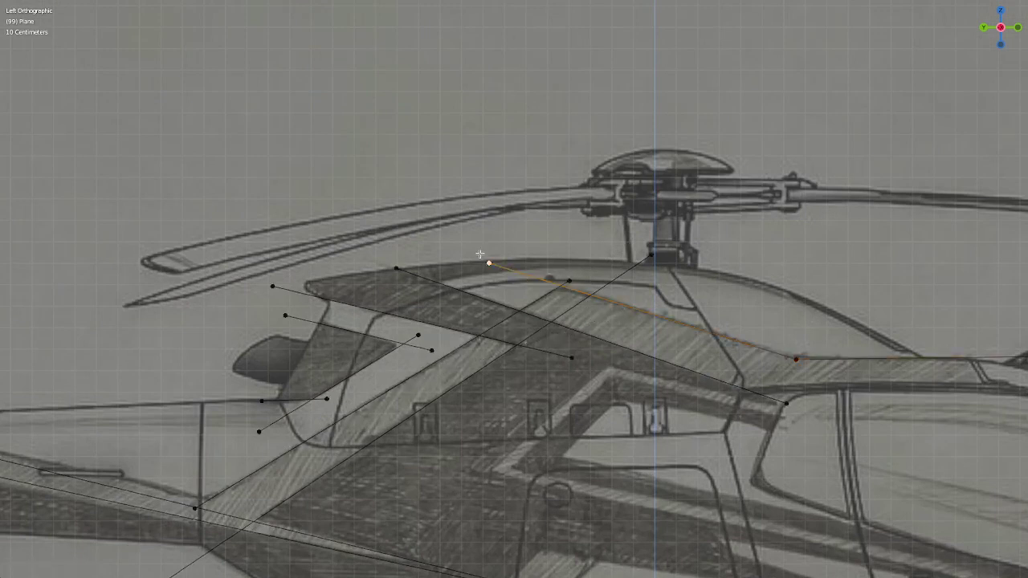
key(s)
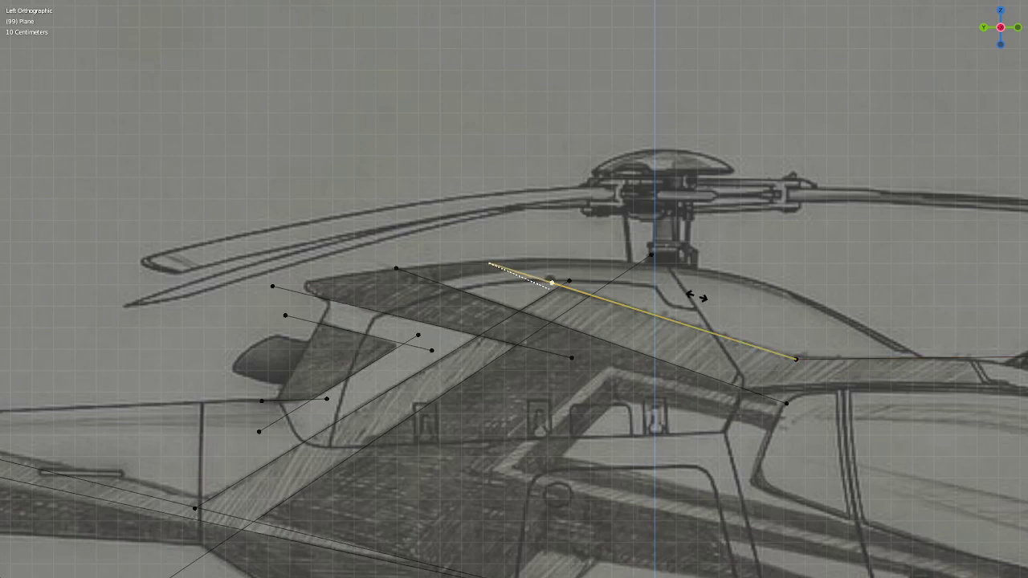
click(694, 295)
scroll(695, 313, up, 3)
- Slide the rotor-base vertex along its guide so the roof edges meet
click(797, 218)
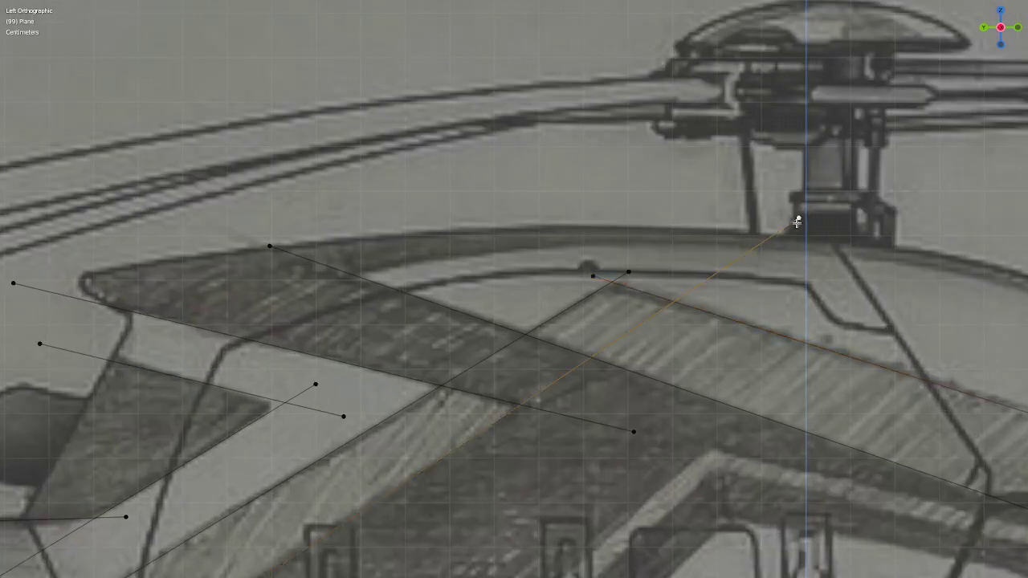
scroll(818, 275, down, 2)
key(g)
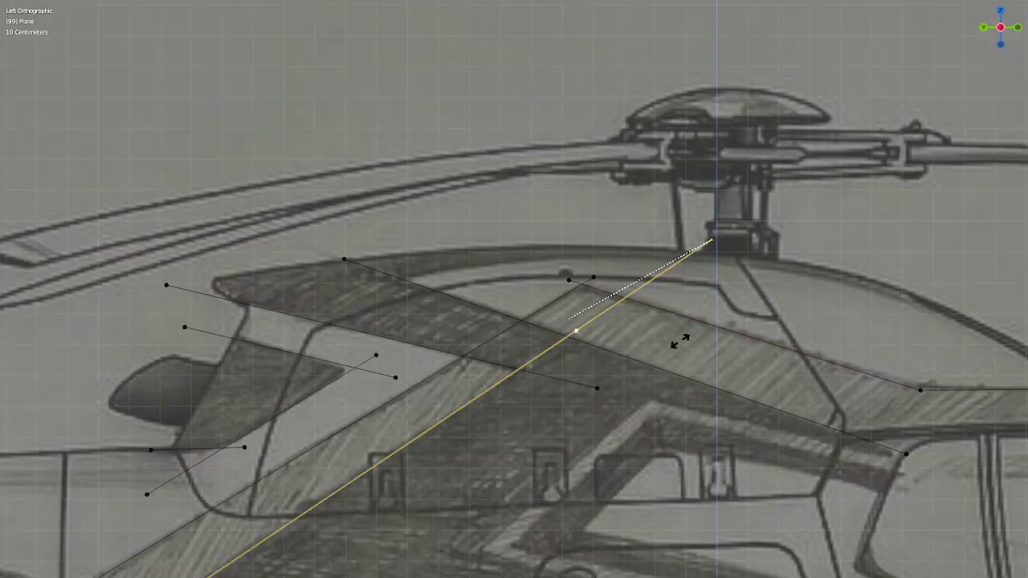
click(606, 383)
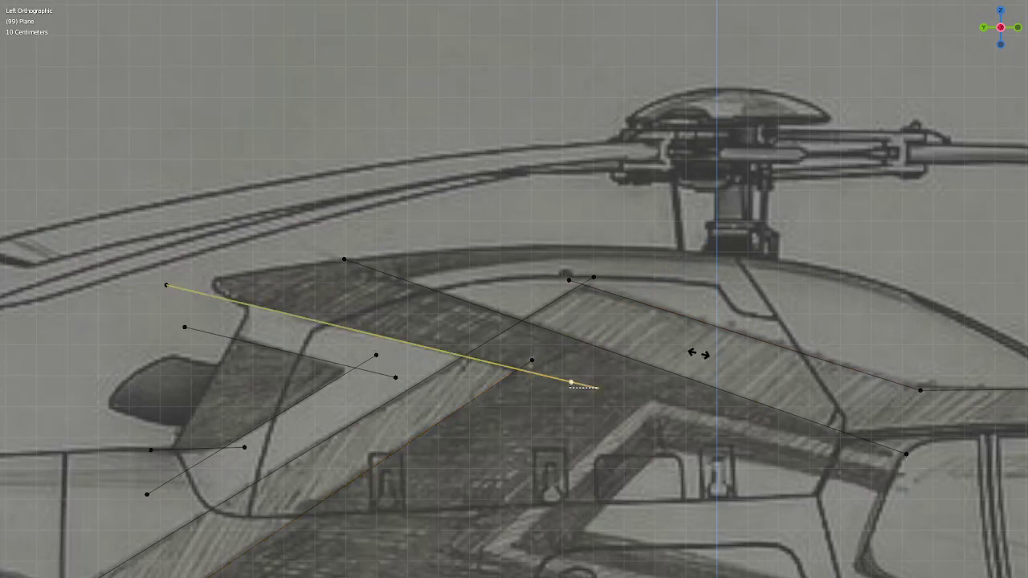
key(shift+v)
click(657, 347)
- Slide the diagonal's lower vertex up to the tail boom line, then select the diagonal in edge mode
scroll(659, 347, down, 3)
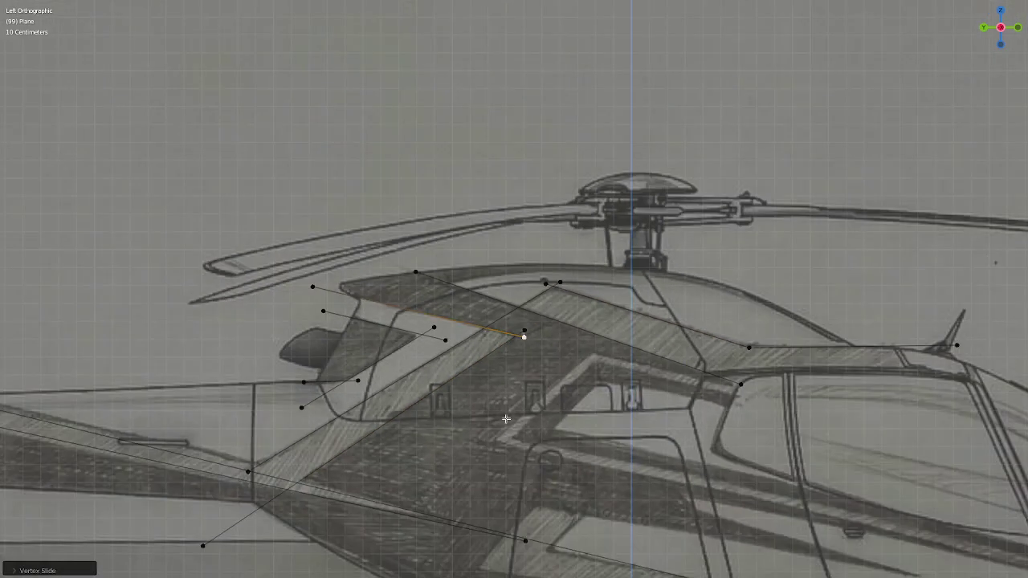
shift+middle_drag(506, 419, 518, 309)
click(215, 437)
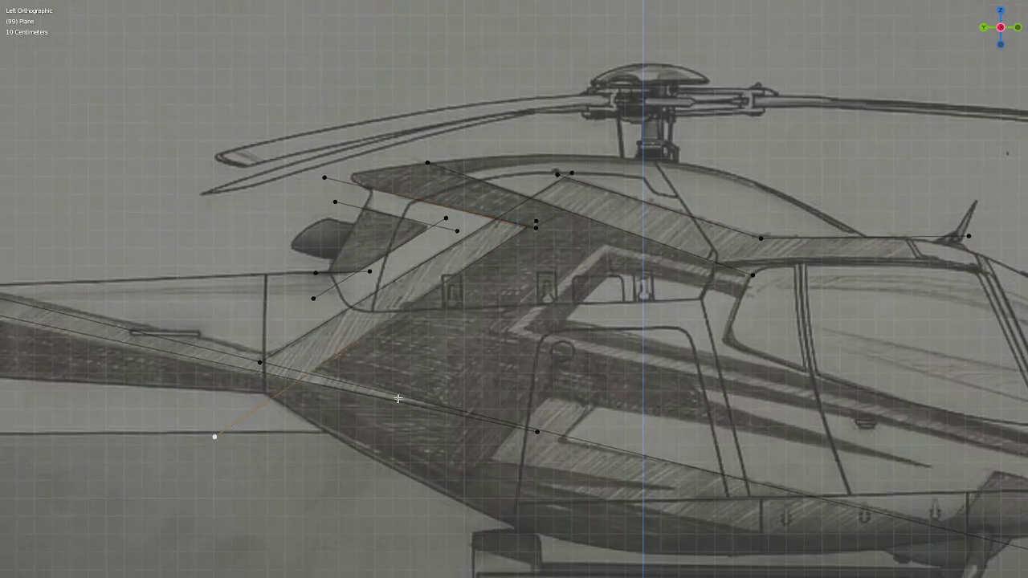
key(shift+v)
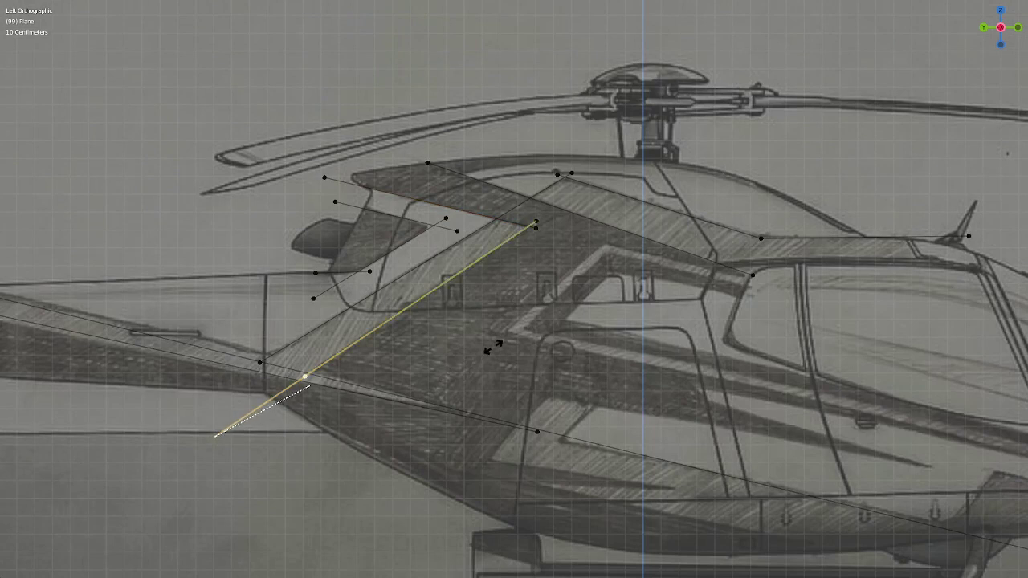
click(493, 347)
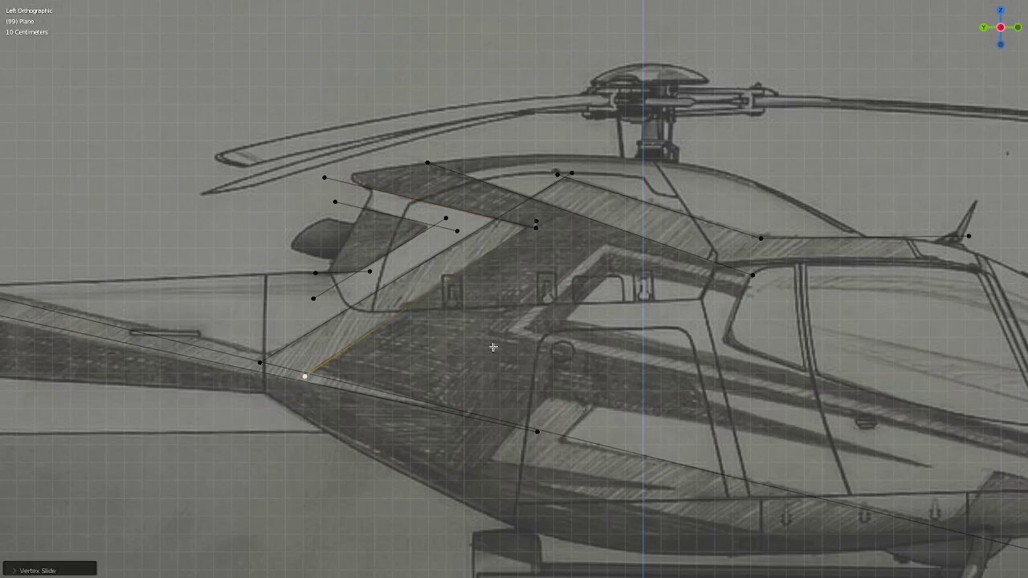
shift+middle_drag(493, 347, 522, 406)
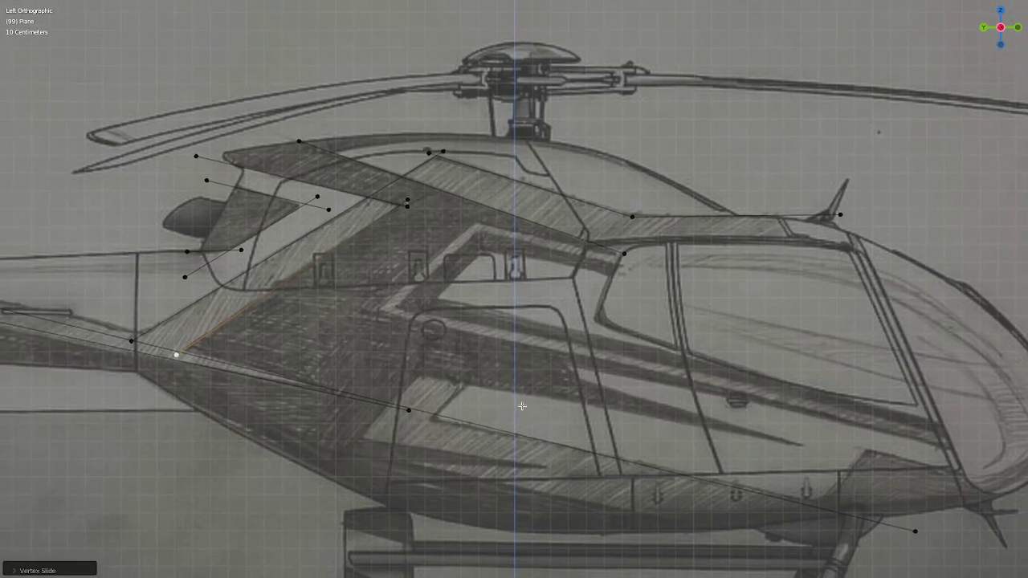
key(2)
click(331, 254)
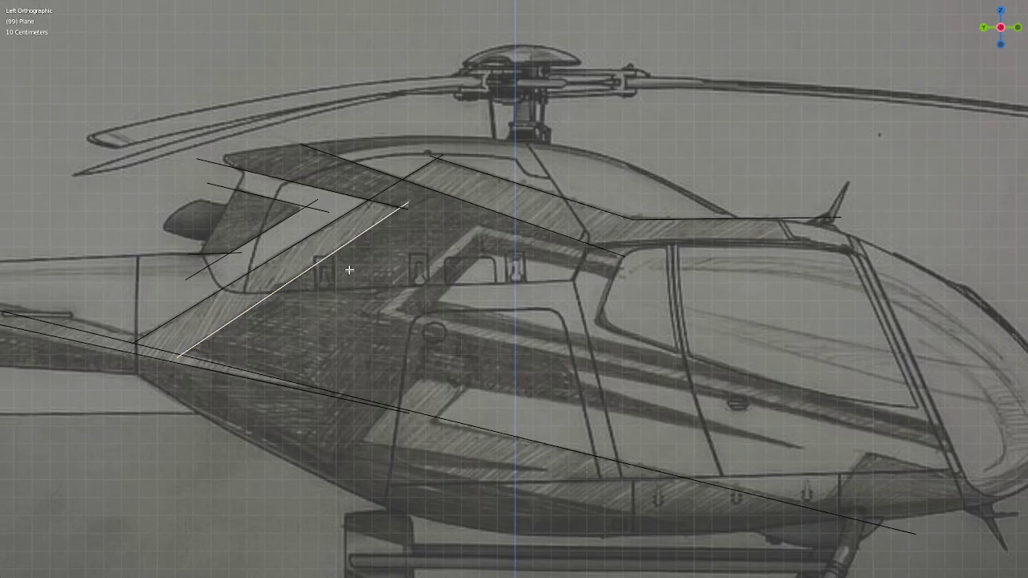
- Copy the long diagonal edge, then rotate, shorten and place it over the window stripe
key(g)
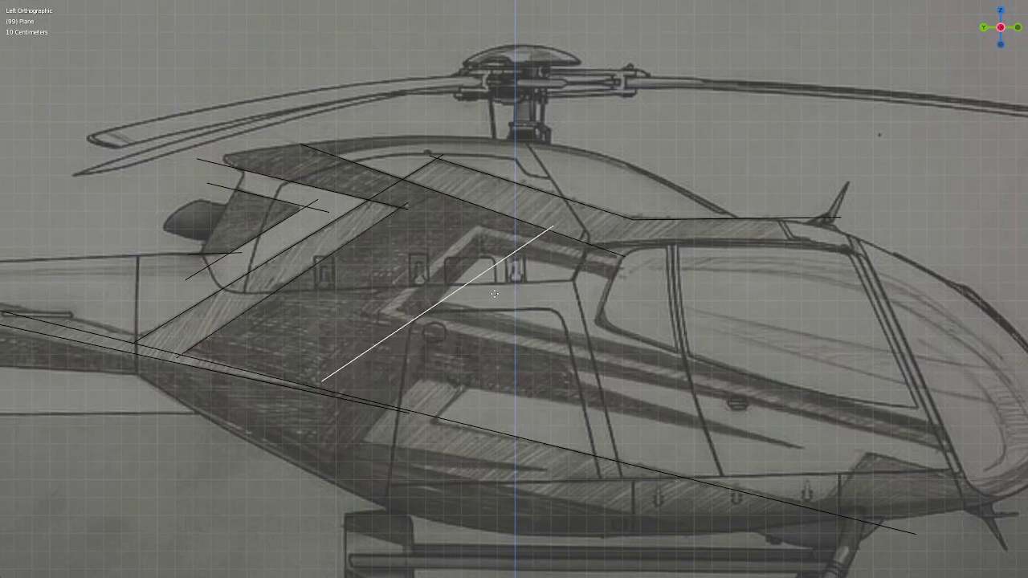
click(495, 294)
key(r)
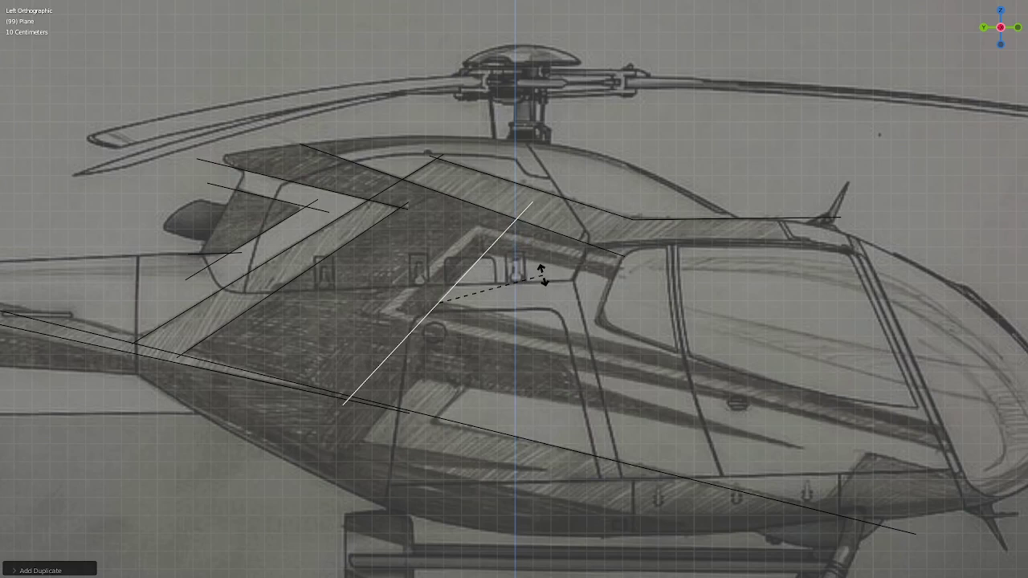
click(543, 275)
key(s)
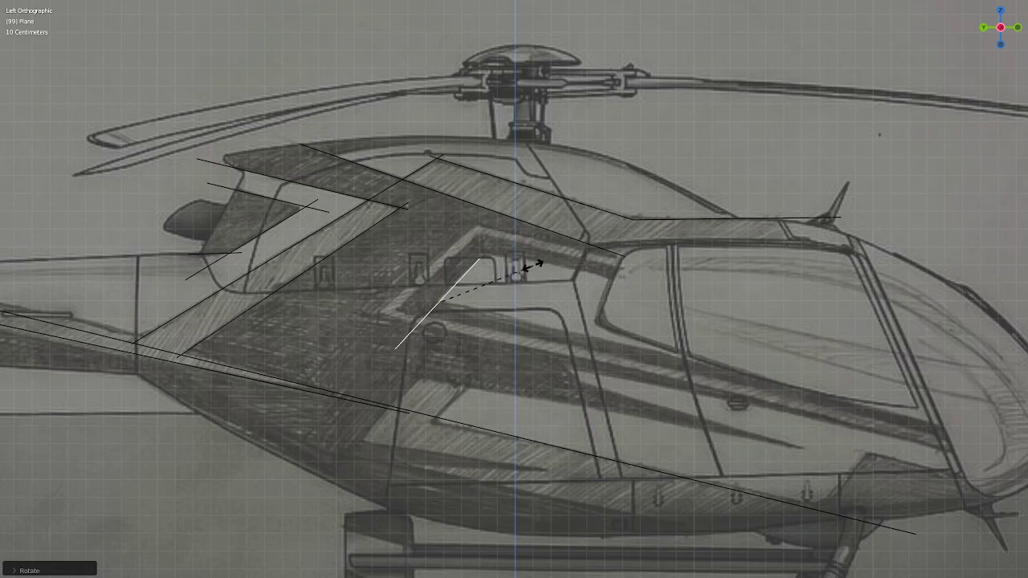
click(523, 268)
key(g)
click(539, 247)
key(s)
click(544, 248)
key(g)
click(550, 244)
- Duplicate the stripe edge and resize and tilt the copy to trace the next parallel stripe
key(g)
click(523, 248)
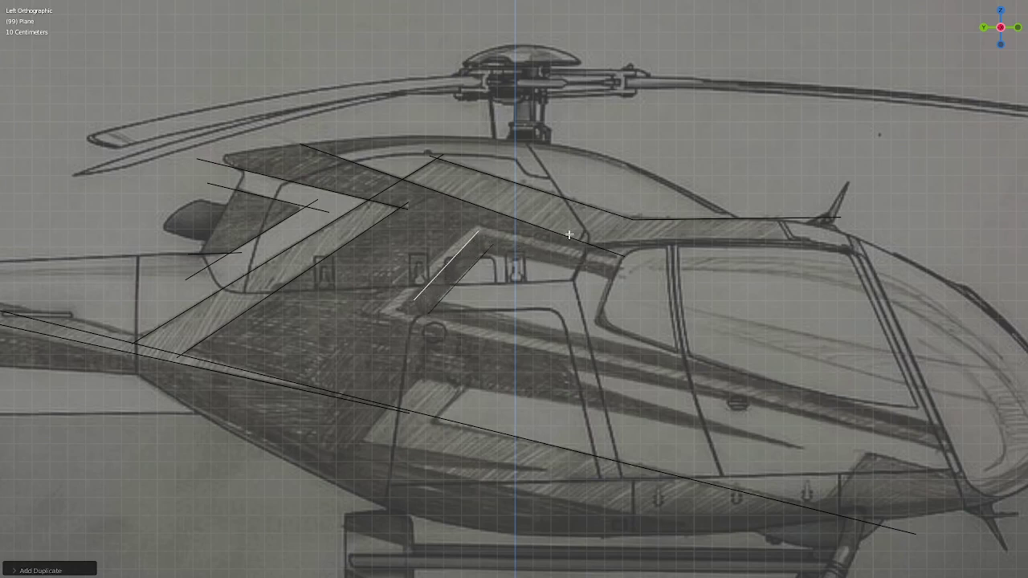
key(s)
click(574, 239)
key(r)
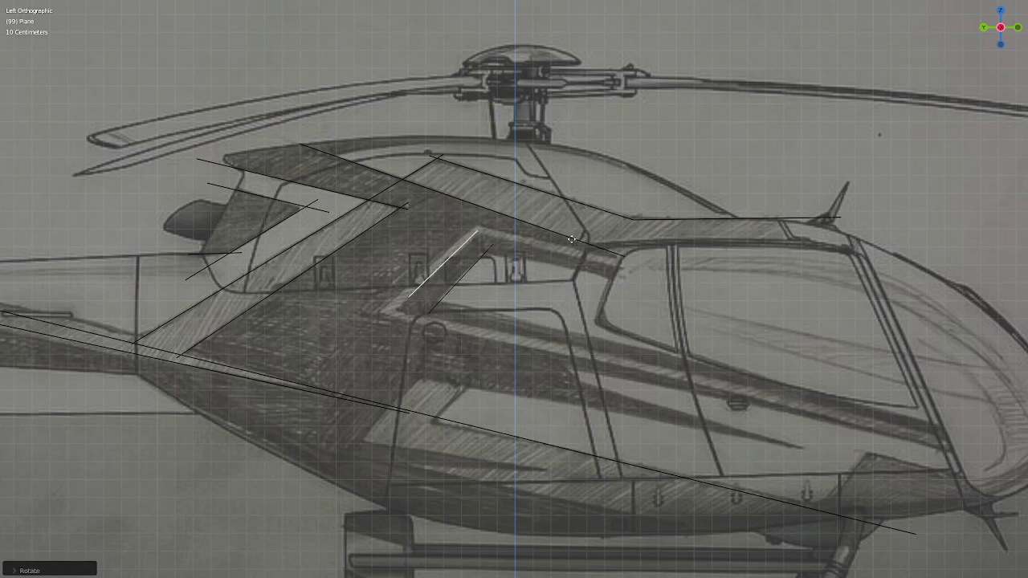
click(568, 244)
key(g)
key(s)
click(588, 242)
click(588, 245)
key(g)
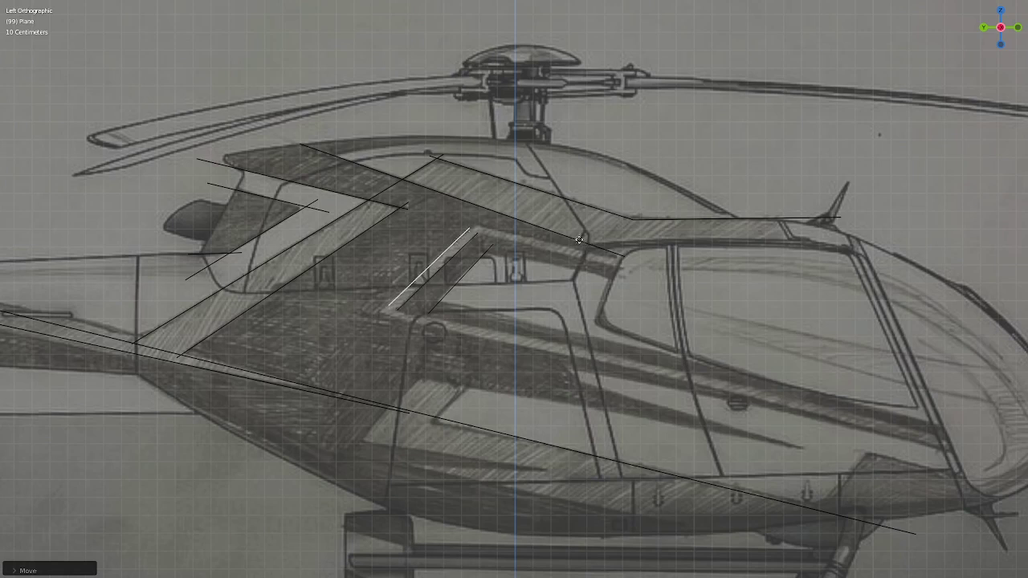
- Add a third parallel stripe edge, size it slightly larger, and select the top-left upper guide edge
key(shift+d)
key(s)
click(599, 239)
key(s)
click(599, 238)
click(333, 184)
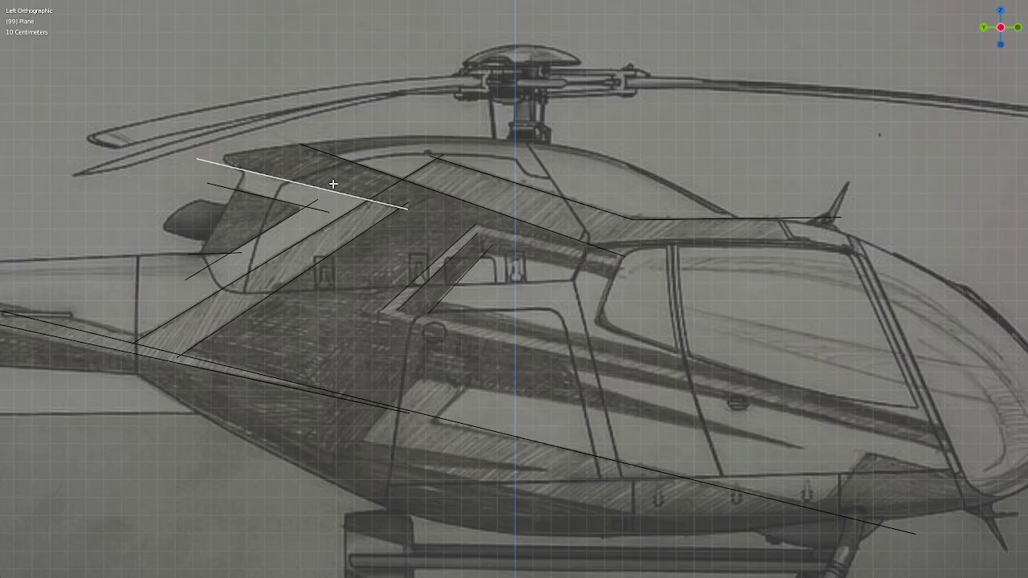
- Set the pivot to Active Element and stretch the upper edge from its far end toward the cabin
key(1)
click(418, 212)
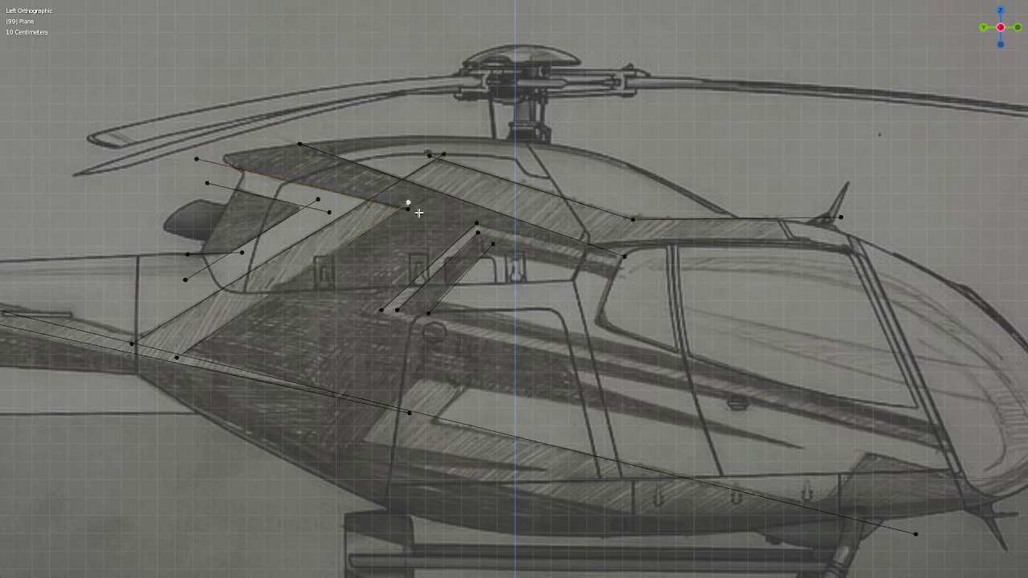
click(408, 208)
shift+click(196, 159)
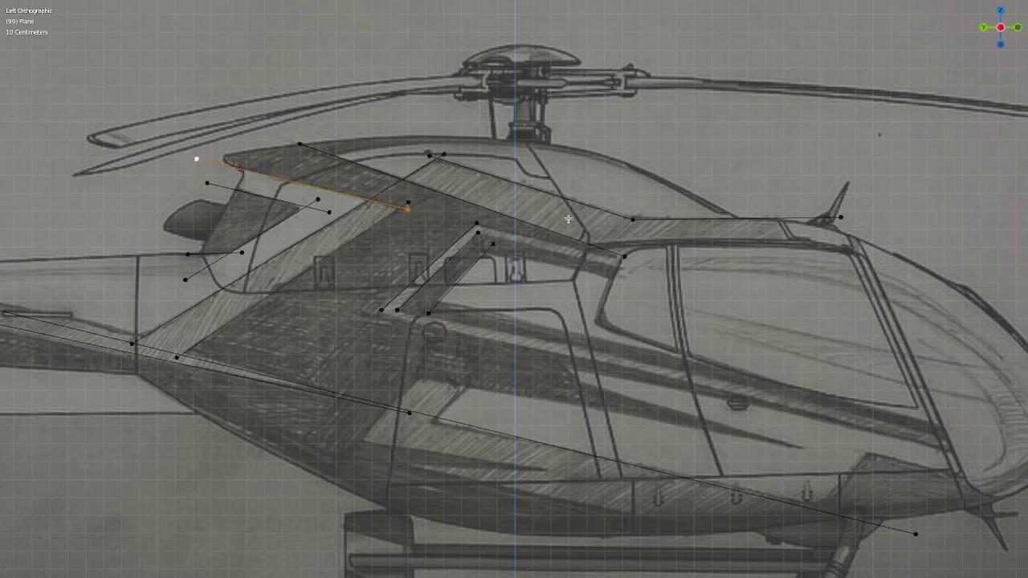
key(period)
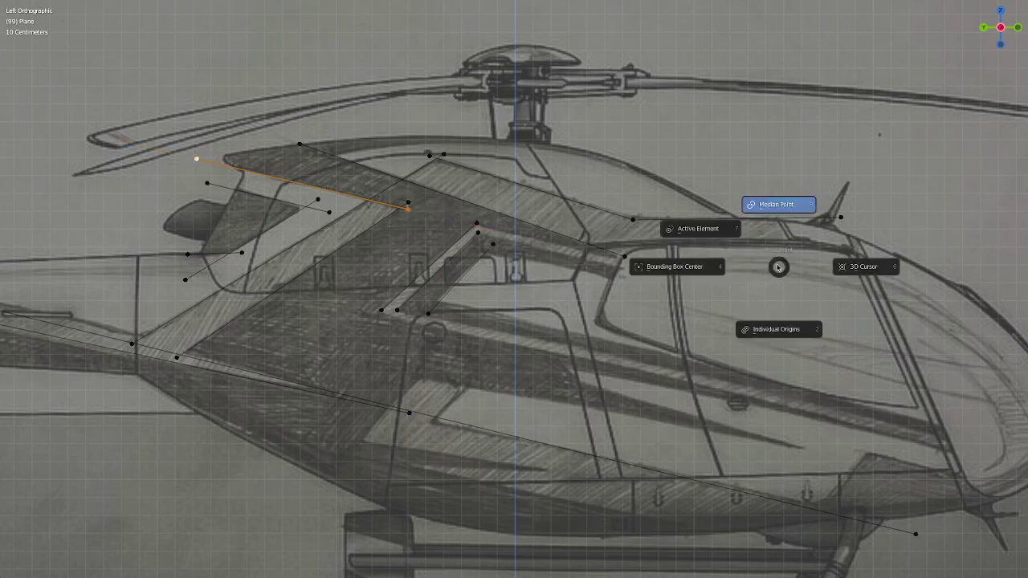
click(763, 259)
key(s)
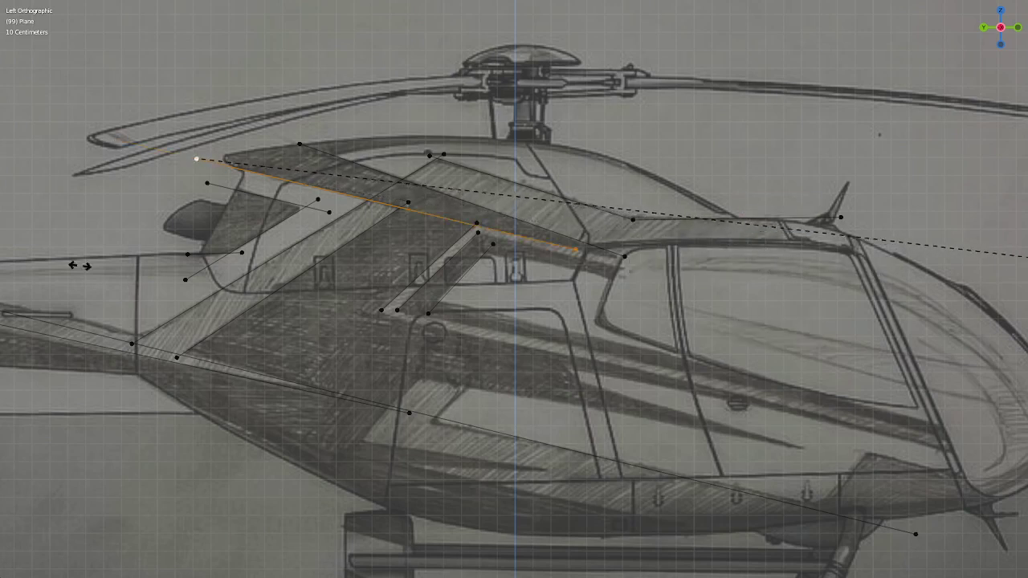
click(180, 285)
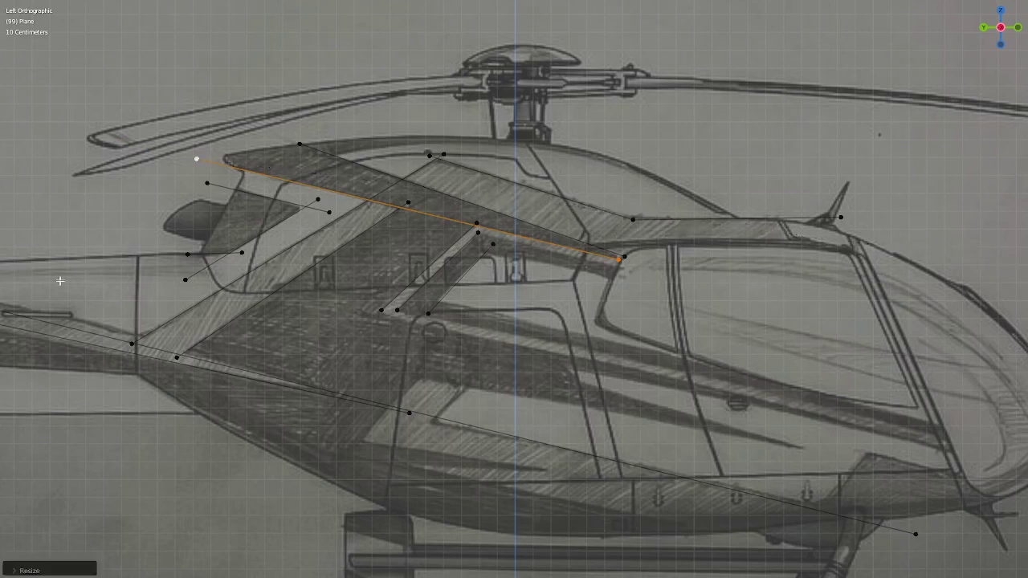
scroll(585, 240, up, 2)
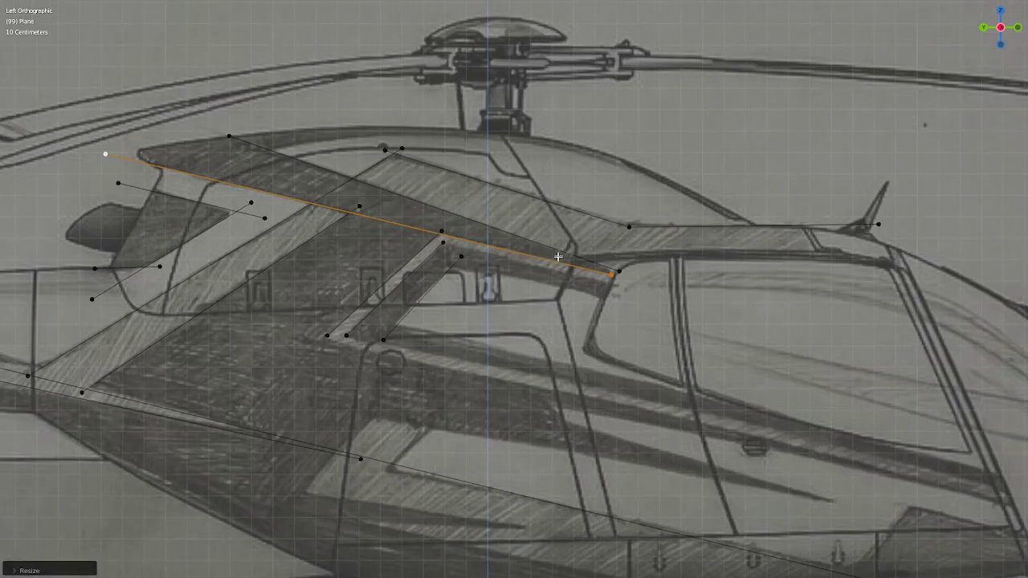
- Pivot the cowling-top edge and the long tail-top edge around their left ends toward the cabin front
click(429, 200)
shift+click(222, 136)
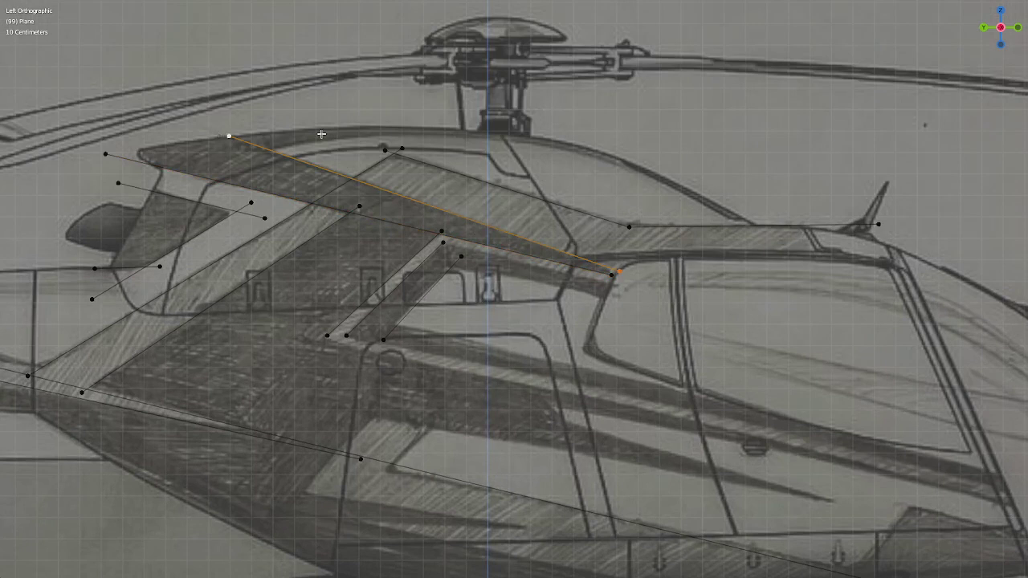
key(s)
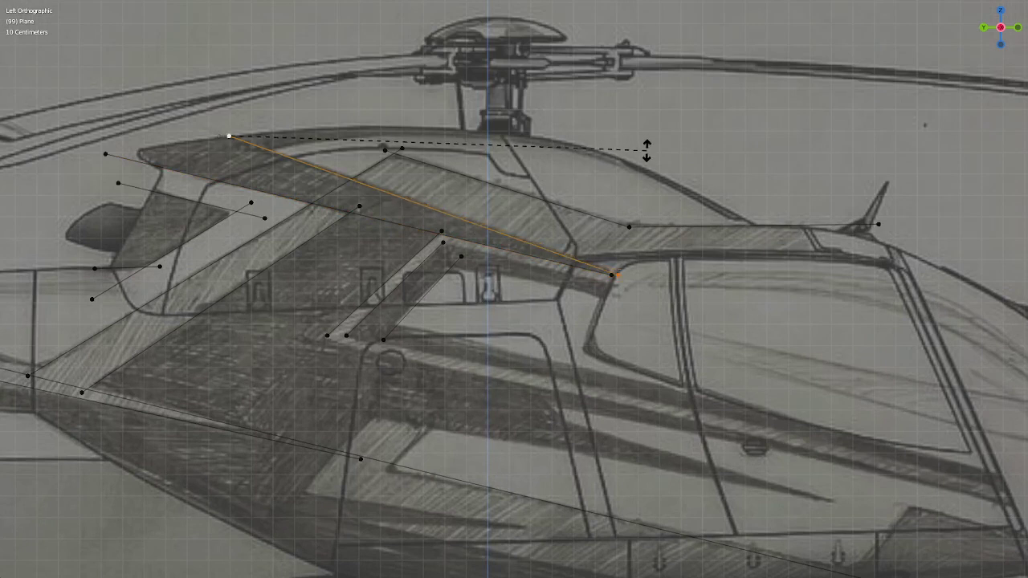
click(648, 149)
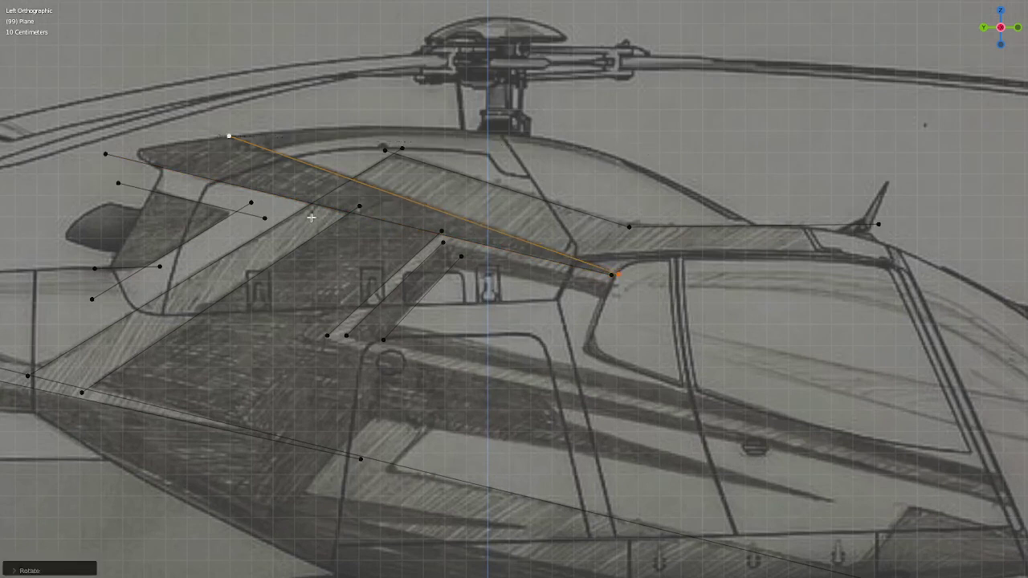
click(614, 275)
shift+click(105, 155)
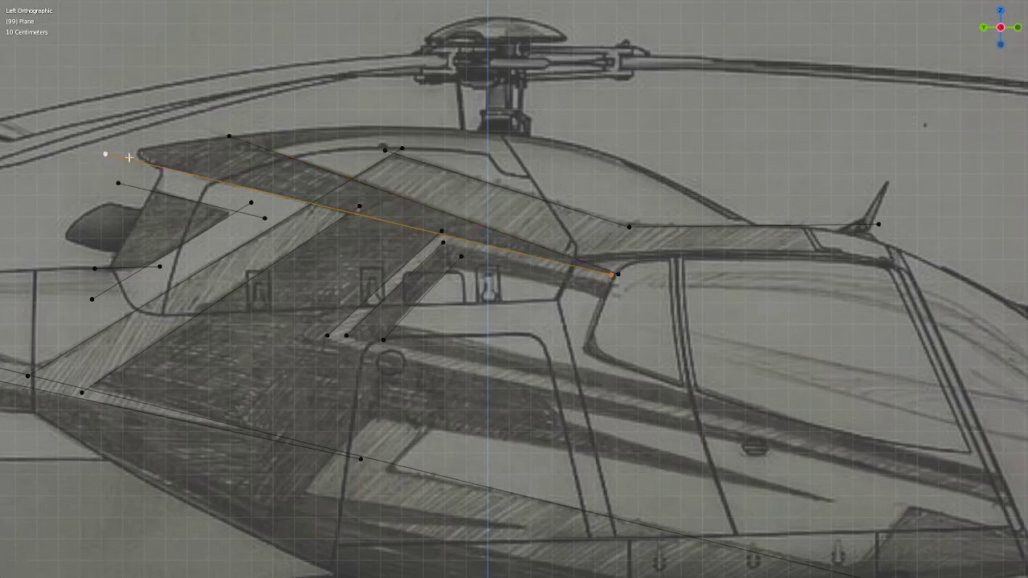
key(r)
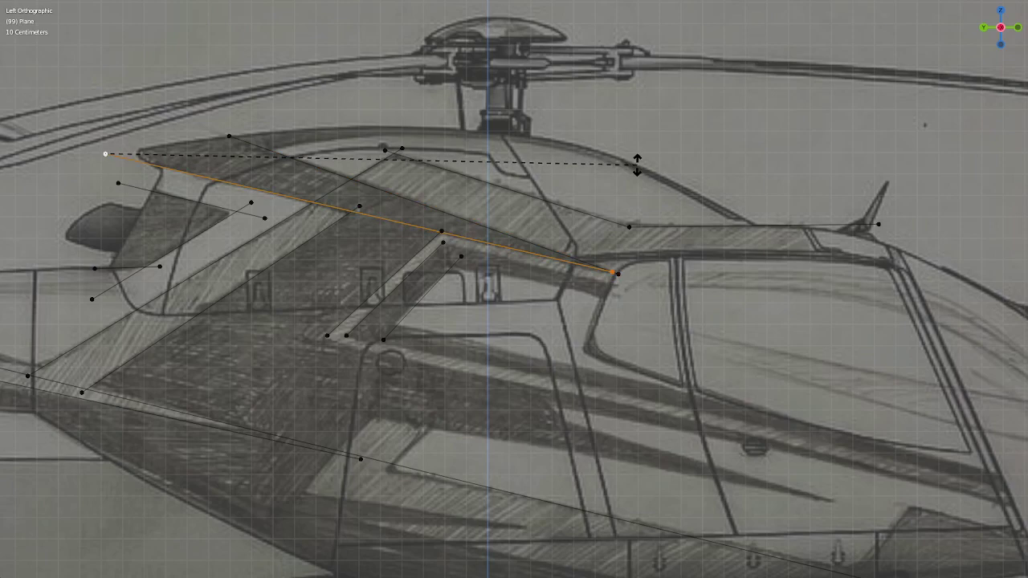
click(637, 165)
scroll(649, 289, up, 4)
scroll(619, 298, up, 4)
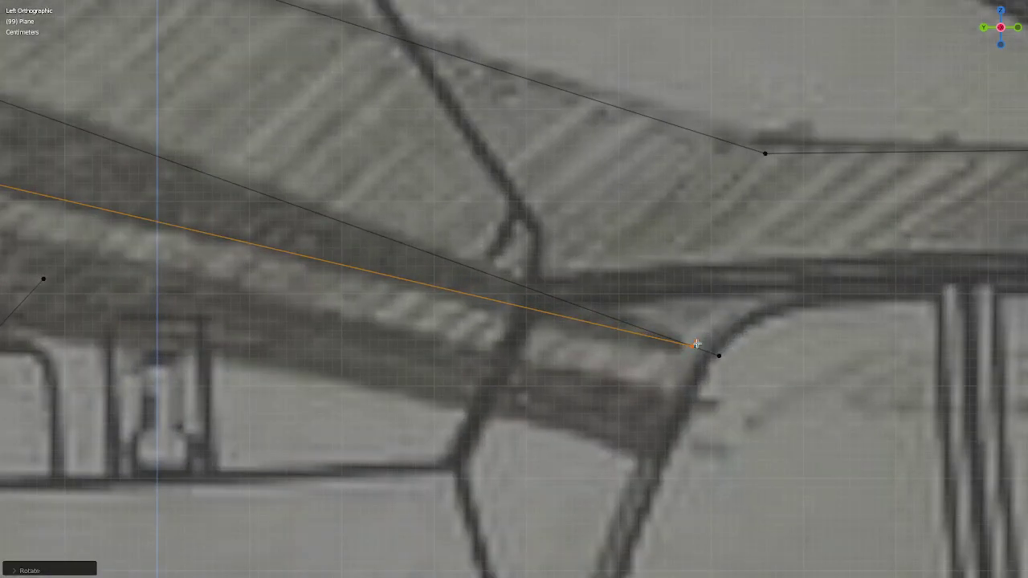
- Move the sloping roof edge's end vertex onto the windscreen's upper corner
click(699, 335)
key(g)
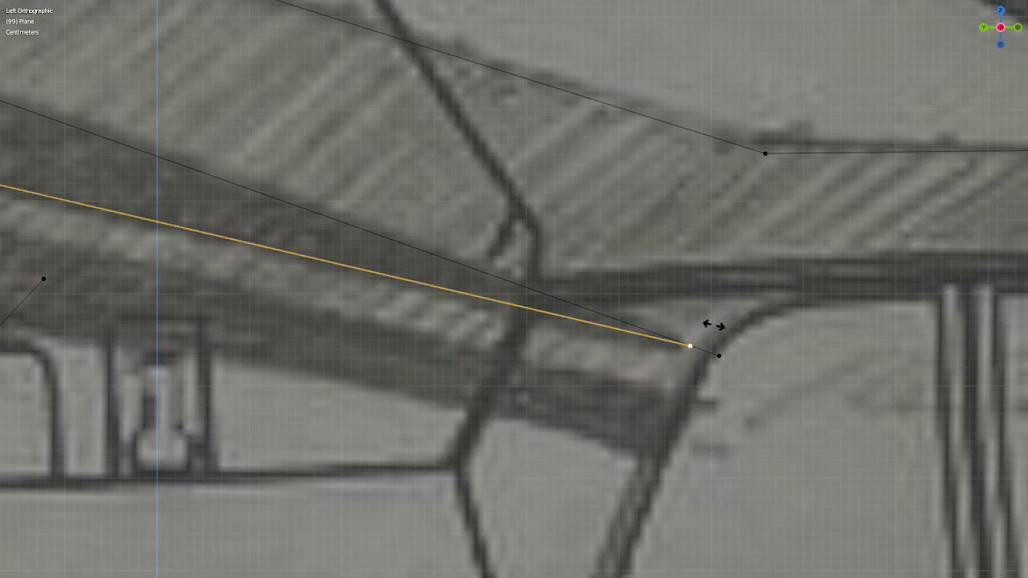
click(608, 302)
click(717, 339)
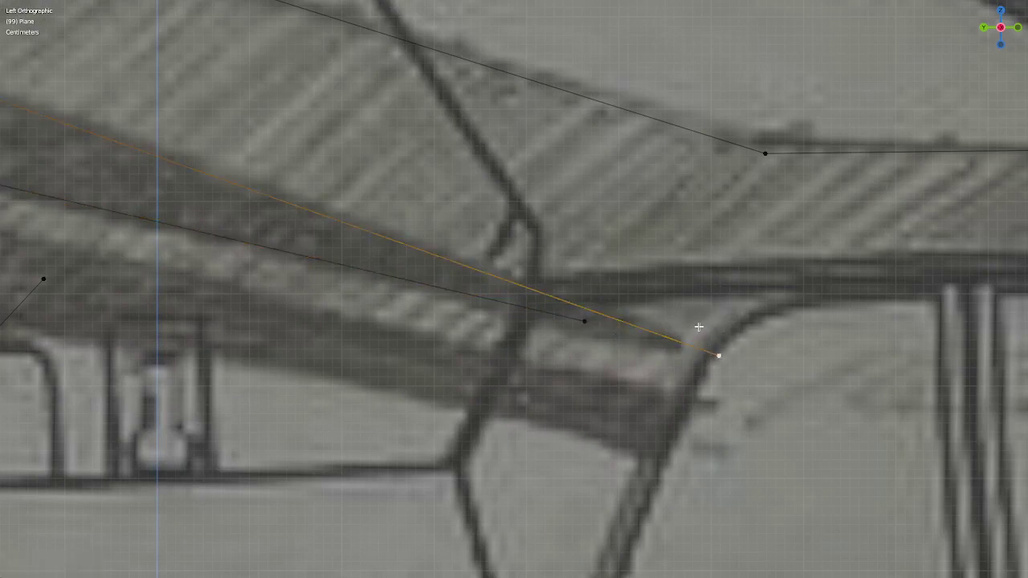
scroll(690, 331, down, 3)
scroll(682, 330, down, 3)
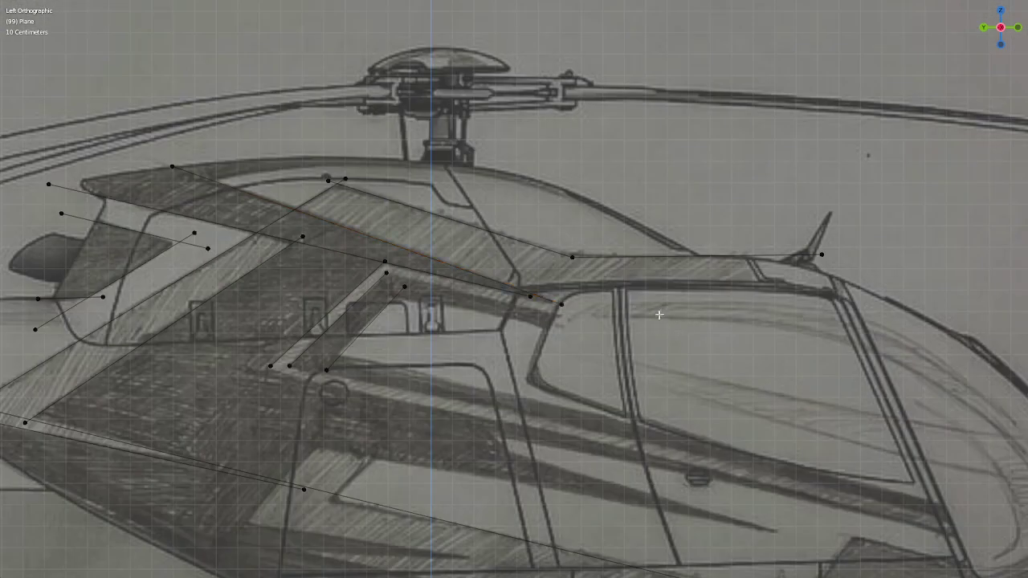
scroll(659, 315, down, 2)
scroll(604, 390, up, 1)
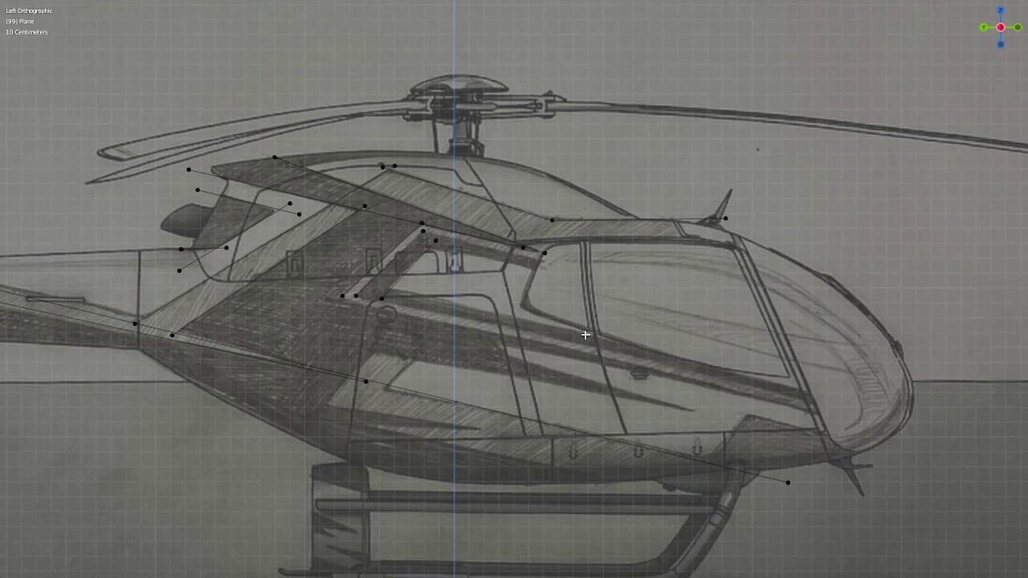
scroll(582, 353, up, 1)
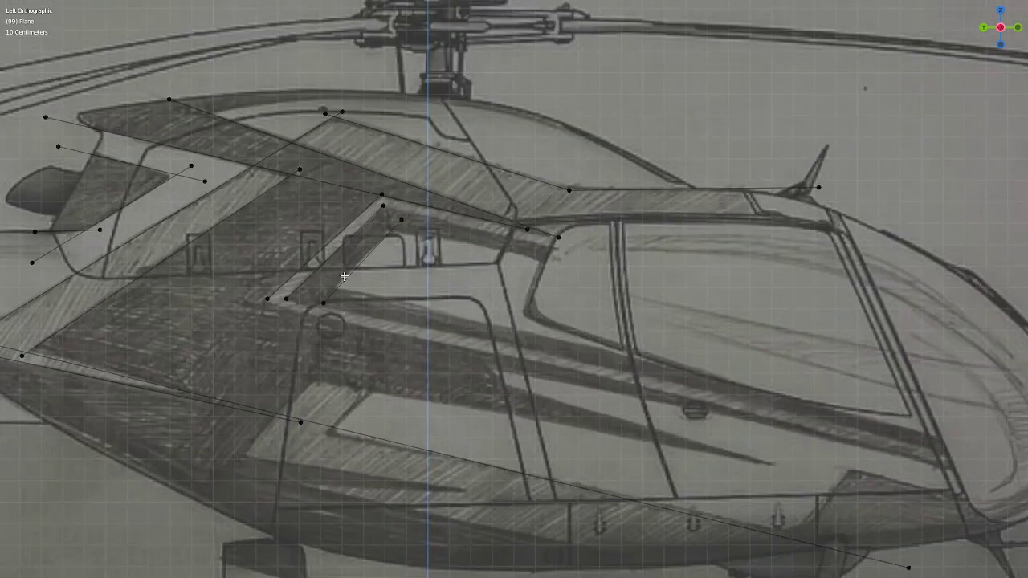
scroll(353, 281, down, 2)
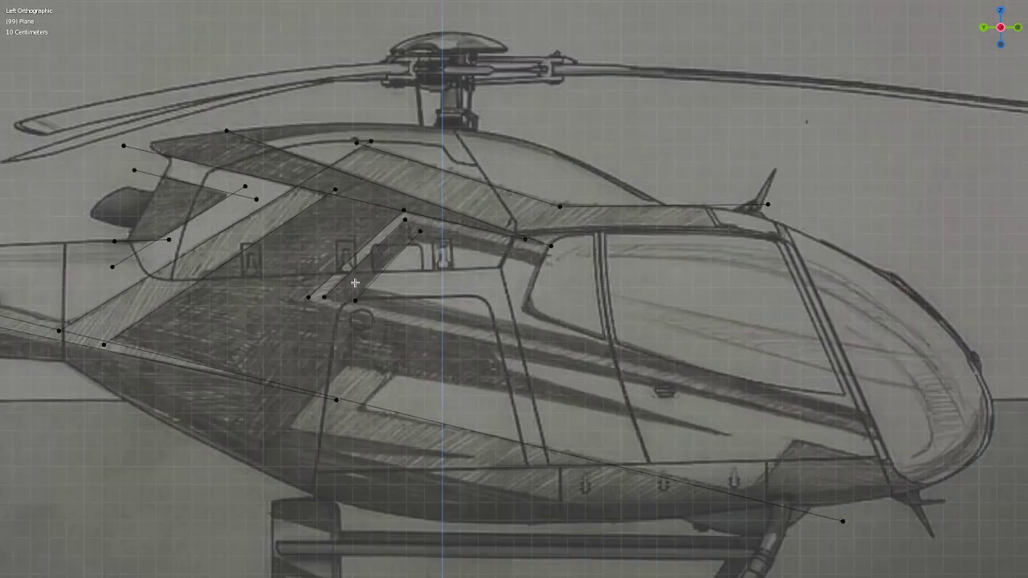
scroll(380, 264, up, 1)
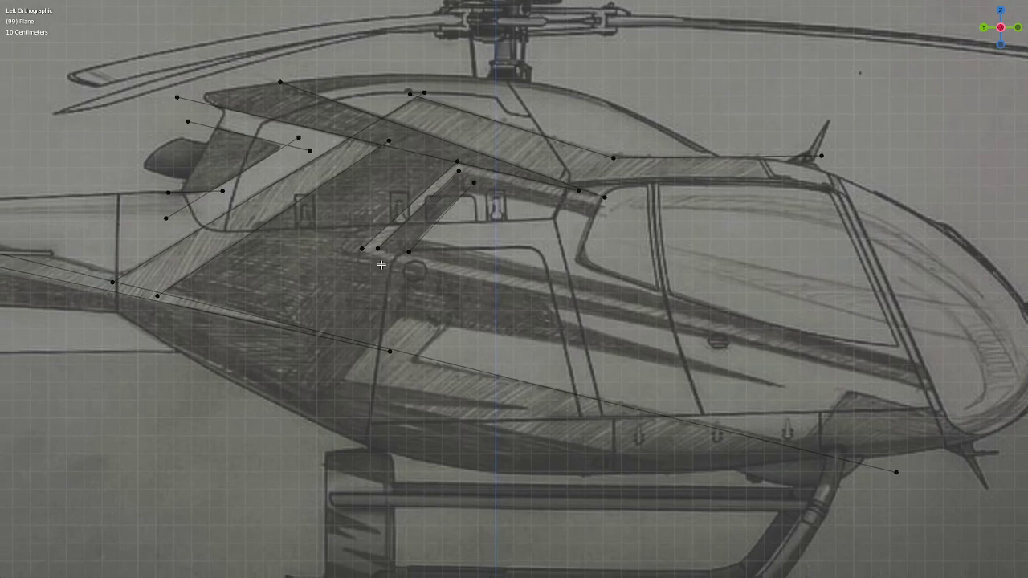
scroll(381, 264, down, 3)
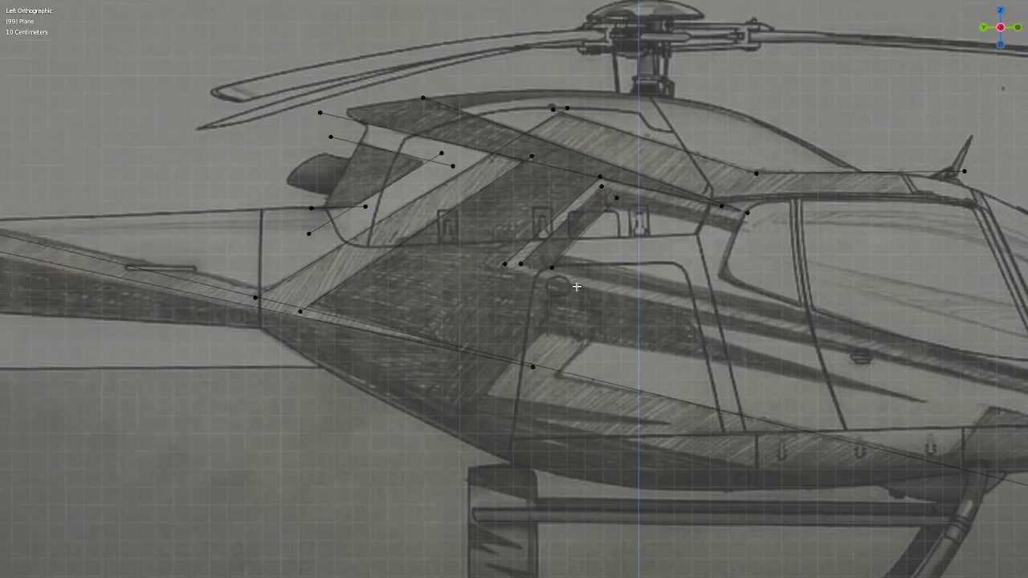
mouse_move(380, 264)
shift+middle_down()
mouse_move(509, 265)
mouse_move(291, 281)
shift+middle_up()
scroll(509, 265, up, 3)
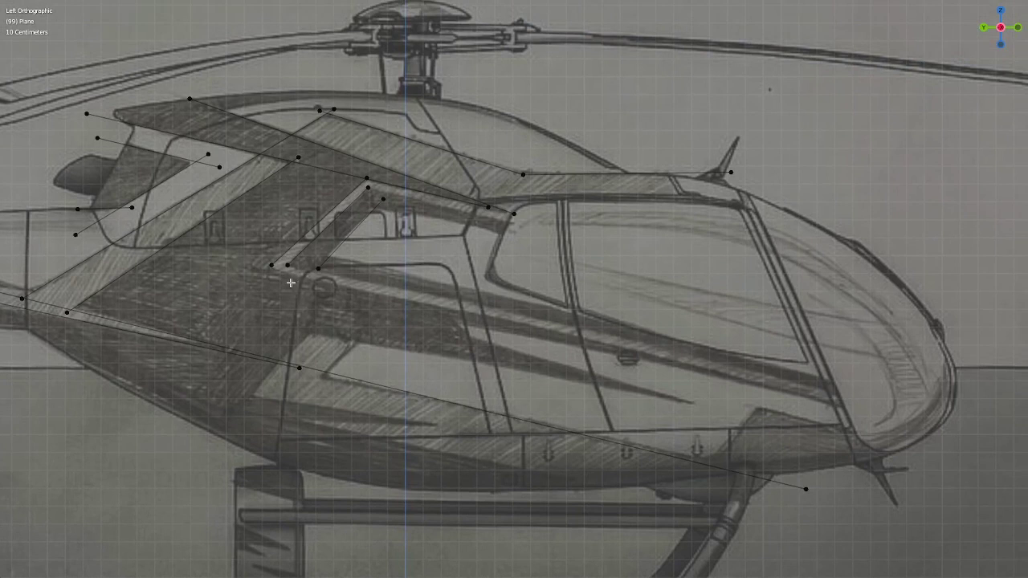
key(2)
- Copy the long upper guide edge down across the cabin window and shorten it
click(326, 162)
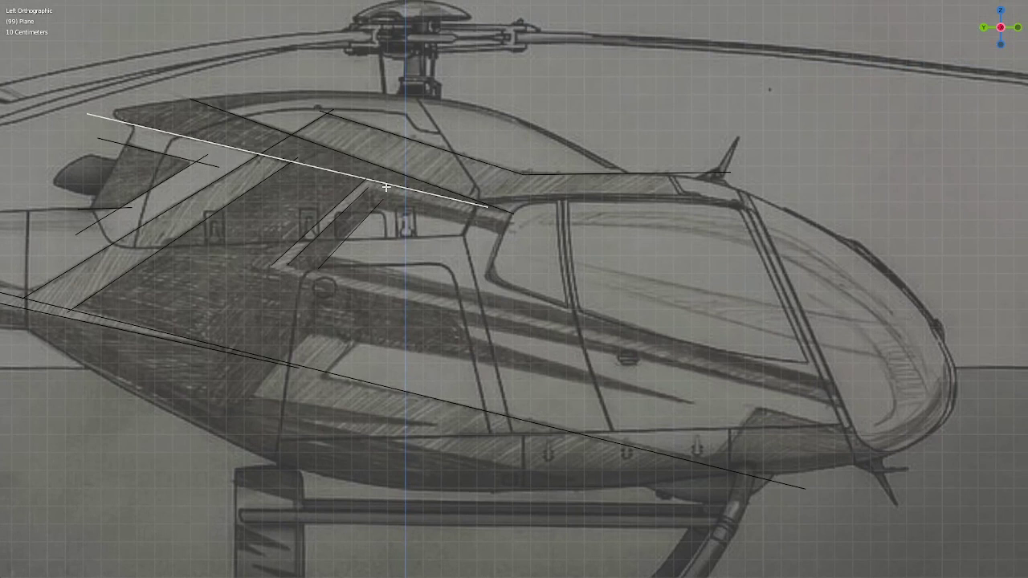
key(g)
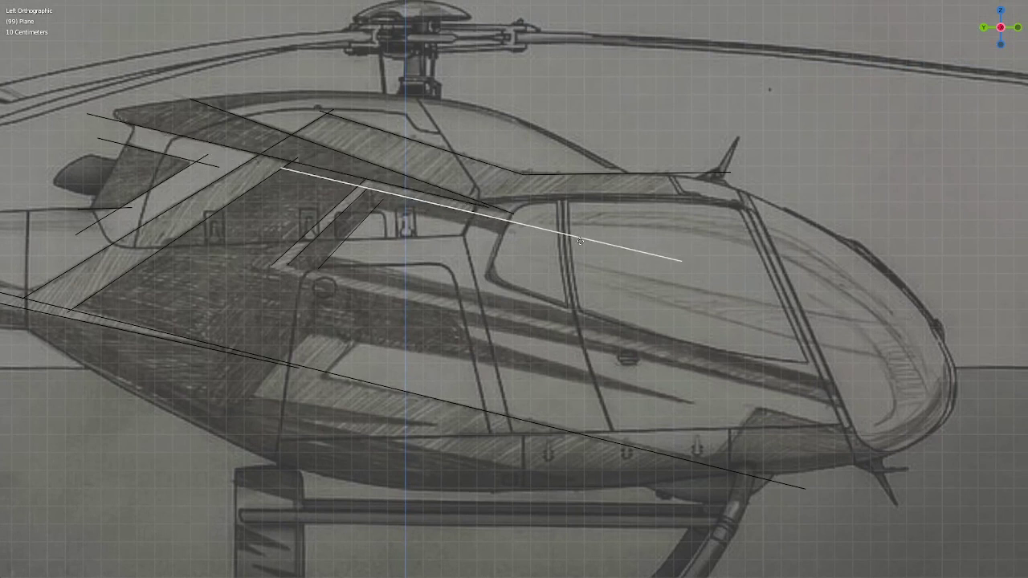
click(580, 241)
key(s)
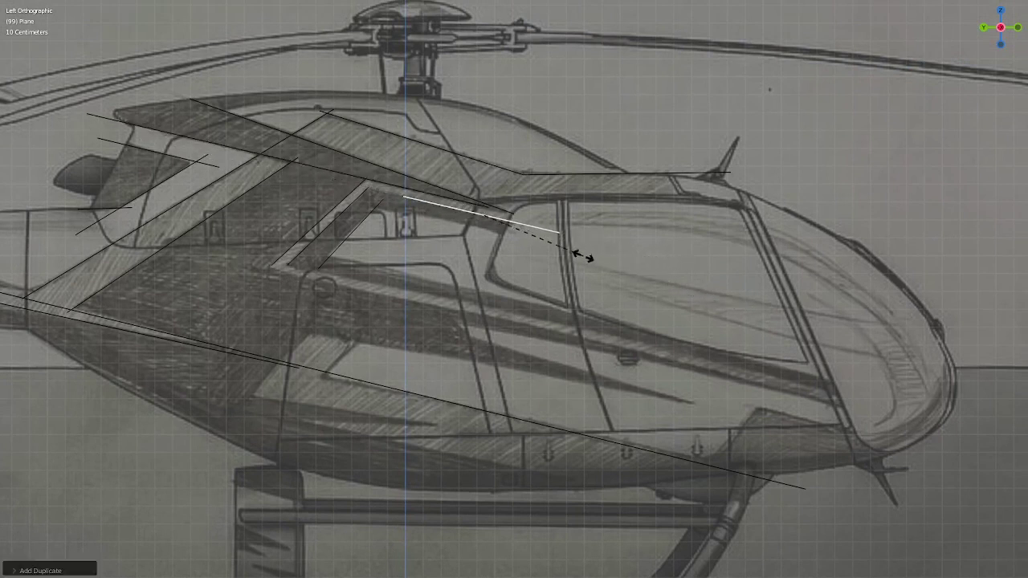
click(586, 257)
- Shift the shortened copy further left and rescale it to fit the window frame
scroll(585, 257, up, 1)
scroll(595, 261, up, 1)
key(g)
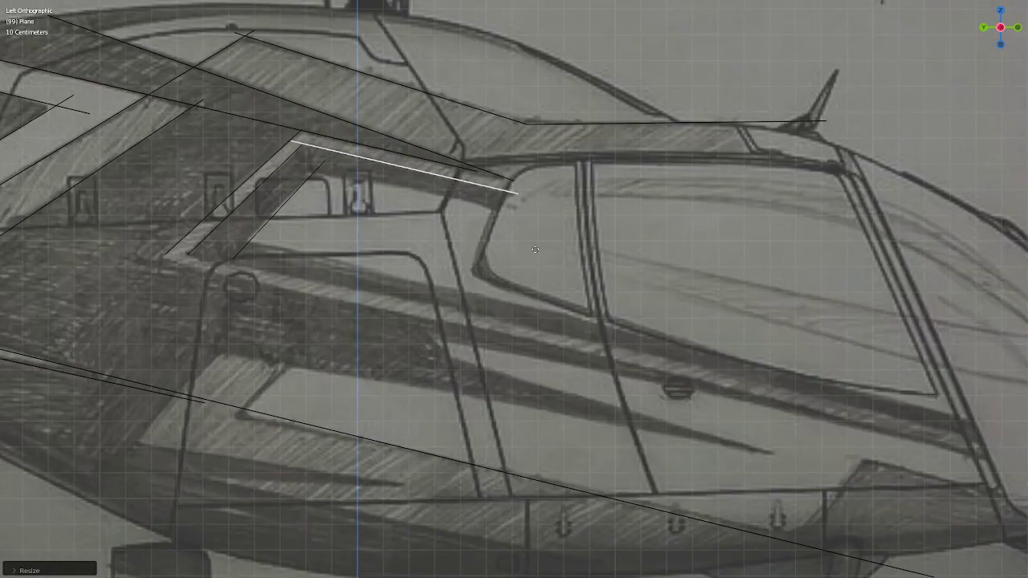
click(535, 249)
scroll(535, 248, up, 1)
scroll(691, 317, up, 1)
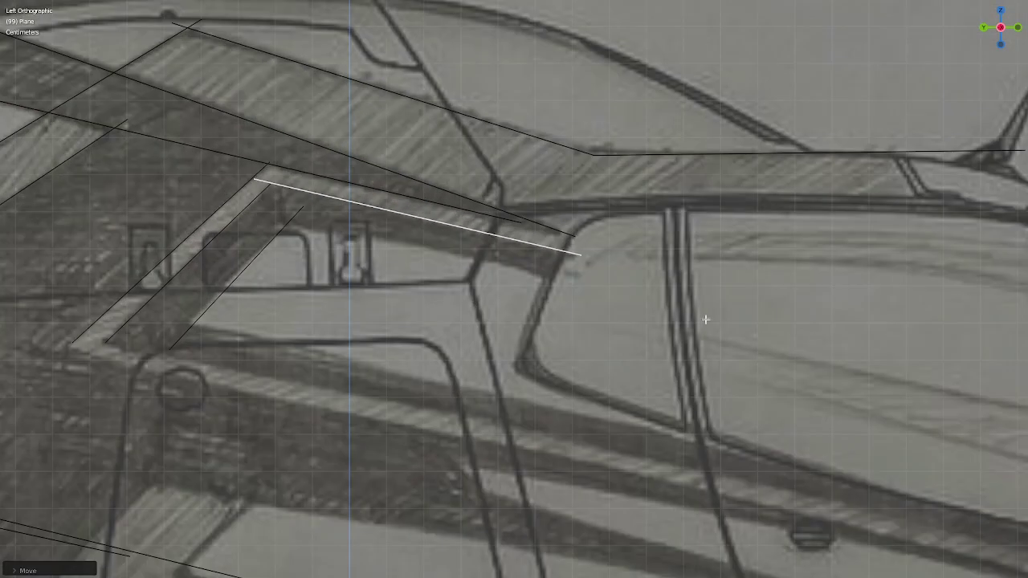
key(s)
click(687, 316)
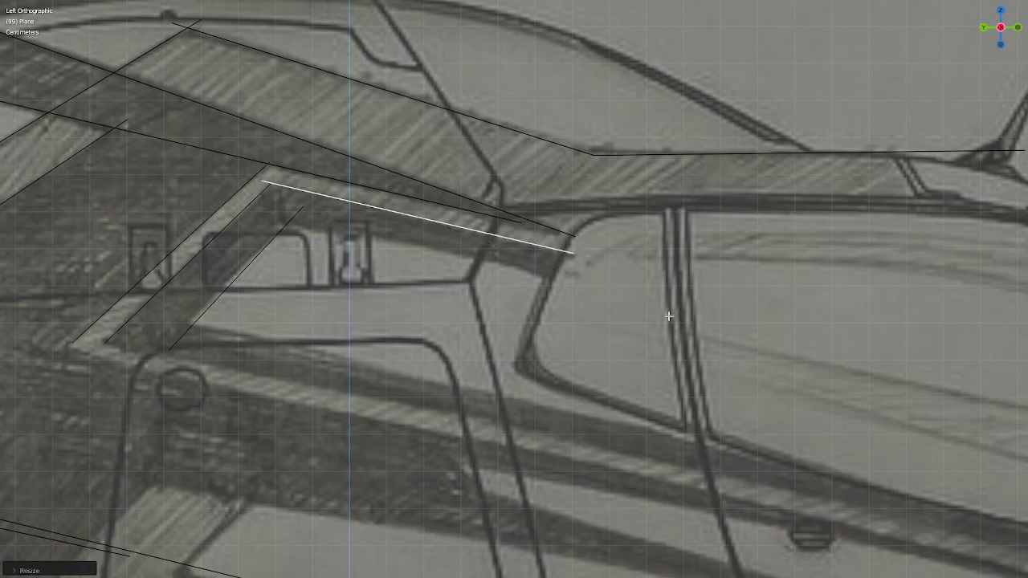
- Lengthen the diagonal guide edge at the window frame
click(191, 258)
key(s)
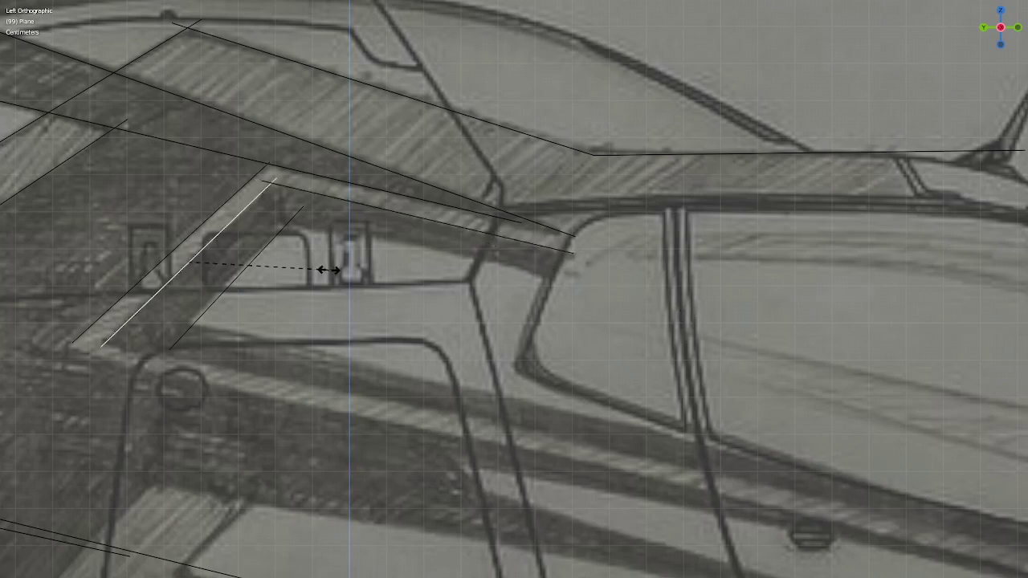
click(320, 269)
- Copy the upper window-frame edge below the original and tilt it to a new angle
click(406, 214)
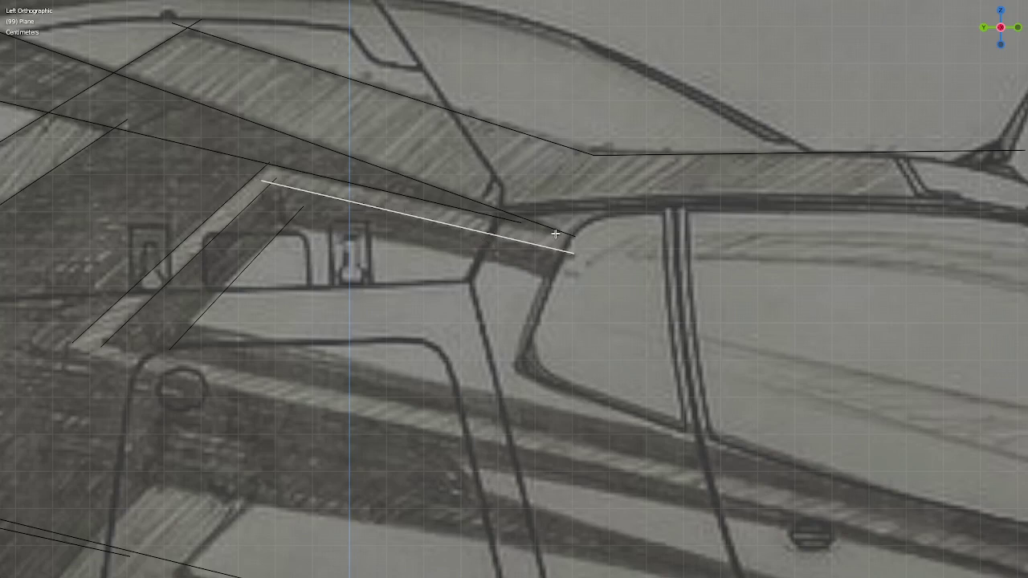
key(e)
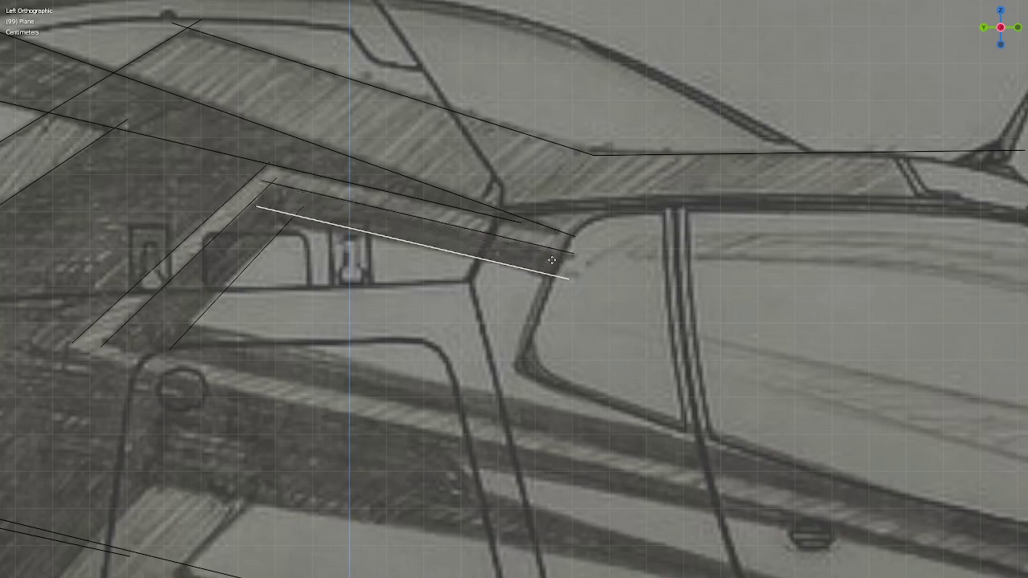
click(551, 260)
key(s)
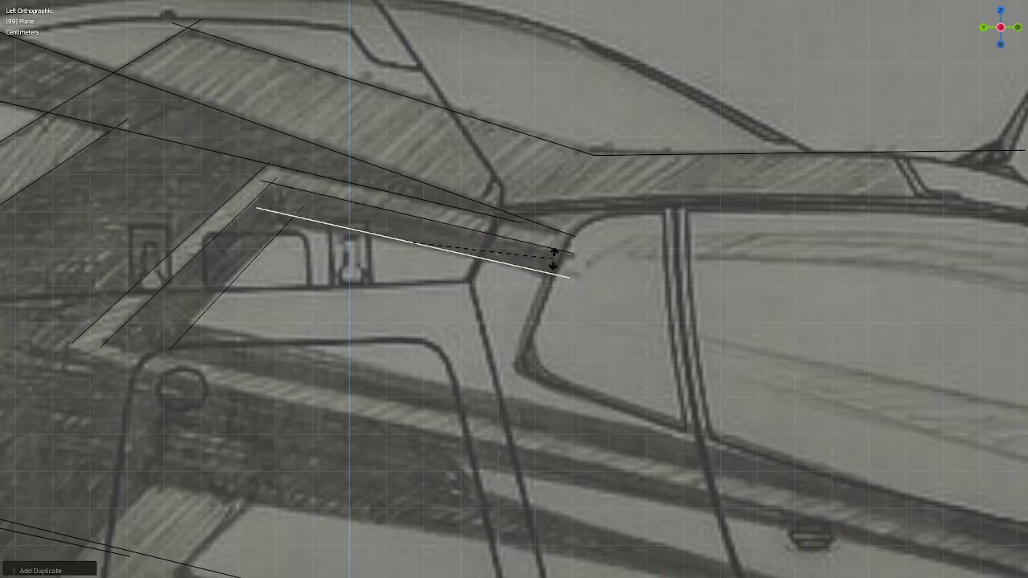
key(r)
click(552, 261)
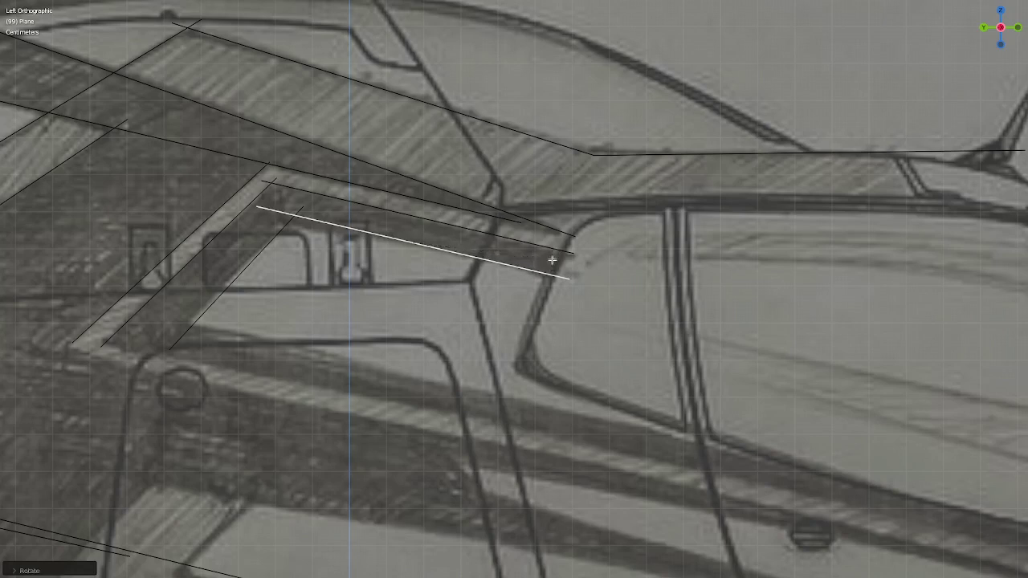
scroll(554, 265, down, 2)
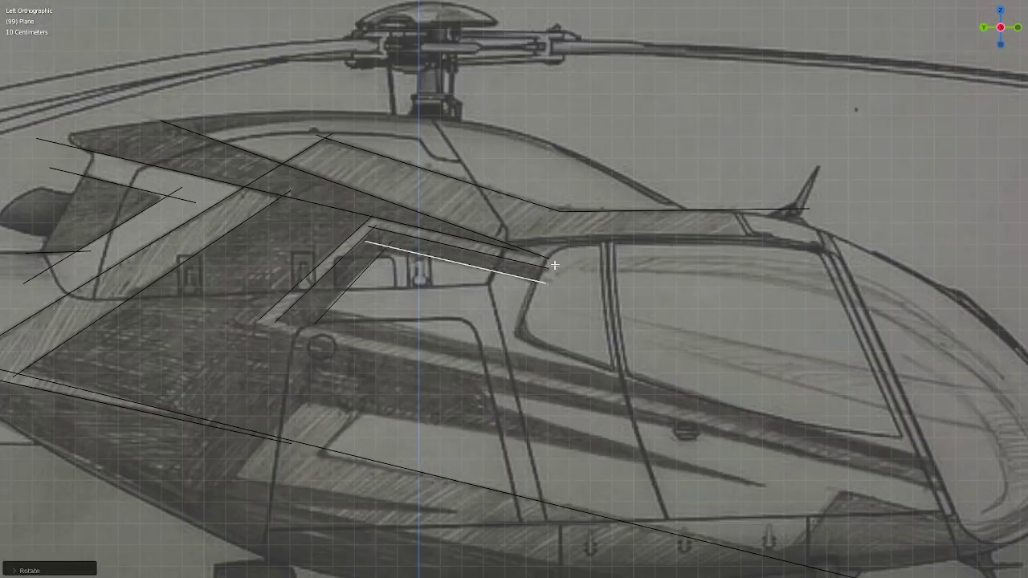
- Duplicate the edge lower on the cabin, stretching and tilting it along the stripe toward the nose
key(shift+d)
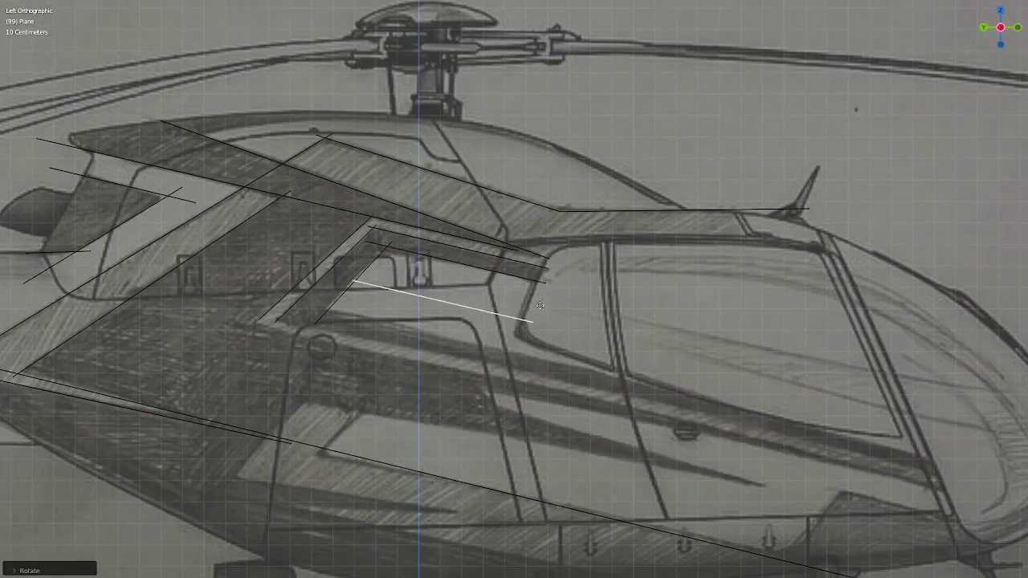
click(528, 337)
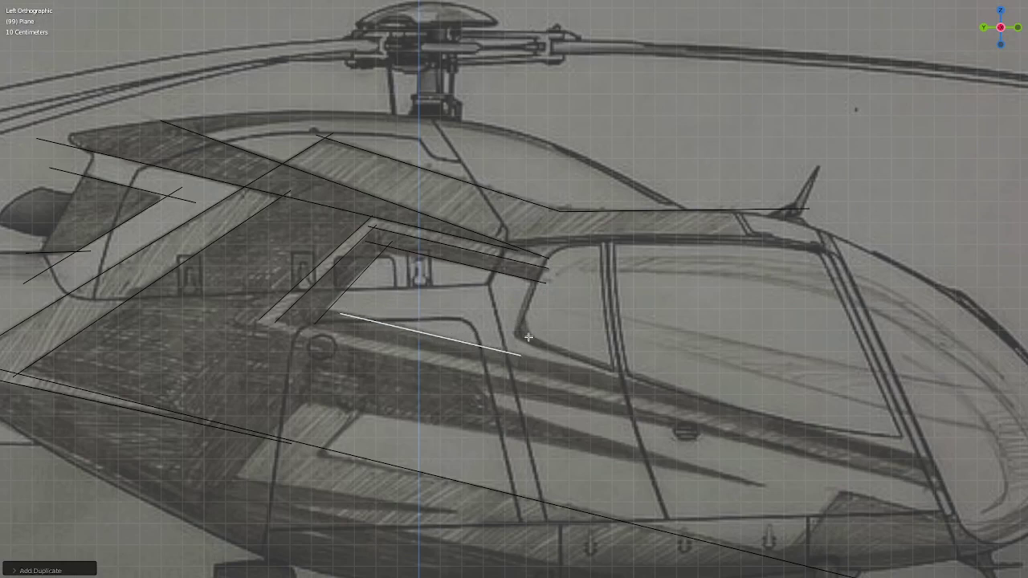
key(s)
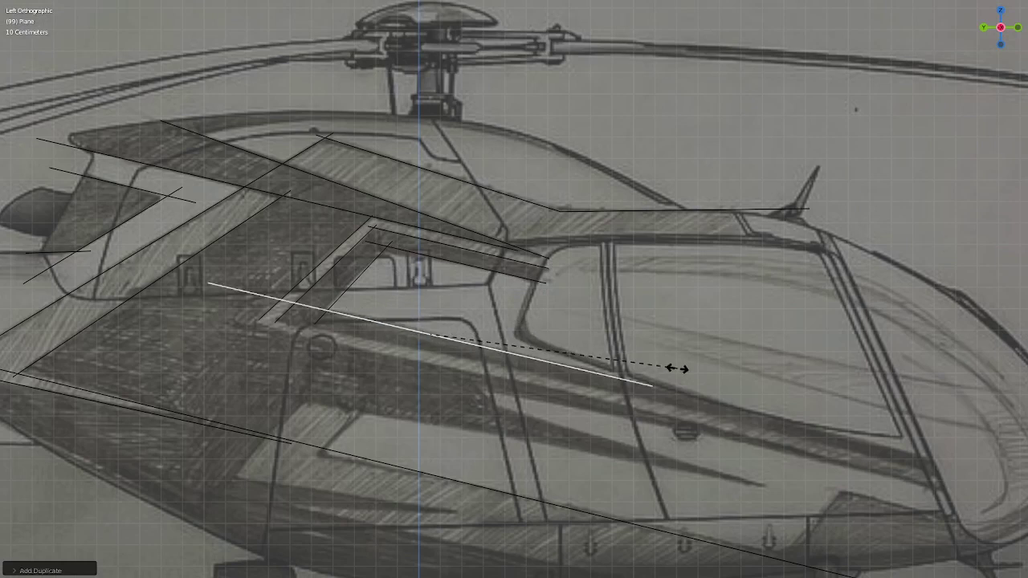
click(681, 369)
key(g)
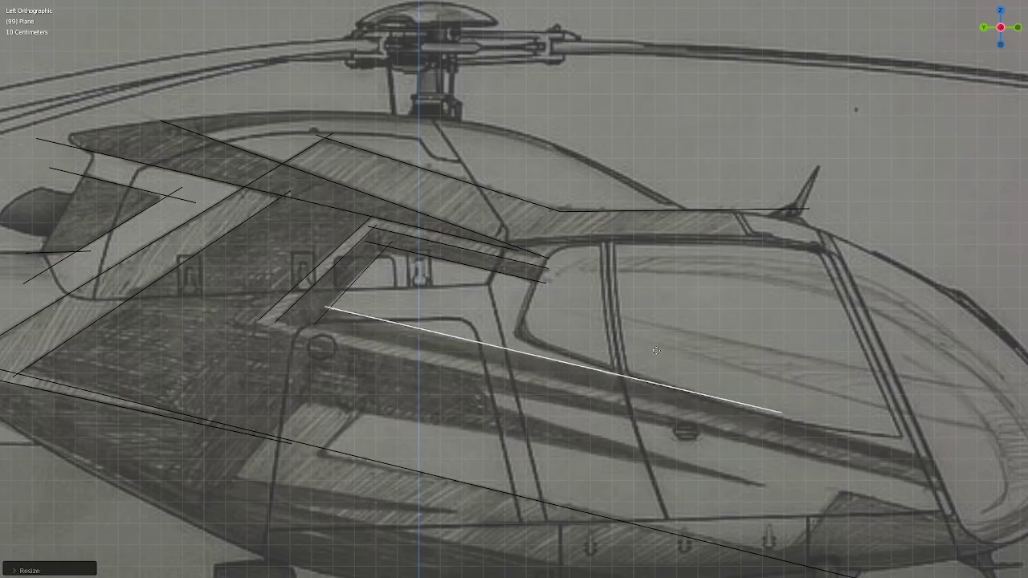
click(660, 353)
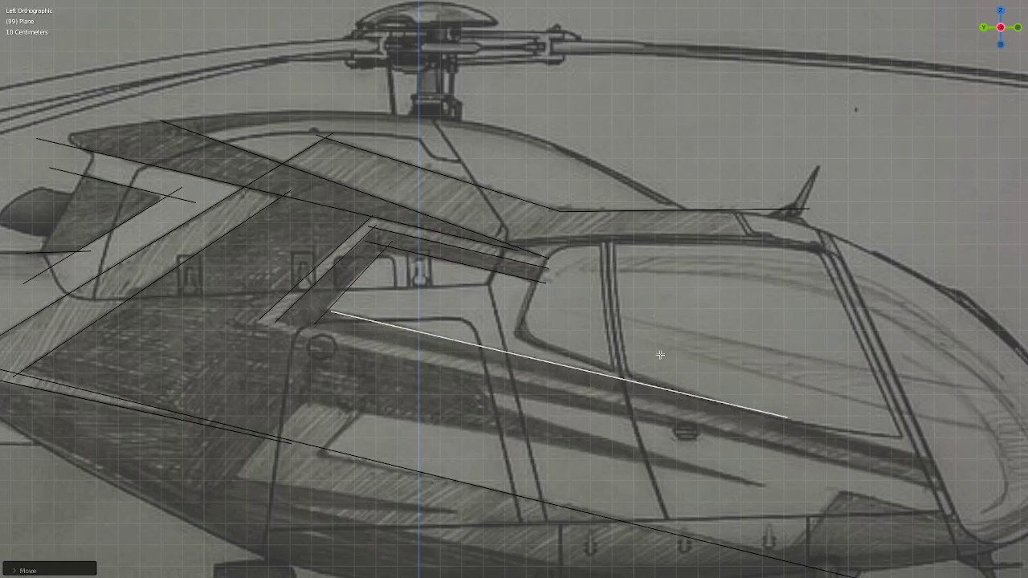
key(s)
click(721, 371)
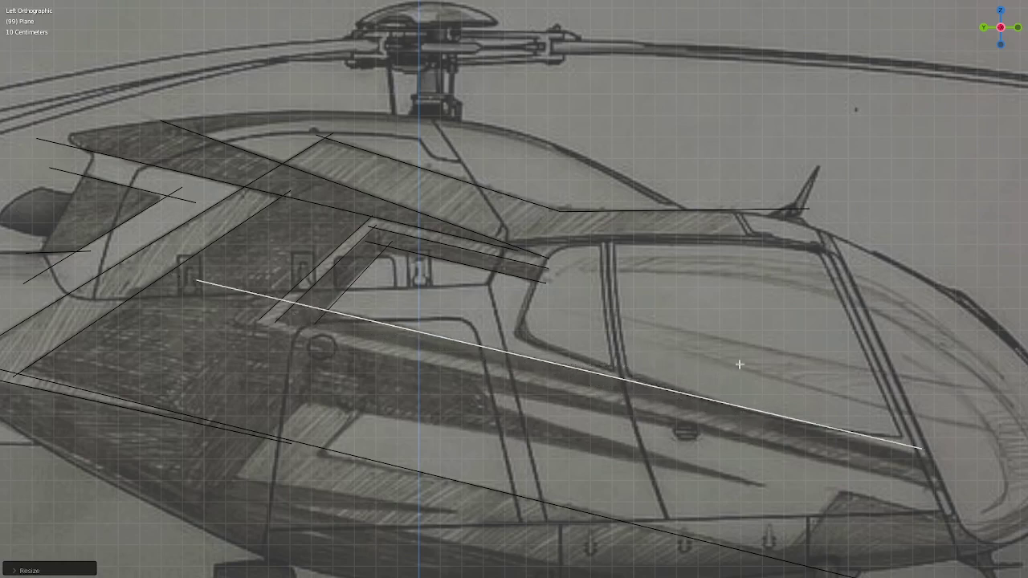
key(r)
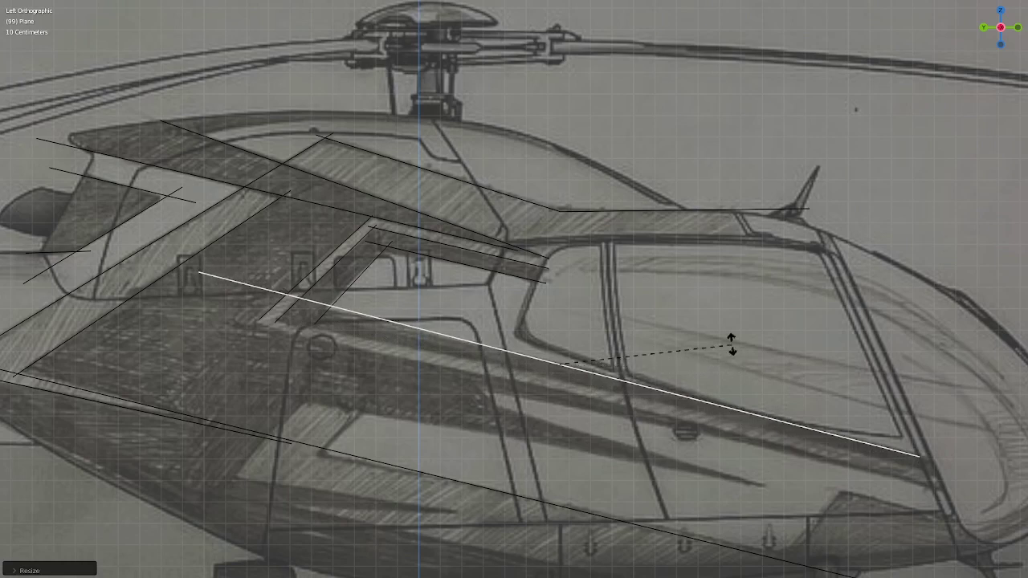
click(716, 326)
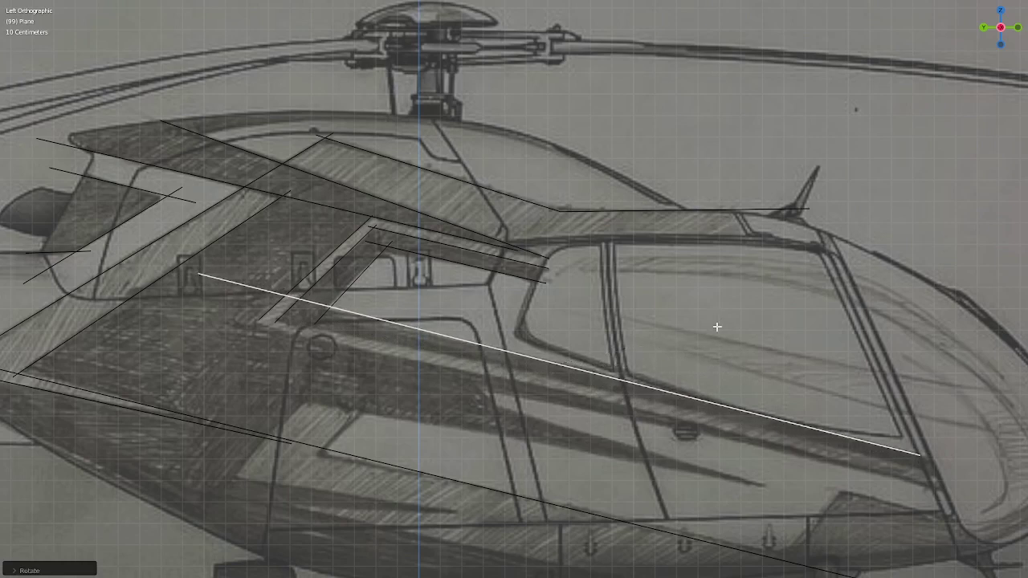
- In vertex mode, slide the long edge's rear vertex forward to the window-frame corner
key(Tab)
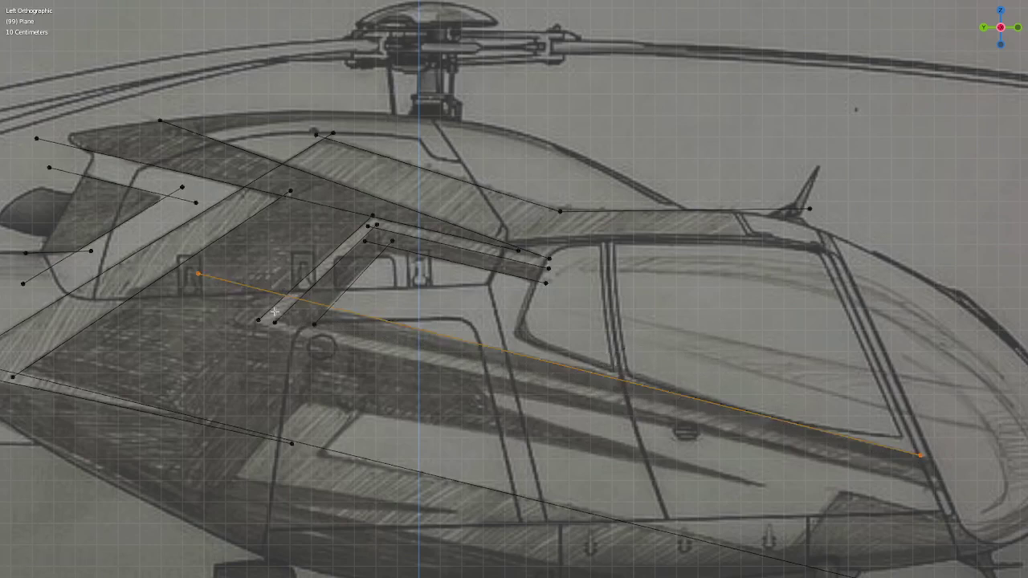
click(197, 275)
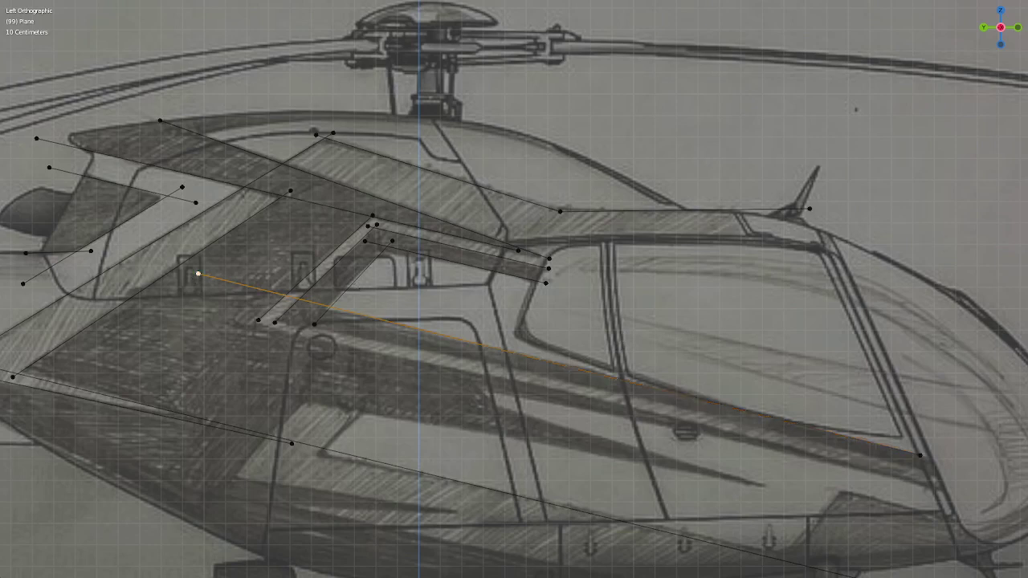
key(g)
key(g)
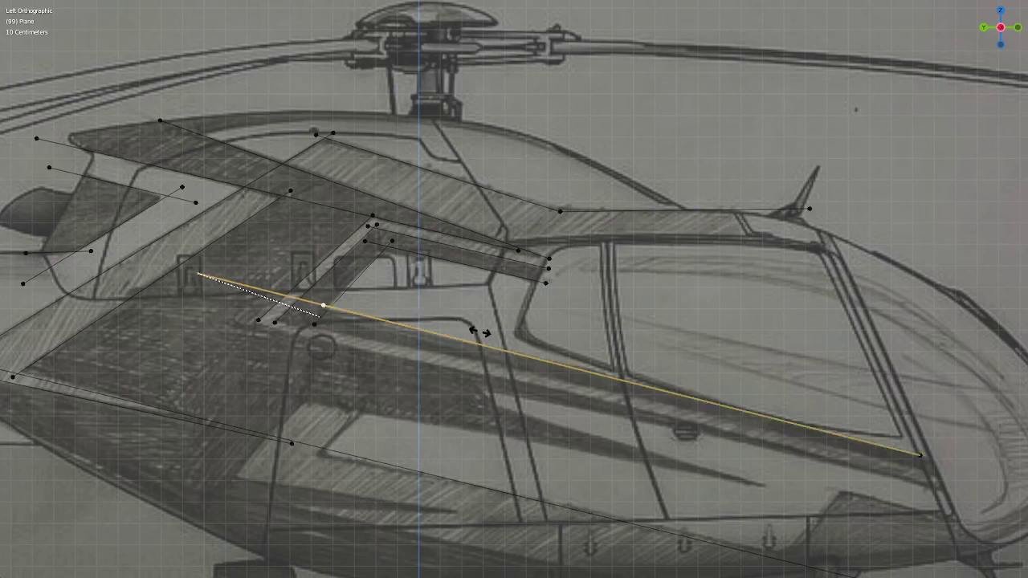
click(479, 332)
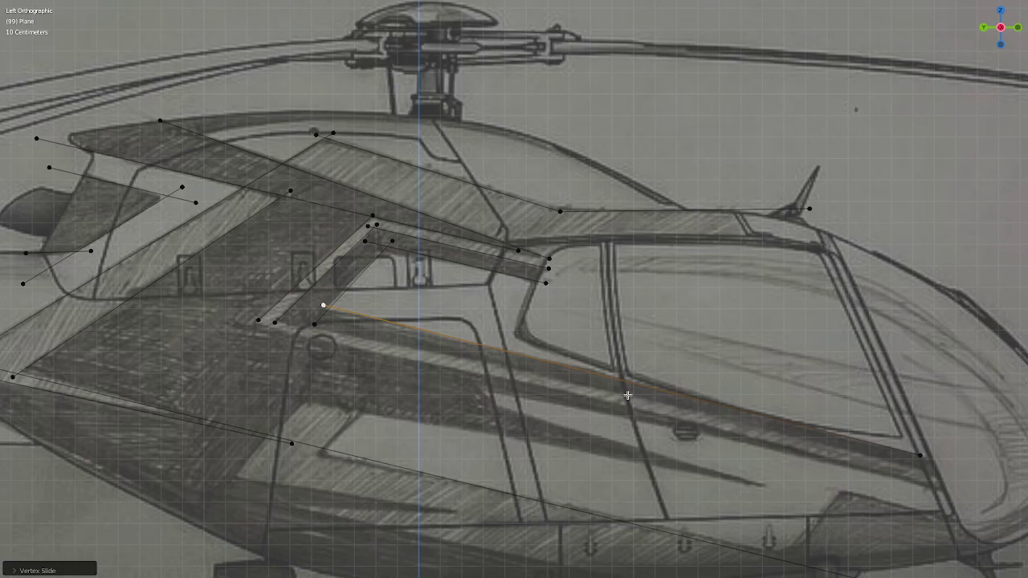
- Resize the long edge around its rear end and move it onto the lower window stripe
click(908, 450)
shift+click(322, 303)
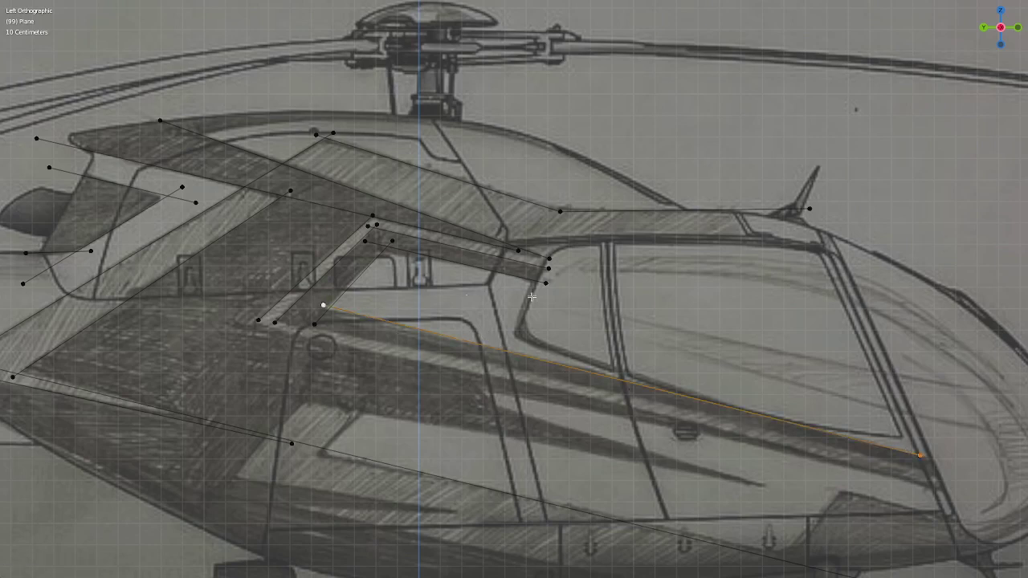
key(s)
click(583, 297)
mouse_move(583, 294)
shift+middle_down()
mouse_move(551, 305)
mouse_move(501, 284)
shift+middle_up()
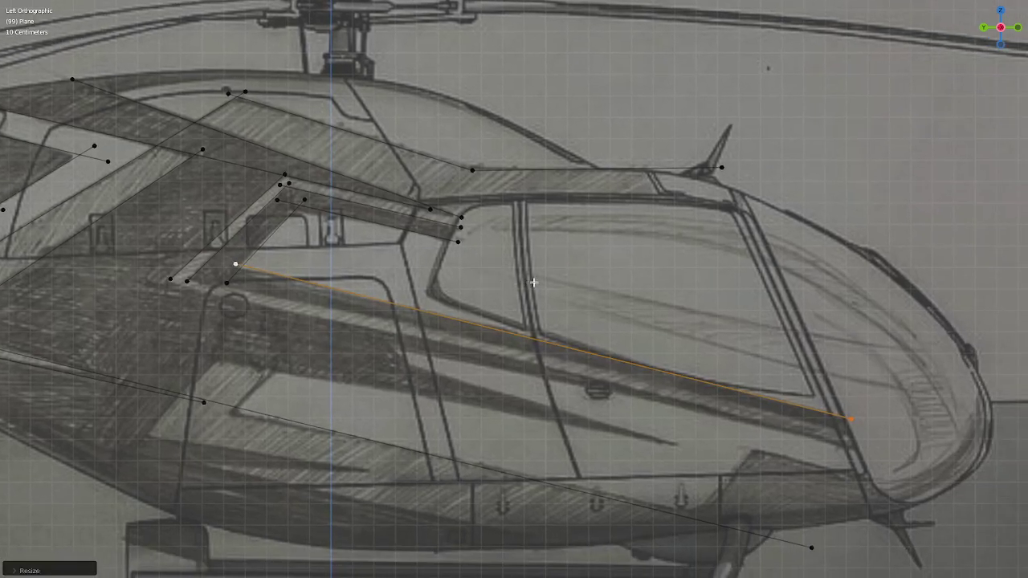
key(g)
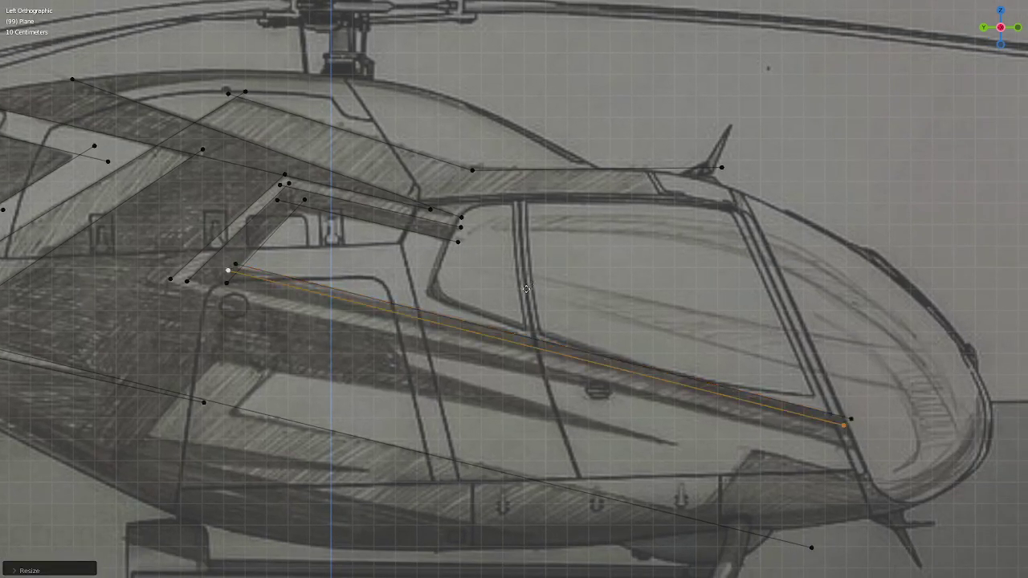
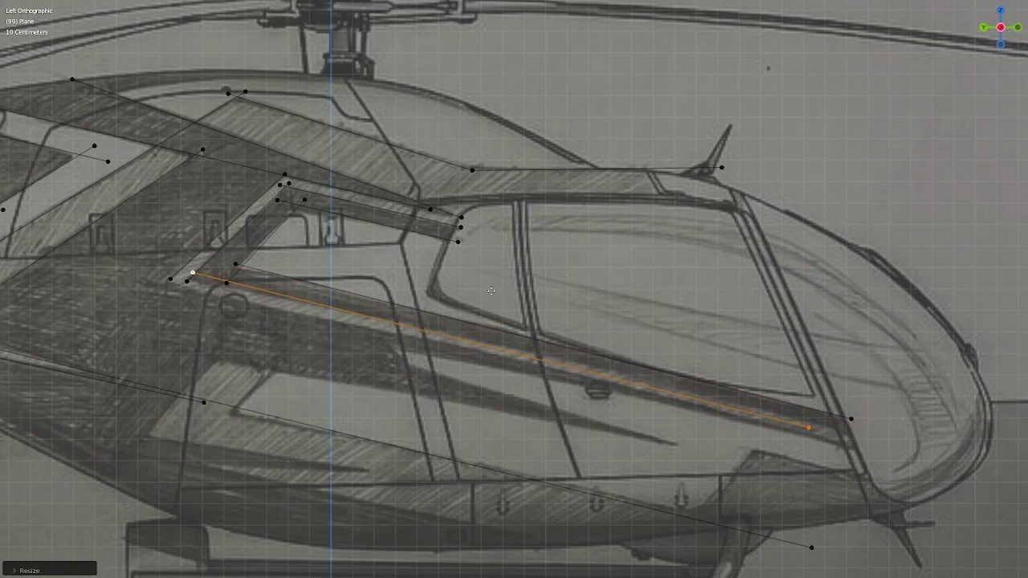
- Place the duplicated edge and lengthen it along the stripe under the cockpit windows
click(493, 290)
key(s)
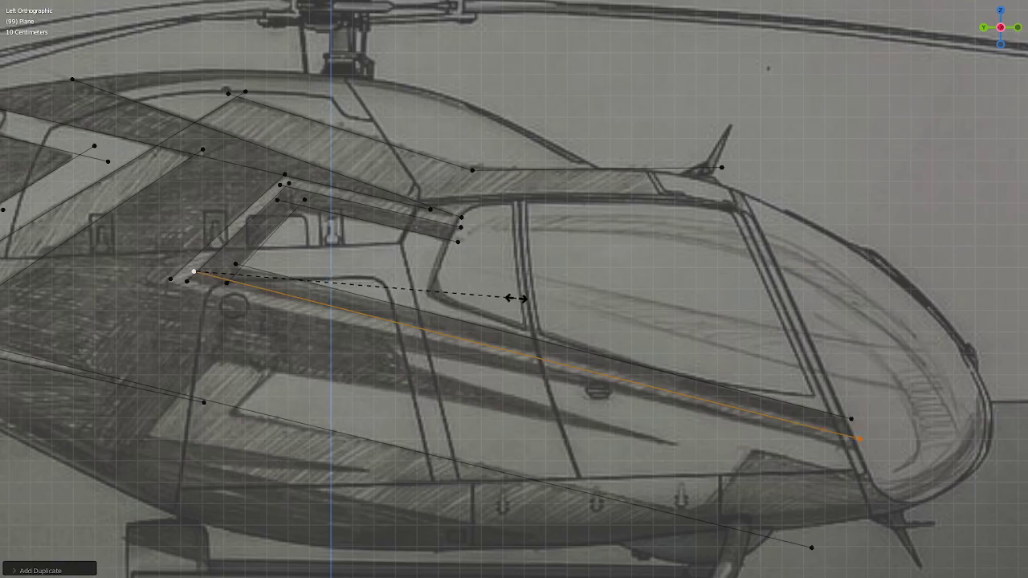
click(516, 298)
- Copy the edge below the original, angle it to the stripe, and stretch it toward the nose
key(shift+d)
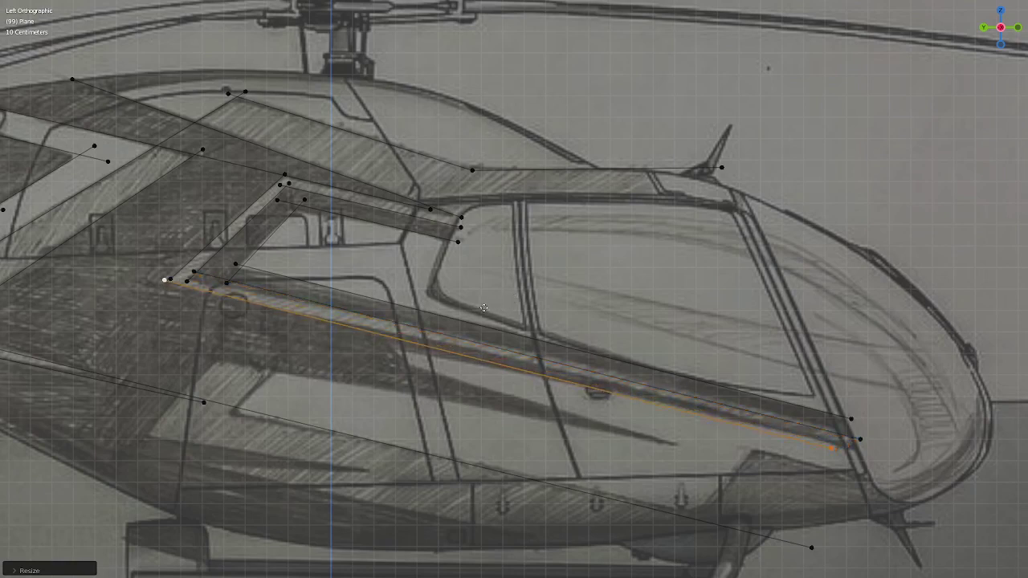
click(483, 307)
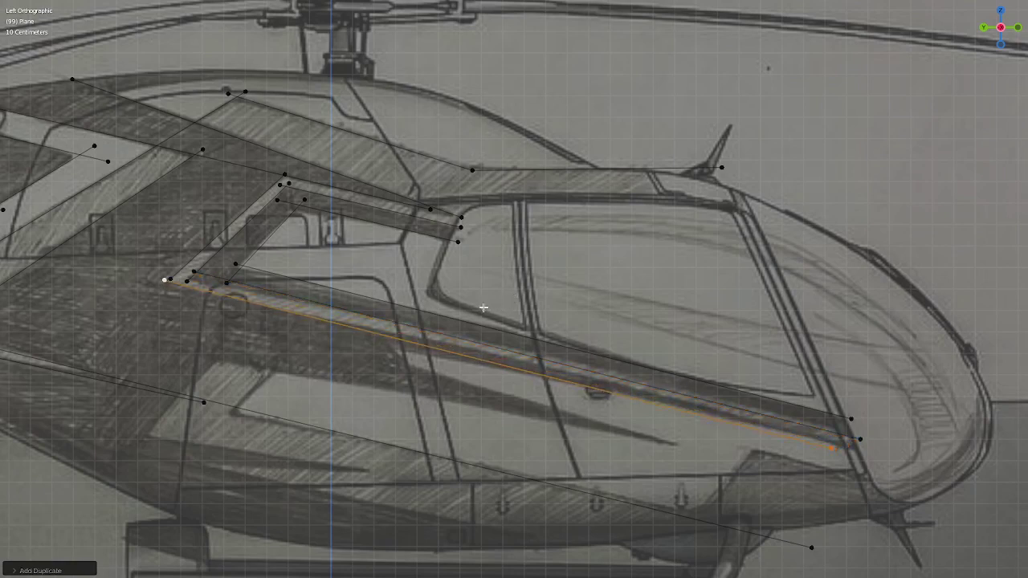
key(r)
click(586, 309)
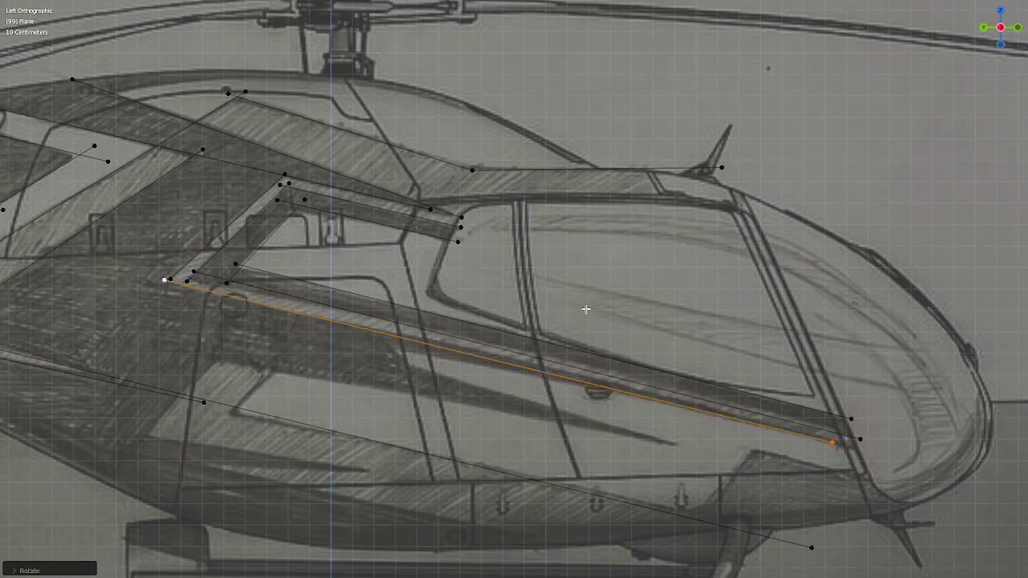
key(s)
click(608, 315)
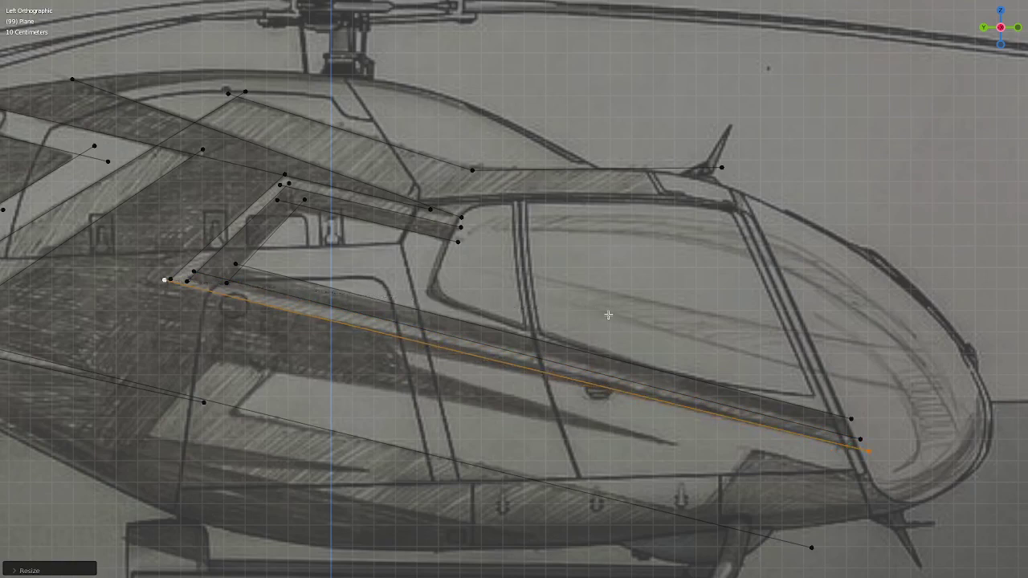
- Adjust the edge's rear vertex and upper corner vertex together by scaling
click(181, 272)
shift+click(284, 174)
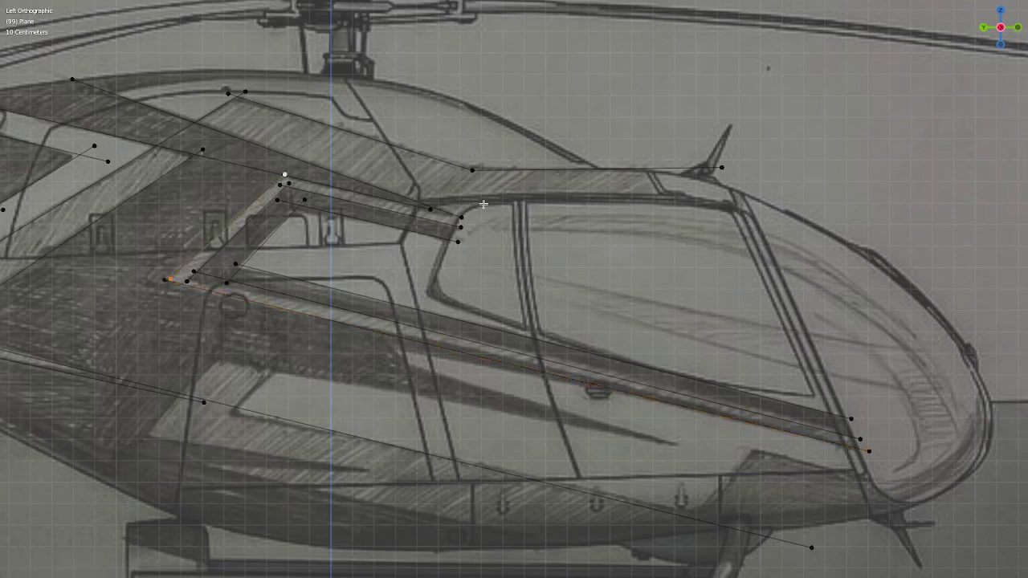
key(s)
click(583, 219)
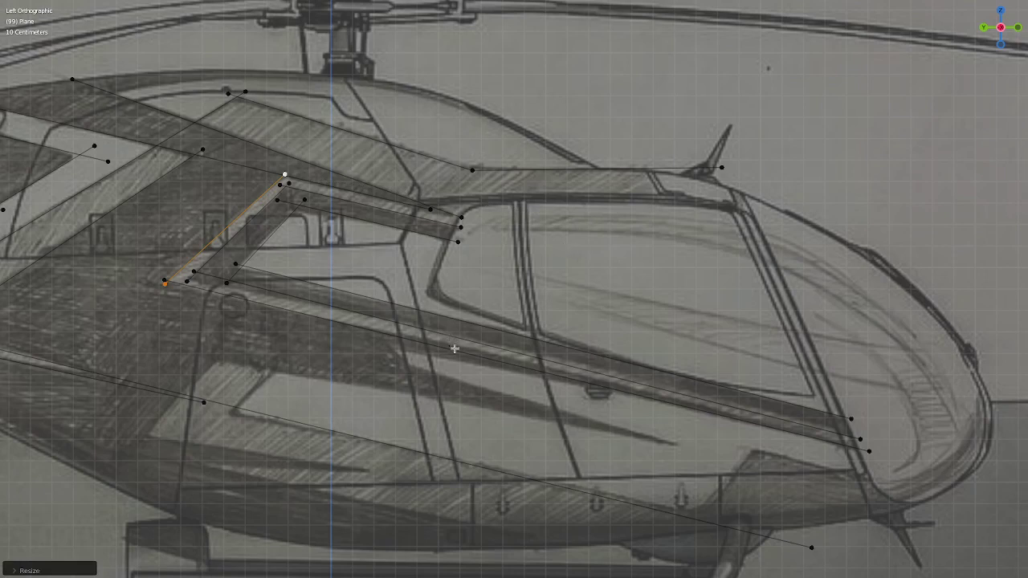
- Copy the long stripe edge, then rotate and resize the new edge
shift+click(869, 451)
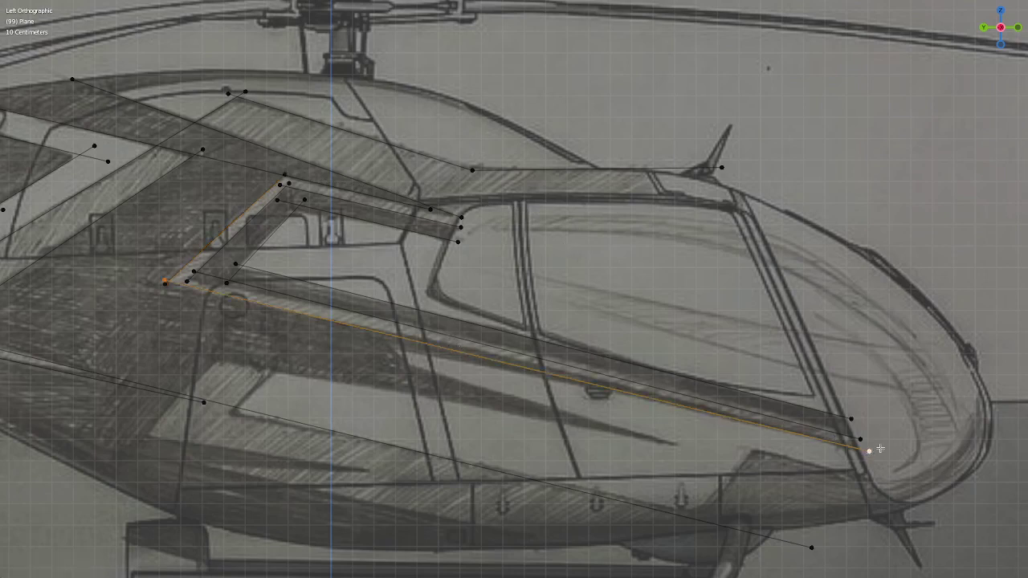
key(g)
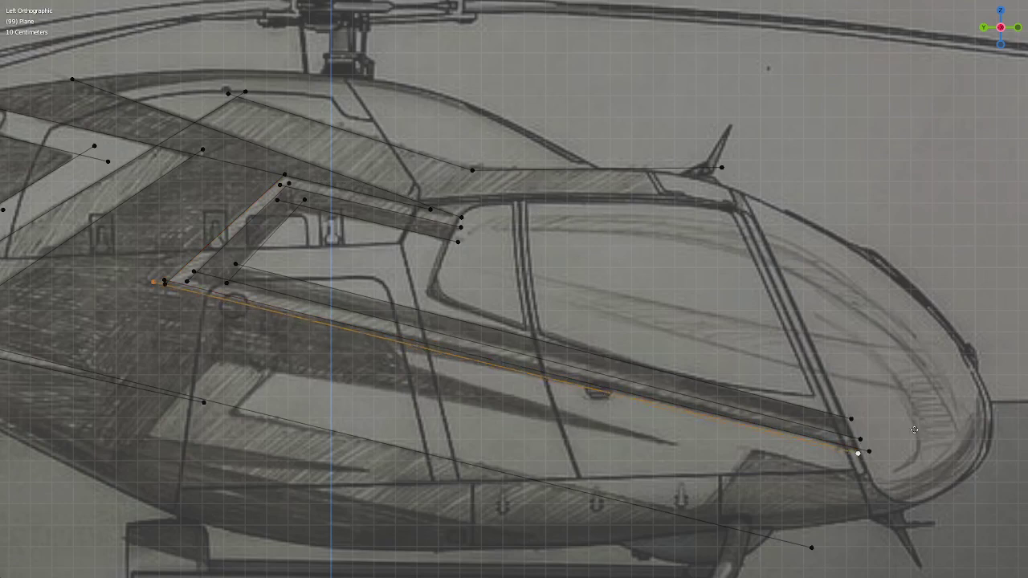
click(921, 427)
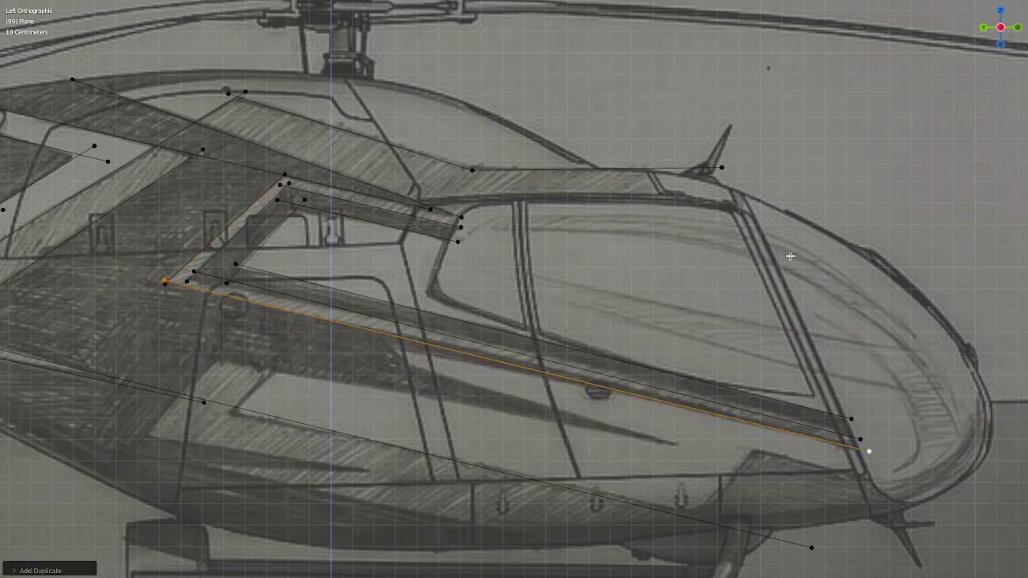
key(r)
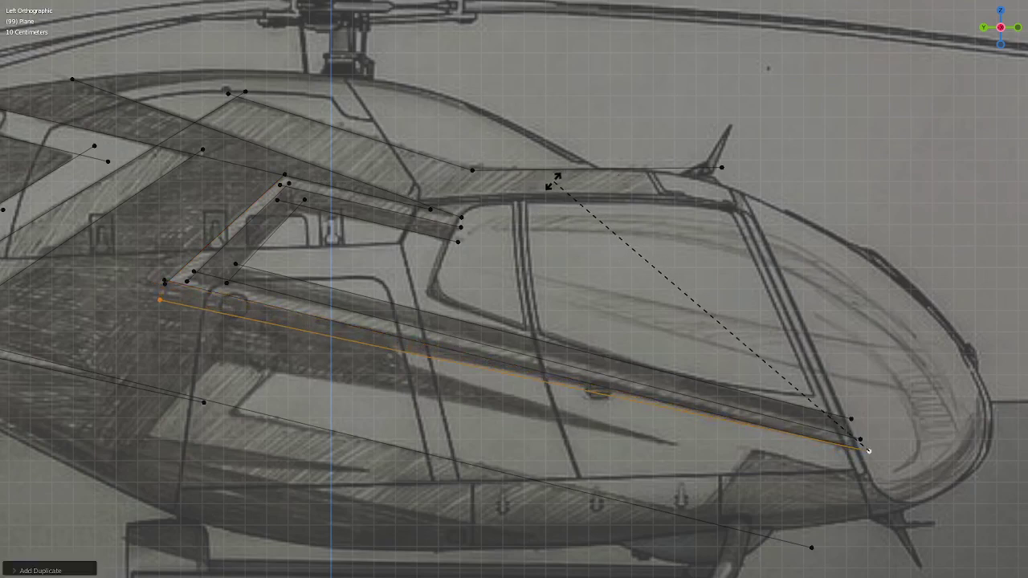
click(552, 182)
key(s)
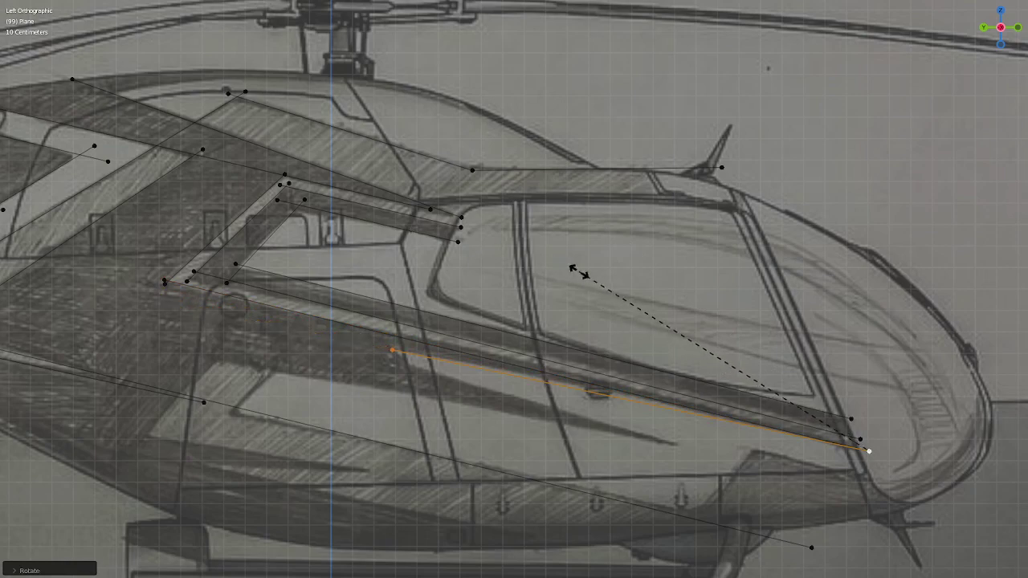
click(575, 269)
- Copy the angled edge onto the tapering dark panel, then scale and rotate it to fit
shift+middle_drag(608, 324, 659, 265)
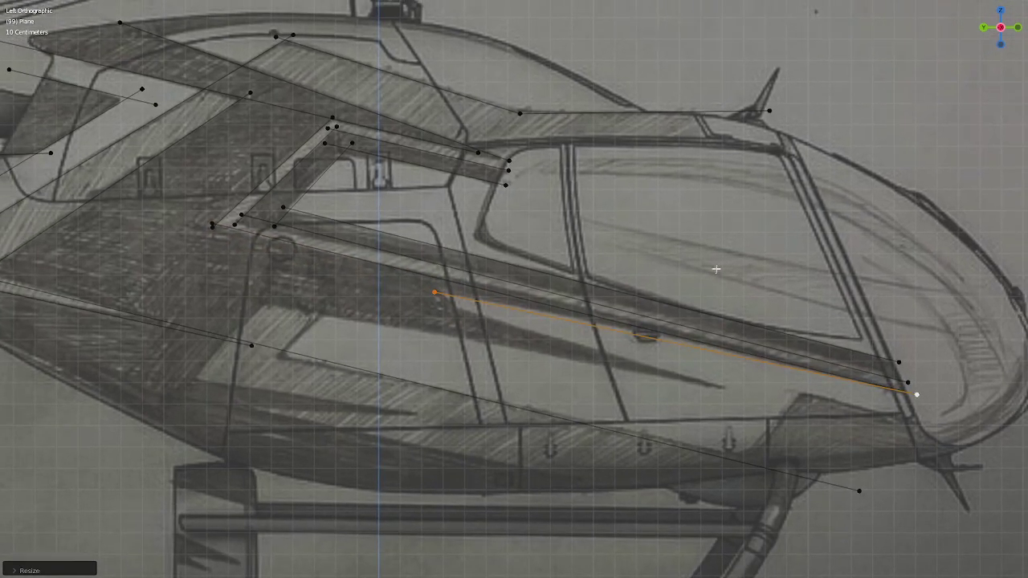
key(shift+d)
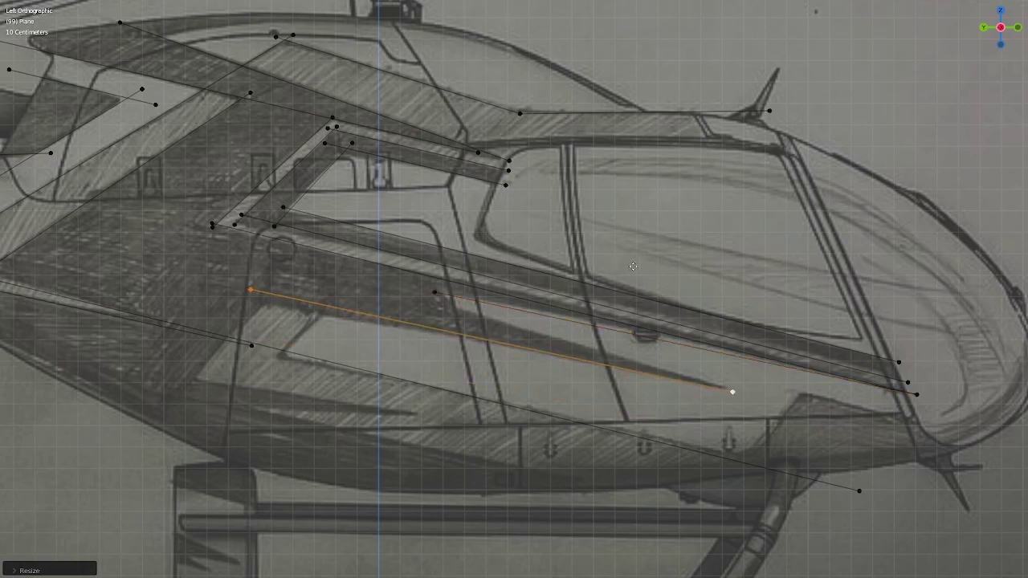
click(584, 252)
key(s)
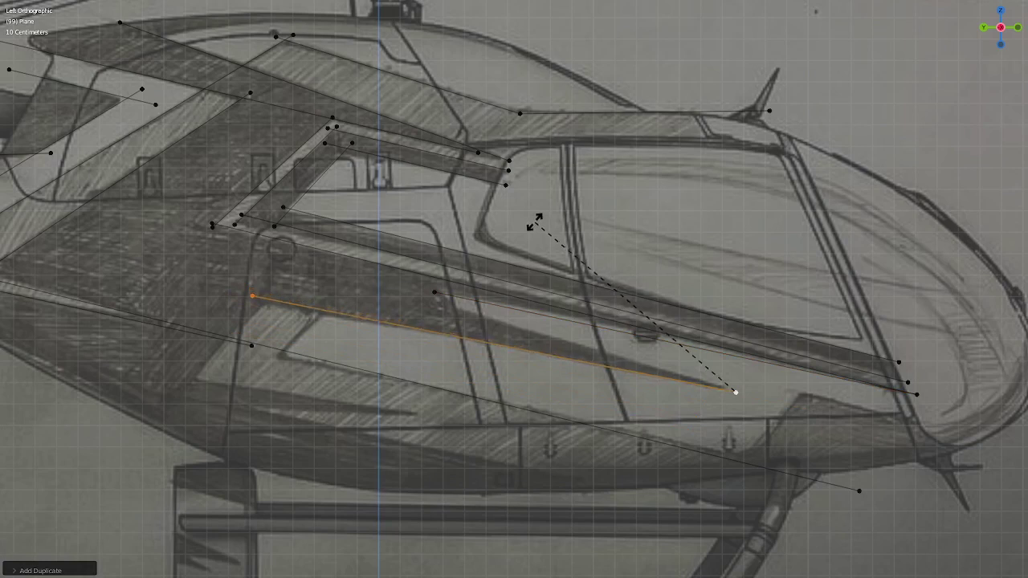
click(533, 223)
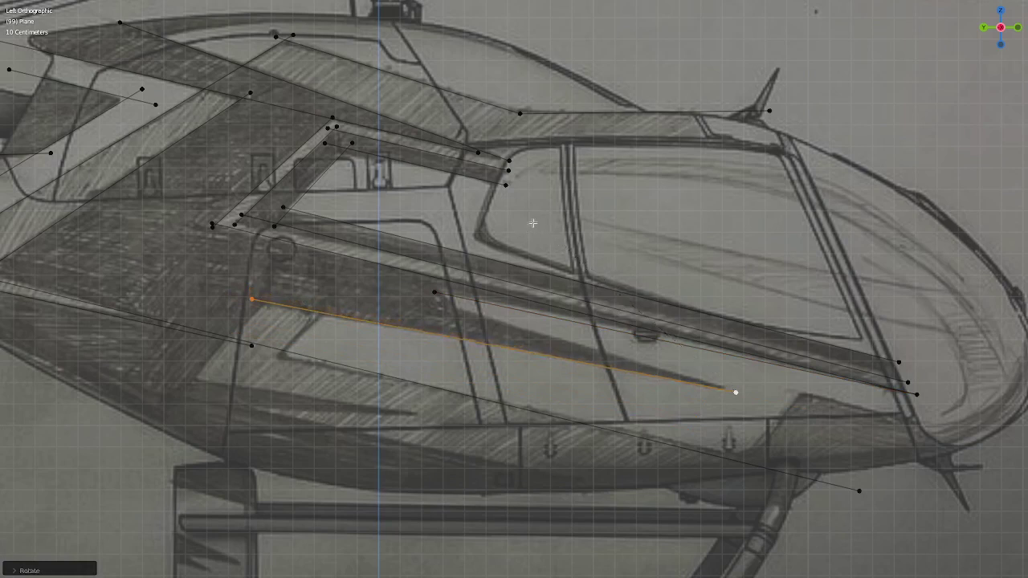
key(r)
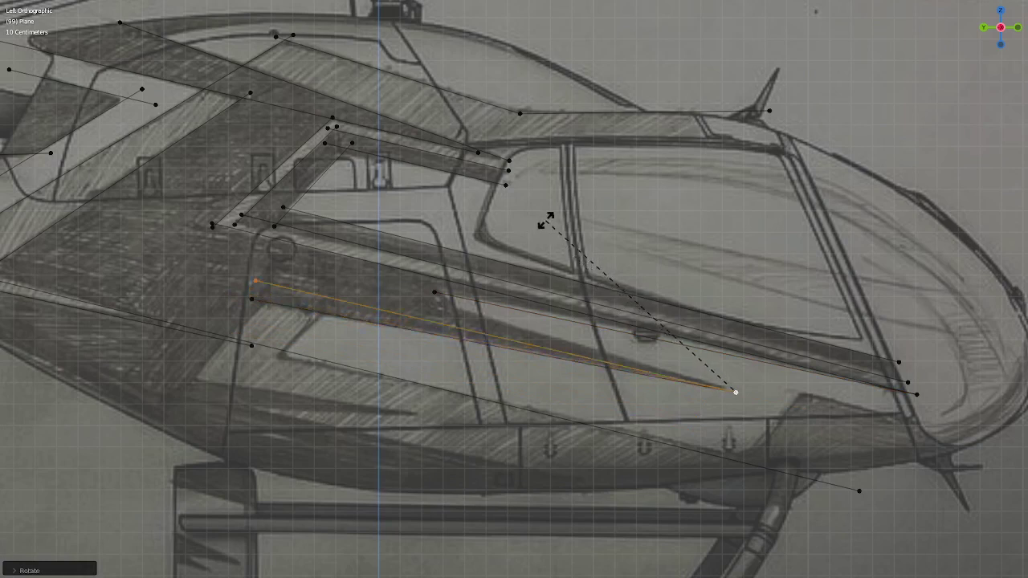
right_click(619, 210)
key(r)
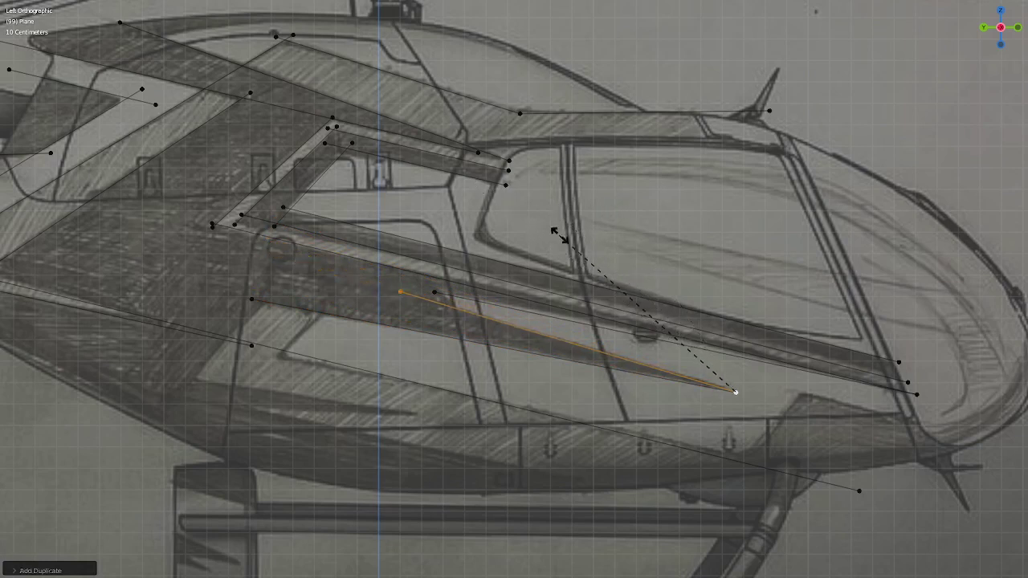
click(598, 257)
- Make another copy of the panel edge, angle it upward near the door, and shrink it
key(e)
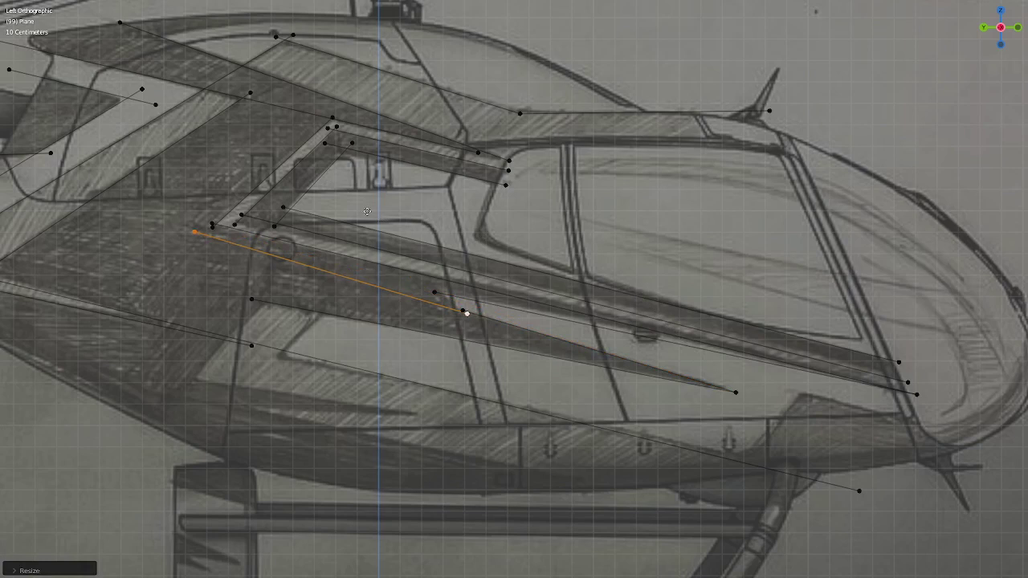
key(shift+d)
key(r)
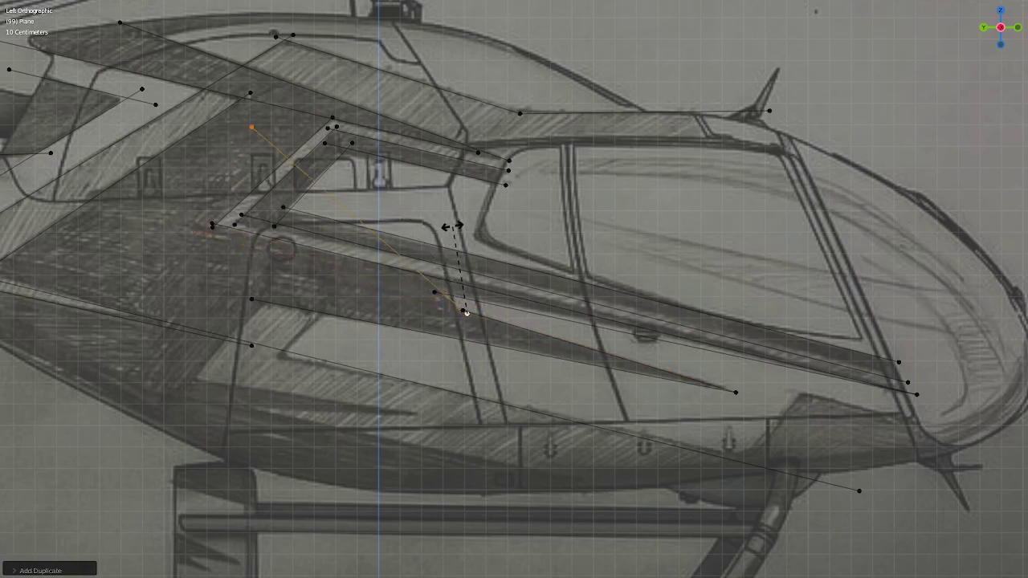
click(451, 227)
key(s)
- Finish shortening the copied edge and bring the door area into view
click(466, 301)
scroll(538, 285, up, 5)
scroll(536, 285, down, 5)
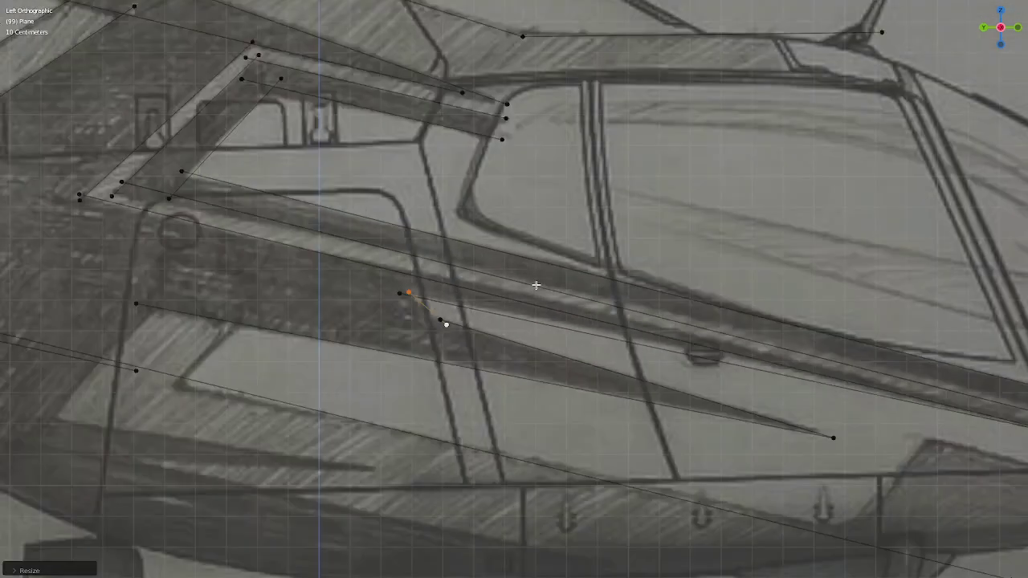
scroll(488, 294, down, 4)
scroll(466, 277, up, 1)
scroll(458, 267, up, 5)
shift+middle_drag(458, 267, 532, 248)
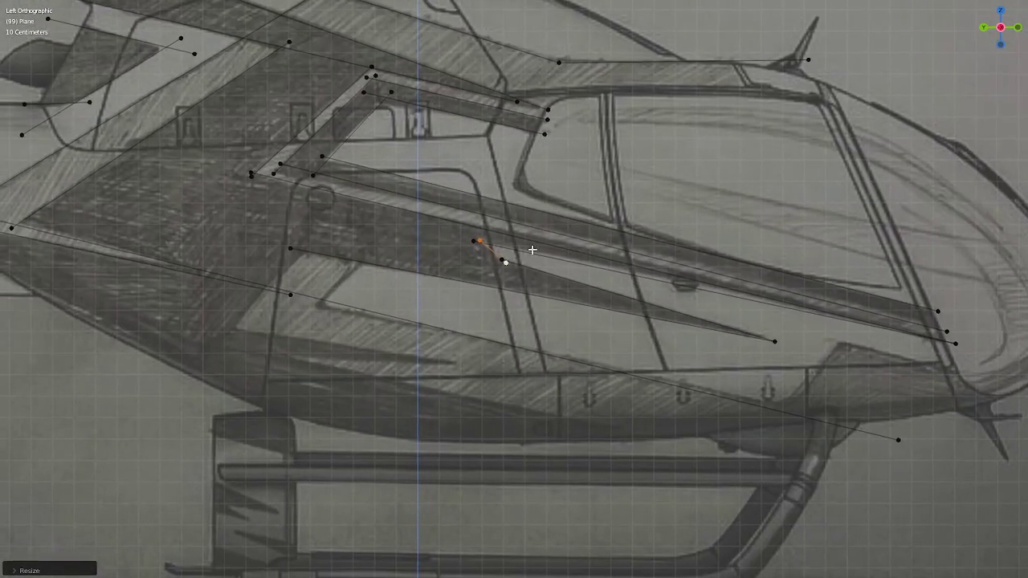
- Copy the short edge onto the lower door panel line, then rotate, resize and fine-tune its angle
key(shift+d)
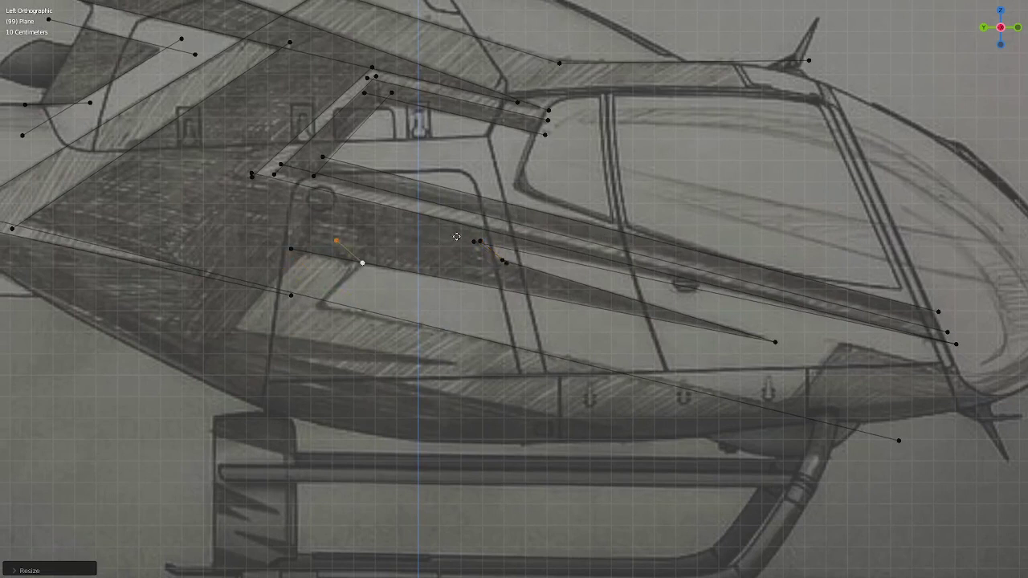
click(458, 233)
key(r)
click(349, 158)
key(r)
key(s)
click(662, 223)
key(r)
click(659, 214)
key(s)
scroll(663, 216, down, 2)
click(672, 218)
- Move the view to the lower fuselage near the nose and duplicate the short angled edge
scroll(671, 218, down, 1)
scroll(672, 217, down, 1)
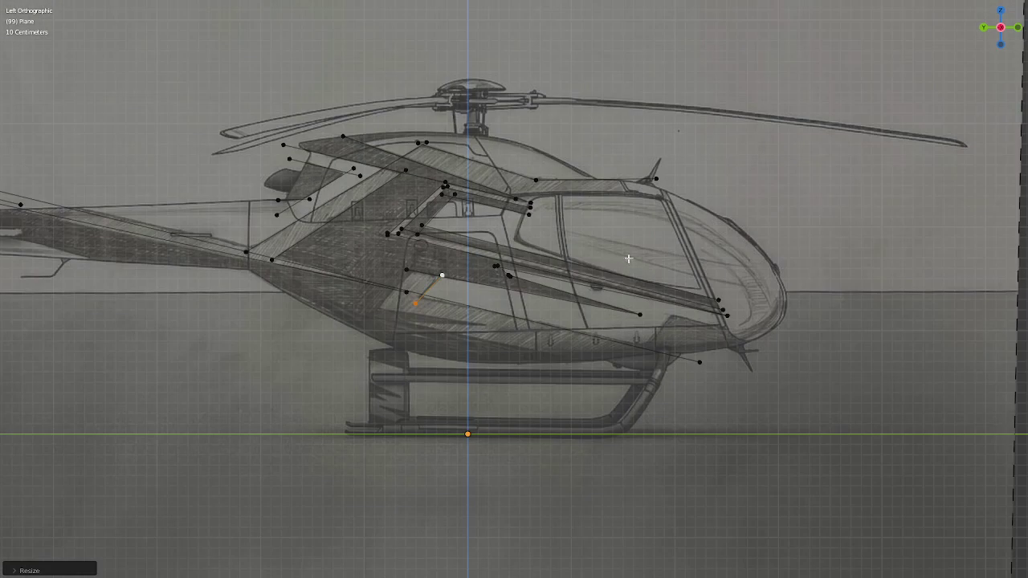
scroll(567, 275, up, 3)
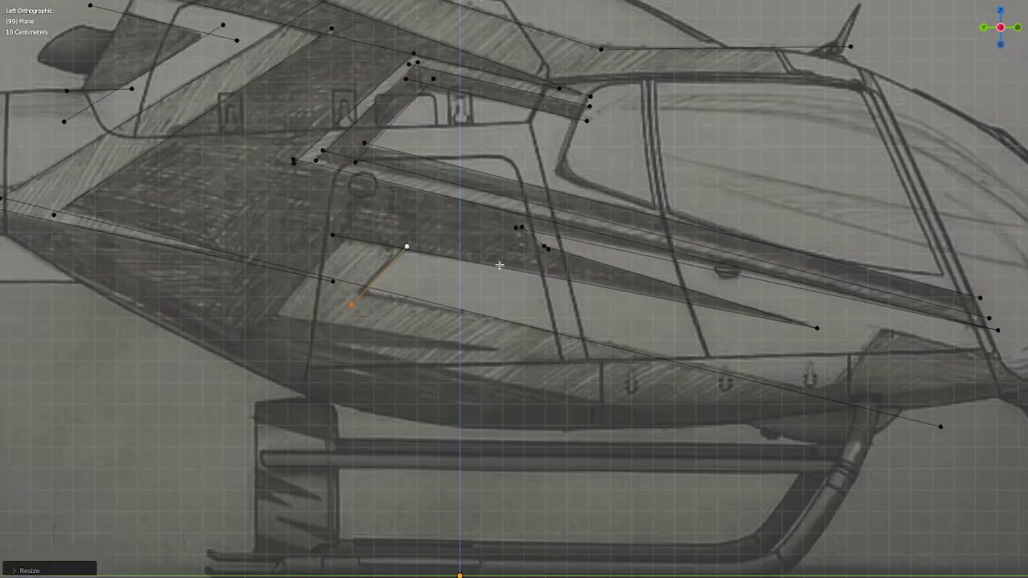
scroll(500, 265, up, 1)
scroll(519, 259, up, 1)
scroll(613, 355, up, 3)
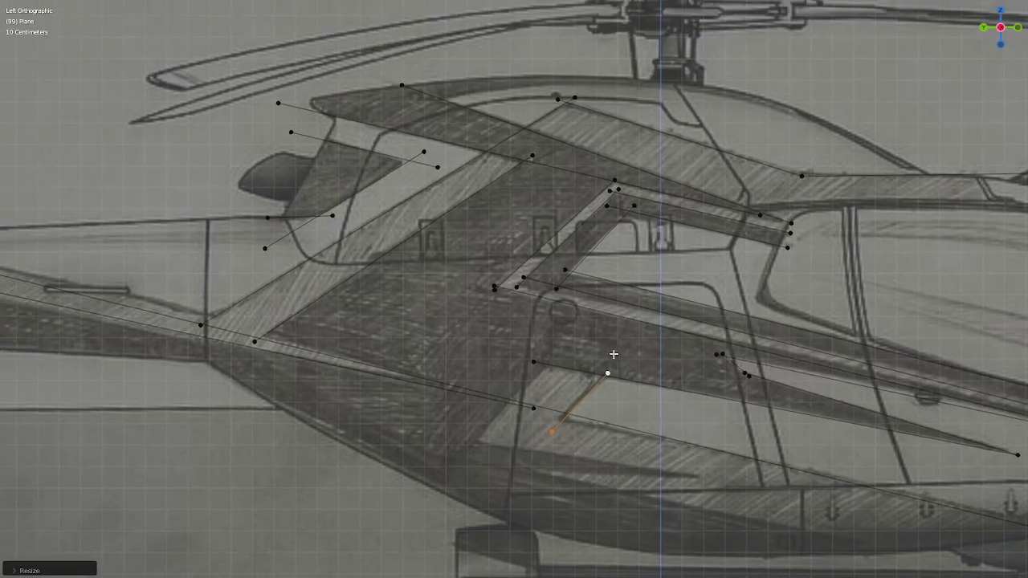
scroll(620, 397, left, 3)
mouse_move(620, 398)
shift+middle_down()
mouse_move(597, 374)
mouse_move(348, 251)
shift+middle_up()
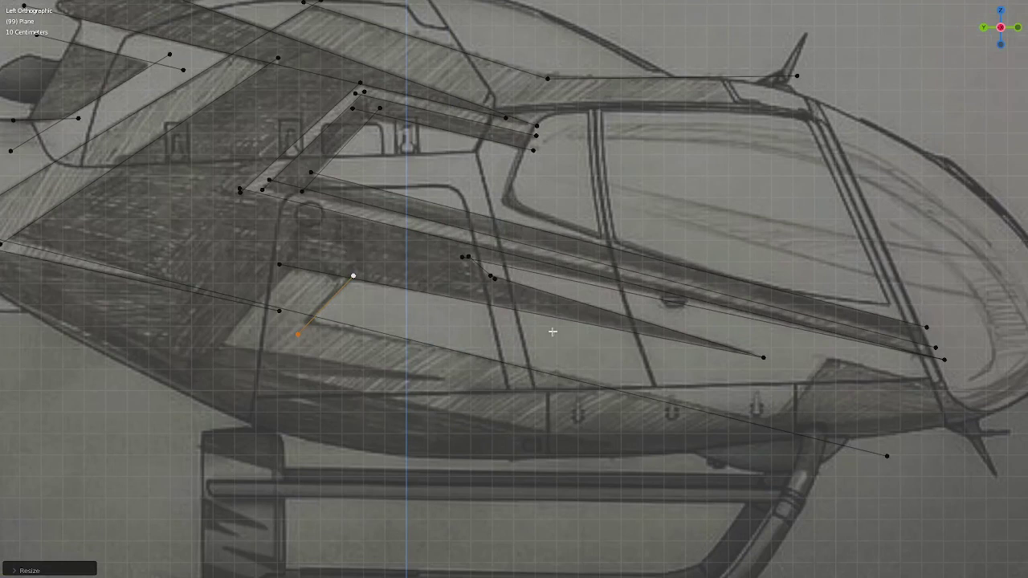
shift+middle_drag(552, 331, 389, 314)
key(shift+d)
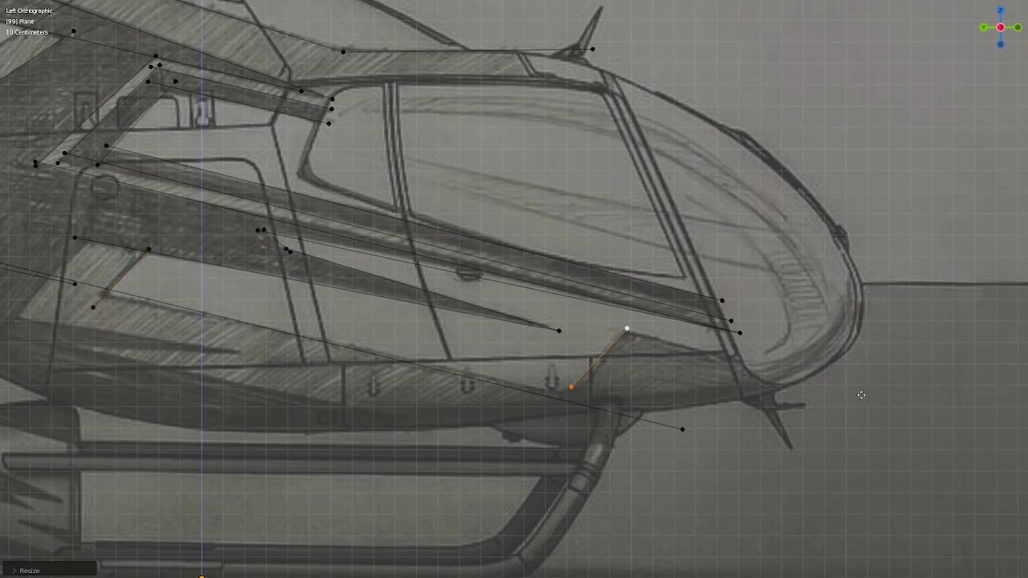
- Place the copied edge on the lower front fuselage and resize it
click(860, 394)
key(s)
click(811, 351)
click(163, 234)
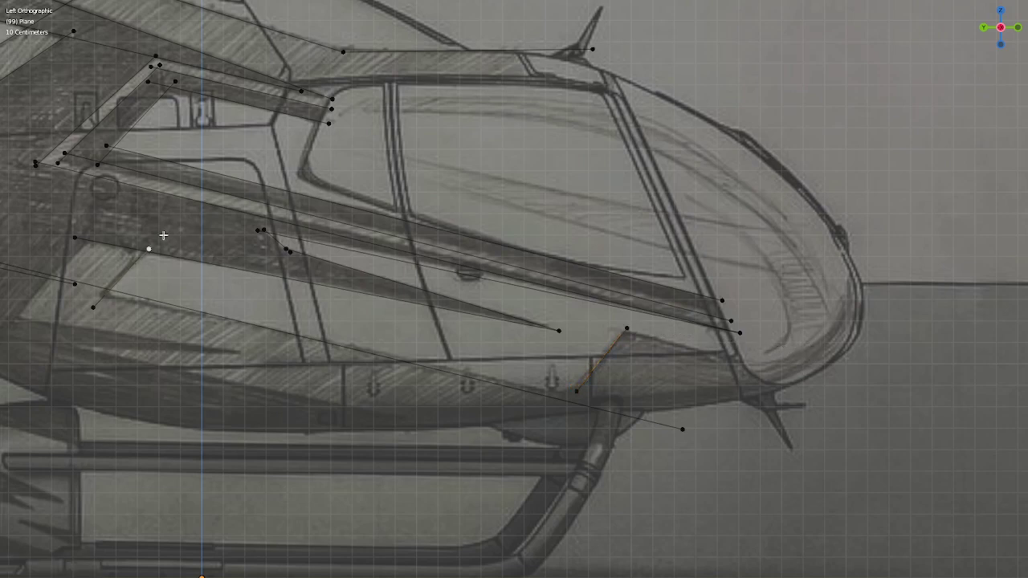
key(ctrl+KP_Add)
key(r)
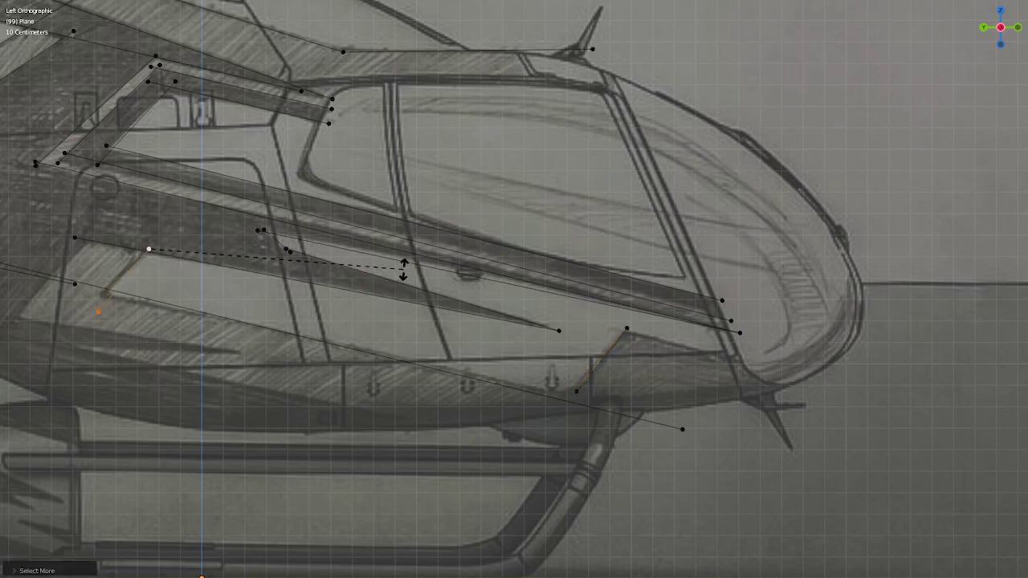
right_click(403, 271)
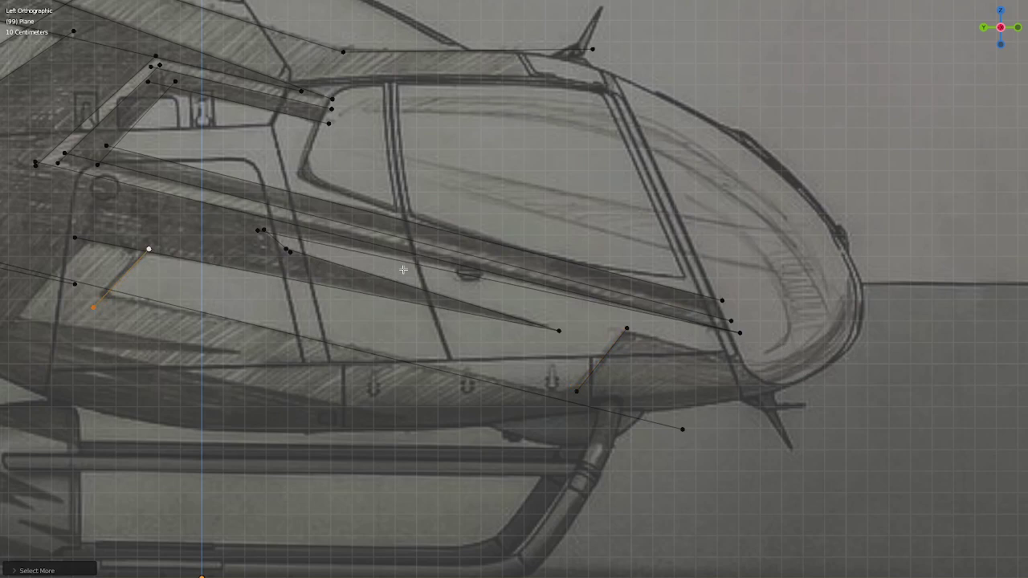
- Rotate the nose-underside edge about its end and lengthen it toward the nose tip
click(619, 338)
shift+middle_drag(698, 370, 674, 374)
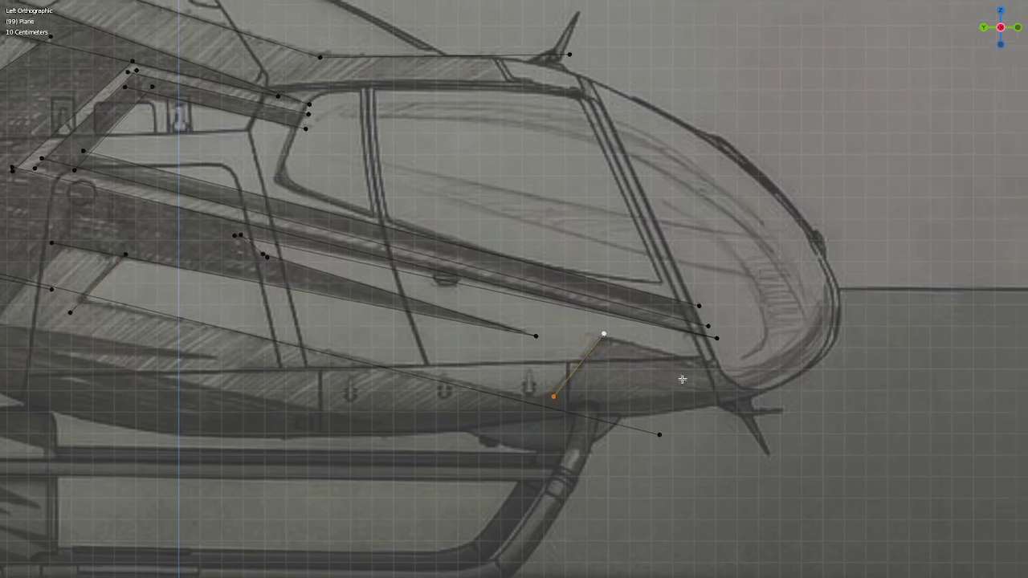
key(r)
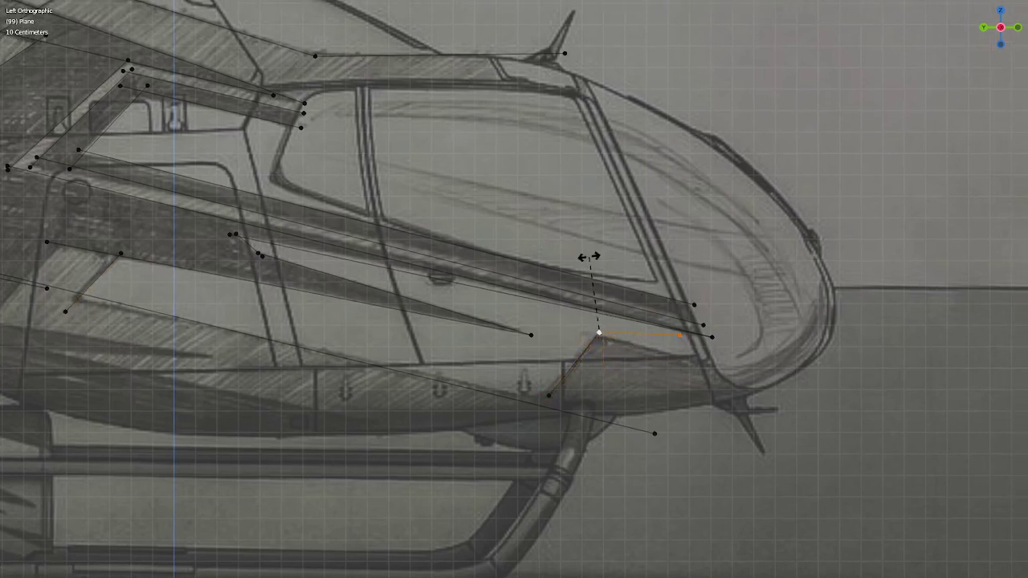
click(607, 265)
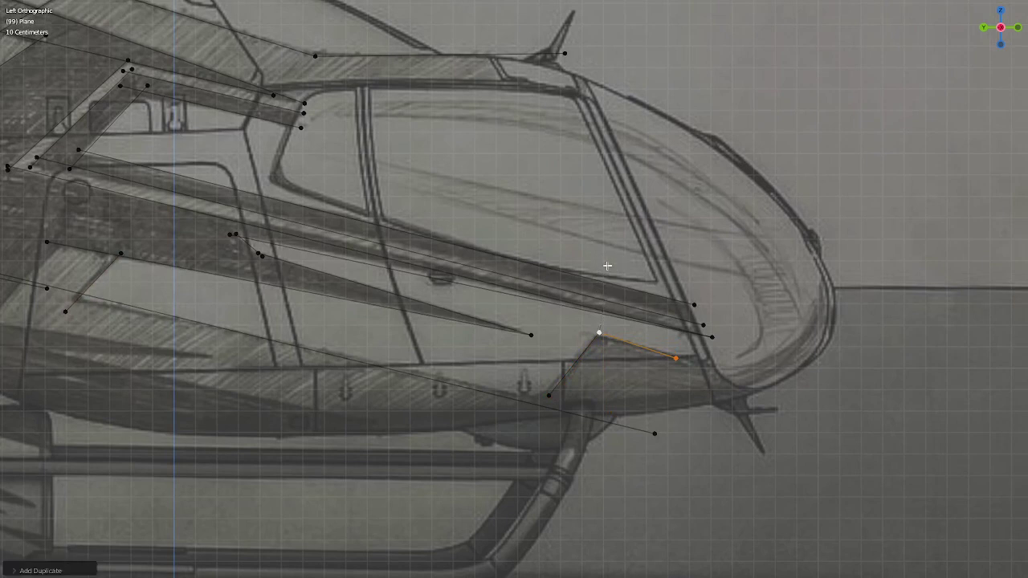
key(s)
click(820, 384)
- Copy the edge lower on the nose and flatten it horizontally with S Z 0
scroll(792, 394, up, 2)
scroll(768, 385, up, 2)
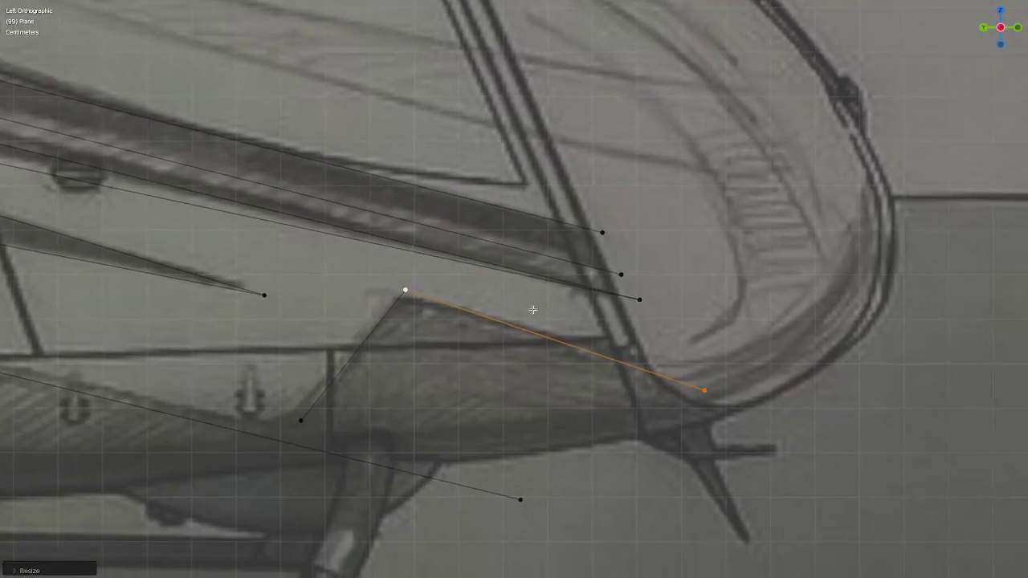
key(g)
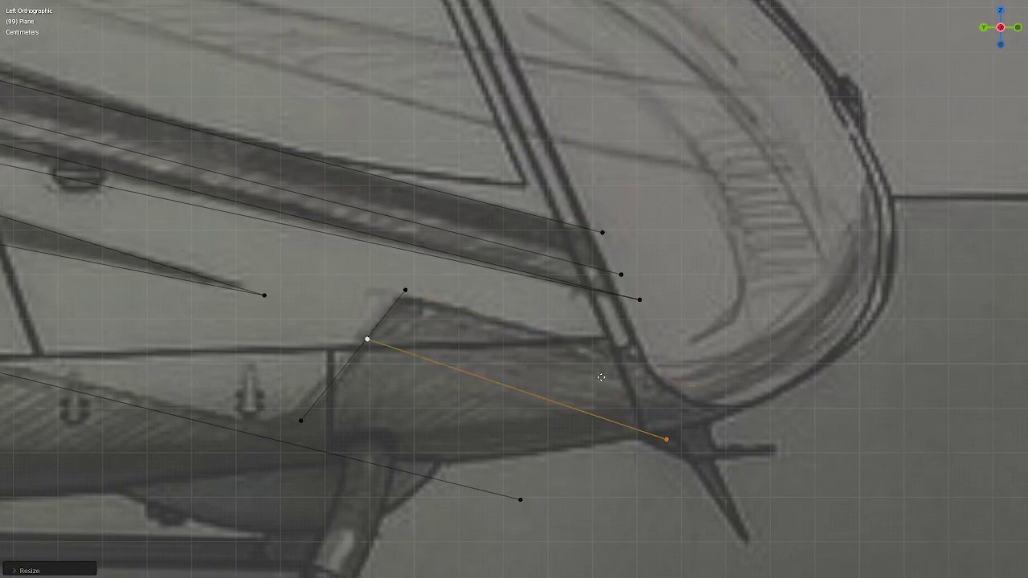
right_click(601, 376)
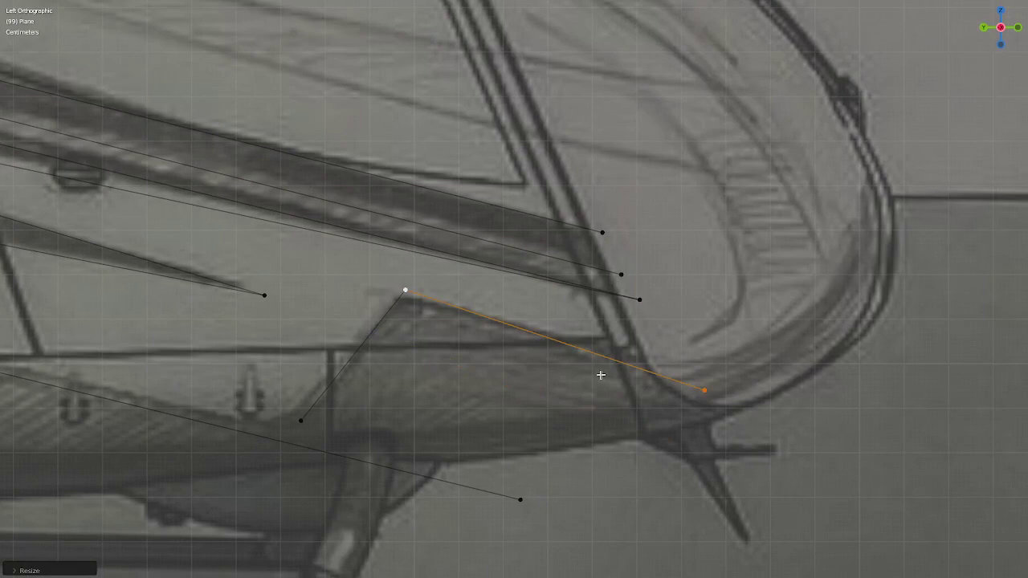
key(shift+d)
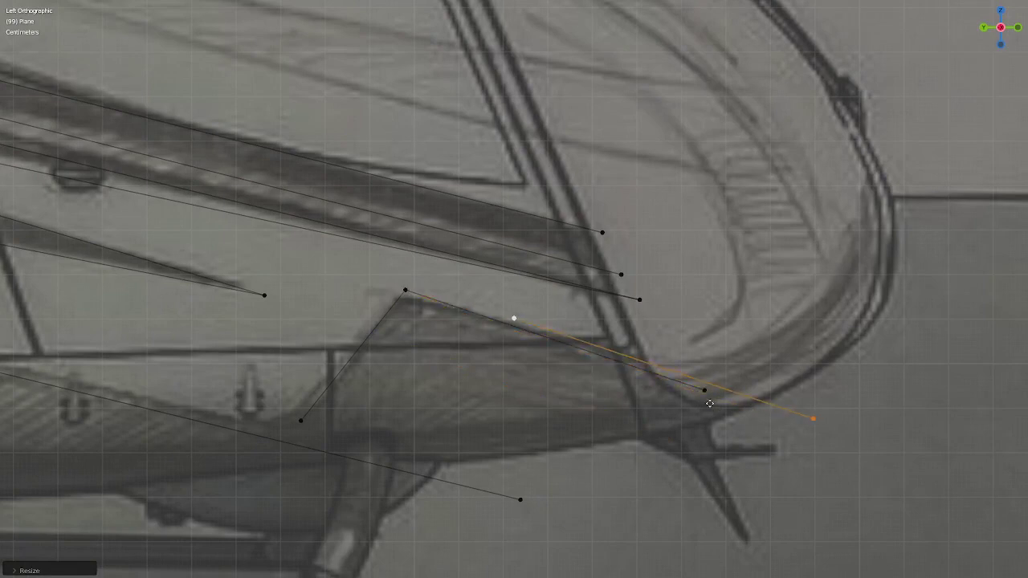
click(681, 425)
key(s)
key(z)
key(0)
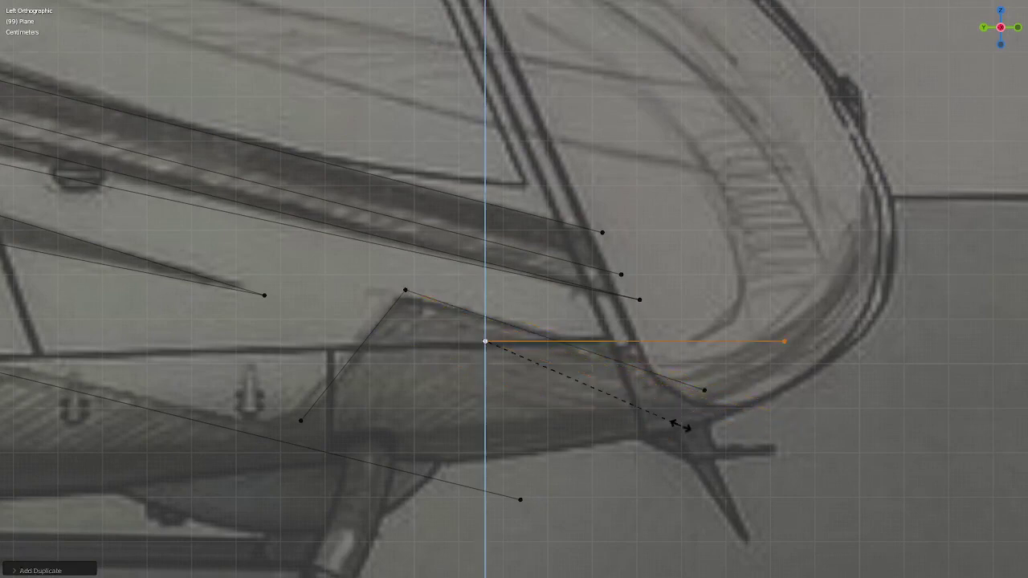
key(Return)
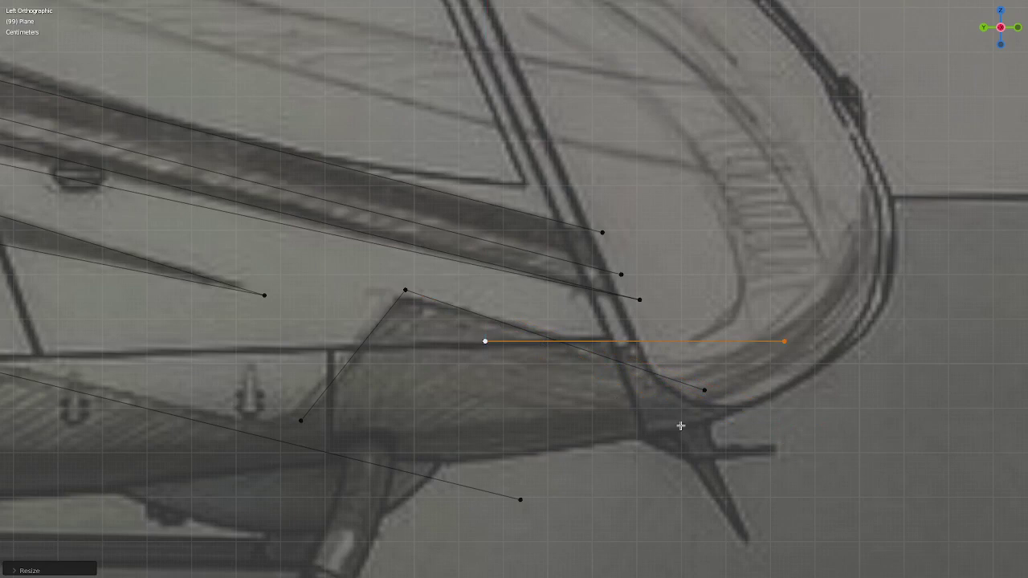
- Shorten the horizontal belly edge by scaling it toward its right-end vertex
key(g)
shift+click(671, 330)
key(s)
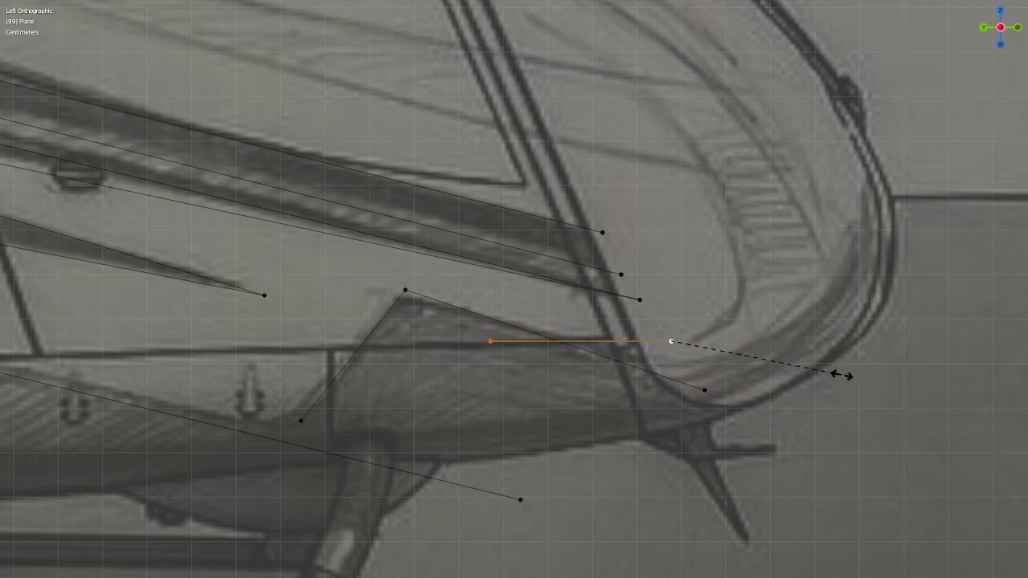
click(807, 363)
- Shorten the angled edge toward its upper corner vertex
click(704, 391)
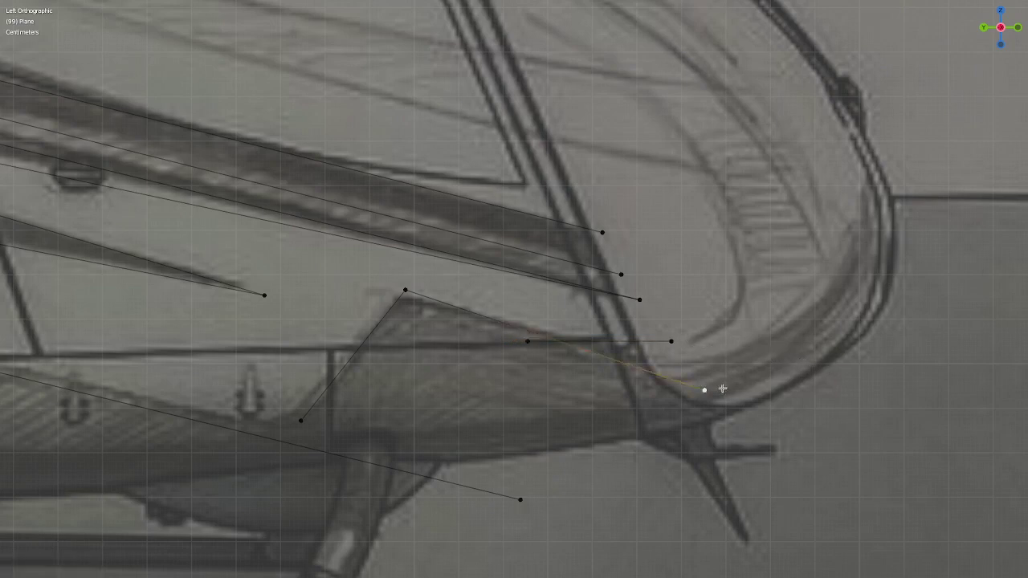
shift+click(410, 284)
key(s)
click(683, 303)
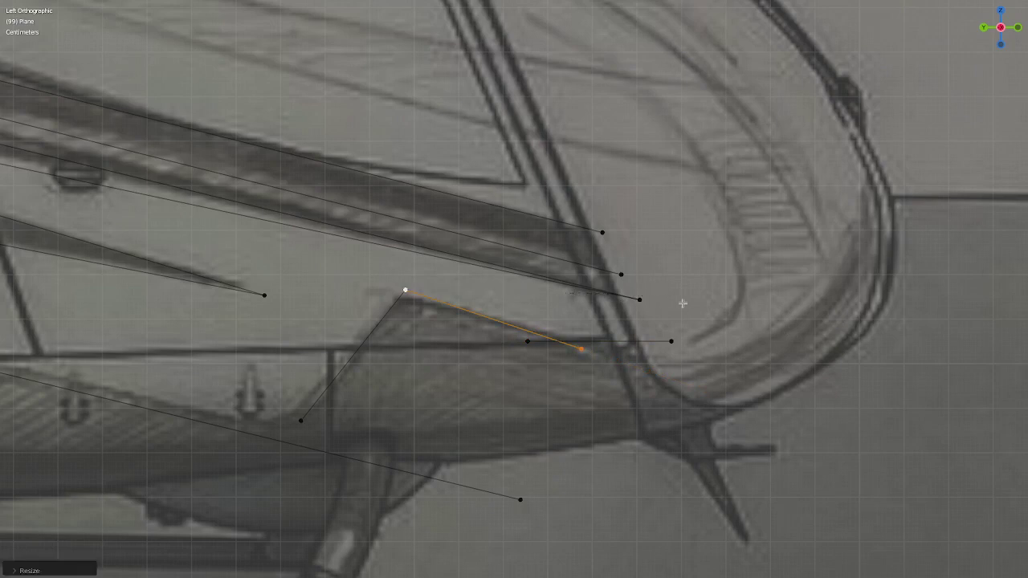
scroll(553, 346, down, 4)
scroll(514, 357, up, 1)
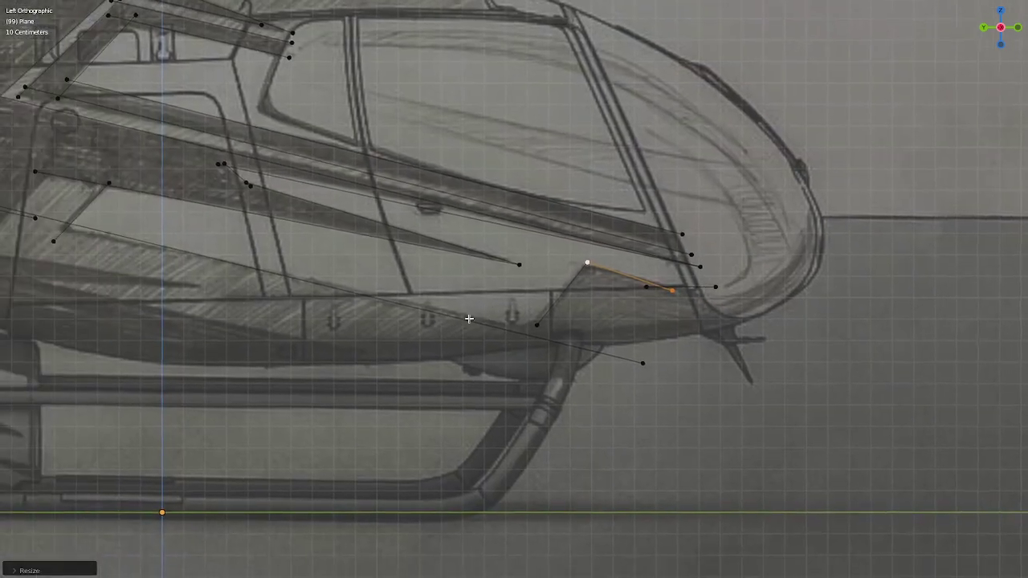
scroll(502, 366, up, 2)
scroll(496, 368, up, 1)
- Slide a vertex along the lower nose line to a new position
click(499, 368)
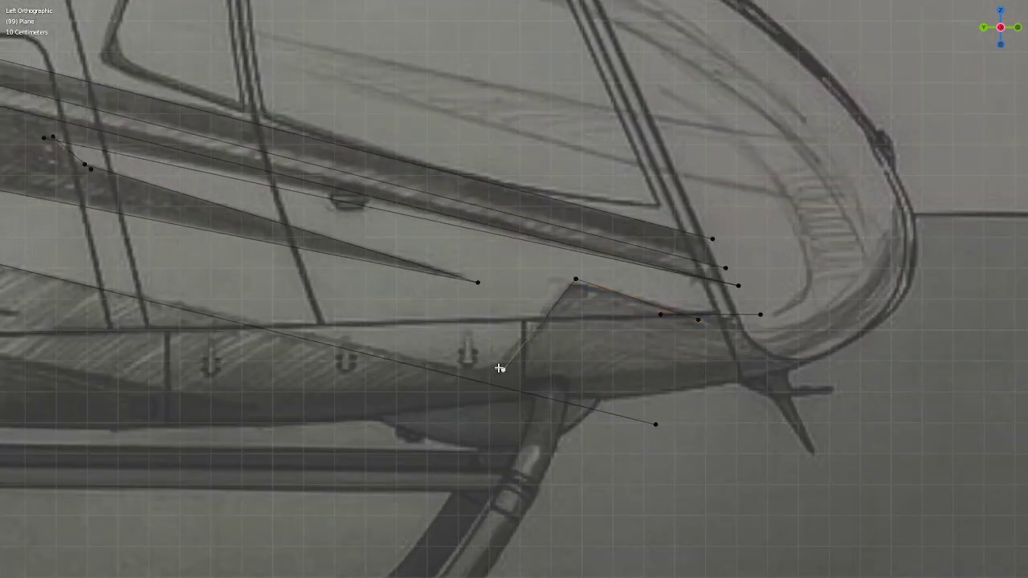
key(g)
key(g)
click(735, 338)
- Re-angle the long lower fuselage edge by rotating it
click(652, 424)
scroll(651, 424, down, 5)
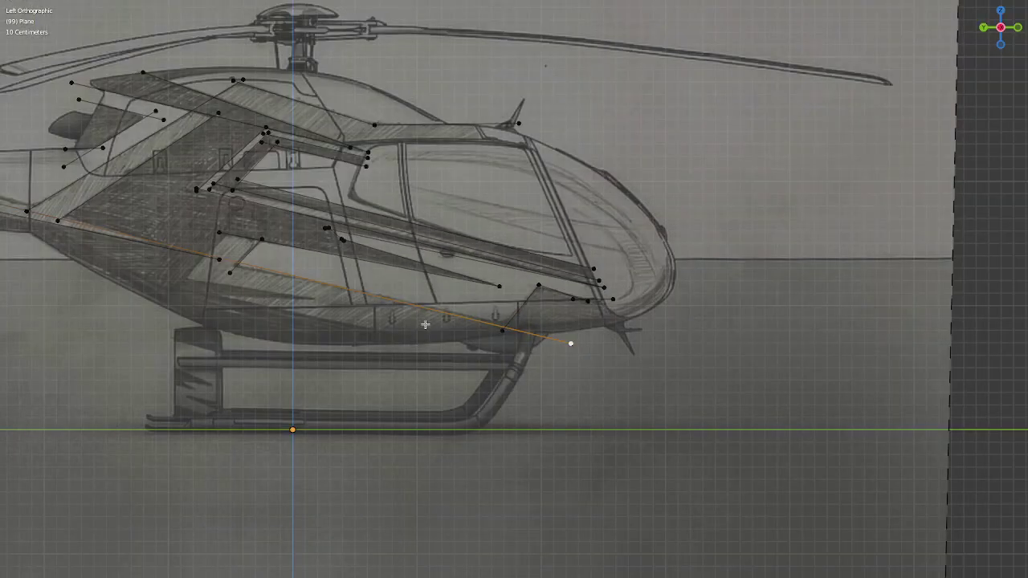
scroll(753, 356, up, 2)
scroll(742, 363, down, 1)
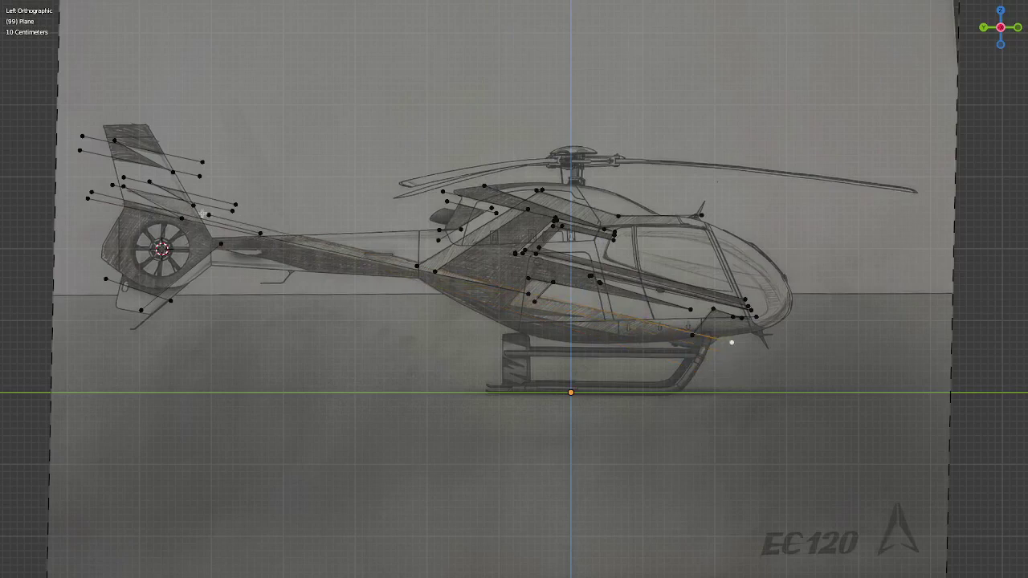
scroll(731, 343, up, 4)
scroll(761, 332, up, 1)
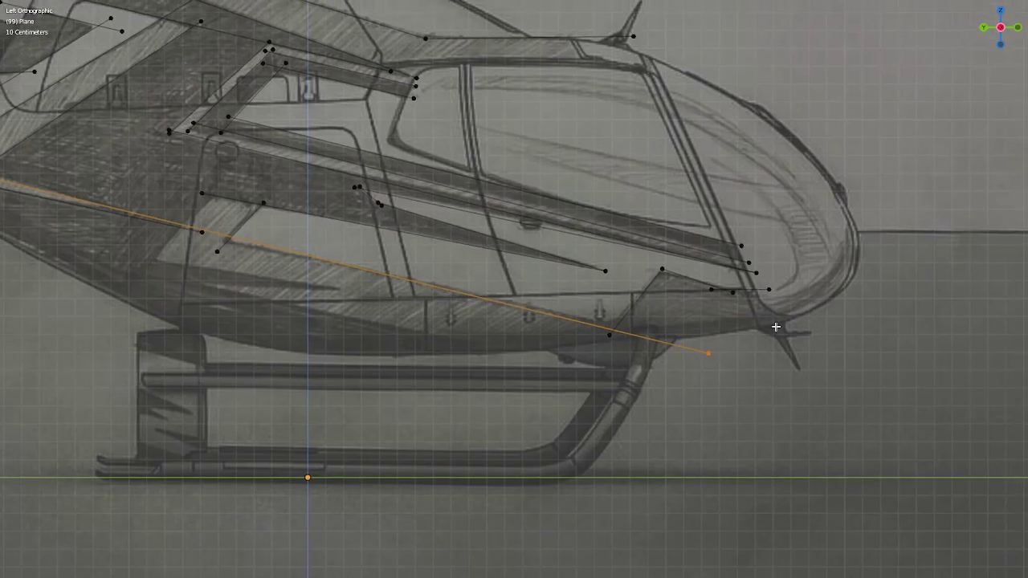
key(r)
click(780, 322)
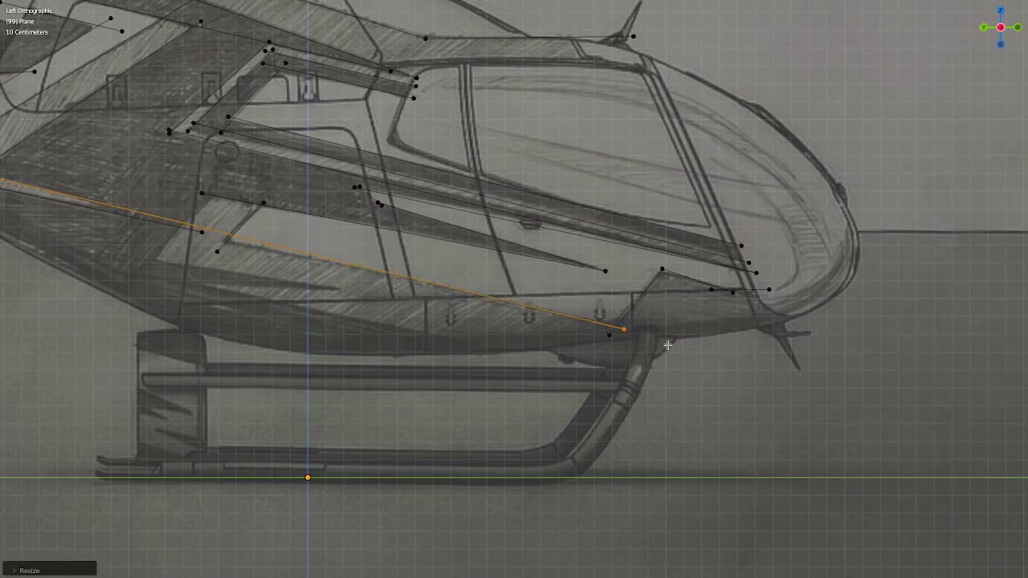
- Scale the long edge's front end toward the nose panel corner so they meet
click(601, 336)
shift+click(653, 264)
key(s)
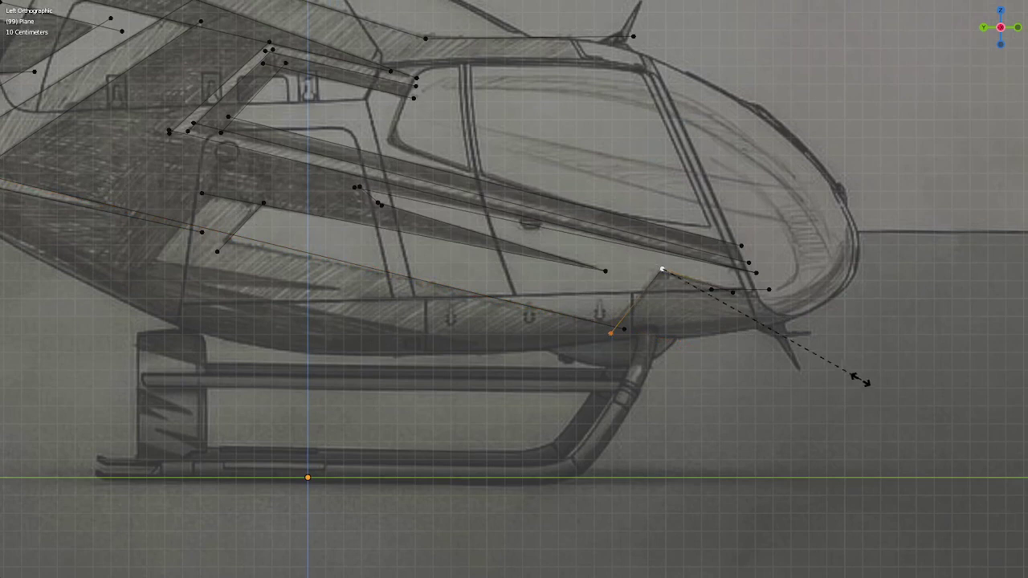
click(848, 373)
scroll(843, 372, down, 3)
shift+middle_drag(420, 281, 733, 373)
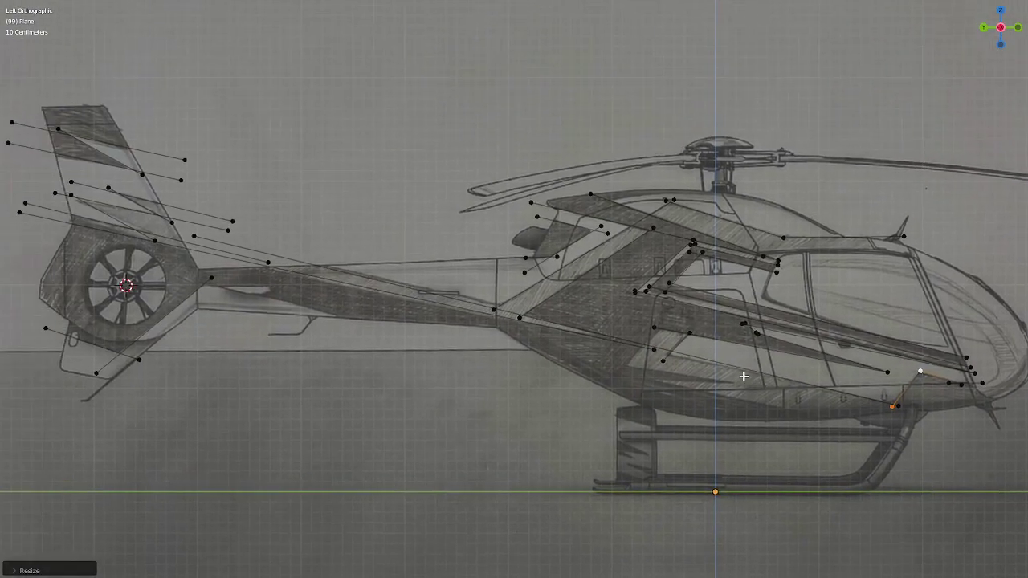
click(370, 274)
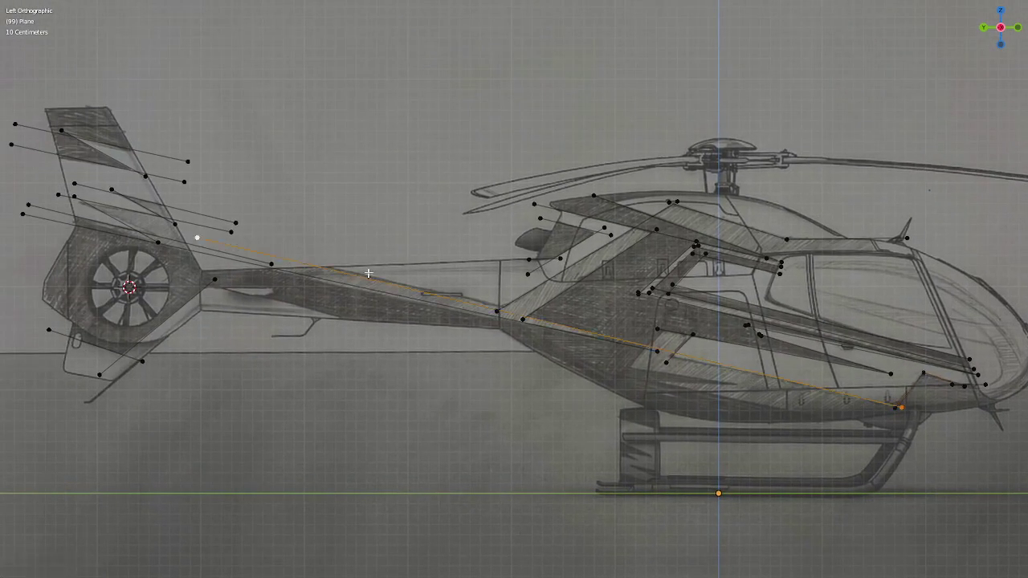
scroll(682, 395, up, 1)
scroll(682, 394, up, 1)
scroll(682, 394, up, 1)
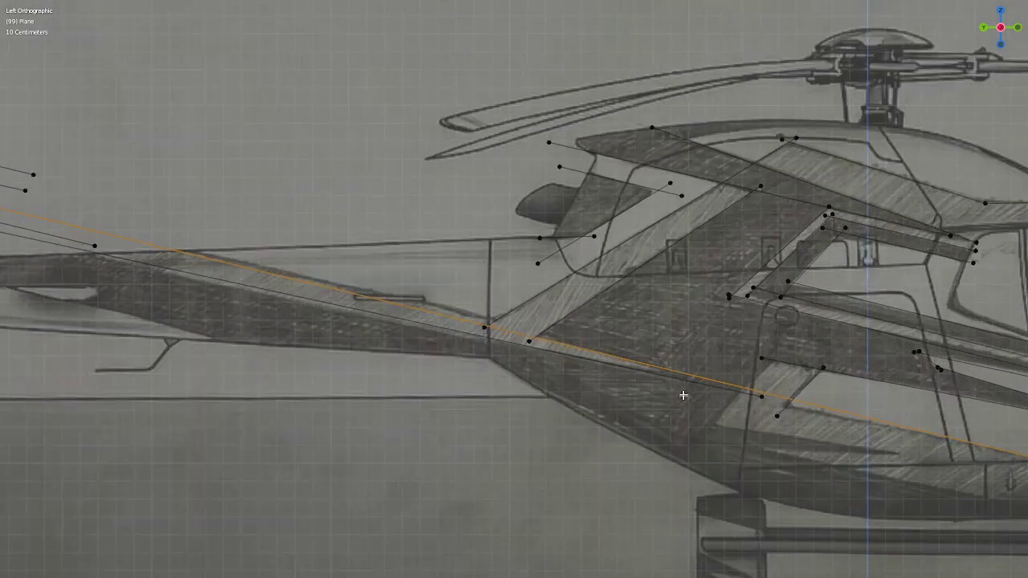
scroll(683, 396, up, 3)
scroll(684, 395, down, 3)
scroll(702, 390, up, 1)
scroll(818, 413, down, 1)
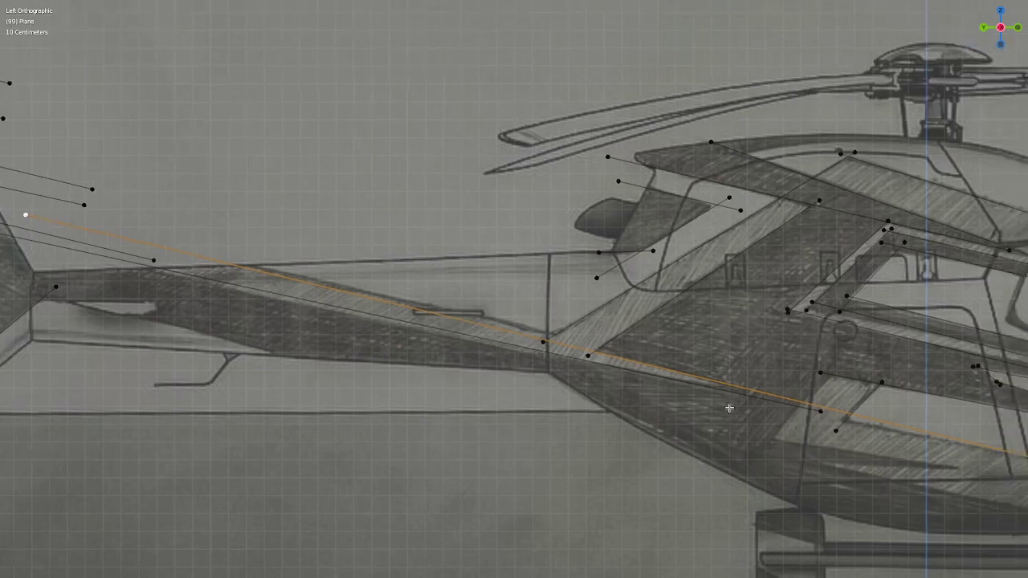
shift+middle_drag(819, 413, 486, 400)
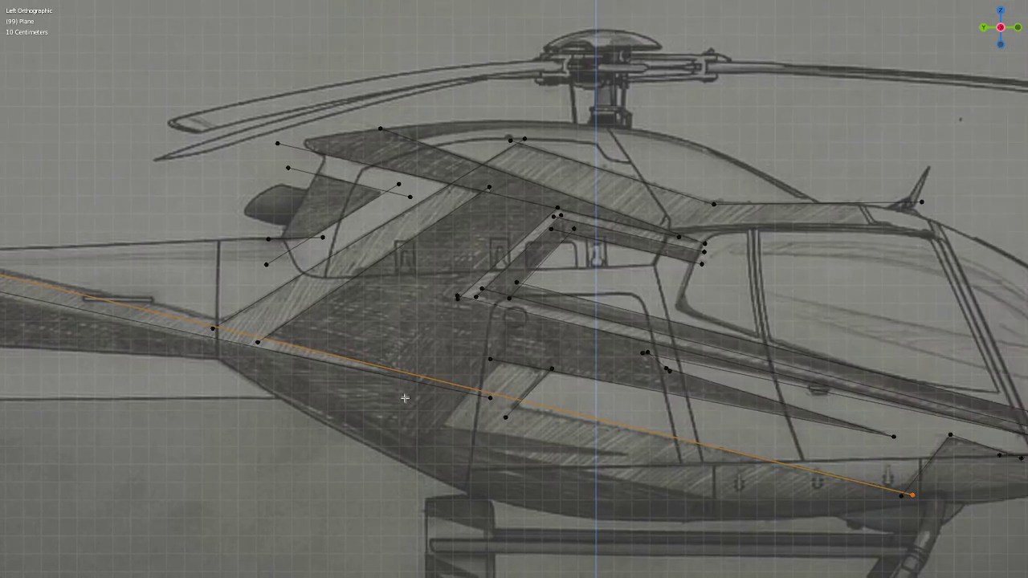
scroll(487, 400, down, 3)
scroll(486, 400, up, 3)
shift+middle_drag(487, 401, 703, 441)
scroll(702, 441, down, 3)
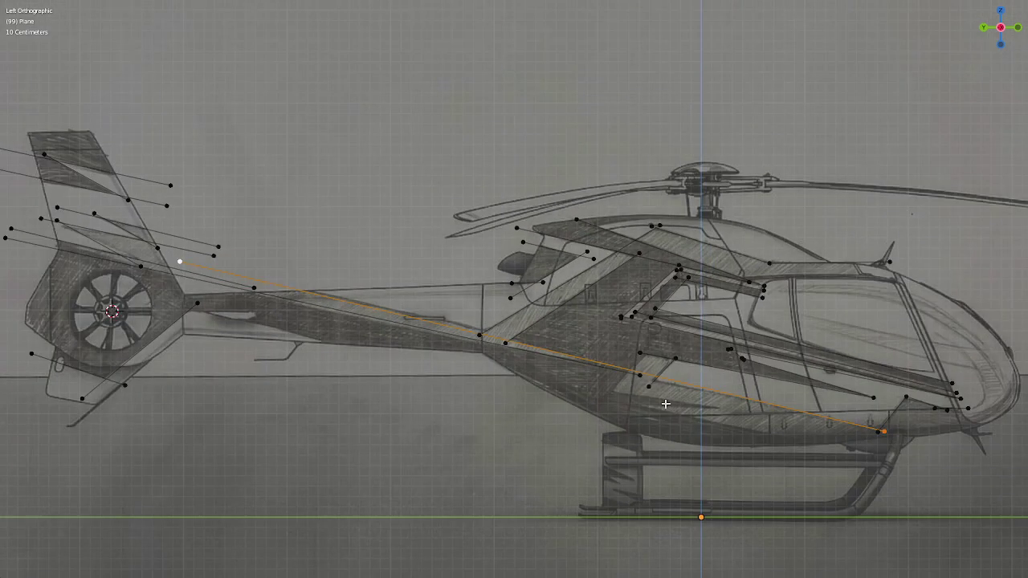
shift+middle_drag(664, 404, 811, 448)
- Shorten two tail-fin edges, scaling each one toward one of its end vertices
scroll(596, 390, up, 3)
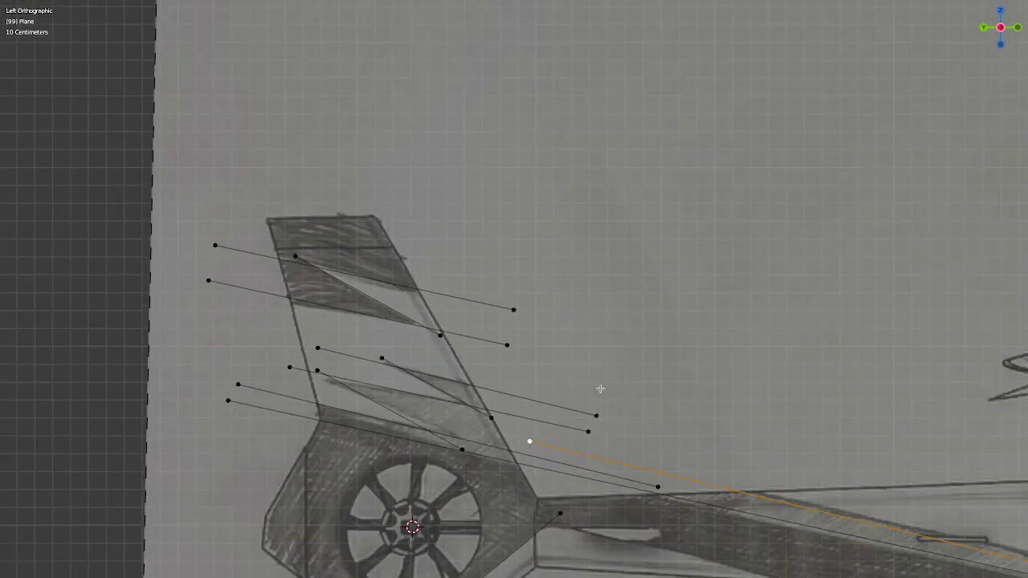
click(595, 414)
shift+click(312, 347)
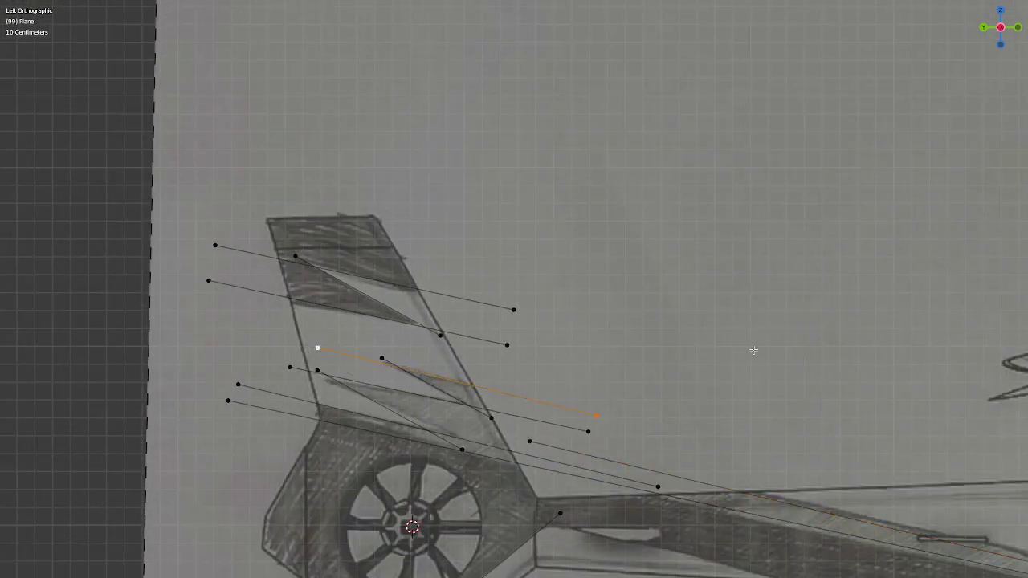
key(s)
click(578, 331)
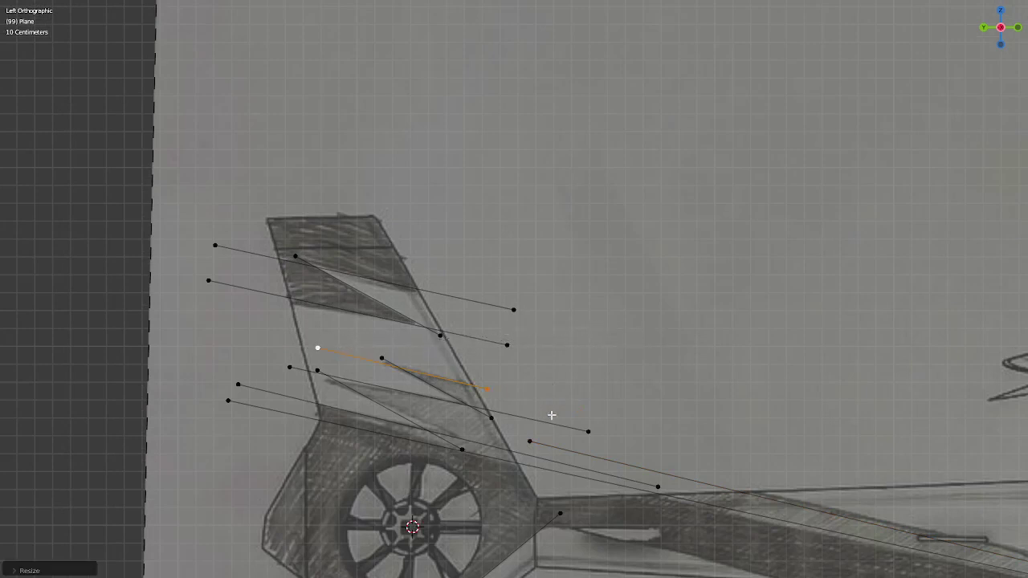
click(573, 418)
shift+click(289, 366)
key(s)
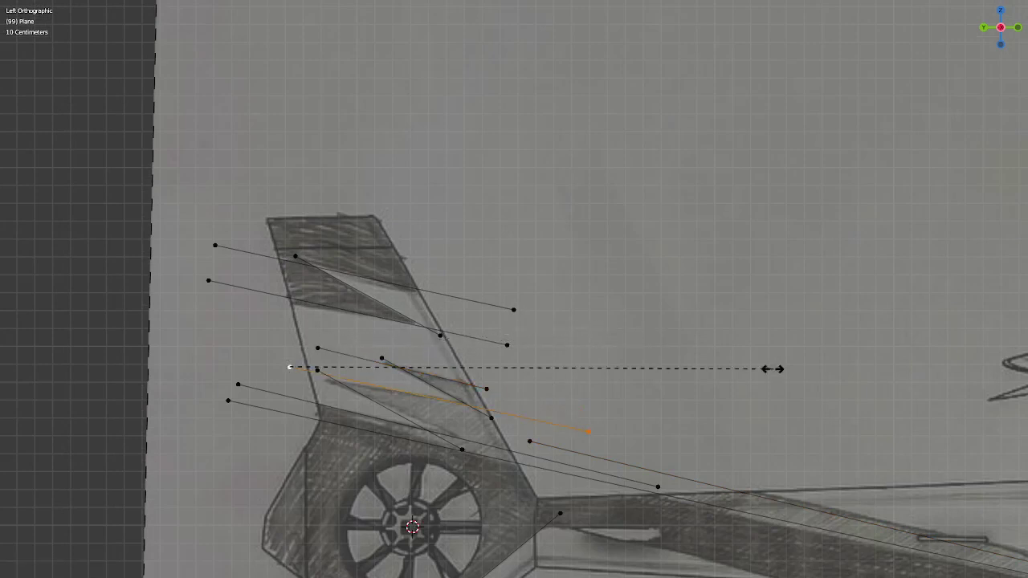
click(647, 357)
- Set the pivot to Median Point, shorten the lower fin edge about its centre, and select the next line
click(506, 345)
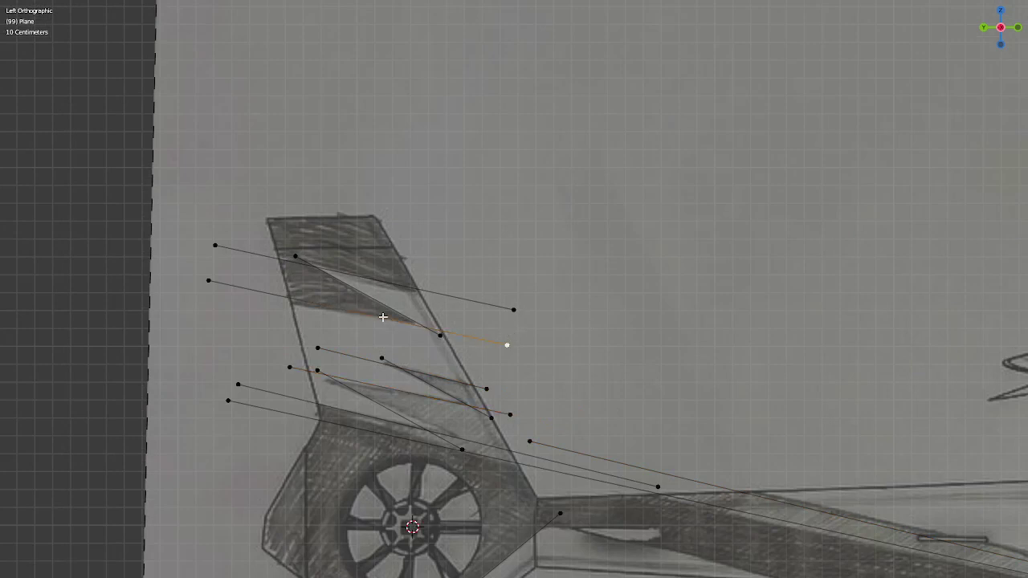
shift+click(208, 281)
key(period)
click(702, 295)
key(s)
click(682, 315)
click(431, 303)
click(487, 295)
- In edge select mode, shorten the top tail-fin edge about its centre so it spans the fin
key(2)
click(469, 297)
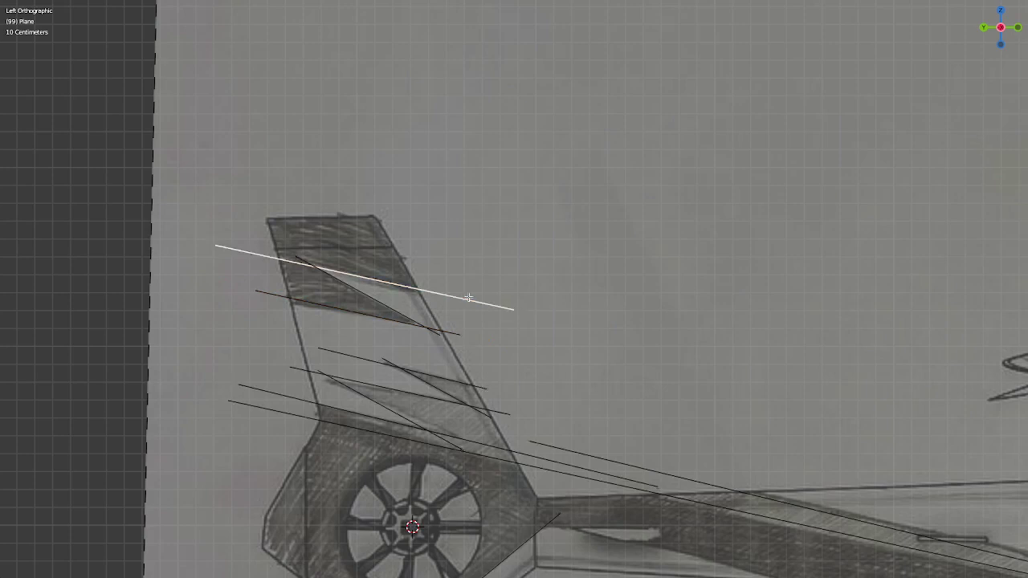
key(s)
click(602, 293)
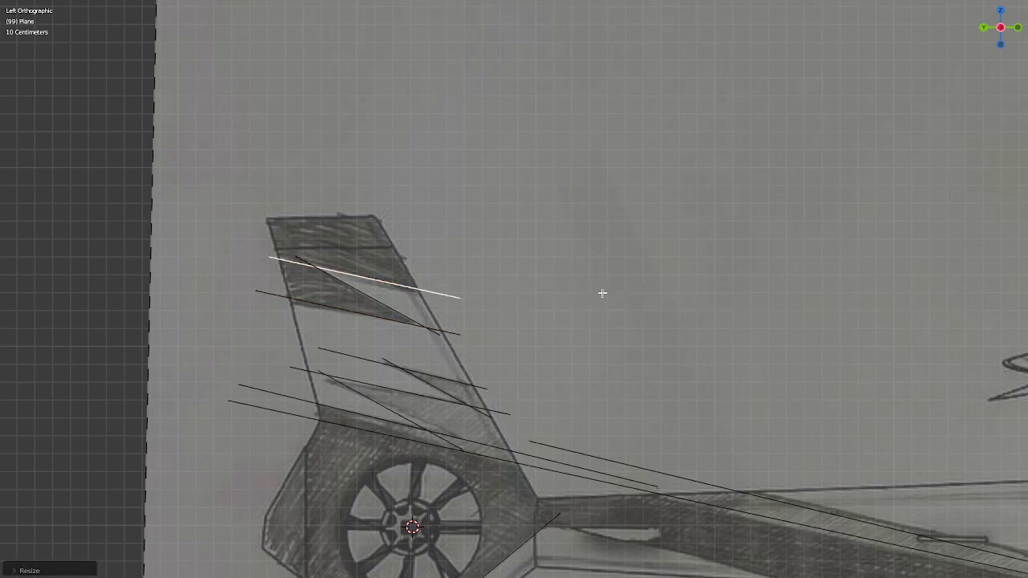
- Pan and zoom across the helicopter to bring the cockpit into view
scroll(640, 333, down, 4)
shift+middle_drag(688, 362, 509, 275)
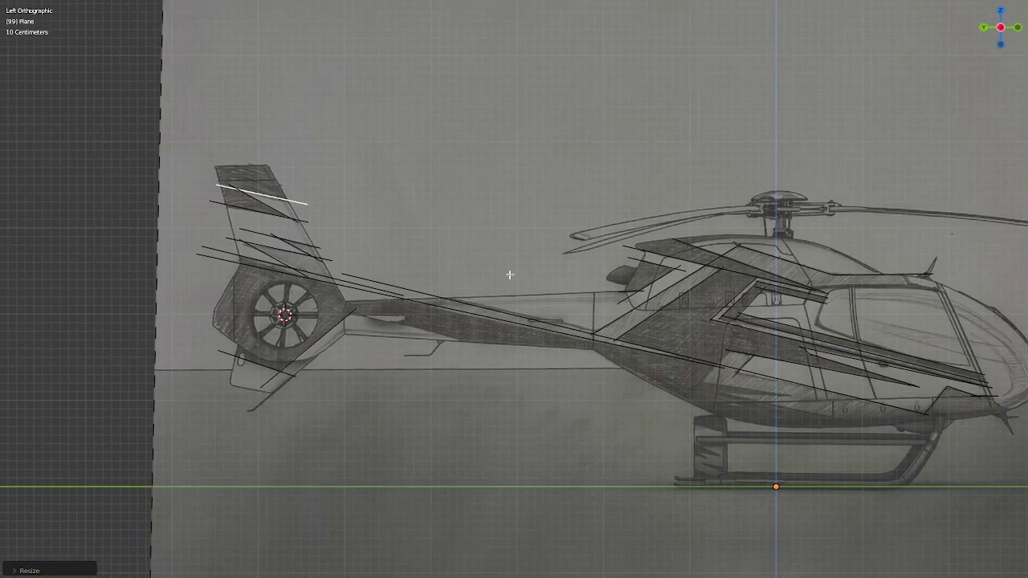
shift+middle_drag(746, 350, 633, 334)
scroll(615, 326, up, 4)
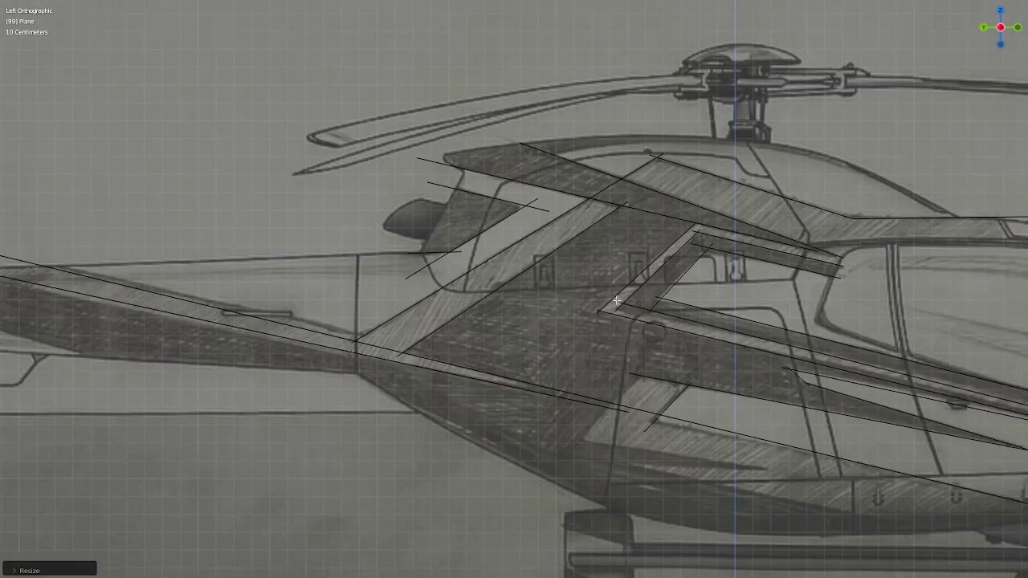
shift+middle_drag(725, 312, 359, 293)
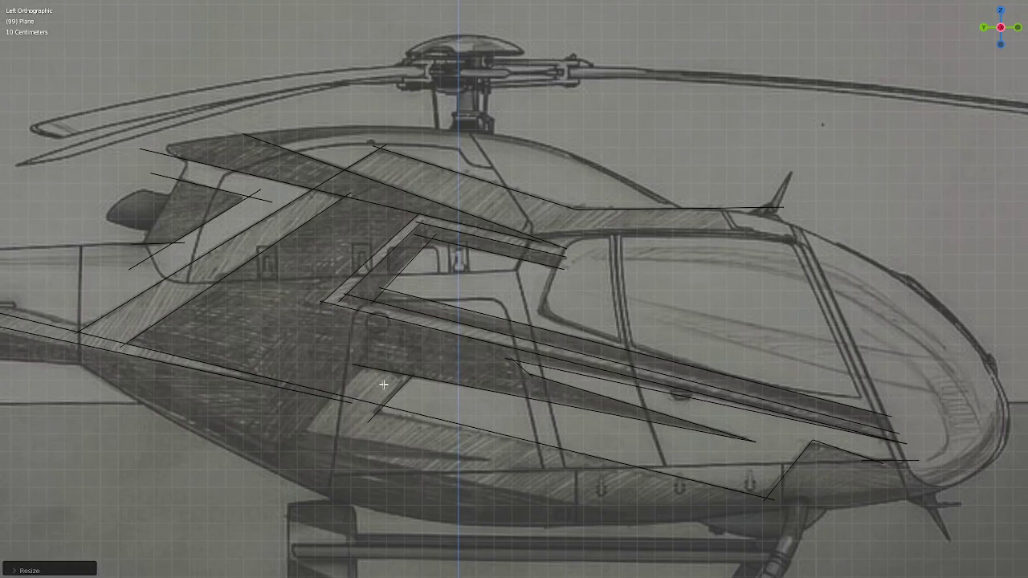
- Duplicate the edge line below the cabin door and drop the copy lower on the fuselage
click(447, 384)
mouse_move(528, 411)
shift+middle_down()
mouse_move(457, 298)
mouse_move(499, 361)
shift+middle_up()
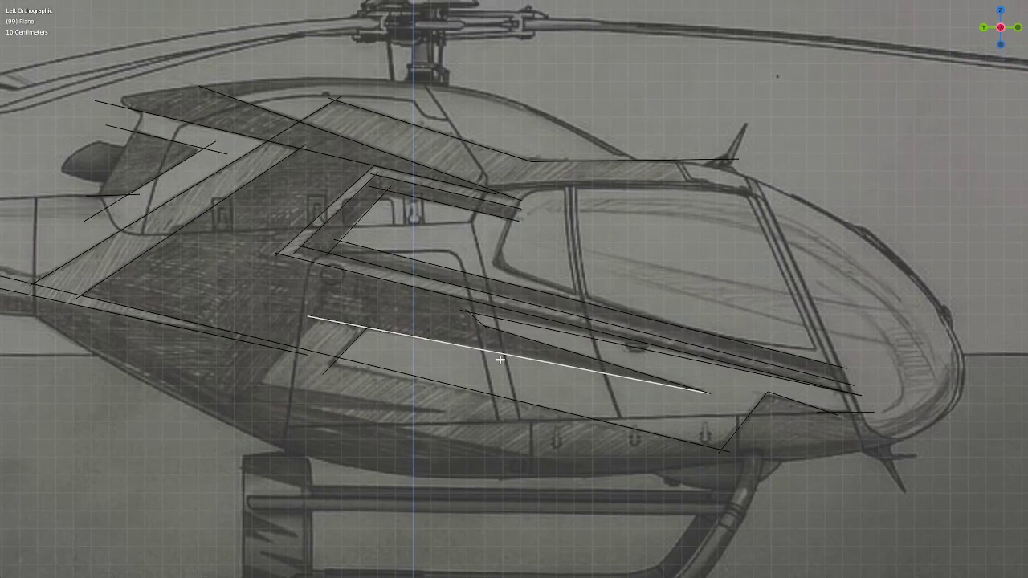
shift+middle_drag(499, 360, 607, 308)
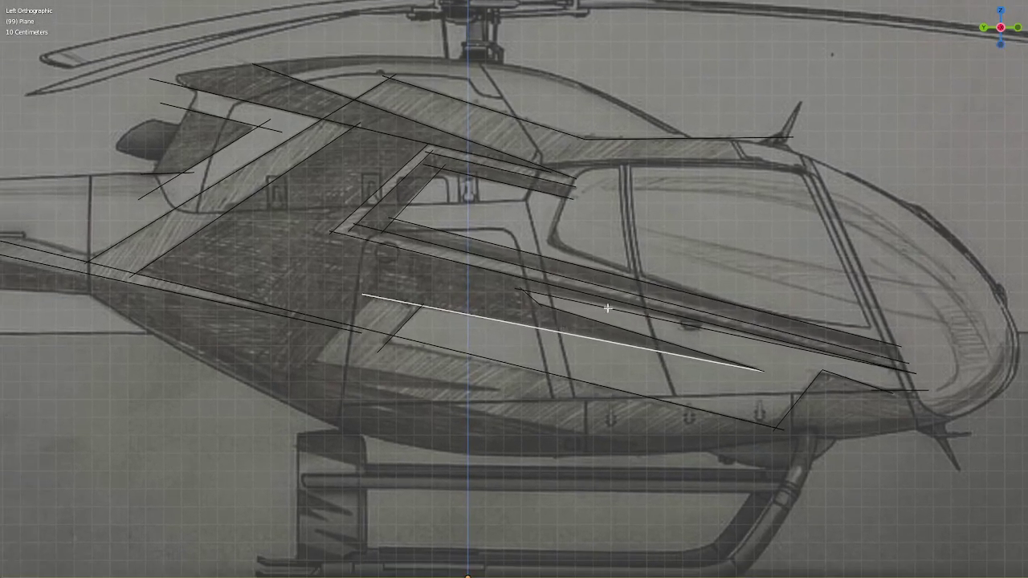
key(shift+d)
click(441, 364)
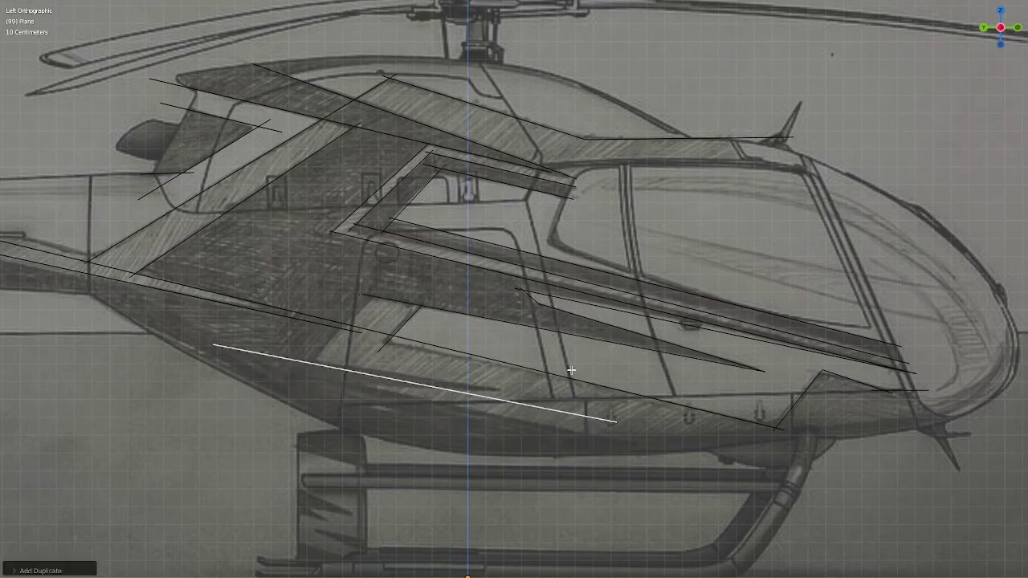
- Rotate, shorten, move and tilt the copy onto the lower fuselage panel beneath the door
key(r)
click(575, 360)
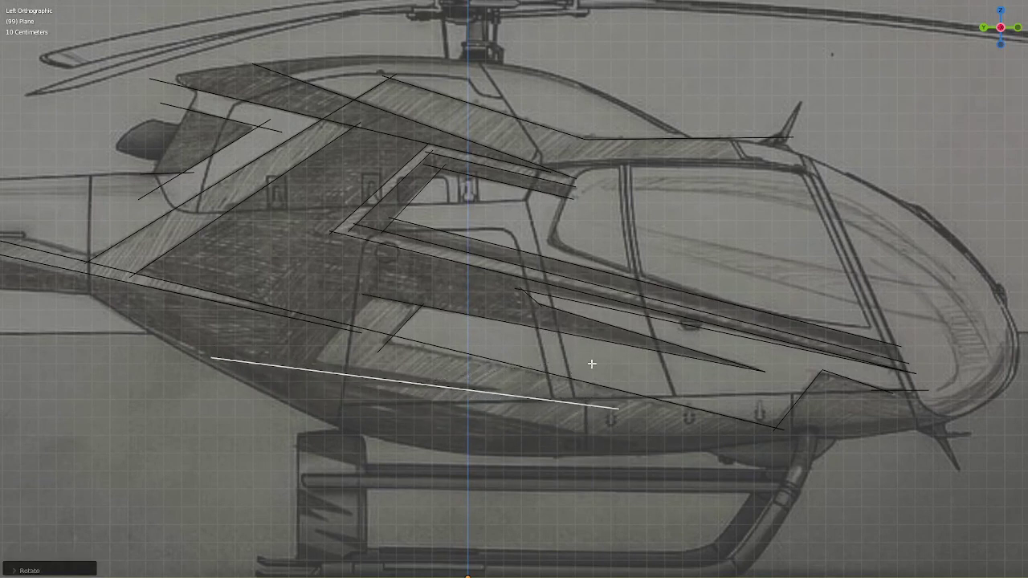
key(s)
click(491, 357)
key(g)
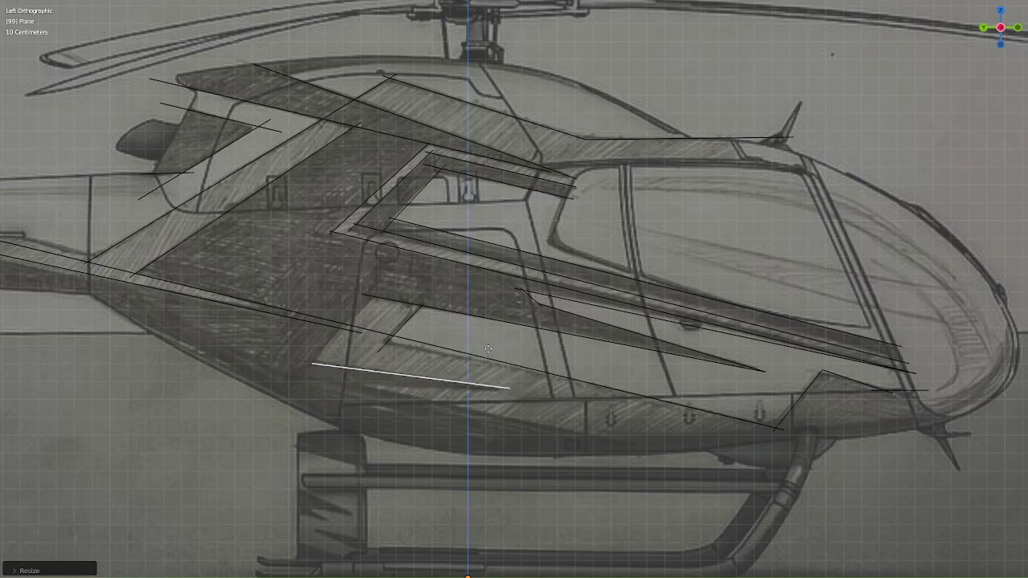
click(480, 348)
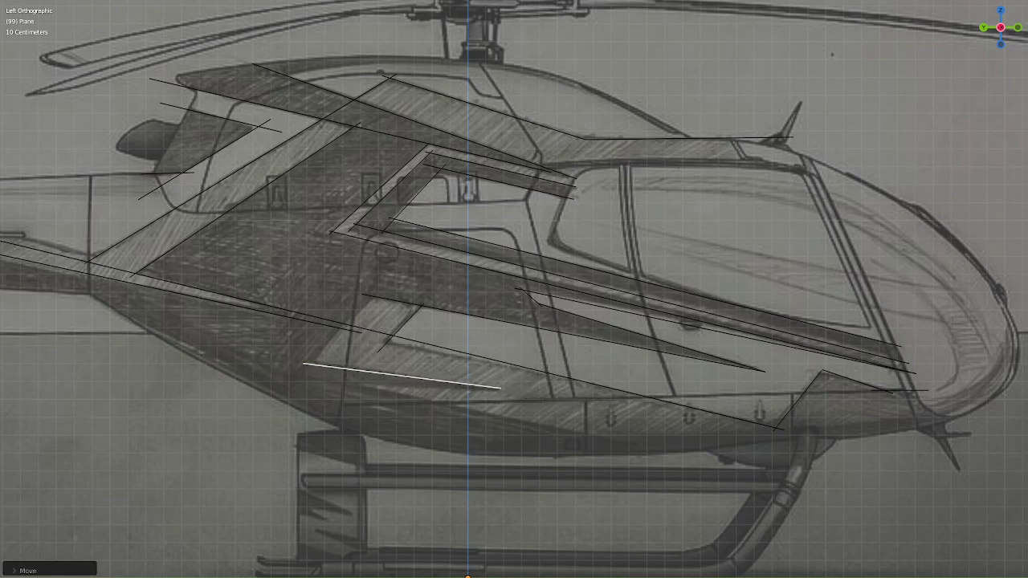
key(r)
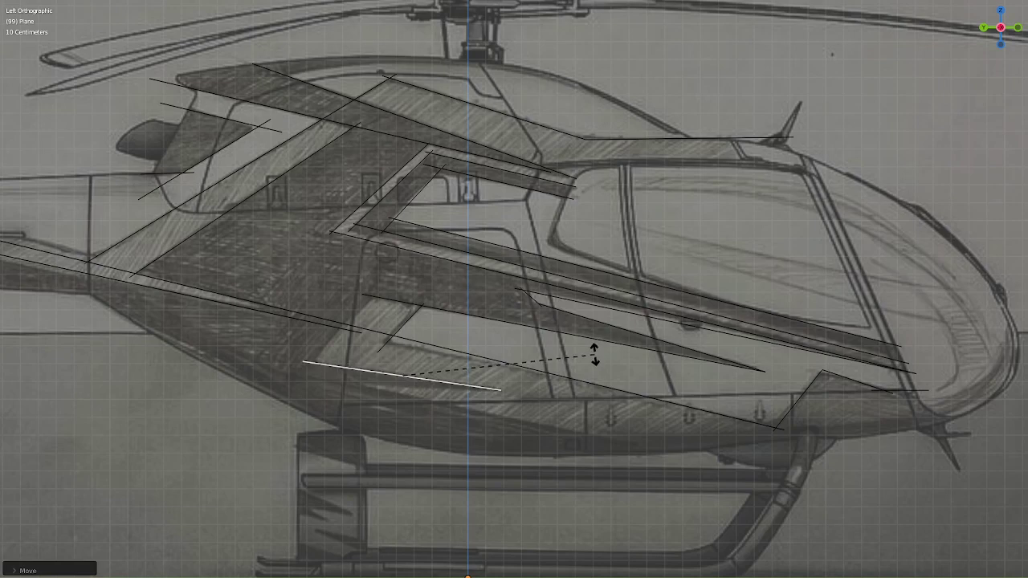
click(594, 356)
scroll(546, 385, up, 2)
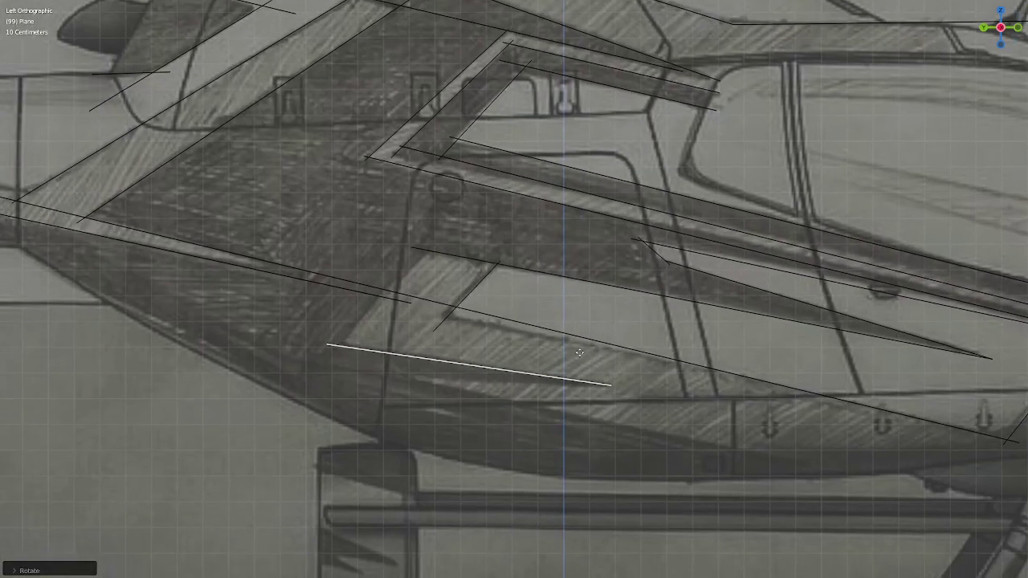
- Nudge the edge up, then copy it into a shorter diagonal line matching the door-frame angle
key(g)
click(580, 353)
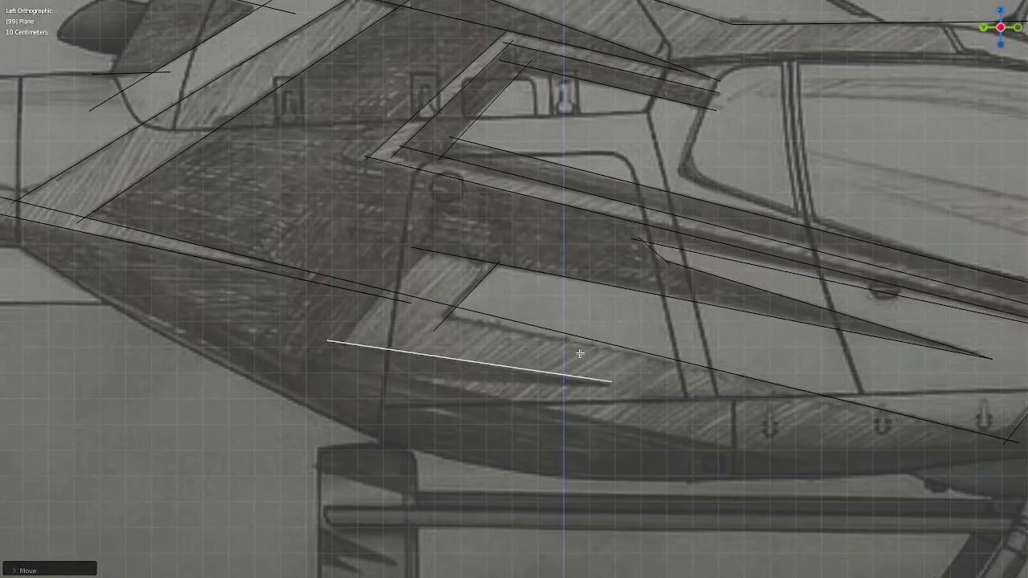
key(shift+d)
click(490, 319)
key(r)
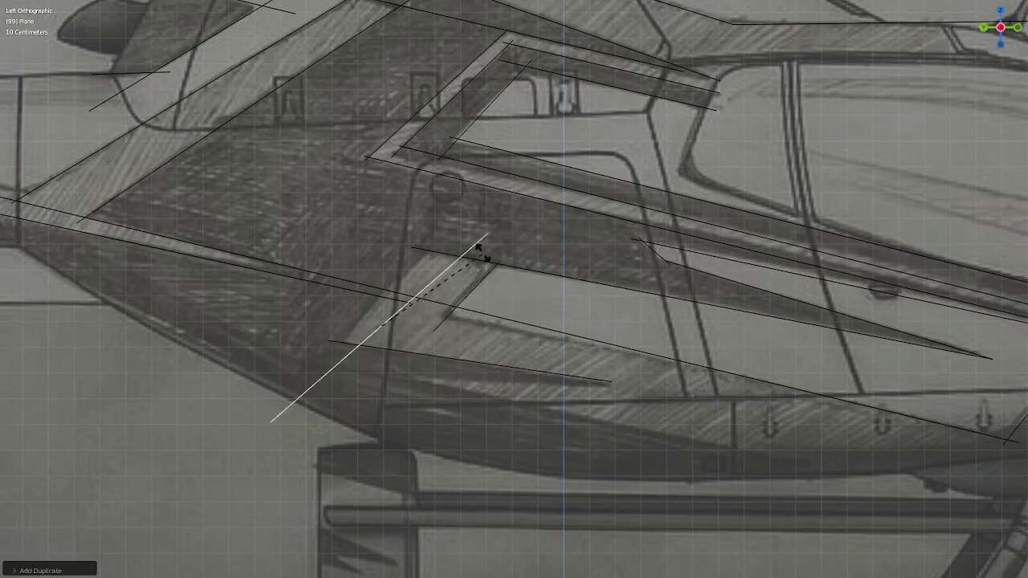
click(462, 243)
key(s)
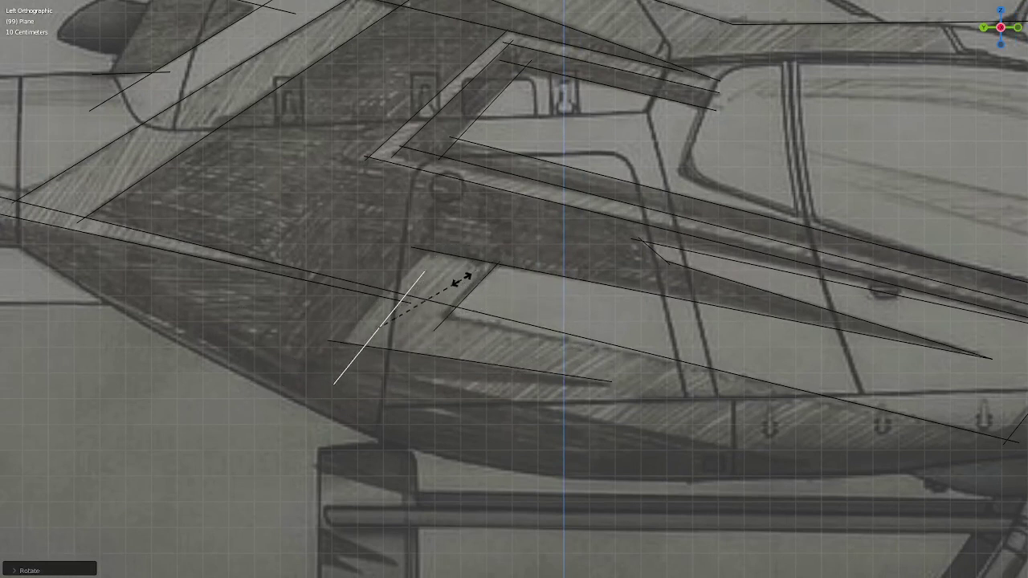
click(479, 250)
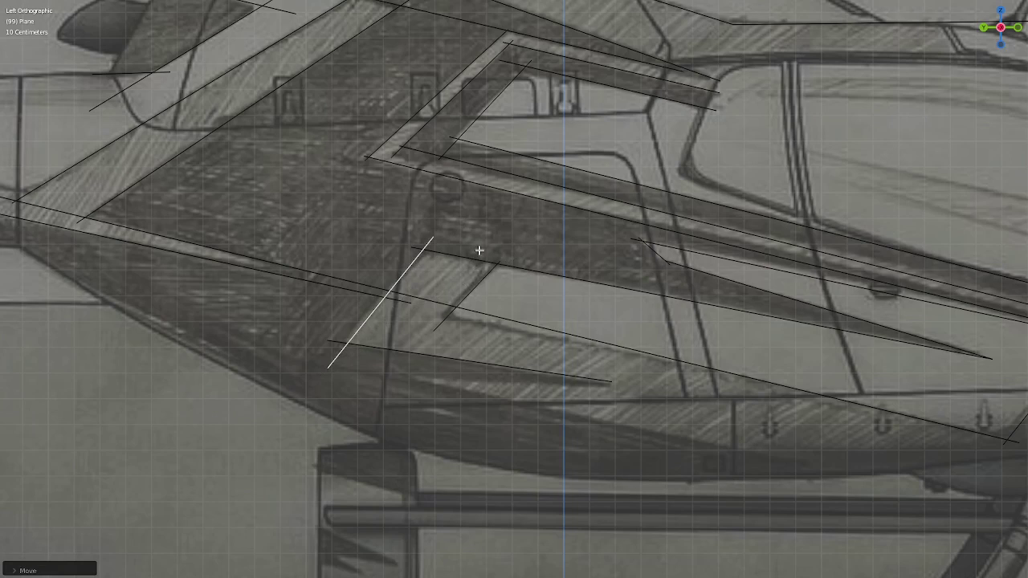
key(r)
click(483, 255)
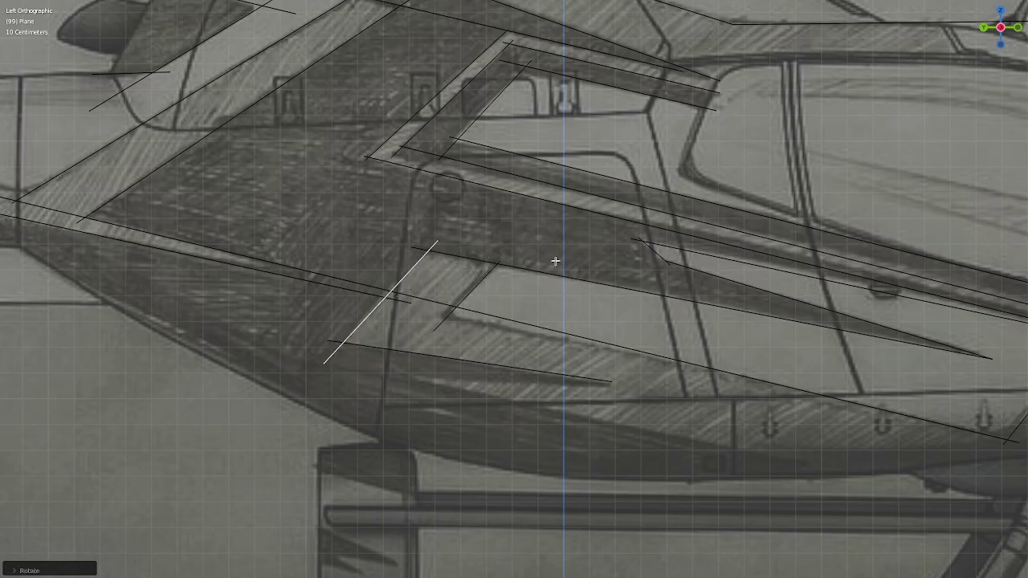
key(s)
click(535, 259)
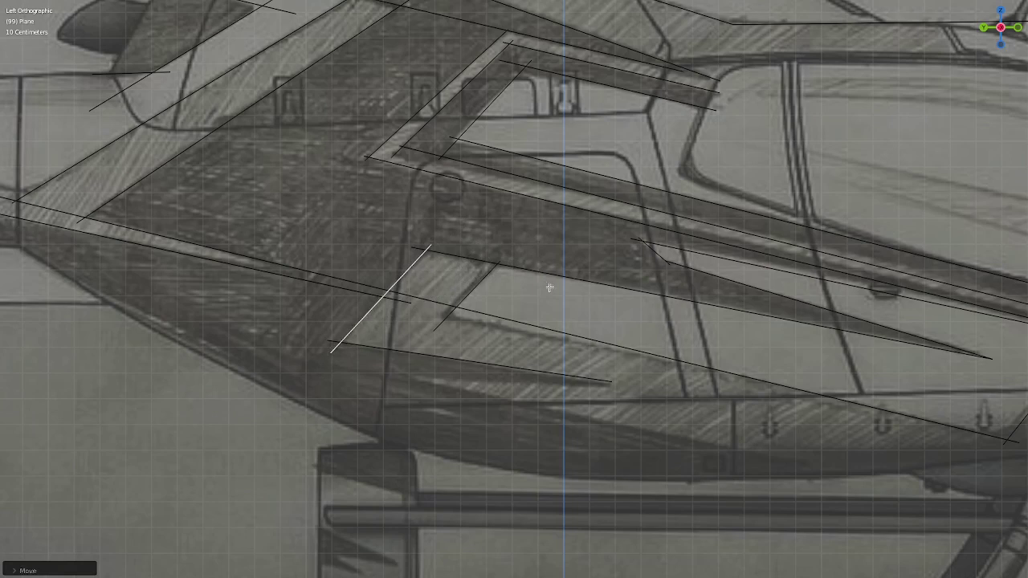
- Copy the diagonal edge into a longer, nearly flat line lower on the fuselage
scroll(551, 286, down, 1)
key(shift+d)
click(601, 349)
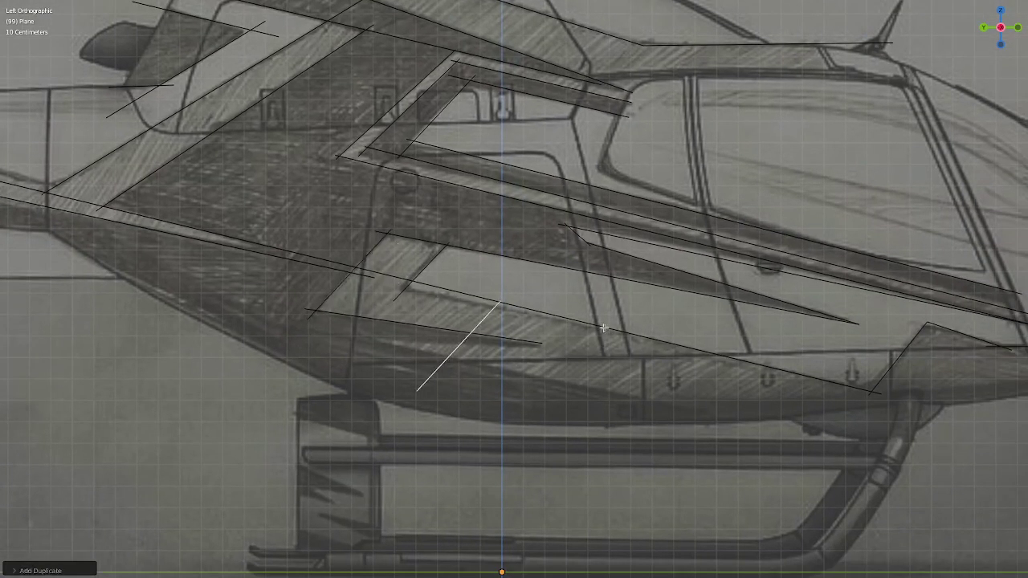
key(r)
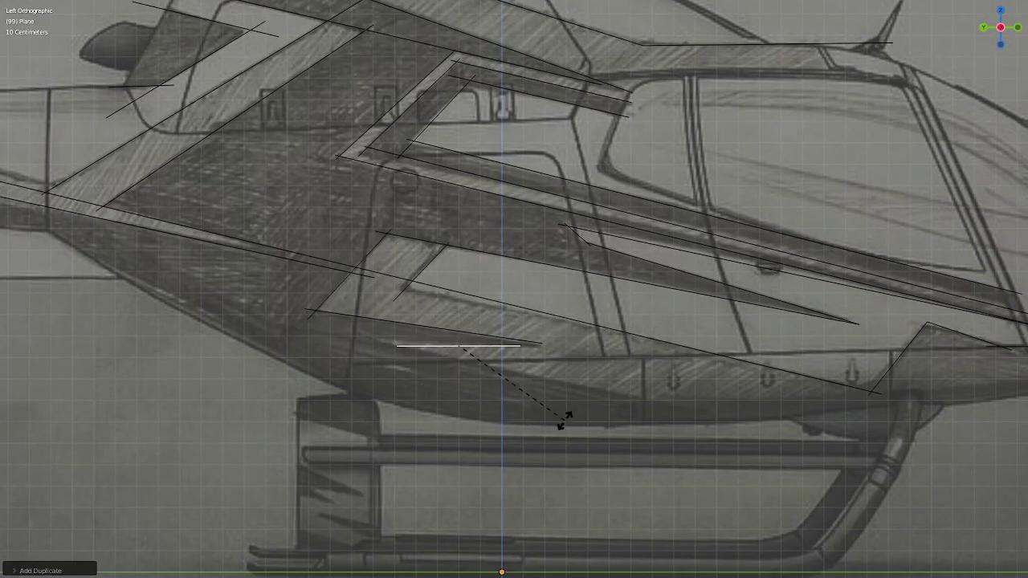
click(560, 419)
key(g)
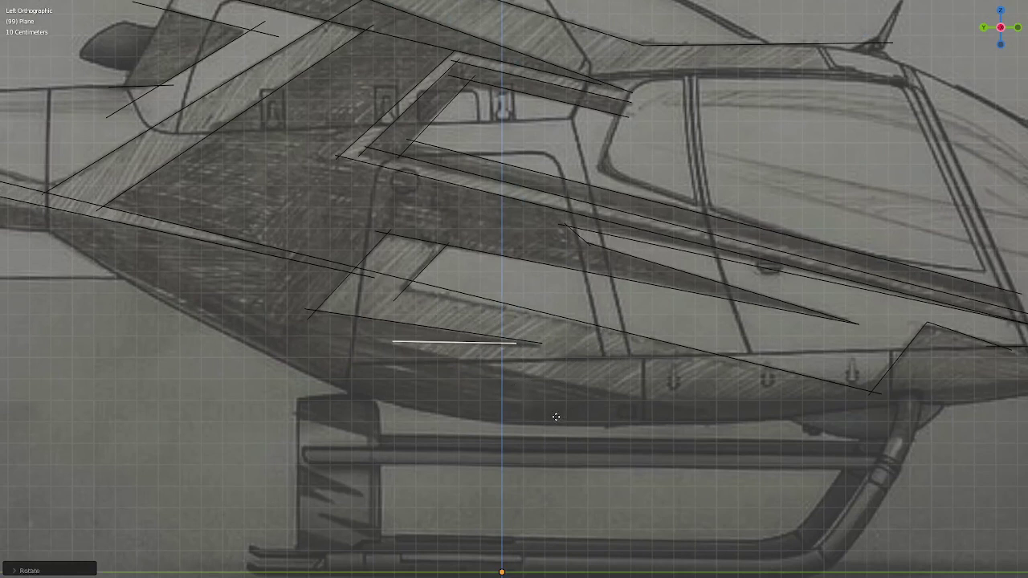
click(557, 413)
key(s)
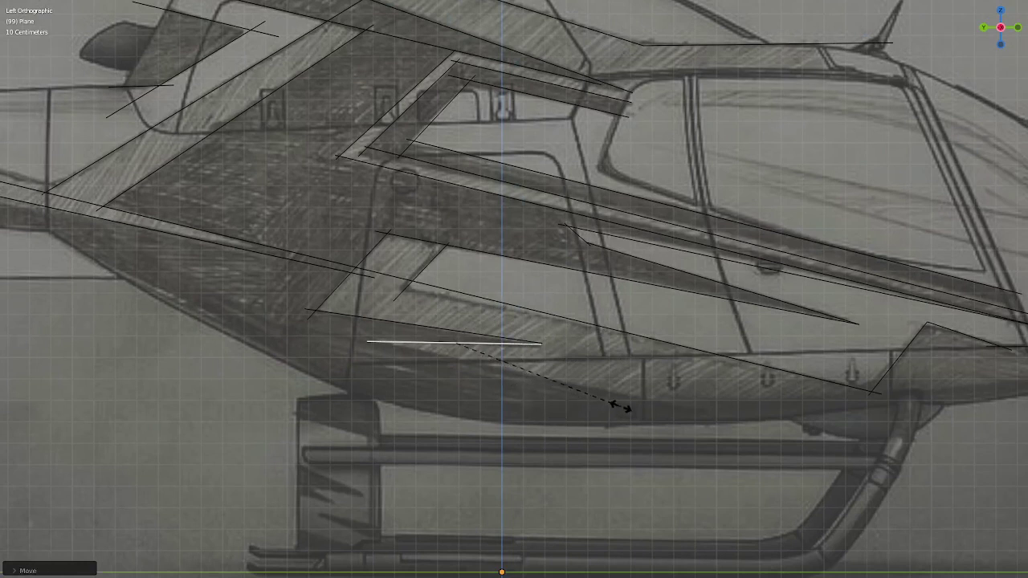
click(629, 407)
scroll(551, 394, up, 3)
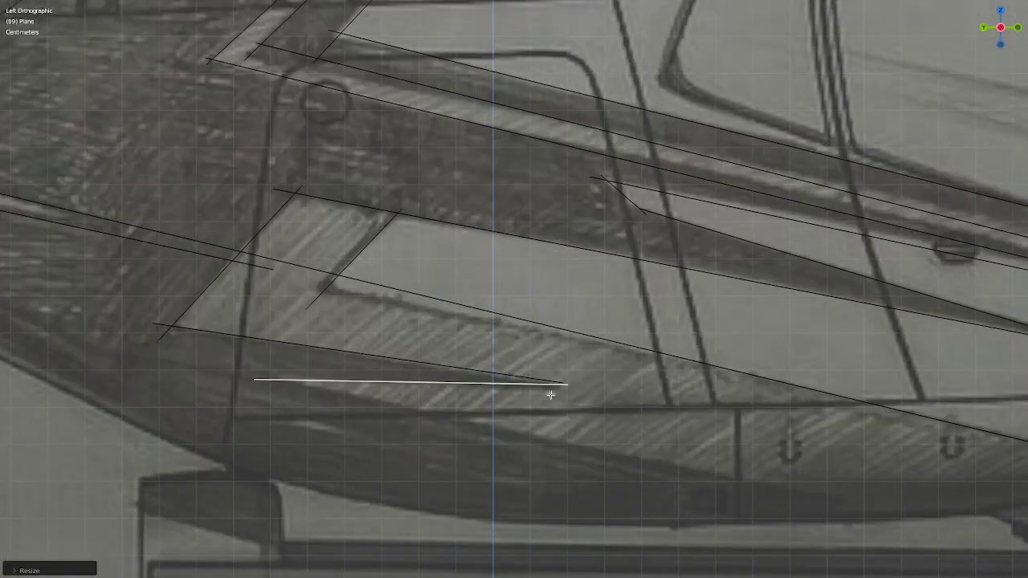
scroll(553, 394, down, 5)
scroll(522, 370, up, 2)
- Copy the flat edge into a longer tilted line tracing the fuselage belly
key(shift+d)
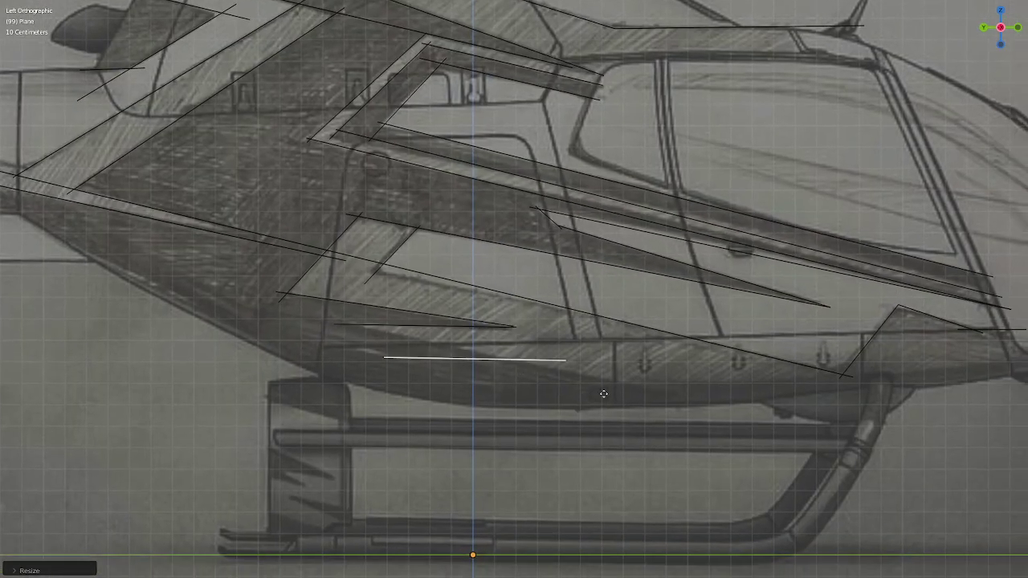
click(606, 391)
key(r)
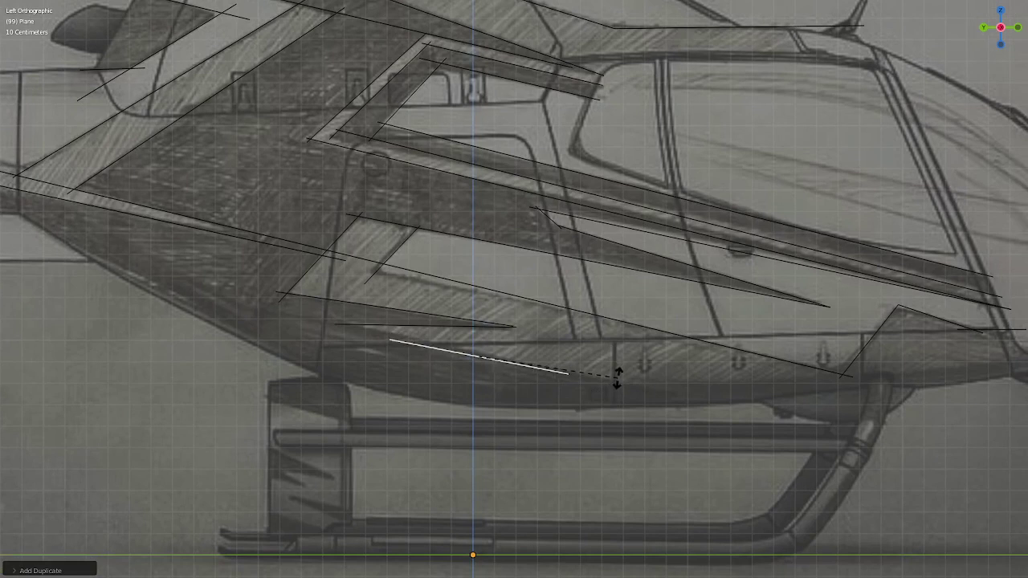
click(616, 375)
key(s)
click(729, 410)
key(g)
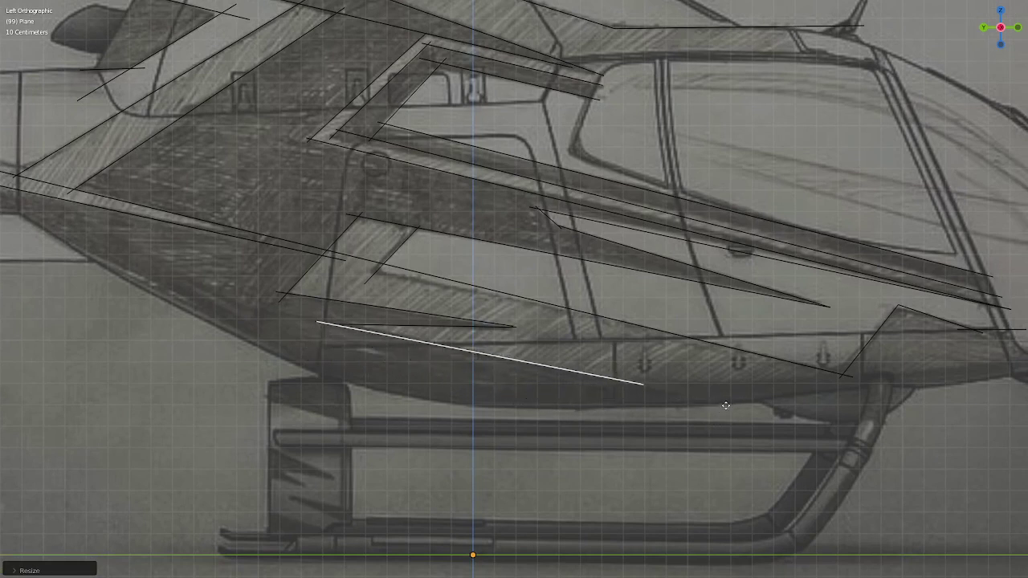
click(726, 405)
key(s)
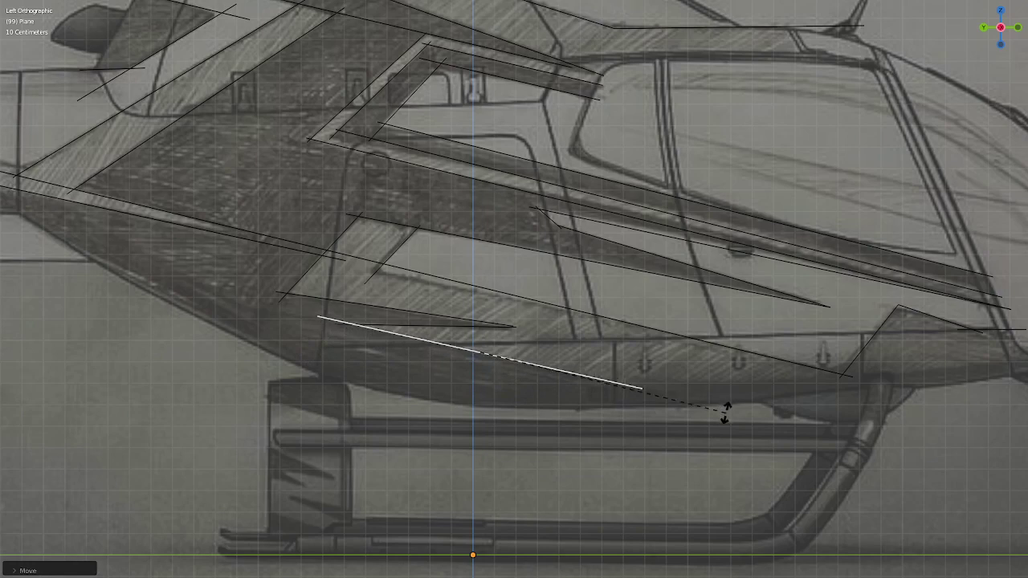
click(725, 411)
scroll(486, 356, up, 5)
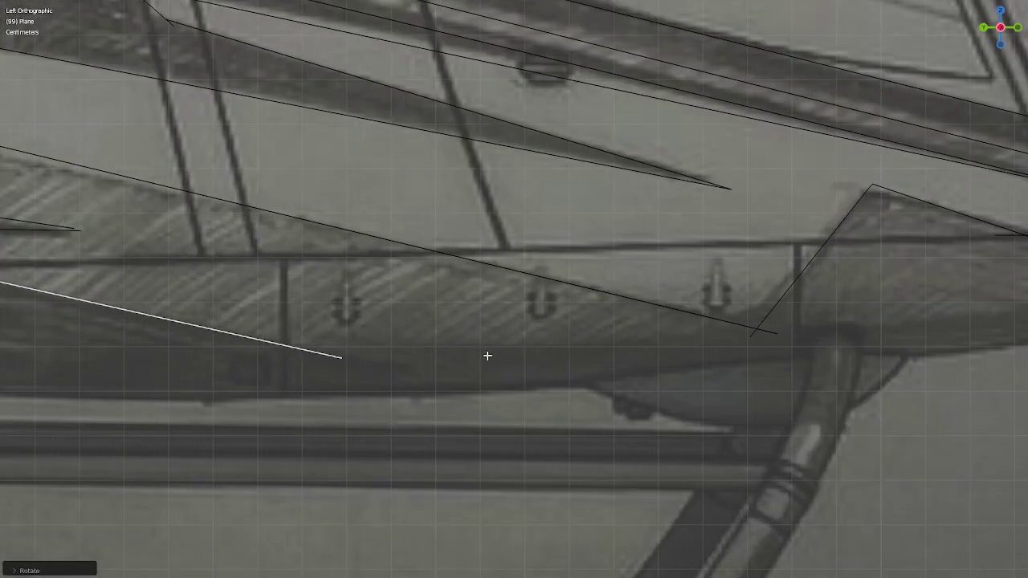
scroll(487, 356, down, 4)
shift+middle_drag(537, 358, 557, 372)
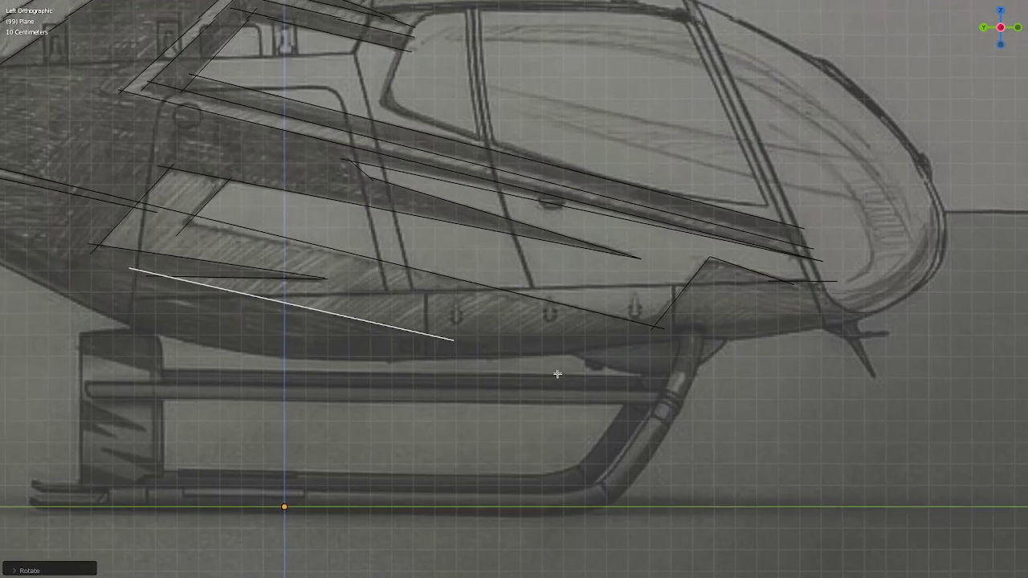
scroll(560, 378, up, 5)
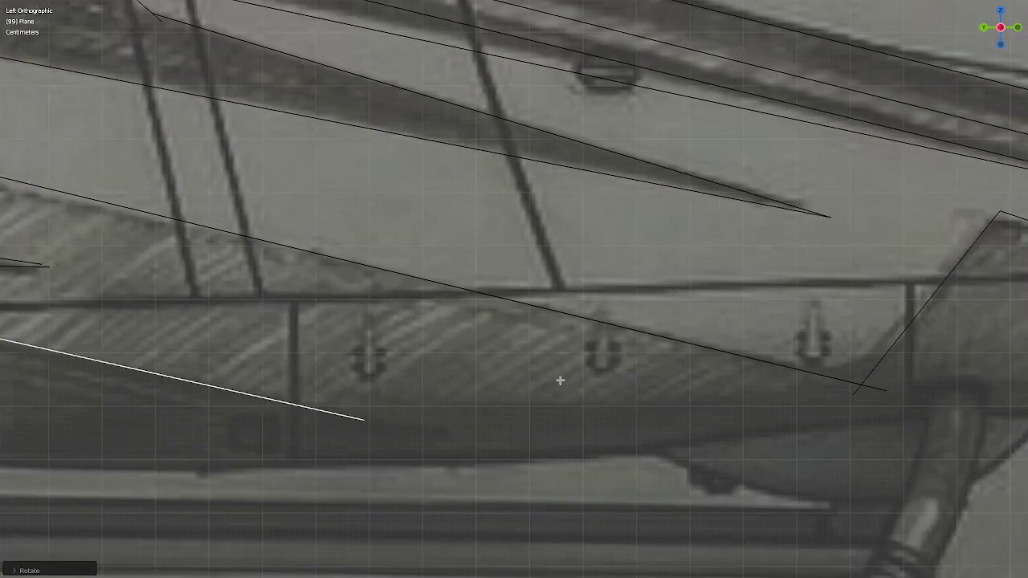
scroll(560, 379, down, 3)
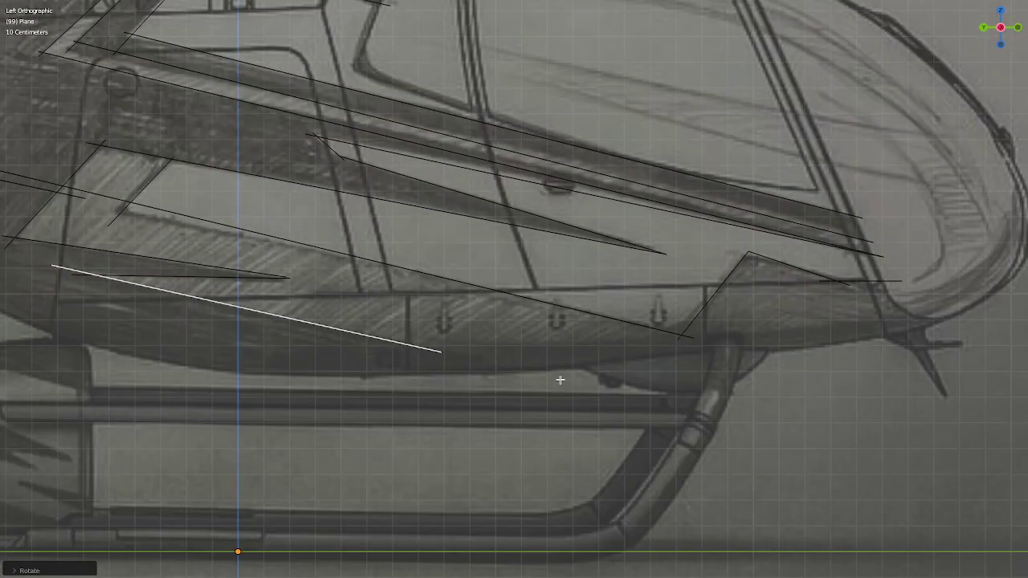
- Duplicate, rotate and lower another edge copy, then delete the stray edge under the fuselage
key(g)
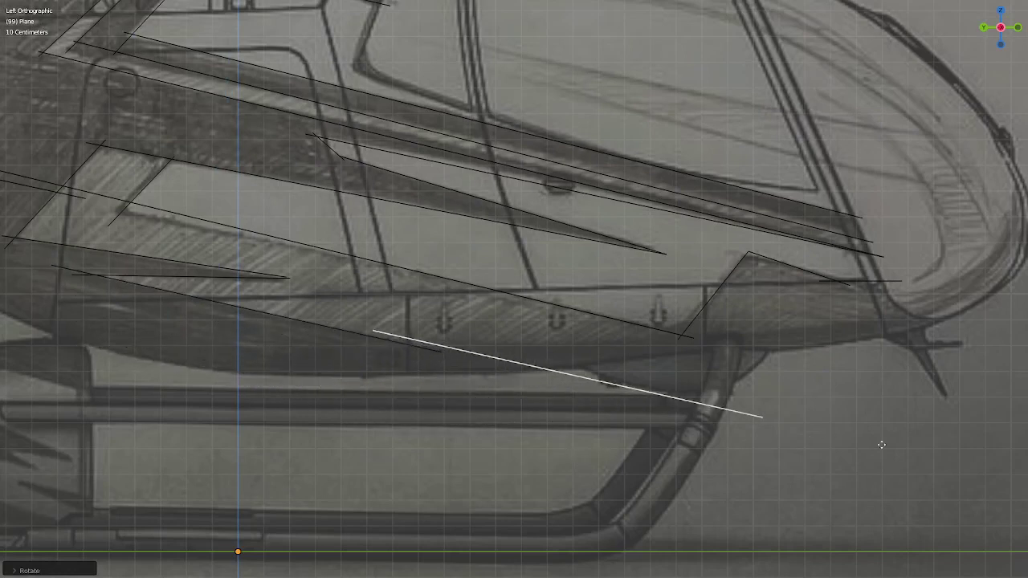
key(shift+d)
key(r)
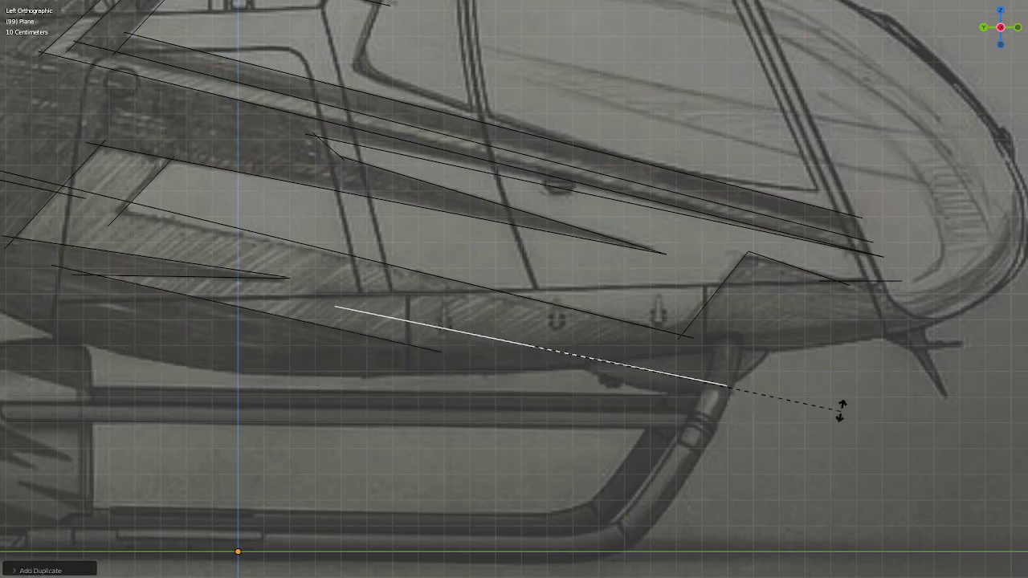
click(778, 324)
key(g)
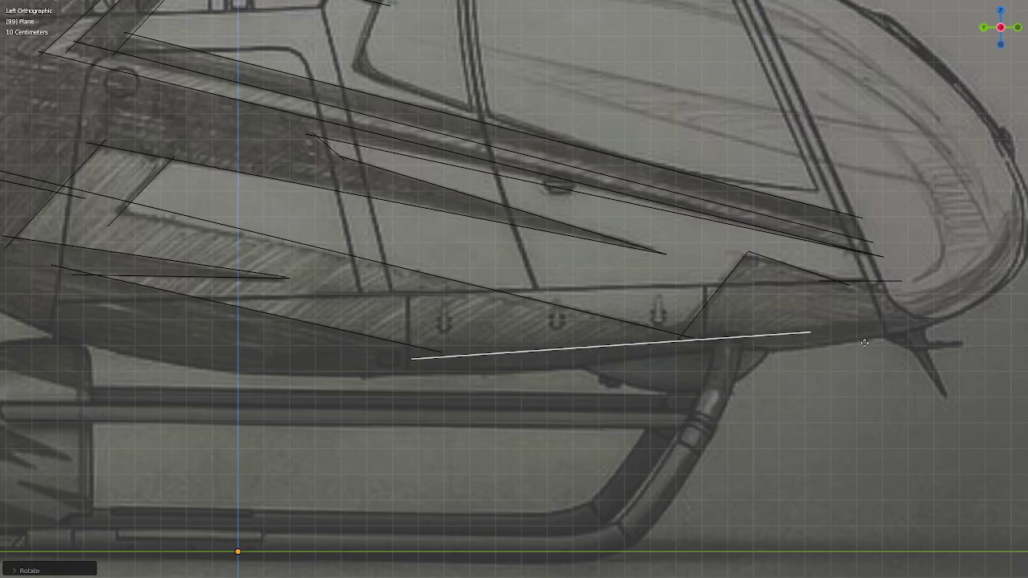
click(864, 342)
scroll(865, 356, down, 3)
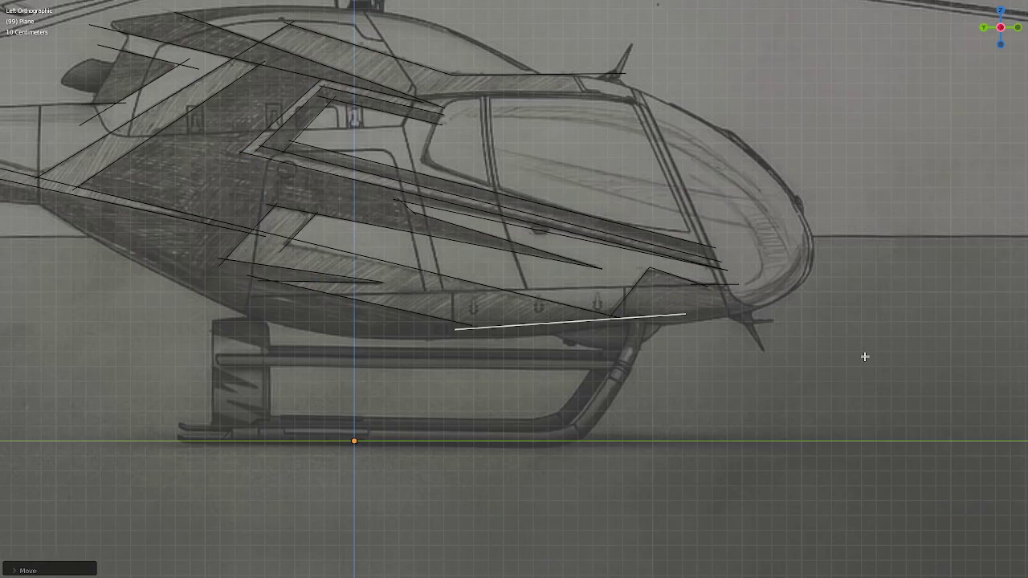
key(x)
click(864, 356)
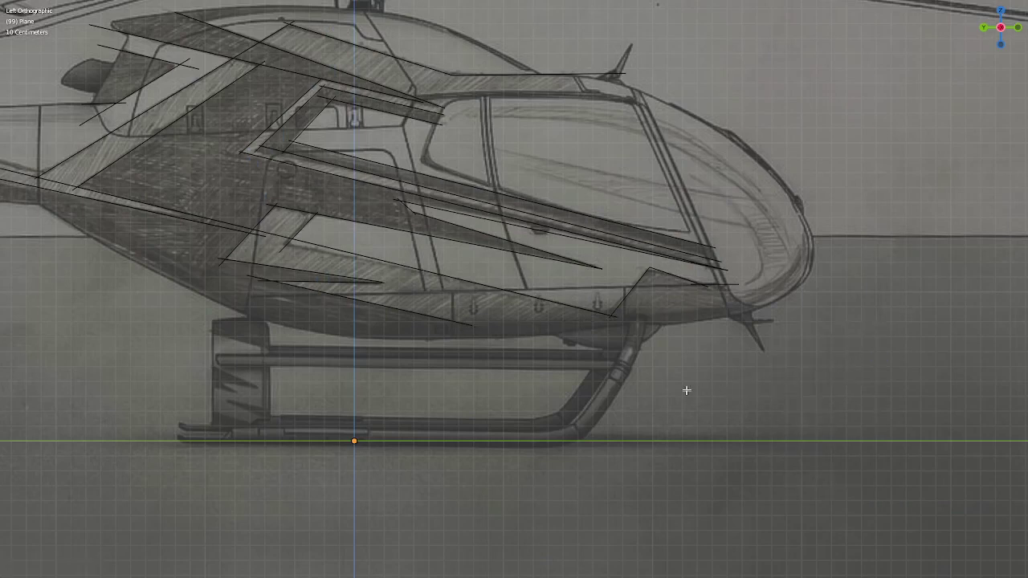
- In Edit Mode, set the pivot to Active Element and stretch the lower fuselage edge from its active end
key(Tab)
click(471, 326)
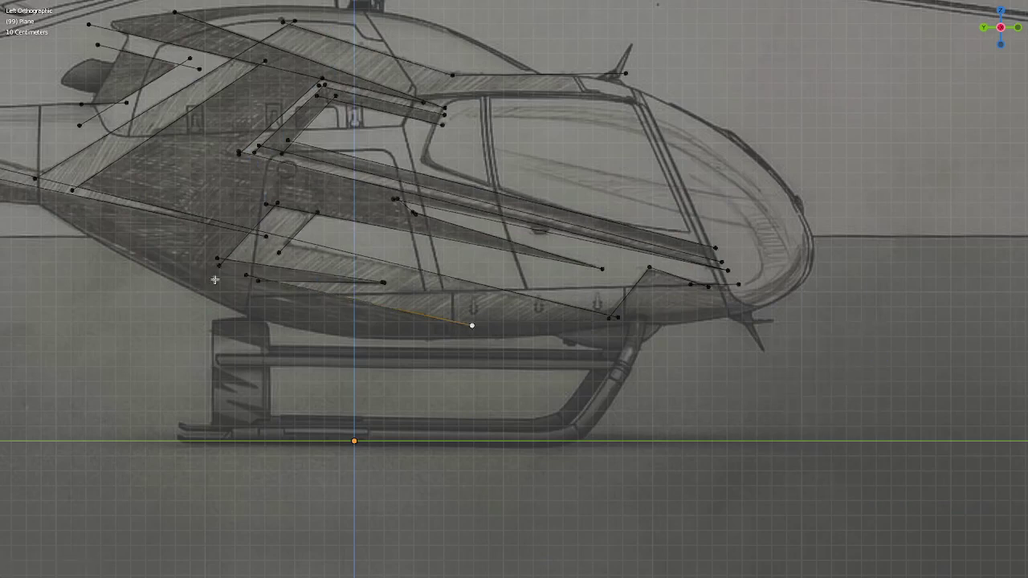
shift+click(246, 276)
key(period)
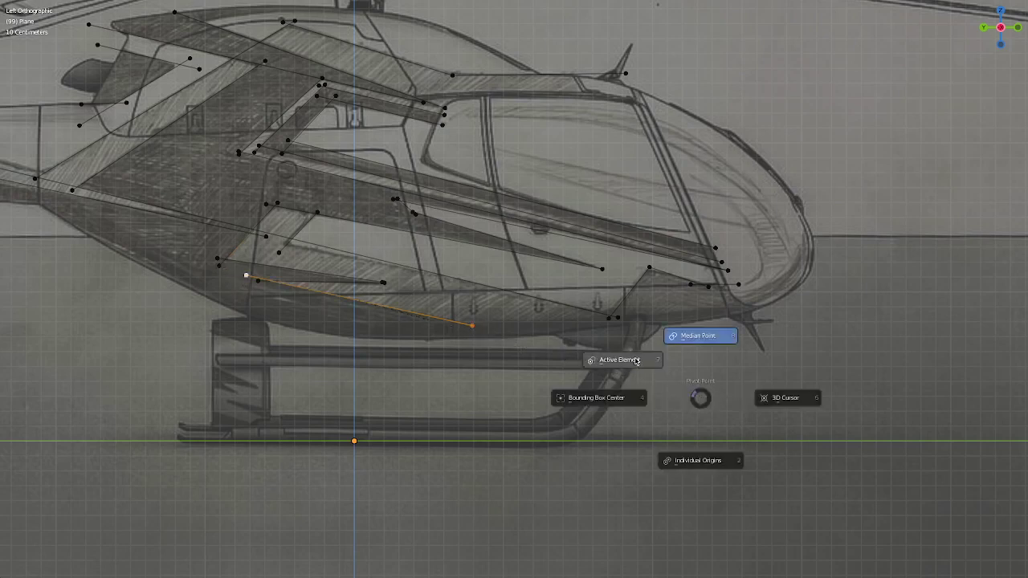
click(636, 360)
key(s)
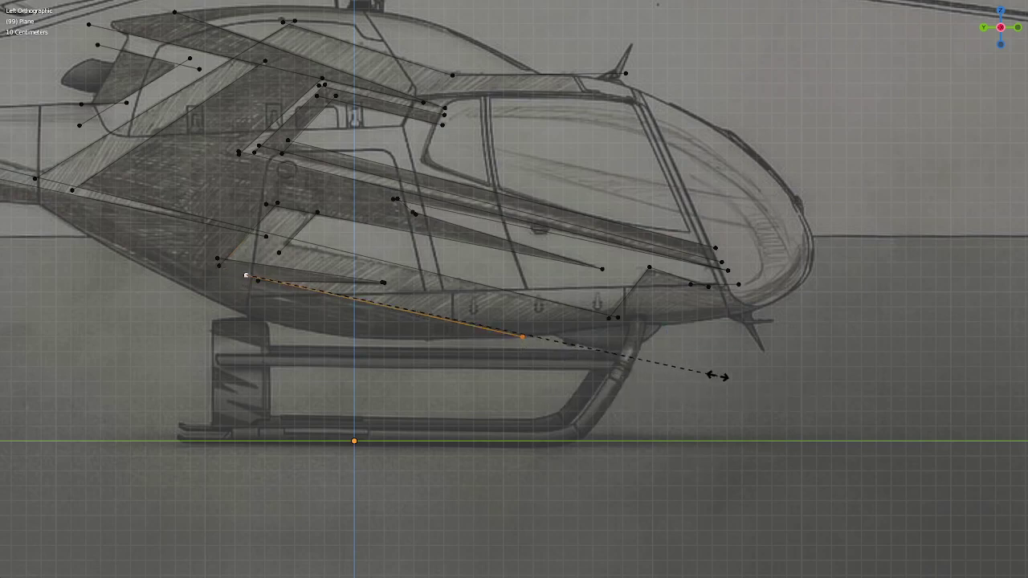
click(717, 376)
- Scale the edge ending near the front strut to adjust its endpoint
scroll(670, 415, up, 4)
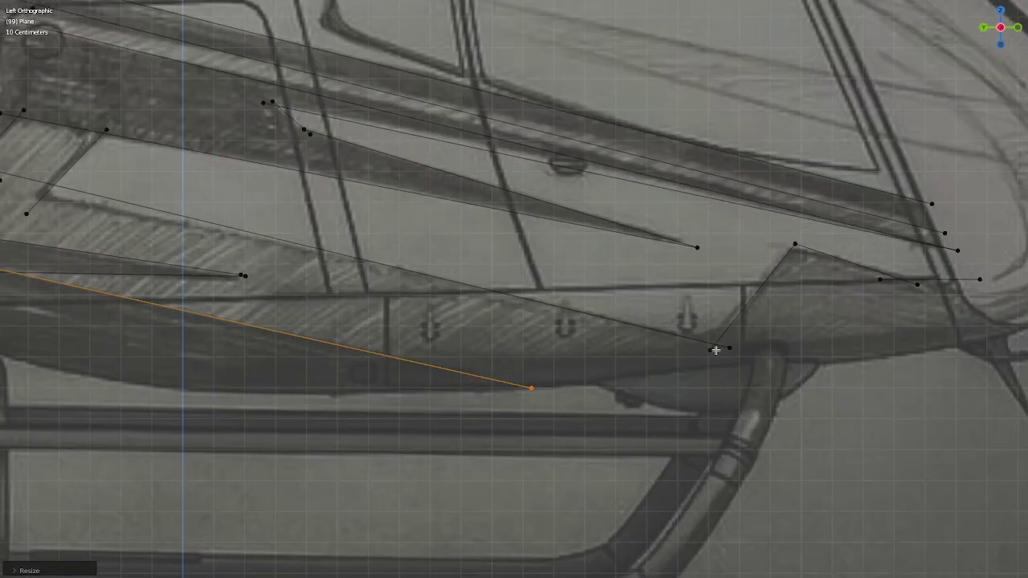
click(745, 343)
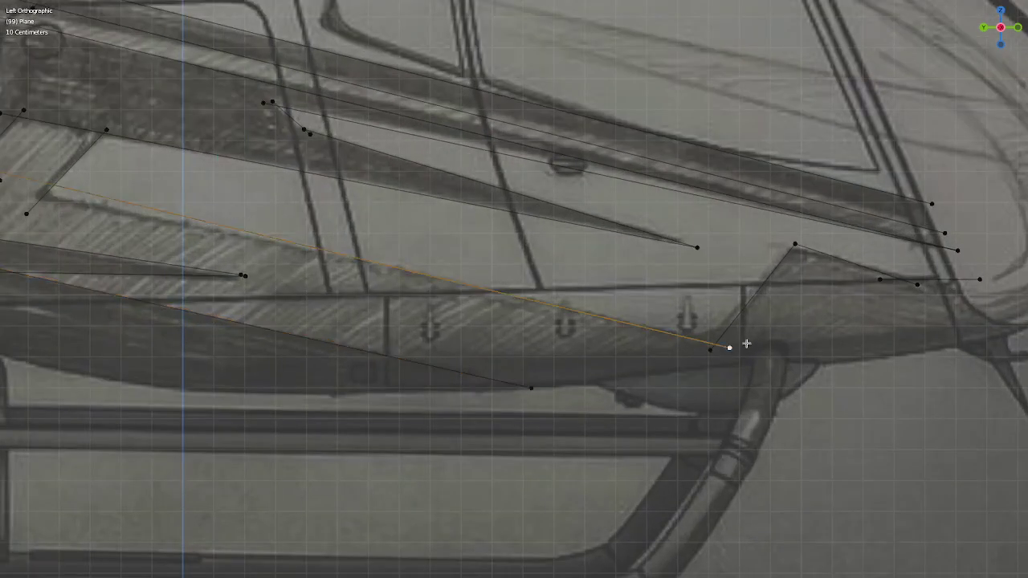
scroll(747, 349, down, 3)
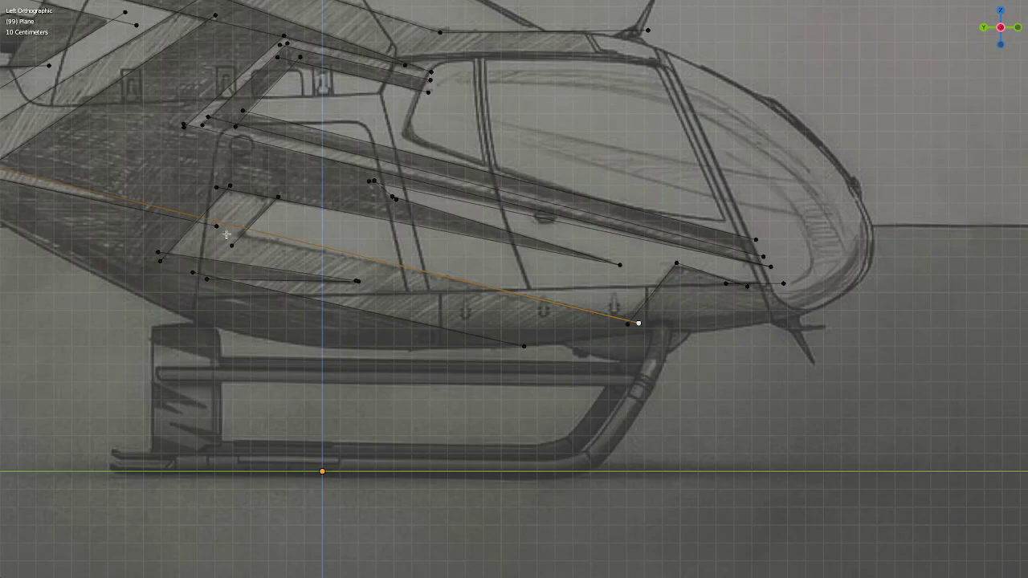
scroll(705, 312, down, 5)
scroll(722, 325, down, 1)
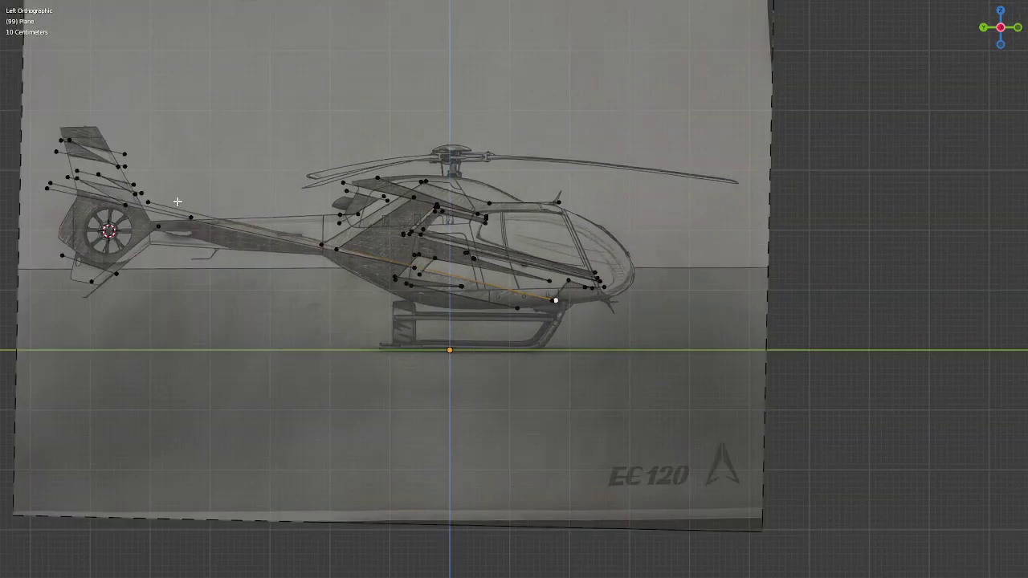
scroll(710, 320, up, 3)
scroll(710, 320, up, 5)
key(s)
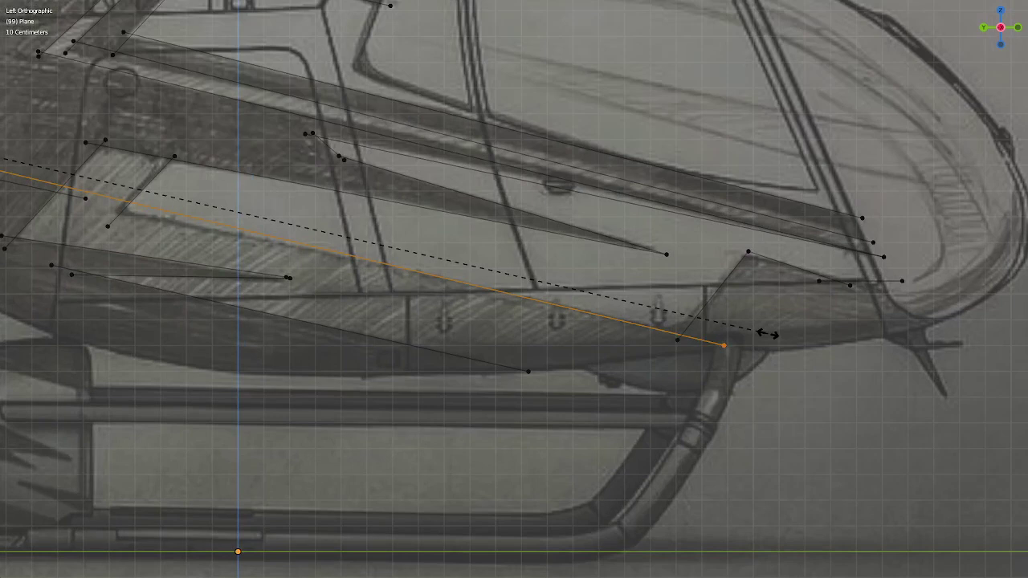
click(743, 344)
- Rotate the edge around its active vertex so it runs back along the body
scroll(768, 337, down, 4)
scroll(761, 383, up, 2)
mouse_move(645, 310)
shift+middle_down()
mouse_move(761, 383)
mouse_move(746, 360)
mouse_move(713, 342)
shift+middle_up()
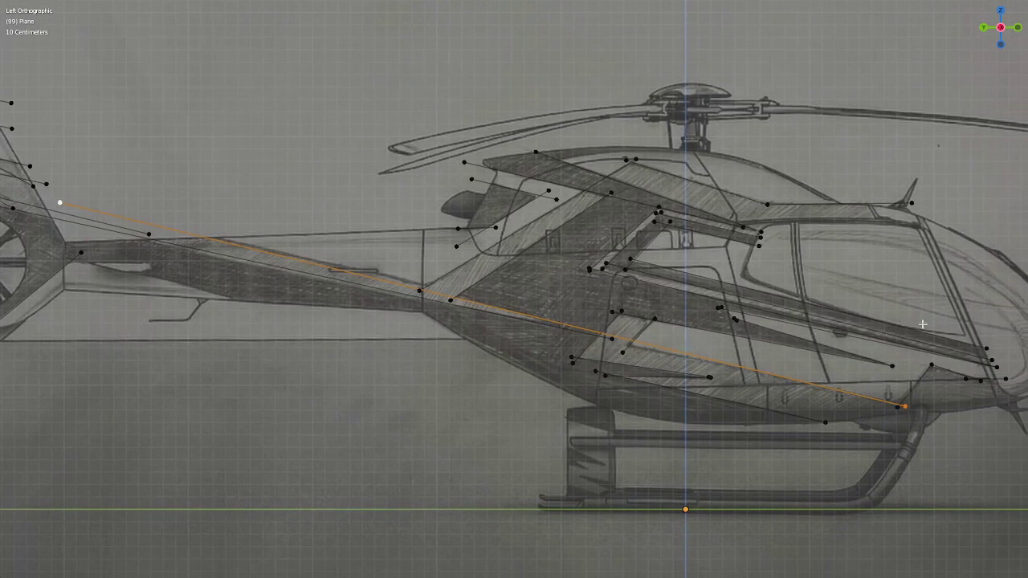
key(r)
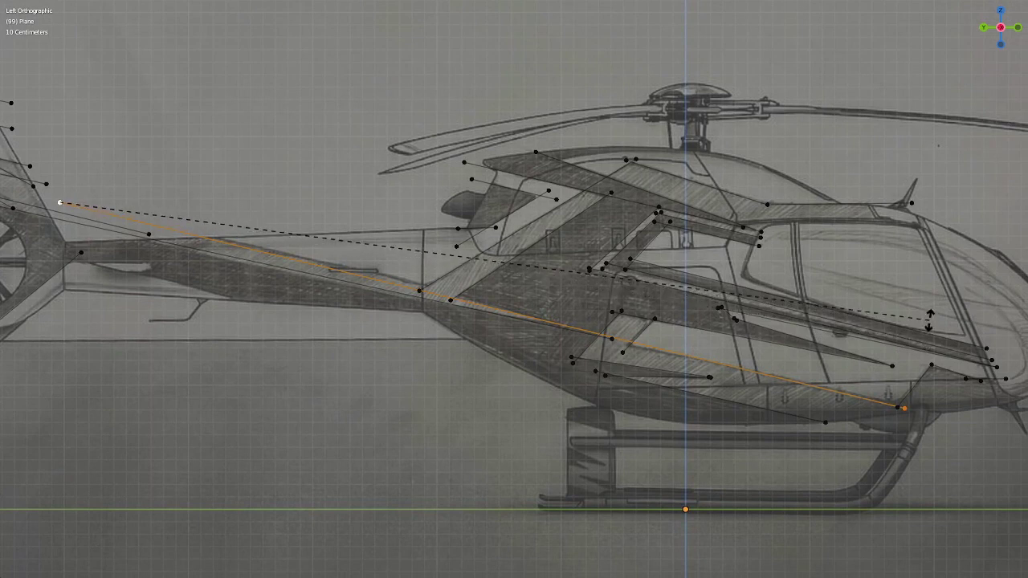
click(929, 320)
- Bring the tail into view and select the long edge along the tail boom
scroll(599, 301, up, 2)
scroll(598, 301, up, 2)
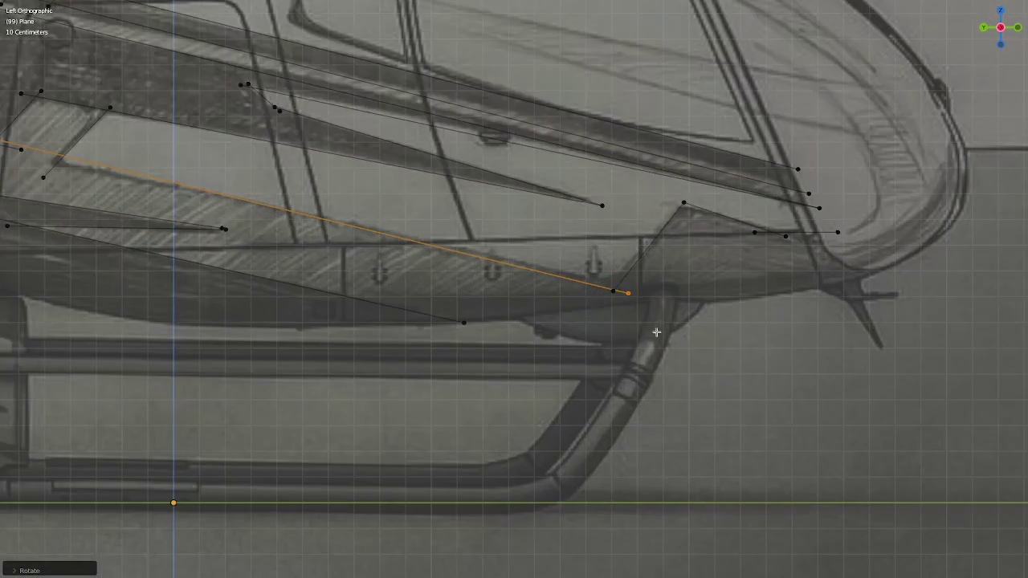
scroll(654, 329, down, 4)
scroll(532, 317, up, 1)
scroll(562, 356, up, 1)
scroll(569, 356, up, 1)
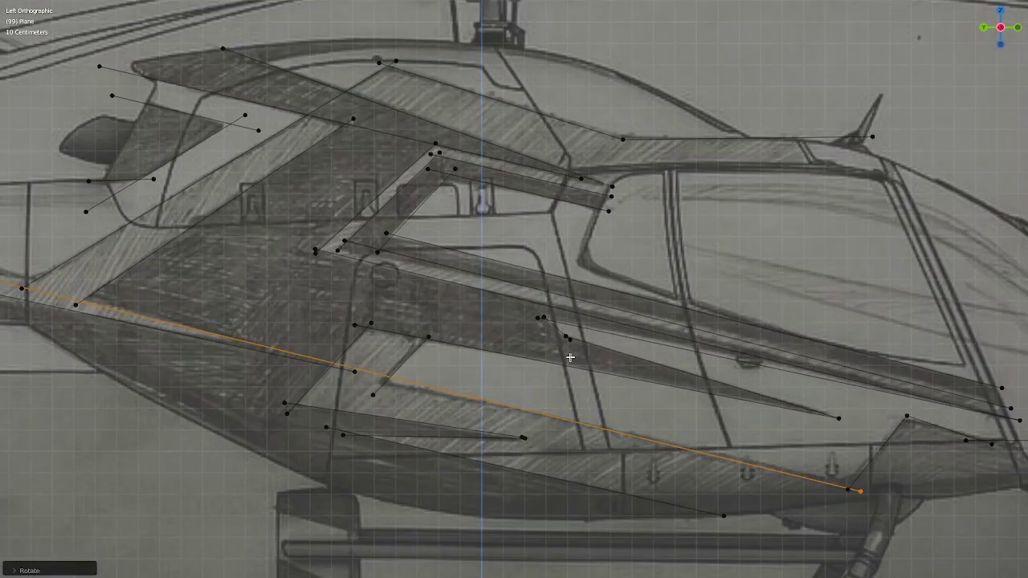
scroll(570, 357, down, 3)
shift+middle_drag(486, 241, 686, 172)
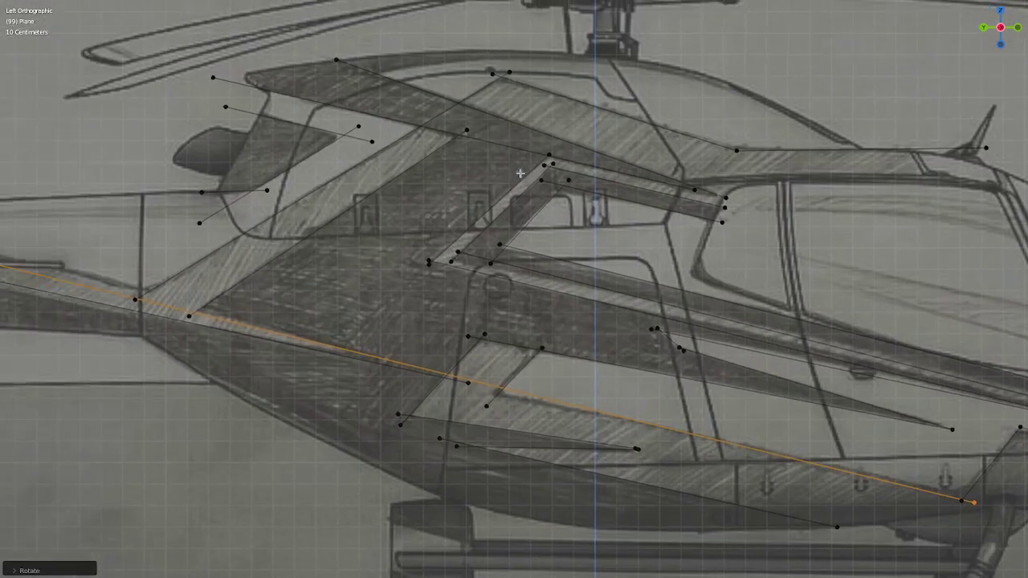
scroll(686, 172, up, 1)
scroll(833, 211, up, 2)
scroll(832, 211, down, 2)
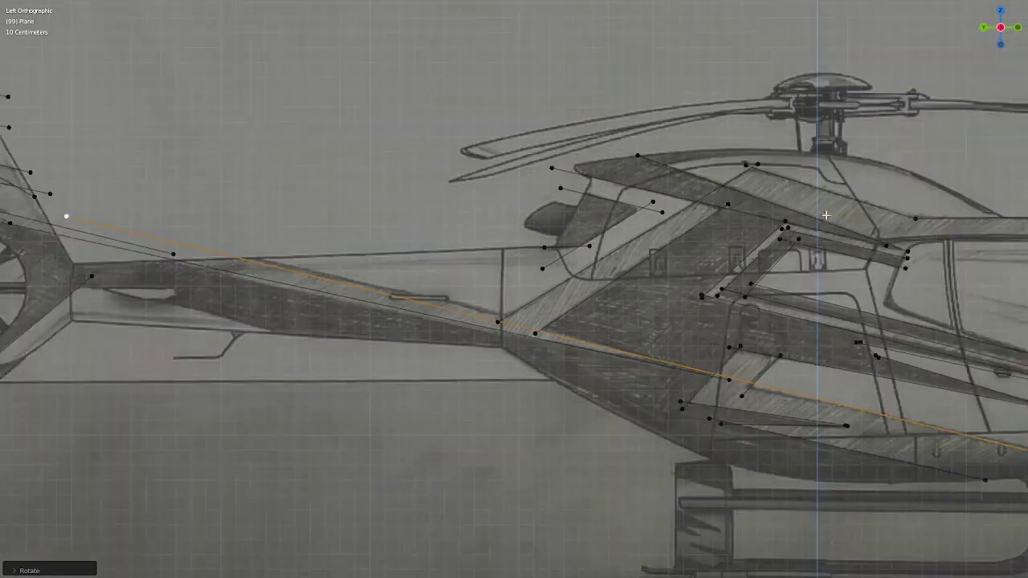
shift+middle_drag(450, 265, 654, 280)
scroll(655, 279, up, 2)
scroll(547, 251, up, 2)
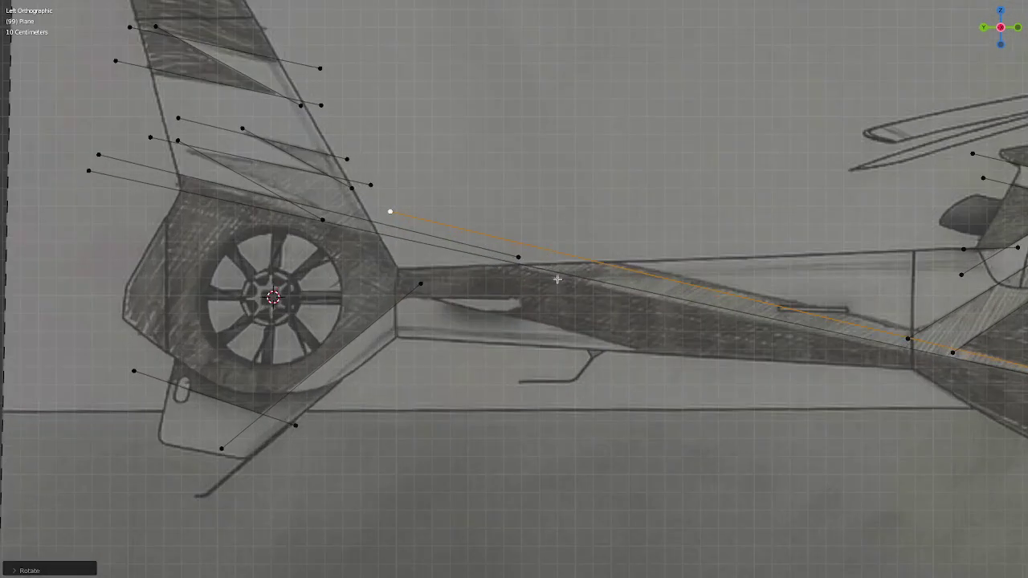
click(558, 279)
- Move the long edge under the tail boom and shrink it
click(598, 281)
scroll(665, 323, down, 4)
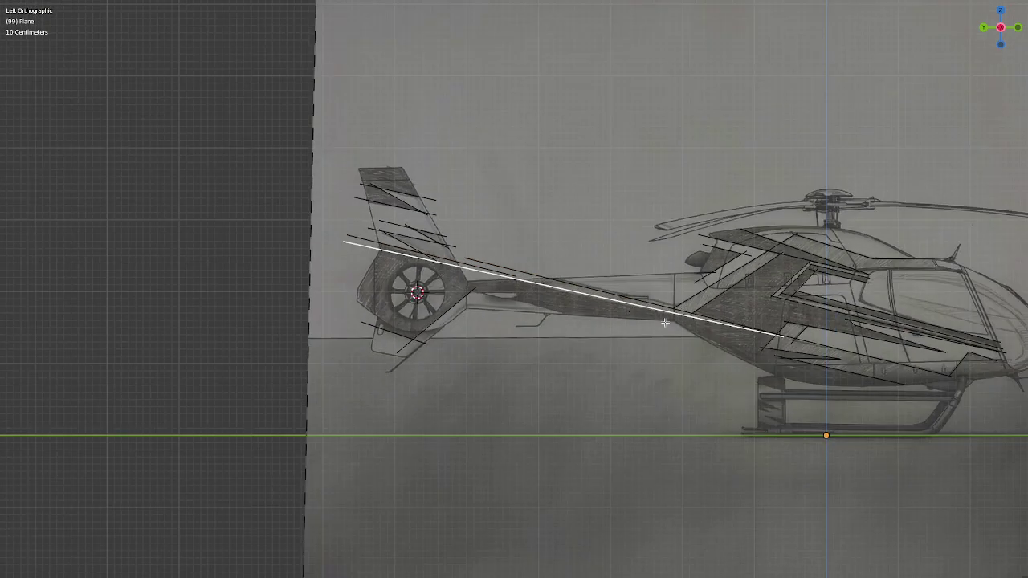
shift+middle_drag(665, 323, 628, 331)
key(g)
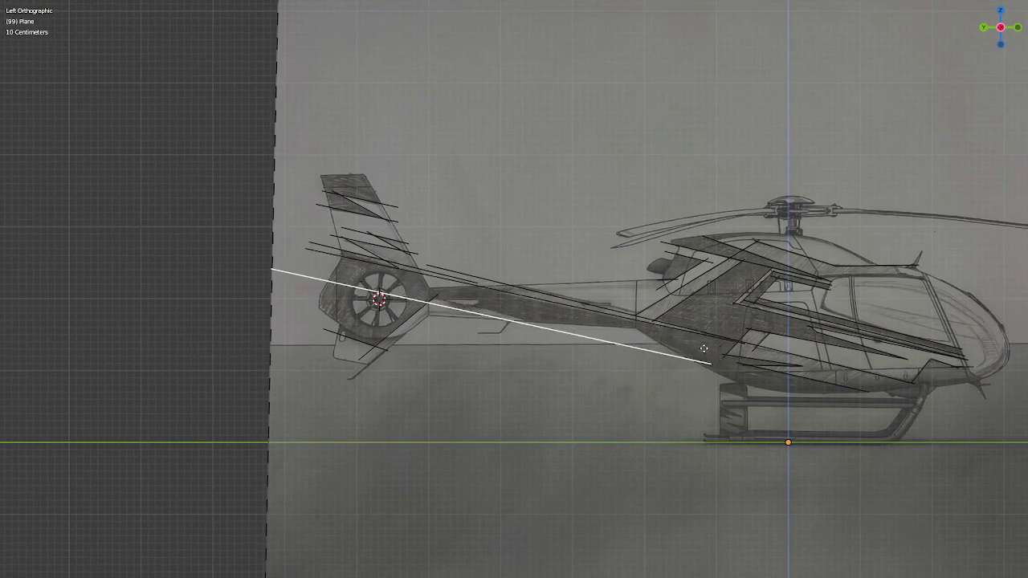
click(702, 344)
scroll(864, 329, up, 4)
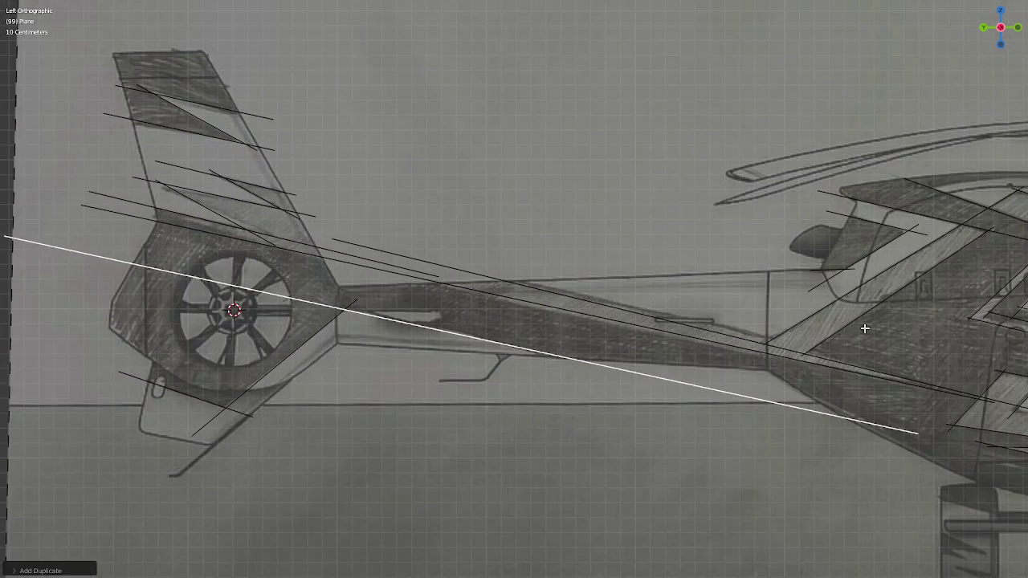
key(s)
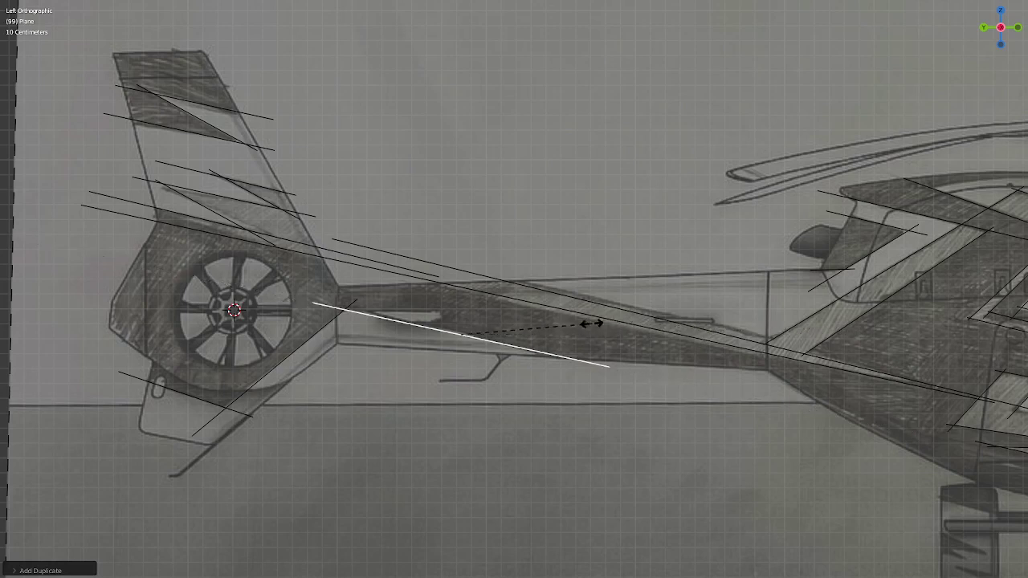
click(592, 325)
- Shorten the edge further and reposition it to fit along the tail boom
scroll(536, 315, up, 3)
shift+middle_drag(537, 314, 612, 291)
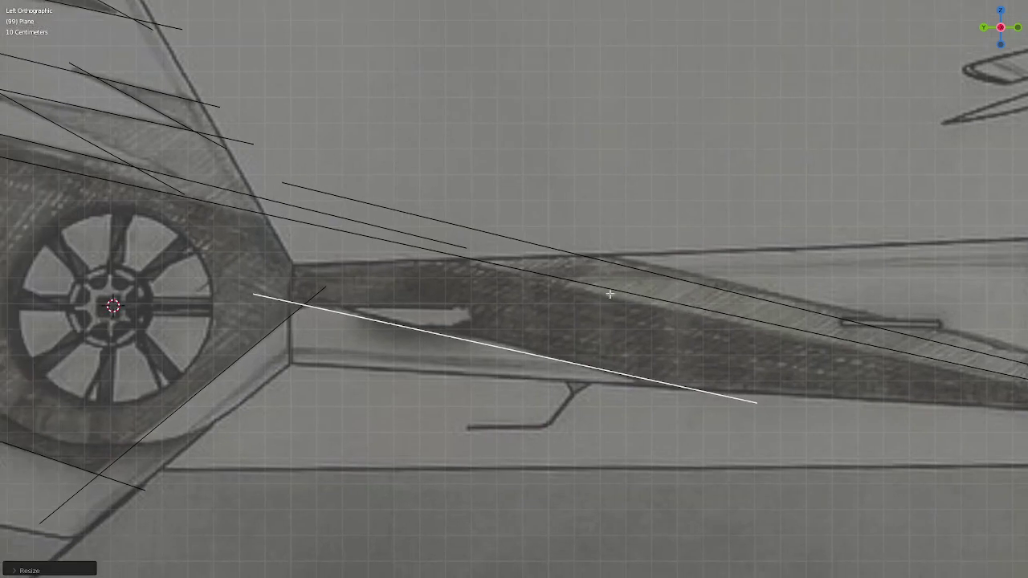
key(g)
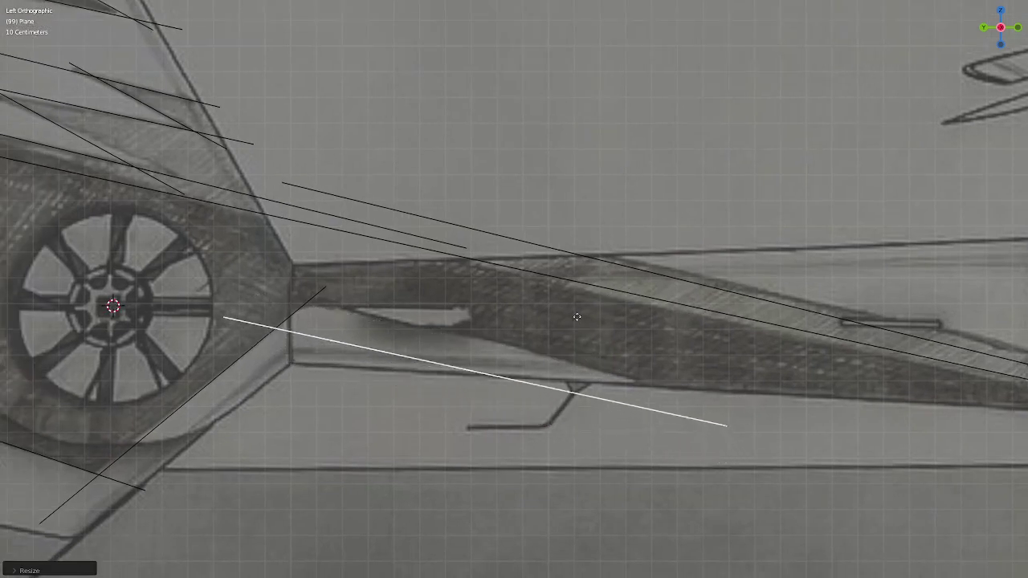
click(579, 306)
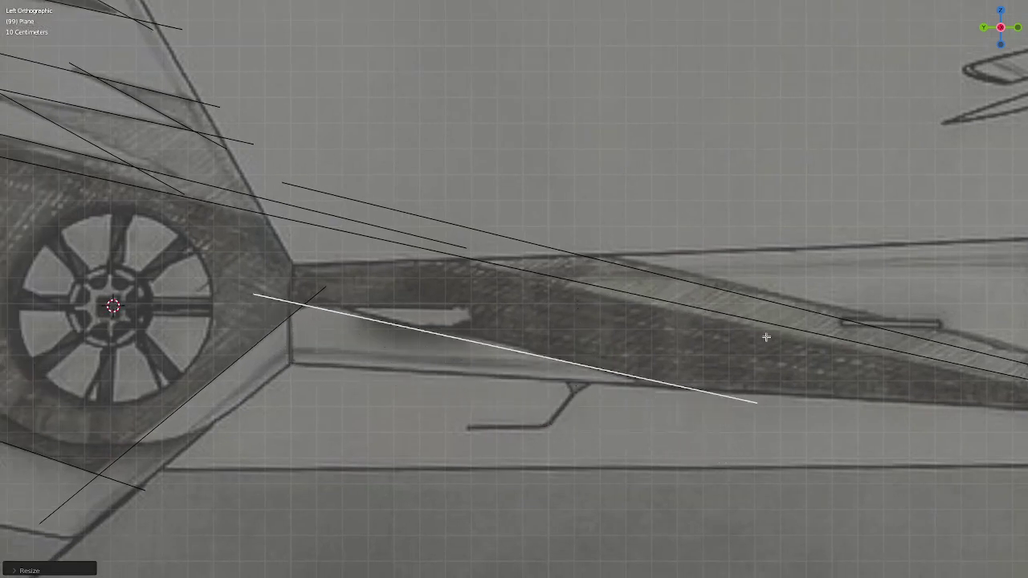
key(s)
click(723, 331)
key(g)
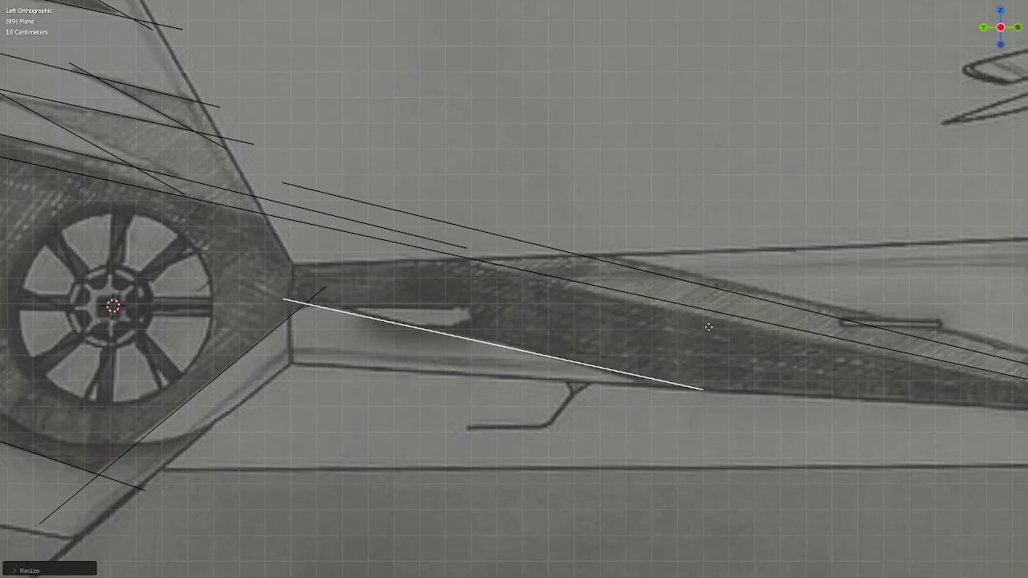
click(709, 327)
- In vertex select mode, lengthen the cabin roof-stripe edge outward between its two endpoints
scroll(708, 327, down, 3)
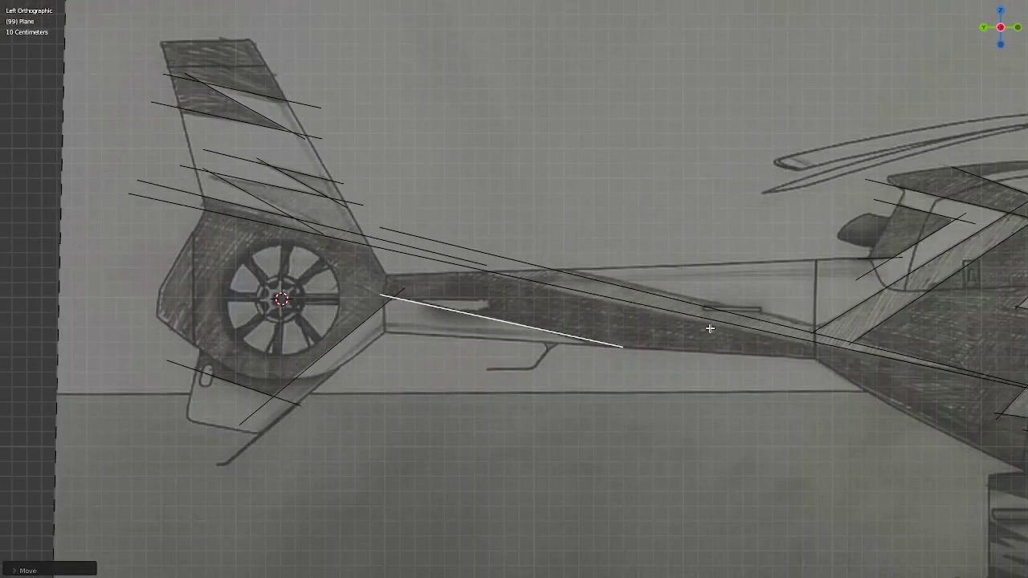
mouse_move(710, 328)
shift+middle_down()
mouse_move(713, 342)
mouse_move(402, 335)
shift+middle_up()
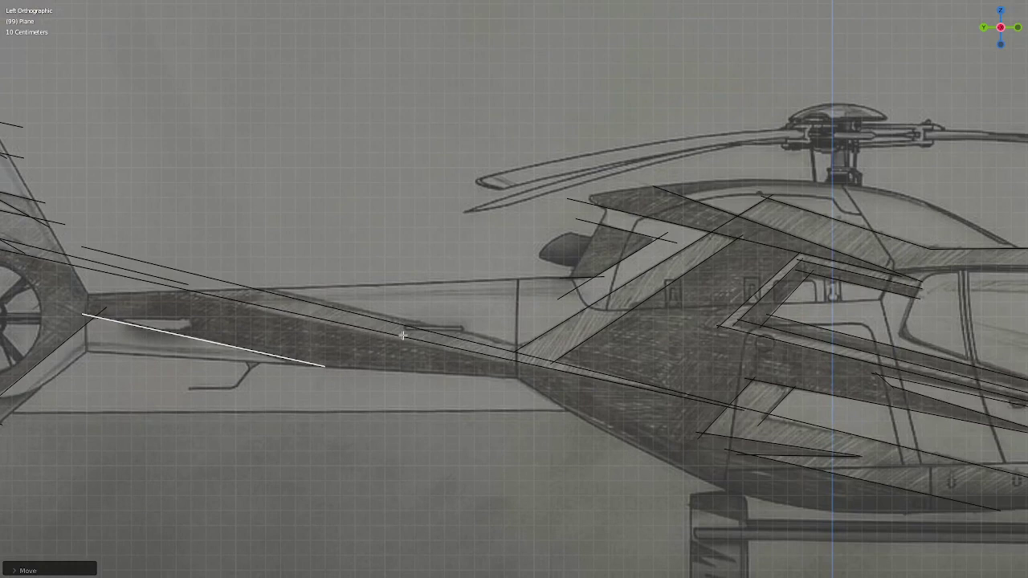
shift+middle_drag(711, 317, 497, 324)
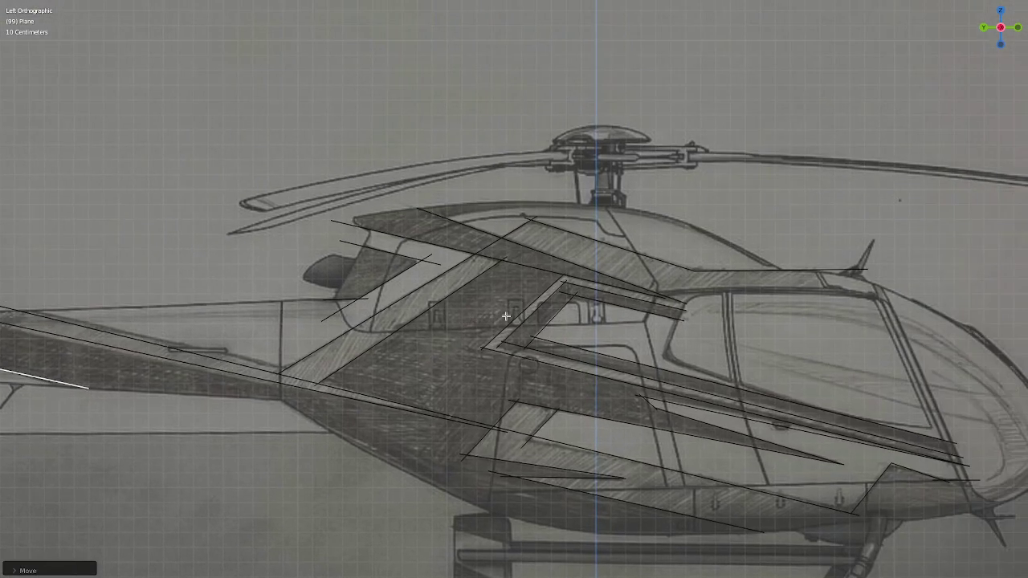
scroll(497, 324, up, 3)
click(500, 278)
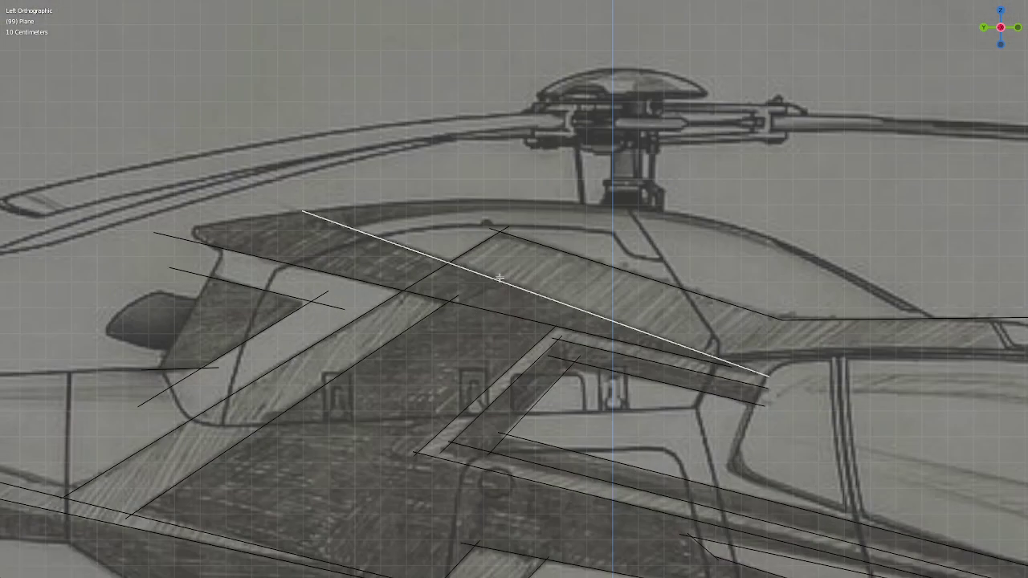
key(1)
click(298, 204)
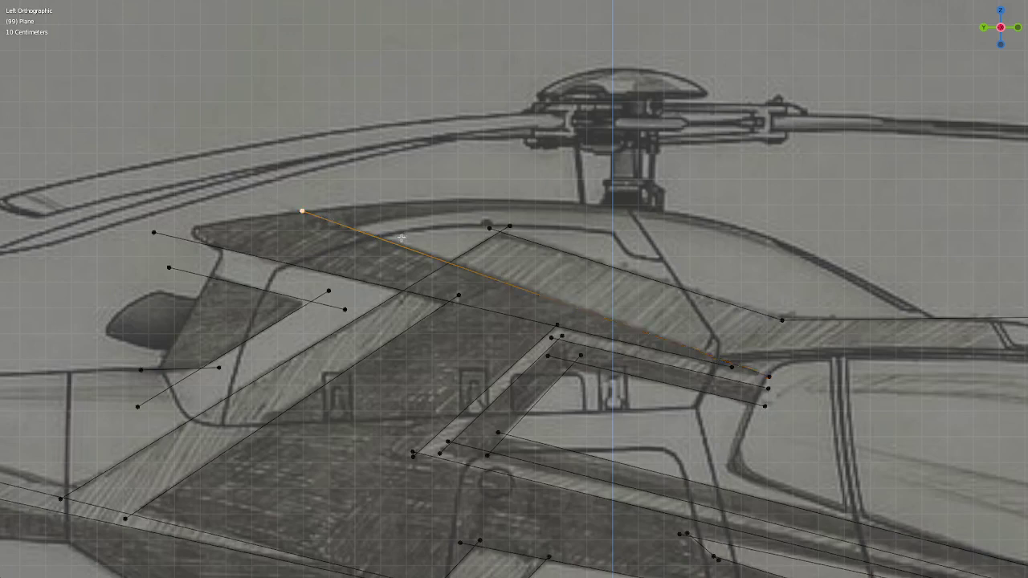
shift+click(766, 373)
key(s)
click(835, 321)
- Place a new vertex at the base of the rotor mast on the cabin roof
scroll(751, 309, down, 1)
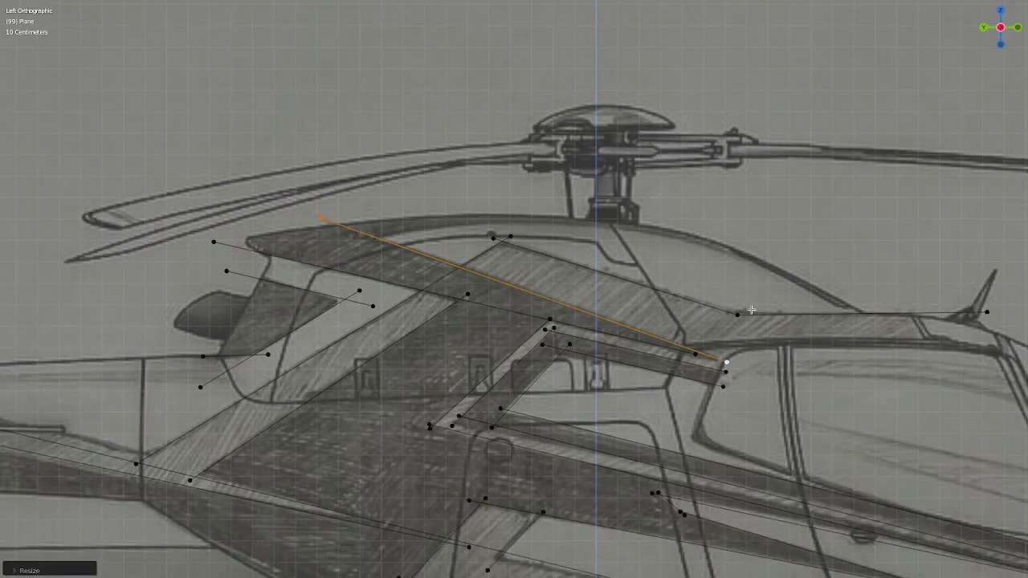
scroll(504, 255, down, 2)
scroll(482, 253, up, 2)
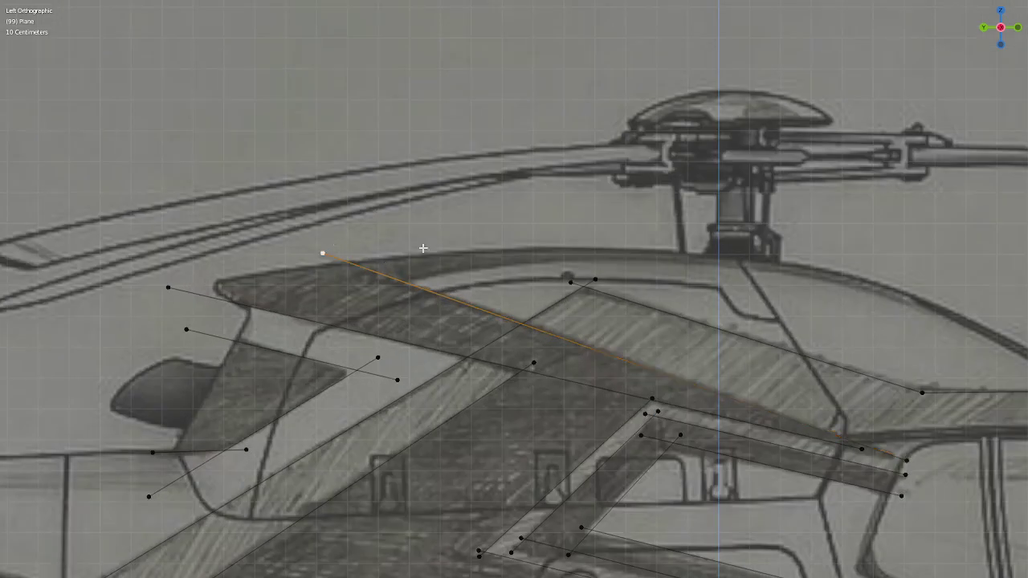
scroll(422, 246, up, 4)
scroll(524, 270, up, 1)
key(g)
key(g)
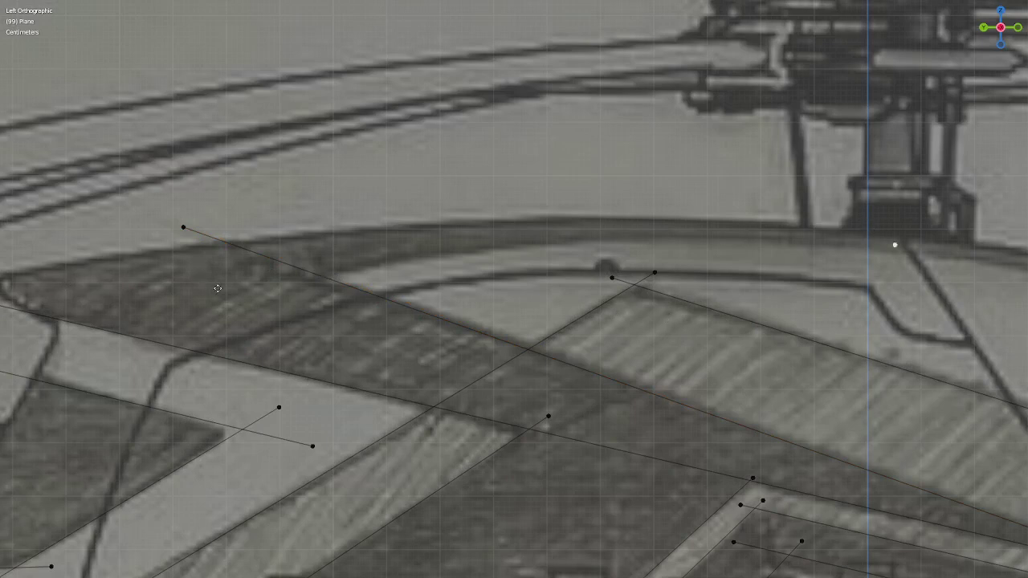
click(246, 299)
scroll(434, 309, down, 4)
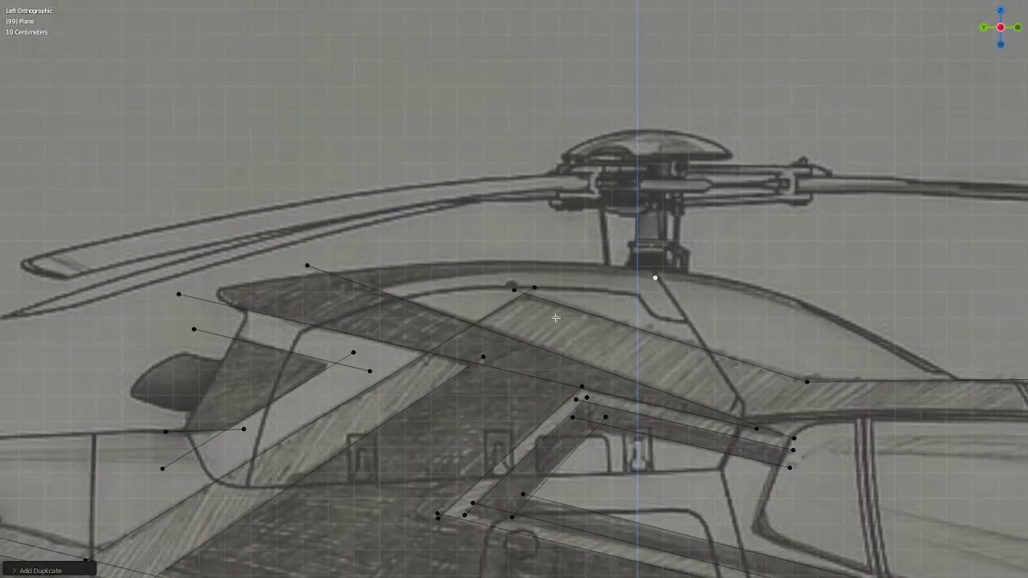
scroll(610, 322, up, 2)
scroll(562, 326, up, 2)
scroll(471, 315, down, 6)
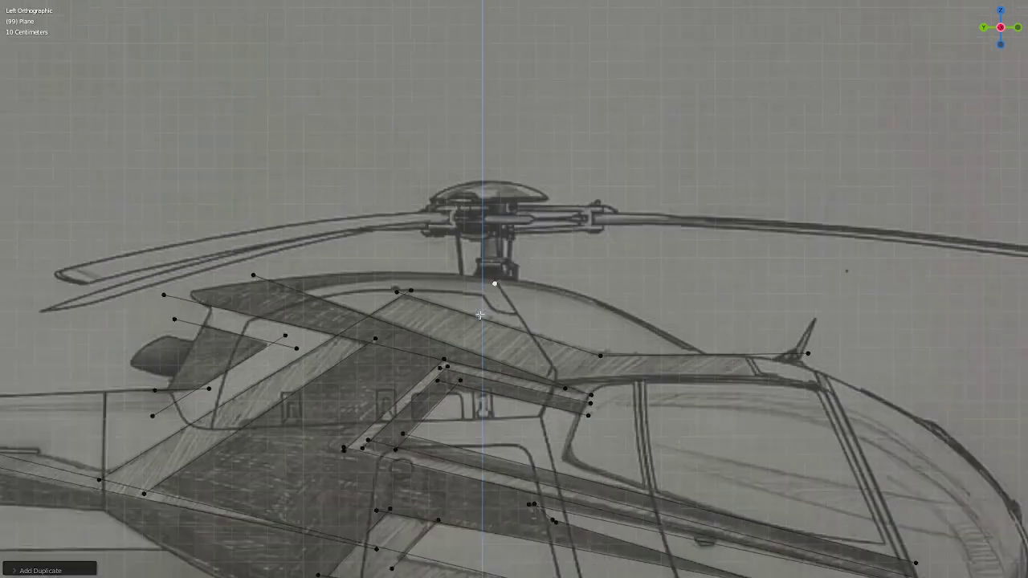
scroll(482, 315, up, 4)
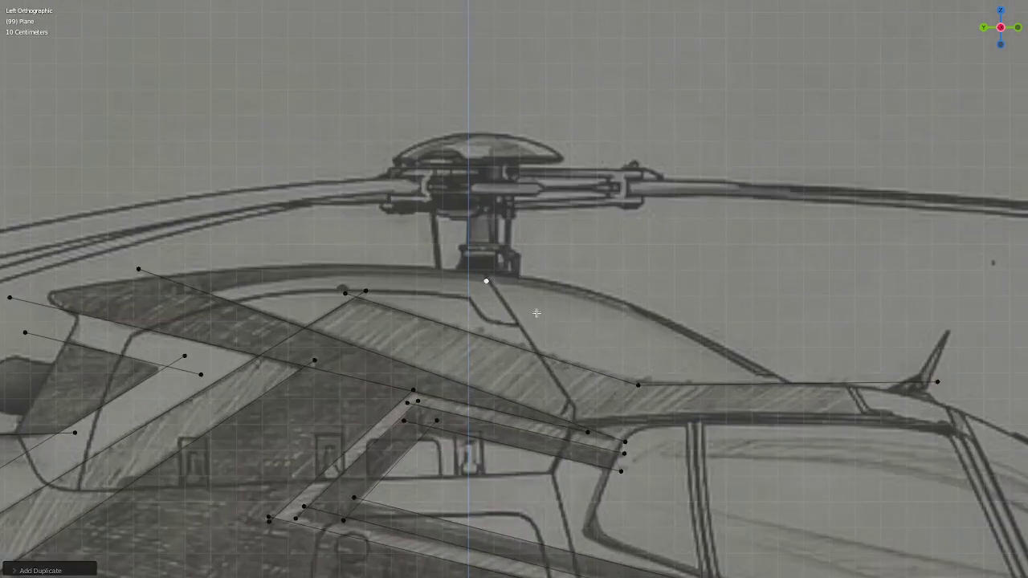
click(605, 308)
- Extrude vertices from the mast base leftward along Y to trace the roofline
key(shift+d)
key(y)
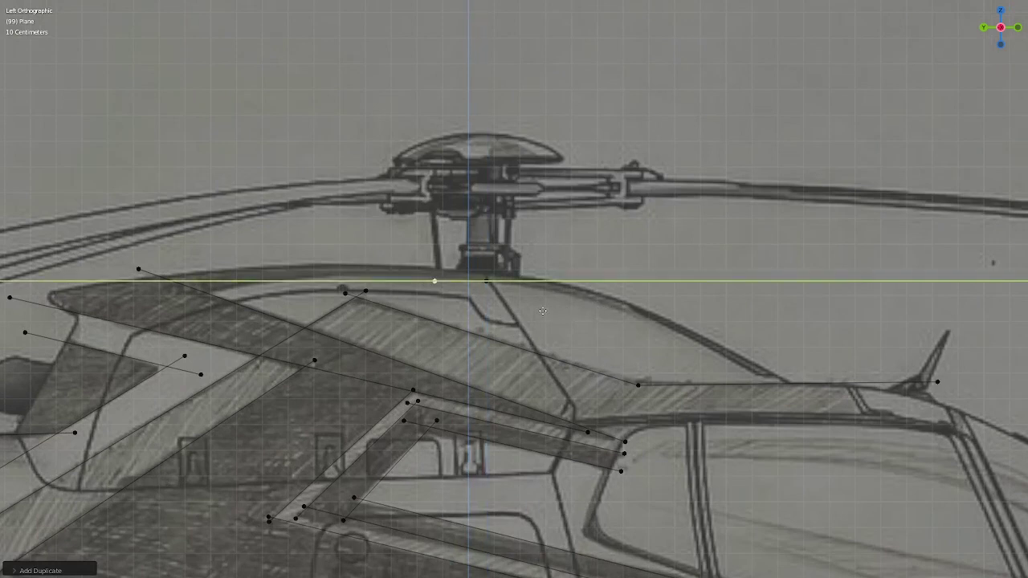
click(542, 311)
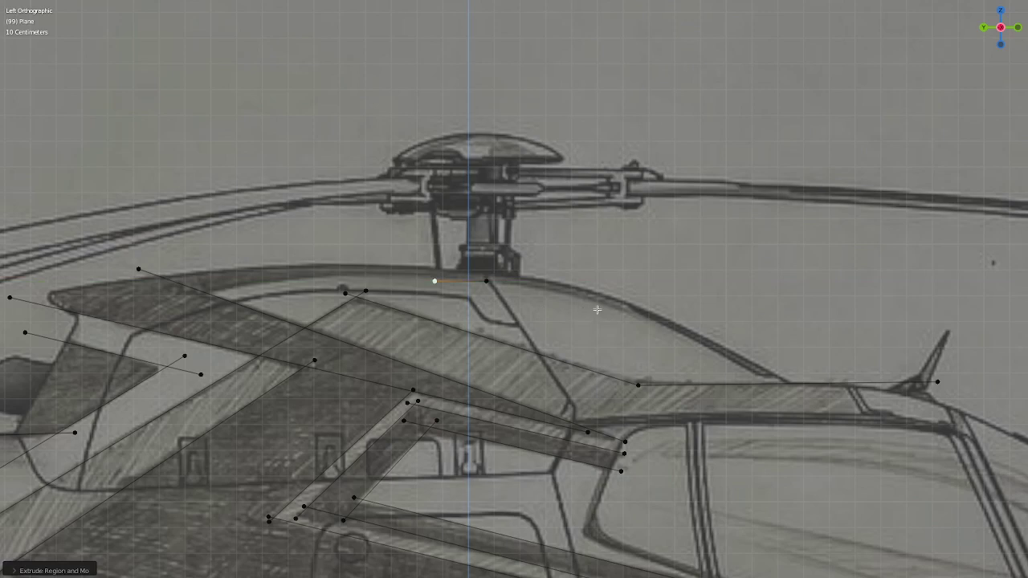
key(shift+r)
key(shift+r)
key(shift+r)
key(shift+r)
key(shift+r)
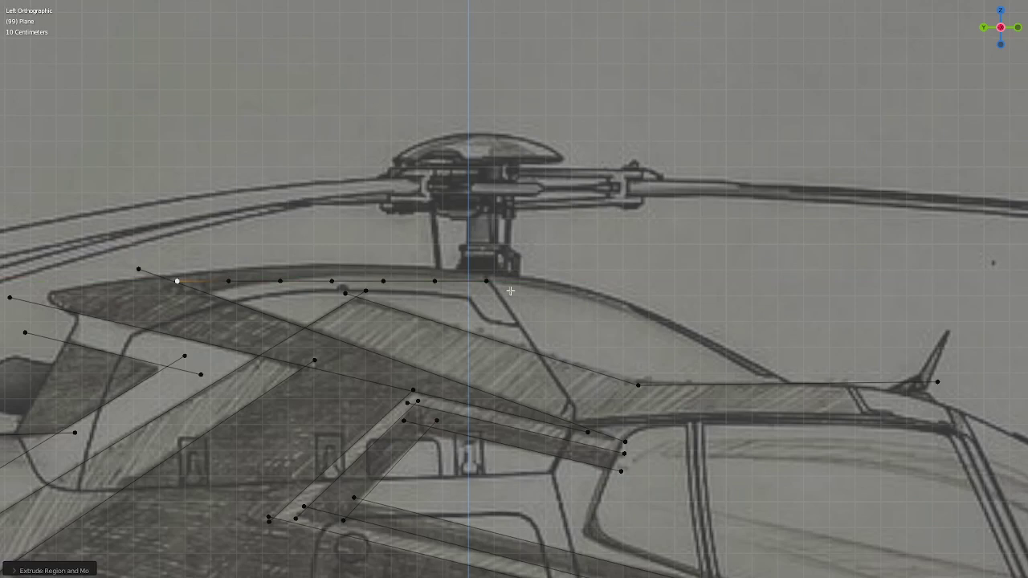
key(shift+r)
key(shift+r)
key(shift+r)
- Shift the roofline row right over the roof, subdivide it, and select its leftmost vertex
ctrl+click(448, 278)
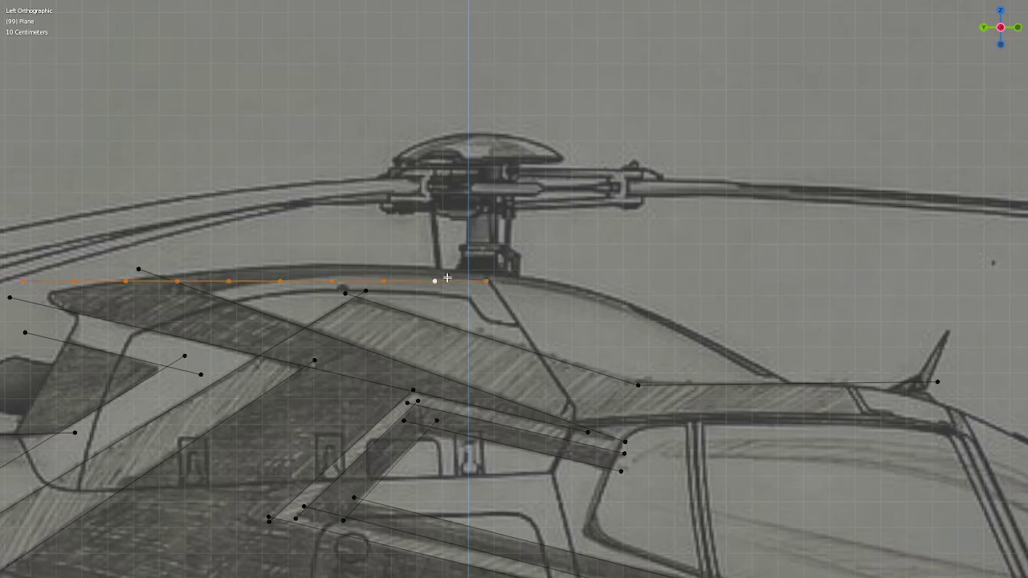
key(g)
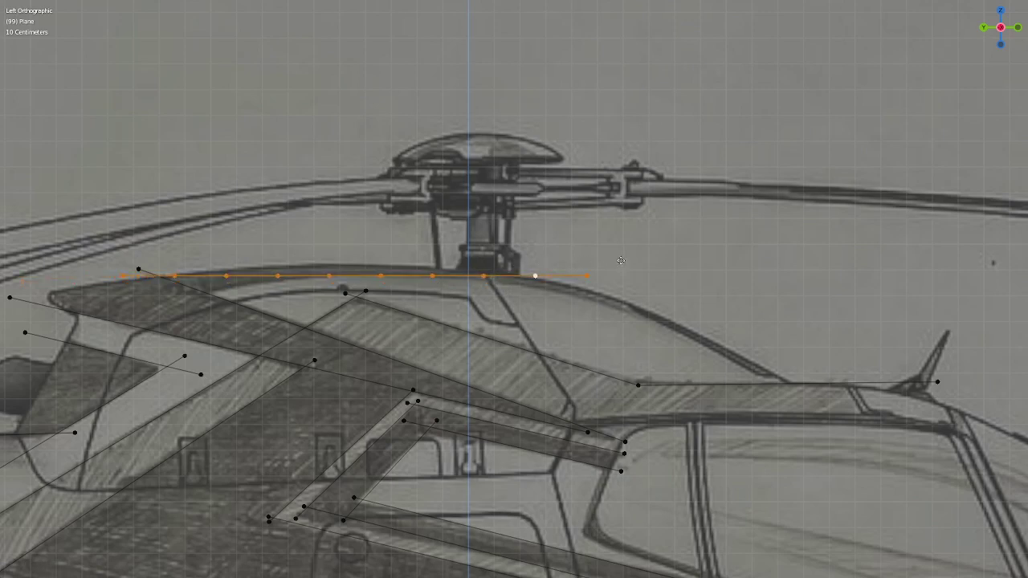
click(660, 262)
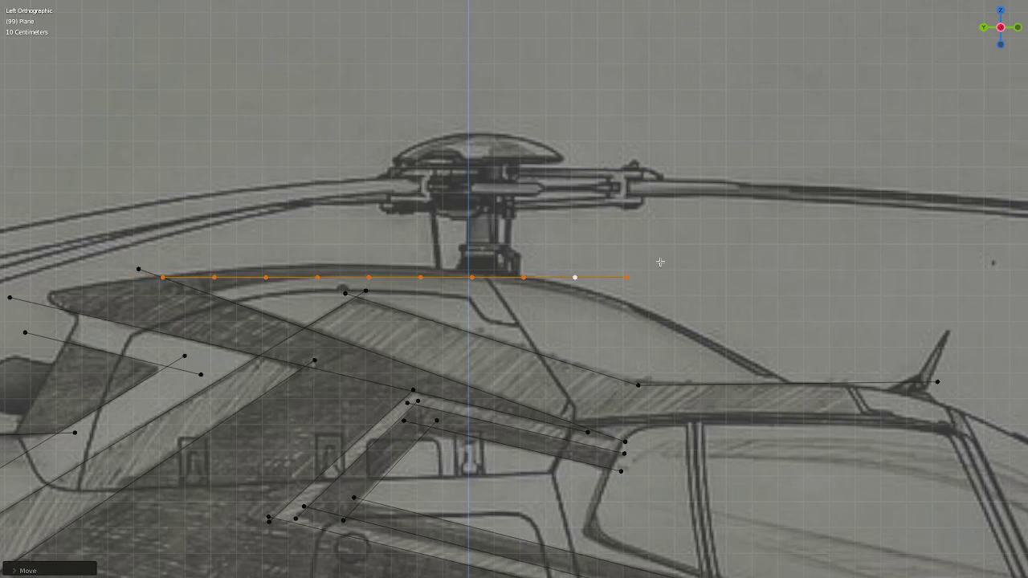
right_click(661, 262)
click(635, 303)
shift+middle_drag(549, 294, 785, 281)
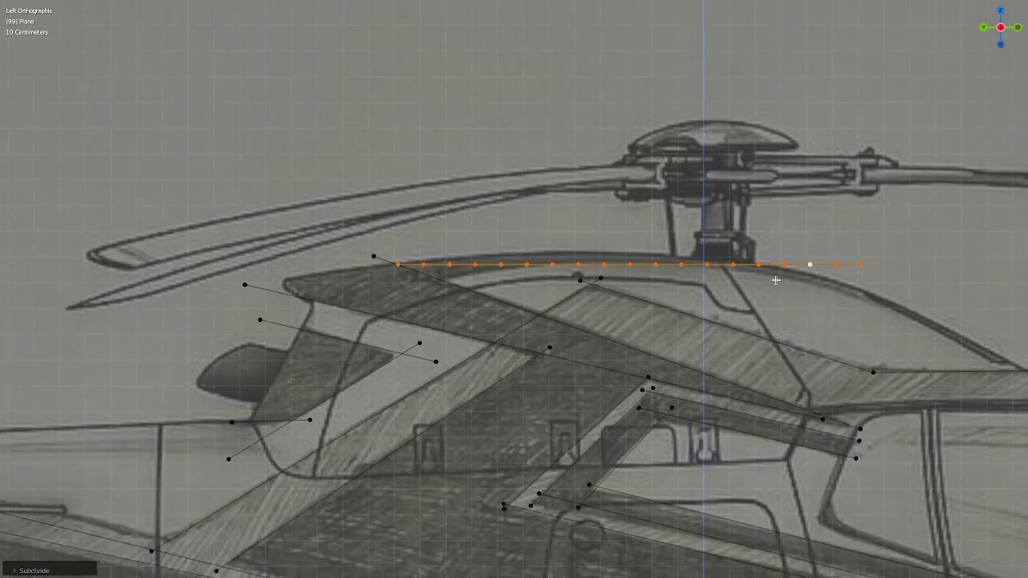
click(396, 268)
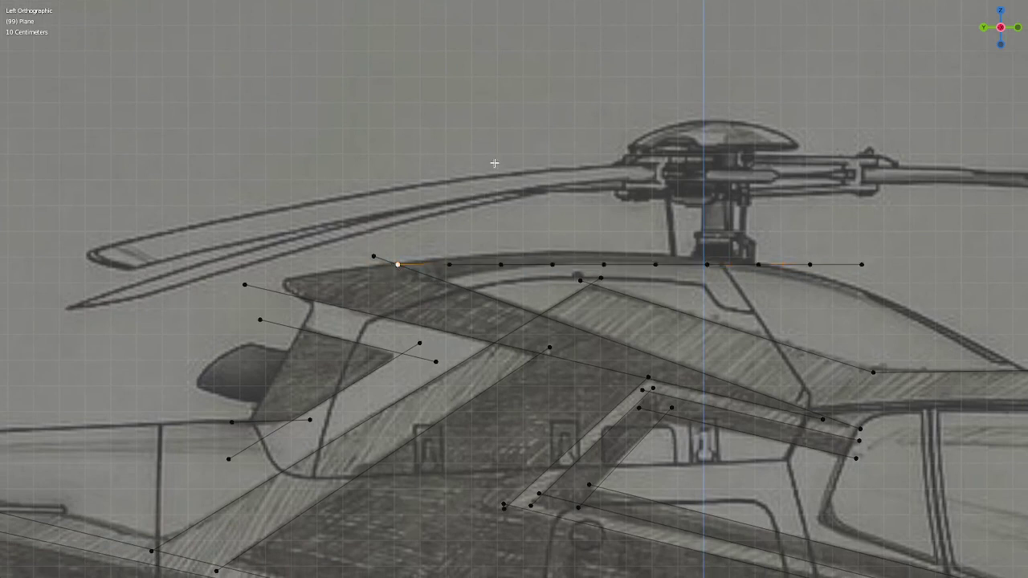
- Set the proportional editing falloff to Sharp
key(ctrl+alt+space)
key(ctrl+space)
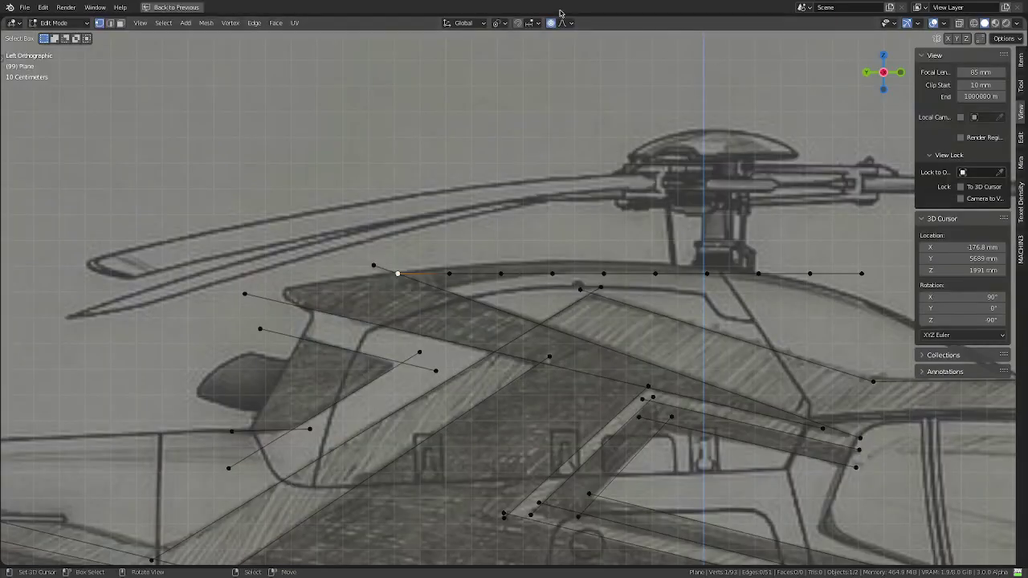
click(559, 24)
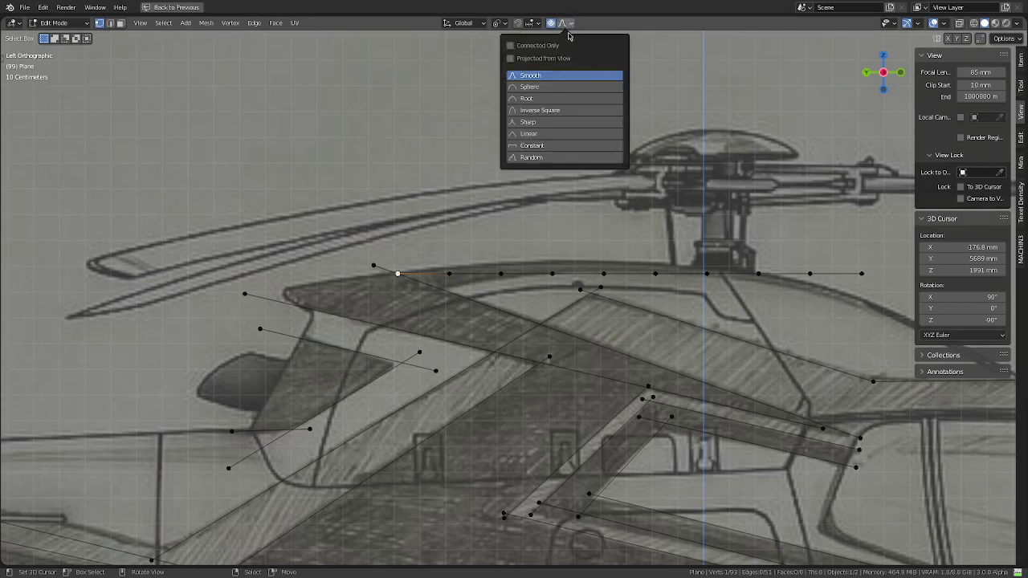
click(542, 123)
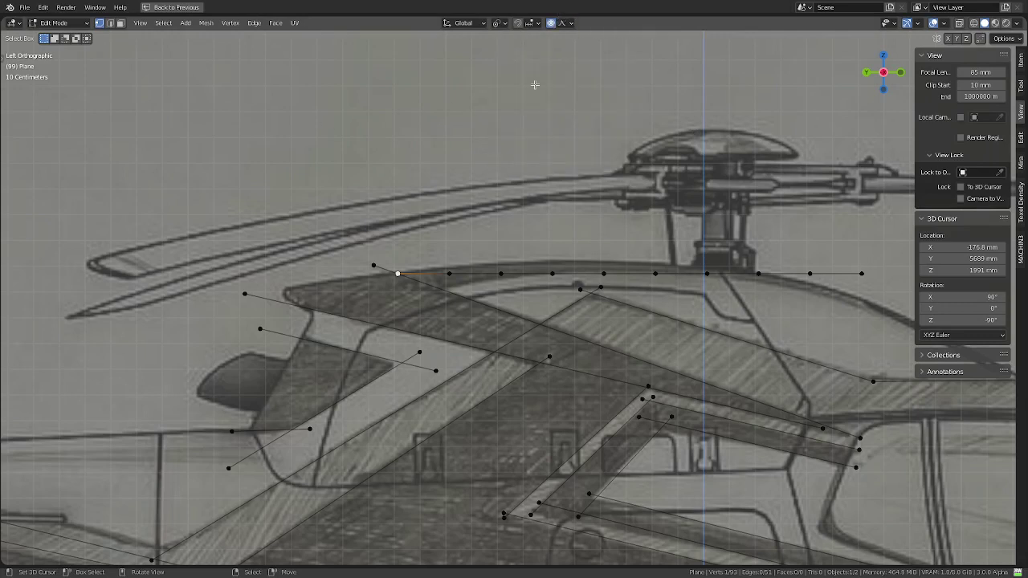
click(566, 24)
- Lower the roofline's left-end vertex along Z with proportional falloff
shift+middle_drag(536, 223, 446, 231)
key(g)
key(z)
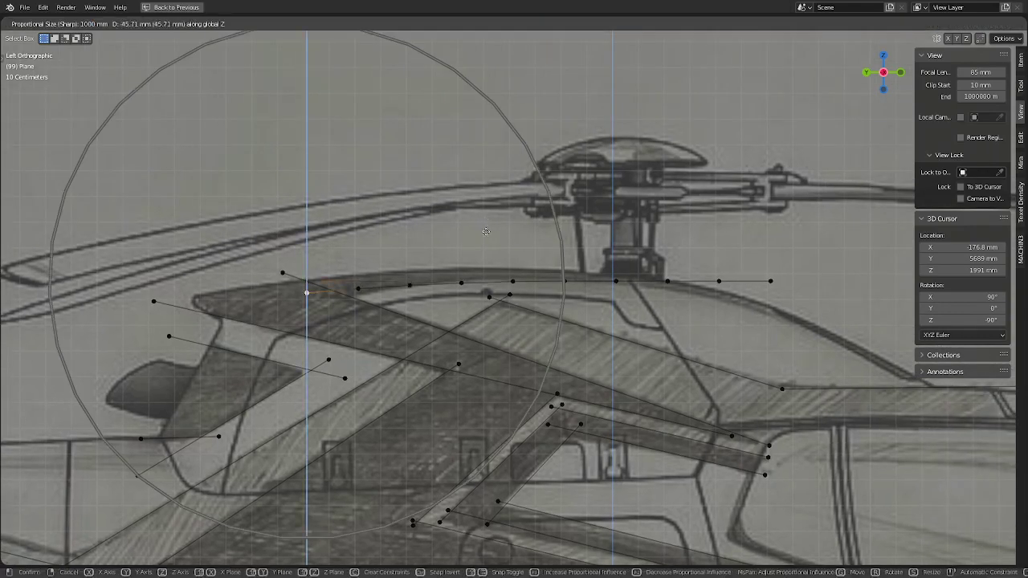
scroll(490, 240, up, 4)
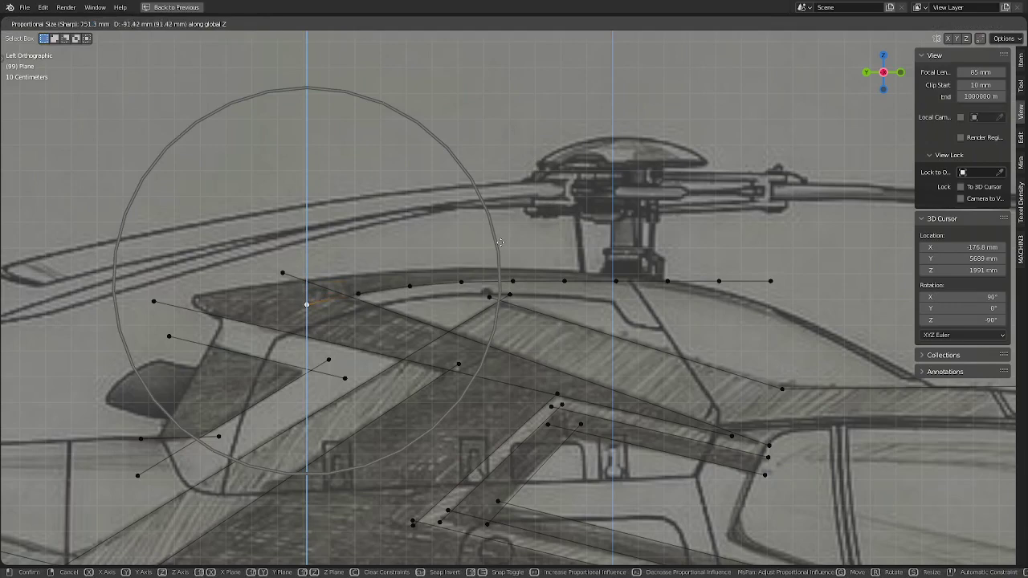
click(499, 241)
- Lower the roofline's right-end vertex along Z with adjusted proportional falloff size
ctrl+scroll(500, 240, right, 5)
click(522, 257)
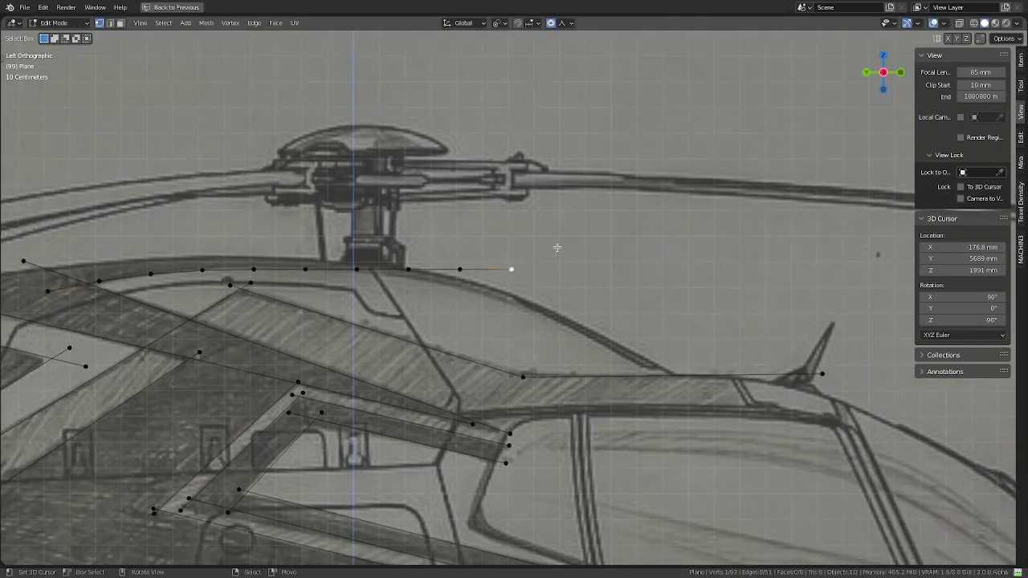
key(g)
key(z)
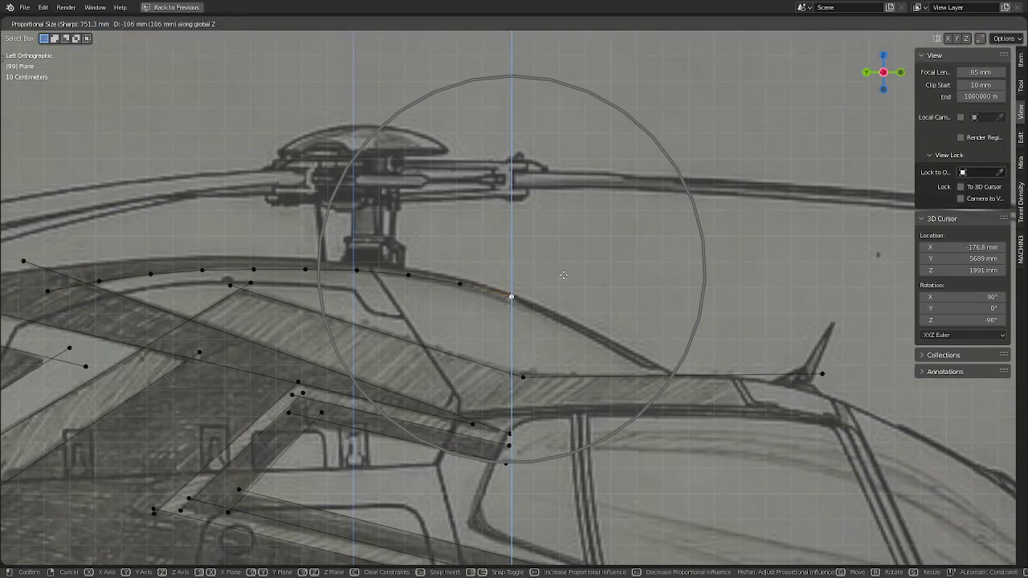
scroll(563, 275, up, 1)
scroll(563, 274, up, 1)
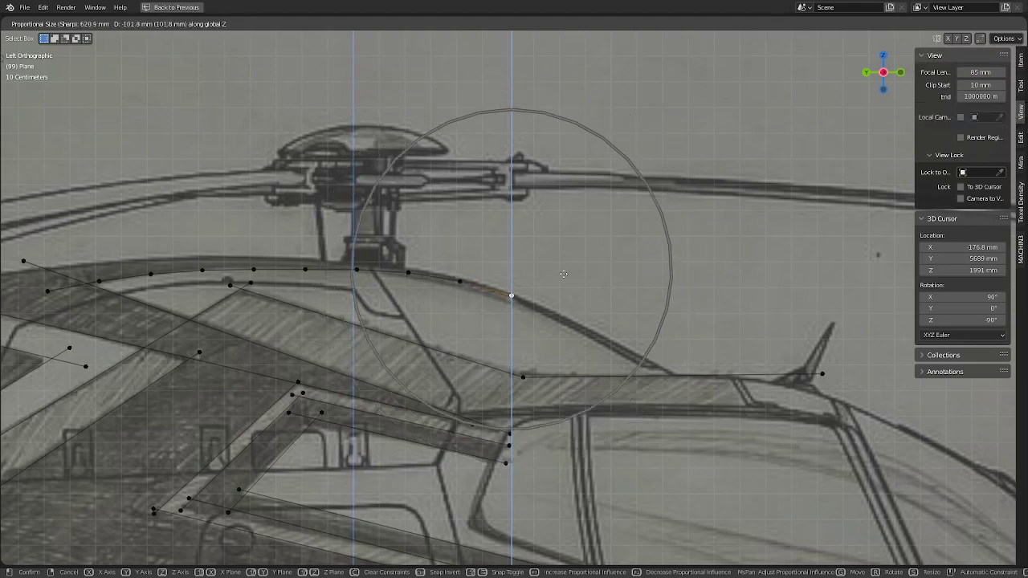
scroll(563, 275, down, 1)
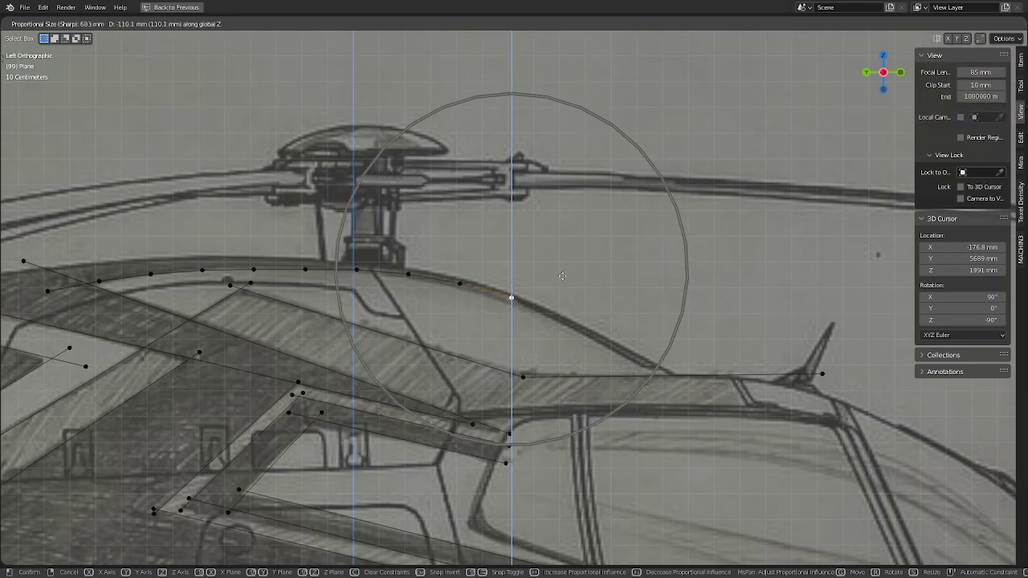
click(562, 275)
scroll(314, 265, up, 2)
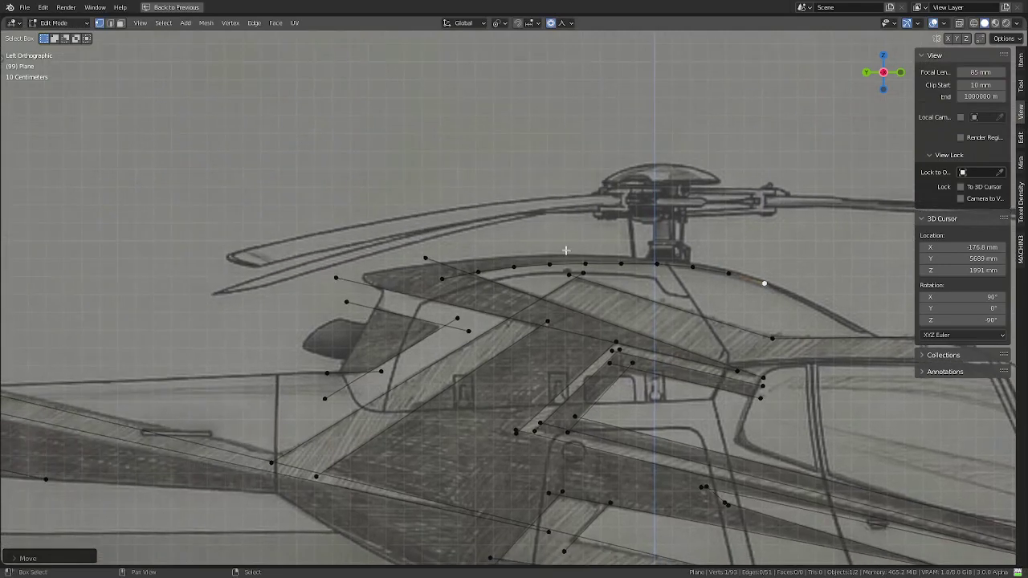
scroll(499, 264, up, 2)
scroll(498, 264, down, 4)
shift+middle_drag(707, 287, 375, 258)
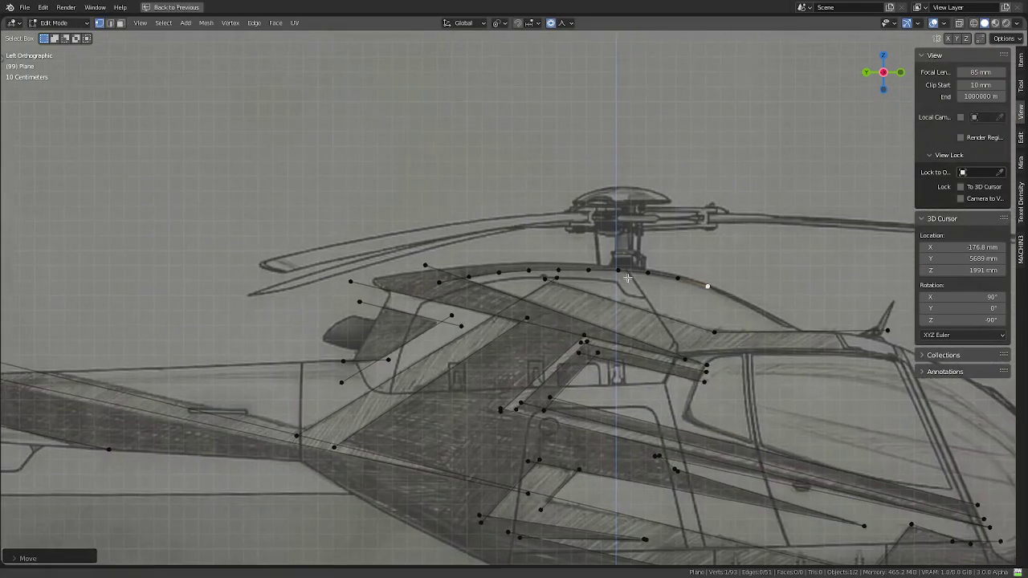
- Return to Object Mode and inspect the traced lines against the helicopter sketch
key(Tab)
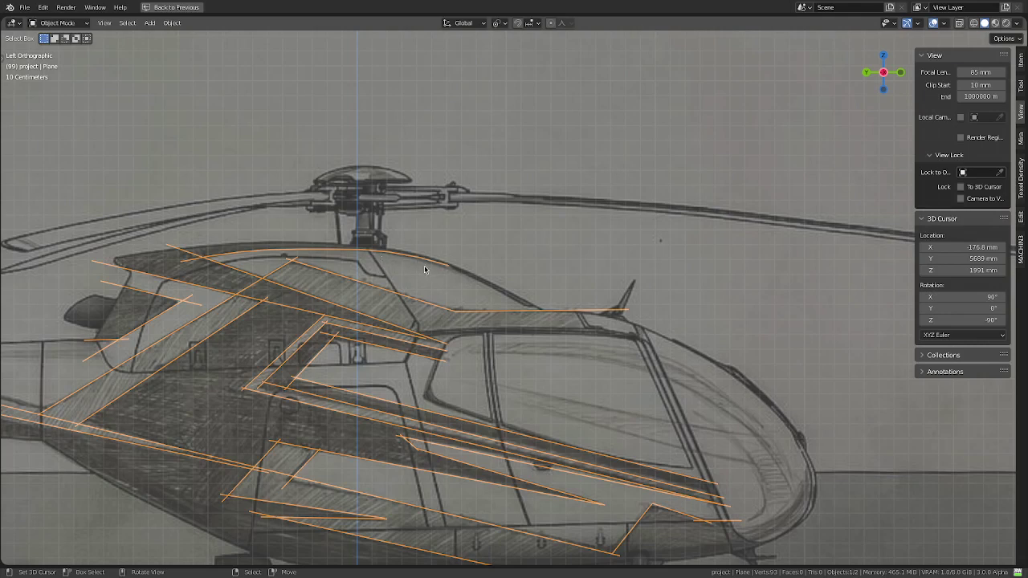
scroll(424, 269, down, 3)
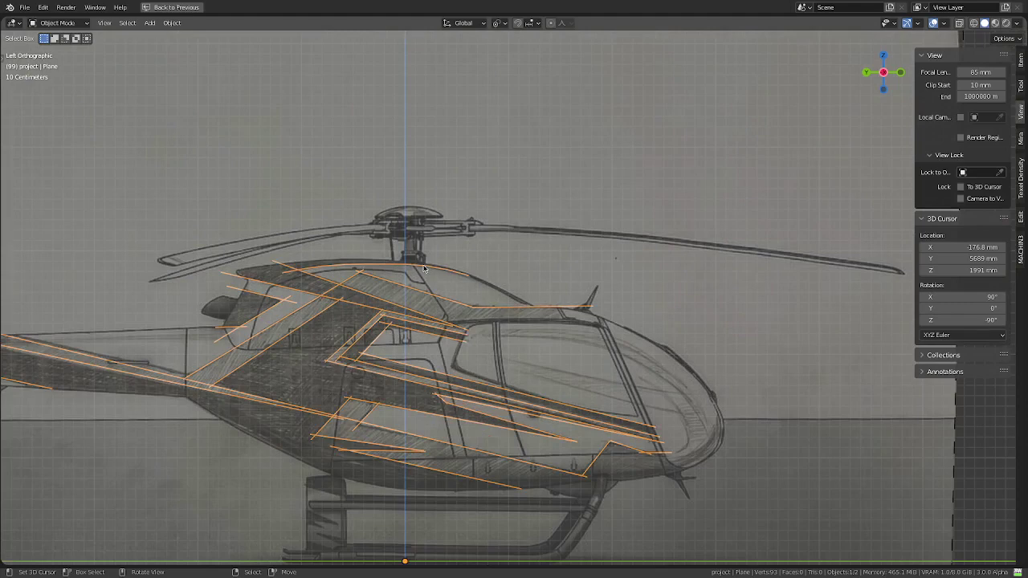
scroll(424, 269, up, 2)
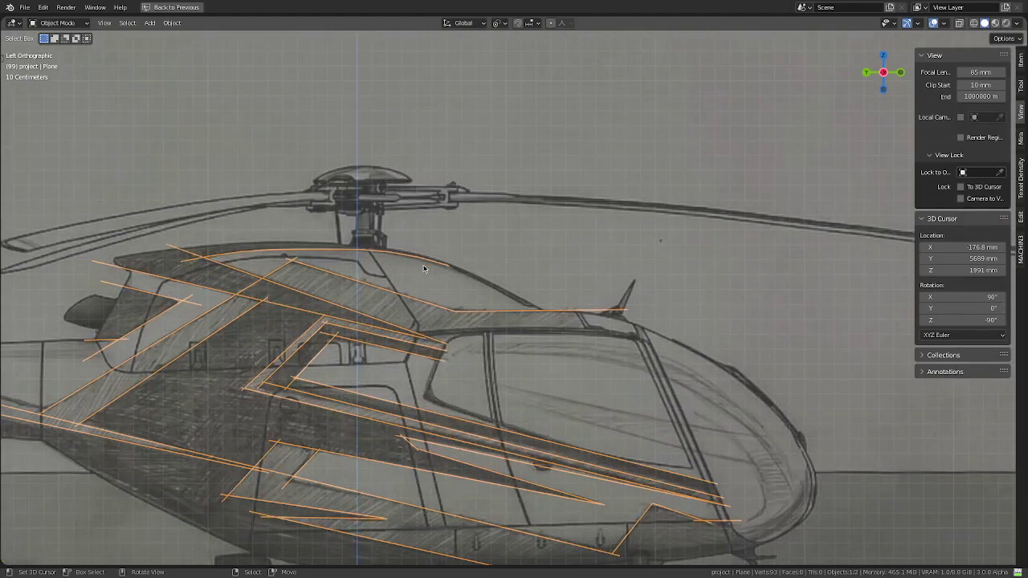
scroll(424, 269, up, 2)
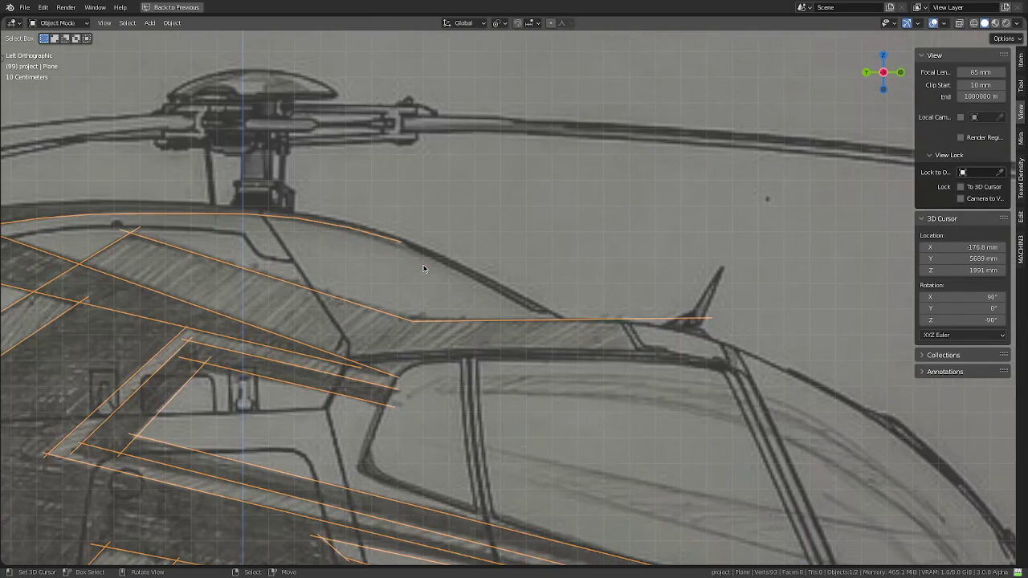
scroll(424, 269, down, 2)
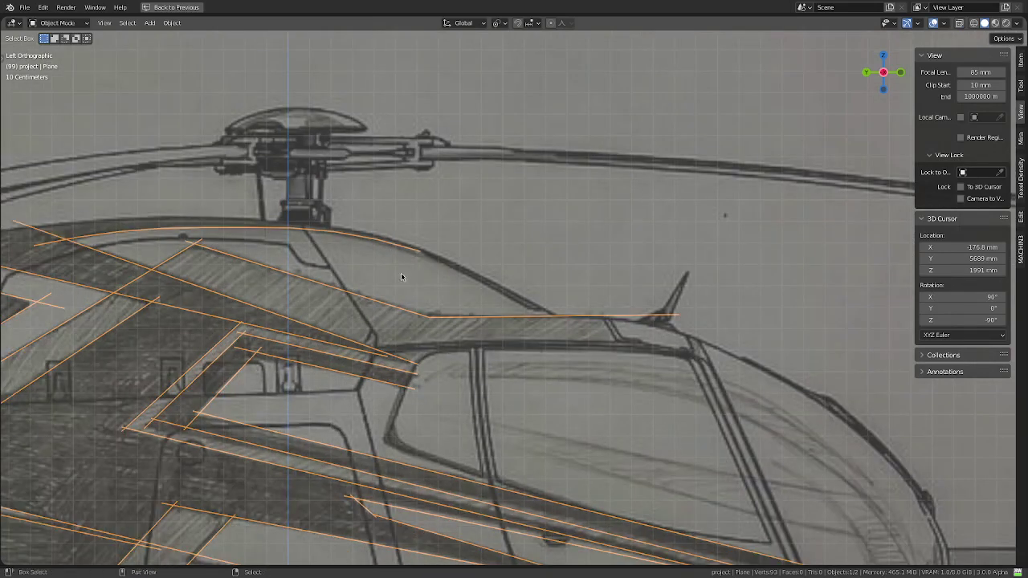
scroll(585, 236, up, 2)
shift+middle_drag(585, 236, 341, 224)
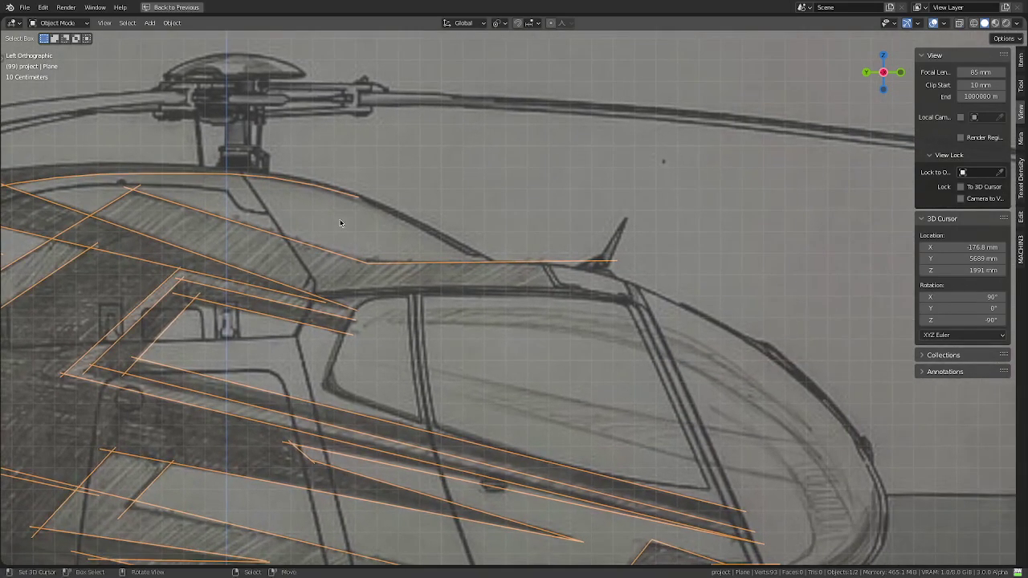
scroll(340, 223, down, 2)
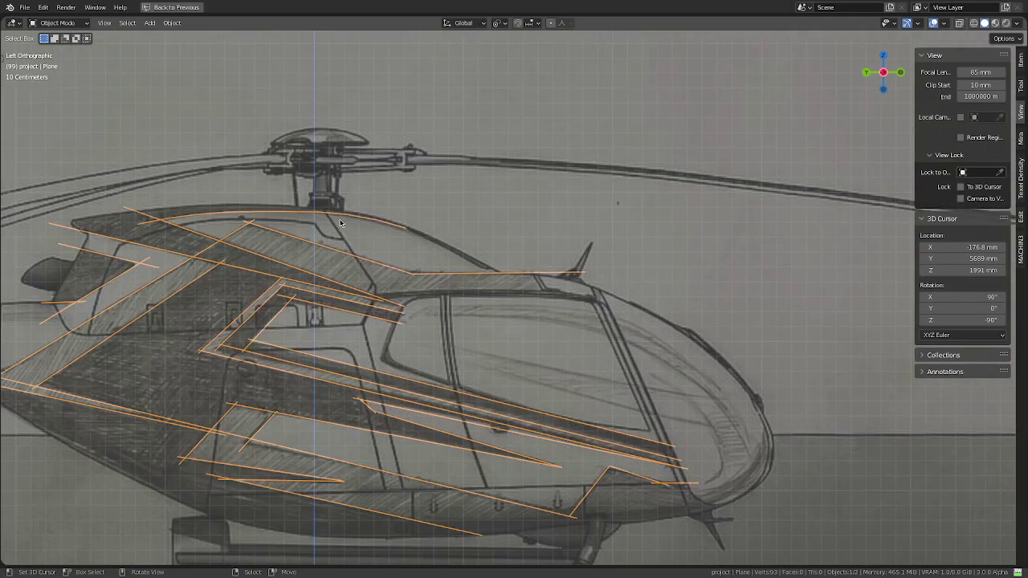
scroll(340, 223, down, 2)
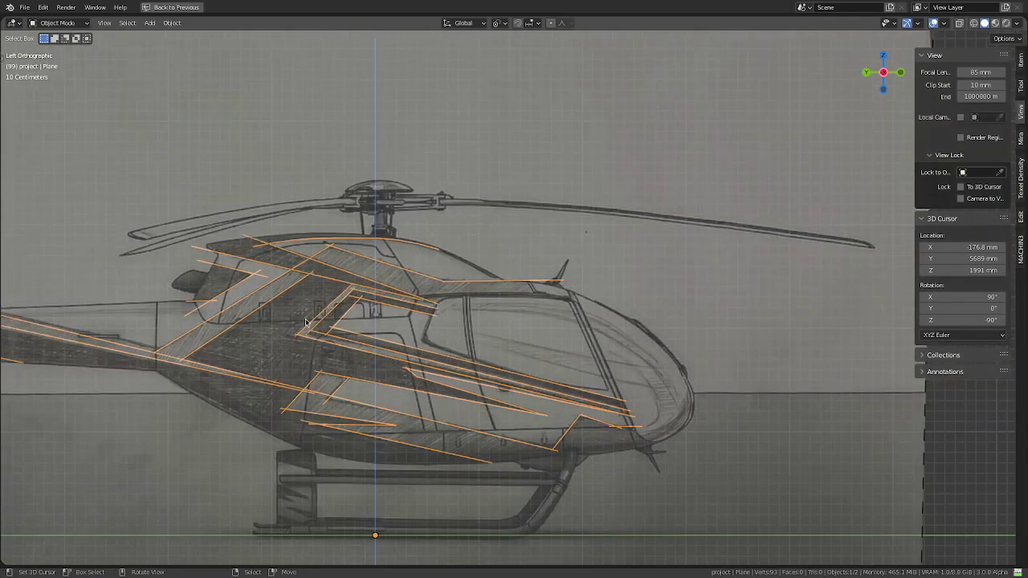
scroll(305, 321, up, 2)
scroll(446, 270, up, 2)
scroll(497, 243, up, 3)
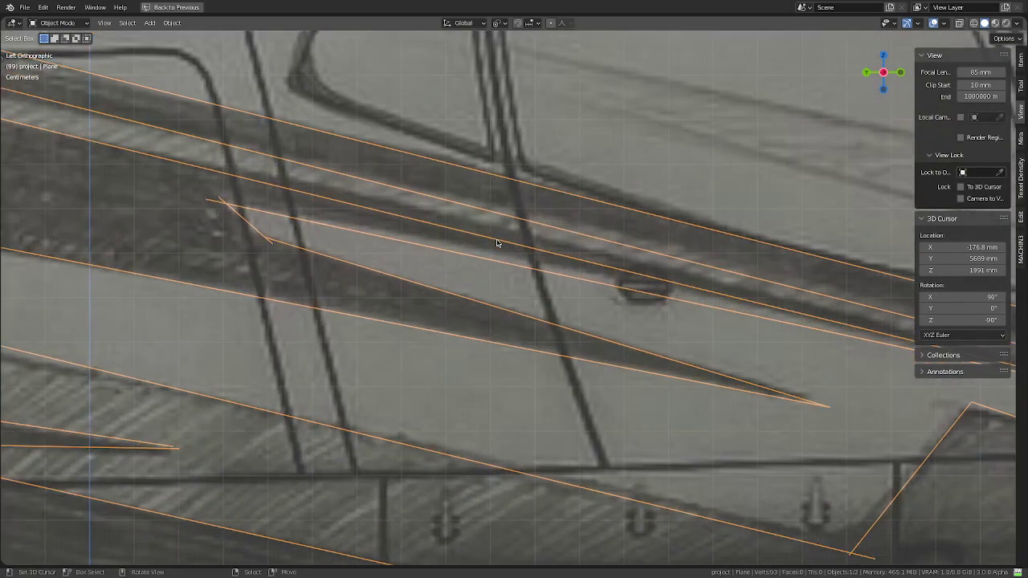
scroll(497, 242, down, 4)
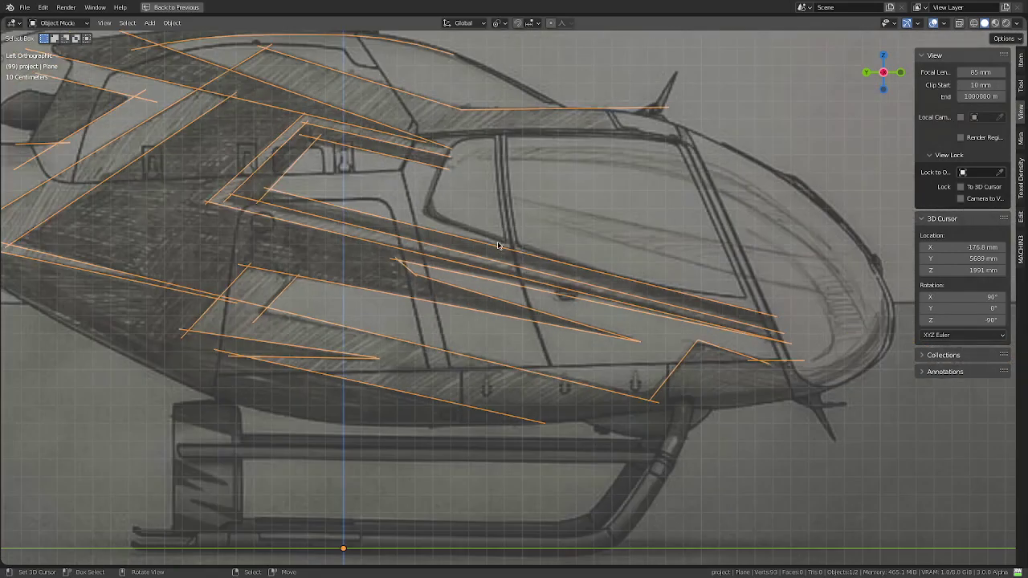
scroll(498, 244, down, 3)
mouse_move(402, 256)
shift+middle_down()
mouse_move(530, 250)
mouse_move(489, 255)
shift+middle_up()
scroll(450, 269, up, 3)
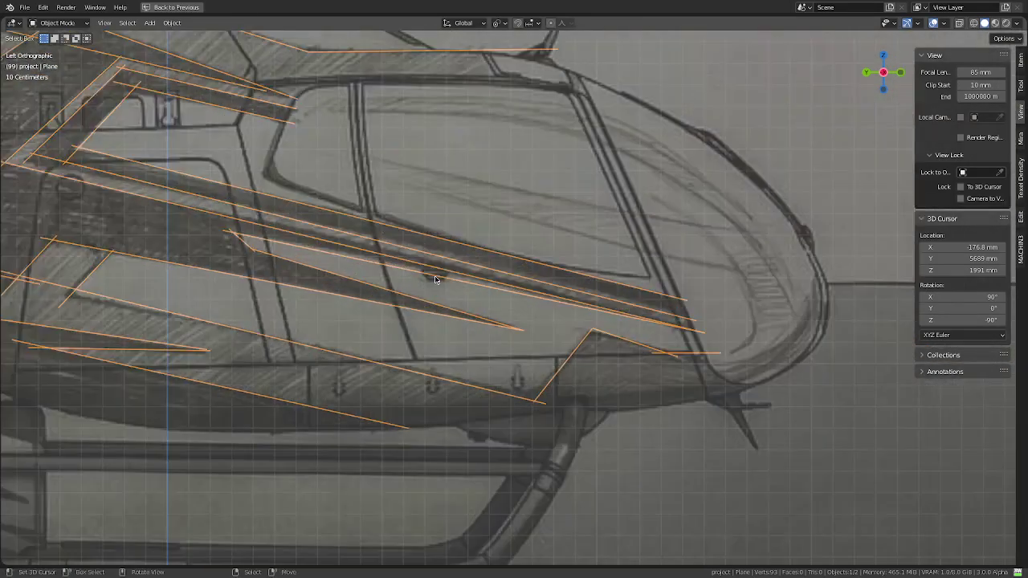
scroll(436, 275, up, 2)
scroll(436, 275, down, 3)
scroll(435, 275, down, 2)
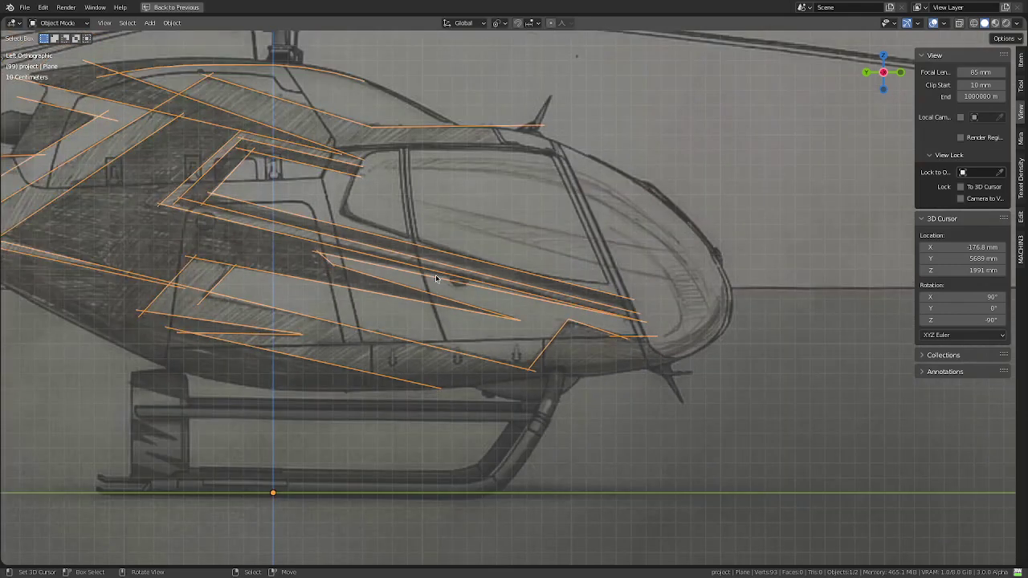
scroll(506, 275, down, 1)
shift+middle_drag(505, 275, 740, 273)
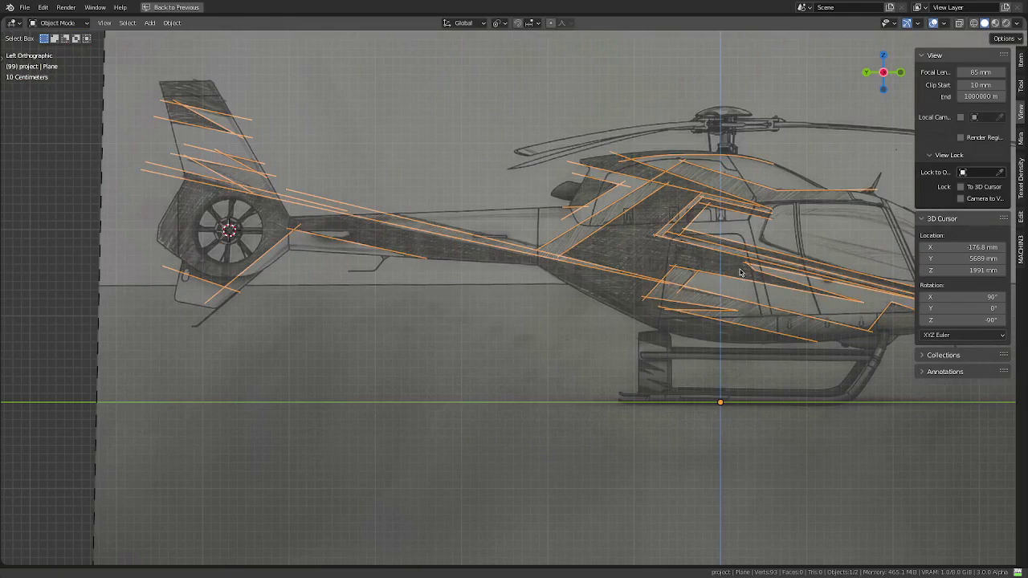
shift+middle_drag(740, 273, 440, 341)
scroll(462, 322, down, 3)
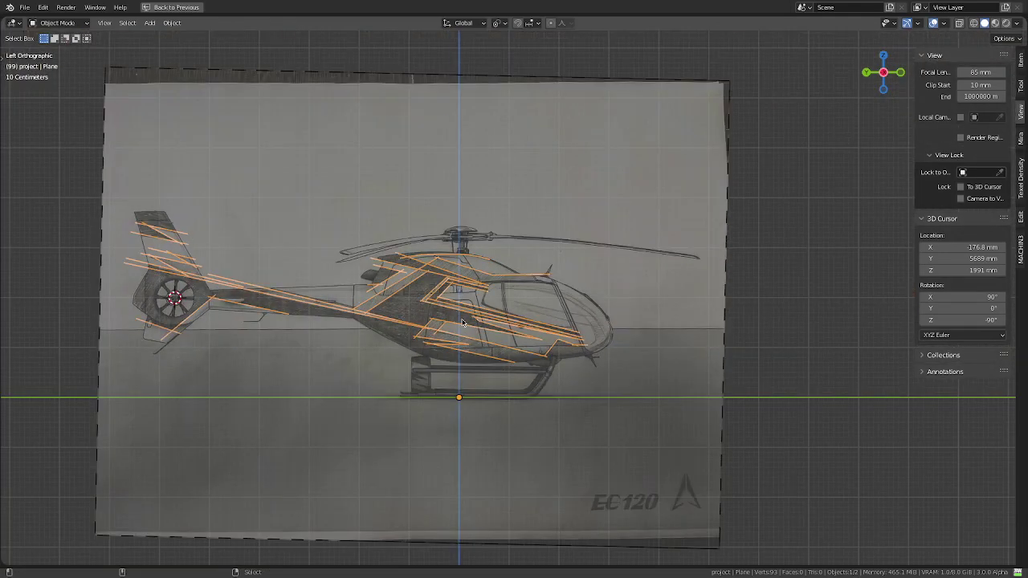
- Restore the normal layout, save eurocopter-ec120.blend, and hide the sketch Empty
key(ctrl+space)
key(ctrl+s)
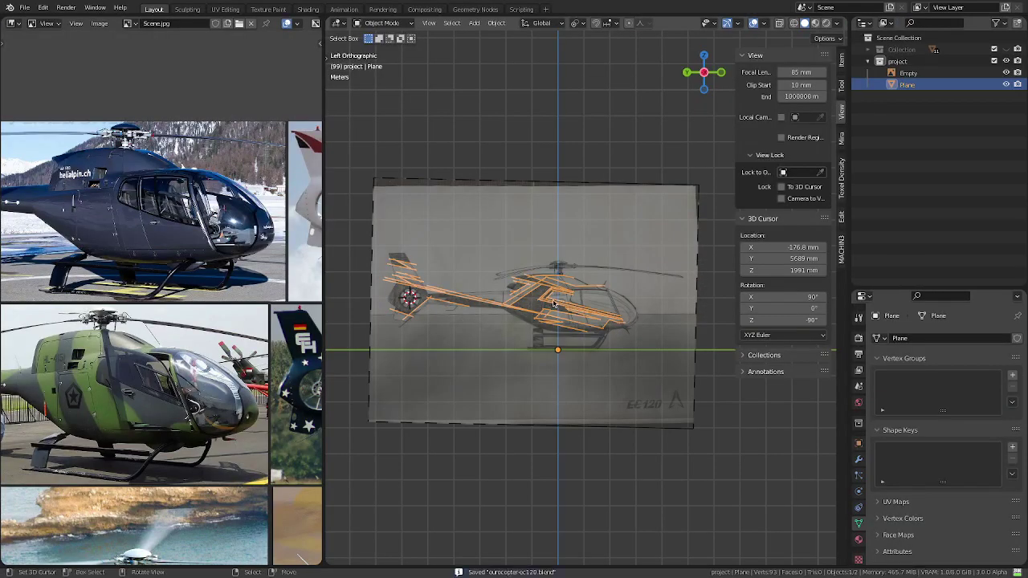
middle_drag(554, 302, 576, 286)
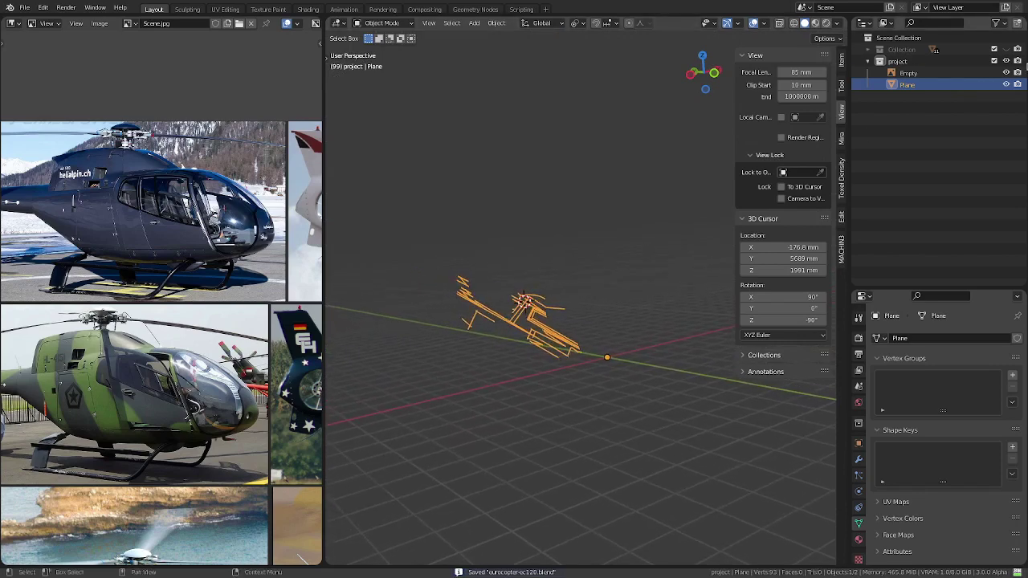
click(1007, 73)
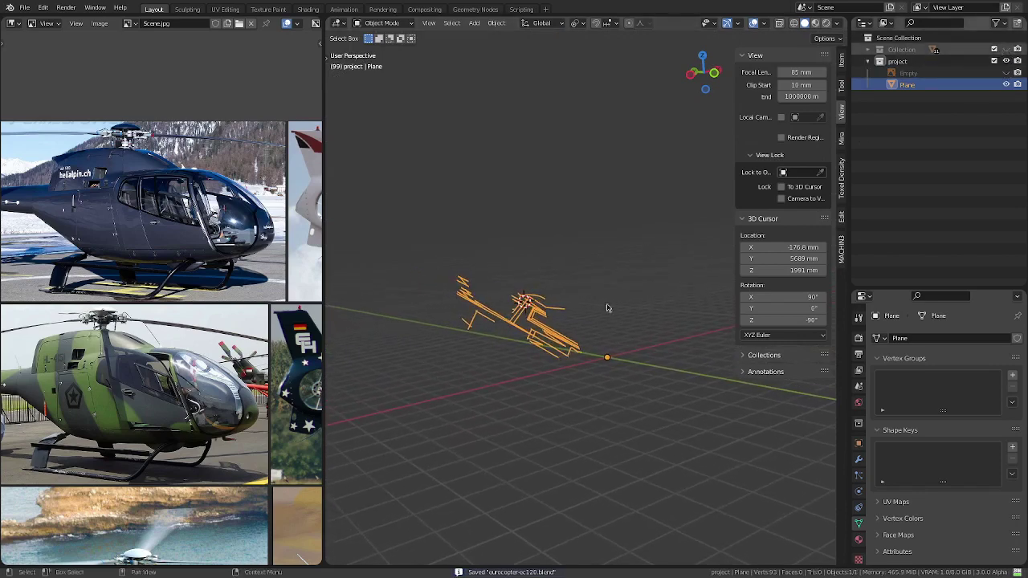
mouse_move(608, 308)
middle_down()
mouse_move(722, 305)
mouse_move(747, 257)
middle_up()
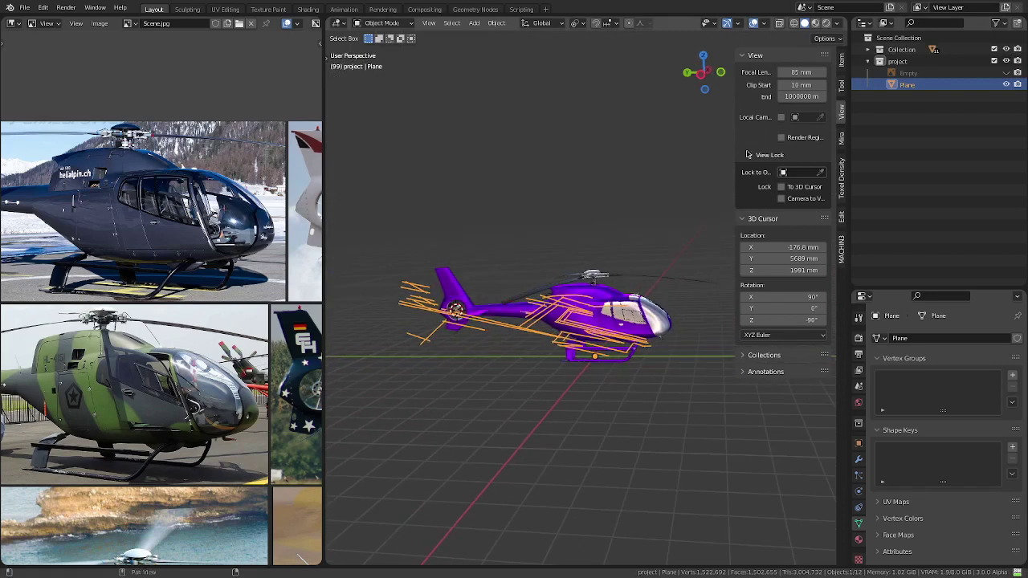
- Switch viewport shading to Single colour with a dark MatCap
click(814, 24)
click(804, 24)
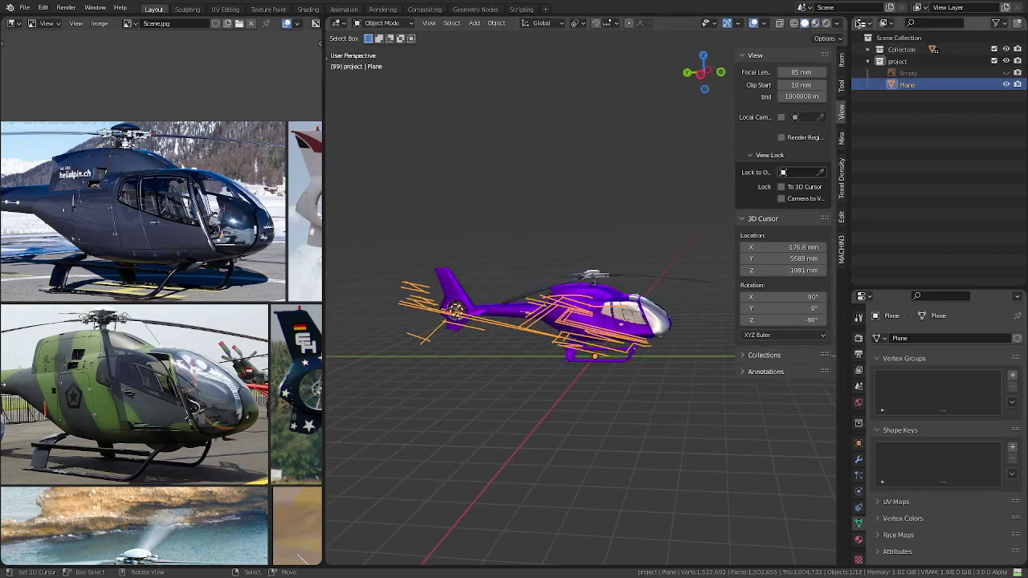
click(837, 24)
click(788, 168)
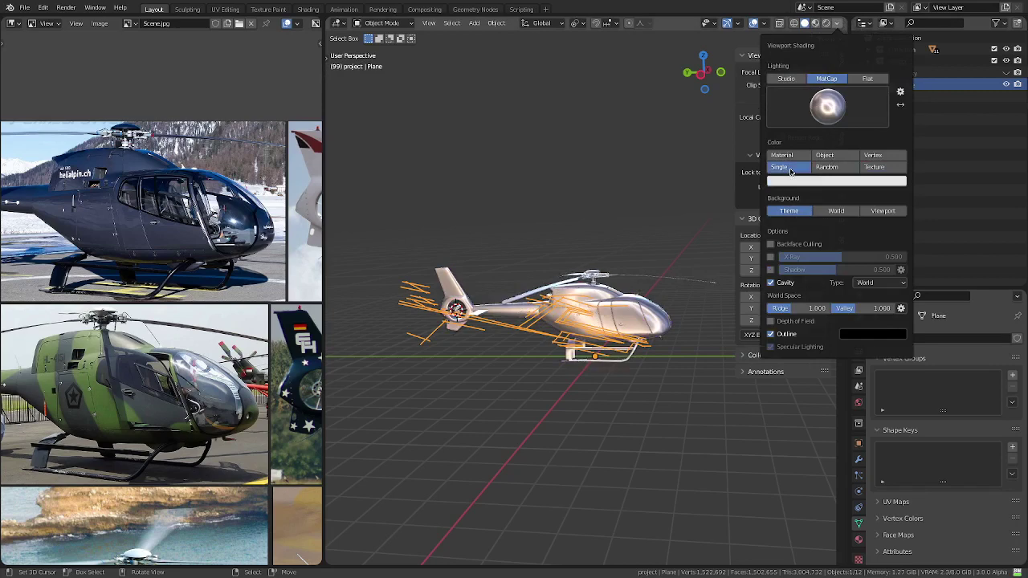
click(828, 106)
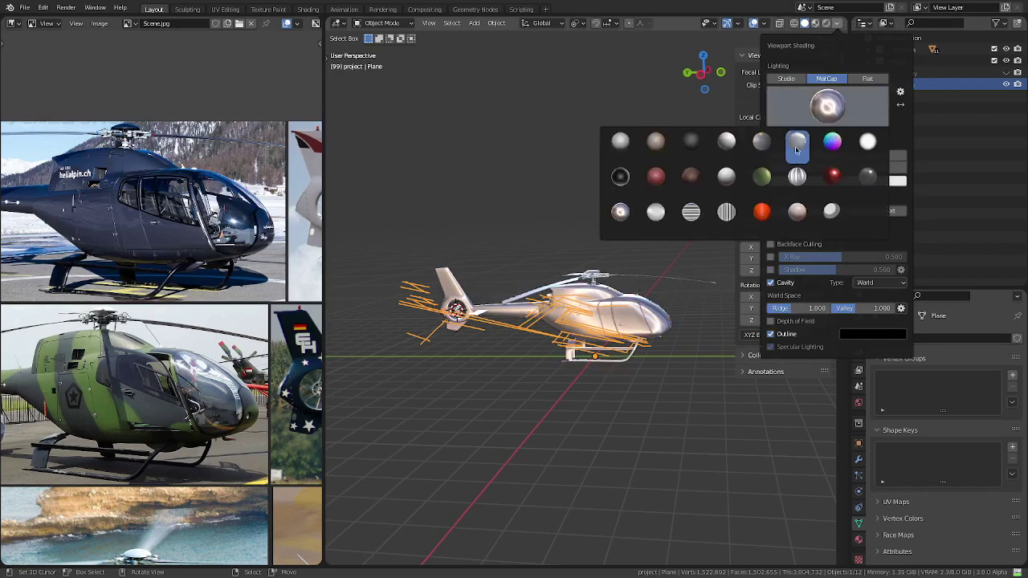
click(690, 142)
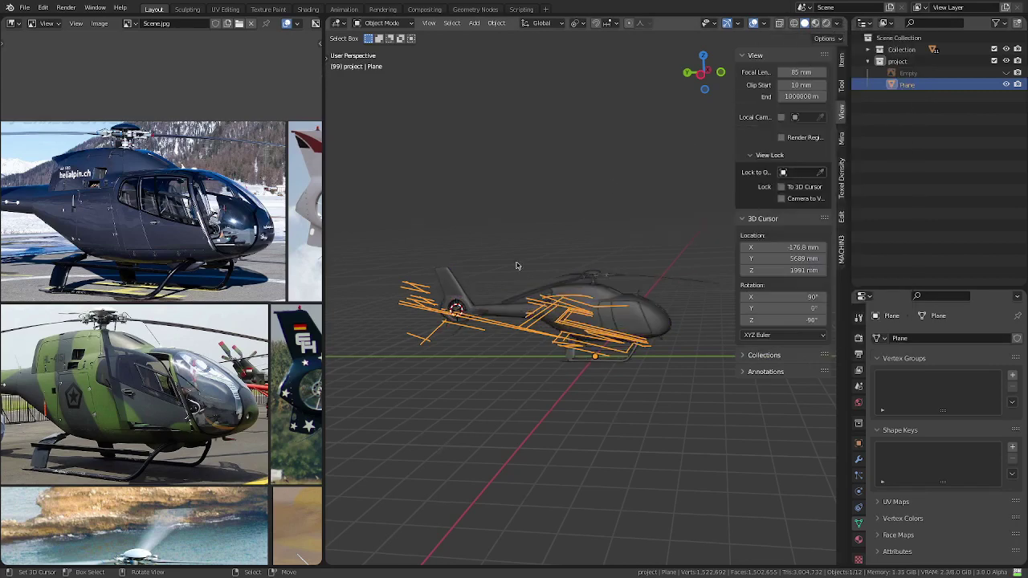
- Make the Collection active in the Outliner and bring up its context menu
mouse_move(559, 240)
middle_down()
mouse_move(597, 368)
mouse_move(538, 381)
middle_up()
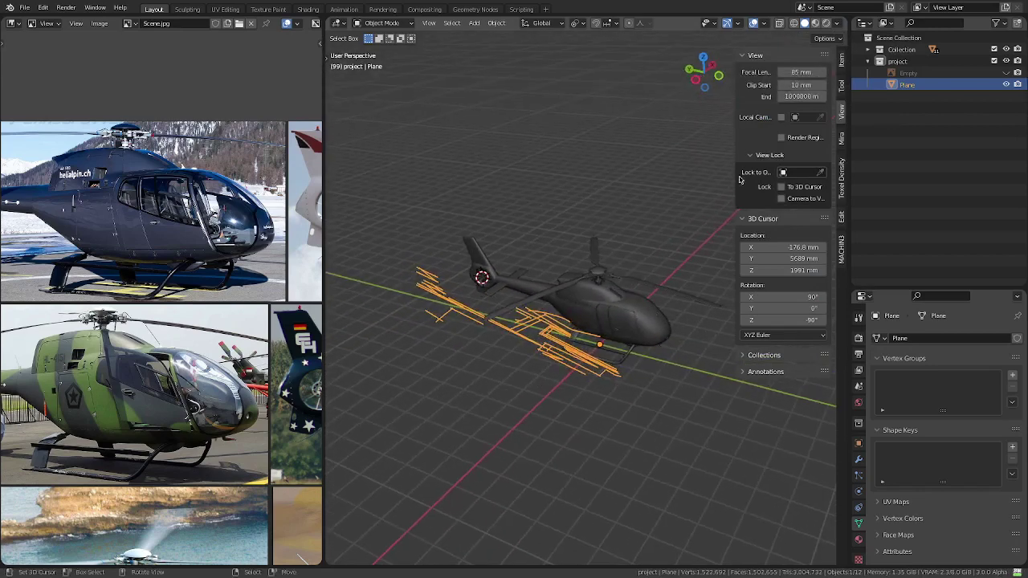
click(903, 50)
right_click(904, 51)
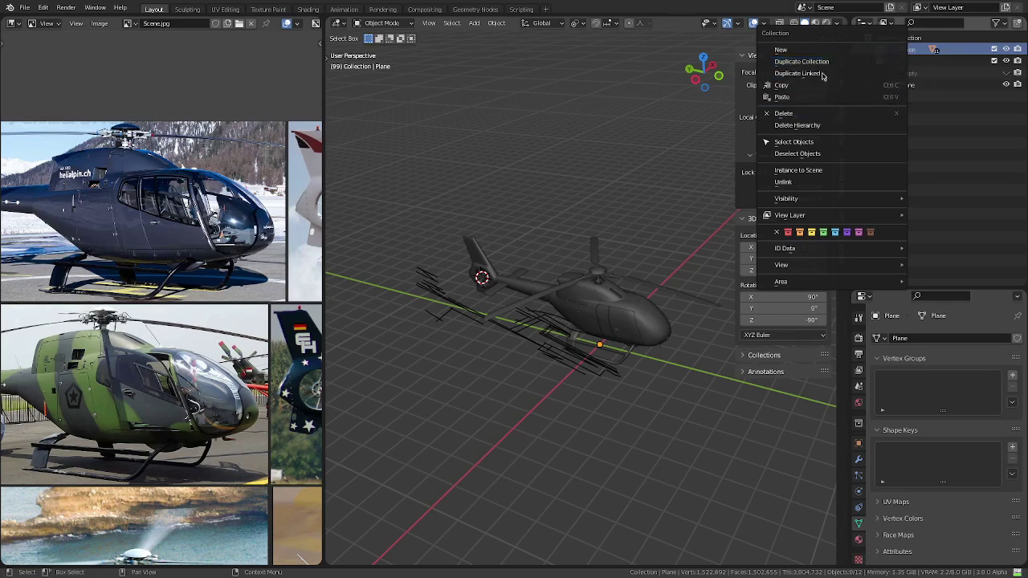
- Zoom in on the helicopter and select the Ec120_Fuselage object
scroll(490, 369, up, 4)
middle_drag(490, 369, 478, 251)
scroll(482, 305, up, 5)
click(477, 252)
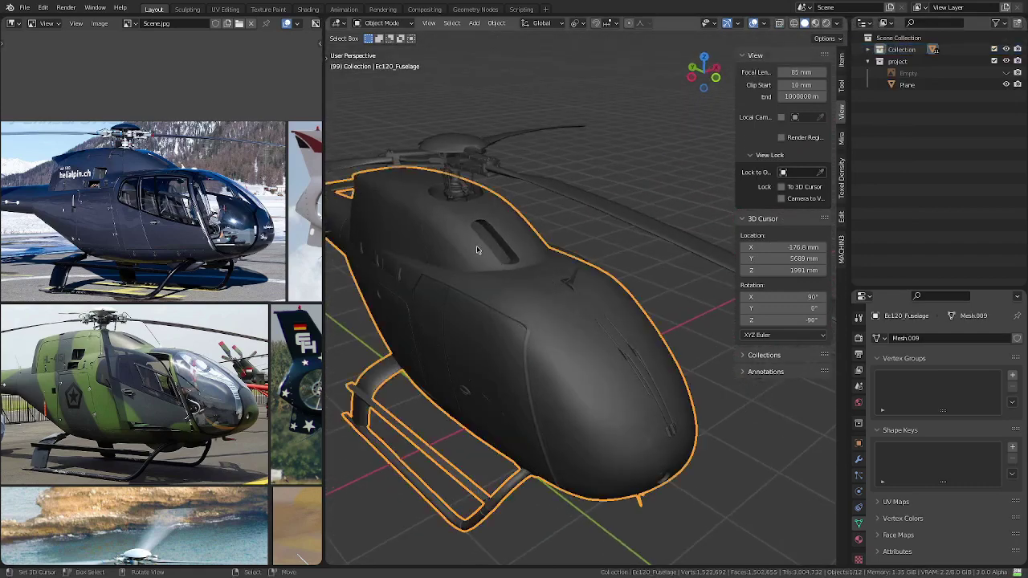
scroll(477, 251, down, 4)
click(867, 50)
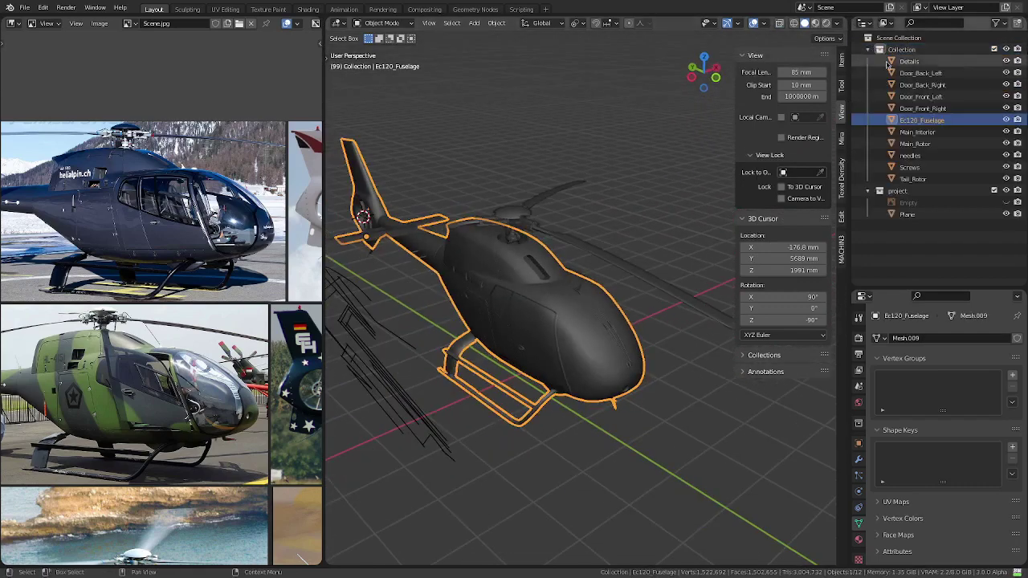
- Hide Ec120_Fuselage and all four doors to expose the cabin interior
click(1006, 120)
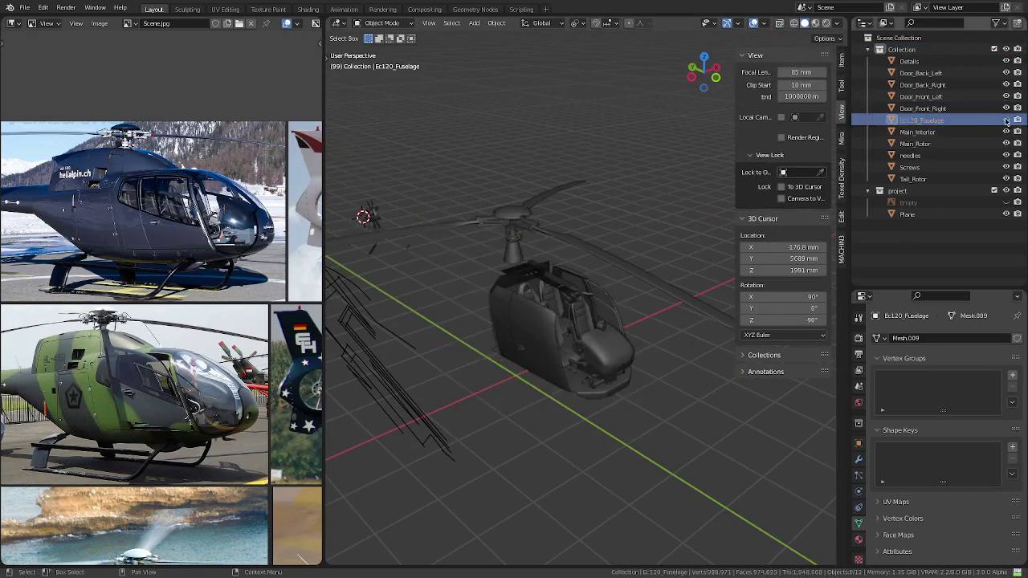
click(1006, 119)
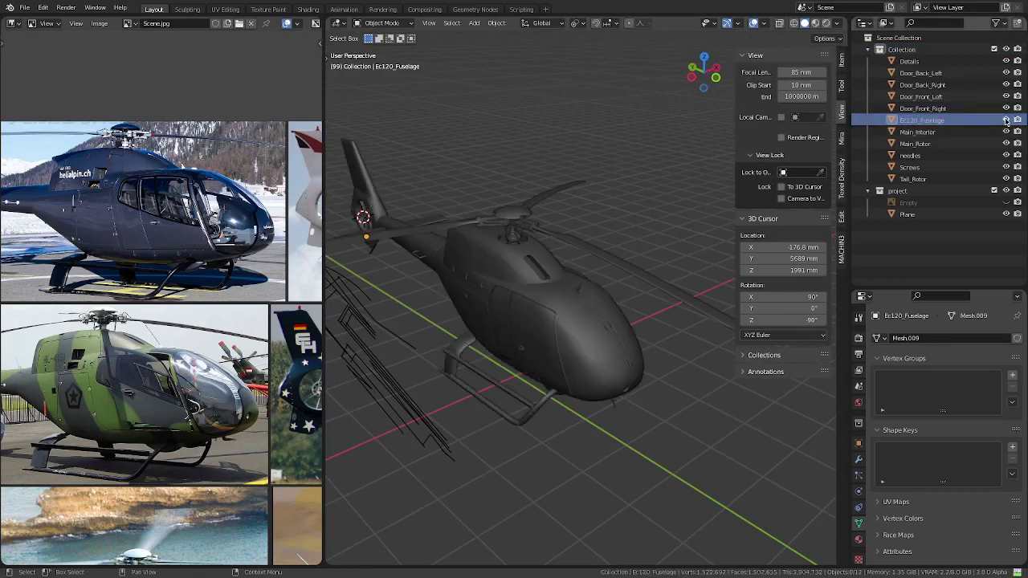
click(1007, 120)
click(1006, 108)
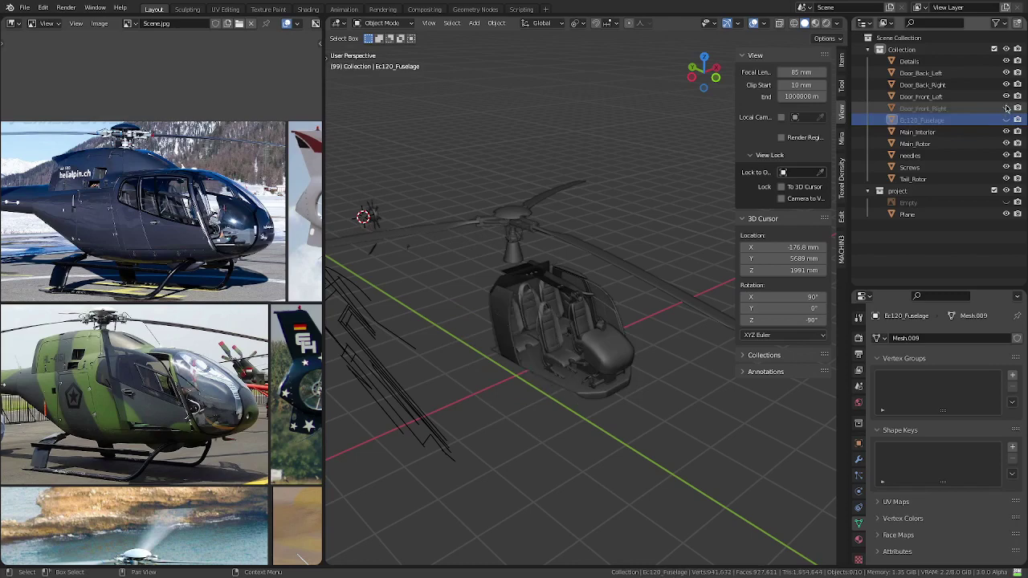
click(1006, 97)
click(1006, 85)
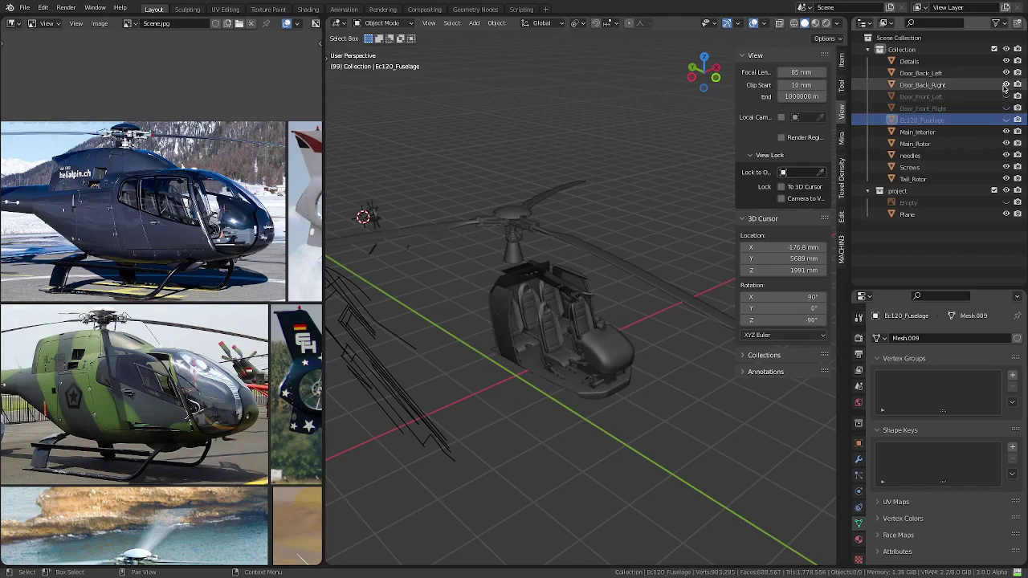
click(1006, 73)
middle_drag(672, 260, 522, 386)
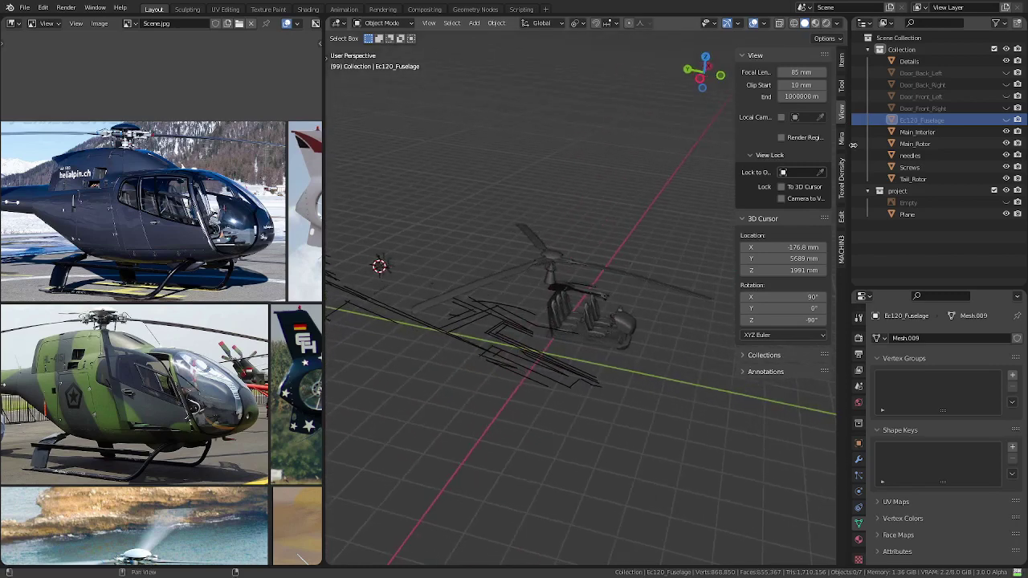
- Select the four doors and fuselage, and add a new collection under Scene Collection
click(909, 73)
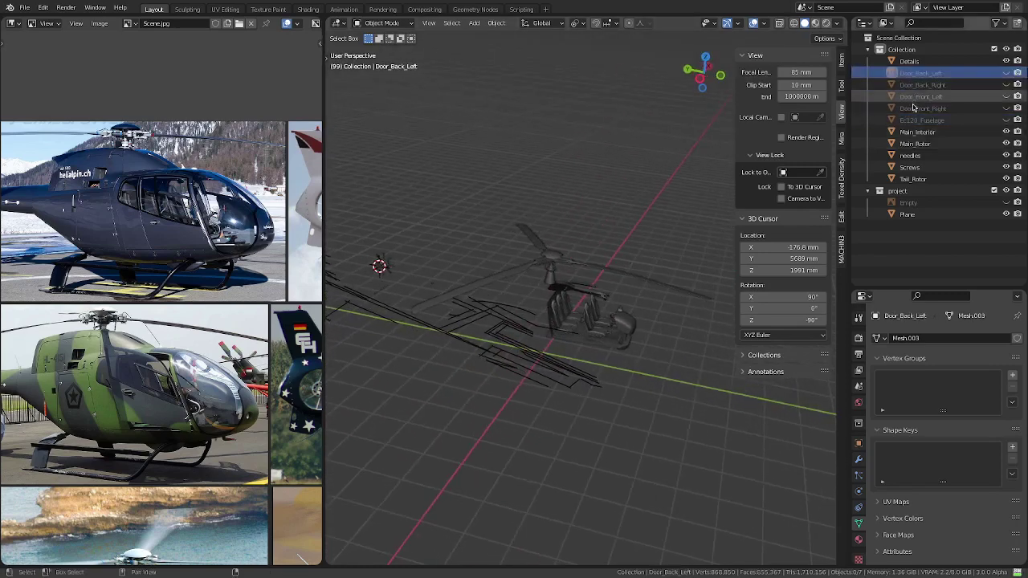
shift+click(920, 121)
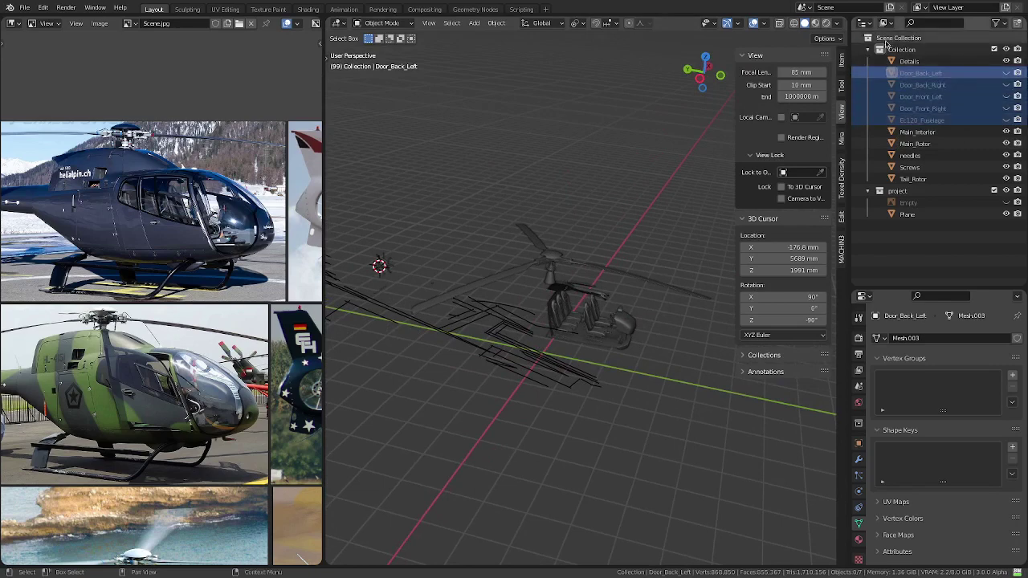
click(916, 37)
click(1017, 27)
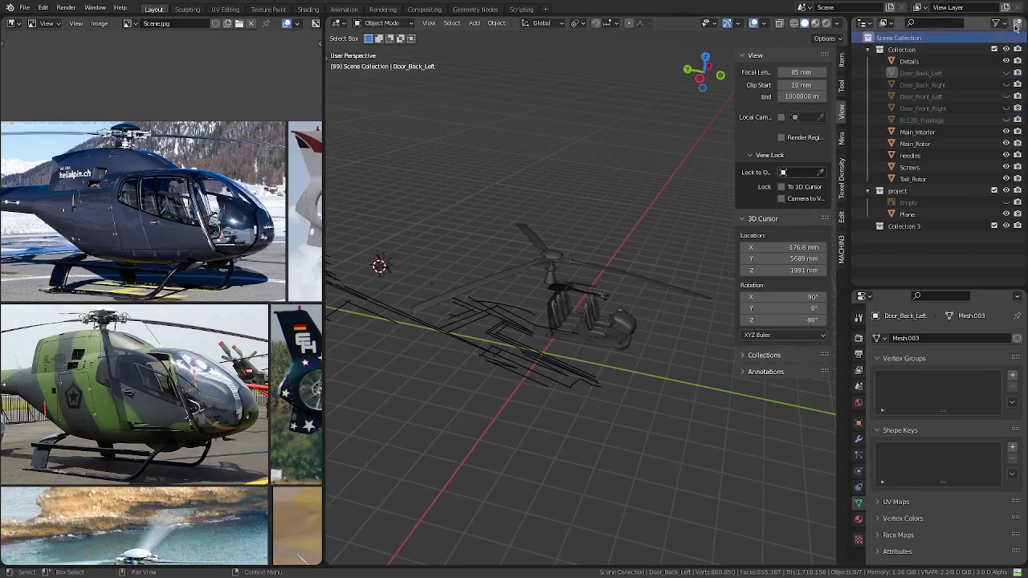
- Rename the new collection to 'base' and move the visible fuselage and four doors into it
double_click(906, 225)
text(cock)
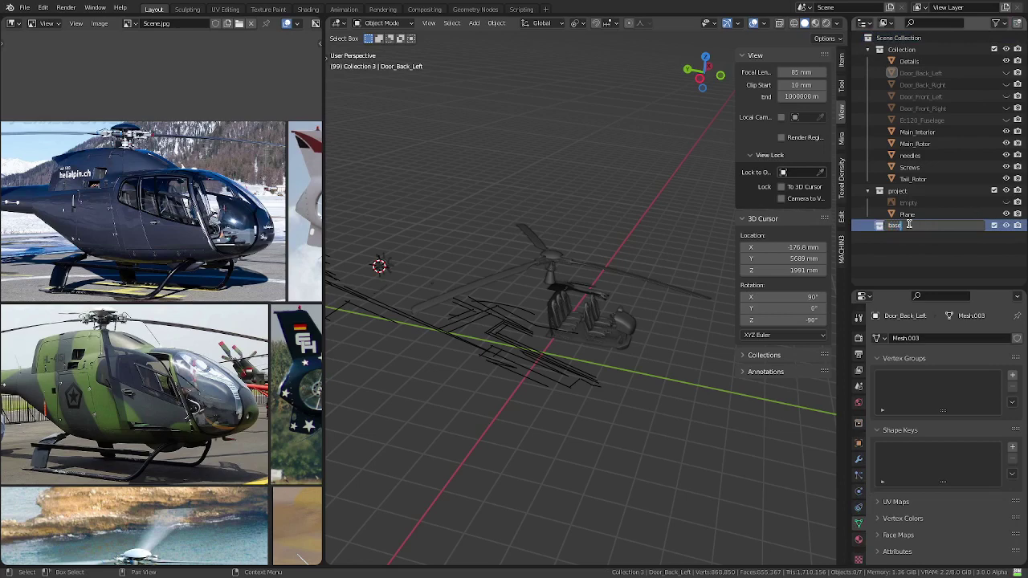
key(Return)
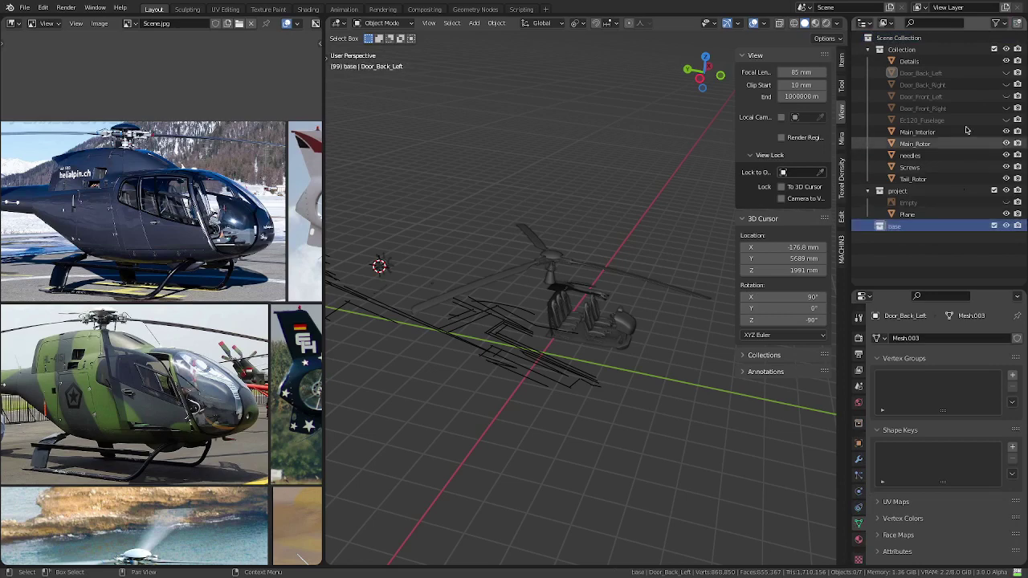
click(921, 73)
shift+click(921, 119)
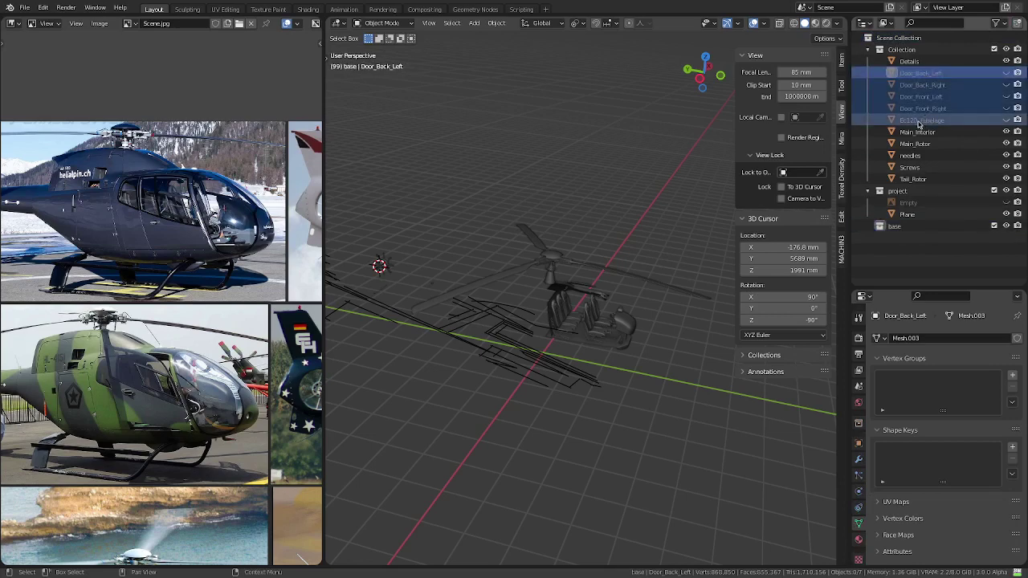
drag(921, 119, 897, 229)
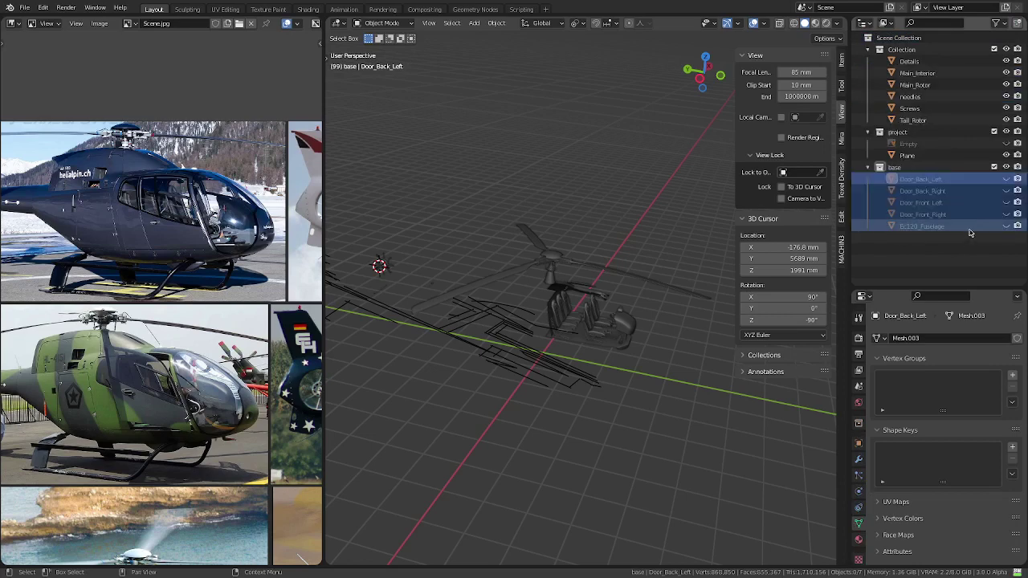
drag(1006, 178, 1006, 227)
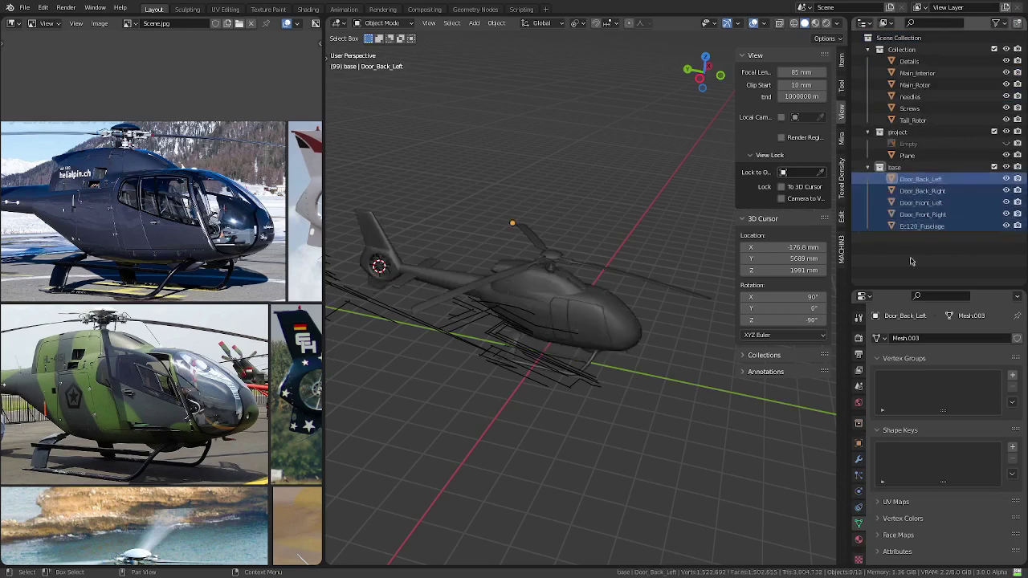
- Hide the original Collection and select the fuselage and doors in the viewport
click(1006, 49)
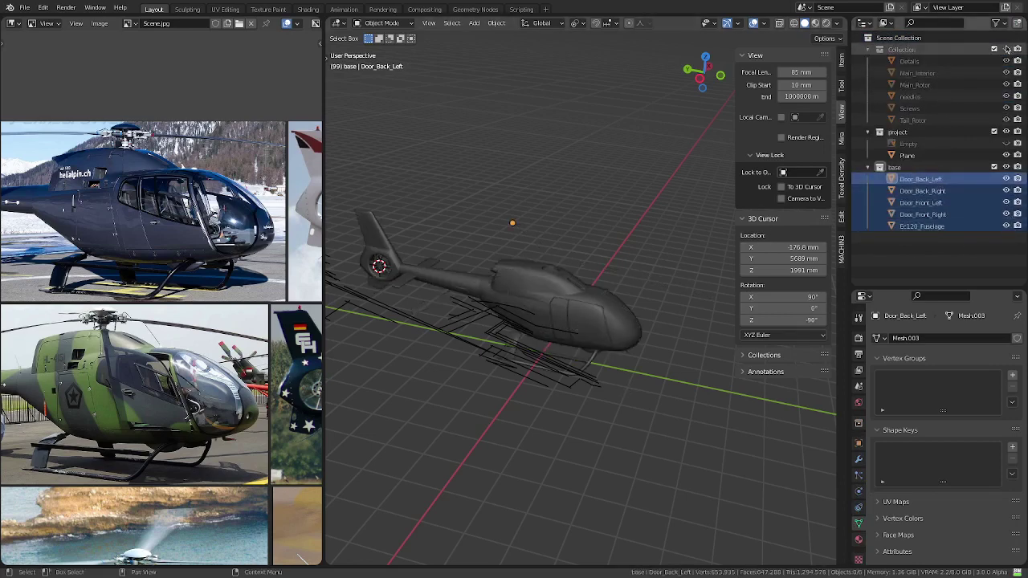
click(869, 50)
mouse_move(481, 314)
middle_down()
mouse_move(540, 325)
mouse_move(598, 359)
mouse_move(572, 347)
mouse_move(403, 361)
mouse_move(534, 357)
middle_up()
click(540, 324)
click(571, 345)
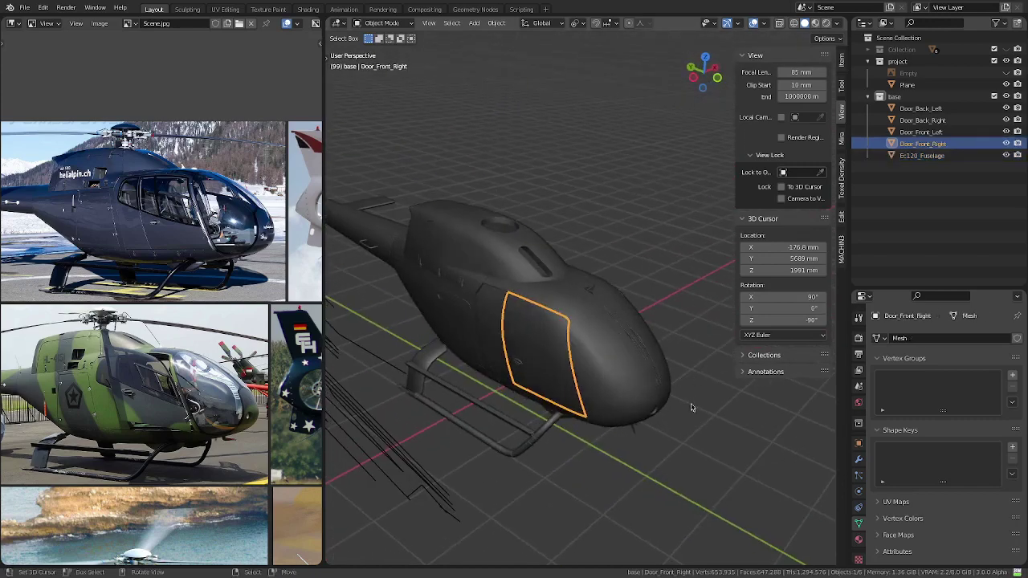
middle_drag(652, 405, 546, 368)
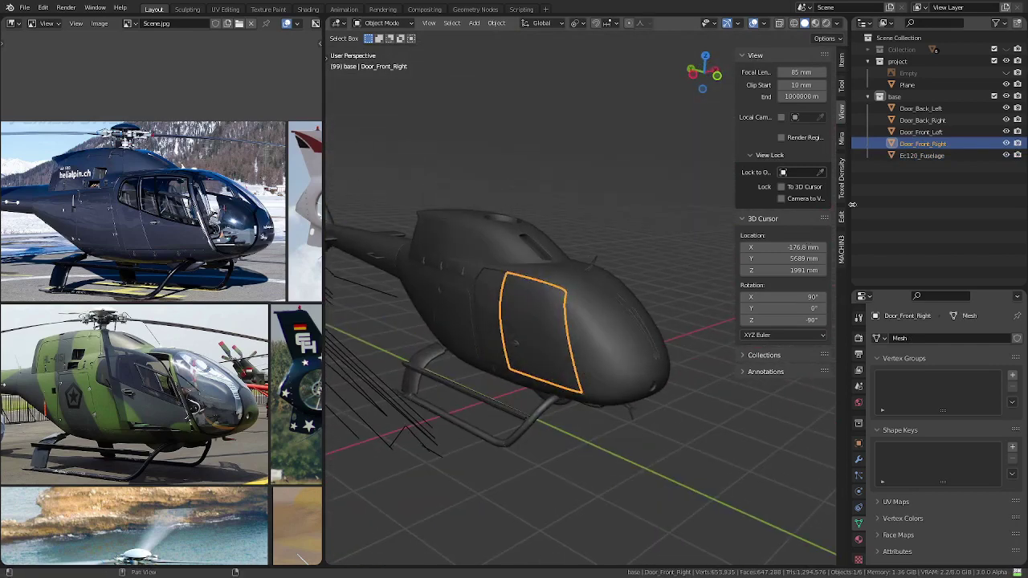
click(921, 108)
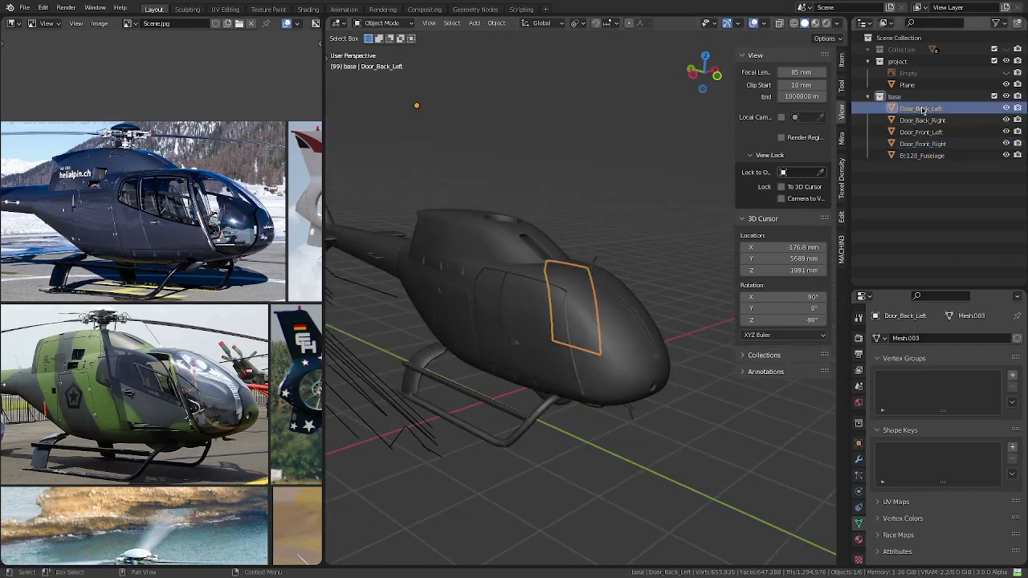
- Duplicate the base collection as base.001 and exclude the original base
right_click(884, 96)
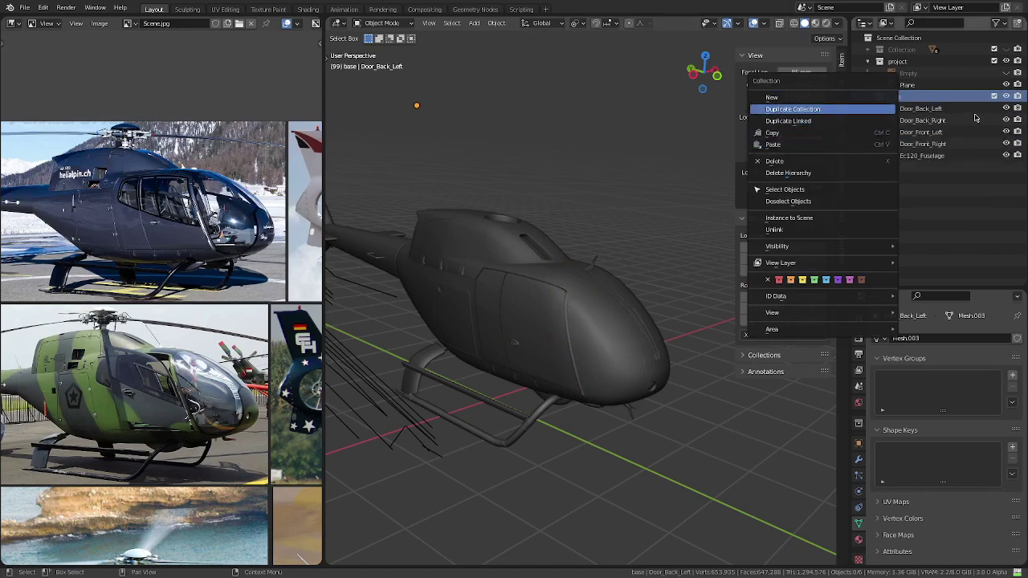
key(Return)
click(994, 97)
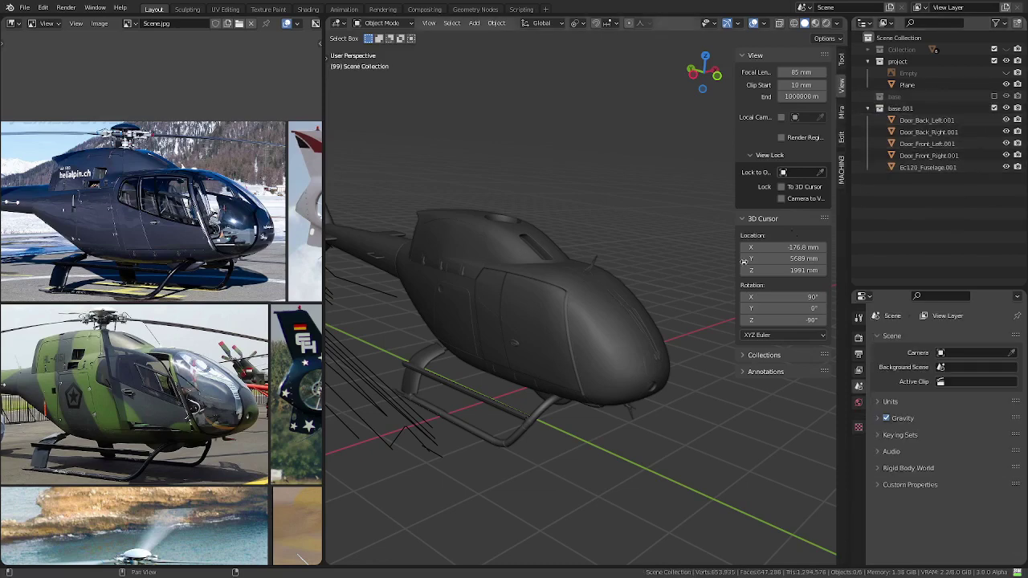
- Join the four copied doors into the copied fuselage Ec120_Fuselage.001 with Ctrl+J
click(615, 346)
key(a)
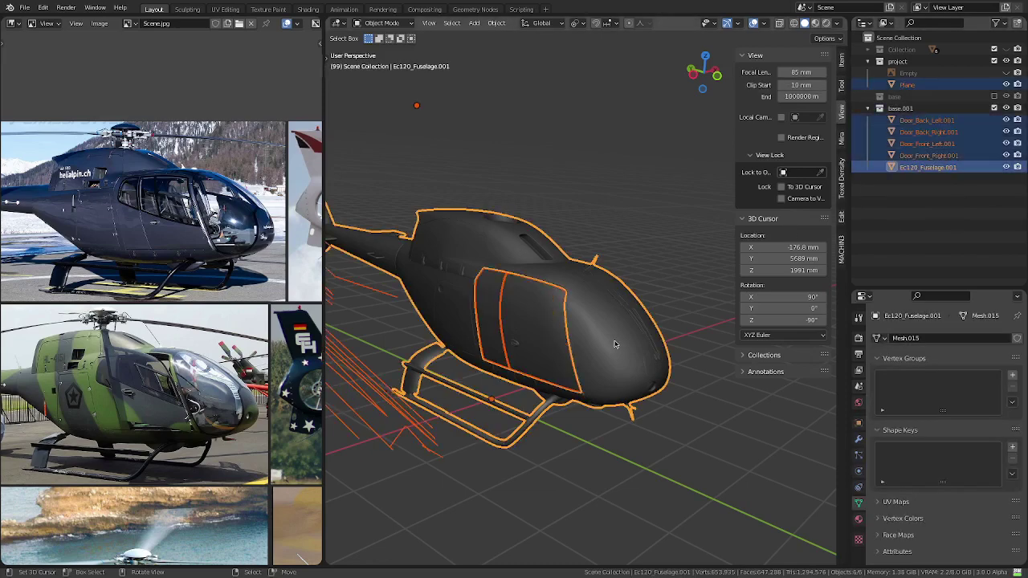
mouse_move(615, 345)
middle_down()
mouse_move(567, 344)
mouse_move(564, 368)
mouse_move(561, 359)
middle_up()
click(586, 326)
click(561, 359)
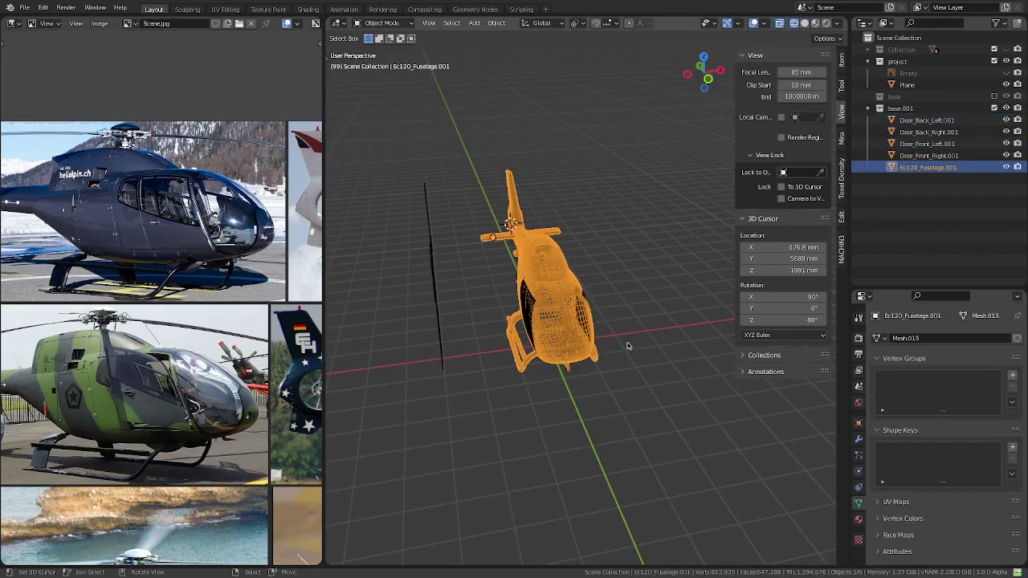
key(b)
drag(503, 178, 630, 443)
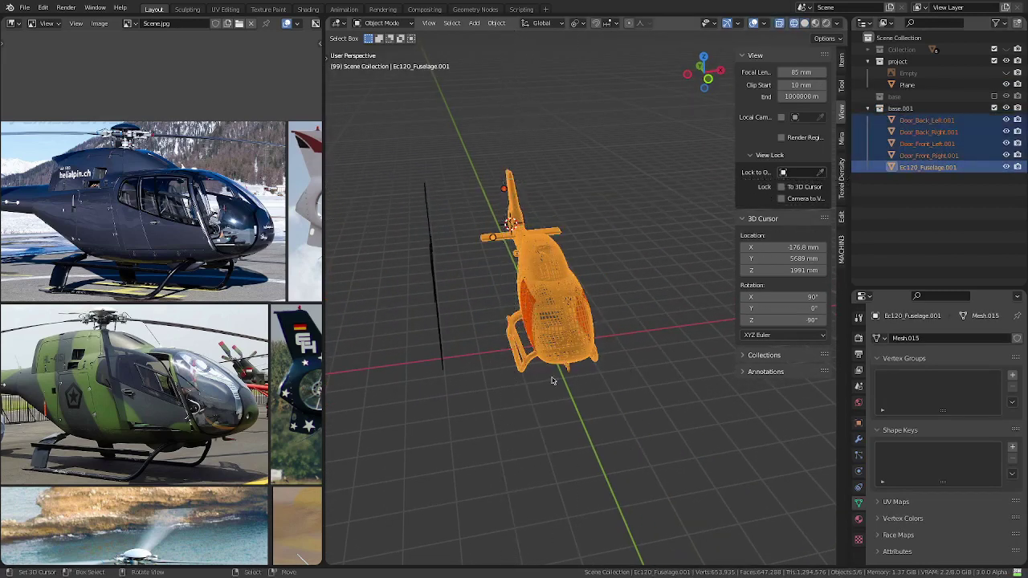
middle_drag(552, 379, 578, 375)
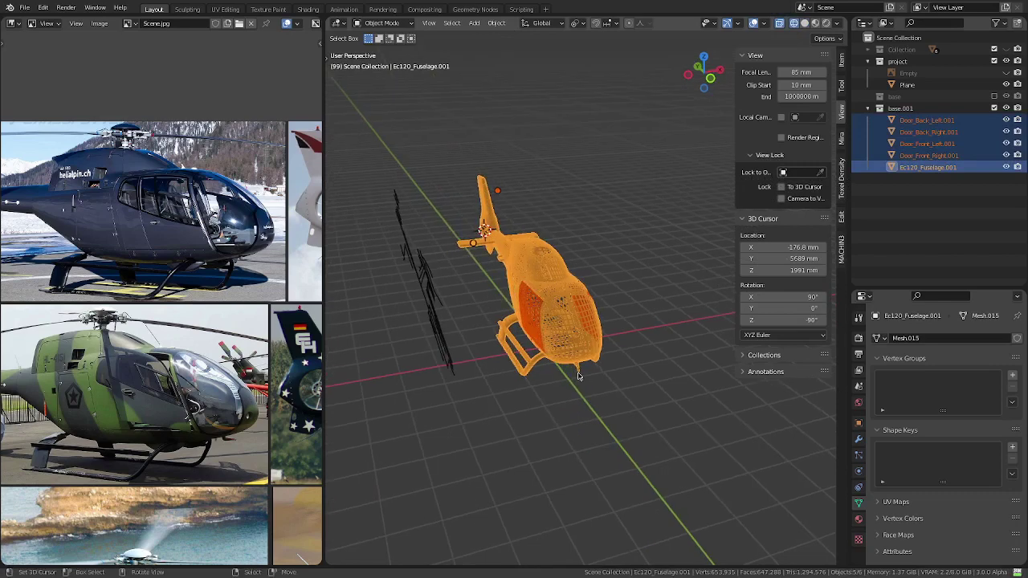
key(ctrl)
key(ctrl+j)
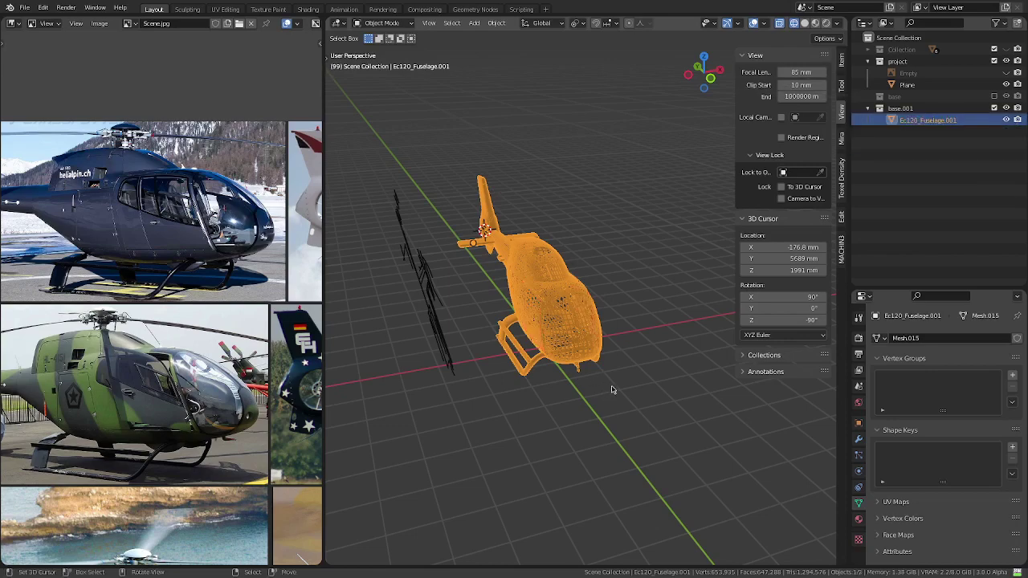
- Deselect all, return to solid shading, and select the Plane edge-line mesh
key(alt+a)
key(shift+z)
scroll(550, 362, up, 3)
mouse_move(550, 361)
middle_down()
mouse_move(551, 409)
mouse_move(474, 432)
mouse_move(718, 418)
middle_up()
click(476, 431)
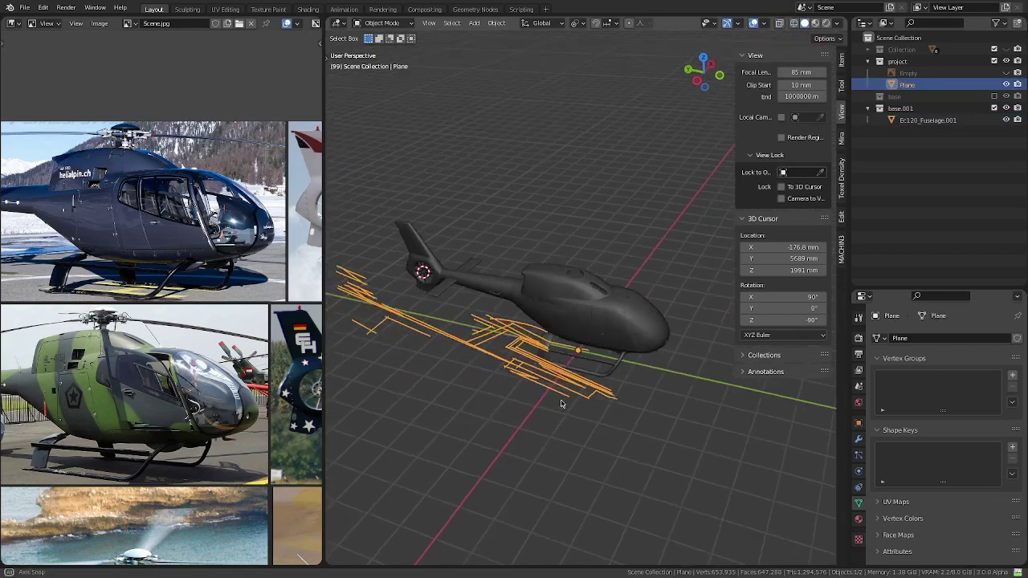
- Show the Plane's Modifier Properties and bring up the Add Modifier list
click(859, 438)
middle_drag(513, 429, 401, 427)
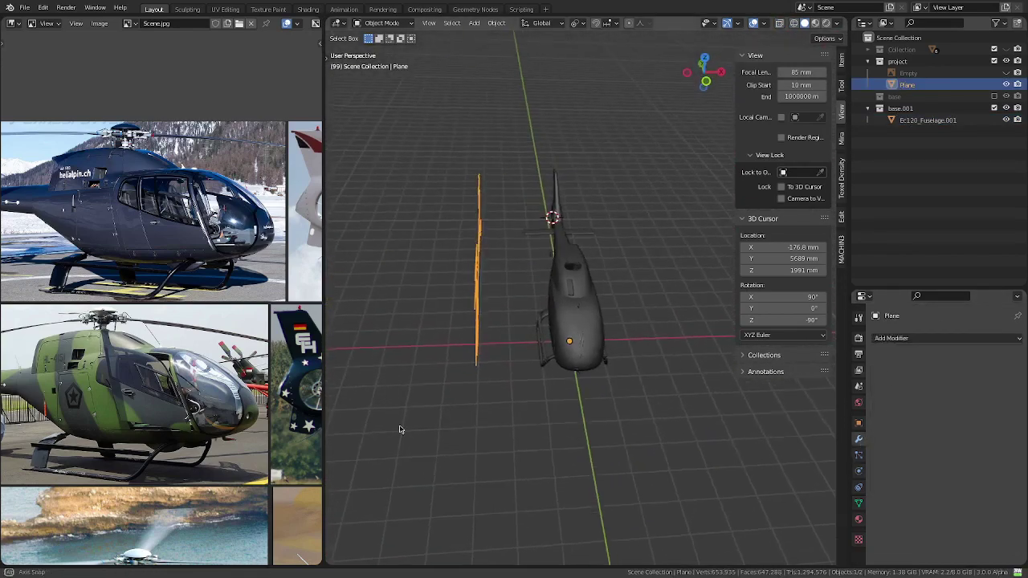
click(931, 339)
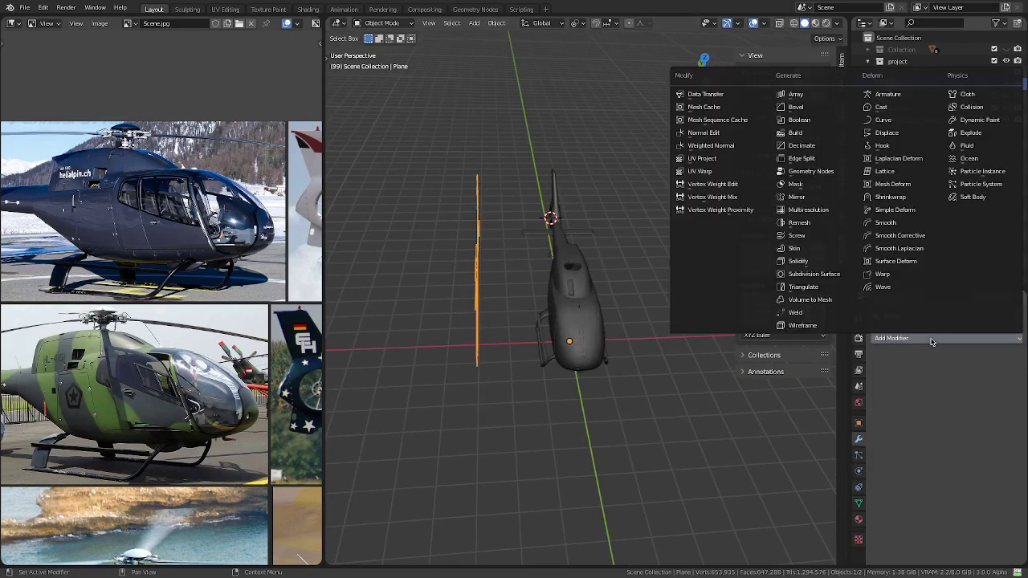
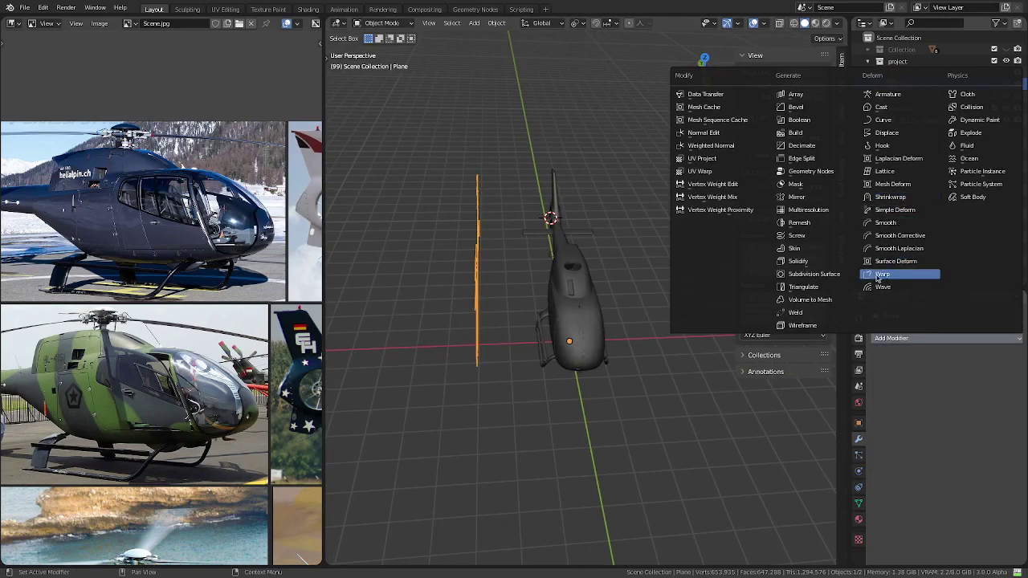
- Add a Subdivision modifier to the stripe Plane and frame a left side view
click(834, 276)
mouse_move(482, 409)
middle_down()
mouse_move(519, 375)
mouse_move(552, 365)
middle_up()
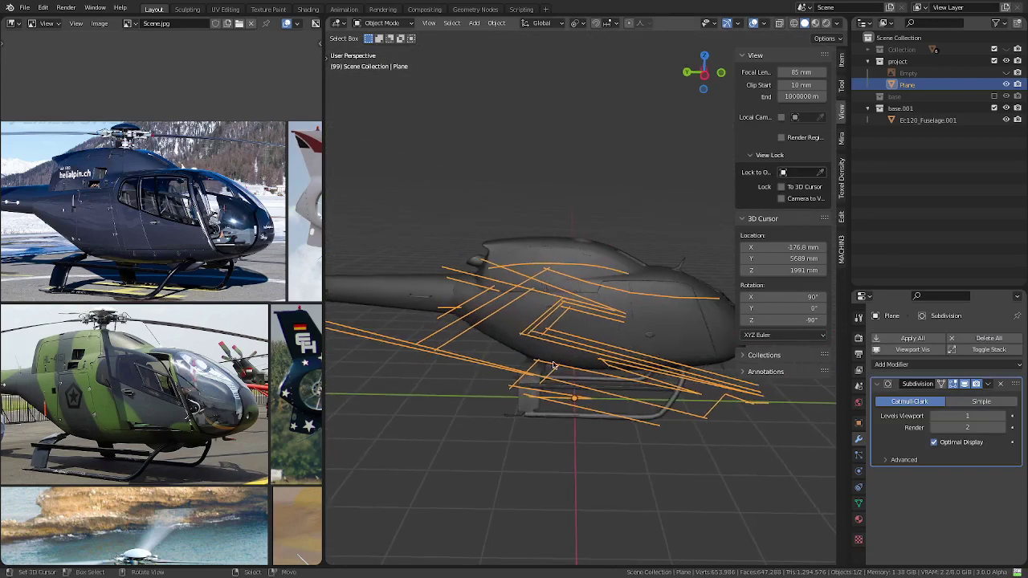
key(ctrl+KP_3)
scroll(567, 349, up, 2)
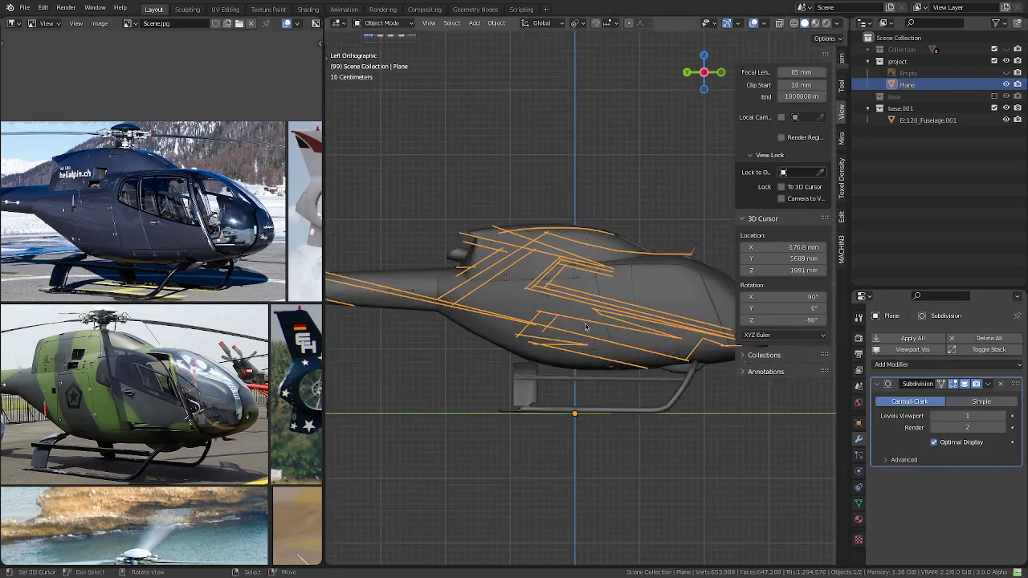
scroll(567, 349, up, 2)
- In Edit Mode, select one edge of the stripe mesh and rip it loose with V
key(Tab)
scroll(580, 308, up, 2)
scroll(591, 295, up, 2)
shift+middle_drag(591, 295, 538, 333)
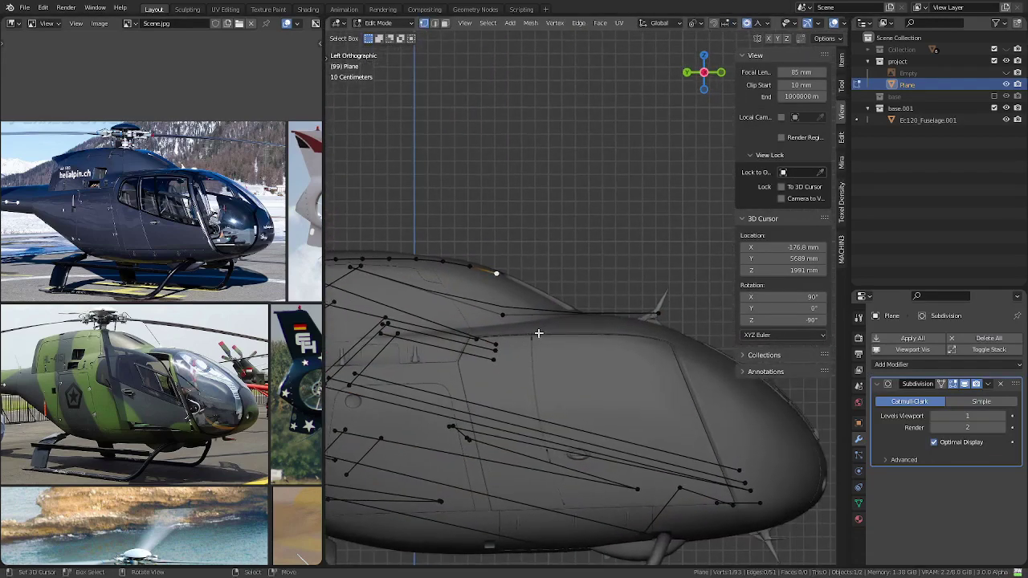
key(2)
click(560, 313)
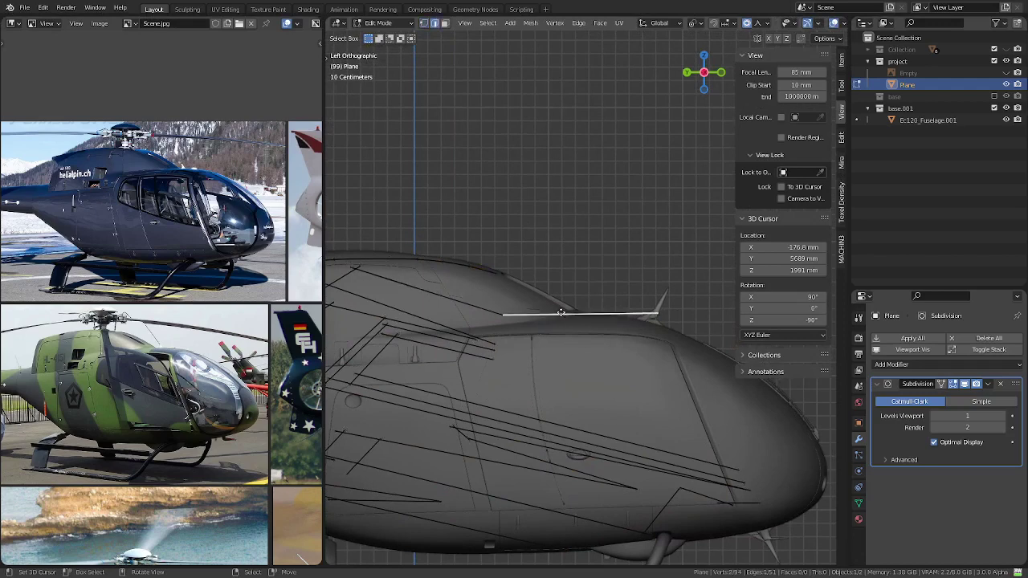
key(v)
click(570, 328)
middle_drag(570, 328, 480, 388)
scroll(480, 387, down, 5)
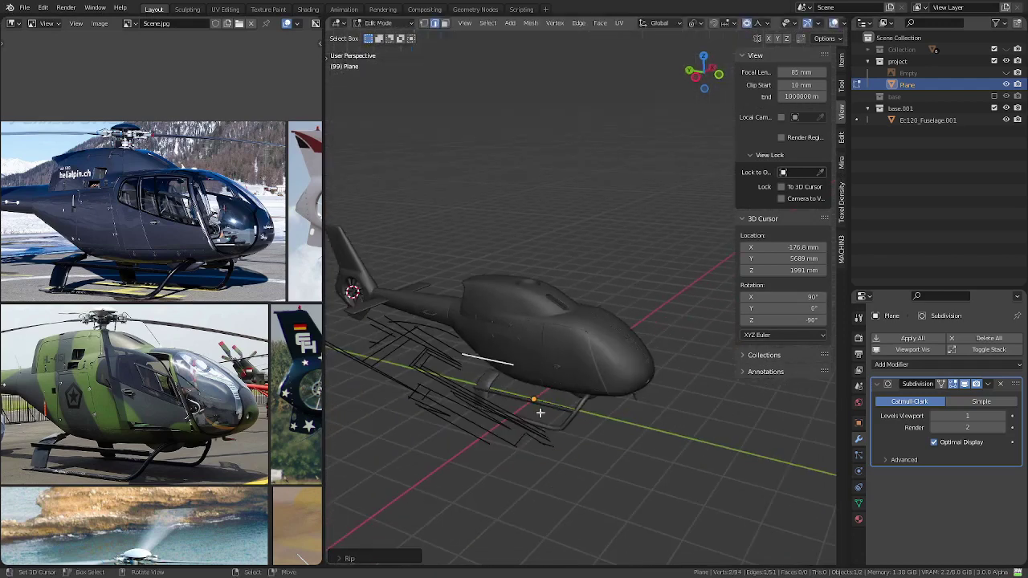
mouse_move(539, 413)
middle_down()
mouse_move(567, 409)
mouse_move(481, 402)
middle_up()
key(Tab)
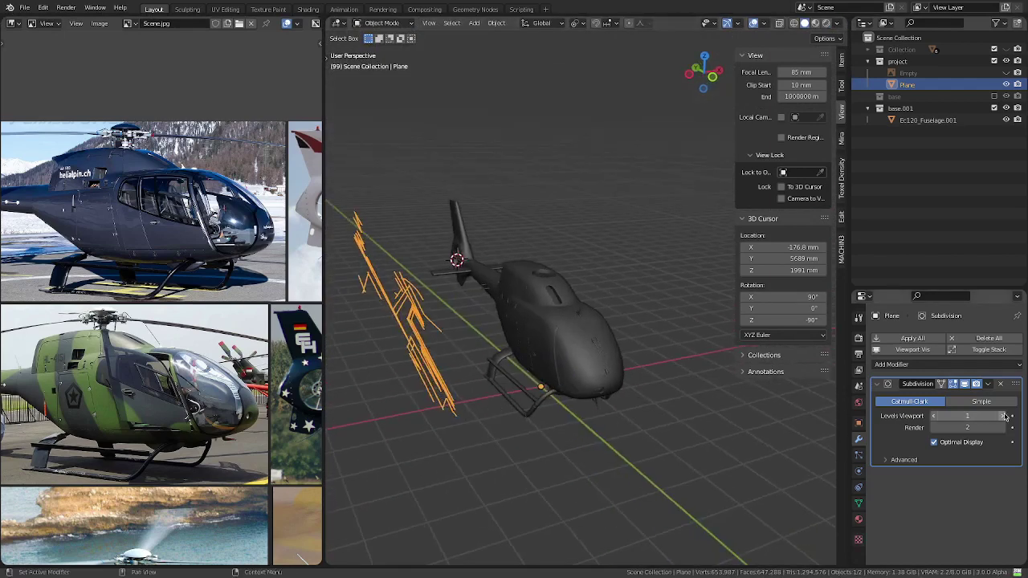
- Set Subdivision Levels Viewport and Render to 4 and collapse the modifier panel
click(1004, 415)
click(1004, 415)
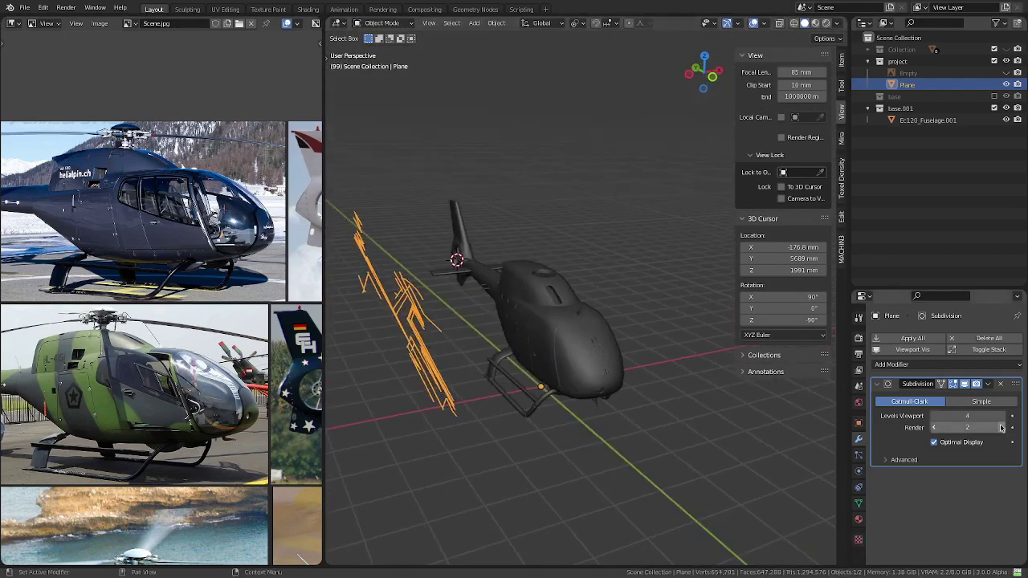
click(1004, 428)
click(1004, 428)
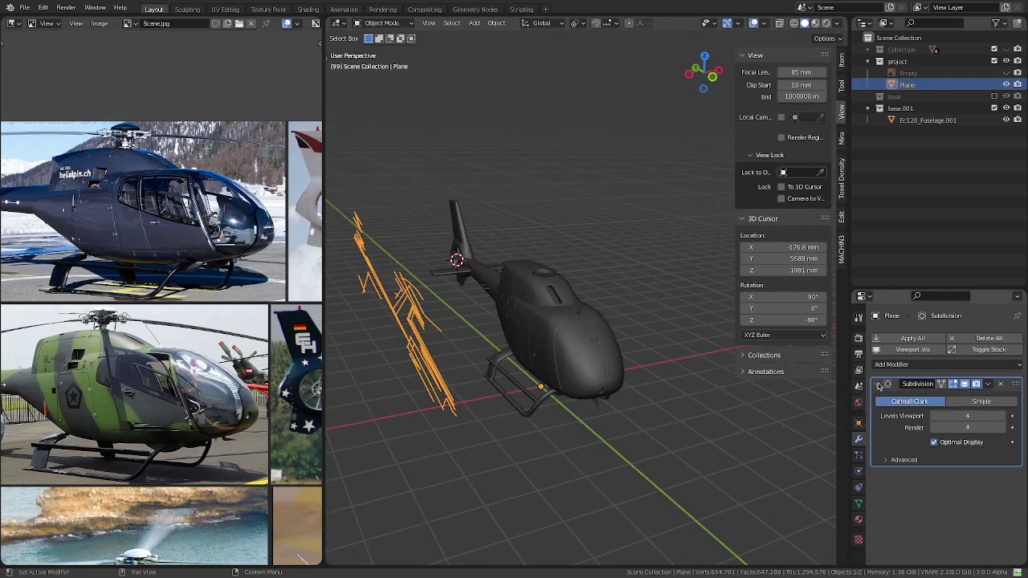
click(880, 384)
click(928, 366)
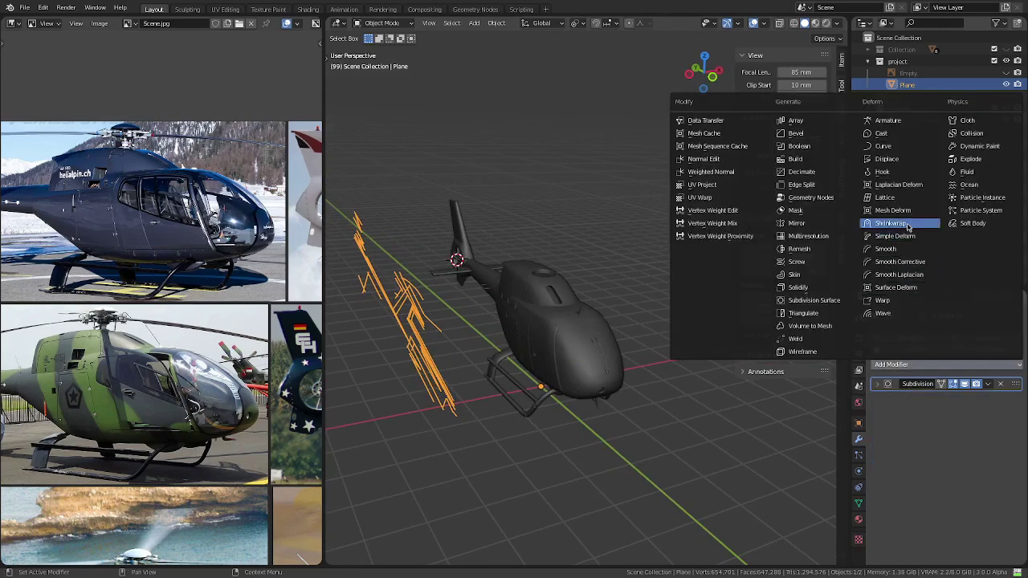
- Add a Shrinkwrap modifier using the Project wrap method and Above Surface snap mode
click(890, 223)
click(996, 433)
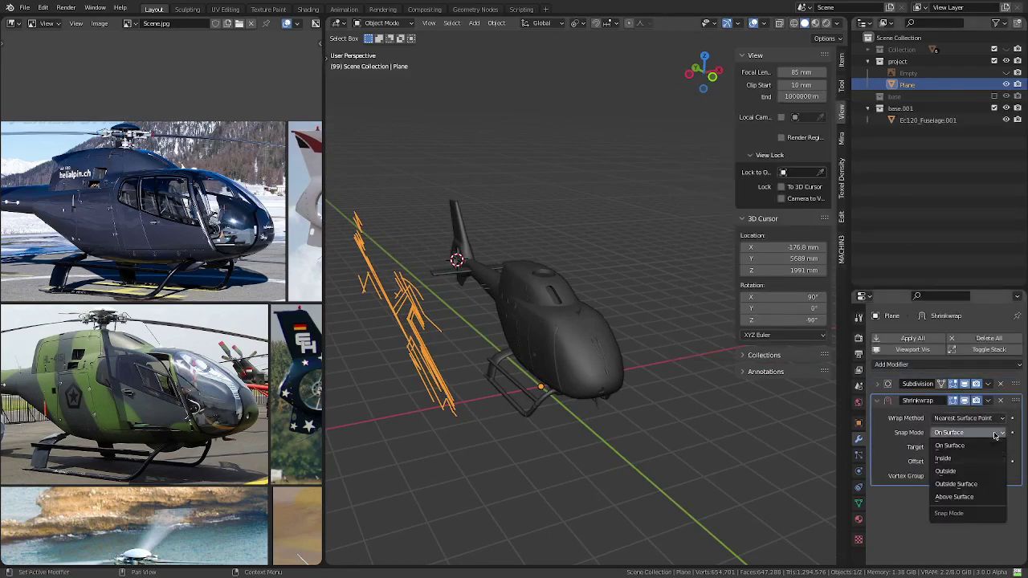
click(968, 498)
click(970, 418)
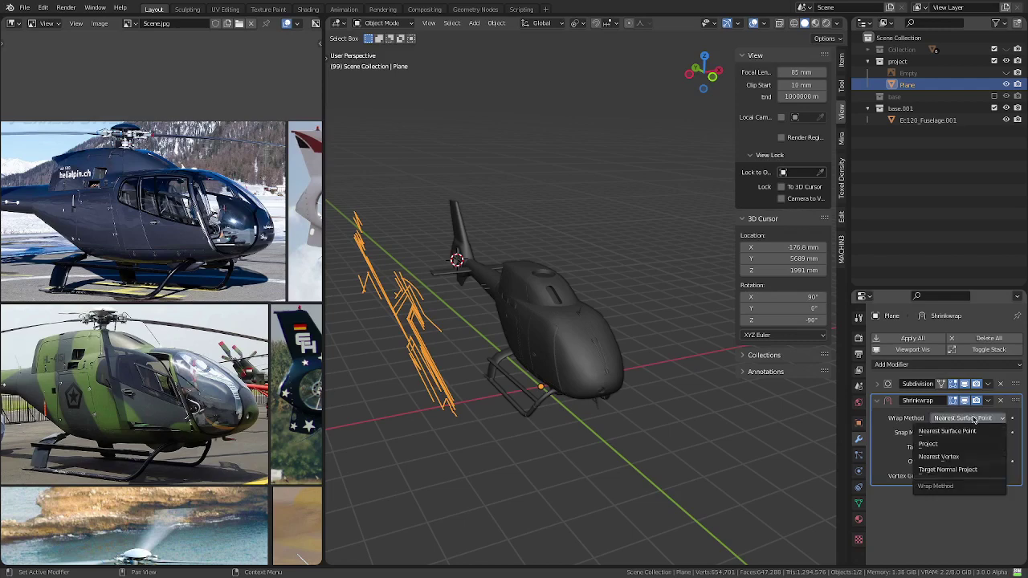
click(962, 449)
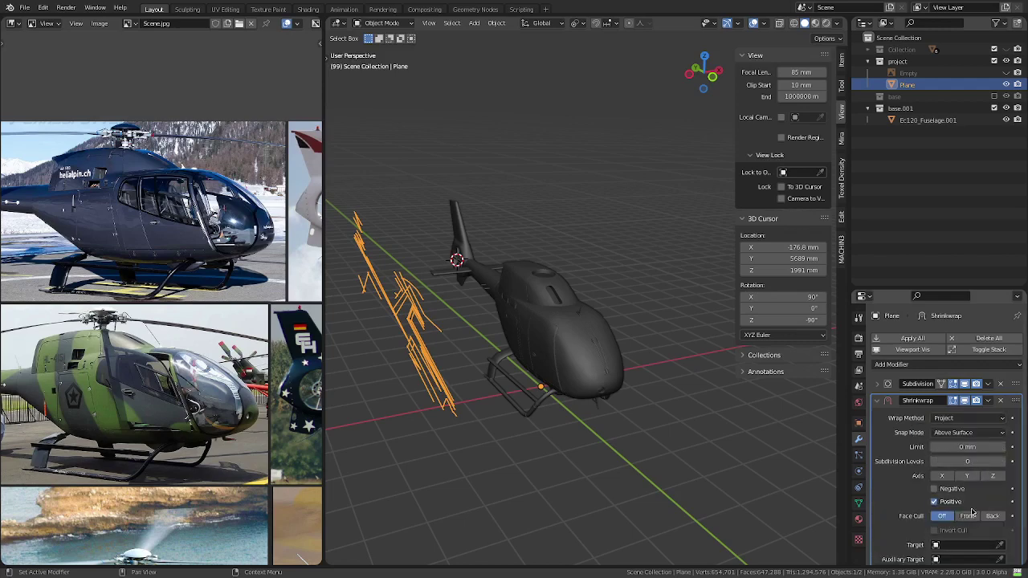
middle_drag(541, 426, 642, 429)
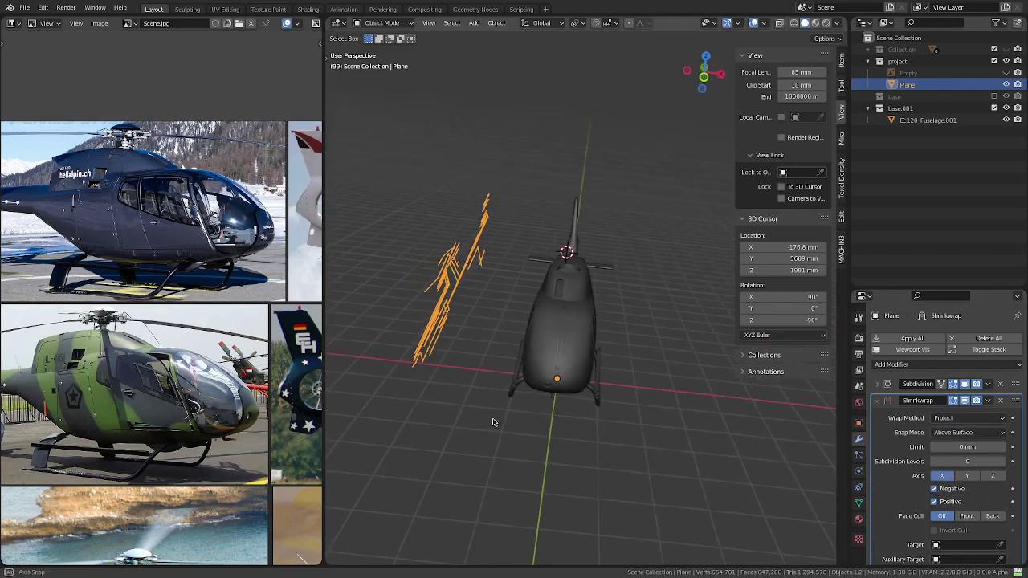
middle_drag(493, 420, 608, 424)
- Enable negative-direction projection and pick Ec120_Fuselage.001 as the Shrinkwrap target
click(934, 488)
scroll(940, 490, down, 1)
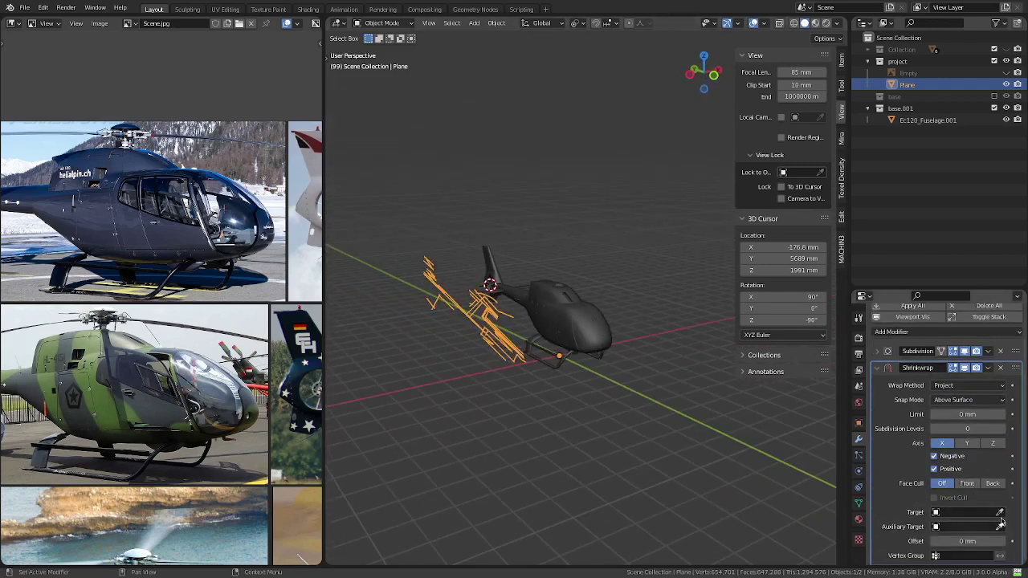
click(1000, 516)
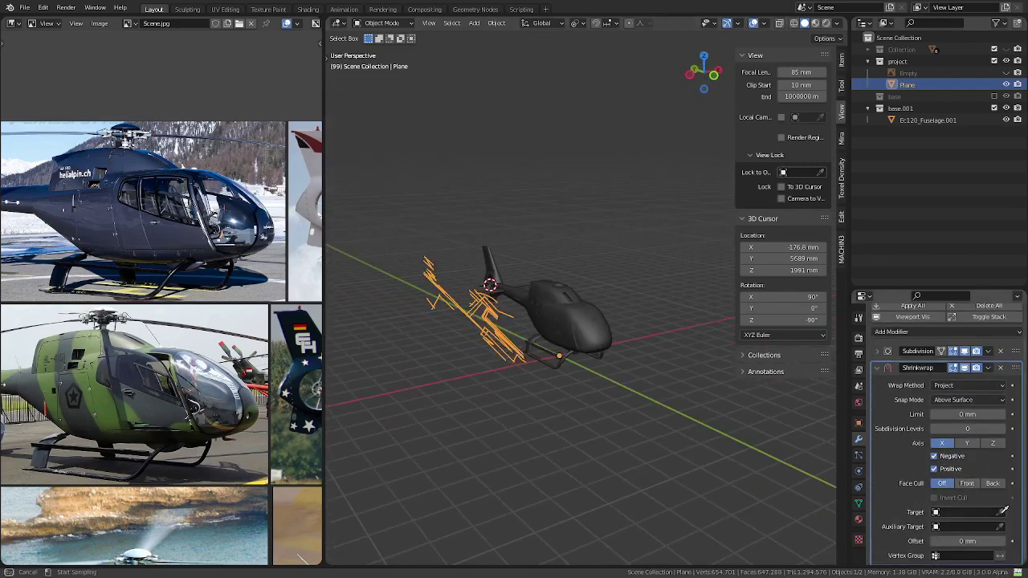
click(593, 327)
scroll(615, 402, up, 5)
- Tweak the Shrinkwrap offset and projection limit while inspecting the wrapped stripes
mouse_move(616, 402)
middle_down()
mouse_move(685, 341)
mouse_move(790, 429)
middle_up()
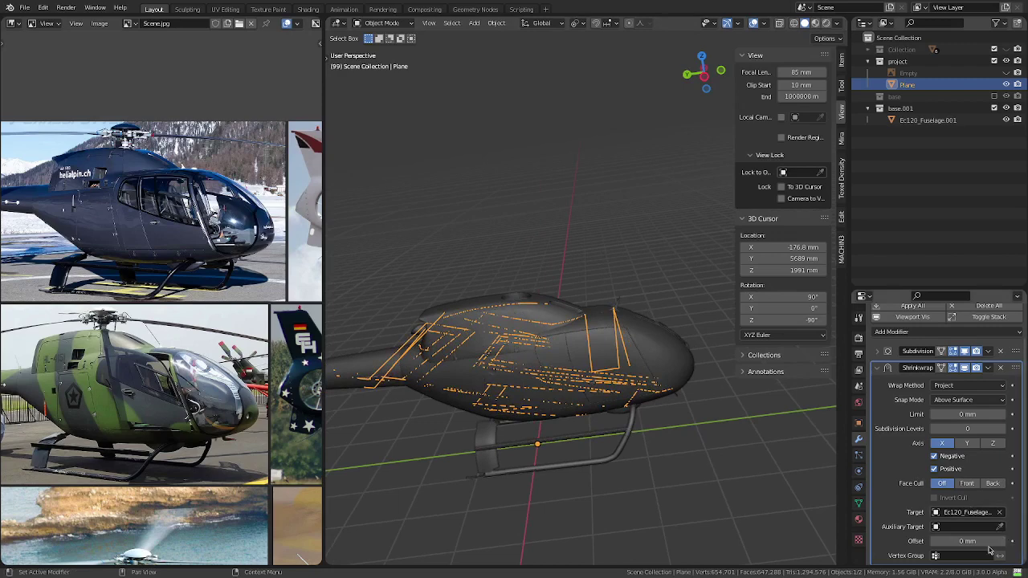
scroll(558, 425, down, 3)
middle_drag(557, 424, 750, 452)
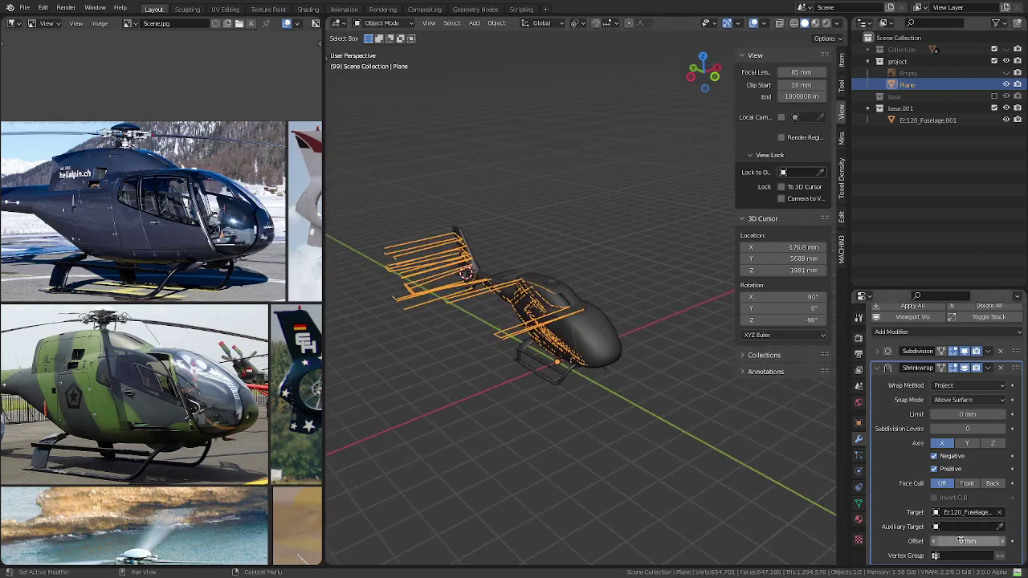
drag(960, 541, 965, 540)
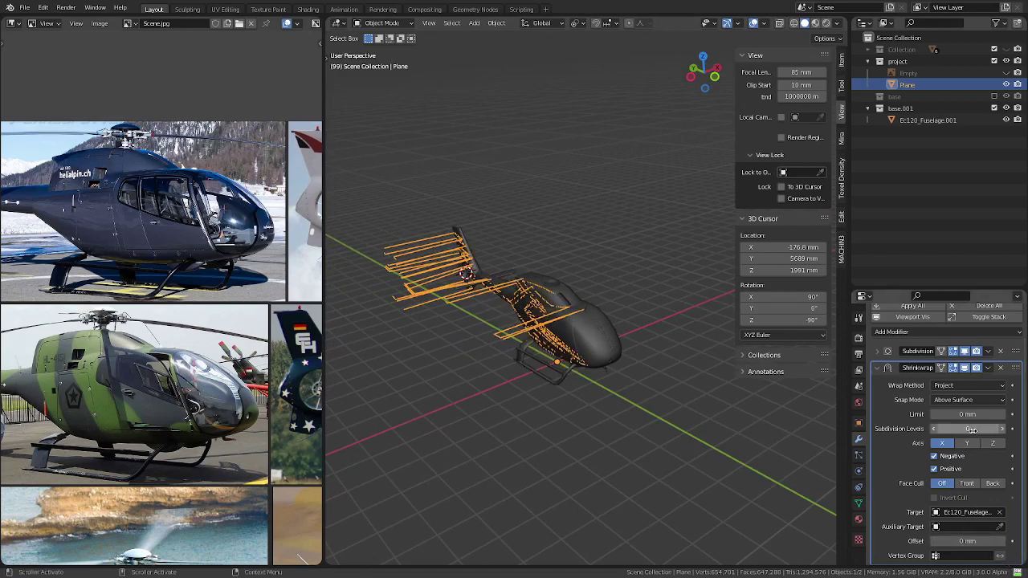
mouse_move(969, 414)
mouse_down()
mouse_move(984, 414)
mouse_move(956, 414)
mouse_up()
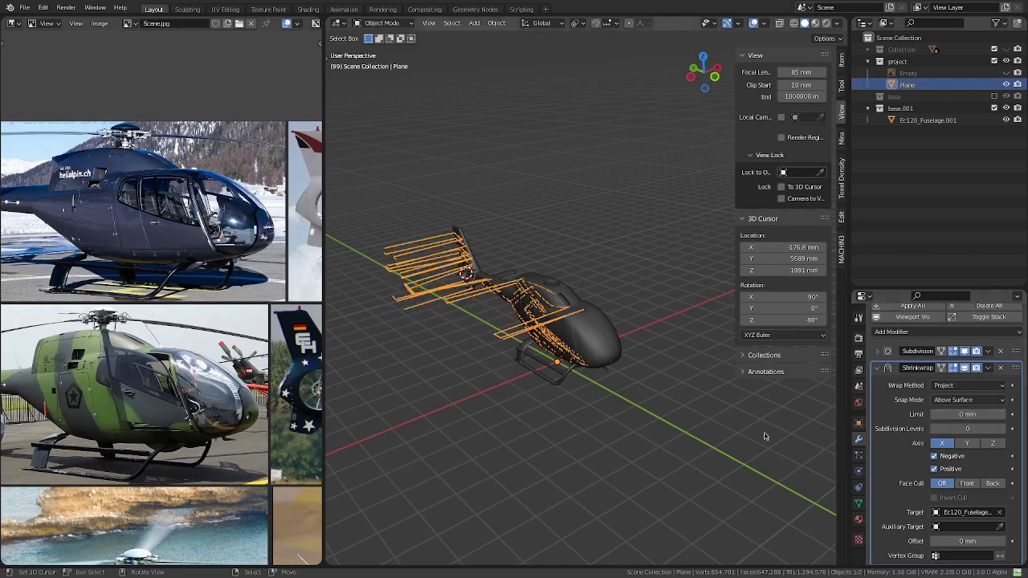
mouse_move(618, 445)
middle_down()
mouse_move(524, 427)
mouse_move(550, 416)
middle_up()
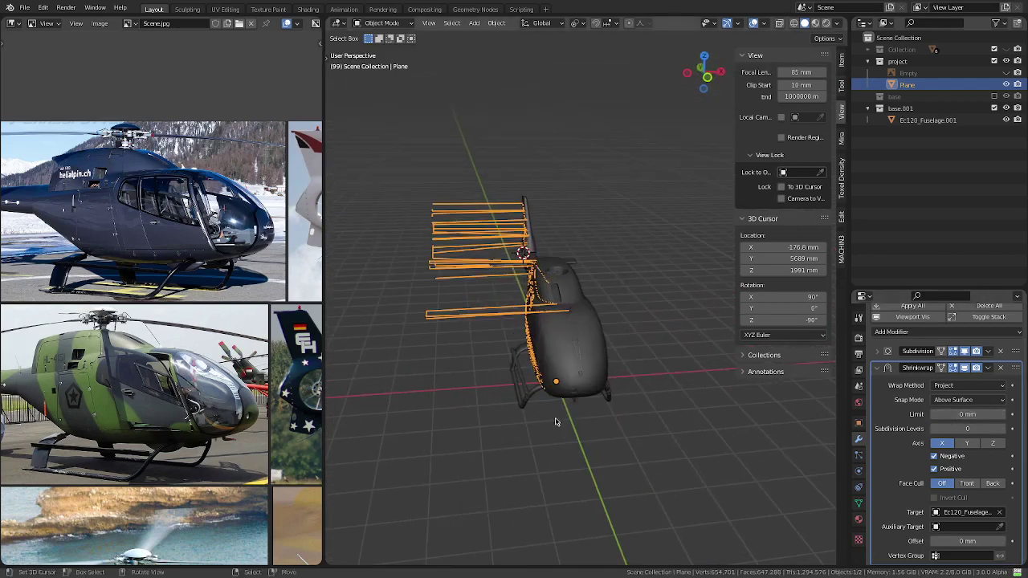
- Nudge the Plane along the global X axis, then cancel the move
key(g)
key(x)
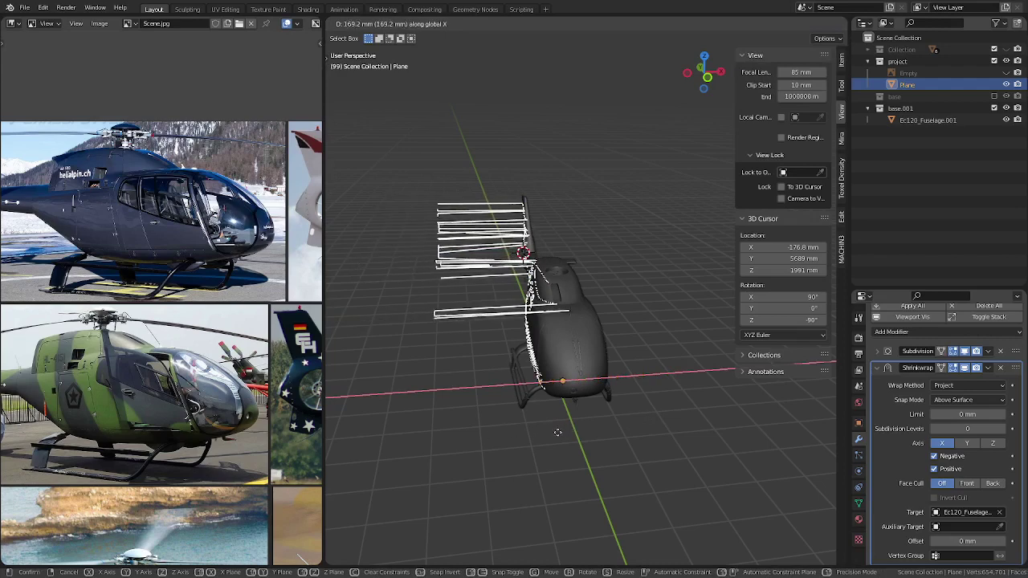
right_click(550, 434)
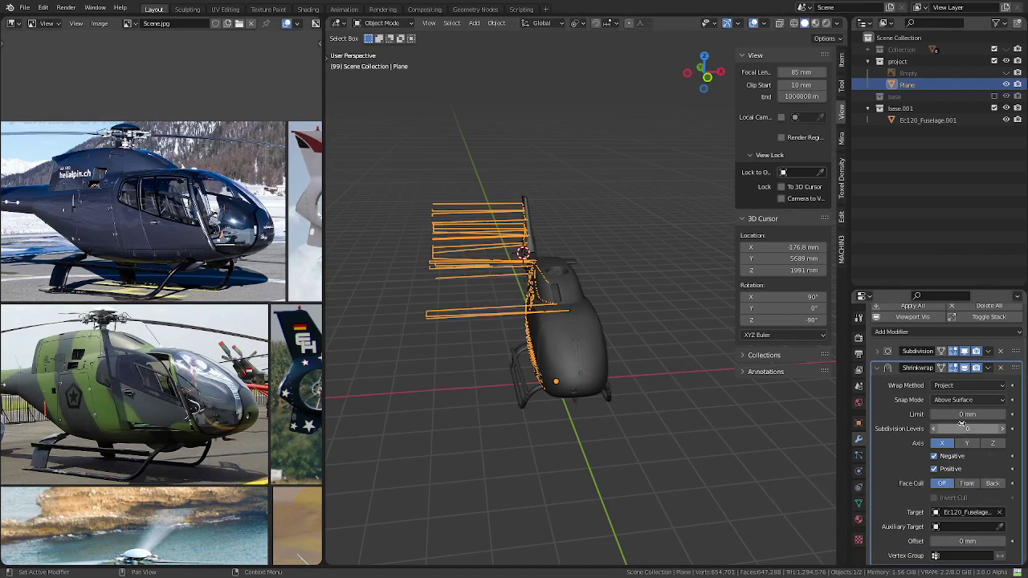
- Test projection limit and face culling values, resetting limit to 0 mm and culling Off
drag(967, 414, 992, 414)
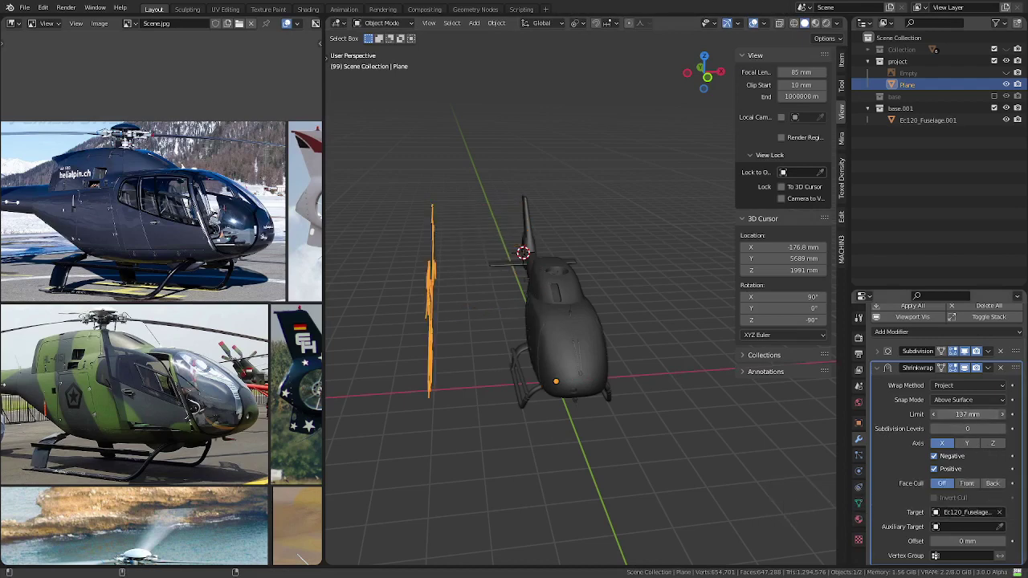
drag(967, 415, 964, 405)
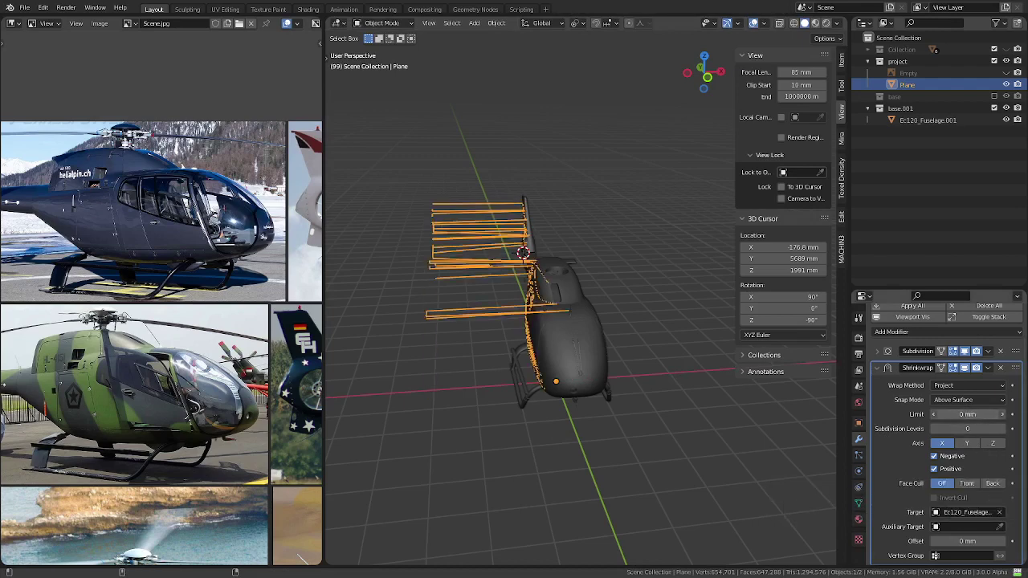
click(967, 483)
click(992, 483)
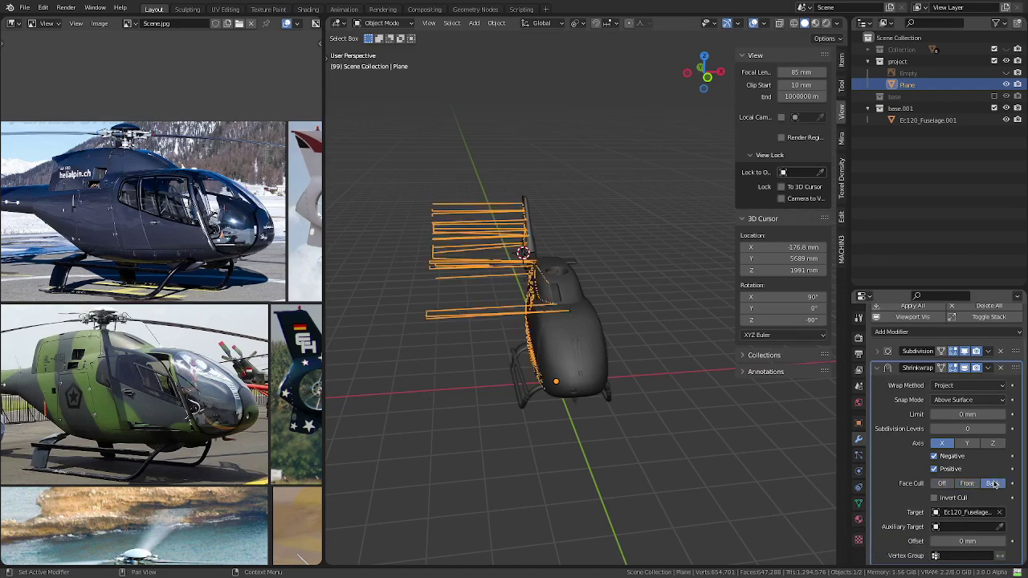
click(944, 484)
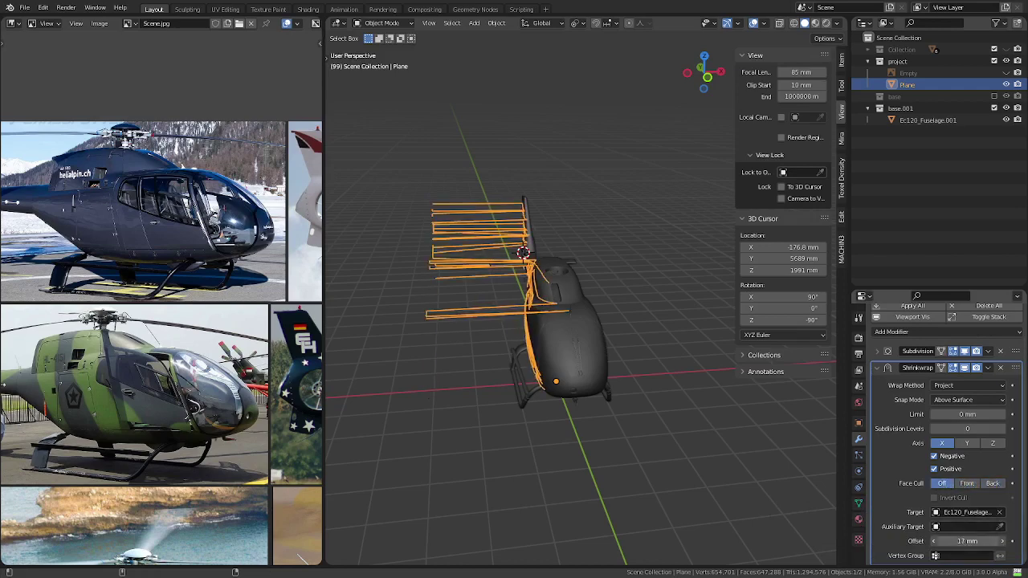
- Turn on In Front so the stripe mesh draws over the fuselage
mouse_move(787, 450)
middle_down()
mouse_move(691, 341)
mouse_move(718, 340)
mouse_move(677, 482)
mouse_move(552, 369)
mouse_move(657, 357)
mouse_move(594, 329)
middle_up()
key(q)
click(686, 334)
- Show the fuselage in wireframe and switch to an orthographic left side view
scroll(594, 329, up, 2)
scroll(587, 325, up, 2)
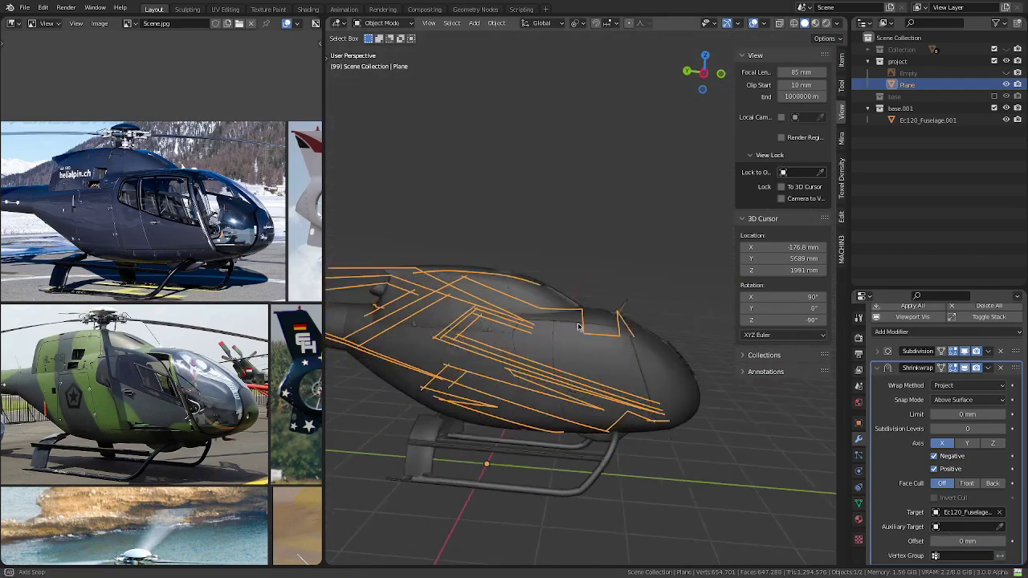
scroll(580, 322, up, 3)
scroll(582, 322, up, 3)
scroll(584, 322, up, 2)
scroll(586, 322, down, 2)
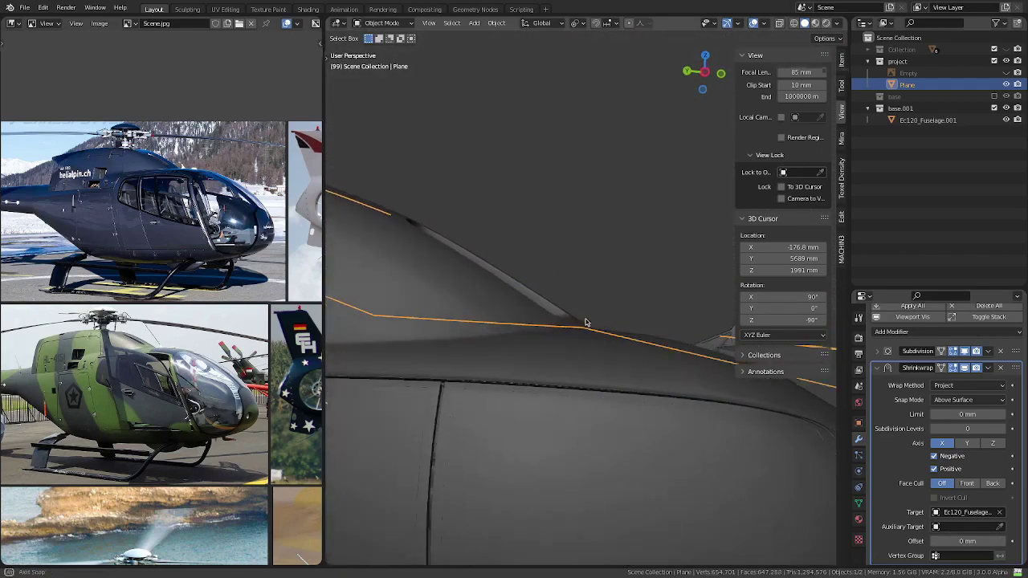
scroll(587, 323, down, 3)
scroll(587, 323, down, 5)
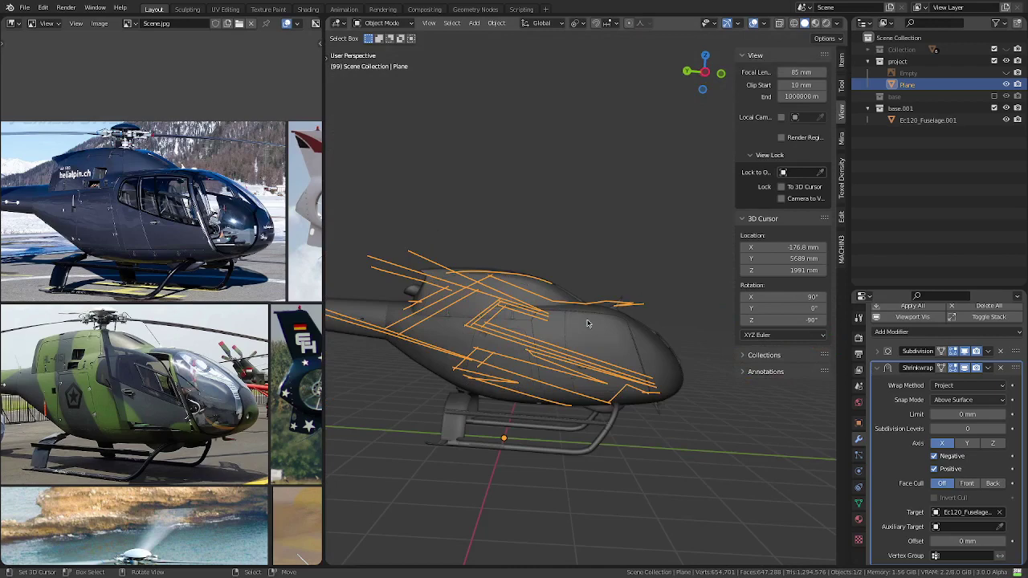
key(shift+z)
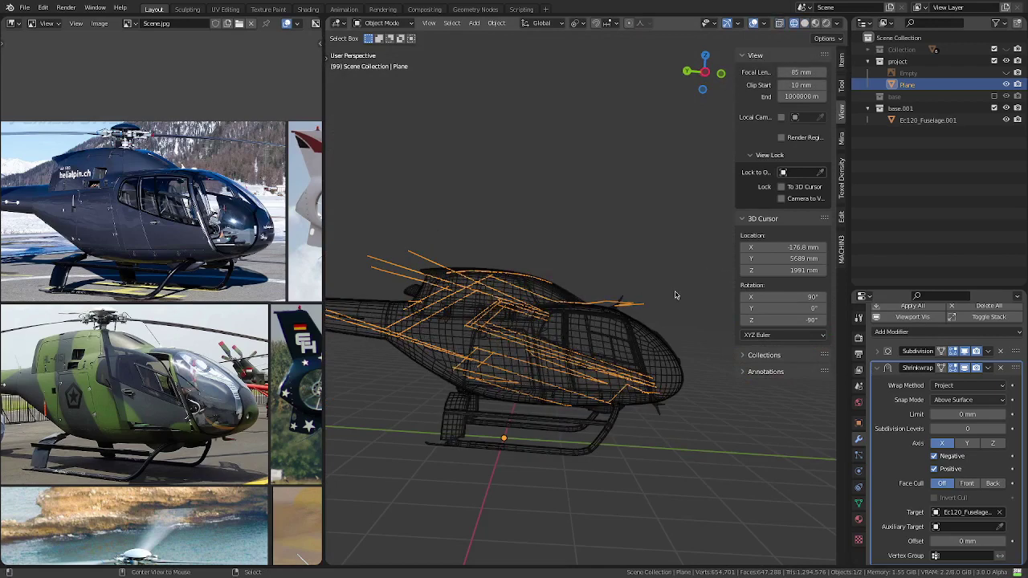
scroll(675, 295, up, 4)
key(KP_5)
middle_drag(536, 309, 522, 327)
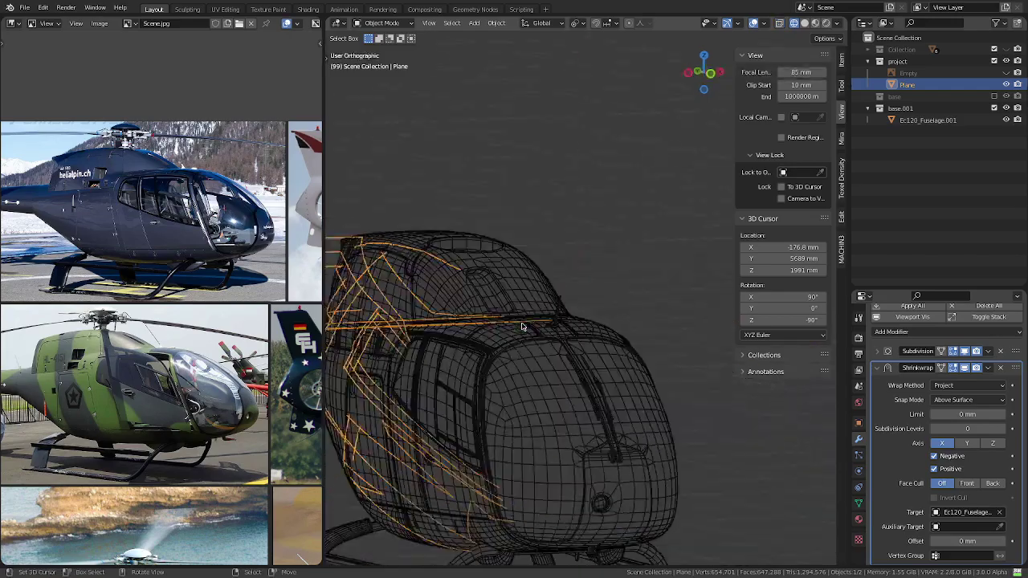
key(ctrl+KP_3)
- Maximize the 3D view, return to solid shading, then restore the normal layout
scroll(522, 326, up, 2)
scroll(522, 327, up, 2)
key(ctrl+space)
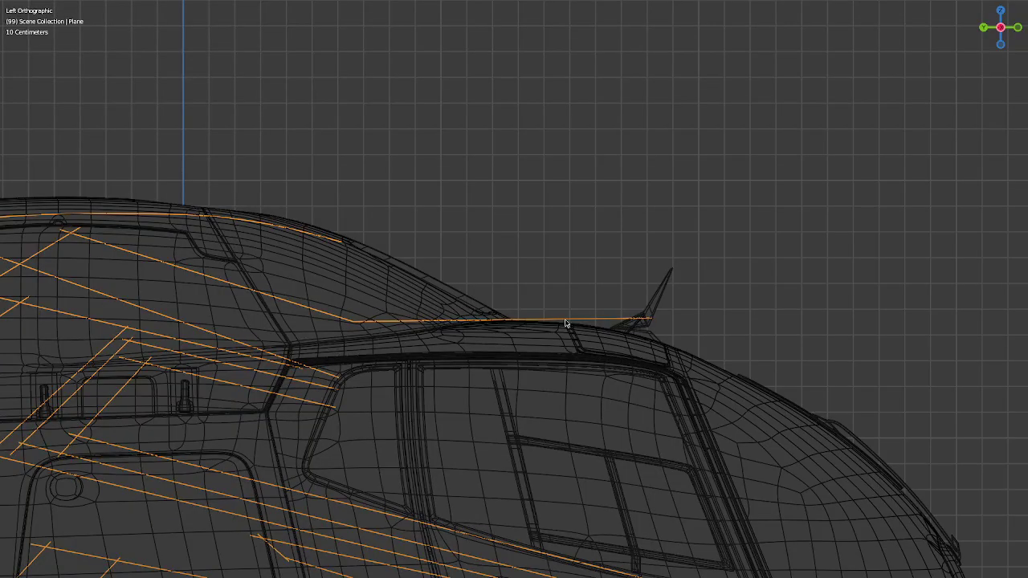
scroll(566, 324, down, 1)
key(shift+z)
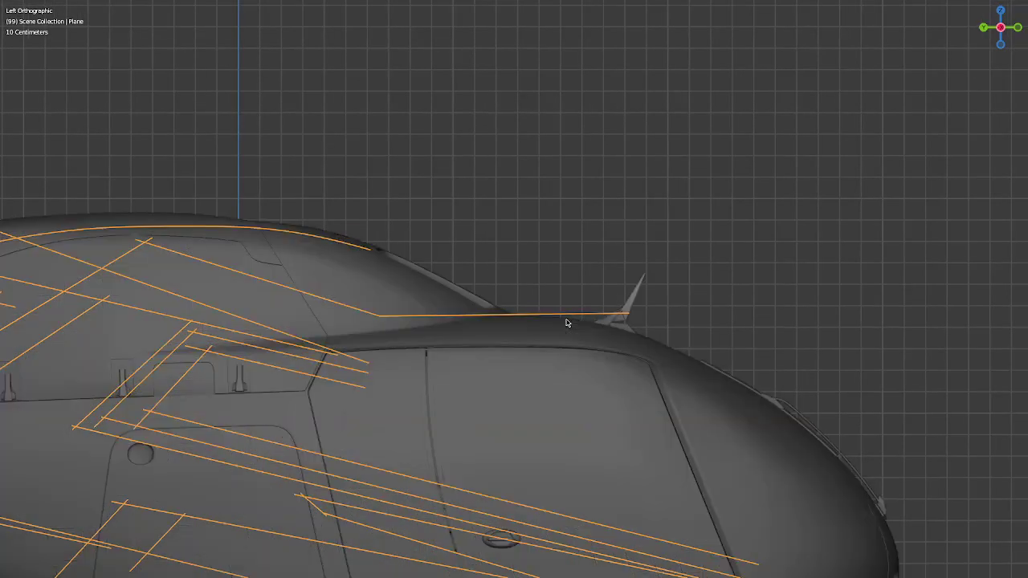
scroll(571, 322, down, 2)
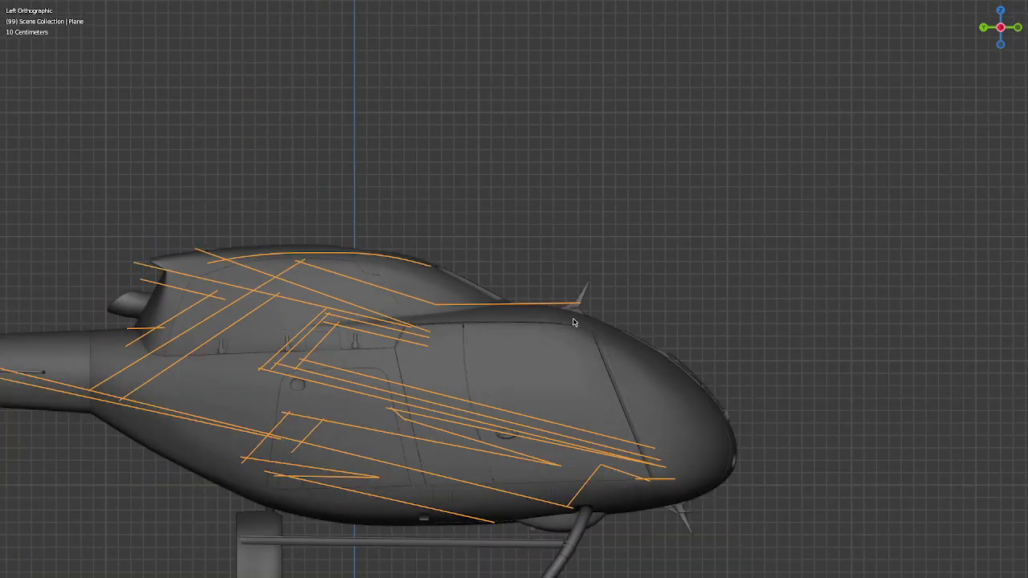
key(ctrl+space)
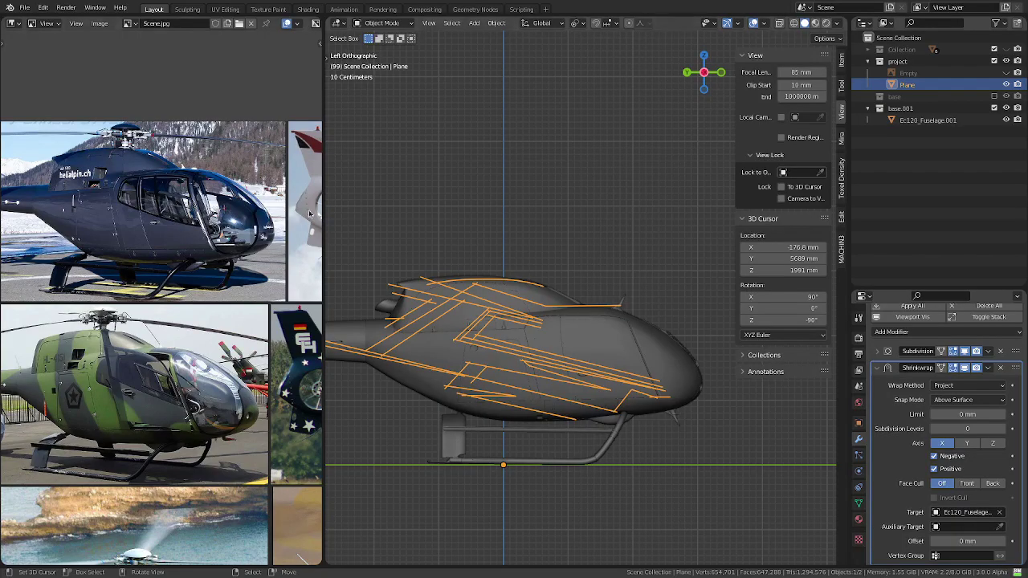
- Split the reference image area and show photo5422456126450021819.jpg in the upper editor
drag(318, 23, 185, 309)
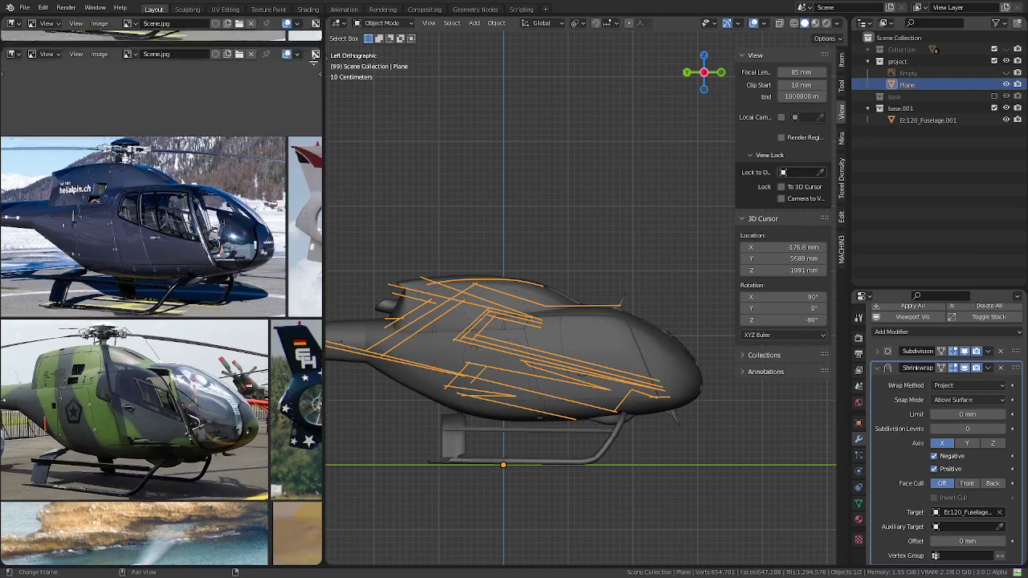
click(130, 23)
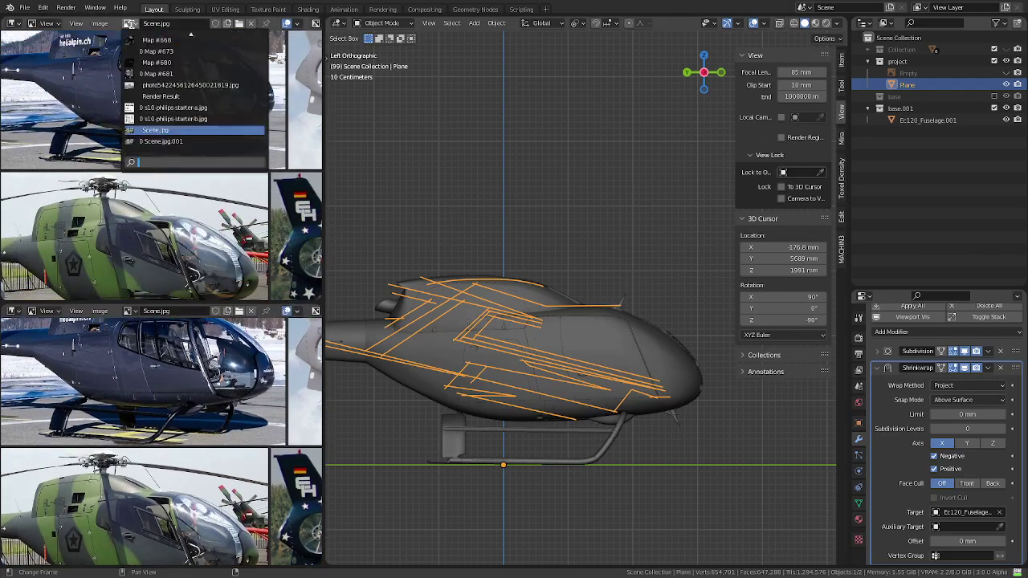
click(176, 84)
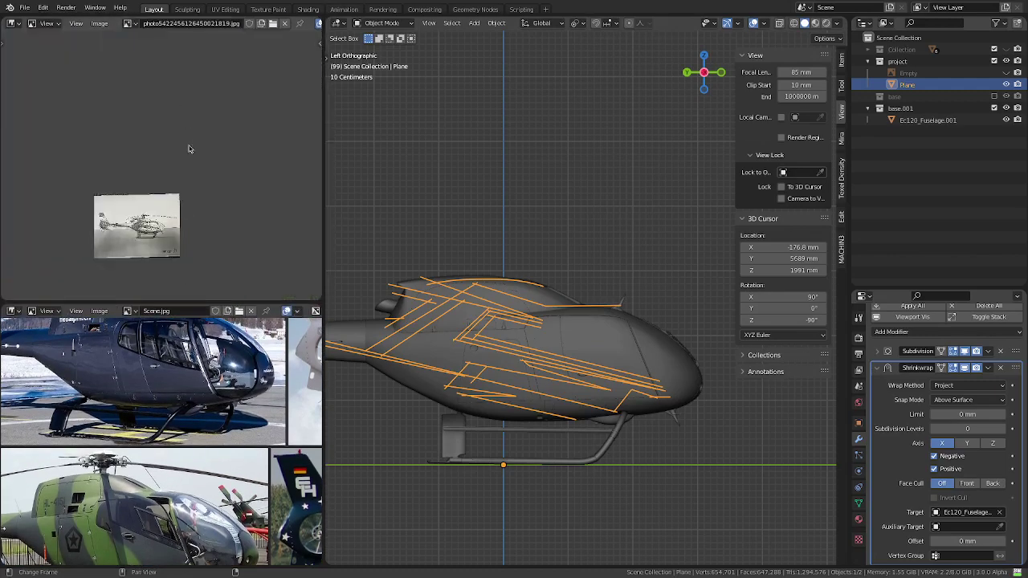
scroll(201, 172, up, 5)
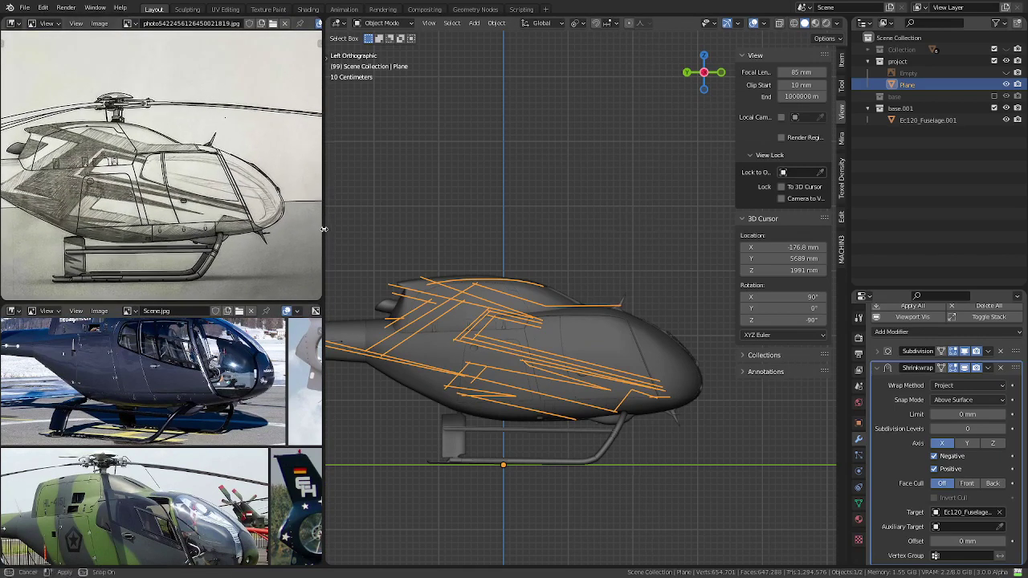
- Widen the reference image area, hide the sidebar, and enter Edit Mode on the stripe Plane
mouse_move(322, 229)
mouse_down()
mouse_move(386, 273)
mouse_move(358, 490)
mouse_up()
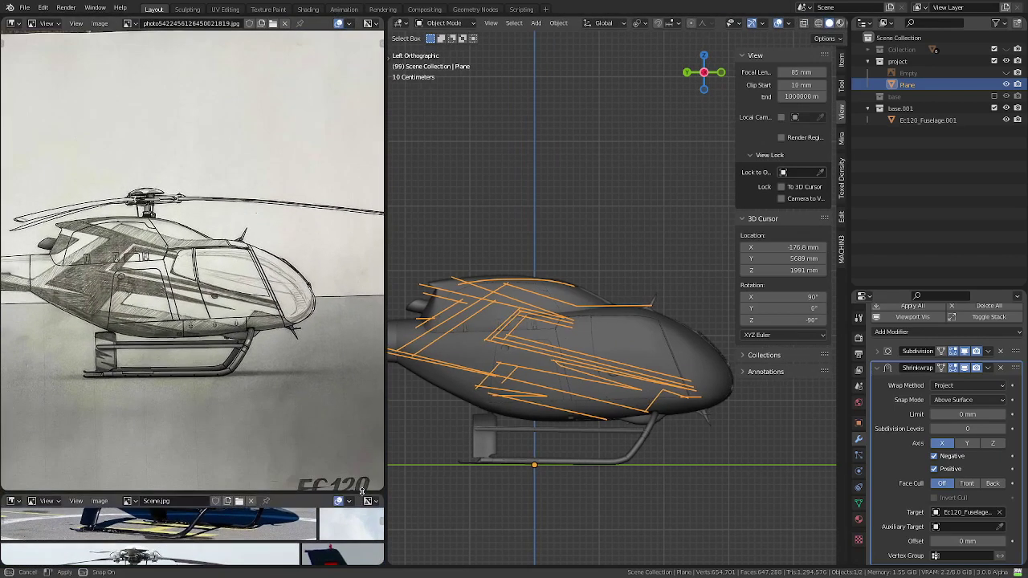
scroll(247, 390, up, 2)
scroll(247, 390, down, 1)
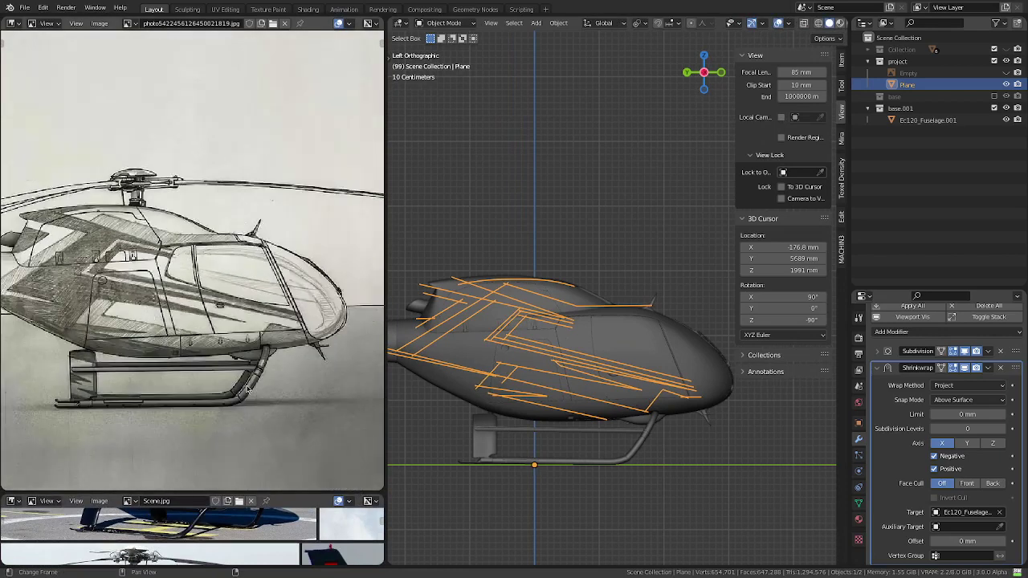
key(n)
scroll(597, 356, up, 1)
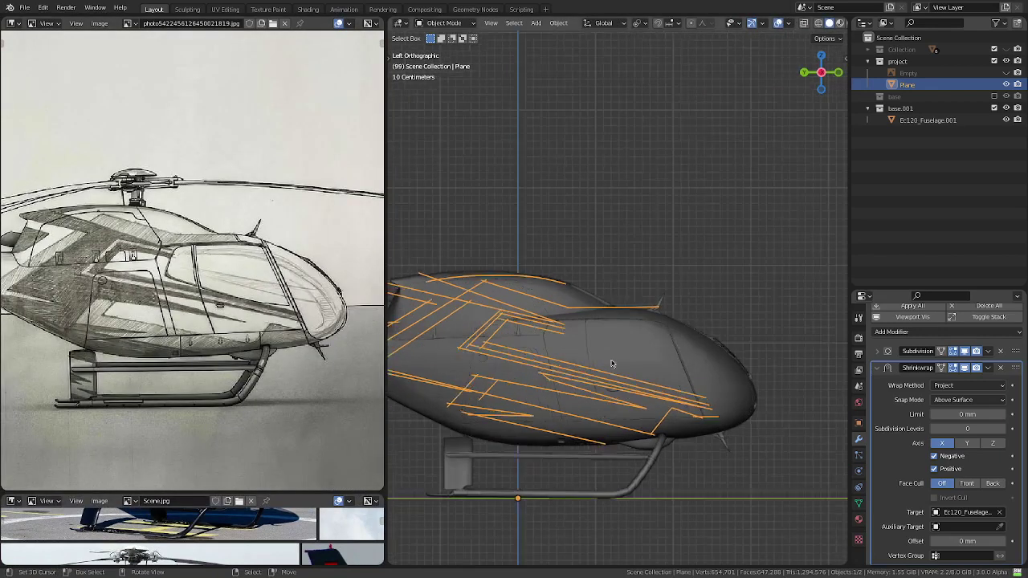
scroll(612, 364, up, 2)
shift+middle_drag(610, 363, 666, 359)
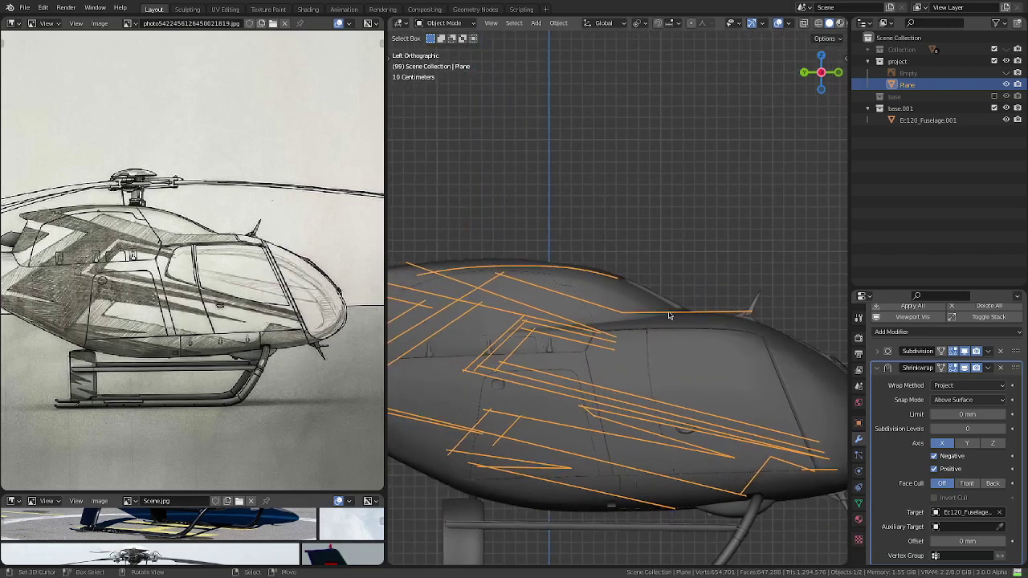
scroll(670, 314, down, 3)
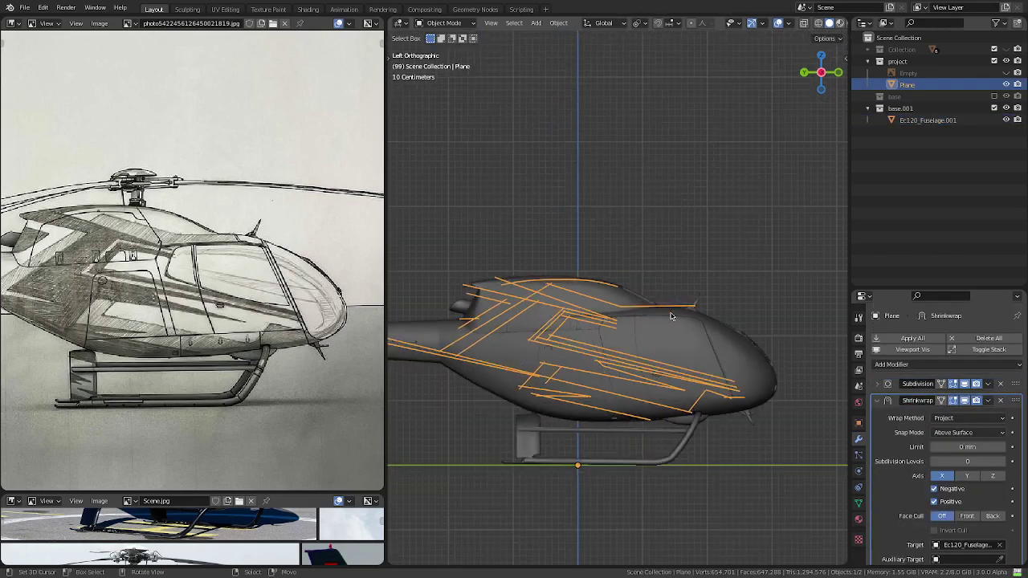
key(Tab)
scroll(707, 318, up, 4)
- Select the stripe vertex by the antenna, toggle Shrinkwrap On Cage, and collapse its panel
key(1)
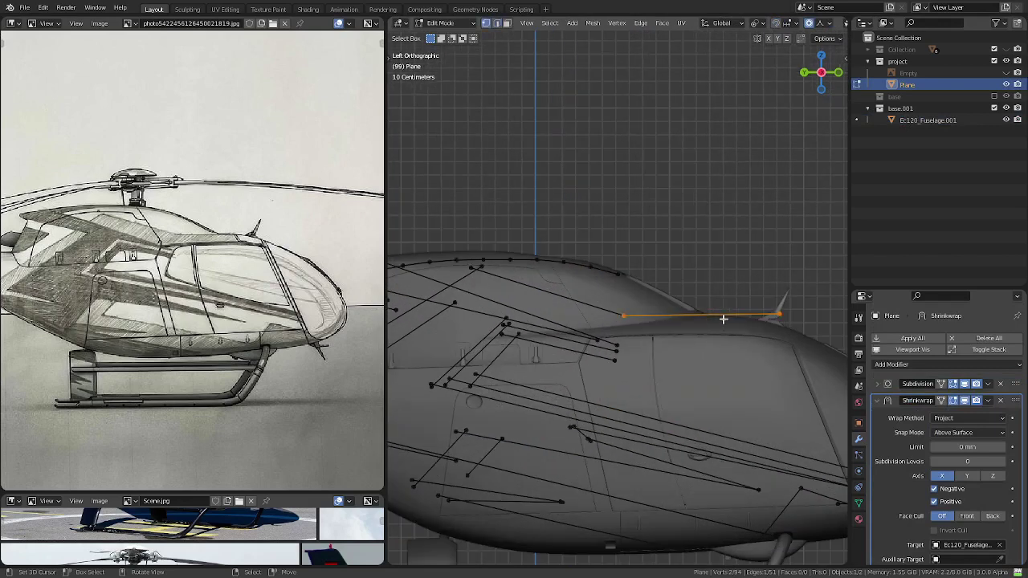
click(780, 298)
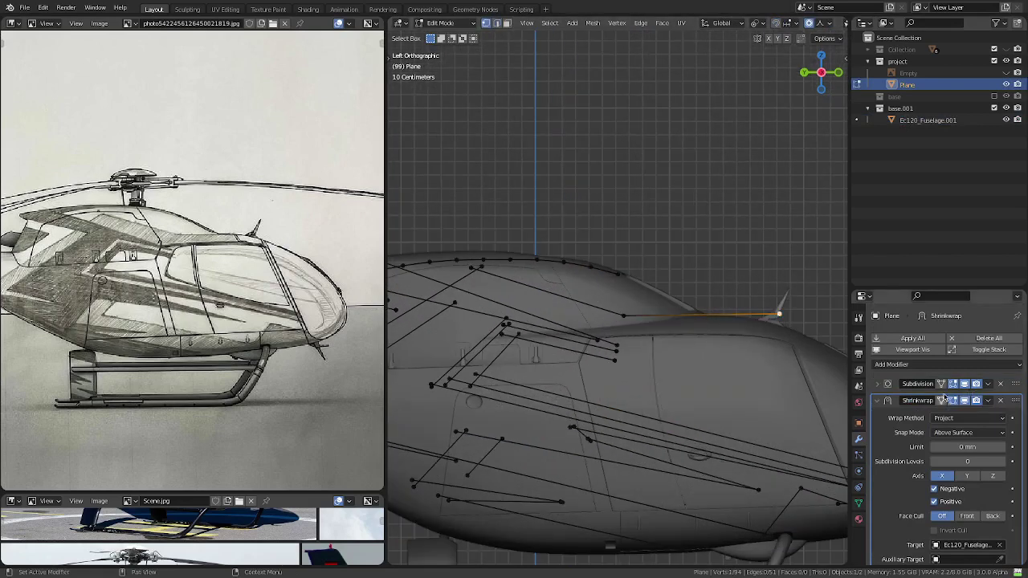
click(941, 398)
click(877, 401)
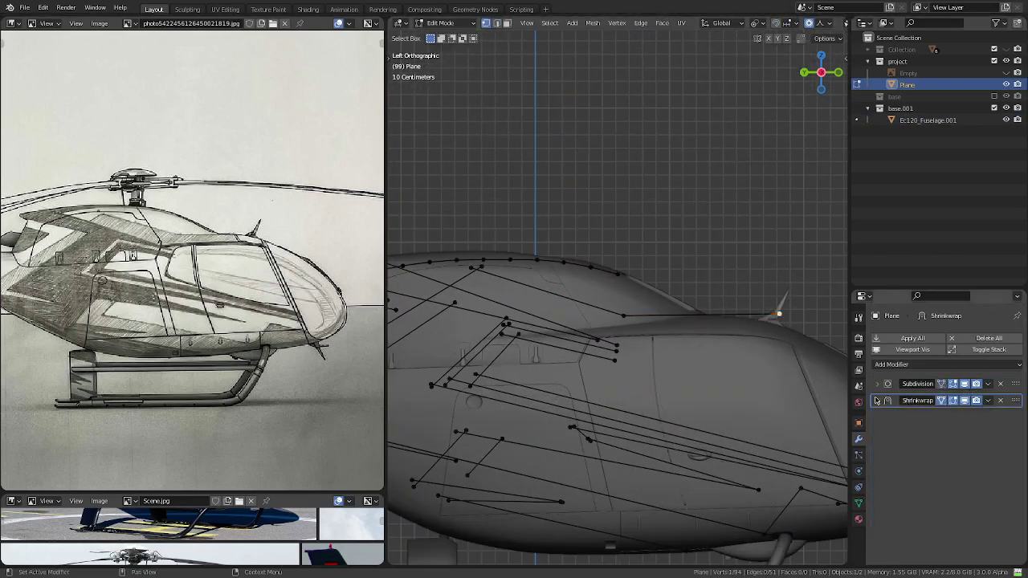
- Orbit around the nose and return to a straight left side view to inspect the antenna
mouse_move(610, 345)
middle_down()
mouse_move(653, 364)
mouse_move(643, 340)
mouse_move(659, 346)
mouse_move(532, 349)
mouse_move(533, 334)
mouse_move(580, 308)
mouse_move(600, 310)
mouse_move(615, 333)
mouse_move(644, 331)
mouse_move(603, 345)
mouse_move(573, 340)
mouse_move(551, 326)
mouse_move(553, 312)
mouse_move(603, 330)
middle_up()
scroll(611, 345, up, 4)
scroll(621, 331, up, 1)
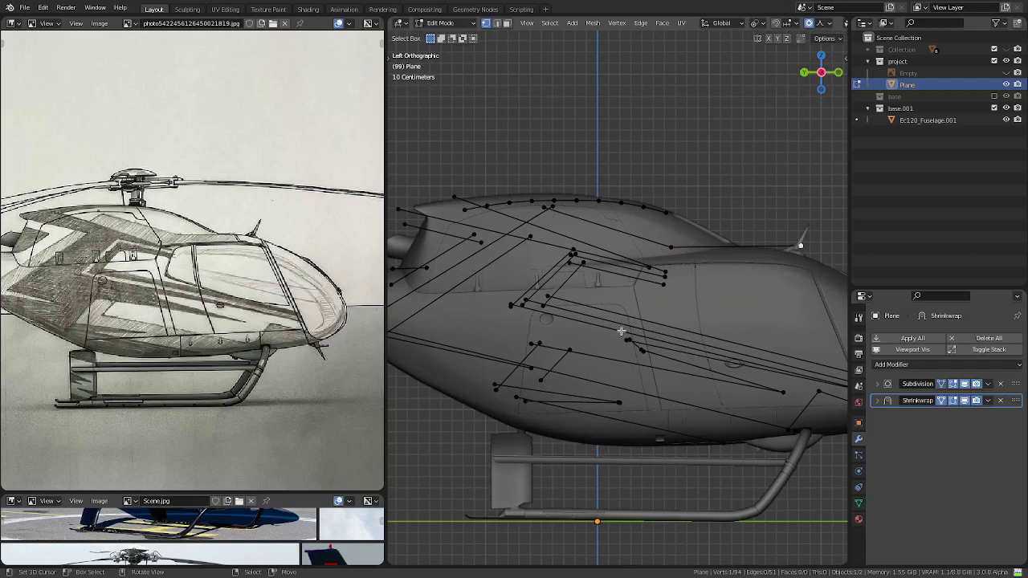
mouse_move(634, 328)
middle_down()
mouse_move(615, 294)
mouse_move(581, 367)
mouse_move(510, 380)
mouse_move(544, 430)
mouse_move(597, 367)
mouse_move(622, 402)
mouse_move(621, 438)
middle_up()
key(ctrl+KP_3)
scroll(642, 413, up, 2)
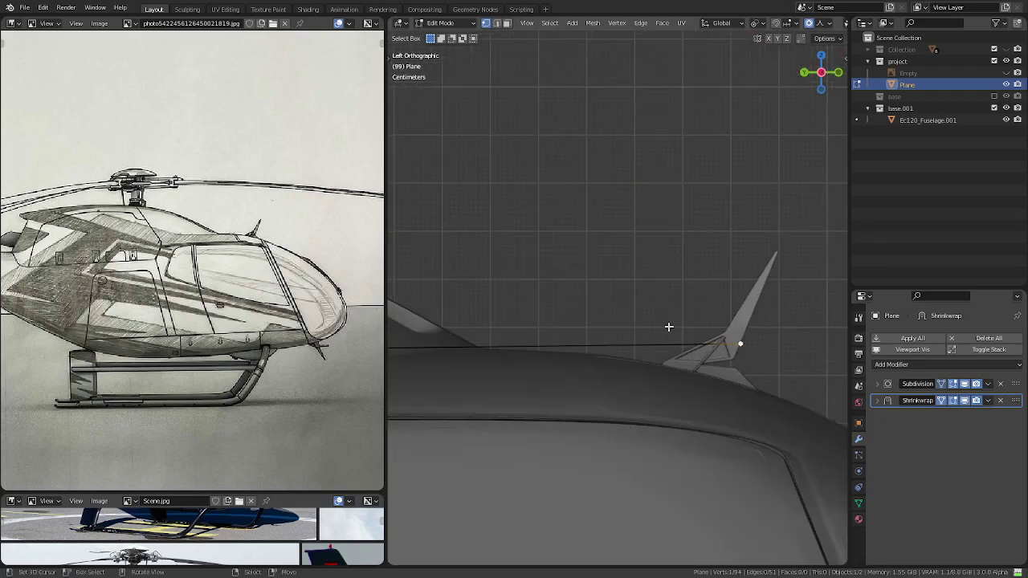
scroll(668, 327, down, 3)
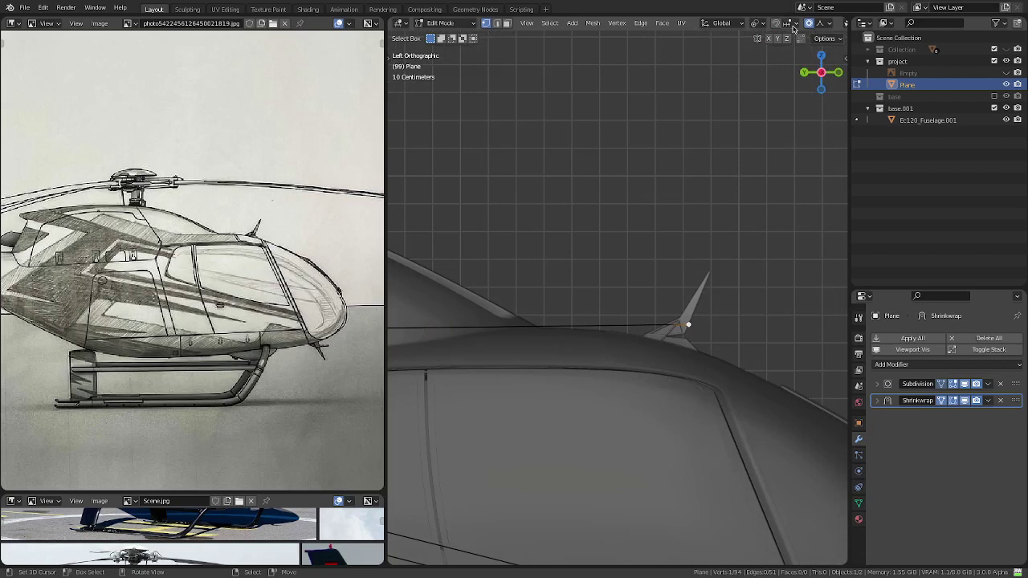
scroll(771, 25, down, 2)
- Collapse the viewport header menus and switch lighting to MatCap with a light grey sphere
right_click(657, 24)
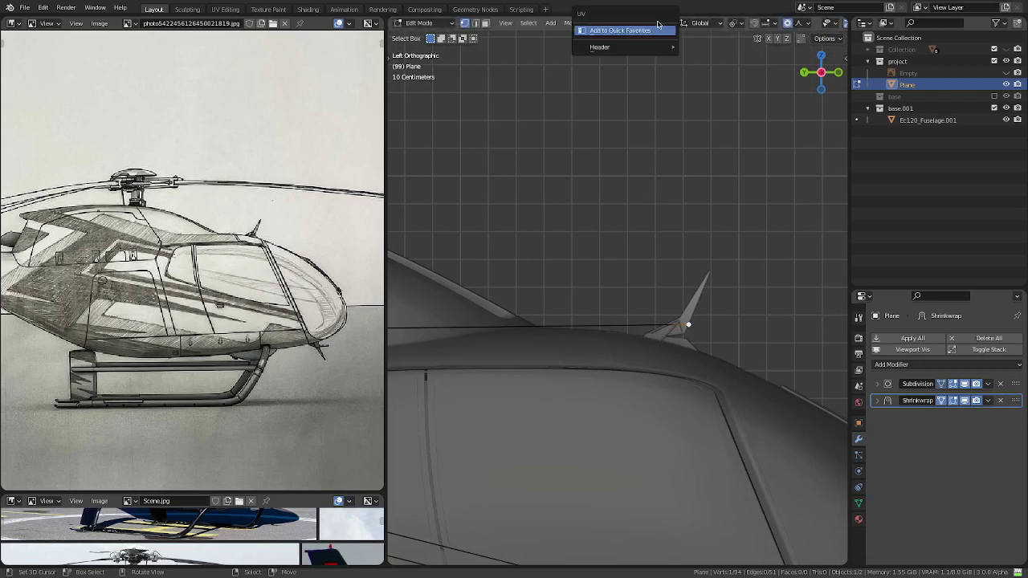
mouse_move(625, 46)
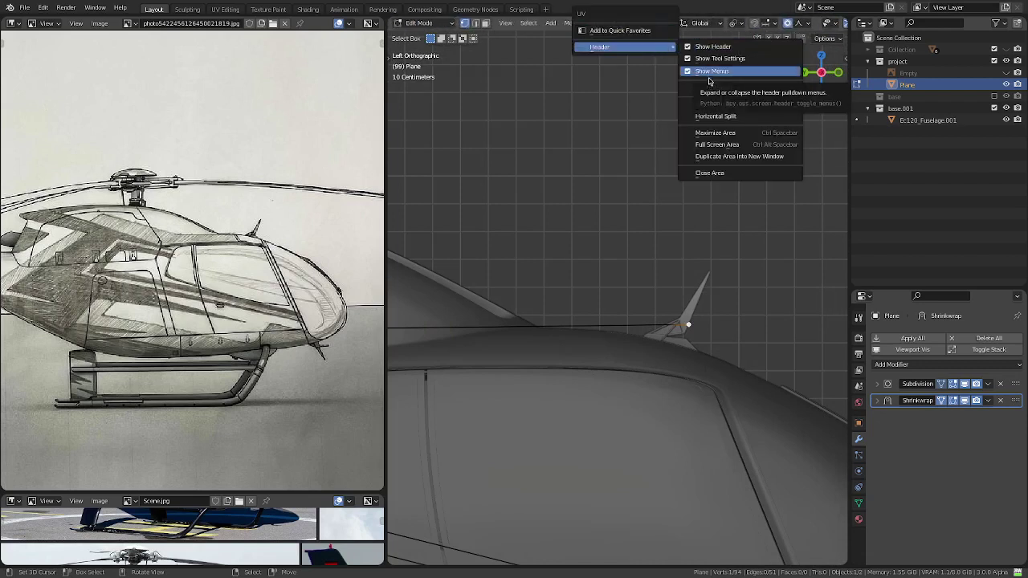
click(707, 72)
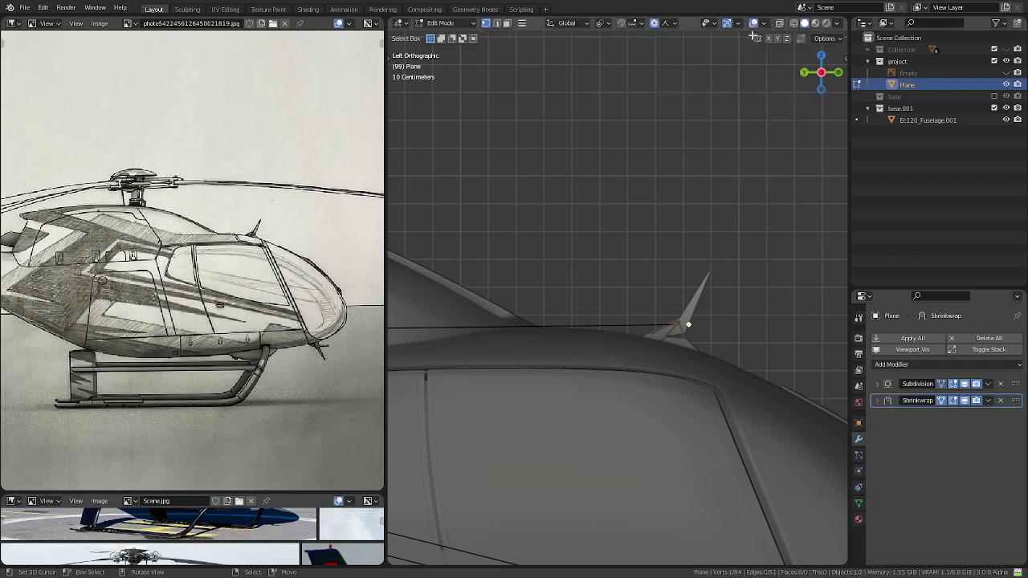
click(835, 26)
click(832, 109)
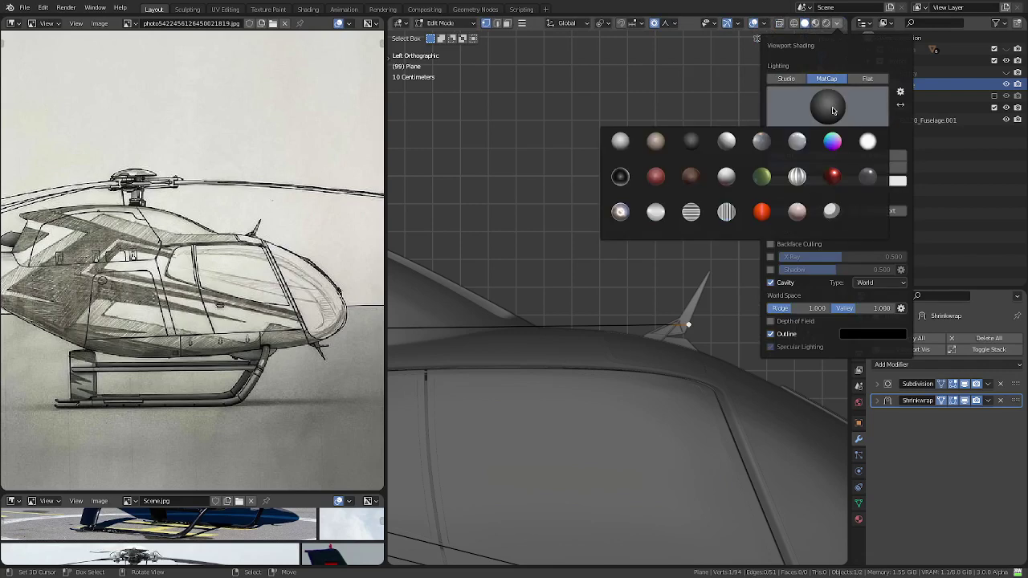
click(798, 142)
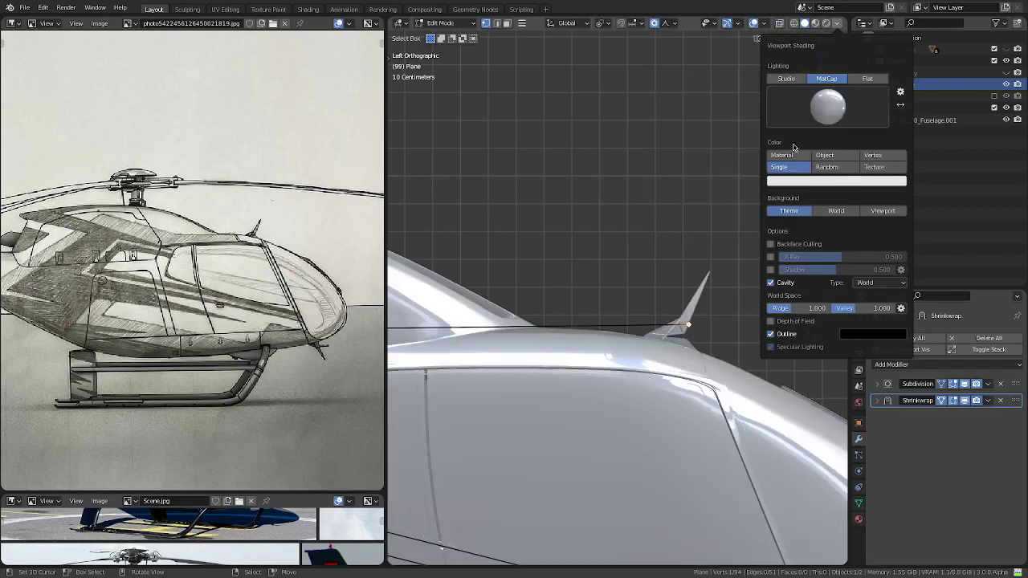
- Try lighter matcaps and settle on a shiny one for the fuselage
click(828, 107)
click(723, 139)
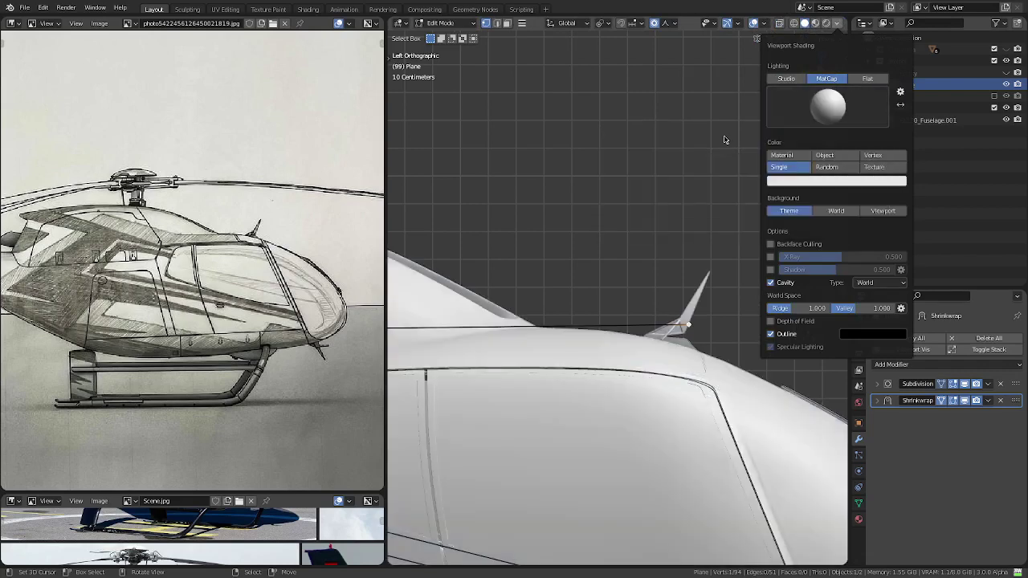
click(828, 107)
click(621, 215)
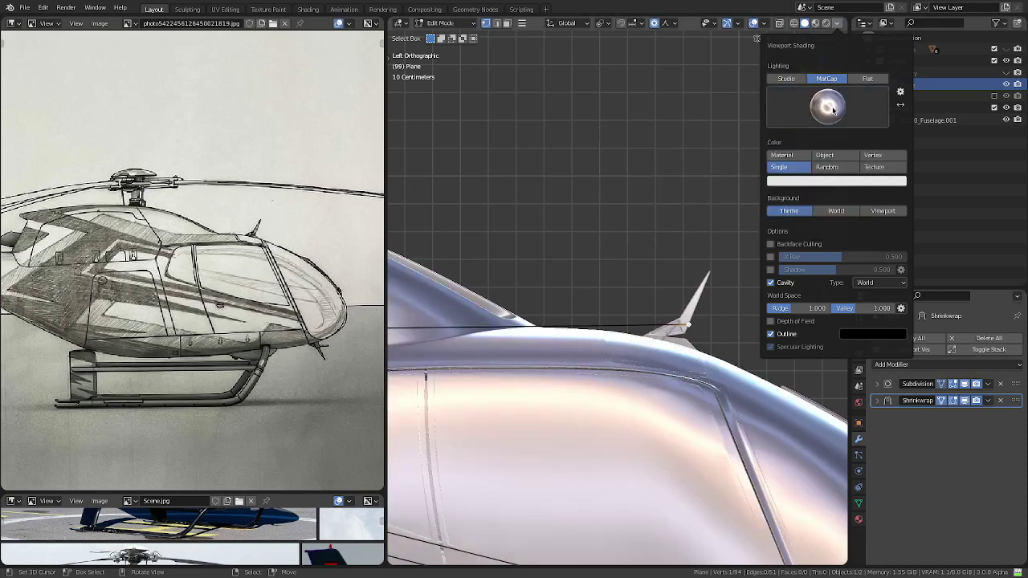
click(832, 108)
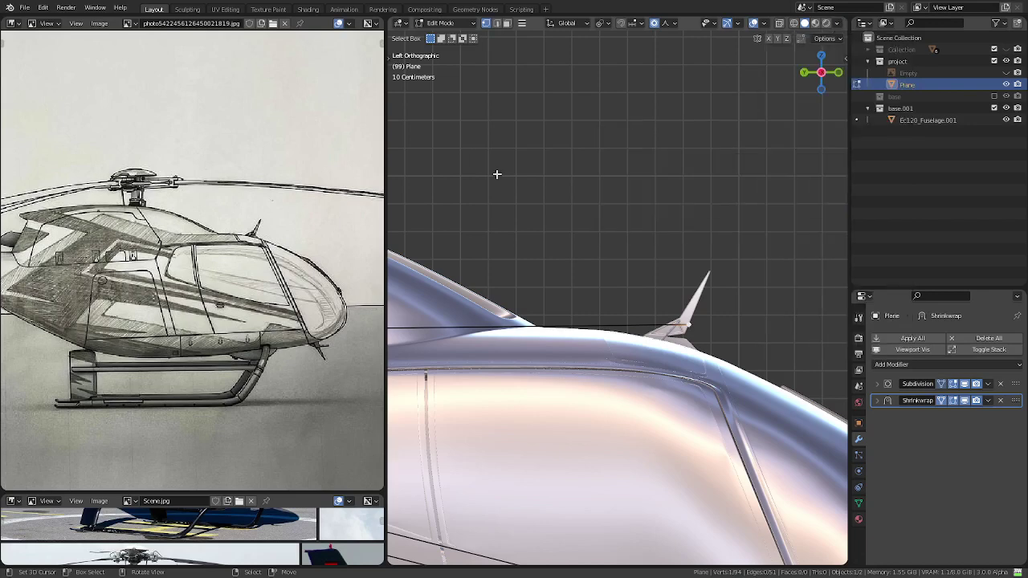
scroll(664, 303, down, 3)
key(Tab)
click(664, 303)
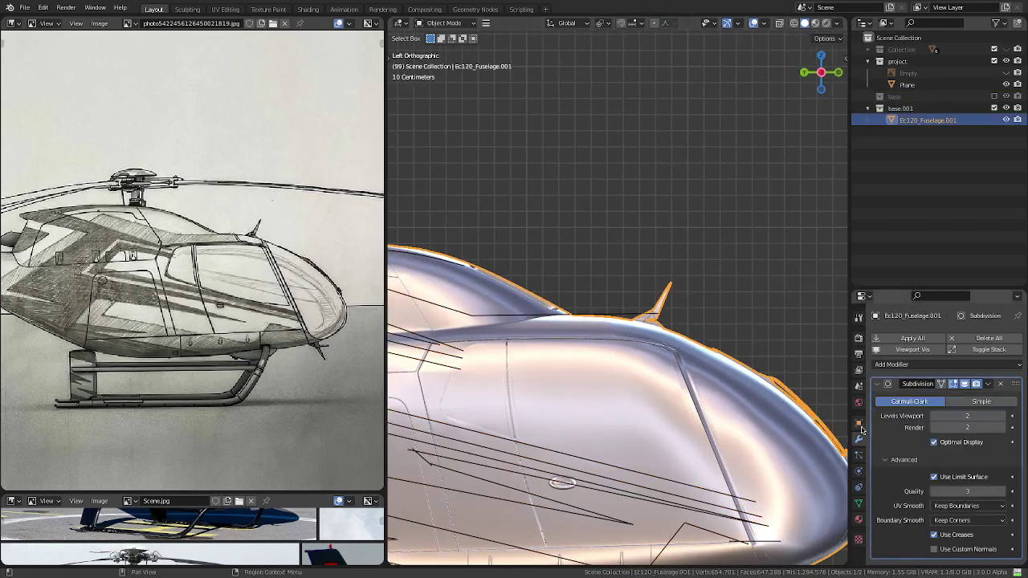
click(876, 383)
click(622, 315)
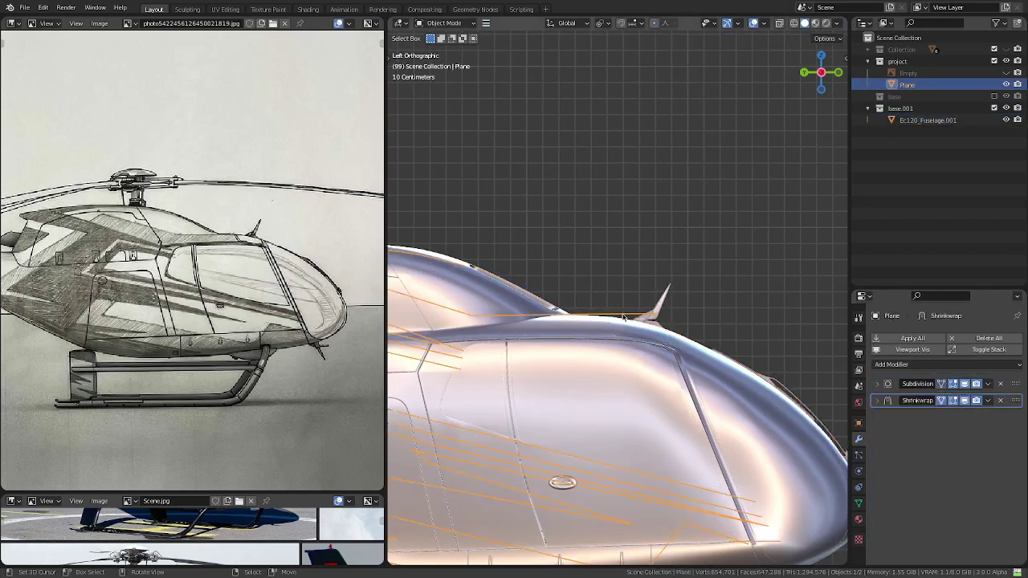
key(Tab)
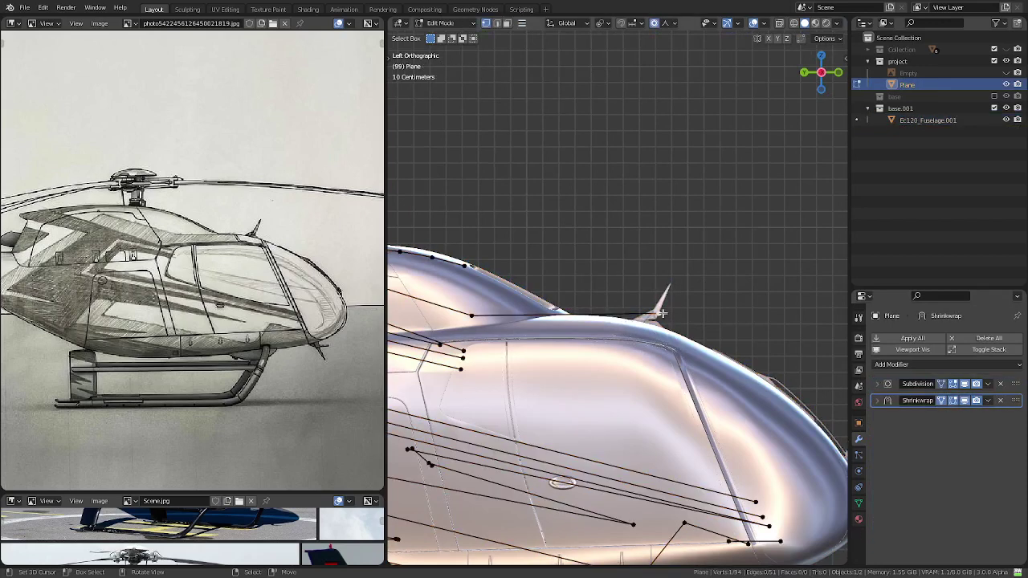
scroll(663, 314, up, 3)
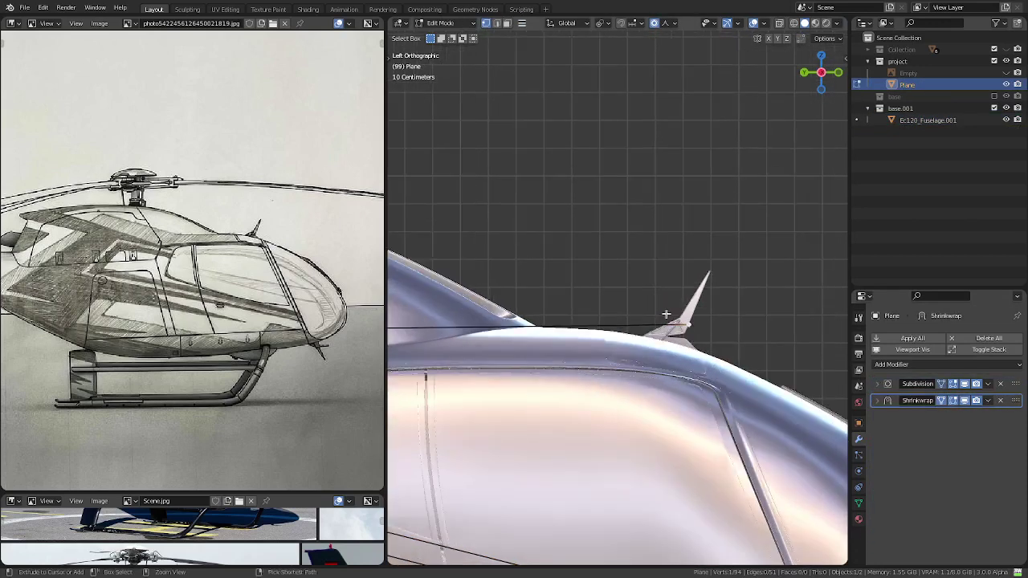
key(ctrl+alt+space)
scroll(708, 309, down, 2)
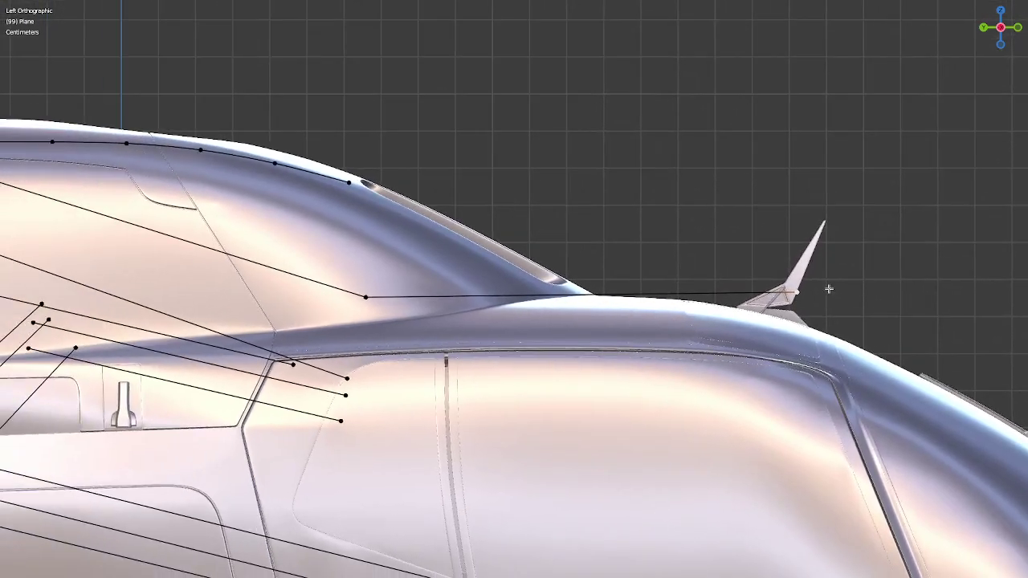
key(ctrl+alt+space)
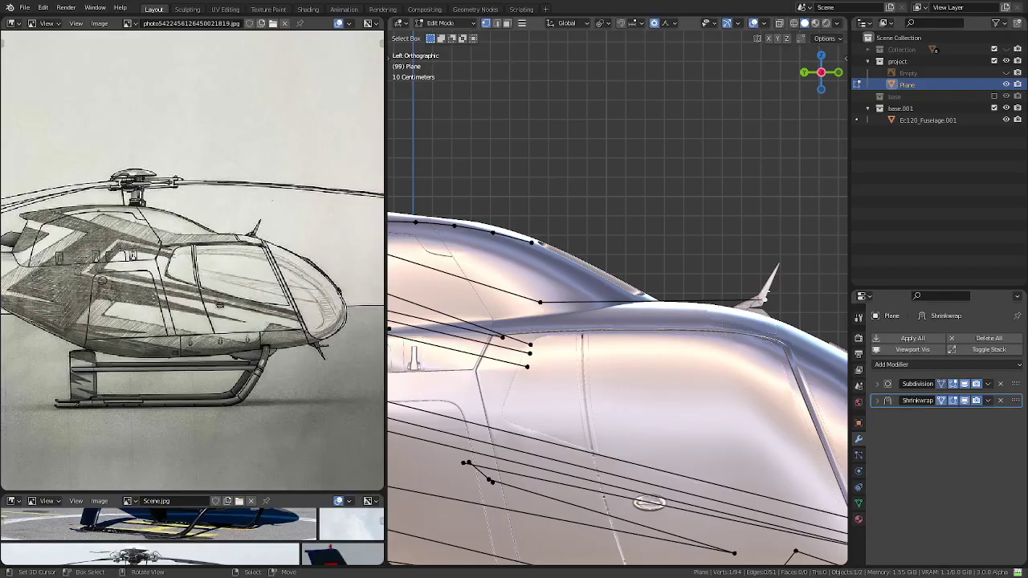
key(ctrl+alt)
key(ctrl+alt+space)
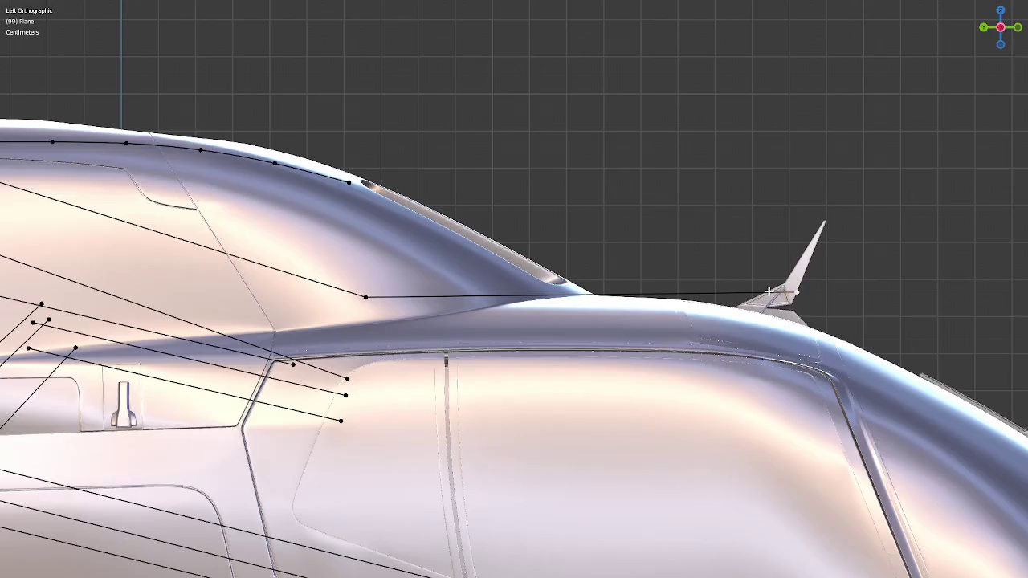
scroll(705, 289, up, 2)
scroll(705, 289, up, 2)
scroll(704, 289, up, 1)
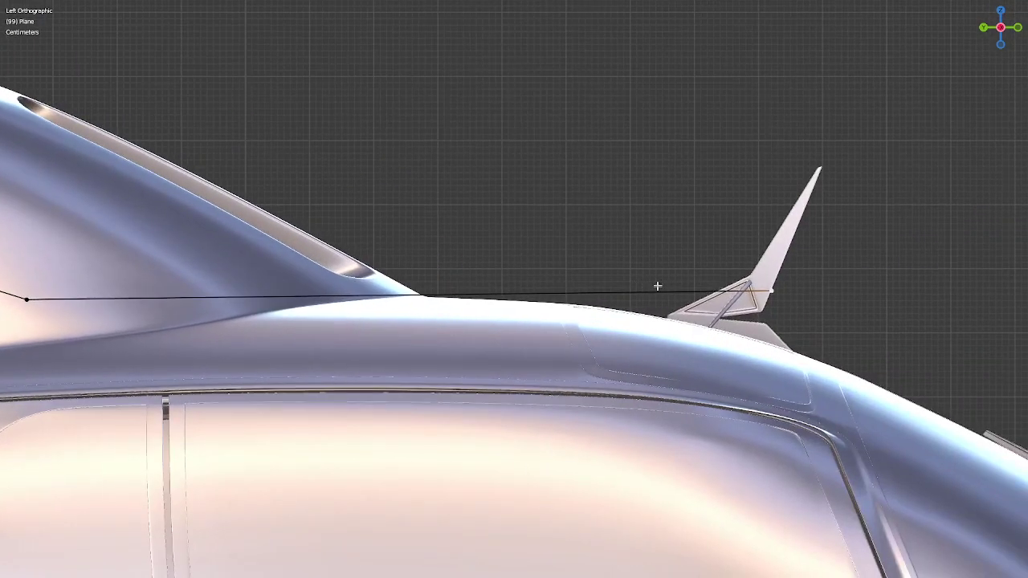
mouse_move(658, 286)
middle_down()
mouse_move(590, 308)
mouse_move(677, 239)
middle_up()
scroll(672, 238, up, 2)
scroll(673, 239, up, 1)
scroll(675, 245, up, 1)
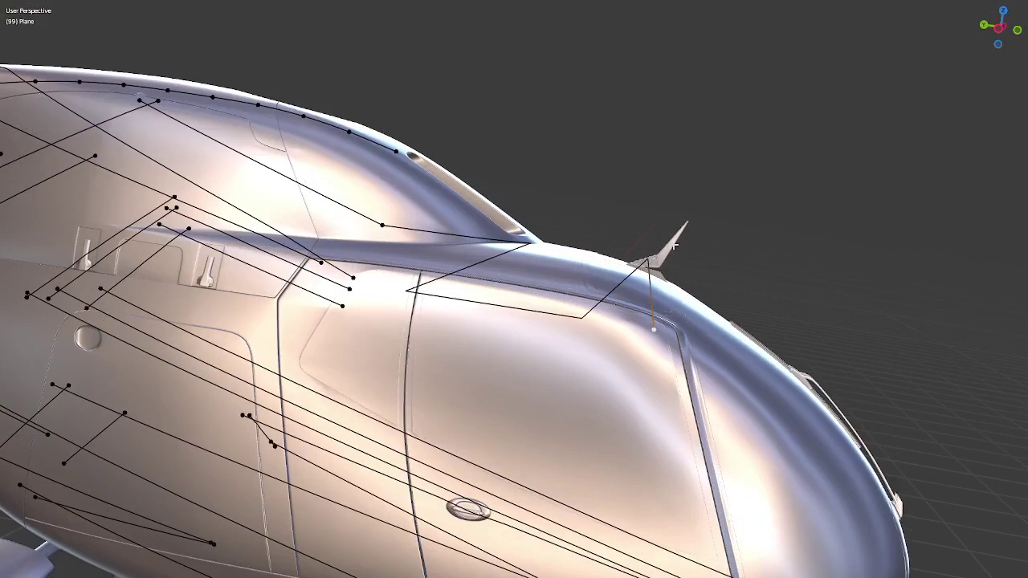
key(KP_3)
key(ctrl+KP_3)
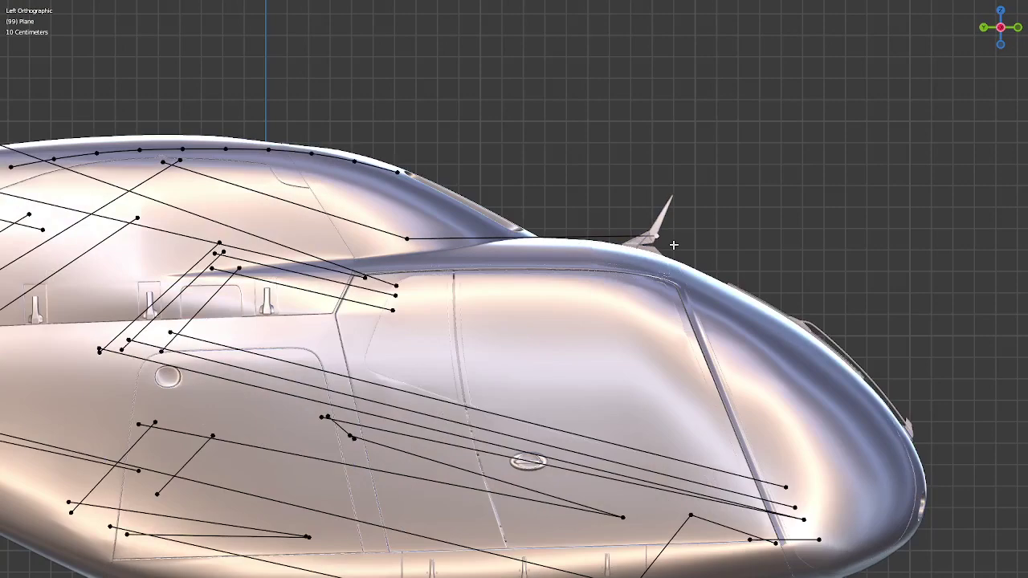
key(ctrl+alt+space)
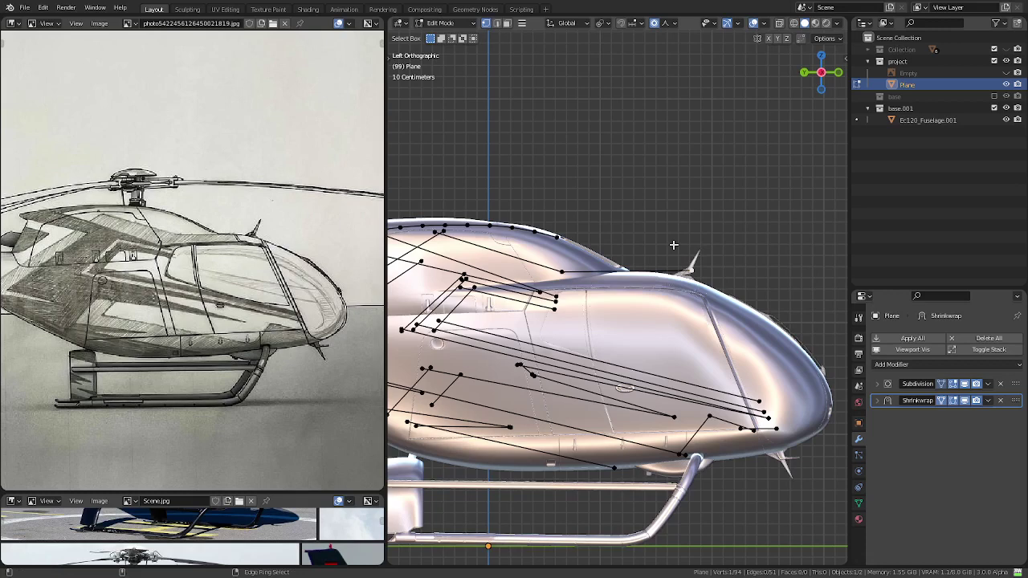
- Orbit and zoom around the nose to see the fuselage top from a higher angle
scroll(693, 249, up, 3)
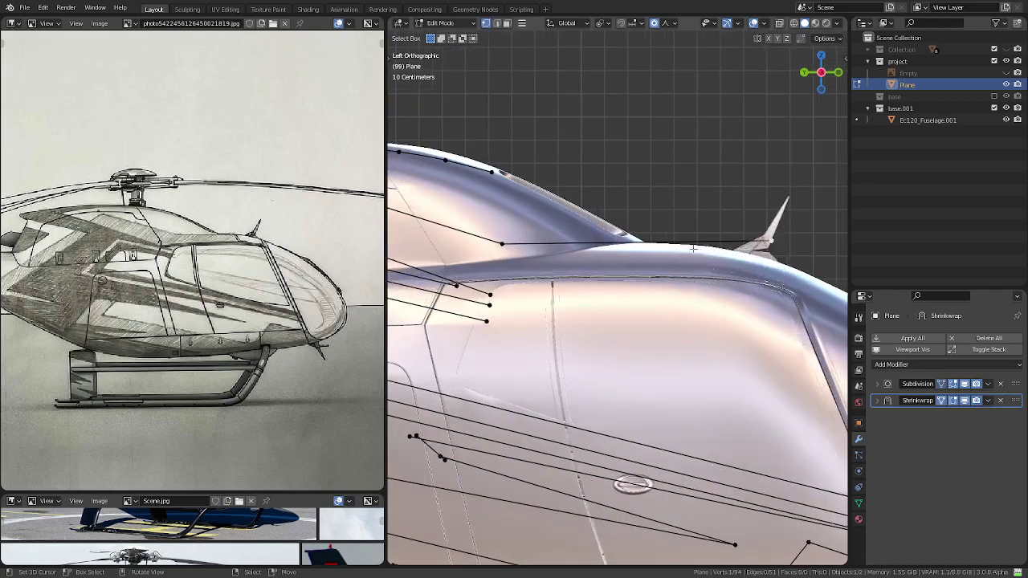
scroll(693, 249, up, 2)
scroll(693, 249, down, 2)
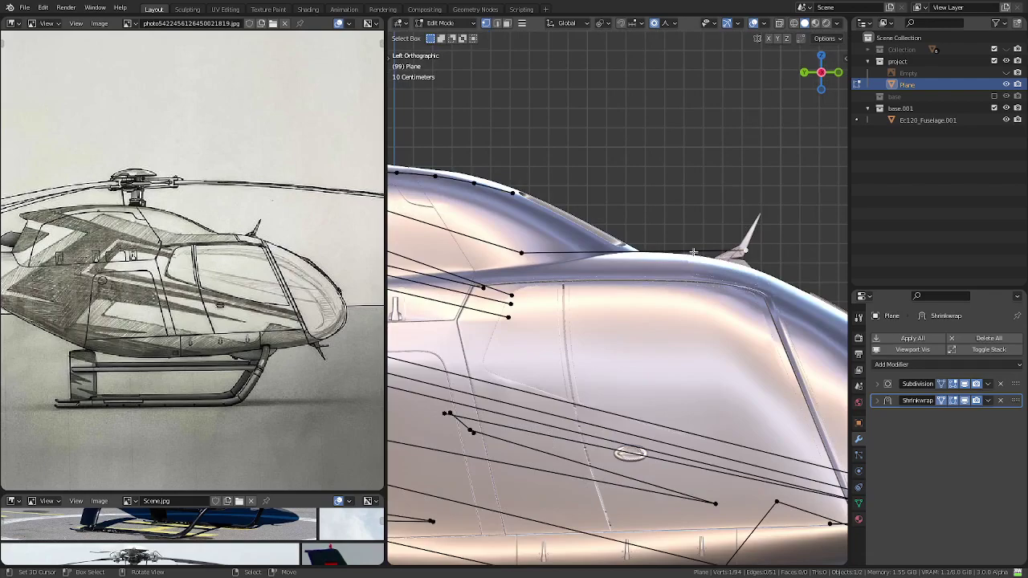
middle_drag(693, 253, 656, 341)
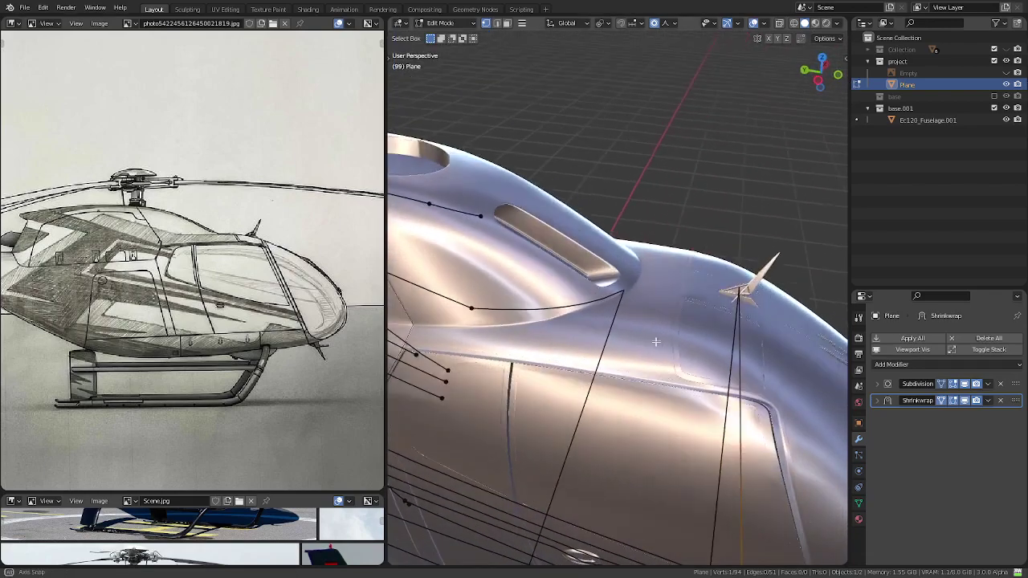
middle_drag(656, 342, 713, 300)
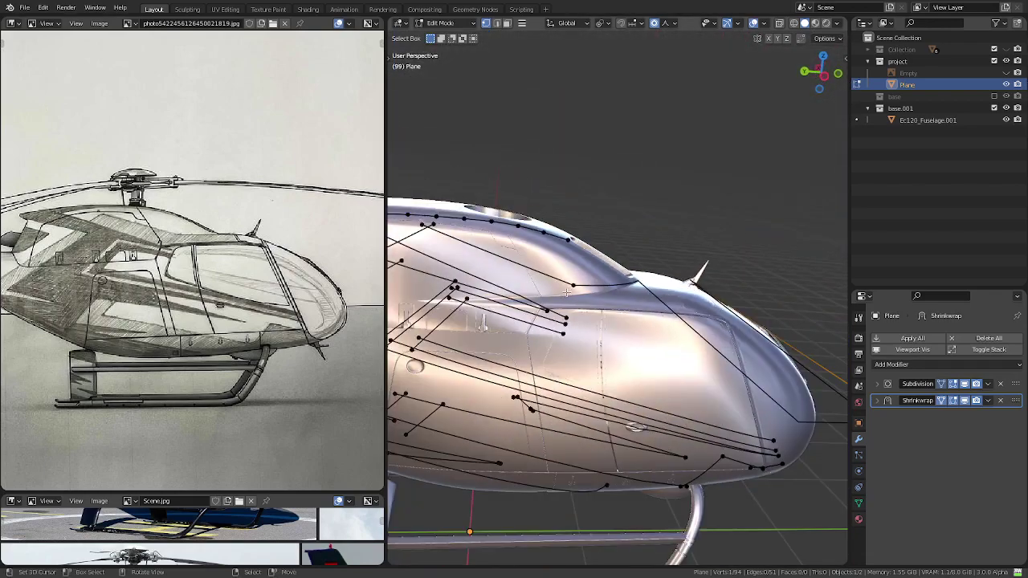
key(z)
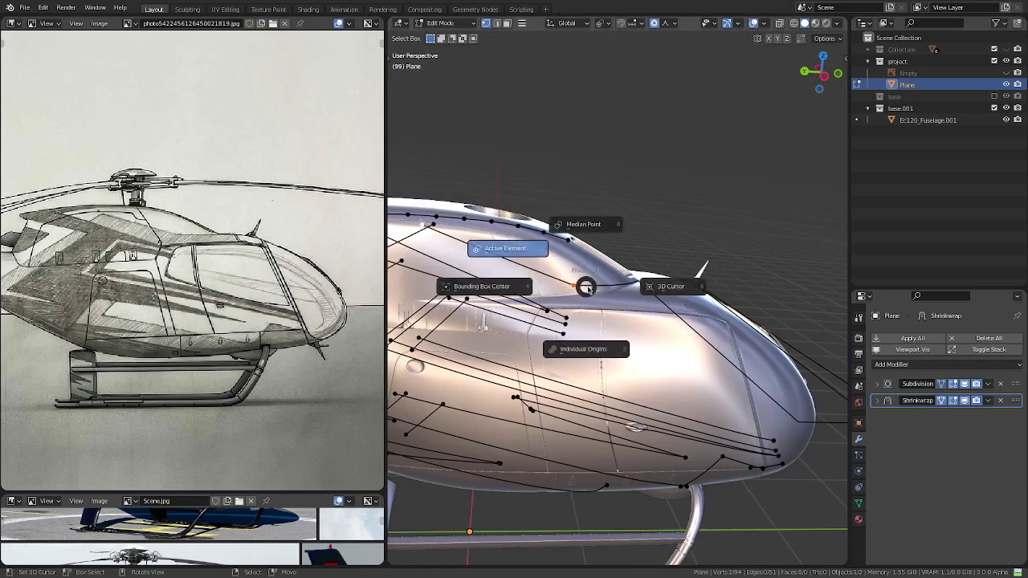
mouse_move(586, 287)
middle_down()
mouse_move(629, 344)
mouse_move(742, 321)
middle_up()
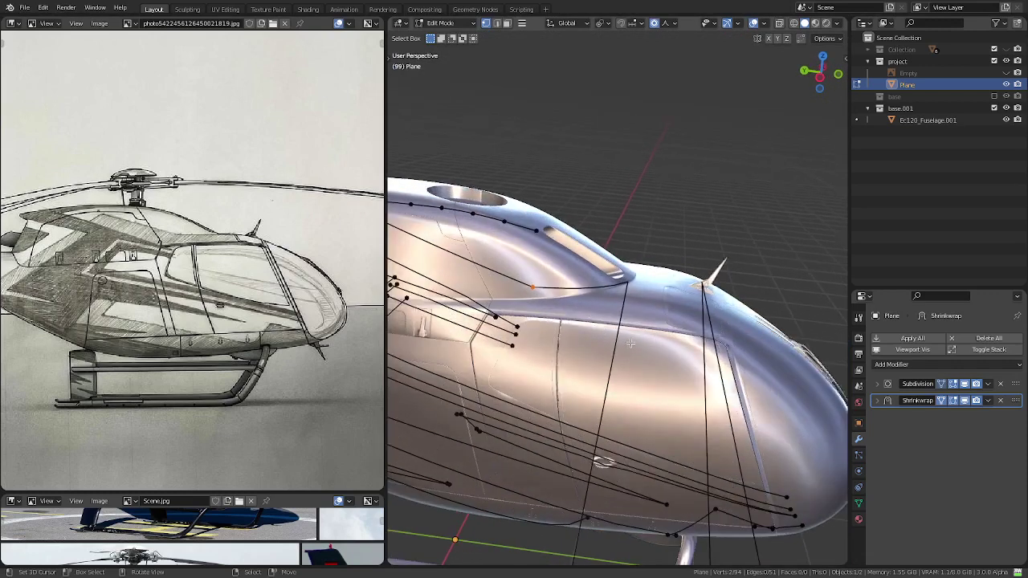
scroll(742, 321, up, 2)
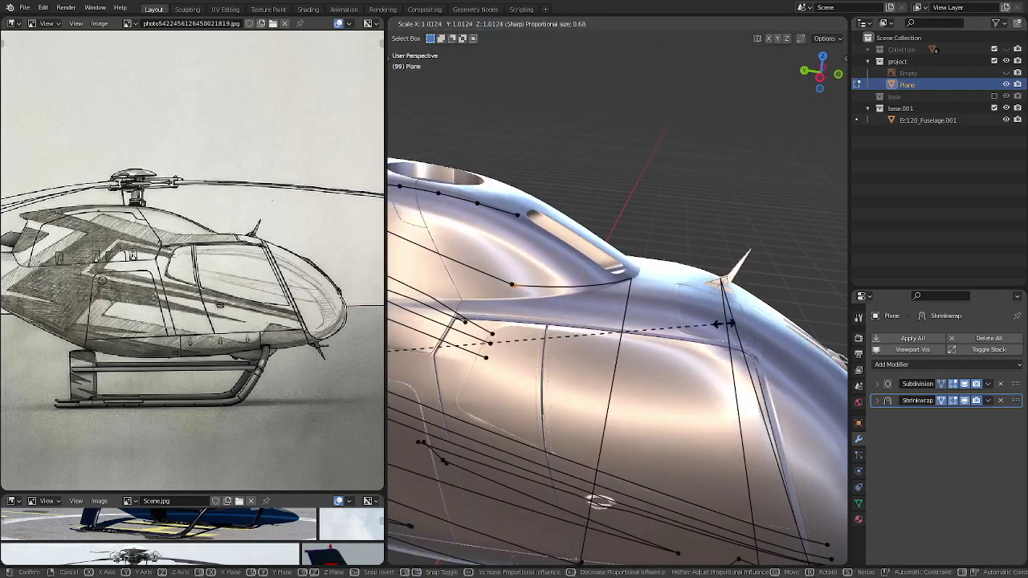
scroll(668, 323, down, 4)
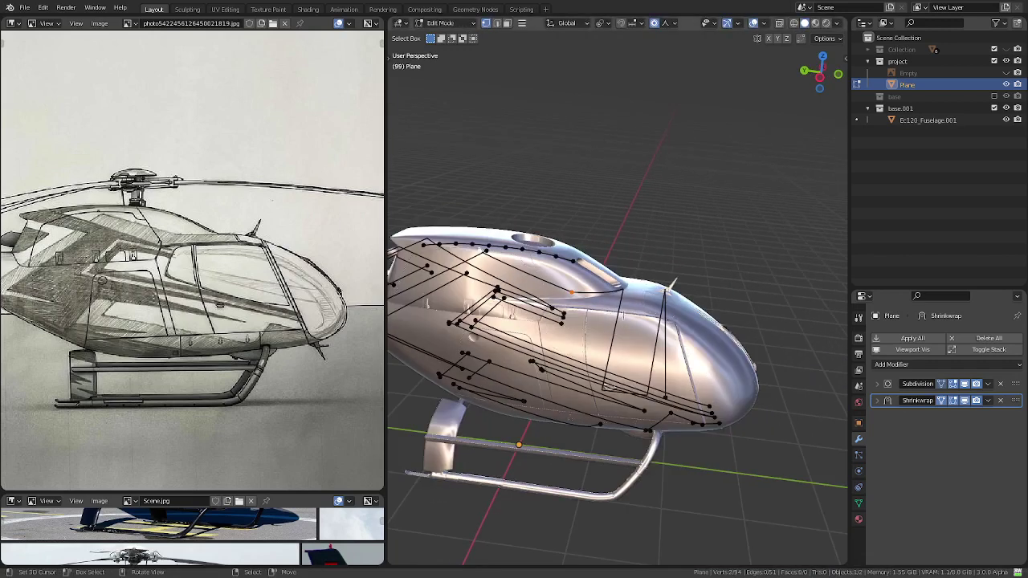
scroll(620, 318, up, 2)
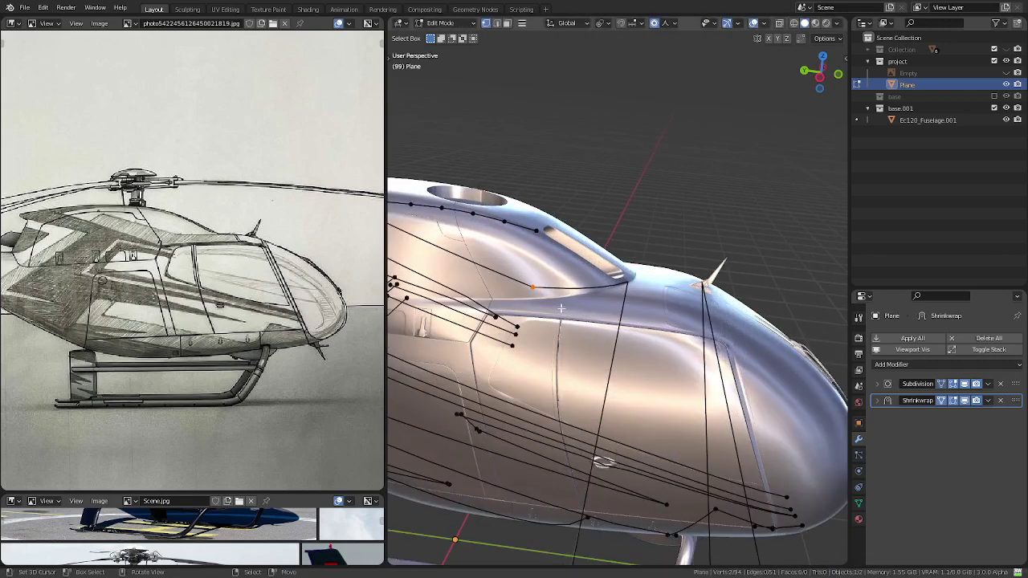
- Brush-select the stripe vertex on the cabin top using wireframe and X-ray shading
key(c)
key(Escape)
key(shift+z)
key(c)
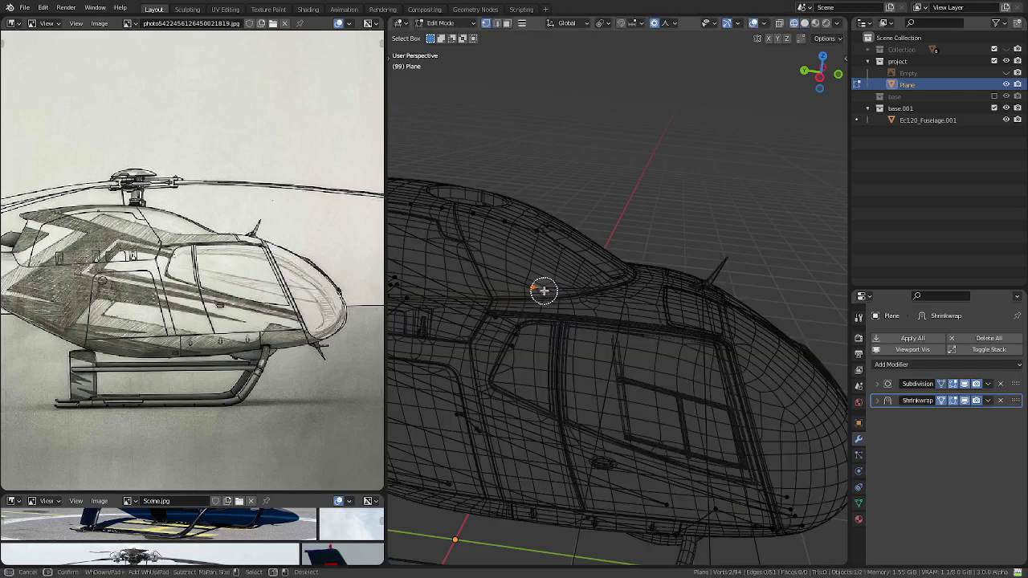
key(Escape)
key(alt+z)
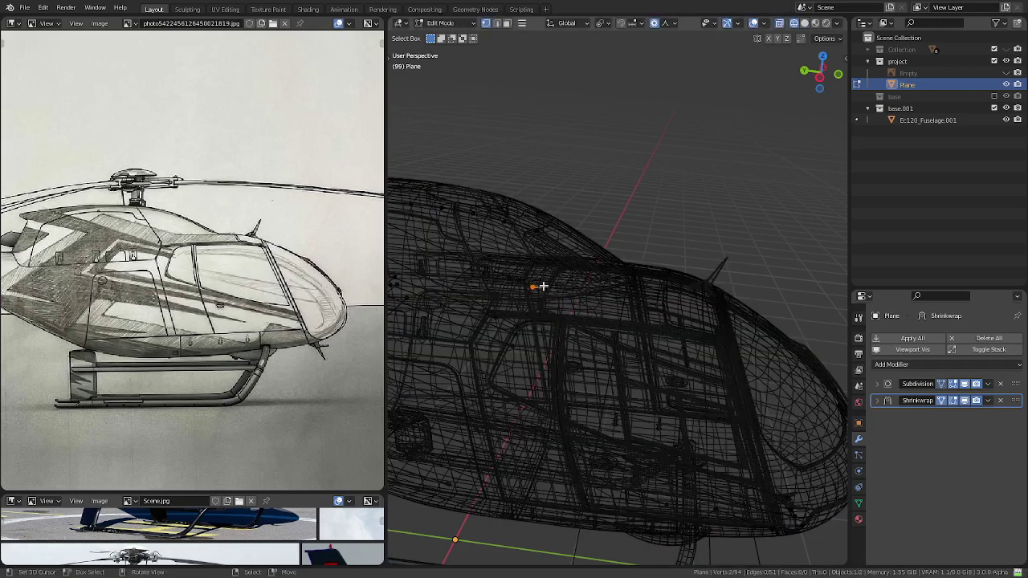
key(c)
key(Escape)
key(alt+z)
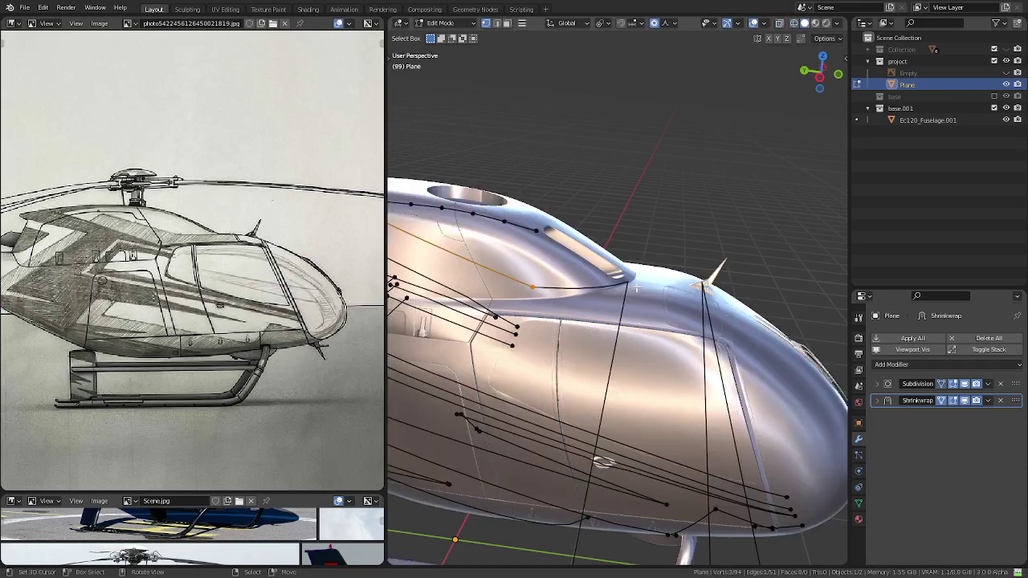
- Scale the selected vertices with proportional falloff and inspect the reshaped line
key(s)
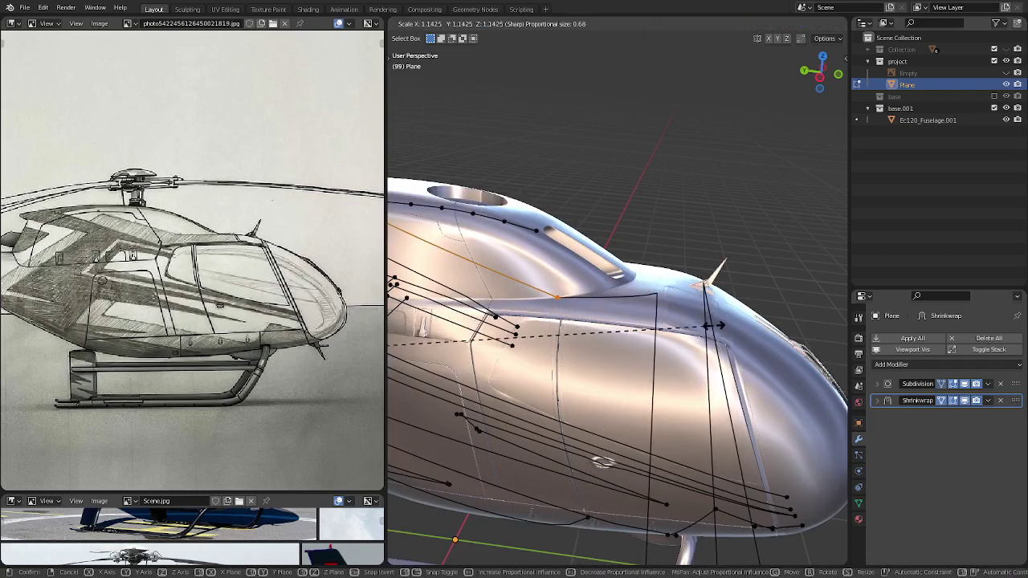
click(710, 325)
middle_drag(710, 324, 664, 340)
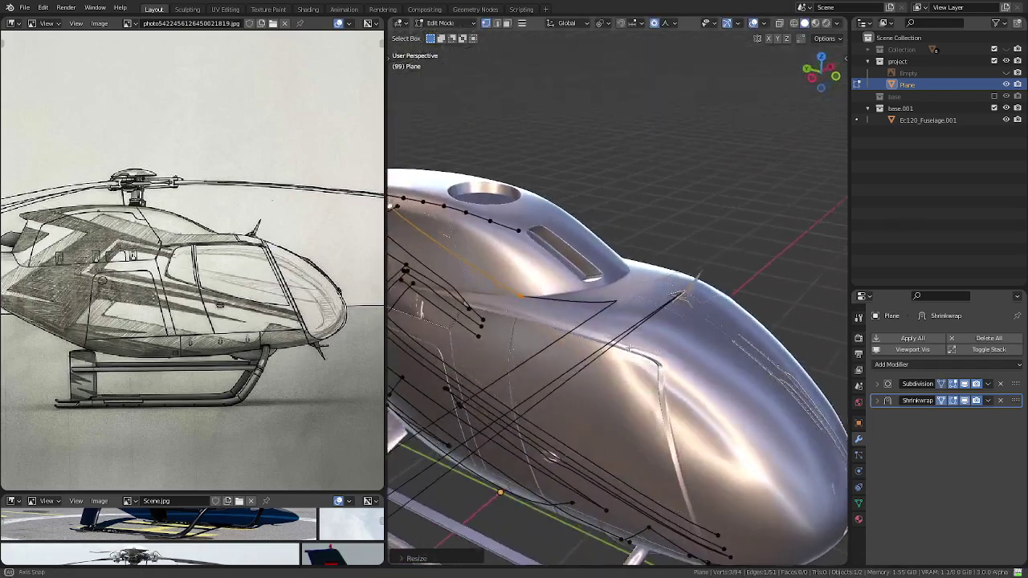
scroll(663, 339, up, 3)
scroll(663, 334, up, 3)
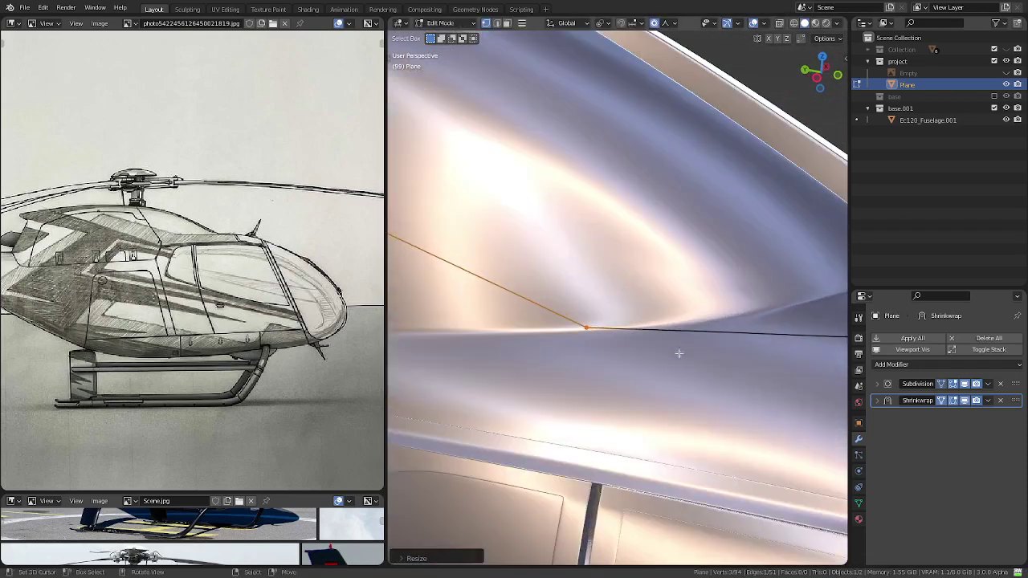
scroll(662, 328, up, 2)
middle_drag(662, 327, 667, 316)
- Pull the selected stripe vertex up and left, checking it from the fuselage side
key(ctrl+z)
scroll(667, 315, down, 4)
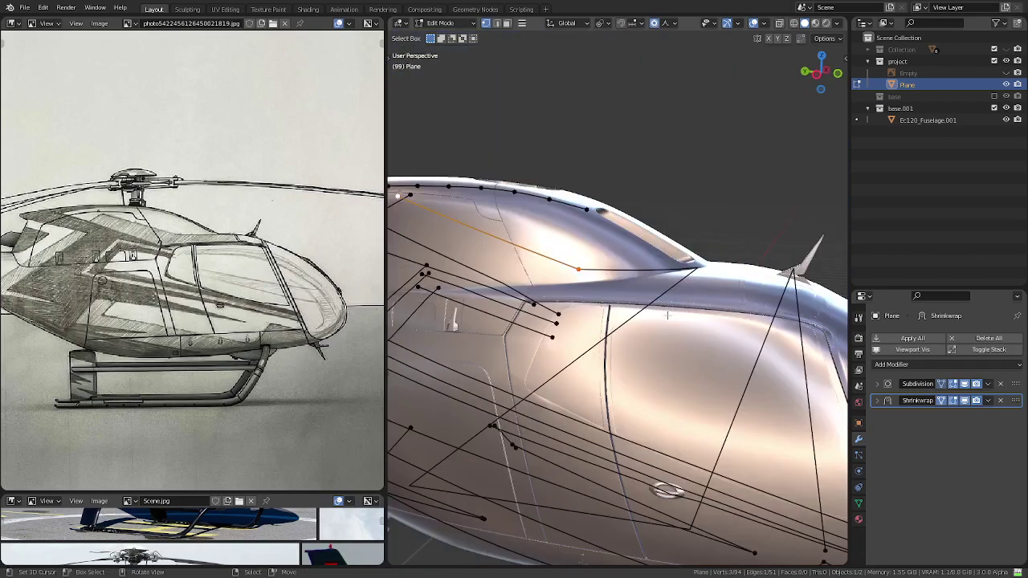
scroll(673, 305, down, 3)
scroll(680, 294, down, 1)
mouse_move(685, 284)
alt+middle_down()
mouse_move(590, 416)
mouse_move(603, 400)
mouse_move(607, 361)
mouse_move(633, 341)
alt+middle_up()
scroll(688, 284, up, 2)
- Maximise the 3D view and stretch the stripe edge below the intake toward the antenna
key(ctrl+alt+space)
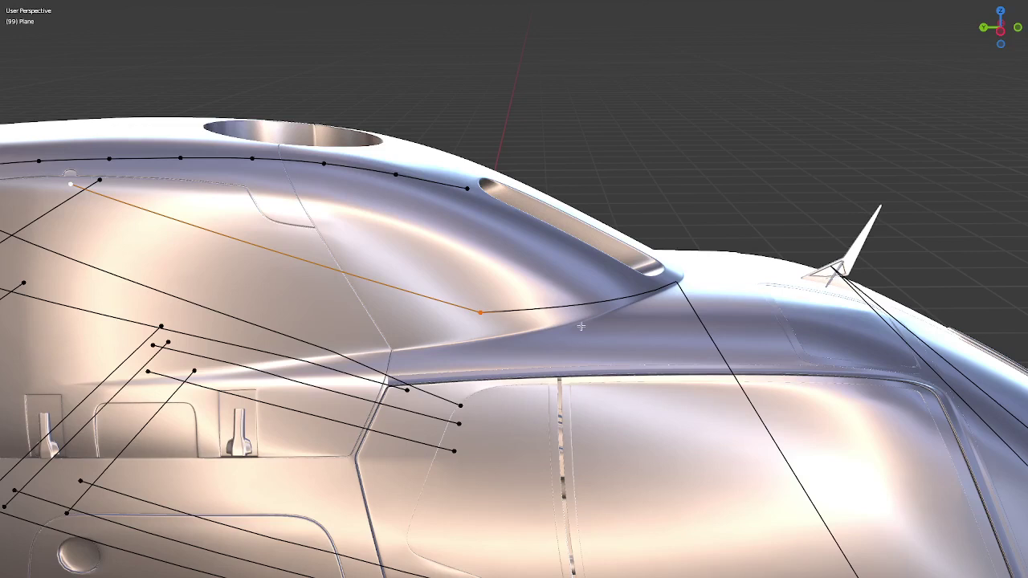
key(s)
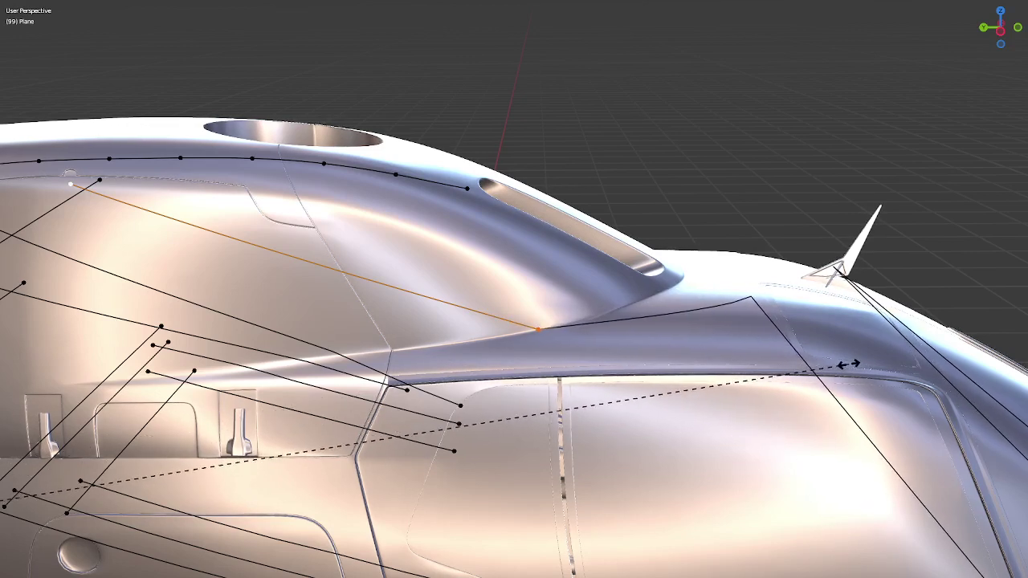
click(849, 364)
middle_drag(707, 390, 599, 421)
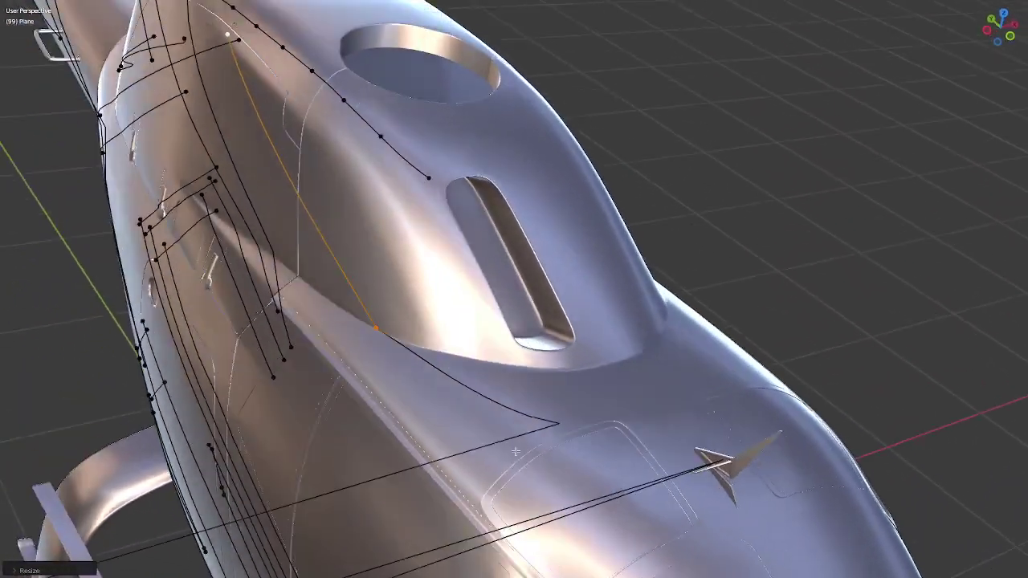
scroll(598, 421, up, 3)
scroll(560, 376, up, 1)
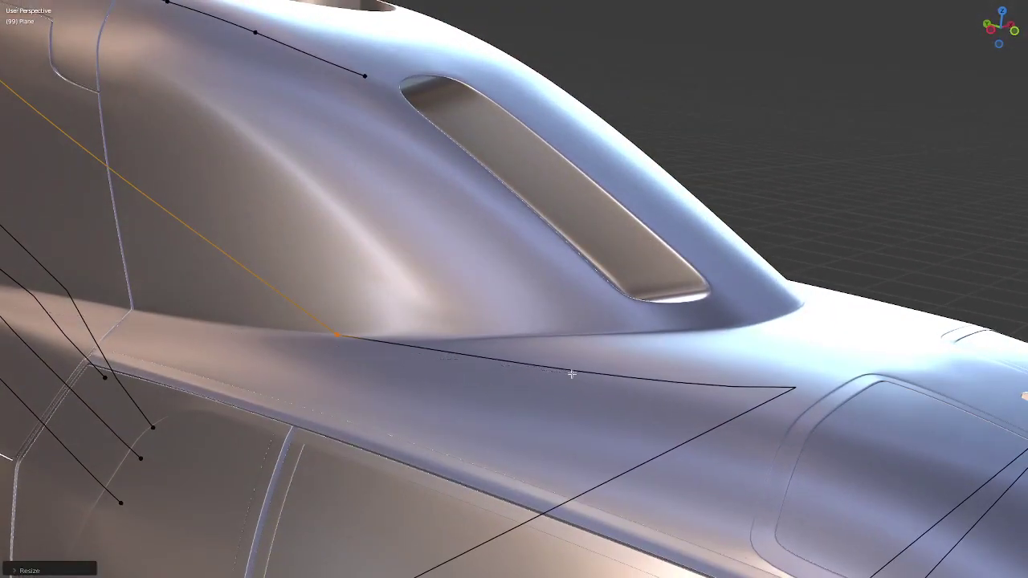
scroll(572, 373, down, 5)
- Deselect the stripe edge and orbit to view the cockpit roof and whole nose
click(642, 306)
middle_drag(643, 306, 667, 356)
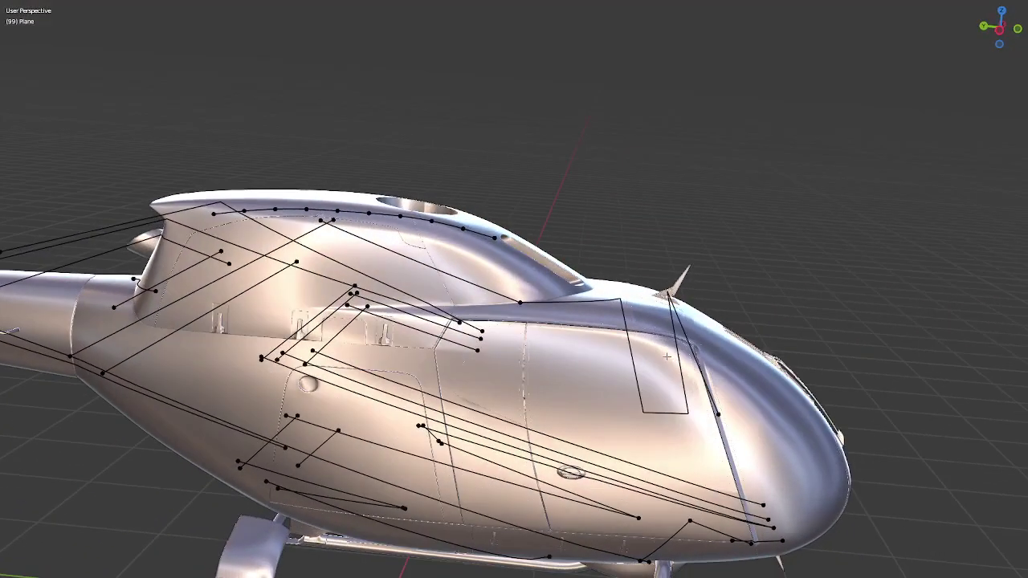
scroll(626, 305, up, 6)
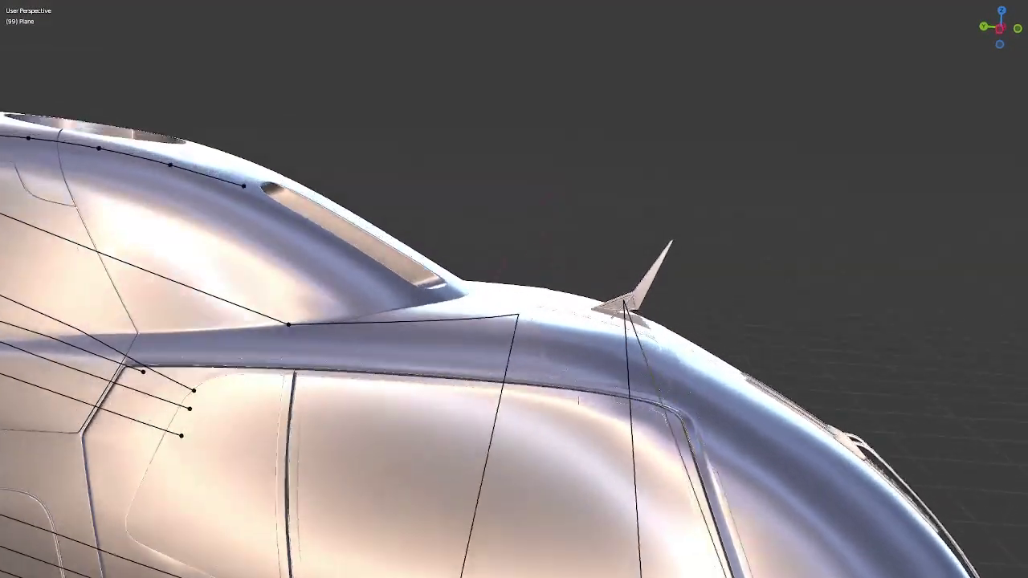
middle_drag(578, 399, 547, 395)
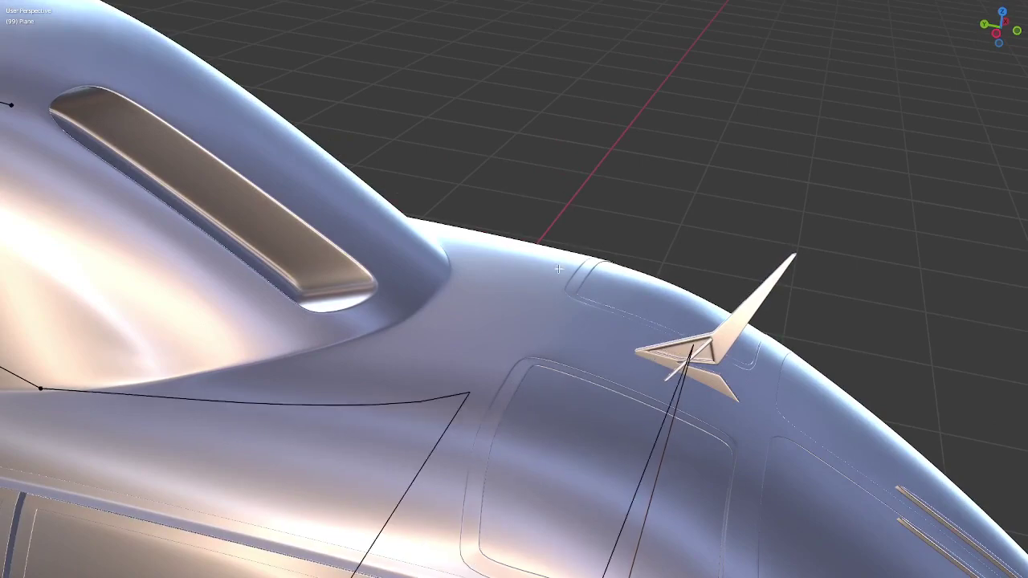
mouse_move(558, 270)
middle_down()
mouse_move(630, 317)
mouse_move(583, 343)
mouse_move(614, 324)
middle_up()
- In Top view, step through undo and redo states until the nose stripe ends at the antenna base
key(KP_7)
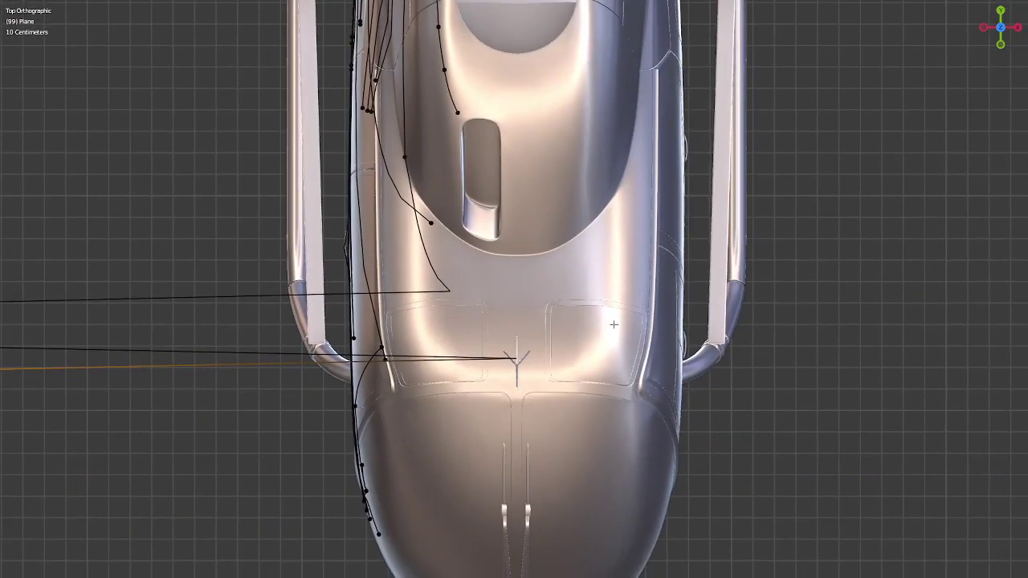
key(ctrl+z)
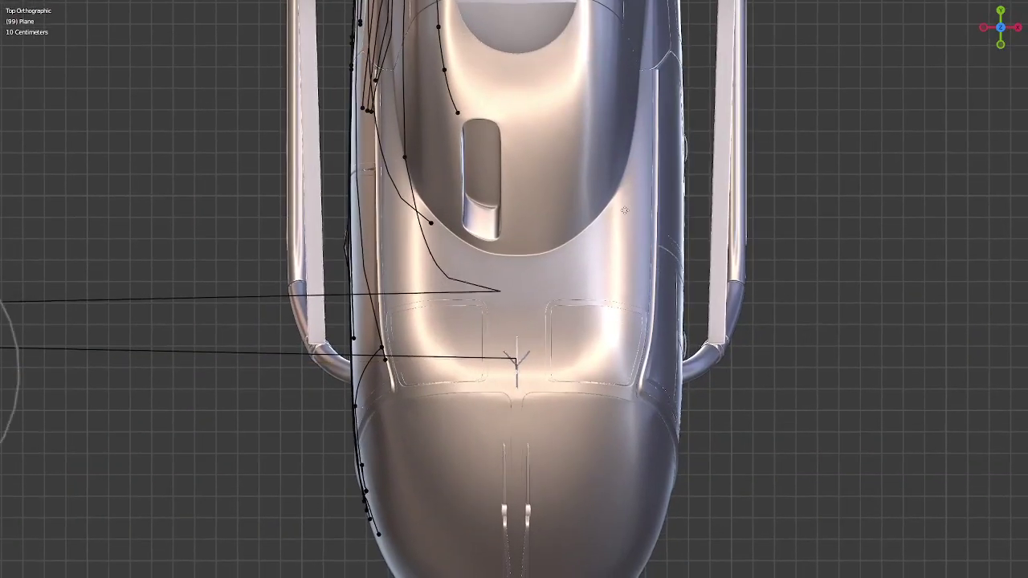
key(ctrl+z)
key(ctrl+z)
key(ctrl+z)
key(ctrl+shift+z)
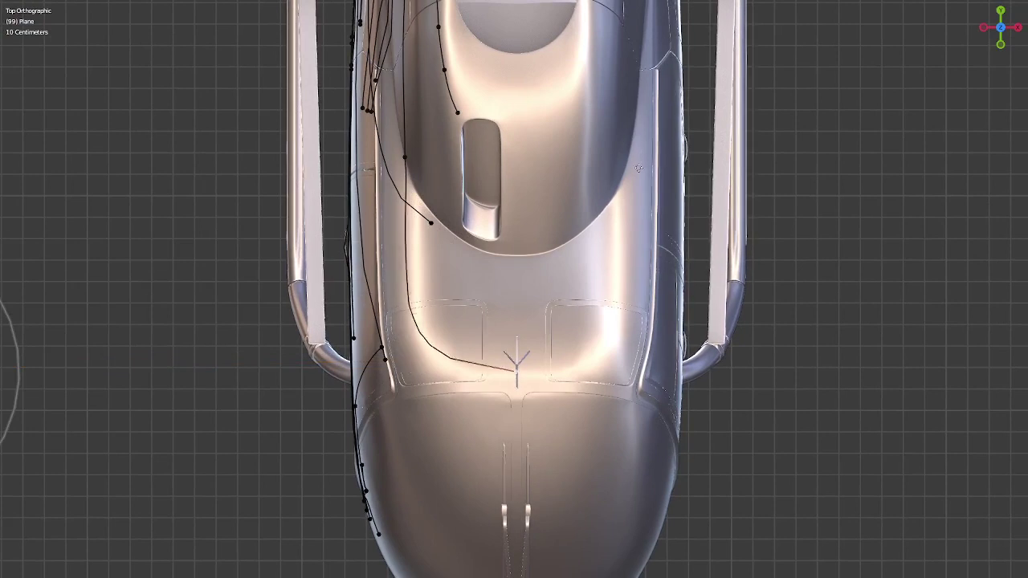
key(ctrl+shift+z)
key(ctrl+shift+z)
key(ctrl+shift+z)
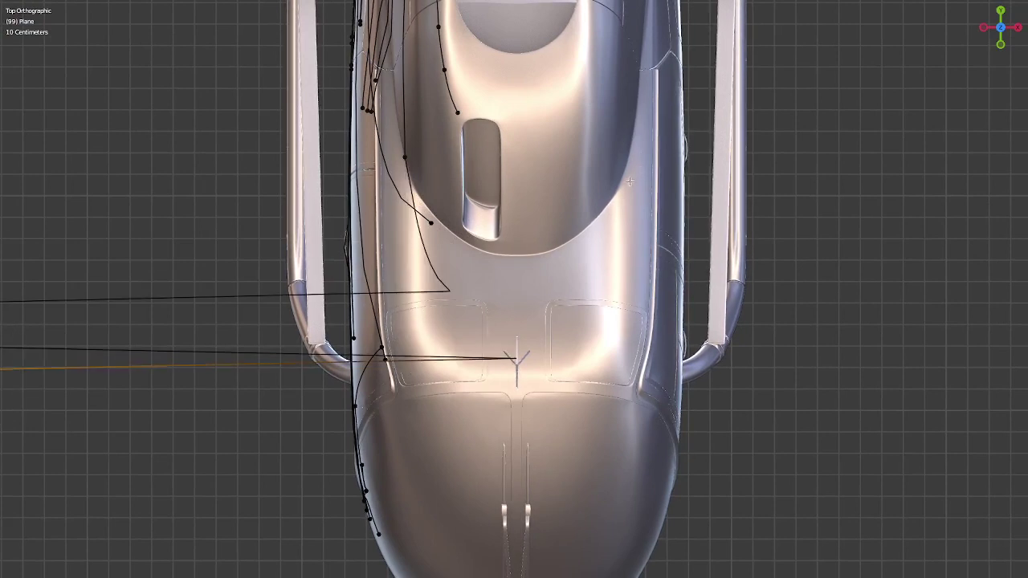
key(ctrl+shift+z)
key(ctrl+shift+z)
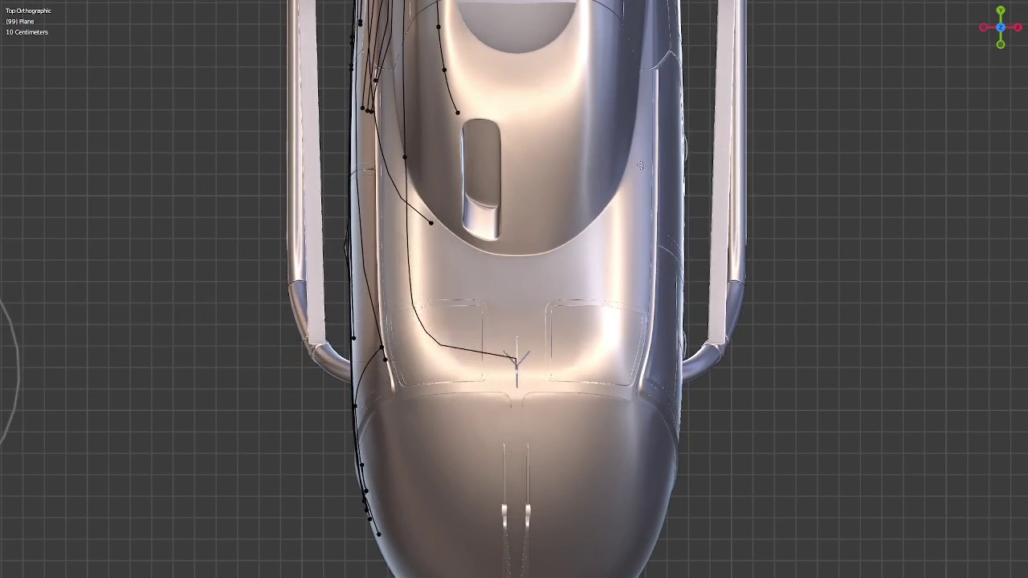
key(ctrl+shift+z)
key(ctrl+shift+z)
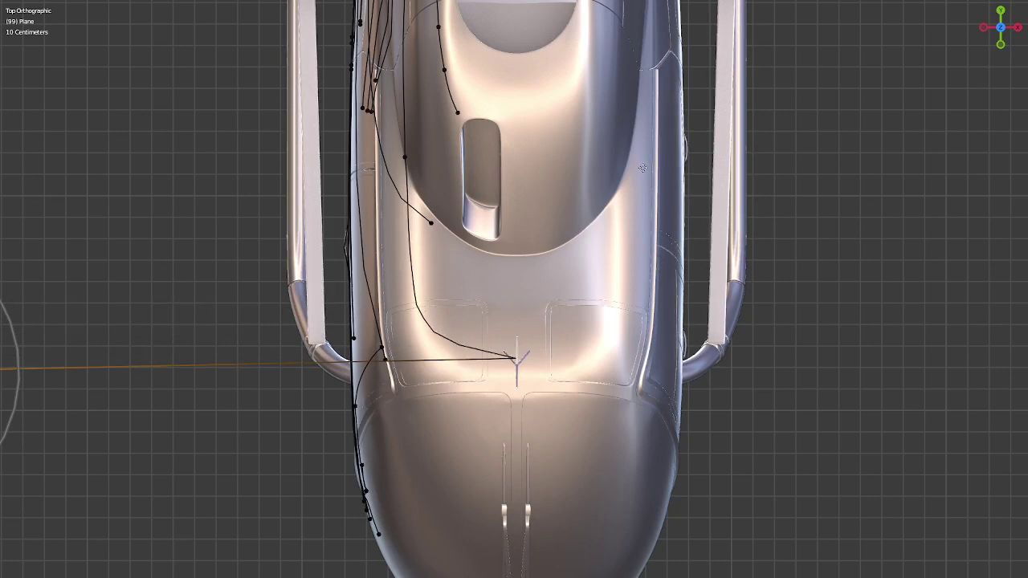
key(ctrl+shift+z)
key(ctrl+shift+z)
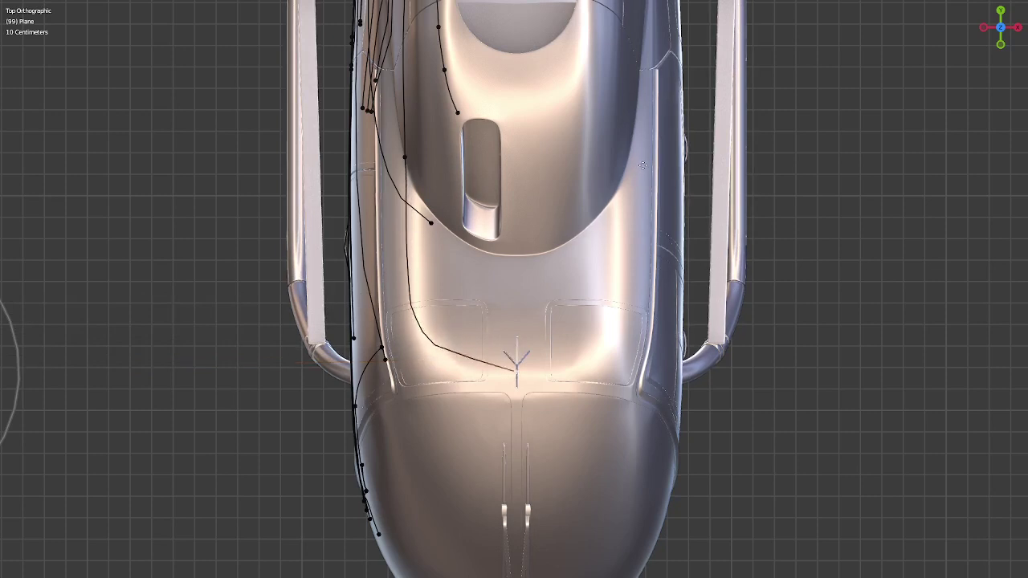
key(ctrl+shift+z)
key(ctrl+shift+z)
key(ctrl+shift+z)
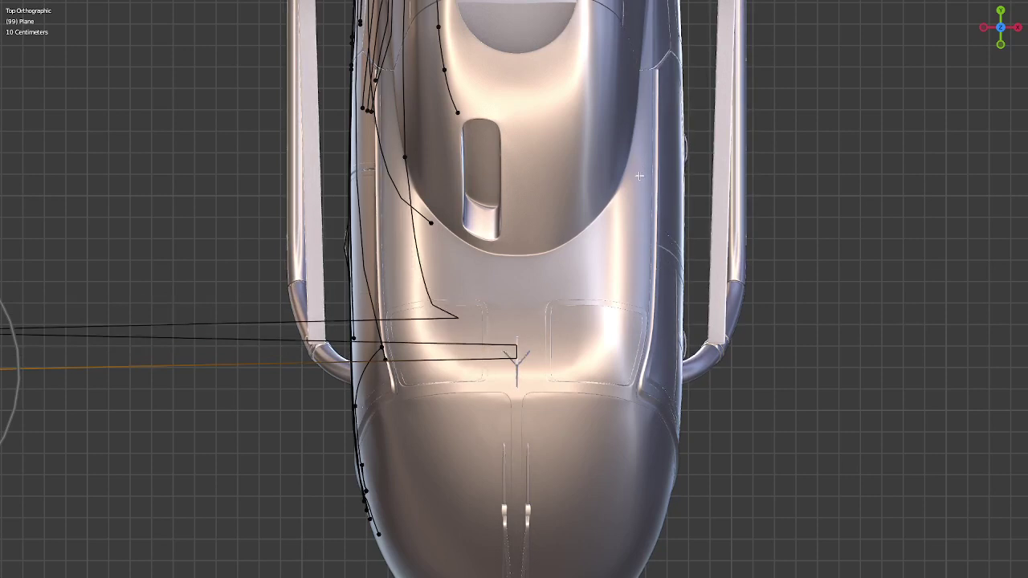
key(ctrl+shift+z)
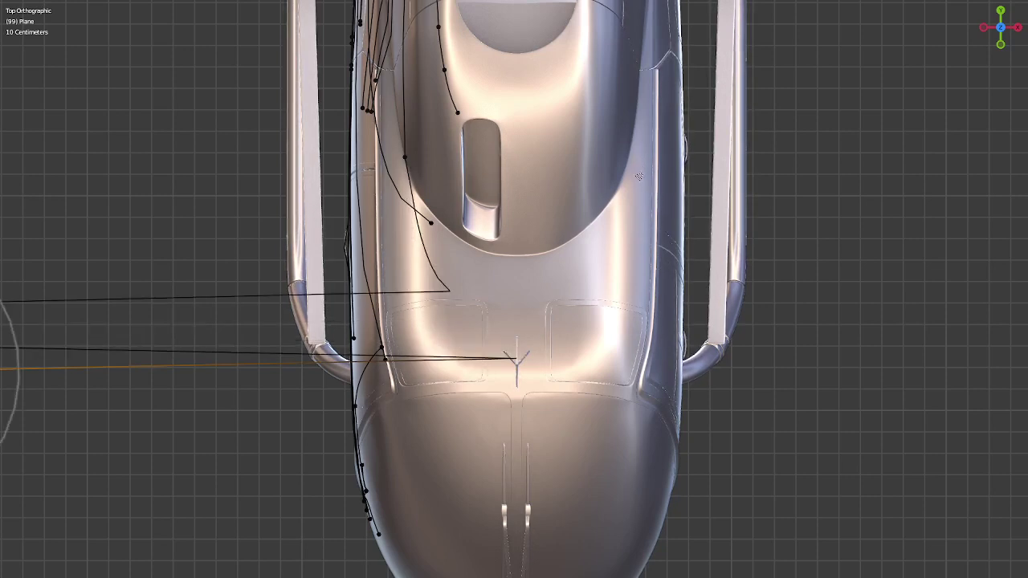
key(ctrl+shift+z)
key(ctrl+shift+z)
key(ctrl+shift+z)
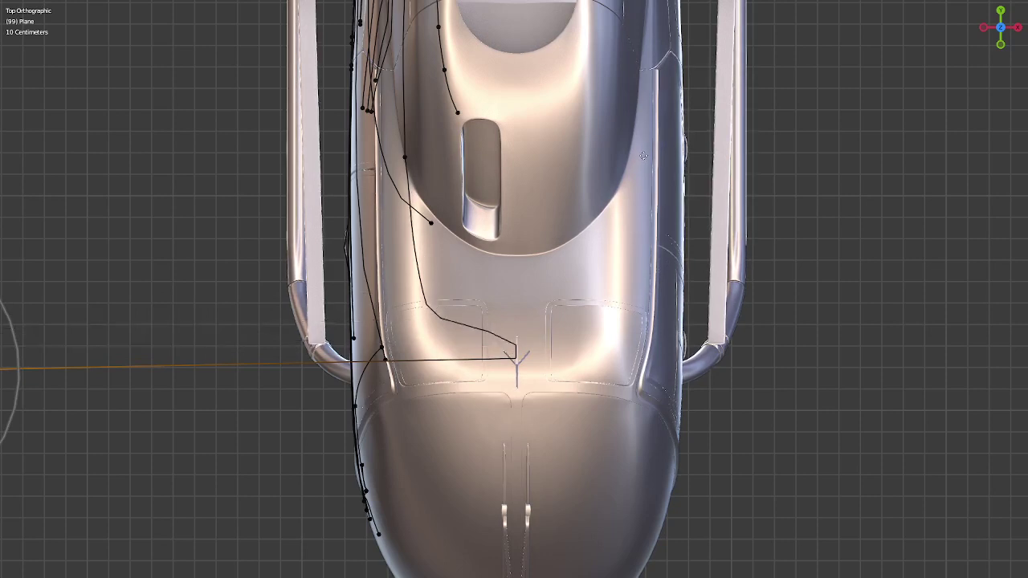
key(ctrl+shift+z)
key(ctrl+shift+z)
key(ctrl+shift+z)
key(ctrl+shift+z)
key(ctrl+shift+z)
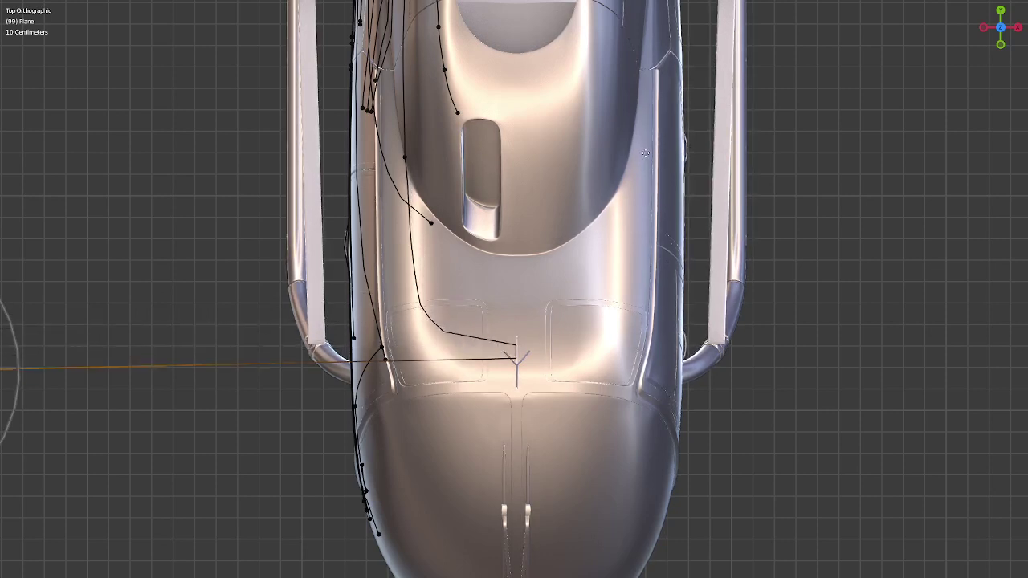
key(ctrl+shift+z)
key(ctrl+shift+z)
key(ctrl+shift+z)
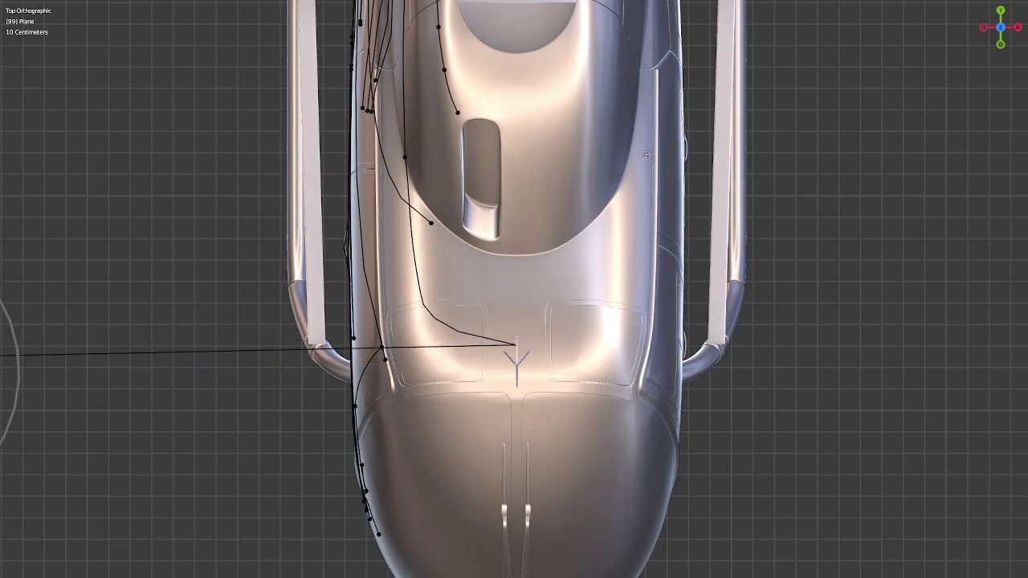
key(ctrl+shift+z)
- Orbit to a frontal view of the nose and undo the stray long stripe edge
scroll(645, 155, down, 2)
middle_drag(645, 155, 699, 208)
scroll(666, 339, up, 5)
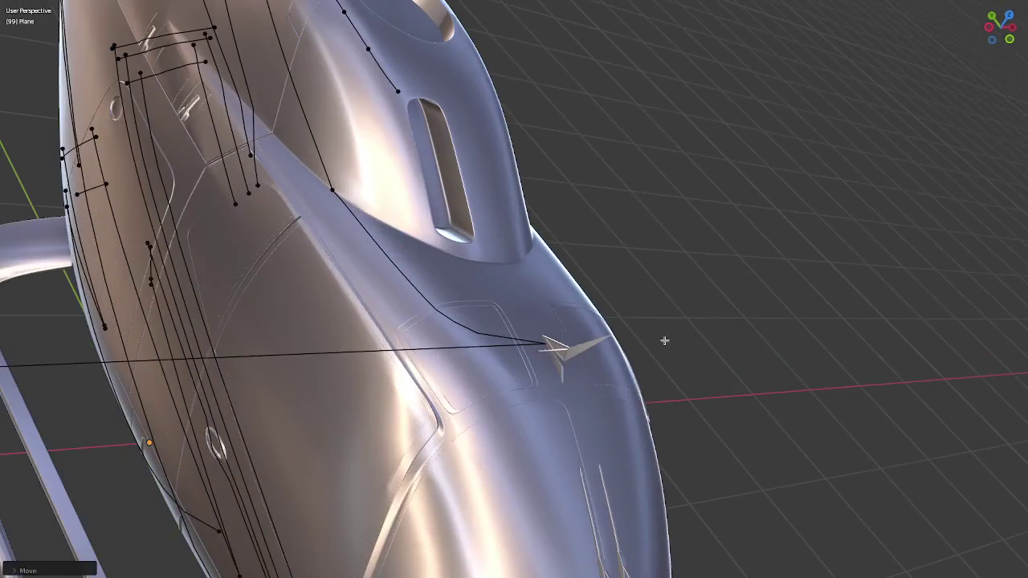
mouse_move(665, 340)
middle_down()
mouse_move(396, 369)
mouse_move(621, 317)
middle_up()
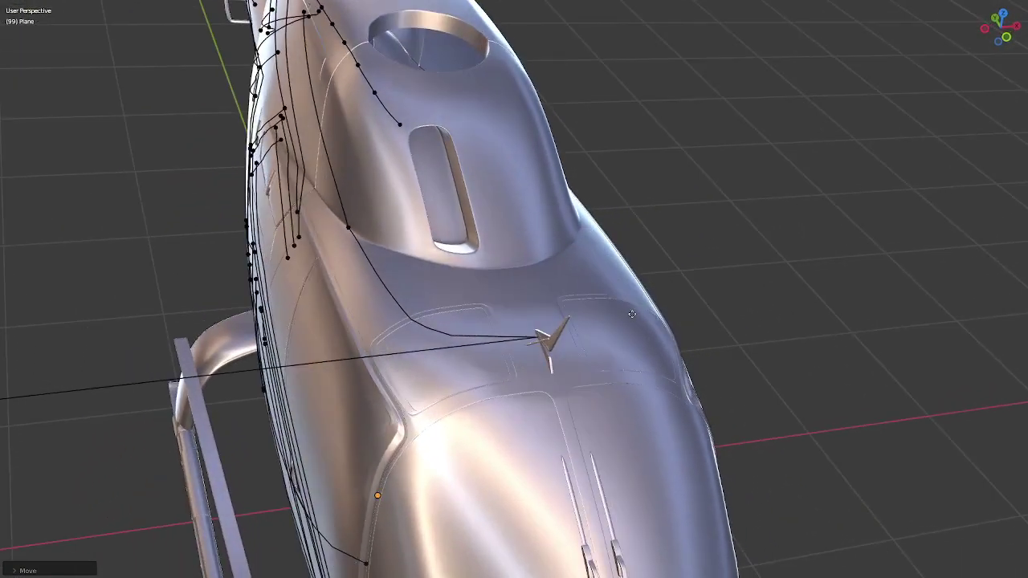
key(ctrl+z)
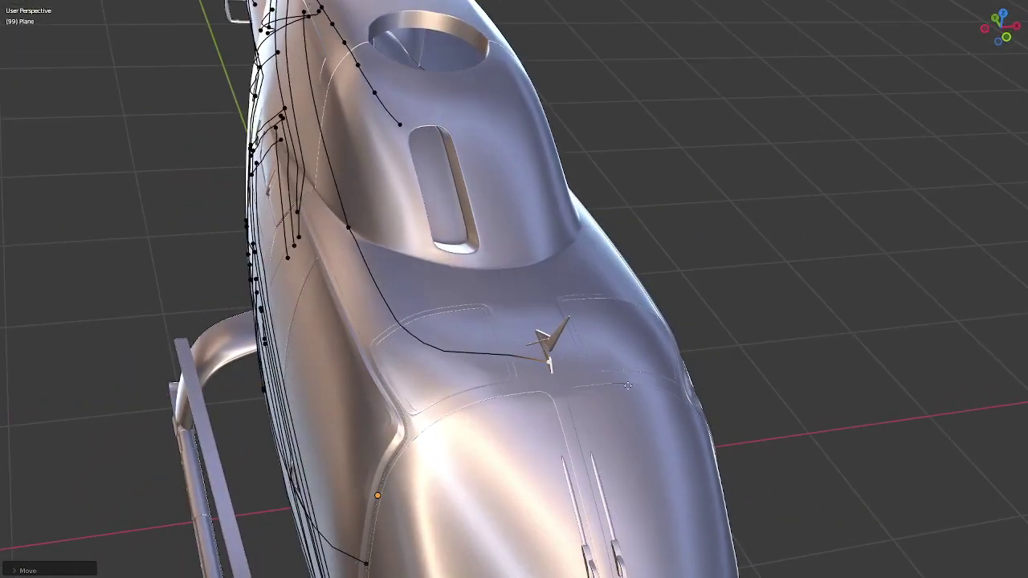
- Check the nose from Top view, pan across it, and orbit back to a side perspective
middle_drag(627, 385, 498, 377)
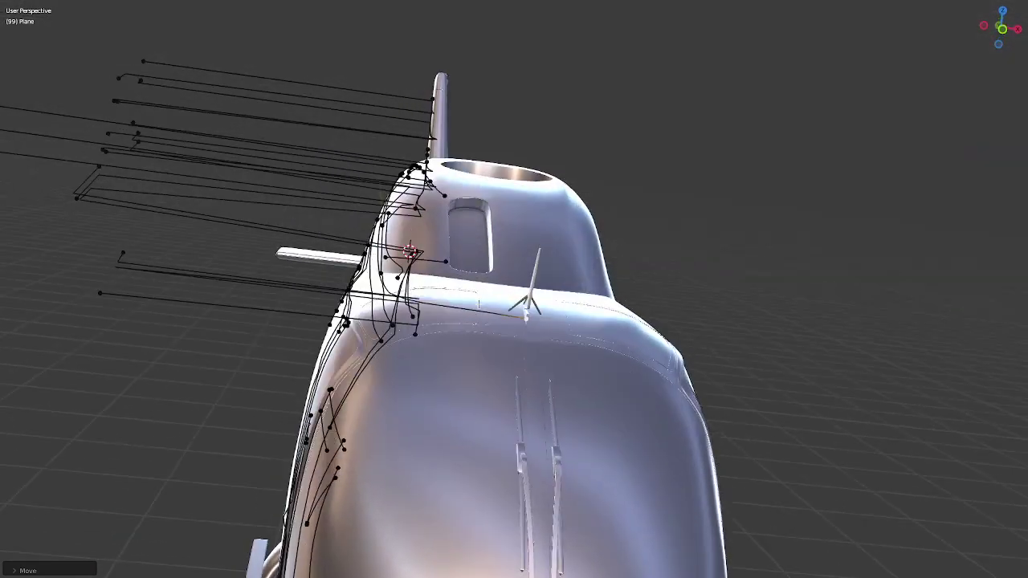
key(KP_7)
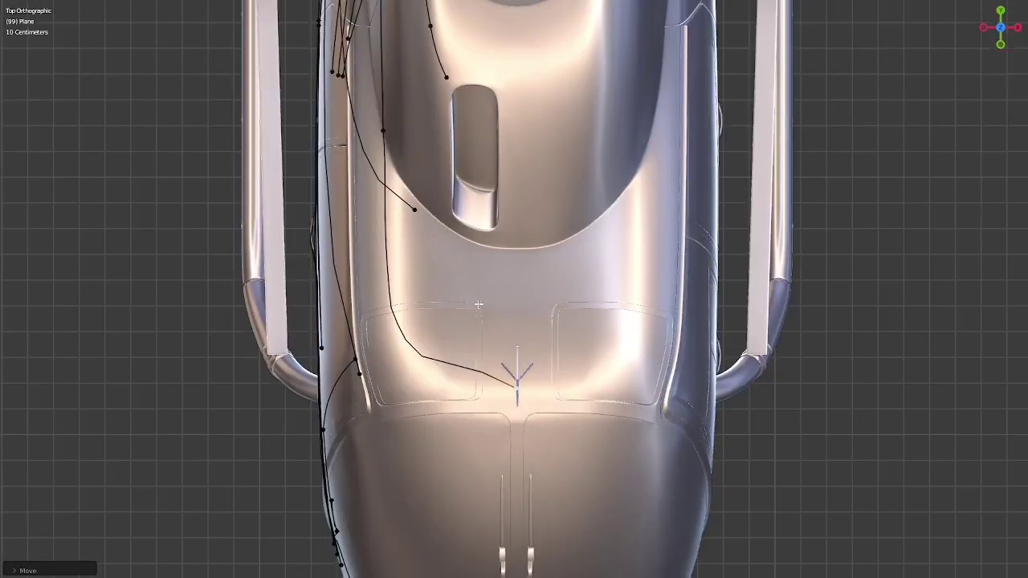
shift+middle_drag(500, 280, 121, 355)
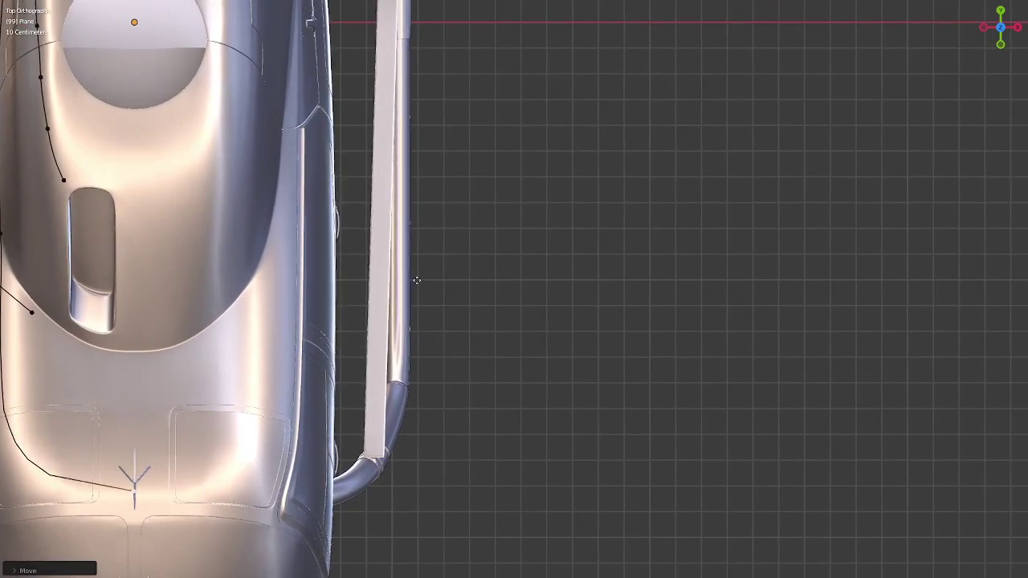
scroll(416, 281, down, 5)
mouse_move(475, 408)
middle_down()
mouse_move(707, 287)
mouse_move(833, 356)
mouse_move(770, 260)
mouse_move(707, 273)
mouse_move(604, 365)
middle_up()
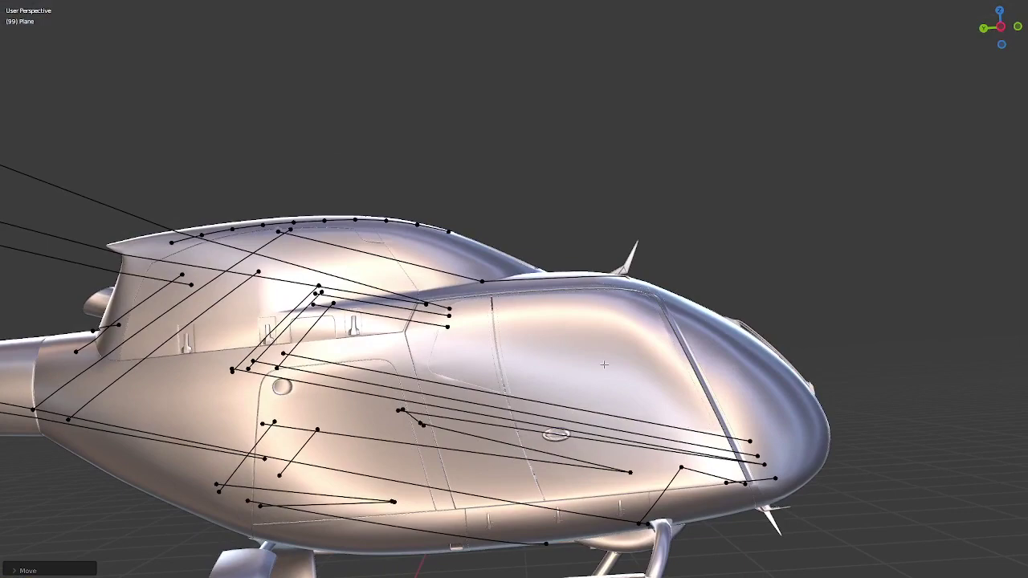
- Restore the normal panel layout and orbit to an angled top-down view of the fuselage
key(ctrl+alt+space)
middle_drag(666, 285, 667, 360)
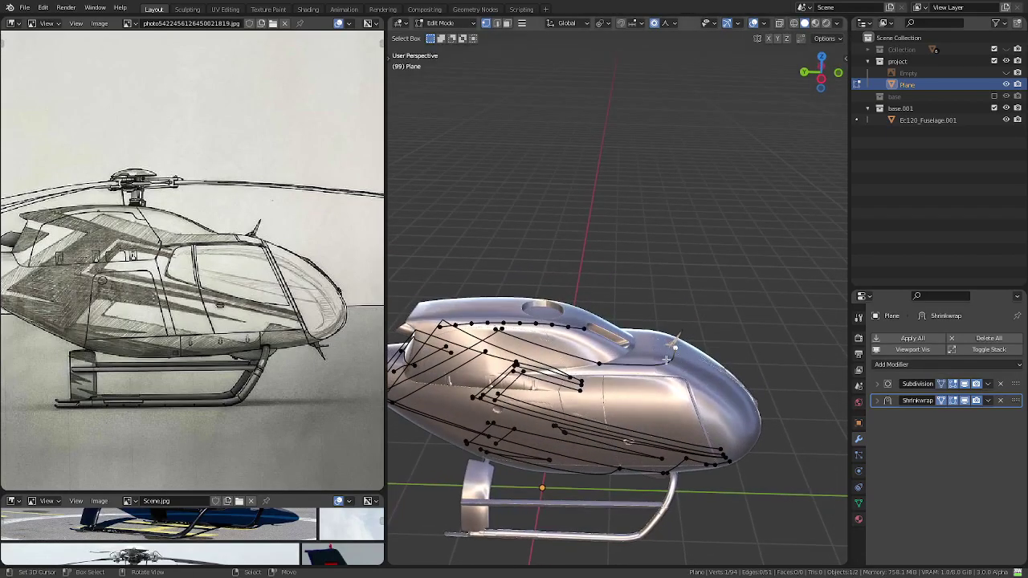
mouse_move(605, 380)
middle_down()
mouse_move(594, 334)
mouse_move(783, 386)
middle_up()
scroll(783, 386, up, 3)
scroll(783, 386, up, 2)
mouse_move(652, 377)
middle_down()
mouse_move(520, 377)
mouse_move(635, 243)
middle_up()
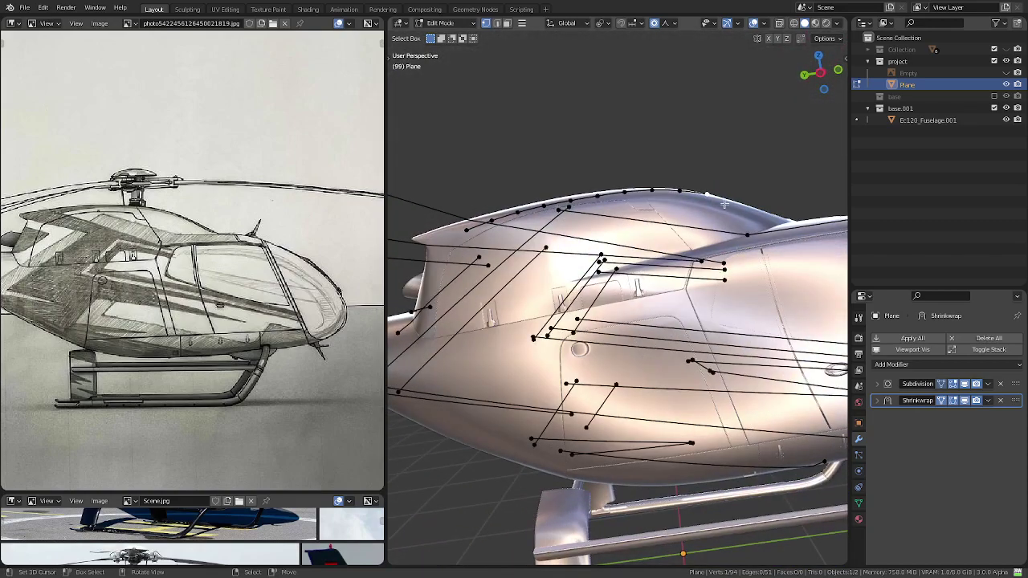
- In left side view, select the vertex run along the fuselage top edge
key(KP_3)
key(ctrl+KP_3)
shift+middle_drag(635, 177, 679, 251)
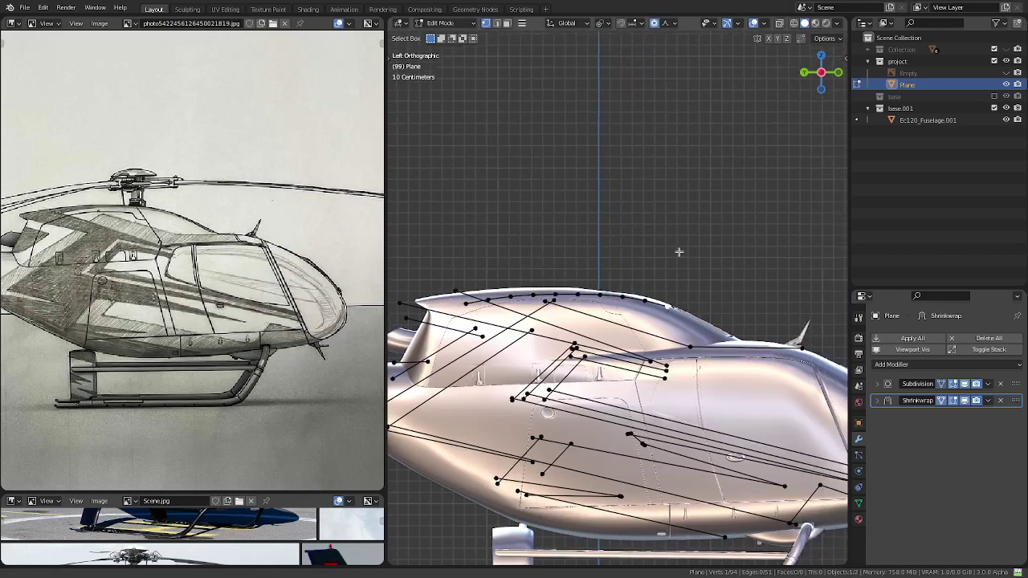
scroll(602, 297, up, 3)
ctrl+click(549, 288)
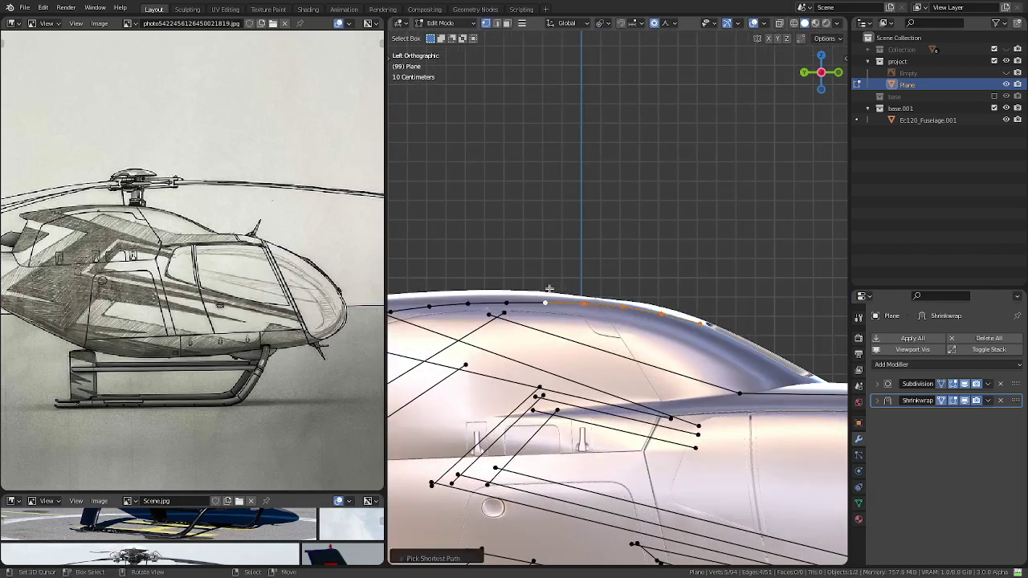
key(g)
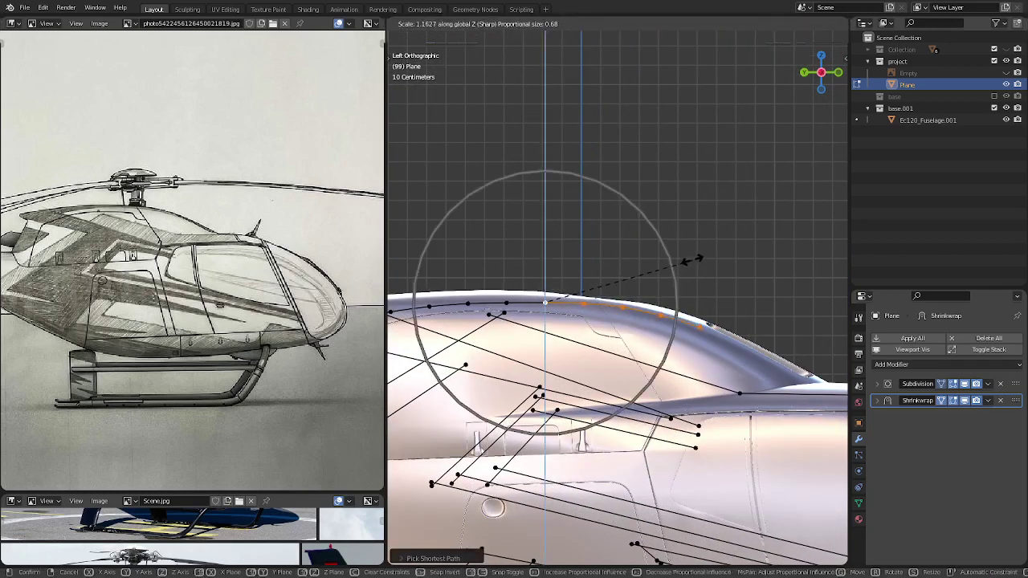
key(Escape)
- Scale the top-edge vertices along Z with proportional falloff, then view them from above
key(s)
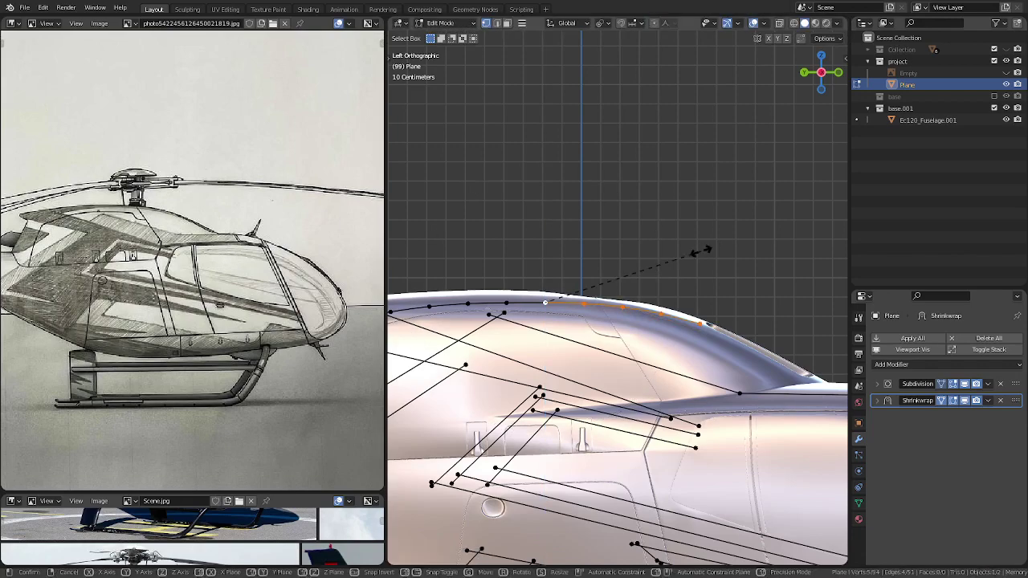
key(z)
key(Escape)
mouse_move(743, 232)
middle_down()
mouse_move(583, 354)
mouse_move(591, 339)
mouse_move(672, 326)
mouse_move(667, 341)
middle_up()
scroll(591, 339, down, 3)
scroll(672, 326, up, 3)
- Scale the selected stripe vertices along Z and view the result from the top
key(s)
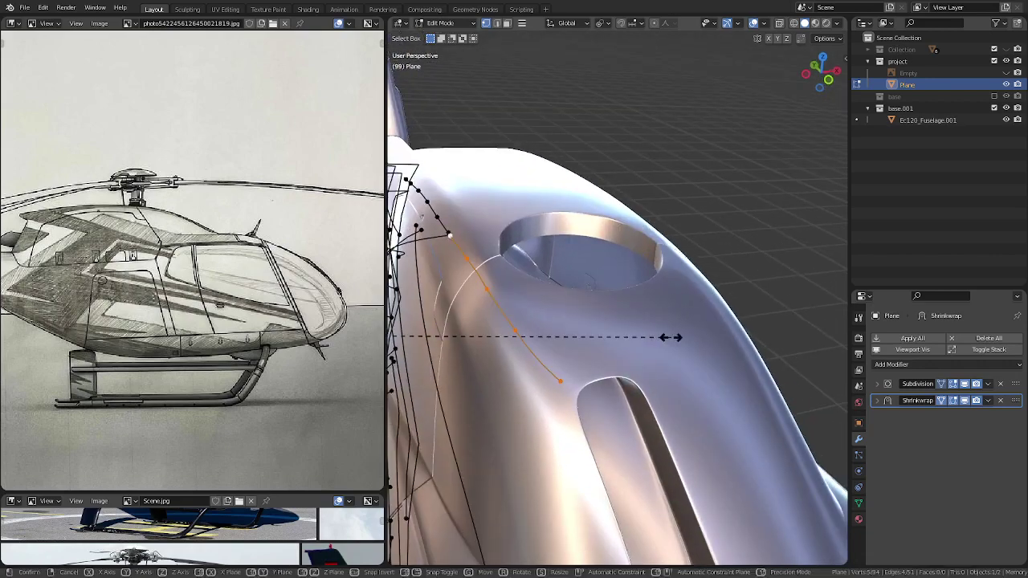
key(z)
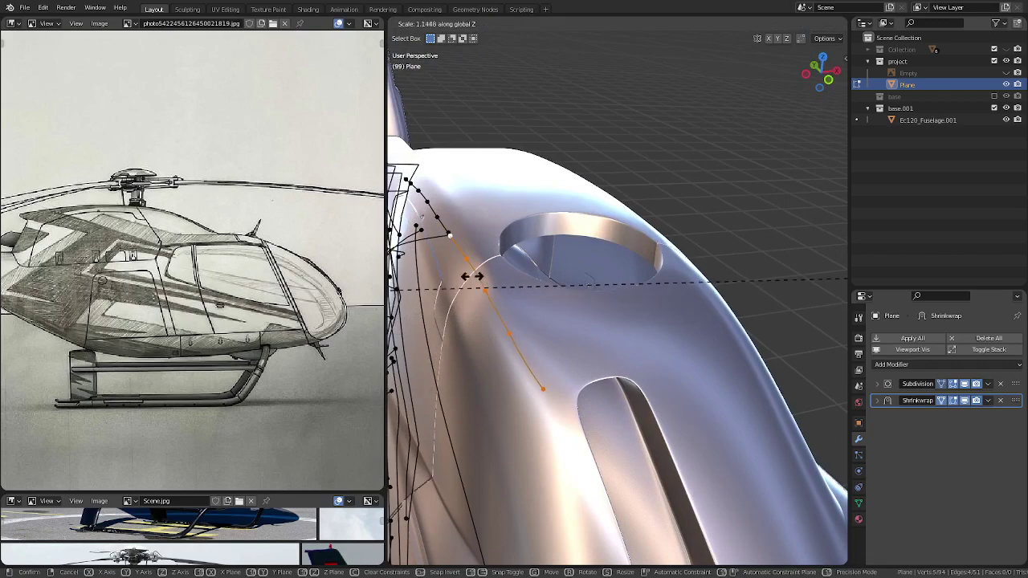
click(472, 276)
middle_drag(473, 276, 620, 268)
key(KP_7)
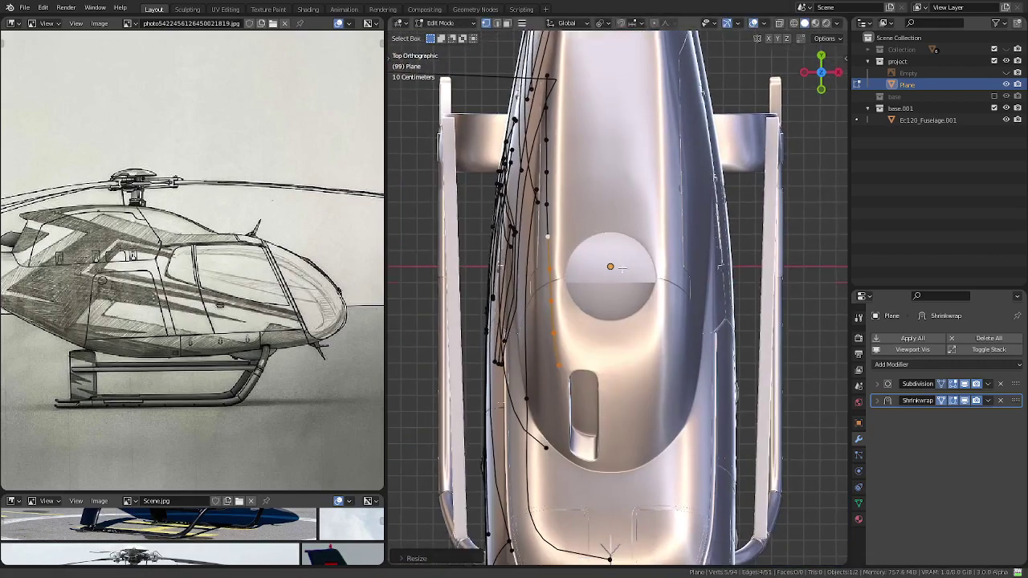
scroll(621, 268, up, 3)
scroll(634, 304, down, 3)
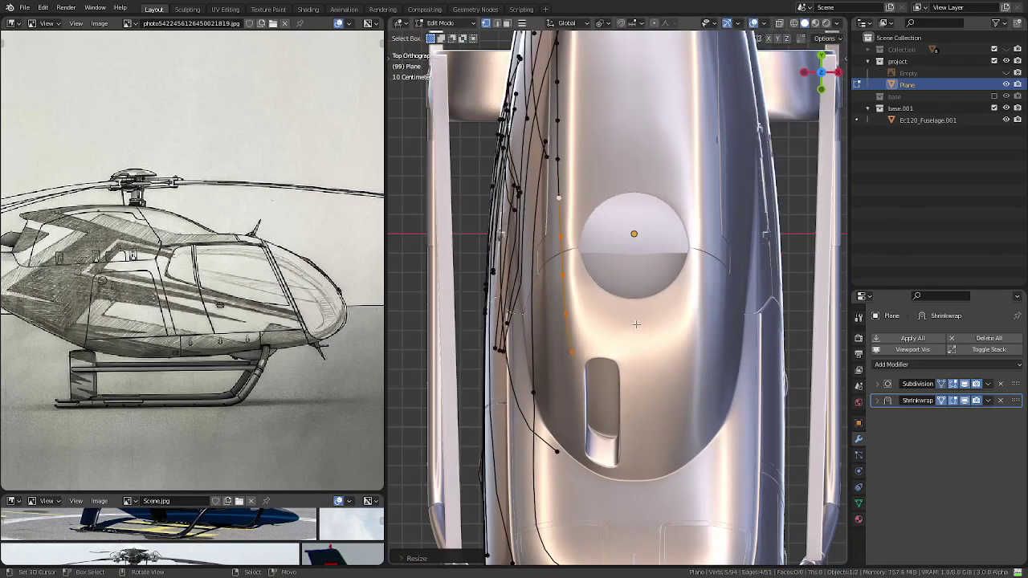
- Toggle the wireframe overlay on and back off through Quick Favorites
key(q)
click(624, 232)
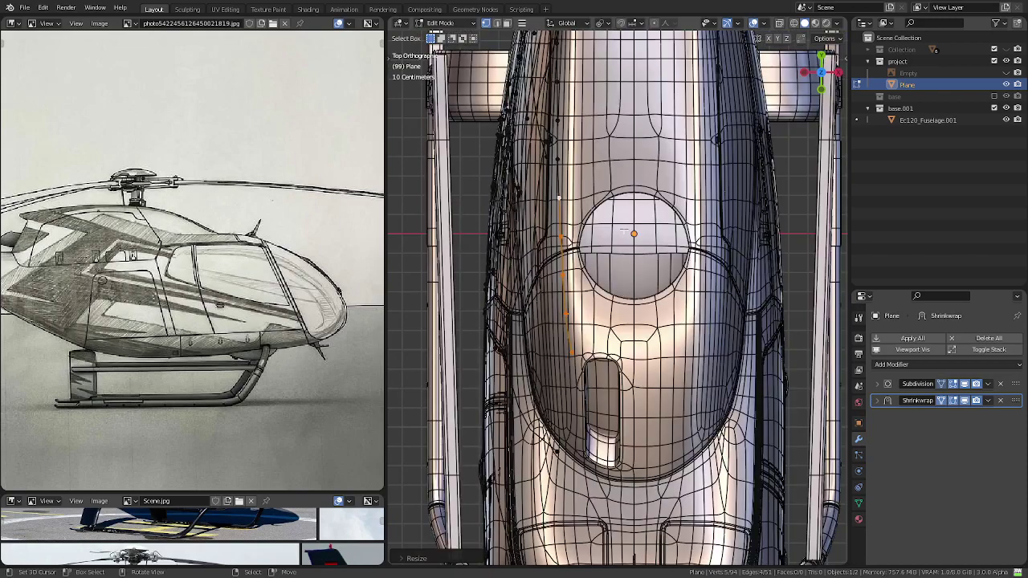
mouse_move(624, 232)
middle_down()
mouse_move(692, 209)
mouse_move(628, 329)
middle_up()
key(q)
click(692, 208)
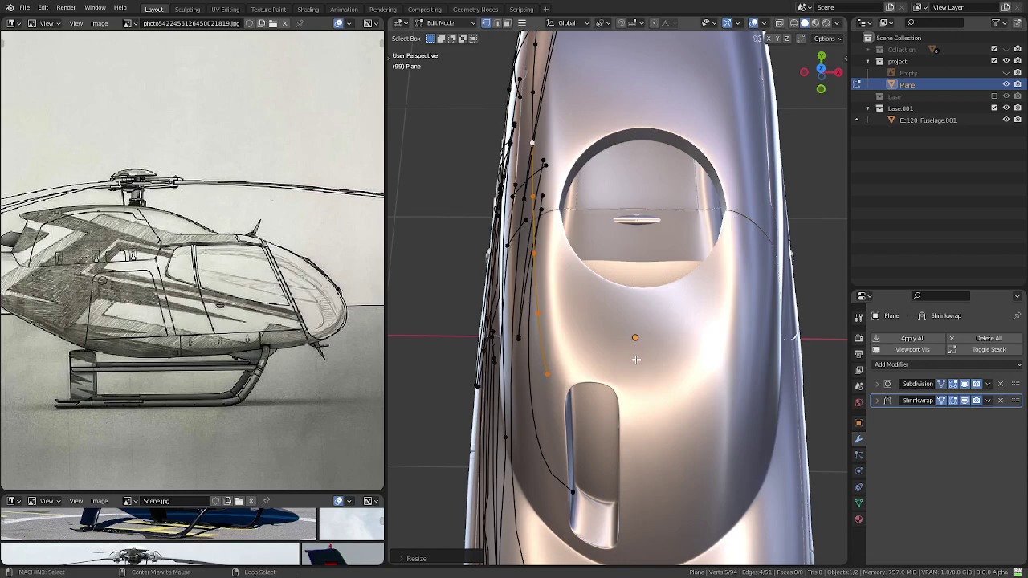
middle_drag(620, 309, 596, 369)
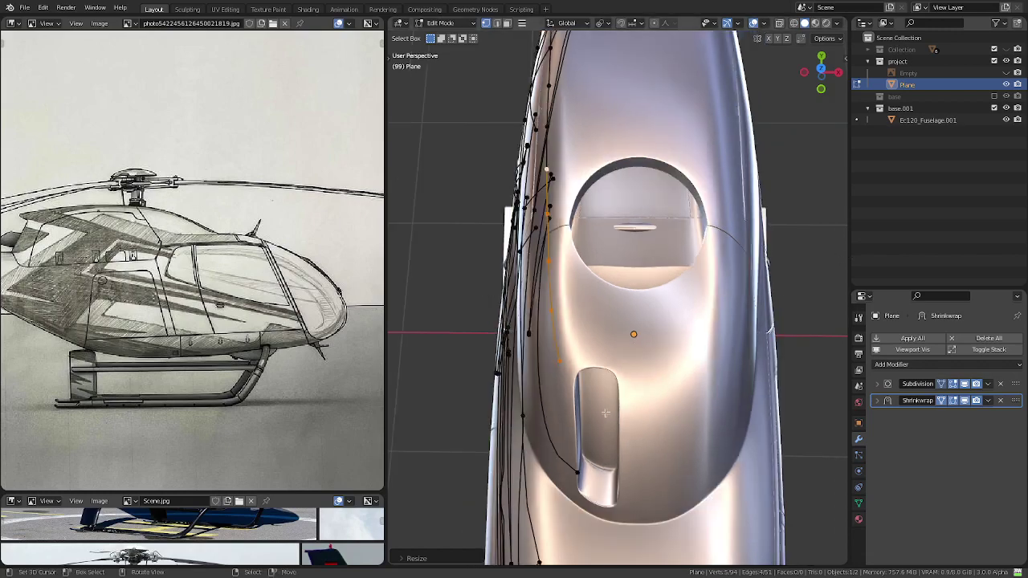
- From Top view, scale the stripe vertices along Z to 0.7917
key(KP_7)
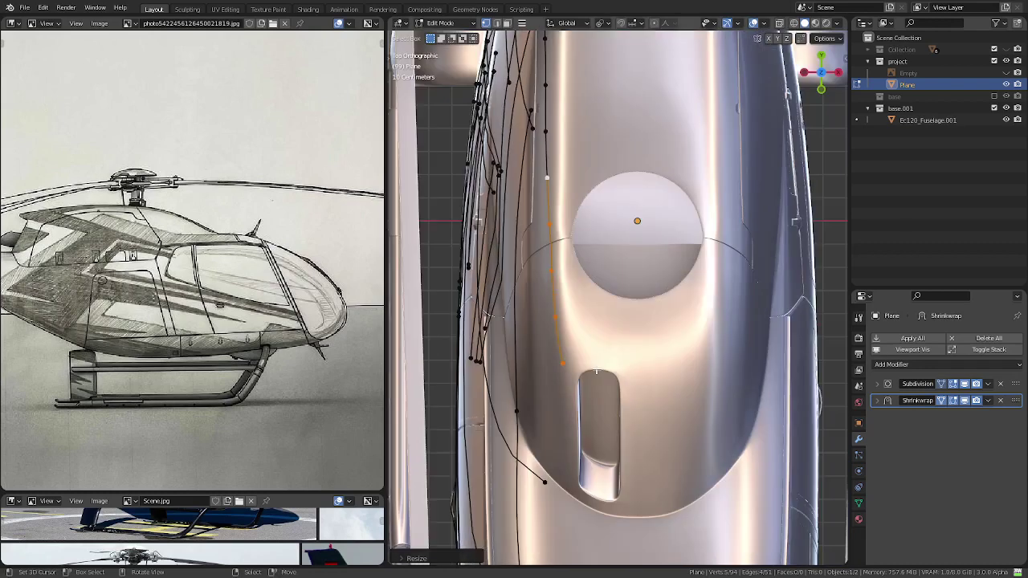
key(s)
key(z)
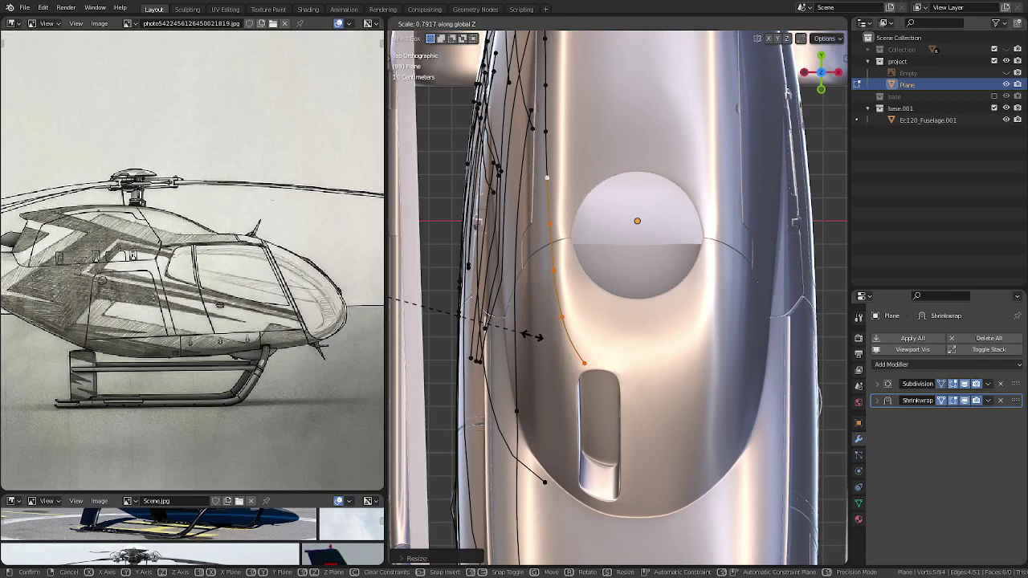
click(531, 336)
- Check the line from side and angled views, then deselect the stripe vertices in Top view
key(KP_3)
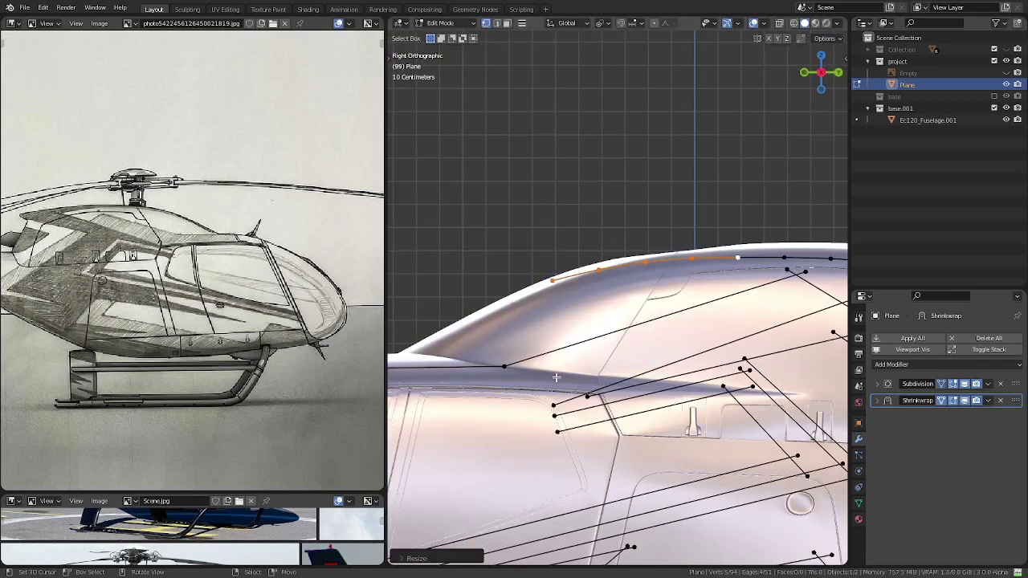
key(ctrl+KP_3)
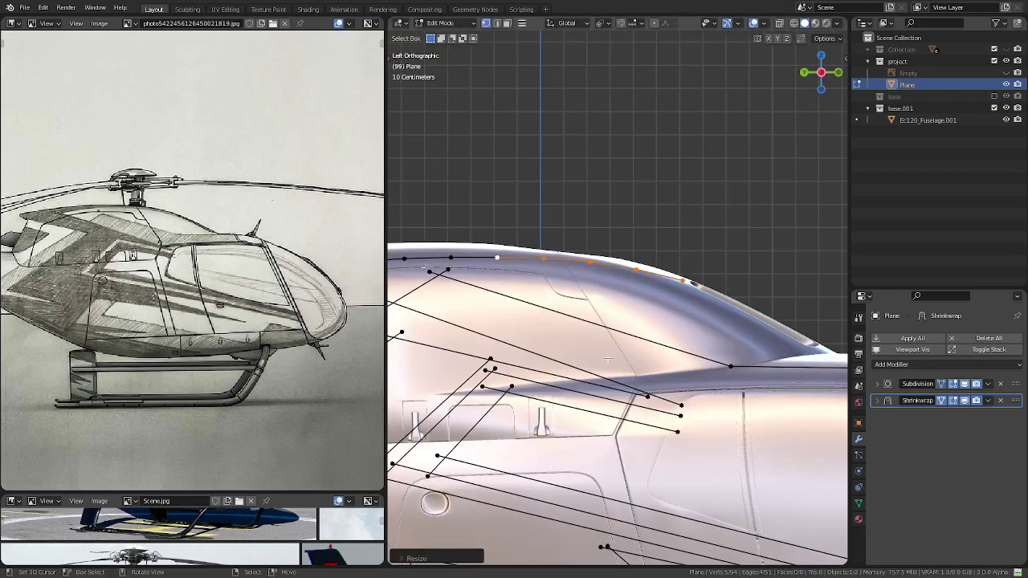
scroll(683, 320, up, 3)
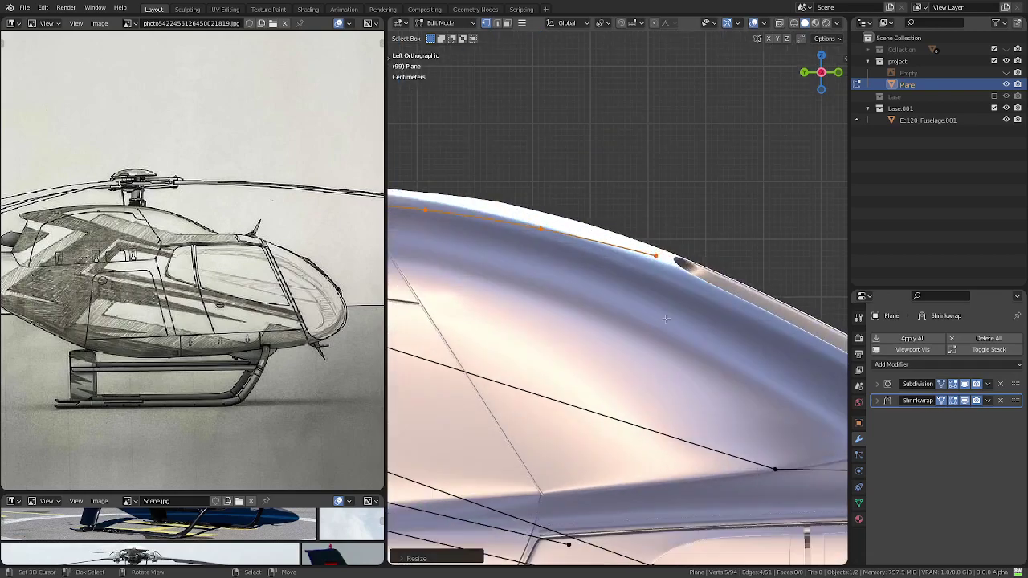
middle_drag(665, 320, 539, 457)
middle_drag(530, 460, 614, 422)
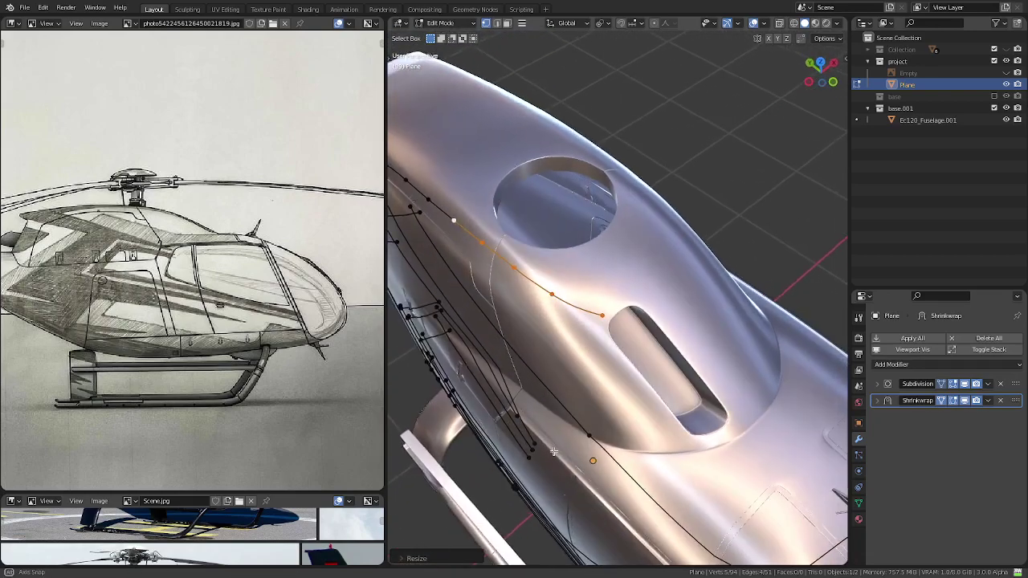
mouse_move(623, 385)
middle_down()
mouse_move(706, 252)
mouse_move(512, 404)
middle_up()
key(KP_7)
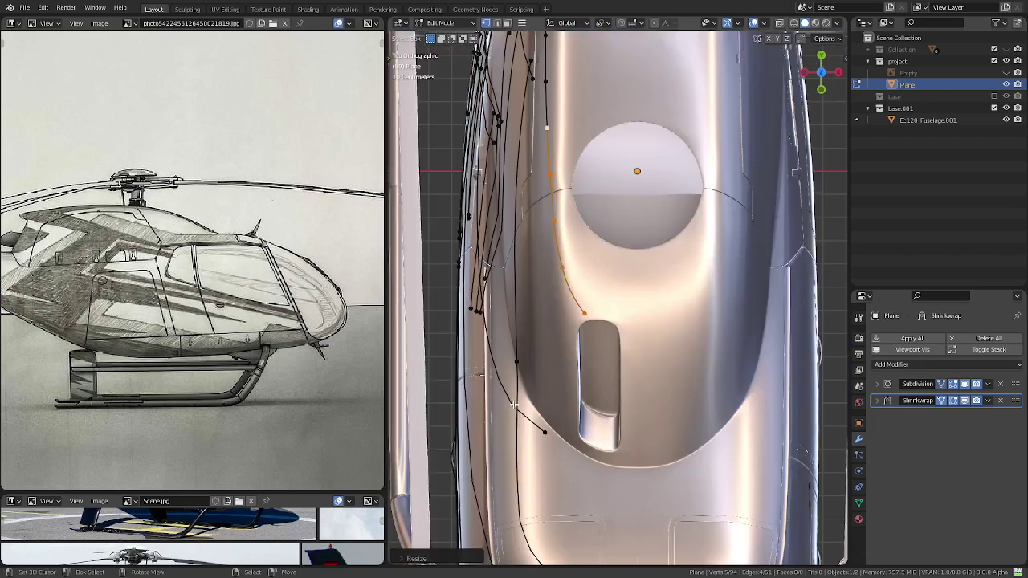
click(595, 309)
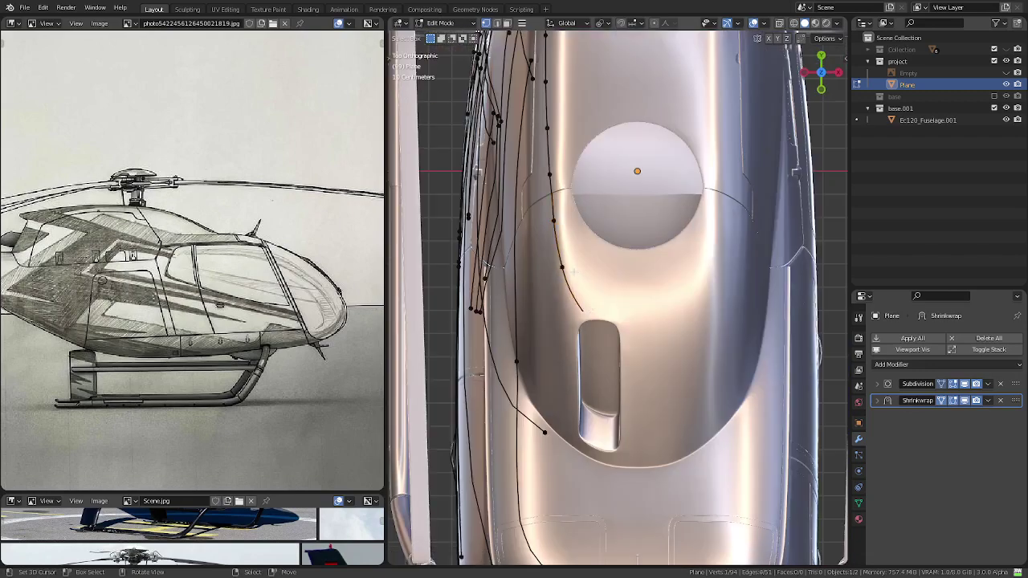
- Extrude a new vertex from the stripe end and scale it into place beside the intake
key(e)
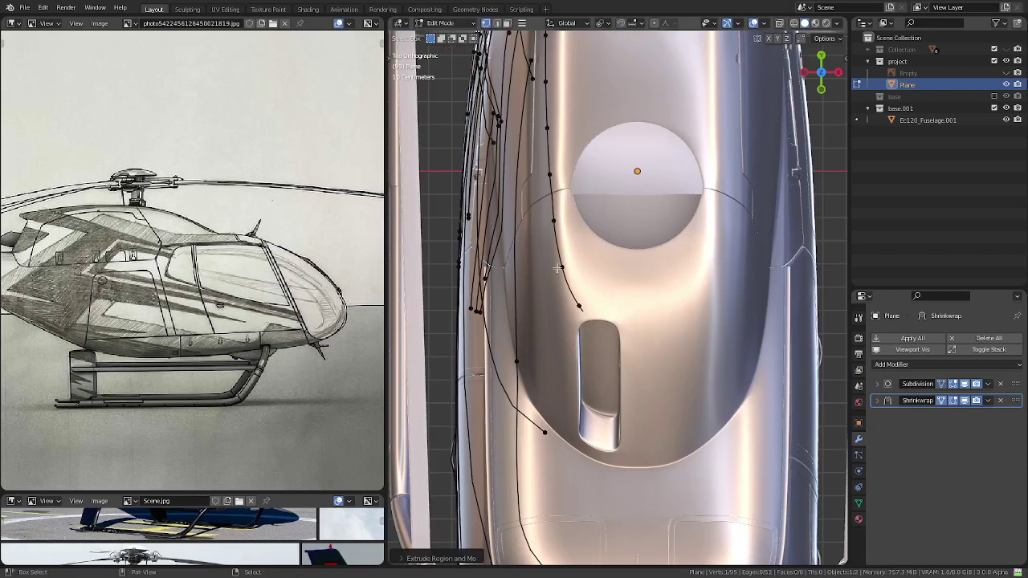
click(559, 267)
key(s)
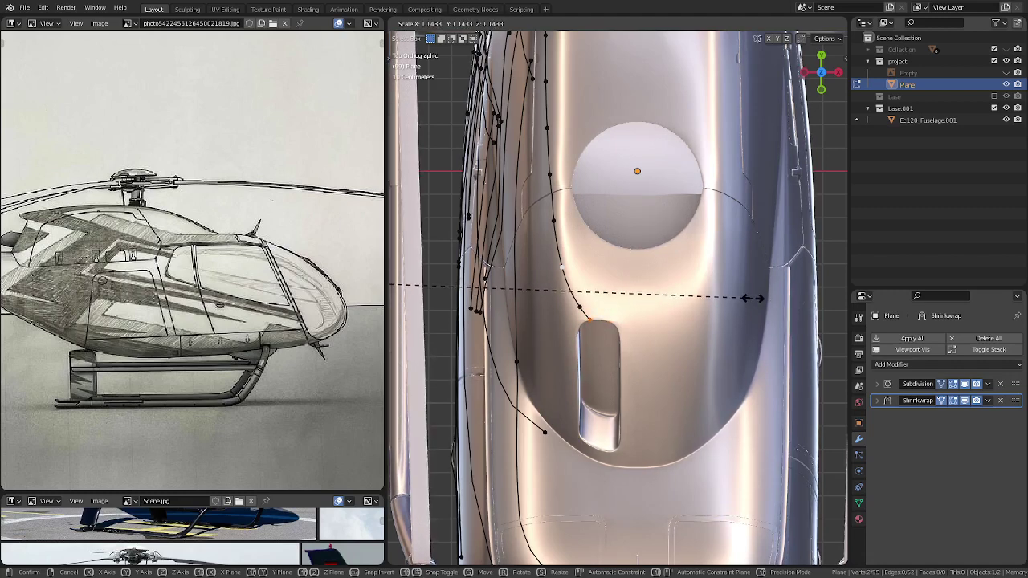
click(752, 298)
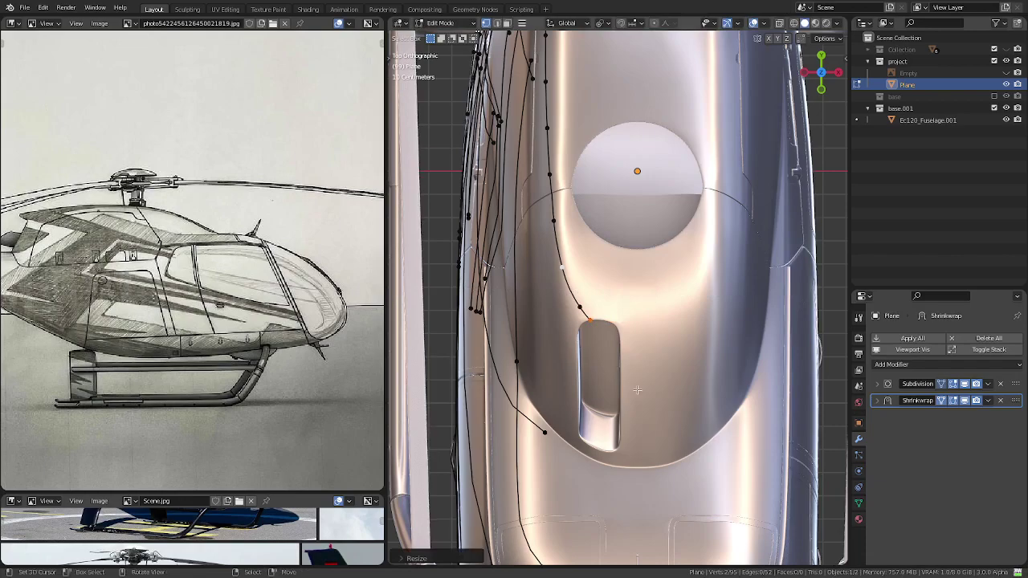
- Compare right and left side views, then select the vertex run along the top edge
middle_drag(637, 390, 763, 354)
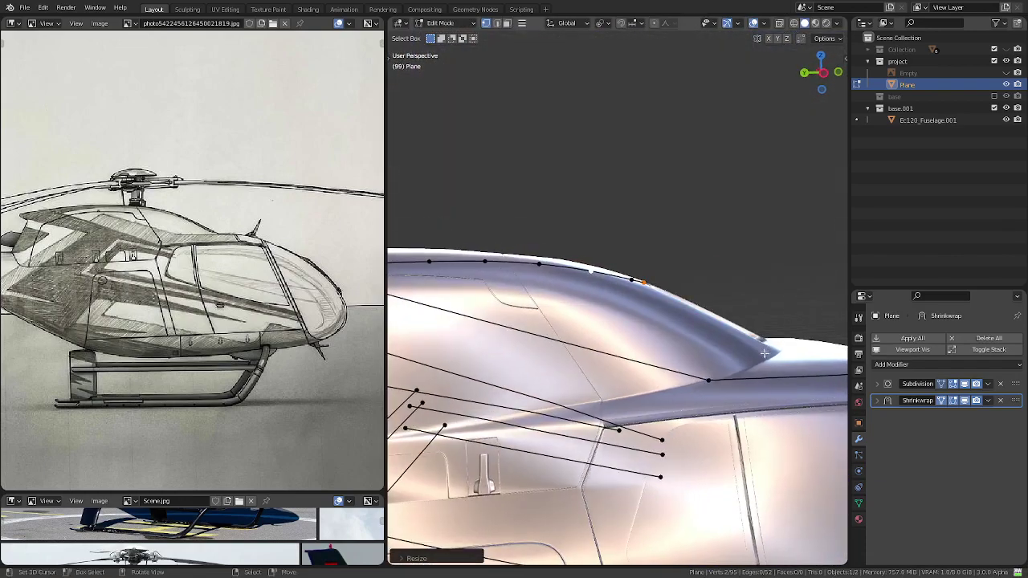
key(KP_3)
middle_drag(644, 323, 534, 313)
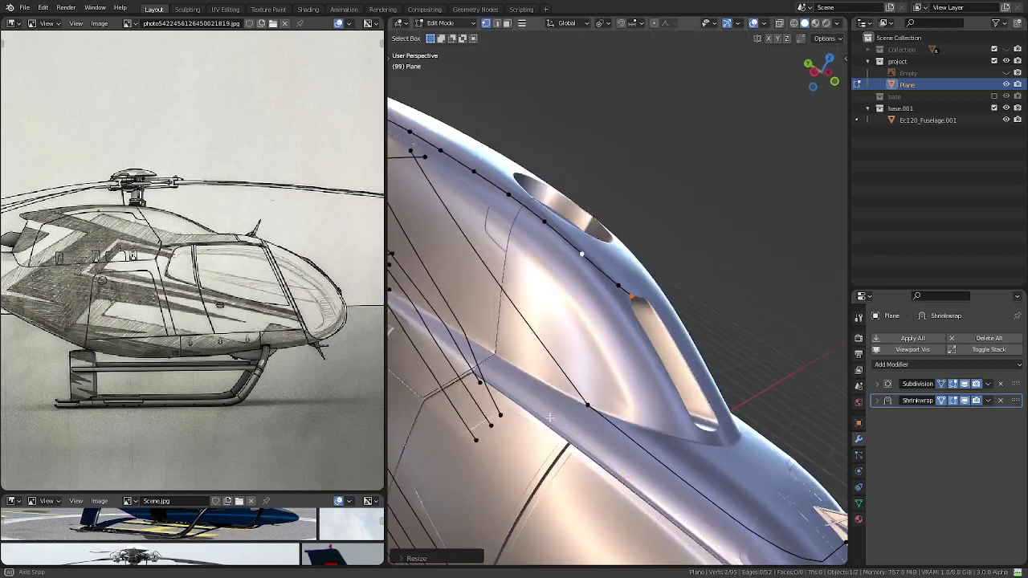
key(ctrl+KP_3)
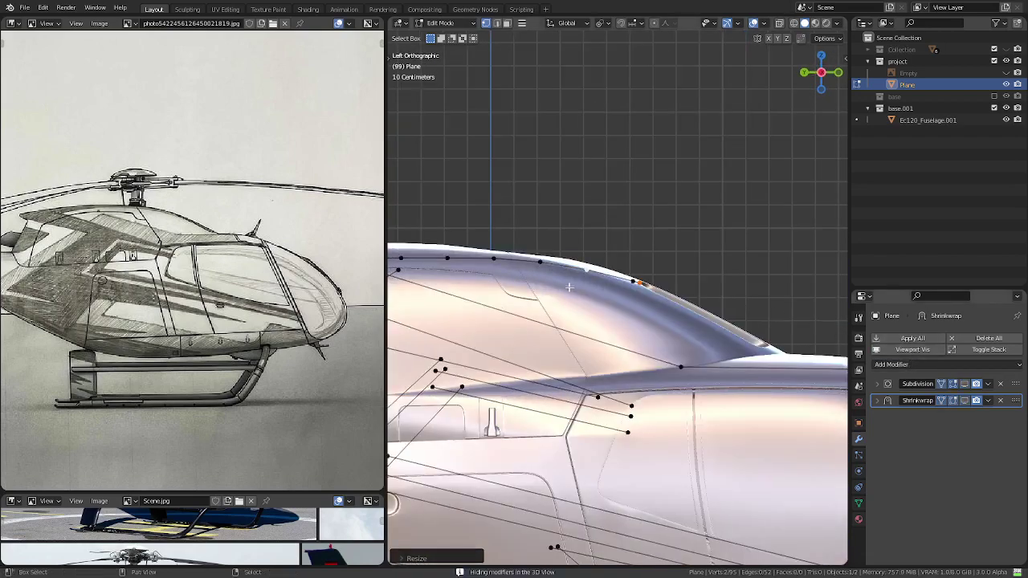
scroll(620, 350, up, 1)
scroll(620, 350, up, 1)
ctrl+click(634, 341)
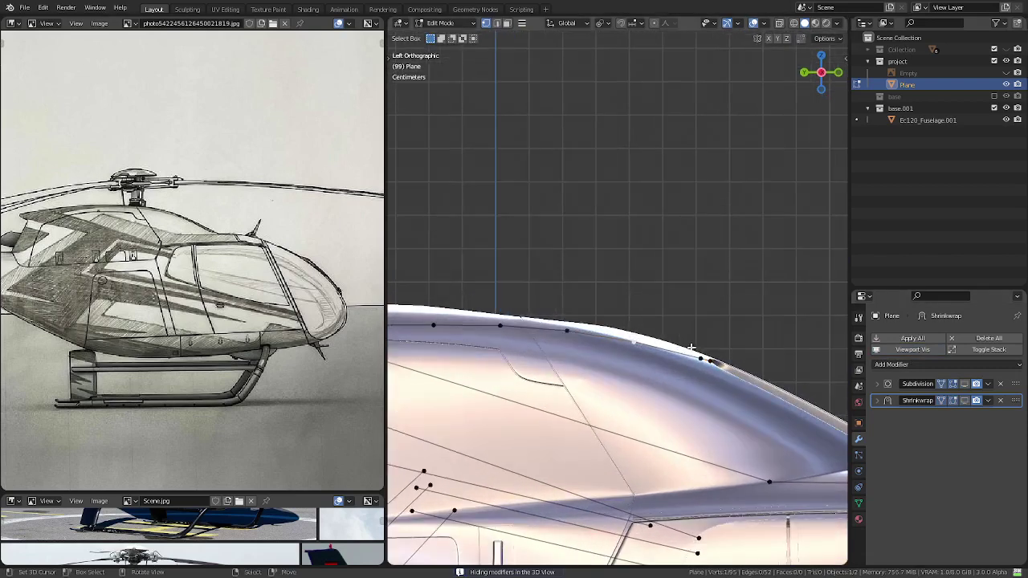
- Evenly space the selected top-edge vertices, then nudge one top vertex to a new position
key(q)
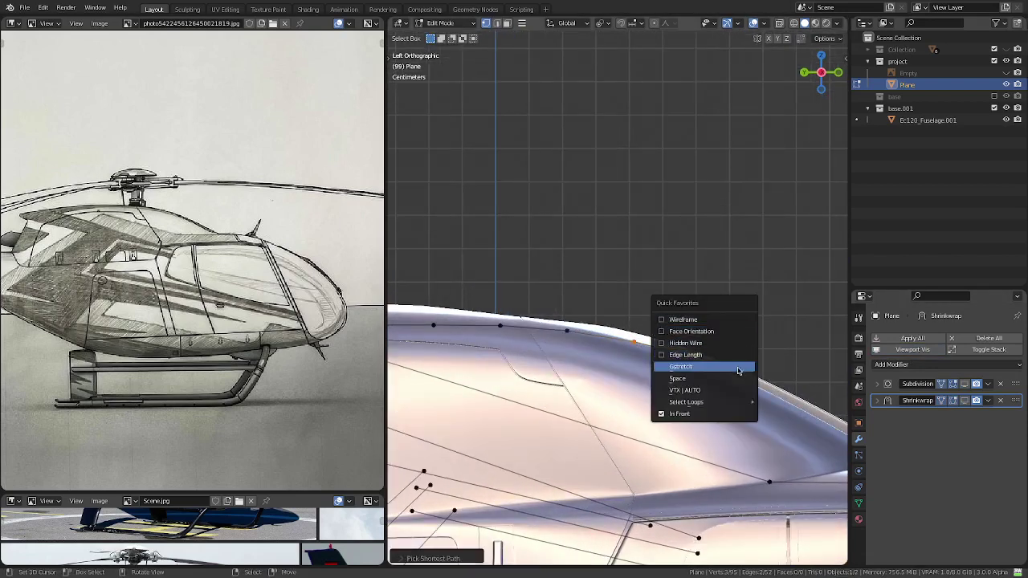
click(737, 378)
key(alt+a)
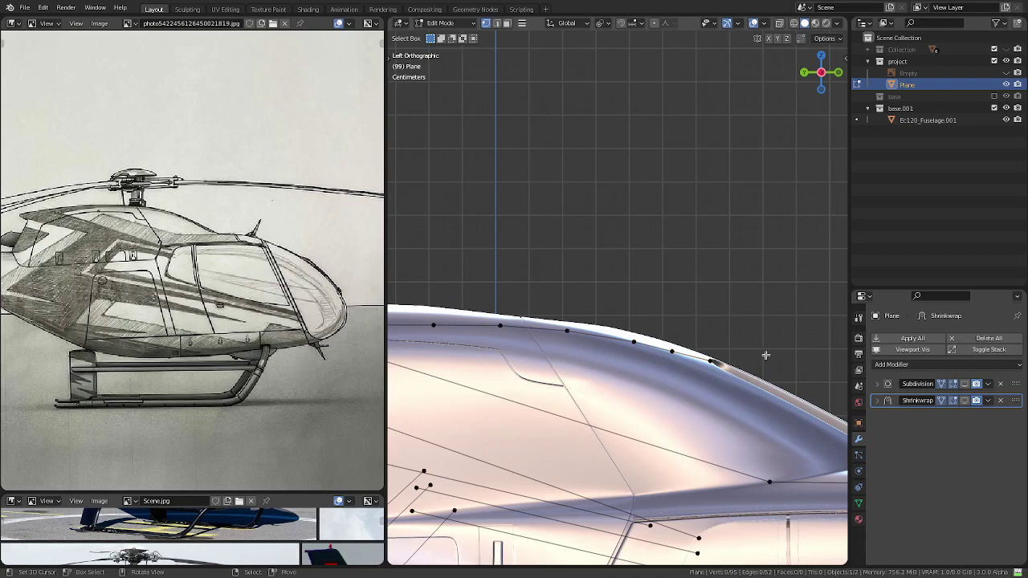
scroll(630, 296, up, 3)
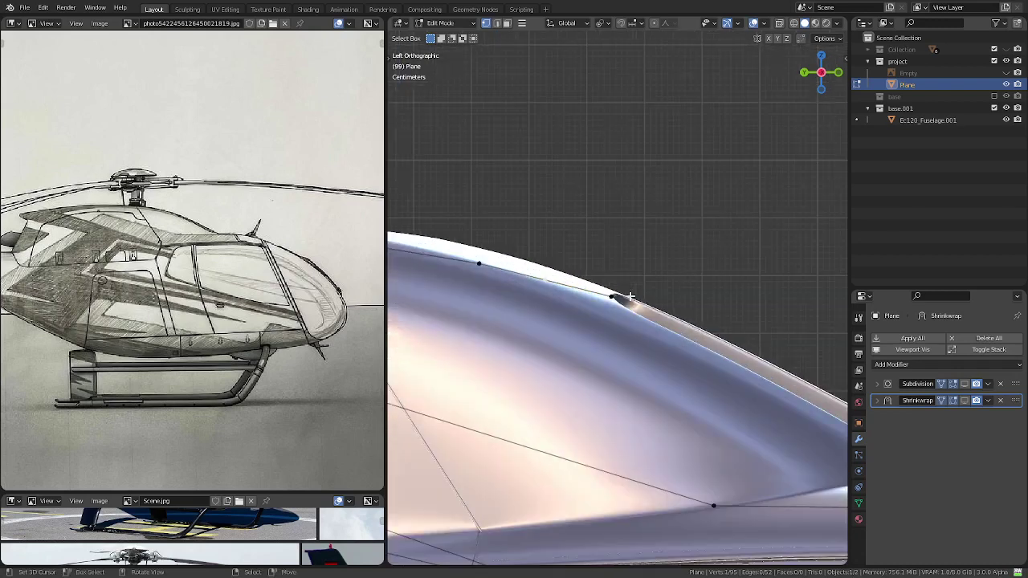
key(g)
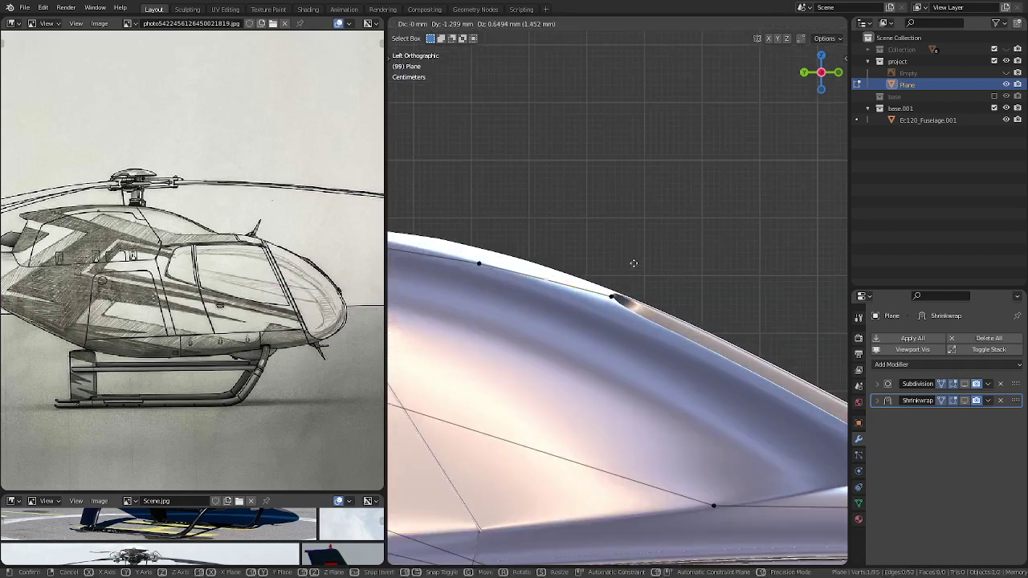
click(637, 264)
scroll(637, 264, down, 3)
- Enable viewport display of the stripe mesh's modifiers, then return to Edit Mode
key(Tab)
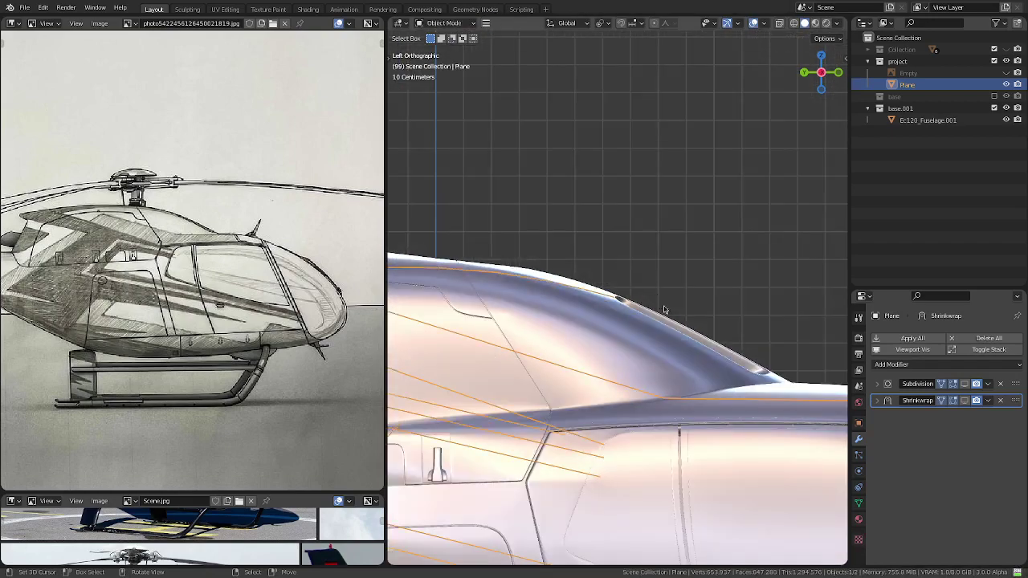
click(935, 348)
middle_drag(656, 298, 650, 318)
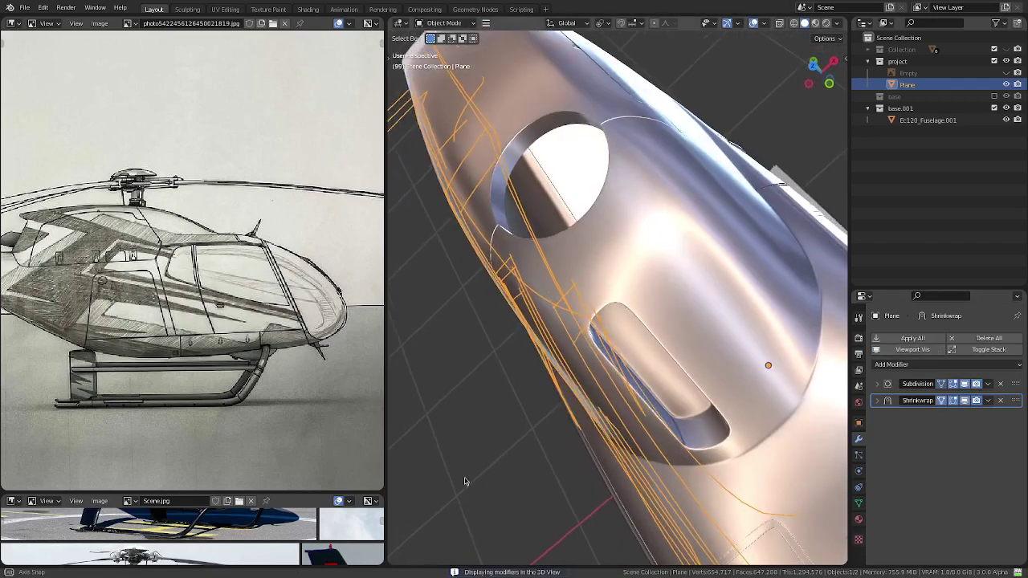
key(Tab)
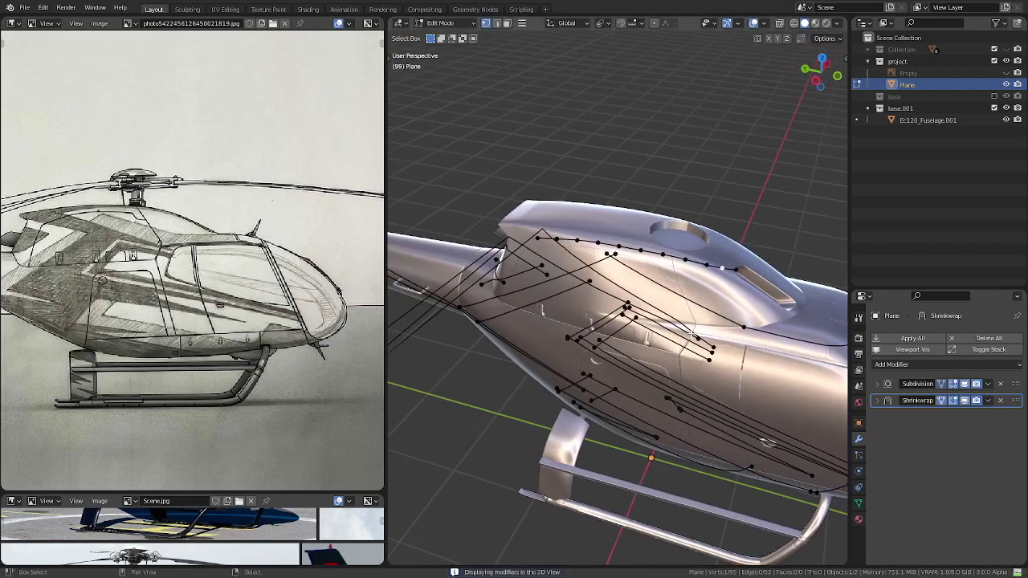
mouse_move(650, 318)
middle_down()
mouse_move(642, 289)
mouse_move(652, 346)
mouse_move(637, 314)
middle_up()
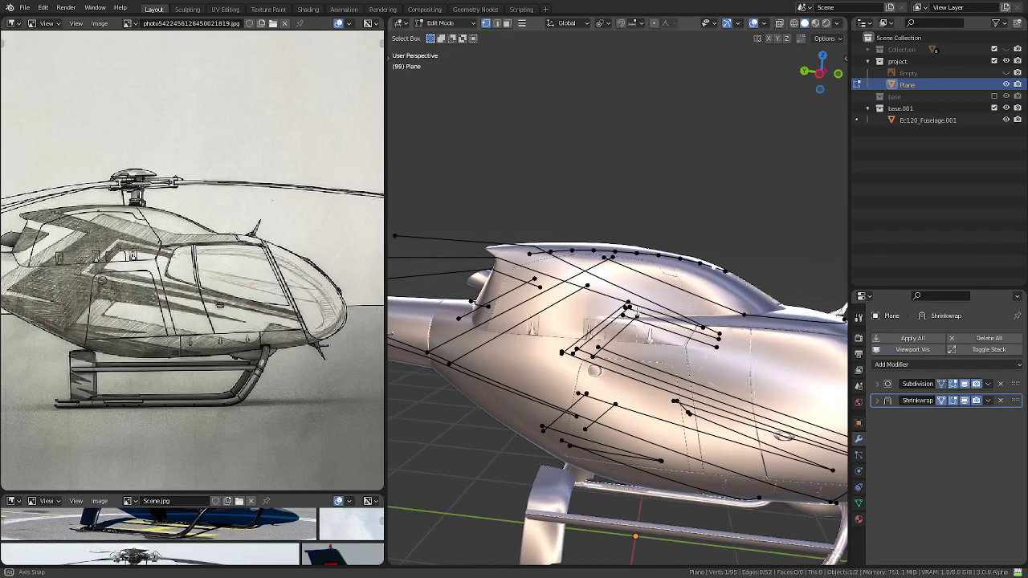
mouse_move(635, 314)
middle_down()
mouse_move(570, 303)
mouse_move(711, 337)
mouse_move(552, 291)
middle_up()
- Check the stripe lines from straight right and left side views
scroll(570, 304, up, 3)
key(KP_3)
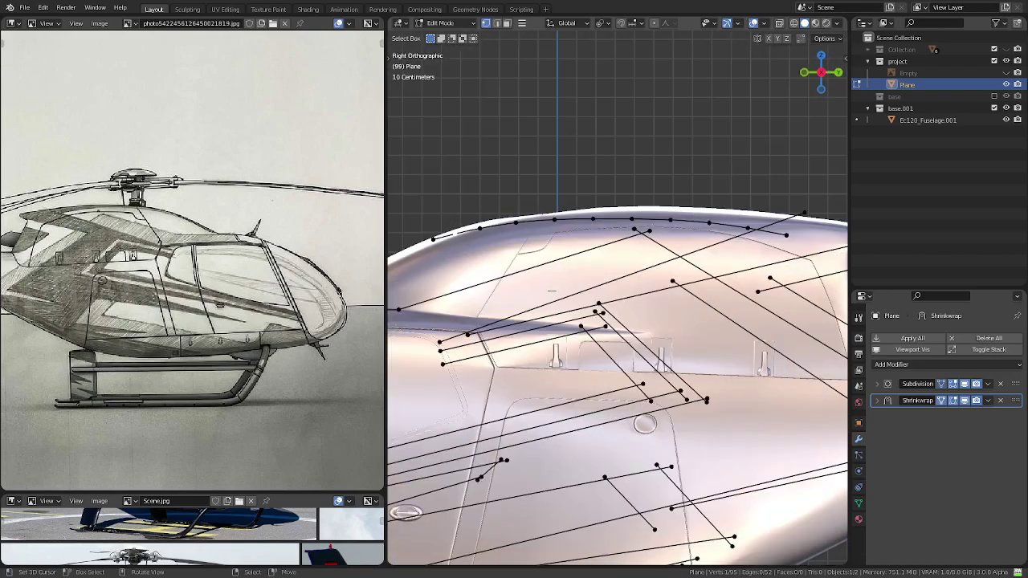
scroll(552, 290, down, 2)
key(ctrl+KP_3)
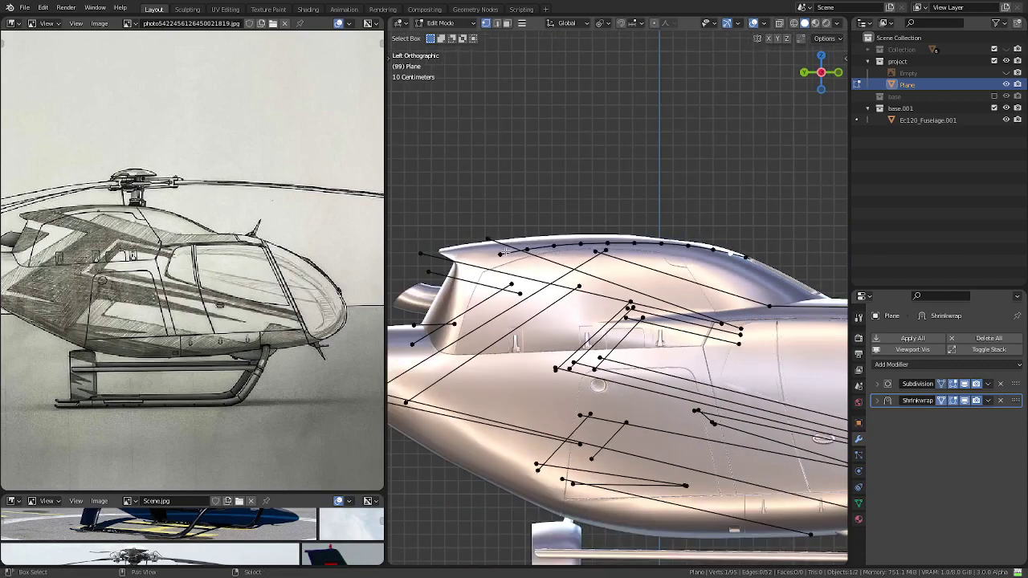
scroll(635, 280, up, 3)
scroll(586, 339, up, 3)
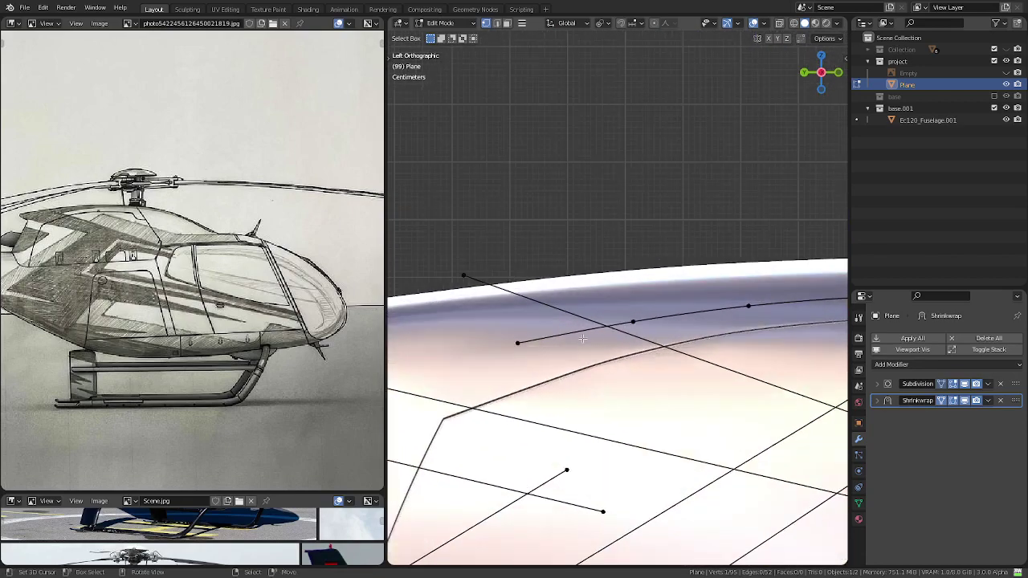
- Vertex-slide the stripe line's end vertex inward along its edge to shorten it
scroll(555, 314, down, 1)
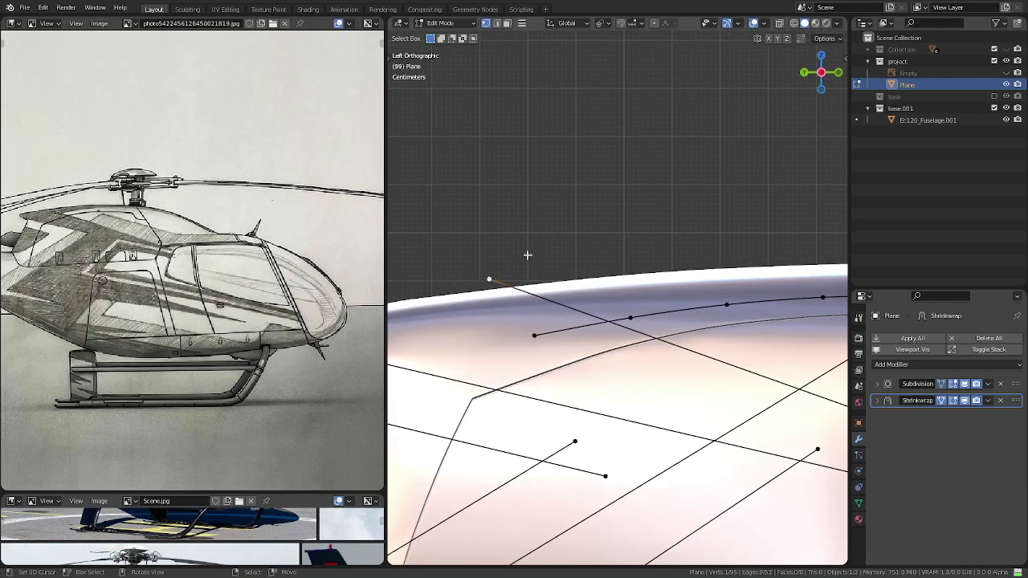
key(shift+v)
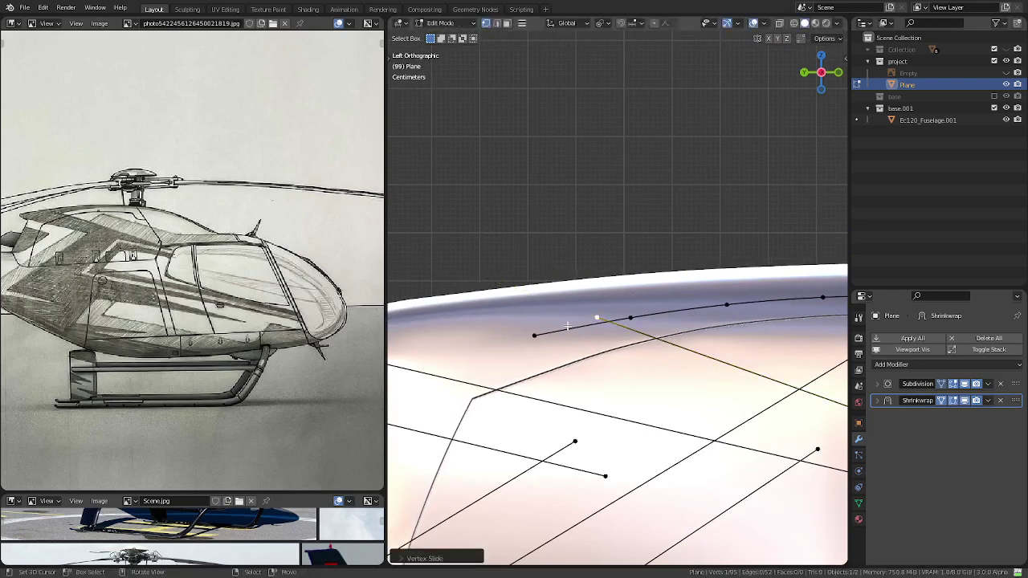
click(682, 296)
scroll(695, 311, down, 5)
scroll(550, 273, up, 2)
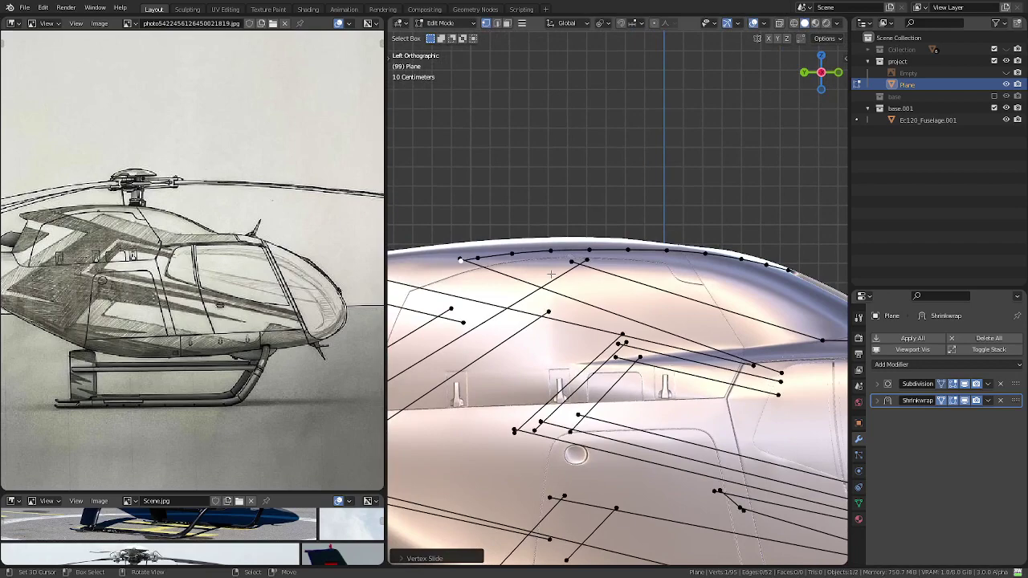
- Pan and zoom across the fuselage to compare the shortened line with the sketch
shift+middle_drag(554, 278, 445, 221)
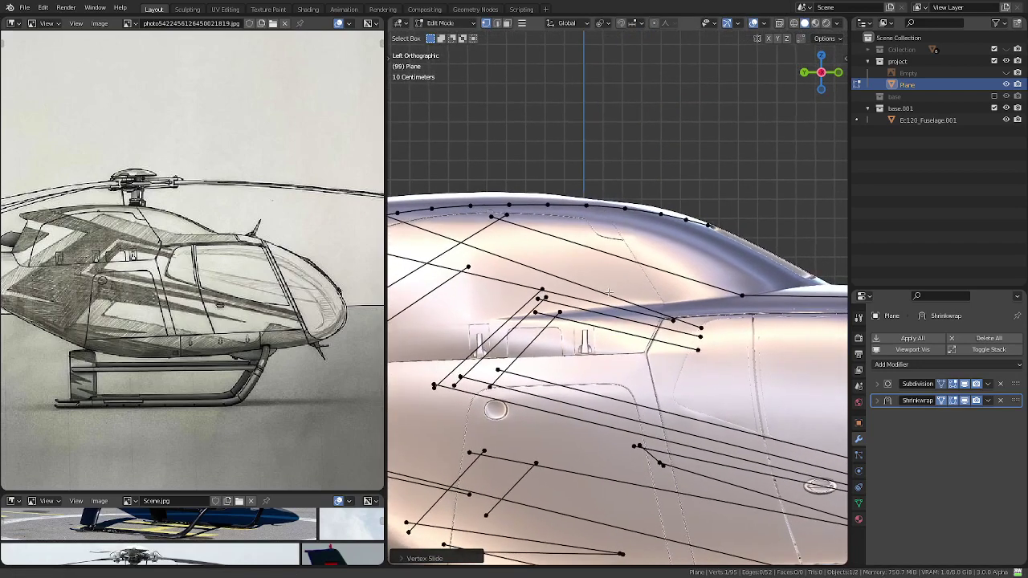
scroll(251, 313, up, 5)
scroll(614, 286, down, 2)
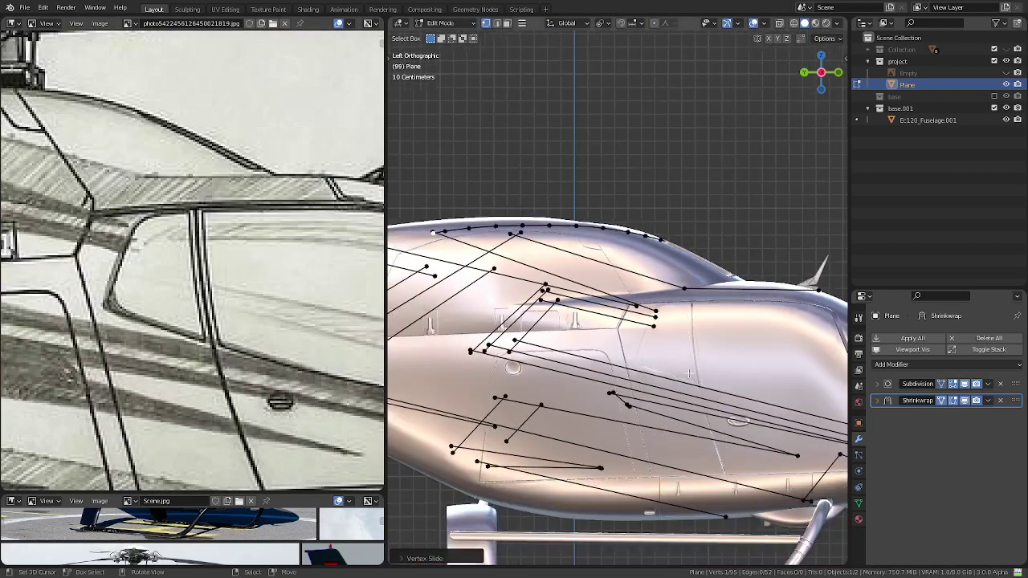
scroll(614, 286, up, 1)
scroll(614, 286, up, 3)
scroll(613, 286, up, 2)
scroll(696, 356, up, 2)
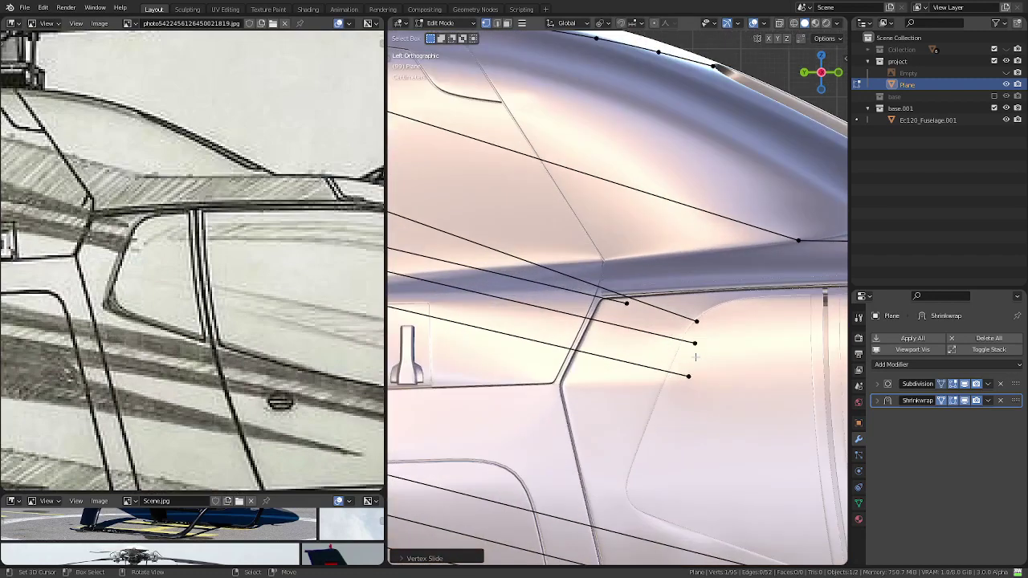
scroll(696, 357, down, 3)
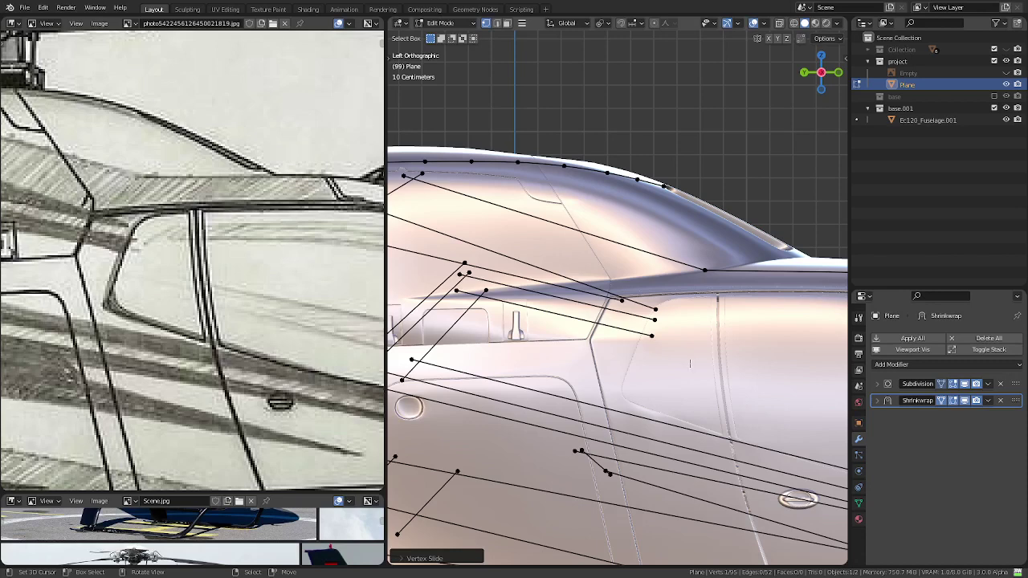
scroll(689, 364, up, 3)
scroll(665, 341, up, 1)
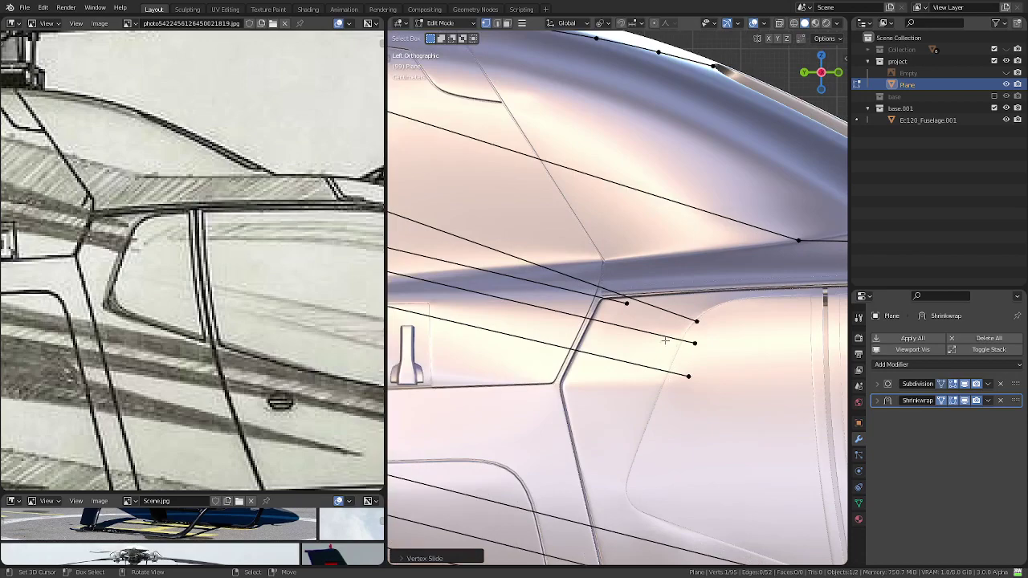
scroll(638, 314, down, 5)
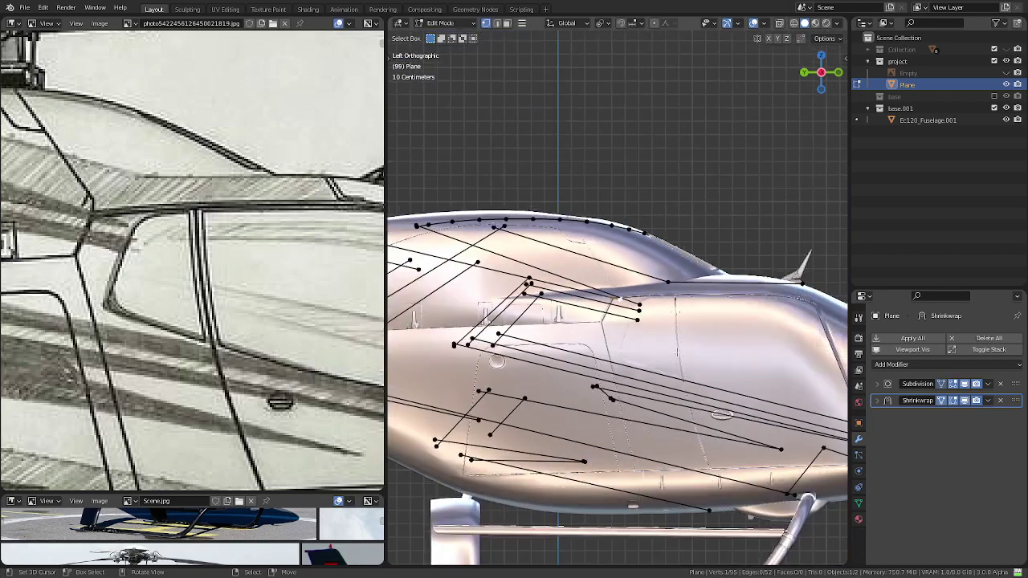
scroll(329, 315, down, 4)
scroll(241, 241, up, 1)
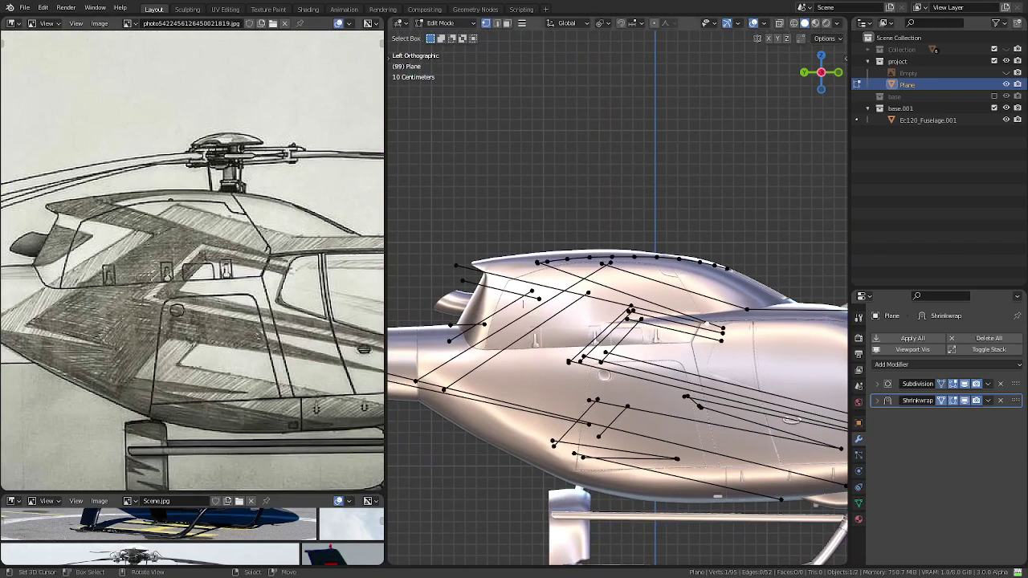
scroll(486, 265, up, 1)
scroll(486, 265, up, 3)
scroll(486, 265, up, 2)
- Turn on the wireframe overlay via Quick Favorites, inspect the canopy, then return to Left Orthographic
key(q)
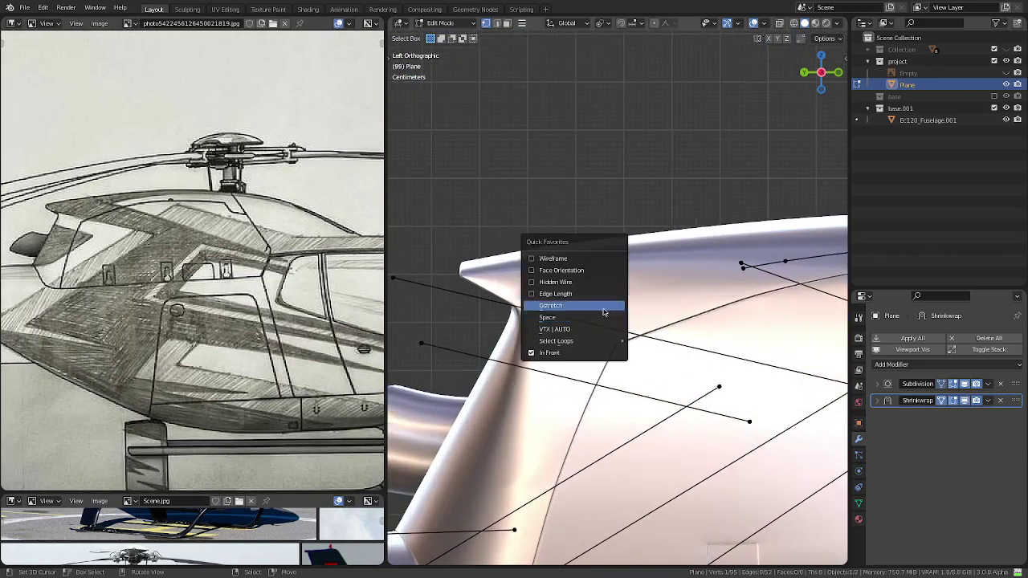
click(592, 258)
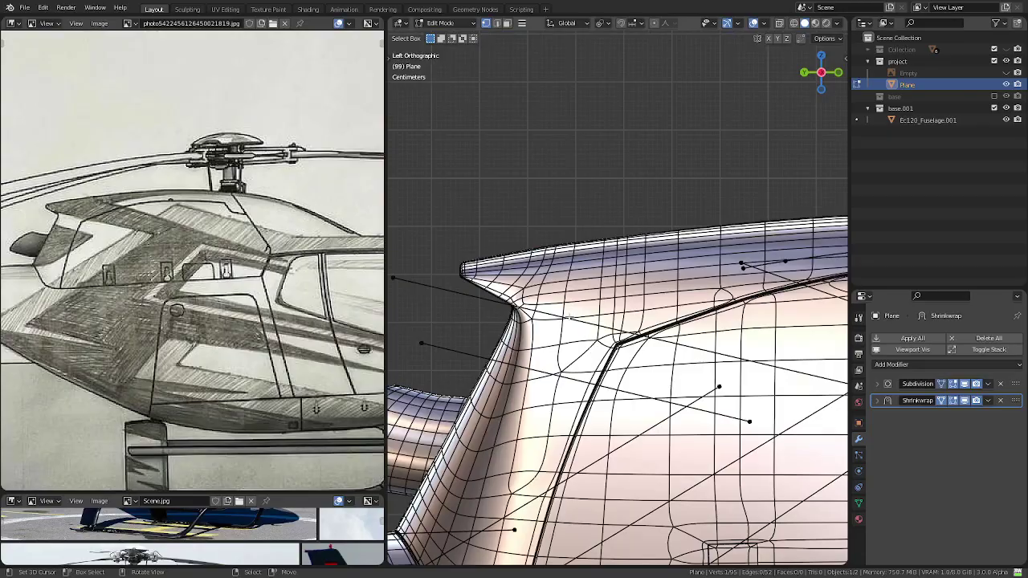
middle_drag(699, 362, 723, 315)
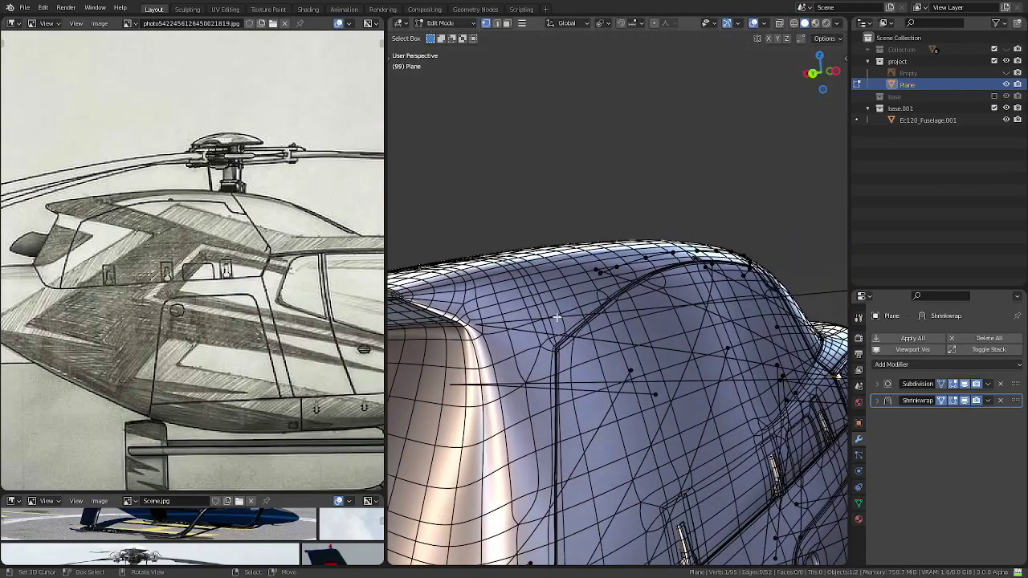
mouse_move(556, 318)
middle_down()
mouse_move(648, 317)
mouse_move(531, 310)
mouse_move(552, 304)
middle_up()
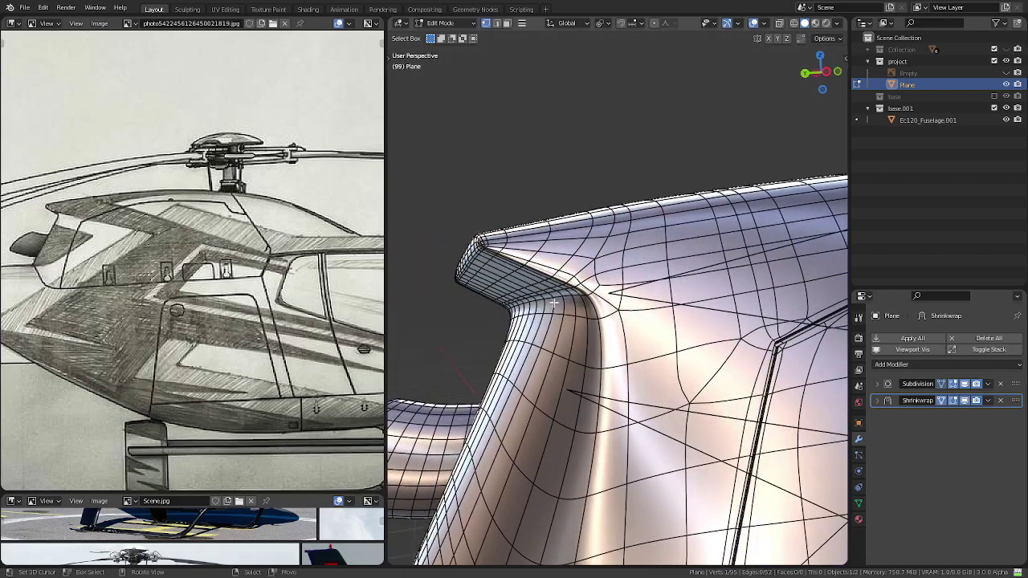
key(KP_3)
key(ctrl+KP_3)
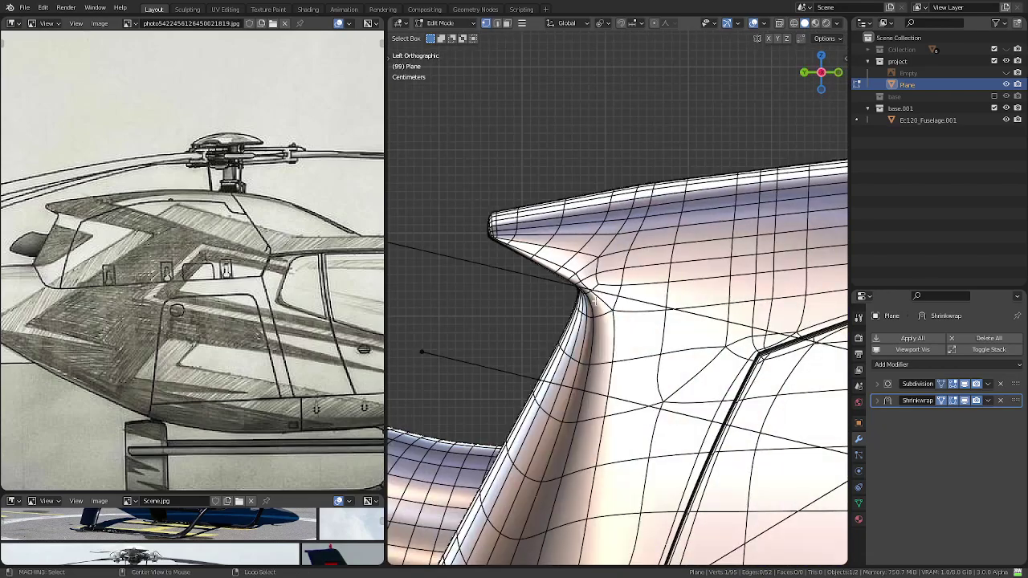
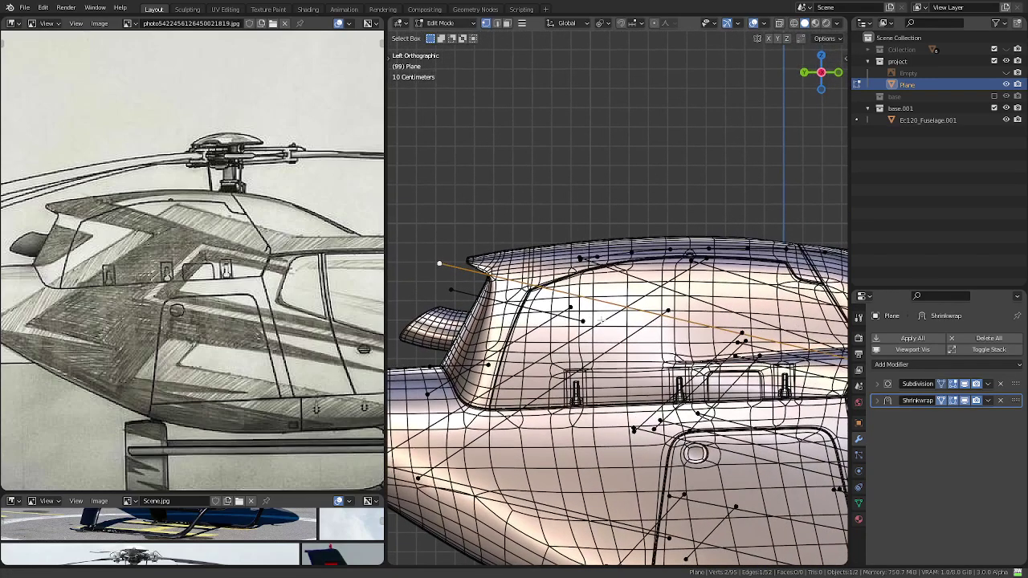
- Zoom in on the fuselage crease and turn off Wireframe from Quick Favorites
scroll(600, 321, up, 3)
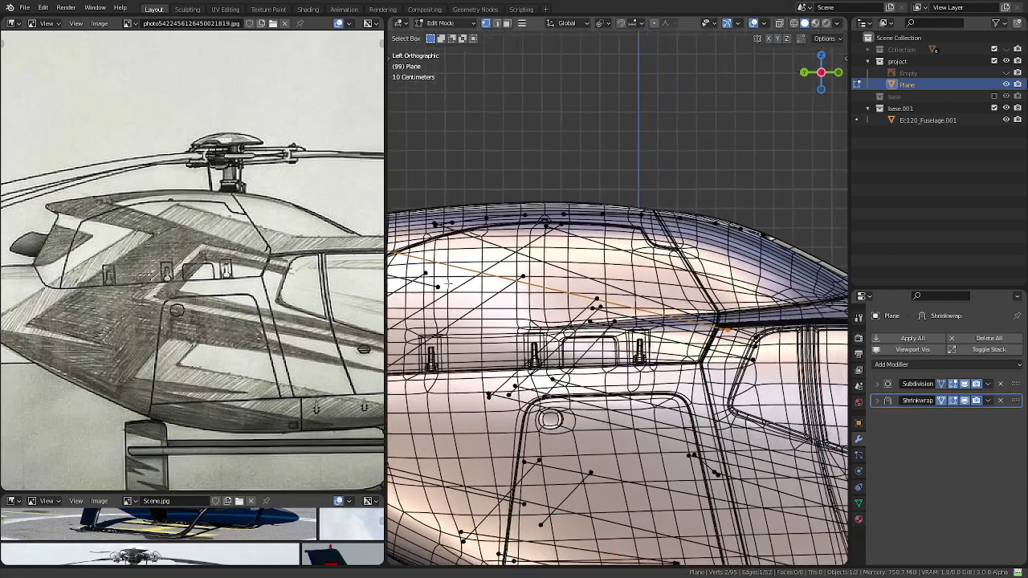
scroll(600, 320, up, 3)
scroll(763, 308, up, 2)
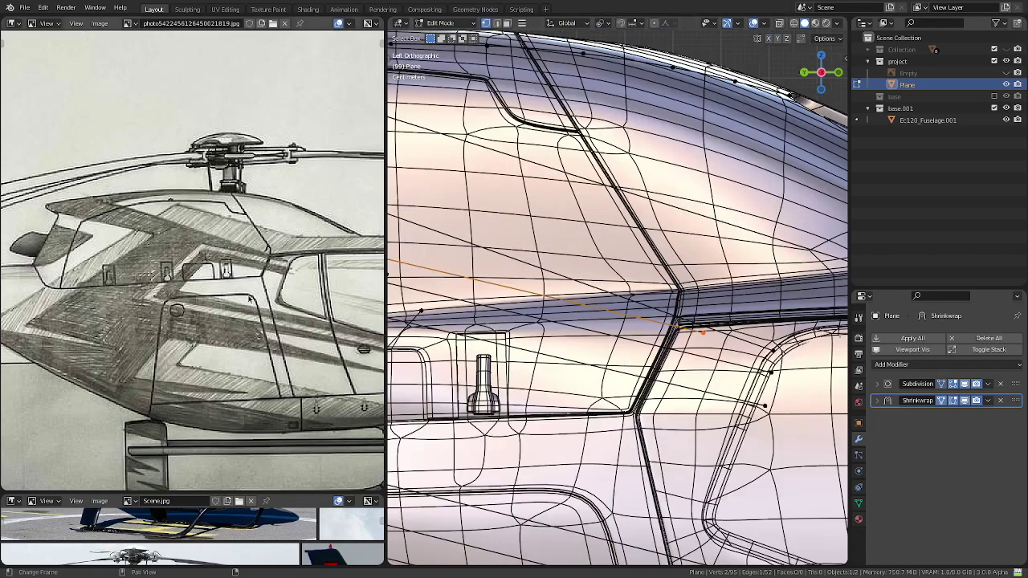
scroll(254, 303, up, 1)
scroll(254, 303, up, 1)
scroll(755, 324, up, 2)
scroll(698, 330, up, 1)
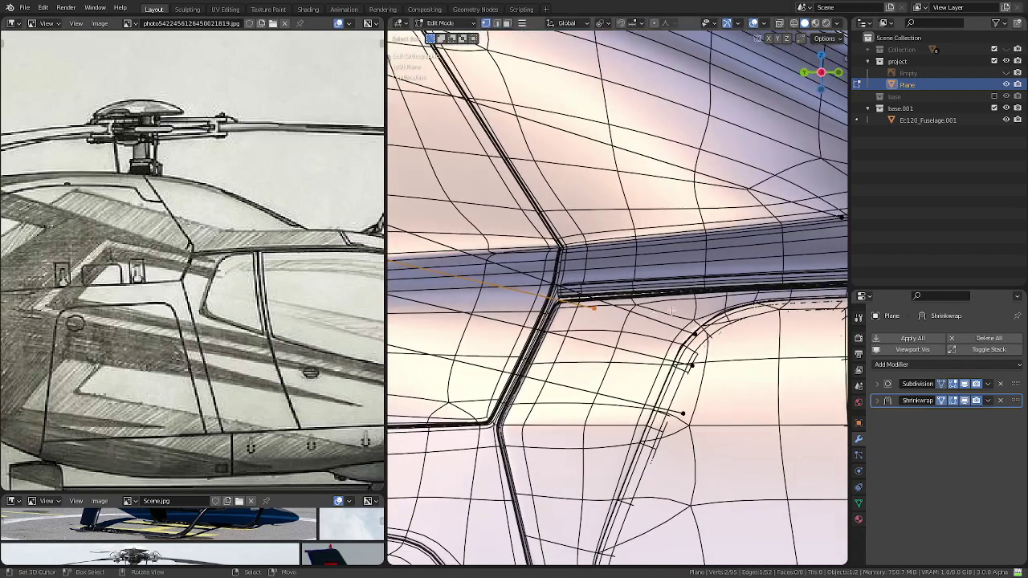
scroll(673, 311, up, 1)
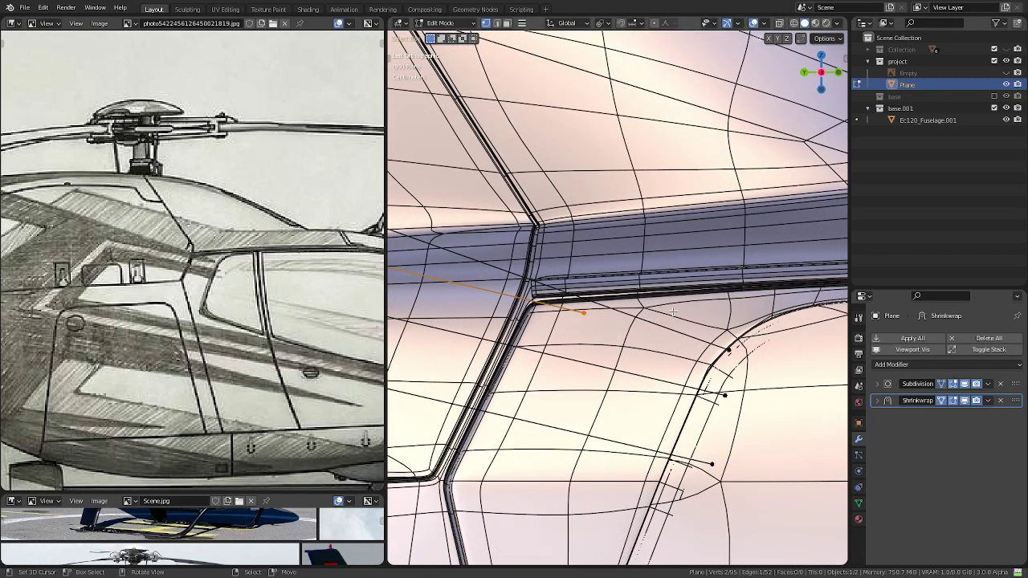
scroll(673, 311, down, 3)
scroll(673, 311, down, 3)
scroll(542, 275, up, 2)
scroll(542, 275, up, 1)
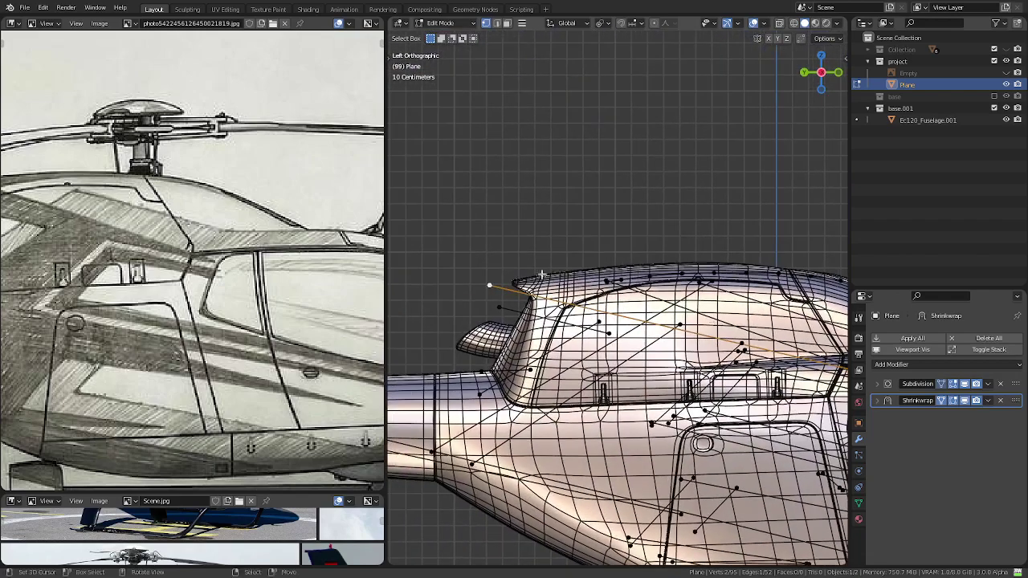
scroll(542, 275, up, 2)
scroll(610, 285, up, 1)
scroll(667, 297, up, 2)
key(q)
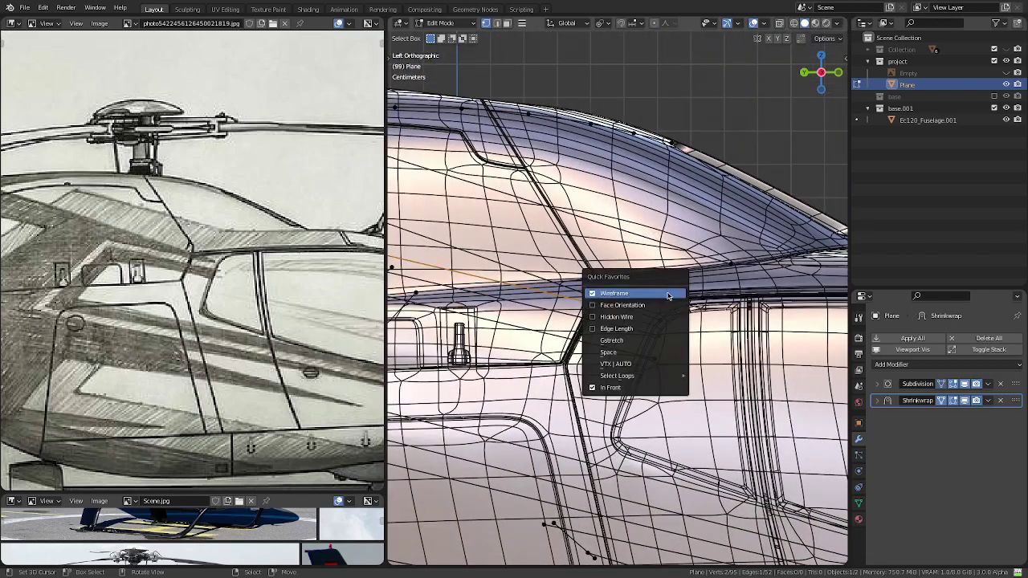
click(668, 294)
scroll(674, 309, up, 2)
- Scale the diagonal cabin-roof edge slightly larger and compare it against the sketch
key(s)
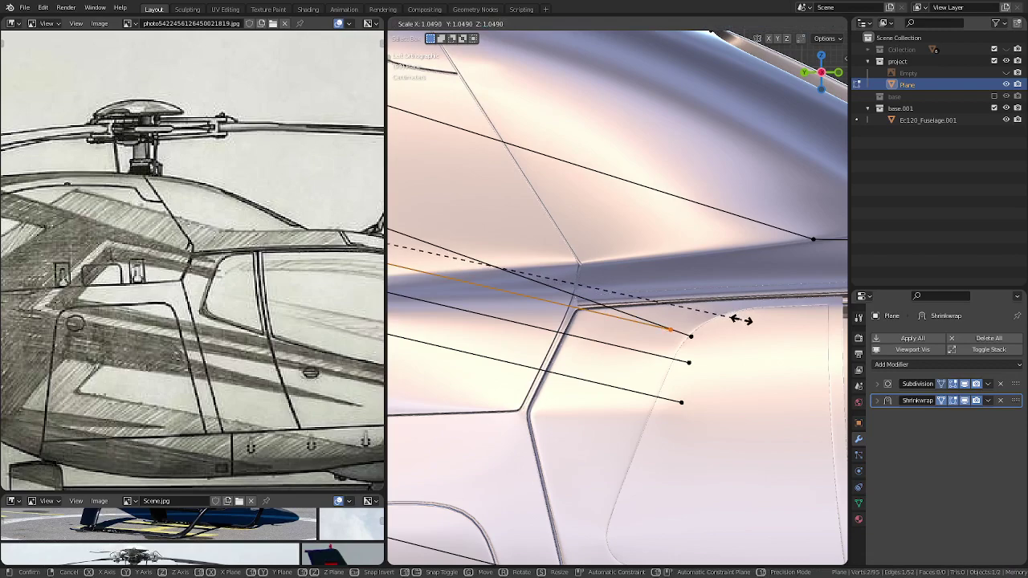
click(741, 319)
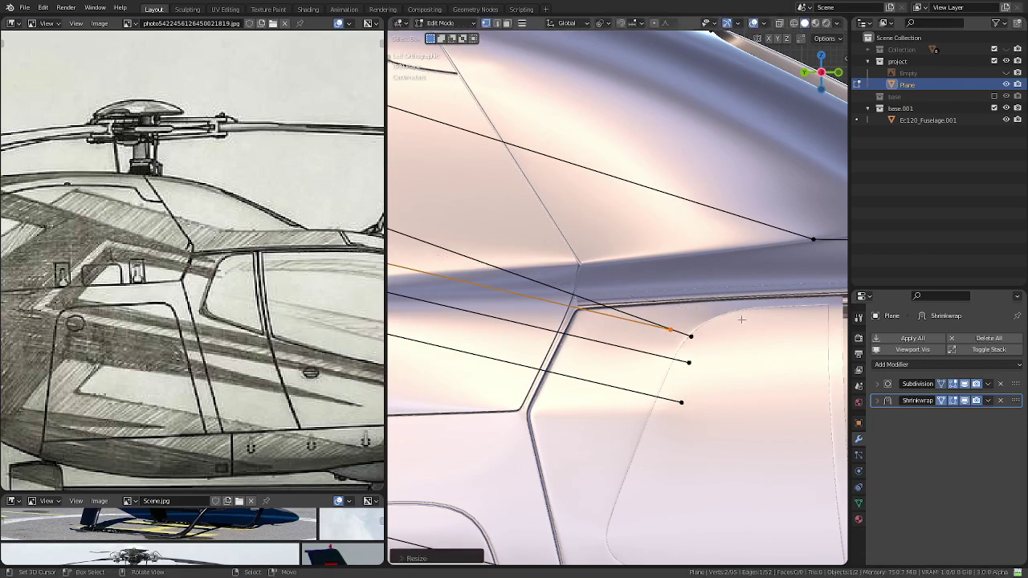
scroll(739, 319, down, 4)
scroll(576, 293, down, 2)
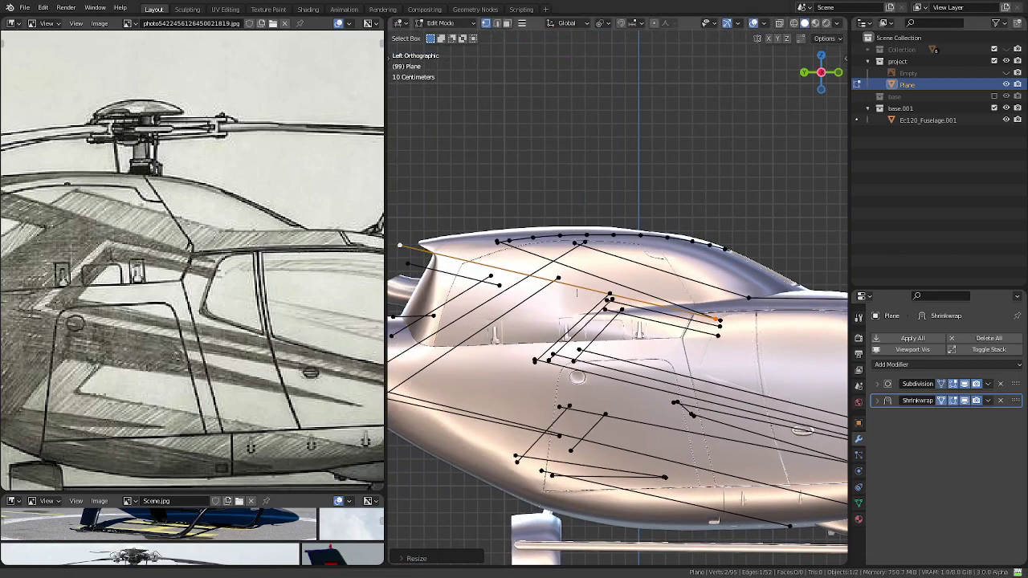
scroll(575, 294, up, 1)
middle_drag(193, 281, 330, 290)
scroll(590, 297, up, 1)
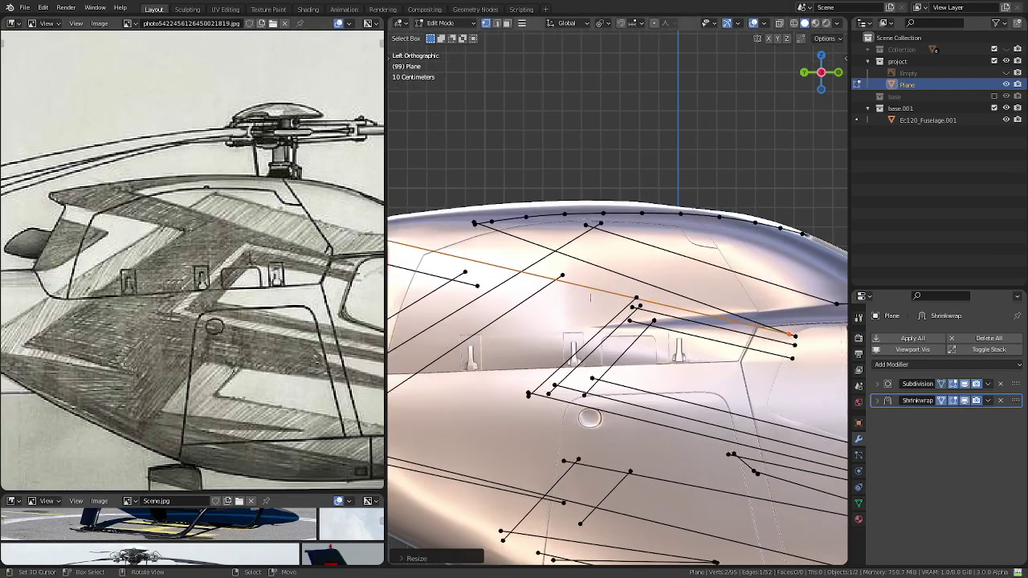
scroll(590, 297, up, 2)
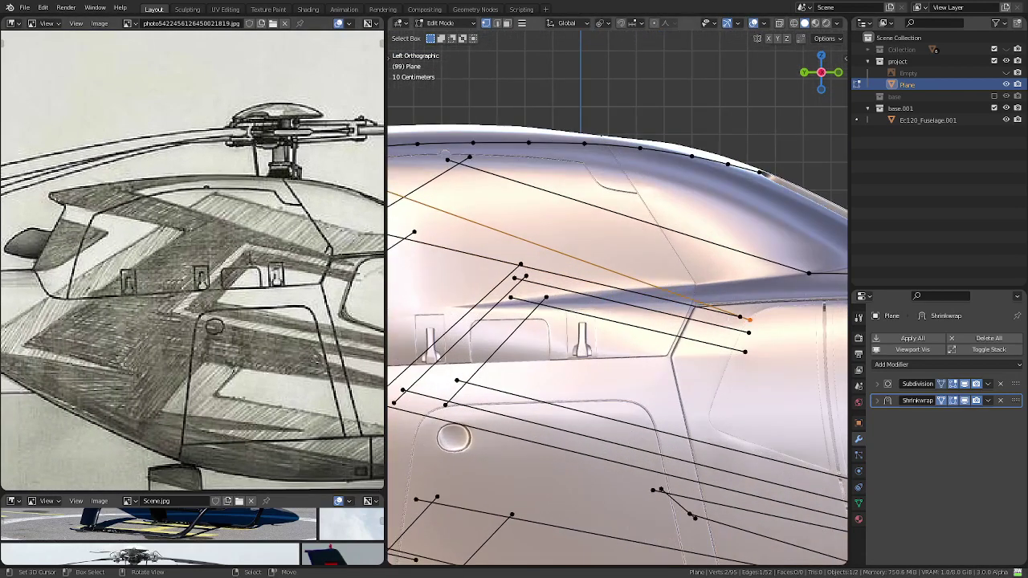
scroll(764, 324, up, 1)
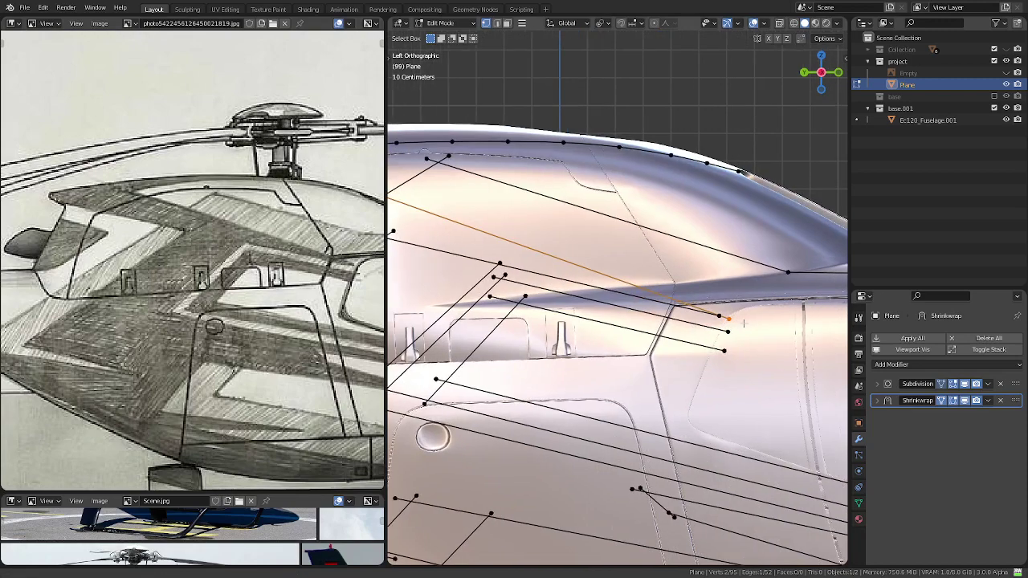
scroll(691, 305, up, 1)
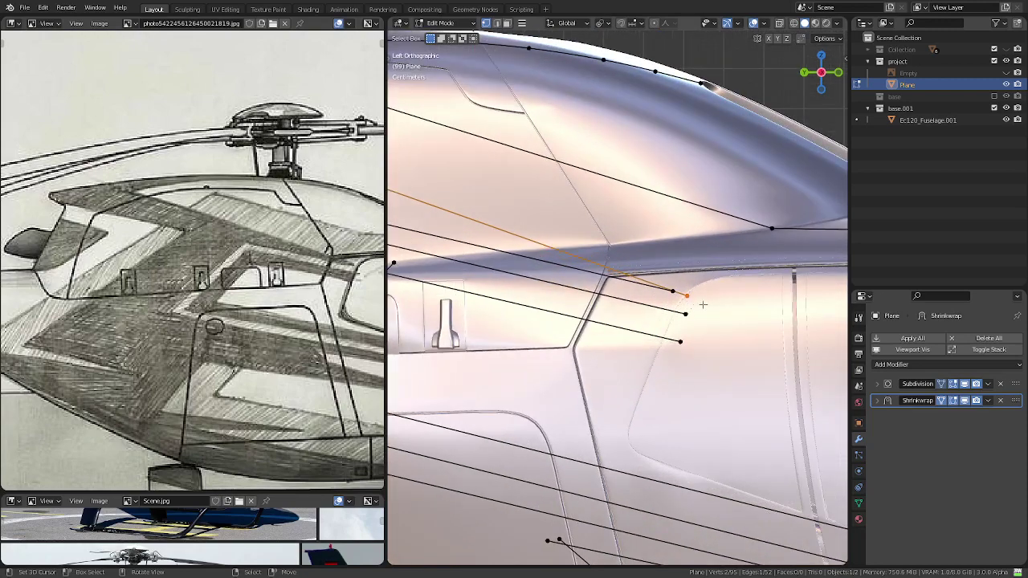
scroll(713, 304, down, 2)
scroll(562, 321, down, 1)
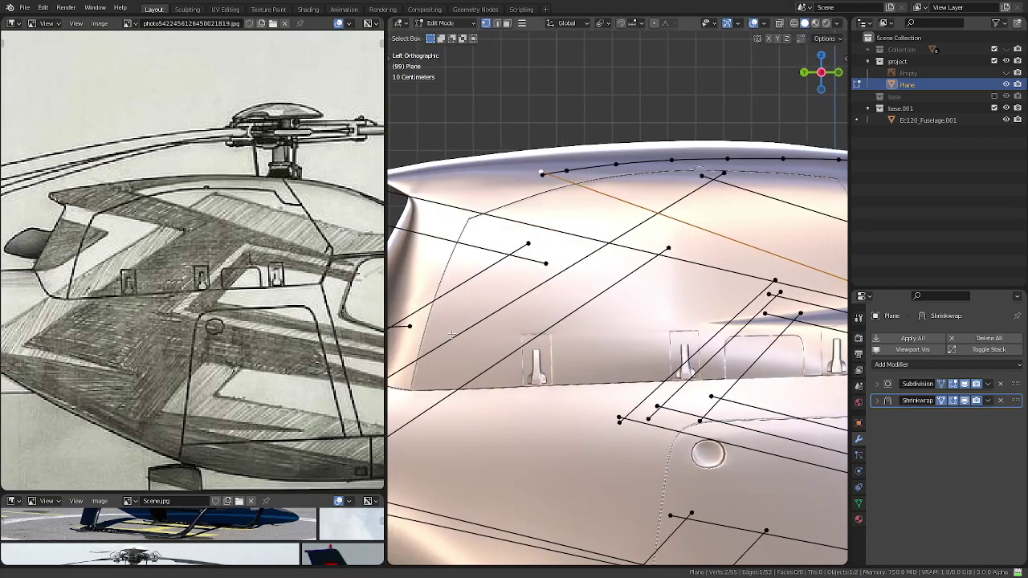
ctrl+scroll(635, 332, right, 3)
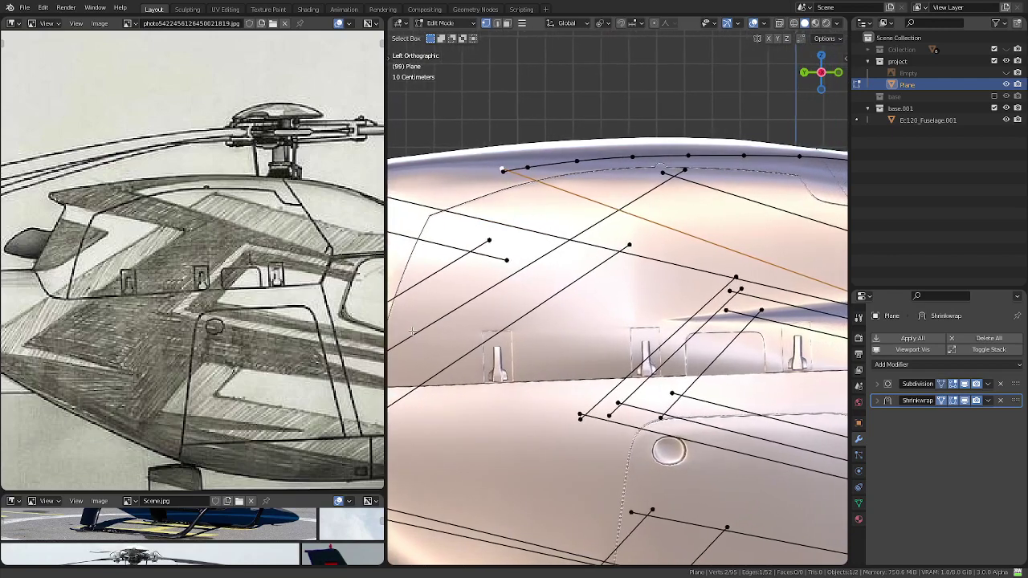
scroll(825, 331, up, 1)
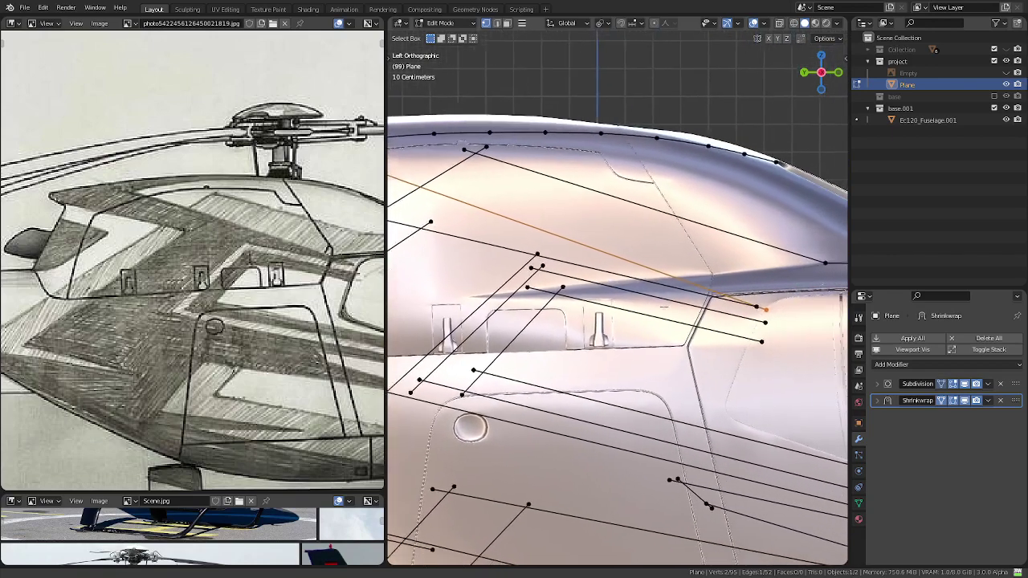
scroll(755, 327, up, 1)
scroll(688, 325, up, 2)
shift+scroll(688, 325, right, 2)
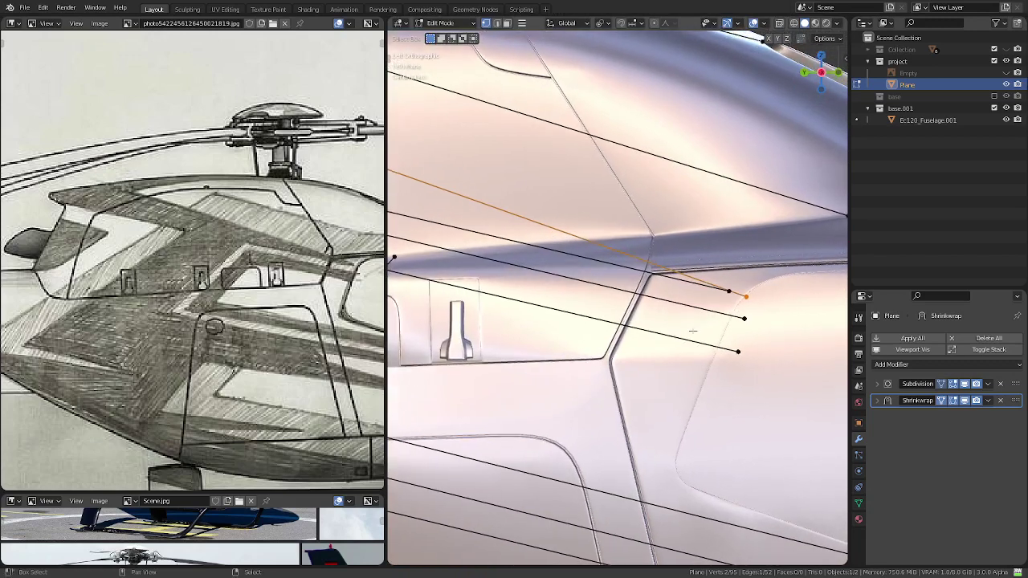
- Rotate the diagonal edge in two passes so its rear end meets the fuselage crease
key(r)
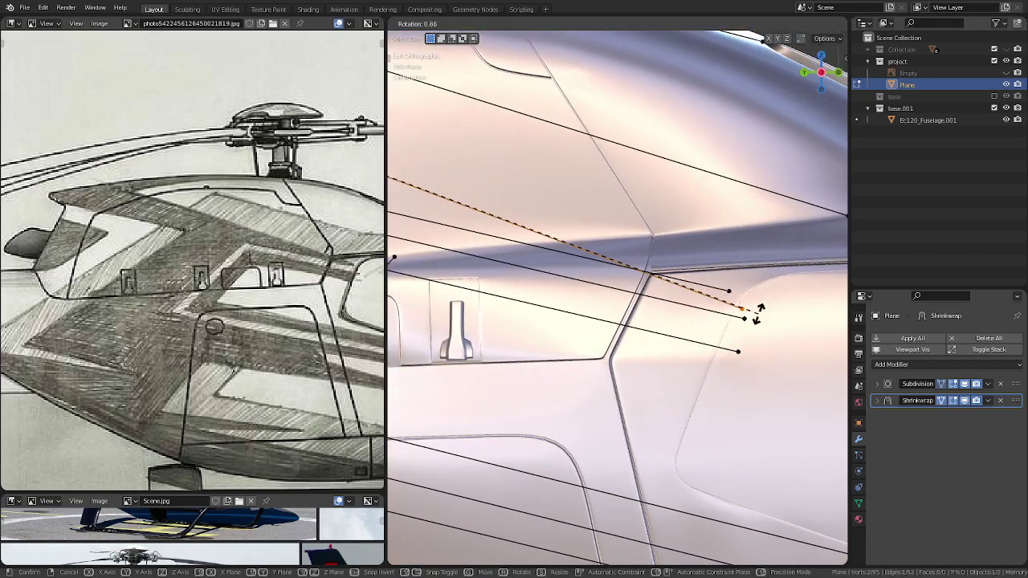
click(752, 307)
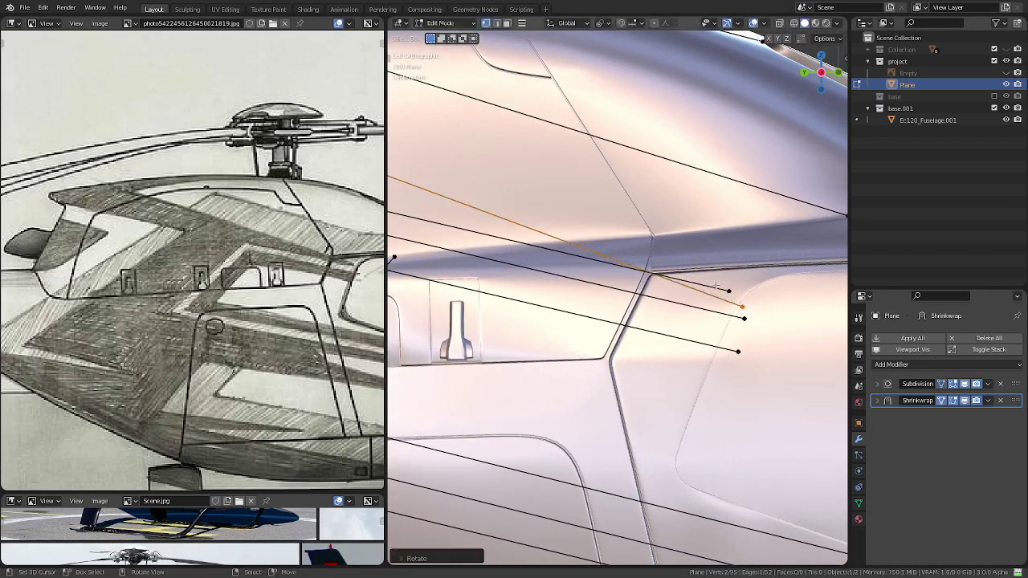
scroll(717, 285, down, 1)
scroll(658, 287, down, 2)
scroll(586, 291, down, 1)
scroll(518, 294, down, 1)
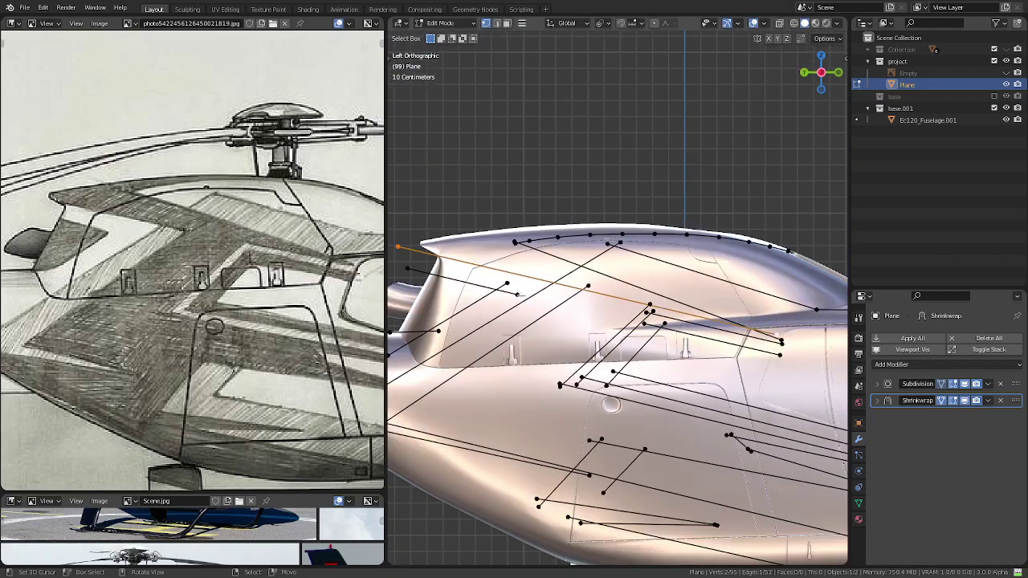
scroll(522, 281, up, 2)
scroll(578, 293, up, 2)
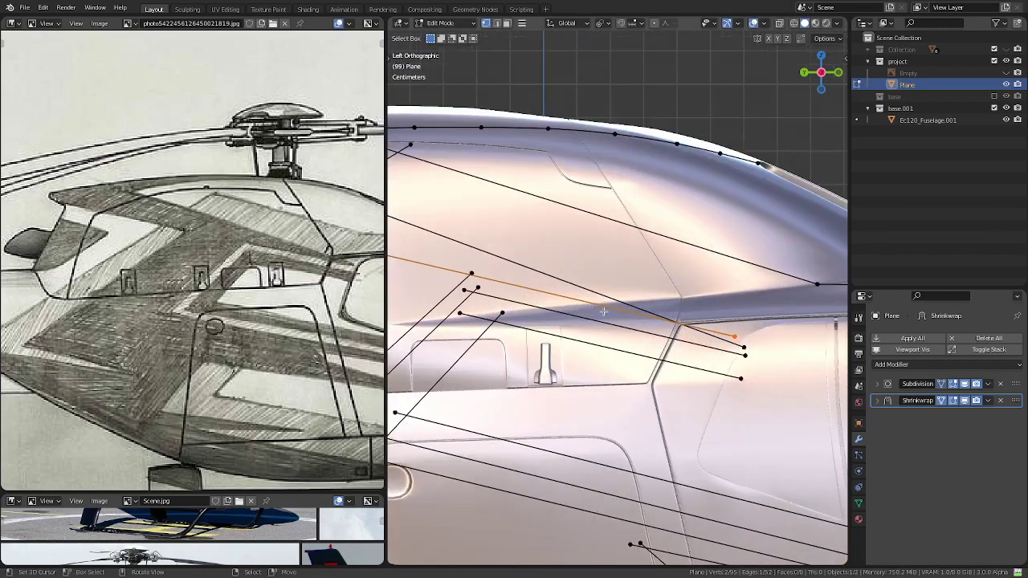
scroll(629, 306, up, 2)
scroll(630, 306, up, 1)
key(r)
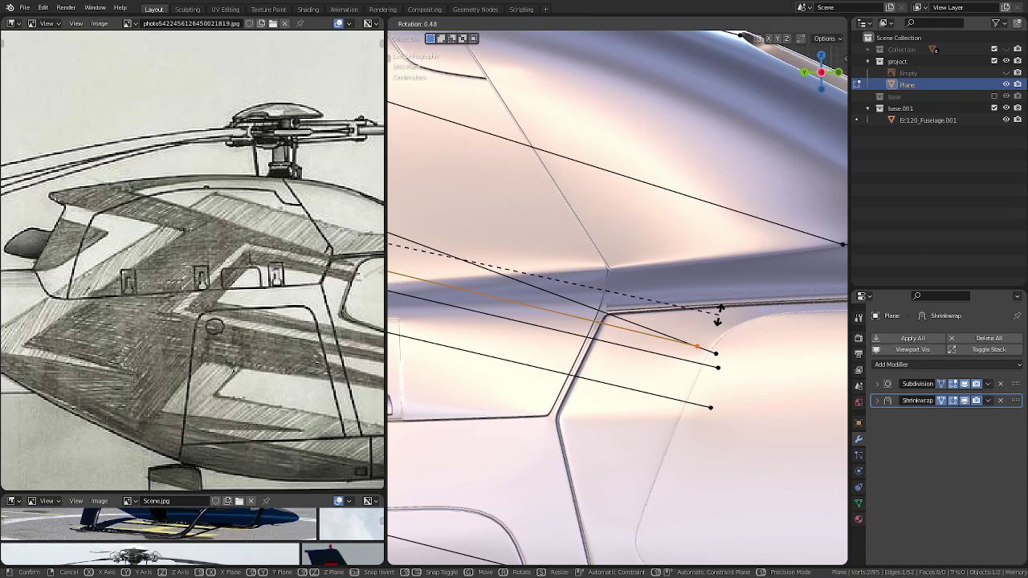
click(719, 314)
scroll(585, 318, down, 3)
scroll(585, 318, down, 2)
shift+middle_drag(586, 318, 617, 322)
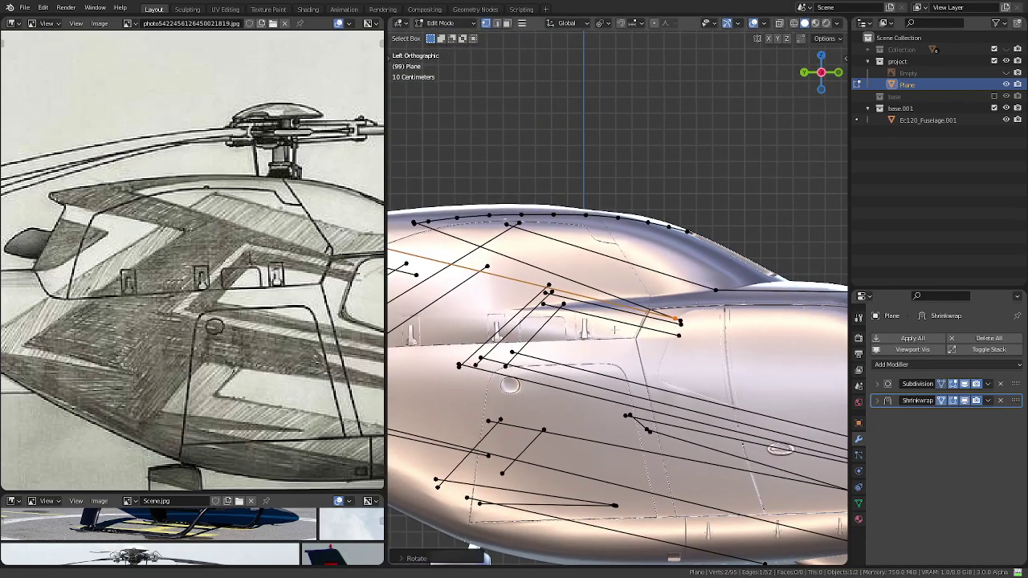
shift+middle_drag(614, 326, 726, 351)
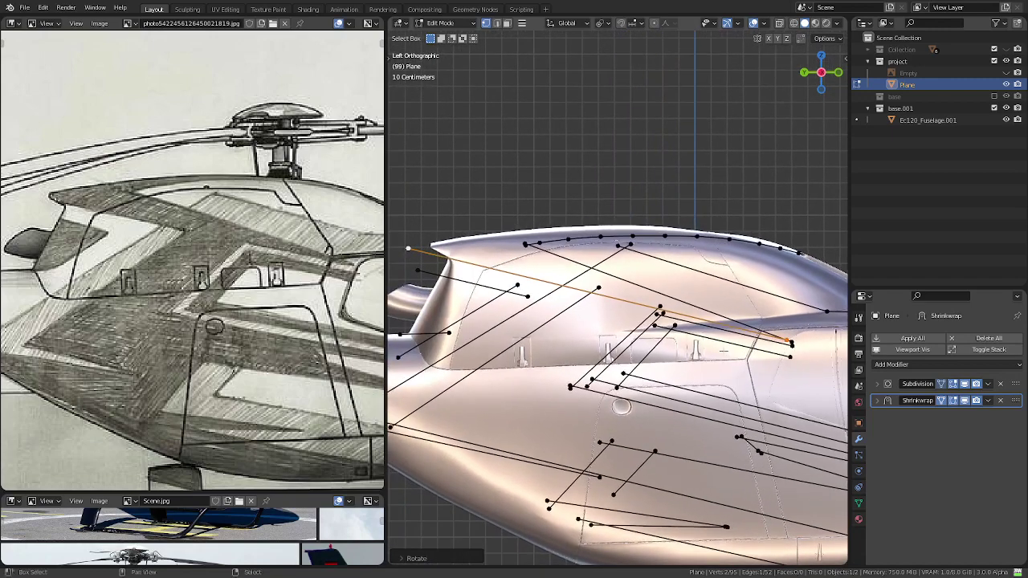
scroll(674, 344, up, 2)
scroll(699, 354, up, 2)
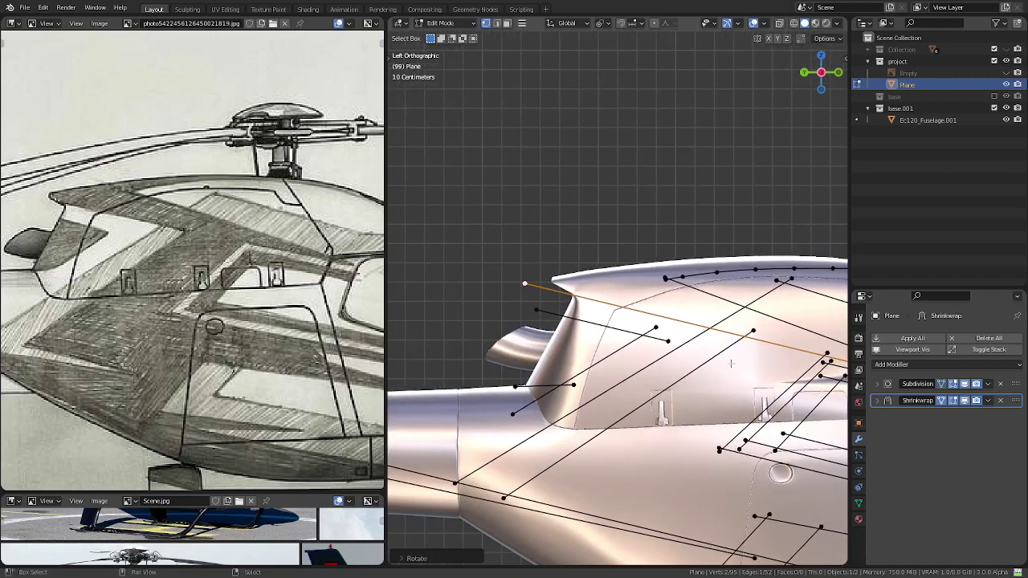
scroll(730, 364, up, 2)
- Briefly toggle the Wireframe overlay on and off, then frame the cabin roof
key(q)
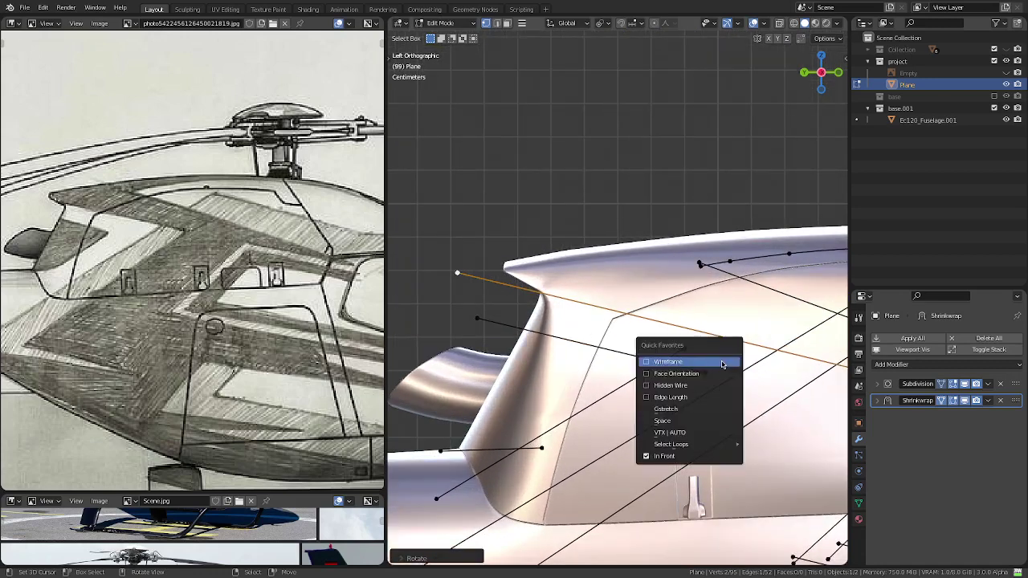
click(722, 365)
key(q)
click(722, 361)
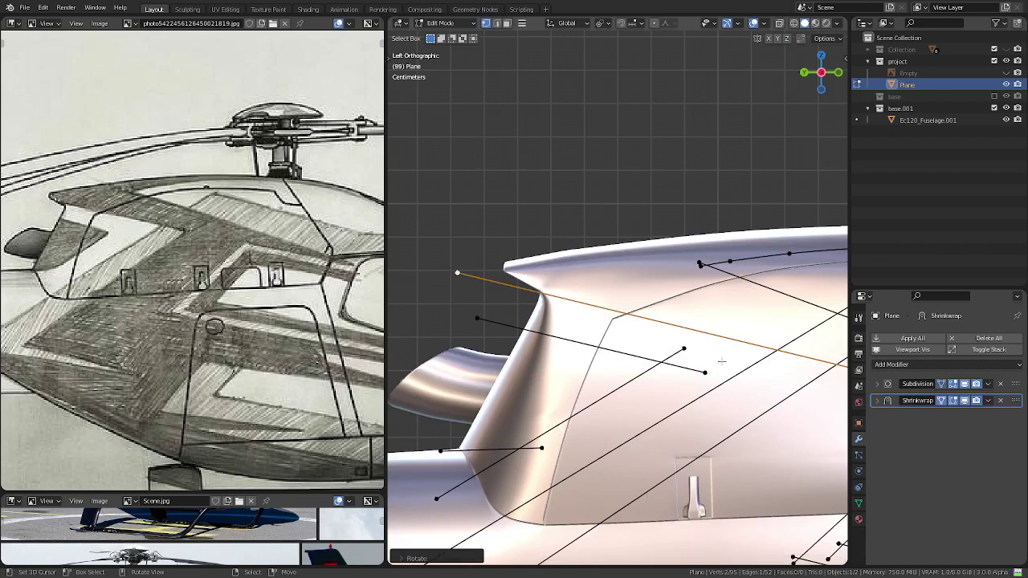
shift+middle_drag(722, 362, 610, 305)
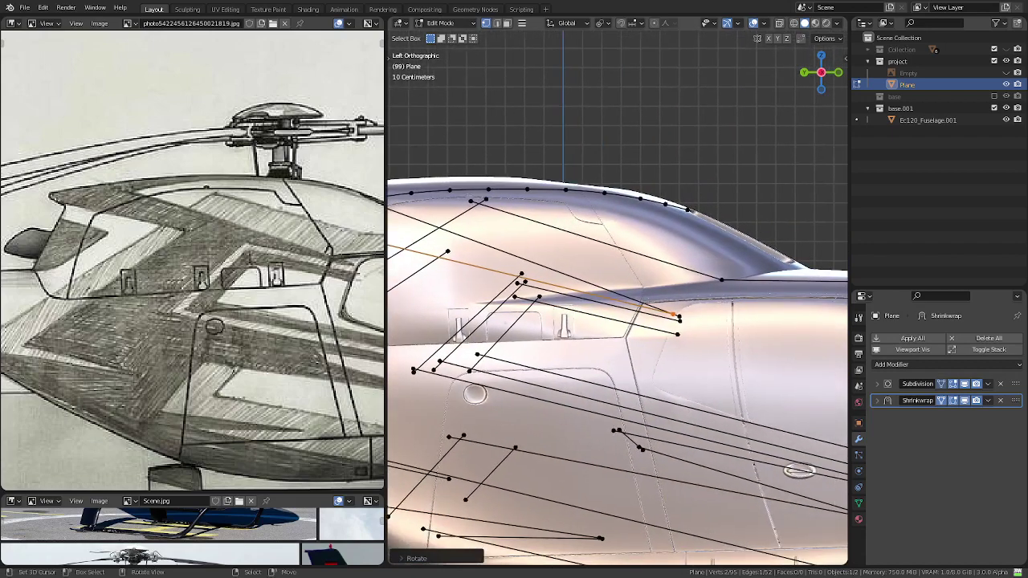
scroll(607, 350, up, 2)
scroll(594, 340, up, 2)
scroll(578, 330, up, 2)
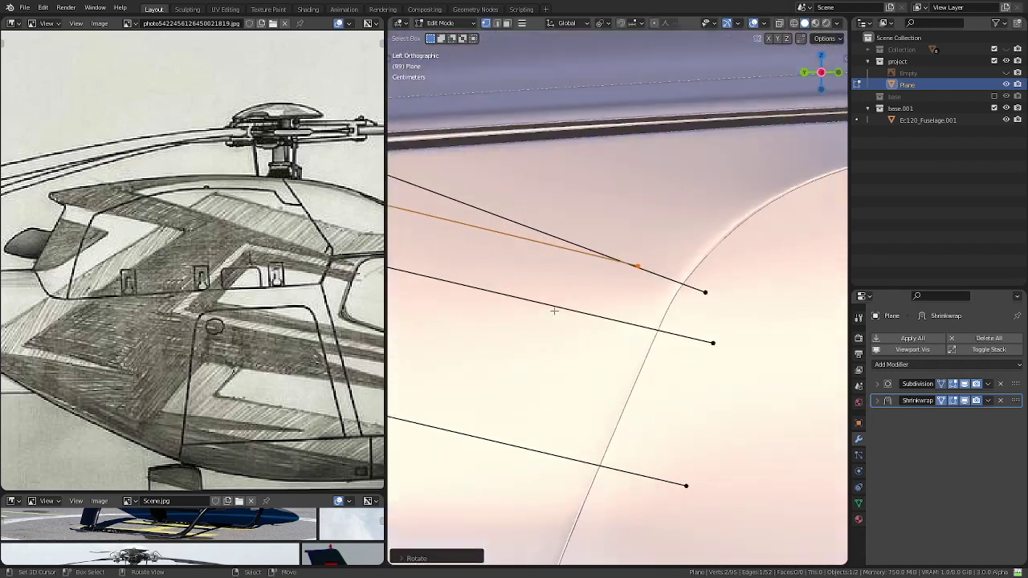
scroll(562, 317, up, 2)
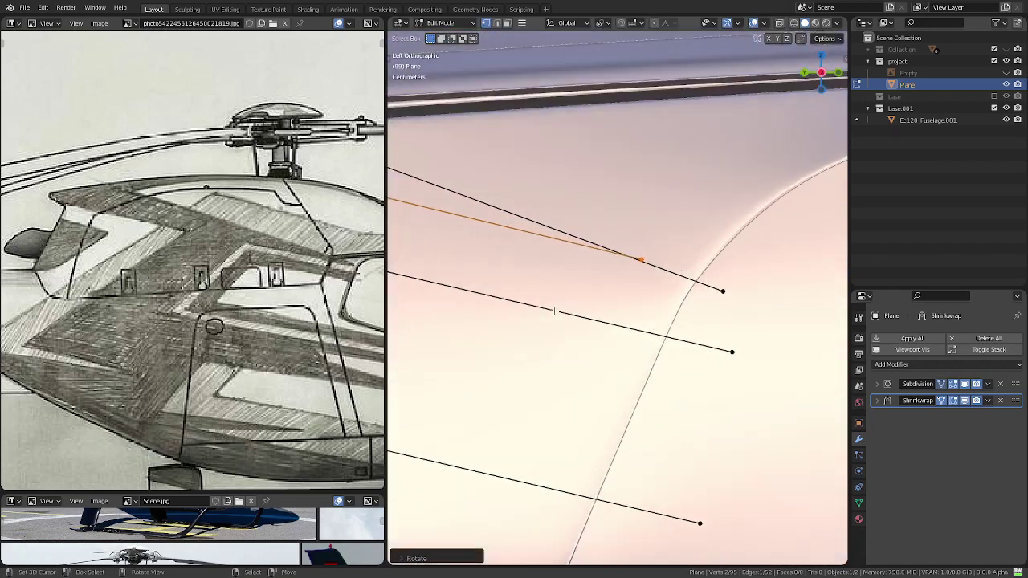
- Vertex Slide the edge's rear vertex to a new spot and zoom out to check the fuselage
click(726, 282)
key(shift+v)
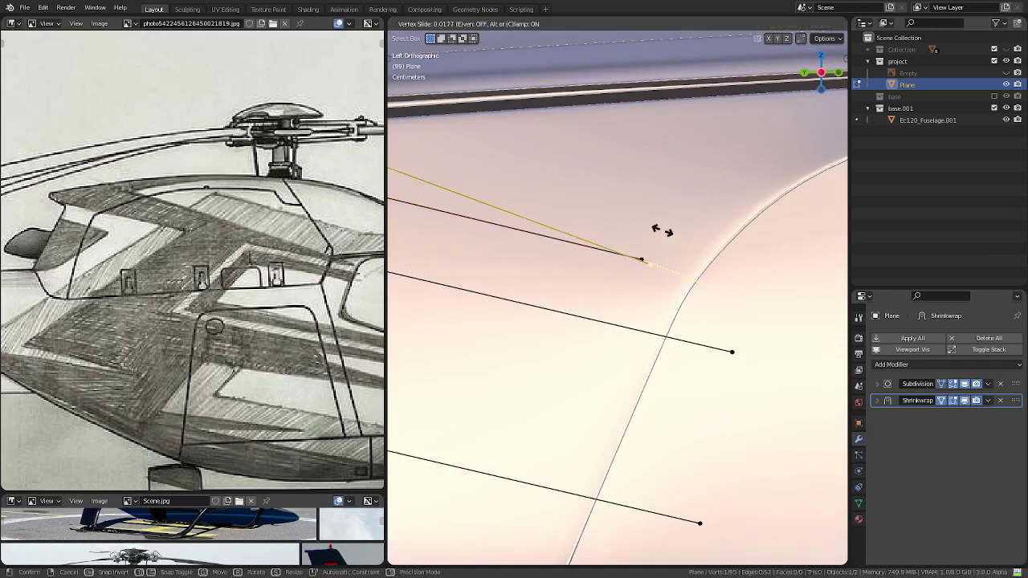
click(662, 230)
scroll(643, 257, down, 2)
scroll(658, 297, down, 2)
scroll(672, 327, down, 1)
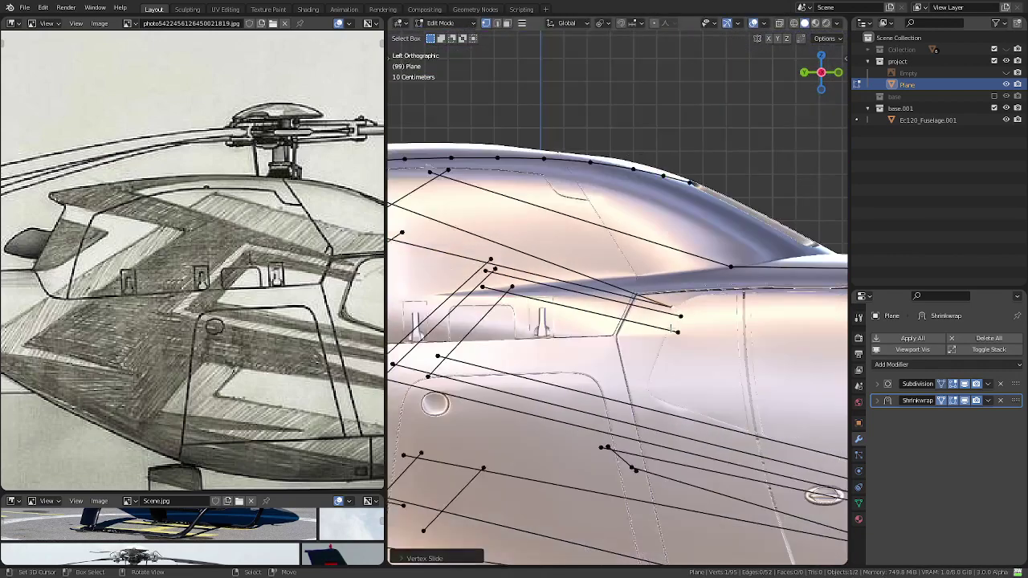
scroll(671, 328, down, 1)
scroll(642, 319, down, 1)
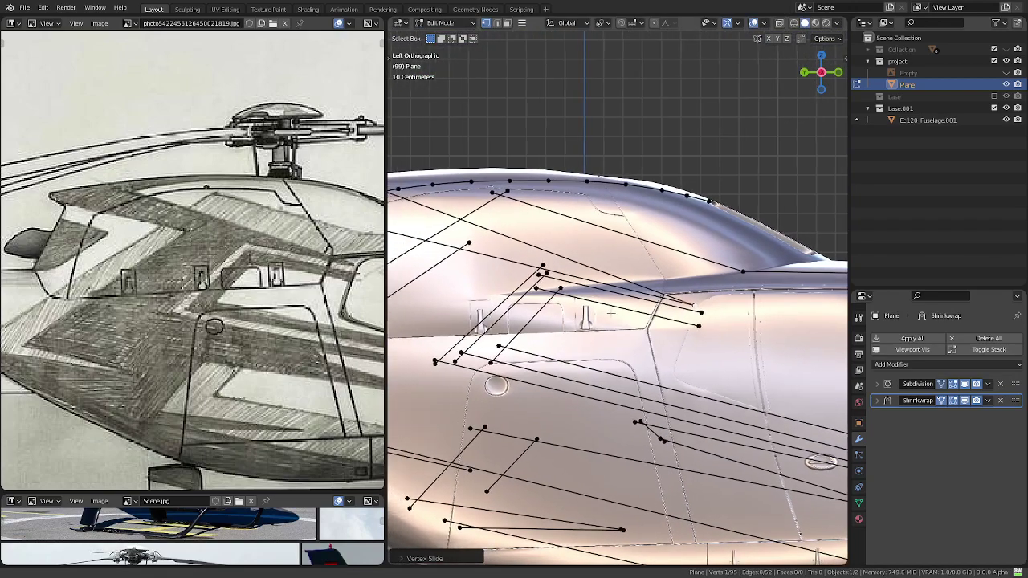
mouse_move(612, 315)
middle_down()
mouse_move(586, 351)
mouse_move(562, 353)
middle_up()
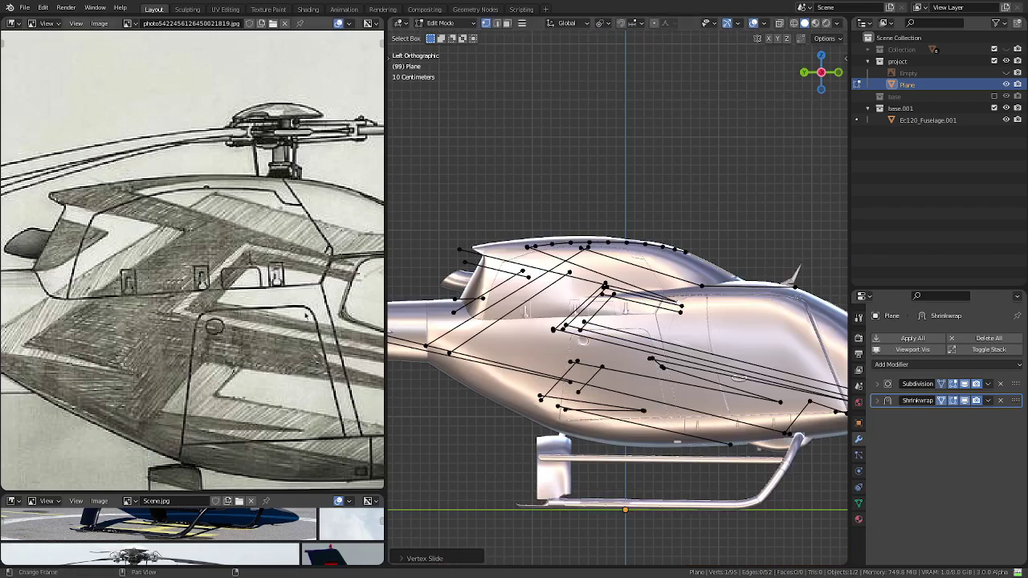
scroll(616, 300, up, 2)
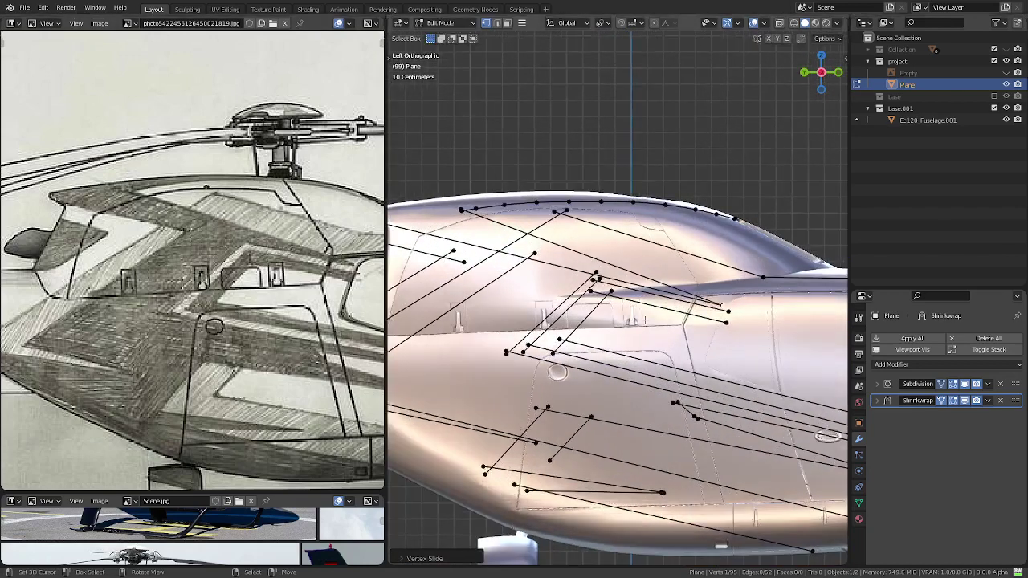
scroll(616, 300, up, 2)
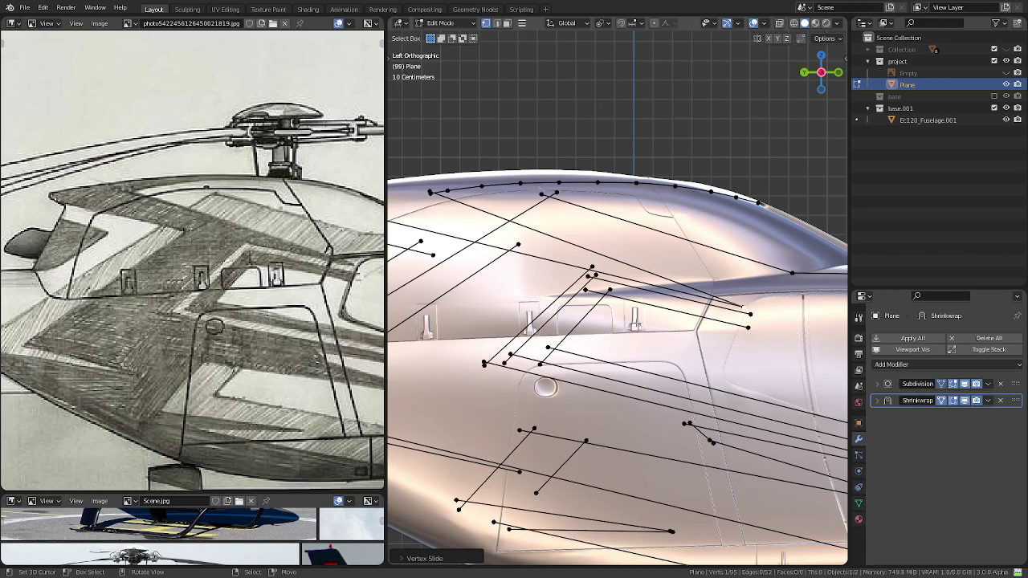
- Frame the helicopter nose and select the long panel-line edge reaching it
scroll(634, 323, down, 3)
scroll(317, 383, down, 2)
scroll(317, 383, up, 3)
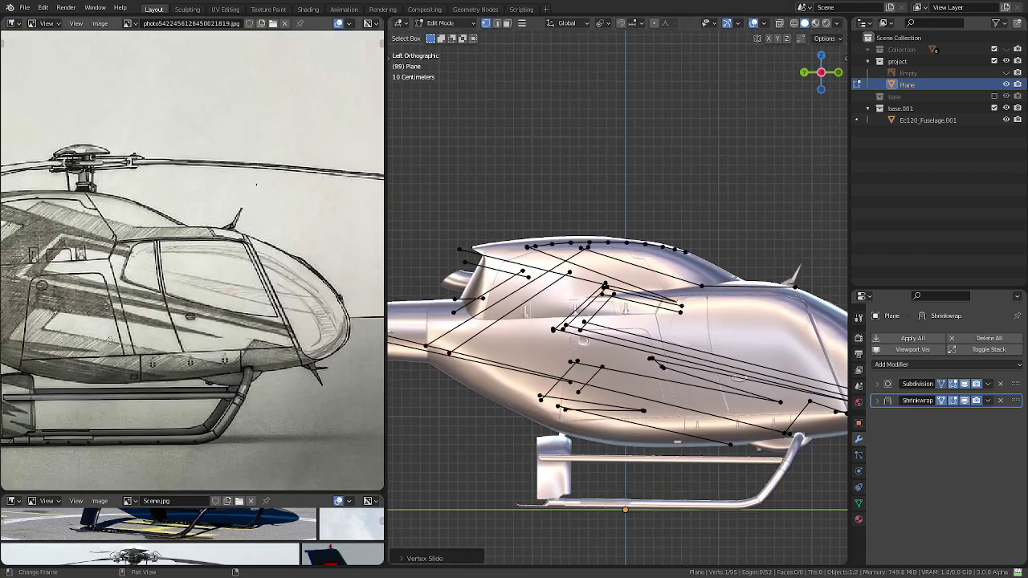
shift+middle_drag(779, 425, 565, 343)
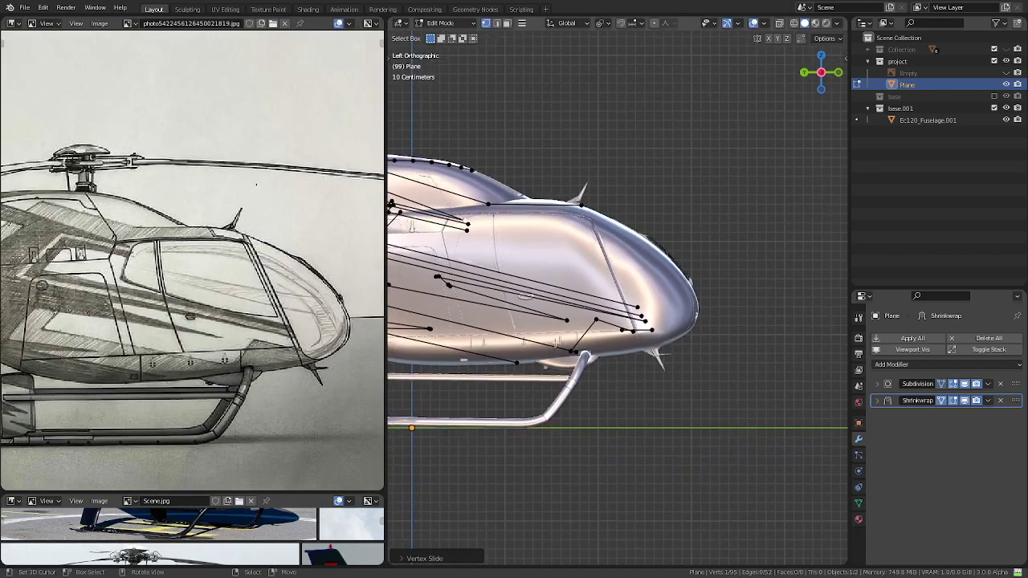
scroll(566, 343, up, 2)
mouse_move(566, 342)
middle_down()
mouse_move(556, 414)
mouse_move(634, 326)
middle_up()
scroll(635, 326, up, 1)
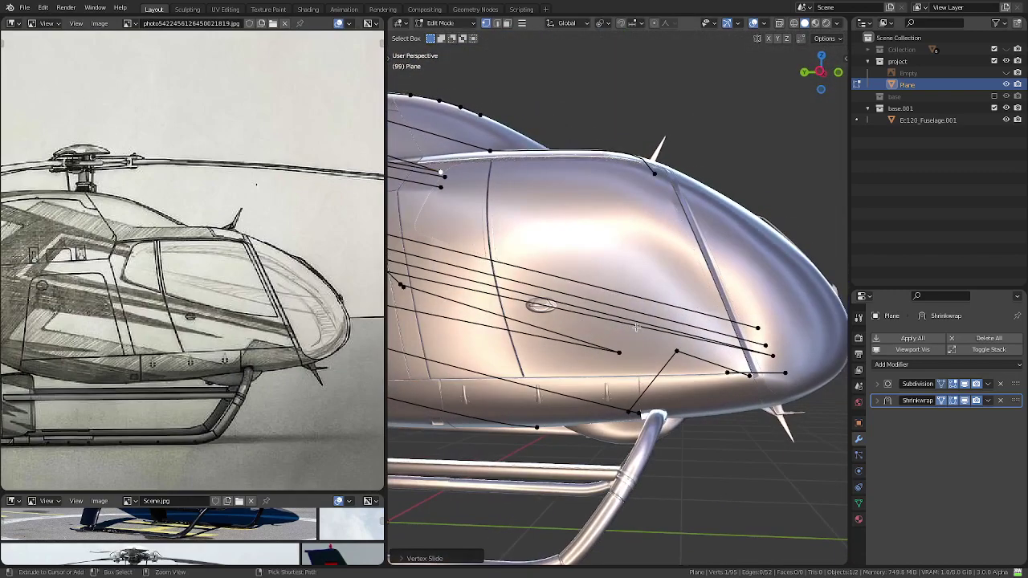
scroll(634, 326, up, 1)
scroll(635, 326, up, 5)
scroll(655, 318, down, 2)
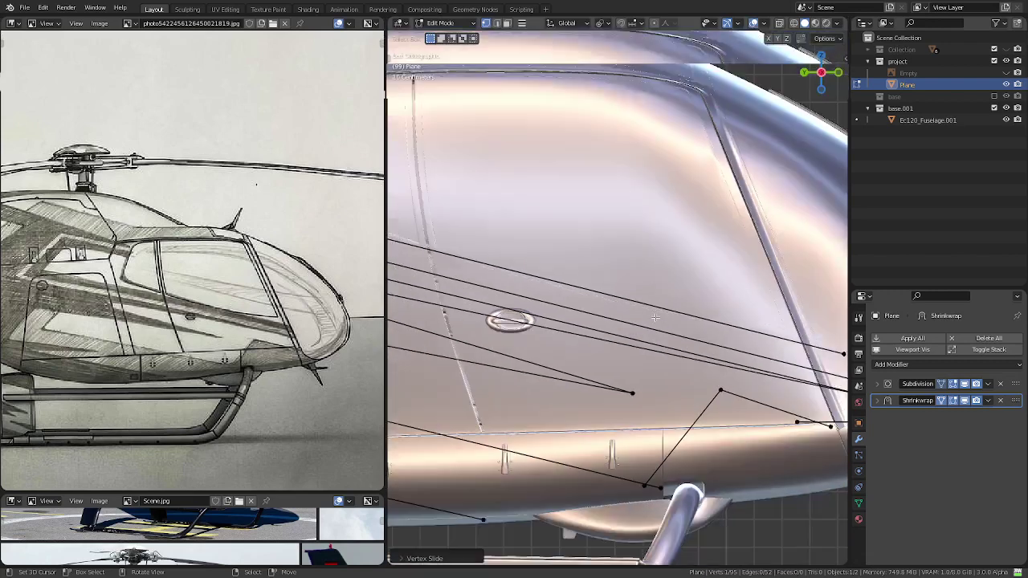
scroll(656, 317, down, 1)
click(662, 310)
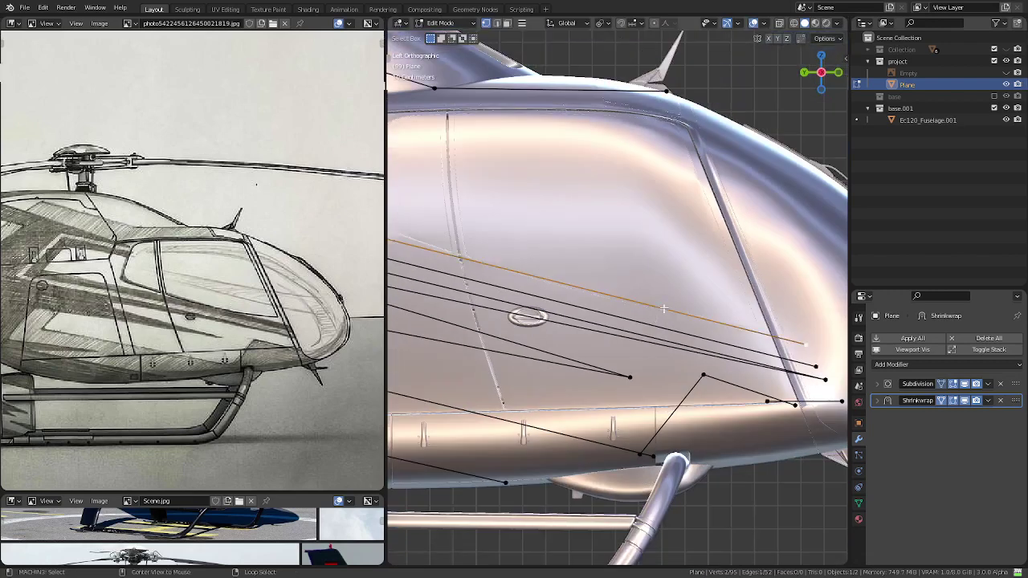
- Orbit and pan along the fuselage, canopy and door area to compare the edge with the sketch
mouse_move(670, 321)
middle_down()
mouse_move(620, 467)
mouse_move(615, 115)
mouse_move(592, 236)
mouse_move(585, 200)
mouse_move(573, 220)
mouse_move(562, 161)
mouse_move(612, 364)
mouse_move(404, 383)
mouse_move(331, 377)
middle_up()
scroll(615, 363, down, 5)
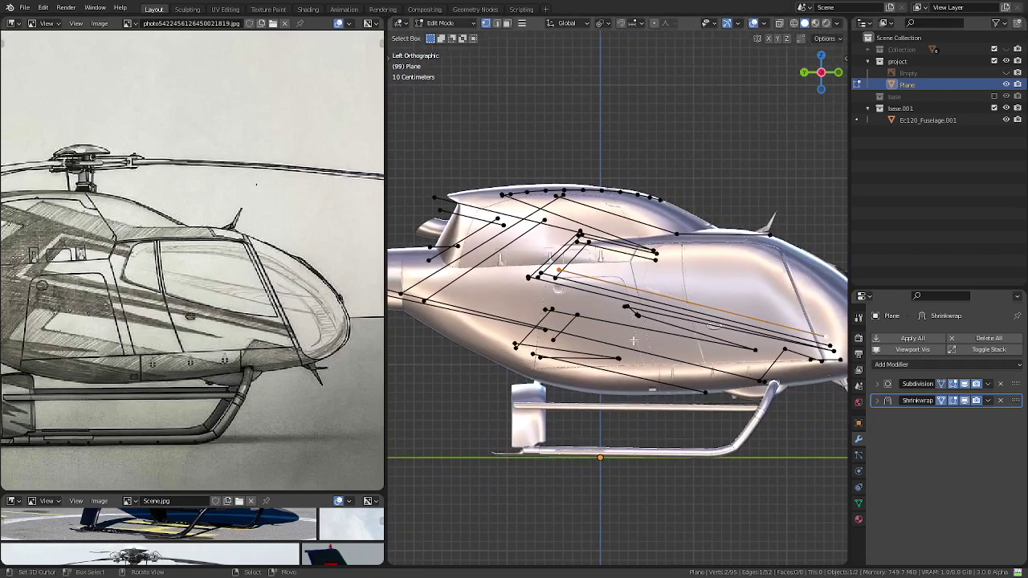
scroll(643, 339, up, 1)
scroll(675, 336, up, 5)
scroll(707, 333, up, 2)
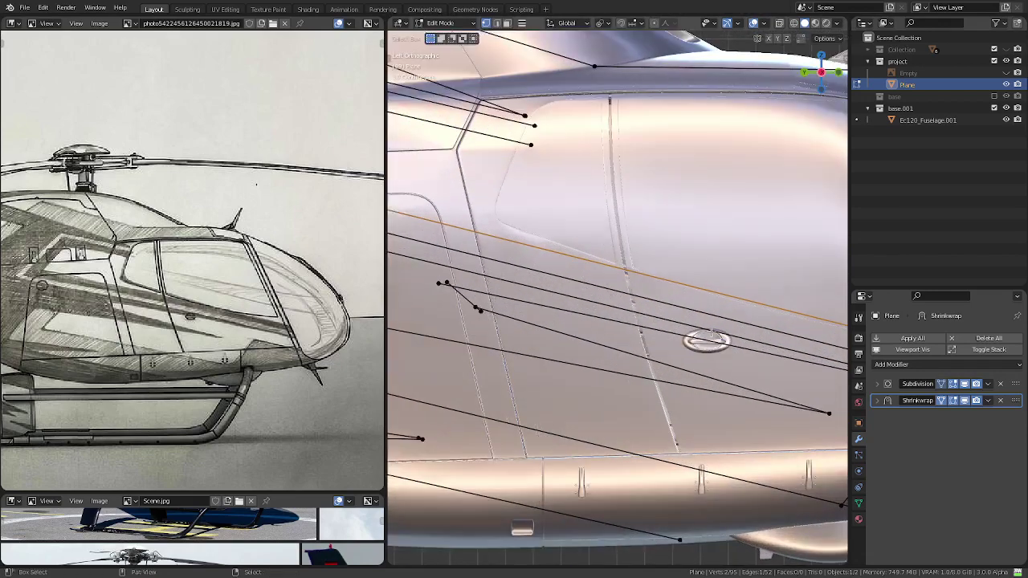
mouse_move(712, 331)
shift+middle_down()
mouse_move(608, 306)
mouse_move(535, 306)
shift+middle_up()
scroll(607, 306, up, 4)
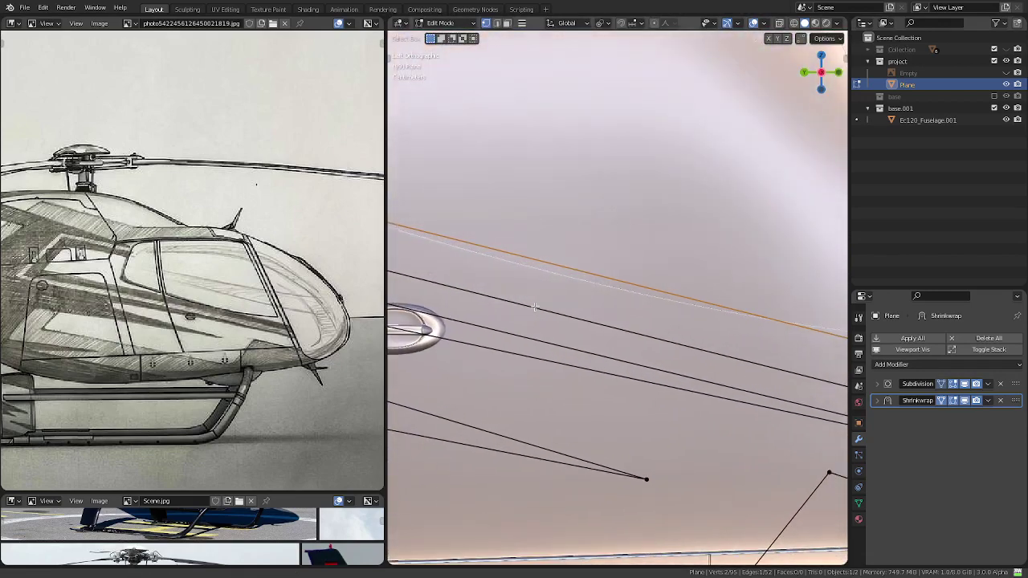
scroll(552, 310, down, 5)
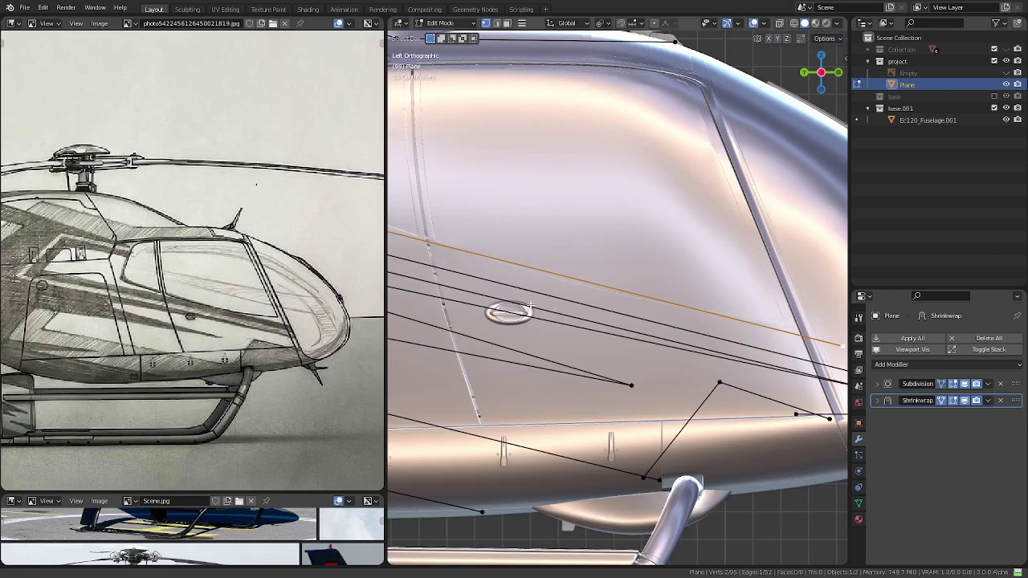
mouse_move(552, 310)
shift+middle_down()
mouse_move(841, 340)
mouse_move(443, 289)
mouse_move(452, 292)
shift+middle_up()
scroll(500, 377, up, 3)
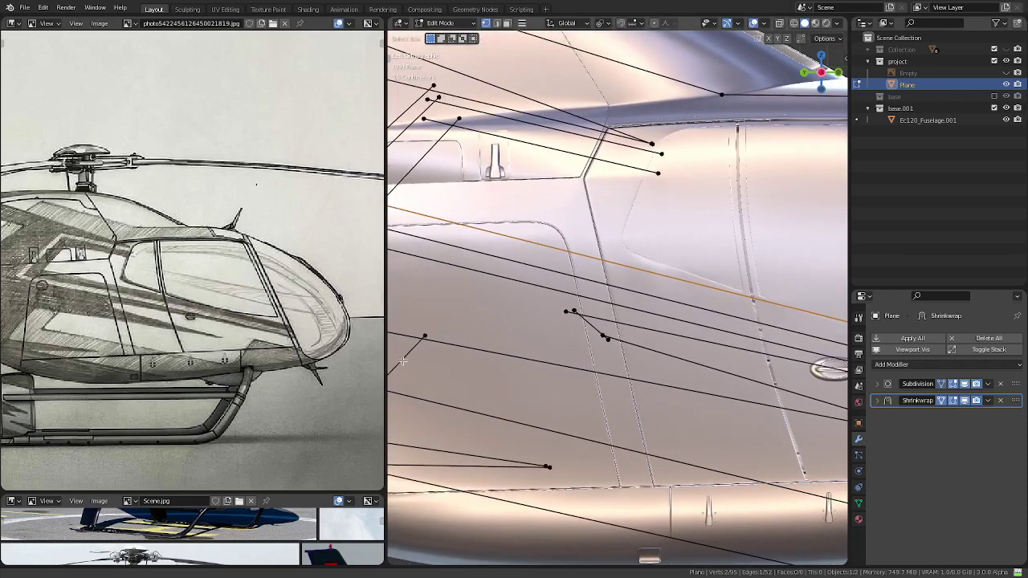
shift+middle_drag(500, 377, 592, 391)
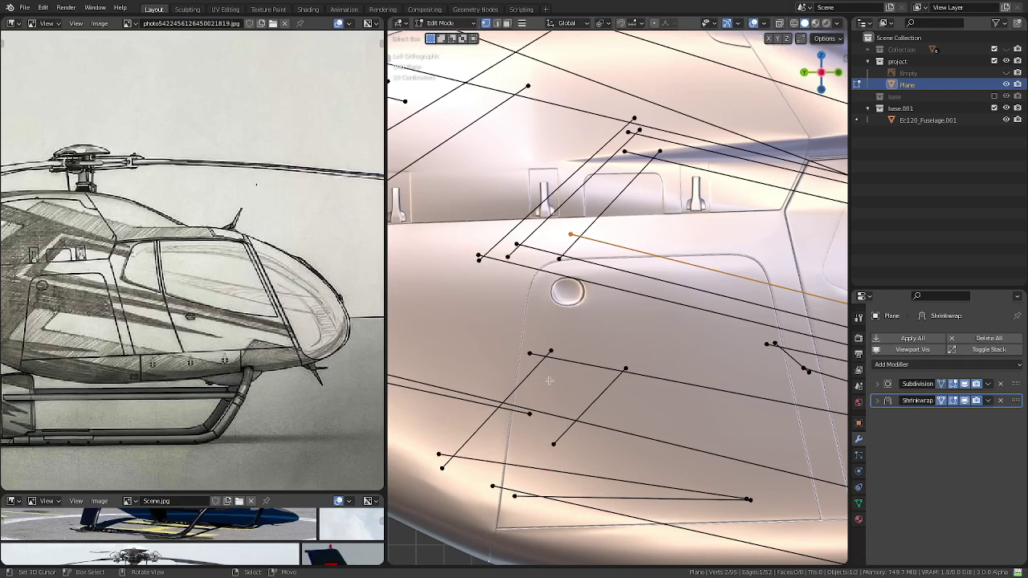
scroll(549, 380, down, 3)
scroll(552, 382, down, 2)
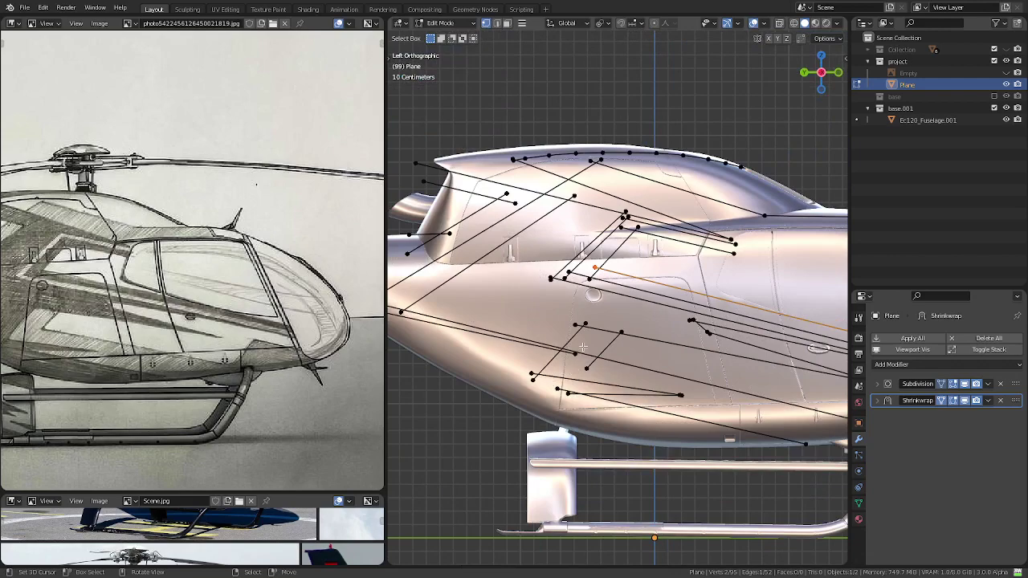
shift+middle_drag(582, 345, 412, 306)
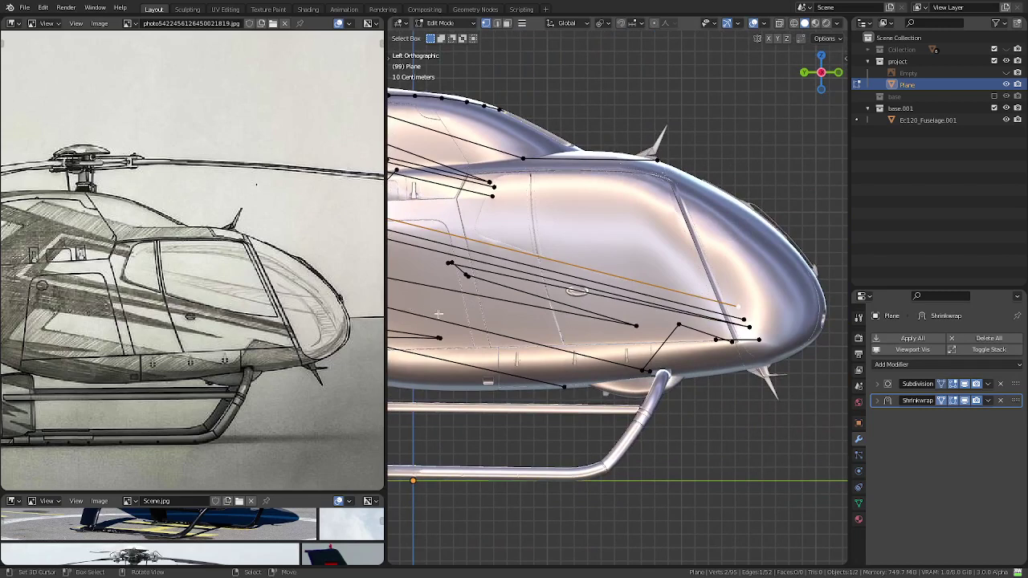
mouse_move(411, 305)
shift+middle_down()
mouse_move(702, 363)
mouse_move(641, 357)
shift+middle_up()
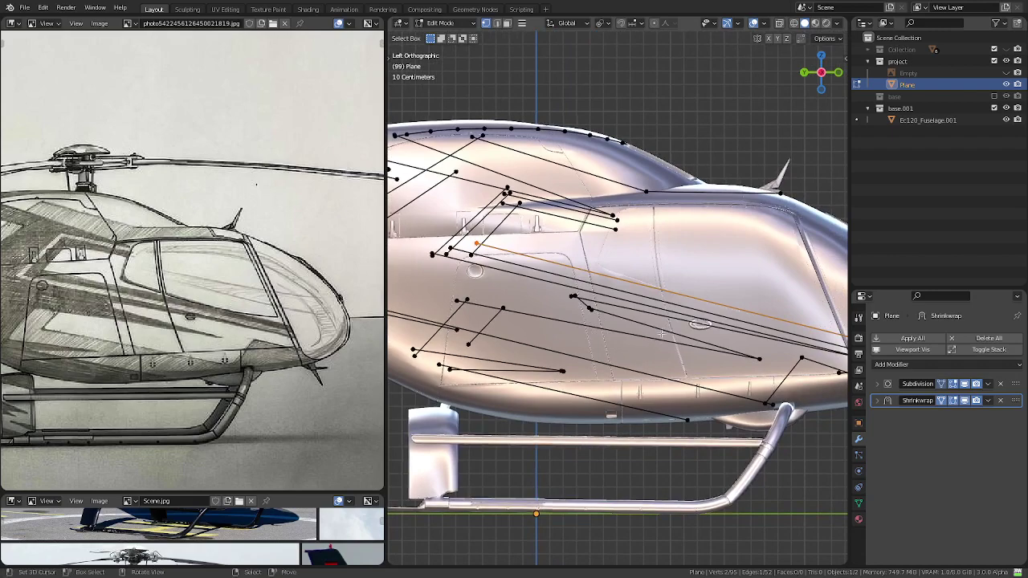
shift+middle_drag(685, 314, 676, 317)
scroll(676, 317, up, 2)
scroll(643, 315, up, 2)
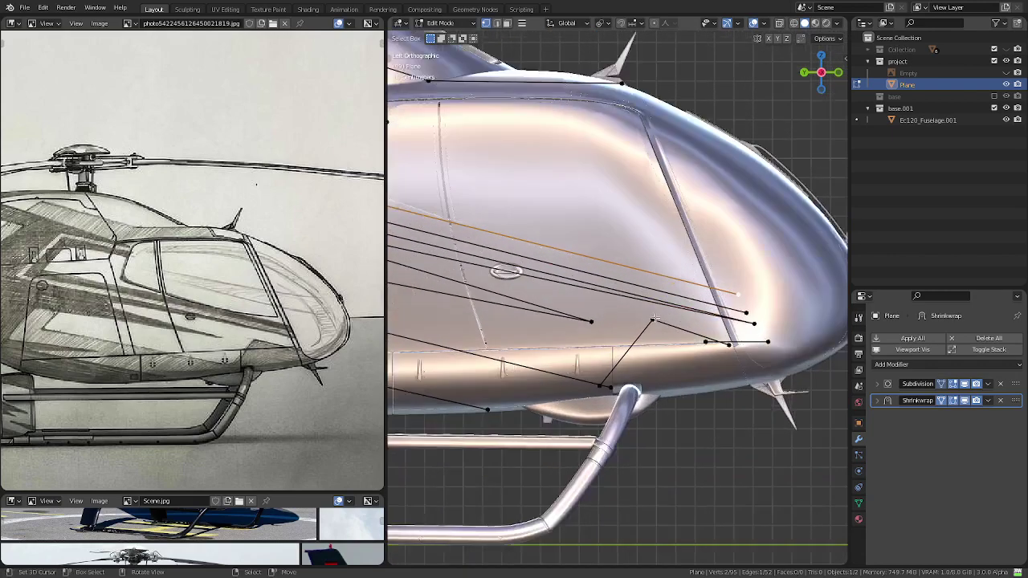
scroll(611, 313, up, 2)
- Check the plane's transform values in the sidebar, then return to Edit Mode
key(Tab)
key(n)
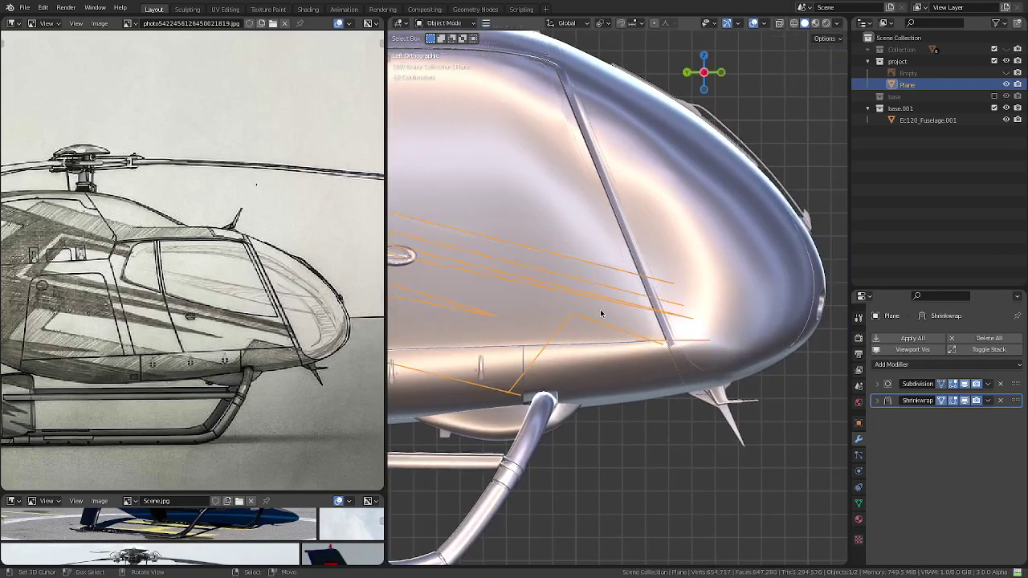
click(843, 58)
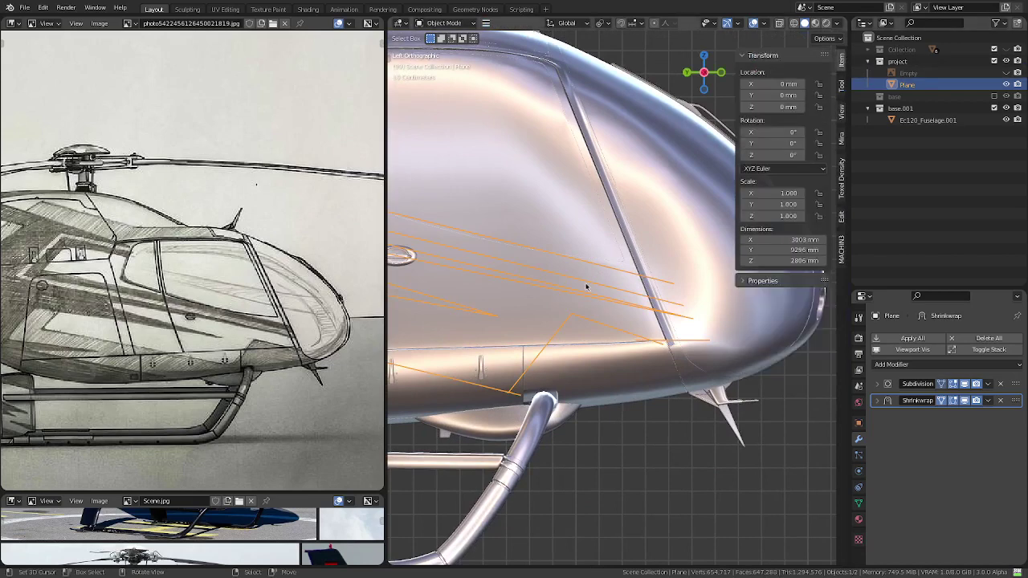
key(n)
key(Tab)
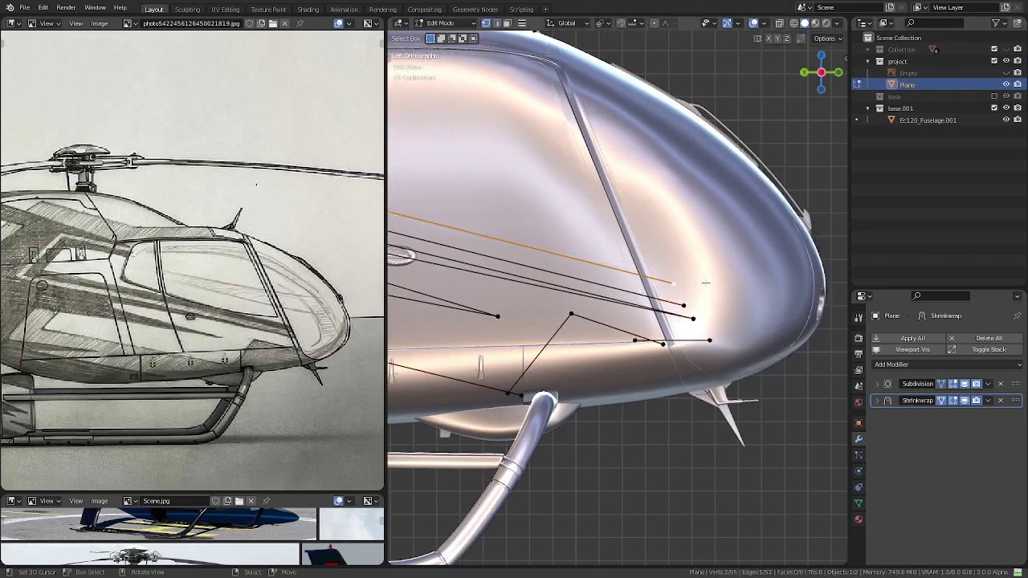
- Offset the selected edge with Offset Edges at a width of 0.1
key(ctrl+e)
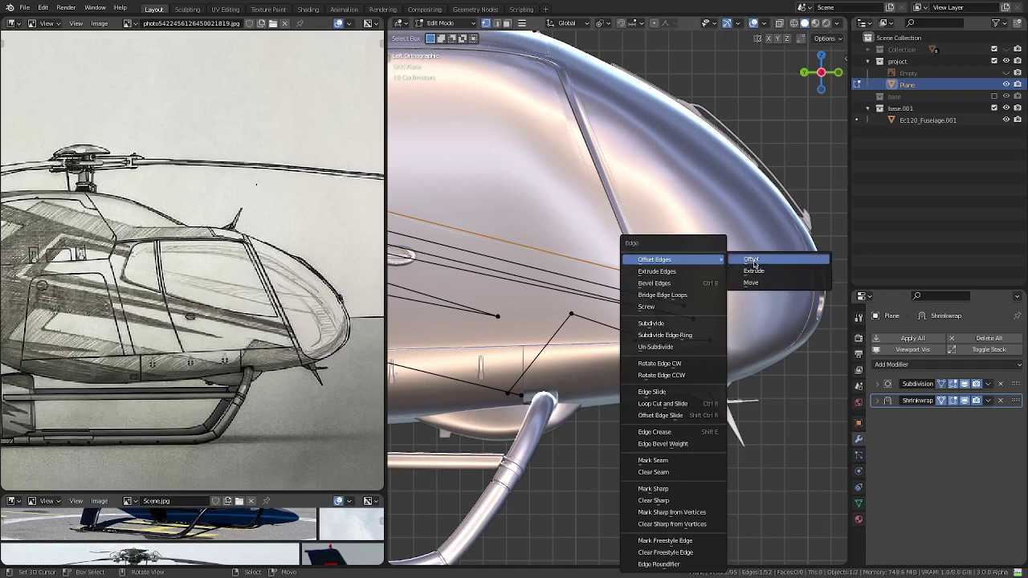
click(785, 261)
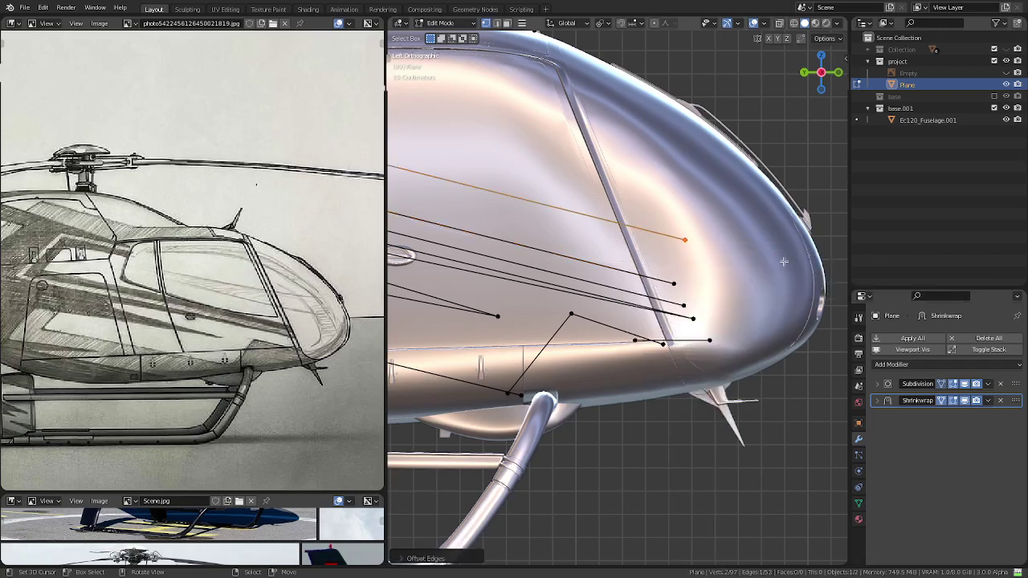
key(F9)
click(919, 401)
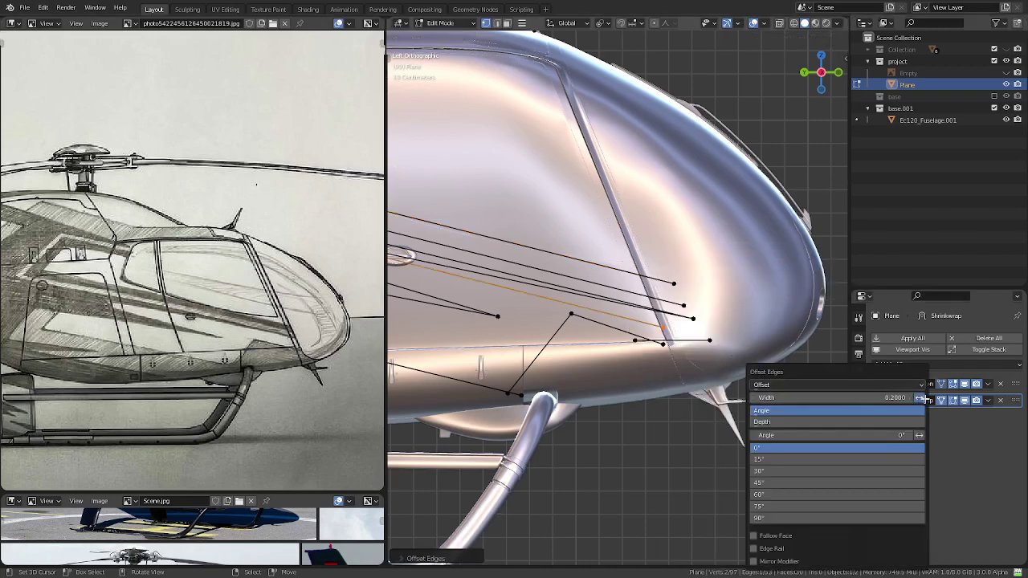
click(876, 399)
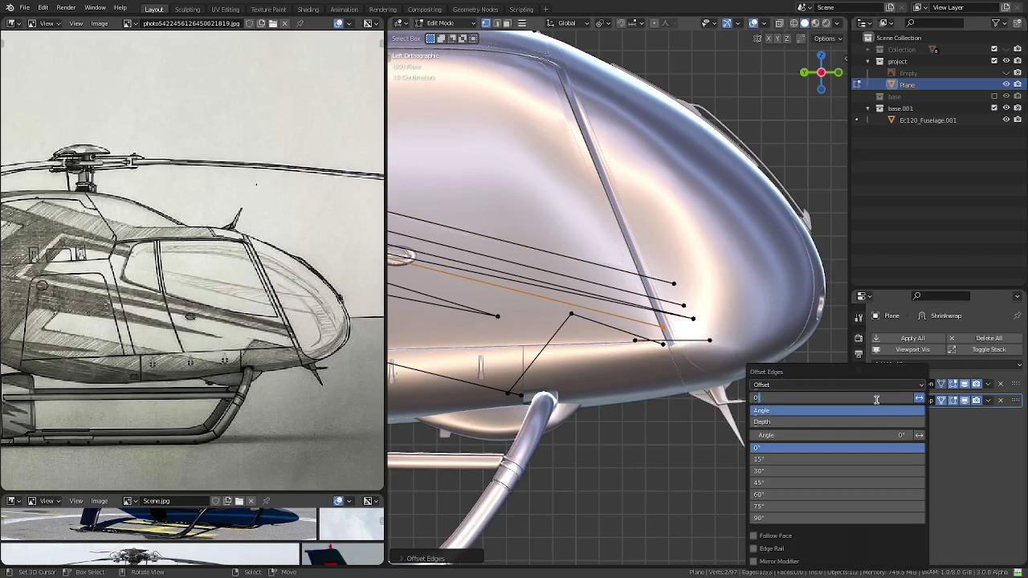
text(.1)
key(Return)
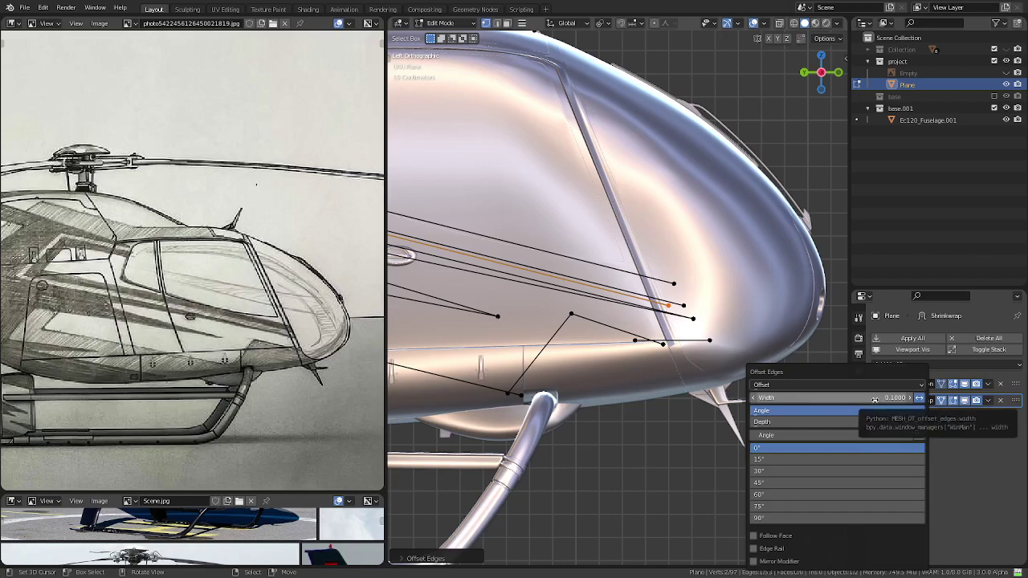
scroll(530, 399, up, 3)
scroll(530, 399, up, 2)
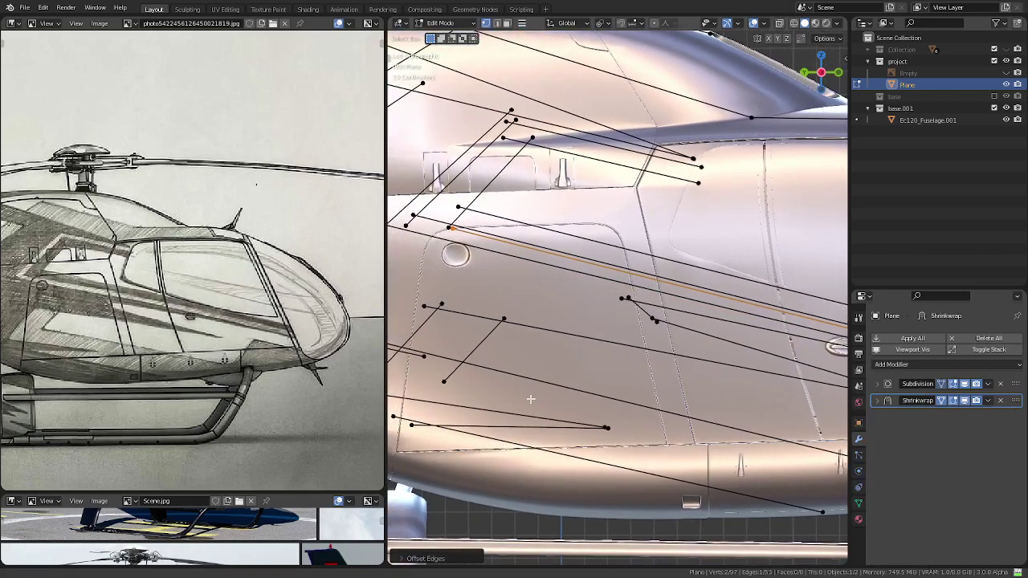
- Inspect the window edges and re-enter the offset width as 0.1 in the redo panel
shift+middle_drag(530, 399, 716, 349)
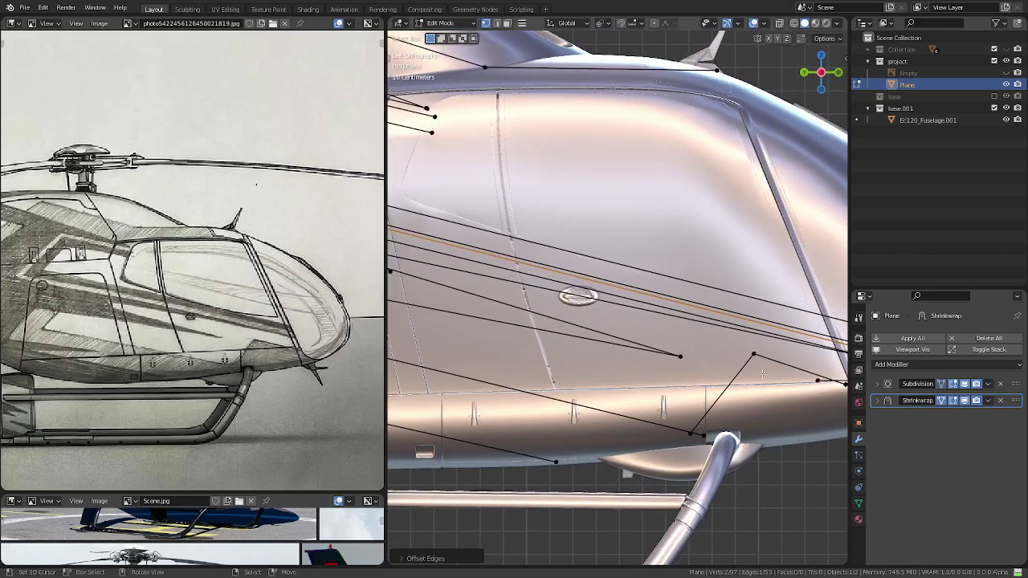
shift+middle_drag(833, 386, 677, 369)
scroll(677, 369, up, 3)
key(F9)
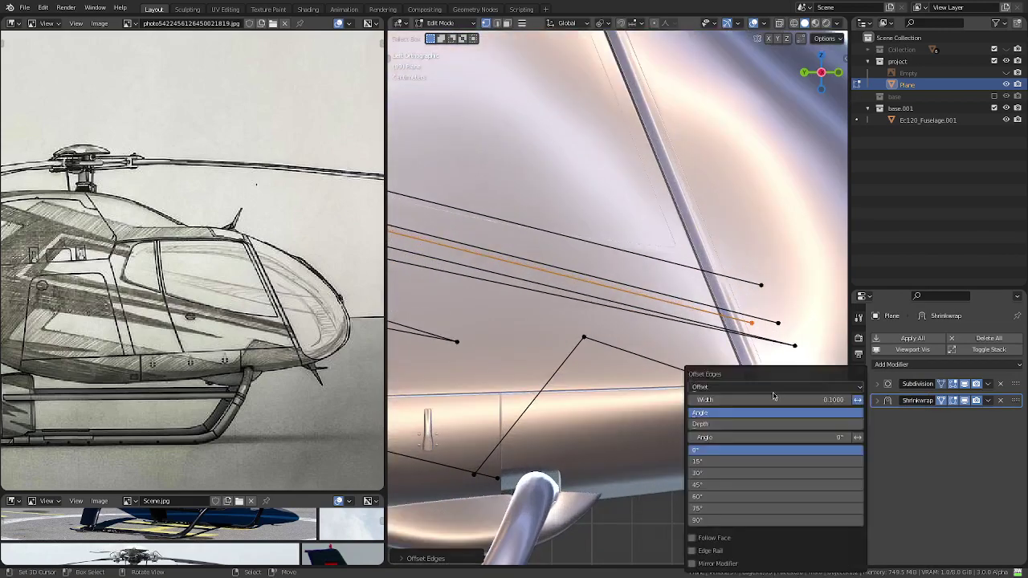
click(791, 400)
text(0.1)
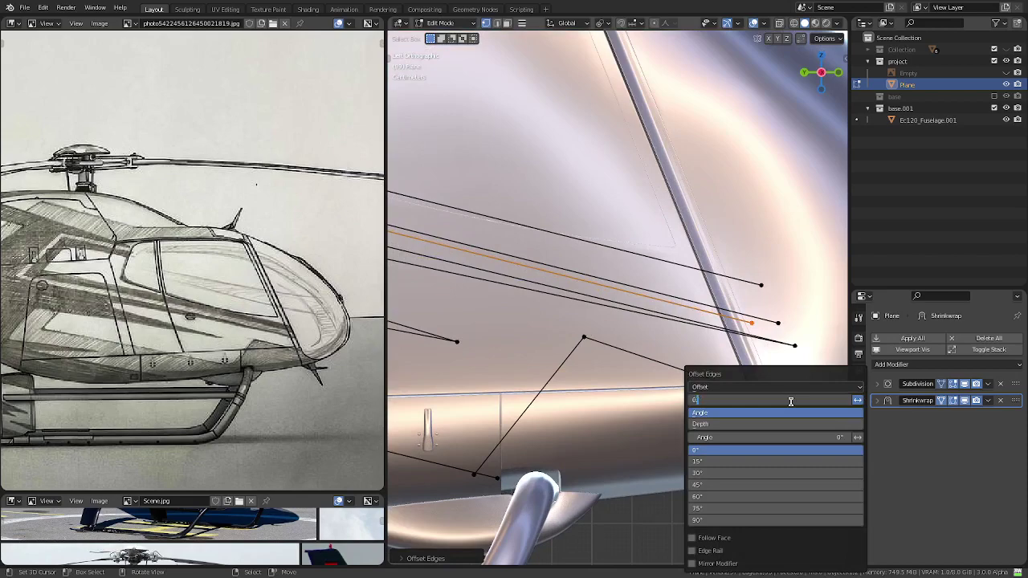
key(Return)
scroll(570, 294, down, 3)
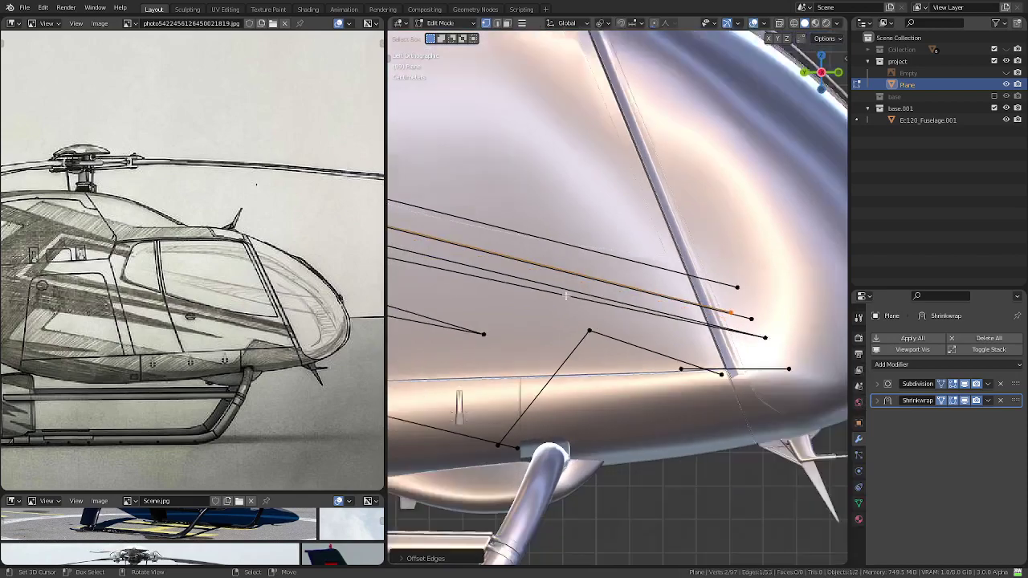
scroll(486, 374, down, 2)
- Maximize the viewport and delete the two stray vertices and their edge
mouse_move(486, 373)
shift+middle_down()
mouse_move(603, 297)
mouse_move(592, 328)
shift+middle_up()
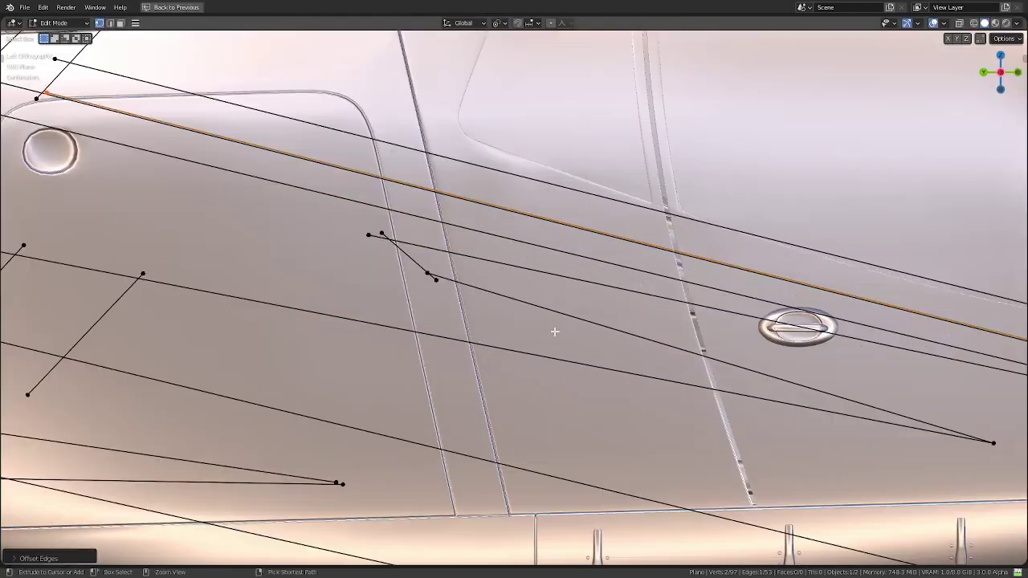
key(ctrl+space)
scroll(591, 328, down, 3)
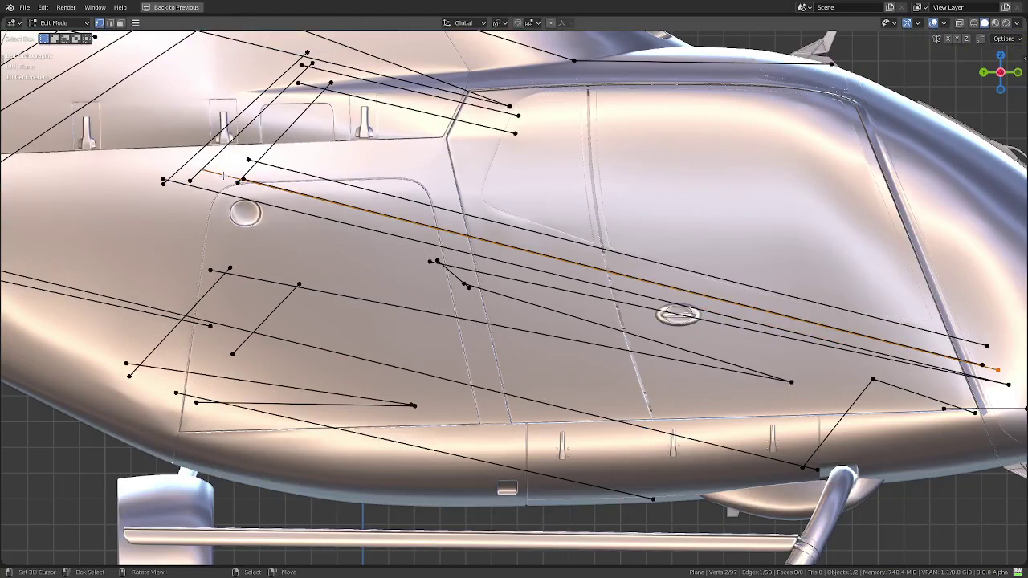
key(x)
click(224, 179)
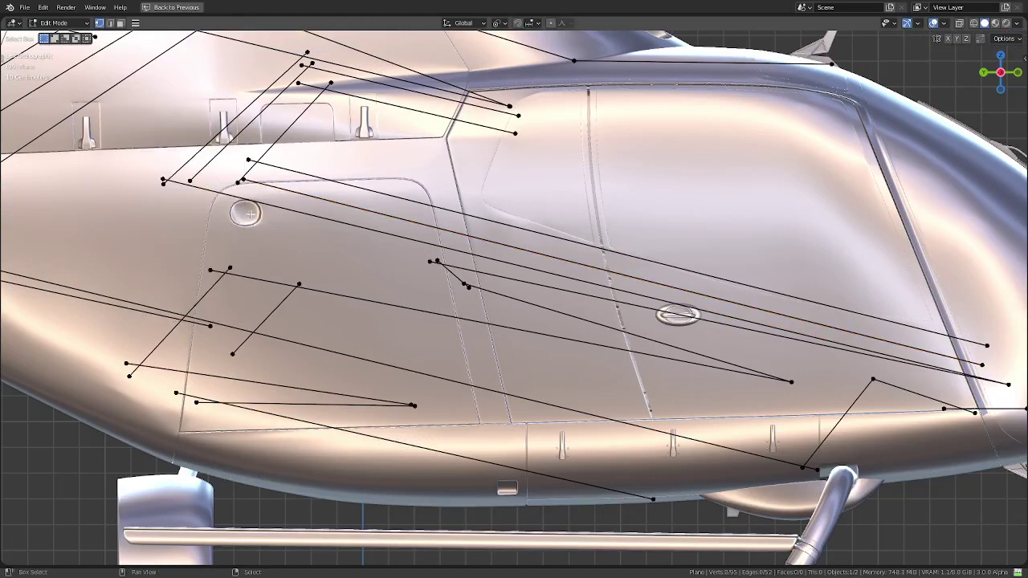
- Scale the long diagonal edge slightly longer, restore the layout and leave Edit Mode
alt+click(506, 254)
shift+middle_drag(506, 254, 367, 213)
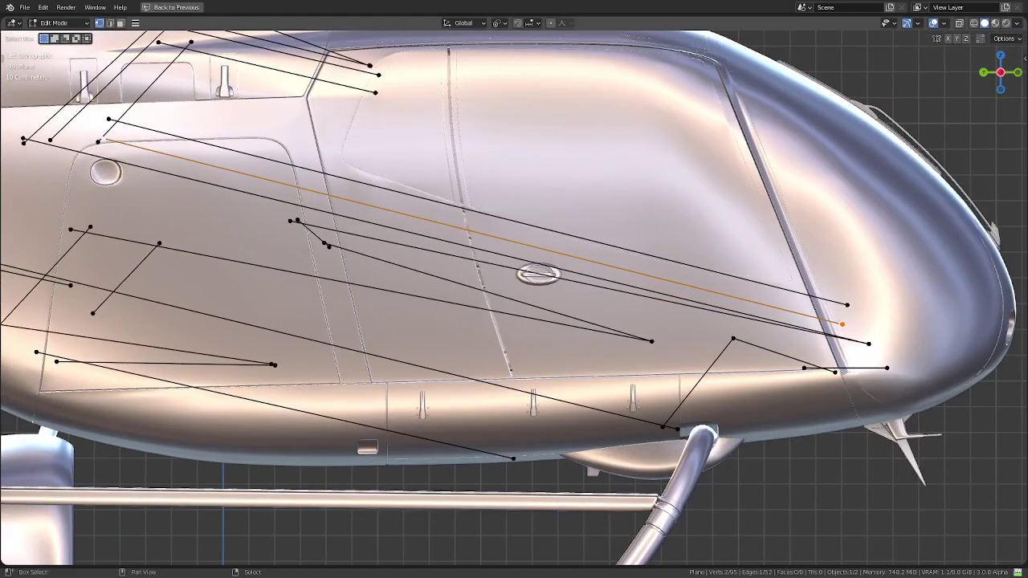
key(s)
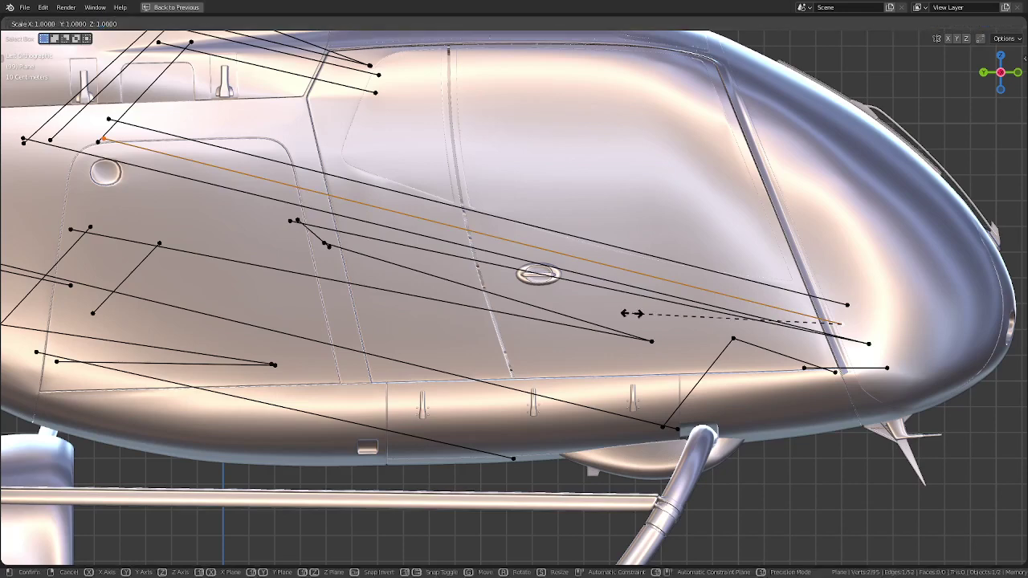
click(611, 308)
key(ctrl+space)
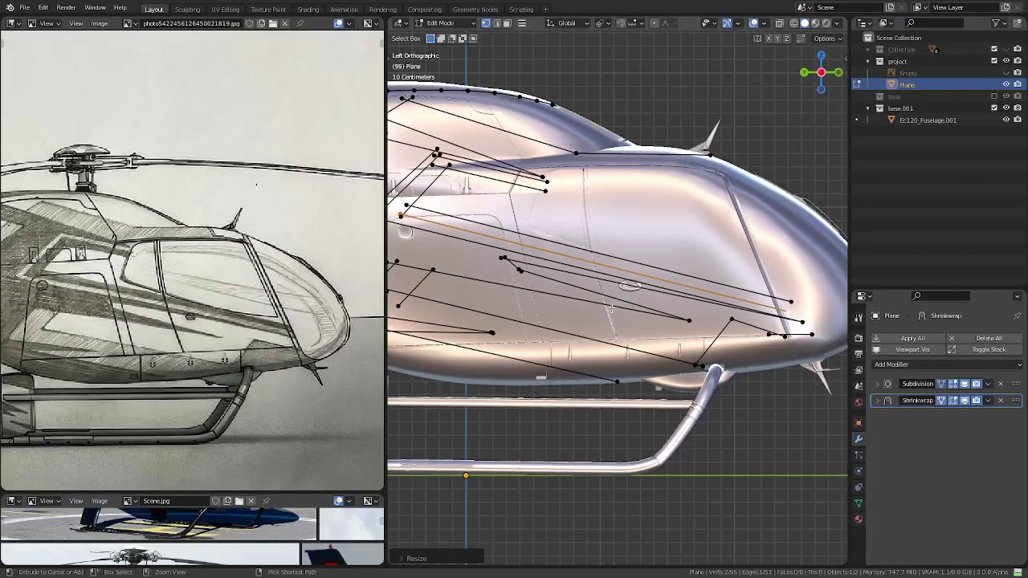
key(Tab)
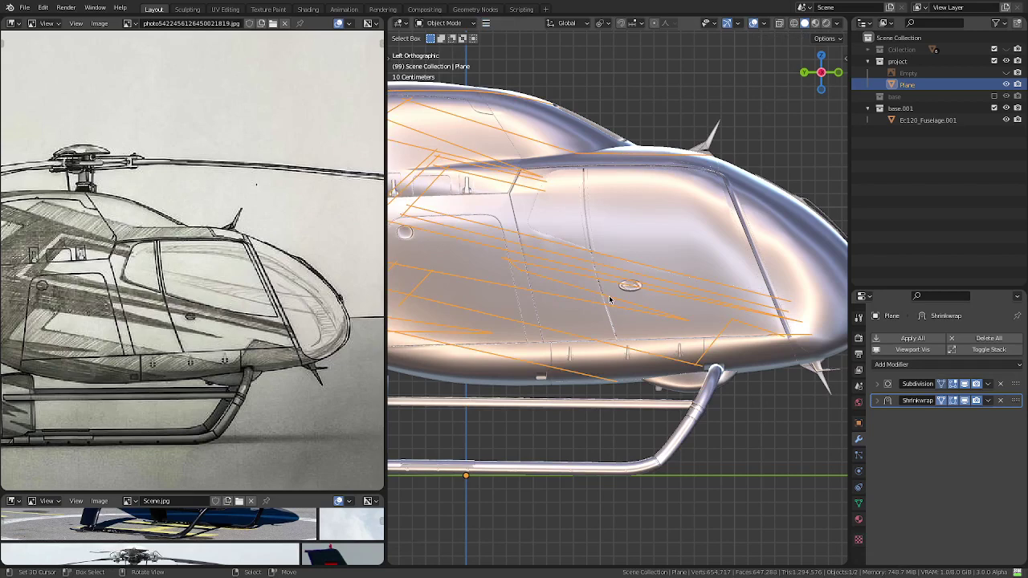
- Back in Edit Mode, stretch the selected diagonal edge about 5 percent
scroll(609, 300, down, 1)
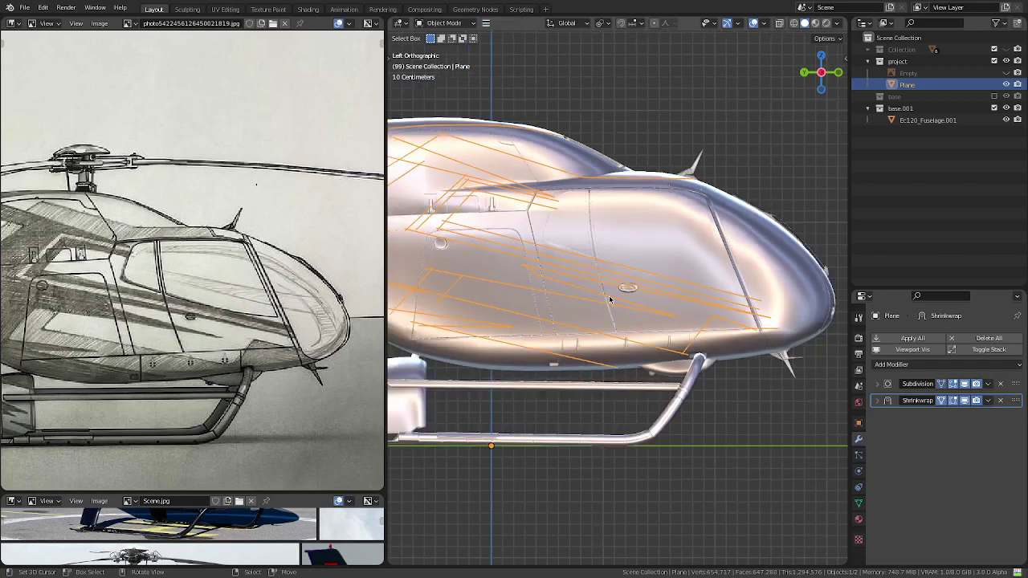
key(Tab)
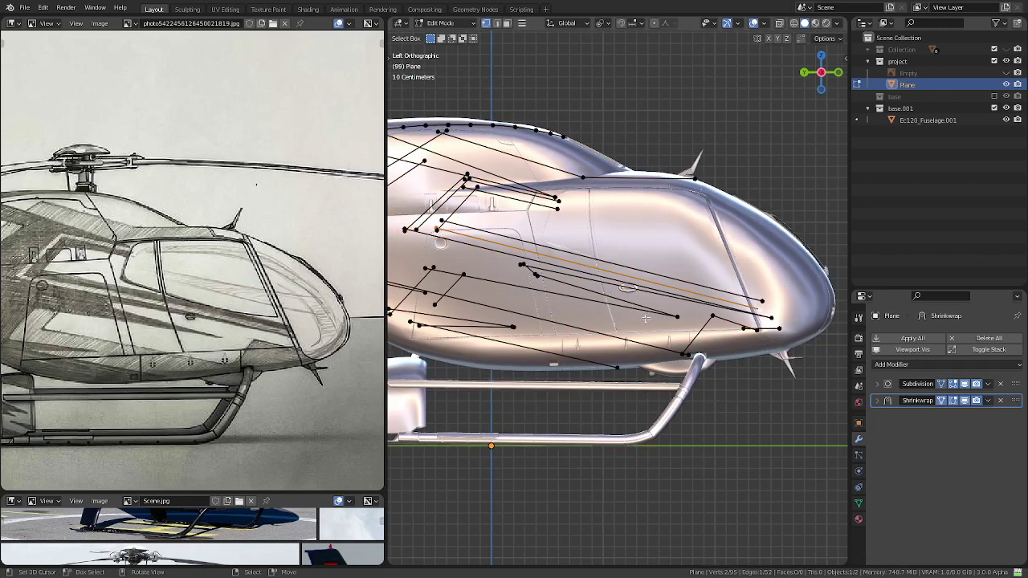
key(s)
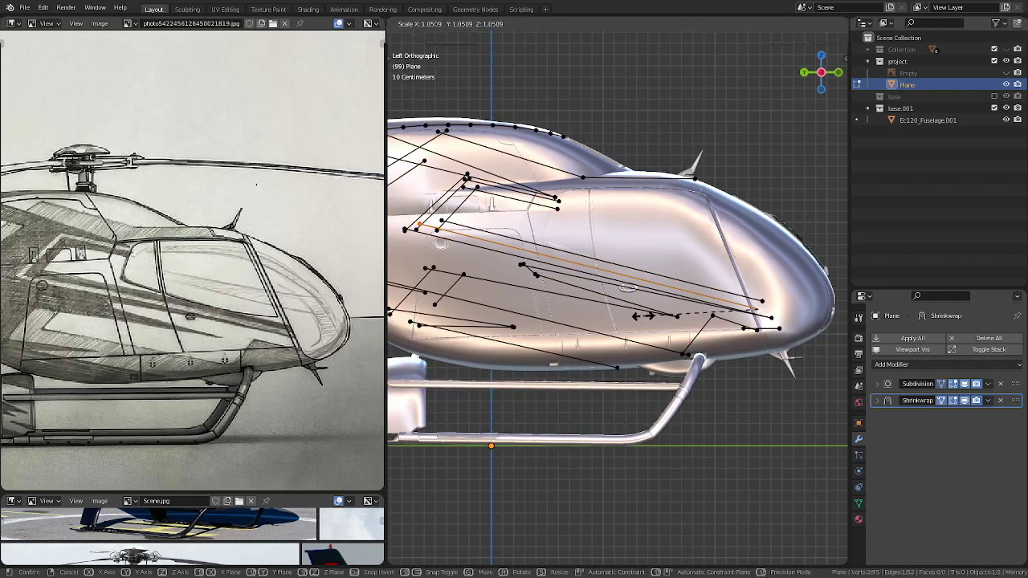
click(643, 315)
click(643, 315)
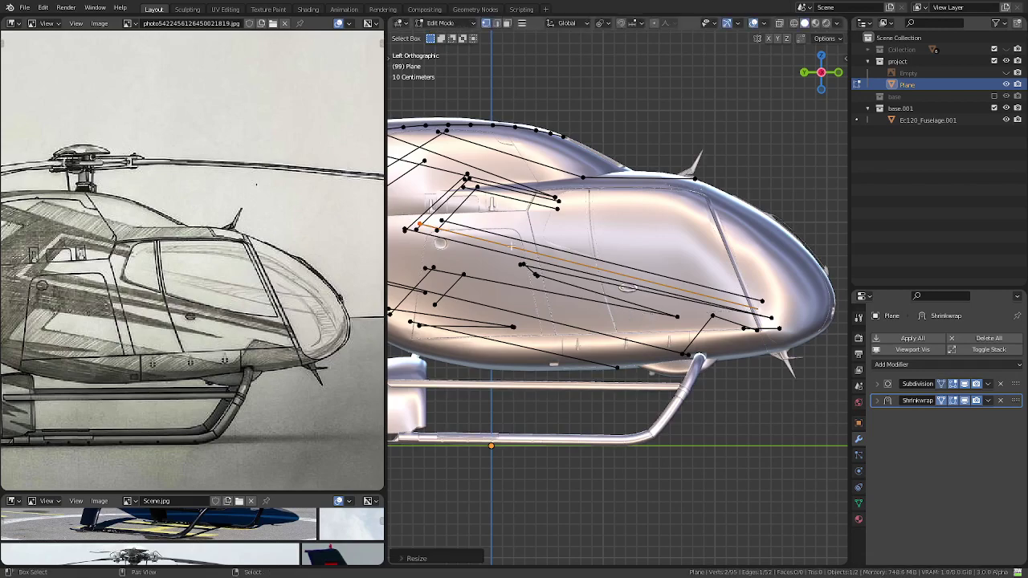
- Try resizing two other diagonal edges, cancel both, and clear the selection
shift+middle_drag(512, 245, 512, 289)
scroll(512, 289, up, 4)
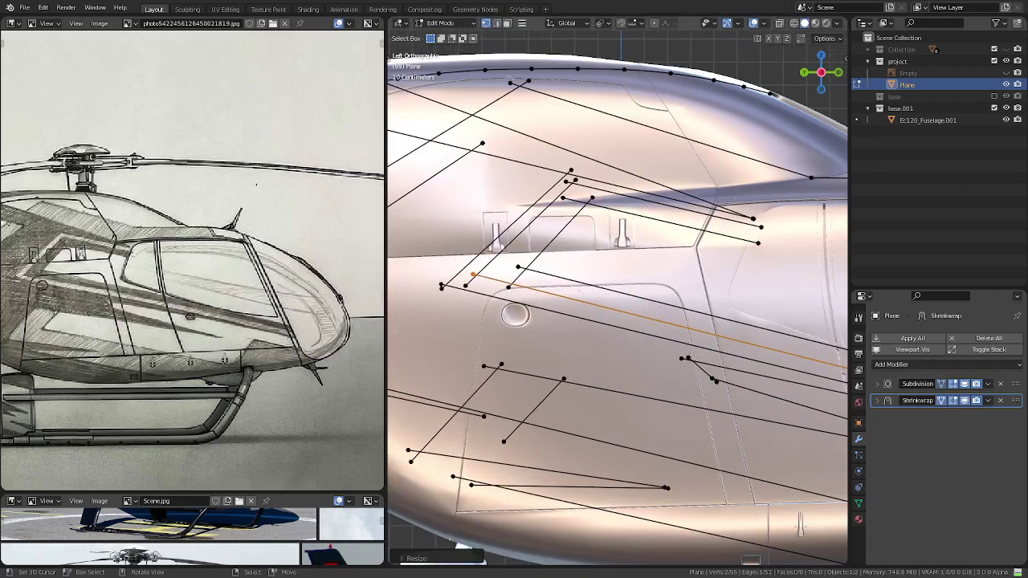
click(518, 283)
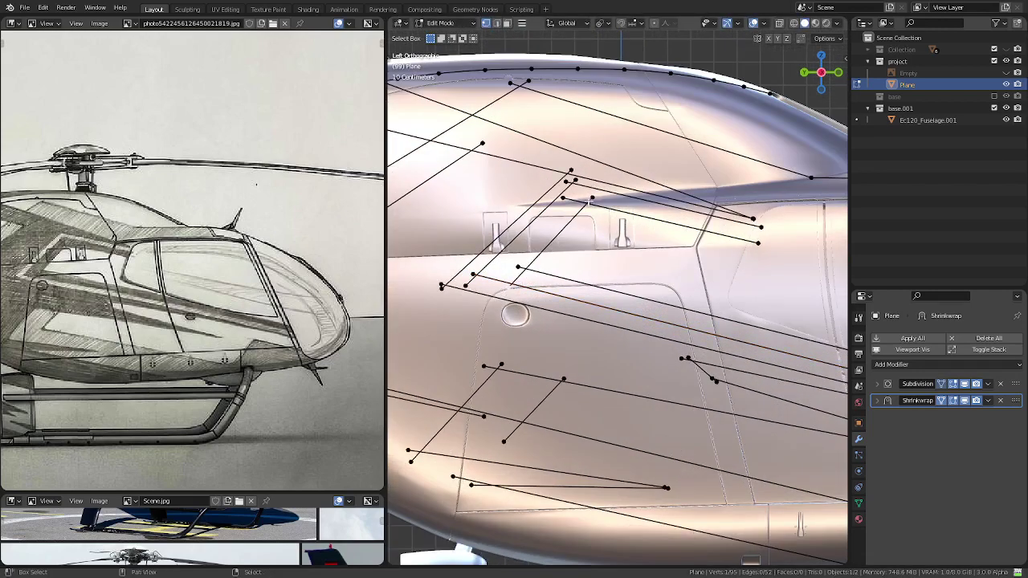
click(589, 202)
key(s)
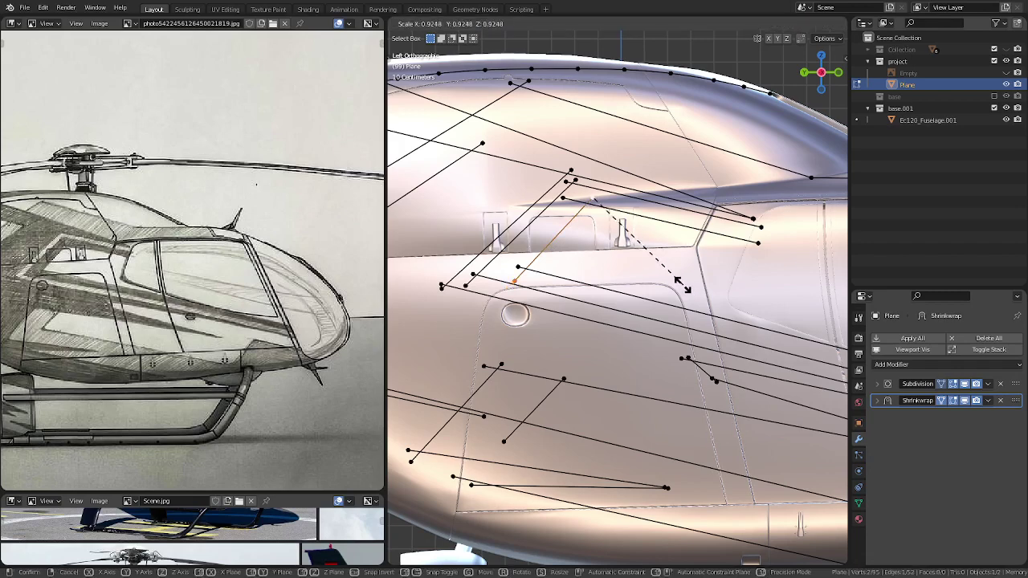
key(Escape)
click(523, 271)
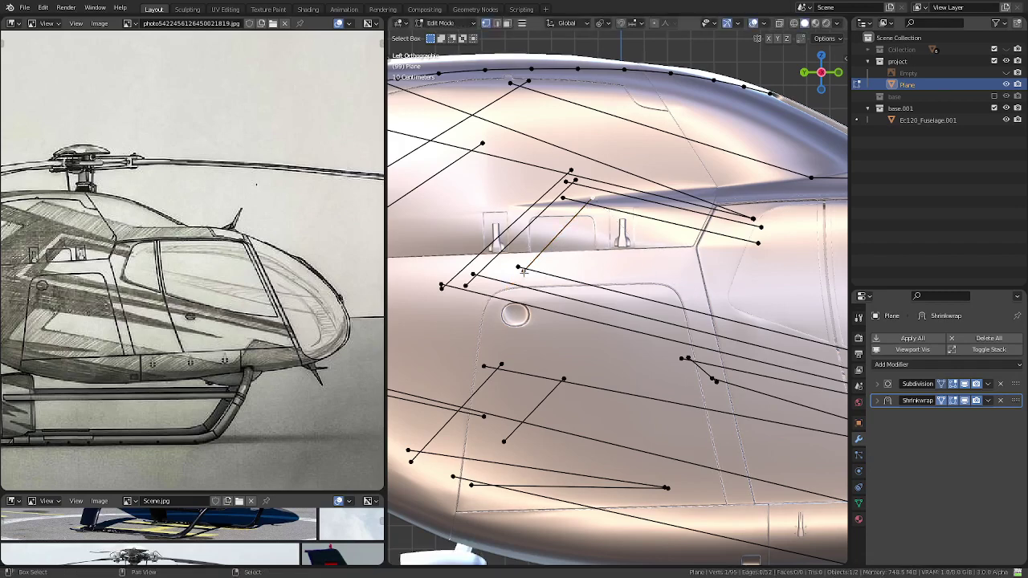
click(523, 271)
key(s)
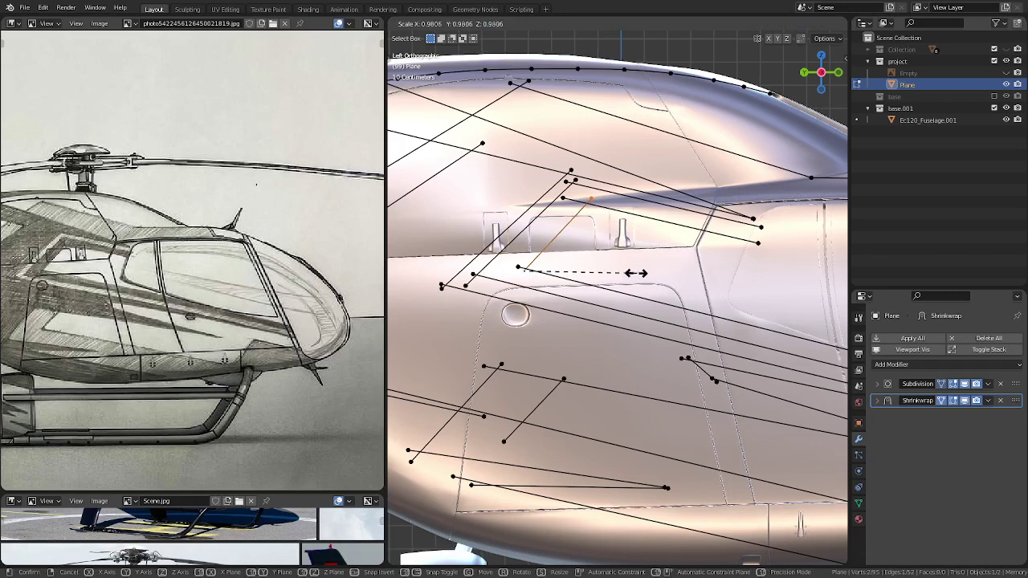
key(Escape)
key(alt+a)
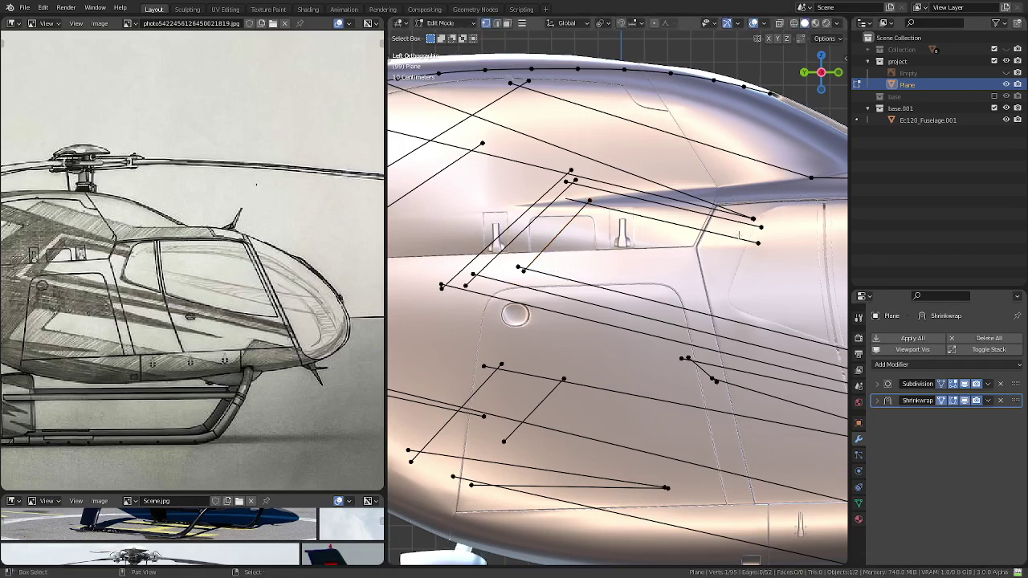
- Shorten the upper diagonal panel-line edge
click(747, 249)
key(s)
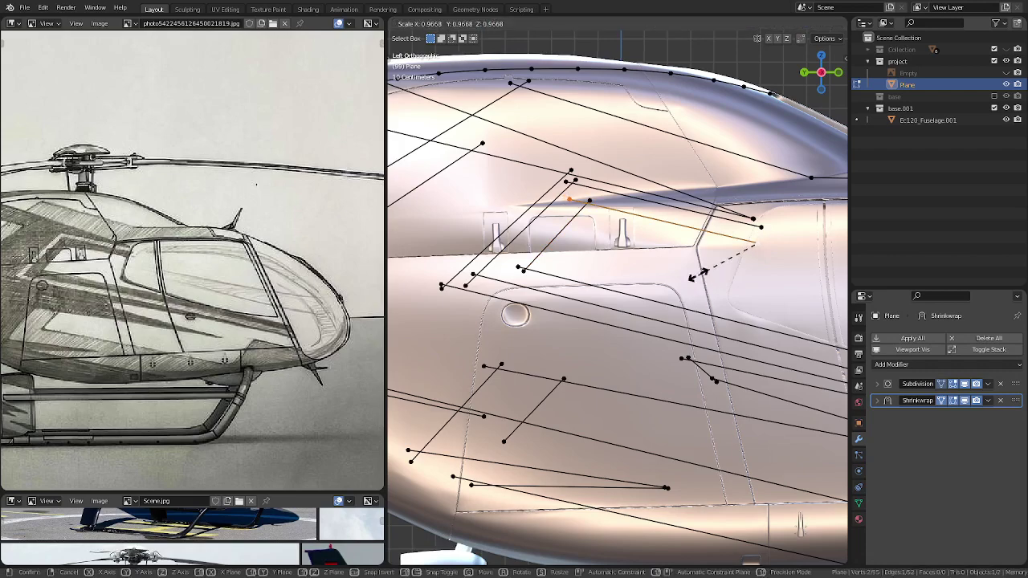
click(717, 264)
scroll(717, 264, down, 5)
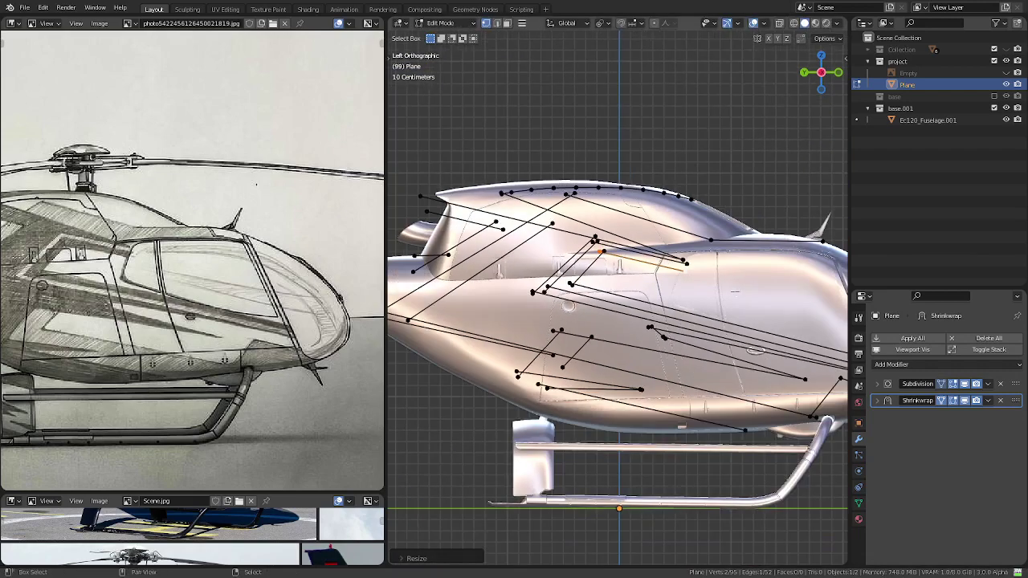
scroll(613, 269, up, 2)
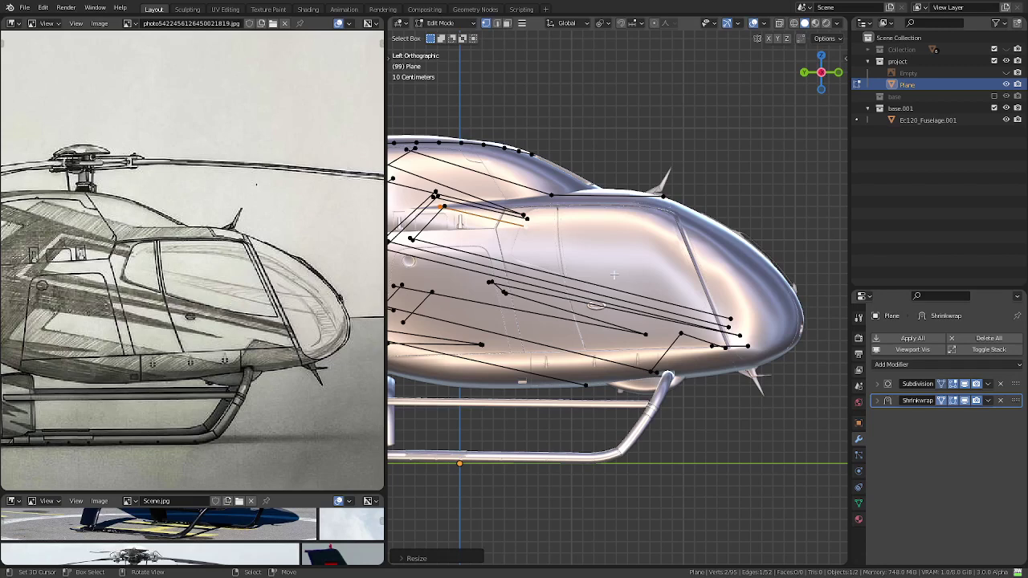
- Select the horizontal edge at the windshield frame and maximize the 3D view
scroll(613, 275, up, 1)
scroll(613, 276, up, 2)
scroll(614, 276, up, 2)
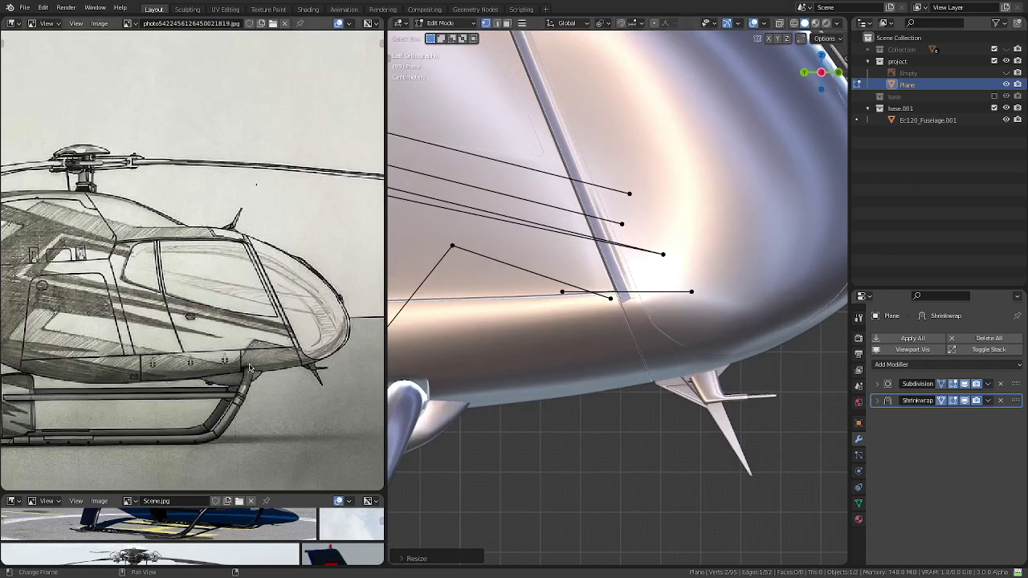
scroll(250, 368, up, 2)
scroll(250, 368, up, 1)
scroll(598, 251, up, 4)
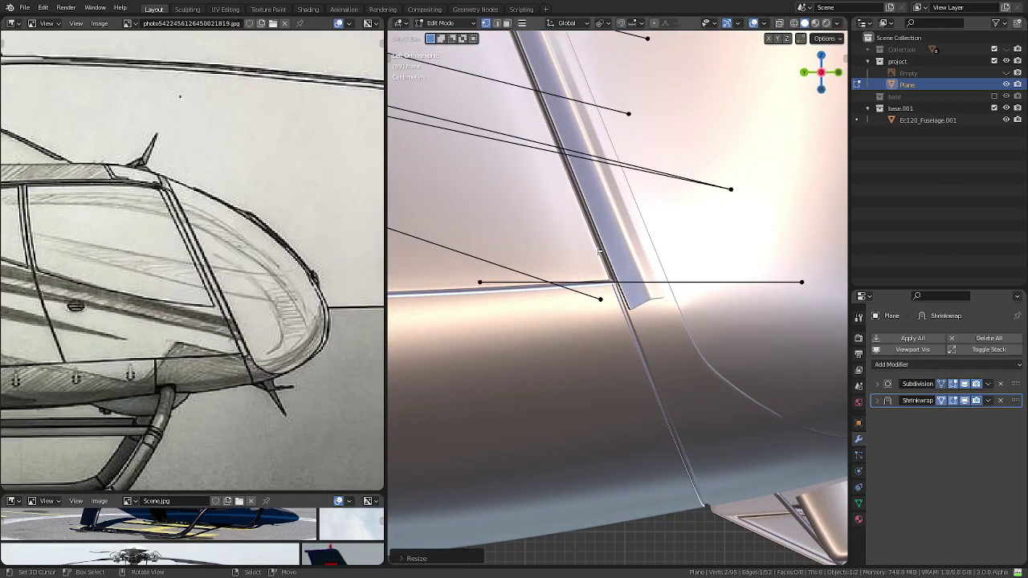
scroll(598, 251, down, 3)
scroll(598, 251, down, 4)
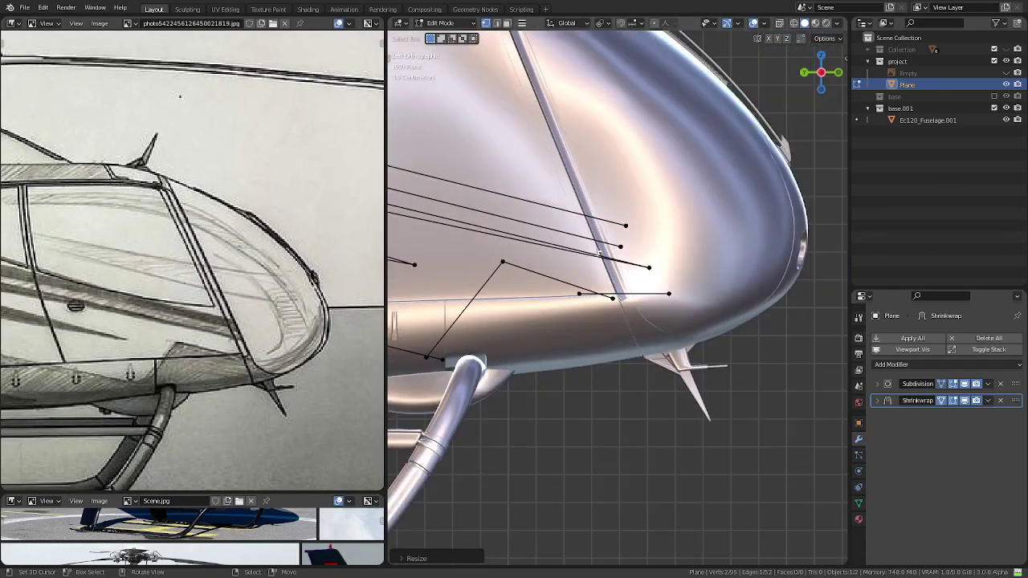
scroll(598, 251, up, 3)
scroll(619, 270, up, 3)
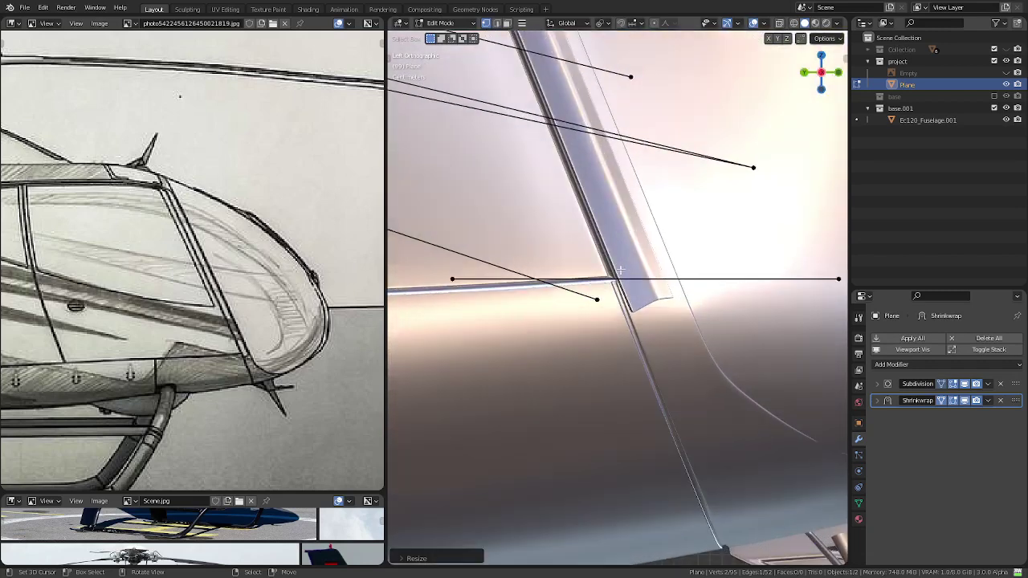
click(651, 279)
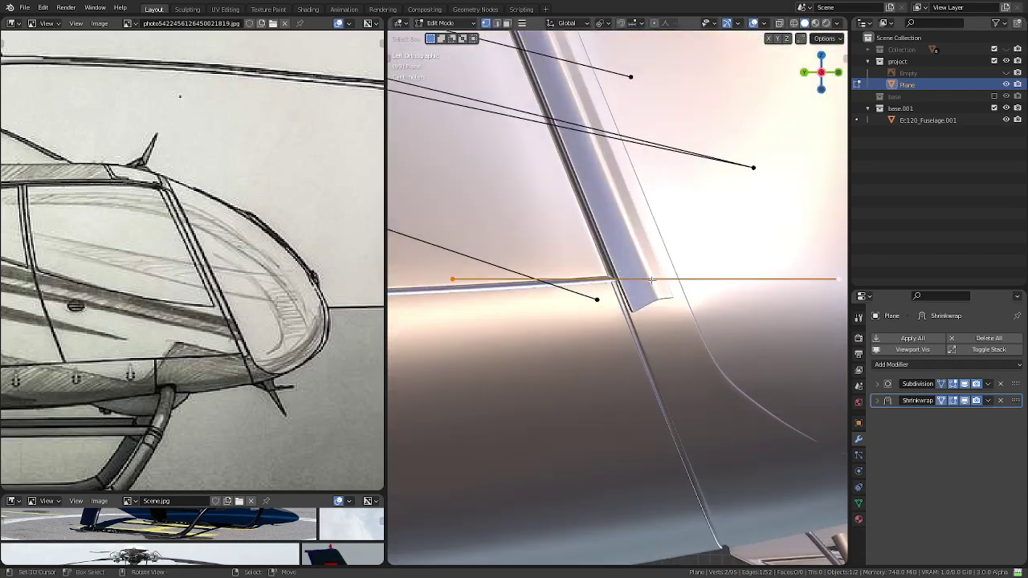
key(ctrl+space)
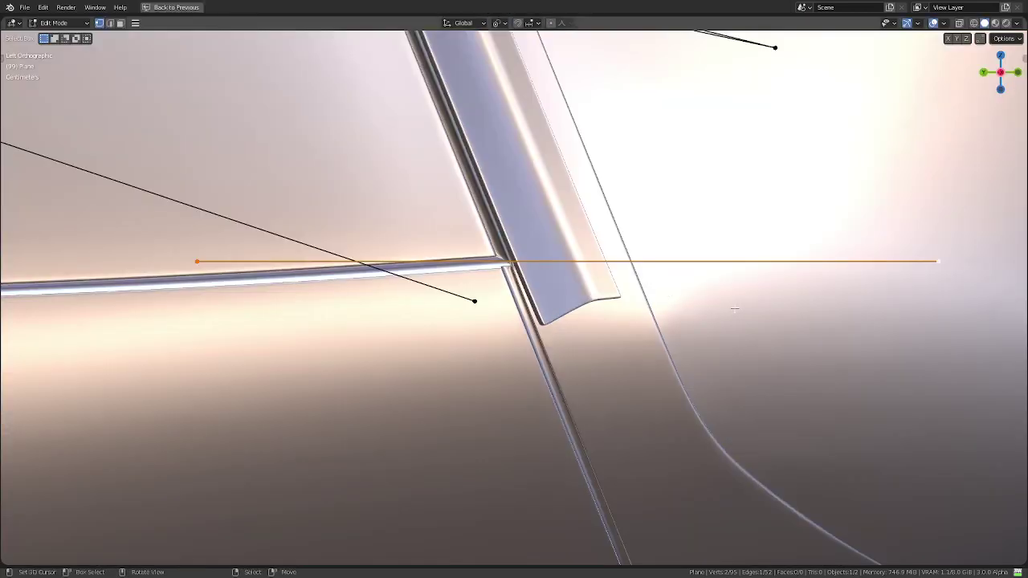
- Set the pivot to Active Element and tilt the horizontal edge exactly 5 degrees
key(r)
right_click(739, 295)
key(period)
click(733, 258)
key(r)
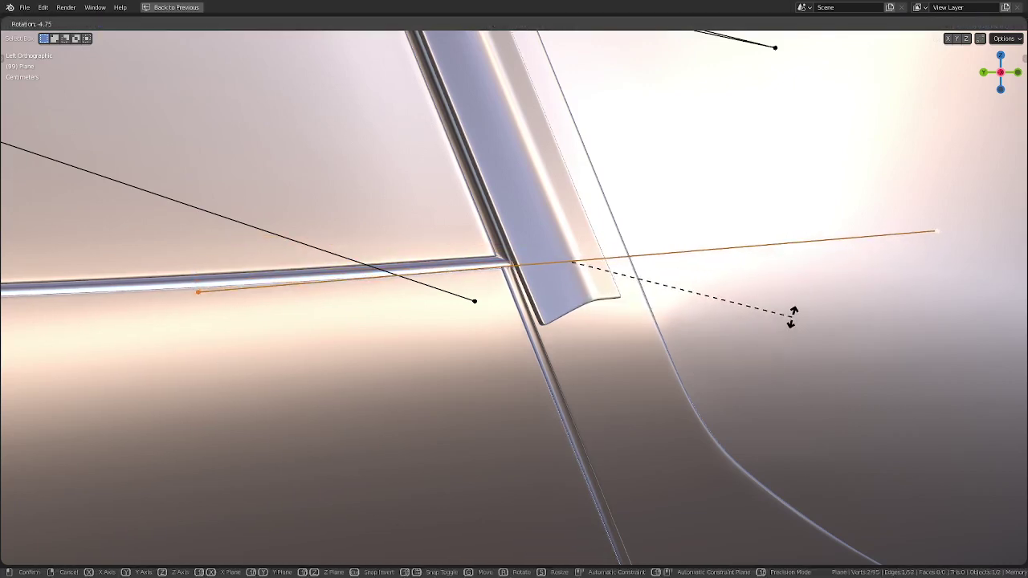
key(ctrl)
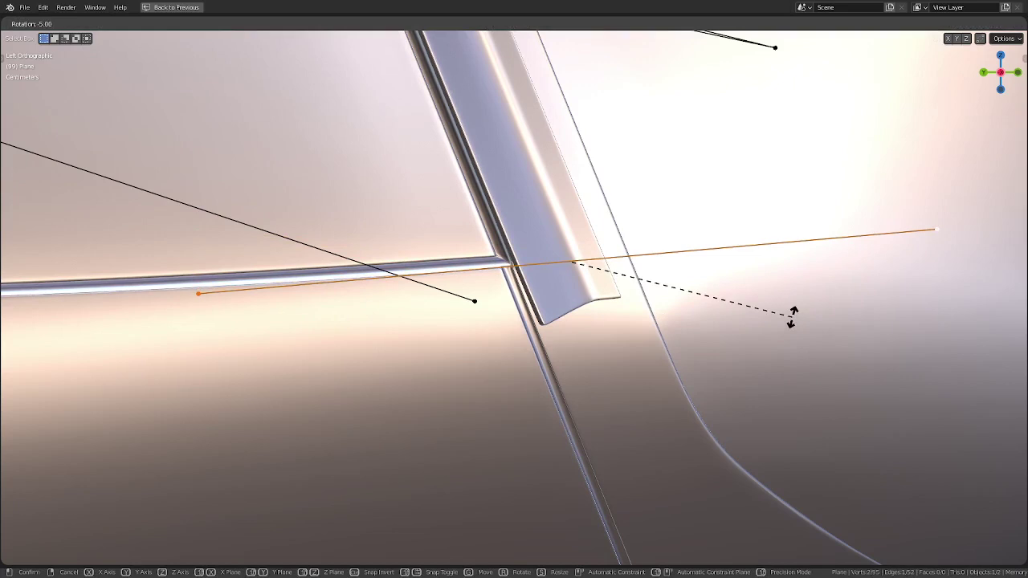
click(791, 316)
- Move, slightly flatten and nudge the edge so its vertex sits near the canopy frame
key(g)
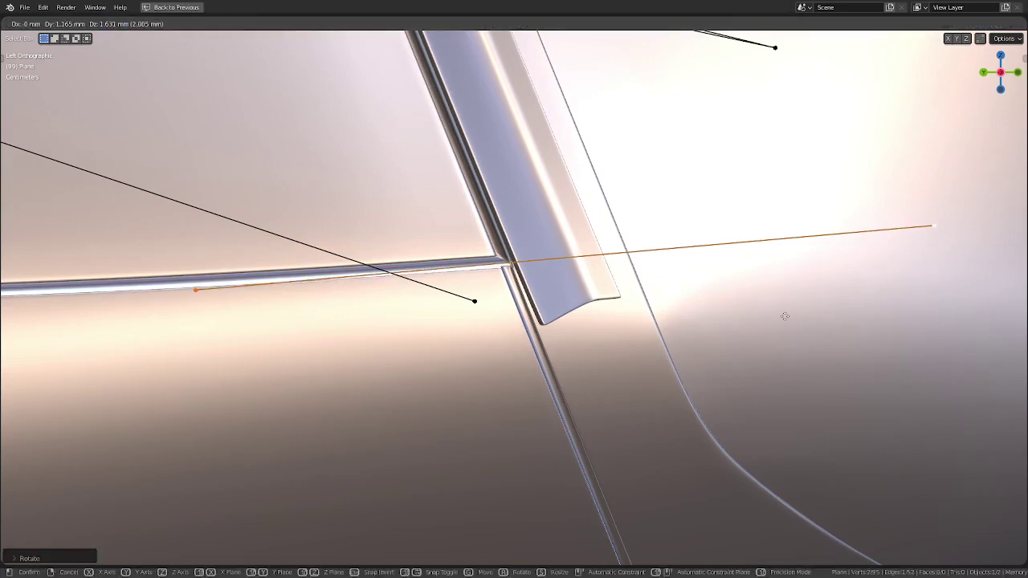
click(785, 316)
key(r)
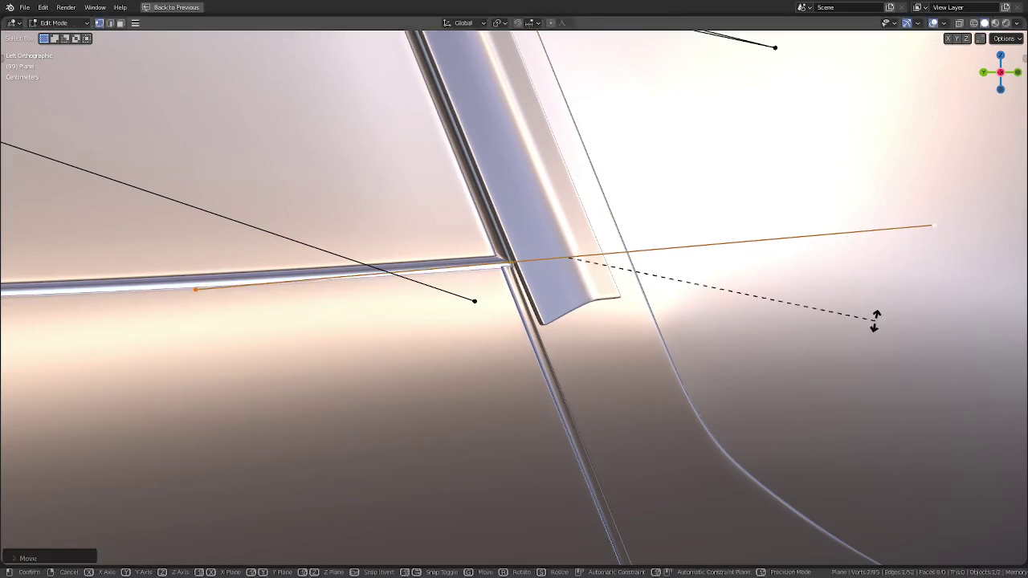
click(874, 322)
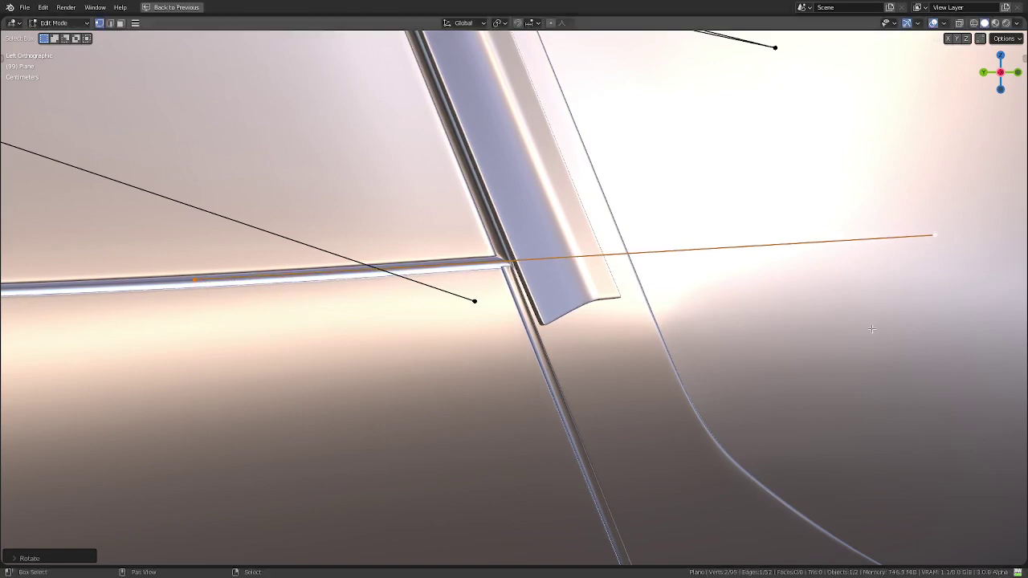
key(g)
click(783, 332)
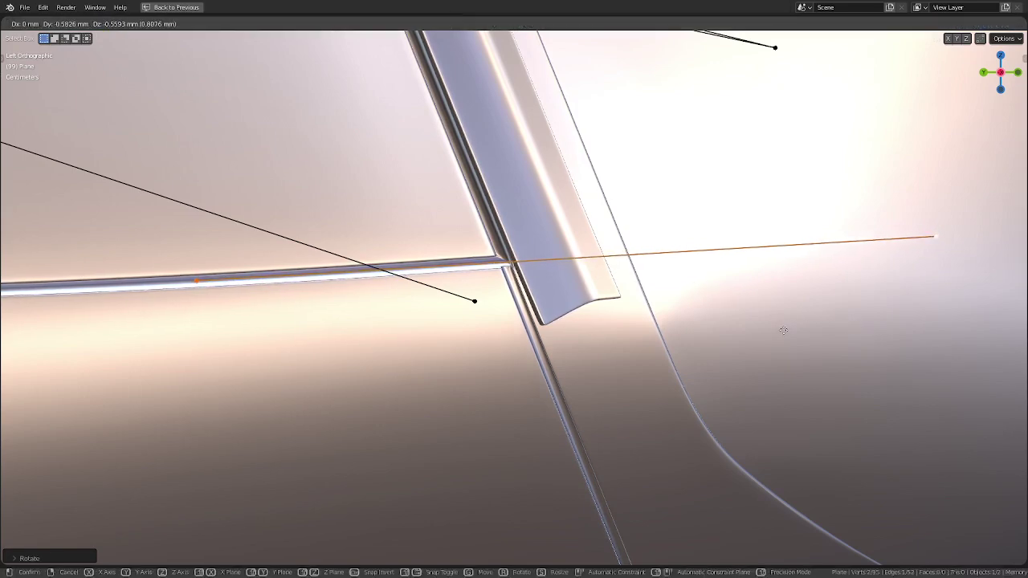
- Zoom out and bring the sketch reference back beside the 3D view
scroll(783, 329, down, 2)
scroll(783, 329, down, 3)
scroll(527, 327, down, 1)
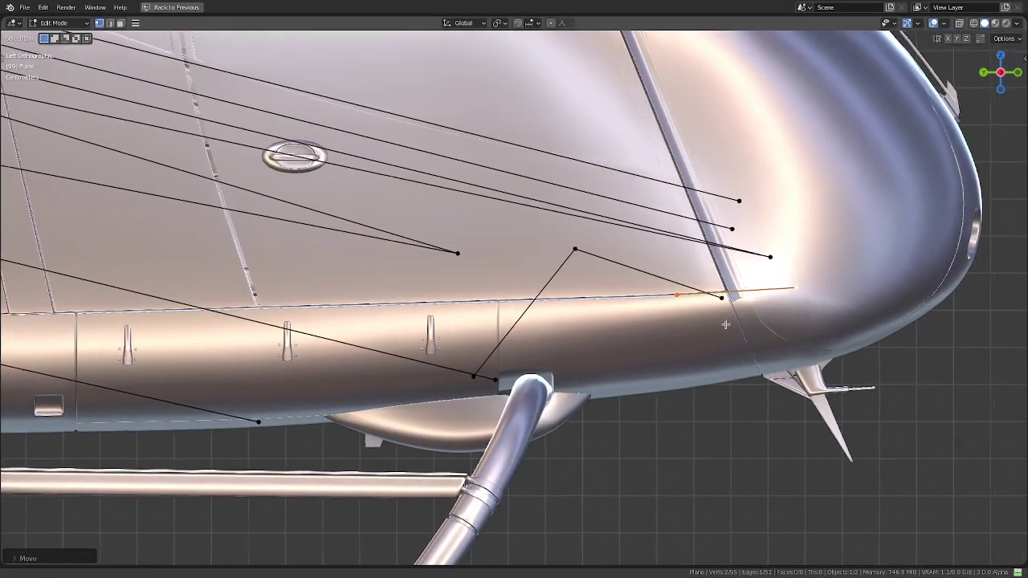
key(ctrl+space)
- Rescale the horizontal nose edge so its front end meets the diagonal seam
scroll(657, 336, up, 2)
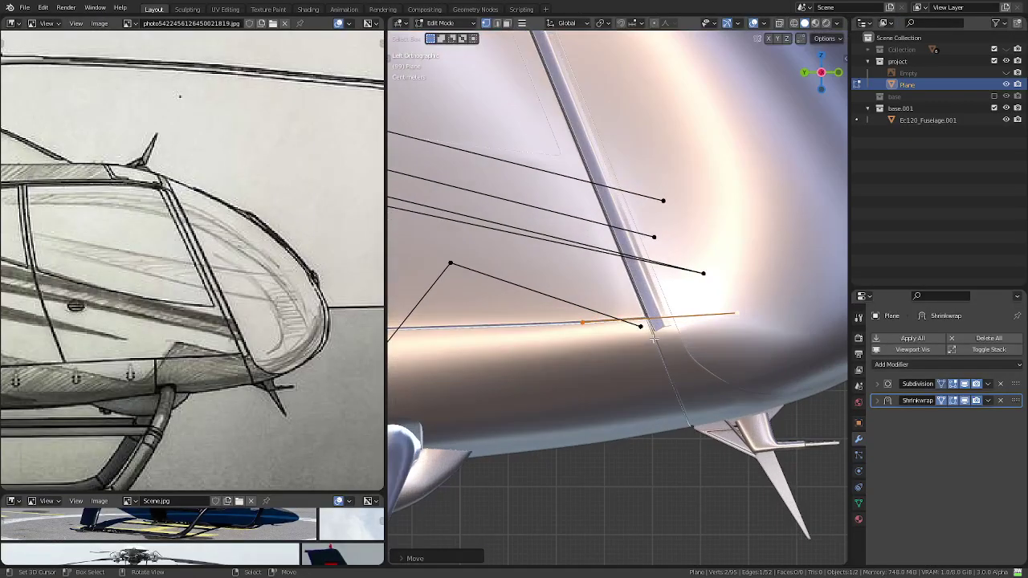
scroll(667, 335, up, 2)
scroll(705, 334, up, 2)
key(s)
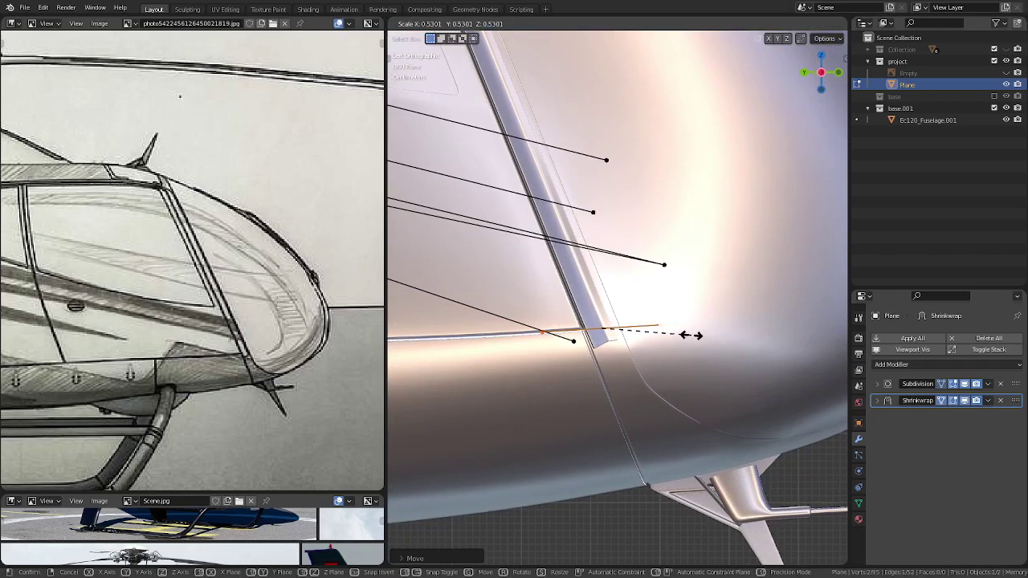
click(684, 337)
click(536, 336)
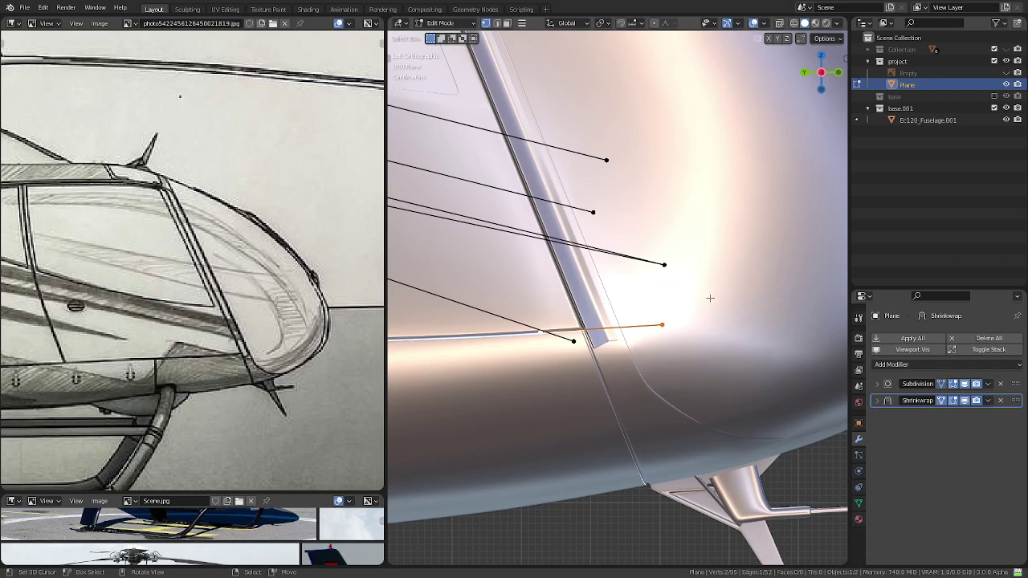
- Delete the vertex of the short horizontal edge at the nose
scroll(230, 336, up, 2)
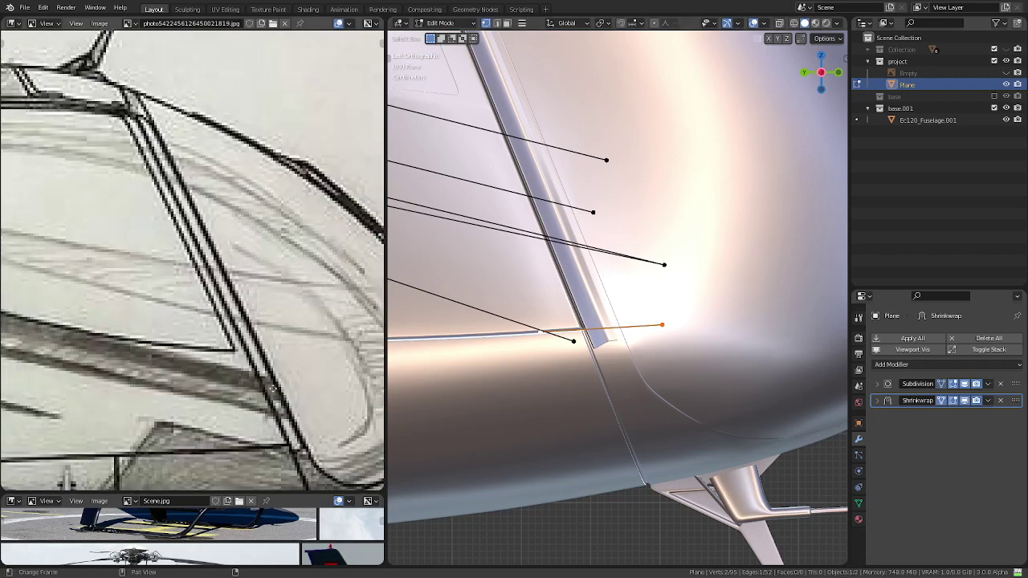
scroll(231, 336, up, 2)
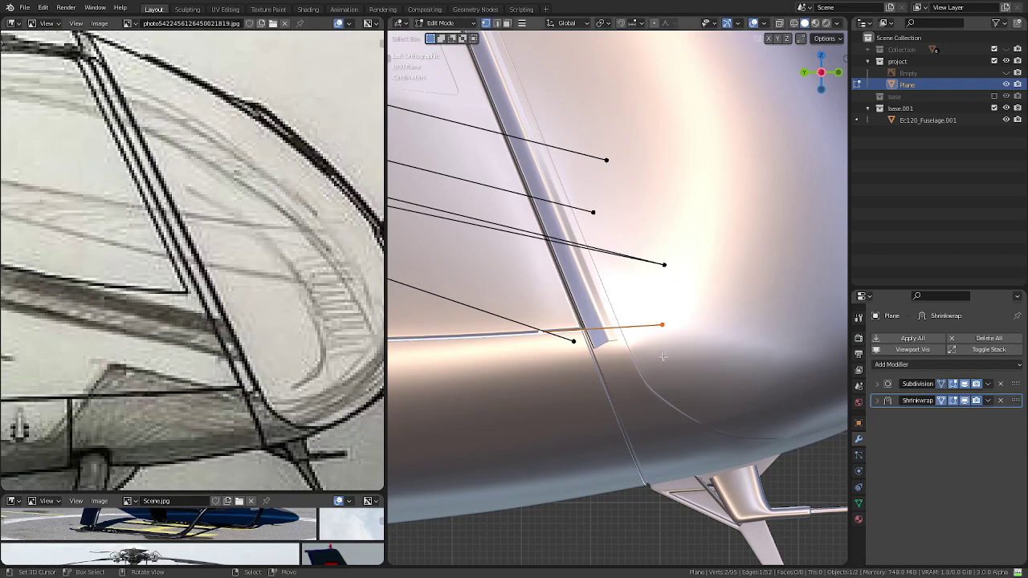
scroll(635, 391, down, 3)
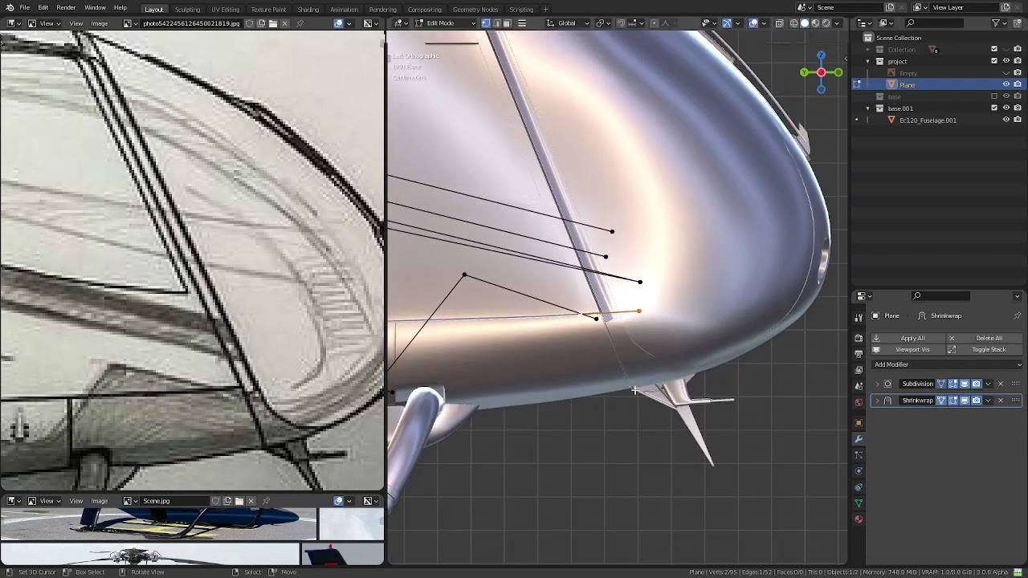
key(x)
click(639, 331)
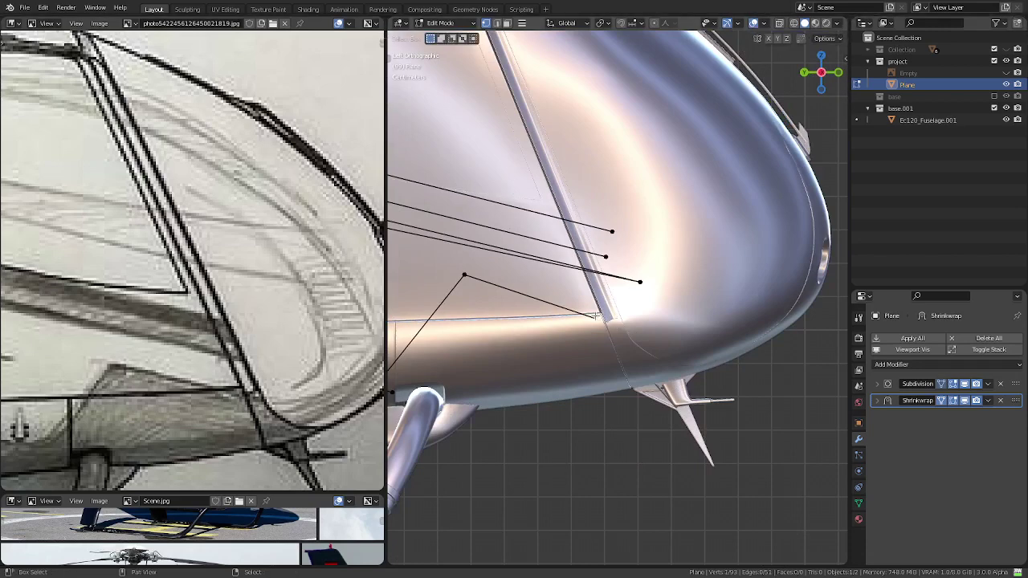
- With the pivot on the active vertex, lengthen the diagonal edge to the canopy frame's lower end
key(s)
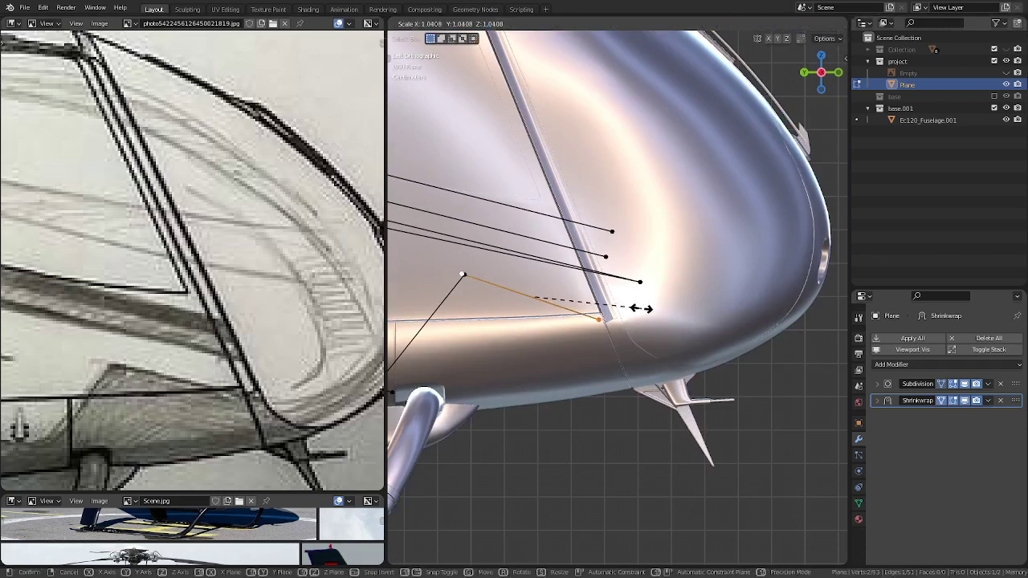
key(Escape)
key(period)
click(684, 265)
key(s)
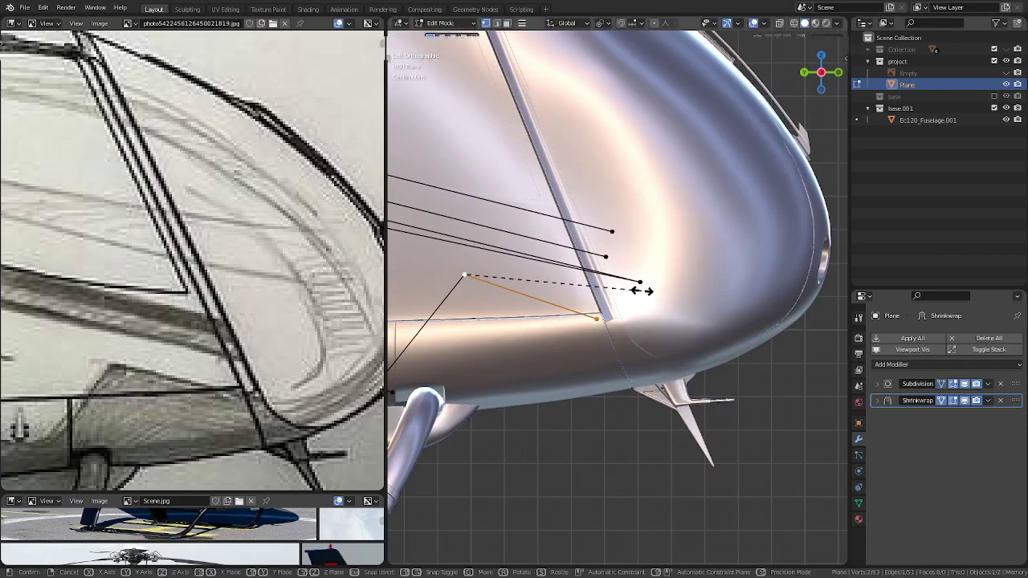
click(690, 313)
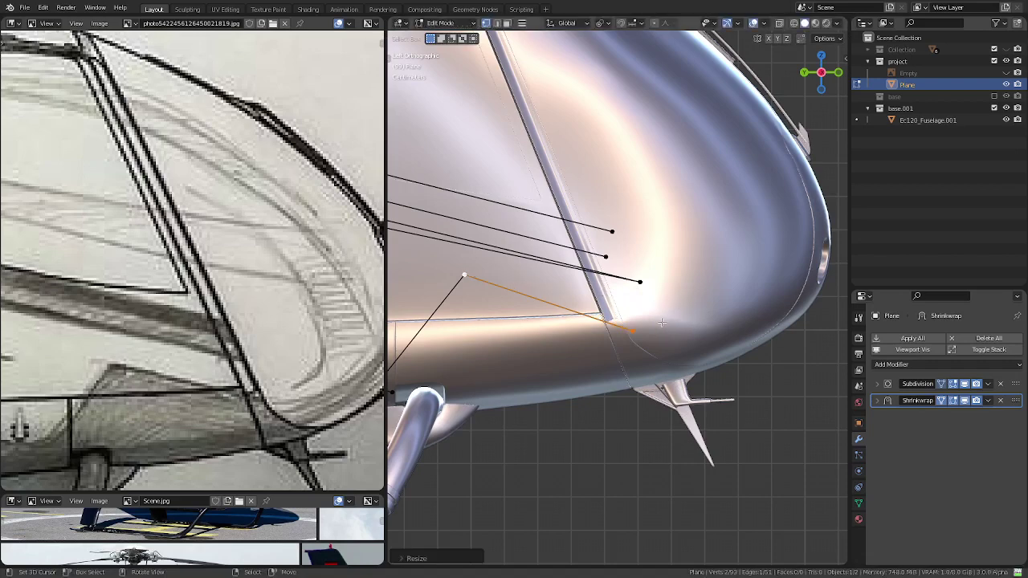
scroll(661, 322, down, 3)
scroll(662, 324, up, 2)
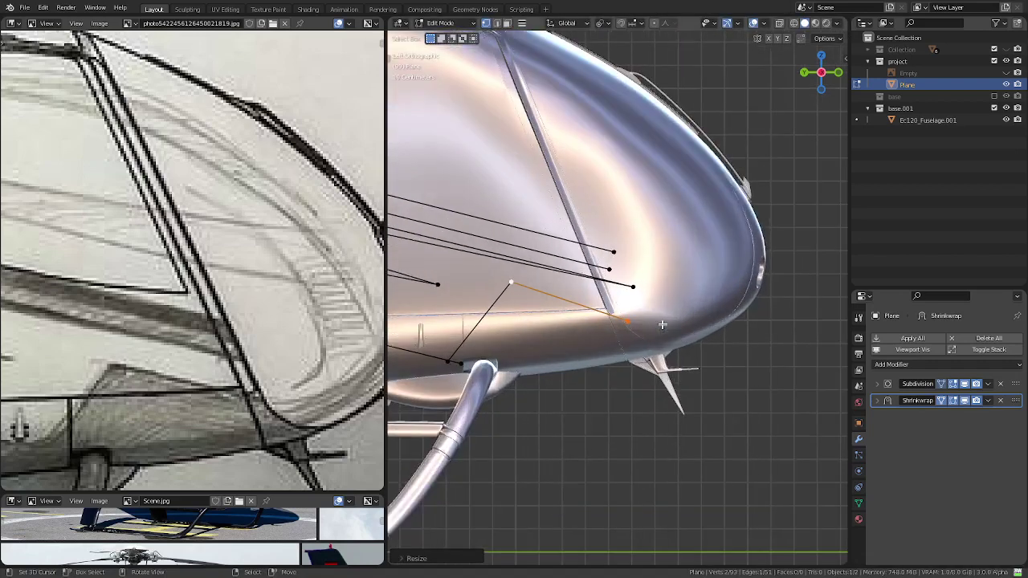
scroll(634, 318, down, 2)
scroll(611, 318, down, 2)
scroll(578, 321, up, 2)
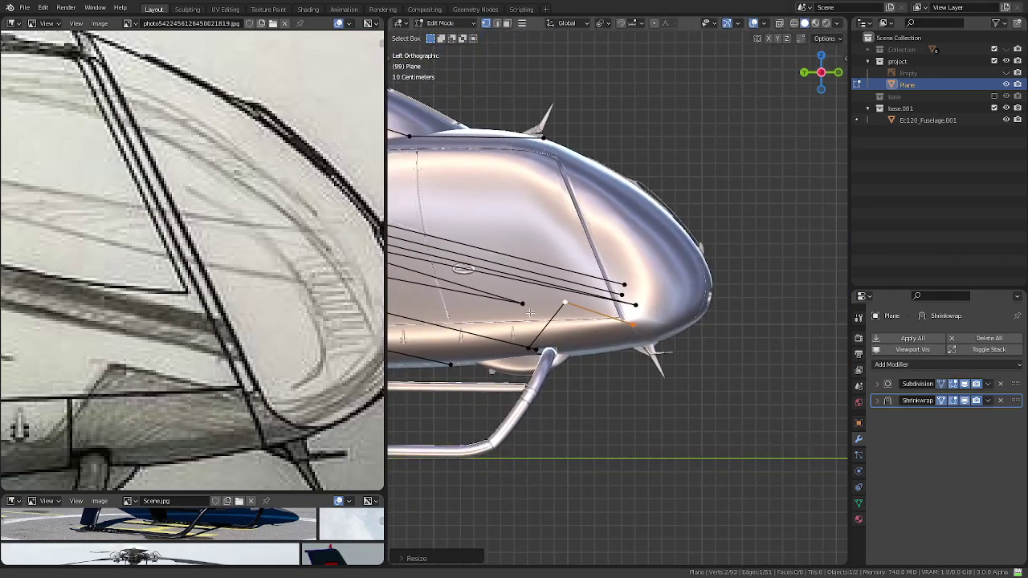
scroll(554, 322, up, 1)
- In edge select mode, duplicate the lower diagonal edge at the nose
key(2)
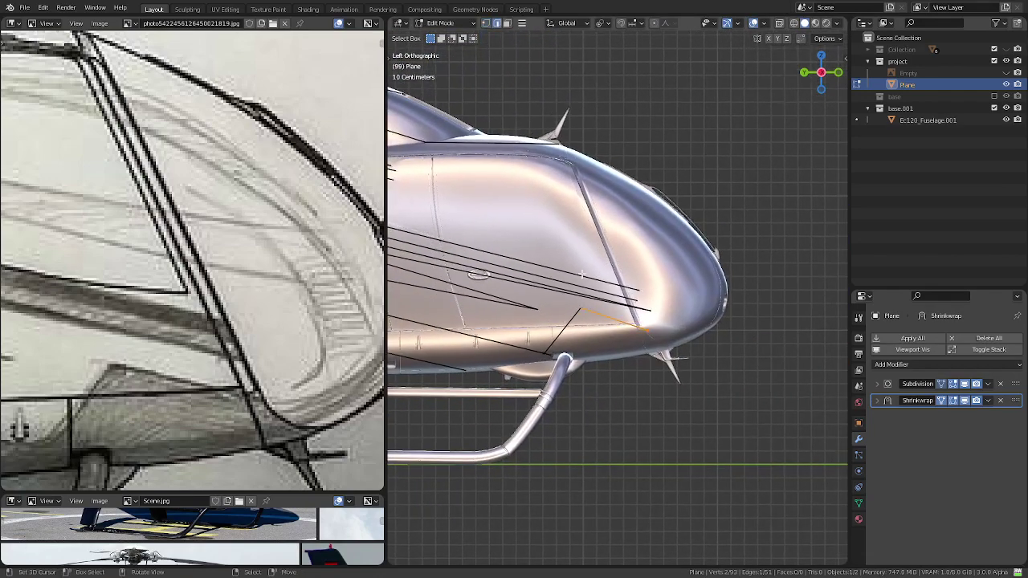
key(shift+d)
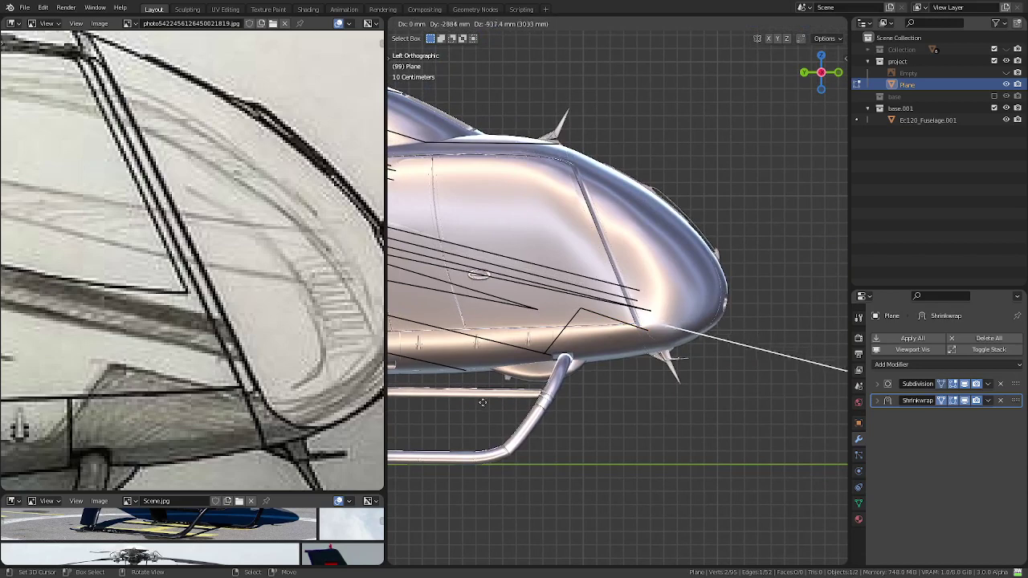
click(432, 390)
scroll(594, 363, up, 3)
scroll(614, 371, up, 2)
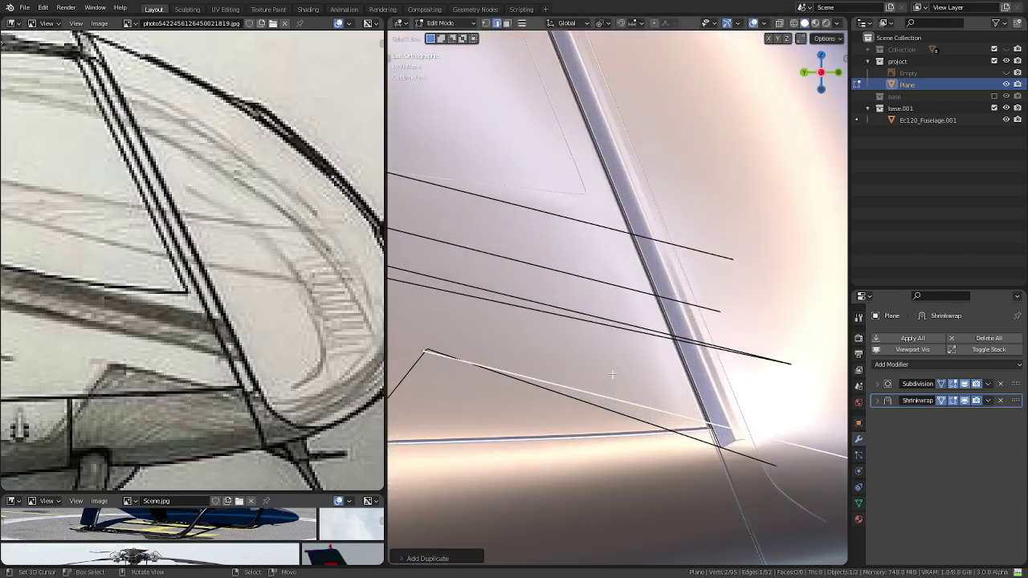
scroll(622, 354, up, 1)
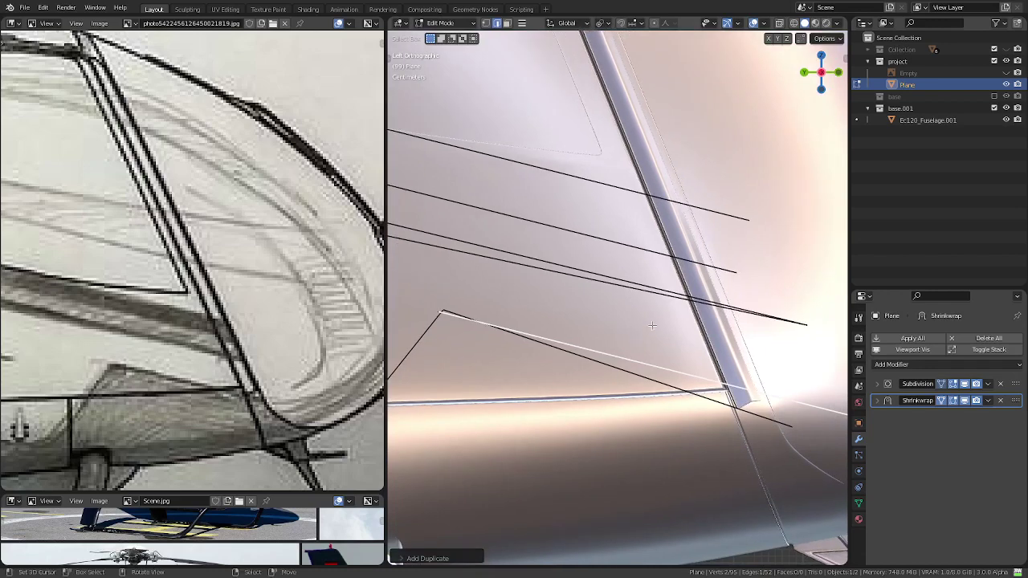
- Move a vertex past the fuselage tip and delete the stray vertex
key(g)
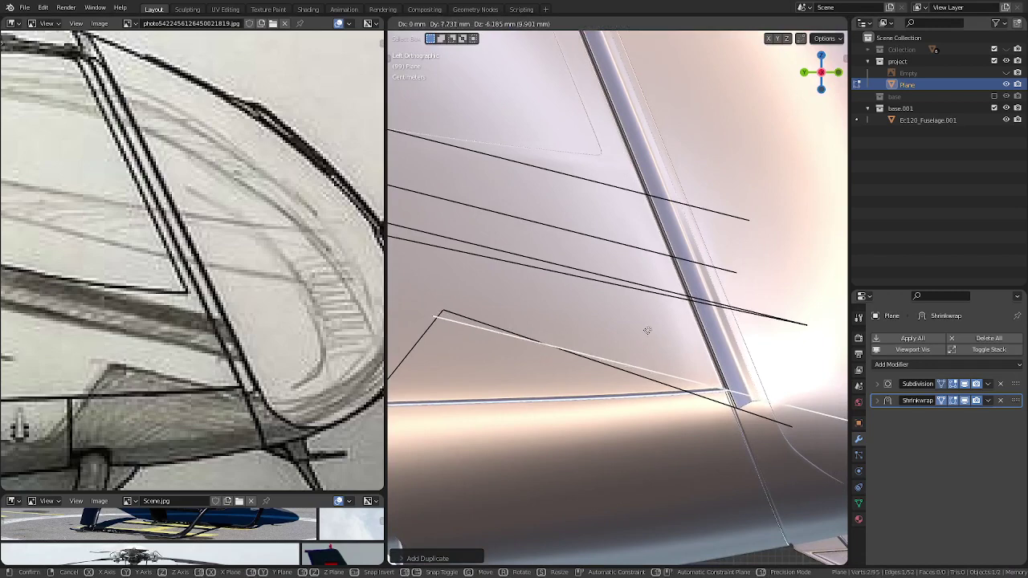
click(656, 352)
key(x)
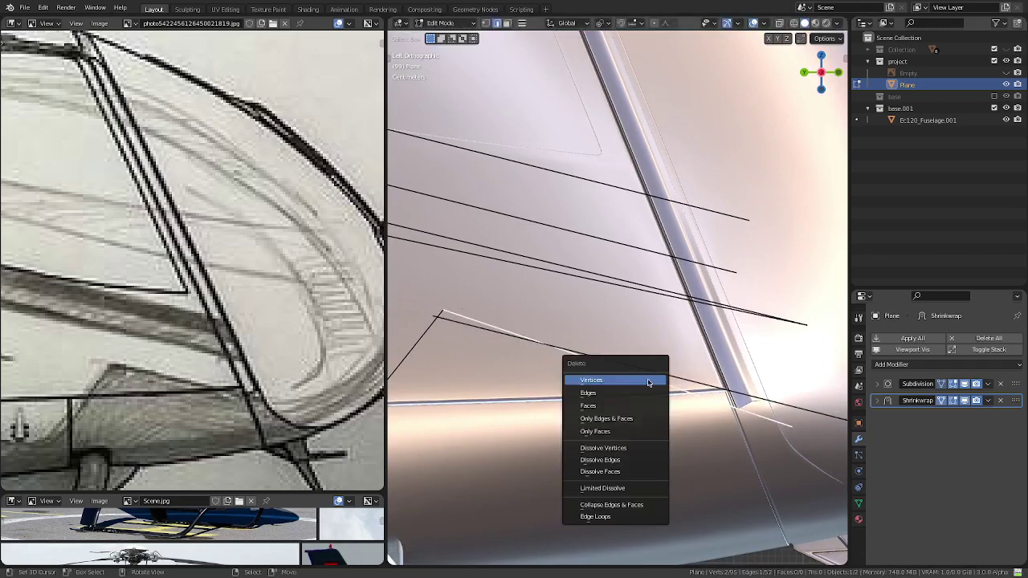
click(648, 382)
- Check the result around the fuselage, then select and deselect the long edge across it
scroll(643, 371, down, 2)
scroll(645, 353, down, 3)
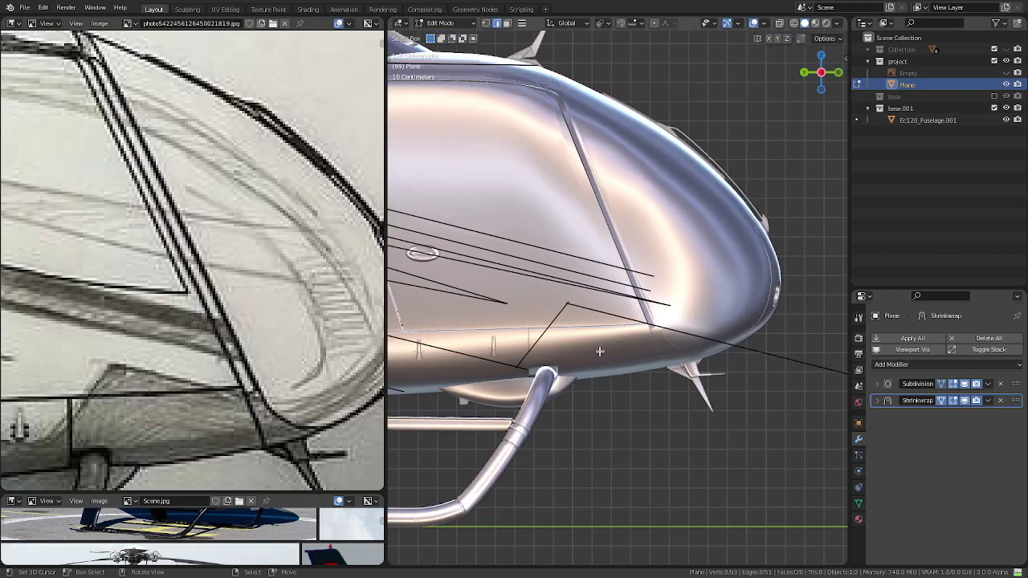
scroll(600, 351, up, 1)
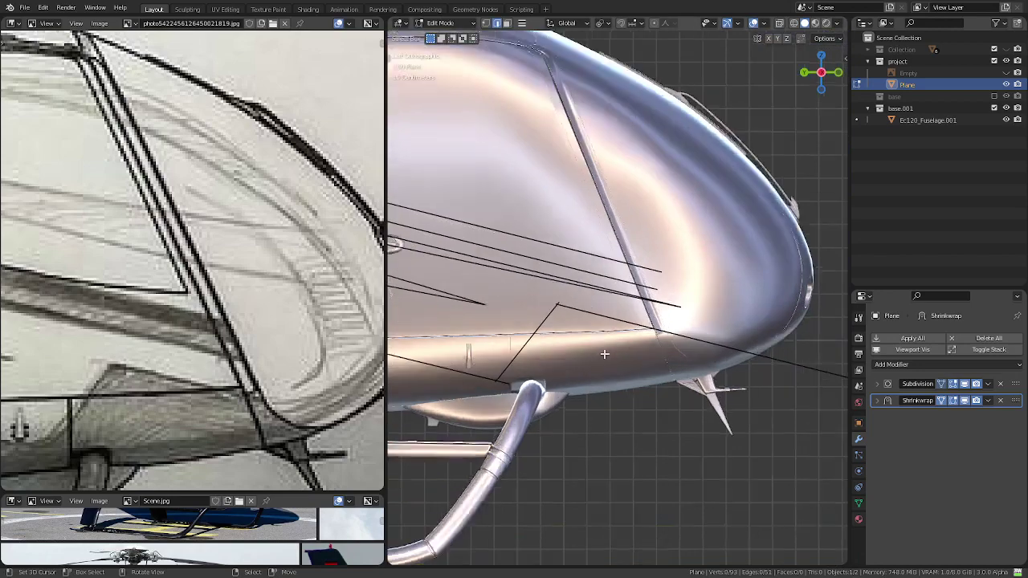
scroll(600, 351, up, 3)
scroll(600, 351, down, 4)
scroll(600, 351, up, 1)
scroll(623, 349, down, 1)
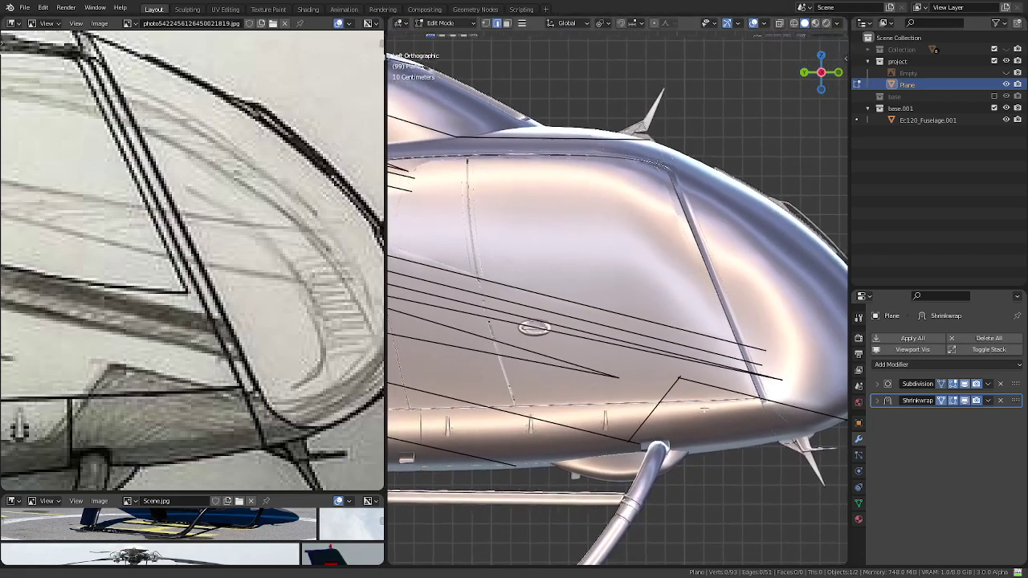
scroll(683, 390, down, 2)
scroll(661, 372, up, 2)
shift+middle_drag(660, 372, 675, 374)
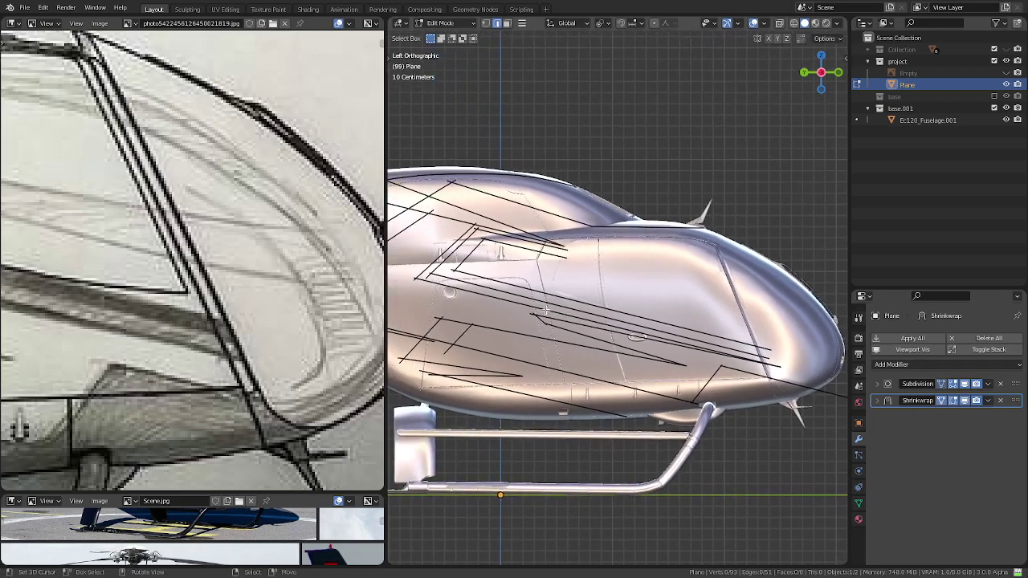
click(546, 308)
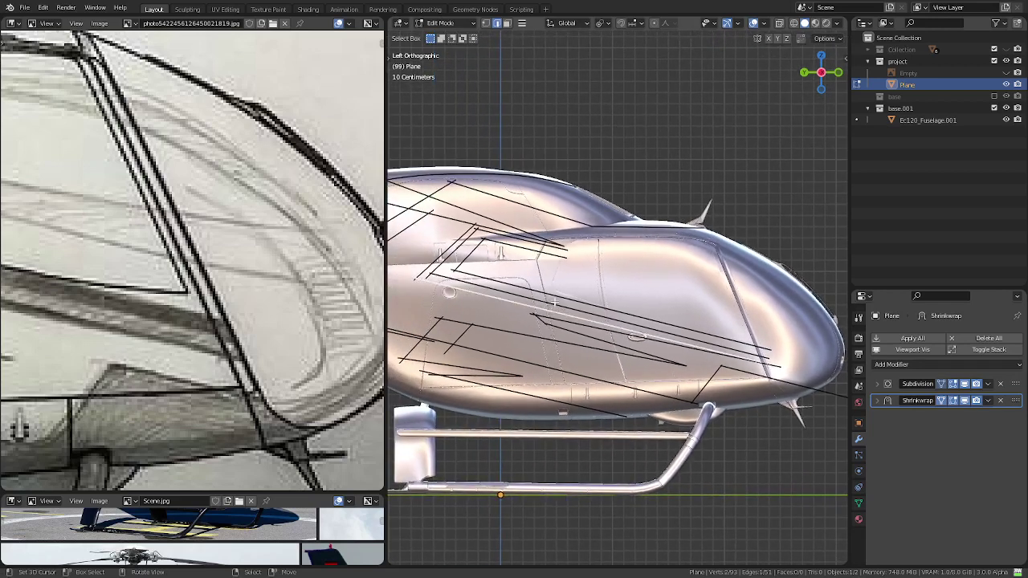
shift+click(555, 303)
- Maximize the 3D view, duplicate the selected edge and move the copy near the door
key(ctrl+space)
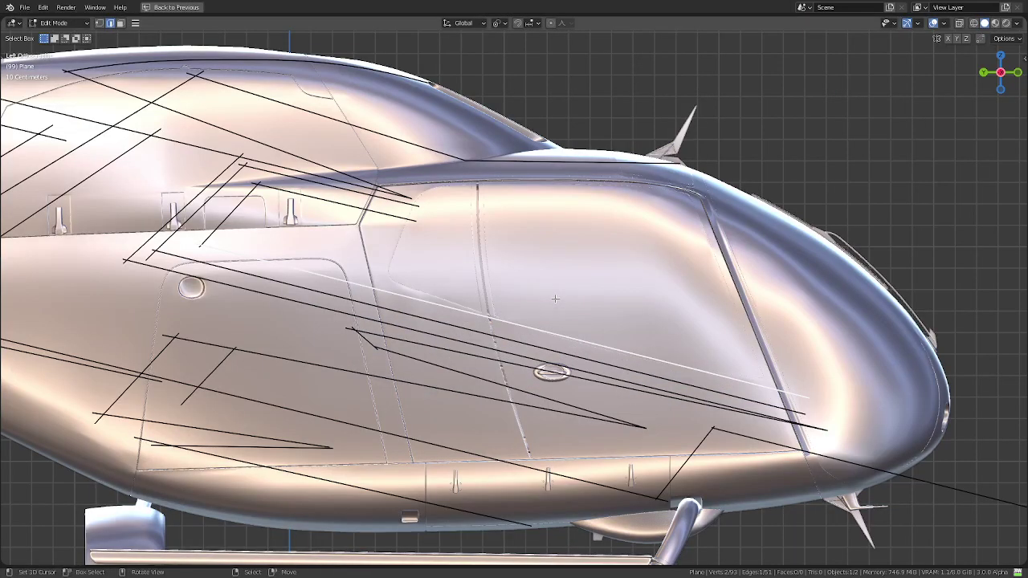
key(shift+d)
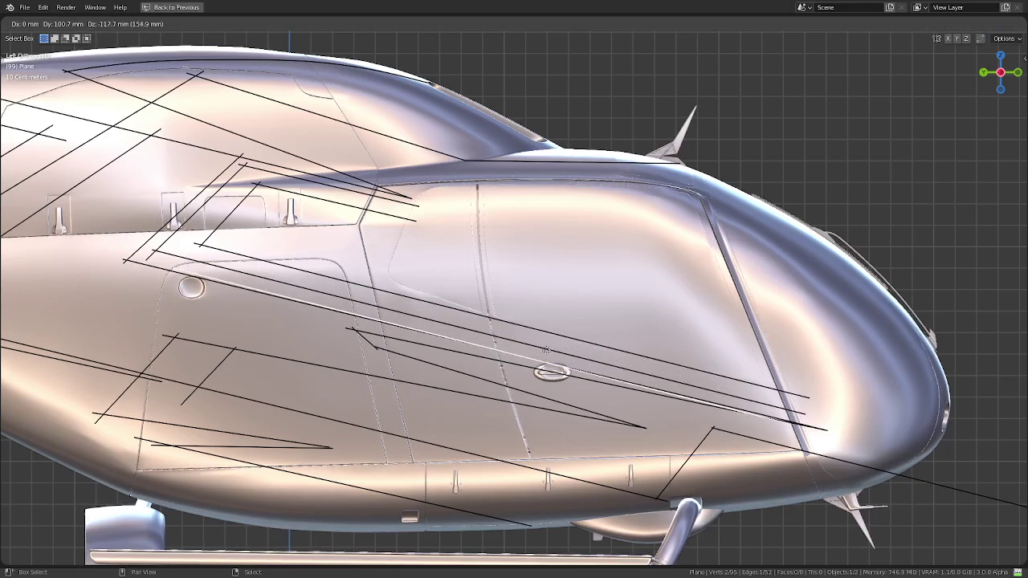
click(659, 350)
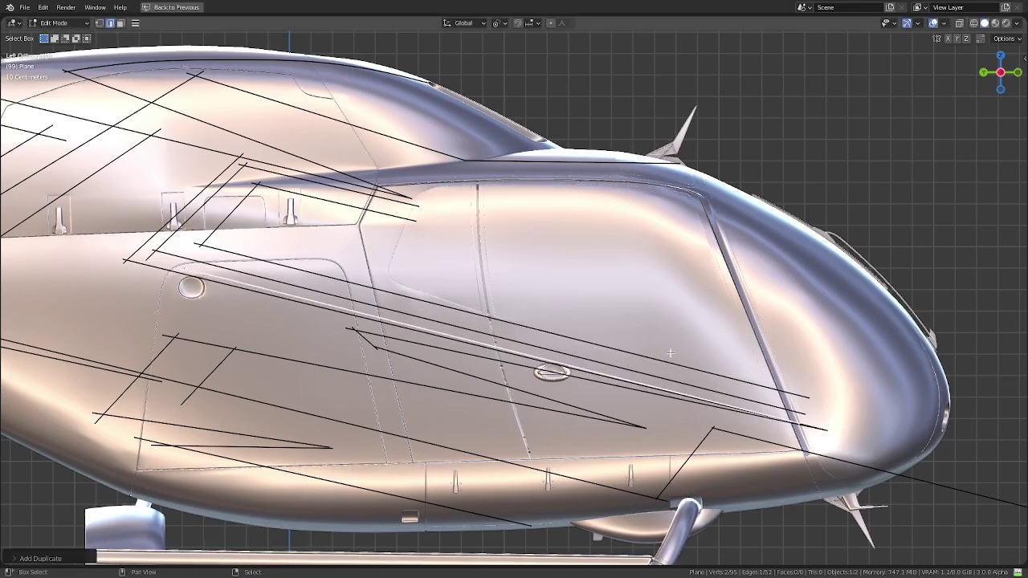
shift+middle_drag(659, 350, 571, 303)
scroll(571, 302, up, 8)
scroll(567, 308, up, 3)
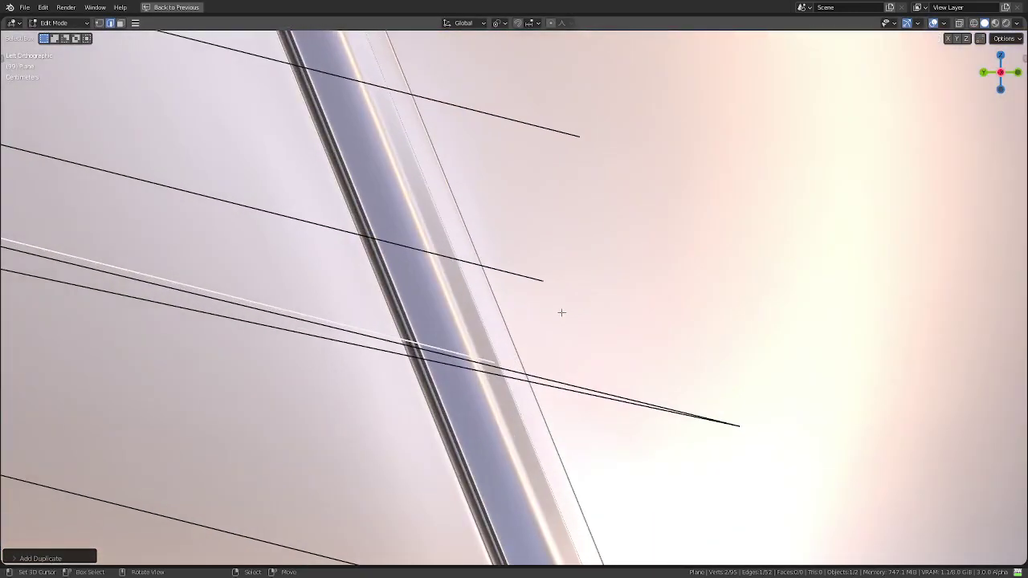
key(g)
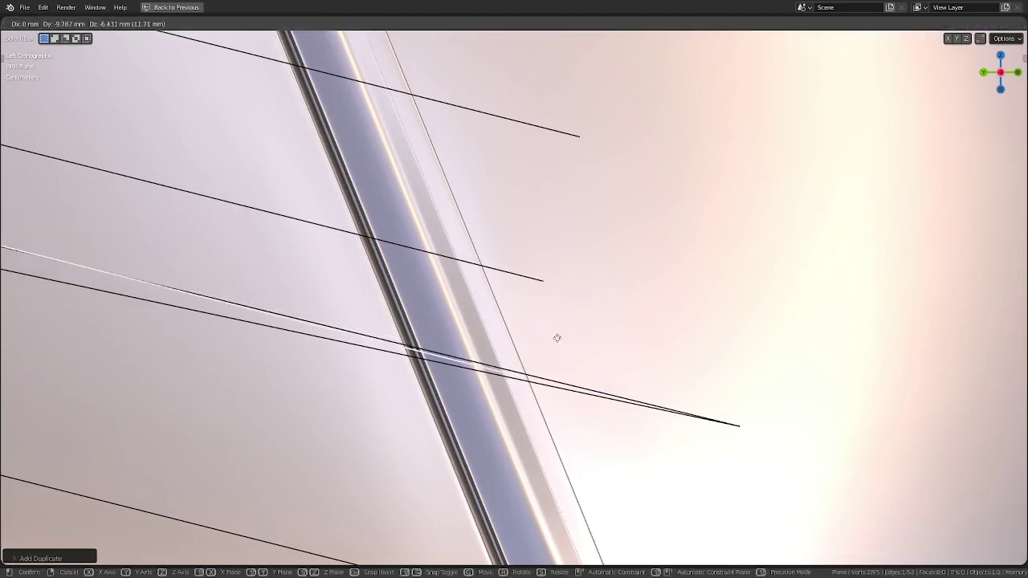
click(782, 388)
- In vertex select mode, reposition the copied line's end vertex and edge
key(1)
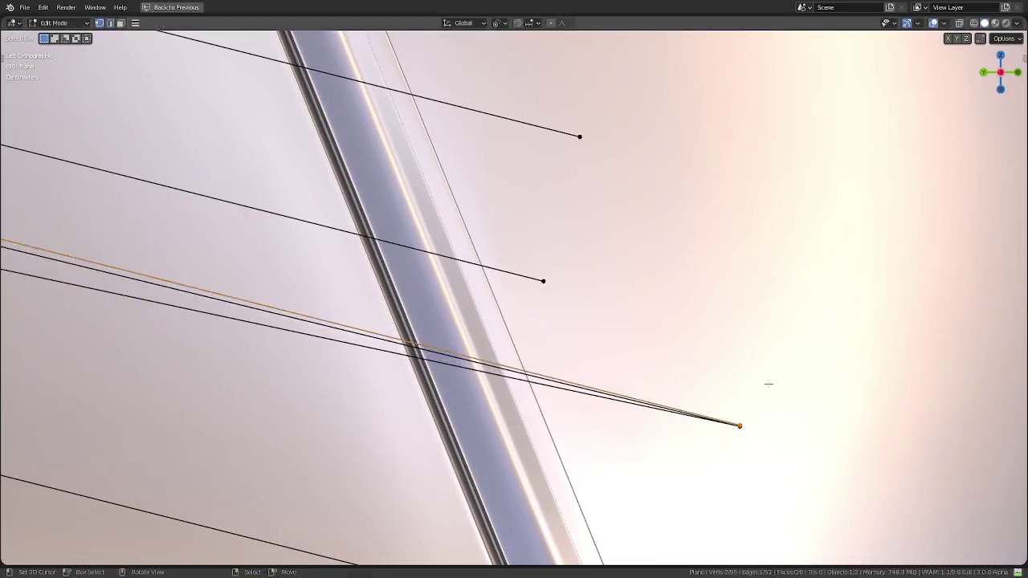
key(g)
click(733, 371)
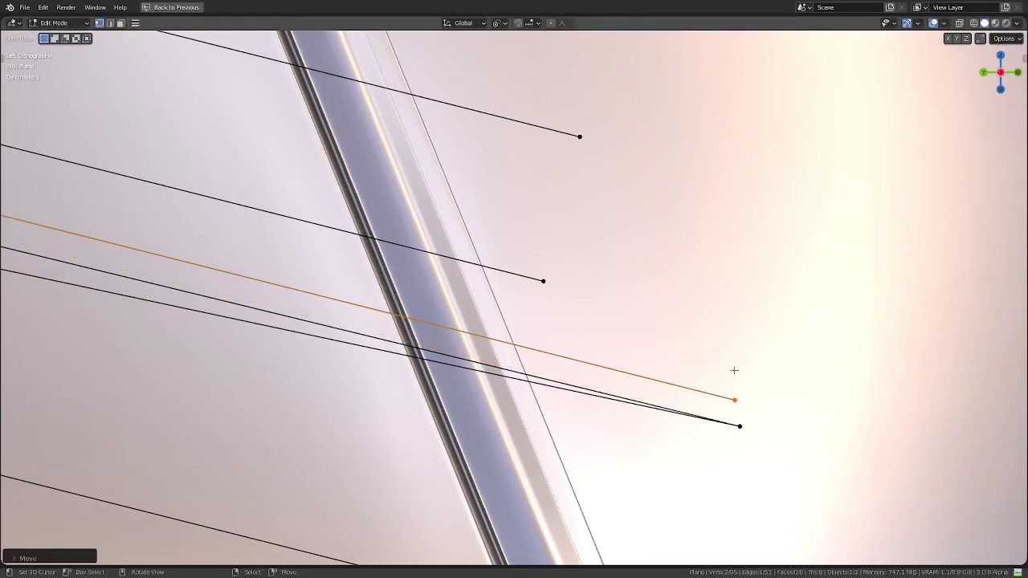
key(g)
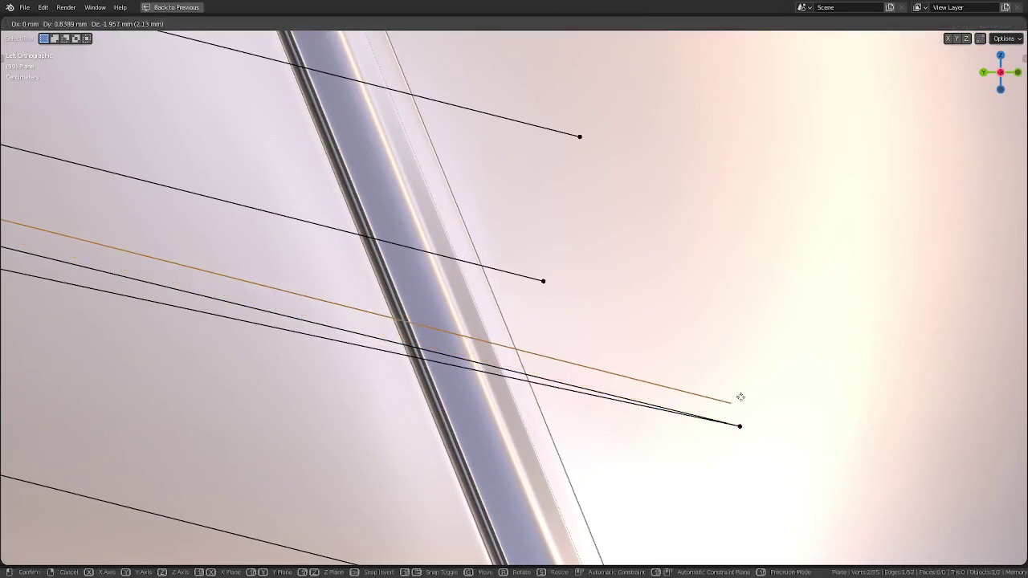
click(747, 419)
scroll(738, 415, down, 2)
scroll(738, 415, down, 4)
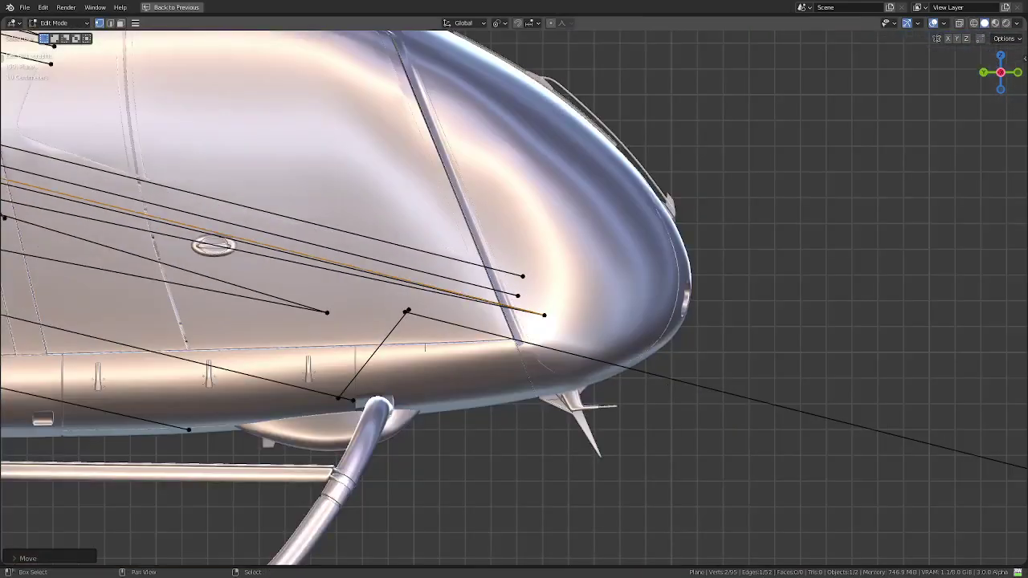
scroll(407, 329, up, 4)
scroll(407, 329, up, 4)
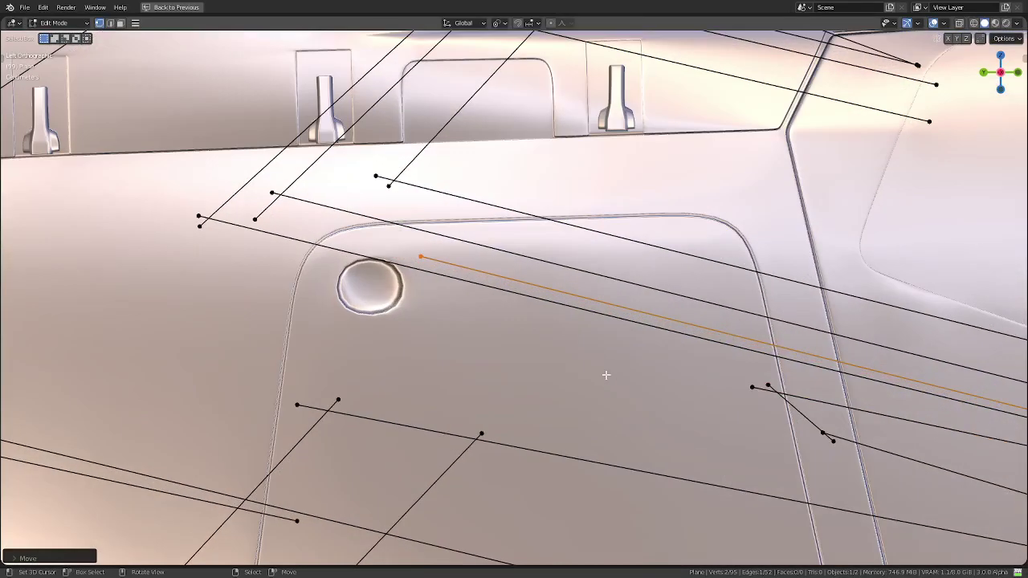
- Scale the edge about 1.13× longer and move it toward the nose
key(s)
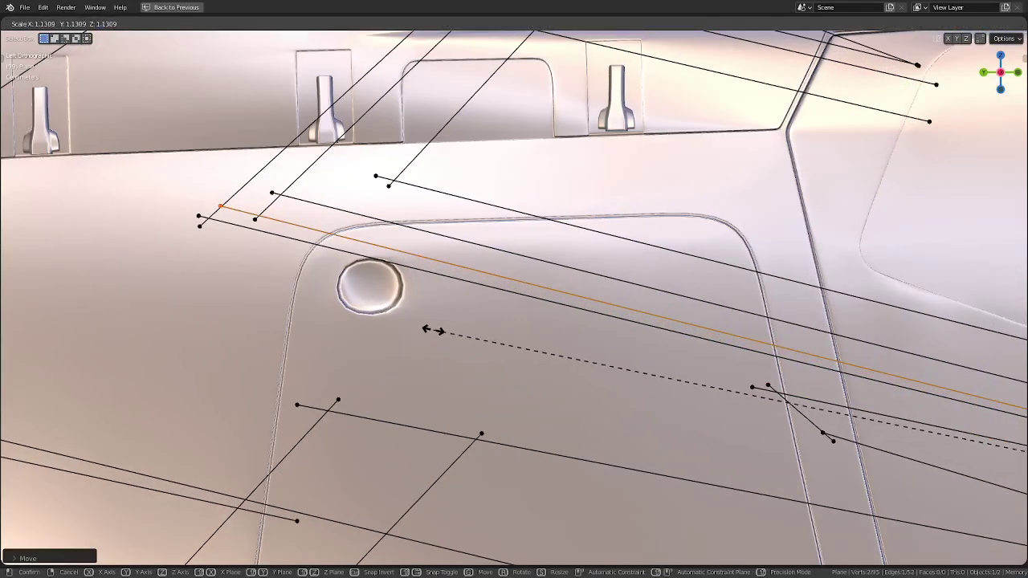
click(430, 328)
key(g)
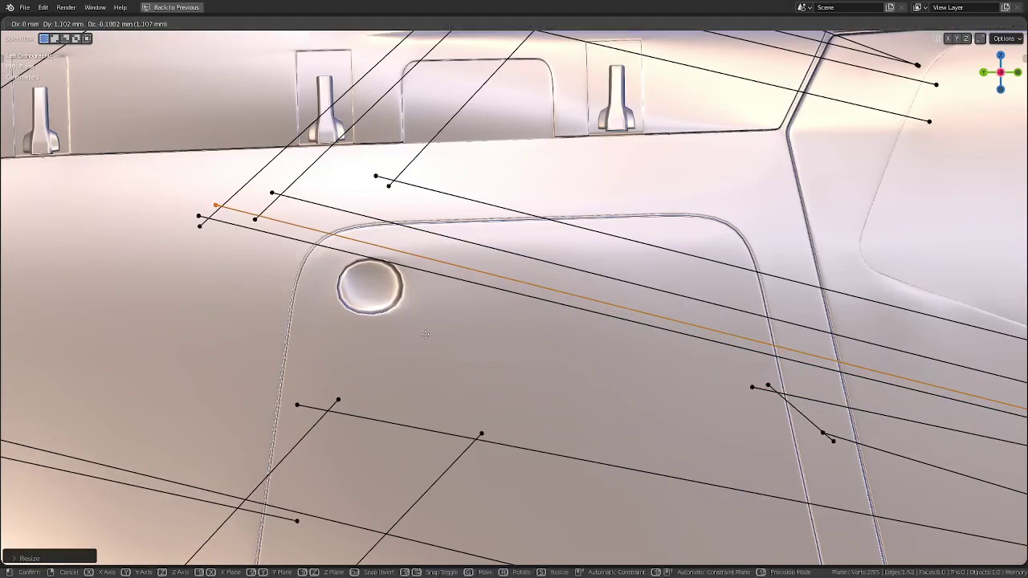
click(346, 436)
scroll(372, 425, down, 5)
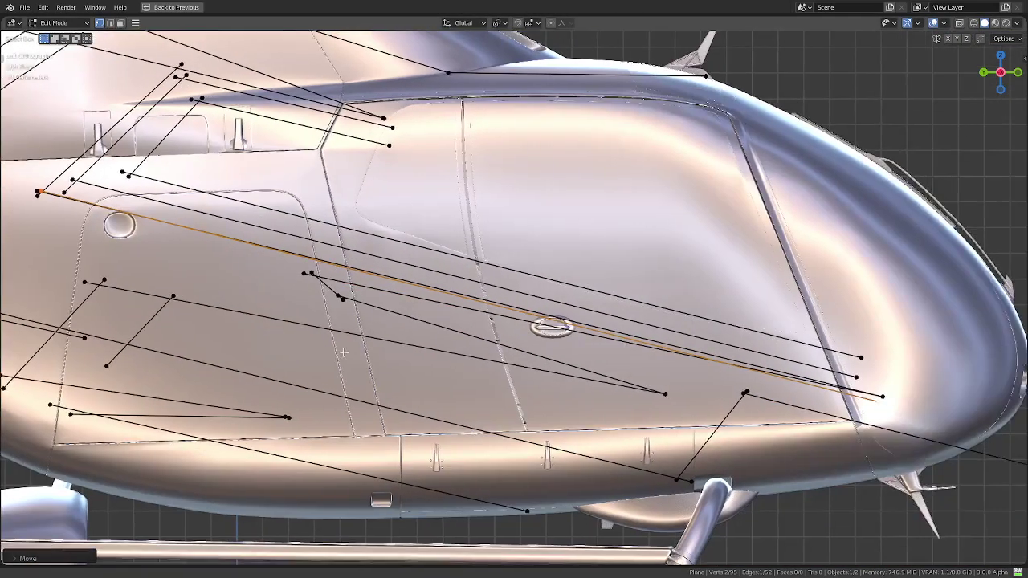
scroll(440, 362, up, 3)
scroll(440, 362, up, 2)
- Nudge the edge parallel beside the neighbouring seam, then select that neighbouring diagonal edge
key(g)
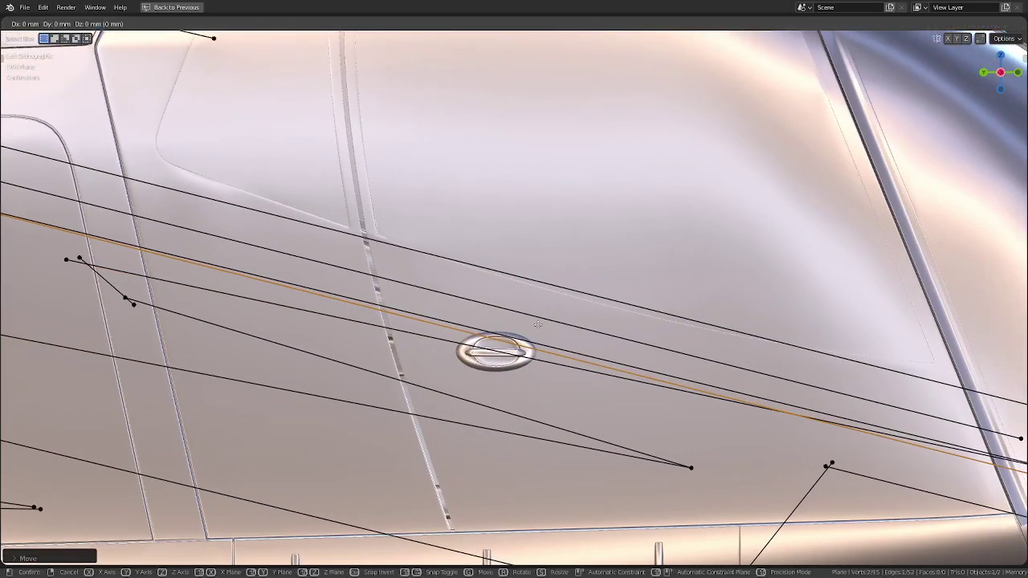
click(560, 272)
scroll(560, 271, down, 4)
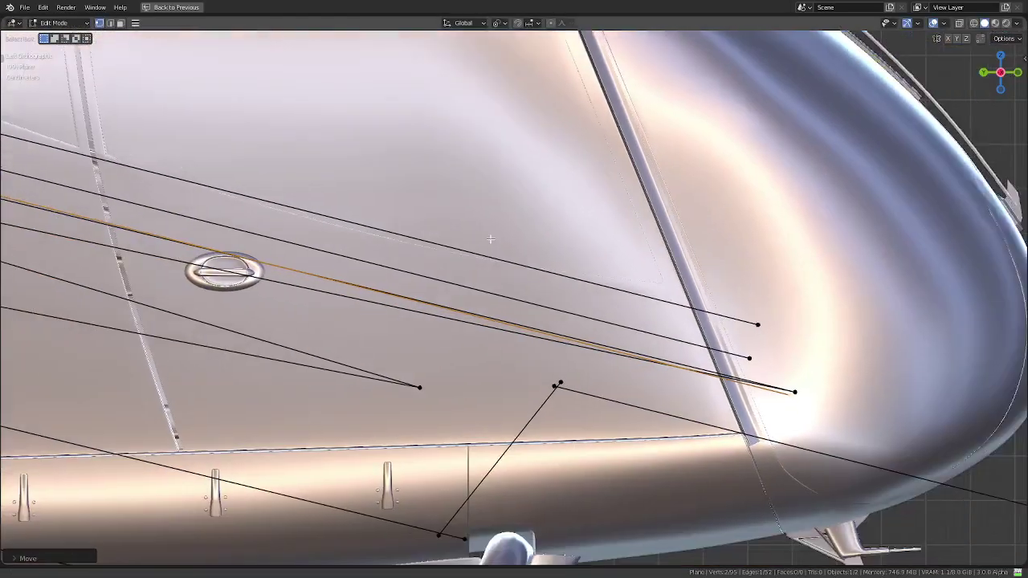
scroll(661, 313, up, 4)
scroll(661, 313, down, 4)
scroll(504, 324, up, 2)
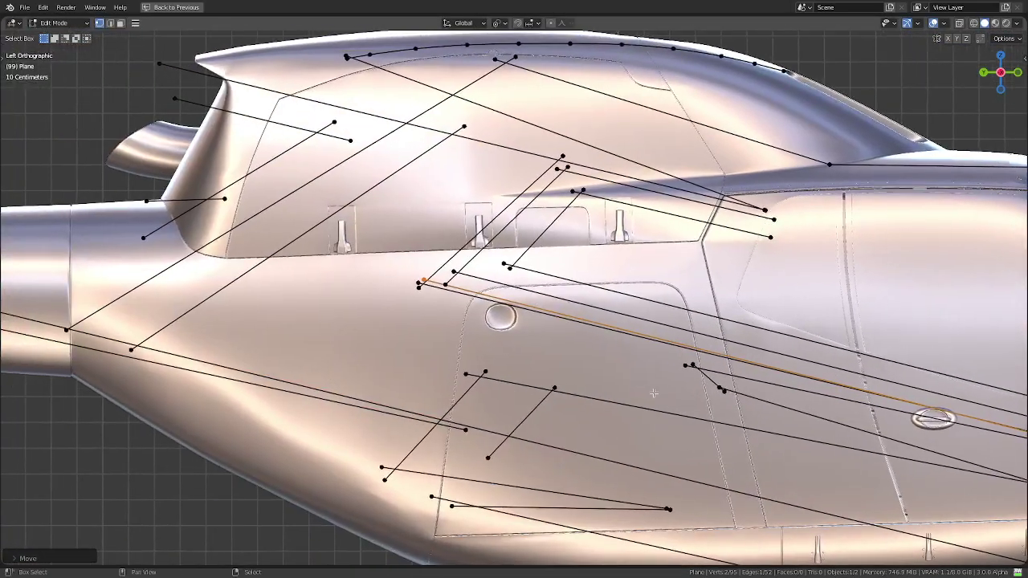
scroll(504, 325, up, 2)
click(514, 319)
- Delete the selected diagonal edge's vertices and slide a neighbouring vertex along its edge
key(x)
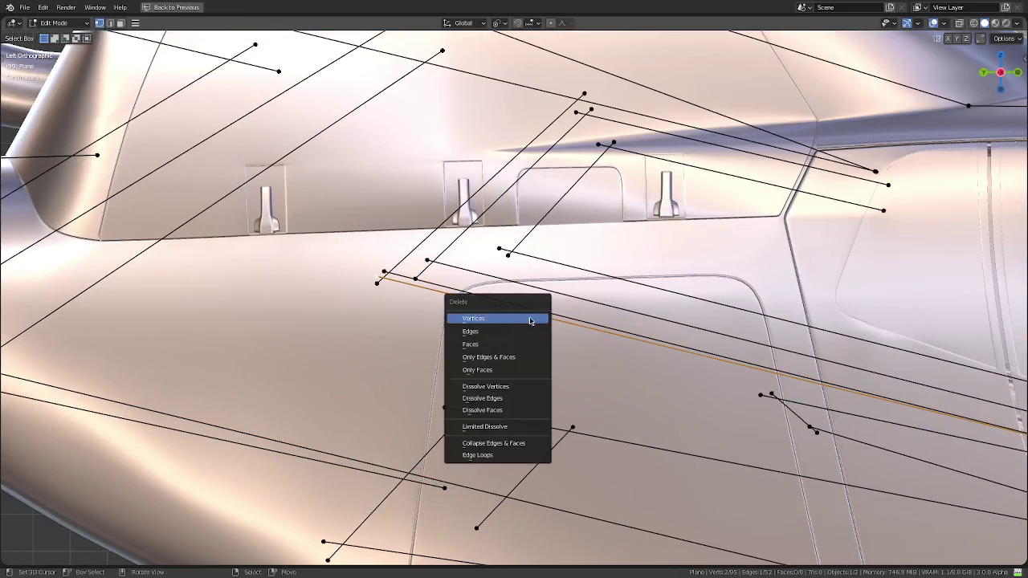
click(530, 321)
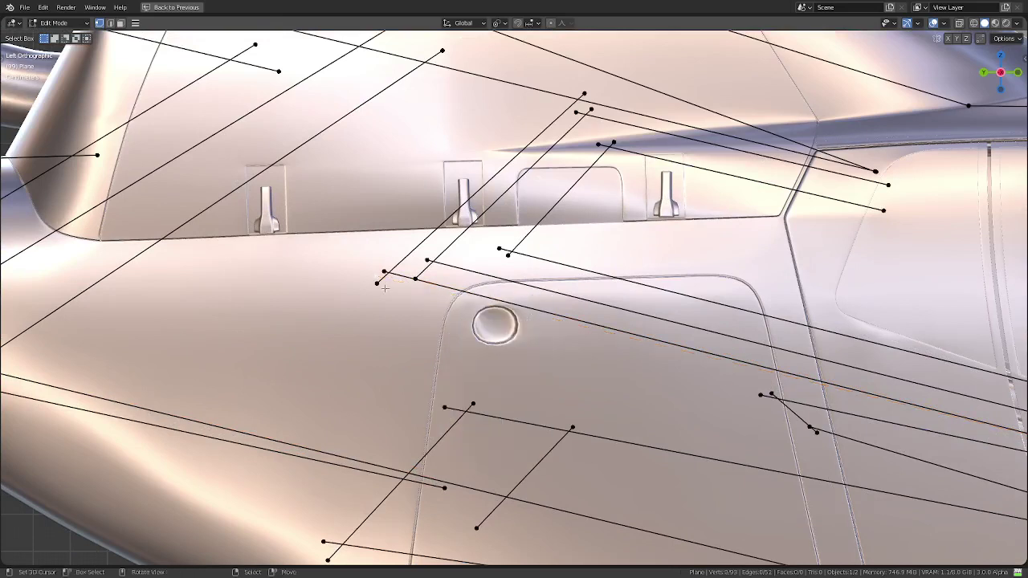
key(shift+v)
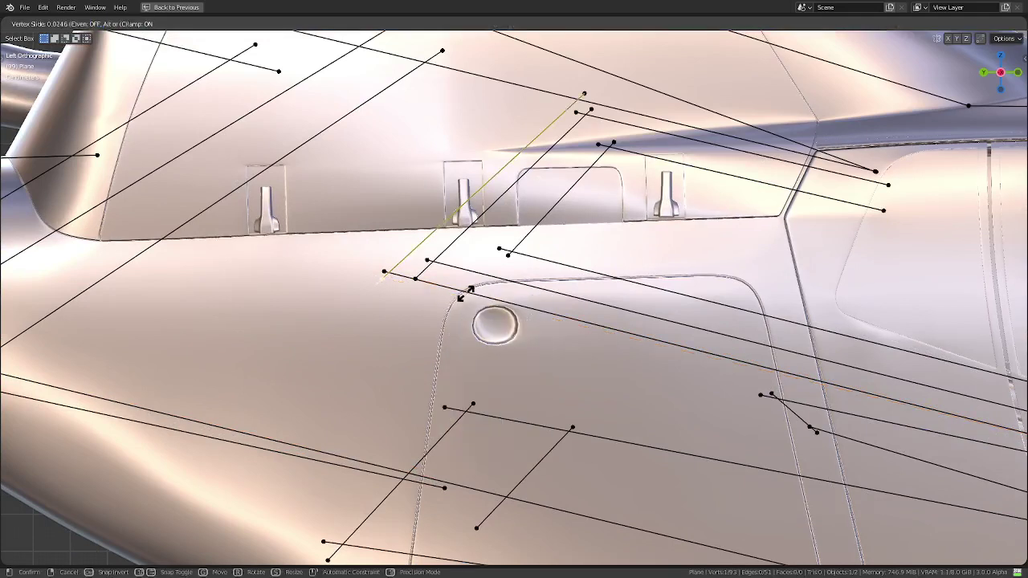
click(474, 286)
- Compare the cockpit area with the sketch reference, then select the long diagonal edge across the door
scroll(714, 370, down, 3)
shift+middle_drag(714, 369, 387, 295)
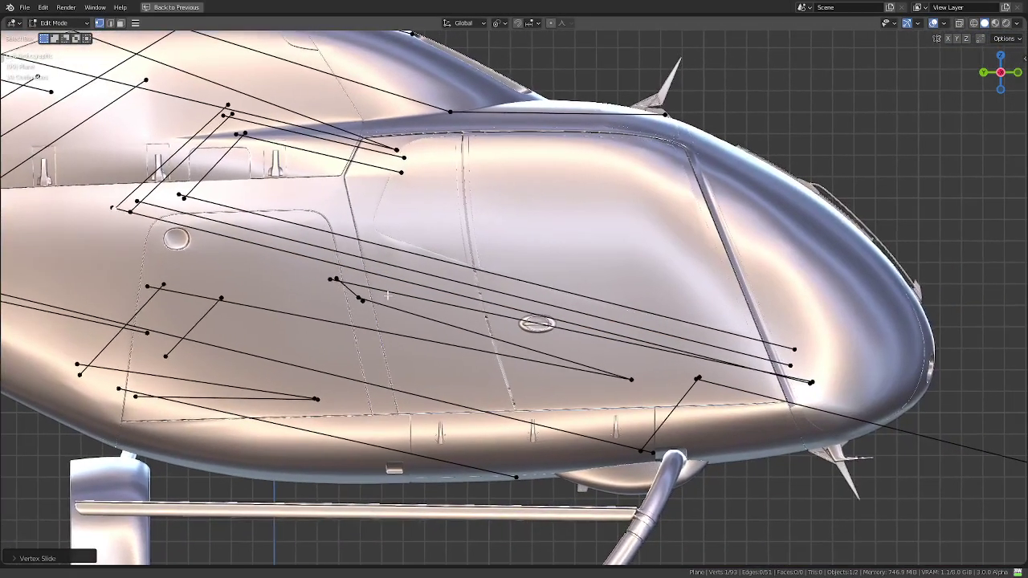
key(ctrl+alt+space)
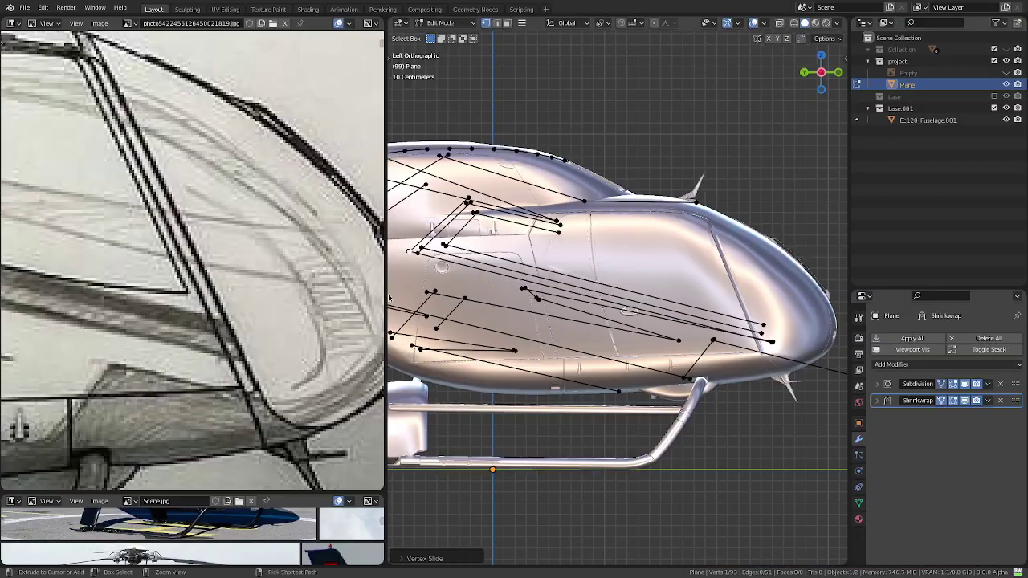
scroll(202, 340, down, 3)
middle_drag(202, 341, 241, 342)
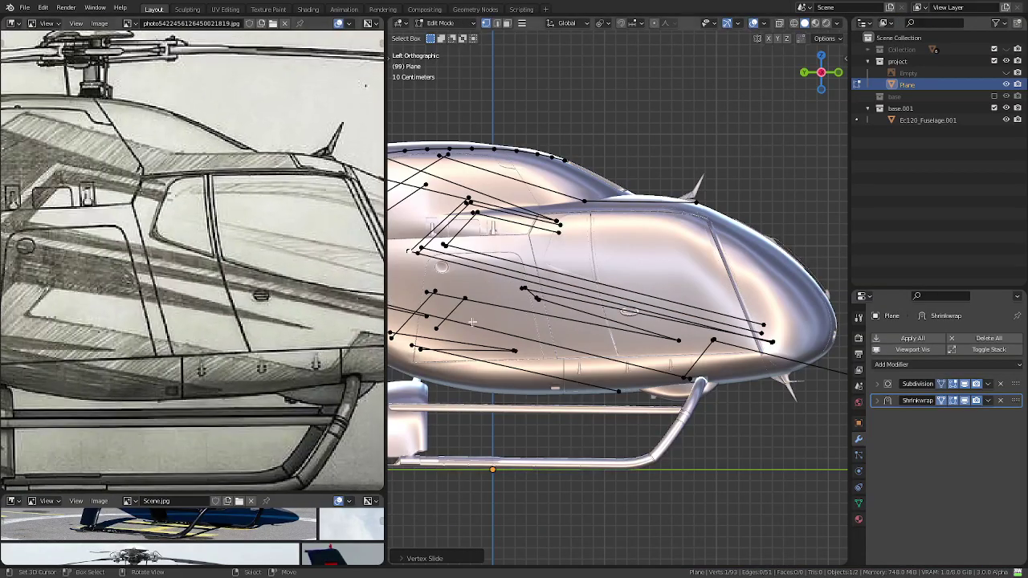
key(ctrl+alt+space)
click(394, 250)
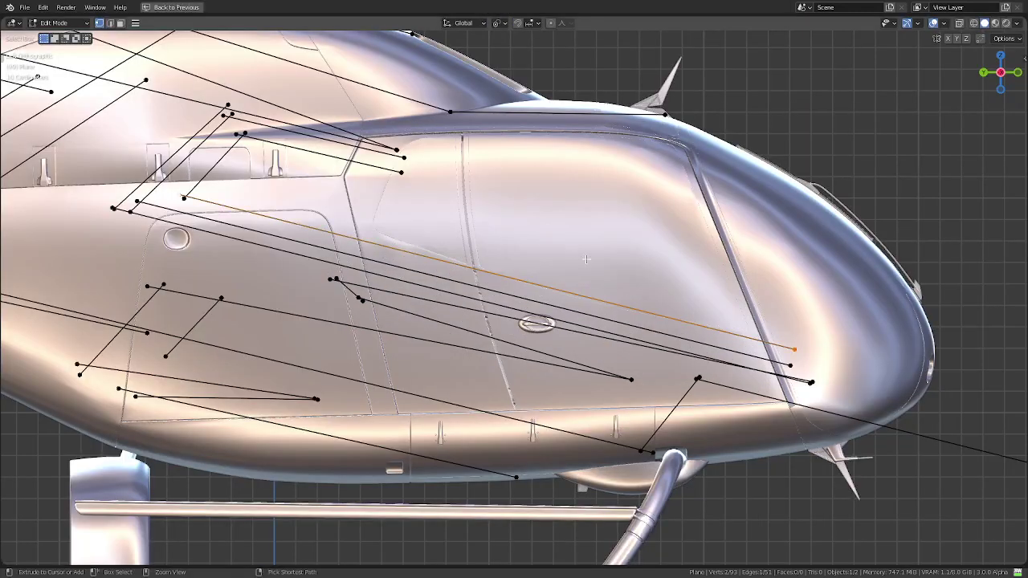
- Make a parallel offset copy of the diagonal door panel line with width 0.14
key(ctrl+e)
click(660, 261)
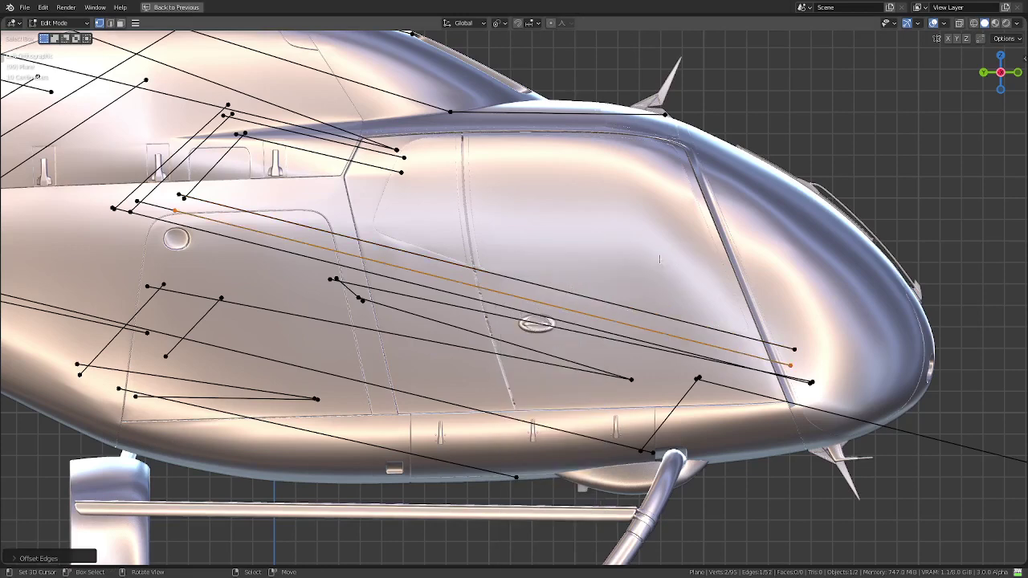
key(F9)
drag(811, 294, 824, 300)
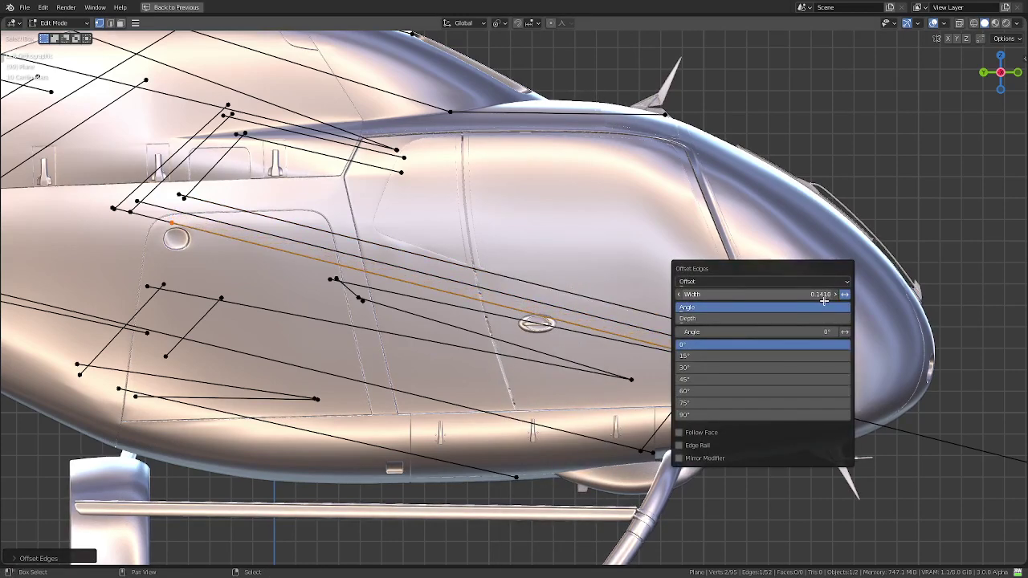
click(774, 295)
text(0.14)
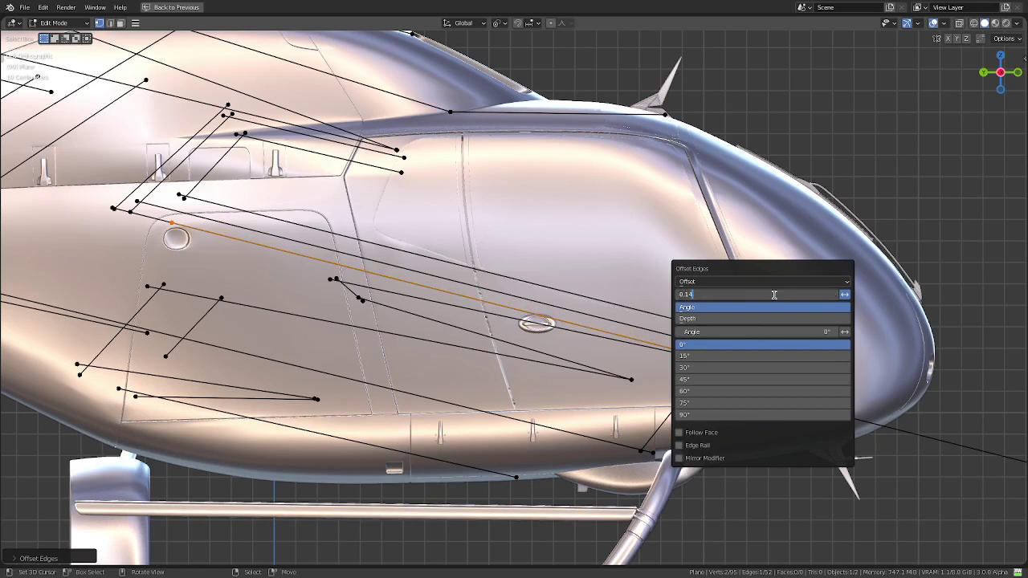
key(Return)
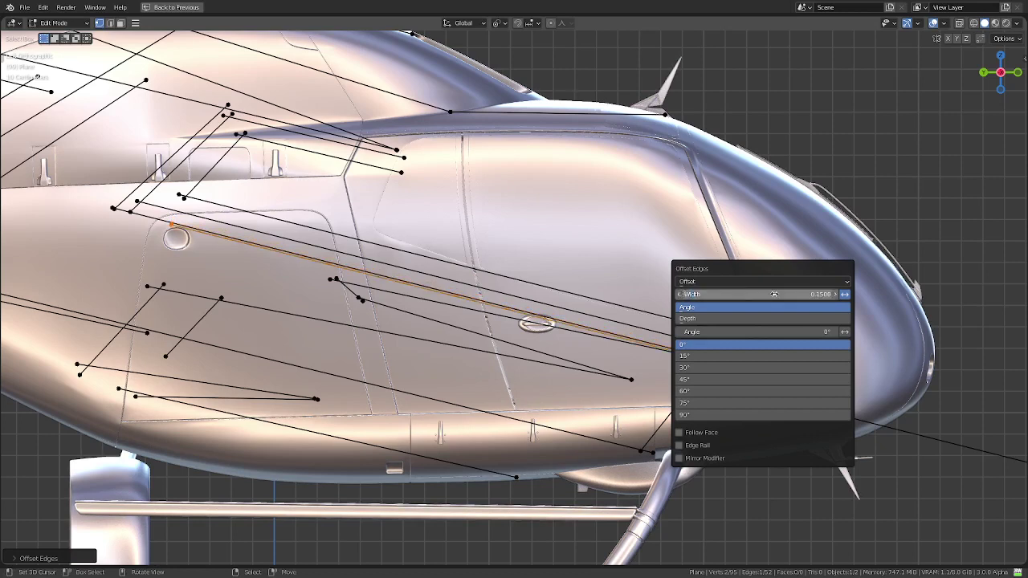
click(775, 294)
text(0.14)
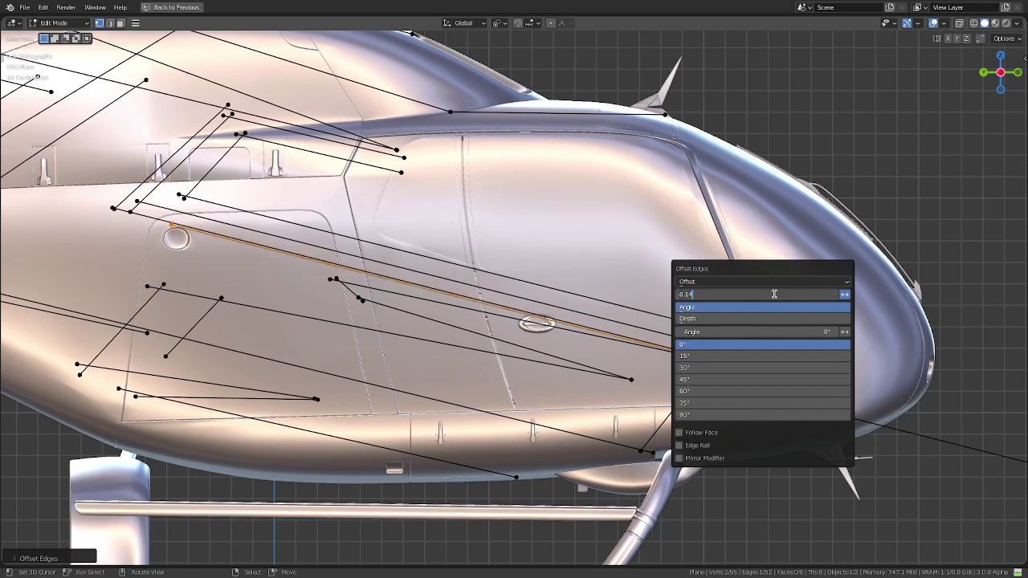
key(Return)
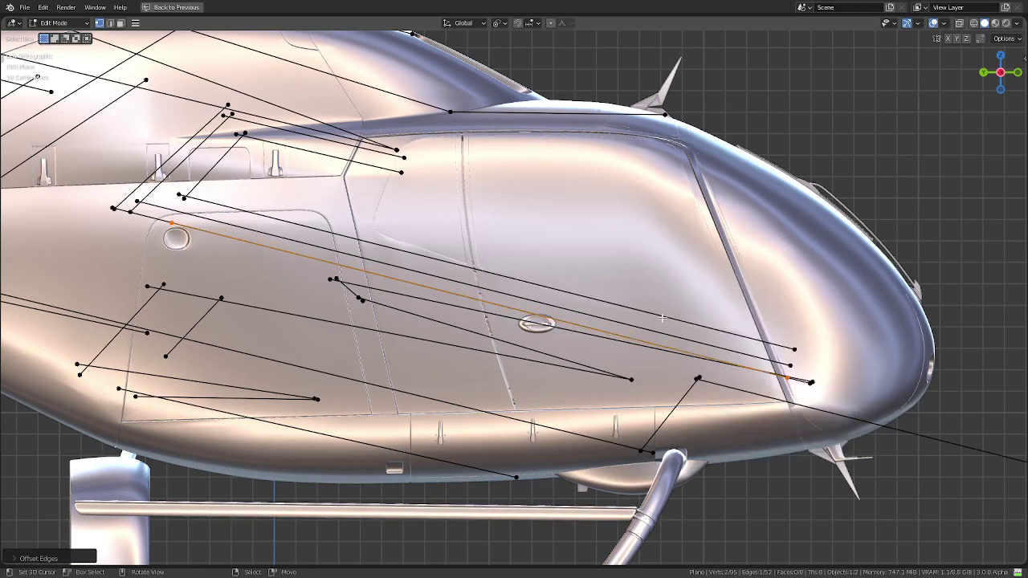
- With Median Point pivot, stretch the offset edge about 1.11× toward the nose
key(period)
click(665, 258)
key(s)
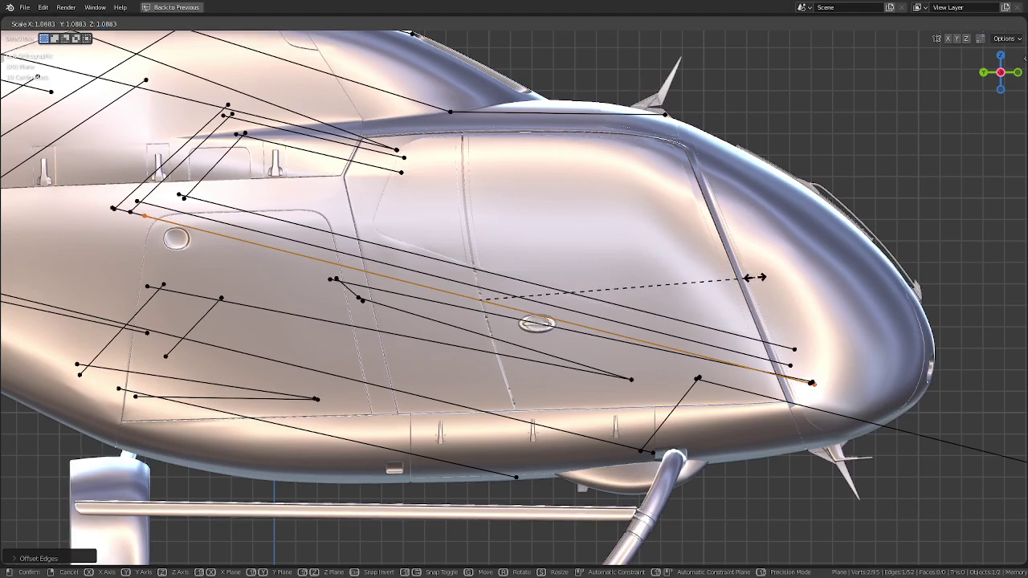
click(755, 278)
scroll(508, 197, up, 3)
scroll(508, 198, up, 3)
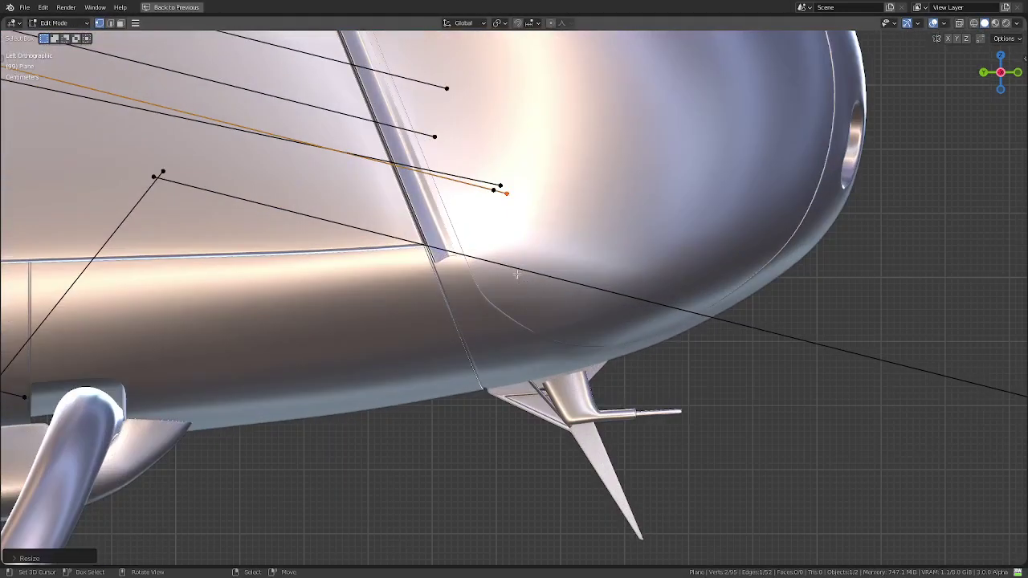
scroll(508, 197, down, 2)
scroll(562, 265, down, 2)
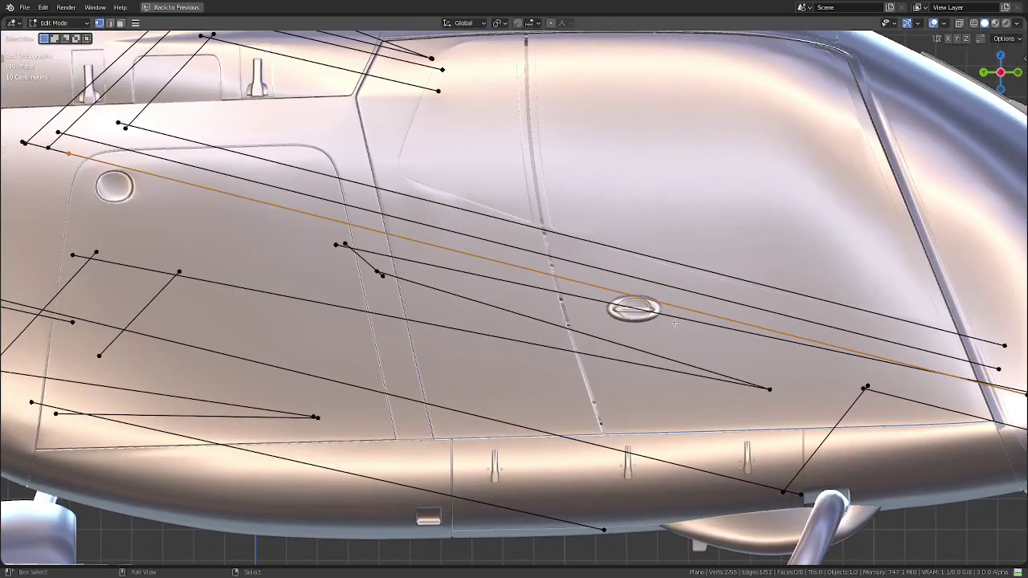
scroll(658, 373, down, 2)
key(s)
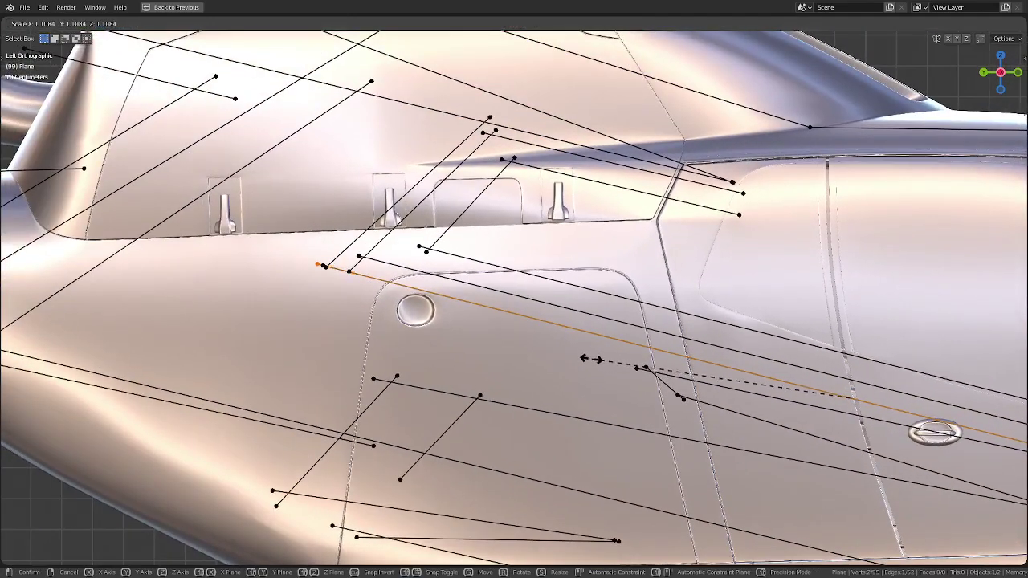
click(619, 367)
scroll(621, 368, up, 1)
scroll(621, 367, up, 1)
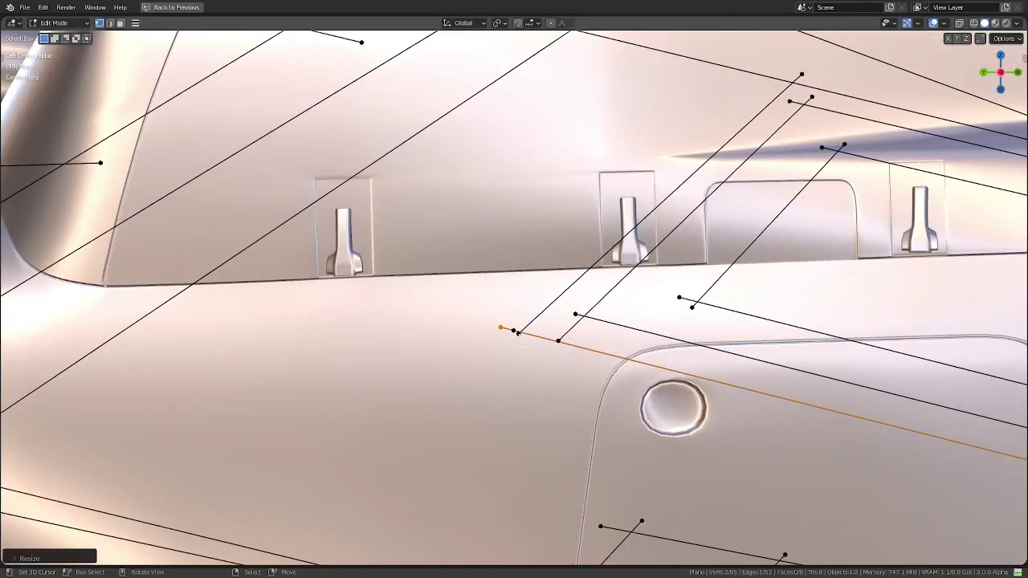
- Grow the selection along the edge and delete the leftover edge
key(alt+a)
scroll(256, 292, down, 3)
scroll(256, 292, up, 2)
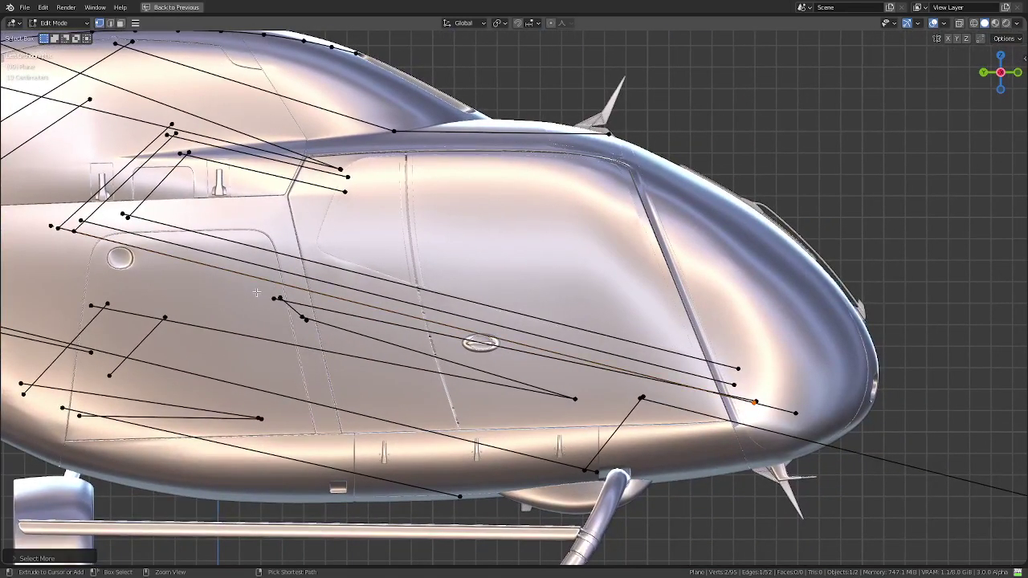
key(x)
click(256, 292)
scroll(472, 354, up, 1)
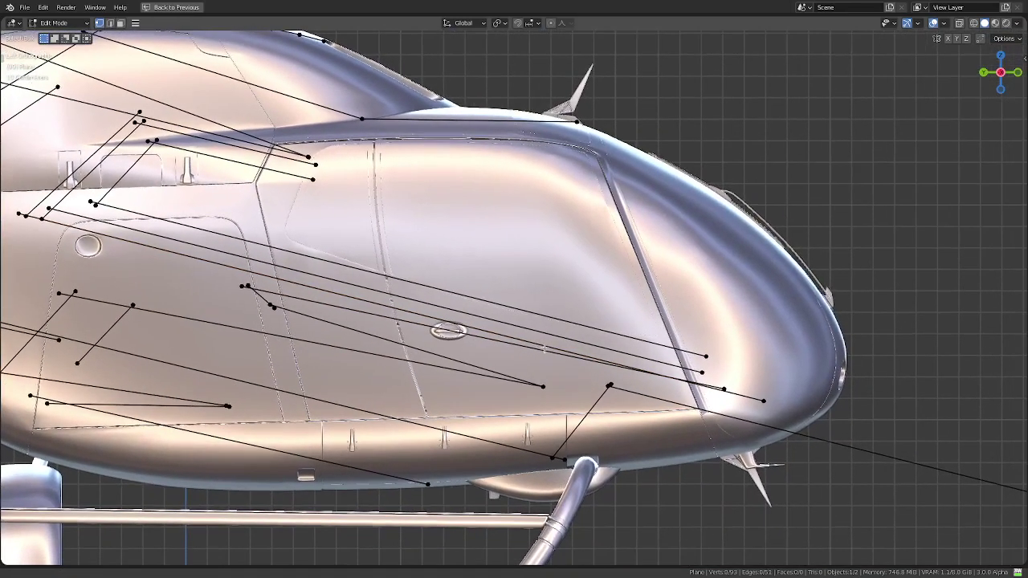
scroll(522, 353, up, 2)
scroll(578, 351, up, 4)
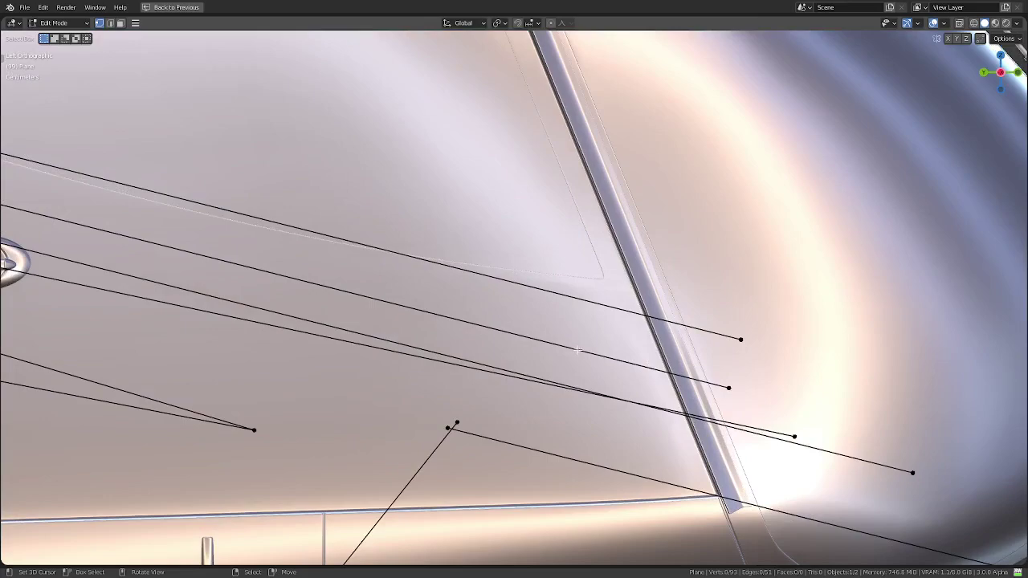
scroll(577, 350, down, 4)
scroll(578, 357, up, 2)
scroll(580, 363, up, 1)
scroll(583, 370, up, 2)
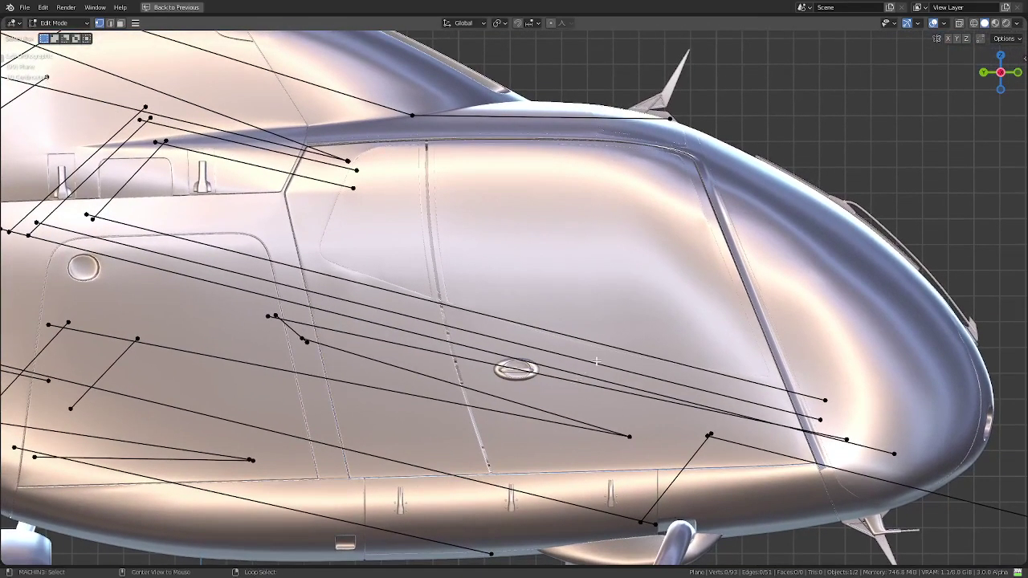
- Delete the stray edge beside the new panel line
click(597, 362)
key(x)
click(597, 362)
- Offset a parallel copy of the next diagonal edge with width 0.14
click(597, 343)
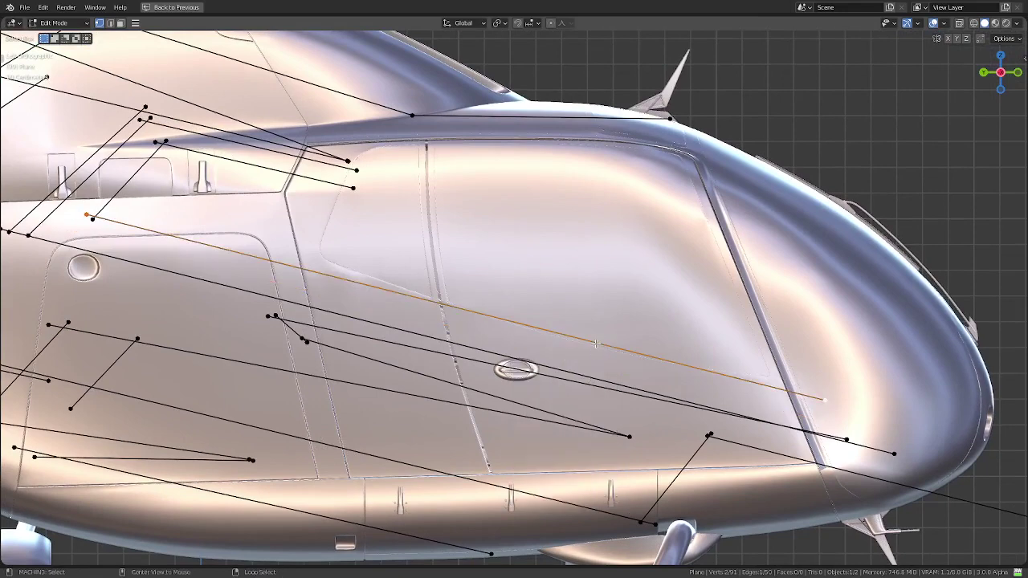
key(ctrl+e)
mouse_move(563, 259)
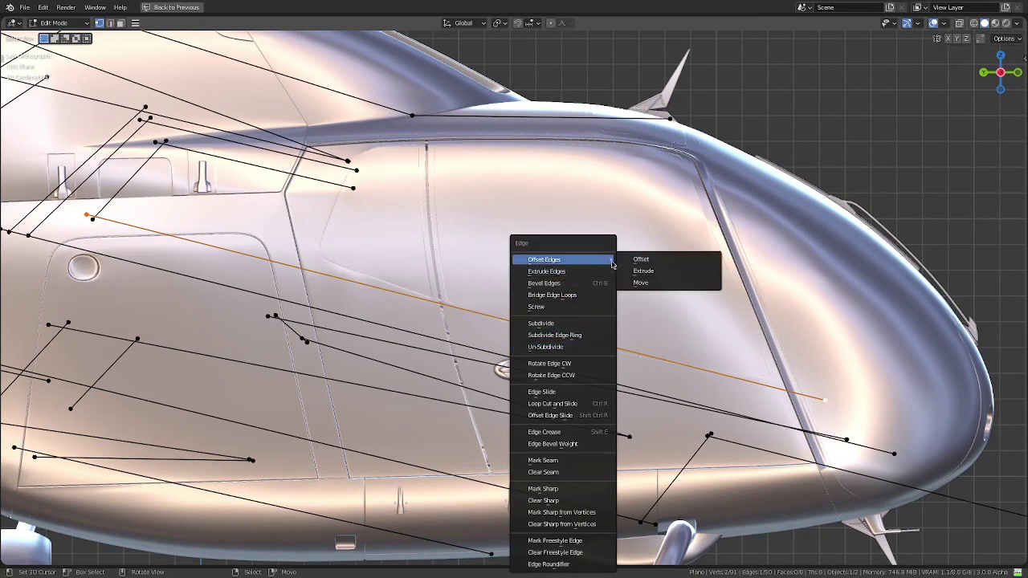
click(664, 263)
key(F9)
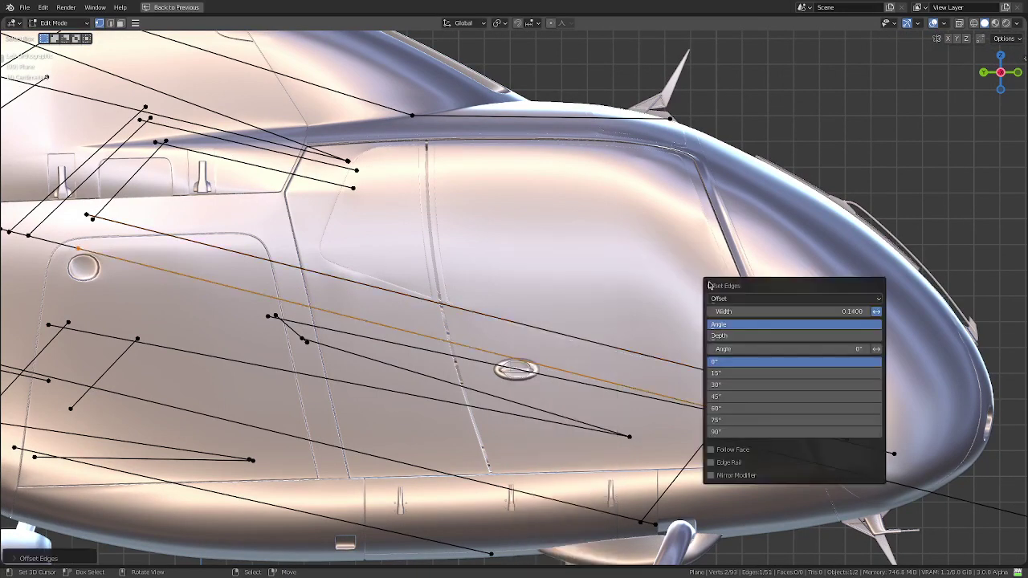
click(789, 310)
key(Return)
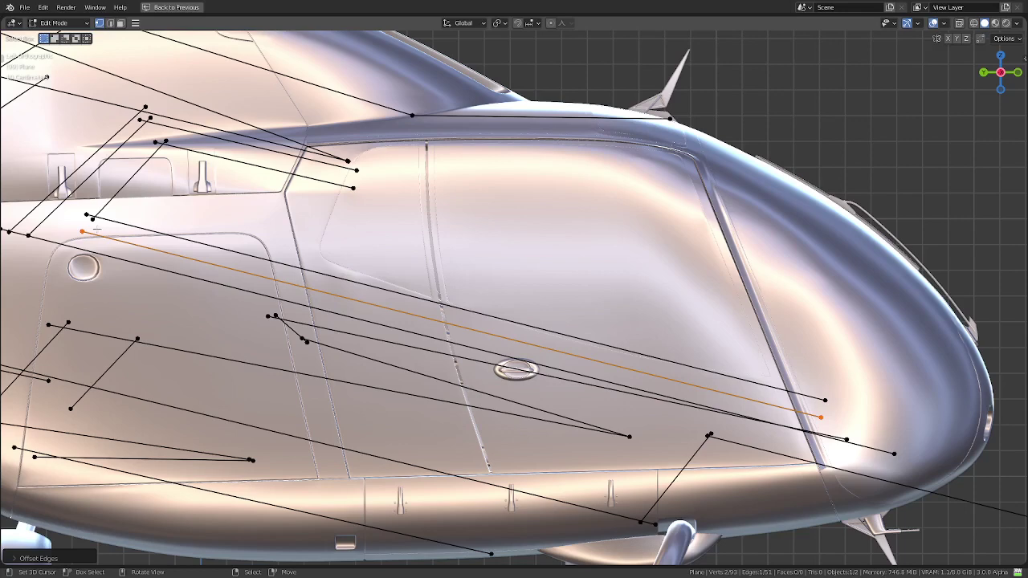
key(ctrl+space)
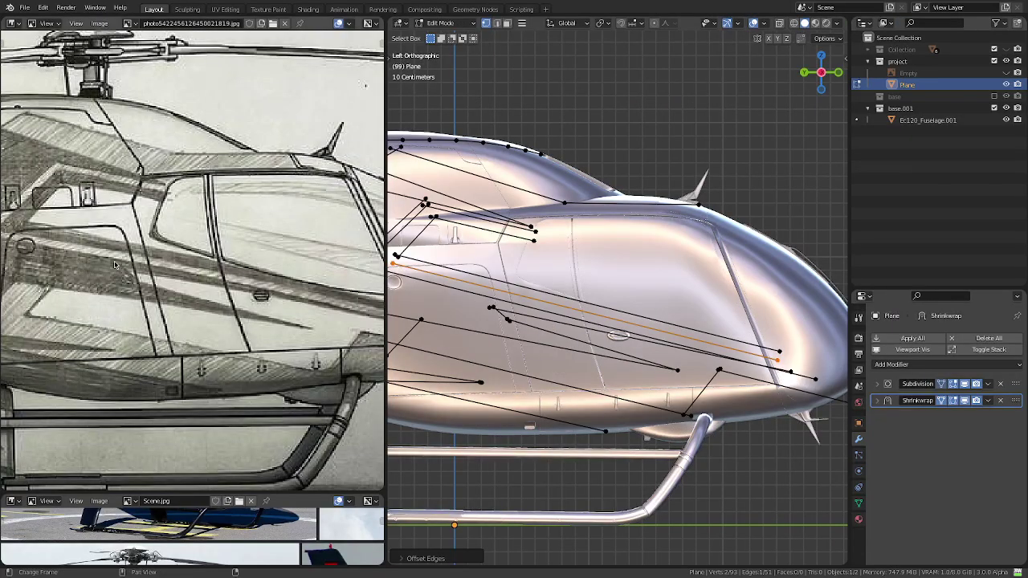
key(ctrl+space)
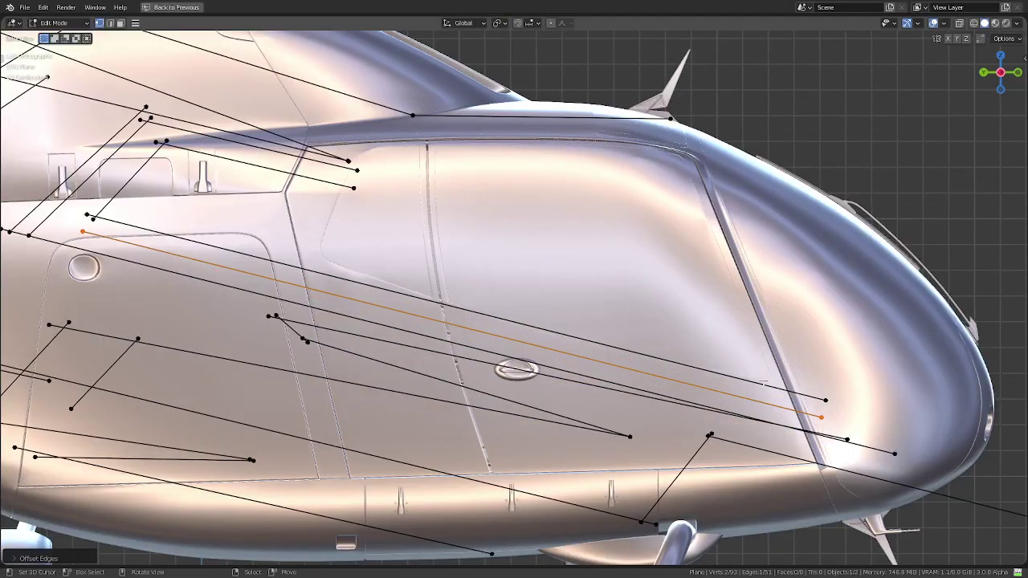
- Lengthen the selected diagonal panel edge
key(s)
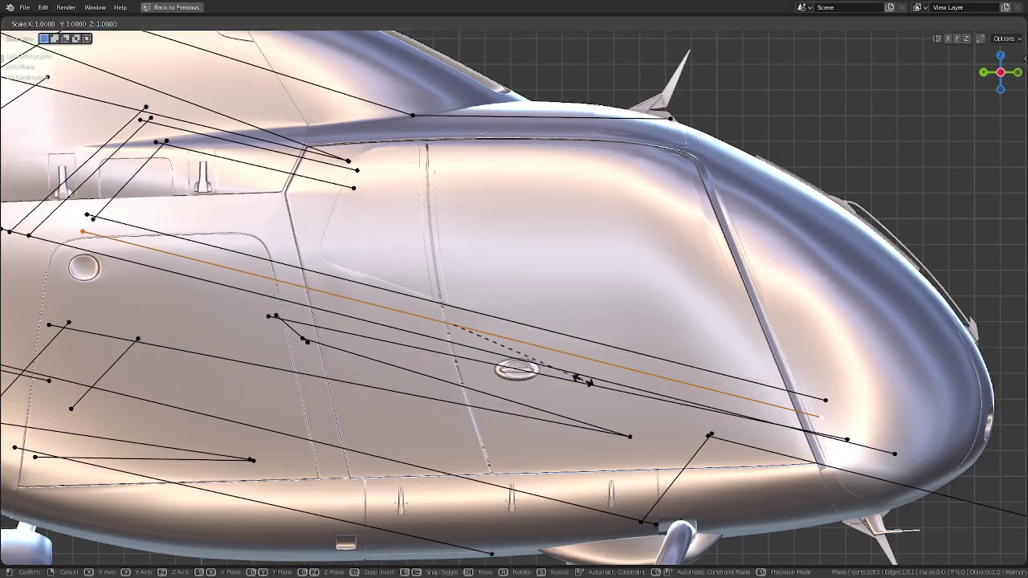
key(Escape)
key(period)
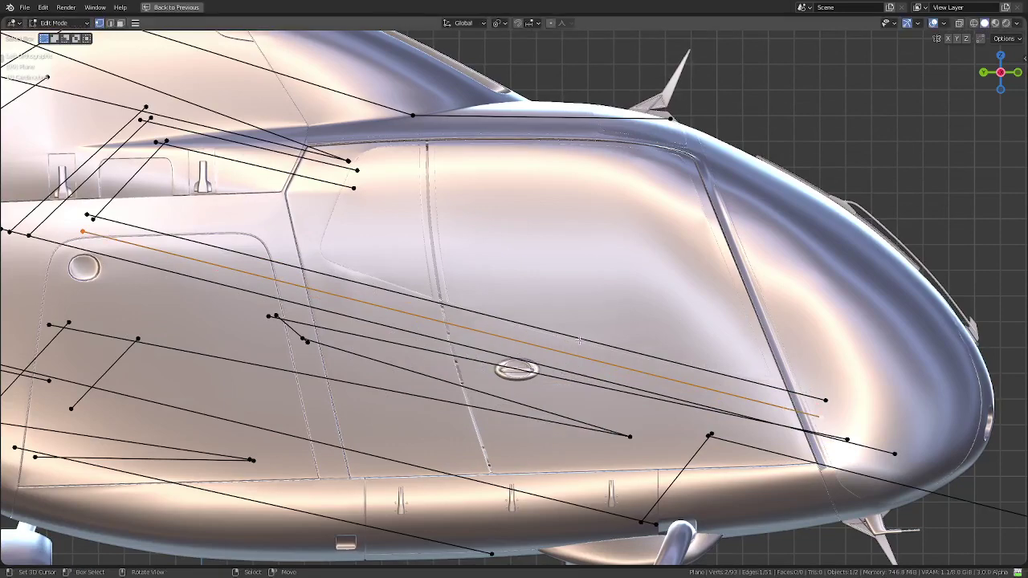
key(s)
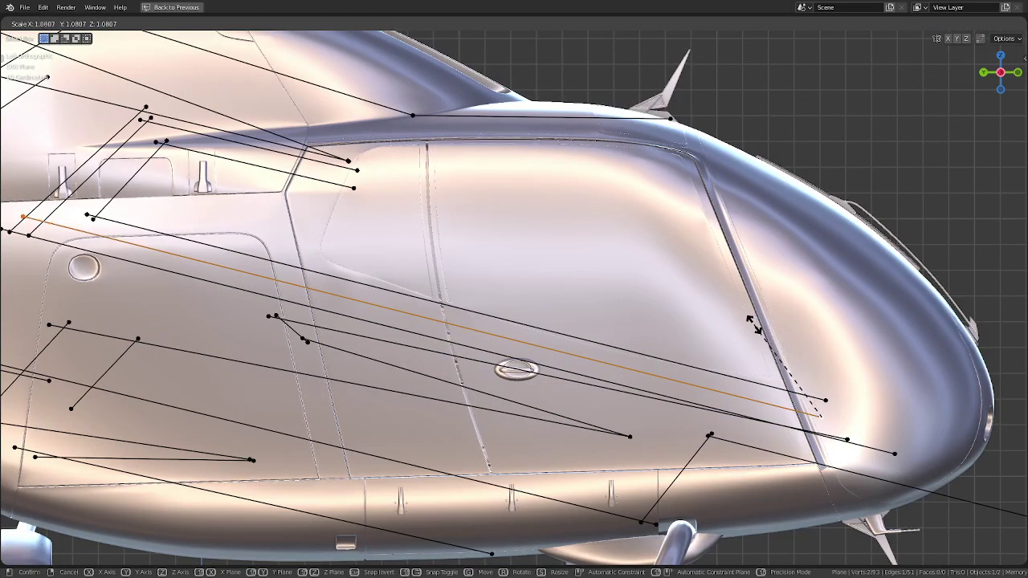
click(752, 327)
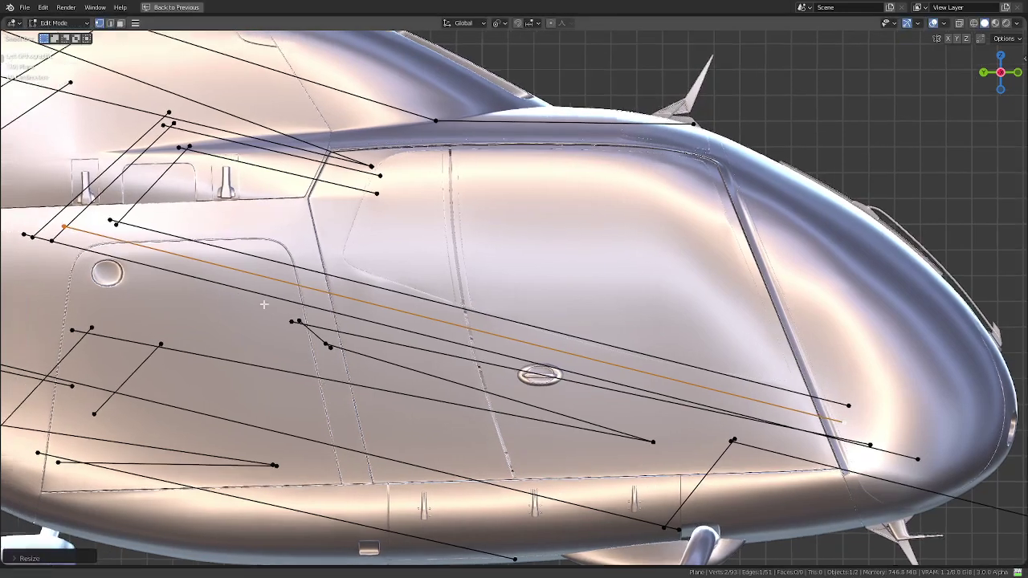
- In left side view, shorten the diagonal edges above the door handles and at the cabin door
key(ctrl+KP_3)
scroll(498, 337, up, 5)
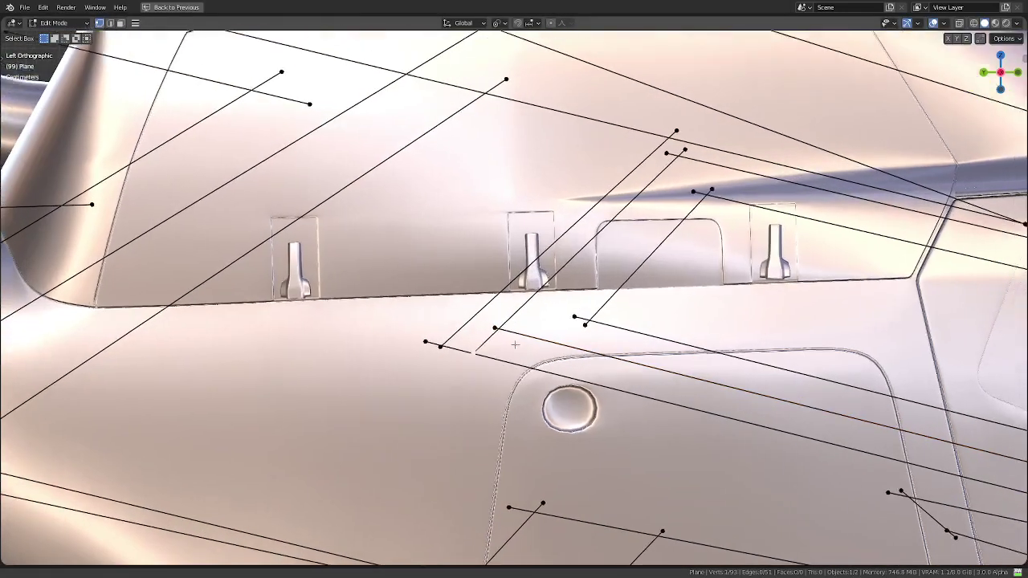
shift+middle_drag(515, 344, 448, 385)
click(514, 294)
key(s)
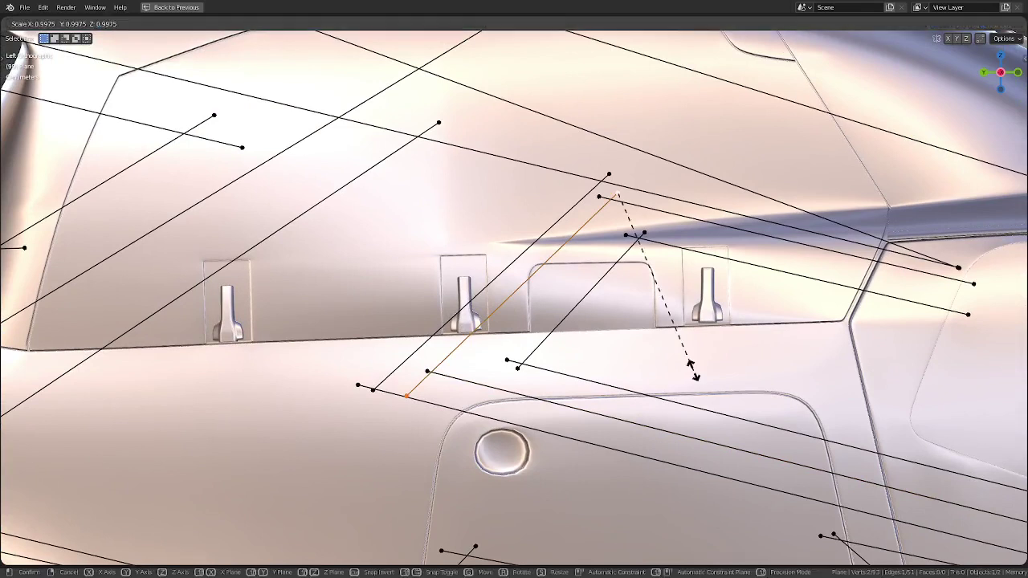
click(680, 359)
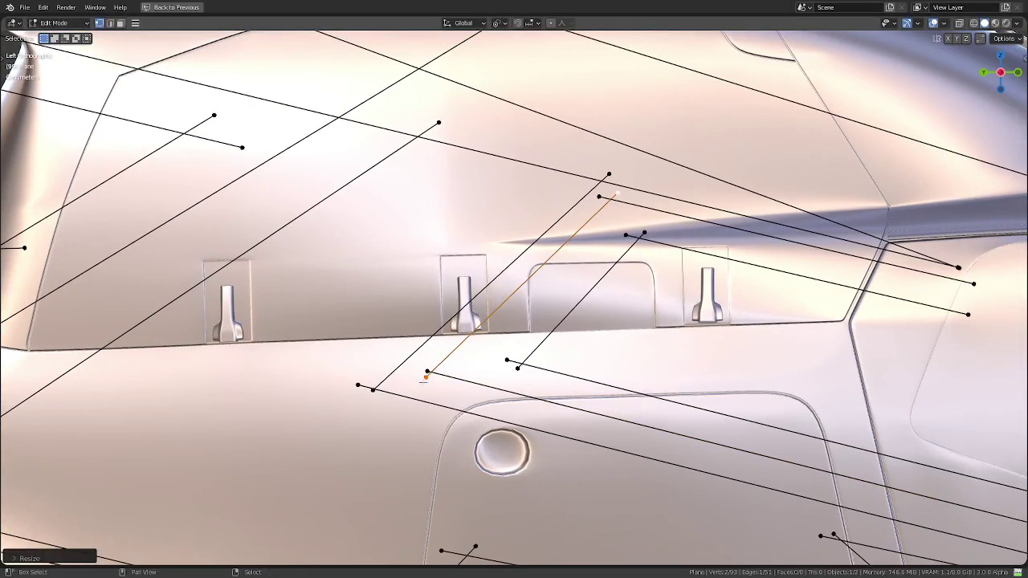
key(s)
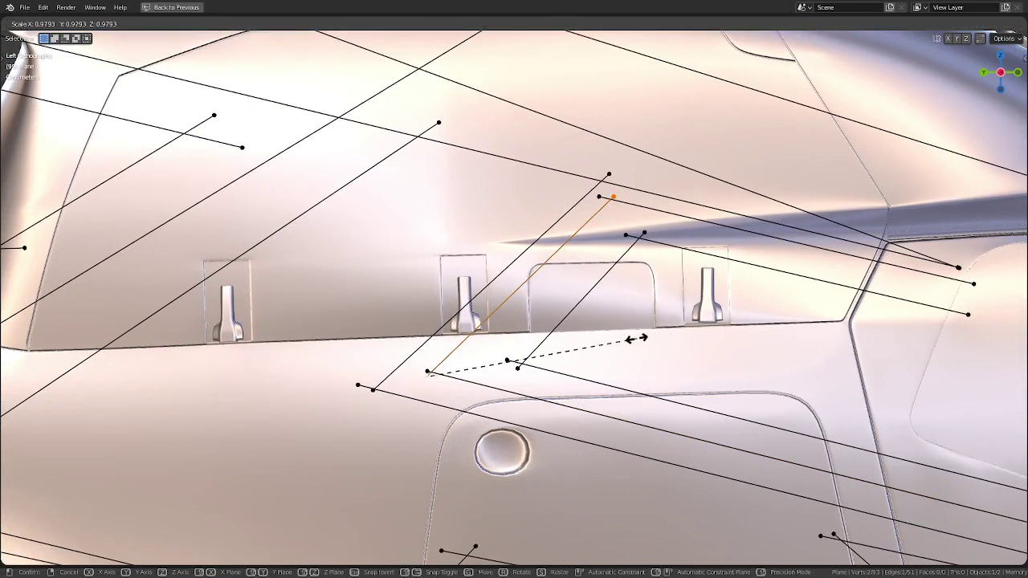
click(636, 339)
shift+middle_drag(918, 287, 564, 295)
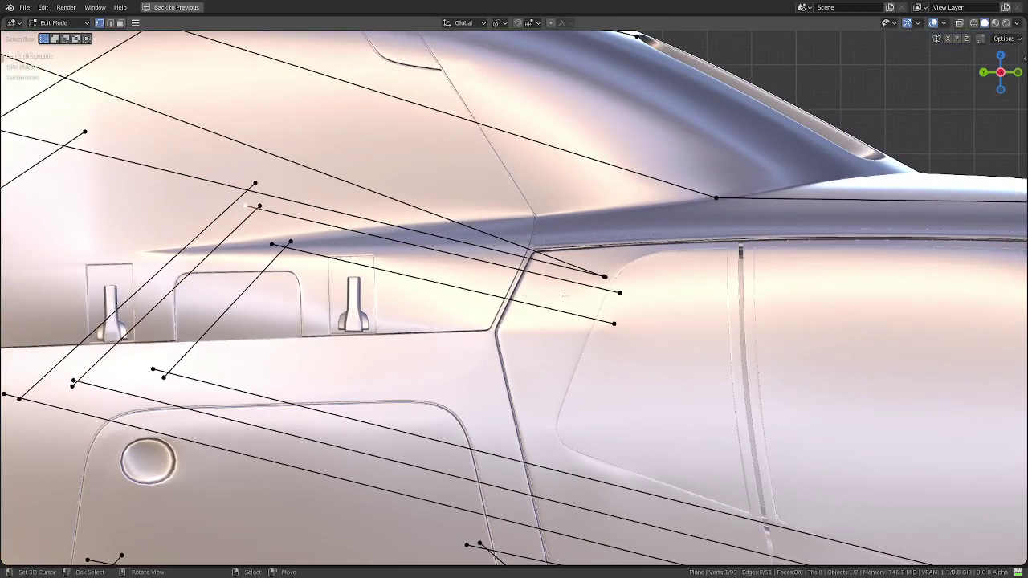
click(562, 279)
key(s)
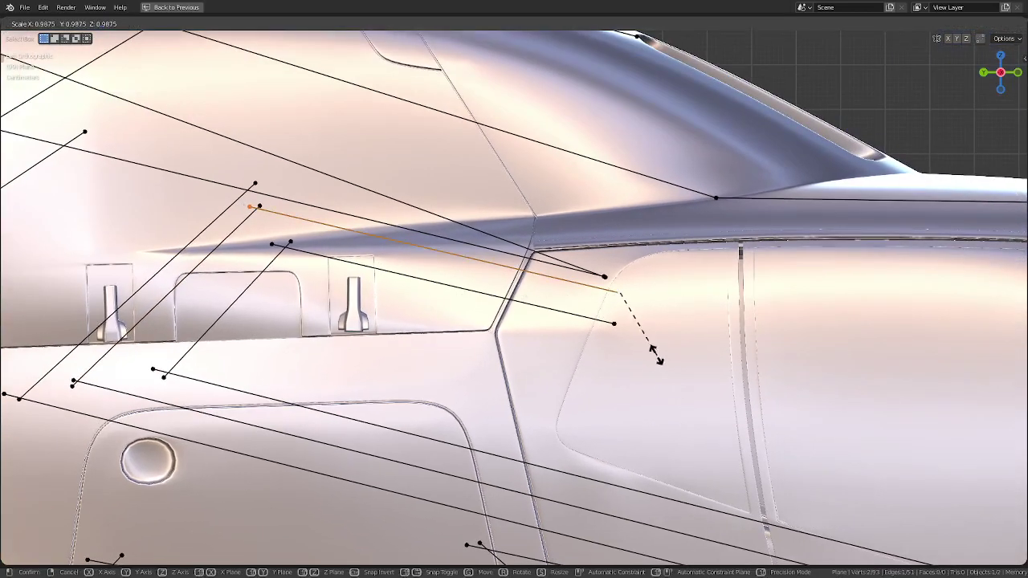
click(656, 356)
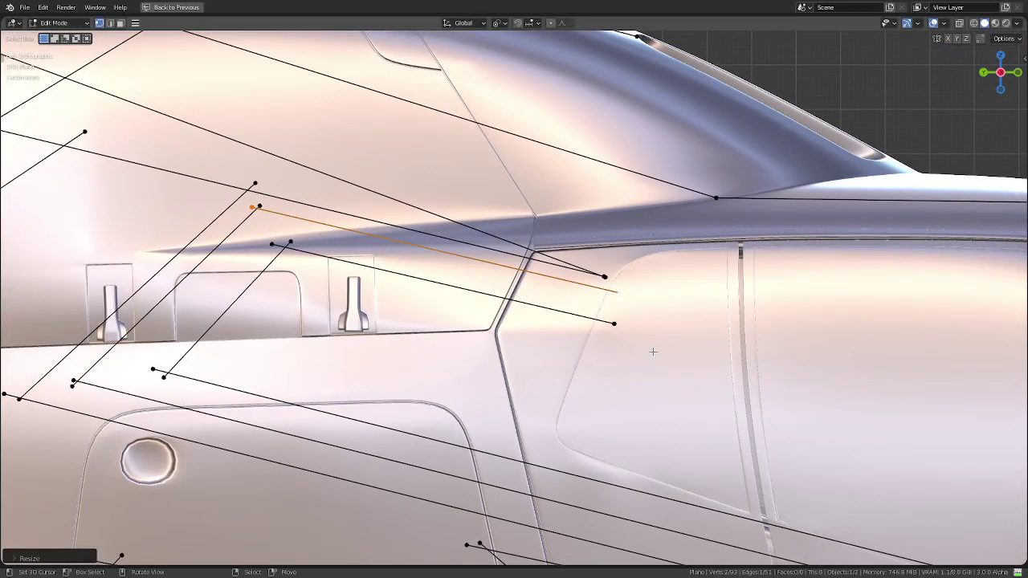
- Compare against the sketch reference, switch to edge select, and shift view toward the upper fuselage
key(ctrl+space)
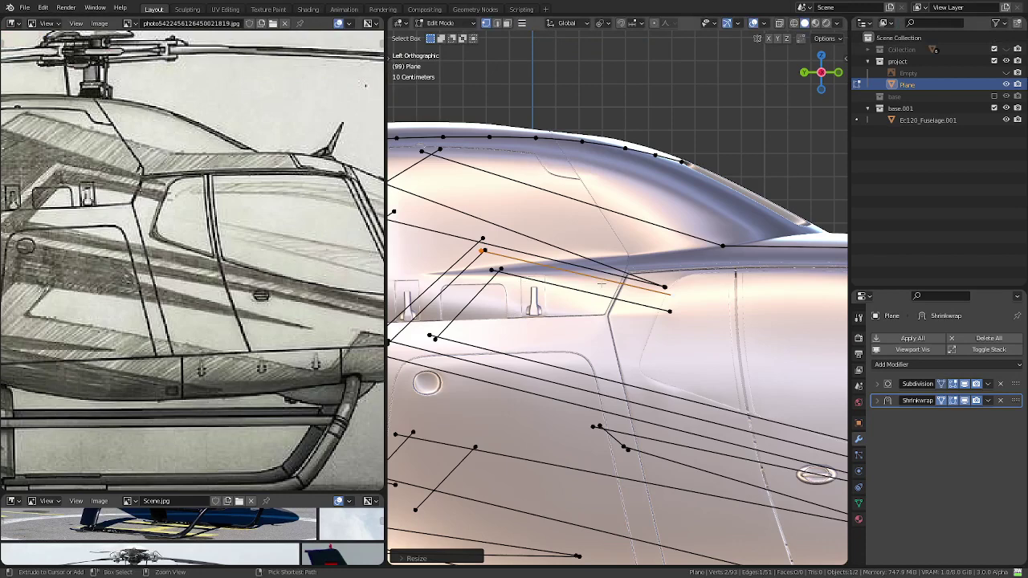
key(ctrl+space)
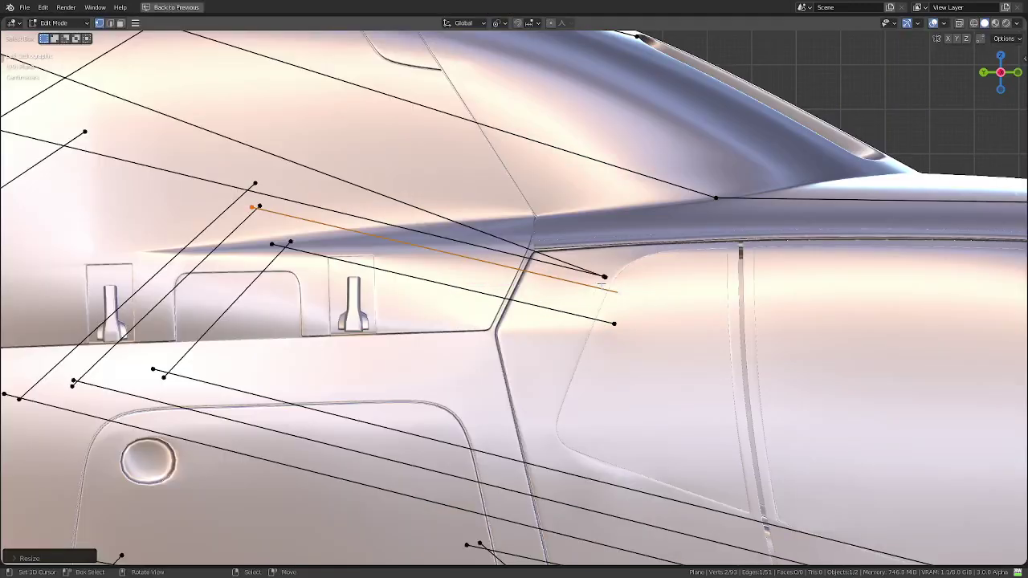
key(ctrl+space)
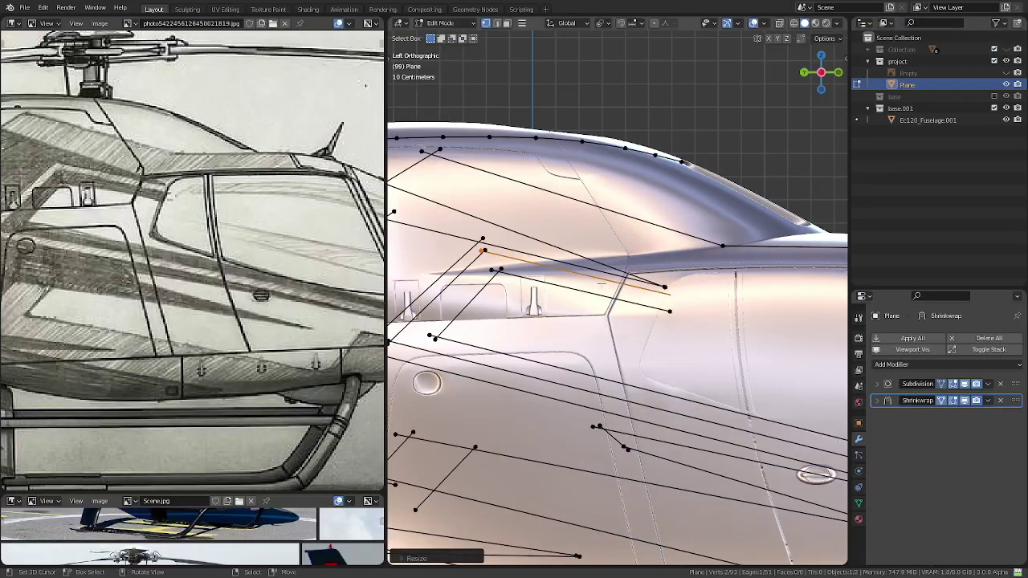
key(ctrl+space)
scroll(497, 277, down, 1)
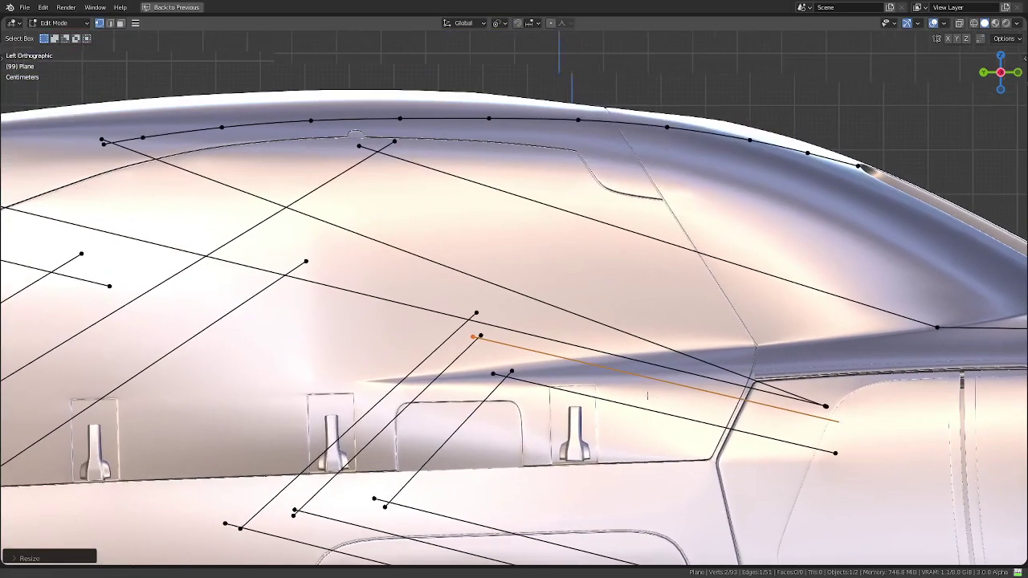
scroll(486, 298, down, 1)
scroll(477, 321, down, 1)
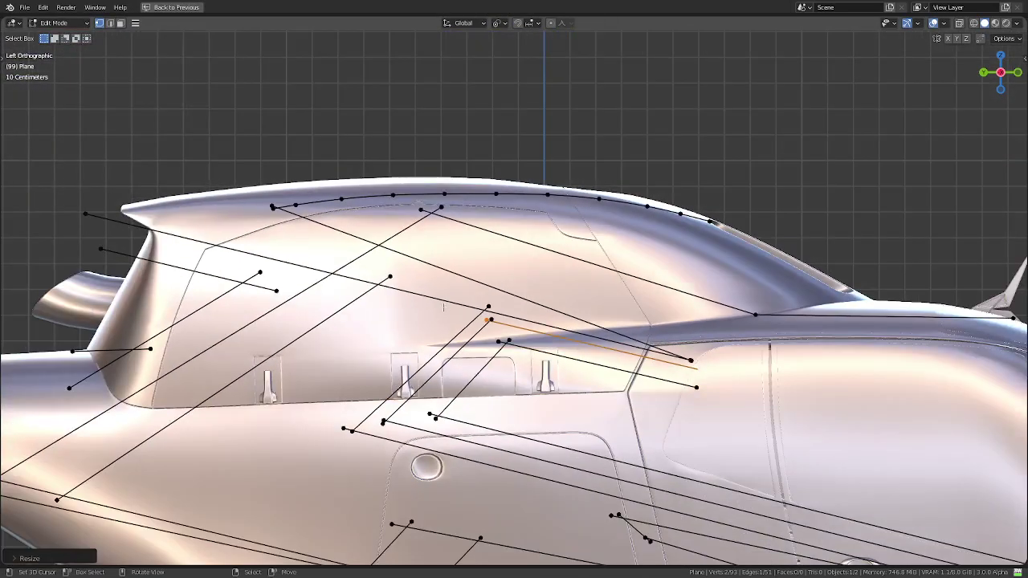
key(2)
scroll(755, 379, up, 2)
scroll(755, 380, up, 2)
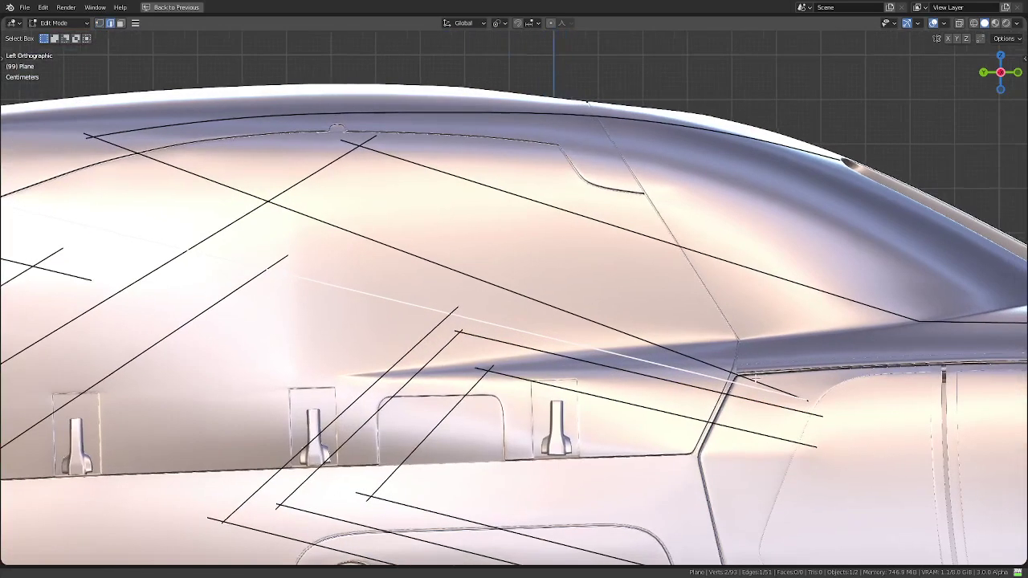
shift+middle_drag(755, 379, 624, 327)
- Offset a parallel copy of the selected edge, settling on a width of about 0.04
key(ctrl+e)
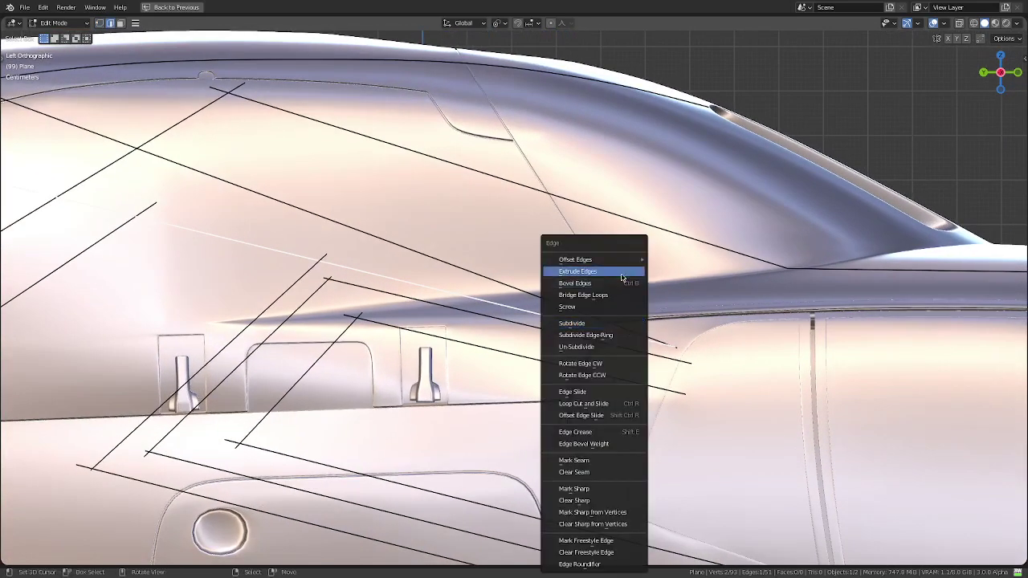
click(690, 257)
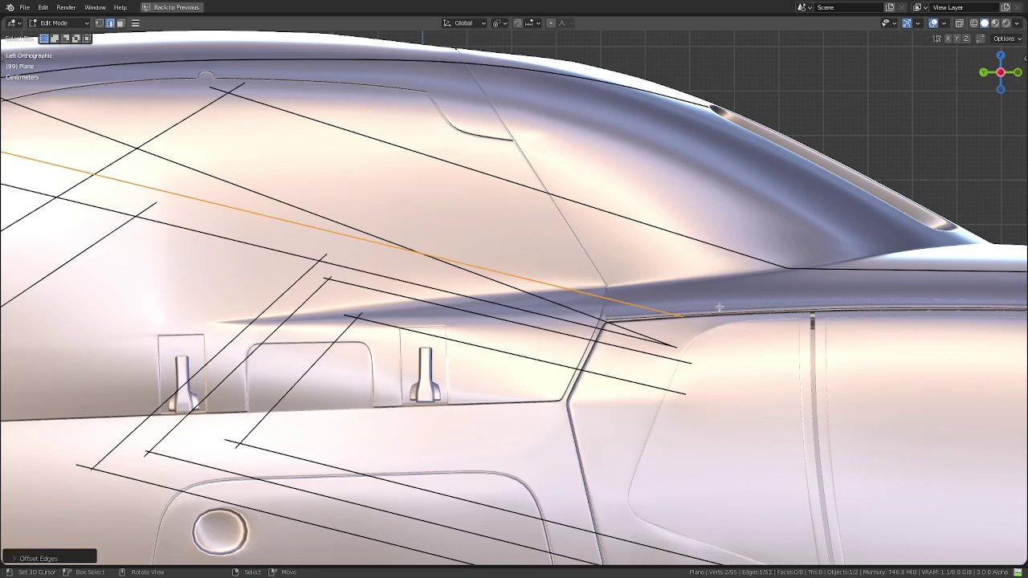
double_click(883, 352)
text(0.07)
key(Return)
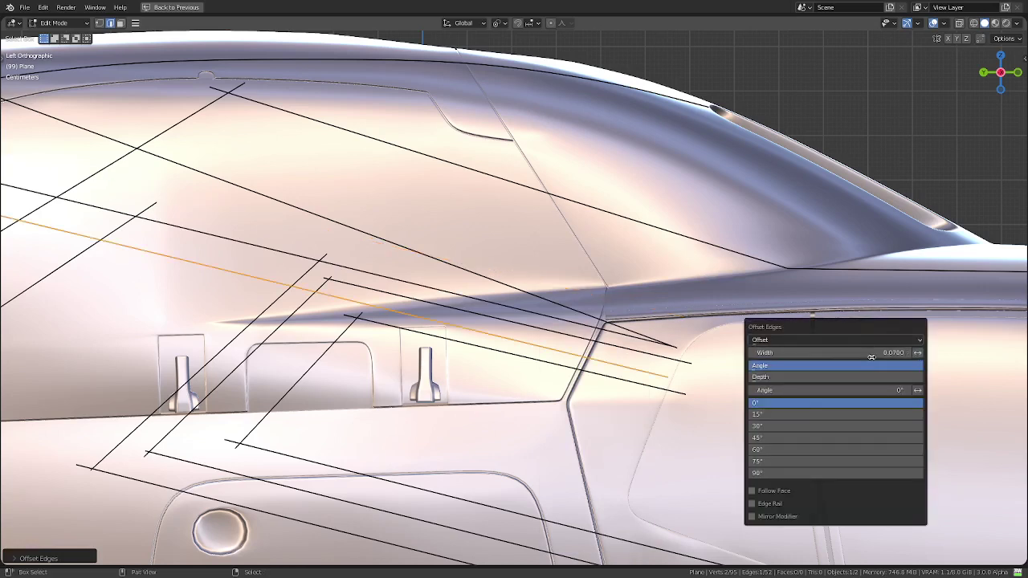
drag(871, 357, 849, 356)
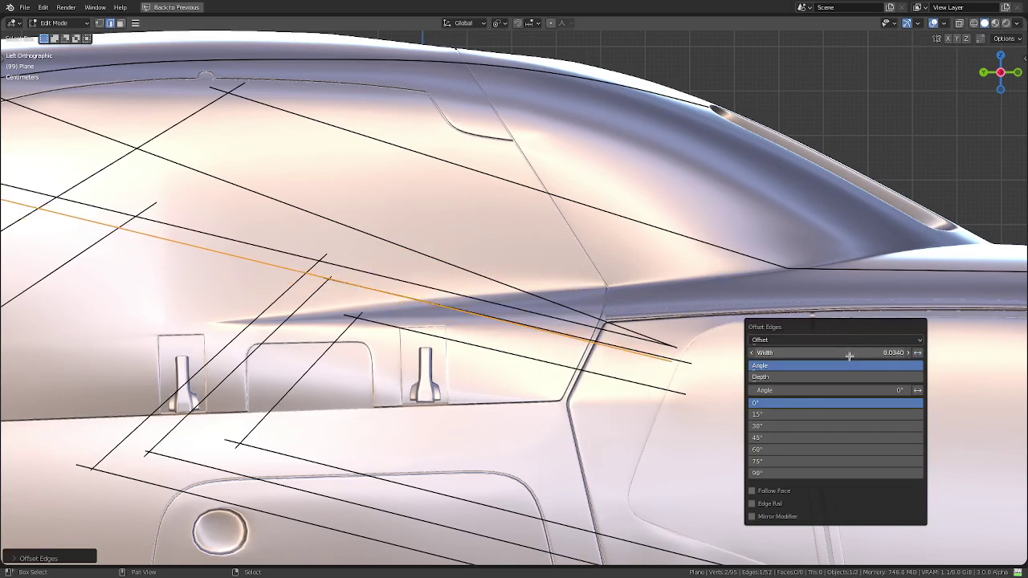
click(872, 353)
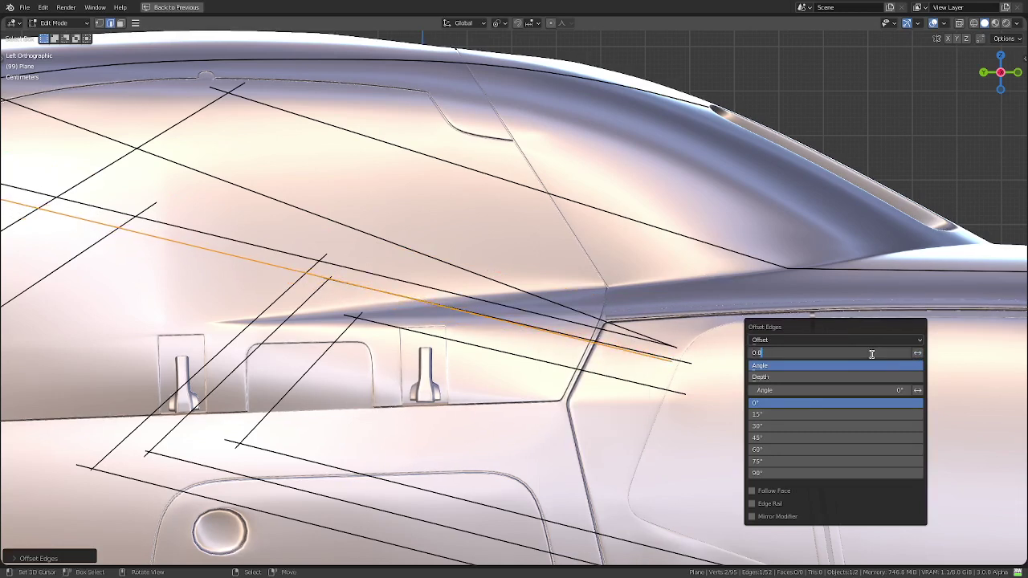
text(4)
key(Return)
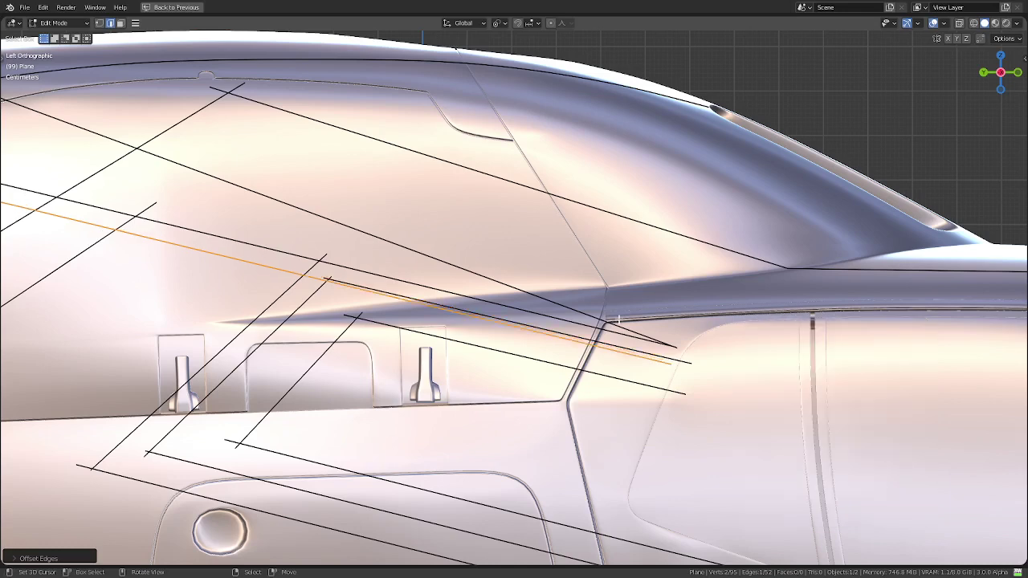
- Check the sketch reference, then lengthen the new panel line slightly from its end vertex
key(ctrl+space)
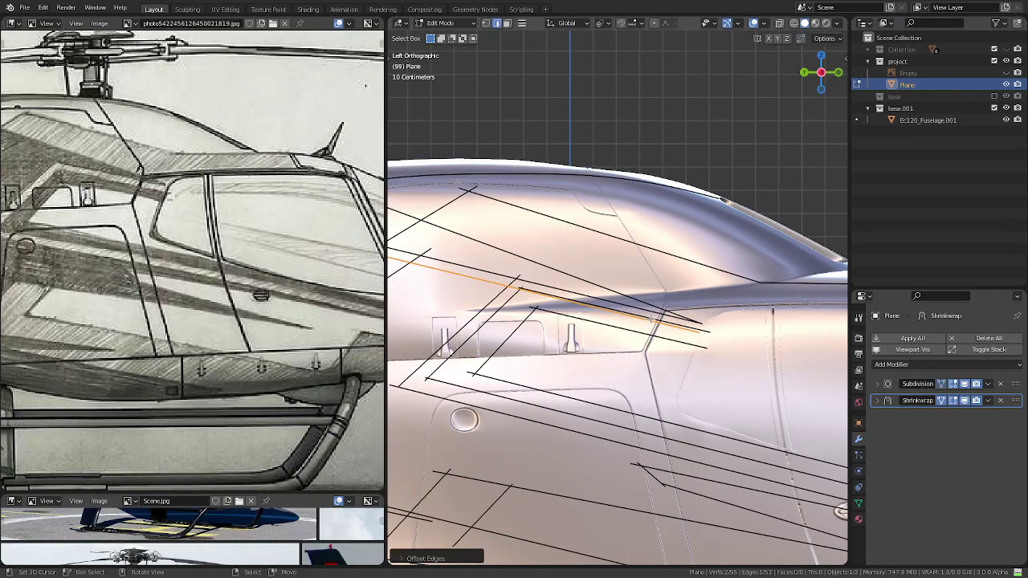
key(ctrl)
key(ctrl+space)
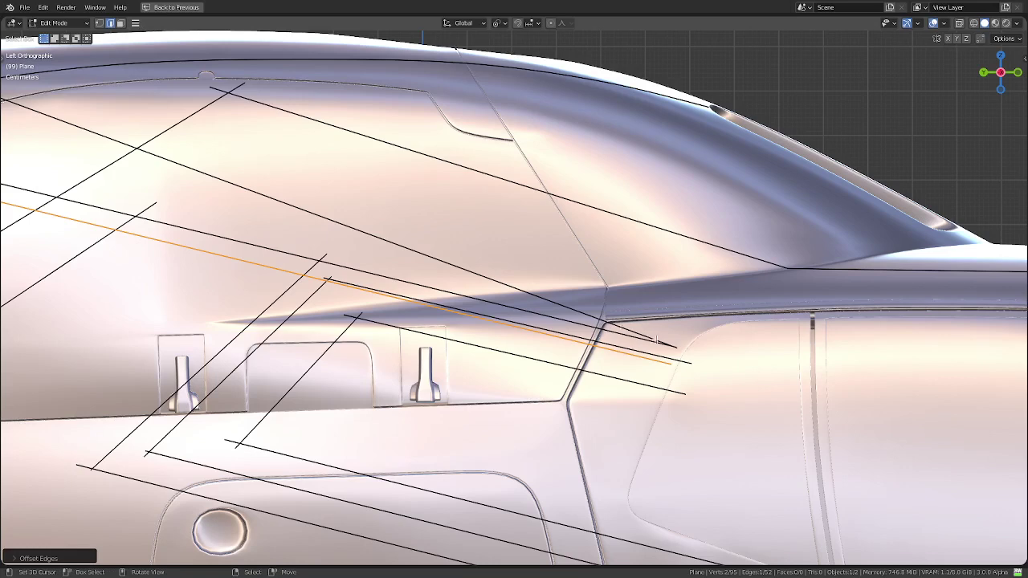
scroll(657, 342, down, 4)
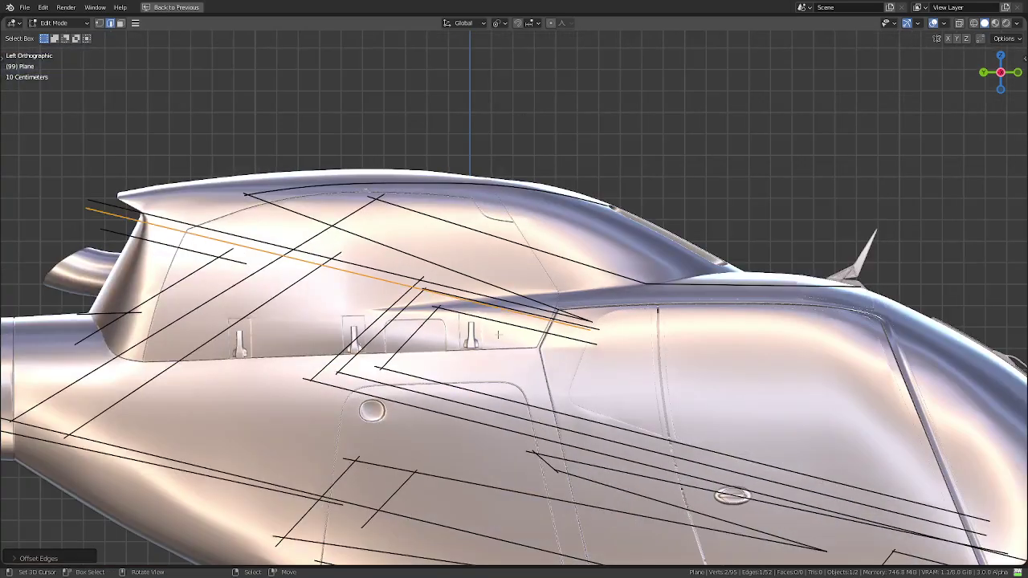
shift+click(82, 210)
scroll(518, 296, up, 3)
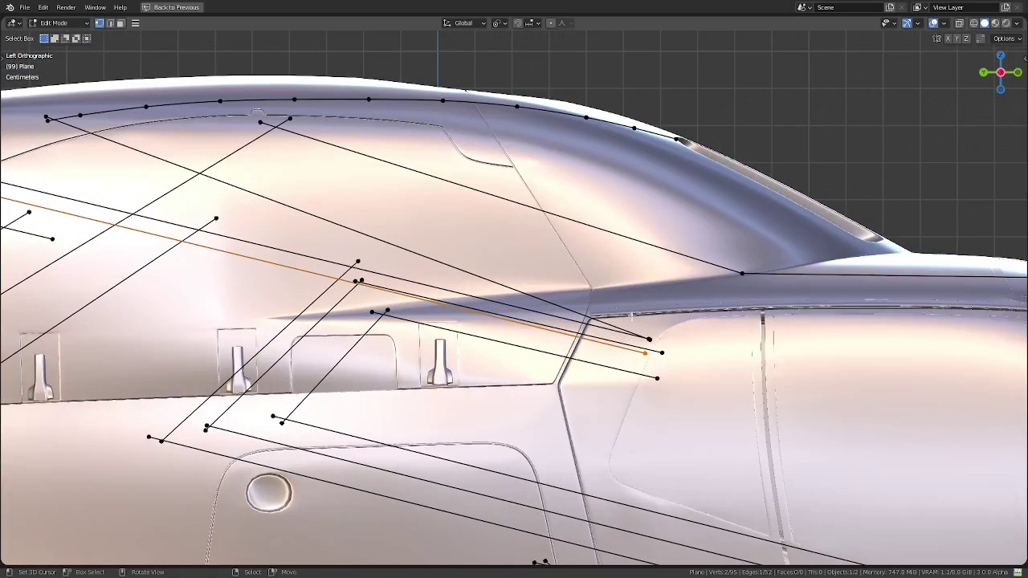
key(s)
click(695, 313)
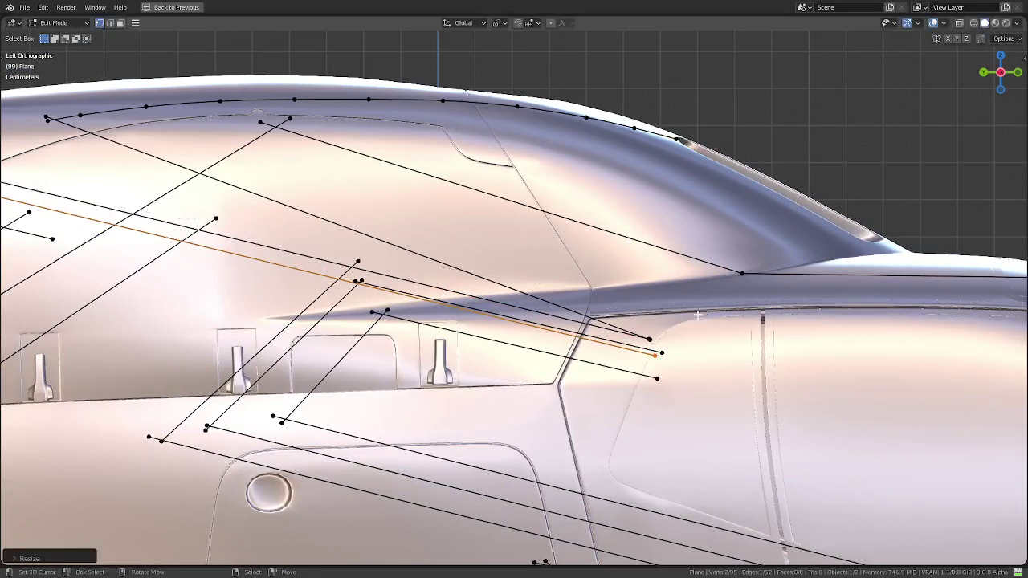
- Delete the stray short edge's vertices and scale the long diagonal panel line to about 0.34
click(649, 343)
key(x)
click(648, 349)
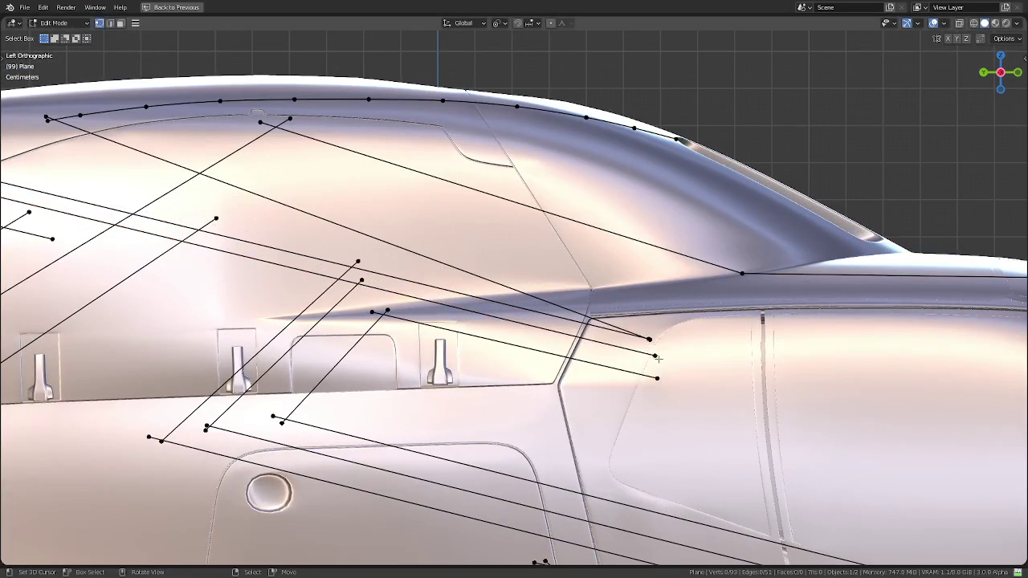
click(656, 357)
key(ctrl+KP_Add)
key(s)
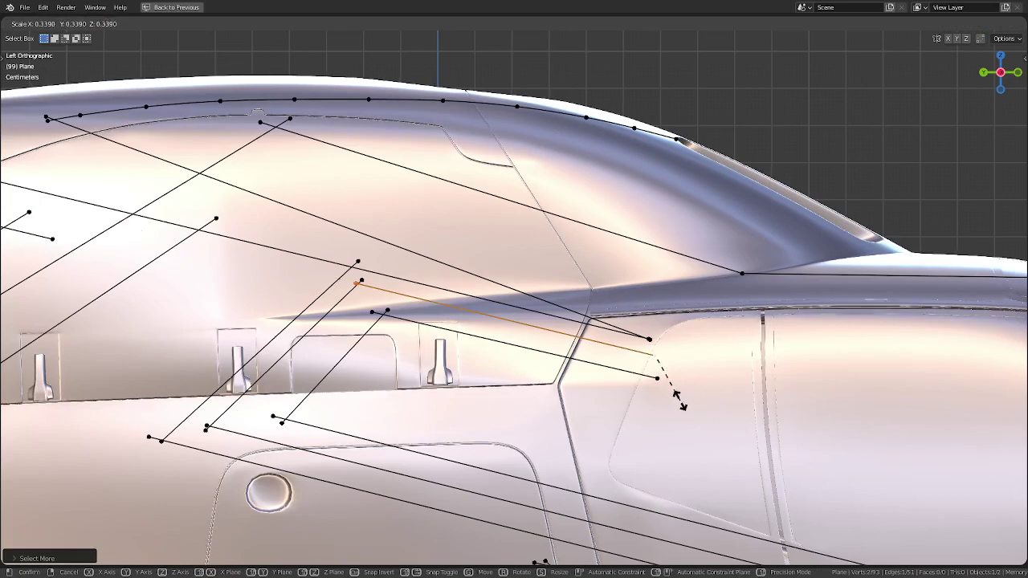
click(676, 394)
scroll(683, 402, down, 1)
scroll(684, 401, down, 1)
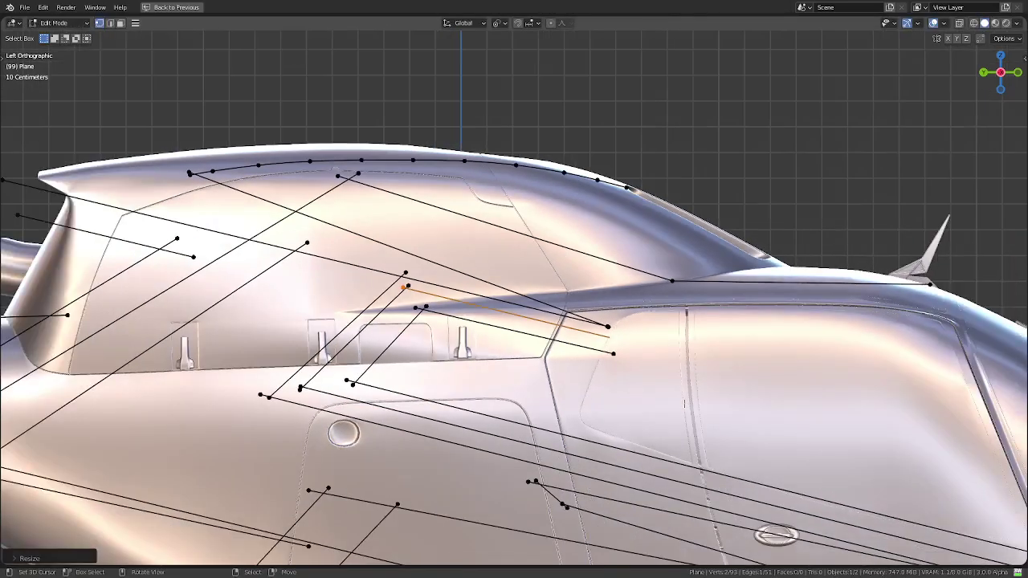
key(ctrl+space)
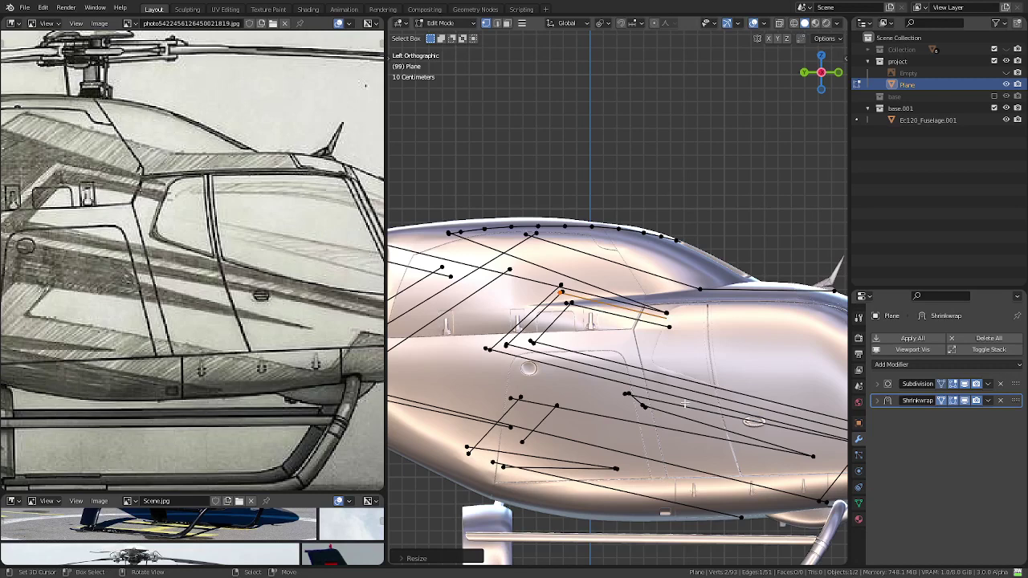
key(ctrl+e)
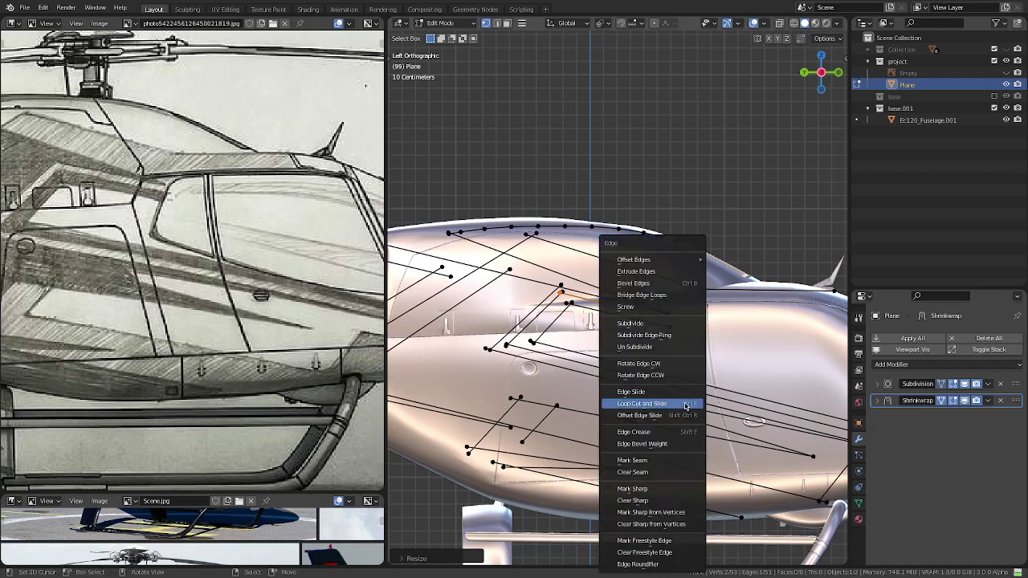
mouse_move(652, 259)
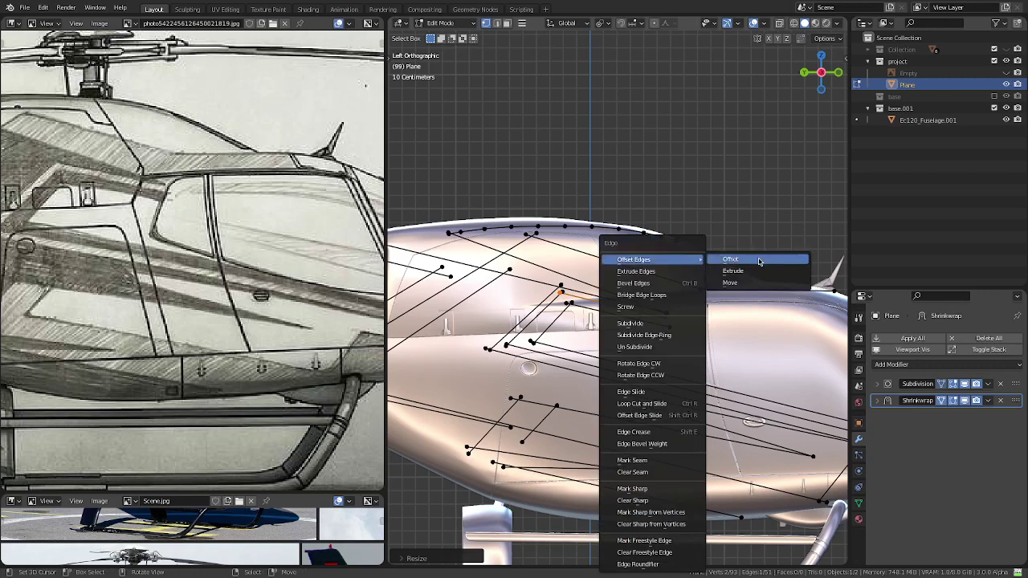
click(759, 261)
key(F9)
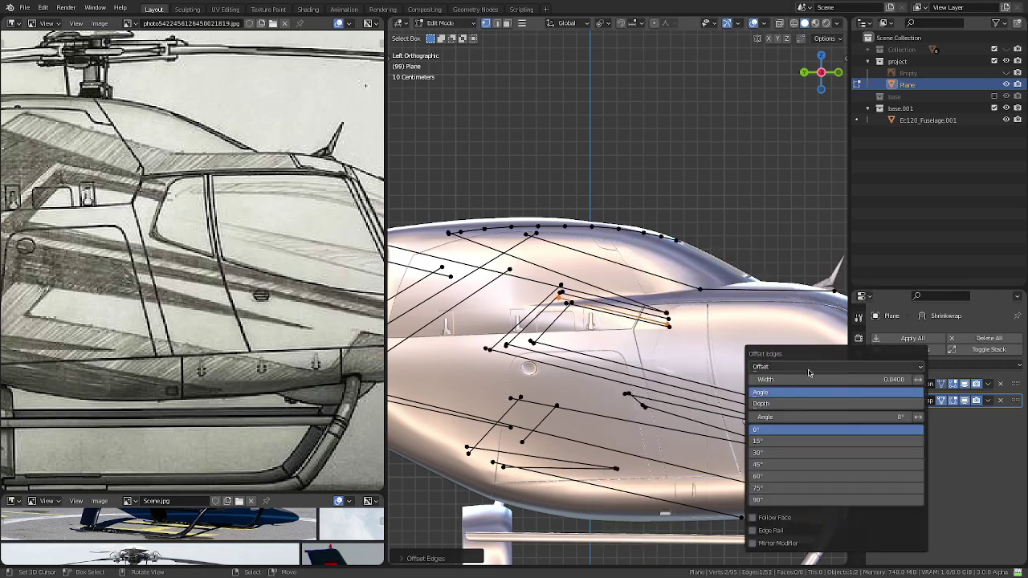
double_click(809, 372)
text(0.0)
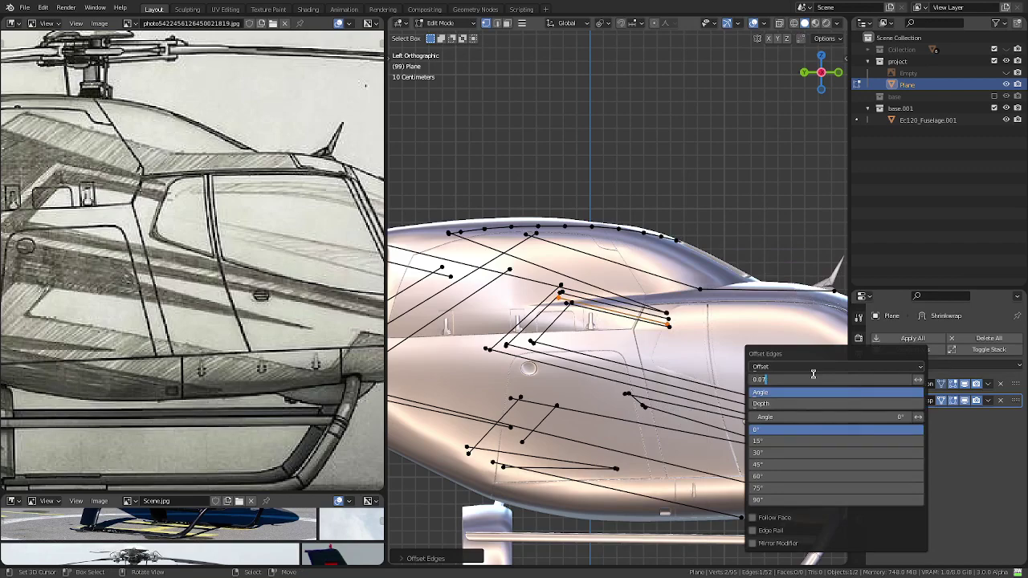
key(Return)
key(ctrl+space)
scroll(651, 371, up, 3)
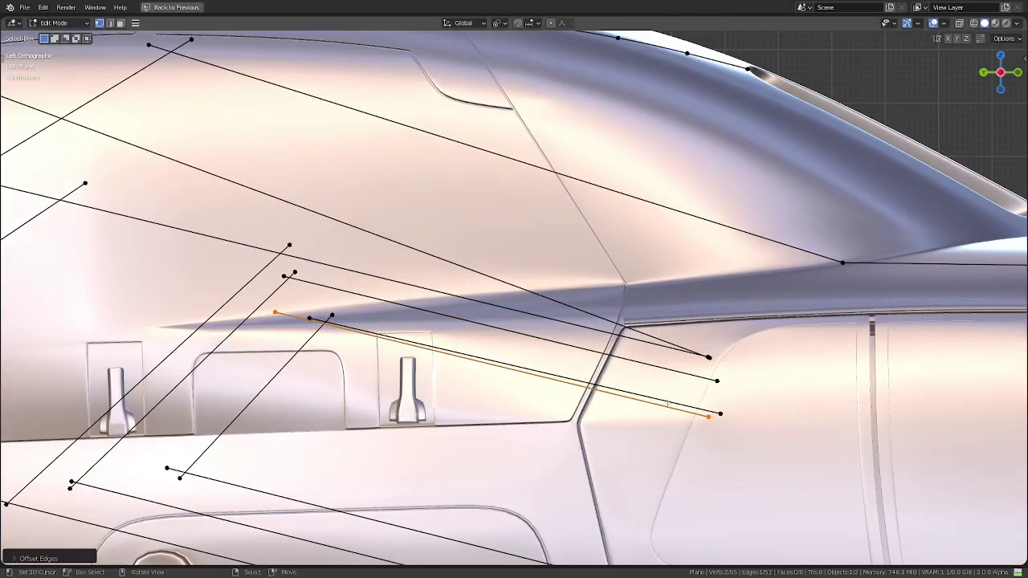
shift+click(707, 417)
key(s)
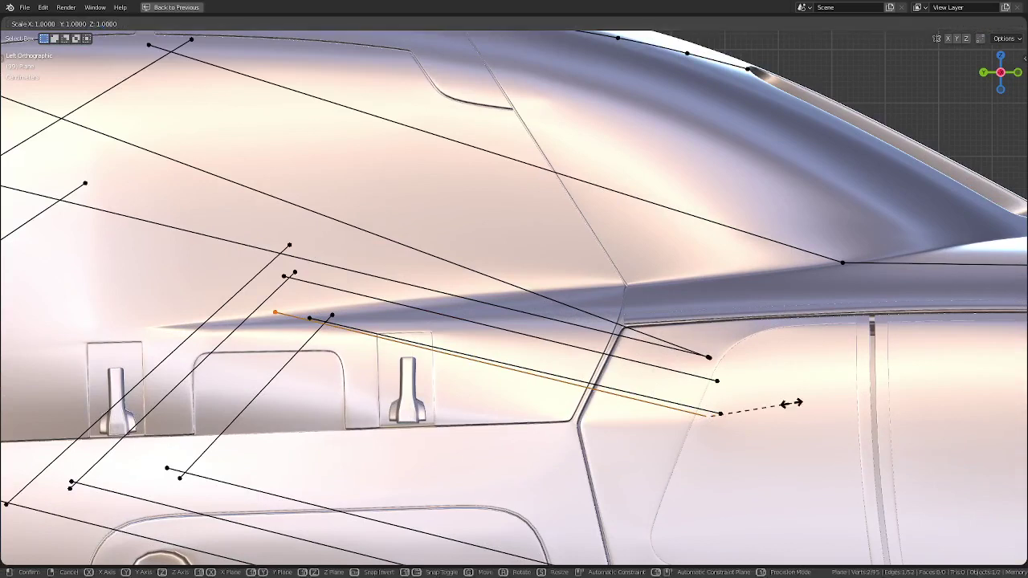
click(703, 396)
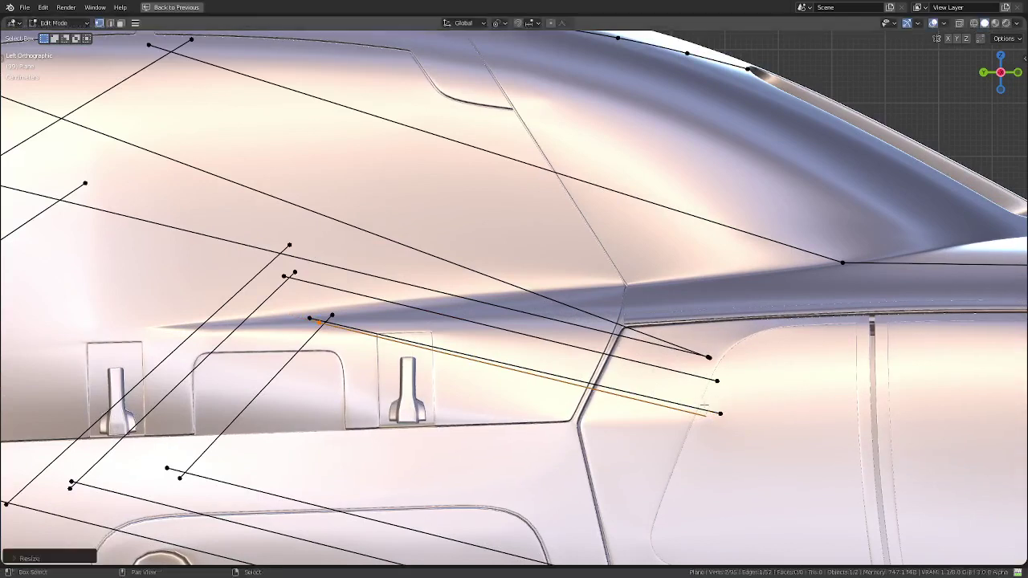
key(x)
click(685, 407)
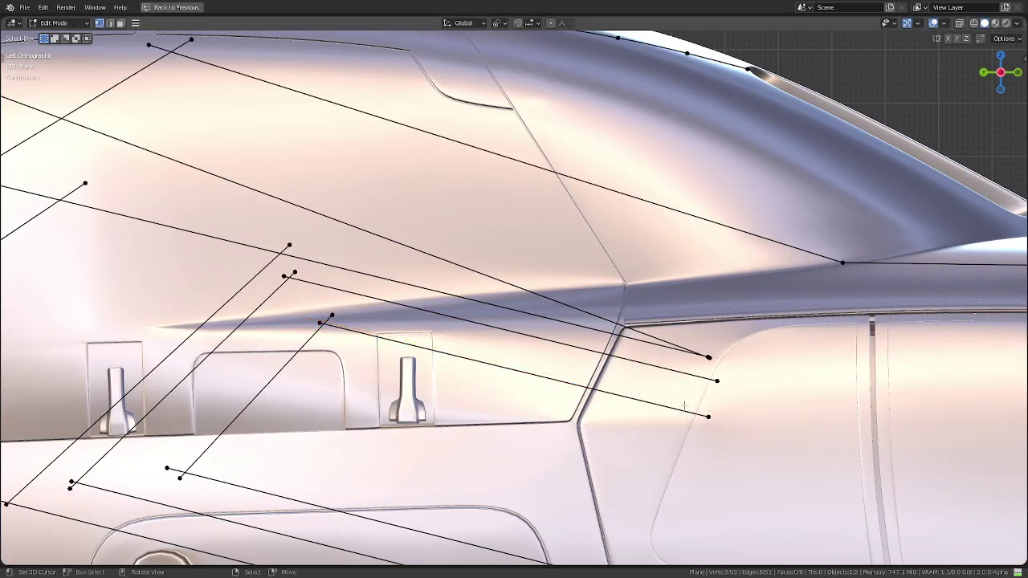
- Toggle the sketch reference layout and pan across the rear fuselage, cabin, skid and nose
scroll(512, 369, down, 4)
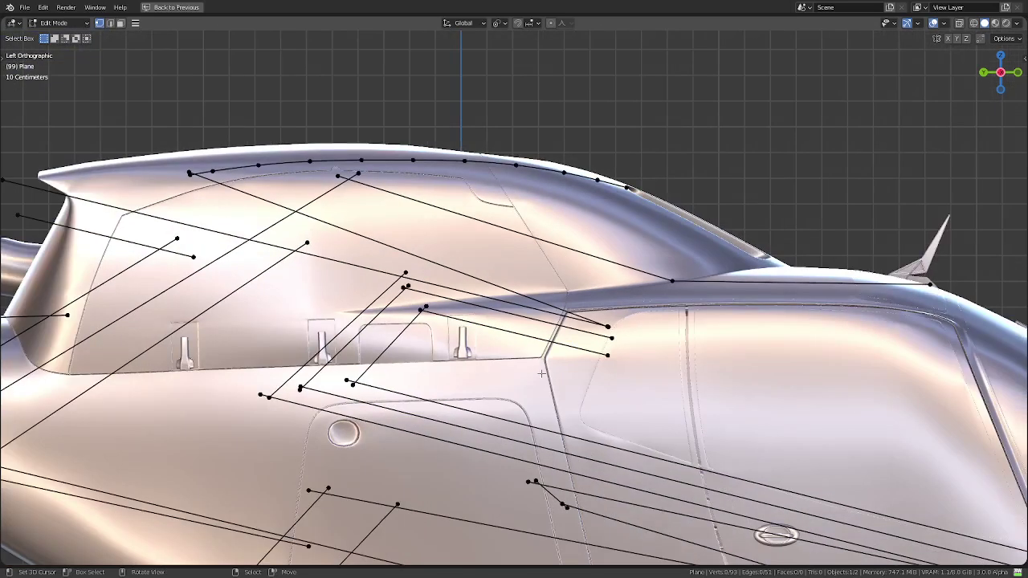
key(ctrl+space)
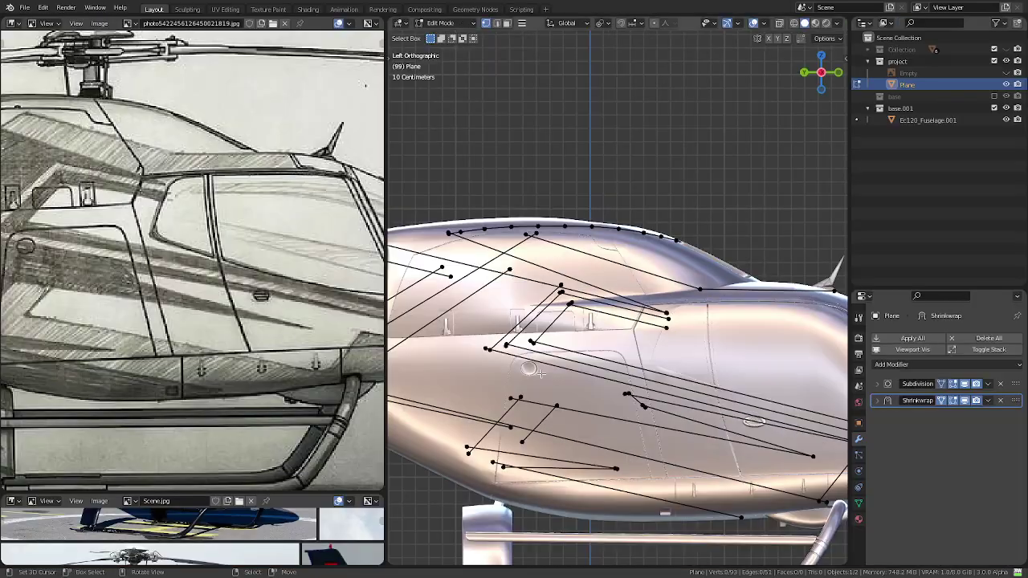
shift+middle_drag(541, 373, 677, 406)
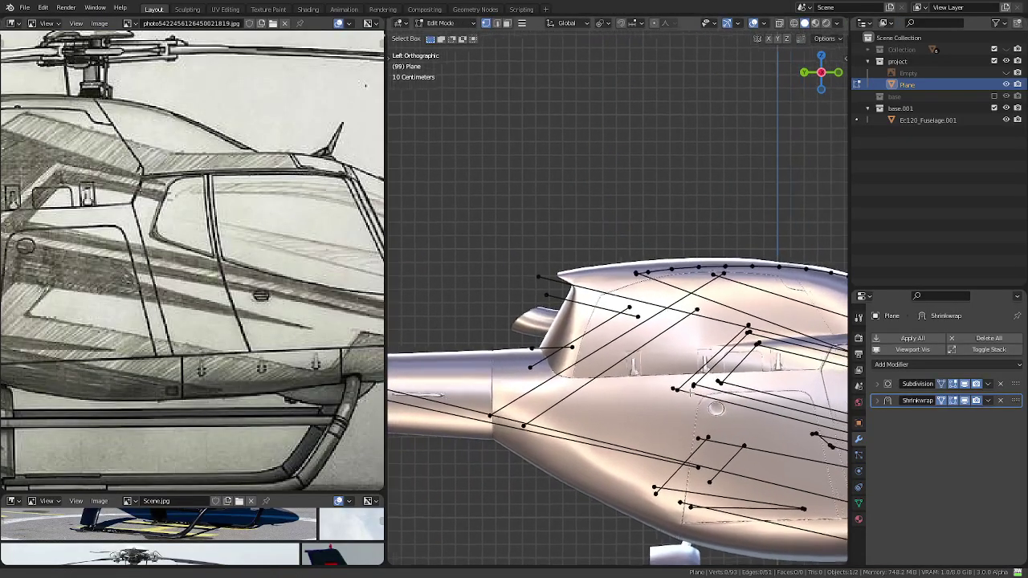
scroll(242, 315, down, 2)
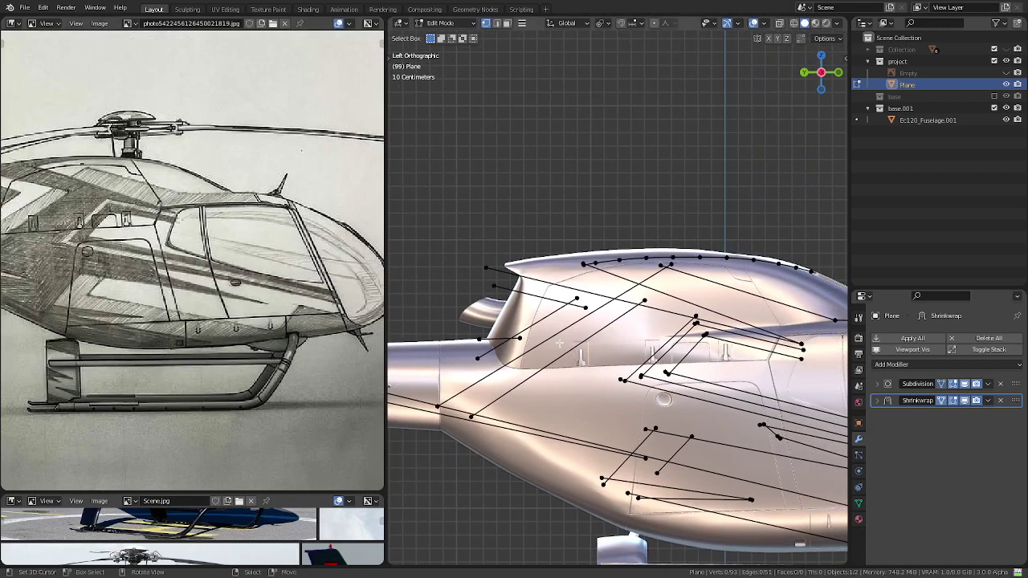
shift+middle_drag(558, 344, 516, 297)
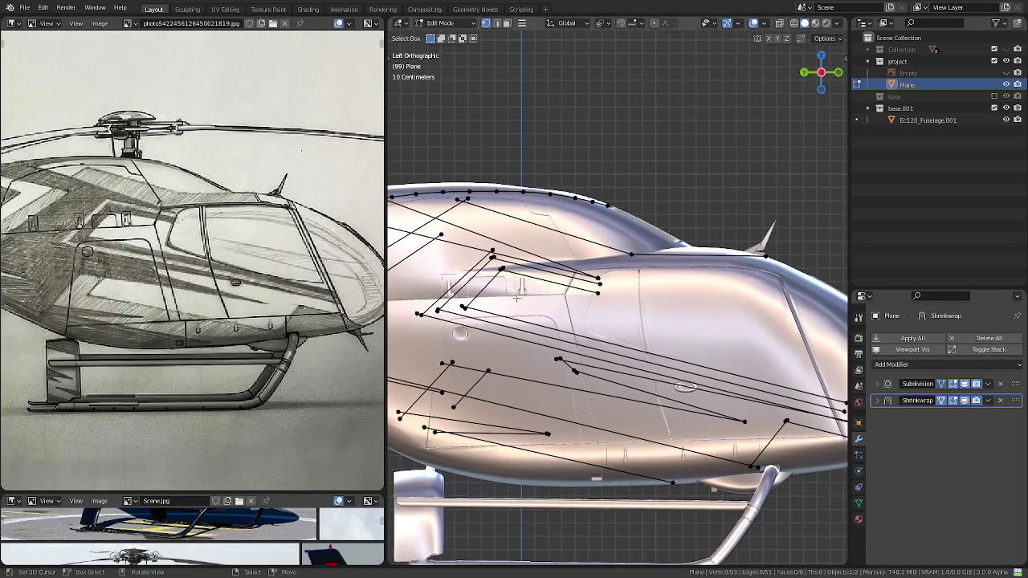
key(ctrl+space)
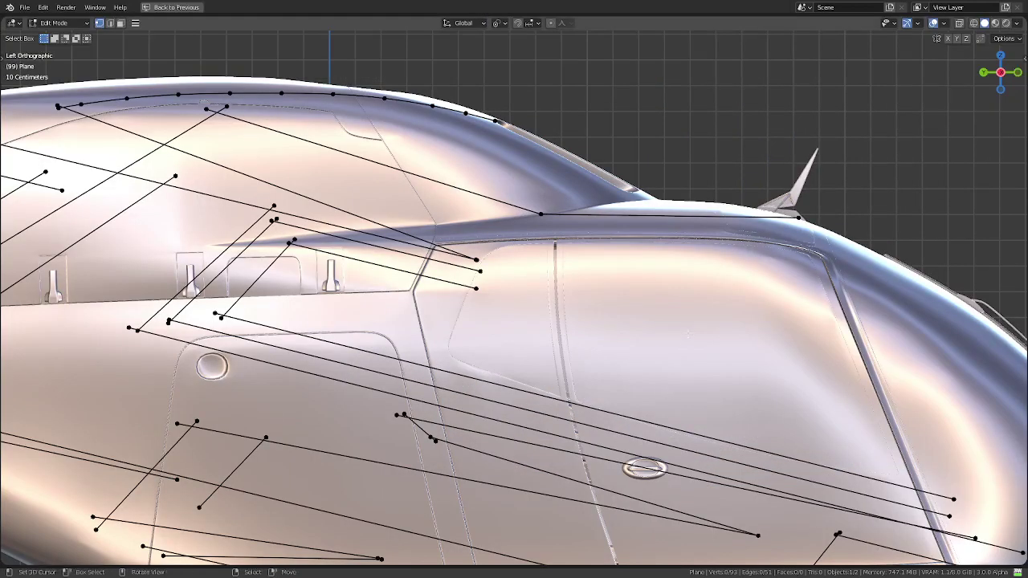
scroll(688, 333, up, 3)
scroll(507, 279, up, 4)
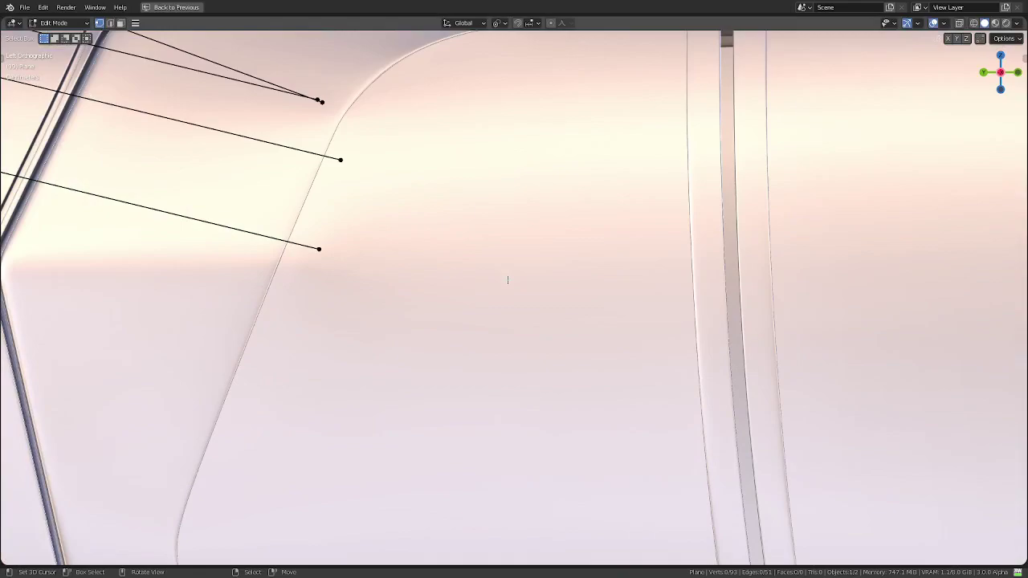
scroll(508, 279, down, 5)
scroll(508, 279, down, 3)
mouse_move(883, 450)
shift+middle_down()
mouse_move(697, 368)
mouse_move(664, 341)
shift+middle_up()
- With the sketch shown, duplicate a short diagonal line near the door and move it down-left
key(ctrl+space)
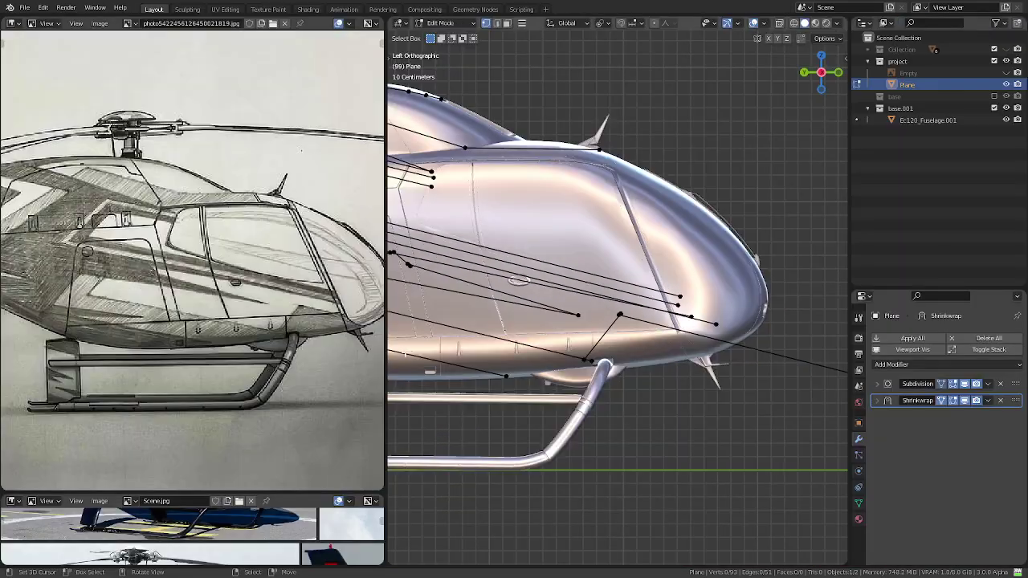
scroll(554, 342, down, 1)
scroll(578, 333, down, 1)
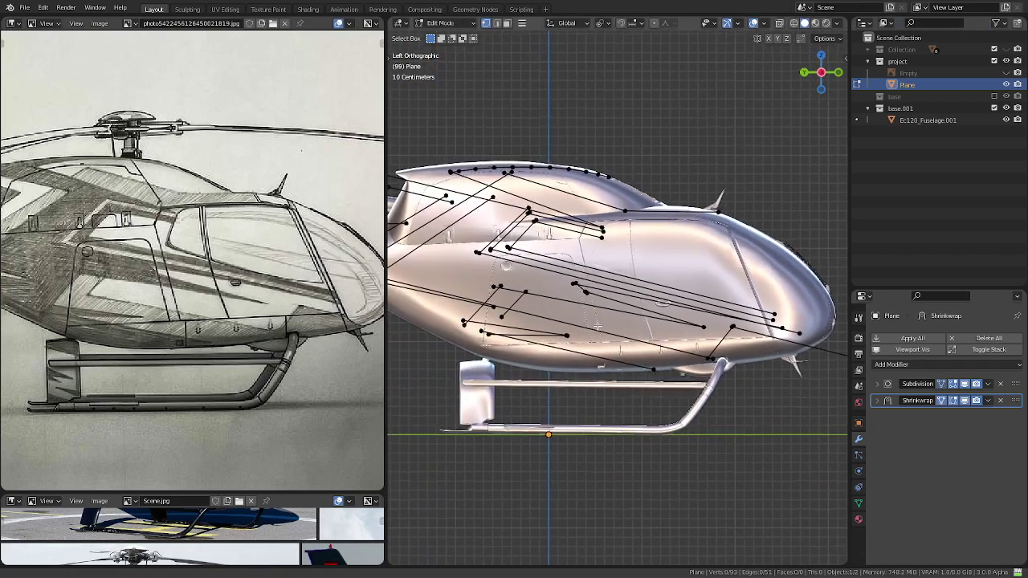
scroll(595, 325, down, 1)
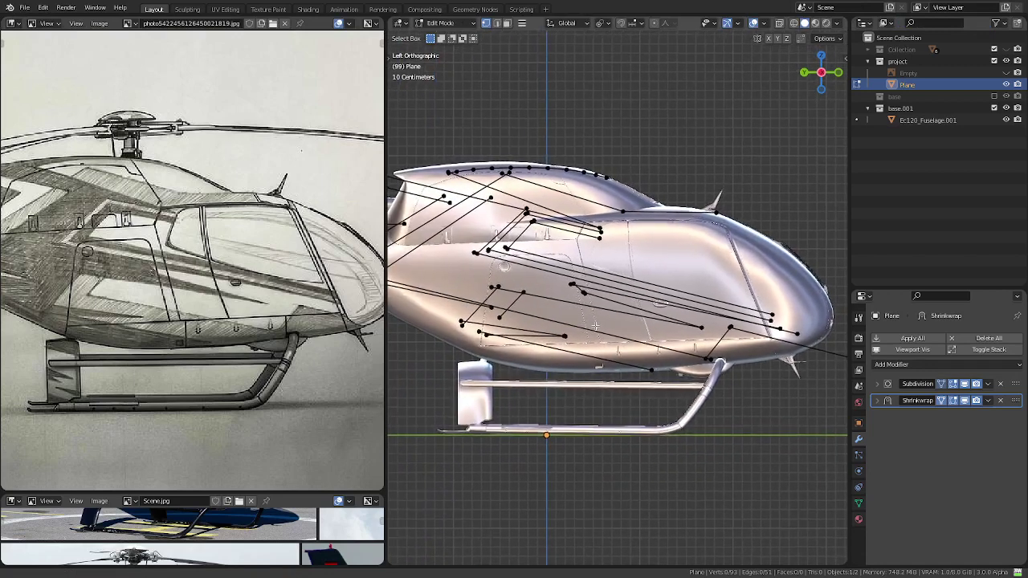
scroll(595, 325, up, 3)
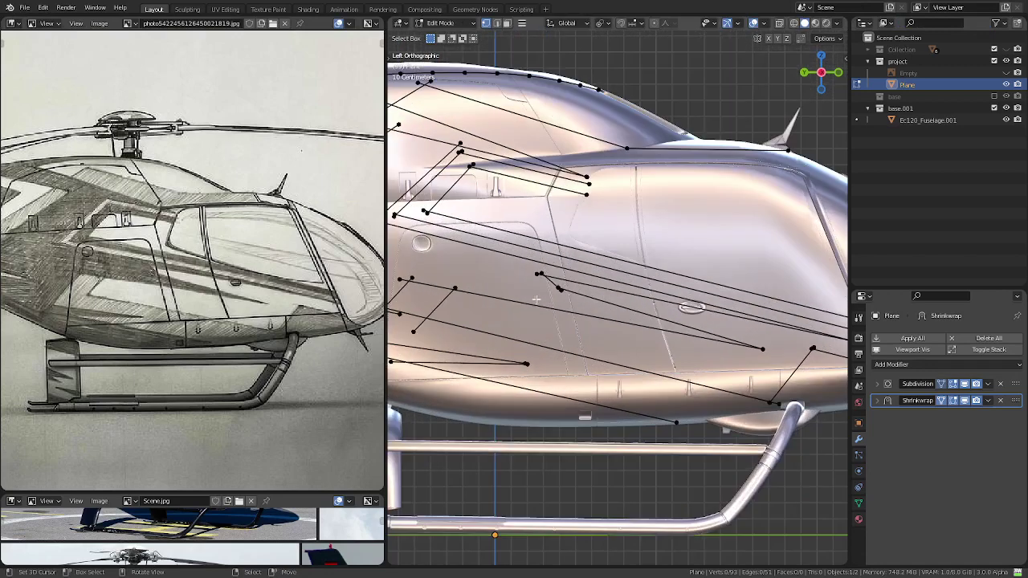
shift+middle_drag(536, 299, 653, 337)
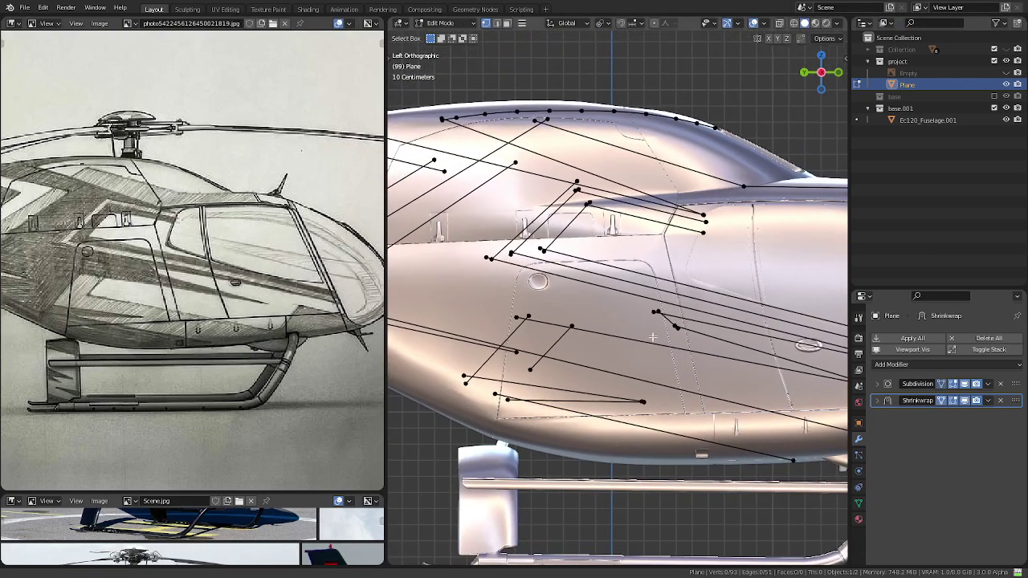
scroll(653, 337, down, 1)
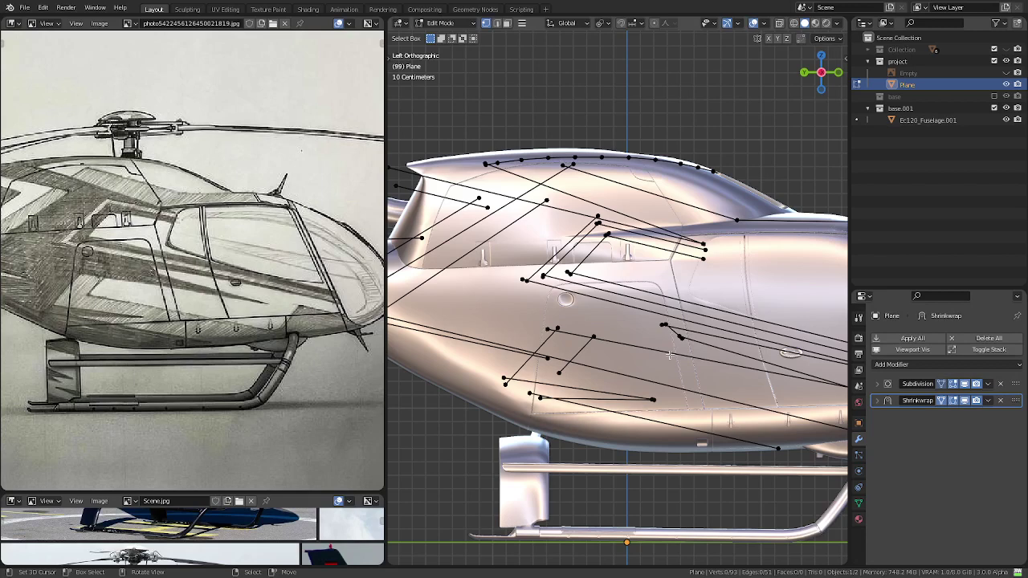
shift+click(570, 241)
key(g)
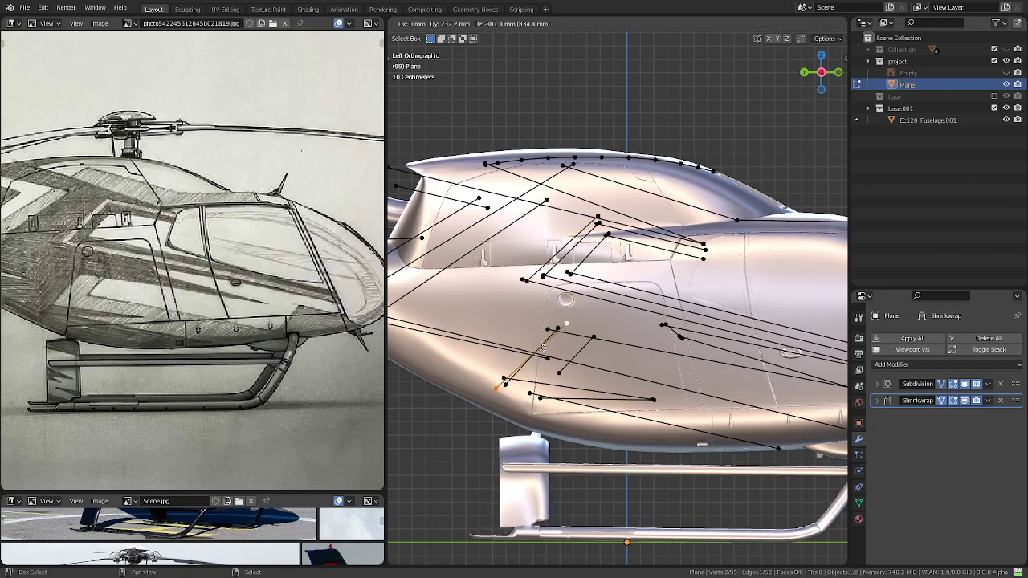
- Place the duplicated line and delete one of its end vertices
click(544, 347)
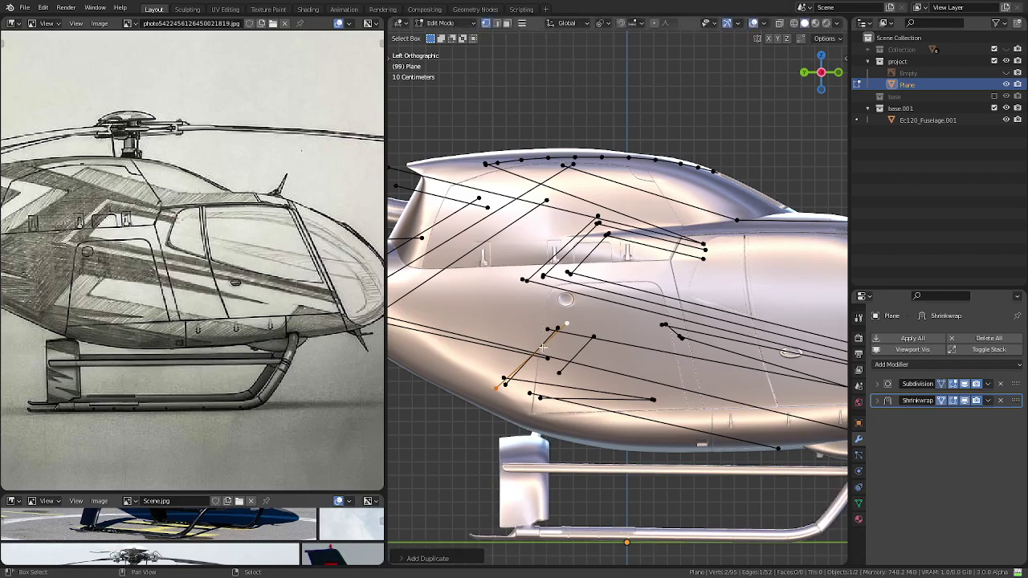
scroll(544, 347, up, 5)
shift+middle_drag(522, 377, 641, 274)
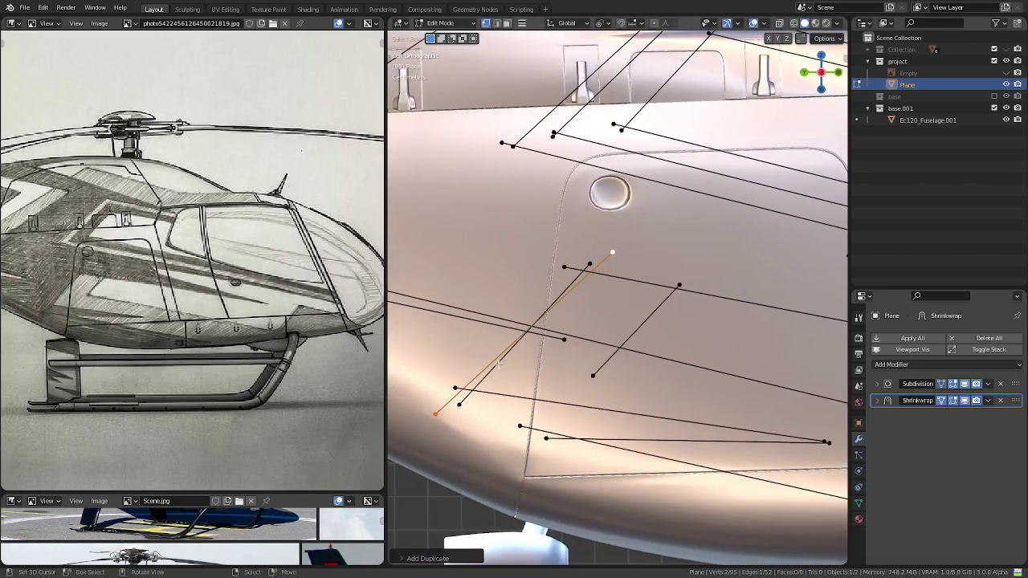
click(589, 263)
key(x)
click(608, 316)
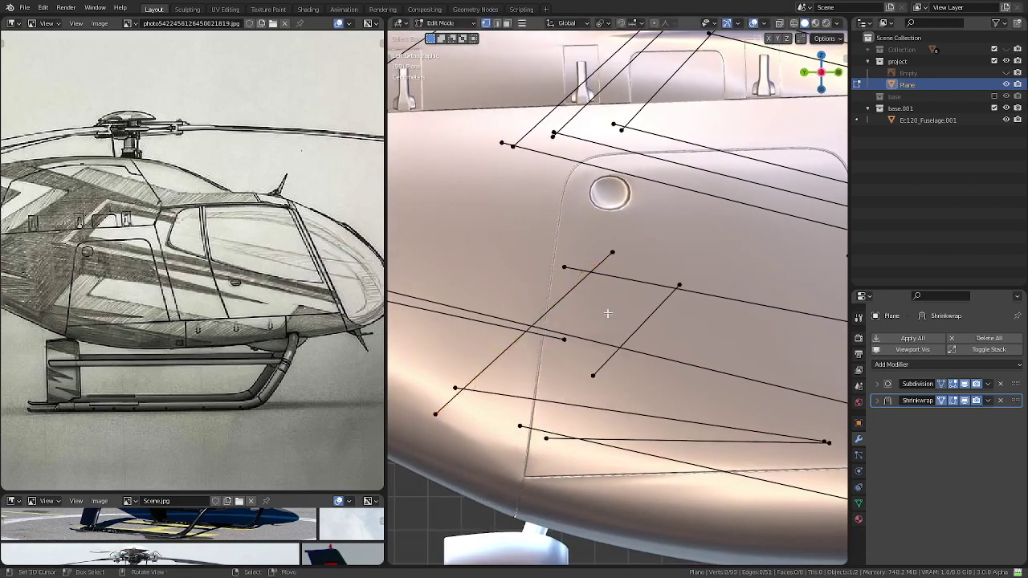
- Shorten the long diagonal door line by scaling it around the active element
alt+click(506, 351)
key(period)
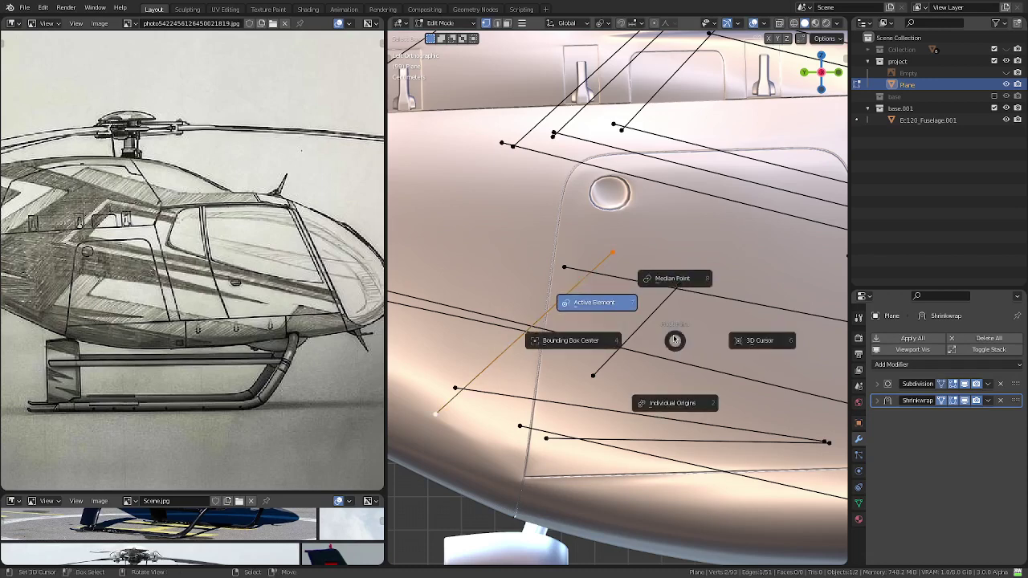
click(659, 286)
key(s)
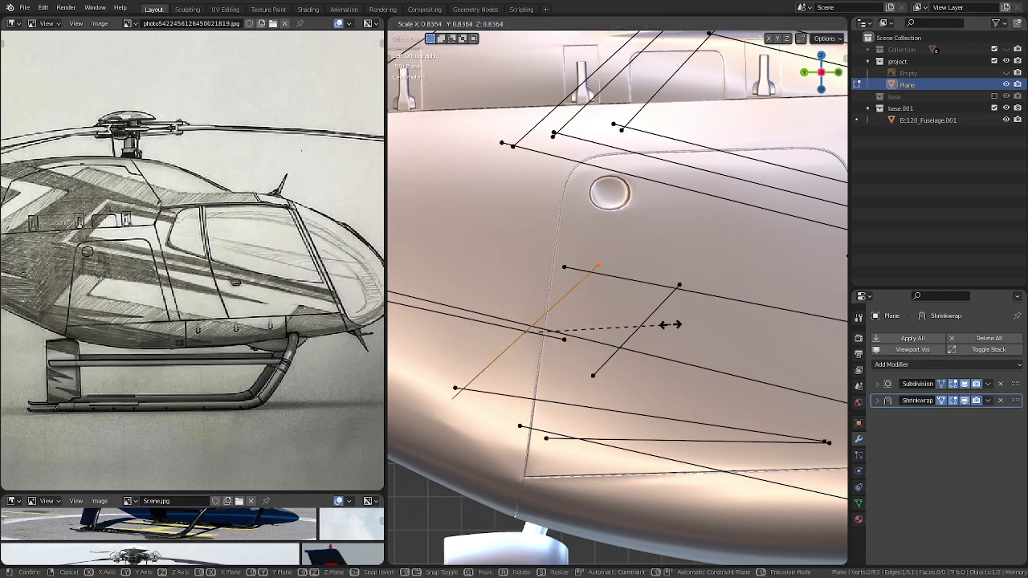
click(664, 324)
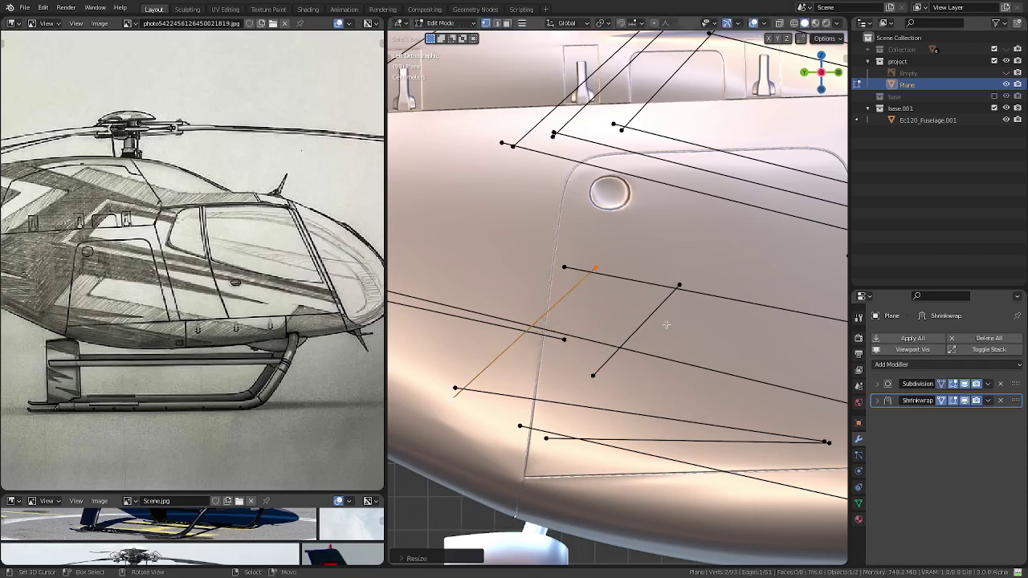
scroll(636, 298, down, 2)
scroll(636, 298, up, 1)
scroll(600, 320, up, 1)
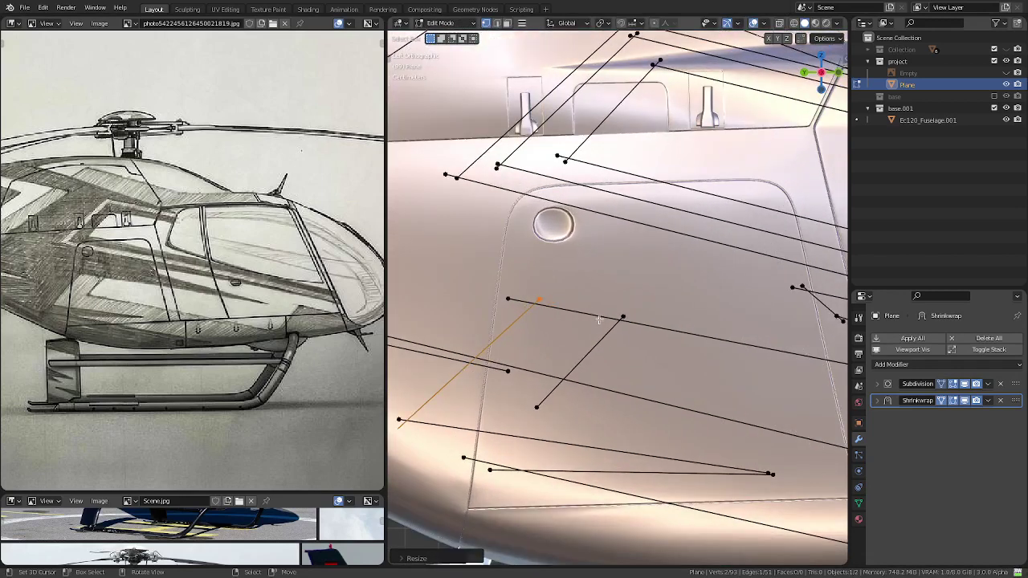
scroll(599, 320, down, 1)
- Duplicate the diagonal edge, shrink and move the copy, then undo and redo the edits
key(shift+d)
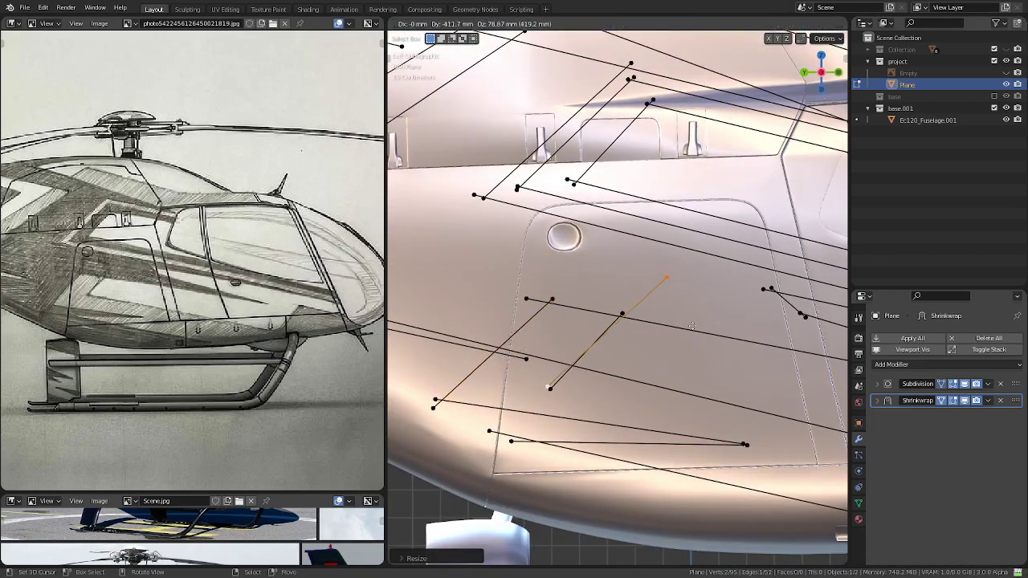
click(684, 338)
key(s)
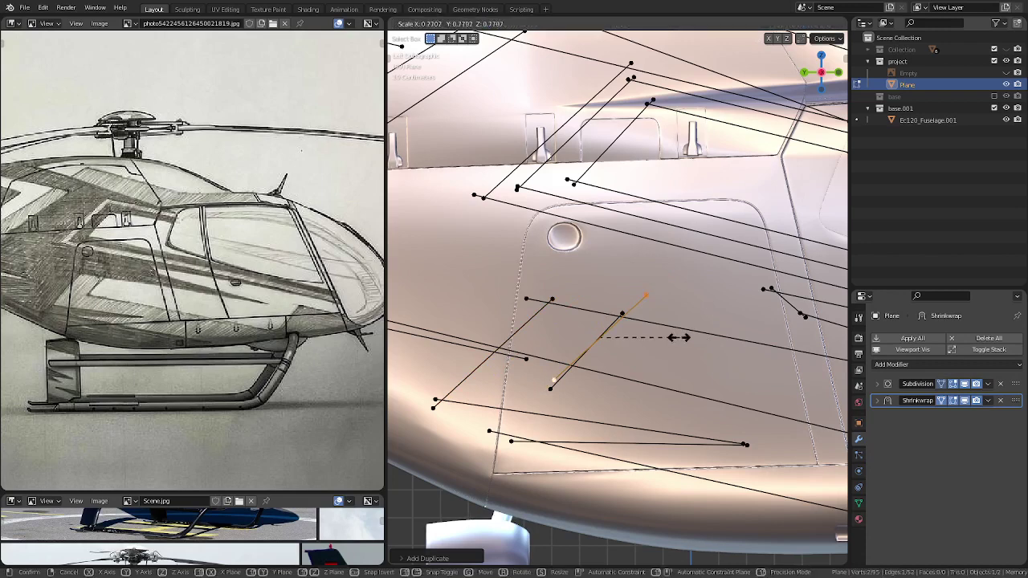
click(659, 338)
key(g)
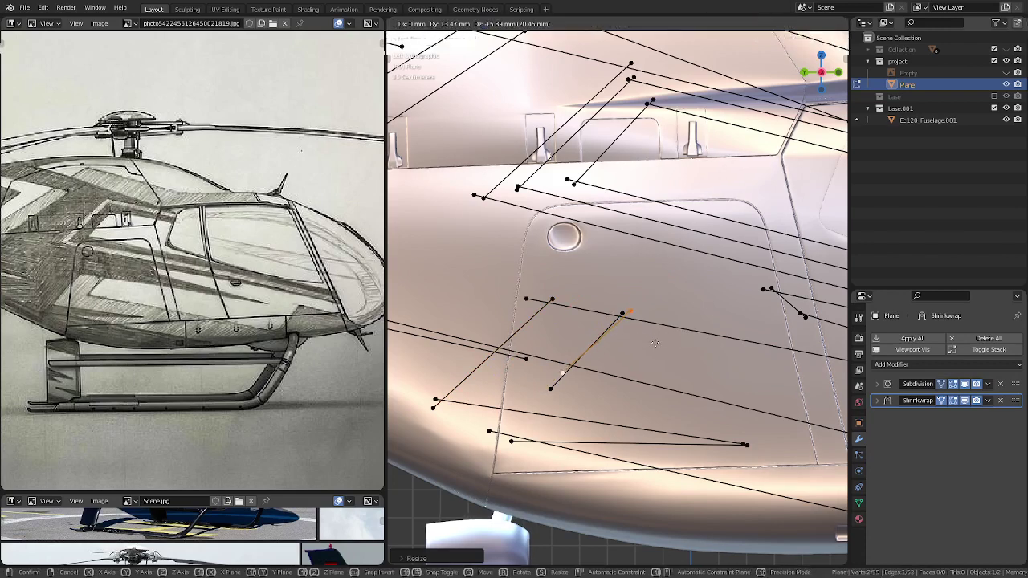
click(653, 343)
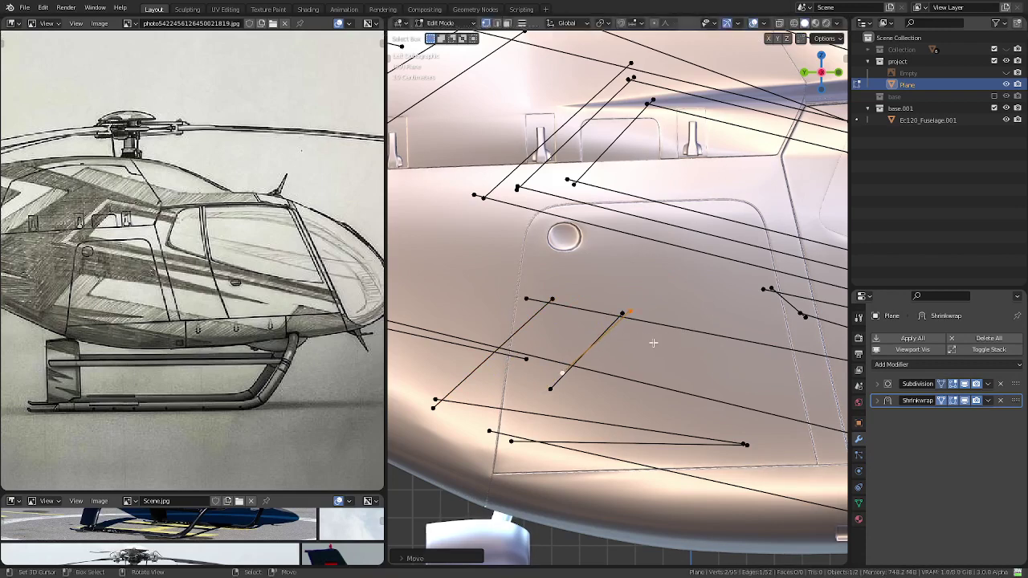
key(ctrl+z)
key(ctrl+z)
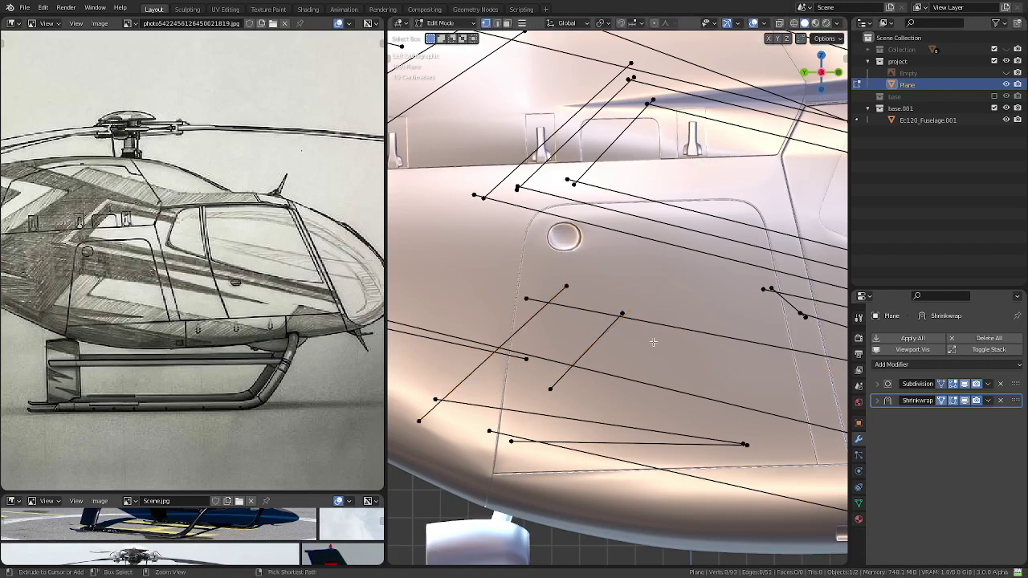
key(ctrl+shift+z)
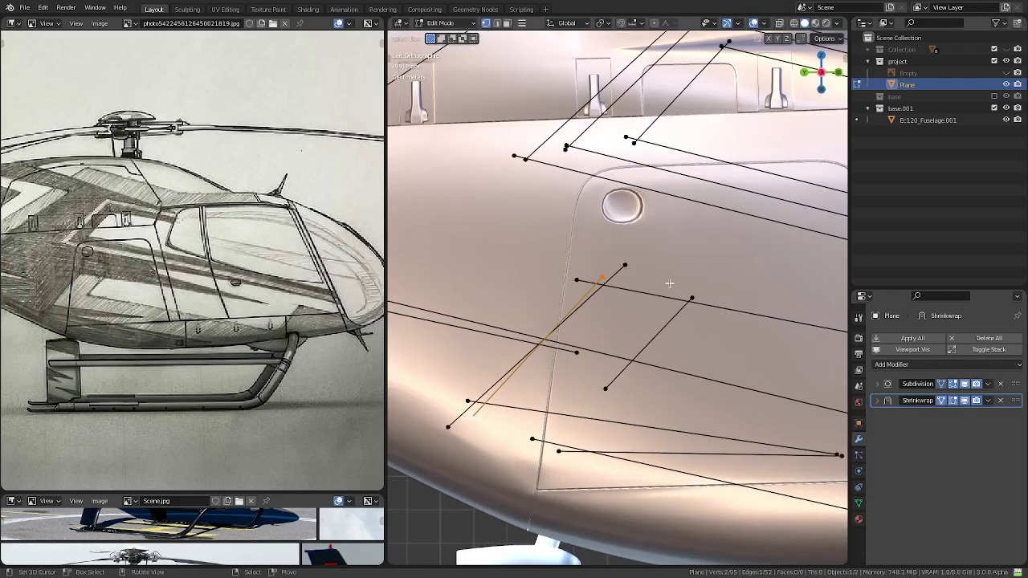
- Re-angle the edge by 4° using the Adjust Last Operation panel
key(r)
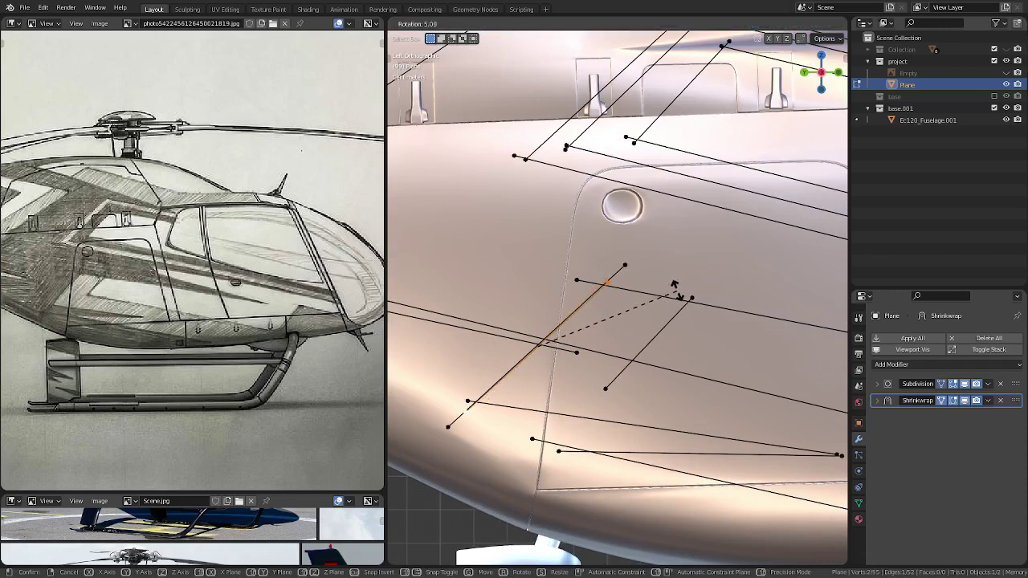
click(676, 290)
key(F9)
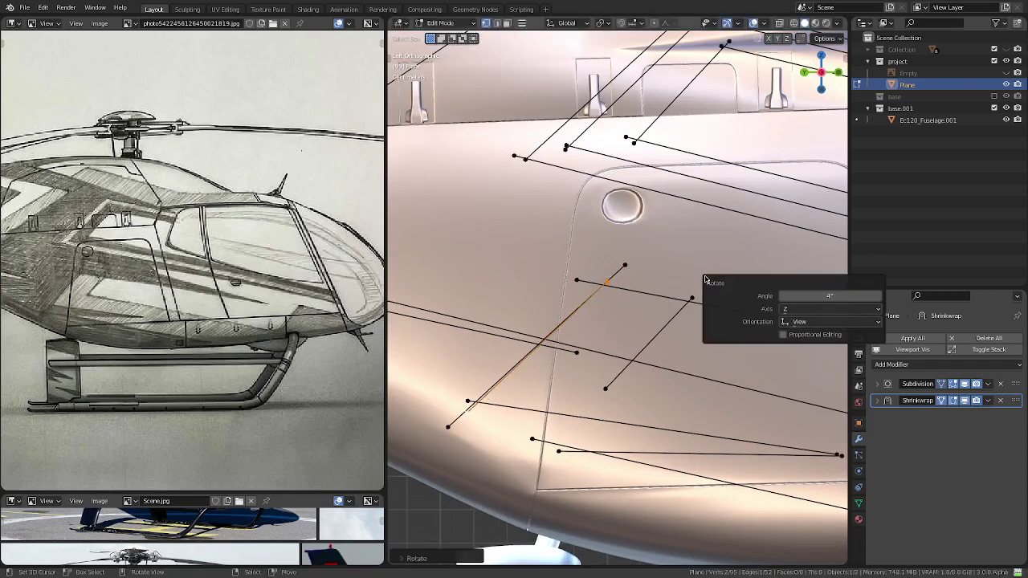
click(809, 296)
key(Return)
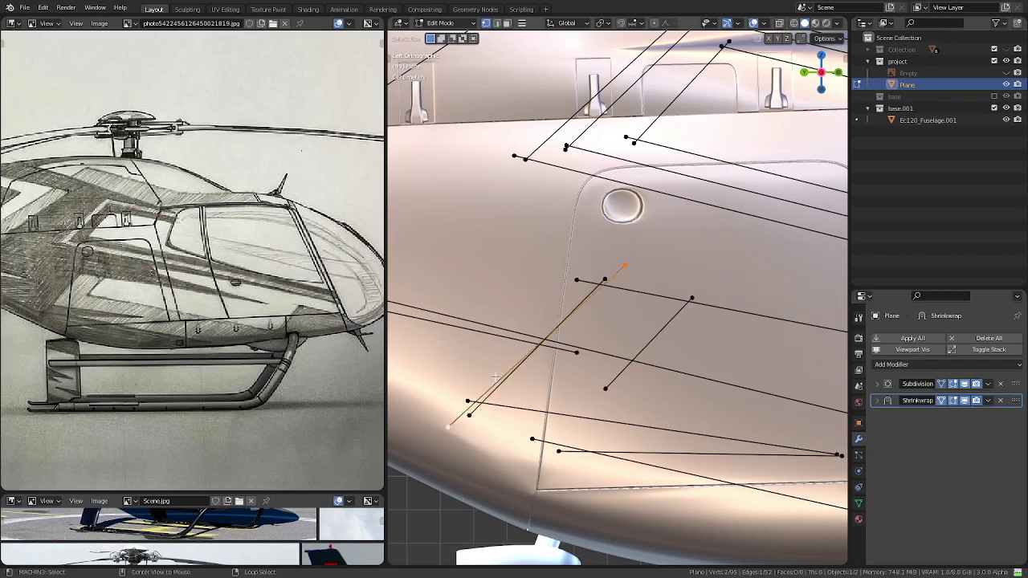
- Delete the leftover long edge and shrink another copied edge to about 0.65×
key(x)
click(503, 377)
shift+middle_drag(506, 377, 411, 382)
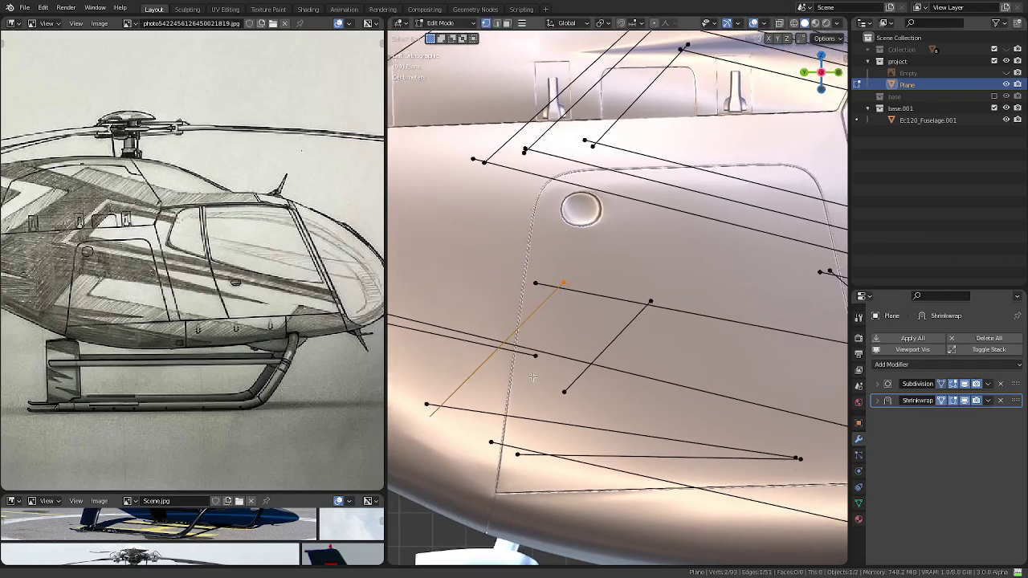
key(g)
click(614, 362)
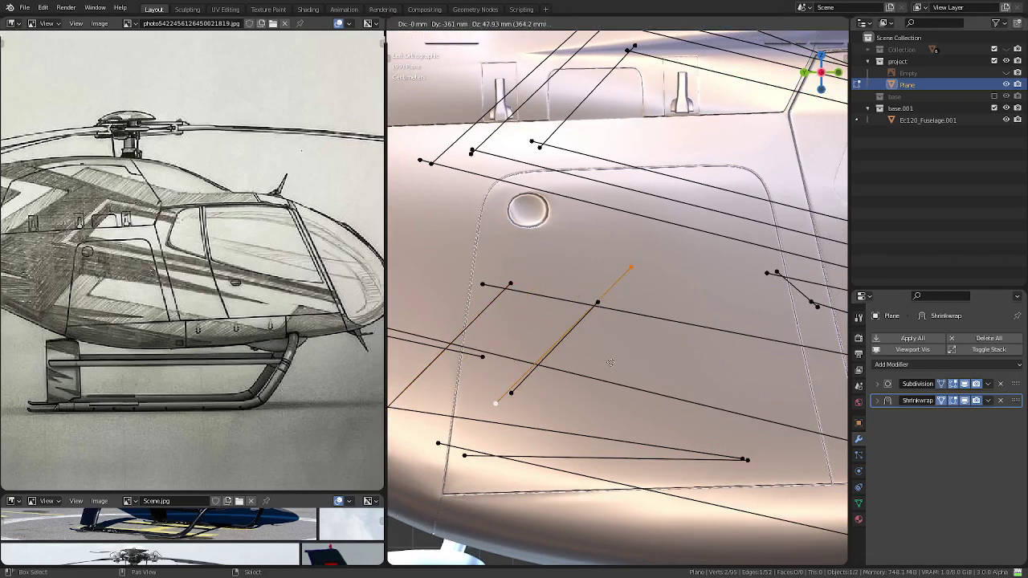
key(s)
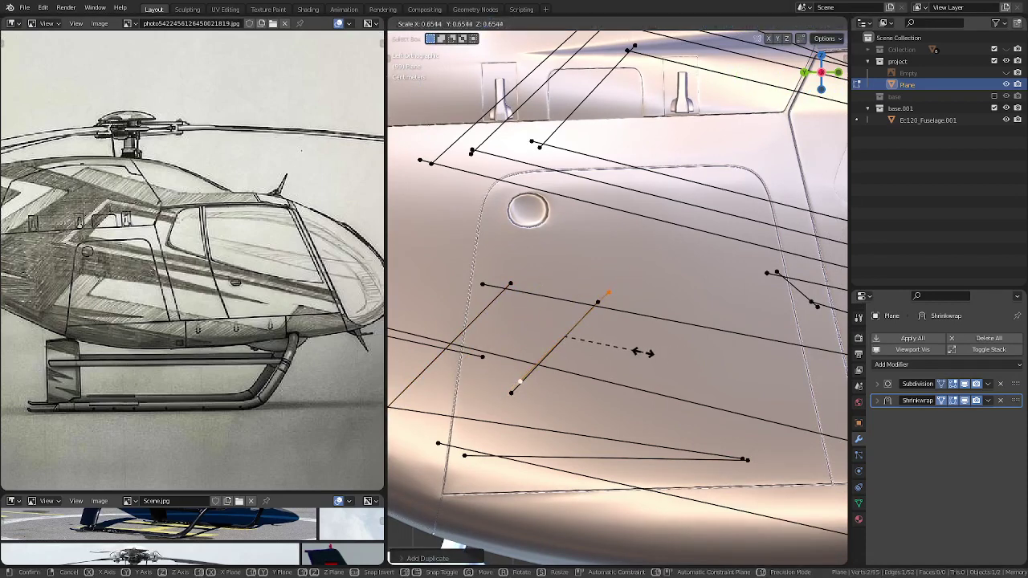
click(637, 354)
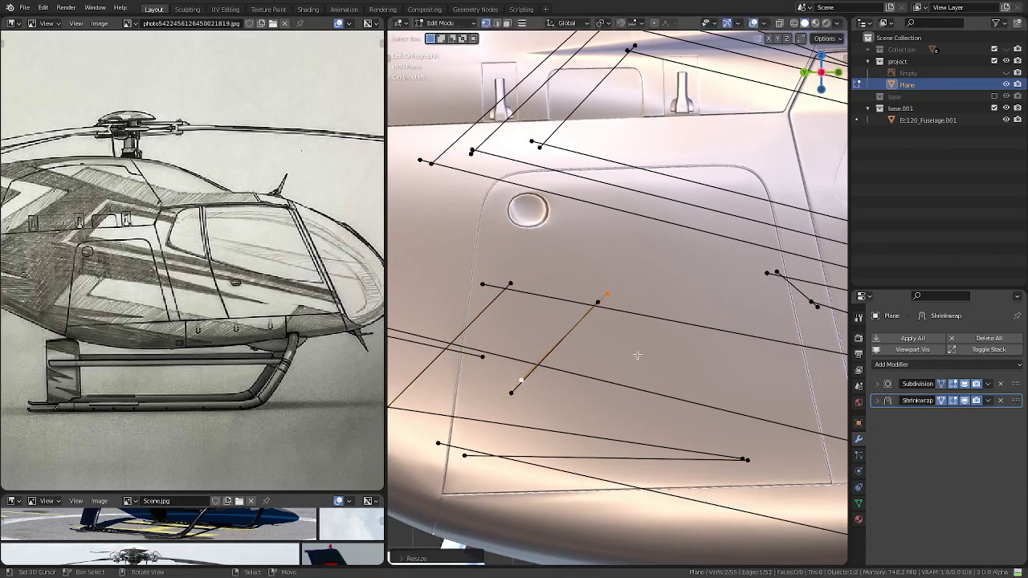
- Delete the shrunken copy edge and select the short edge on the door
key(x)
click(515, 396)
scroll(528, 344, down, 2)
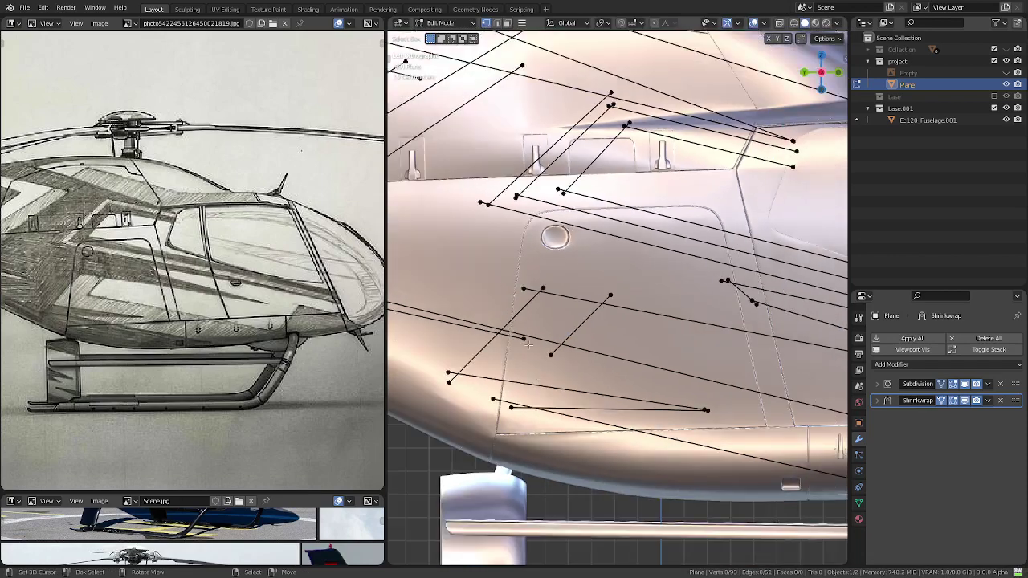
scroll(527, 344, up, 2)
alt+click(592, 471)
scroll(591, 471, up, 1)
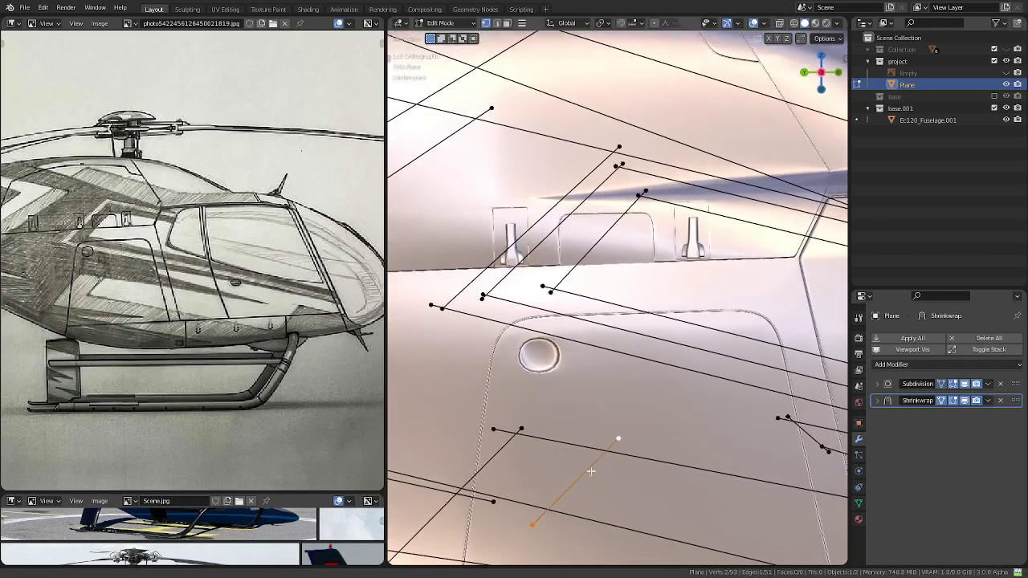
shift+middle_drag(591, 471, 585, 488)
- Try a duplicate of the door edge enlarged up near the windows, then delete it
key(shift+d)
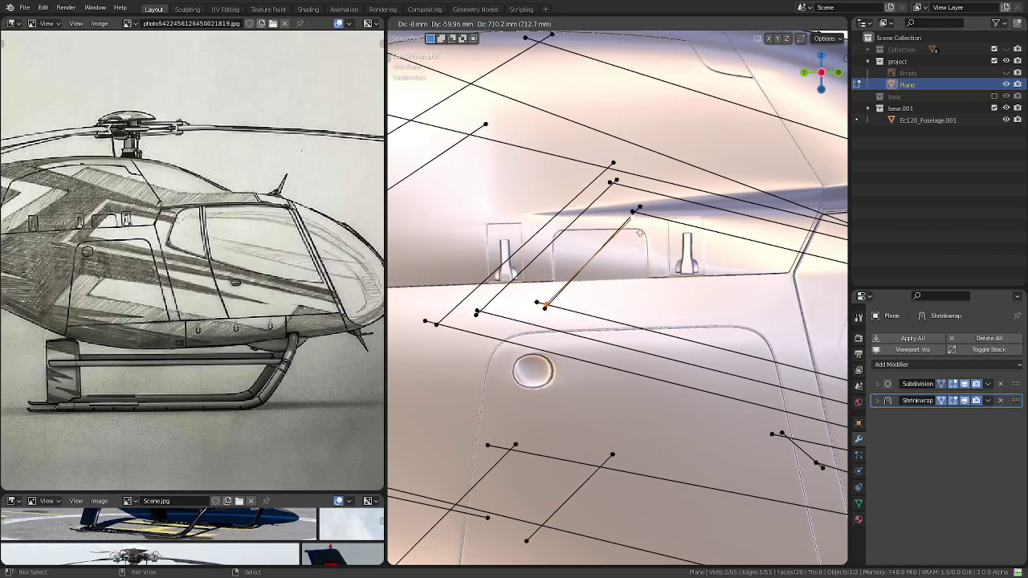
click(640, 232)
key(s)
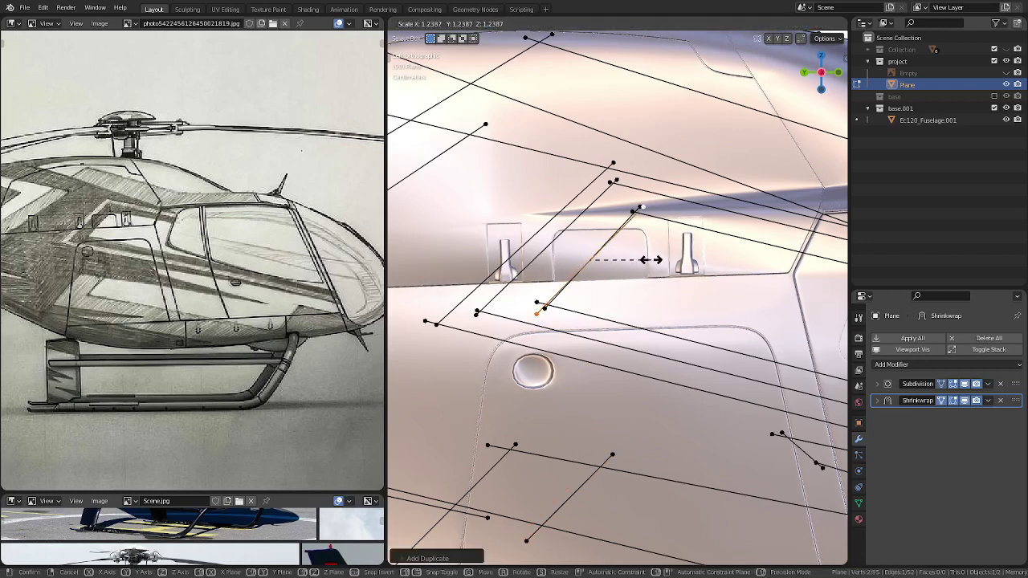
click(651, 260)
key(x)
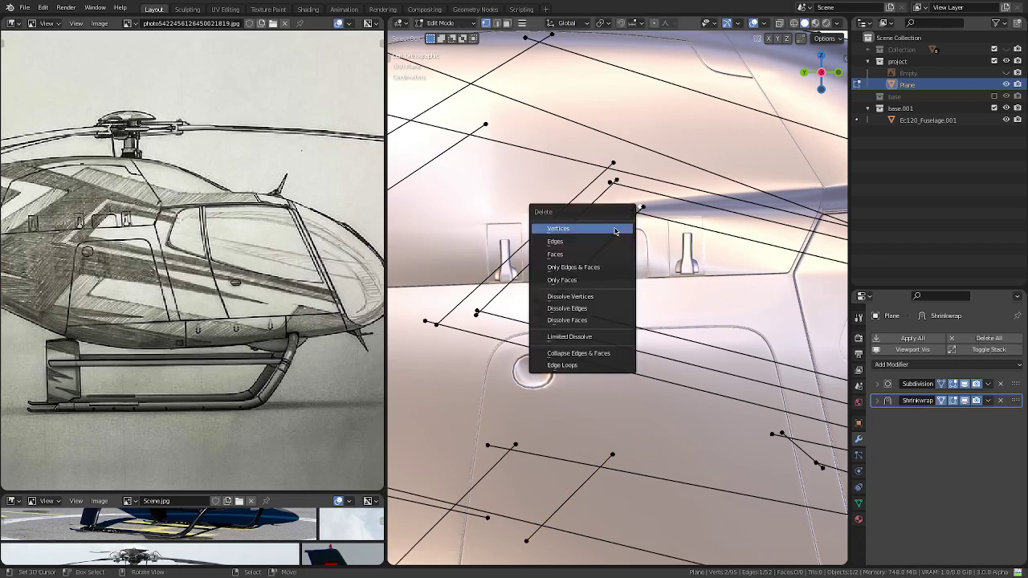
click(615, 229)
- Lengthen and reposition an edge beside the window between the neighbouring seams, then deselect all
key(g)
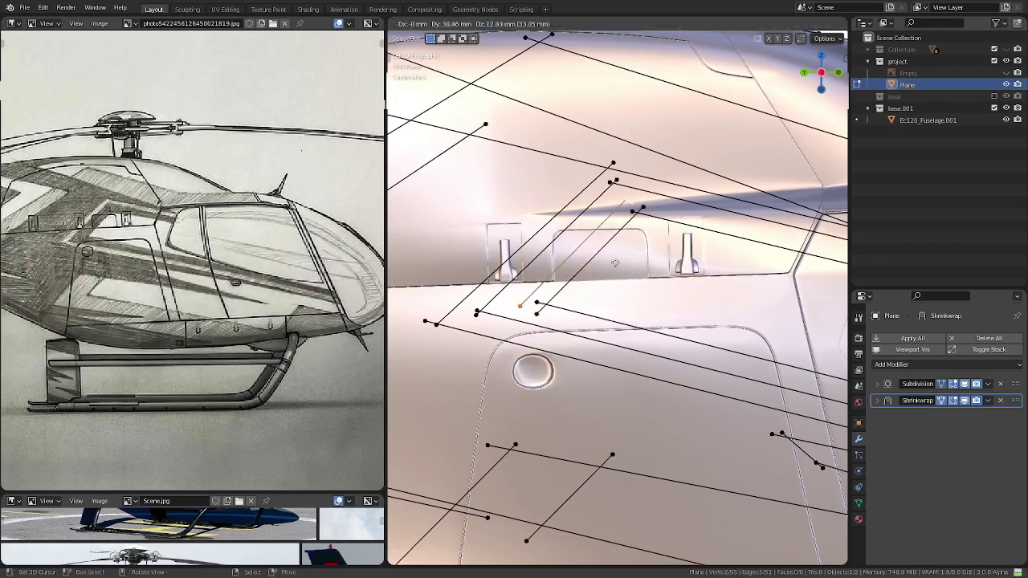
click(597, 277)
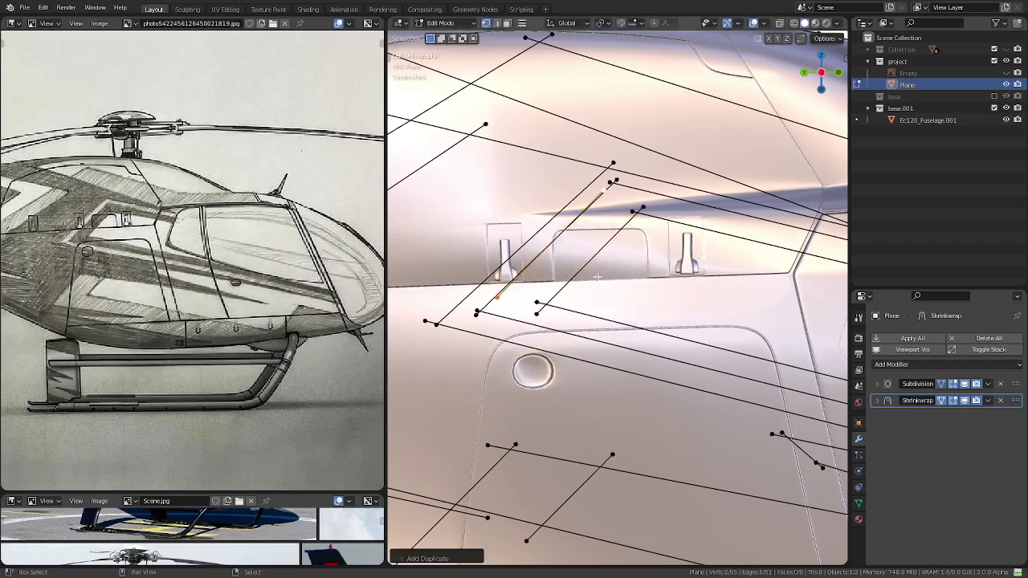
key(s)
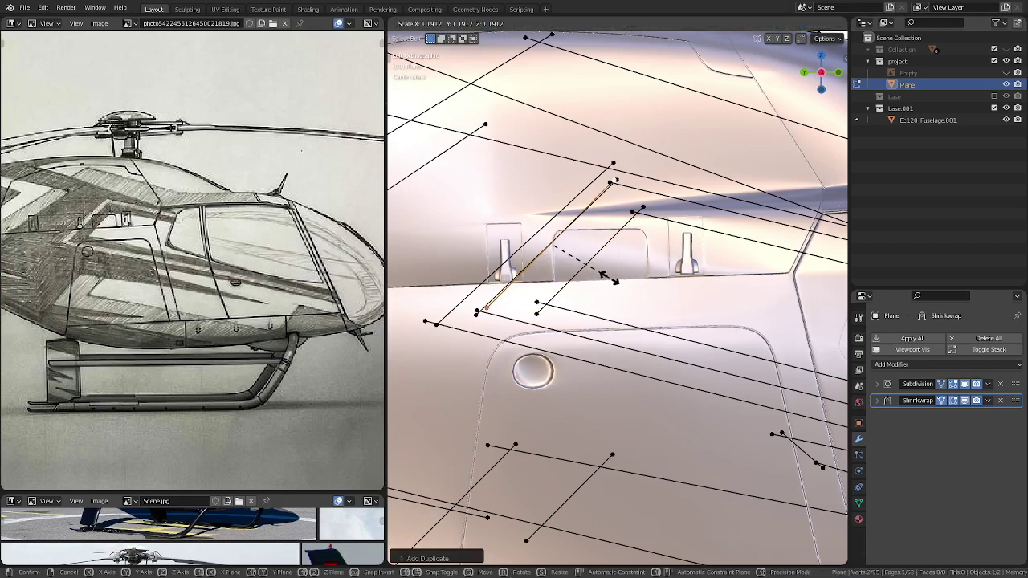
click(610, 279)
key(g)
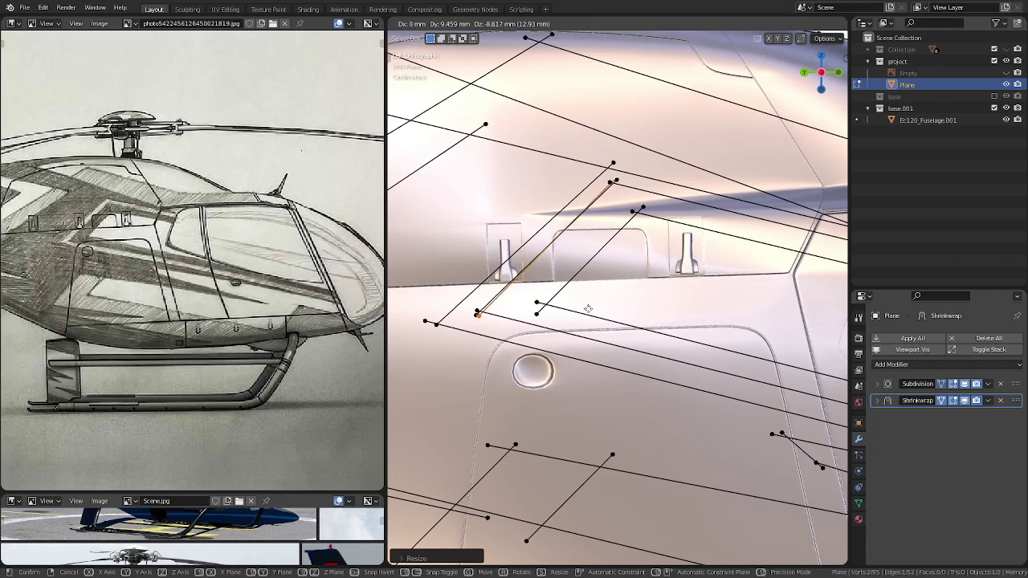
click(588, 308)
alt+middle_click(619, 241)
scroll(625, 229, up, 3)
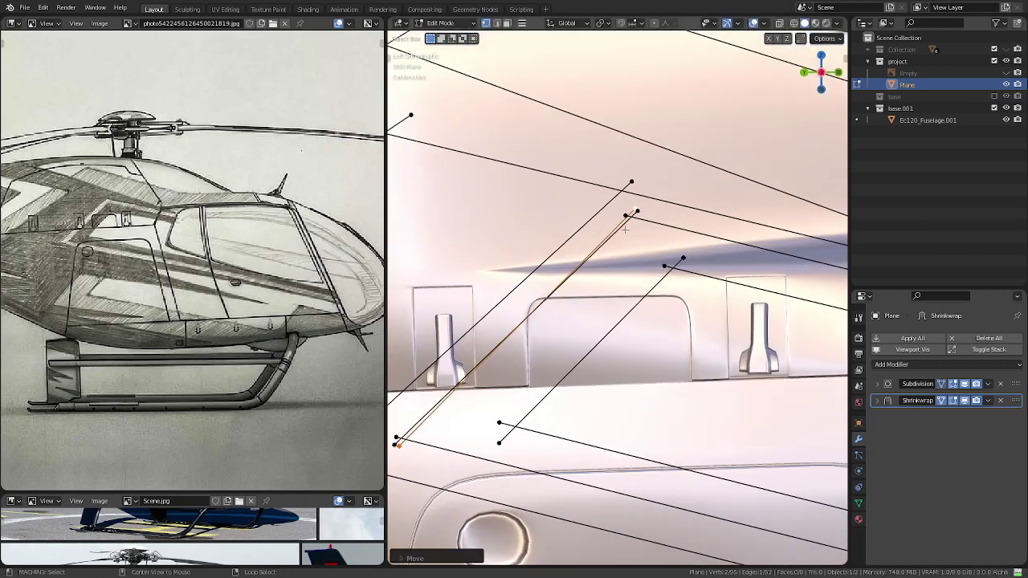
key(alt+a)
- Copy the diagonal edge near the windows, cancelling the move so the copy stays on the original
right_click(625, 229)
scroll(596, 273, down, 2)
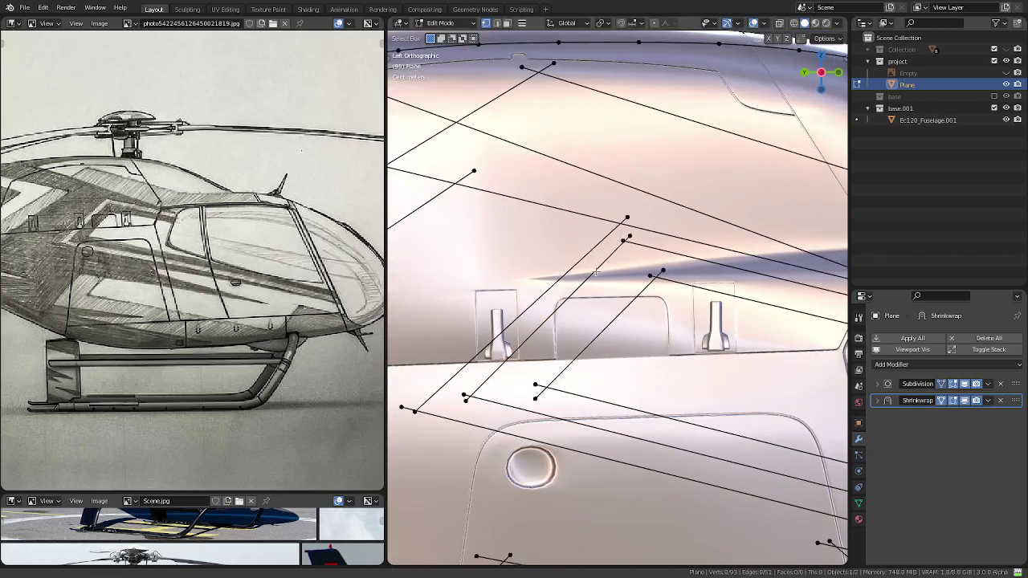
scroll(596, 273, up, 1)
alt+click(630, 291)
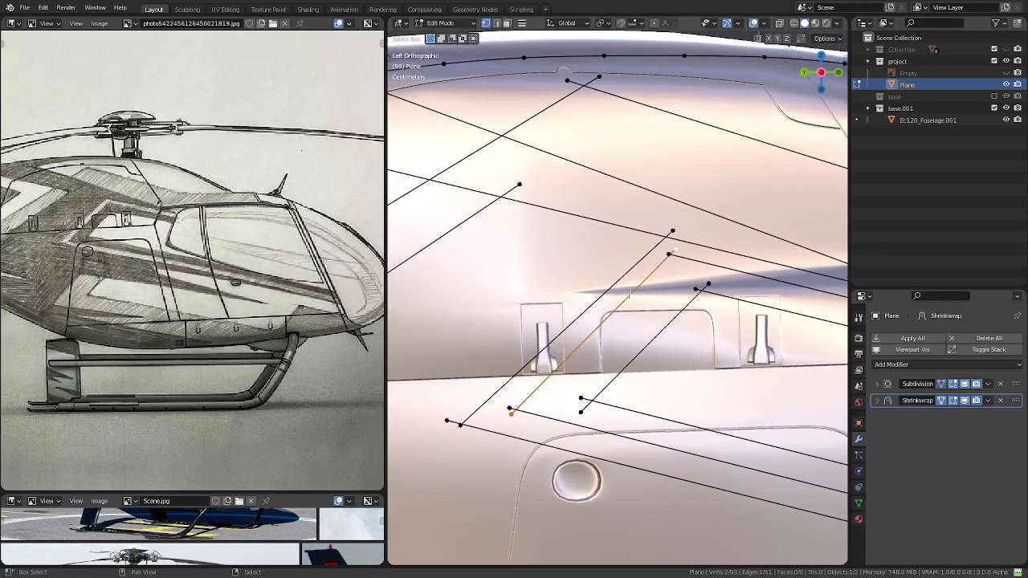
drag(630, 296, 672, 318)
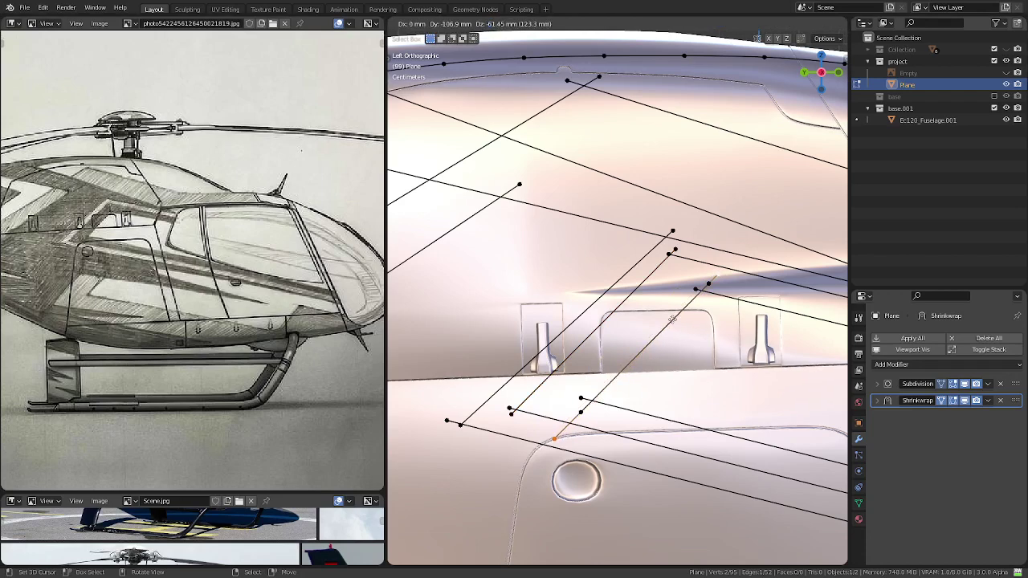
right_click(672, 319)
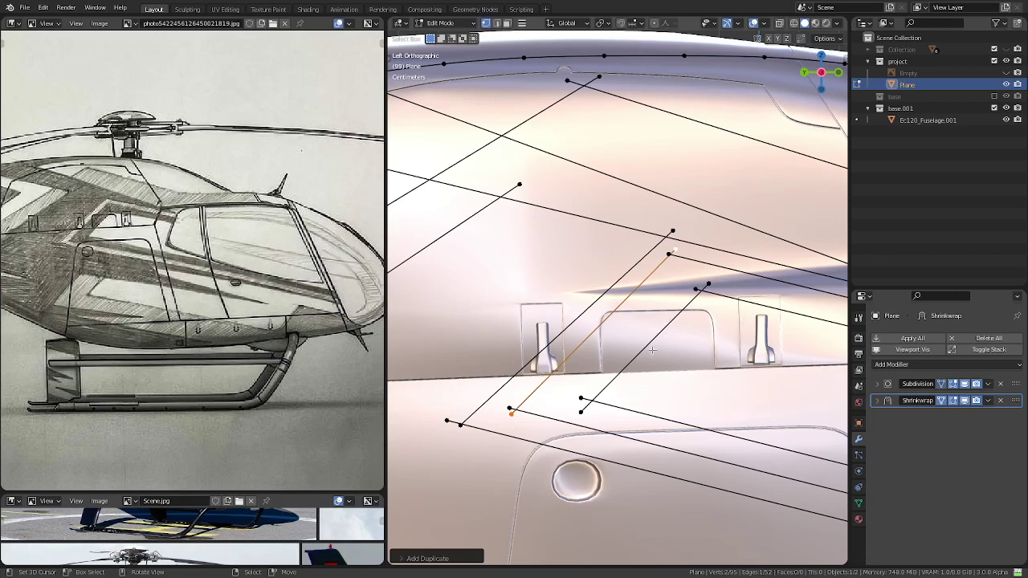
- Duplicate the guide edge, then delete the unwanted duplicate copy
key(shift+d)
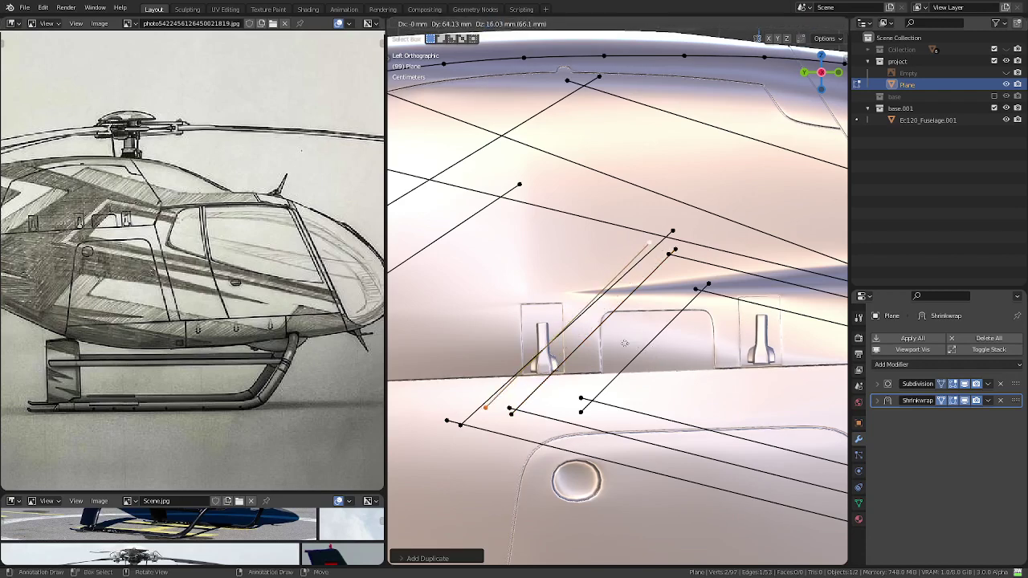
click(623, 345)
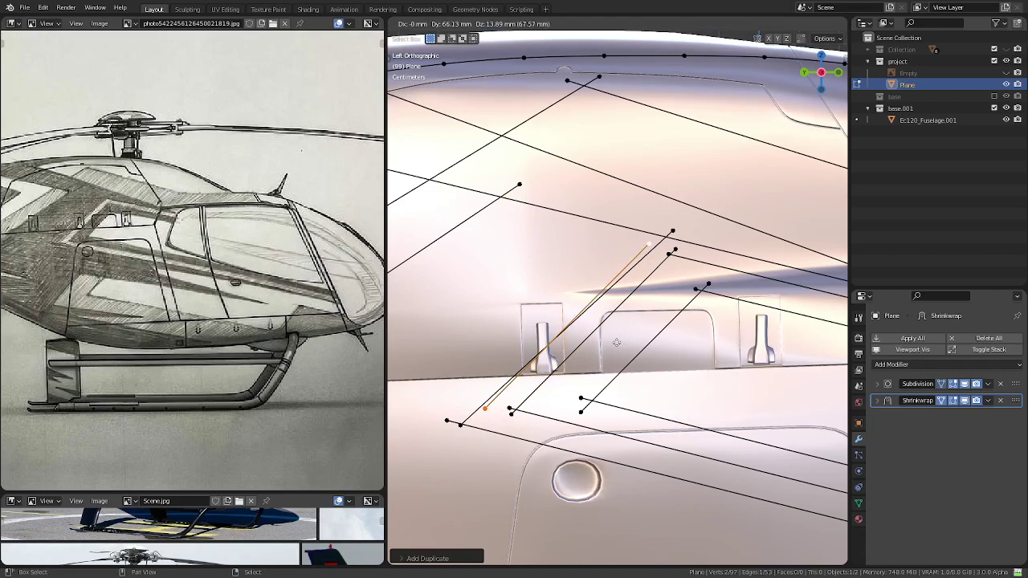
click(616, 342)
key(x)
click(619, 340)
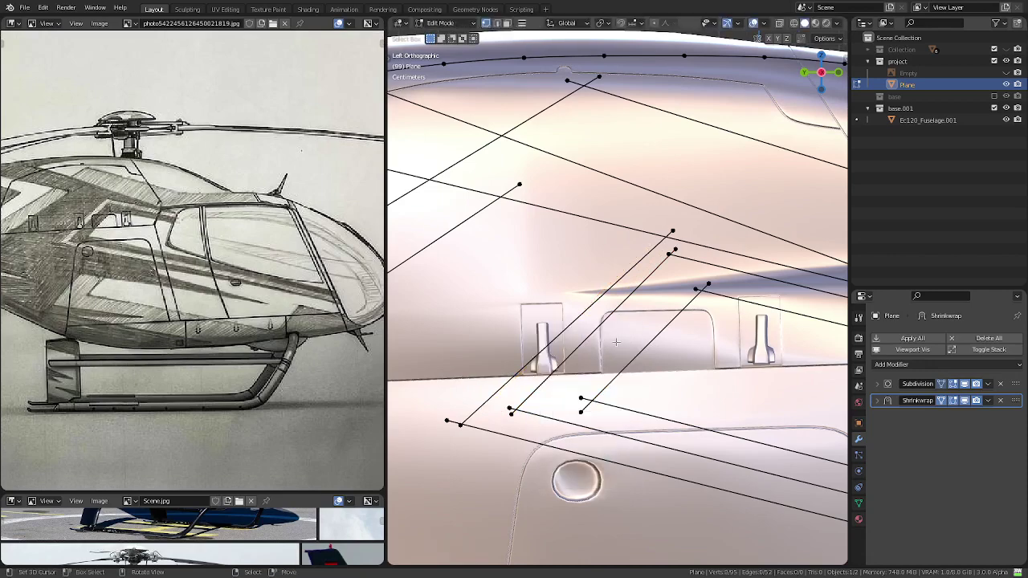
- Pan and orbit around the fuselage to view the nose and skid from the side
scroll(617, 343, down, 3)
scroll(617, 342, down, 3)
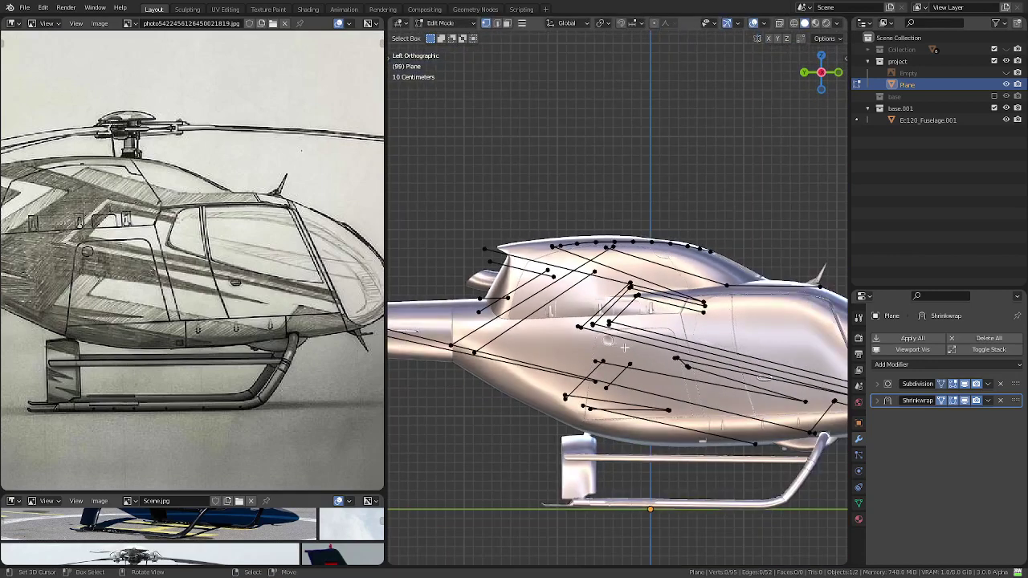
scroll(624, 347, up, 4)
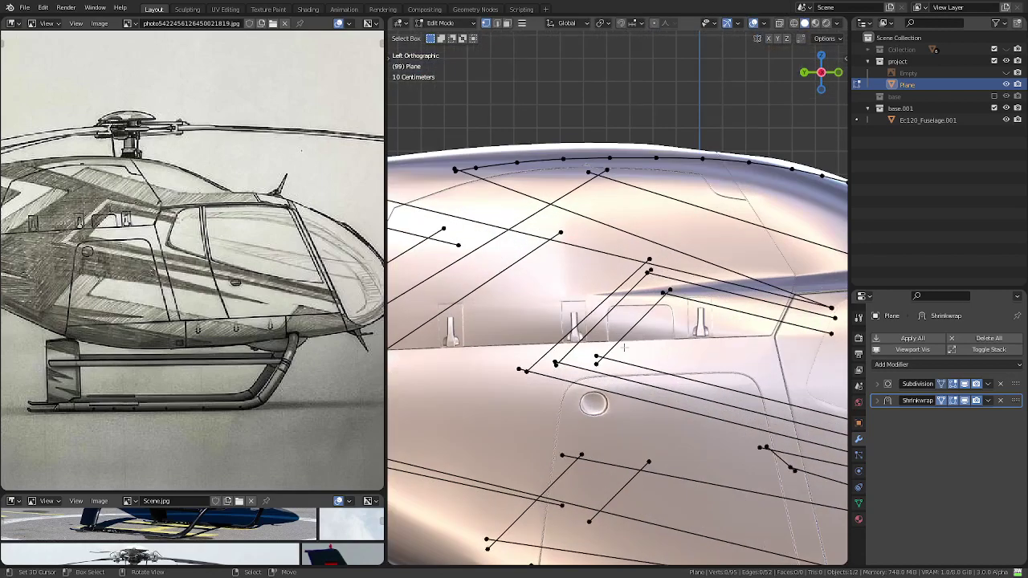
scroll(624, 347, down, 3)
shift+middle_drag(624, 346, 655, 369)
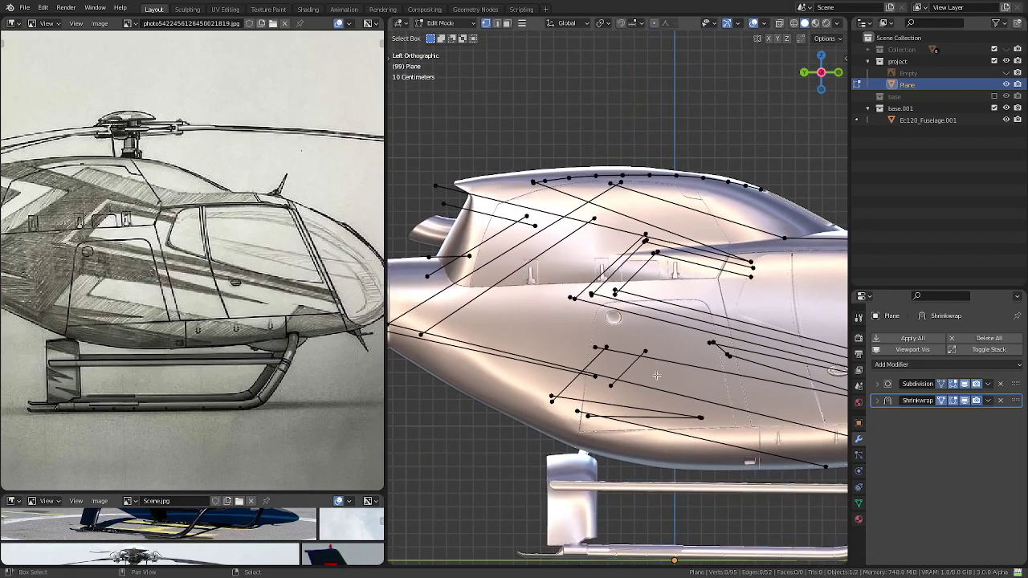
scroll(656, 368, up, 4)
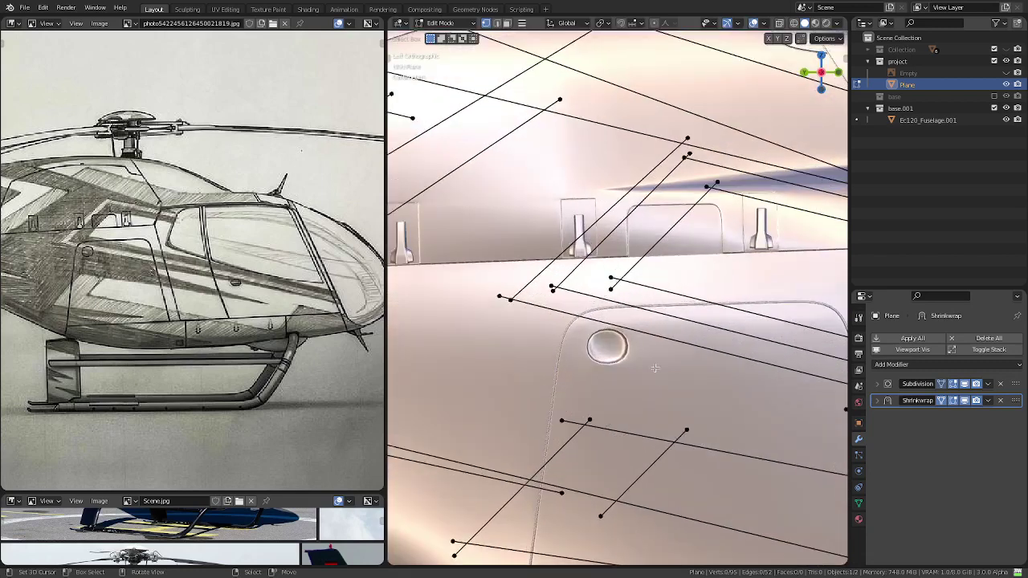
scroll(656, 368, down, 3)
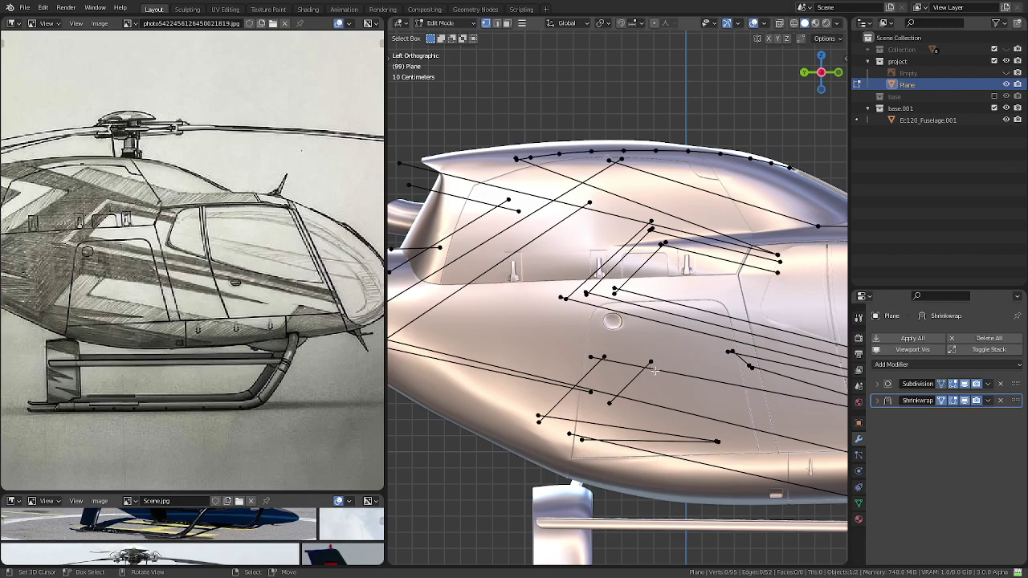
scroll(656, 369, down, 3)
scroll(626, 354, up, 2)
shift+middle_drag(678, 377, 573, 334)
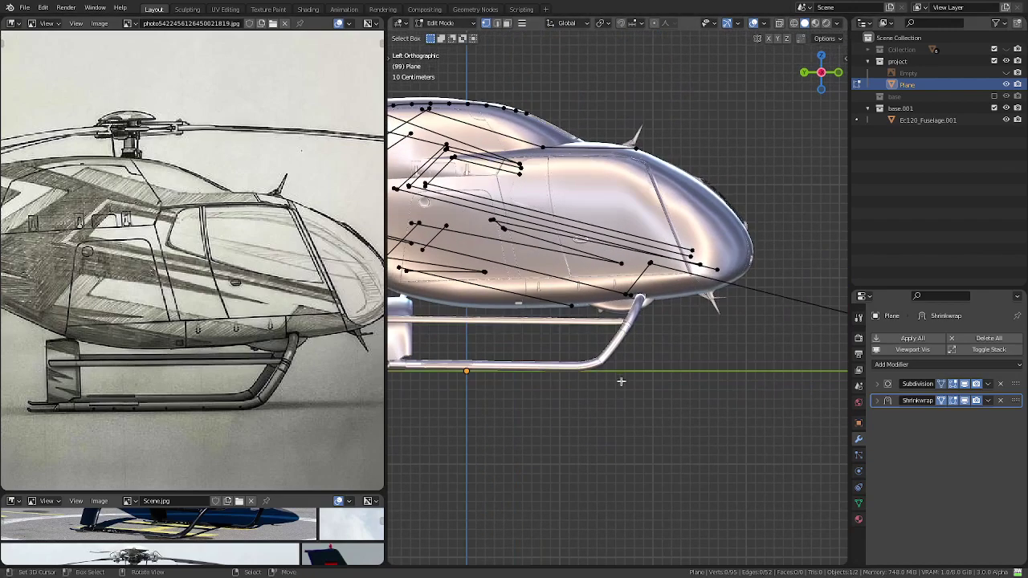
scroll(621, 381, down, 2)
middle_drag(615, 379, 582, 459)
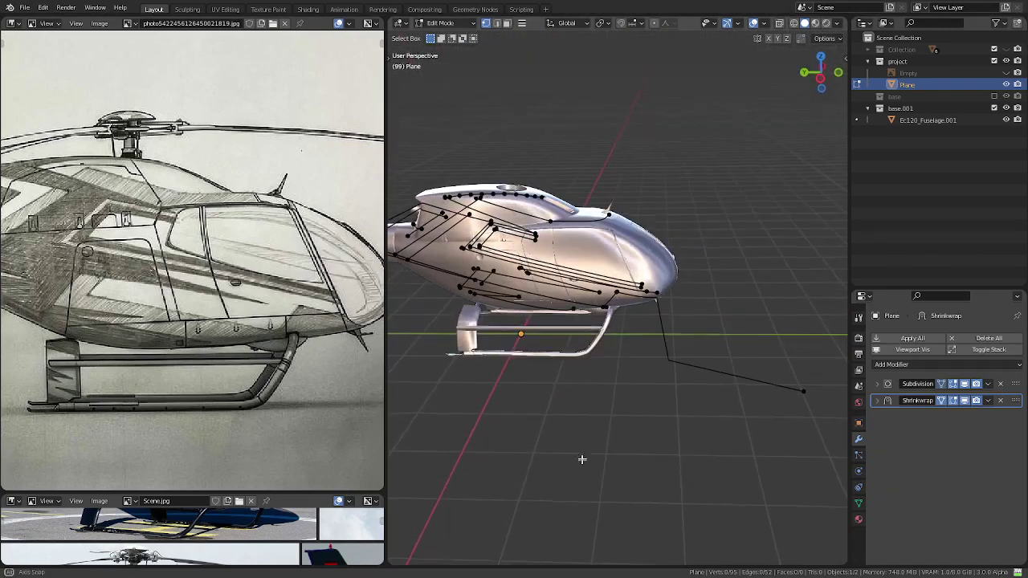
key(ctrl+KP_3)
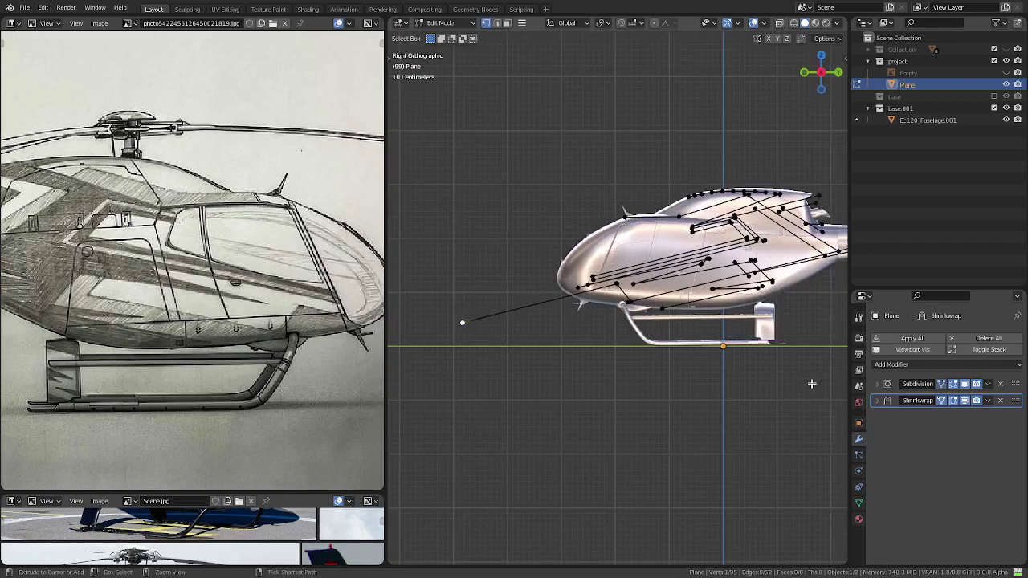
key(KP_3)
- Add the nose-tip vertex to the selection and scale the edge down to end there
scroll(717, 317, up, 2)
scroll(717, 317, up, 3)
scroll(717, 317, up, 3)
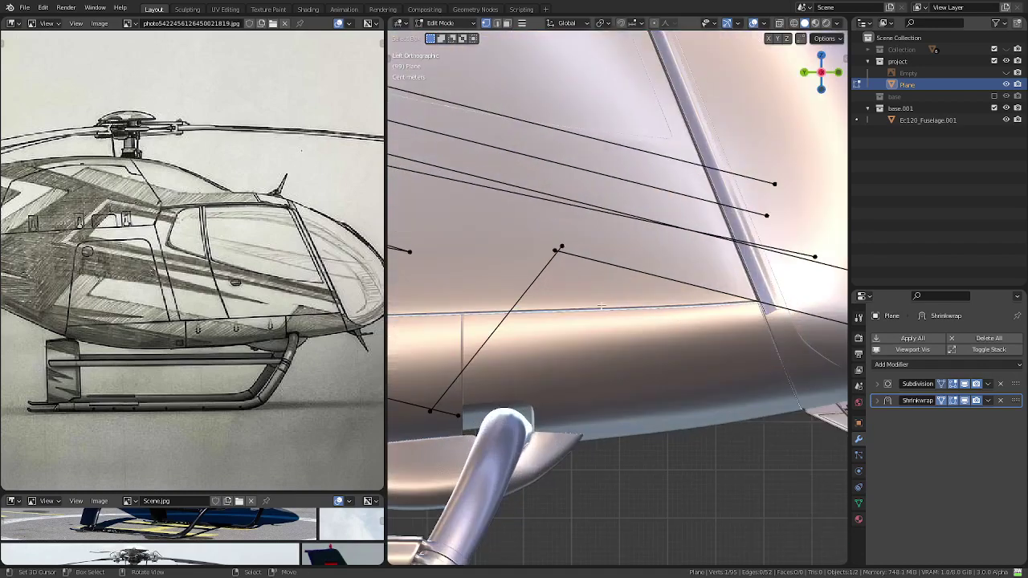
shift+click(591, 274)
scroll(725, 378, down, 3)
scroll(725, 378, down, 2)
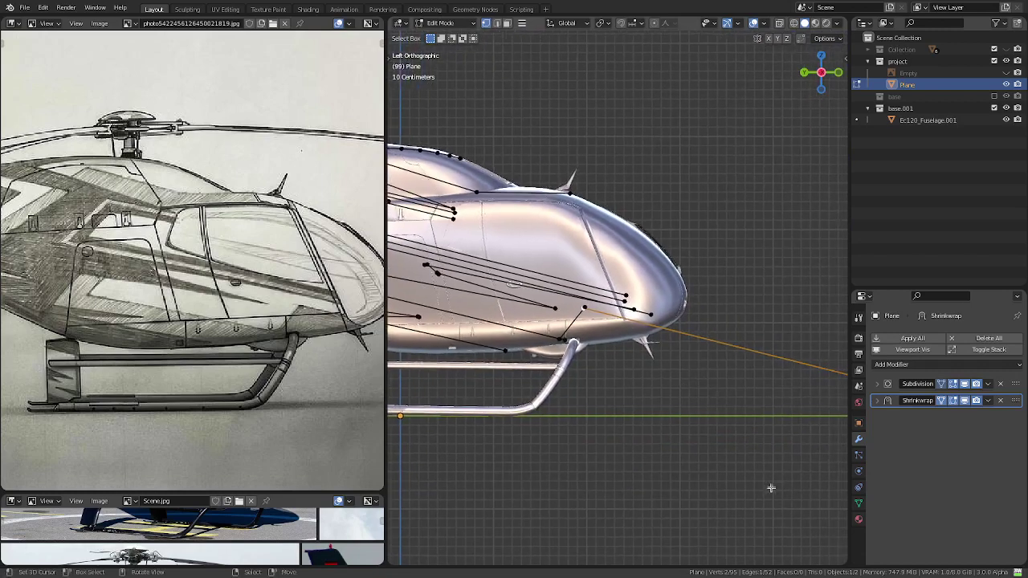
key(shift+s)
key(s)
click(608, 395)
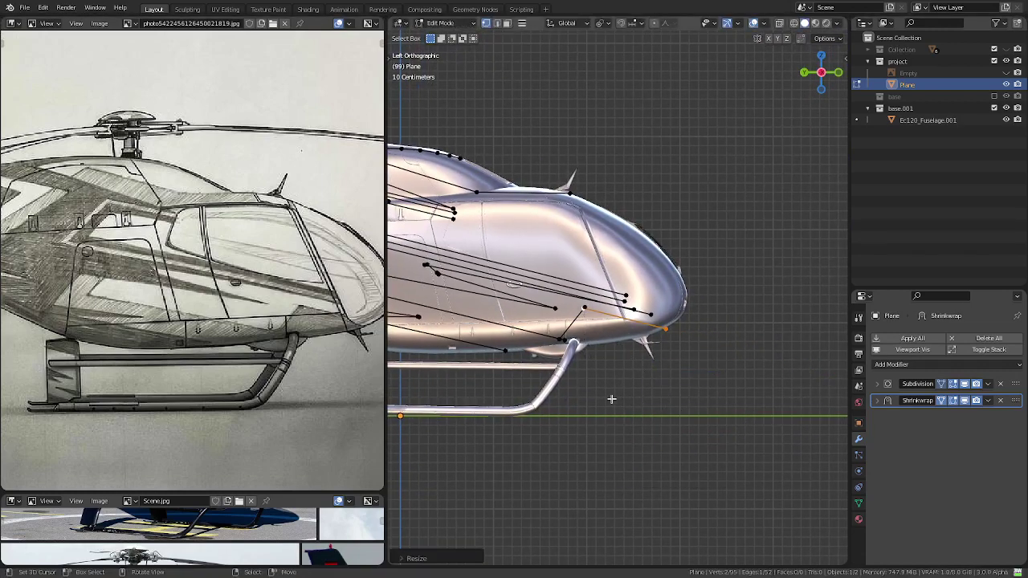
mouse_move(610, 396)
middle_down()
mouse_move(642, 359)
mouse_move(625, 394)
mouse_move(666, 328)
mouse_move(678, 341)
middle_up()
scroll(642, 359, up, 2)
- Scale the nose guide edge slightly smaller so it hugs the fuselage
scroll(643, 359, up, 2)
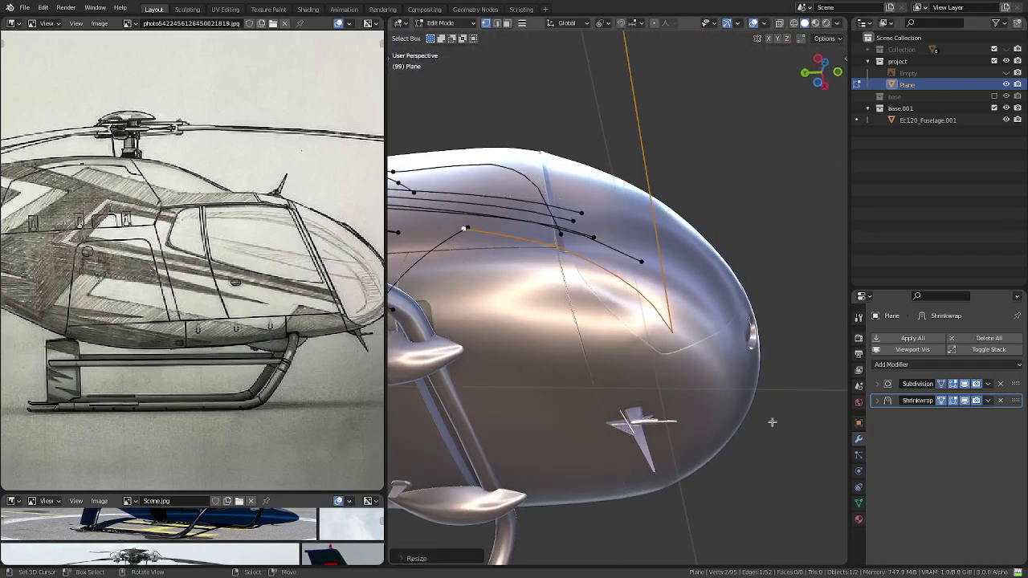
key(s)
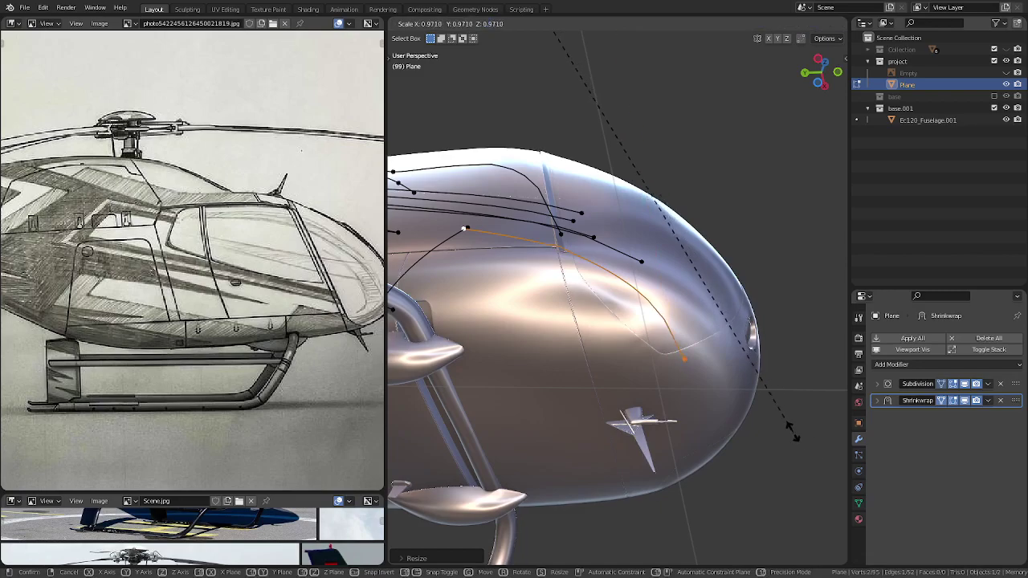
click(783, 422)
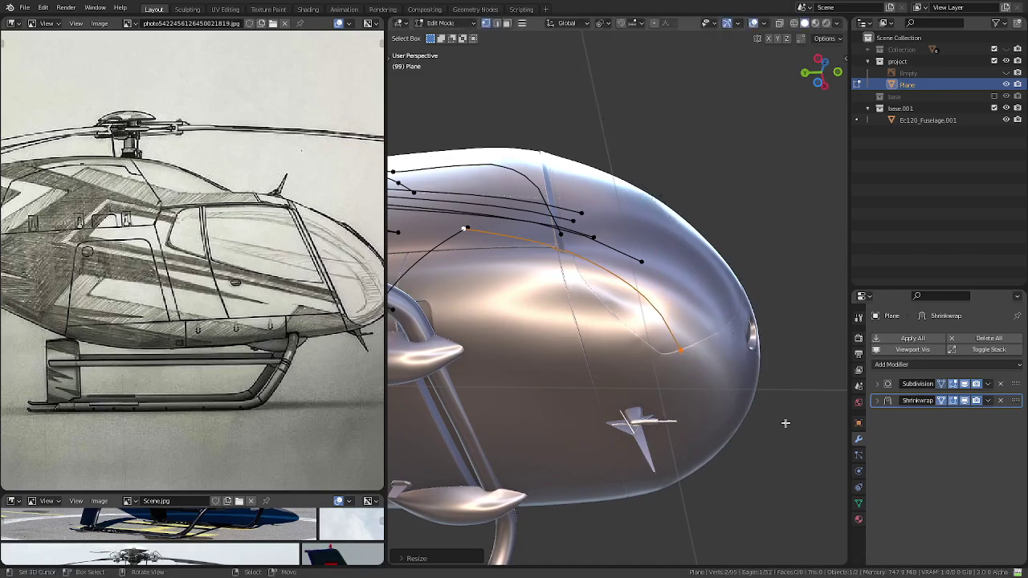
mouse_move(785, 423)
middle_down()
mouse_move(493, 378)
mouse_move(578, 281)
mouse_move(710, 245)
mouse_move(721, 273)
middle_up()
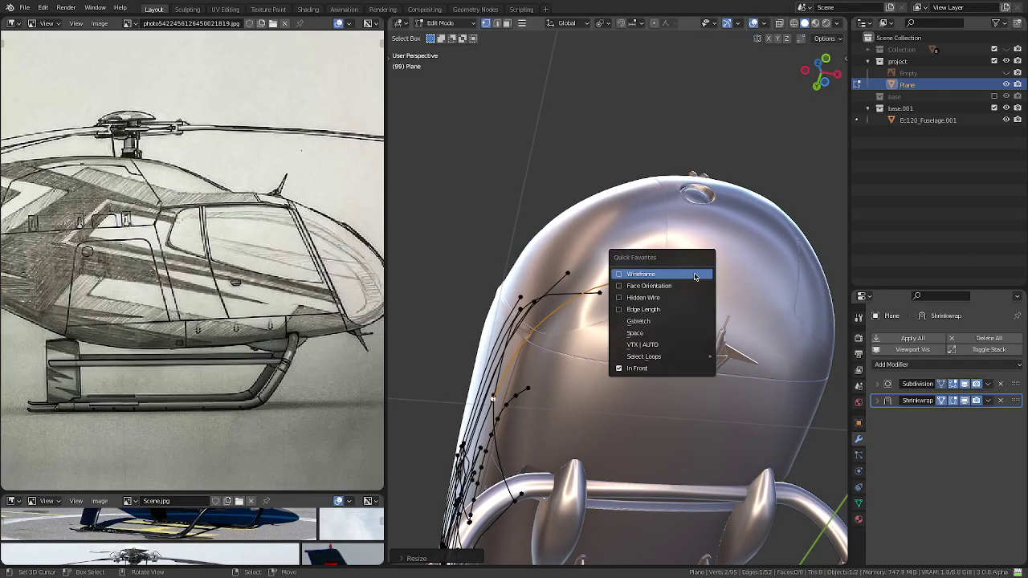
- Toggle the wireframe overlay on and off via Quick Favorites to check the nose edge
click(696, 277)
mouse_move(695, 277)
middle_down()
mouse_move(773, 285)
mouse_move(660, 327)
mouse_move(713, 360)
mouse_move(701, 245)
mouse_move(592, 294)
mouse_move(673, 338)
mouse_move(646, 367)
mouse_move(626, 266)
mouse_move(685, 435)
middle_up()
key(q)
click(713, 360)
key(q)
click(701, 246)
click(629, 269)
- Orbit from the side view around the nose, fuselage and skids to inspect the edge
key(ctrl+KP_3)
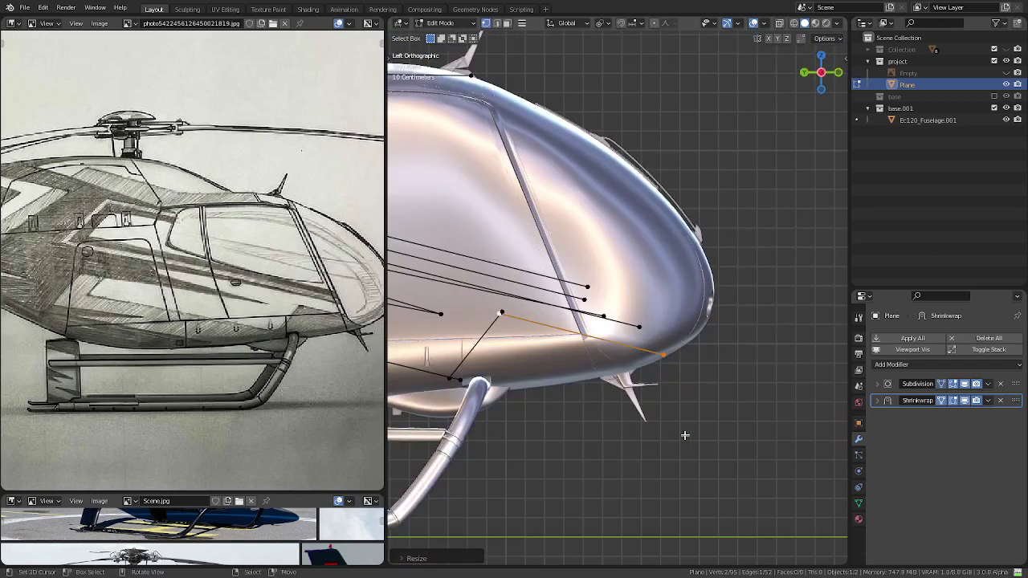
scroll(684, 436, down, 2)
scroll(664, 404, up, 1)
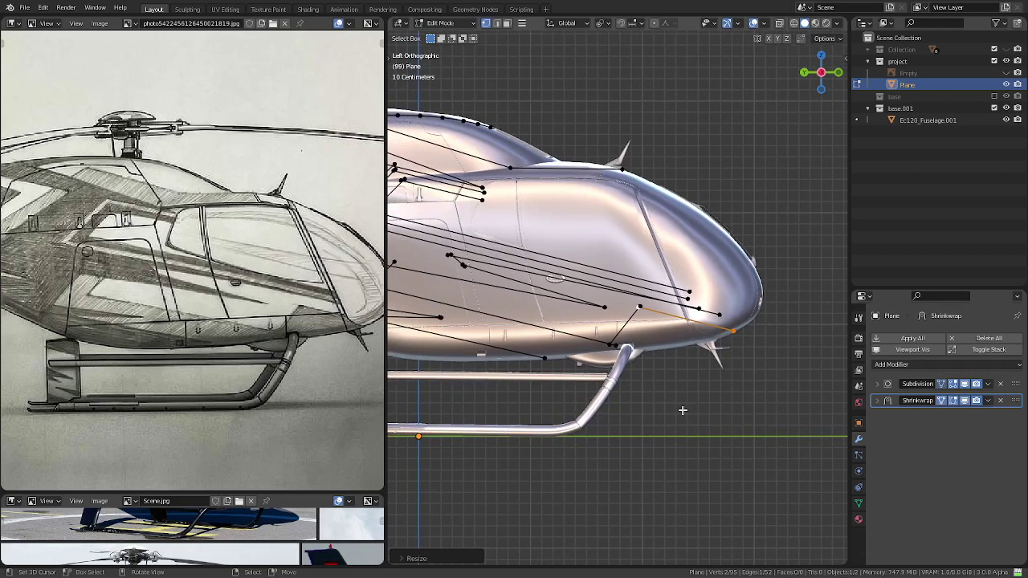
middle_drag(683, 410, 676, 354)
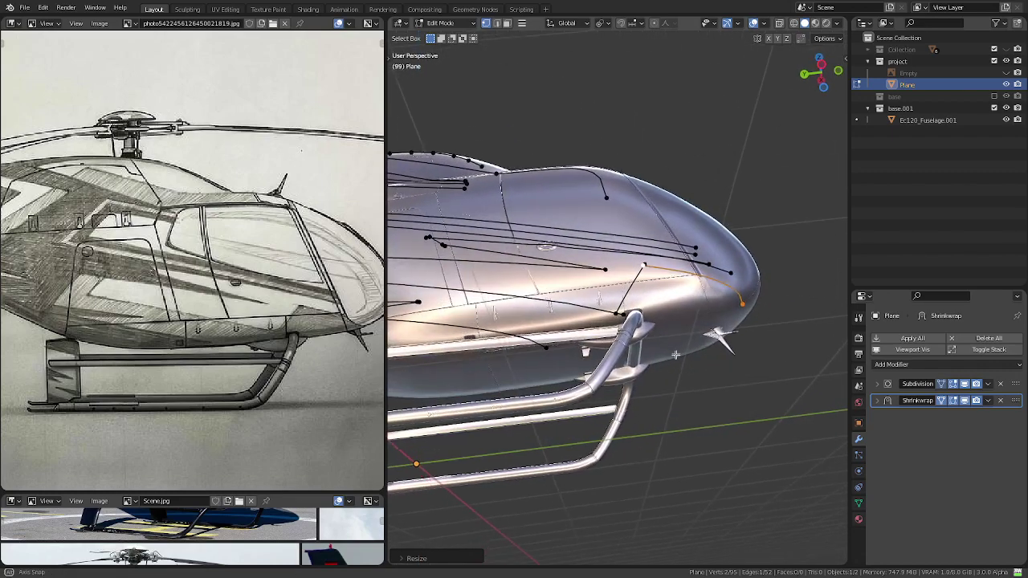
middle_drag(676, 354, 690, 389)
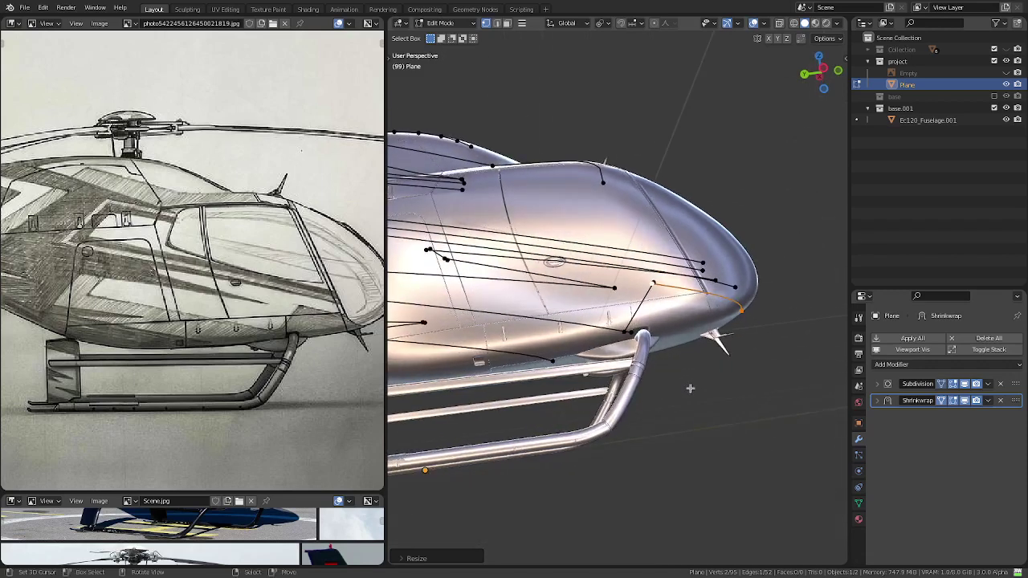
middle_drag(718, 346, 719, 378)
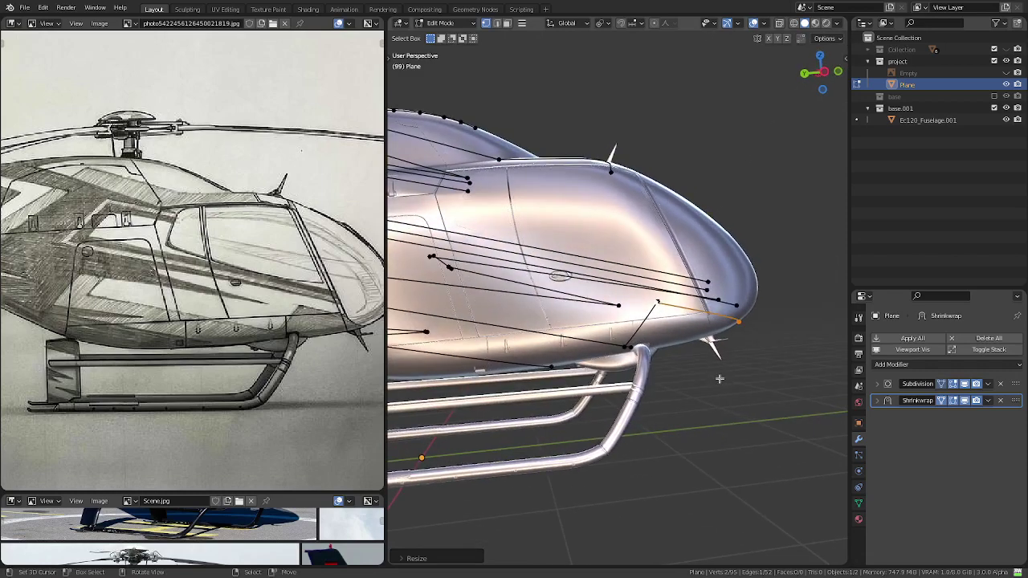
scroll(720, 379, down, 2)
middle_drag(688, 361, 734, 383)
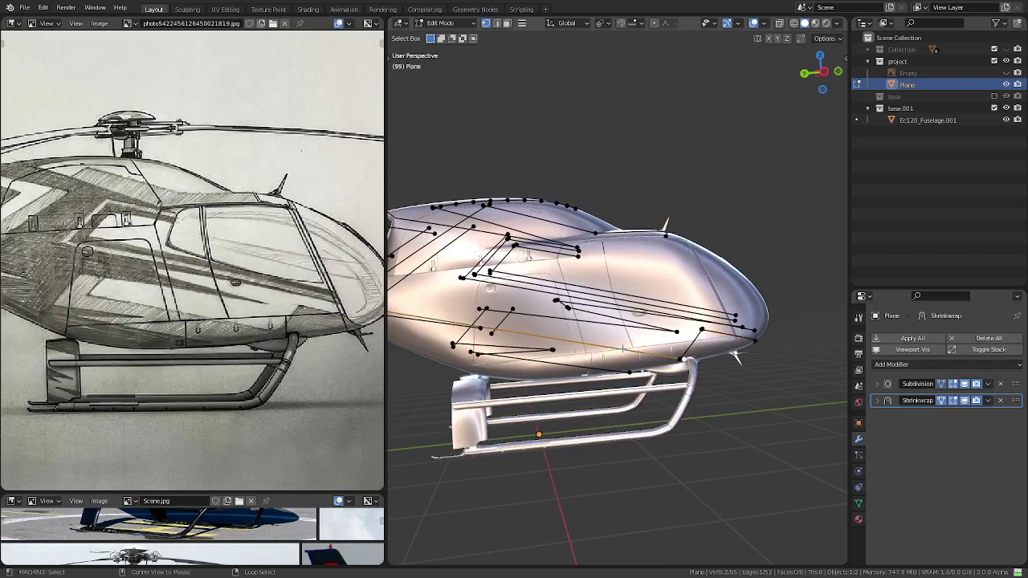
middle_drag(624, 347, 757, 382)
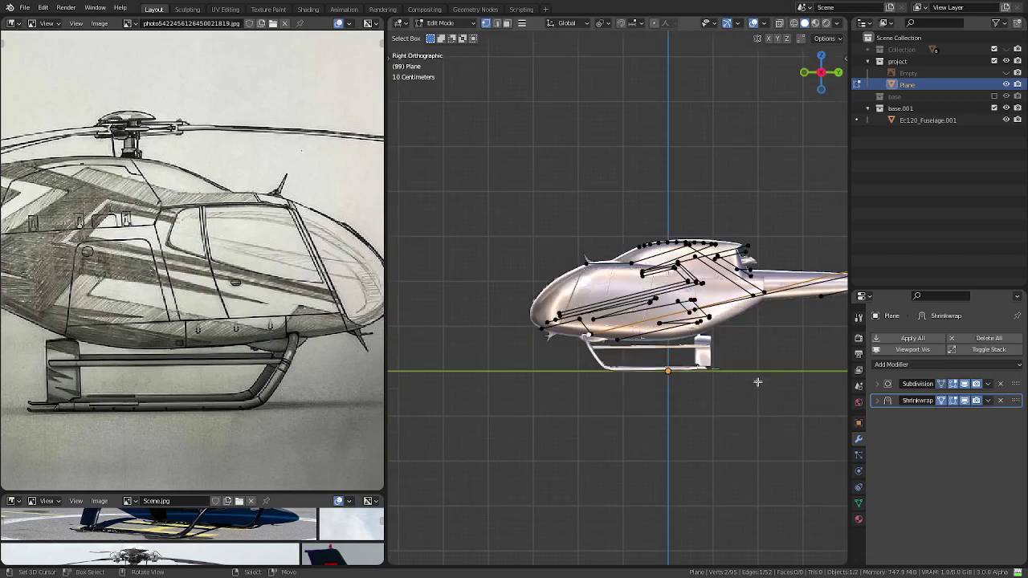
- Maximize the 3D viewport and zoom in on the fuselage from the left side
key(ctrl+KP_3)
key(ctrl+space)
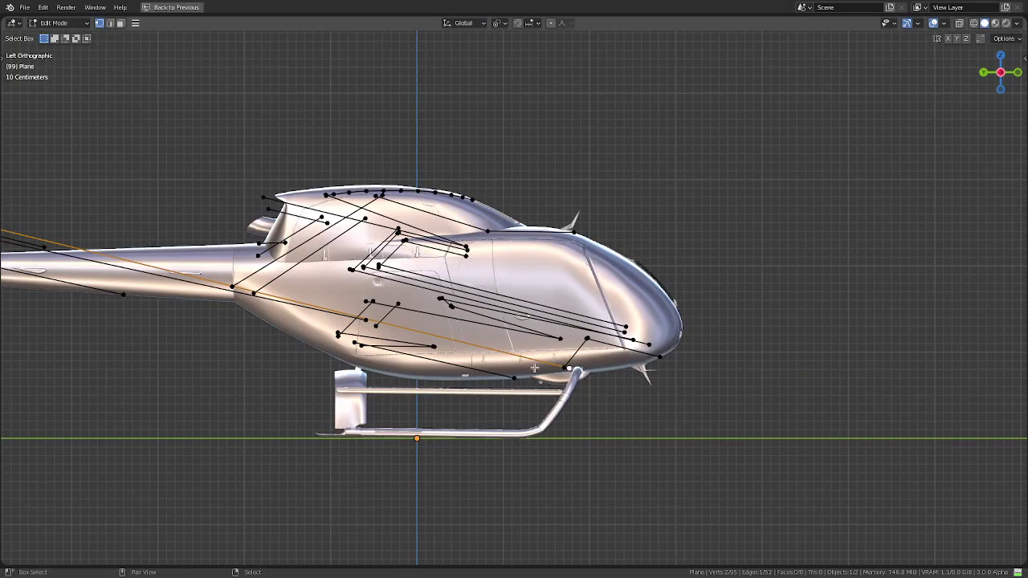
ctrl+scroll(534, 368, up, 3)
scroll(534, 367, up, 1)
scroll(534, 368, up, 1)
scroll(570, 369, up, 2)
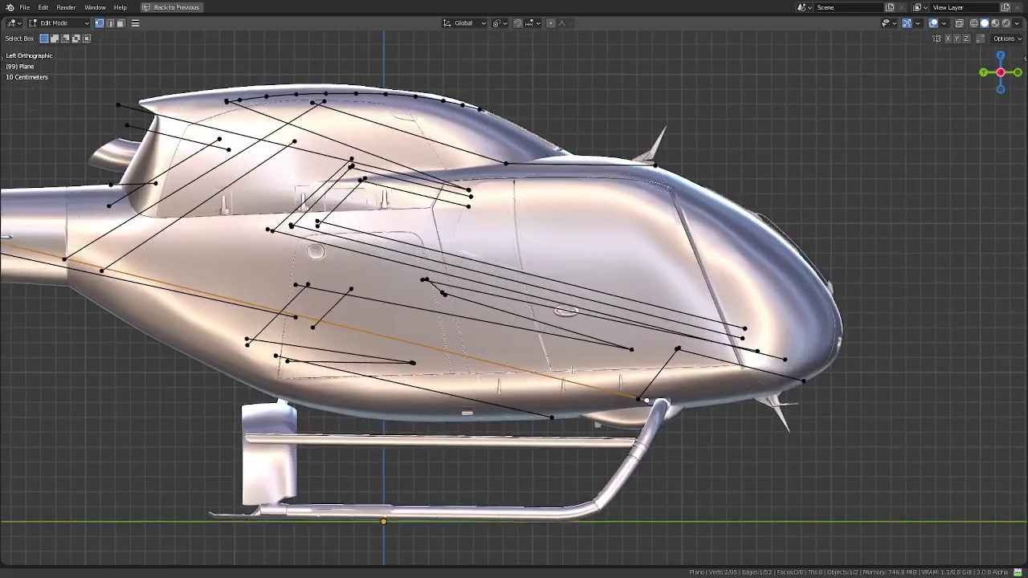
shift+middle_drag(571, 369, 540, 384)
- Make trial copies of the long guide edge above and lower on the helicopter
key(shift+d)
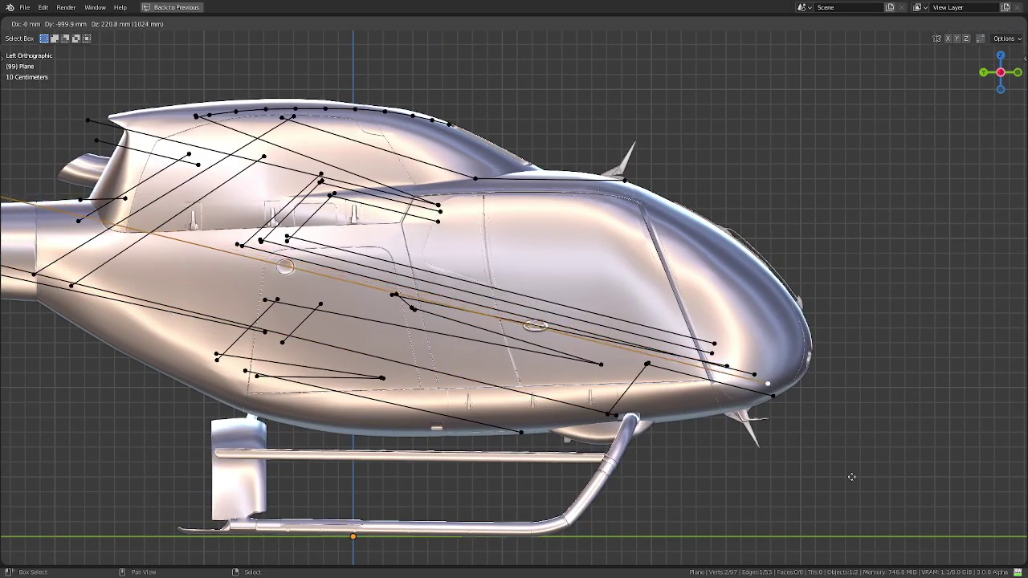
click(885, 57)
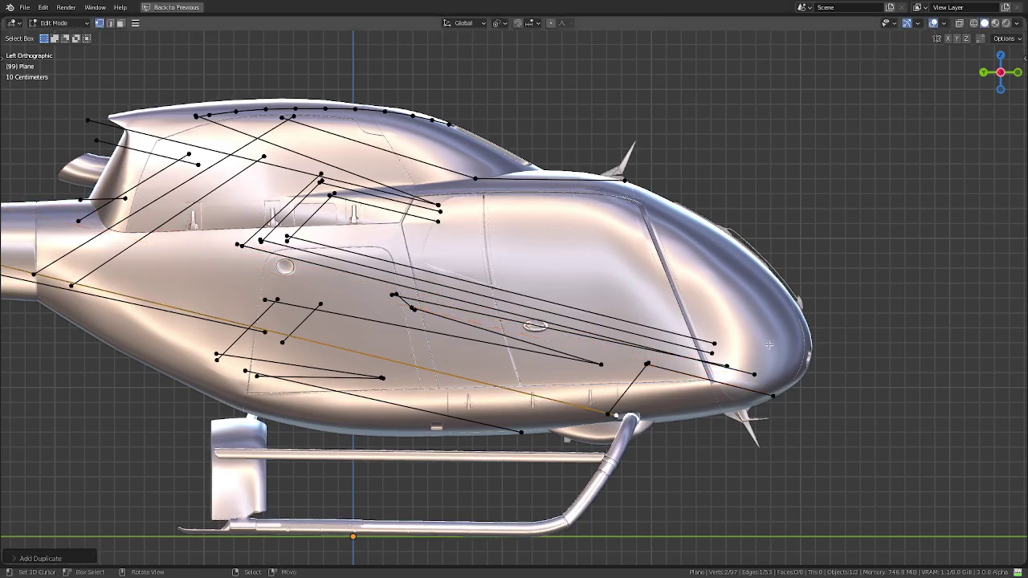
scroll(768, 347, down, 4)
key(shift+d)
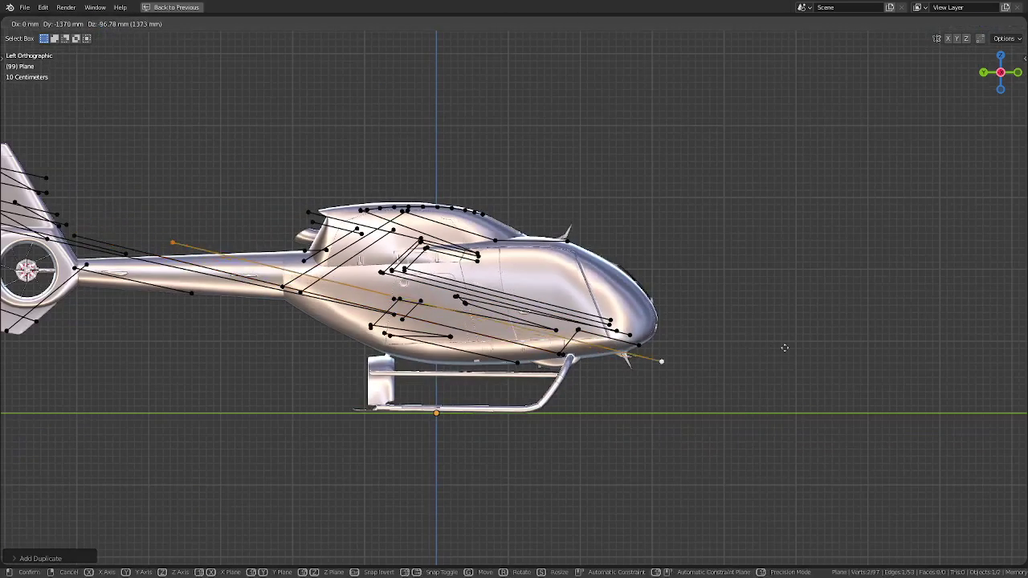
click(990, 195)
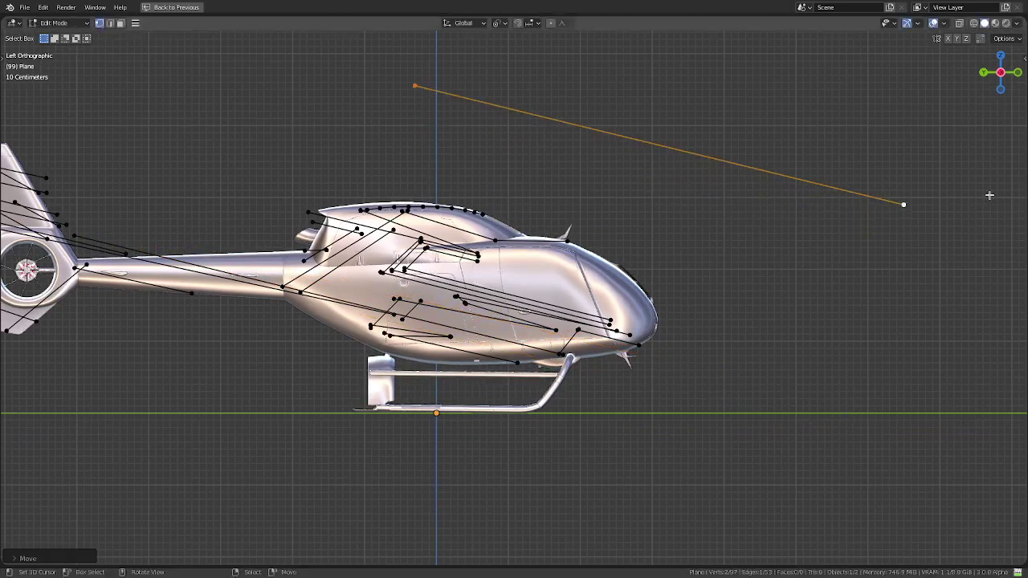
key(shift+d)
click(855, 383)
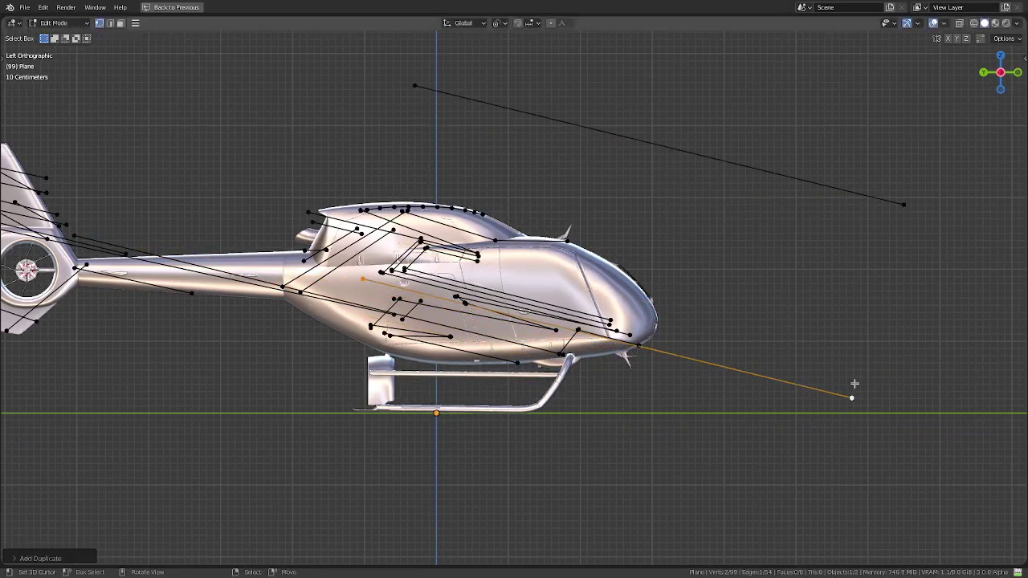
key(shift+d)
key(Escape)
- With Individual Origins pivot, shrink a copied edge and move it along the nose
key(period)
click(879, 396)
key(s)
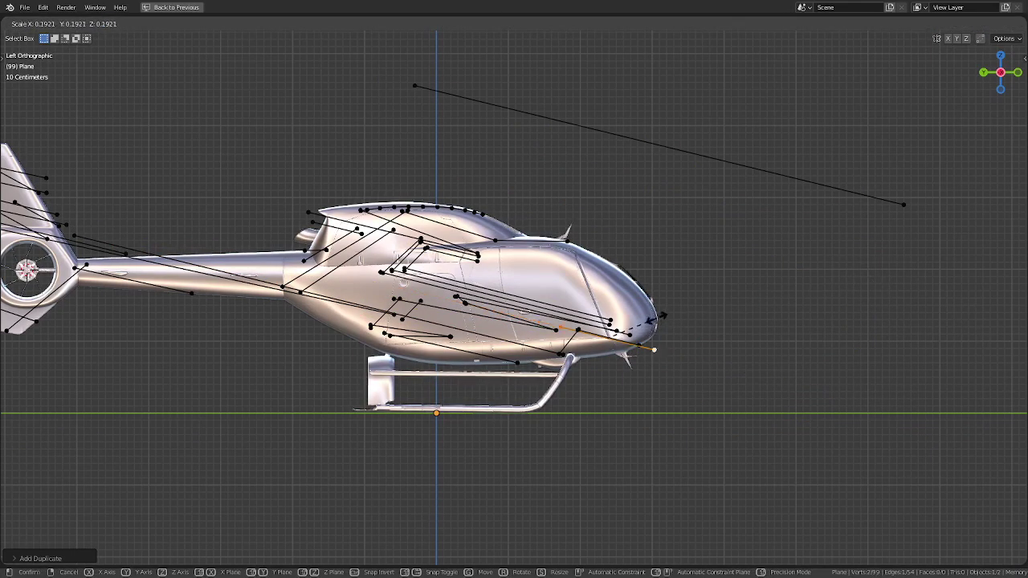
click(664, 314)
scroll(460, 259, up, 6)
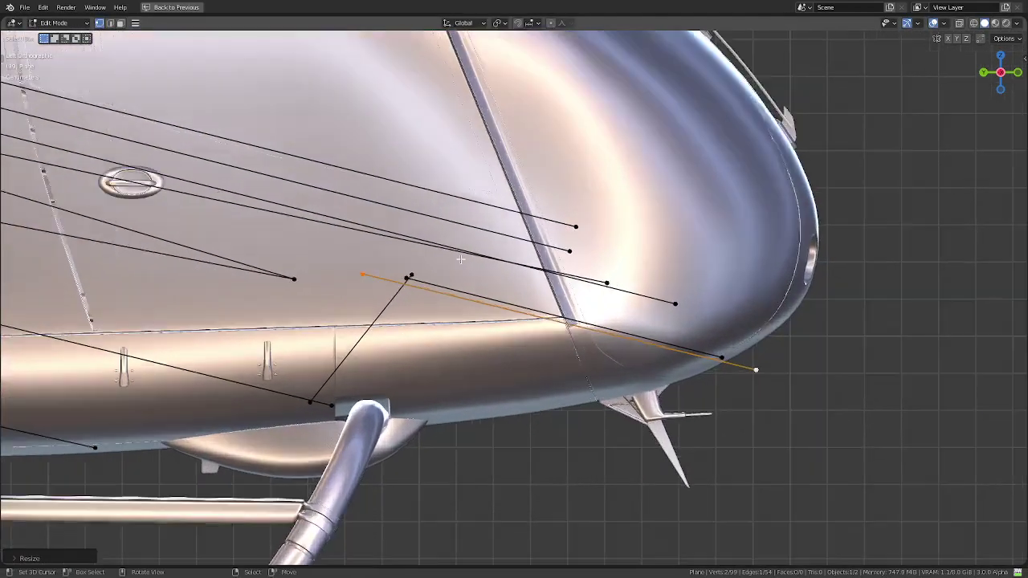
scroll(460, 259, up, 4)
key(g)
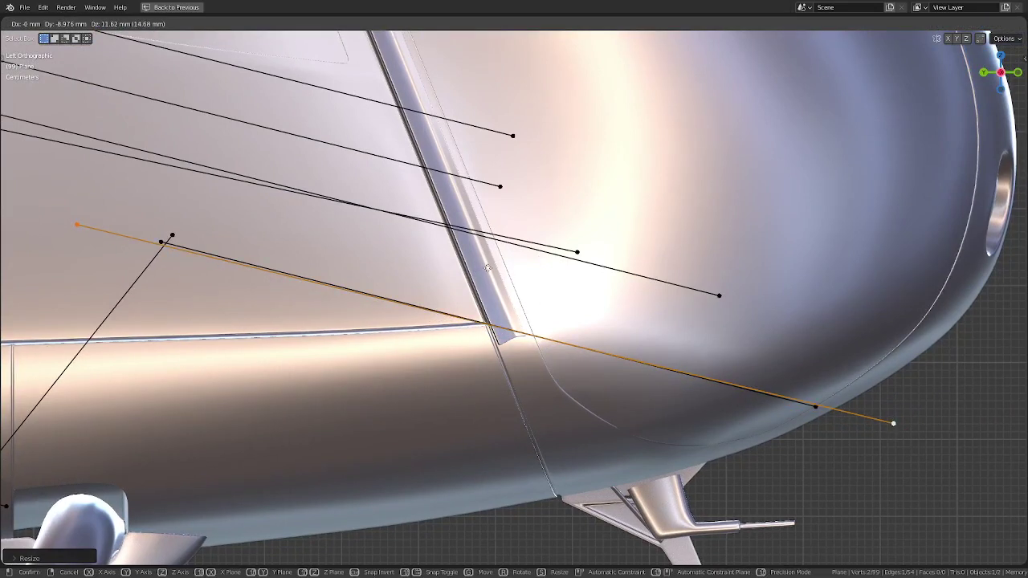
click(488, 269)
- Shorten the orange edge copy, then delete its vertices
key(s)
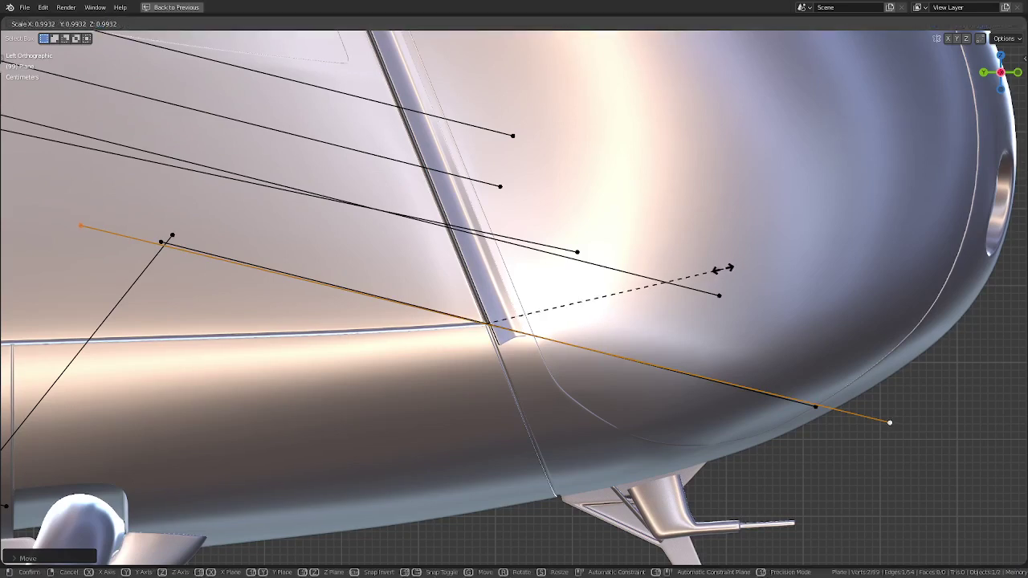
click(683, 270)
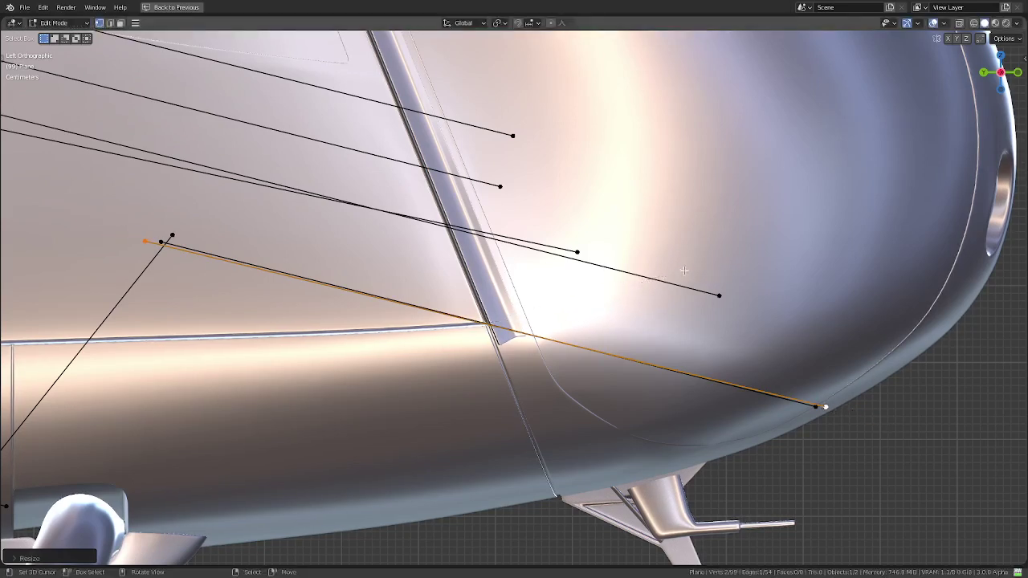
key(x)
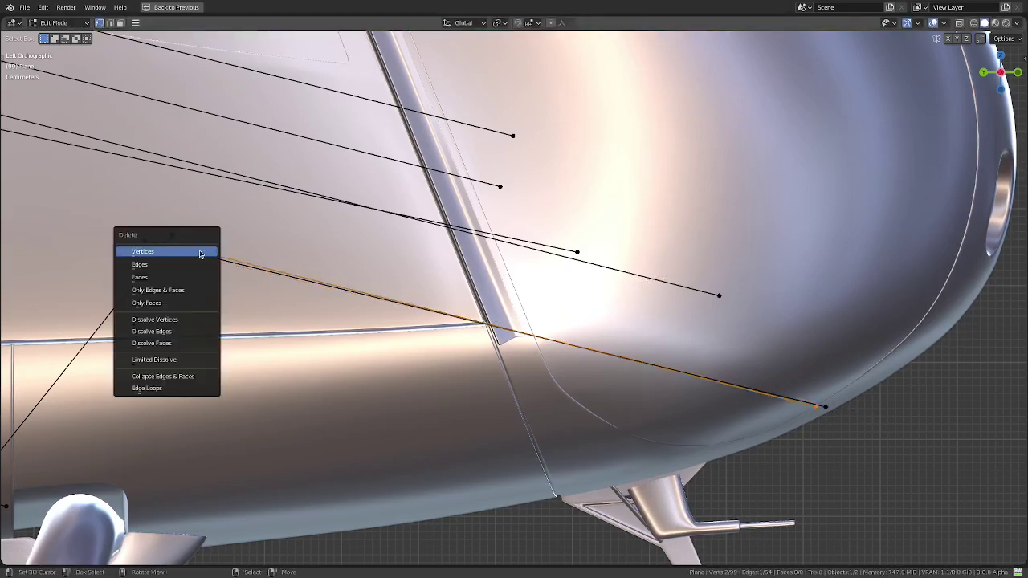
click(201, 255)
- Copy the long edge above the helicopter across the nose and shorten it
scroll(514, 322, down, 4)
scroll(514, 321, down, 4)
scroll(514, 322, down, 2)
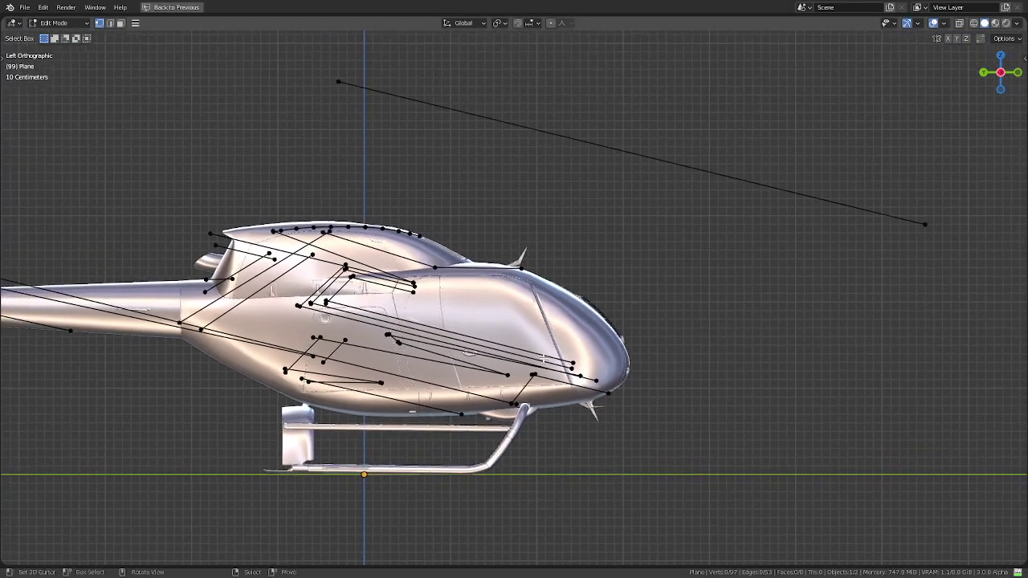
alt+click(655, 157)
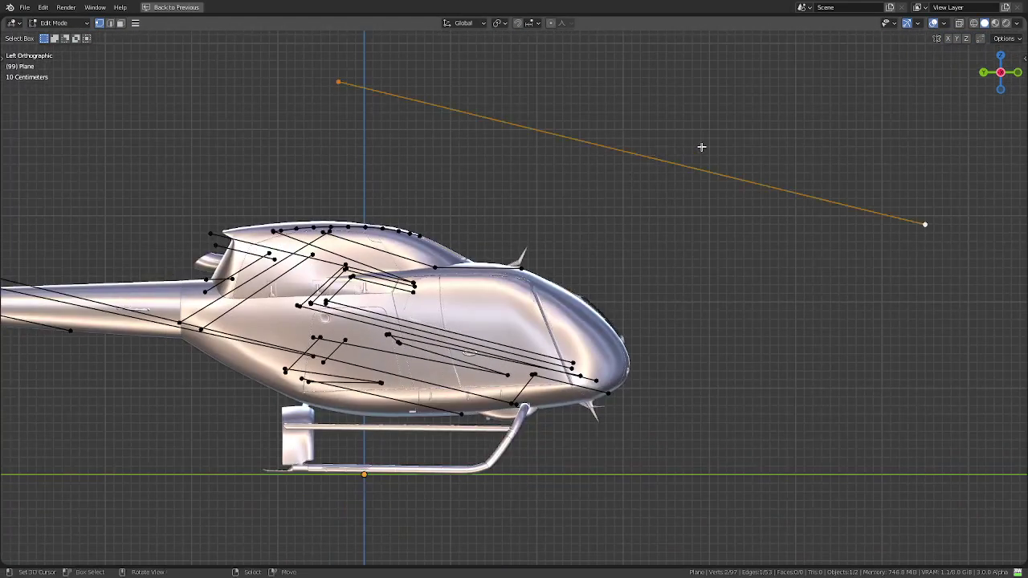
key(shift+d)
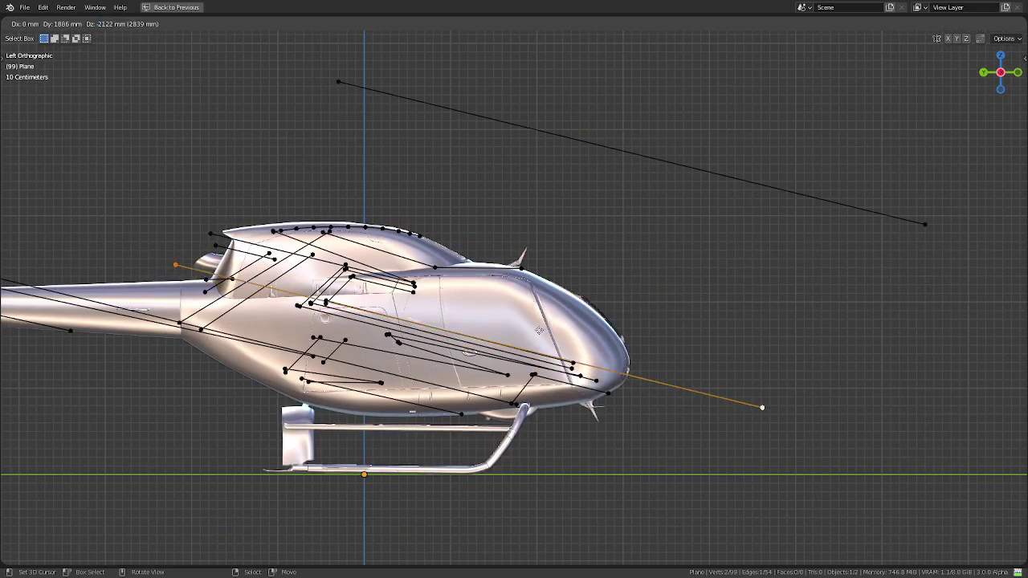
click(540, 330)
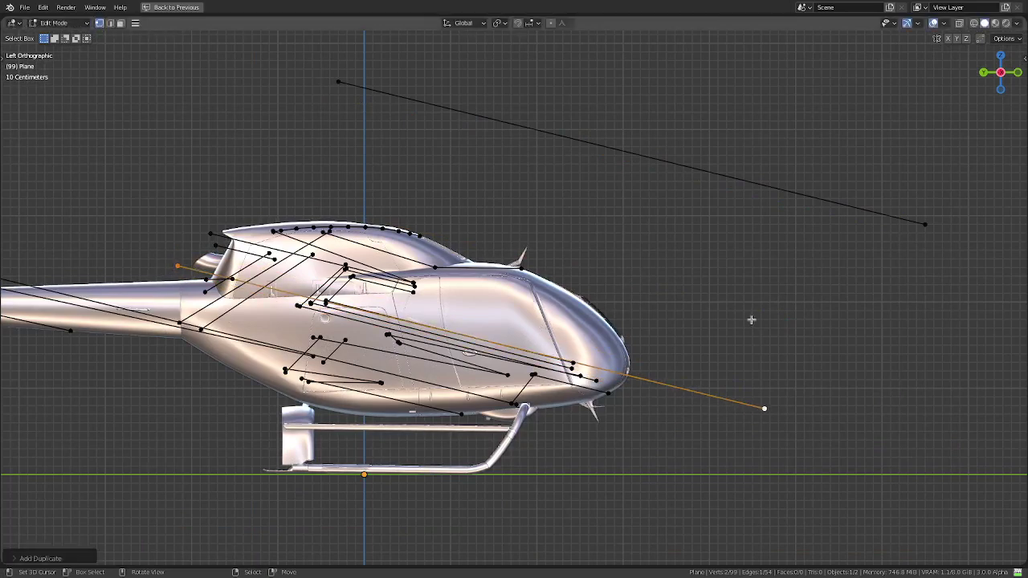
key(s)
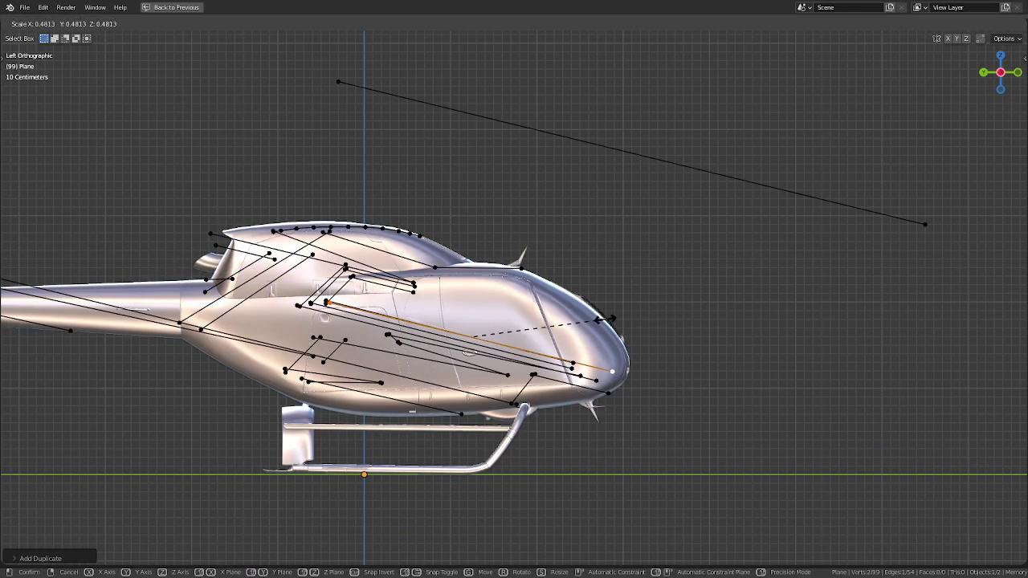
click(606, 322)
- Move the shortened copy up onto the cabin window line near the door
scroll(606, 321, up, 3)
scroll(680, 284, up, 2)
scroll(679, 284, up, 2)
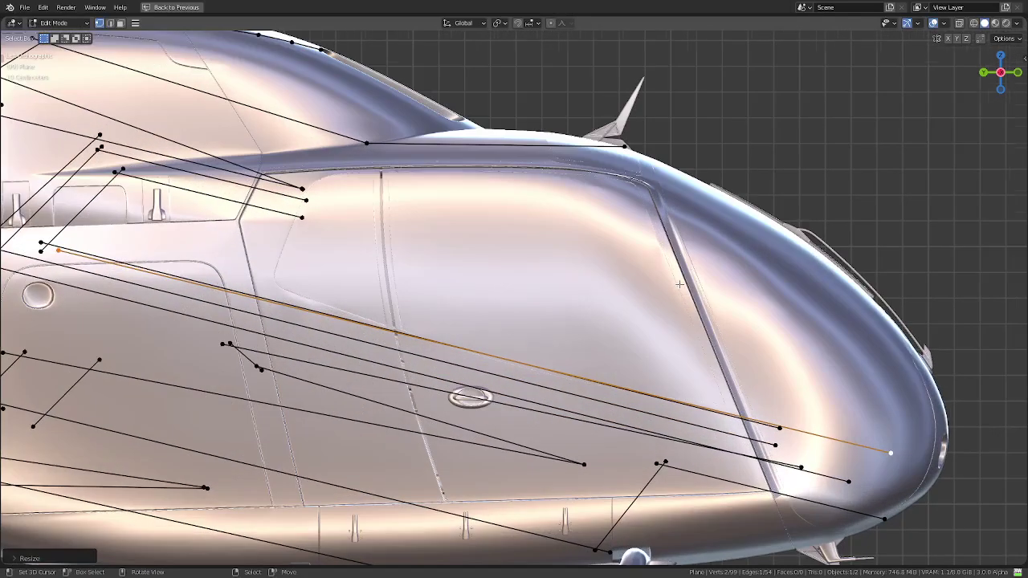
shift+middle_drag(679, 283, 684, 315)
key(g)
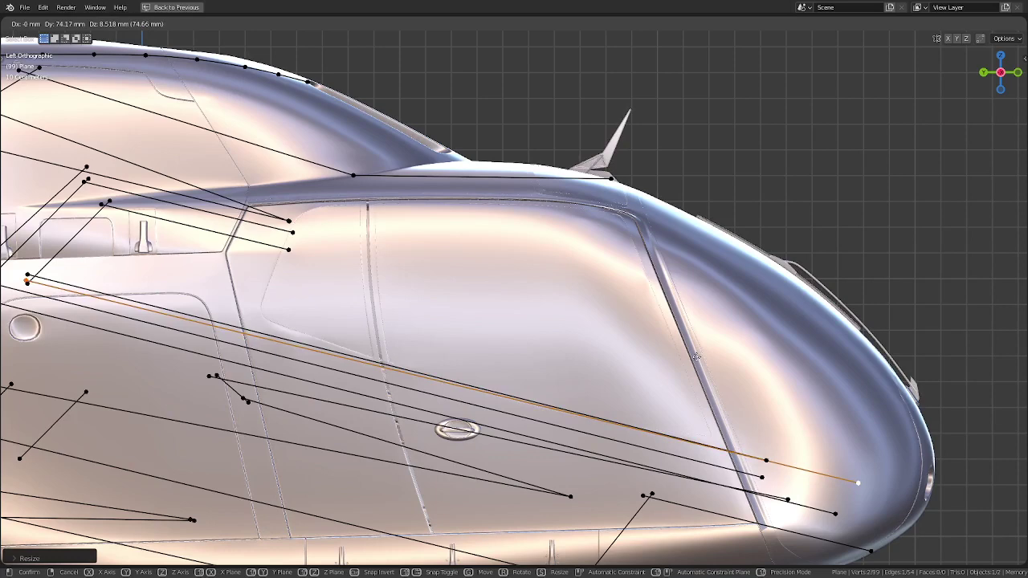
click(696, 357)
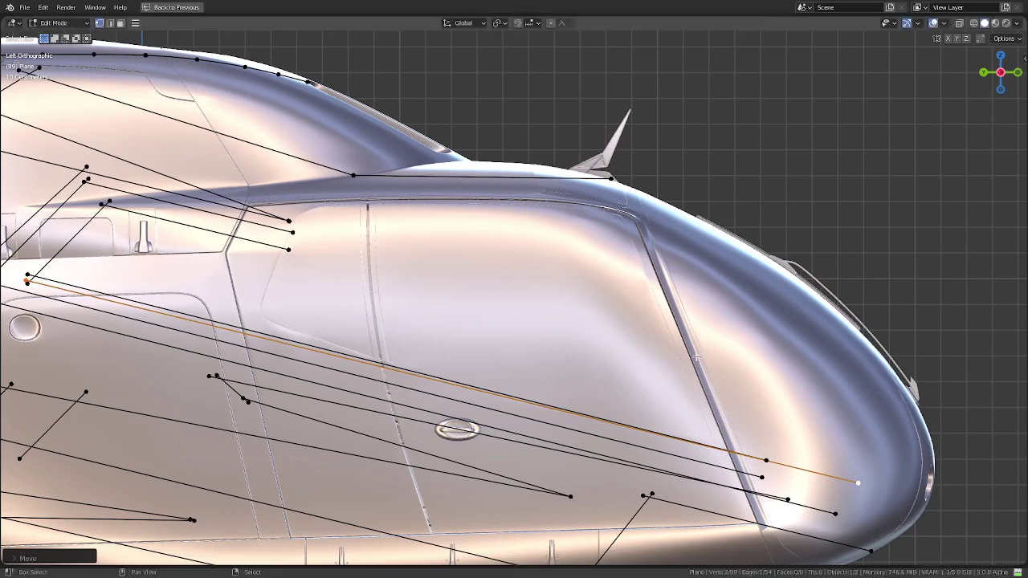
shift+middle_drag(429, 361, 517, 303)
scroll(517, 303, up, 4)
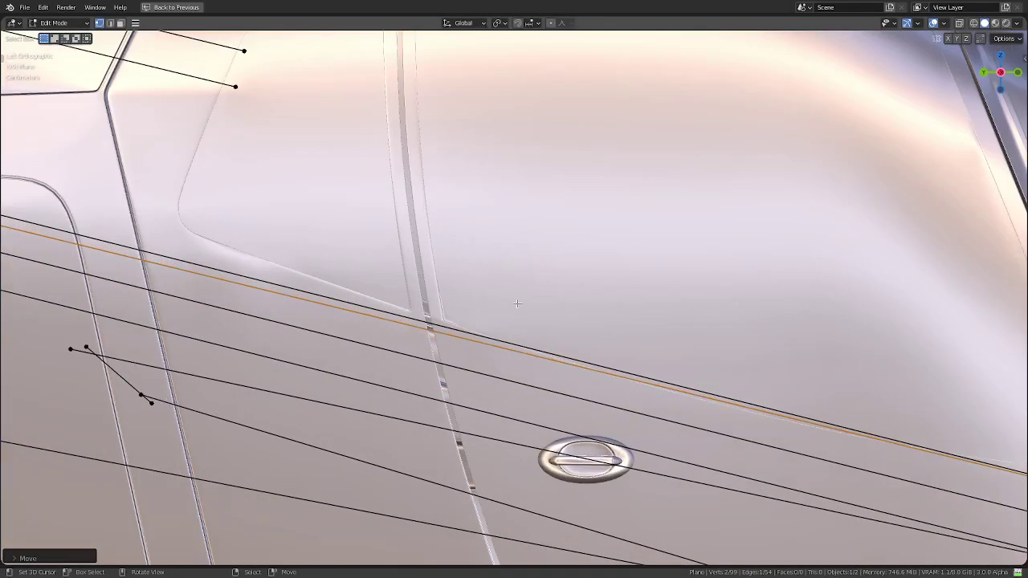
scroll(518, 303, down, 2)
scroll(530, 307, down, 2)
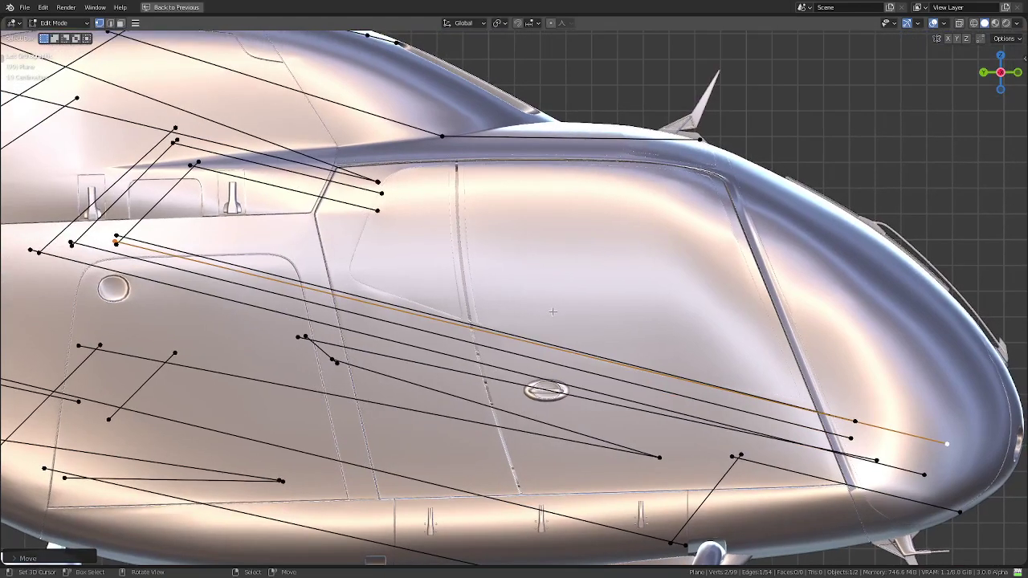
key(g)
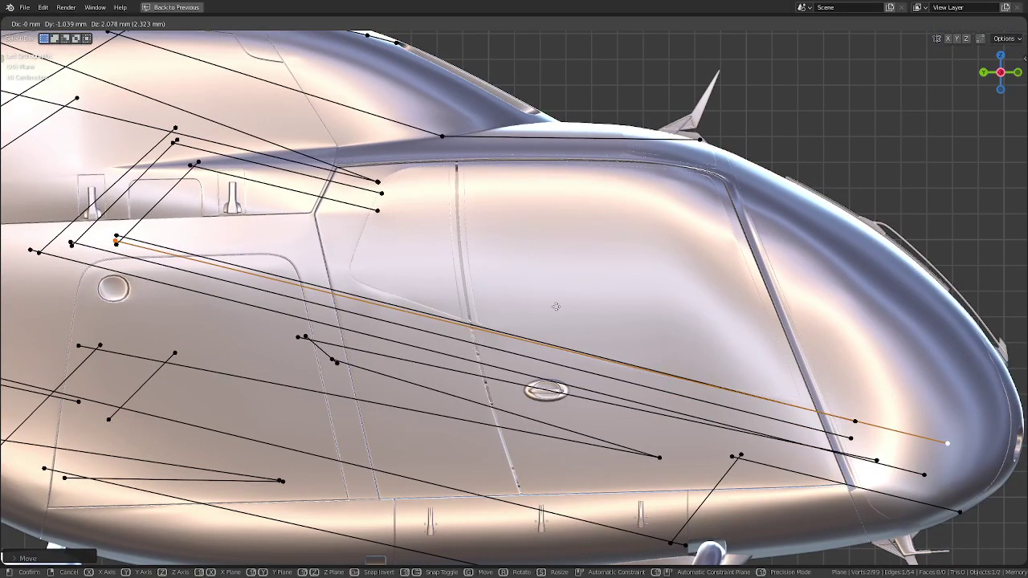
click(555, 306)
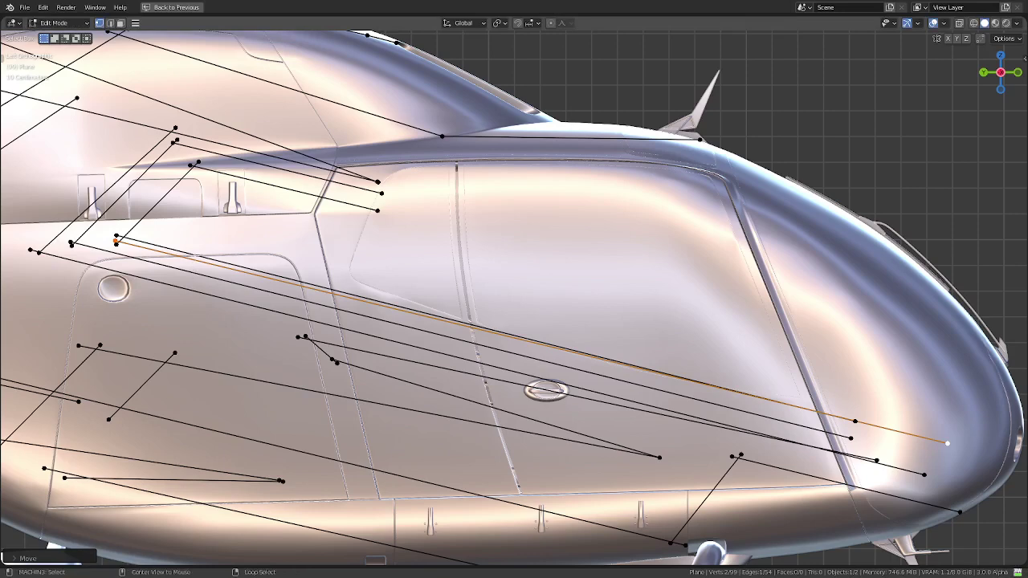
- Delete the extra edge and select the guide edge along the cabin side
key(x)
click(197, 253)
alt+click(231, 263)
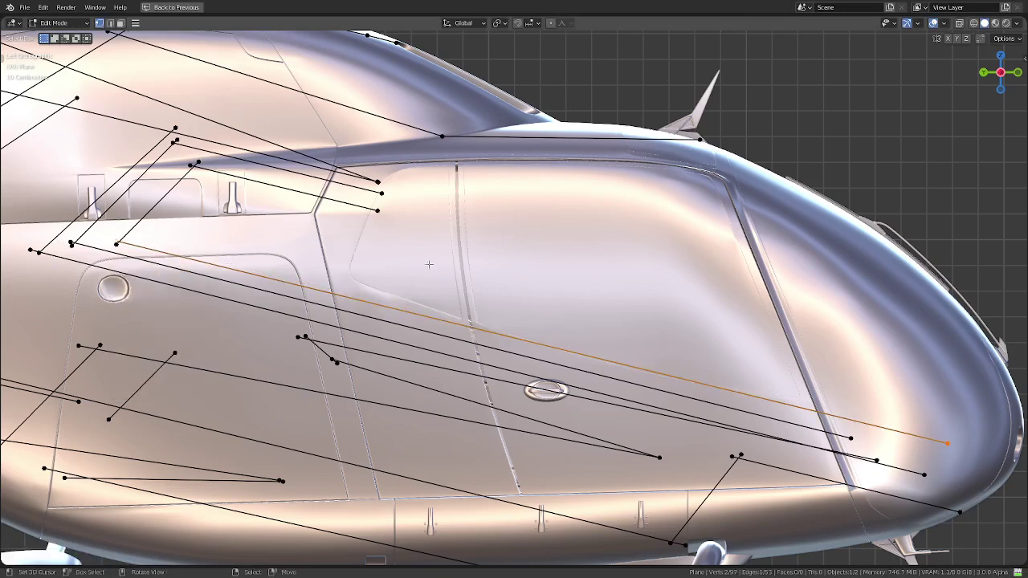
key(ctrl+e)
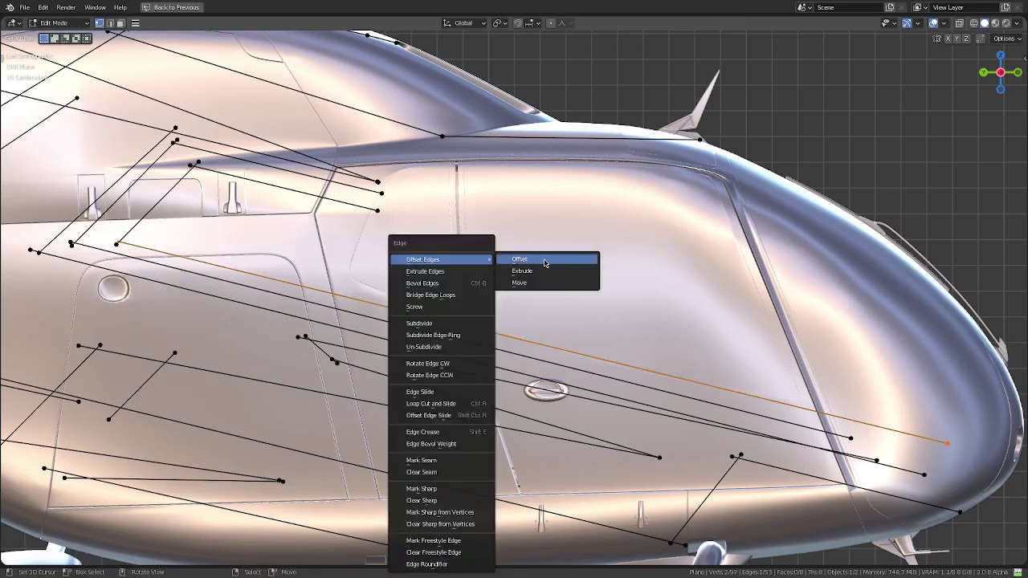
- Offset the cabin-side guide edge, stretch the copy from its right end, delete the original
click(544, 263)
key(F9)
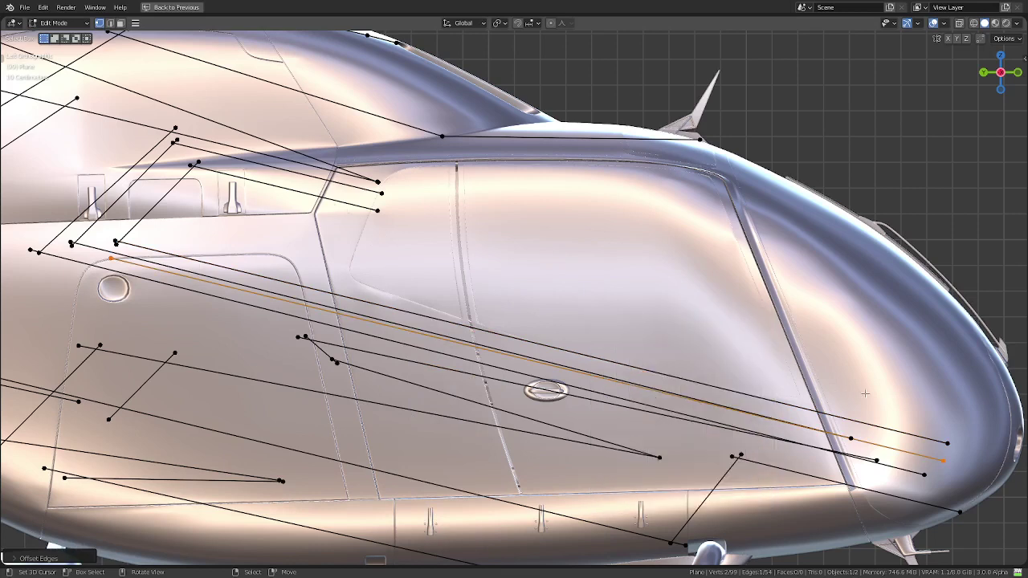
shift+click(943, 459)
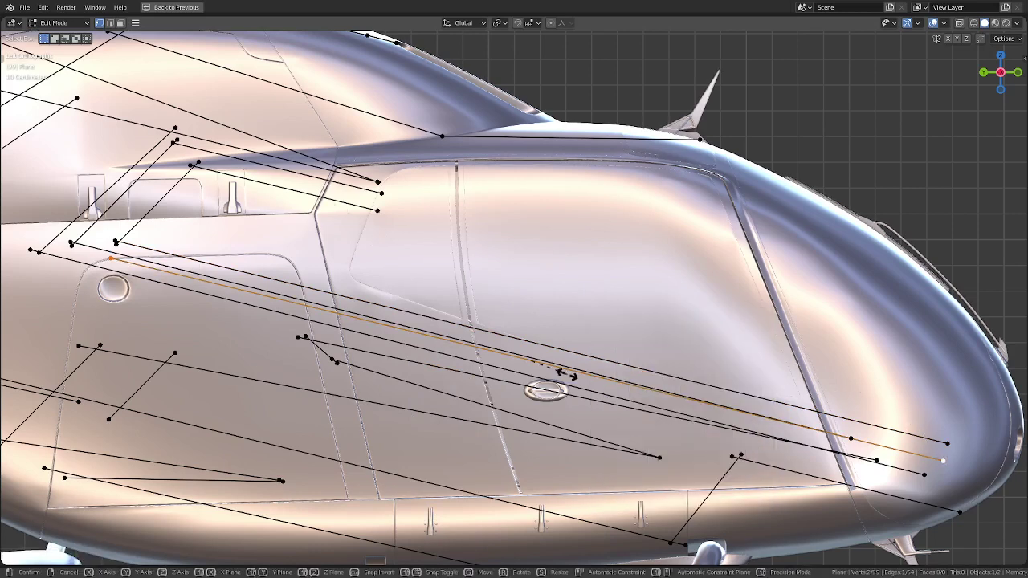
key(period)
click(544, 351)
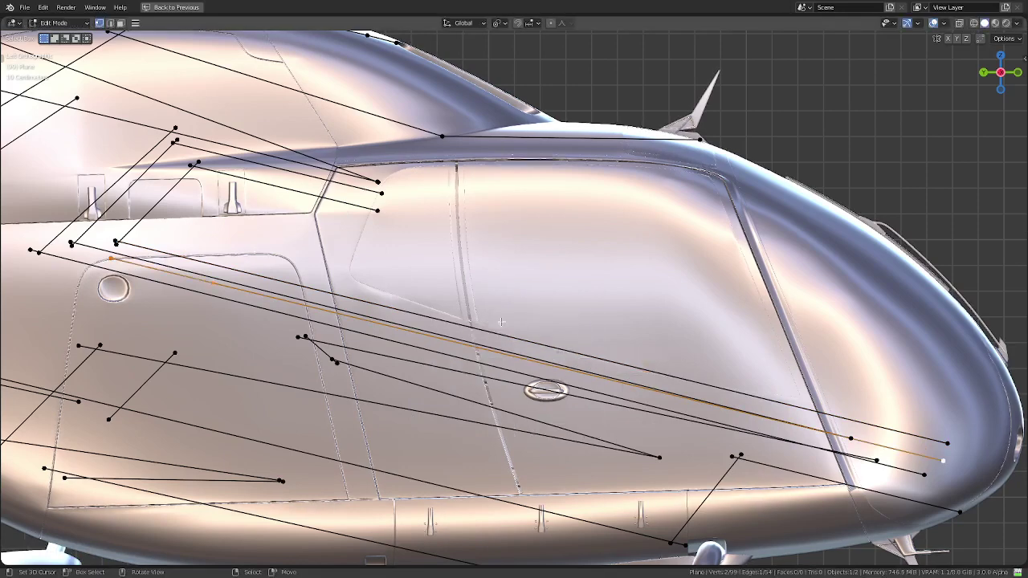
key(s)
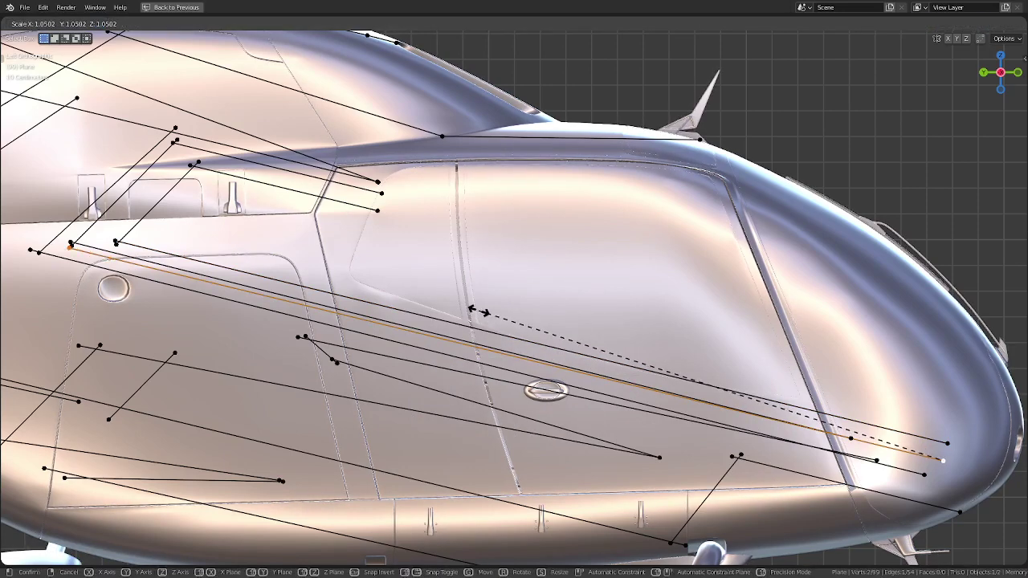
click(478, 311)
key(x)
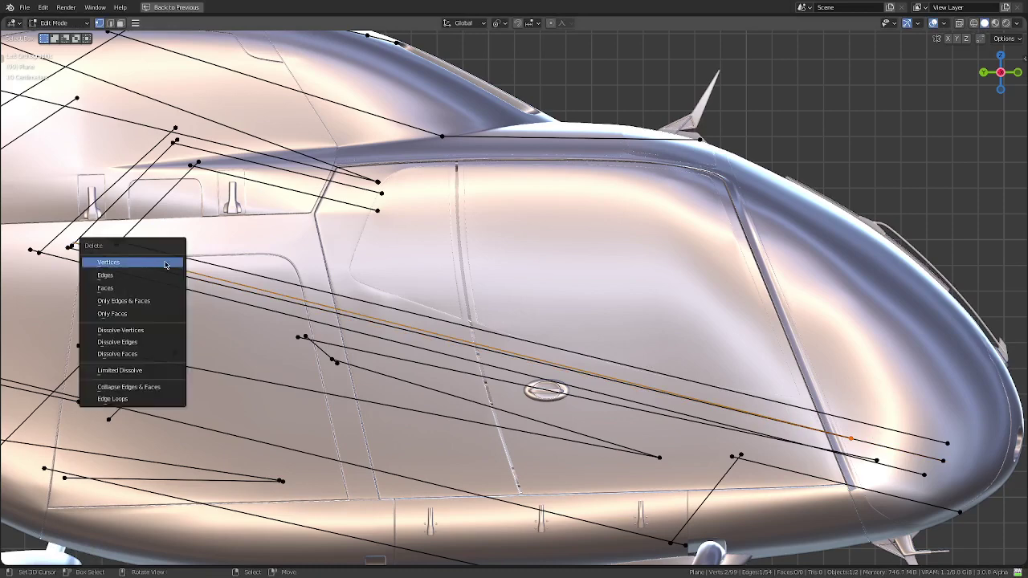
click(166, 265)
- Offset a second cabin-side guide edge, delete its original, and restore the full layout
alt+click(191, 275)
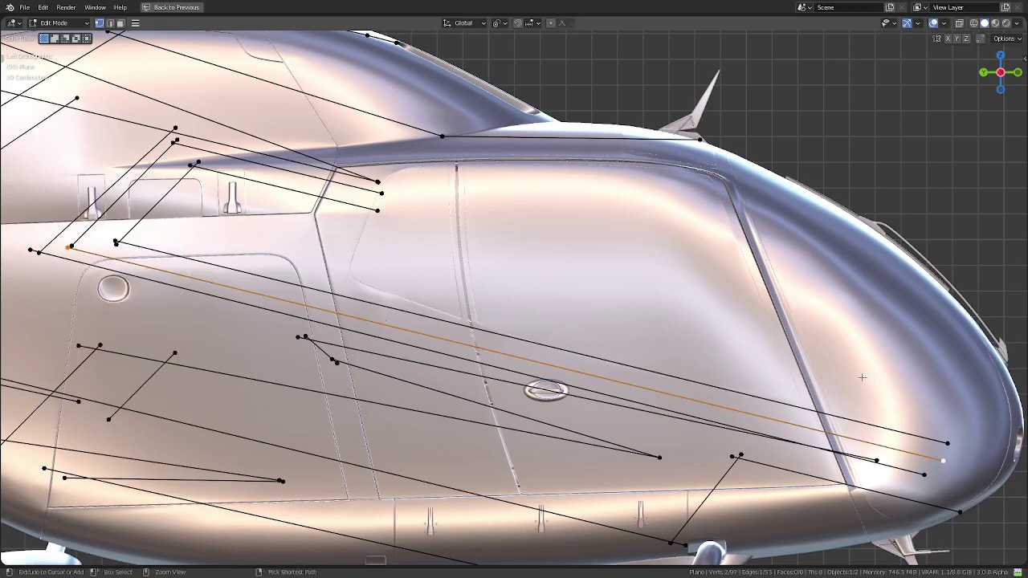
key(ctrl+e)
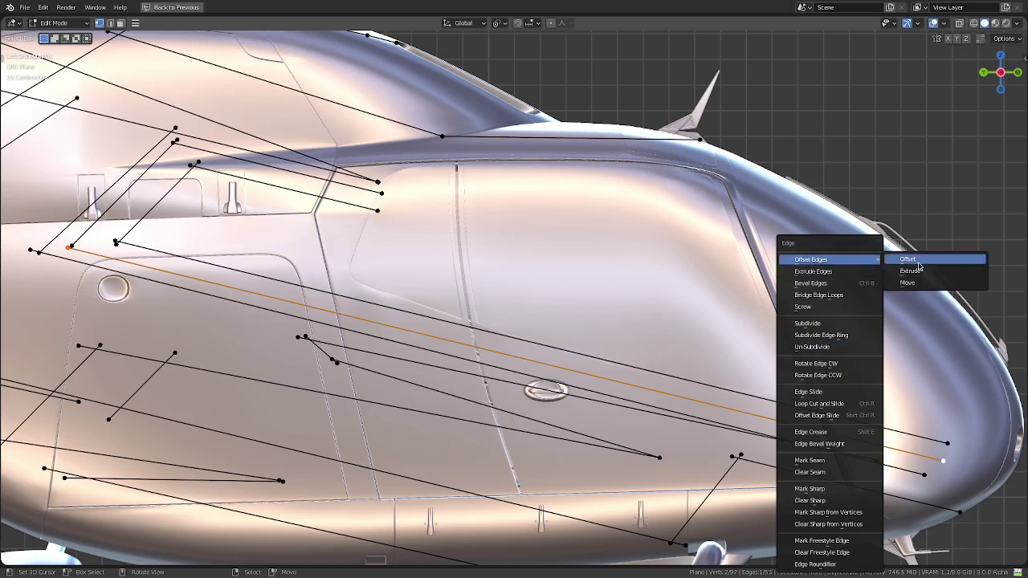
click(918, 262)
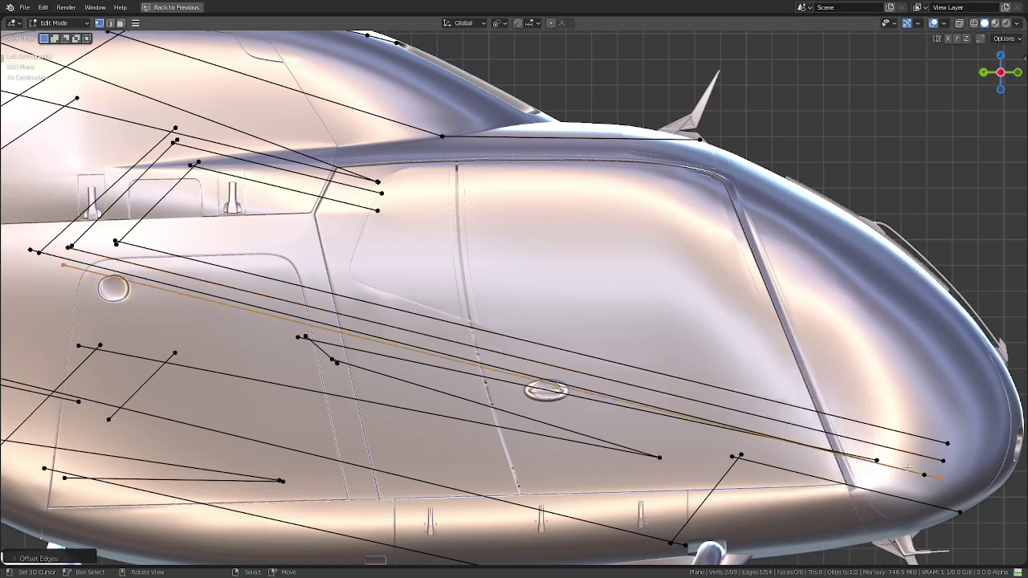
alt+click(55, 257)
key(x)
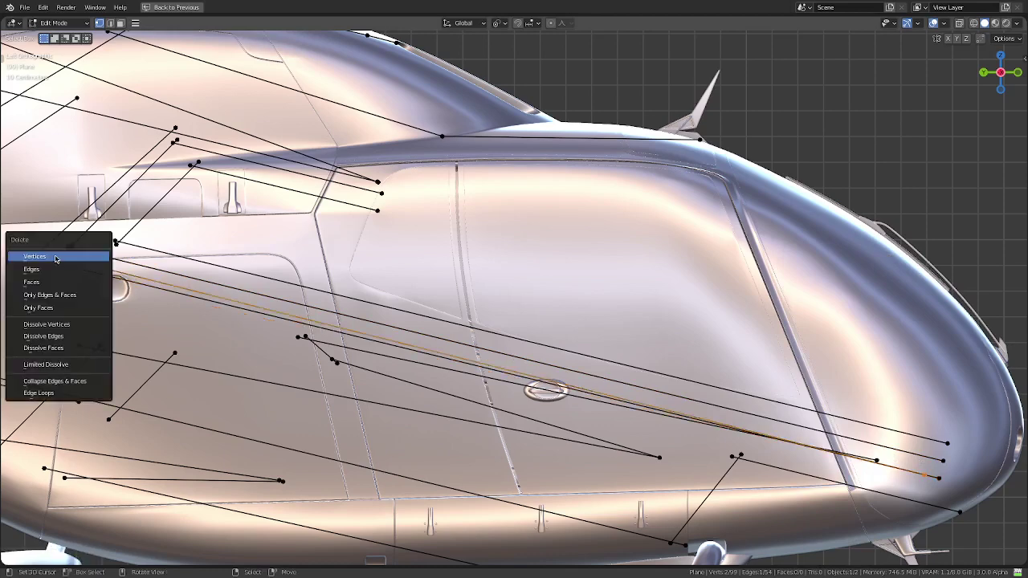
click(56, 257)
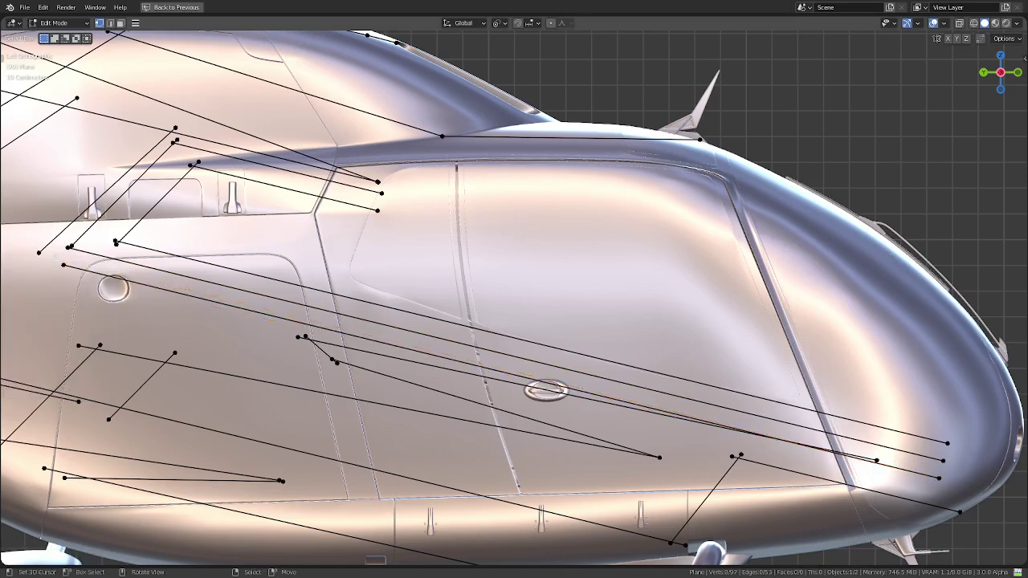
key(ctrl+space)
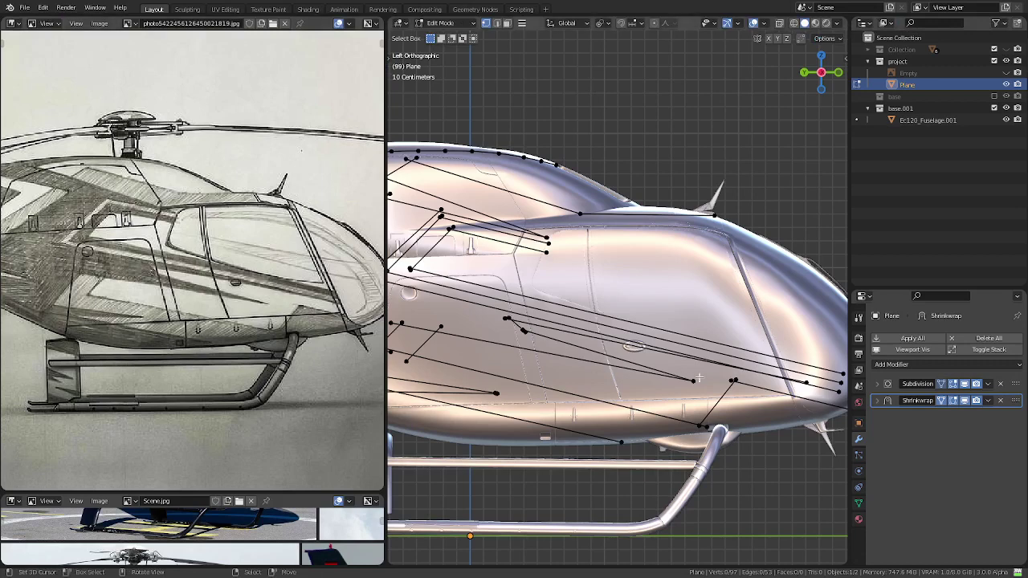
- Lengthen the long guide edge across the helicopter nose by scaling it up
key(ctrl+space)
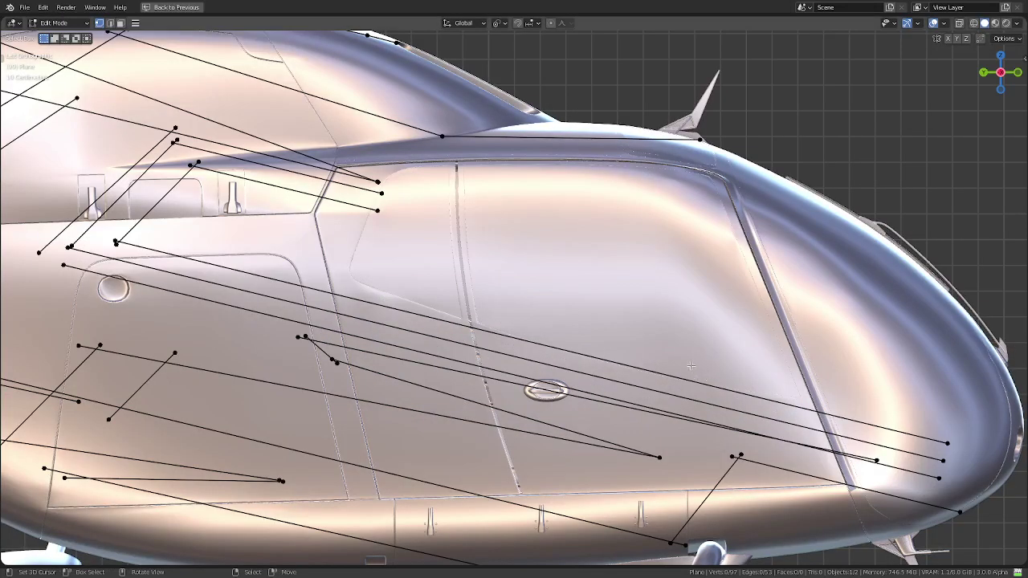
click(938, 478)
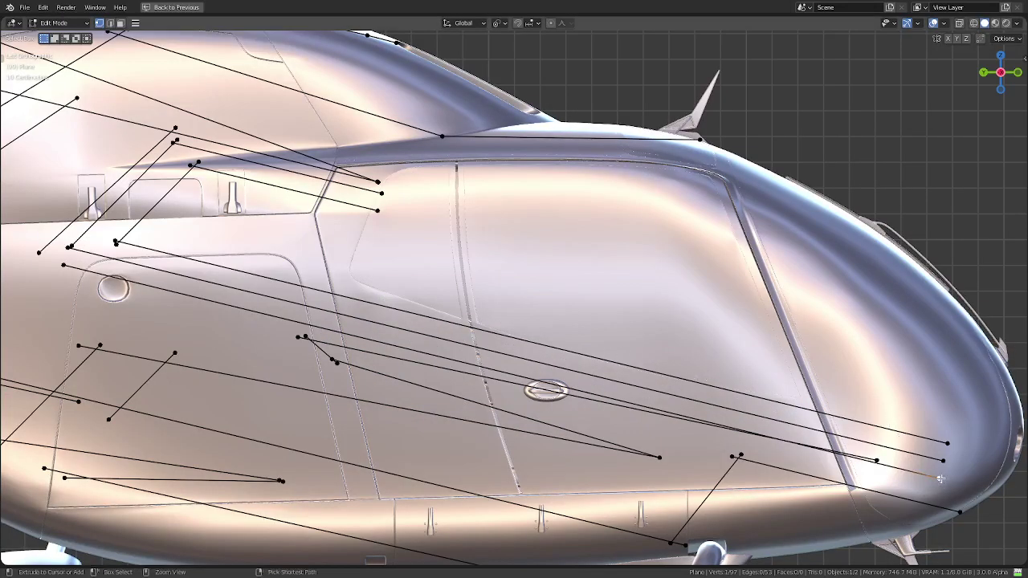
key(ctrl+KP_Add)
key(s)
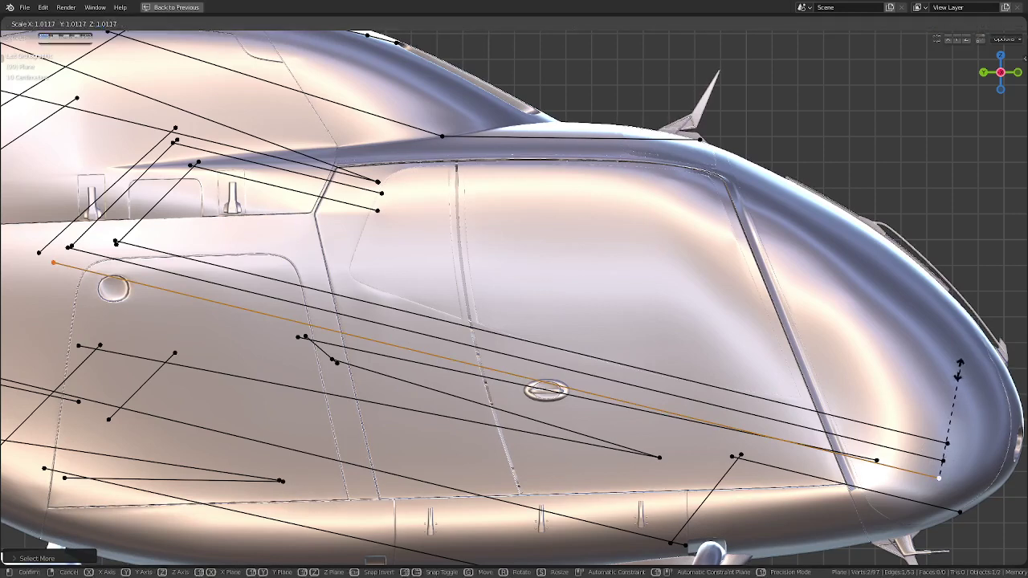
click(956, 338)
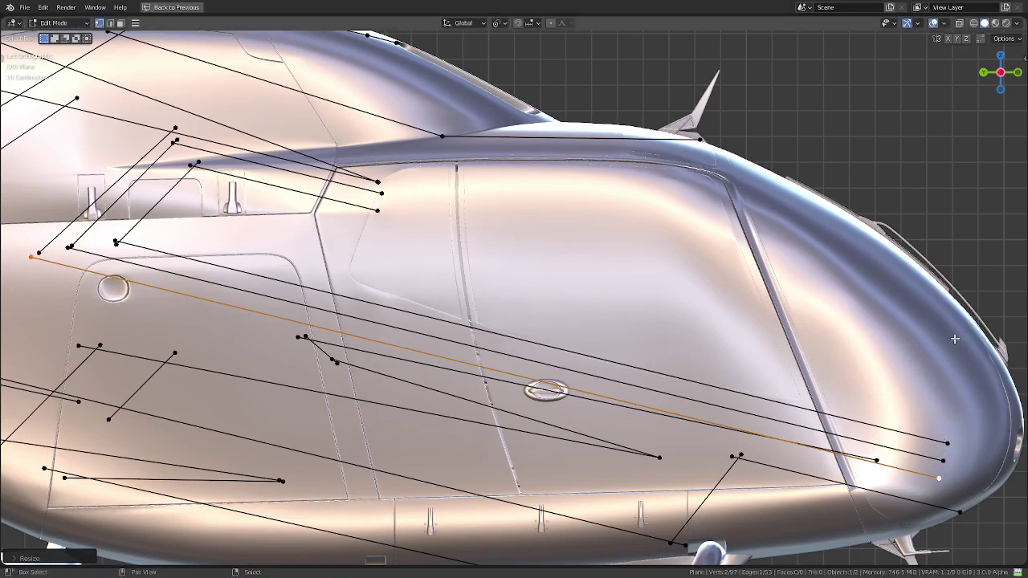
- Scale up the short diagonal edge near the cockpit top to lengthen it
click(39, 253)
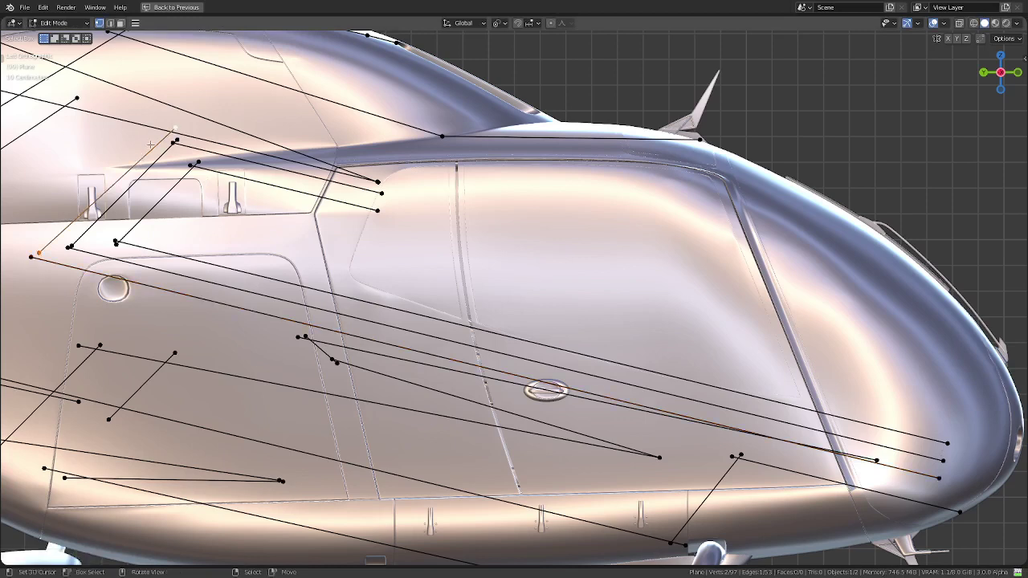
shift+click(175, 128)
key(s)
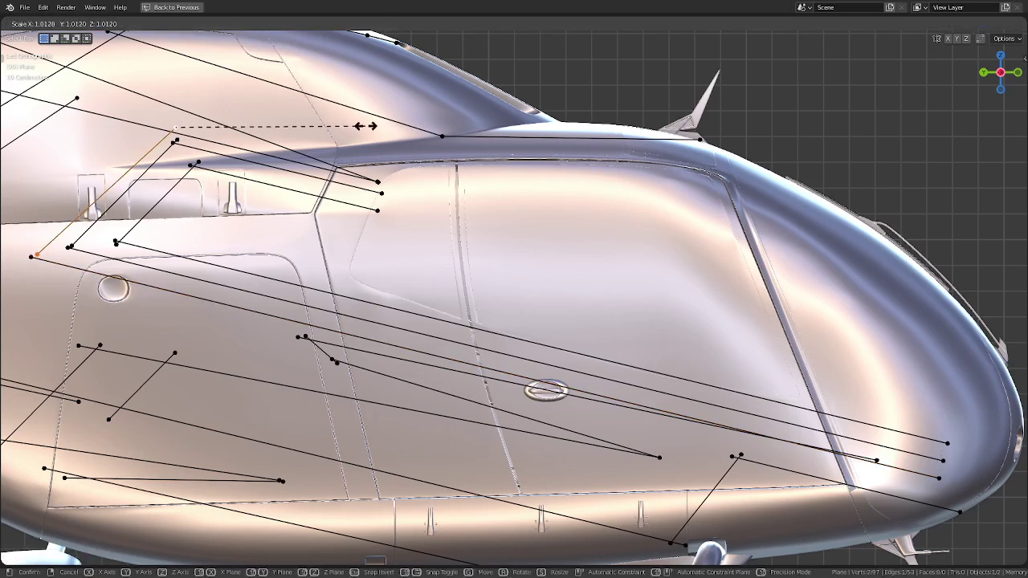
click(427, 113)
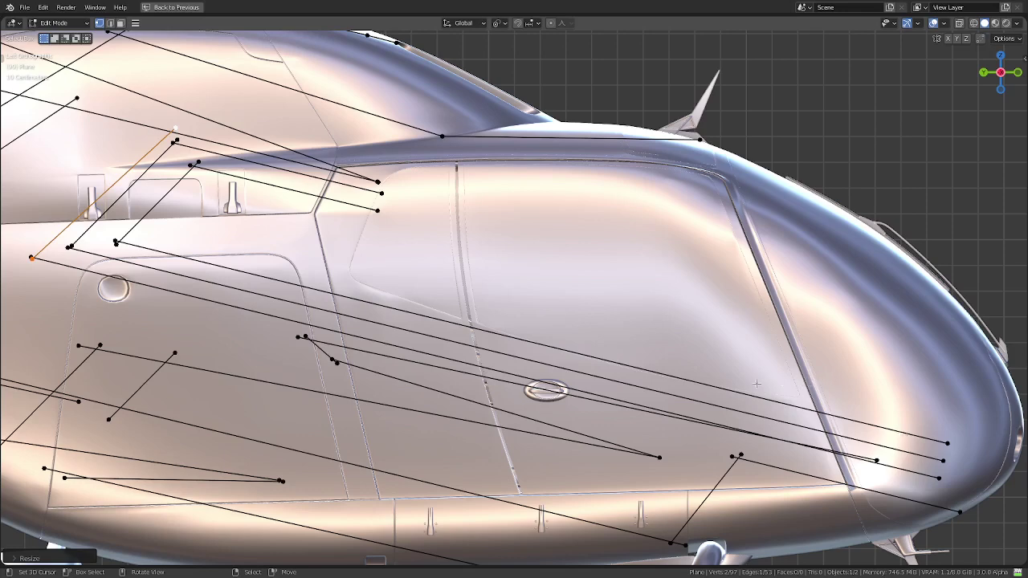
key(ctrl+space)
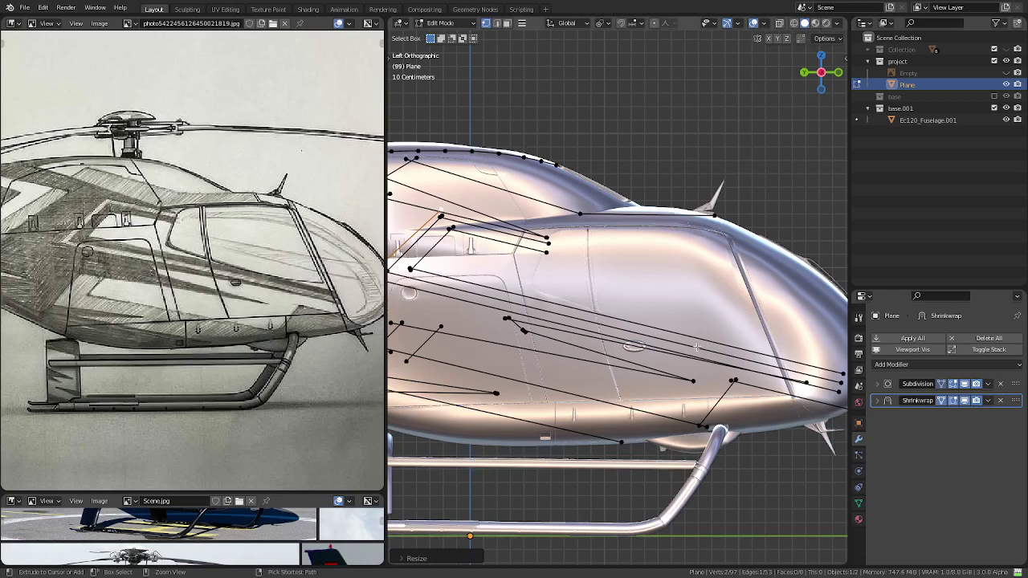
- Reselect the long nose edge and rotate it slightly so its end angles toward the nose
key(ctrl+space)
click(868, 460)
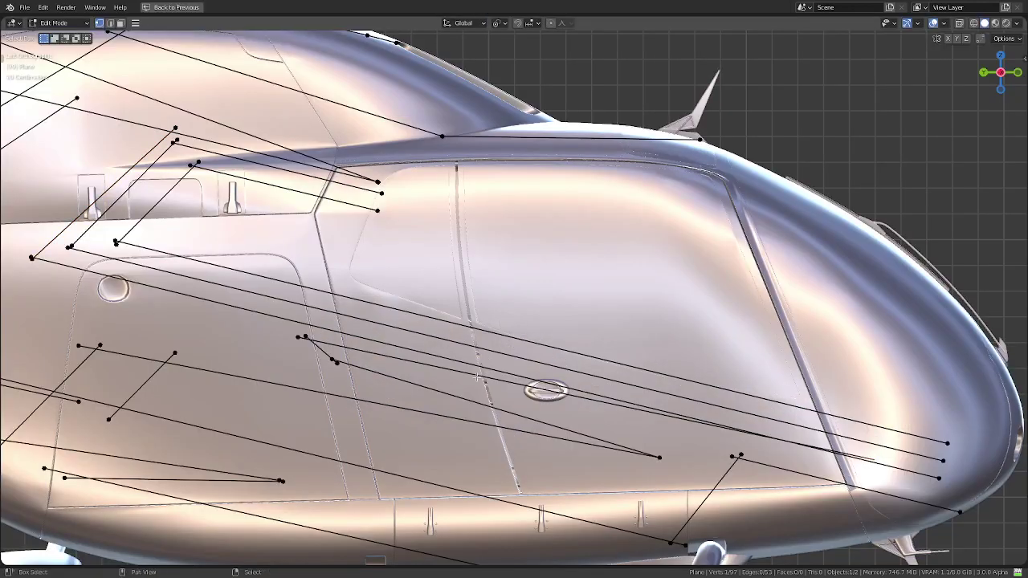
shift+click(298, 337)
shift+middle_drag(674, 380, 490, 247)
scroll(736, 255, up, 1)
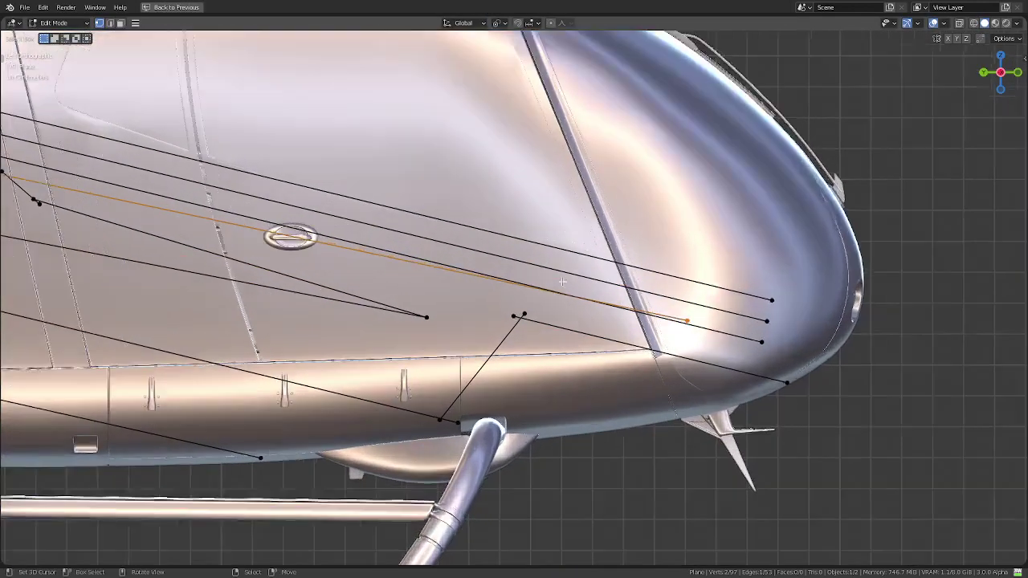
scroll(736, 255, up, 1)
key(r)
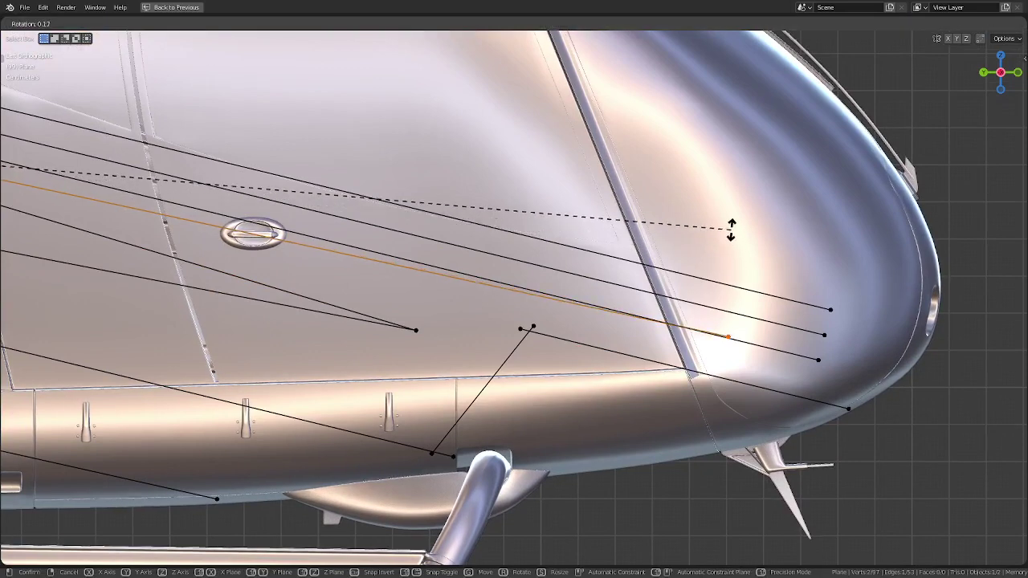
click(731, 229)
- Zoom in to check the rotated edge, abandoning an extra rotation attempt
scroll(587, 323, up, 1)
scroll(587, 323, up, 3)
scroll(587, 324, up, 2)
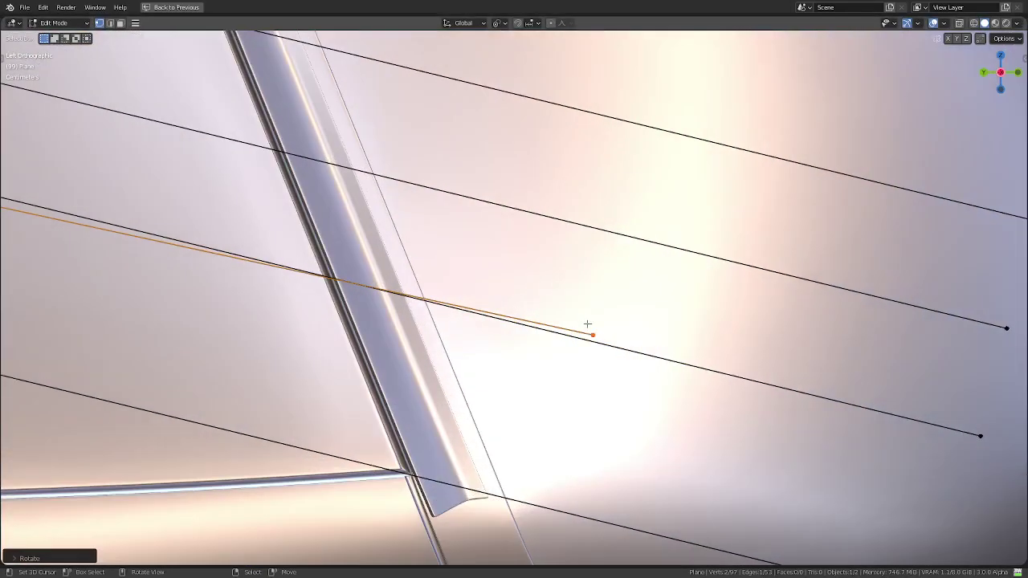
key(r)
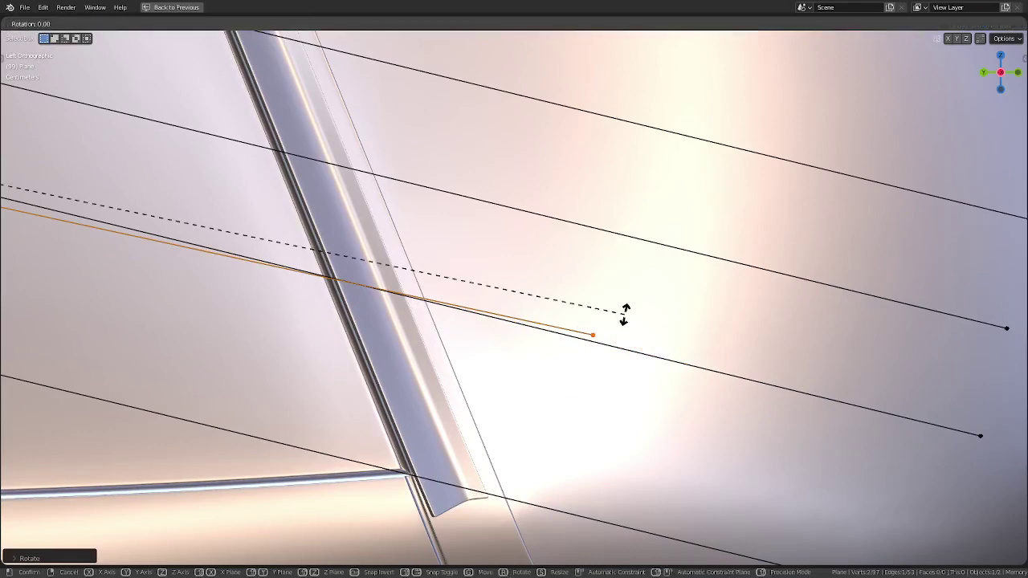
key(Escape)
scroll(628, 310, down, 5)
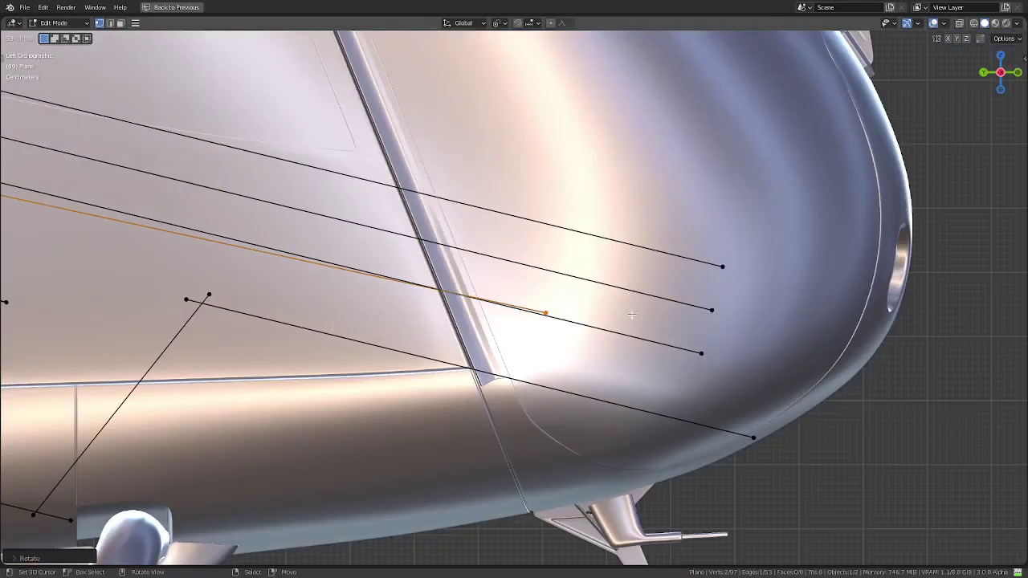
scroll(627, 309, down, 2)
scroll(727, 359, up, 2)
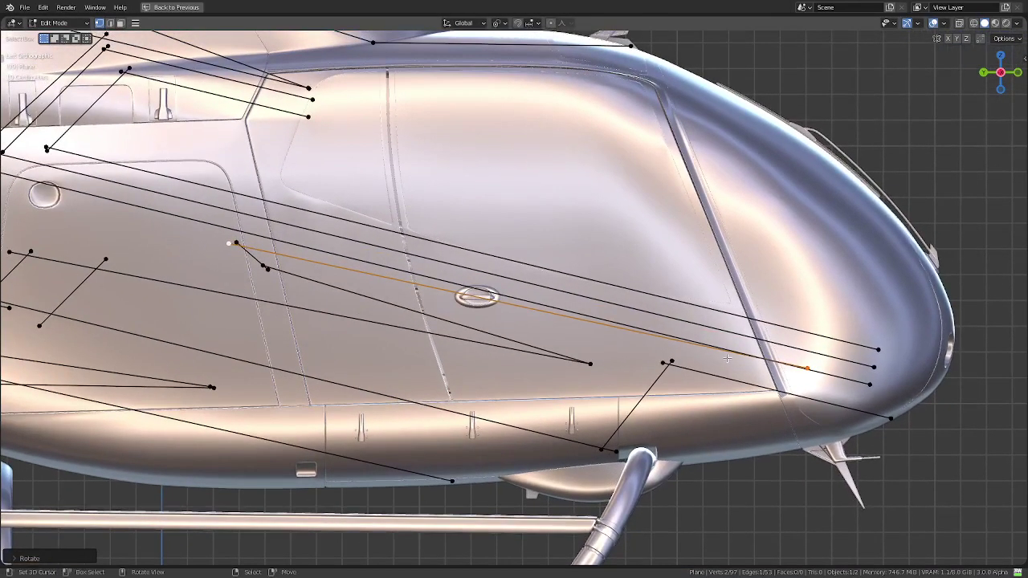
scroll(727, 359, down, 2)
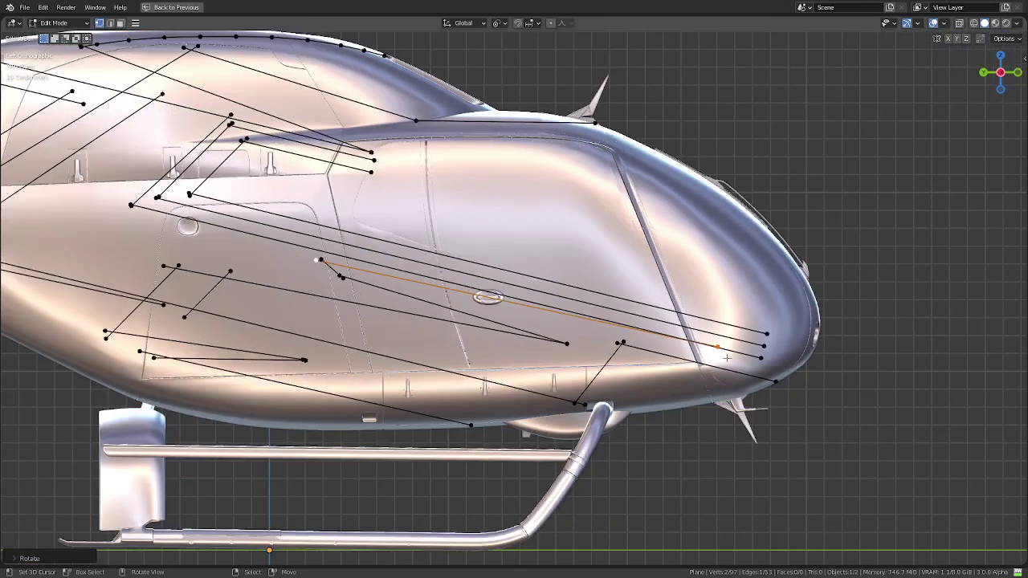
key(ctrl+space)
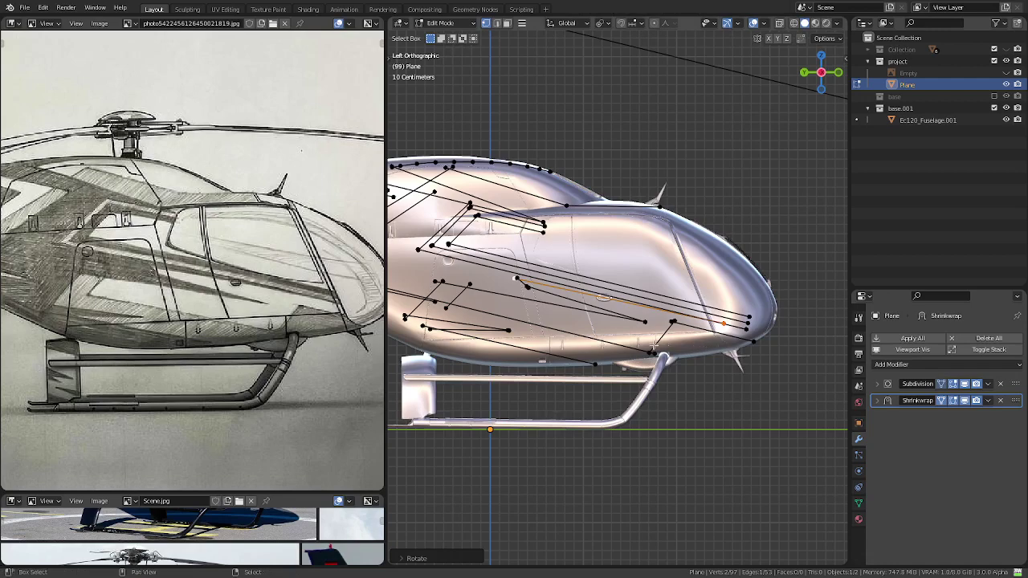
- Duplicate the selected guide edge and confirm the copy in place
shift+middle_drag(705, 347, 739, 353)
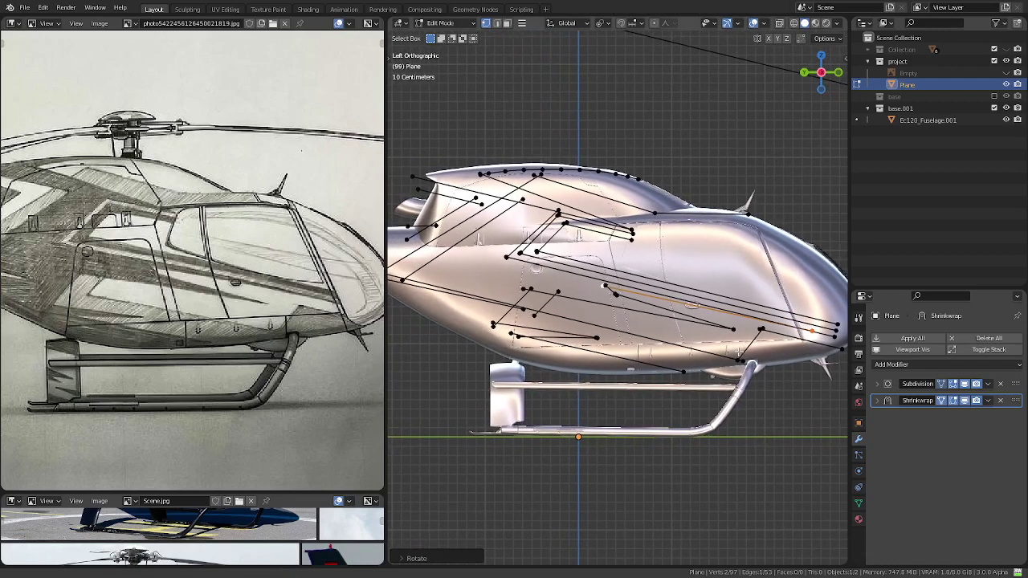
scroll(739, 352, up, 2)
scroll(739, 352, up, 1)
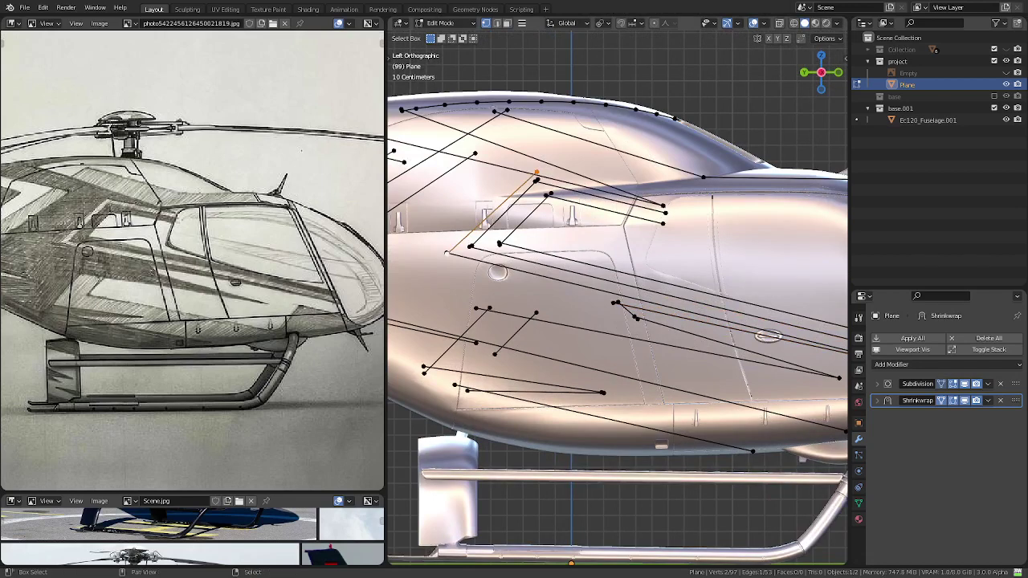
key(shift+d)
key(s)
key(x)
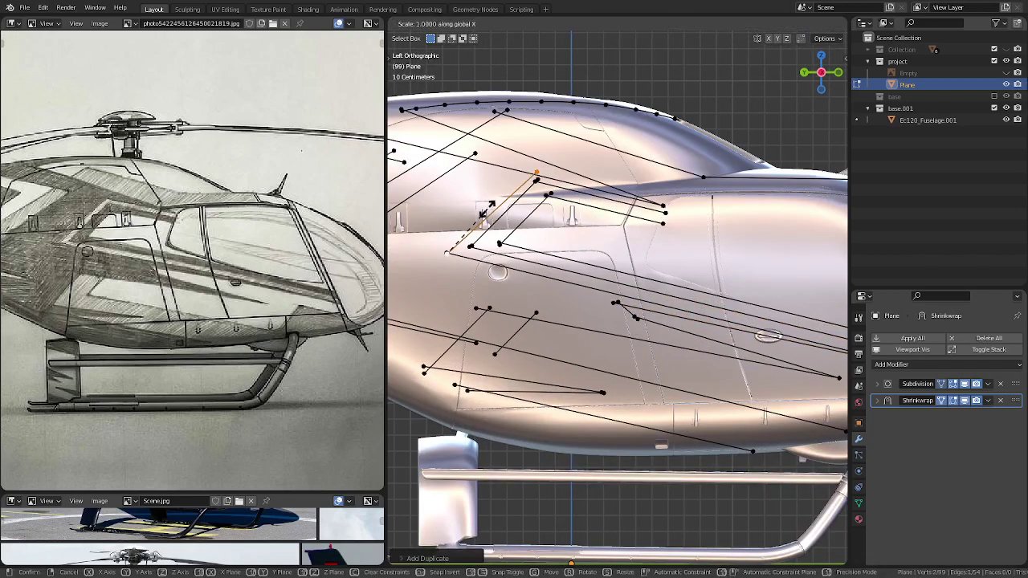
key(0)
key(Return)
key(s)
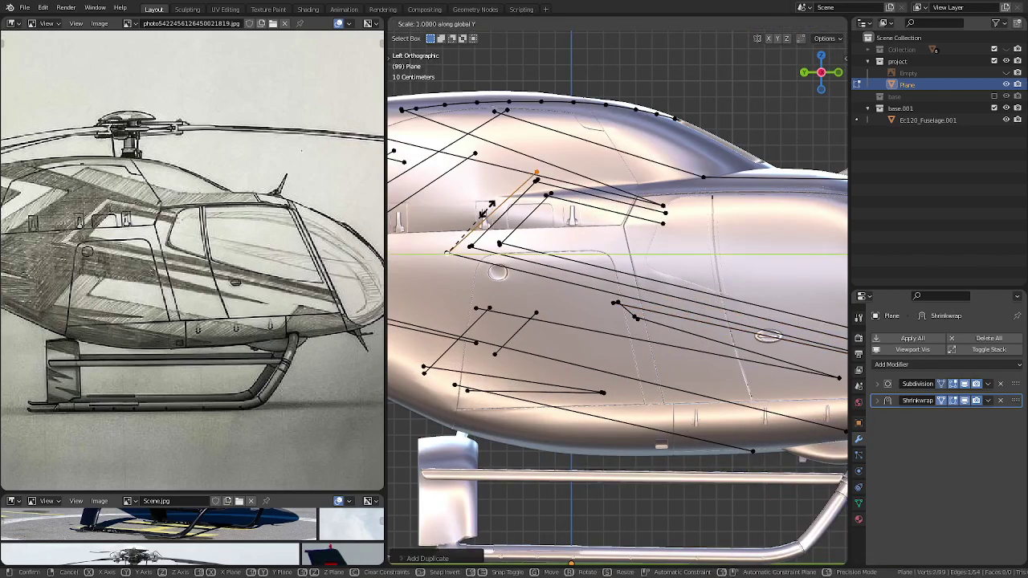
key(0)
key(Return)
- Move the duplicate onto the fuselage side and shorten it to fit along the door seam
key(g)
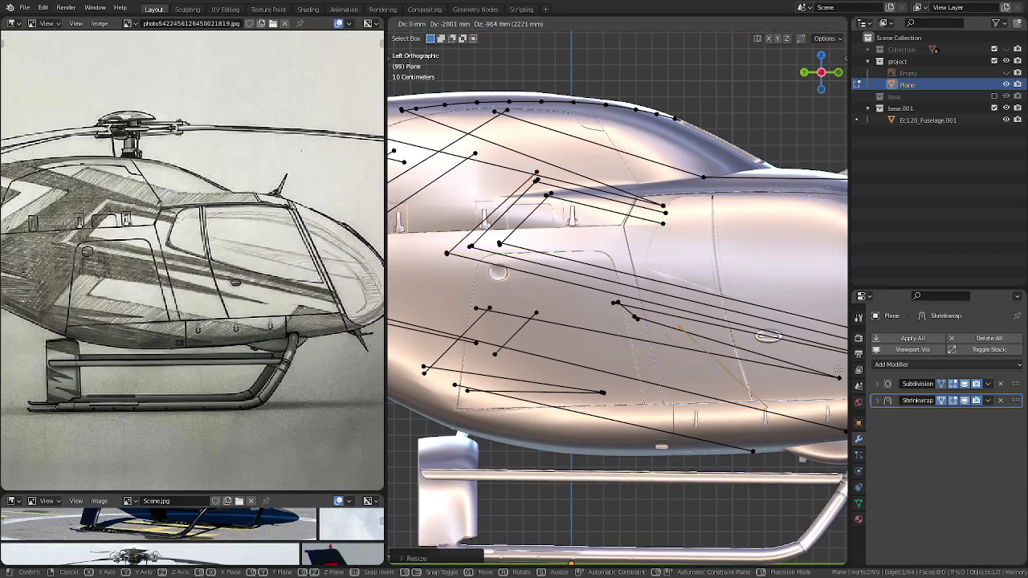
click(705, 289)
scroll(704, 289, up, 3)
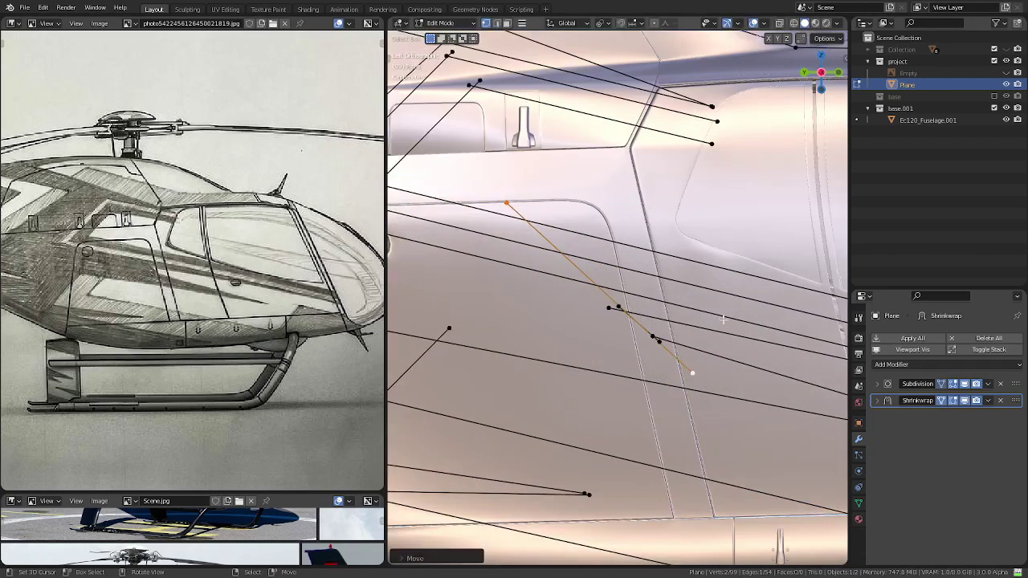
scroll(723, 322, up, 3)
scroll(763, 386, up, 2)
key(s)
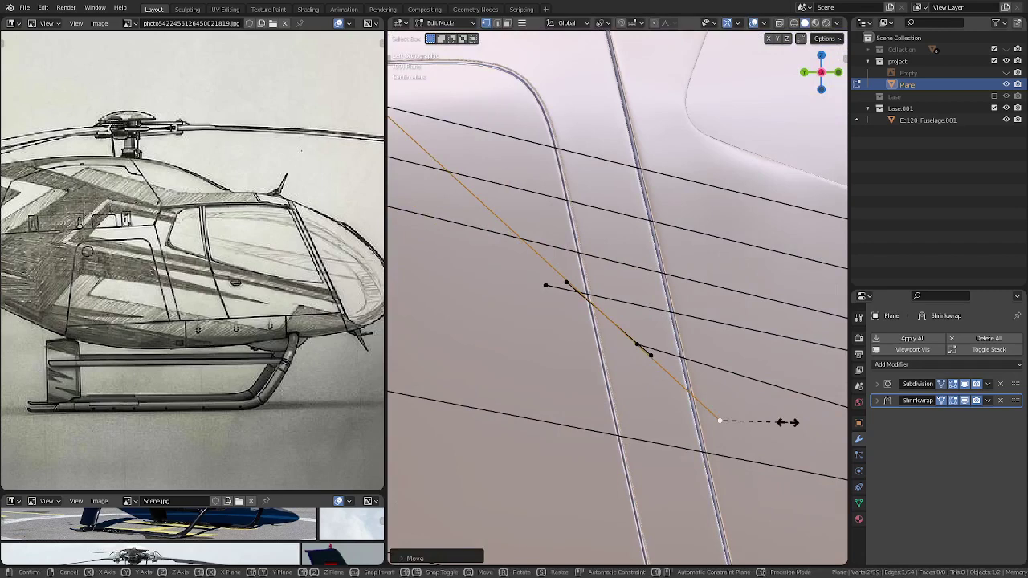
click(725, 399)
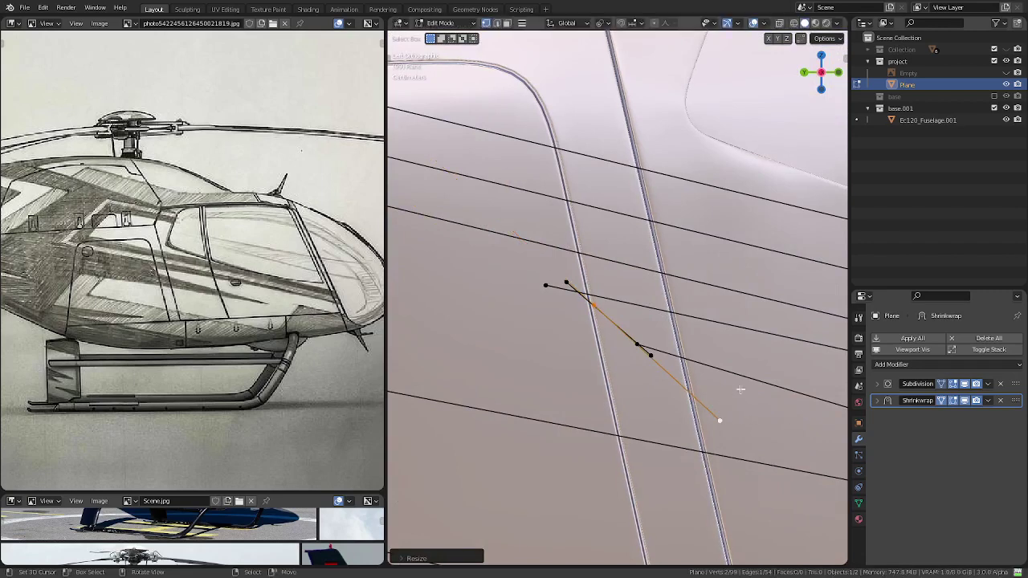
key(g)
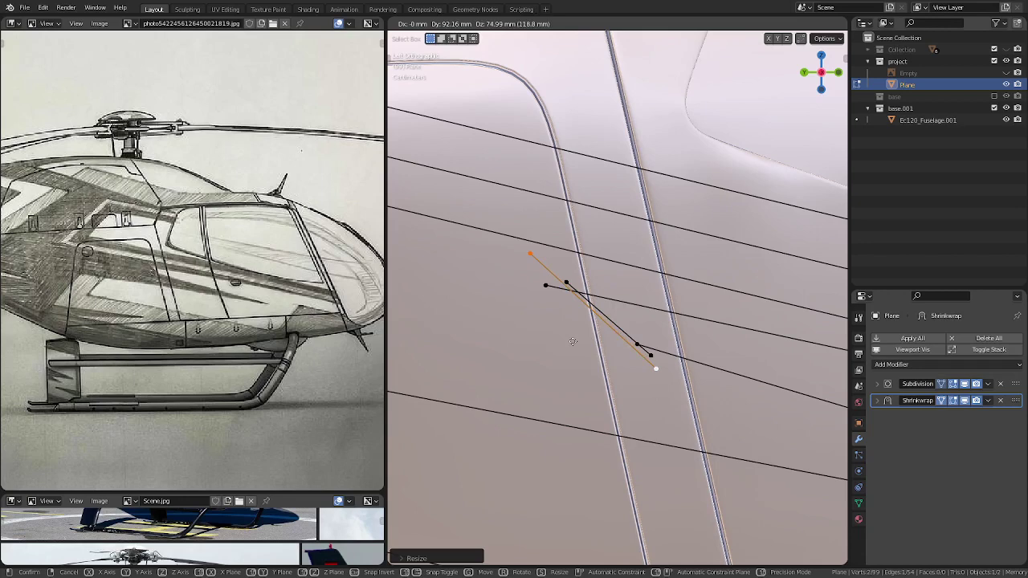
click(572, 341)
key(s)
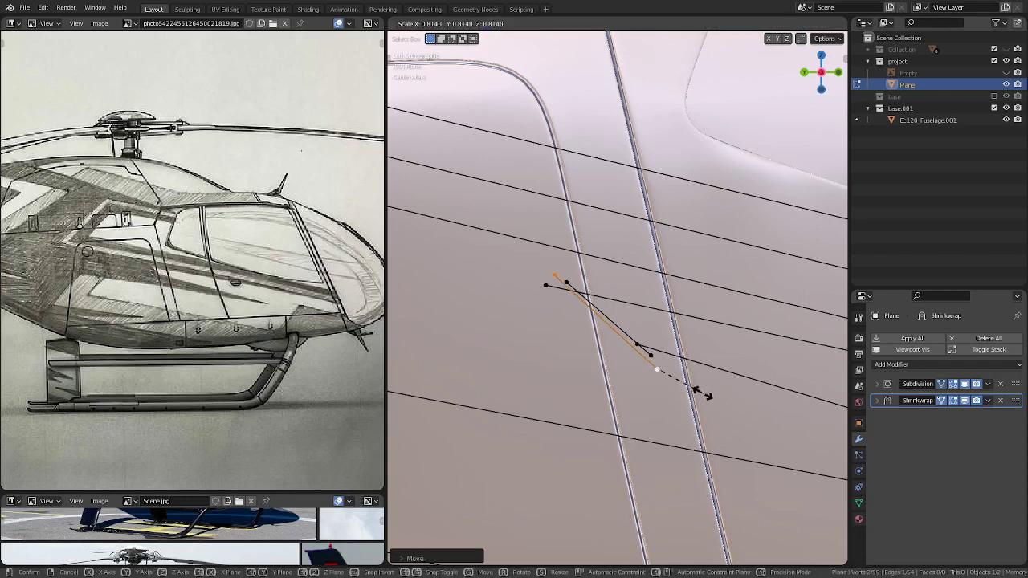
click(683, 385)
key(g)
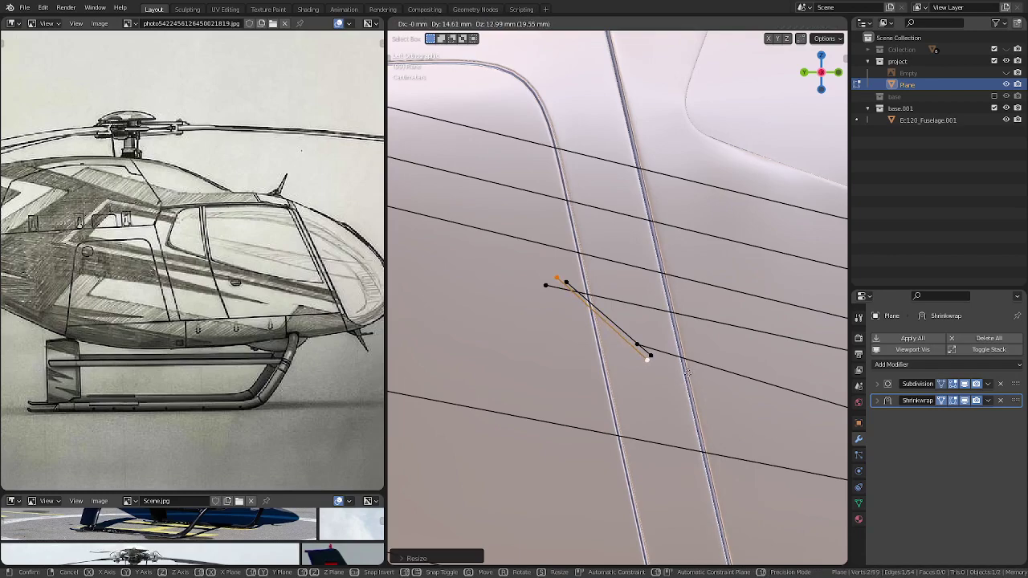
click(688, 370)
- Delete the vertices of the old overlapping edge
click(610, 320)
key(x)
click(609, 320)
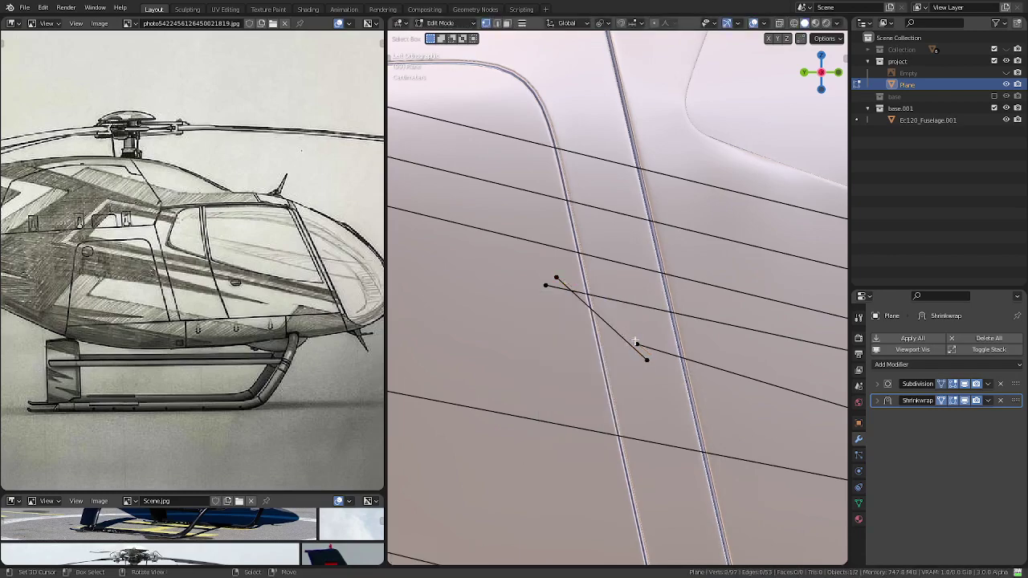
- Rescale the guide edge by the door handle slightly, by about 1.015
scroll(635, 345, down, 5)
scroll(707, 341, up, 3)
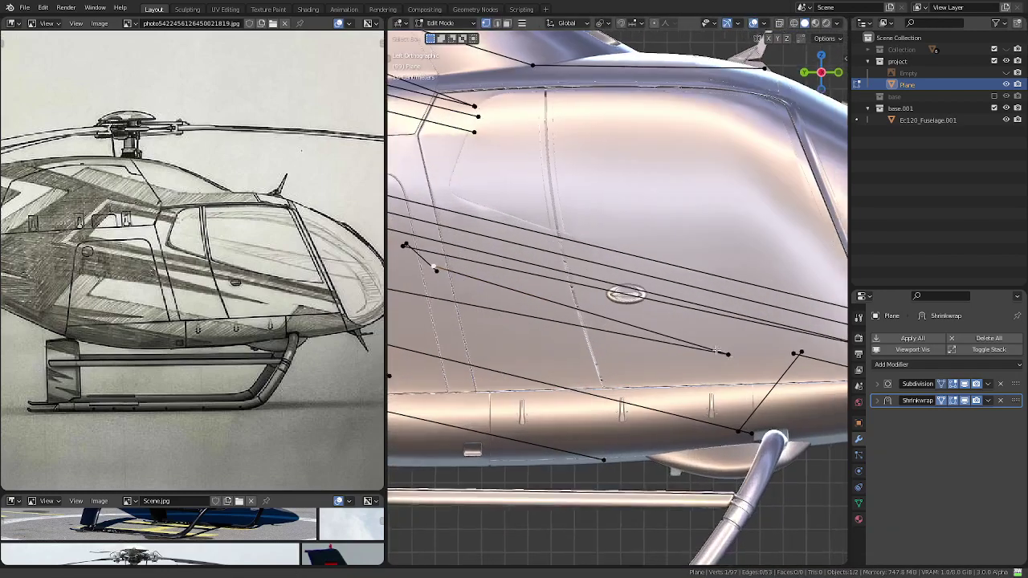
scroll(707, 342, up, 2)
scroll(707, 342, up, 2)
click(760, 388)
middle_drag(760, 388, 746, 409)
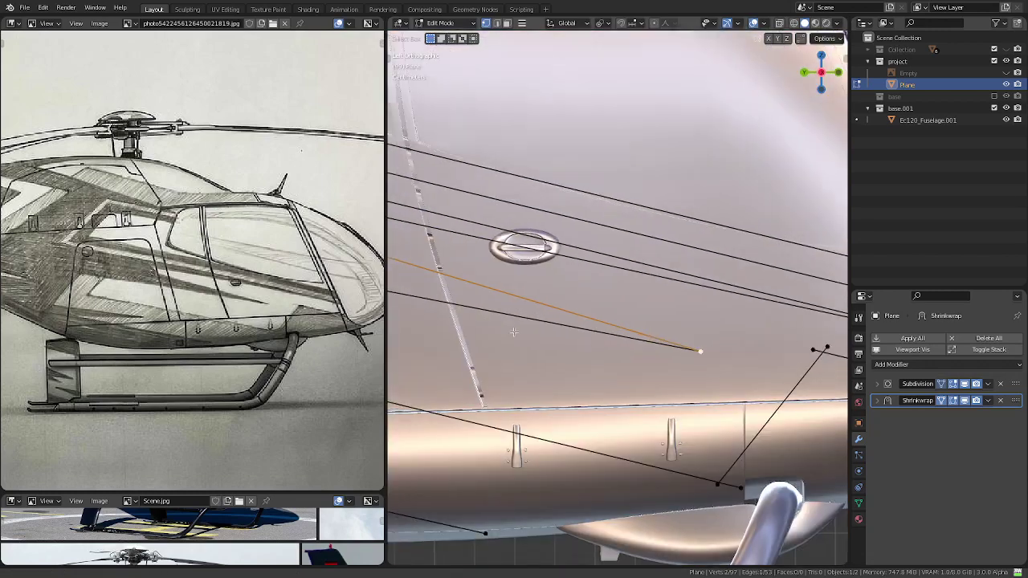
key(s)
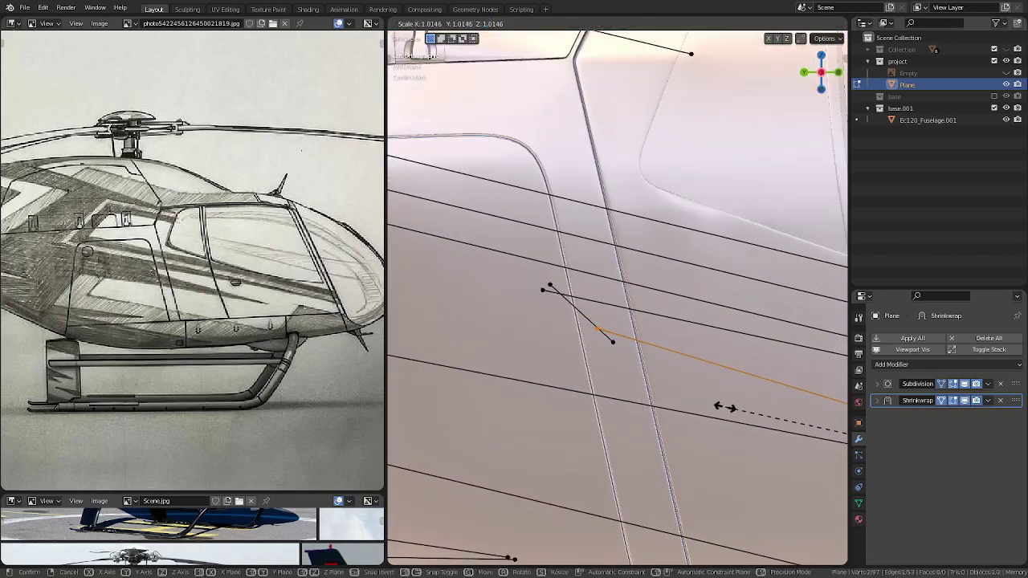
click(720, 404)
- Switch to the left side view, deselect everything and zoom in on the door panel
scroll(692, 384, down, 8)
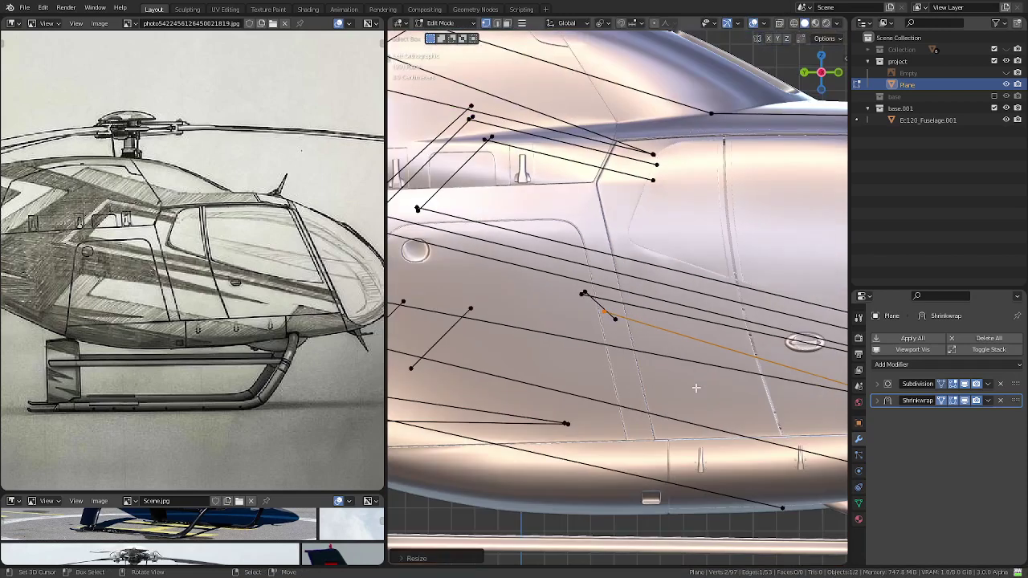
key(ctrl+KP_3)
key(alt+a)
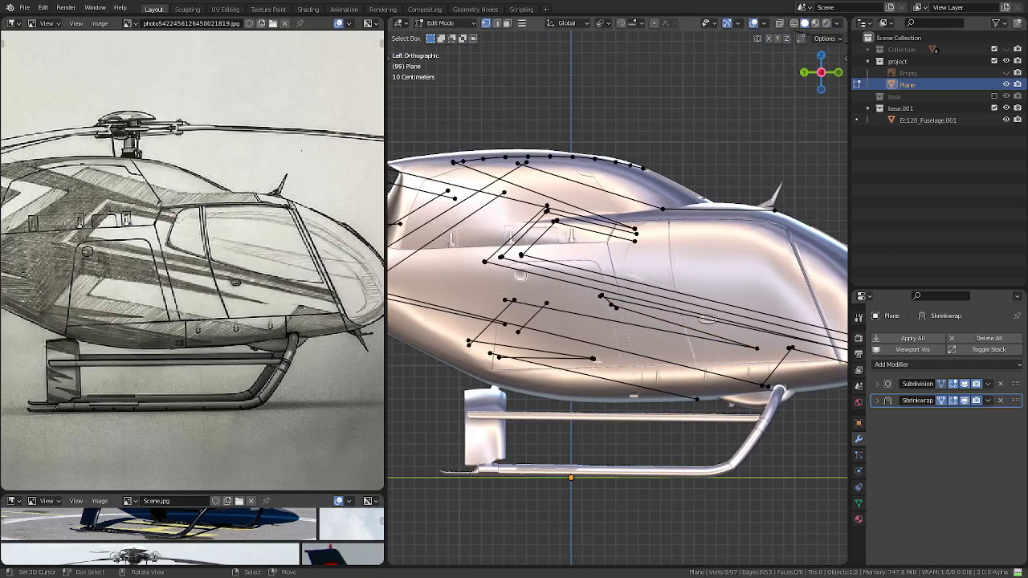
scroll(596, 362, up, 2)
scroll(635, 337, up, 1)
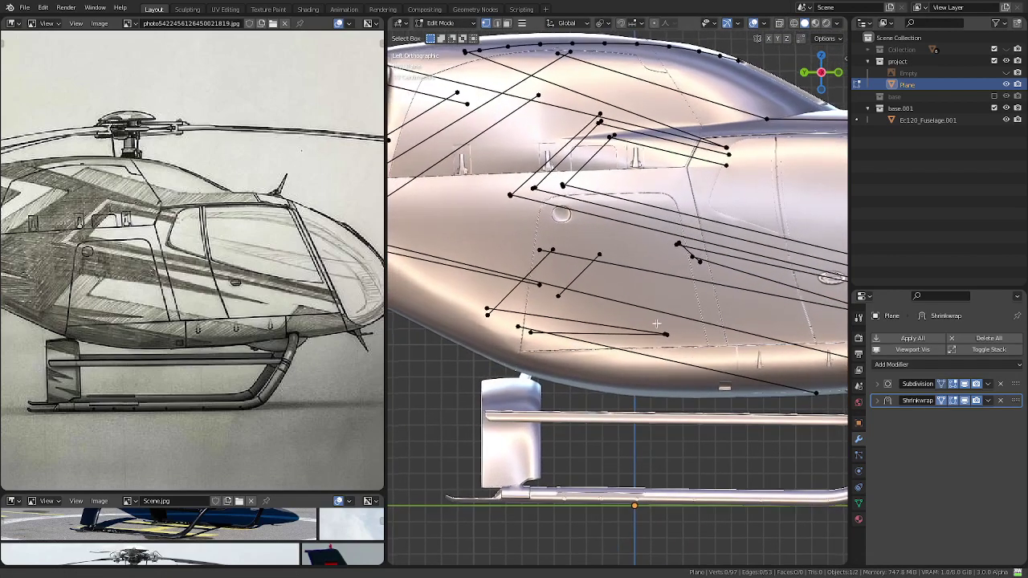
scroll(657, 322, up, 1)
scroll(657, 322, up, 3)
- Try moving the short edge at the door panel's bottom, then undo the move
click(601, 359)
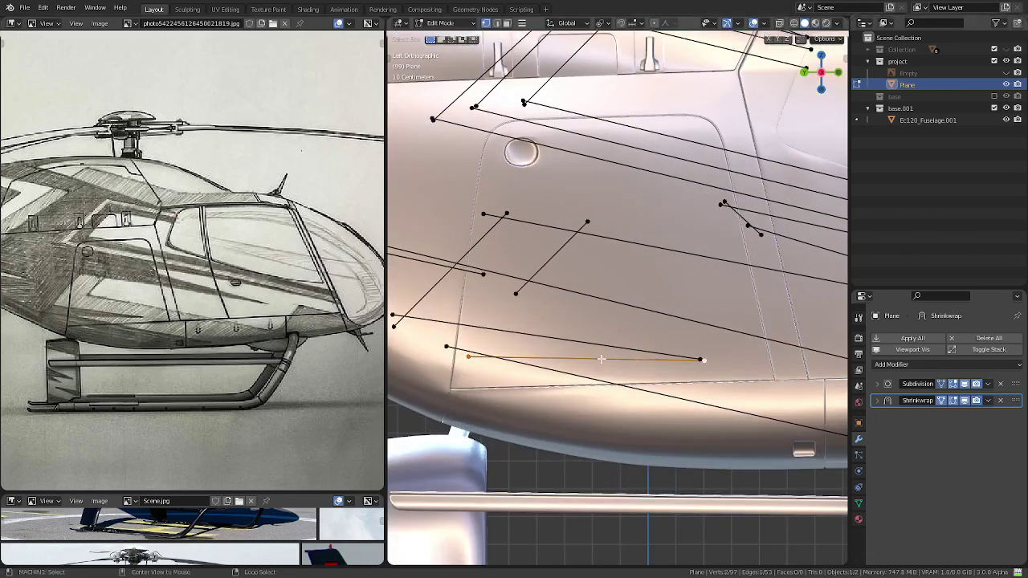
key(ctrl+space)
key(g)
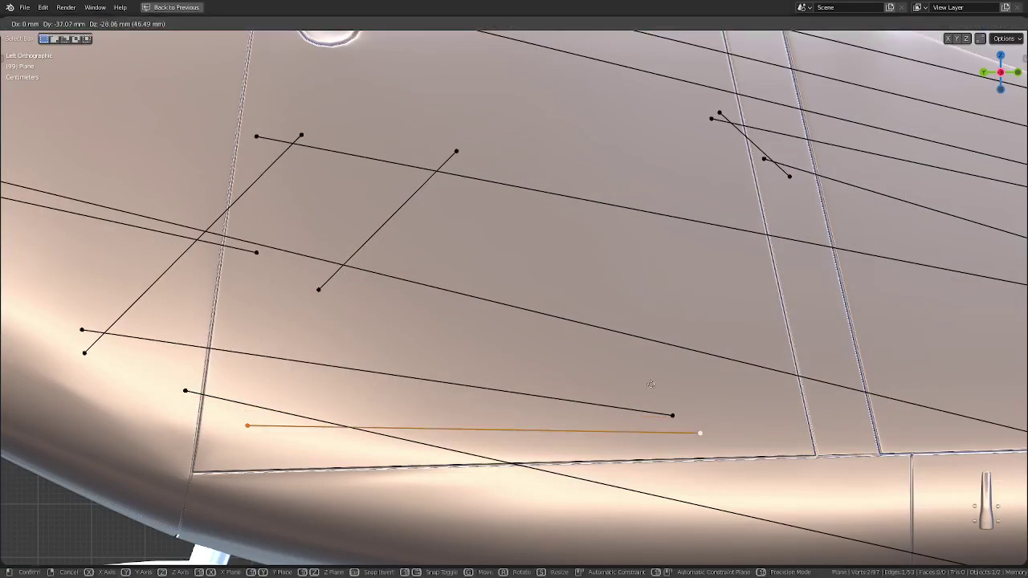
click(685, 415)
key(g)
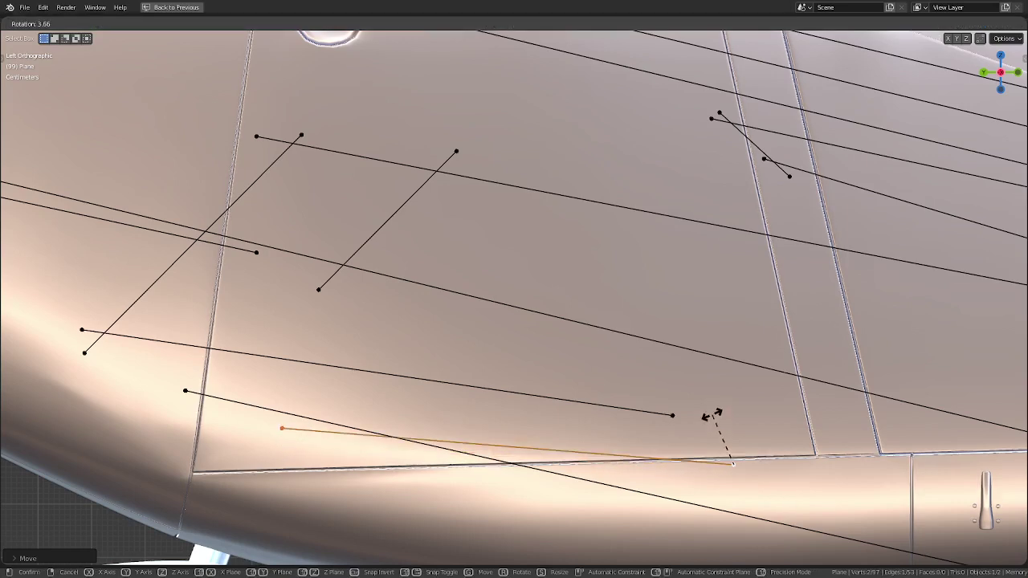
right_click(708, 413)
key(ctrl+z)
- Duplicate the lower door-panel edge and place the copy along the panel's bottom seam
click(551, 413)
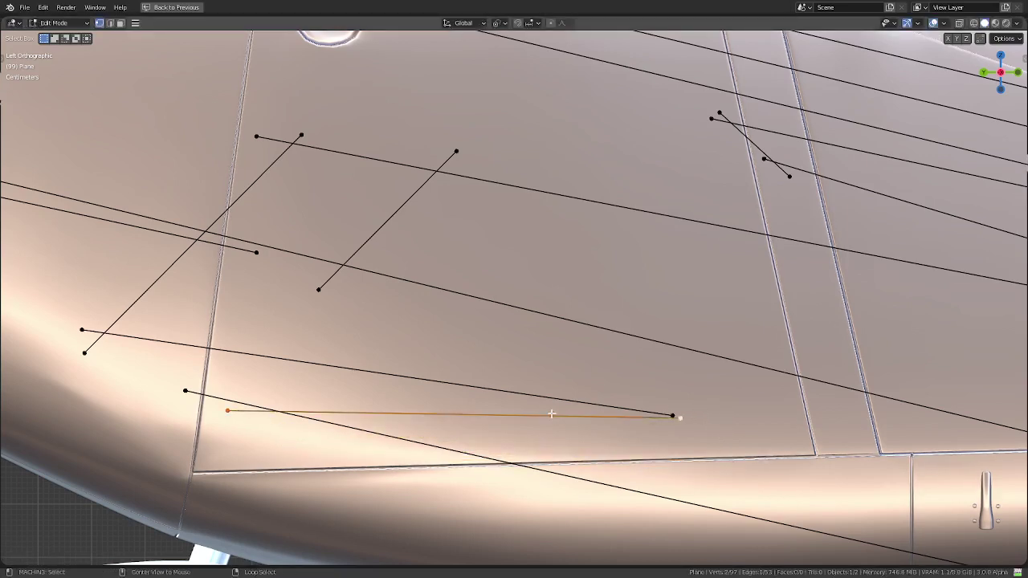
key(g)
click(624, 449)
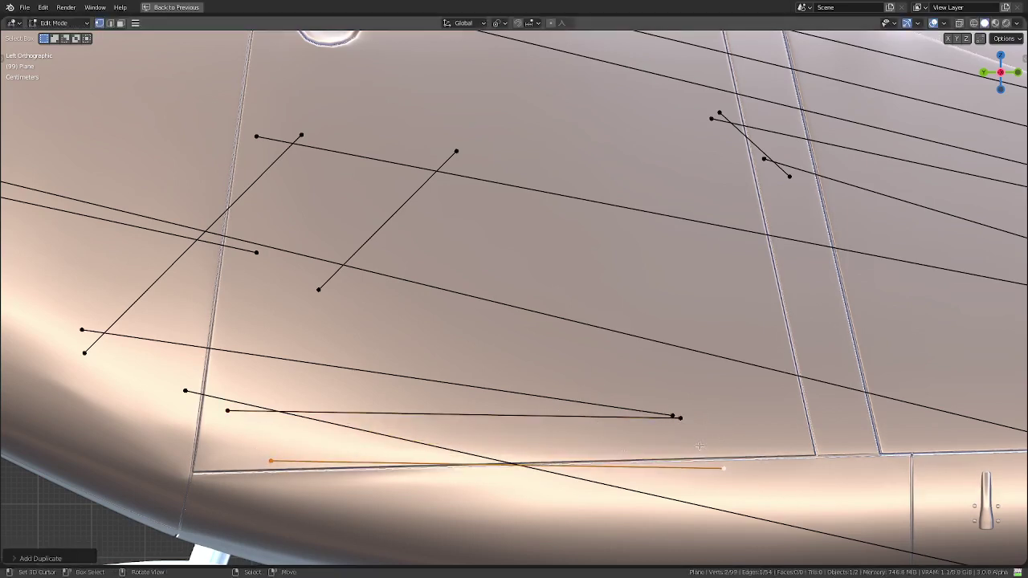
key(g)
right_click(700, 441)
- Tilt the copy slightly about the chosen pivot and move it just below the original edge
key(period)
click(688, 373)
key(r)
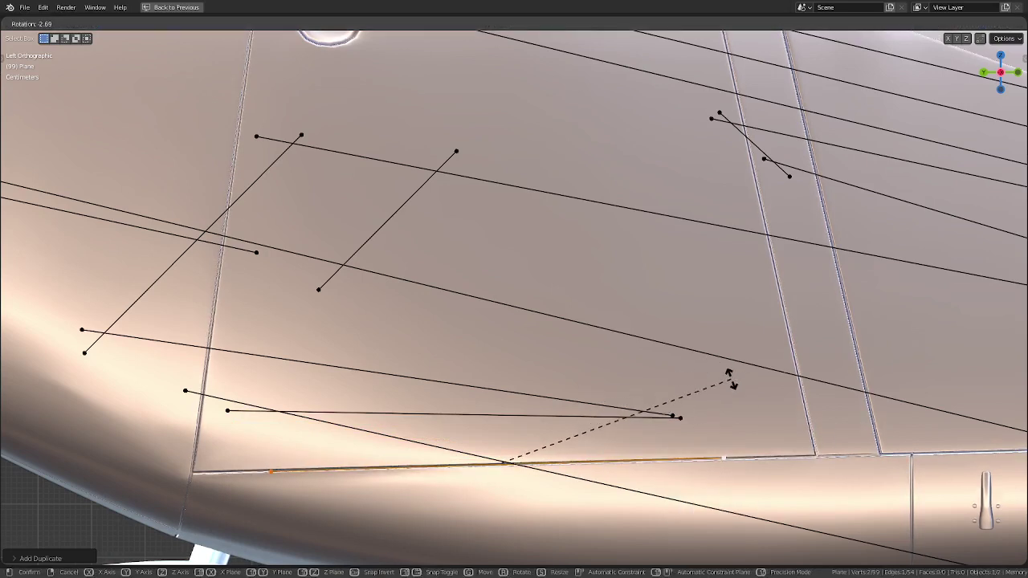
click(733, 389)
key(g)
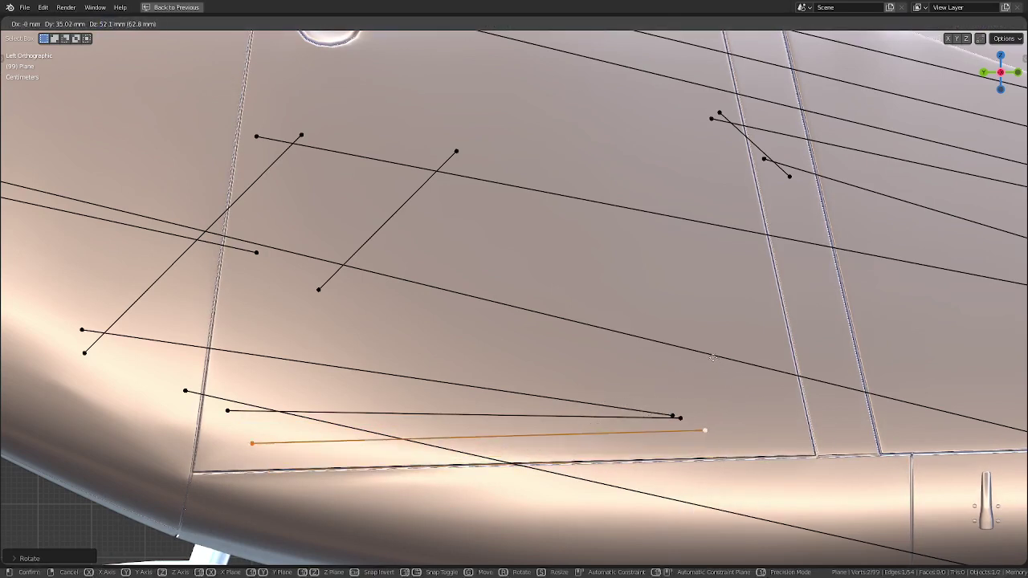
click(701, 341)
- Maximize the 3D view and zoom in and out to inspect the placed copy
key(ctrl+space)
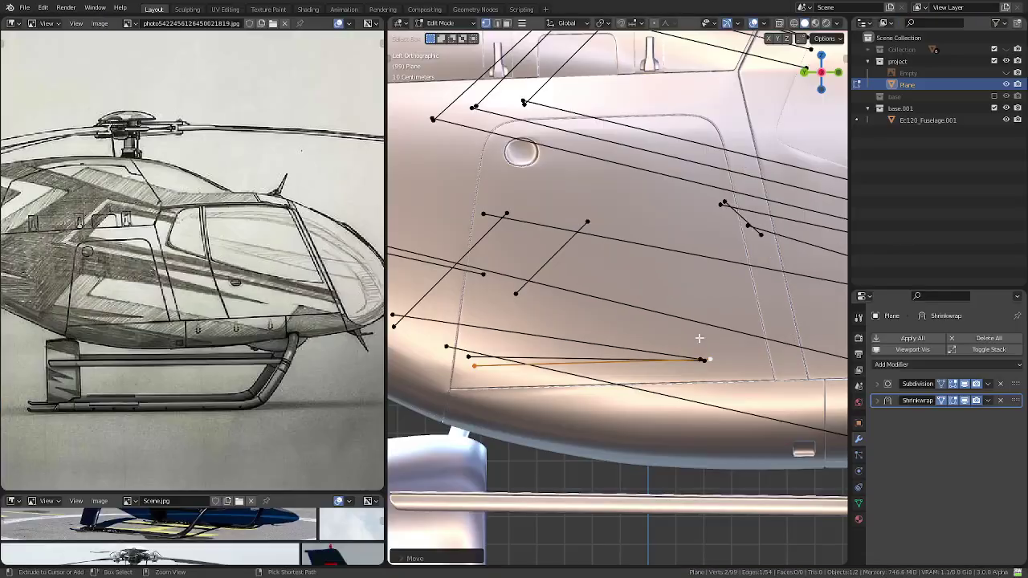
key(ctrl+space)
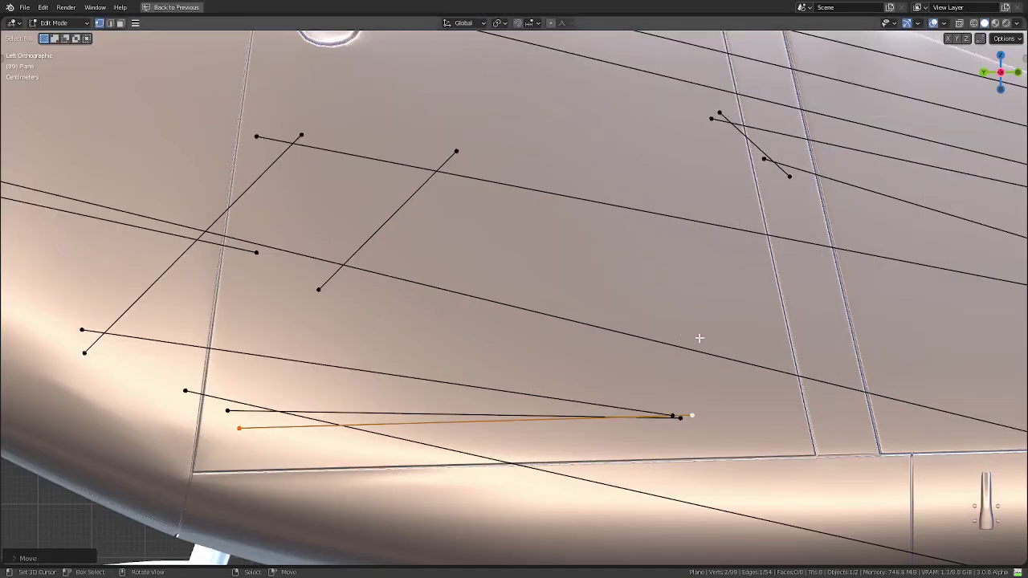
scroll(698, 339, up, 4)
scroll(642, 328, up, 3)
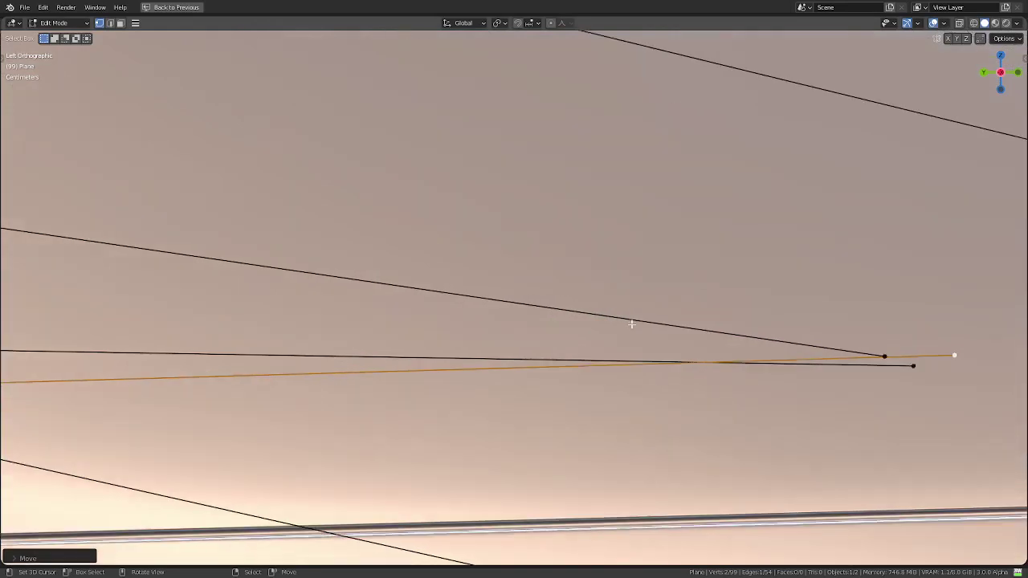
scroll(884, 385, down, 1)
scroll(804, 369, down, 3)
scroll(693, 361, down, 2)
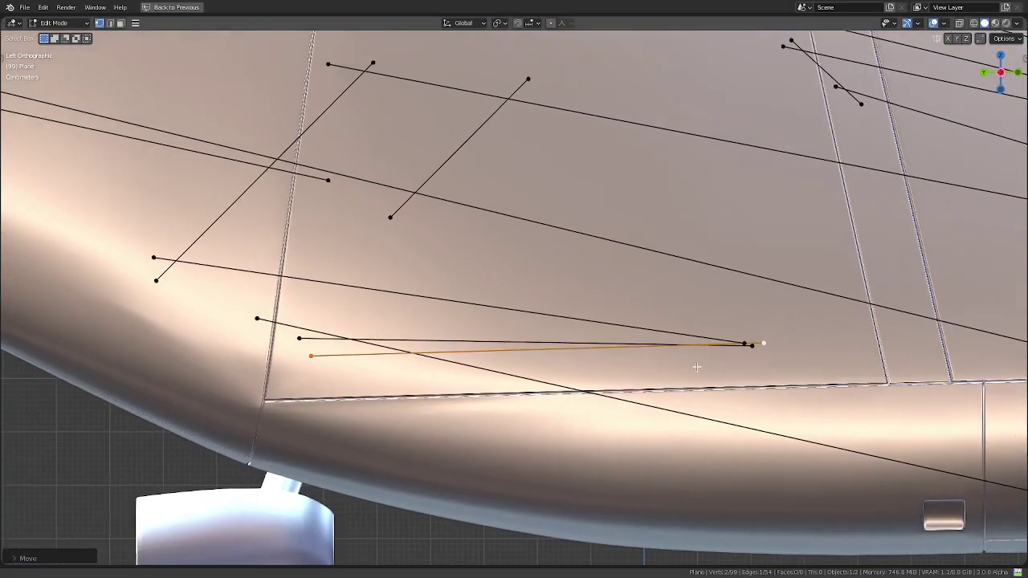
scroll(542, 338, down, 1)
key(ctrl+space)
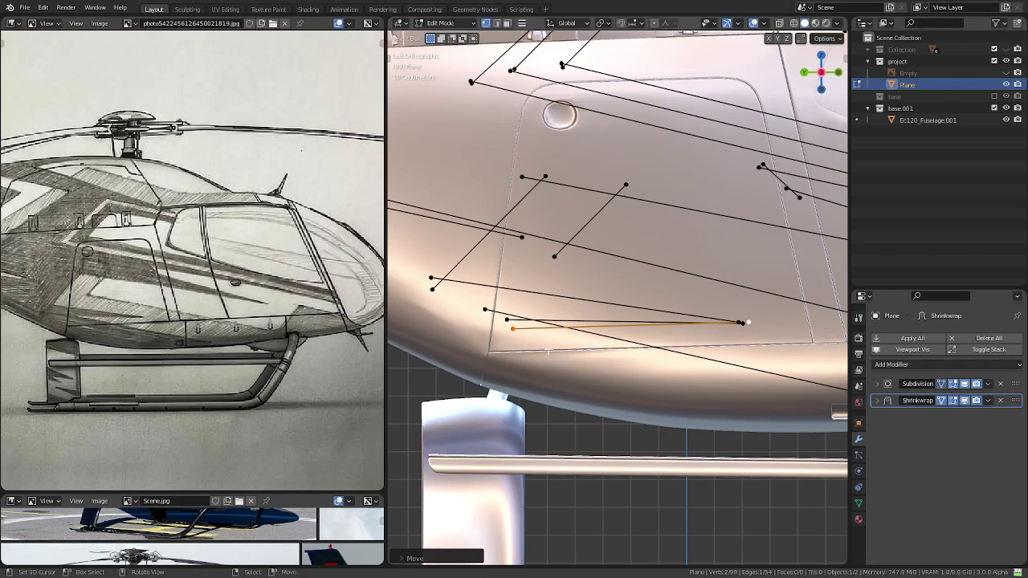
- Delete the copied edge's vertices, then undo to bring the copy back
key(x)
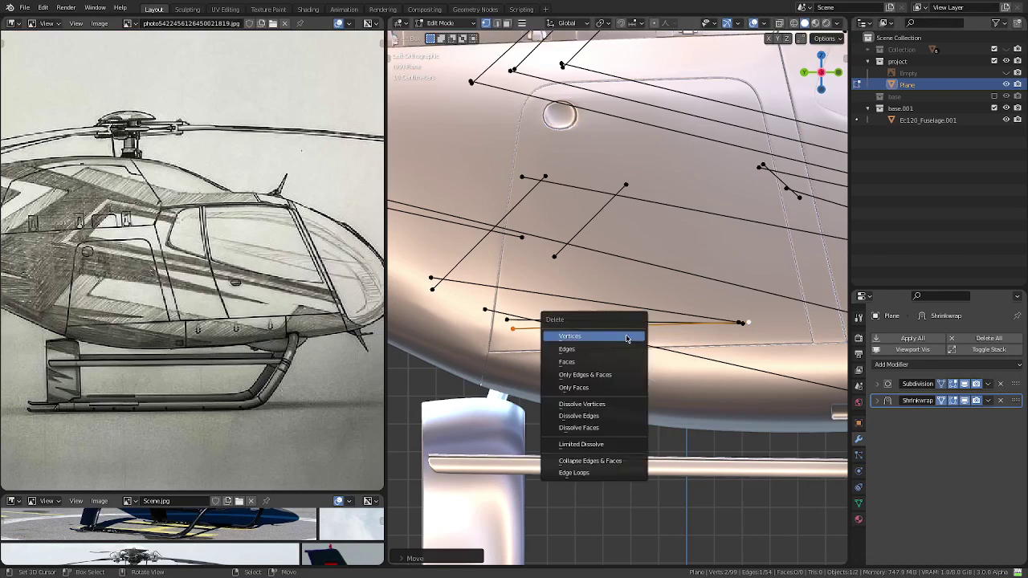
click(627, 336)
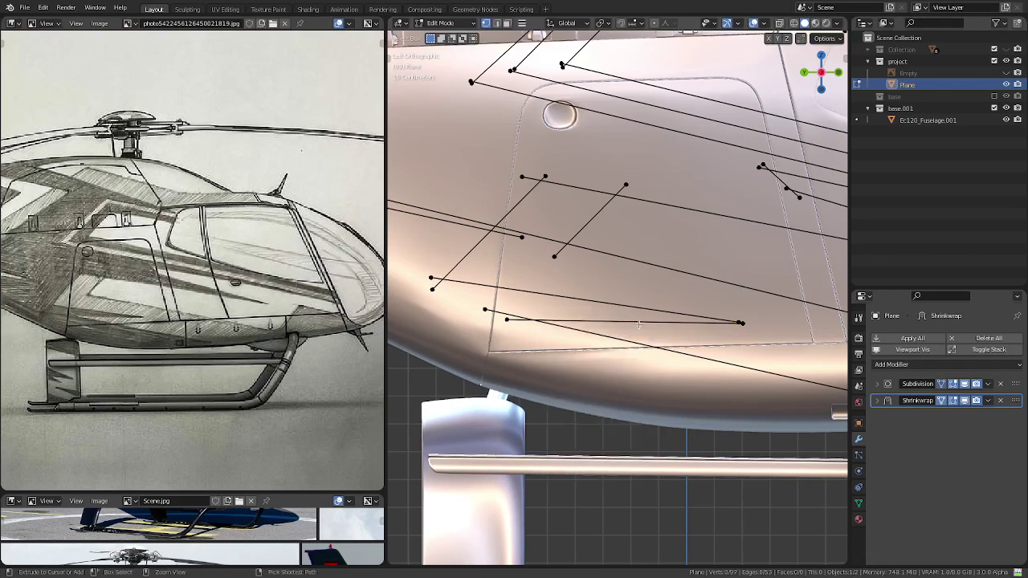
key(ctrl+z)
shift+middle_drag(705, 335, 679, 347)
key(ctrl+space)
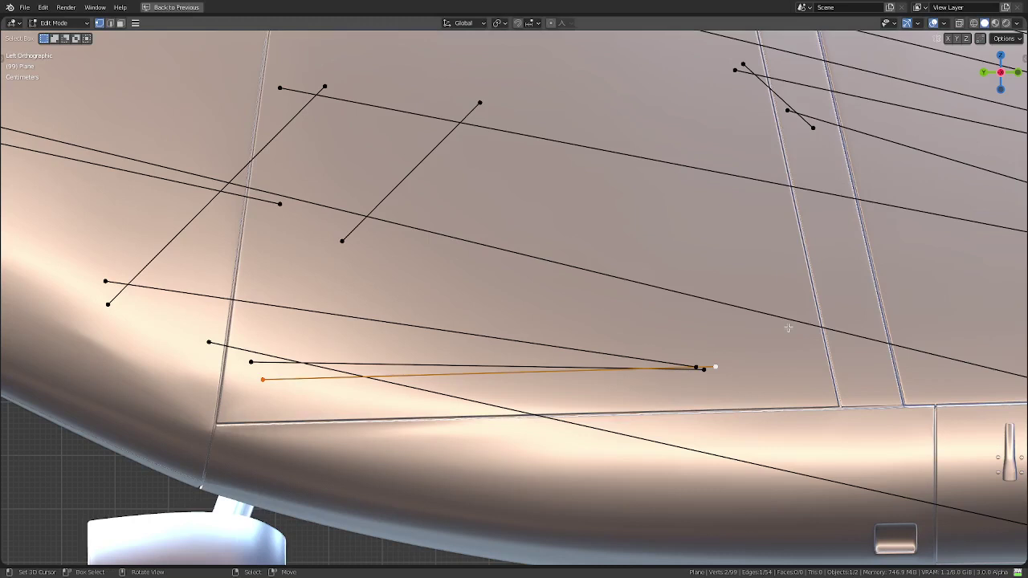
- Rotate the copy around its active vertex, tilting it up by 5°
key(s)
key(Escape)
key(period)
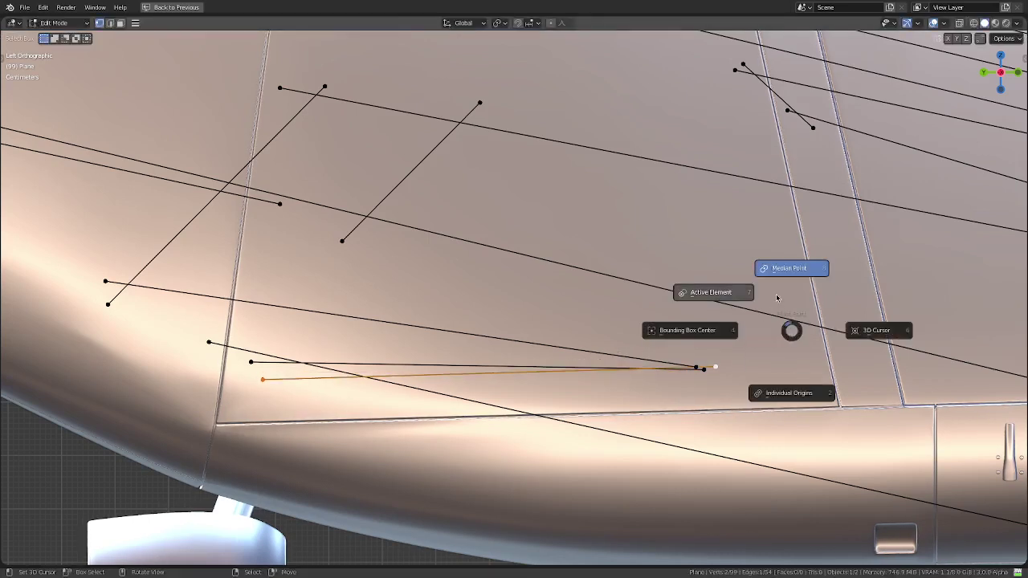
click(777, 297)
key(r)
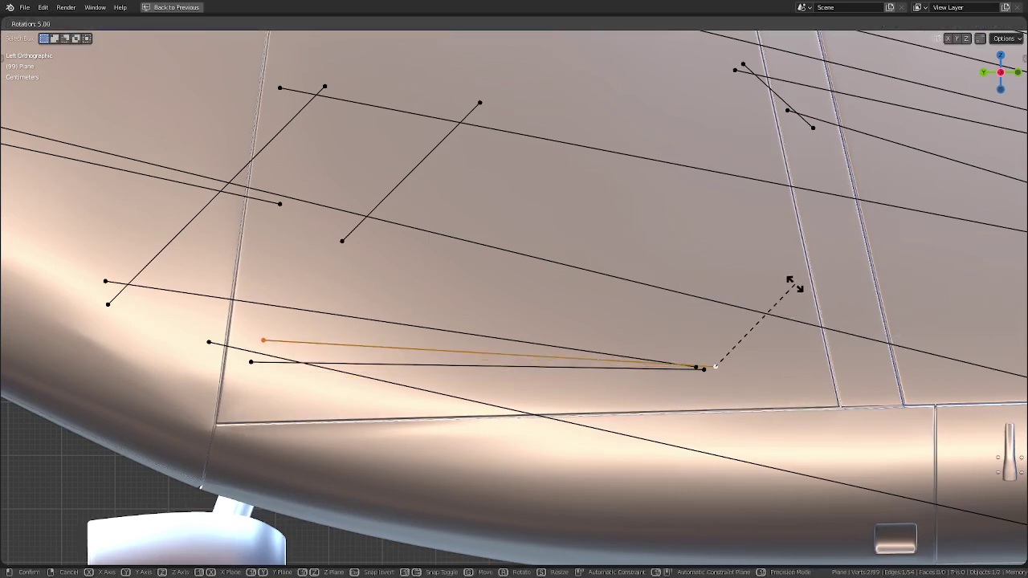
click(789, 281)
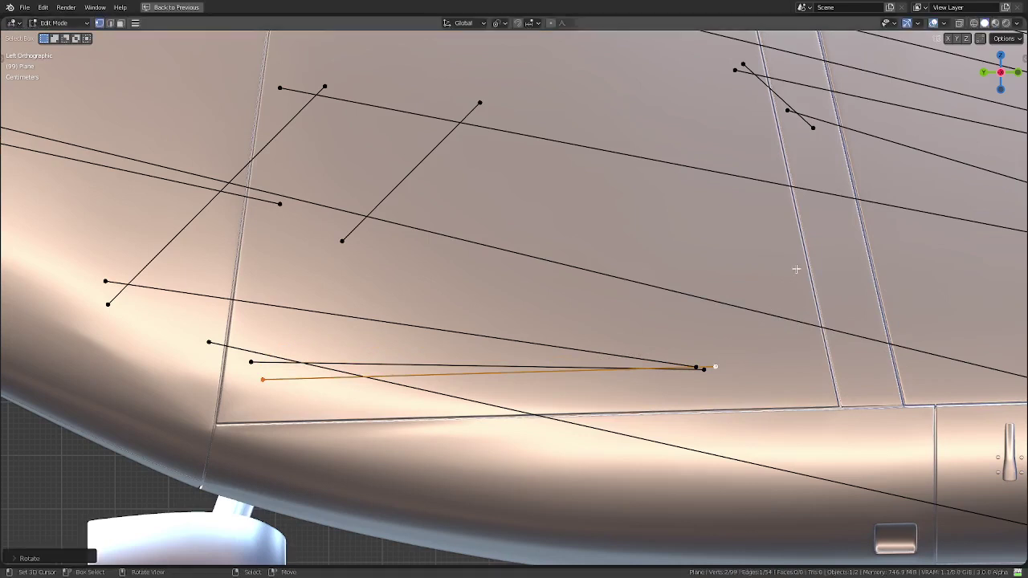
key(F9)
text(r5)
key(Return)
key(F9)
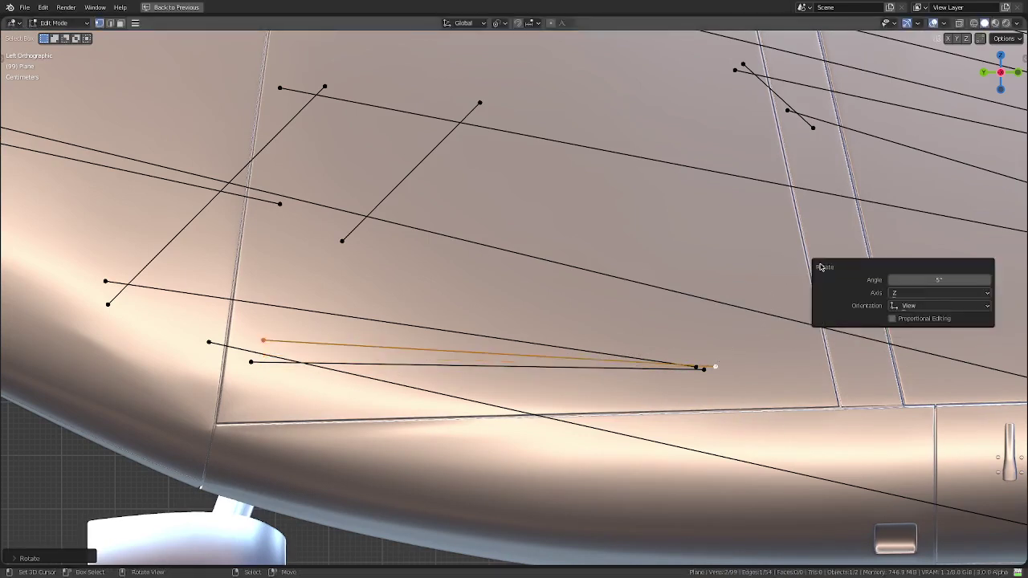
- Delete the tilted copy's vertices and return to the multi-panel layout
key(x)
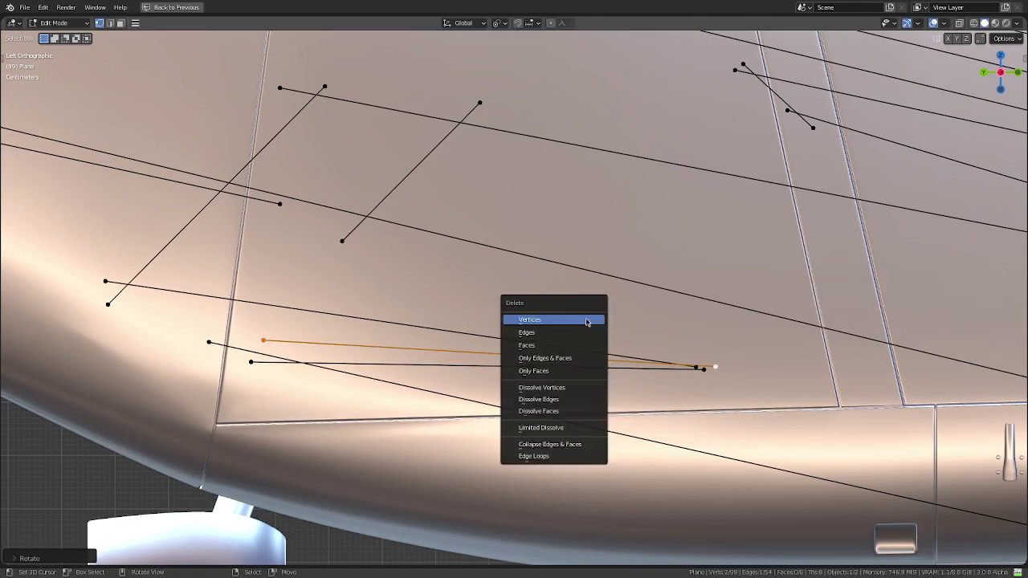
click(586, 320)
scroll(586, 320, down, 6)
key(ctrl+space)
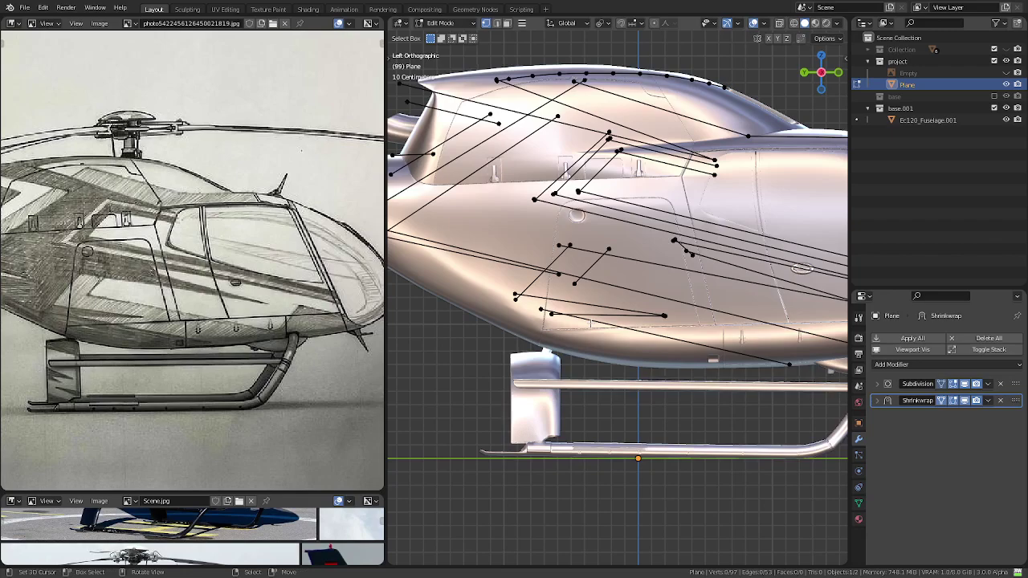
scroll(589, 323, down, 3)
mouse_move(589, 323)
shift+middle_down()
mouse_move(564, 356)
mouse_move(596, 231)
shift+middle_up()
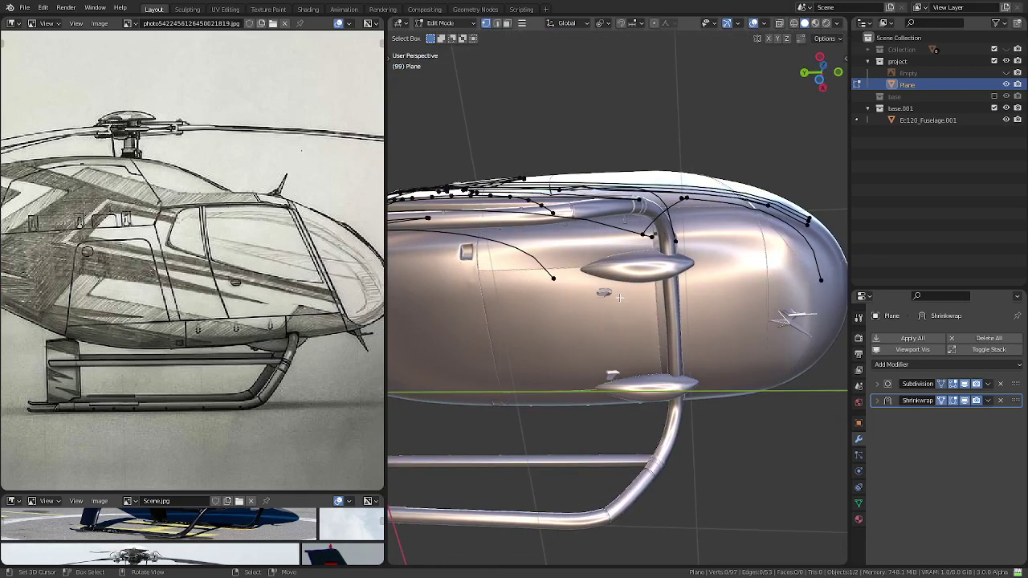
mouse_move(619, 297)
middle_down()
mouse_move(686, 445)
mouse_move(677, 463)
mouse_move(664, 451)
mouse_move(626, 184)
mouse_move(628, 315)
mouse_move(724, 333)
middle_up()
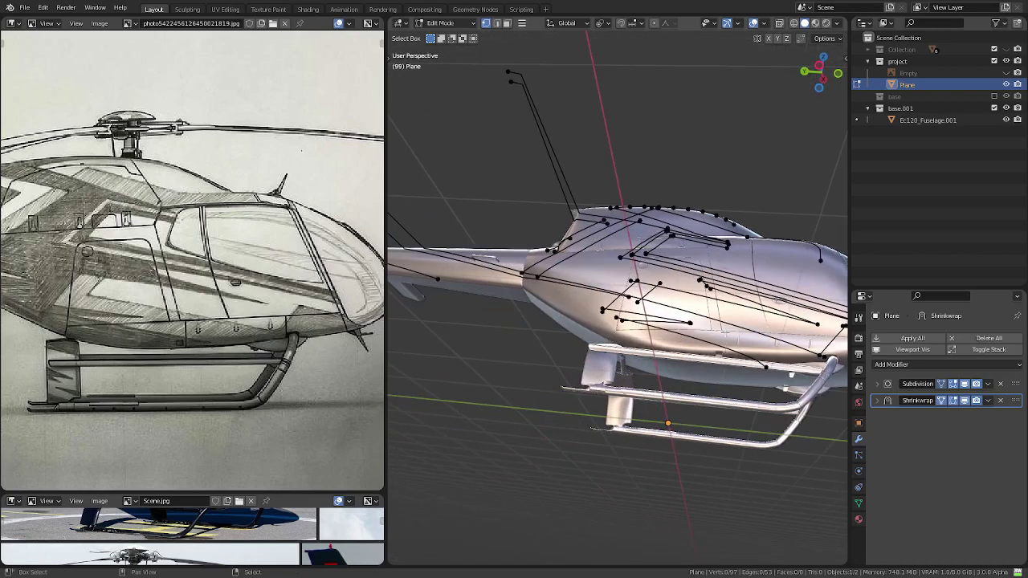
mouse_move(658, 316)
middle_down()
mouse_move(640, 318)
mouse_move(642, 299)
middle_up()
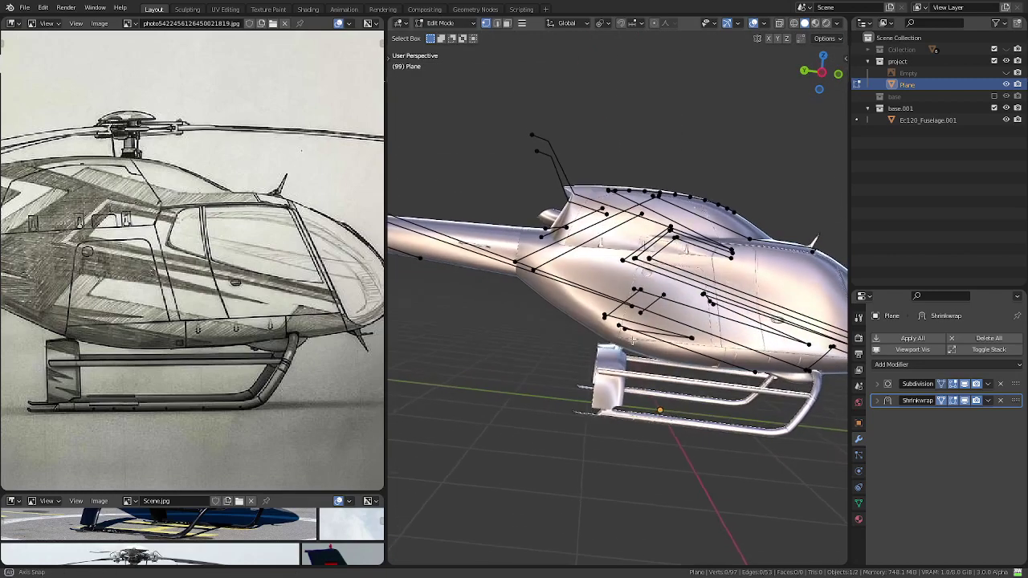
scroll(346, 345, up, 2)
middle_drag(314, 342, 374, 347)
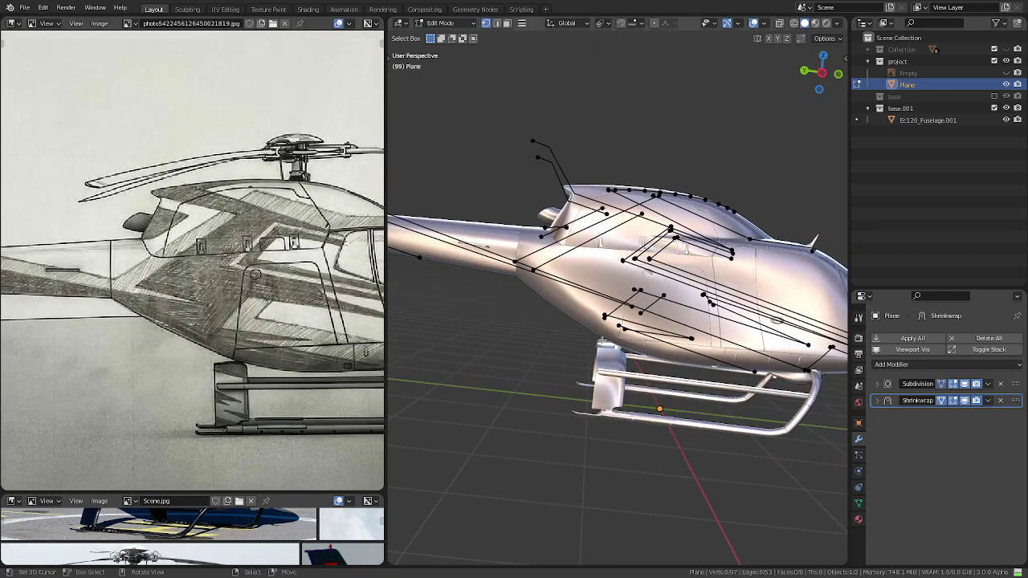
- Rotate the diagonal guide edge near the tail boom to a new angle
mouse_move(603, 341)
middle_down()
mouse_move(643, 336)
mouse_move(607, 316)
mouse_move(634, 326)
mouse_move(634, 349)
middle_up()
scroll(643, 335, up, 3)
key(KP_3)
key(ctrl+KP_3)
scroll(607, 316, down, 2)
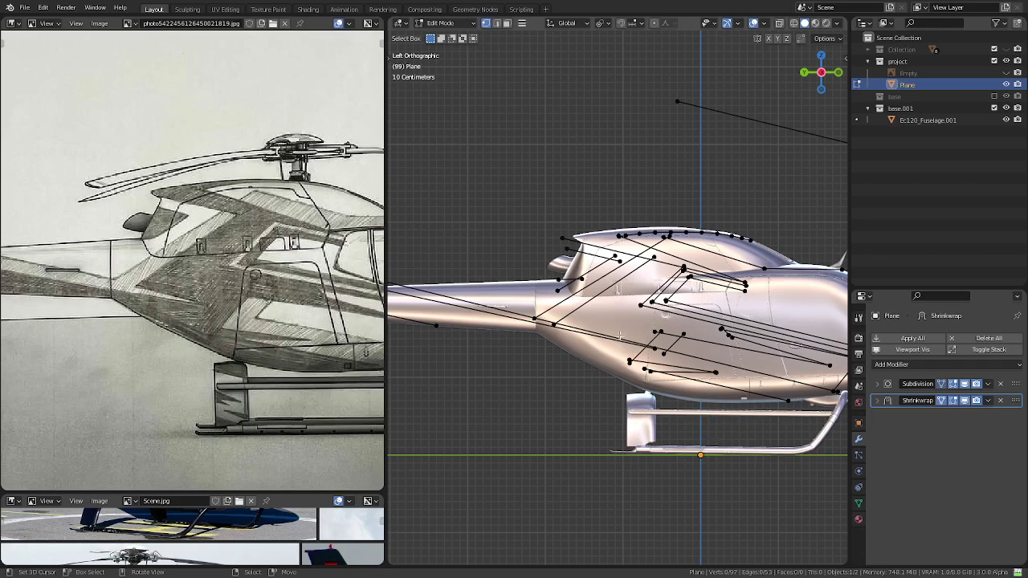
scroll(619, 334, up, 1)
scroll(619, 333, up, 1)
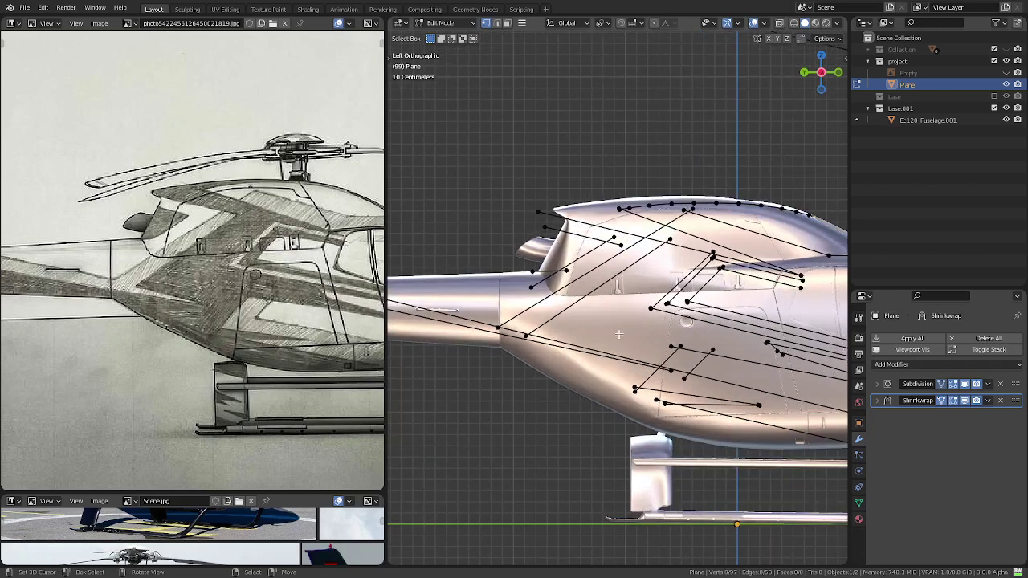
scroll(618, 333, up, 1)
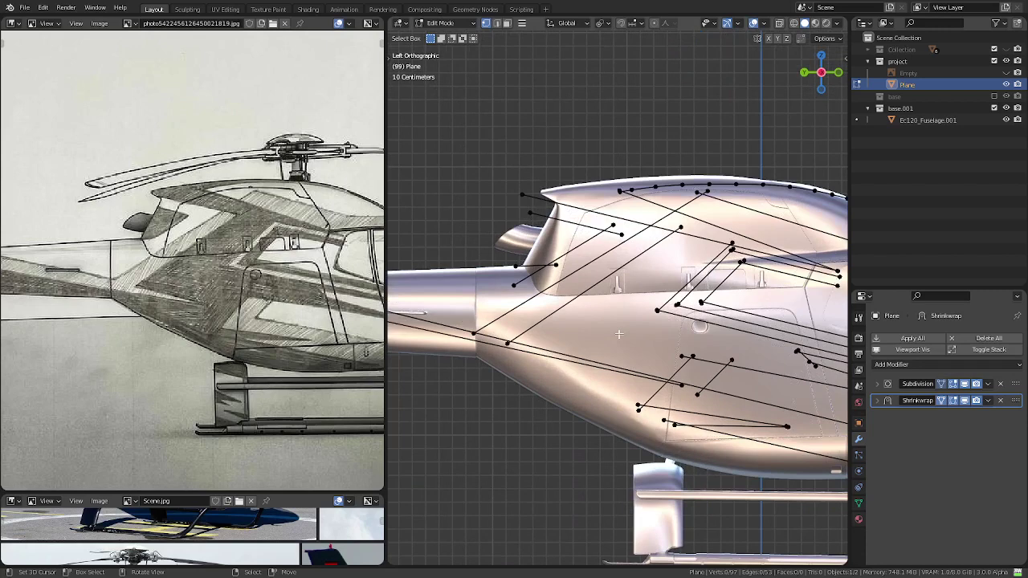
shift+middle_drag(569, 317, 583, 355)
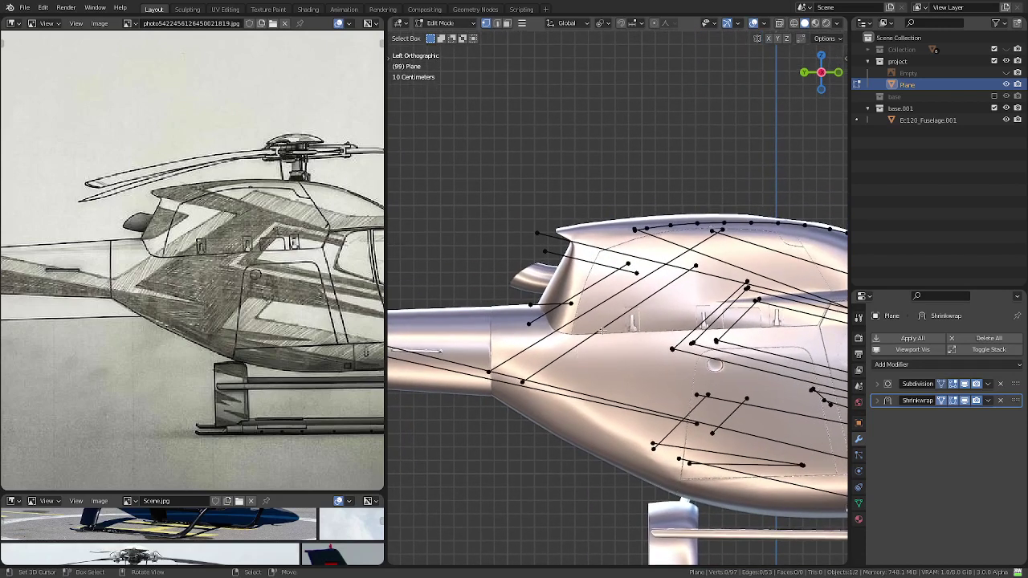
alt+click(512, 353)
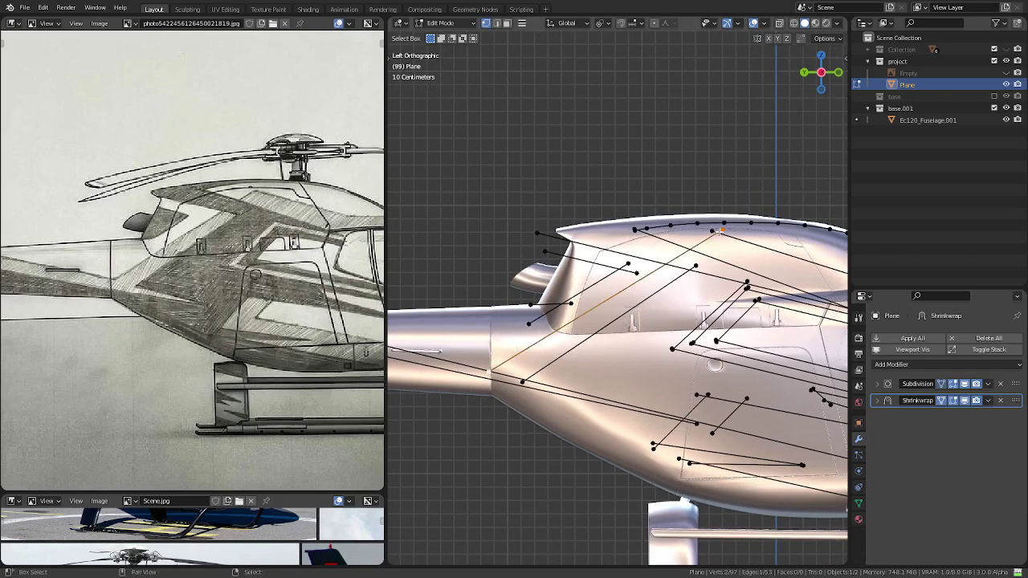
shift+middle_drag(723, 231, 586, 399)
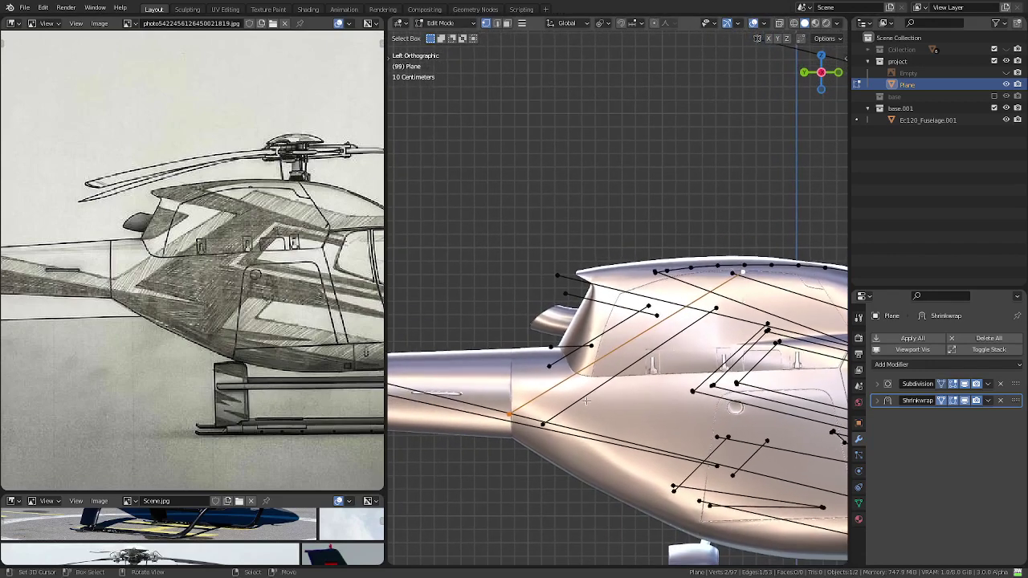
key(r)
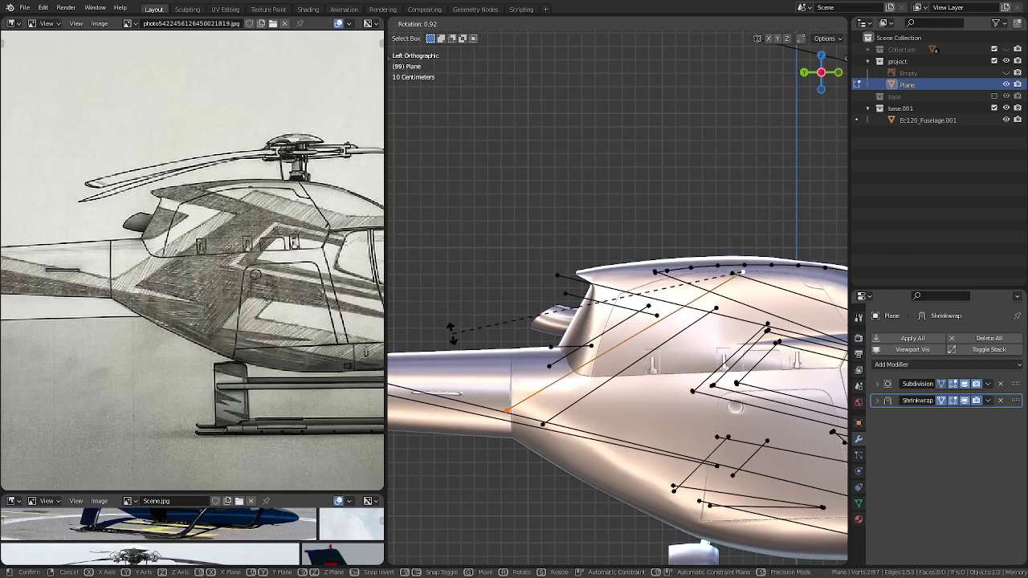
right_click(451, 332)
scroll(600, 335, up, 3)
scroll(600, 336, up, 3)
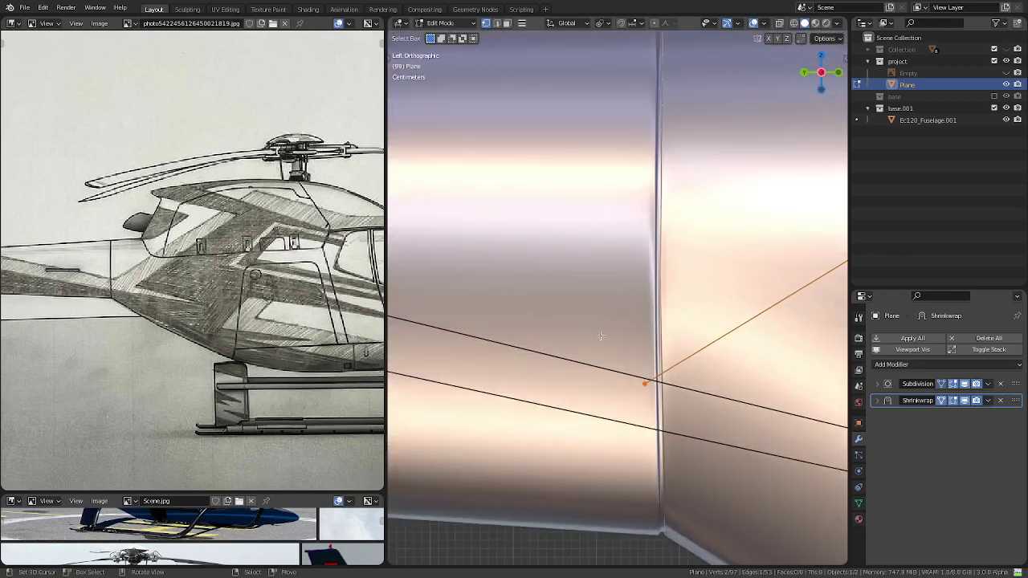
key(r)
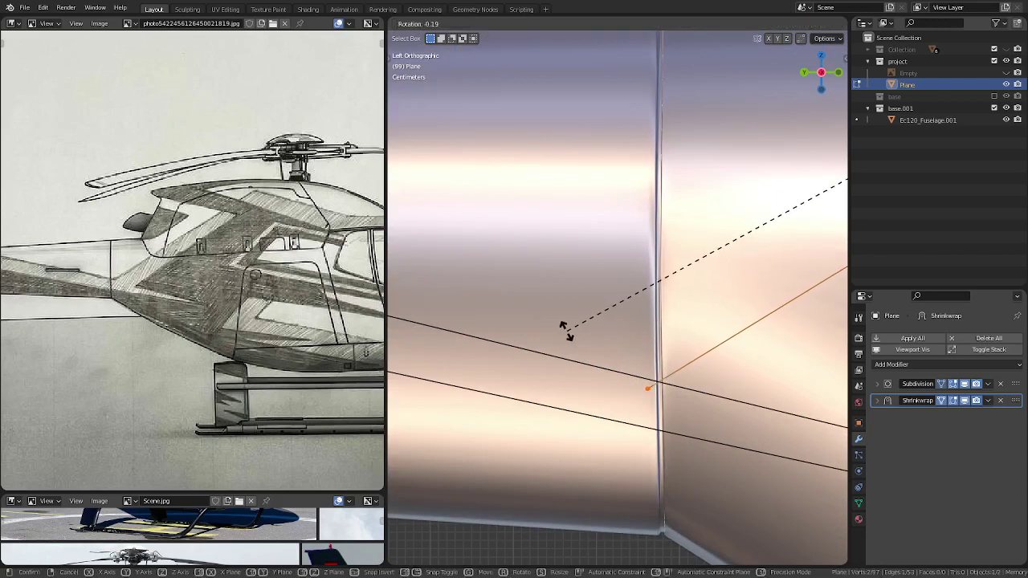
click(567, 336)
- Select another guide-edge vertex and rescale it
scroll(578, 339, down, 5)
scroll(590, 342, down, 2)
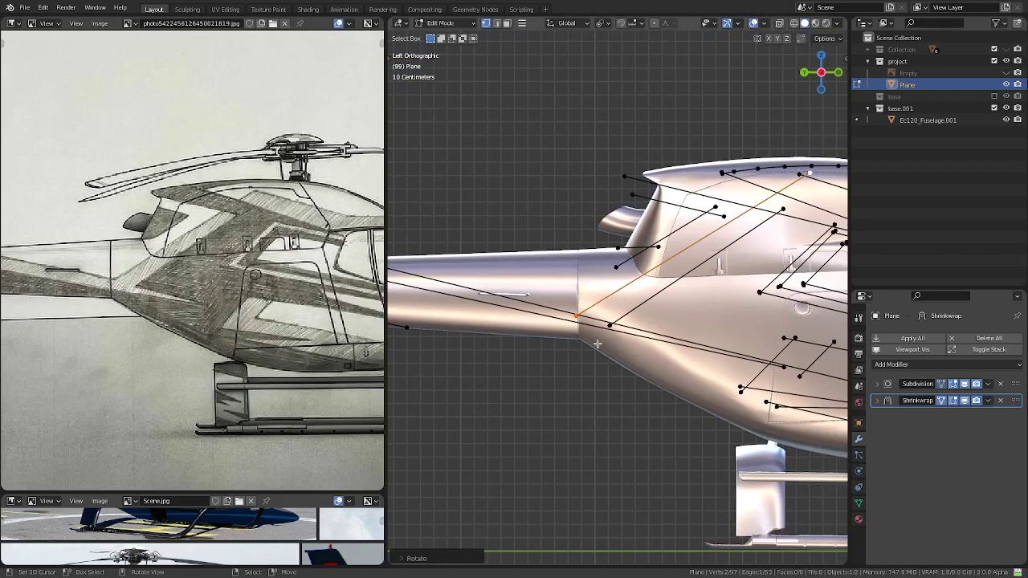
shift+middle_drag(691, 351, 615, 406)
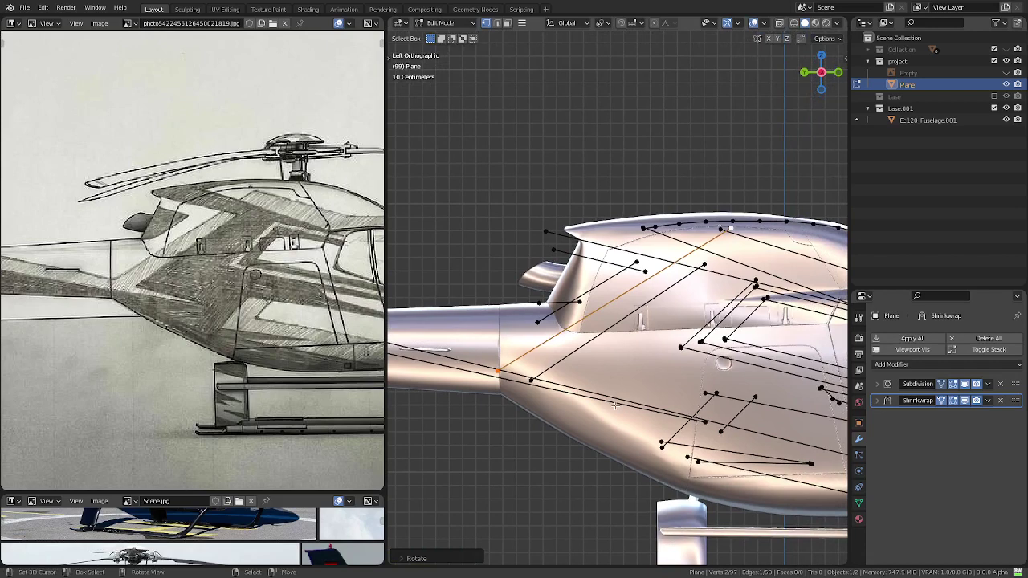
scroll(614, 405, down, 2)
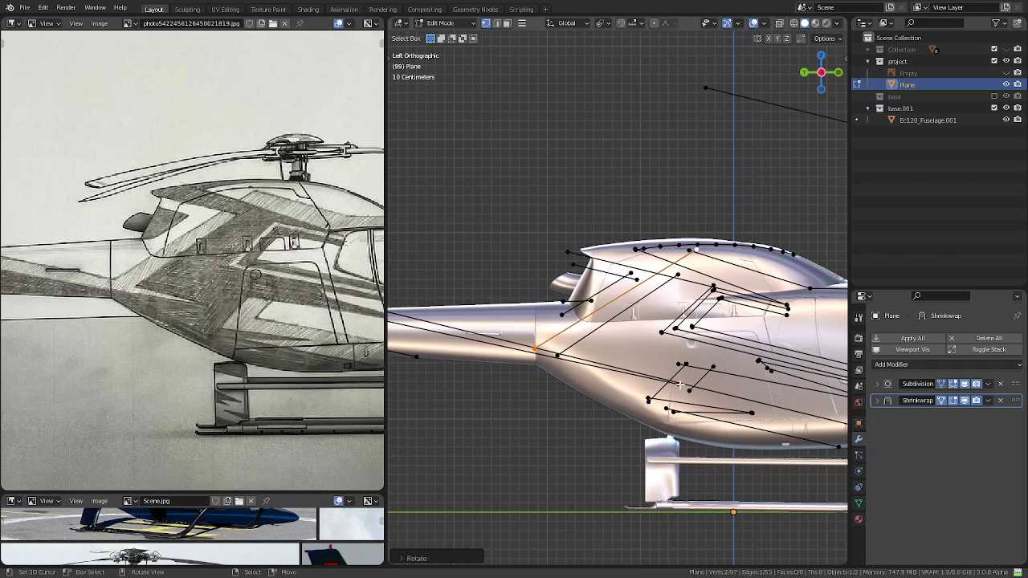
scroll(642, 353, up, 2)
scroll(632, 345, up, 1)
scroll(633, 346, up, 1)
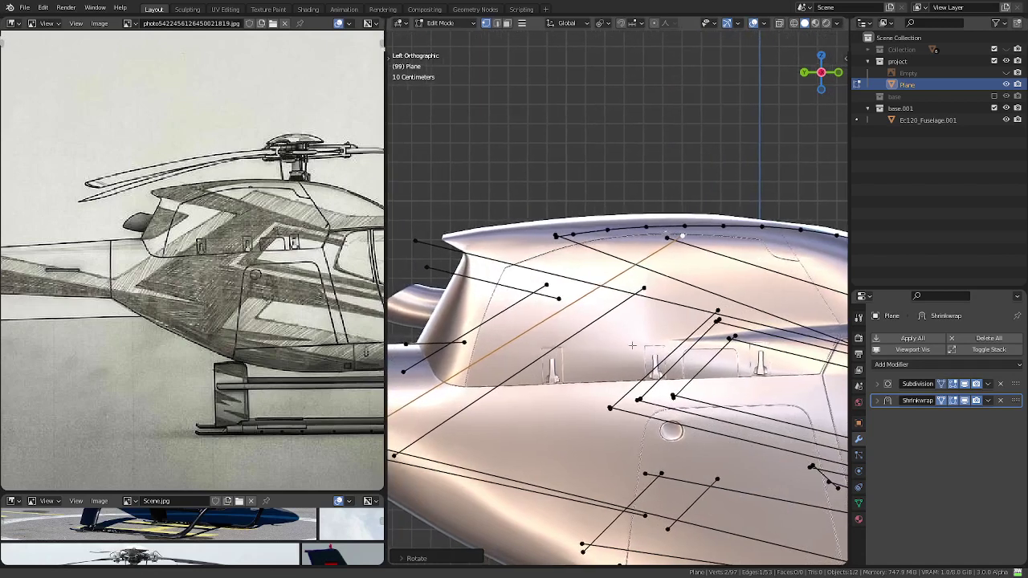
shift+middle_drag(632, 345, 661, 321)
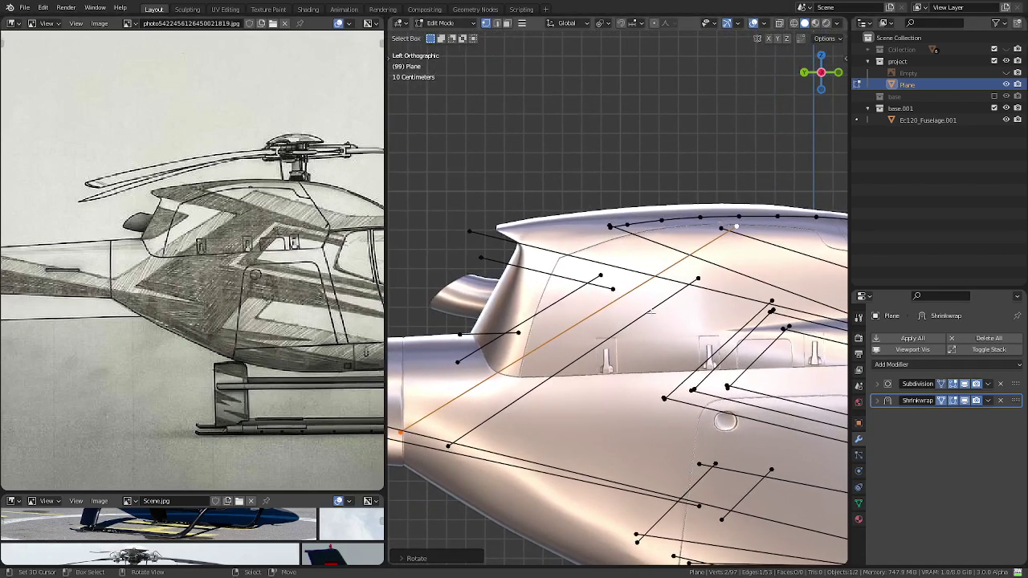
click(448, 446)
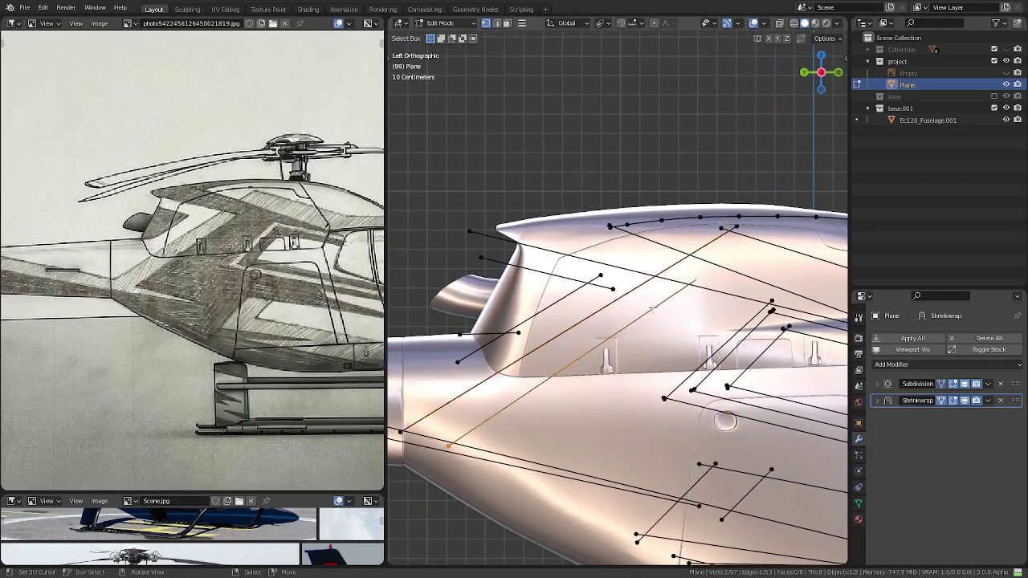
key(s)
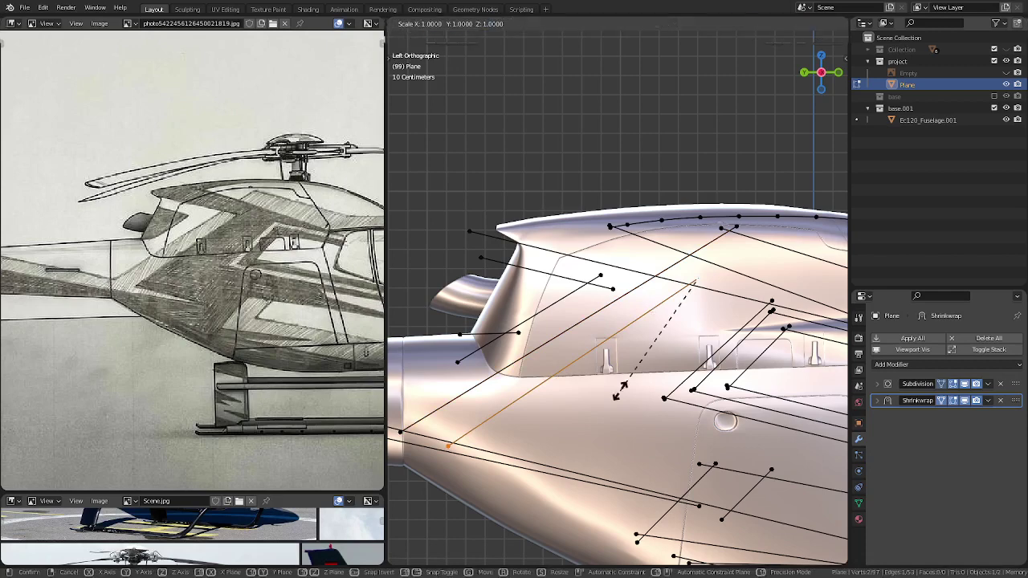
key(Return)
- Orbit around the tail boom, then return to the left side view to check the edge
scroll(544, 359, down, 4)
shift+middle_drag(562, 361, 683, 363)
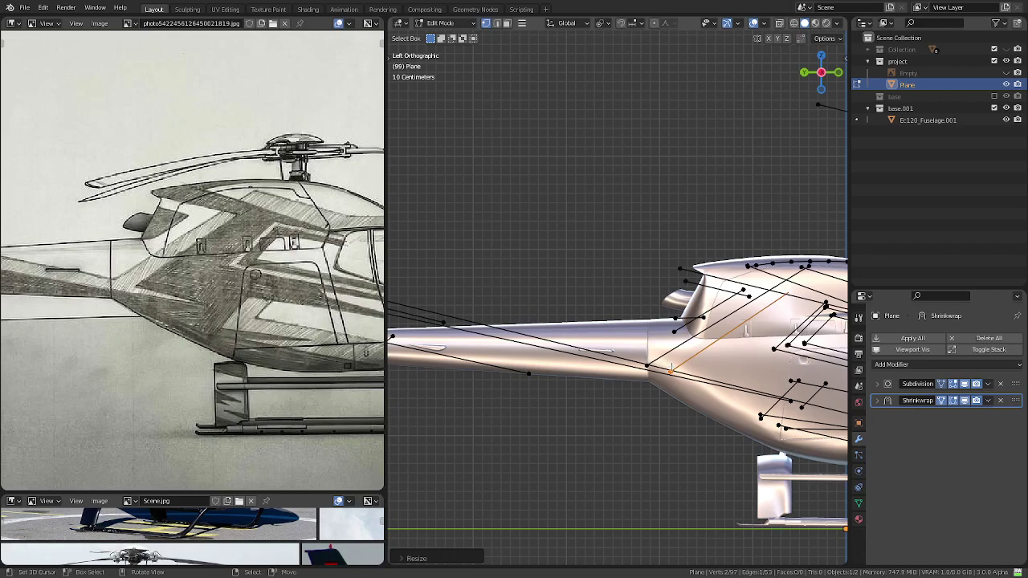
shift+middle_drag(692, 362, 681, 363)
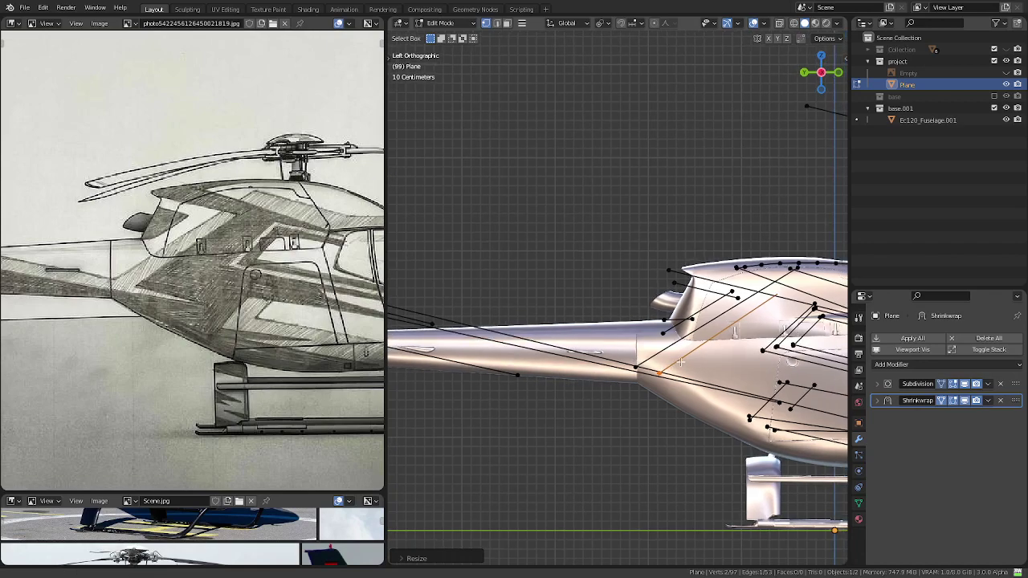
scroll(681, 362, up, 1)
scroll(667, 353, up, 3)
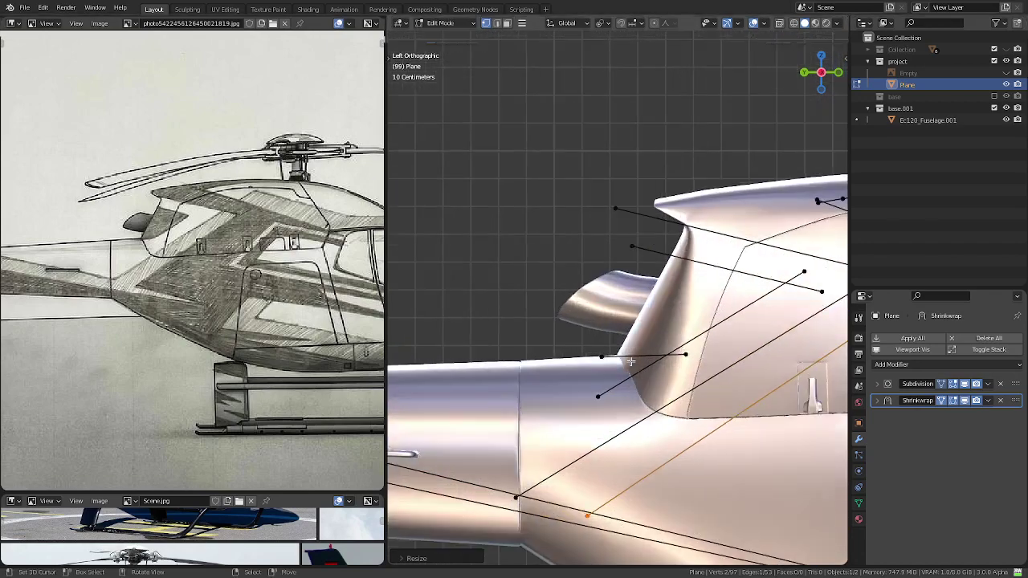
scroll(642, 344, up, 3)
scroll(620, 334, up, 2)
scroll(620, 335, down, 3)
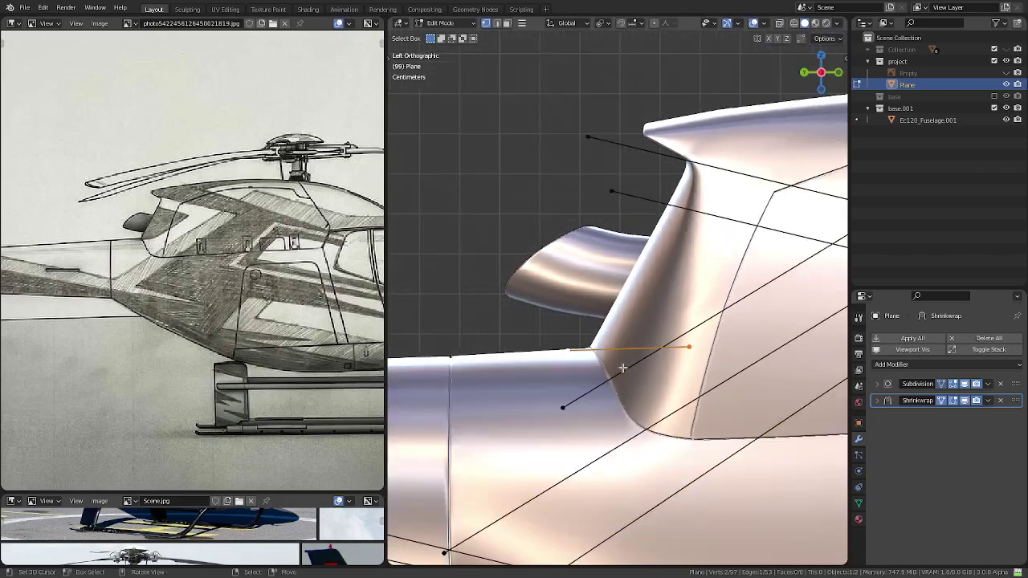
mouse_move(620, 334)
middle_down()
mouse_move(758, 411)
mouse_move(698, 363)
middle_up()
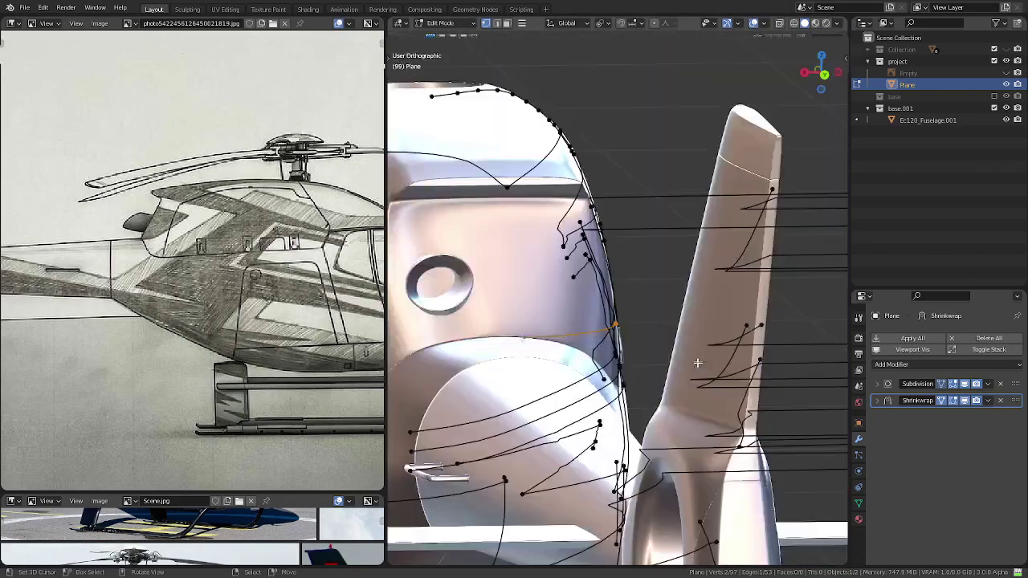
key(ctrl+KP_3)
- Nudge the guide edge vertically along the Z axis
scroll(685, 382, up, 4)
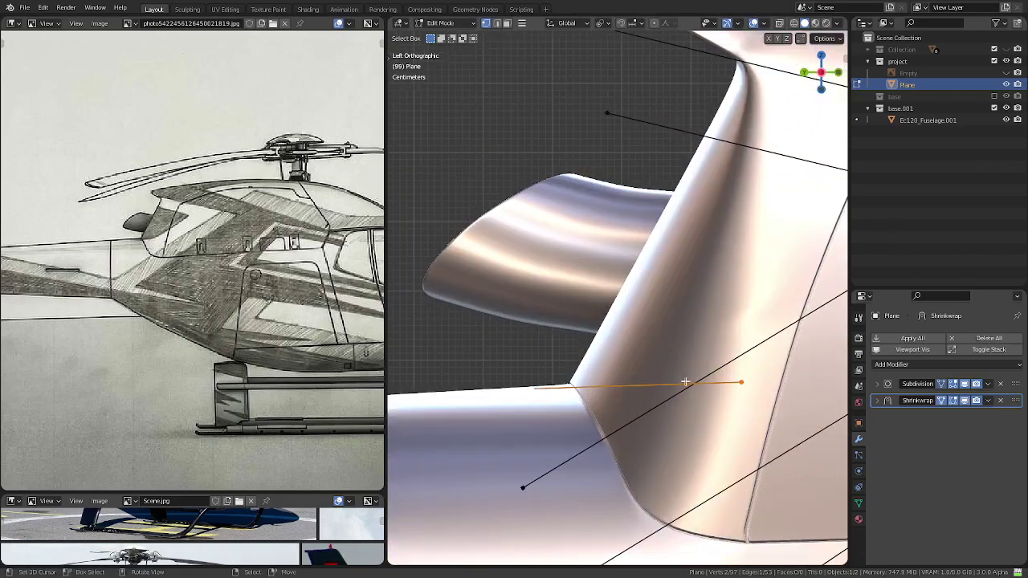
key(g)
key(z)
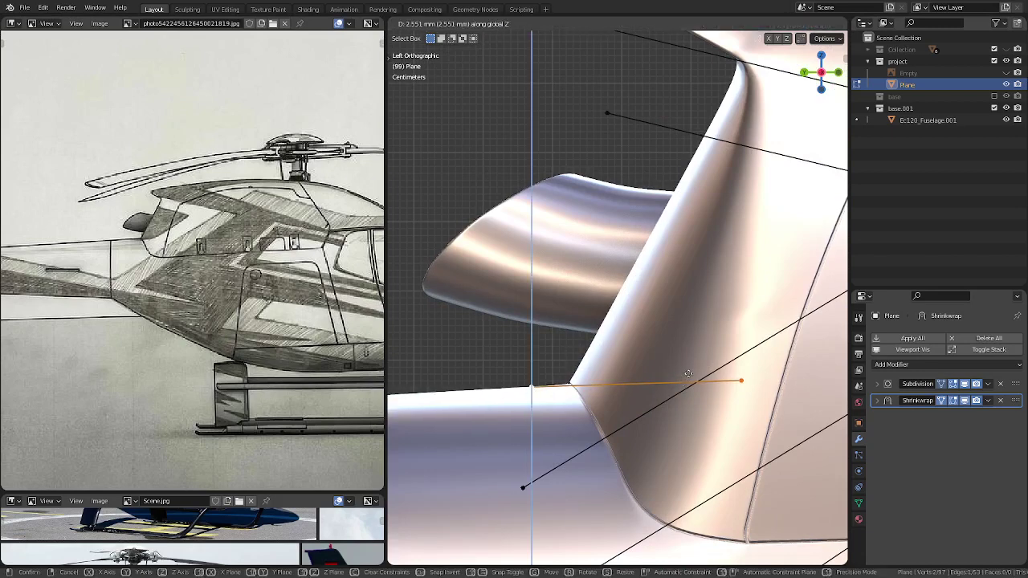
click(688, 374)
- In a maximised view, duplicate the edge in place, then rotate and reposition the copy along the boom
key(ctrl+space)
shift+middle_drag(536, 376, 830, 232)
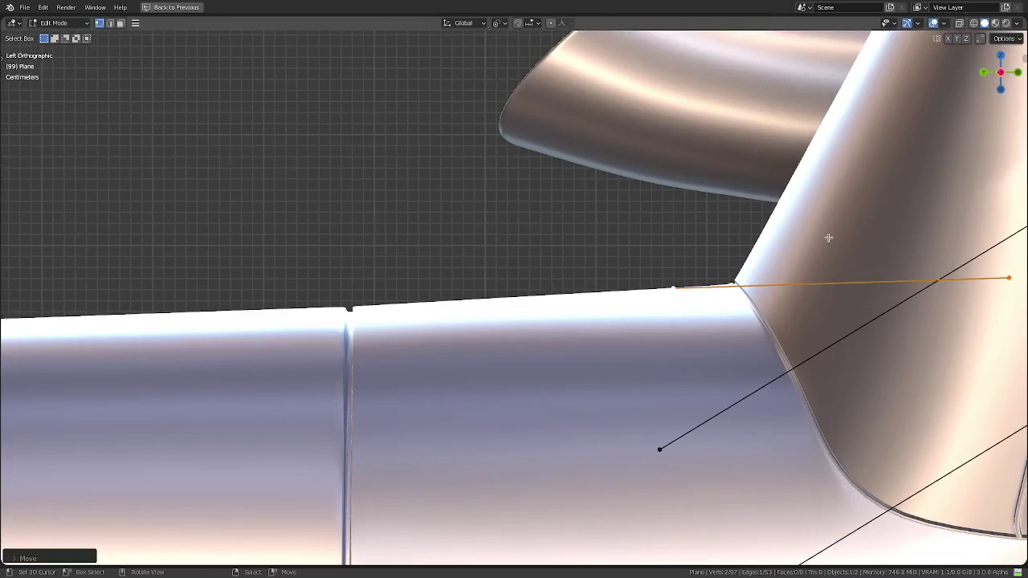
key(shift+d)
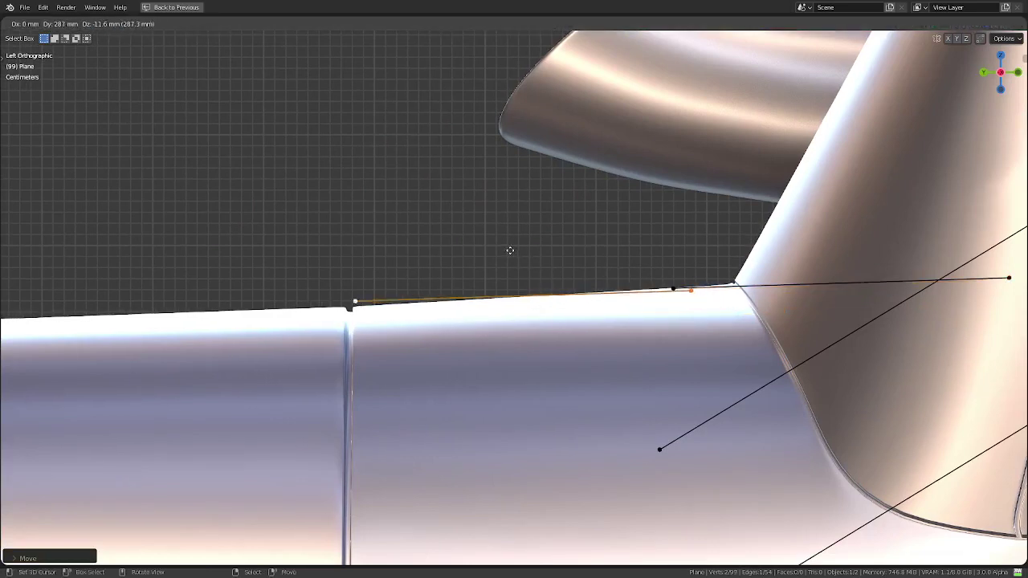
right_click(509, 251)
key(r)
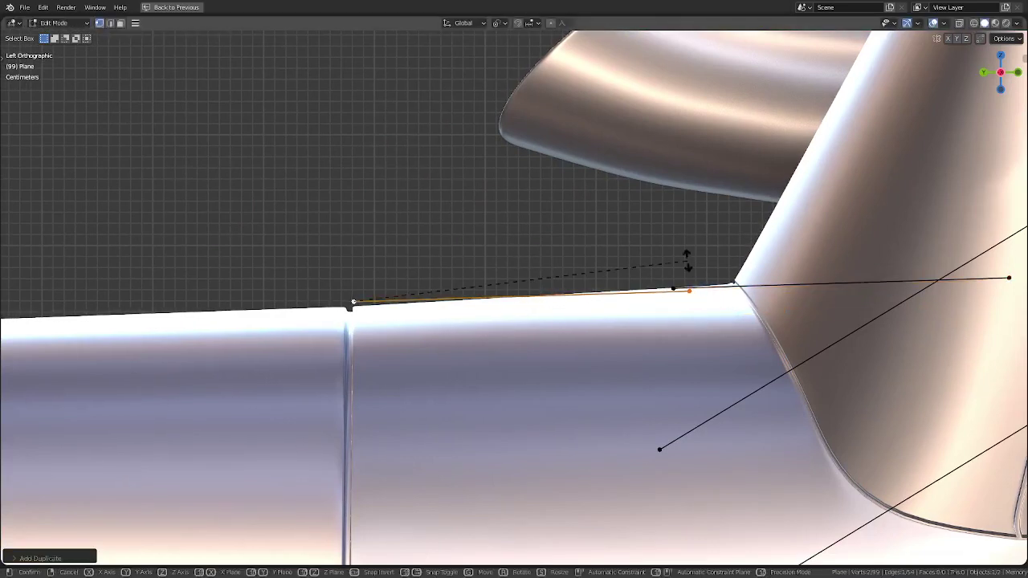
click(684, 246)
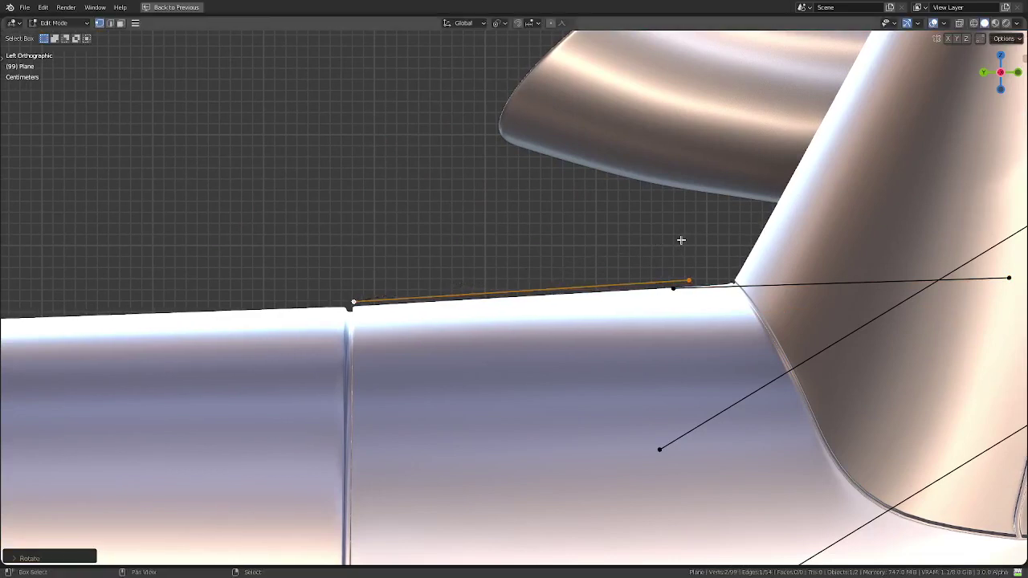
key(g)
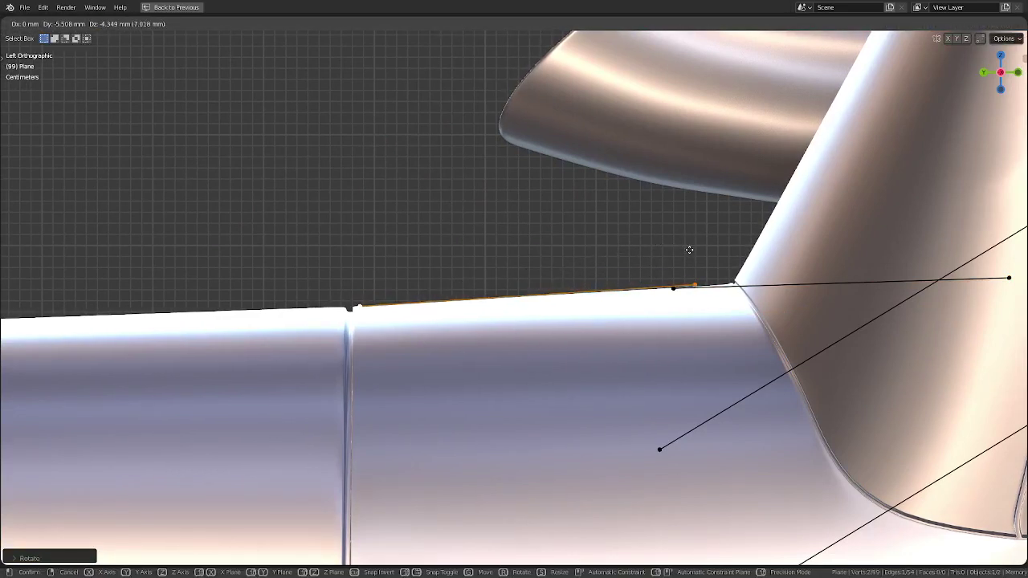
click(688, 248)
key(r)
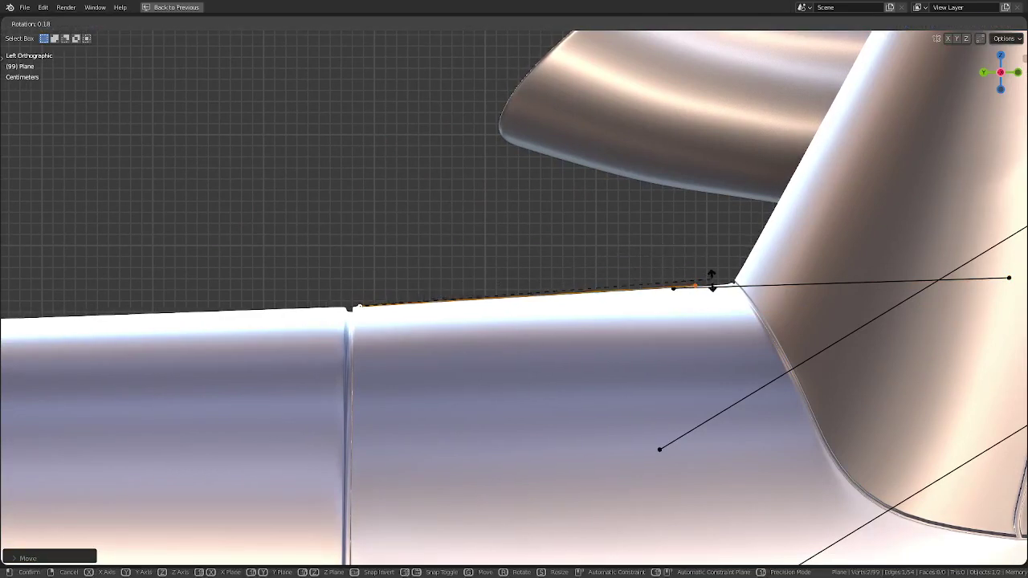
click(717, 299)
- Place the edge at the tail fin's root and bring back the layout with reference images
scroll(718, 294, down, 4)
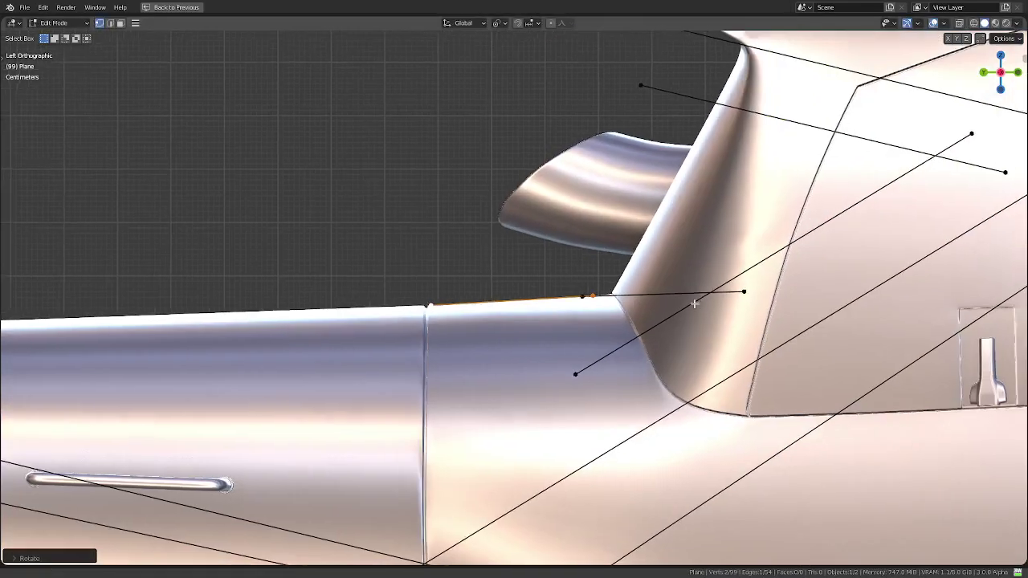
shift+middle_drag(698, 298, 449, 344)
key(g)
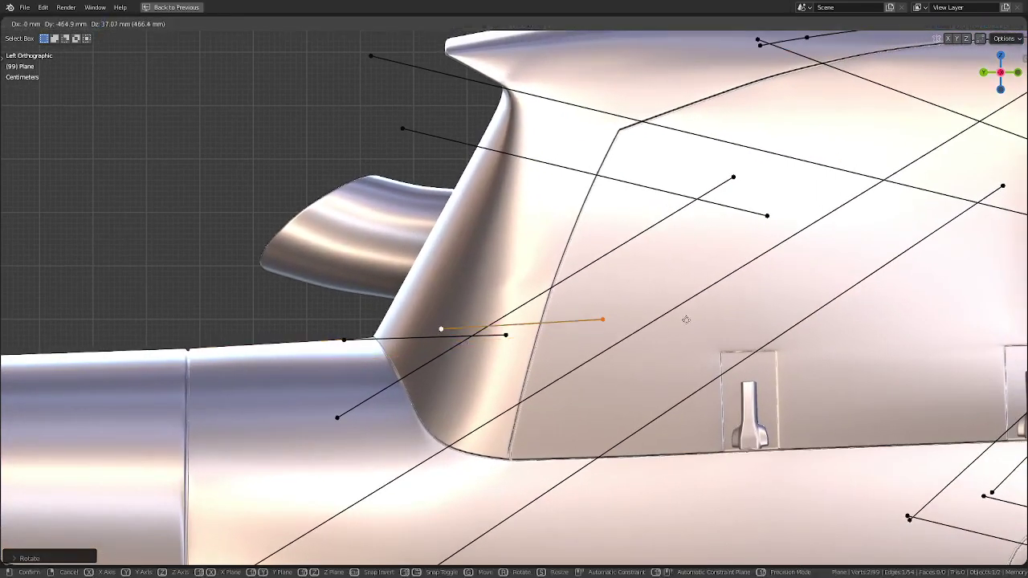
click(609, 329)
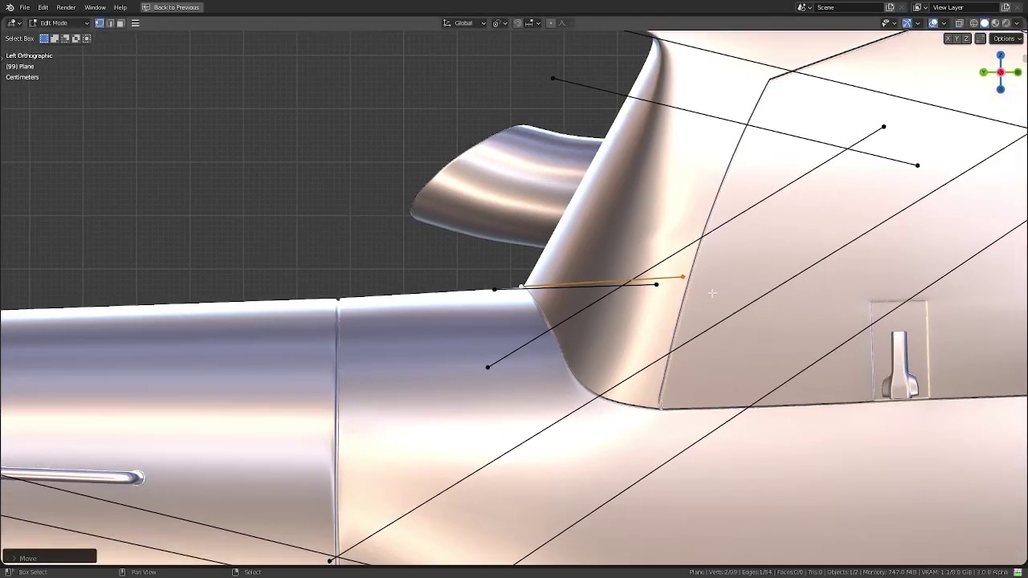
scroll(712, 294, up, 8)
scroll(551, 354, down, 3)
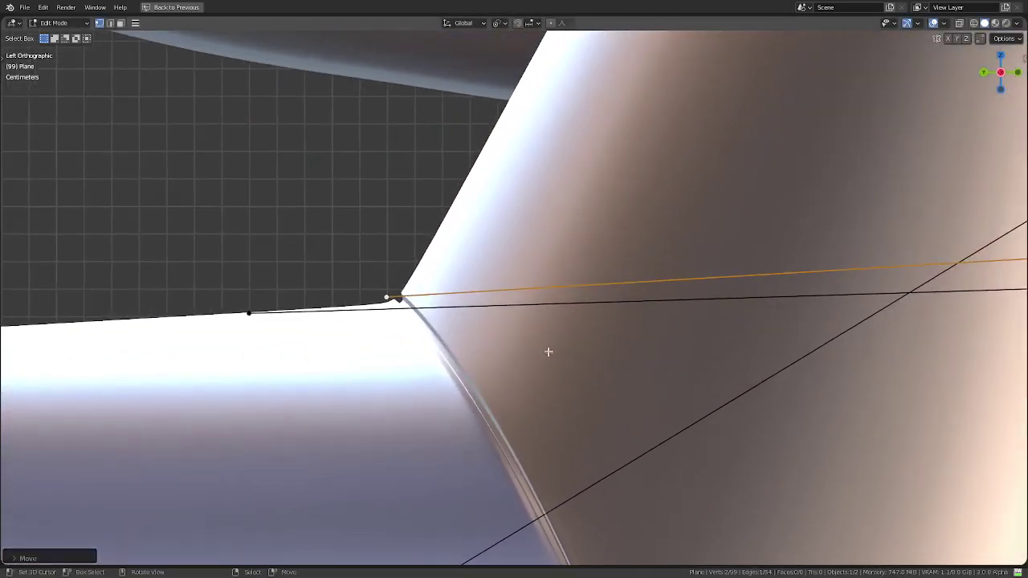
scroll(592, 303, down, 3)
right_click(596, 302)
key(Escape)
scroll(594, 307, down, 2)
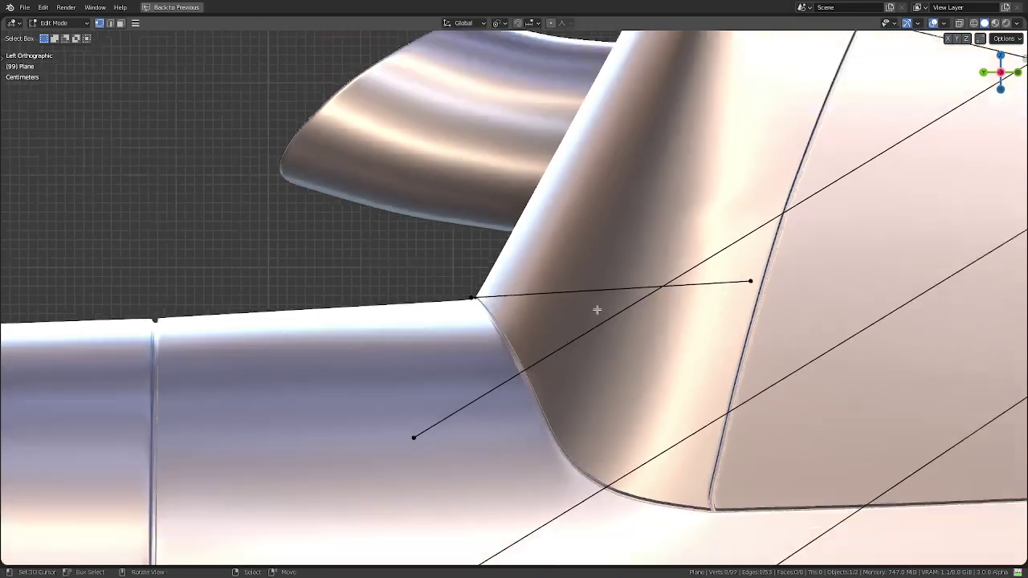
scroll(594, 308, down, 3)
key(ctrl+space)
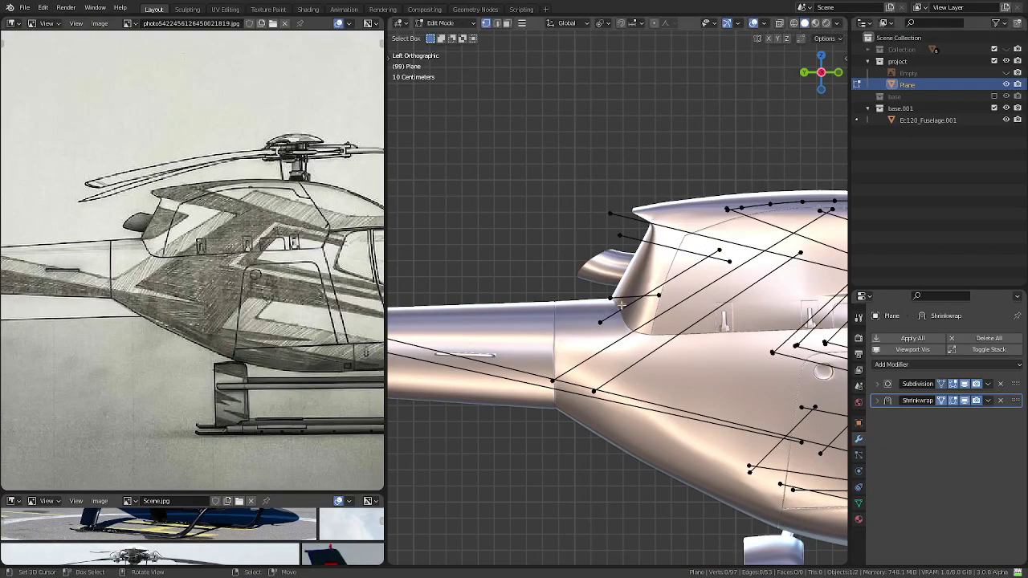
scroll(598, 317, up, 1)
scroll(595, 325, up, 1)
scroll(592, 336, up, 1)
alt+click(611, 311)
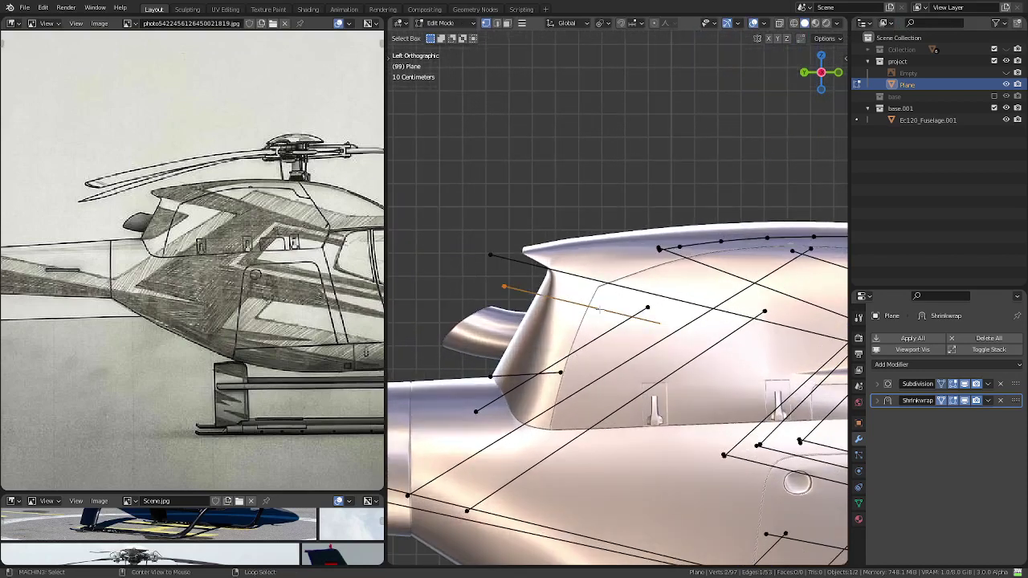
key(g)
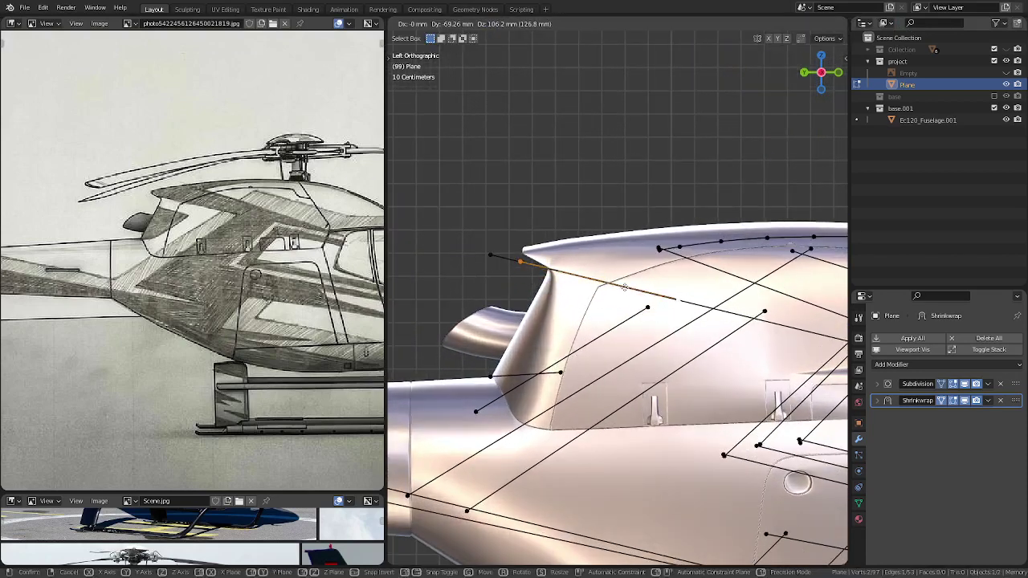
key(Escape)
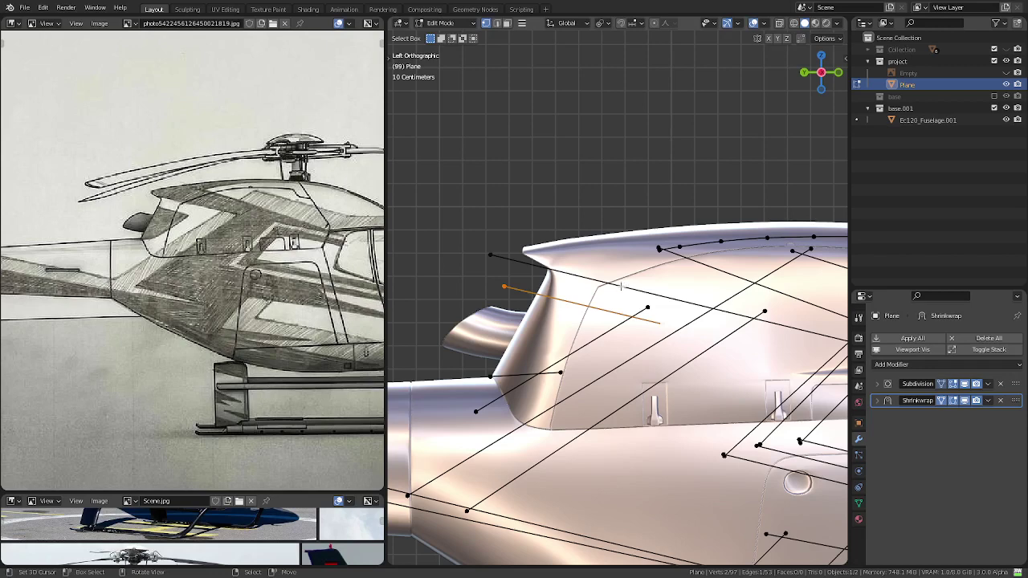
scroll(621, 286, down, 2)
scroll(621, 287, down, 1)
scroll(621, 287, down, 1)
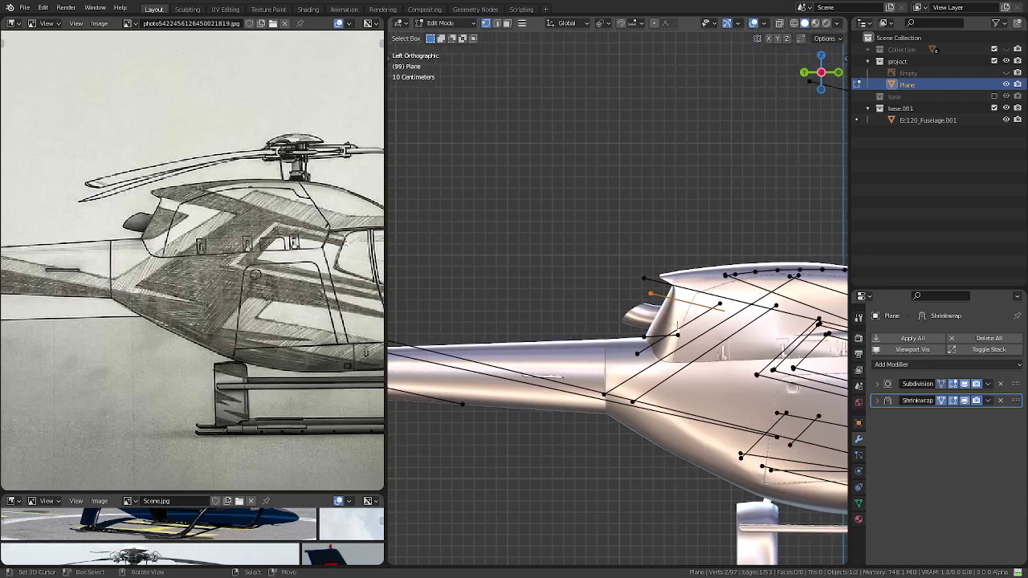
scroll(677, 325, down, 3)
shift+middle_drag(711, 195, 703, 336)
scroll(704, 336, up, 3)
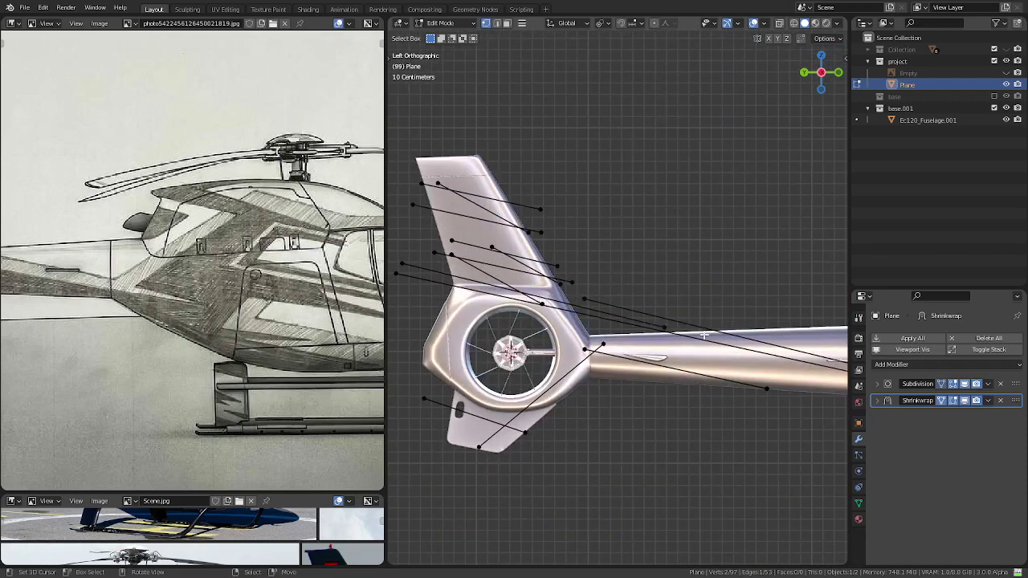
scroll(703, 335, down, 1)
scroll(242, 169, down, 4)
scroll(243, 356, up, 2)
scroll(250, 358, up, 3)
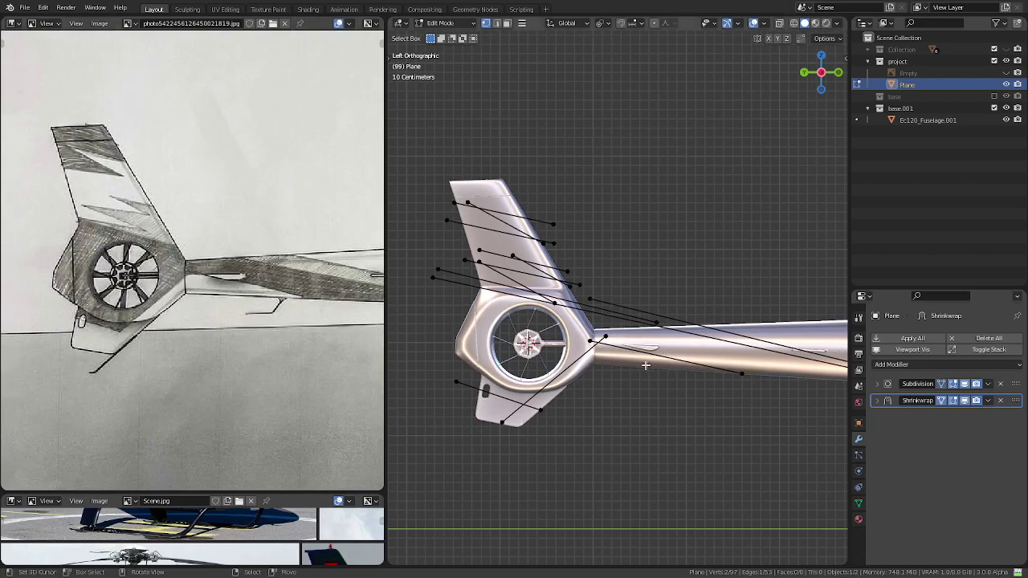
scroll(645, 366, up, 2)
scroll(645, 365, up, 1)
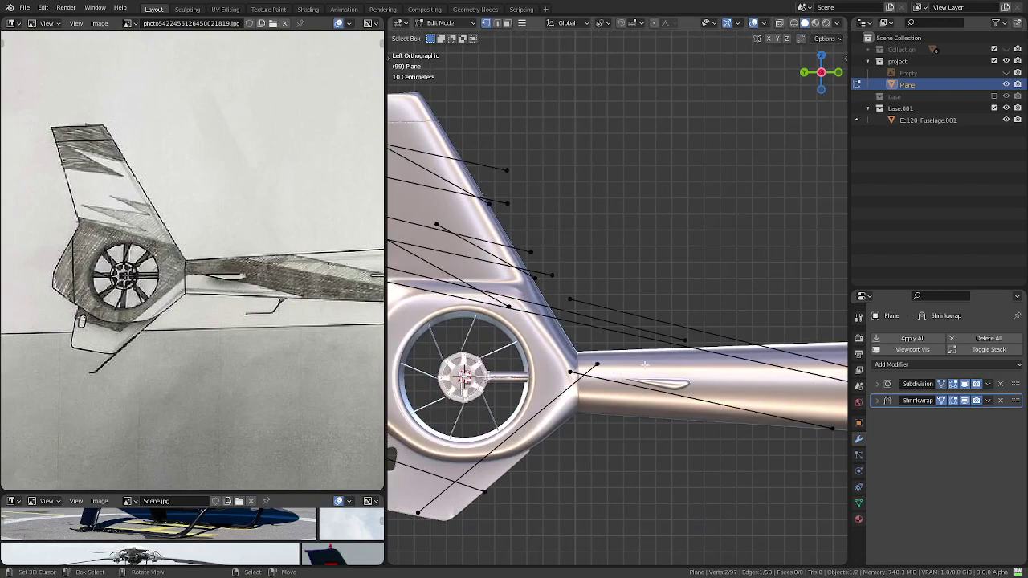
scroll(645, 365, up, 3)
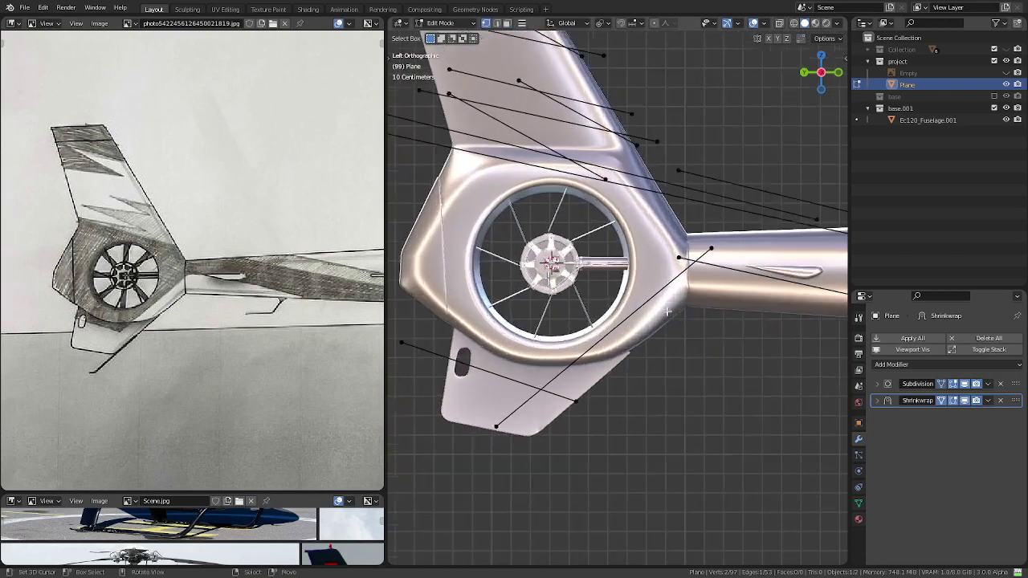
alt+click(633, 313)
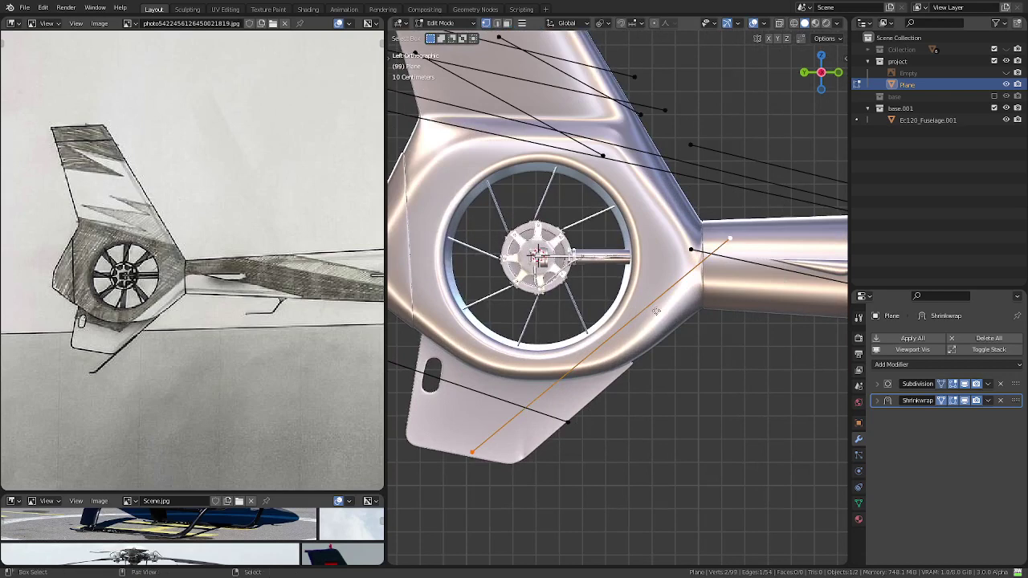
key(shift+d)
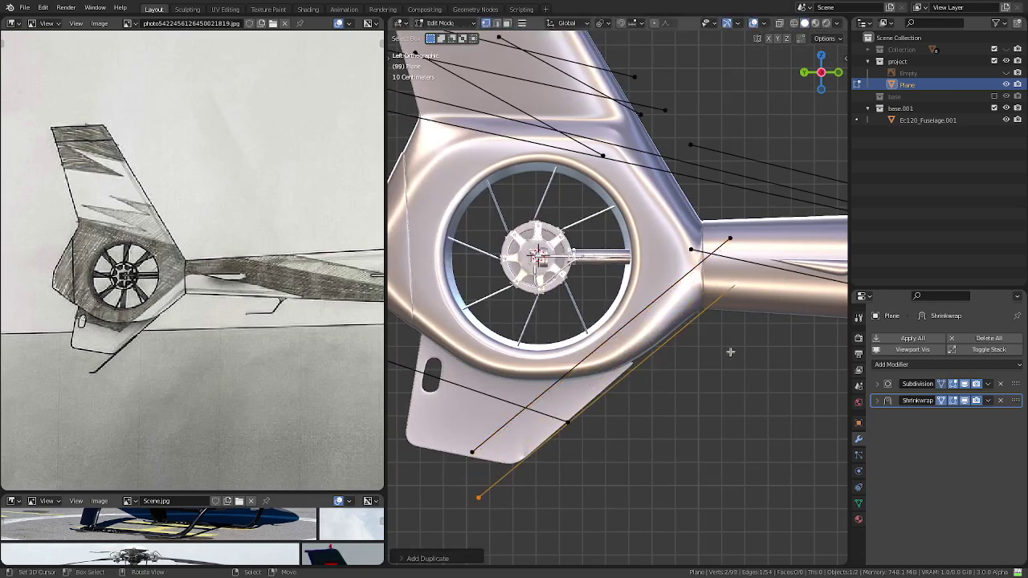
key(r)
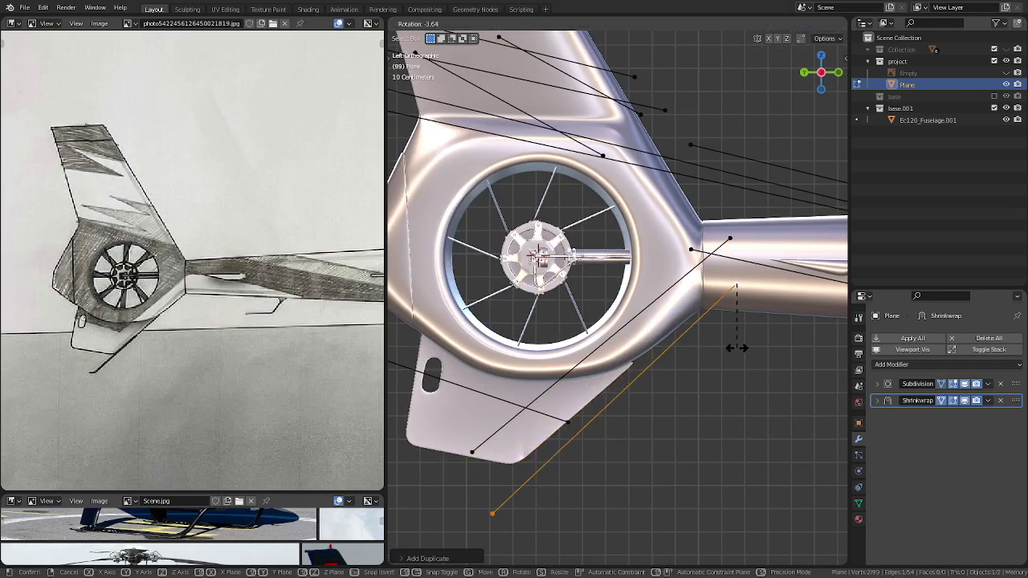
click(731, 348)
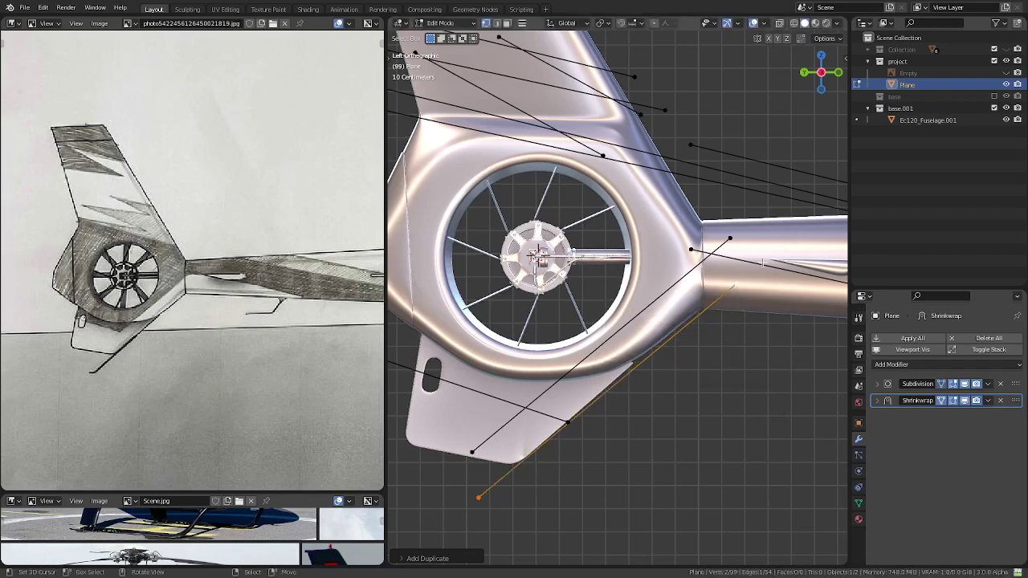
key(r)
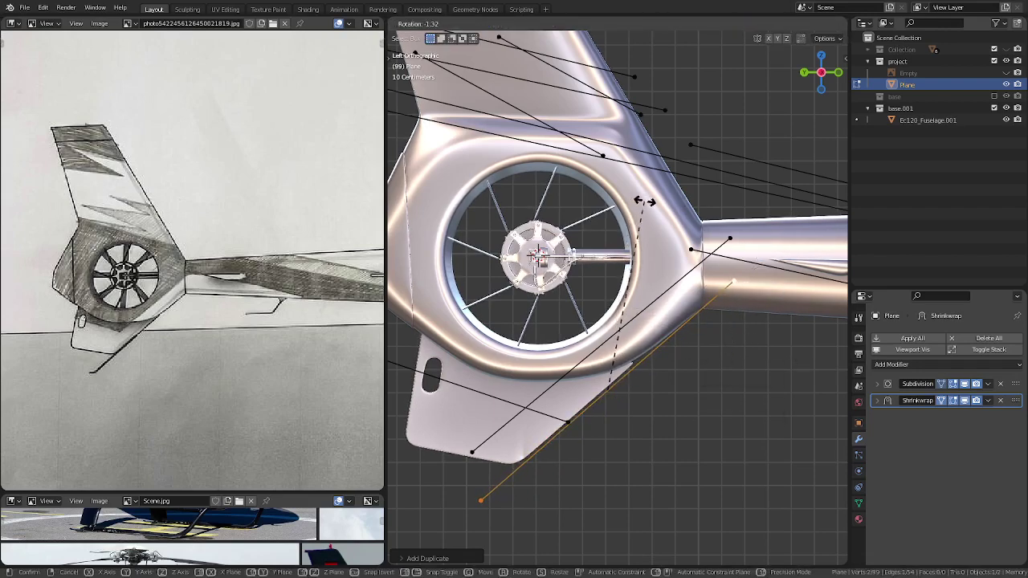
click(674, 224)
key(g)
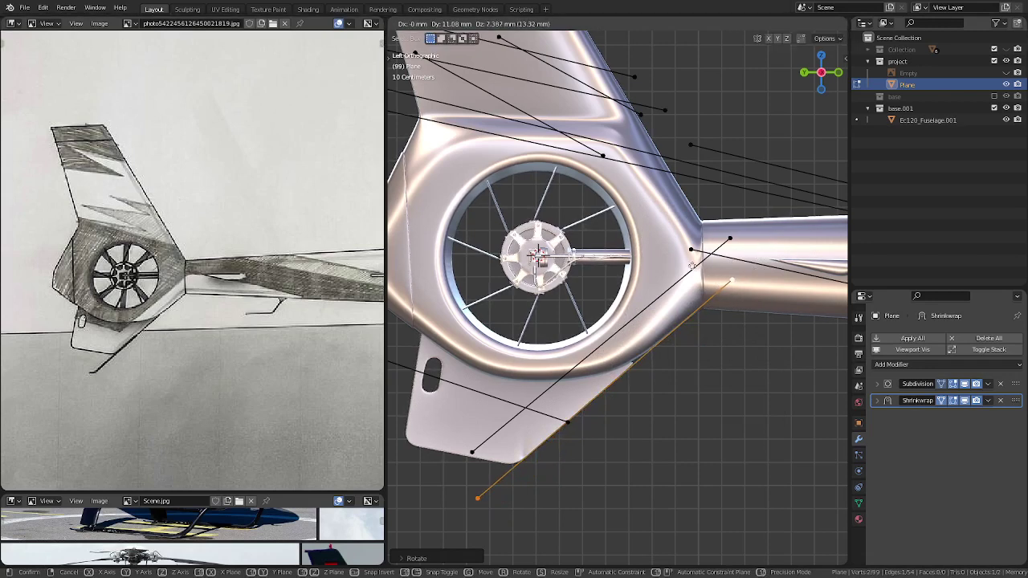
click(691, 266)
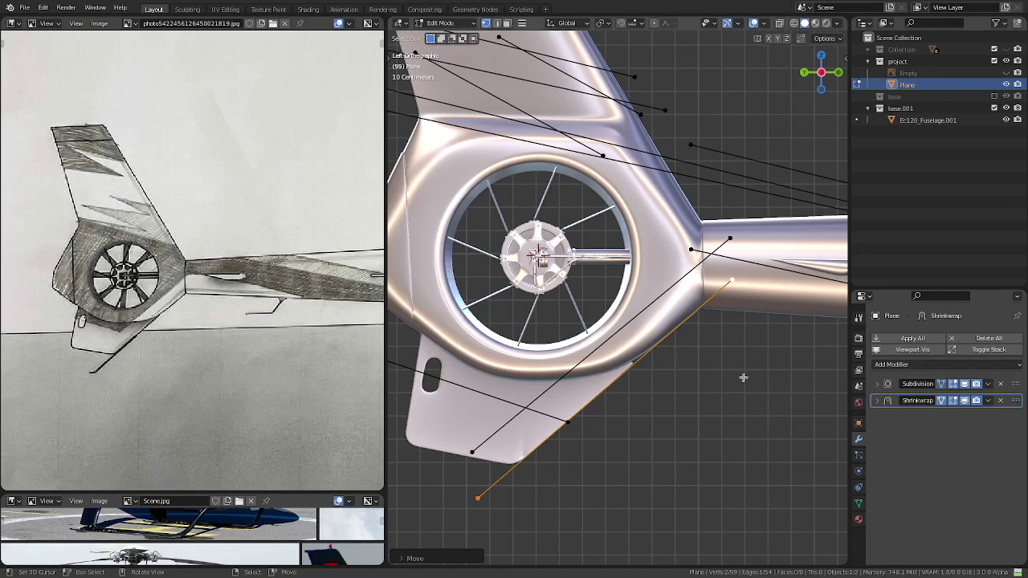
key(ctrl+e)
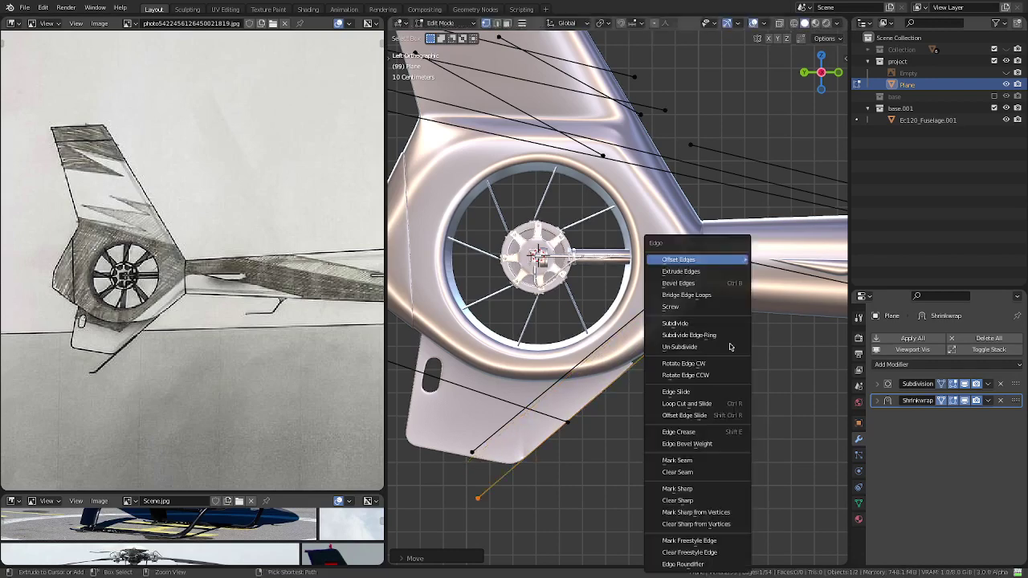
click(776, 260)
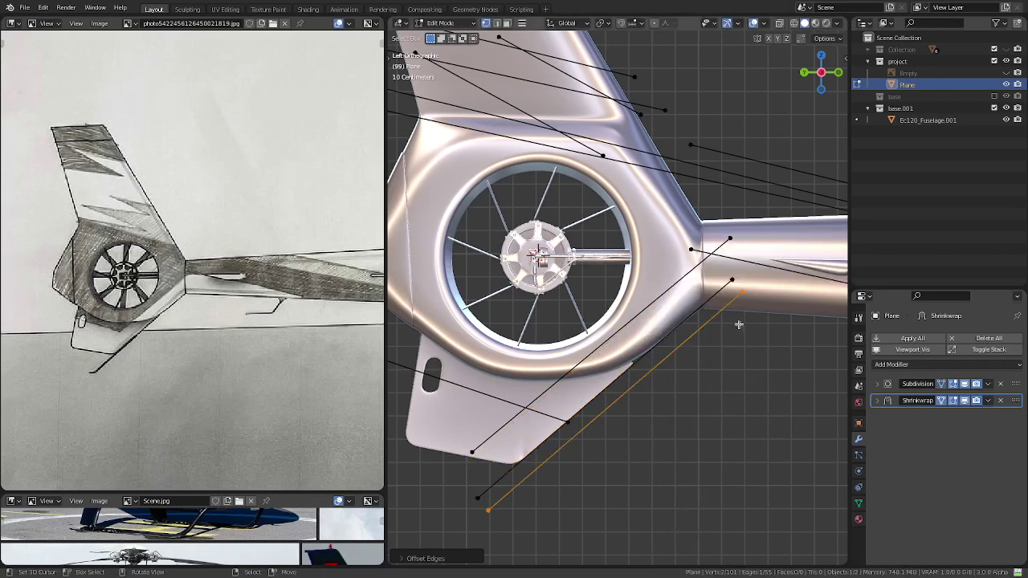
key(F9)
drag(846, 401, 886, 400)
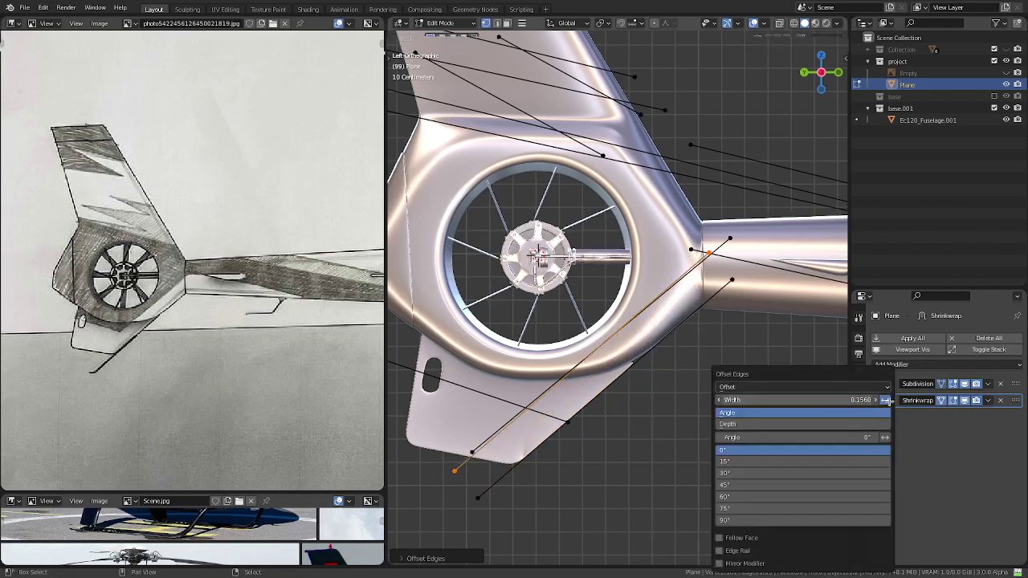
click(799, 398)
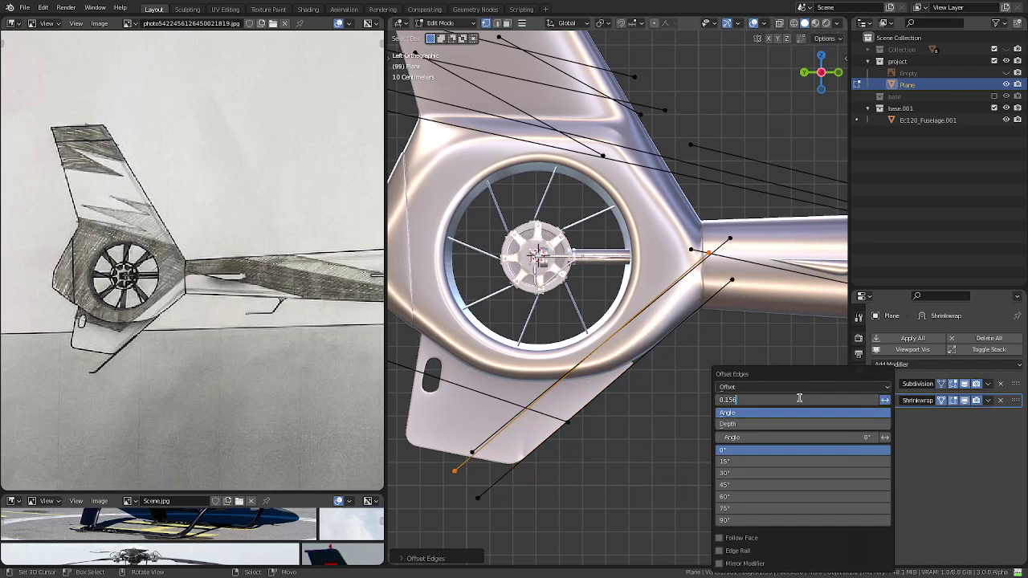
key(Return)
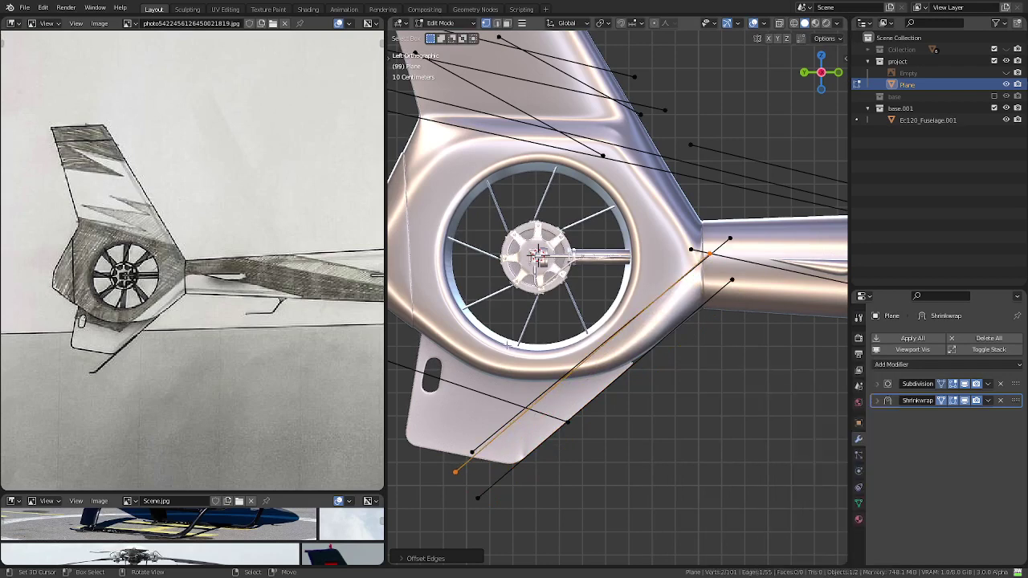
key(x)
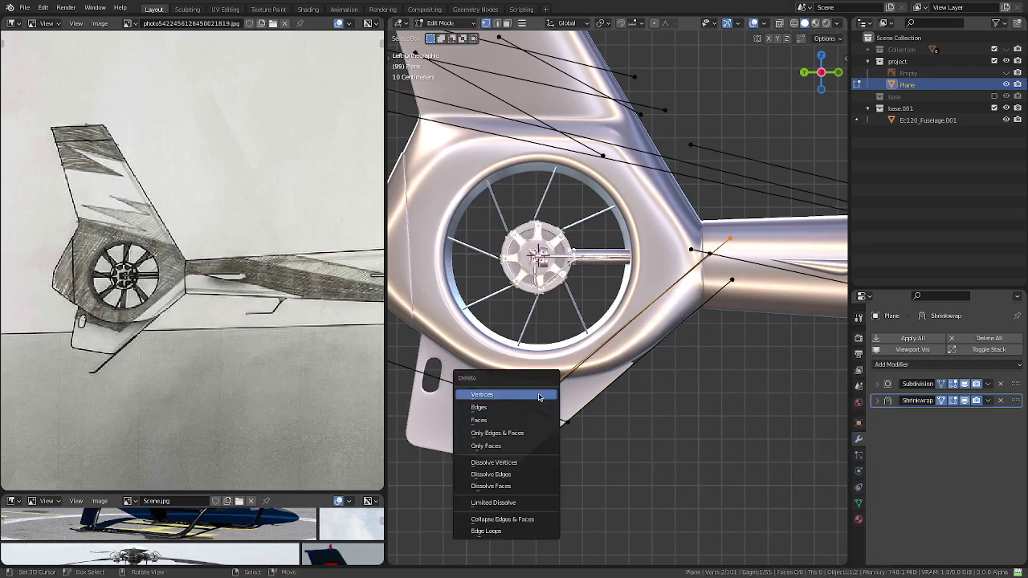
click(538, 394)
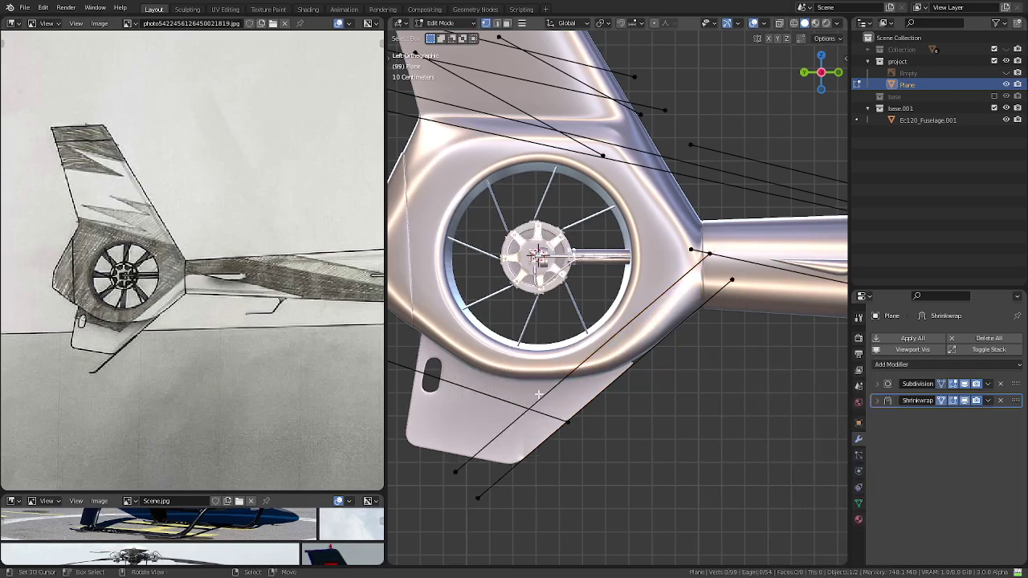
right_click(491, 489)
click(482, 438)
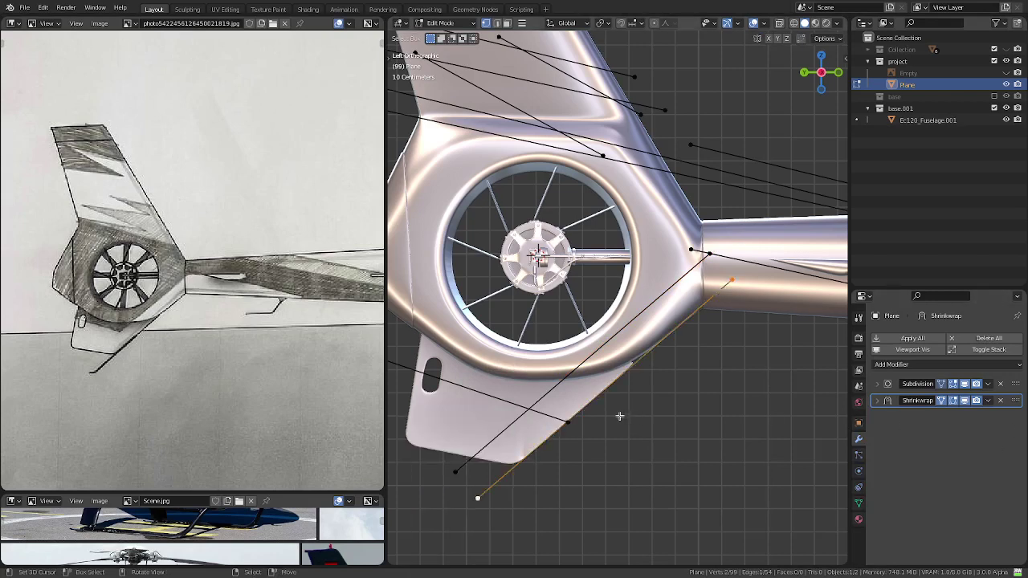
key(g)
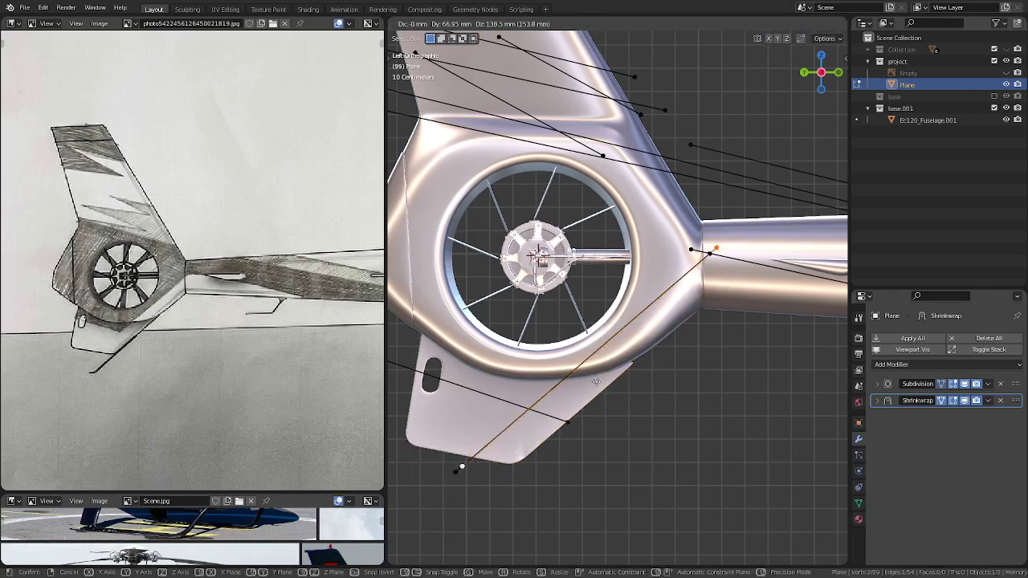
click(595, 382)
right_click(536, 371)
scroll(527, 366, down, 3)
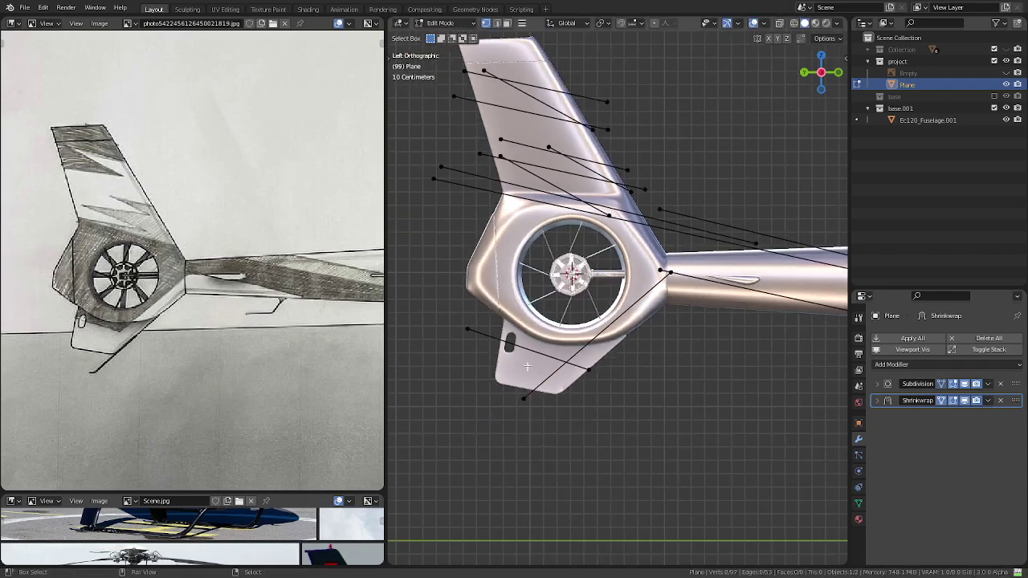
shift+middle_drag(527, 366, 571, 371)
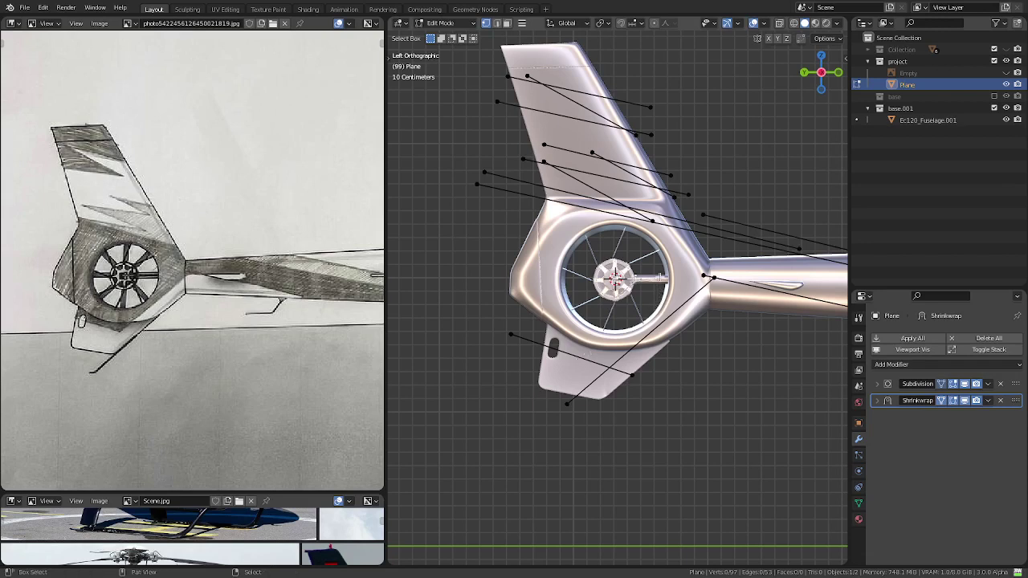
shift+middle_drag(650, 311, 687, 409)
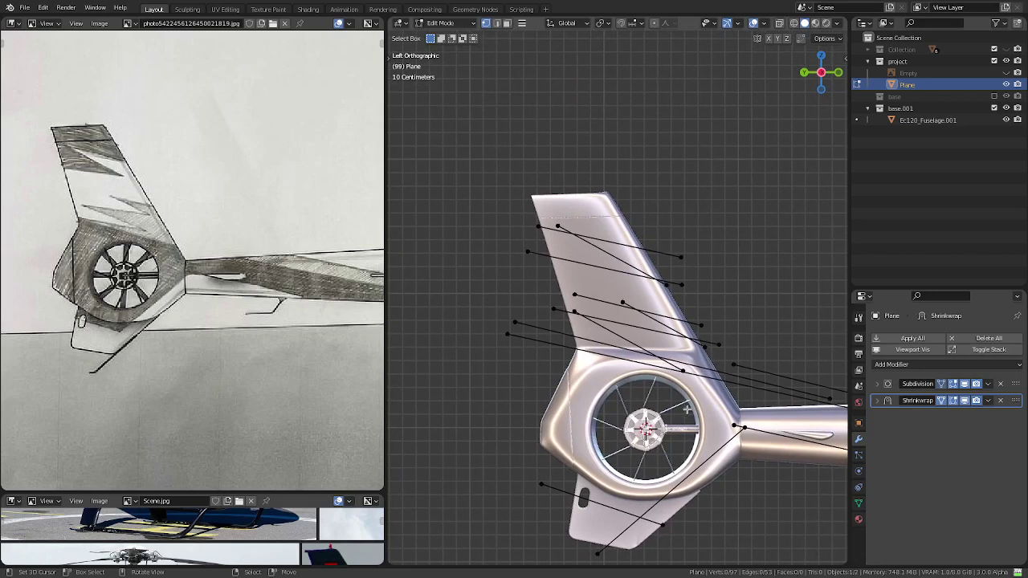
scroll(688, 410, up, 2)
scroll(687, 405, up, 1)
scroll(688, 402, up, 1)
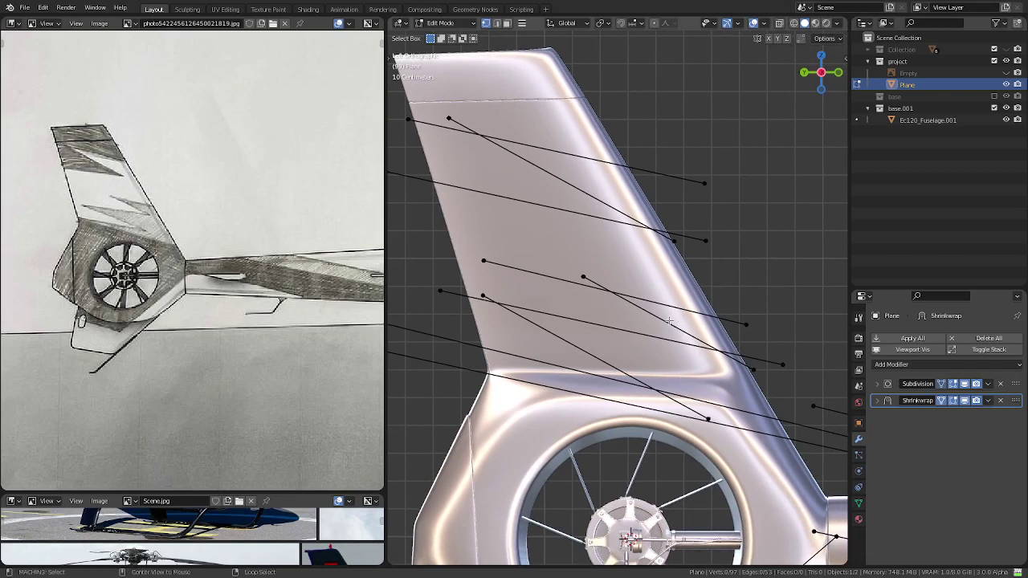
- Move a tail-fin guide vertex to a new position
click(583, 277)
key(g)
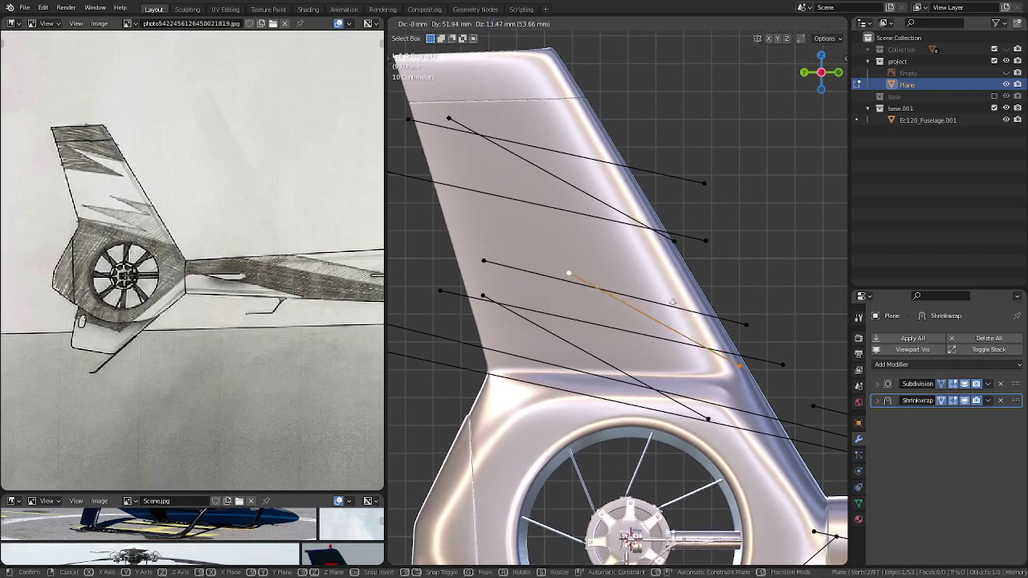
click(672, 302)
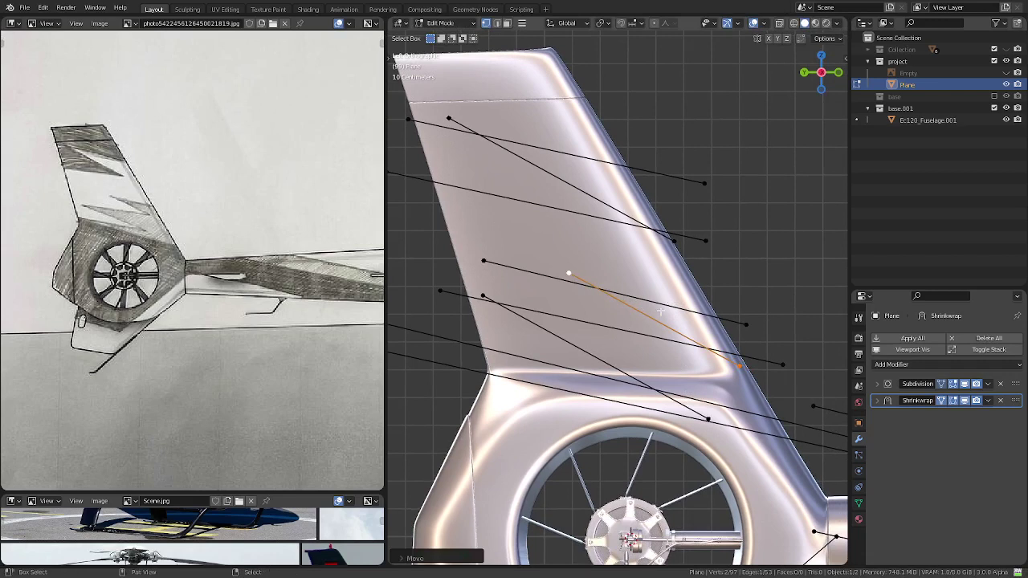
- Duplicate the fin edge up toward the fin top, then delete that copy
key(shift+d)
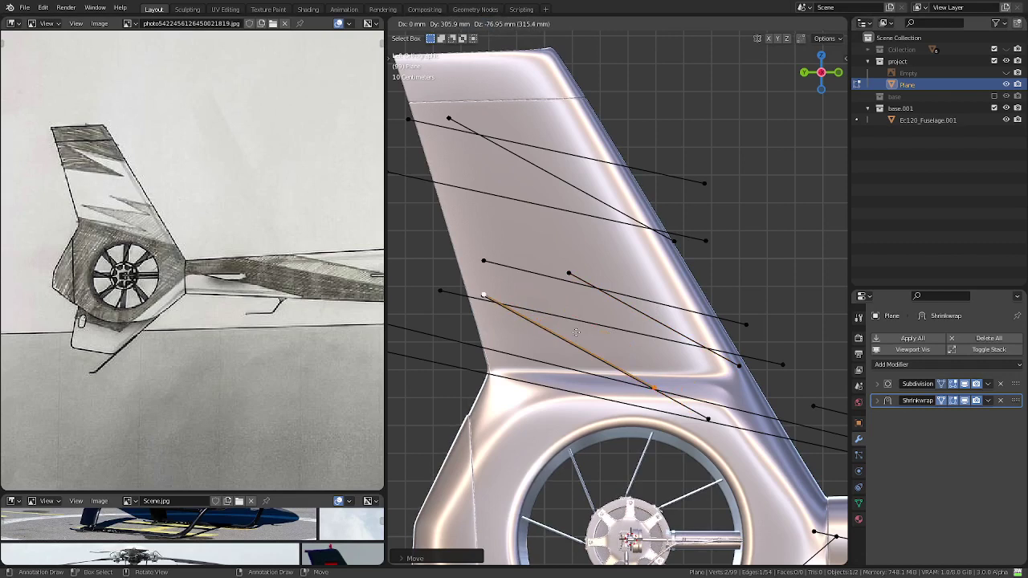
right_click(588, 324)
key(g)
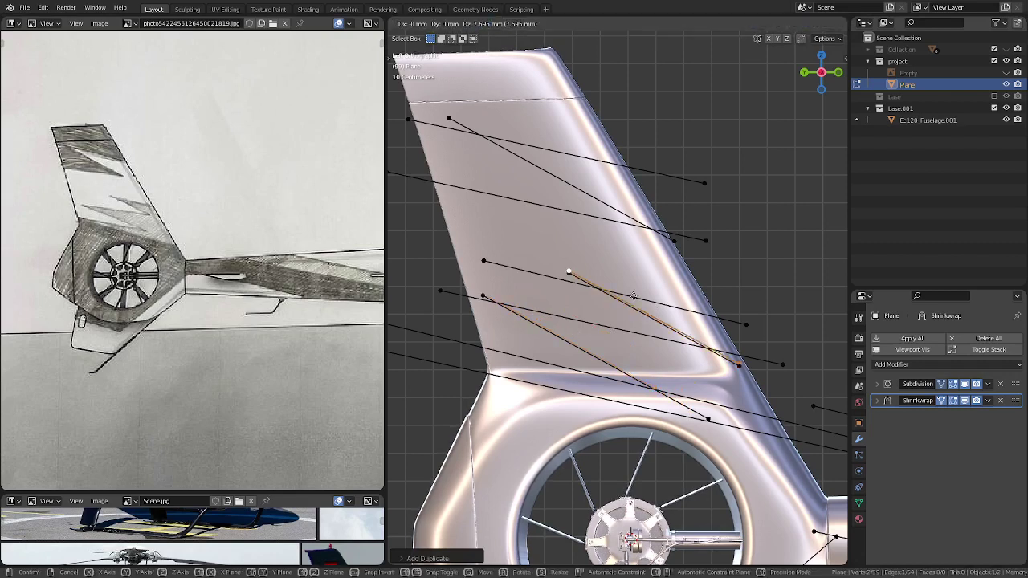
click(547, 174)
key(x)
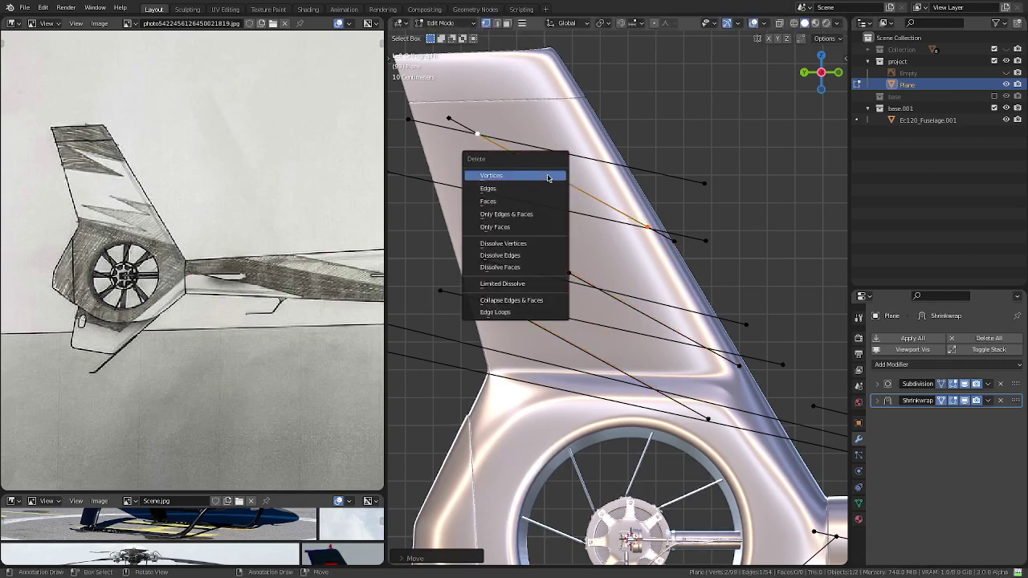
click(547, 172)
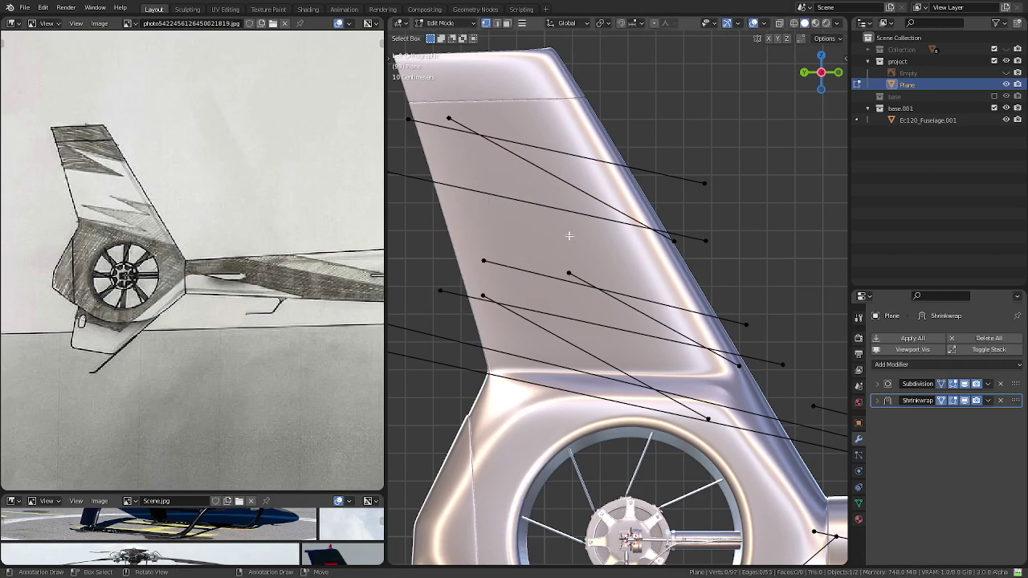
- Shift the upper slanted fin edge slightly left so it lies inside the fin outline
click(585, 197)
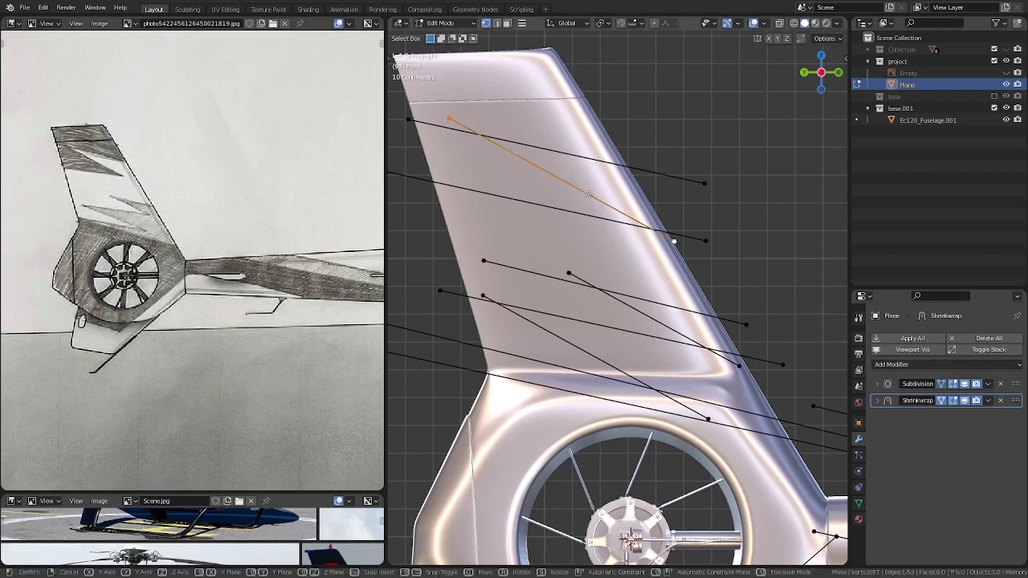
key(g)
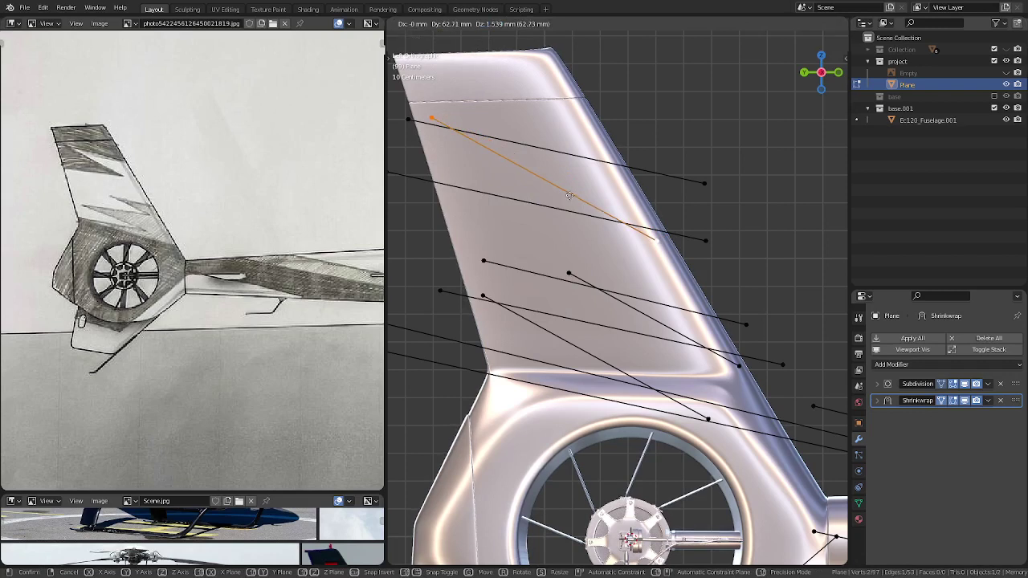
click(568, 195)
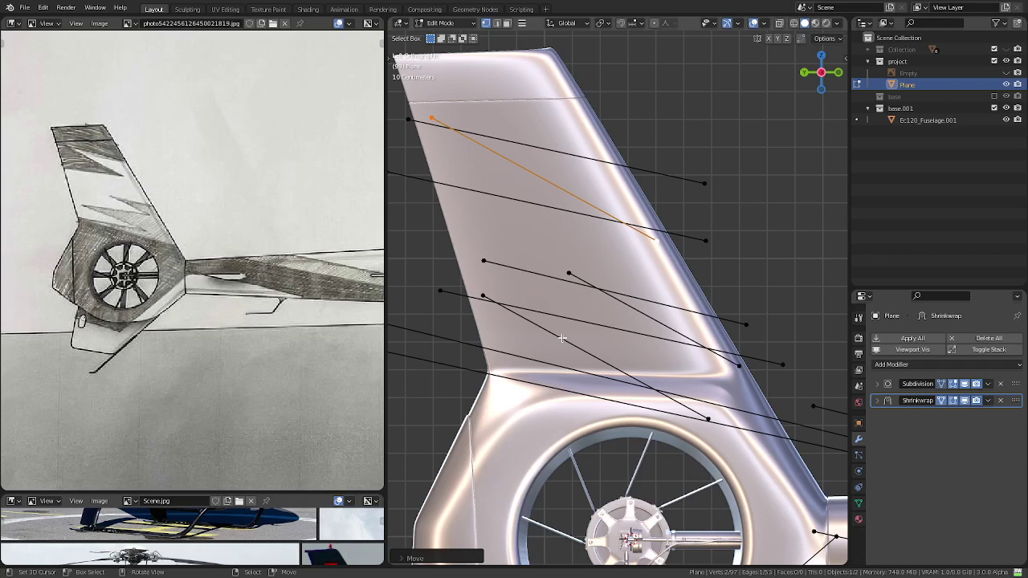
scroll(622, 341, down, 3)
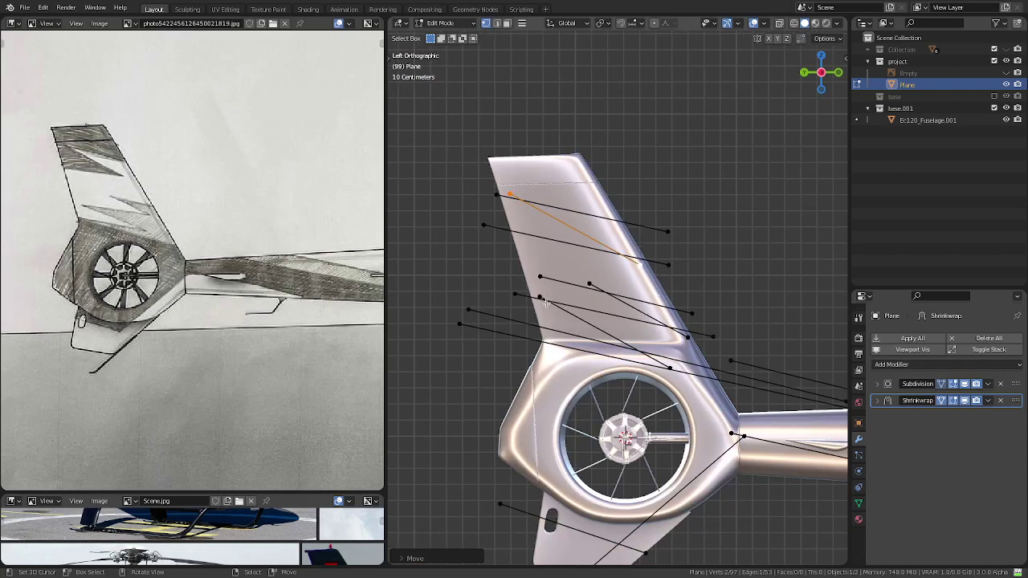
- Flatten the long fin-base edge to horizontal with S Z 0 and shorten it
click(584, 333)
shift+middle_drag(583, 332, 631, 334)
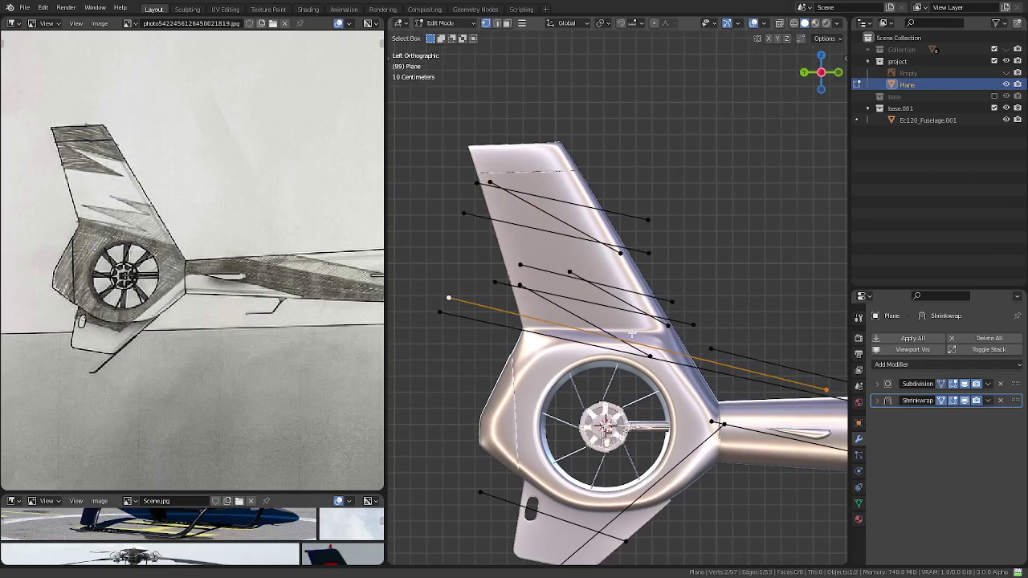
key(s)
key(z)
key(0)
key(Return)
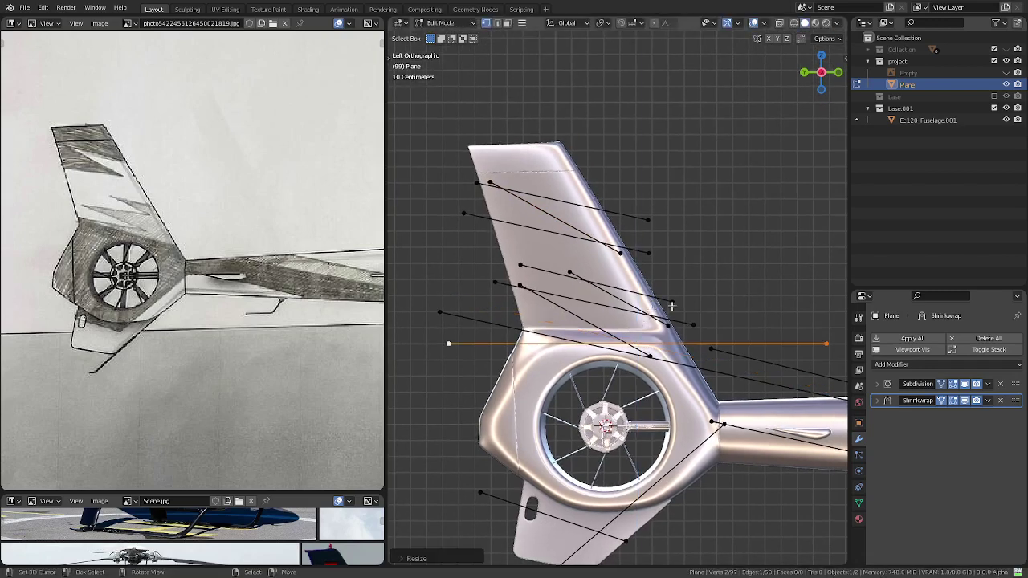
key(s)
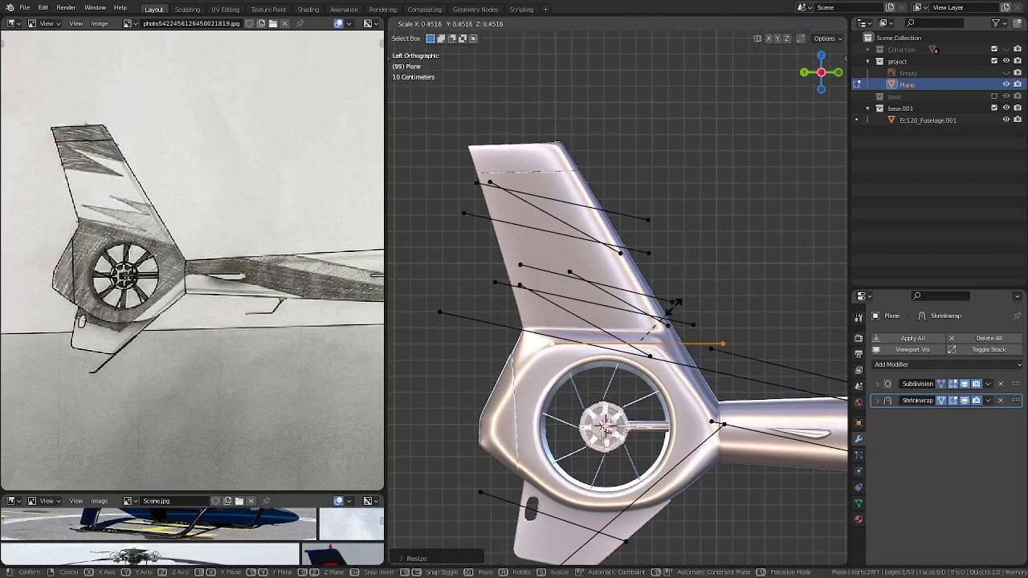
click(673, 309)
- Move the shortened edge to the fin–fenestron junction and tilt it slightly
key(g)
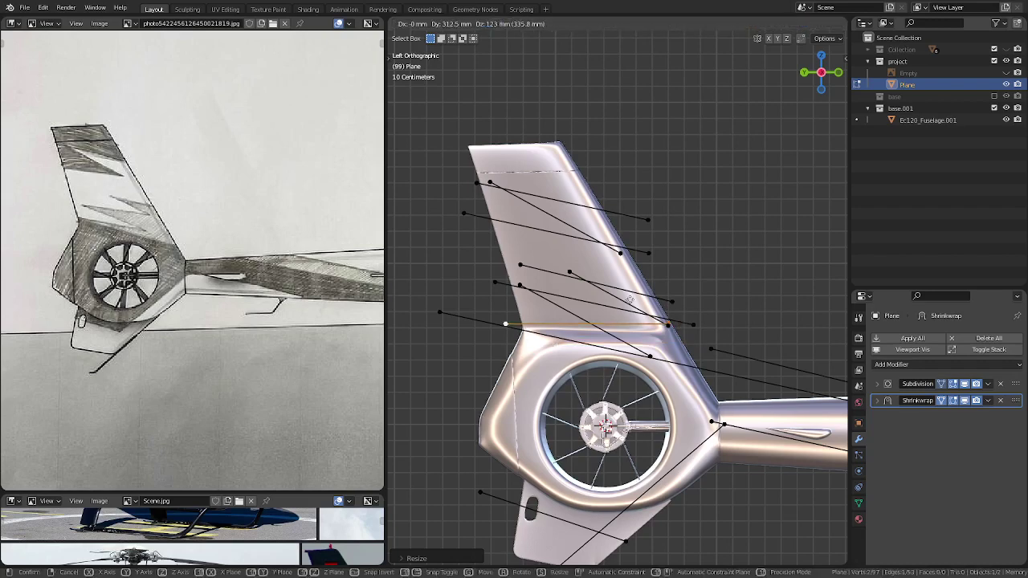
click(619, 321)
scroll(580, 332, up, 5)
shift+middle_drag(581, 332, 643, 304)
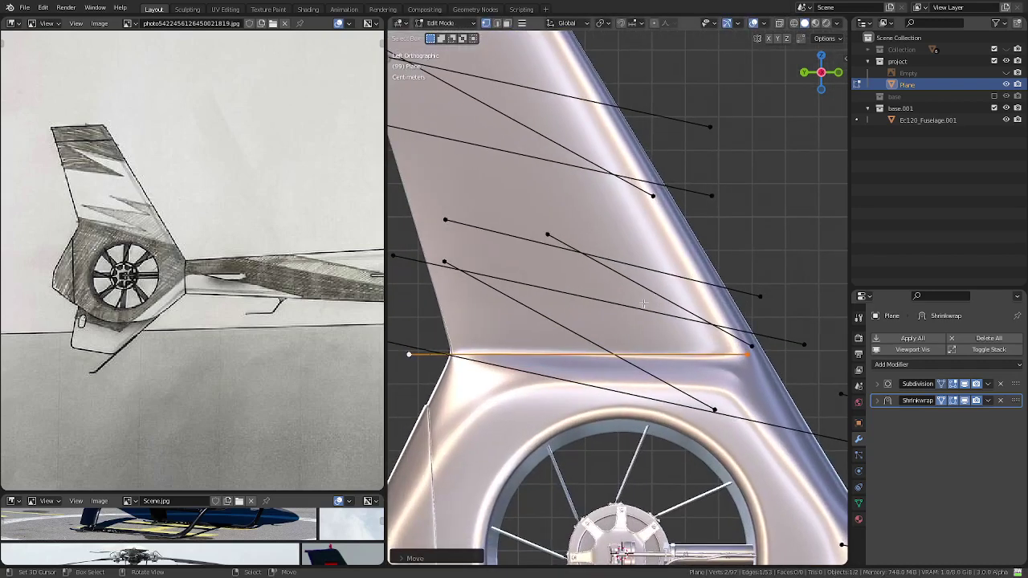
key(r)
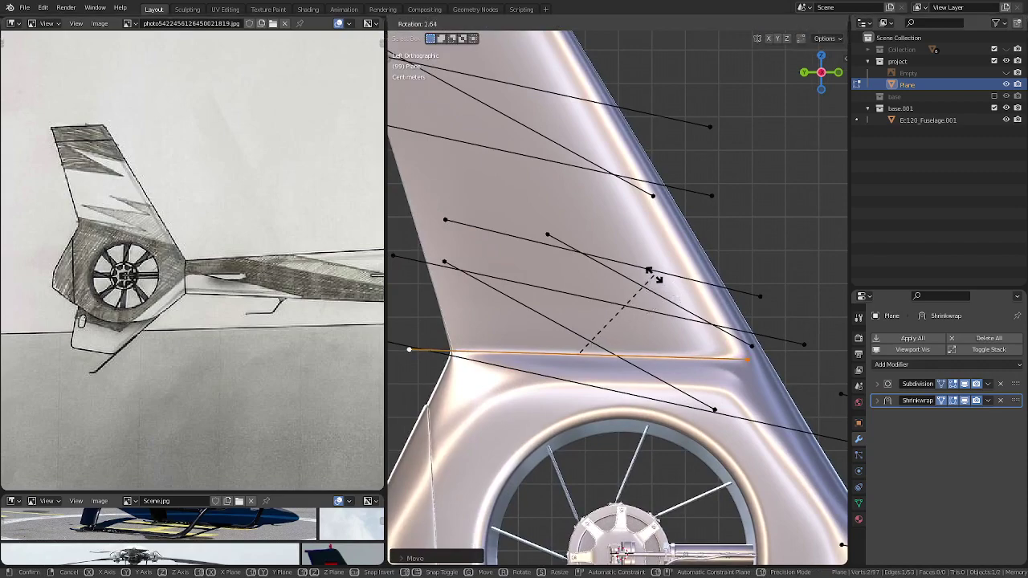
click(654, 277)
key(g)
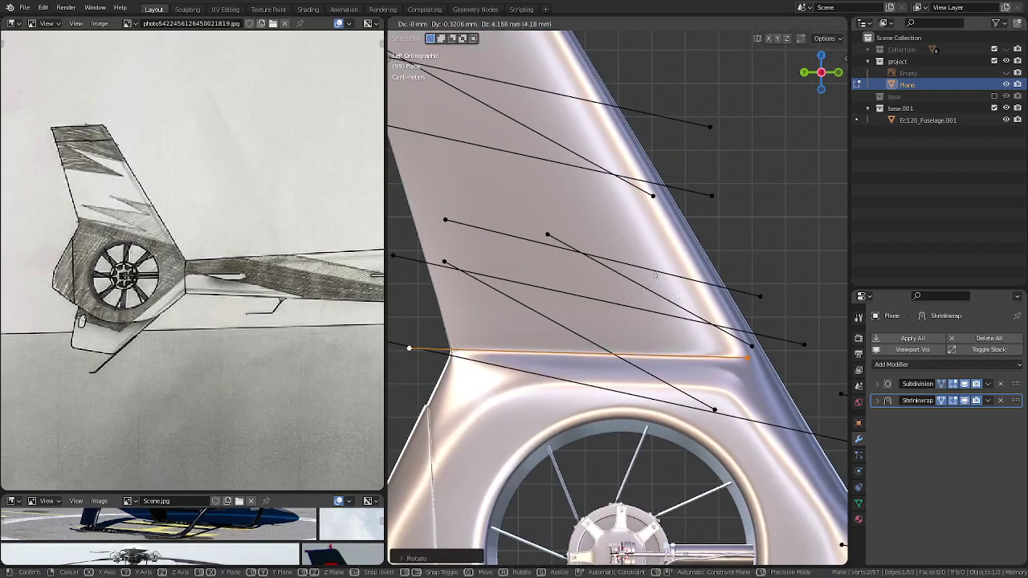
click(654, 276)
- Inspect the tail in perspective, return to left side view, and exit to Object Mode
scroll(655, 276, down, 5)
middle_drag(655, 276, 619, 340)
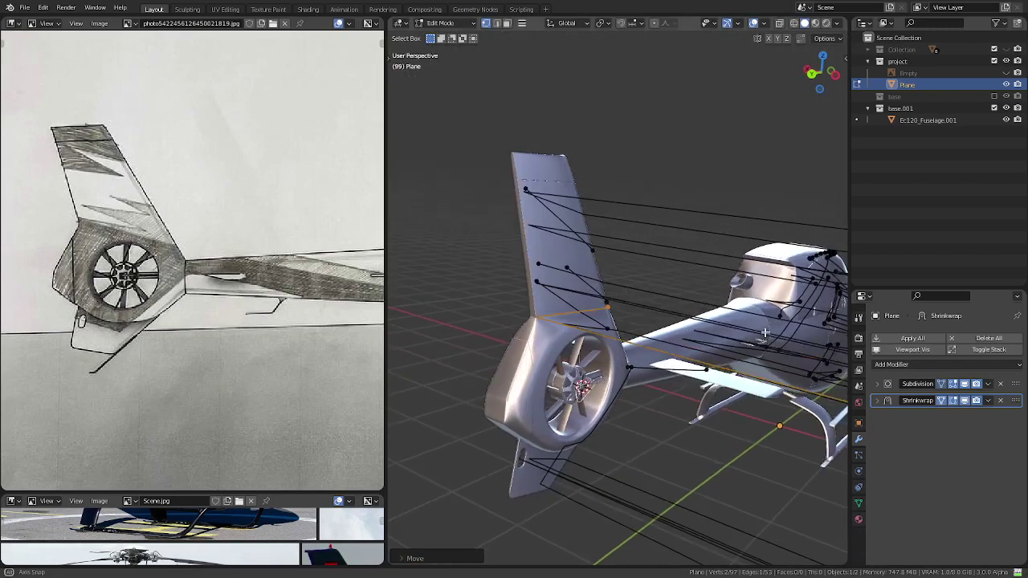
scroll(619, 341, up, 3)
scroll(618, 341, up, 2)
scroll(468, 287, up, 2)
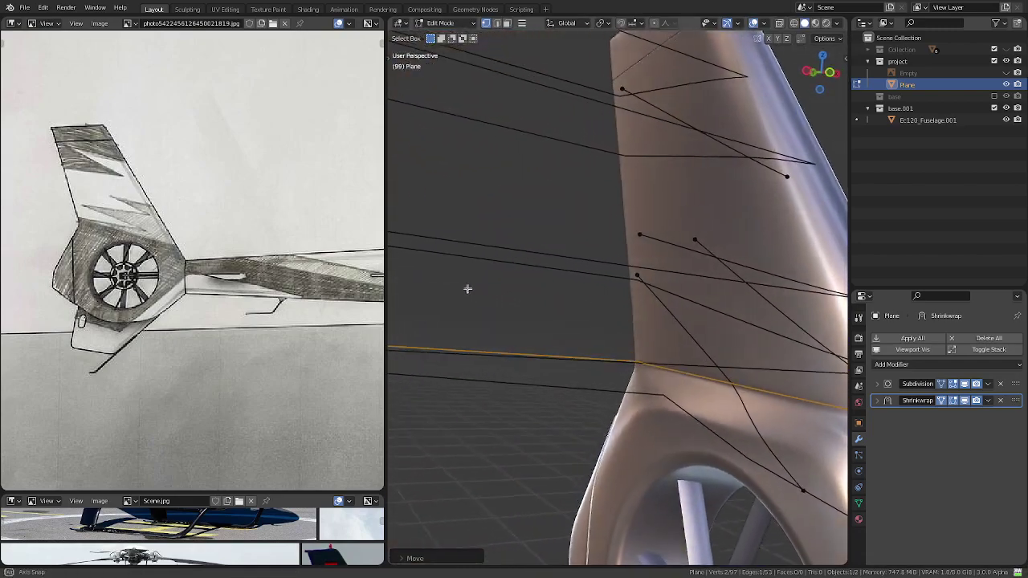
scroll(571, 319, down, 3)
scroll(571, 319, down, 2)
mouse_move(571, 320)
middle_down()
mouse_move(594, 321)
mouse_move(583, 321)
middle_up()
key(ctrl+KP_3)
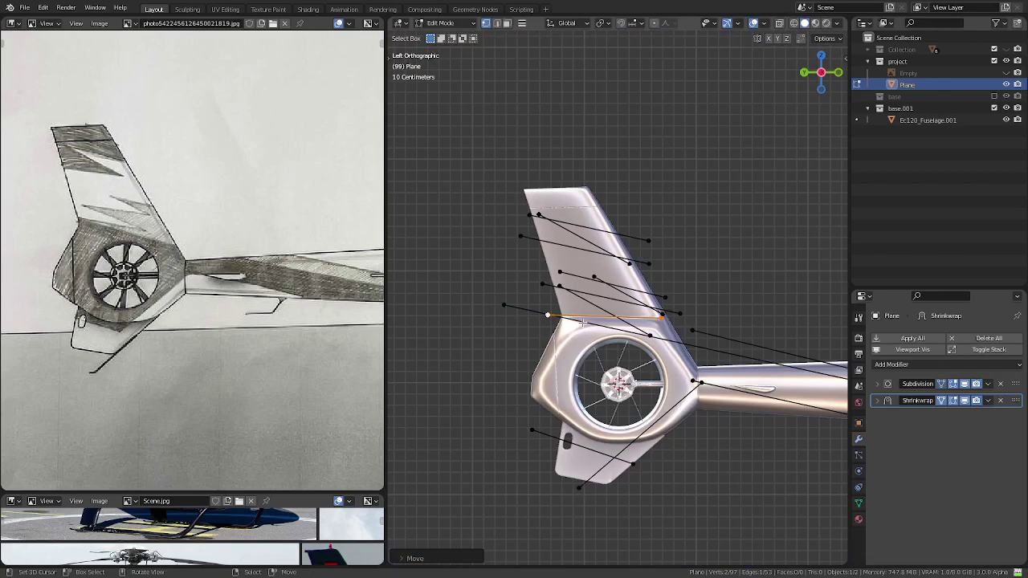
scroll(582, 322, down, 3)
scroll(582, 322, down, 1)
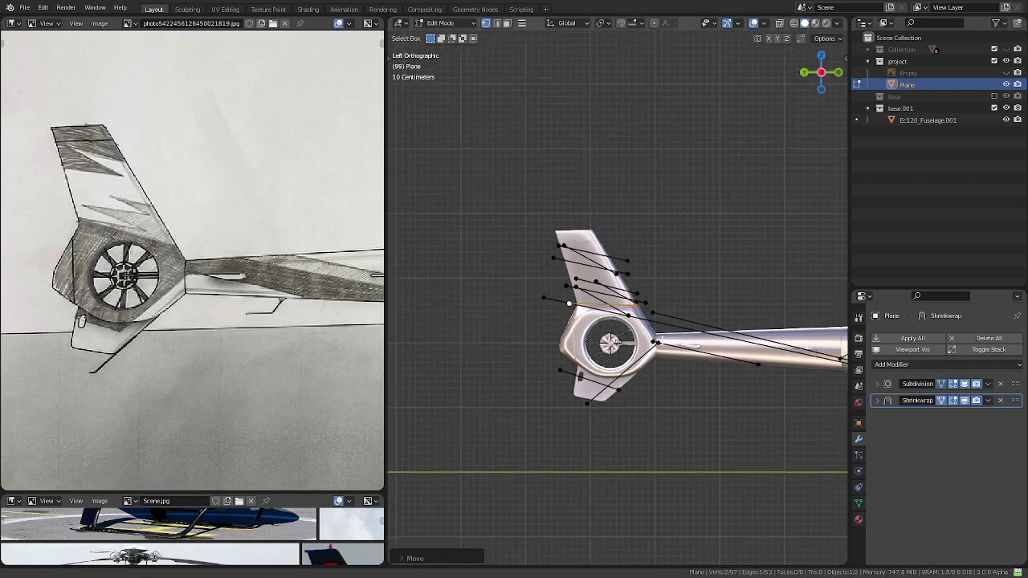
shift+middle_drag(582, 322, 555, 310)
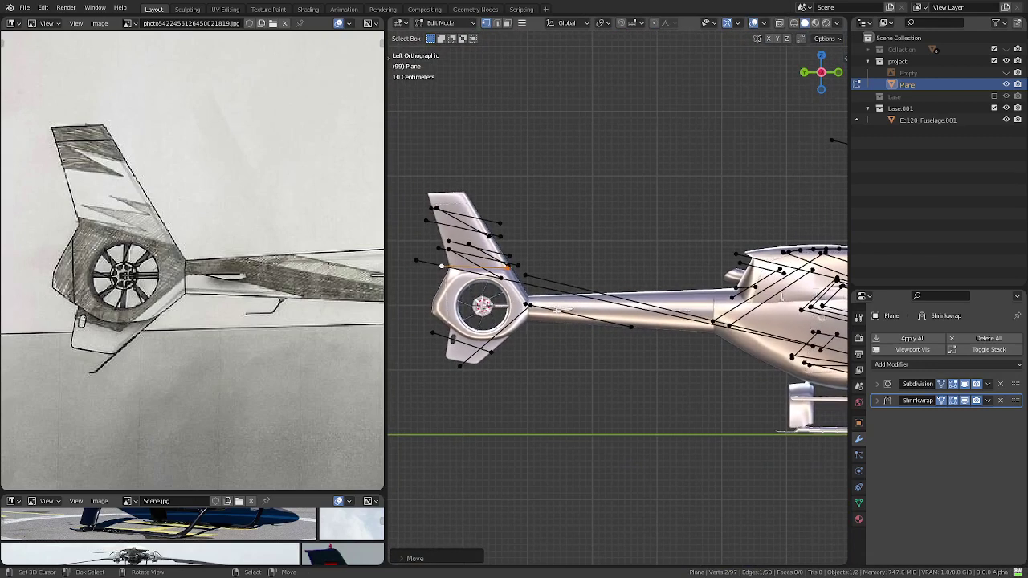
scroll(556, 310, down, 2)
key(Tab)
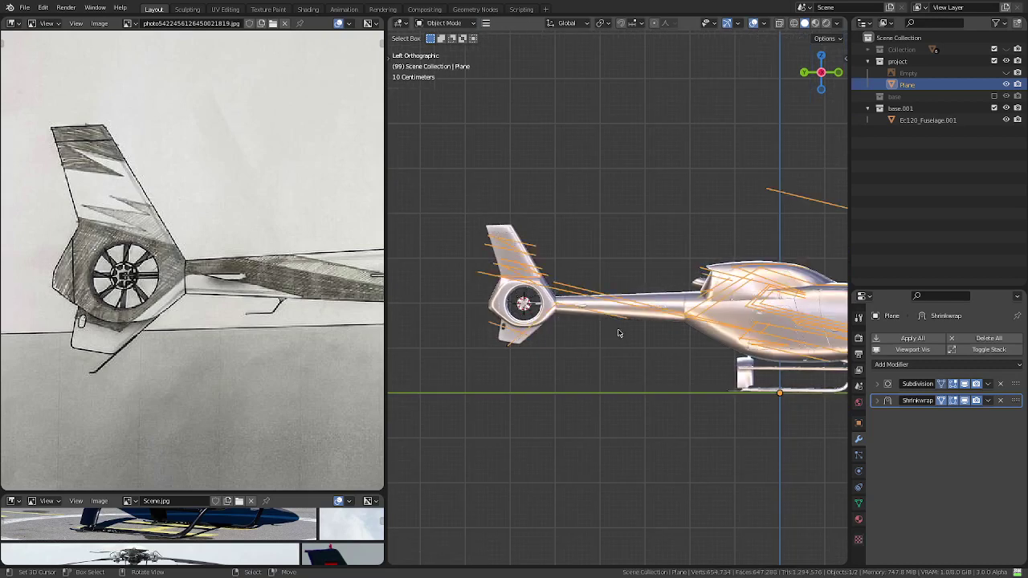
- Duplicate Plane in place as Plane.001, hide Plane, disable viewport modifiers, and edit edges
key(shift+d)
right_click(619, 334)
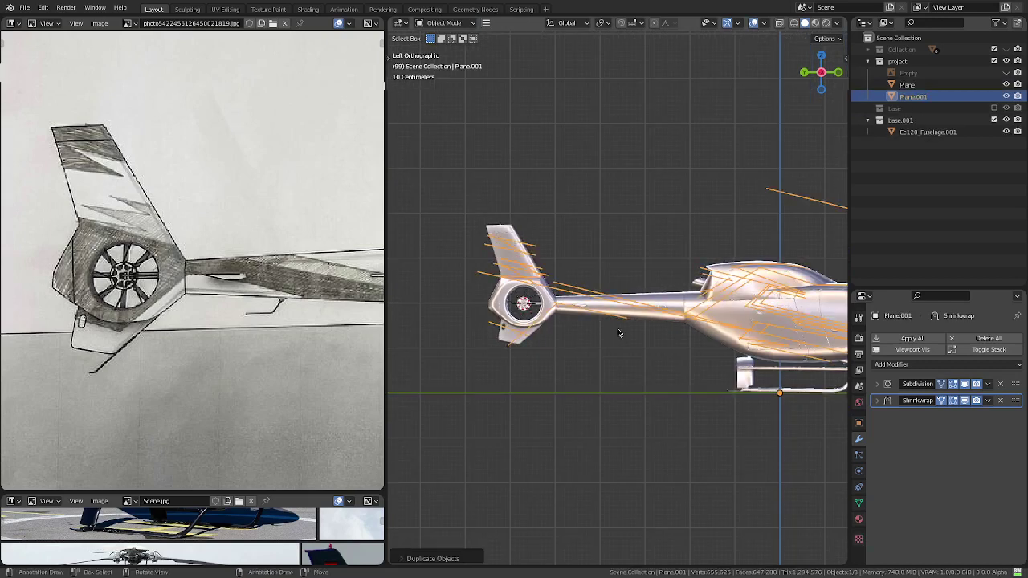
click(1007, 84)
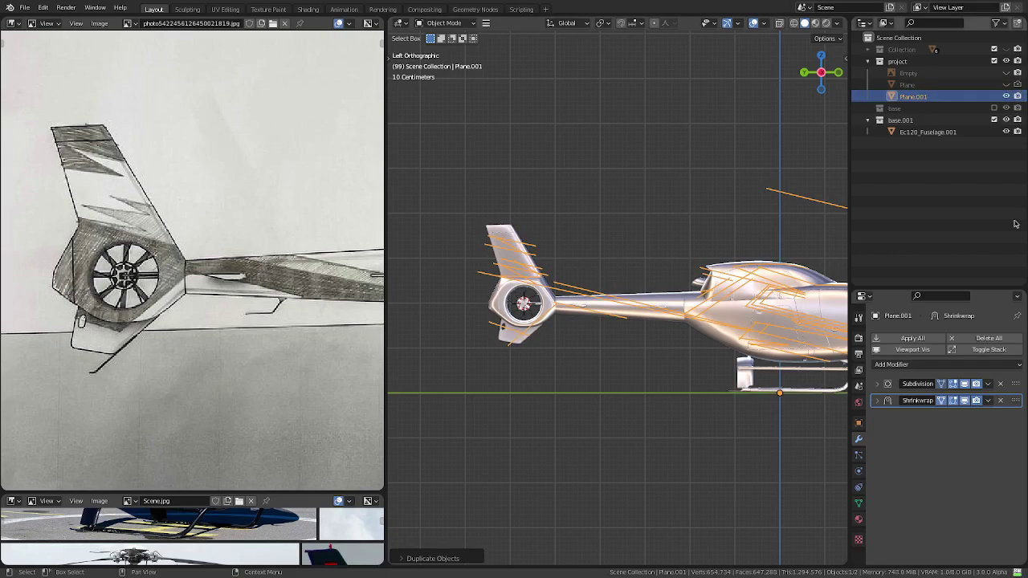
click(931, 351)
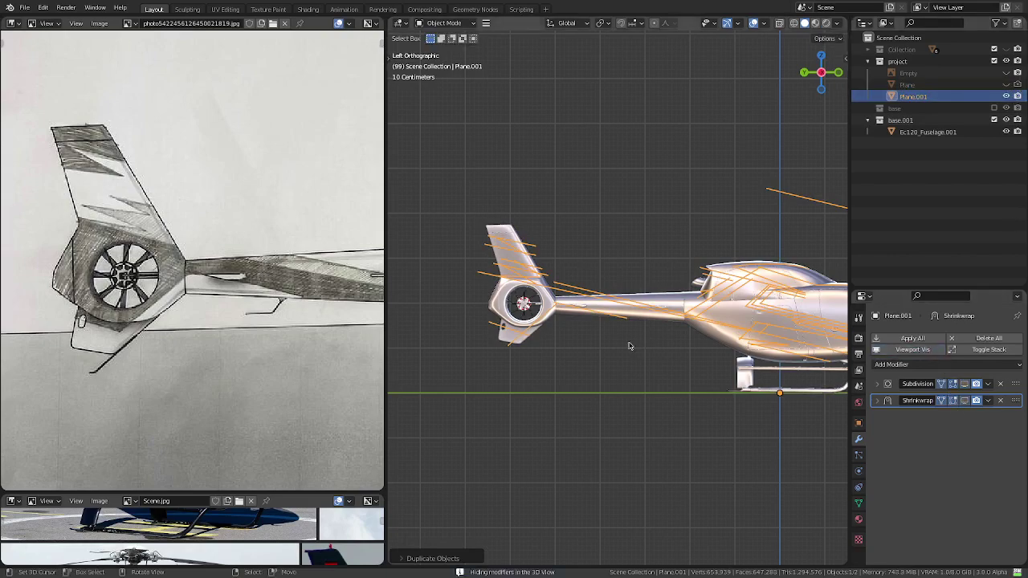
scroll(626, 349, up, 4)
scroll(627, 345, up, 3)
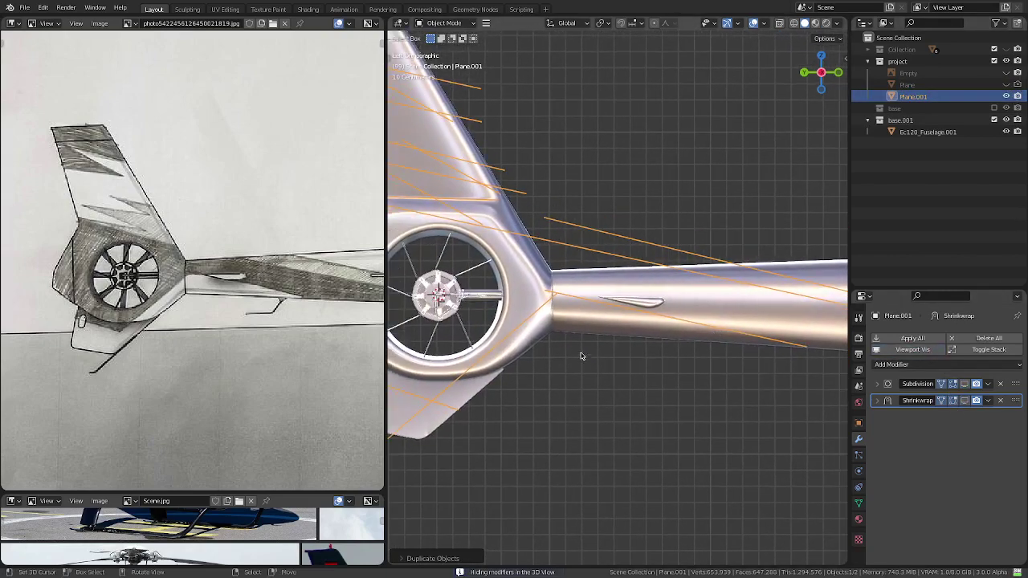
key(Tab)
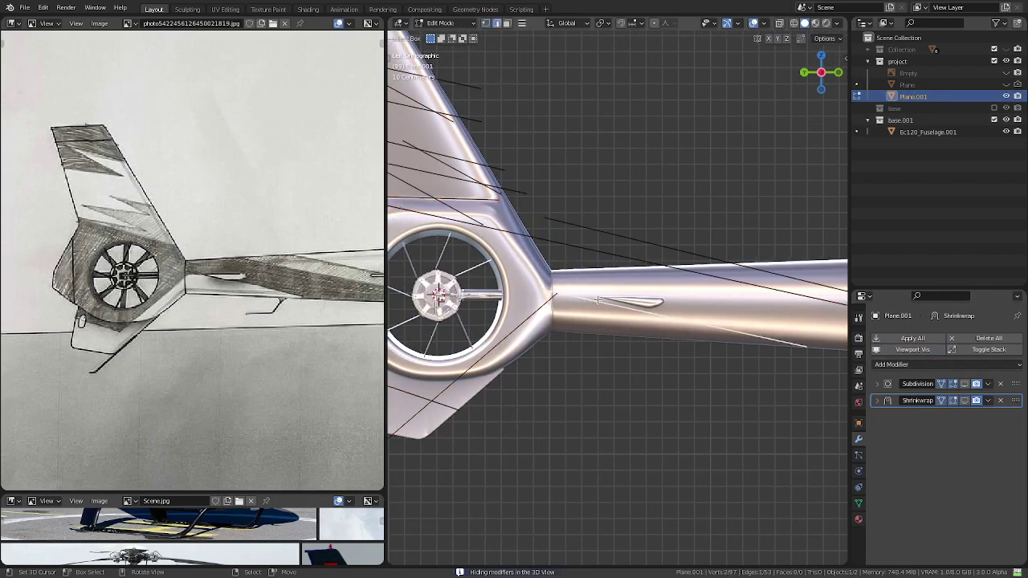
key(2)
scroll(599, 347, up, 2)
- Scale the selected guide edge near the tail boom
scroll(599, 347, up, 2)
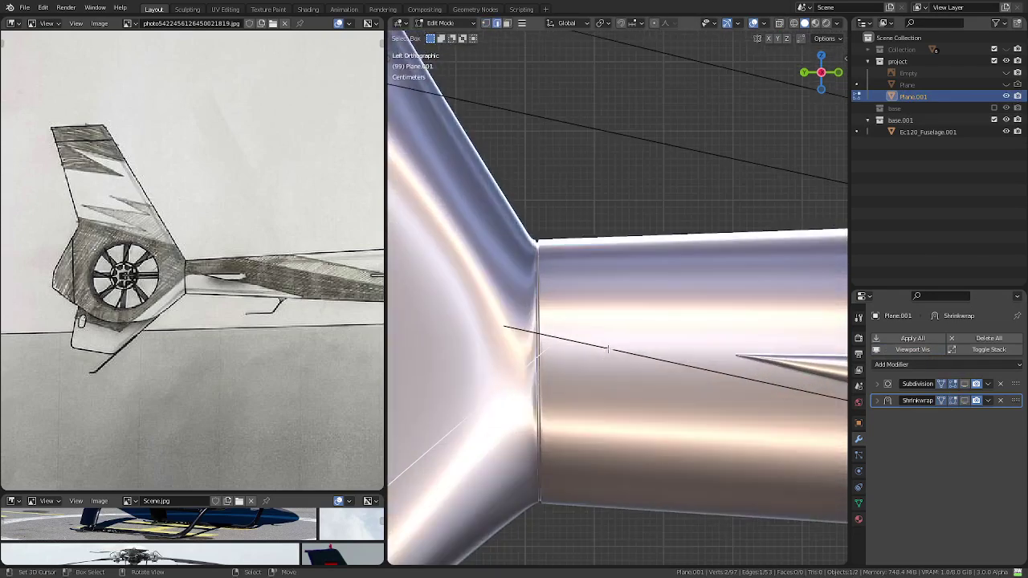
key(s)
click(637, 340)
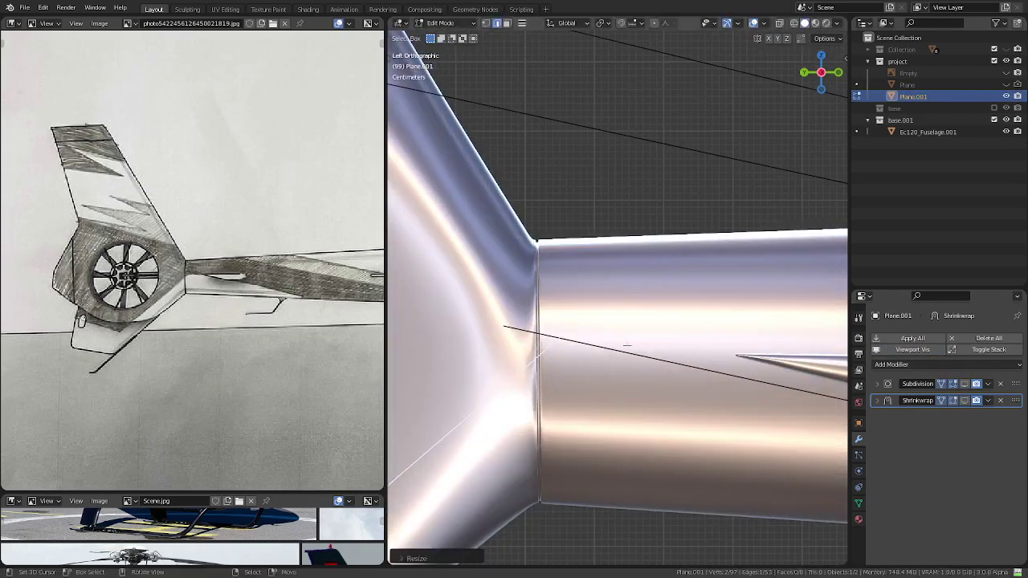
scroll(626, 345, down, 2)
scroll(627, 346, down, 1)
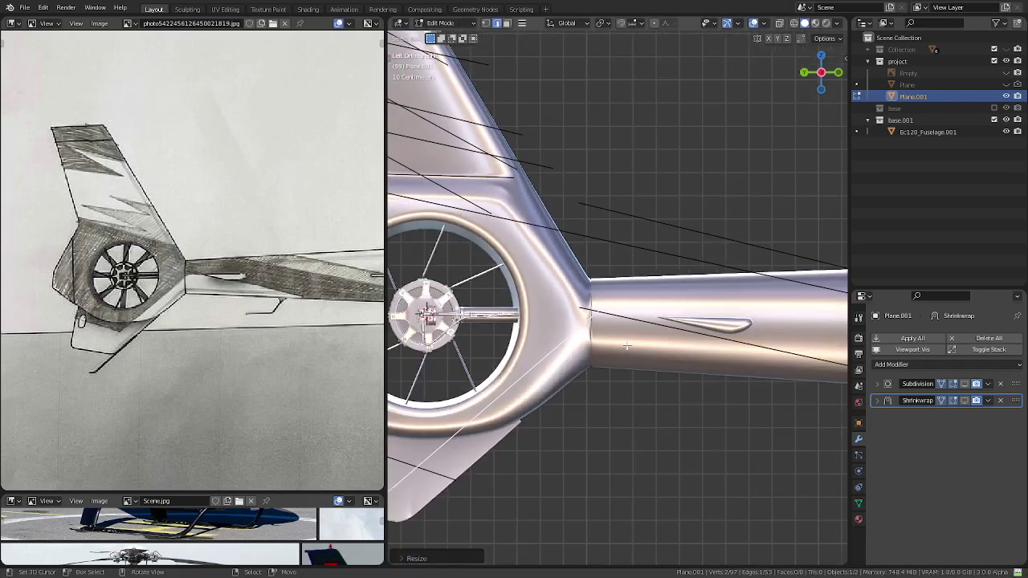
- Shade the viewport with a grey matcap after briefly trying flat lighting
click(837, 22)
click(827, 106)
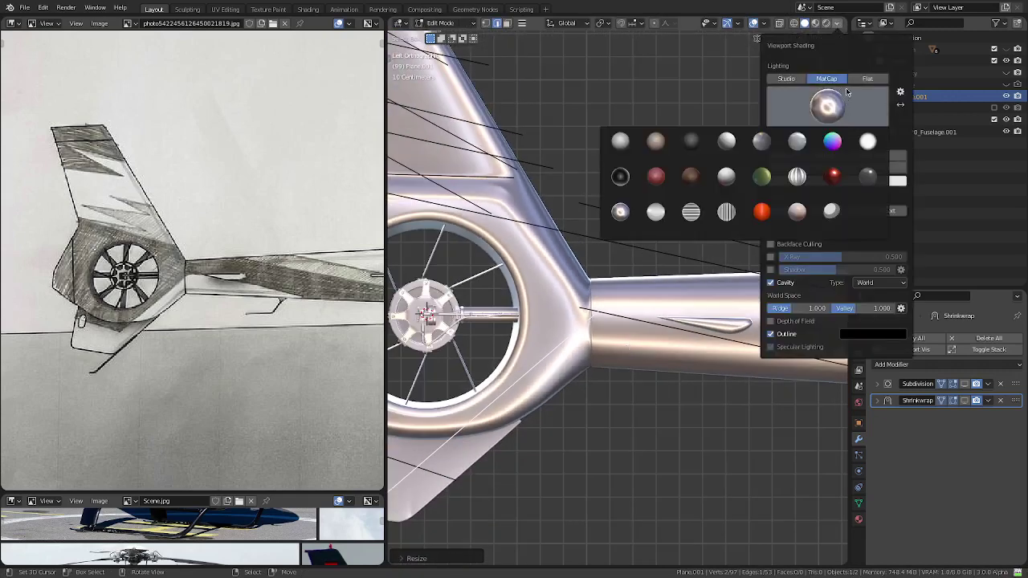
click(866, 79)
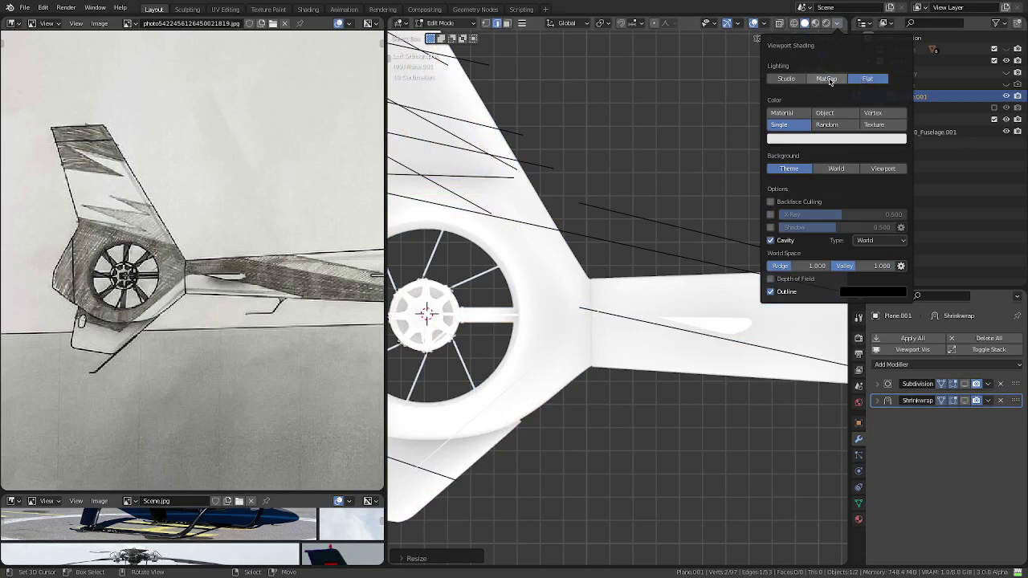
click(830, 79)
click(827, 106)
click(692, 148)
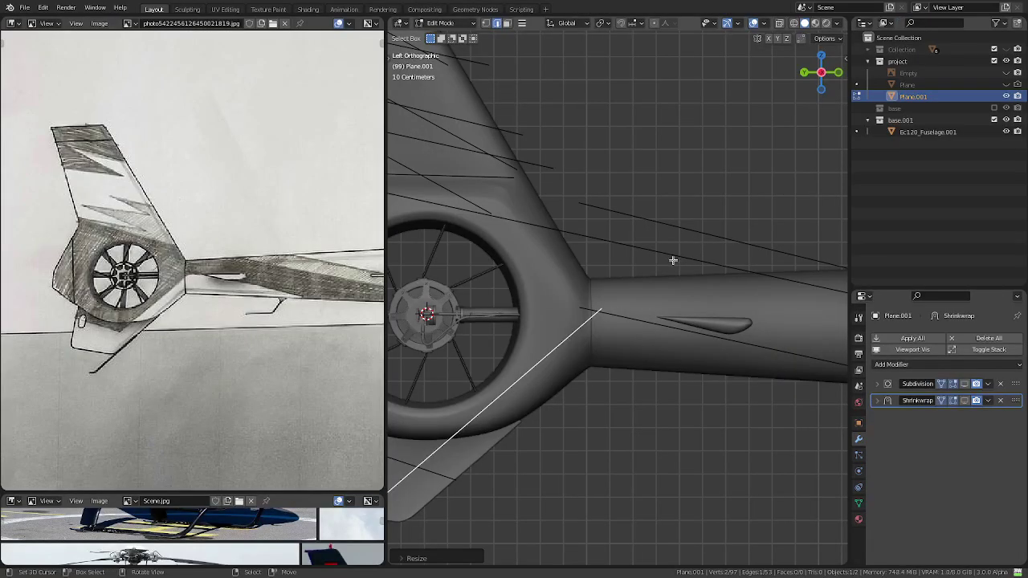
- Add the boom edge and extend both edges to their intersection via Quick Favorites
shift+click(642, 315)
key(q)
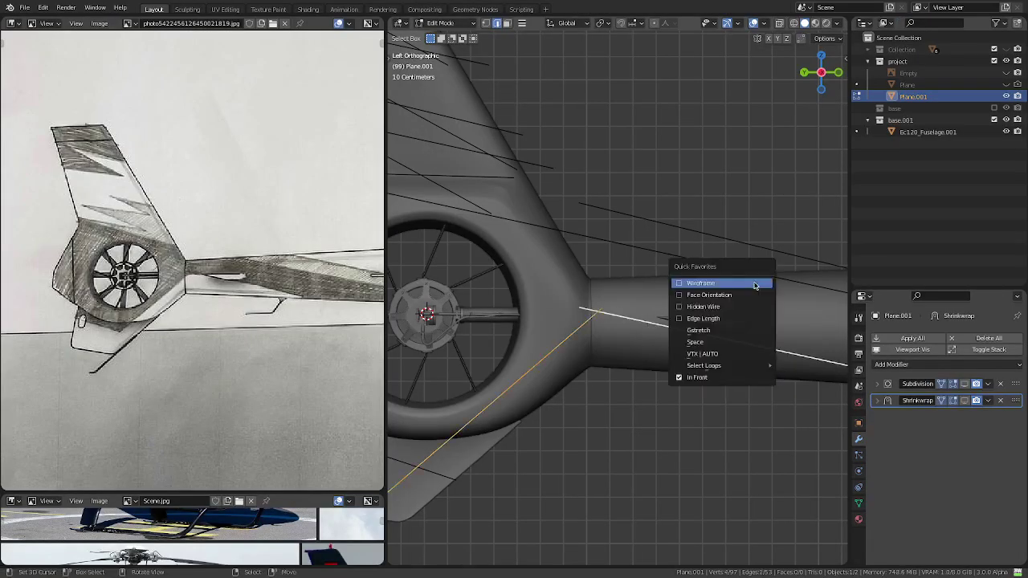
click(726, 352)
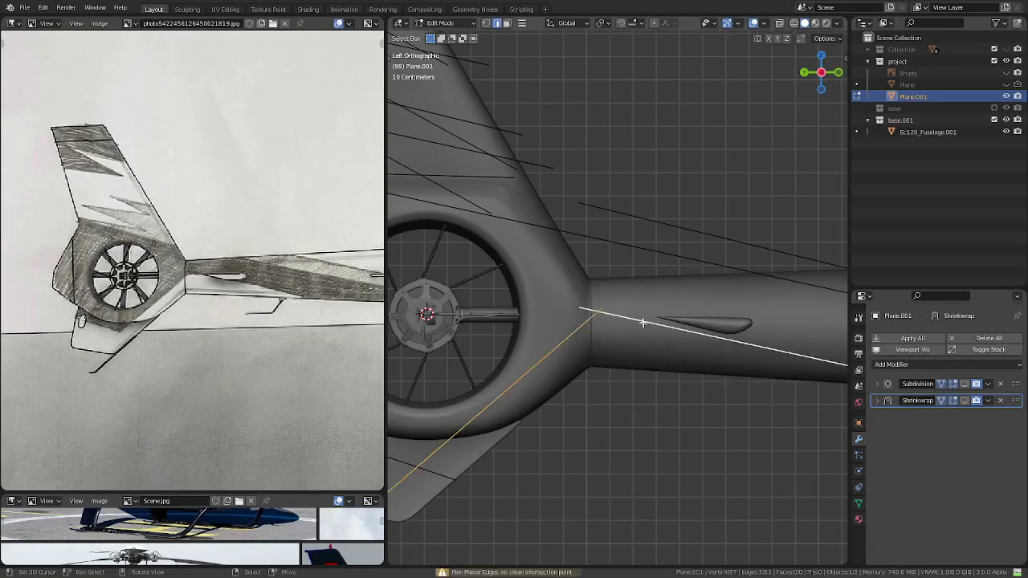
scroll(611, 323, up, 4)
scroll(611, 323, down, 4)
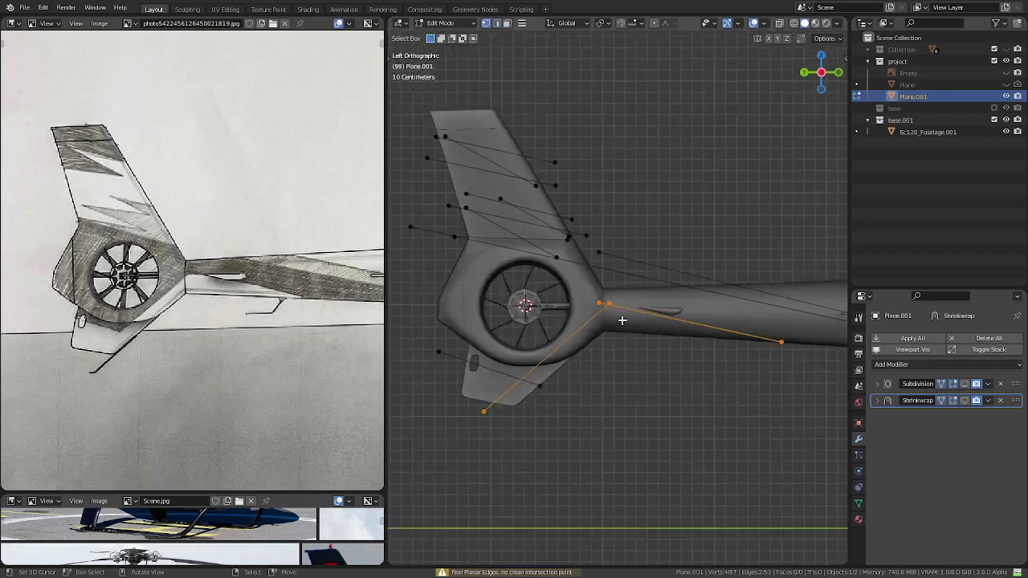
key(2)
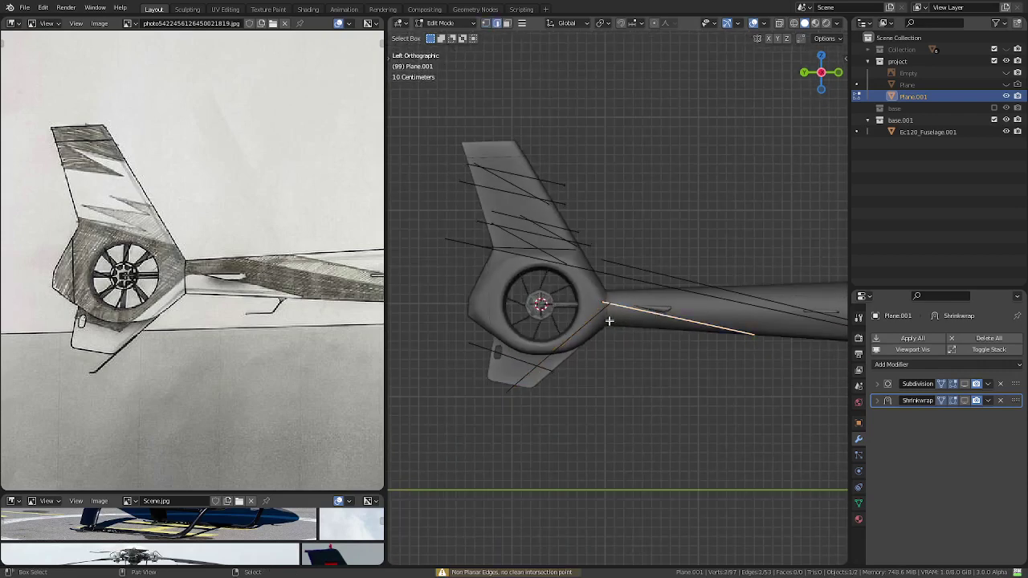
key(q)
click(708, 281)
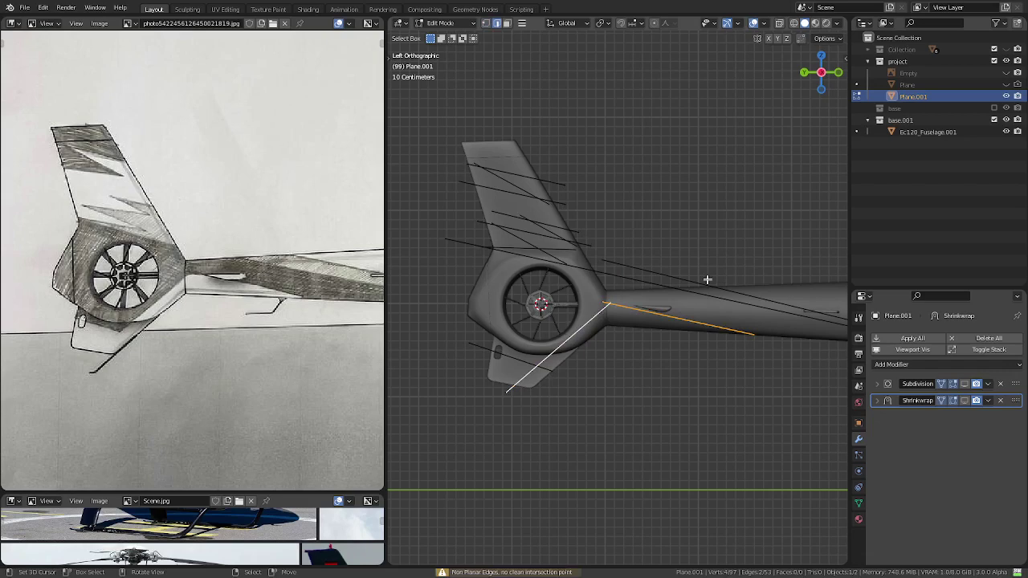
- Scale all guide edges slightly around the Median Point pivot
key(a)
scroll(708, 280, down, 8)
middle_drag(707, 279, 496, 340)
key(period)
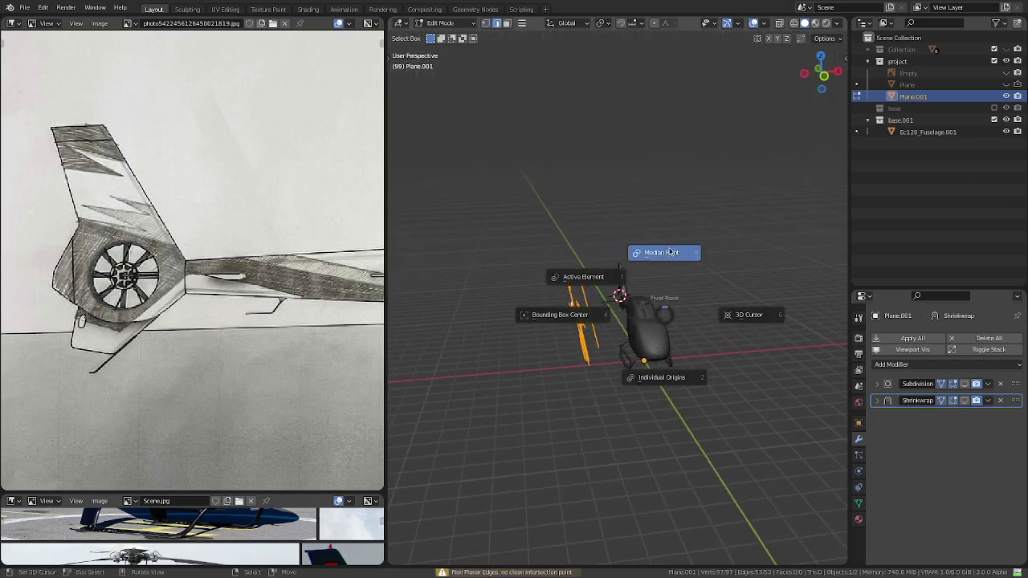
click(671, 252)
key(s)
click(670, 249)
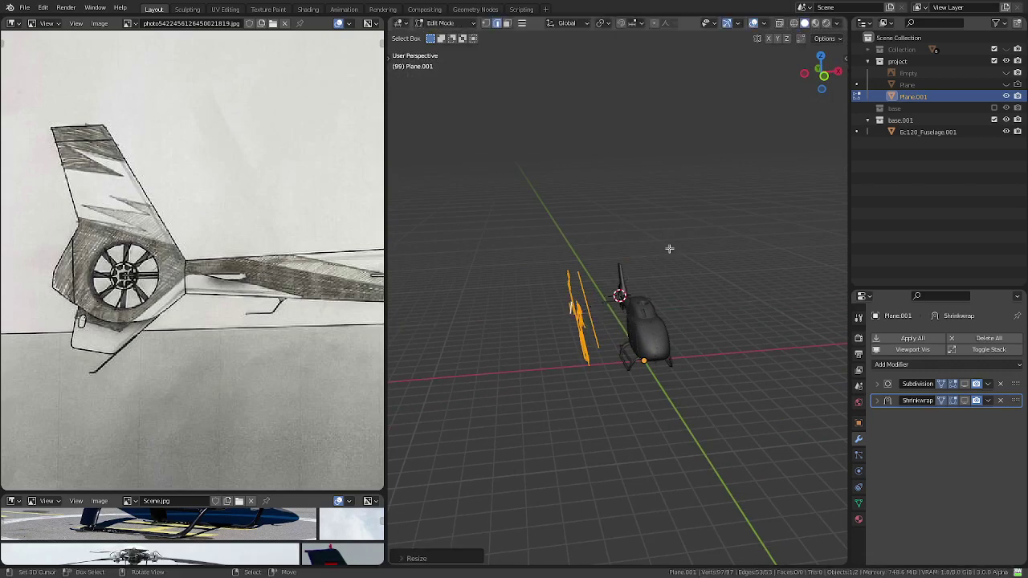
- In left side view, intersect the tail boom edge with VTX | AUTO
key(ctrl+KP_3)
scroll(646, 329, up, 8)
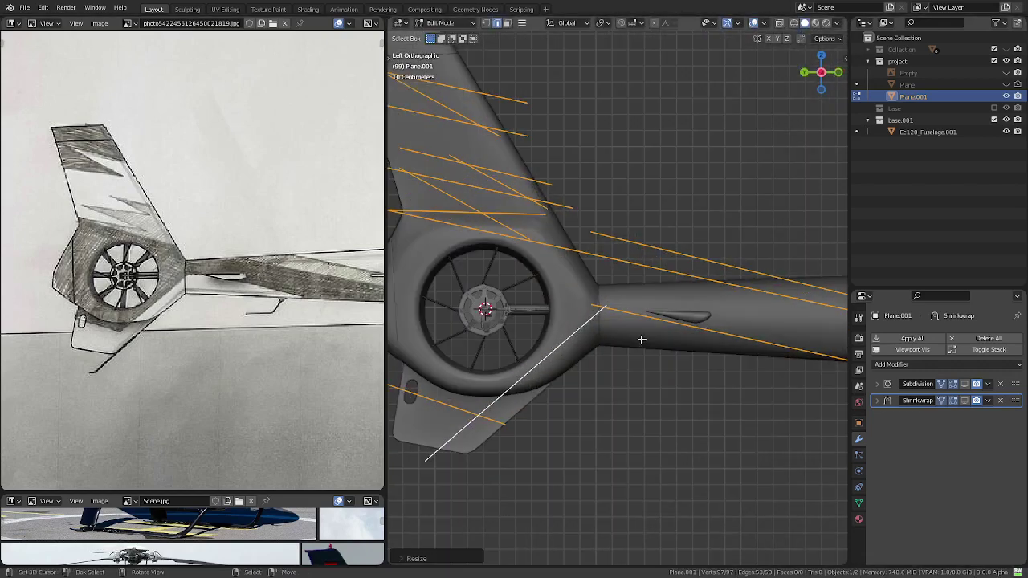
click(645, 318)
key(q)
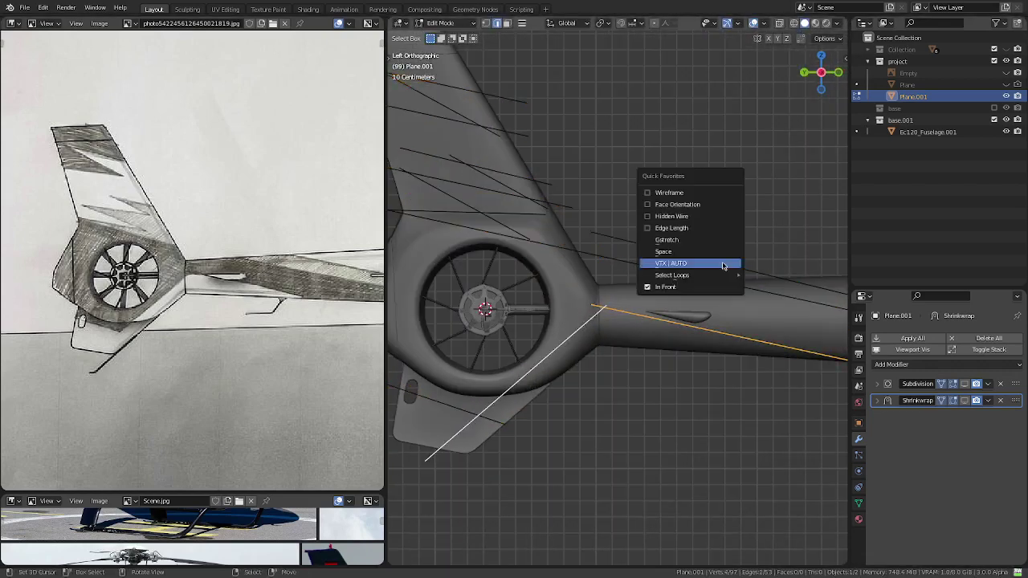
click(723, 266)
- Apply the Quick Favorites edge tool to two vertices at the boom junction
scroll(615, 305, up, 5)
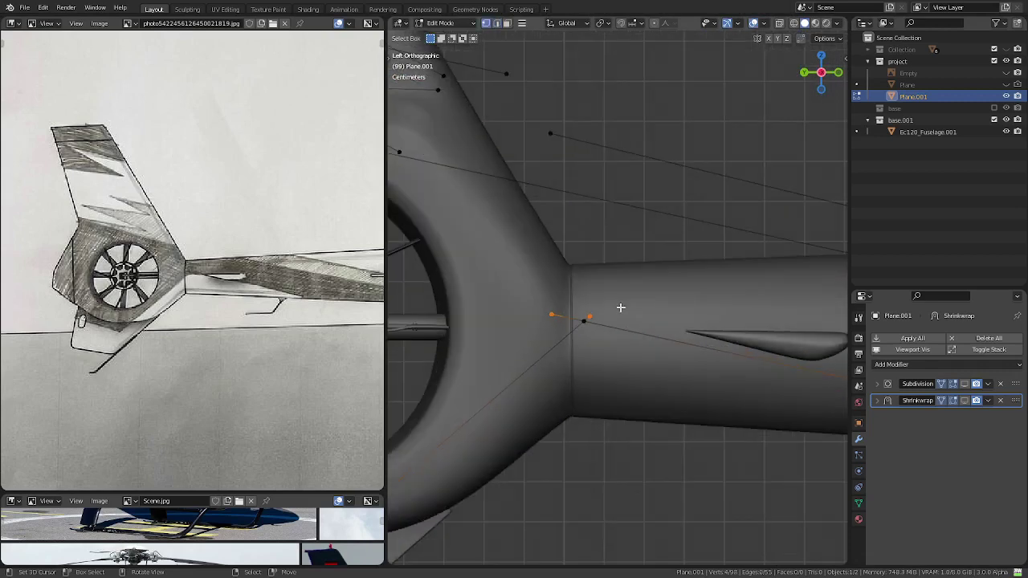
click(587, 315)
shift+click(548, 307)
key(q)
click(608, 279)
- Cut the lower-fin line and the line below the fenestron at their crossing
scroll(608, 281, down, 5)
scroll(532, 319, down, 3)
shift+middle_drag(533, 319, 569, 302)
scroll(569, 289, up, 3)
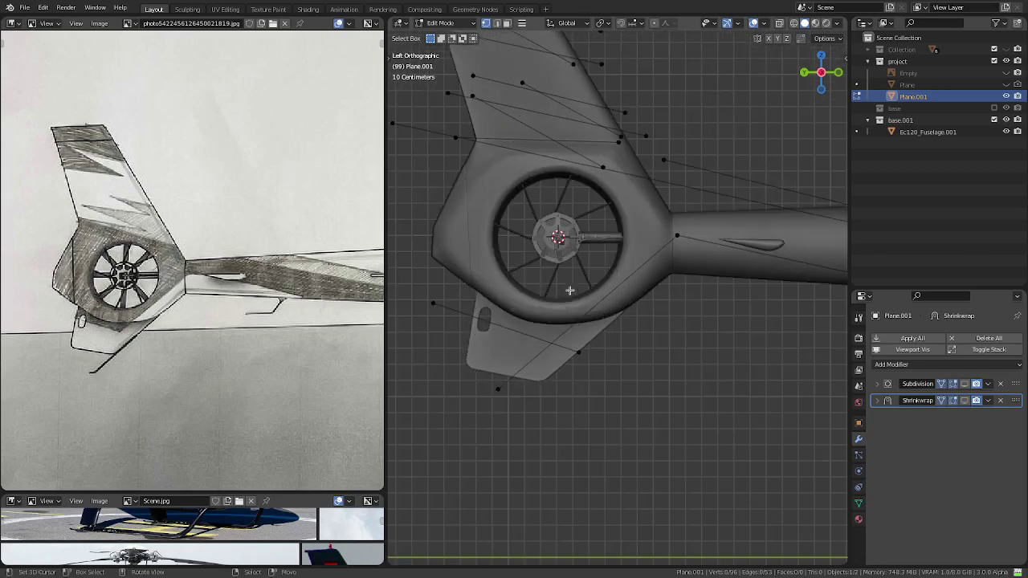
key(2)
click(525, 332)
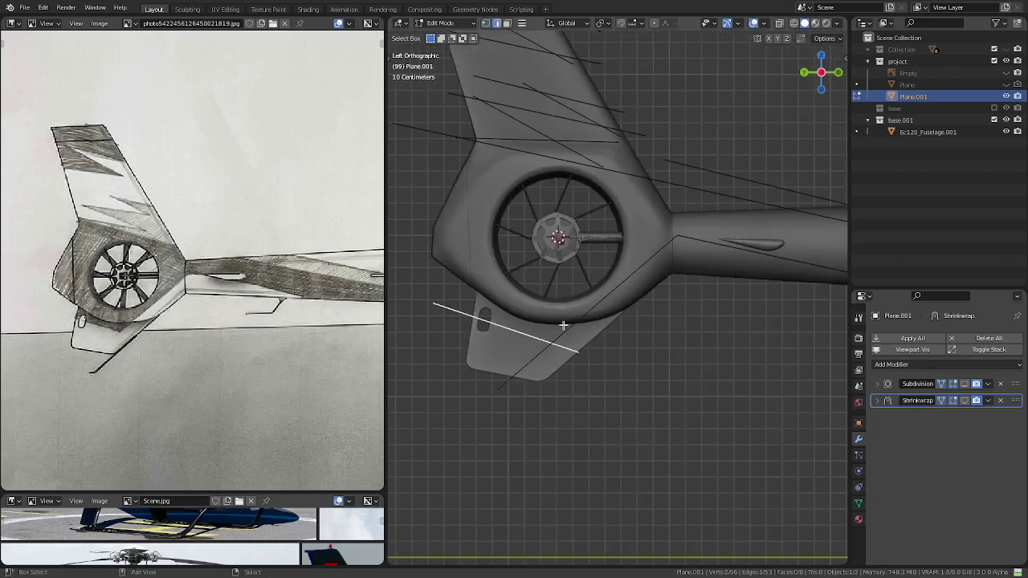
shift+click(571, 326)
right_click(698, 309)
click(698, 306)
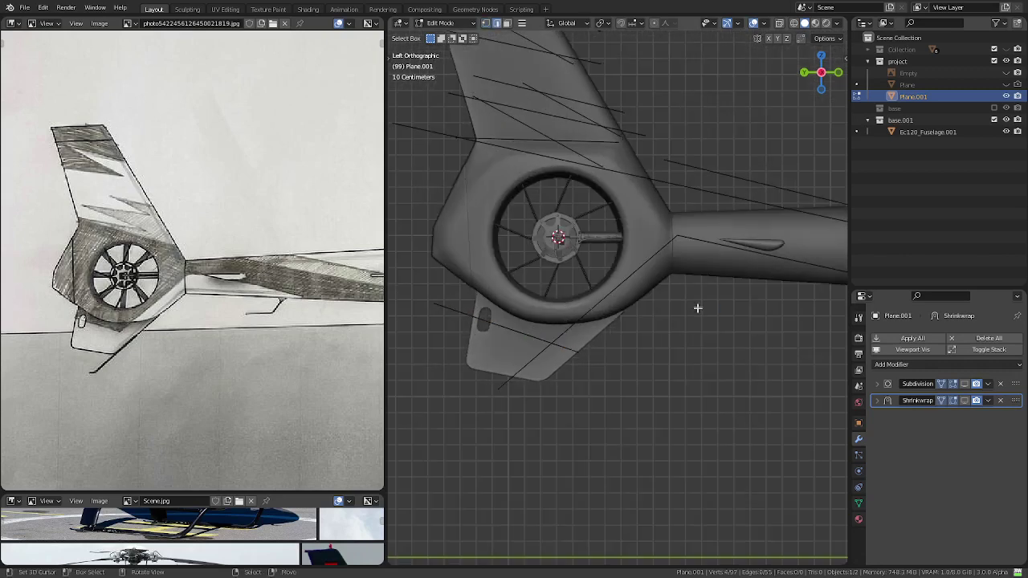
- Delete the two overhanging line ends below the lower fin
click(599, 352)
shift+click(502, 390)
key(x)
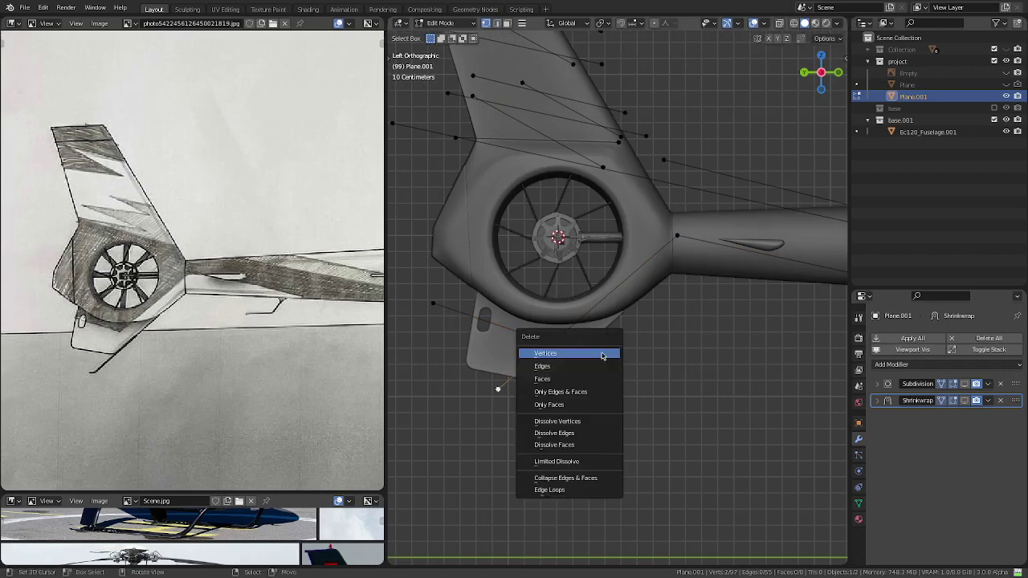
click(598, 351)
- Stretch the lower-fin diagonal edge about 1.38× around the active vertex
scroll(589, 333, down, 1)
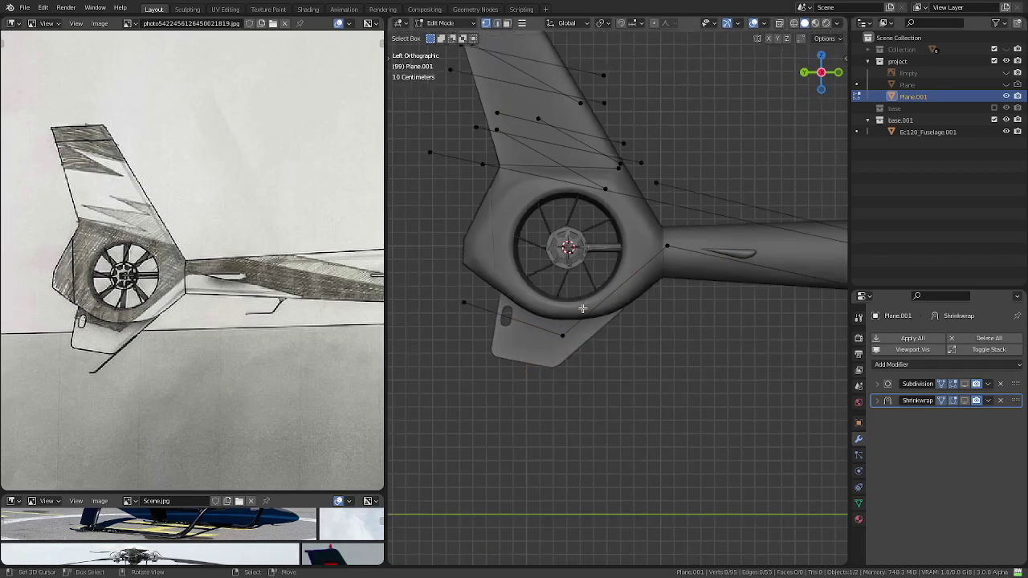
scroll(580, 301, down, 1)
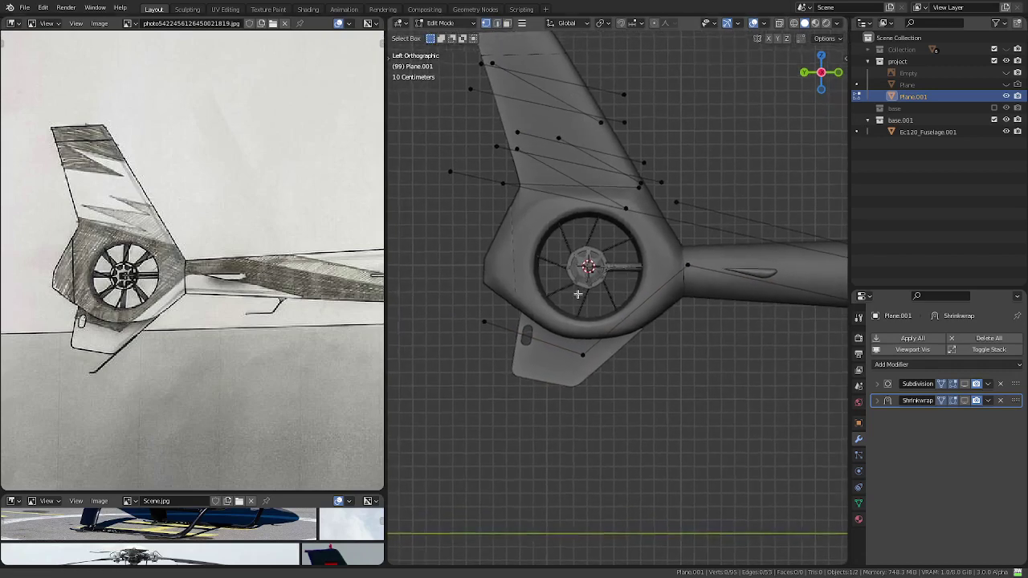
shift+middle_drag(575, 293, 609, 319)
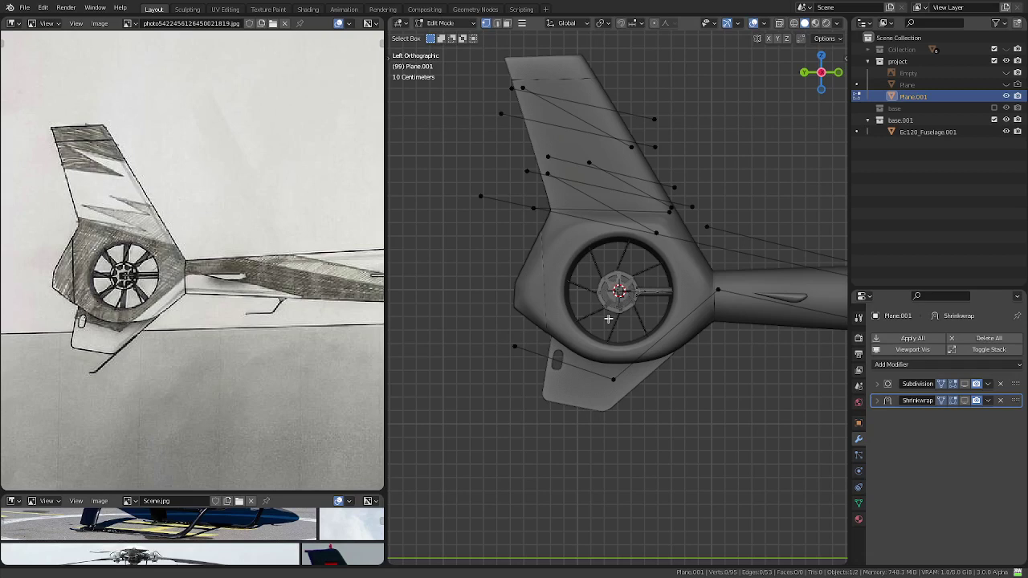
click(514, 347)
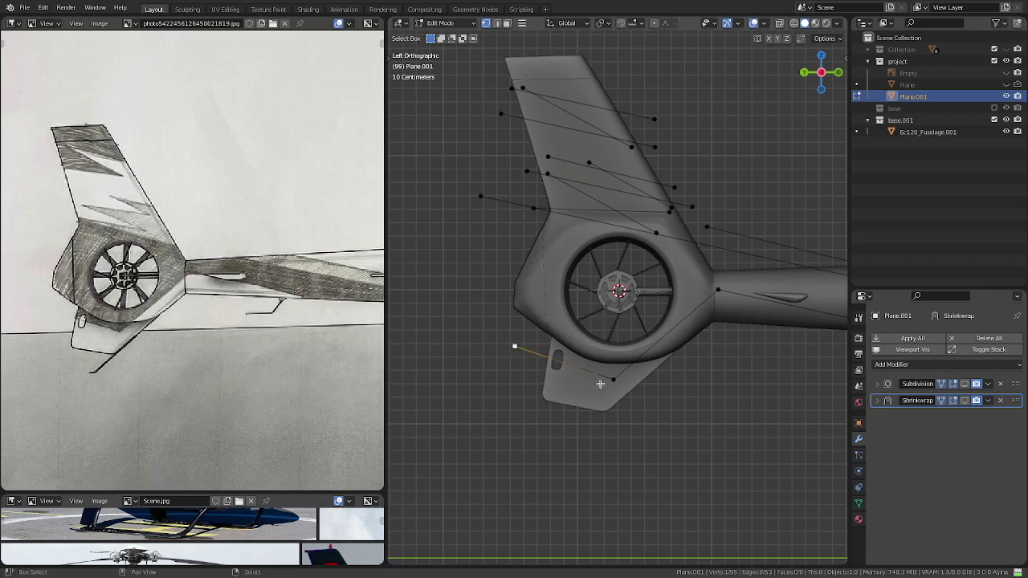
shift+click(603, 382)
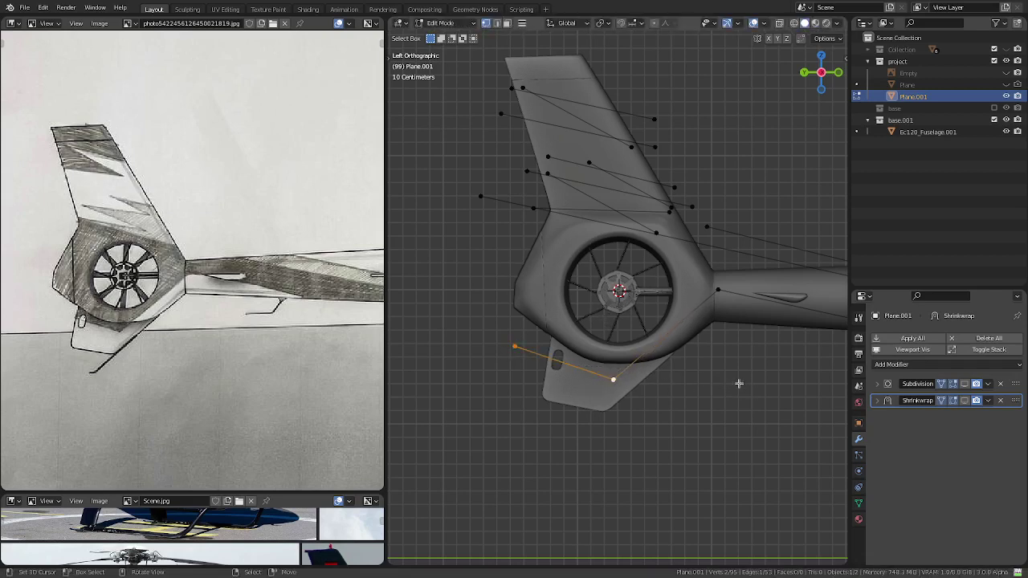
key(period)
key(s)
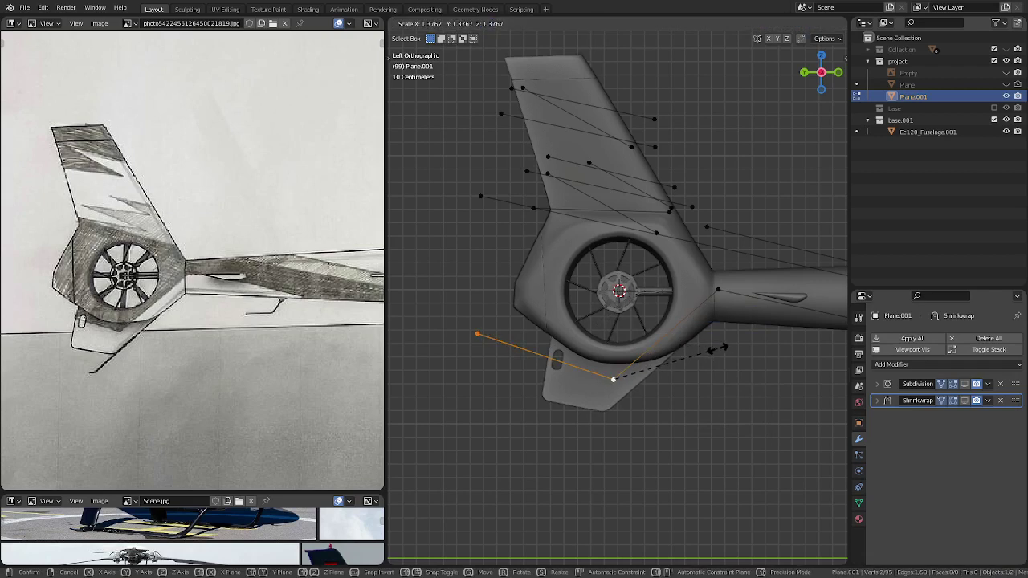
click(577, 301)
- Join the upper-left guide vertex and the stretched edge's end with a vertical edge
click(475, 198)
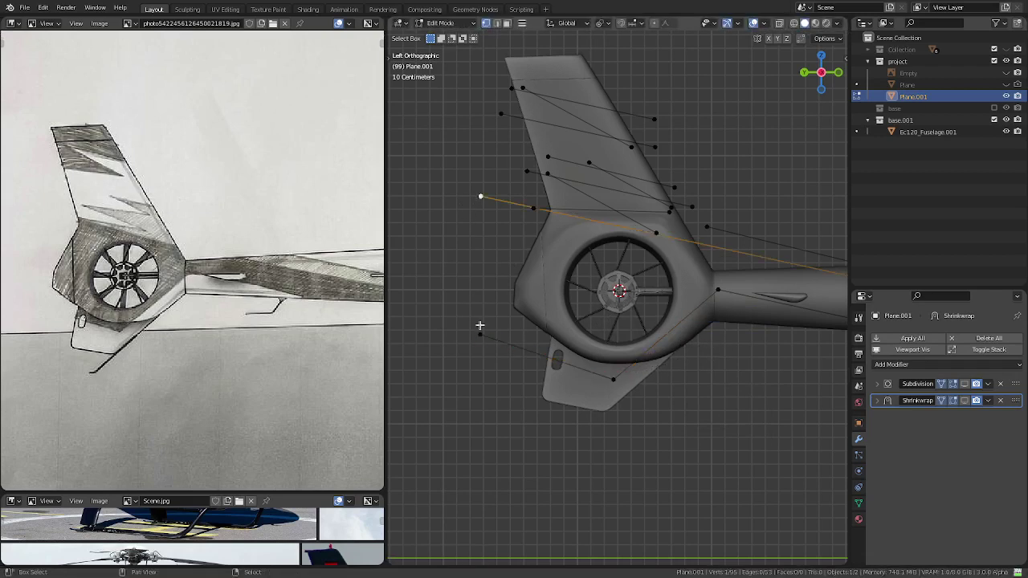
shift+click(480, 333)
key(f)
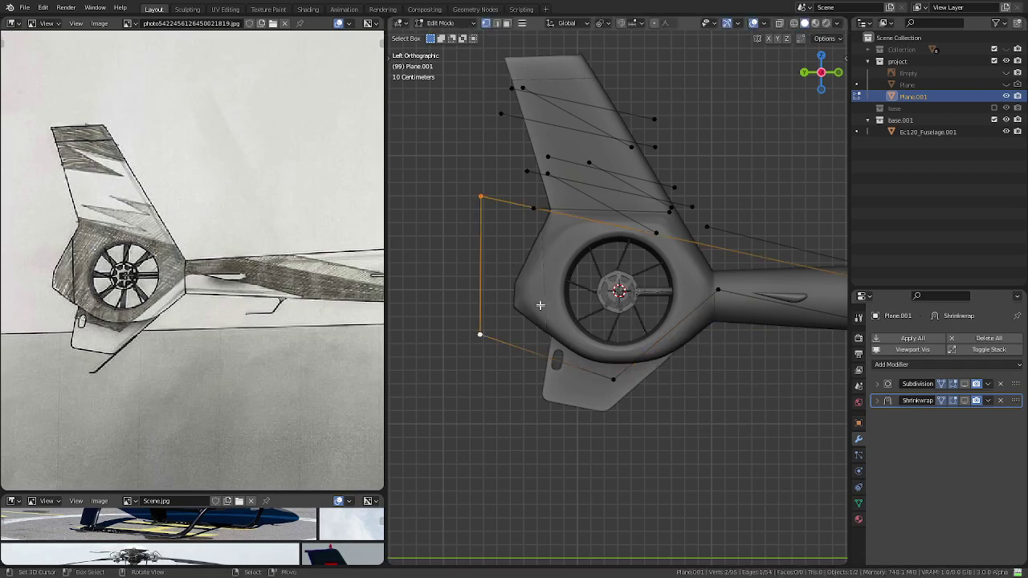
scroll(621, 306, down, 2)
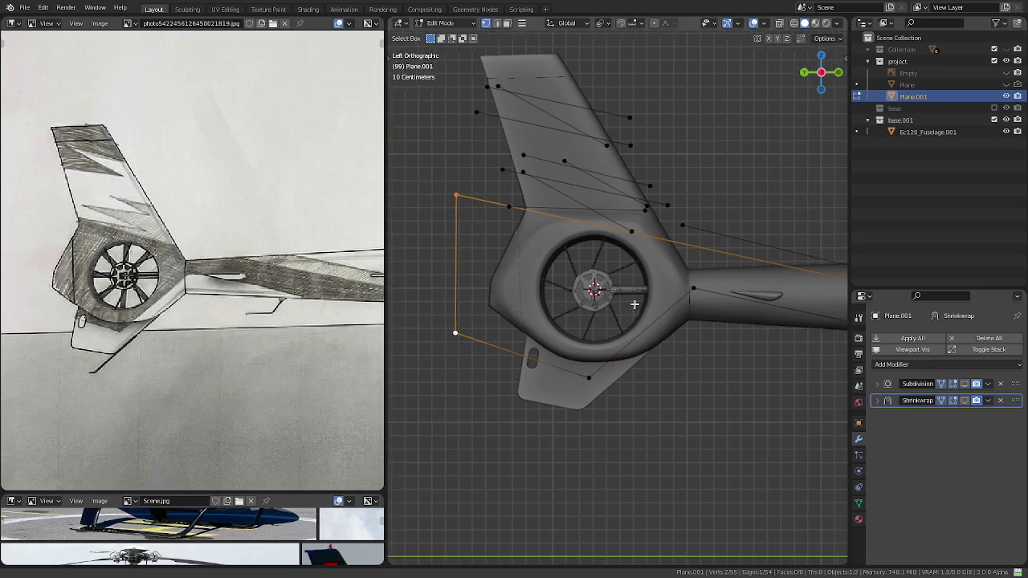
ctrl+scroll(614, 305, down, 2)
ctrl+scroll(610, 305, down, 2)
scroll(603, 303, down, 2)
scroll(603, 303, down, 2)
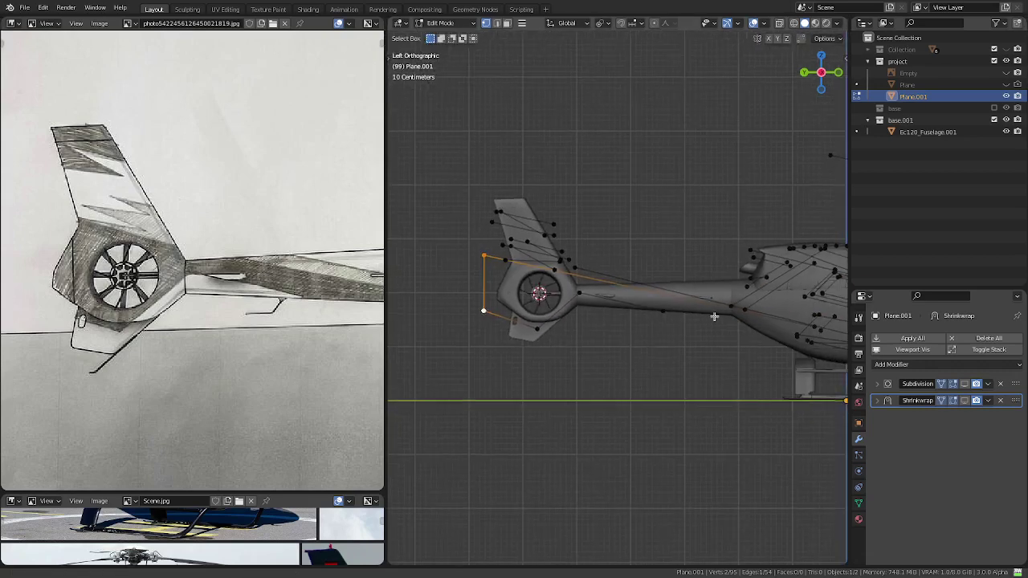
ctrl+scroll(622, 291, down, 3)
ctrl+scroll(622, 289, down, 3)
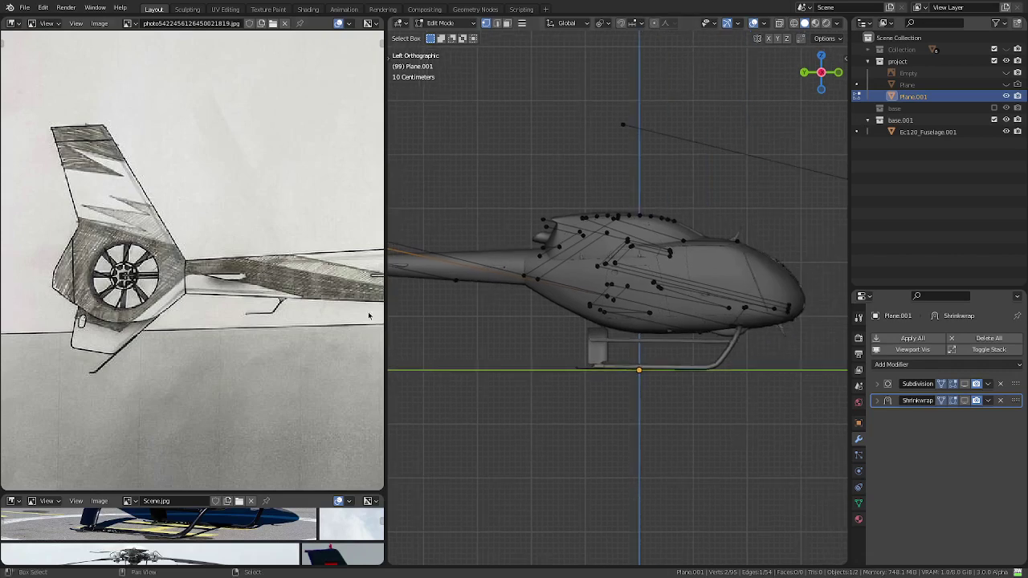
scroll(703, 327, up, 4)
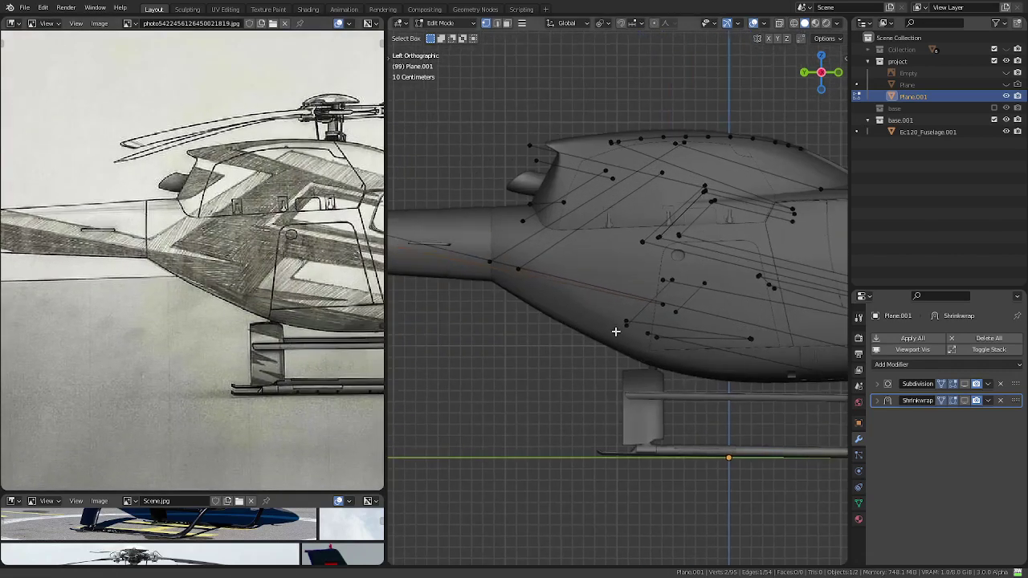
shift+middle_drag(615, 328, 695, 351)
key(2)
shift+click(588, 274)
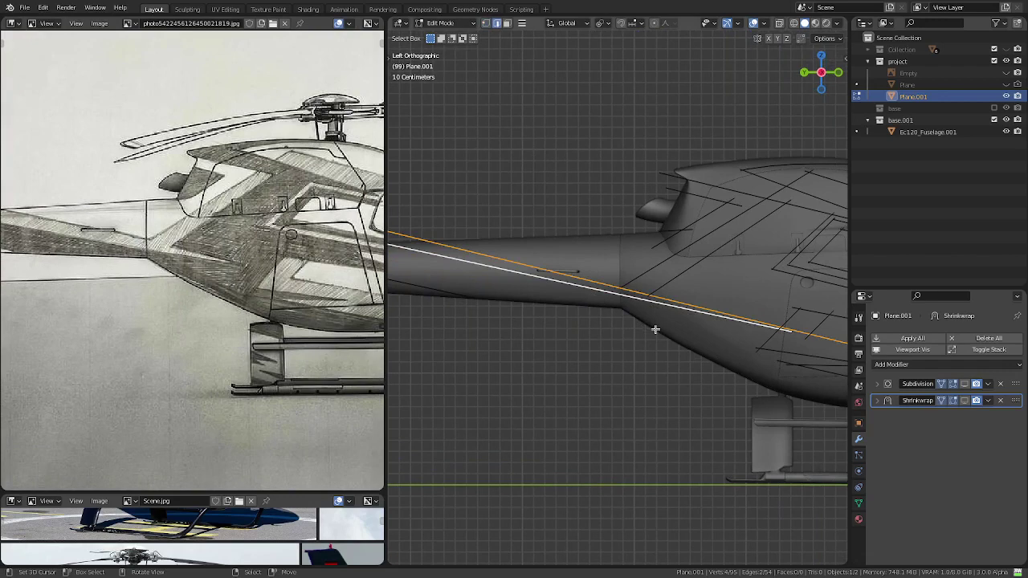
scroll(654, 329, down, 2)
shift+middle_drag(655, 329, 734, 347)
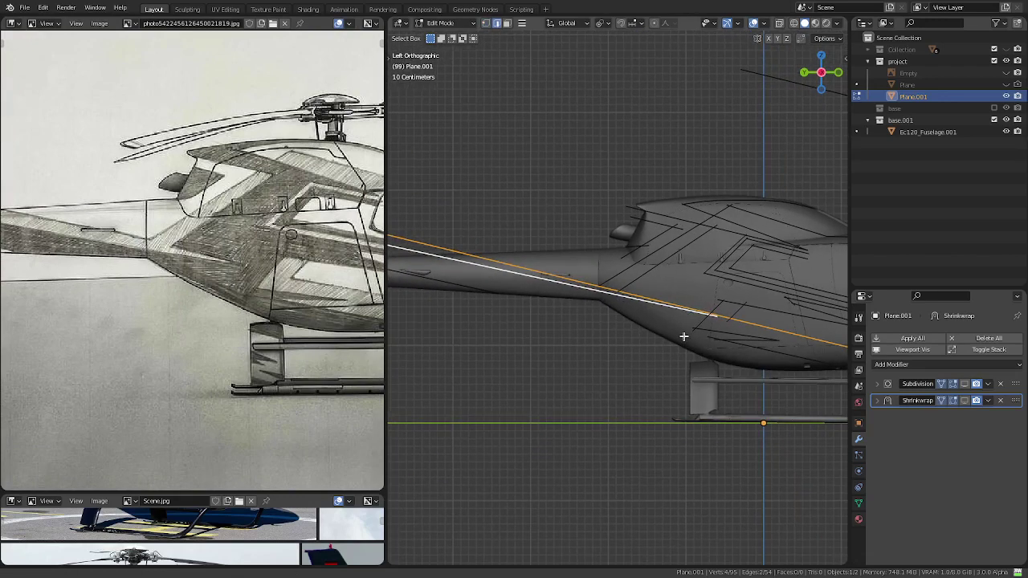
scroll(619, 326, down, 2)
shift+middle_drag(619, 326, 654, 328)
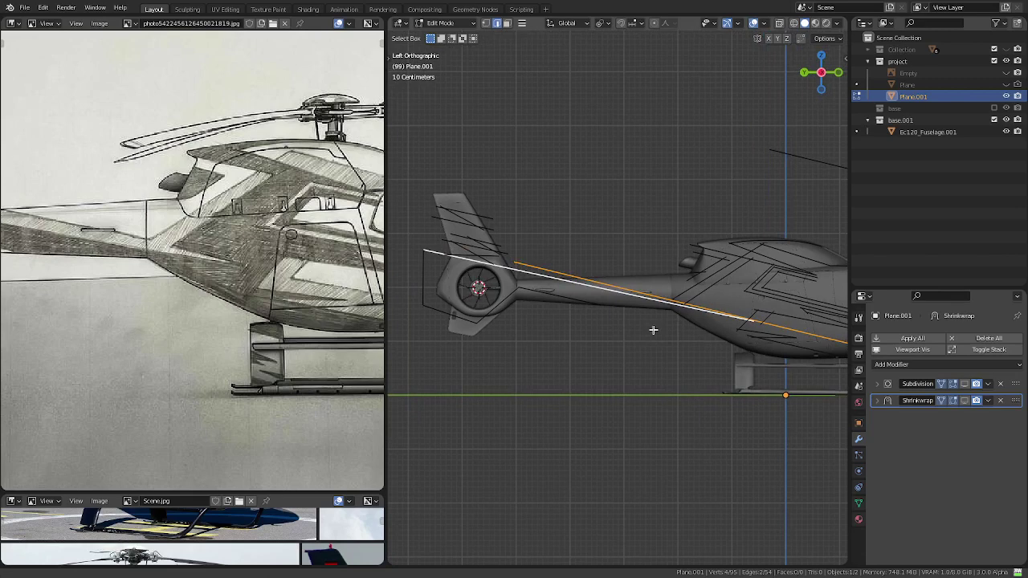
shift+middle_drag(652, 329, 574, 307)
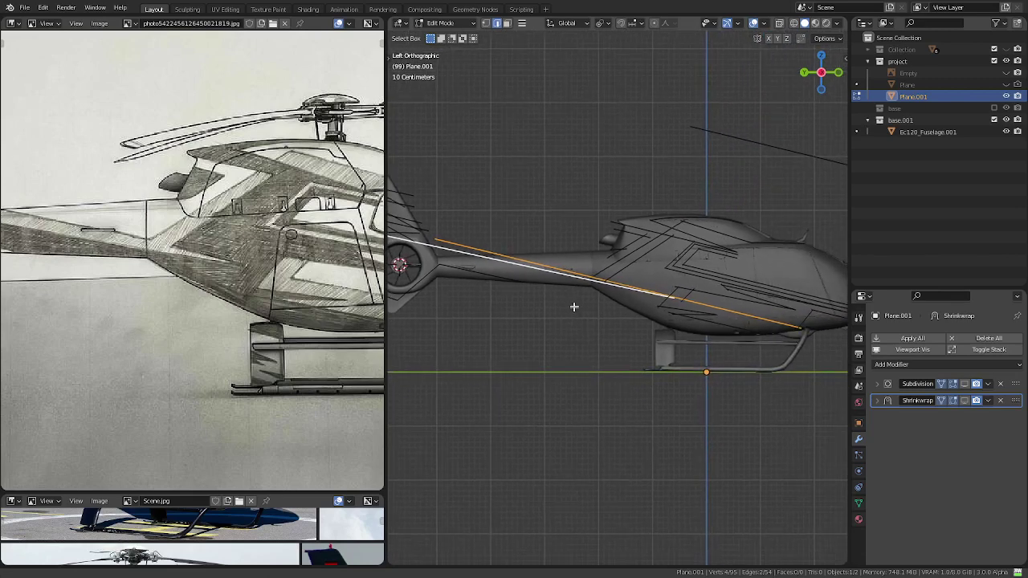
click(526, 258)
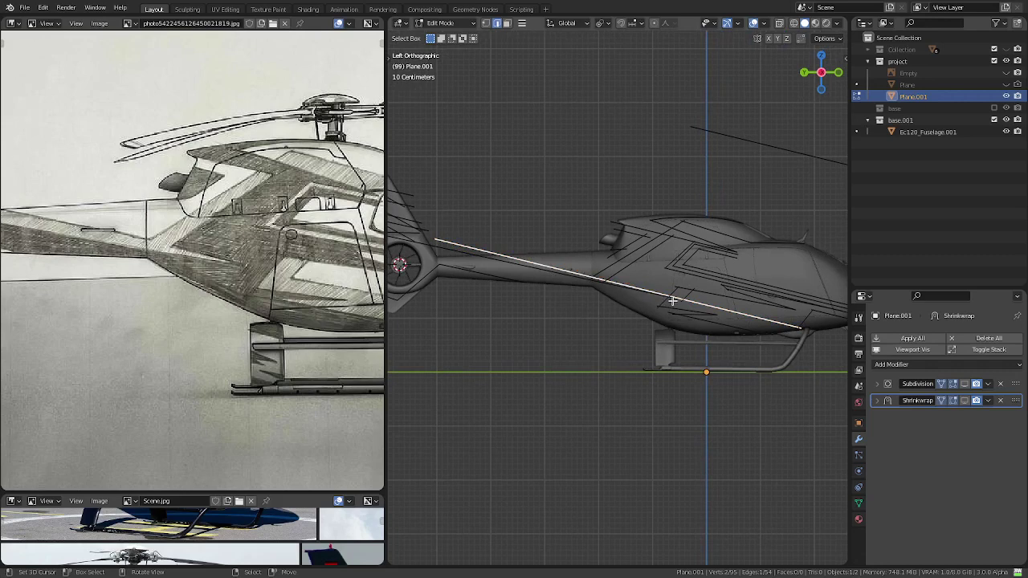
mouse_move(498, 284)
shift+middle_down()
mouse_move(659, 281)
mouse_move(476, 271)
mouse_move(497, 270)
shift+middle_up()
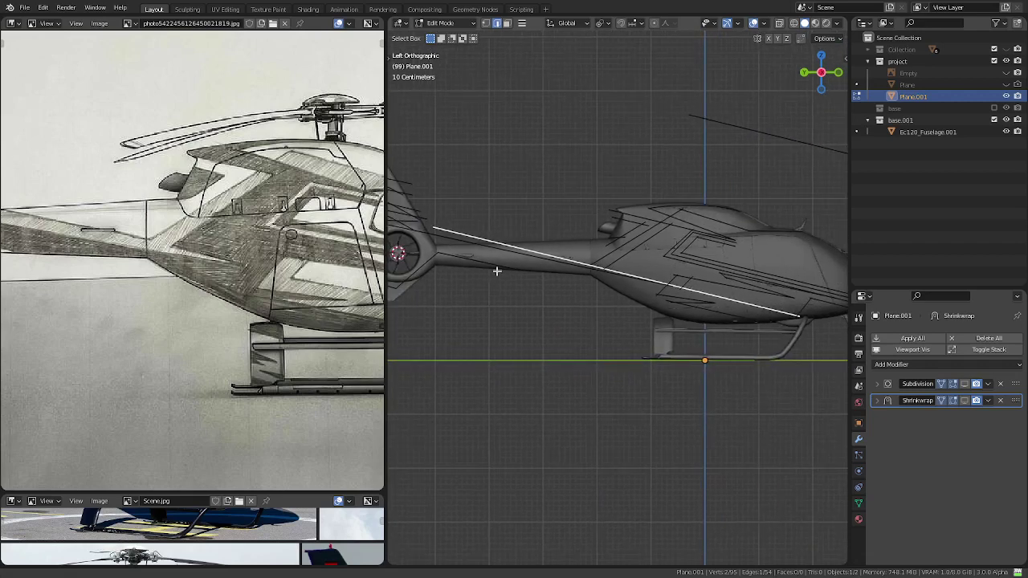
scroll(648, 273, up, 2)
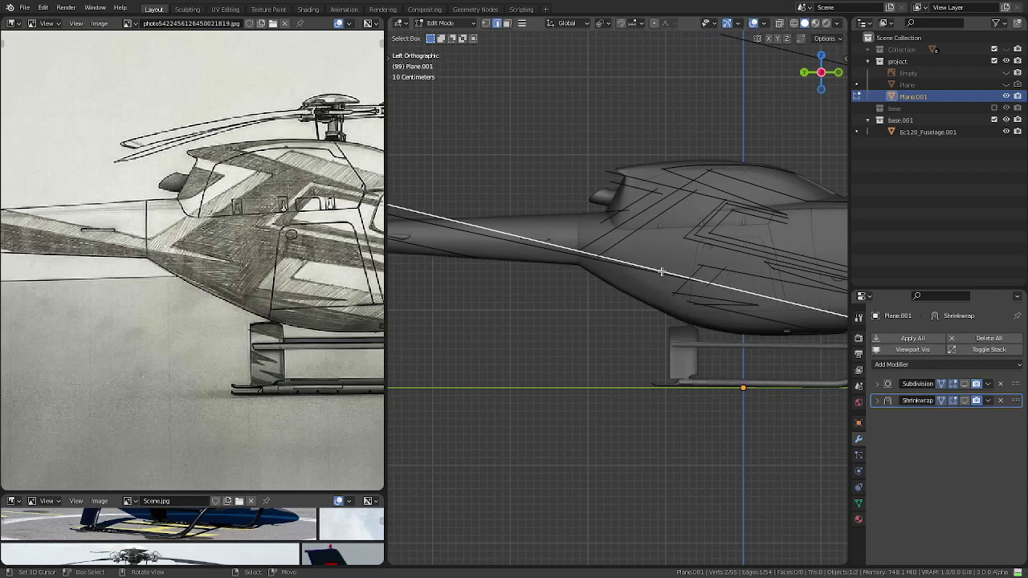
alt+click(573, 263)
mouse_move(535, 268)
shift+middle_down()
mouse_move(647, 271)
mouse_move(509, 239)
mouse_move(552, 251)
shift+middle_up()
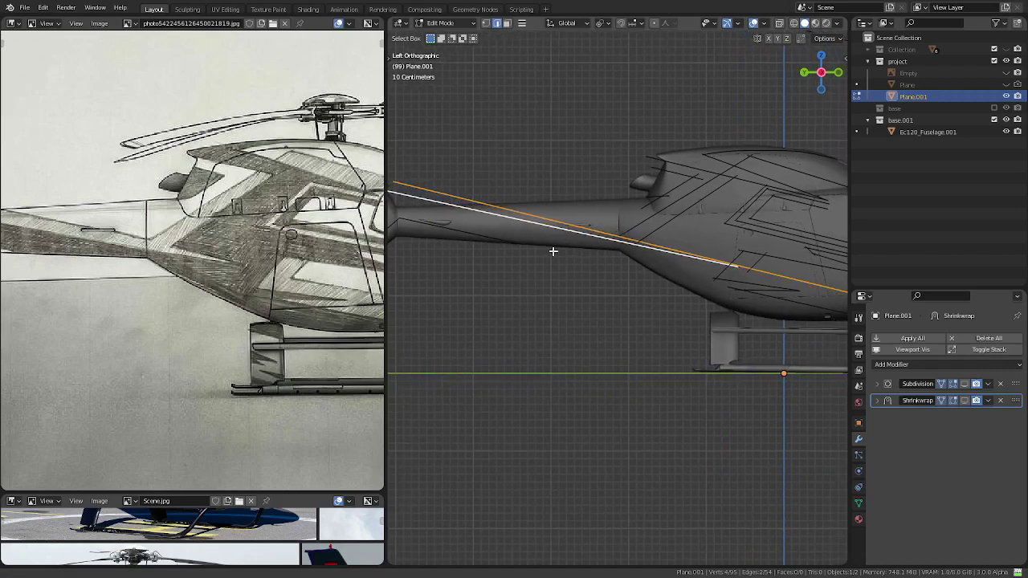
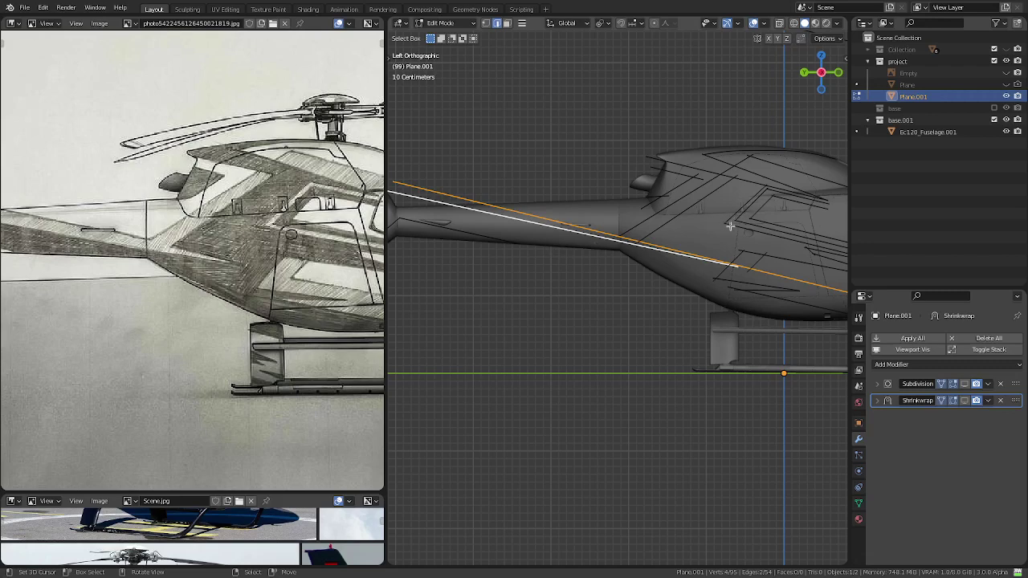
- Join the short stripe edges to the long fuselage edge where they cross
scroll(698, 275, up, 3)
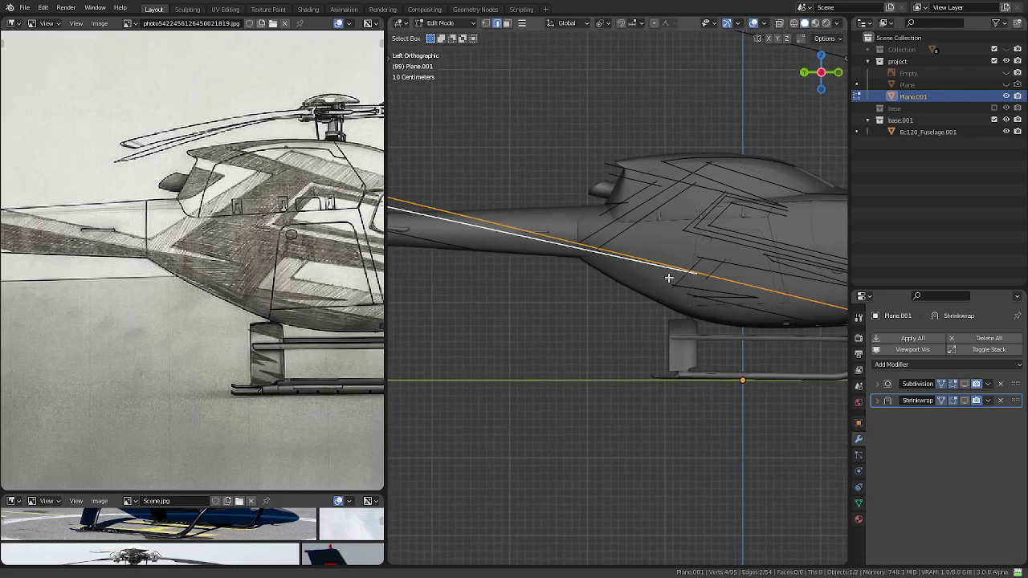
click(693, 179)
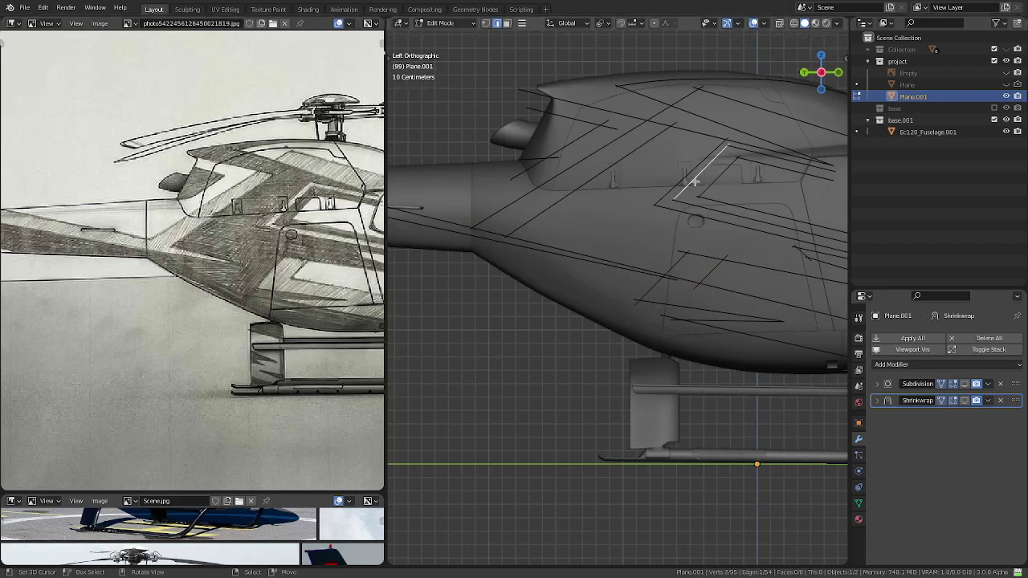
shift+click(615, 266)
right_click(714, 277)
click(714, 277)
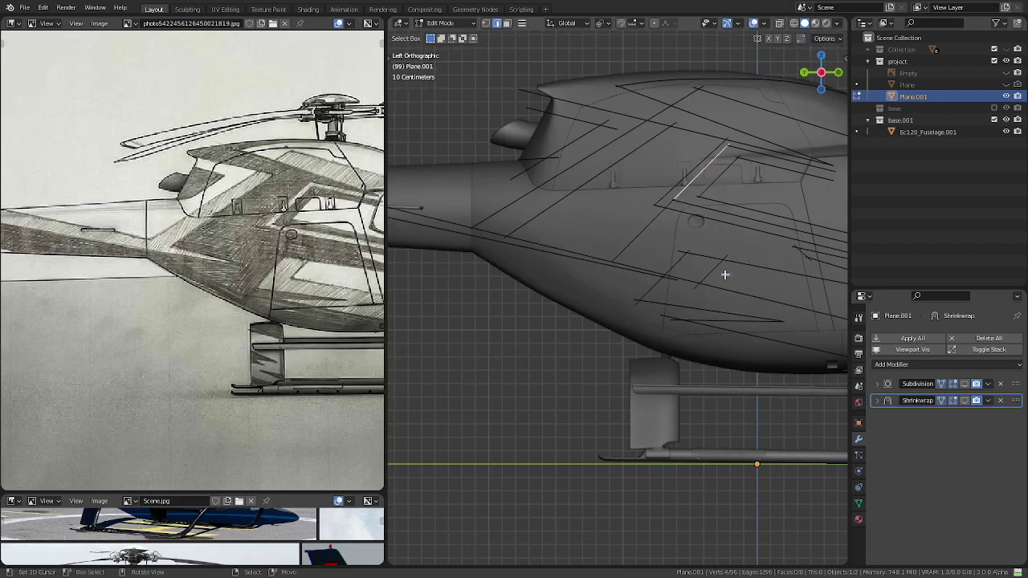
click(623, 252)
shift+click(590, 269)
right_click(687, 276)
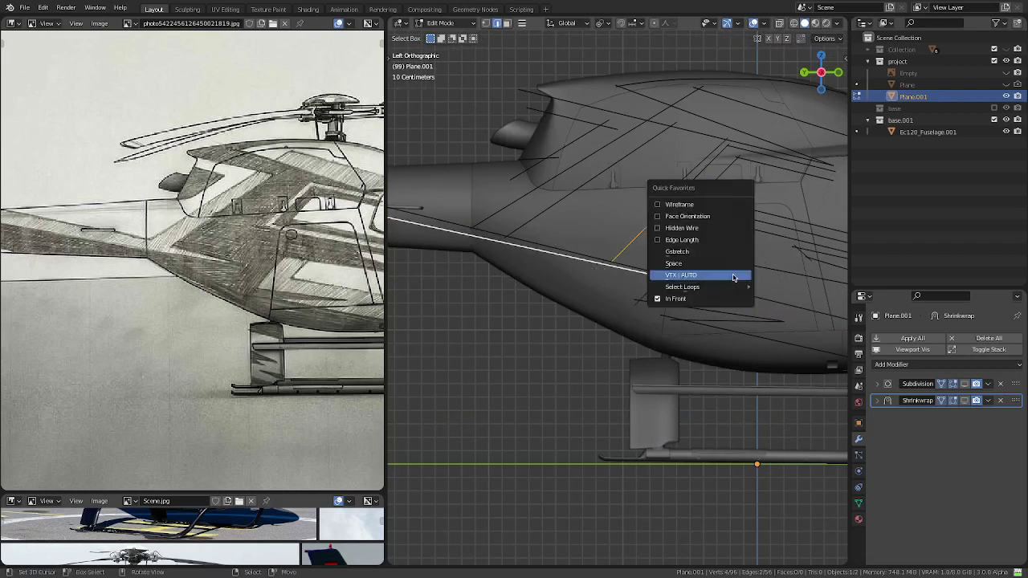
click(684, 275)
- Delete the leftover fuselage piece, the stray short diagonal edge and the right-running fuselage edge
click(639, 272)
right_click(647, 270)
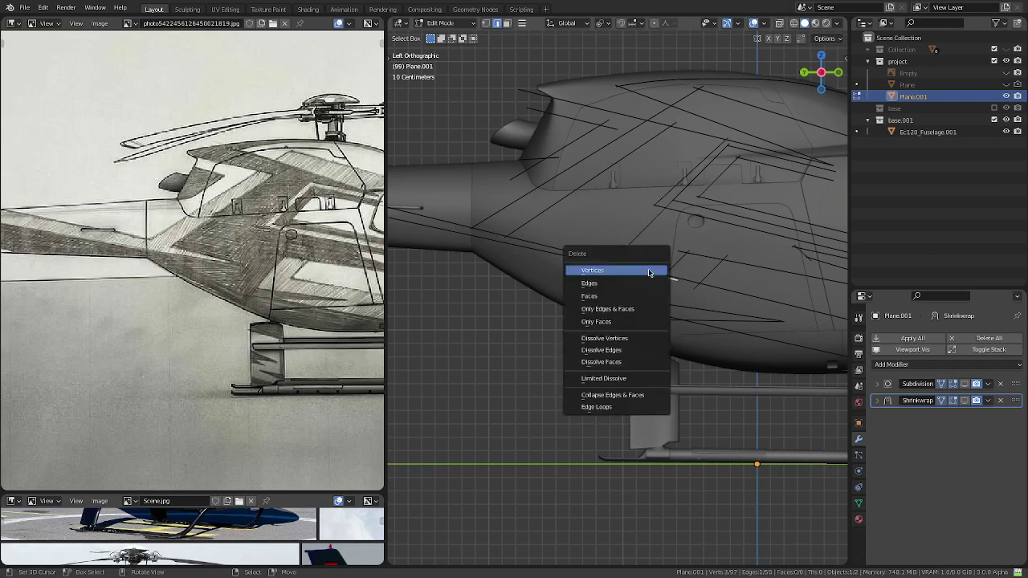
click(652, 280)
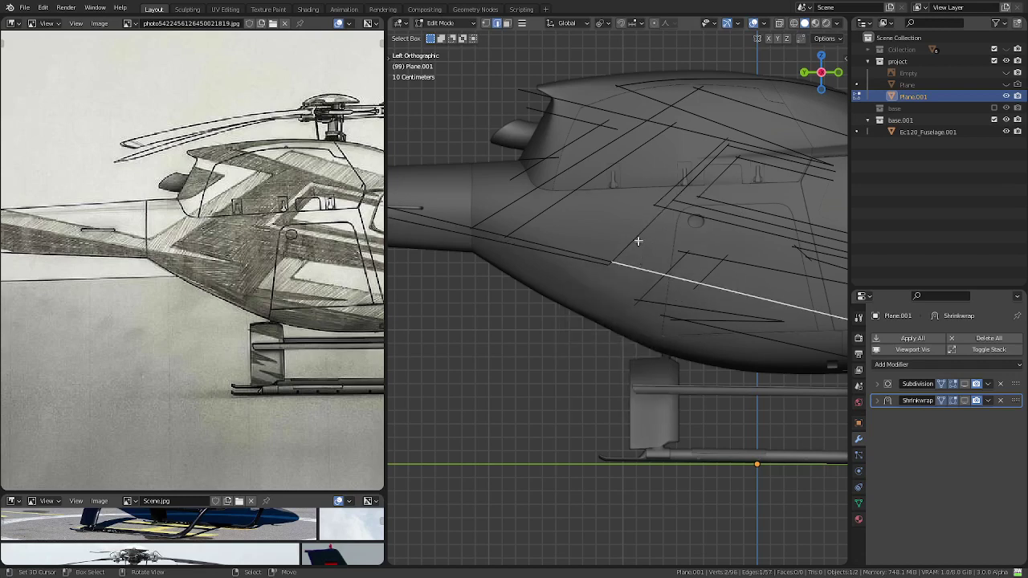
click(637, 239)
key(x)
click(640, 239)
click(627, 266)
key(x)
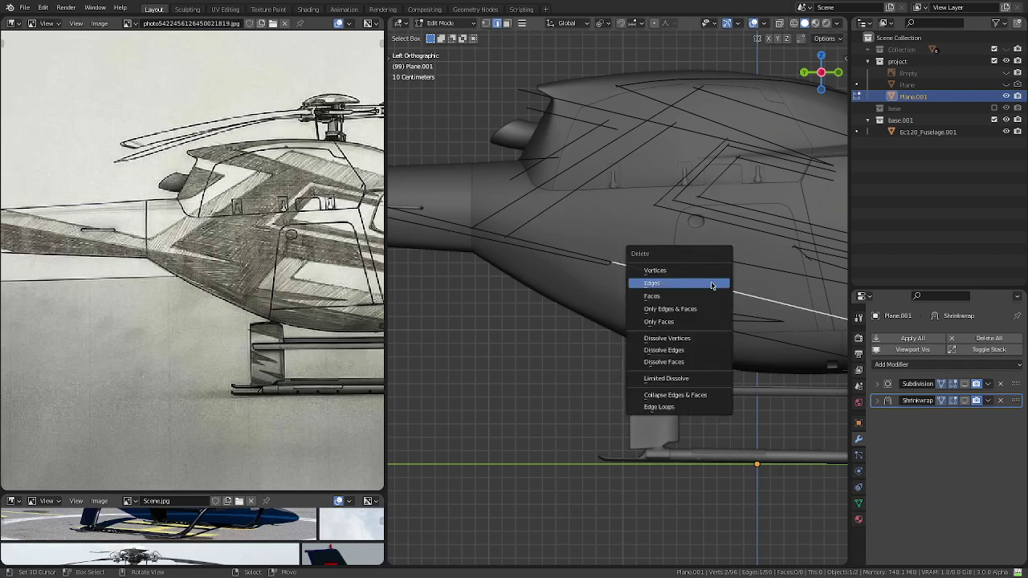
click(713, 284)
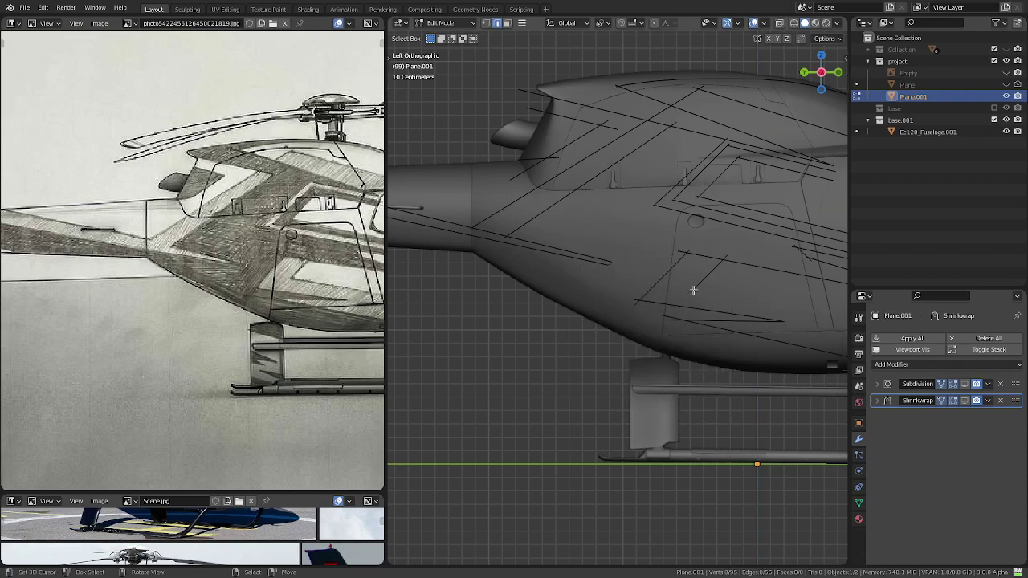
- Slide the stripe line's end vertex along the Y axis to its new position
scroll(698, 274, down, 2)
scroll(700, 275, down, 2)
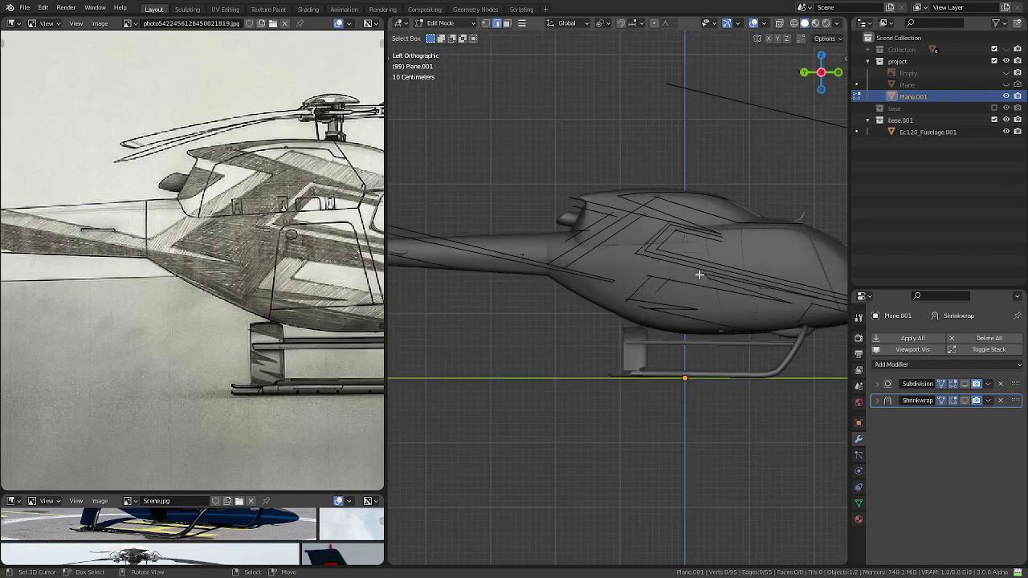
scroll(700, 277, up, 3)
scroll(701, 285, up, 2)
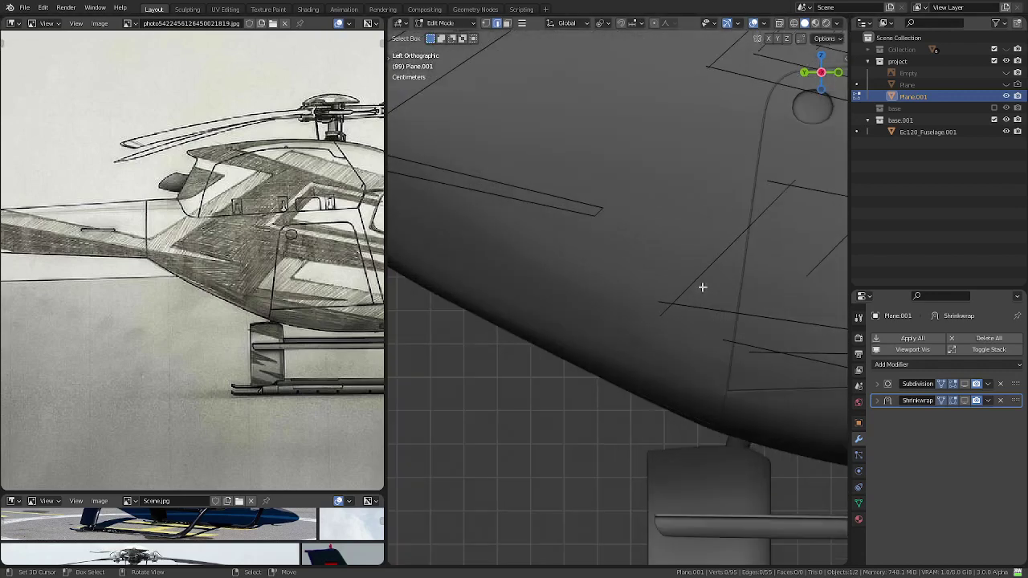
scroll(703, 289, down, 3)
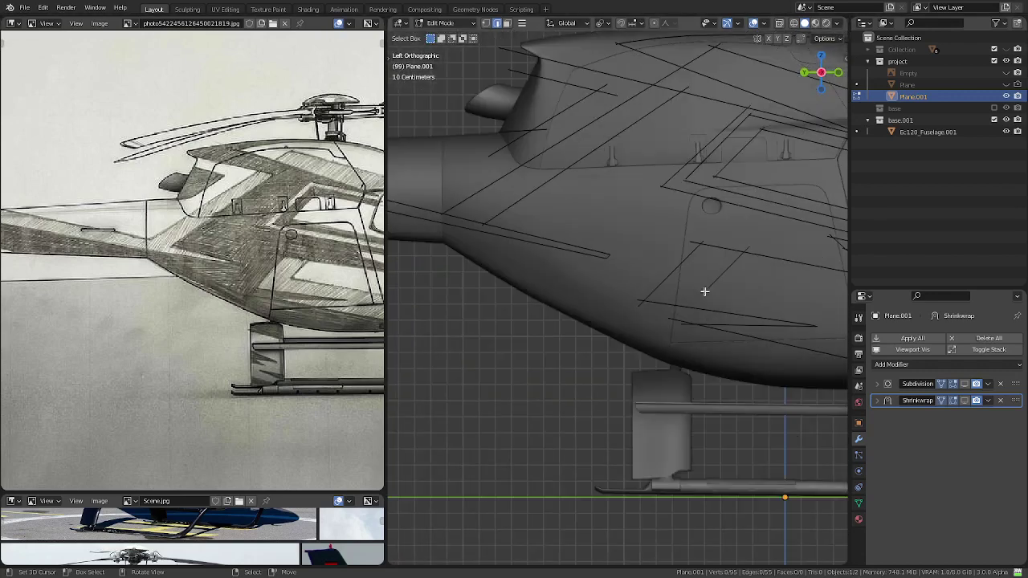
scroll(705, 293, up, 2)
scroll(705, 294, up, 2)
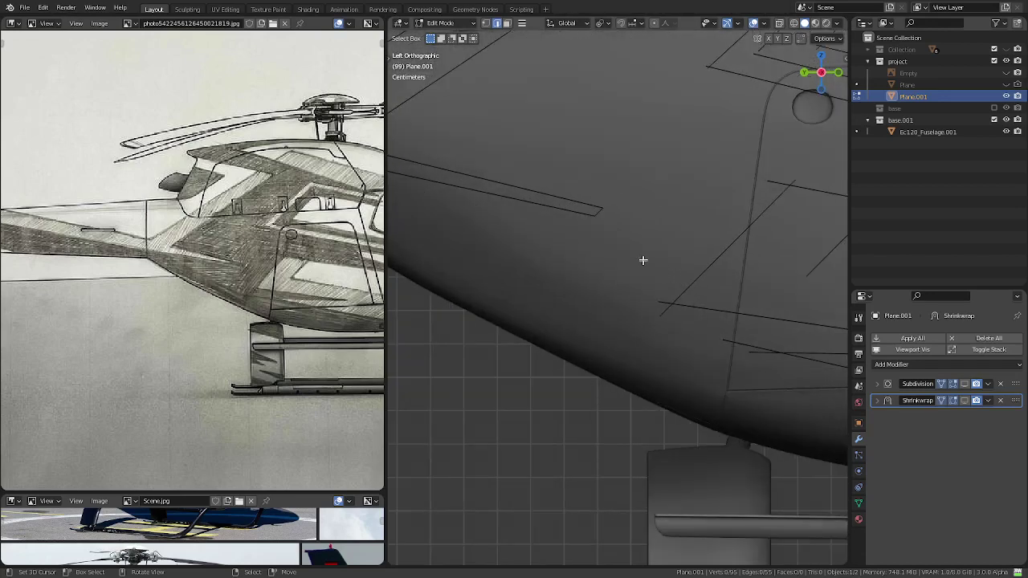
key(1)
click(599, 223)
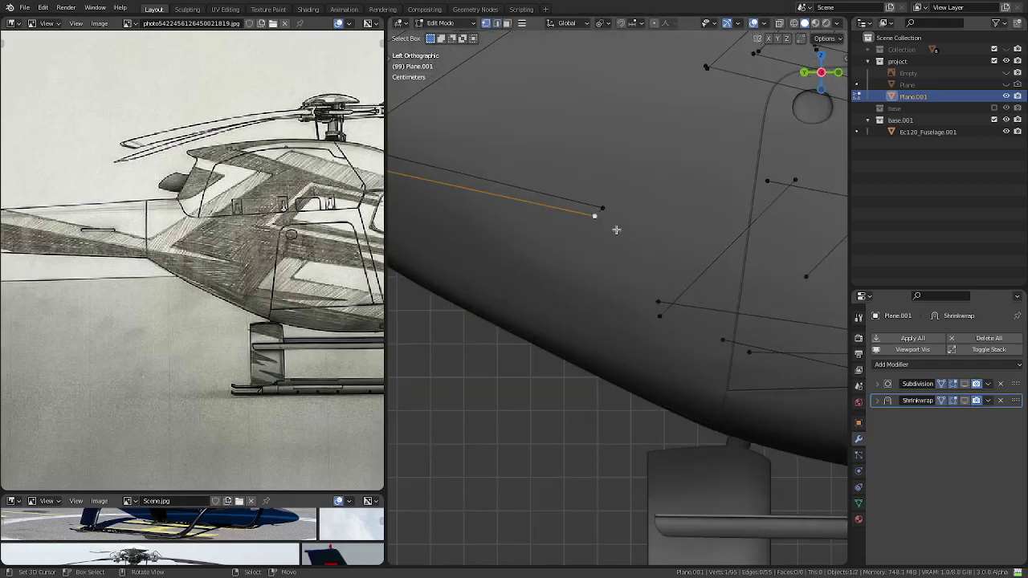
key(g)
key(x)
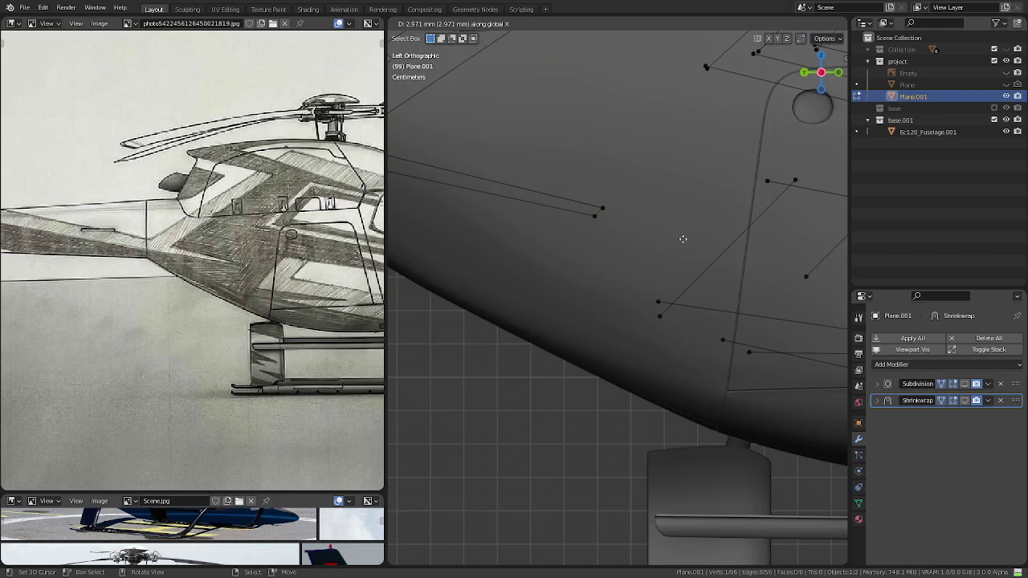
key(y)
click(719, 245)
- Delete the unwanted edge beside the slanted stripe edge
key(2)
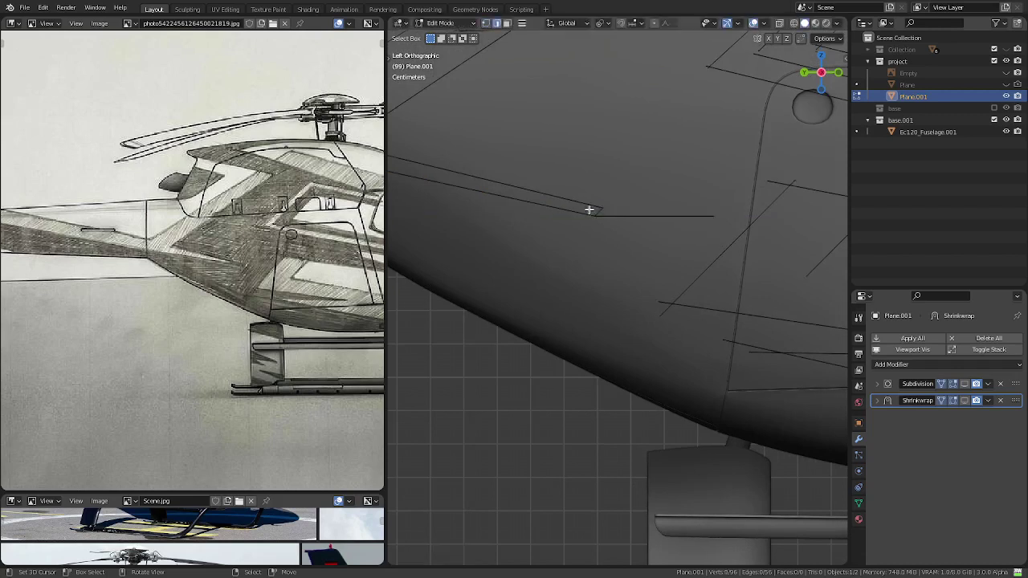
click(589, 210)
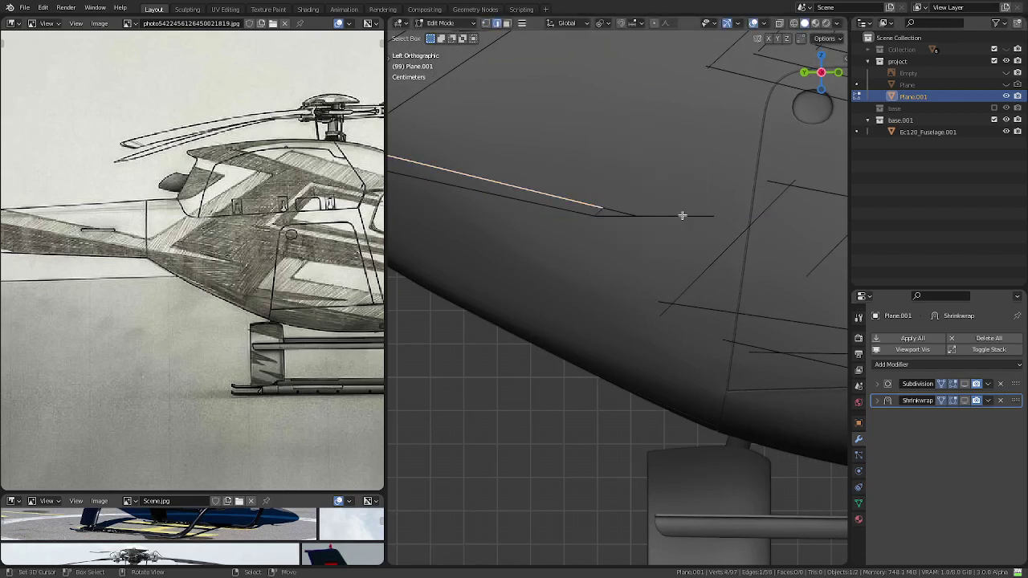
key(1)
click(715, 213)
key(x)
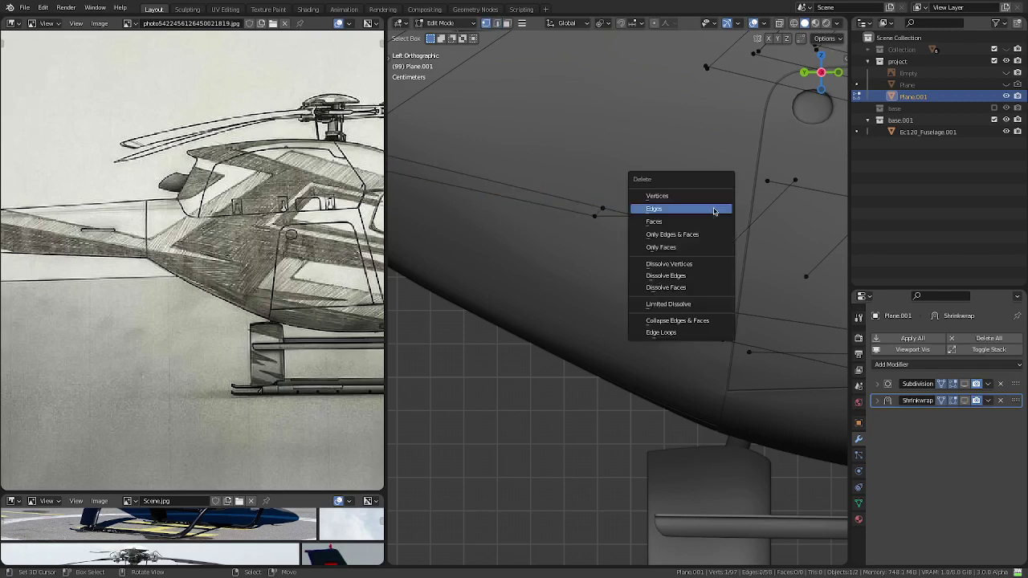
click(711, 209)
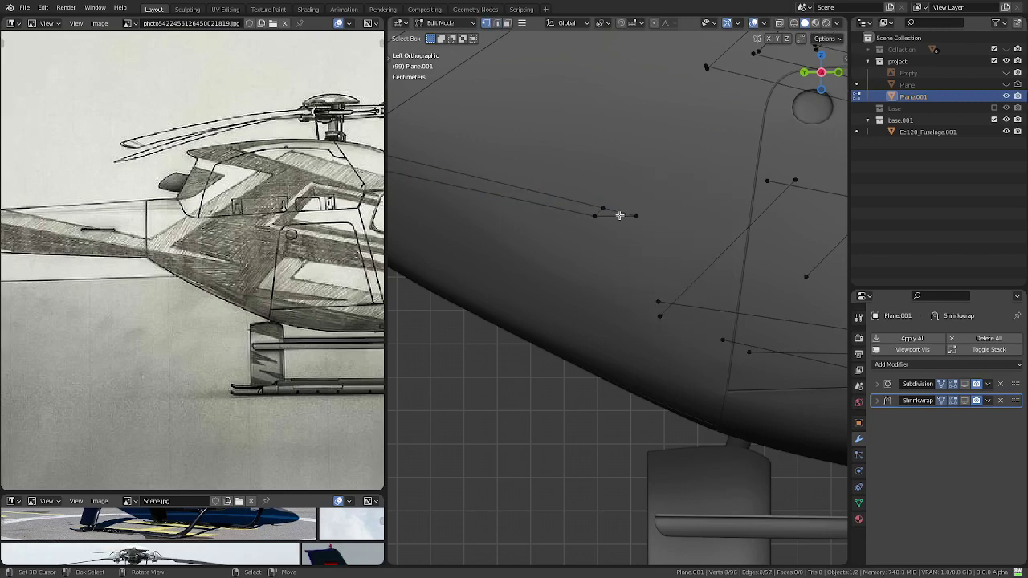
- Merge the two loose end vertices At Last, then exit Edit Mode
scroll(619, 215, up, 3)
key(2)
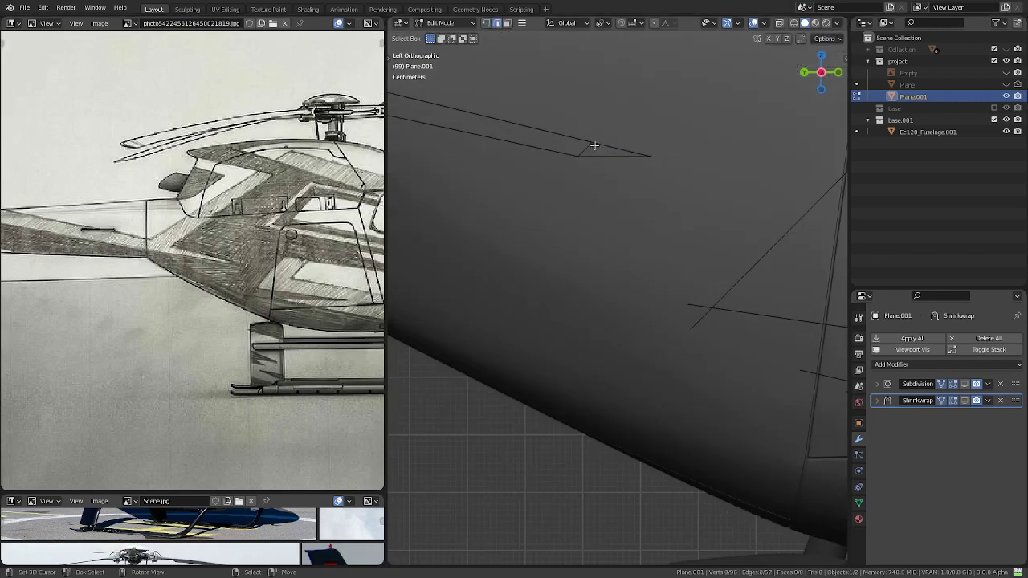
click(605, 146)
key(1)
click(592, 142)
shift+click(650, 156)
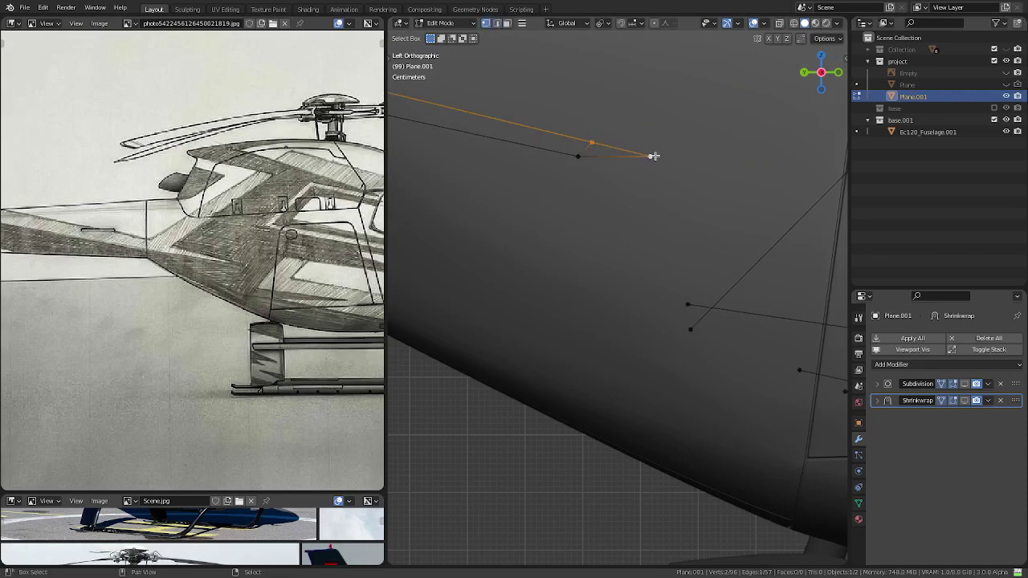
key(m)
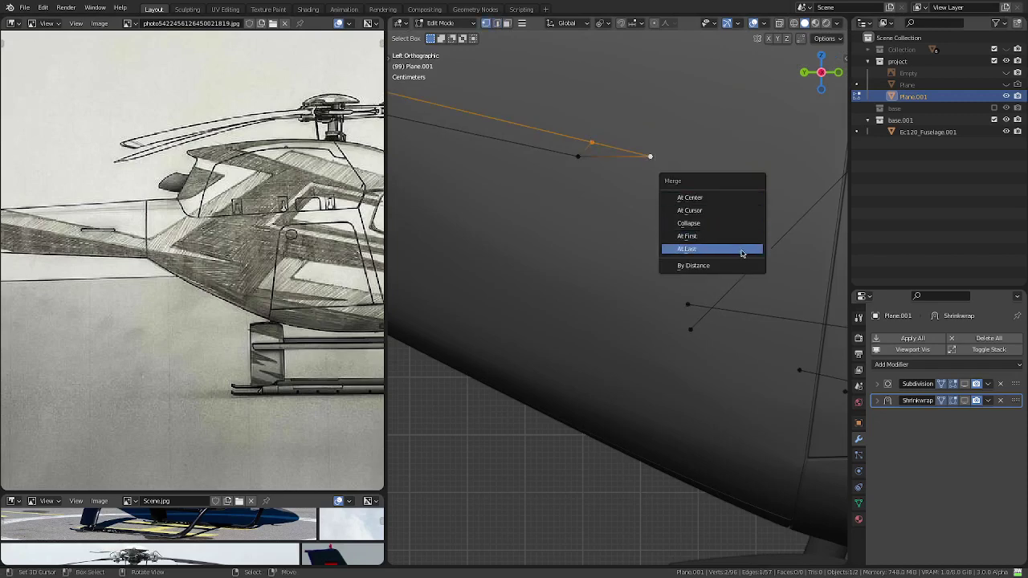
click(746, 248)
scroll(700, 262, down, 4)
scroll(699, 263, down, 3)
scroll(703, 269, down, 2)
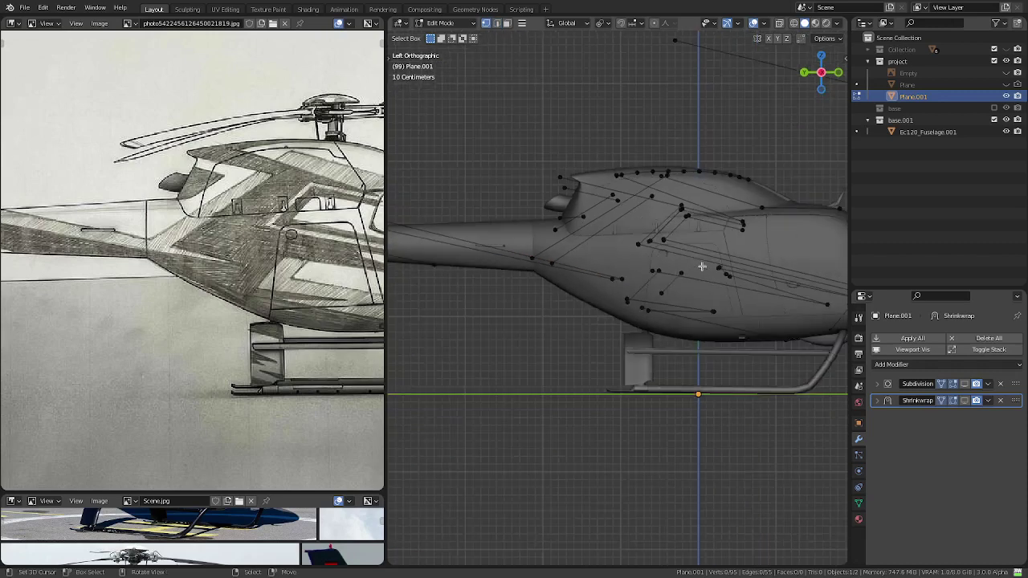
key(Tab)
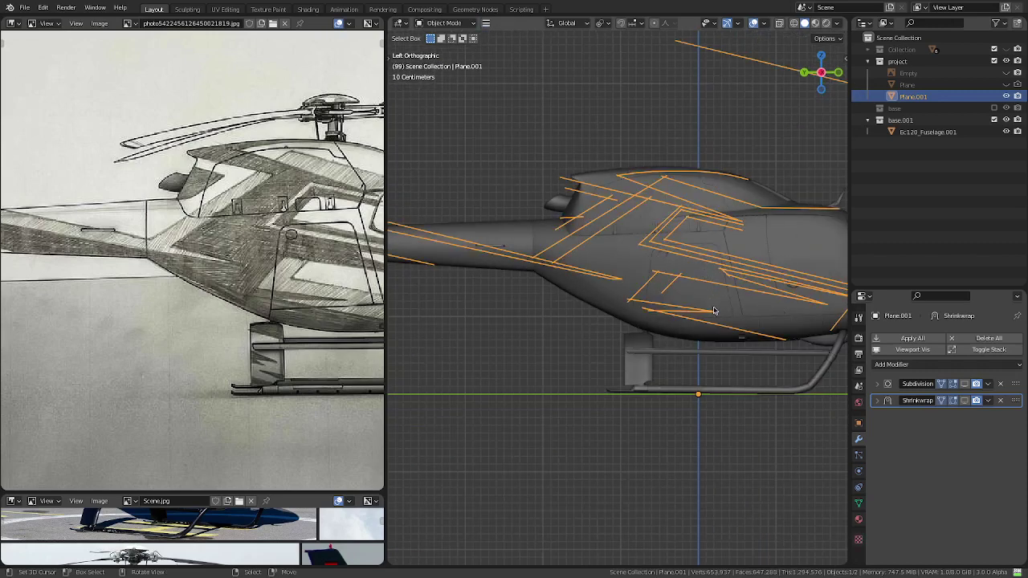
- Back in Edit Mode, join the lower fuselage edge where it intersects its neighbour
mouse_move(714, 310)
shift+middle_down()
mouse_move(661, 312)
mouse_move(703, 320)
mouse_move(658, 319)
shift+middle_up()
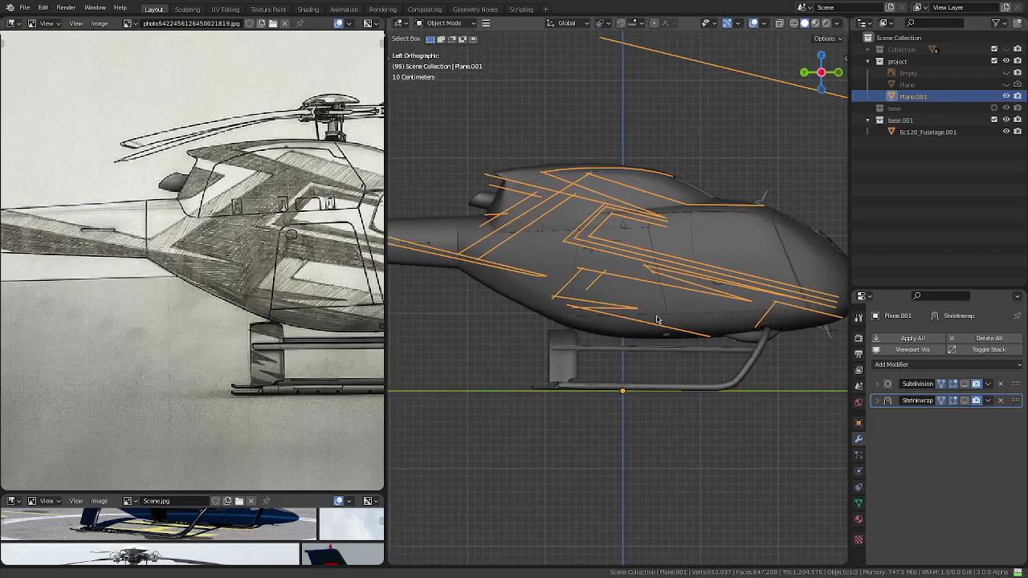
scroll(657, 319, up, 1)
key(Tab)
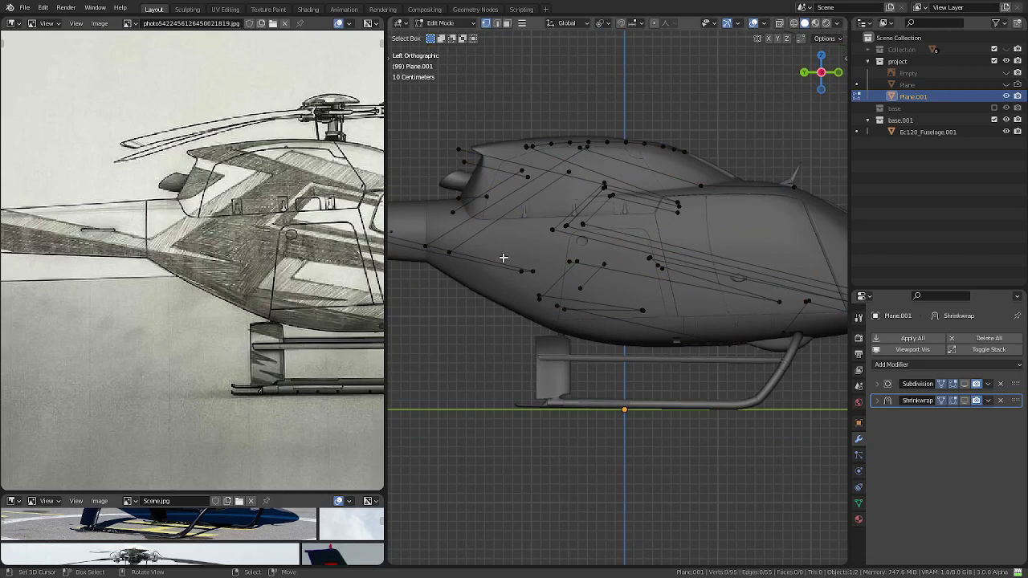
key(2)
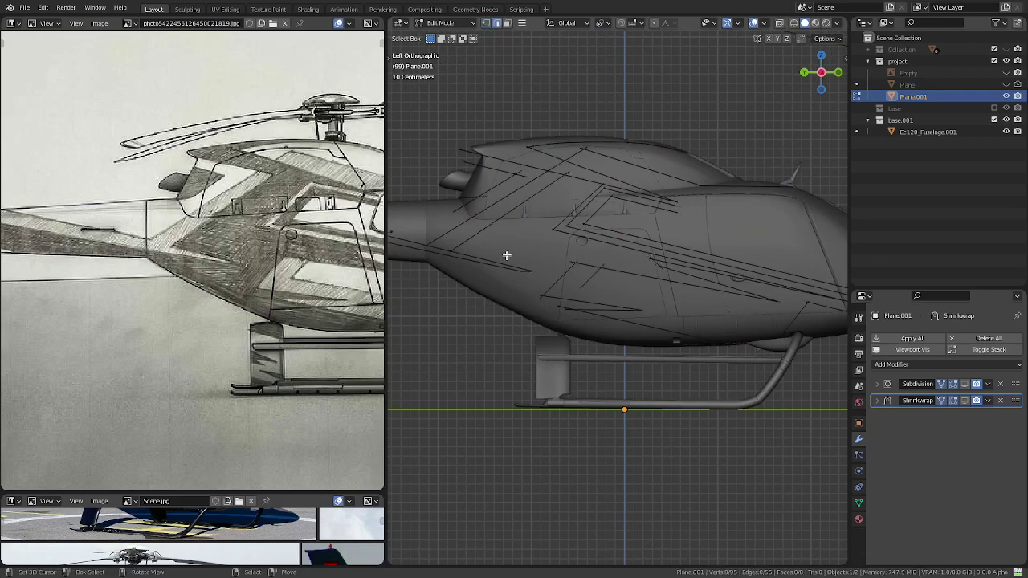
click(507, 257)
key(q)
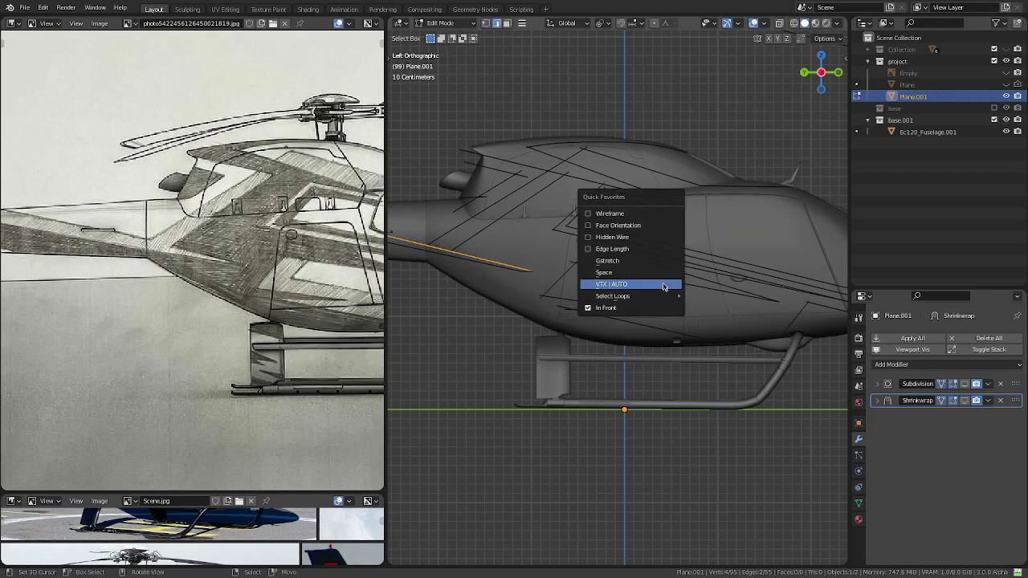
click(663, 287)
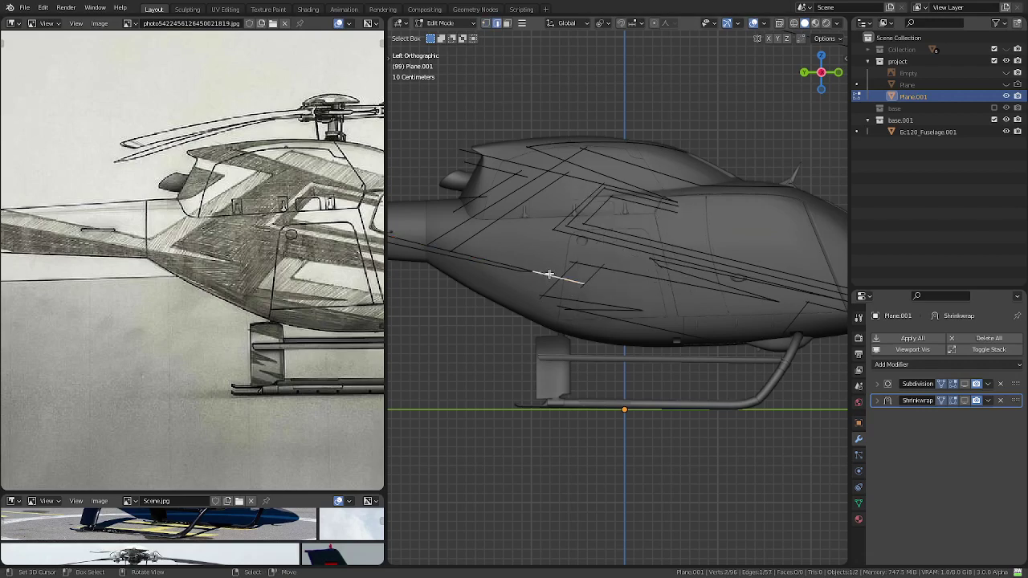
- Rip the edge free, flip it with a scale of -1, and stretch it toward the nose
key(v)
right_click(589, 301)
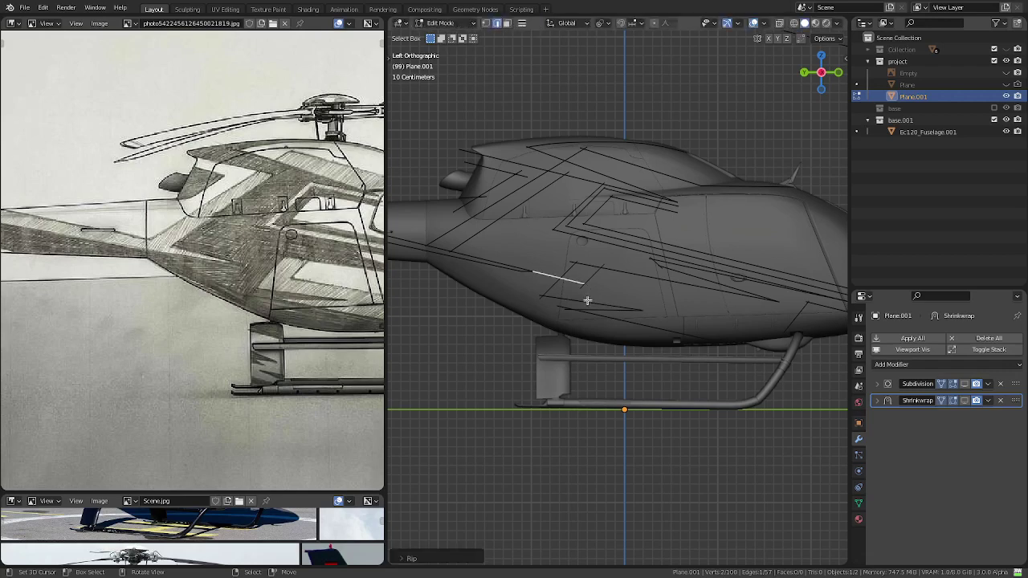
key(1)
scroll(587, 301, up, 3)
click(560, 273)
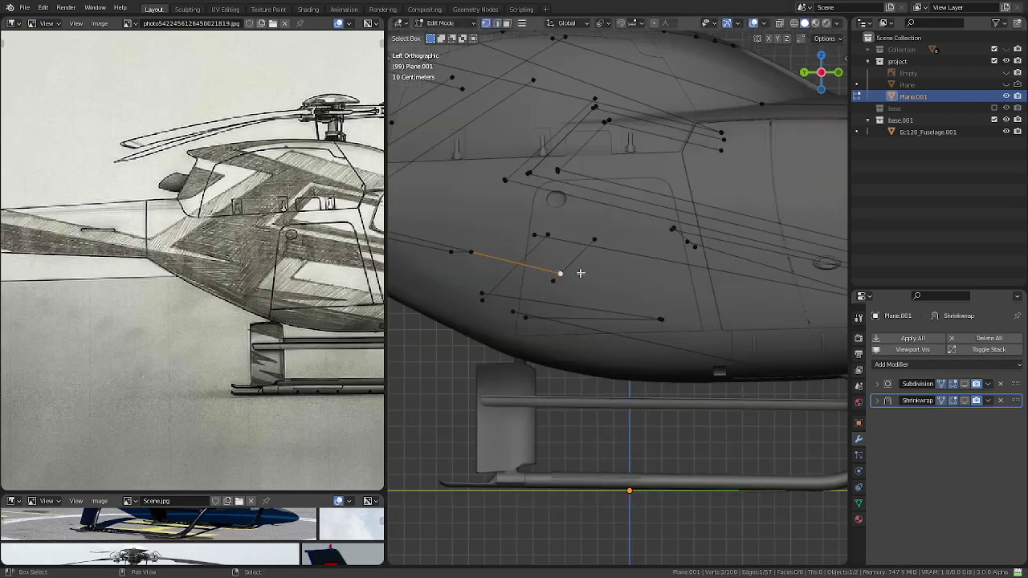
text(s-1)
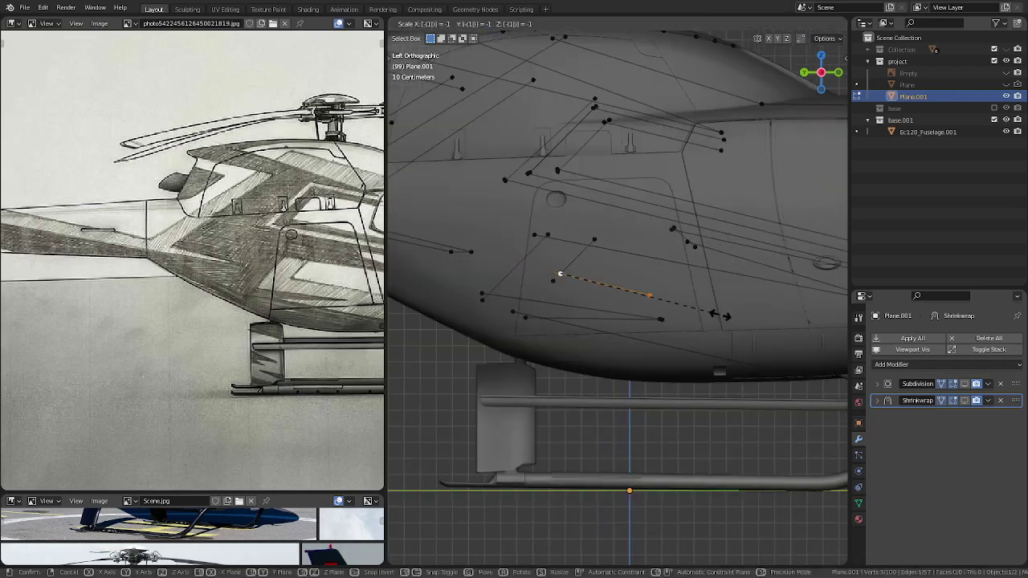
key(Return)
scroll(706, 311, down, 2)
shift+middle_drag(690, 314, 534, 319)
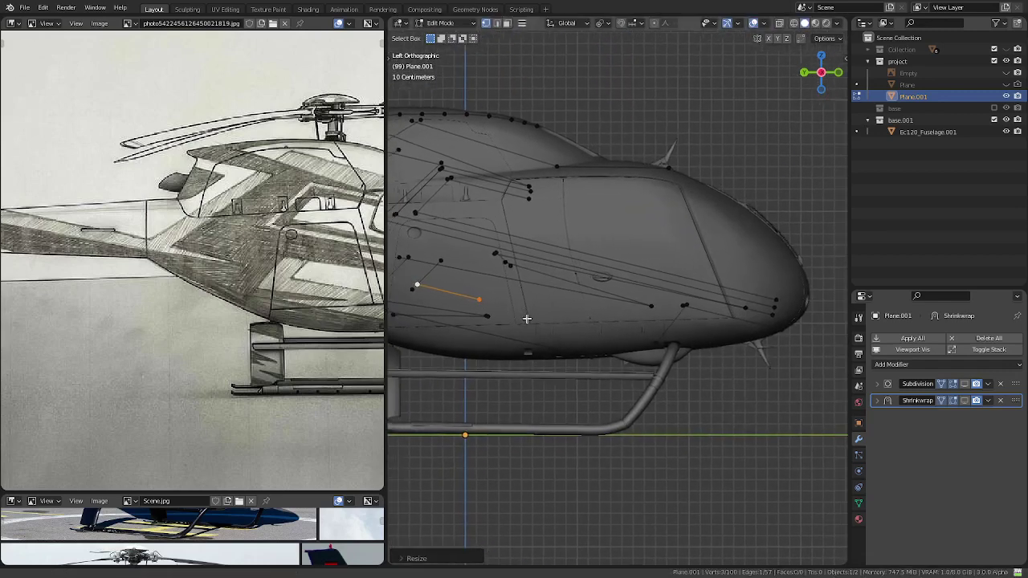
key(s)
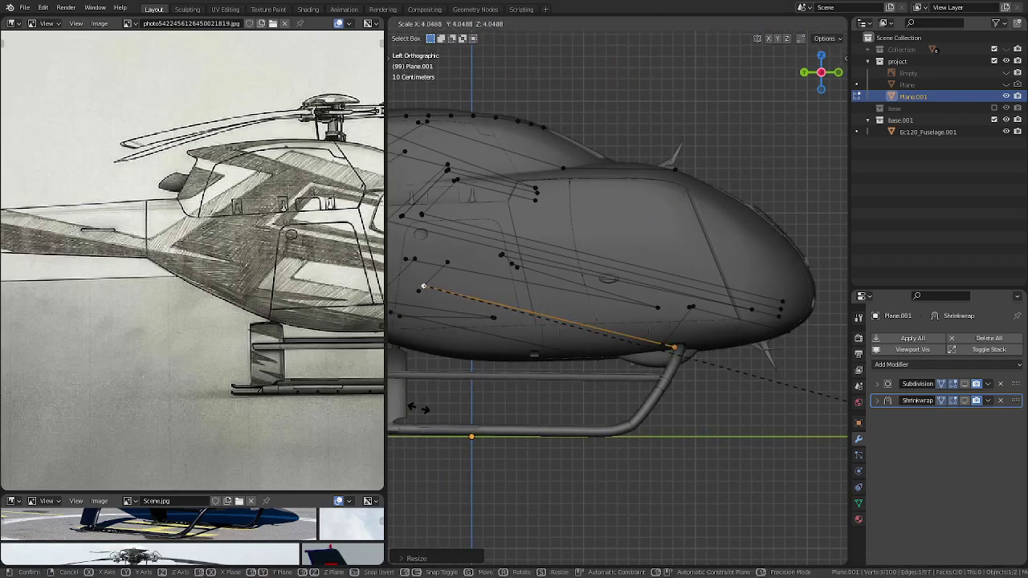
click(670, 352)
- Merge the edge's nose-end vertex onto its neighbouring vertex
middle_drag(187, 300, 24, 267)
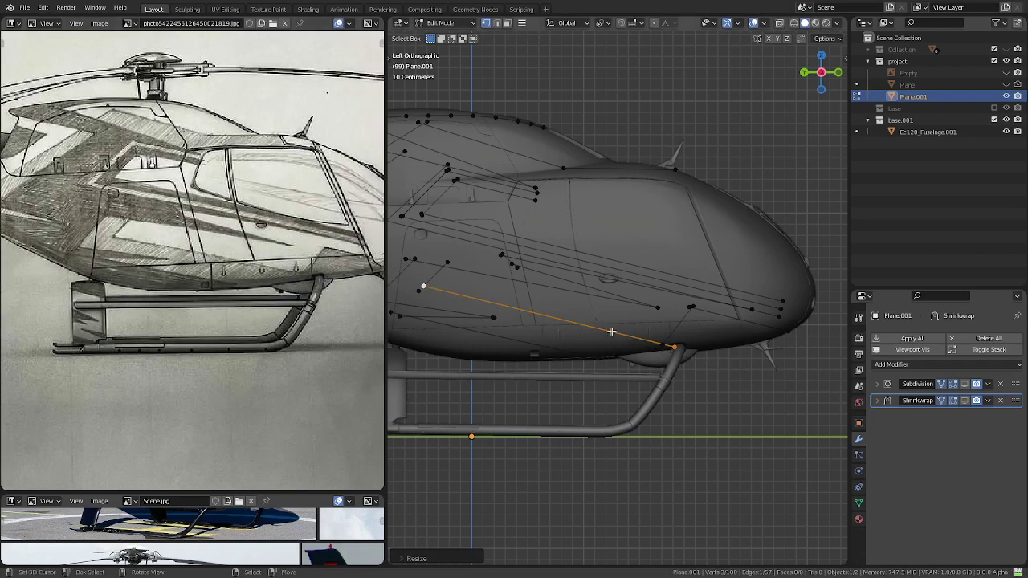
scroll(554, 305, up, 2)
scroll(613, 301, up, 2)
scroll(732, 326, up, 2)
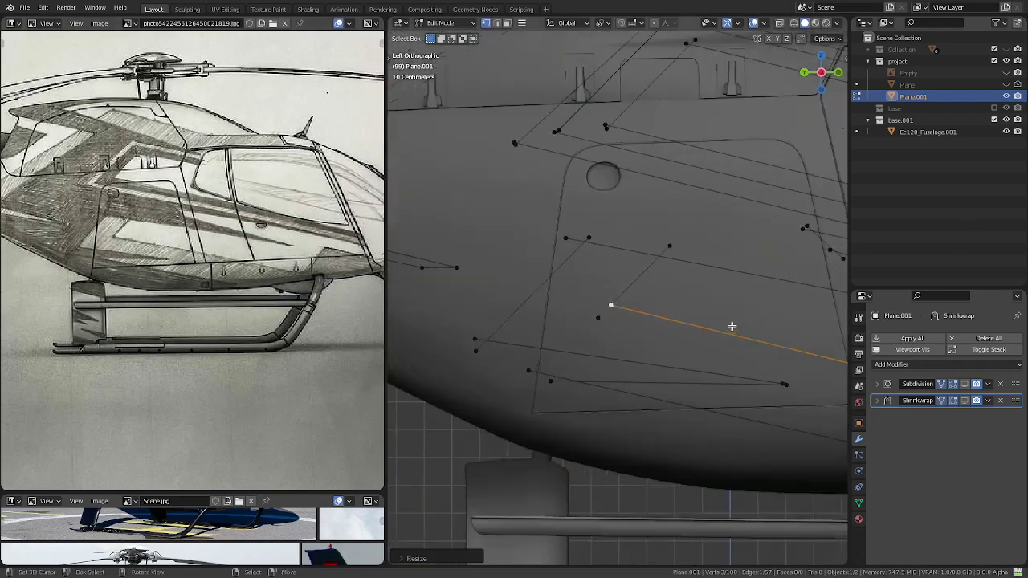
scroll(732, 326, up, 3)
scroll(698, 336, down, 4)
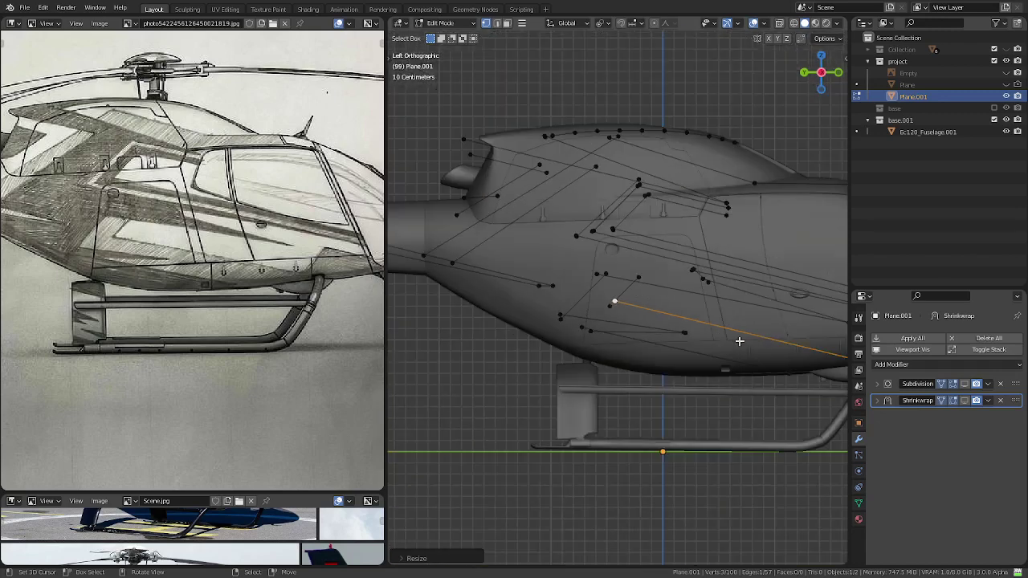
shift+middle_drag(741, 340, 676, 318)
shift+click(674, 317)
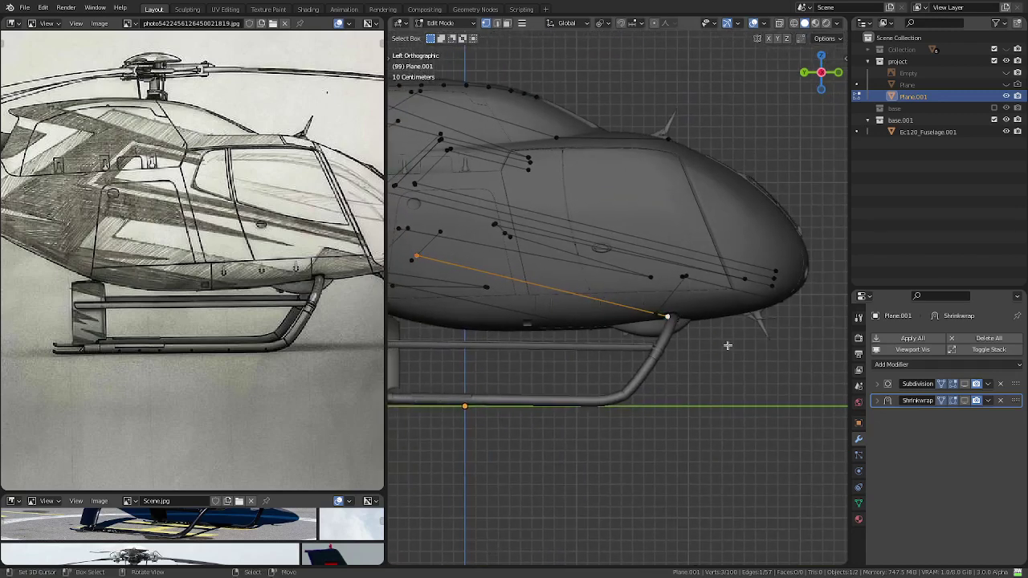
scroll(677, 328, up, 2)
scroll(677, 328, up, 4)
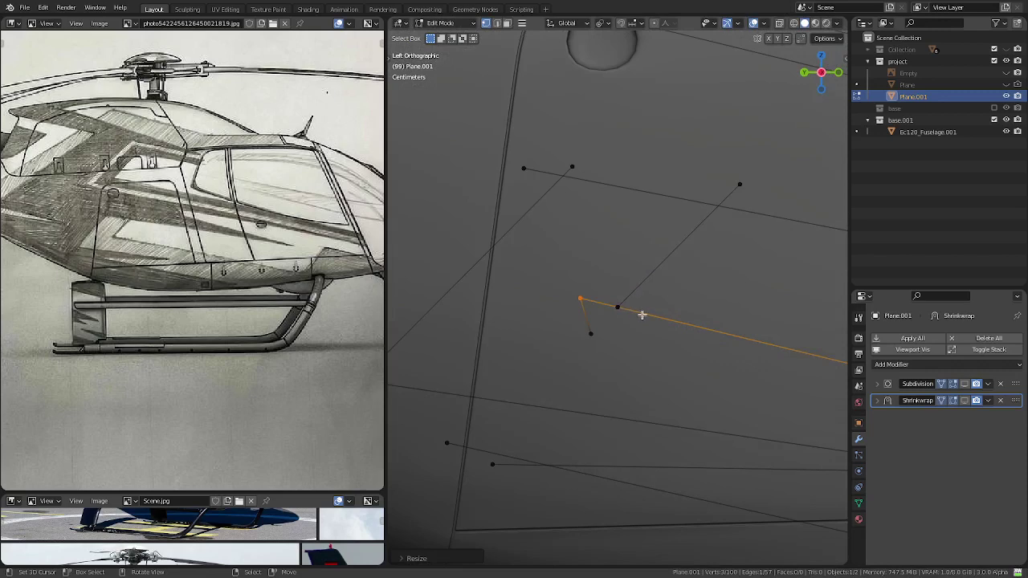
key(m)
key(l)
- In wireframe view, merge overlapping vertices by distance and delete the leftover stray vertex
key(shift+z)
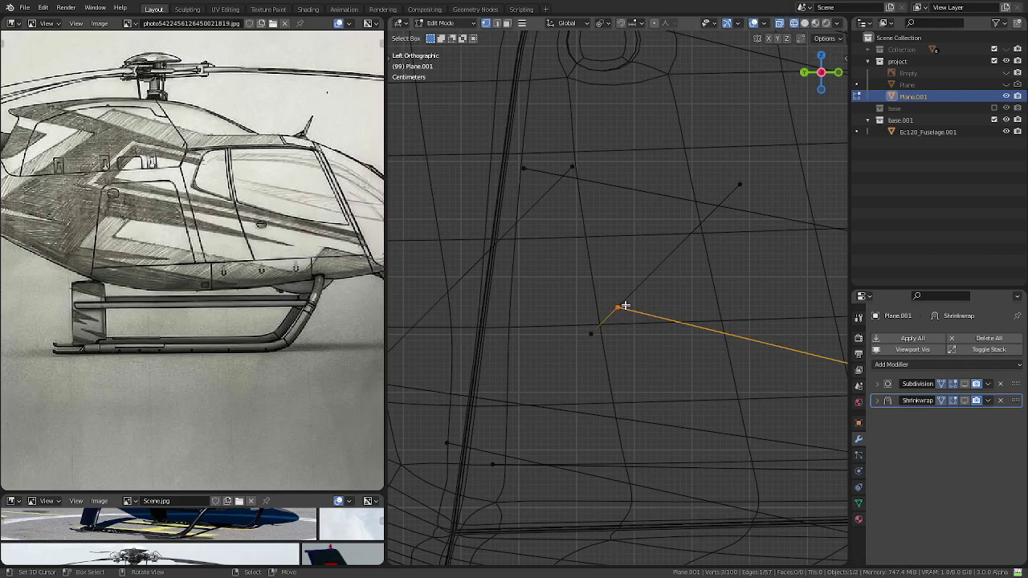
shift+click(624, 306)
key(ctrl+z)
key(m)
click(670, 326)
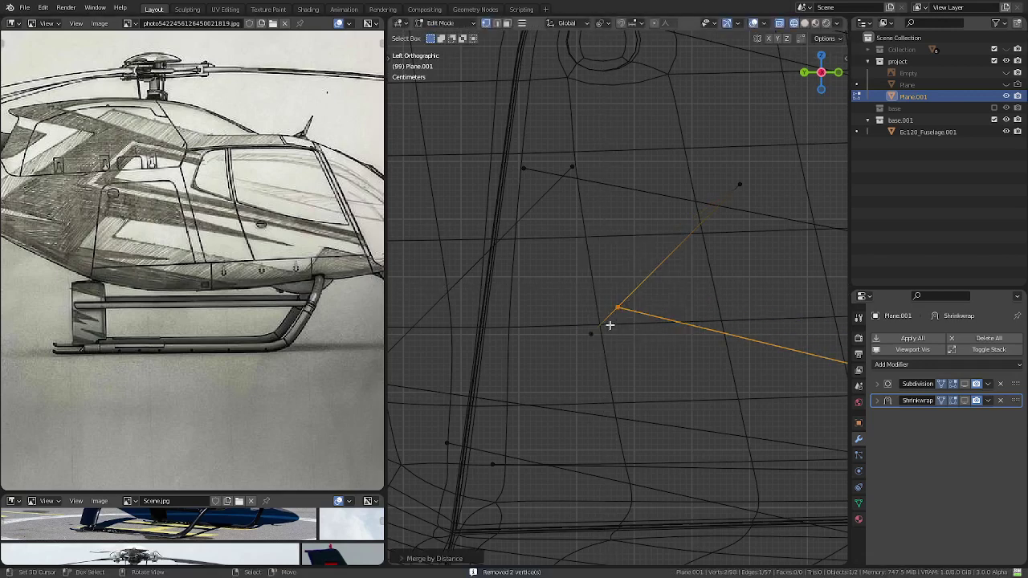
key(x)
click(605, 332)
key(shift+z)
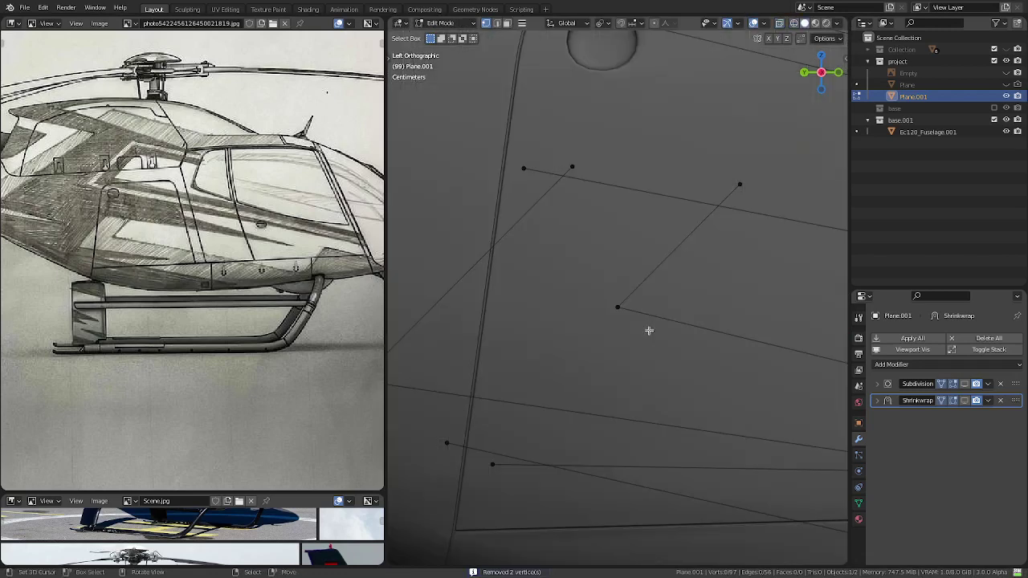
- Join the two stripe edges near the skid strut where they meet
scroll(649, 330, down, 5)
scroll(649, 330, down, 1)
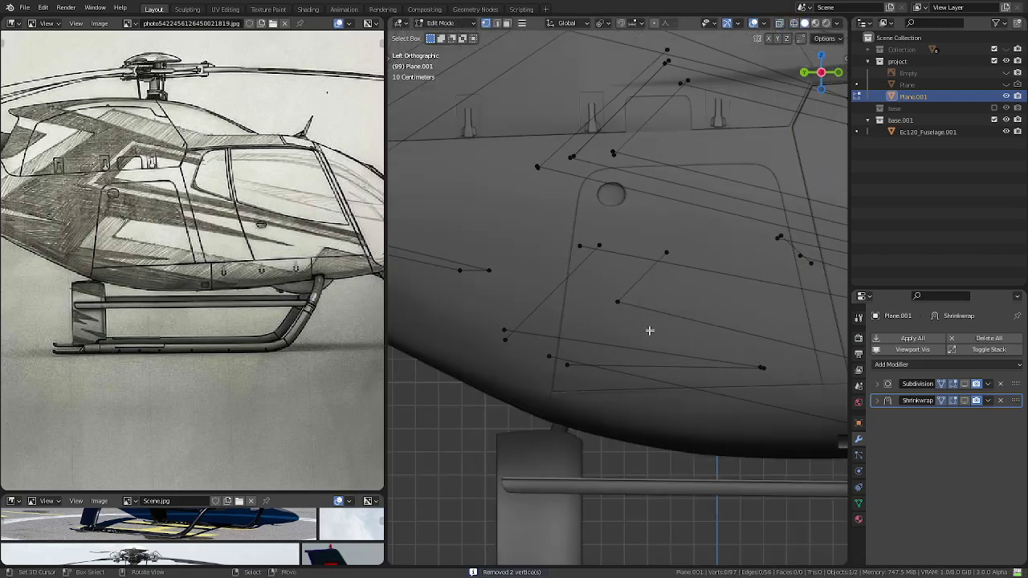
scroll(649, 330, down, 2)
scroll(565, 280, down, 1)
scroll(565, 281, up, 1)
scroll(564, 281, up, 2)
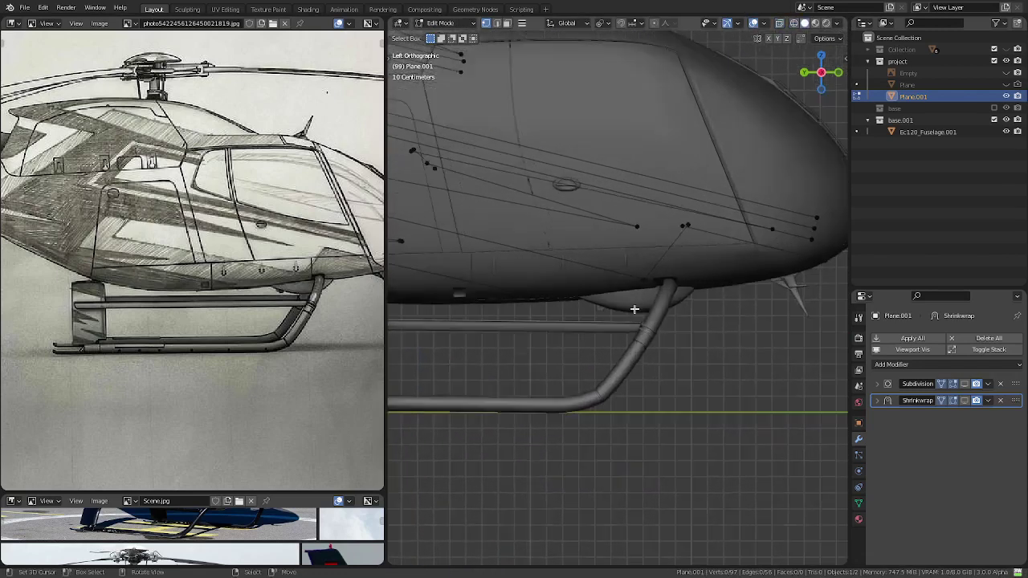
scroll(565, 280, up, 1)
scroll(641, 310, up, 1)
shift+middle_drag(641, 310, 595, 361)
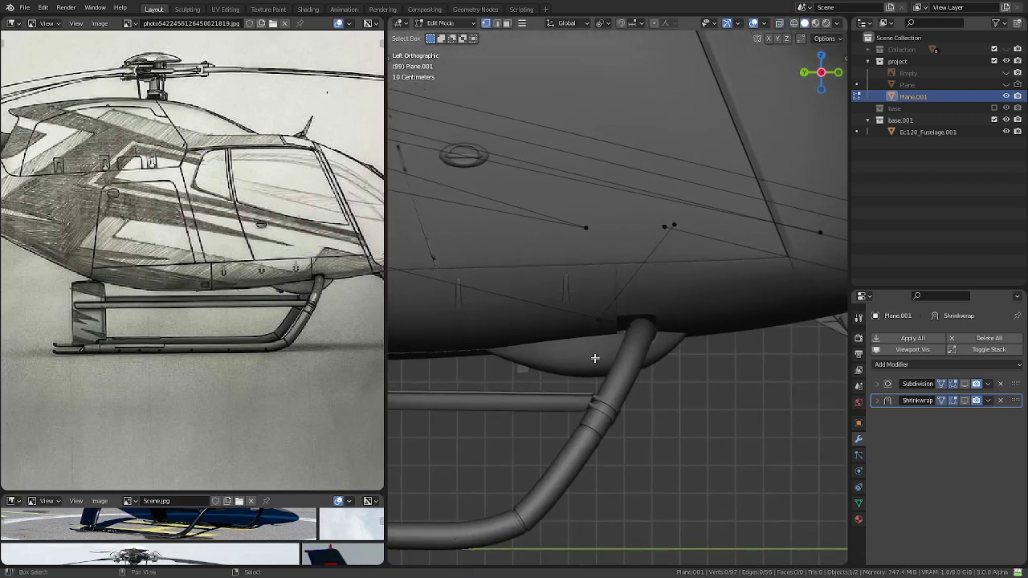
key(2)
click(576, 310)
shift+click(612, 304)
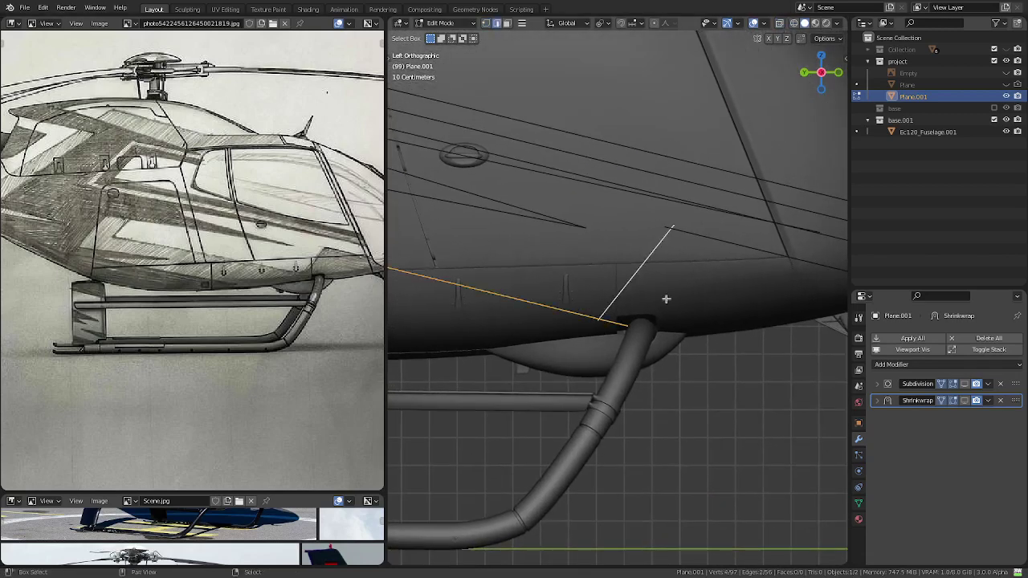
key(q)
click(701, 296)
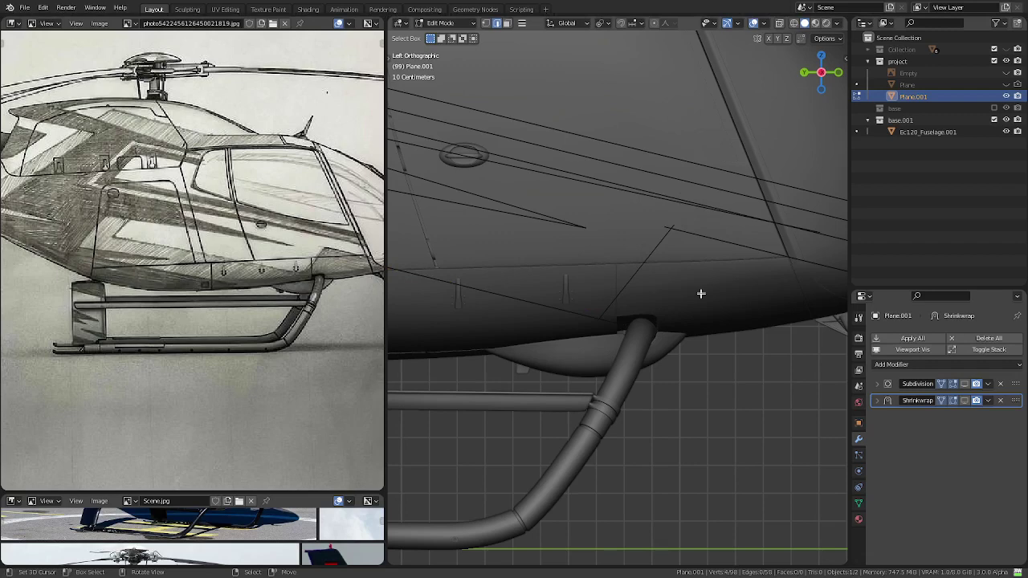
- Delete the two leftover vertices and their edge near the skid strut
key(1)
scroll(701, 294, up, 3)
shift+click(575, 345)
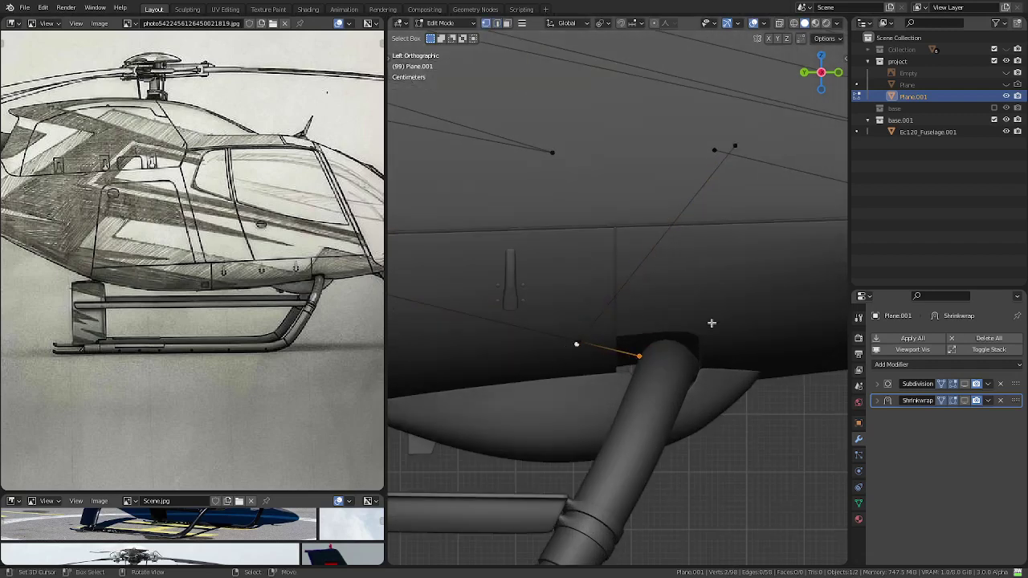
key(x)
click(681, 324)
- Select the whole connected lower stripe edge chain and frame the nose and EC120 label
scroll(681, 327, down, 2)
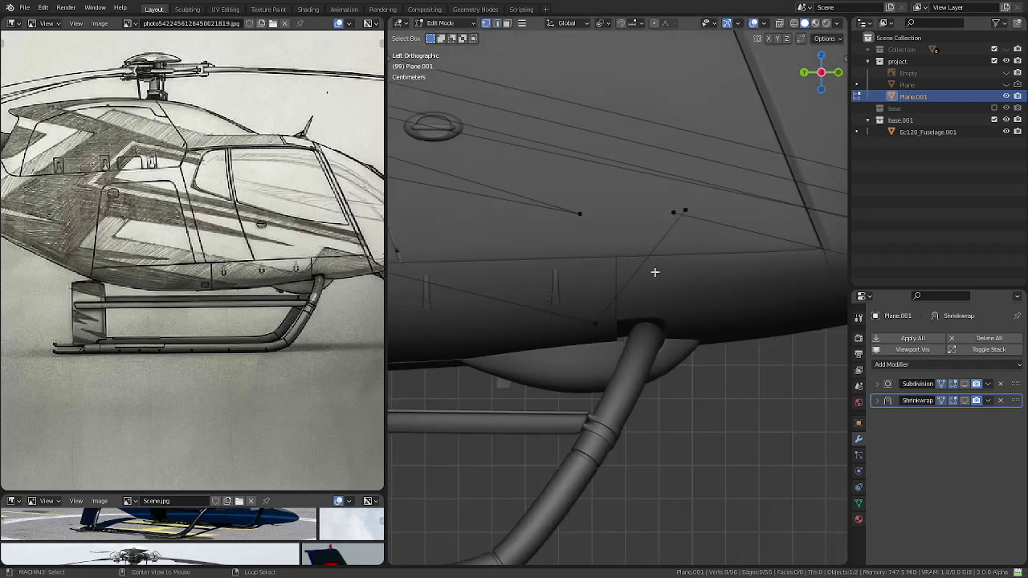
click(649, 264)
key(ctrl+l)
scroll(562, 289, down, 5)
shift+middle_drag(534, 283, 670, 315)
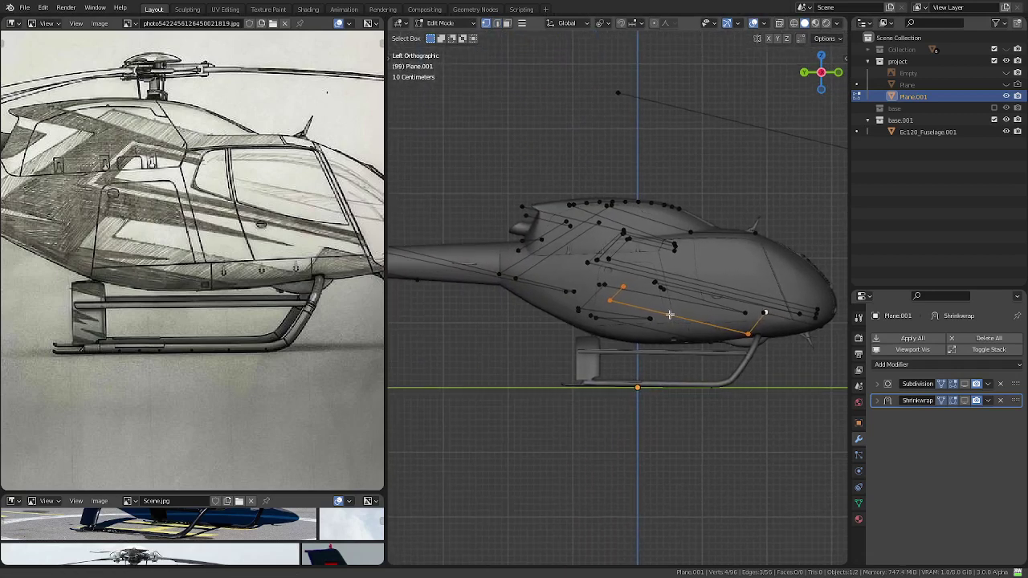
scroll(301, 309, down, 3)
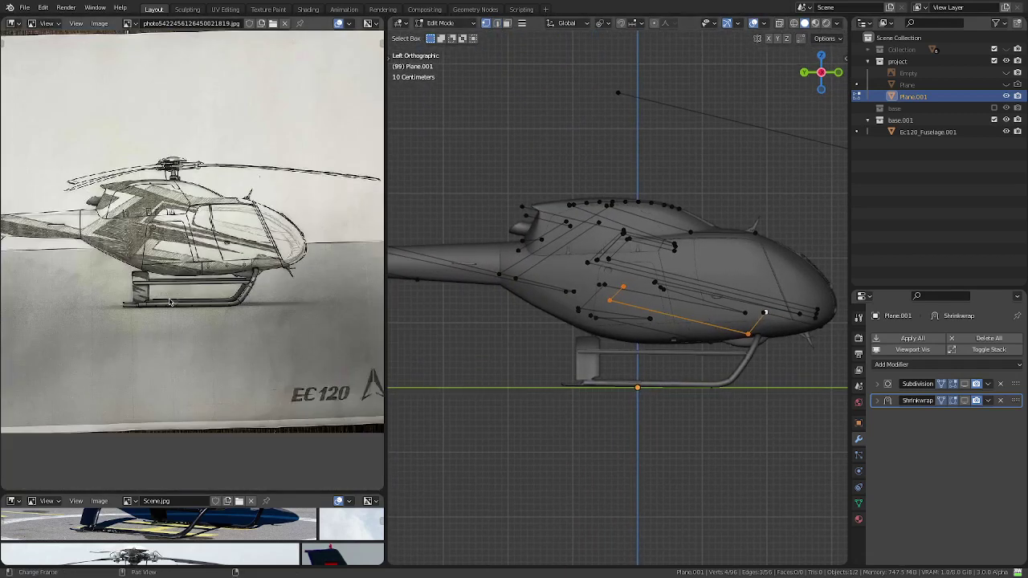
scroll(301, 309, up, 2)
scroll(301, 310, up, 1)
middle_drag(301, 309, 172, 293)
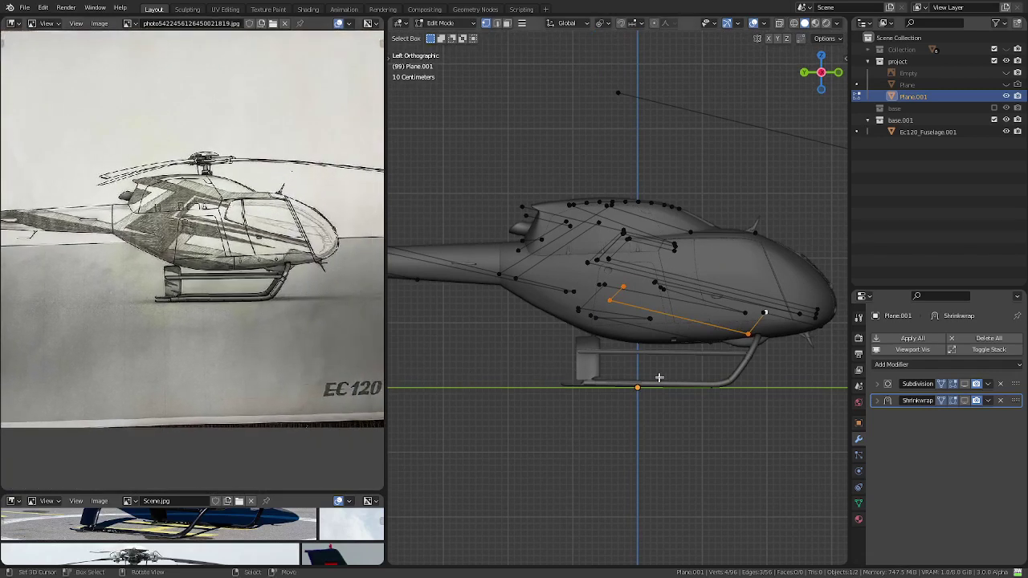
scroll(660, 377, up, 4)
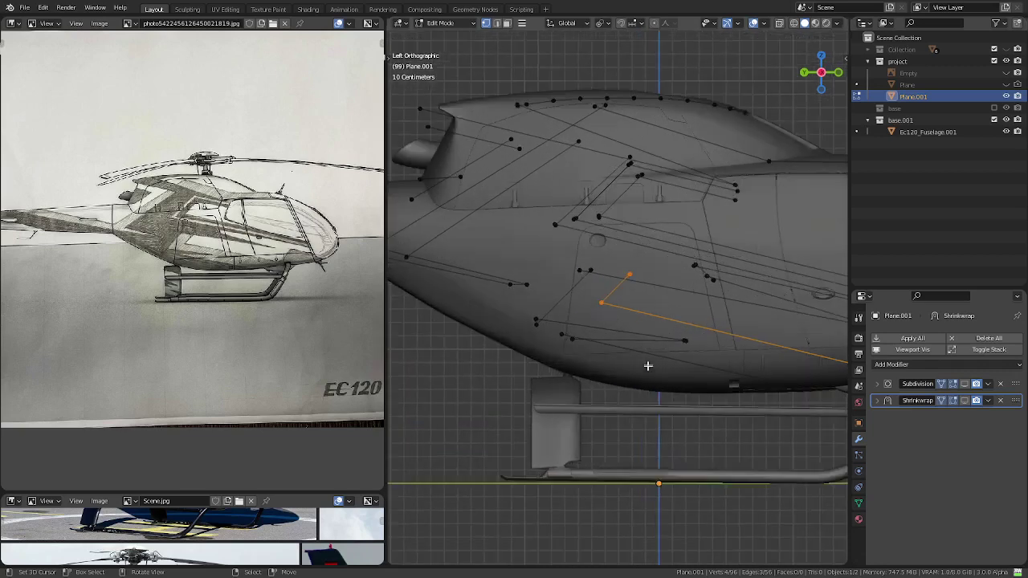
scroll(647, 370, up, 1)
- Knife-cut a new horizontal edge along the lower stripe
key(k)
key(Return)
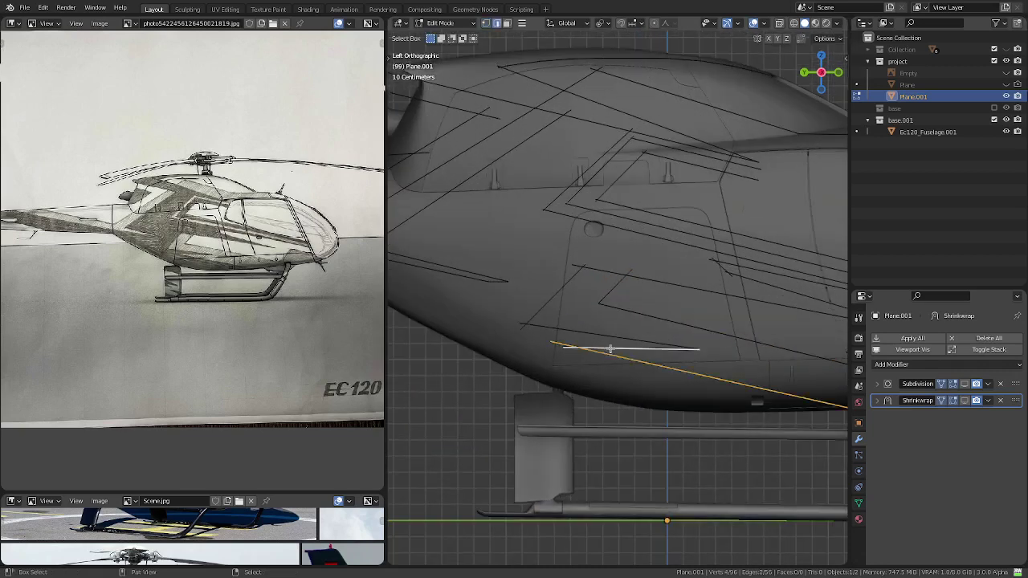
right_click(619, 349)
key(Escape)
key(1)
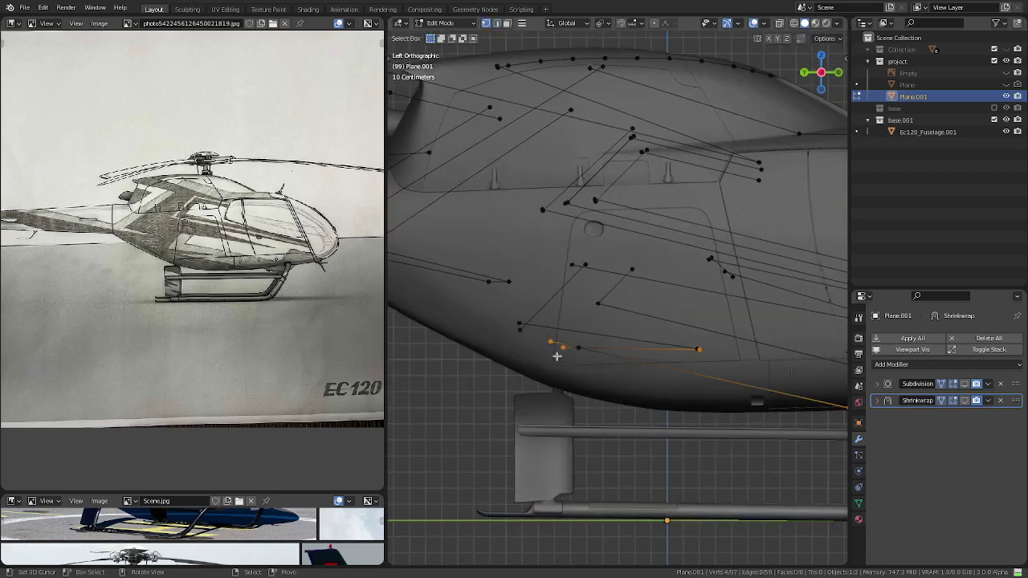
right_click(546, 340)
key(Escape)
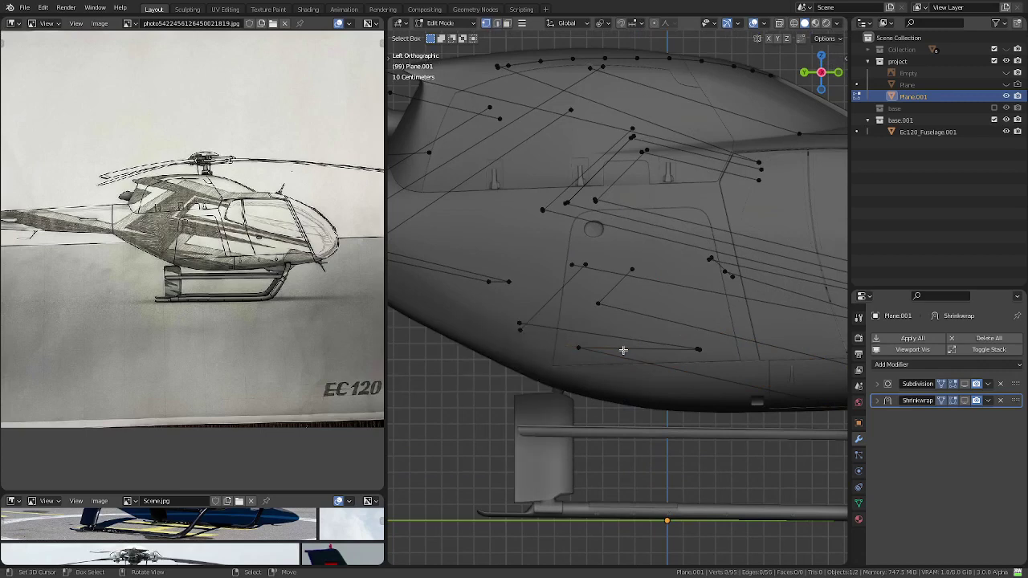
- Join the new cut edge and the slanted stripe edge at a single corner vertex
key(2)
click(630, 340)
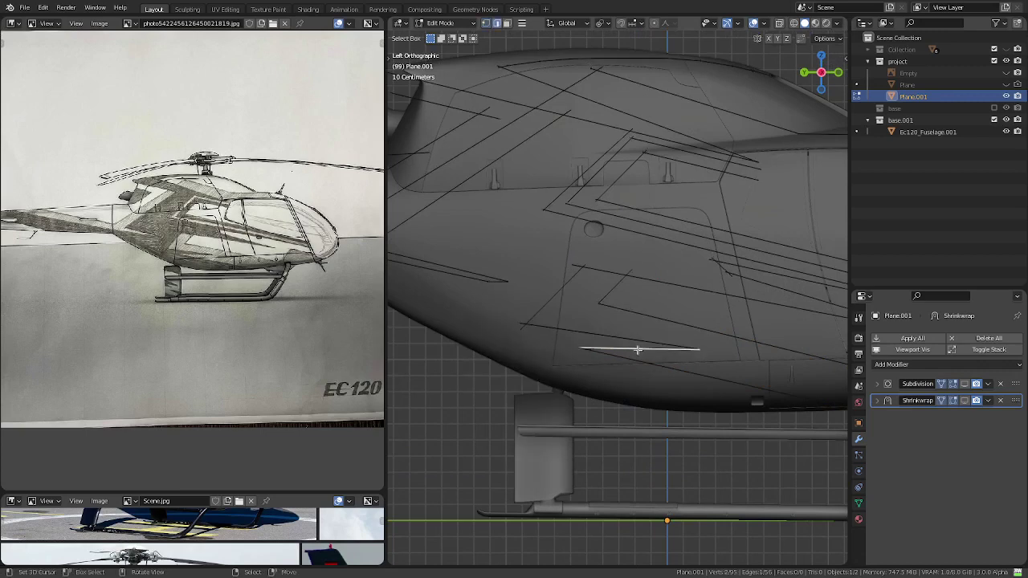
shift+click(634, 349)
key(q)
click(766, 349)
- Dissolve the stray point on the lower traced line with Ctrl+X
scroll(700, 346, up, 2)
scroll(707, 351, up, 5)
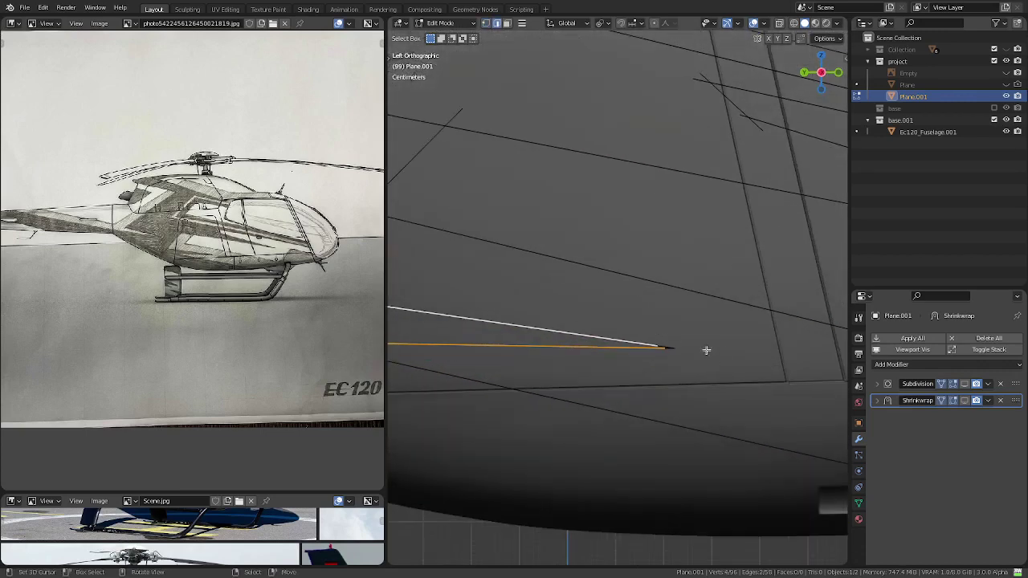
key(1)
click(660, 347)
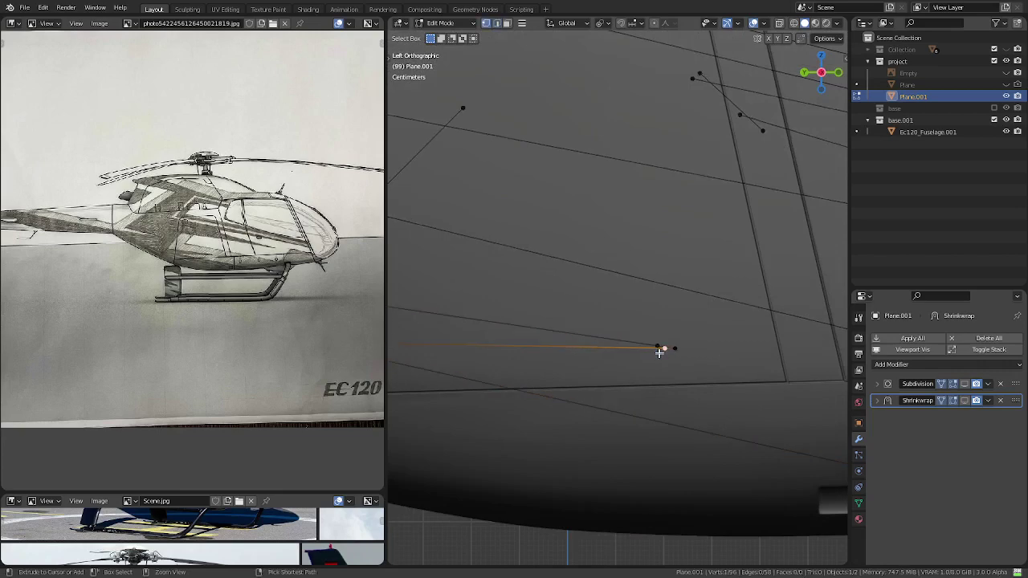
key(ctrl+x)
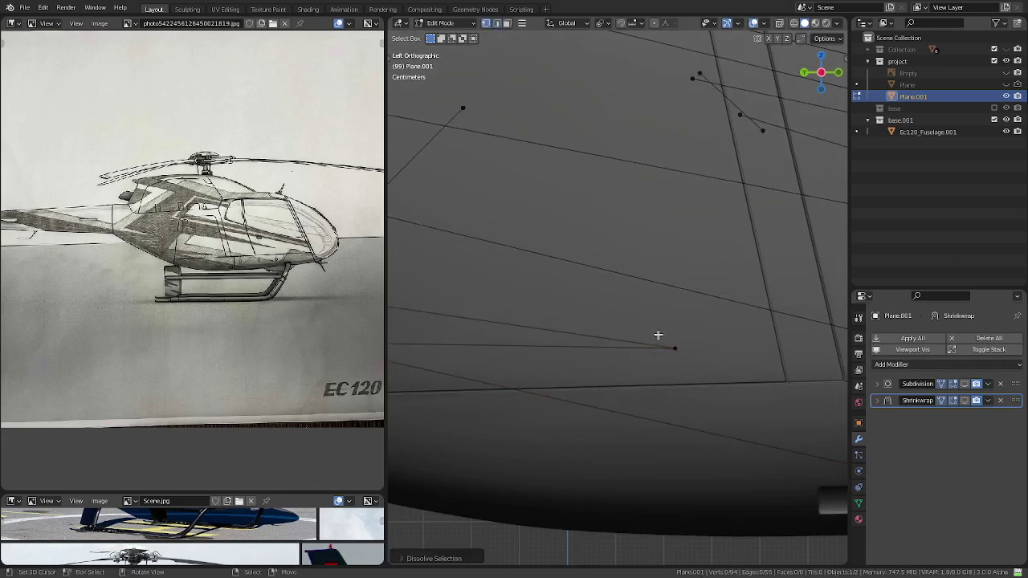
- Delete the two stray traced edges and the leftover loose points below the fuselage
scroll(658, 334, down, 3)
scroll(681, 344, down, 2)
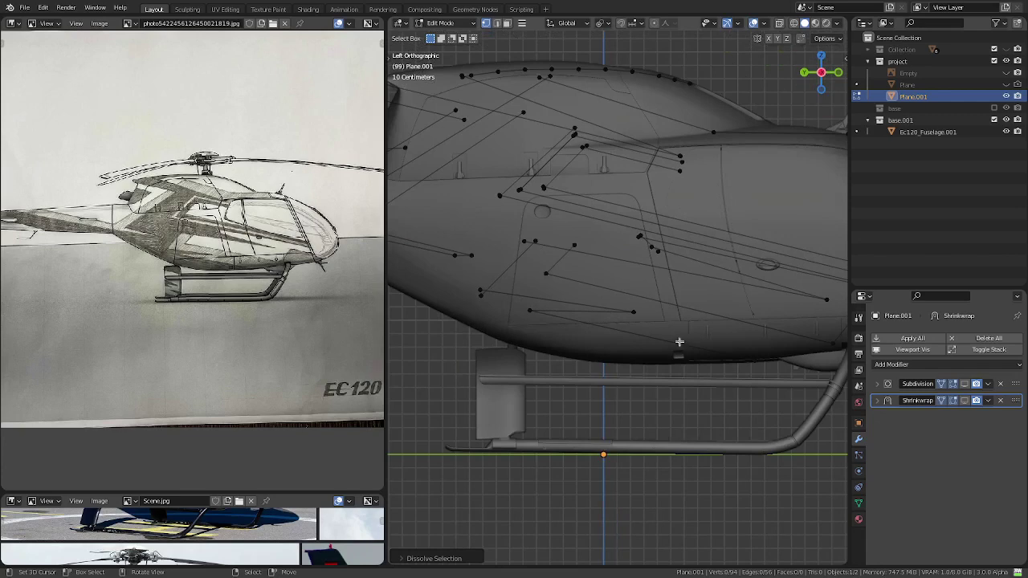
ctrl+scroll(592, 329, up, 3)
scroll(602, 322, up, 3)
key(2)
click(650, 301)
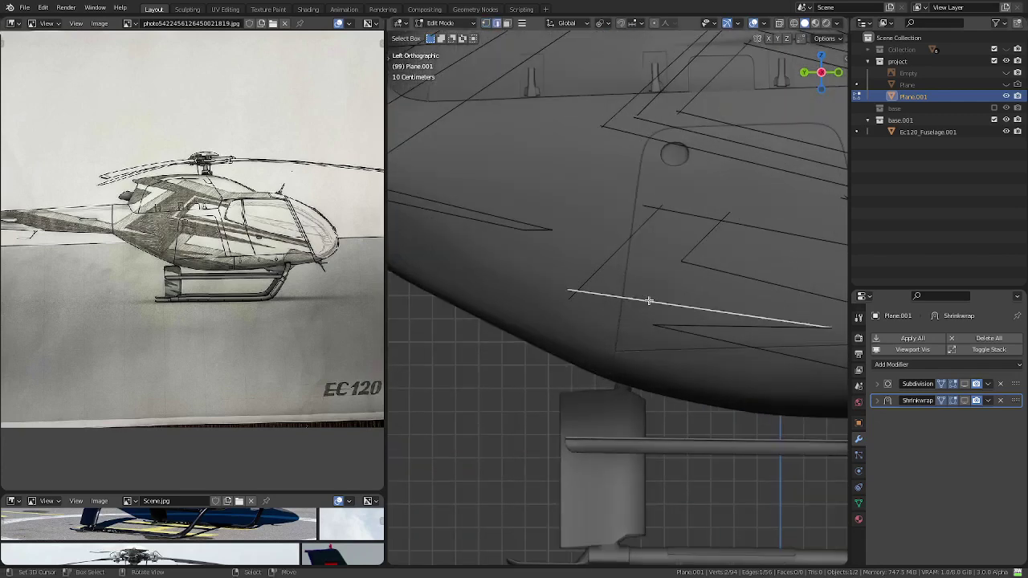
shift+click(583, 273)
key(x)
click(591, 299)
key(1)
click(569, 292)
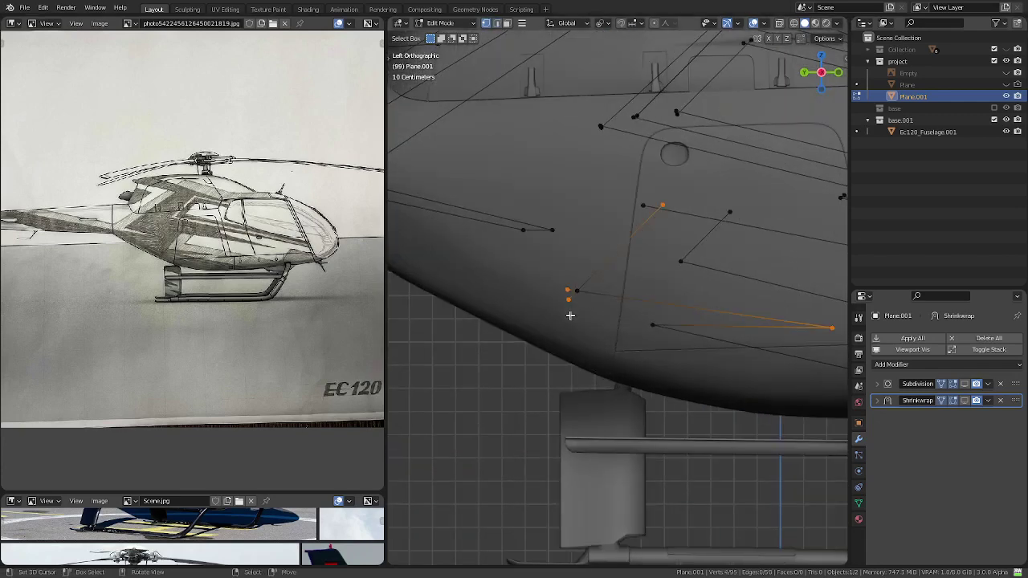
key(x)
click(537, 337)
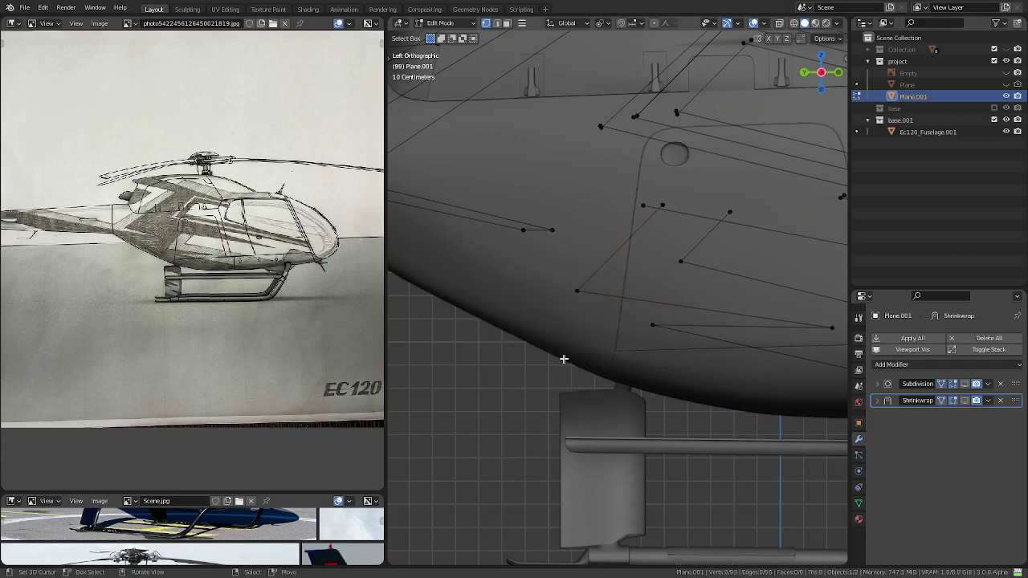
- Select only the bottom vertex of the traced chain, checking the skid from below, then return to left side view
key(l)
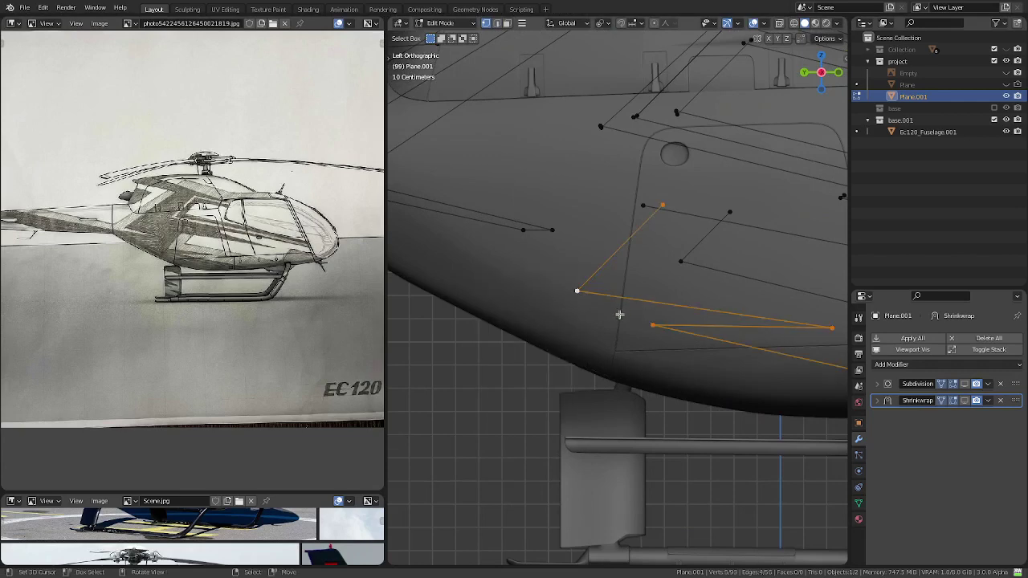
scroll(619, 314, down, 3)
scroll(626, 322, down, 2)
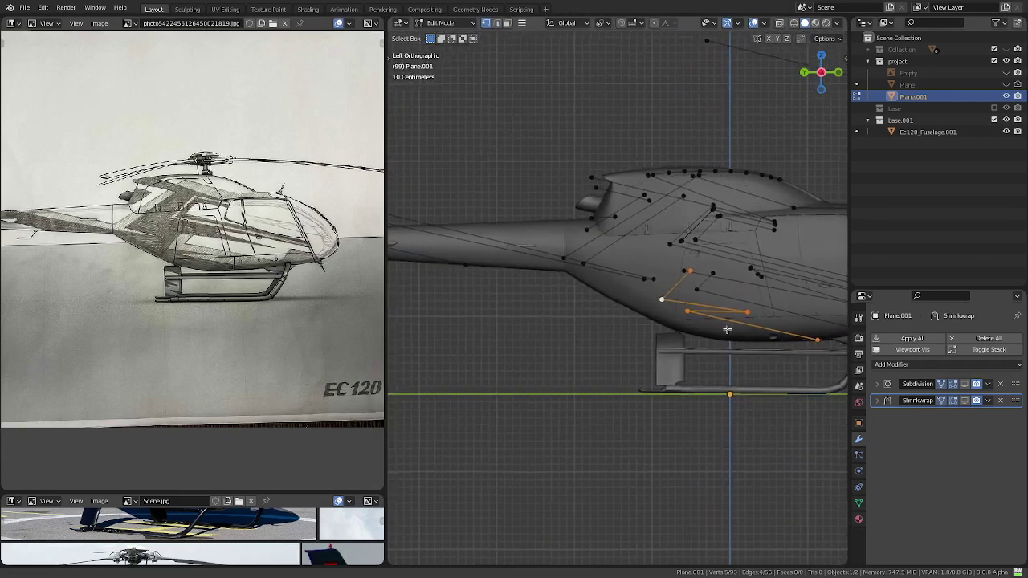
scroll(690, 326, up, 2)
scroll(700, 328, up, 1)
click(759, 336)
scroll(747, 331, down, 2)
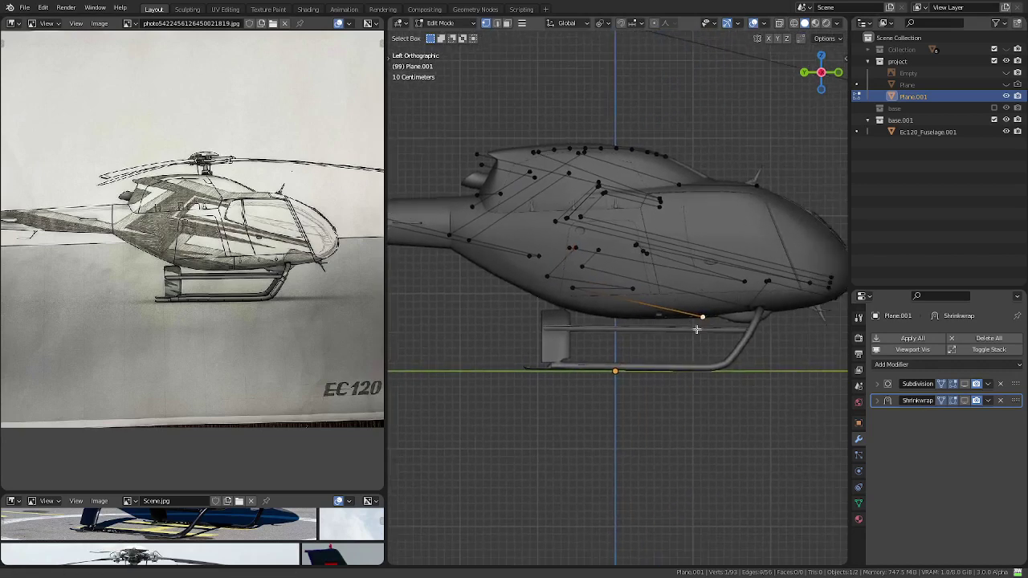
scroll(657, 324, up, 5)
scroll(657, 325, up, 2)
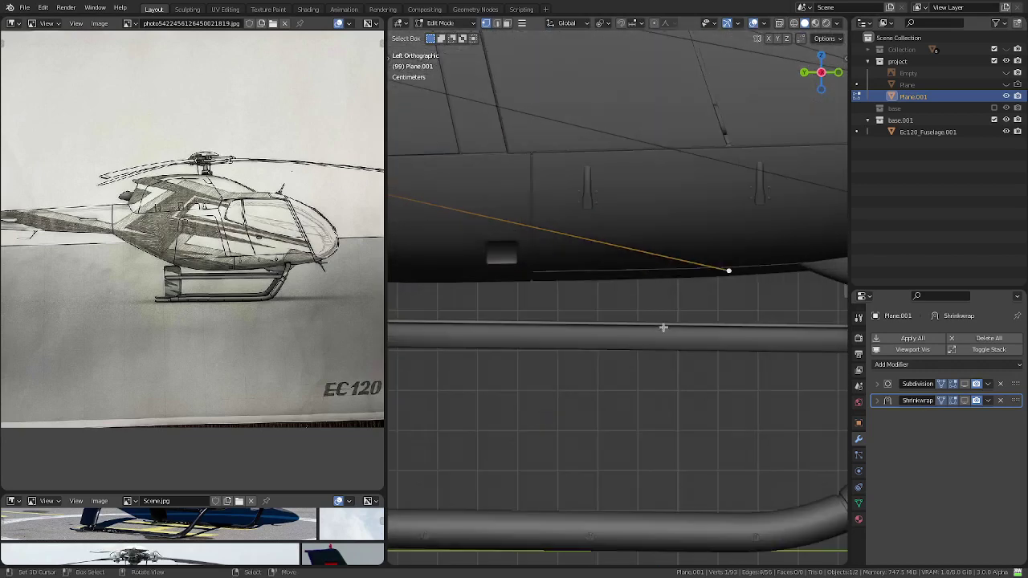
scroll(664, 328, down, 3)
mouse_move(575, 380)
middle_down()
mouse_move(551, 222)
mouse_move(574, 355)
mouse_move(613, 348)
middle_up()
key(KP_3)
key(ctrl+KP_3)
scroll(613, 349, down, 3)
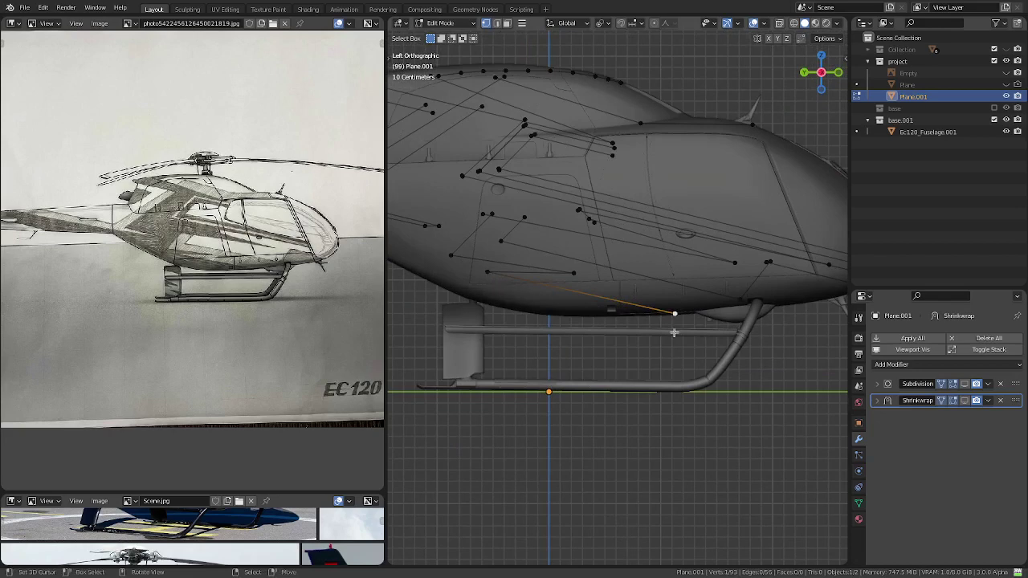
- Drop a new vertex vertically below the fuselage, then extrude a horizontal edge toward the tail
key(g)
key(z)
click(691, 376)
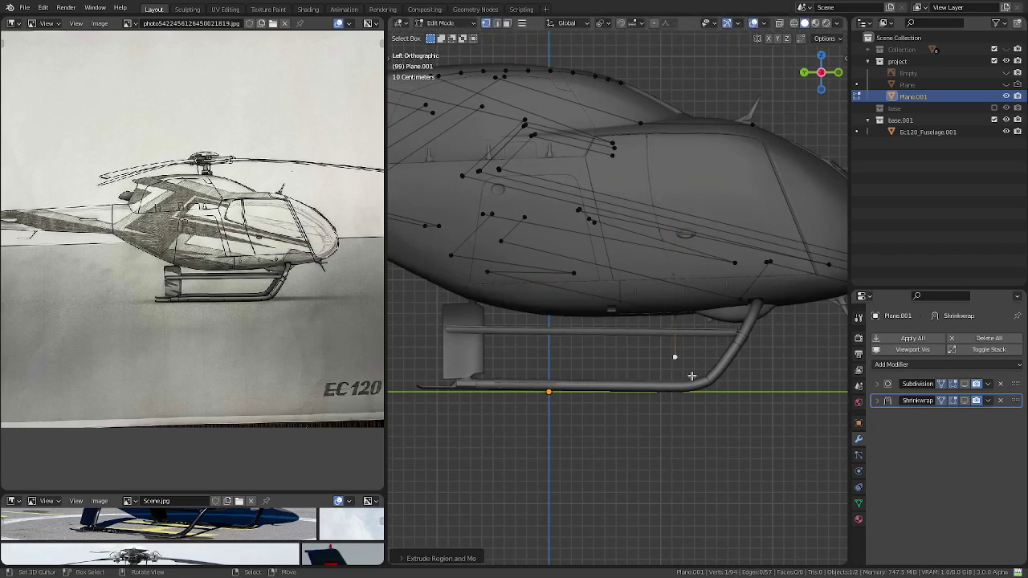
scroll(698, 363, up, 1)
scroll(699, 362, up, 2)
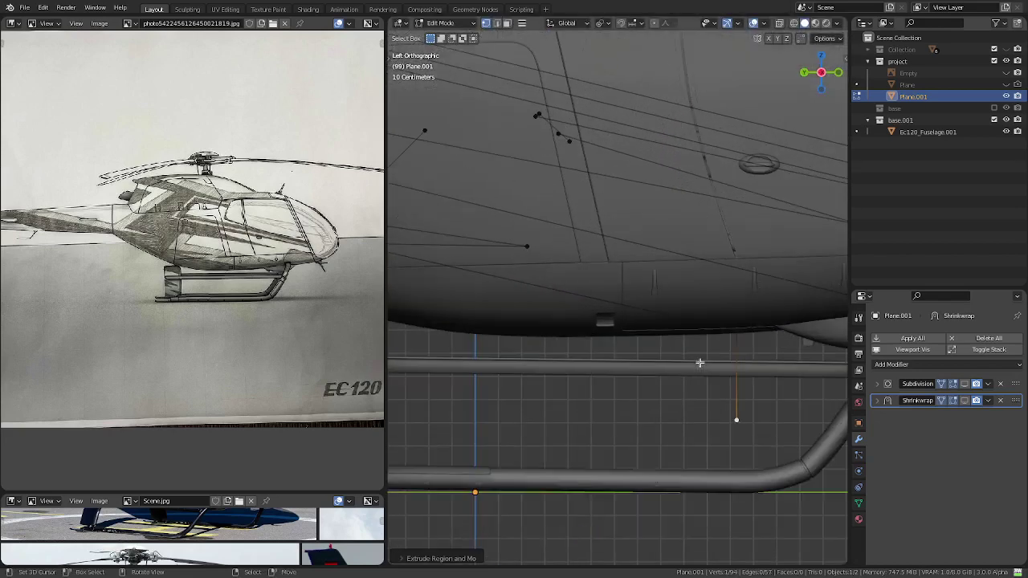
scroll(699, 361, down, 3)
shift+middle_drag(632, 349, 723, 372)
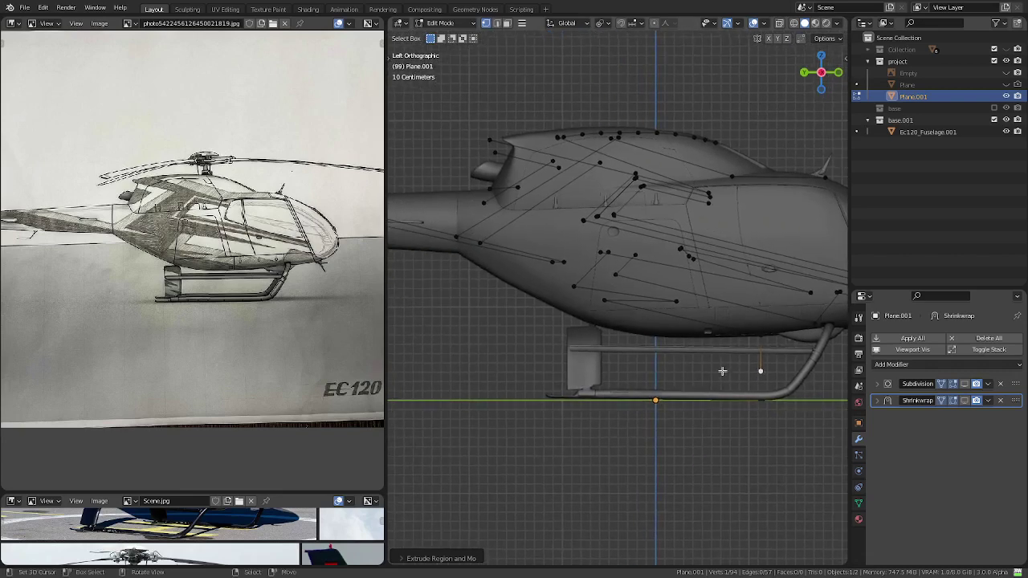
key(e)
key(x)
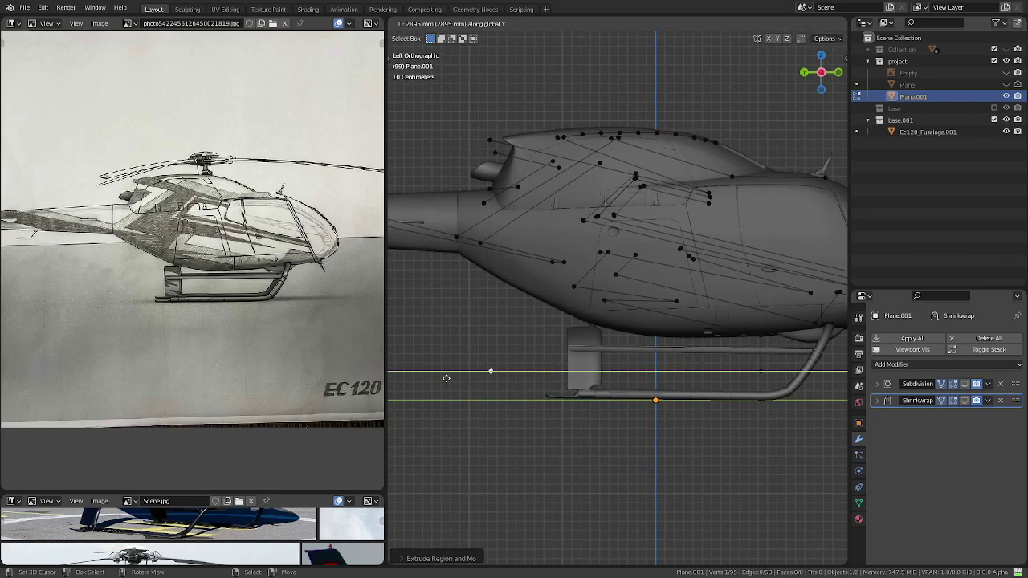
click(497, 379)
- Frame the tail-boom junction and reposition the new point below the boom with two scale adjustments
scroll(498, 380, down, 3)
scroll(499, 380, up, 2)
mouse_move(499, 380)
shift+middle_down()
mouse_move(787, 375)
mouse_move(584, 384)
shift+middle_up()
shift+middle_drag(519, 284, 590, 297)
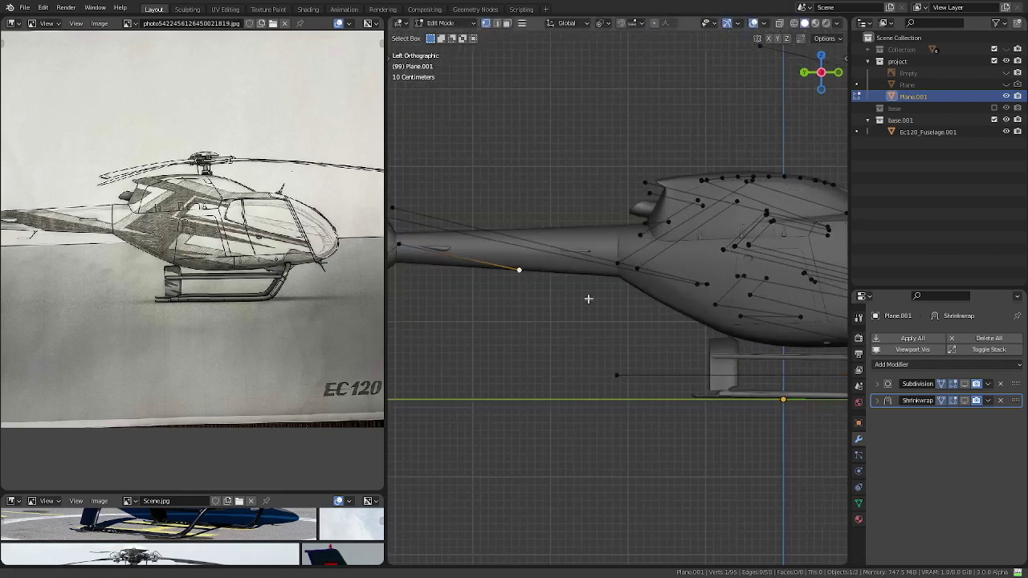
scroll(639, 320, up, 3)
mouse_move(640, 321)
shift+middle_down()
mouse_move(574, 303)
mouse_move(707, 394)
shift+middle_up()
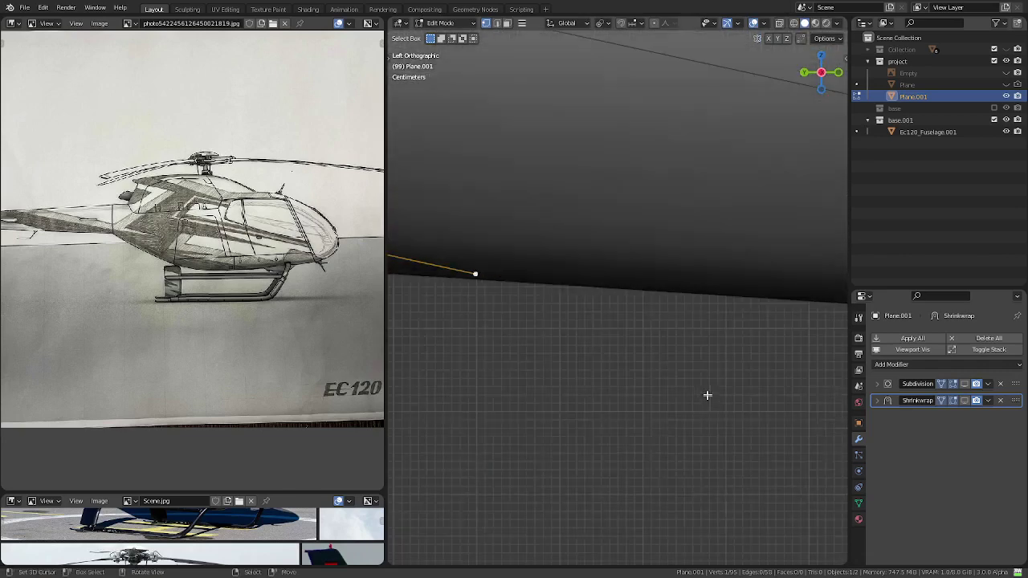
scroll(707, 395, up, 1)
scroll(707, 392, down, 3)
scroll(707, 392, down, 3)
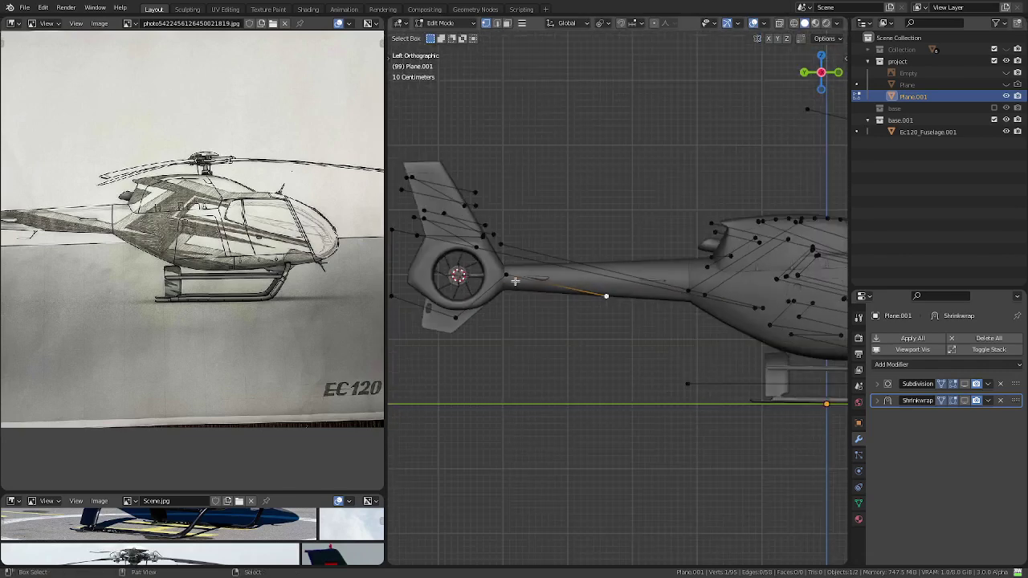
scroll(698, 340, up, 3)
scroll(629, 325, up, 5)
scroll(629, 325, up, 1)
key(s)
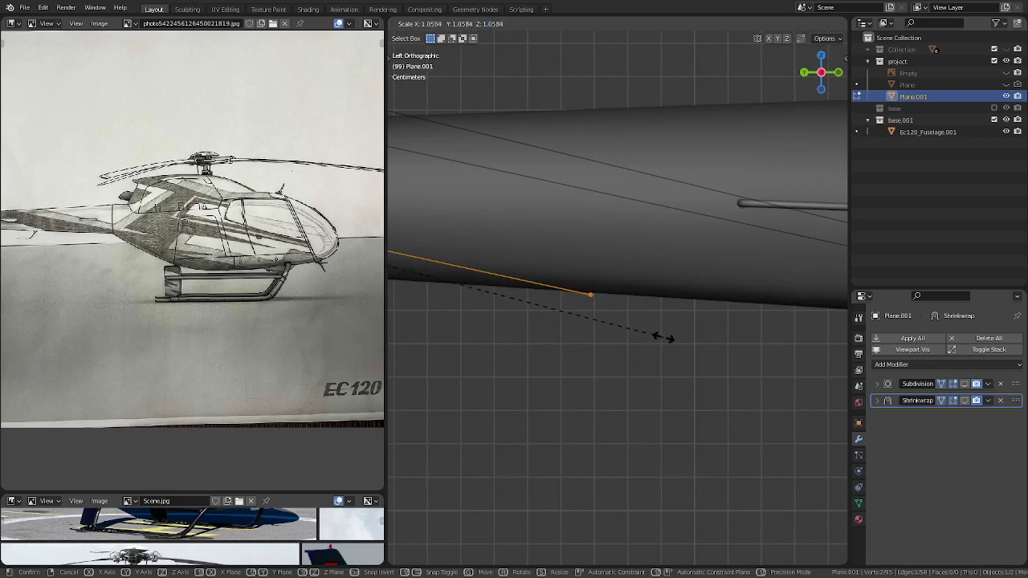
click(663, 339)
scroll(658, 341, down, 3)
scroll(626, 340, down, 3)
scroll(627, 340, up, 2)
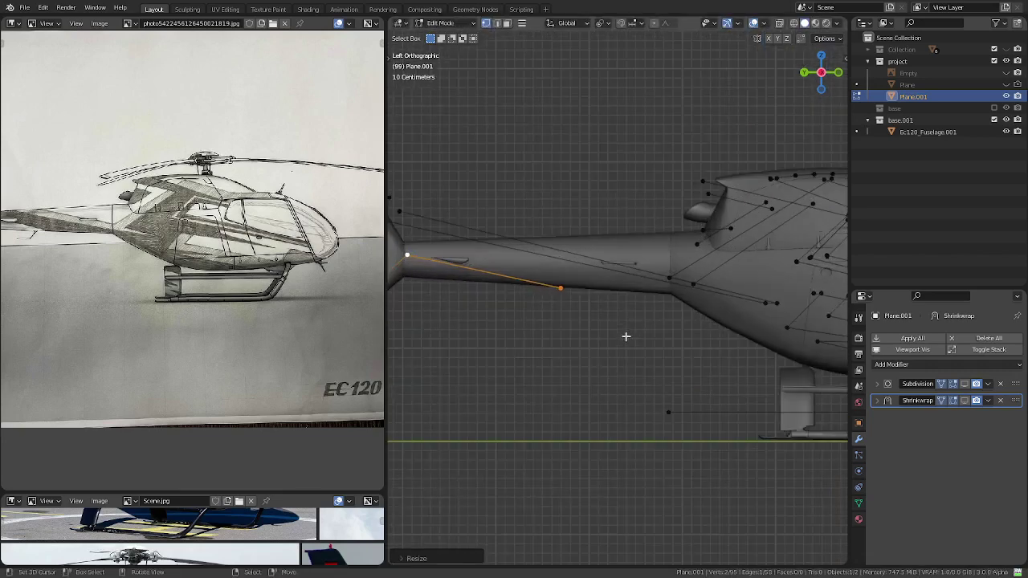
scroll(562, 317, up, 3)
scroll(574, 313, down, 2)
scroll(606, 335, down, 1)
key(s)
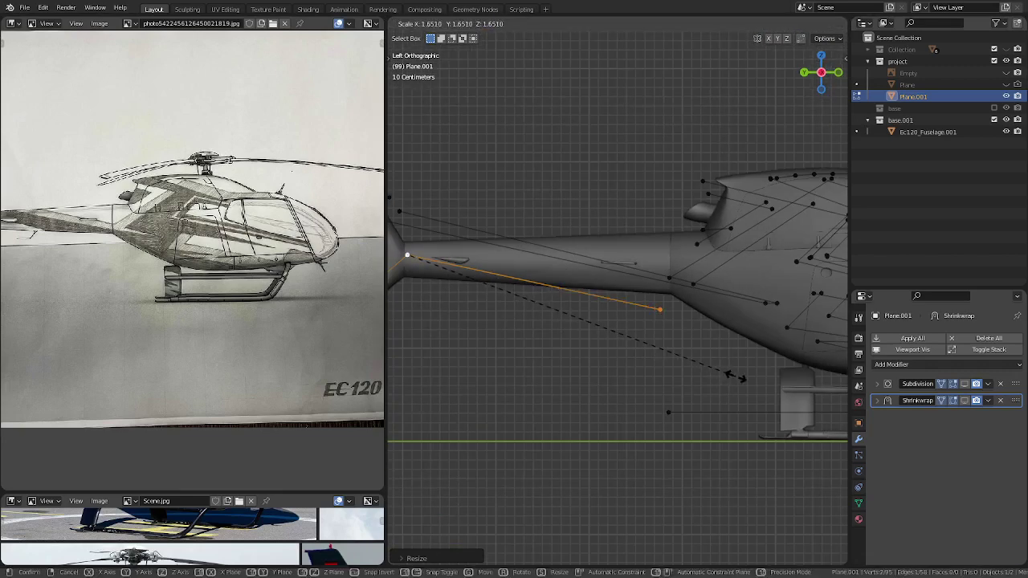
click(739, 376)
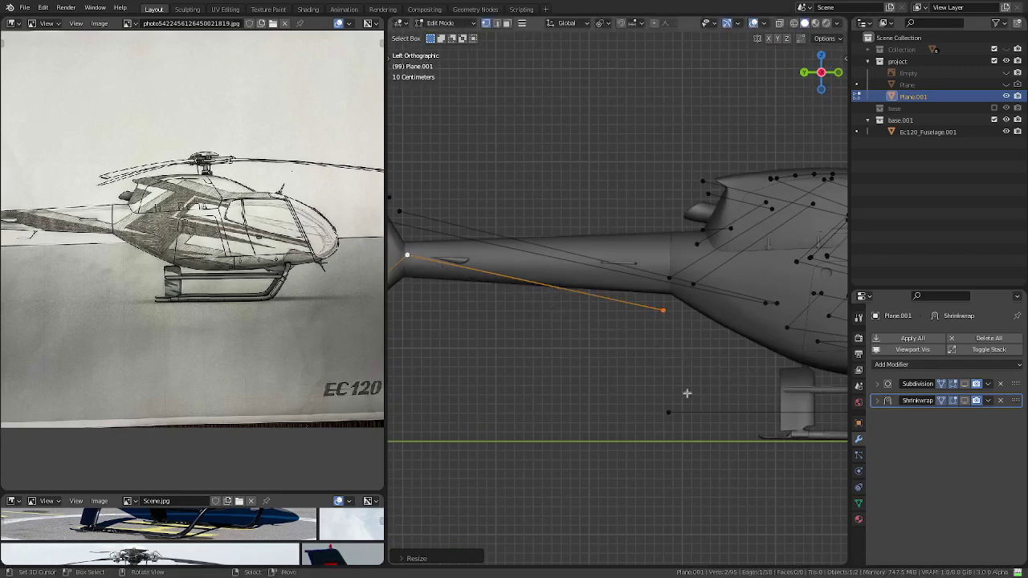
- Slide the points near the skid and under the front fuselage onto the fuselage underside
click(681, 406)
ctrl+scroll(691, 394, down, 5)
shift+scroll(690, 394, down, 2)
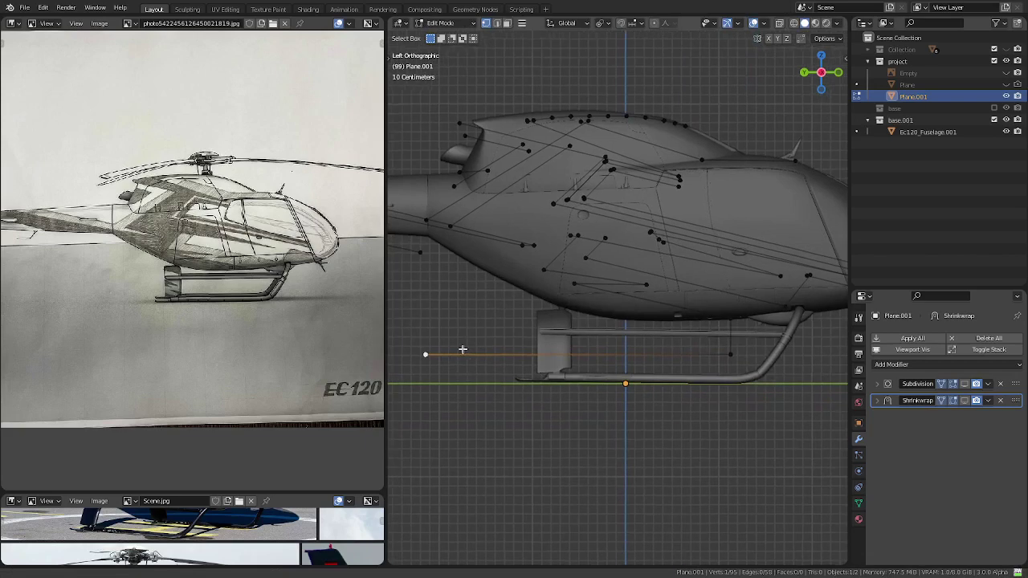
click(742, 328)
scroll(587, 289, up, 1)
scroll(610, 306, up, 3)
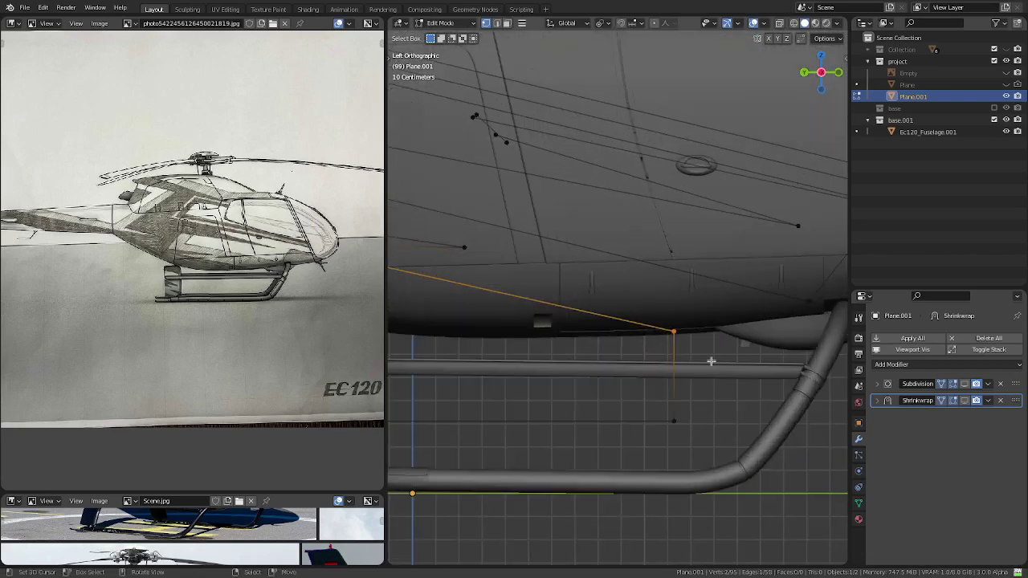
scroll(635, 321, up, 2)
key(s)
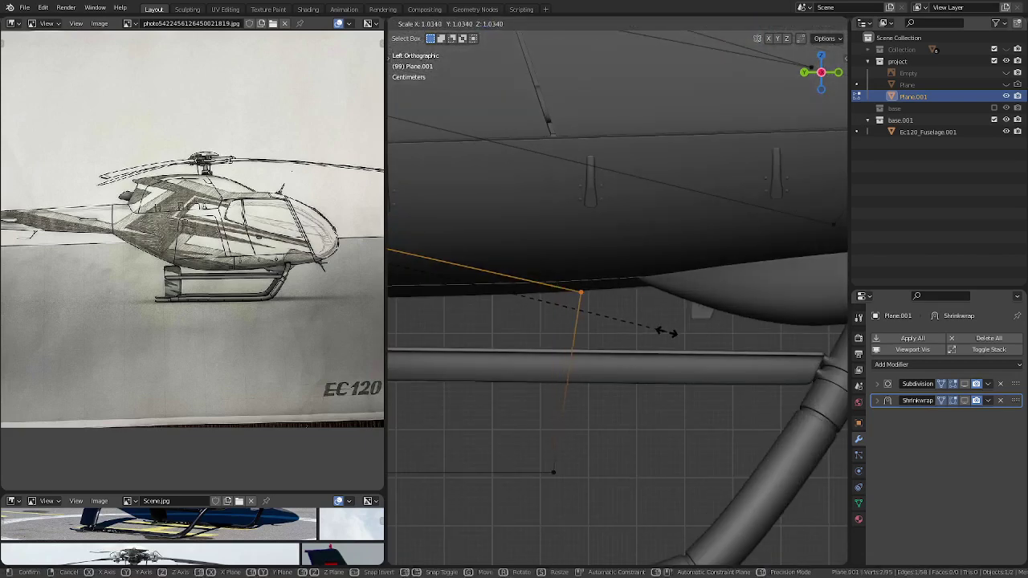
click(663, 330)
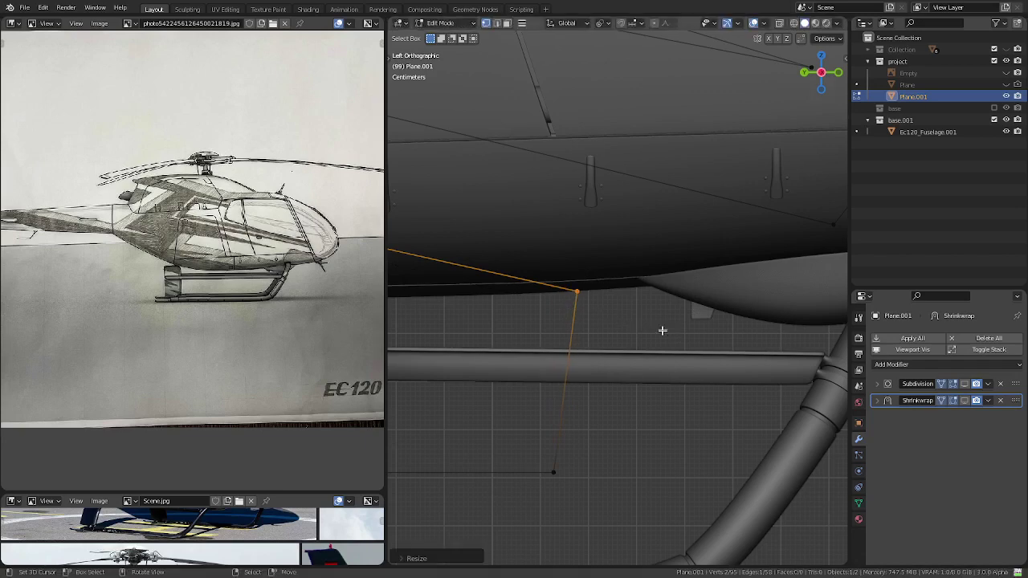
scroll(663, 330, down, 2)
scroll(661, 329, up, 2)
scroll(671, 349, up, 2)
scroll(679, 352, up, 1)
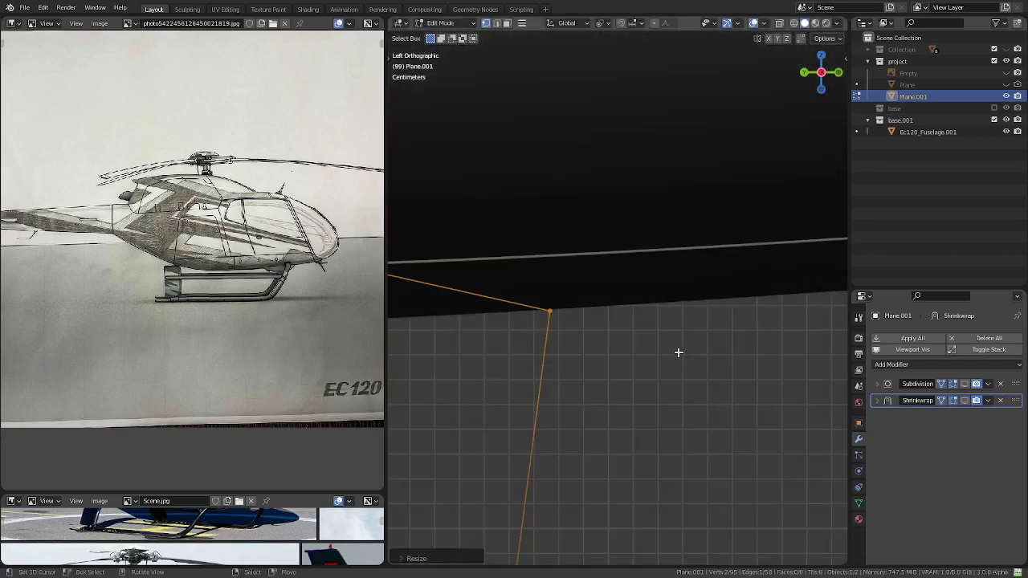
scroll(679, 352, down, 1)
scroll(678, 352, down, 2)
key(s)
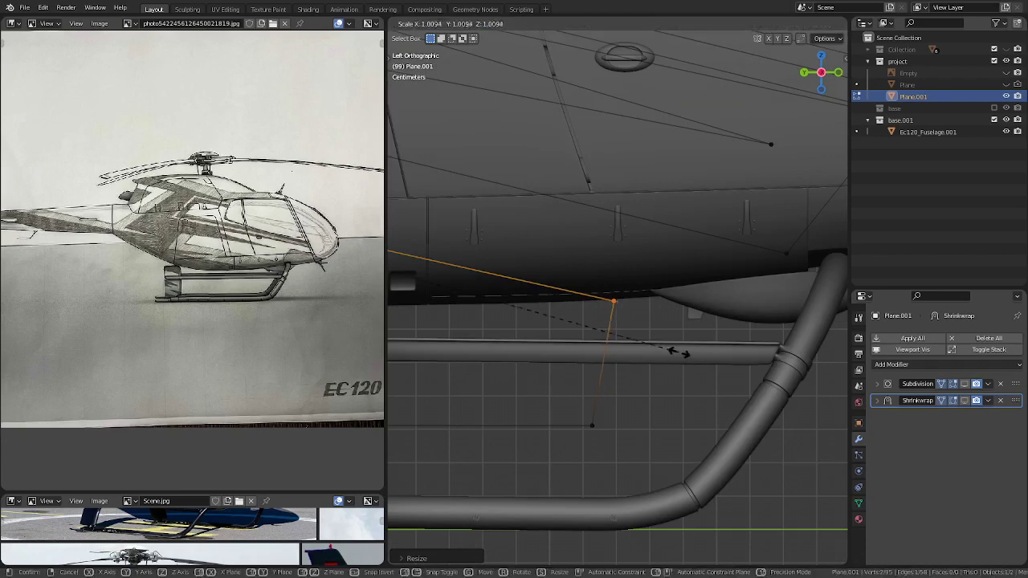
click(679, 352)
- Extend the outline leftward with new vertices along the fuselage underside
scroll(681, 353, down, 2)
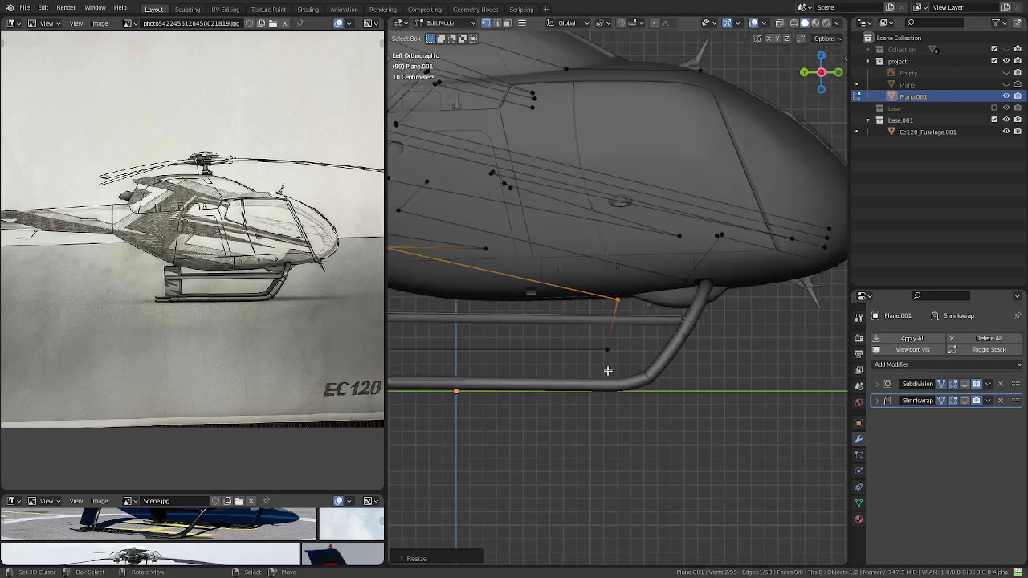
click(607, 350)
scroll(617, 353, down, 2)
scroll(610, 345, down, 3)
ctrl+right_click(439, 319)
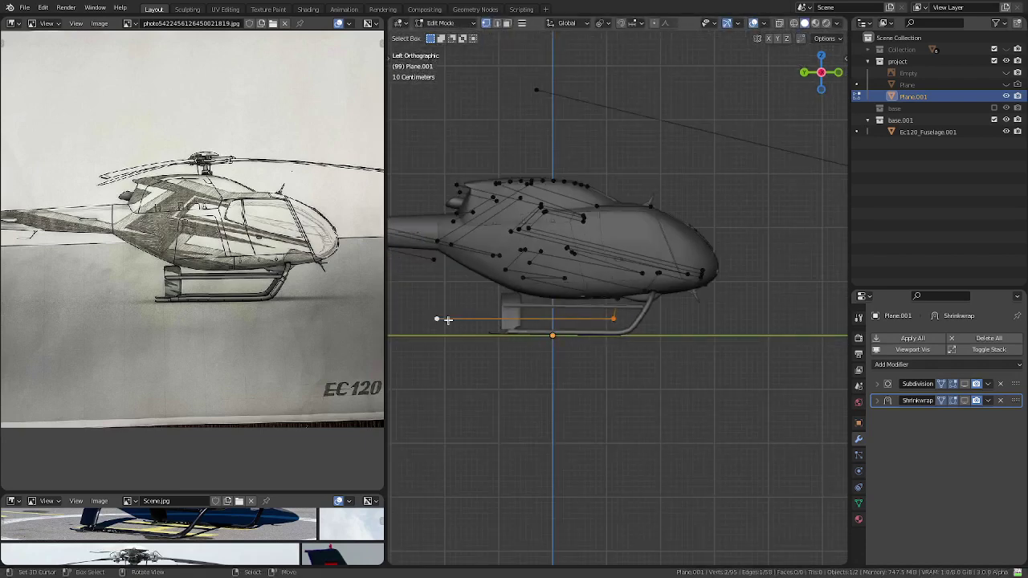
scroll(595, 326, up, 5)
ctrl+right_click(622, 309)
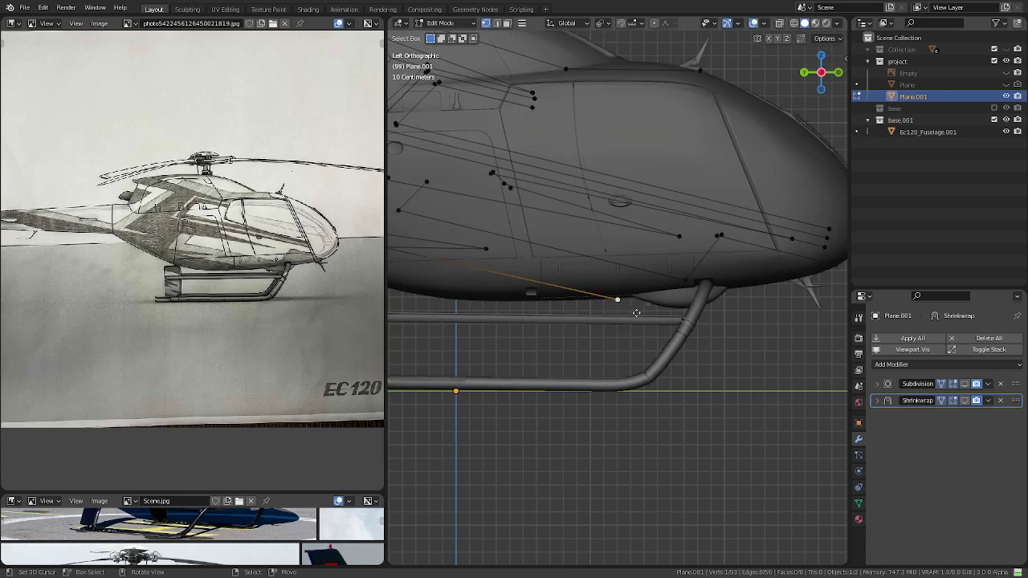
- Extrude a vertex straight down to skid level and slide it along the Y axis
key(e)
key(z)
click(649, 376)
scroll(649, 375, down, 5)
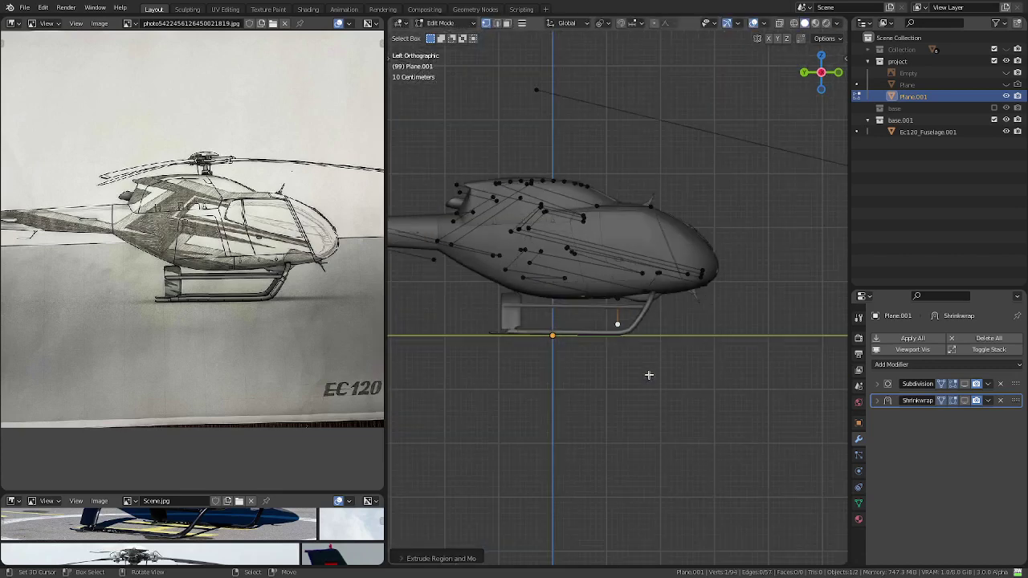
scroll(649, 375, down, 2)
scroll(610, 371, up, 2)
key(g)
key(y)
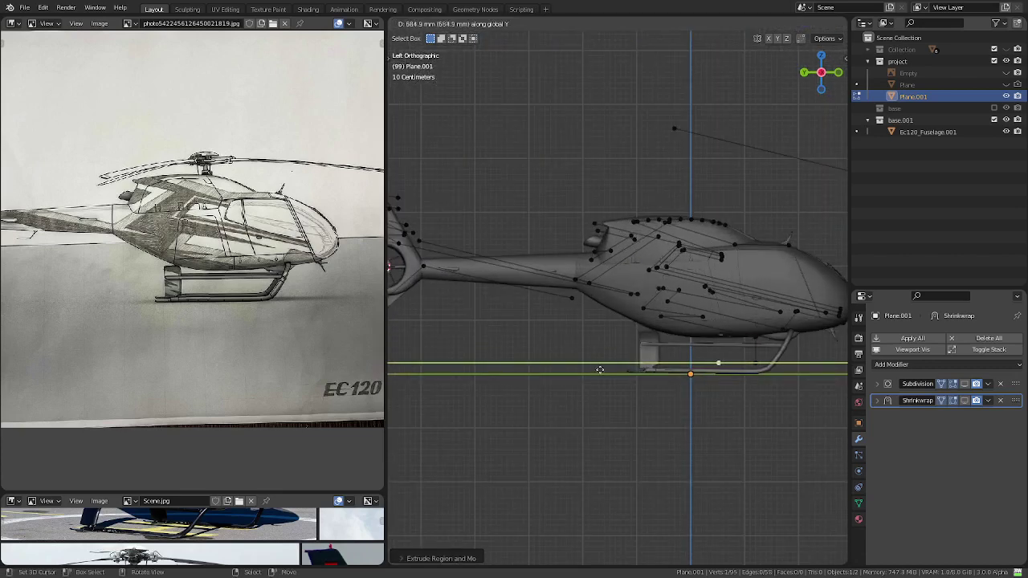
click(470, 362)
- Adjust the boom-underside vertices and join the lower and upper vertices with an edge
click(566, 312)
click(571, 298)
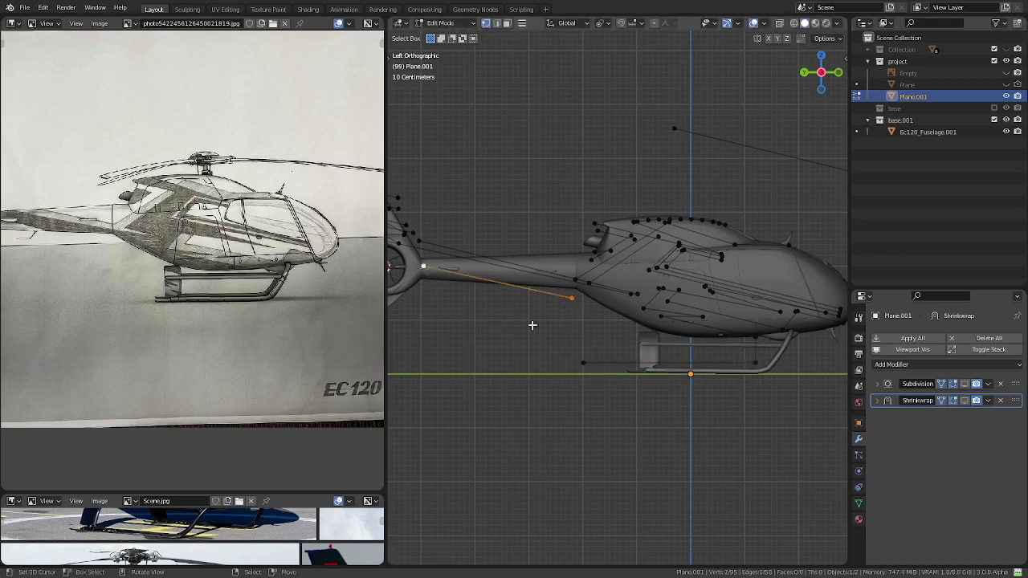
scroll(546, 329, up, 4)
key(s)
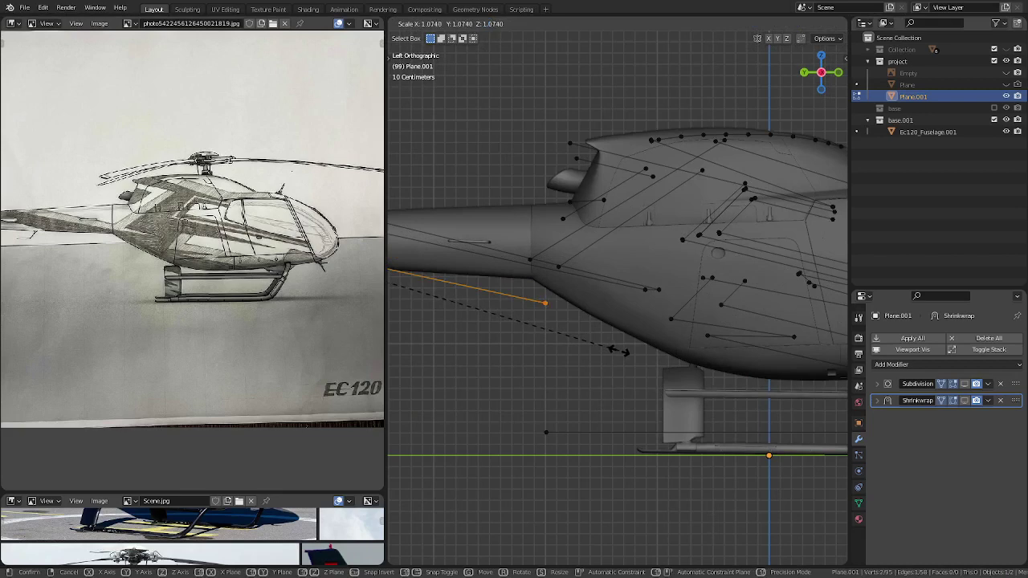
click(622, 353)
shift+click(562, 423)
shift+click(546, 306)
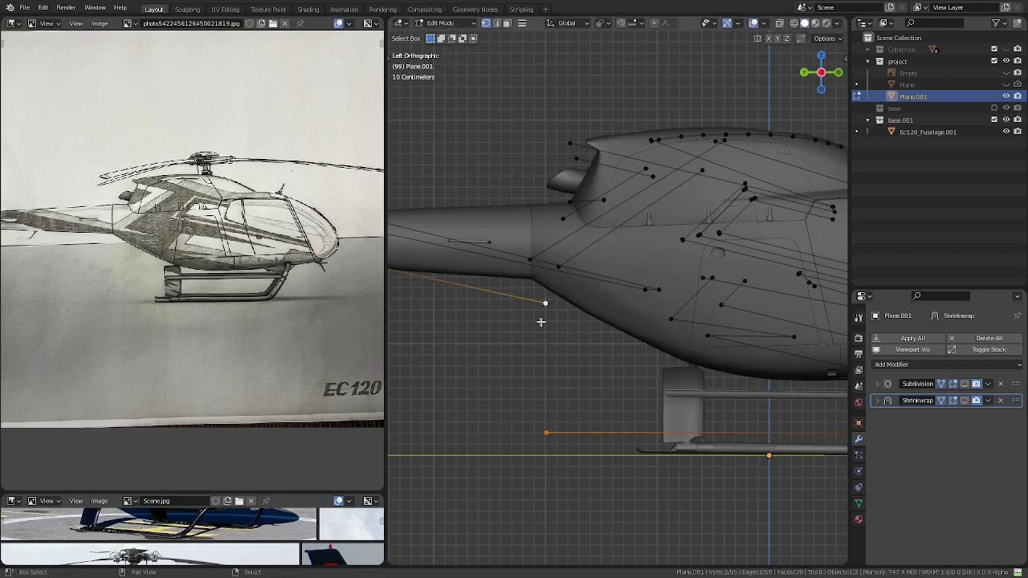
key(f)
scroll(578, 349, down, 5)
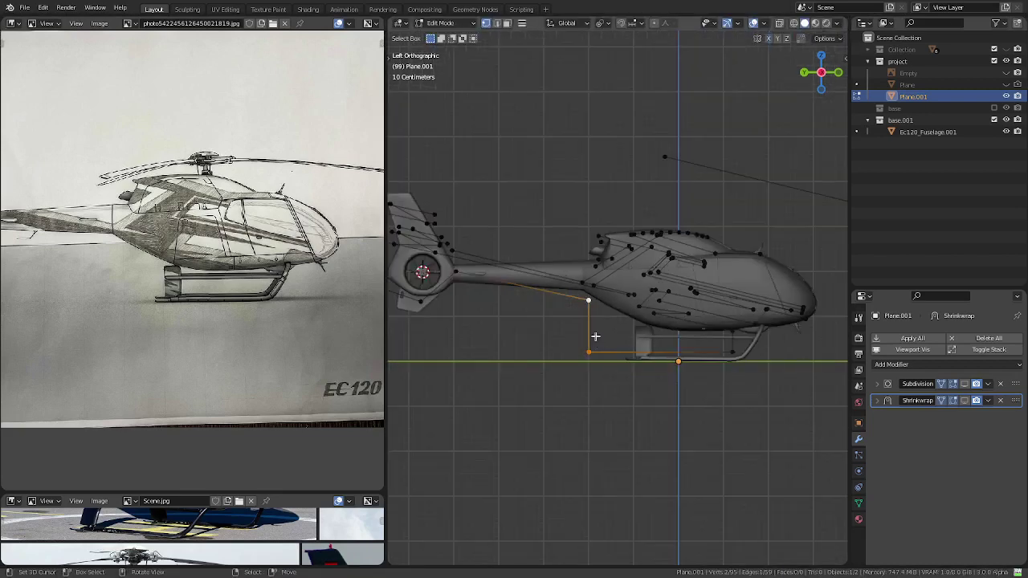
key(ctrl+l)
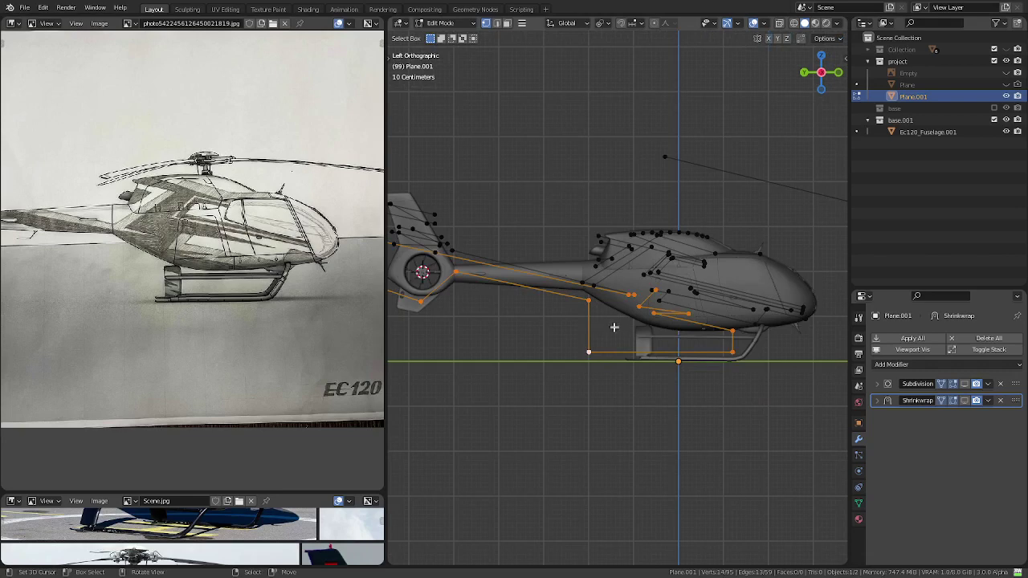
- Split the lower edge and crossing diagonal at their intersection with VTX Auto, and delete the stray vertex
scroll(615, 327, up, 3)
scroll(605, 262, up, 3)
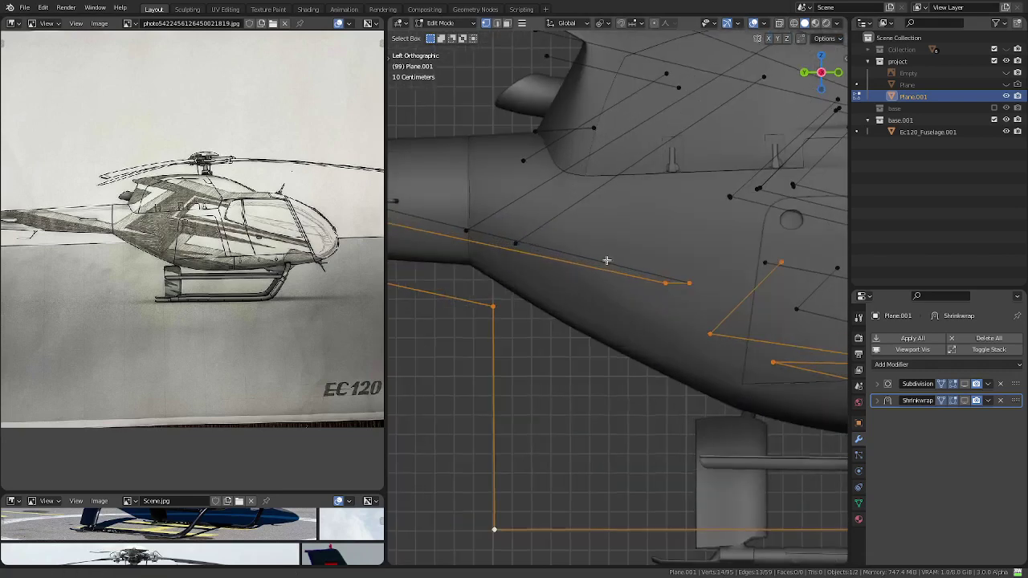
scroll(682, 339, up, 2)
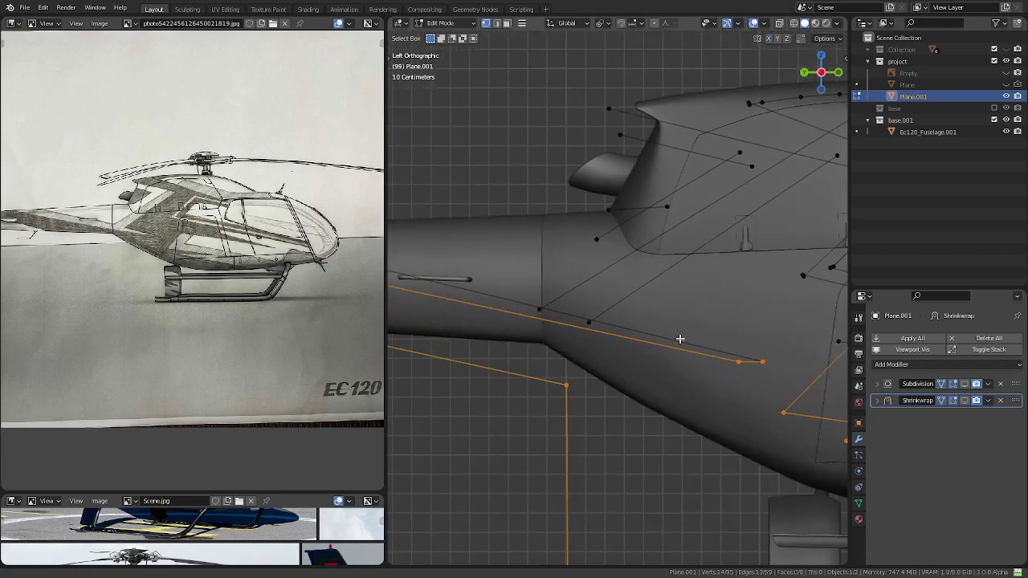
key(2)
click(627, 329)
shift+click(616, 308)
key(q)
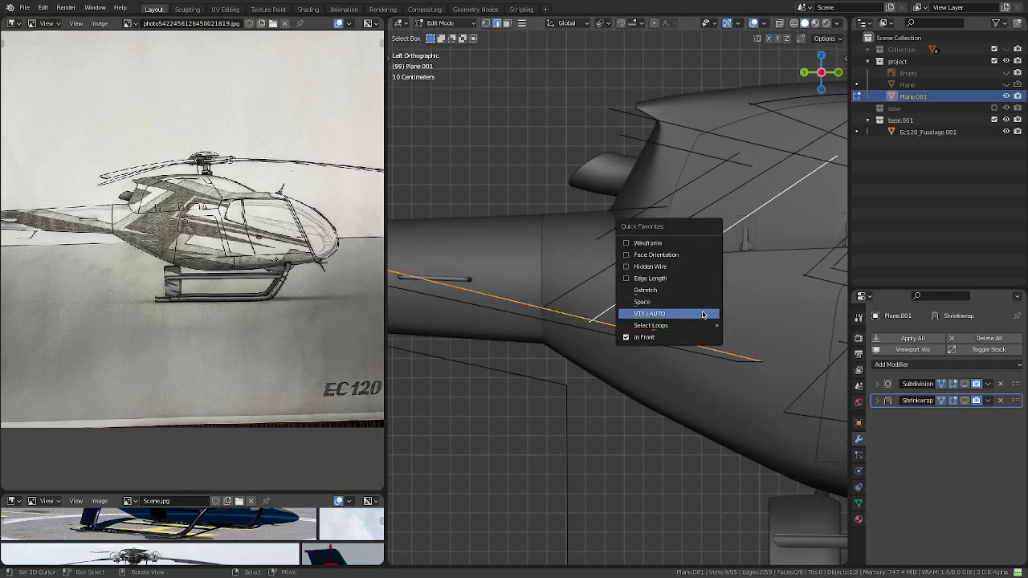
click(703, 314)
key(1)
click(585, 324)
key(x)
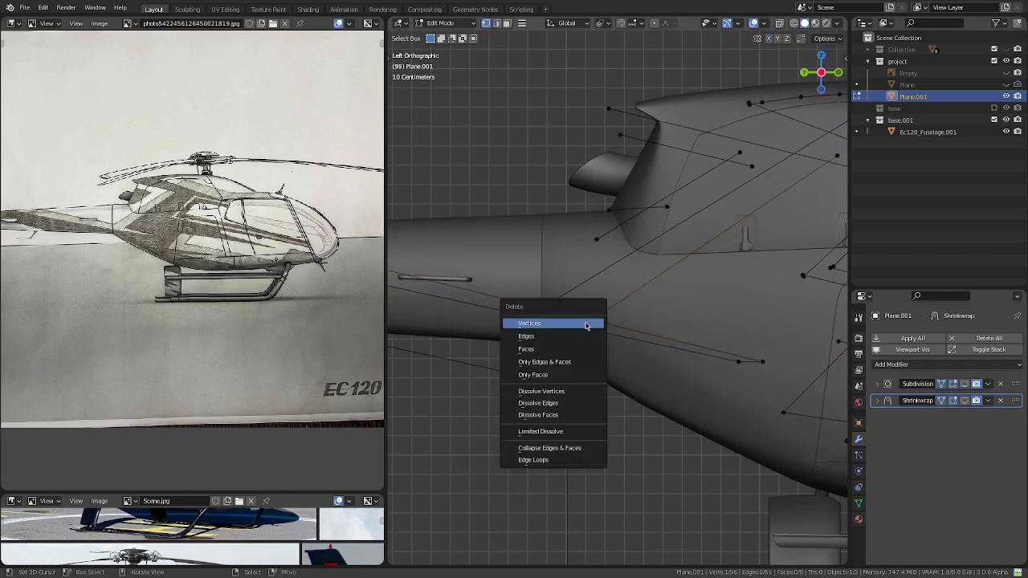
click(587, 324)
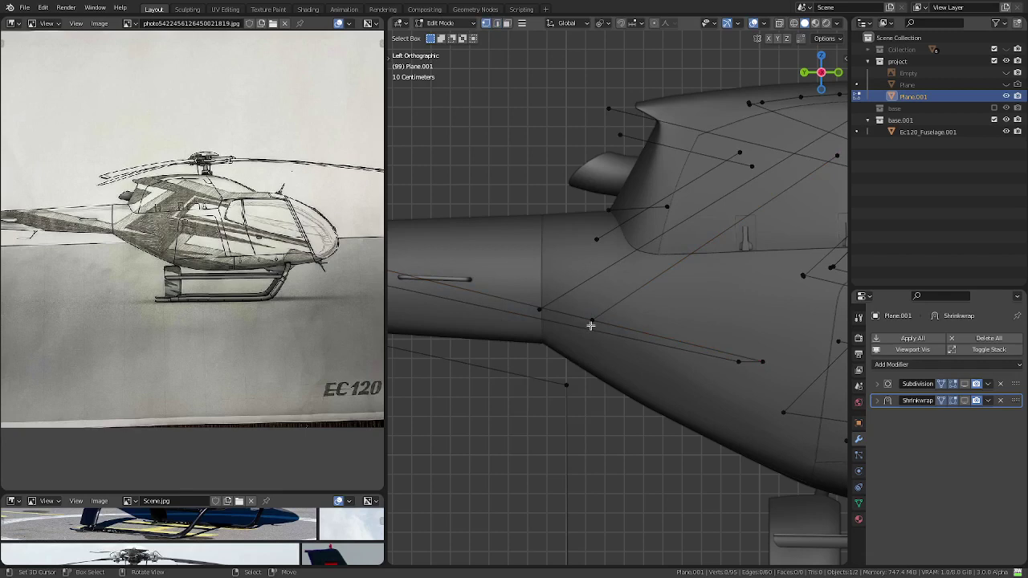
- Intersect the second pair of crossing edges at the junction and delete the leftover edge stub
key(2)
click(546, 303)
shift+click(610, 266)
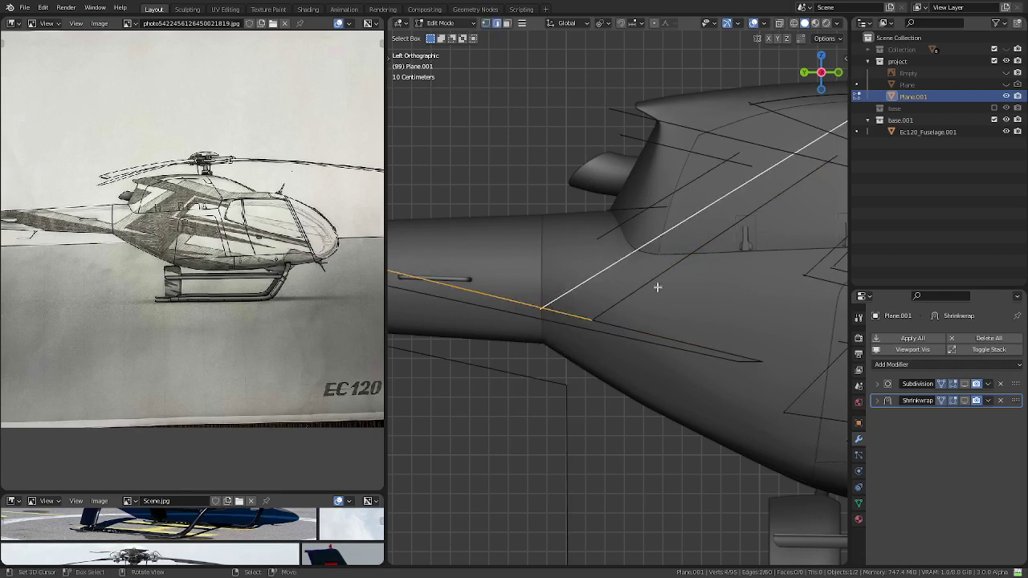
key(q)
click(658, 289)
key(1)
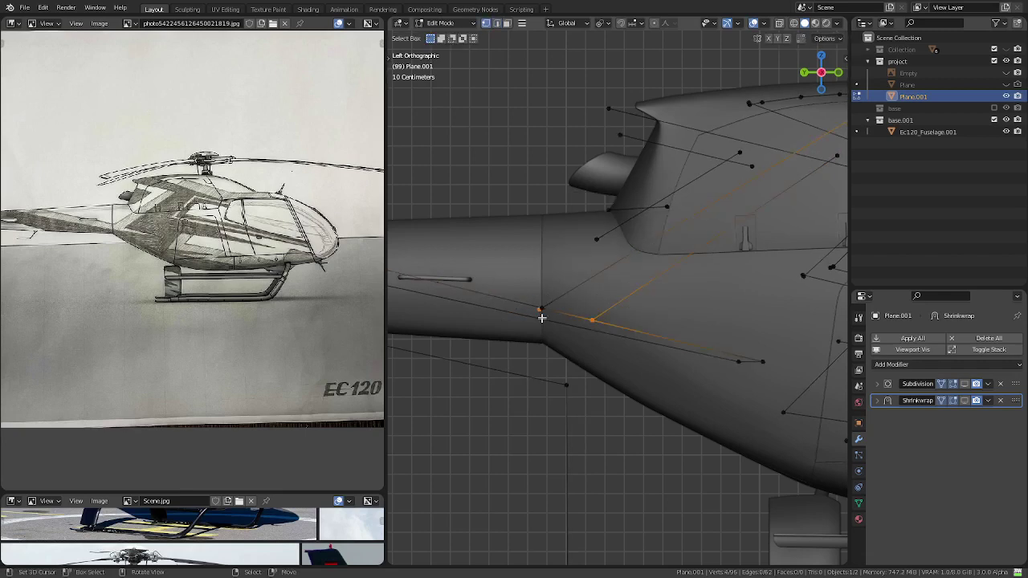
click(540, 309)
key(x)
key(Escape)
key(2)
key(x)
click(561, 332)
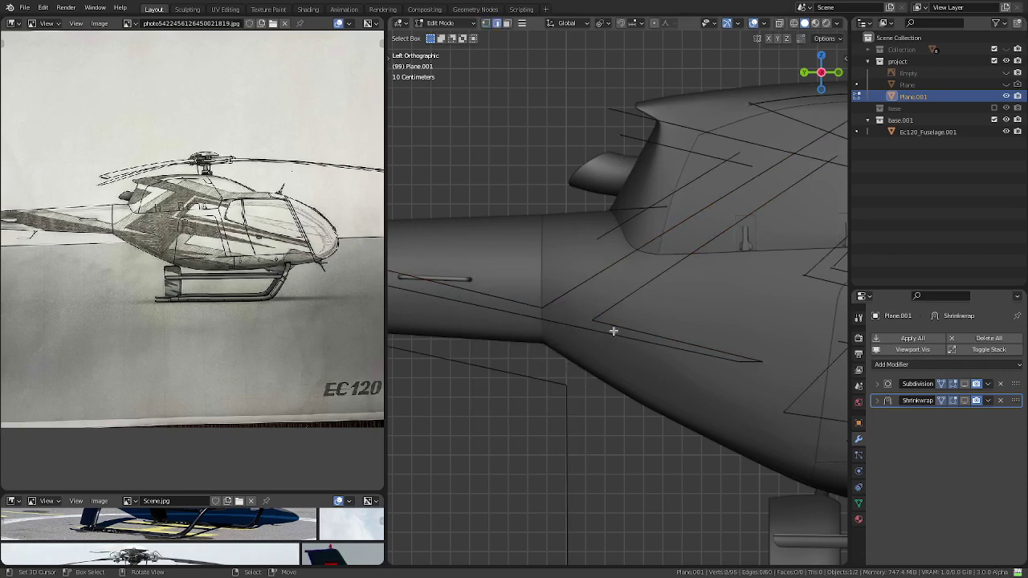
- Delete the stray vertices at the edge crossing the fuselage top
scroll(613, 331, down, 3)
scroll(586, 326, down, 2)
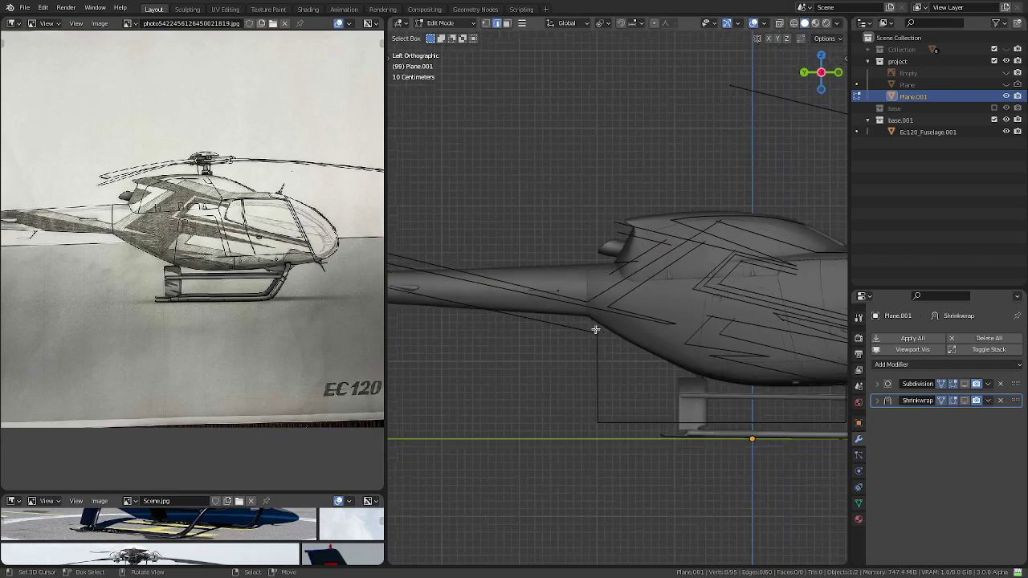
scroll(668, 295, up, 1)
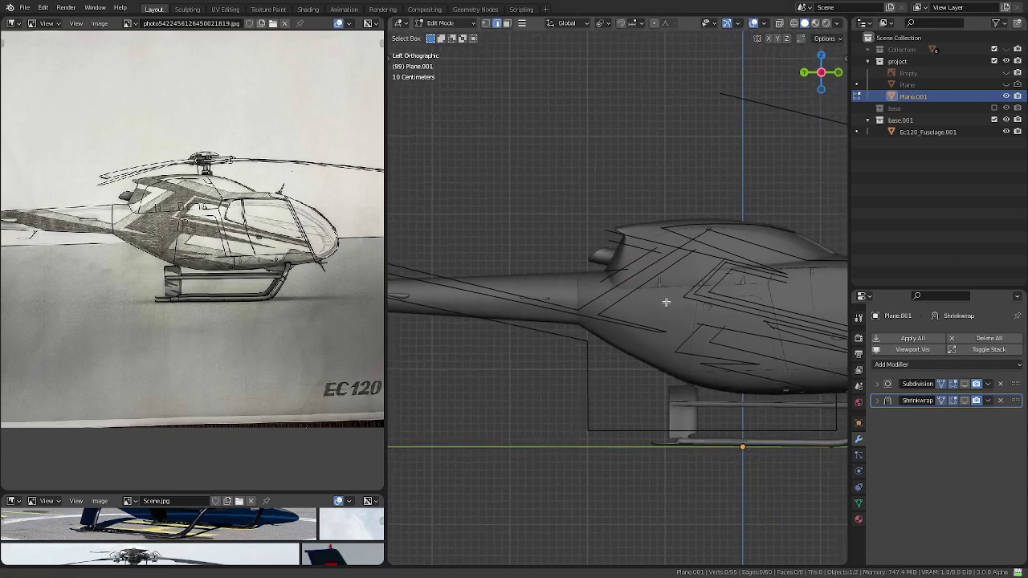
scroll(666, 298, up, 2)
scroll(650, 328, up, 2)
click(708, 273)
key(e)
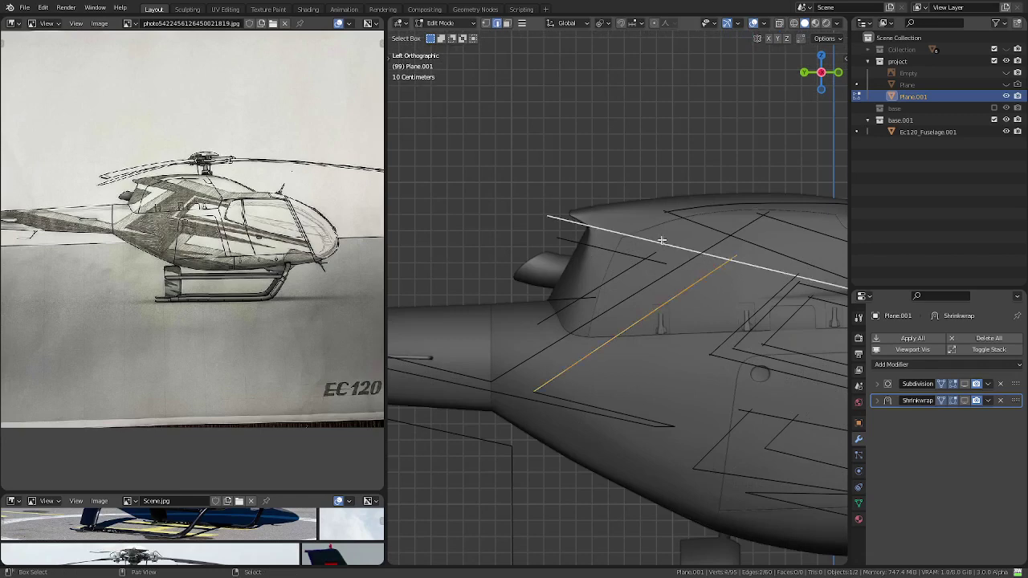
key(m)
click(666, 252)
shift+middle_drag(713, 287, 631, 308)
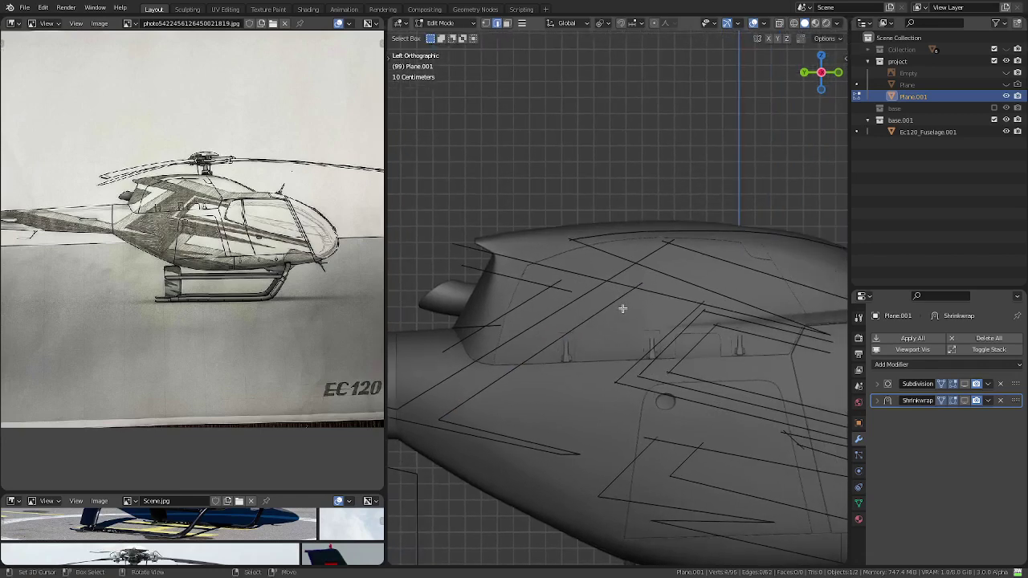
key(1)
key(x)
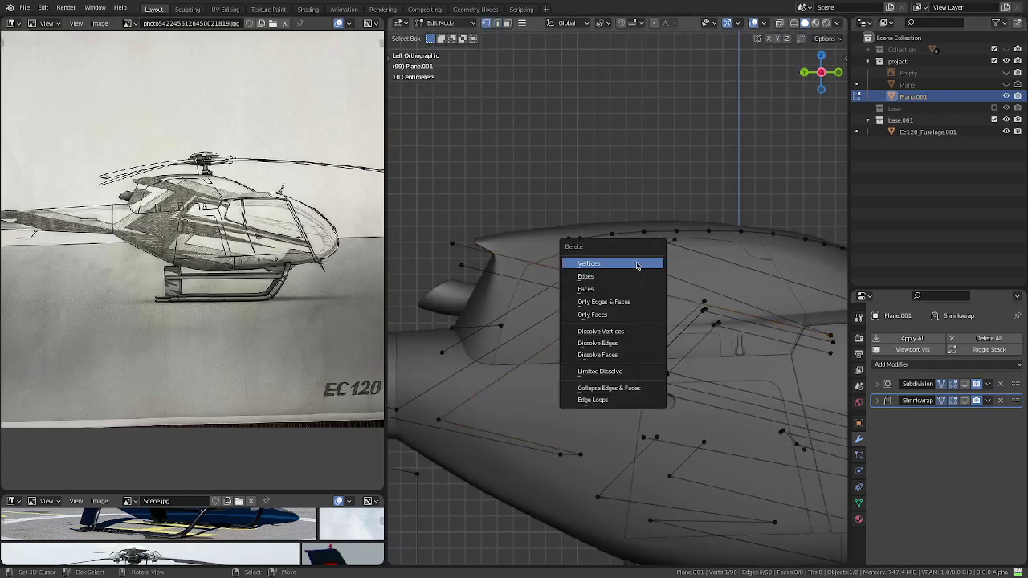
click(643, 265)
- Cut two crossing edges at their intersection and delete the leftover vertex
shift+middle_drag(670, 294, 590, 295)
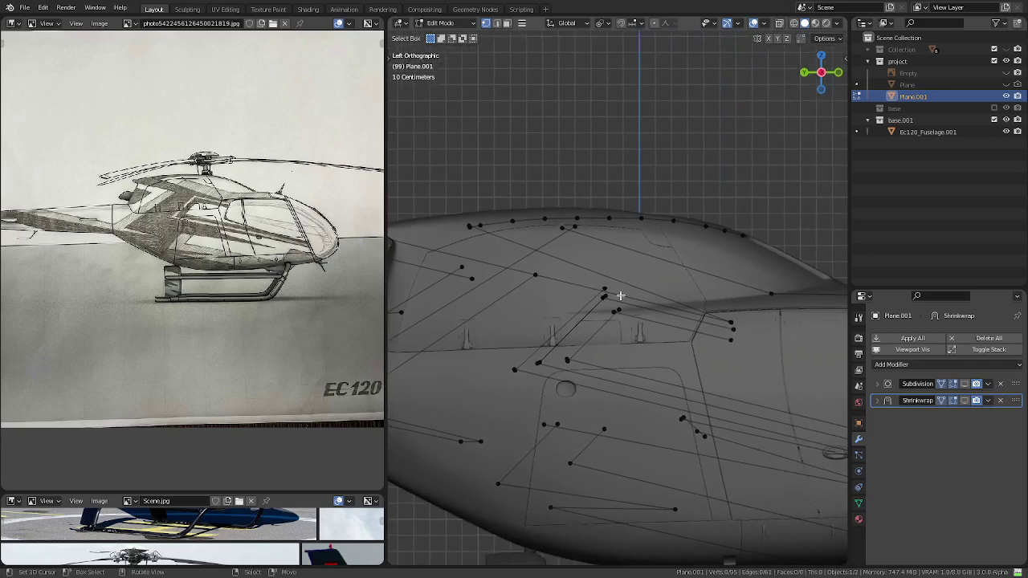
key(2)
click(638, 297)
shift+click(724, 325)
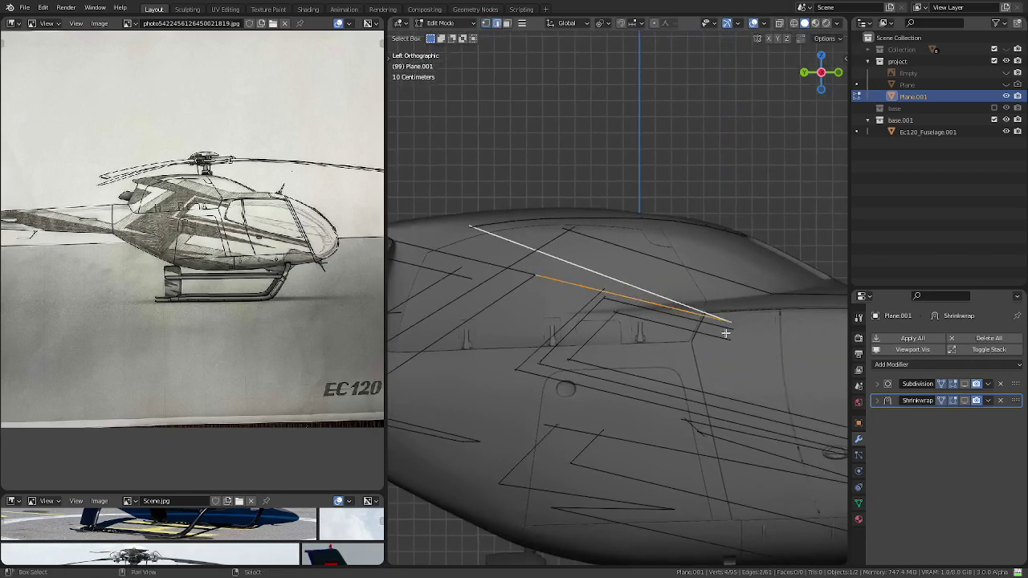
scroll(719, 339, up, 1)
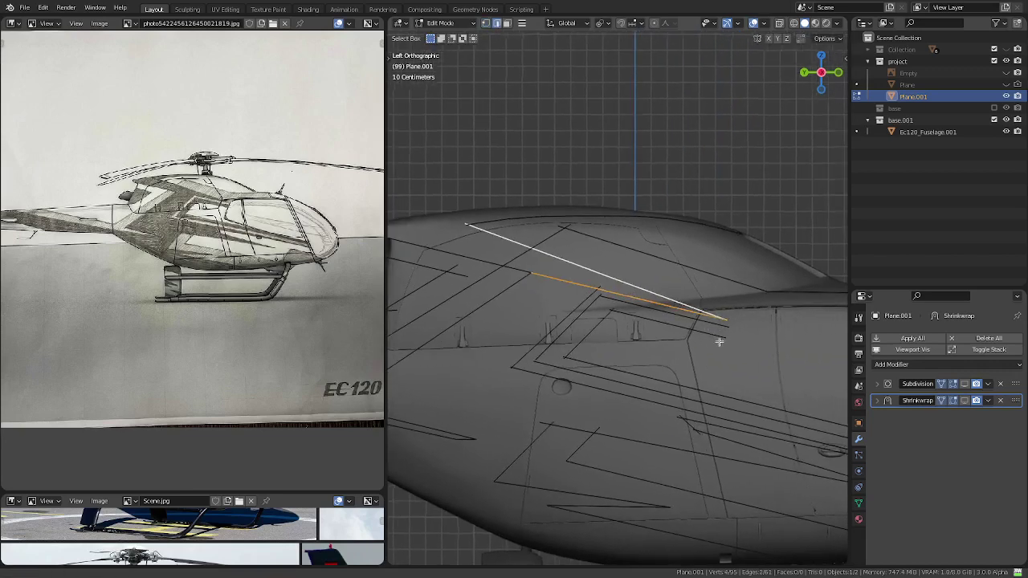
scroll(718, 339, up, 2)
scroll(649, 327, up, 2)
key(q)
click(728, 314)
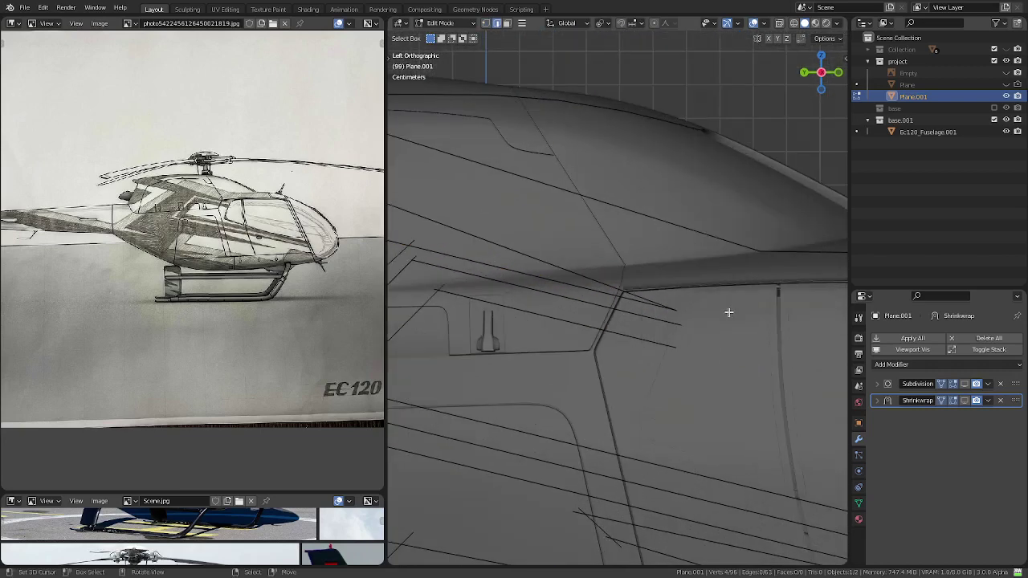
key(1)
scroll(732, 317, up, 2)
scroll(691, 322, up, 2)
scroll(659, 337, up, 2)
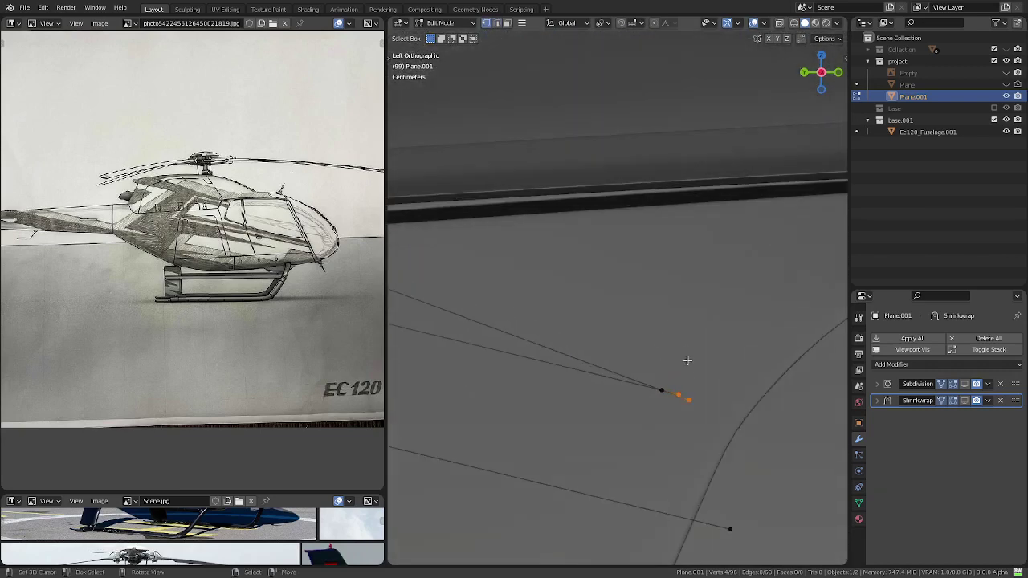
key(x)
click(729, 374)
- Delete a stray traced edge and the two loose end vertices
scroll(728, 373, down, 2)
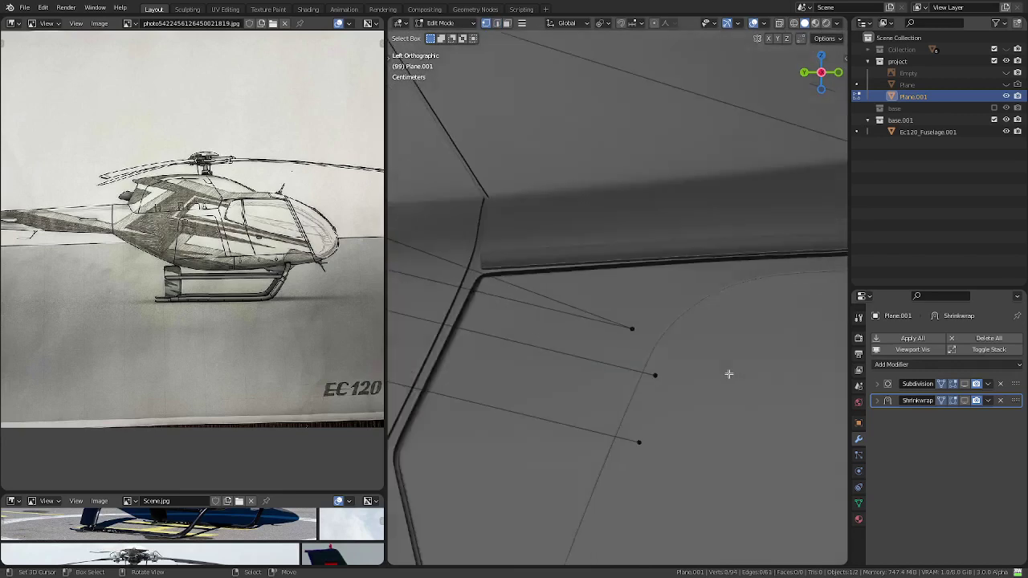
scroll(729, 374, down, 2)
scroll(728, 374, down, 2)
scroll(682, 345, up, 1)
scroll(651, 342, up, 2)
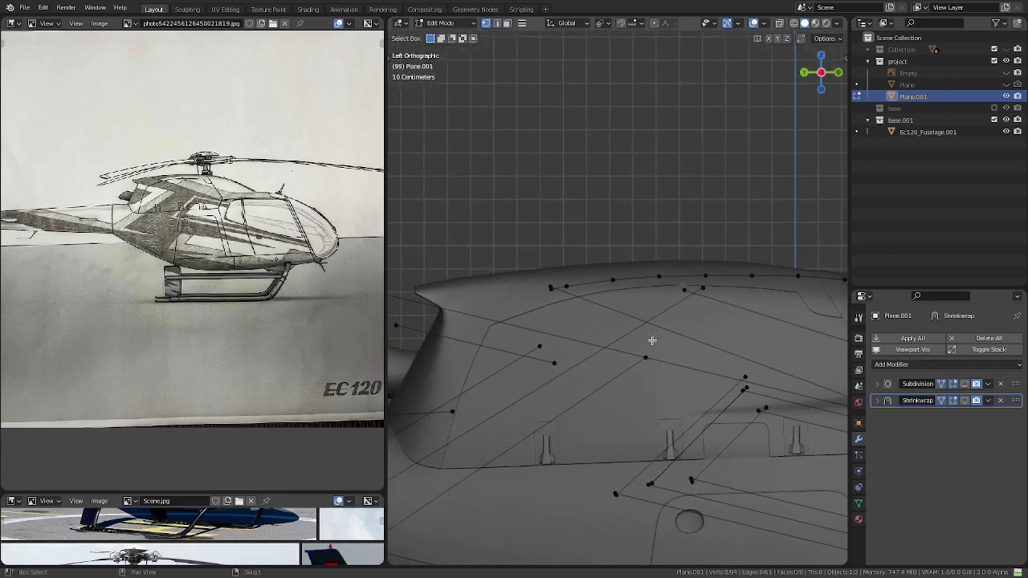
scroll(521, 325, up, 2)
key(2)
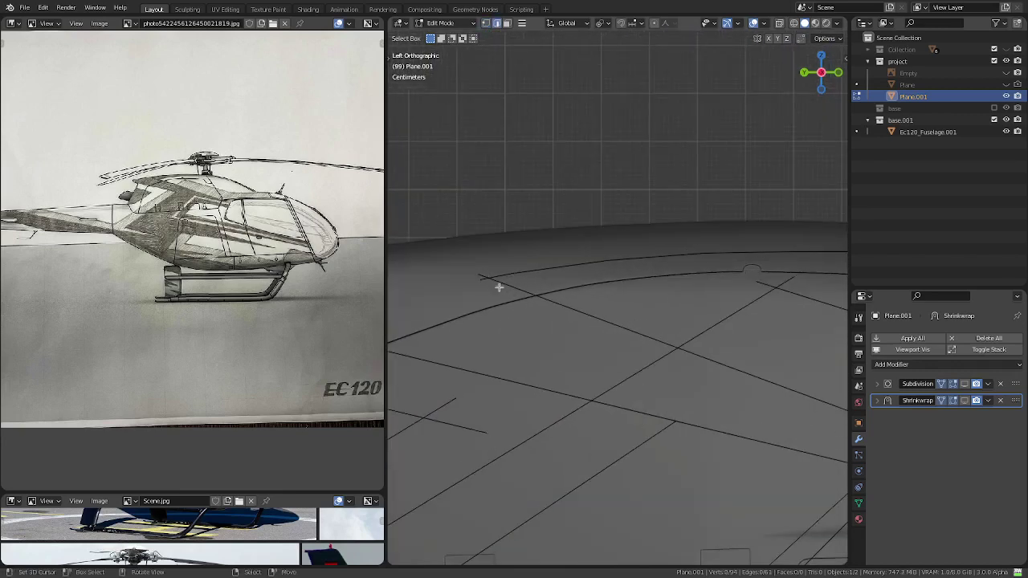
click(494, 277)
key(x)
click(587, 282)
shift+middle_drag(521, 288, 596, 311)
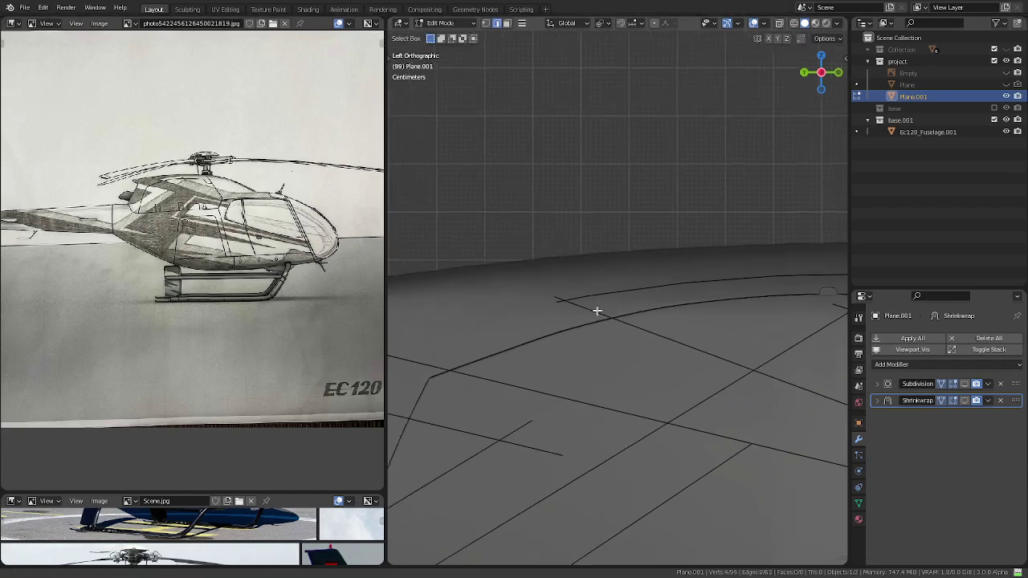
key(1)
scroll(592, 312, up, 2)
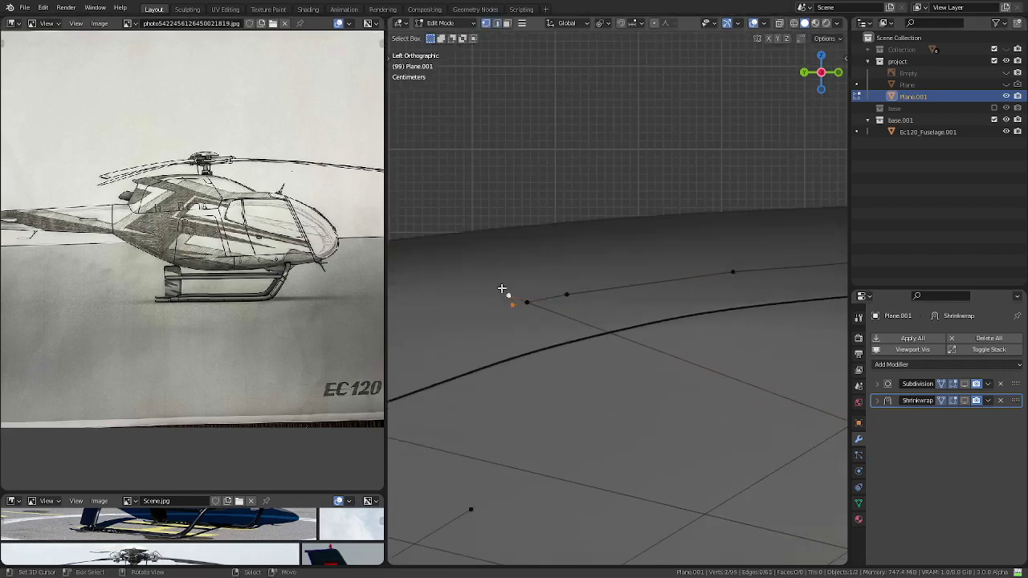
key(x)
click(502, 290)
- Select a vertex on the fuselage top line and isolate Plane.001 in local view
scroll(531, 306, down, 3)
mouse_move(624, 322)
shift+middle_down()
mouse_move(581, 303)
mouse_move(523, 310)
mouse_move(537, 317)
shift+middle_up()
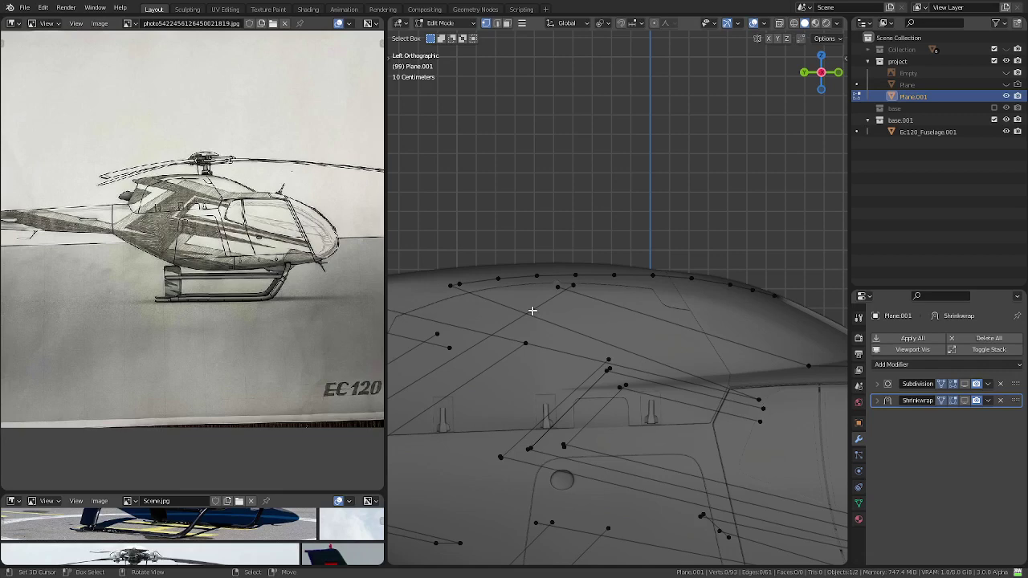
scroll(533, 310, down, 4)
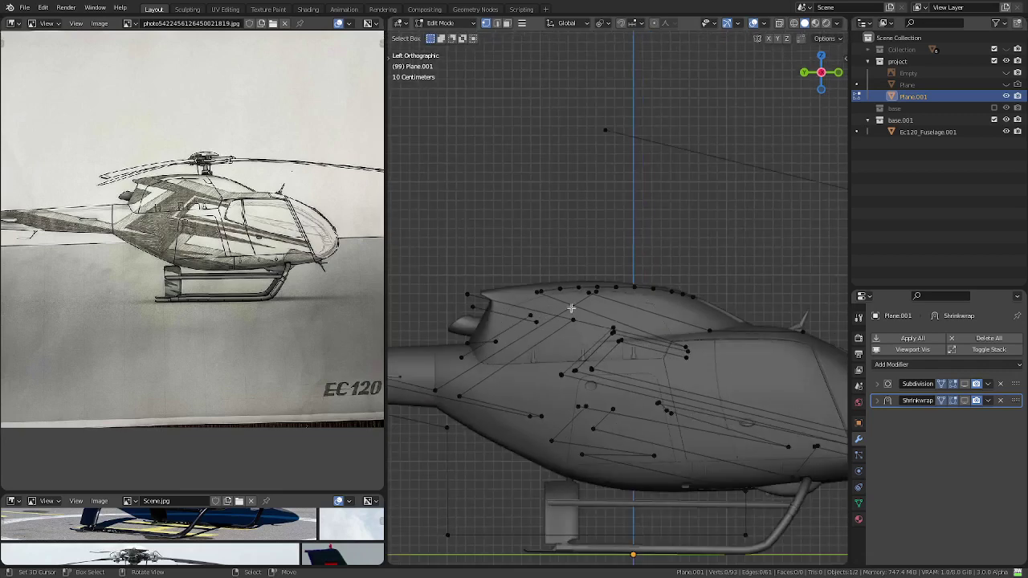
scroll(571, 307, up, 2)
scroll(488, 294, up, 1)
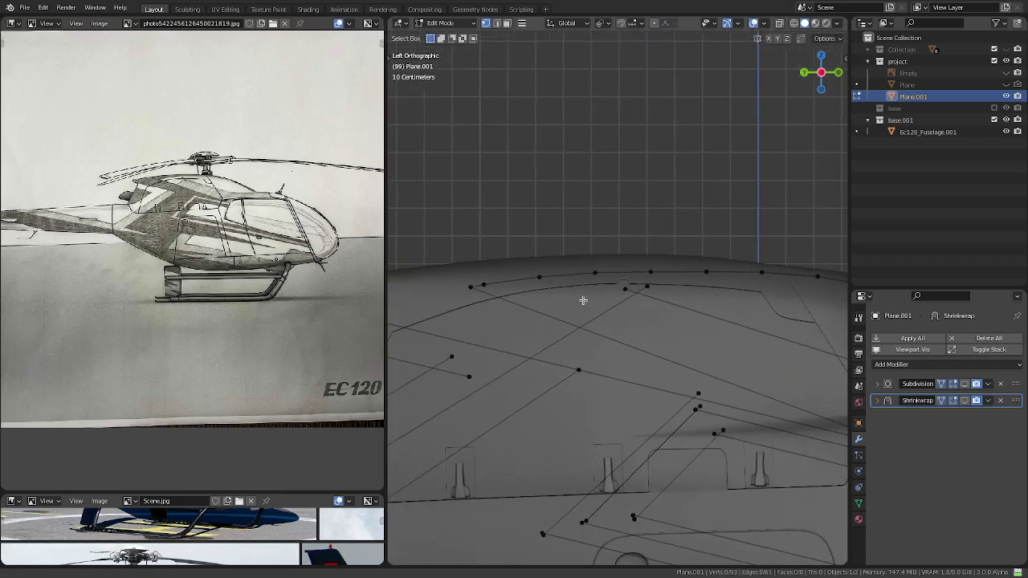
scroll(583, 298, up, 2)
scroll(760, 286, up, 3)
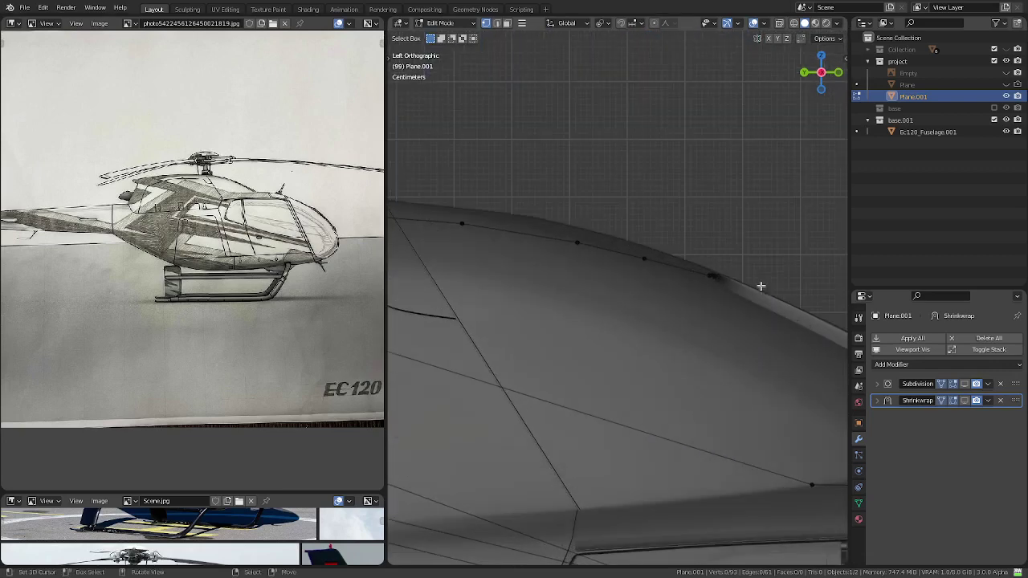
click(680, 270)
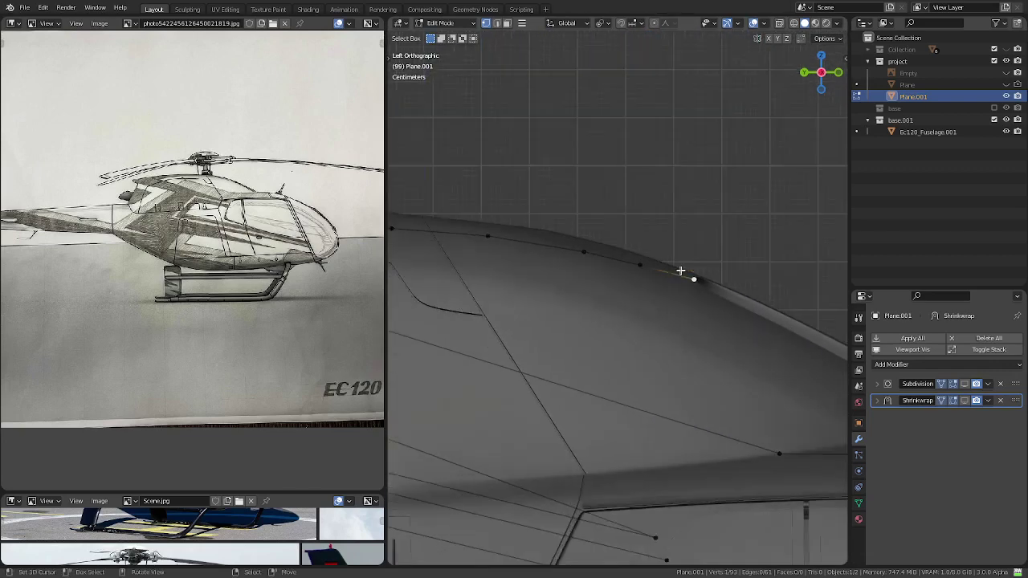
scroll(681, 271, down, 2)
key(KP_Divide)
- In a maximized view, extrude a straight vertex chain along Y from the arc's left end
scroll(679, 269, up, 2)
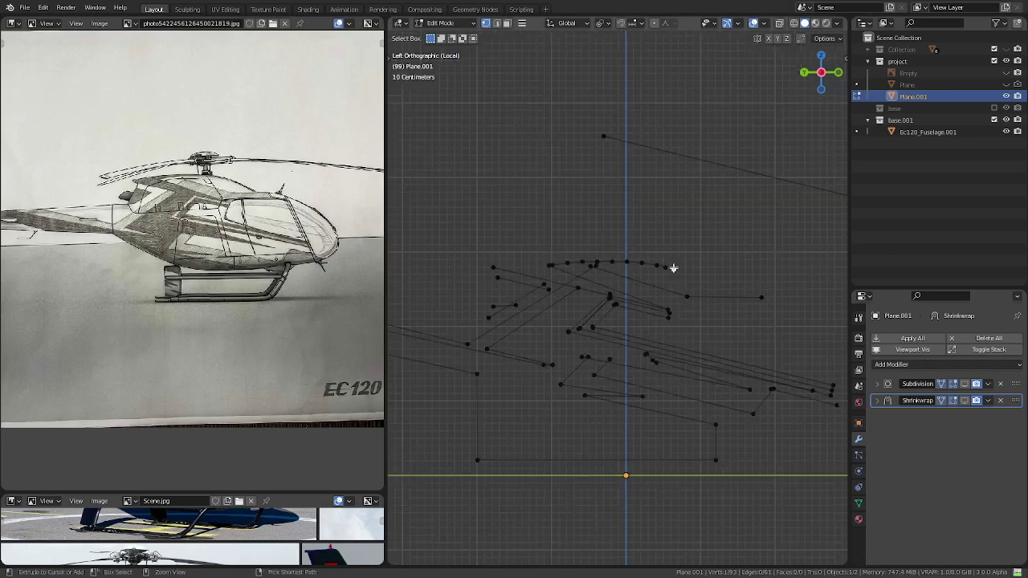
key(ctrl+space)
scroll(603, 218, up, 3)
shift+middle_drag(603, 218, 635, 345)
scroll(577, 345, up, 2)
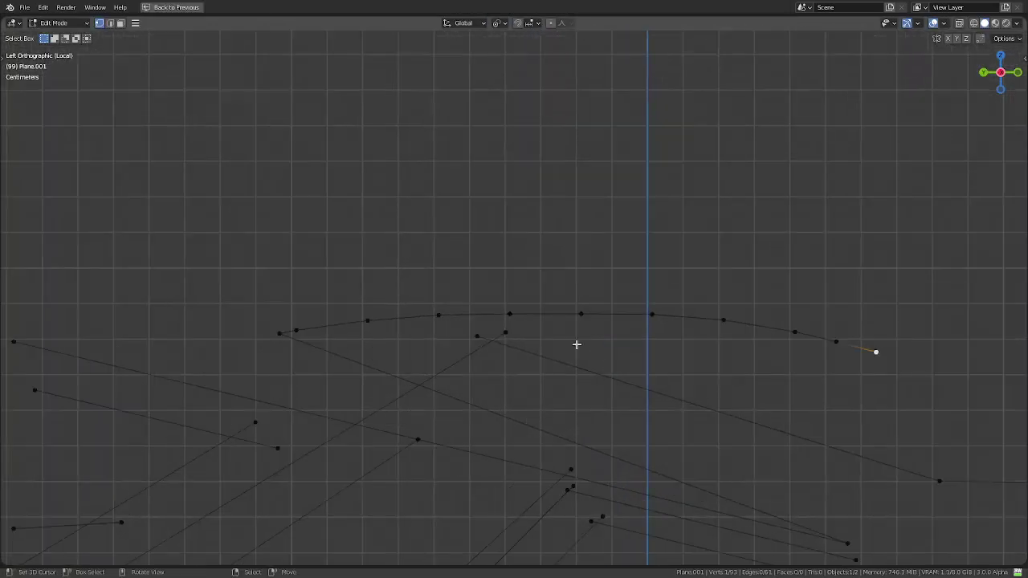
click(275, 324)
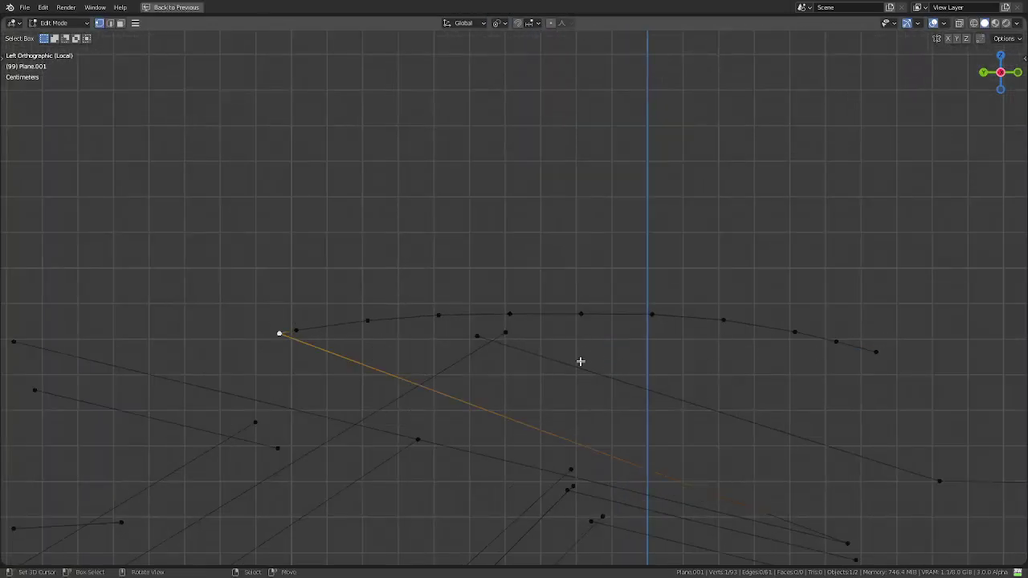
key(e)
key(x)
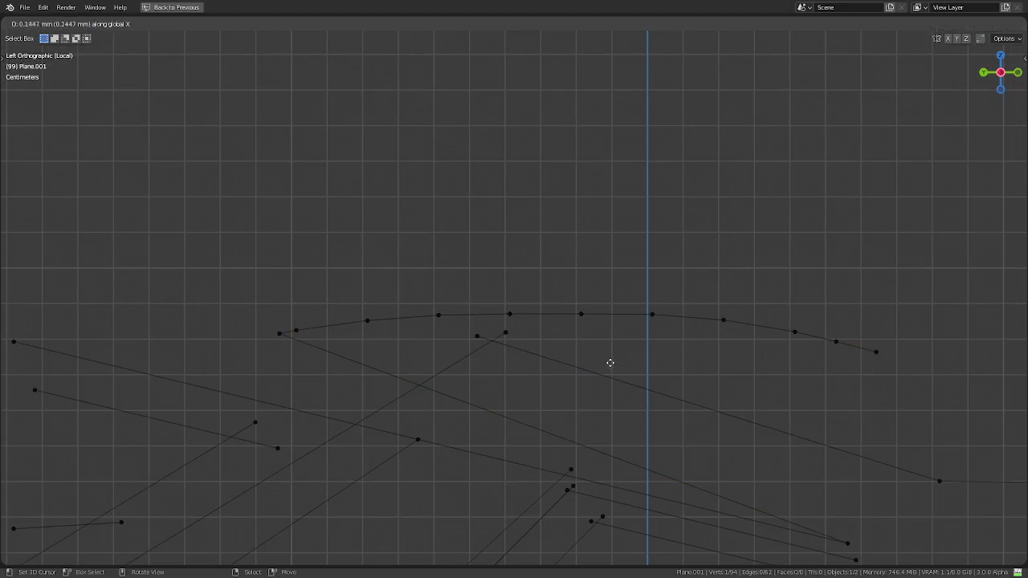
key(y)
key(ctrl)
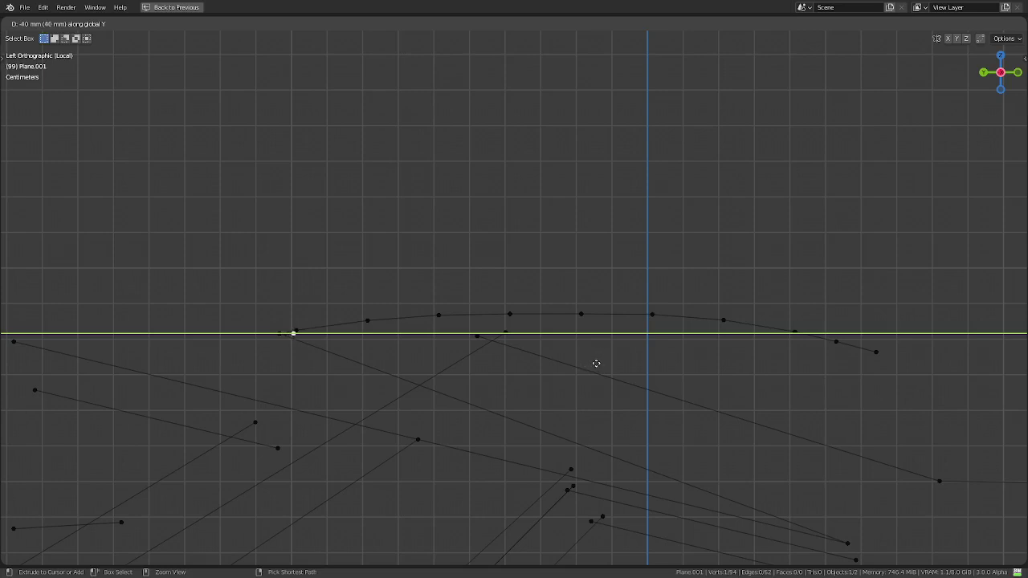
click(600, 364)
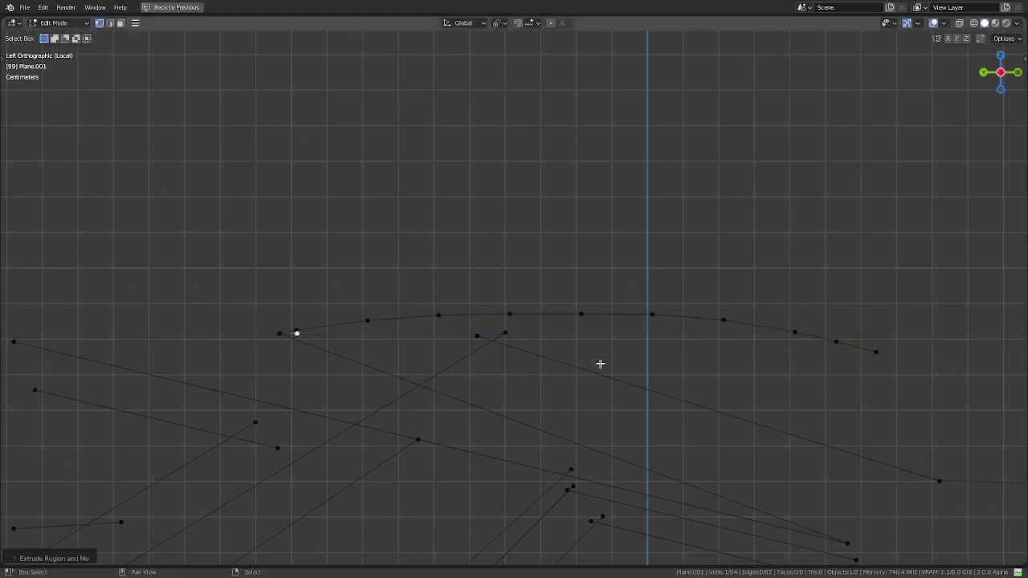
key(shift+r)
key(shift+r)
key(shift+r)
key(shift+r)
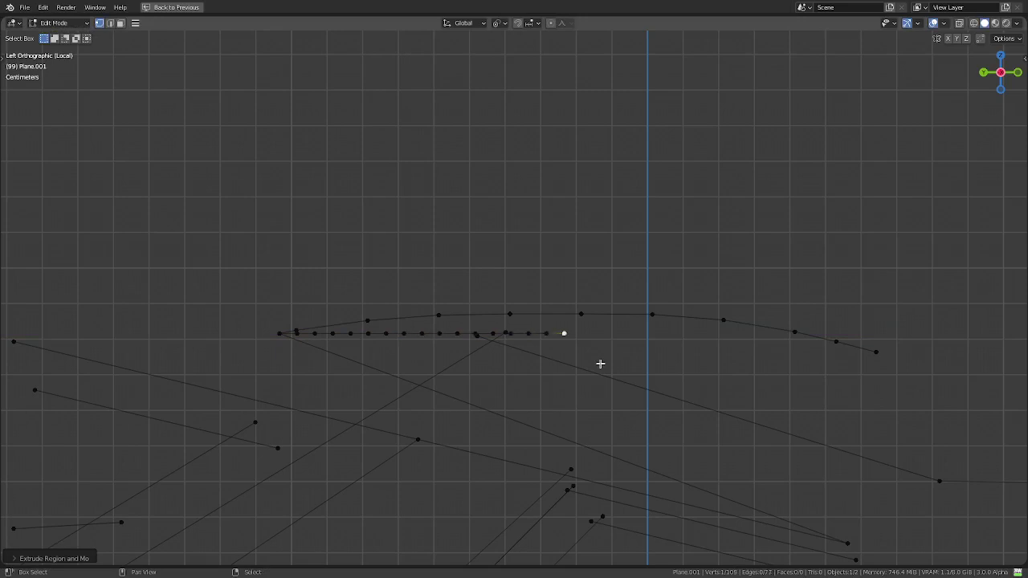
key(shift+r)
key(shift+r)
key(shift+r)
key(shift+r)
key(shift+r)
key(shift+r)
key(ctrl)
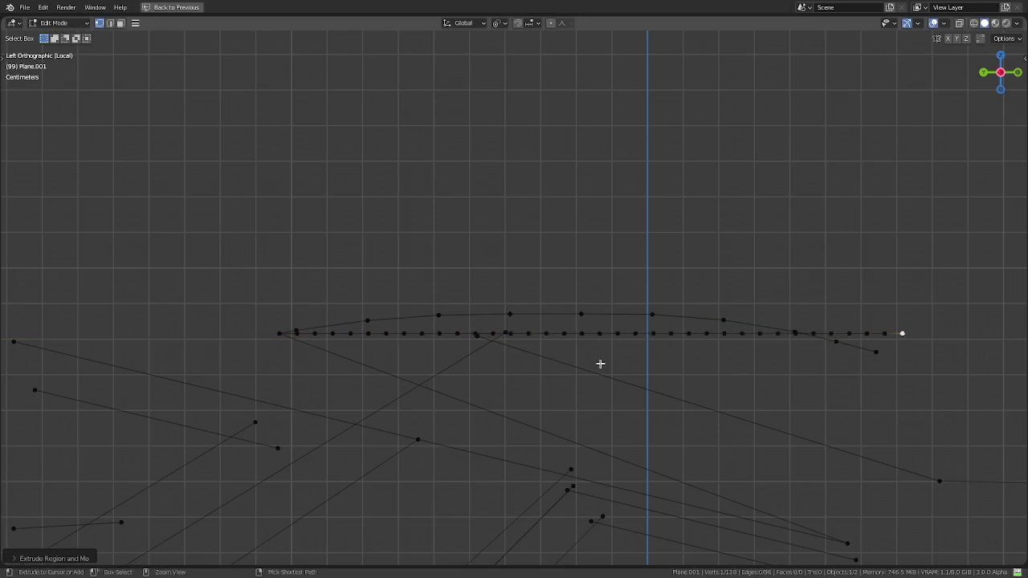
key(ctrl+z)
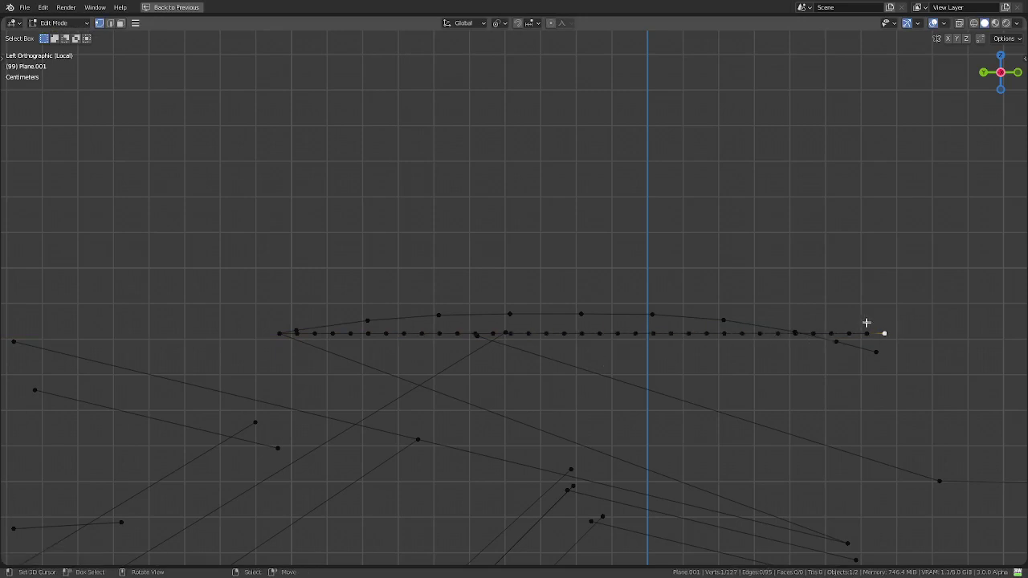
shift+middle_drag(865, 322, 859, 338)
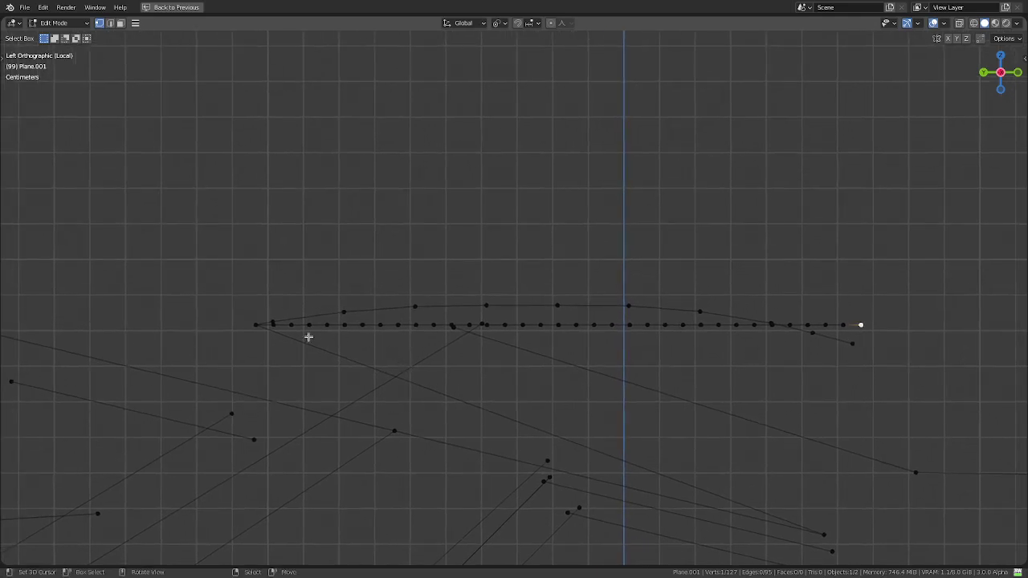
key(x)
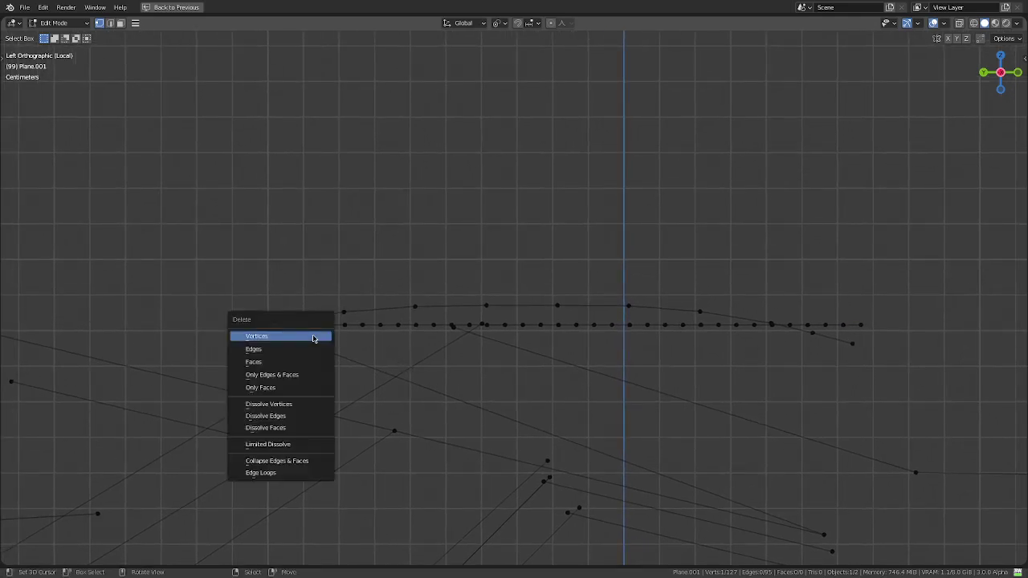
click(260, 347)
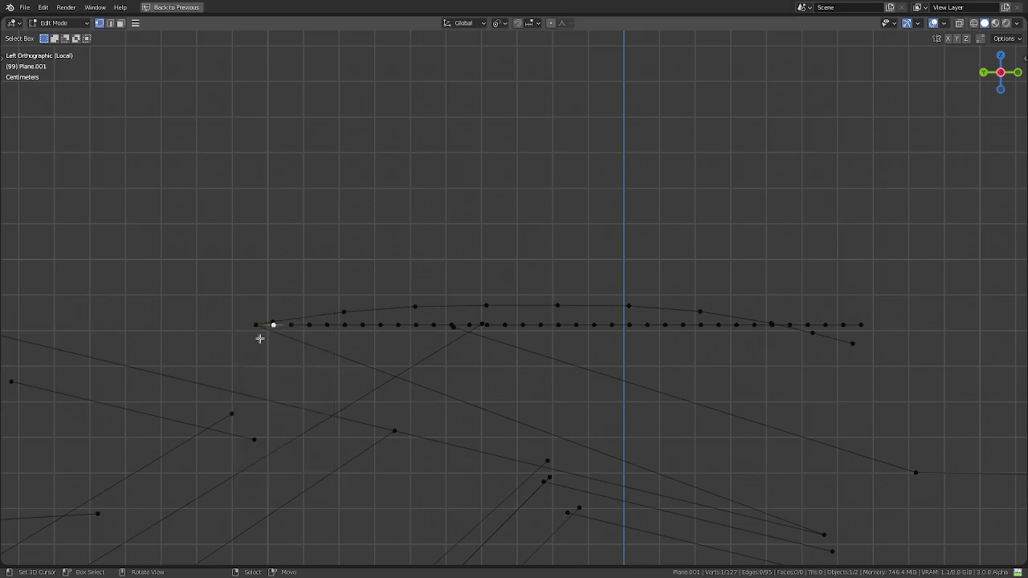
- Delete the short tip edge and raise the long straight edge along Z
click(264, 326)
scroll(581, 323, up, 2)
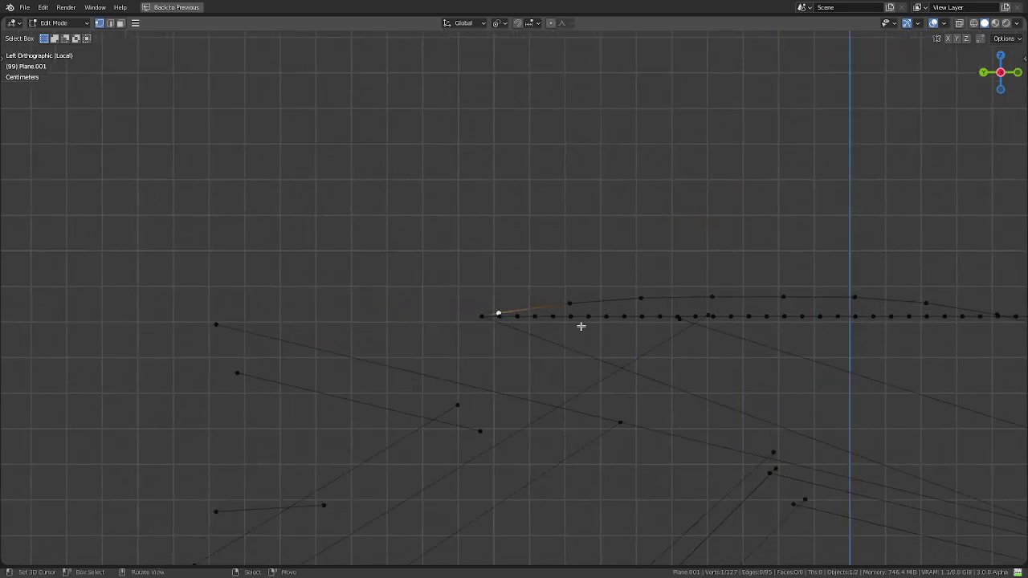
scroll(558, 328, up, 3)
key(2)
click(445, 349)
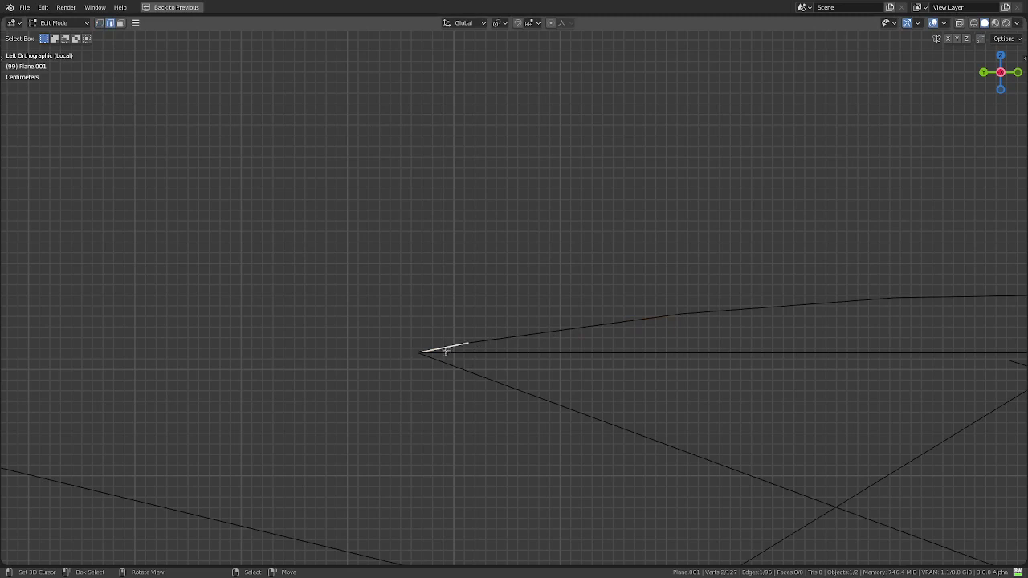
key(x)
click(450, 356)
click(498, 352)
scroll(673, 367, down, 2)
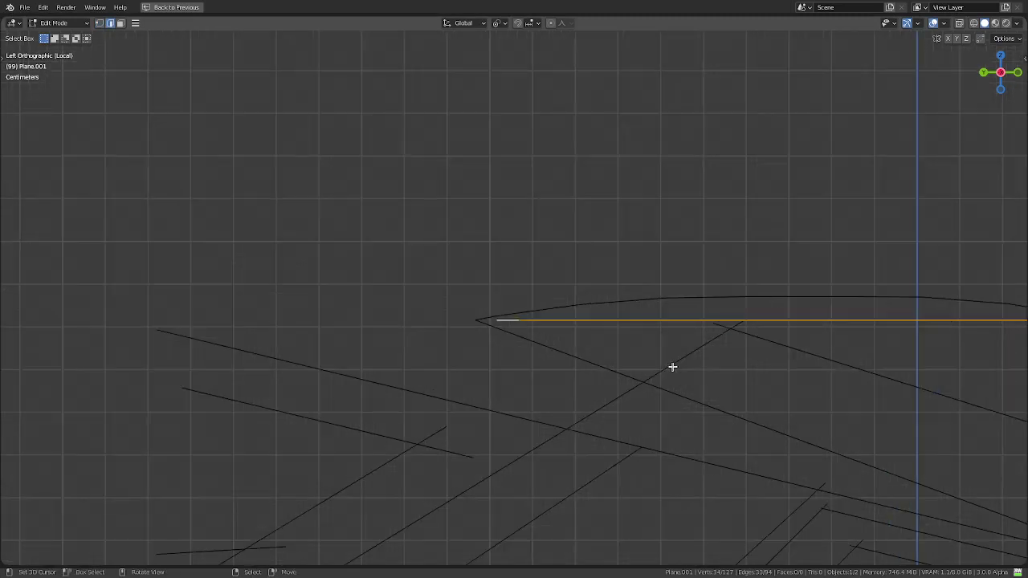
scroll(785, 356, down, 2)
scroll(785, 355, up, 4)
key(g)
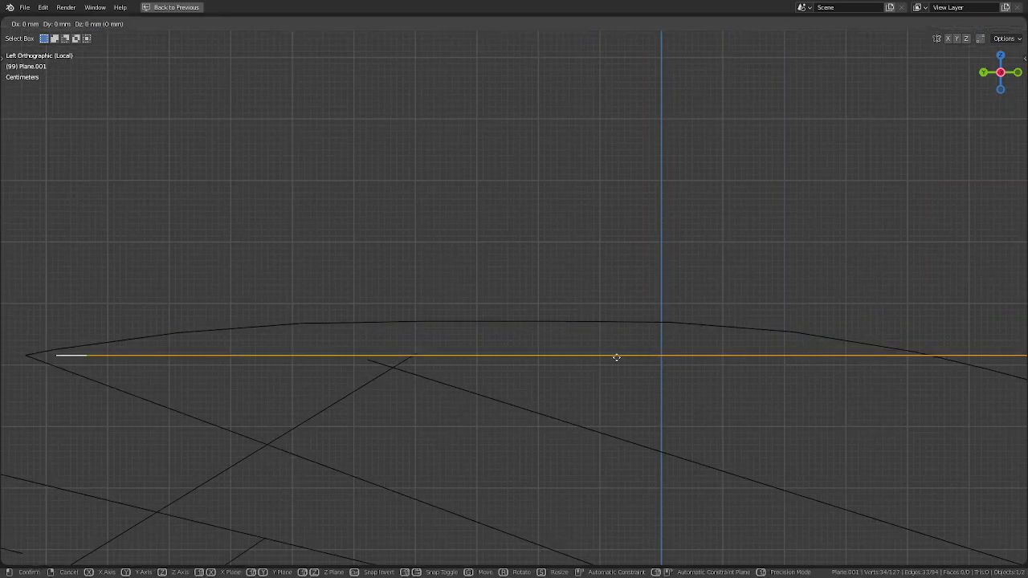
key(z)
key(ctrl)
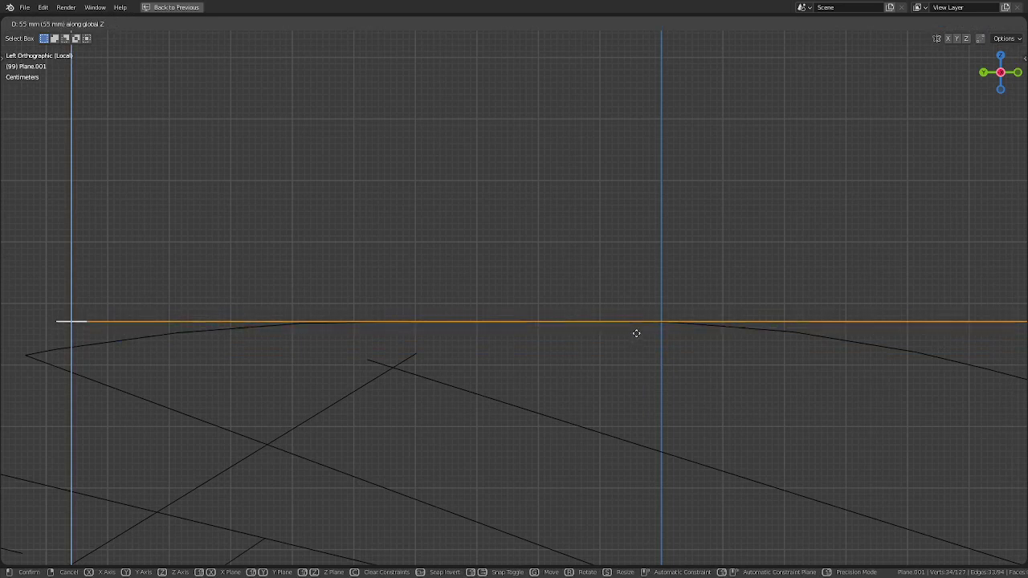
click(637, 332)
- With proportional editing on, move the chain's right end vertex along Z to bend it into a curve
scroll(737, 338, down, 3)
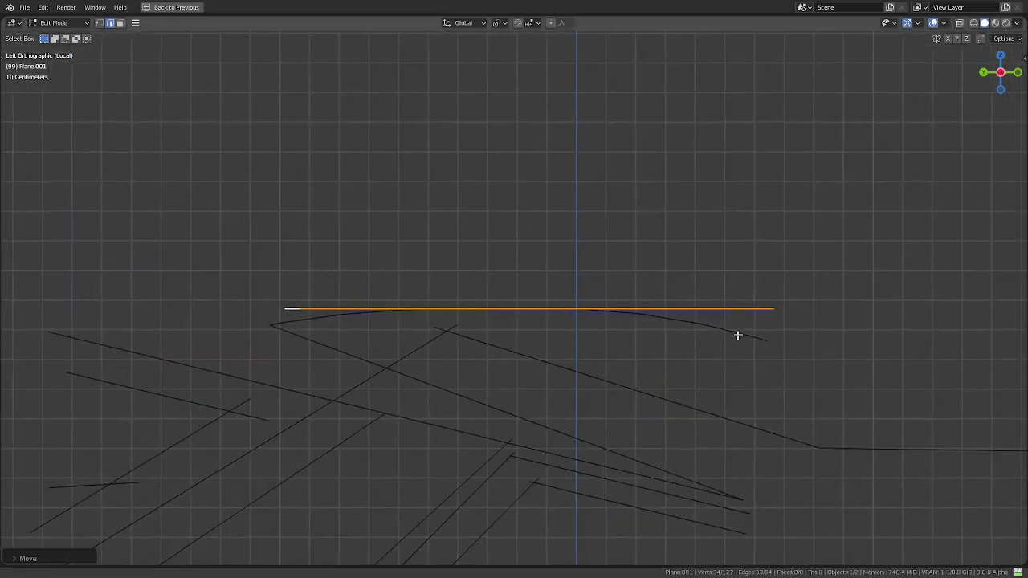
key(1)
click(769, 308)
scroll(760, 307, up, 2)
scroll(723, 306, up, 2)
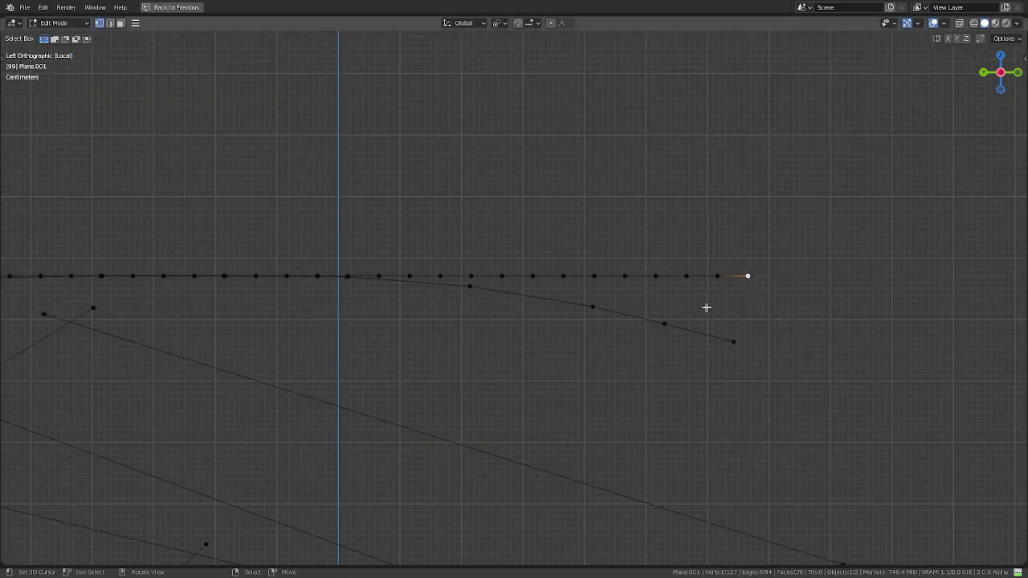
key(o)
key(g)
key(z)
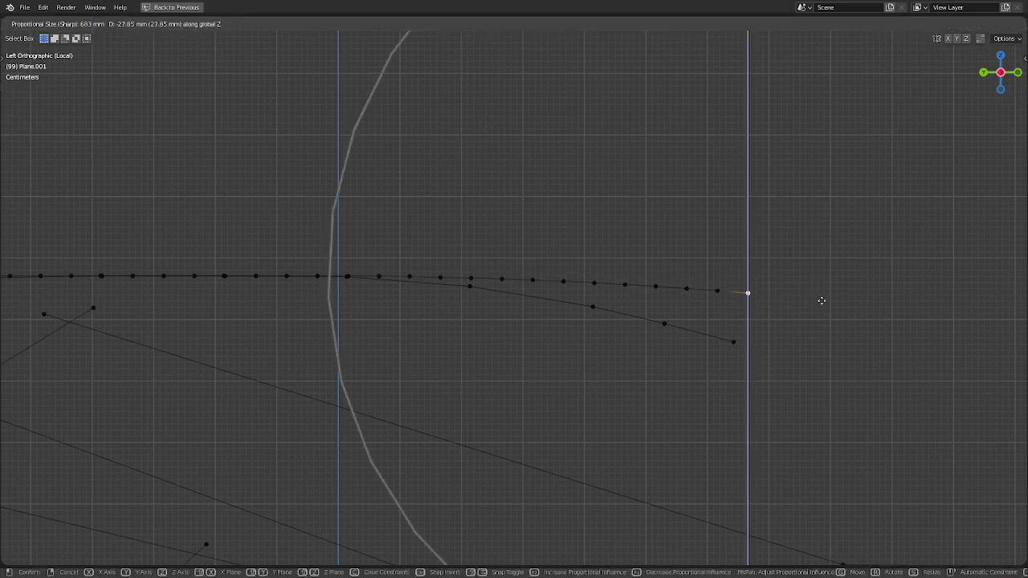
scroll(820, 343, down, 1)
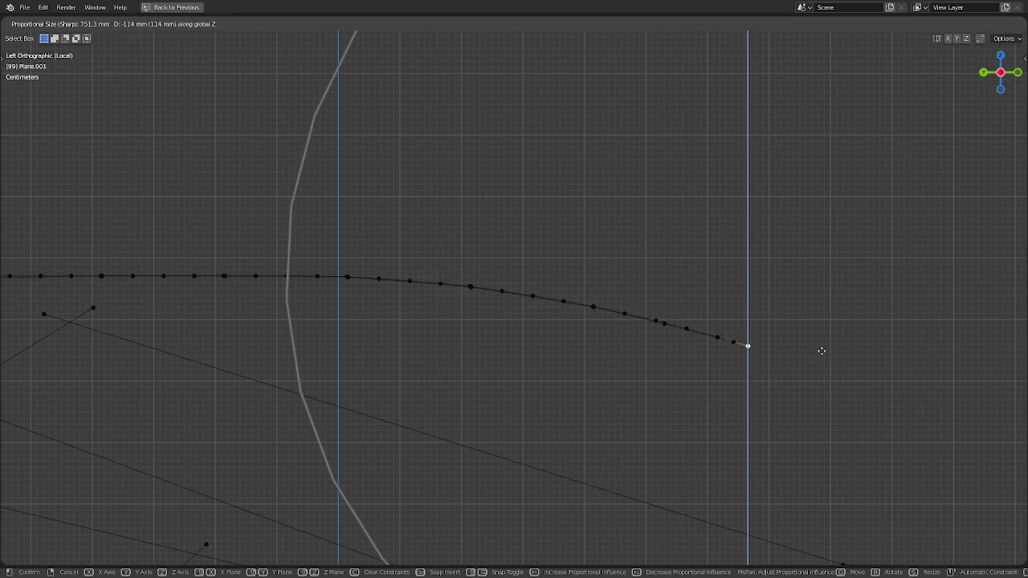
click(822, 351)
scroll(563, 344, down, 2)
shift+middle_drag(383, 337, 760, 337)
scroll(760, 337, up, 2)
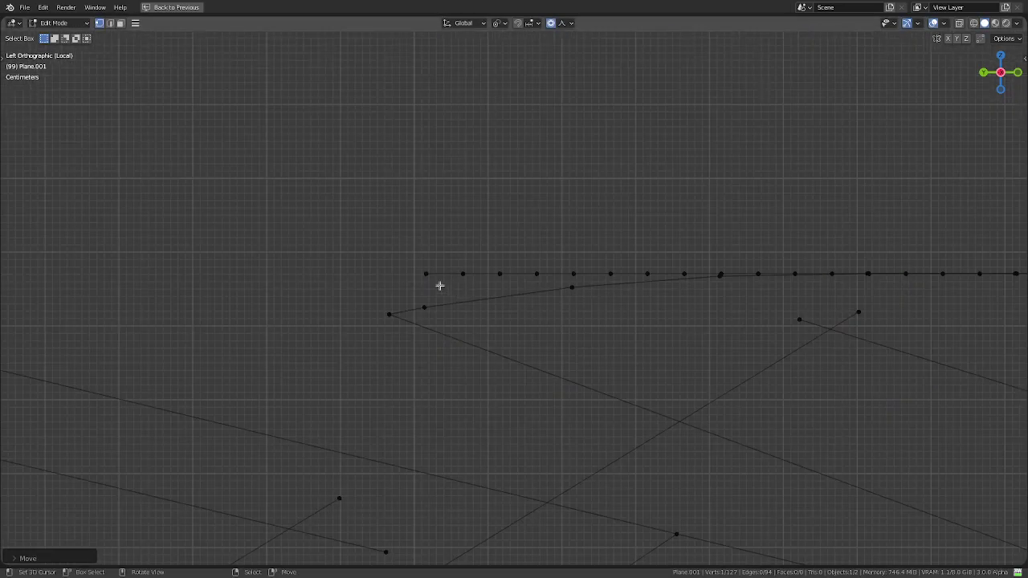
- Extrude a vertex along Y from the curve's left end and lower it onto the corner
click(421, 275)
key(e)
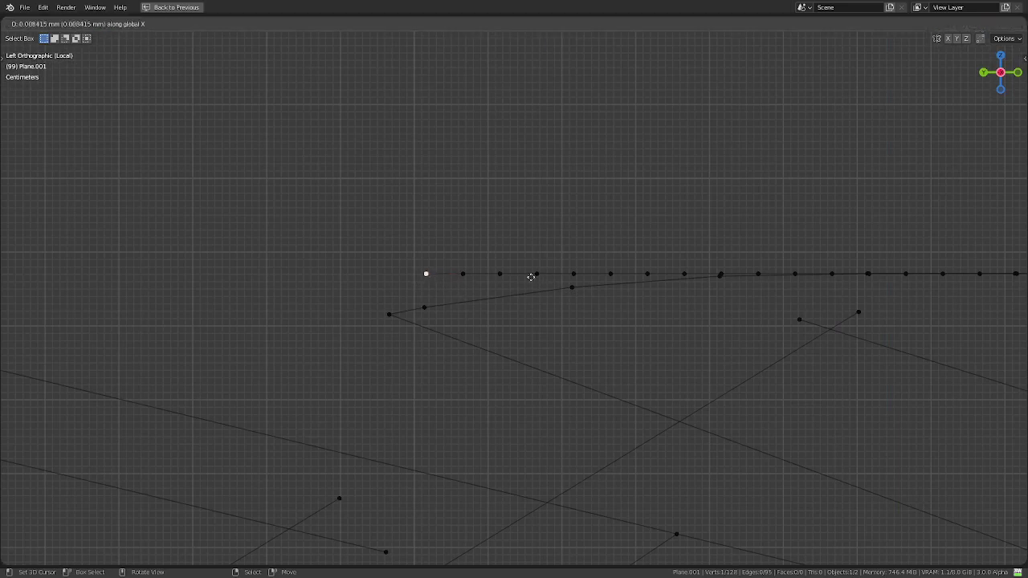
key(y)
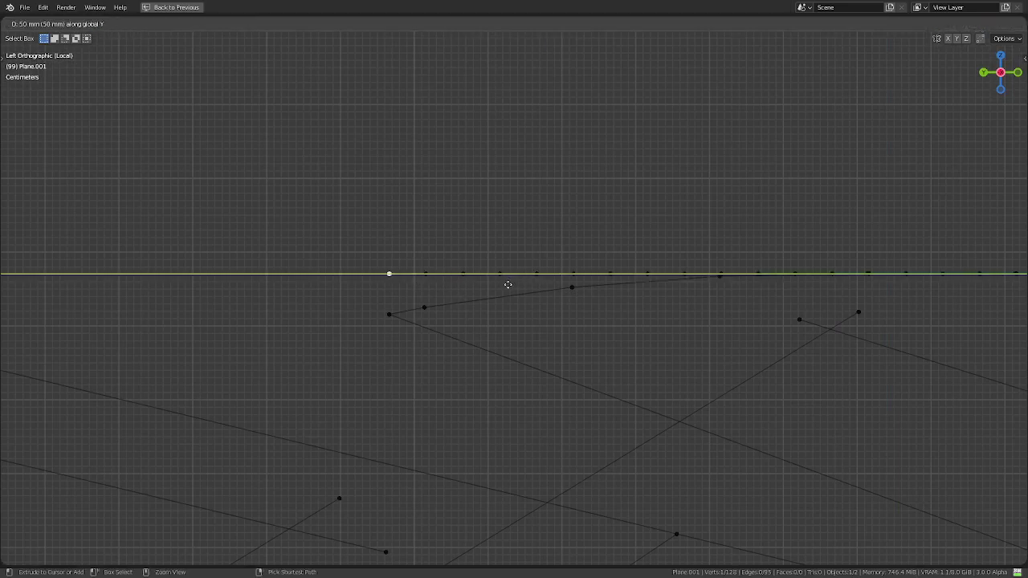
click(509, 283)
key(g)
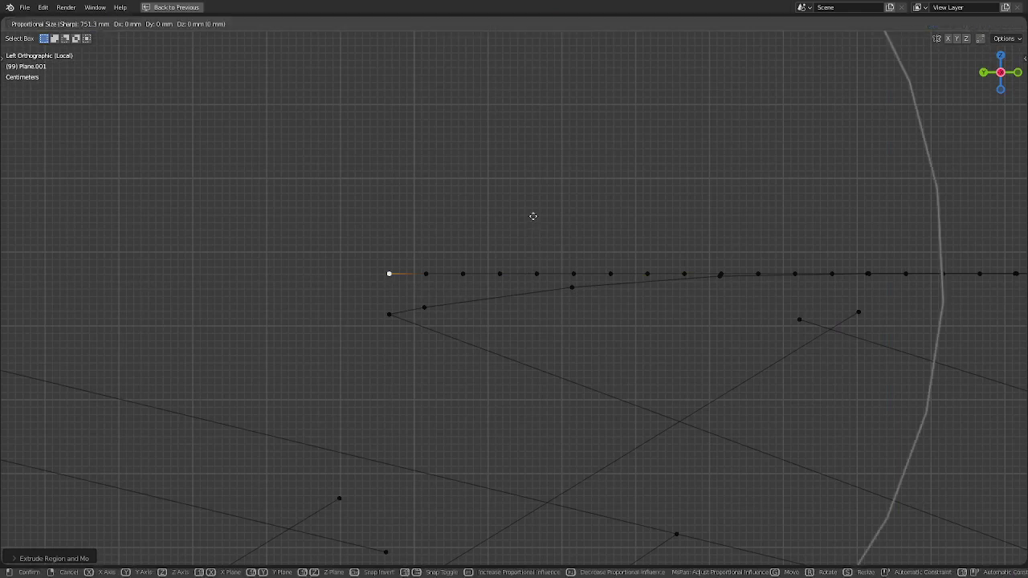
key(z)
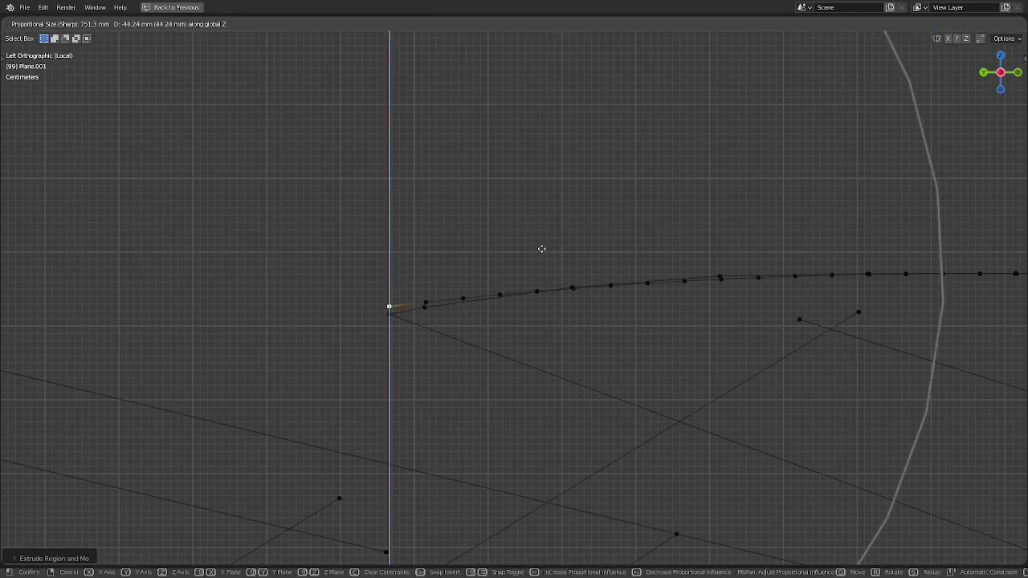
scroll(540, 253, up, 1)
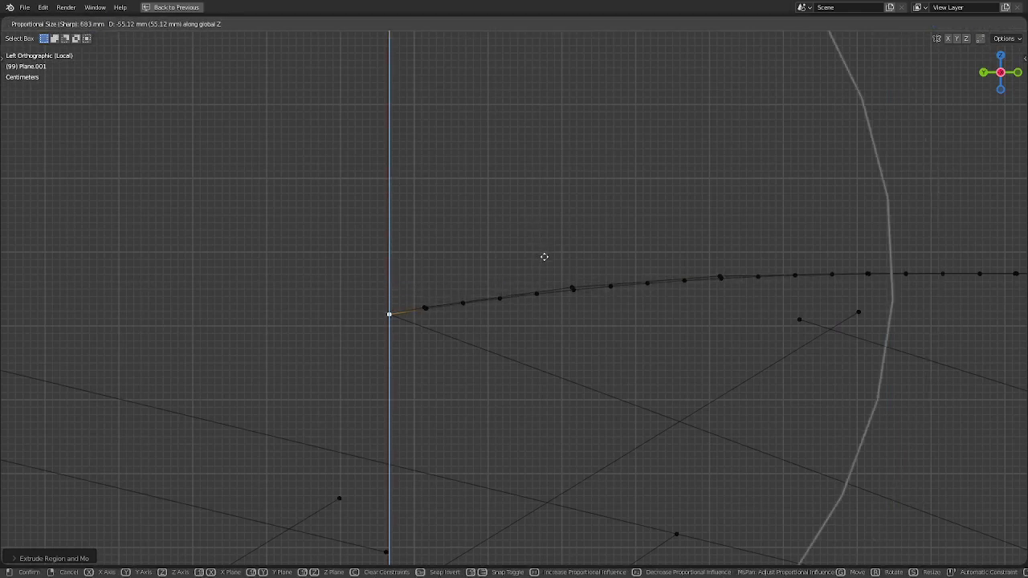
scroll(545, 256, up, 1)
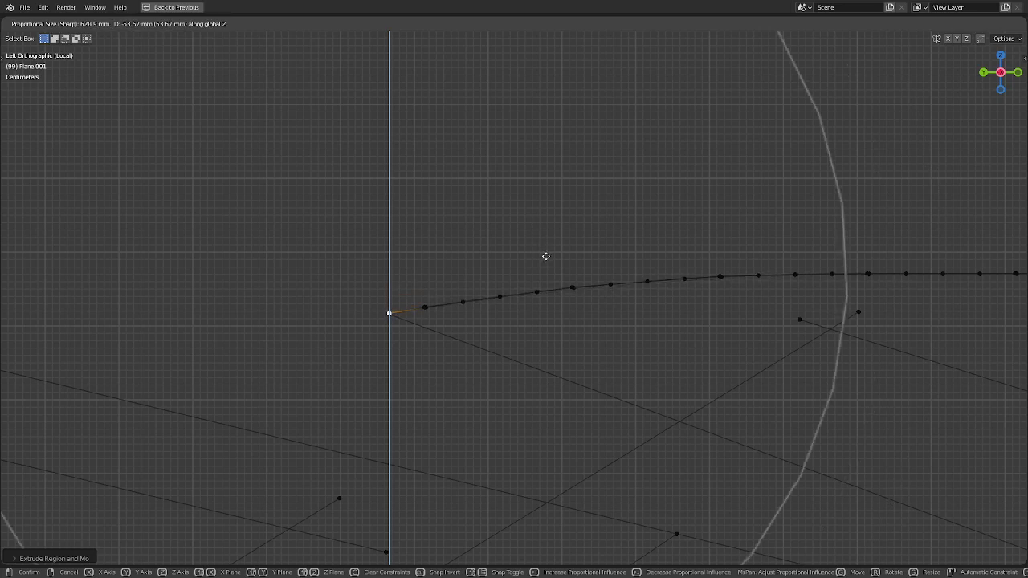
key(ctrl)
click(545, 252)
scroll(543, 249, up, 5)
shift+middle_drag(544, 250, 757, 232)
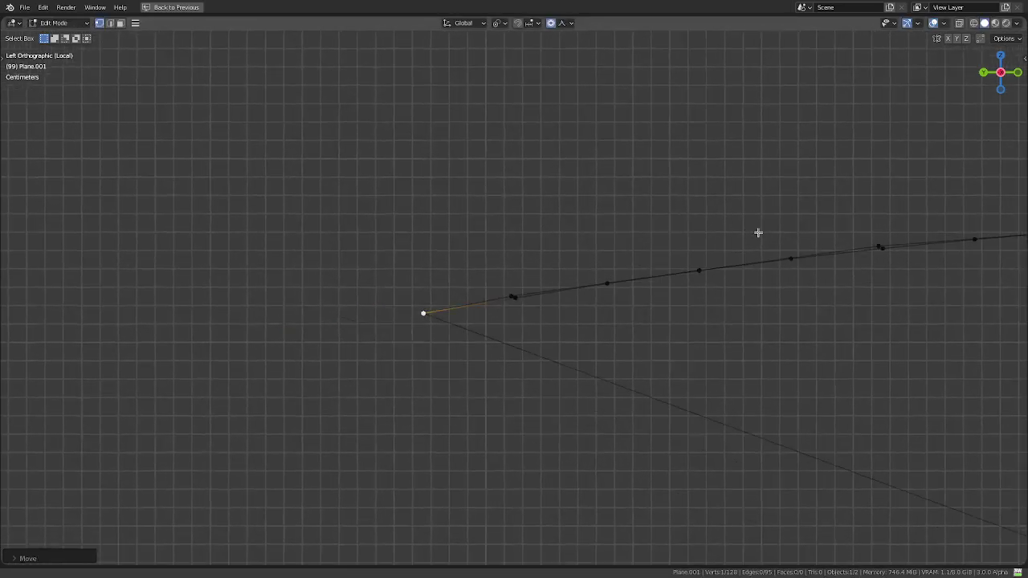
scroll(689, 243, up, 4)
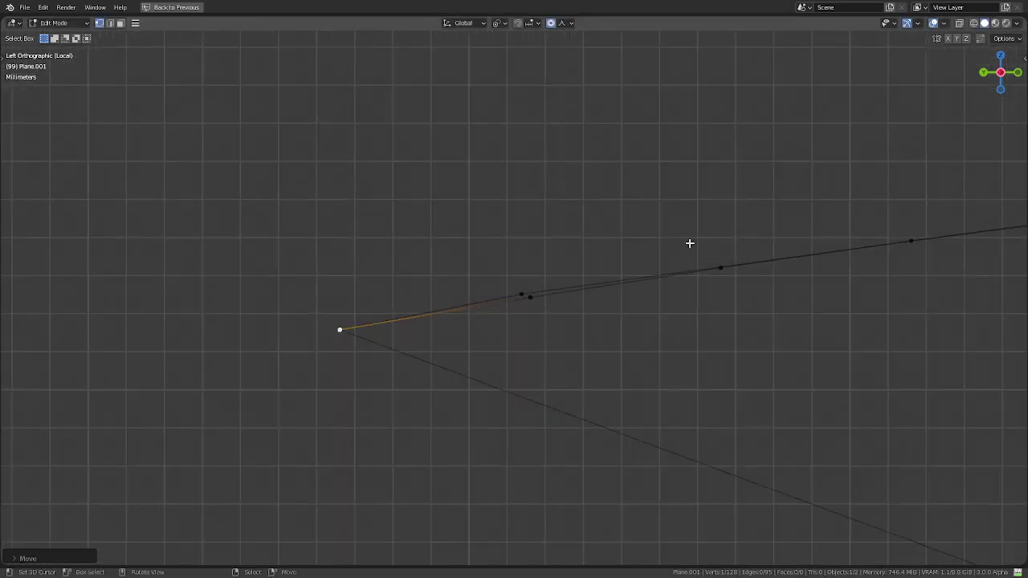
- Delete the redundant overlapping edge near the left corner and select the top arc
click(519, 287)
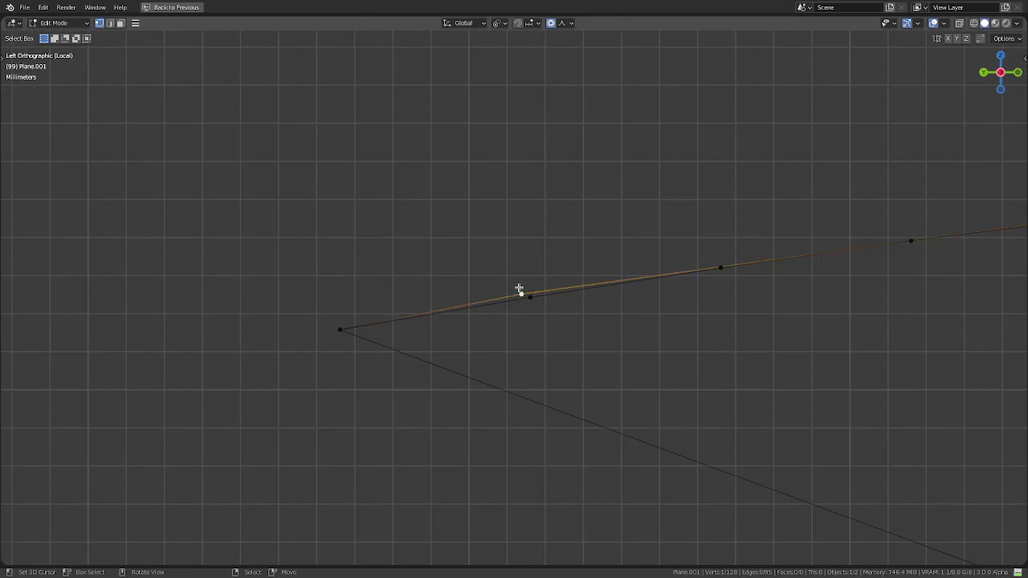
key(2)
click(509, 292)
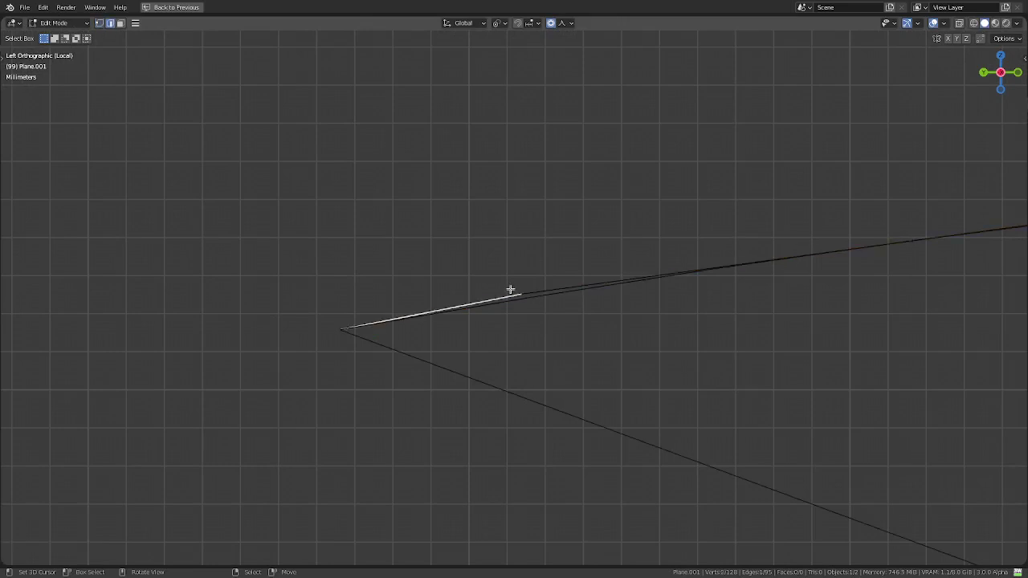
key(x)
click(510, 290)
click(555, 286)
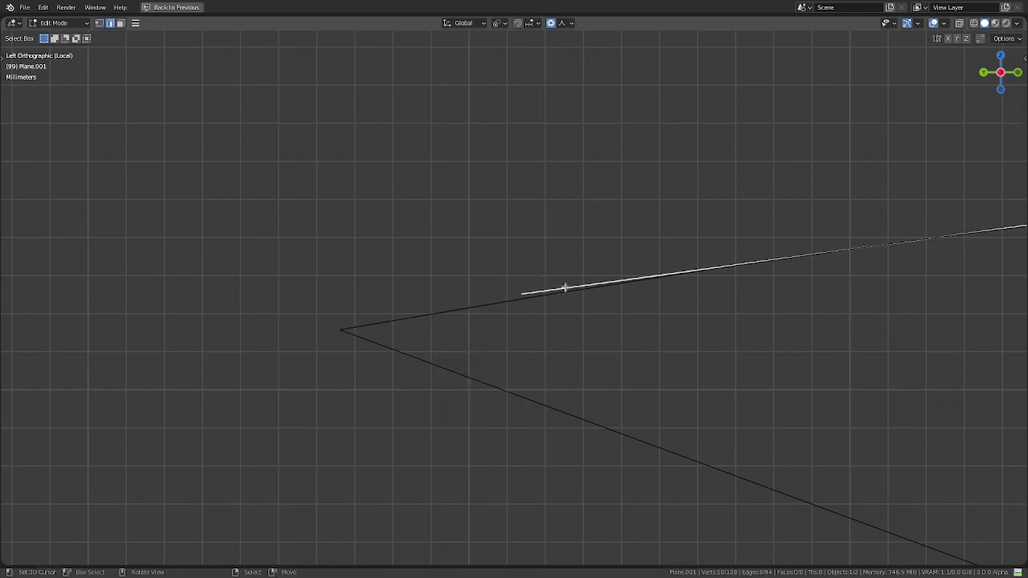
scroll(574, 287, down, 5)
scroll(642, 291, down, 5)
shift+middle_drag(749, 300, 617, 281)
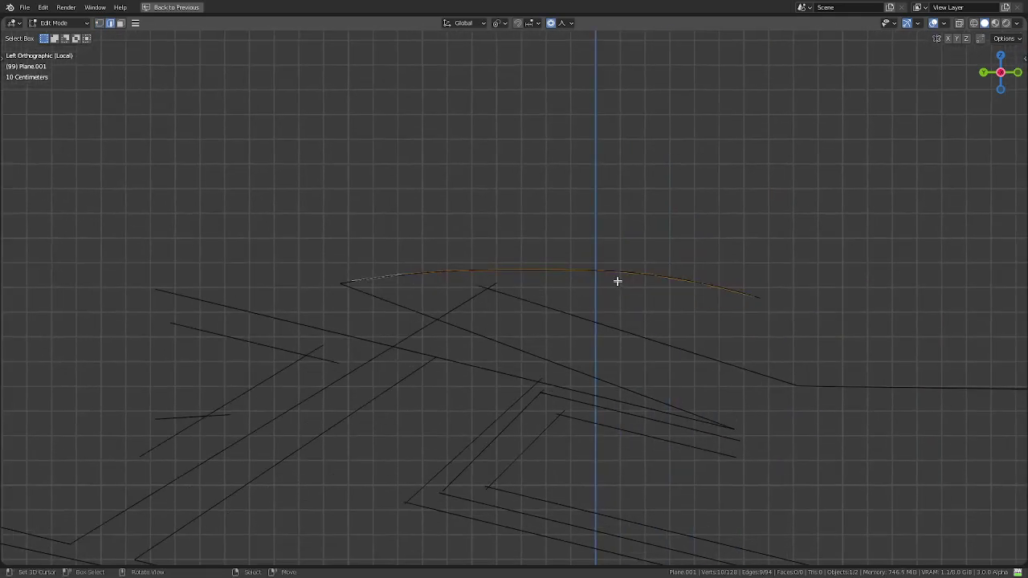
- Lift the duplicate top arc away and delete its vertices
key(g)
click(624, 252)
key(1)
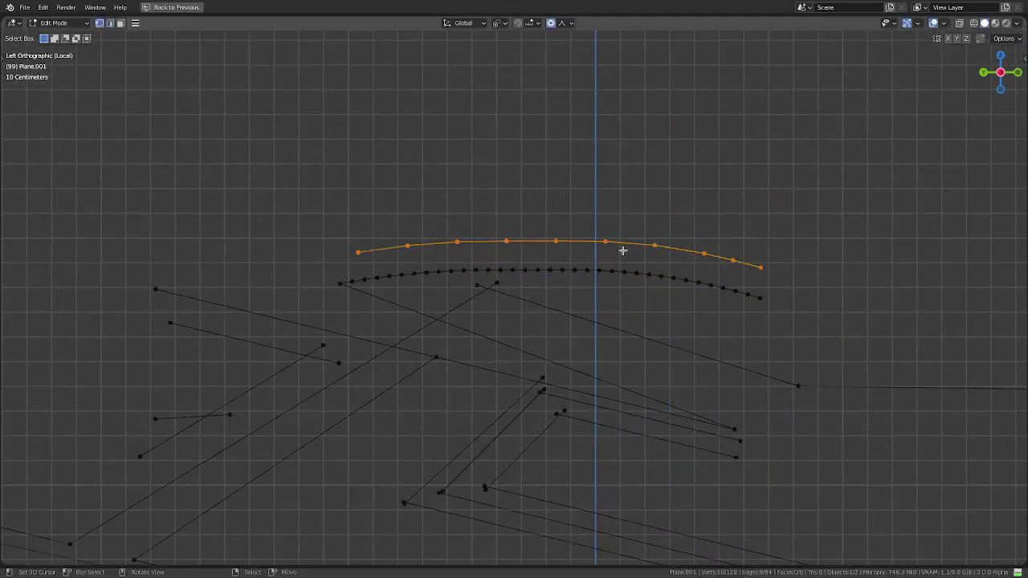
key(x)
click(623, 254)
shift+middle_drag(451, 286, 535, 298)
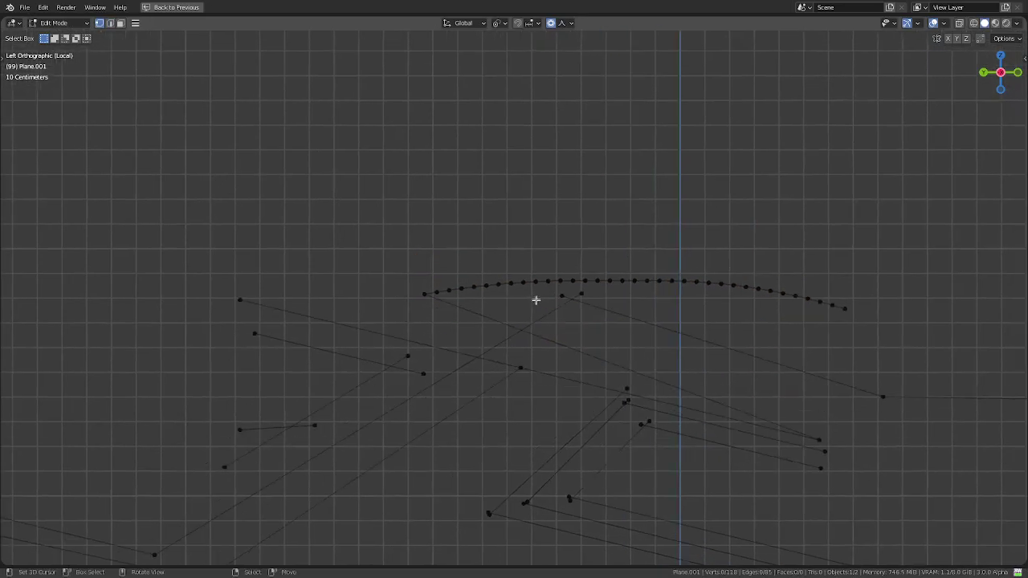
- Select the top arc and remaining edges, merge vertices by distance, then deselect
alt+click(489, 285)
alt+shift+click(484, 307)
key(m)
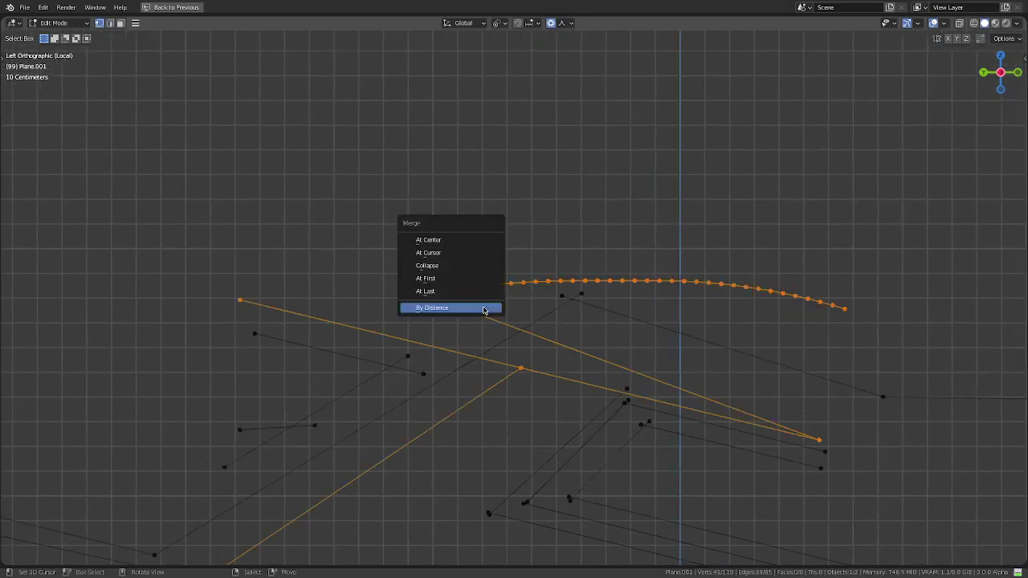
click(483, 307)
key(alt+a)
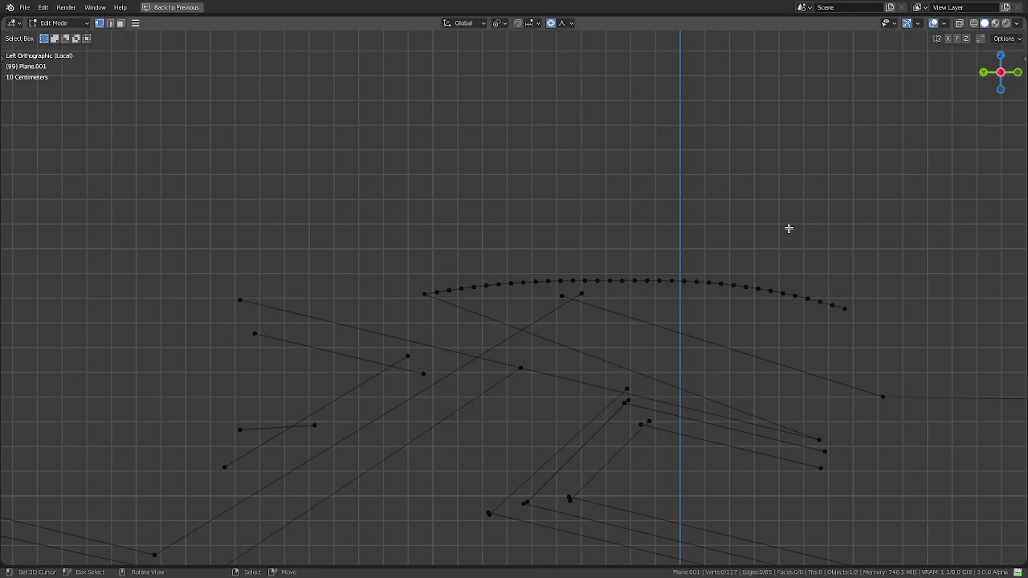
scroll(789, 228, down, 3)
scroll(752, 257, up, 4)
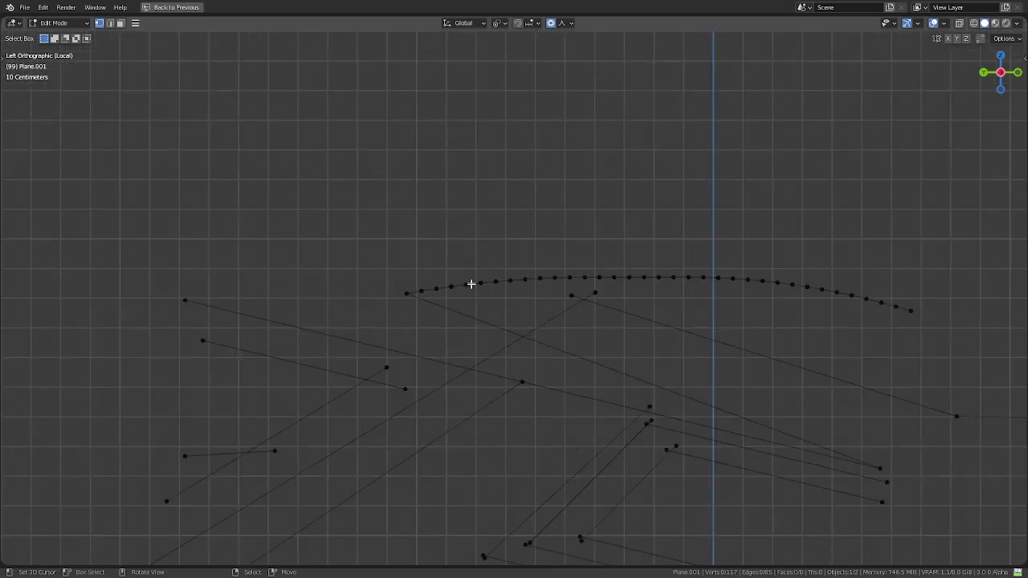
- Return to Object Mode, exit local view and go back to the left side view
key(Tab)
middle_drag(443, 285, 504, 270)
key(KP_Divide)
key(ctrl+KP_3)
- Restore the multi-panel layout and enter Edit Mode on the traced edge mesh
scroll(506, 274, down, 3)
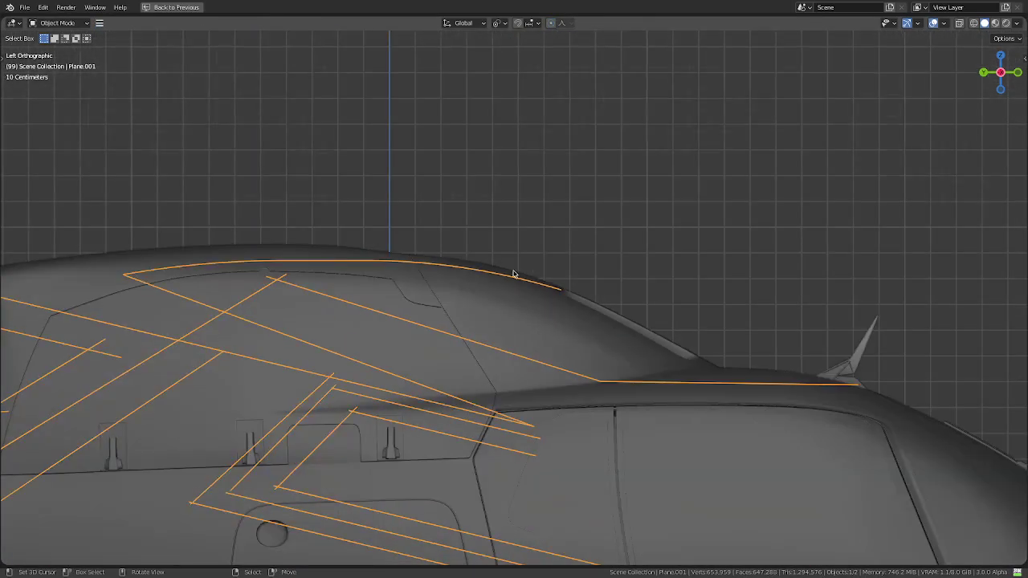
scroll(506, 273, down, 3)
key(ctrl+space)
scroll(631, 304, up, 3)
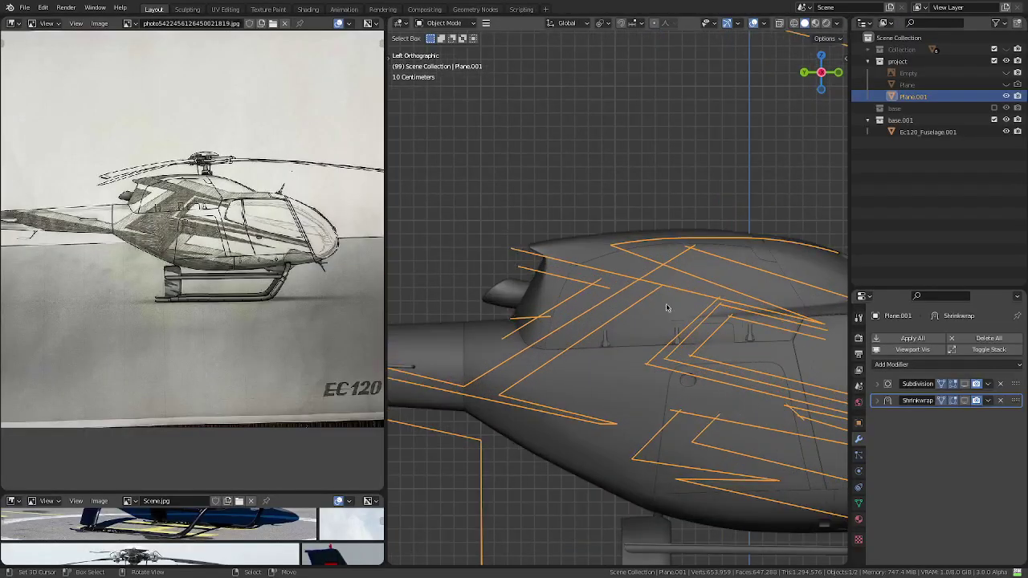
scroll(630, 304, up, 3)
key(Tab)
scroll(649, 310, up, 2)
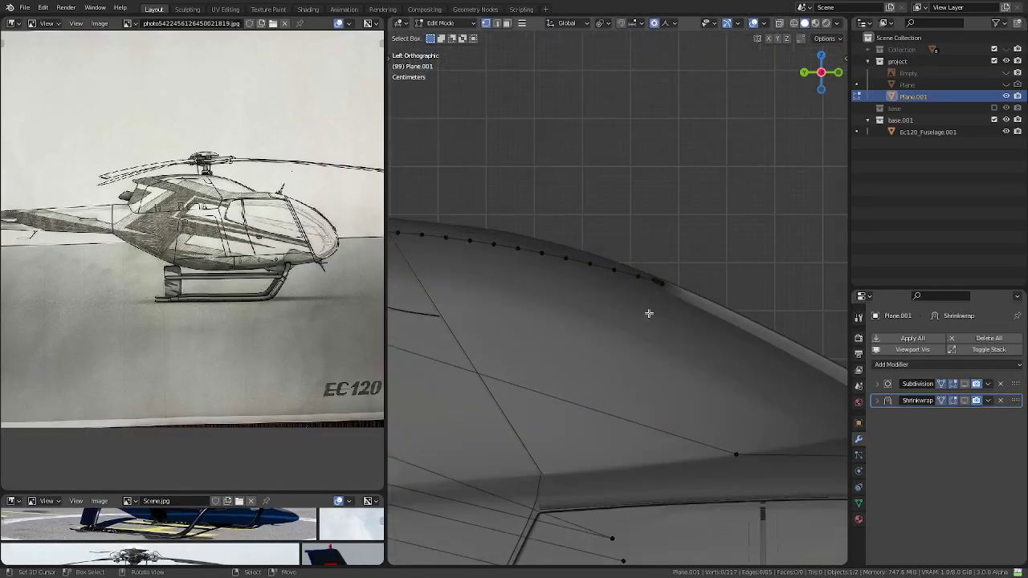
scroll(715, 289, up, 2)
scroll(627, 349, up, 2)
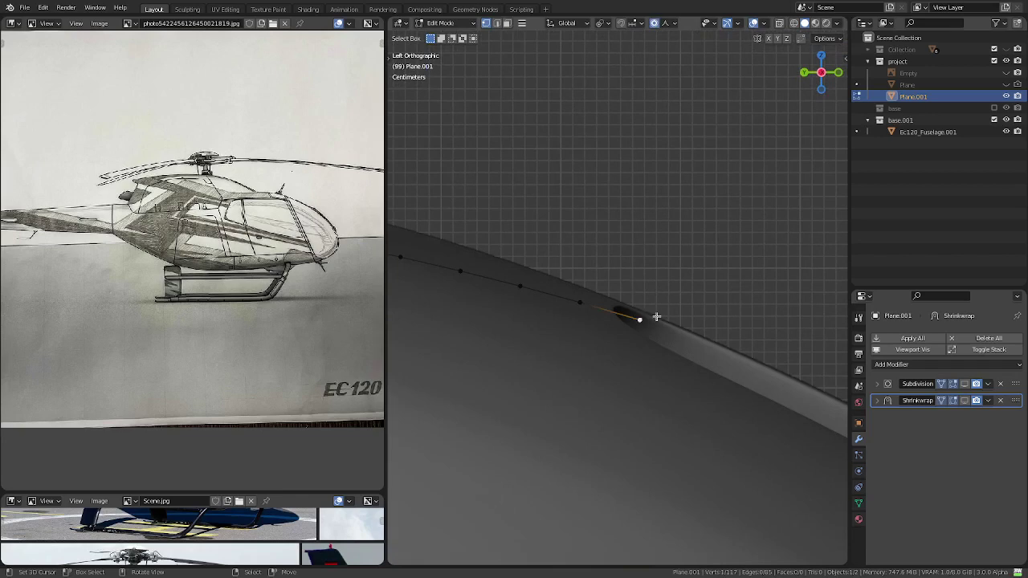
scroll(658, 318, down, 3)
scroll(660, 322, up, 3)
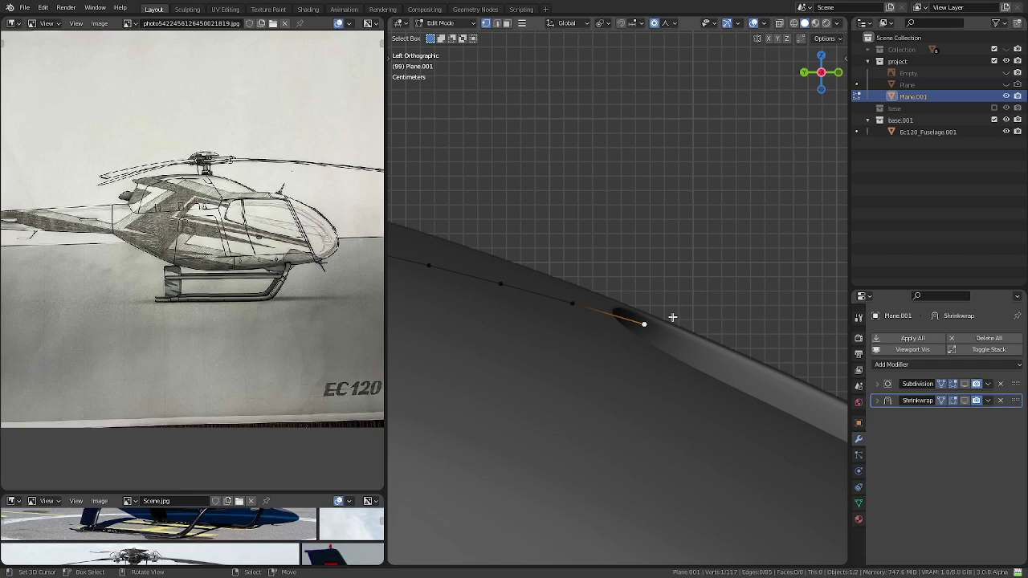
- Extrude the outline's end vertex straight up along Z
key(e)
key(z)
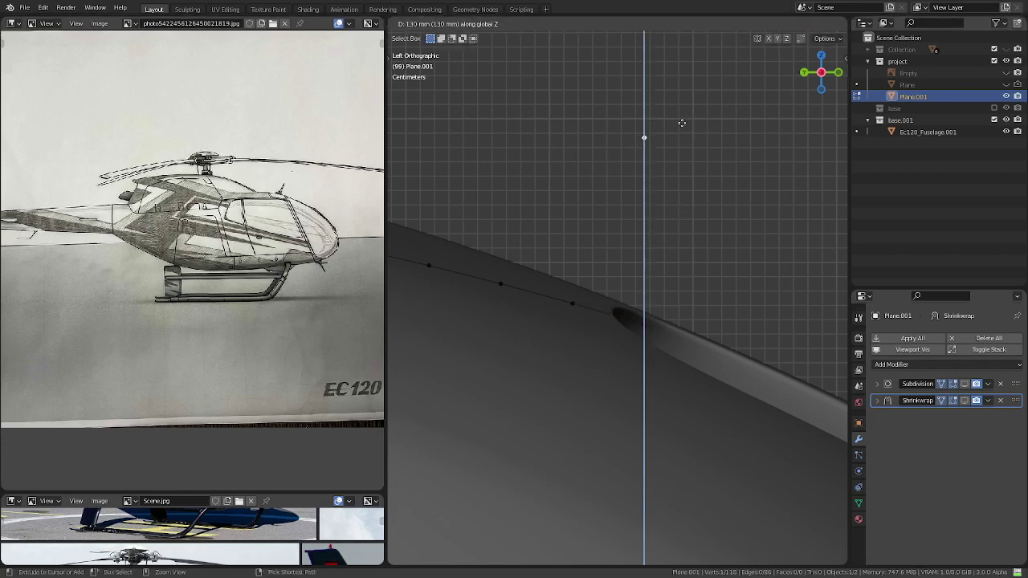
click(684, 49)
scroll(702, 203, down, 4)
scroll(702, 203, down, 10)
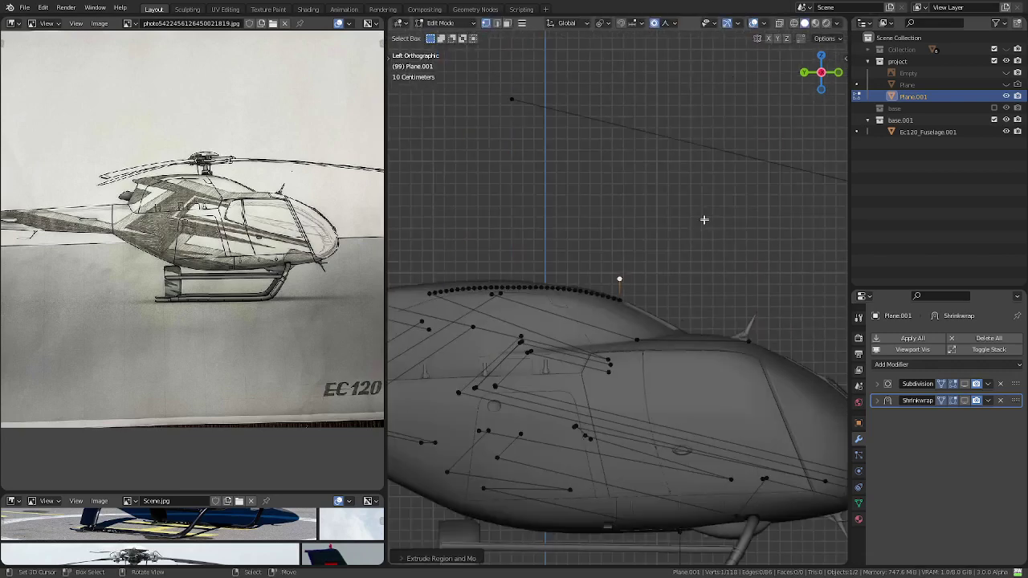
scroll(651, 284, up, 2)
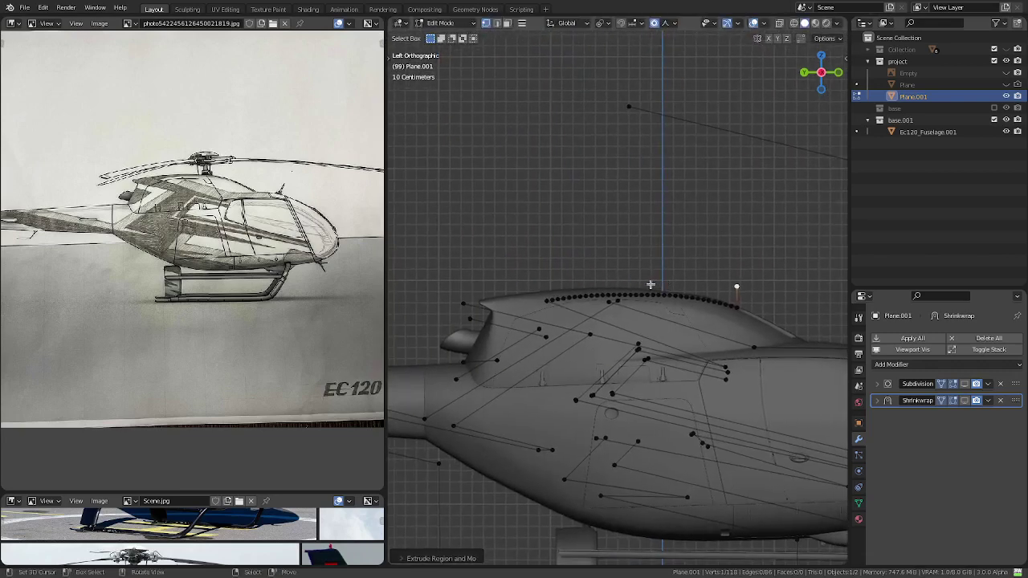
- Turn off proportional editing and raise the new vertex along Z
key(g)
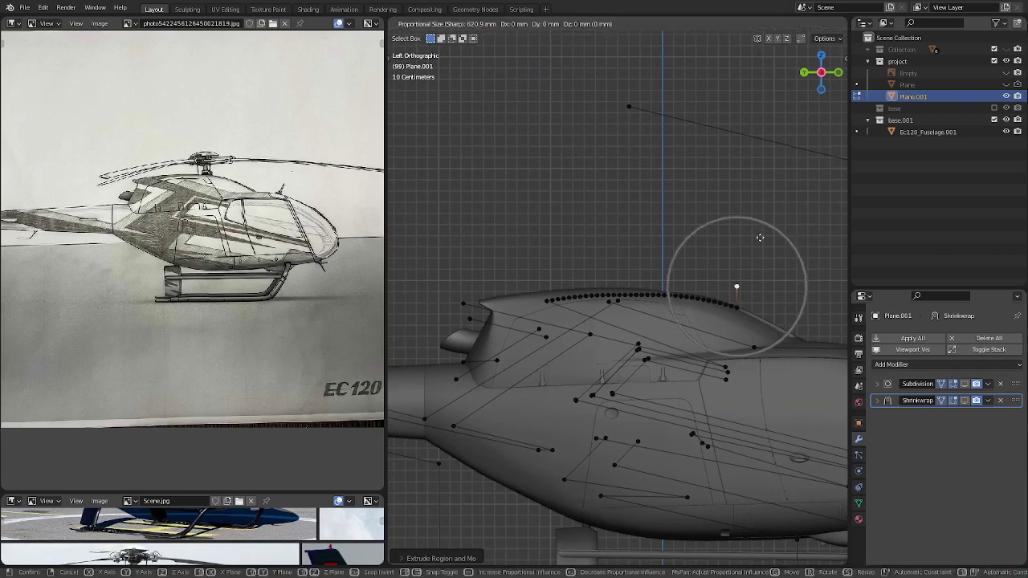
key(z)
key(Escape)
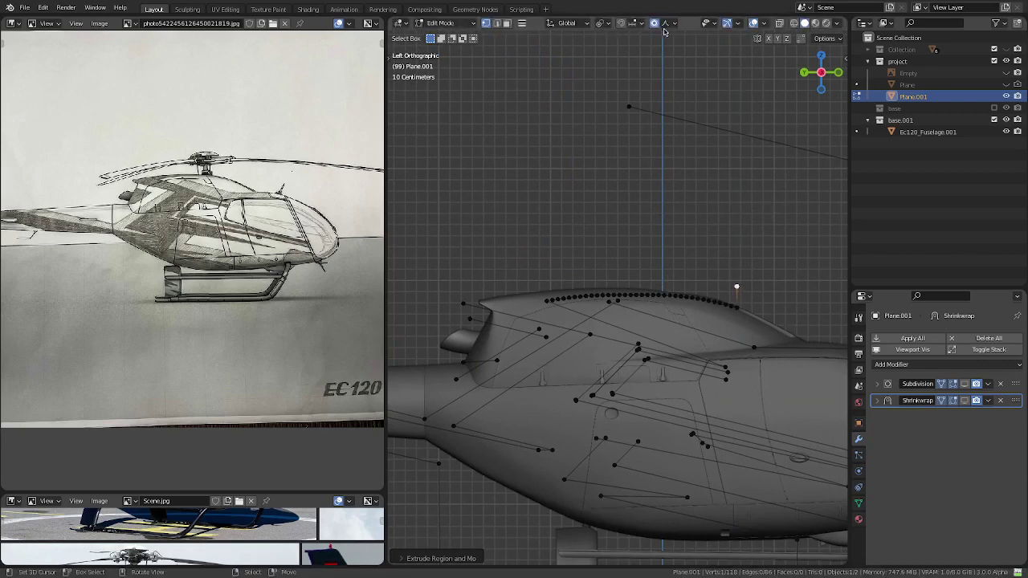
click(655, 22)
key(g)
key(z)
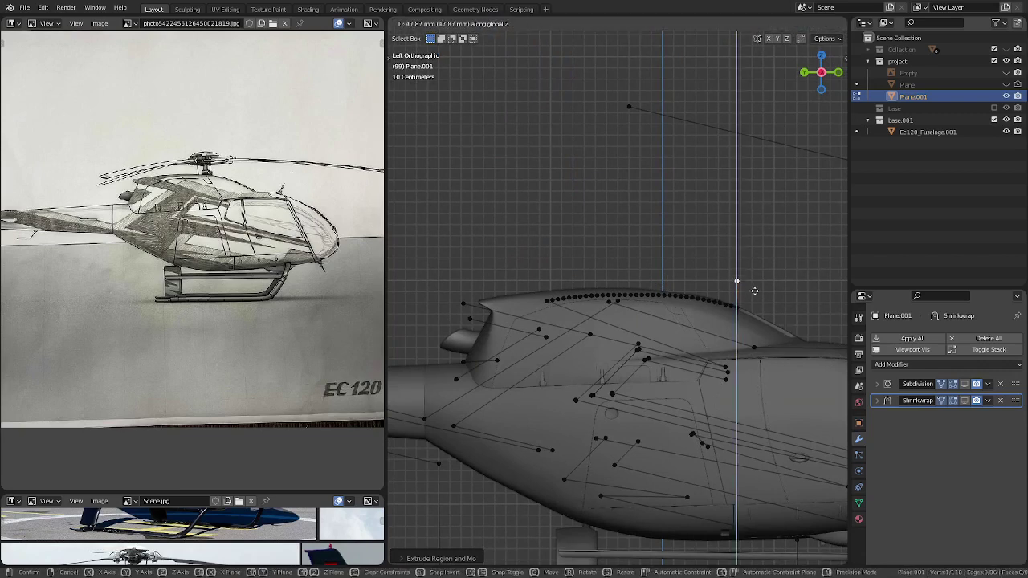
click(760, 283)
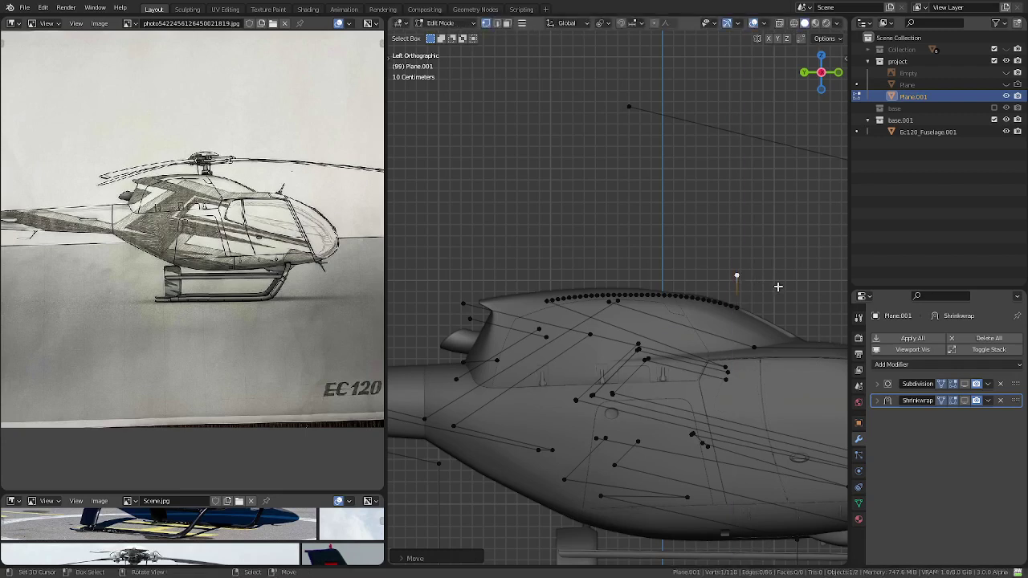
- Move the top vertex 2500 mm along Y toward the tail
key(g)
key(x)
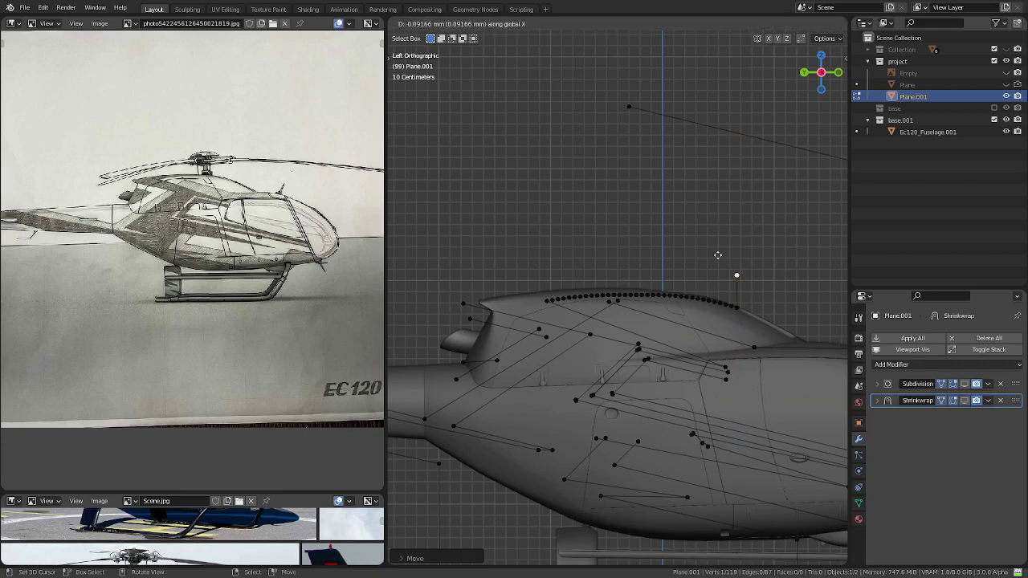
key(y)
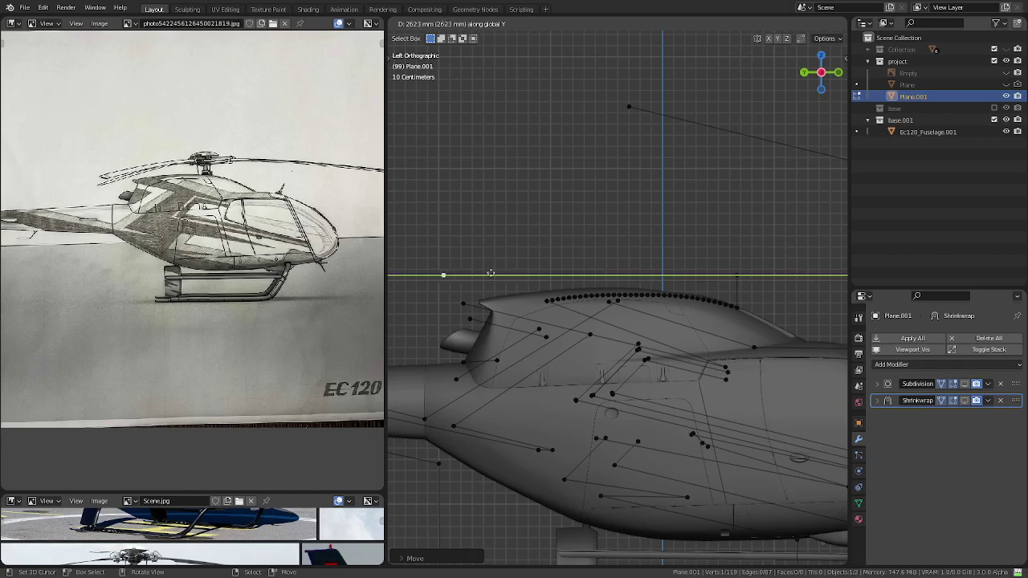
key(ctrl)
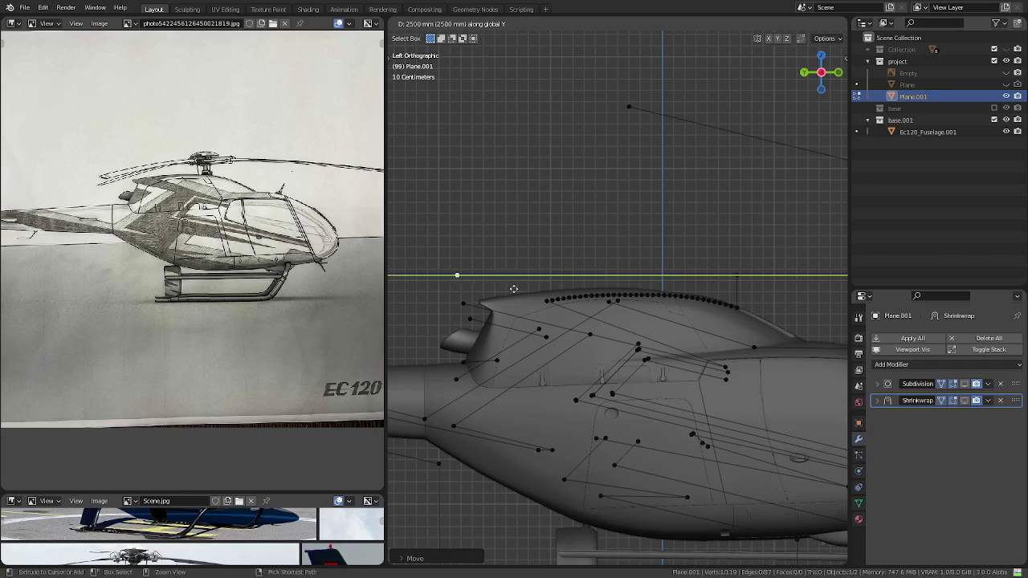
- Confirm the vertex position and connect it to the upper corner vertex with an edge
click(514, 289)
scroll(510, 296, up, 3)
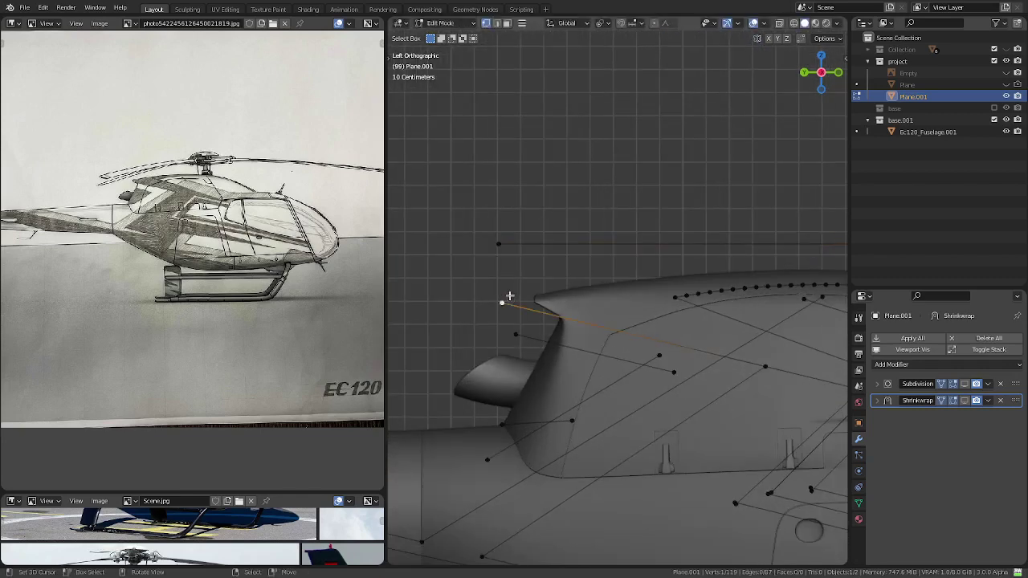
shift+click(498, 244)
key(f)
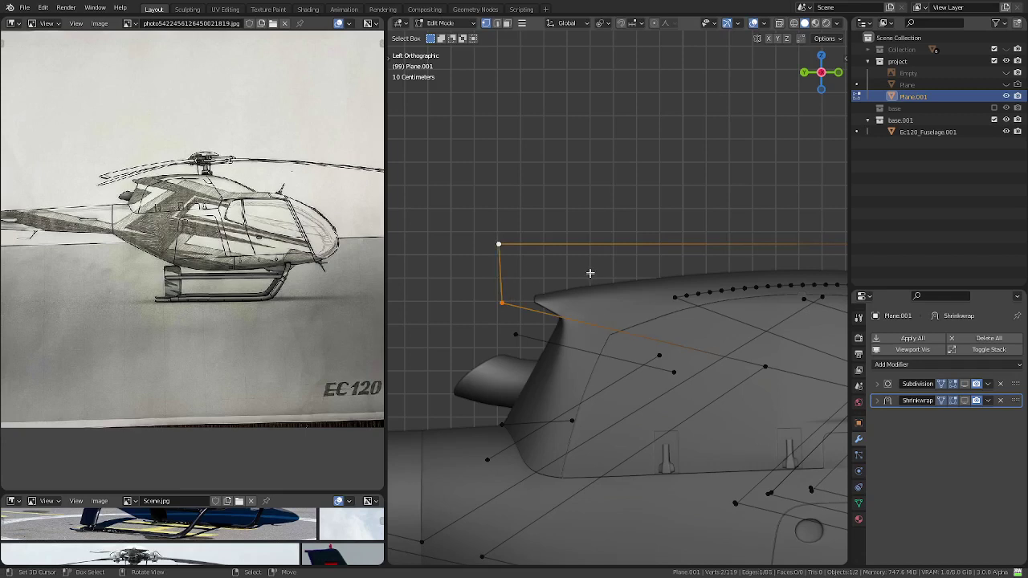
- Scale the lower corner vertex and the stripe-line vertex together
click(514, 289)
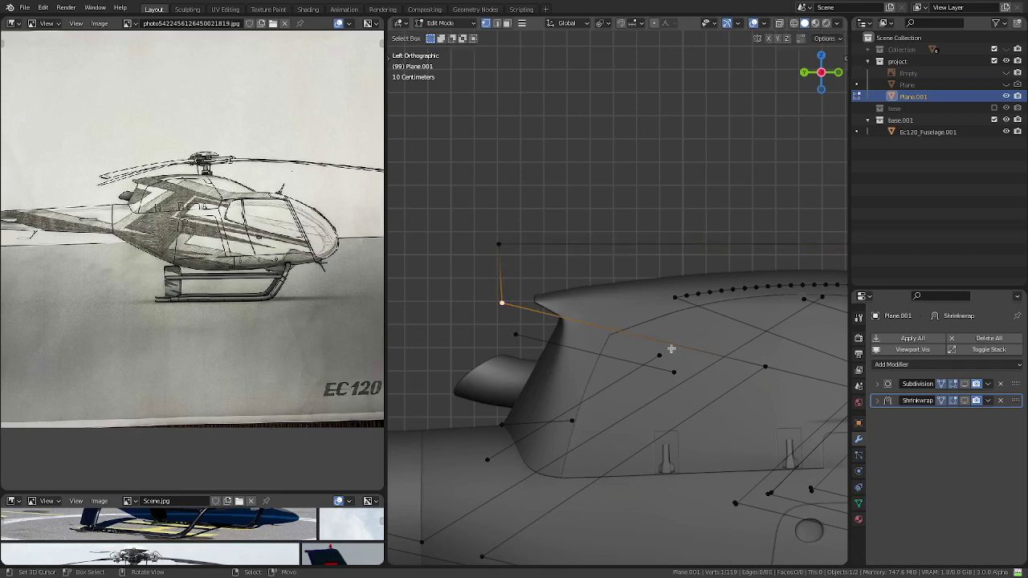
shift+click(767, 368)
key(s)
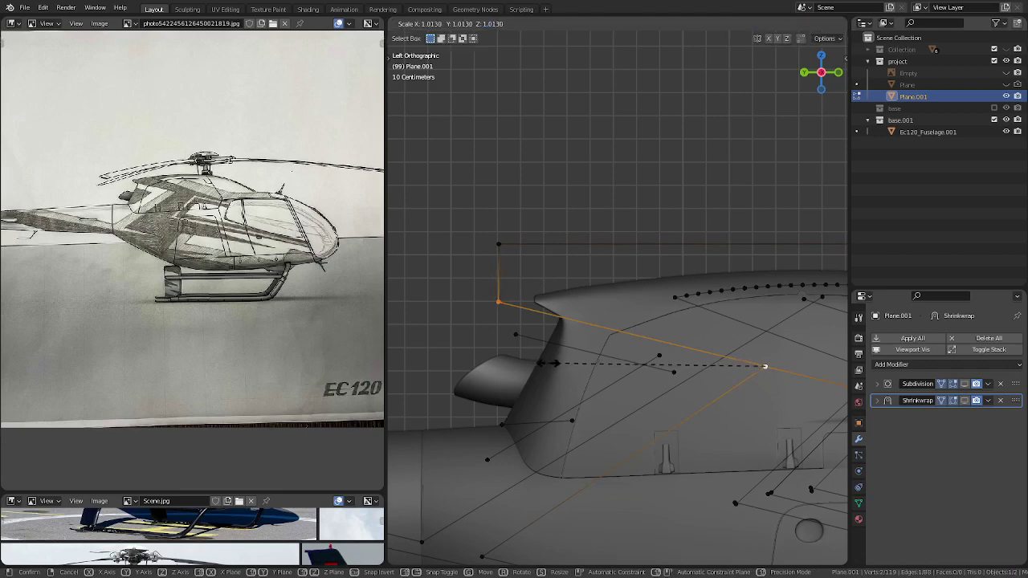
click(550, 362)
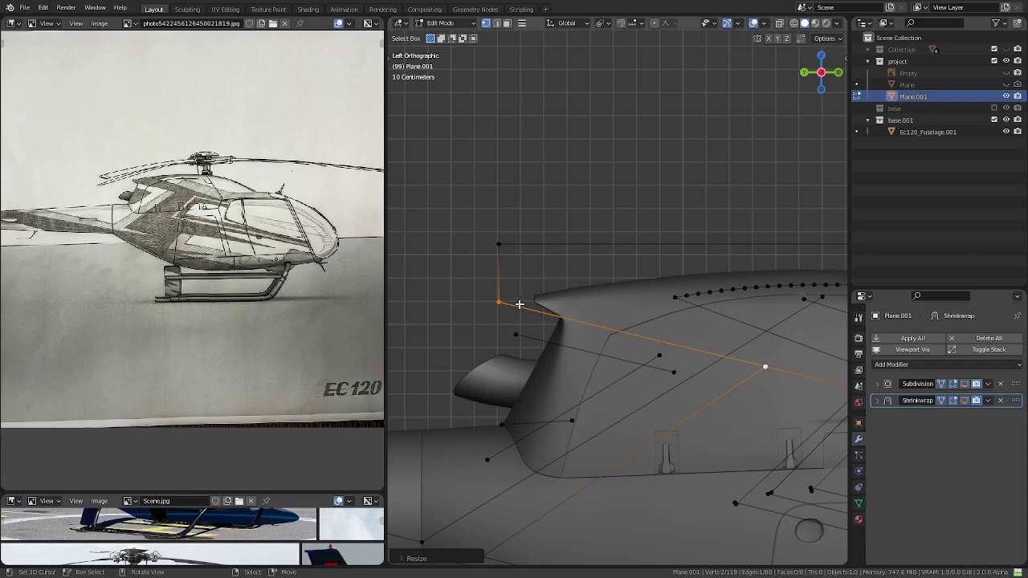
- Select the traced fuselage loops and merge overlapping vertices by distance
scroll(519, 305, down, 2)
shift+middle_drag(682, 309, 573, 306)
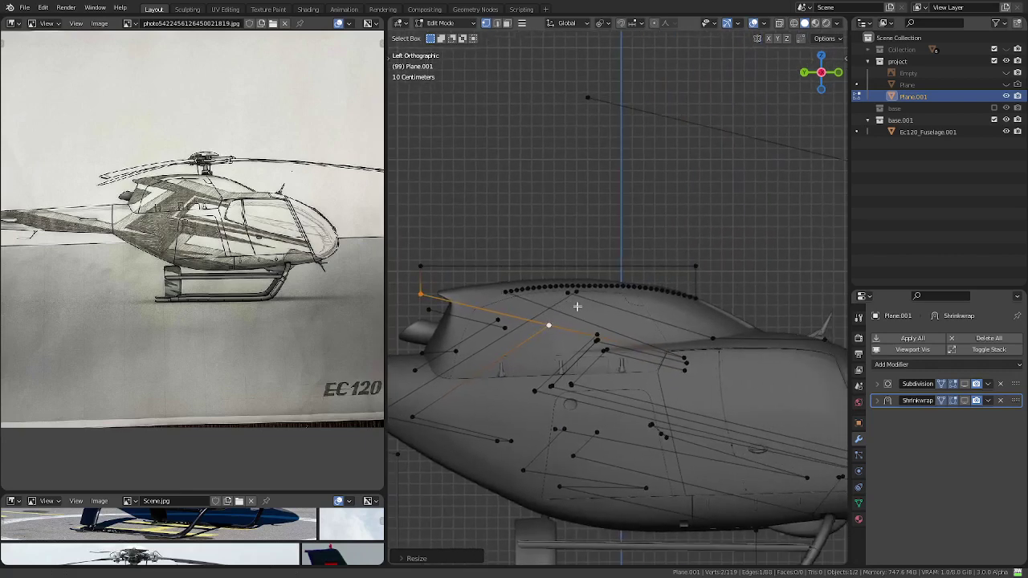
alt+click(626, 263)
shift+middle_drag(466, 420, 608, 303)
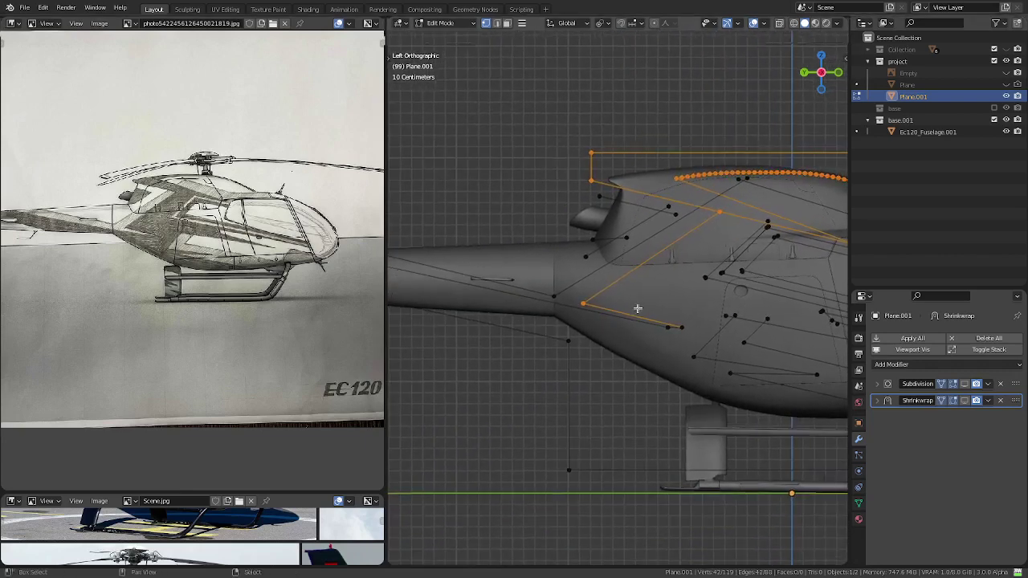
scroll(615, 322, up, 3)
alt+shift+click(627, 337)
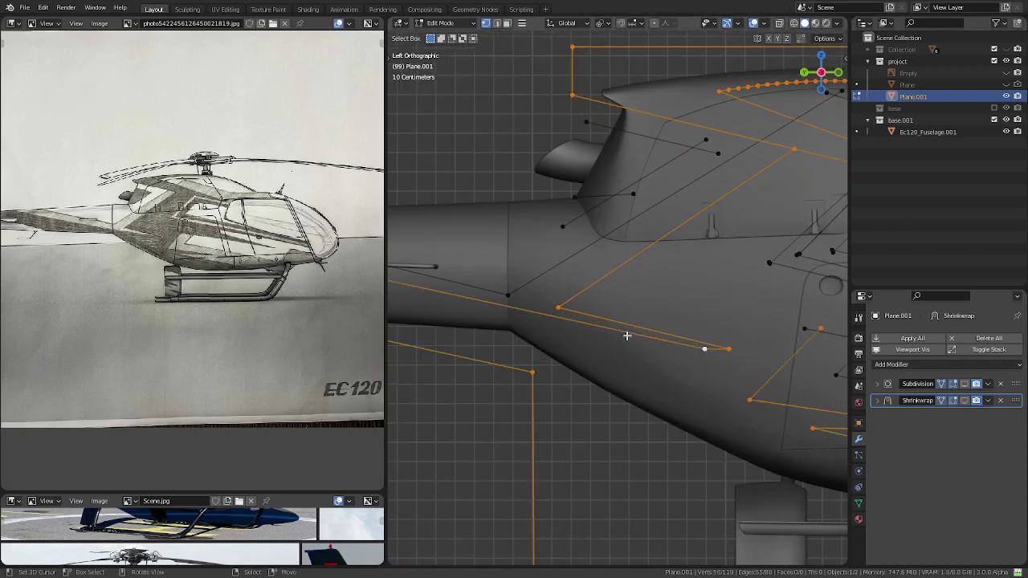
key(m)
click(628, 337)
- Try filling the outline with a face, then undo it so no face remains
scroll(626, 337, down, 2)
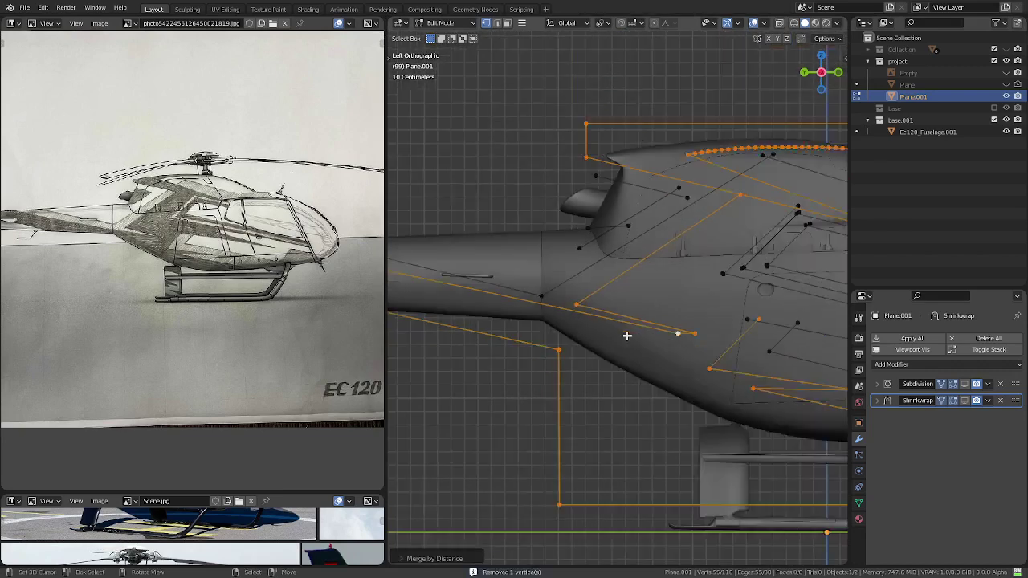
scroll(626, 337, down, 2)
scroll(618, 335, down, 2)
shift+middle_drag(609, 332, 640, 338)
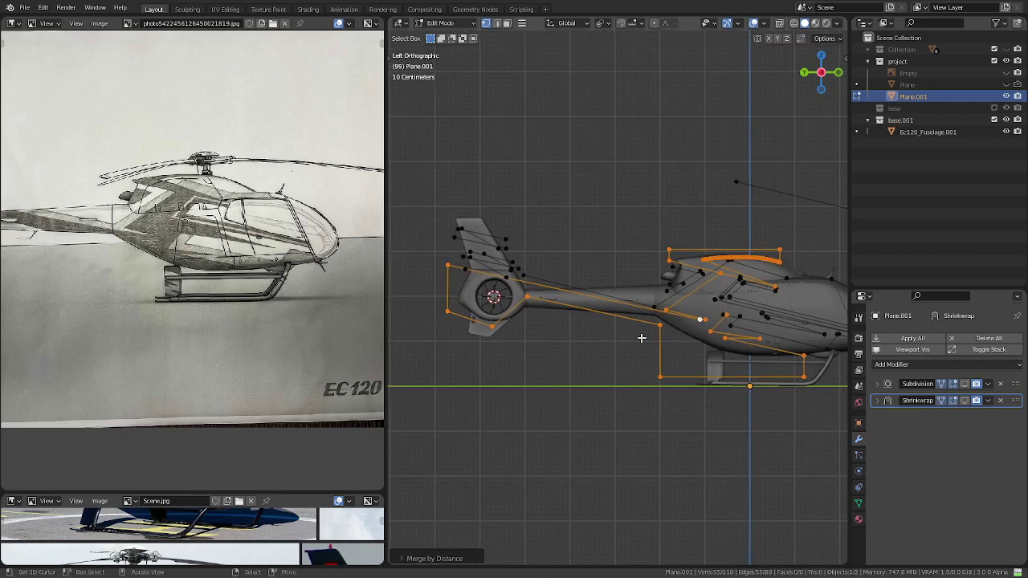
key(f)
scroll(737, 338, up, 3)
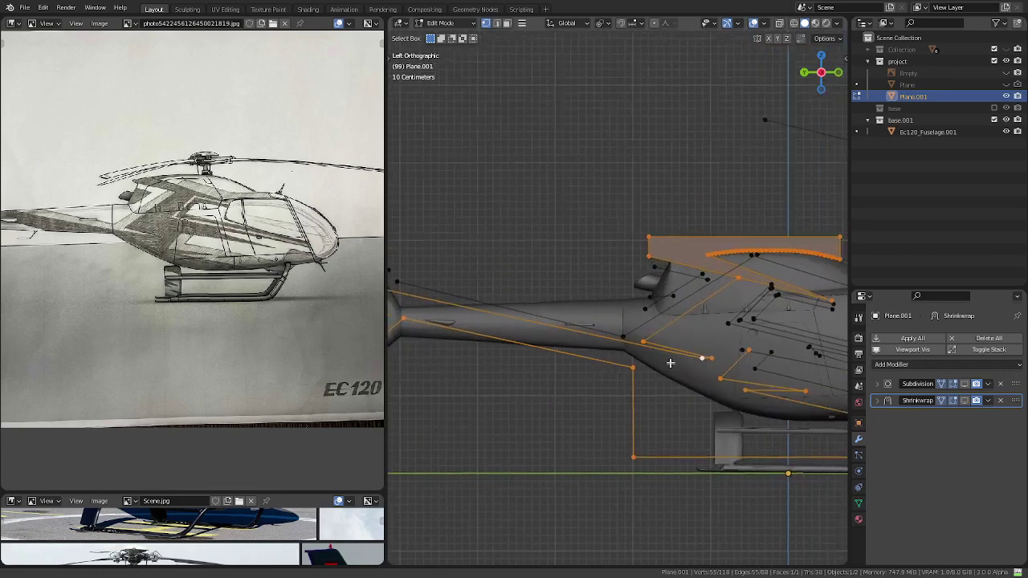
scroll(737, 339, up, 2)
key(ctrl+z)
ctrl+scroll(634, 347, up, 2)
shift+middle_drag(633, 347, 624, 360)
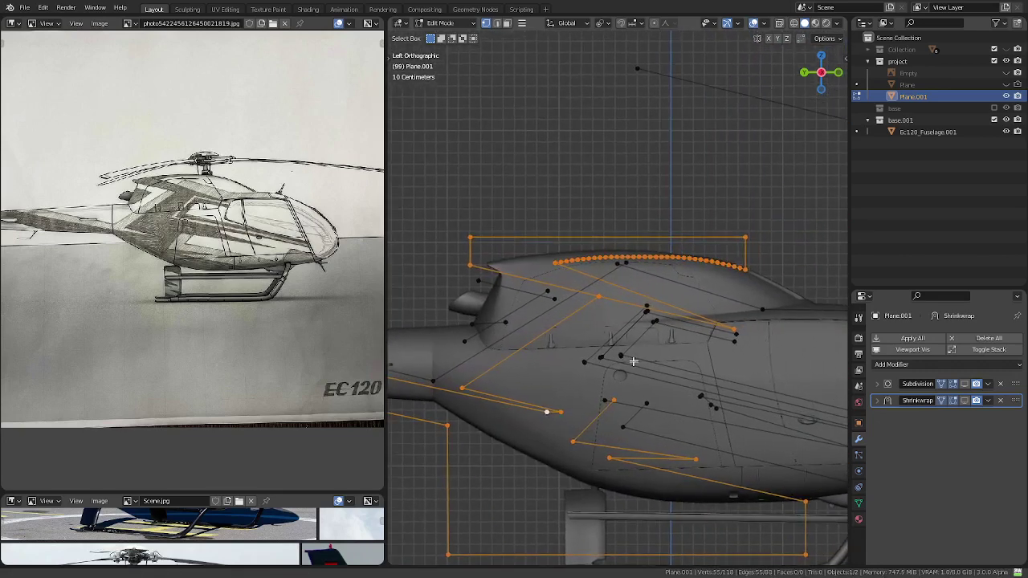
- Delete the selected stray edges, undoing one excess deletion
scroll(618, 359, up, 3)
scroll(644, 319, up, 3)
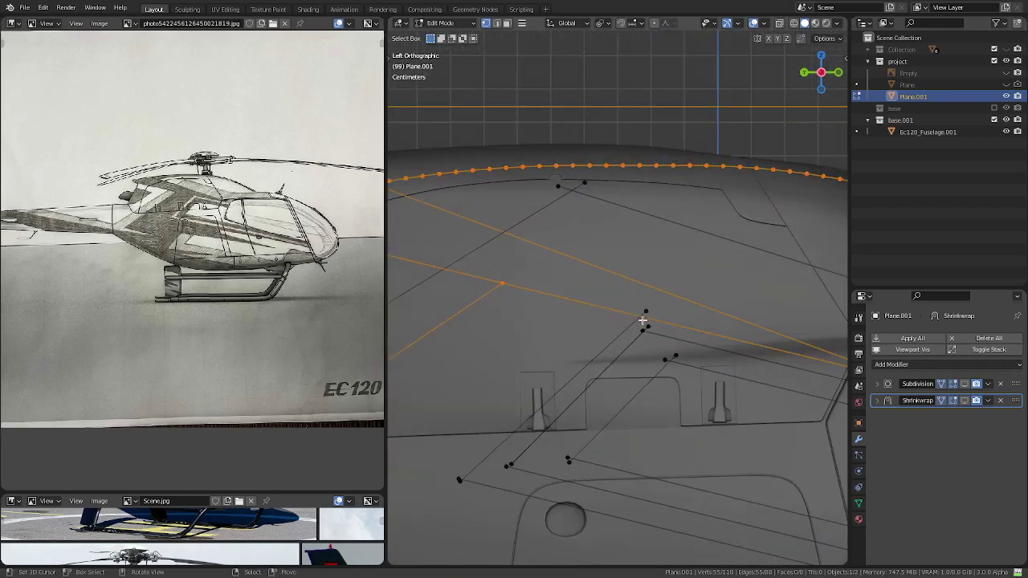
key(2)
alt+click(631, 317)
key(x)
click(627, 311)
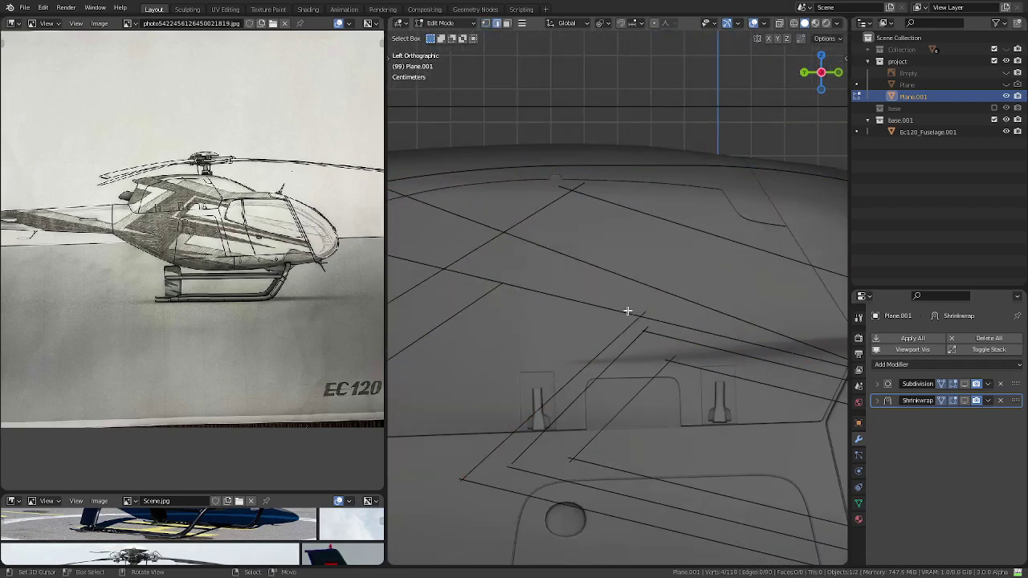
key(ctrl+z)
key(x)
key(Escape)
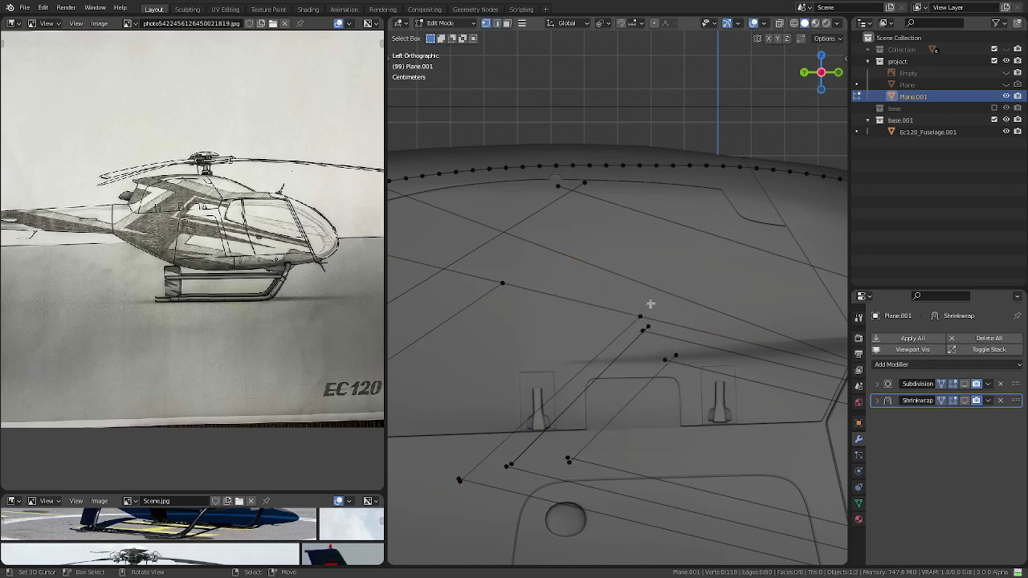
- Switch to edge select and pick a stray edge loop on the fuselage side
key(2)
click(597, 308)
key(x)
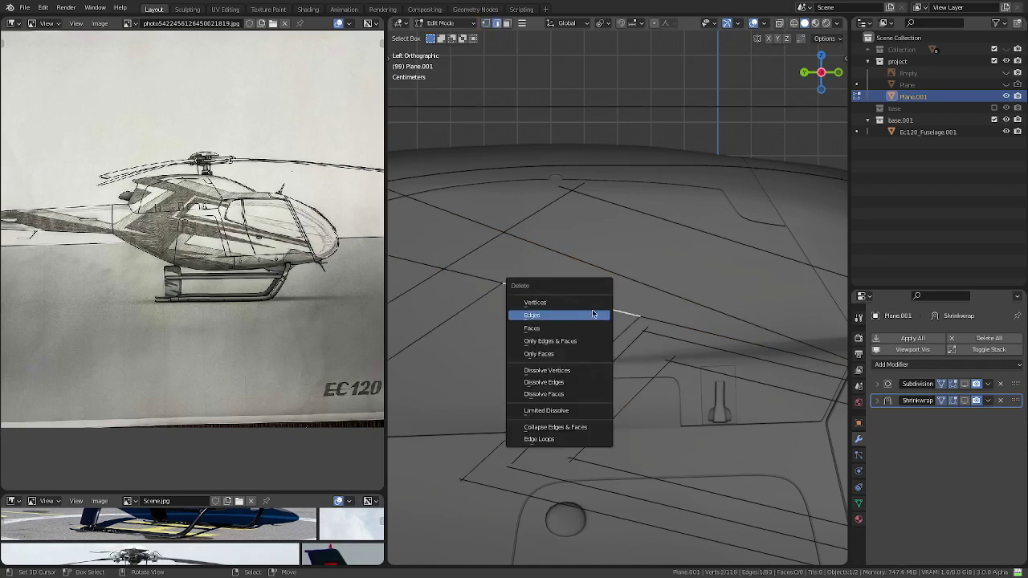
key(Escape)
alt+click(627, 326)
scroll(627, 325, down, 4)
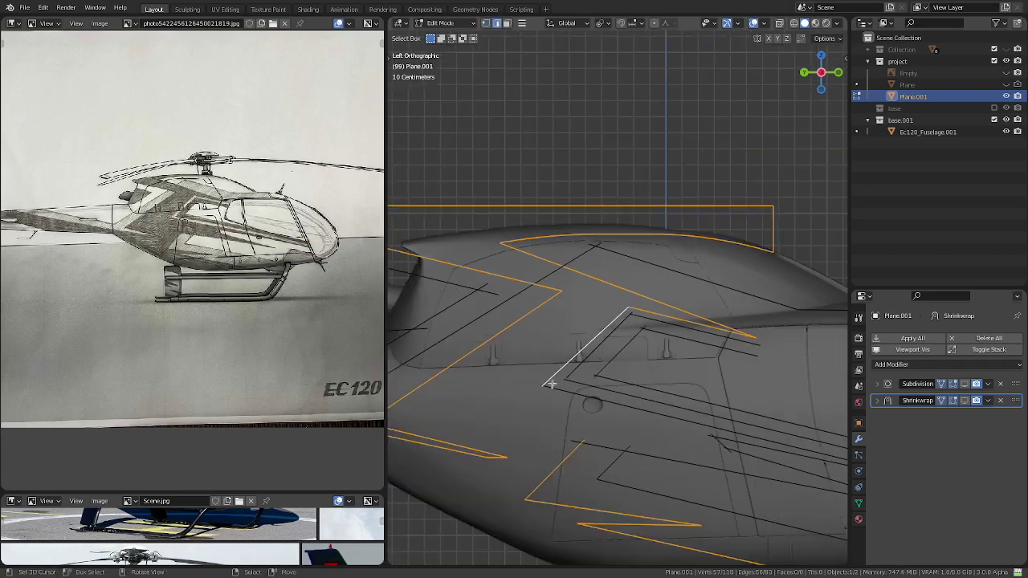
- Join two crossing edges at a shared vertex with VTX | AUTO
click(551, 384)
shift+click(554, 388)
key(q)
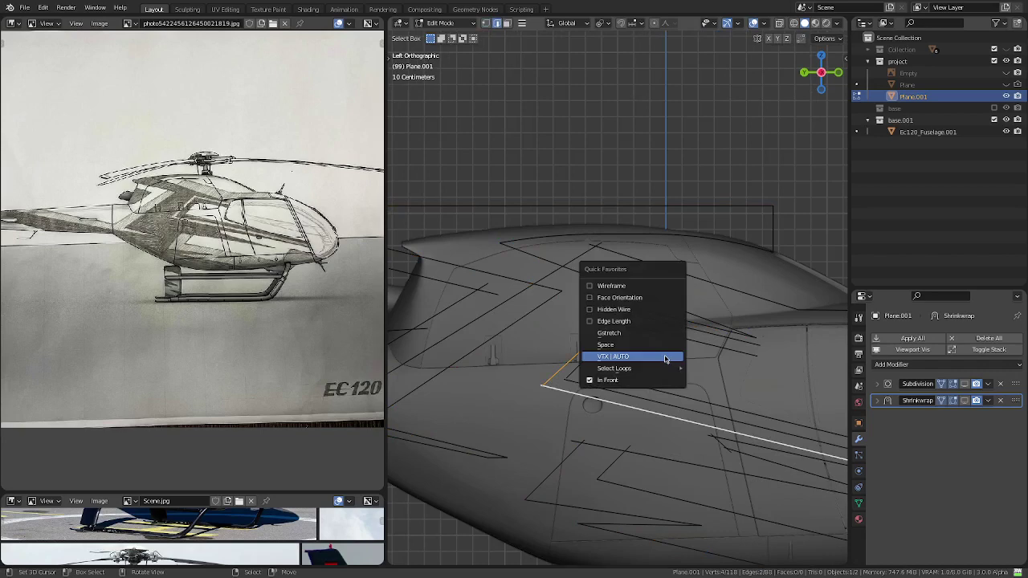
click(665, 358)
- Delete the stray vertex on the fuselage side
scroll(629, 315, up, 2)
scroll(630, 315, up, 3)
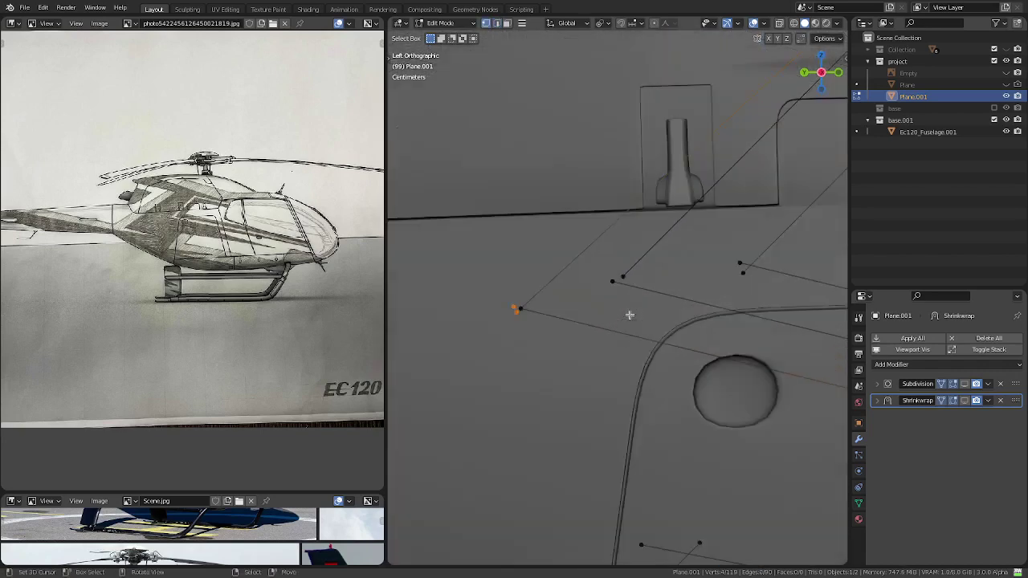
scroll(630, 315, up, 2)
key(x)
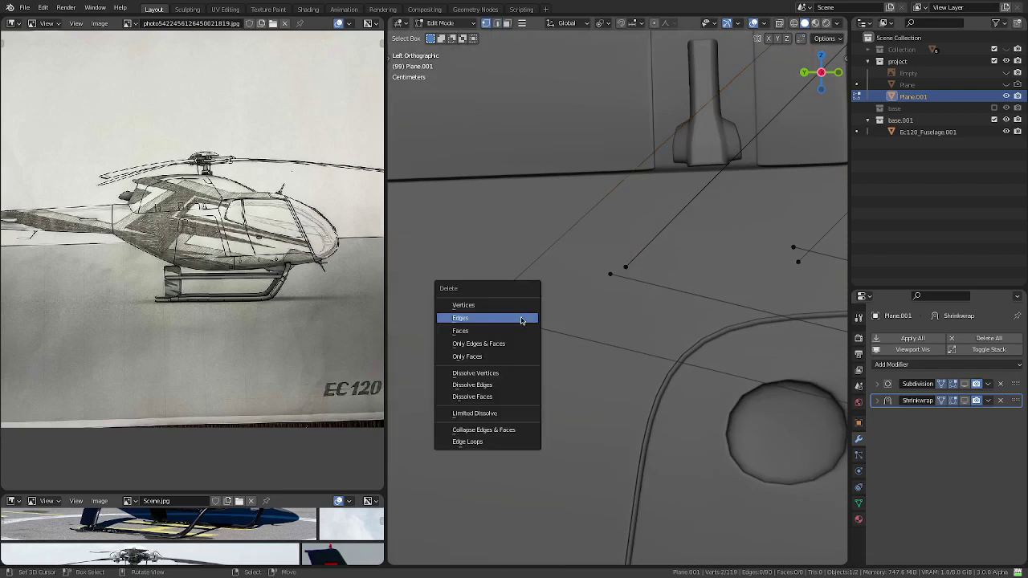
click(520, 305)
- Join the long cockpit-side line and its crossing edge at a shared vertex near the nose
scroll(523, 314, down, 3)
scroll(587, 353, down, 3)
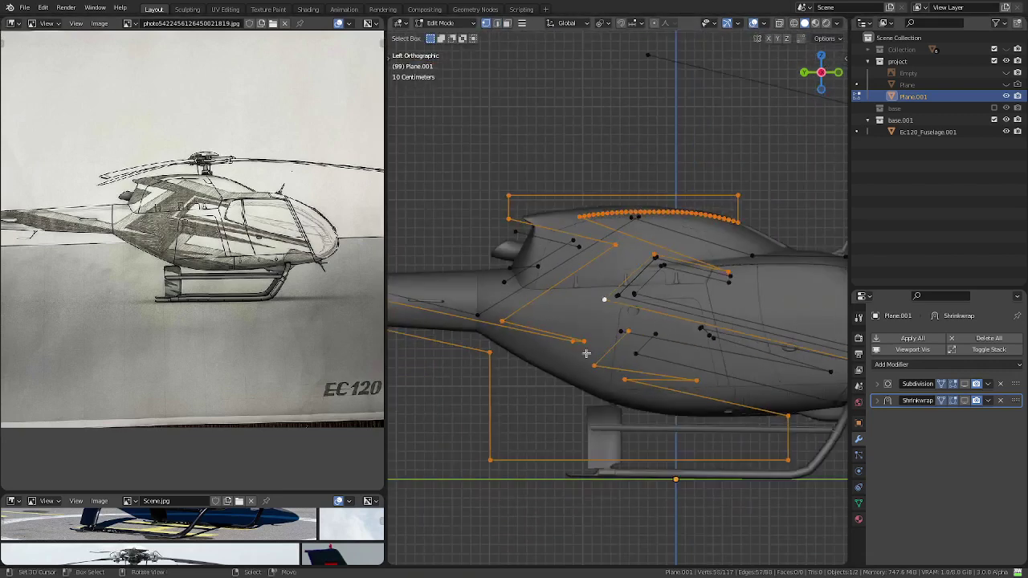
shift+middle_drag(586, 353, 479, 340)
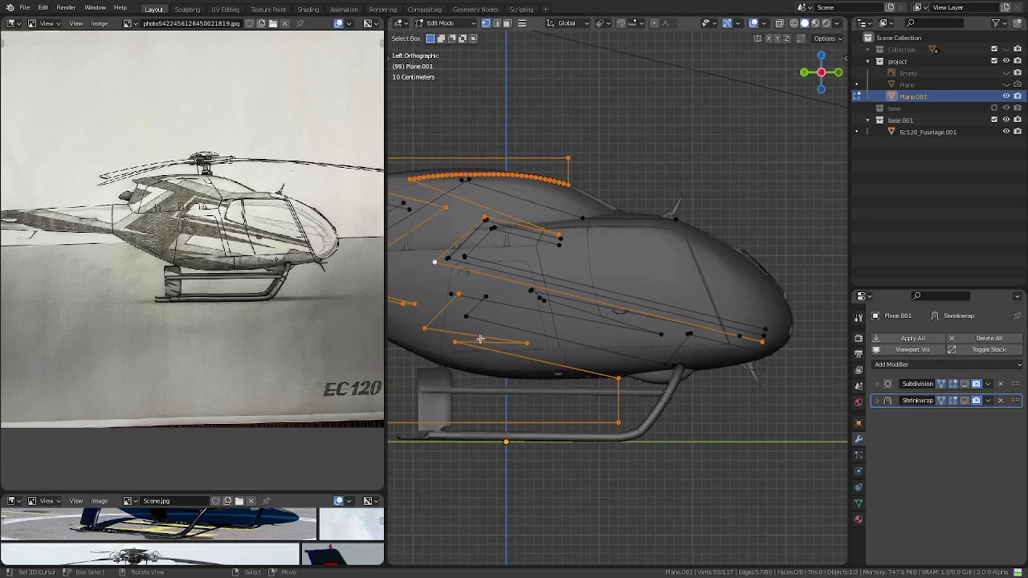
scroll(512, 342, up, 3)
scroll(538, 334, down, 3)
click(551, 305)
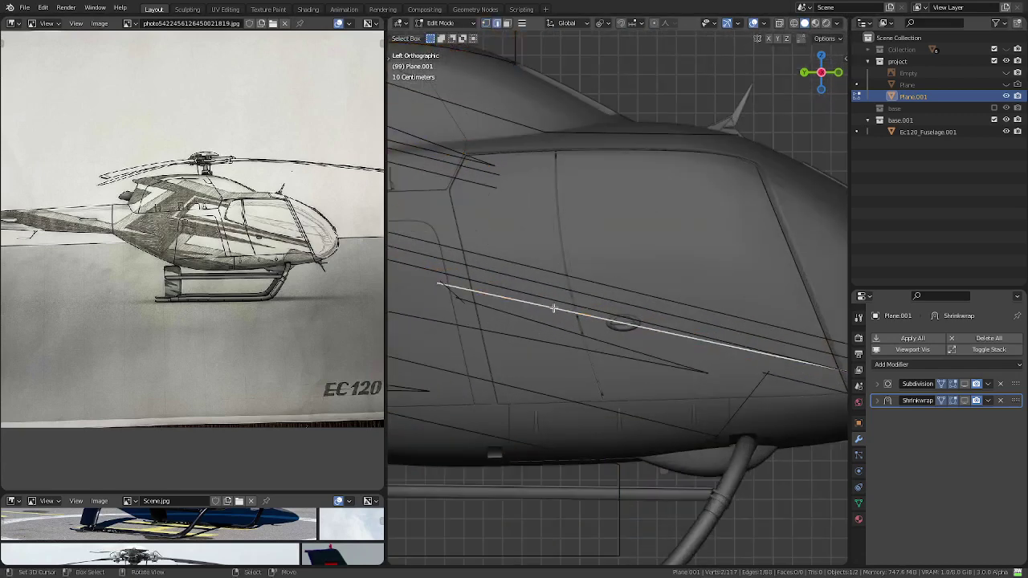
shift+click(551, 302)
scroll(728, 319, down, 2)
shift+middle_drag(834, 317, 739, 305)
key(x)
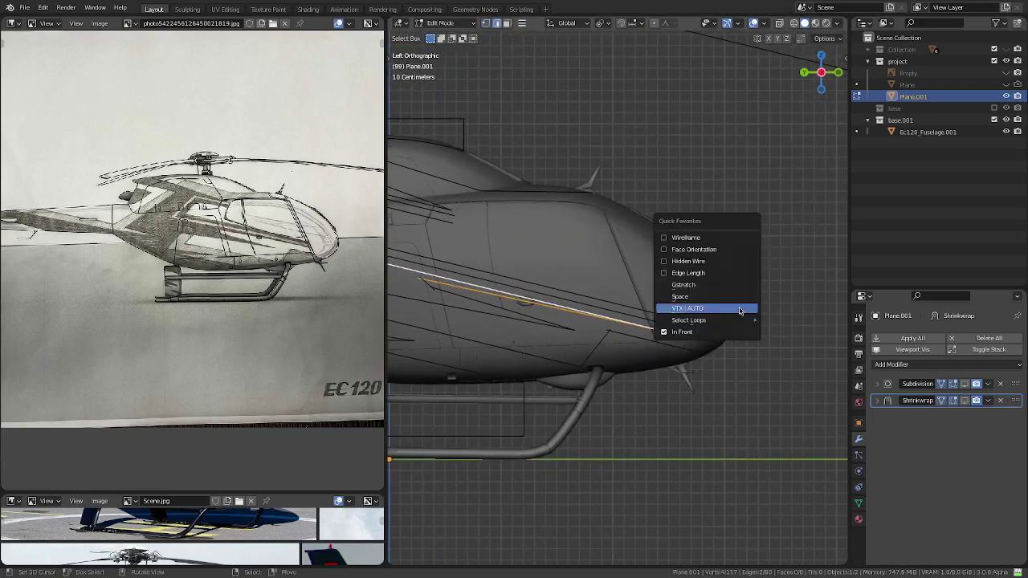
click(739, 306)
- Delete the two stray vertices on the traced edge and select the connected outline
scroll(578, 284, up, 3)
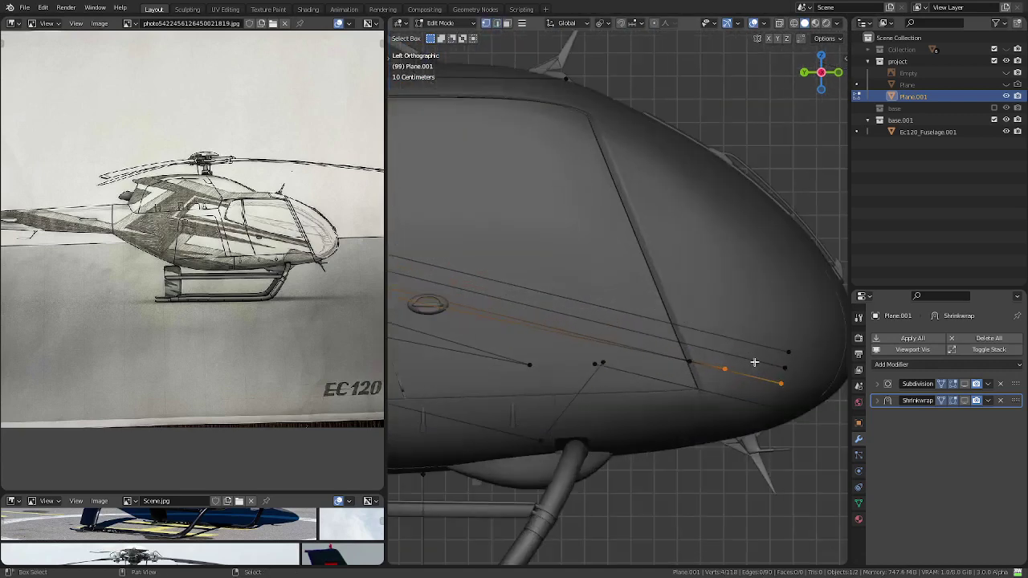
scroll(578, 284, up, 3)
click(478, 267)
shift+click(599, 295)
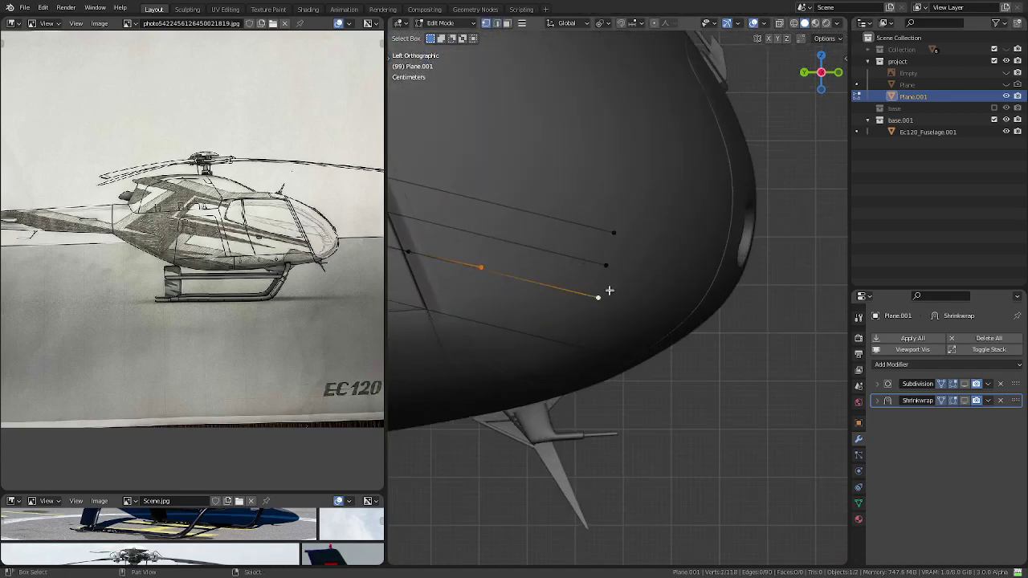
key(x)
click(620, 291)
scroll(504, 256, down, 2)
scroll(505, 256, down, 1)
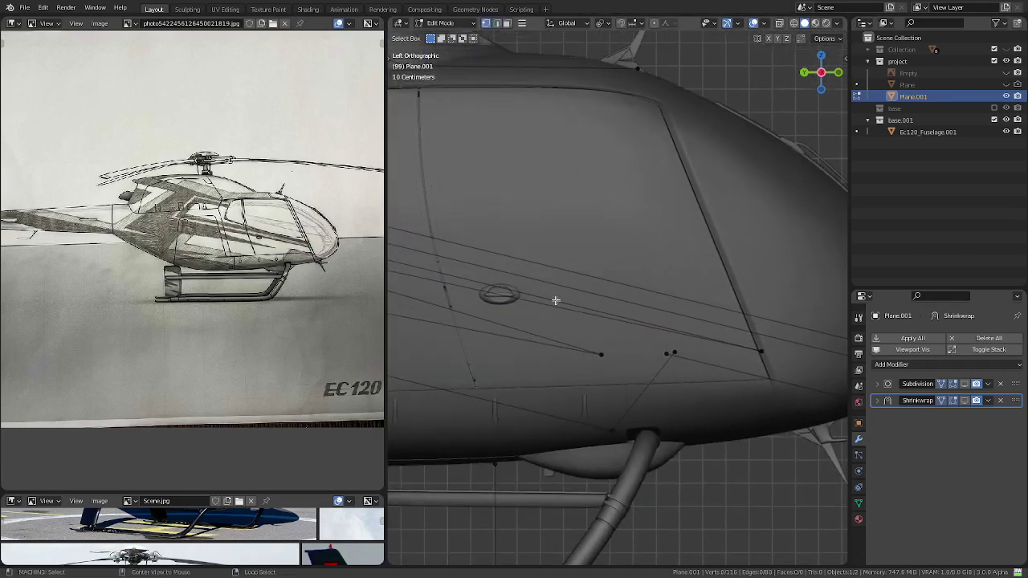
scroll(555, 298, down, 2)
key(l)
- Remove the stray crossing edge and two more unwanted vertices
scroll(538, 294, up, 2)
scroll(496, 259, up, 3)
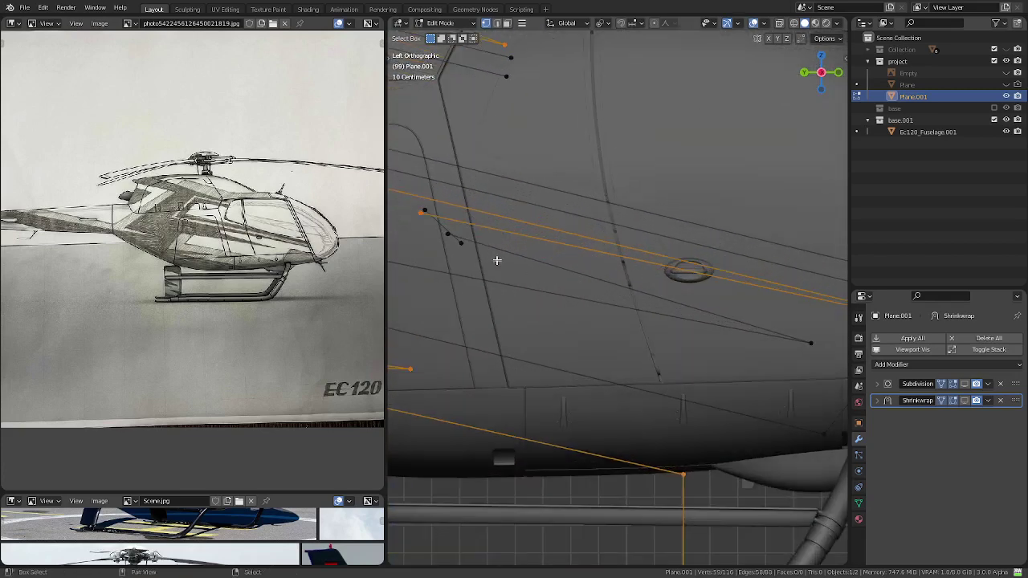
scroll(665, 319, up, 3)
scroll(623, 296, up, 1)
click(634, 275)
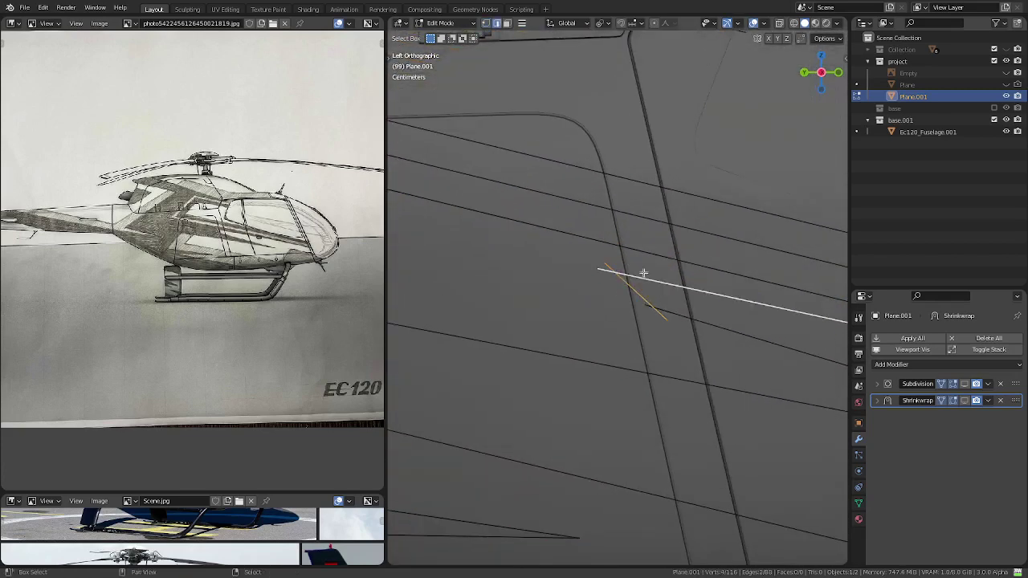
key(x)
click(699, 275)
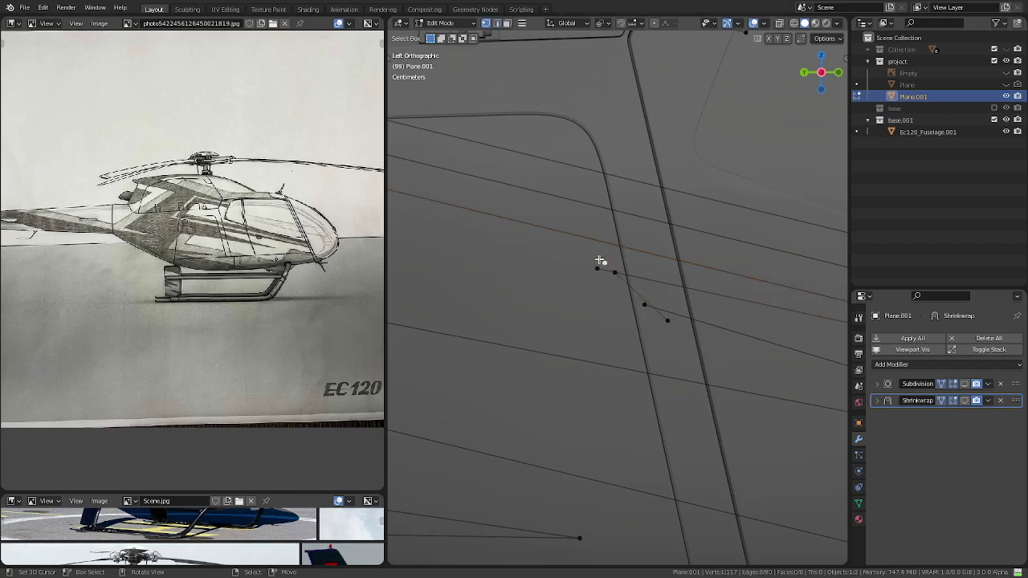
key(x)
click(599, 265)
- Delete the short leftover edges and the leftover vertex in vertex mode
click(725, 307)
key(x)
click(728, 310)
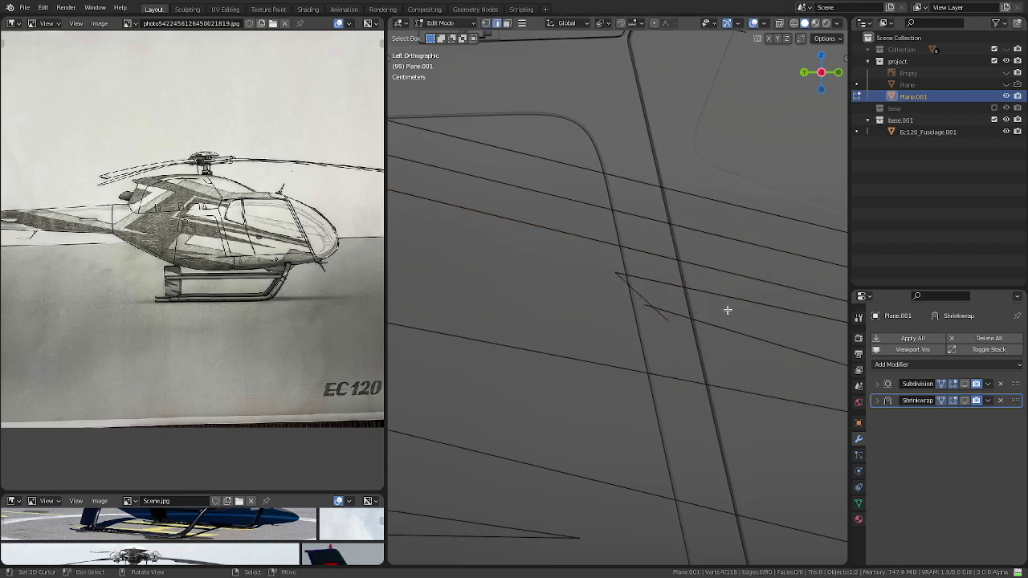
key(1)
click(667, 319)
key(x)
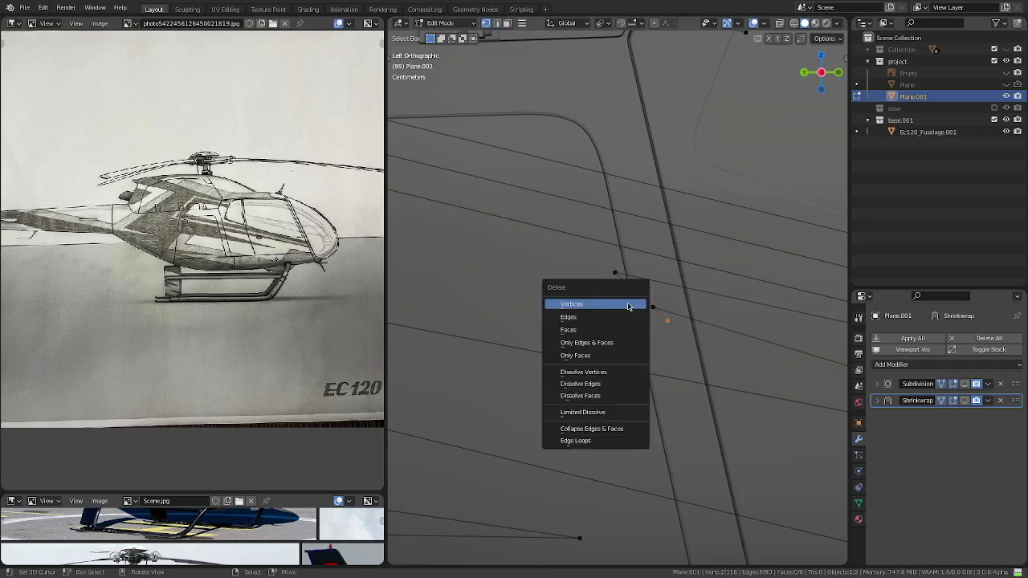
click(629, 306)
- Delete the unwanted stripe edge in edge select mode
scroll(643, 298, down, 3)
scroll(650, 305, down, 2)
scroll(663, 315, down, 2)
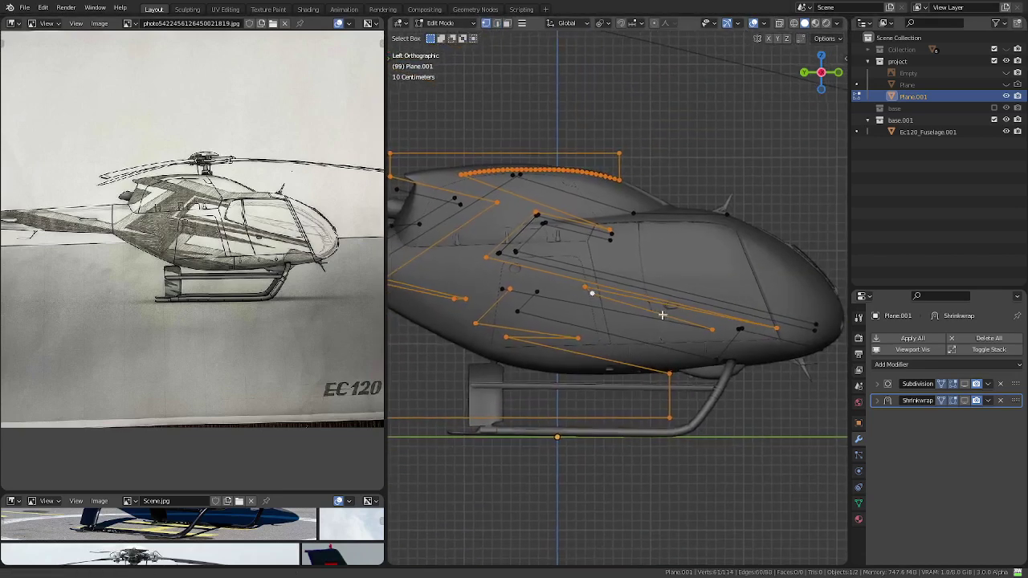
scroll(642, 310, down, 1)
scroll(611, 304, up, 3)
key(2)
click(558, 301)
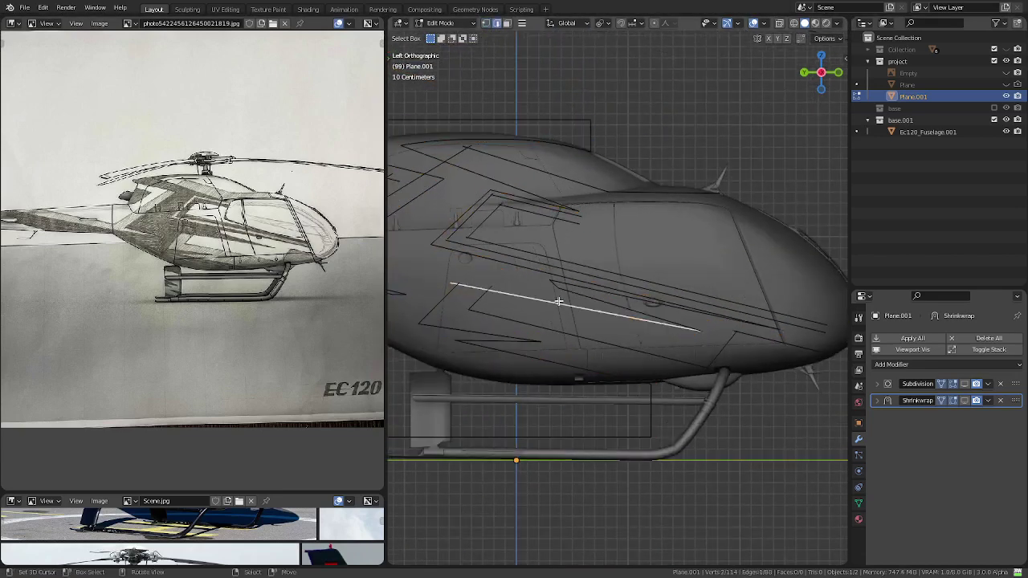
key(x)
click(715, 318)
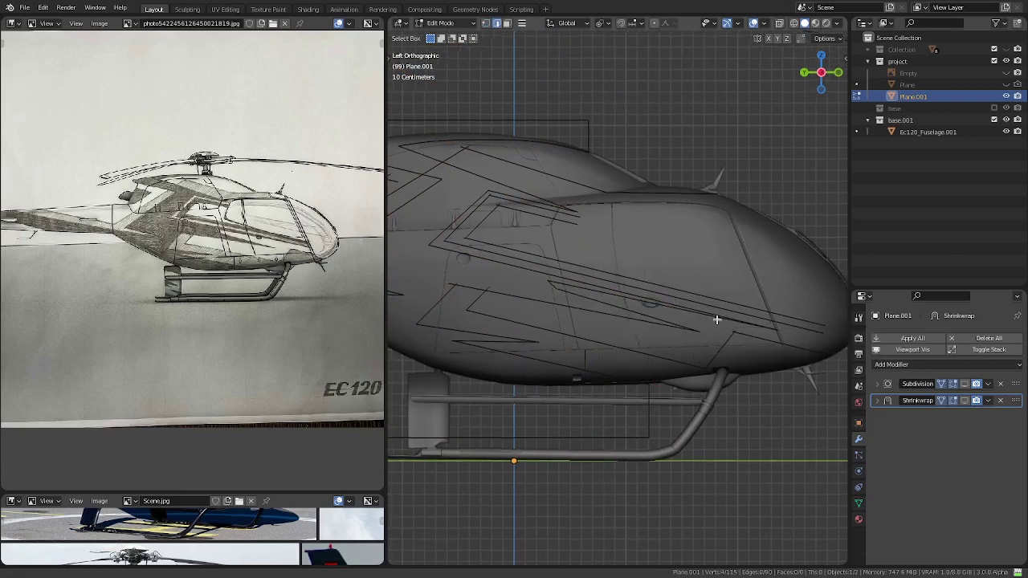
- Merge the overlapping vertices where two stripe edges meet, by distance
scroll(642, 291, up, 2)
key(1)
scroll(642, 290, up, 2)
scroll(646, 296, up, 2)
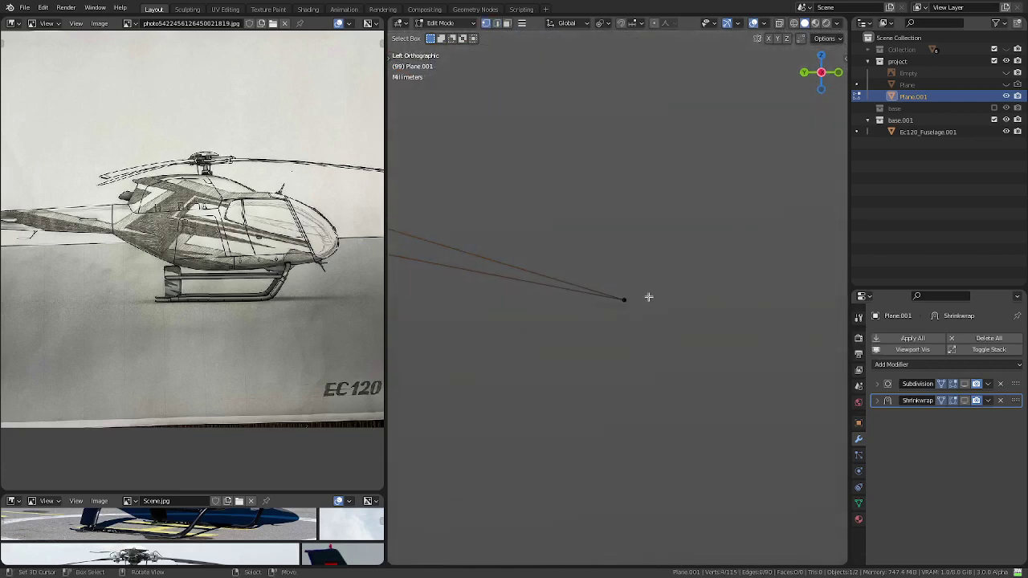
click(633, 291)
key(g)
right_click(667, 239)
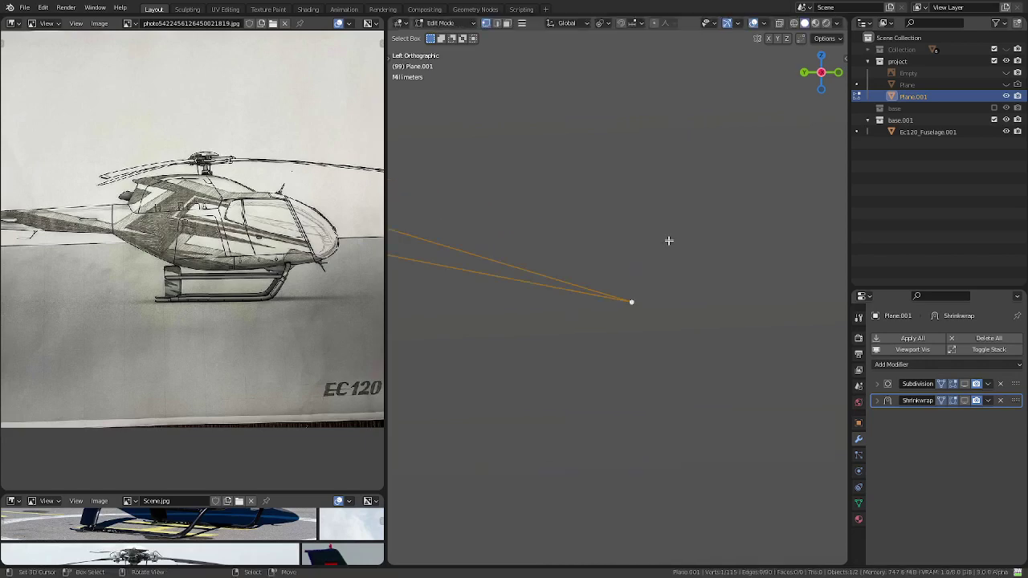
key(ctrl+KP_Add)
key(m)
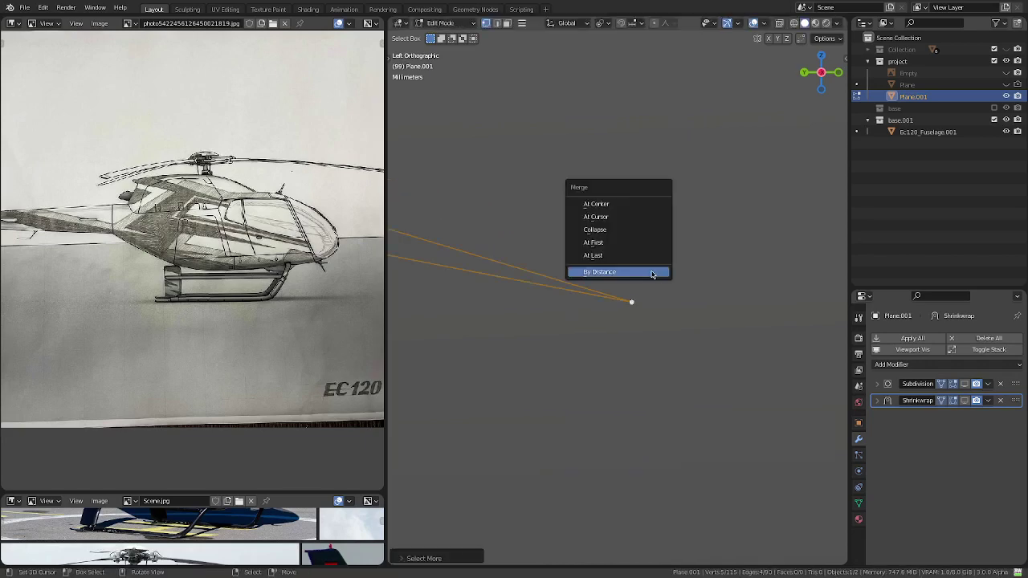
click(652, 273)
- Intersect the long stripe edge with the crossing diagonal edge at a shared vertex
scroll(666, 280, down, 5)
scroll(667, 282, down, 5)
scroll(705, 318, up, 2)
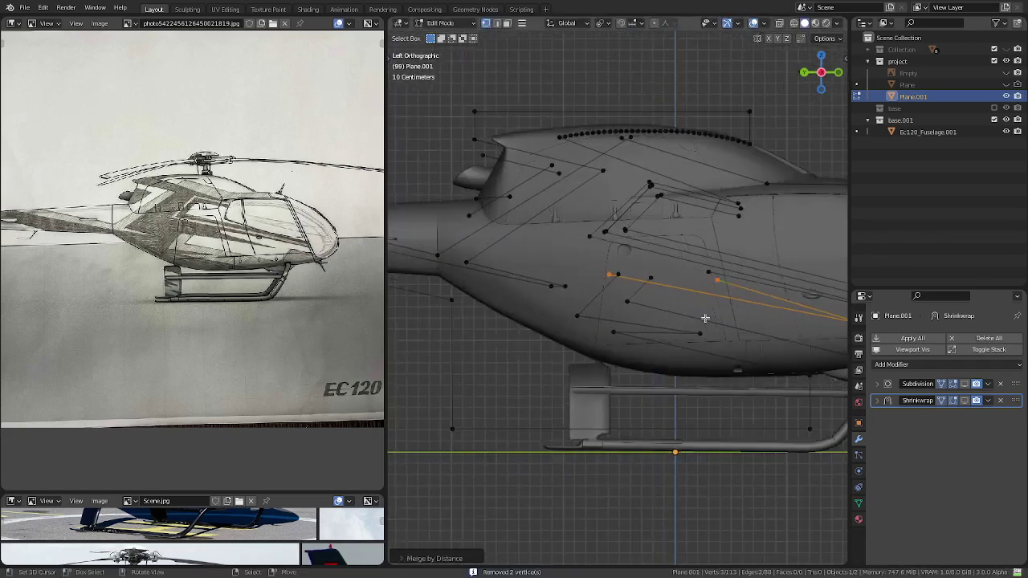
scroll(705, 318, up, 5)
key(2)
click(638, 238)
shift+click(594, 249)
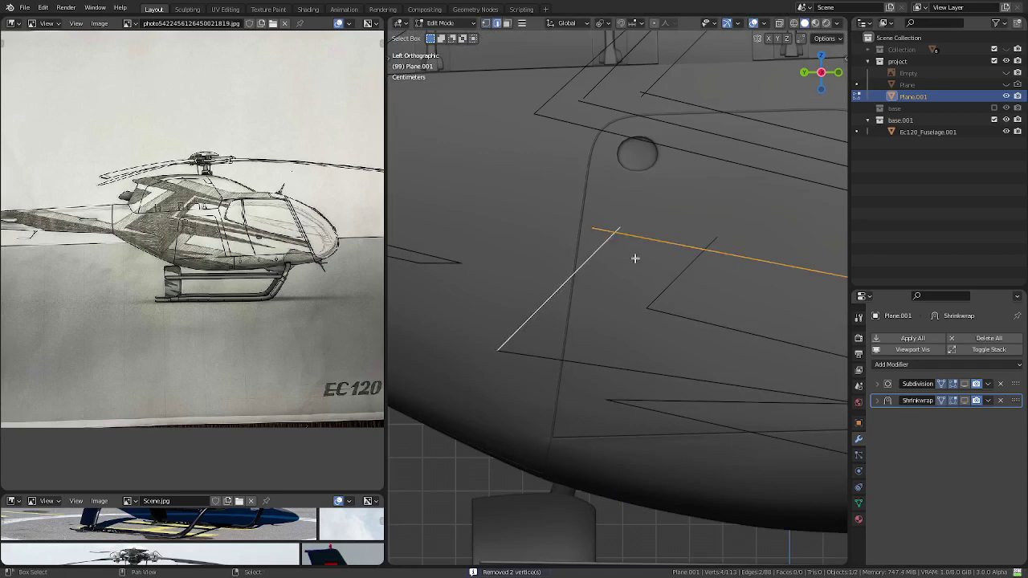
right_click(635, 258)
click(631, 268)
- Select the entire connected outline with Select Linked in vertex mode
key(1)
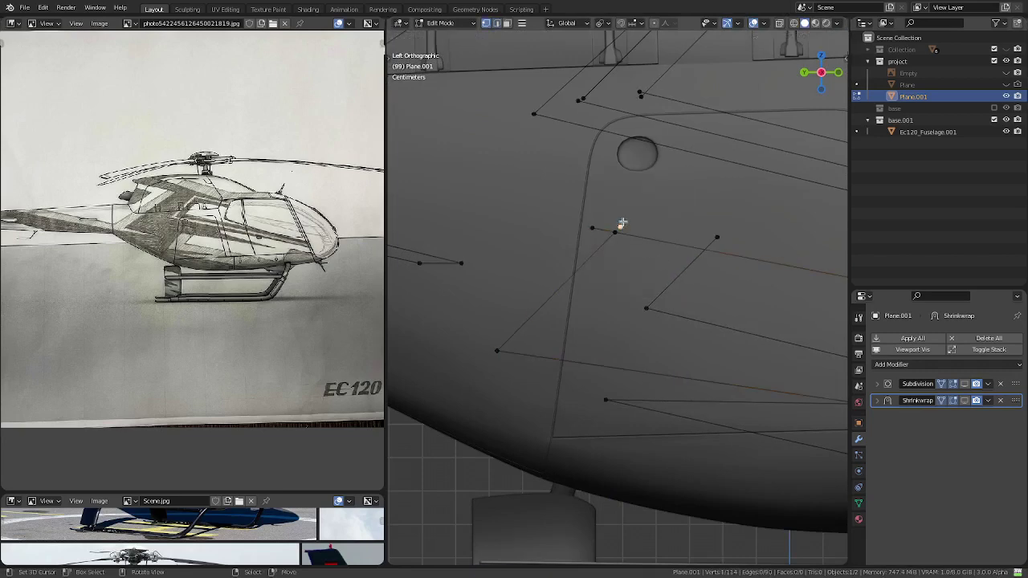
right_click(591, 222)
click(592, 222)
scroll(613, 256, down, 4)
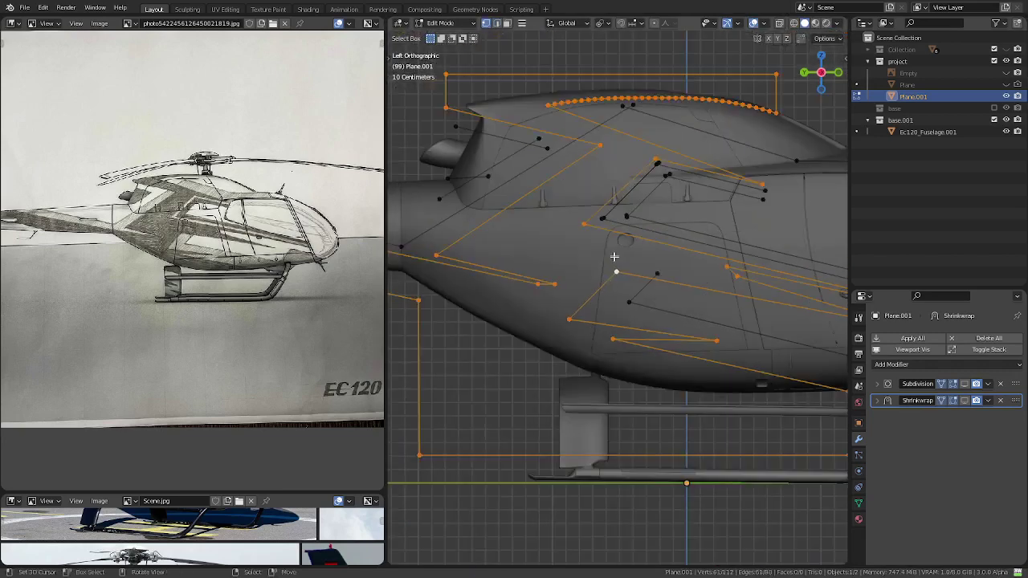
scroll(614, 256, down, 2)
scroll(613, 256, down, 2)
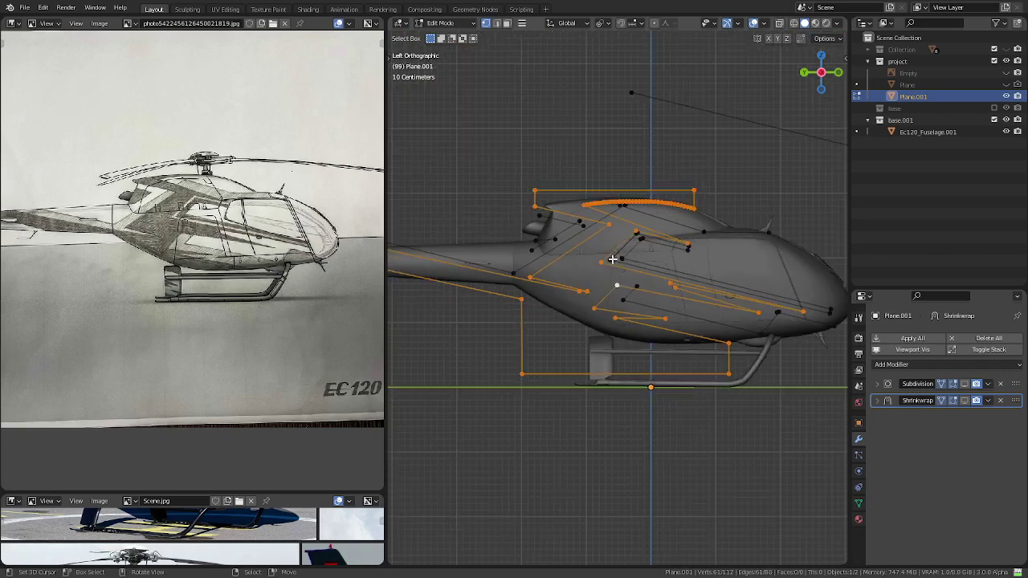
- Fill the selected outline with one face, toggling Hidden Wire on and off to check it
key(f)
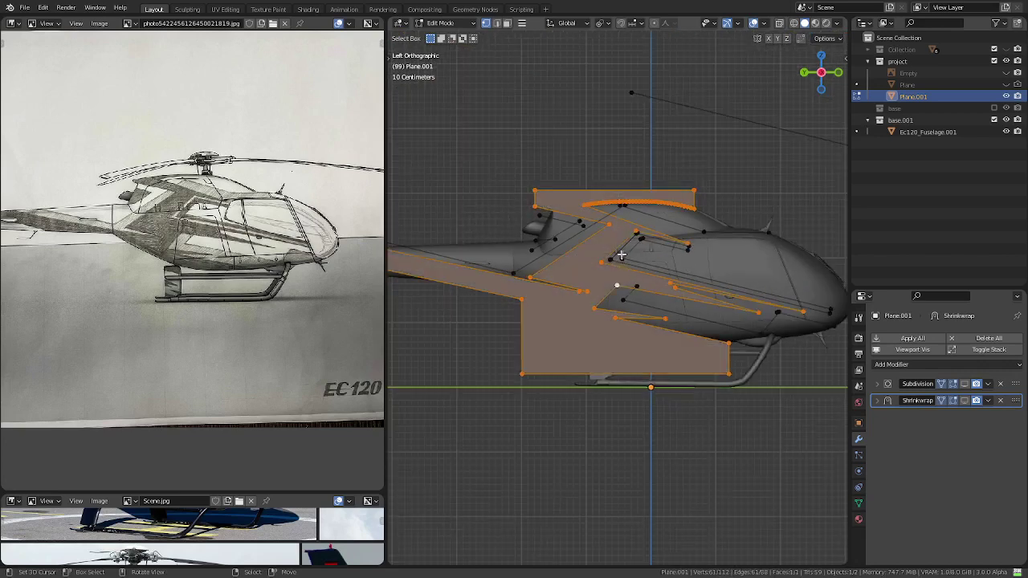
shift+middle_drag(617, 256, 725, 282)
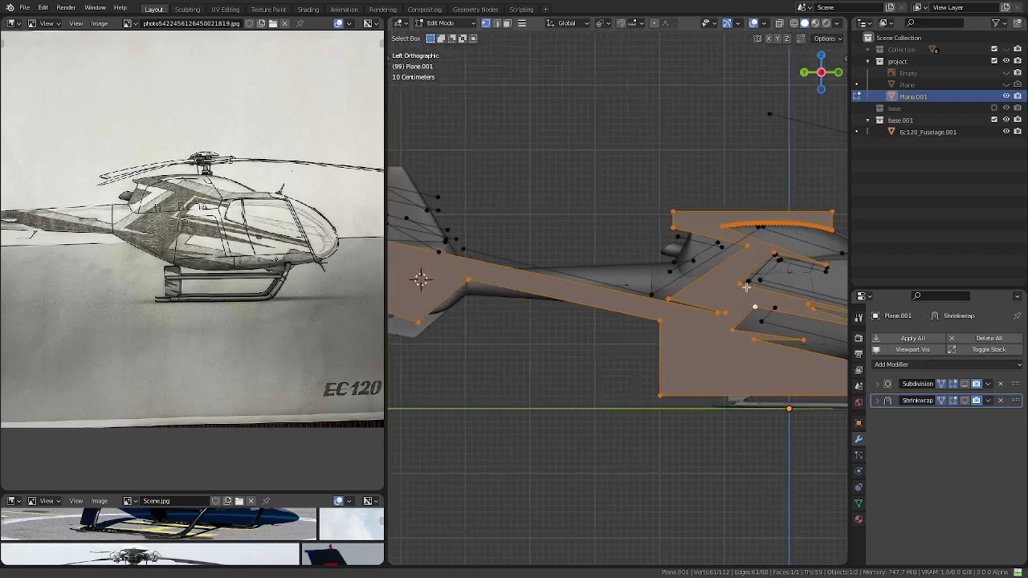
key(q)
click(704, 233)
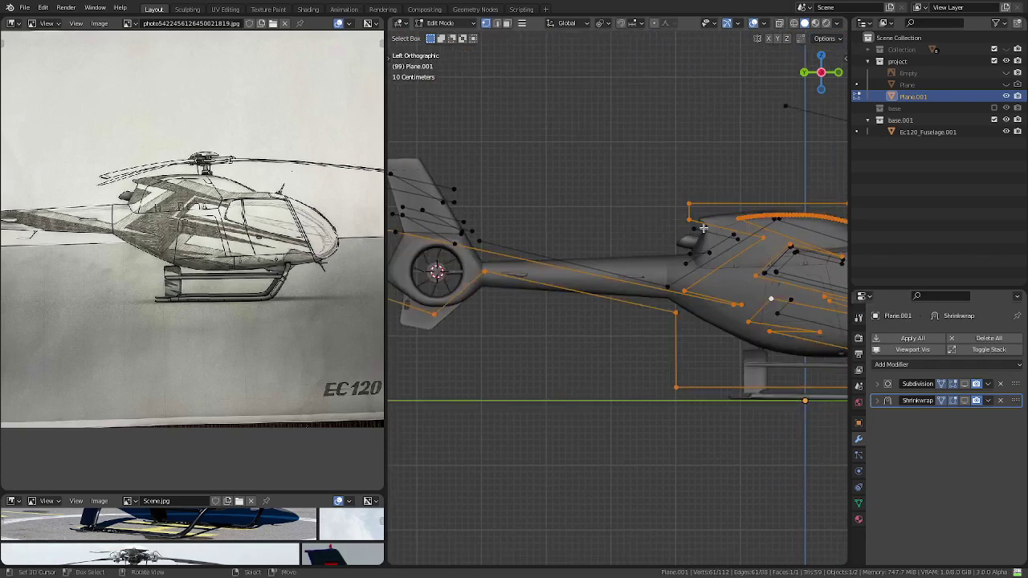
key(q)
click(702, 229)
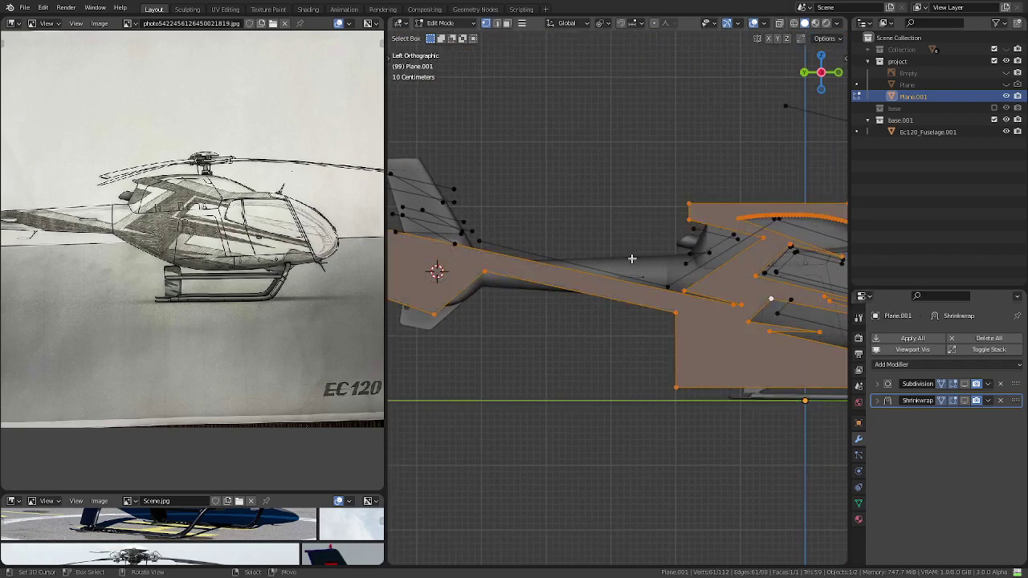
- Inspect the fill along the tail and fuselage, then open the Add Modifier list
shift+middle_drag(633, 258, 704, 274)
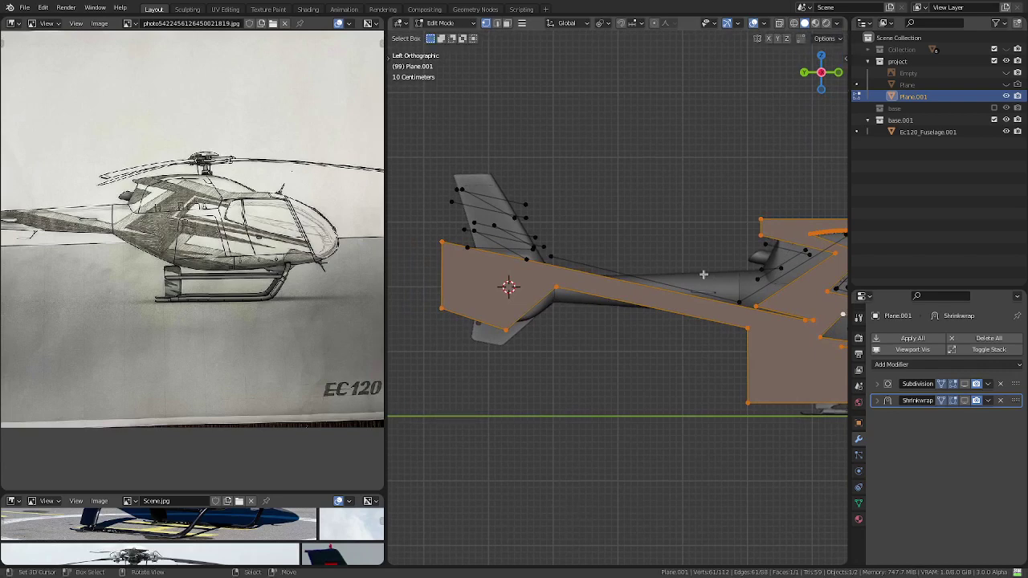
shift+middle_drag(703, 275, 549, 254)
scroll(549, 256, up, 1)
scroll(547, 264, up, 2)
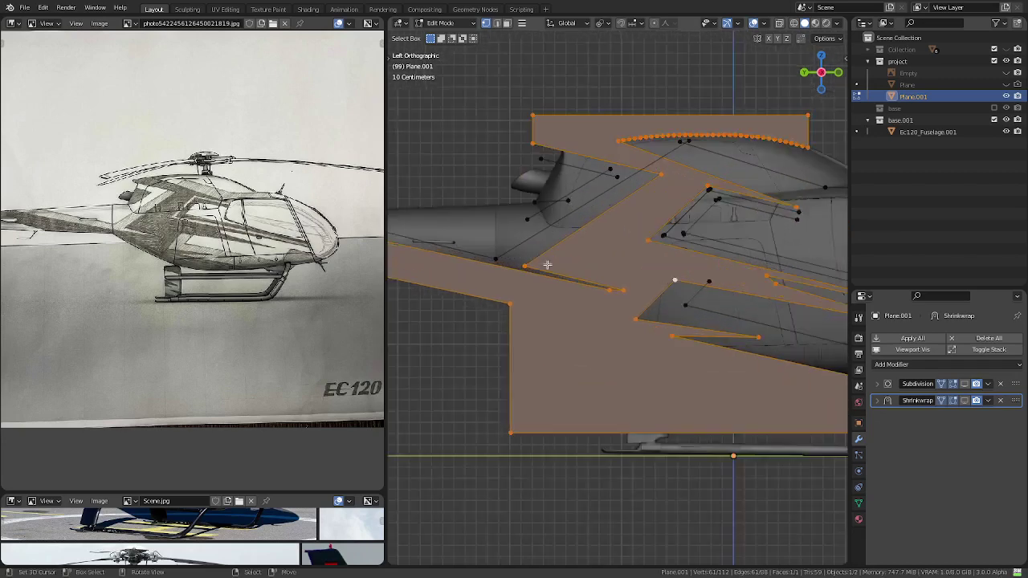
scroll(547, 264, up, 1)
scroll(616, 300, down, 3)
shift+middle_drag(616, 300, 529, 301)
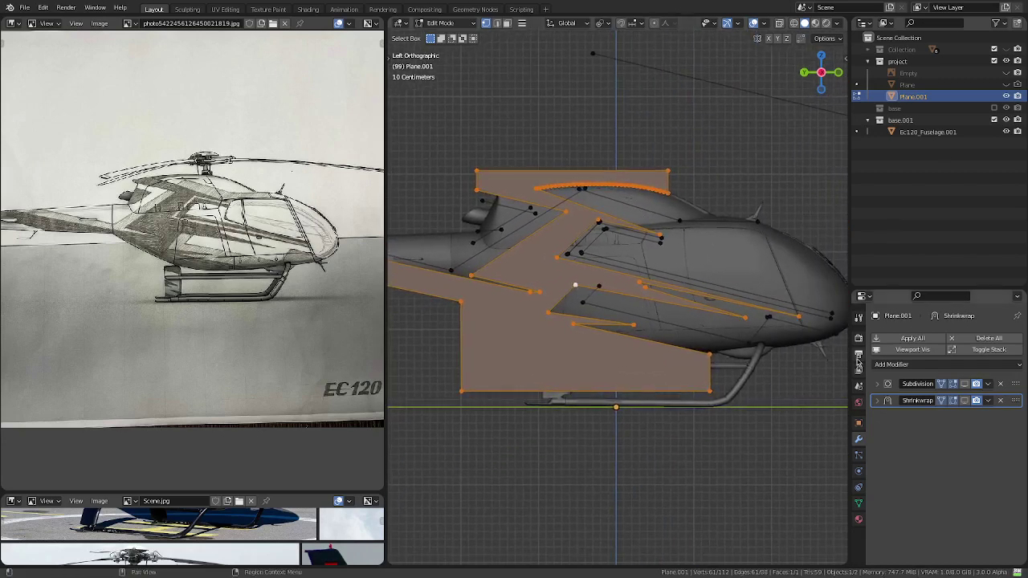
click(949, 366)
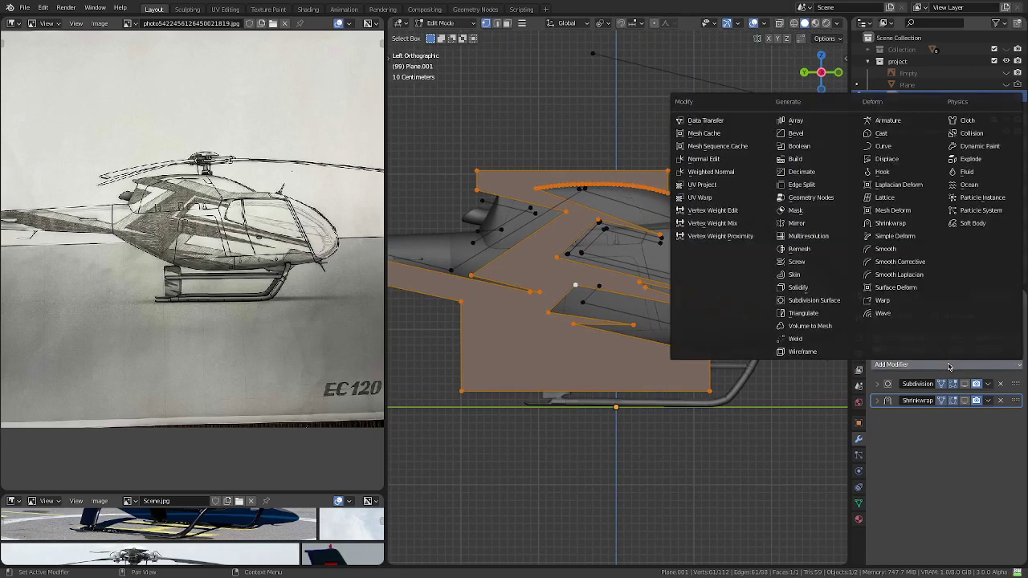
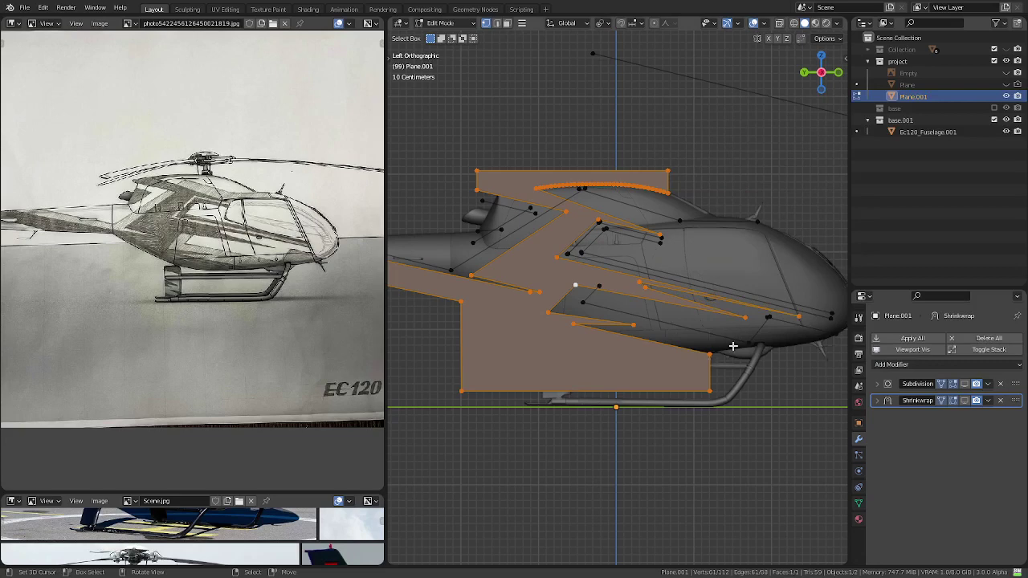
- Scale the stripe's two end vertices apart to stretch its inner edge longer
scroll(733, 346, up, 2)
scroll(662, 328, up, 2)
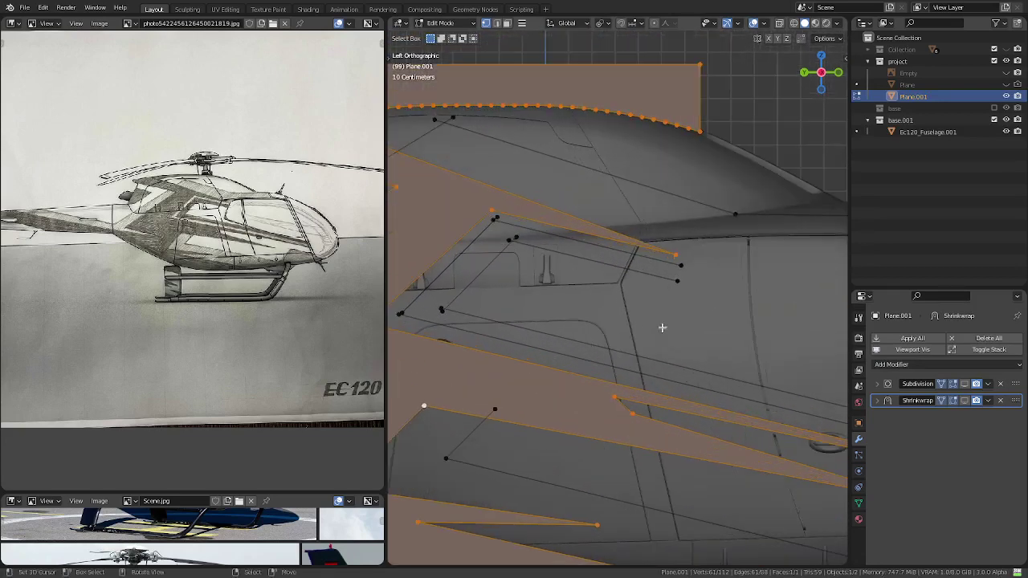
click(682, 265)
shift+click(678, 282)
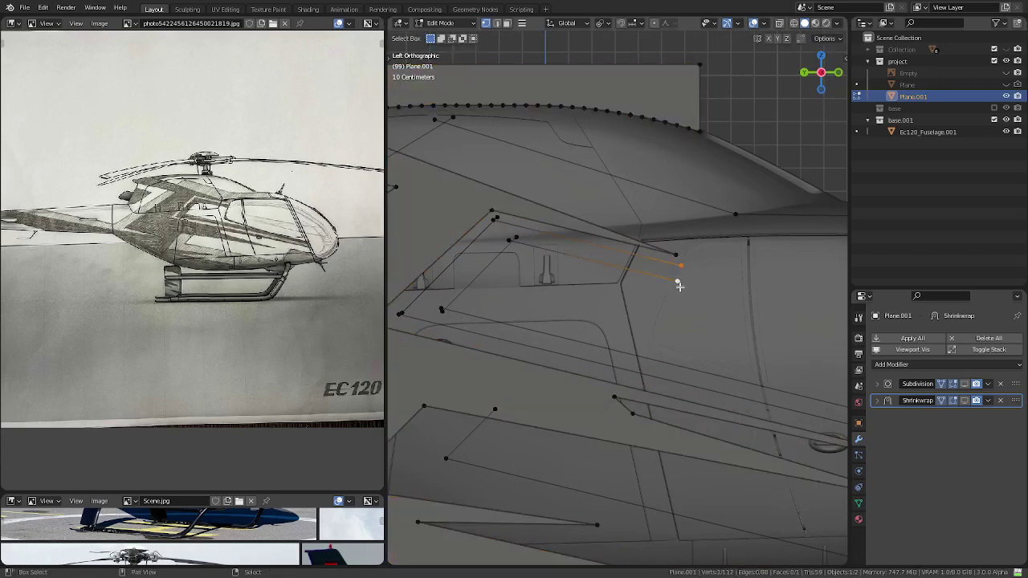
scroll(708, 286, up, 1)
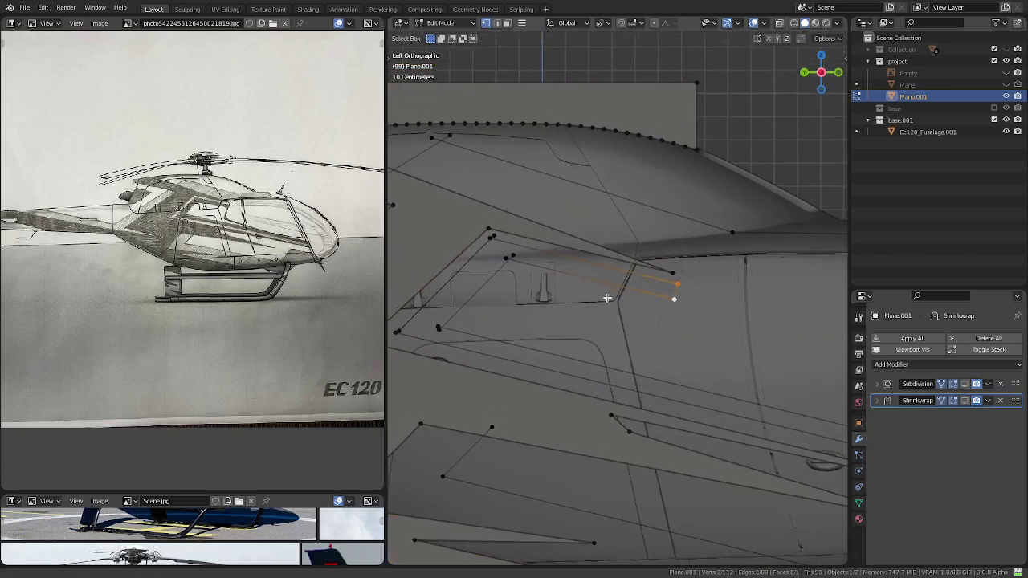
scroll(666, 294, up, 1)
click(683, 296)
shift+click(414, 233)
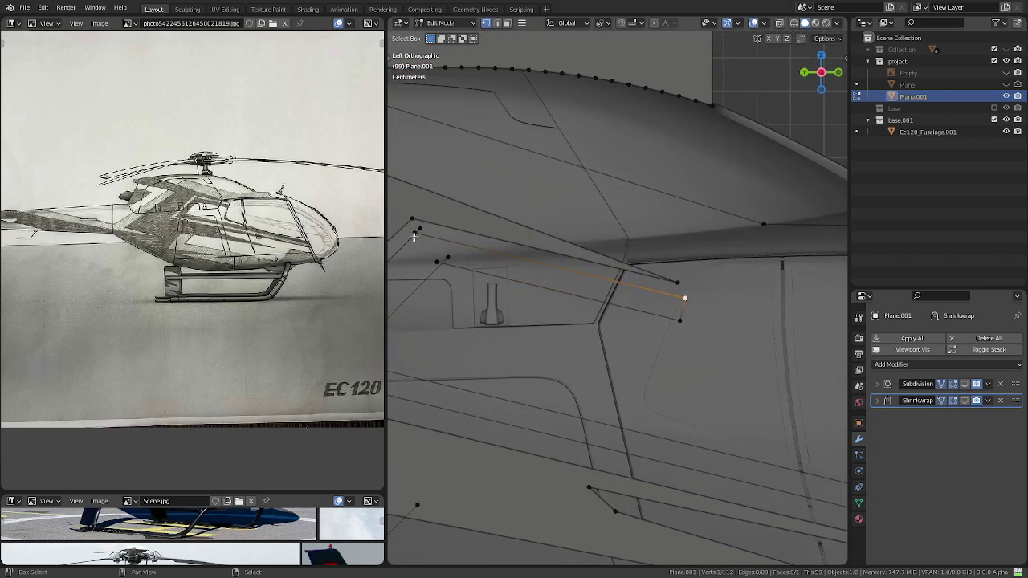
key(s)
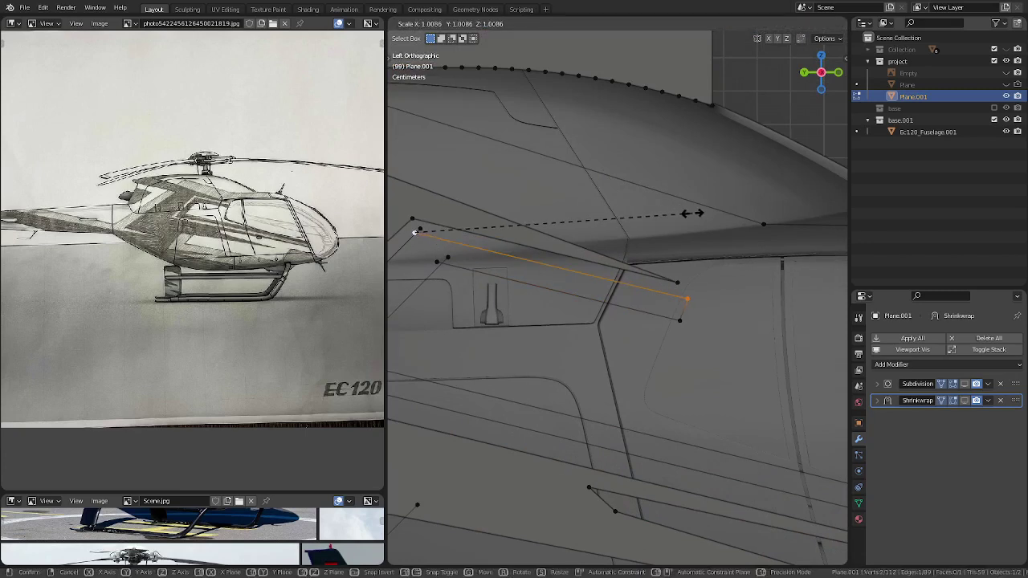
click(687, 212)
- Delete the diagonal edge and its connected edges at the stripe's inner corner
key(KP_Decimal)
shift+middle_drag(561, 291, 647, 321)
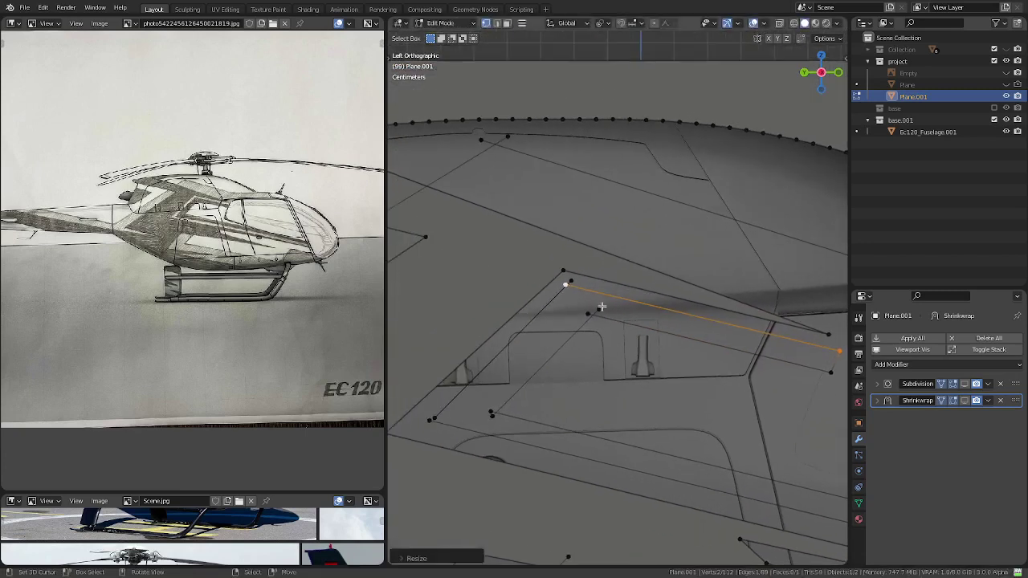
key(2)
shift+click(554, 300)
key(q)
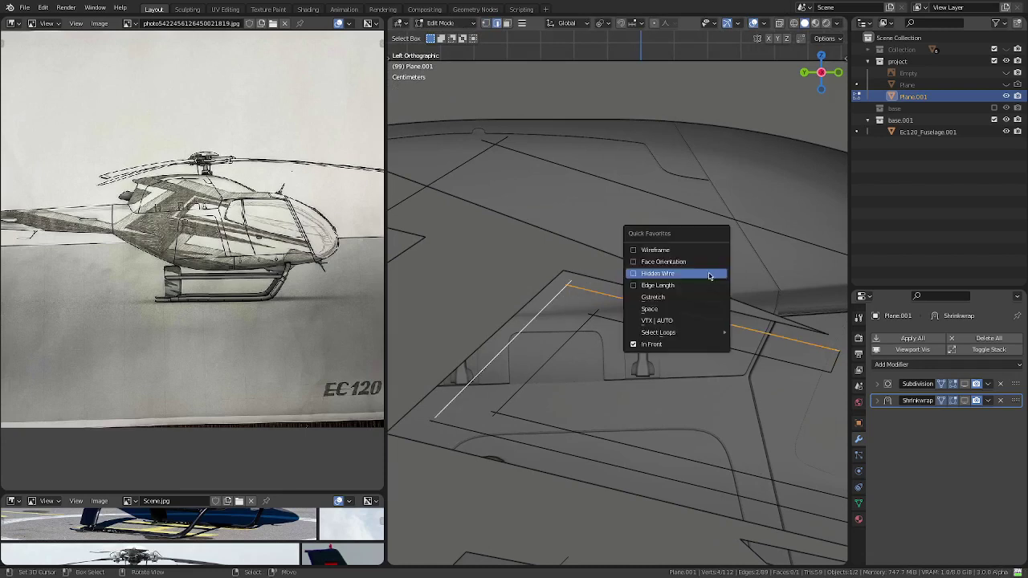
click(681, 320)
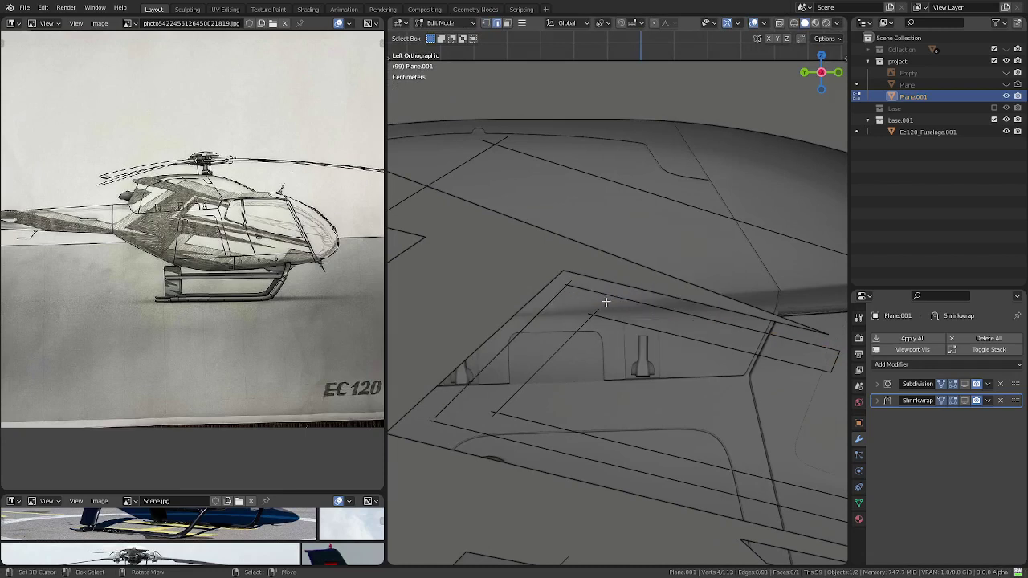
key(1)
key(x)
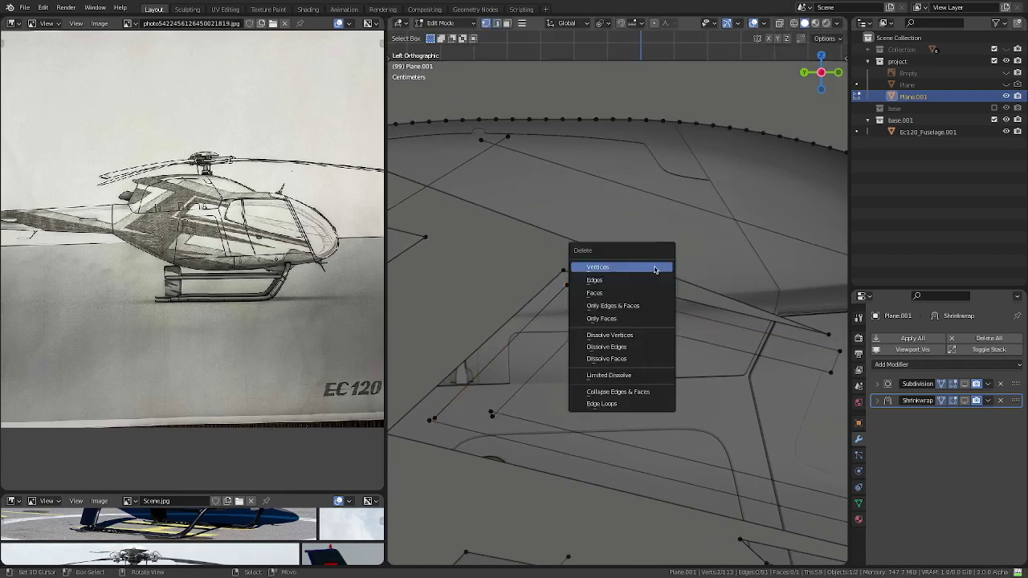
click(655, 266)
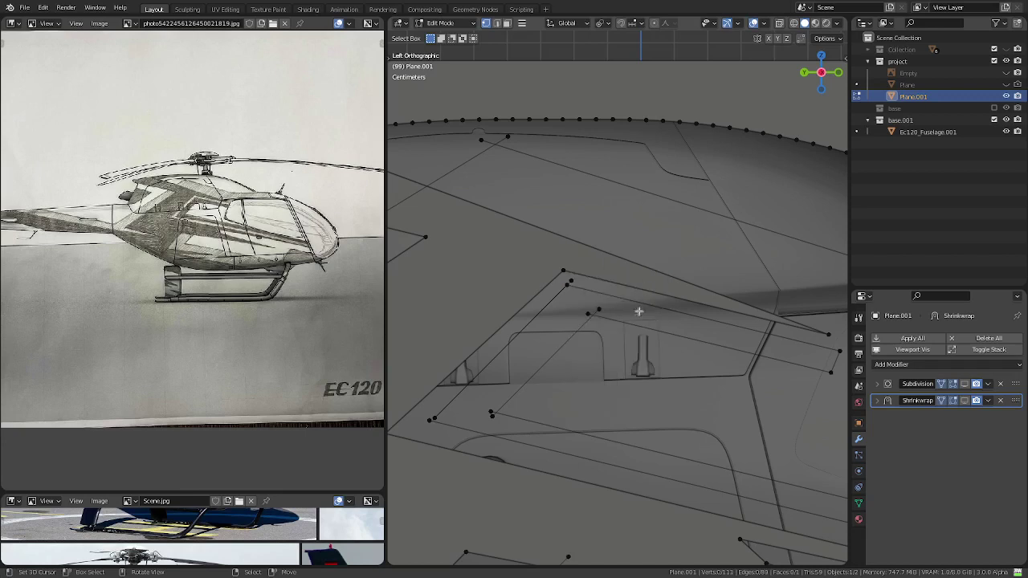
- Delete the two stray corner vertices, then select the inner corner and long stripe edges
key(2)
click(587, 324)
ctrl+click(688, 310)
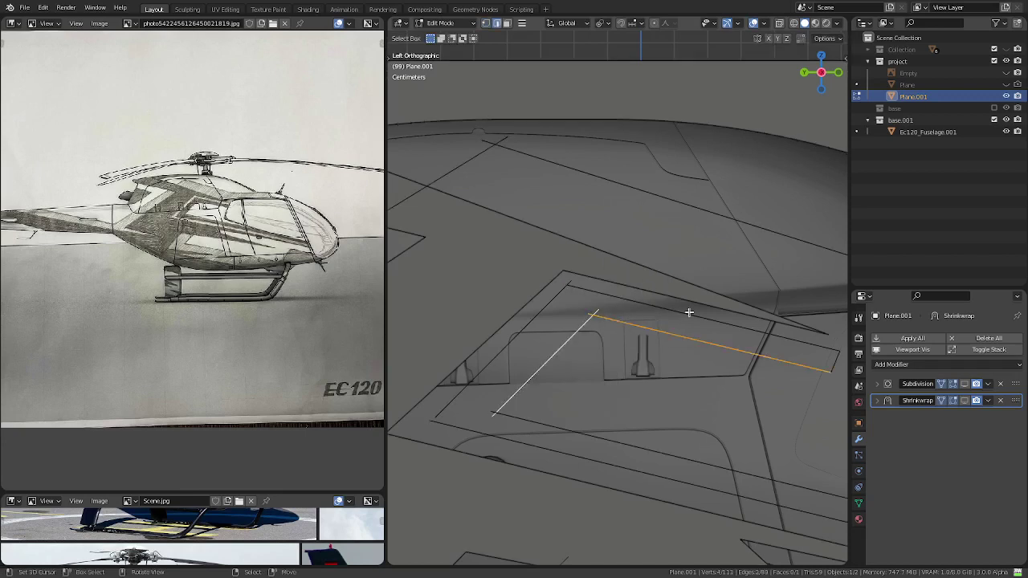
key(1)
click(588, 312)
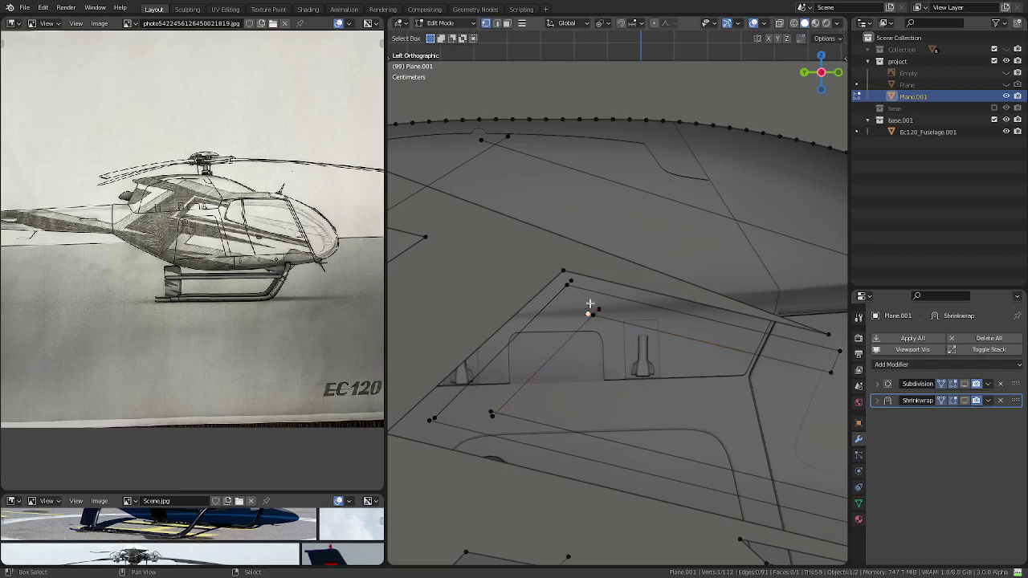
shift+click(599, 308)
key(x)
click(696, 285)
key(2)
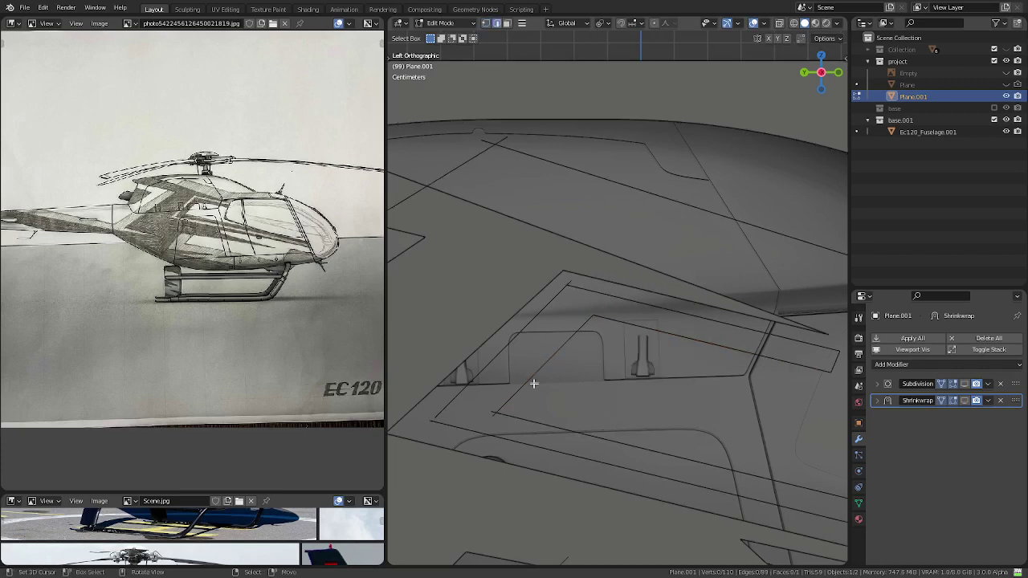
click(533, 375)
shift+click(528, 423)
- Apply the favourite edge tool to the selected edges and delete the leftover corner vertex
key(q)
click(627, 384)
shift+click(491, 415)
key(x)
click(675, 376)
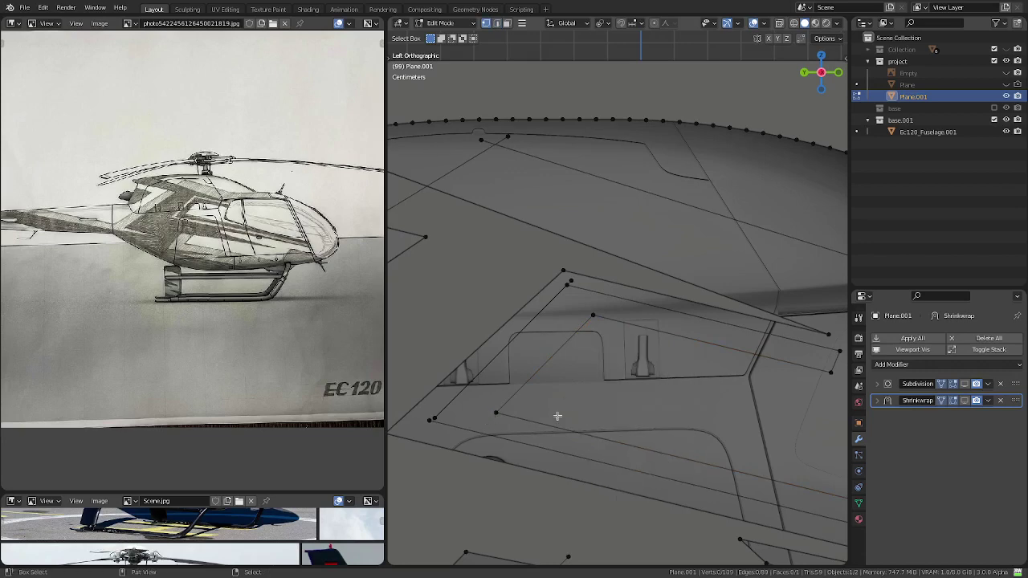
- Dissolve the two vertices of the diagonal edge at the stripe's lower corner
shift+middle_drag(557, 415, 591, 368)
key(2)
click(500, 349)
shift+click(514, 377)
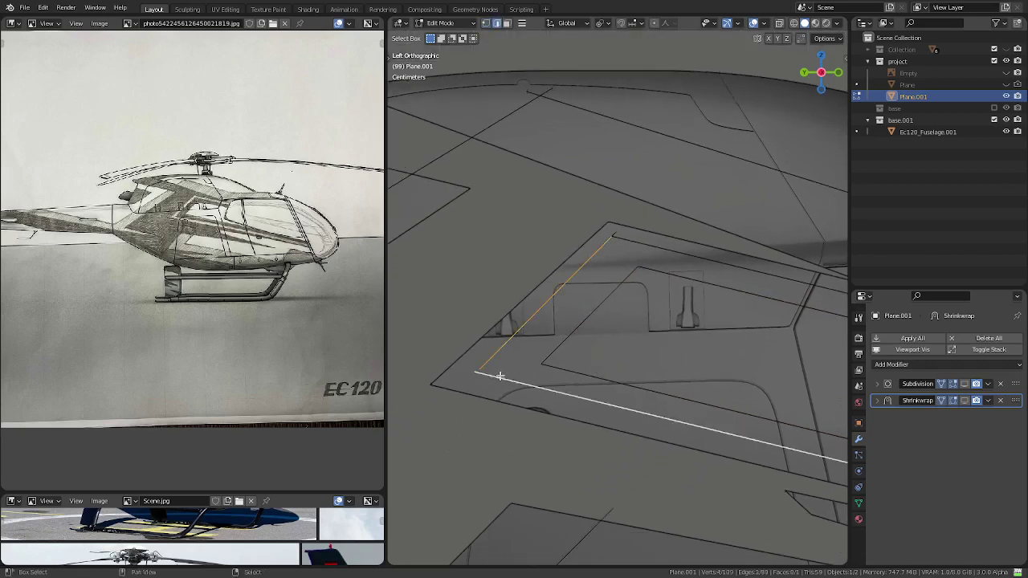
key(q)
click(619, 346)
shift+middle_drag(535, 381, 642, 328)
key(1)
scroll(585, 341, up, 3)
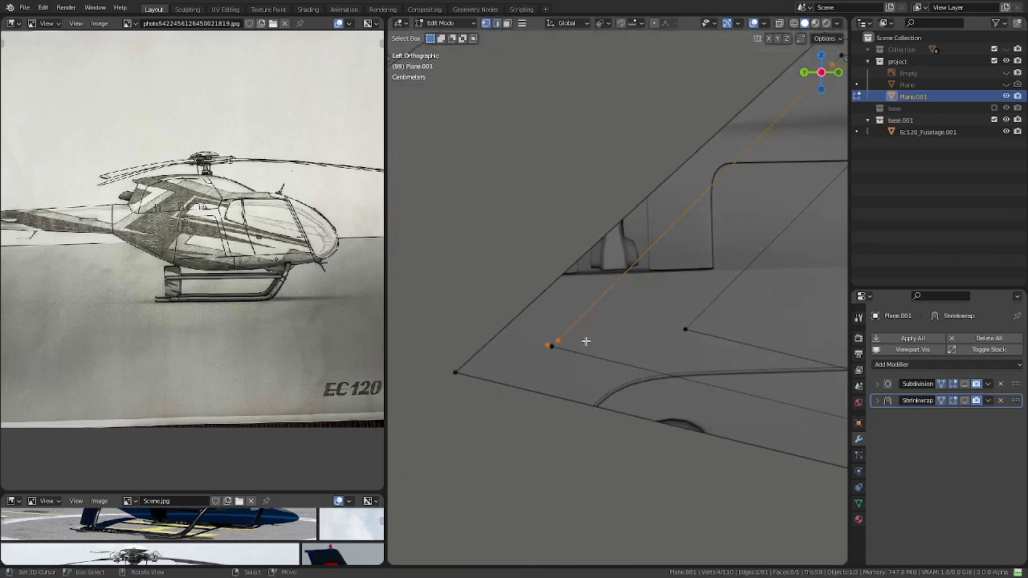
key(x)
key(Escape)
key(ctrl+x)
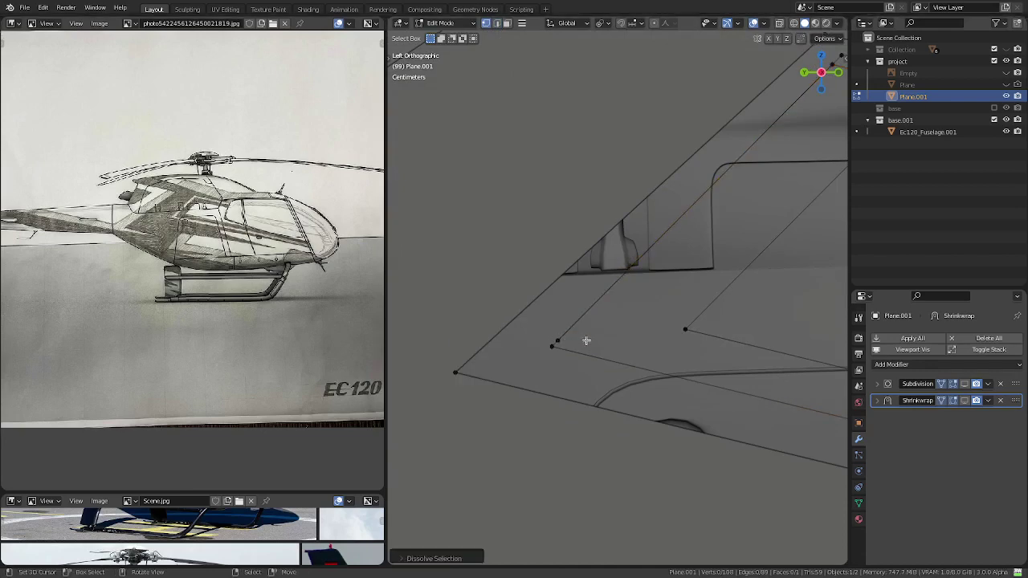
- Weld the two corner vertices together with Merge By Distance
scroll(586, 341, down, 4)
click(592, 313)
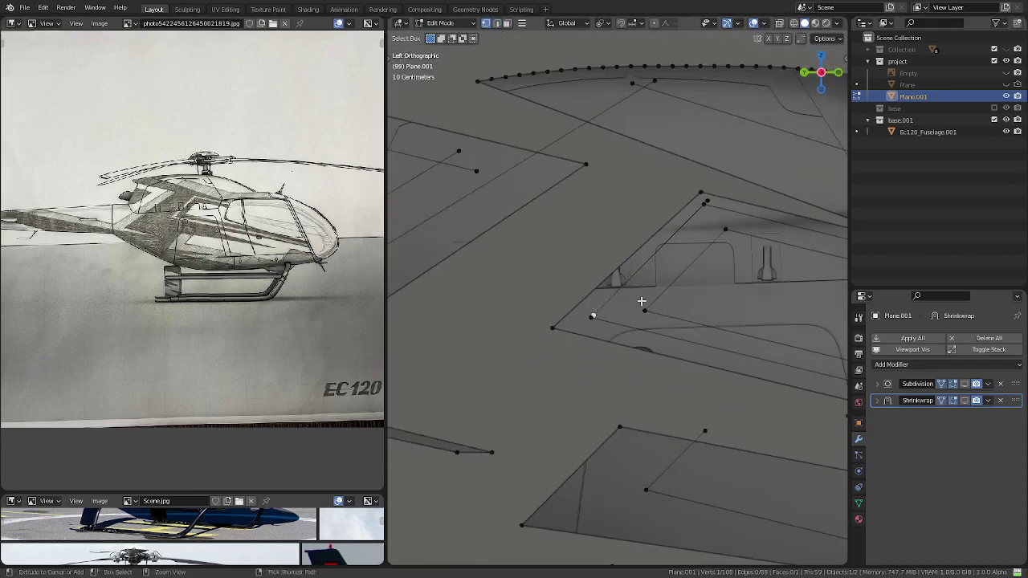
scroll(643, 312, up, 2)
scroll(644, 311, up, 2)
scroll(488, 390, up, 2)
shift+click(490, 389)
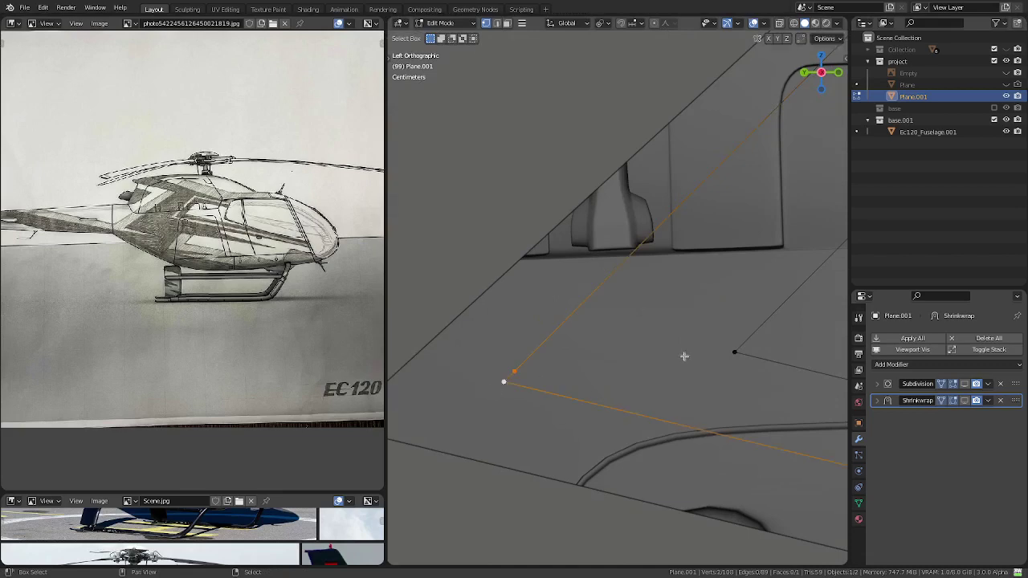
key(m)
click(685, 358)
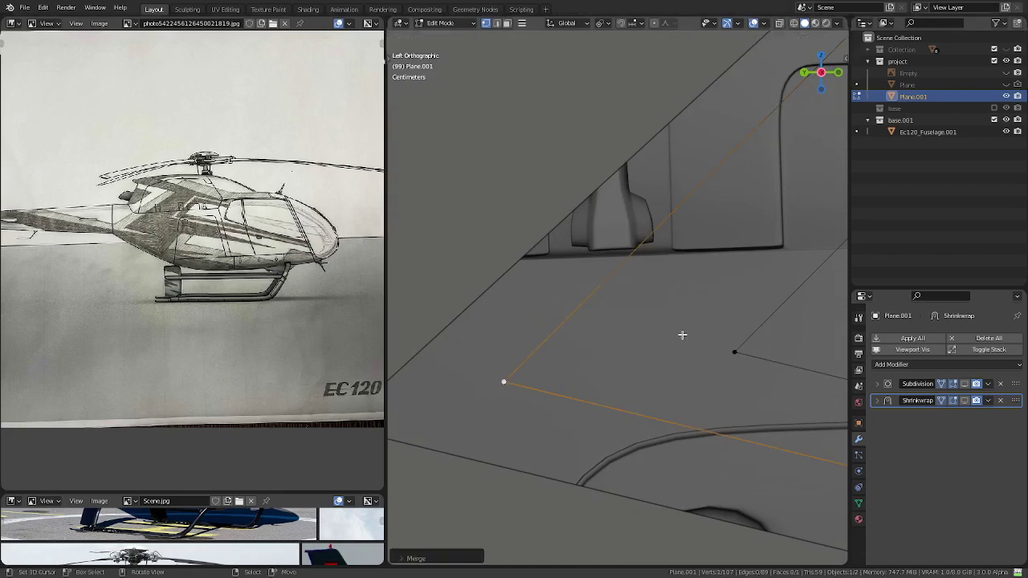
alt+click(567, 393)
scroll(567, 393, down, 6)
scroll(578, 370, up, 2)
- Zoom in and check the stripe's end vertices at the nose
scroll(585, 353, up, 2)
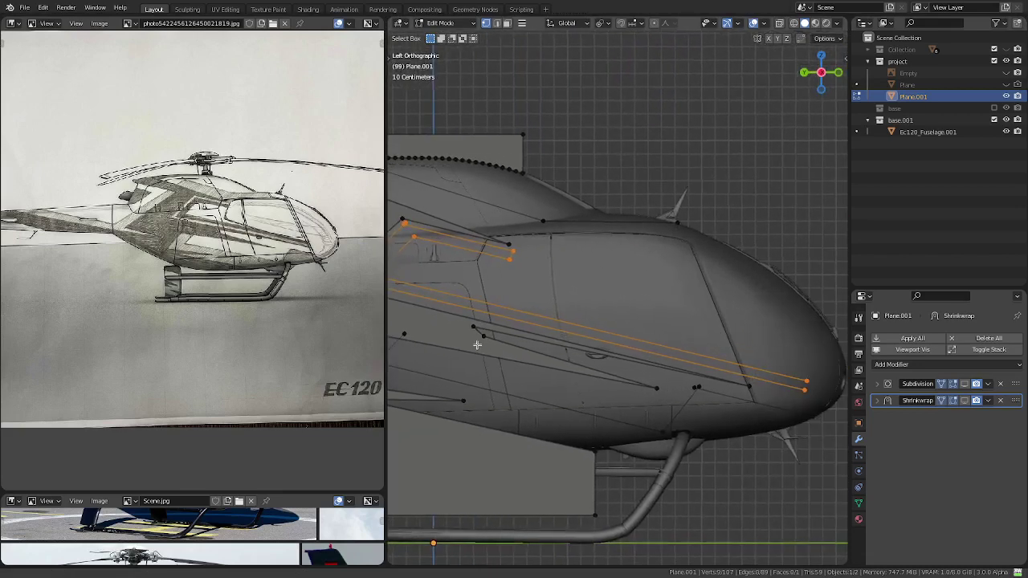
scroll(585, 354, down, 1)
scroll(658, 338, up, 1)
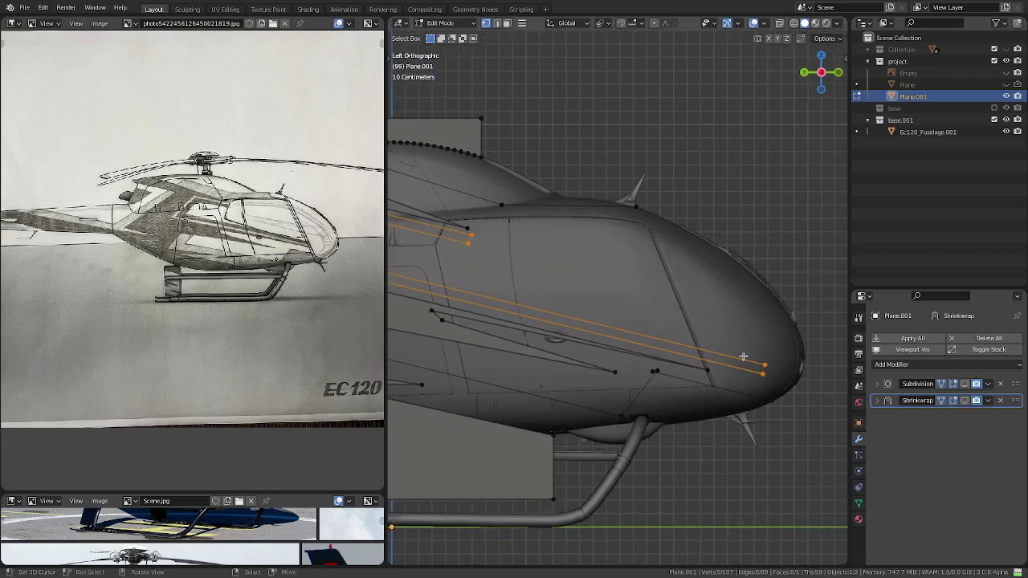
scroll(755, 356, up, 2)
scroll(755, 356, up, 2)
scroll(753, 362, up, 1)
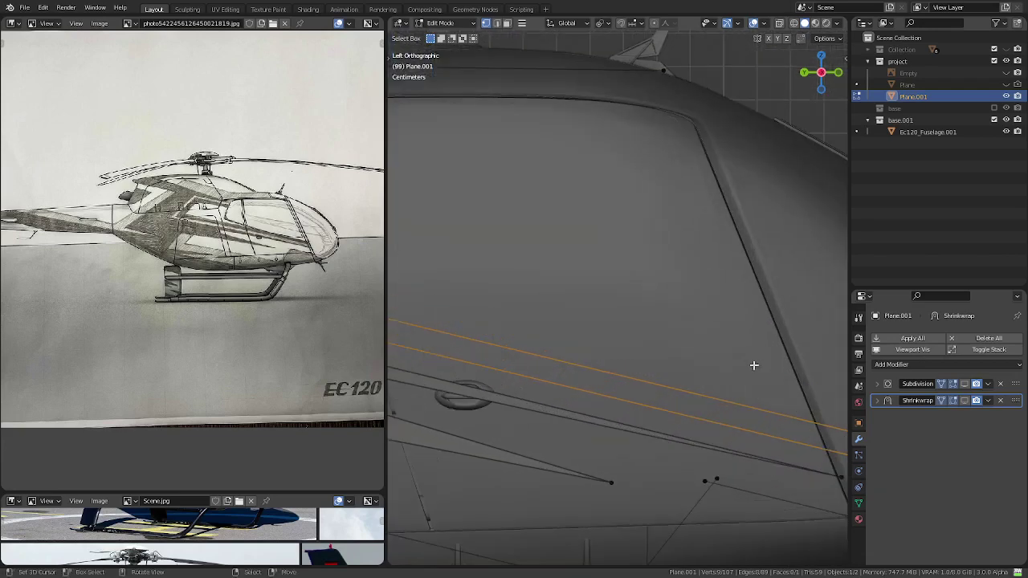
scroll(609, 294, up, 1)
scroll(627, 300, down, 1)
scroll(695, 321, up, 3)
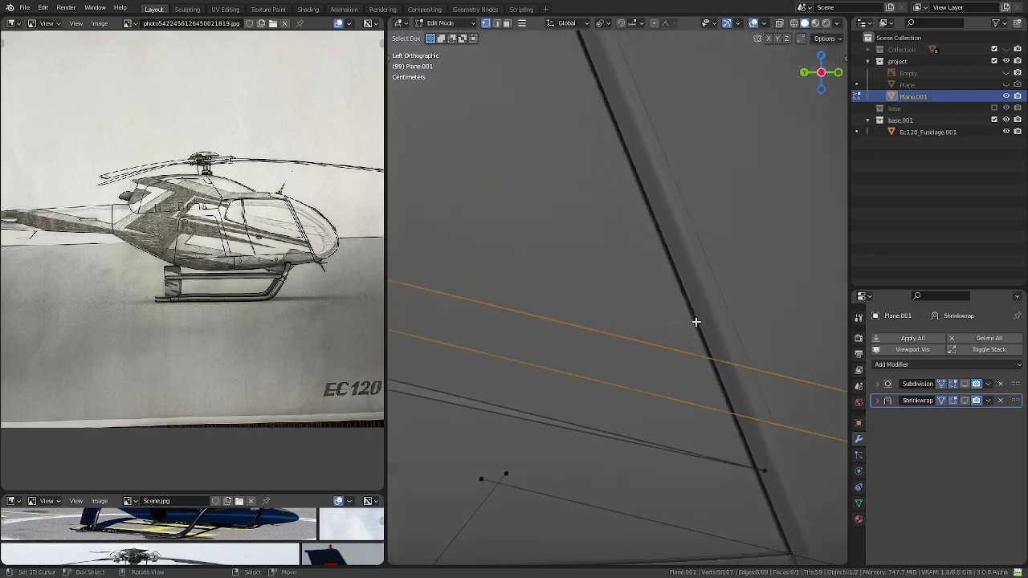
scroll(739, 333, down, 5)
click(745, 334)
shift+click(746, 336)
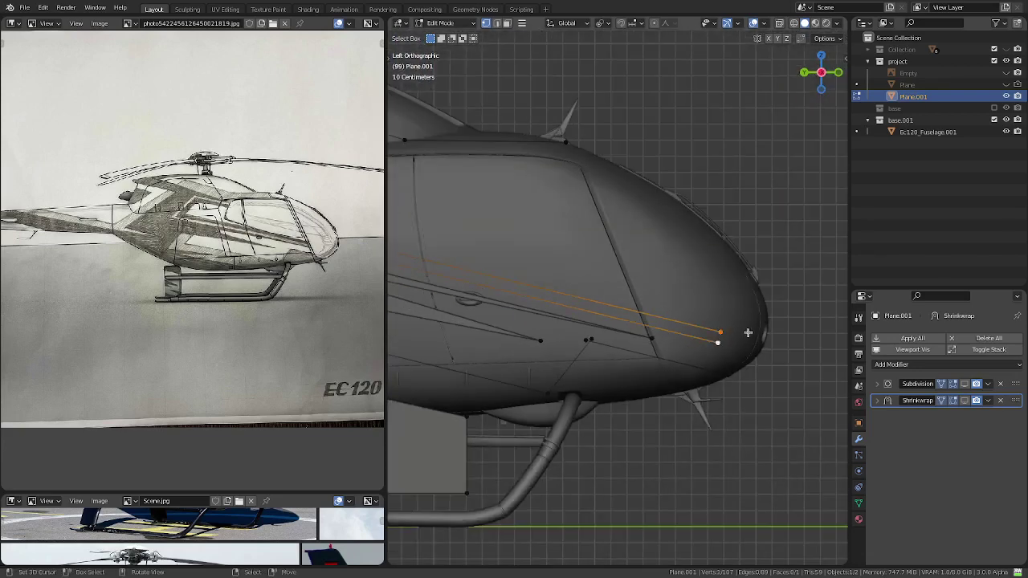
- Select the entire connected livery panel mesh with Ctrl+L
scroll(710, 332, down, 2)
scroll(691, 321, down, 2)
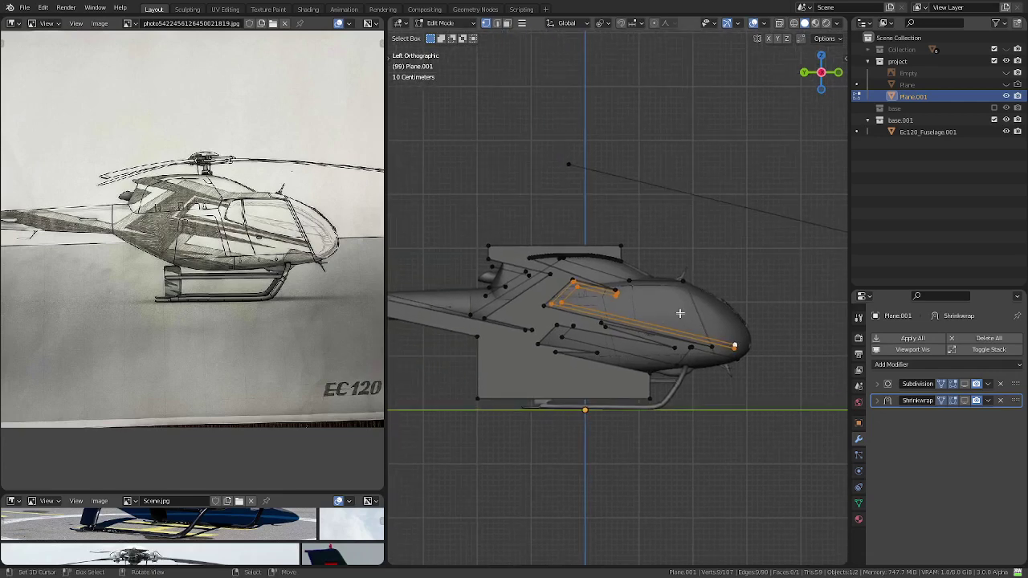
scroll(680, 314, up, 5)
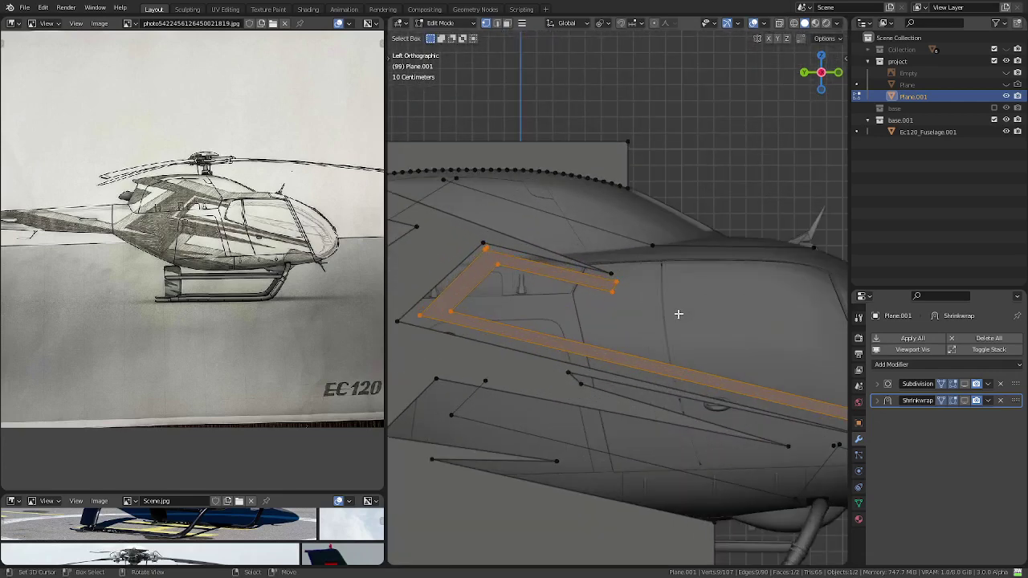
scroll(679, 314, down, 2)
scroll(687, 325, down, 2)
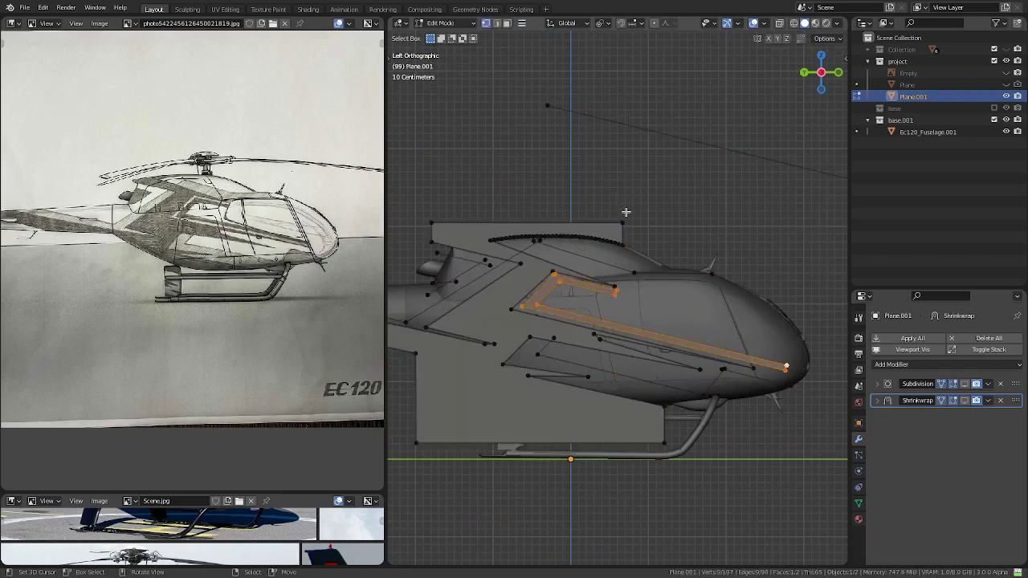
key(ctrl+l)
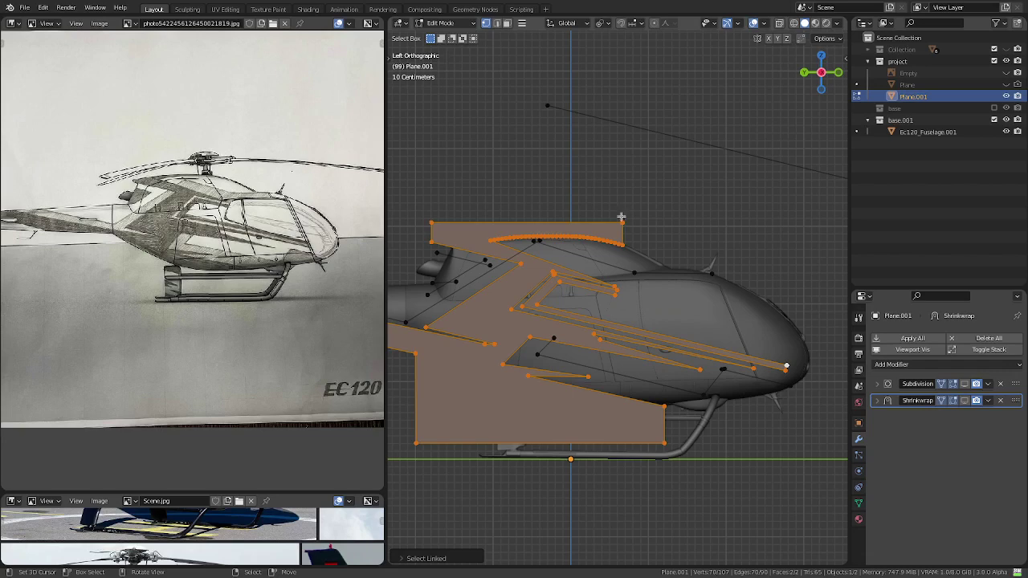
key(p)
click(621, 216)
key(Tab)
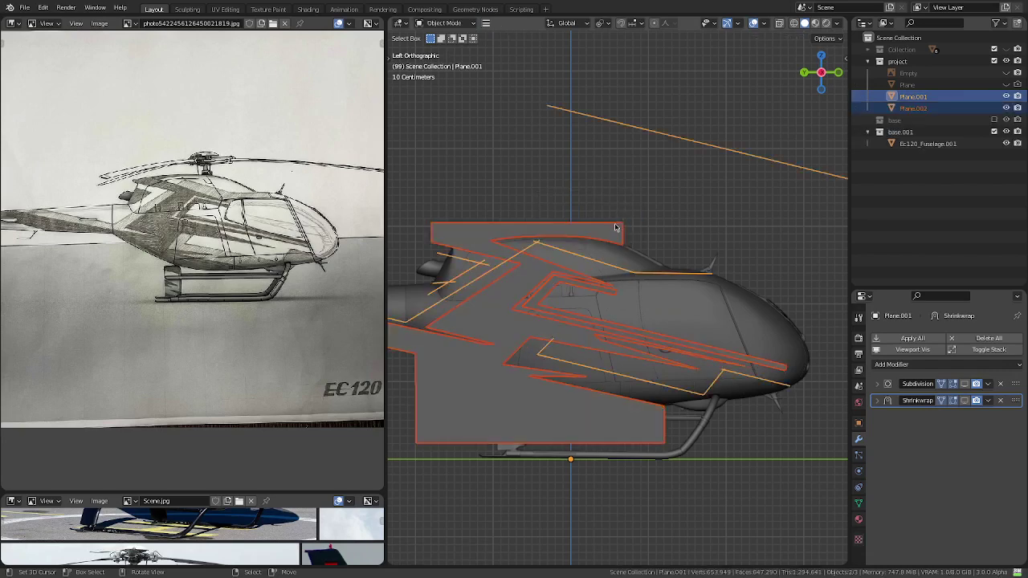
click(615, 228)
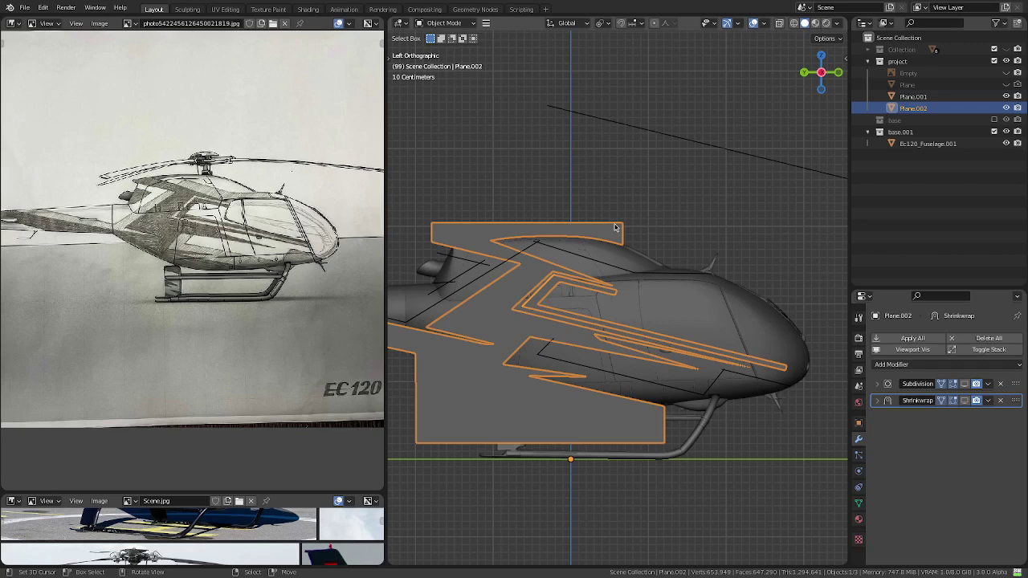
key(Tab)
key(Tab)
click(609, 265)
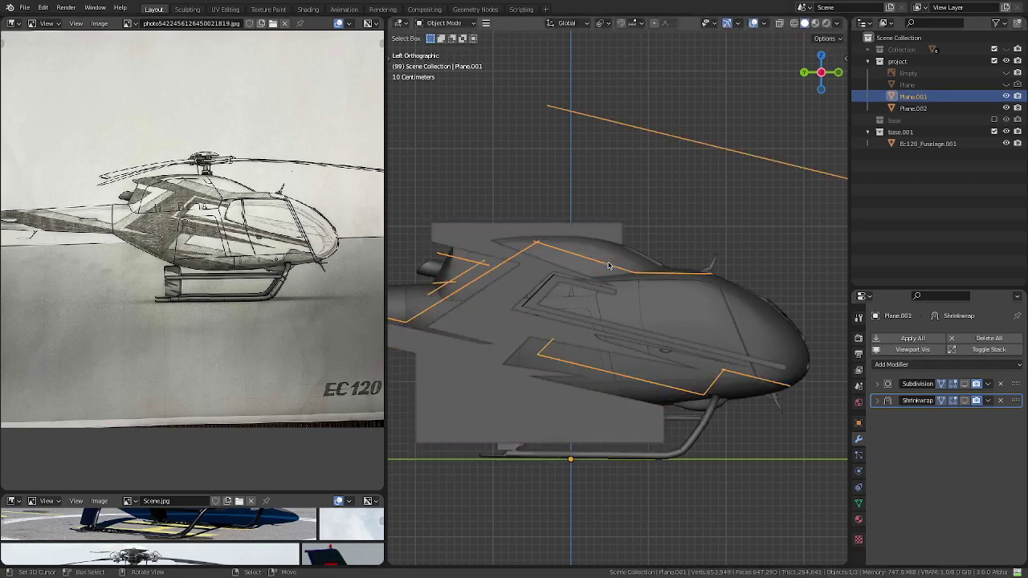
middle_drag(609, 265, 622, 302)
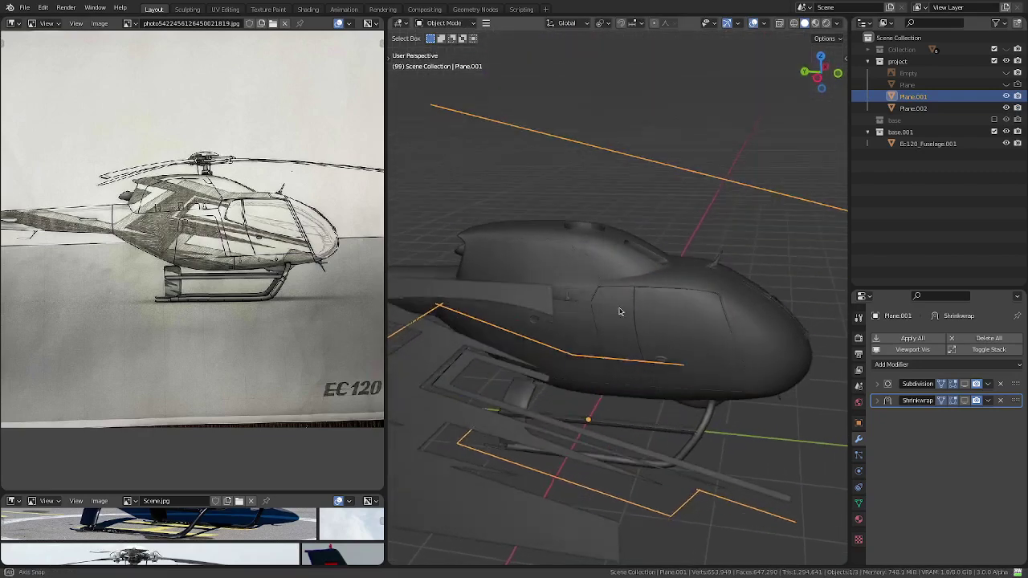
key(KP_3)
key(ctrl+KP_3)
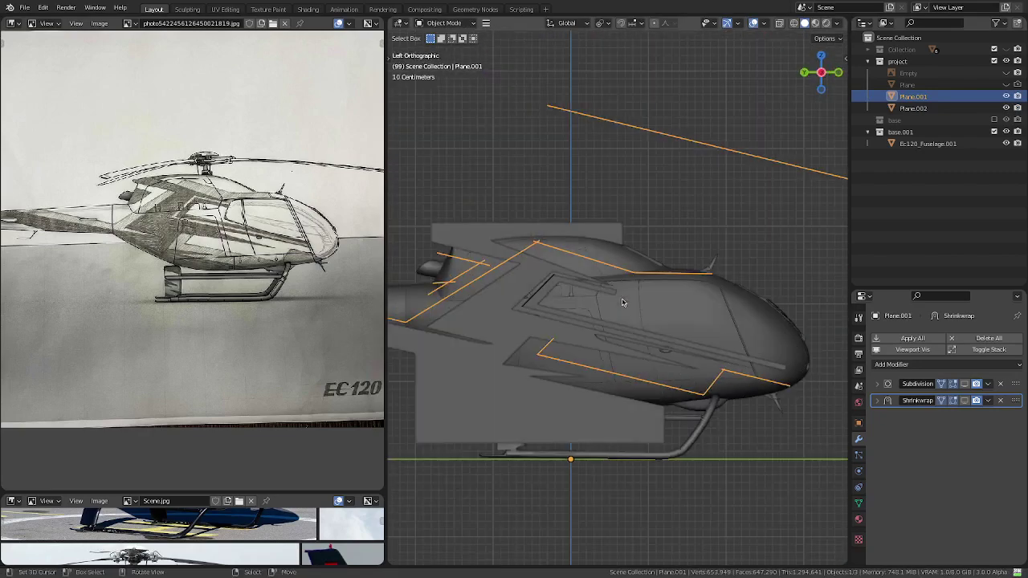
scroll(628, 303, up, 3)
- Make the two crossing outline edges on the fuselage top meet and delete the leftover vertices
scroll(629, 303, up, 2)
key(Tab)
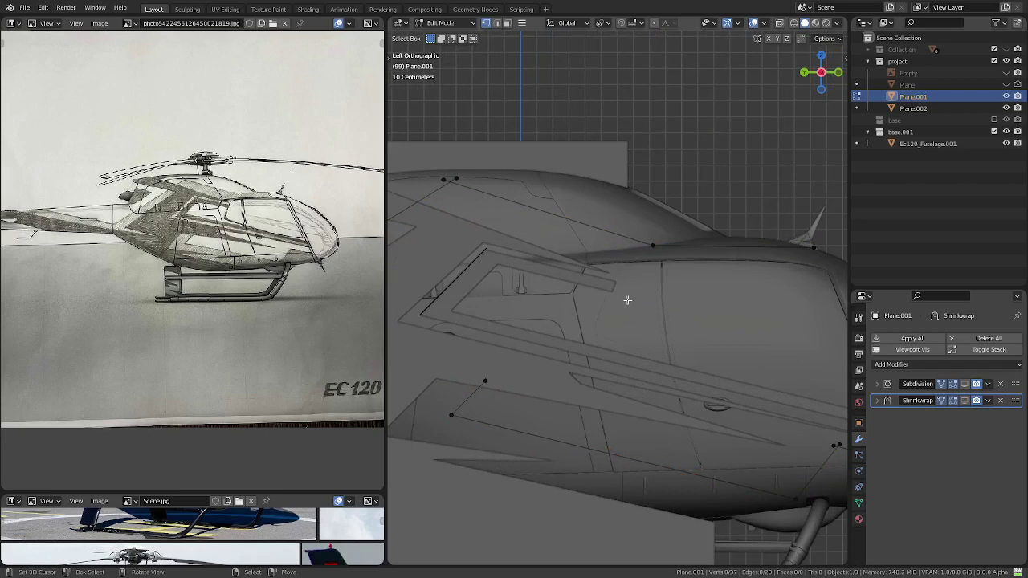
scroll(627, 300, down, 5)
shift+middle_drag(631, 301, 635, 323)
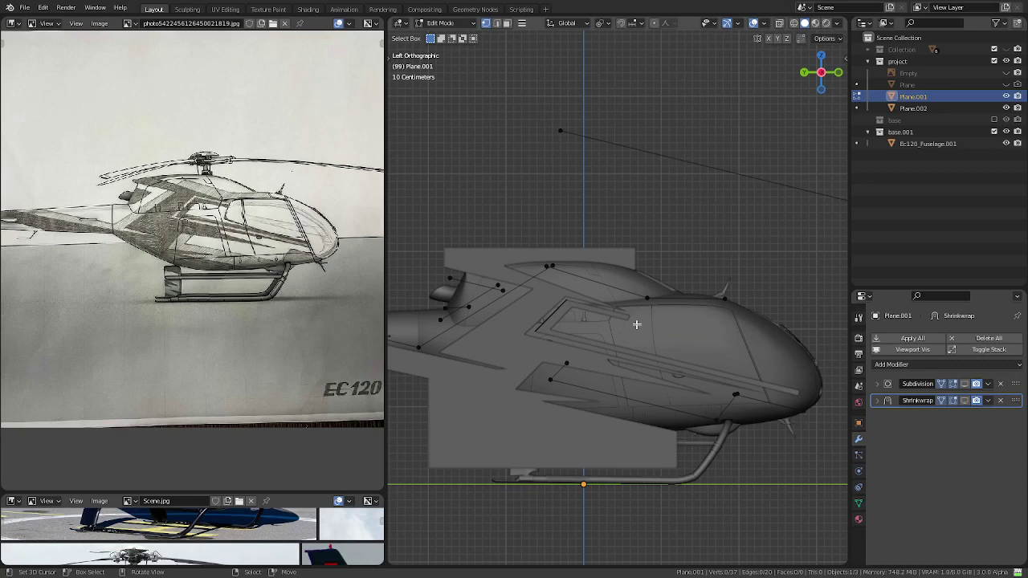
key(2)
click(590, 279)
shift+click(514, 289)
key(q)
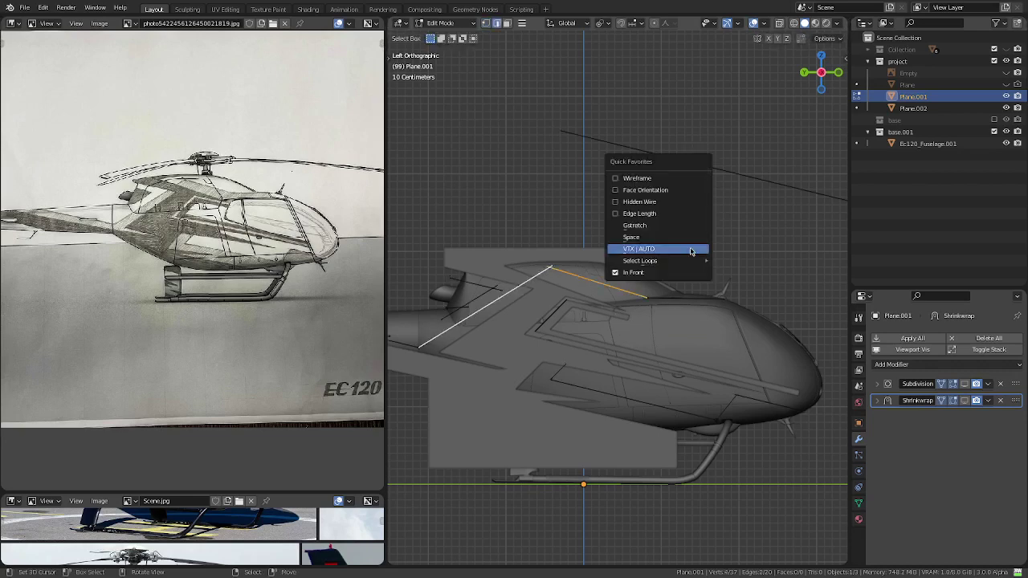
click(690, 251)
scroll(546, 251, up, 1)
scroll(546, 251, up, 3)
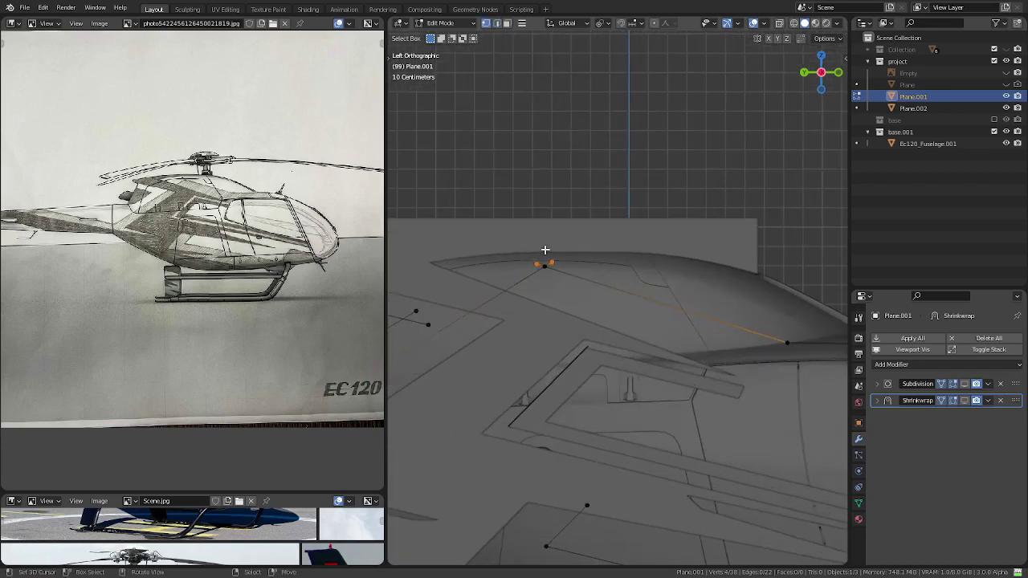
key(x)
click(546, 252)
- Extrude a new vertex above the fin and join it to the fin-side vertex with an edge
scroll(555, 256, down, 3)
shift+middle_drag(514, 367, 688, 323)
scroll(573, 344, up, 2)
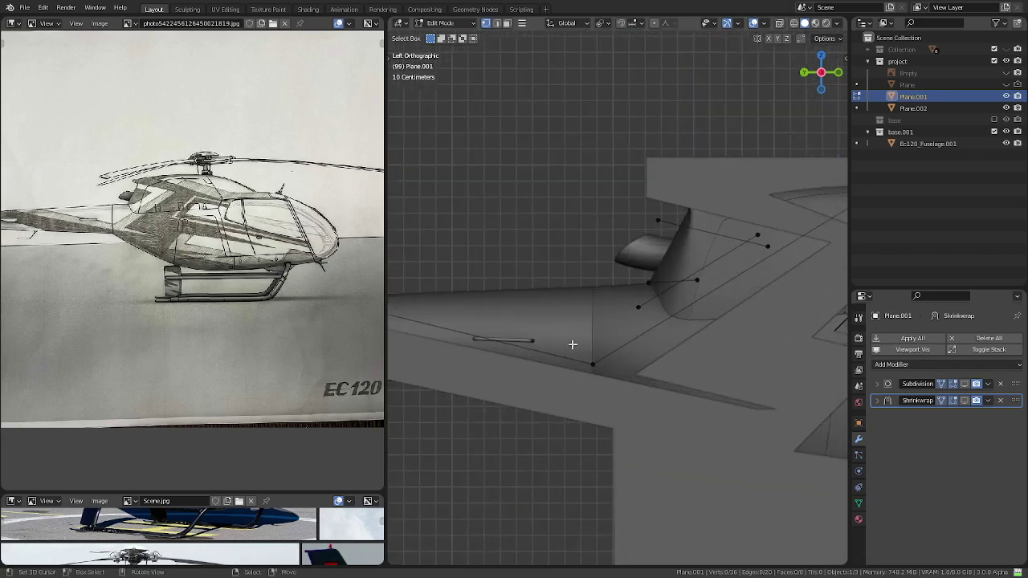
click(614, 353)
shift+click(577, 360)
scroll(626, 322, up, 3)
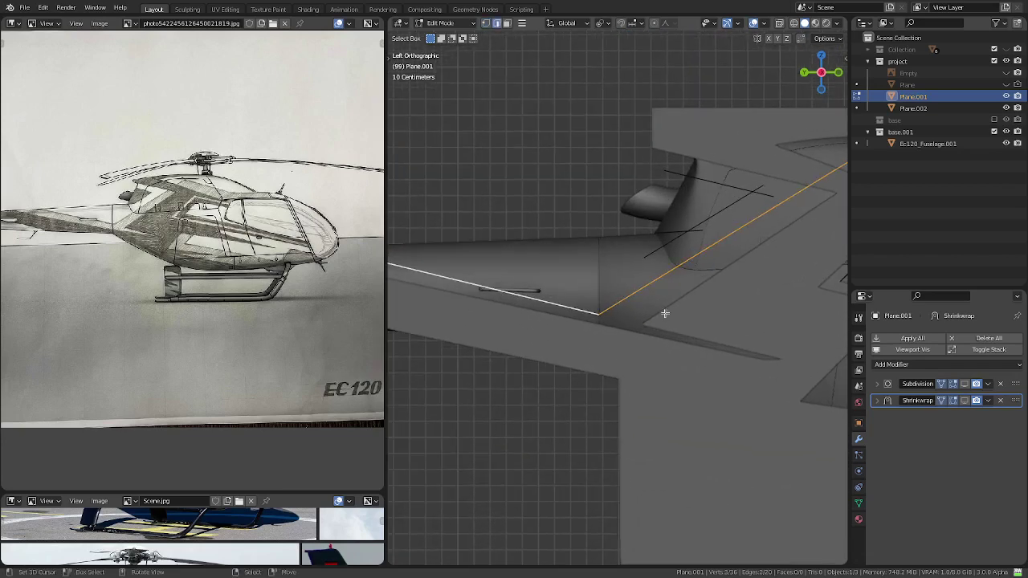
key(1)
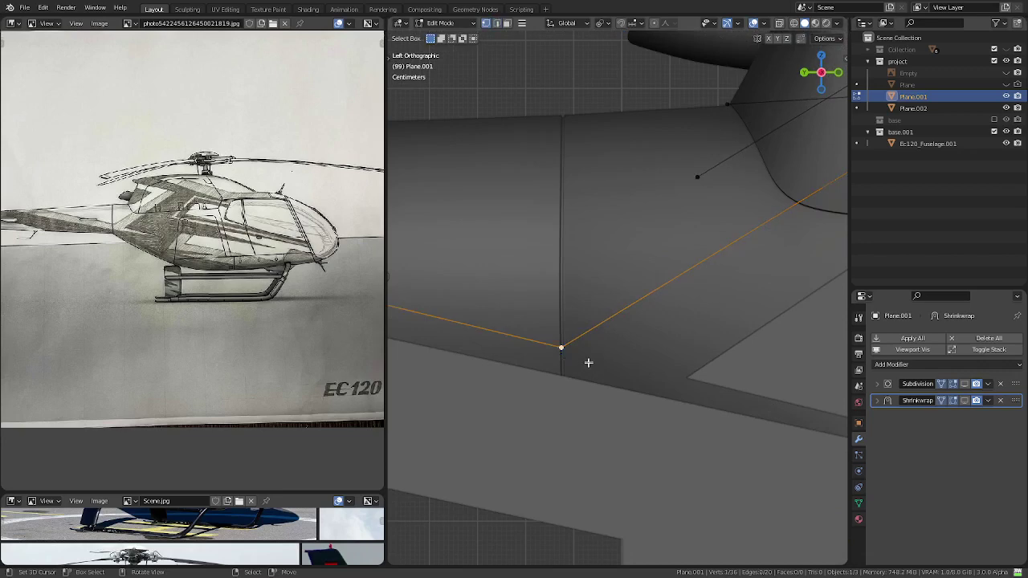
scroll(623, 373, down, 5)
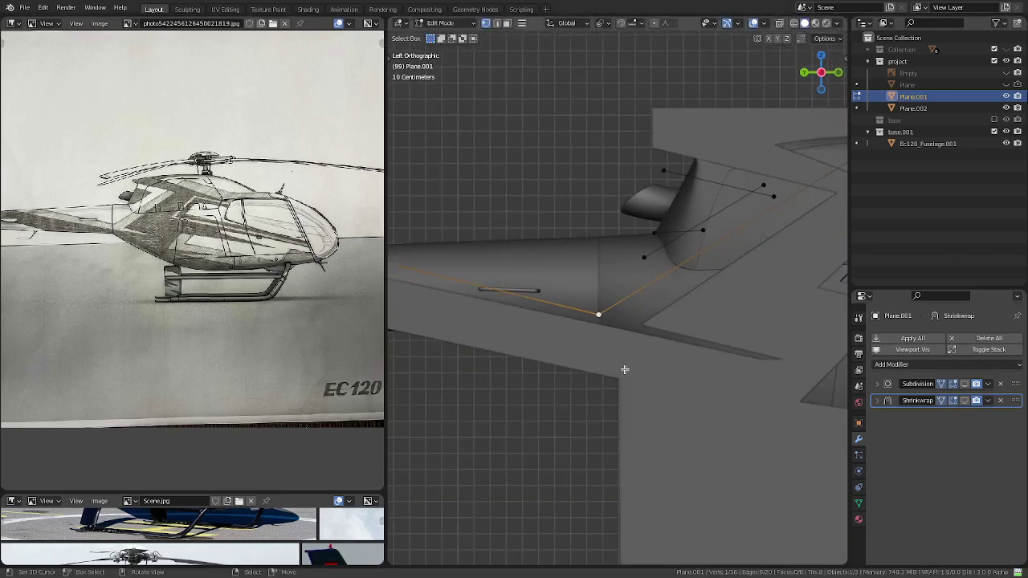
scroll(642, 337, up, 2)
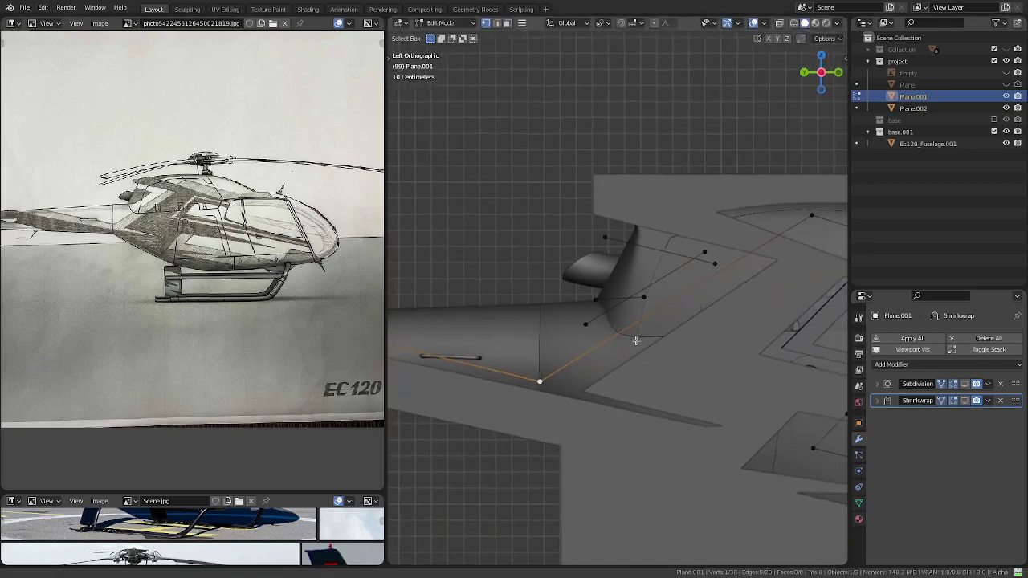
scroll(635, 321, up, 1)
click(579, 300)
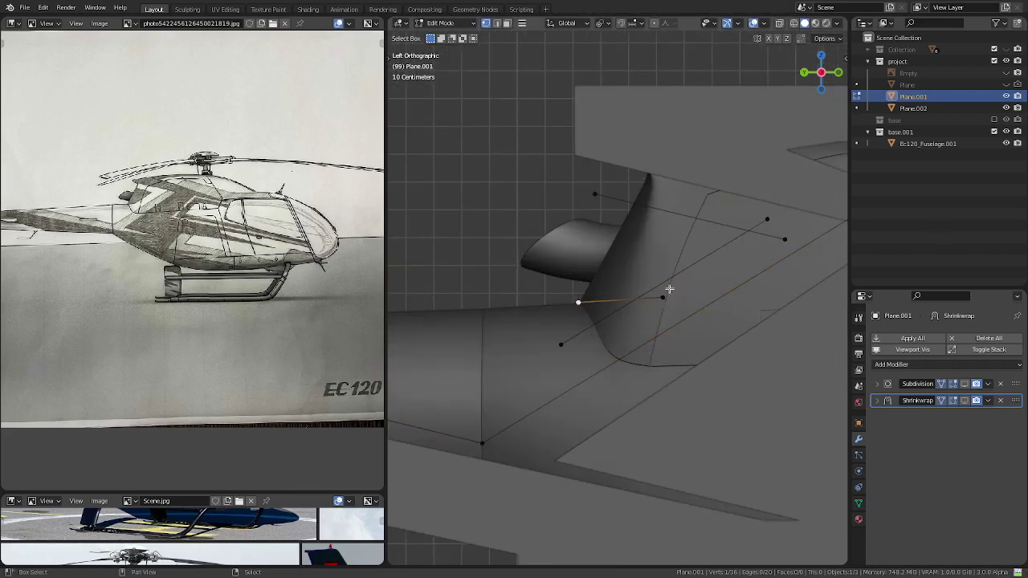
key(e)
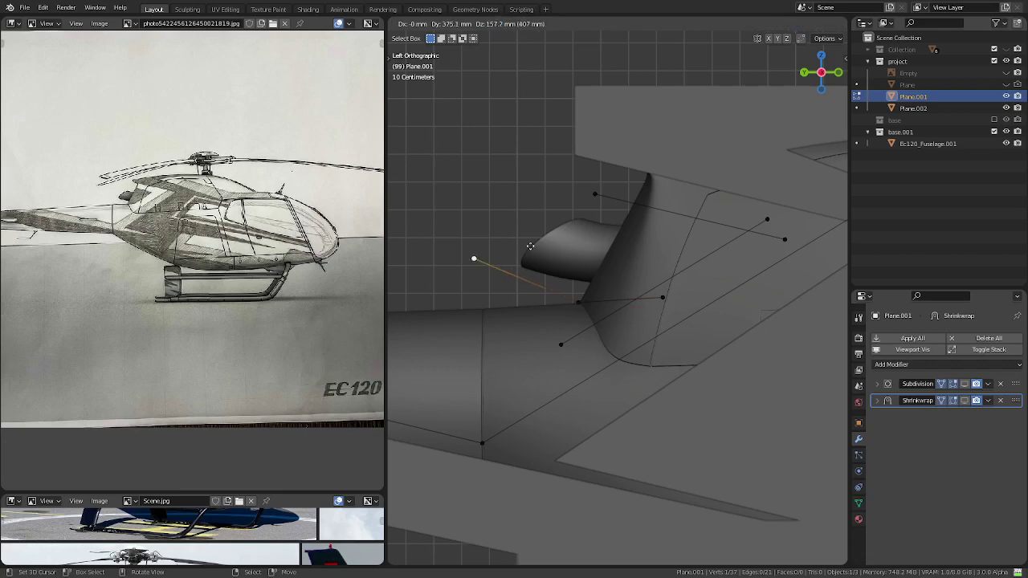
click(530, 246)
shift+click(587, 193)
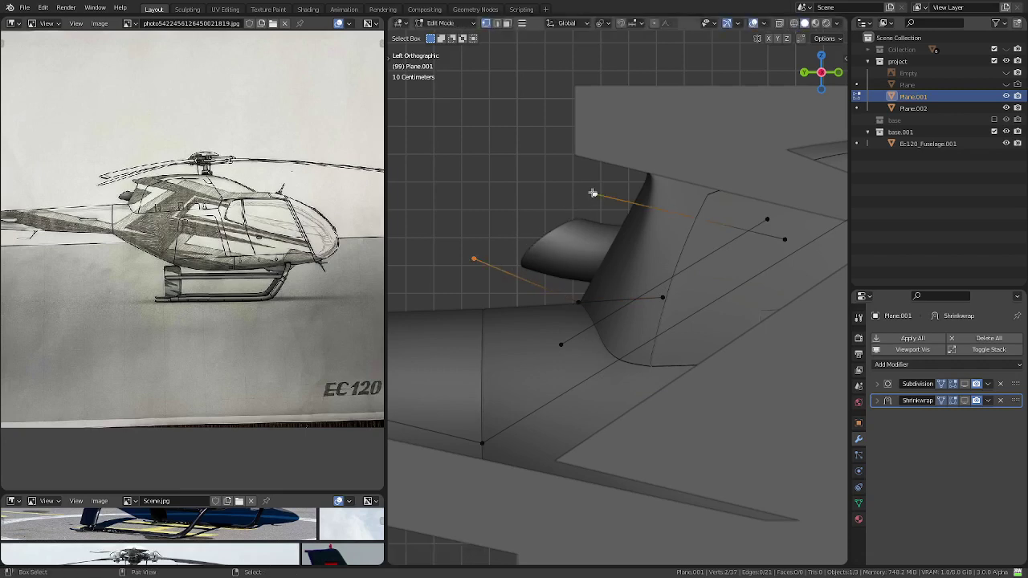
key(f)
- Lengthen the fin top edge and trim it to meet the crossing outline edge
shift+middle_drag(640, 228, 581, 234)
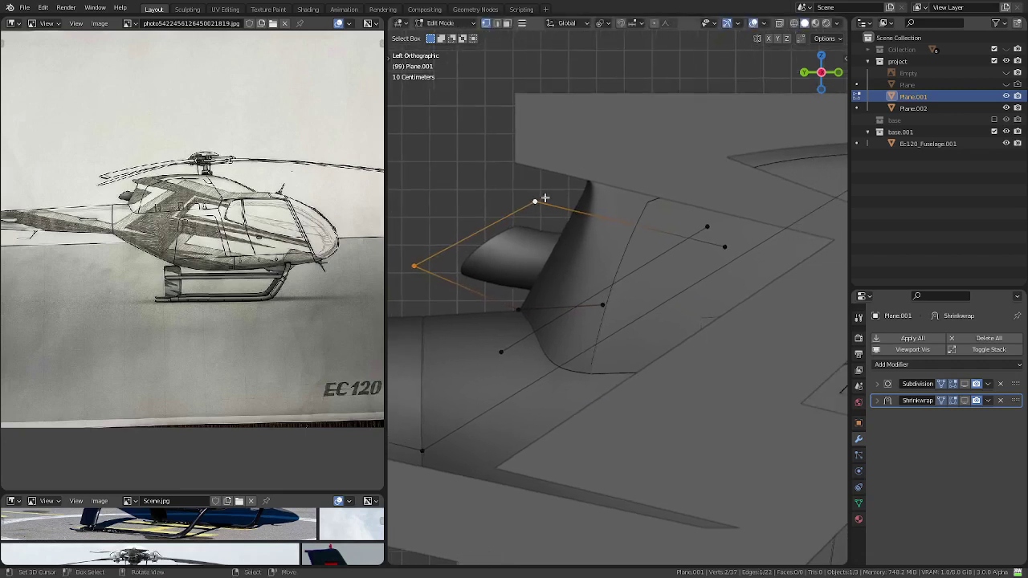
click(537, 200)
shift+click(726, 245)
key(s)
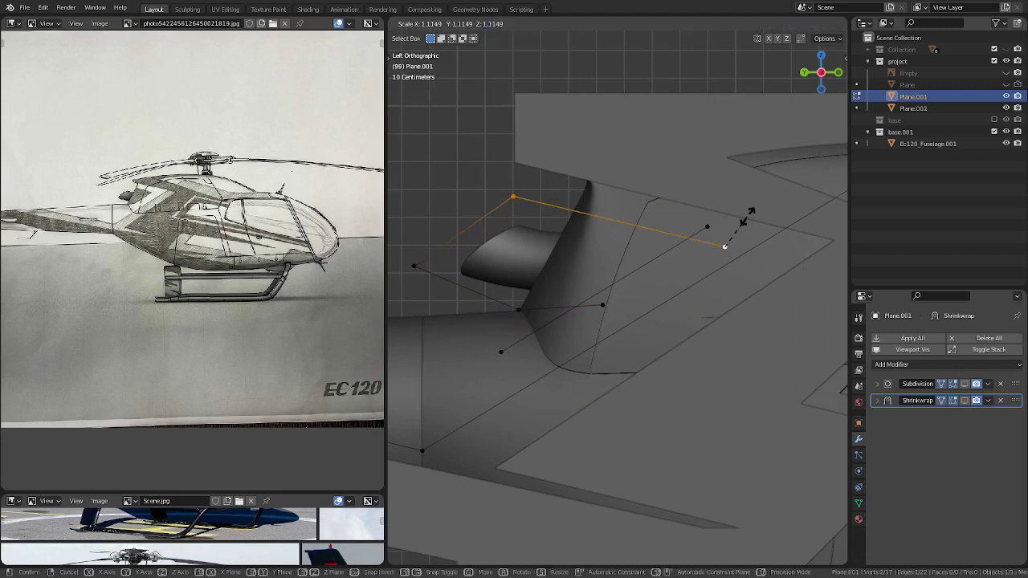
click(751, 216)
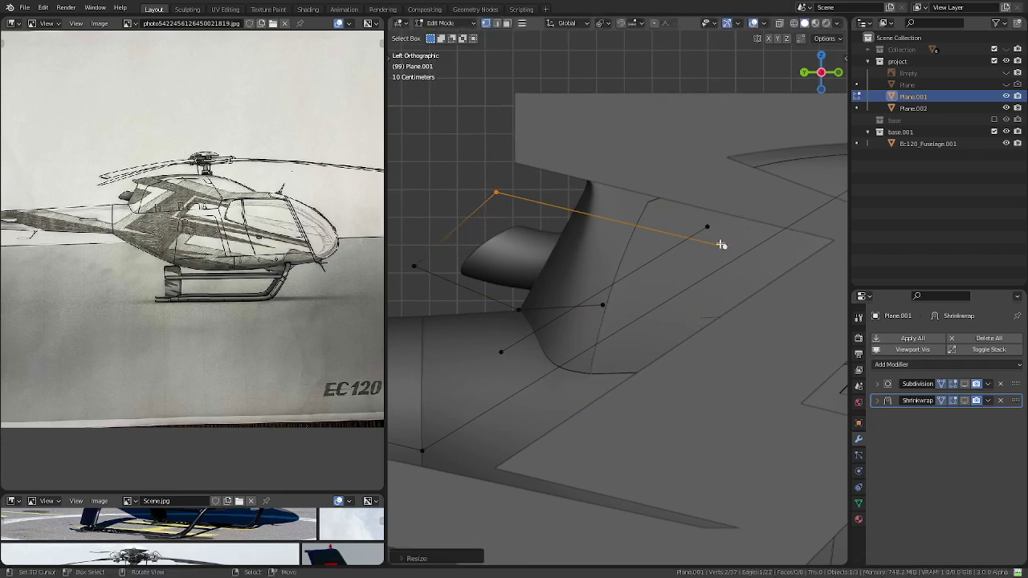
key(2)
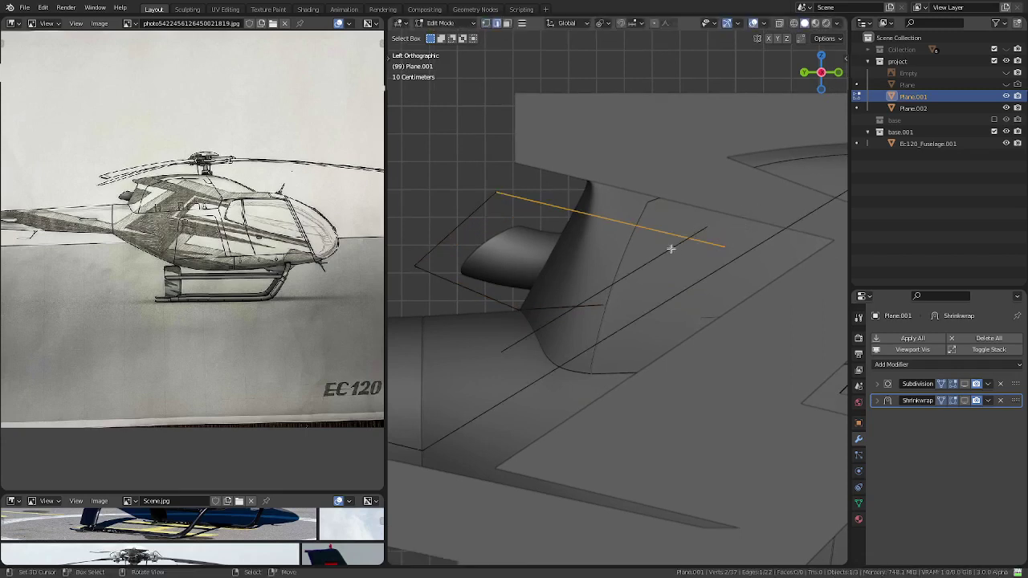
shift+click(668, 248)
shift+click(666, 232)
key(q)
click(786, 210)
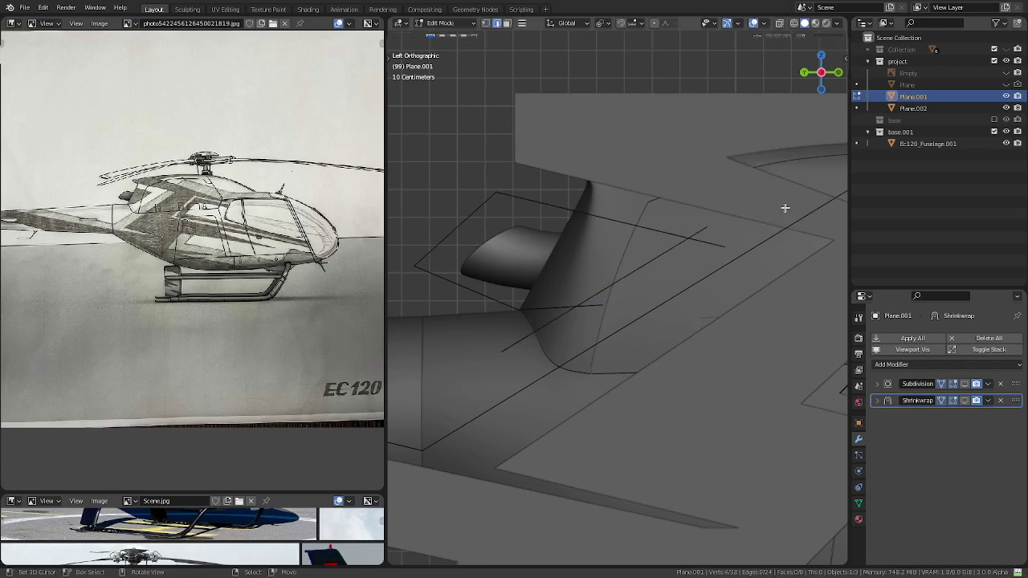
key(x)
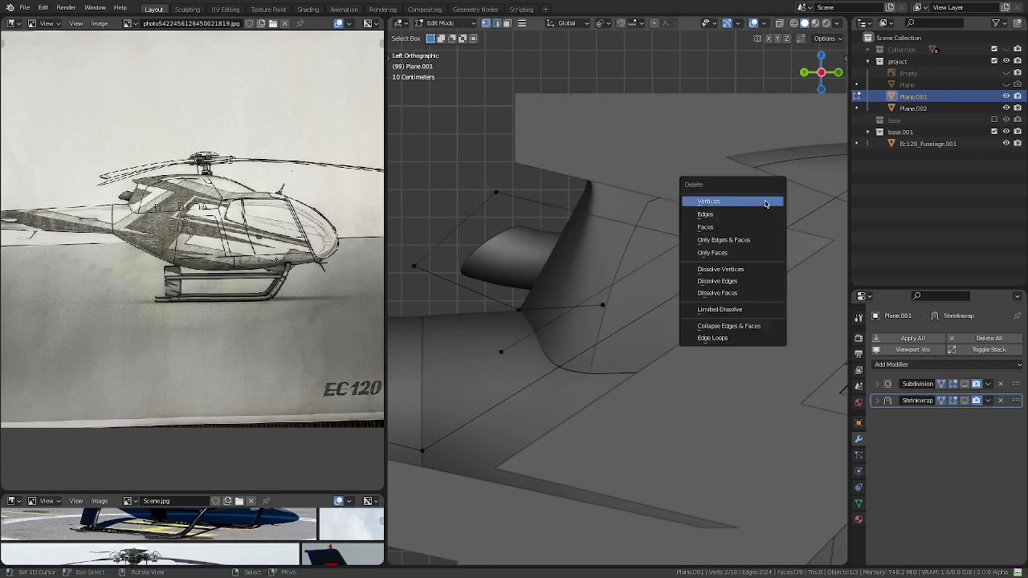
click(764, 202)
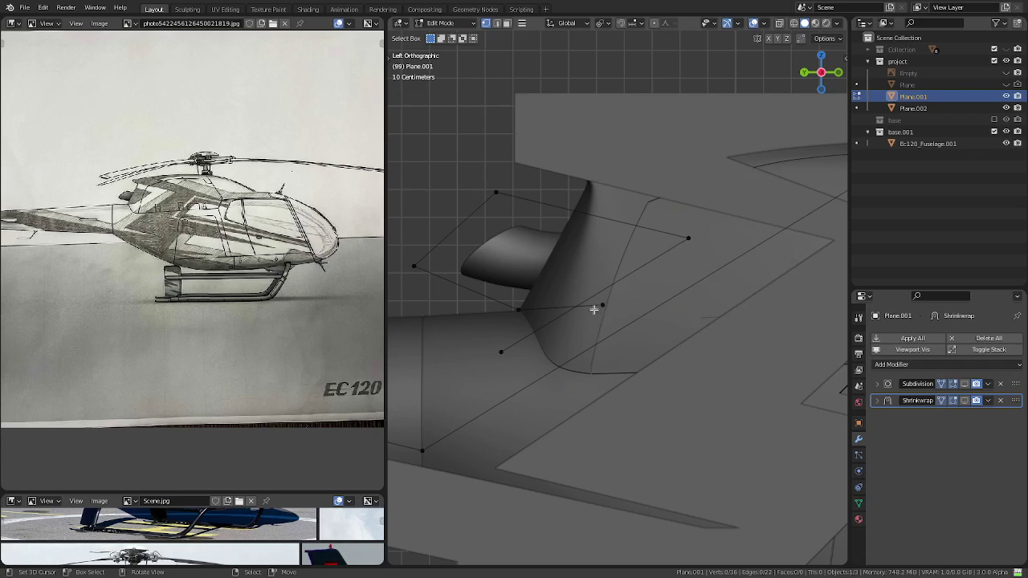
- Intersect the two lower fin edges and delete the stray vertex below the fin
key(2)
click(562, 305)
shift+click(564, 313)
key(q)
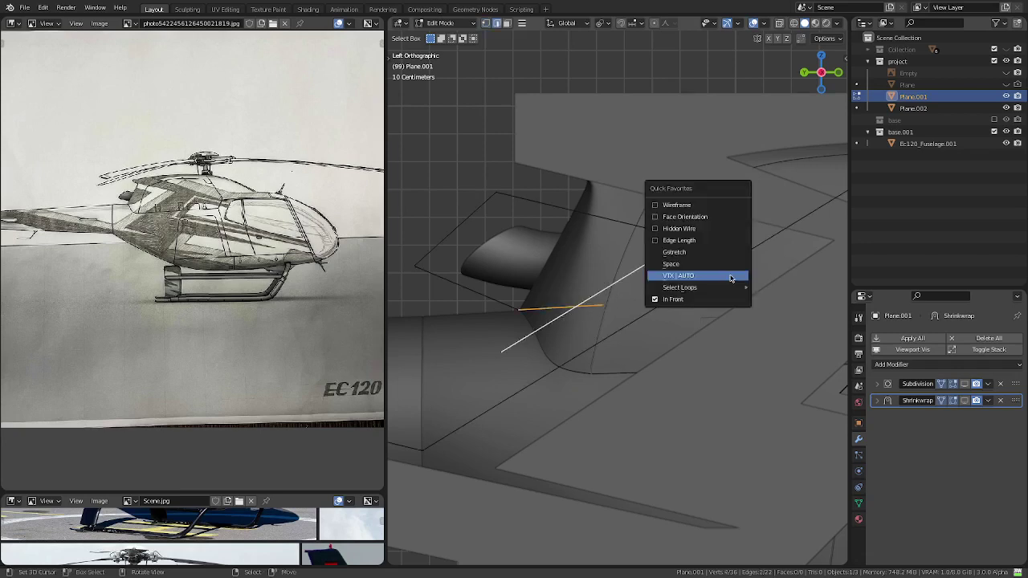
click(729, 275)
key(1)
click(522, 344)
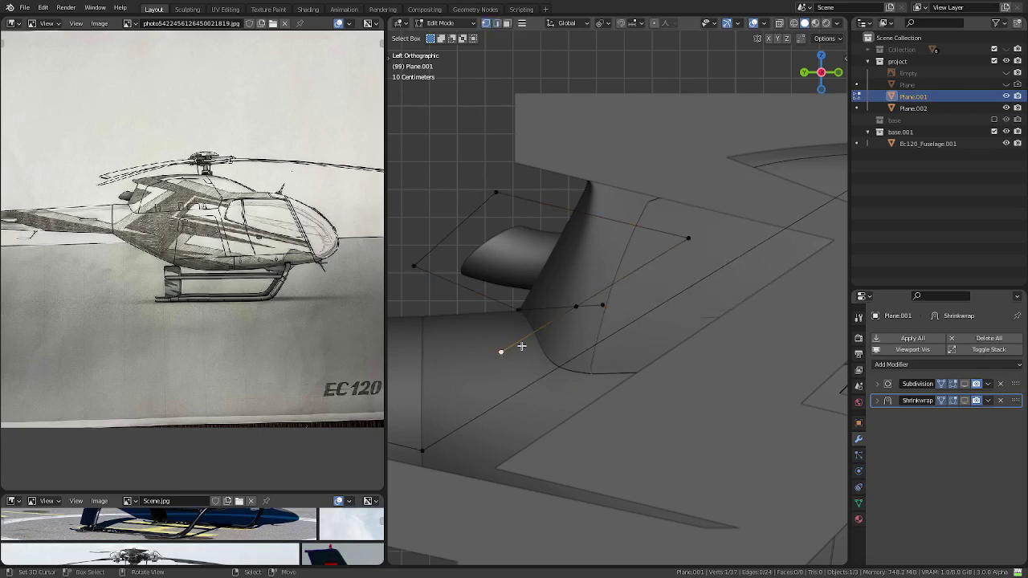
key(x)
click(608, 302)
- Fill the fin panel outline with a face and separate it into its own object, Plane.003
alt+click(592, 292)
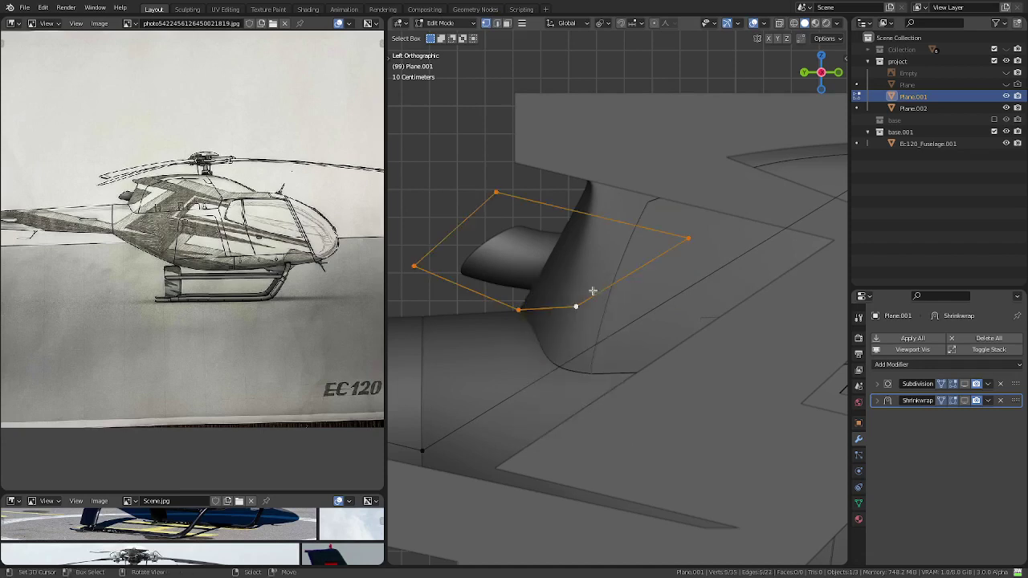
key(f)
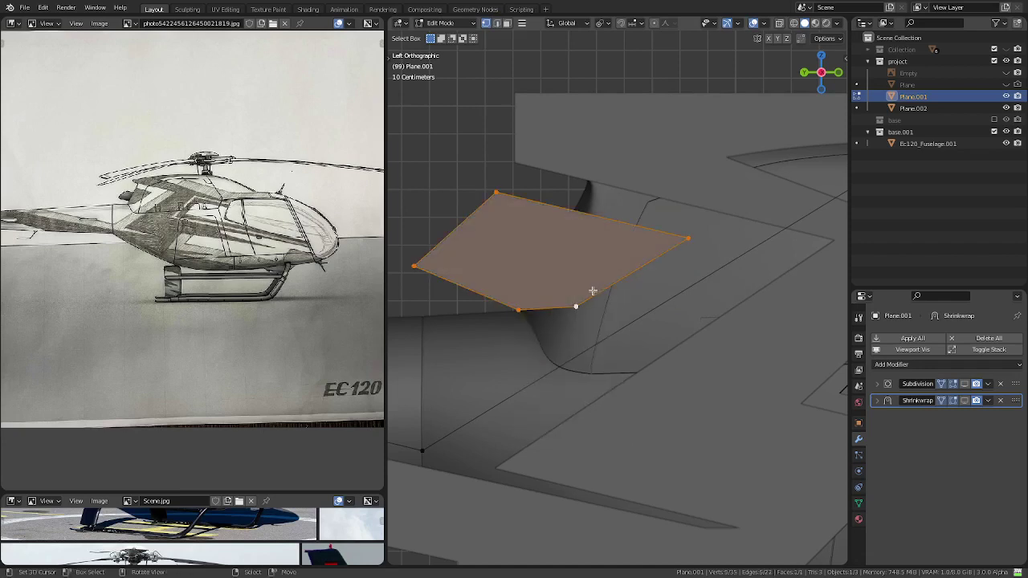
key(p)
click(593, 290)
key(Tab)
click(488, 223)
- Join the fin panel into Plane.002, then edit the outline object Plane.001's vertices
shift+click(591, 117)
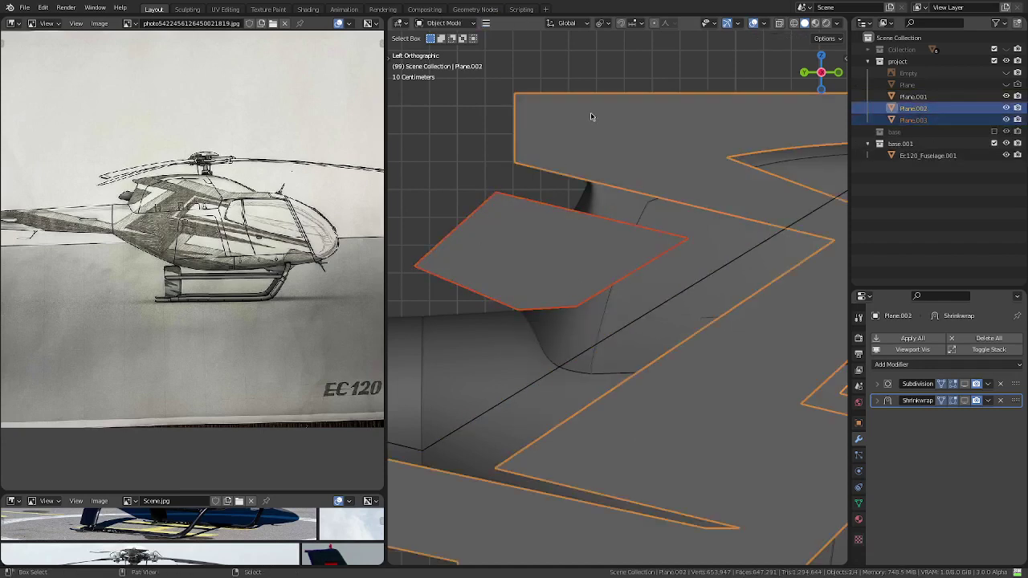
key(ctrl+j)
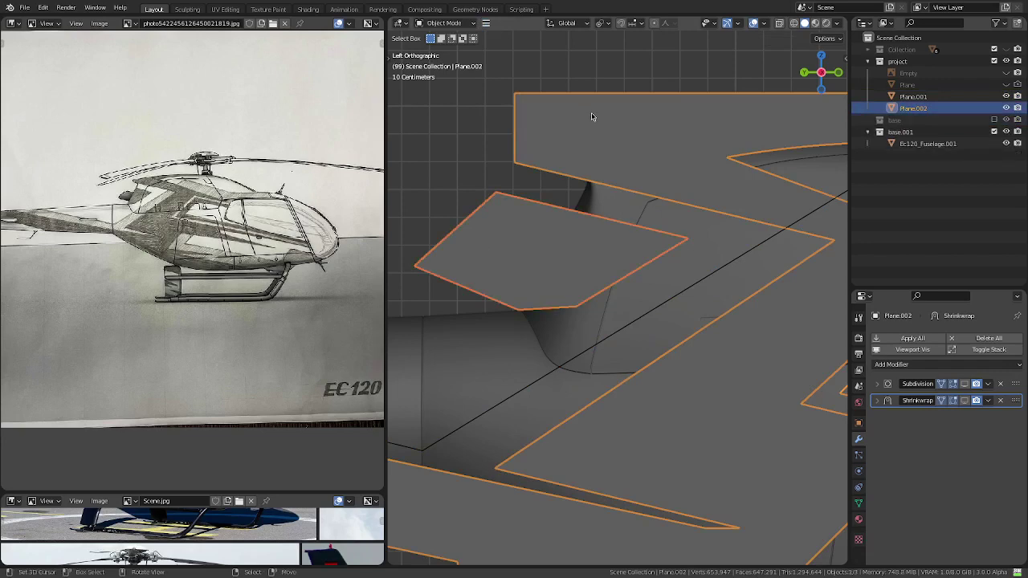
scroll(602, 179, down, 5)
click(537, 362)
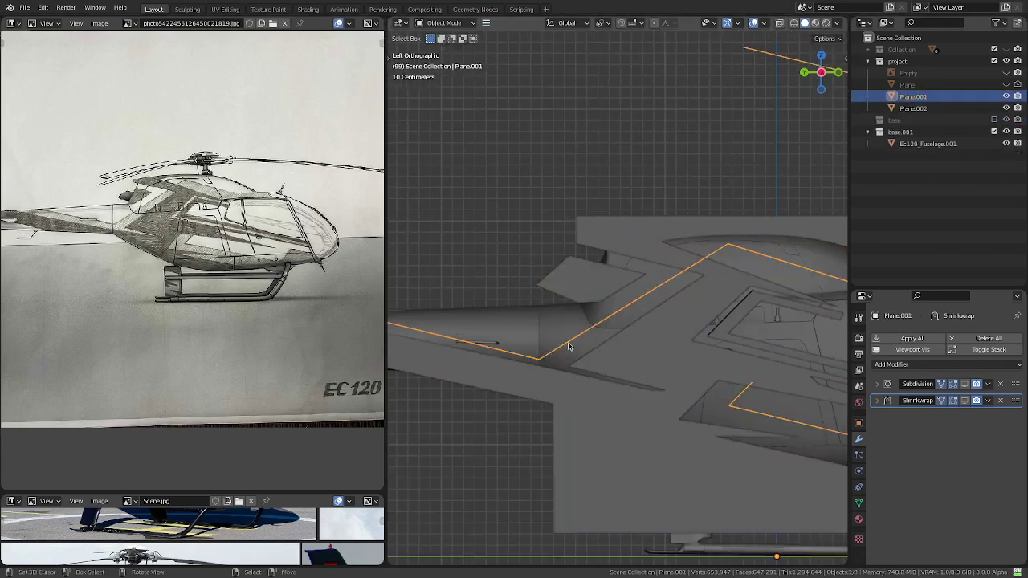
key(Tab)
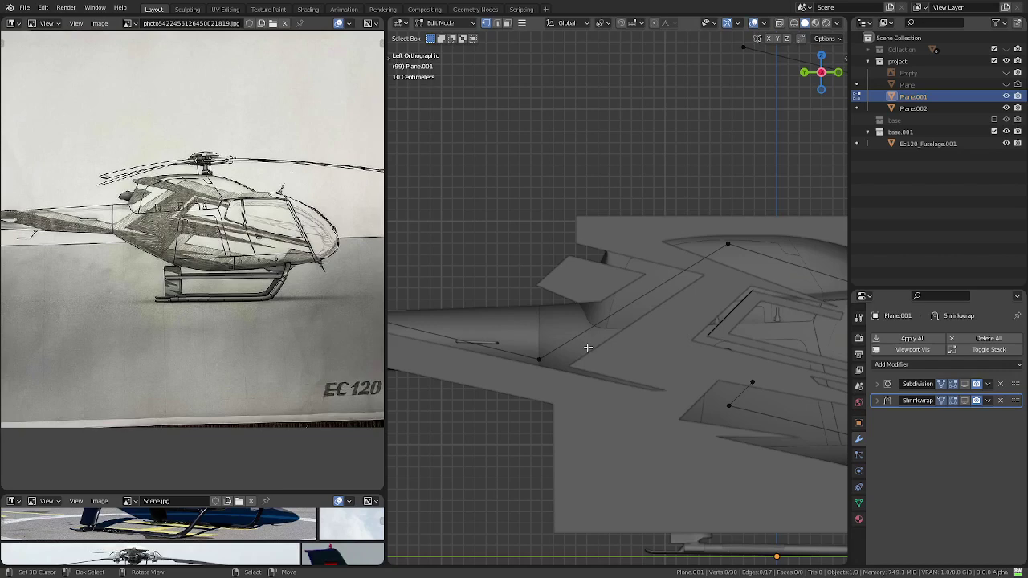
- Place the 3D cursor on the window panel edge atop the nose and return to side view
mouse_move(653, 317)
shift+middle_down()
mouse_move(710, 264)
mouse_move(742, 280)
shift+middle_up()
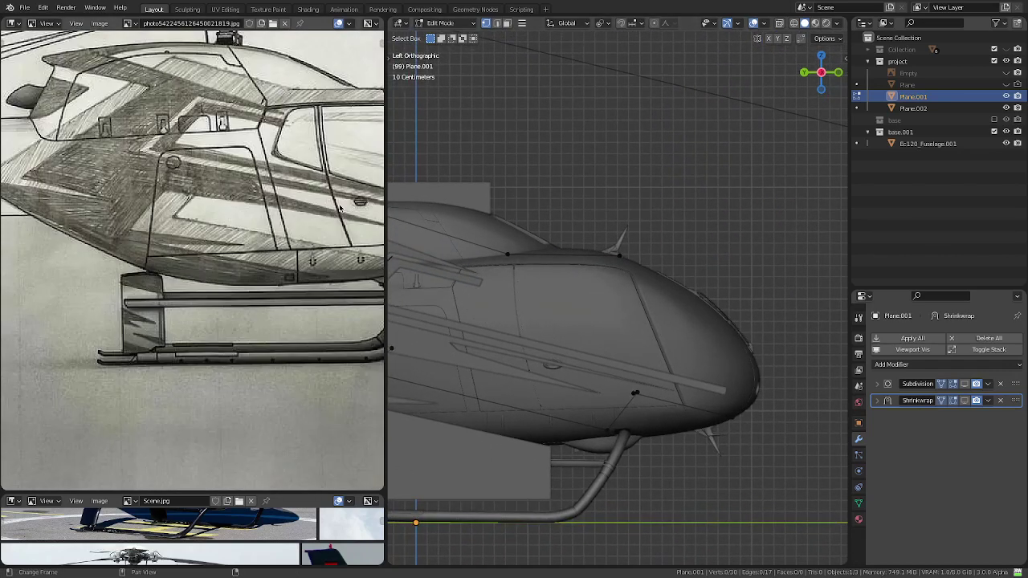
scroll(349, 211, up, 2)
scroll(326, 210, up, 1)
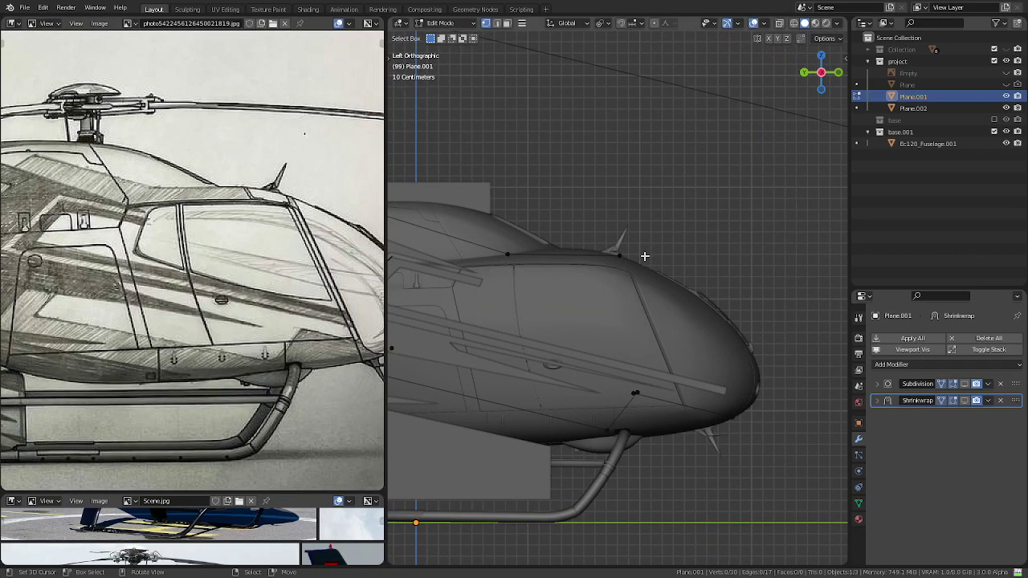
mouse_move(646, 255)
middle_down()
mouse_move(651, 297)
mouse_move(606, 369)
mouse_move(525, 413)
mouse_move(644, 351)
mouse_move(649, 329)
mouse_move(585, 346)
mouse_move(629, 363)
middle_up()
scroll(629, 363, up, 3)
scroll(615, 374, up, 3)
mouse_move(629, 317)
middle_down()
mouse_move(656, 362)
mouse_move(686, 364)
mouse_move(677, 361)
middle_up()
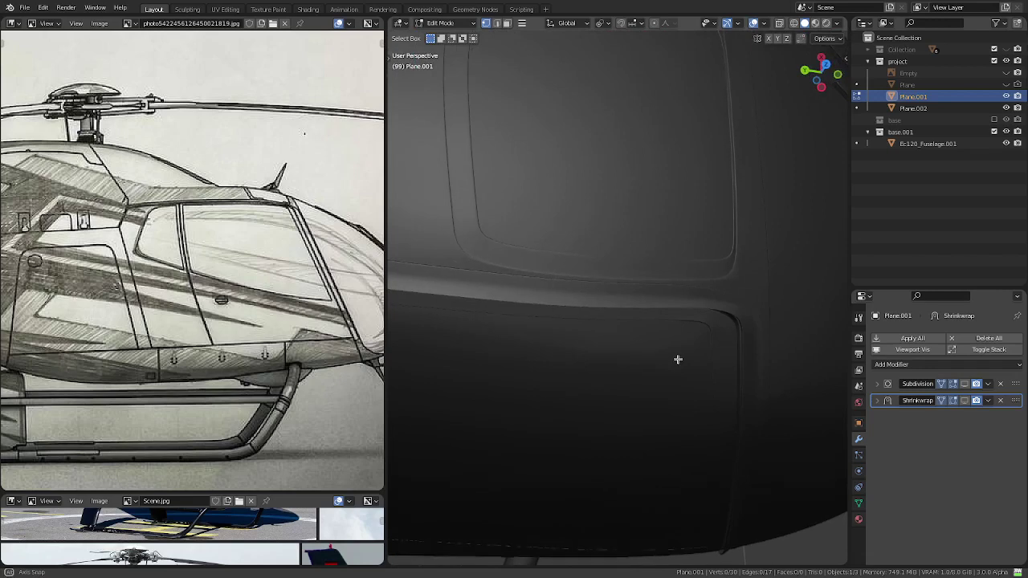
shift+right_click(629, 284)
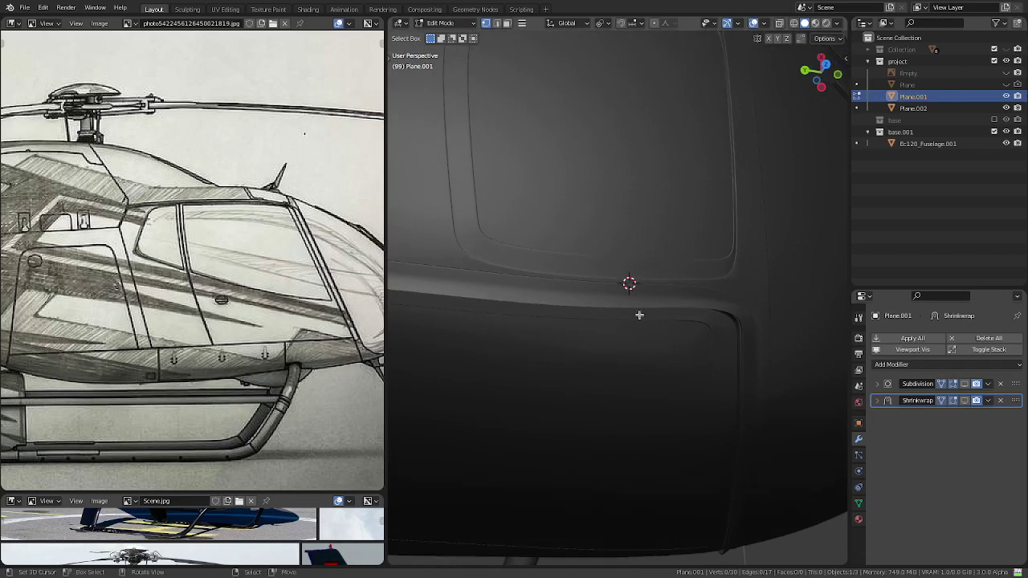
key(ctrl+KP_3)
- Slide the stripe's end vertex near the 3D cursor back along its edge
scroll(661, 279, down, 2)
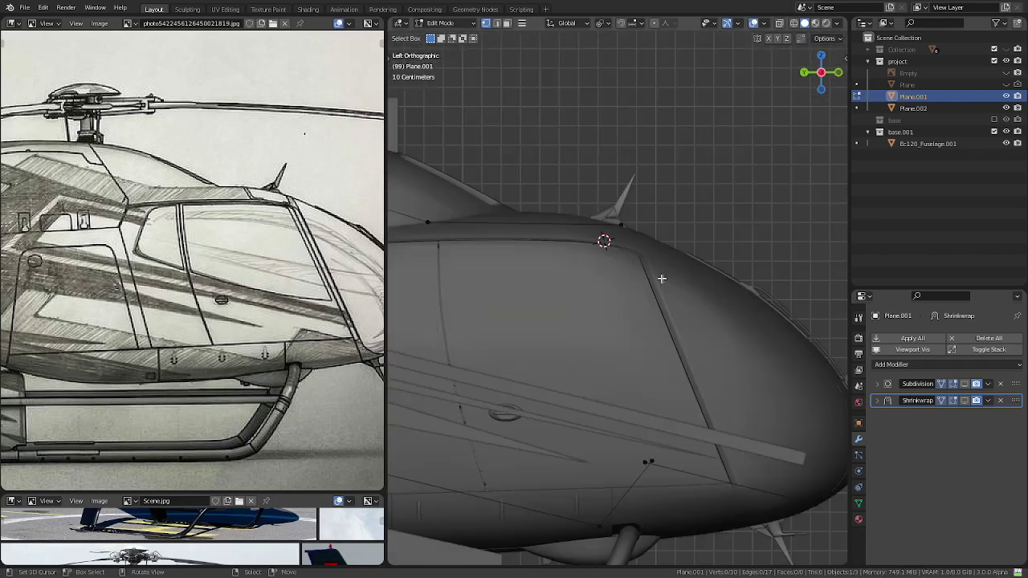
click(632, 233)
scroll(658, 236, up, 3)
shift+middle_drag(659, 294, 696, 341)
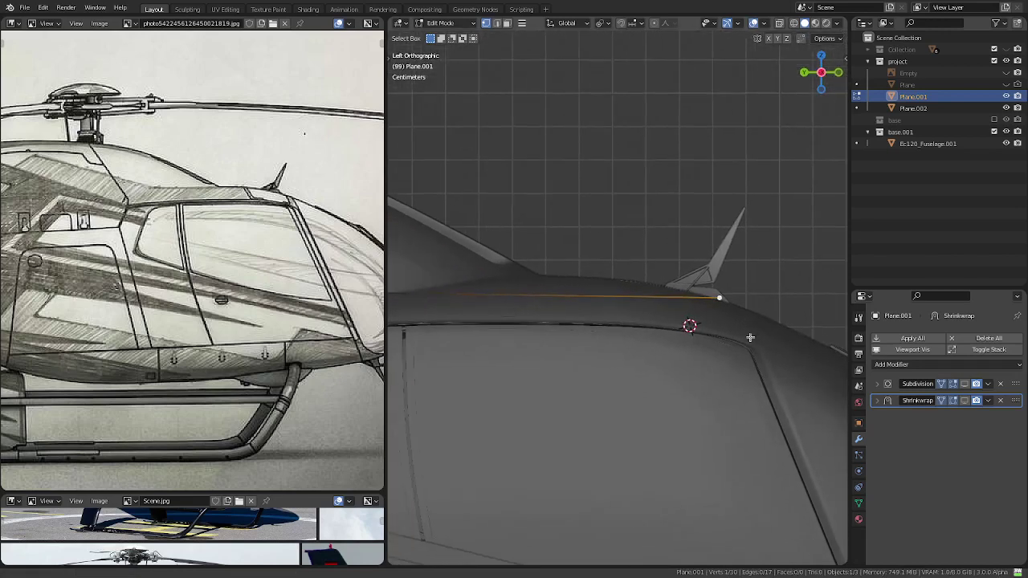
scroll(696, 341, up, 5)
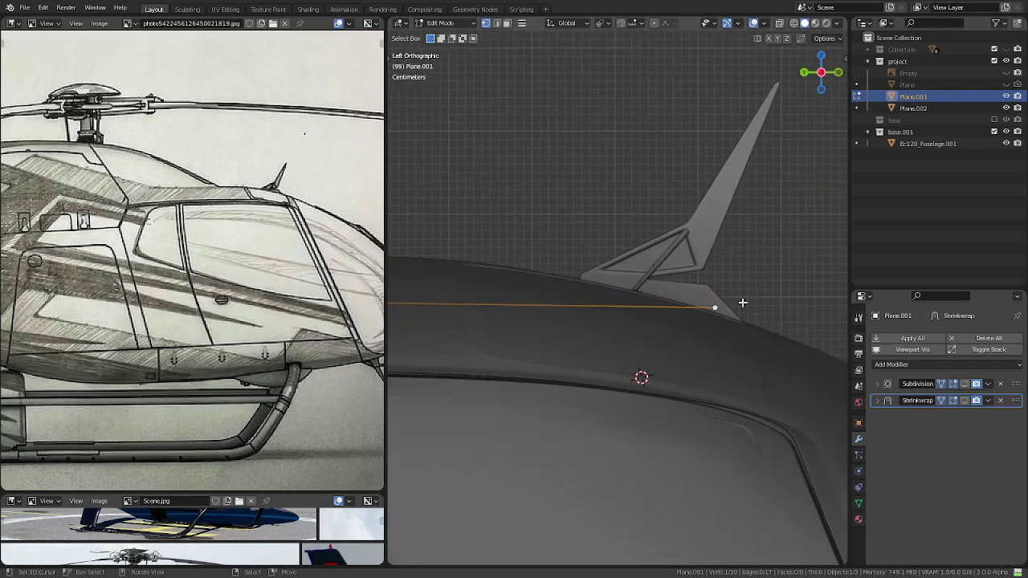
key(shift+v)
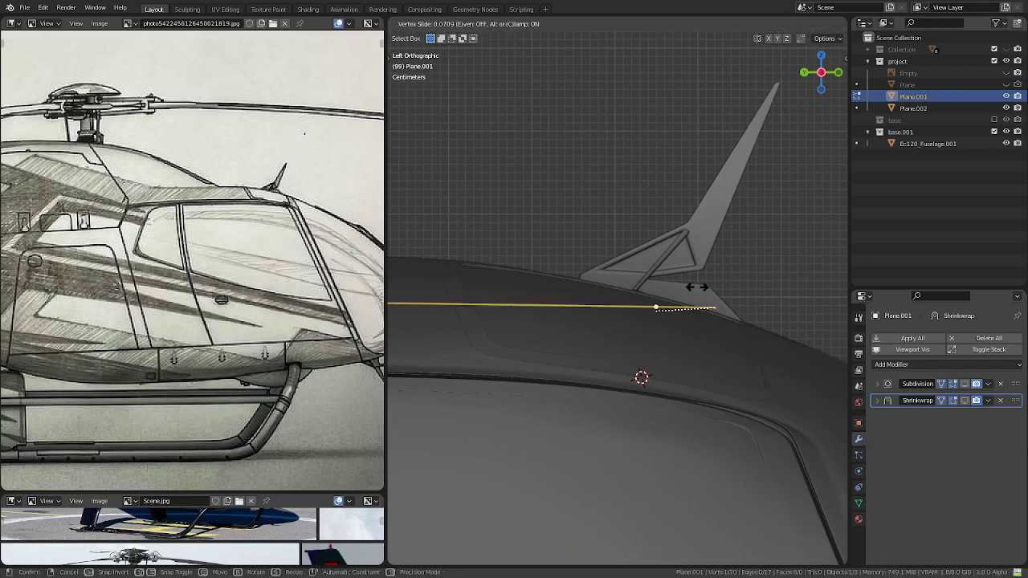
click(674, 287)
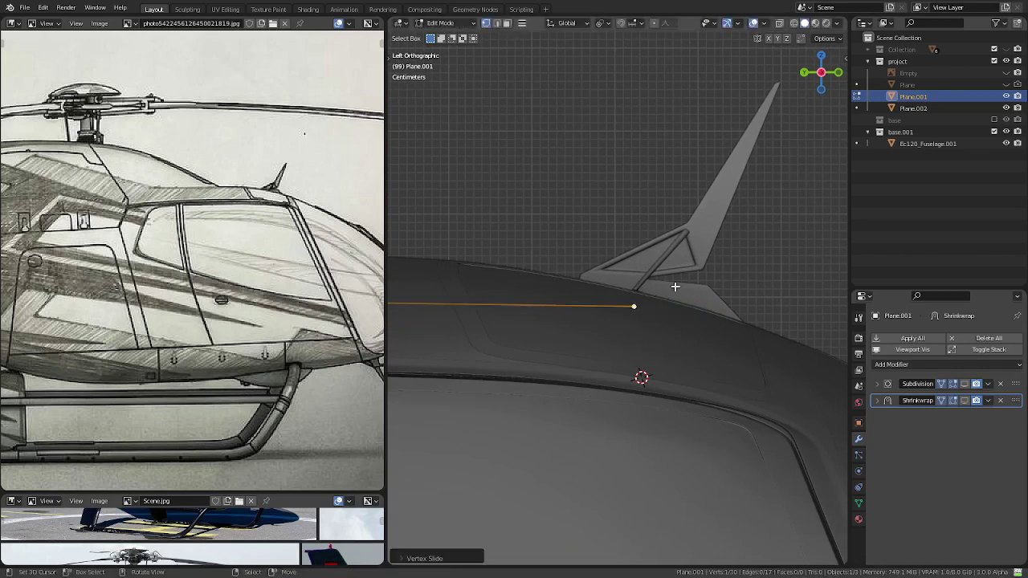
- Extrude a vertex straight down from the end vertex and settle it on the door seam
key(e)
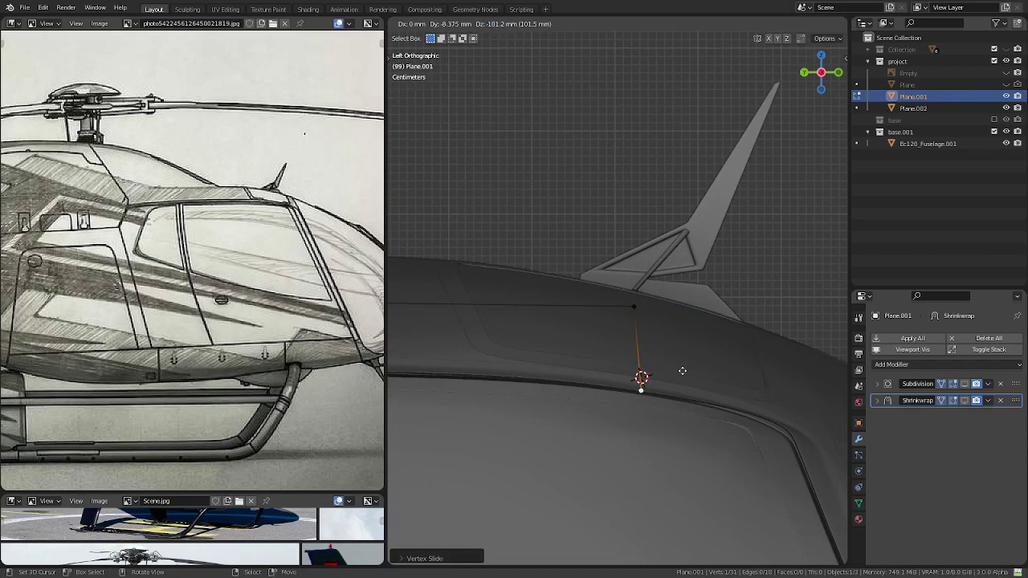
key(z)
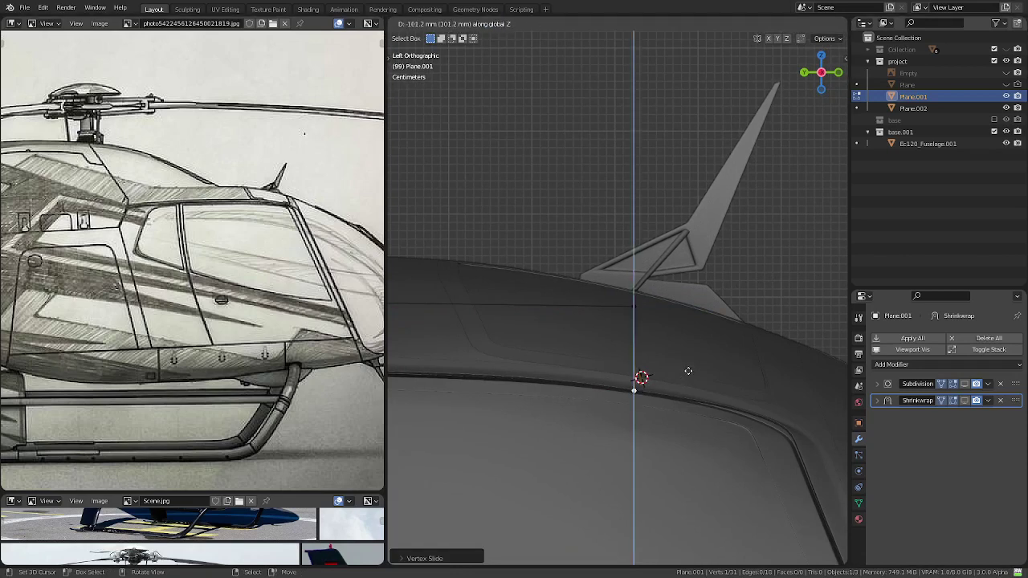
click(688, 371)
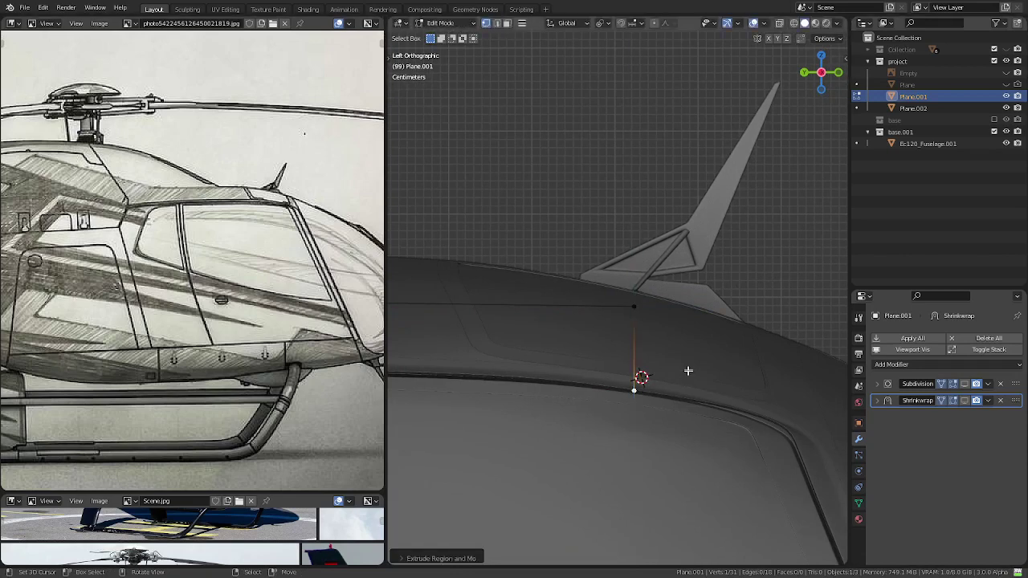
mouse_move(688, 371)
middle_down()
mouse_move(649, 325)
mouse_move(571, 300)
mouse_move(533, 259)
mouse_move(514, 277)
mouse_move(590, 343)
mouse_move(643, 342)
mouse_move(564, 319)
mouse_move(647, 284)
middle_up()
key(ctrl+KP_3)
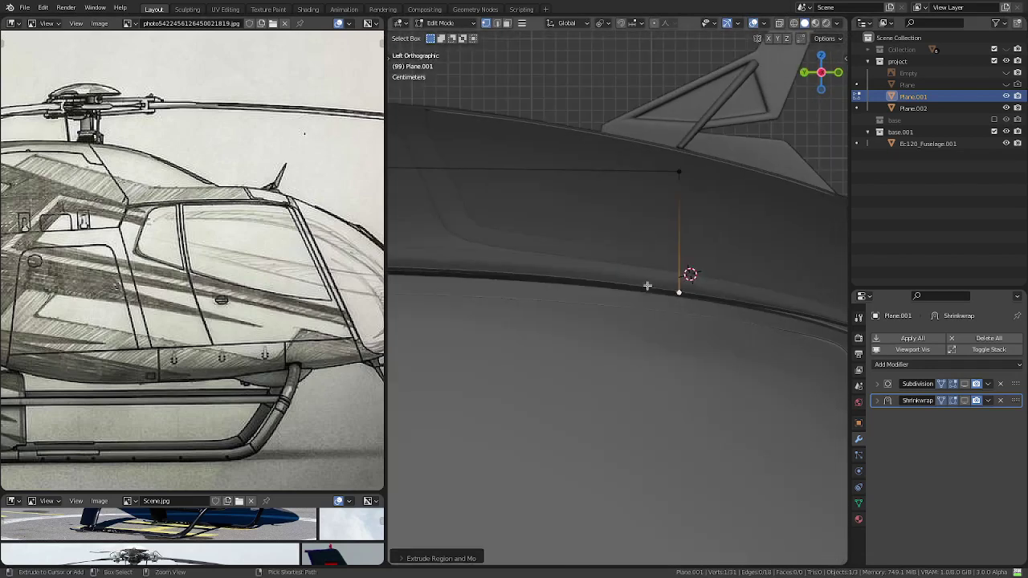
key(ctrl+space)
scroll(594, 304, down, 4)
scroll(594, 304, up, 3)
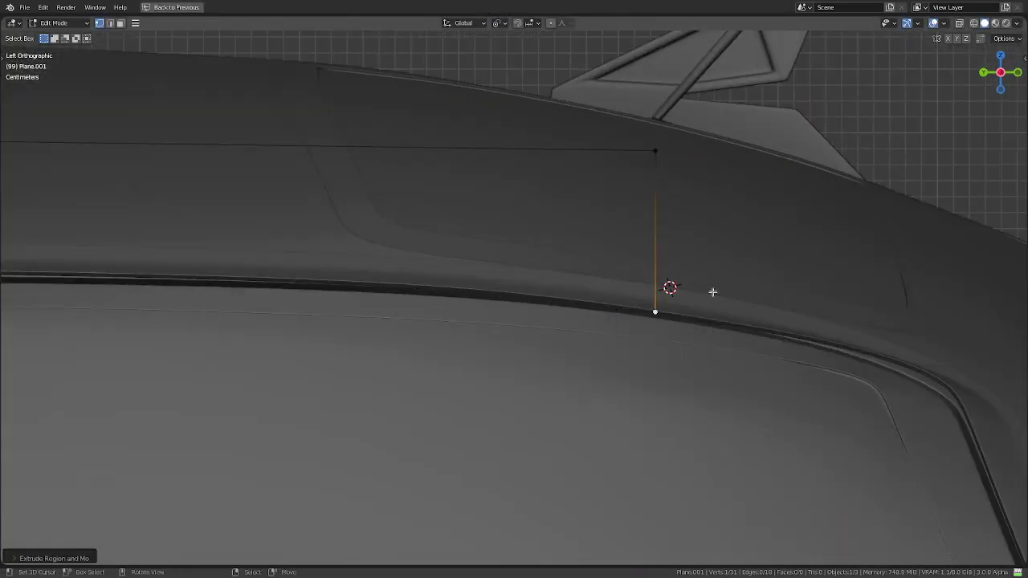
key(g)
key(z)
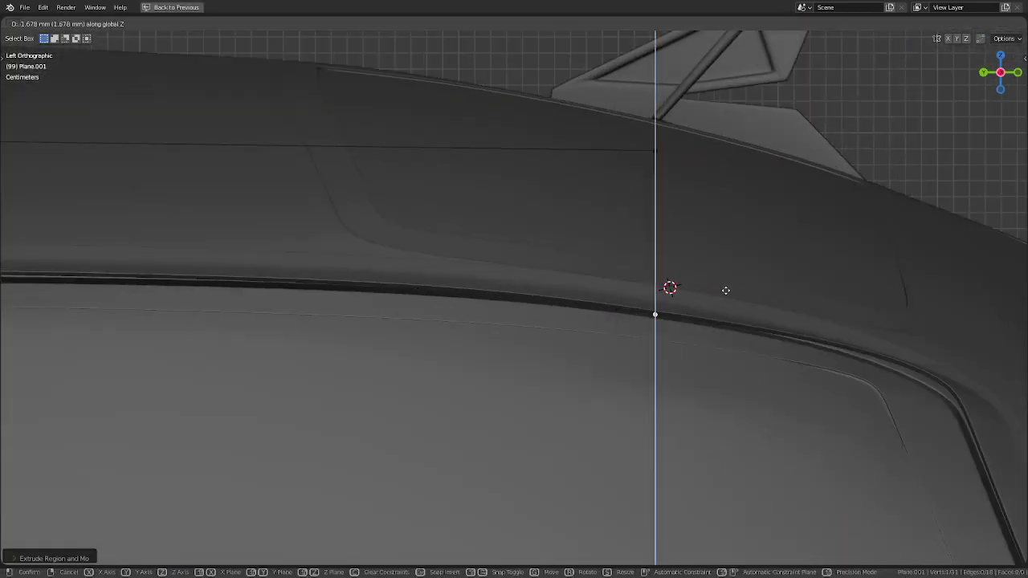
click(726, 290)
- Extrude two vertices back along the door seam toward the door pillar
key(e)
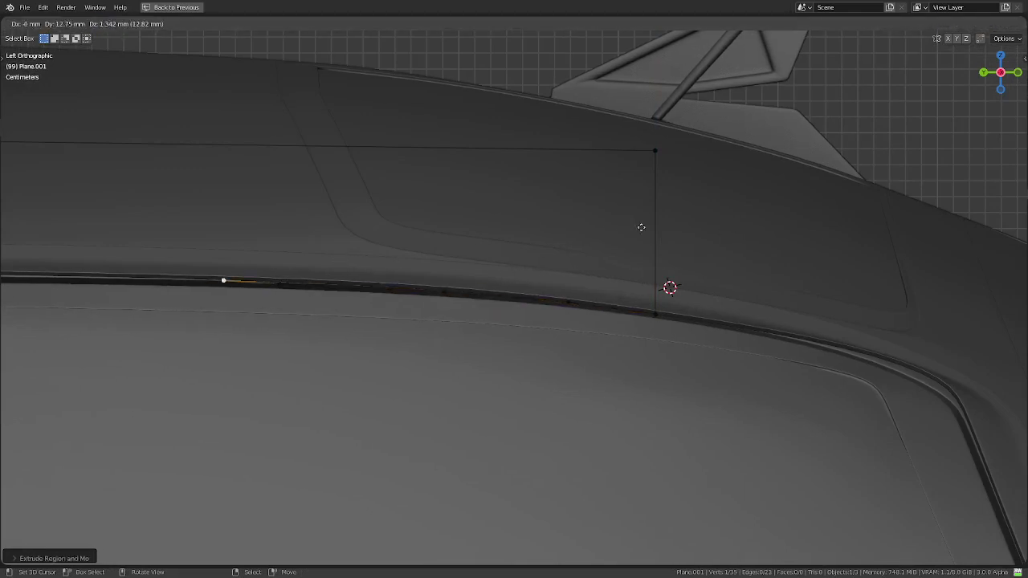
click(474, 225)
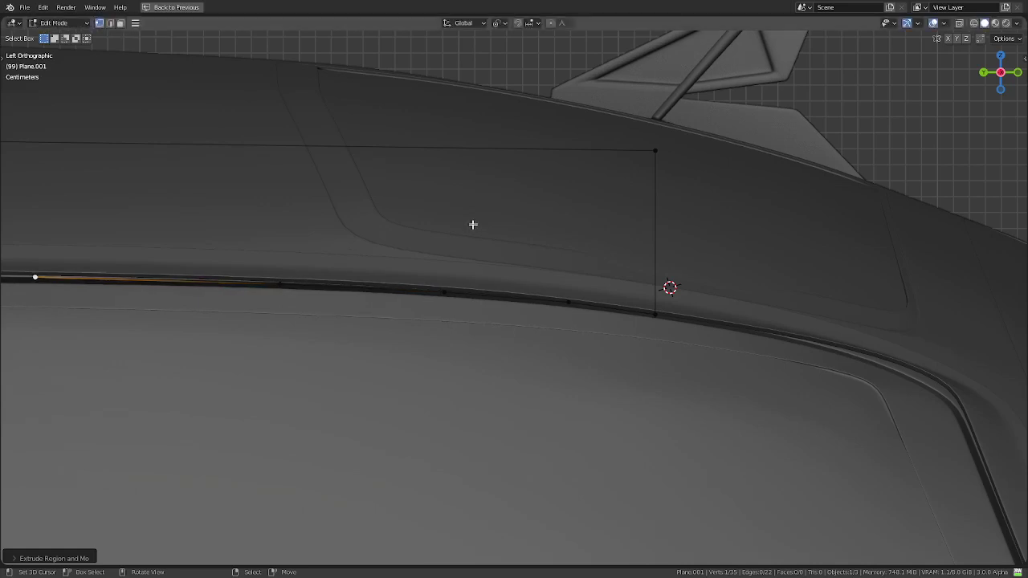
shift+middle_drag(474, 225, 719, 295)
key(g)
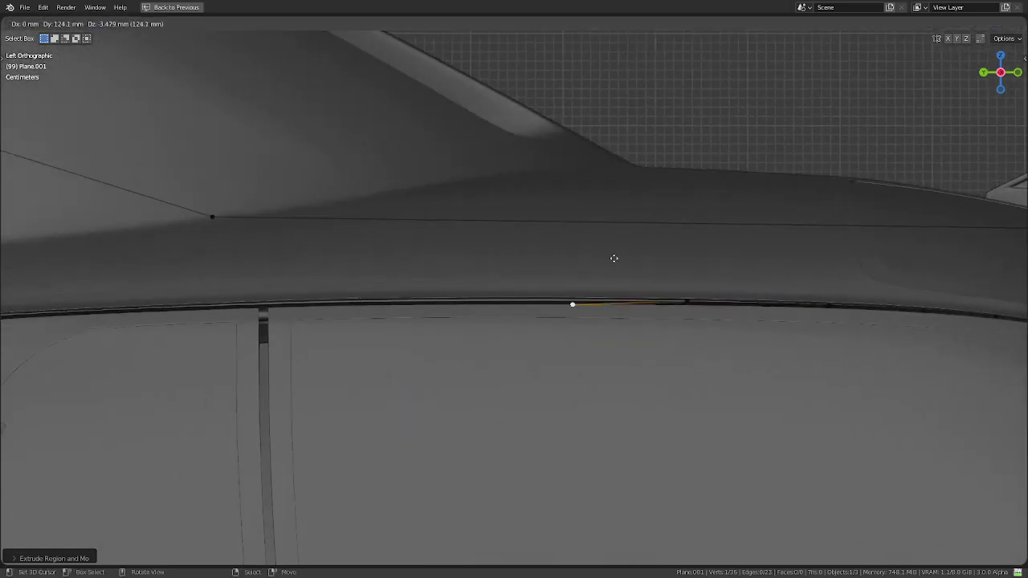
click(431, 257)
key(e)
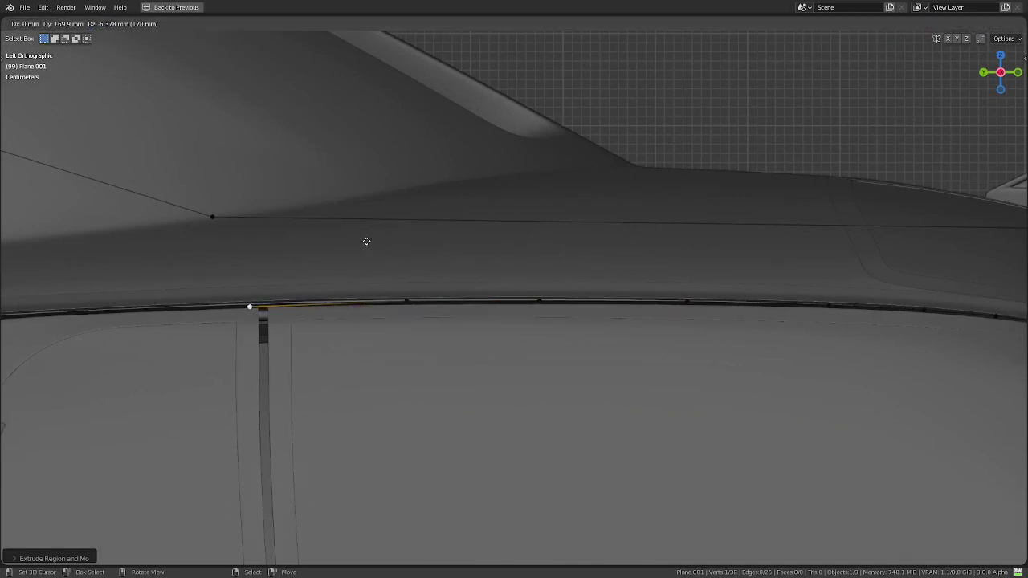
click(369, 239)
- Move the newest vertex to sit directly above the door pillar
key(ctrl+space)
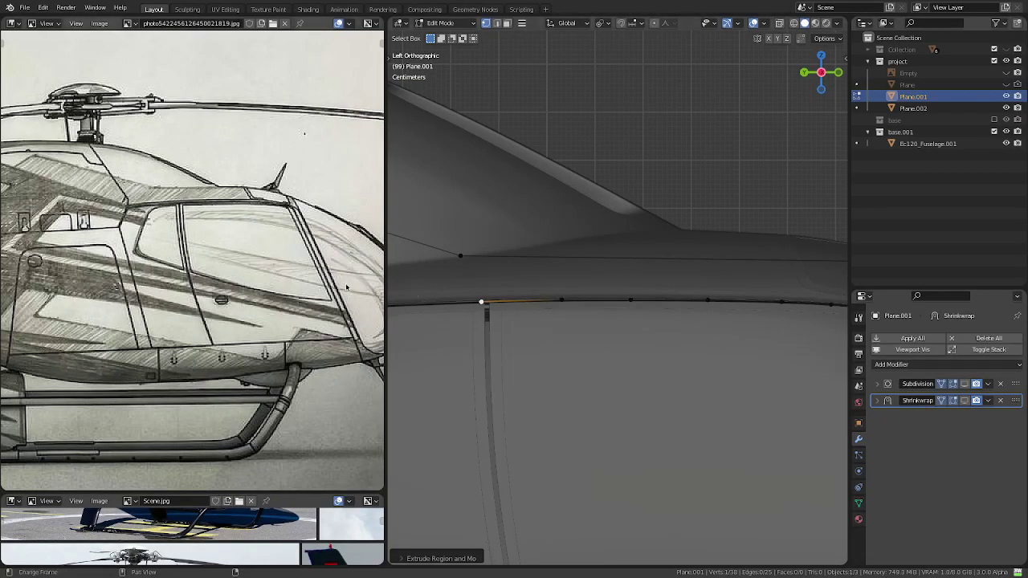
scroll(551, 284, down, 3)
shift+middle_drag(551, 285, 680, 294)
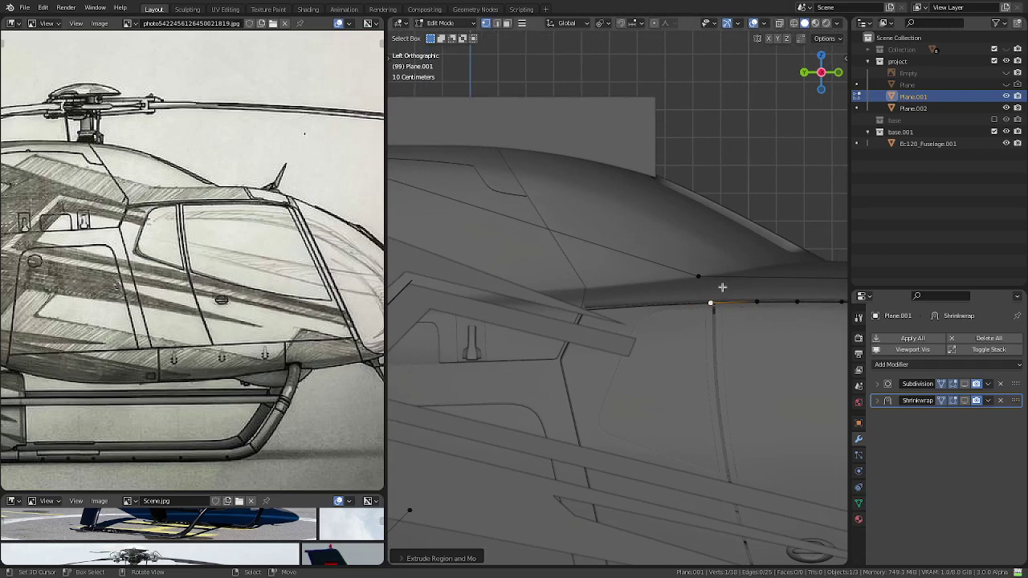
key(ctrl+space)
scroll(739, 294, up, 3)
scroll(685, 238, up, 3)
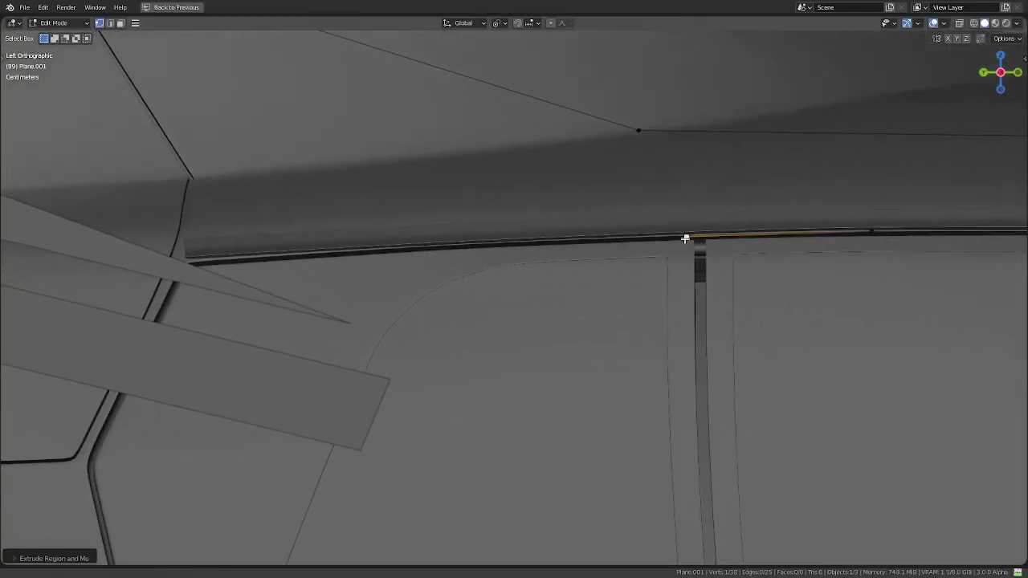
shift+middle_drag(685, 239, 616, 222)
scroll(587, 271, up, 2)
scroll(592, 222, up, 2)
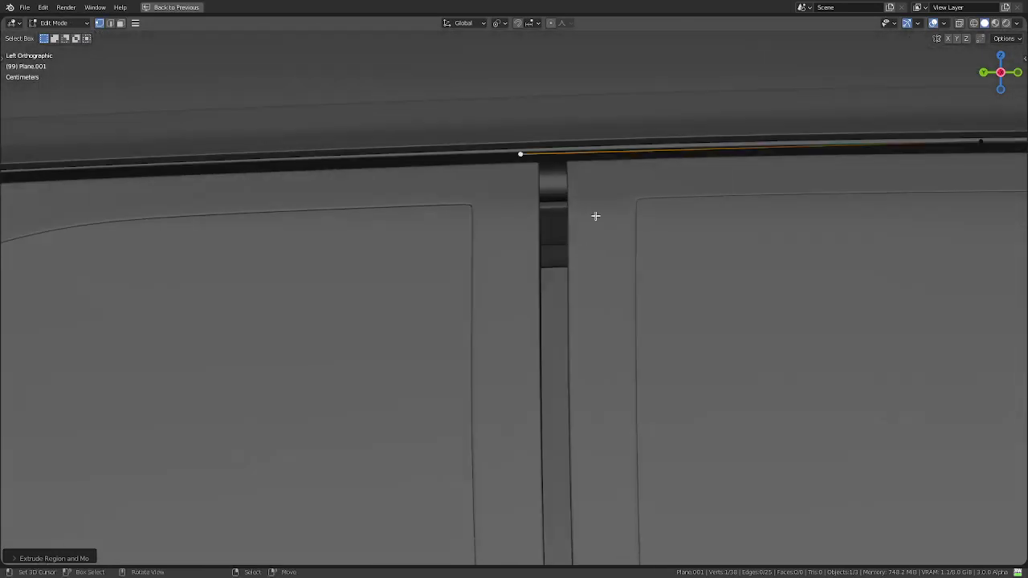
key(g)
click(629, 215)
- Drop the pillar vertex vertically down the door pillar
key(ctrl+space)
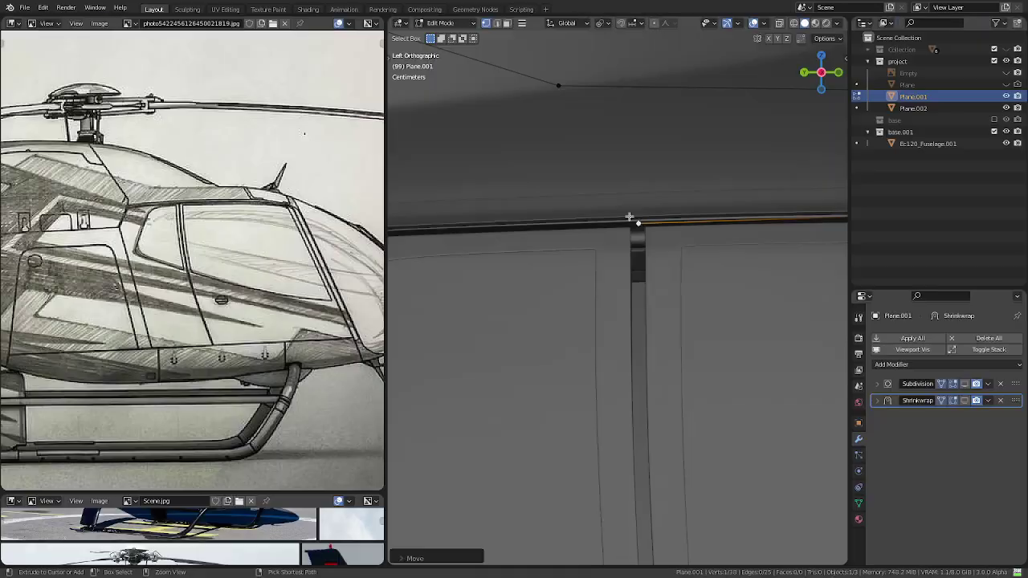
key(ctrl+space)
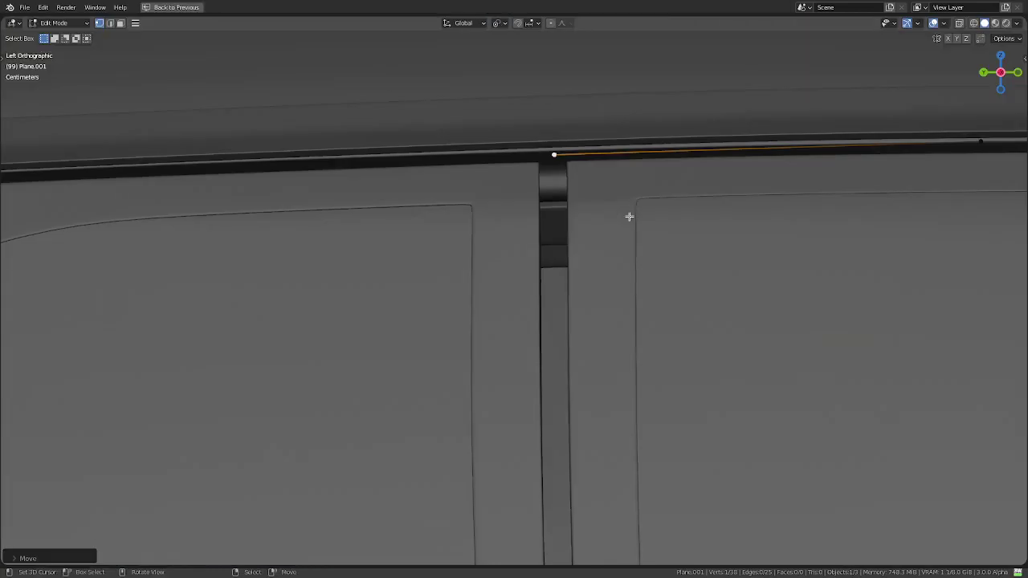
key(ctrl+space)
key(ctrl+space)
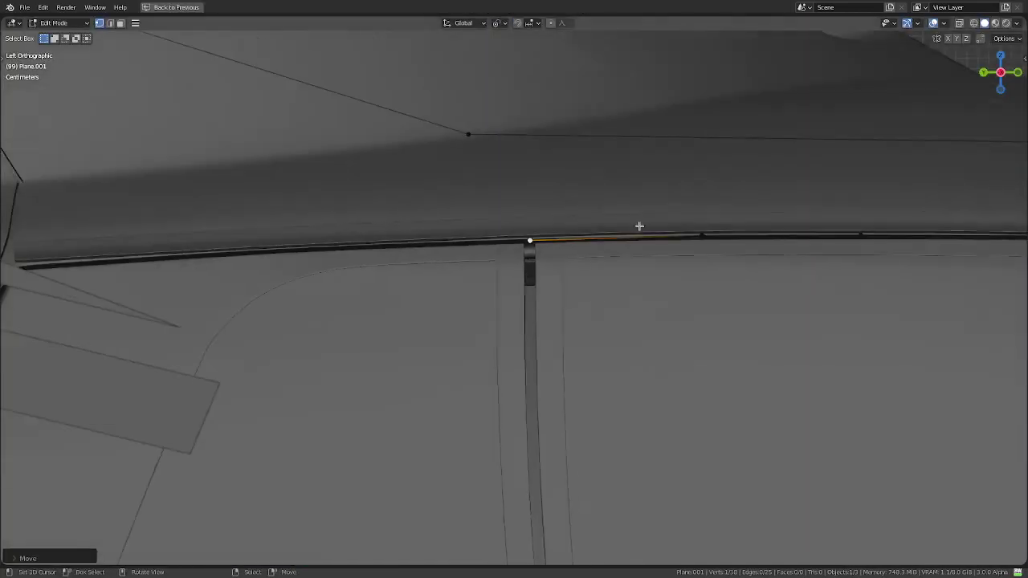
scroll(637, 227, down, 2)
scroll(673, 261, down, 2)
scroll(673, 261, up, 1)
scroll(674, 262, up, 2)
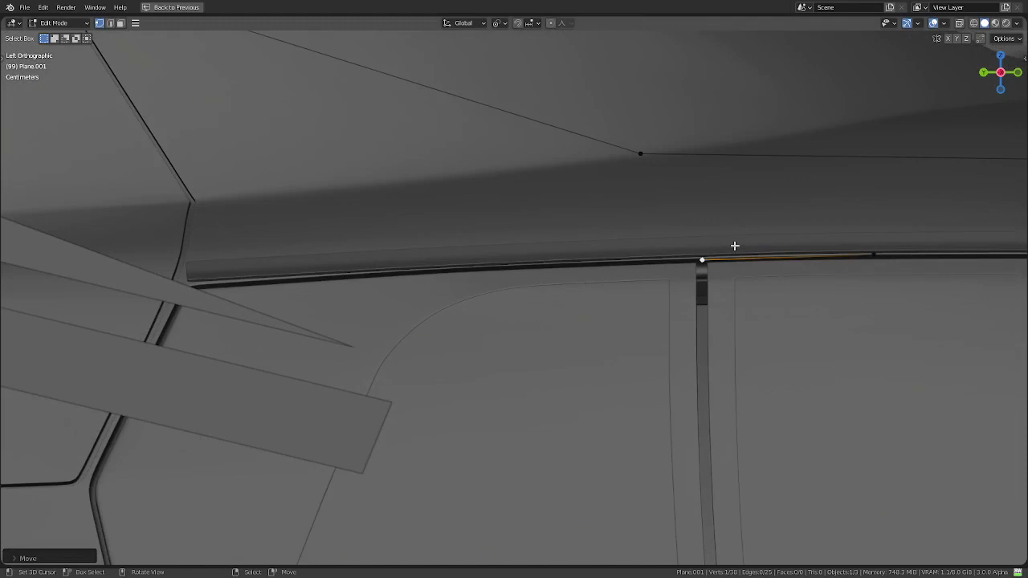
key(g)
key(z)
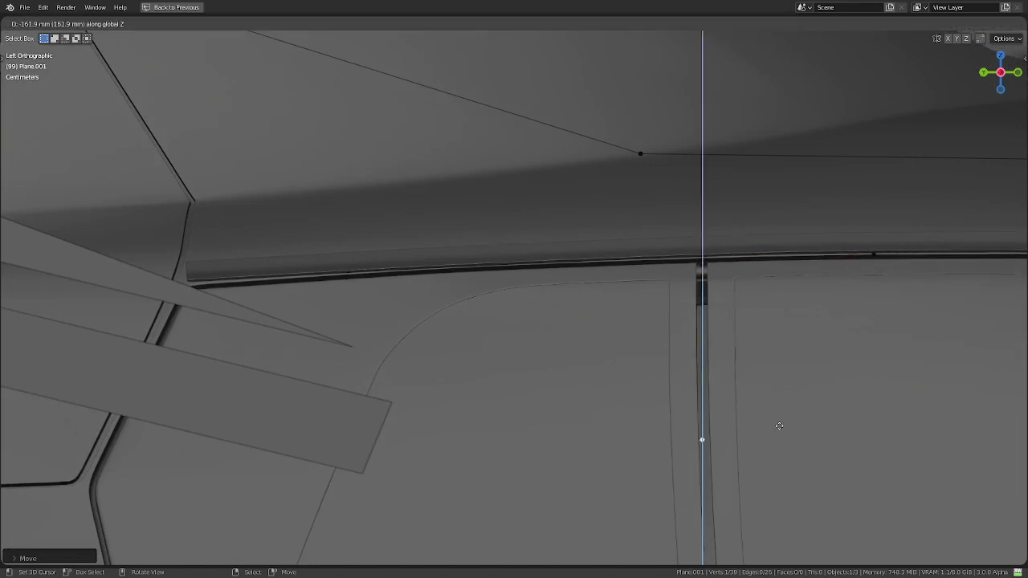
click(783, 429)
key(ctrl+space)
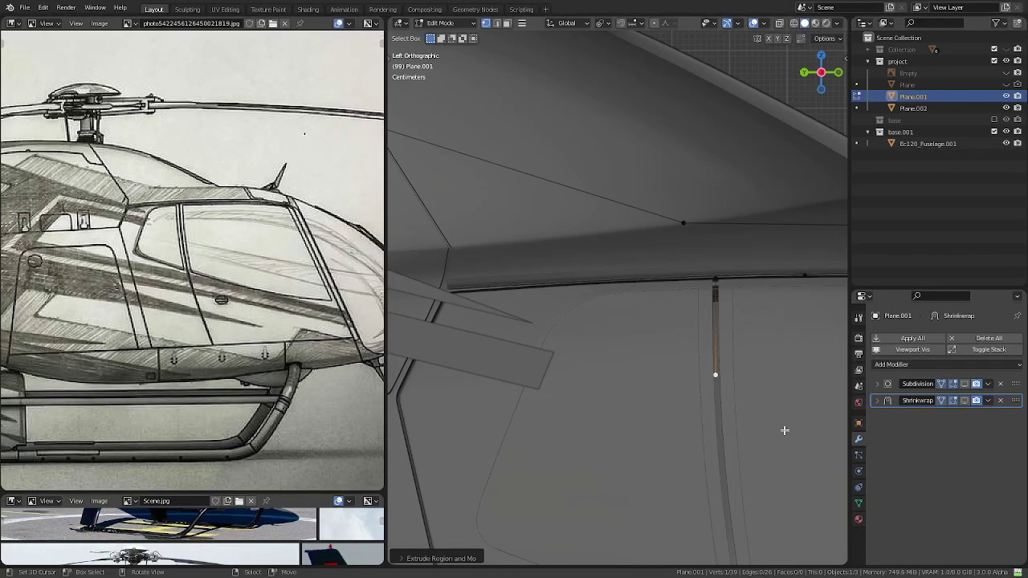
key(ctrl+space)
- Extrude a new edge from the pillar vertex locked to the Y axis, restoring the full layout
key(e)
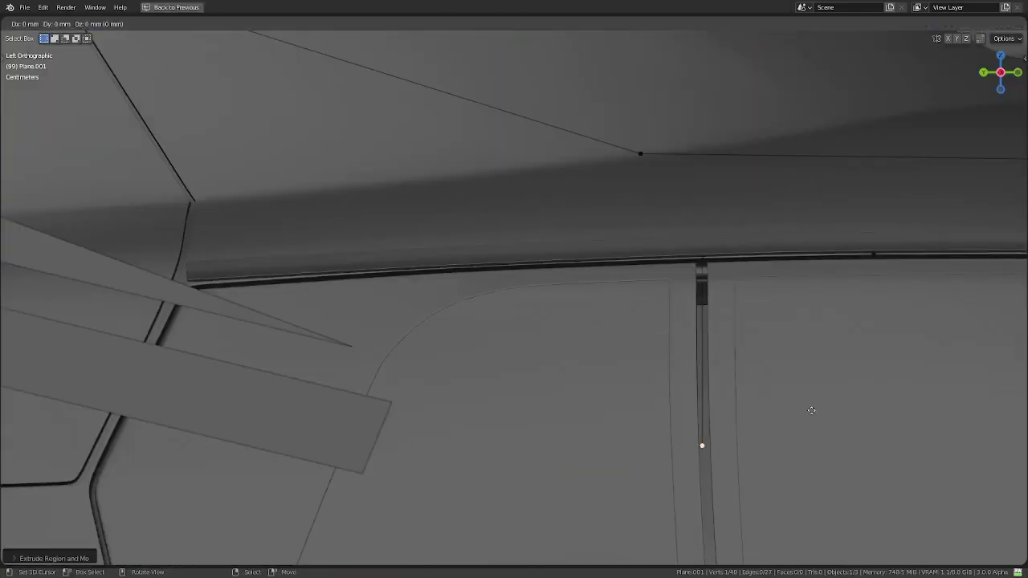
key(x)
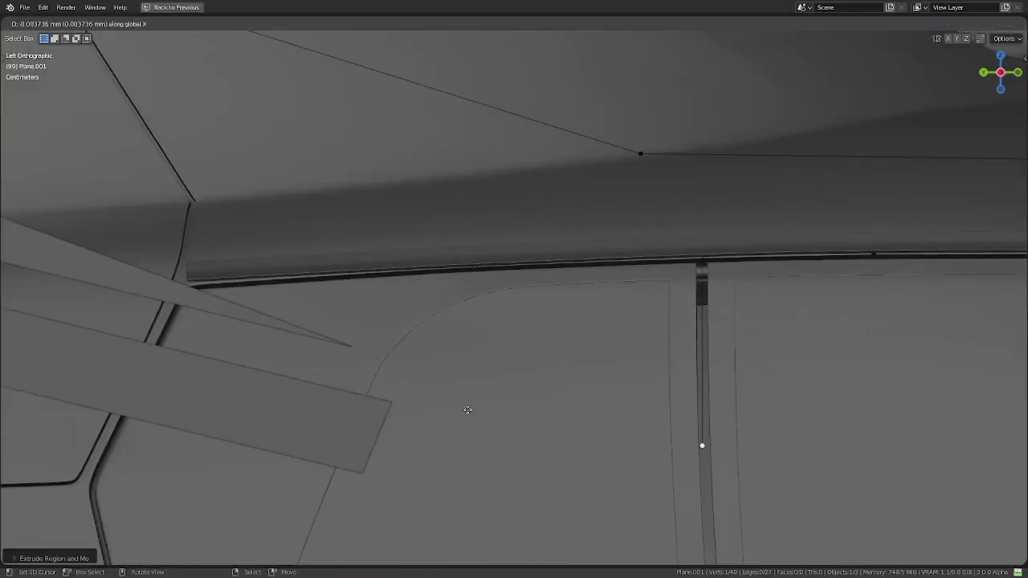
key(y)
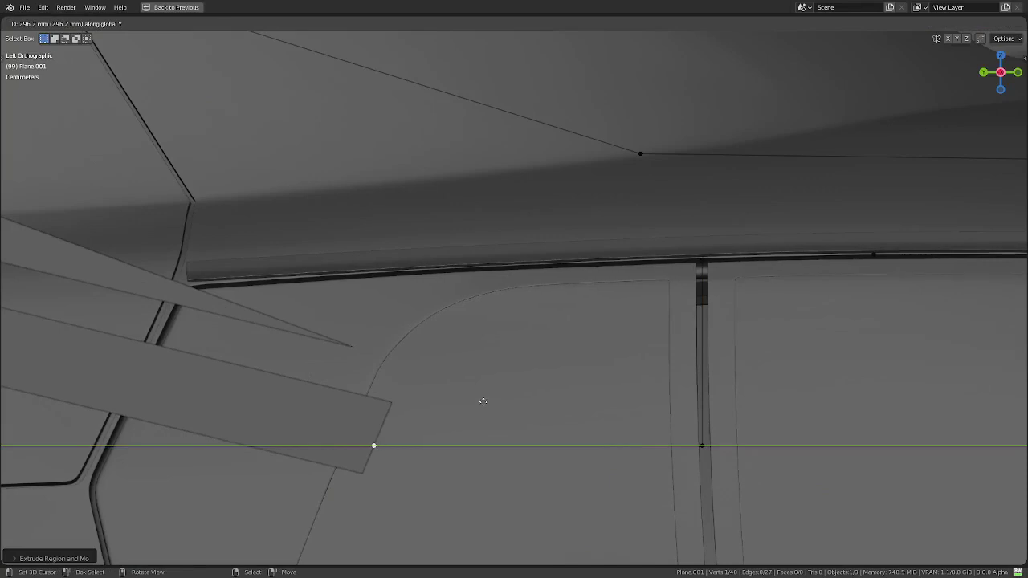
click(469, 400)
scroll(431, 362, down, 5)
shift+middle_drag(431, 363, 569, 361)
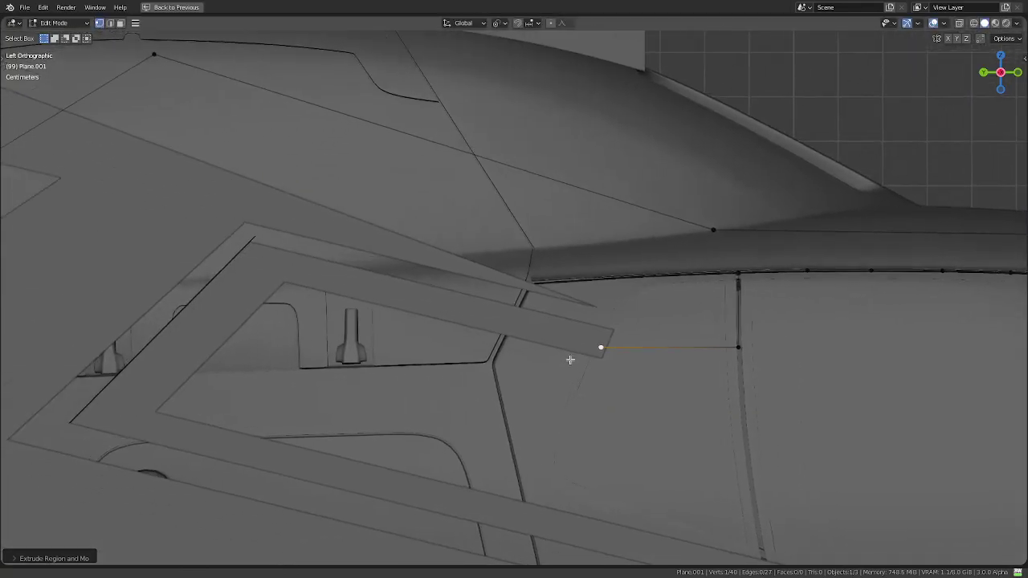
key(ctrl+space)
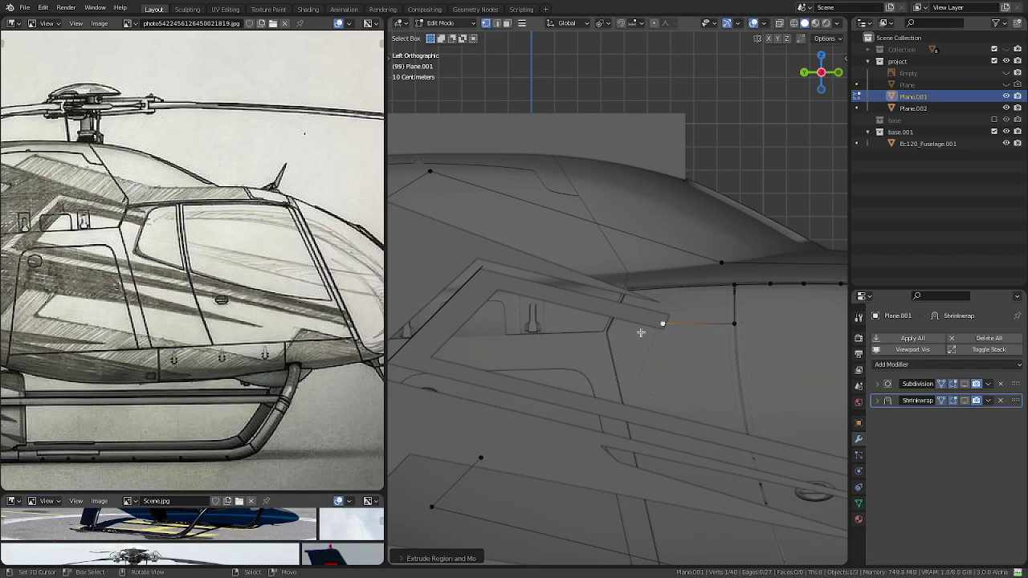
- Extrude another vertex and nudge the stripe's front-end vertex slightly right
key(e)
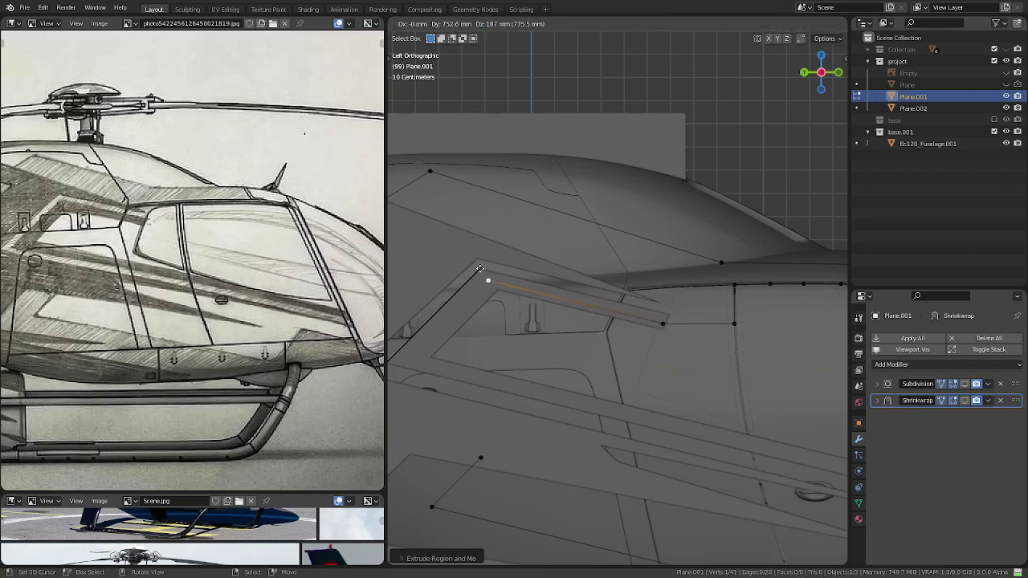
click(480, 269)
click(667, 322)
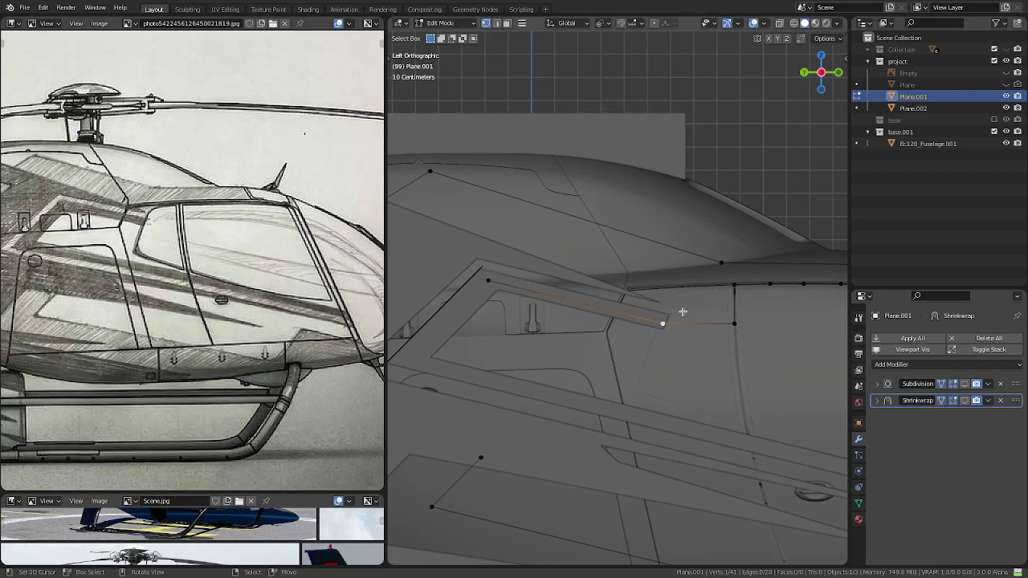
key(g)
click(687, 312)
- Extrude a lower corner vertex from the rear corner and extend the stripe edge to the nose
click(488, 280)
scroll(564, 301, down, 2)
shift+middle_drag(581, 292, 578, 271)
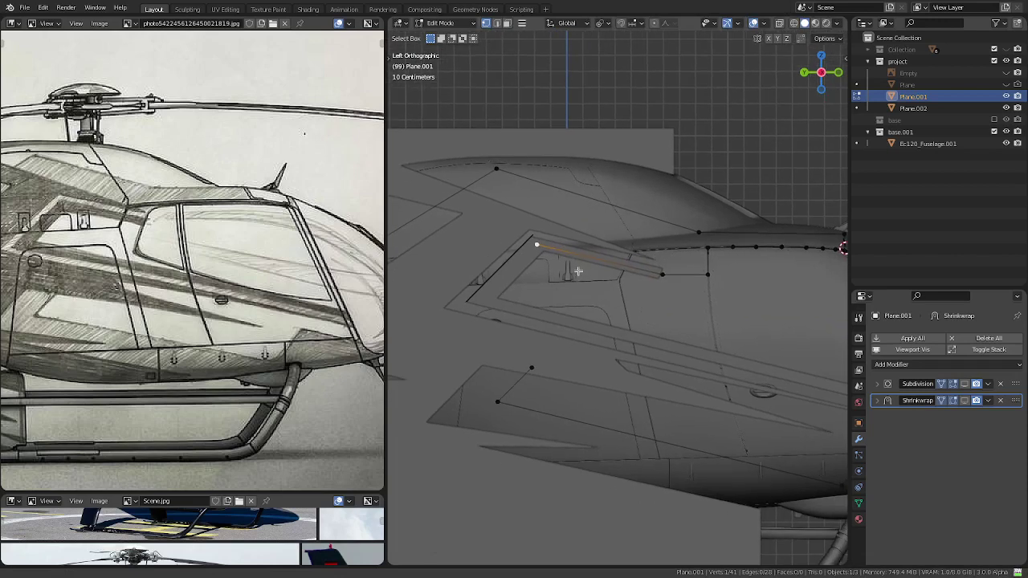
key(e)
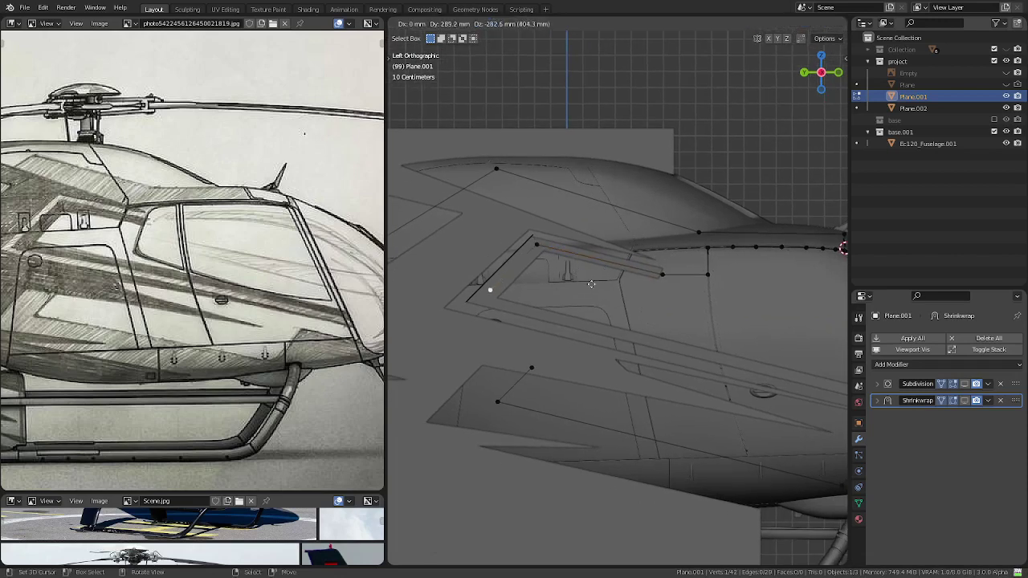
click(587, 293)
key(e)
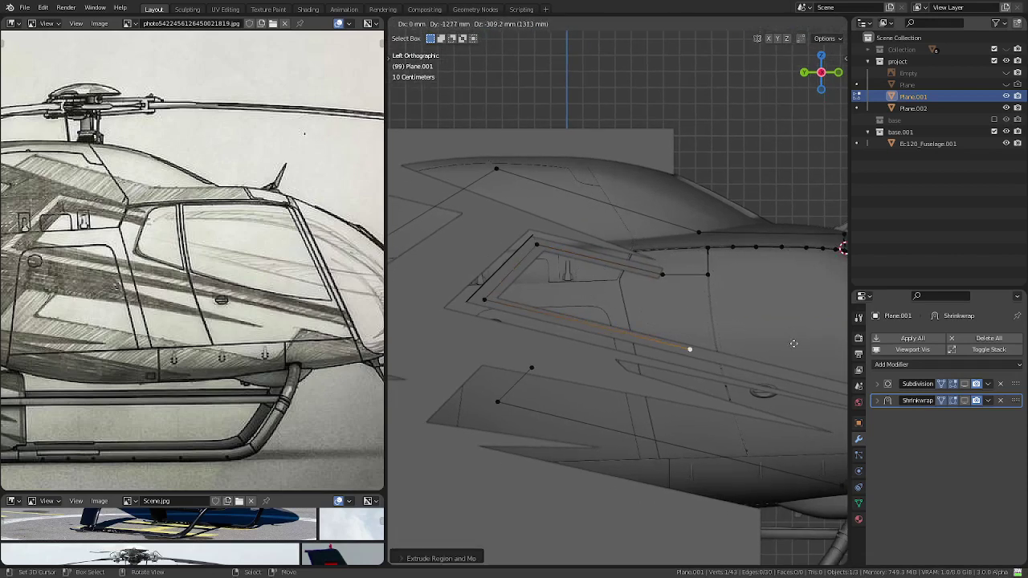
click(806, 347)
mouse_move(752, 339)
shift+middle_down()
mouse_move(589, 280)
mouse_move(496, 265)
mouse_move(506, 267)
shift+middle_up()
key(e)
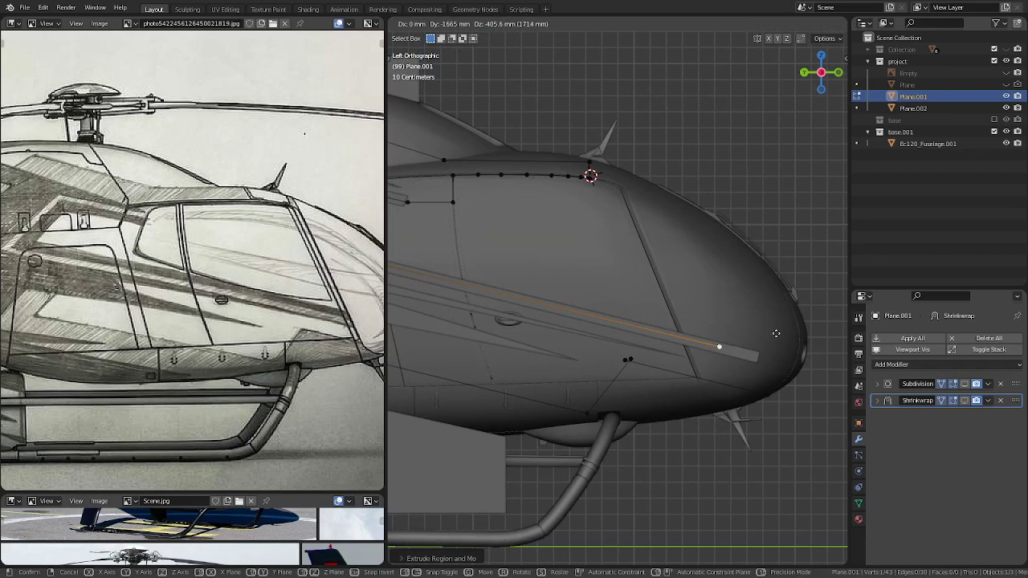
click(776, 334)
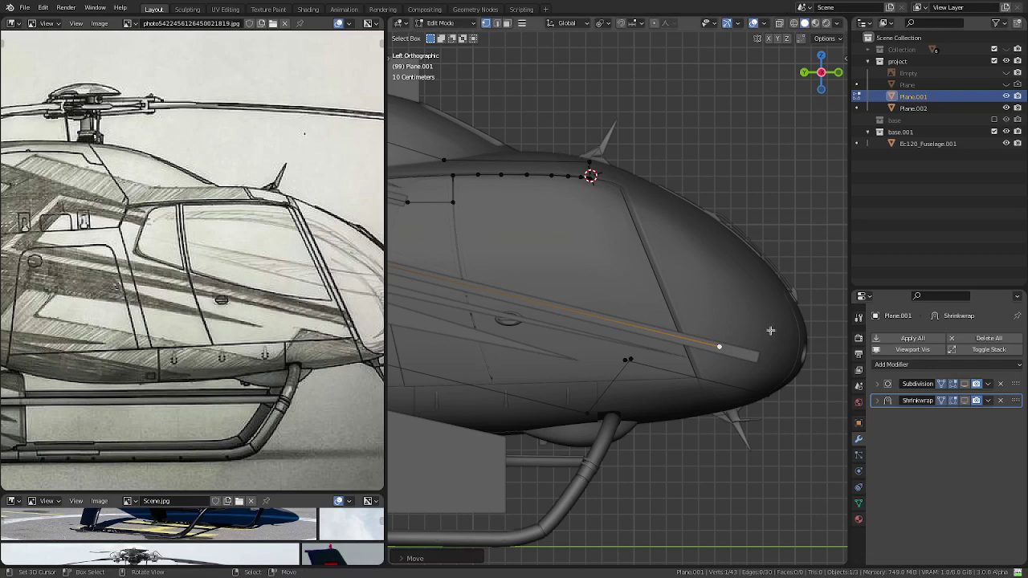
- Set the 3D cursor at the nose, then extrude a short edge down and a long edge back
shift+right_click(770, 330)
scroll(755, 394, up, 6)
scroll(627, 310, up, 1)
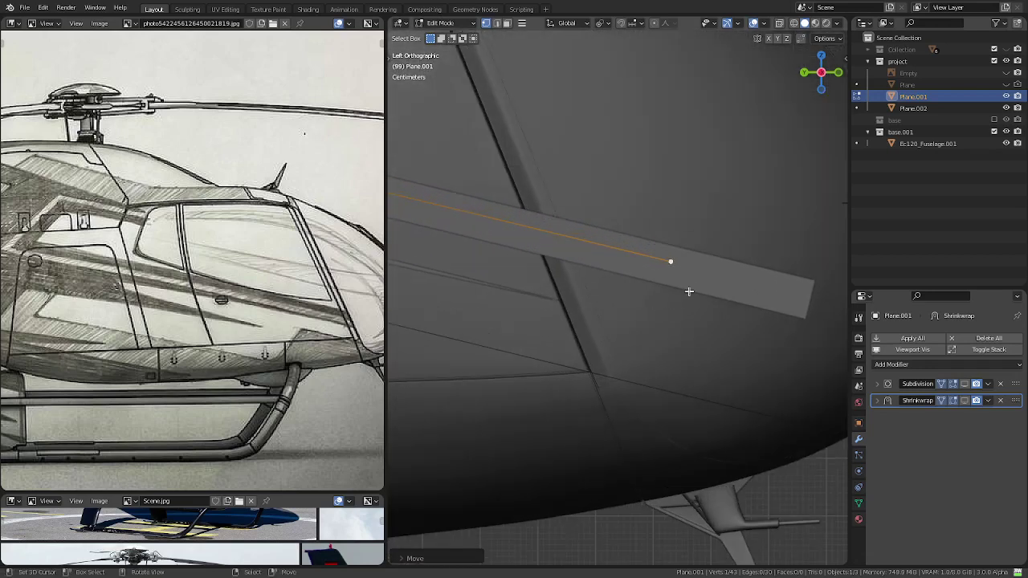
key(e)
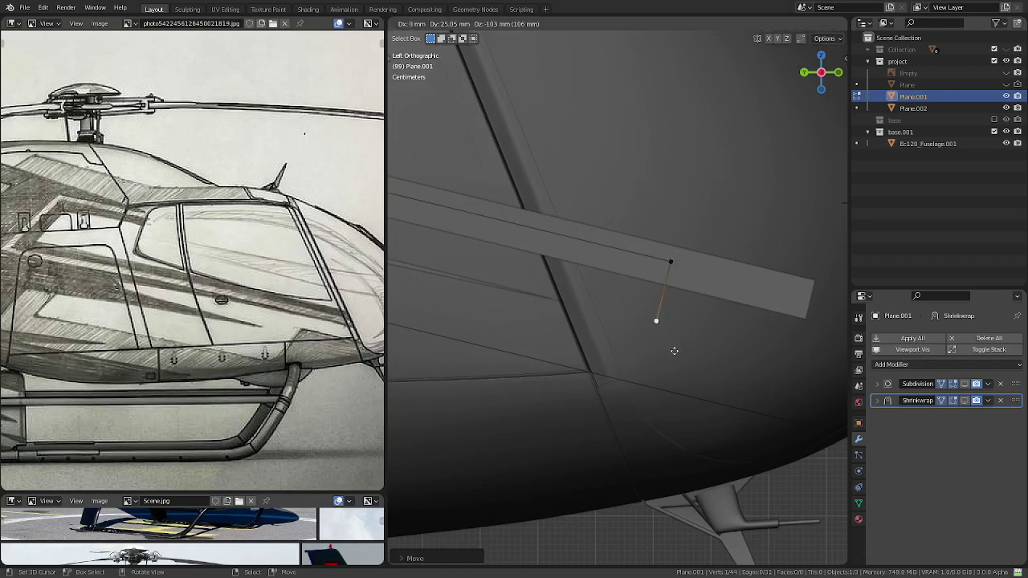
click(674, 351)
key(e)
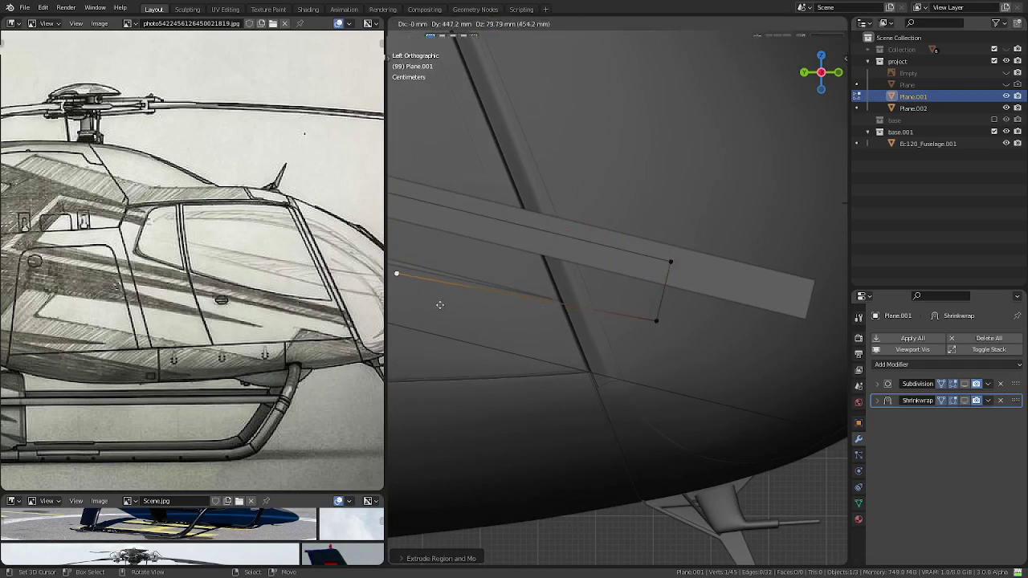
click(426, 293)
- Reposition the rear vertex of the new lower stripe edge
scroll(750, 241, down, 3)
scroll(661, 280, down, 2)
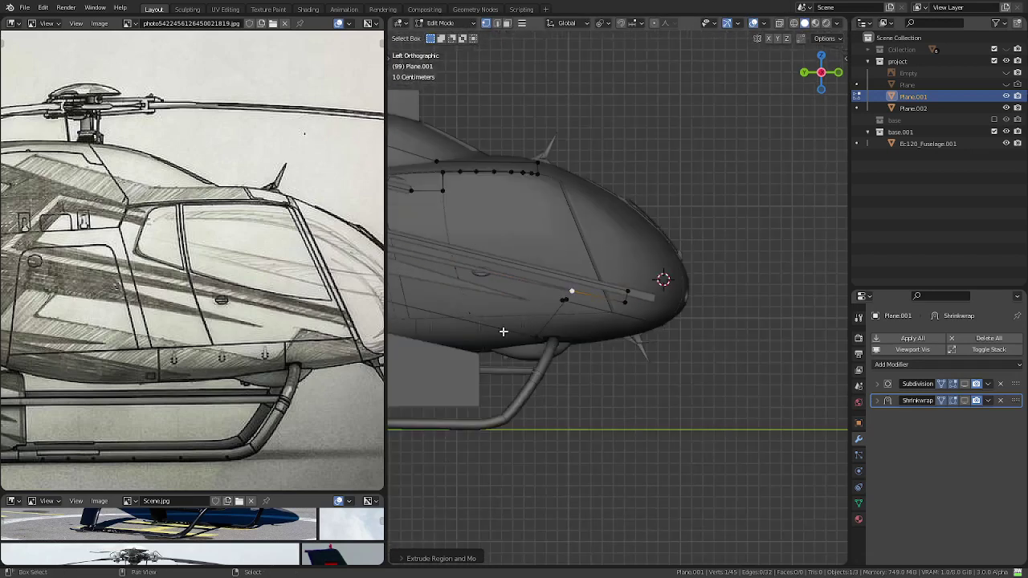
scroll(704, 385, down, 2)
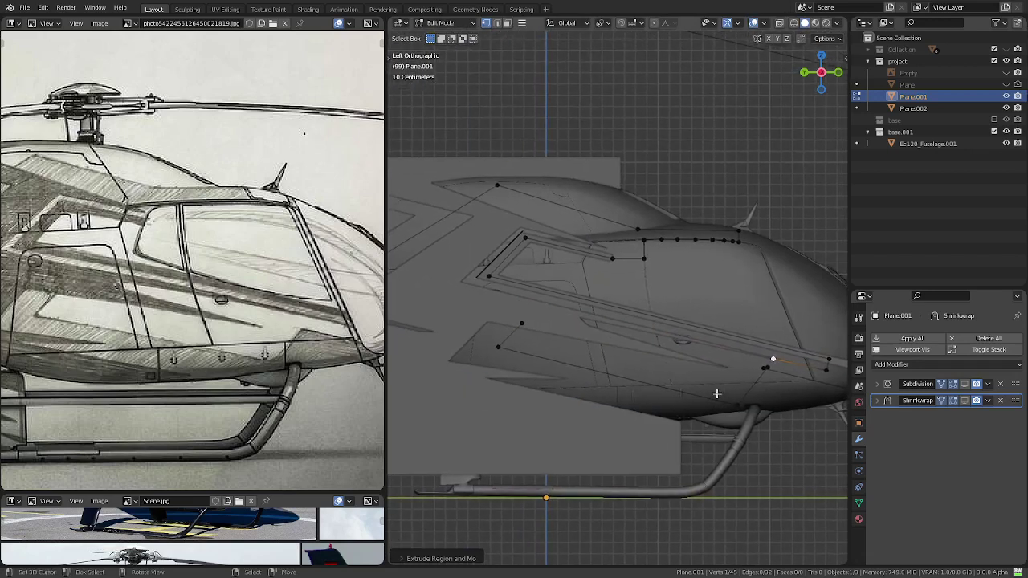
key(g)
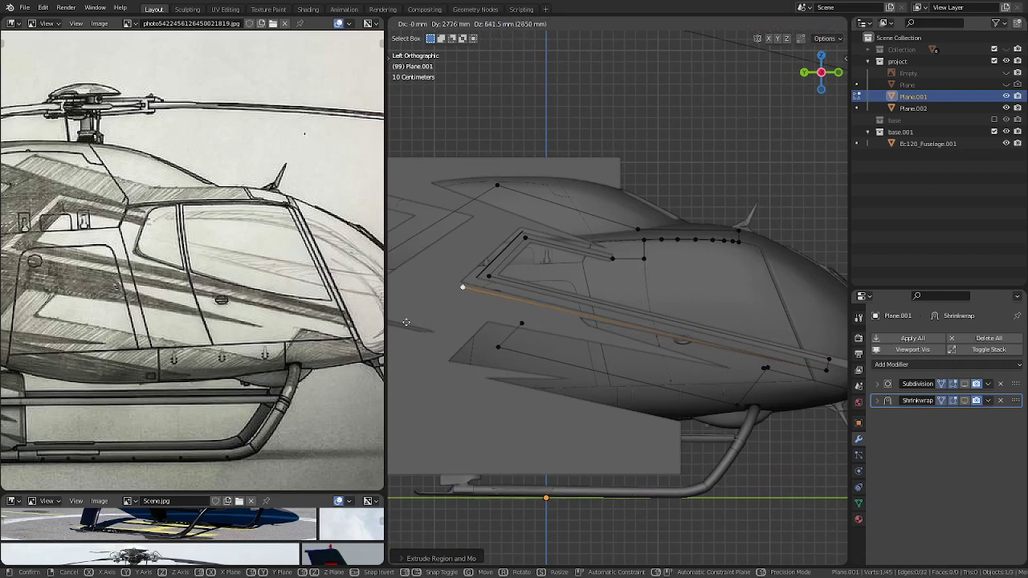
click(405, 323)
scroll(750, 303, up, 2)
scroll(620, 344, up, 3)
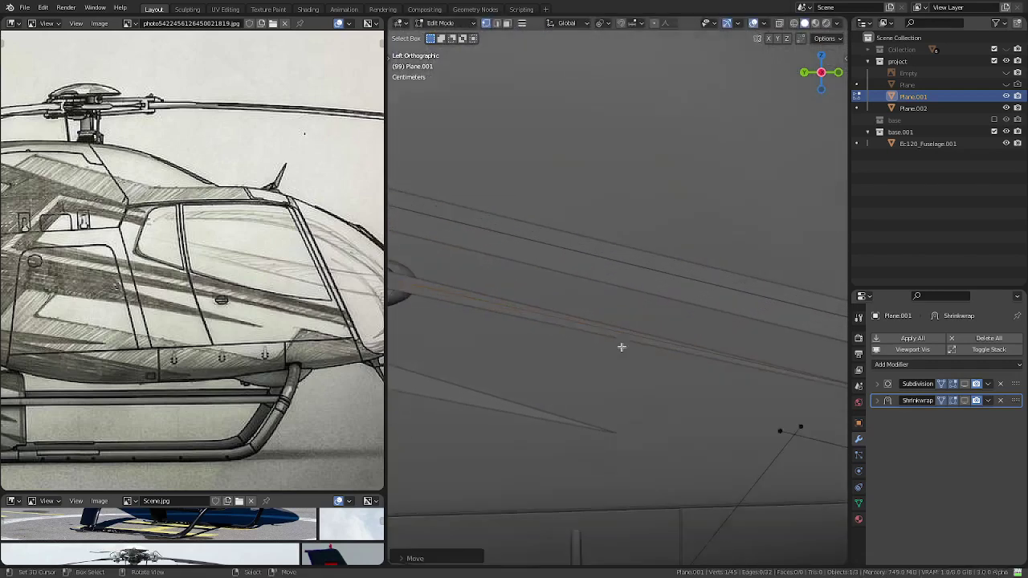
scroll(475, 281, up, 2)
shift+middle_drag(474, 281, 469, 278)
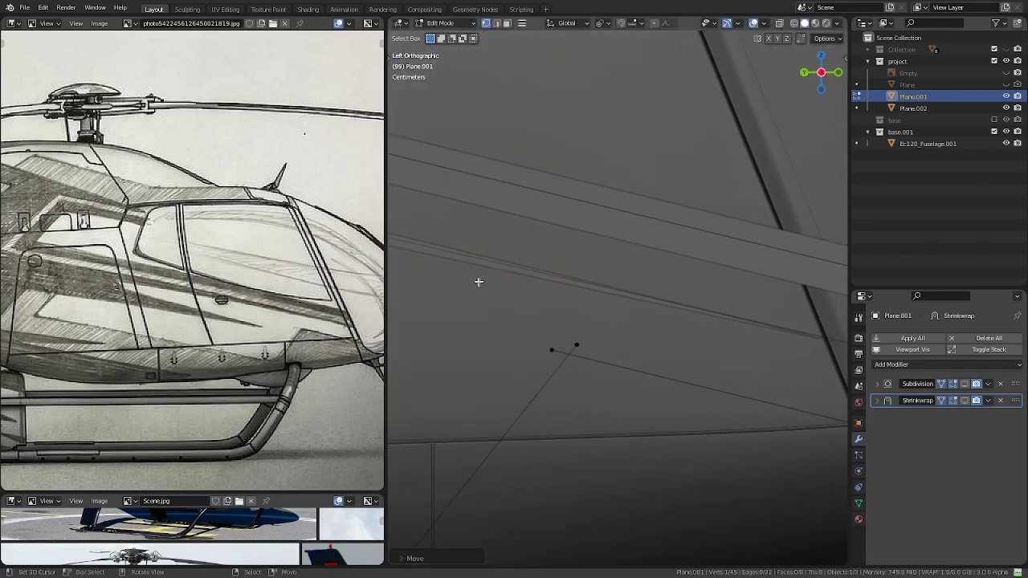
key(g)
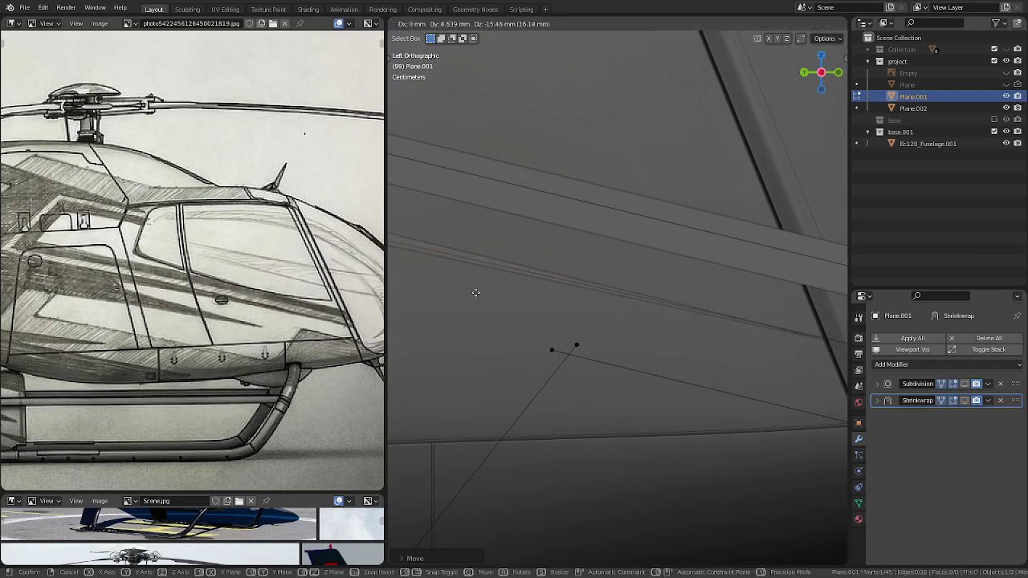
click(475, 293)
- Select the band's nose-end edge and rescale it
scroll(475, 293, down, 8)
scroll(574, 300, up, 2)
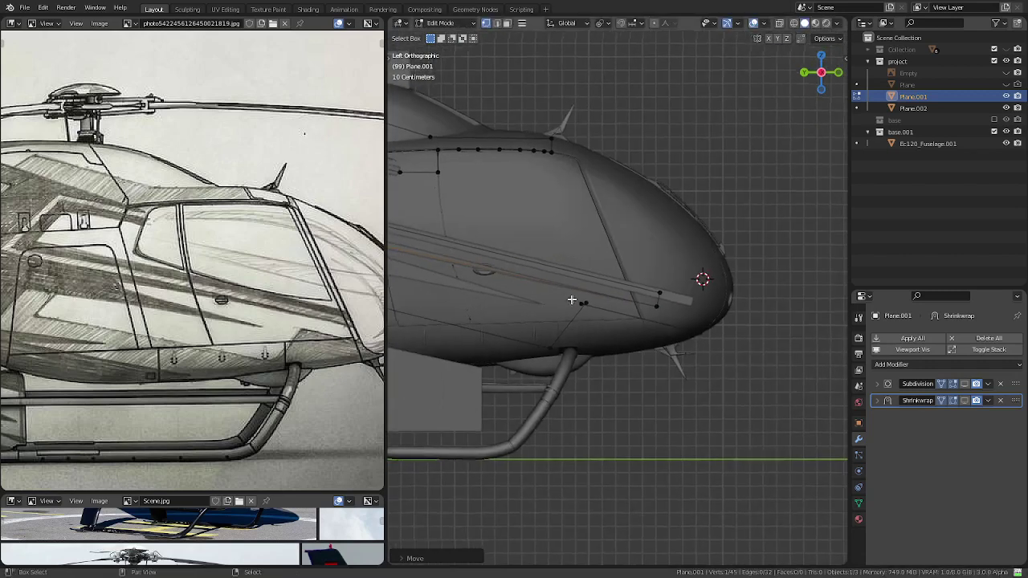
scroll(715, 310, up, 3)
scroll(771, 332, up, 3)
shift+click(799, 275)
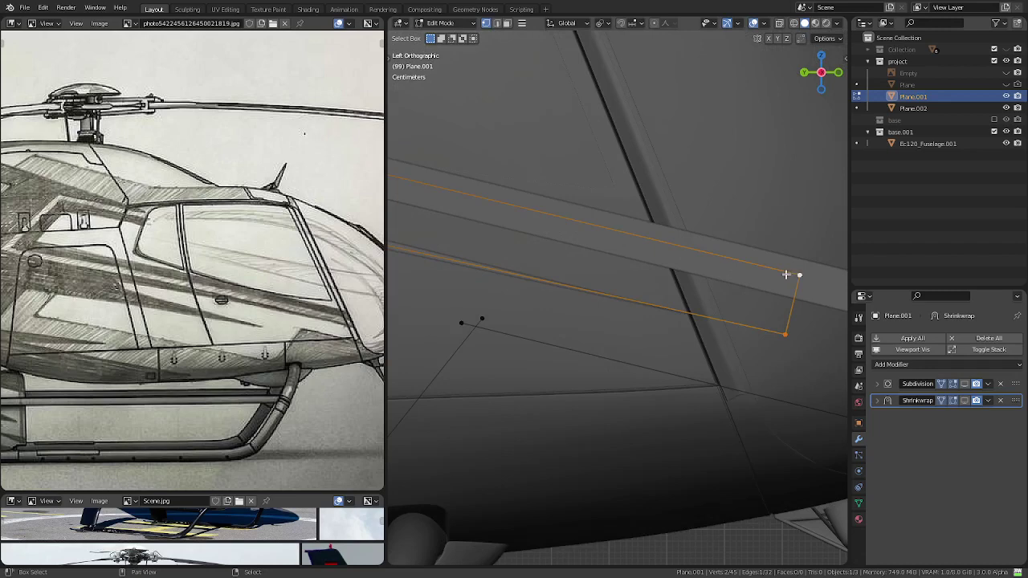
key(s)
click(701, 407)
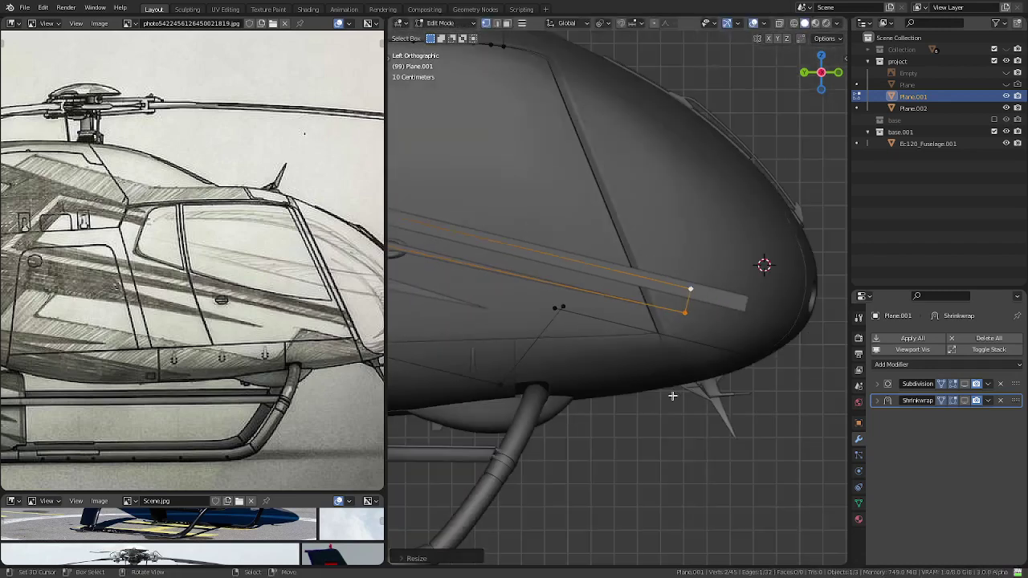
scroll(678, 393, down, 4)
scroll(686, 355, down, 3)
scroll(687, 356, up, 3)
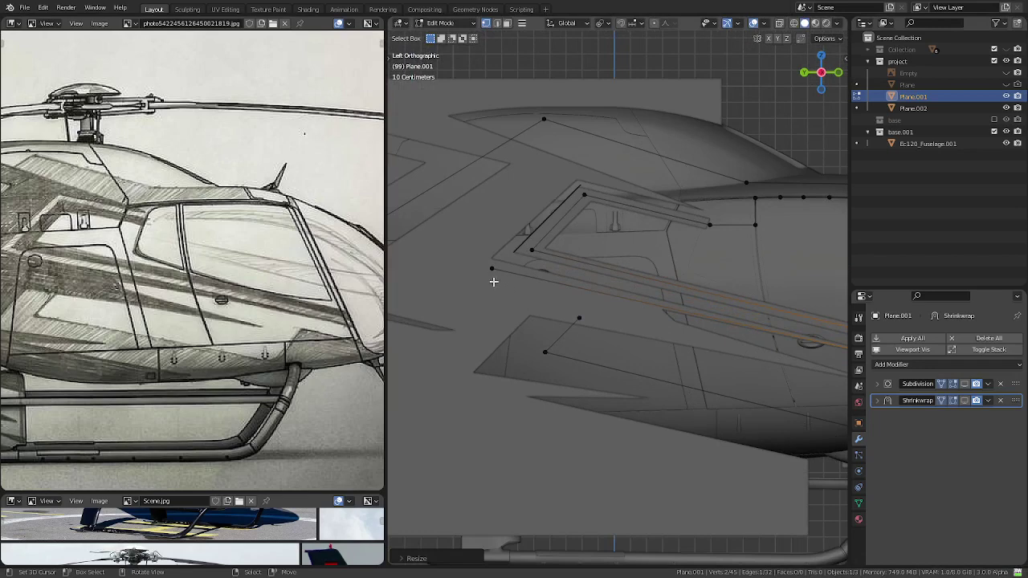
- Slide the band's rear vertex along its edge and join the two edges with VTX Auto
click(490, 271)
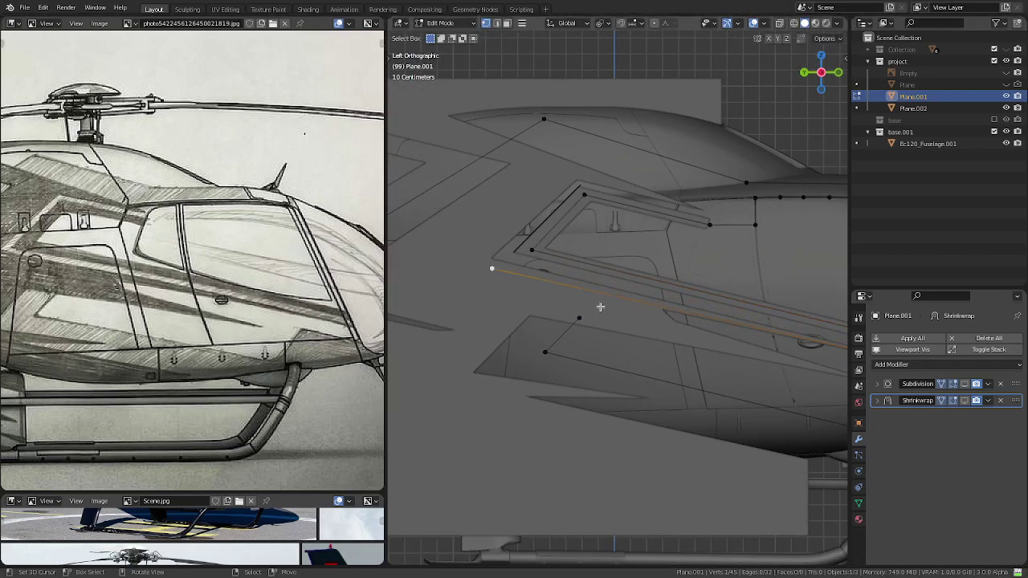
key(g)
key(g)
click(663, 324)
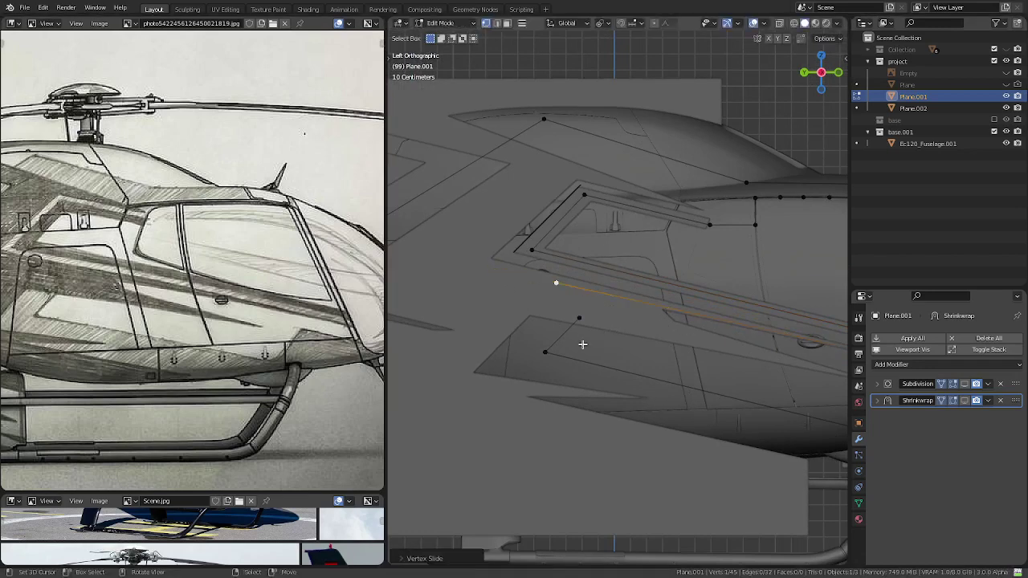
key(2)
click(562, 335)
shift+click(649, 304)
key(q)
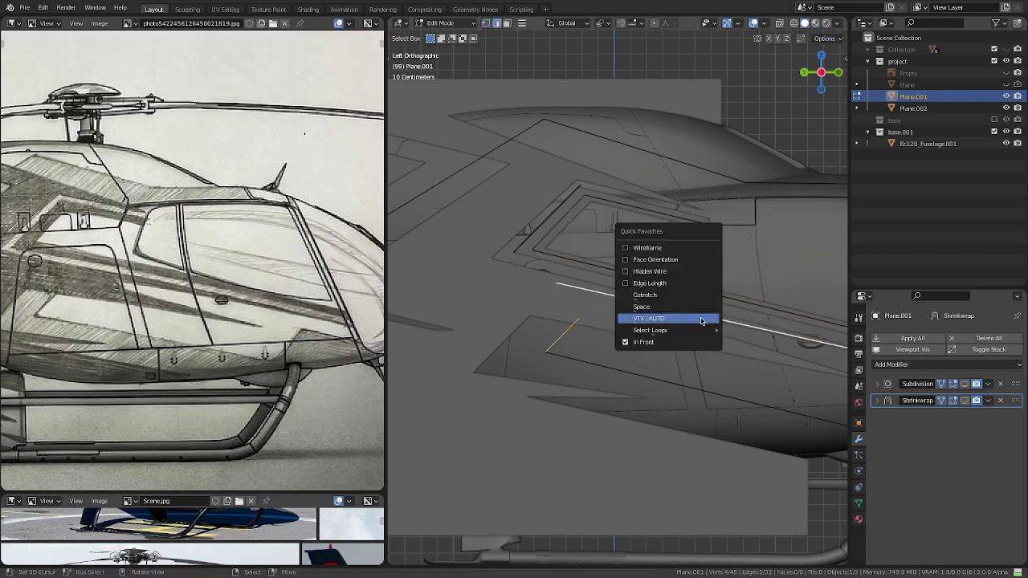
click(700, 320)
- Dissolve the stray vertex on the edge so it runs straight
key(1)
click(578, 315)
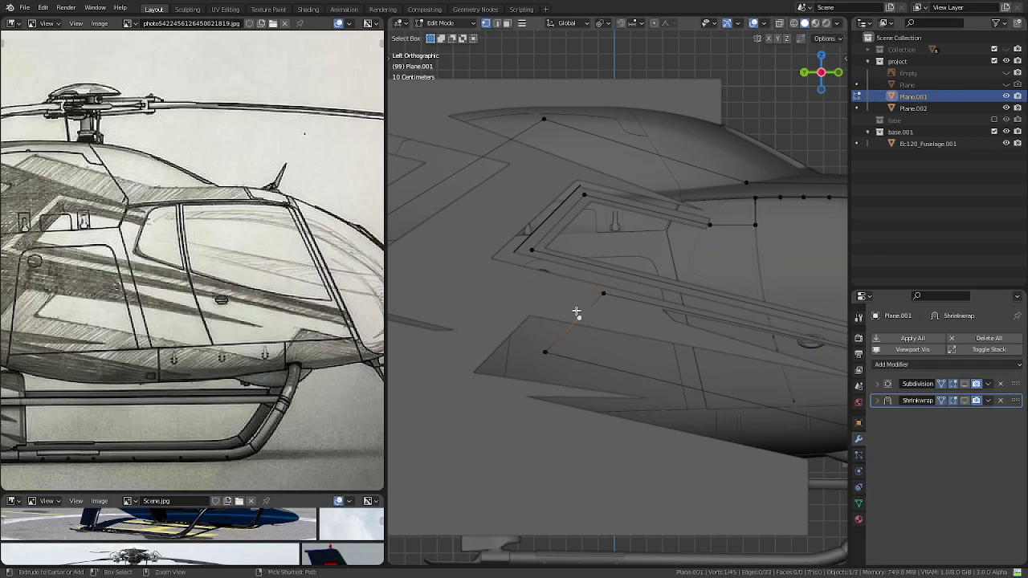
key(ctrl+x)
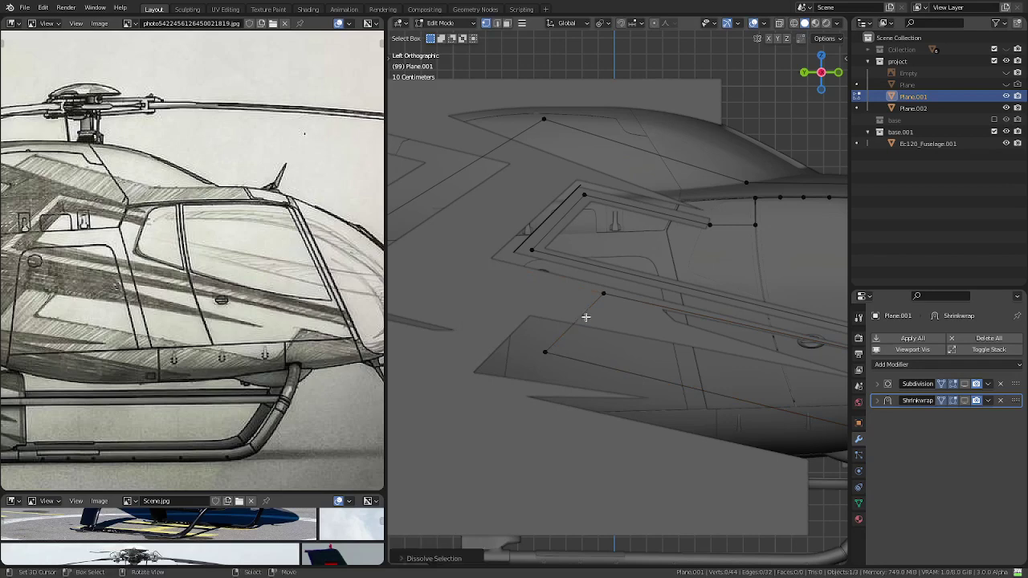
scroll(589, 318, down, 4)
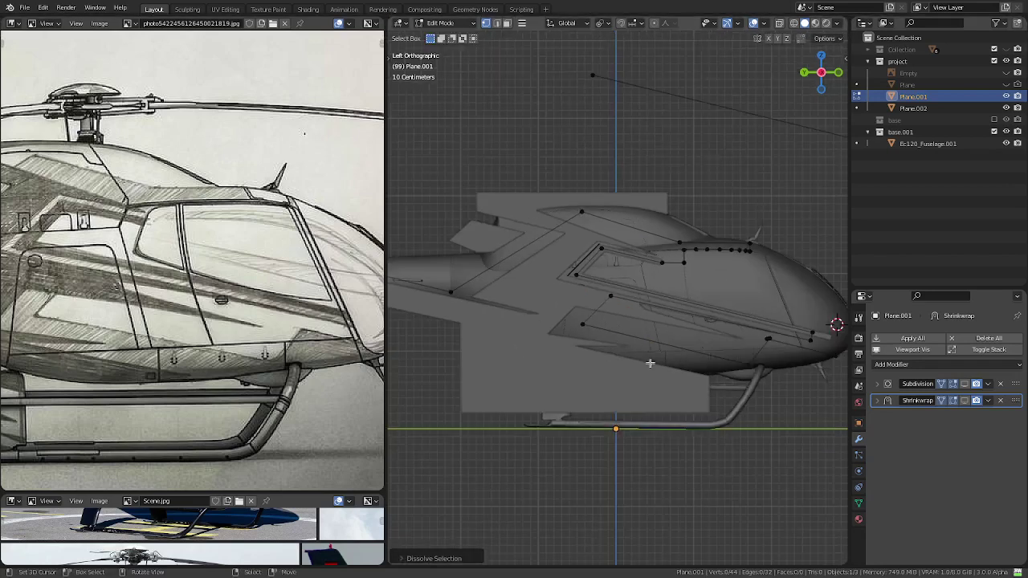
scroll(599, 325, up, 2)
scroll(601, 327, up, 2)
scroll(602, 329, up, 2)
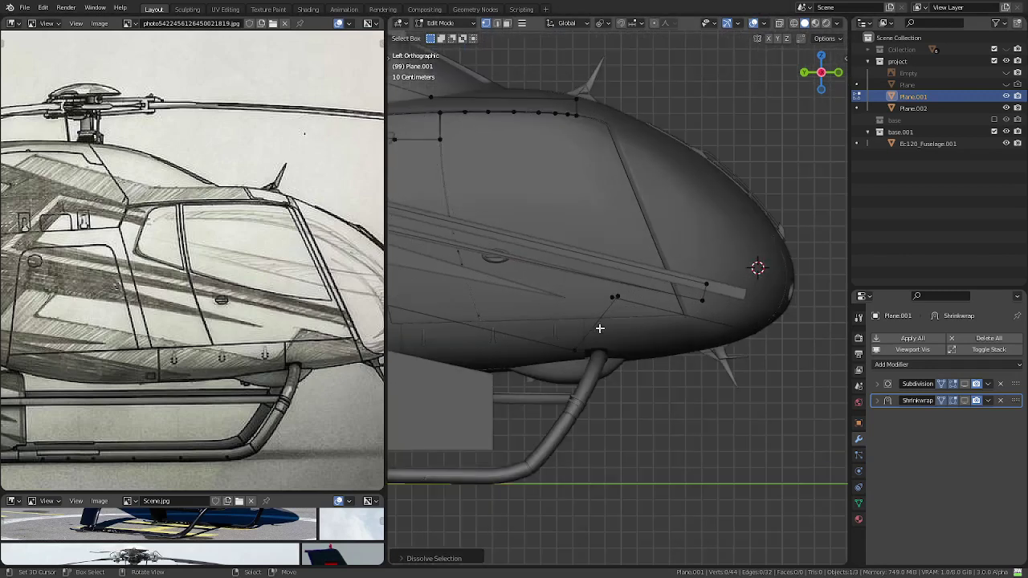
- Delete the two outline vertices at the helicopter nose
key(2)
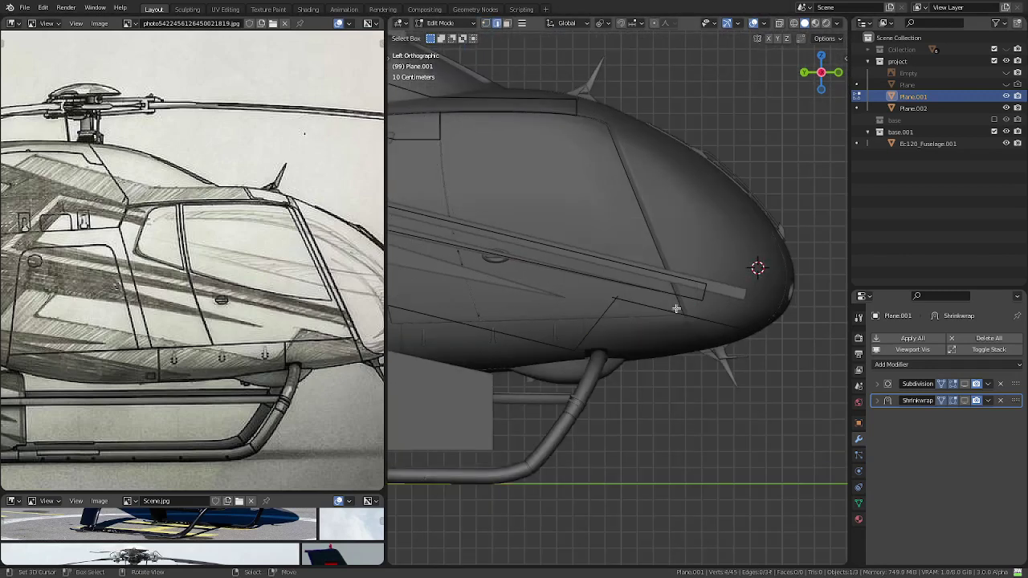
key(1)
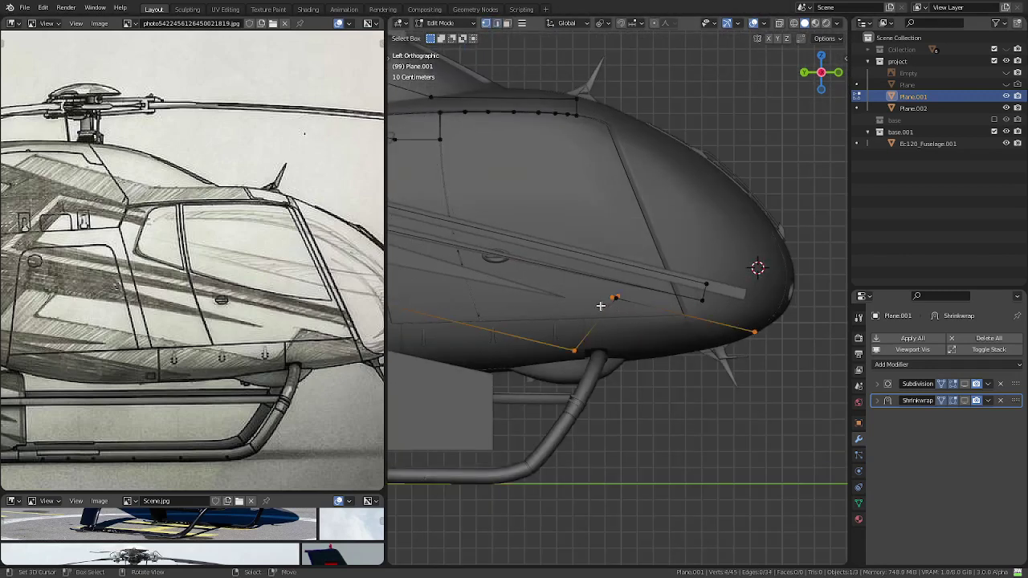
shift+click(611, 297)
key(x)
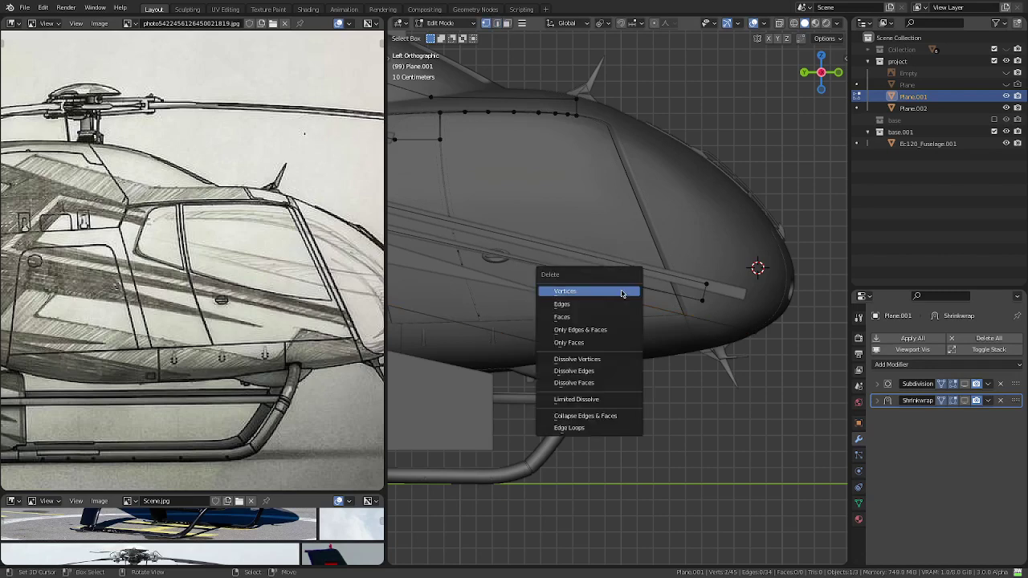
click(615, 292)
scroll(664, 324, up, 3)
- Select the whole connected outline strip from two edges near the nose, then recentre on the nose
key(2)
click(563, 365)
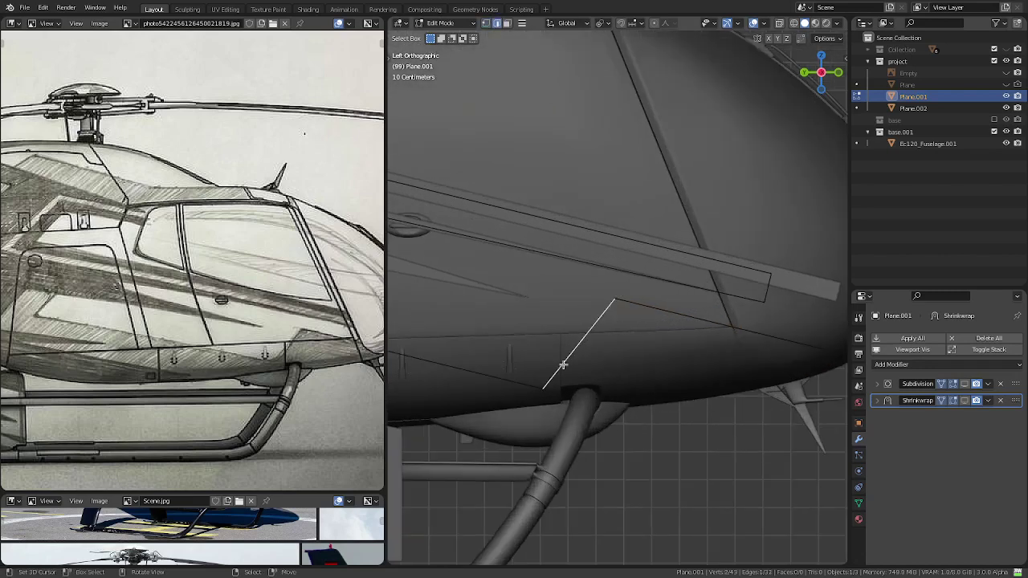
shift+click(517, 379)
key(1)
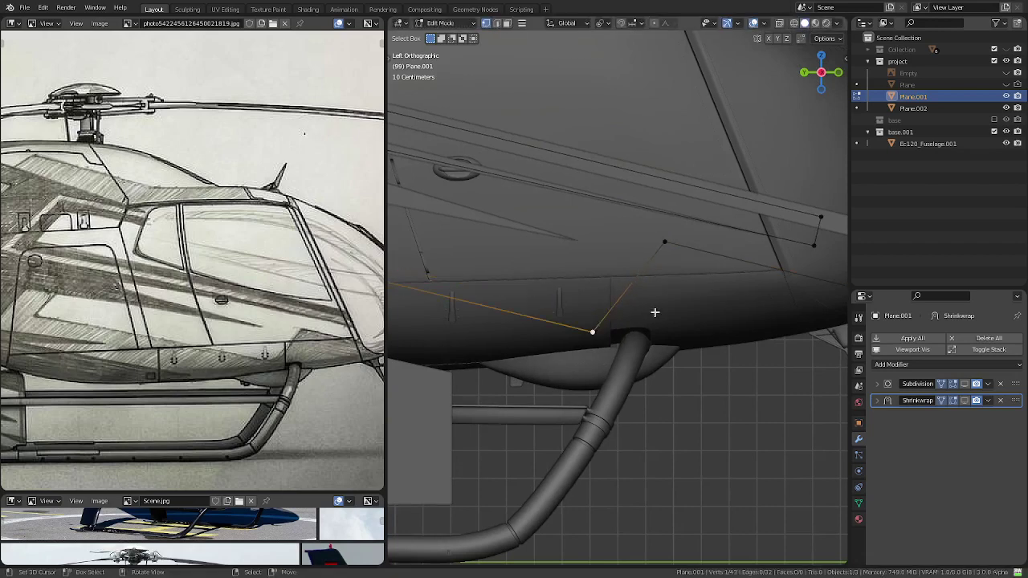
key(ctrl+l)
scroll(623, 315, down, 4)
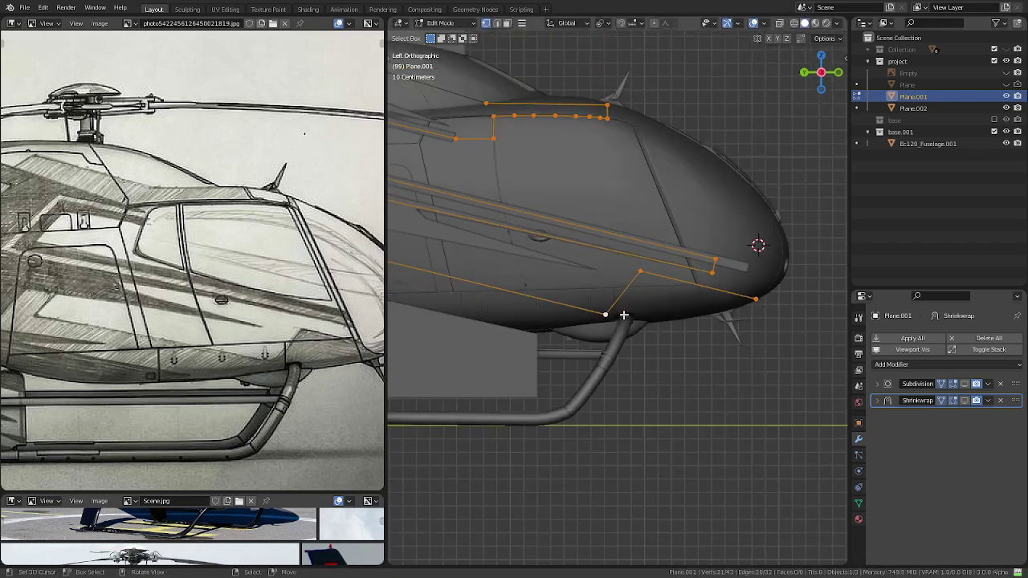
middle_drag(282, 361, 269, 358)
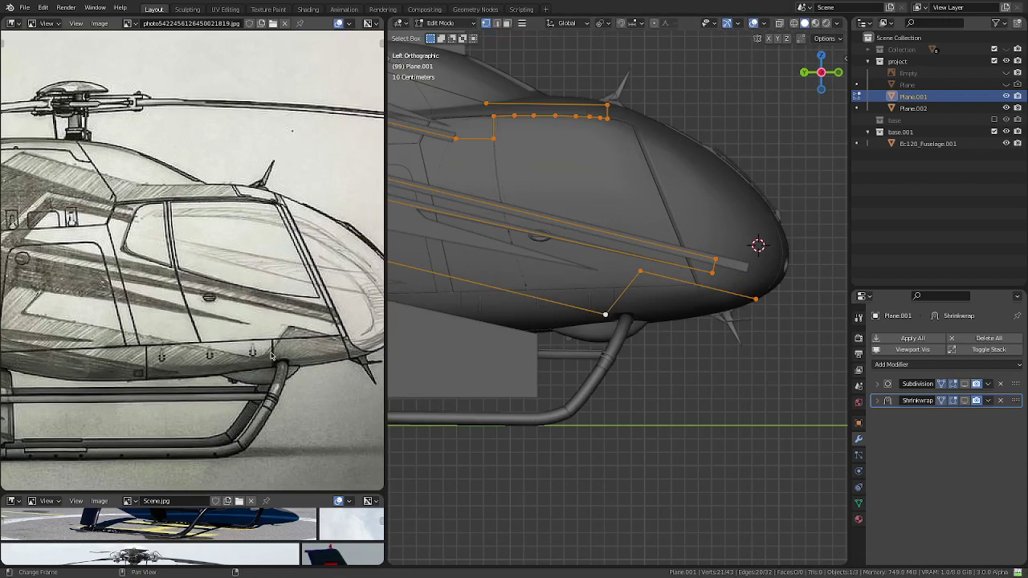
scroll(271, 356, down, 2)
scroll(635, 370, down, 3)
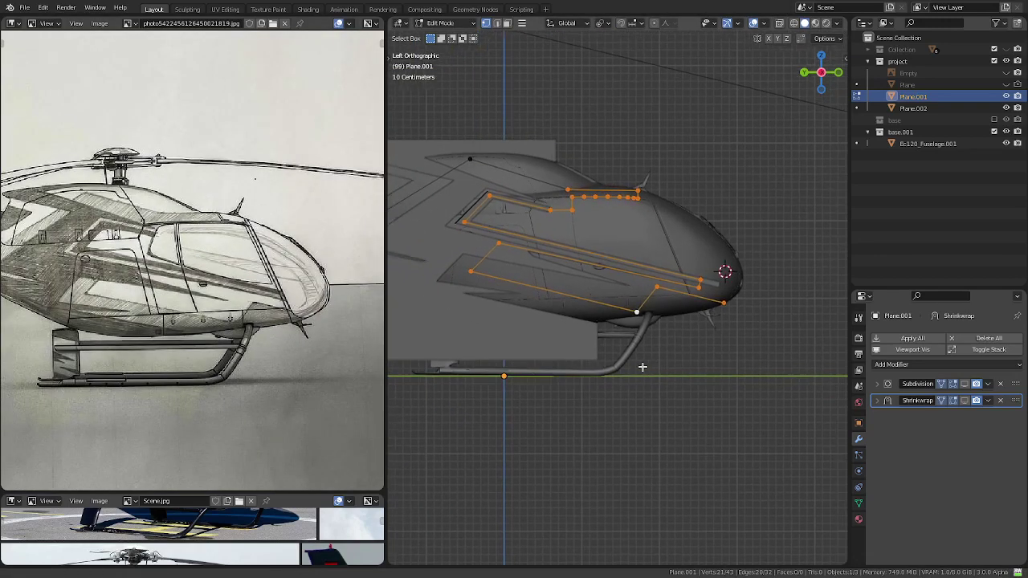
shift+middle_drag(642, 367, 554, 359)
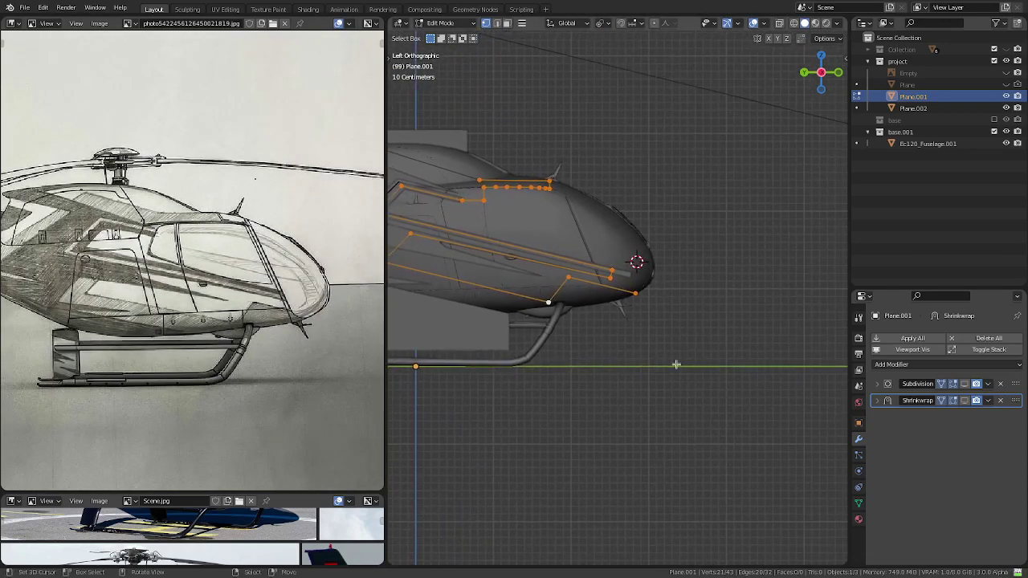
scroll(678, 363, up, 3)
scroll(699, 337, up, 2)
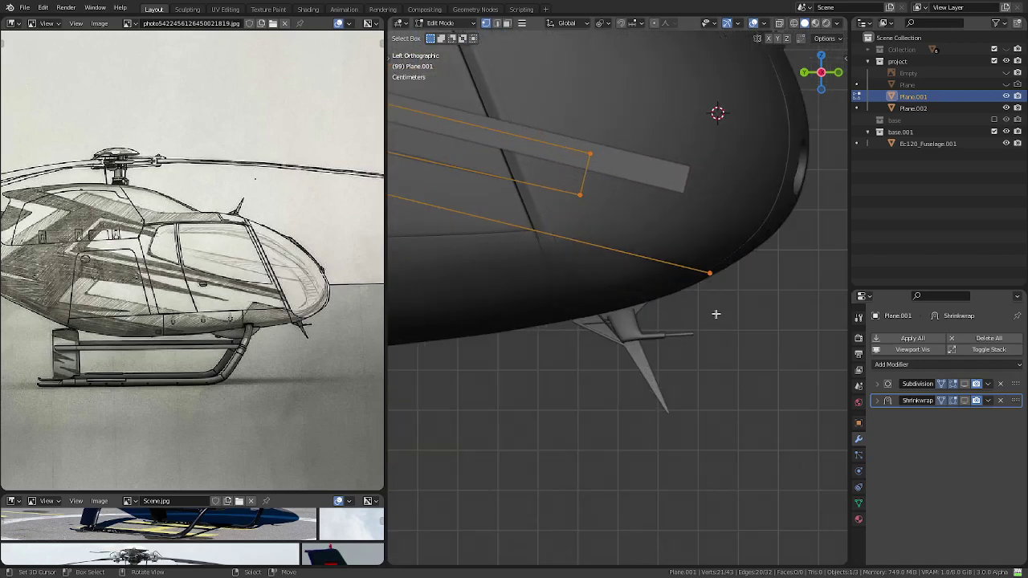
- Select the nose-tip vertex and its neighbour, and centre the side view on them
click(712, 274)
scroll(723, 306, up, 1)
scroll(704, 319, up, 2)
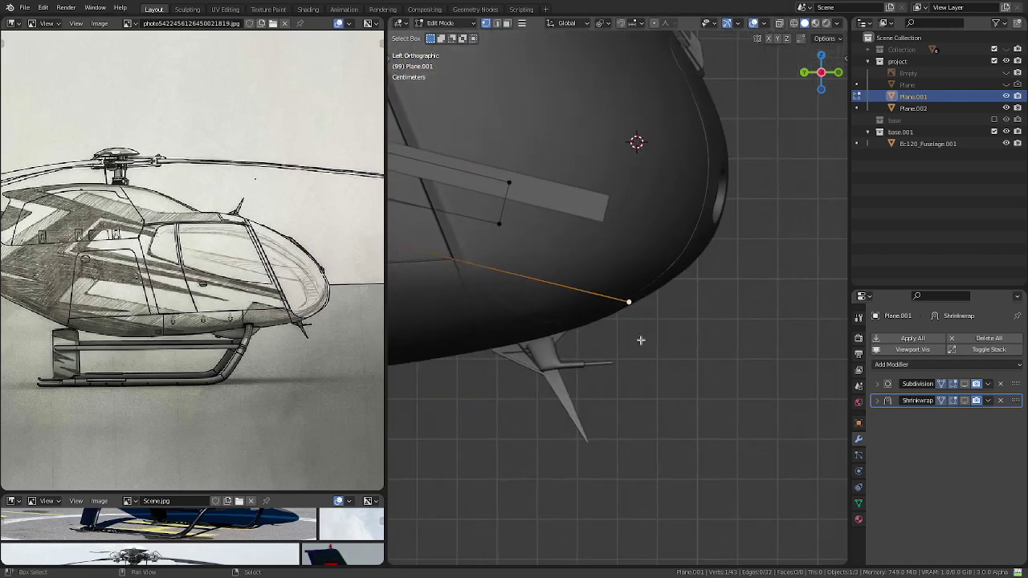
scroll(640, 340, up, 2)
scroll(661, 349, up, 2)
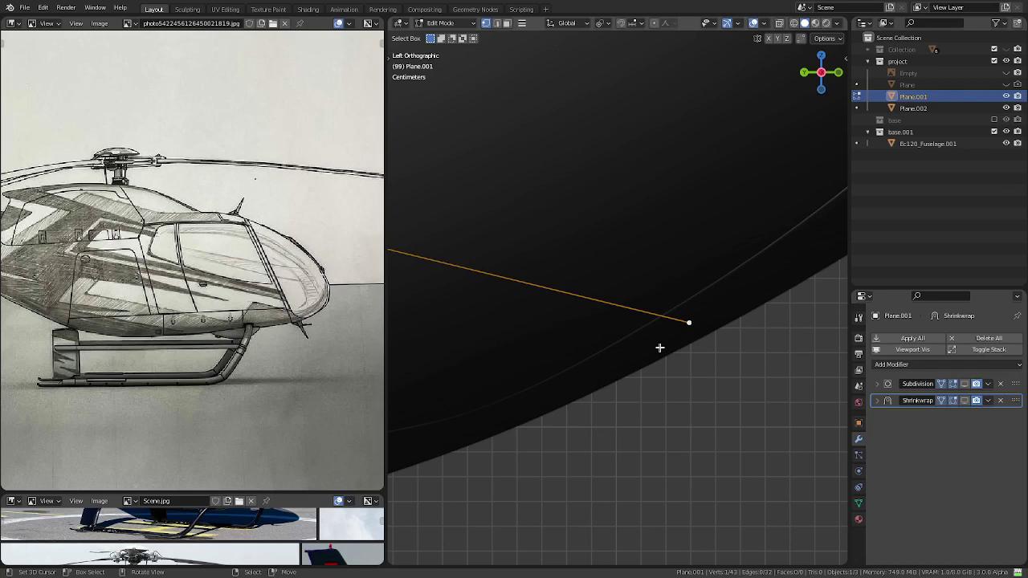
scroll(659, 348, down, 3)
scroll(649, 347, down, 3)
shift+click(483, 266)
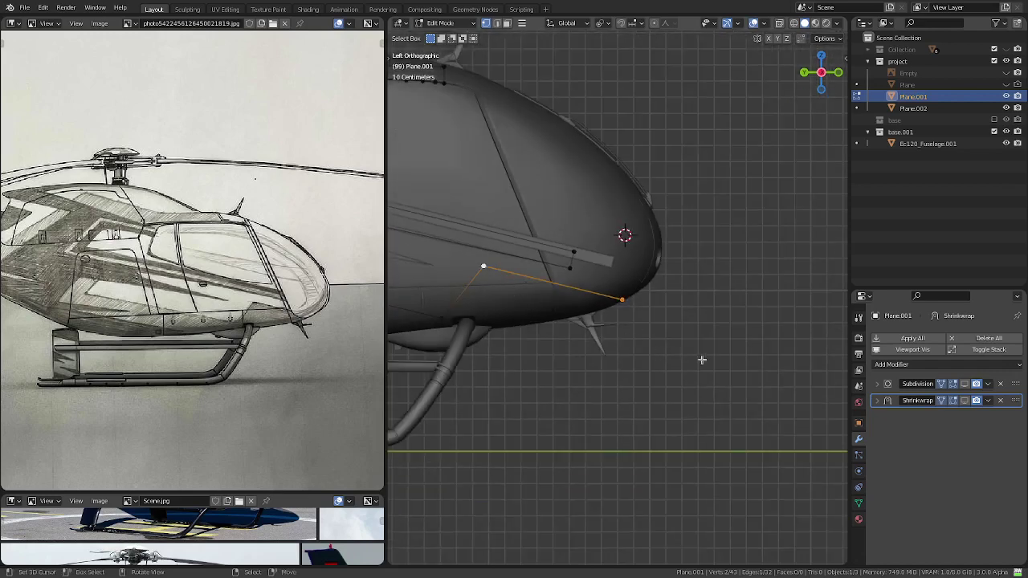
scroll(697, 359, up, 4)
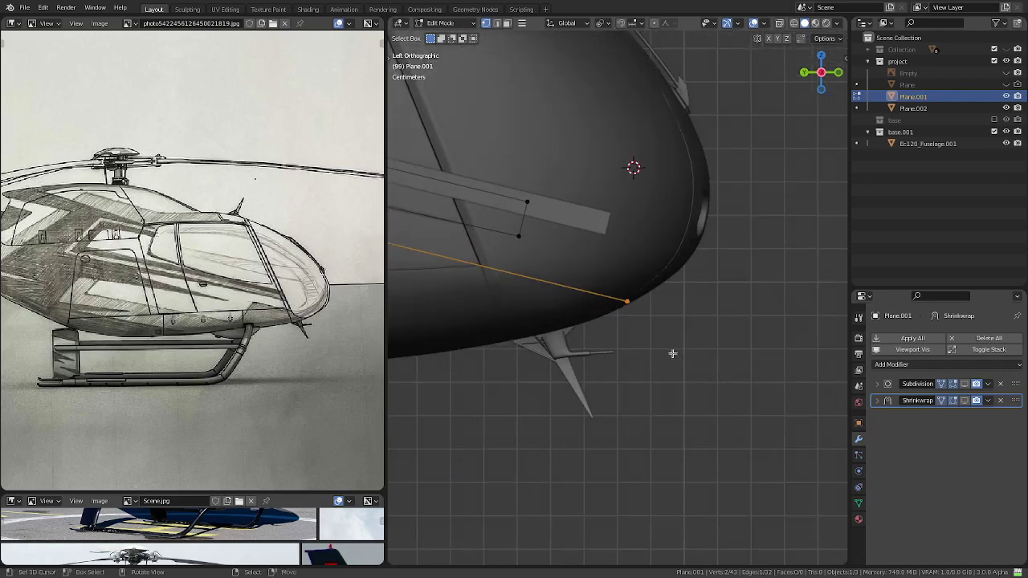
scroll(672, 353, up, 2)
scroll(677, 355, down, 2)
mouse_move(675, 397)
middle_down()
mouse_move(629, 409)
mouse_move(587, 243)
mouse_move(590, 253)
middle_up()
key(ctrl+KP_3)
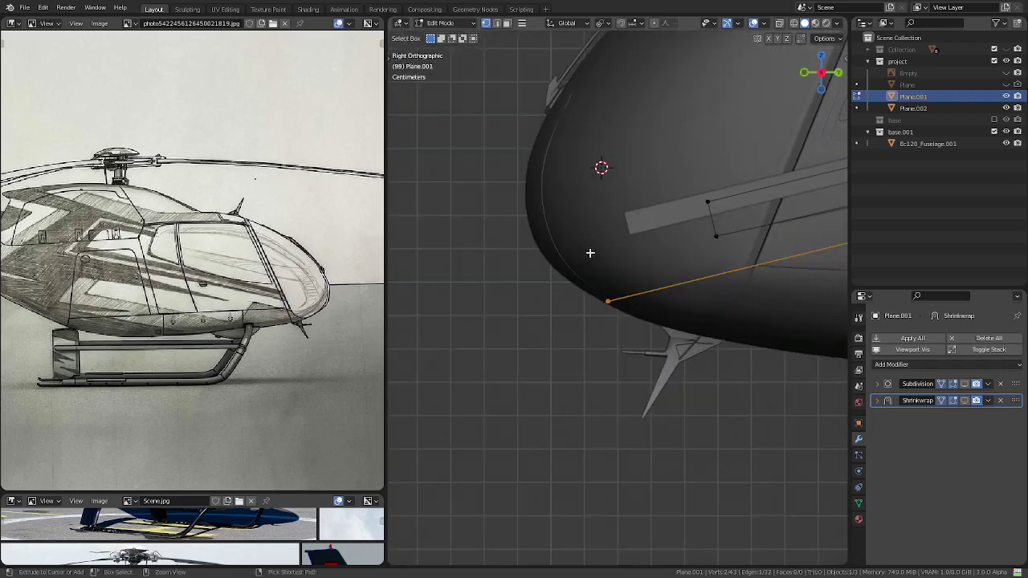
key(KP_Decimal)
scroll(645, 311, down, 2)
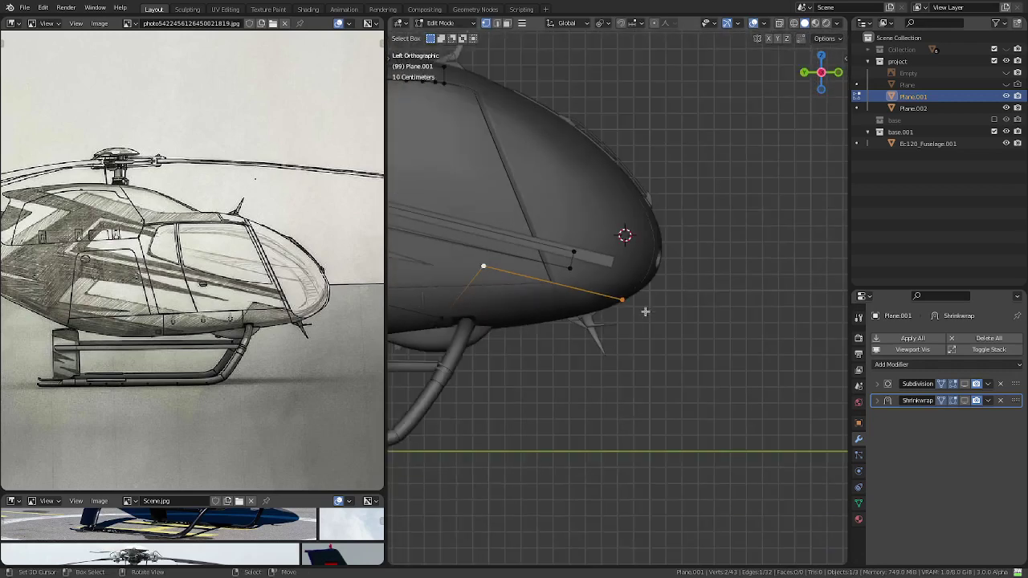
scroll(645, 311, up, 3)
- Nudge the nose tip, then extrude a new vertex straight down below the nose
key(g)
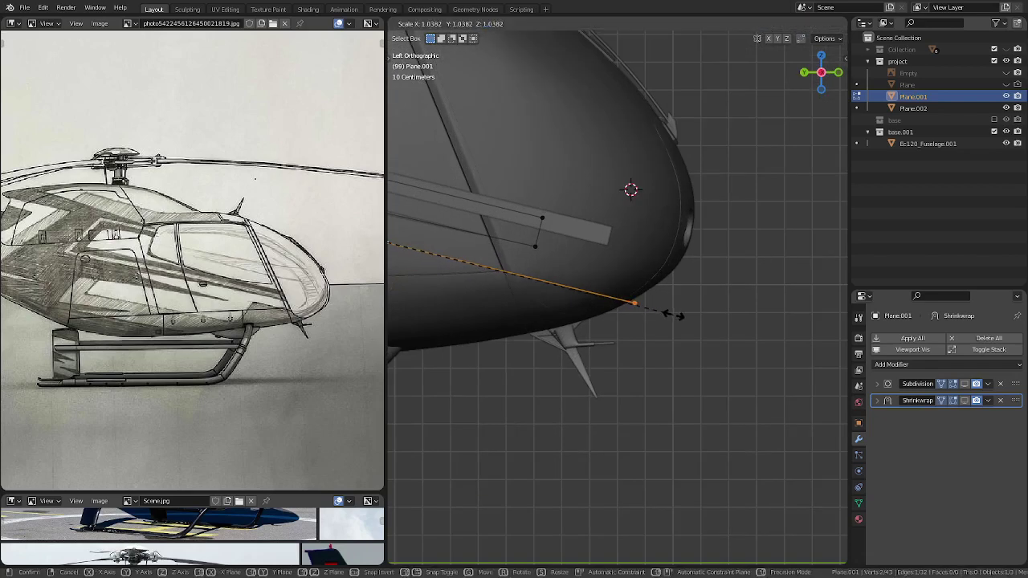
click(634, 304)
click(643, 307)
key(e)
key(z)
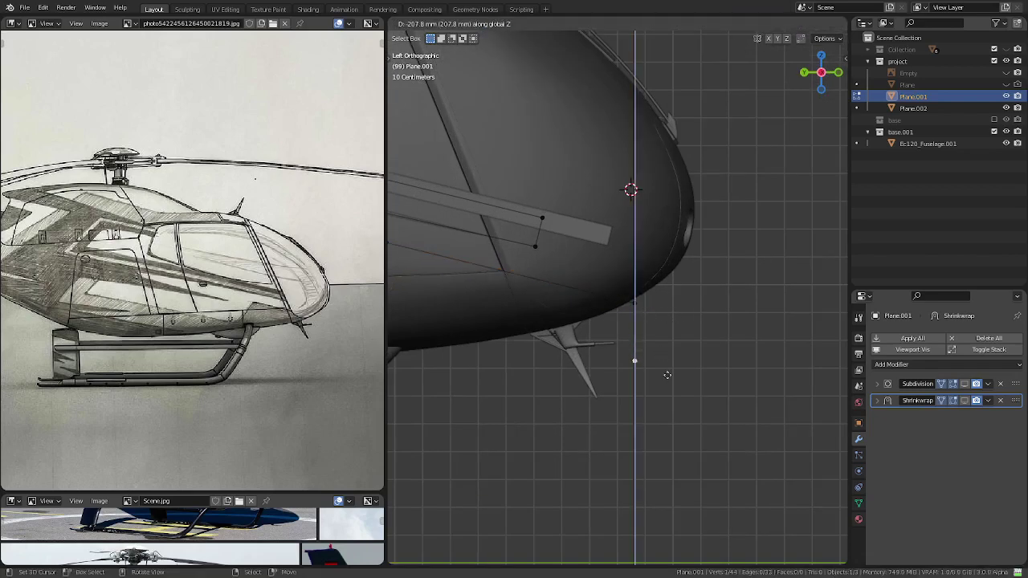
click(675, 415)
scroll(677, 415, down, 4)
shift+middle_drag(677, 415, 775, 399)
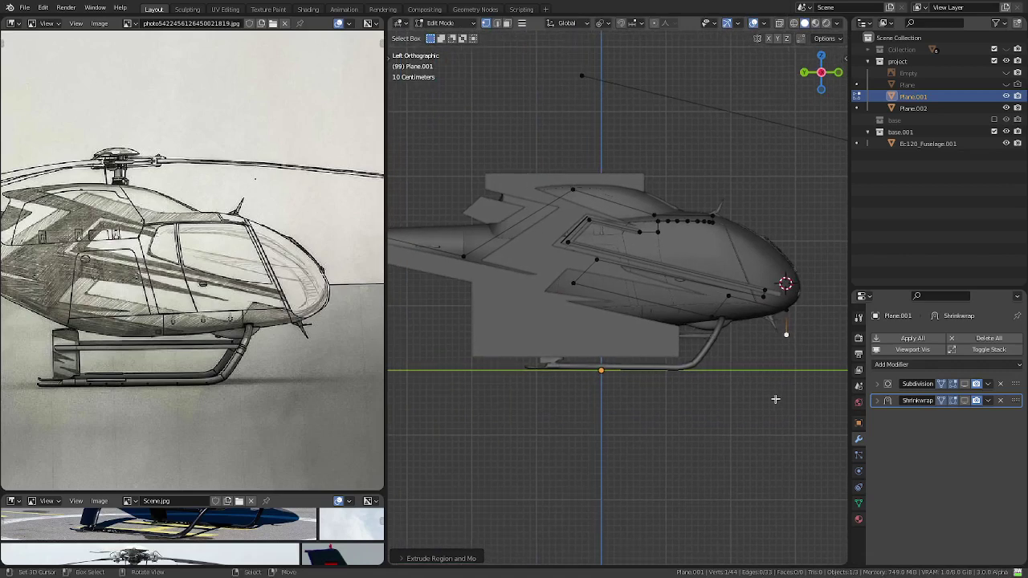
- Extrude another vertex back along Y under the fuselage toward the tail
key(e)
key(y)
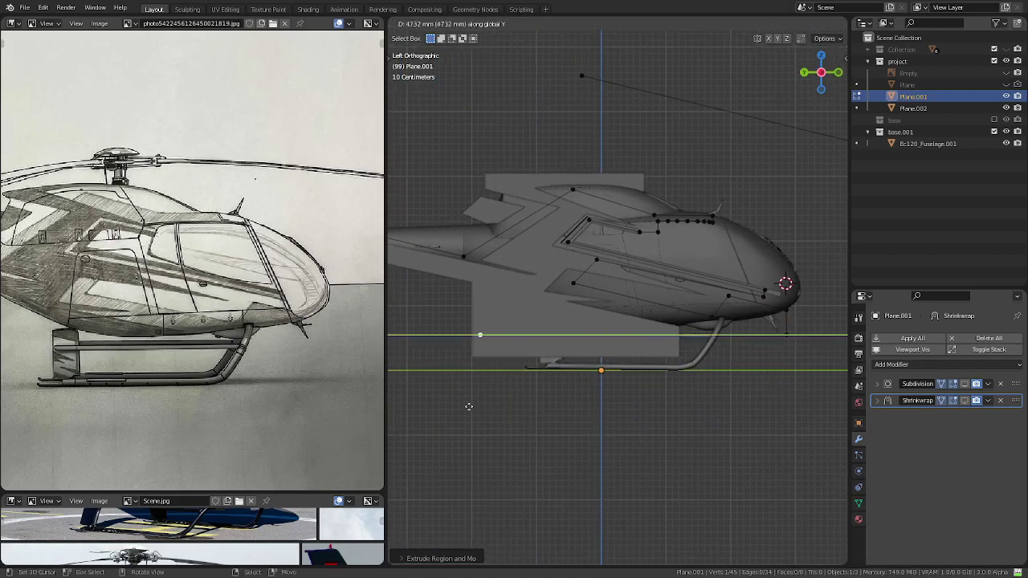
click(484, 407)
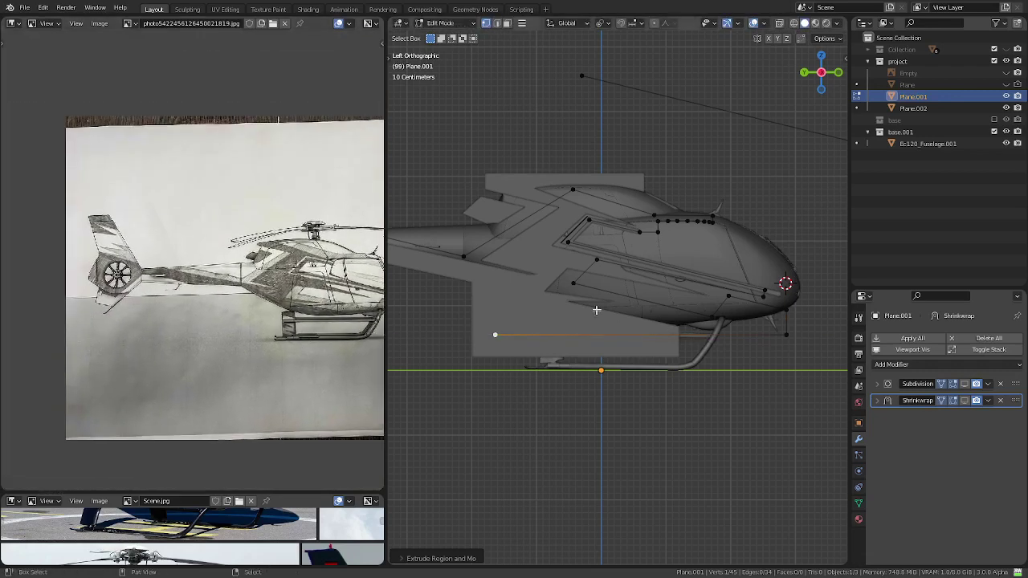
shift+middle_drag(474, 323, 677, 327)
scroll(677, 326, up, 2)
scroll(725, 349, down, 2)
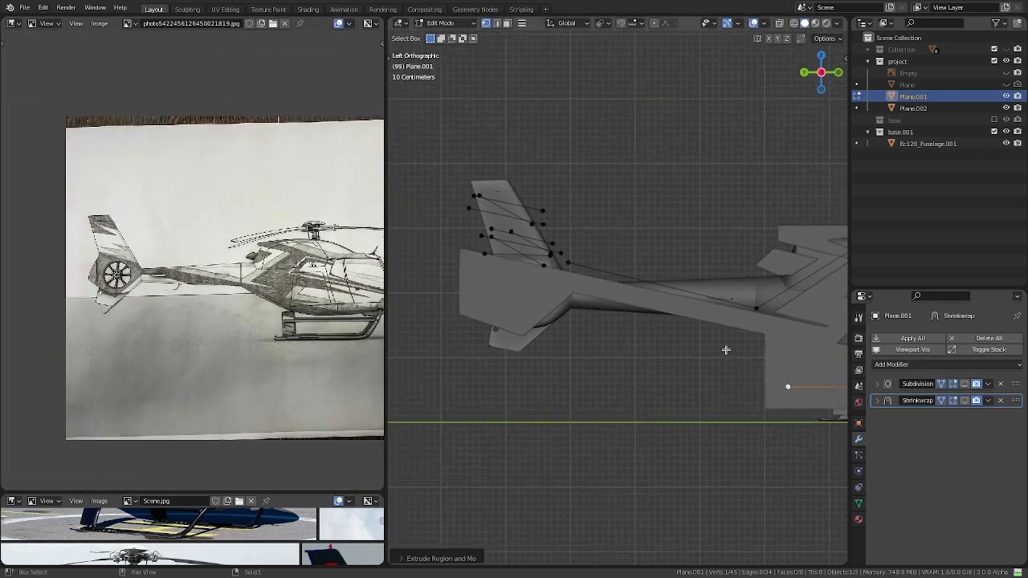
alt+click(624, 271)
scroll(623, 270, down, 2)
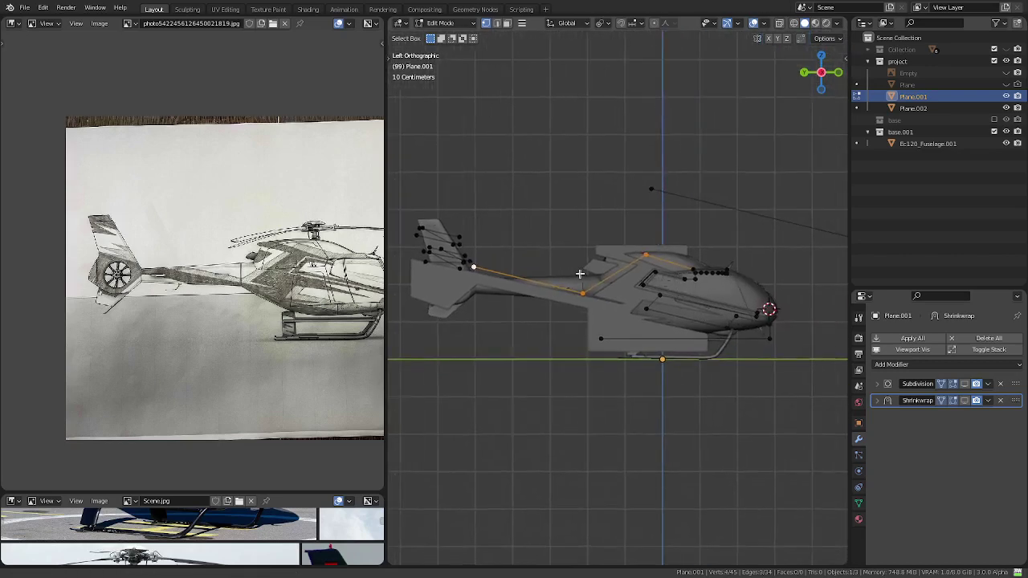
scroll(634, 312, up, 5)
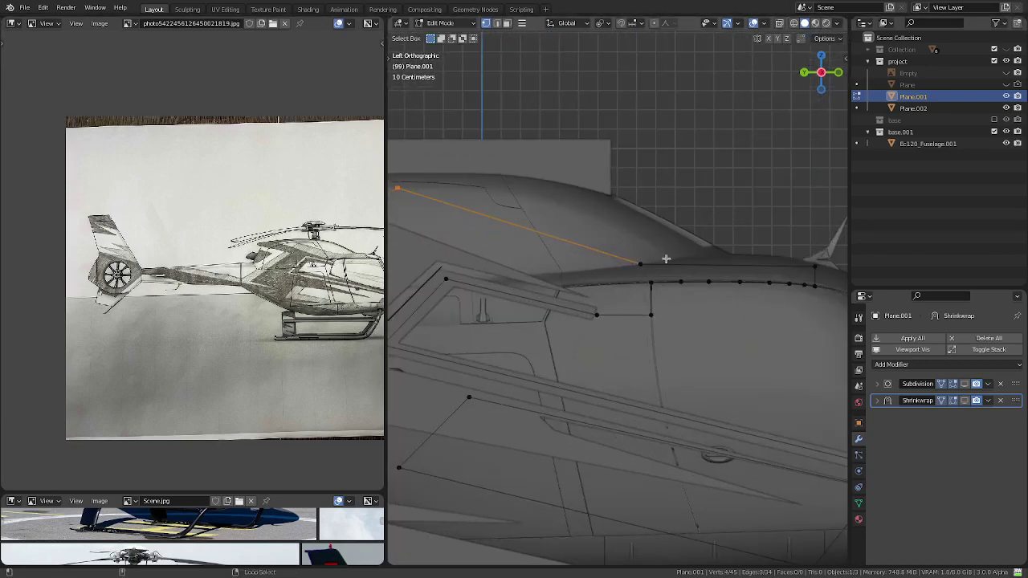
- Merge the whole outline by distance to remove the duplicate vertex, then move toward the tail fin
key(a)
scroll(695, 267, down, 4)
key(m)
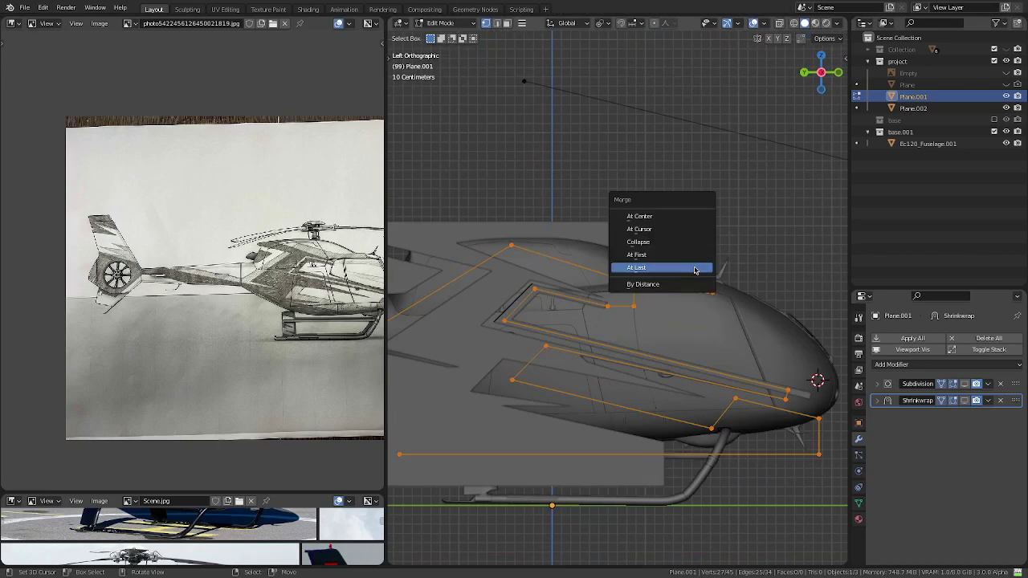
click(688, 284)
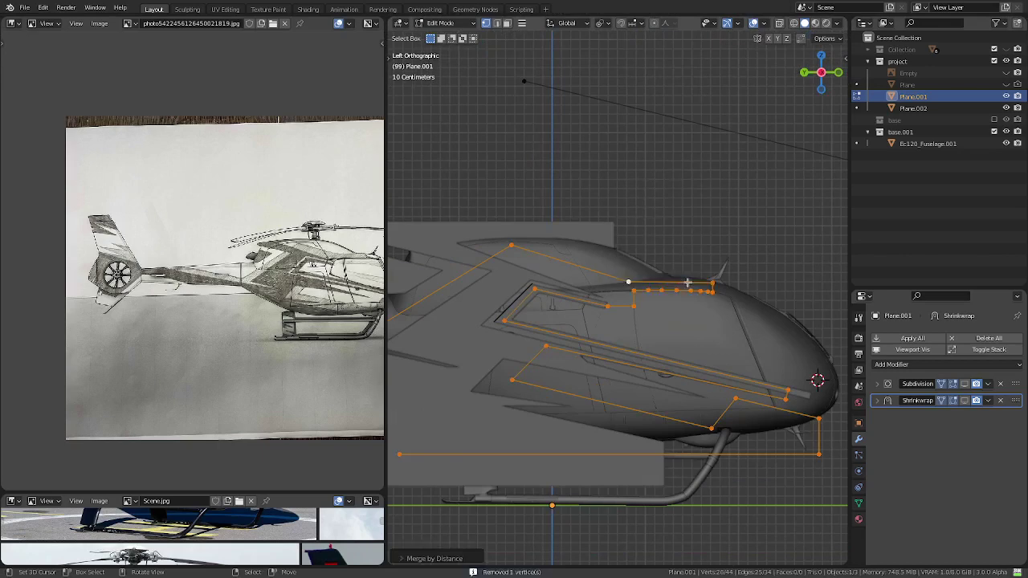
key(alt+a)
scroll(688, 283, down, 3)
shift+middle_drag(610, 321, 723, 337)
alt+click(557, 314)
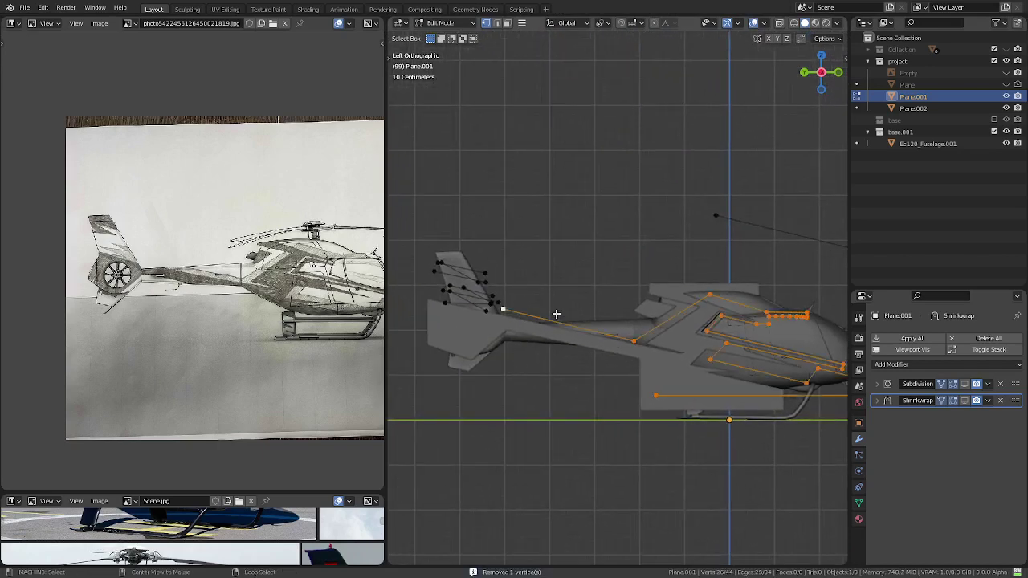
shift+middle_drag(556, 314, 632, 323)
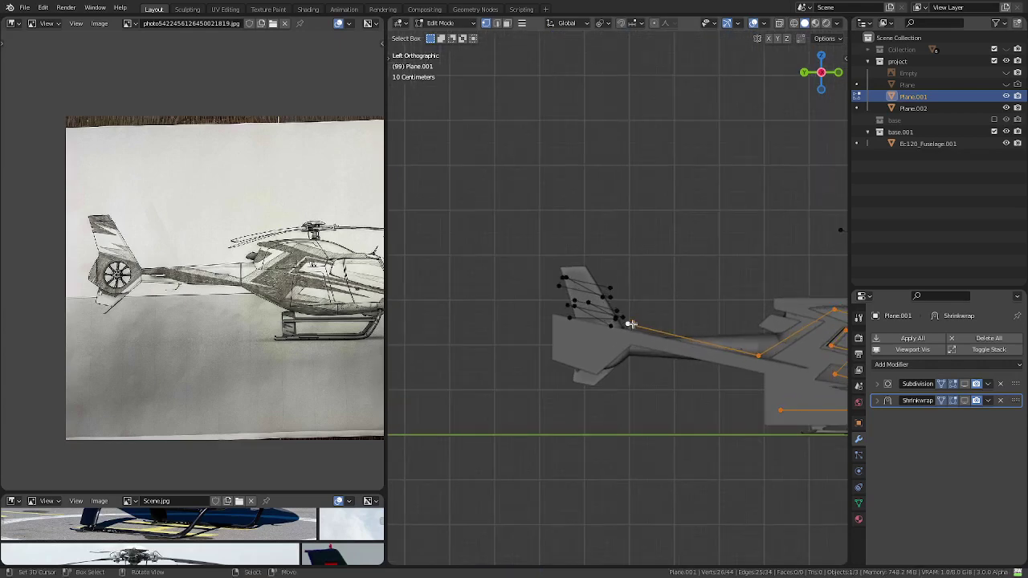
- Weld the fin's horizontal and diagonal outline edges where they cross
scroll(378, 309, up, 3)
scroll(377, 309, up, 3)
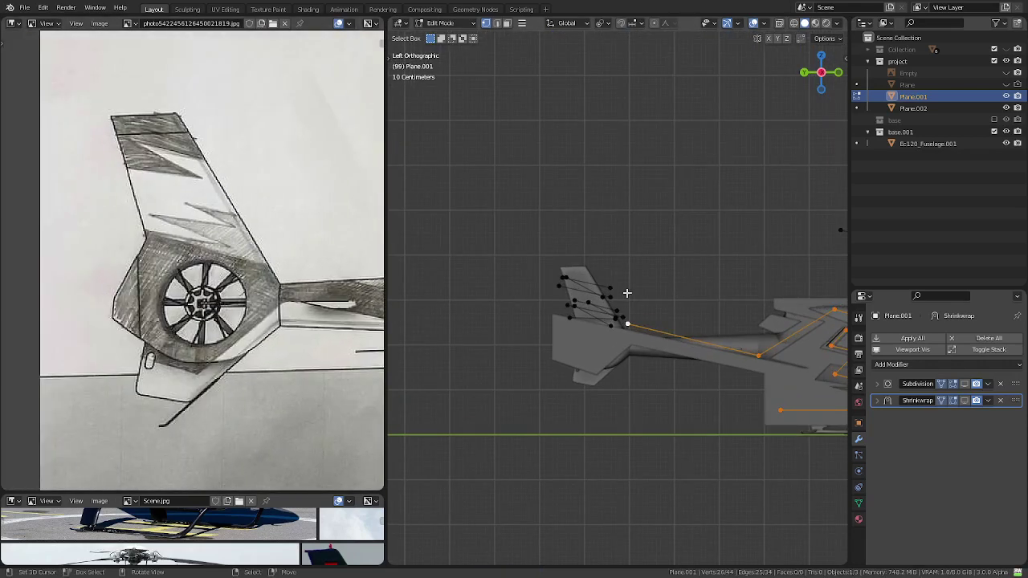
scroll(627, 293, up, 2)
scroll(624, 299, up, 2)
scroll(621, 304, up, 2)
scroll(617, 309, up, 2)
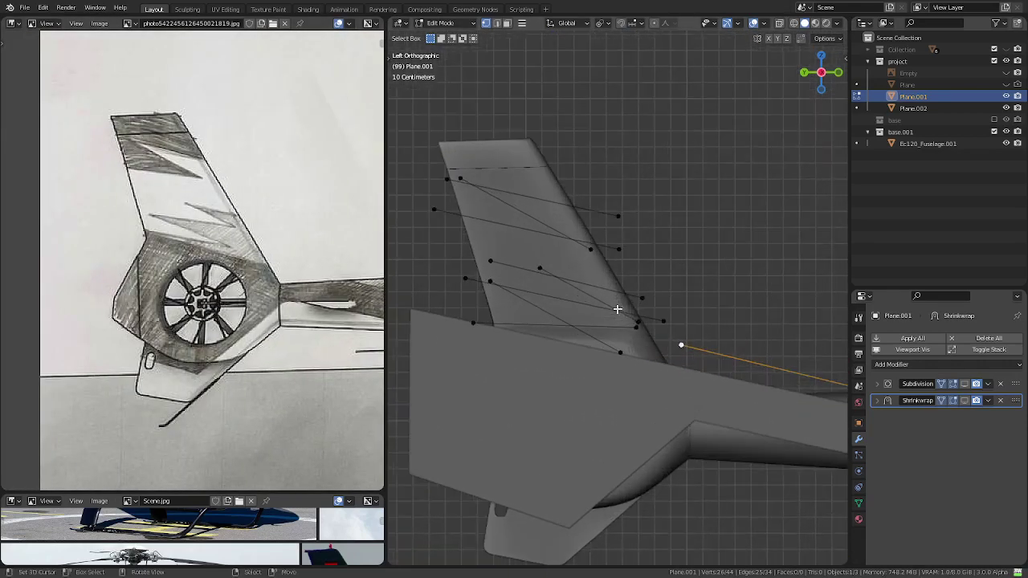
key(2)
click(551, 326)
shift+click(552, 313)
key(q)
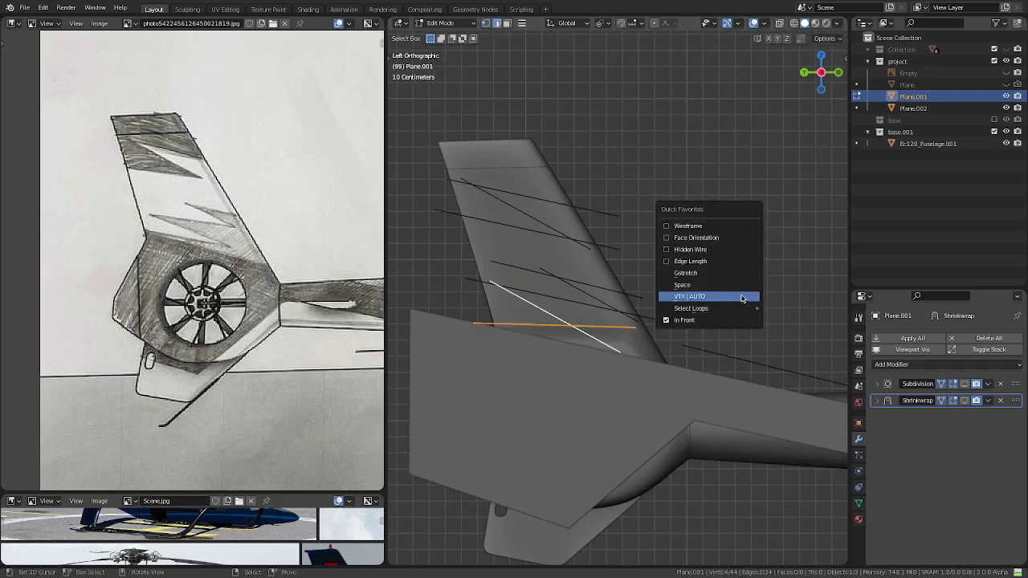
click(742, 299)
- Delete the stray vertex beside the fin along with its edge
key(1)
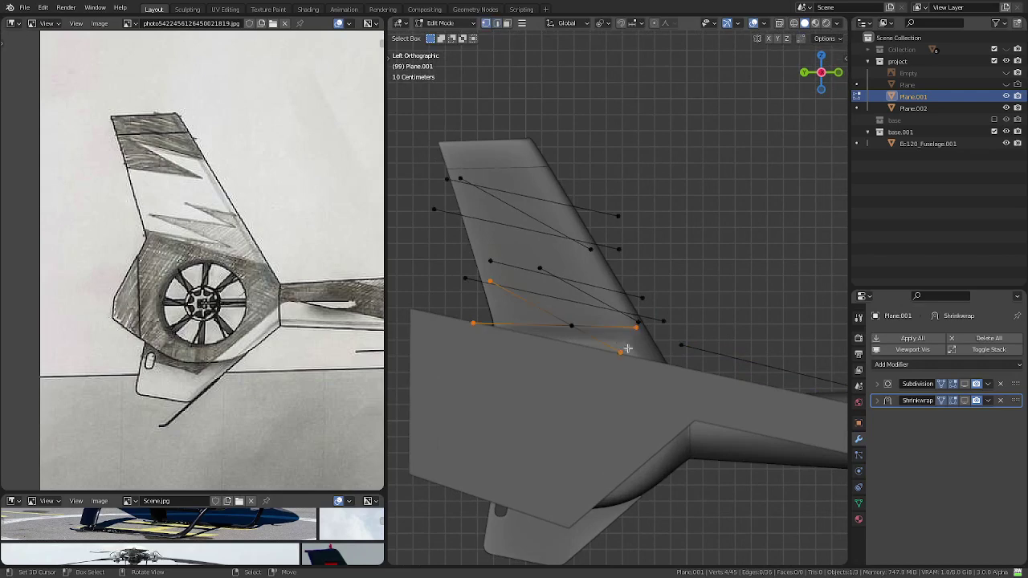
click(623, 351)
key(x)
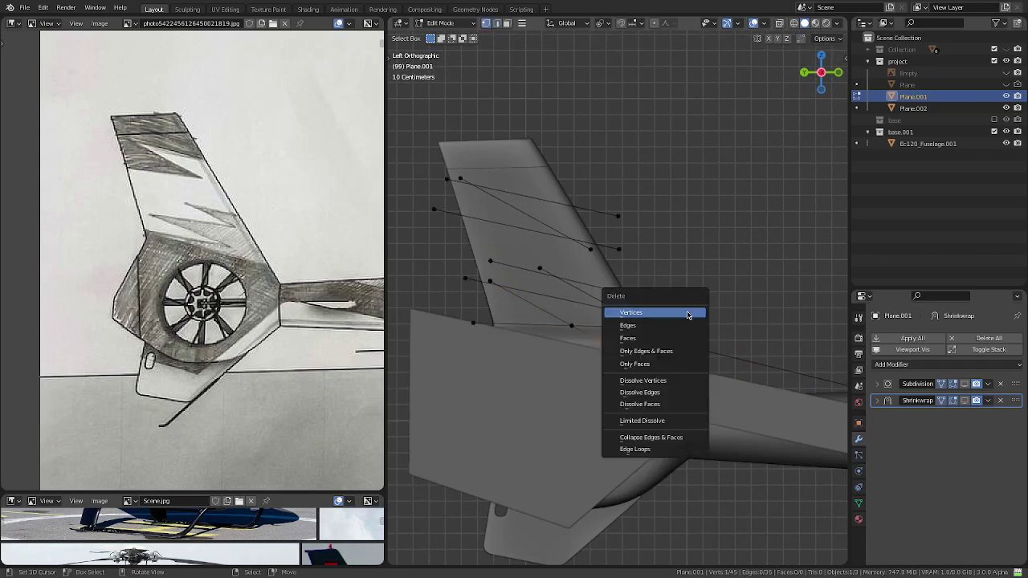
click(688, 312)
scroll(614, 338, up, 3)
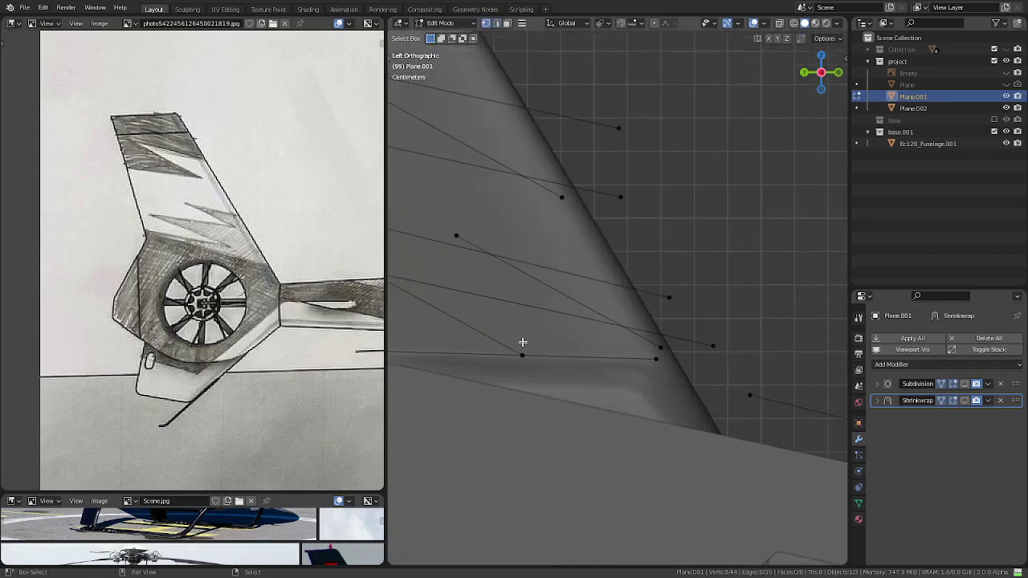
scroll(632, 316, up, 1)
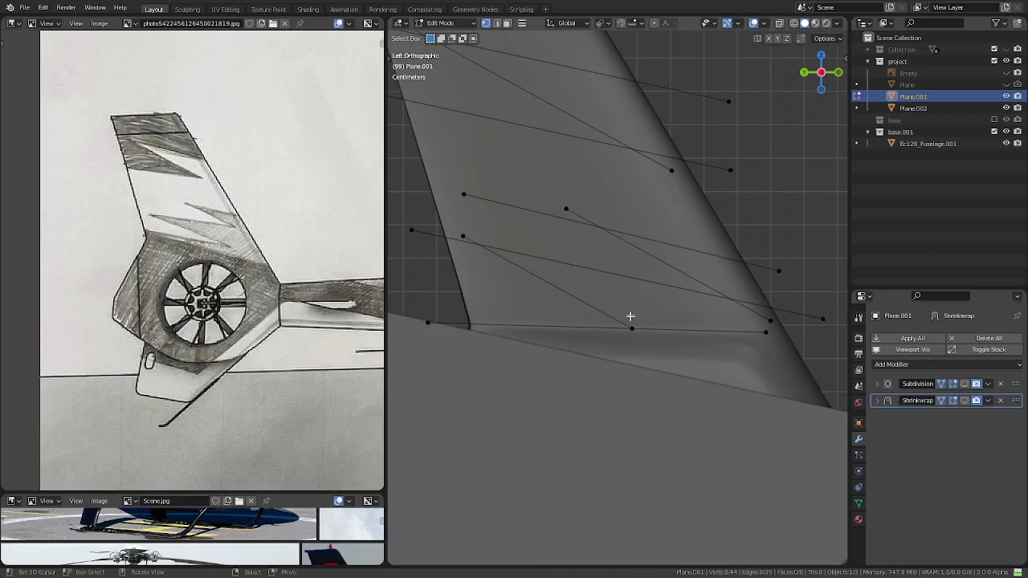
- Lower the long bottom edge along the fin slightly on the Z axis
key(2)
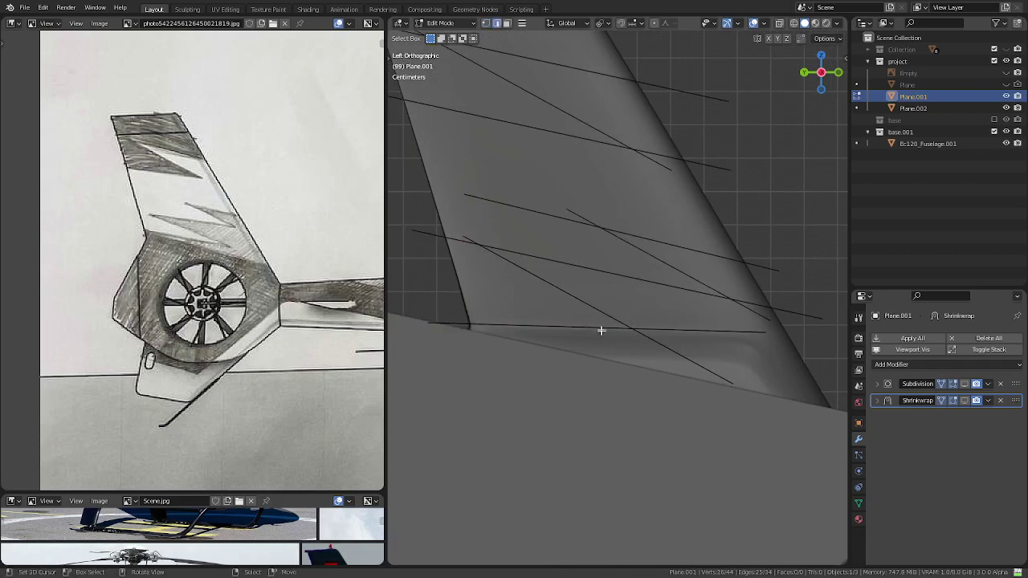
click(601, 328)
key(g)
key(z)
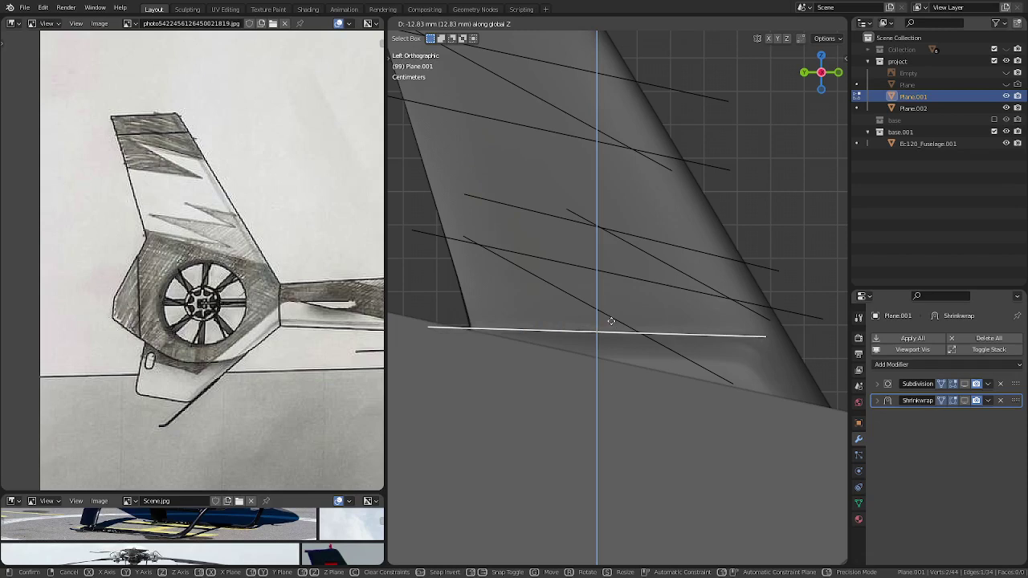
click(612, 320)
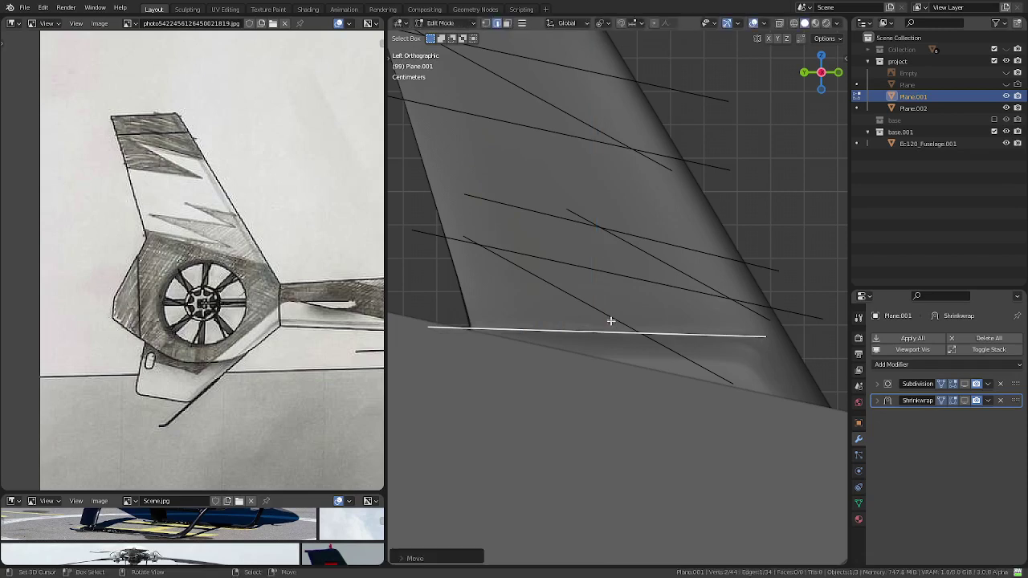
scroll(611, 321, down, 1)
scroll(611, 321, down, 2)
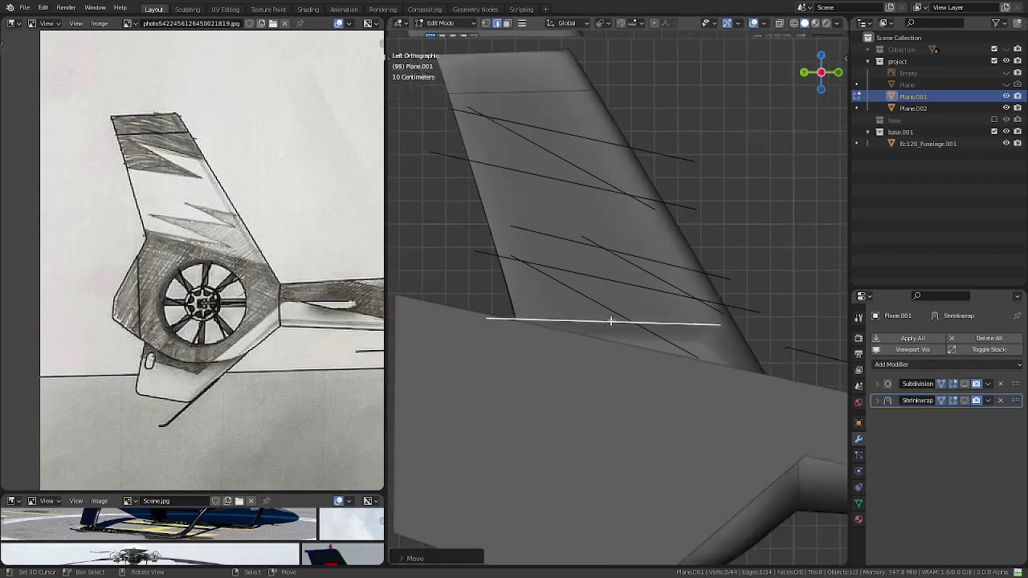
scroll(611, 321, down, 2)
- Subdivide the fin-base edge and delete the unwanted extra vertex
shift+click(610, 306)
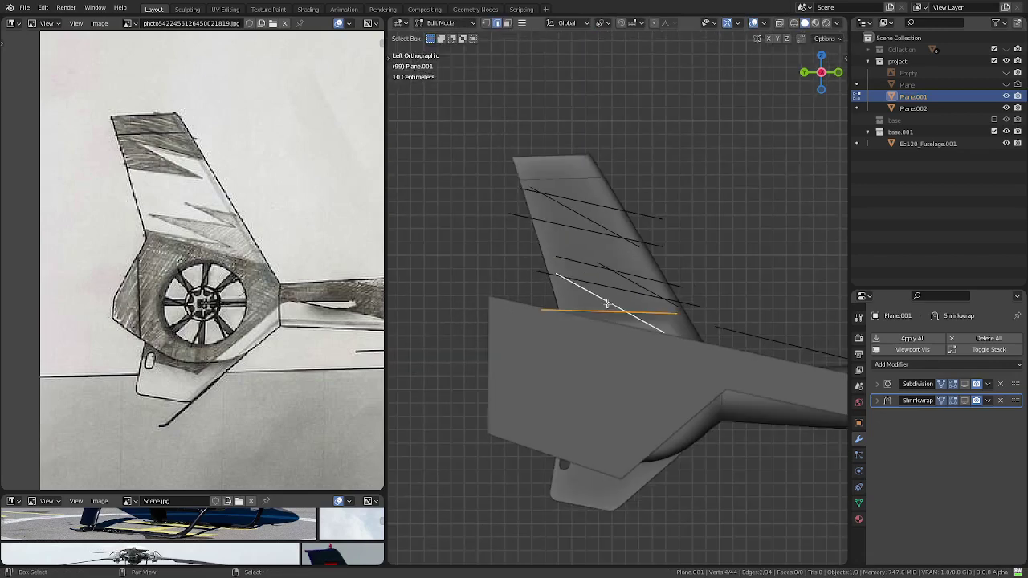
right_click(746, 281)
click(755, 281)
key(1)
click(671, 324)
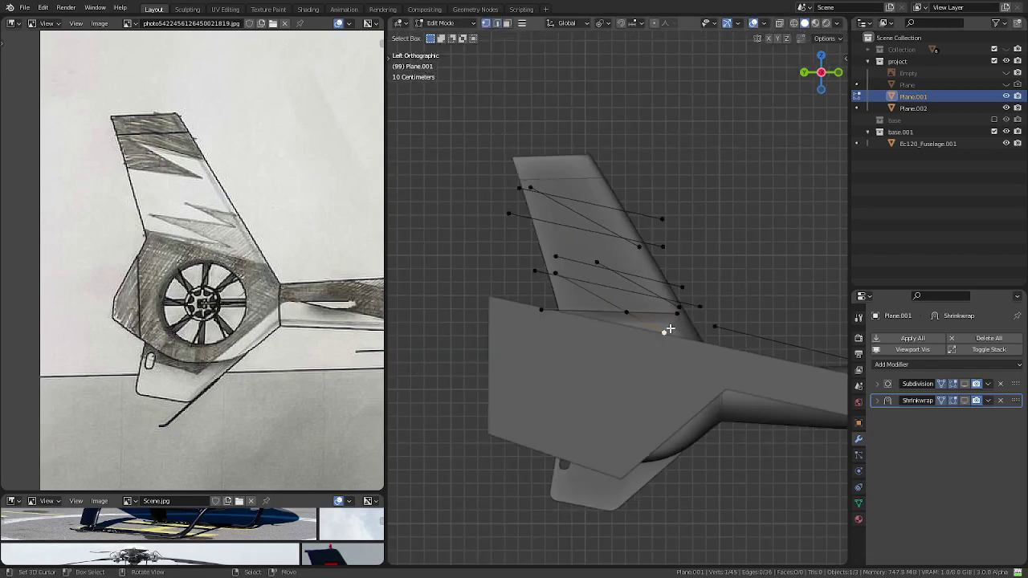
key(x)
click(670, 325)
scroll(698, 324, up, 1)
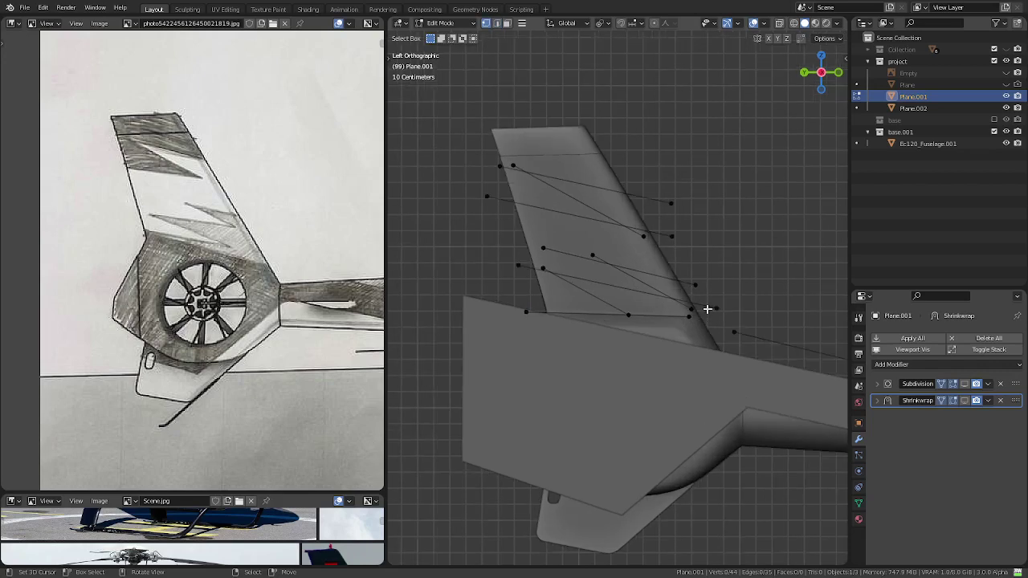
scroll(689, 326, down, 2)
- Slide the fin-base corner vertex along its edge and extrude a new vertex downward
click(554, 308)
scroll(572, 317, up, 2)
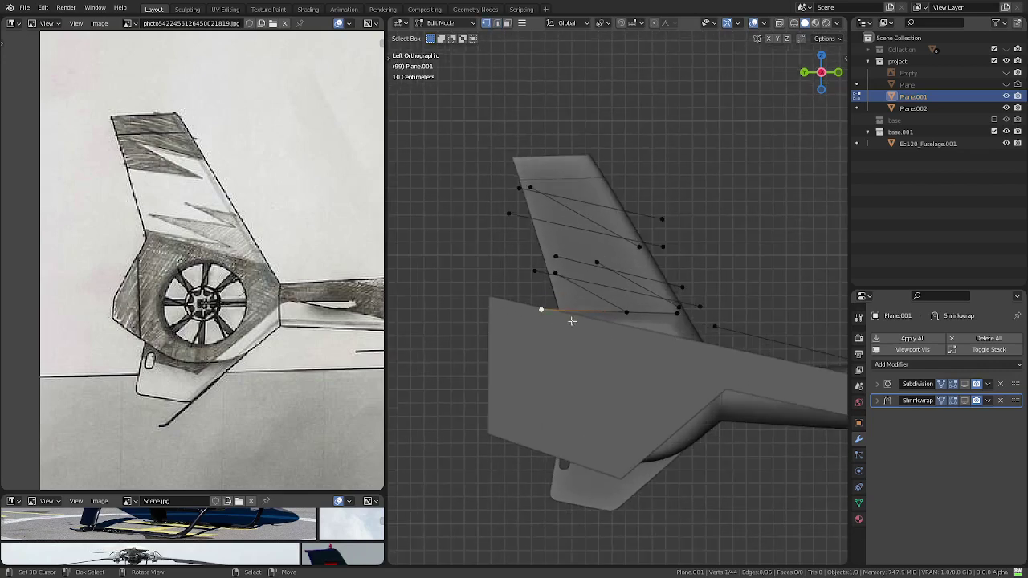
scroll(571, 319, up, 4)
scroll(634, 322, up, 2)
key(shift+v)
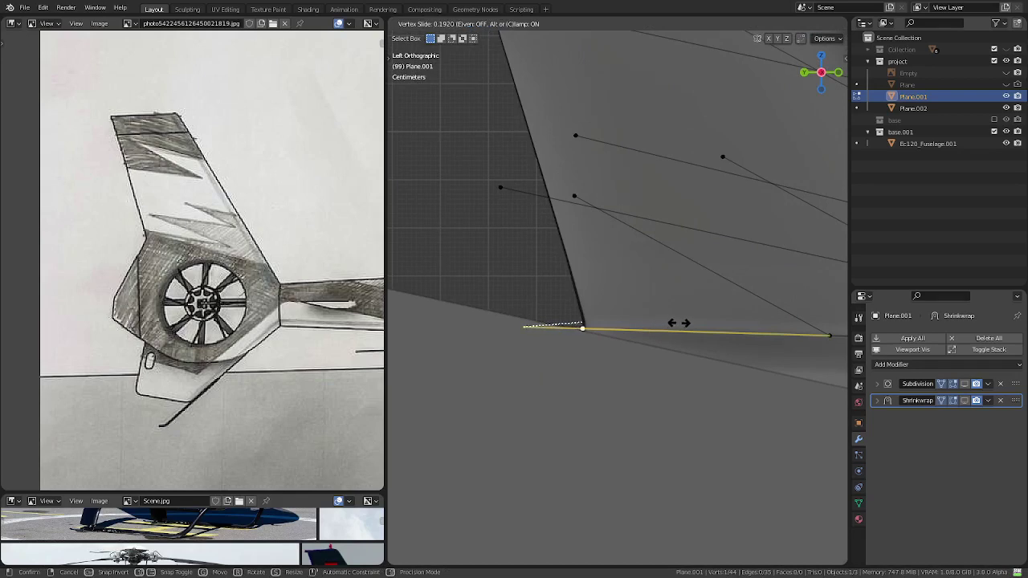
click(679, 323)
key(e)
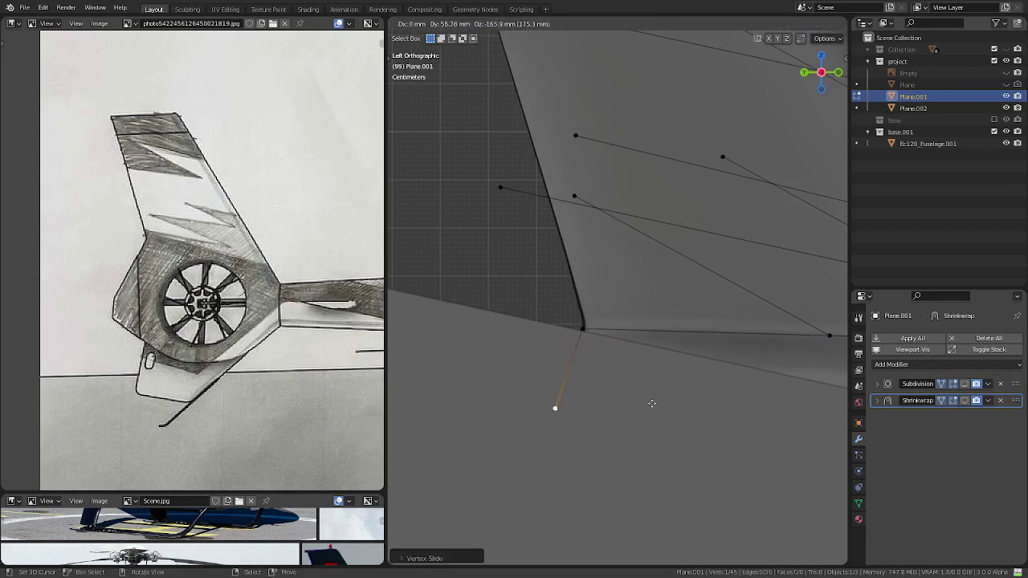
click(650, 397)
scroll(648, 394, down, 2)
scroll(648, 394, down, 5)
scroll(608, 360, down, 2)
scroll(600, 347, up, 2)
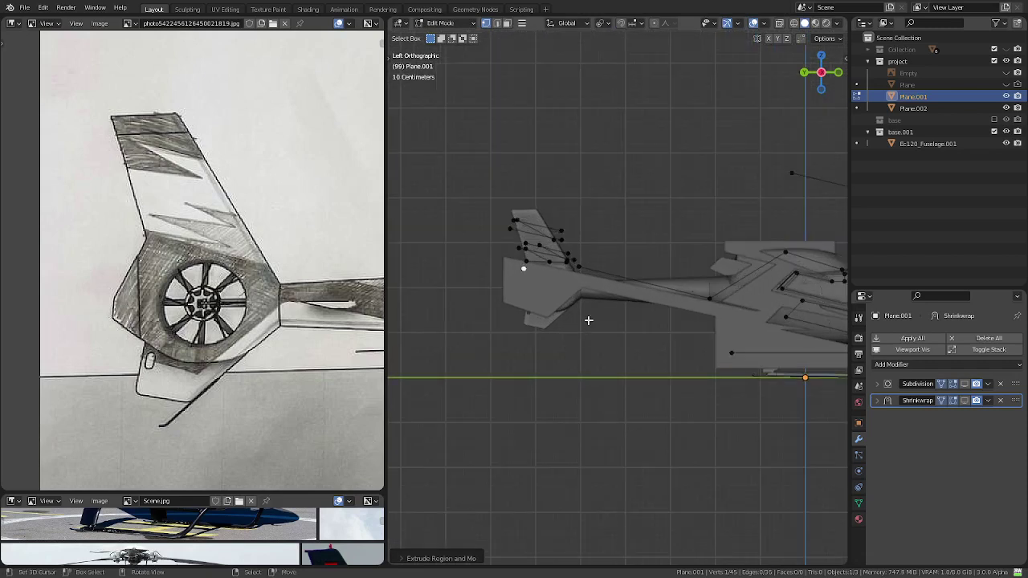
- Extrude a vertex toward the rear fuselage, join it to the fuselage-end vertex, and dissolve the extra vertex
key(e)
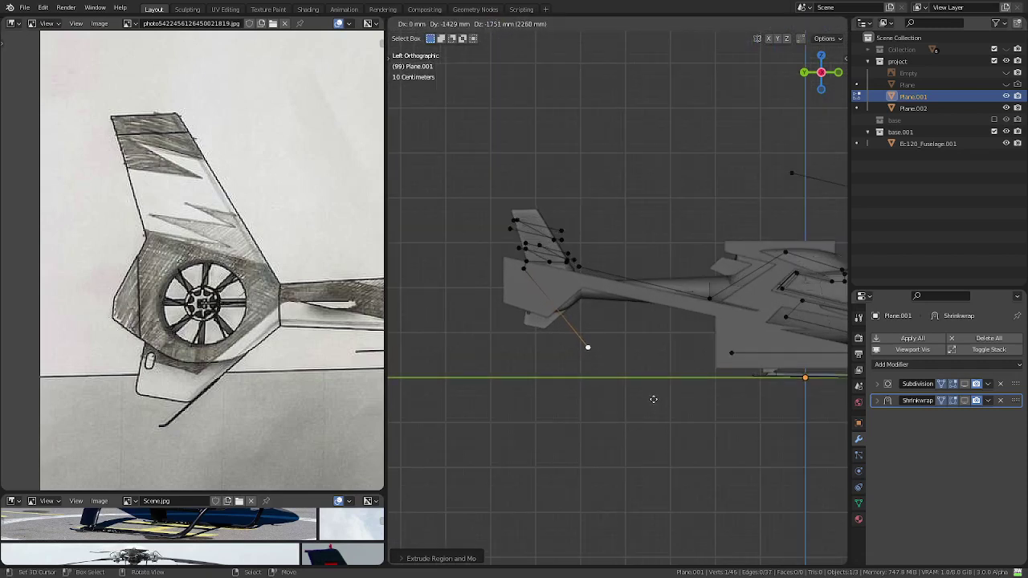
click(653, 399)
shift+click(731, 352)
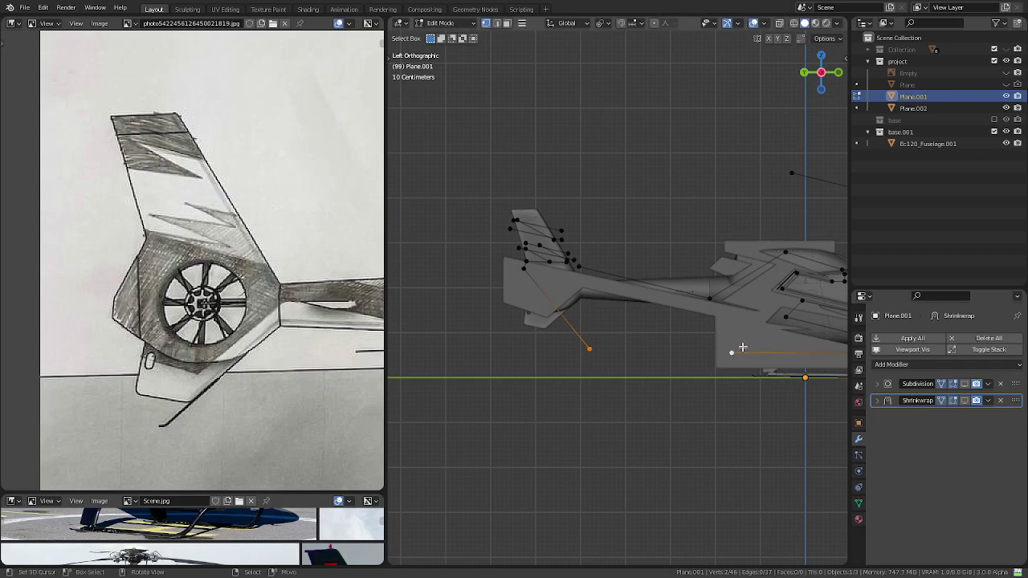
key(f)
key(ctrl+x)
- Subdivide the fuselage-end edge and straighten its end into a vertical edge with S X/Y 0
mouse_move(597, 344)
shift+middle_down()
mouse_move(482, 318)
mouse_move(615, 356)
shift+middle_up()
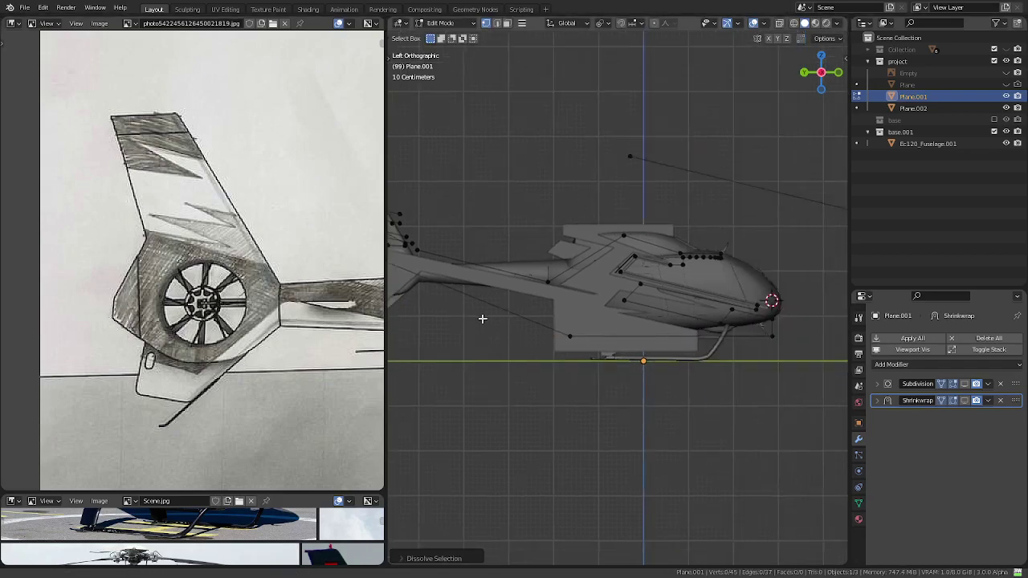
scroll(579, 344, up, 2)
scroll(551, 340, up, 2)
shift+middle_drag(551, 339, 634, 353)
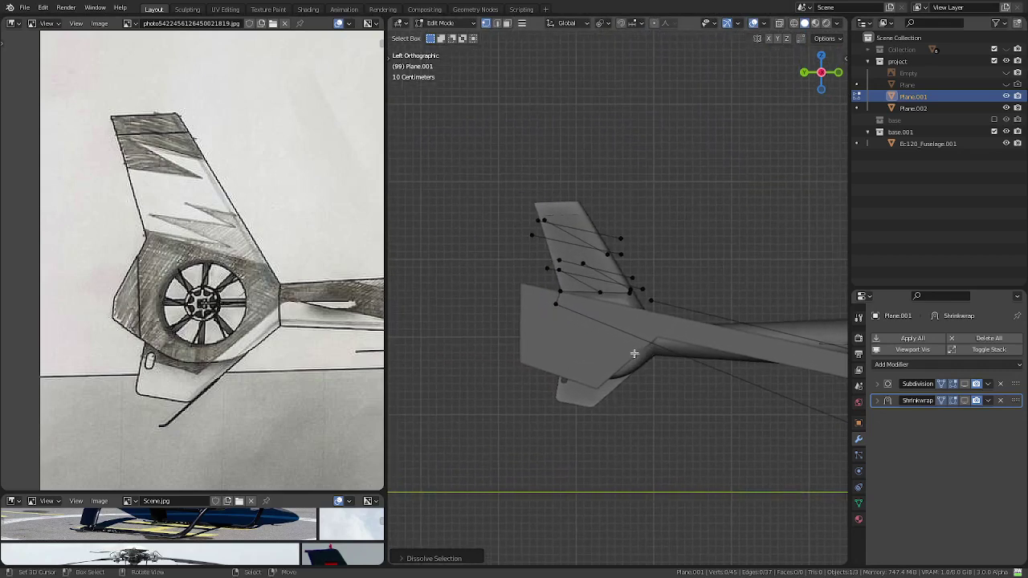
scroll(635, 354, down, 3)
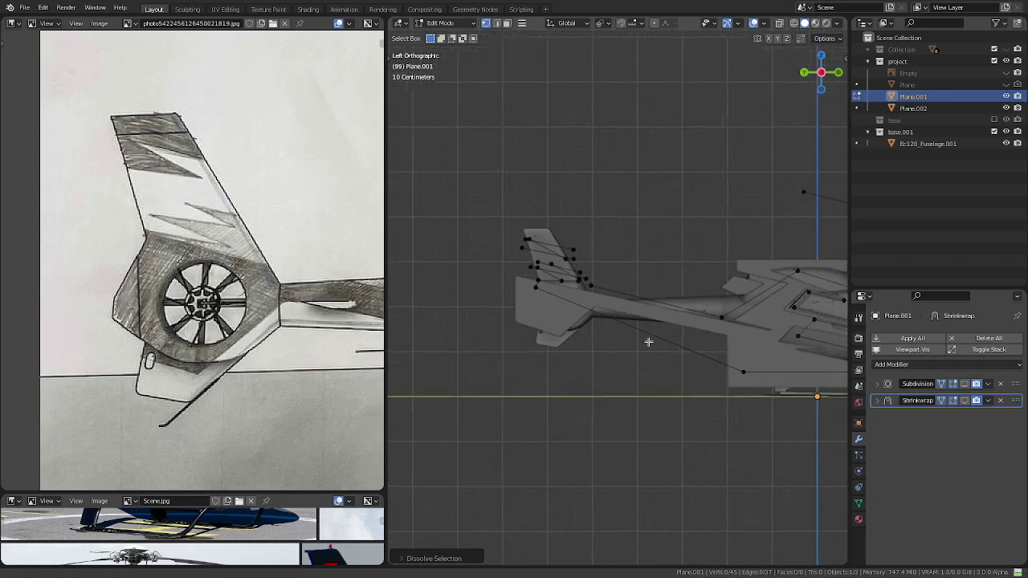
shift+middle_drag(649, 339, 645, 340)
click(732, 366)
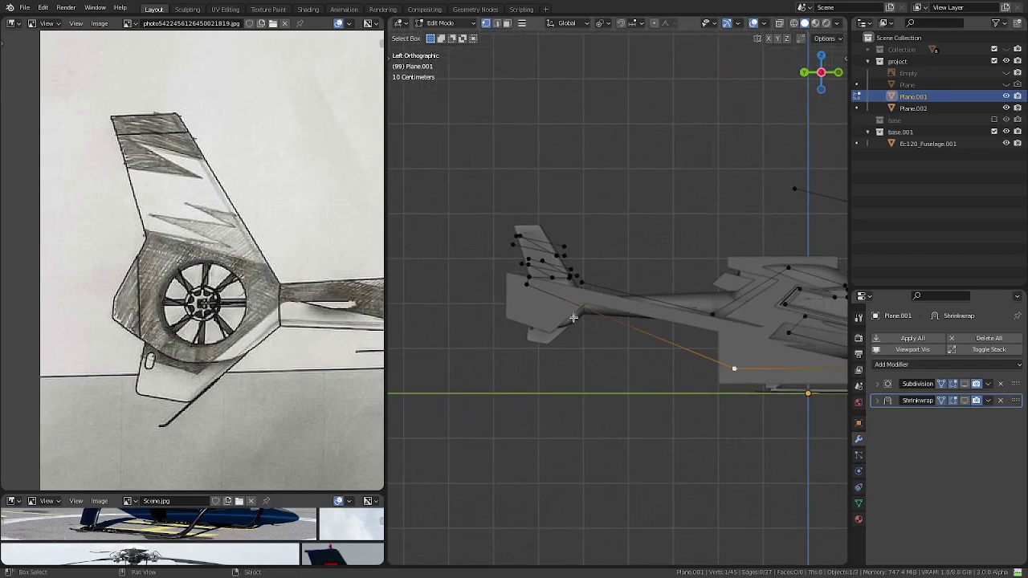
right_click(521, 292)
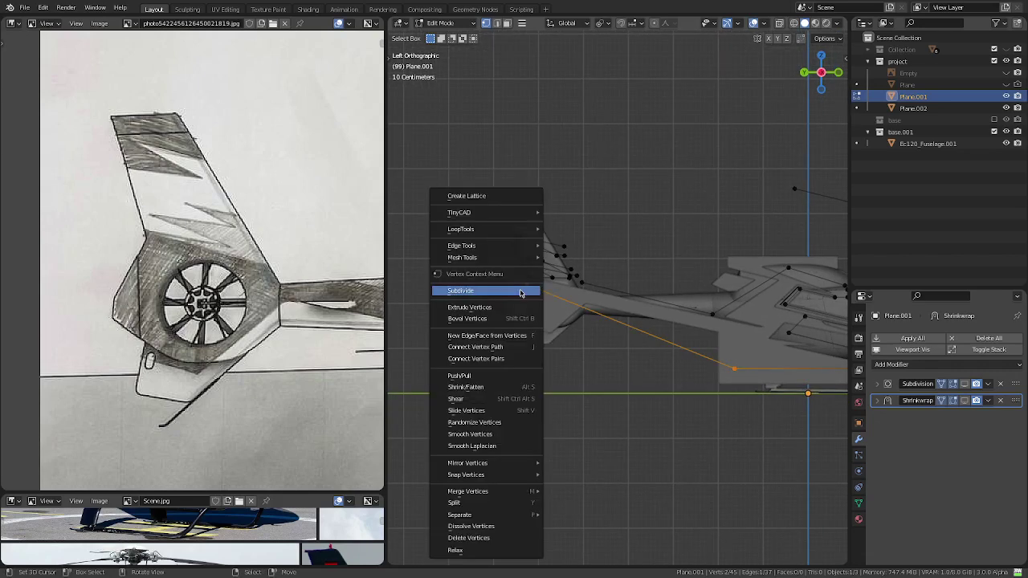
click(520, 293)
key(g)
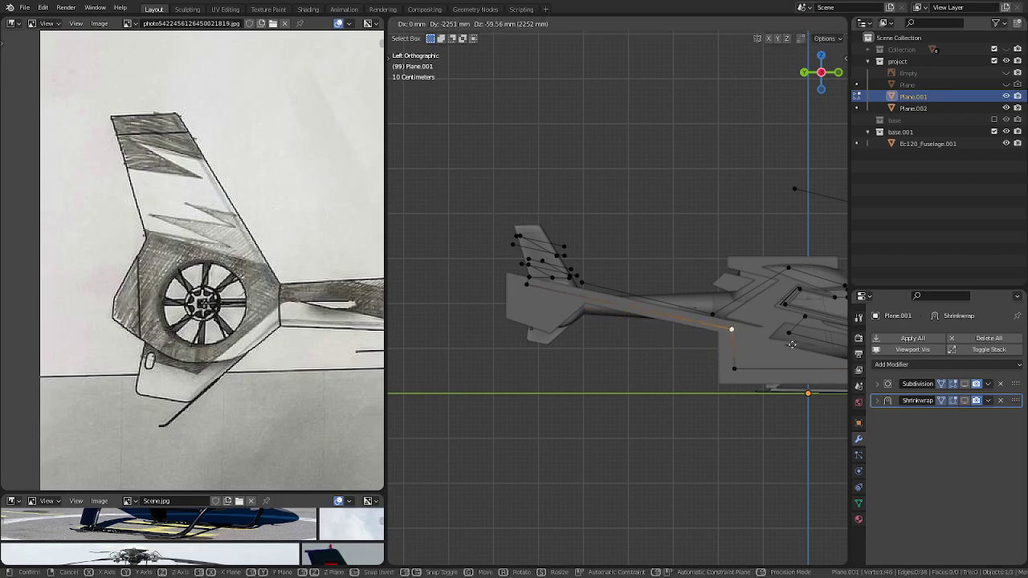
click(792, 344)
text(s)
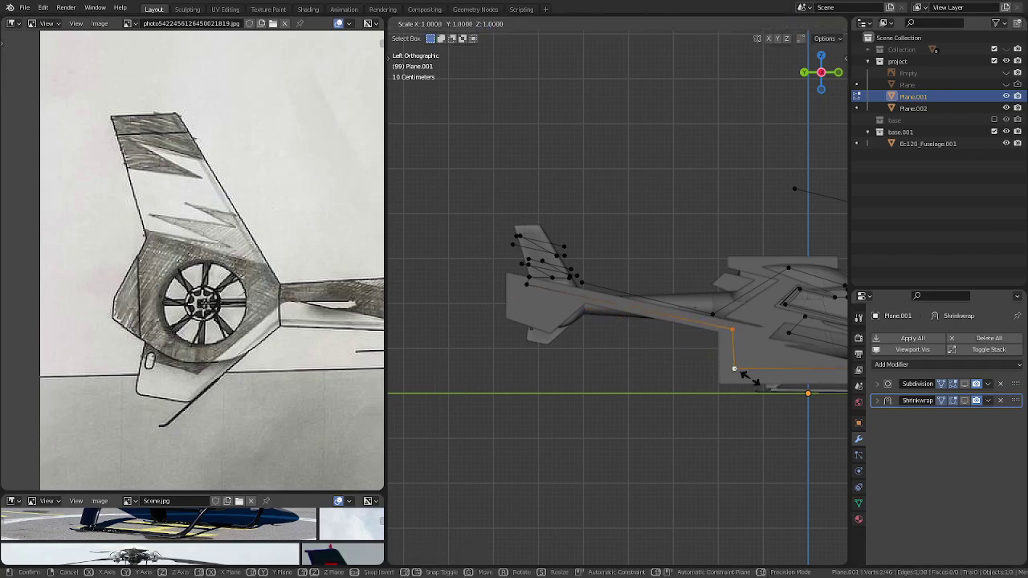
text(xy0)
key(Return)
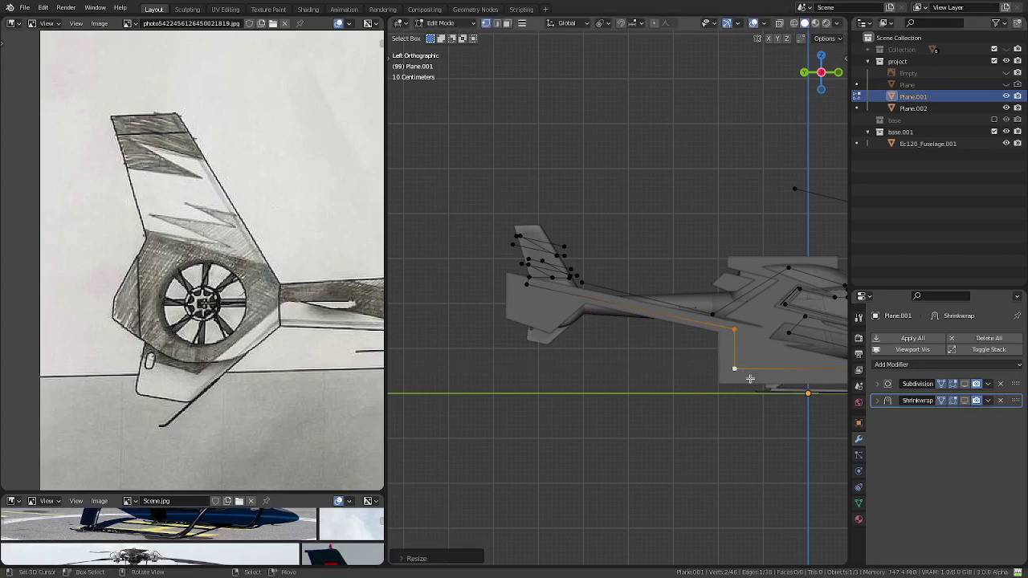
- Shorten the lower tail-boom outline edge near the fin by scaling its two vertices
key(s)
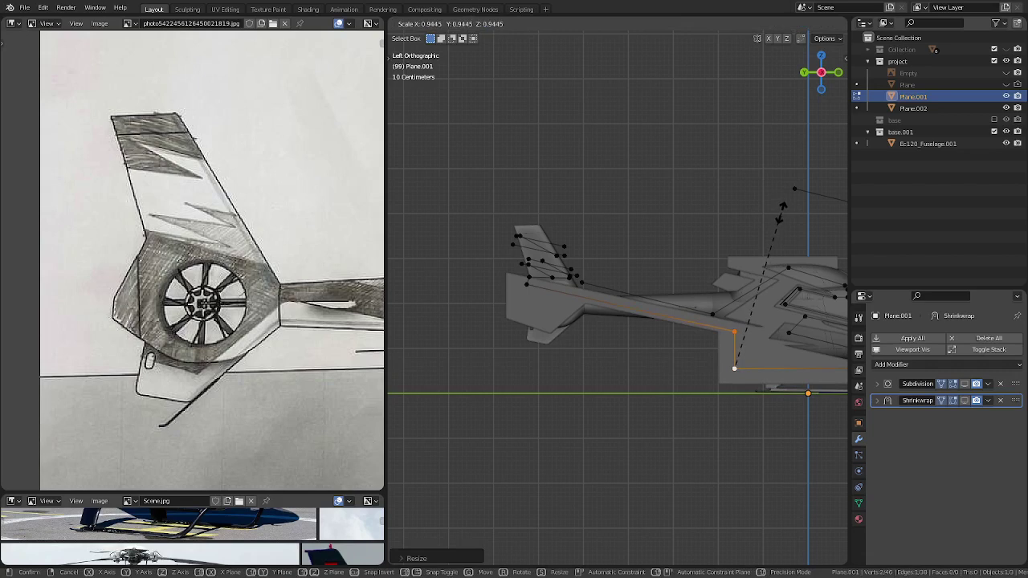
key(Escape)
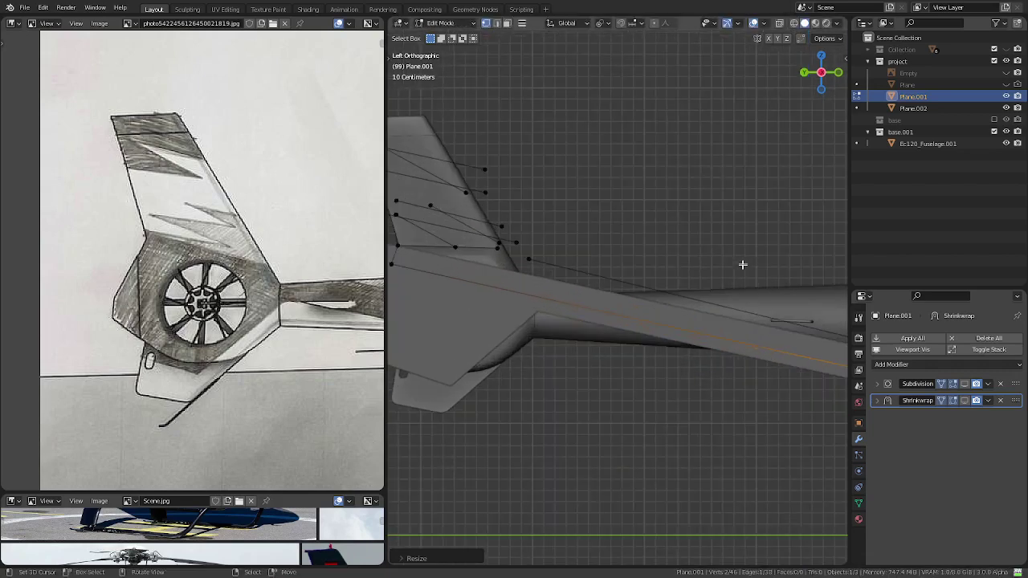
scroll(742, 264, up, 5)
scroll(743, 264, down, 3)
click(481, 281)
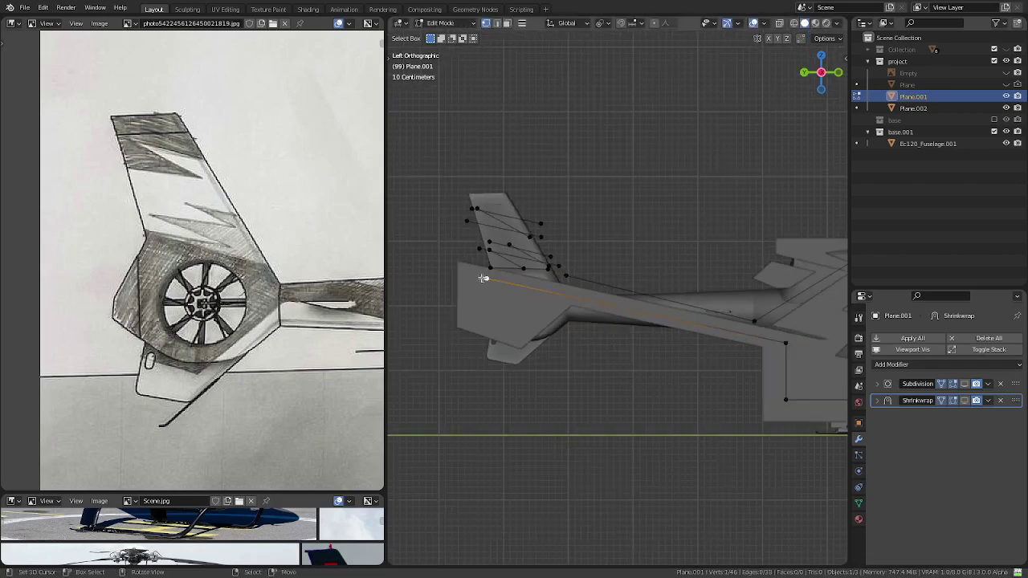
click(487, 280)
shift+click(490, 268)
key(s)
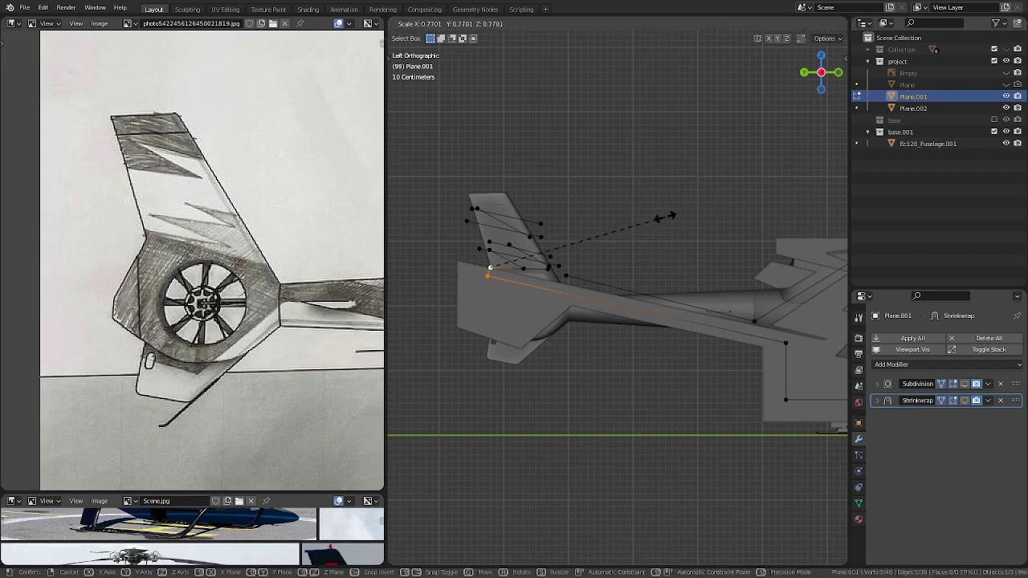
click(665, 217)
- Rescale the vertical edge at the fuselage end of the outline
click(786, 343)
shift+click(785, 399)
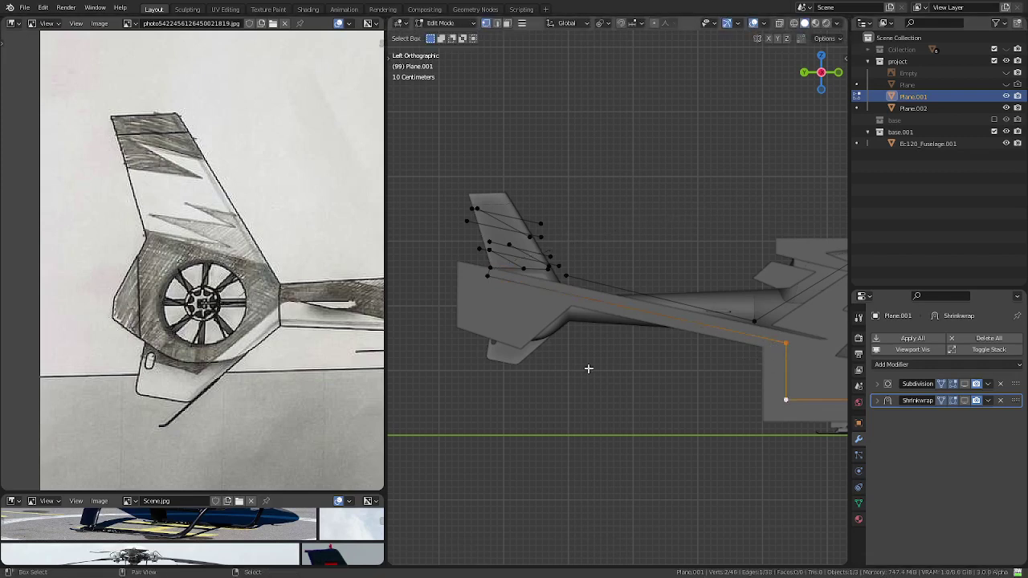
key(s)
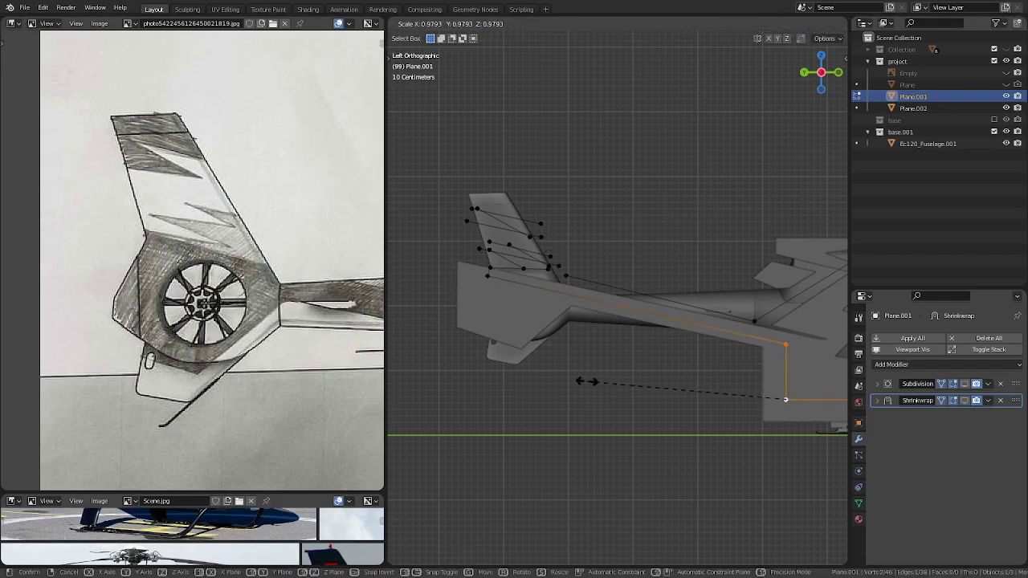
key(Escape)
key(s)
click(598, 380)
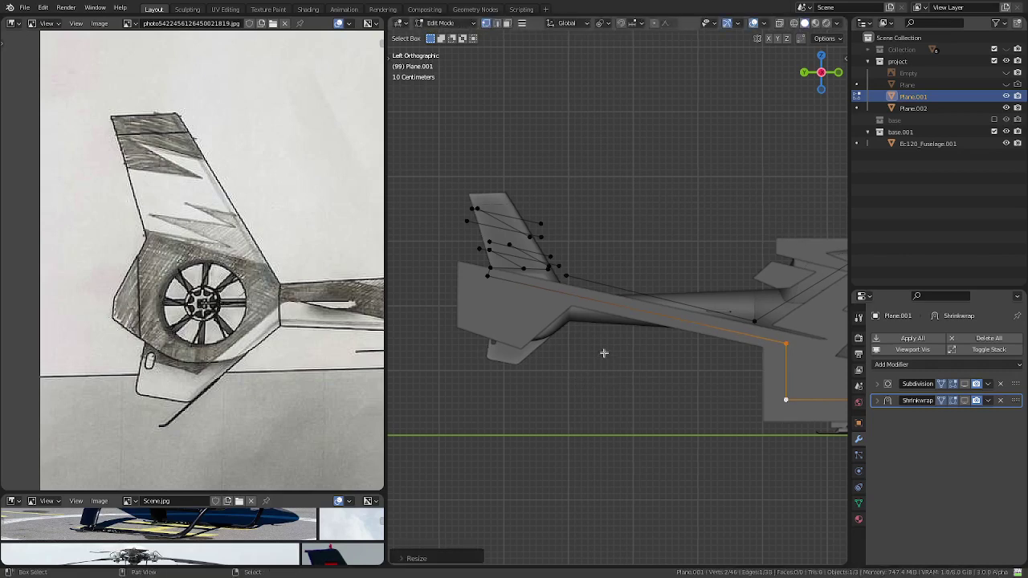
shift+middle_drag(604, 353, 617, 368)
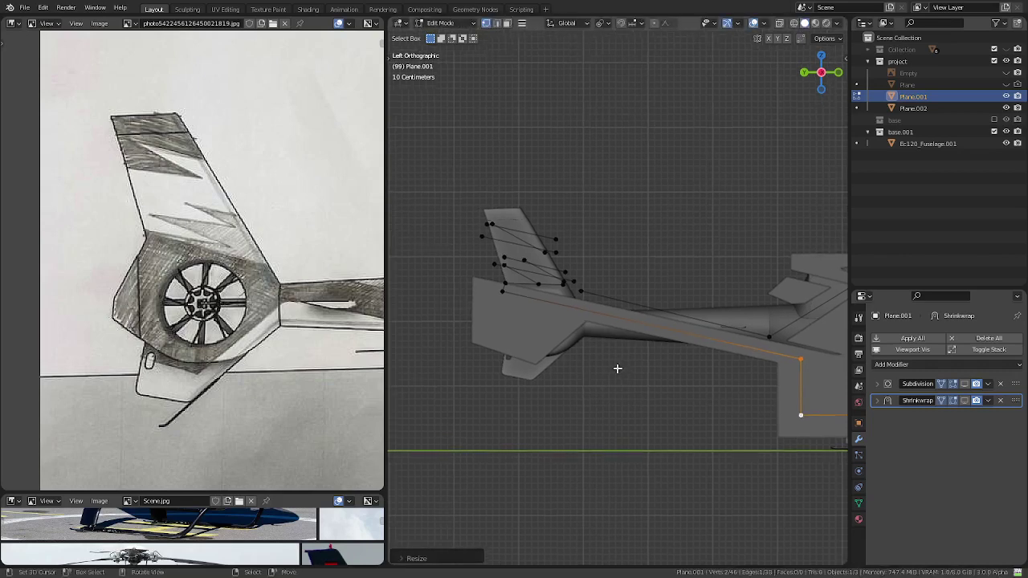
scroll(616, 368, up, 4)
shift+middle_drag(523, 321, 654, 351)
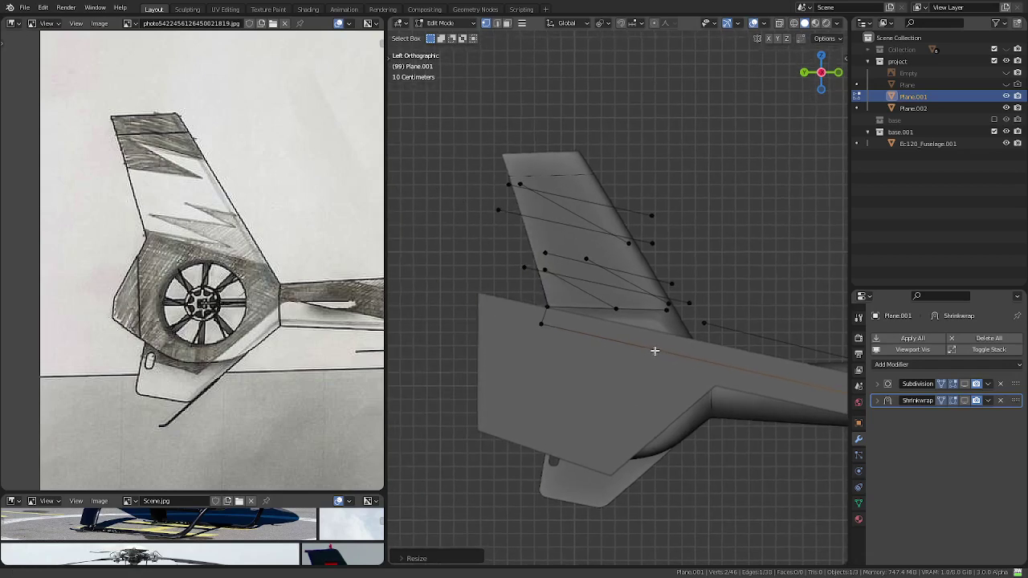
- Delete a stray vertex on the tail-fin outline
scroll(672, 354, up, 1)
scroll(674, 354, up, 2)
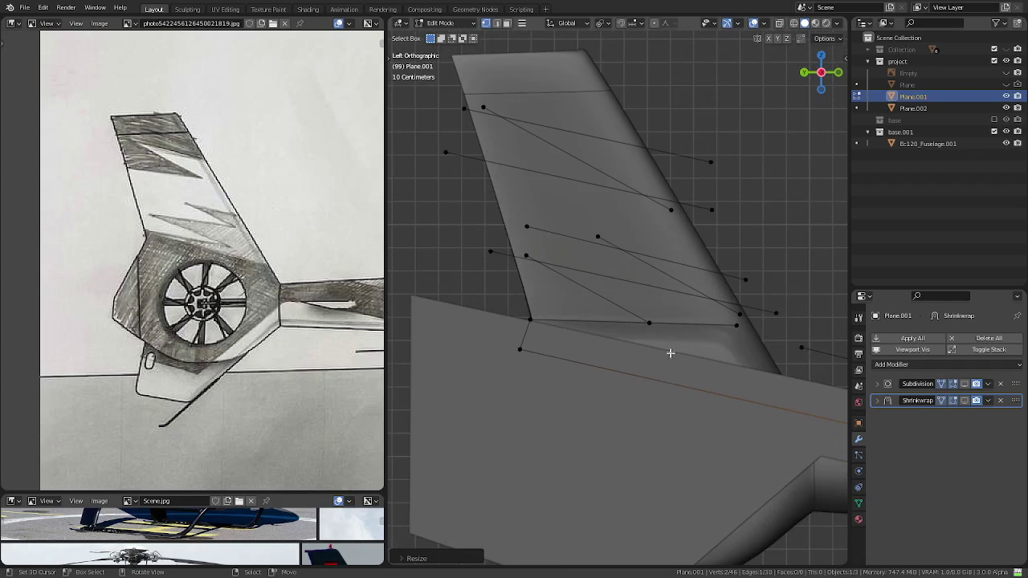
click(661, 319)
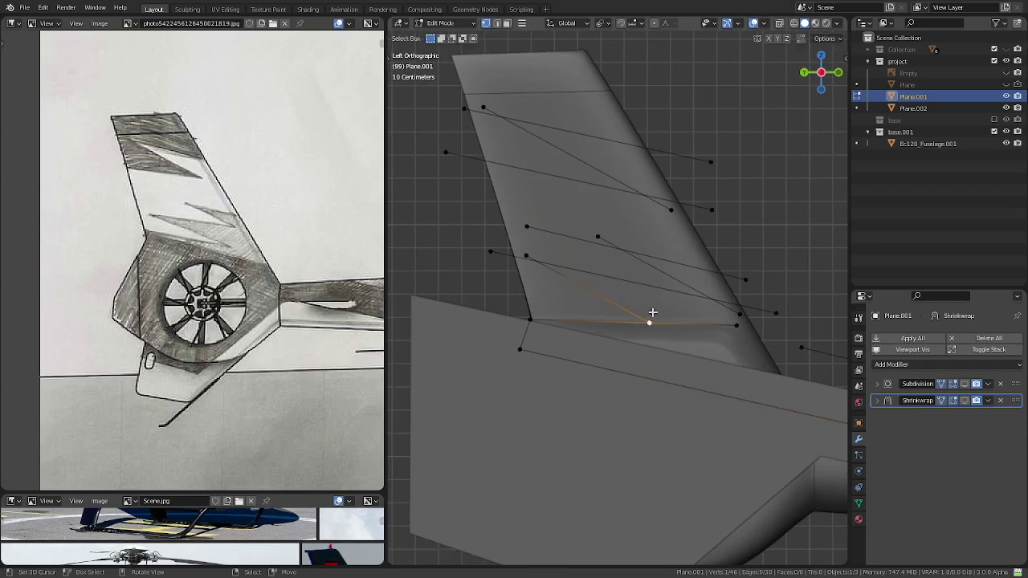
key(x)
click(723, 329)
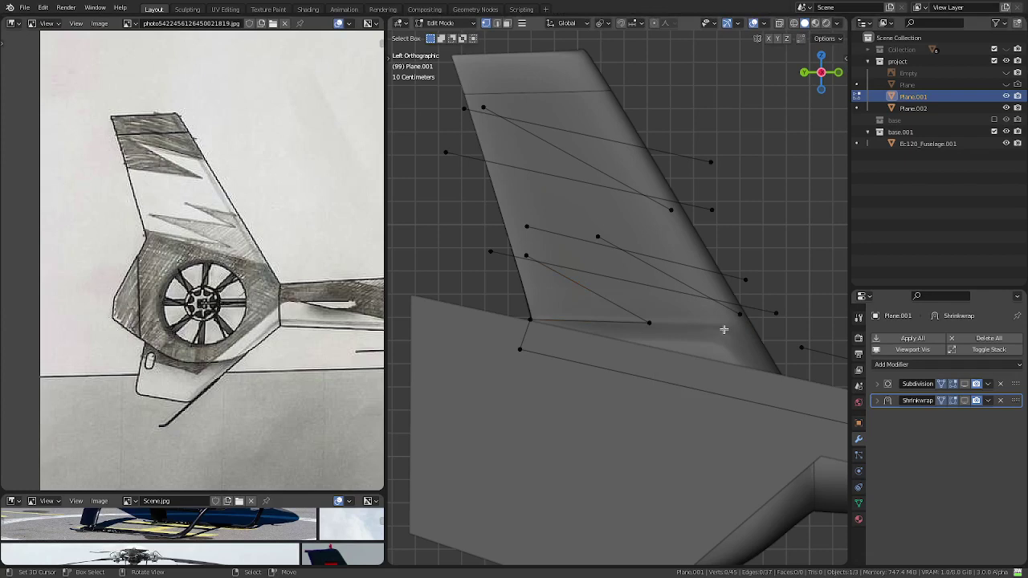
- Join the two crossing stripe edges at their intersection and delete the leftover vertex
key(2)
click(596, 291)
shift+click(652, 281)
key(x)
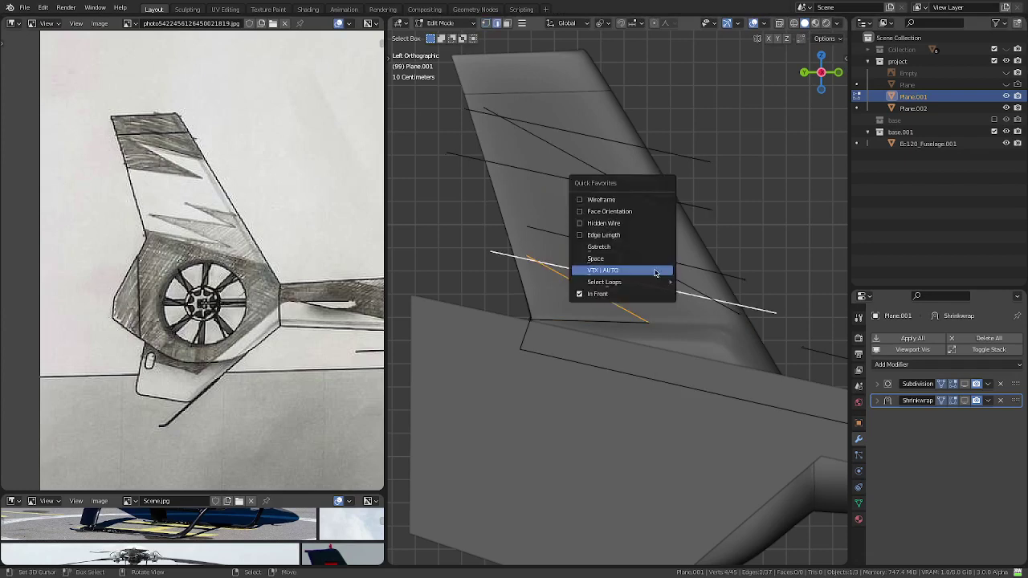
click(636, 271)
click(604, 274)
key(1)
click(526, 255)
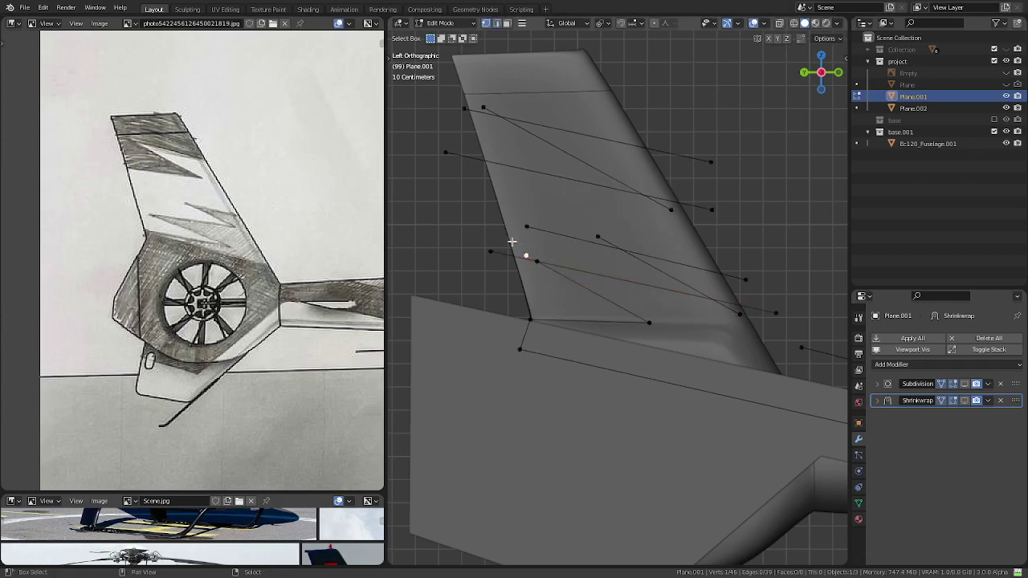
key(x)
click(477, 244)
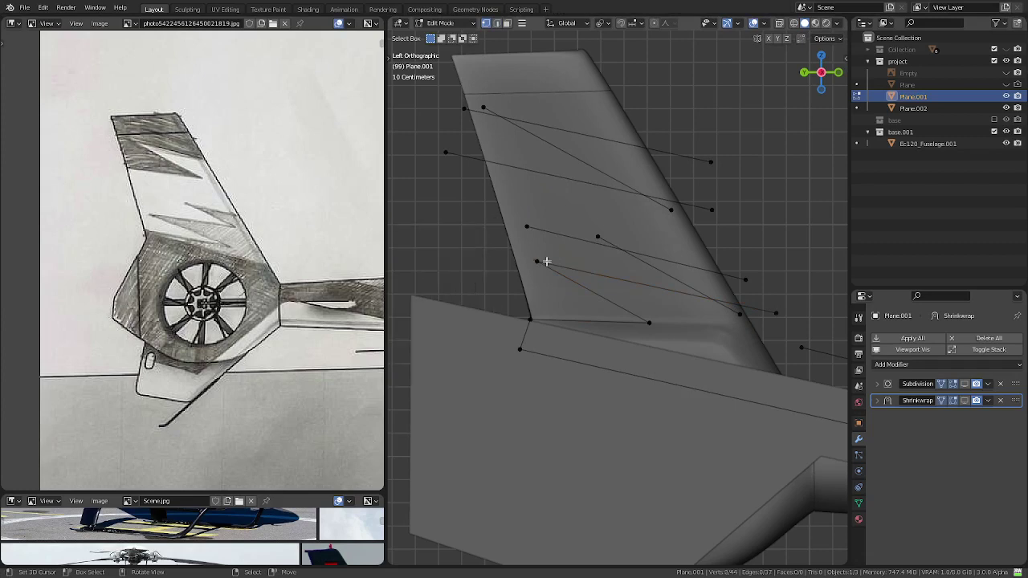
- Lengthen the lower stripe edge by scaling its end vertices
shift+middle_drag(594, 284, 537, 277)
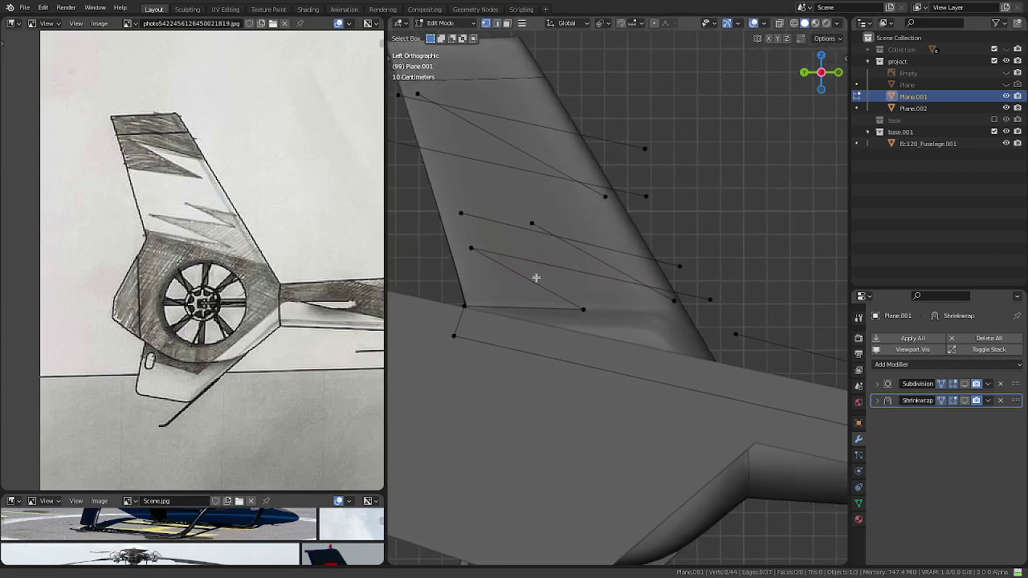
click(576, 309)
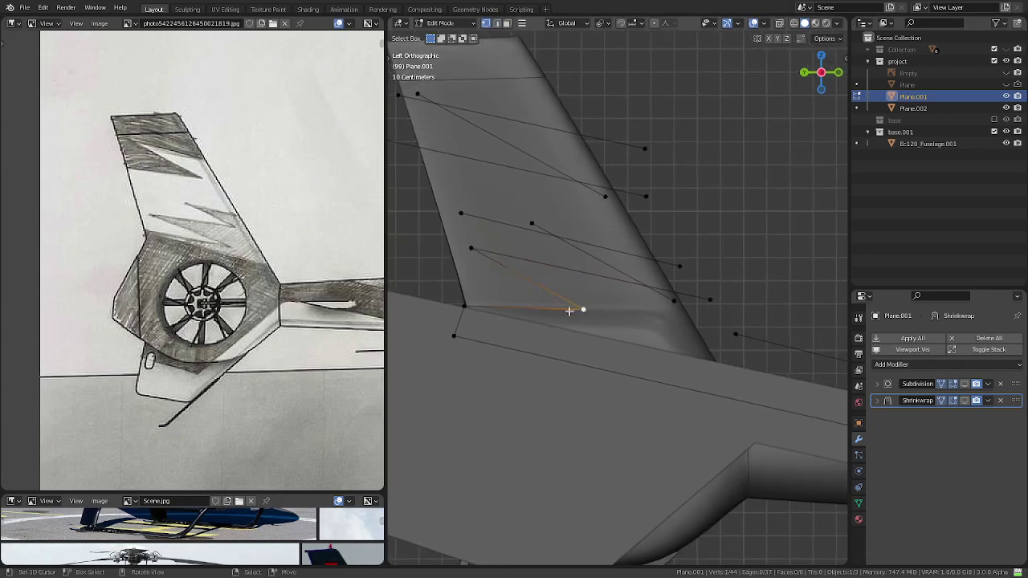
shift+click(461, 303)
key(s)
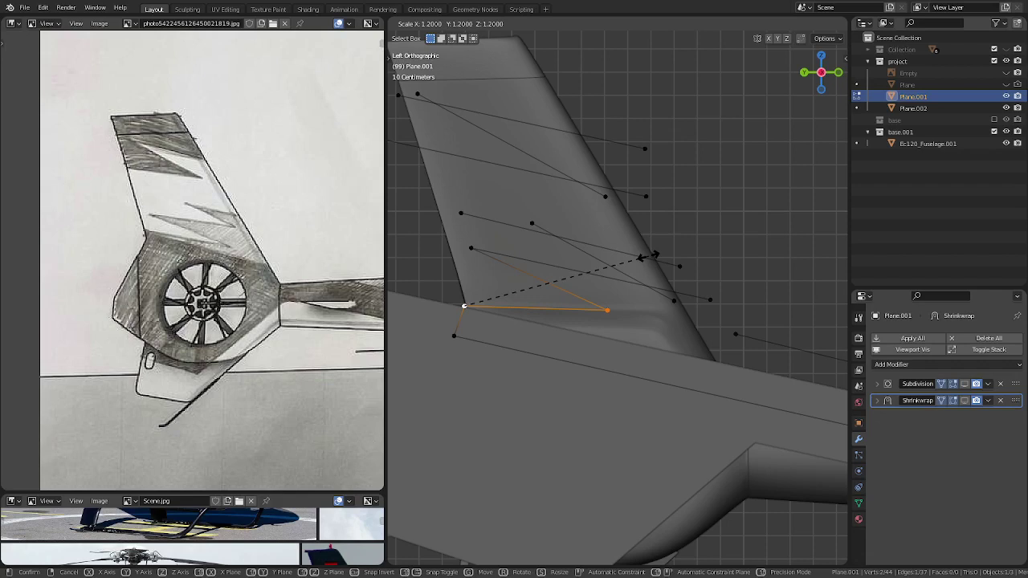
click(628, 271)
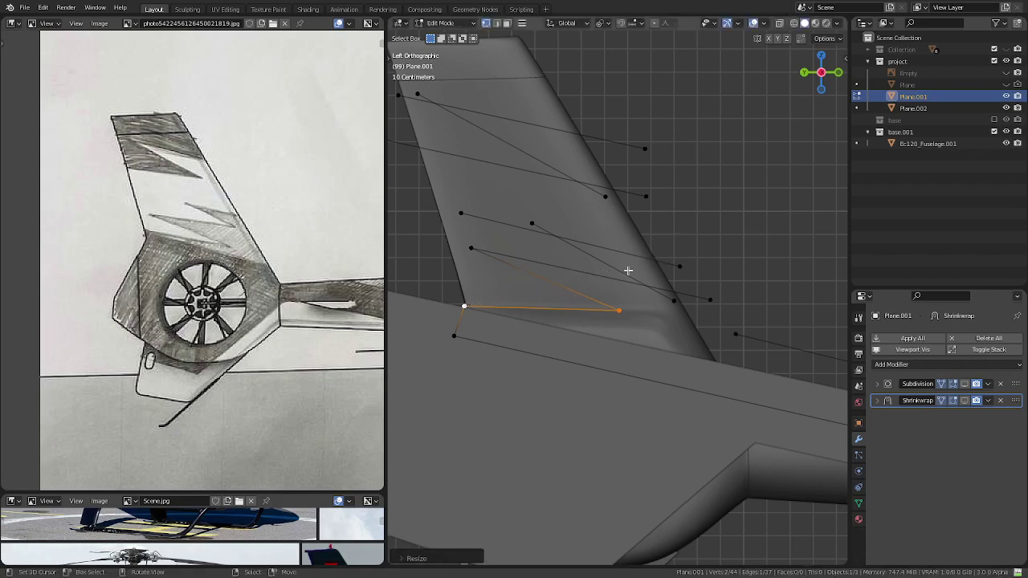
- Join the second pair of crossing stripe edges and delete the overhanging vertices right of the fin
key(2)
click(610, 278)
shift+click(619, 271)
key(q)
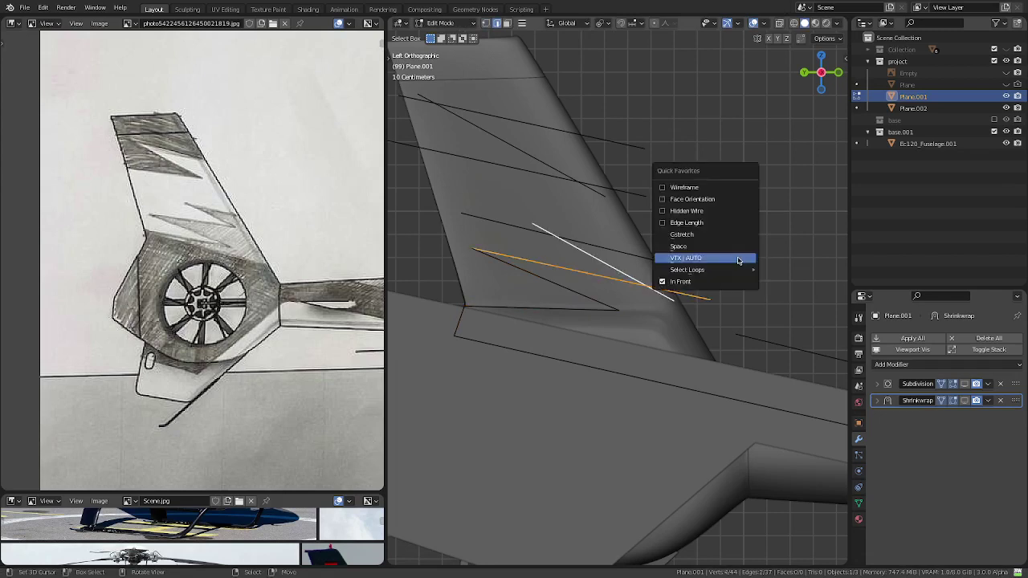
click(738, 260)
key(1)
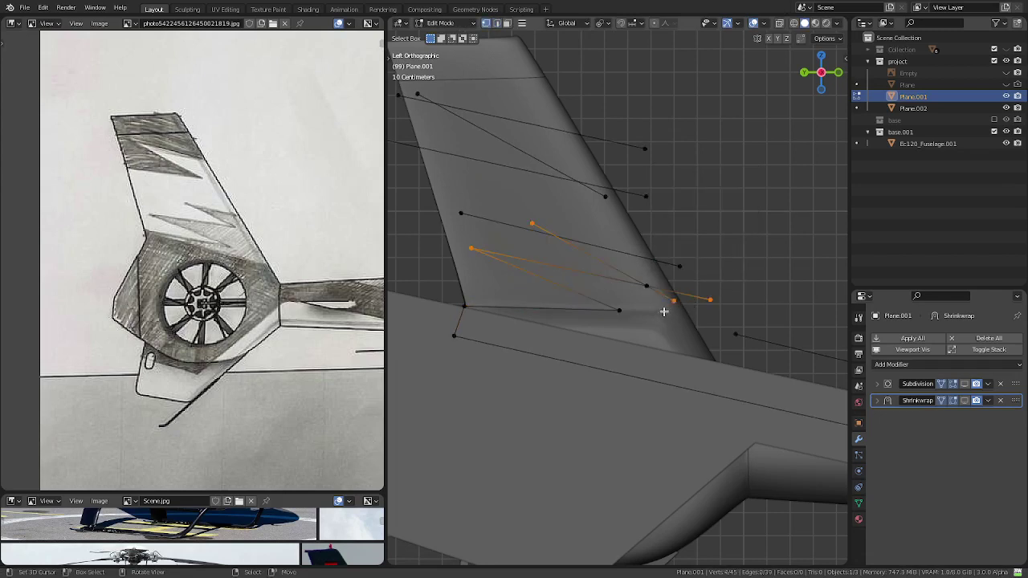
click(676, 302)
shift+click(708, 298)
key(x)
click(770, 278)
- Shorten a stripe edge and join it with the long edge crossing the fin
click(650, 284)
shift+click(472, 248)
key(s)
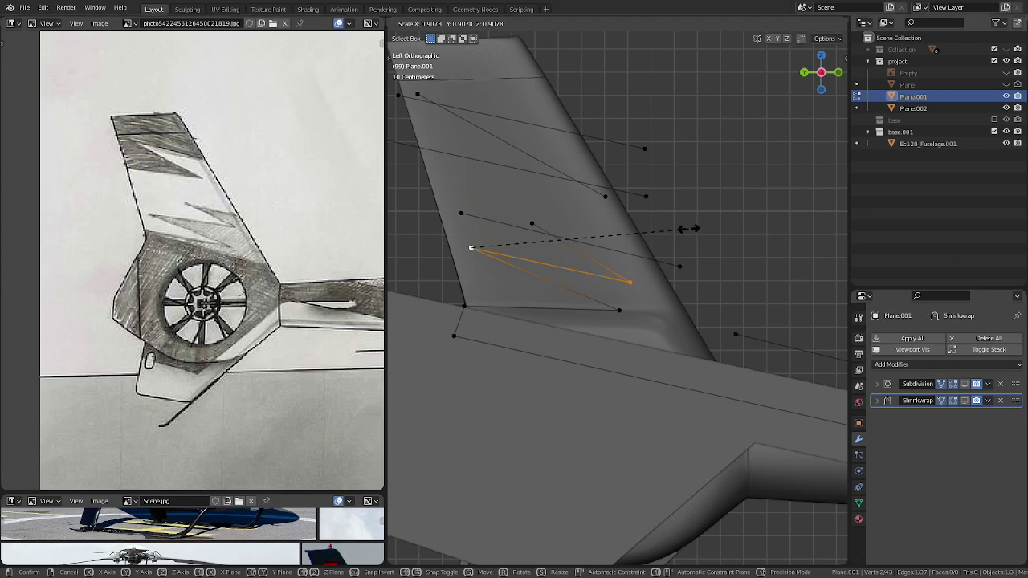
click(673, 229)
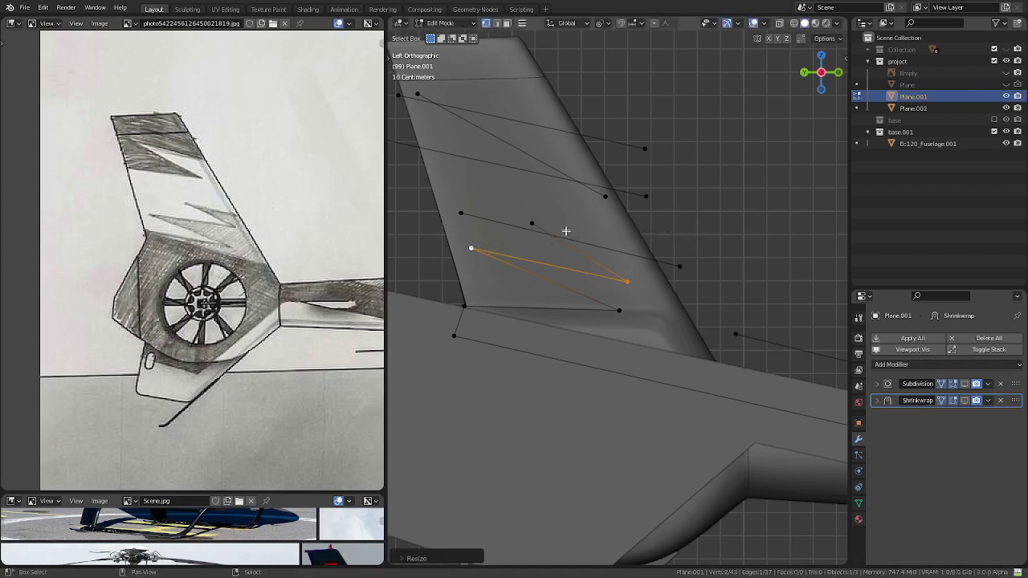
shift+middle_drag(567, 228, 592, 266)
key(2)
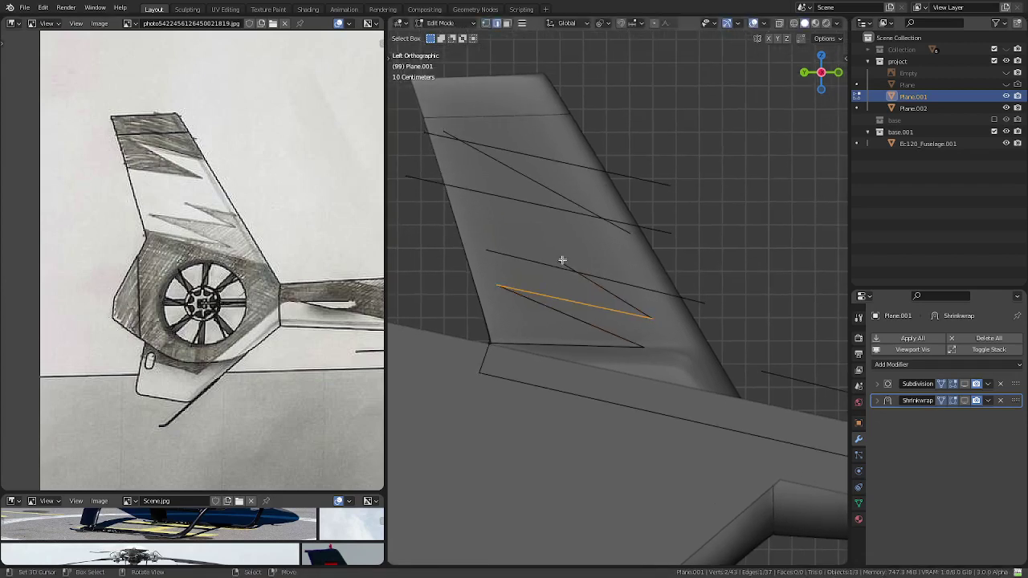
click(562, 268)
key(q)
click(728, 249)
- Merge the redundant stripe vertex into its neighbour and stretch the upper stripe edge
click(475, 241)
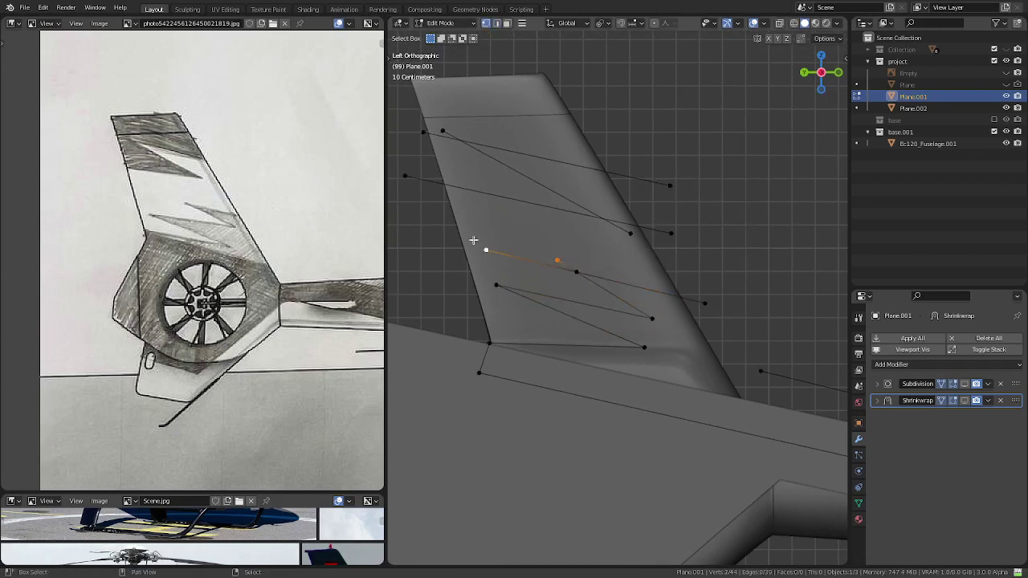
key(g)
click(578, 272)
shift+click(701, 292)
key(s)
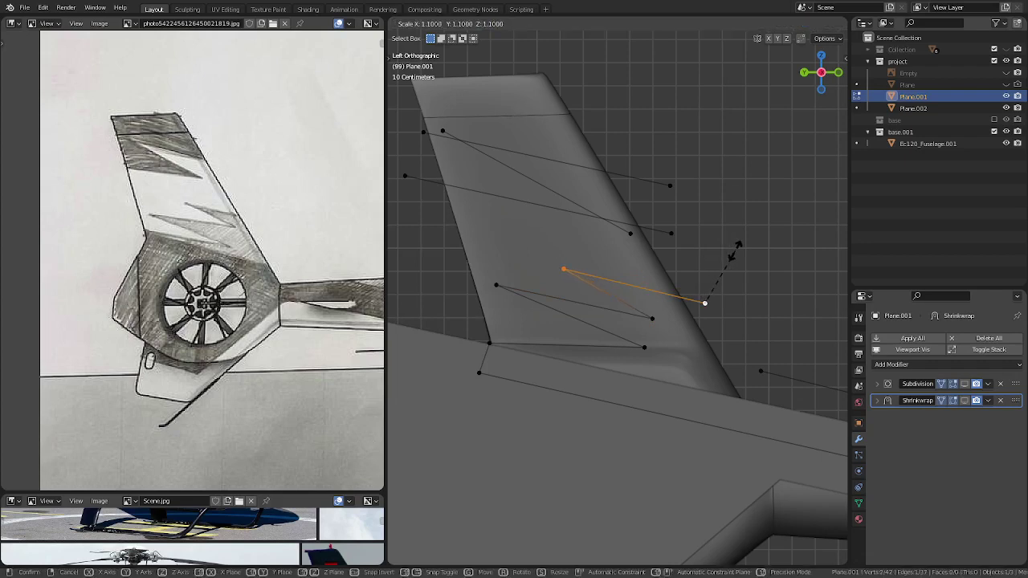
click(734, 251)
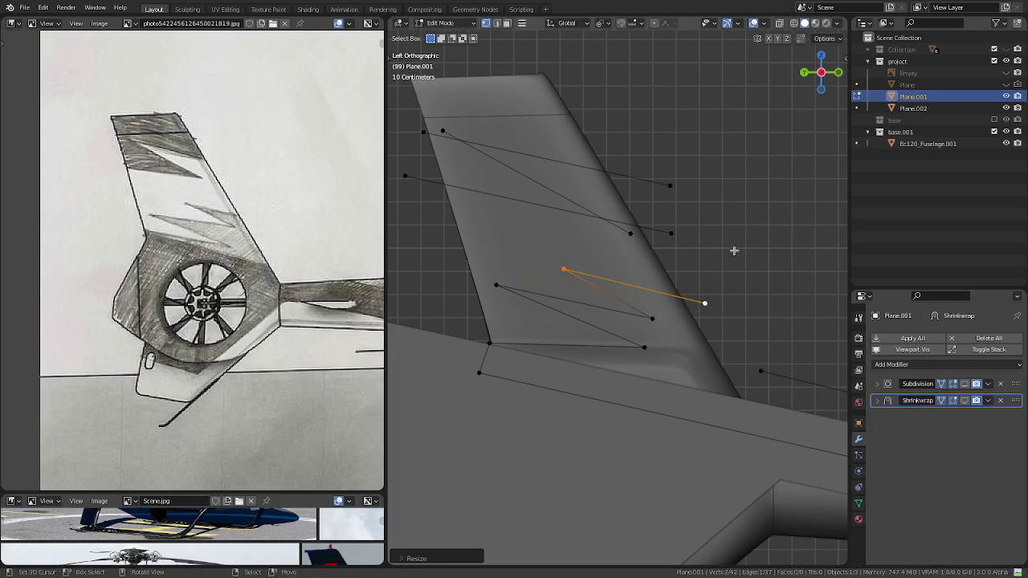
- Rescale another stripe edge near the fin's trailing edge to a new length
scroll(732, 251, down, 3)
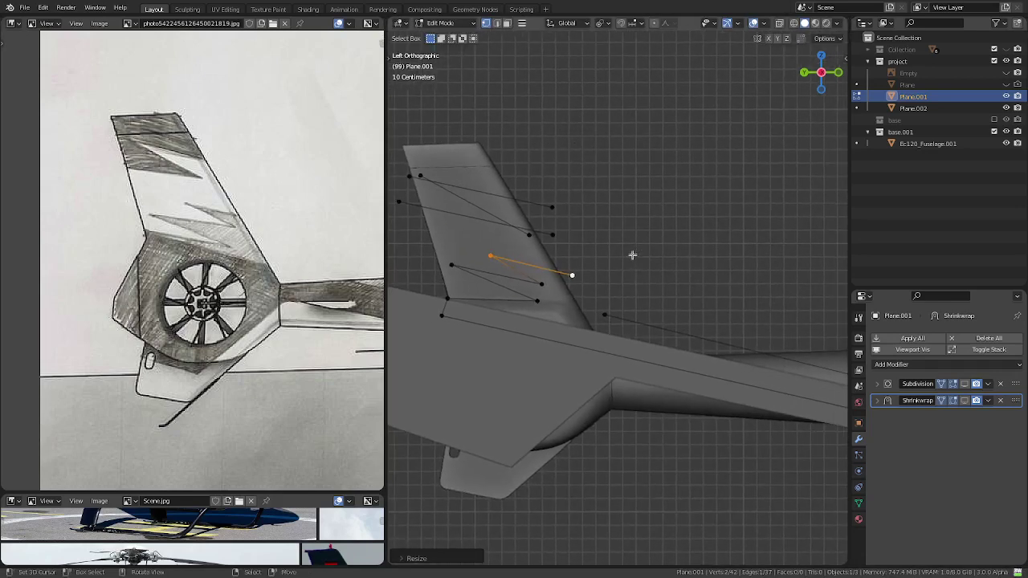
shift+click(604, 315)
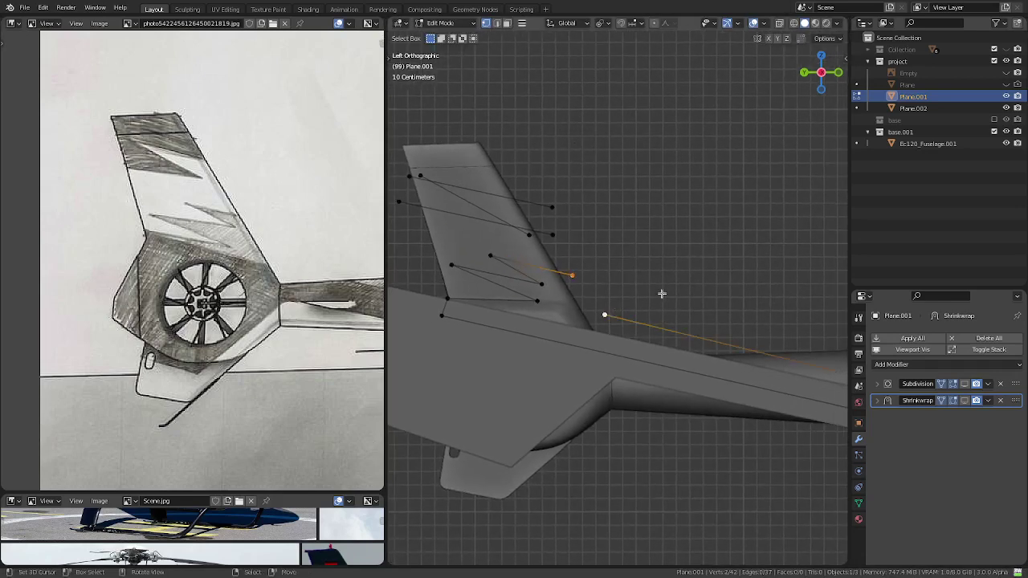
click(612, 309)
scroll(616, 309, down, 1)
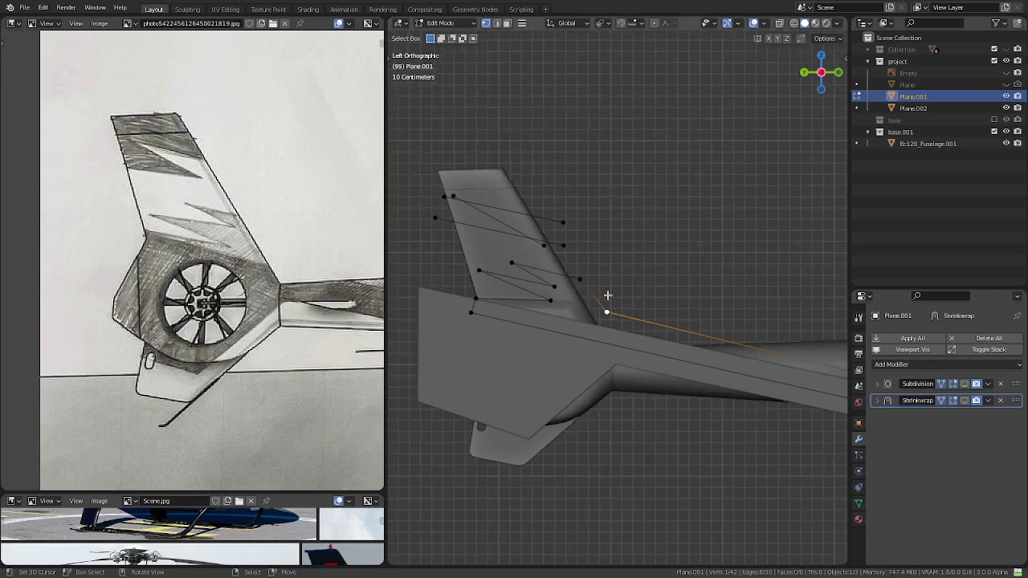
click(580, 279)
shift+click(511, 262)
key(s)
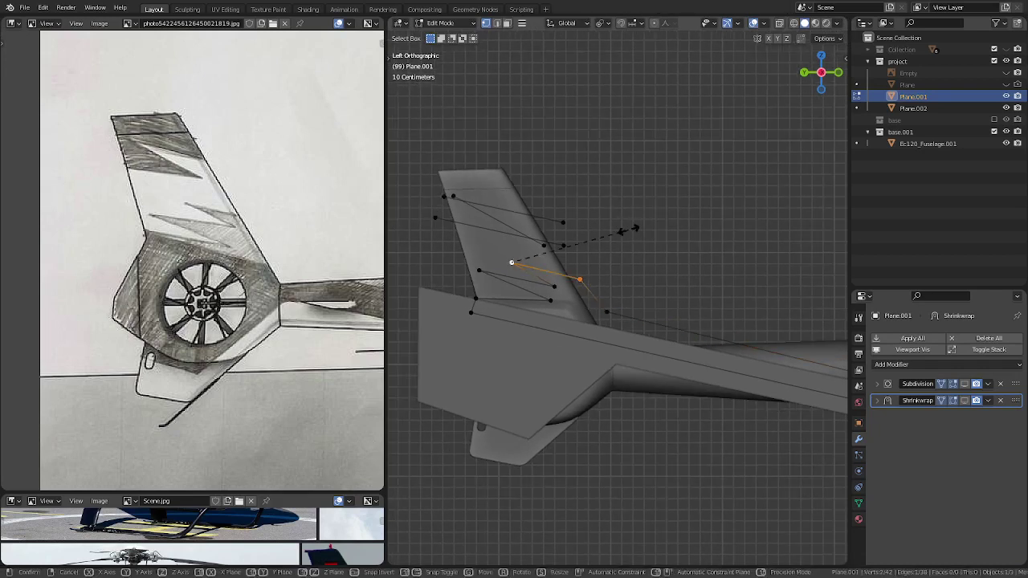
click(619, 246)
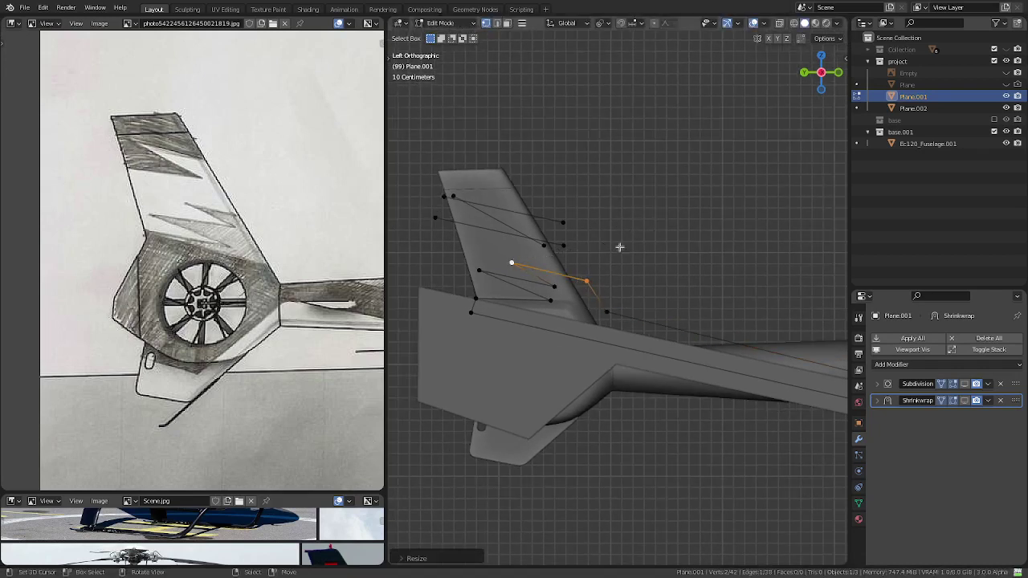
- Join the two crossing edges near the fin top at their intersection
shift+middle_drag(579, 250, 680, 303)
scroll(680, 303, up, 1)
scroll(680, 303, up, 1)
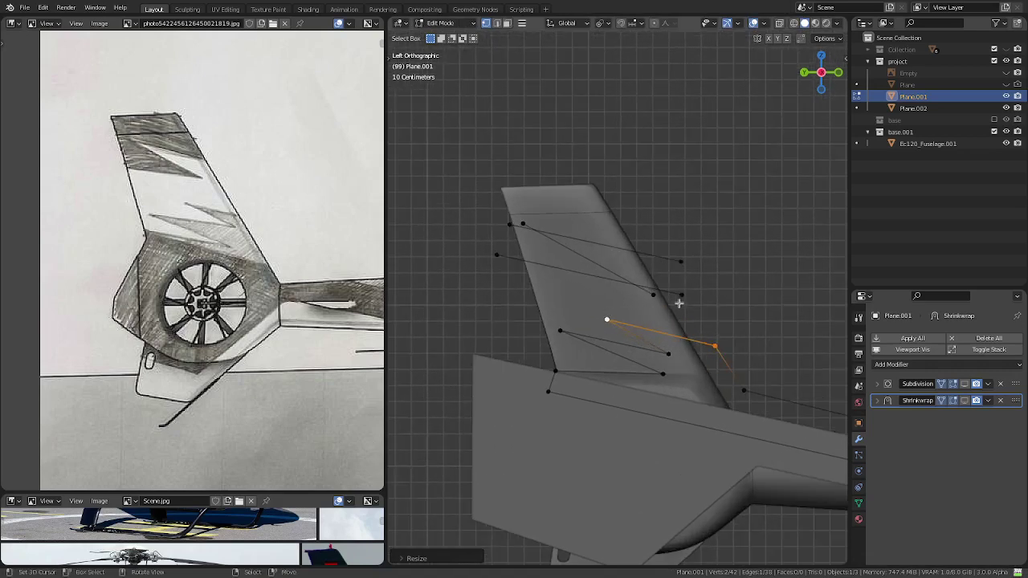
key(2)
click(580, 255)
shift+click(579, 271)
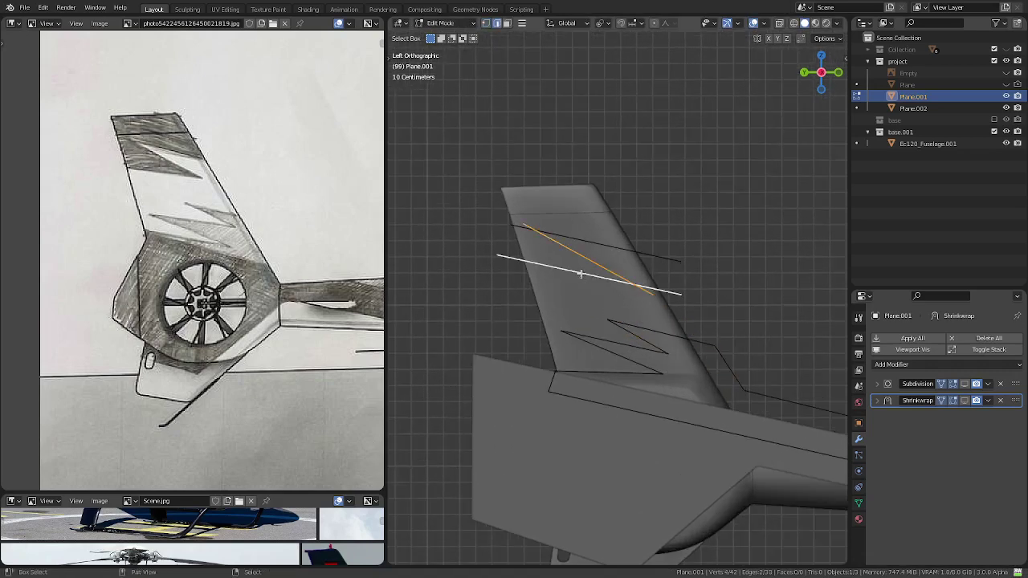
key(q)
click(730, 268)
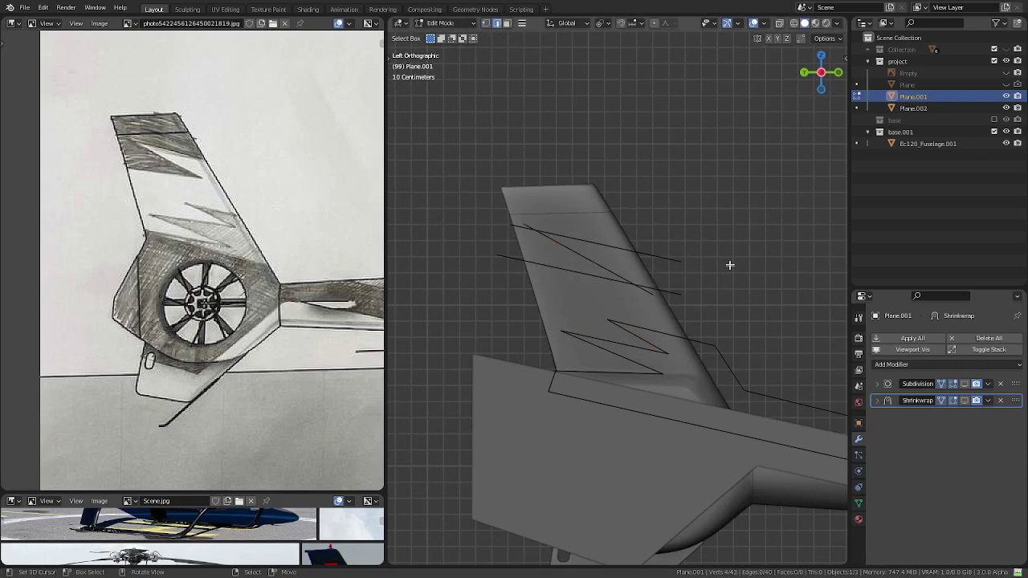
key(1)
click(654, 294)
right_click(665, 267)
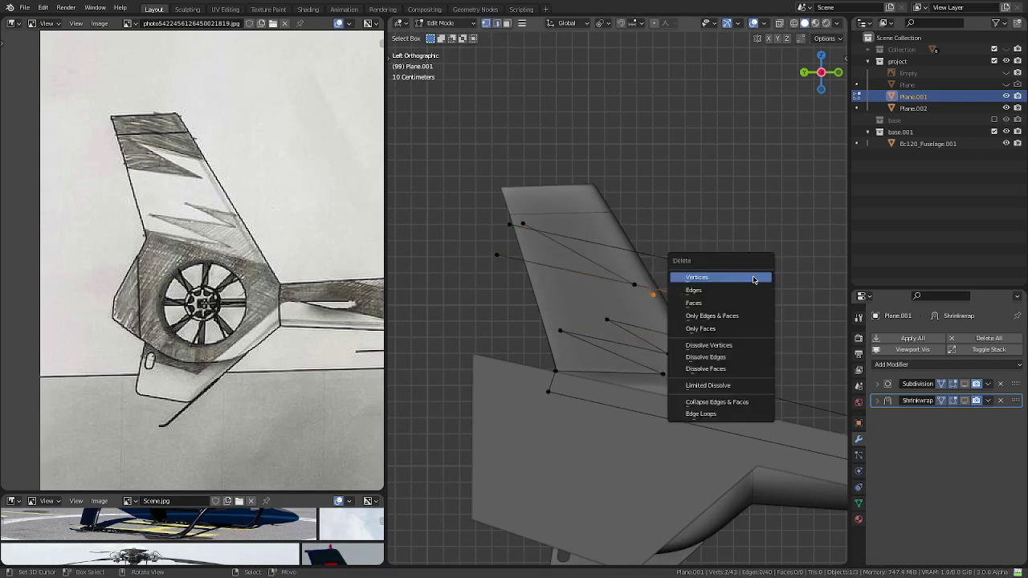
- Subdivide the upper stripe edge on the fin
key(2)
click(570, 245)
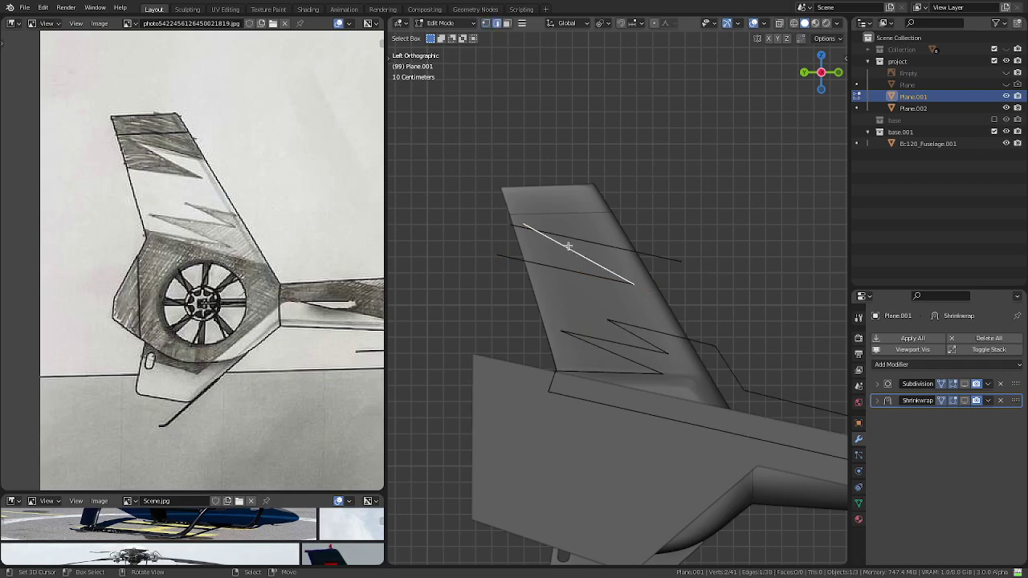
shift+click(589, 238)
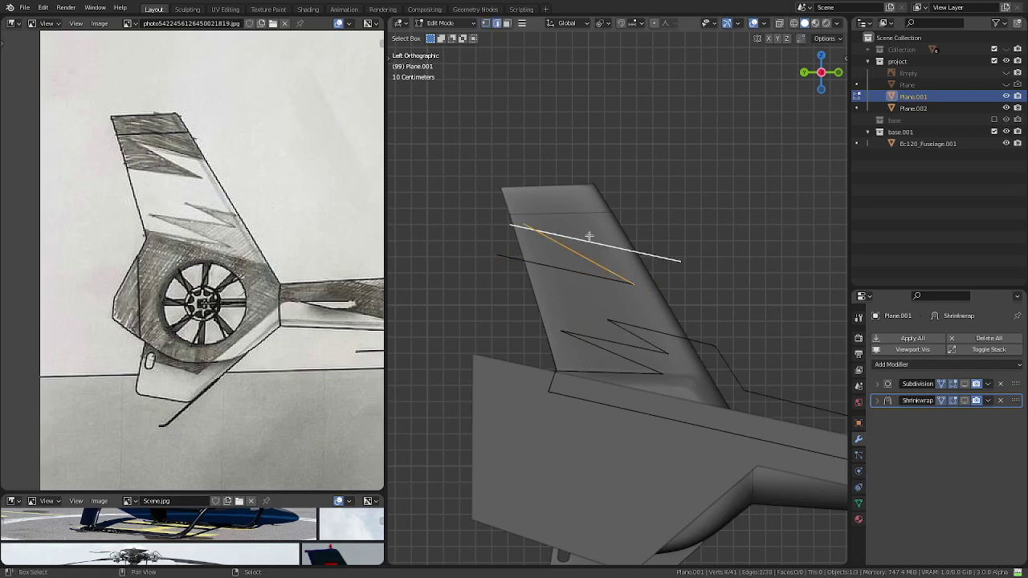
right_click(646, 224)
click(647, 224)
key(F9)
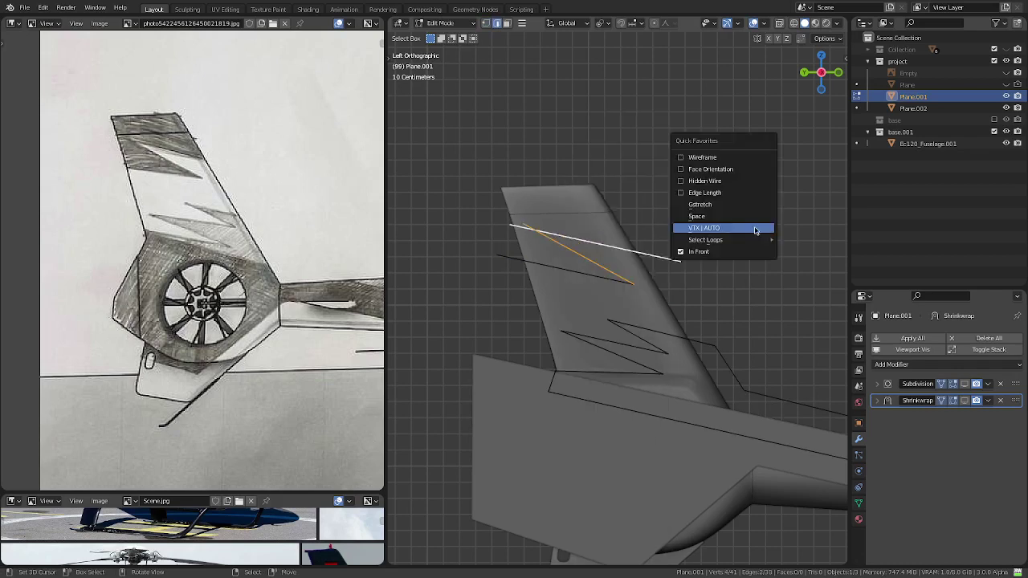
- Delete the vertex at the top of the fin
key(1)
click(523, 224)
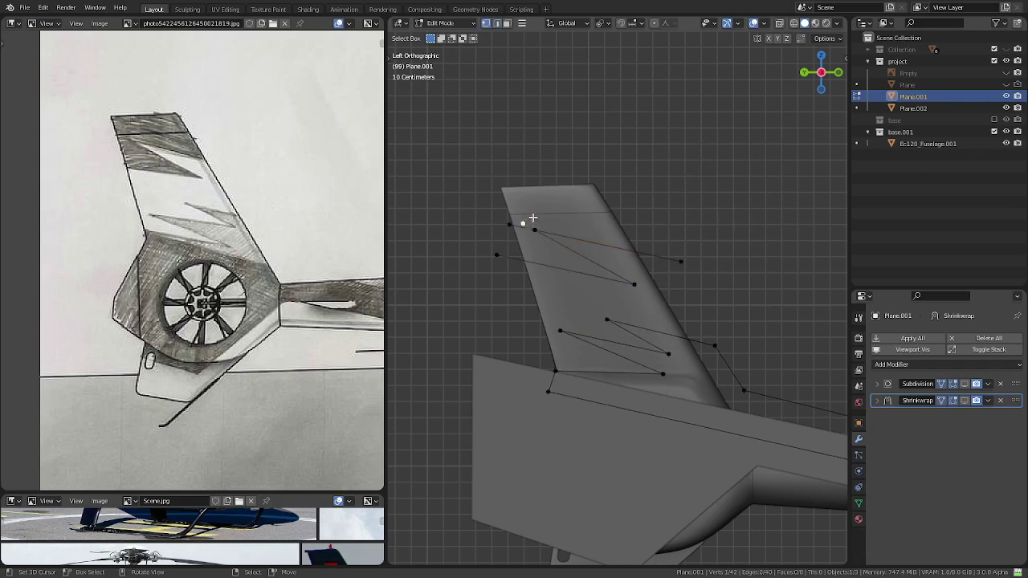
key(x)
click(494, 225)
click(683, 257)
- Extrude a corner vertex straight up, slide it along Y, and connect it to the lower vertex
key(e)
key(z)
click(746, 194)
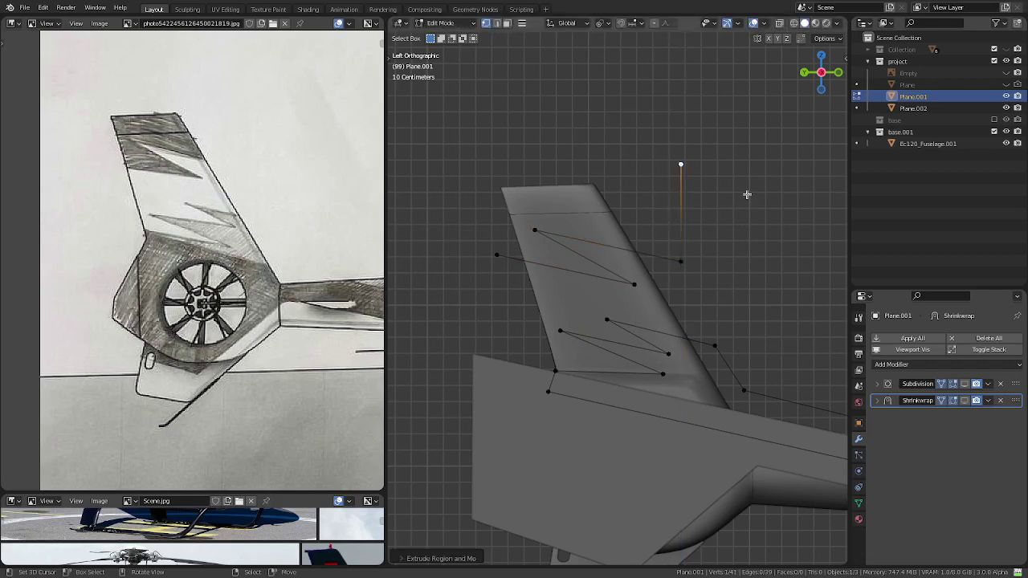
key(g)
key(y)
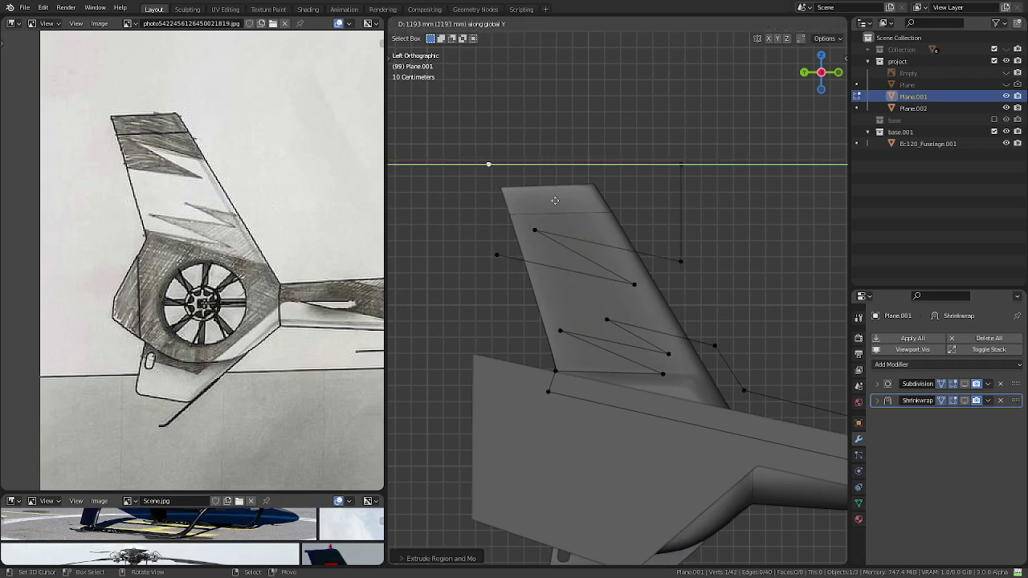
click(560, 203)
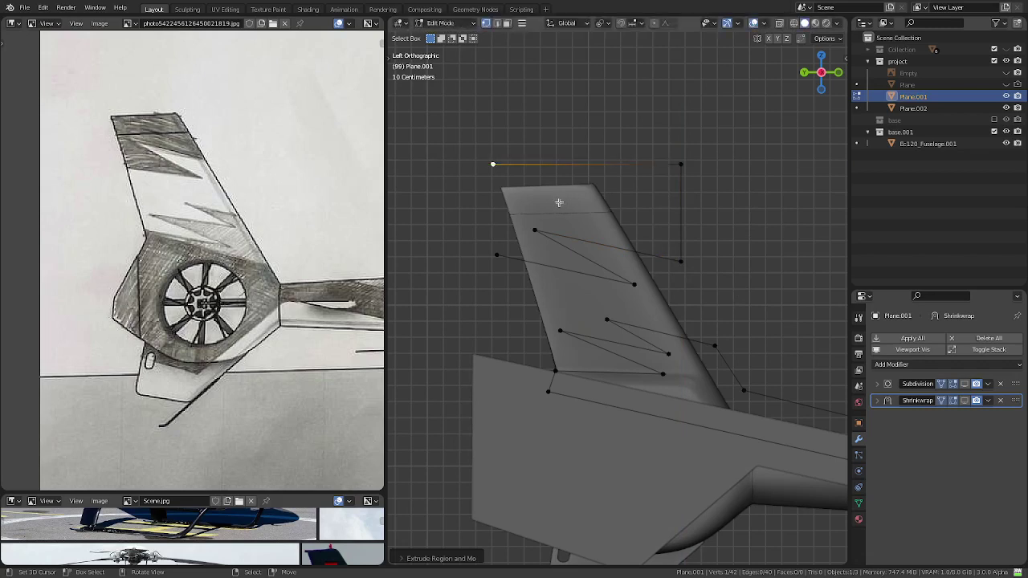
shift+click(482, 246)
key(f)
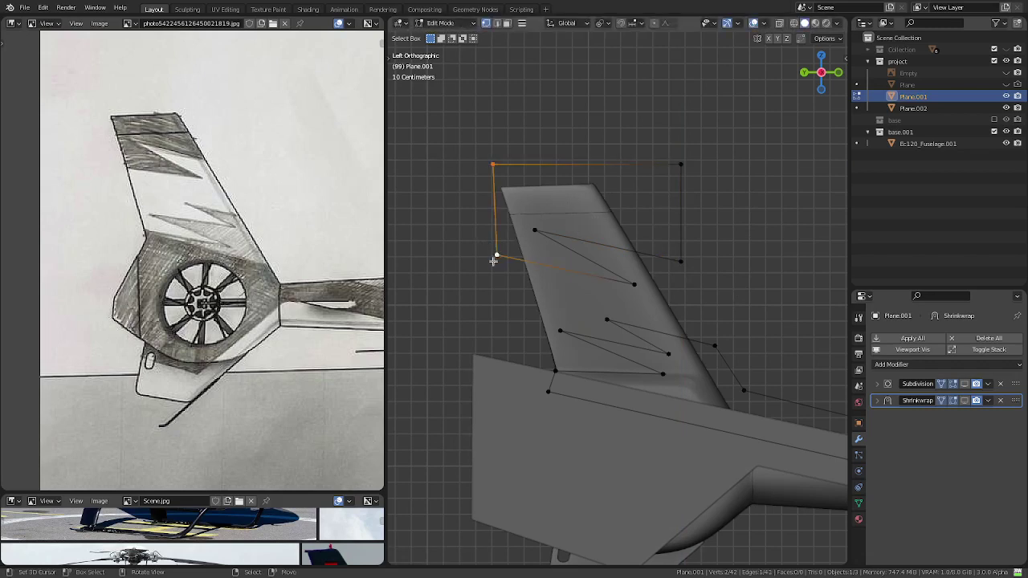
- Scale the lower corner and zigzag tip vertices, then fill the fin-top outline with a face
click(496, 256)
shift+click(632, 284)
key(s)
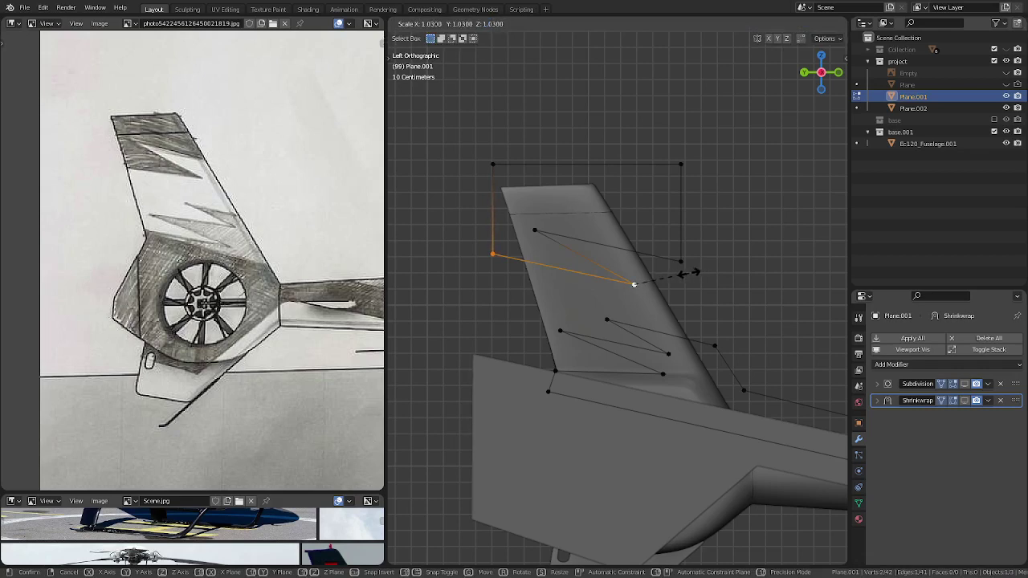
click(699, 259)
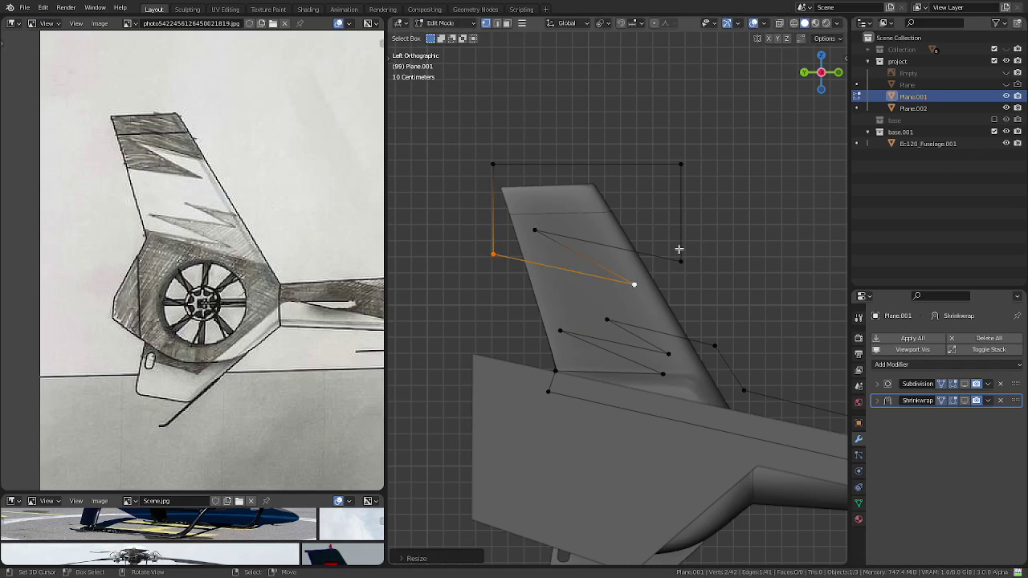
key(ctrl+l)
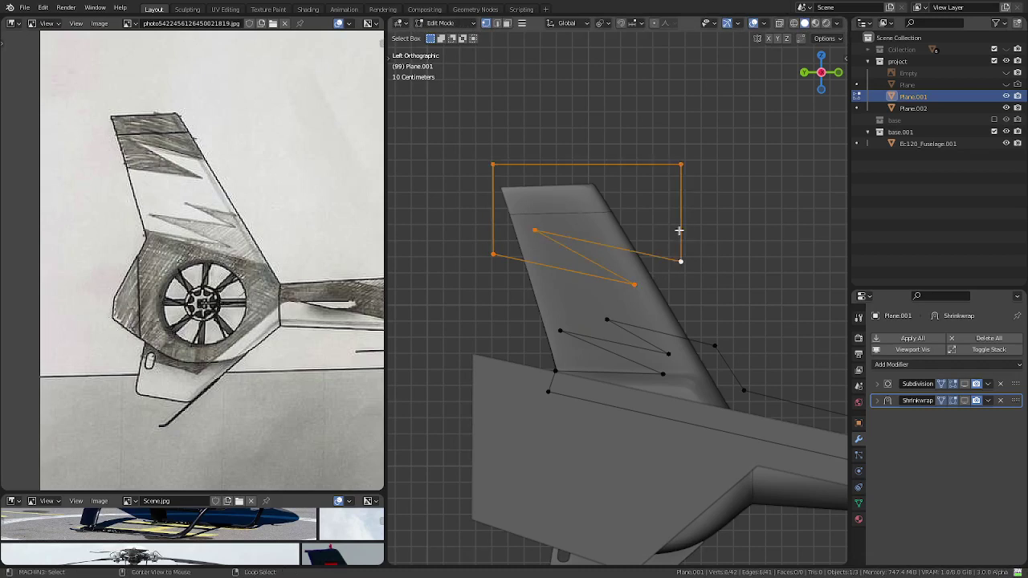
key(f)
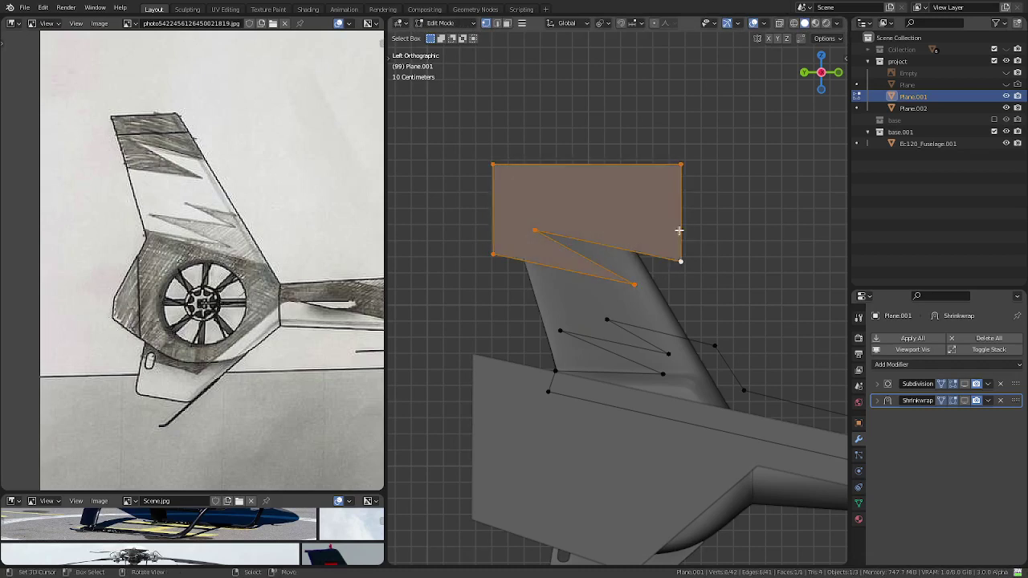
- Separate the filled fin-top panel and join it into Plane.002
key(p)
click(679, 233)
key(Tab)
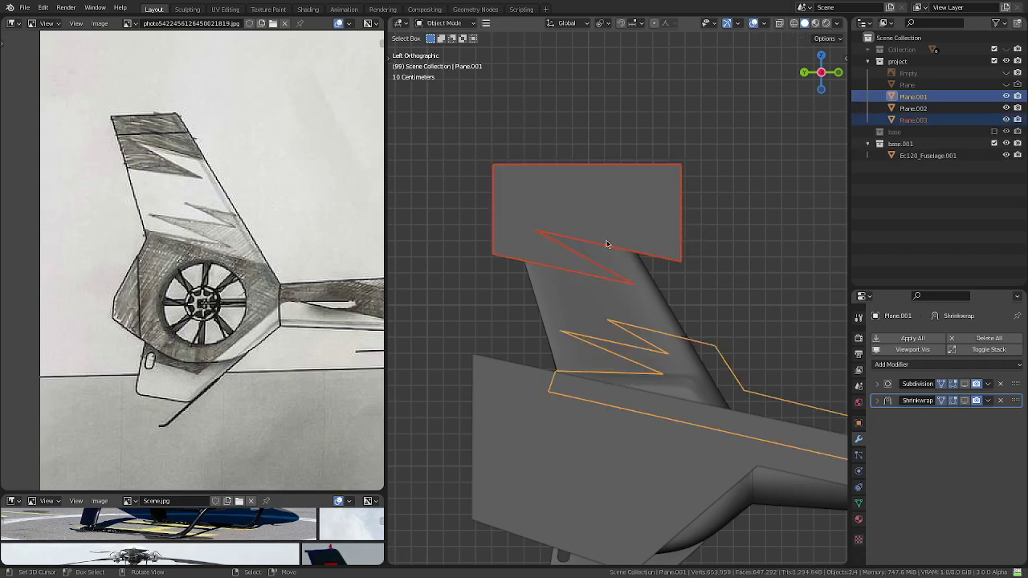
click(497, 222)
shift+click(478, 390)
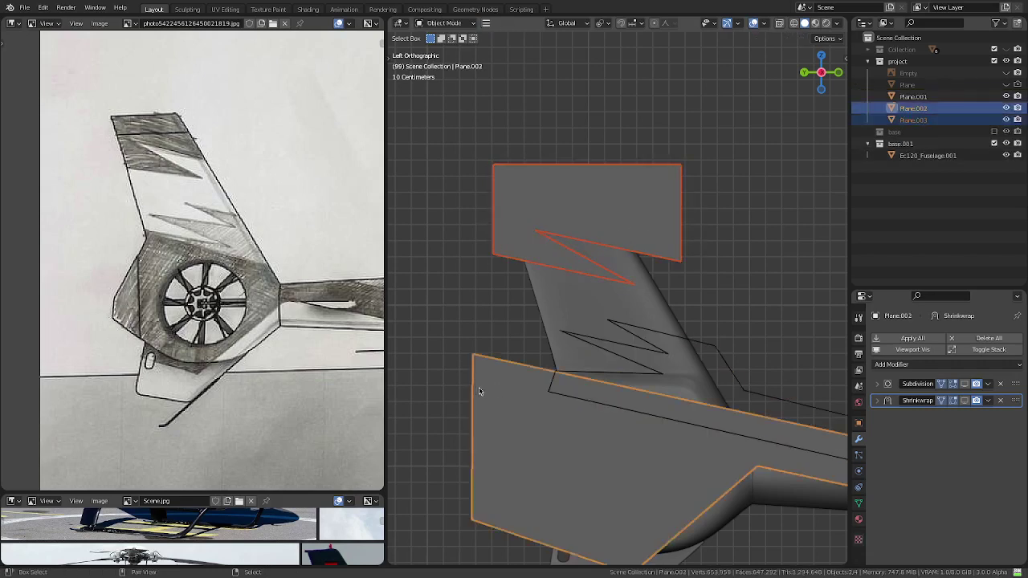
key(ctrl+j)
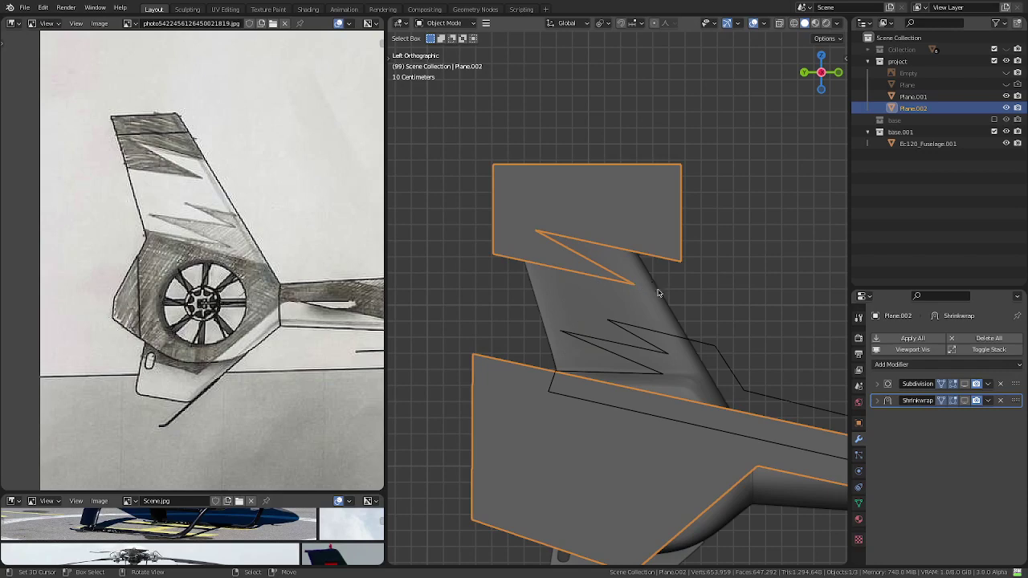
click(708, 346)
key(Tab)
- Fill the outline loop with a face, then delete only the face so the edges remain
alt+click(712, 343)
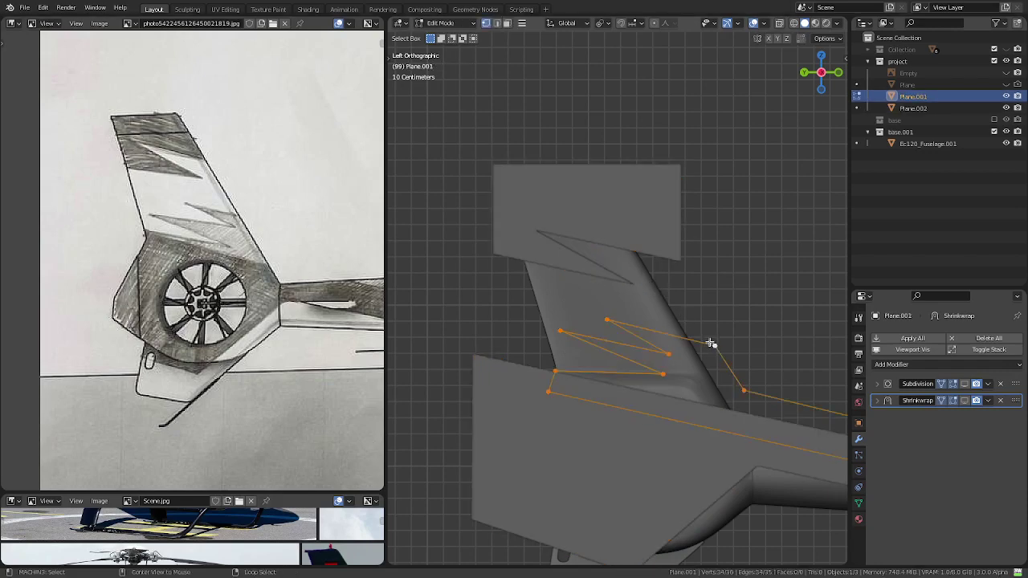
scroll(692, 343, down, 6)
scroll(642, 330, down, 2)
scroll(639, 327, up, 4)
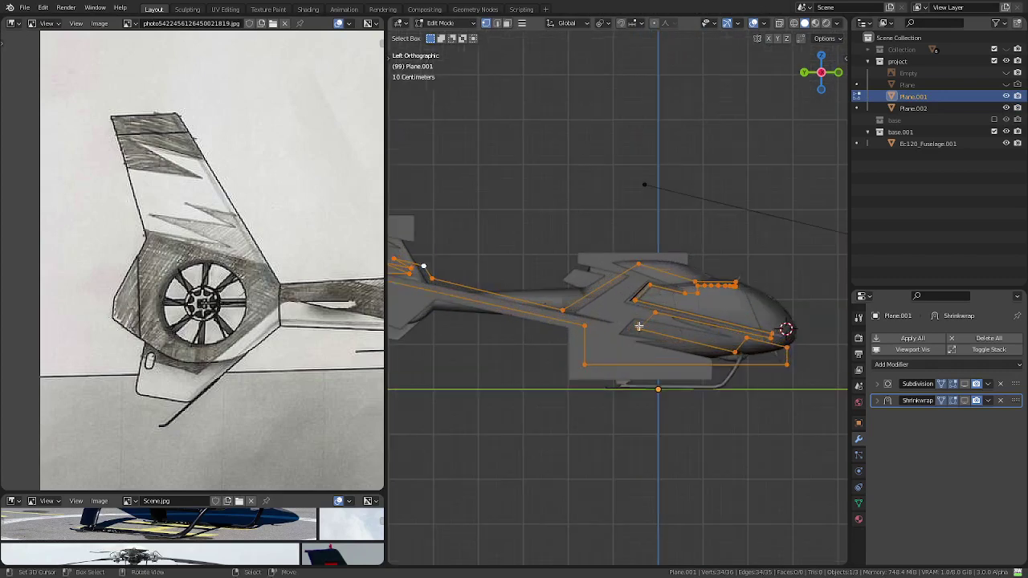
key(f)
scroll(651, 329, up, 4)
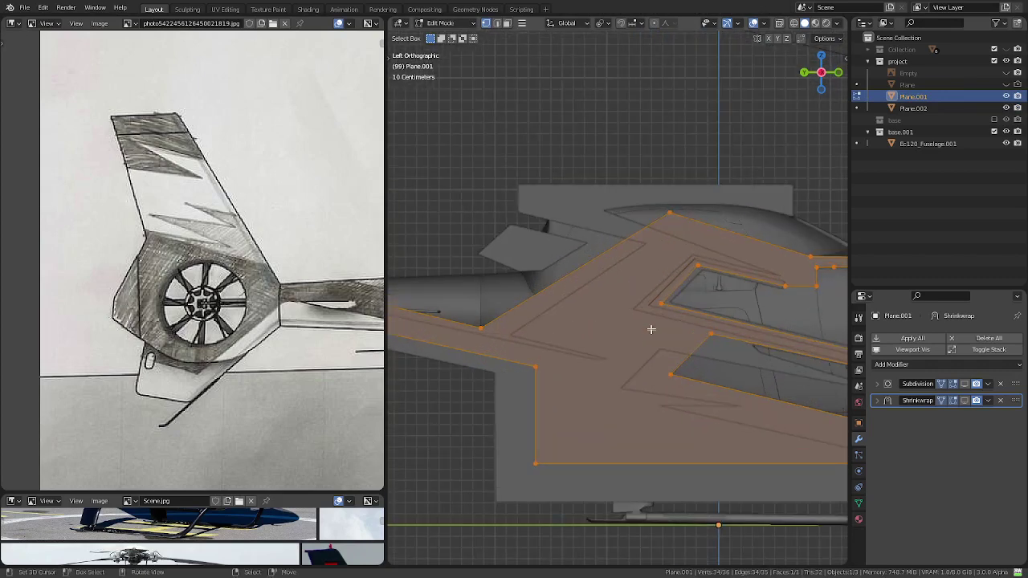
scroll(650, 329, down, 2)
scroll(663, 323, down, 2)
scroll(658, 324, down, 3)
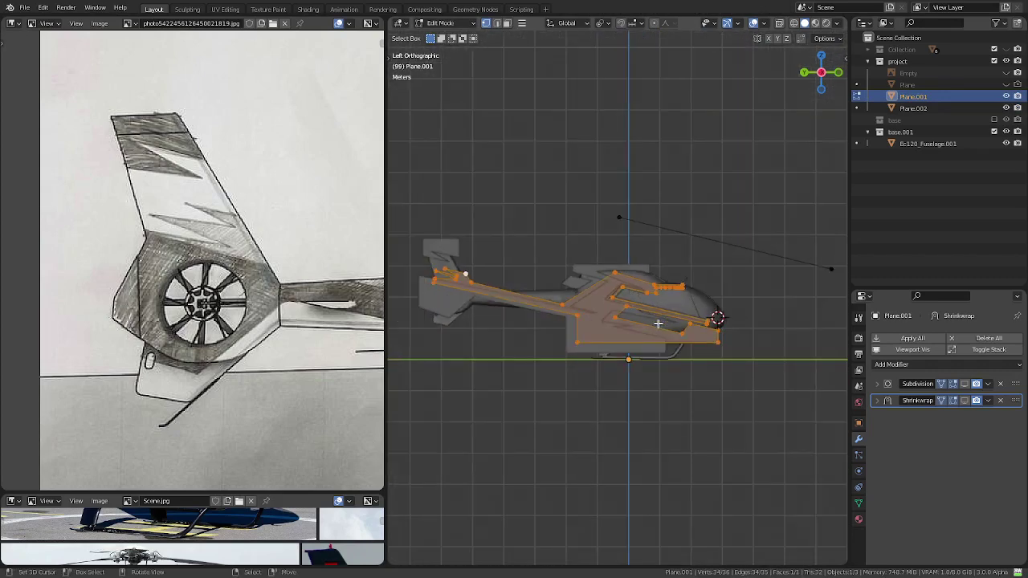
key(x)
click(732, 231)
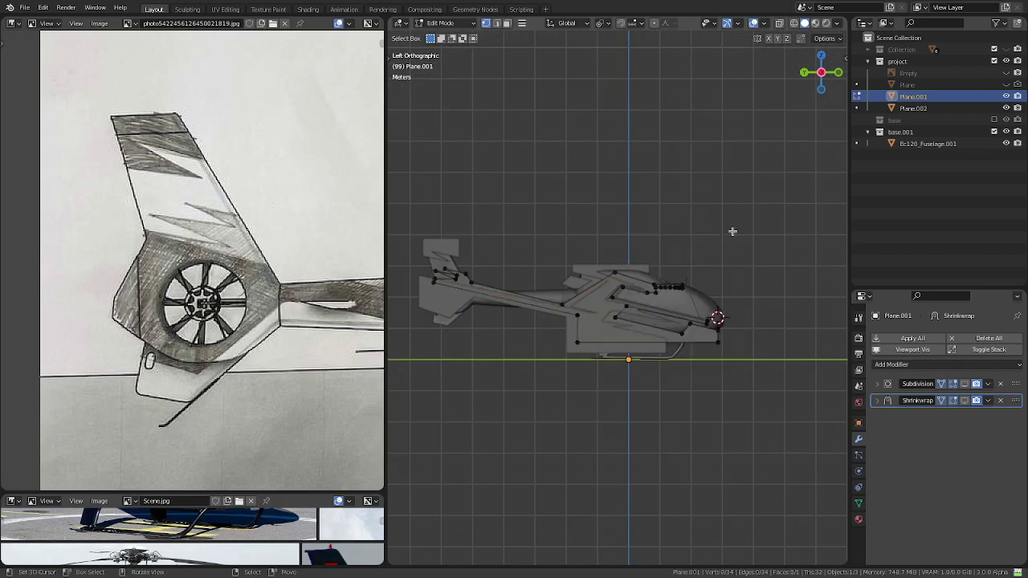
- Remove the Subdivision and Shrinkwrap modifiers from Plane.001
key(a)
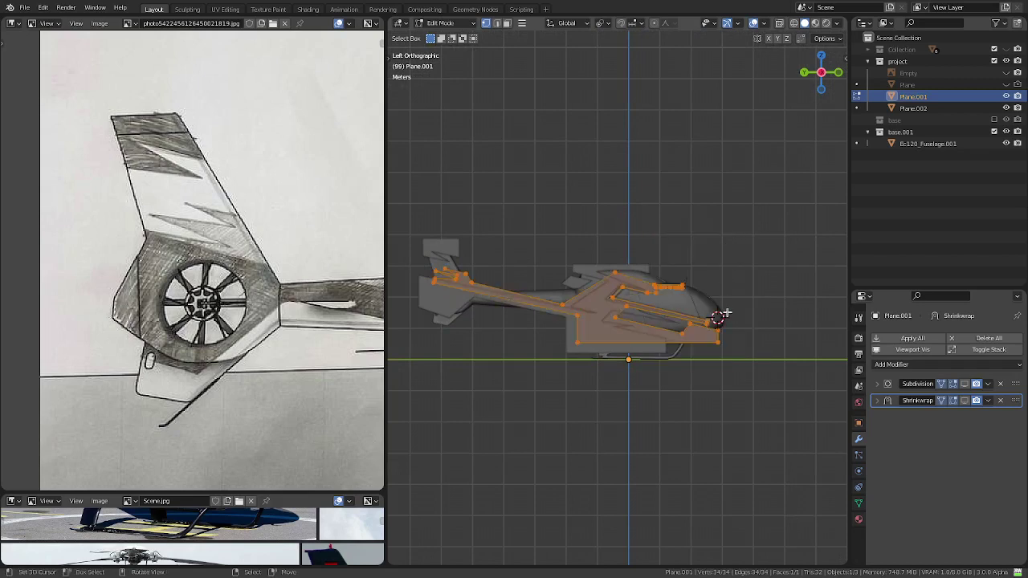
key(Tab)
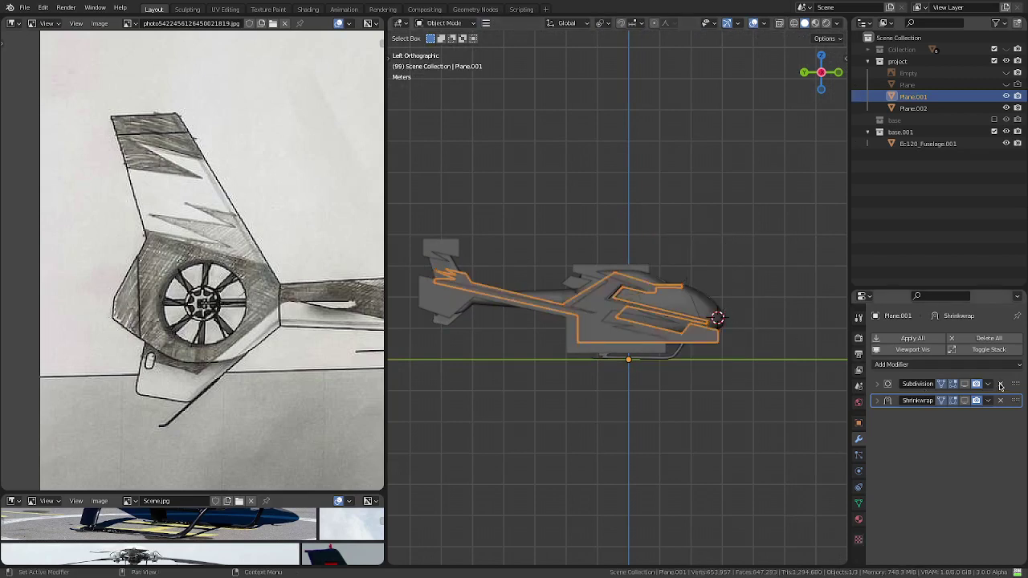
click(1000, 384)
click(1000, 384)
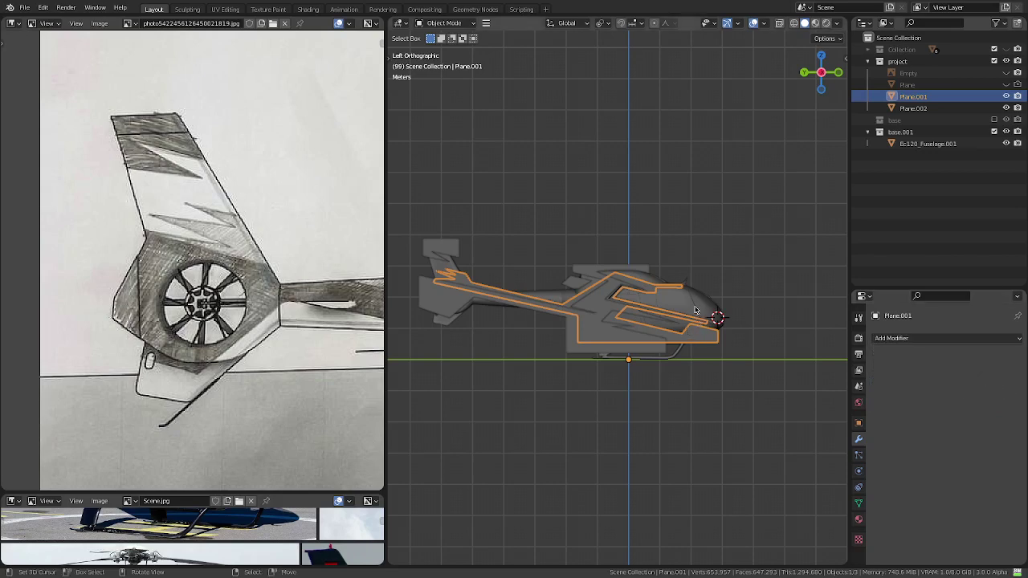
- From top view, move the outline vertices sideways along the X axis off the fuselage
mouse_move(695, 310)
middle_down()
mouse_move(578, 353)
mouse_move(714, 329)
mouse_move(567, 372)
middle_up()
key(KP_7)
scroll(594, 329, up, 1)
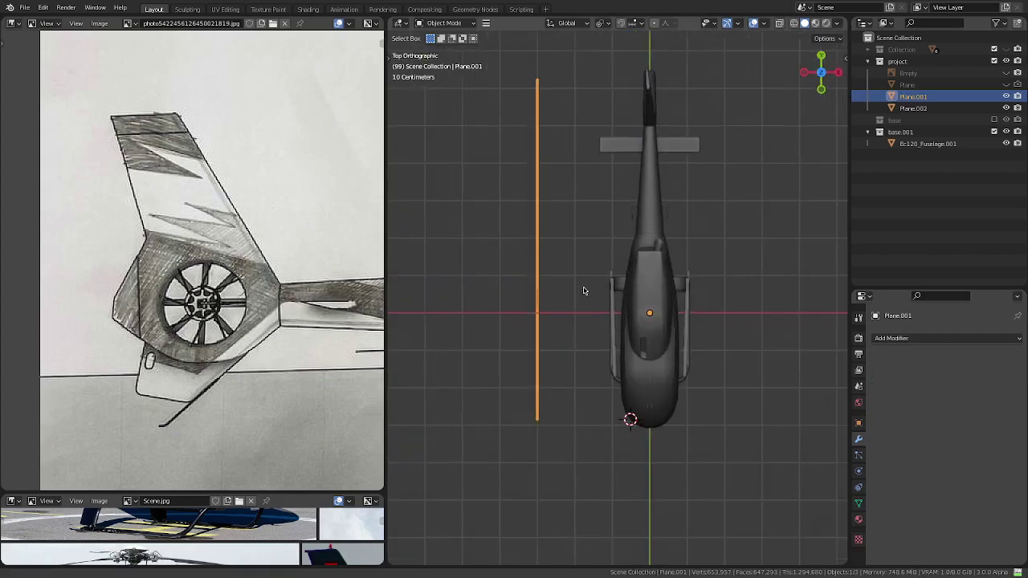
shift+middle_drag(583, 289, 630, 295)
key(Tab)
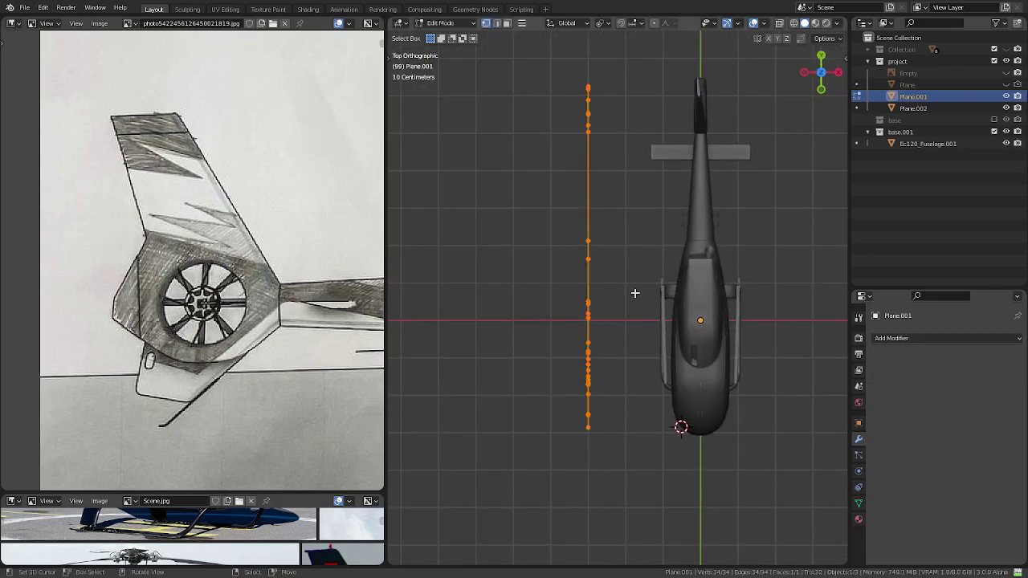
key(g)
key(x)
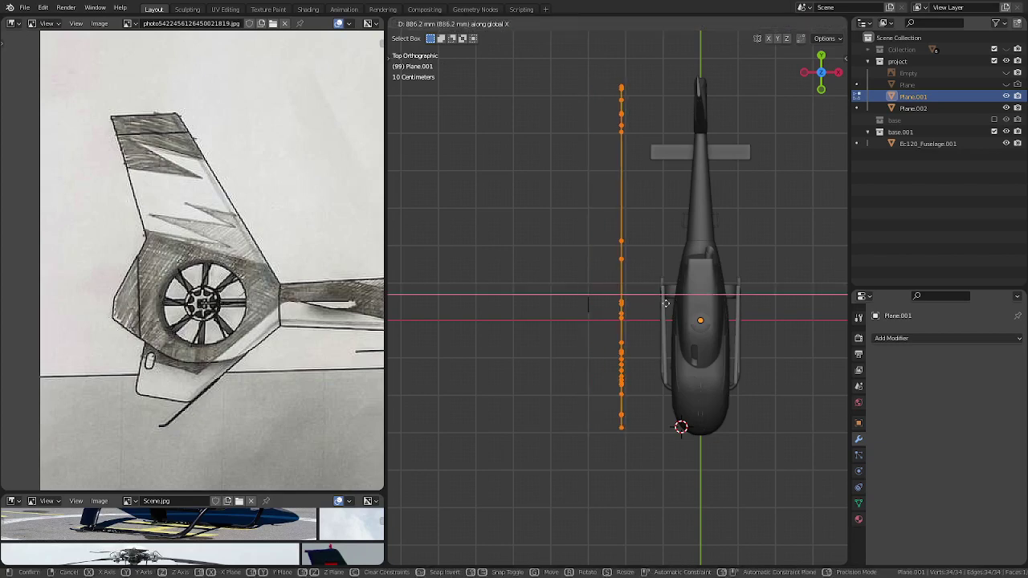
click(652, 305)
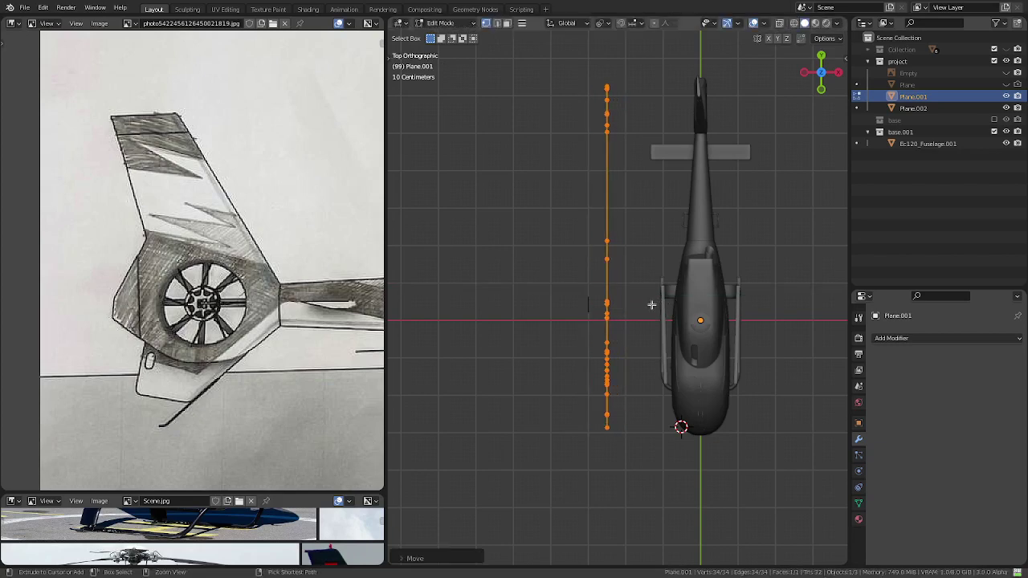
- Inspect the shifted outline from an angle and add Plane.002 to the selection
key(F9)
mouse_move(671, 326)
middle_down()
mouse_move(707, 338)
mouse_move(608, 364)
middle_up()
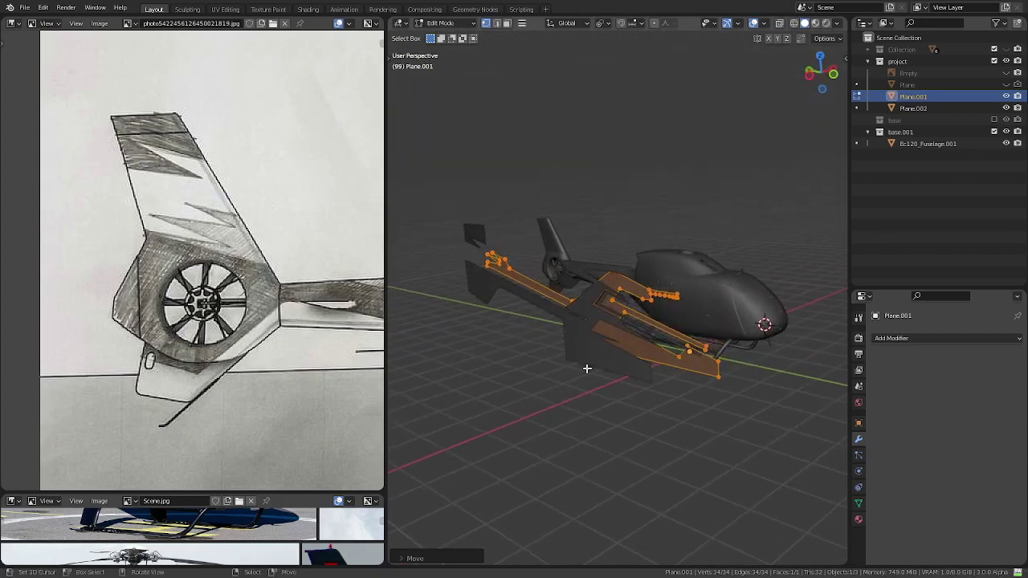
key(Tab)
shift+click(620, 383)
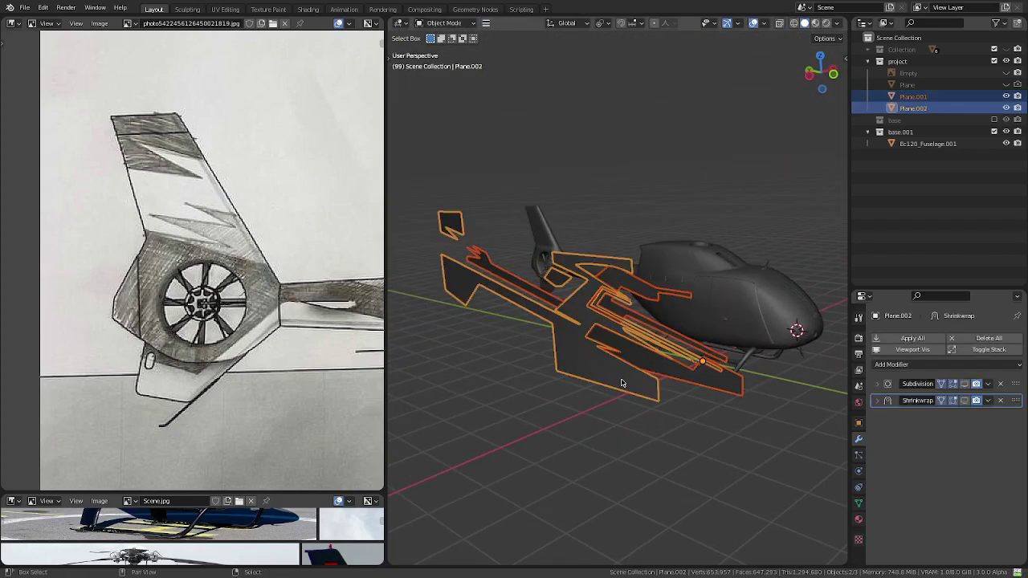
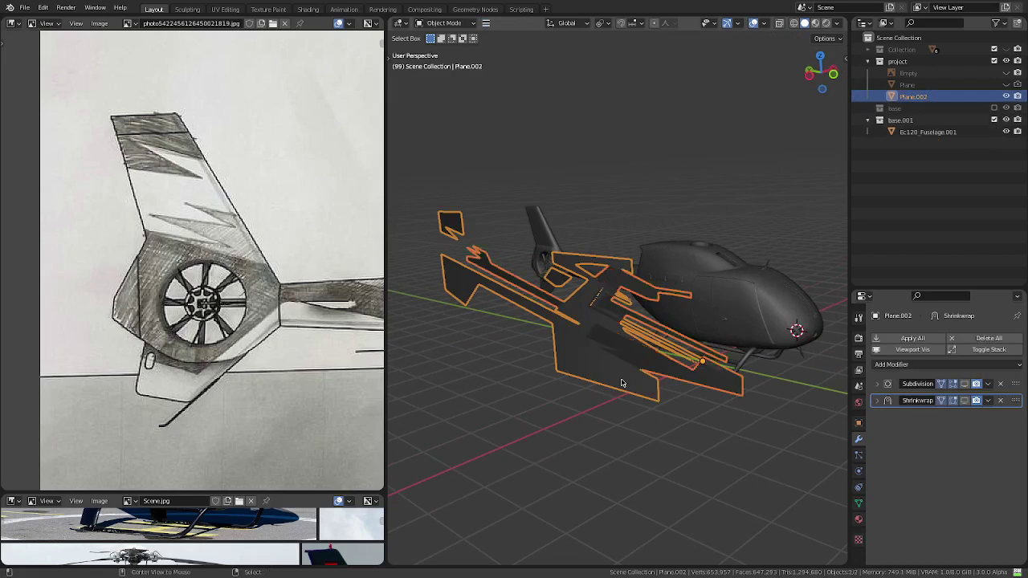
- Join the decal planes into one object and rename it from Plane.002 to Plane.001
key(ctrl+j)
scroll(561, 291, up, 4)
middle_drag(560, 291, 654, 303)
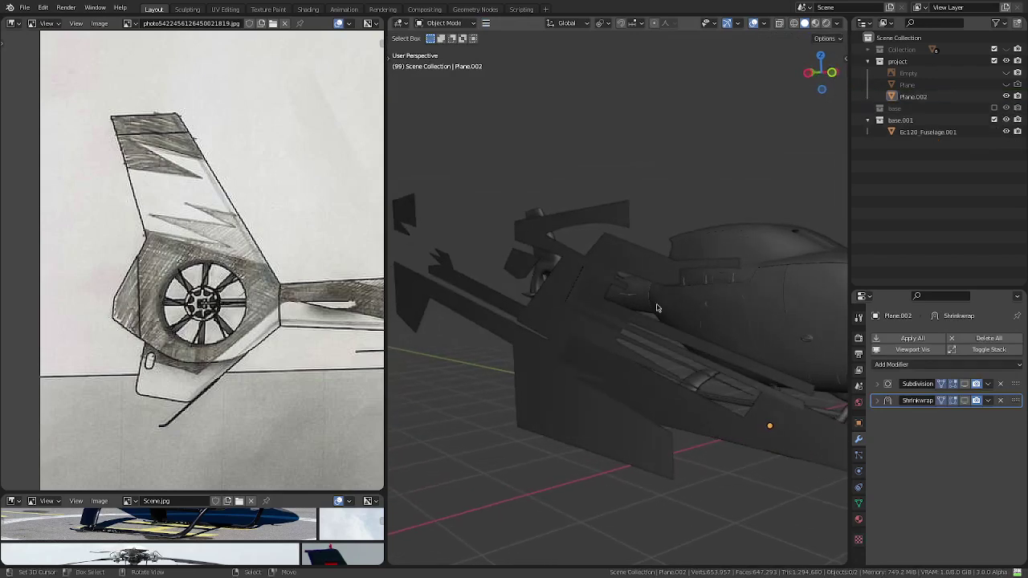
double_click(922, 96)
click(938, 97)
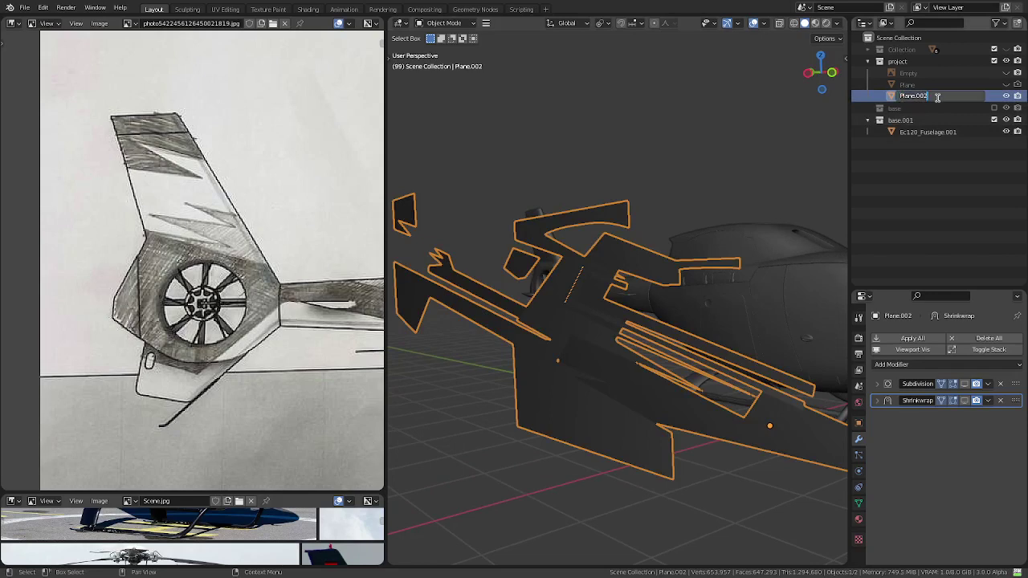
key(BackSpace)
text(1)
key(Return)
- Open the Material Properties of Plane.001 and adjust the view toward the tail
mouse_move(627, 361)
middle_down()
mouse_move(738, 409)
mouse_move(666, 379)
middle_up()
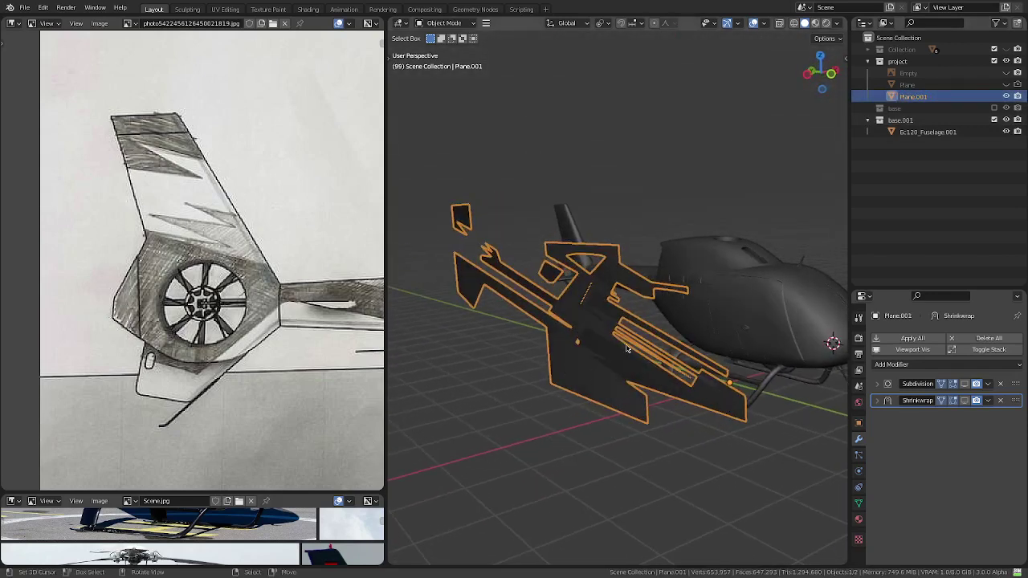
click(859, 519)
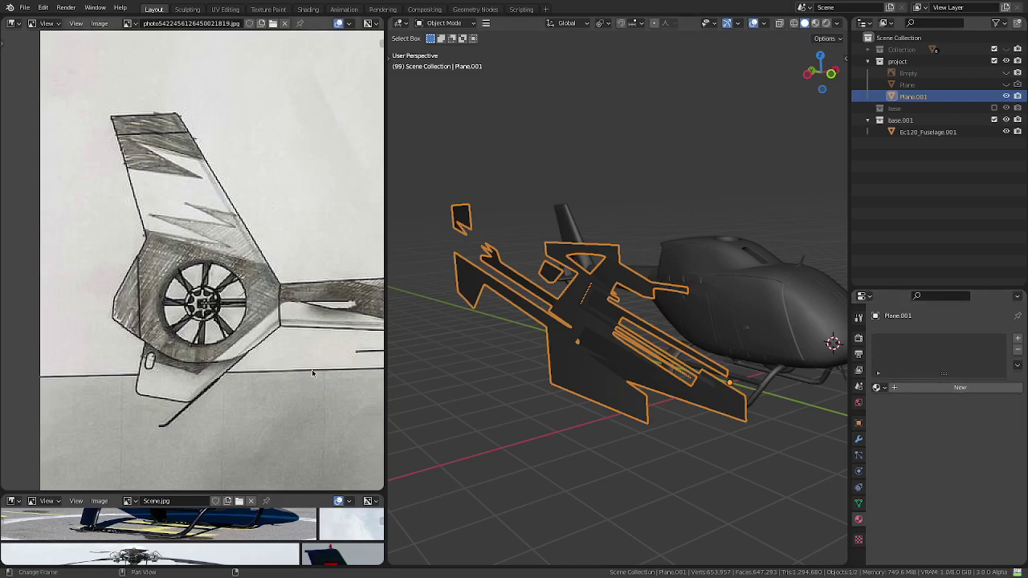
scroll(314, 374, down, 2)
scroll(377, 348, up, 3)
scroll(378, 347, up, 3)
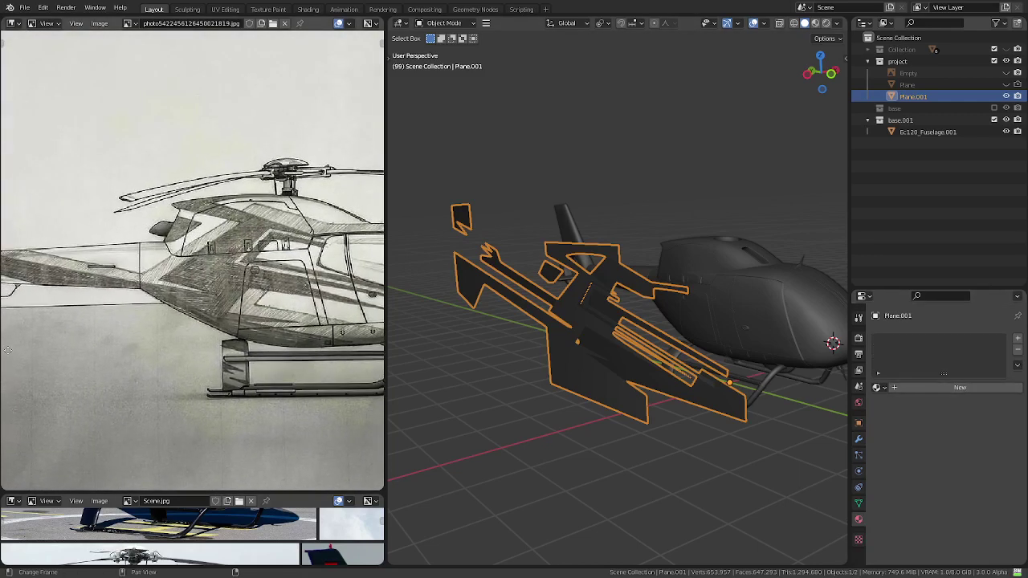
middle_drag(377, 347, 626, 353)
- Create a new material on Plane.001 and name it R
click(947, 387)
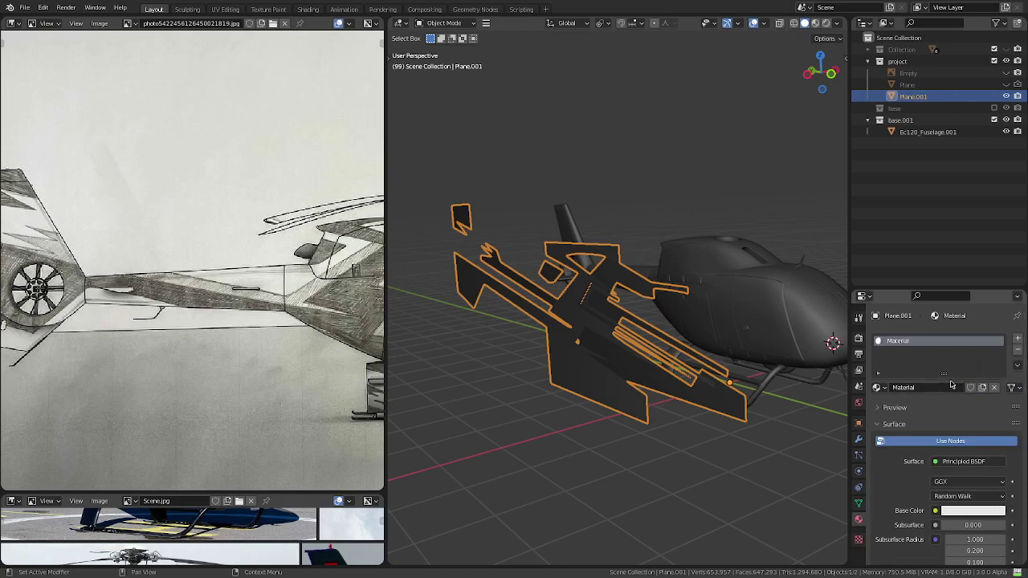
double_click(940, 388)
text(R)
key(Return)
- Add a second material slot holding a new material named G, and enlarge the material panel
click(1020, 339)
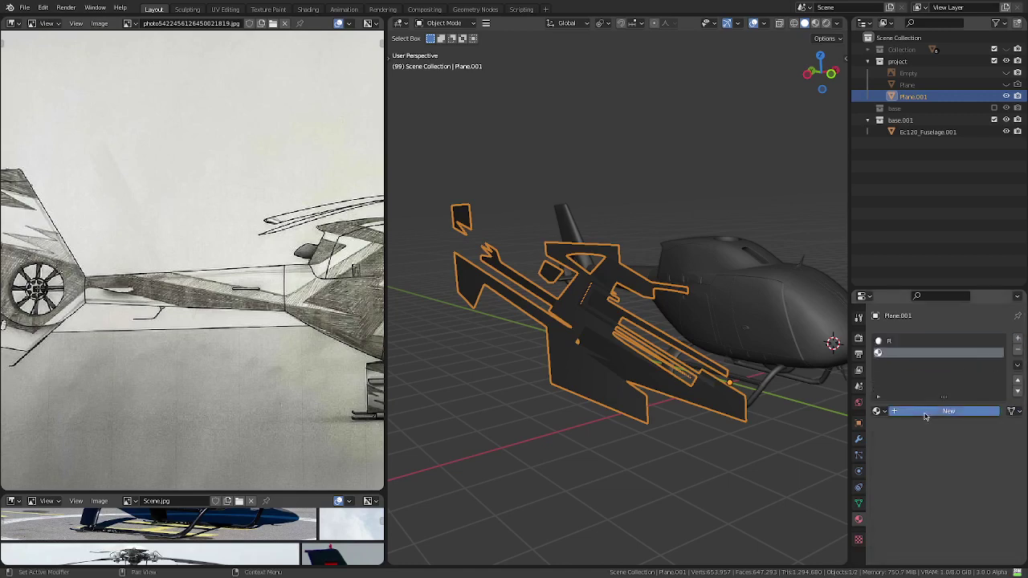
click(935, 410)
double_click(934, 410)
text(G)
key(Return)
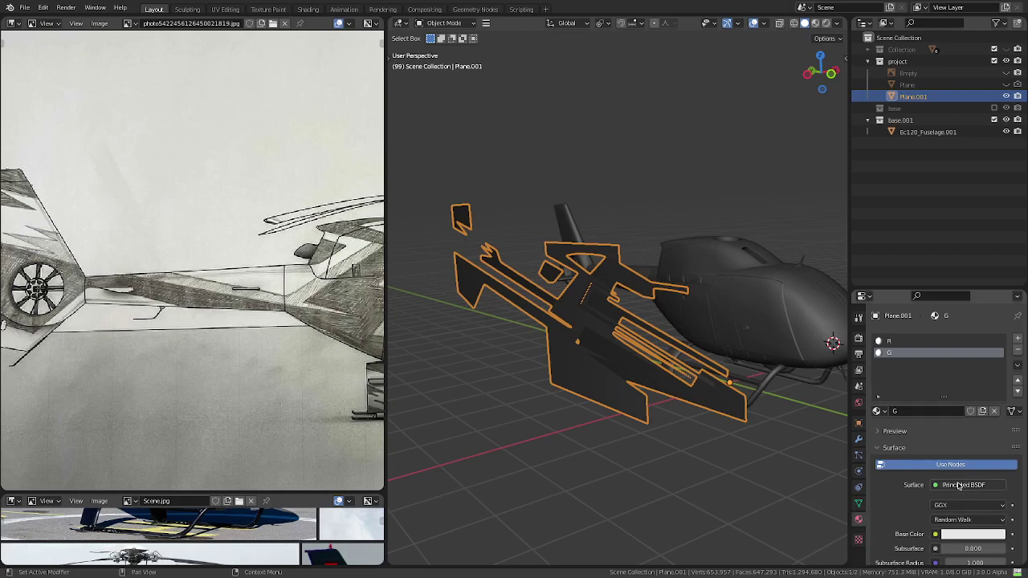
middle_drag(690, 372, 747, 337)
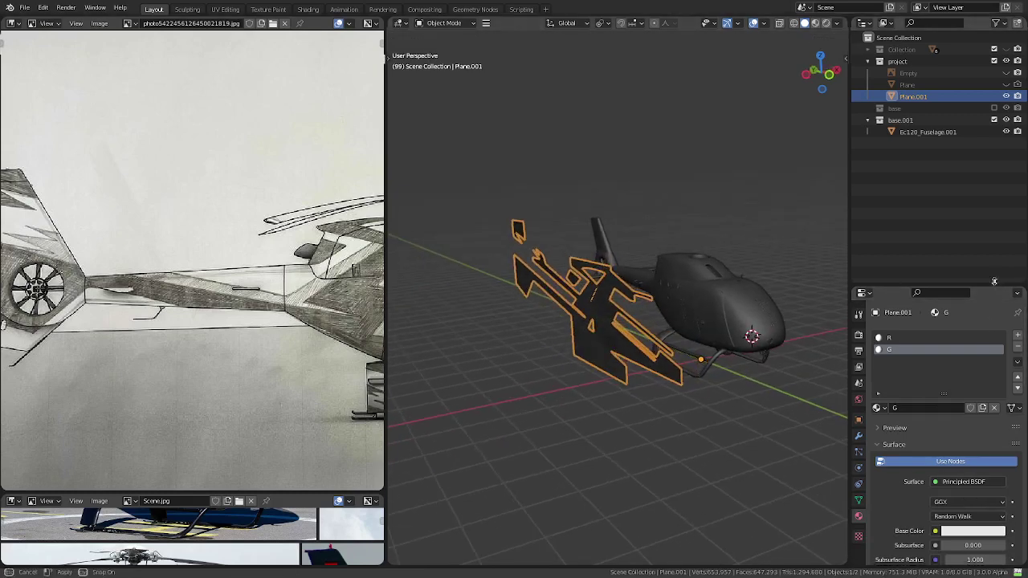
drag(993, 290, 995, 165)
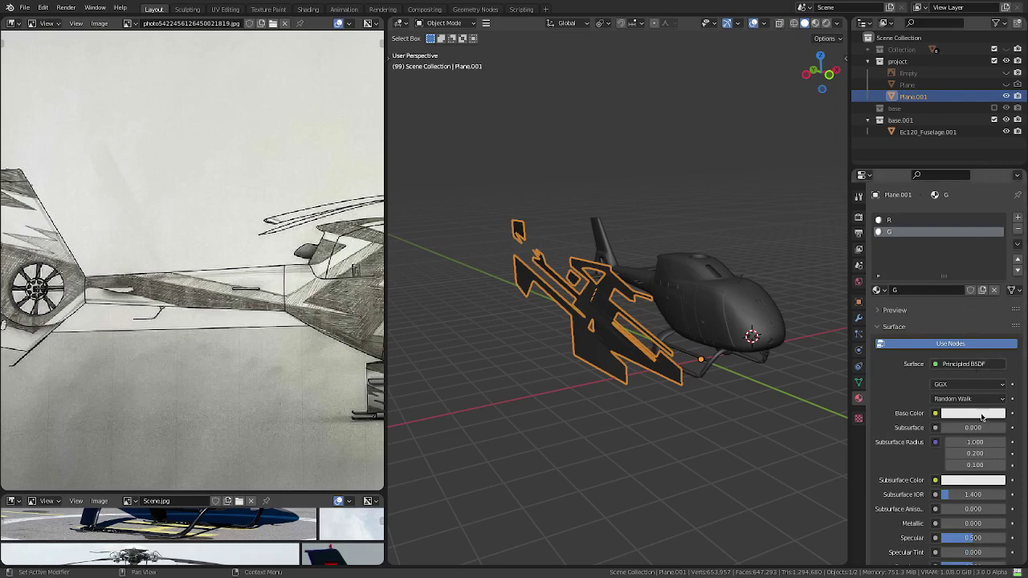
- Switch to the left orthographic side view, centred on the helicopter
mouse_move(634, 305)
middle_down()
mouse_move(701, 301)
mouse_move(733, 332)
middle_up()
key(ctrl+KP_3)
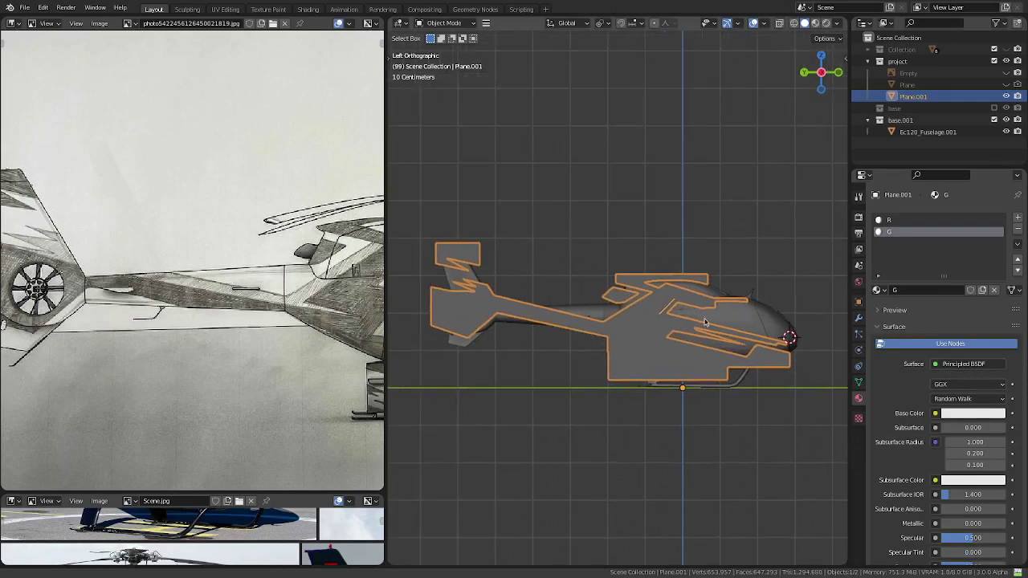
middle_drag(97, 304, 129, 307)
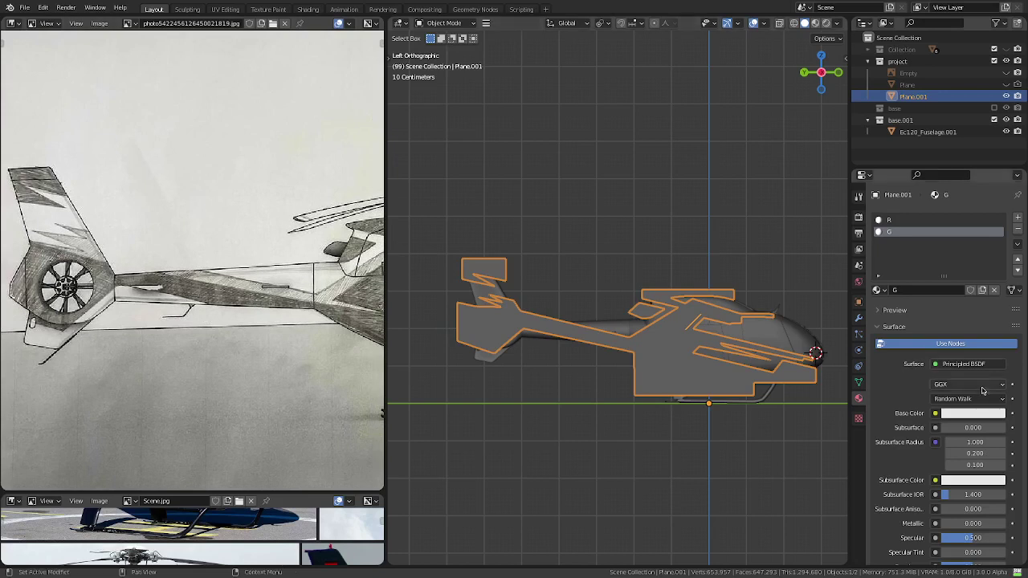
- Set material G's base colour to pure green (R 0, G 1, B 0) in RGB mode
click(984, 413)
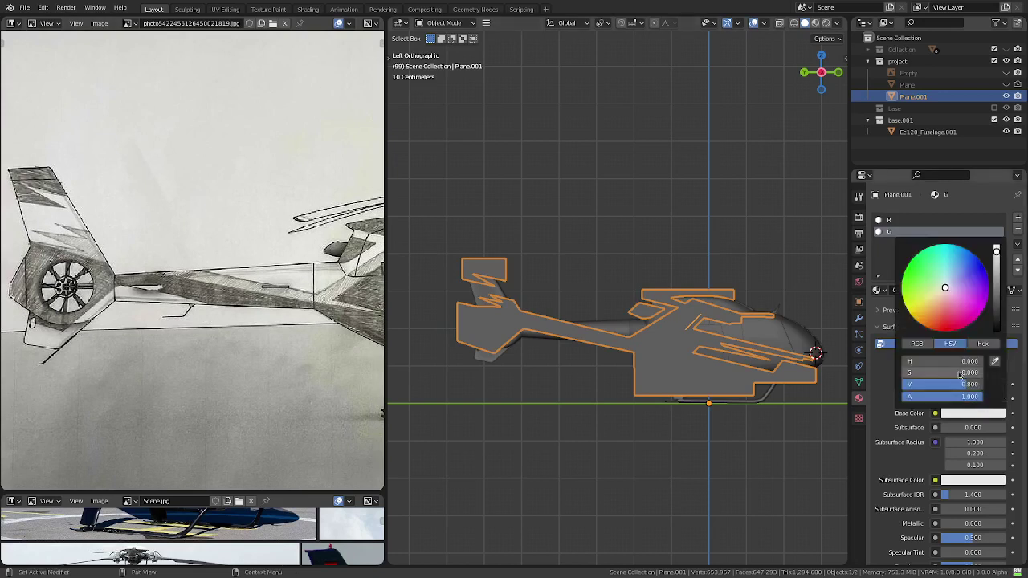
click(928, 342)
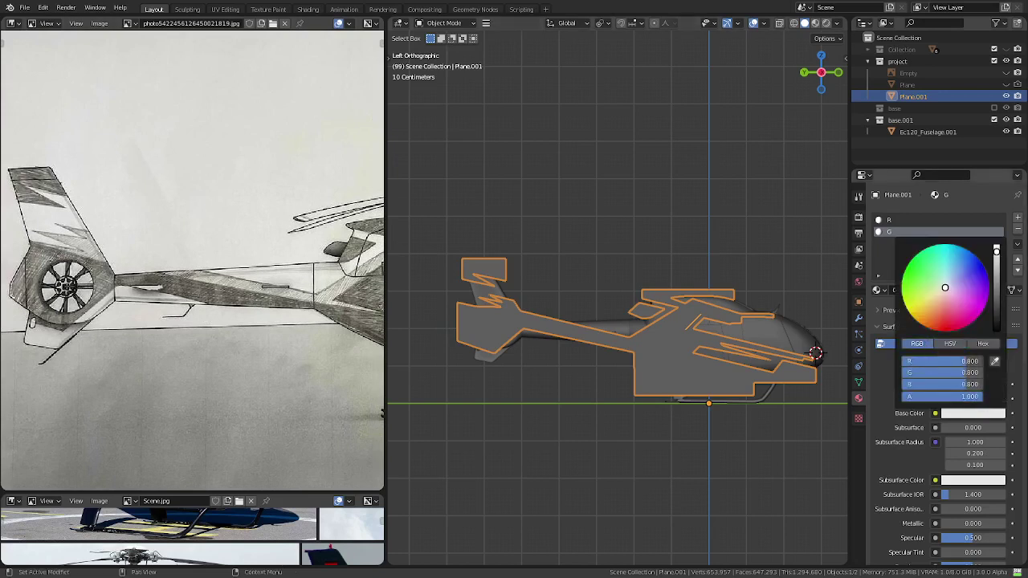
mouse_move(932, 361)
mouse_down()
mouse_move(980, 362)
mouse_move(907, 372)
mouse_move(907, 384)
mouse_move(983, 372)
mouse_move(903, 363)
mouse_up()
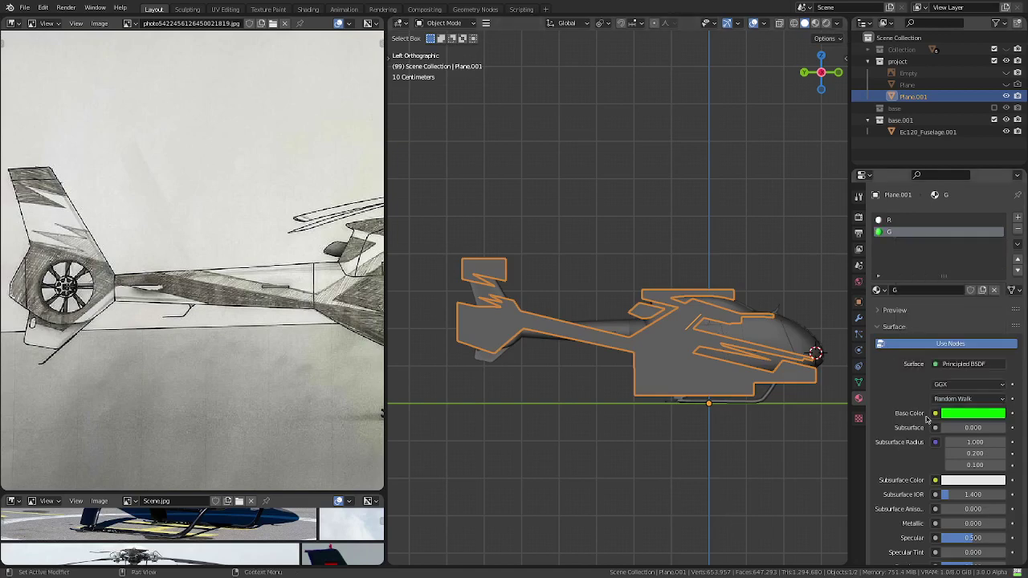
scroll(941, 490, down, 5)
scroll(941, 490, up, 5)
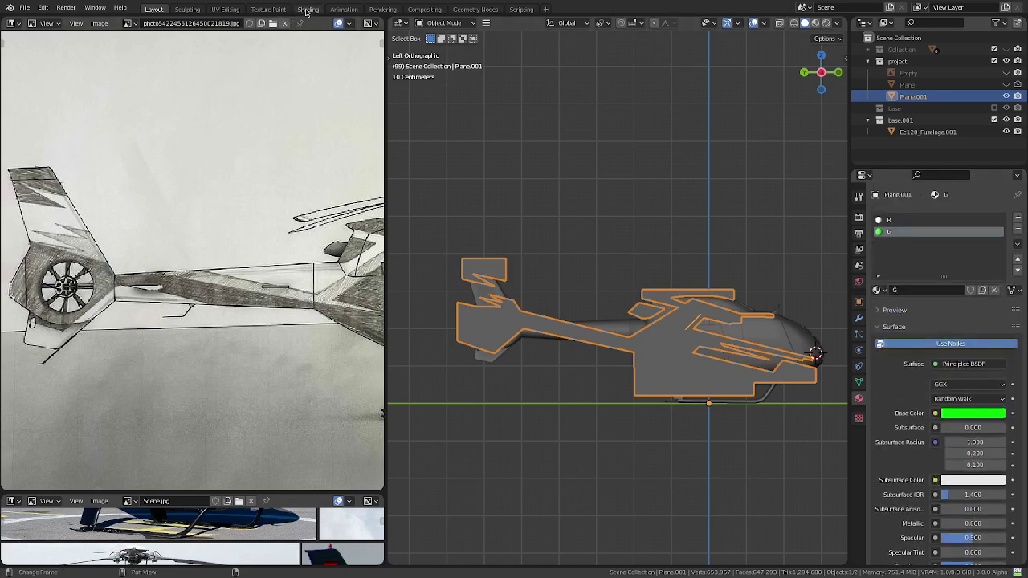
- In the Shading workspace, replace G's Principled BSDF with a pure green Emission shader
click(307, 9)
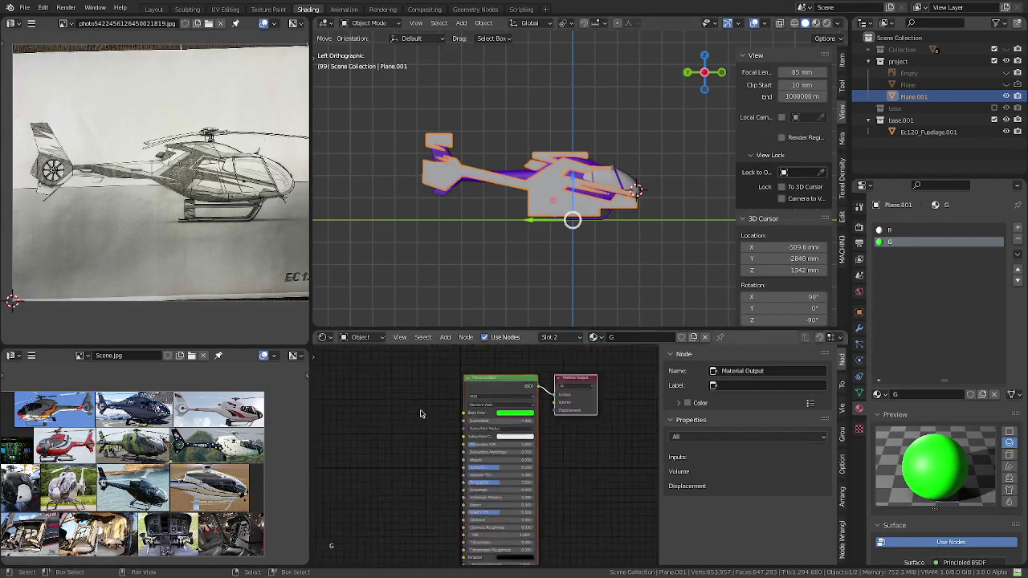
click(495, 398)
key(x)
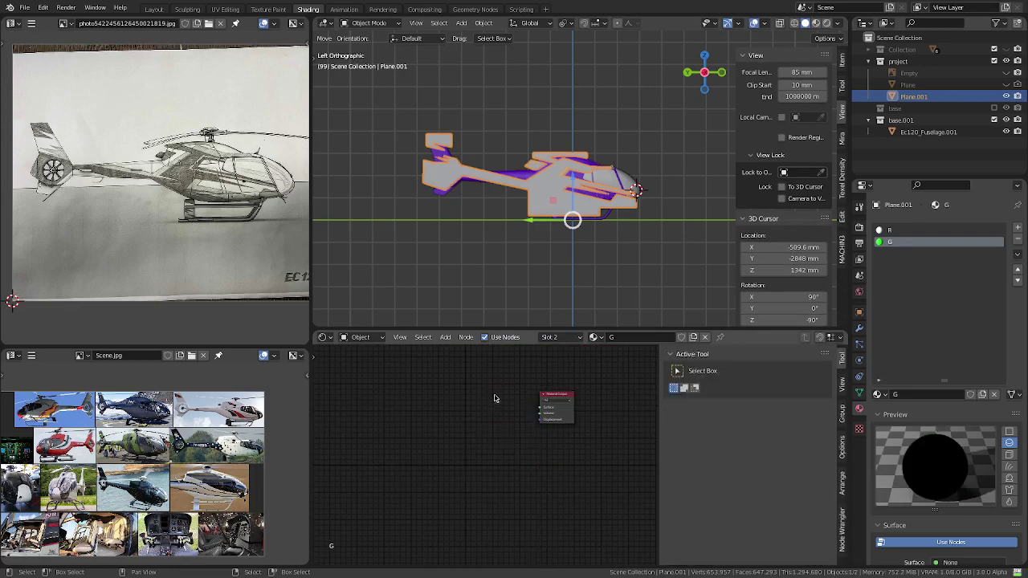
scroll(498, 400, up, 2)
scroll(510, 450, up, 1)
key(shift+a)
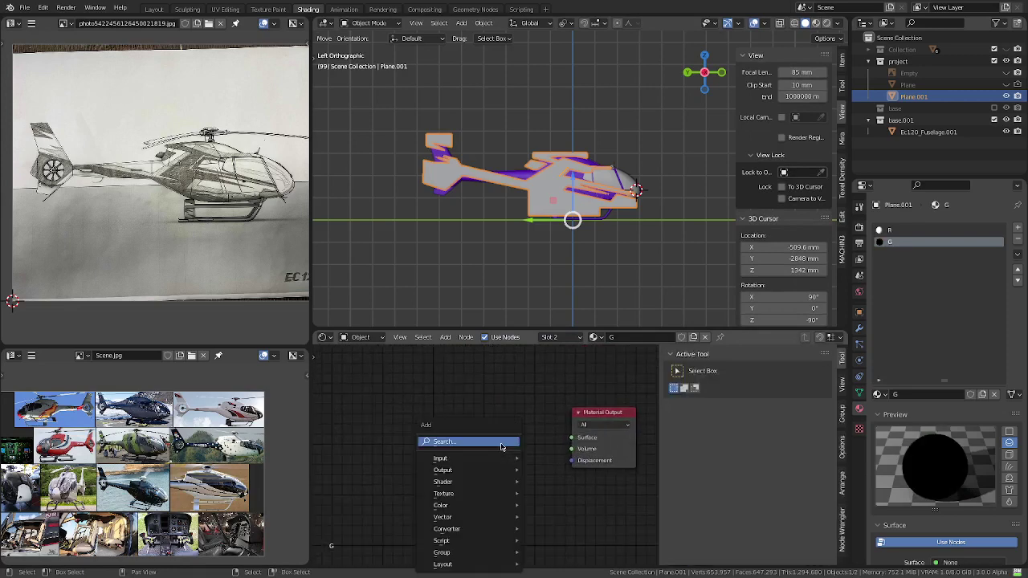
click(585, 328)
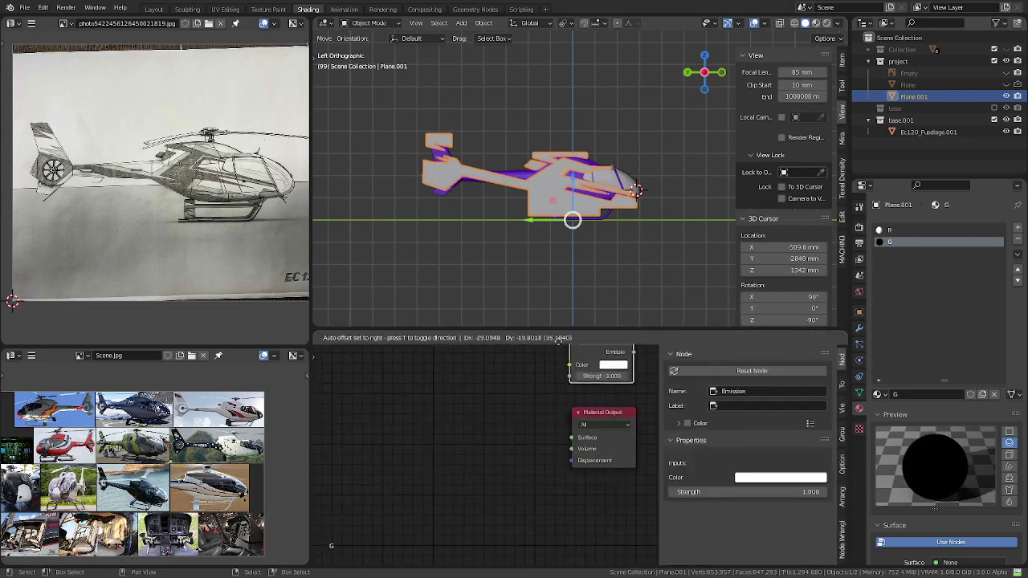
click(464, 431)
drag(537, 443, 571, 439)
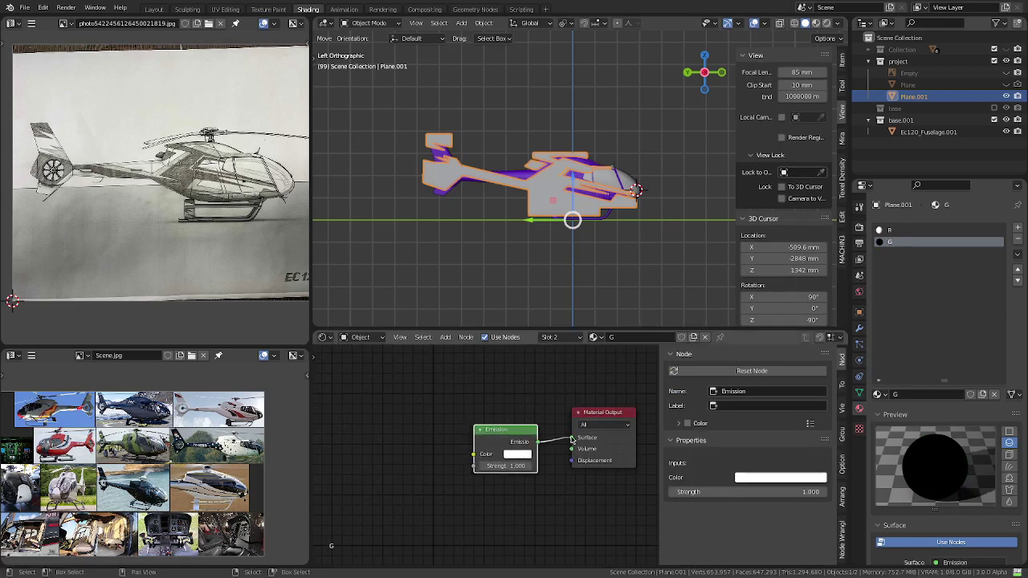
drag(508, 423, 498, 411)
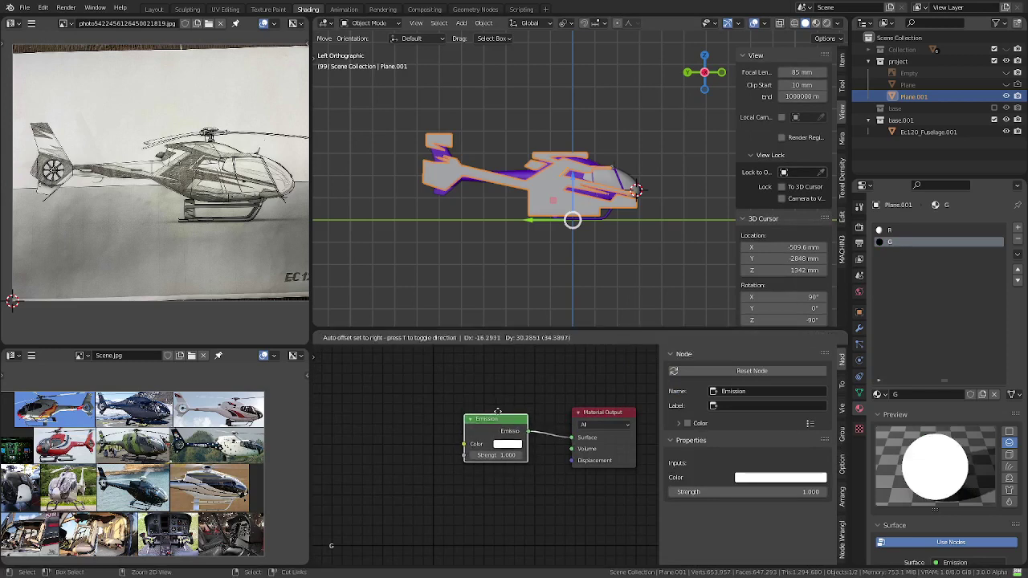
click(508, 444)
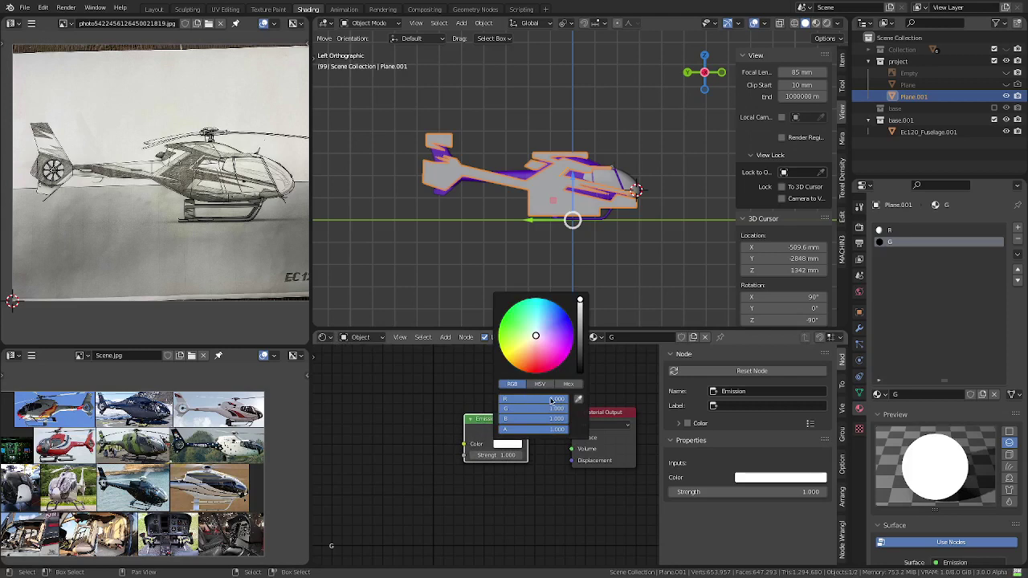
mouse_move(538, 399)
mouse_down()
mouse_move(498, 399)
mouse_move(498, 418)
mouse_up()
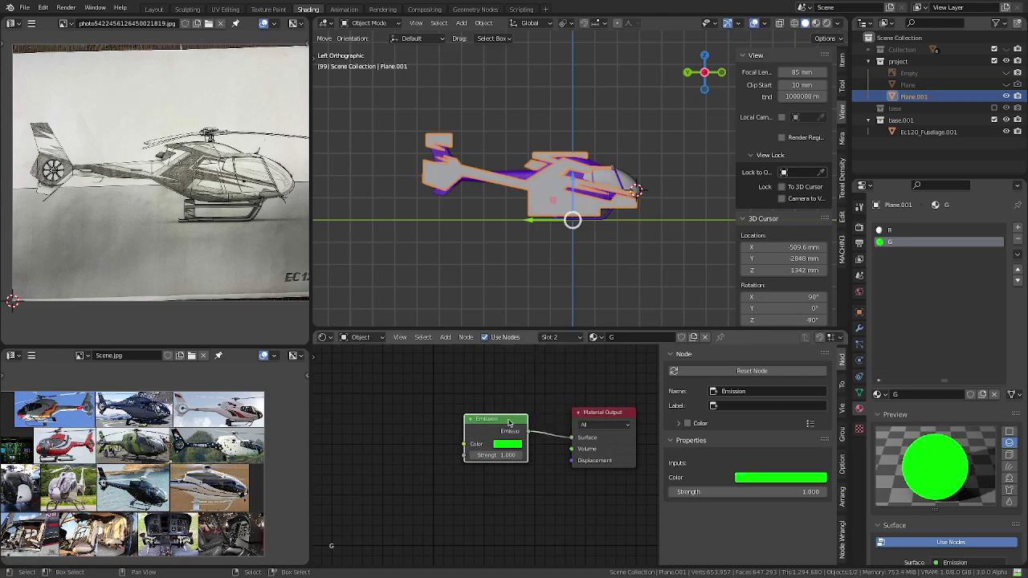
- Replace R's Principled BSDF with the pasted Emission node and set its red channel to 1.000
click(900, 230)
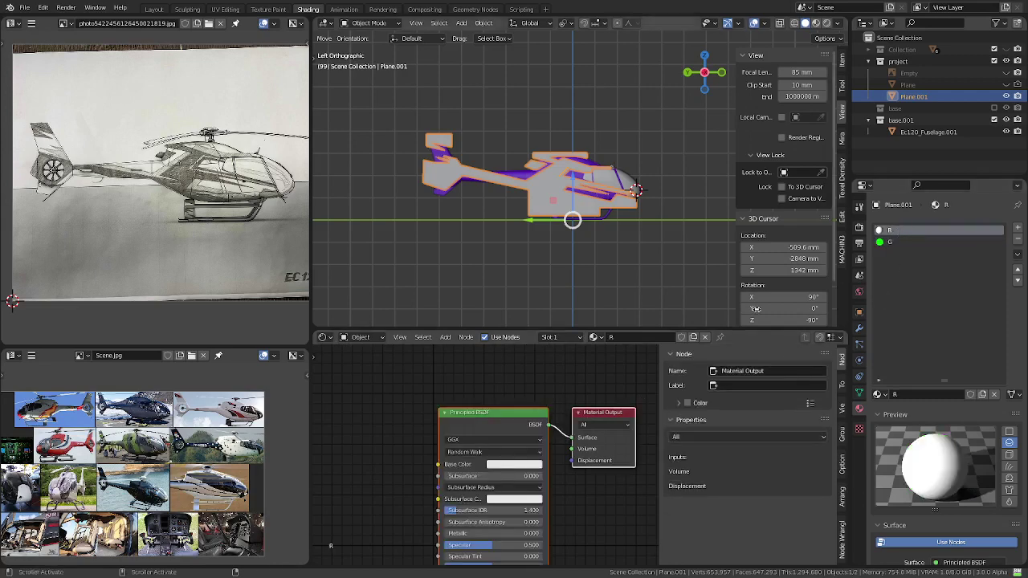
click(501, 421)
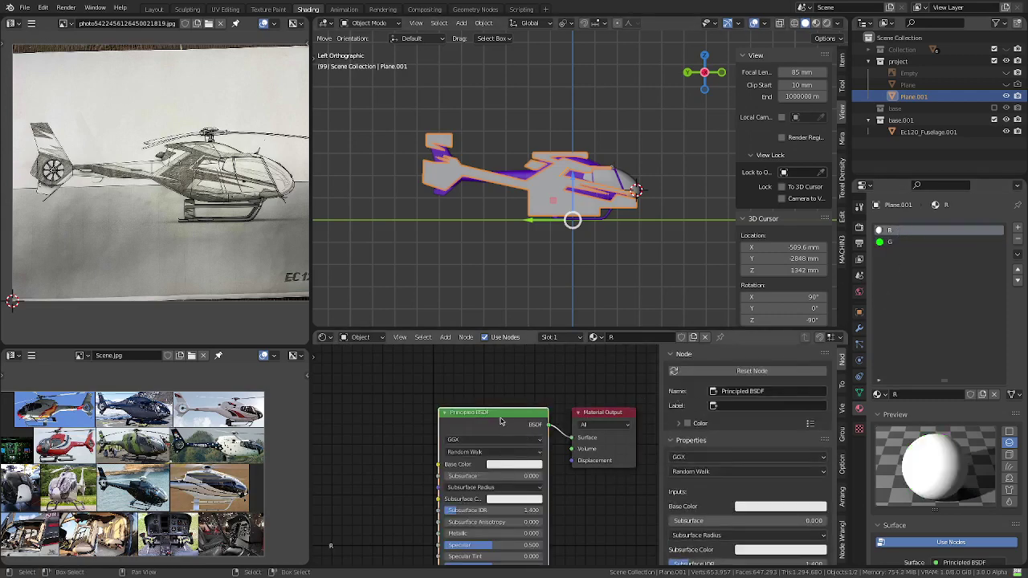
key(x)
key(ctrl+v)
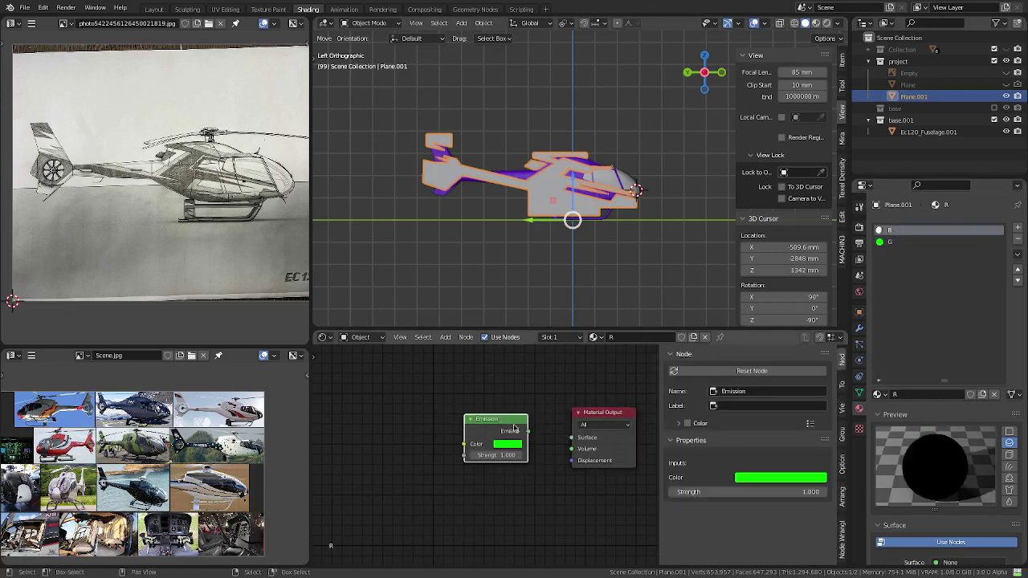
drag(528, 431, 572, 438)
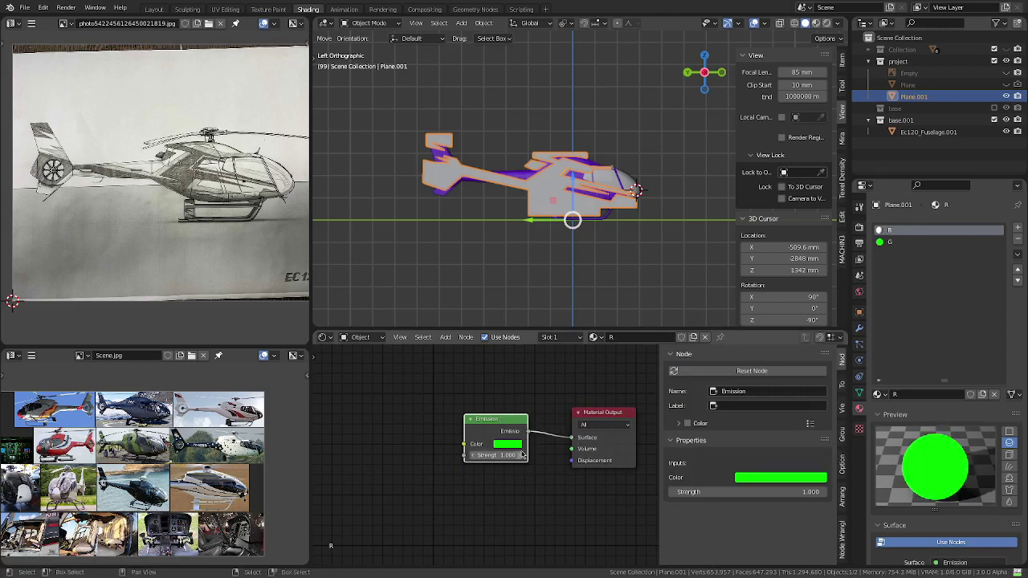
click(514, 446)
click(554, 400)
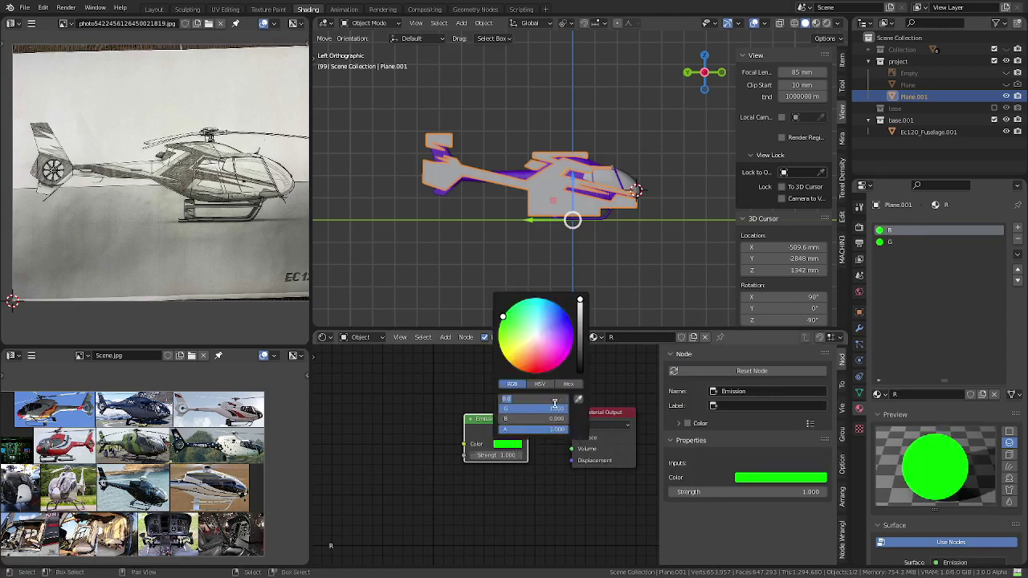
key(Return)
click(530, 399)
text(1)
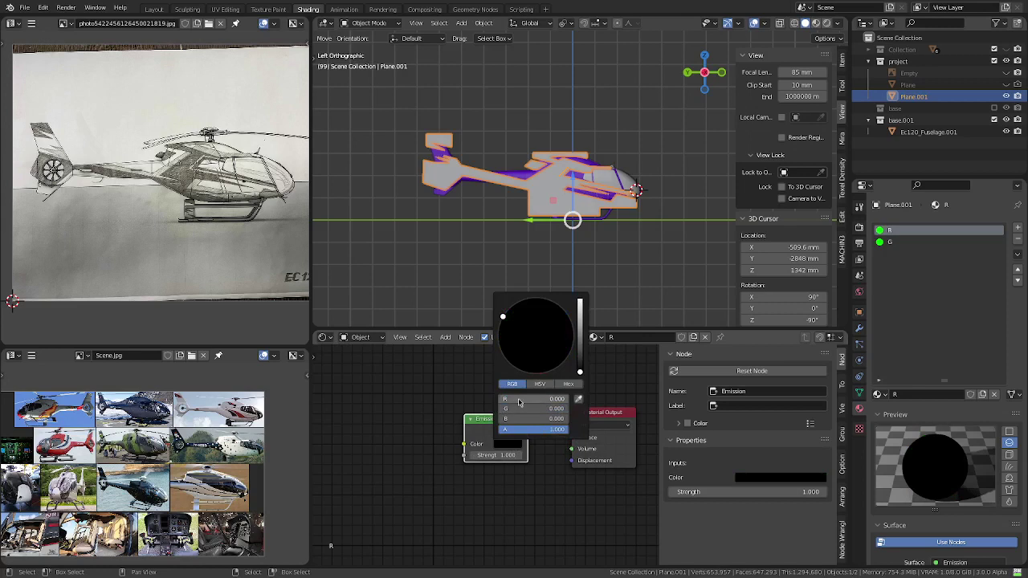
key(Return)
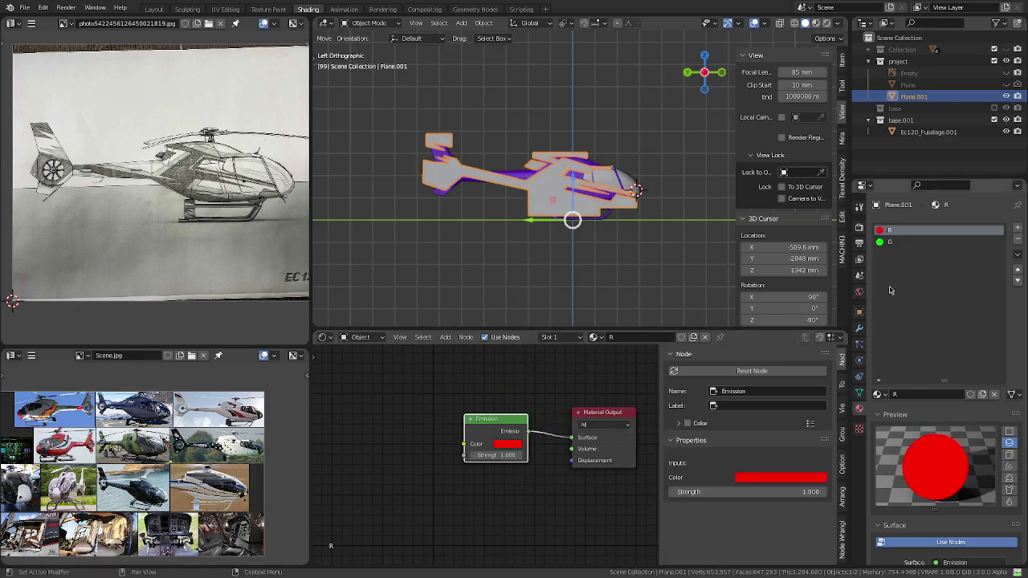
- Set material R's viewport display colour to red
mouse_move(572, 225)
middle_down()
mouse_move(610, 241)
mouse_move(651, 223)
middle_up()
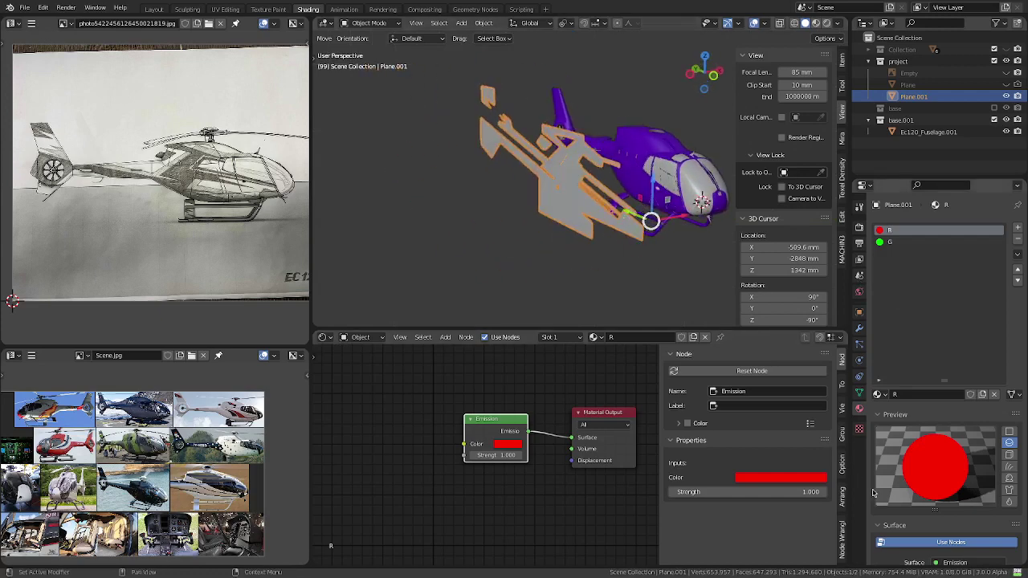
scroll(874, 493, down, 2)
scroll(941, 477, down, 2)
scroll(939, 470, down, 2)
scroll(939, 465, down, 1)
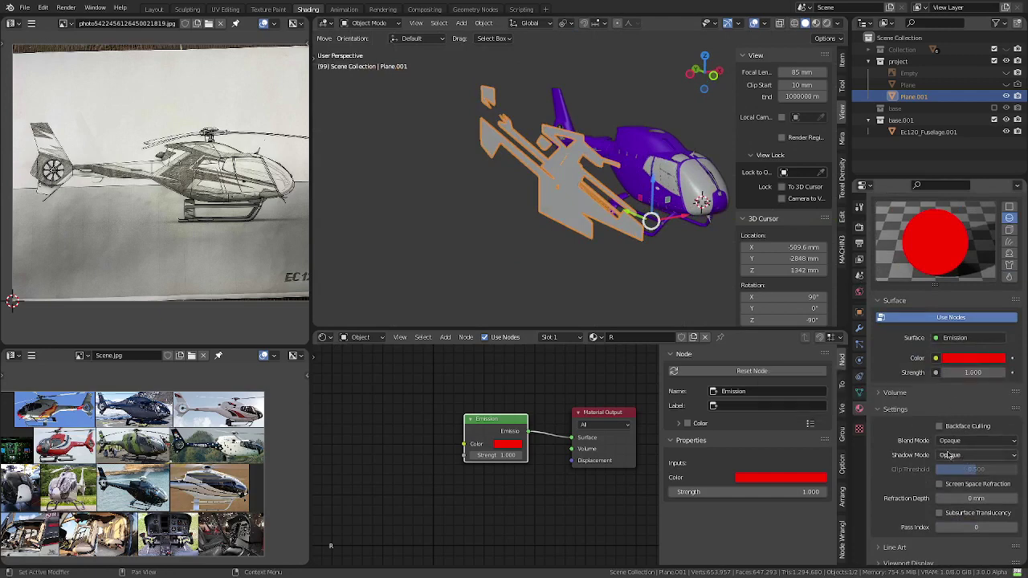
scroll(938, 482, down, 1)
click(904, 542)
scroll(964, 526, down, 2)
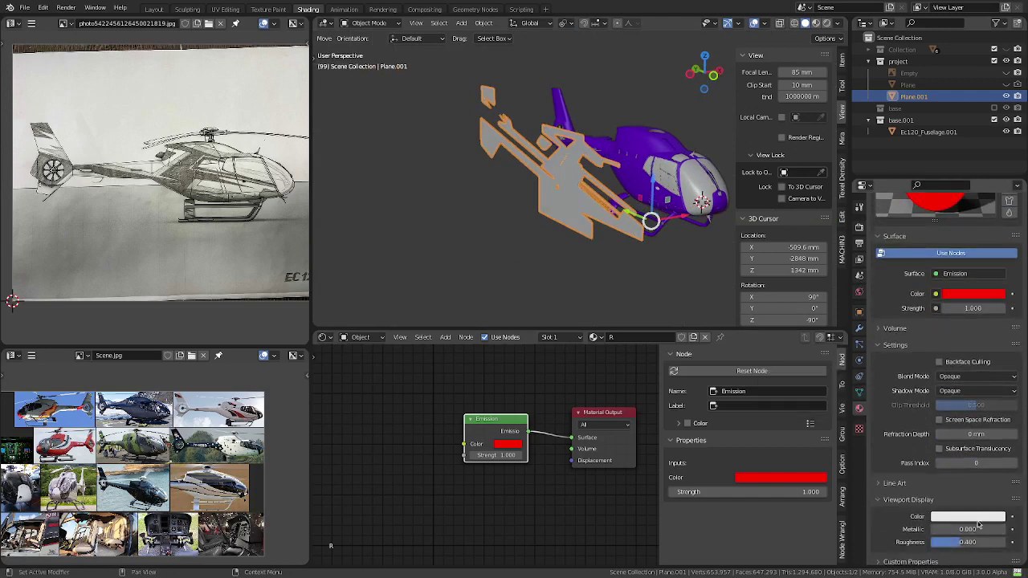
key(ctrl+v)
scroll(964, 401, up, 6)
scroll(941, 316, up, 6)
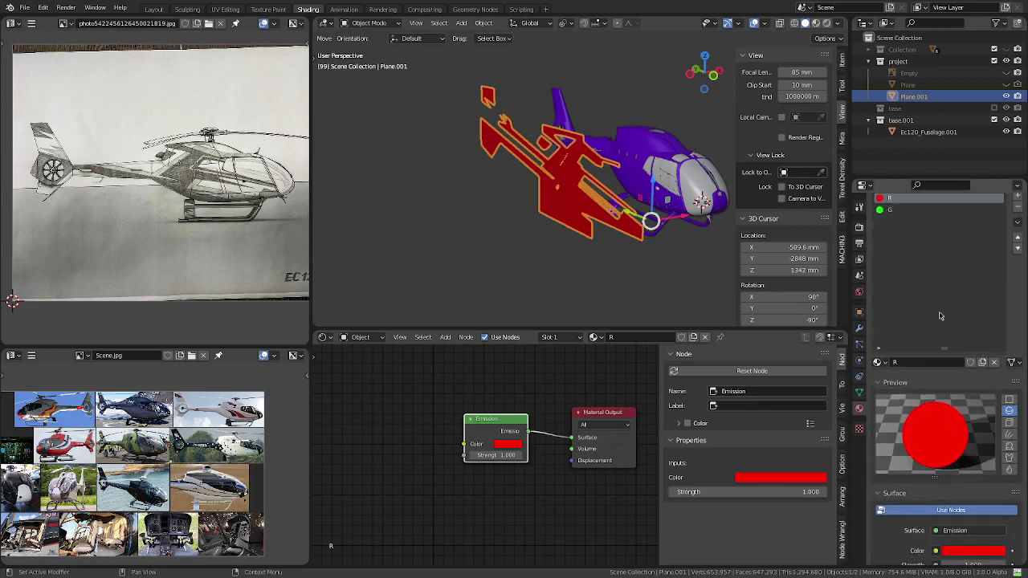
- Set material G's viewport display colour to green
click(897, 210)
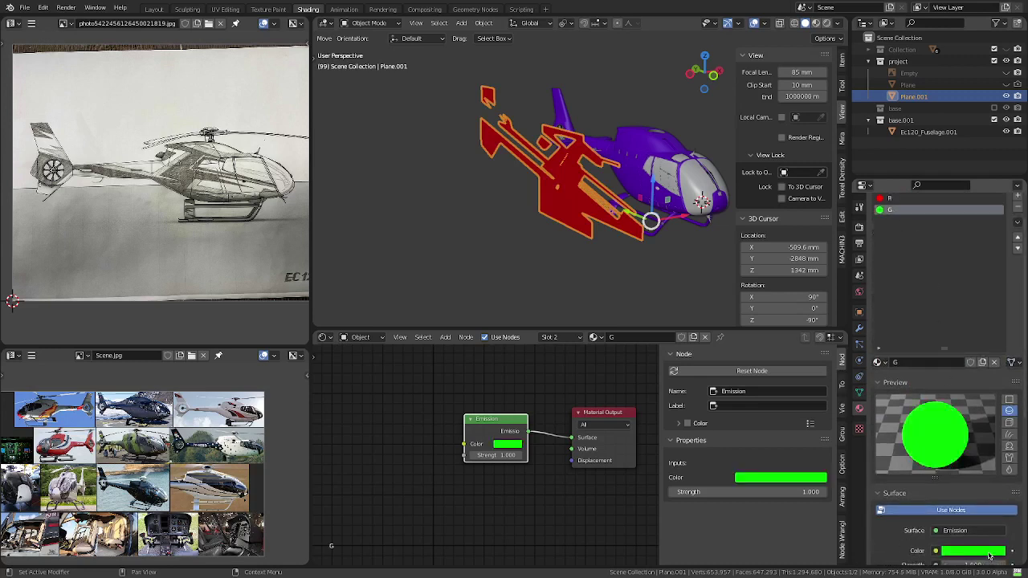
key(ctrl+c)
click(914, 497)
scroll(914, 482, down, 3)
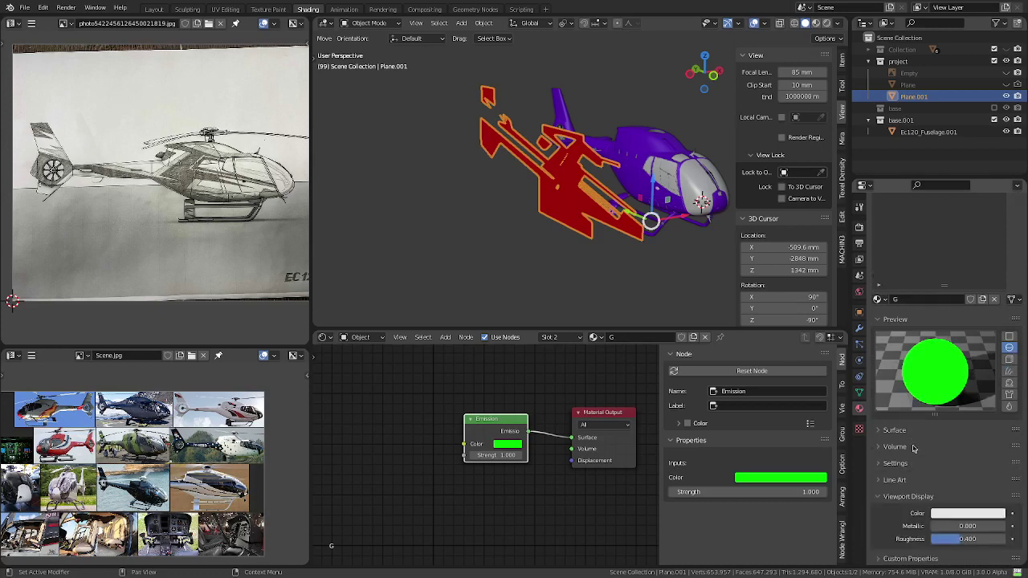
key(ctrl+v)
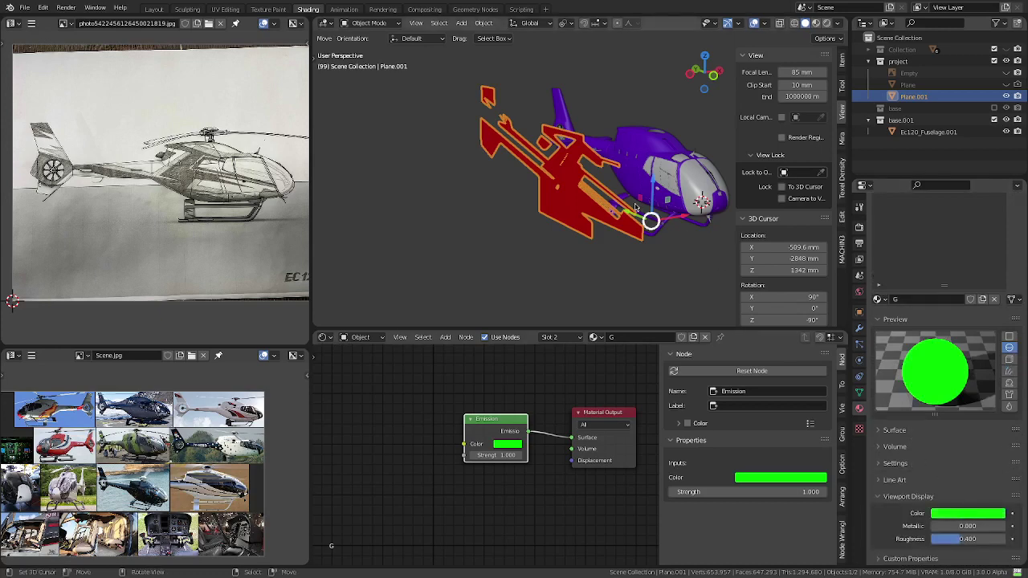
mouse_move(651, 221)
middle_down()
mouse_move(627, 200)
mouse_move(610, 232)
mouse_move(596, 198)
mouse_move(659, 159)
mouse_move(582, 202)
middle_up()
scroll(940, 377, up, 5)
- Assign the green G material to the selected livery faces in Edit Mode, then deselect
key(Tab)
click(895, 409)
key(Tab)
key(alt+a)
scroll(626, 177, up, 4)
scroll(581, 203, down, 3)
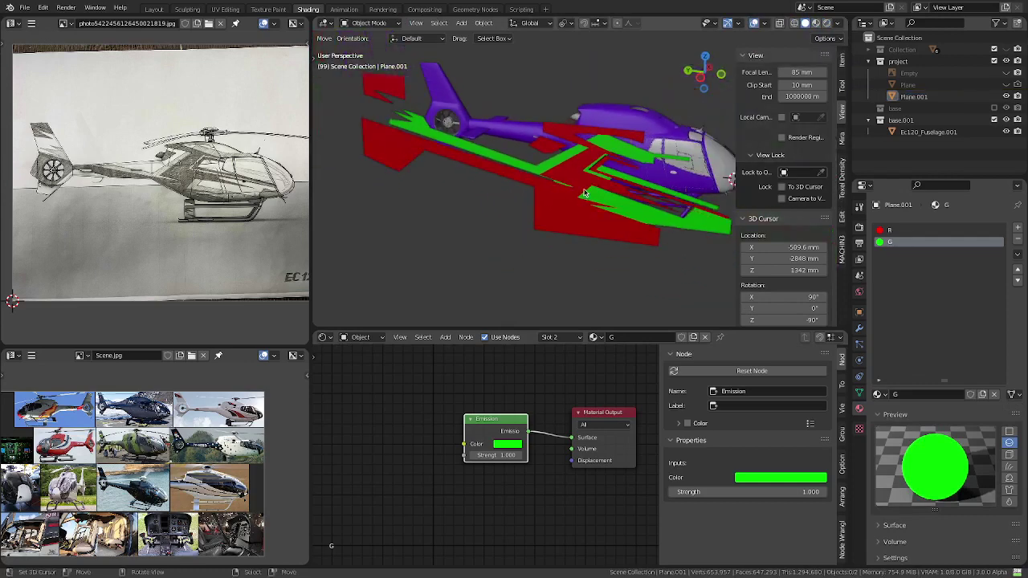
scroll(585, 192, down, 2)
mouse_move(584, 193)
middle_down()
mouse_move(482, 207)
mouse_move(587, 182)
mouse_move(596, 201)
middle_up()
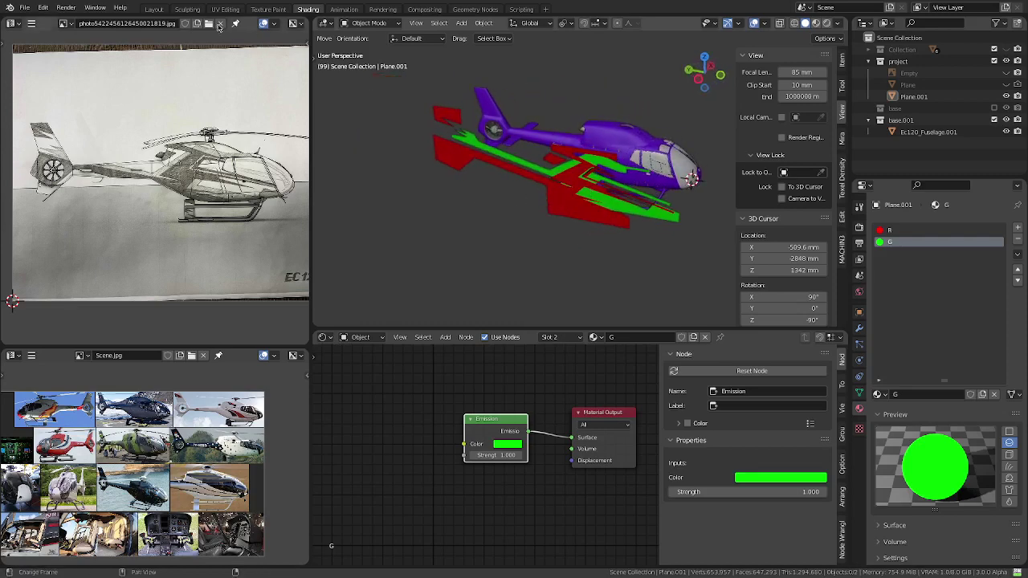
- In the Layout workspace, set the viewport shading colour to Material
click(153, 9)
scroll(610, 285, up, 2)
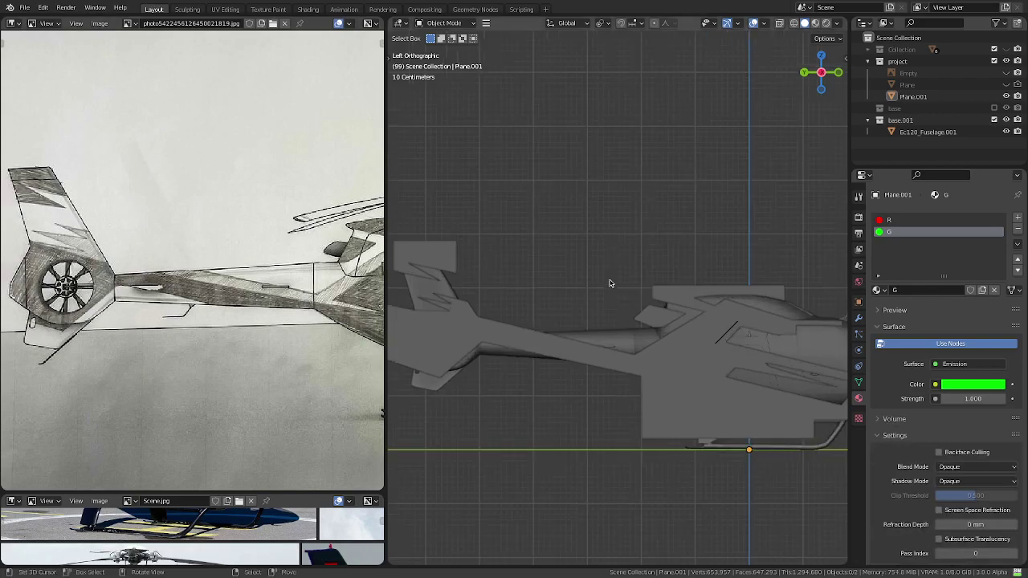
scroll(616, 282, down, 2)
shift+middle_drag(740, 299, 662, 265)
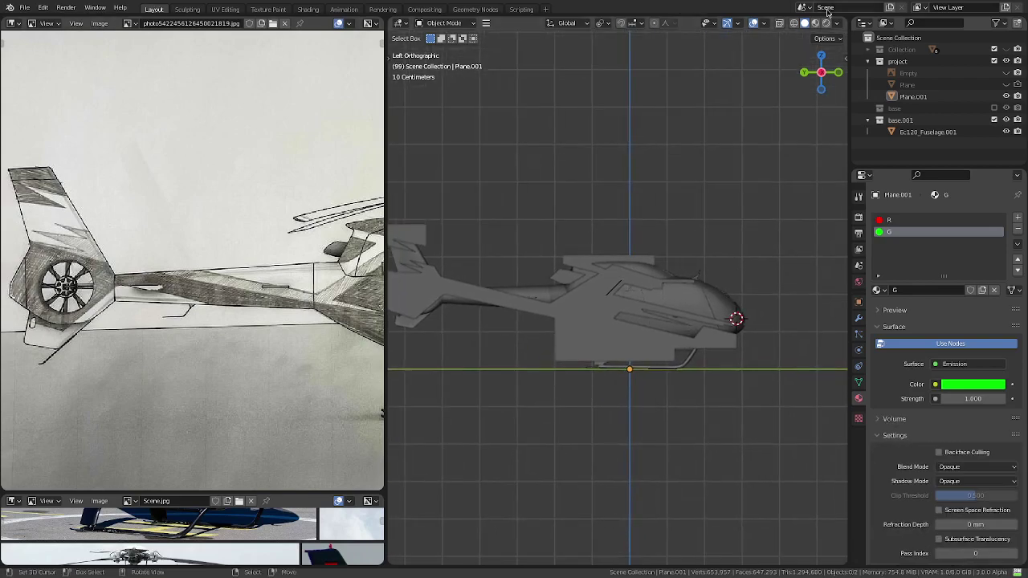
click(837, 23)
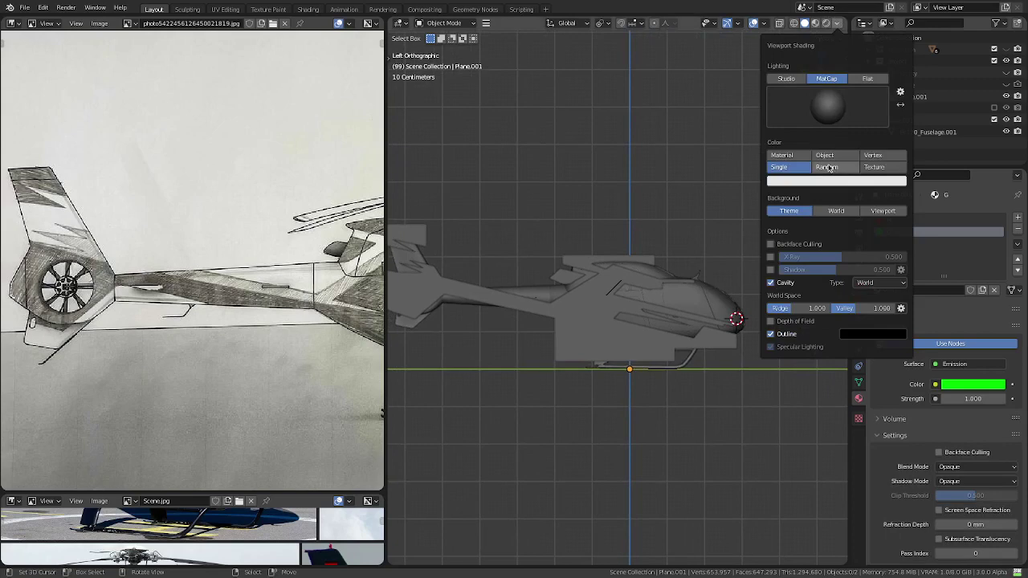
click(790, 155)
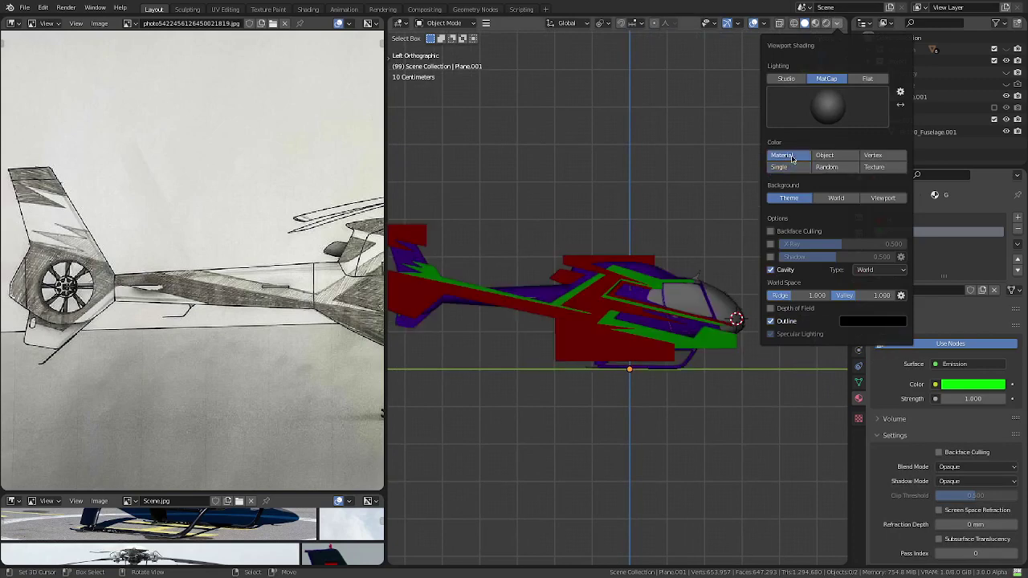
- Maximize the viewport, apply an Alt+C menu option to all objects, deselect, and restore the layout
key(ctrl+space)
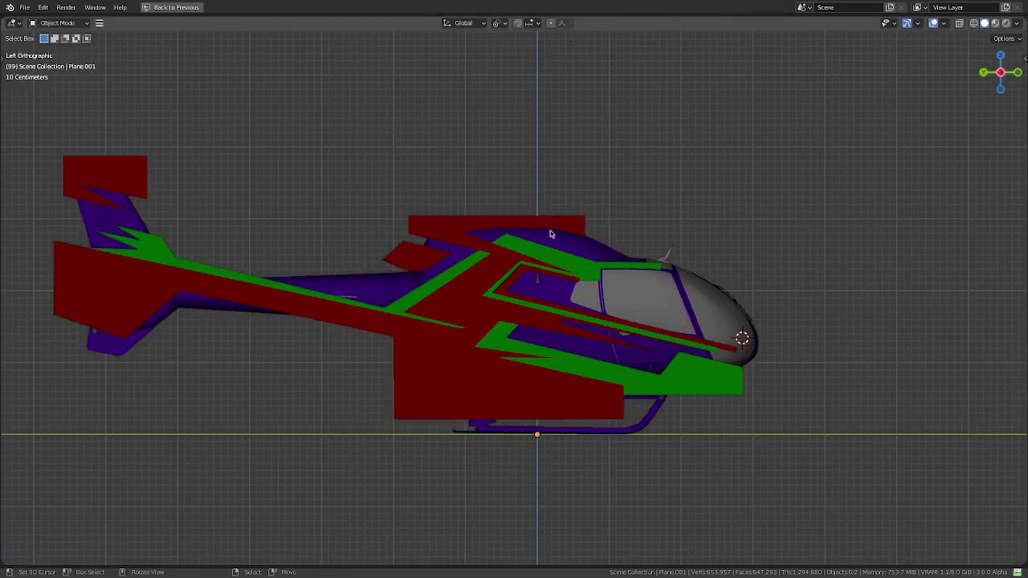
mouse_move(550, 233)
shift+middle_down()
mouse_move(656, 220)
mouse_move(587, 219)
shift+middle_up()
key(a)
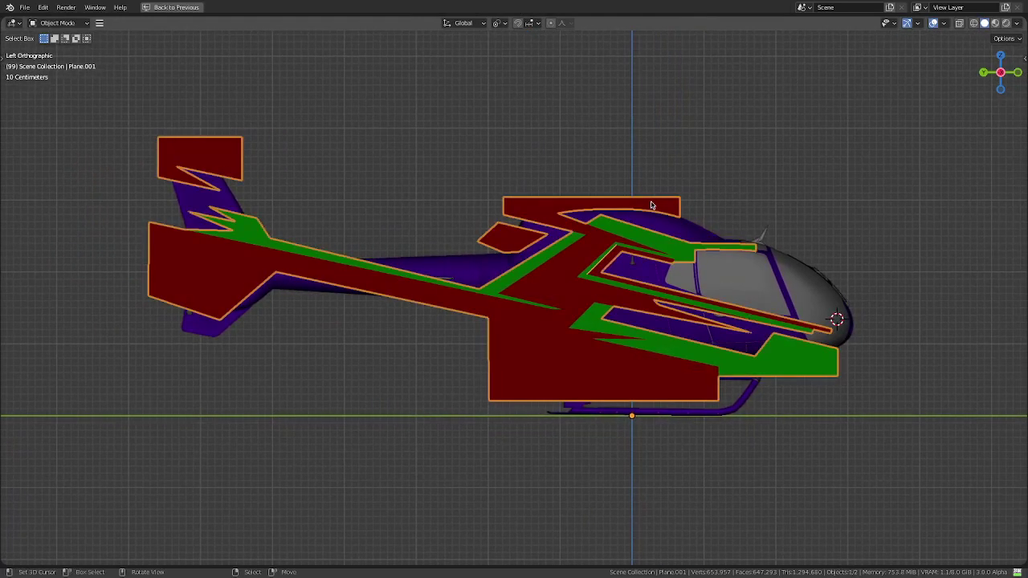
key(alt+c)
click(634, 228)
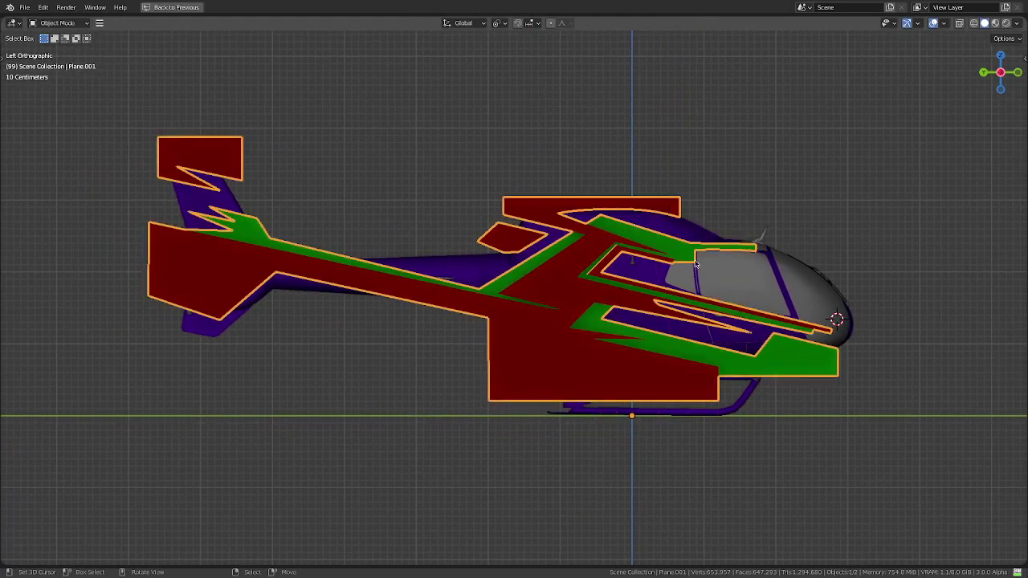
key(alt+a)
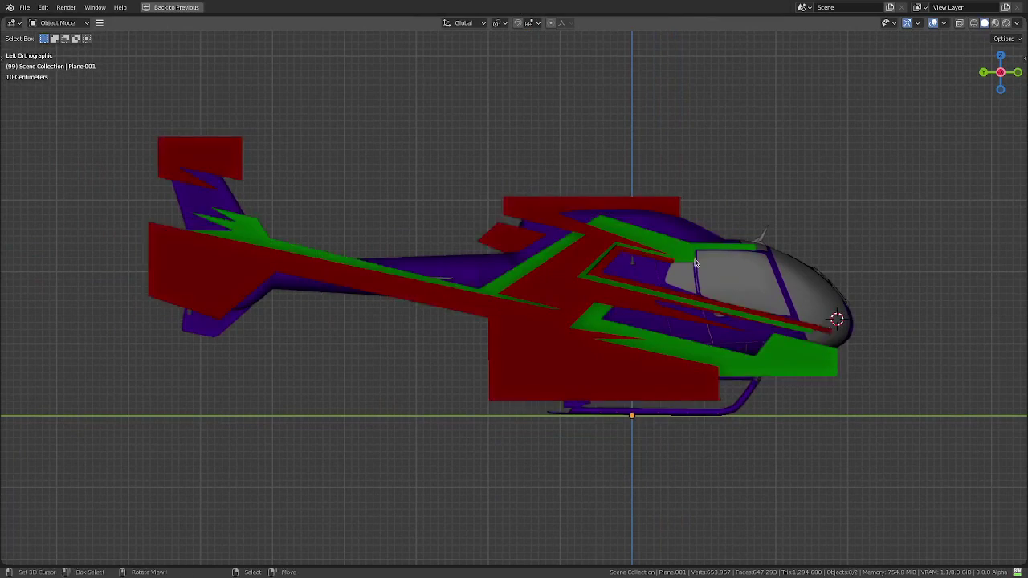
scroll(566, 274, up, 2)
scroll(566, 275, up, 3)
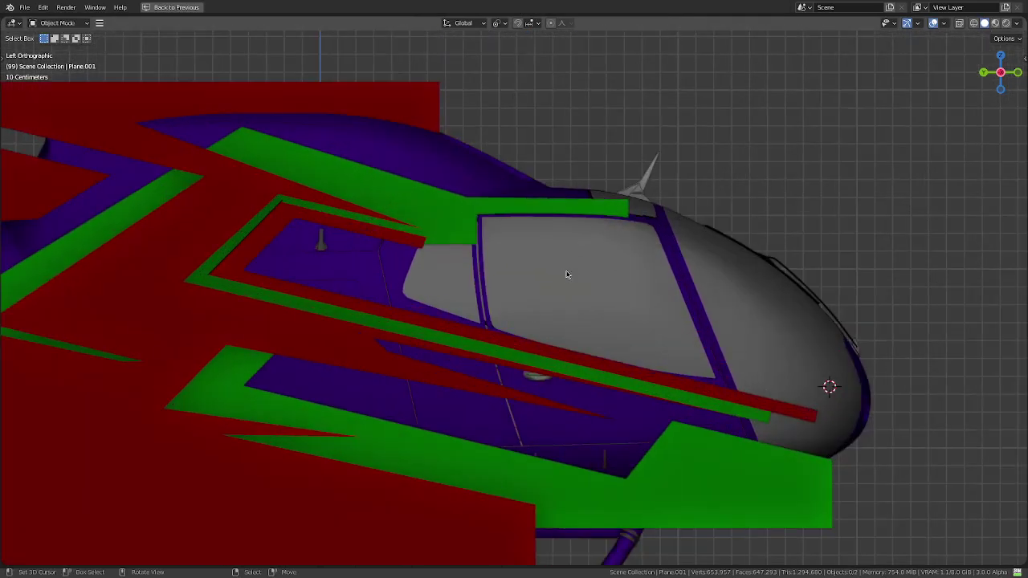
key(ctrl+space)
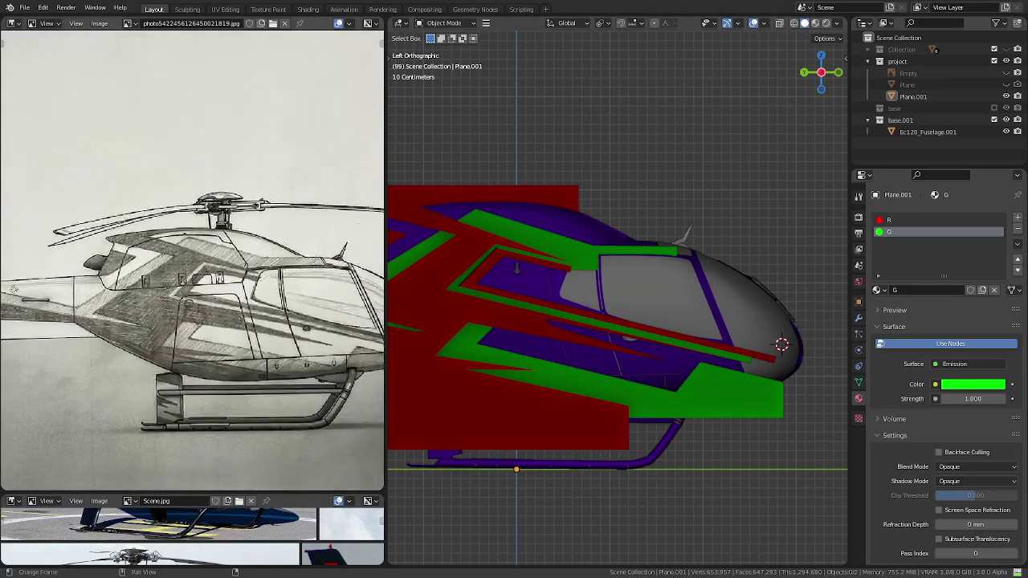
- Inspect the Plane.001 livery faces in Edit Mode and return to Object Mode
middle_drag(690, 259, 692, 277)
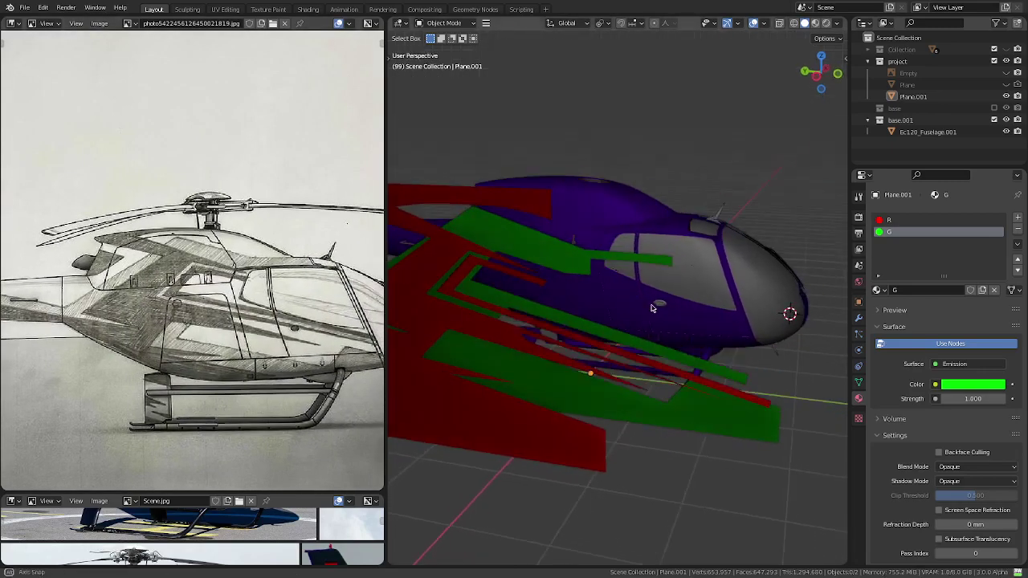
key(Tab)
scroll(690, 276, up, 1)
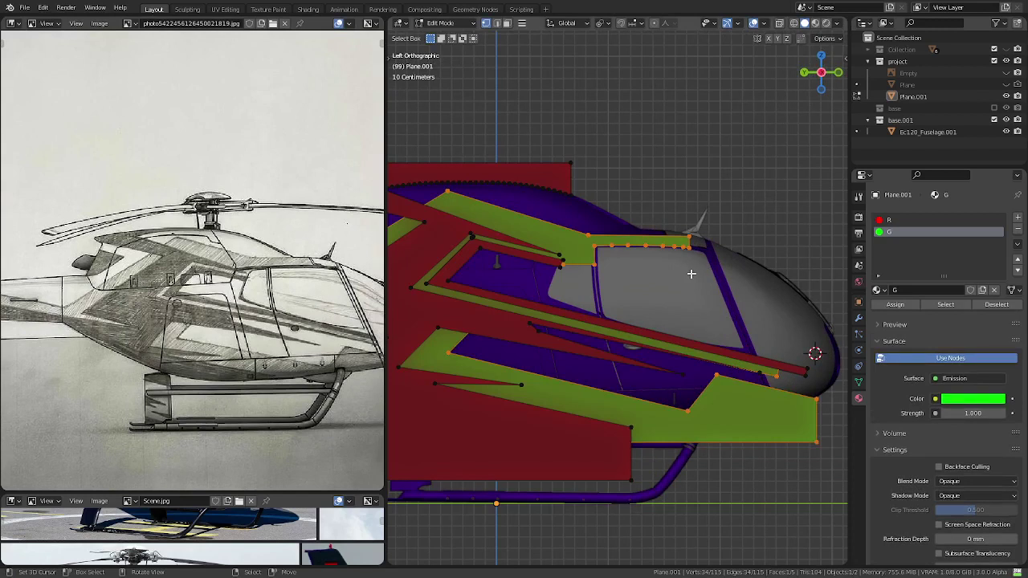
key(Tab)
scroll(691, 274, down, 4)
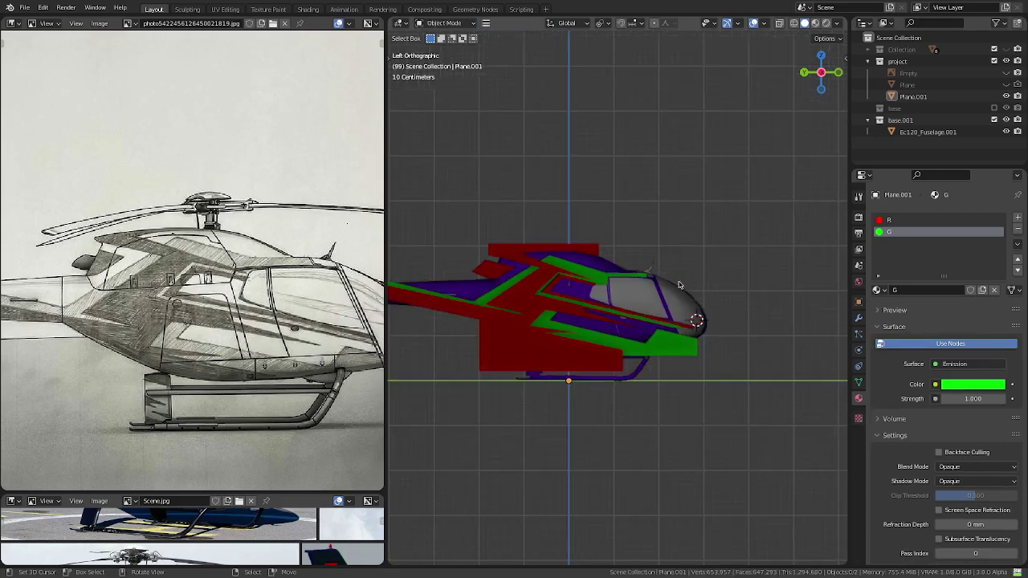
scroll(721, 296, down, 1)
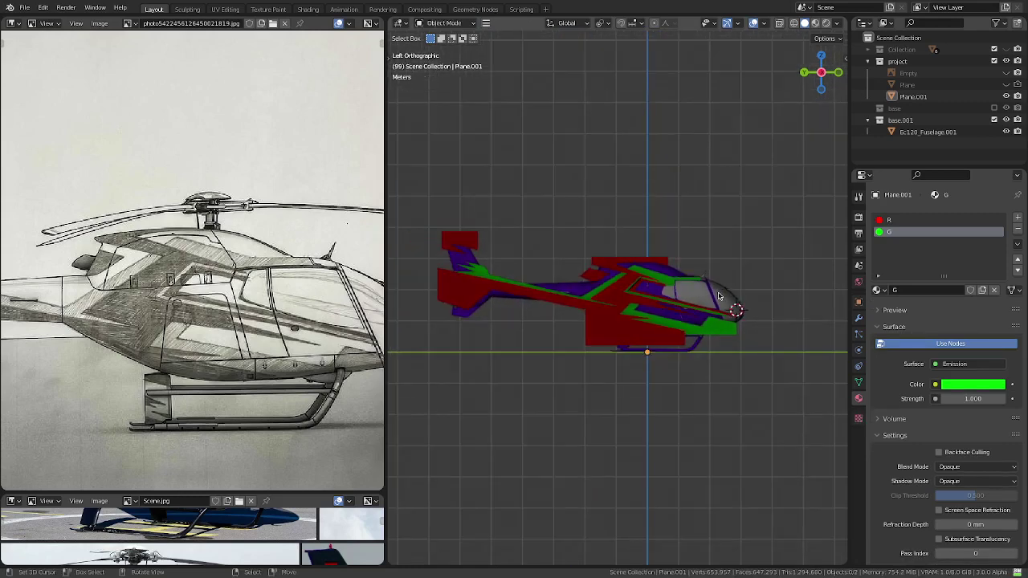
- Return to the orthographic left side view of the helicopter
middle_drag(96, 317, 370, 317)
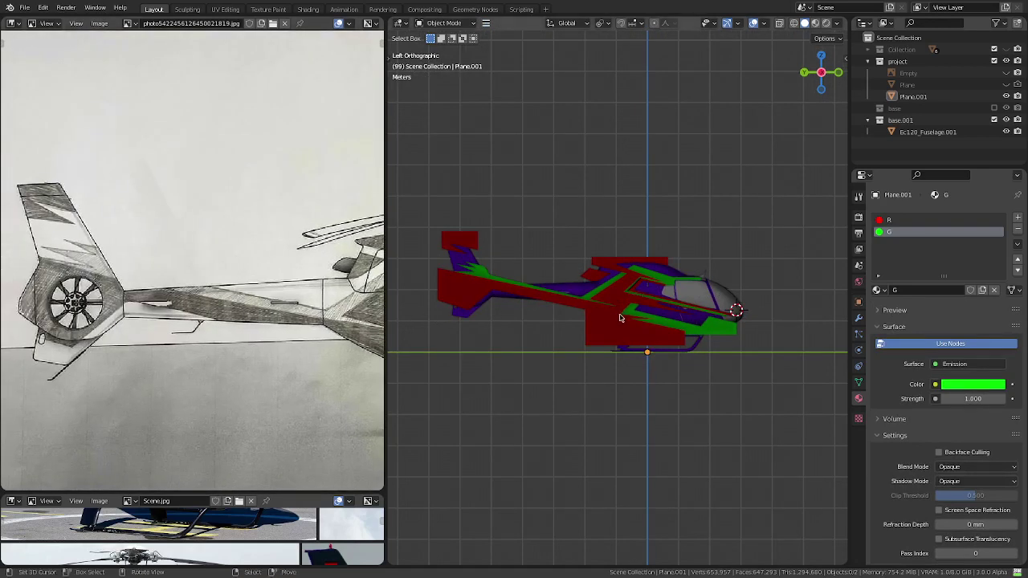
mouse_move(619, 318)
middle_down()
mouse_move(567, 238)
mouse_move(489, 321)
mouse_move(500, 345)
mouse_move(546, 343)
mouse_move(530, 344)
middle_up()
scroll(554, 342, up, 3)
middle_drag(599, 339, 595, 340)
key(KP_5)
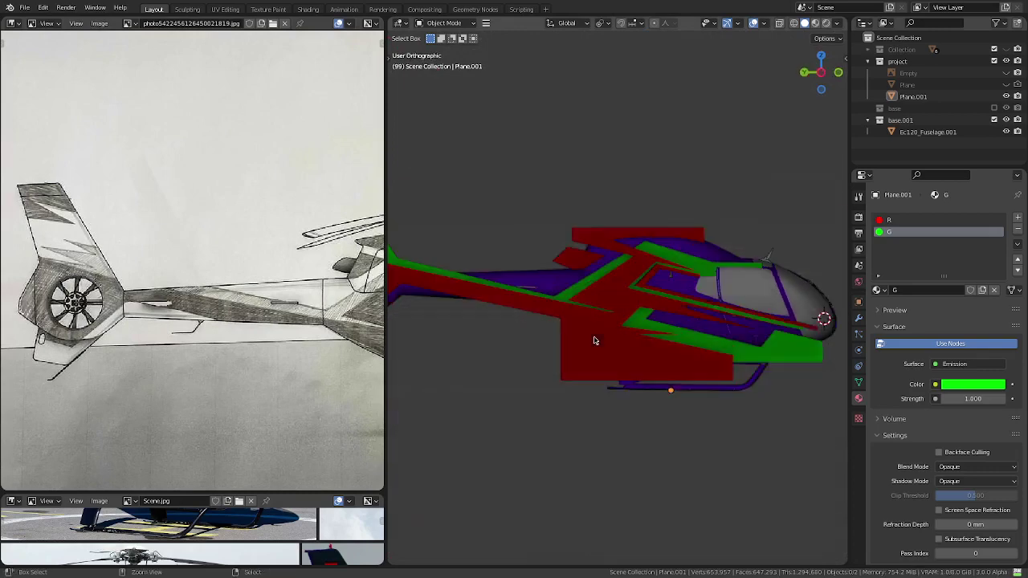
key(ctrl+KP_3)
scroll(594, 341, down, 3)
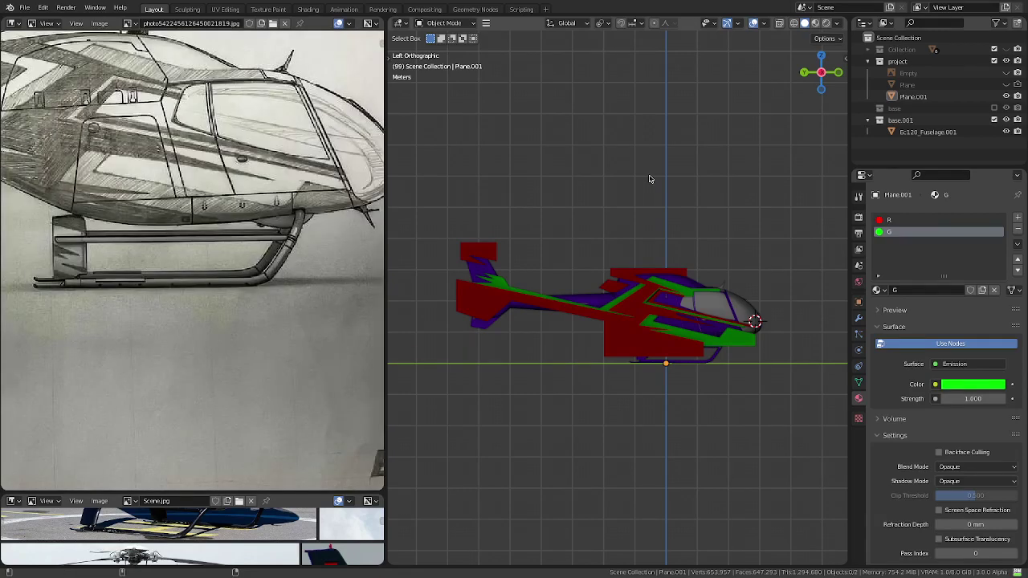
- Hide Plane.001 and the purple helicopter, show Plane and the reference photo, and edit Plane
click(1005, 95)
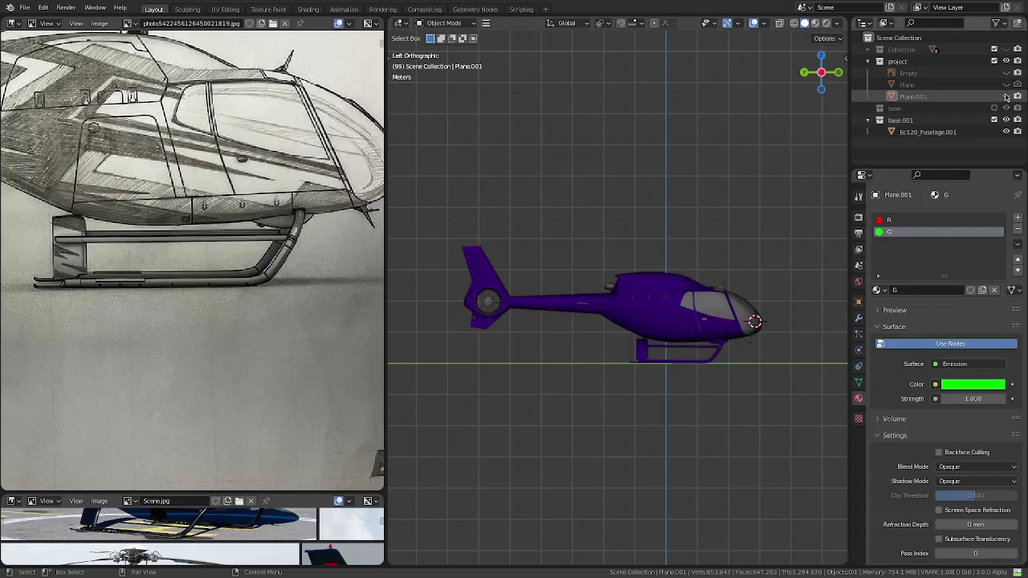
click(1005, 85)
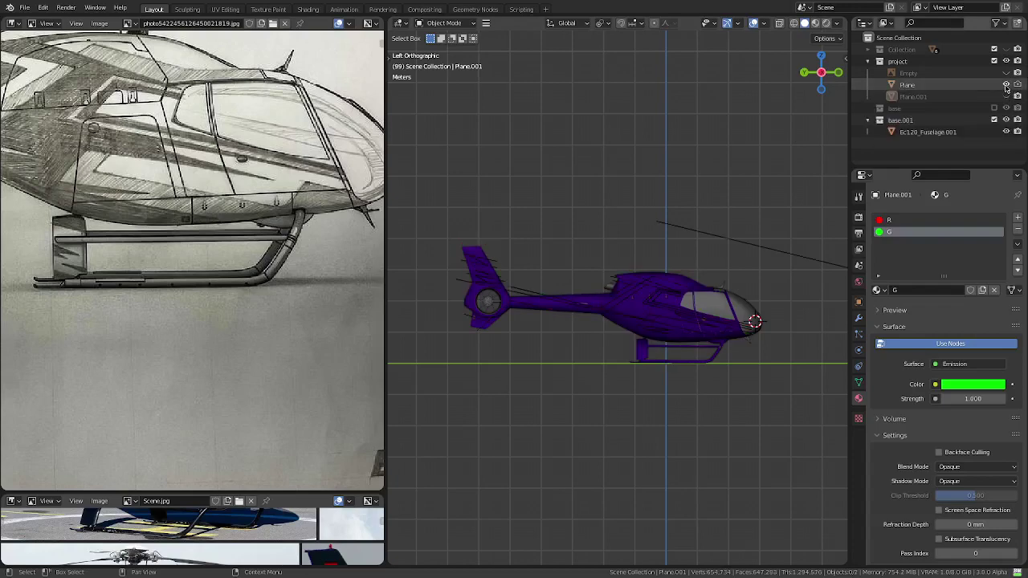
click(755, 244)
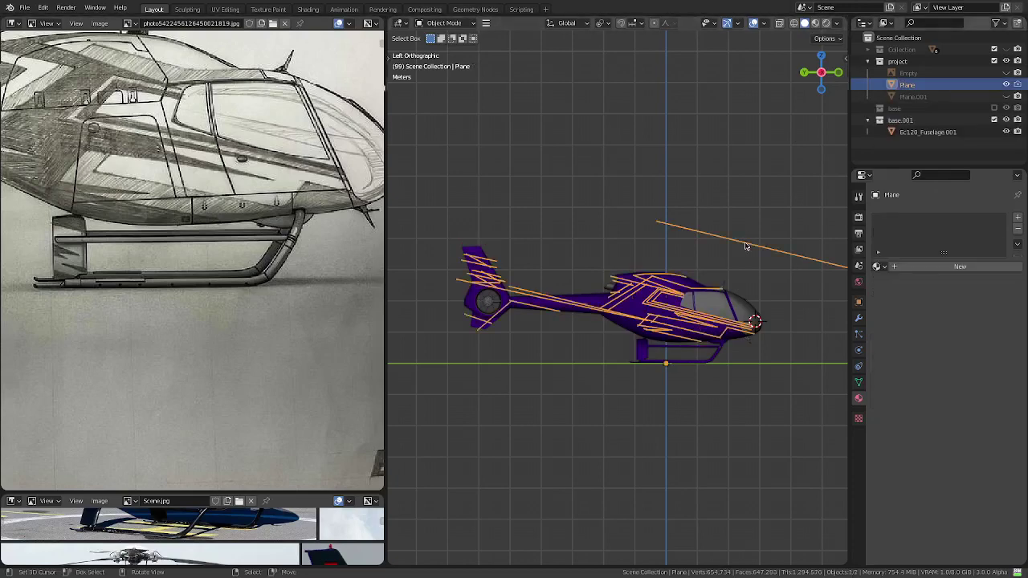
shift+middle_drag(755, 248, 718, 245)
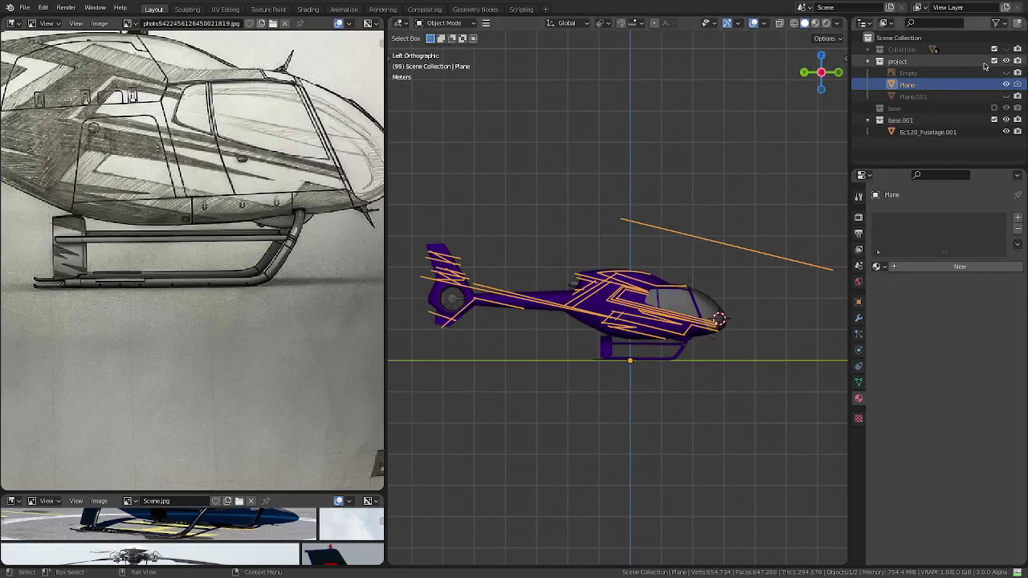
click(1006, 73)
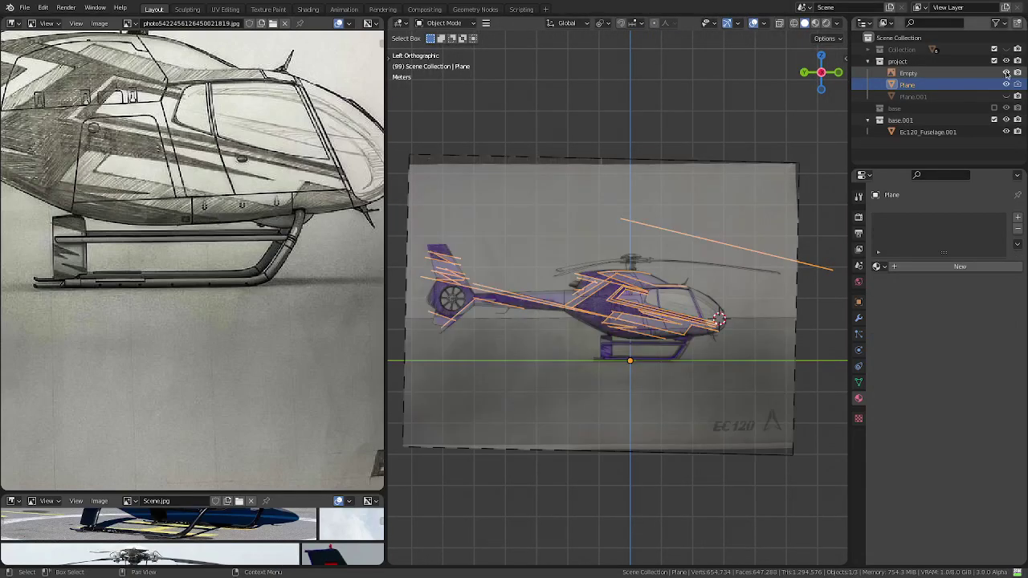
click(1006, 120)
key(Tab)
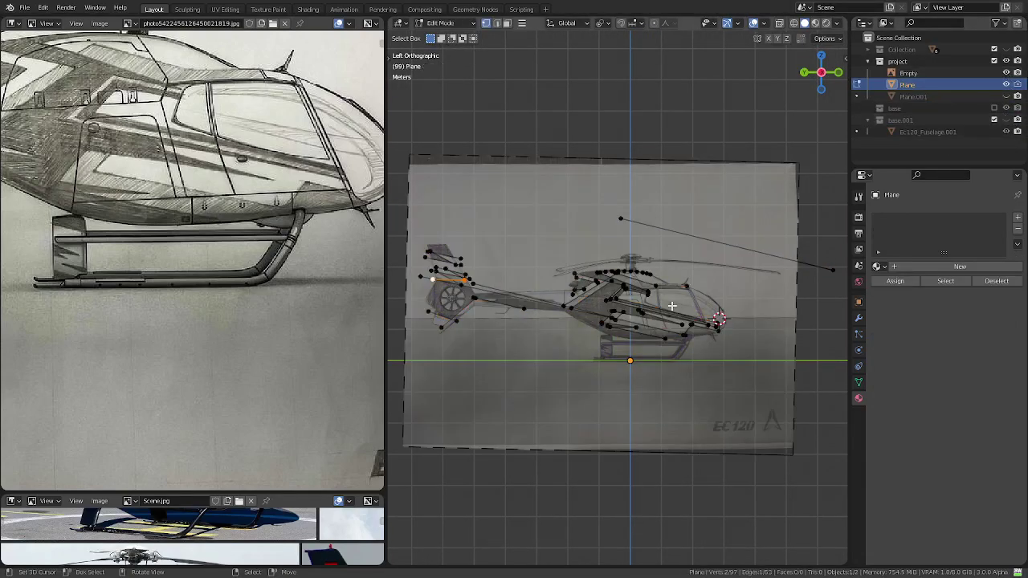
- Maximize the viewport, switch to edge select, and select an edge on the lower fuselage
key(ctrl+space)
scroll(661, 344, up, 5)
shift+middle_drag(610, 482, 581, 237)
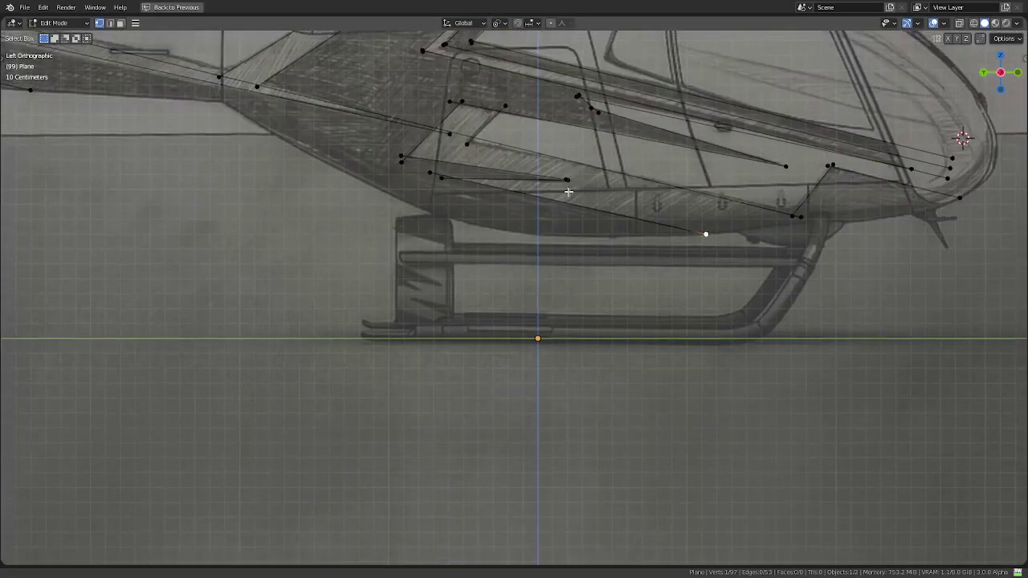
key(2)
click(580, 260)
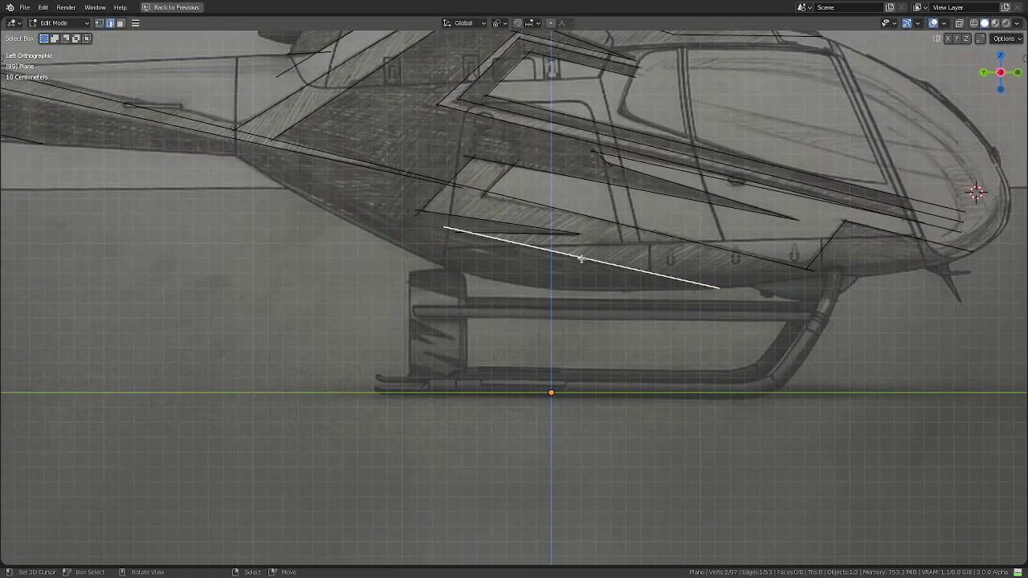
scroll(580, 259, up, 2)
scroll(616, 271, up, 1)
mouse_move(617, 271)
shift+middle_down()
mouse_move(403, 245)
mouse_move(651, 218)
mouse_move(475, 244)
mouse_move(503, 239)
shift+middle_up()
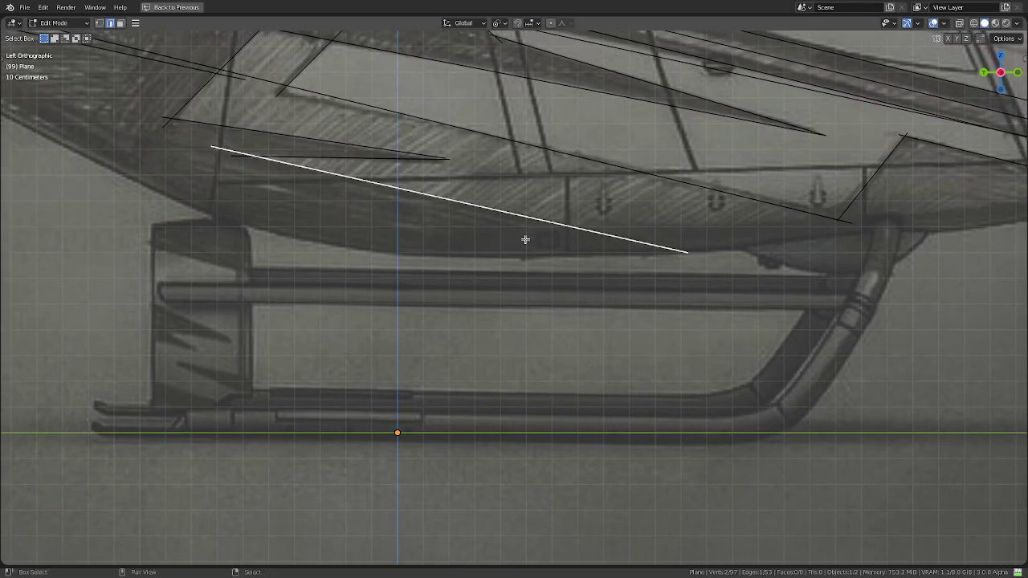
- Duplicate the edge, scale it shorter, and move it just above the skid crossbar
key(shift+d)
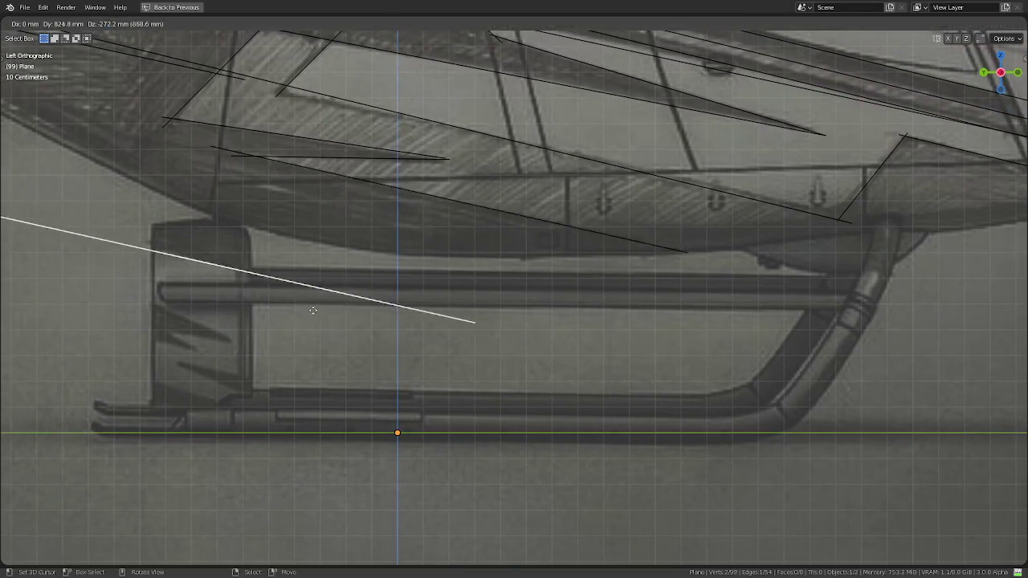
click(313, 311)
scroll(367, 298, down, 3)
scroll(475, 334, up, 2)
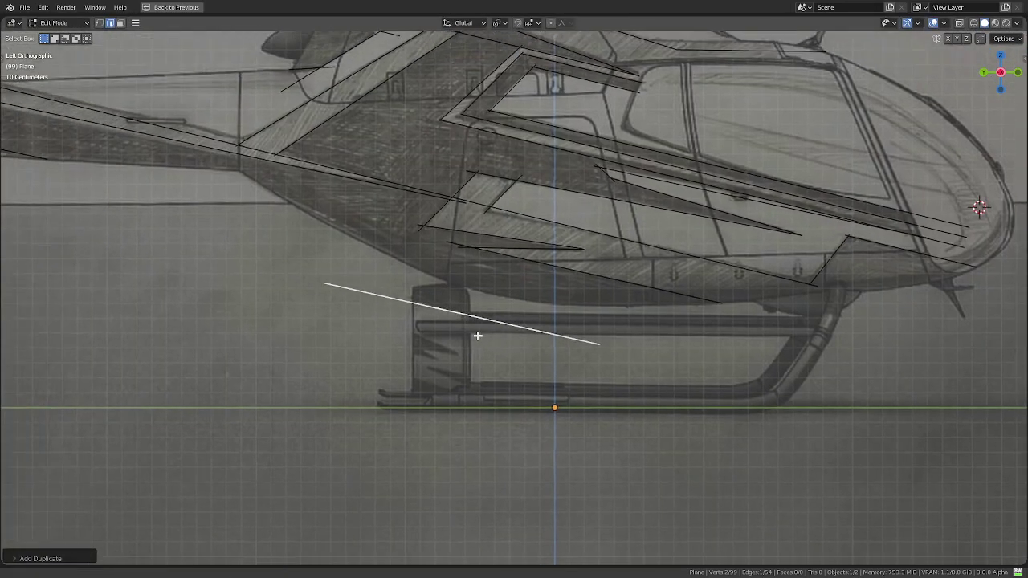
scroll(615, 356, up, 1)
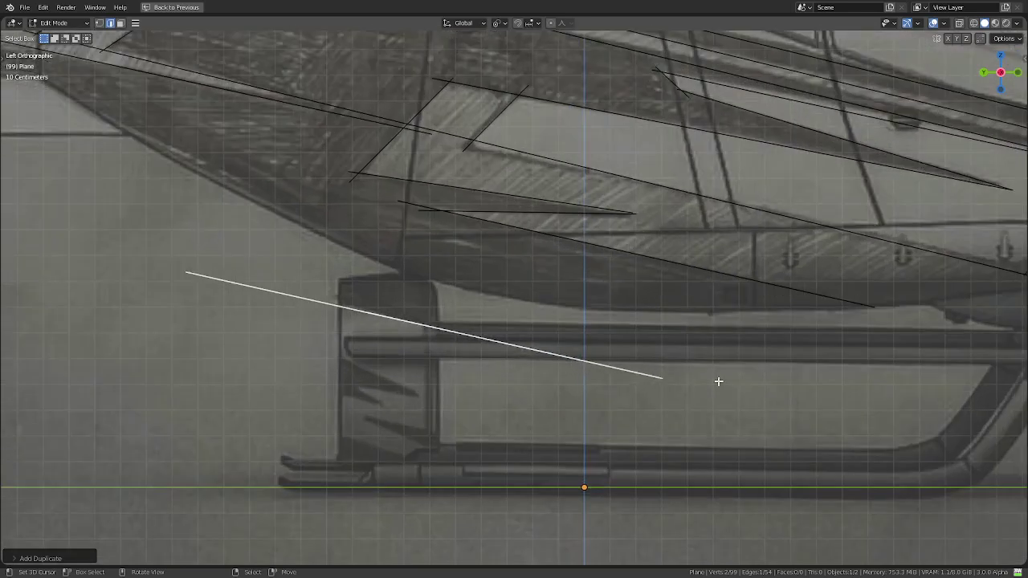
key(s)
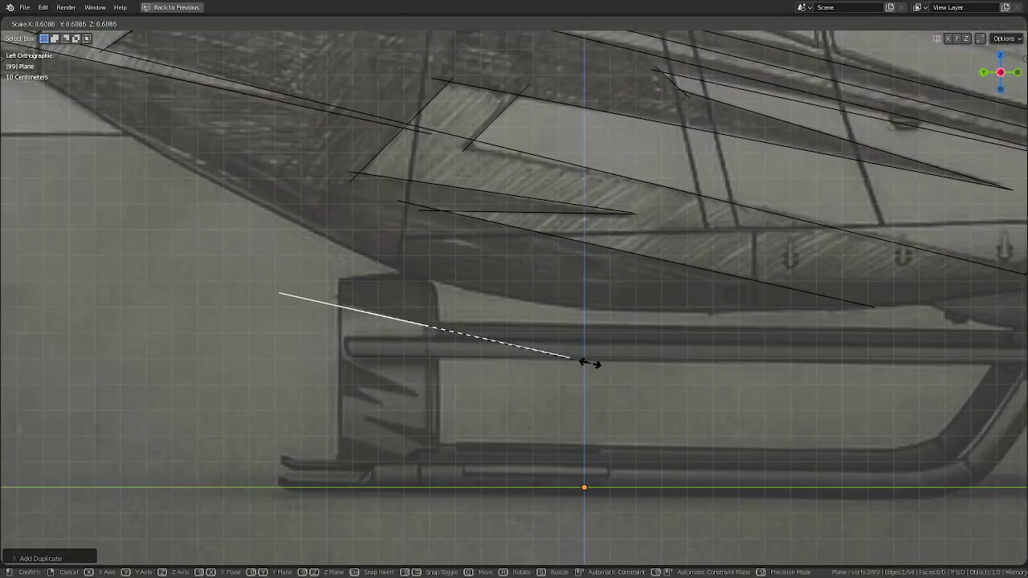
click(530, 353)
key(g)
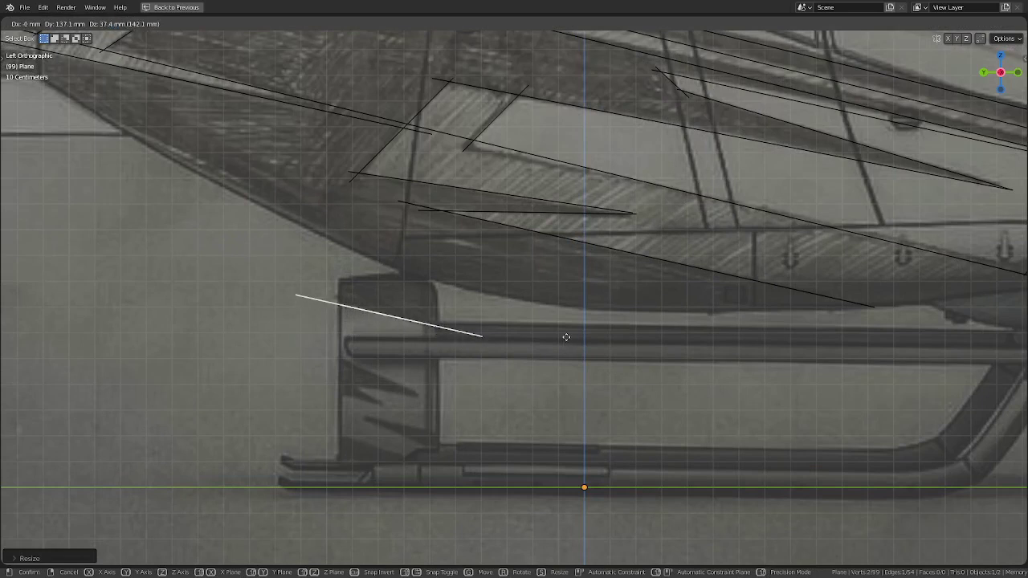
click(565, 337)
shift+scroll(555, 333, down, 1)
shift+middle_drag(555, 333, 592, 285)
scroll(592, 285, up, 3)
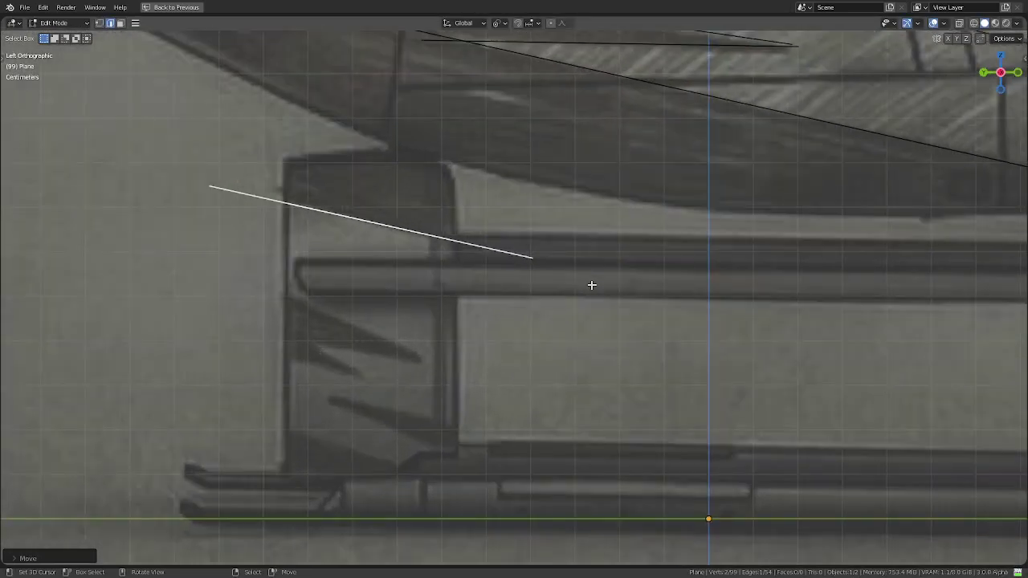
- Duplicate the traced edge four times, stacking the copies above the rear skid
key(shift+d)
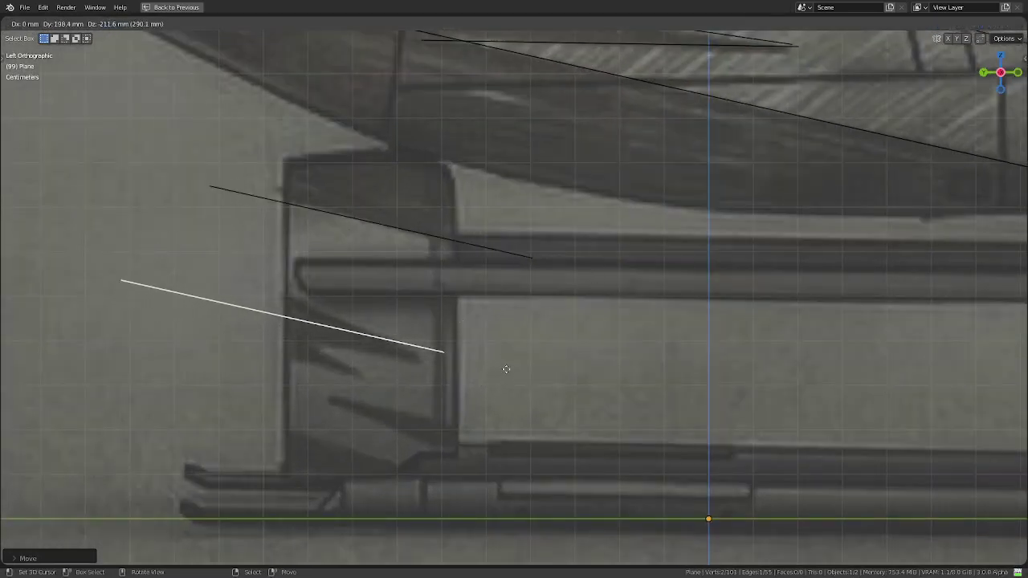
click(562, 453)
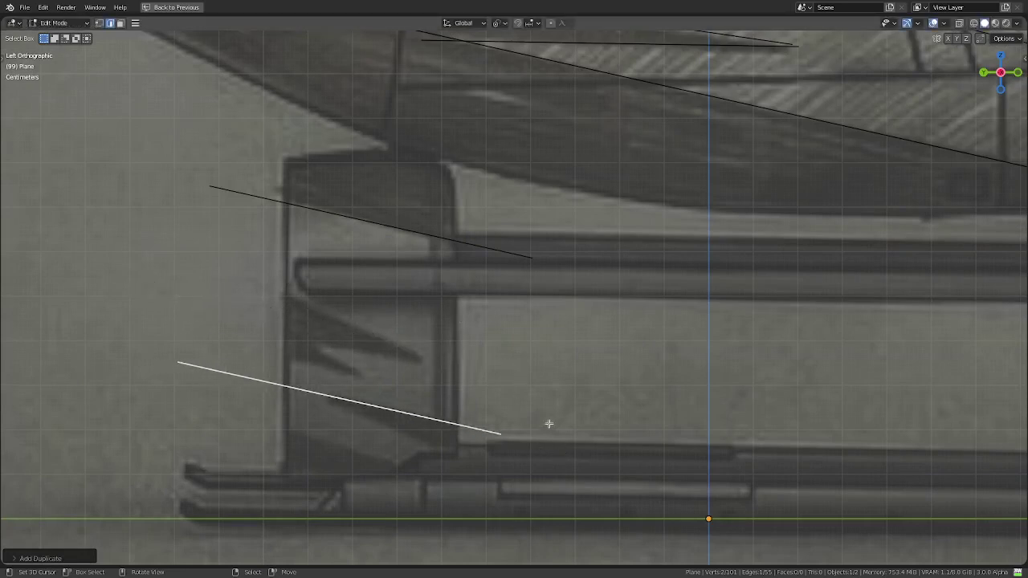
key(shift+d)
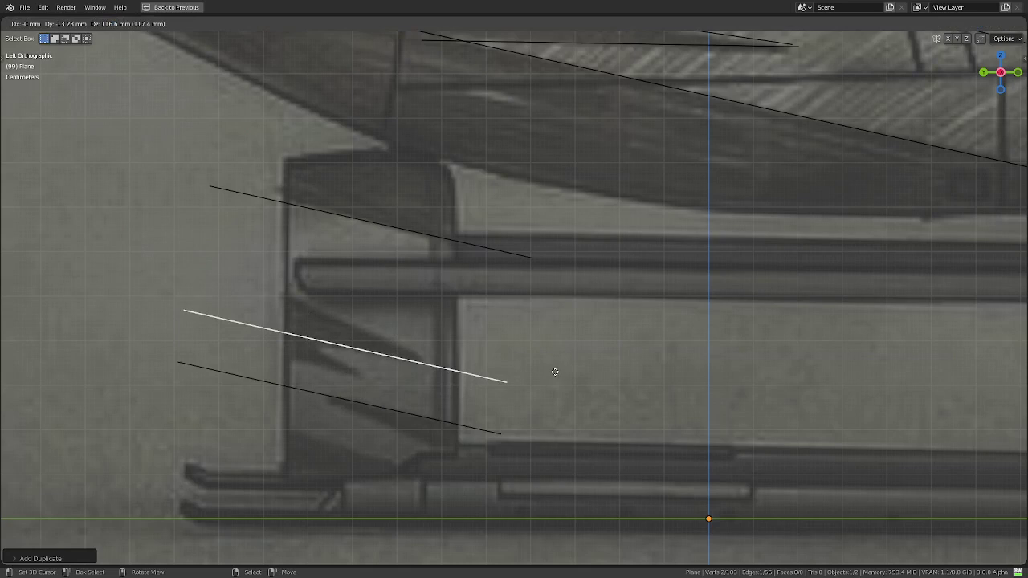
click(554, 372)
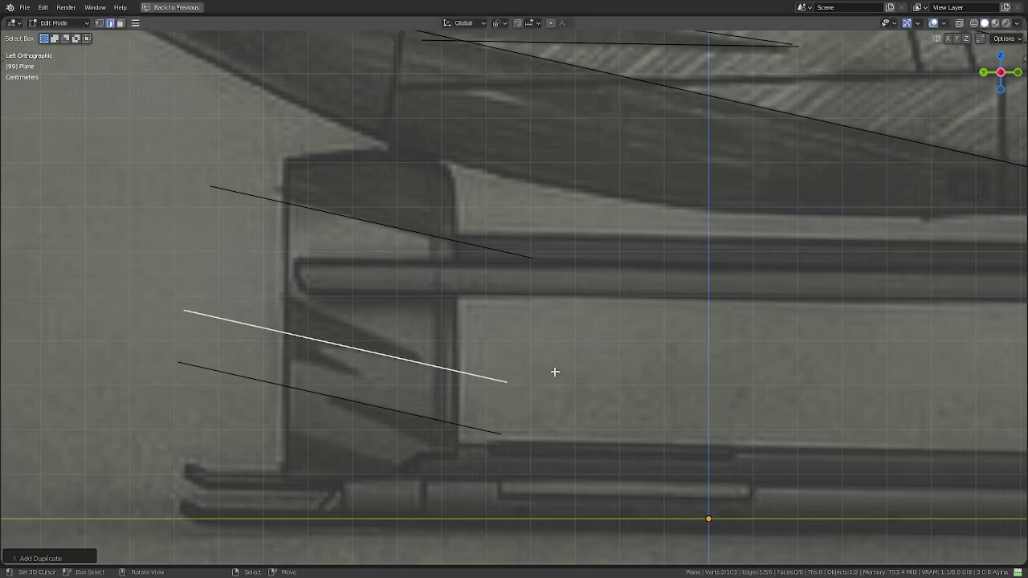
key(shift+d)
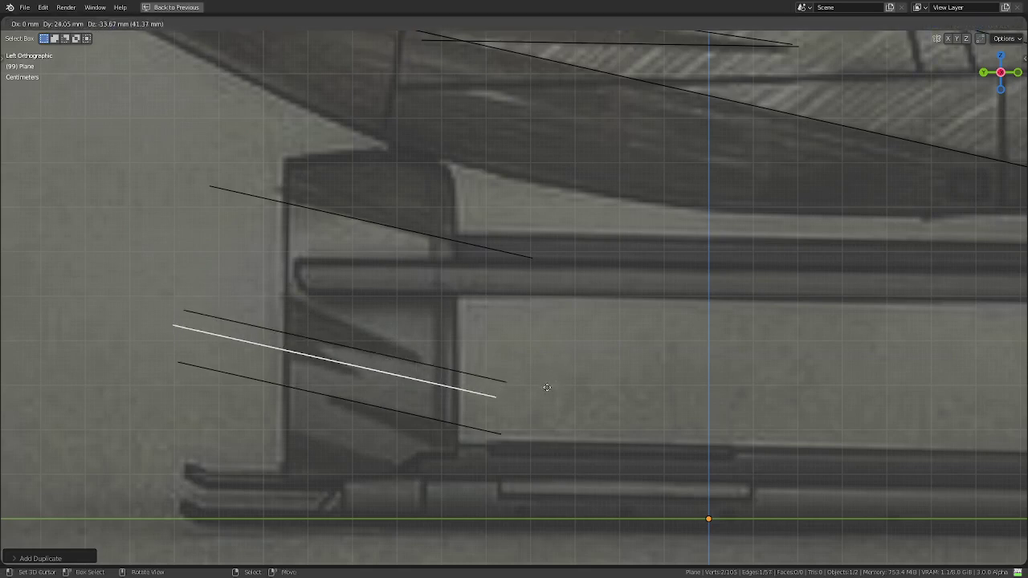
click(541, 396)
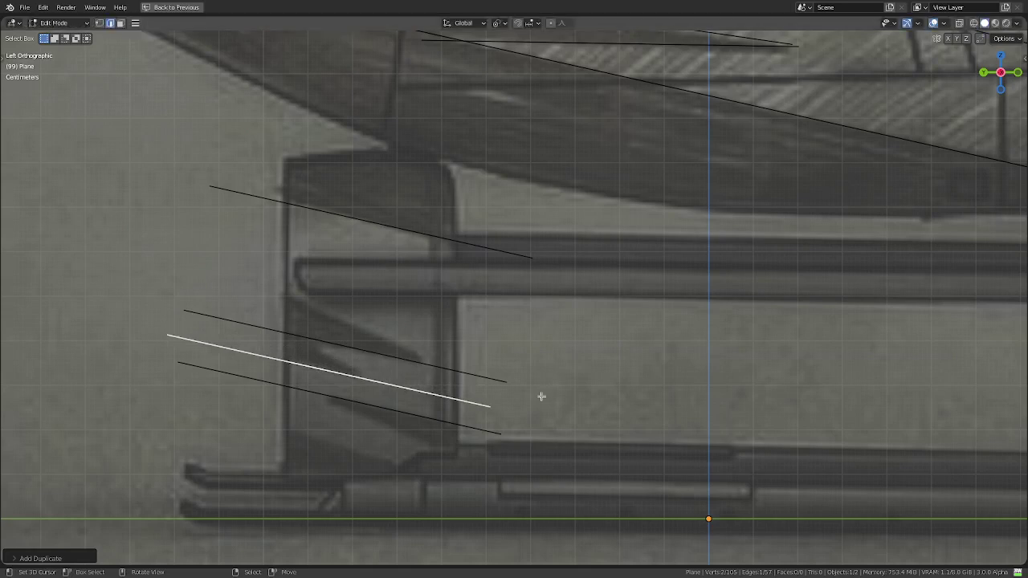
key(shift+d)
click(568, 355)
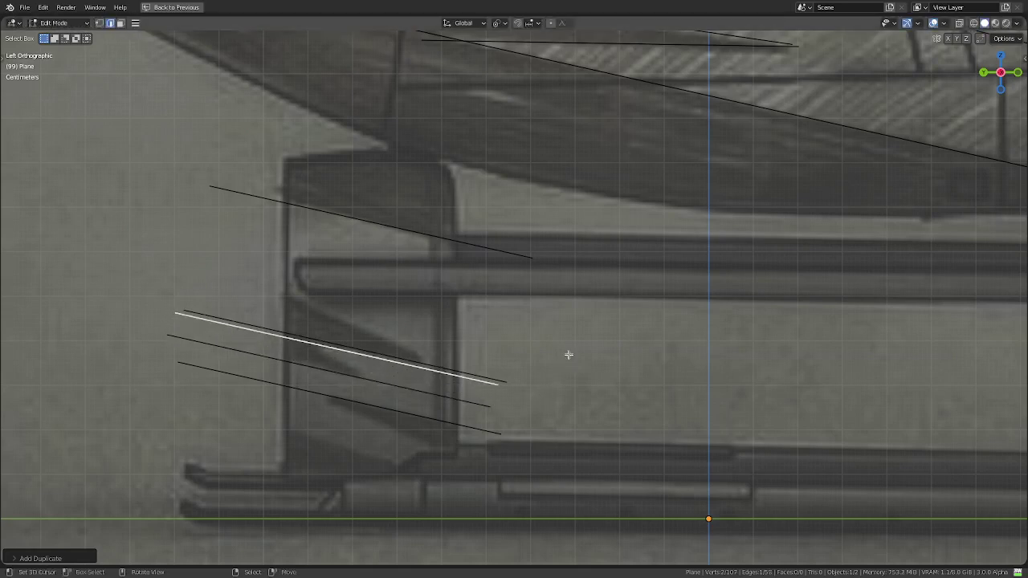
- Turn the top copy into a short, steeper edge nudged slightly left
key(r)
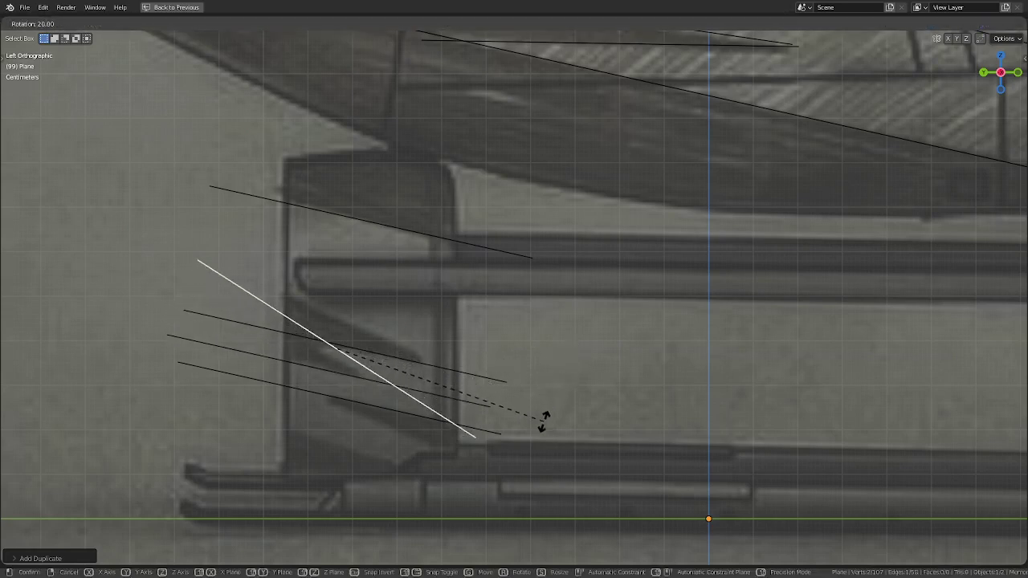
click(544, 421)
key(s)
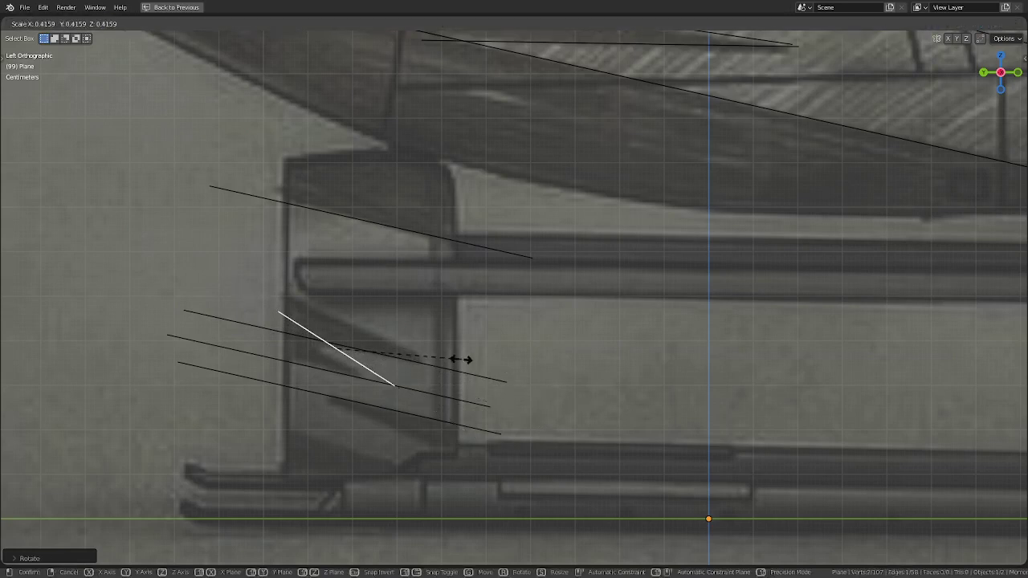
click(457, 365)
key(g)
click(454, 366)
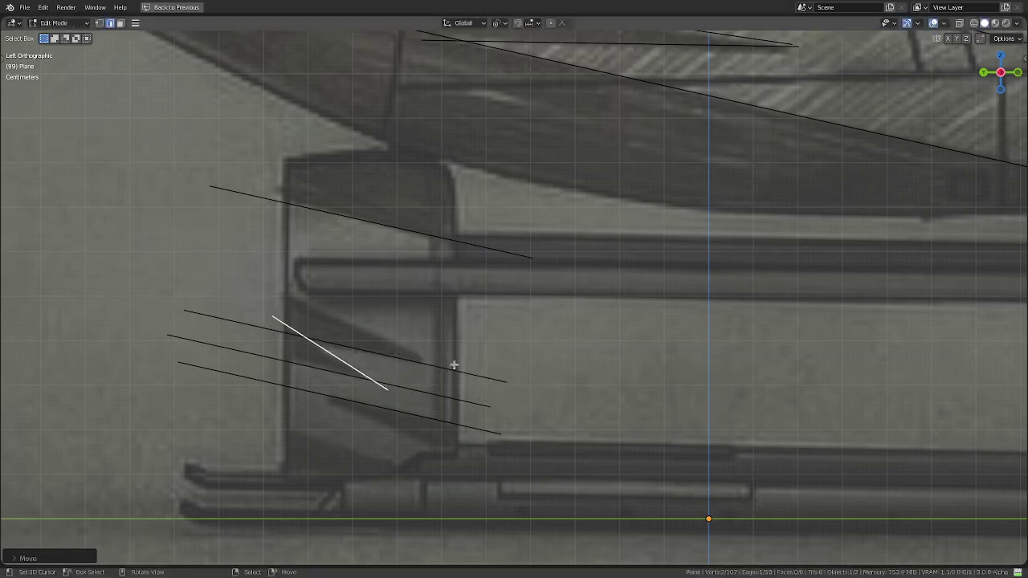
- Add a tilted, longer copy of the steep edge up and to the right
key(shift+d)
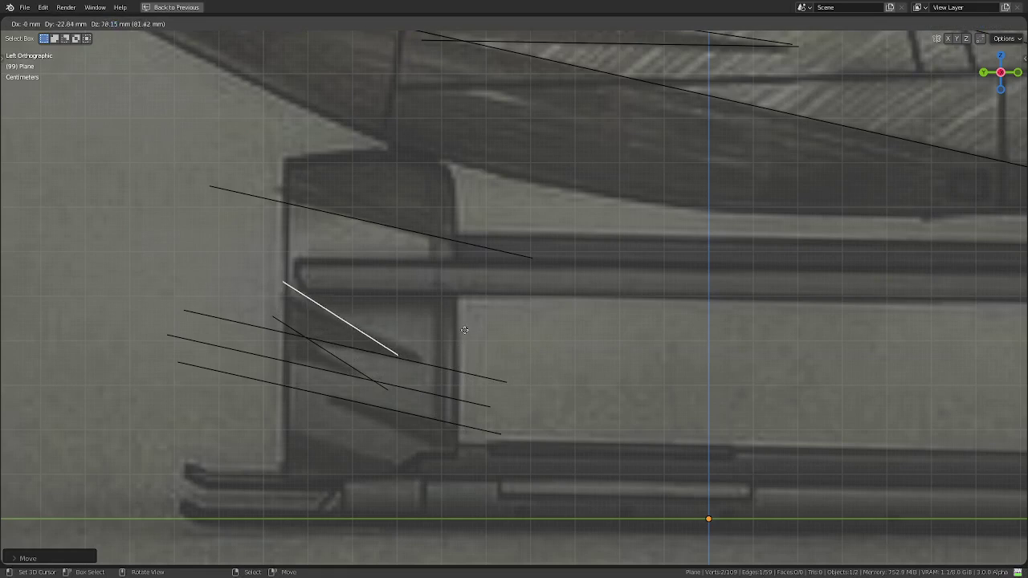
click(469, 333)
key(r)
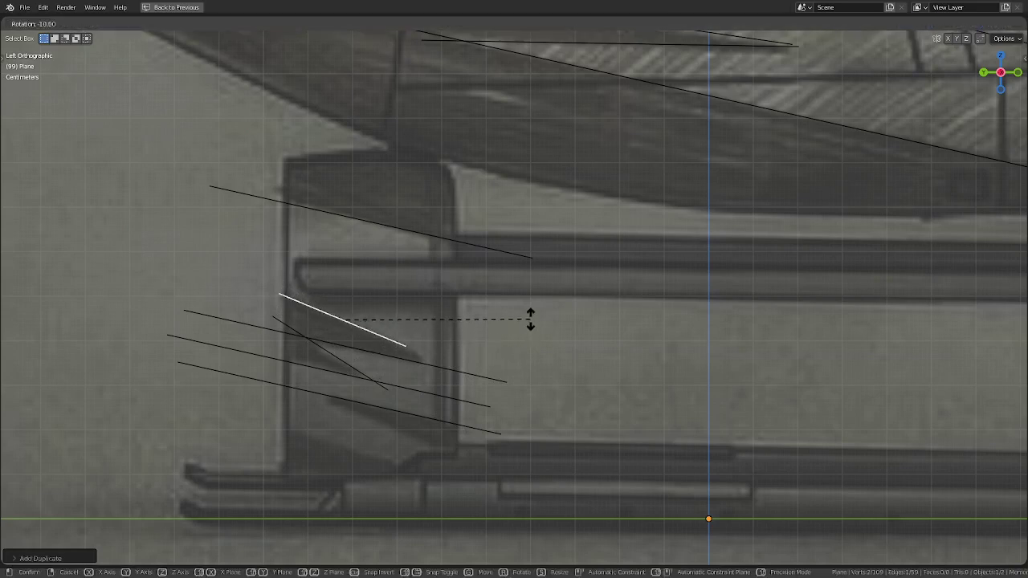
click(530, 319)
key(s)
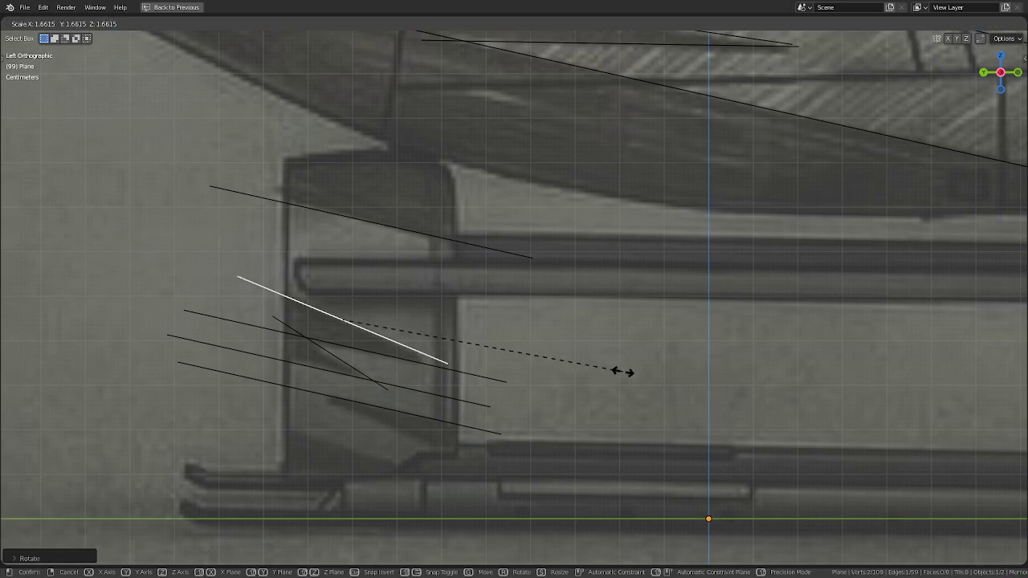
click(612, 361)
key(r)
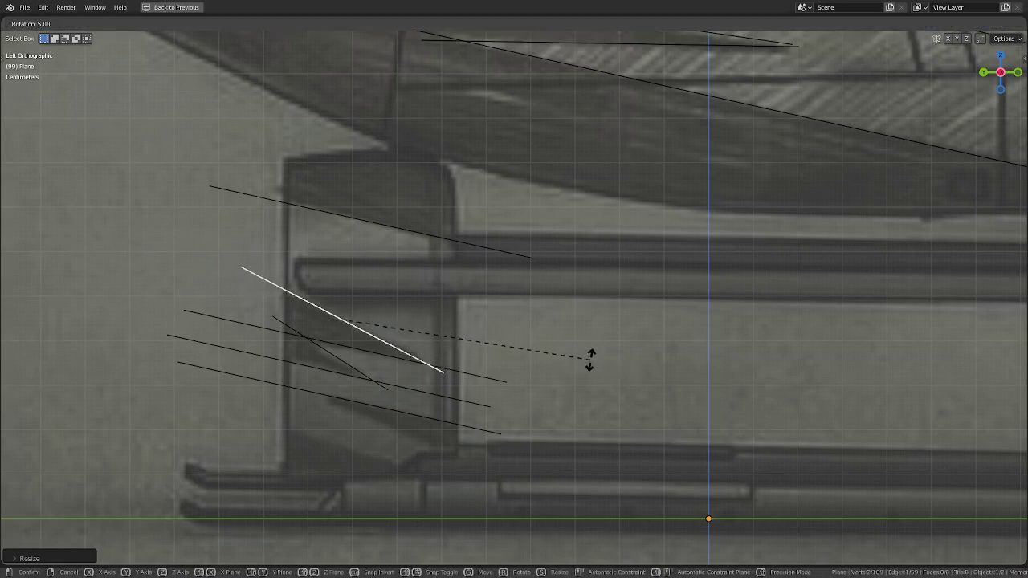
click(590, 359)
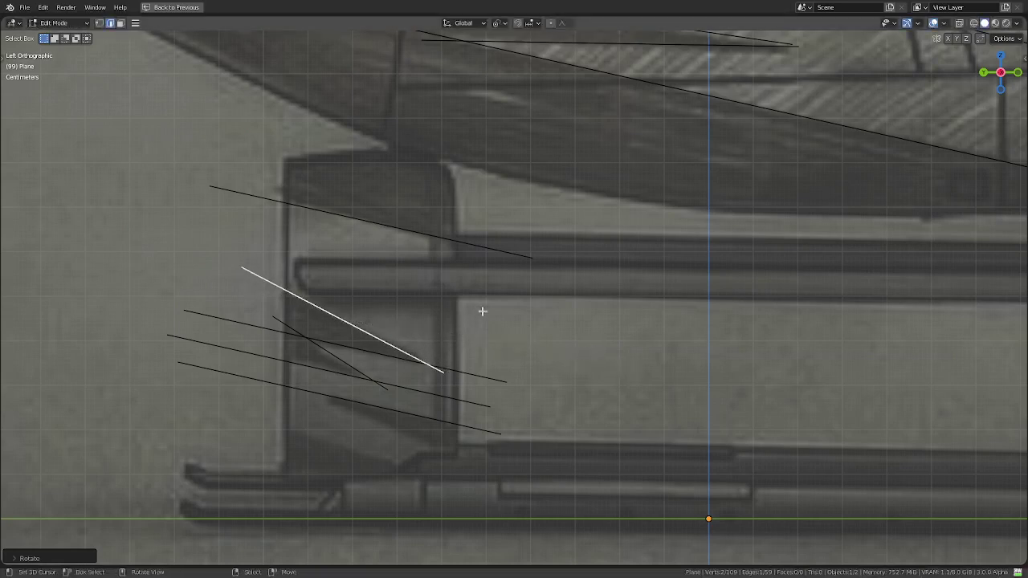
- Select the long and diagonal edges and place a copy of the upper diagonal near the skid
scroll(481, 311, down, 1)
scroll(481, 310, down, 1)
scroll(580, 274, up, 4)
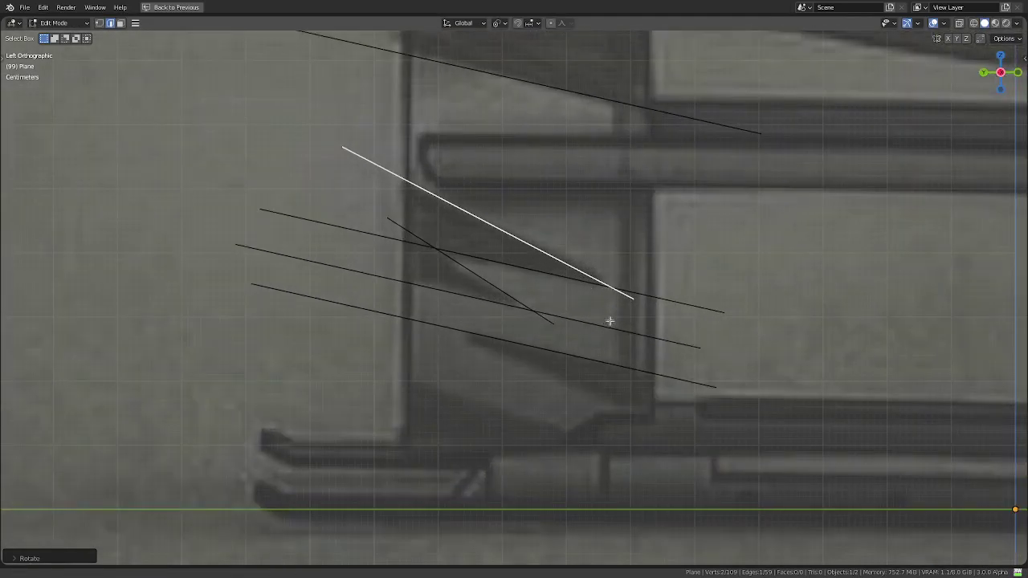
shift+middle_drag(610, 321, 467, 294)
click(468, 289)
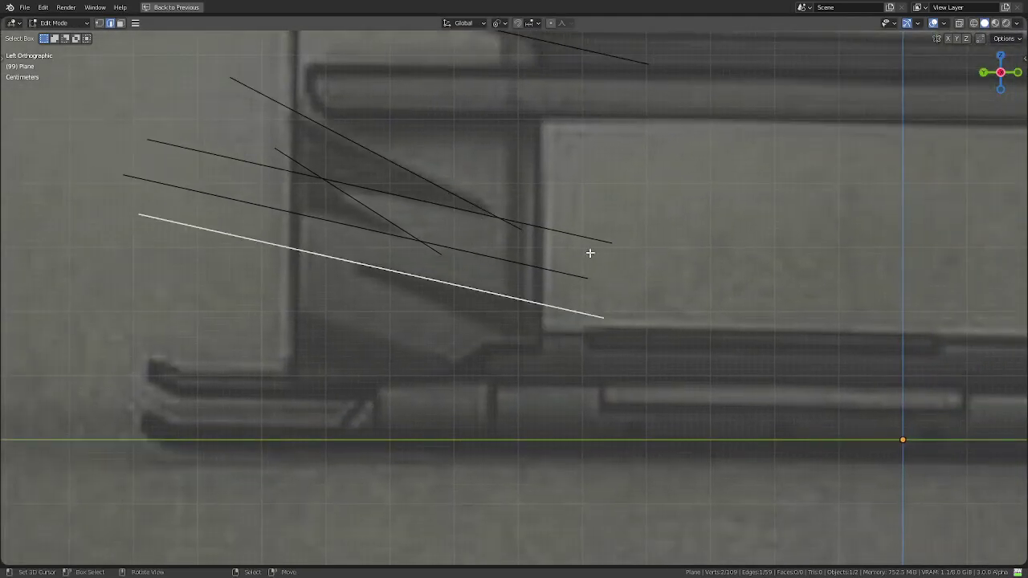
click(377, 213)
click(410, 172)
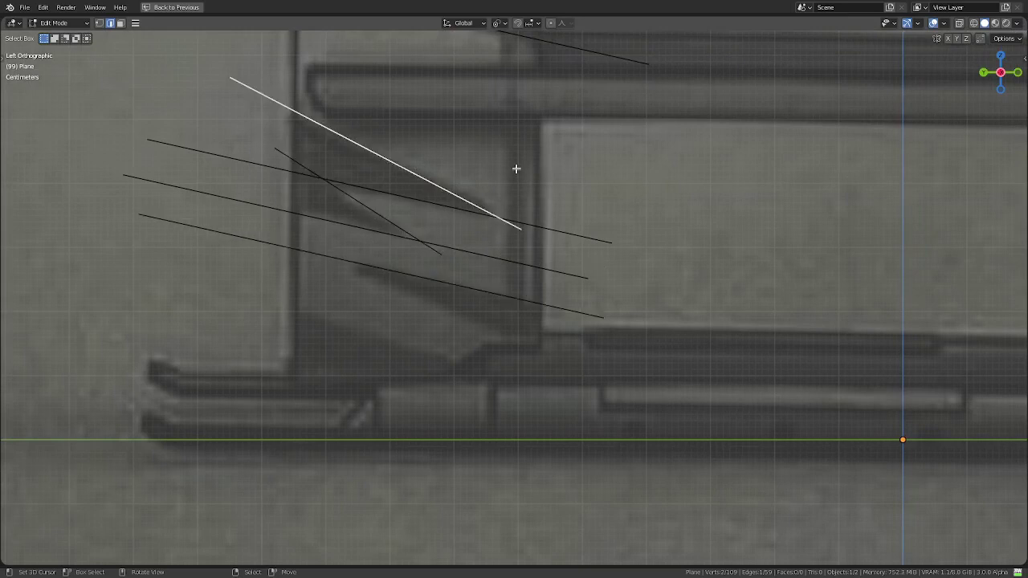
key(shift+d)
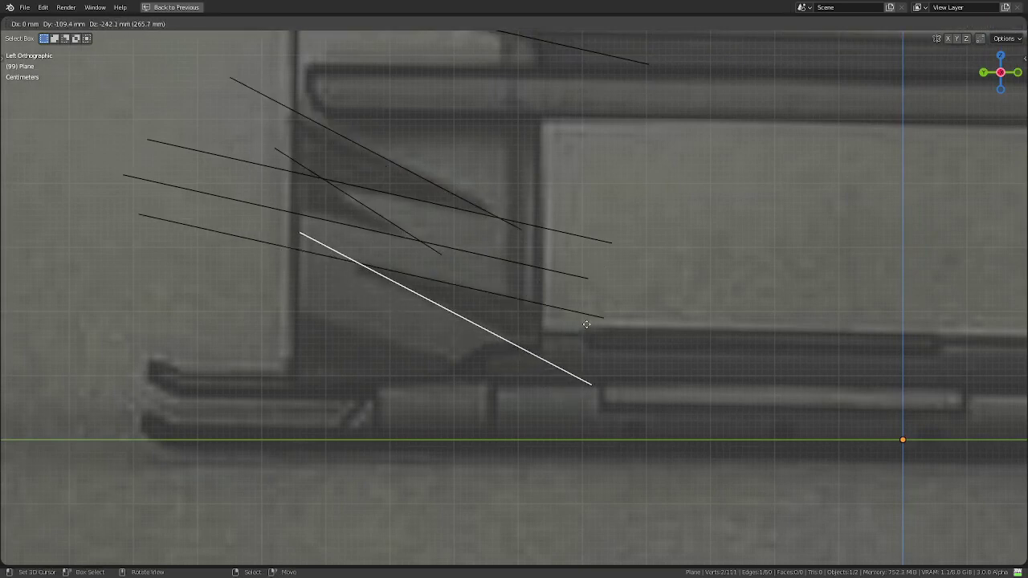
click(586, 324)
- Duplicate one more edge and place it along the skid strut
scroll(586, 324, down, 2)
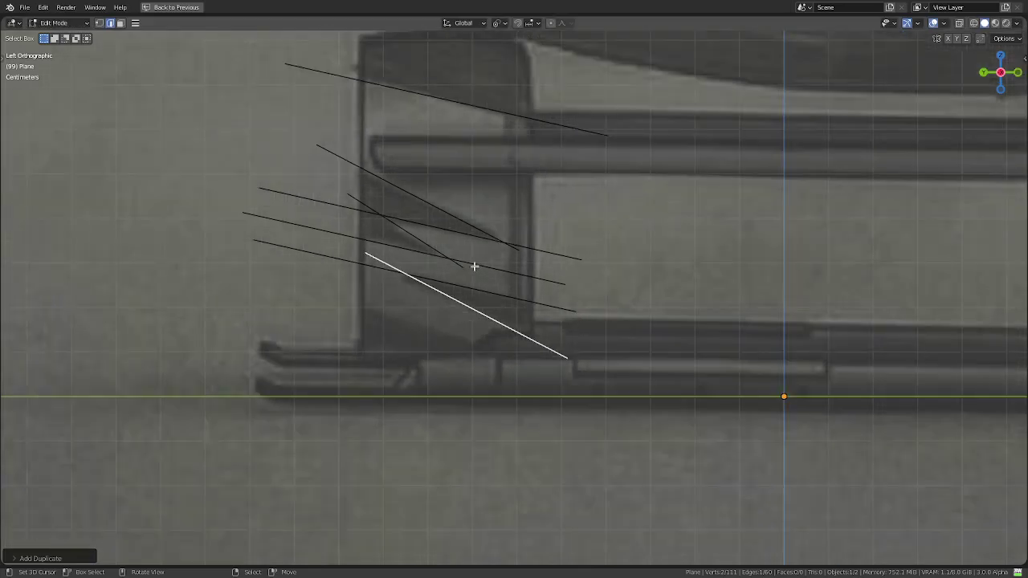
click(429, 250)
key(shift+d)
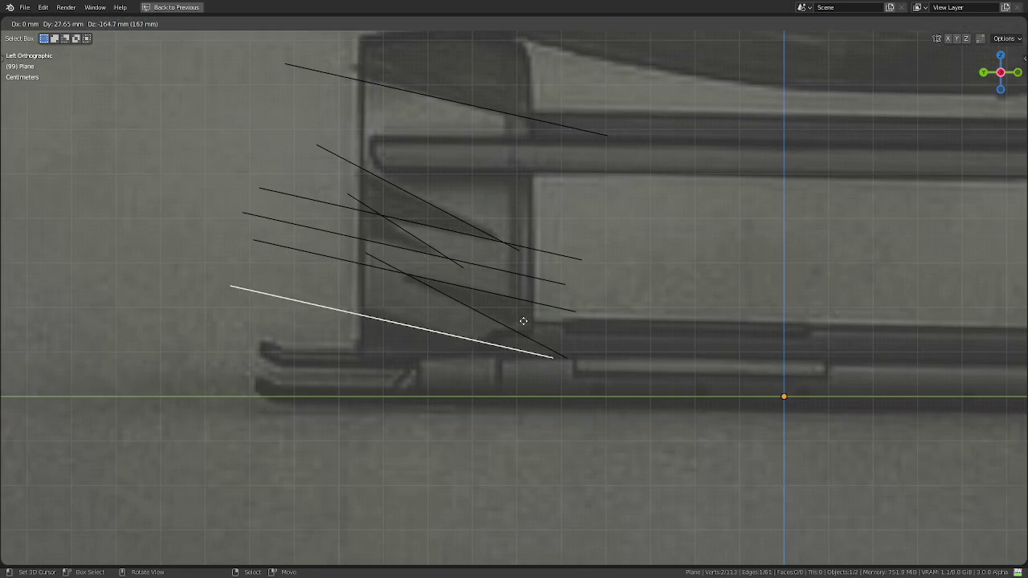
click(523, 321)
- Zoom out and hide the Empty reference sketch in the Outliner
scroll(488, 389, down, 4)
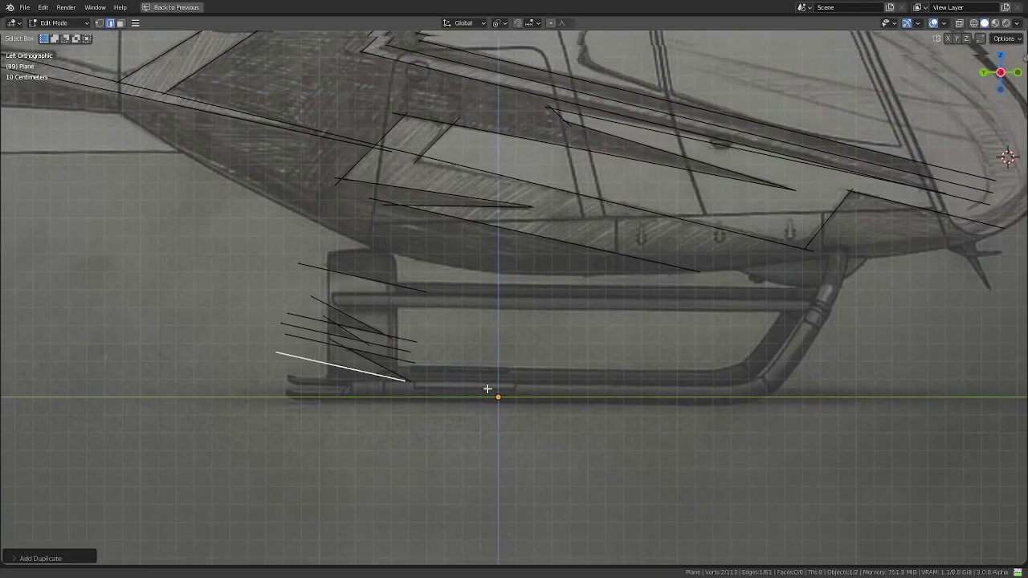
mouse_move(487, 388)
shift+middle_down()
mouse_move(419, 369)
mouse_move(357, 388)
shift+middle_up()
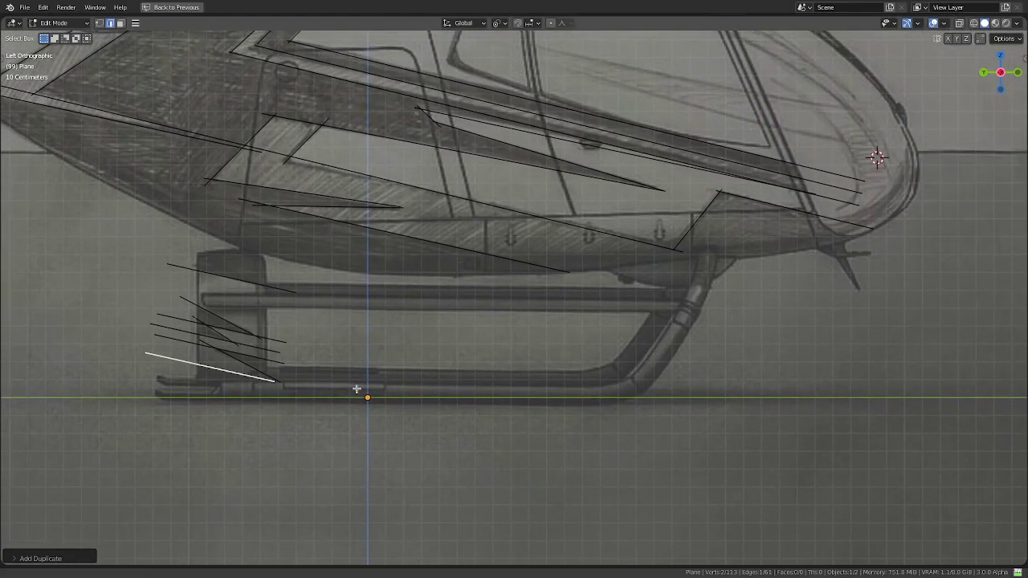
scroll(357, 388, down, 3)
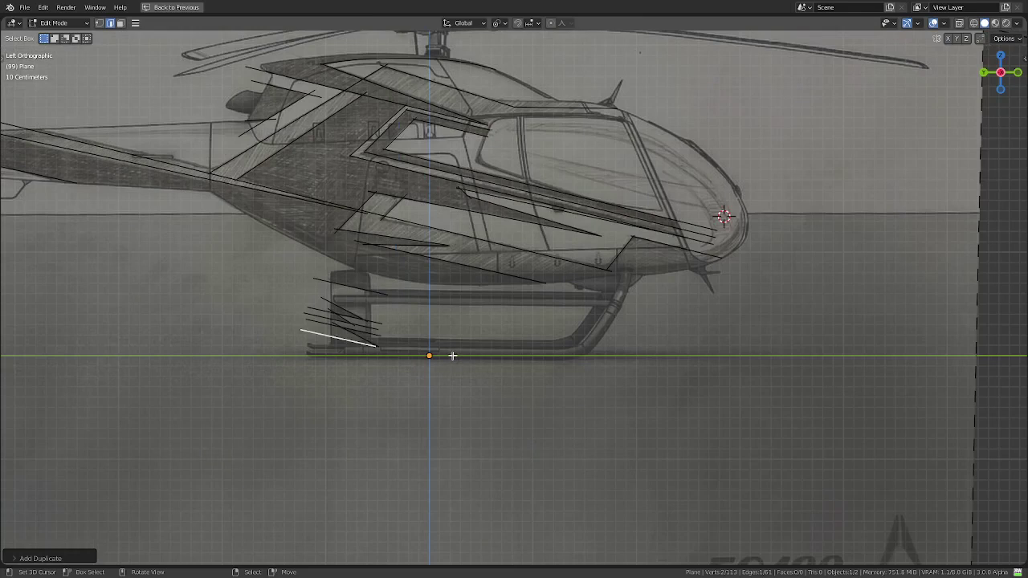
key(ctrl)
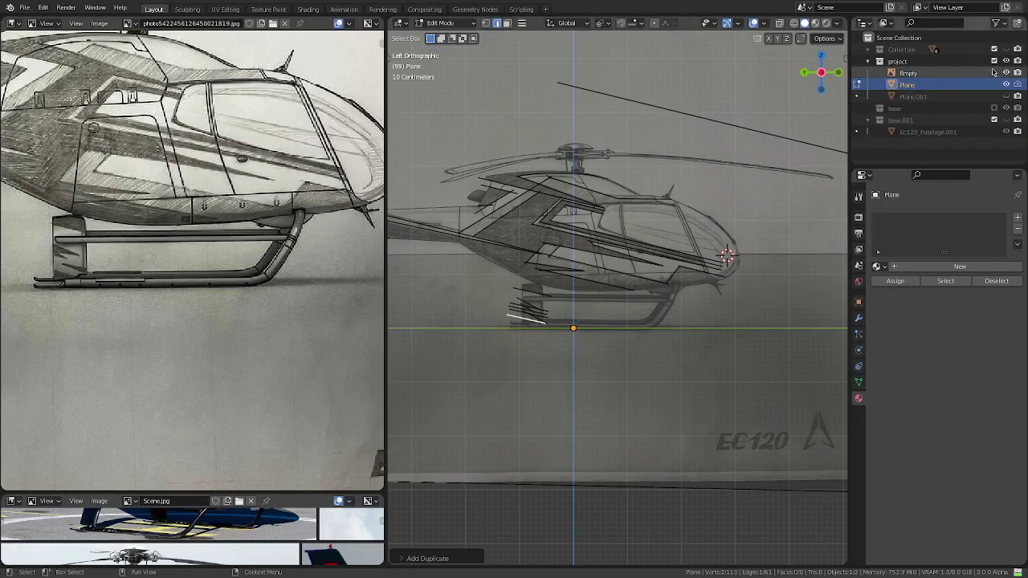
click(1007, 72)
- Unhide Ec120_Fuselage.001 and look over the whole helicopter and its rear skid strut
click(1007, 132)
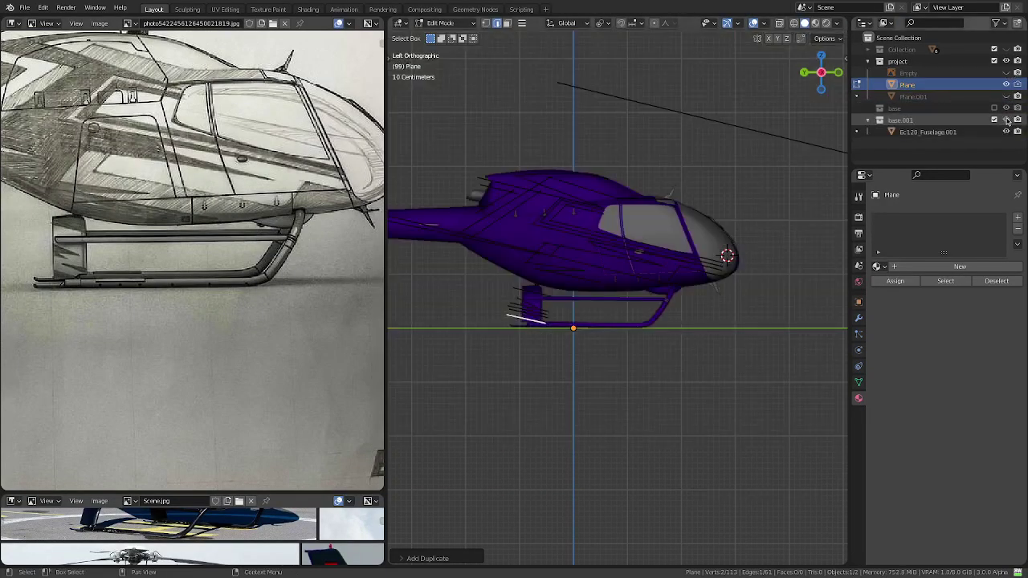
key(ctrl+space)
scroll(571, 305, up, 10)
shift+middle_drag(505, 326, 748, 297)
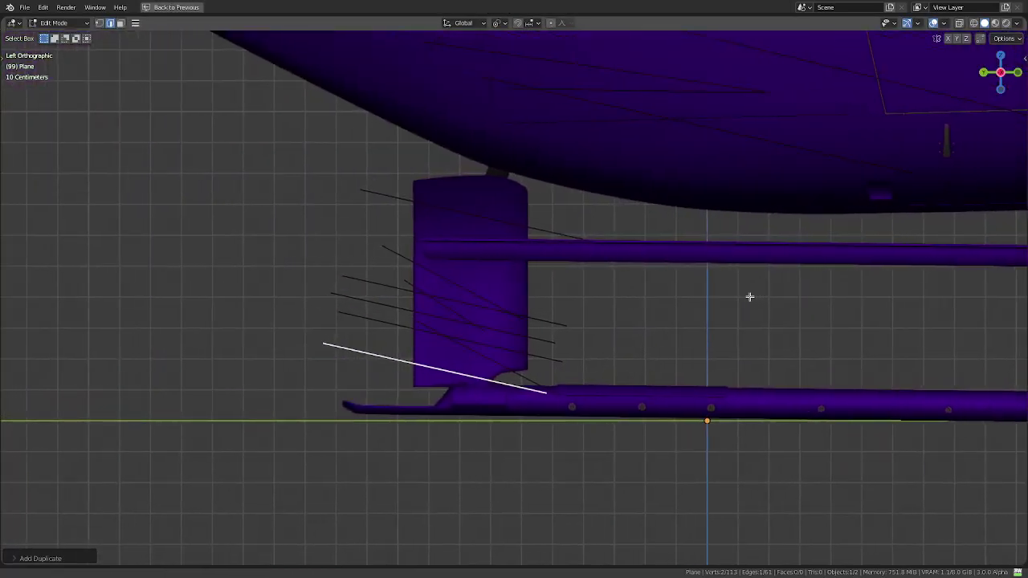
scroll(572, 289, down, 5)
shift+middle_drag(578, 286, 567, 338)
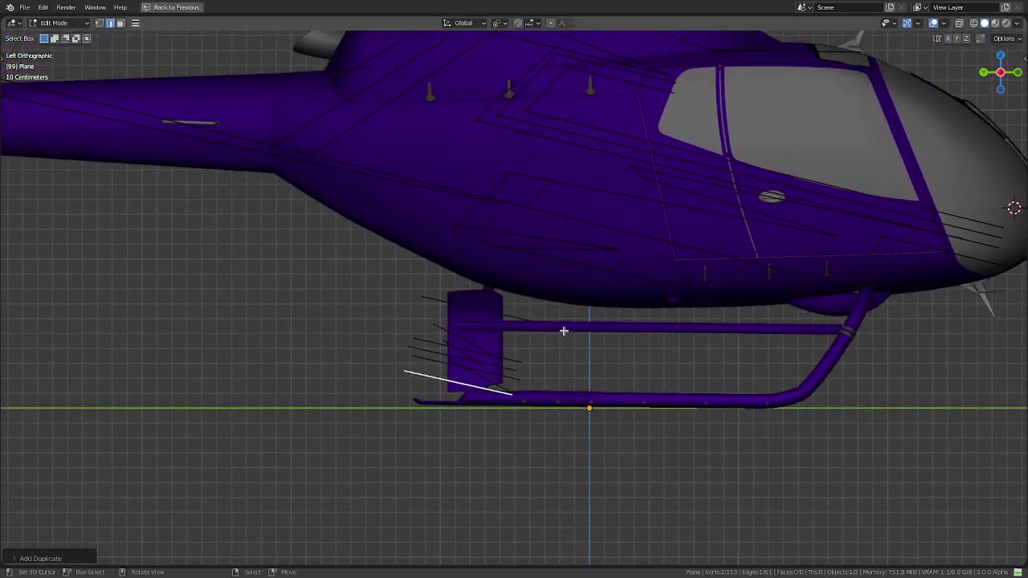
scroll(564, 333, down, 2)
scroll(565, 332, up, 1)
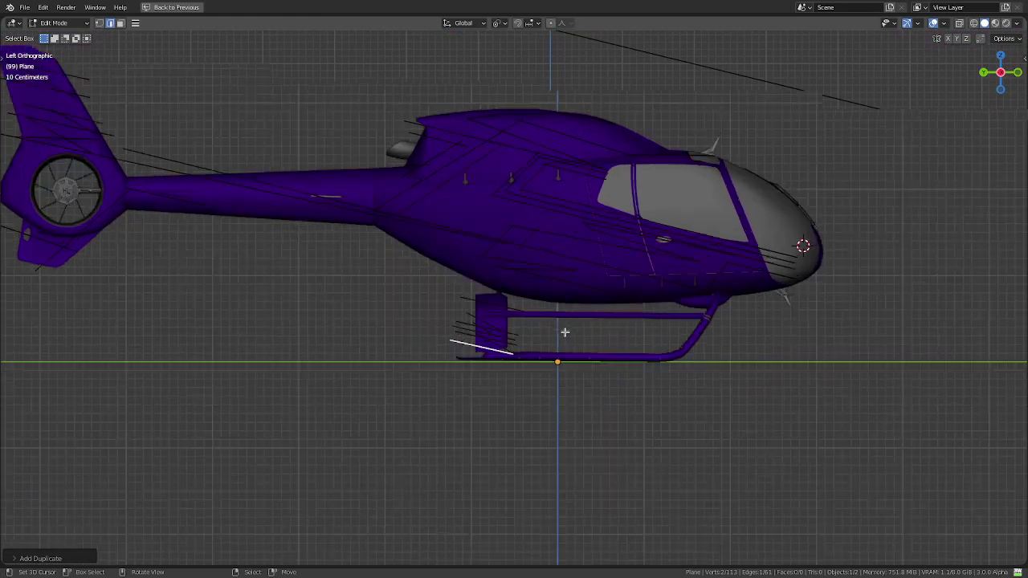
scroll(565, 332, up, 5)
key(ctrl+space)
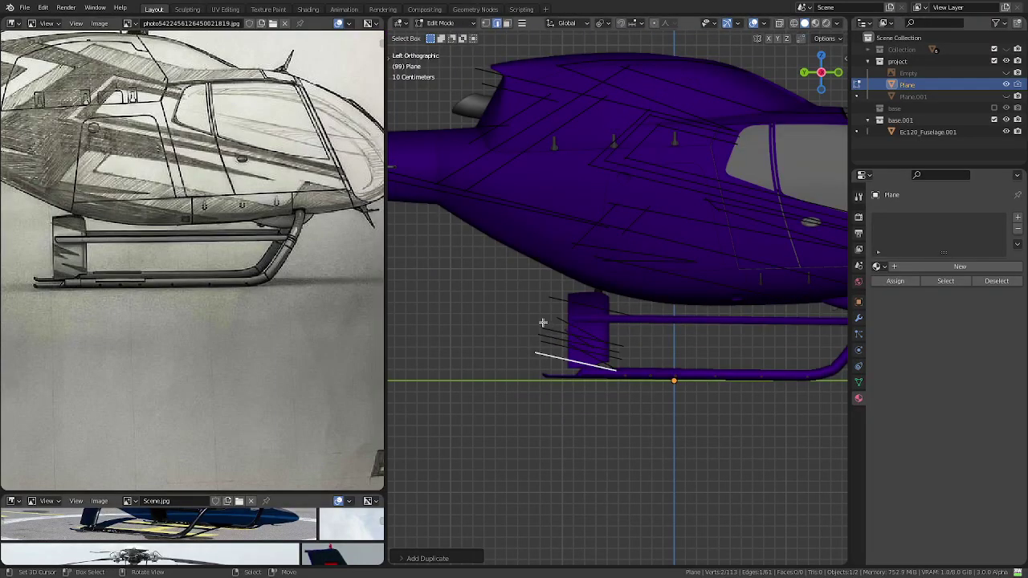
- Box-select the lines across the skid strut and separate them into a new object
key(ctrl+space)
scroll(560, 330, up, 3)
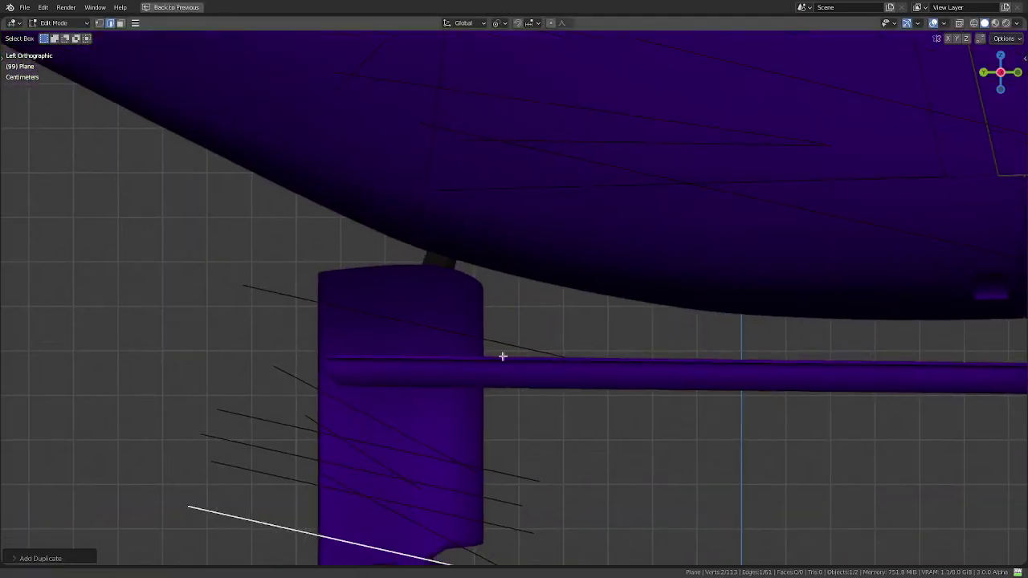
shift+middle_drag(503, 356, 563, 261)
shift+middle_drag(561, 309, 603, 266)
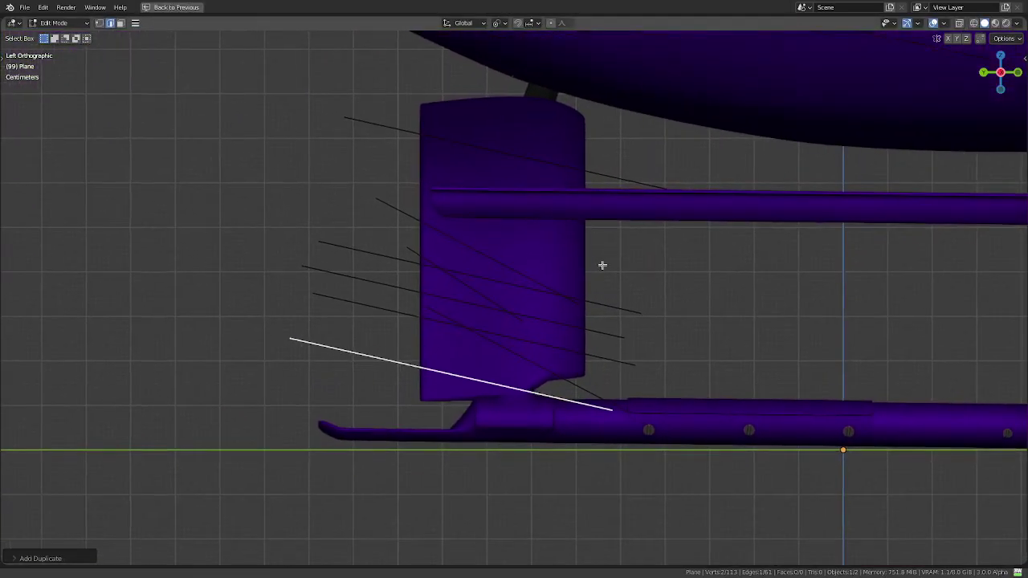
scroll(581, 278, down, 4)
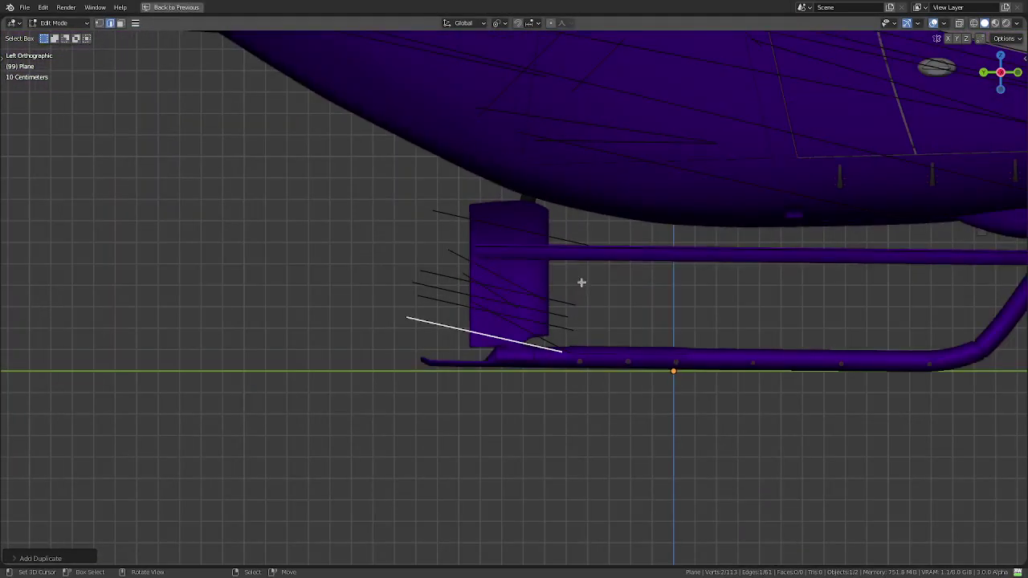
click(526, 232)
drag(380, 213, 531, 396)
key(shift)
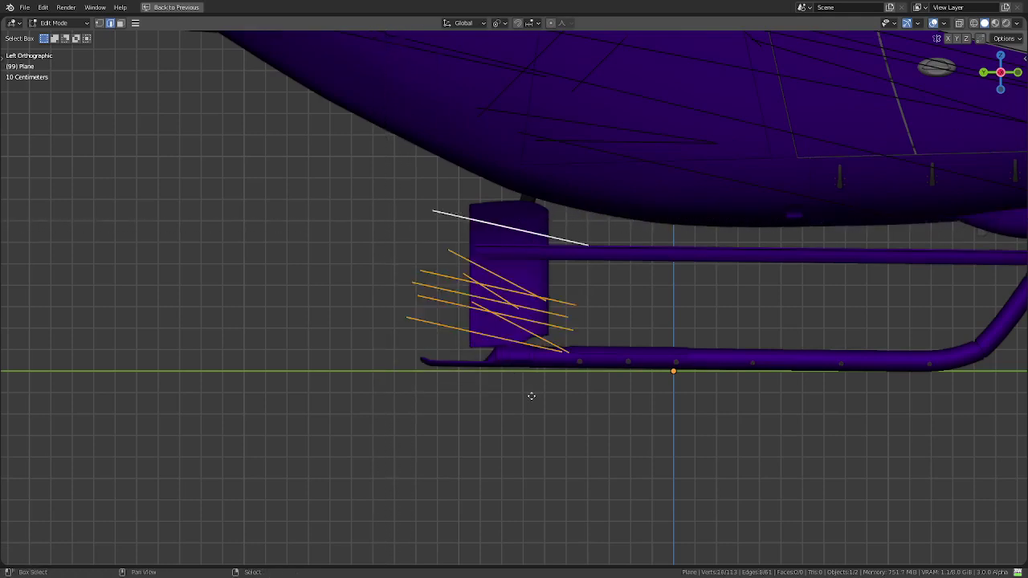
key(p)
click(530, 394)
- Return to Object Mode and the normal layout, and hide the original Plane
key(Tab)
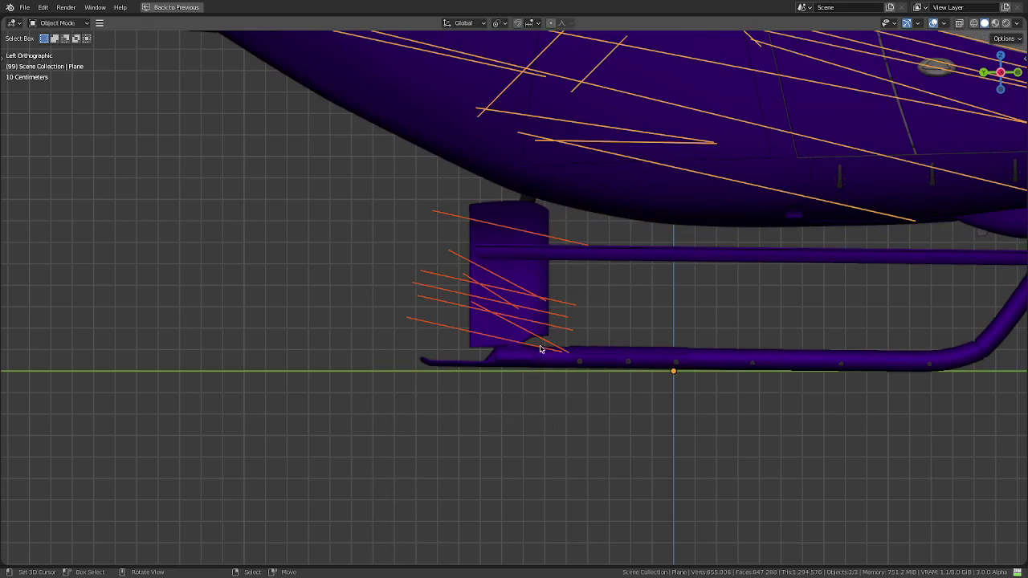
key(ctrl+space)
click(1006, 85)
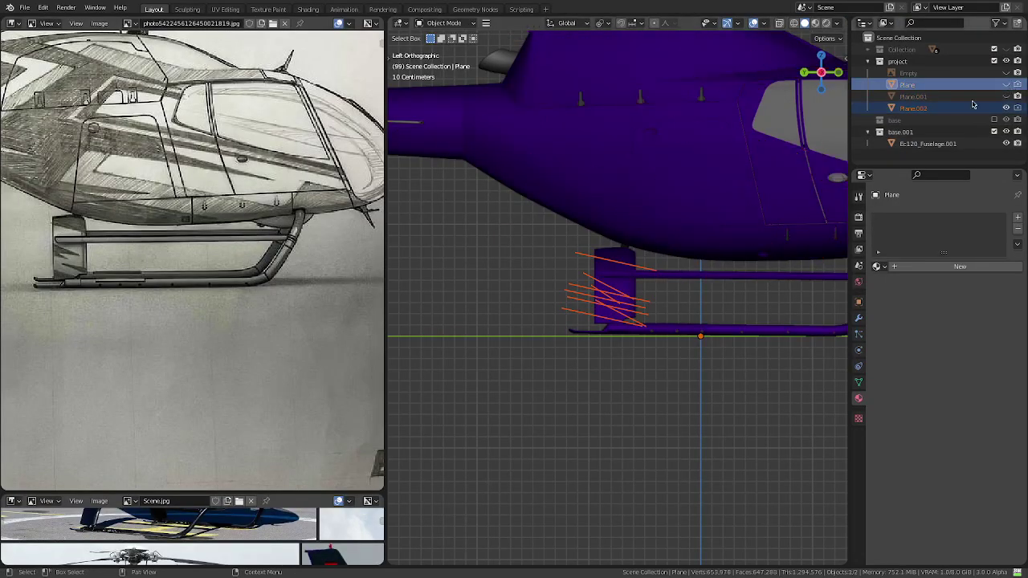
- Edit Plane.002 and split the first pair of crossing skid edges with VTX | AUTO
click(913, 108)
key(ctrl+space)
scroll(608, 303, up, 4)
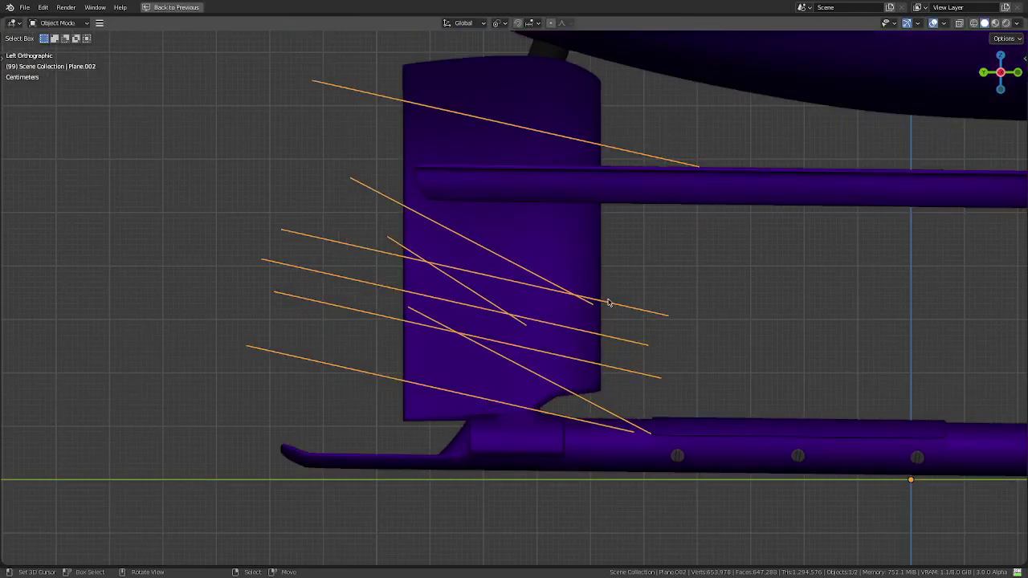
key(Tab)
click(516, 279)
shift+click(521, 262)
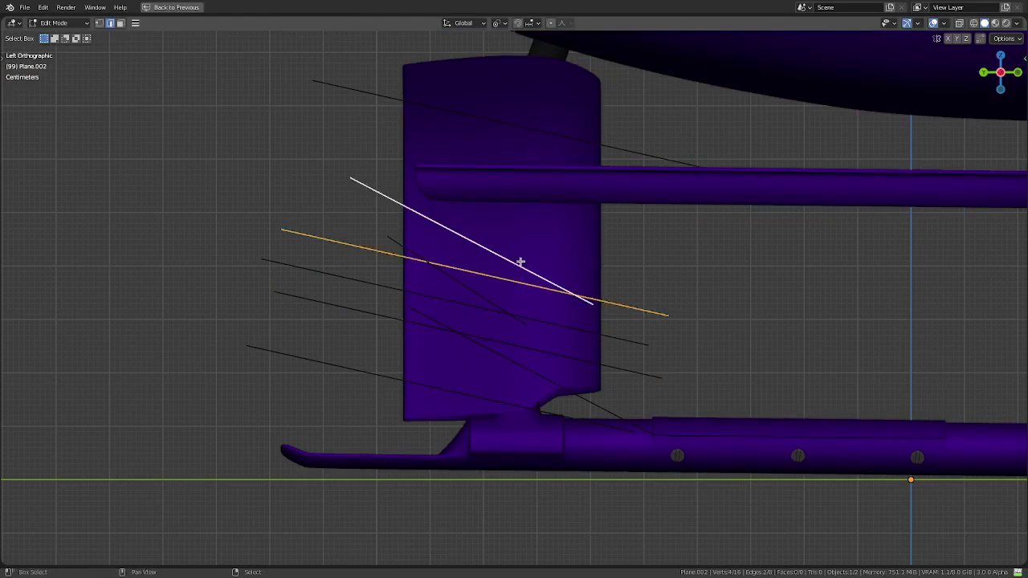
key(q)
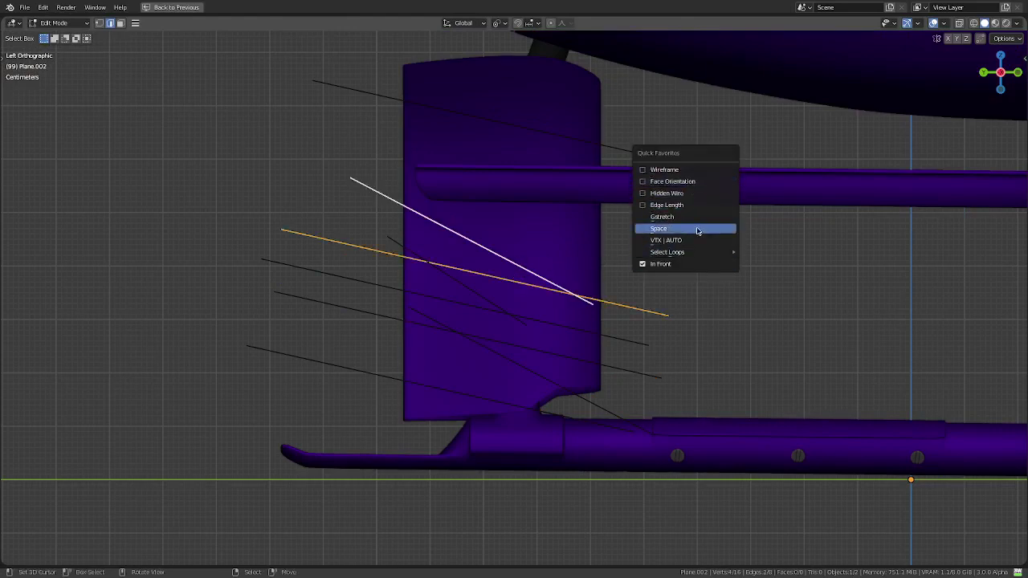
click(698, 240)
- Split two more pairs of crossing skid edges at their intersections
click(479, 273)
shift+click(453, 277)
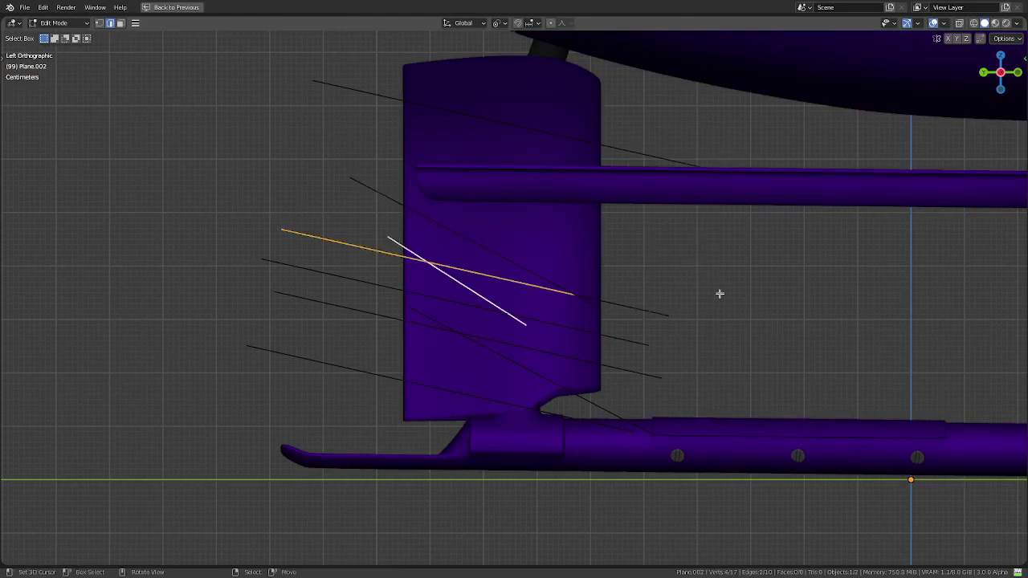
drag(742, 199, 632, 328)
click(479, 308)
shift+click(486, 298)
key(q)
click(691, 309)
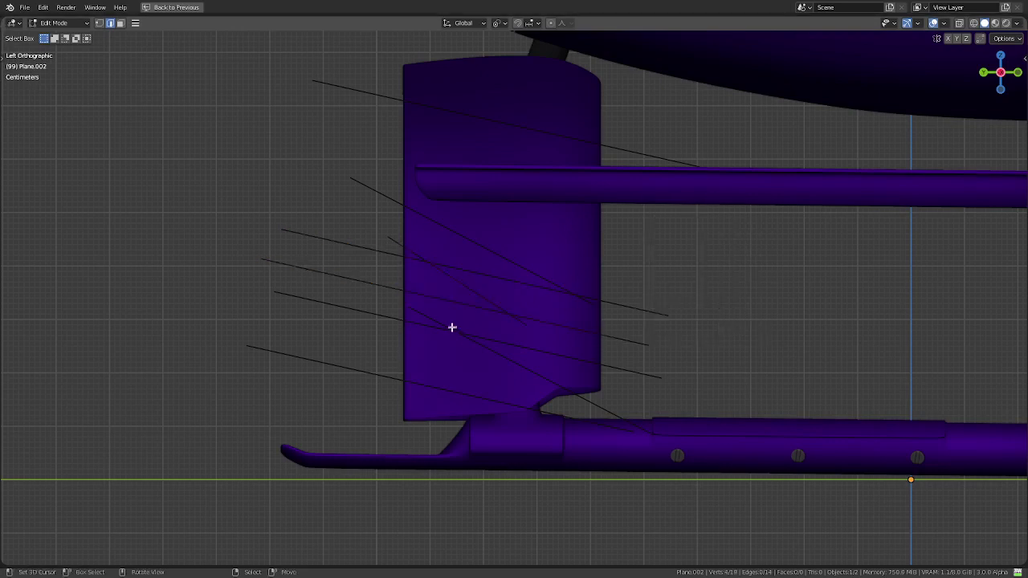
click(431, 314)
shift+click(419, 327)
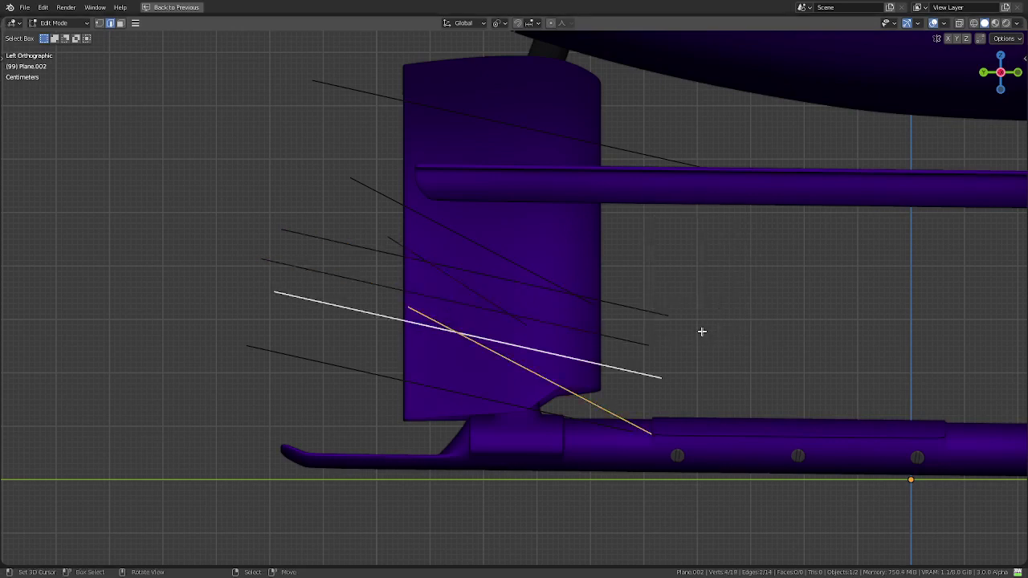
key(q)
click(729, 331)
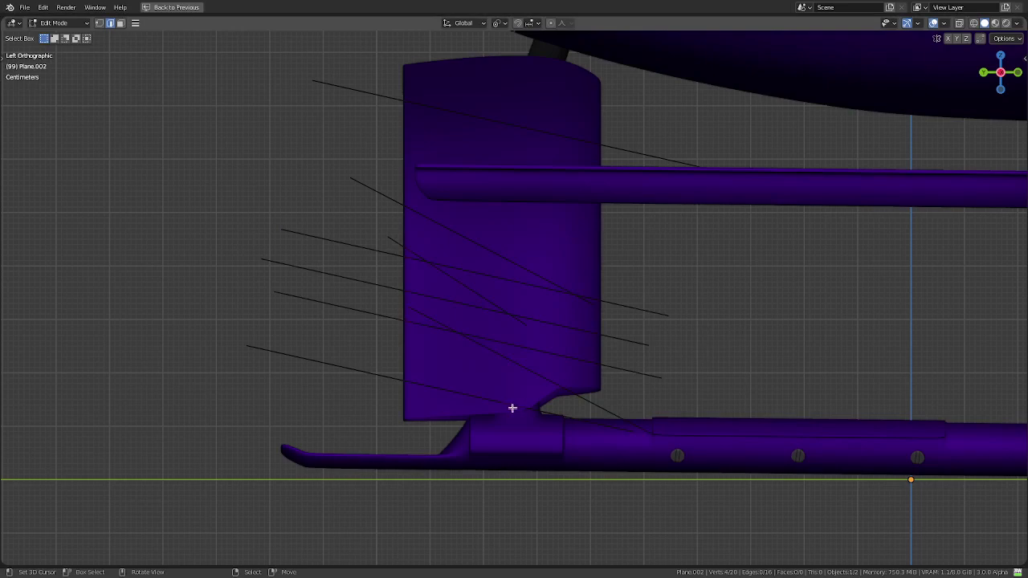
- Restore the normal layout, zoom in, and undo the last edge split
key(ctrl+space)
scroll(94, 323, up, 3)
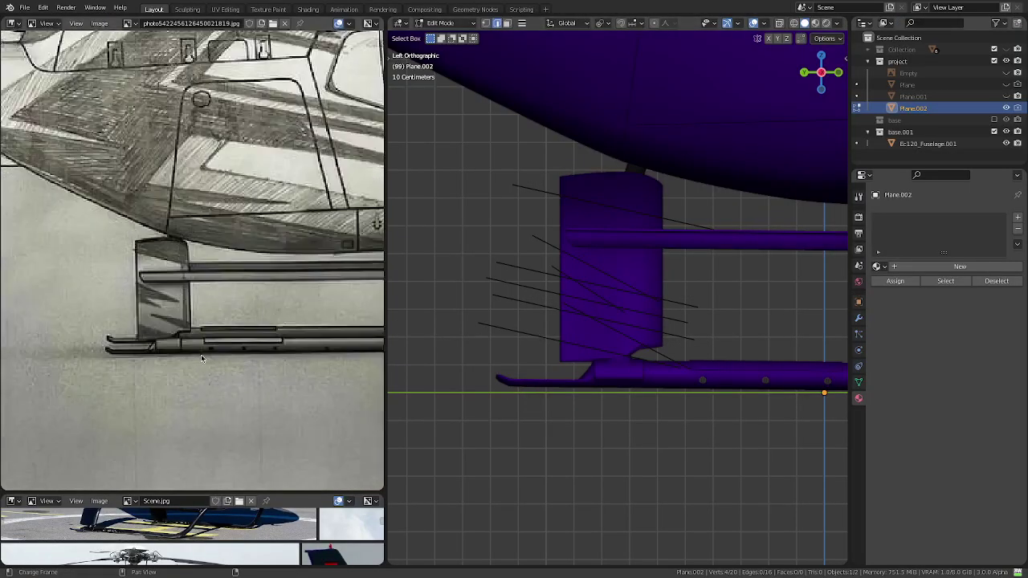
scroll(200, 354, up, 3)
scroll(642, 315, up, 3)
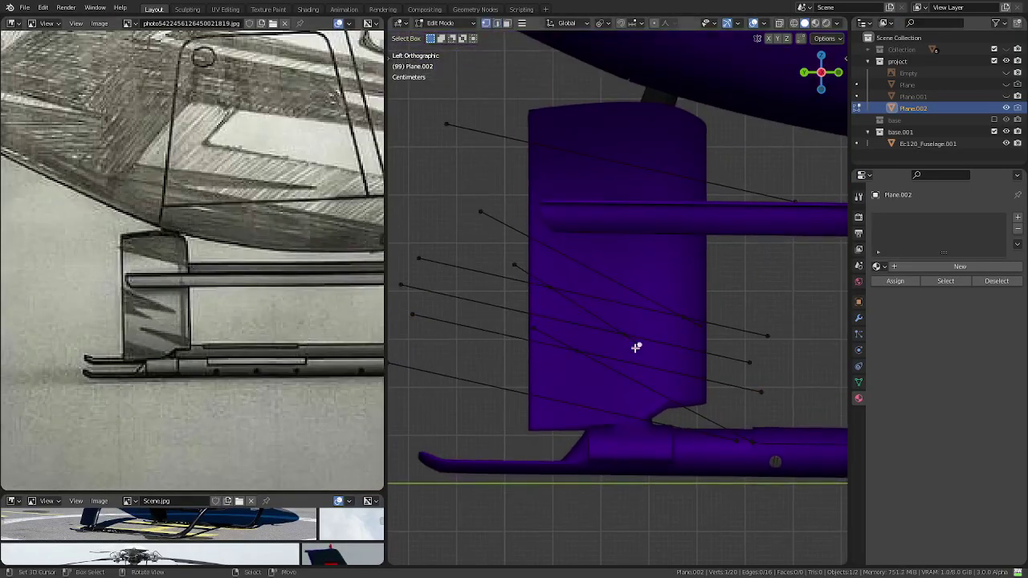
key(ctrl+z)
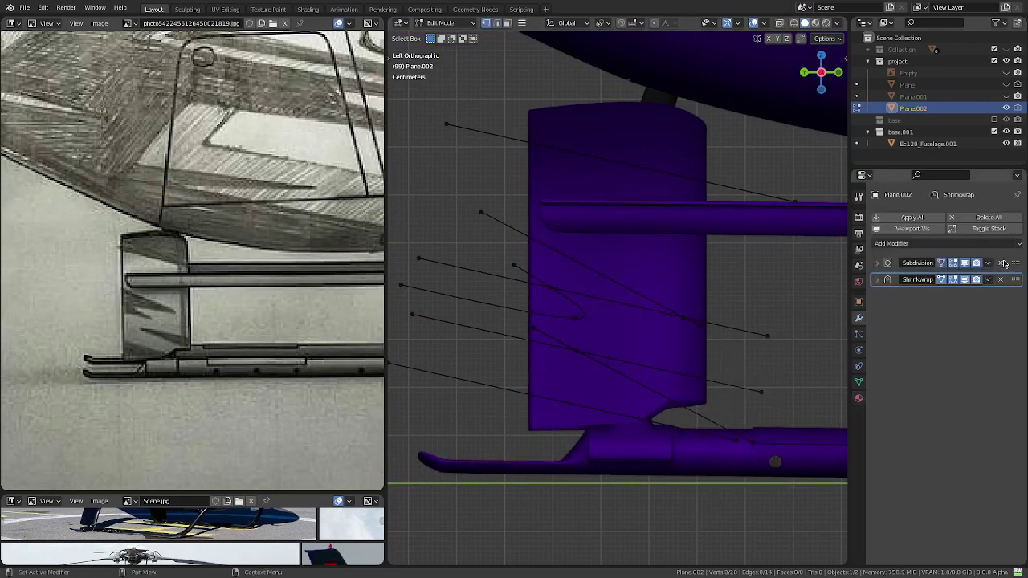
- Delete the unneeded vertex on the right side of Plane.002
click(859, 318)
click(767, 336)
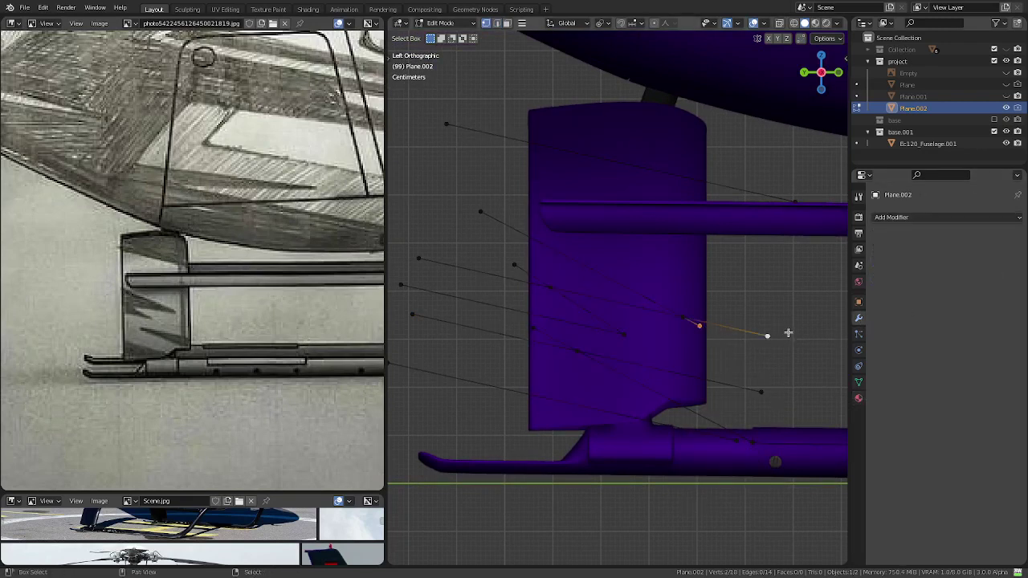
key(x)
click(792, 333)
- Delete the leftover stray vertices on and left of the skid strut
click(660, 323)
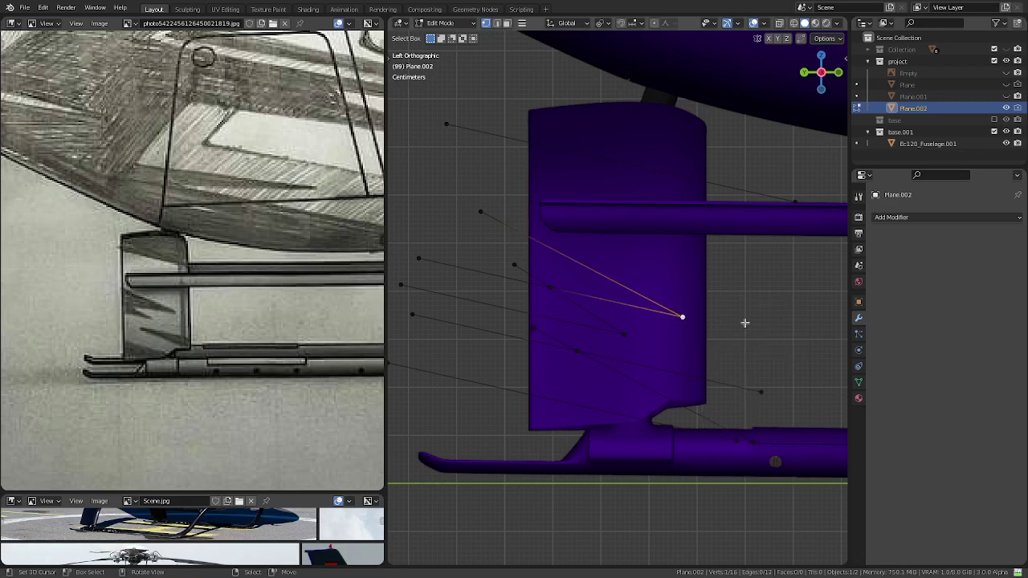
click(507, 263)
click(425, 251)
key(x)
click(432, 253)
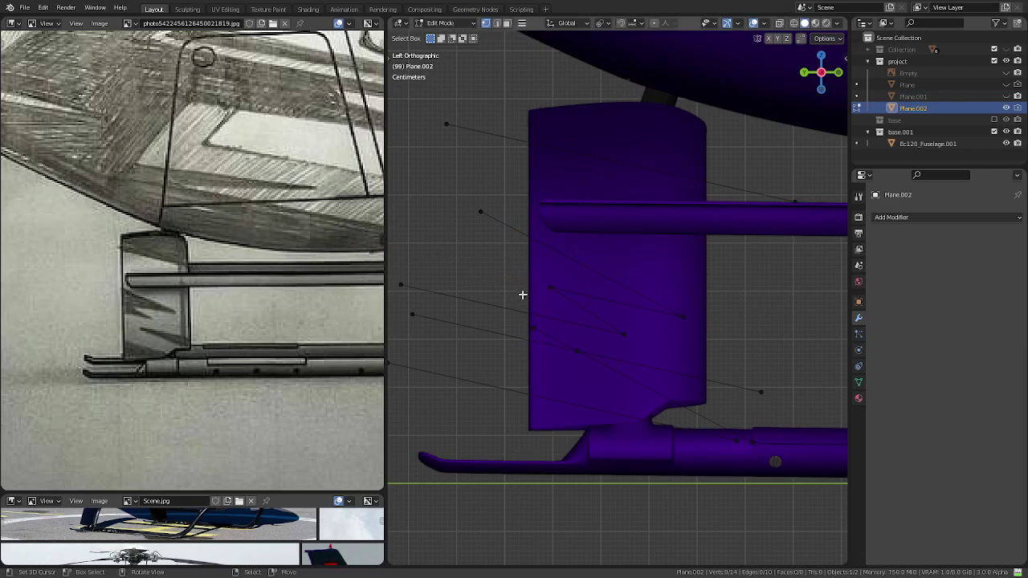
scroll(518, 336, down, 1)
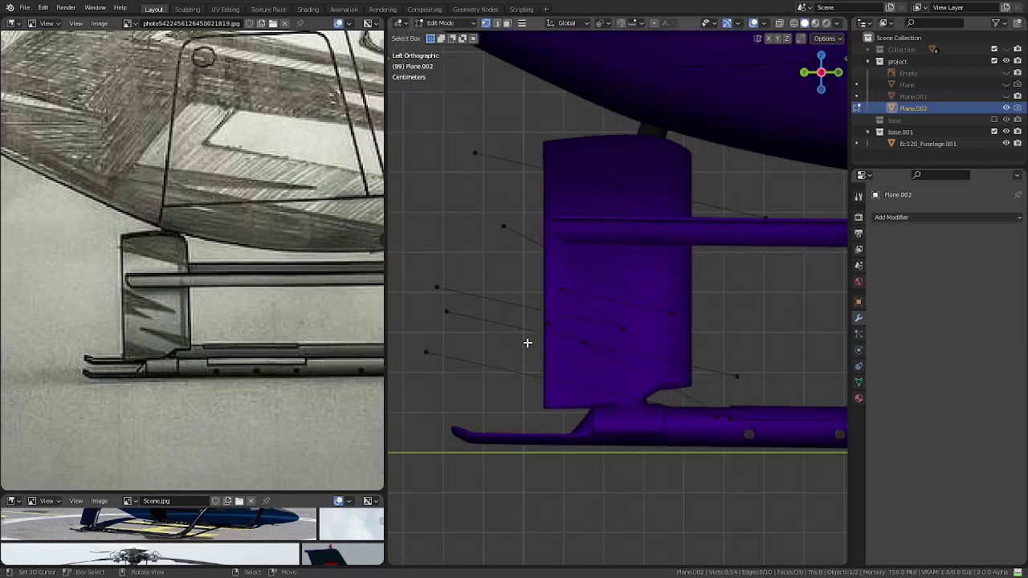
shift+click(547, 324)
key(x)
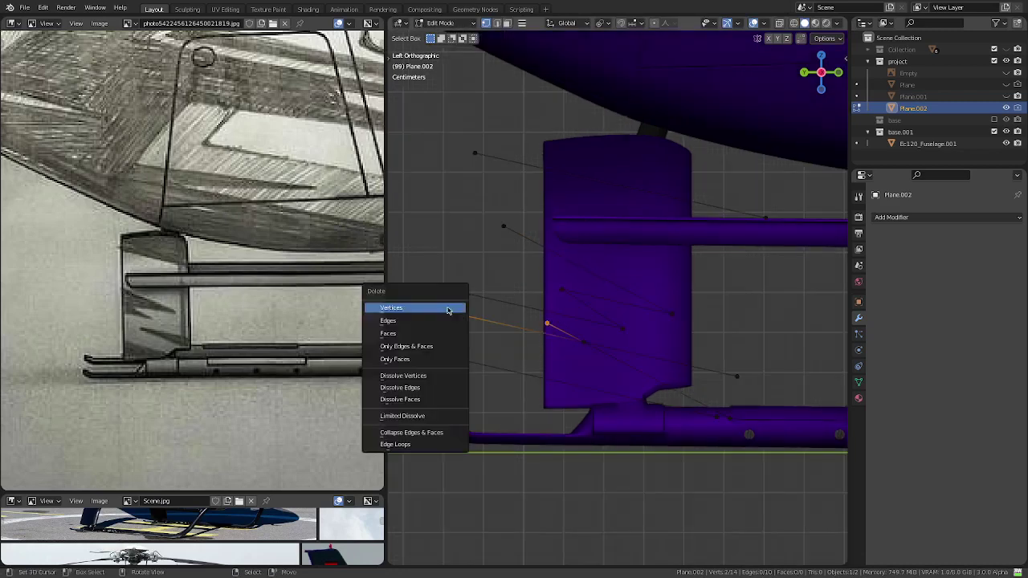
click(447, 308)
- Slide two loose vertices toward the strut and fill the outline with a face
shift+middle_drag(608, 364, 610, 331)
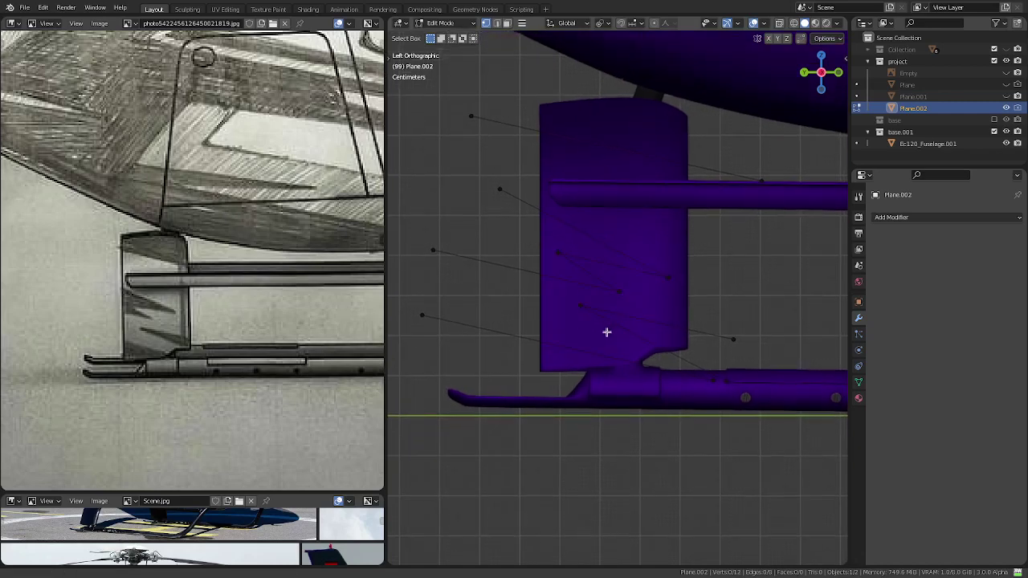
scroll(611, 329, down, 1)
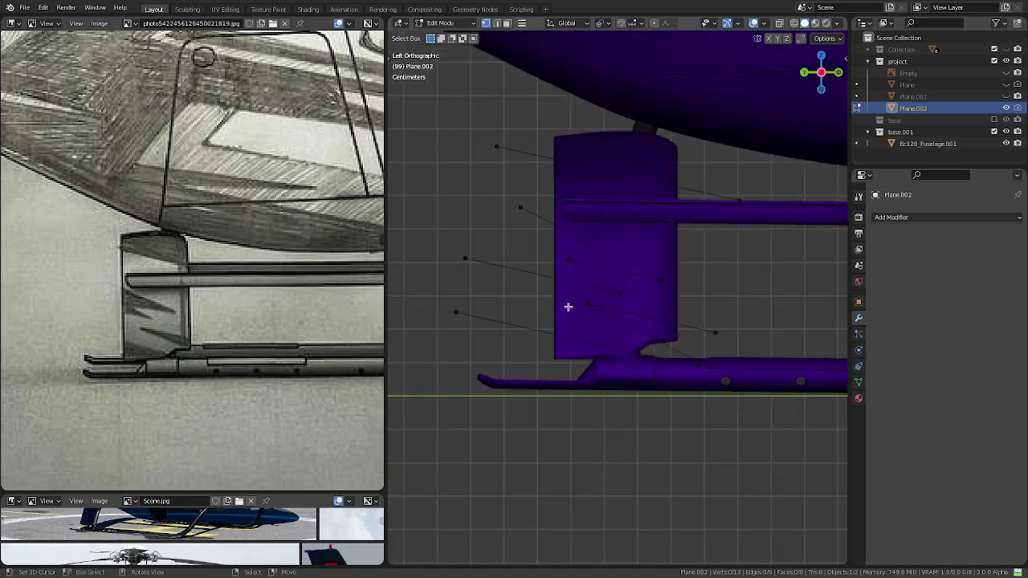
shift+middle_drag(568, 307, 557, 360)
click(478, 331)
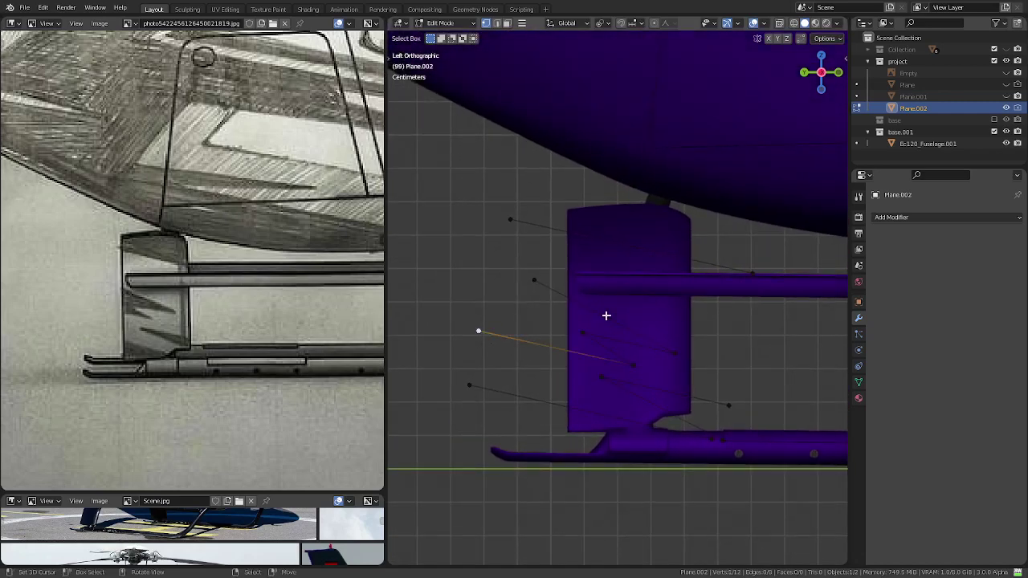
key(g)
key(g)
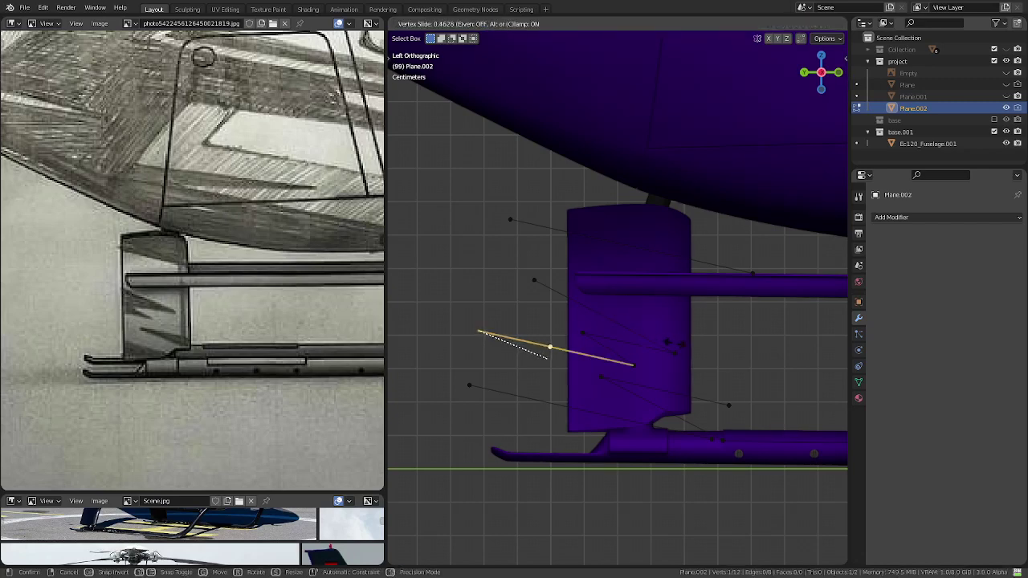
click(551, 347)
click(535, 278)
key(g)
key(g)
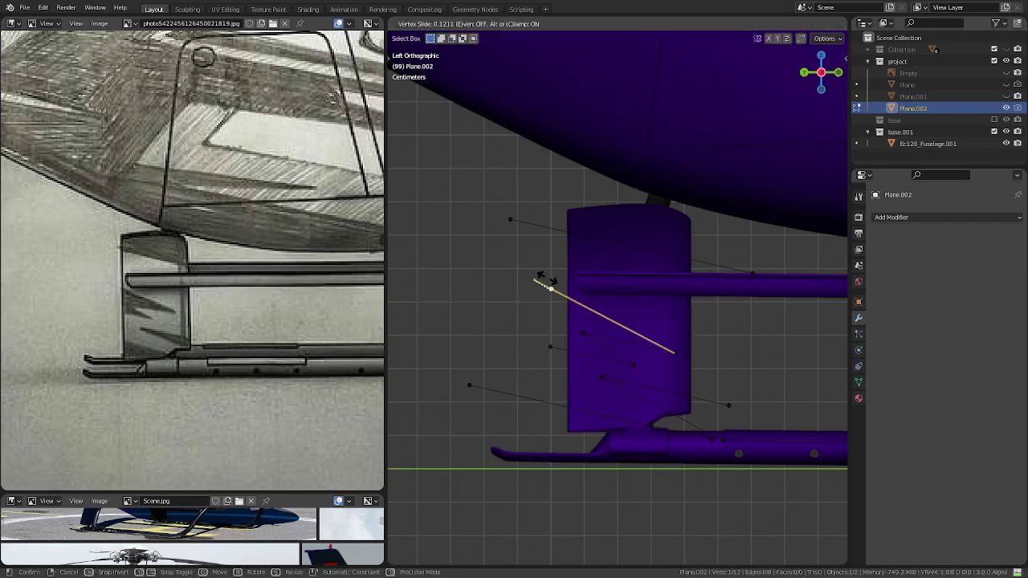
click(546, 283)
ctrl+click(551, 347)
key(f)
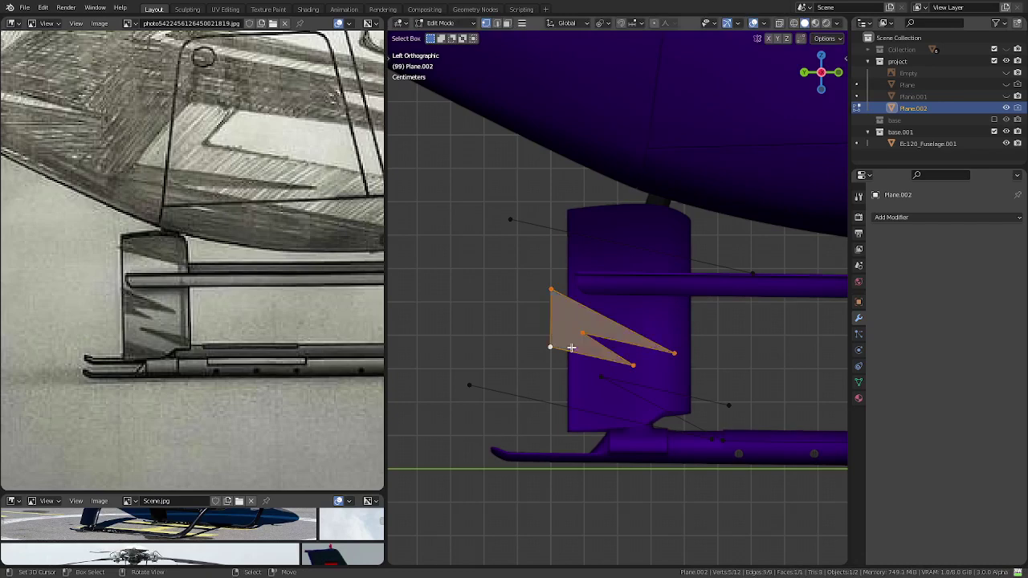
- Duplicate the loose edge under the fuselage and place the copy along the belly
shift+middle_drag(571, 347, 561, 393)
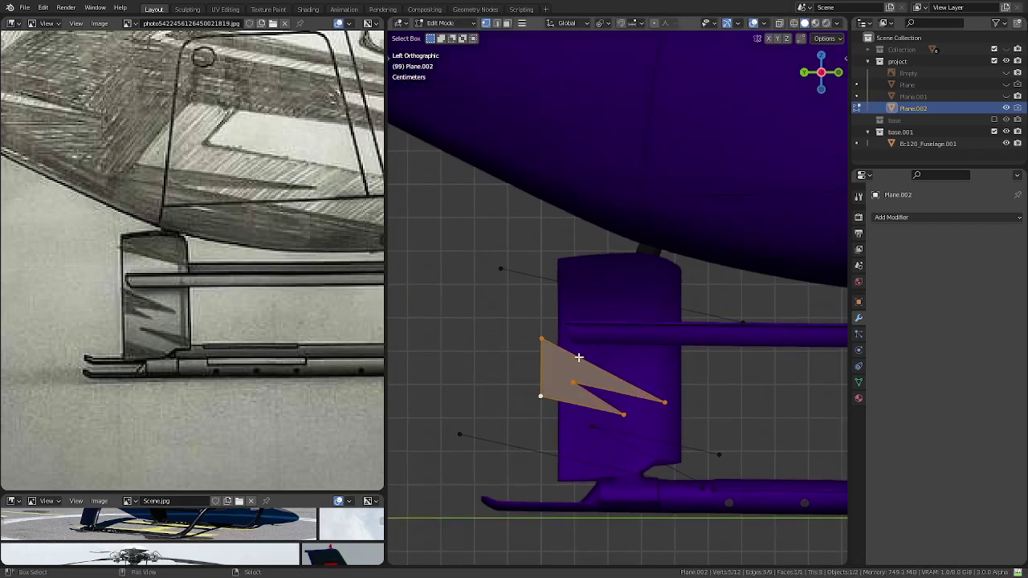
alt+click(523, 271)
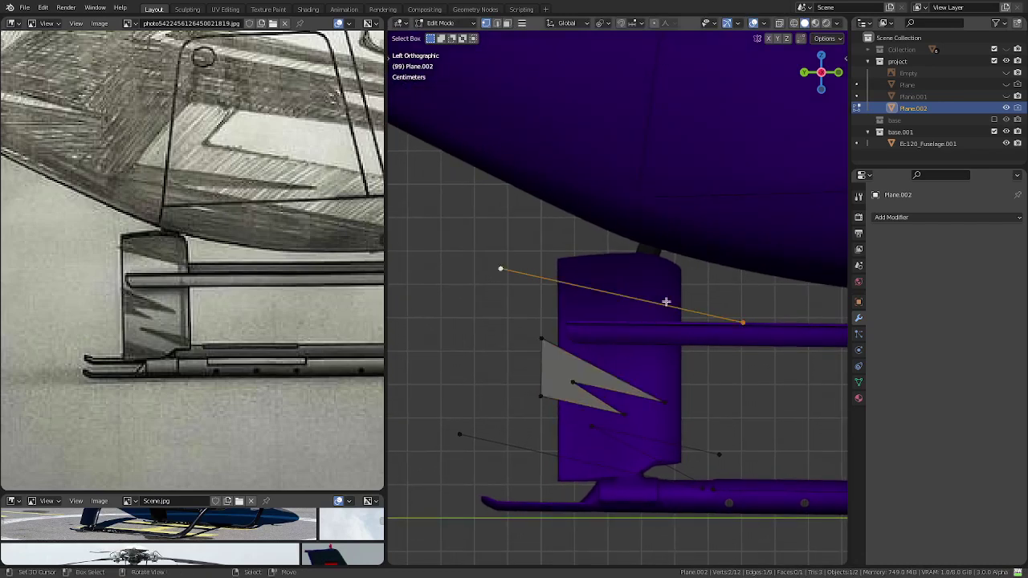
key(shift+d)
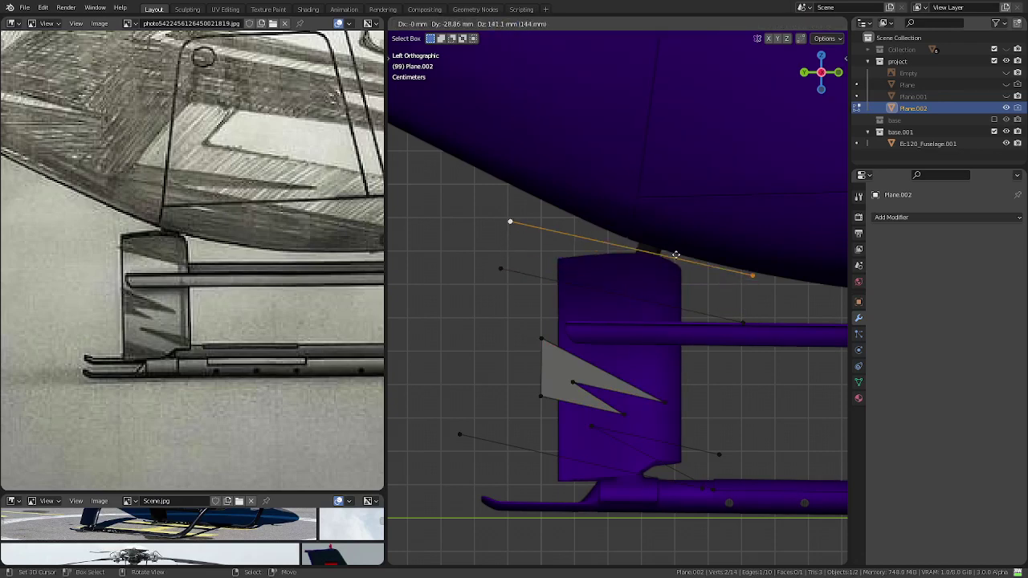
click(676, 253)
- Temporarily show Plane.001 to compare the new edge against the livery, then hide it
click(1006, 96)
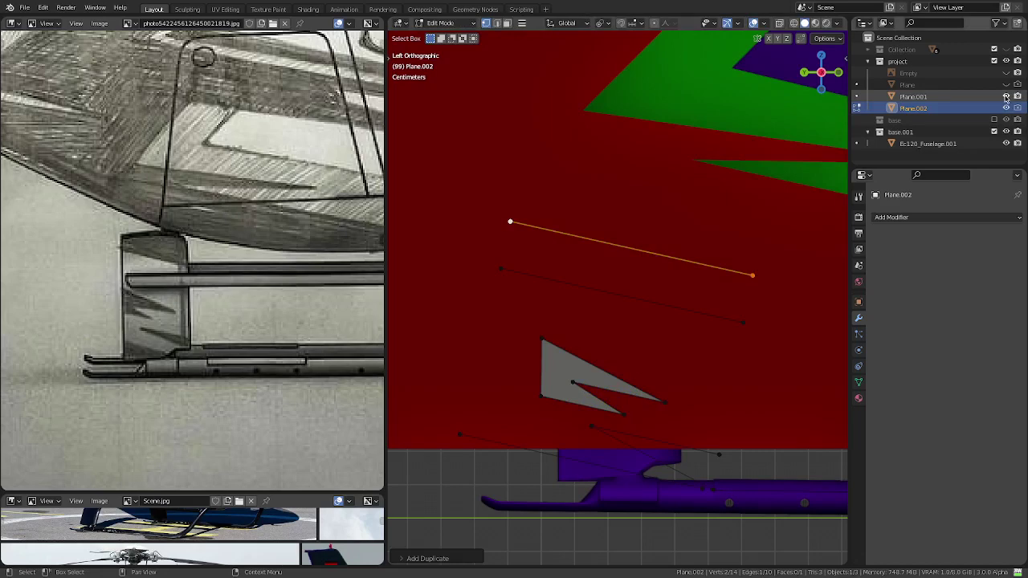
scroll(533, 296, down, 3)
scroll(533, 296, down, 3)
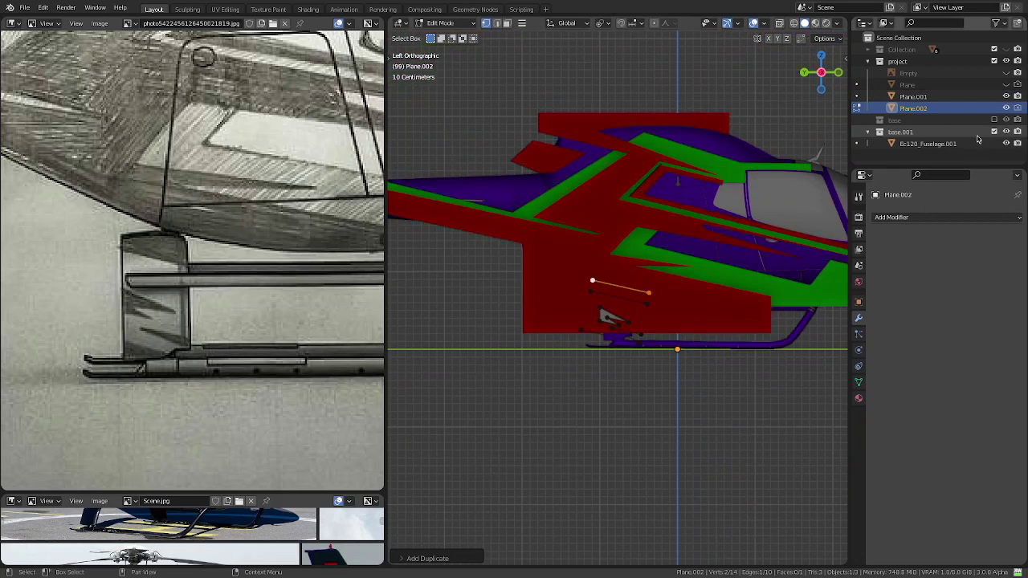
click(1006, 96)
scroll(645, 303, up, 4)
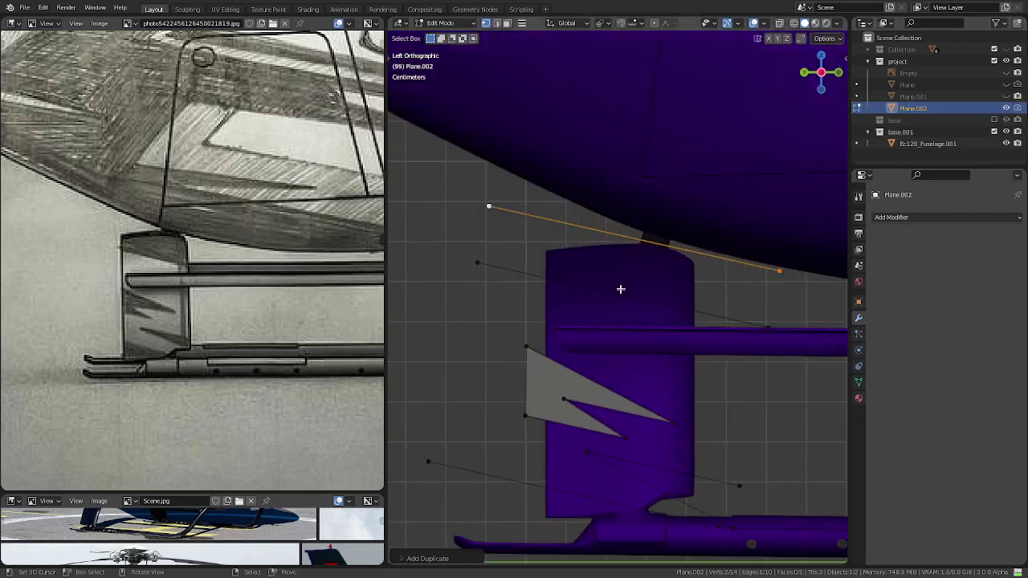
scroll(645, 302, up, 1)
shift+middle_drag(644, 302, 630, 343)
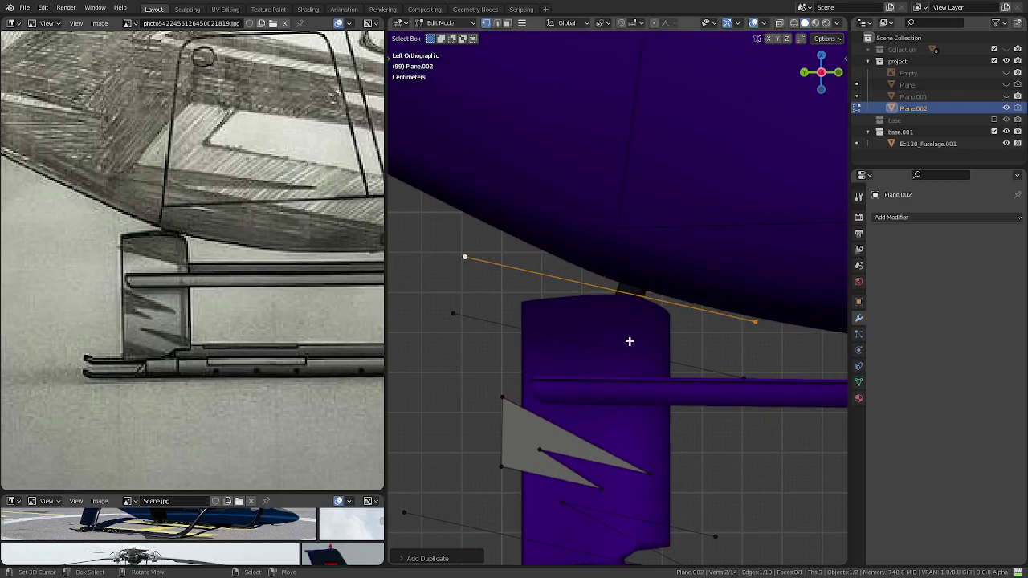
scroll(629, 341, down, 3)
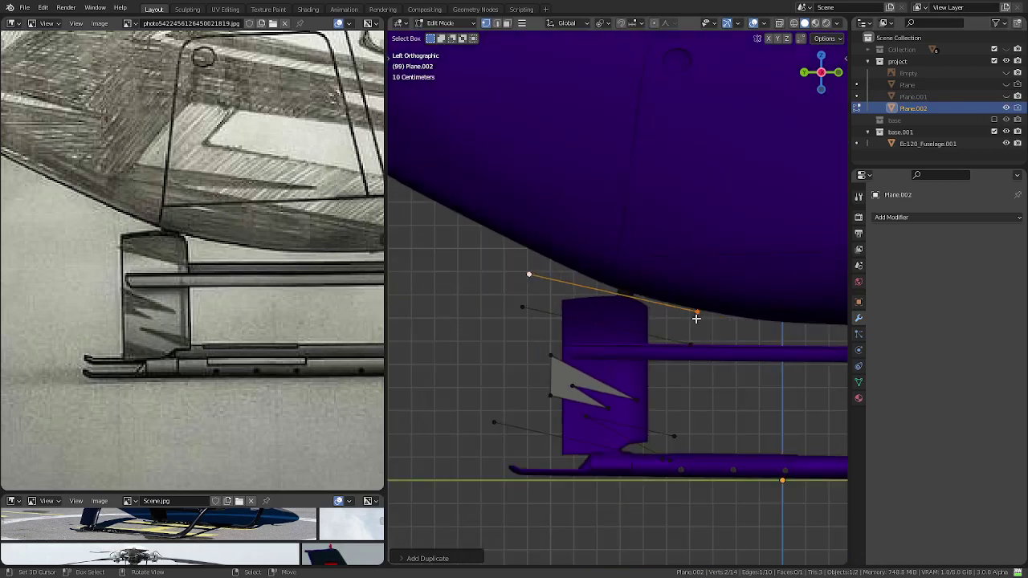
- Fill the slanted four-corner strip under the fuselage belly with a face
click(519, 281)
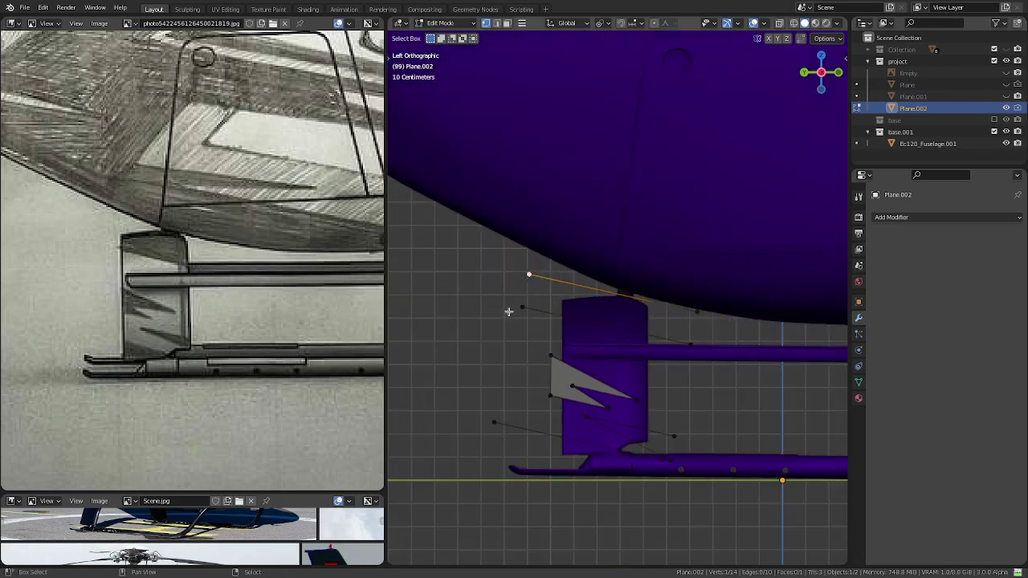
click(695, 311)
key(ctrl+l)
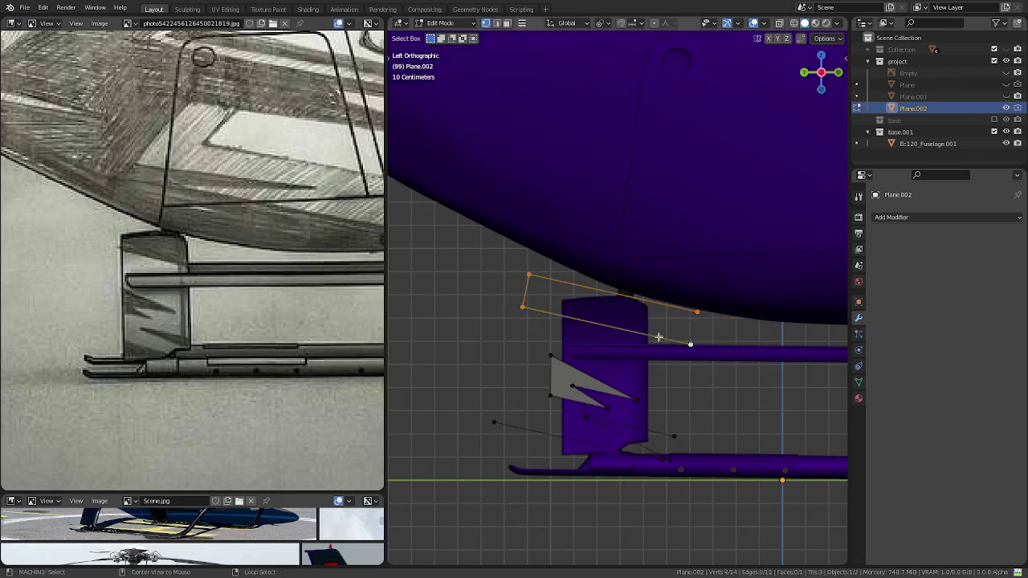
key(f)
- Move the lower loose vertex up onto its neighbour and fill a triangle beside the strut
shift+middle_drag(656, 366, 607, 338)
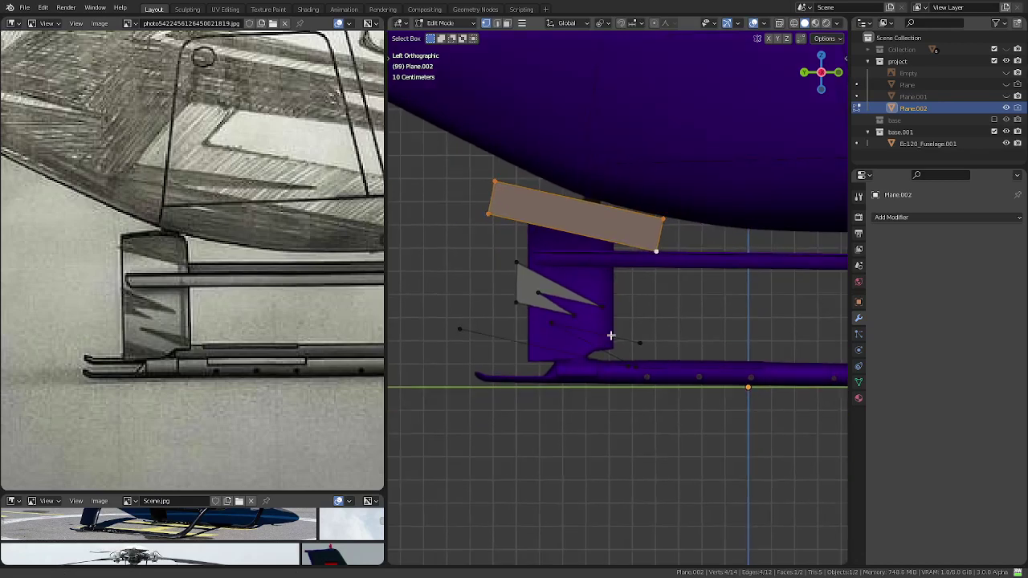
scroll(624, 339, up, 3)
scroll(626, 339, down, 1)
scroll(629, 341, down, 2)
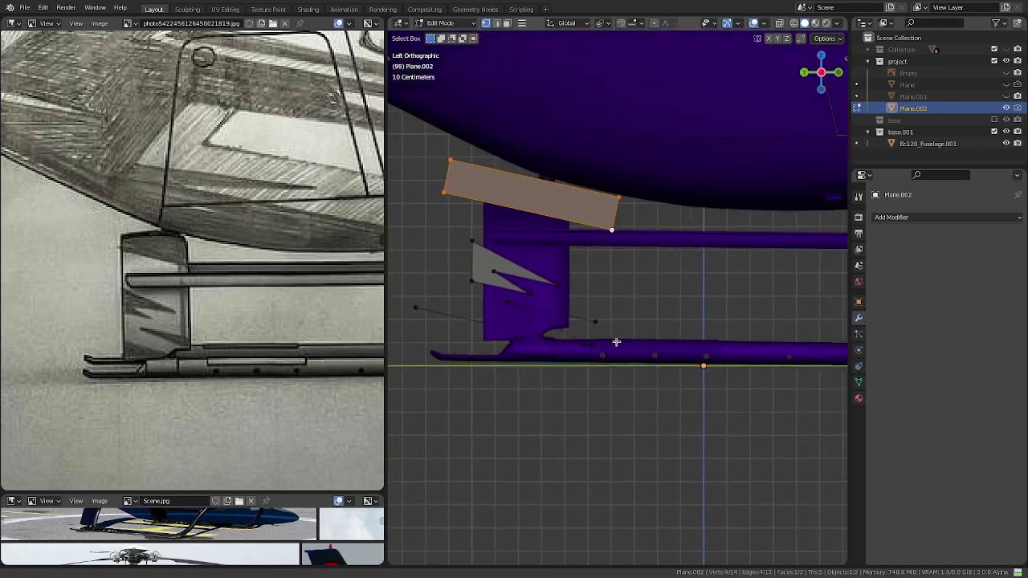
click(585, 344)
scroll(551, 358, up, 2)
shift+middle_drag(551, 358, 724, 362)
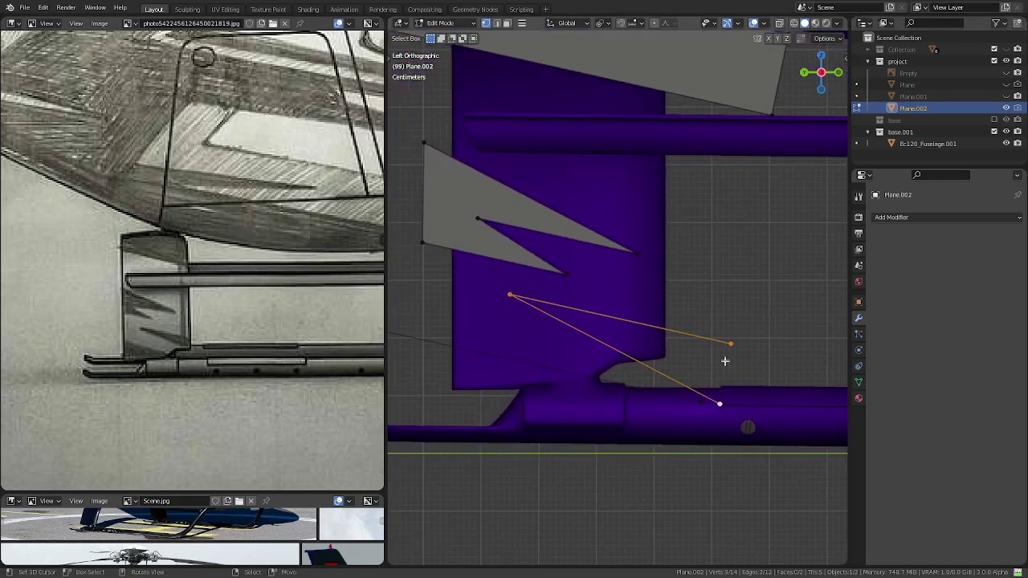
click(717, 392)
key(g)
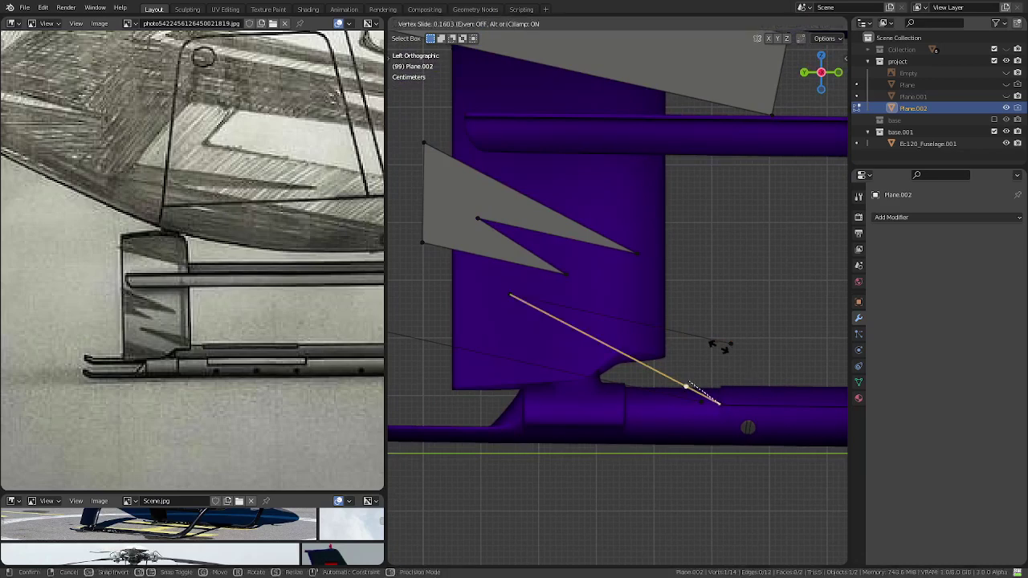
click(728, 340)
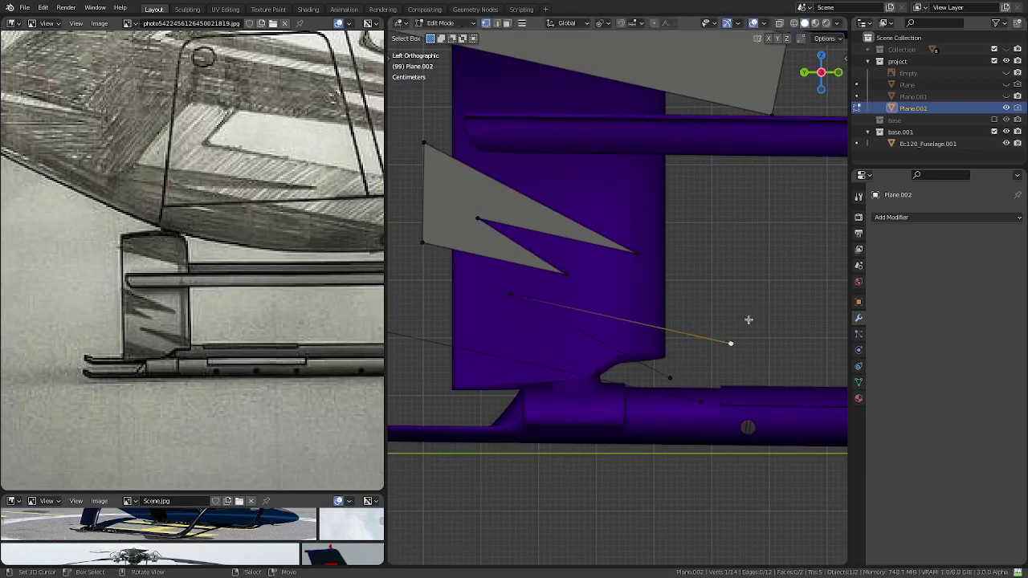
key(ctrl+l)
key(f)
- Slide a vertex, move it down toward the skid, and fill another triangle
scroll(681, 341, down, 3)
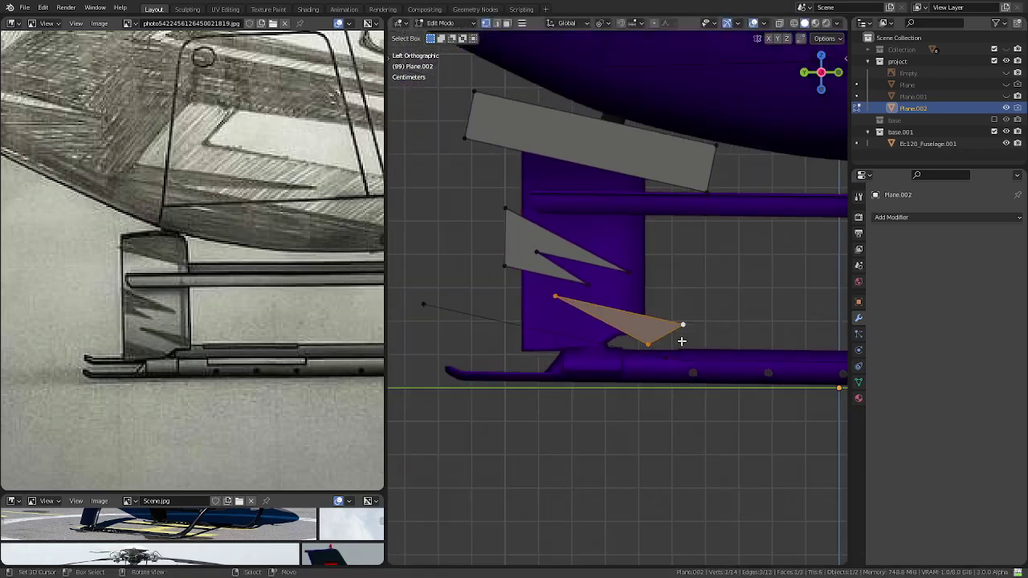
click(666, 357)
key(shift+v)
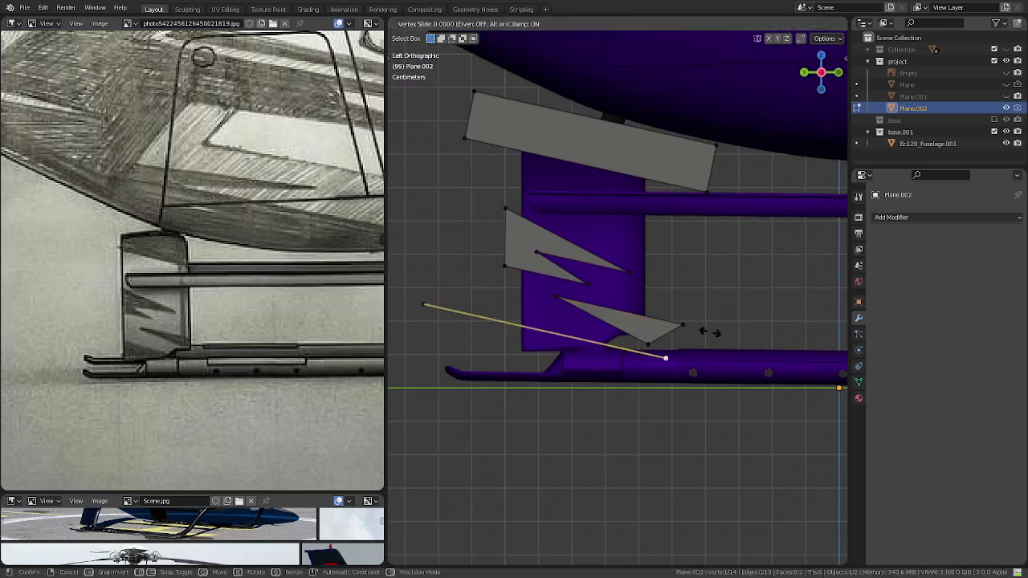
click(659, 316)
scroll(615, 367, up, 2)
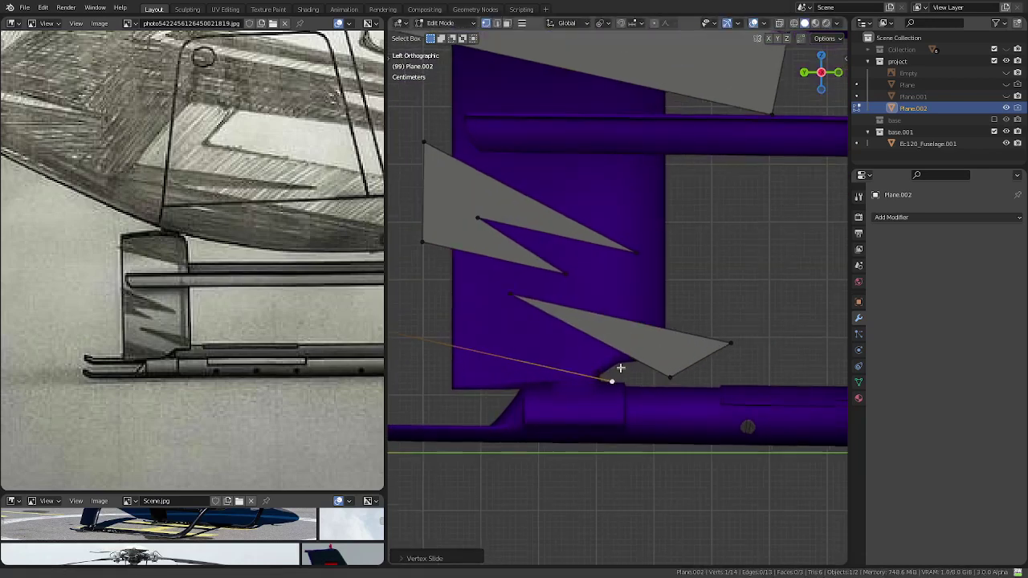
scroll(707, 369, up, 1)
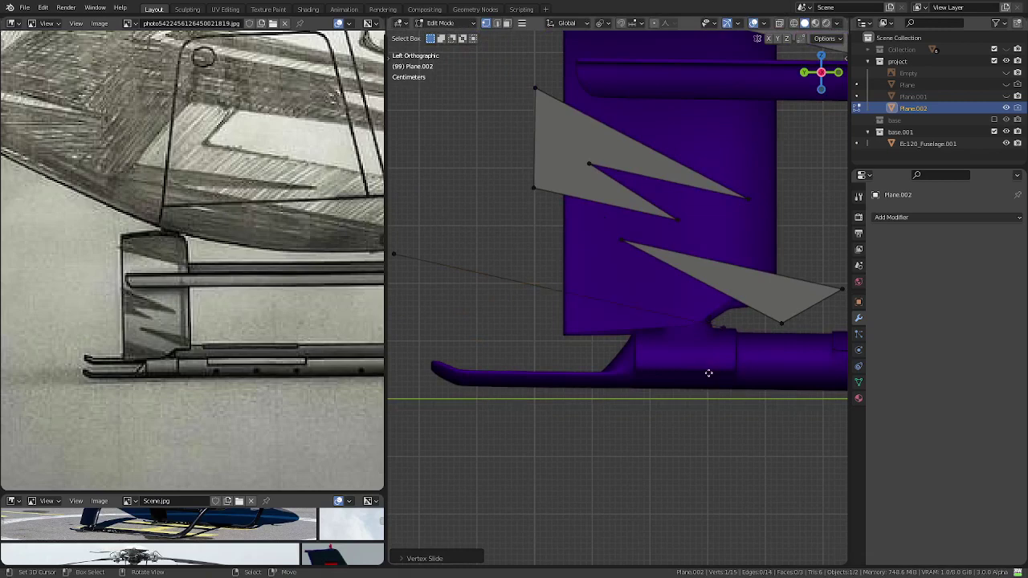
key(g)
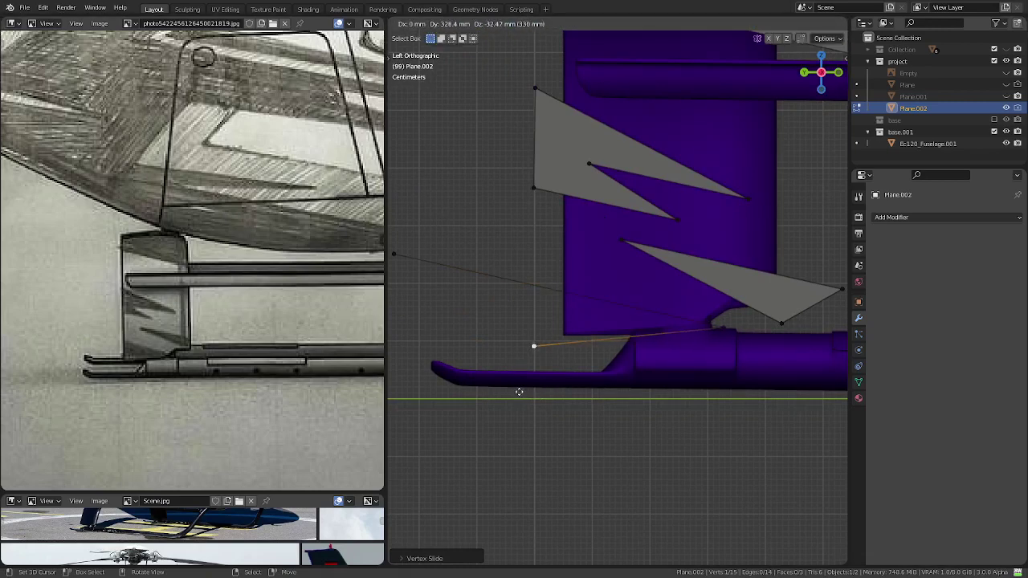
click(520, 393)
scroll(519, 391, down, 3)
shift+click(570, 307)
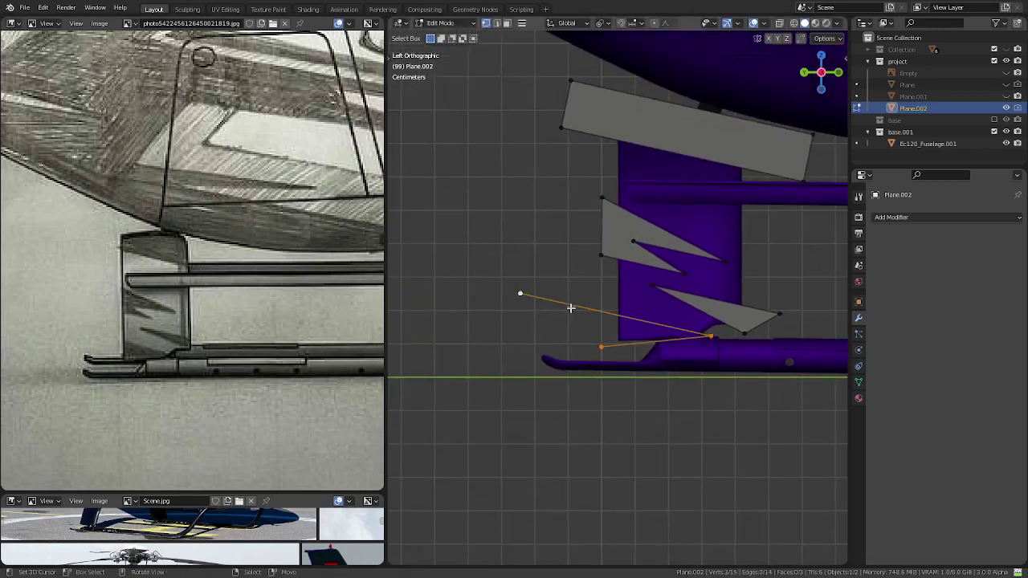
key(f)
- Slide the left vertex along its edge and return to Object Mode
click(519, 288)
key(g)
key(g)
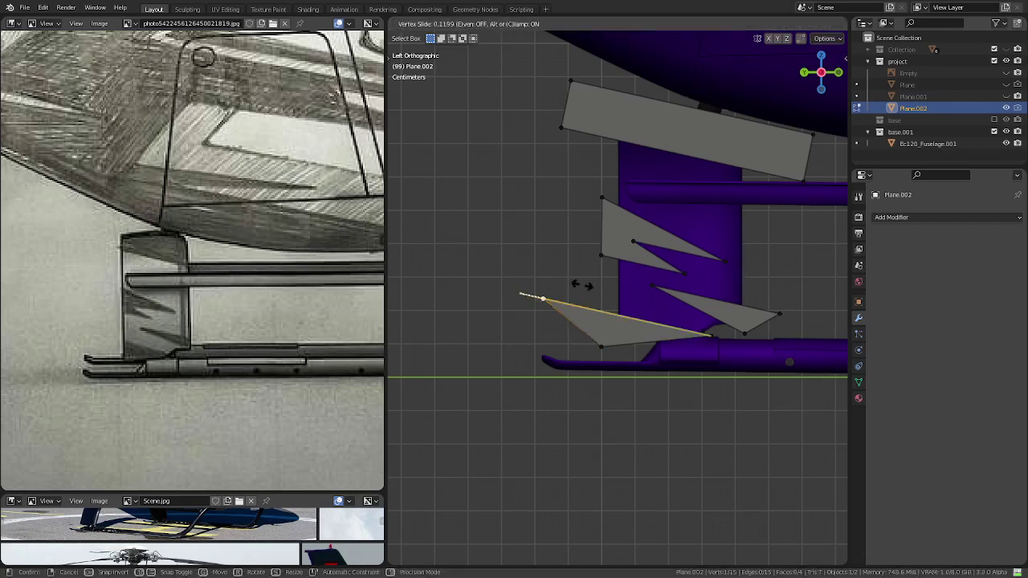
click(631, 321)
scroll(631, 320, down, 2)
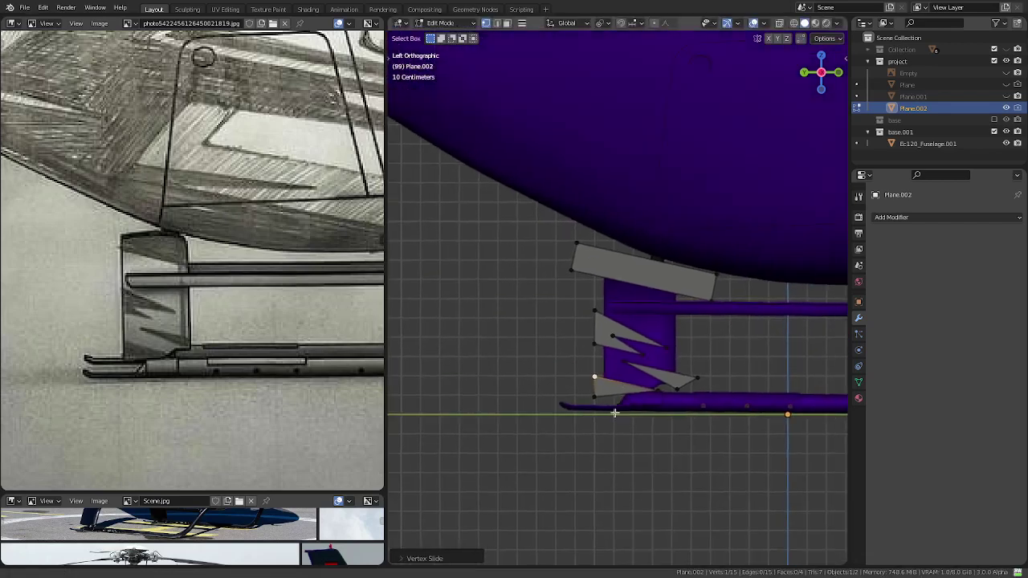
scroll(611, 377, down, 1)
key(Tab)
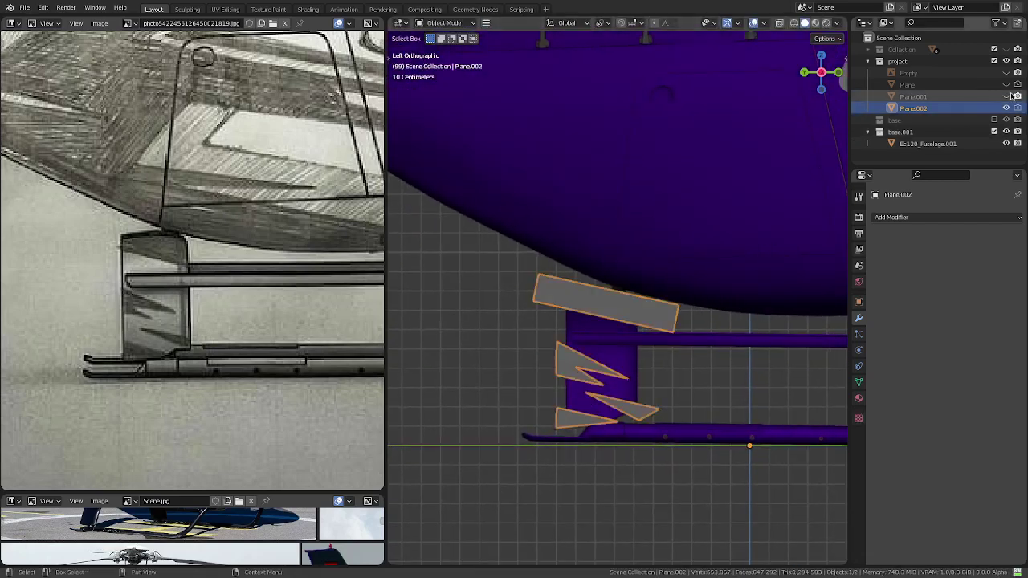
- Join Plane.002 into Plane.001 with the red R material slot active
click(1006, 96)
scroll(598, 323, down, 2)
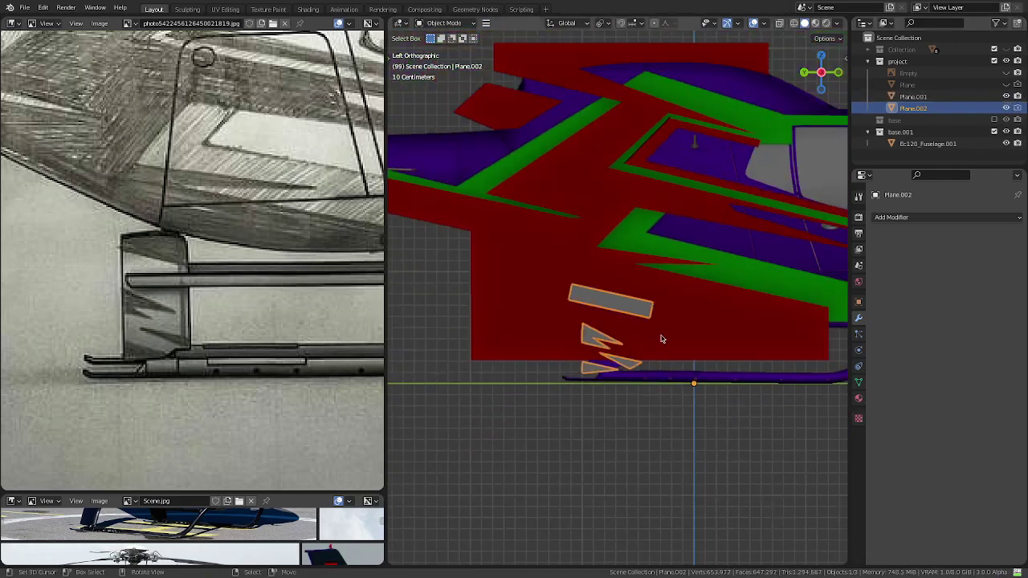
shift+click(516, 310)
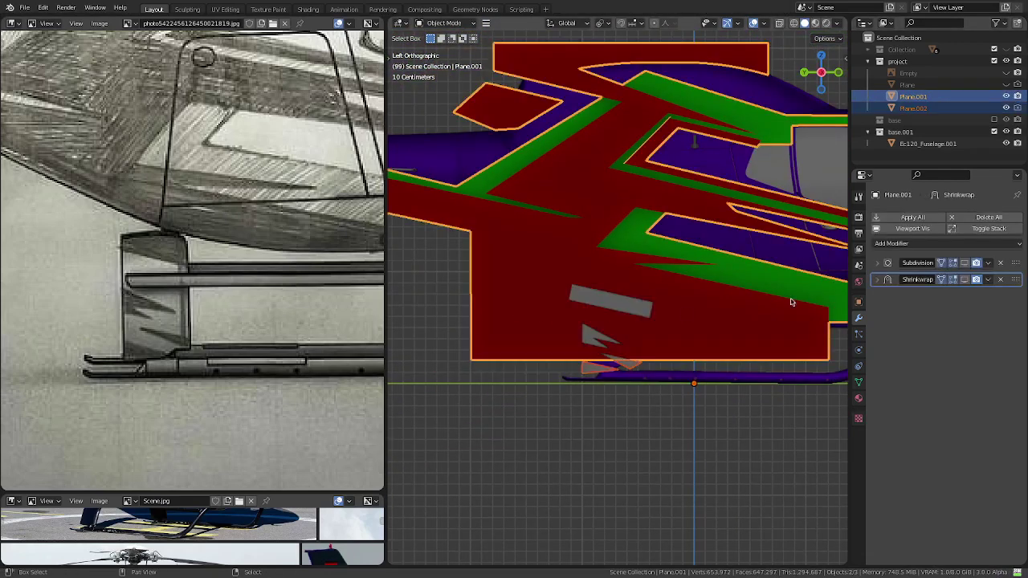
click(858, 399)
click(884, 221)
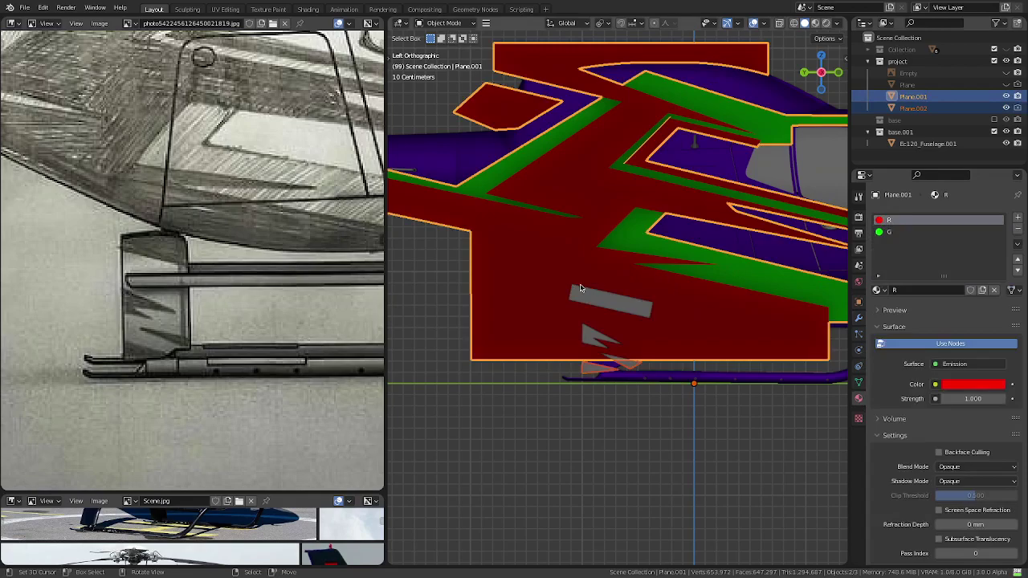
key(ctrl+j)
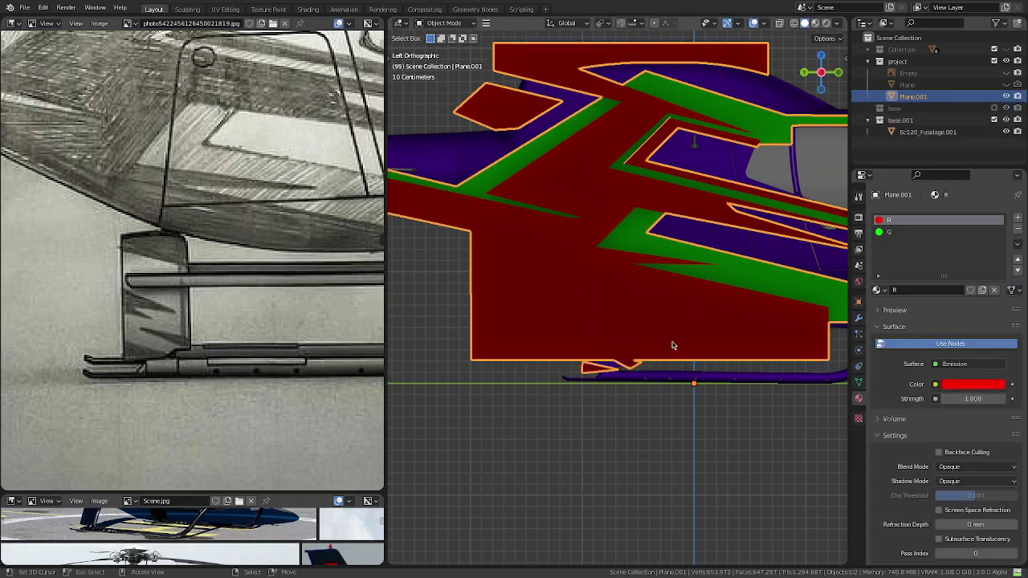
- In X-ray Edit Mode, flatten the small vertex cluster near the skid to zero along X
middle_drag(673, 345, 654, 351)
key(Tab)
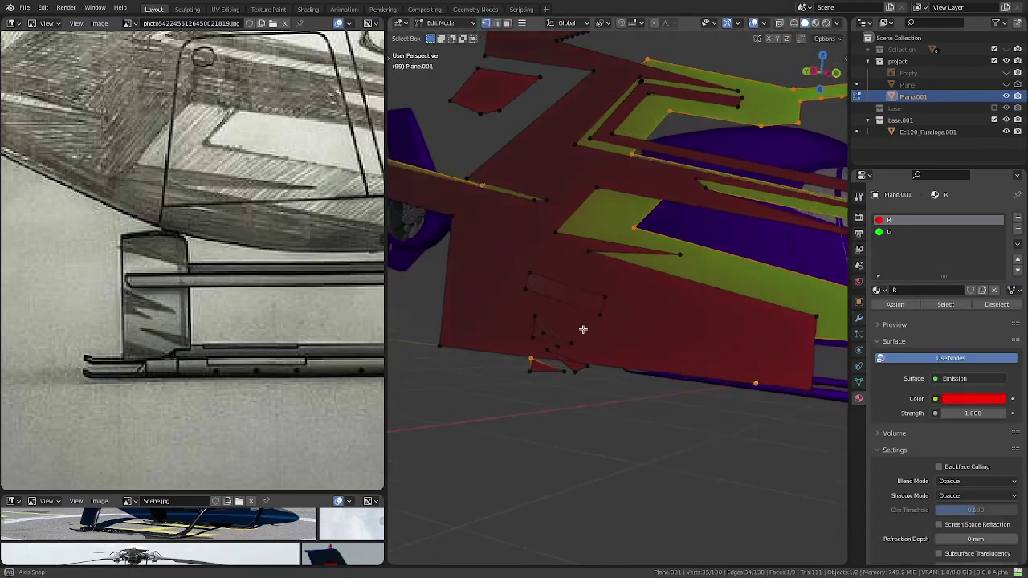
mouse_move(583, 330)
middle_down()
mouse_move(519, 372)
mouse_move(539, 405)
middle_up()
key(shift+z)
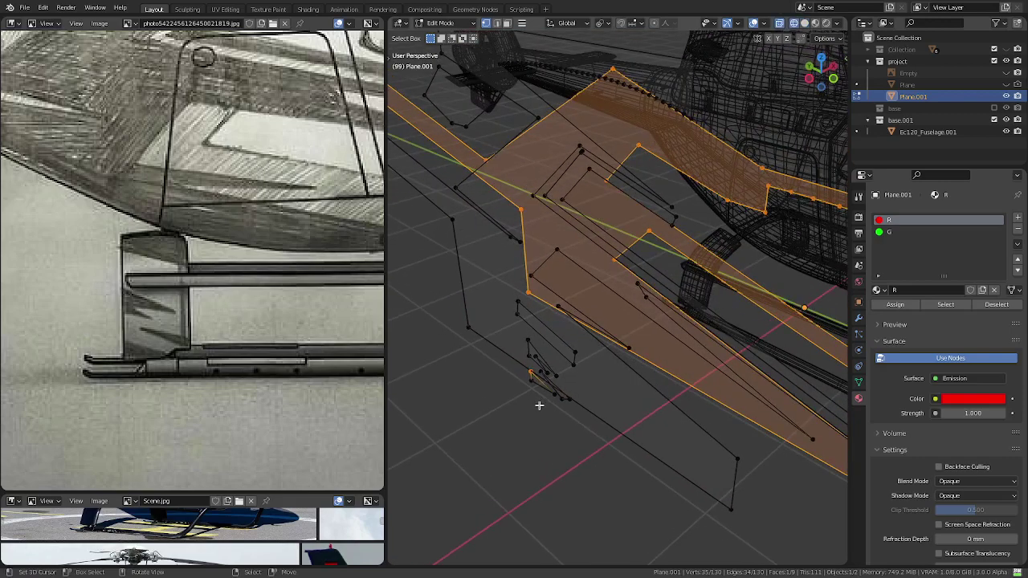
key(c)
drag(532, 395, 522, 345)
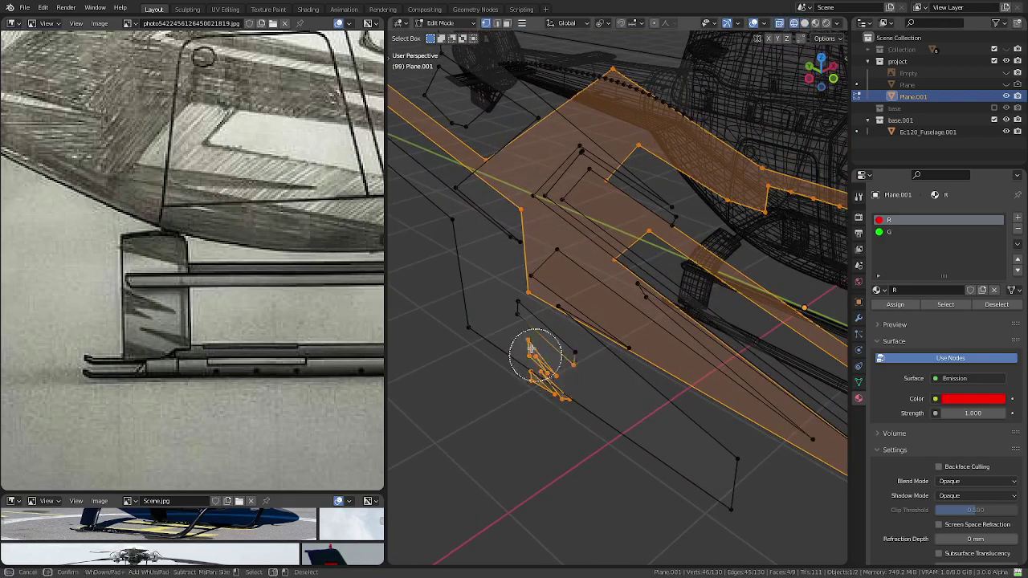
key(Escape)
shift+click(469, 326)
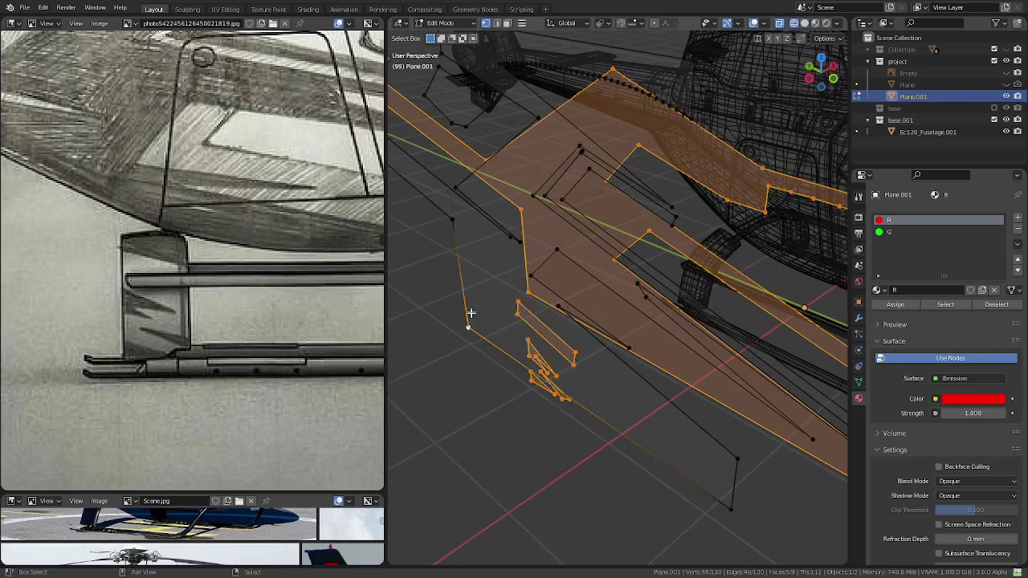
key(s)
key(x)
key(0)
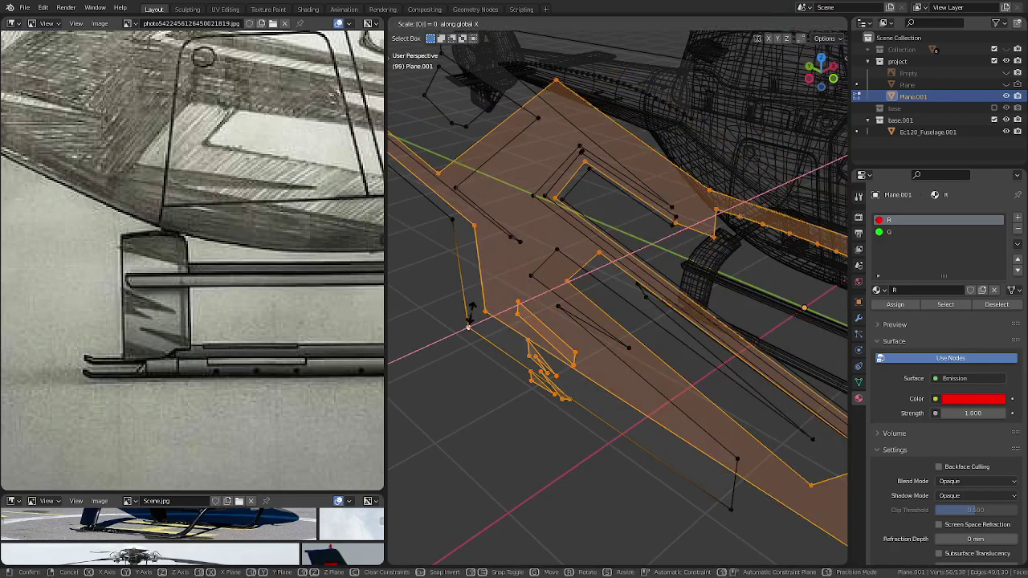
key(Return)
- Select and grow the remaining livery vertex cluster, then scale it to zero along X
mouse_move(515, 339)
middle_down()
mouse_move(559, 375)
mouse_move(541, 411)
middle_up()
scroll(613, 371, up, 4)
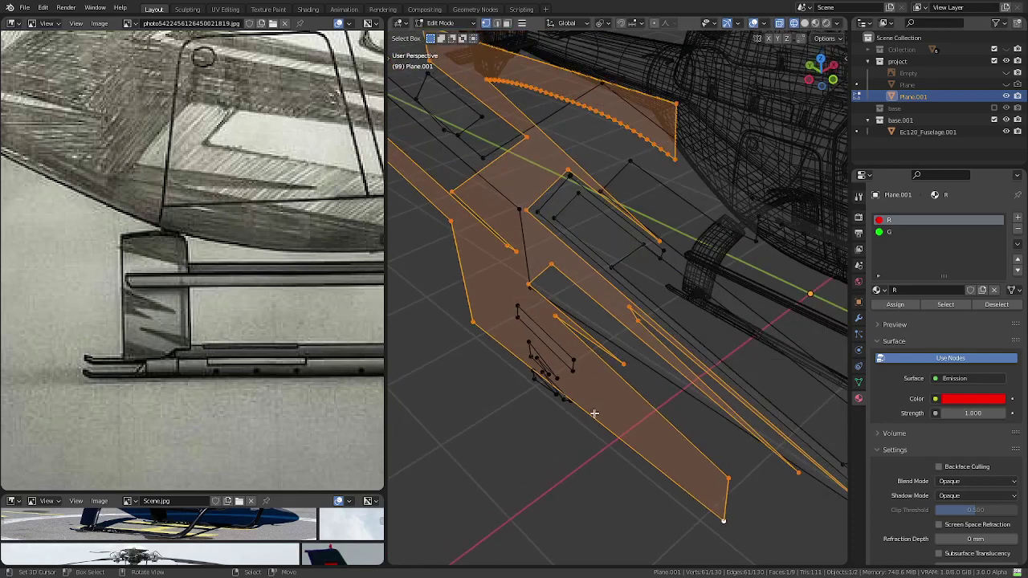
key(c)
mouse_move(542, 411)
mouse_down()
mouse_move(551, 372)
mouse_move(523, 361)
mouse_up()
key(Escape)
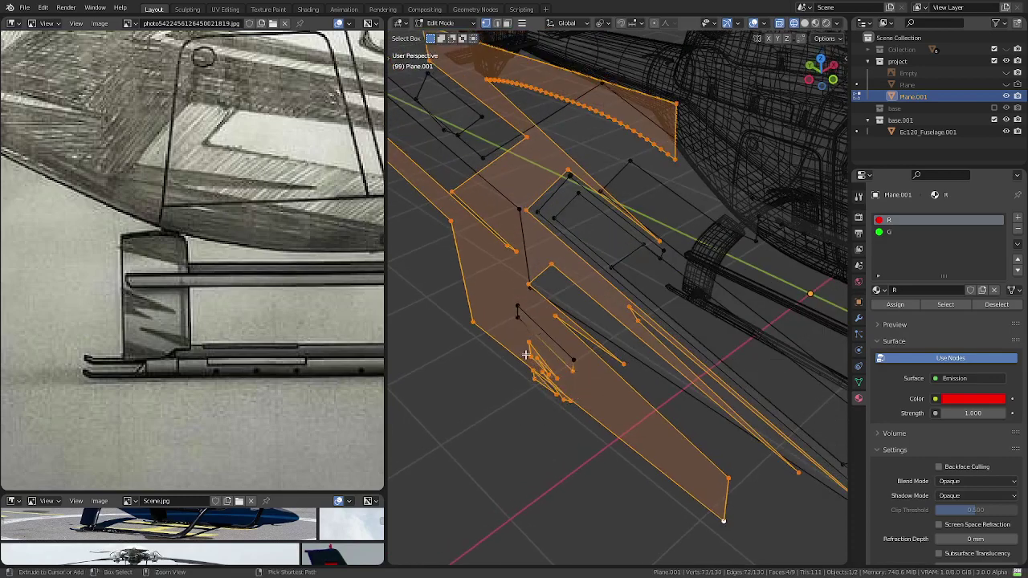
key(ctrl+KP_Add)
key(s)
key(x)
key(0)
key(Return)
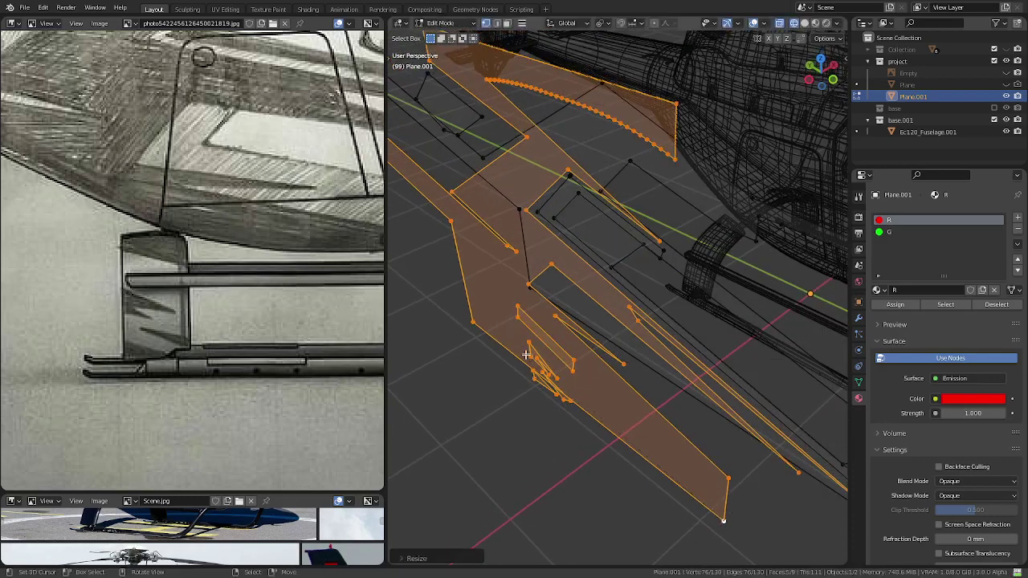
- In left side view, select the bottom-left and bottom-right corners of the livery outline
key(ctrl+KP_3)
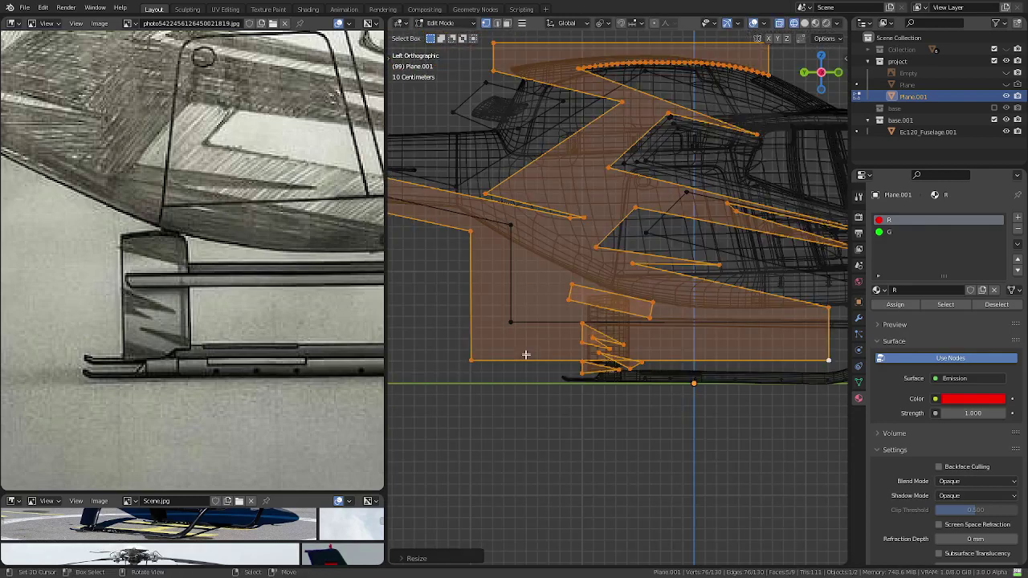
scroll(526, 355, up, 5)
scroll(612, 382, down, 4)
scroll(612, 382, down, 4)
click(443, 374)
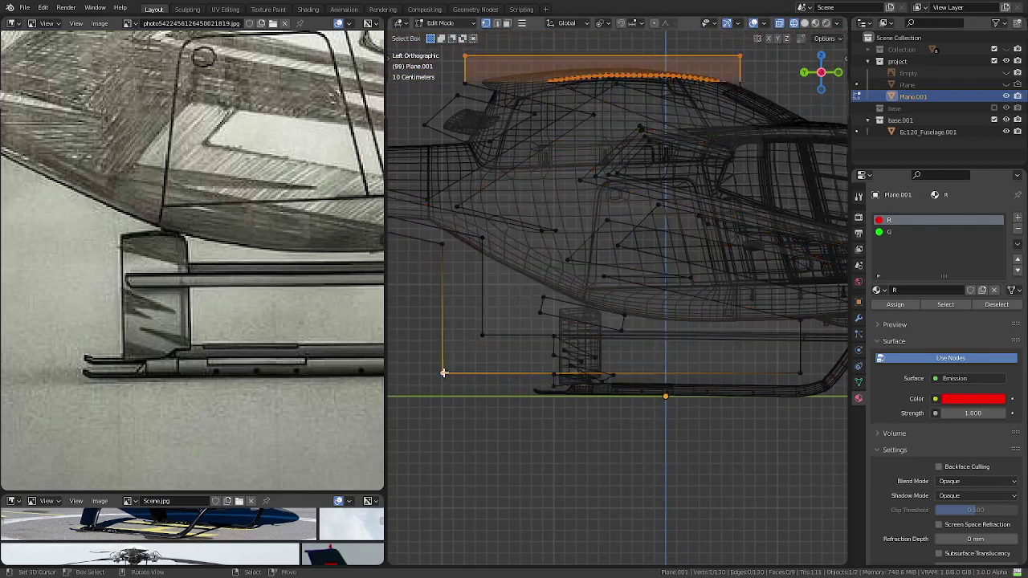
shift+click(787, 367)
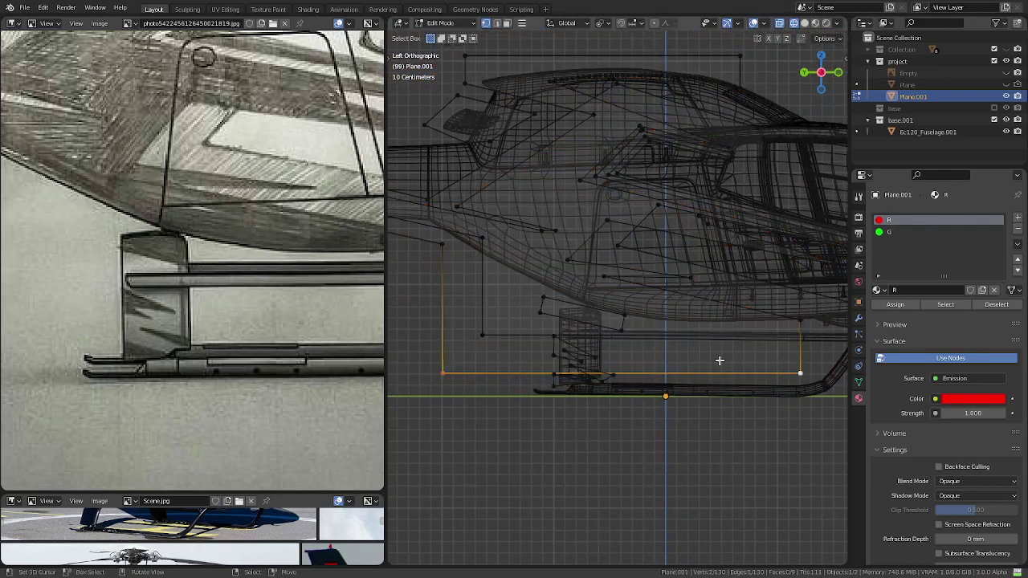
- Subdivide the bottom livery edge and slide the new middle vertex left along it
right_click(649, 356)
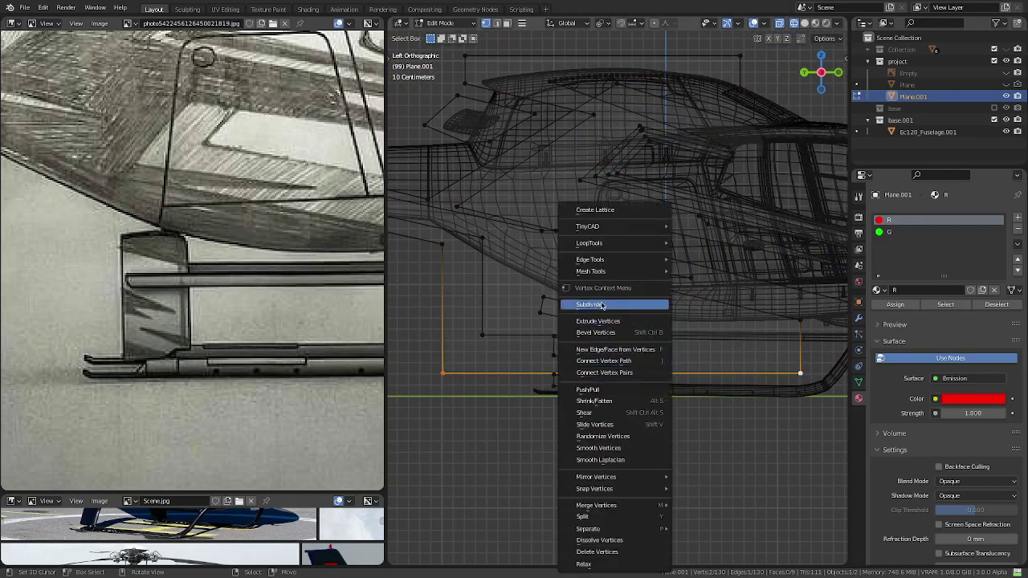
click(610, 304)
click(626, 368)
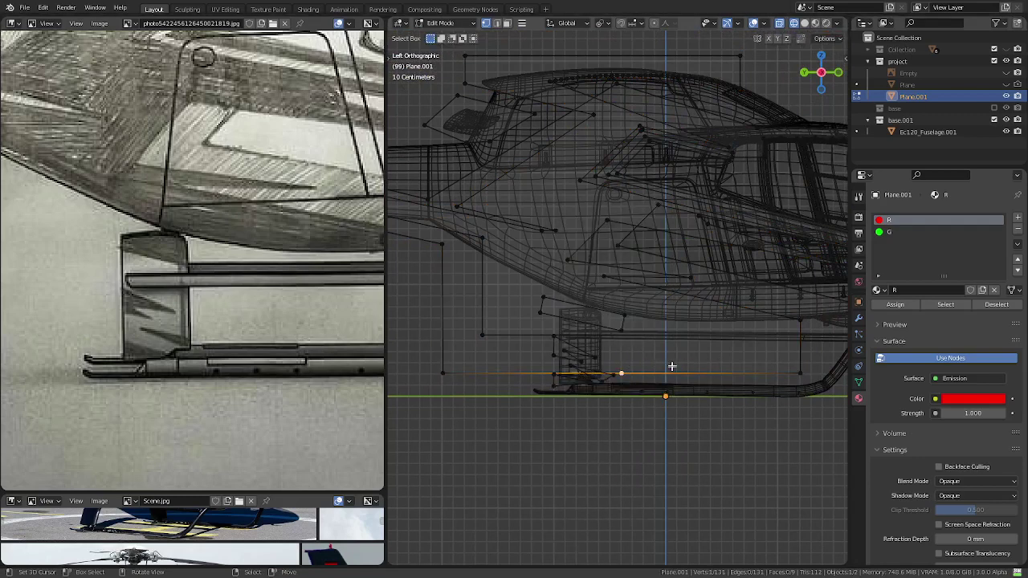
key(shift+v)
shift+middle_drag(791, 363, 735, 373)
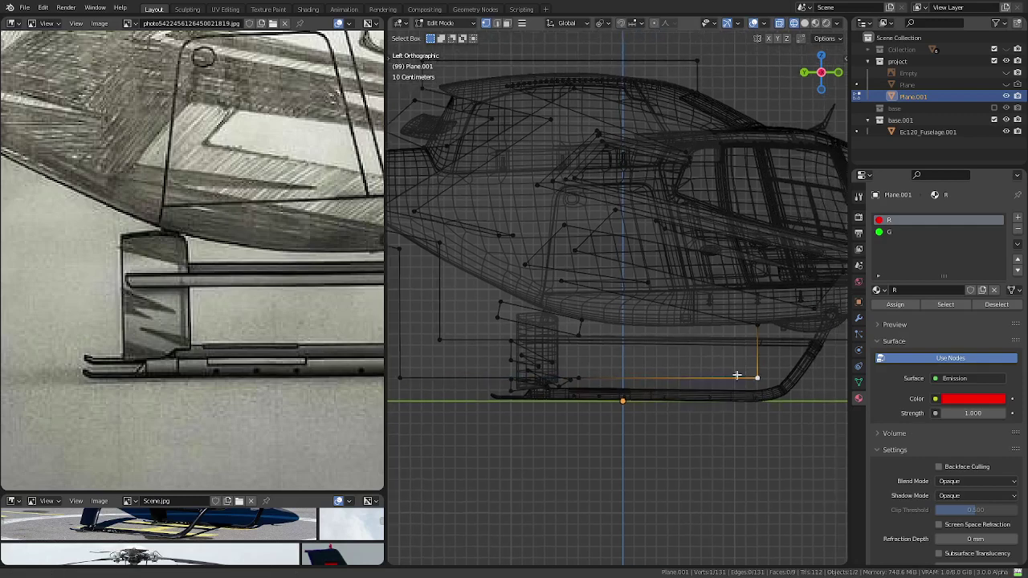
click(579, 374)
- Raise the vertex vertically, undo it, and connect the selected vertices with a new edge
key(g)
key(z)
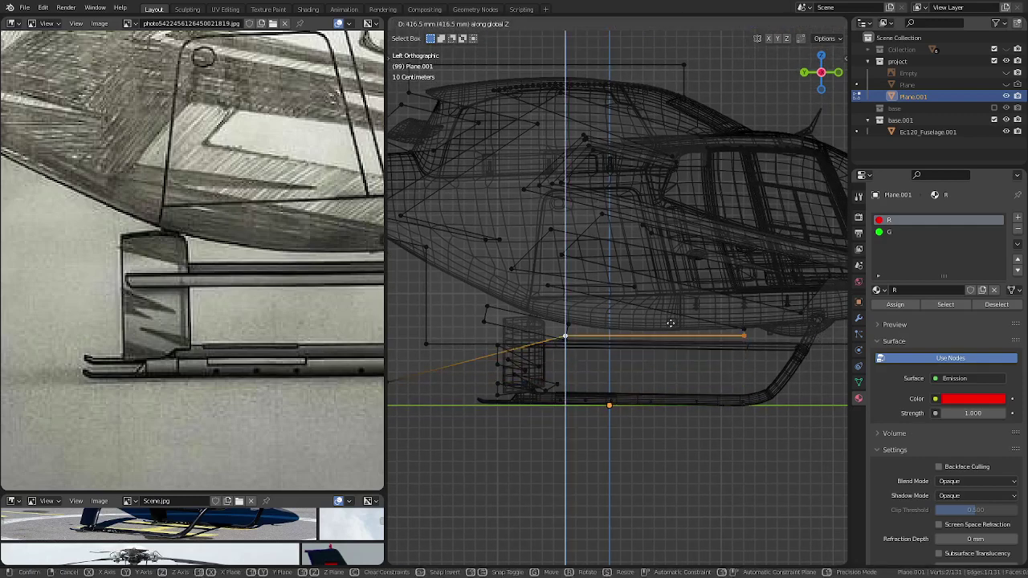
click(670, 322)
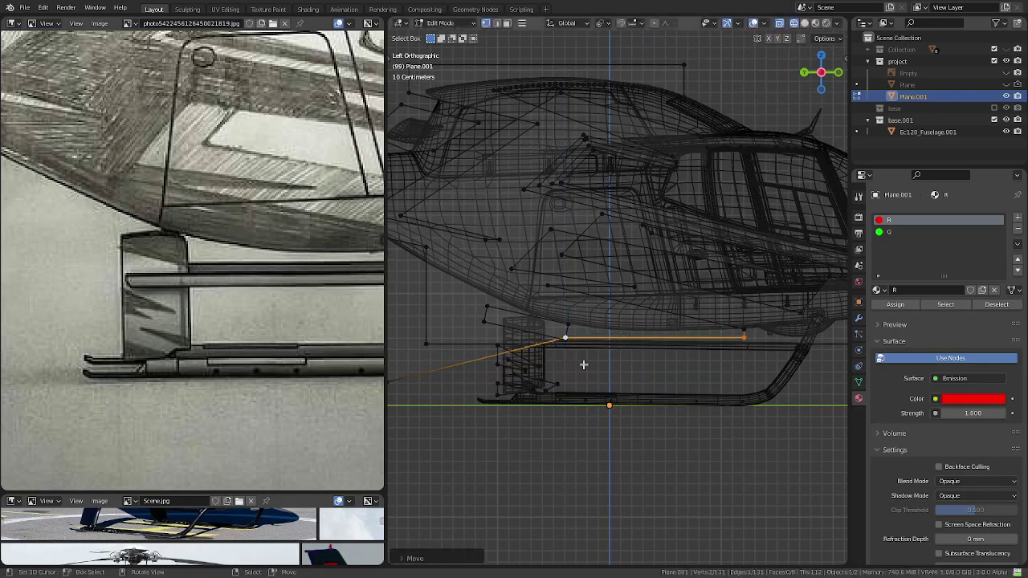
scroll(651, 313, up, 3)
scroll(650, 309, up, 2)
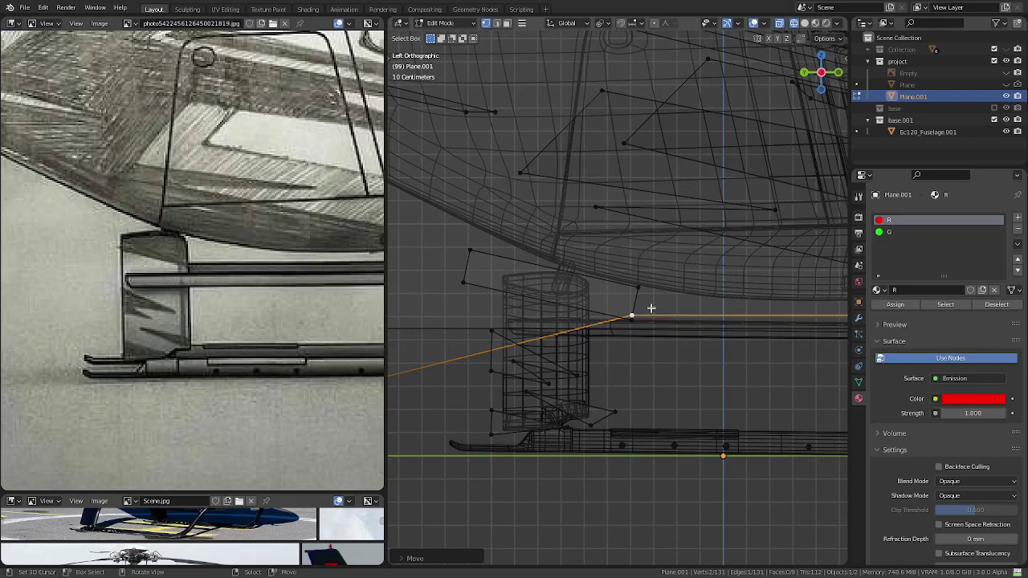
scroll(650, 308, up, 2)
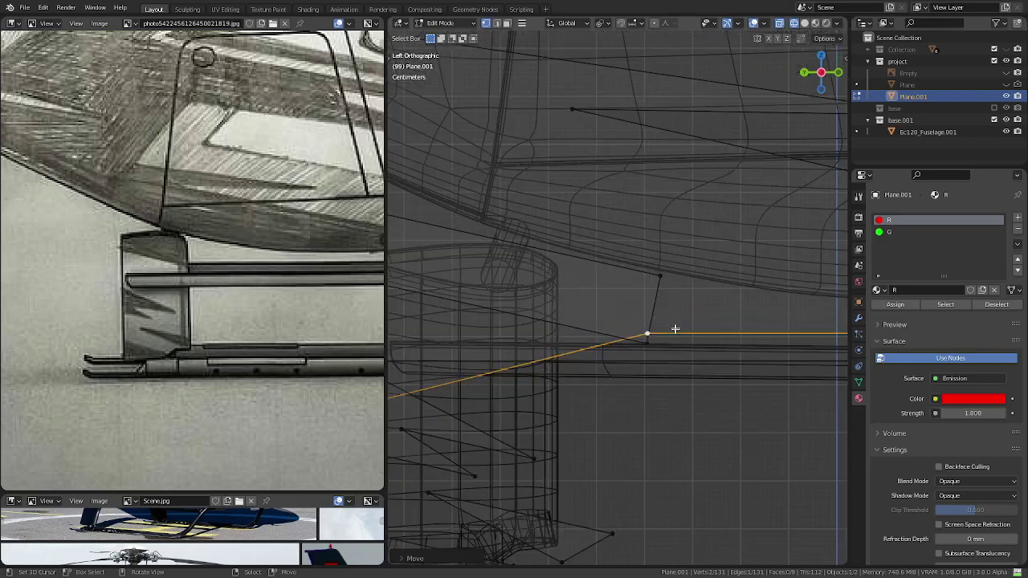
key(ctrl+z)
key(ctrl+z)
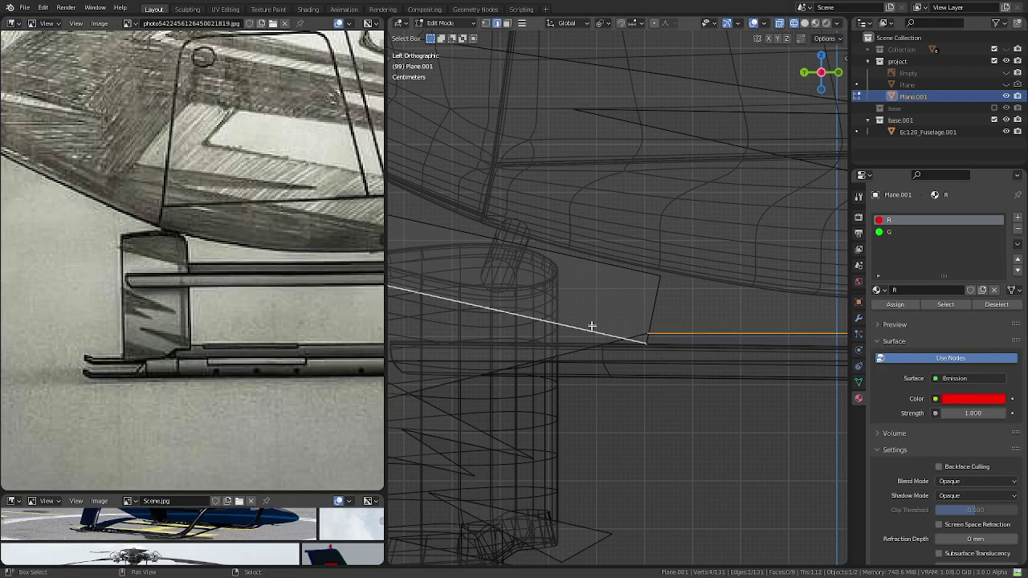
key(q)
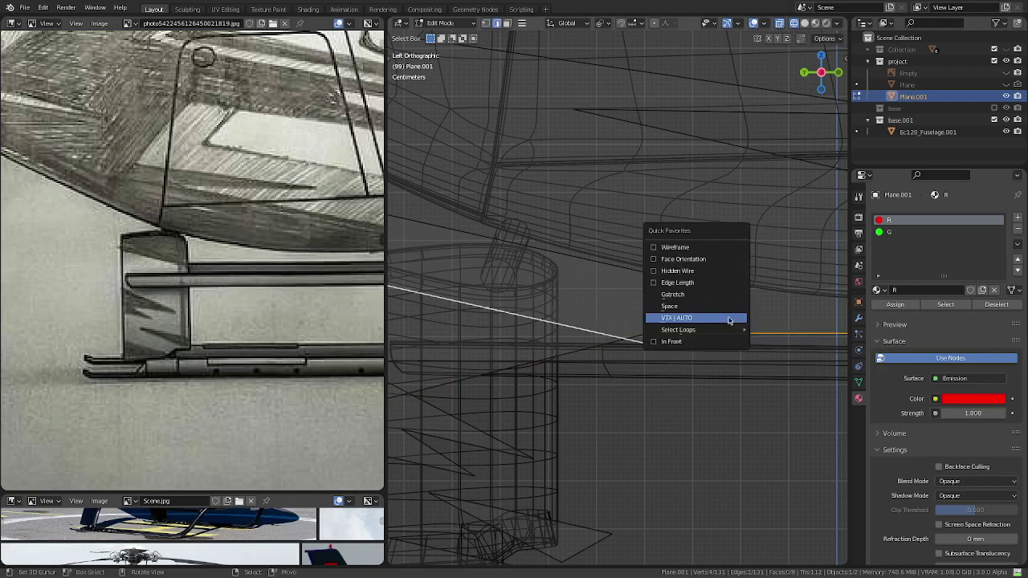
click(729, 319)
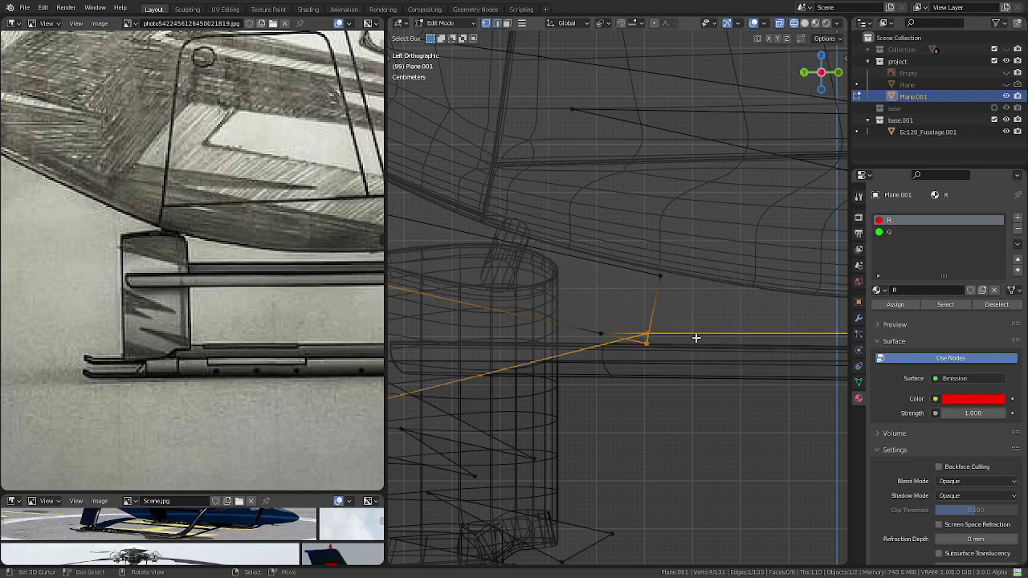
- Merge the neighbouring vertices, first by distance and then at the last-selected vertex
shift+click(601, 331)
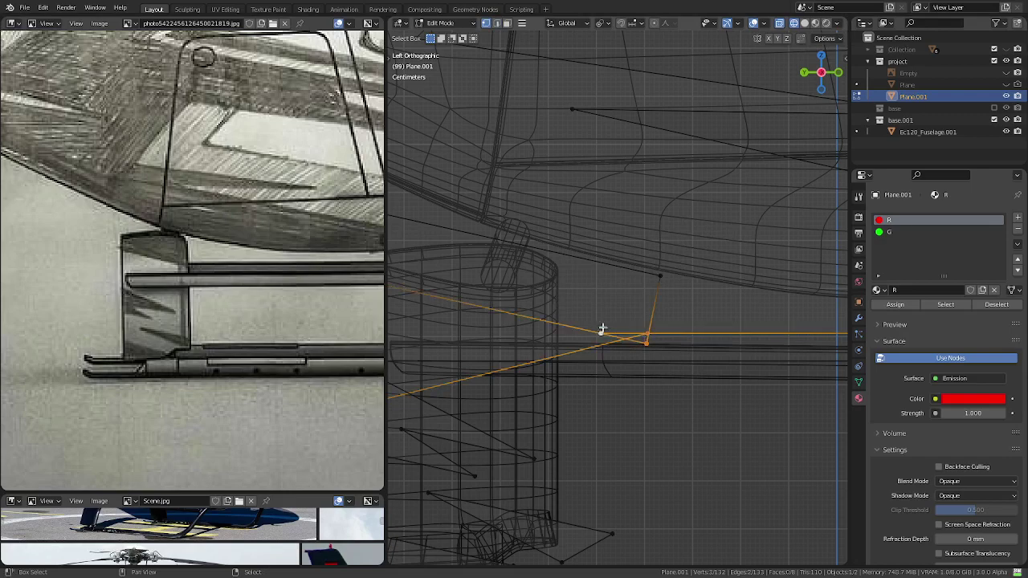
scroll(723, 329, down, 4)
scroll(723, 330, down, 3)
key(m)
click(722, 330)
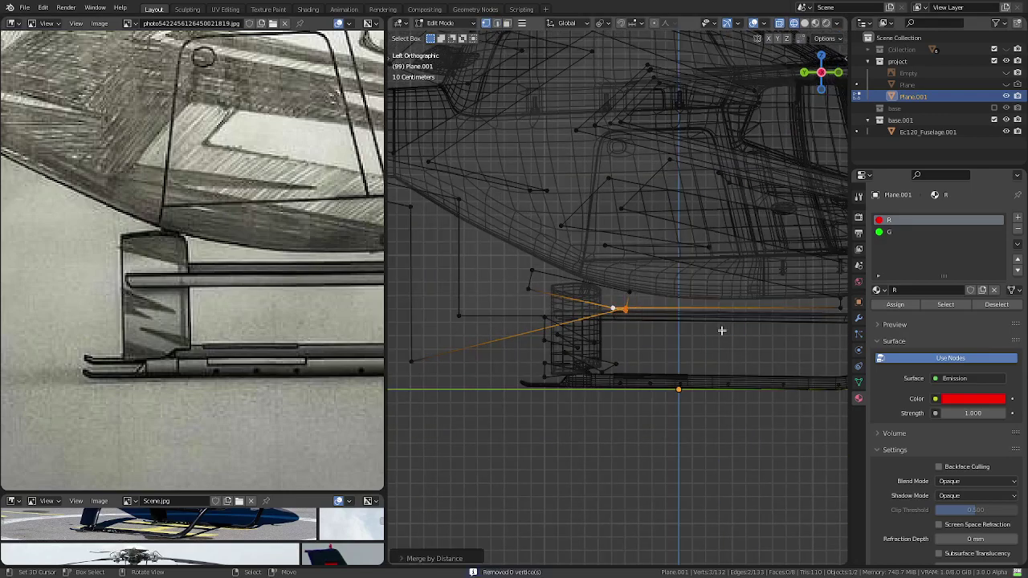
scroll(722, 330, up, 3)
key(m)
click(719, 314)
- Delete the selected vertex and merge the stray vertex into the lower-left outline vertex
scroll(715, 314, up, 1)
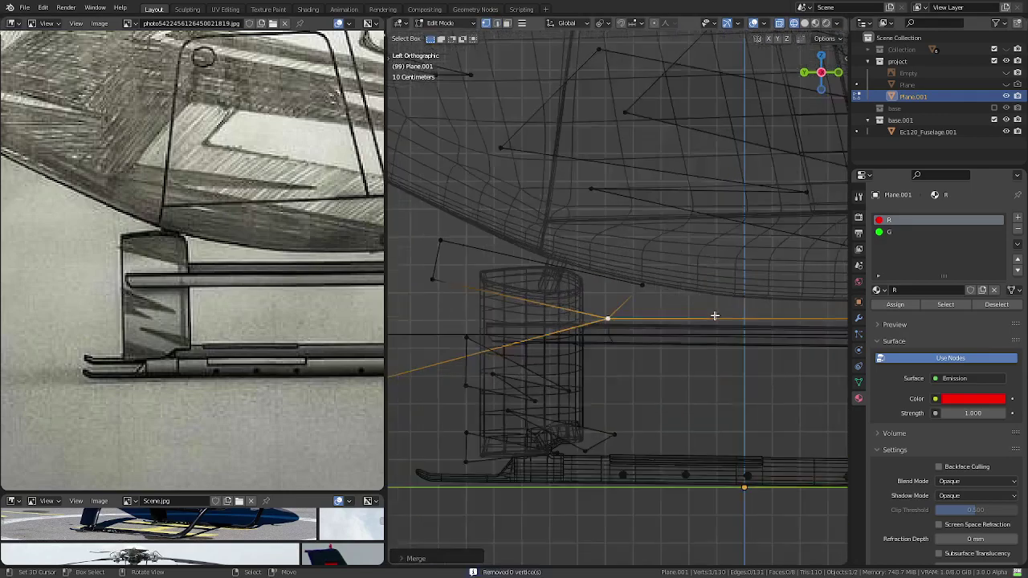
scroll(651, 282, up, 1)
scroll(521, 289, down, 3)
key(x)
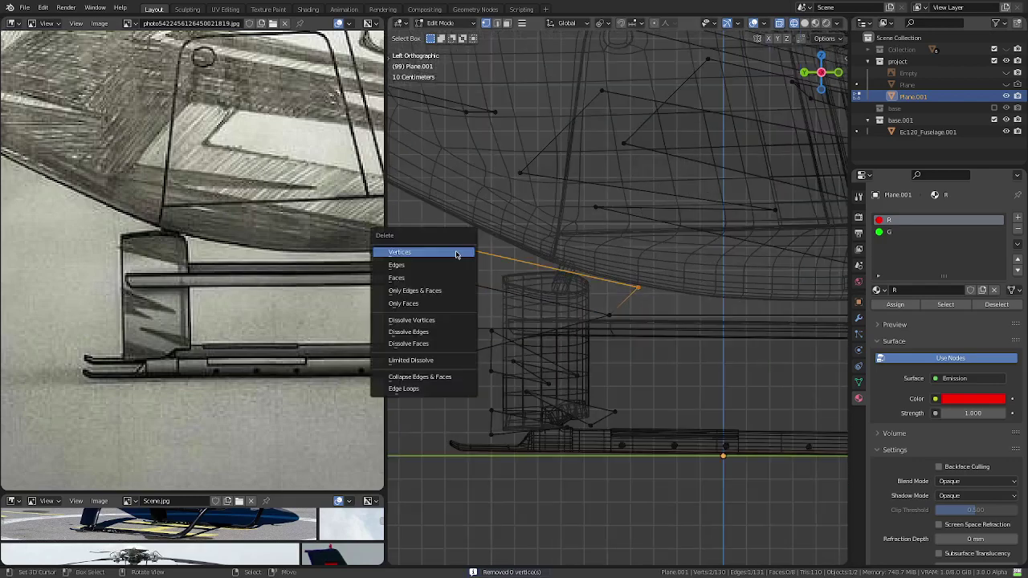
click(456, 255)
scroll(465, 265, down, 2)
shift+middle_drag(484, 276, 581, 298)
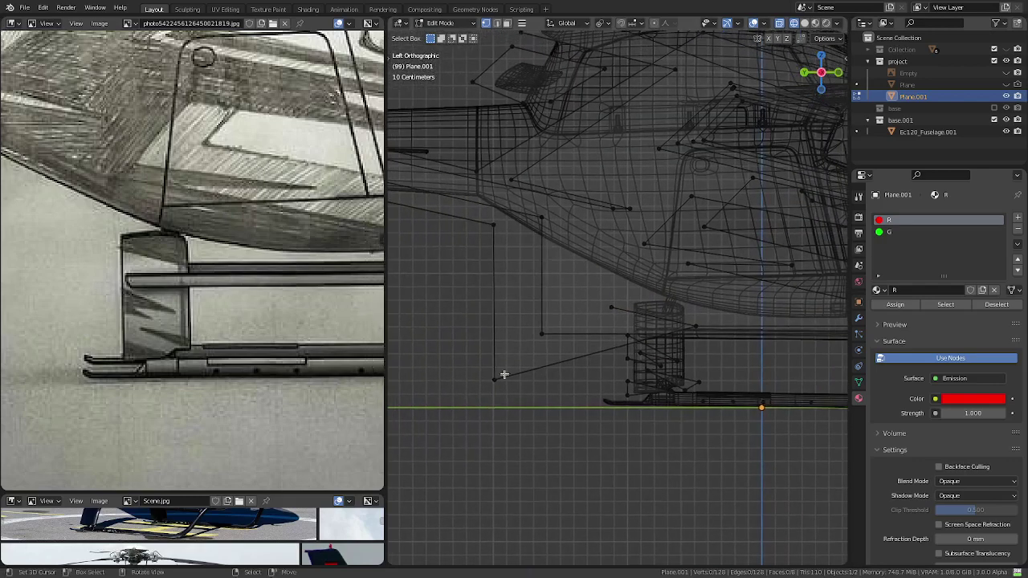
click(496, 377)
key(m)
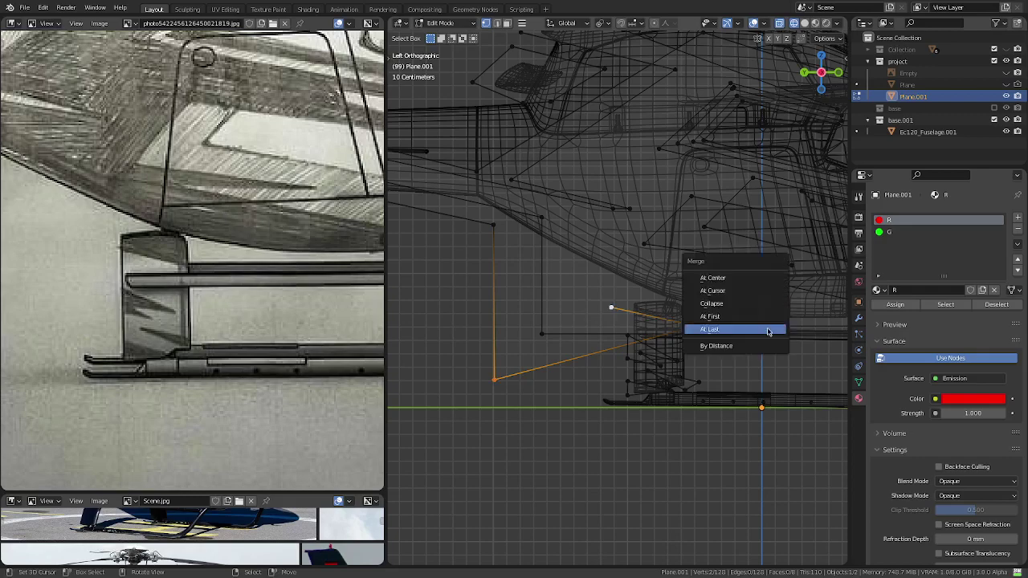
click(766, 329)
scroll(751, 345, up, 3)
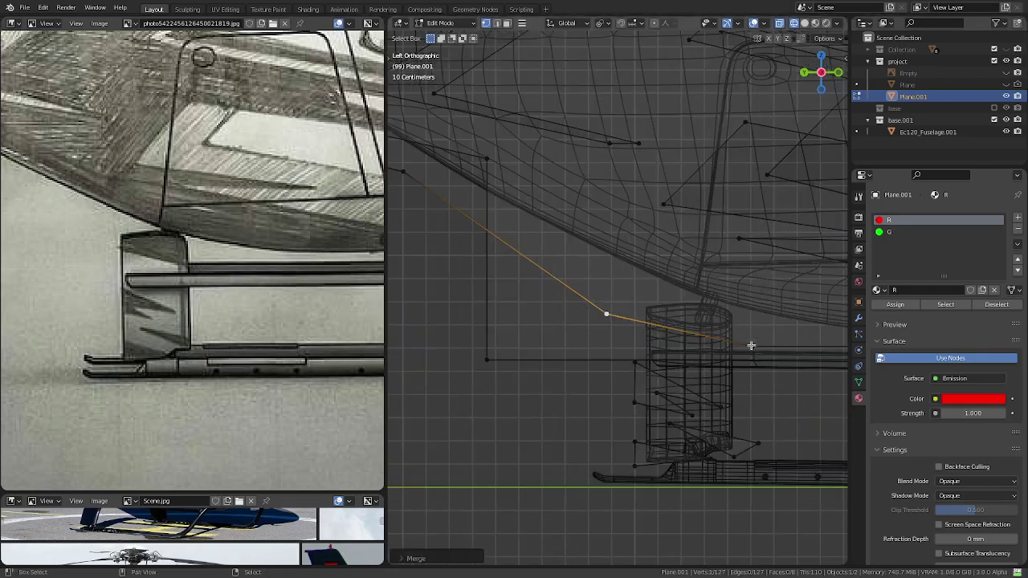
- Raise the selected livery edge vertically toward the lower fuselage
key(shift+z)
key(KP_Decimal)
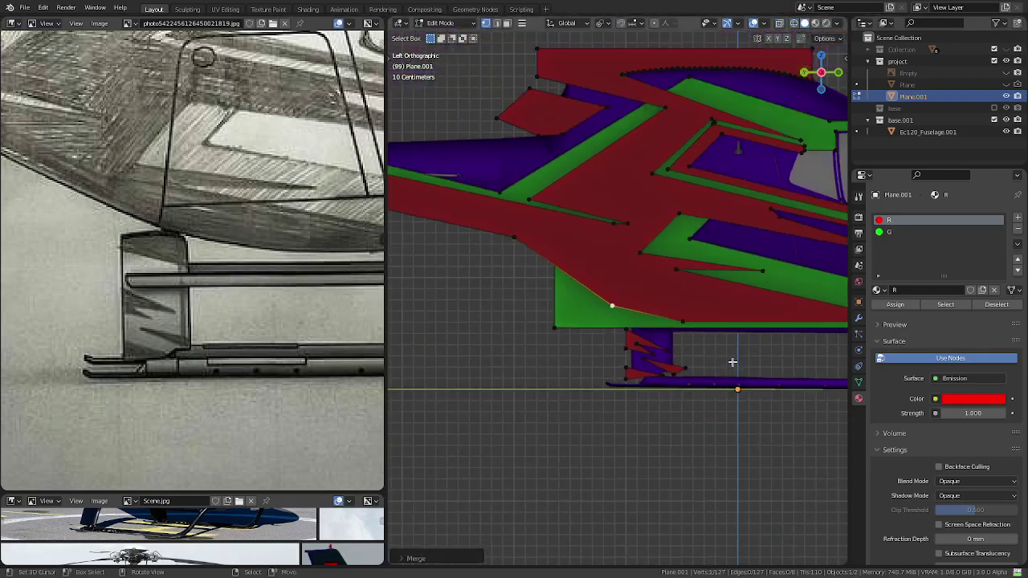
shift+middle_drag(732, 362, 612, 374)
scroll(565, 369, down, 4)
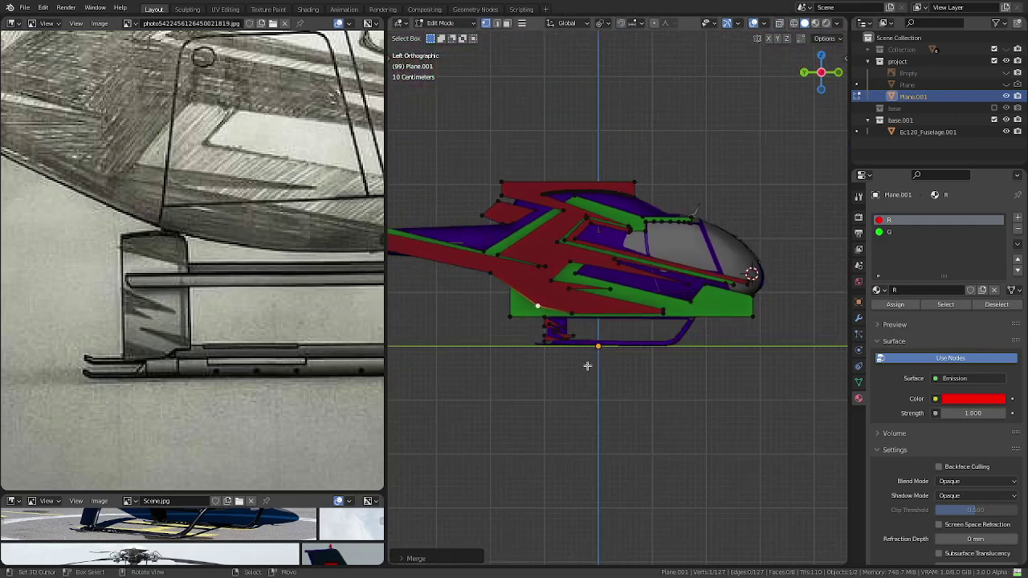
scroll(587, 367, up, 3)
key(shift+z)
key(shift+z)
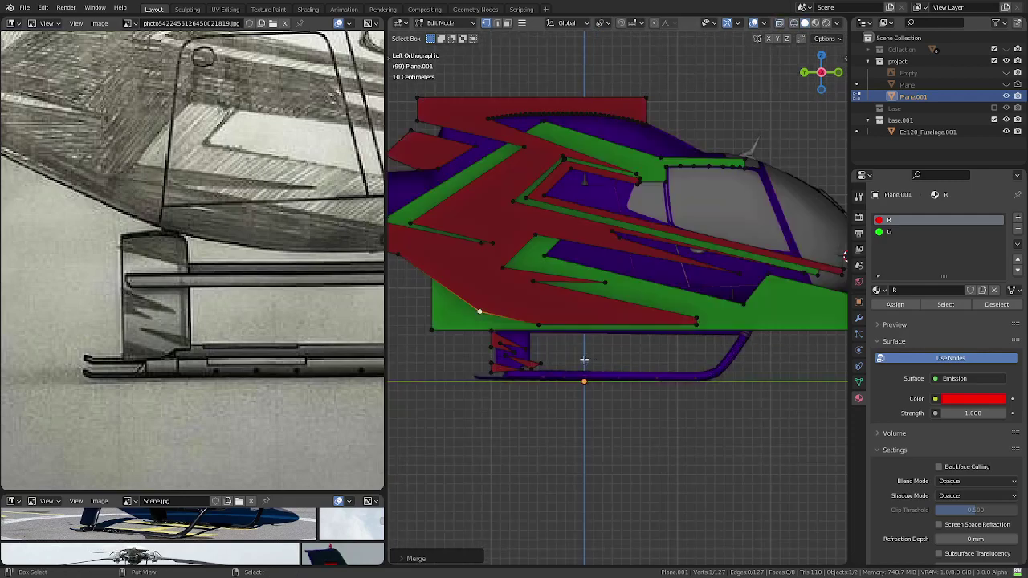
key(shift+z)
mouse_move(730, 359)
shift+middle_down()
mouse_move(685, 353)
mouse_move(747, 326)
shift+middle_up()
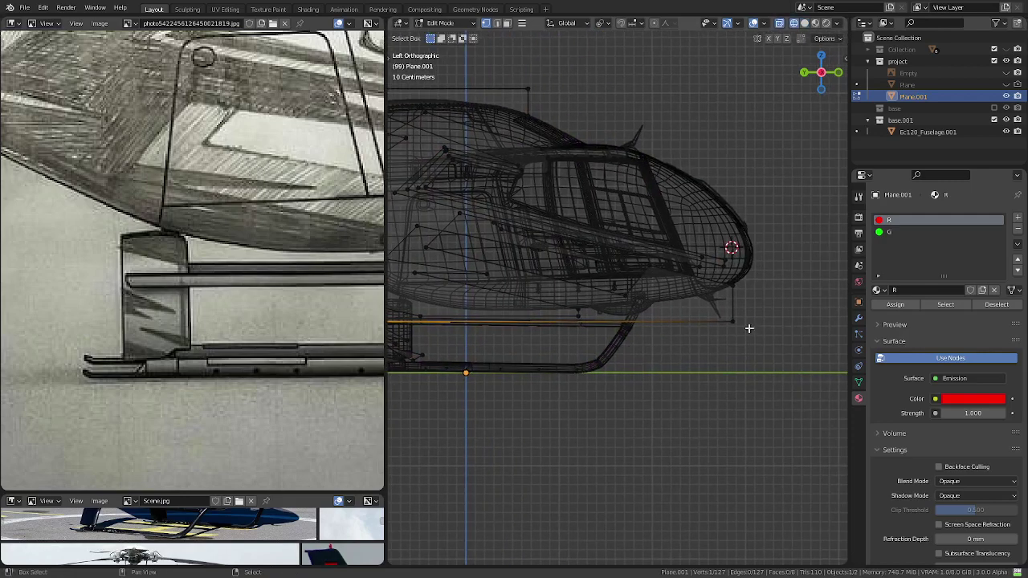
scroll(739, 322, up, 3)
key(g)
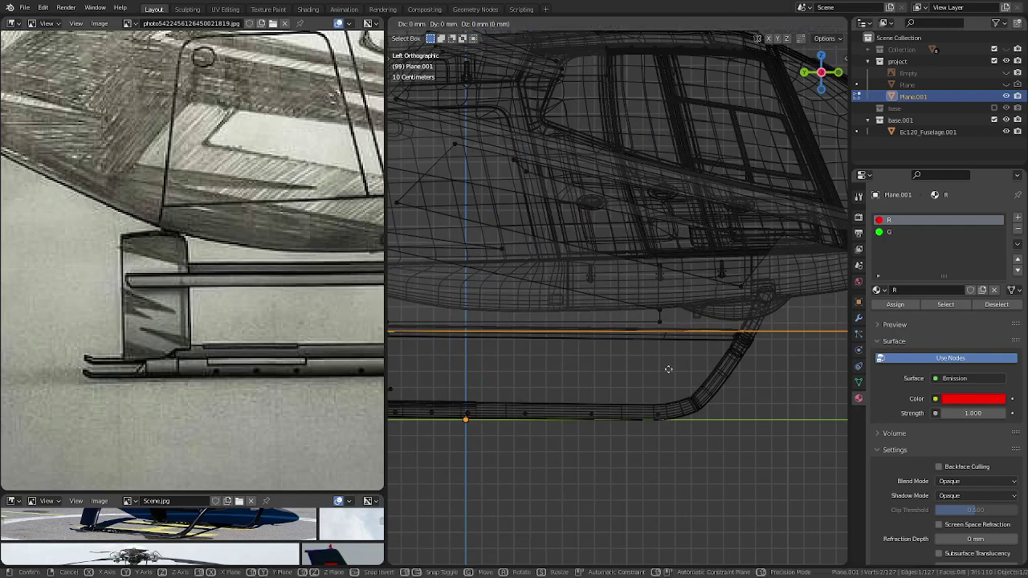
key(z)
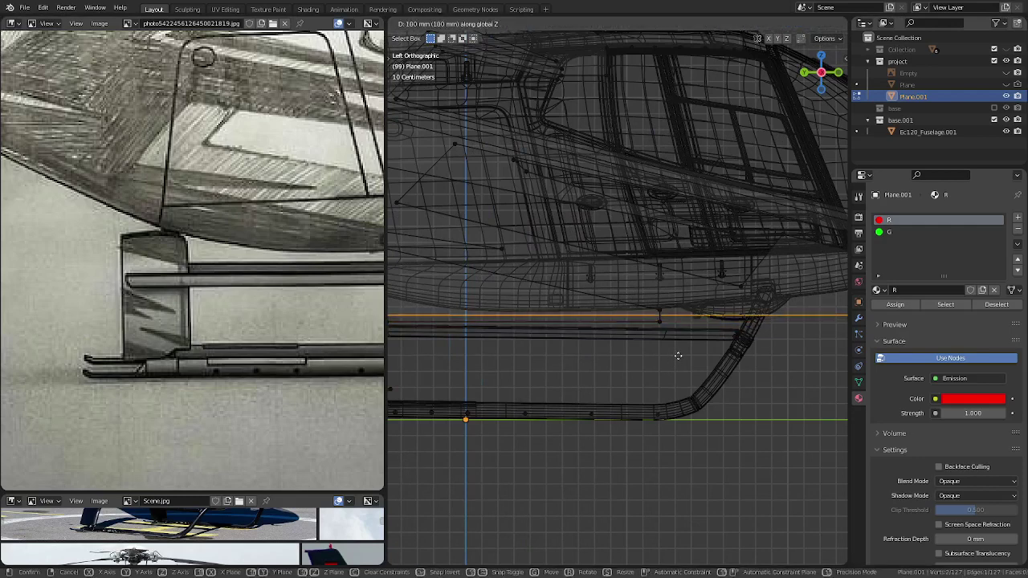
click(678, 355)
- Slide the selected bottom vertex along its edge, checking it in solid and wireframe shading
scroll(678, 355, down, 3)
key(shift+z)
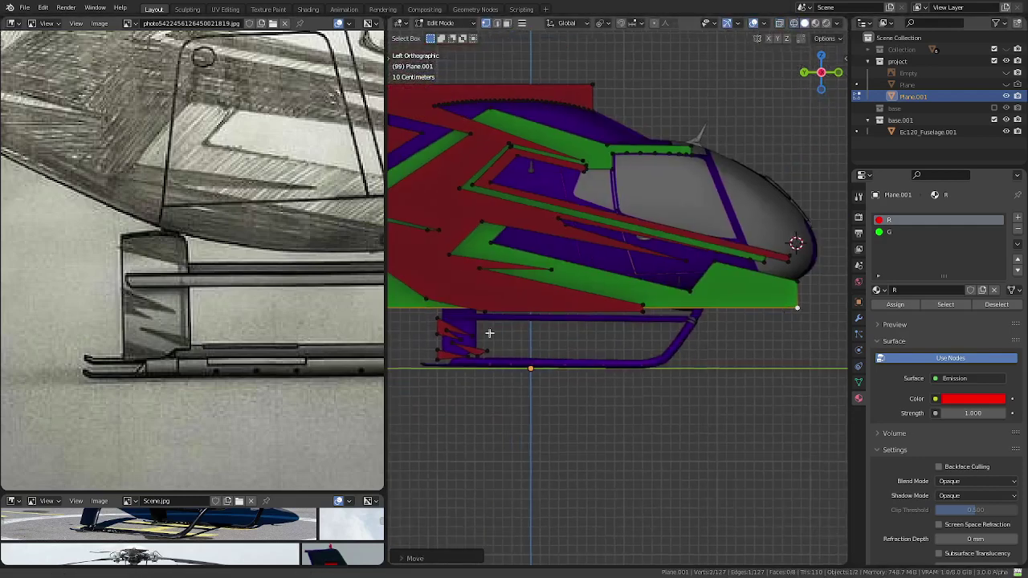
scroll(489, 332, up, 2)
key(shift+z)
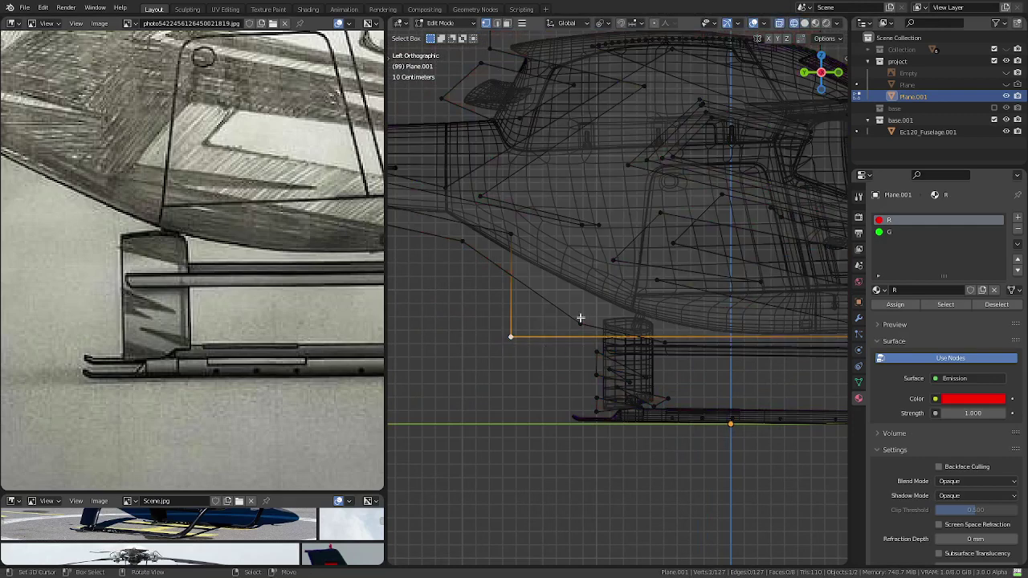
key(shift+v)
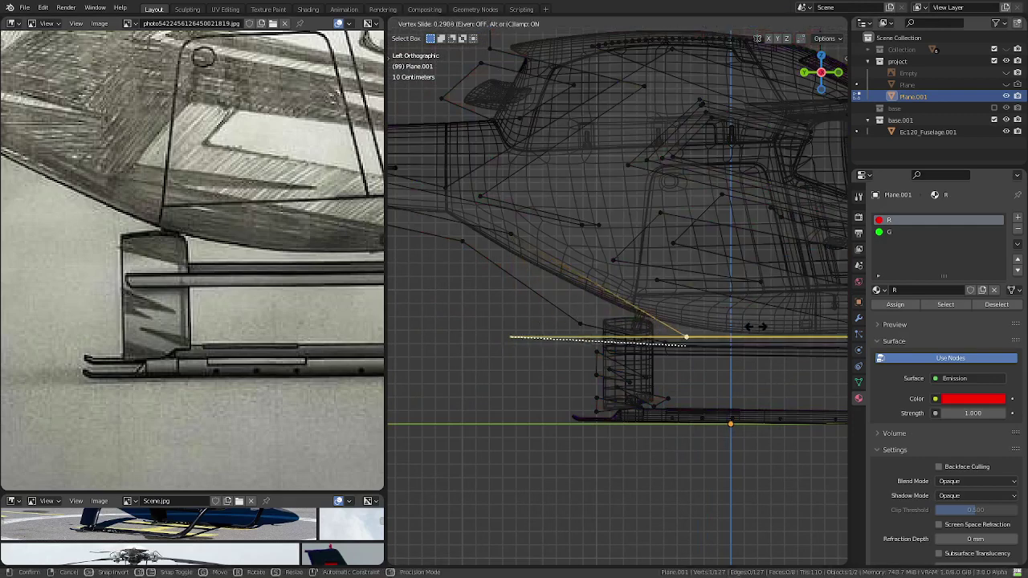
click(757, 327)
key(shift+z)
key(shift+z)
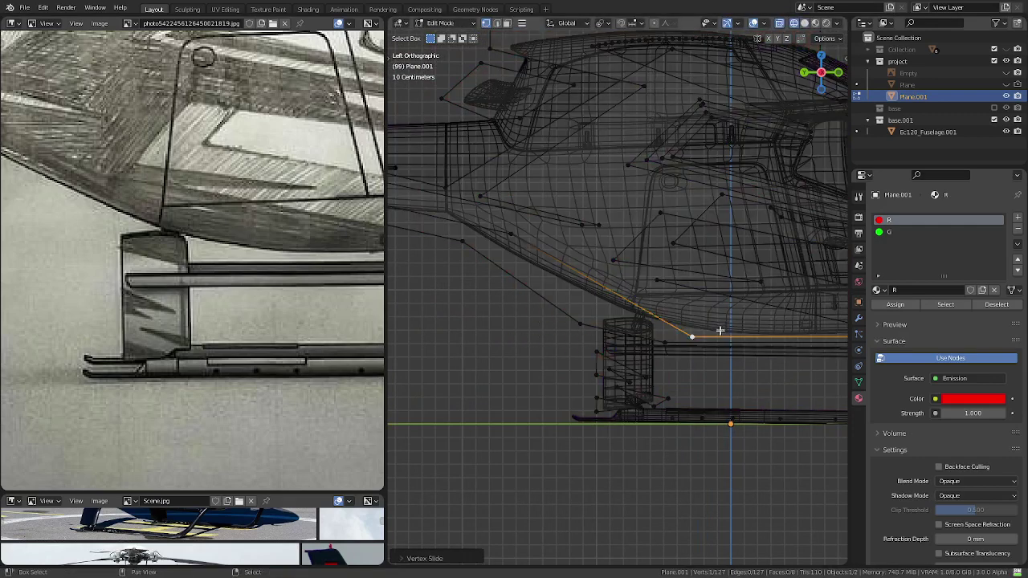
key(shift+z)
- Return to Object Mode and deselect the livery plane
key(Tab)
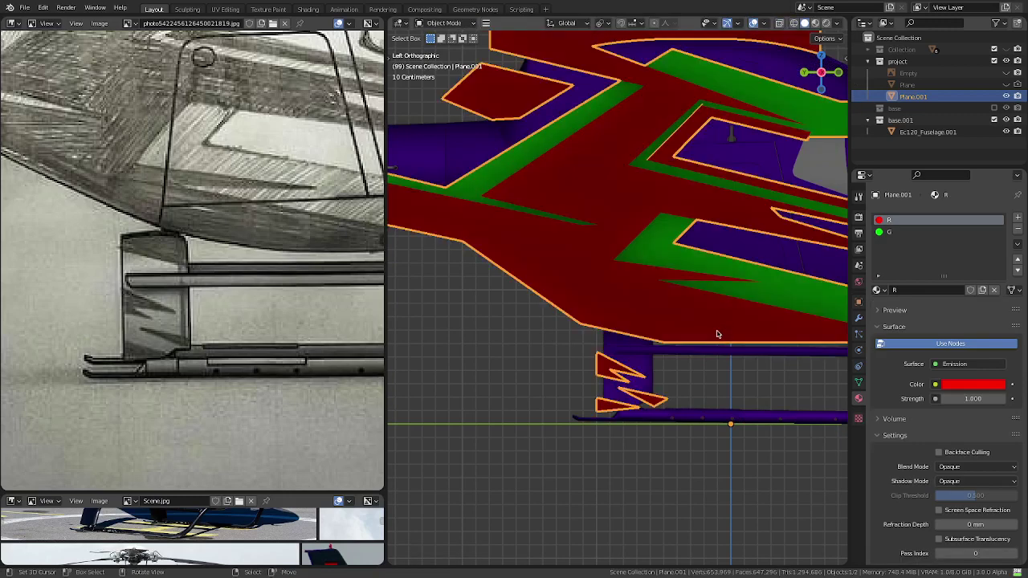
key(alt+a)
scroll(718, 335, down, 3)
scroll(718, 339, down, 2)
scroll(723, 354, down, 2)
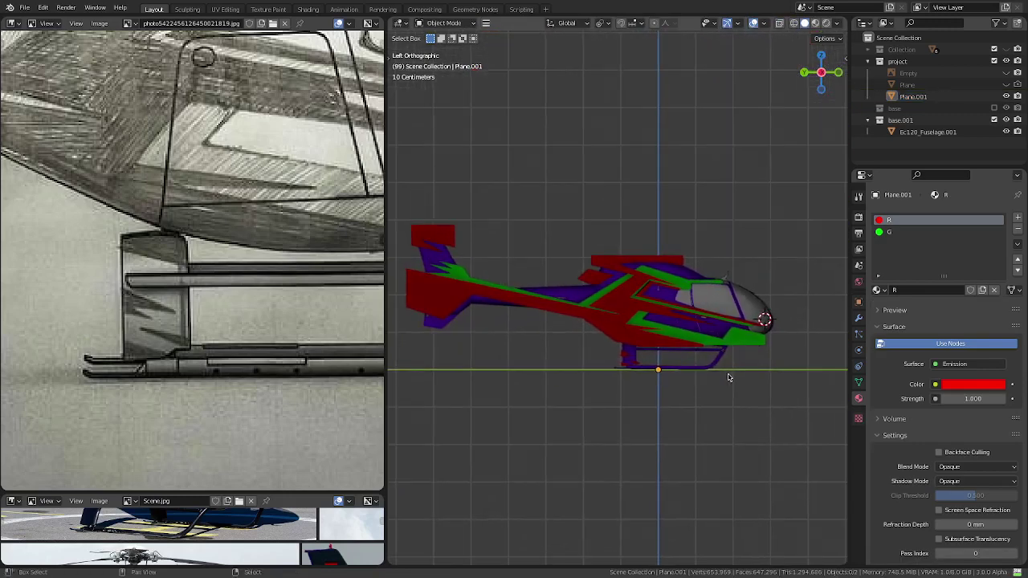
- Isolate Ec120_Fuselage in local view and show its material slots
mouse_move(699, 325)
middle_down()
mouse_move(613, 289)
mouse_move(571, 343)
middle_up()
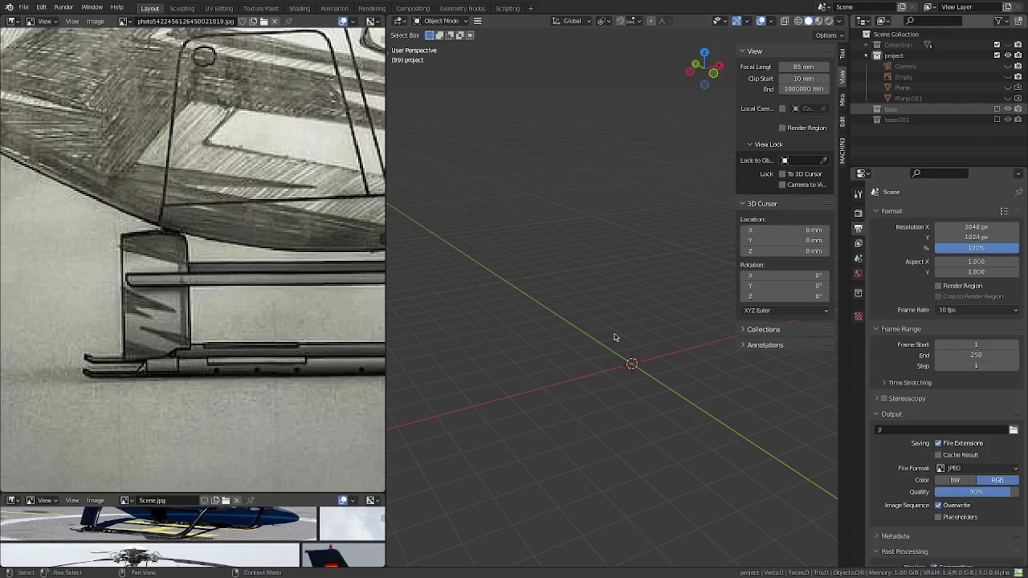
key(ctrl+z)
scroll(634, 306, up, 3)
scroll(650, 273, up, 2)
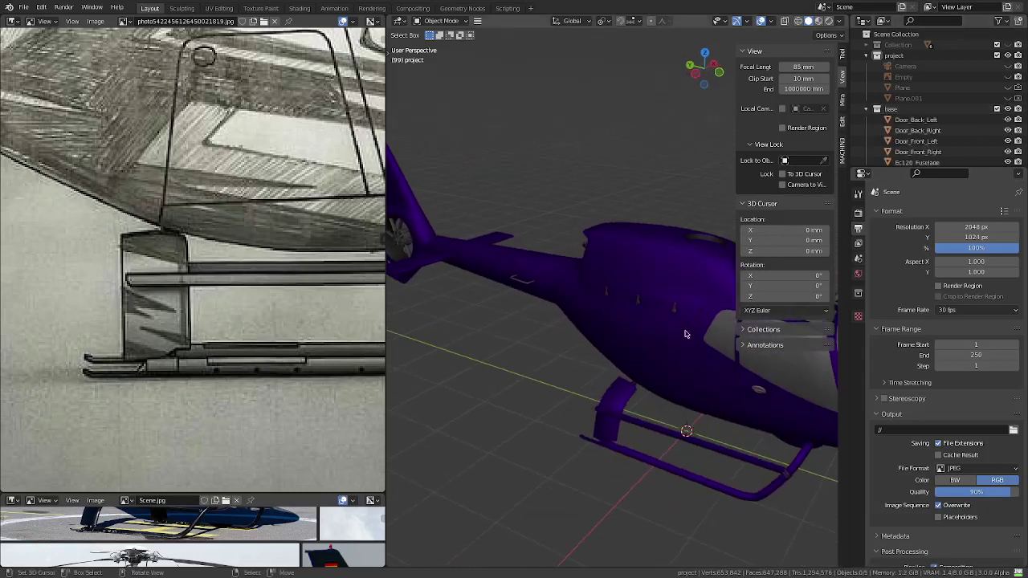
key(KP_Divide)
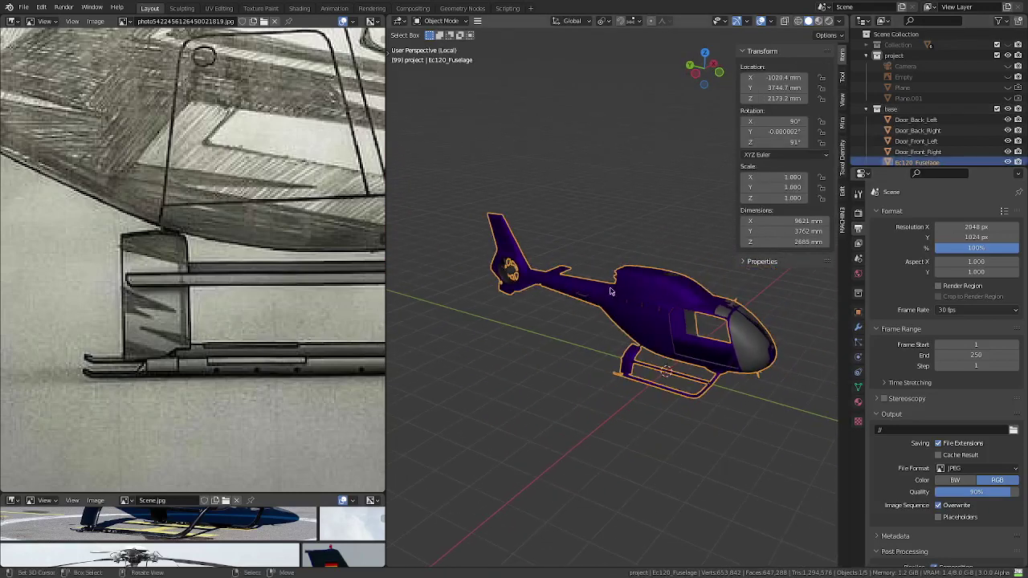
click(857, 327)
middle_drag(610, 345, 677, 355)
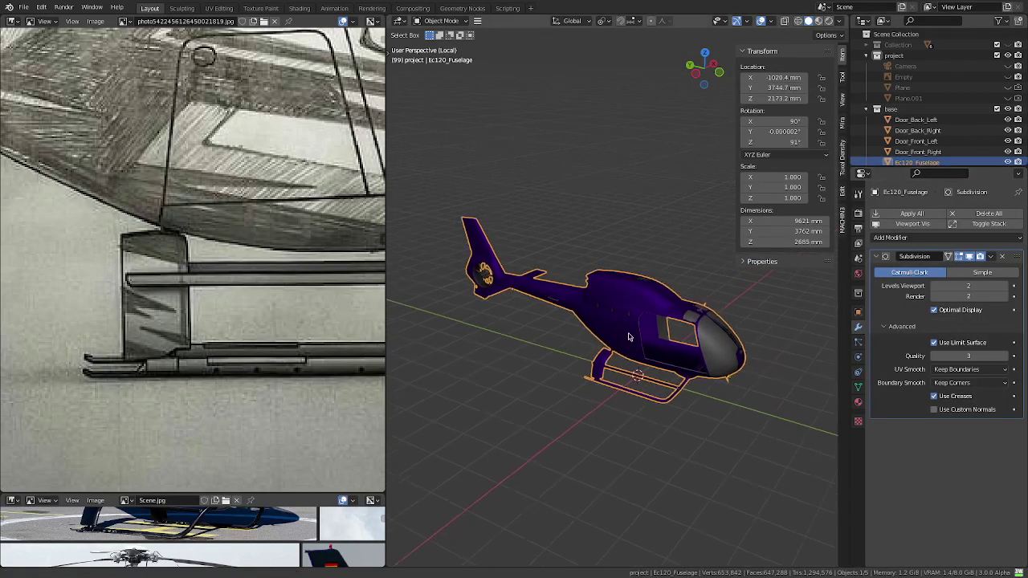
click(858, 402)
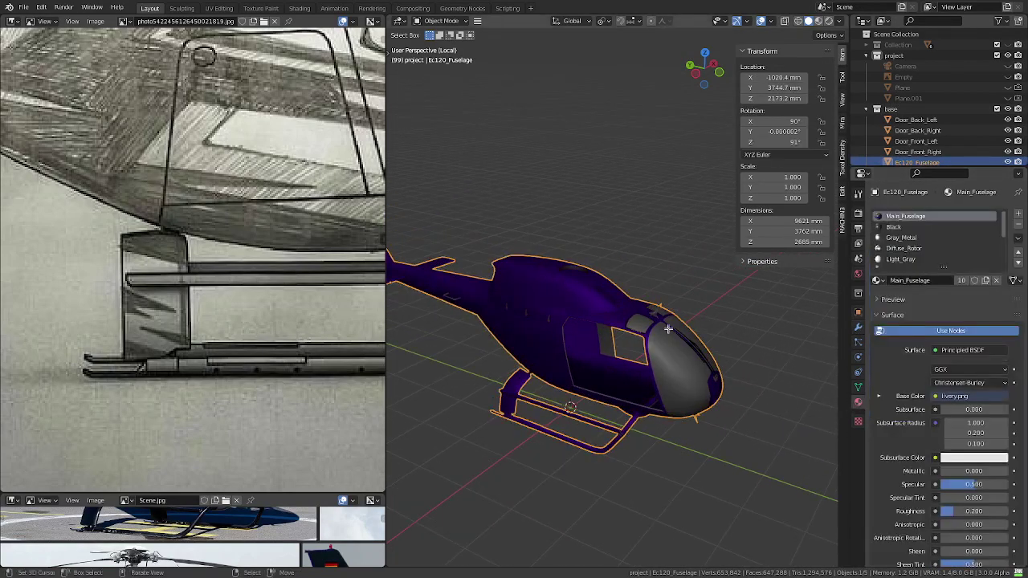
- In Edit Mode, select all faces assigned to the Diffuse_Rotor material
key(Tab)
scroll(923, 241, down, 2)
click(895, 259)
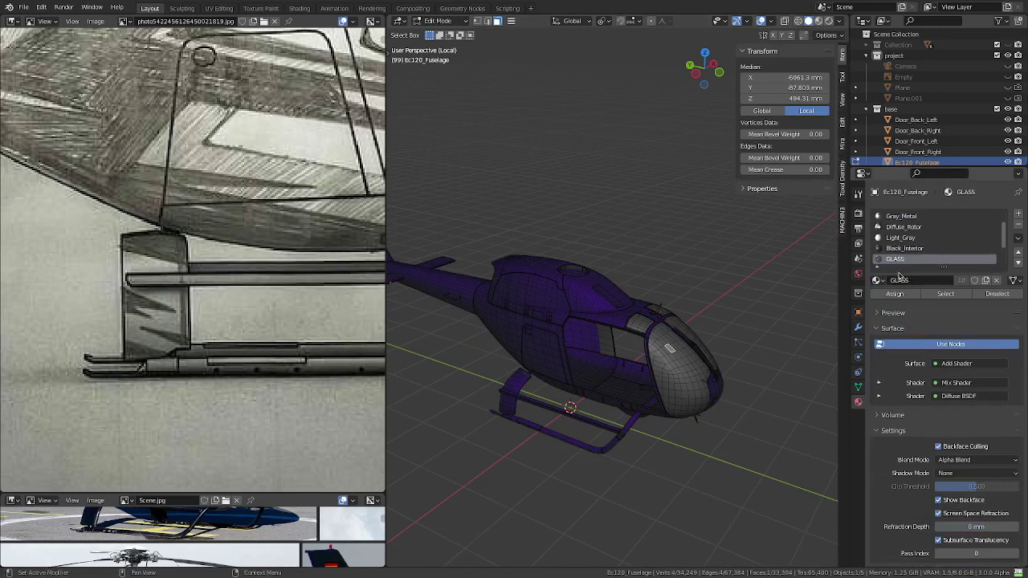
key(alt+a)
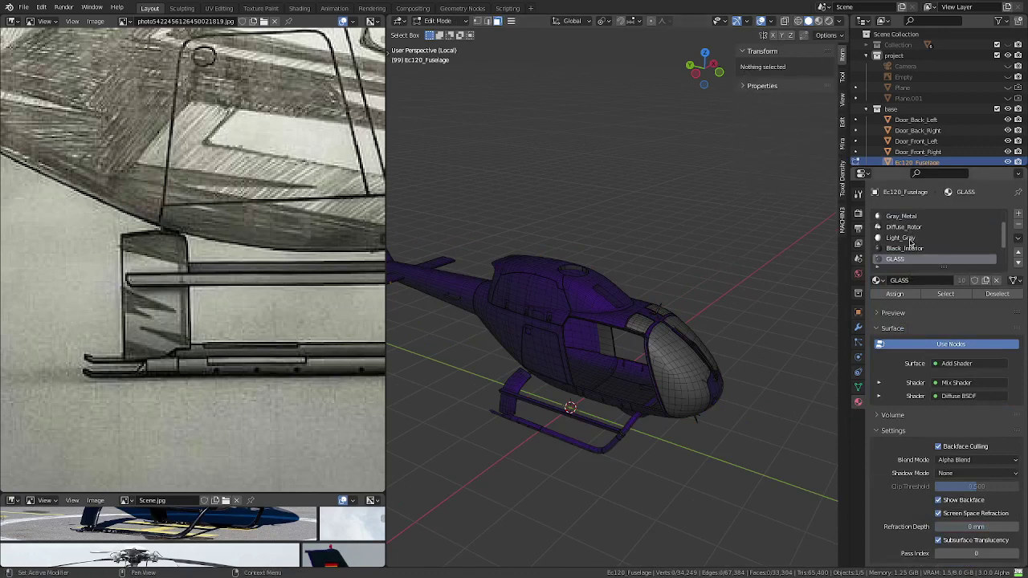
click(903, 226)
click(945, 293)
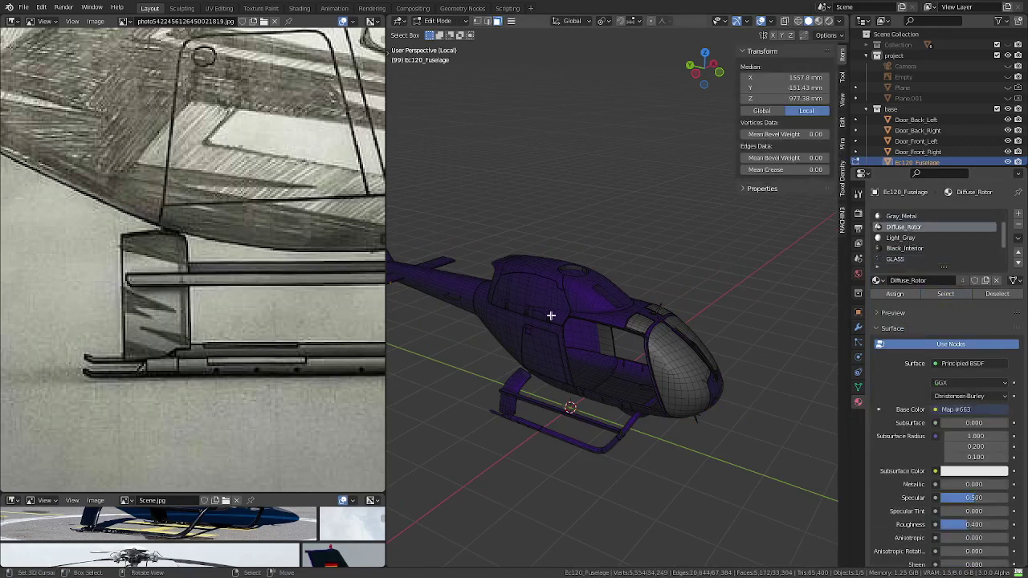
- Check the tail-rotor selection in wireframe and call up the Separate options
middle_drag(551, 316, 664, 354)
scroll(664, 354, up, 3)
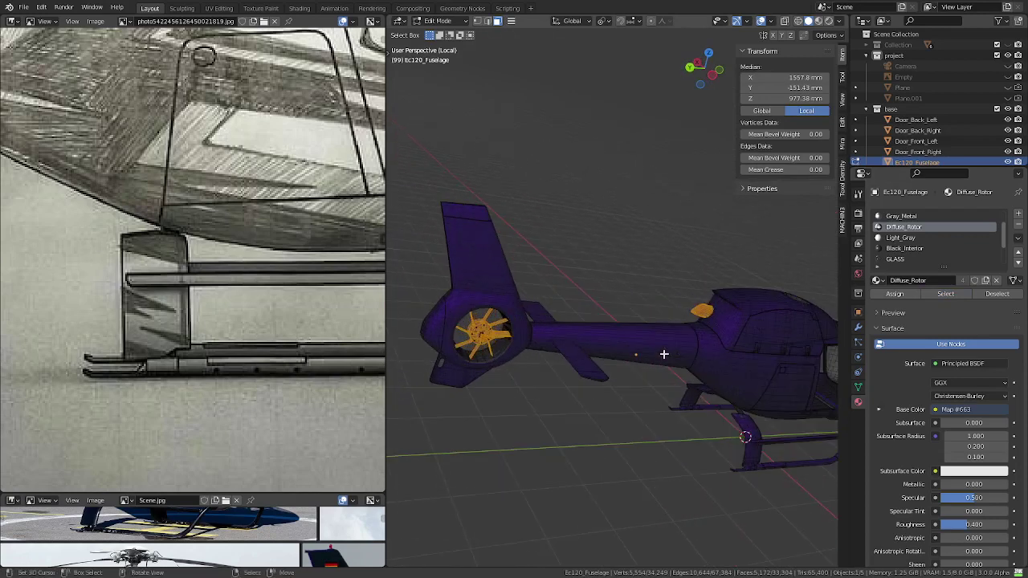
key(shift+z)
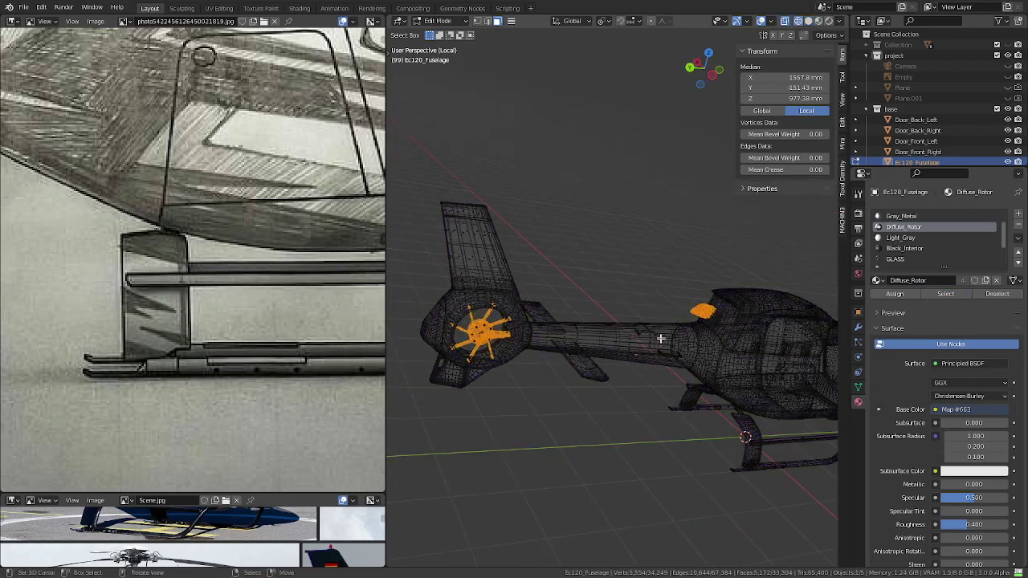
key(b)
key(Escape)
key(p)
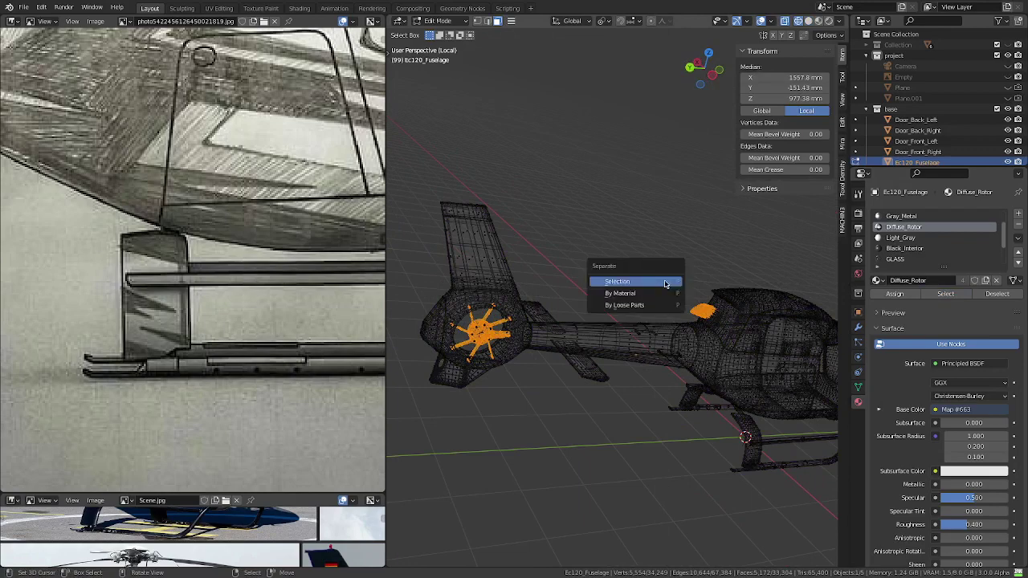
- Separate the selected Diffuse_Rotor faces into a new object
click(624, 304)
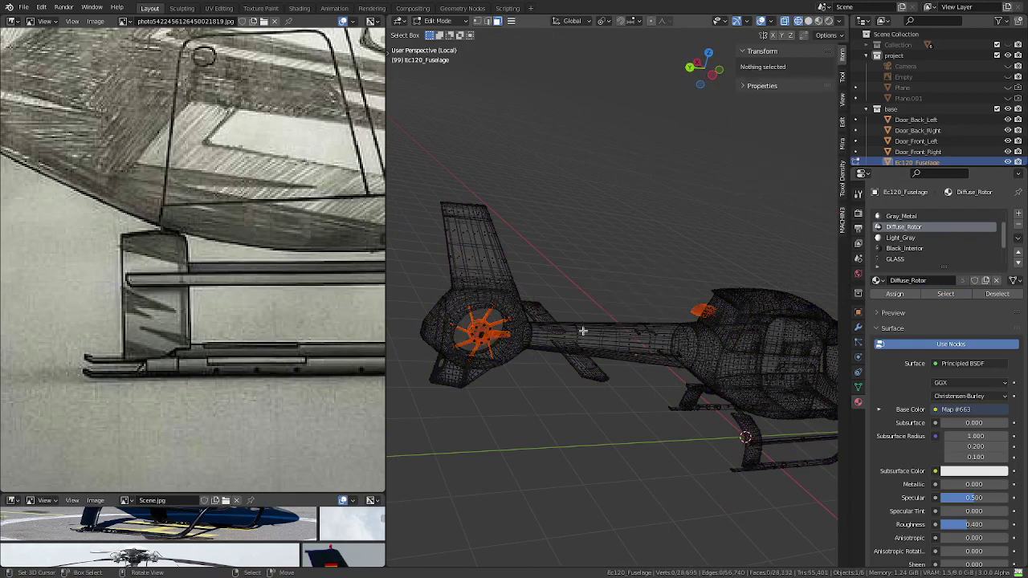
scroll(591, 271, up, 2)
mouse_move(592, 271)
middle_down()
mouse_move(681, 294)
mouse_move(611, 276)
middle_up()
scroll(677, 295, up, 3)
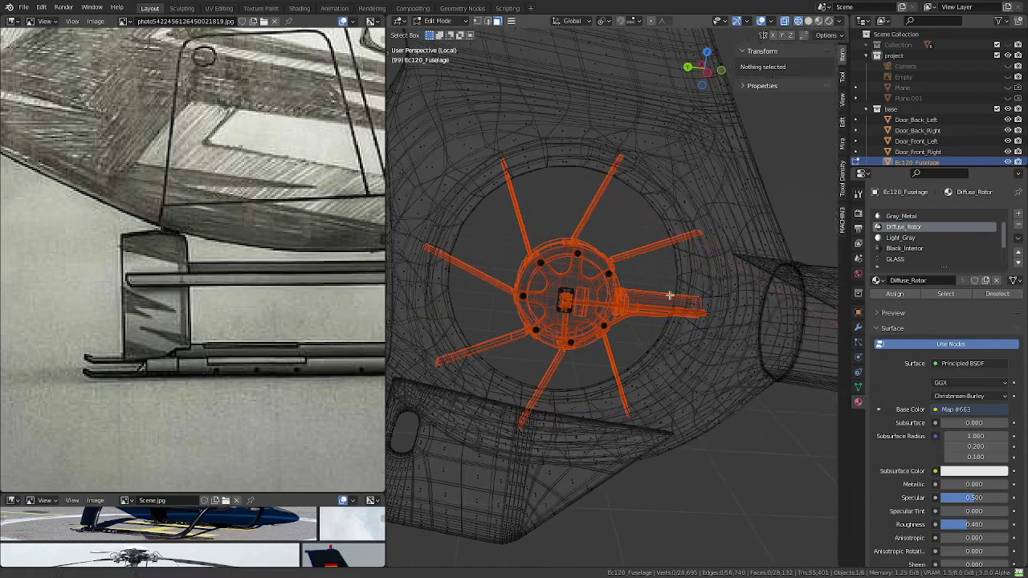
- Circle-select the tail rotor hub vertices in vertex select mode
click(633, 289)
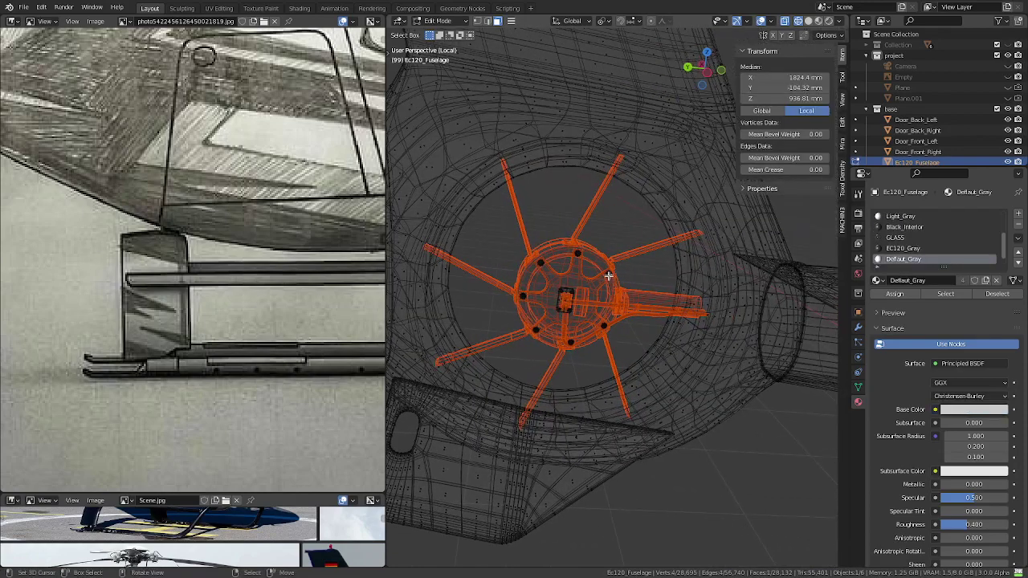
key(1)
key(c)
drag(600, 280, 584, 273)
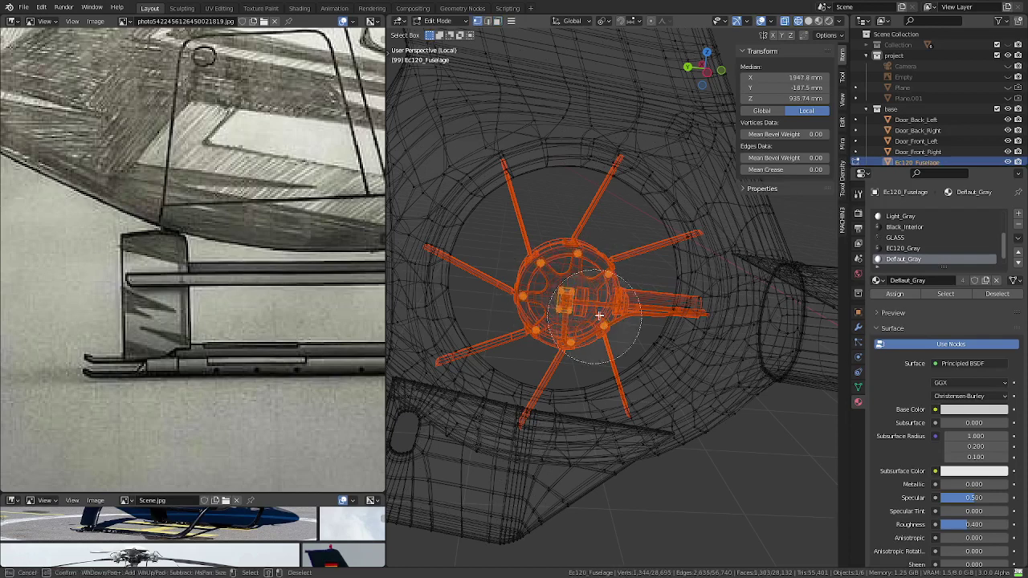
right_click(585, 273)
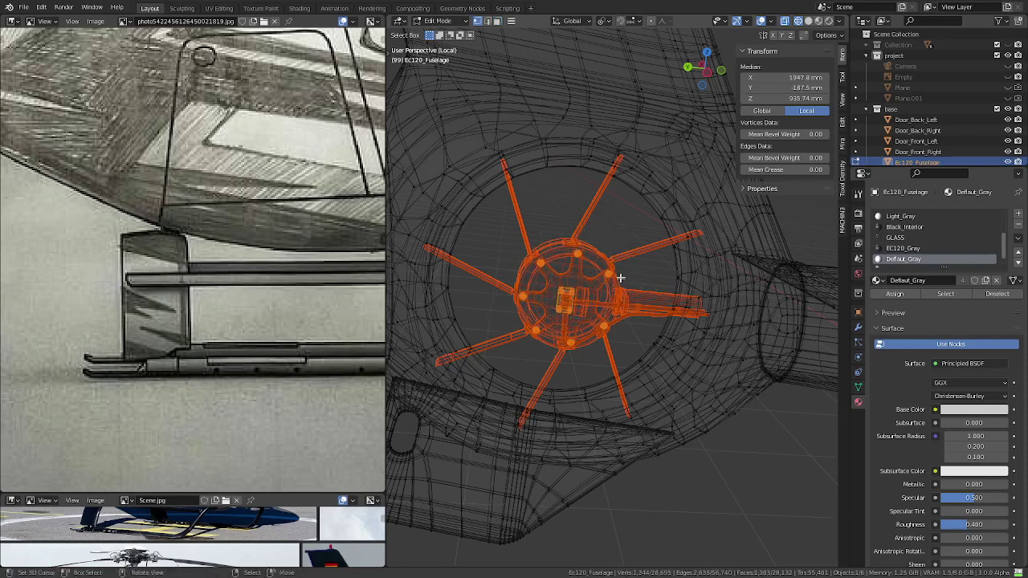
- Add the Default_Gray faces and split the selected hub into its own object
click(948, 295)
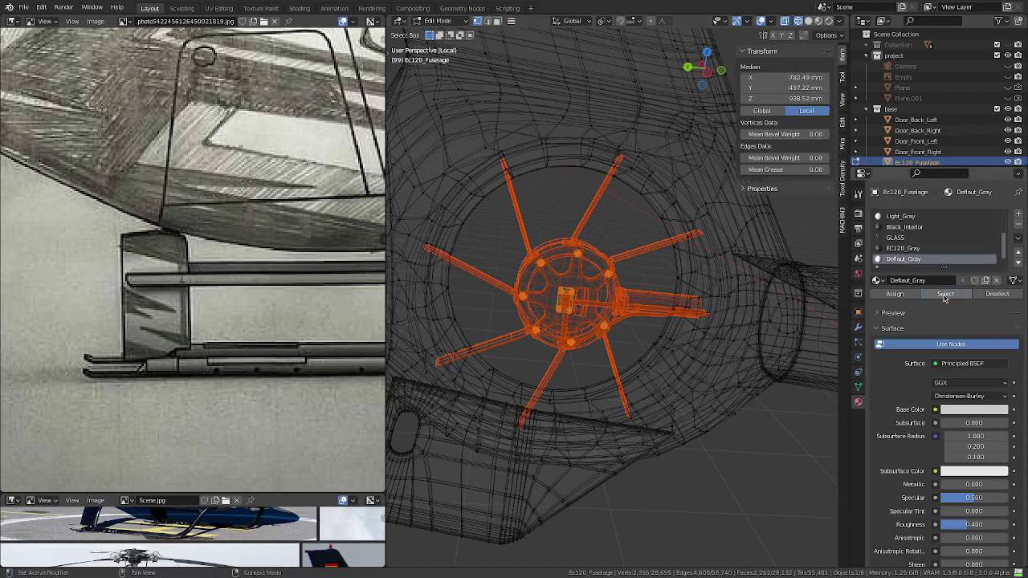
key(c)
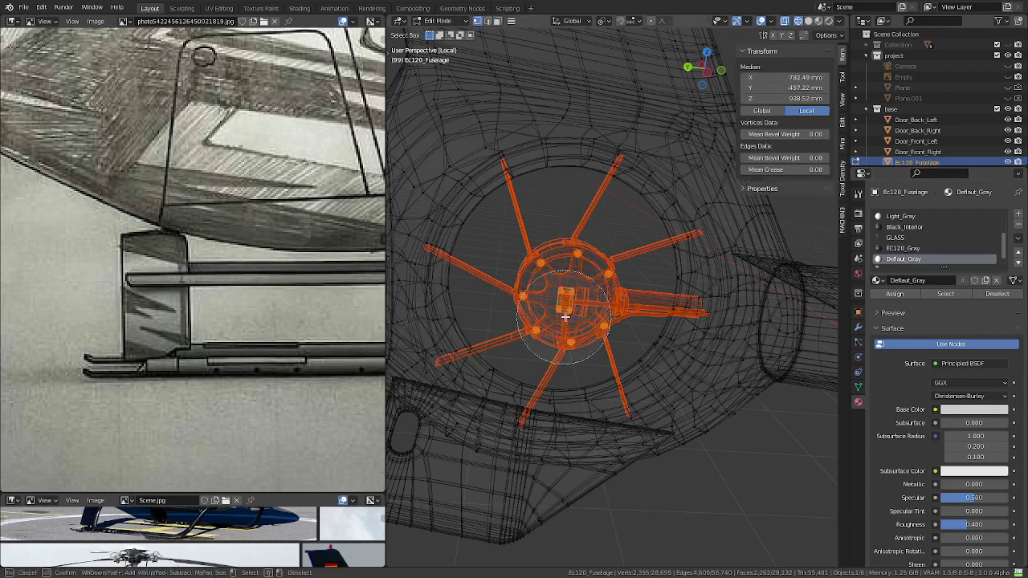
right_click(576, 307)
key(p)
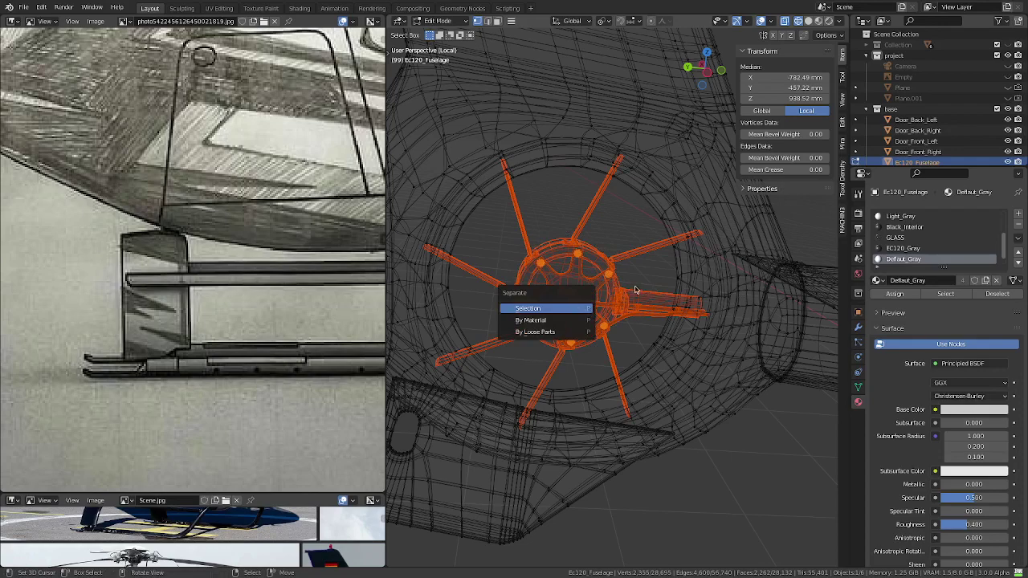
key(Return)
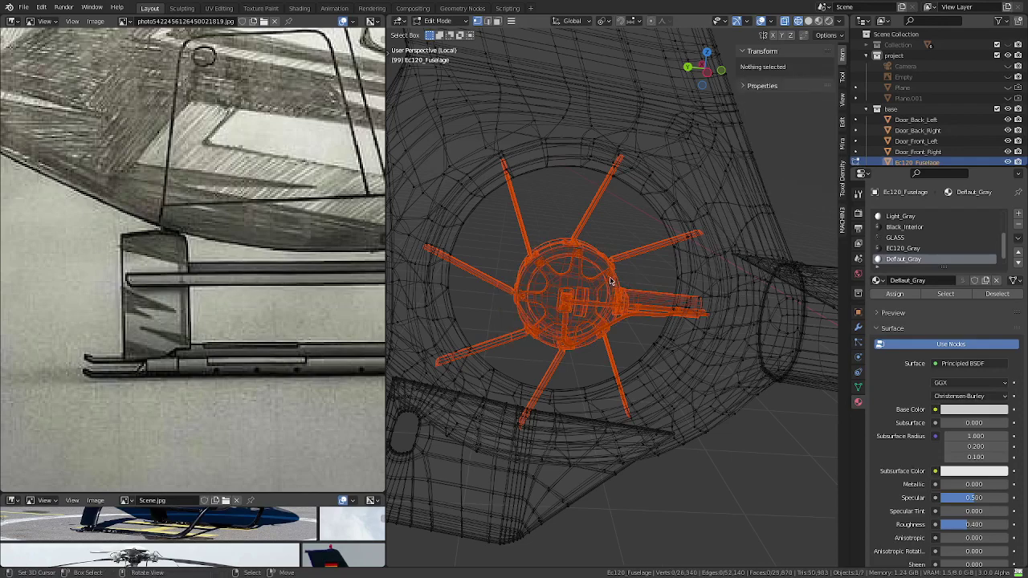
- In Object Mode, select the tail rotor hub piece together with the rest of the rotor
key(Tab)
click(609, 273)
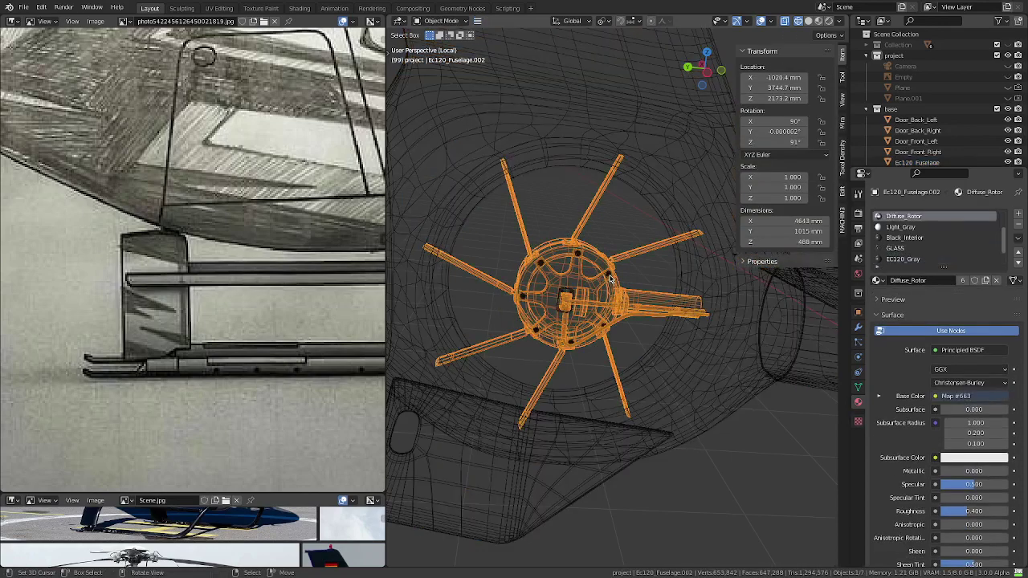
key(alt+a)
click(607, 275)
shift+click(635, 258)
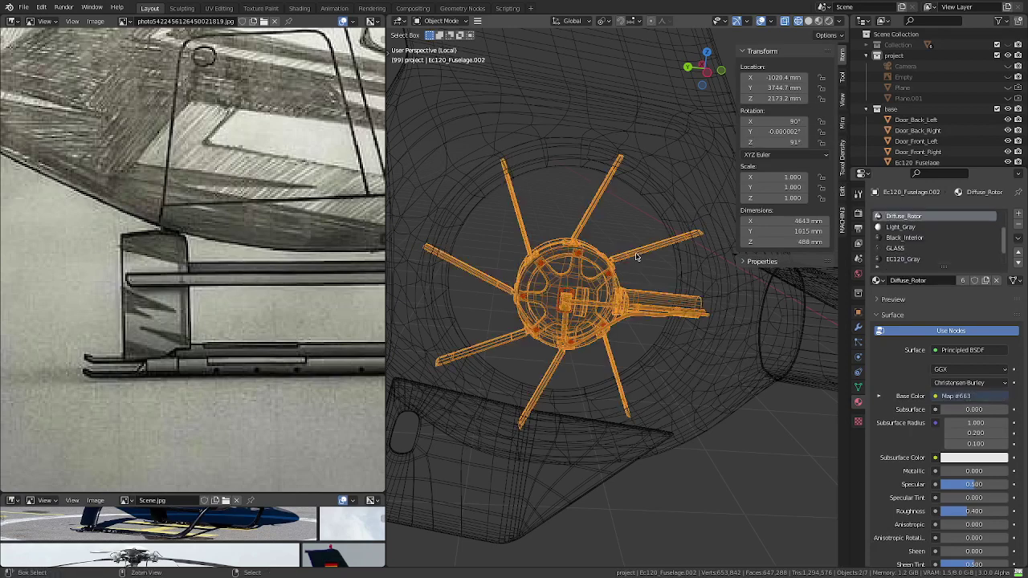
- Select the whole connected stray piece with Ctrl+L and frame it in Object Mode
key(Tab)
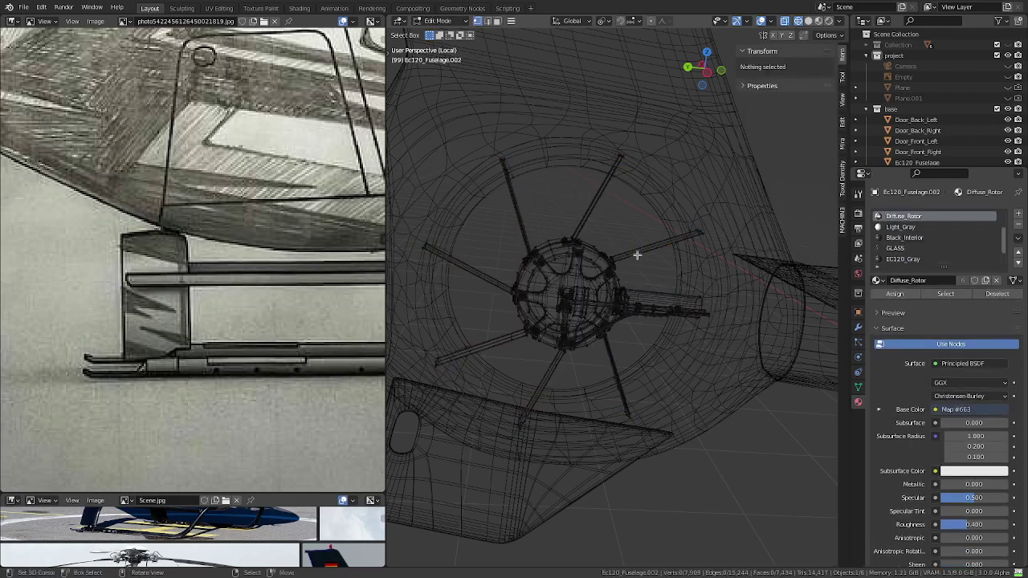
scroll(650, 273, down, 8)
middle_drag(661, 287, 550, 266)
click(609, 226)
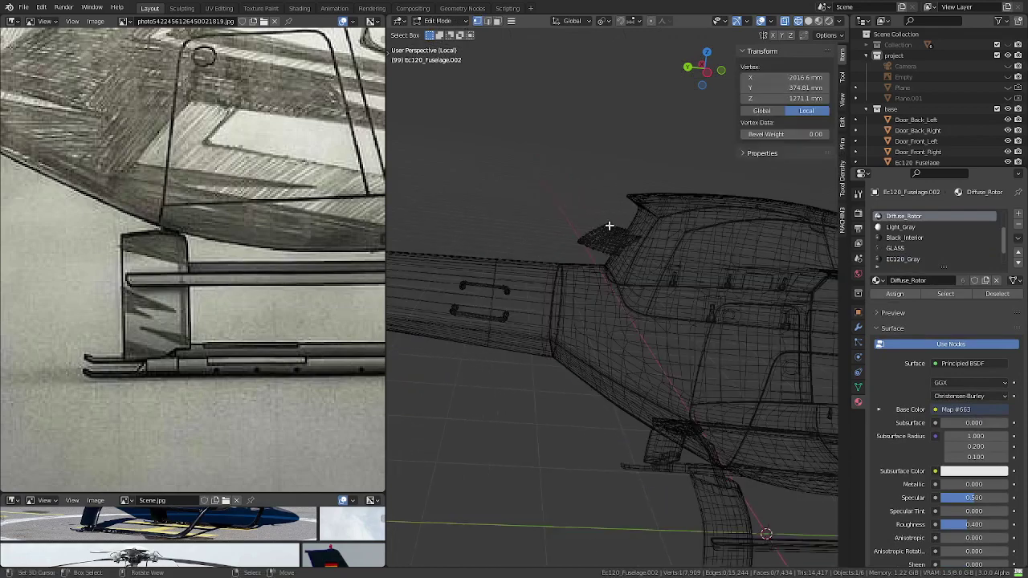
key(ctrl+l)
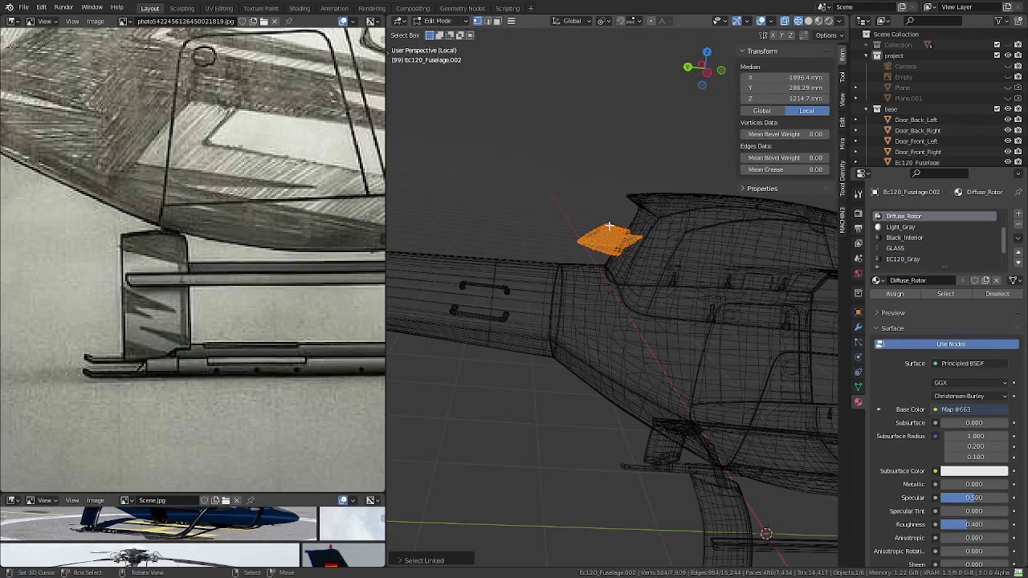
scroll(609, 226, up, 2)
key(shift+z)
scroll(640, 341, up, 2)
scroll(640, 340, up, 4)
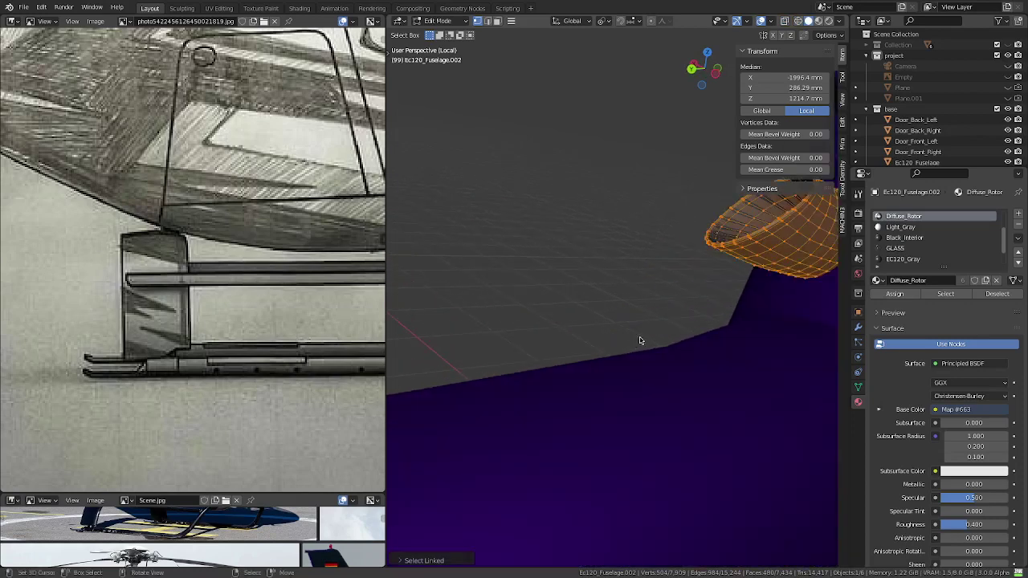
key(Tab)
key(KP_Decimal)
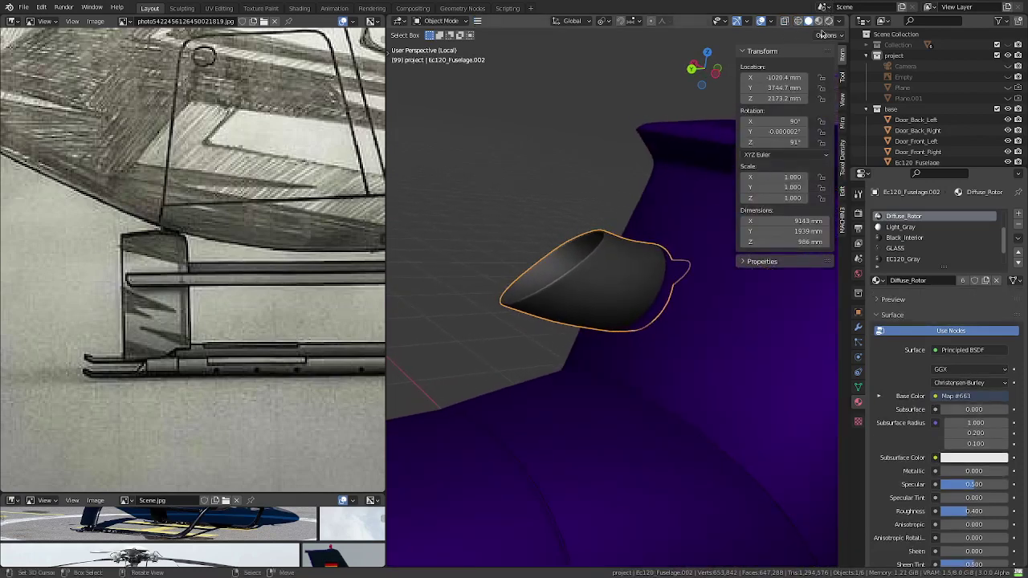
- Switch to material preview, hide Ec120_Fuselage, and select the Ec120_Fuselage.002 rotor object
click(818, 21)
mouse_move(501, 371)
middle_down()
mouse_move(683, 427)
mouse_move(397, 414)
mouse_move(465, 335)
mouse_move(562, 361)
middle_up()
scroll(466, 334, down, 6)
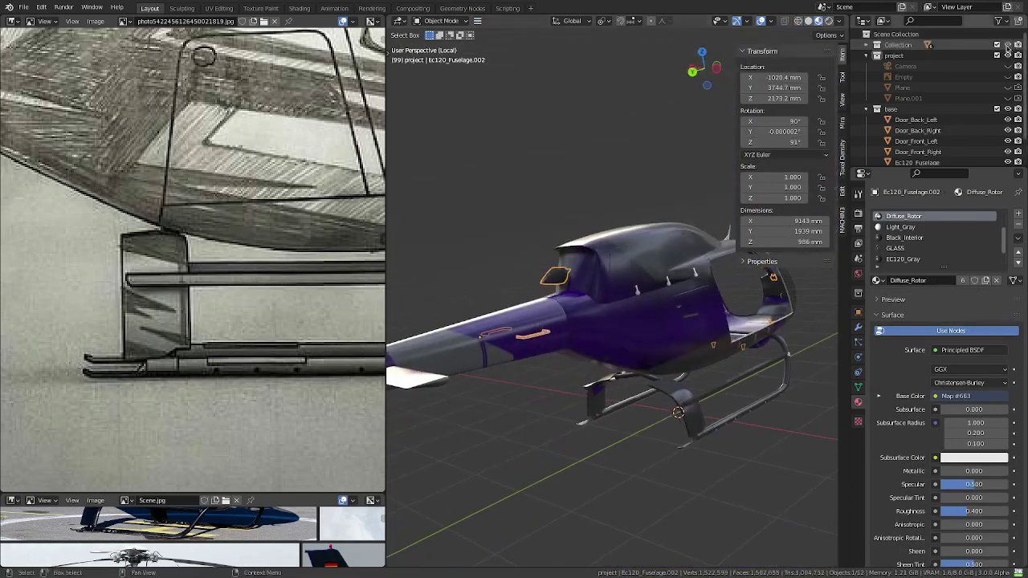
scroll(963, 96, down, 2)
click(931, 142)
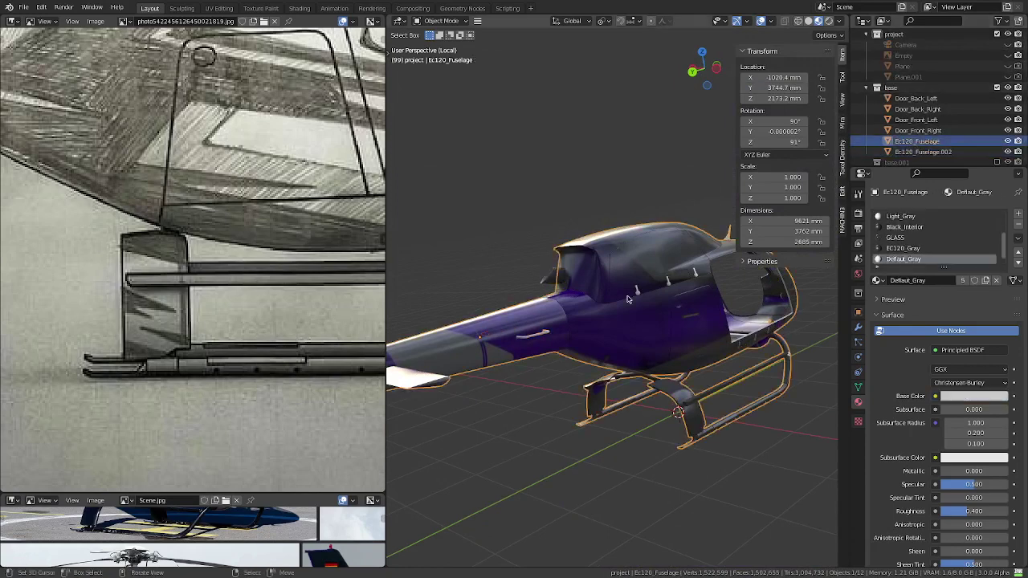
click(1008, 140)
click(545, 279)
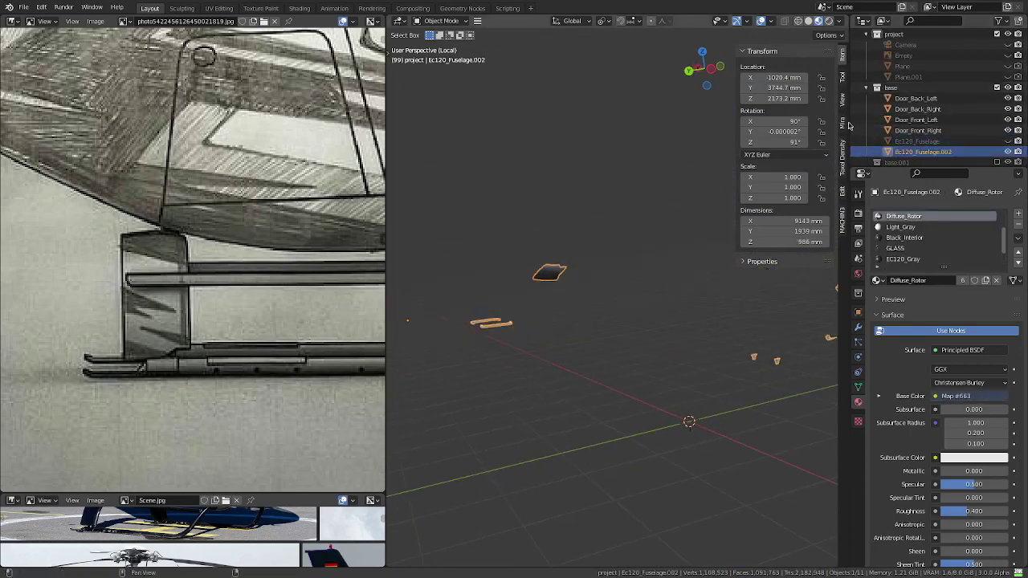
- Exit local view and select Main_Rotor together with the rotor pieces object
scroll(964, 80, up, 2)
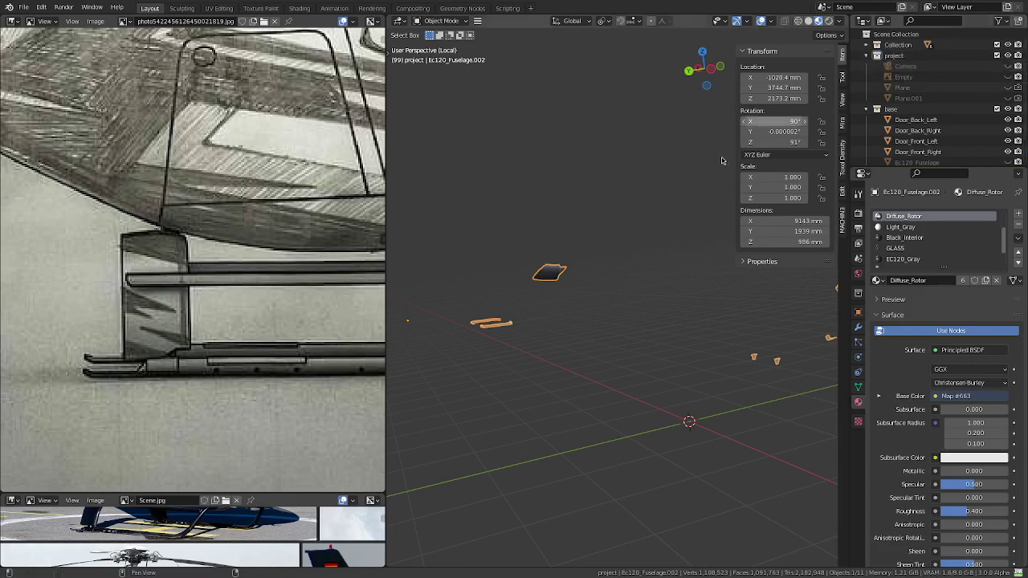
mouse_move(691, 208)
middle_down()
mouse_move(638, 230)
mouse_move(524, 239)
middle_up()
key(KP_Divide)
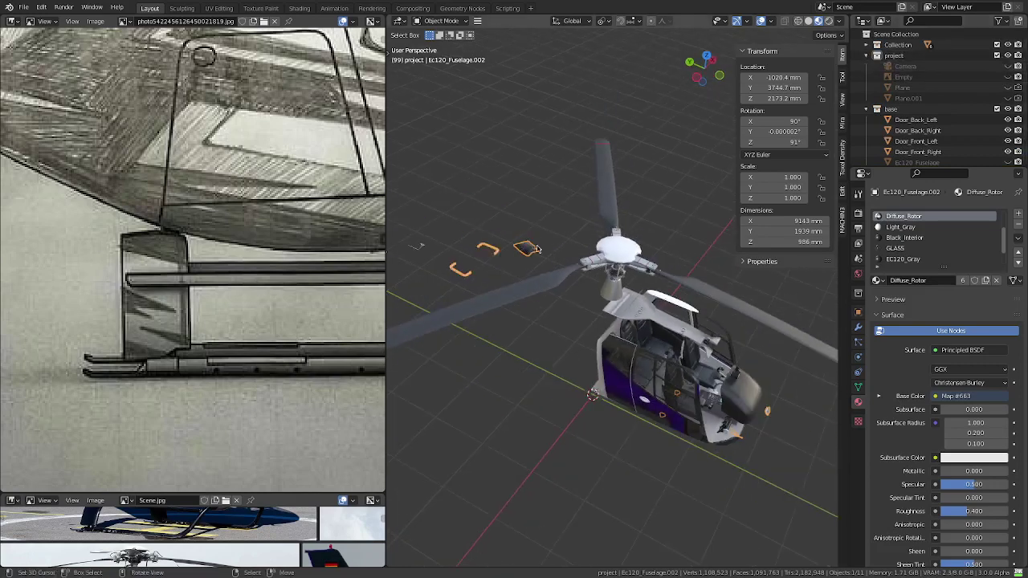
scroll(538, 249, down, 3)
click(619, 277)
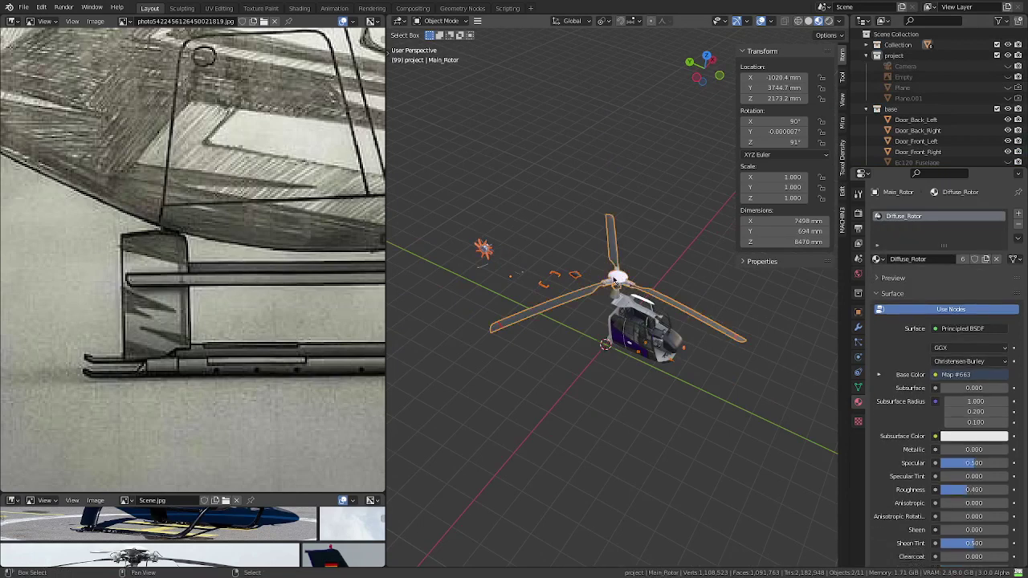
click(616, 278)
- Remove unused material slots, keeping Default_Gray, and join the rotor pieces into Main_Rotor
click(1019, 239)
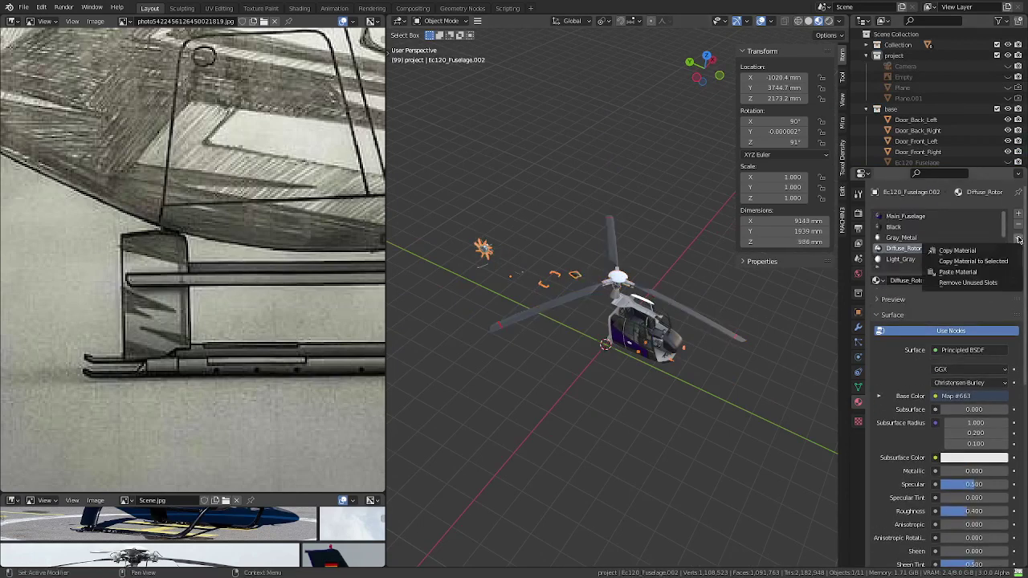
click(968, 281)
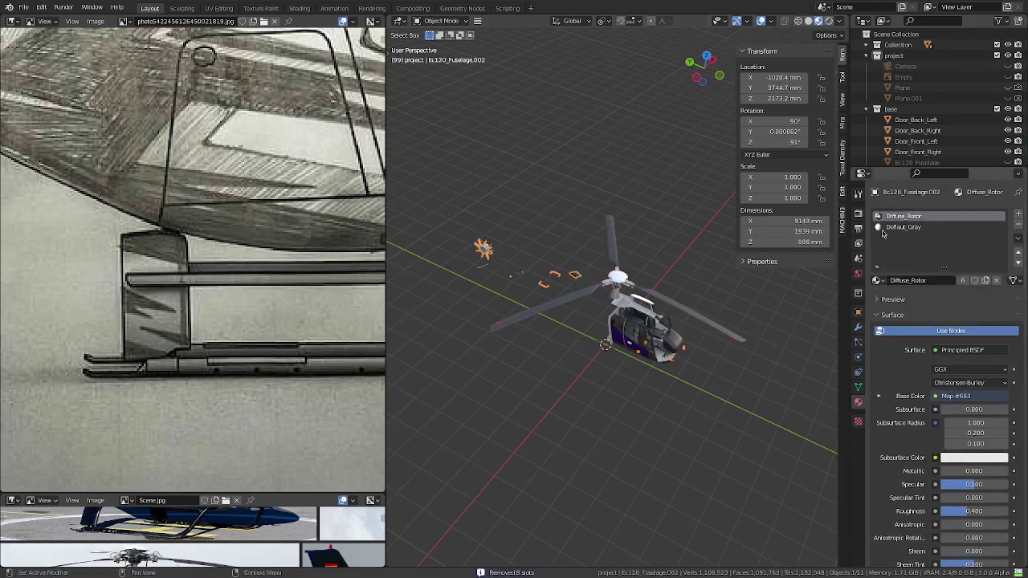
click(905, 227)
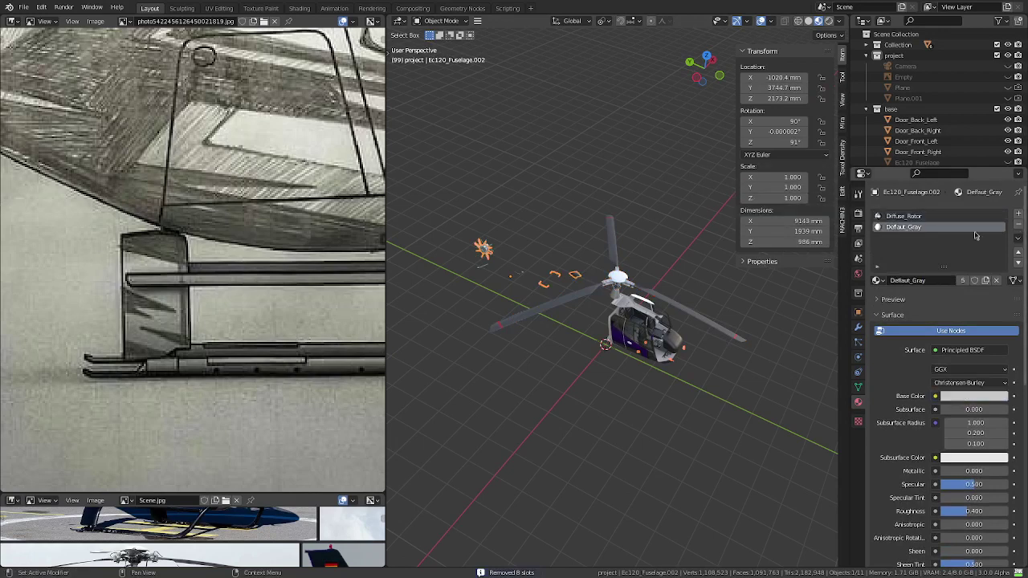
middle_drag(618, 305, 639, 295)
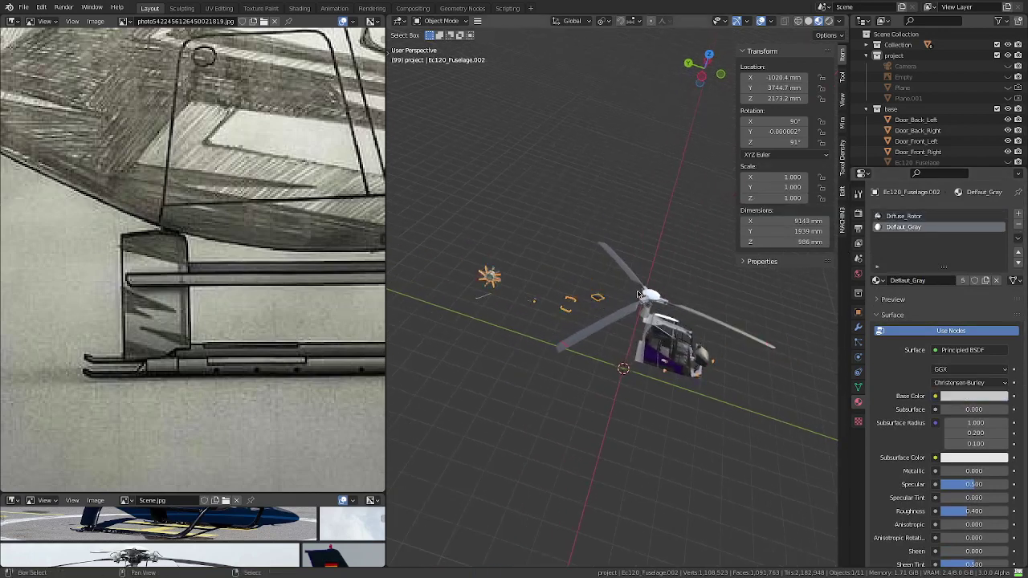
click(640, 291)
key(ctrl+j)
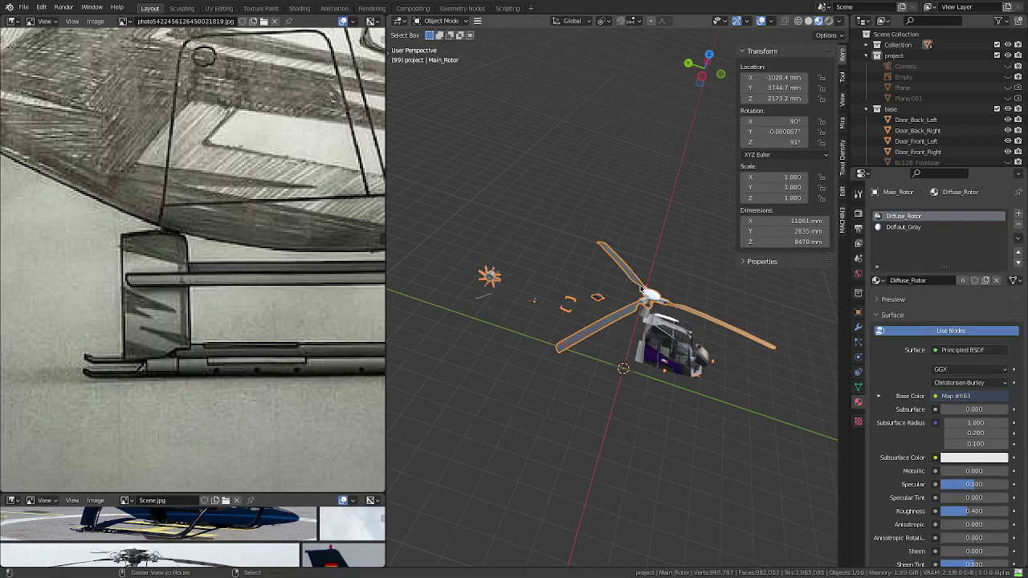
key(alt+a)
- Select the cabin's rear right door
scroll(640, 292, up, 2)
scroll(634, 298, up, 3)
scroll(628, 302, up, 4)
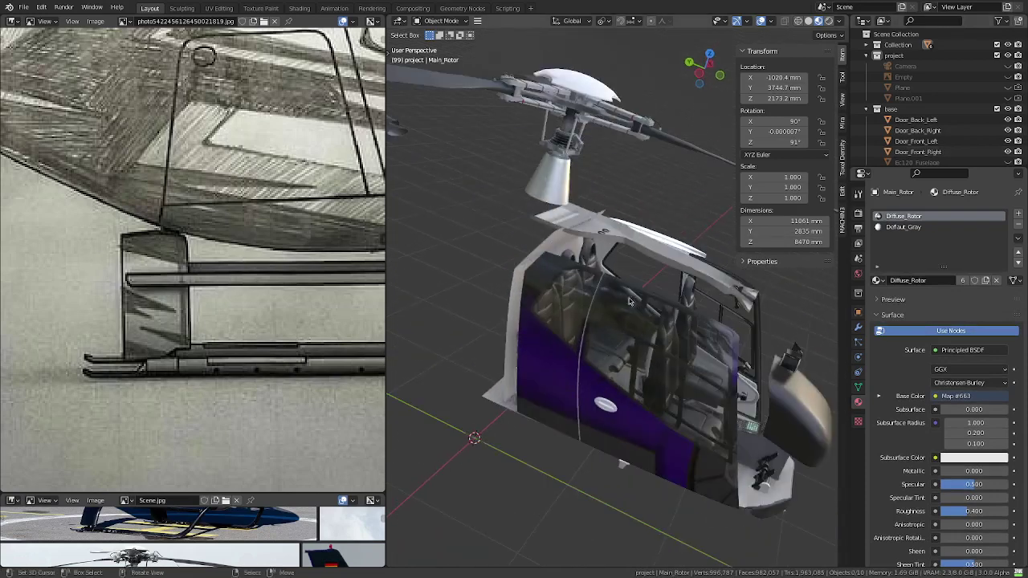
middle_drag(629, 301, 576, 294)
click(491, 326)
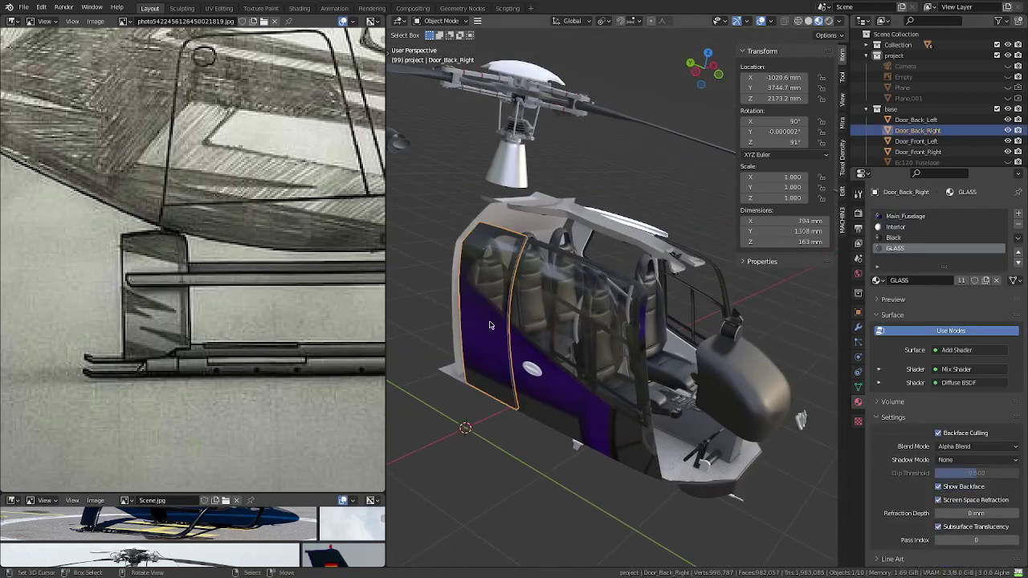
- Hide the fuselage-and-rotor collection, unhide Ec120_Fuselage and frame it
click(997, 45)
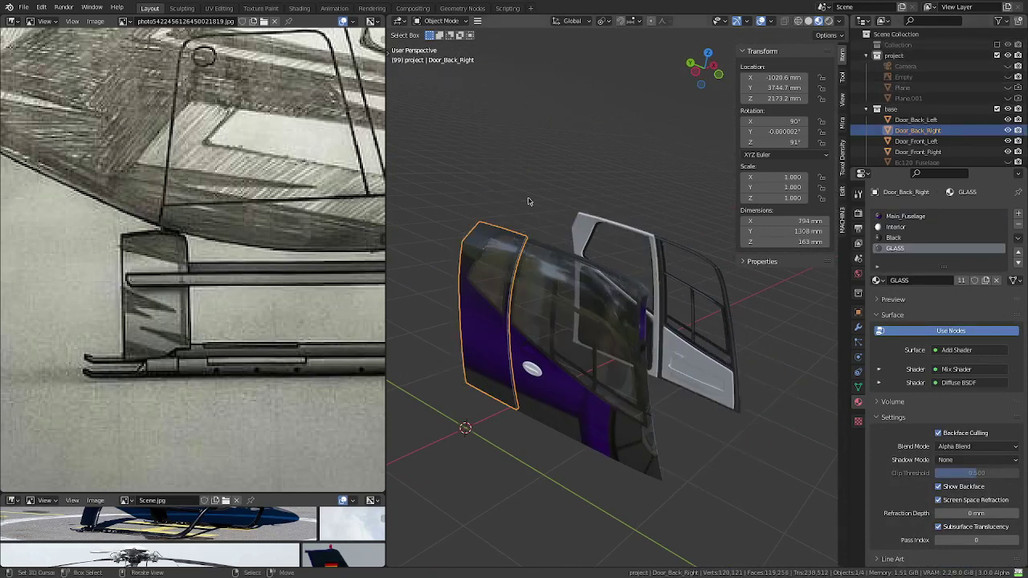
scroll(1007, 57, down, 1)
click(1007, 145)
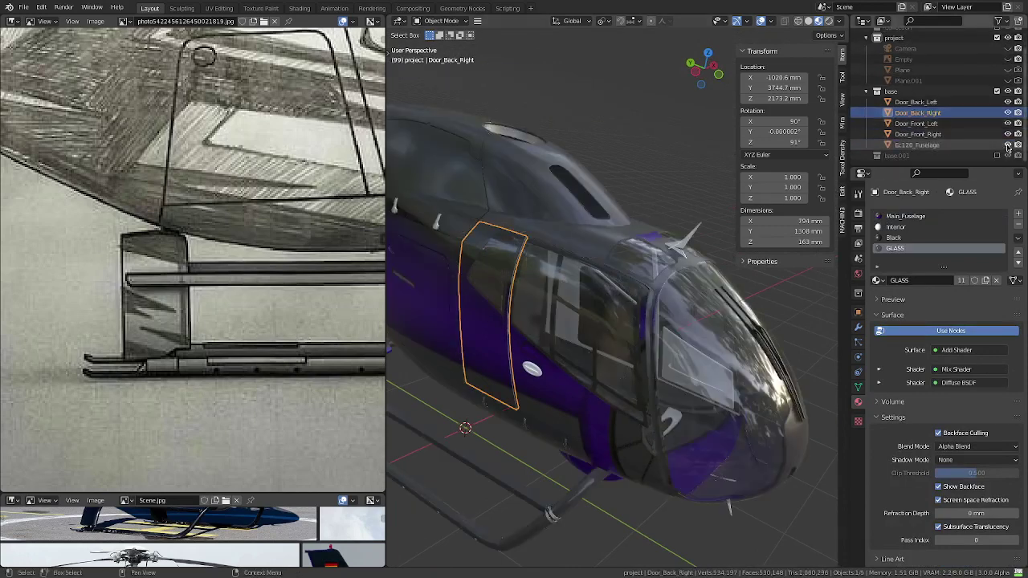
click(916, 145)
key(KP_Decimal)
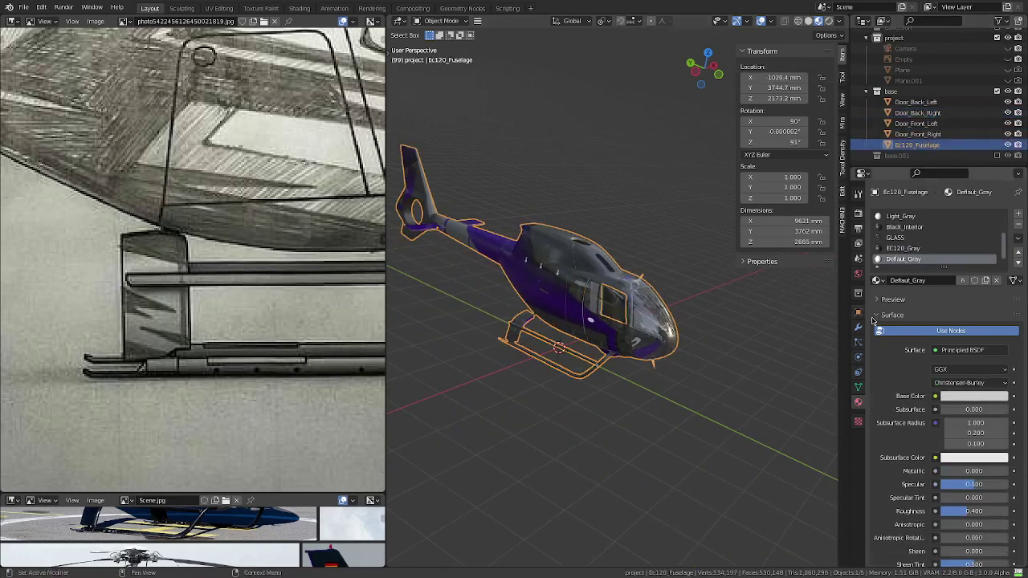
- Add a UV Project modifier to the fuselage using UVChannel 1, projected from the Camera
click(858, 326)
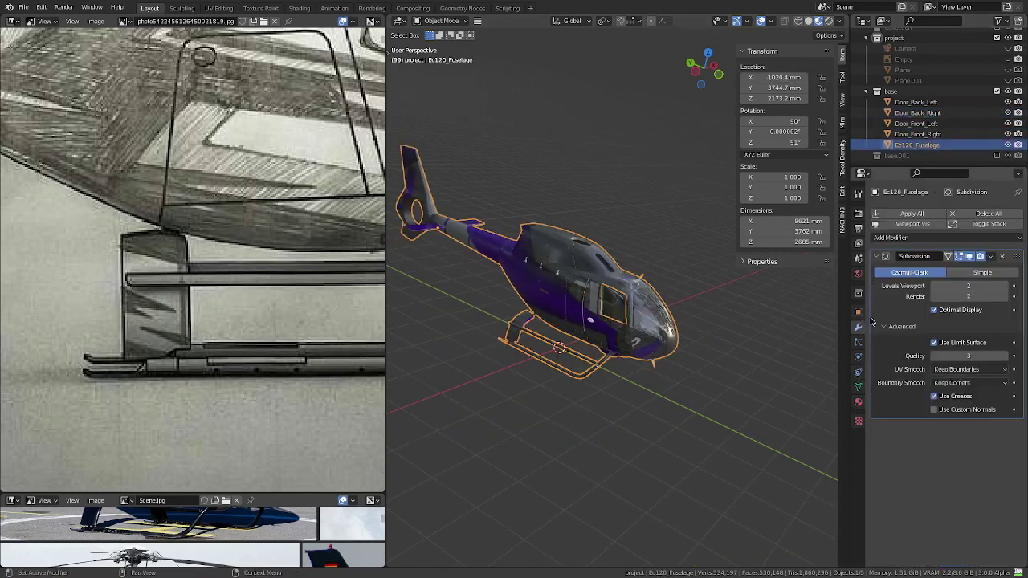
click(928, 239)
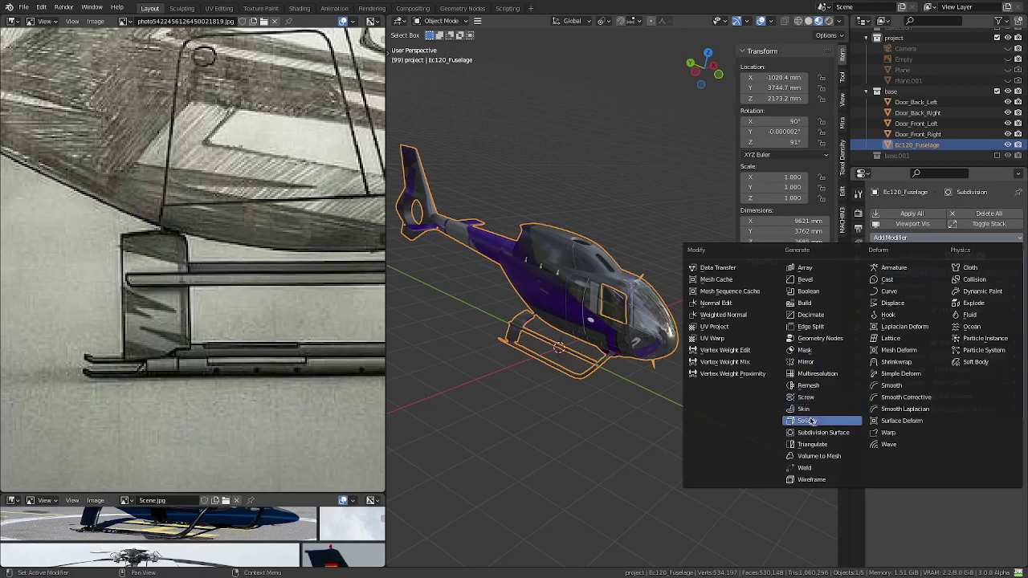
click(743, 327)
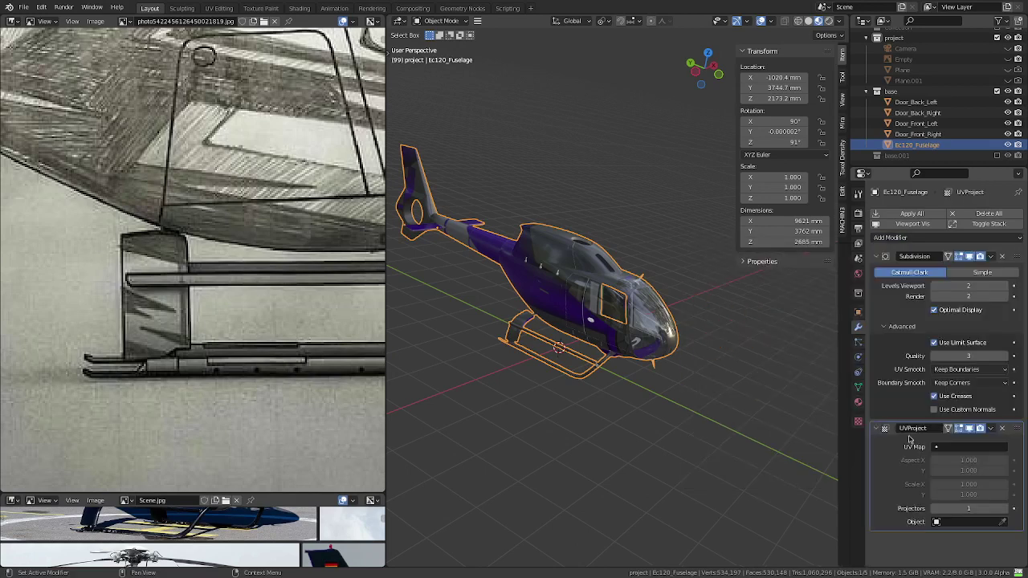
click(969, 450)
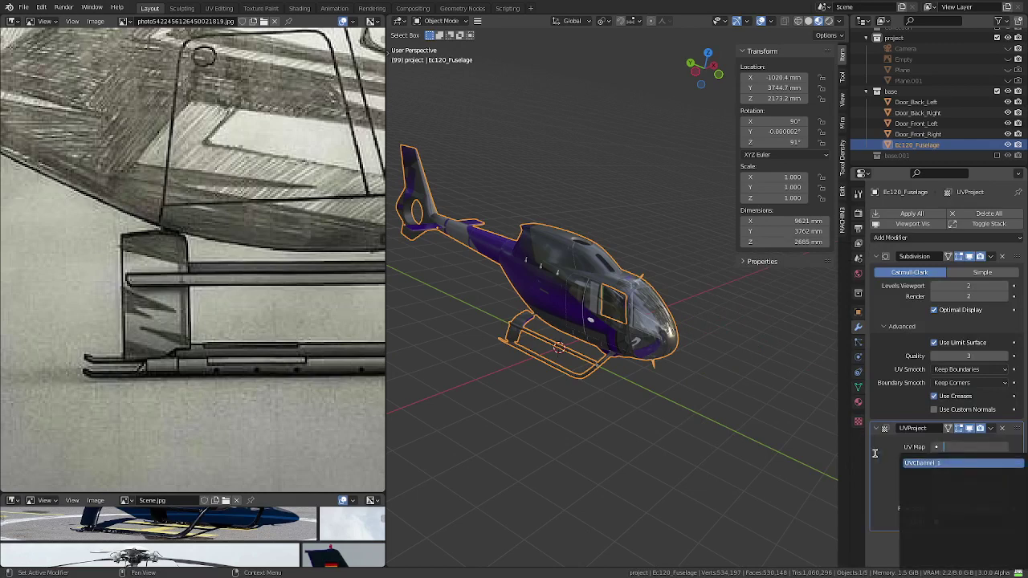
click(857, 387)
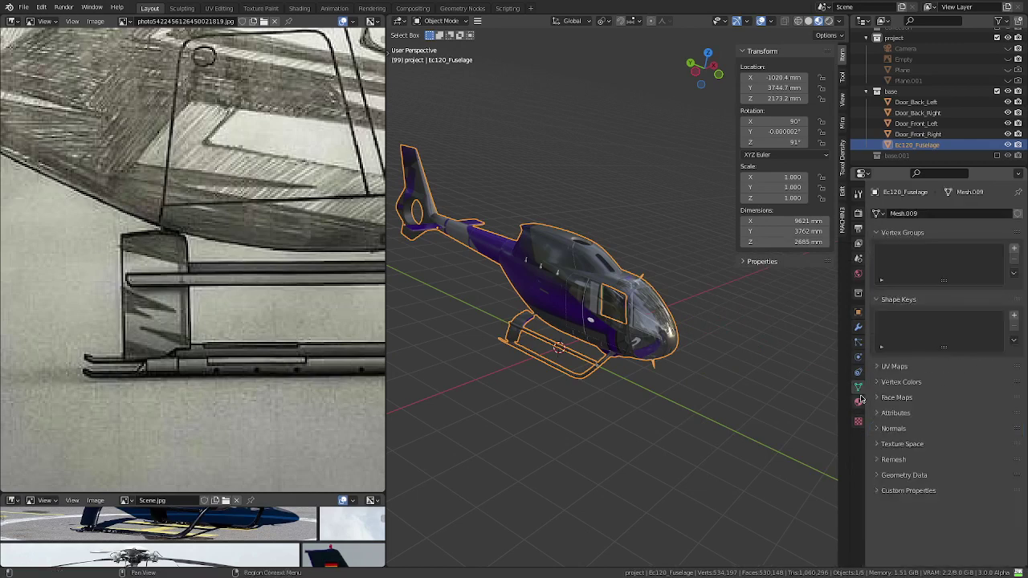
click(858, 327)
click(954, 447)
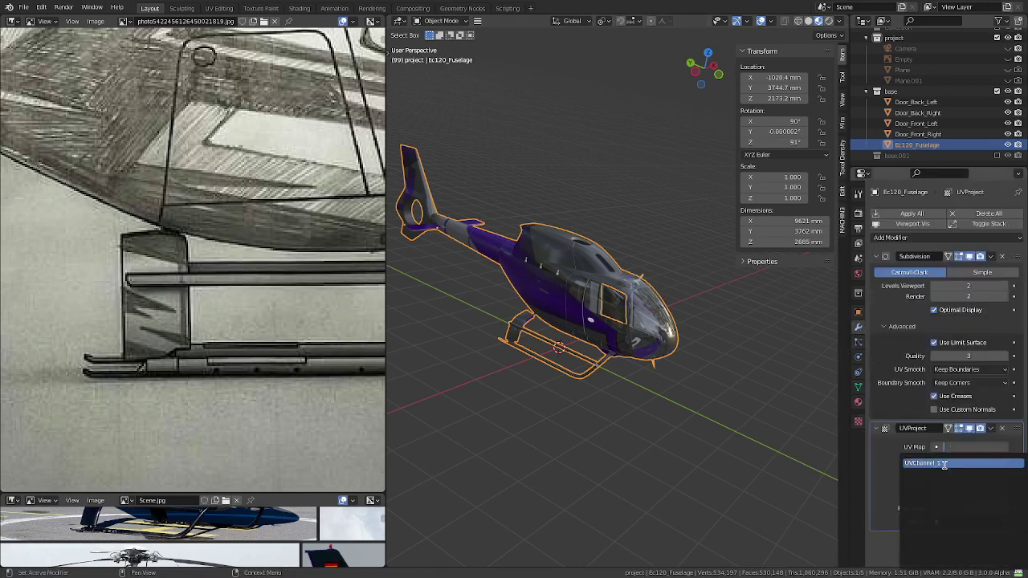
click(944, 465)
click(964, 523)
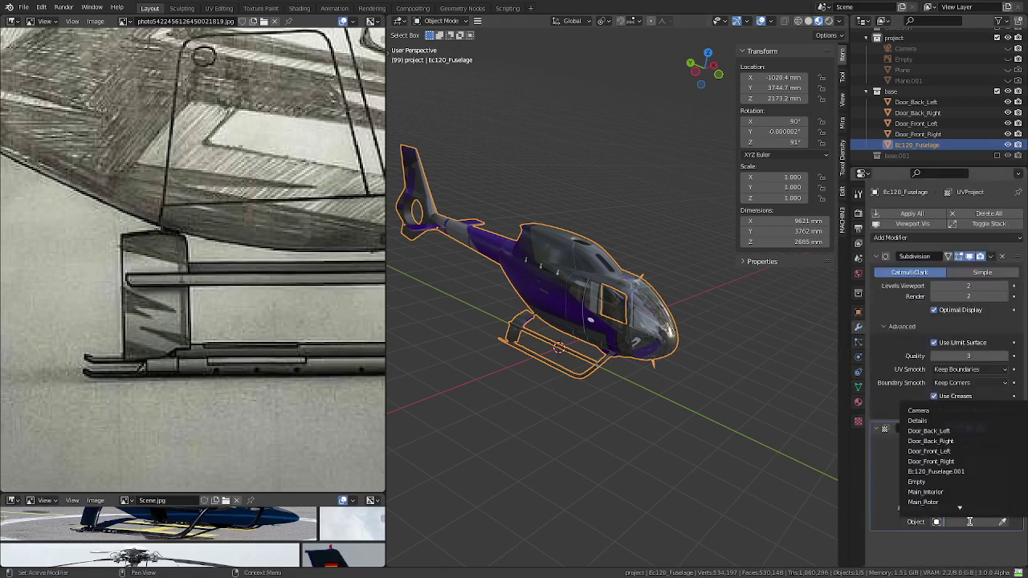
click(941, 410)
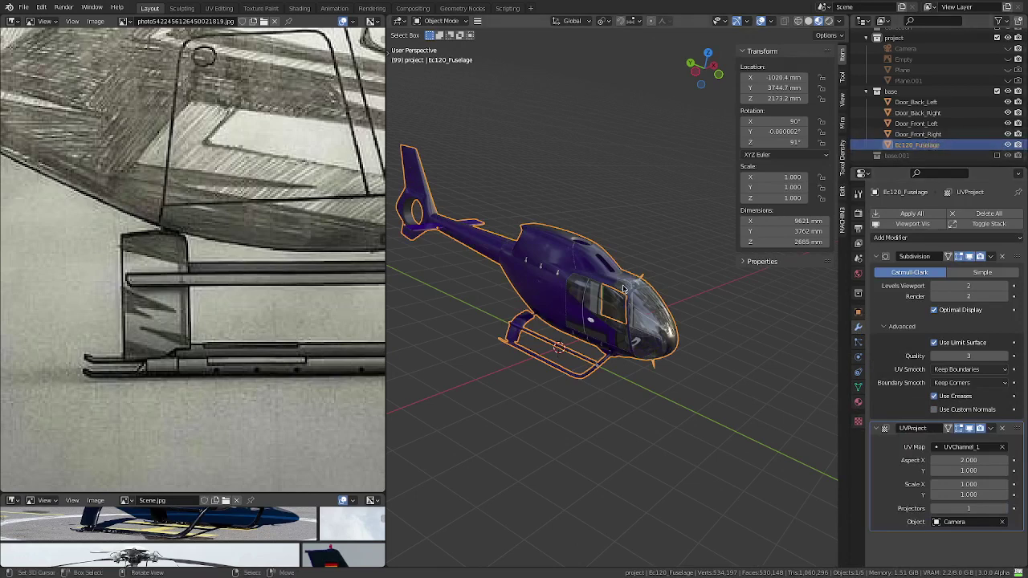
- Copy Ec120_Fuselage's Subdivision and UVProject modifiers onto the four doors with Ctrl+L, then verify
click(918, 124)
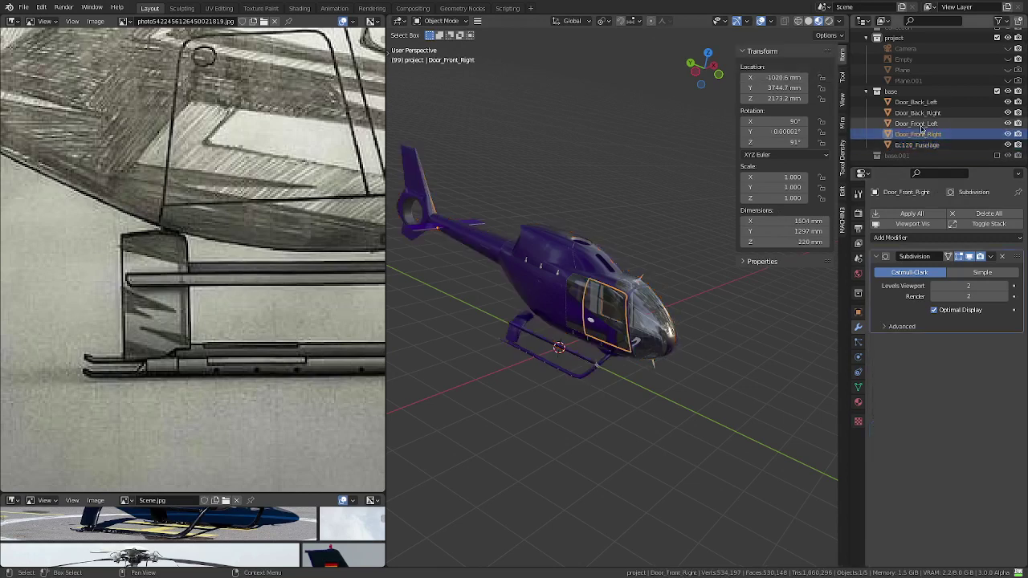
click(920, 112)
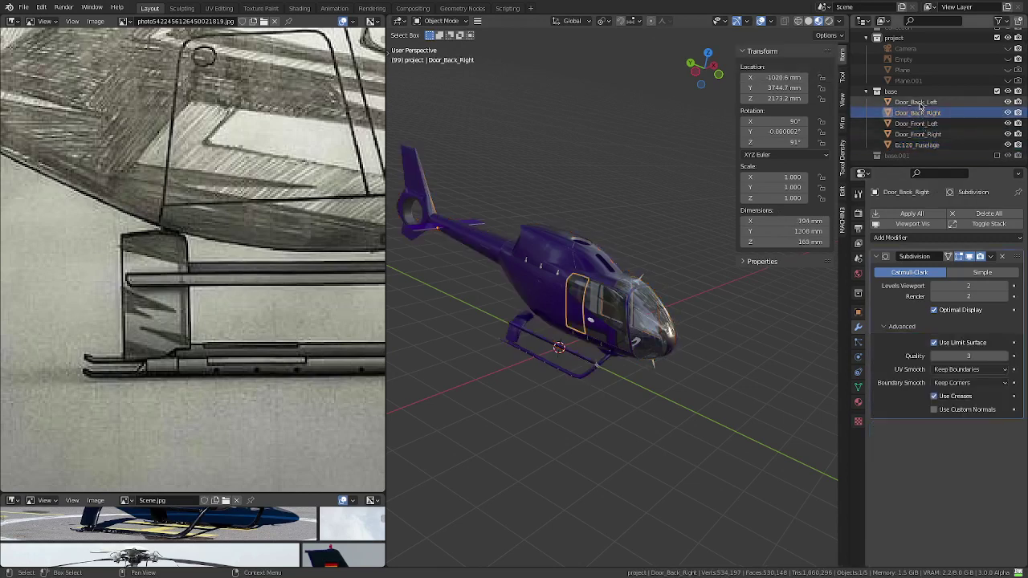
click(917, 145)
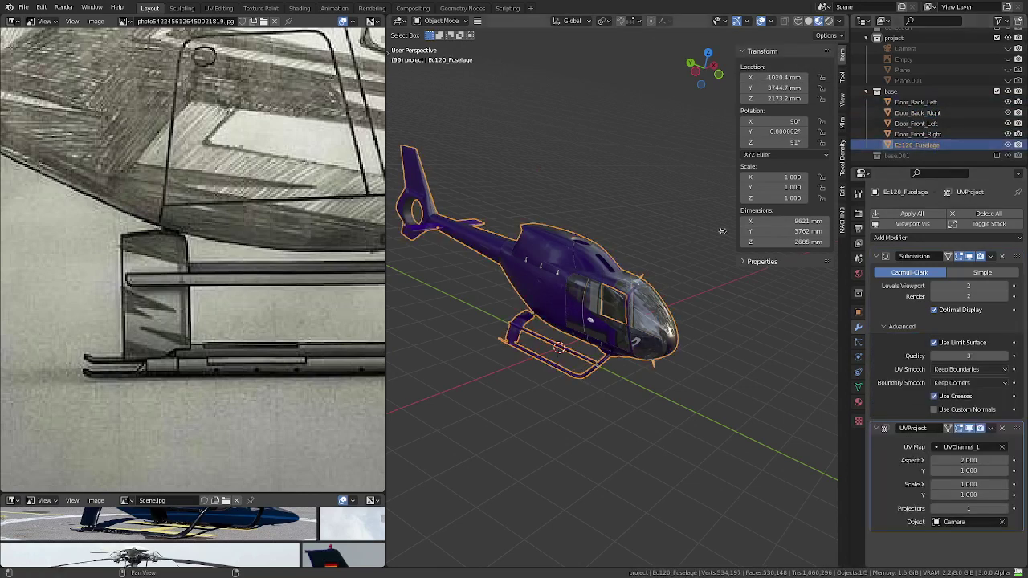
key(a)
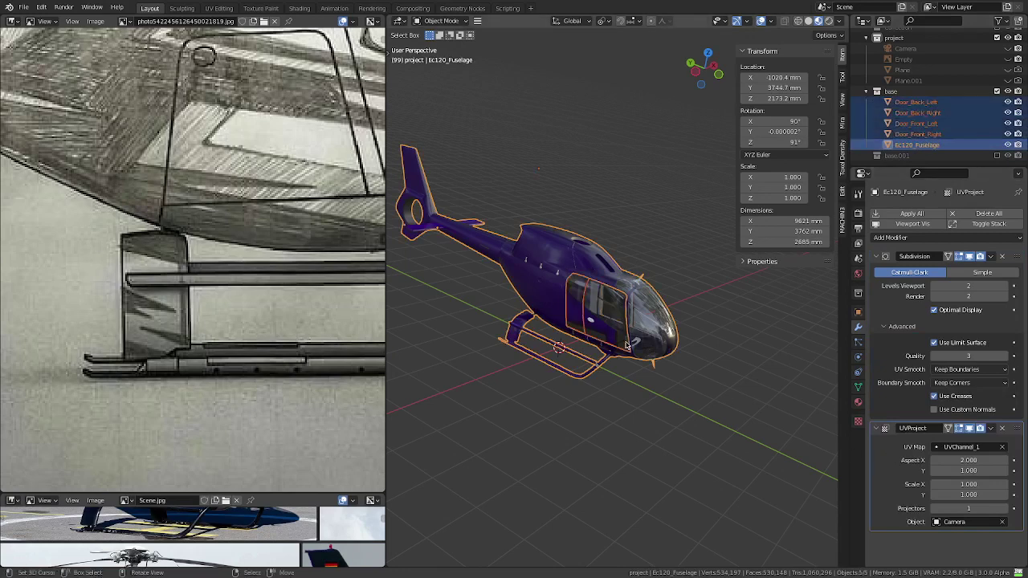
key(ctrl+l)
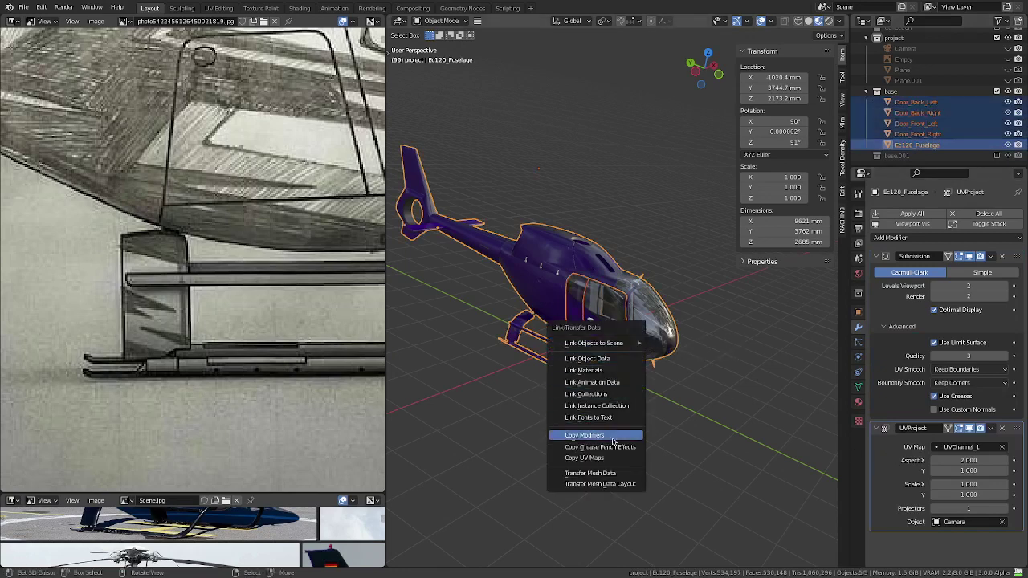
click(613, 440)
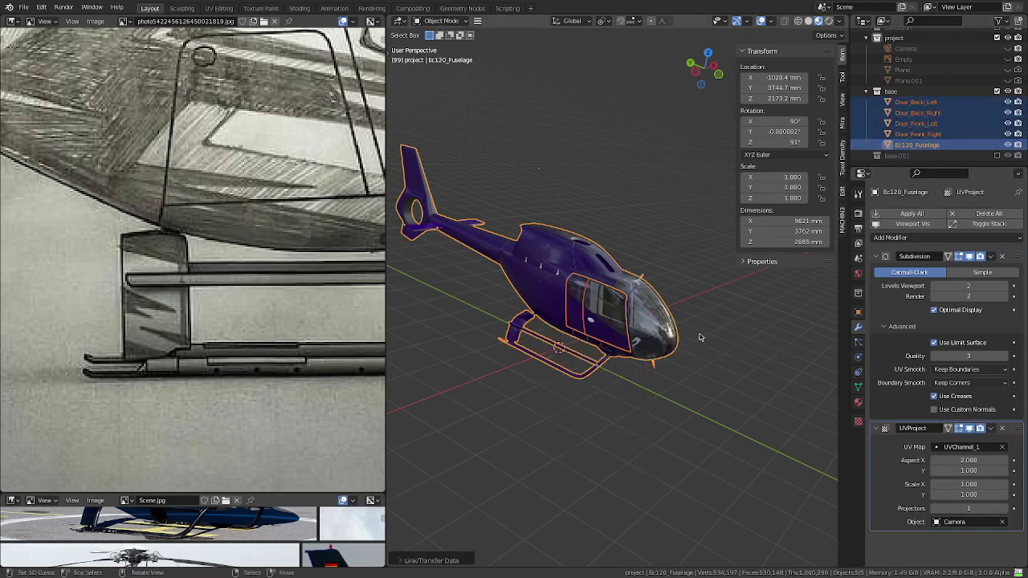
click(918, 124)
click(540, 275)
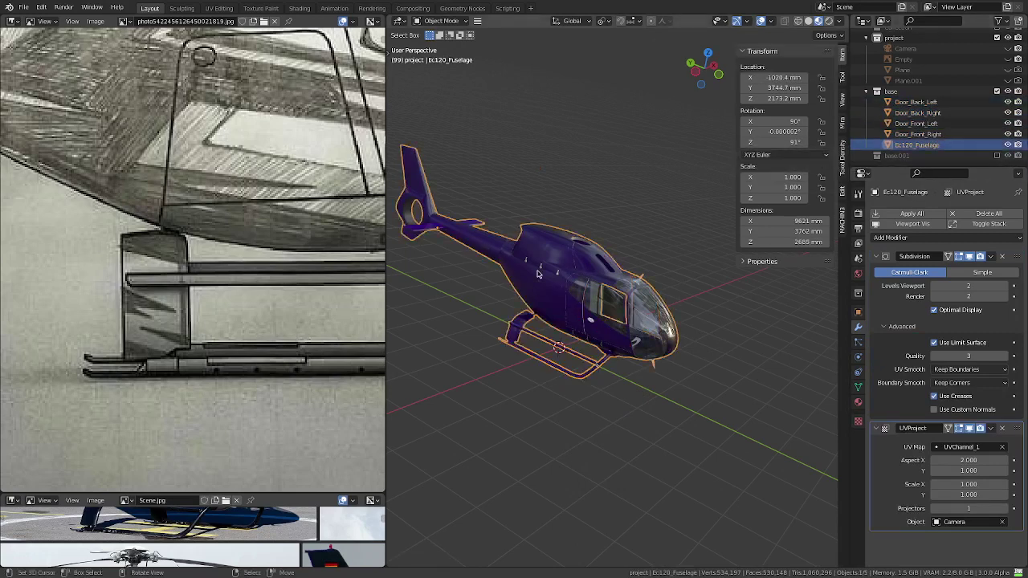
key(alt+a)
mouse_move(626, 312)
middle_down()
mouse_move(493, 322)
mouse_move(682, 351)
mouse_move(723, 338)
middle_up()
scroll(493, 322, up, 3)
scroll(682, 352, down, 3)
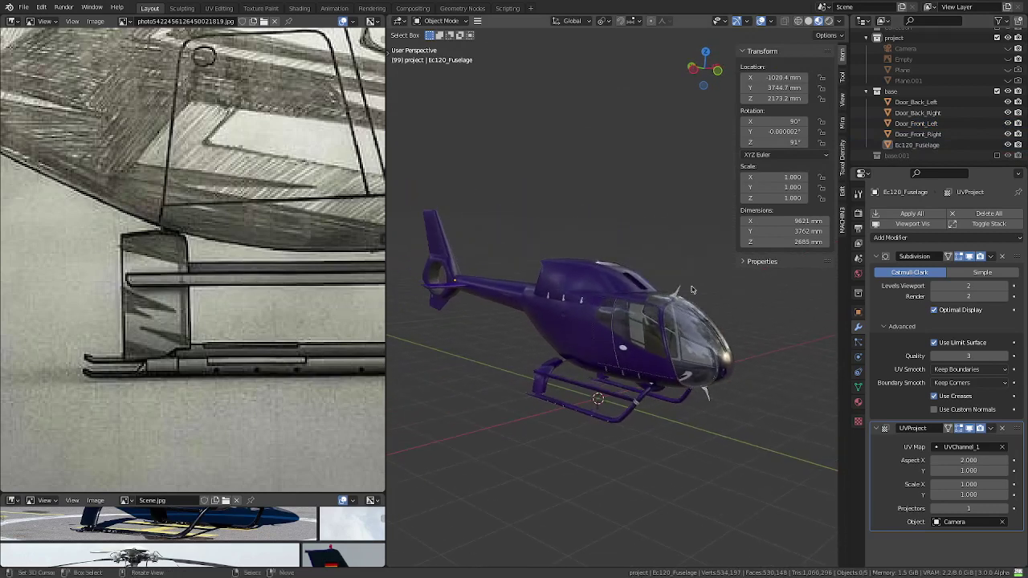
- Exclude the helicopter's base collection, unhide Plane.001, and look through the scene camera
click(996, 91)
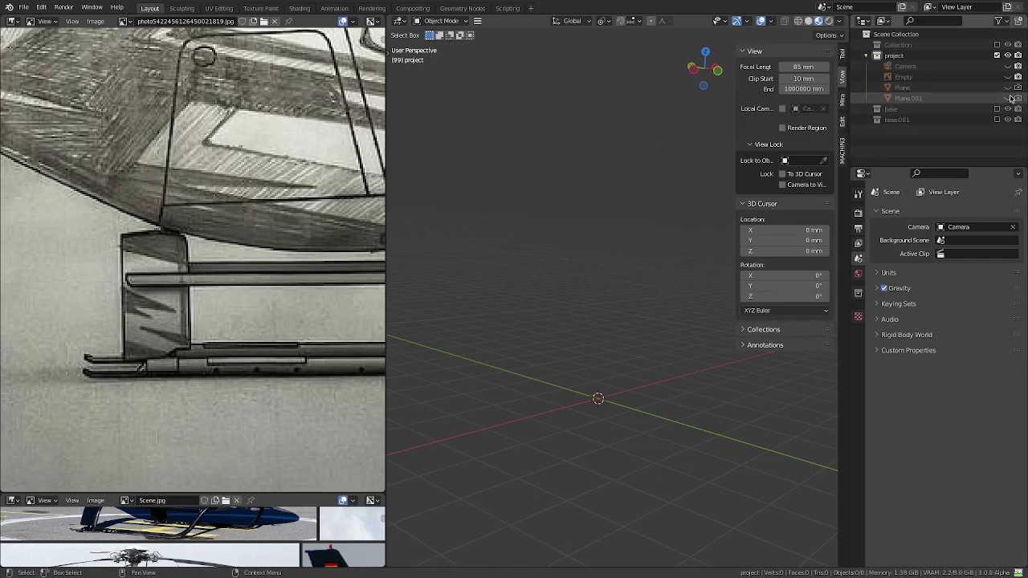
click(1015, 98)
scroll(618, 316, down, 3)
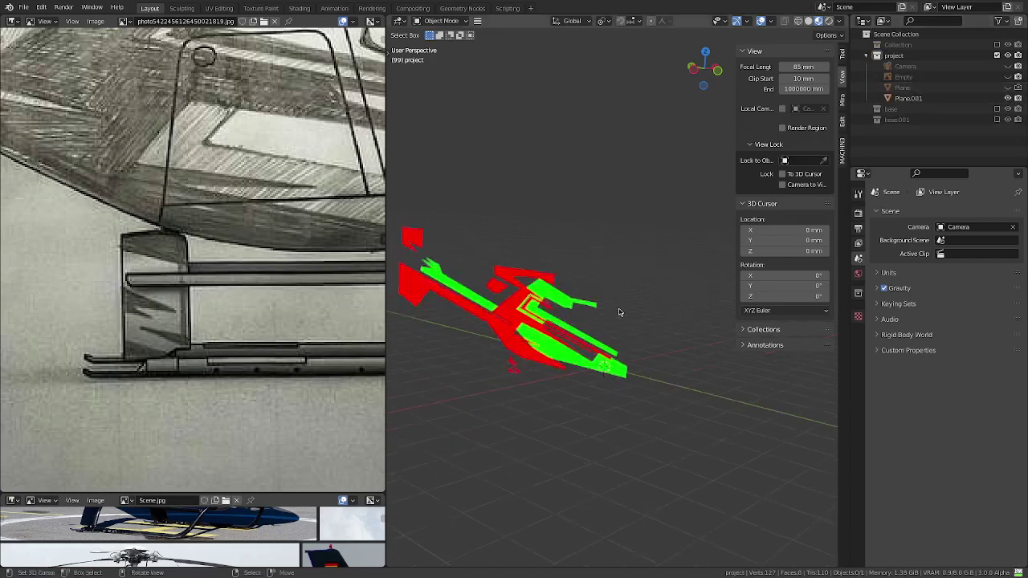
key(KP_0)
scroll(620, 315, up, 4)
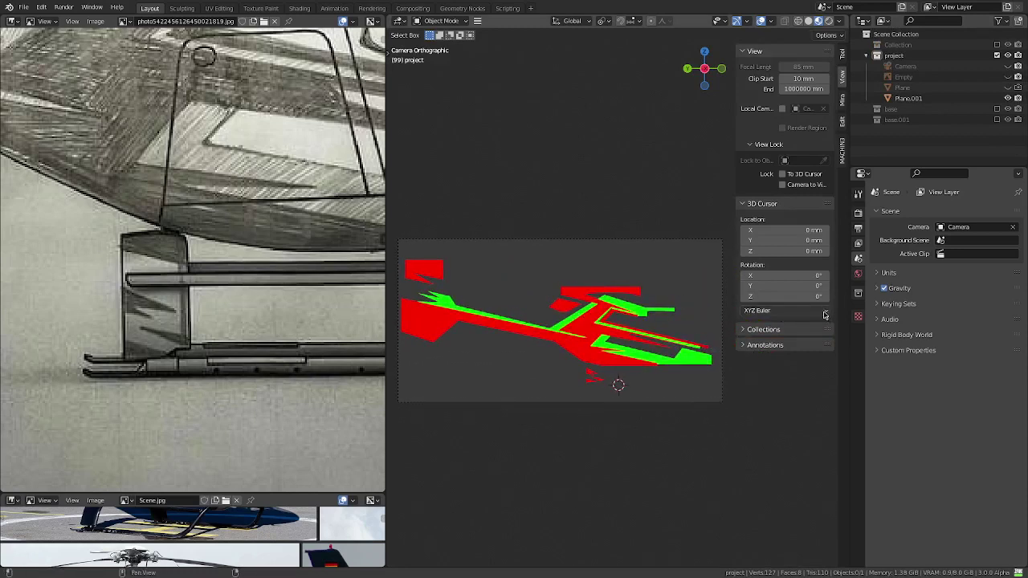
- Set the world background colour to black, preview in Rendered shading, and move the 3D cursor out of frame
click(858, 275)
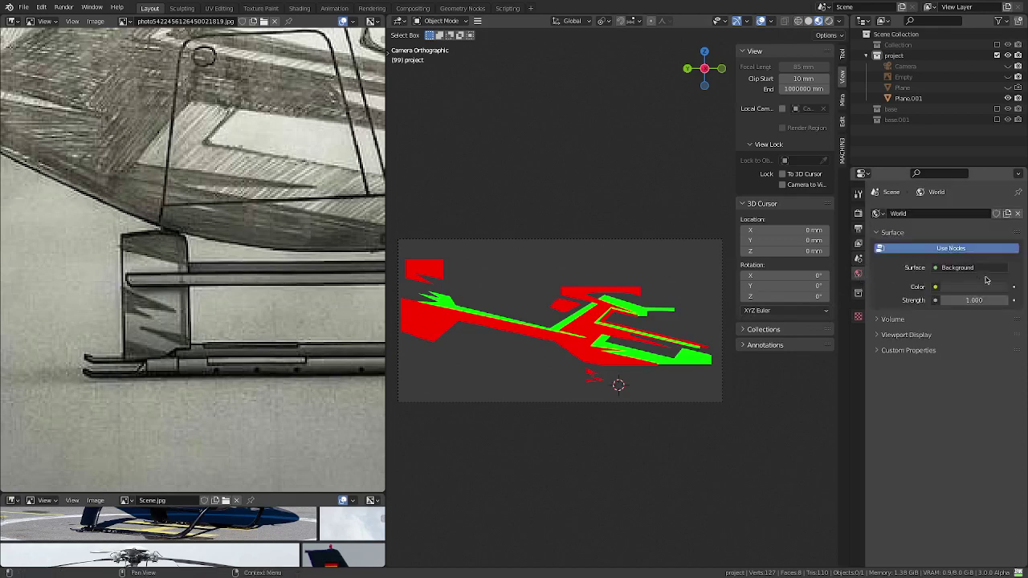
click(983, 288)
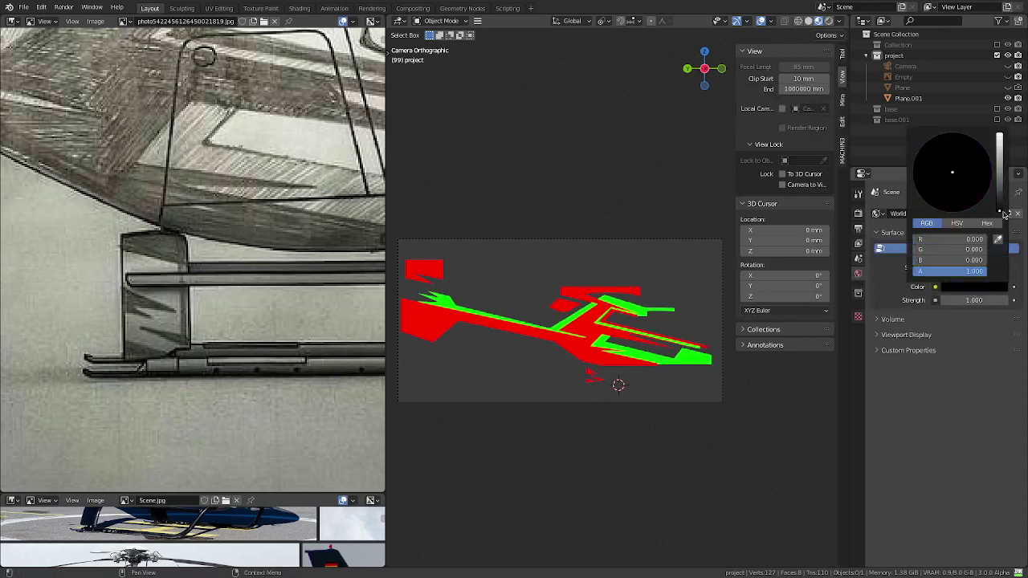
click(827, 21)
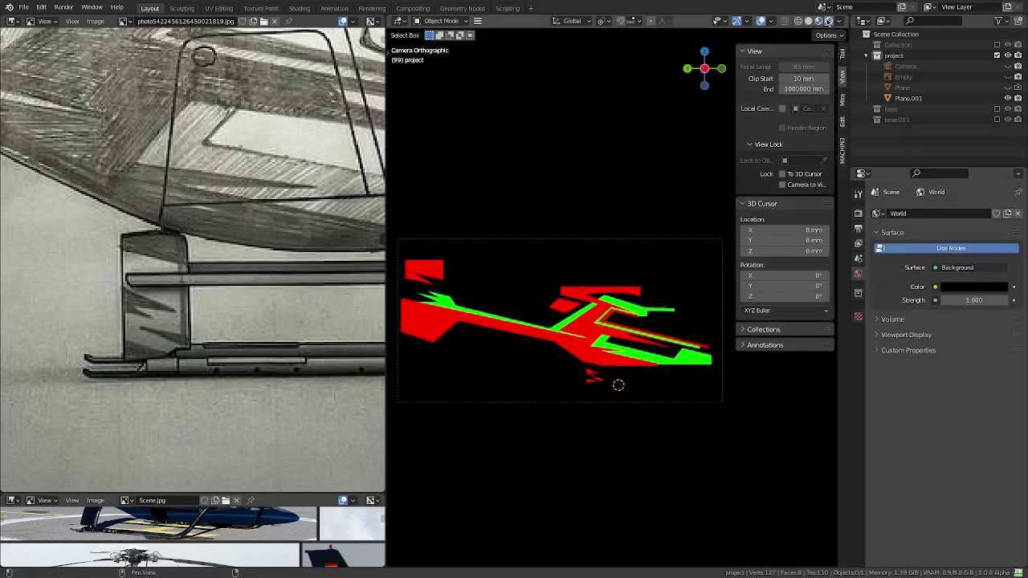
scroll(673, 294, down, 1)
shift+right_click(732, 434)
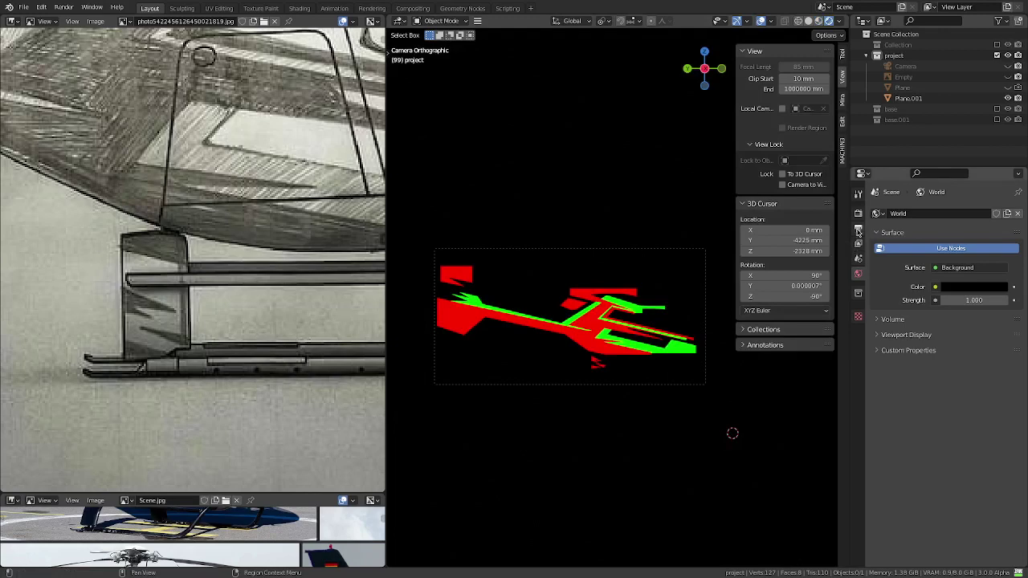
- Check the render settings, hide the sidebar, and make an F12 test render of the livery
click(858, 214)
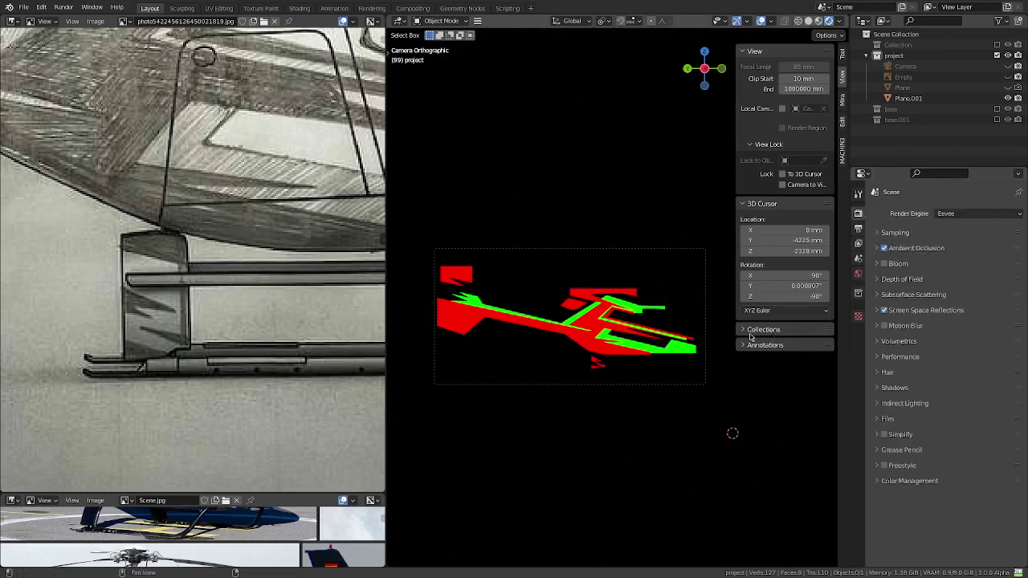
key(n)
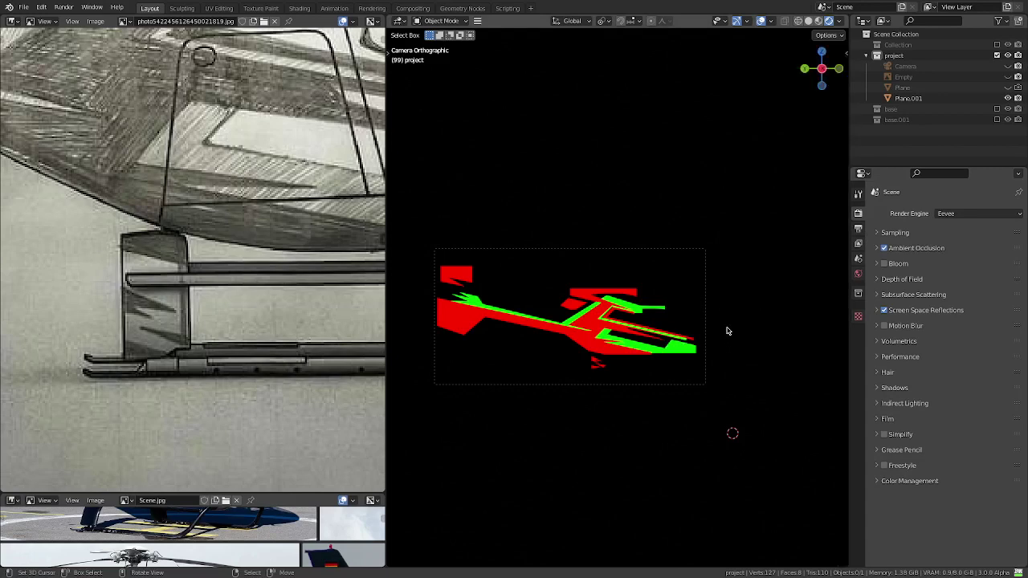
key(F12)
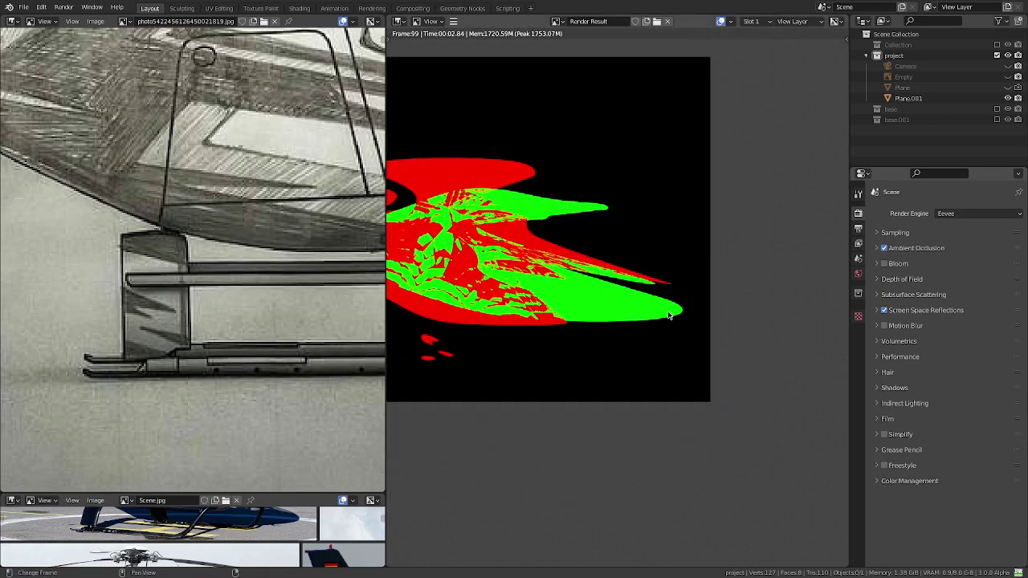
key(Escape)
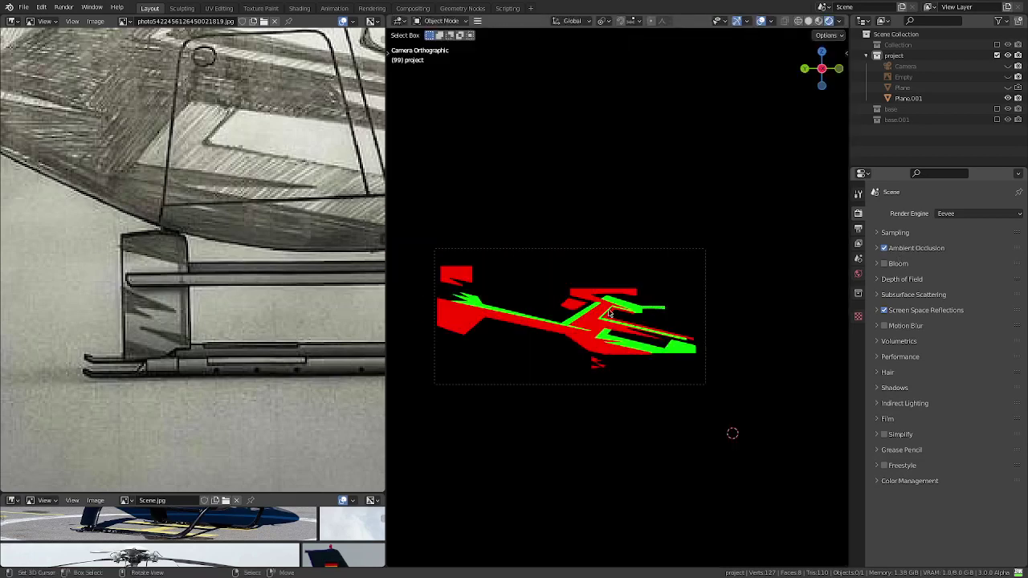
- Delete all of Plane.001's modifiers and re-render the flat red and green livery
click(666, 321)
click(859, 328)
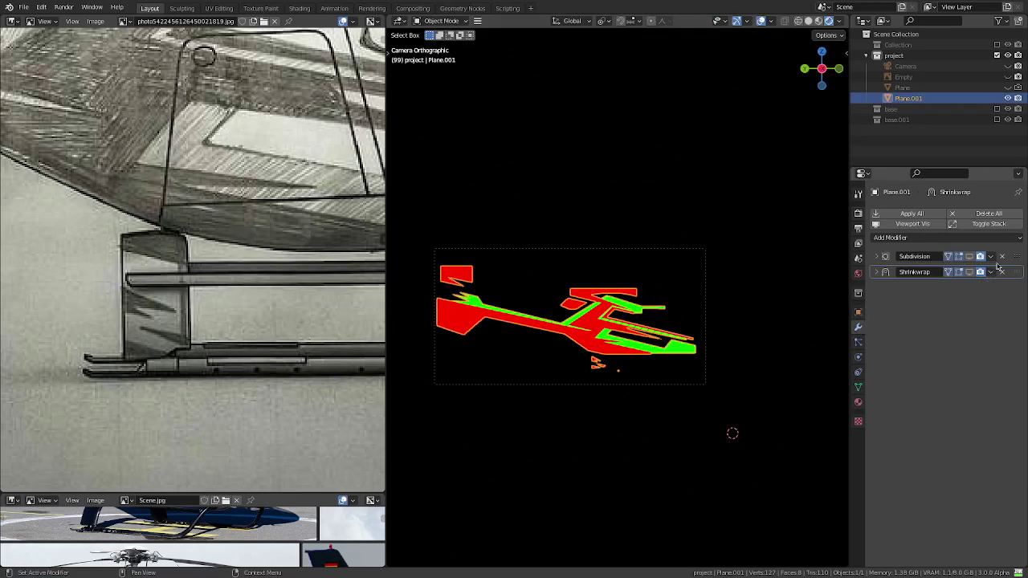
click(1003, 257)
click(1003, 257)
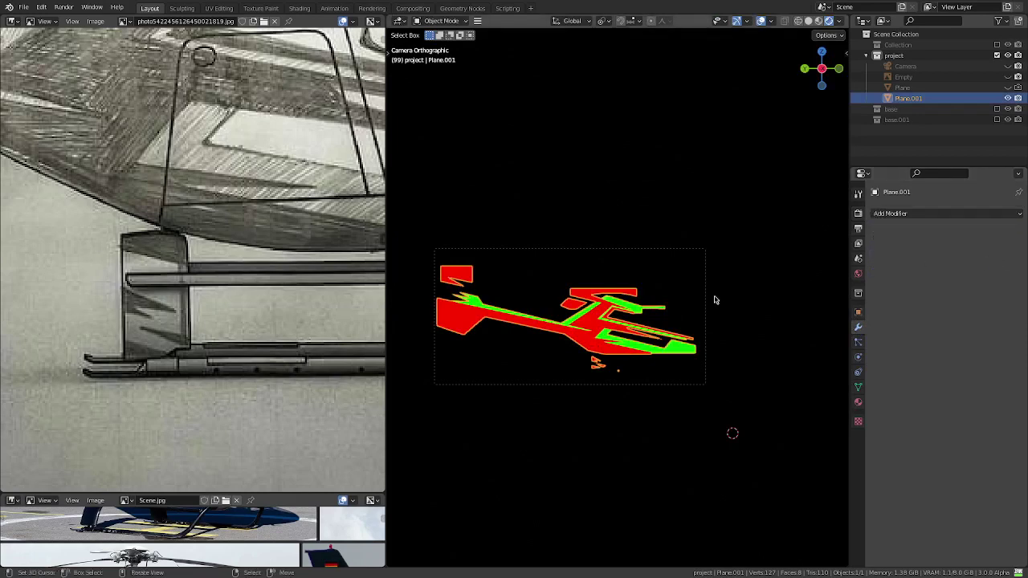
key(F12)
scroll(626, 289, up, 1)
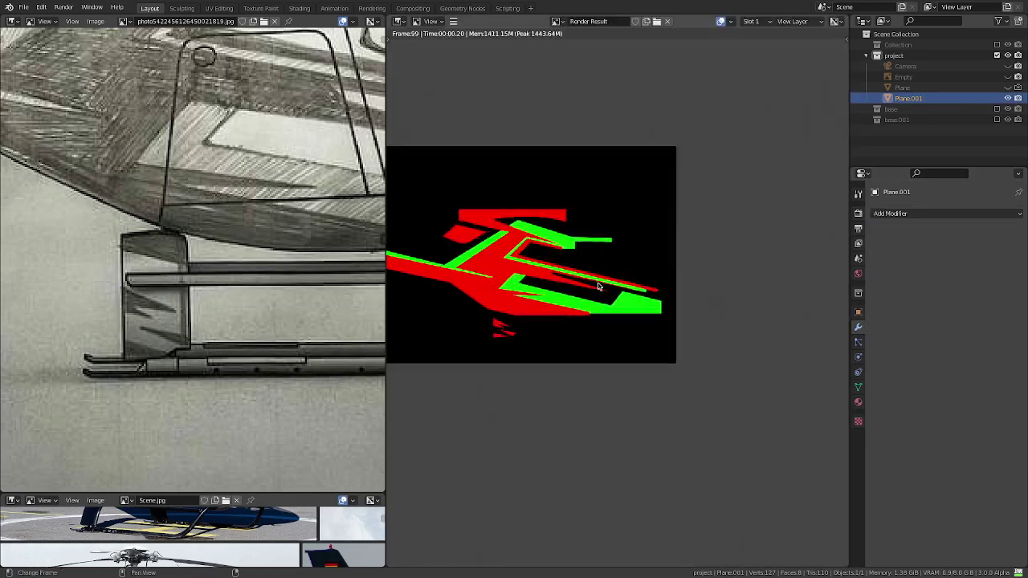
scroll(600, 286, up, 3)
scroll(598, 287, down, 3)
scroll(598, 286, up, 1)
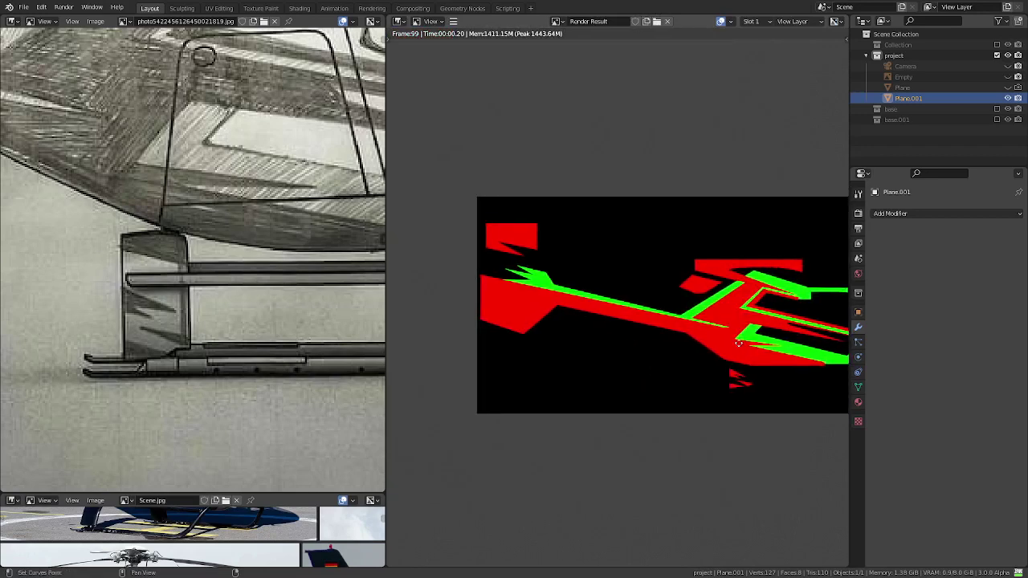
middle_drag(599, 286, 629, 342)
scroll(629, 341, down, 2)
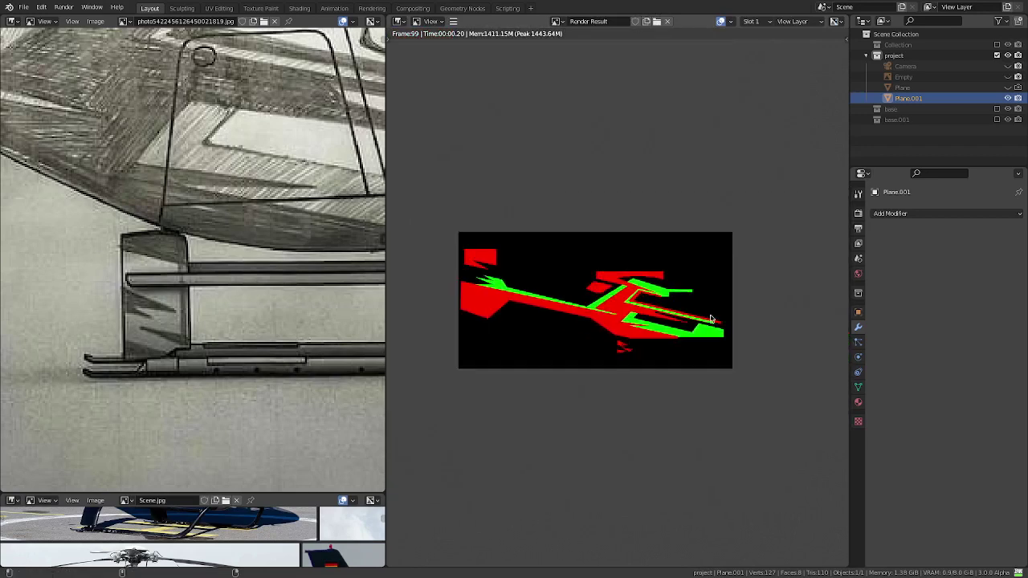
- Save the render as PNG, overwriting livery.png in the textures folder
key(shift+alt+s)
click(189, 151)
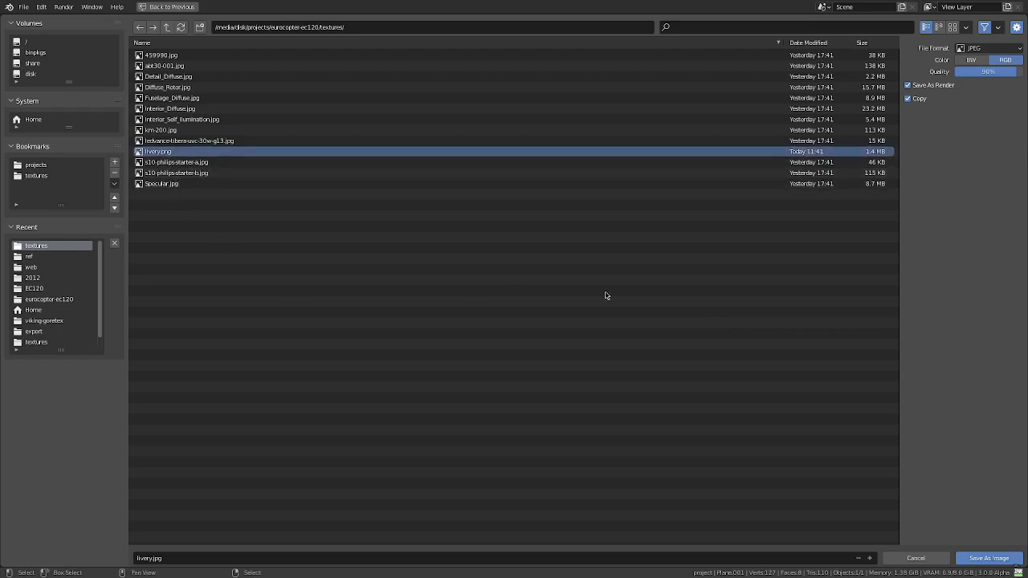
click(988, 49)
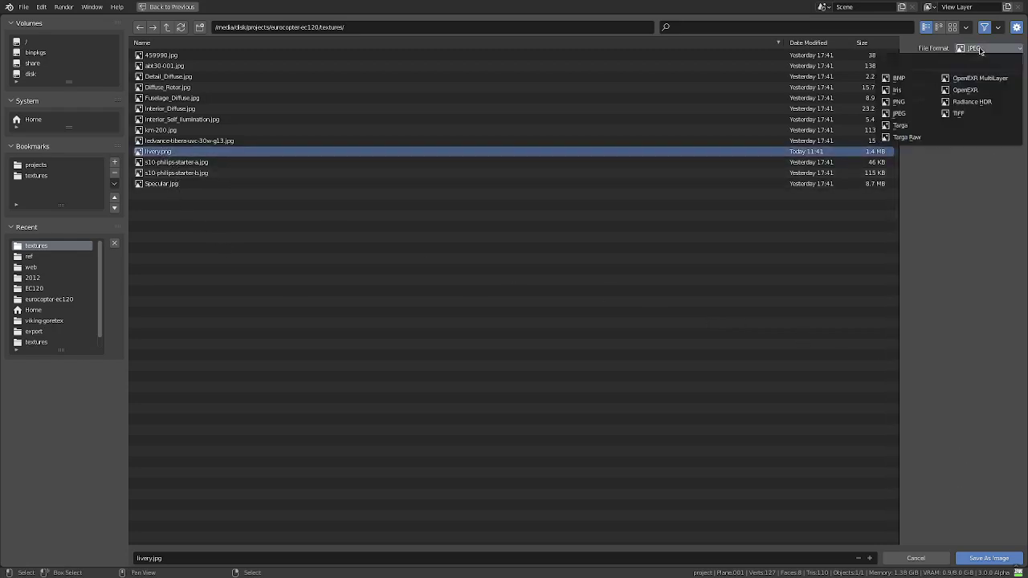
click(960, 91)
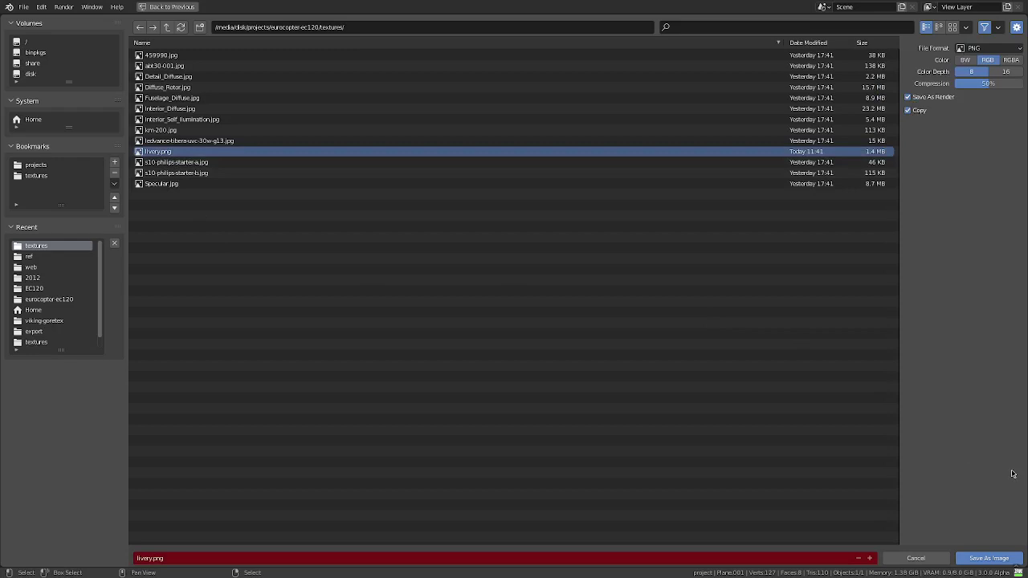
click(992, 557)
key(Escape)
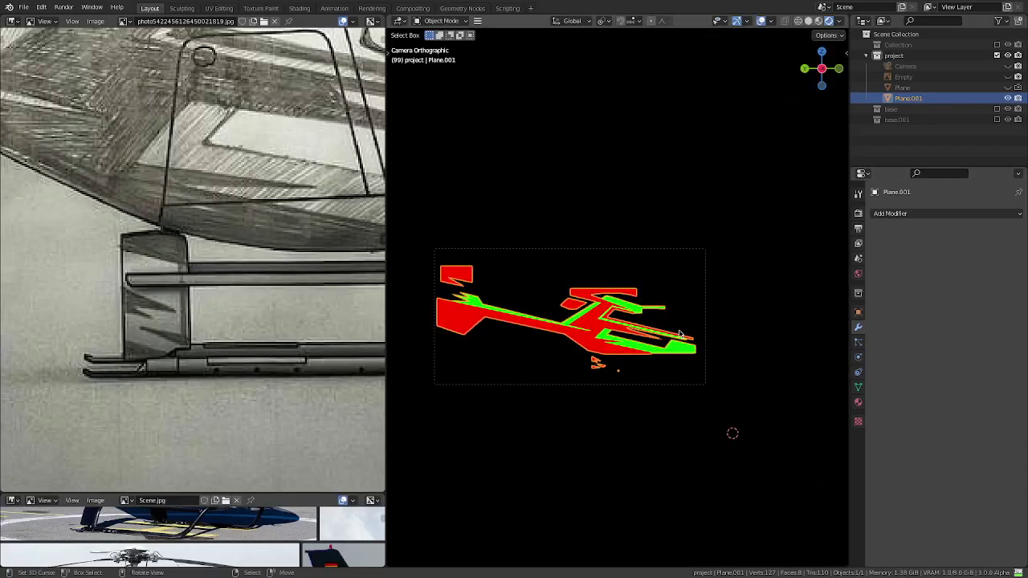
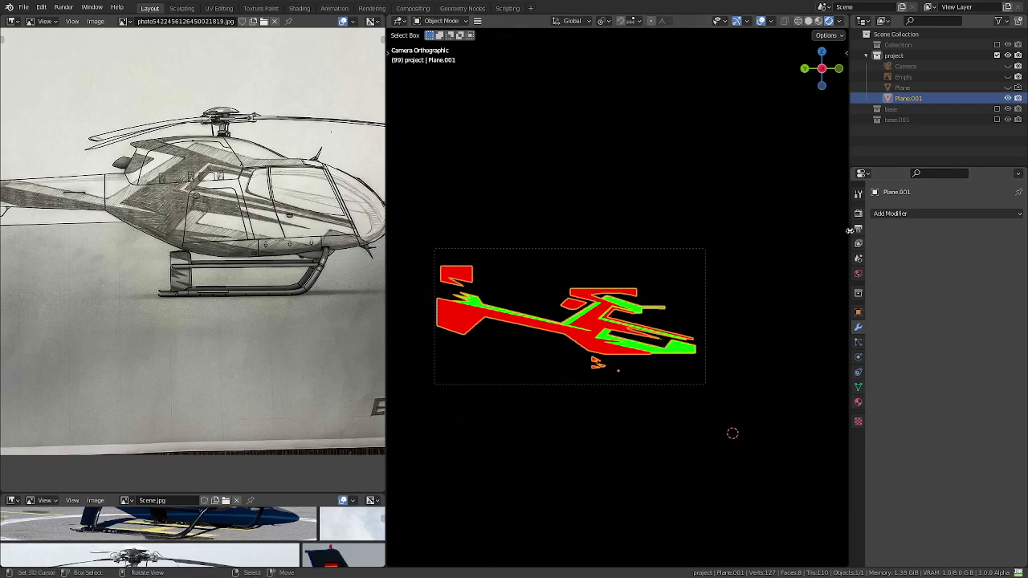
- Switch to Material Preview, hide Plane.001, and frame the fuselage's material nodes in the Shading workspace
click(817, 20)
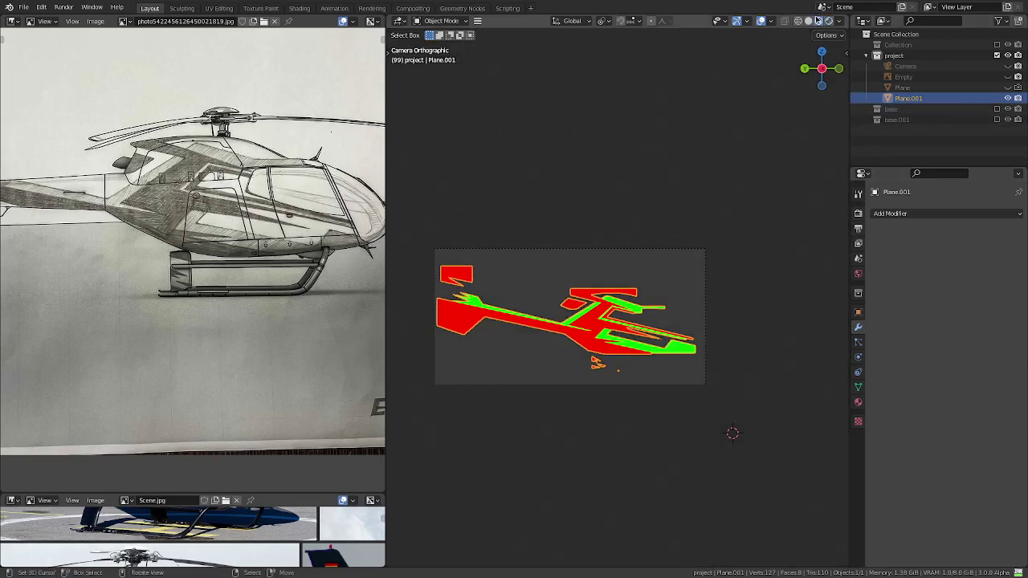
click(1008, 98)
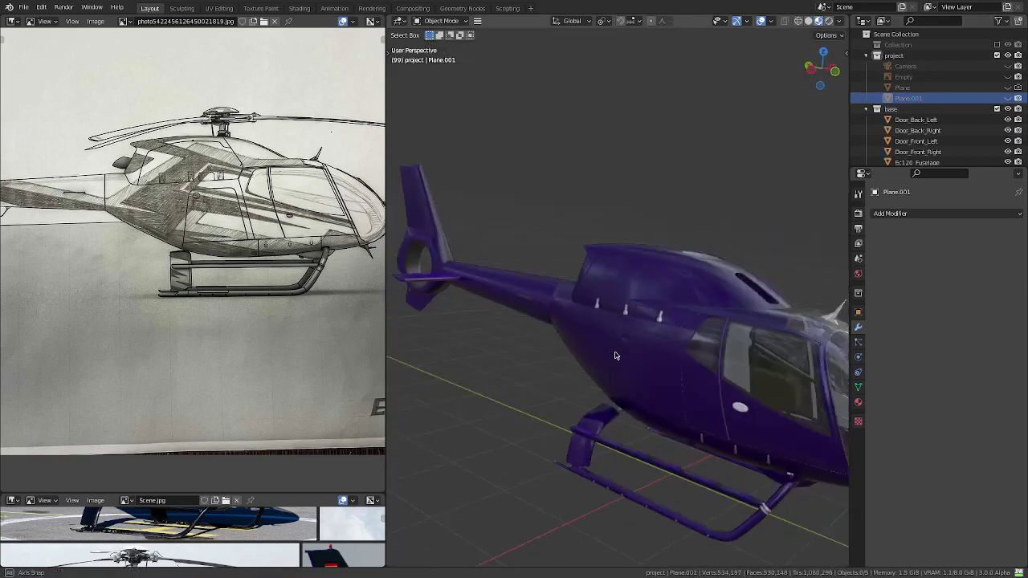
middle_drag(619, 280, 579, 290)
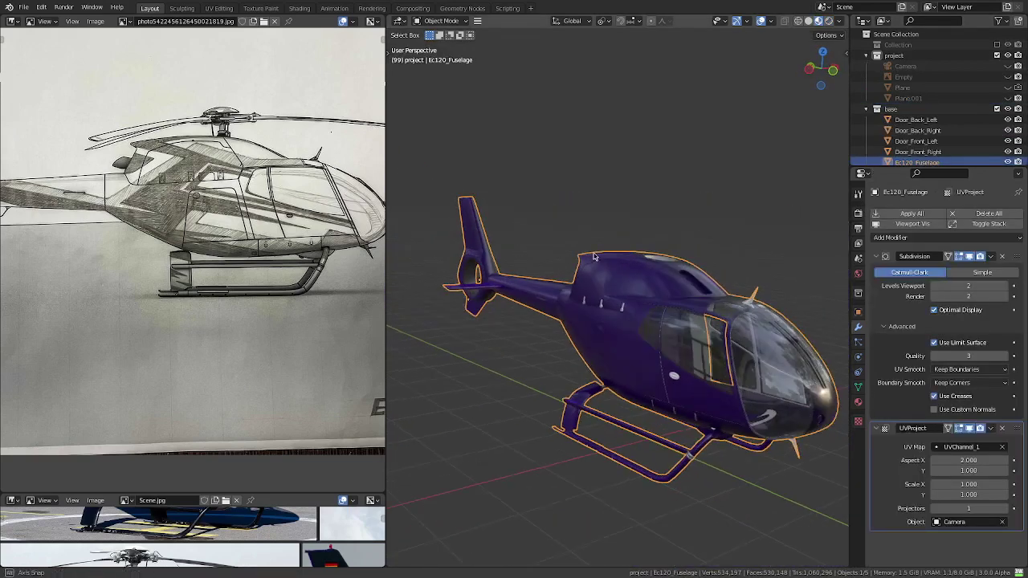
click(299, 9)
key(Home)
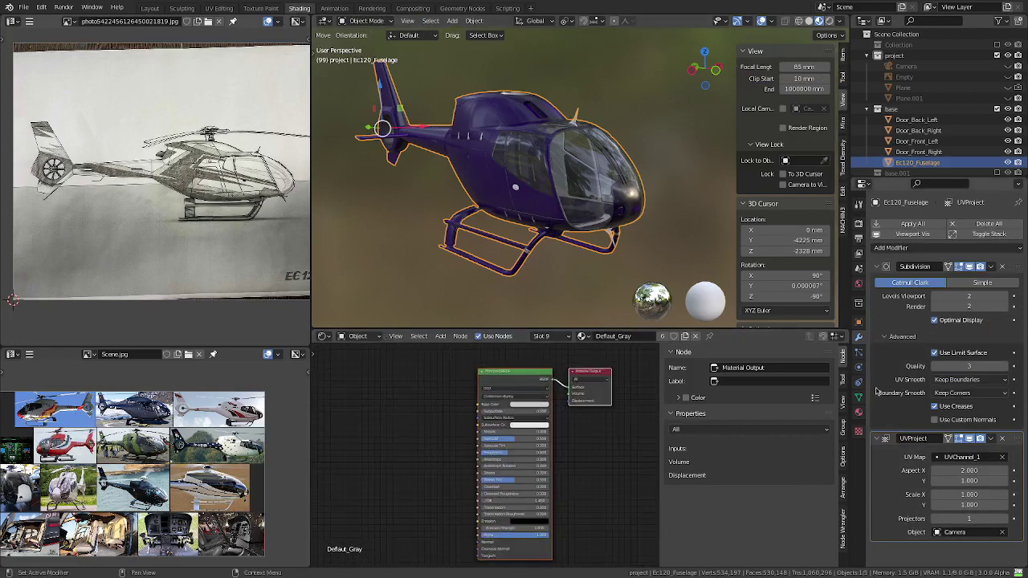
- Reload the Main_Fuselage Image Texture with livery.png and inspect the livery from the side
click(858, 432)
click(892, 226)
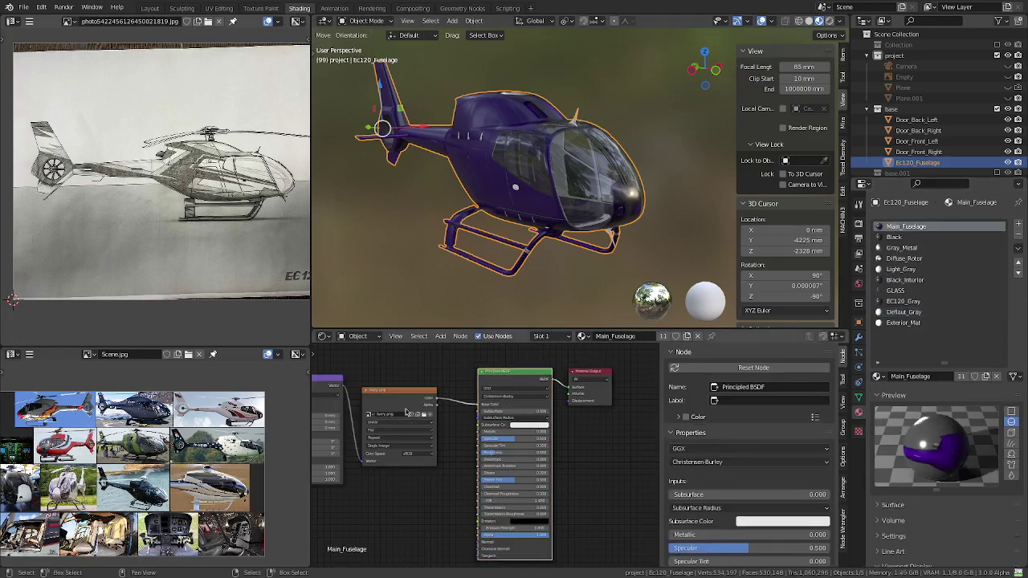
click(824, 484)
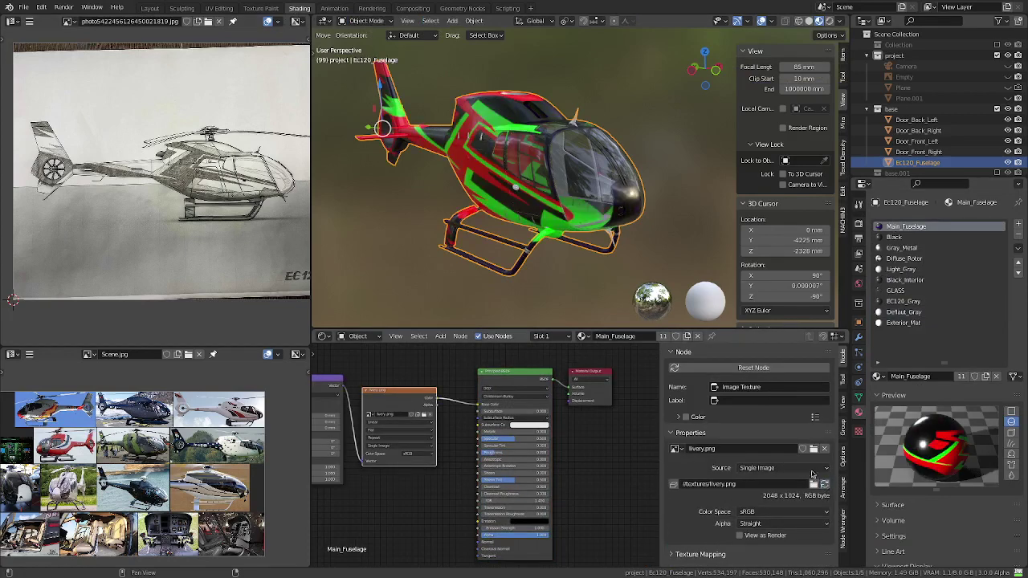
mouse_move(514, 200)
middle_down()
mouse_move(545, 220)
mouse_move(557, 183)
mouse_move(473, 155)
mouse_move(474, 169)
mouse_move(575, 177)
middle_up()
click(522, 172)
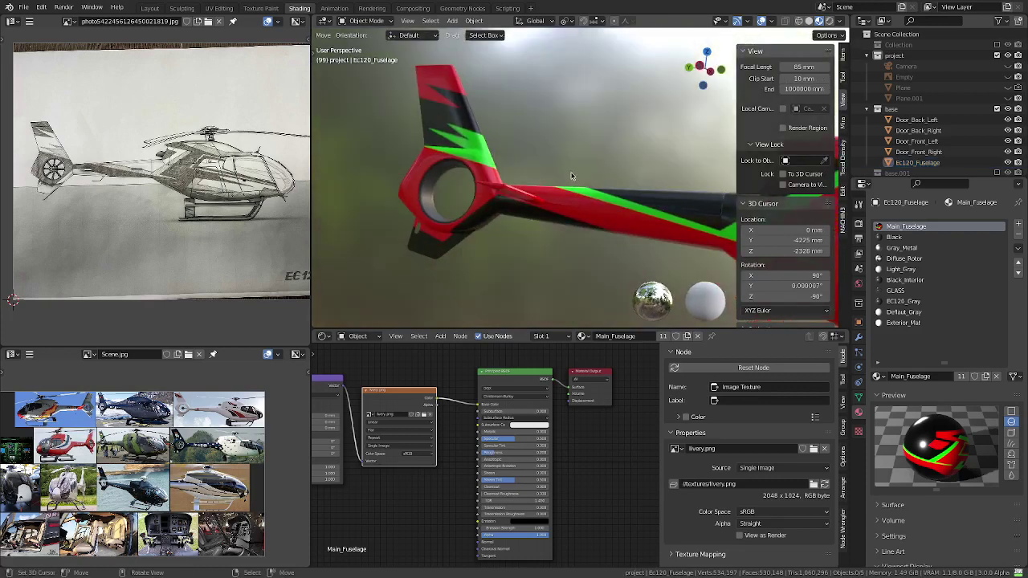
scroll(572, 176, down, 5)
scroll(572, 176, up, 2)
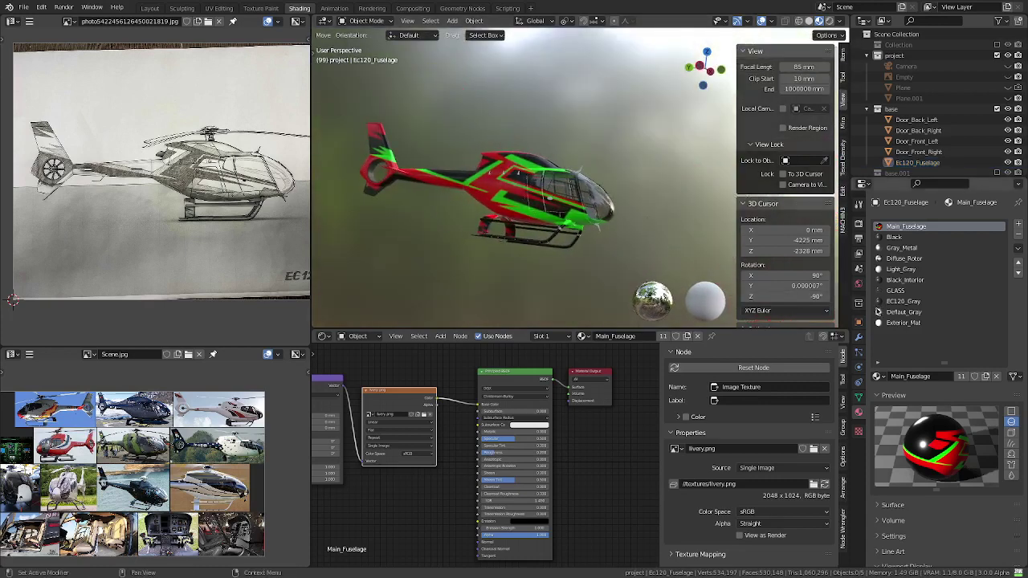
- Set the render output file format to PNG with RGBA colour
click(858, 239)
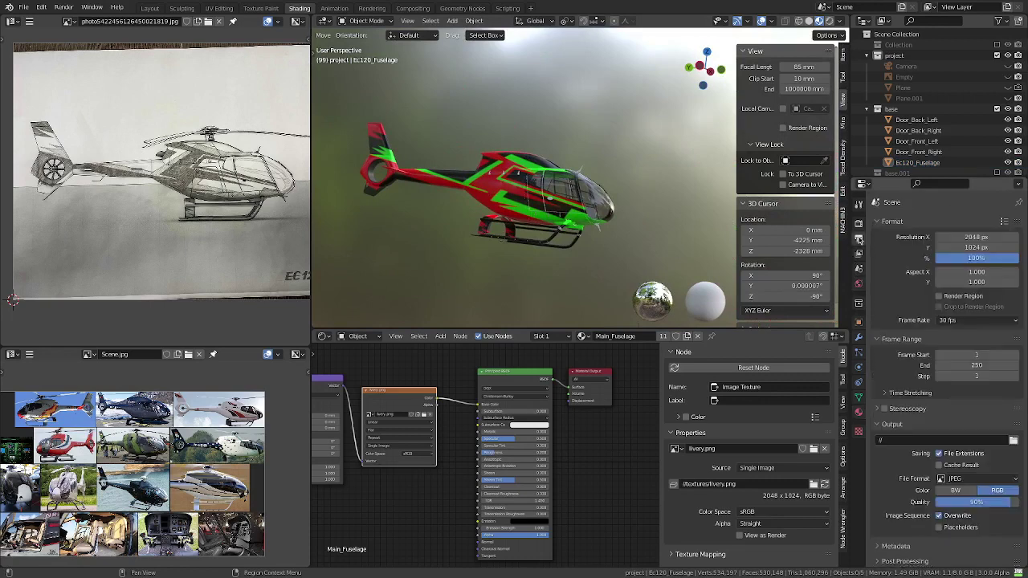
click(972, 480)
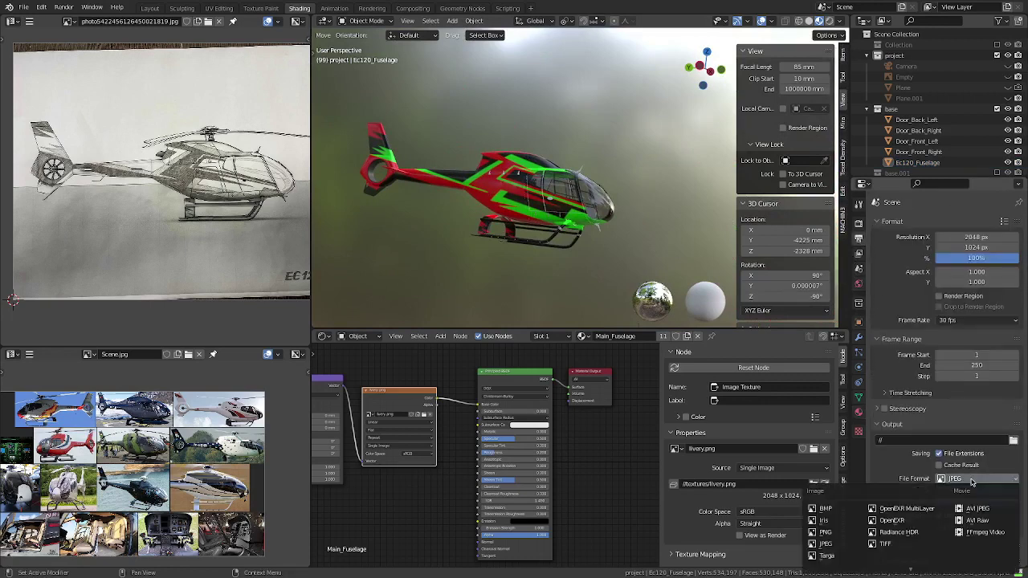
click(825, 531)
click(1004, 491)
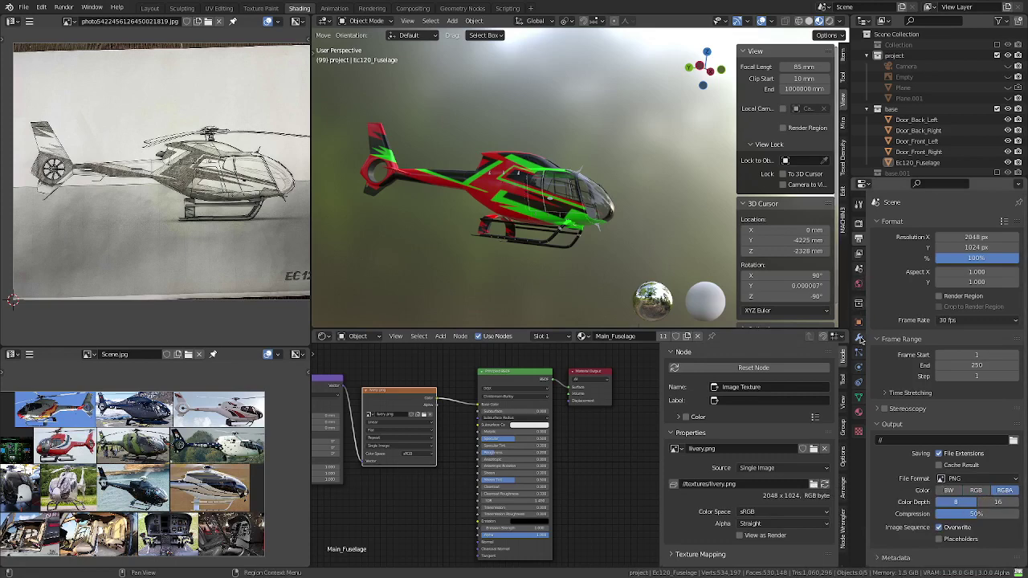
- Review the World and Render properties, expanding and collapsing the Film panel
click(859, 285)
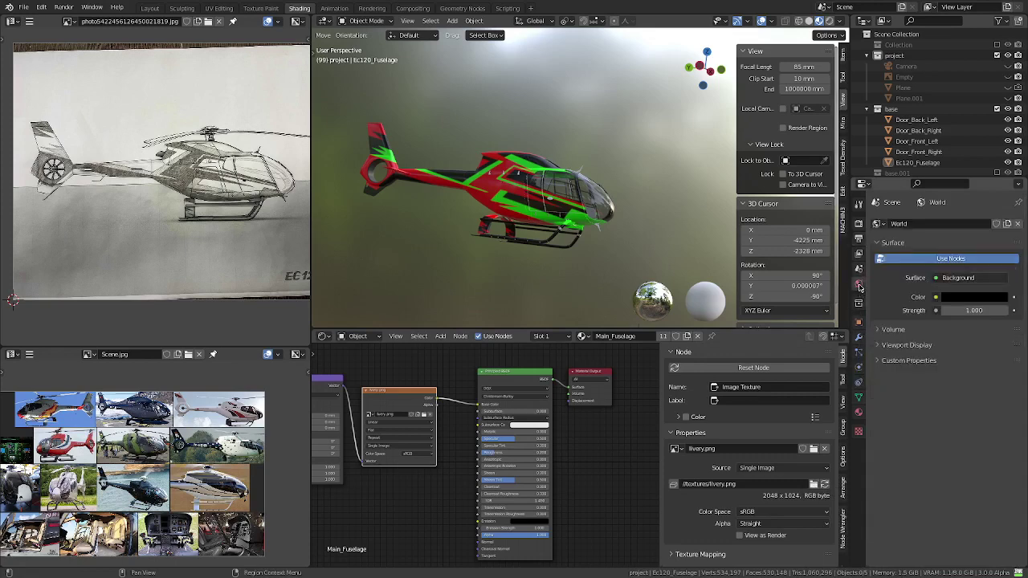
click(859, 240)
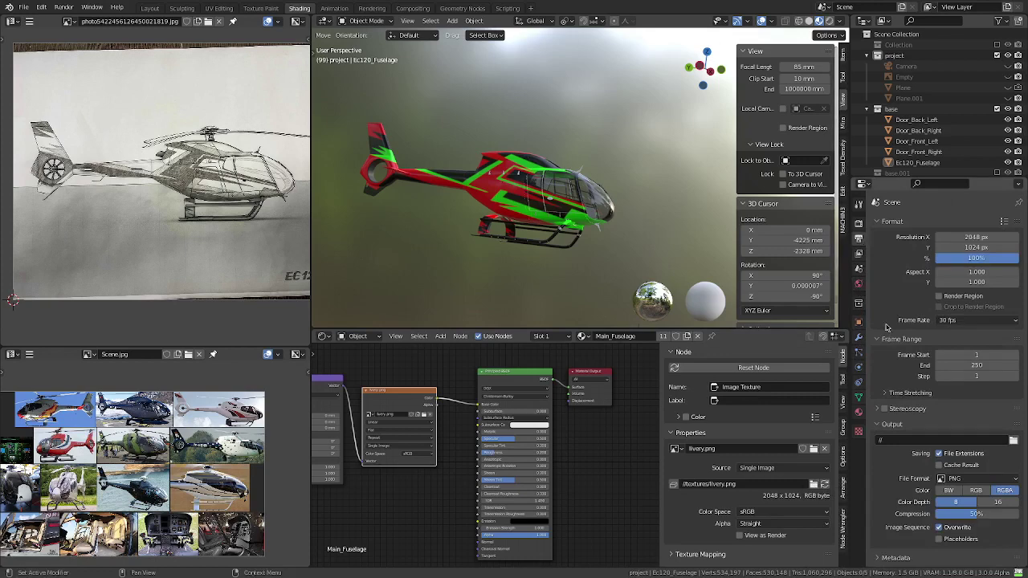
click(858, 223)
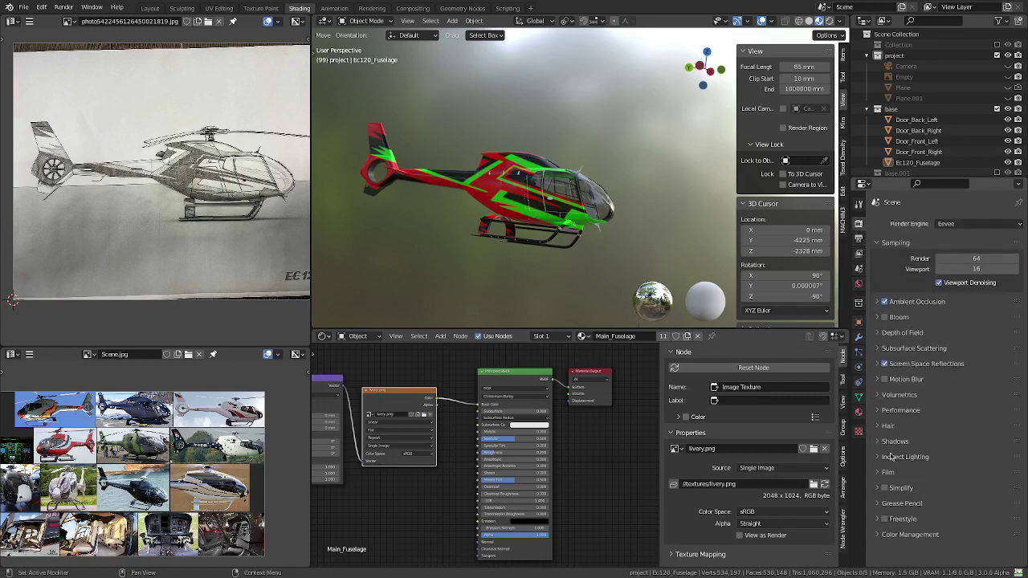
click(887, 475)
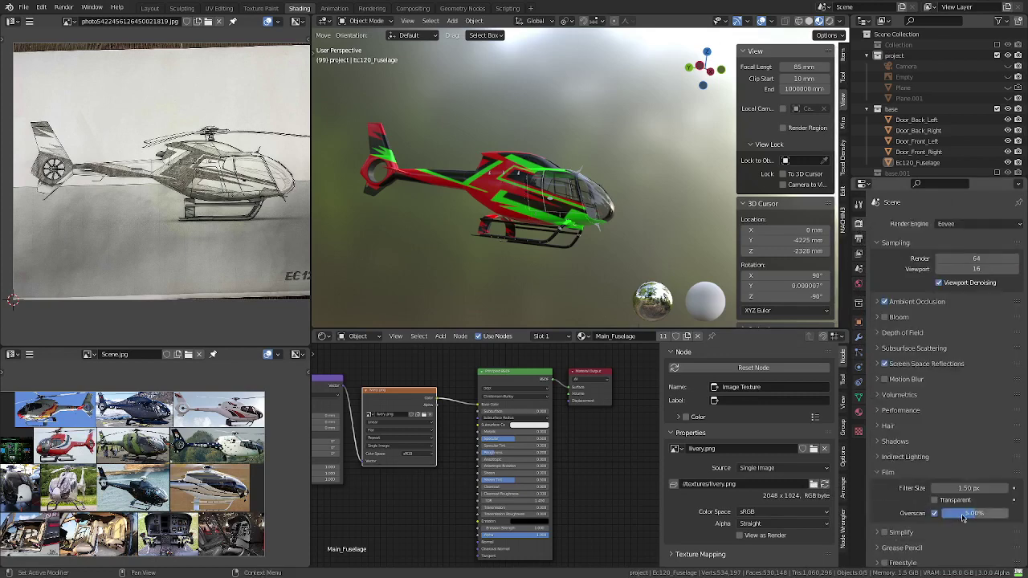
click(893, 473)
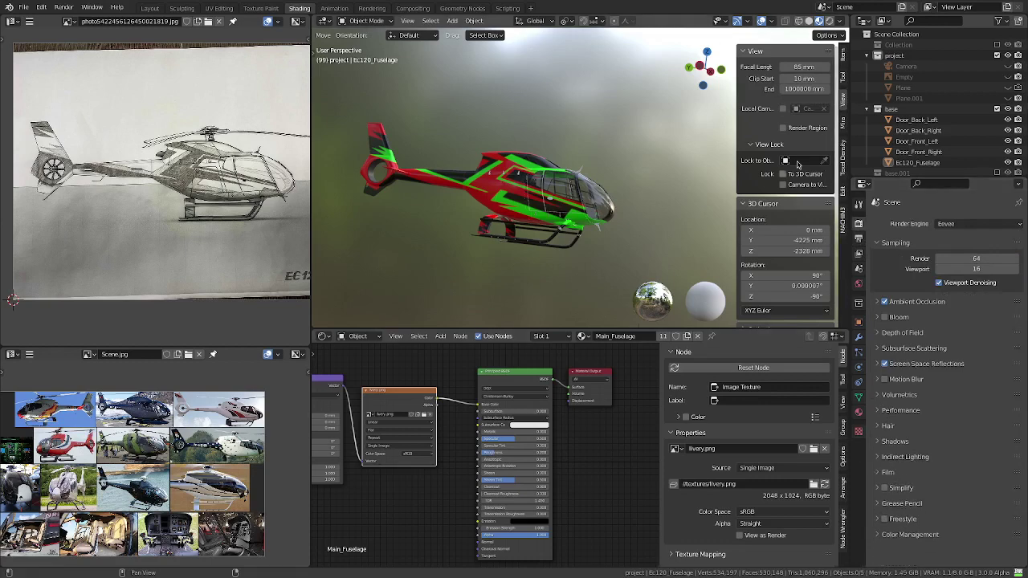
scroll(553, 205, up, 1)
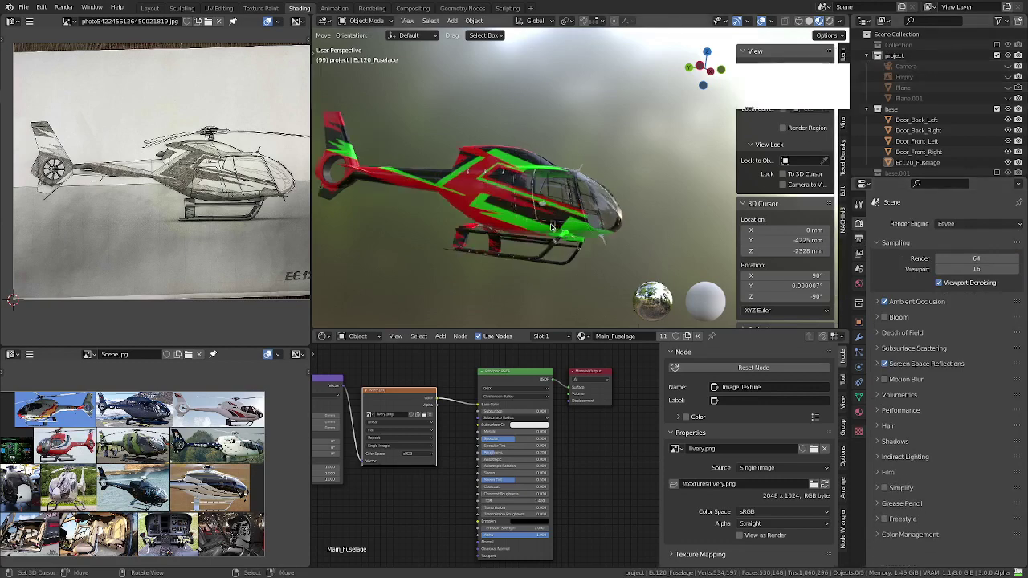
scroll(562, 213, up, 3)
scroll(579, 223, up, 2)
key(ctrl+KP_3)
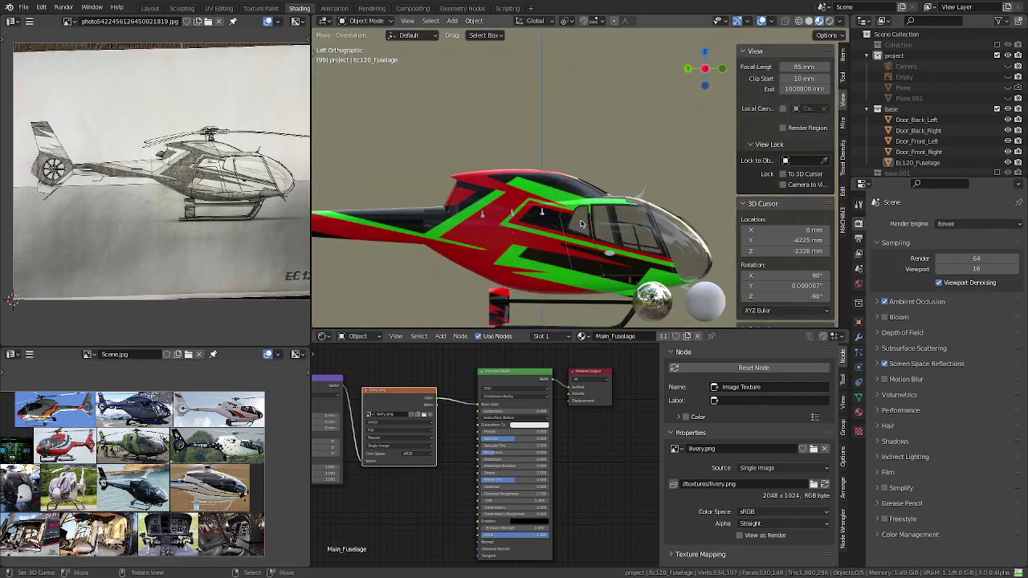
scroll(610, 169, up, 2)
scroll(632, 141, up, 2)
scroll(197, 184, up, 3)
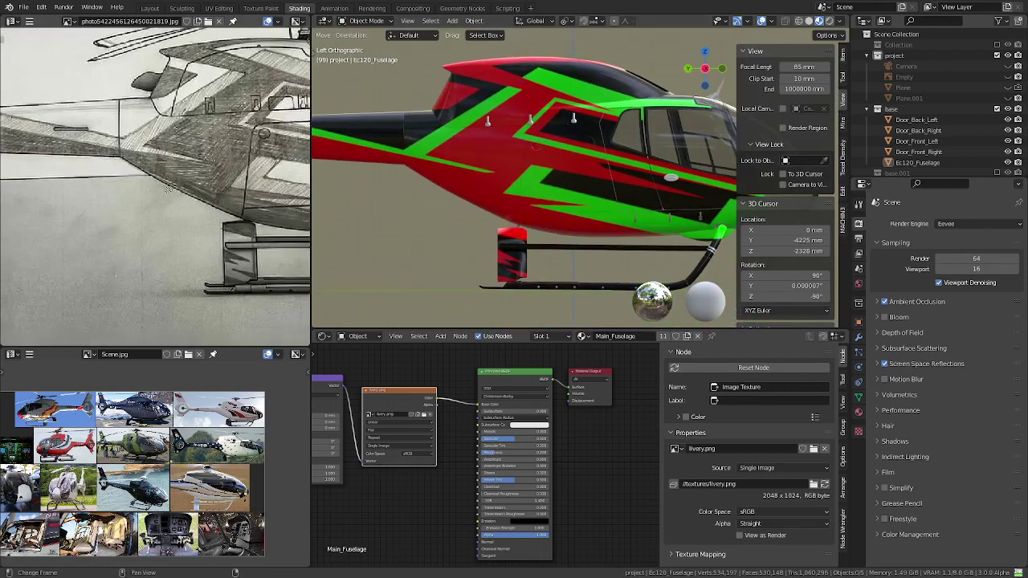
scroll(197, 184, up, 2)
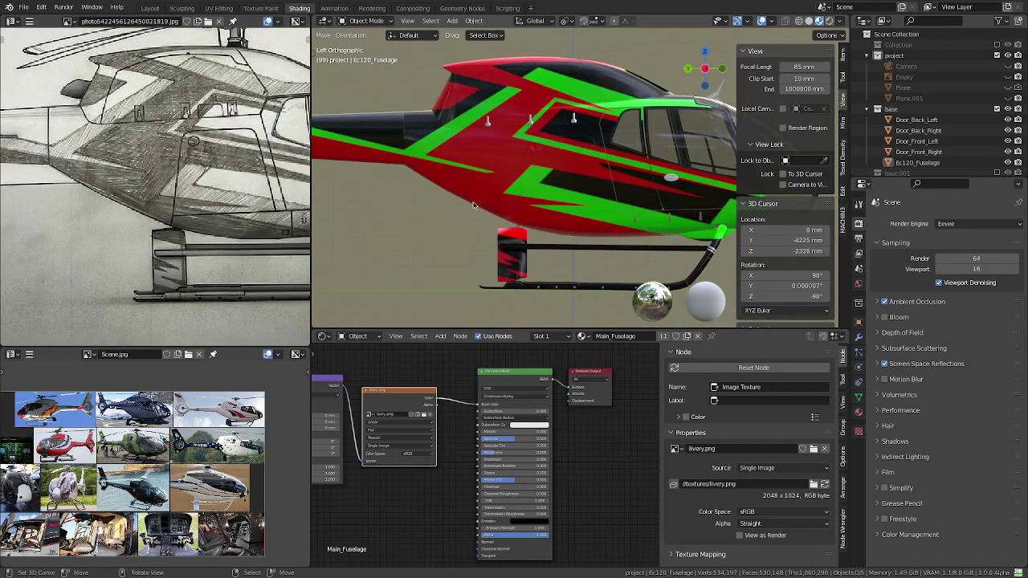
middle_drag(224, 209, 76, 188)
mouse_move(589, 207)
shift+middle_down()
mouse_move(477, 196)
mouse_move(493, 202)
shift+middle_up()
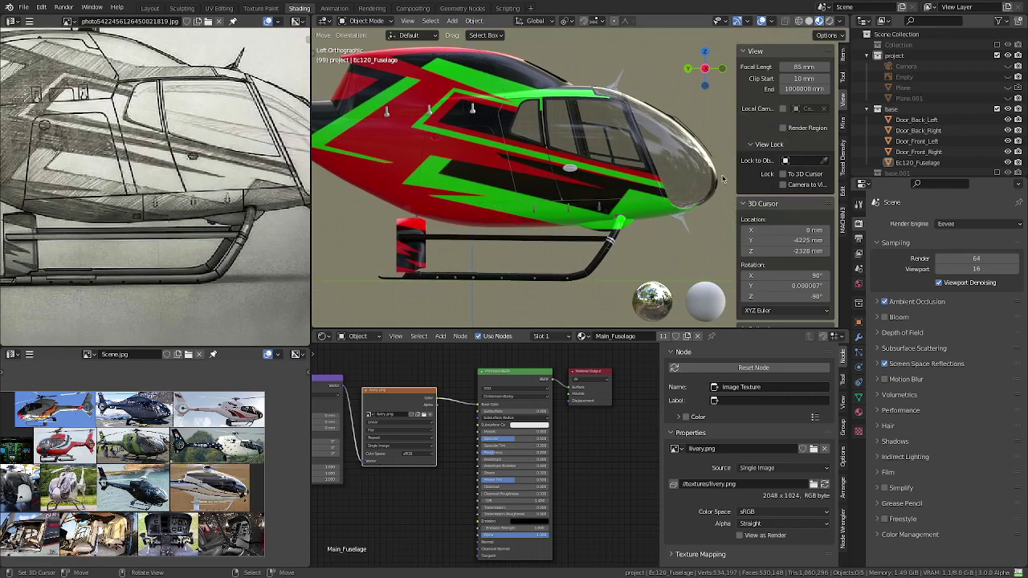
- Duplicate livery plane Plane.001 in place, then hide the original and exclude it from rendering
click(1008, 97)
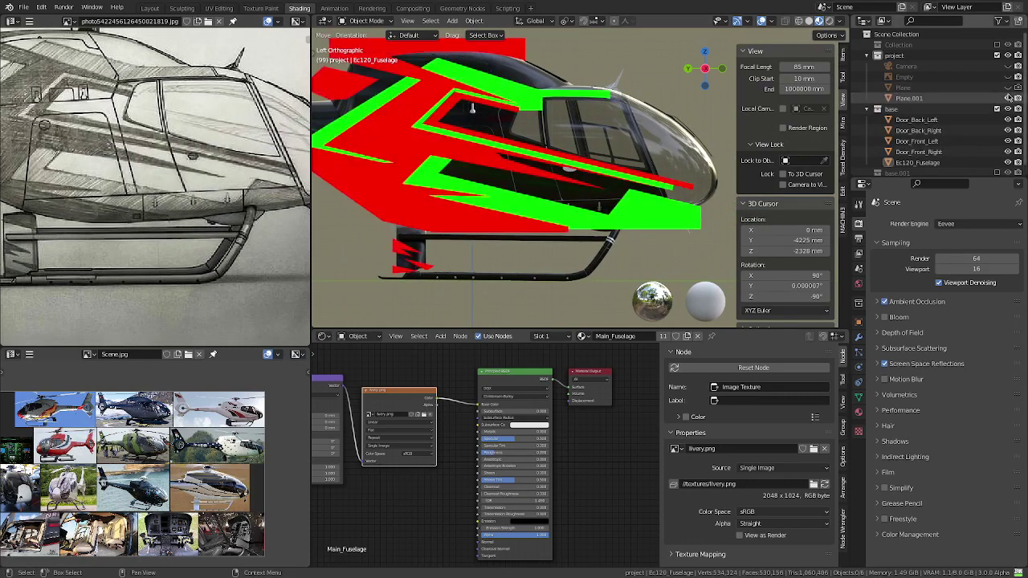
click(660, 224)
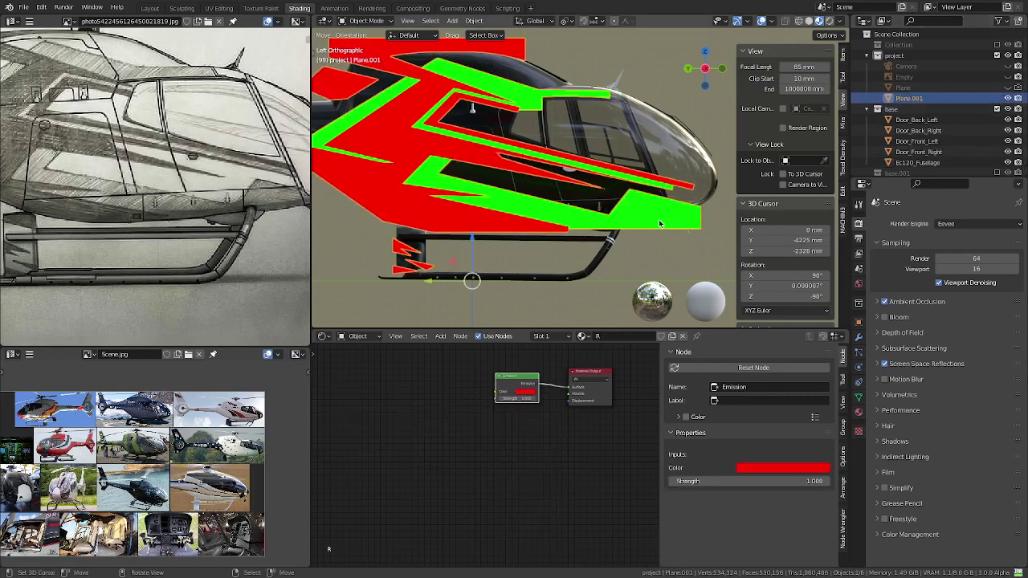
key(shift+d)
right_click(660, 224)
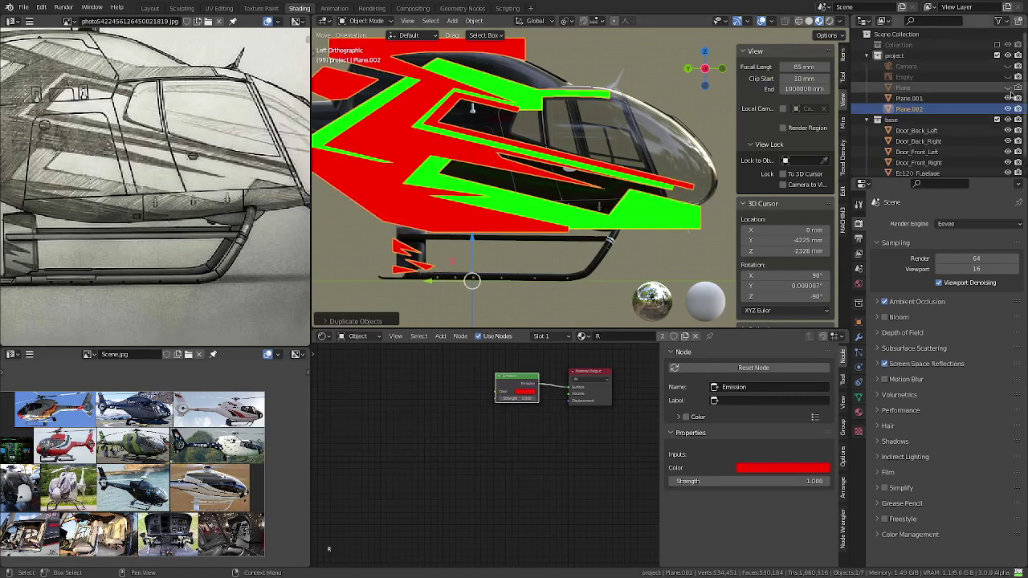
click(1009, 97)
click(1017, 98)
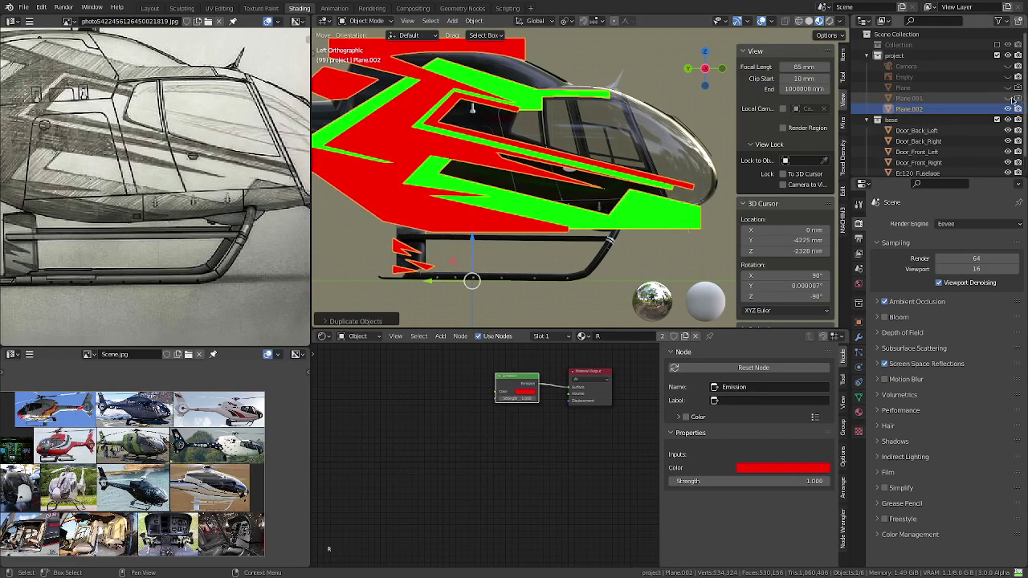
- Enter Edit Mode on the duplicate and bevel the selected stripe corner vertices
key(Tab)
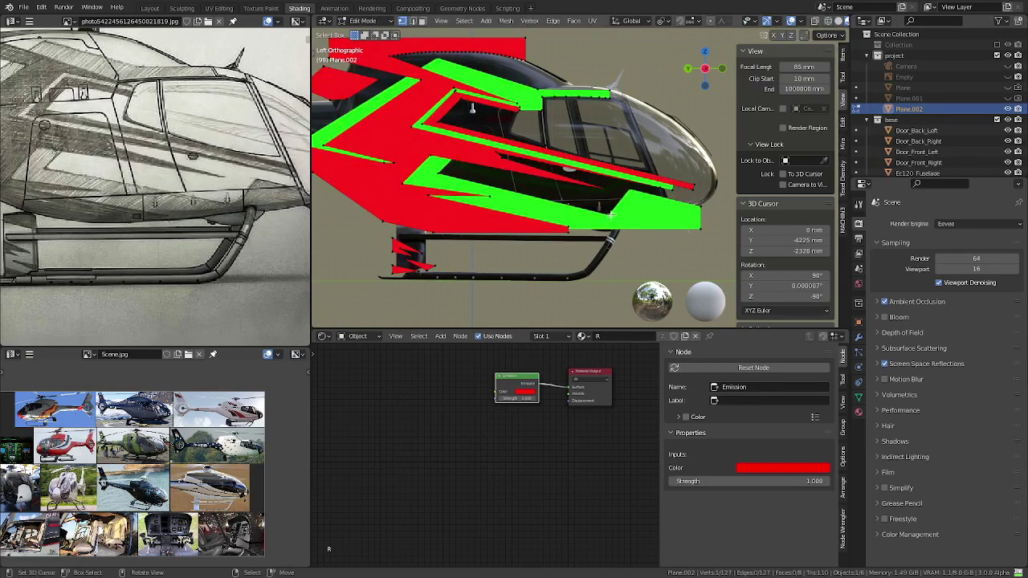
scroll(644, 214, up, 1)
scroll(627, 215, up, 1)
scroll(599, 216, up, 1)
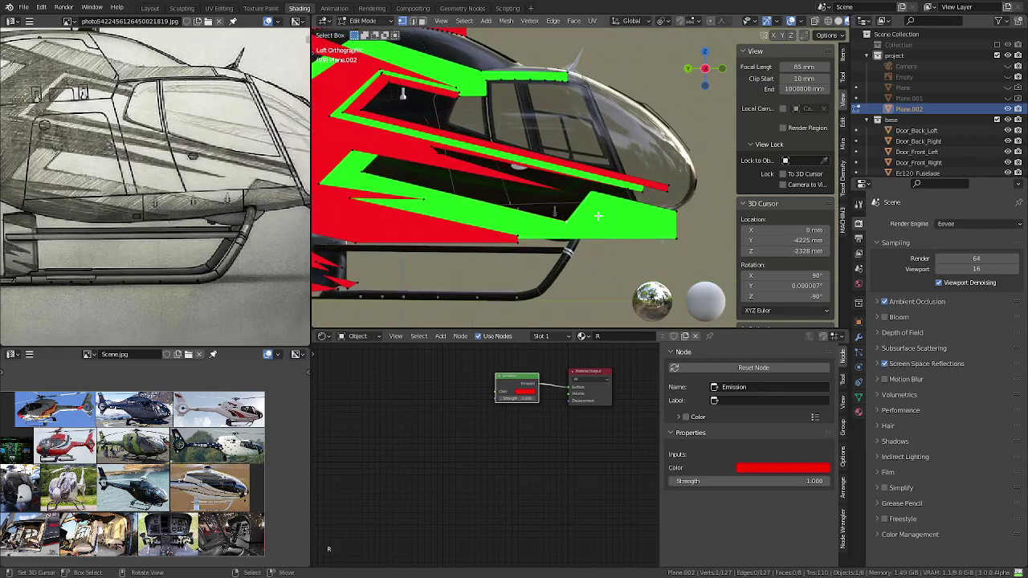
key(ctrl+shift+b)
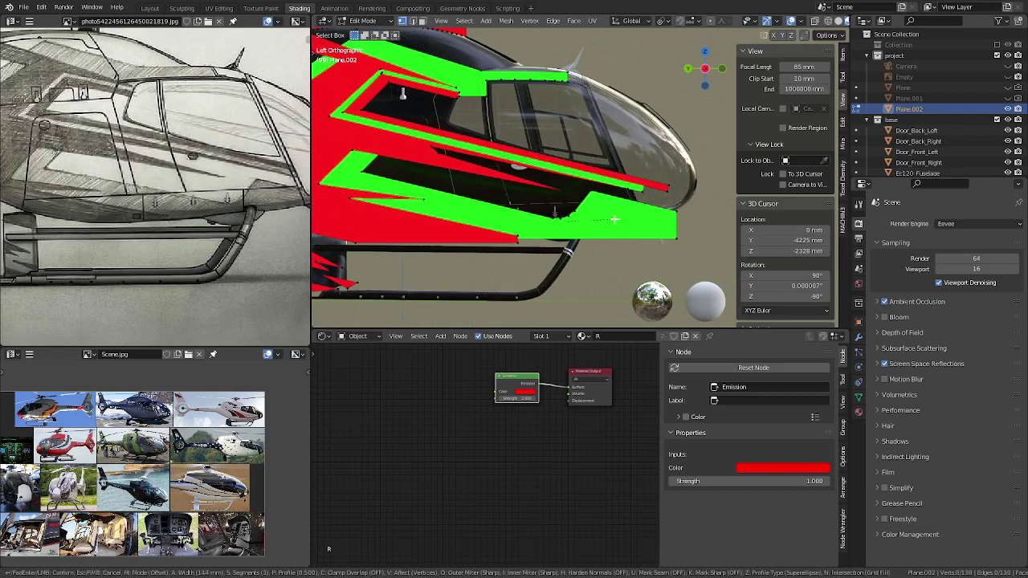
click(613, 218)
key(F9)
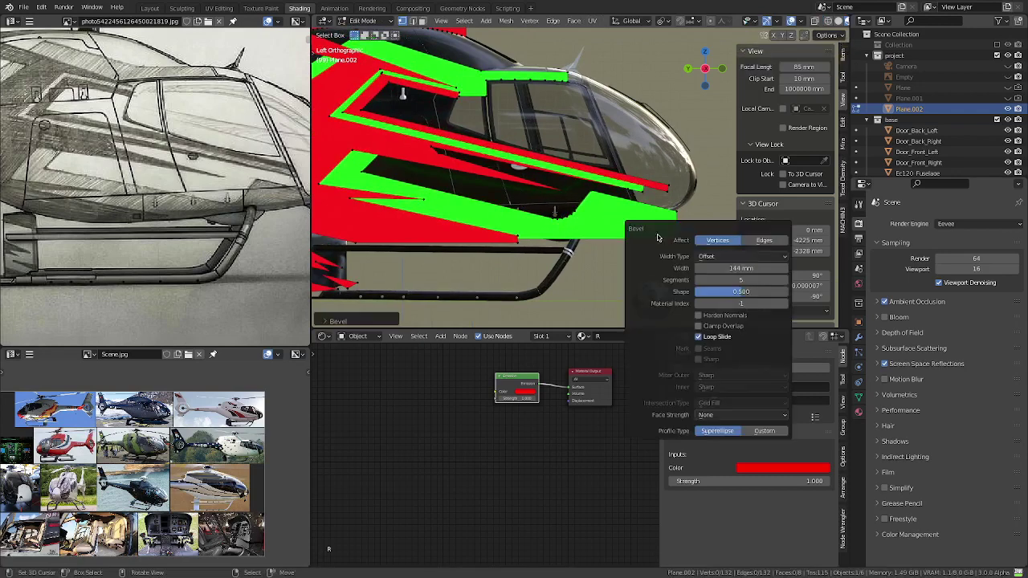
- Set the vertex bevel to 100 mm width with 8 segments
click(739, 269)
text(200)
key(Return)
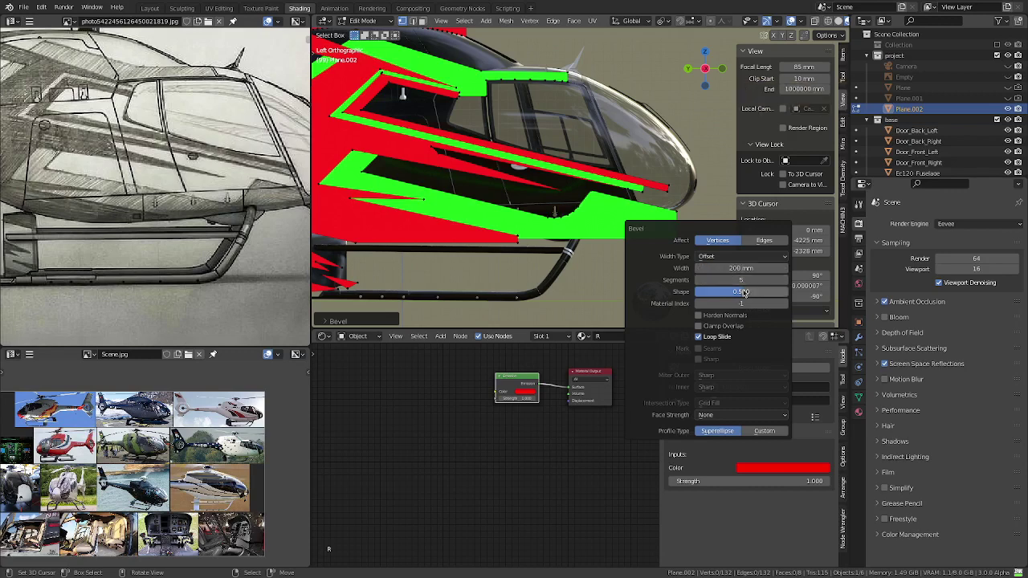
click(786, 280)
click(786, 281)
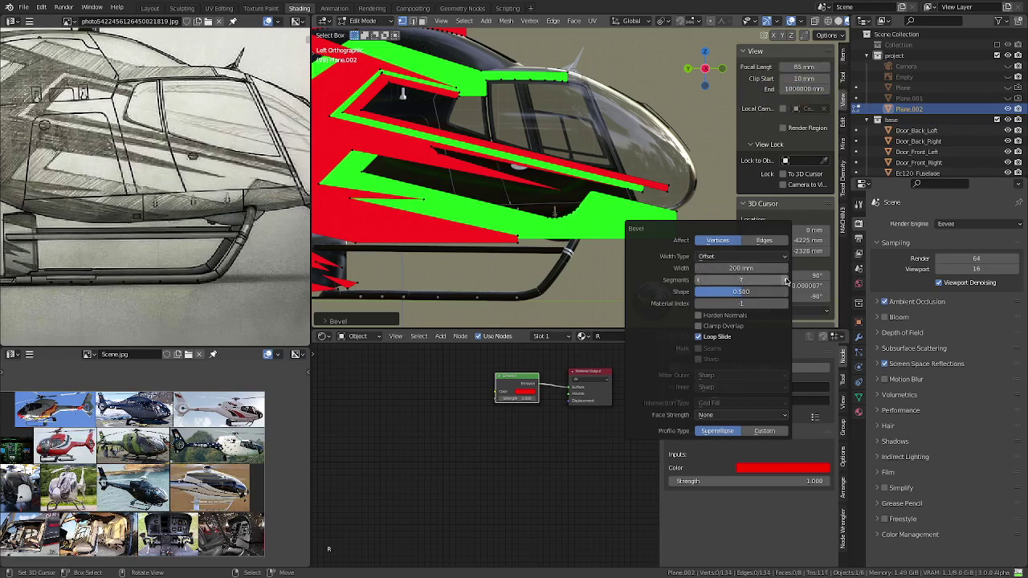
click(786, 280)
click(750, 269)
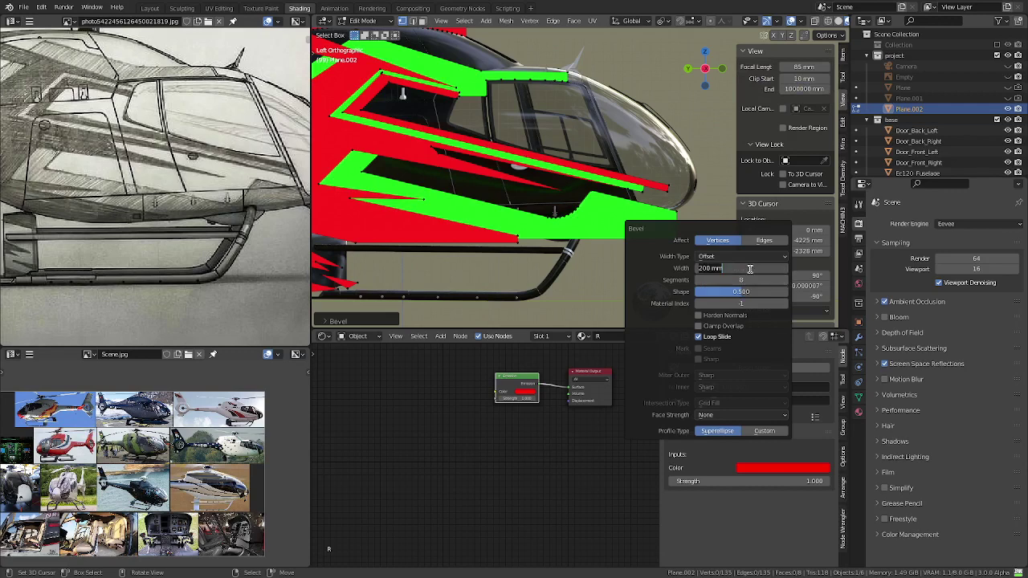
text(100)
key(Return)
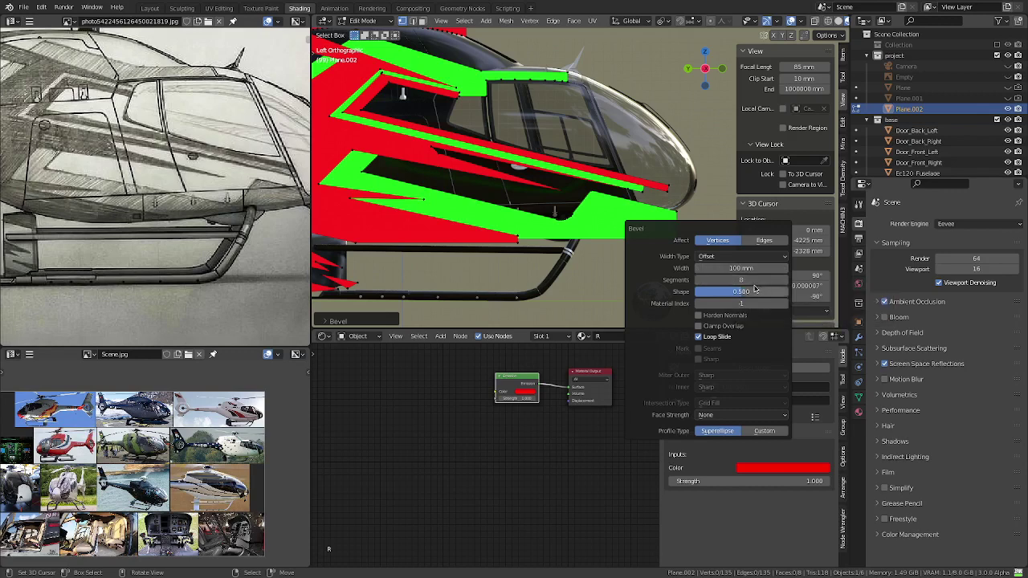
- Bevel another set of stripe corners with the same rounded settings
shift+middle_drag(477, 95, 520, 163)
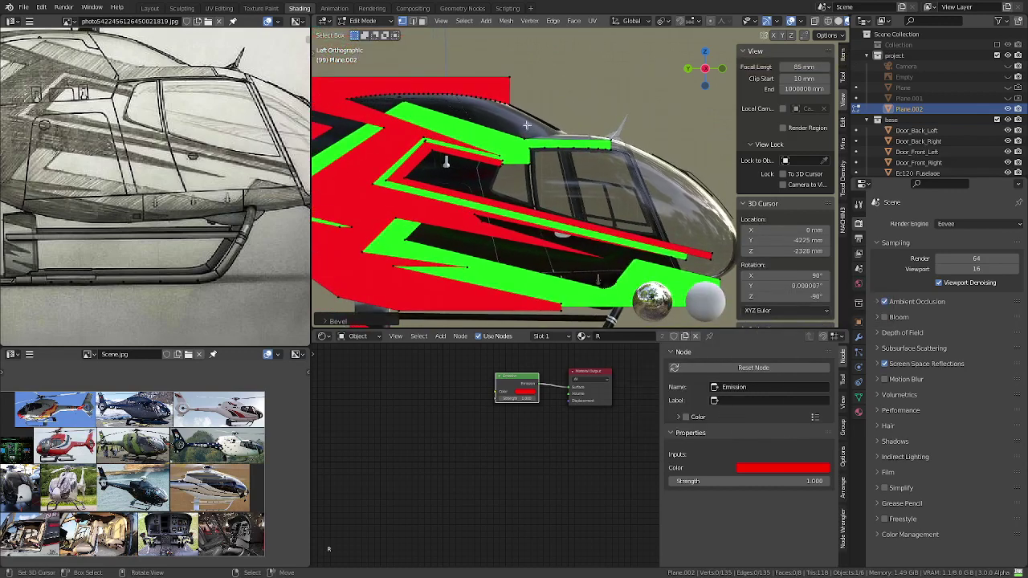
key(ctrl+b)
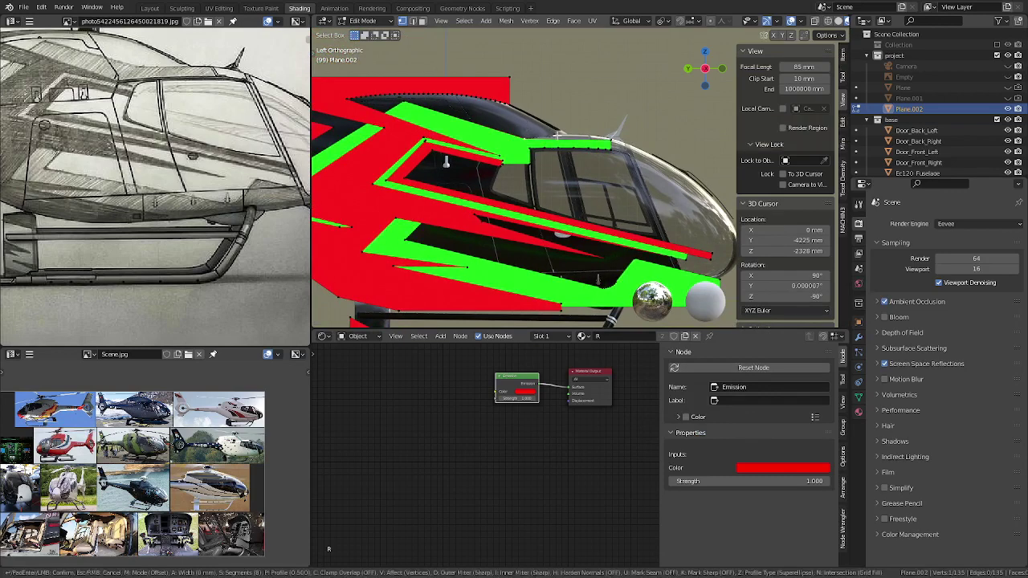
click(557, 137)
key(F9)
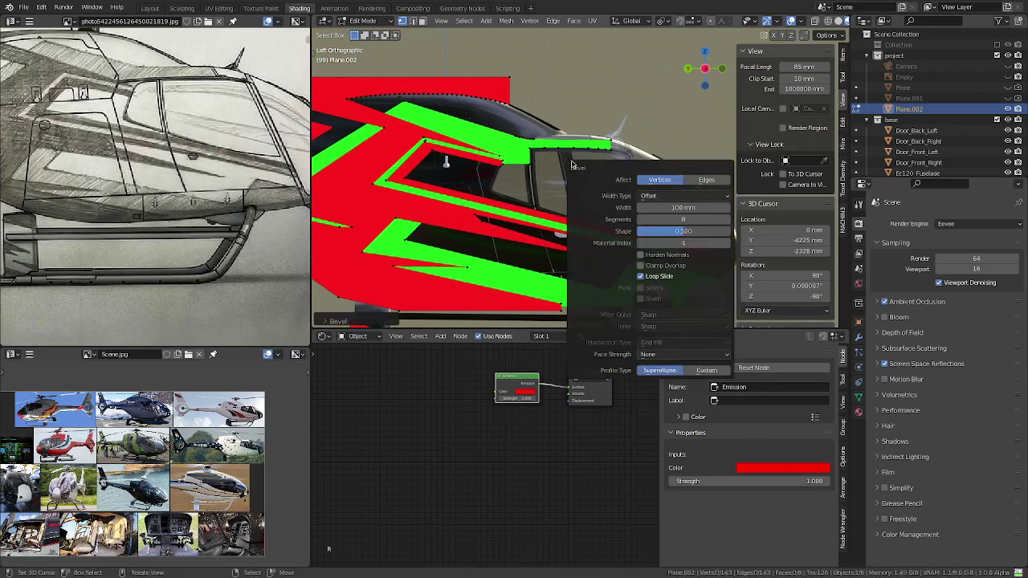
shift+middle_drag(447, 166, 498, 164)
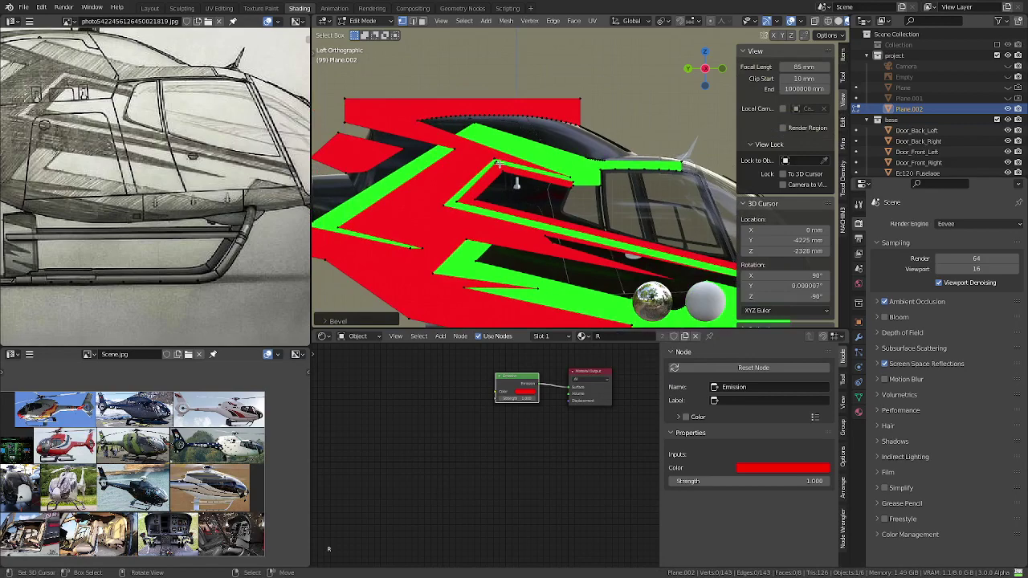
scroll(498, 165, down, 4)
scroll(514, 185, up, 1)
scroll(170, 145, up, 1)
scroll(169, 145, down, 2)
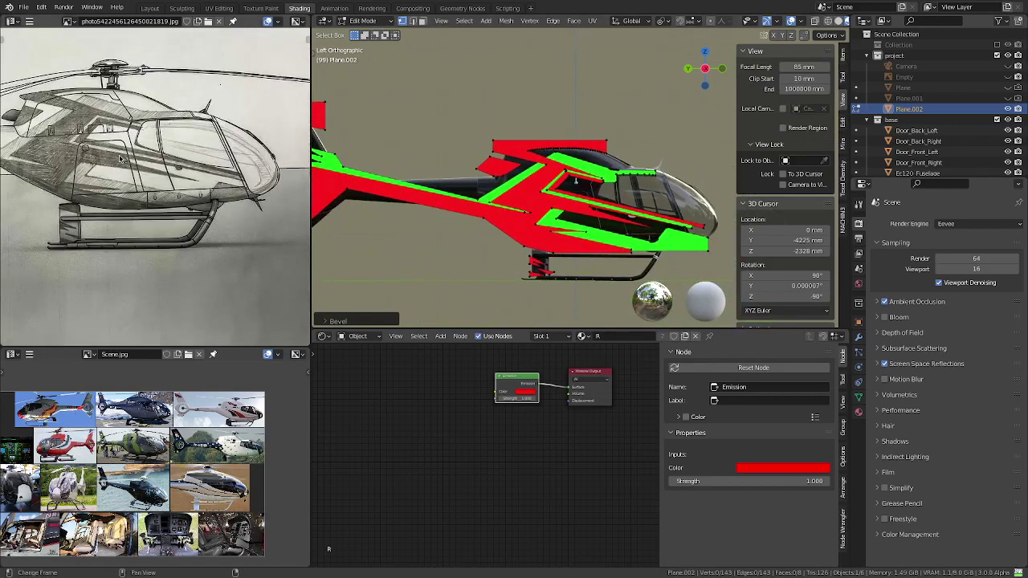
- Round the tail stripe corners with a vertex bevel, using the reference image near the tail rotor
middle_drag(169, 145, 204, 199)
scroll(204, 198, down, 1)
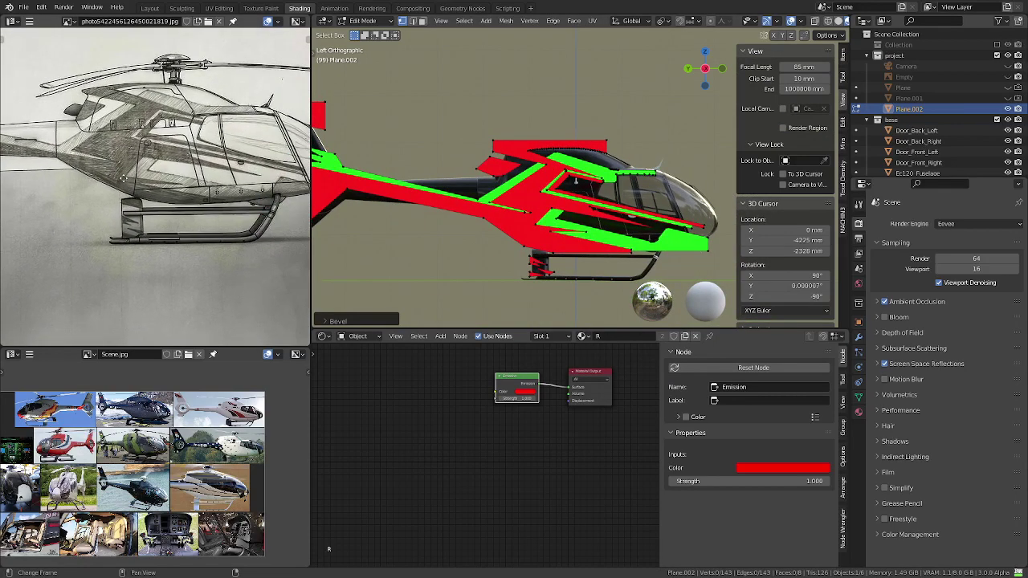
scroll(193, 205, up, 2)
scroll(191, 207, up, 1)
scroll(190, 206, up, 2)
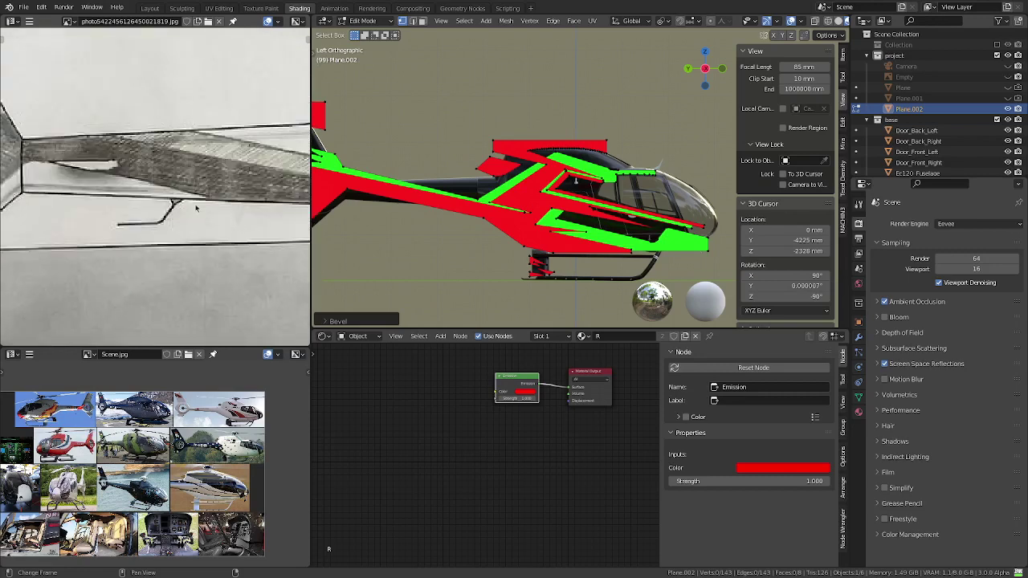
middle_drag(190, 206, 265, 233)
scroll(265, 233, up, 1)
scroll(581, 207, up, 3)
scroll(581, 208, up, 2)
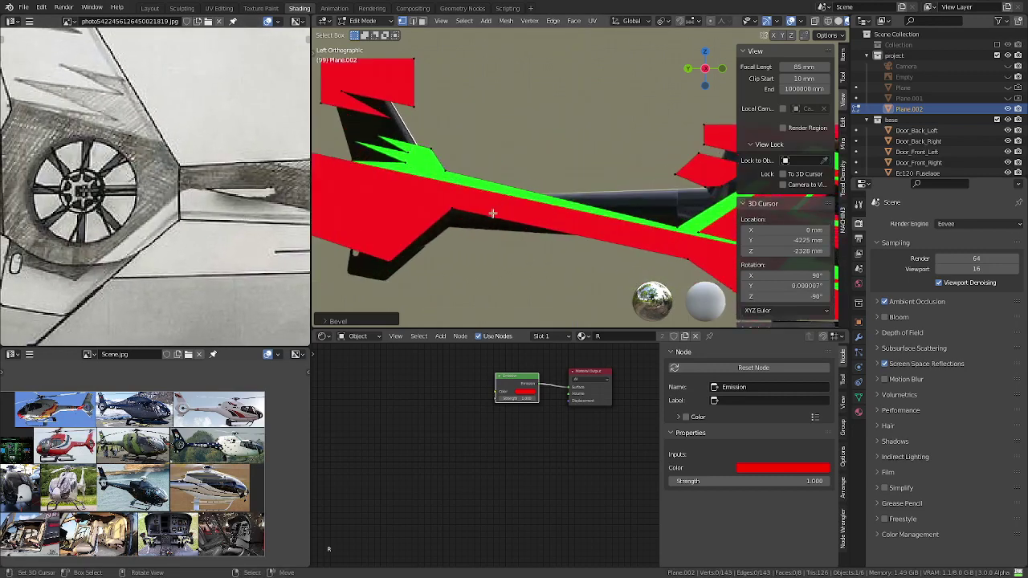
key(ctrl+b)
scroll(584, 214, up, 4)
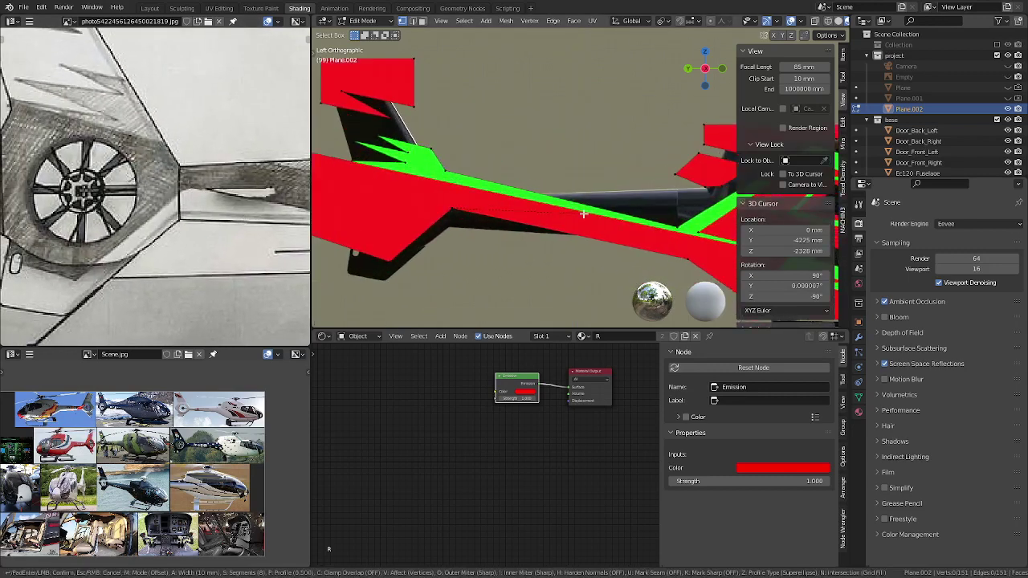
scroll(584, 214, up, 3)
click(583, 214)
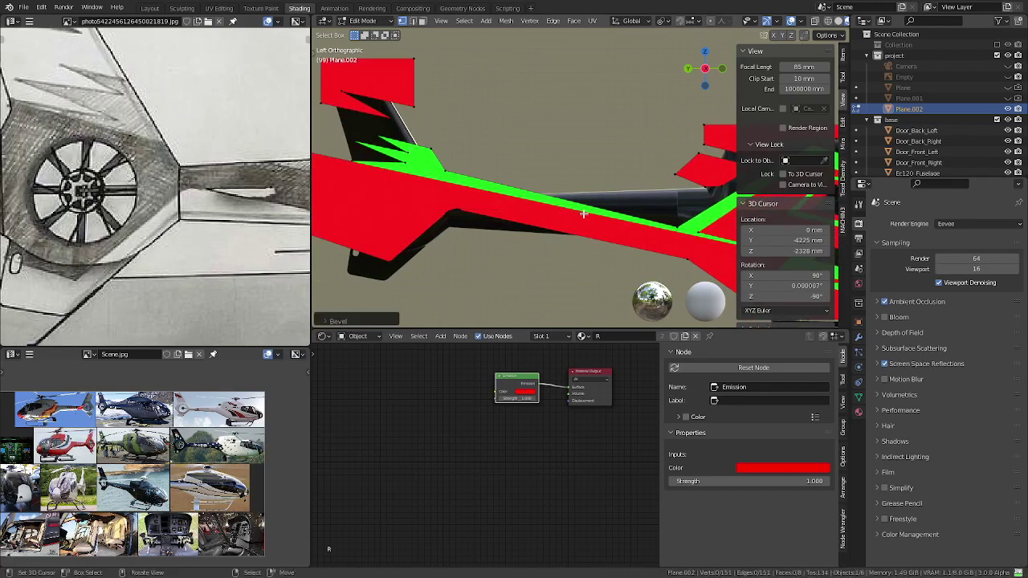
- Pan along the tail and across the whole helicopter to review the bevelled livery corners
shift+middle_drag(505, 222, 596, 233)
scroll(133, 200, down, 1)
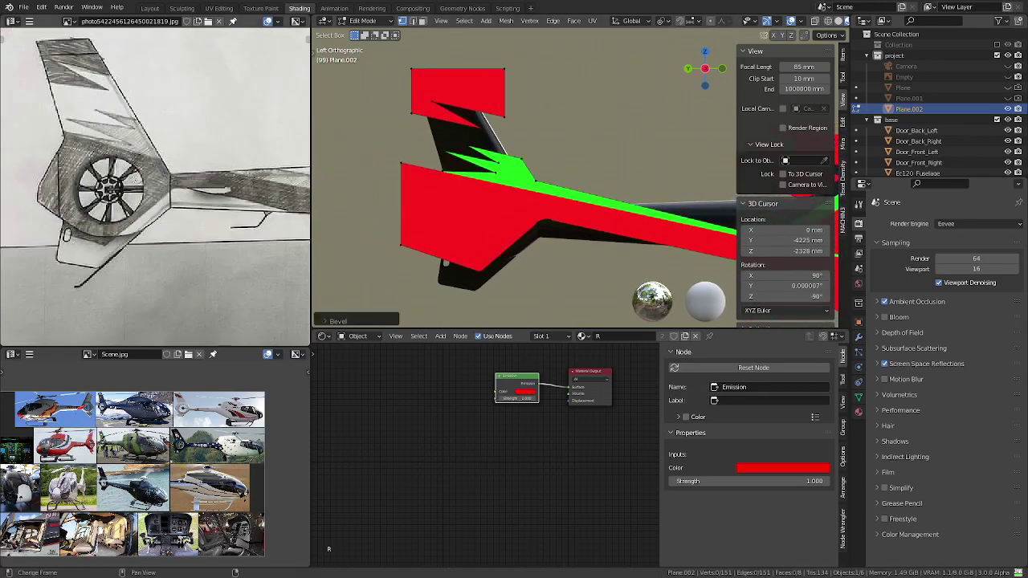
scroll(132, 201, down, 2)
scroll(132, 200, down, 1)
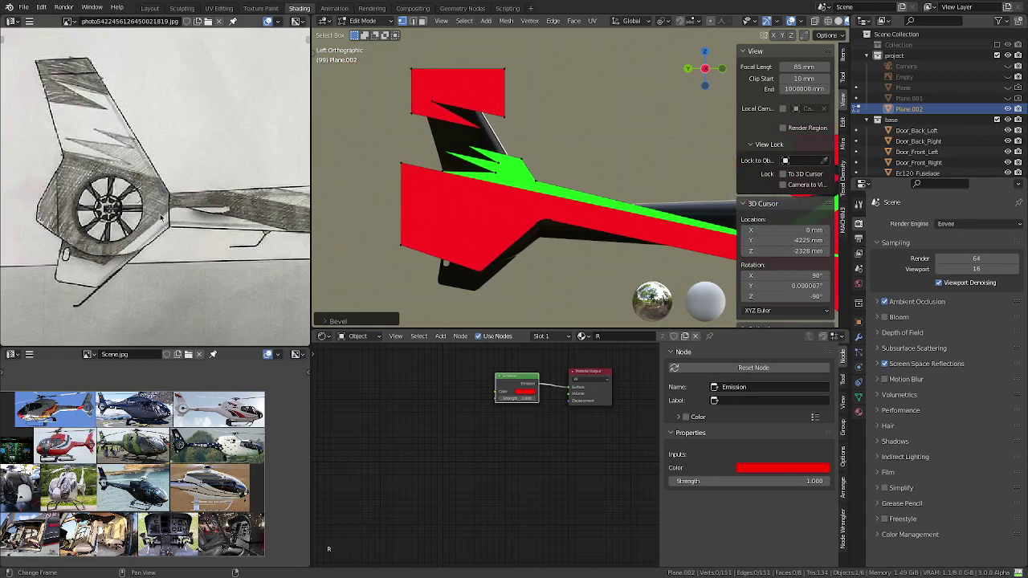
scroll(162, 217, down, 1)
middle_drag(161, 217, 43, 196)
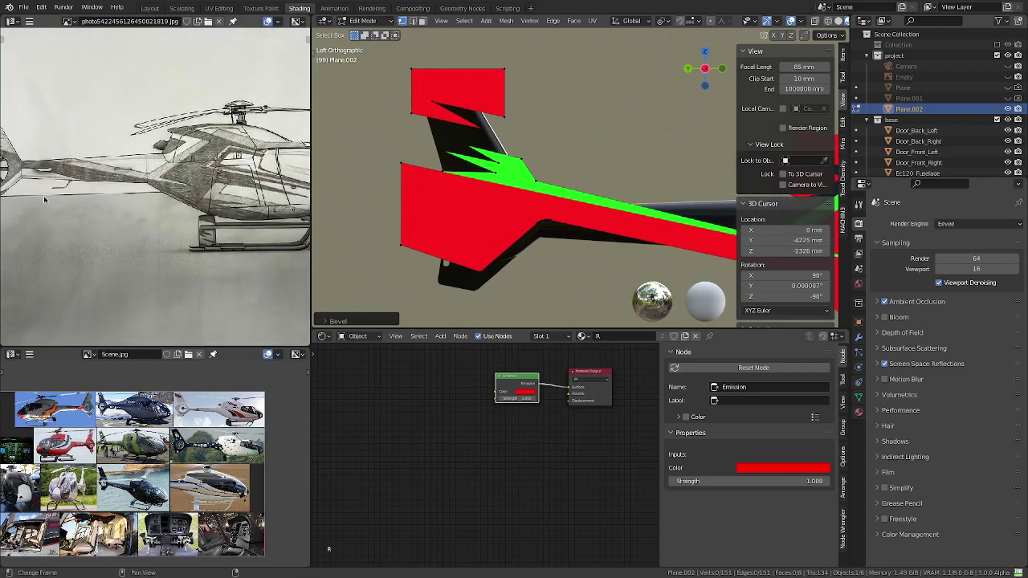
scroll(206, 204, up, 2)
scroll(206, 205, down, 3)
scroll(112, 211, up, 1)
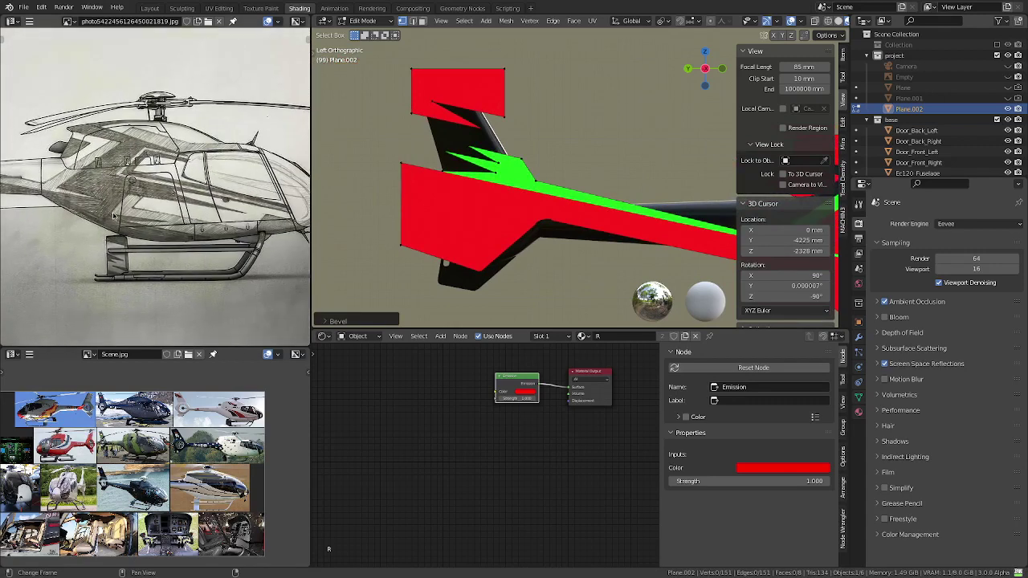
middle_drag(219, 221, 172, 216)
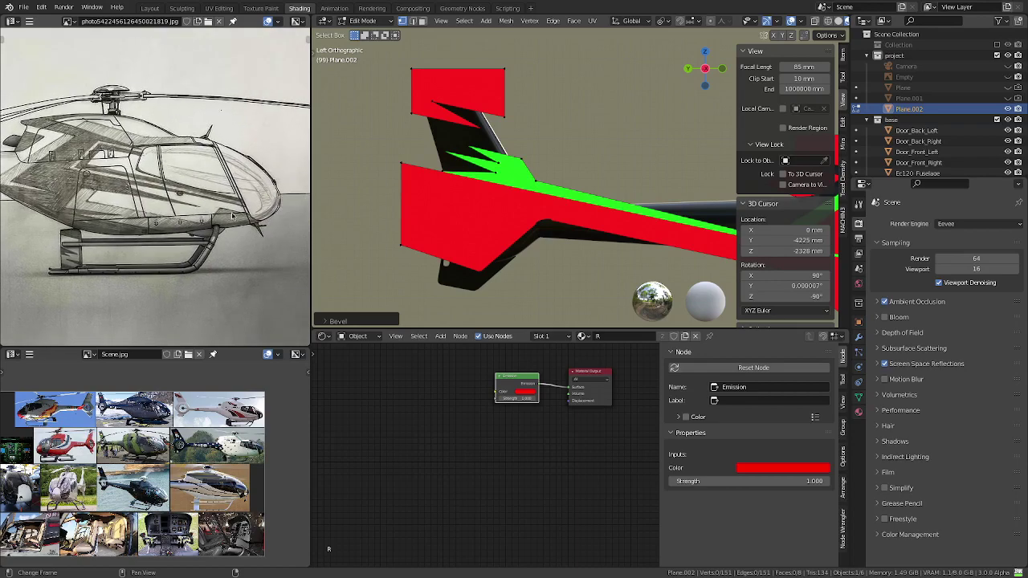
scroll(522, 184, down, 2)
shift+middle_drag(642, 177, 407, 171)
- Return to Object Mode and orbit beneath and around the helicopter to inspect the livery
key(Tab)
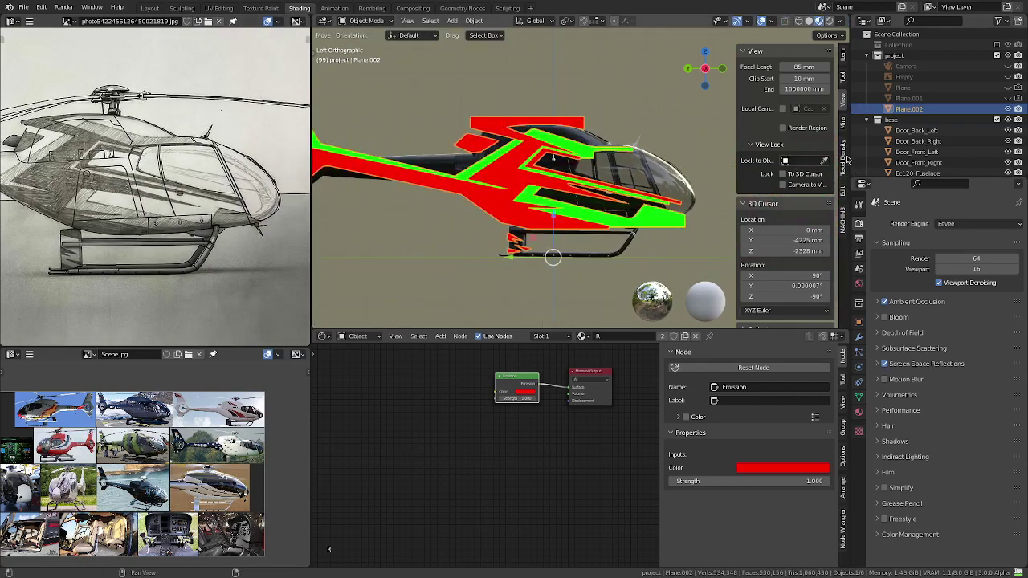
mouse_move(560, 198)
middle_down()
mouse_move(586, 151)
mouse_move(566, 171)
middle_up()
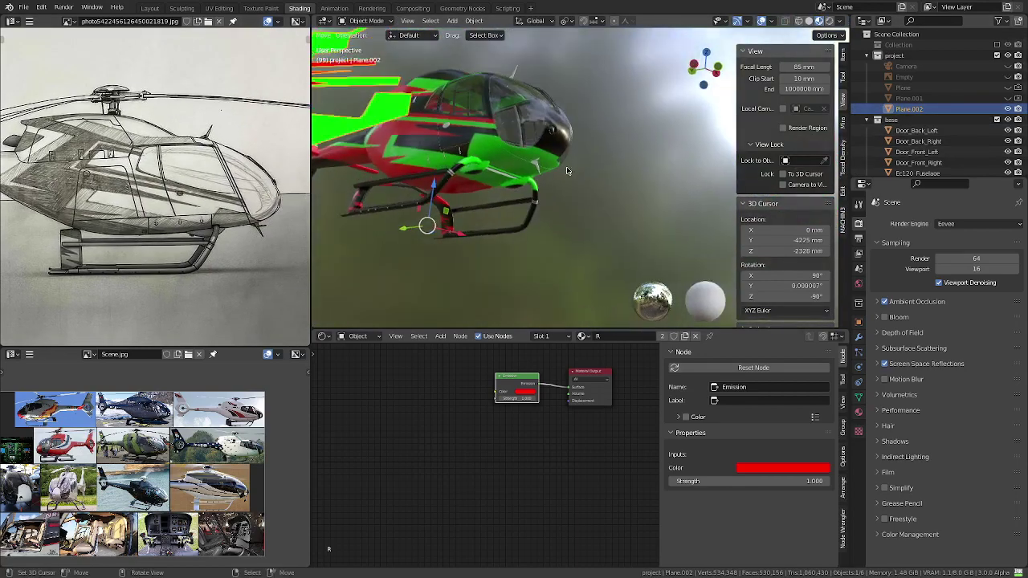
scroll(546, 162, up, 3)
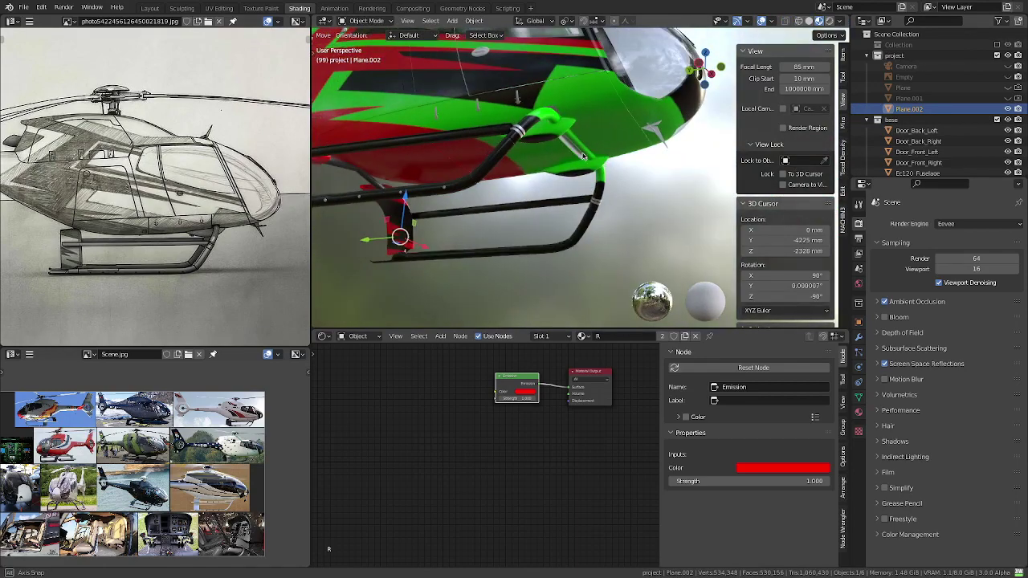
scroll(562, 172, up, 3)
scroll(579, 181, up, 3)
scroll(582, 181, down, 5)
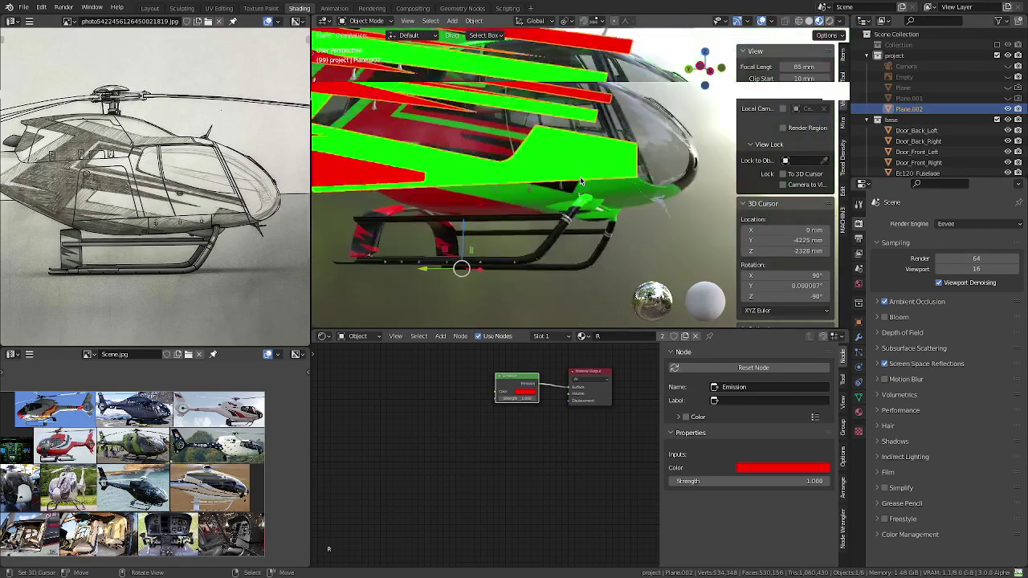
middle_drag(581, 181, 566, 173)
mouse_move(569, 174)
middle_down()
mouse_move(548, 158)
mouse_move(543, 171)
mouse_move(496, 183)
middle_up()
scroll(543, 171, down, 2)
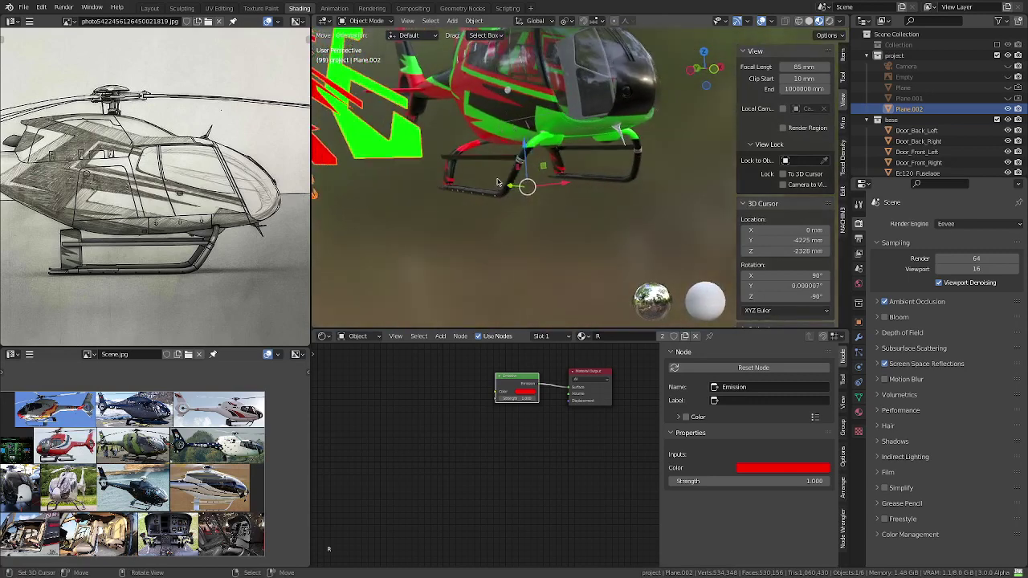
- Orbit to top-down and tail-fin views, then frame the selected decal planes
middle_drag(498, 182, 595, 240)
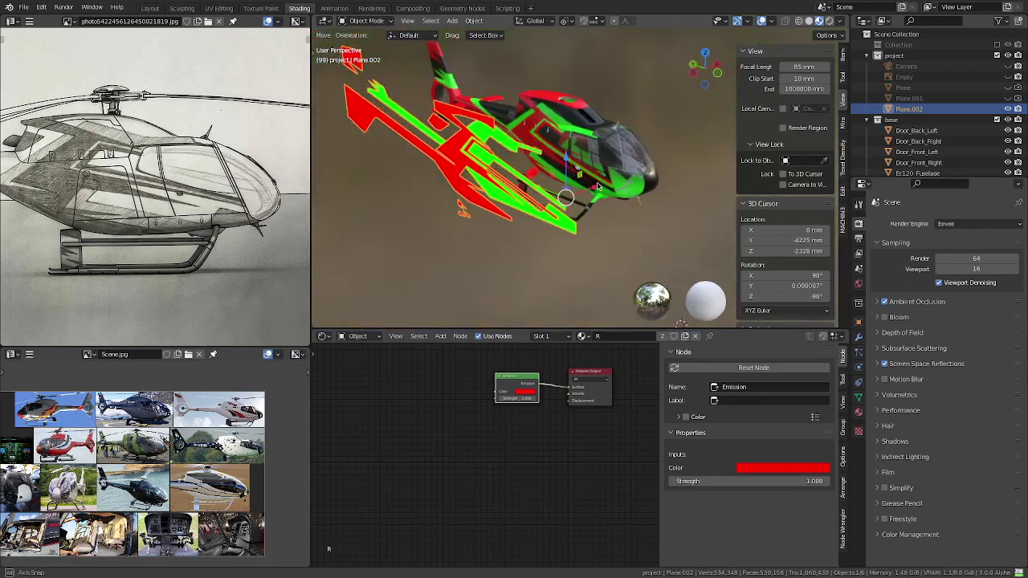
scroll(595, 239, up, 3)
scroll(591, 228, up, 1)
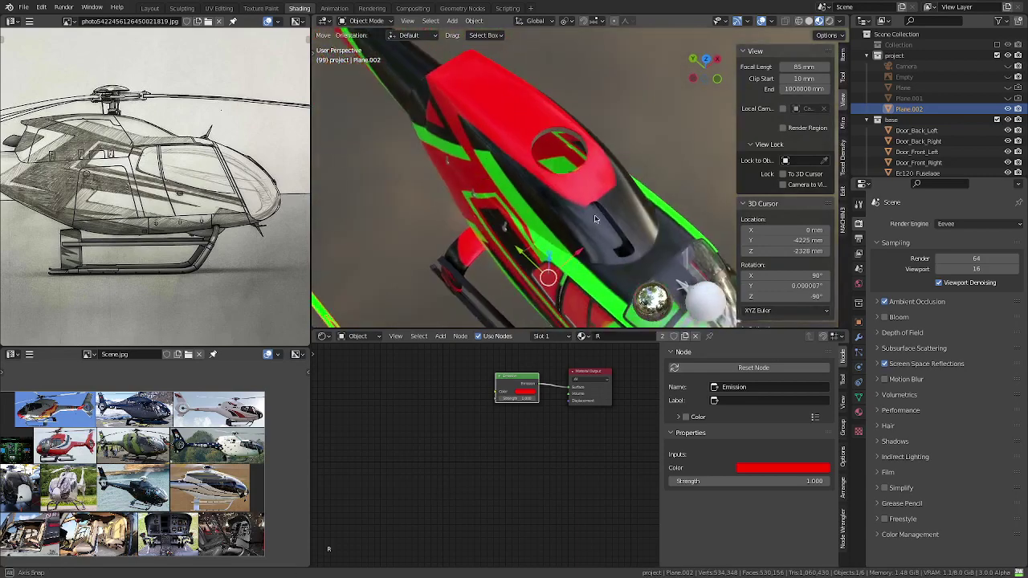
scroll(594, 219, up, 3)
scroll(592, 215, down, 4)
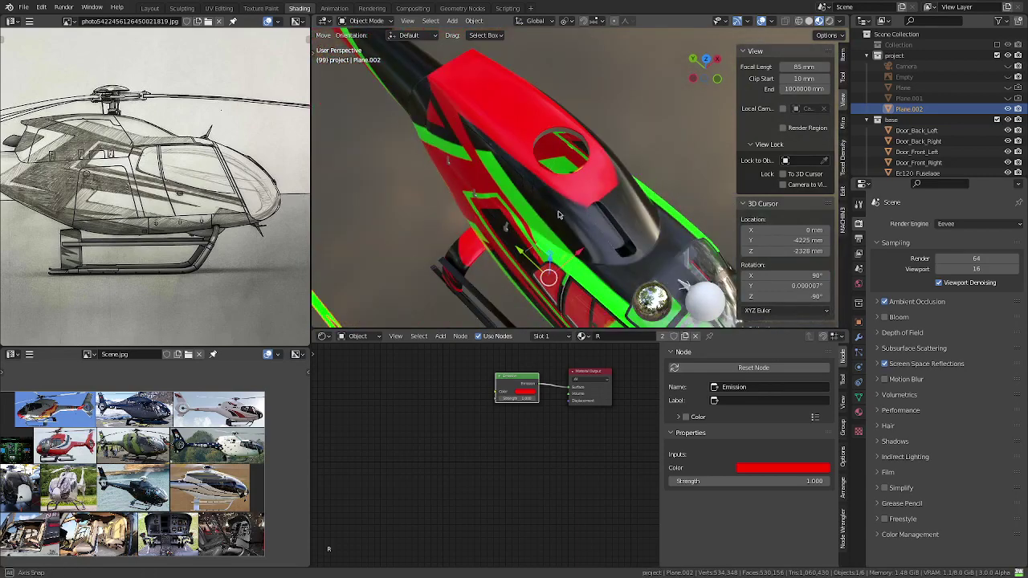
scroll(592, 216, down, 2)
mouse_move(592, 216)
middle_down()
mouse_move(545, 183)
mouse_move(535, 231)
mouse_move(548, 252)
mouse_move(524, 225)
middle_up()
scroll(545, 183, up, 5)
scroll(545, 183, down, 4)
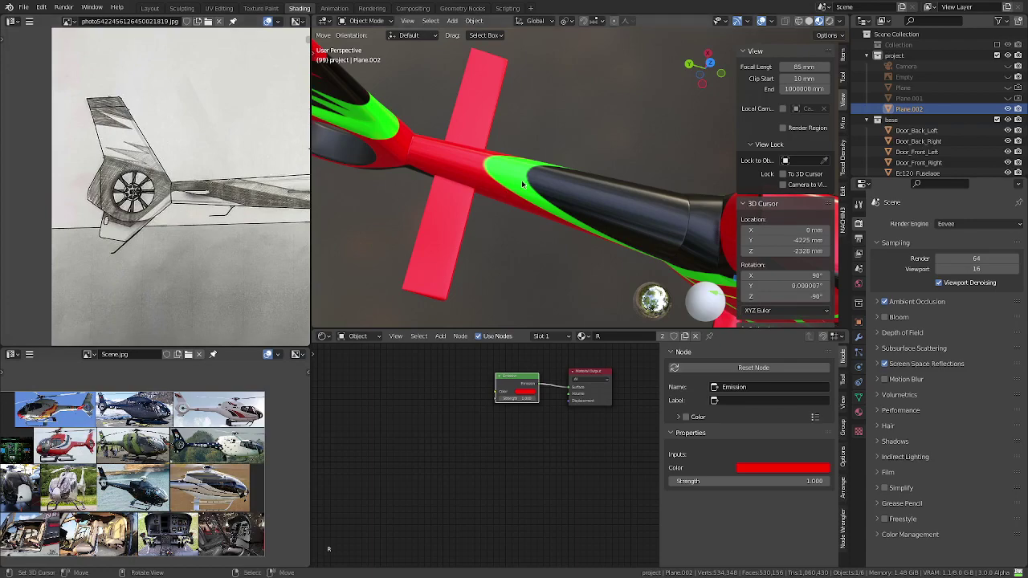
mouse_move(522, 185)
middle_down()
mouse_move(598, 198)
mouse_move(595, 122)
mouse_move(444, 160)
mouse_move(481, 173)
middle_up()
scroll(522, 180, up, 3)
scroll(554, 187, up, 3)
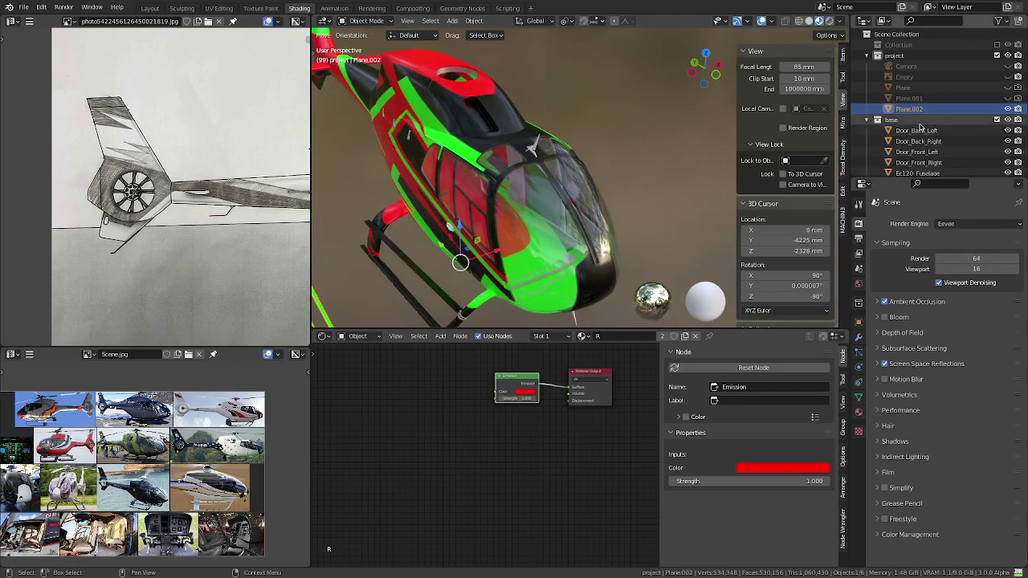
scroll(956, 92, down, 2)
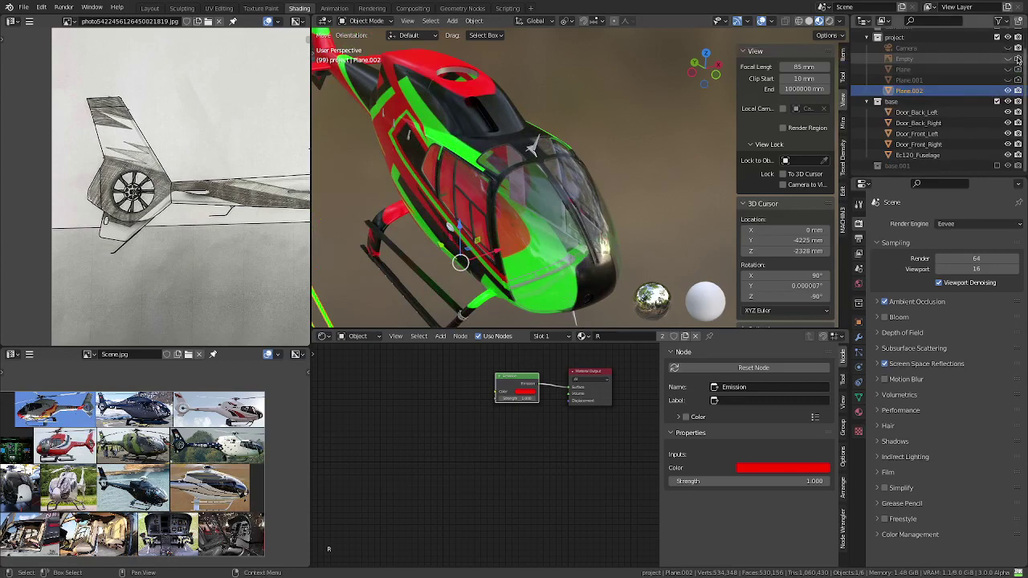
key(KP_Decimal)
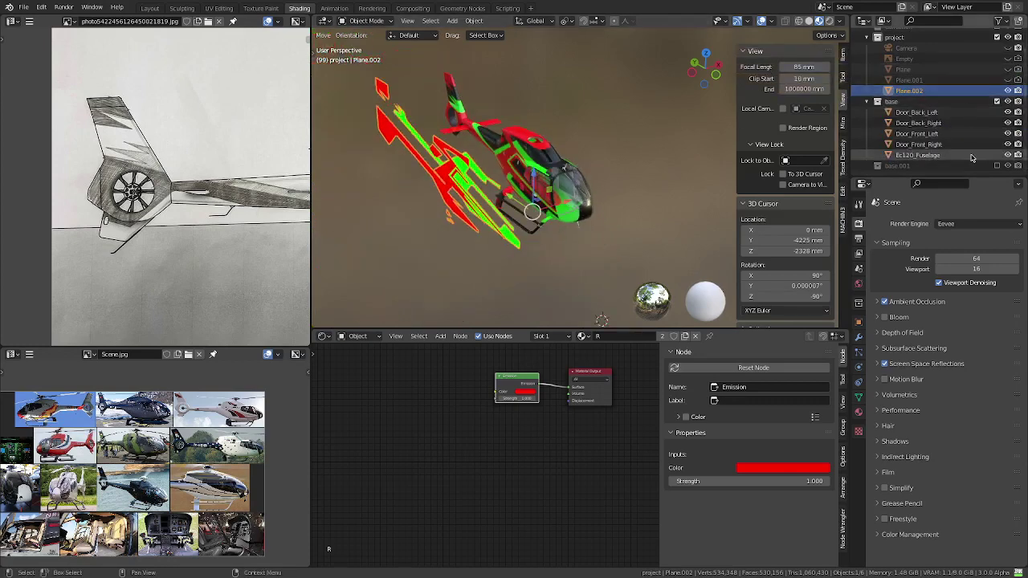
- Exclude the helicopter body collection and set the render resolution scale to 200%
click(997, 102)
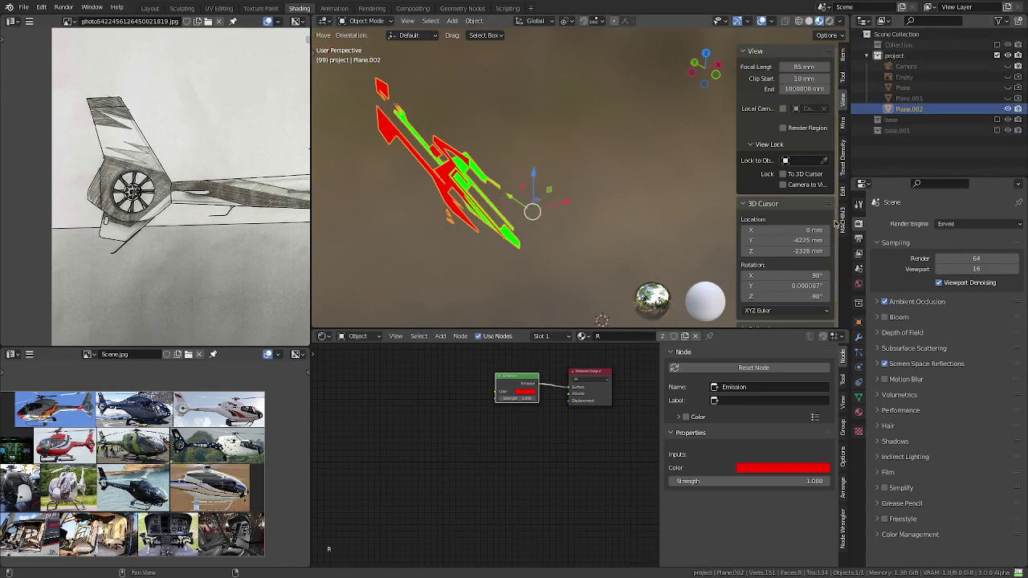
click(859, 239)
click(989, 259)
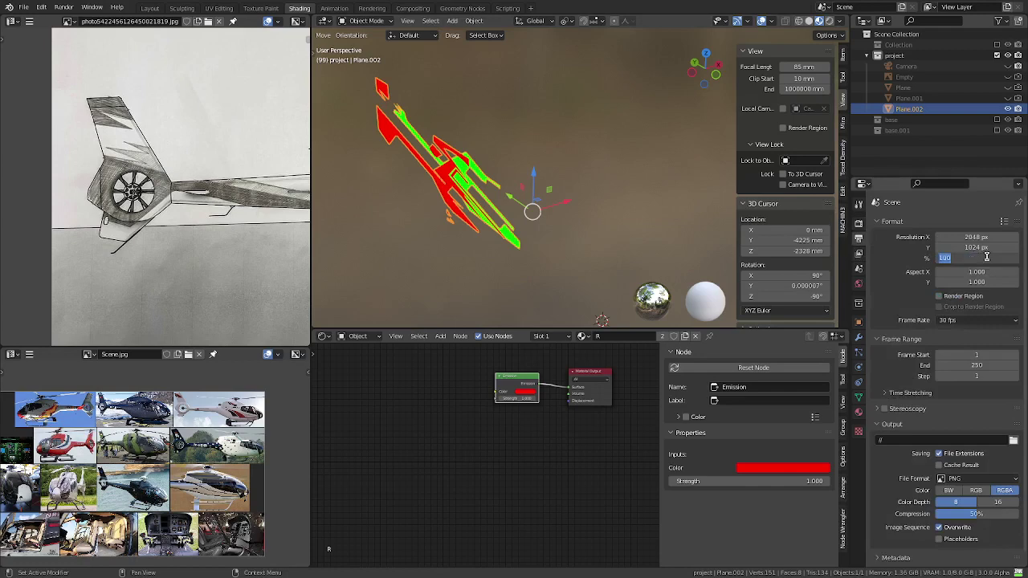
text(0)
key(Return)
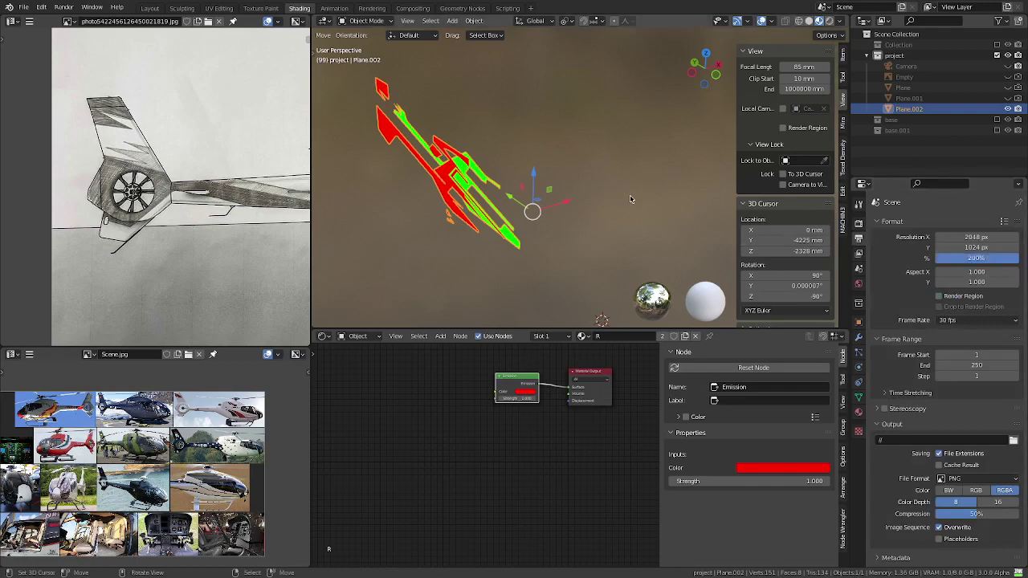
- Render the flat livery layout and save it over livery.png in the textures folder
key(F12)
scroll(632, 198, down, 1)
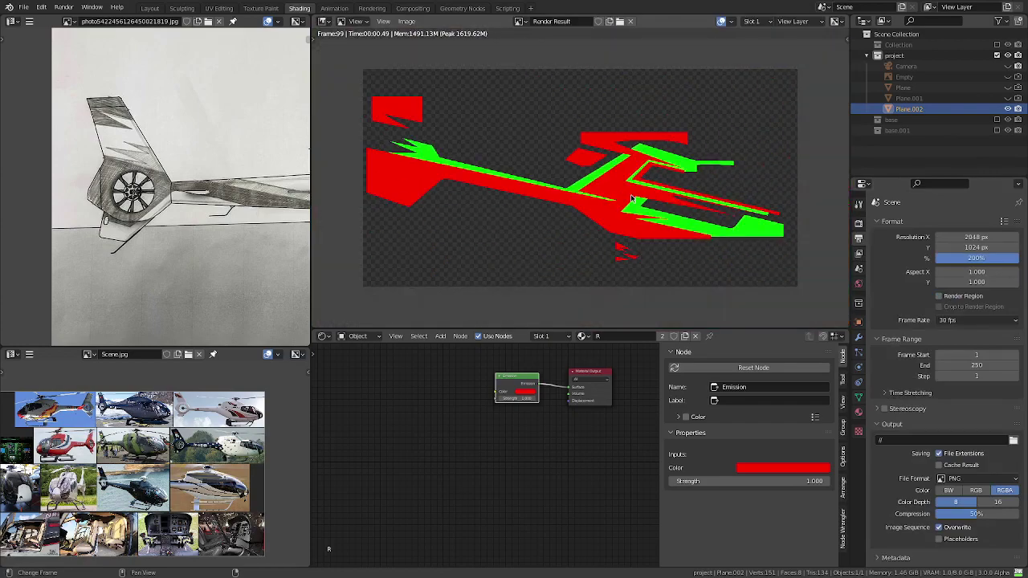
key(shift+alt+s)
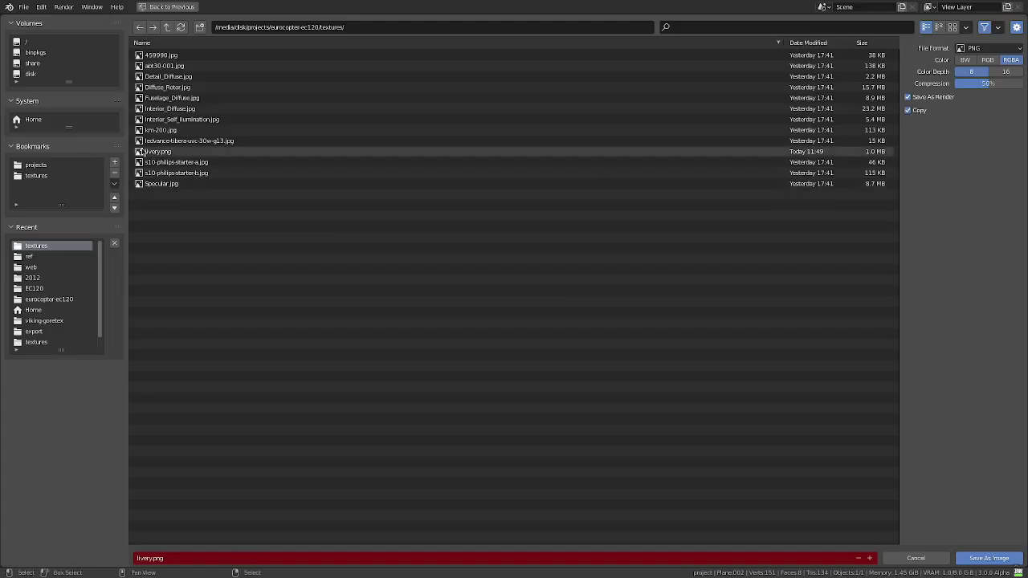
click(563, 151)
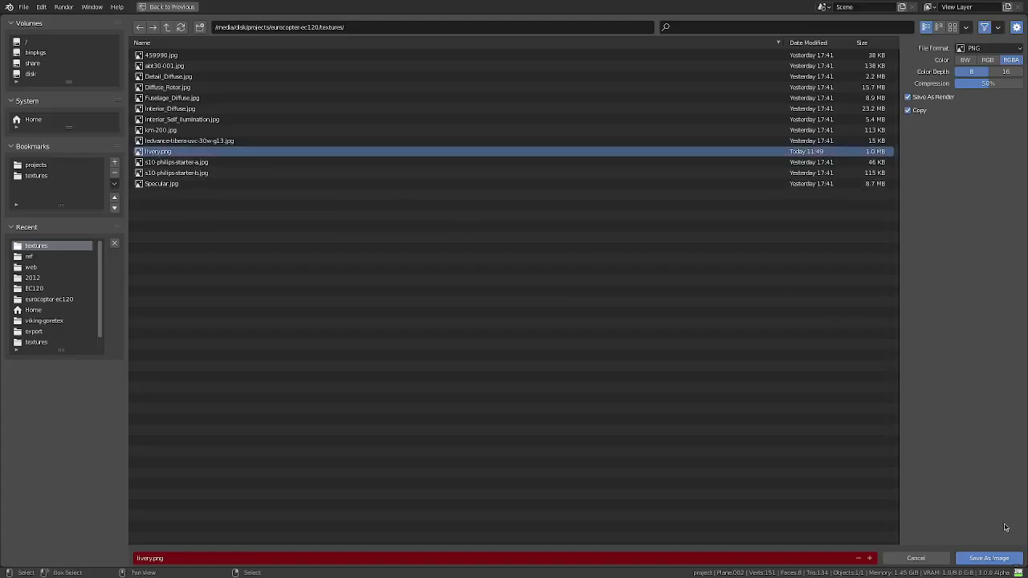
click(999, 559)
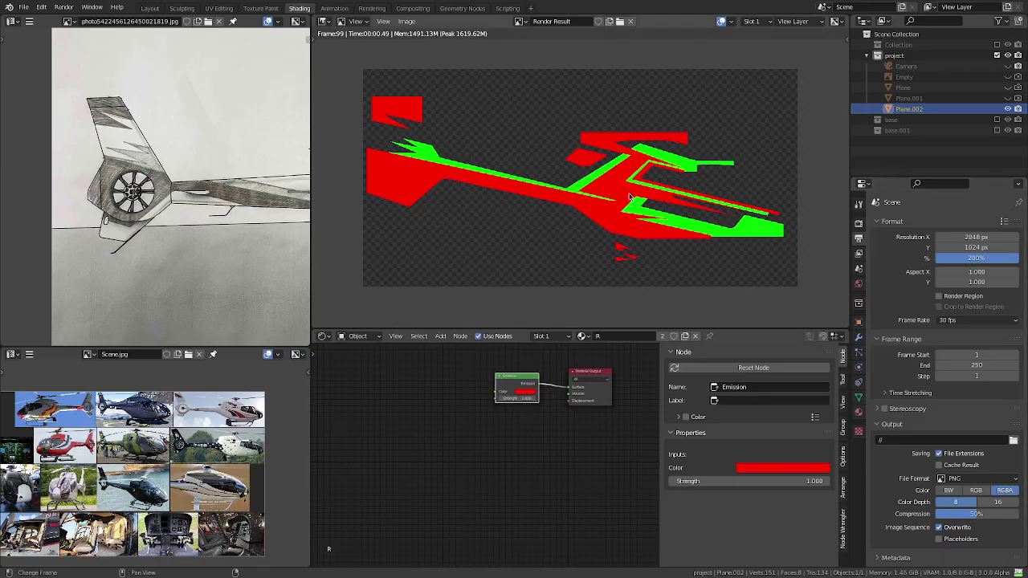
key(Escape)
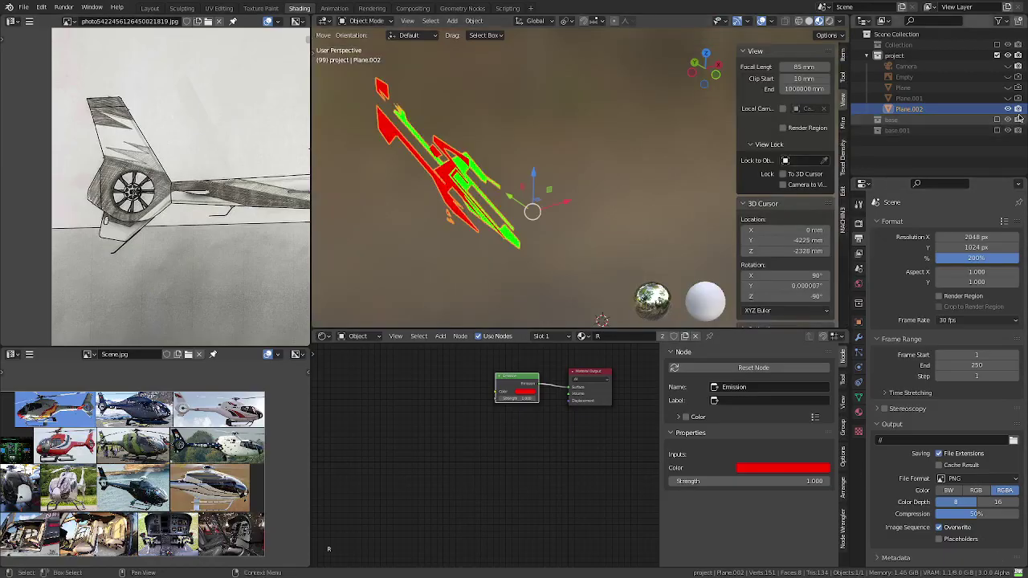
- Exclude the project collection, restore the helicopter collection renamed 'copter', and include base
click(996, 55)
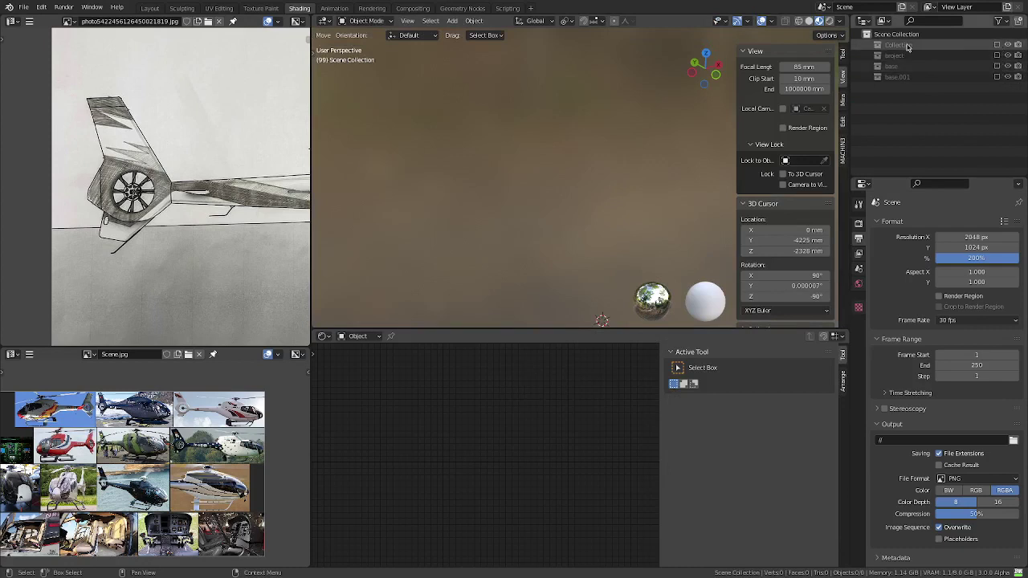
key(alt+e)
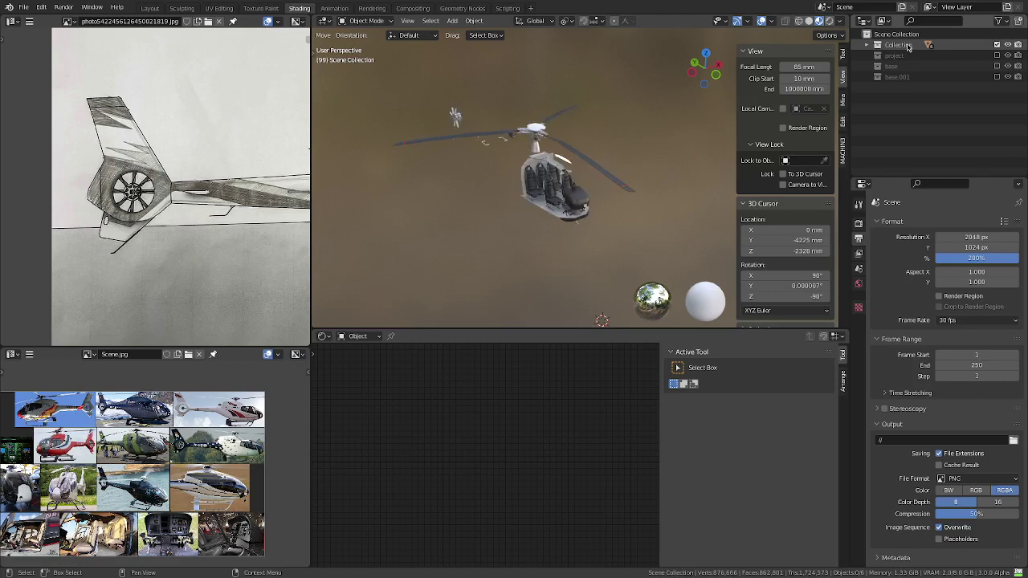
click(908, 45)
text(copter)
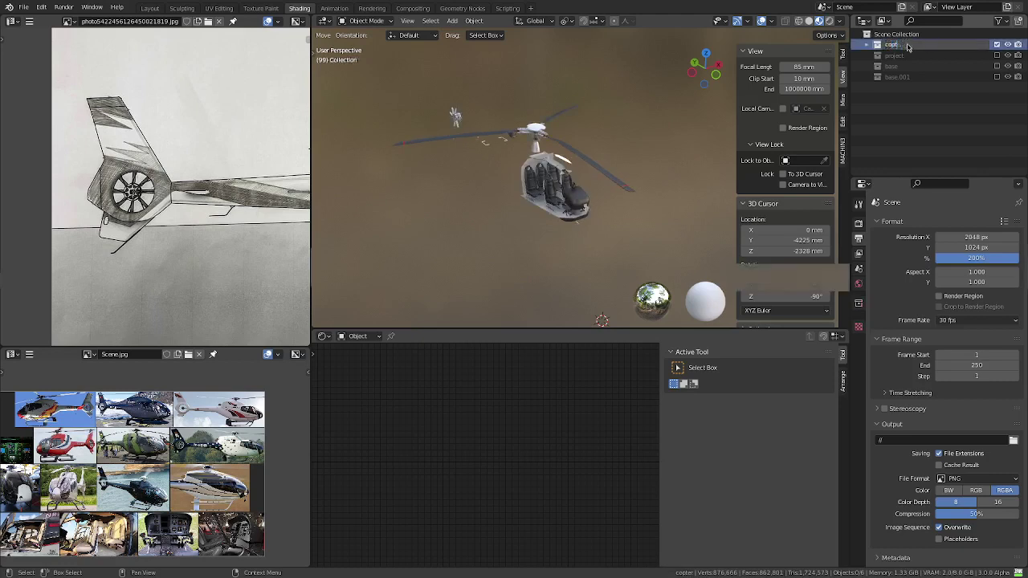
key(Return)
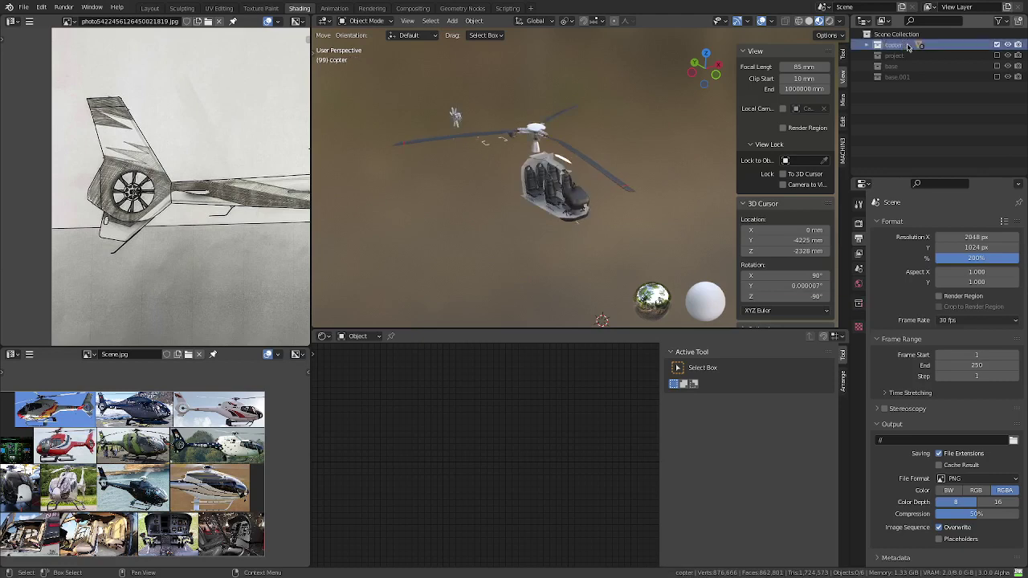
click(996, 66)
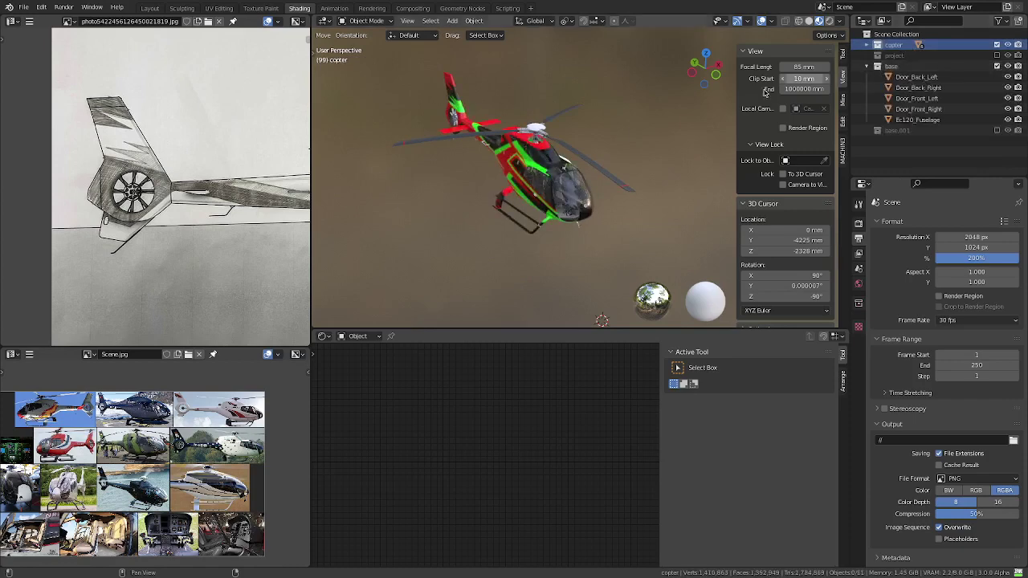
mouse_move(514, 168)
middle_down()
mouse_move(475, 141)
mouse_move(415, 166)
middle_up()
scroll(475, 140, up, 3)
- Select the fuselage, collapse base, and move project and base.001 to the top of the Outliner
scroll(416, 167, up, 2)
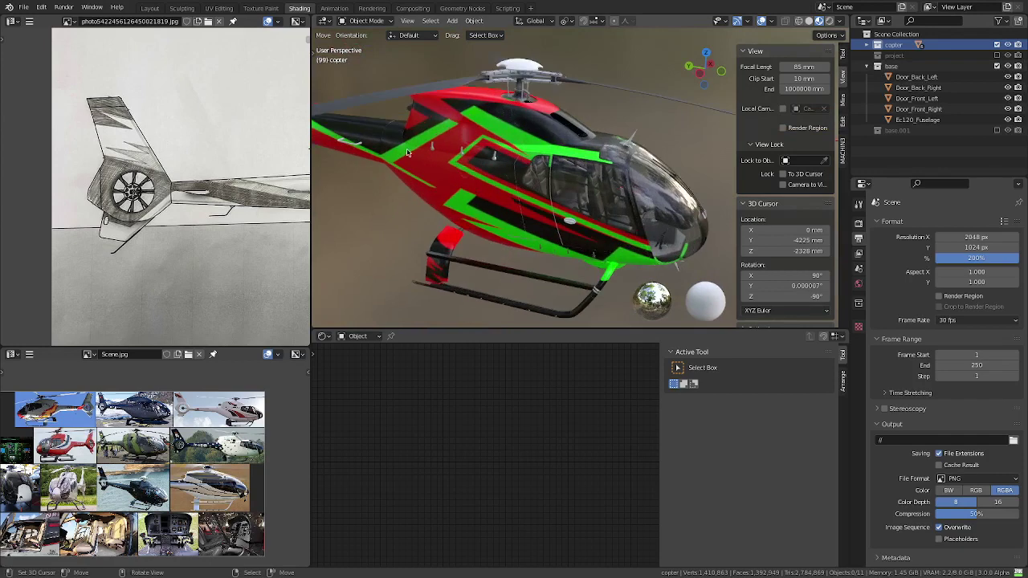
click(416, 166)
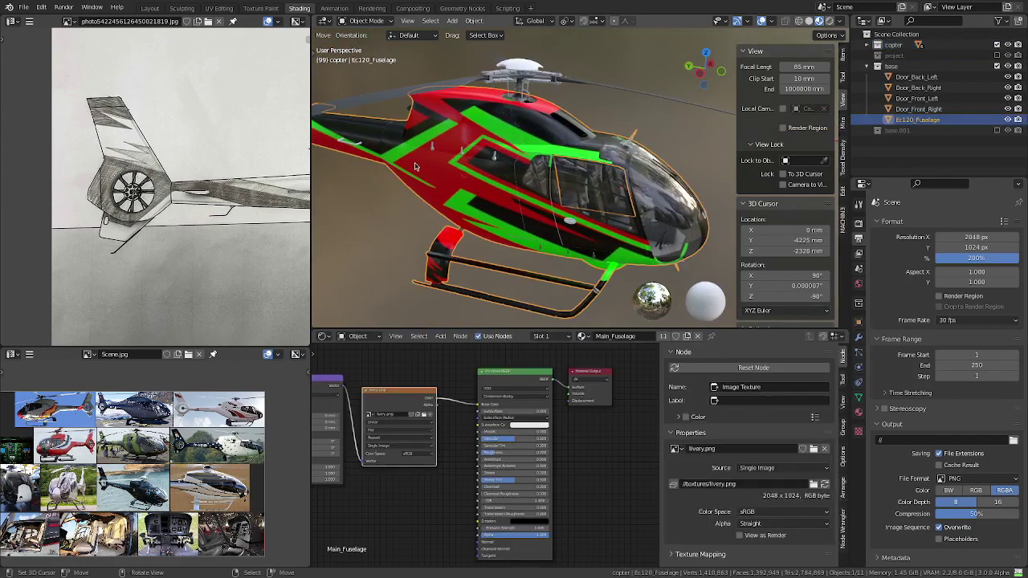
click(867, 68)
drag(878, 56, 903, 70)
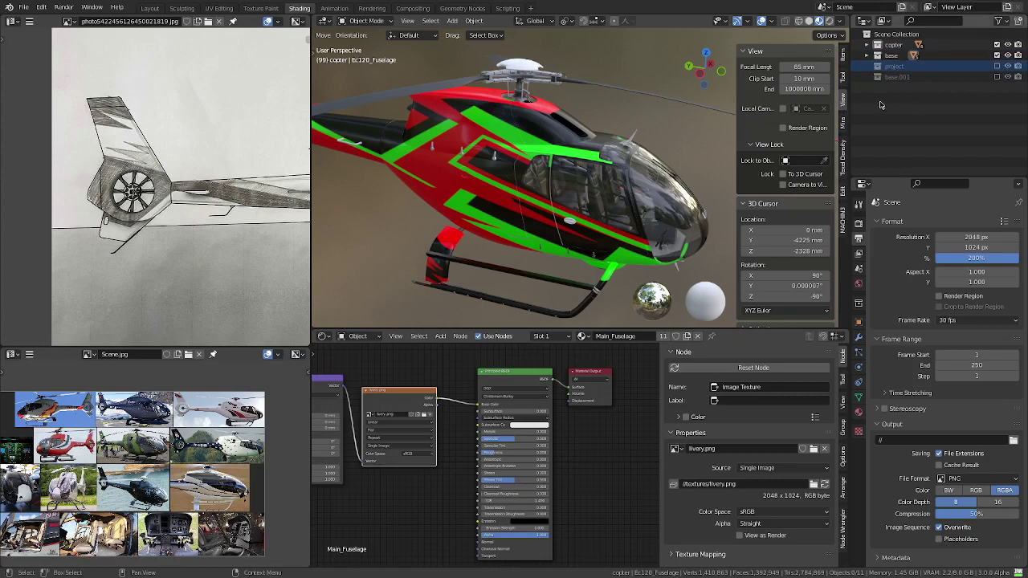
drag(893, 66, 891, 42)
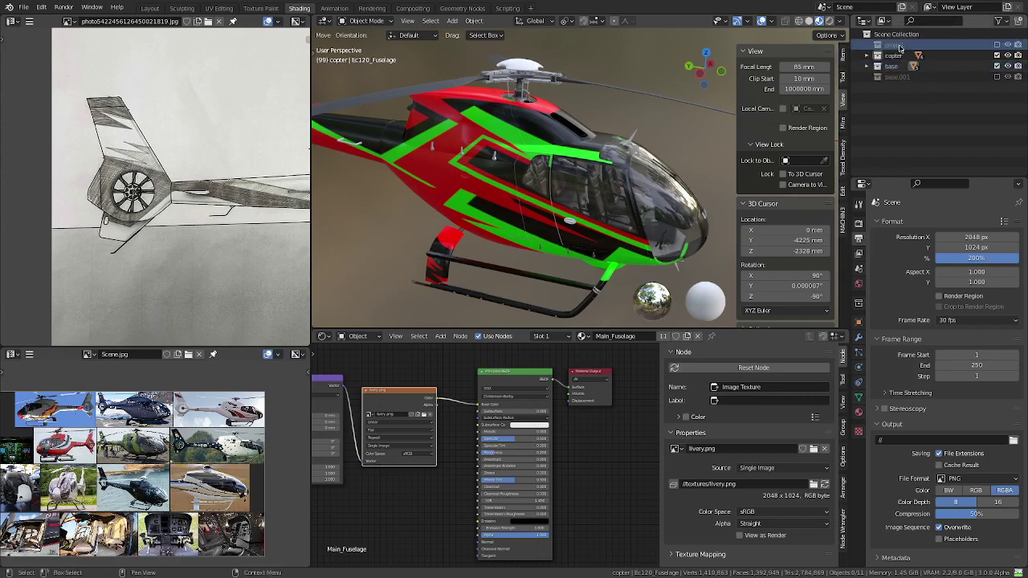
drag(880, 77, 883, 42)
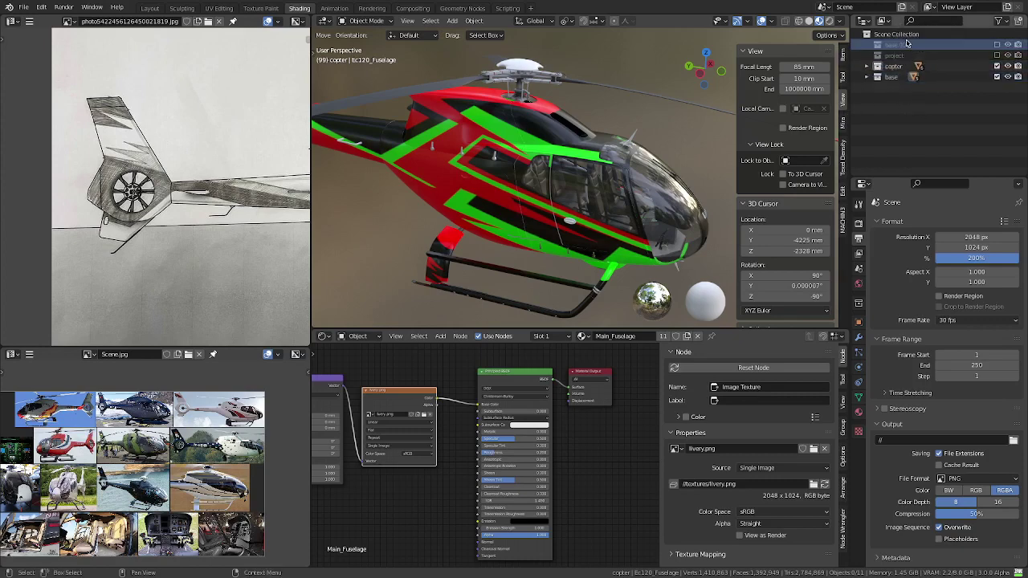
- Reload livery.png so the fuselage shows the new 4096×2048 RGBA livery render
scroll(556, 163, down, 2)
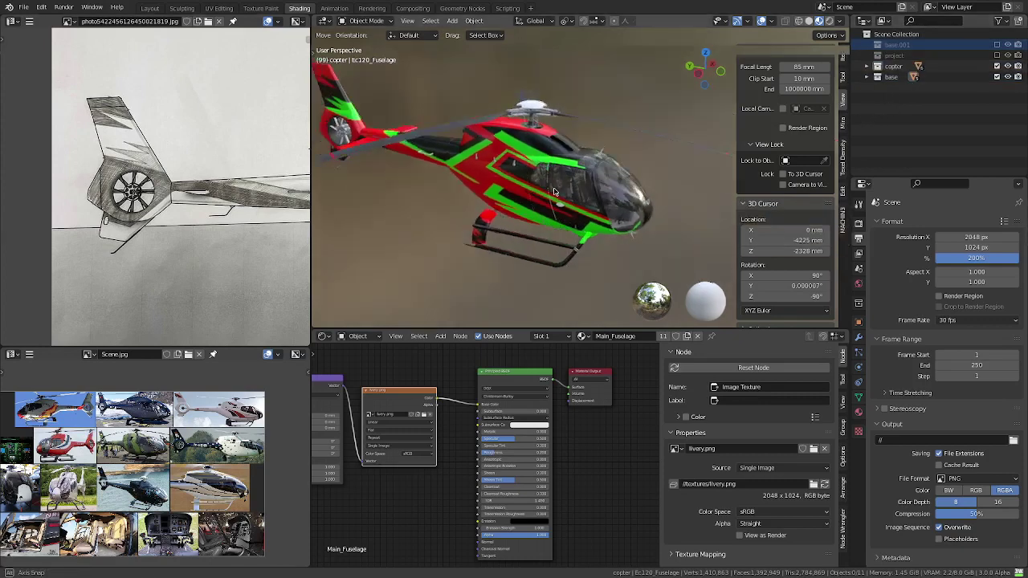
scroll(556, 163, up, 4)
scroll(557, 163, up, 3)
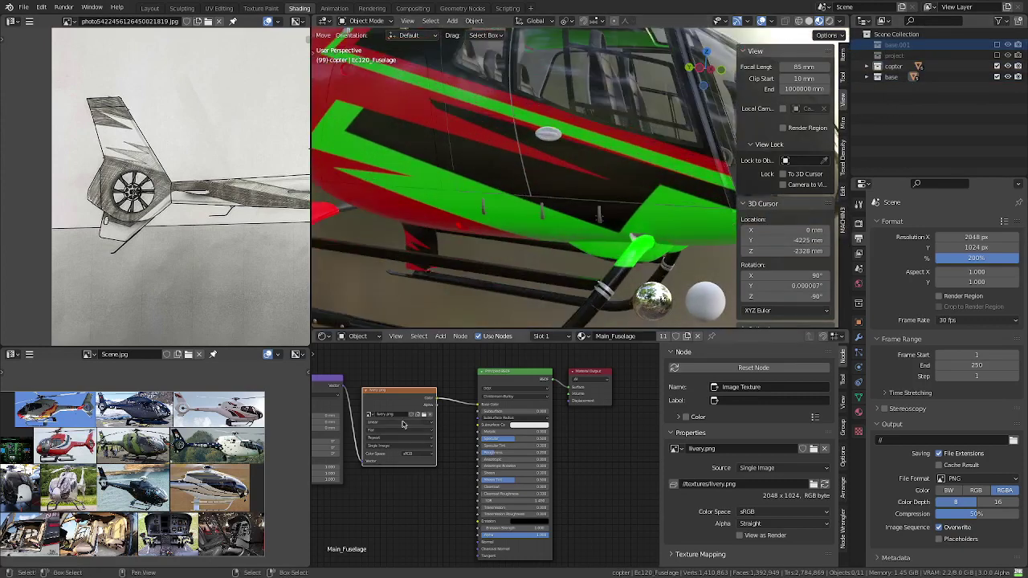
click(823, 483)
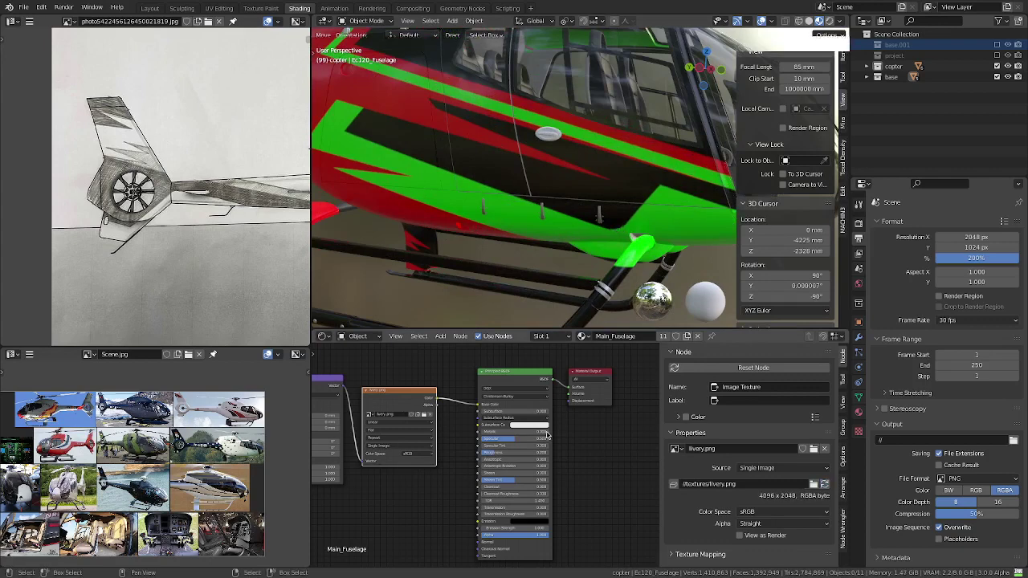
mouse_move(514, 185)
middle_down()
mouse_move(552, 197)
mouse_move(586, 183)
middle_up()
- Move the Texture Coordinate and livery texture nodes left to make room in the node tree
middle_drag(408, 449, 554, 445)
scroll(554, 445, down, 2)
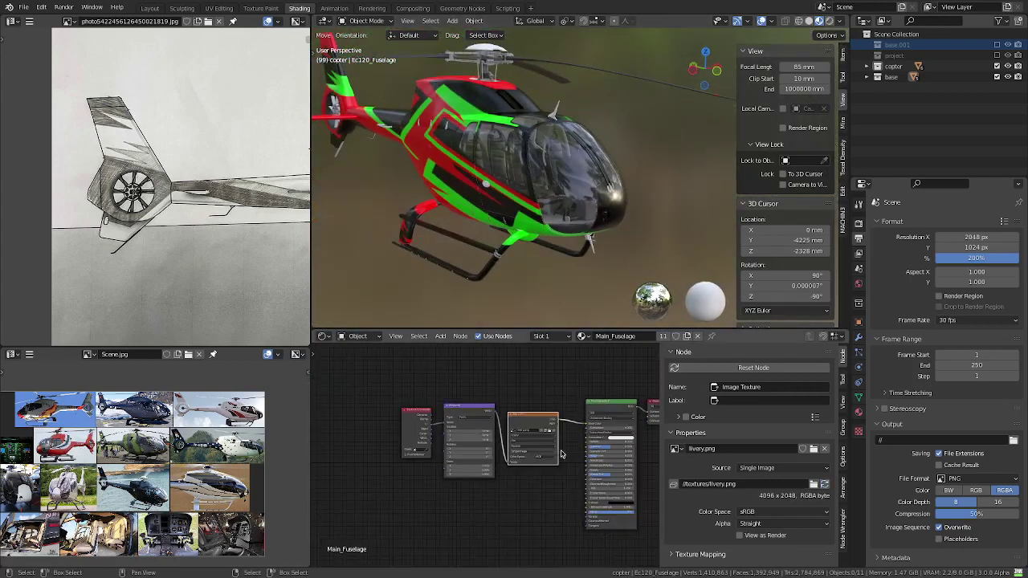
drag(421, 424, 333, 422)
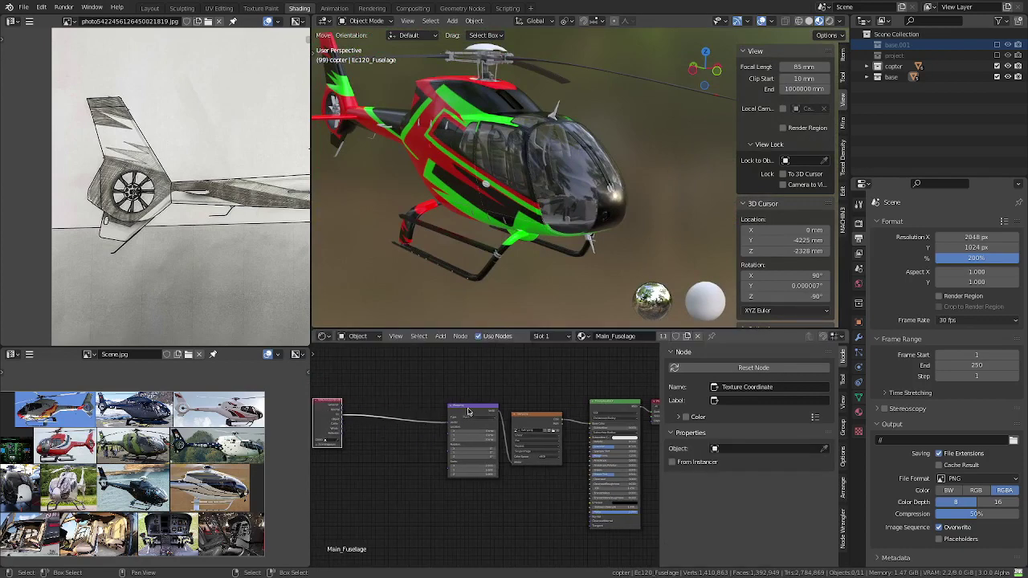
drag(530, 418, 440, 403)
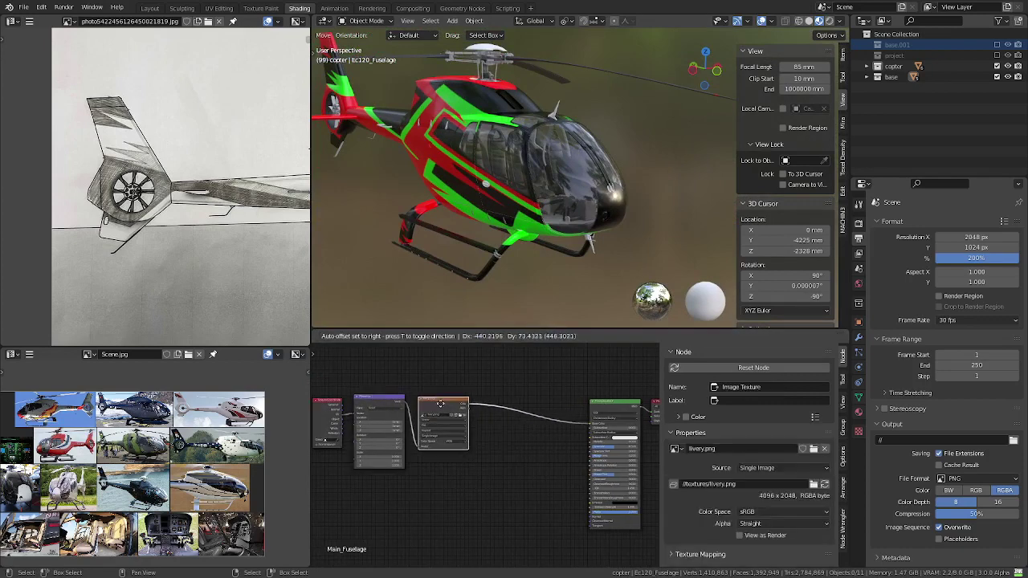
scroll(440, 404, up, 2)
- Insert a Mix node after the livery texture and connect its Alpha to the Mix factor
key(shift+a)
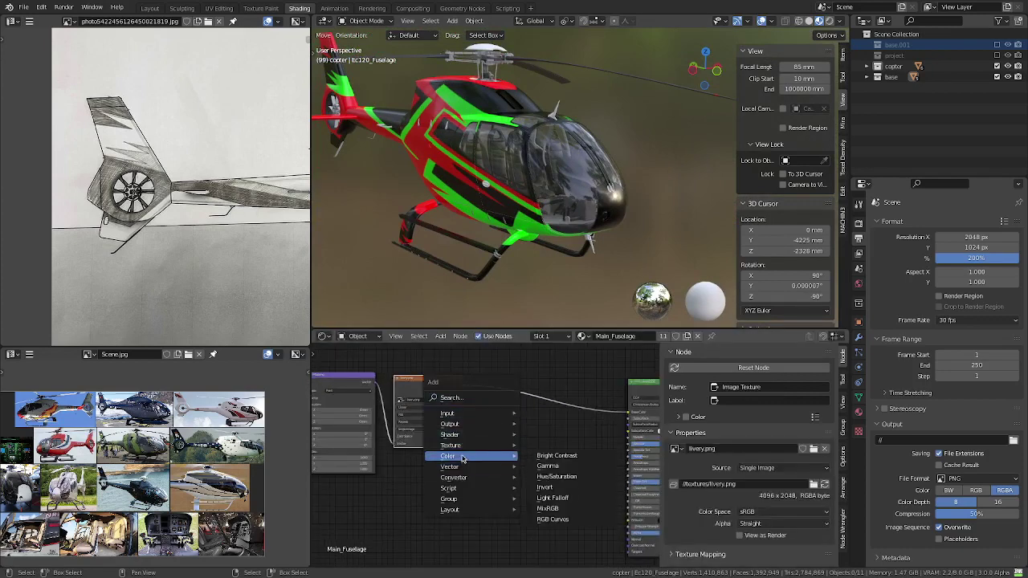
click(547, 508)
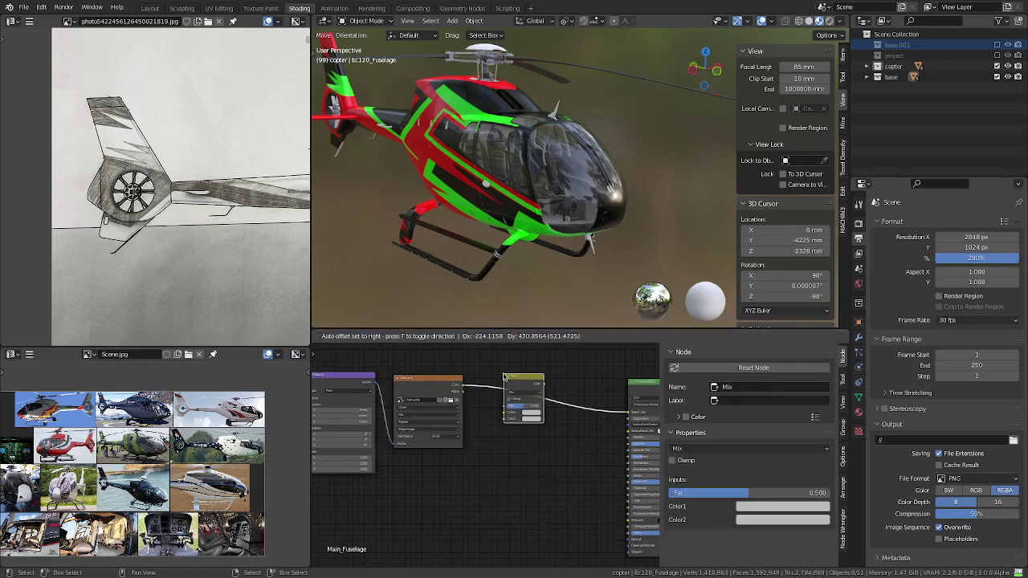
click(505, 376)
scroll(486, 402, up, 2)
scroll(482, 416, up, 2)
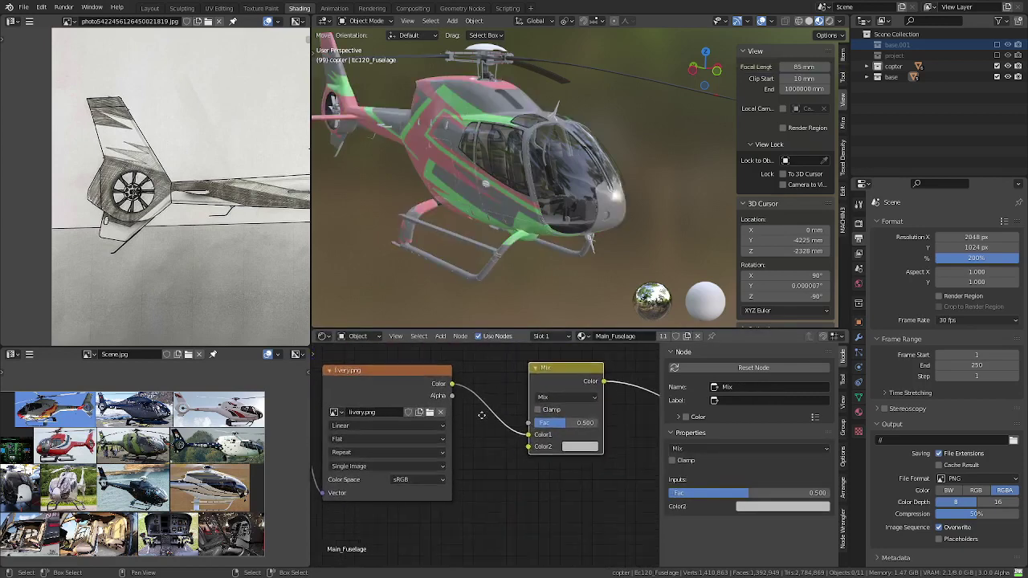
middle_drag(482, 415, 441, 448)
key(shift+s)
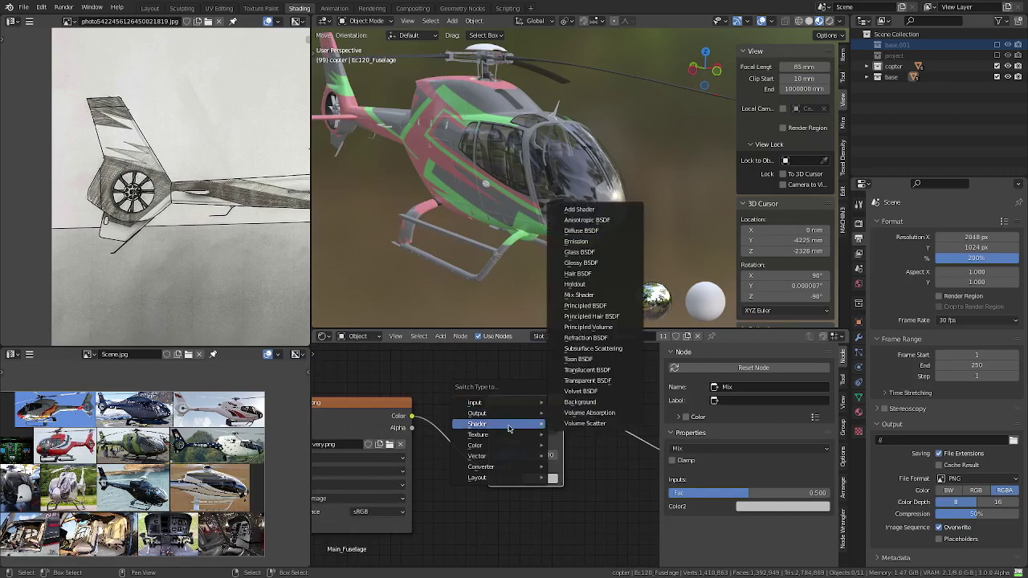
mouse_move(475, 444)
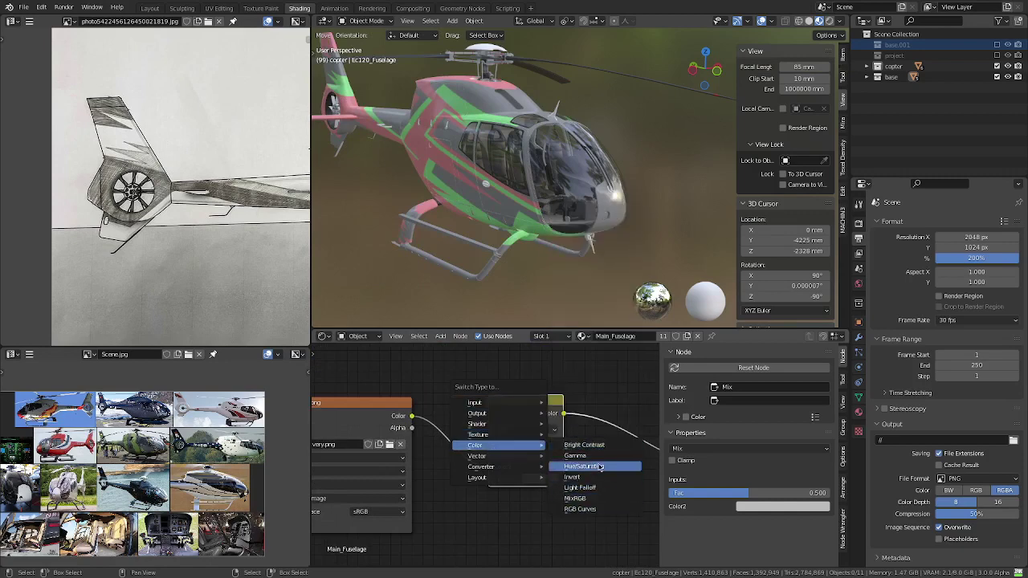
key(Escape)
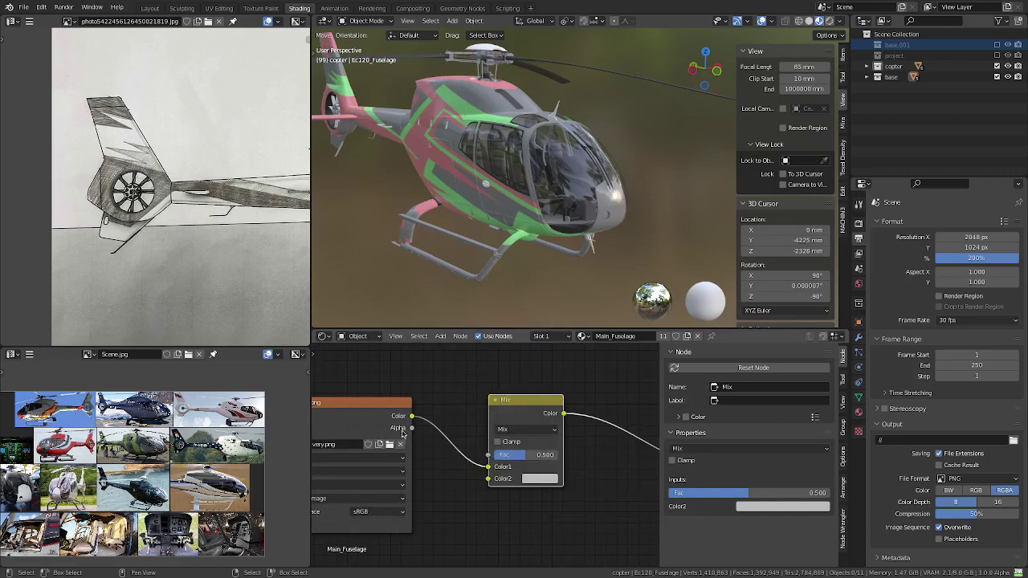
drag(412, 429, 489, 455)
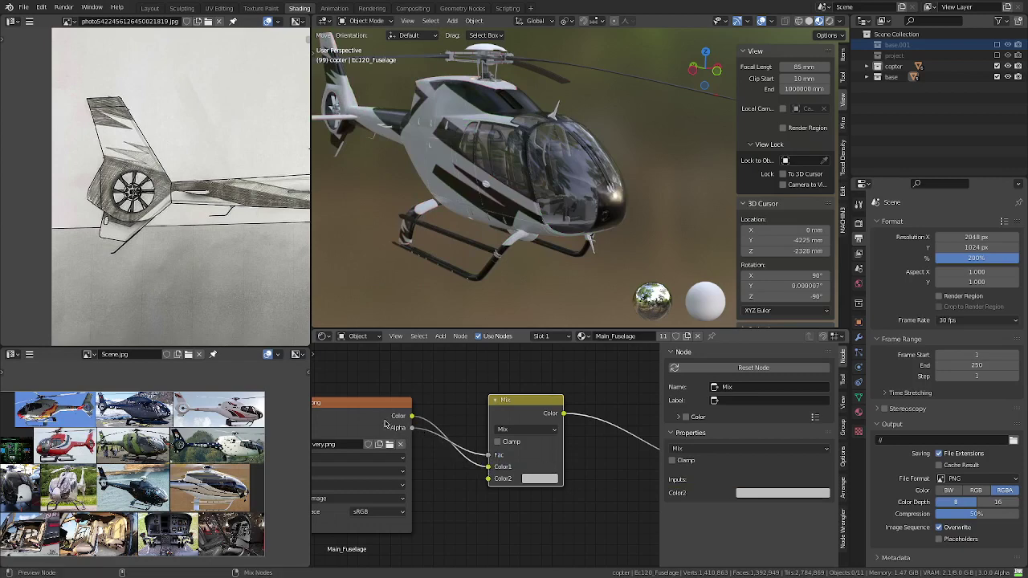
- Route the livery image colour into Mix Color2 and set Color1 to full white
ctrl+shift+click(379, 417)
ctrl+shift+click(379, 417)
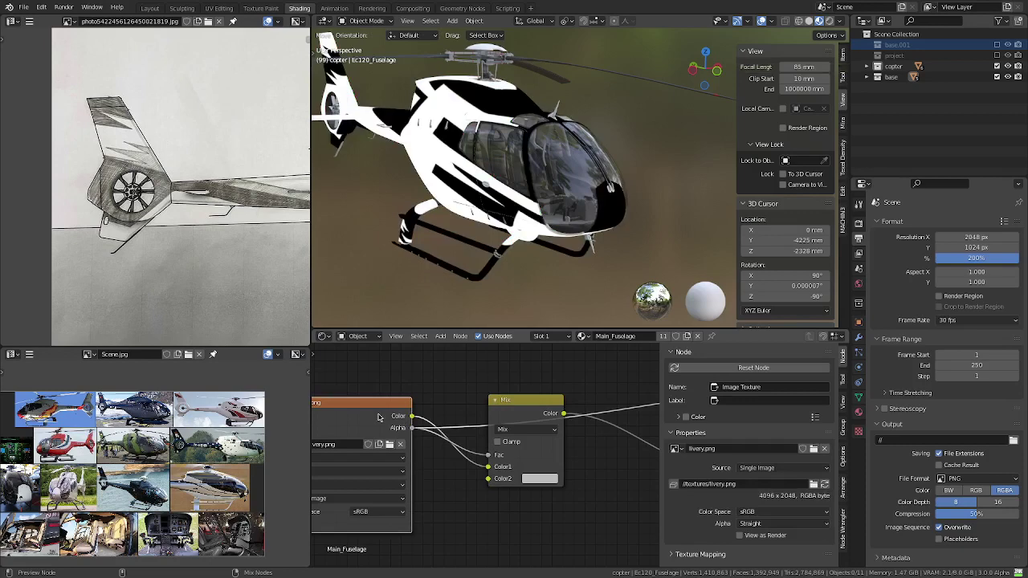
drag(488, 469, 488, 479)
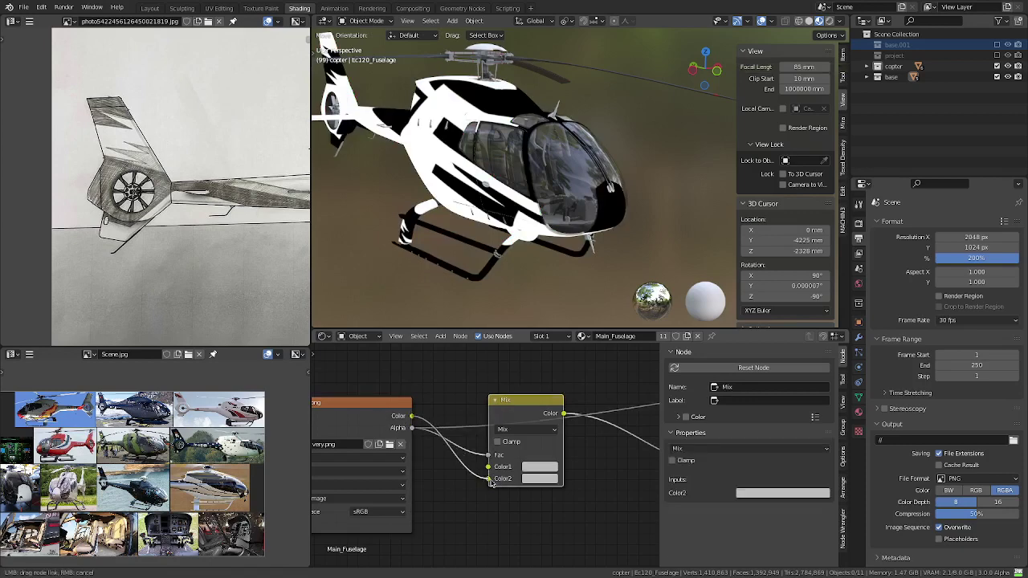
click(550, 469)
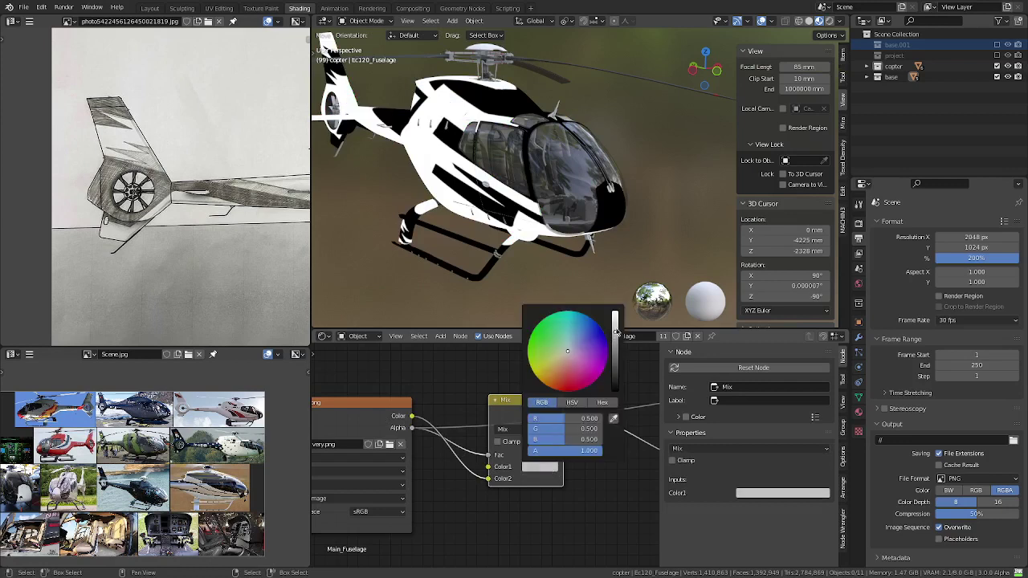
drag(616, 330, 617, 313)
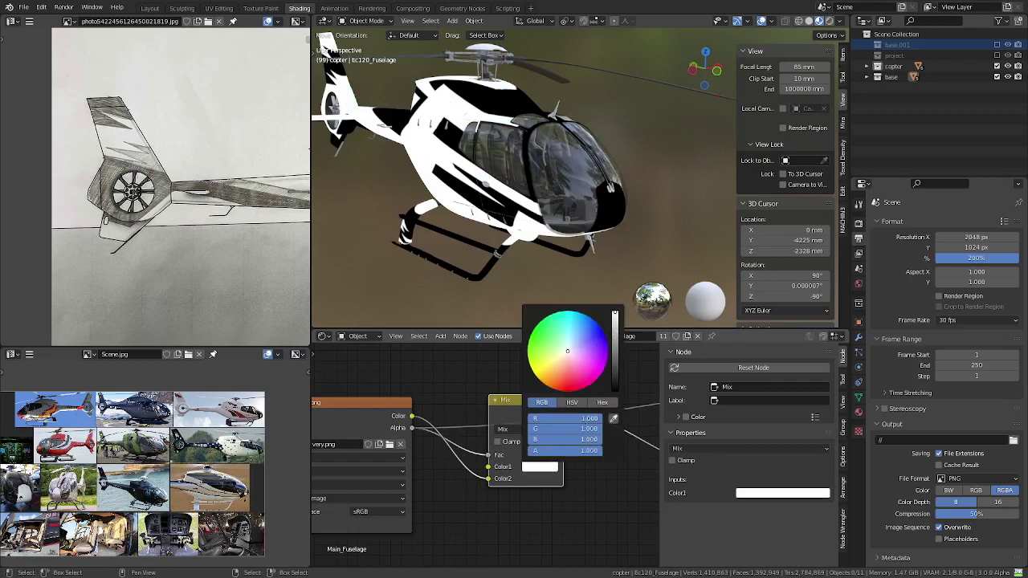
drag(582, 439, 583, 419)
key(Return)
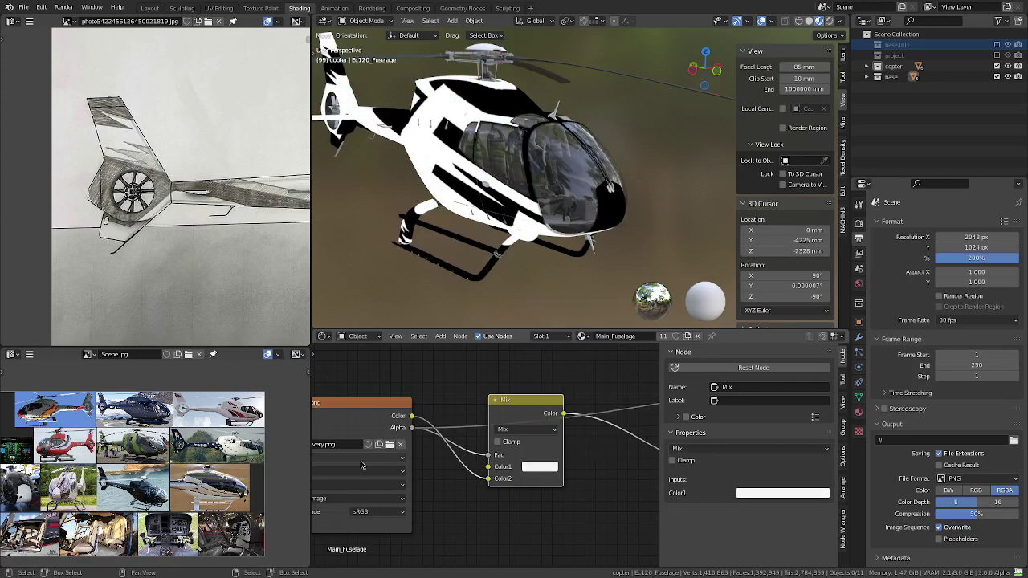
- Preview the Mix output on the fuselage and move the Mix node to make room
ctrl+shift+click(531, 409)
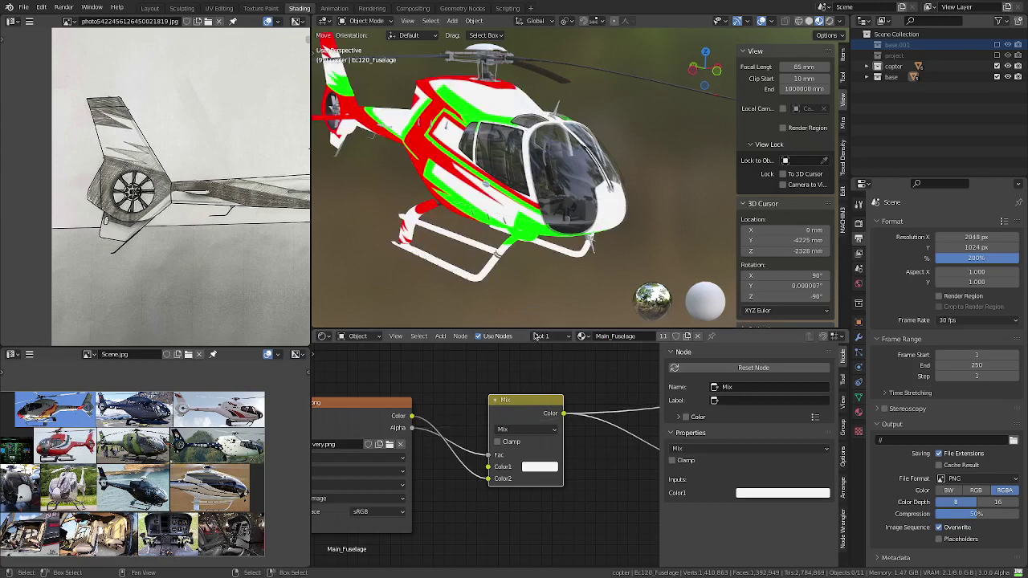
middle_drag(522, 209, 587, 218)
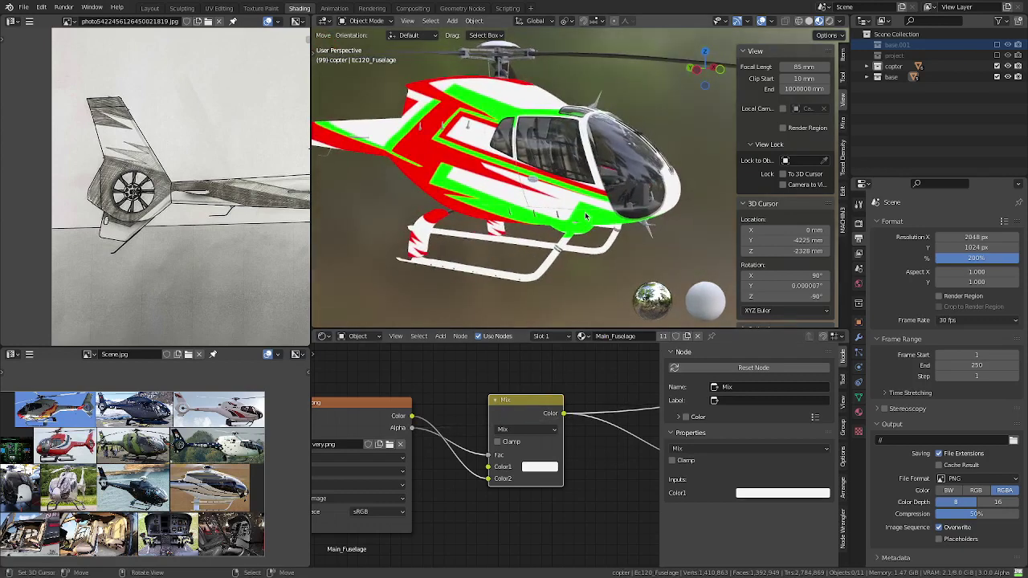
scroll(421, 378, down, 3)
scroll(421, 379, down, 2)
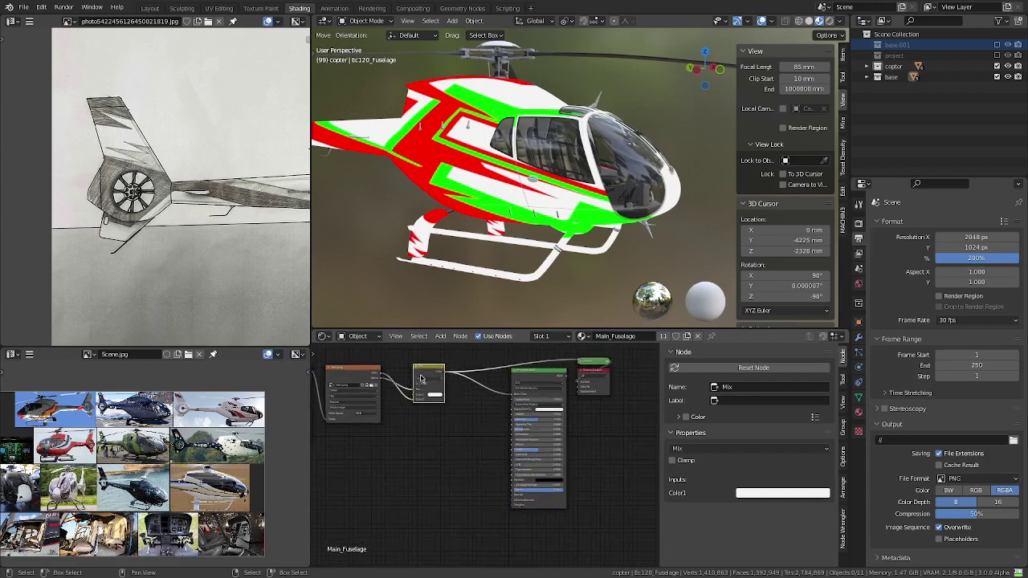
drag(420, 379, 459, 439)
middle_drag(424, 450, 498, 471)
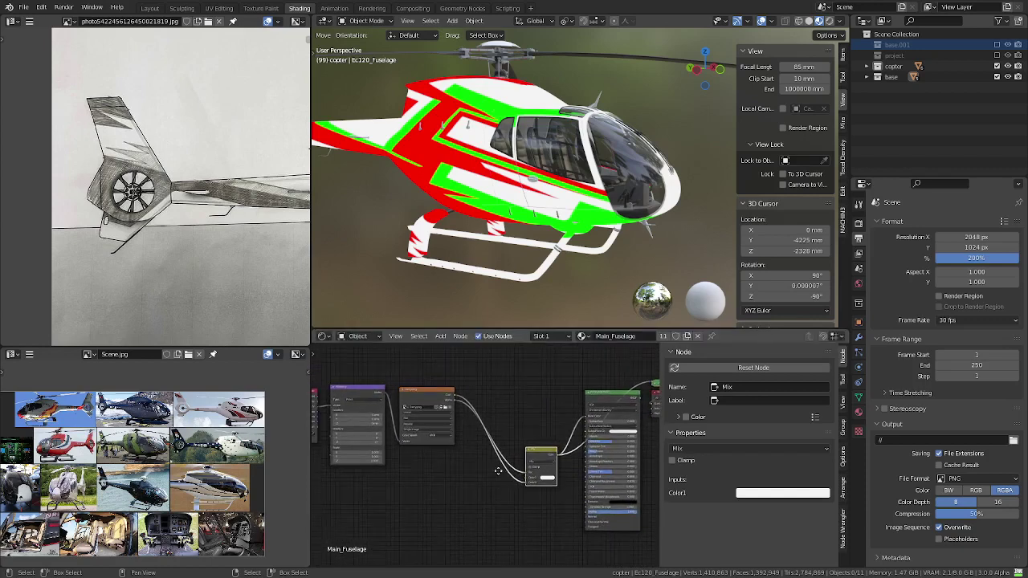
key(shift+a)
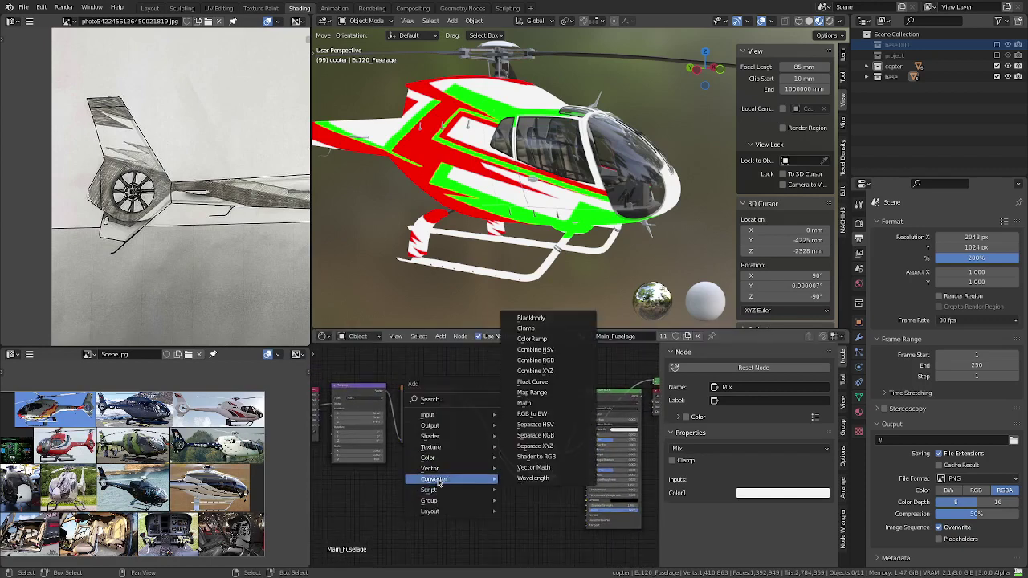
- Add a Separate RGB node and feed the livery image colour into it
click(566, 434)
scroll(512, 440, up, 2)
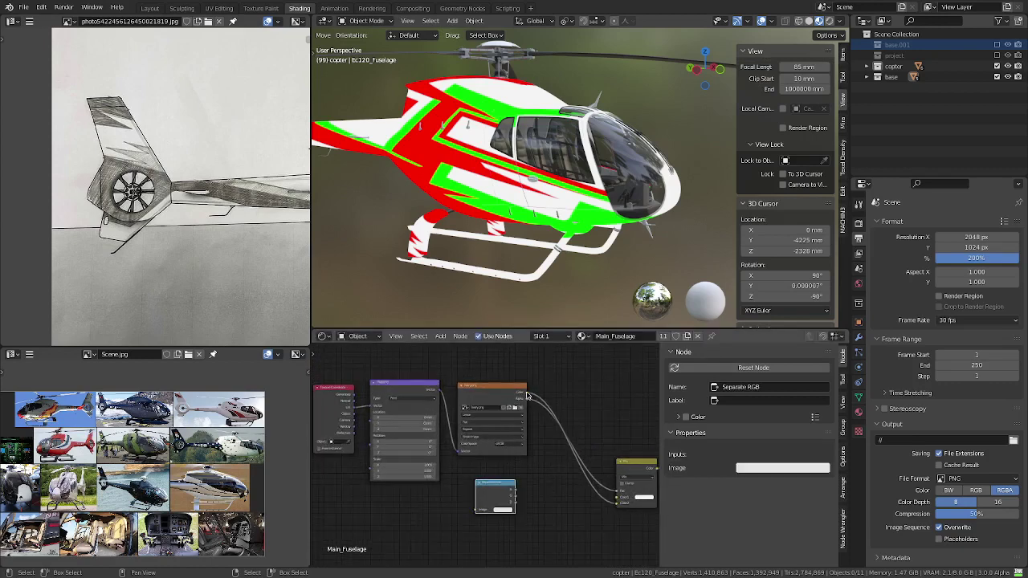
drag(527, 396, 478, 503)
scroll(478, 450, down, 2)
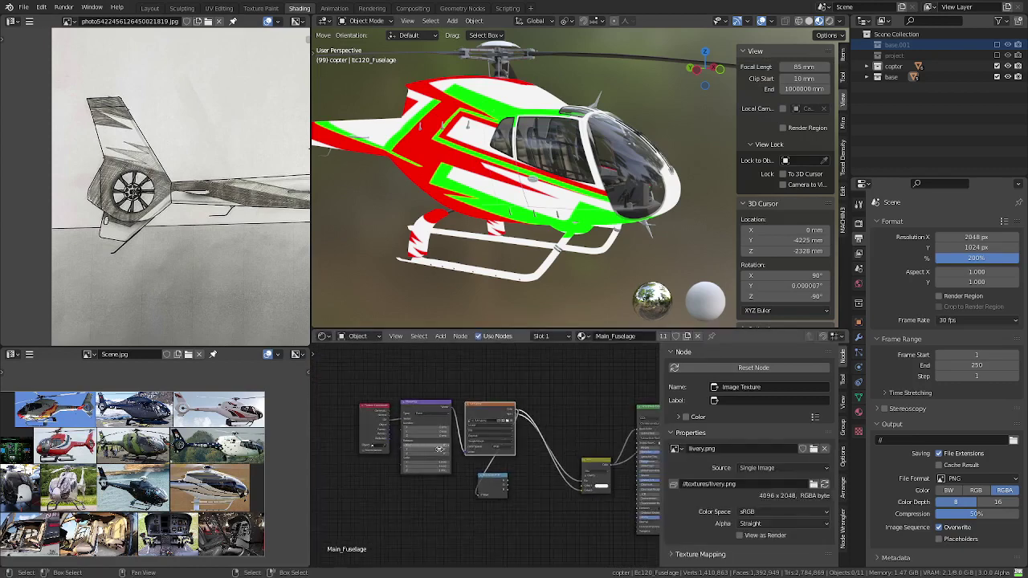
scroll(547, 449, down, 2)
scroll(482, 449, up, 2)
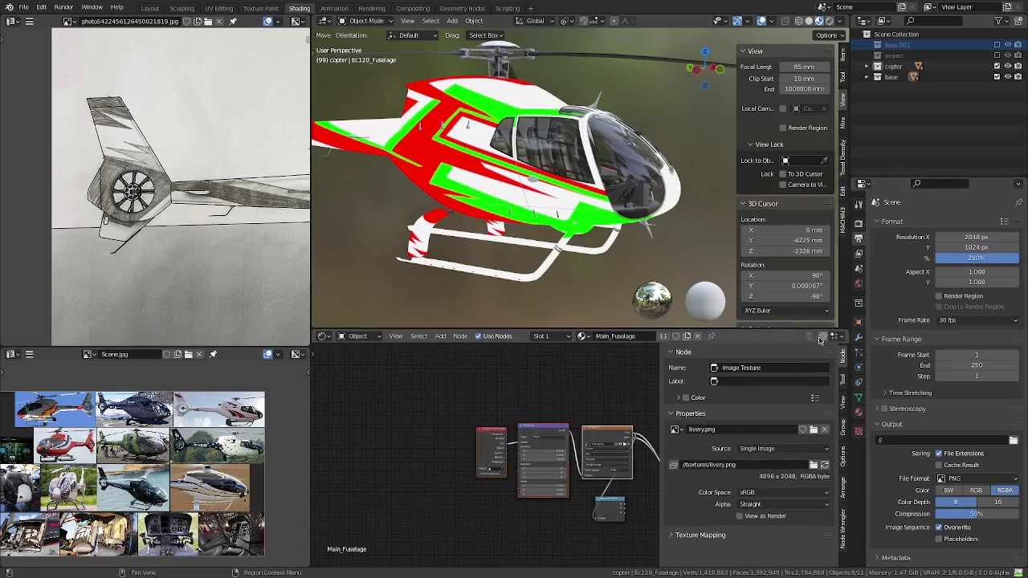
- Shift the Image Texture, Separate RGB and Mix nodes left to tidy the layout
key(g)
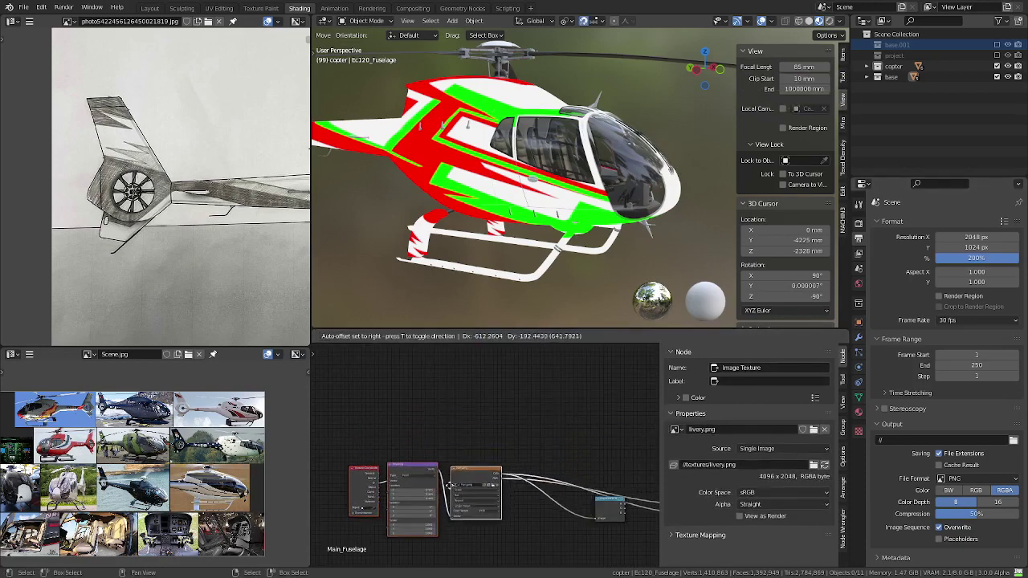
click(417, 444)
middle_drag(594, 510, 462, 470)
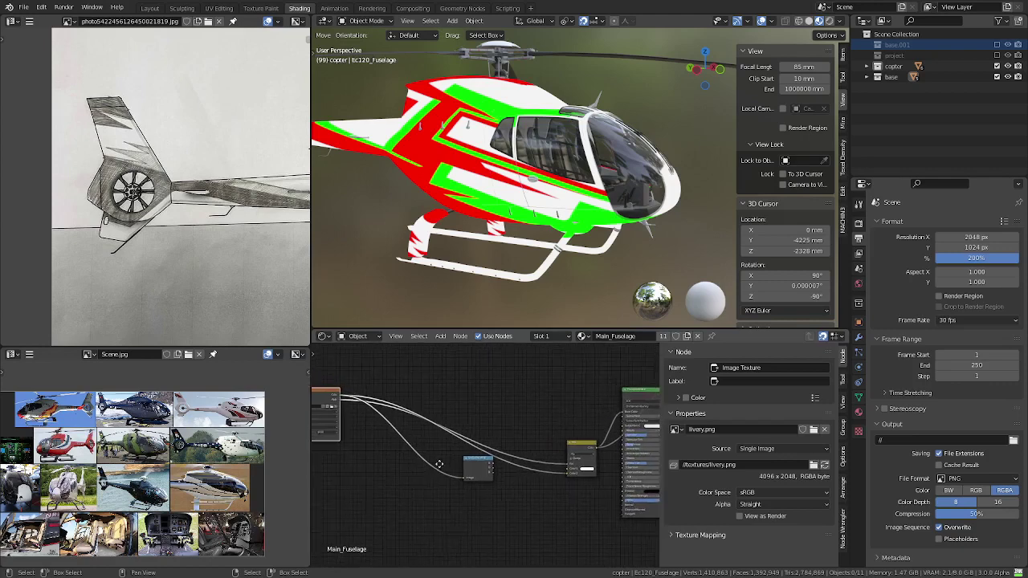
drag(487, 474, 414, 464)
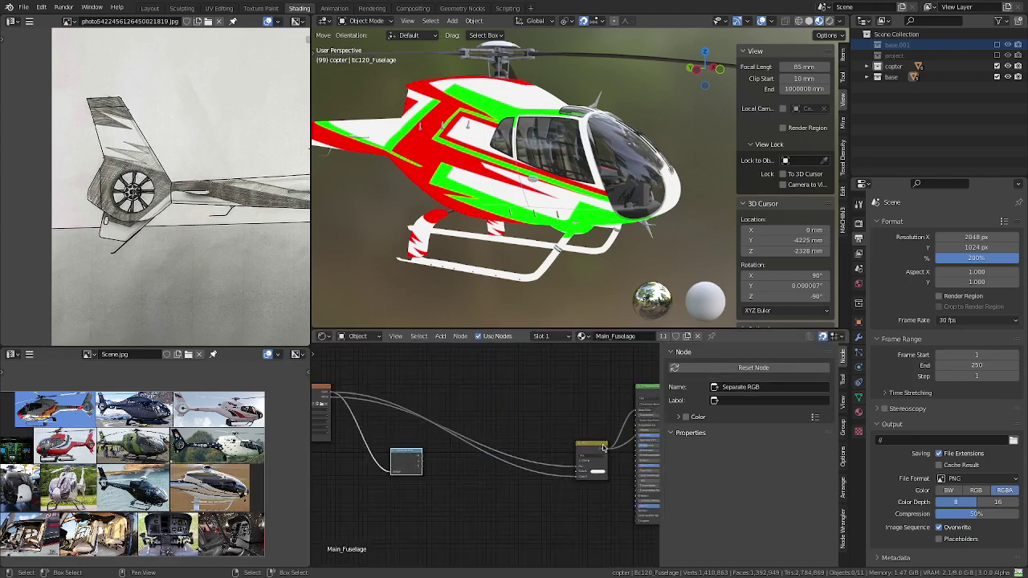
drag(600, 448, 476, 442)
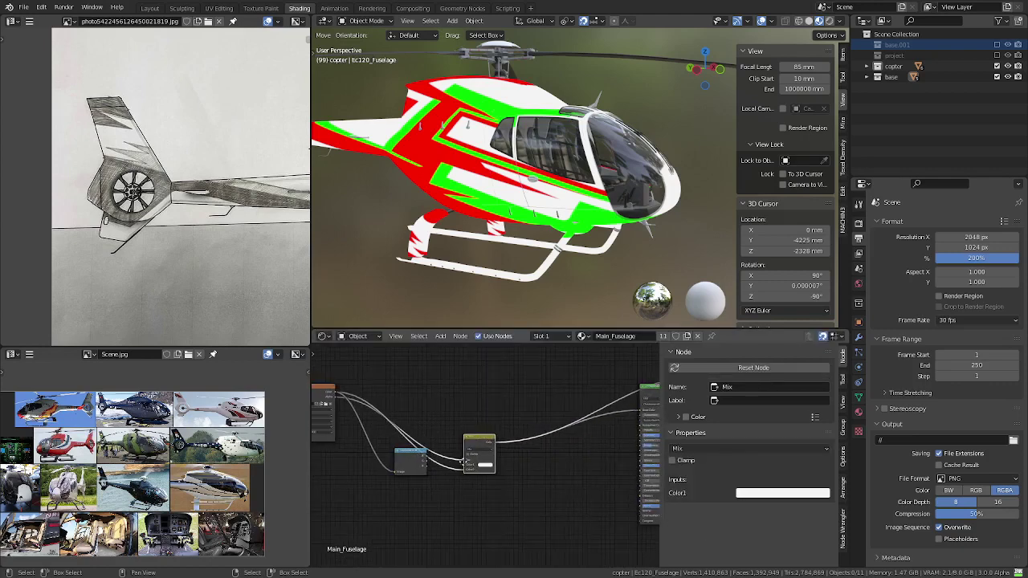
scroll(450, 450, up, 2)
scroll(444, 454, up, 2)
- Test the G and B channels on the Mix factor, then settle on the R channel
ctrl+shift+click(441, 454)
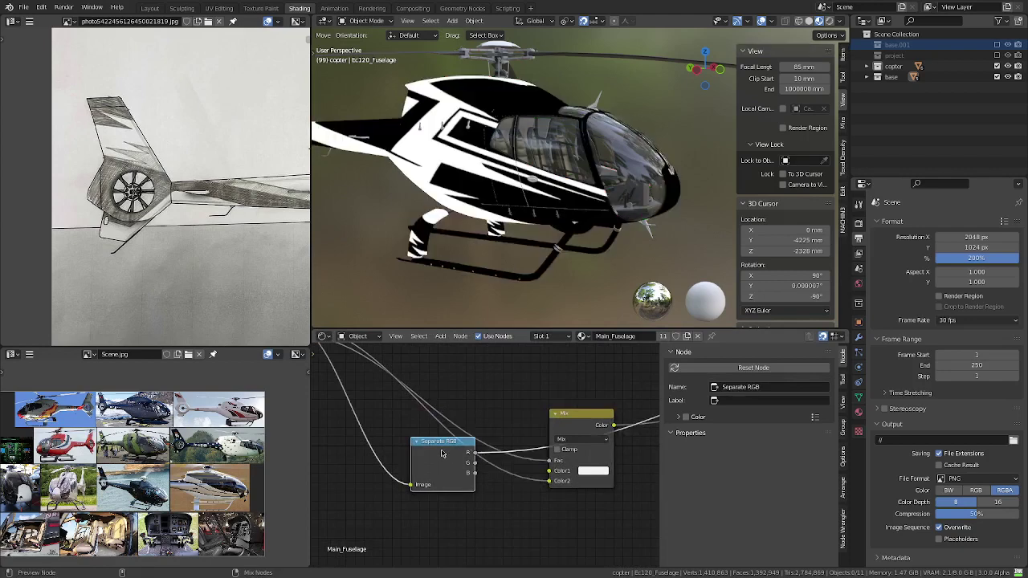
drag(441, 453, 386, 458)
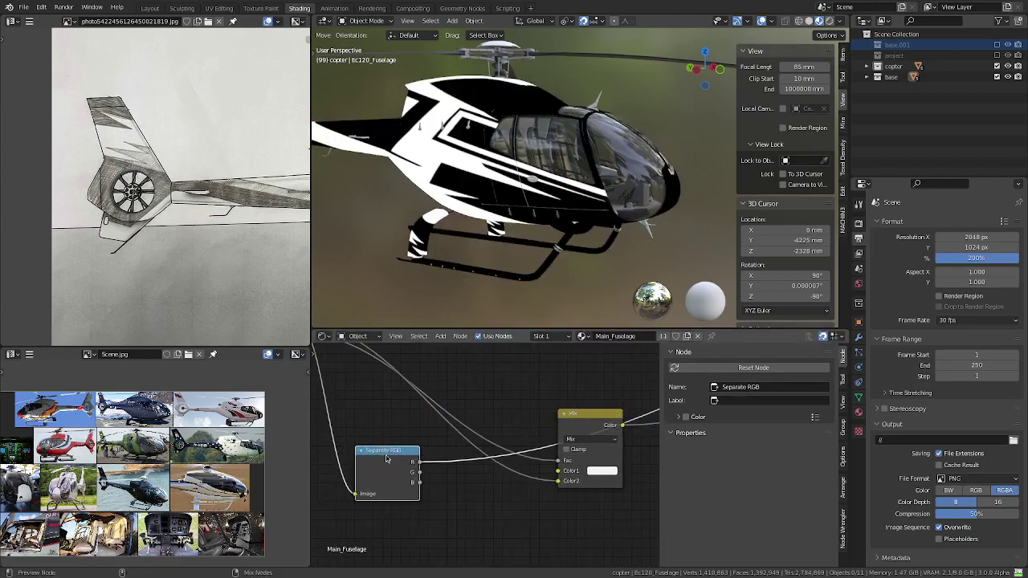
ctrl+shift+click(386, 459)
ctrl+shift+click(386, 458)
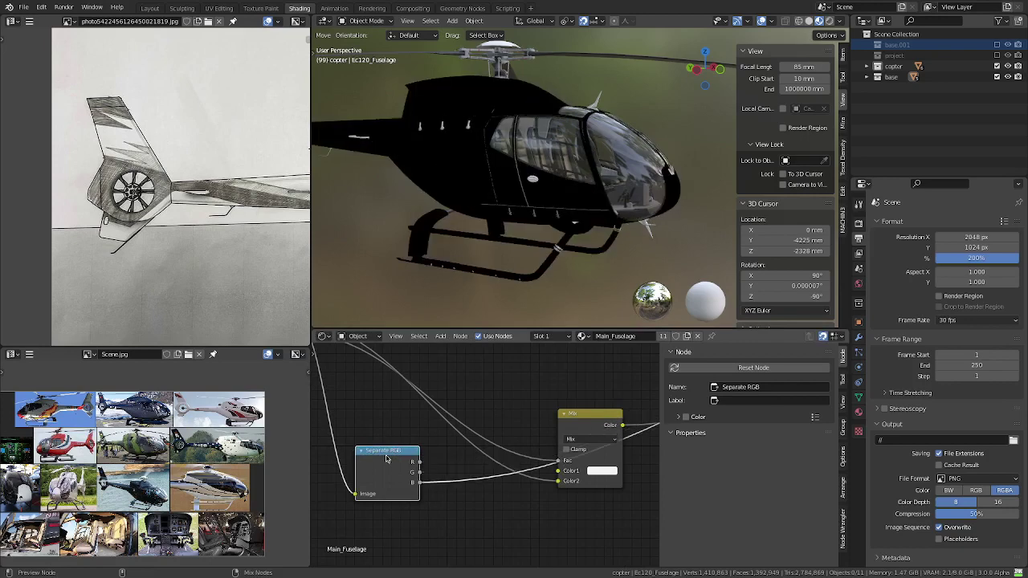
ctrl+shift+click(387, 459)
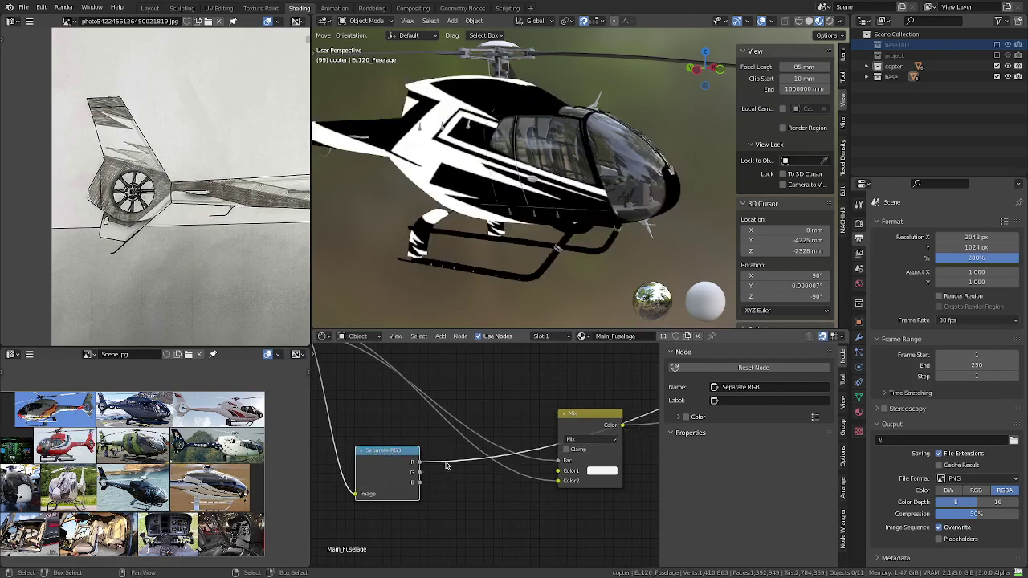
middle_drag(482, 425, 507, 440)
key(shift+a)
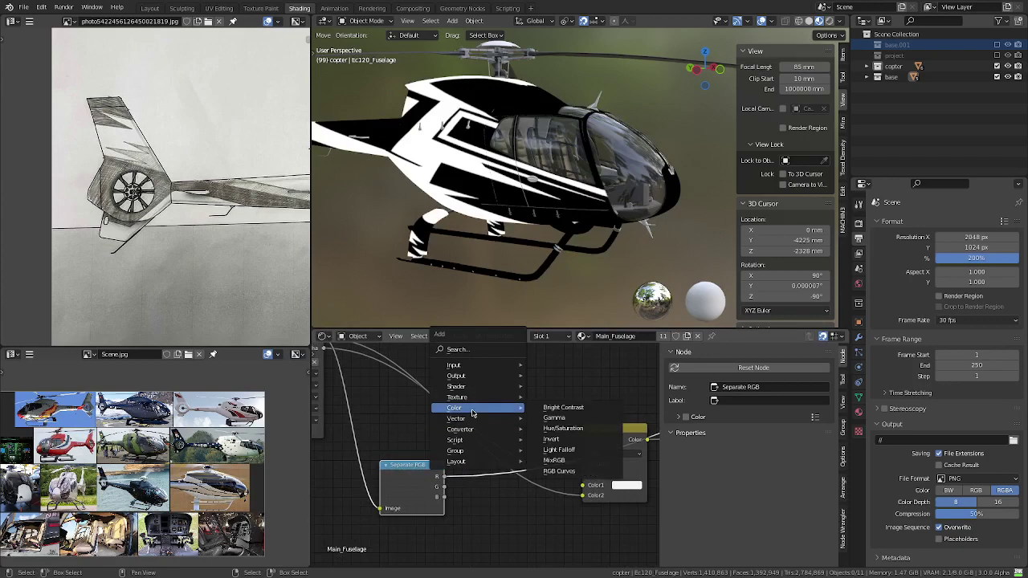
- Place a second Mix node below Separate RGB and preview the livery image
click(554, 460)
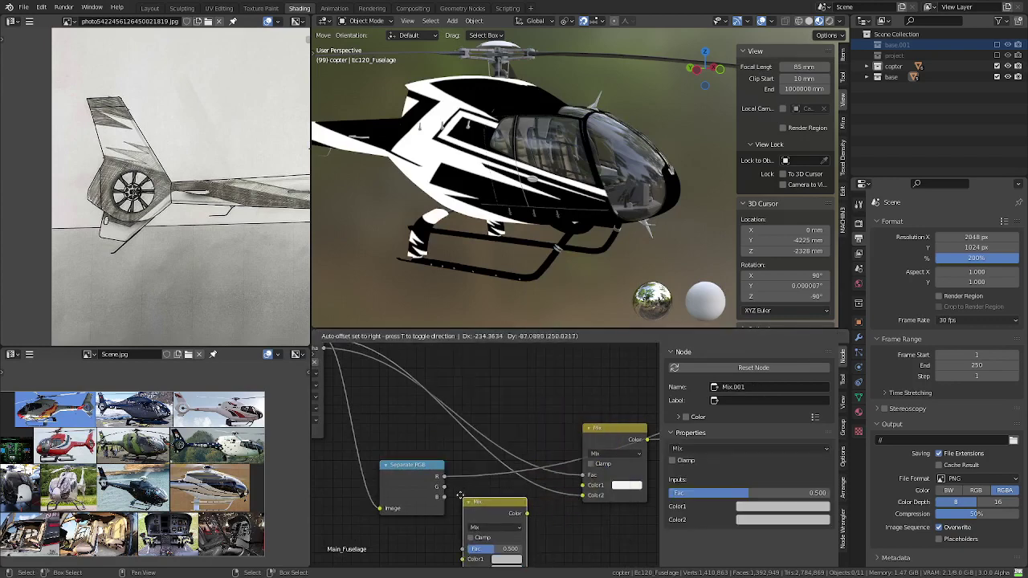
click(466, 497)
mouse_move(466, 498)
middle_down()
mouse_move(448, 454)
mouse_move(536, 530)
middle_up()
scroll(450, 457, down, 2)
ctrl+shift+click(407, 416)
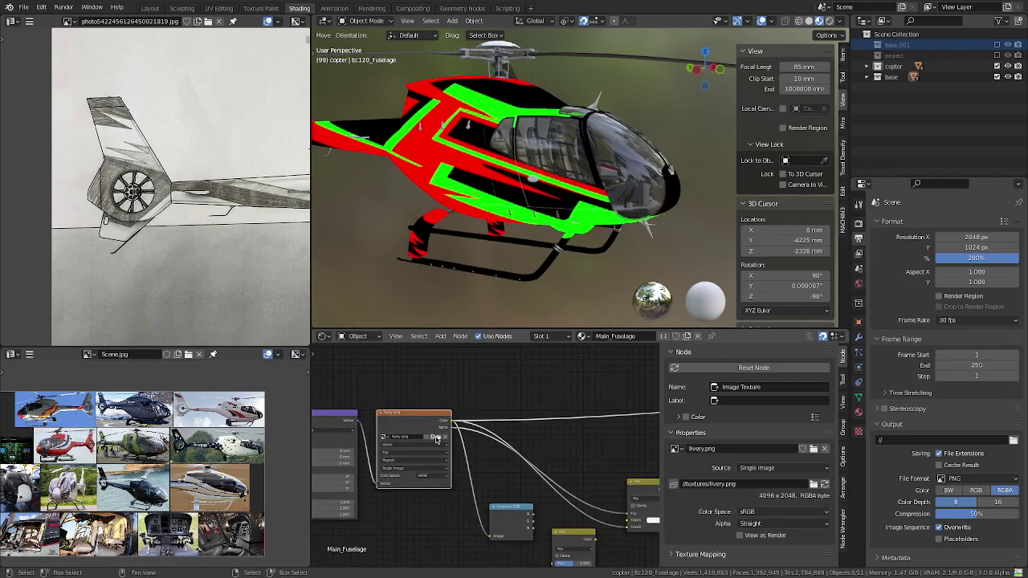
scroll(515, 487, up, 1)
middle_drag(515, 488, 450, 438)
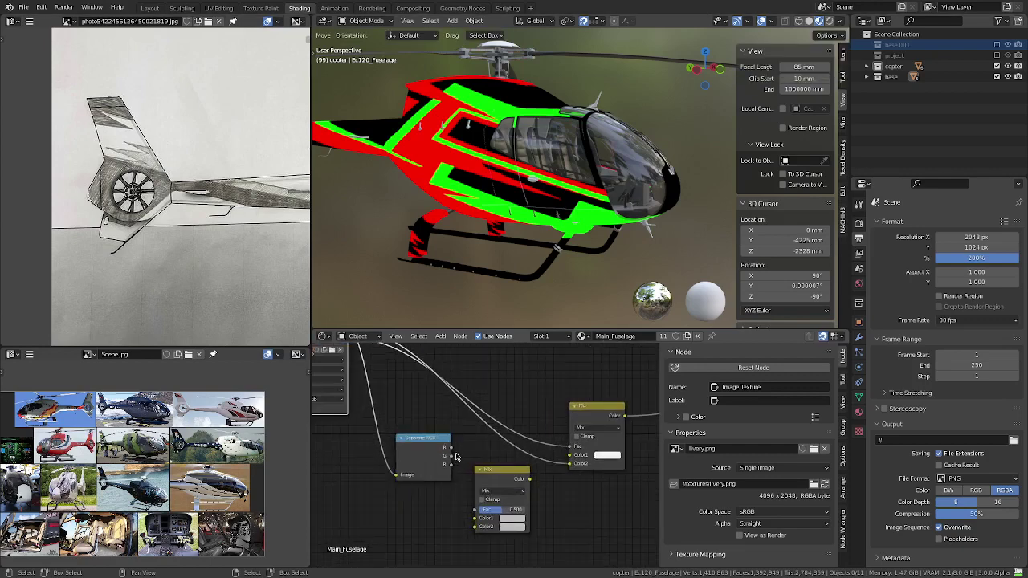
- Connect the Separate RGB R channel to the new Mix factor and make its Color1 black
drag(451, 450, 472, 520)
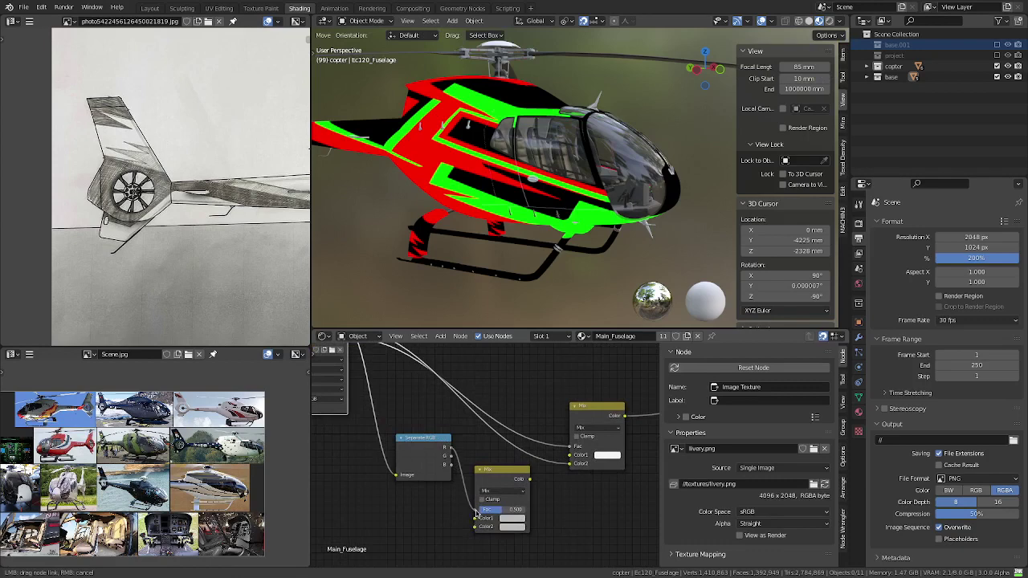
drag(477, 514, 476, 514)
middle_drag(476, 513, 512, 450)
scroll(512, 438, up, 1)
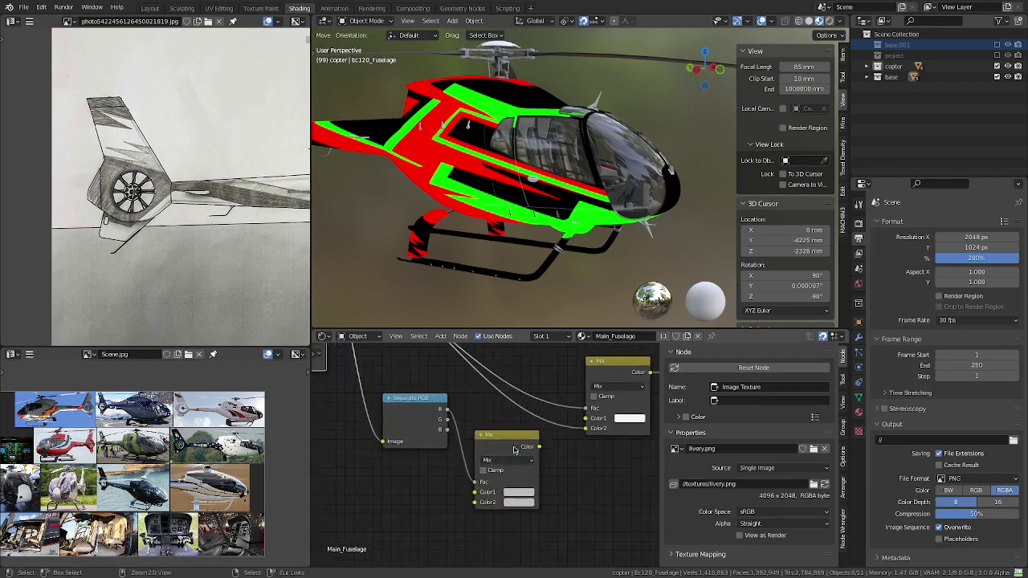
click(511, 438)
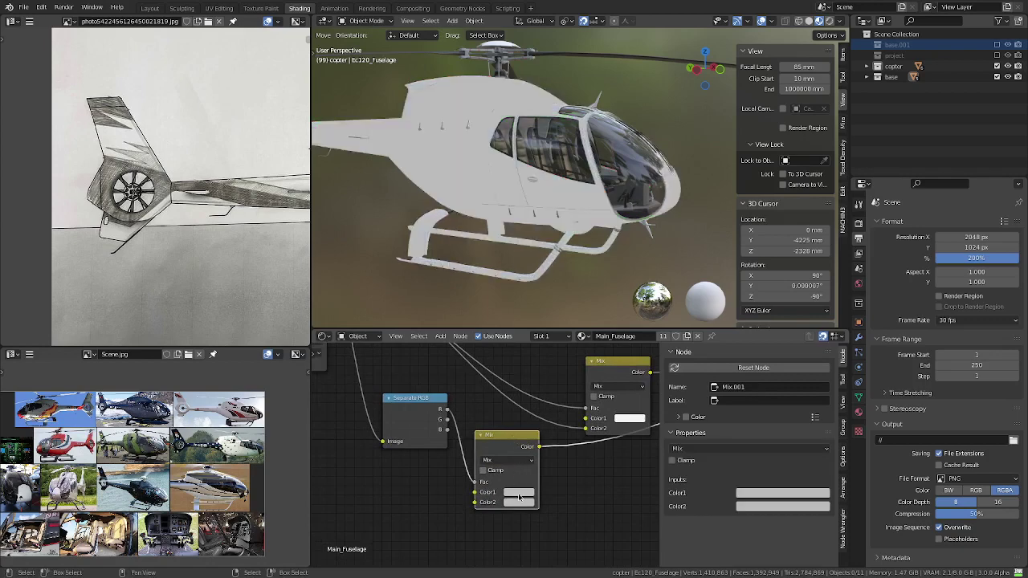
click(519, 492)
drag(583, 369, 584, 429)
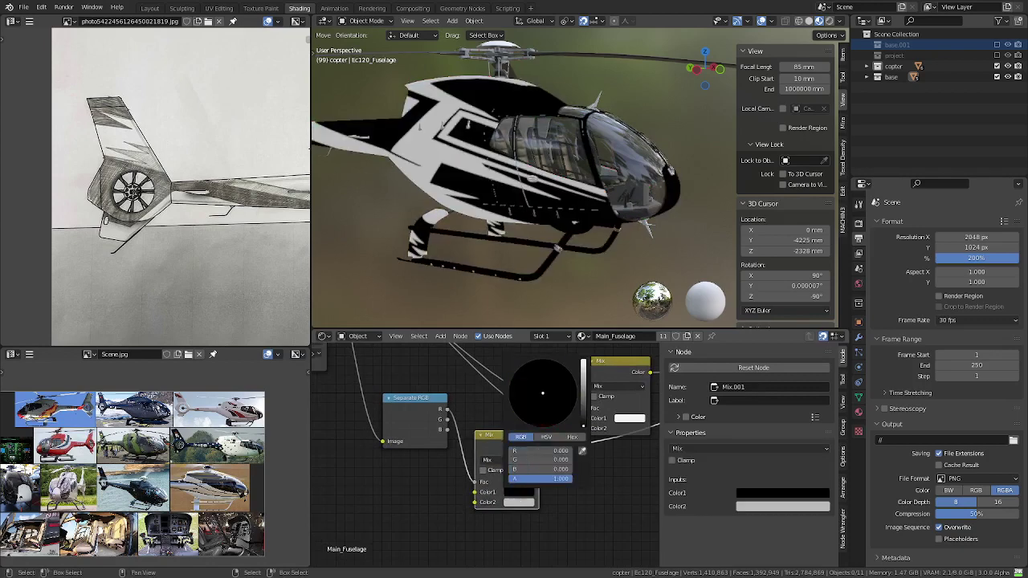
- Compare the livery texture preview with the new Mix node's black-and-white result
click(417, 413)
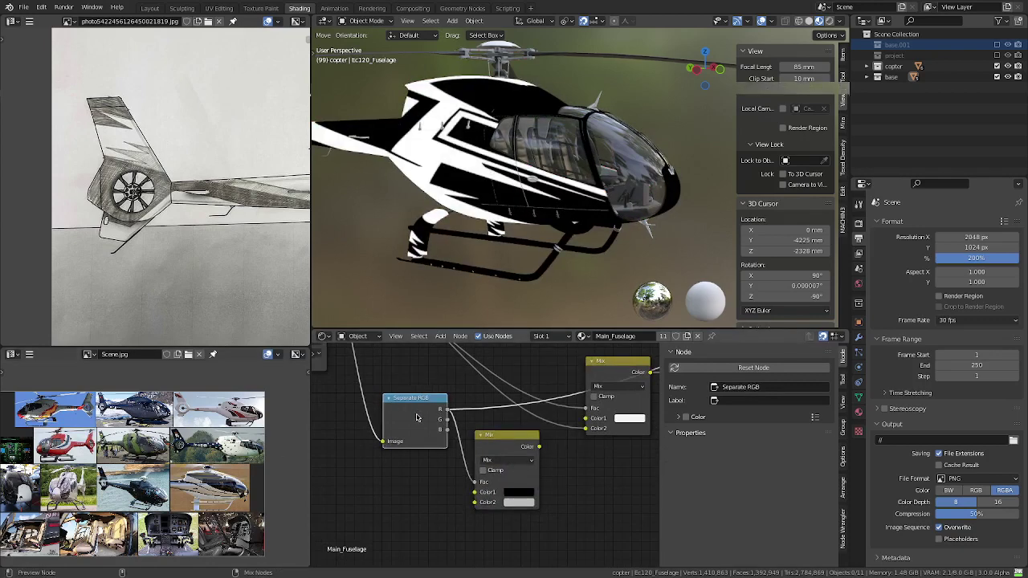
mouse_move(418, 413)
middle_down()
mouse_move(483, 466)
mouse_move(445, 428)
middle_up()
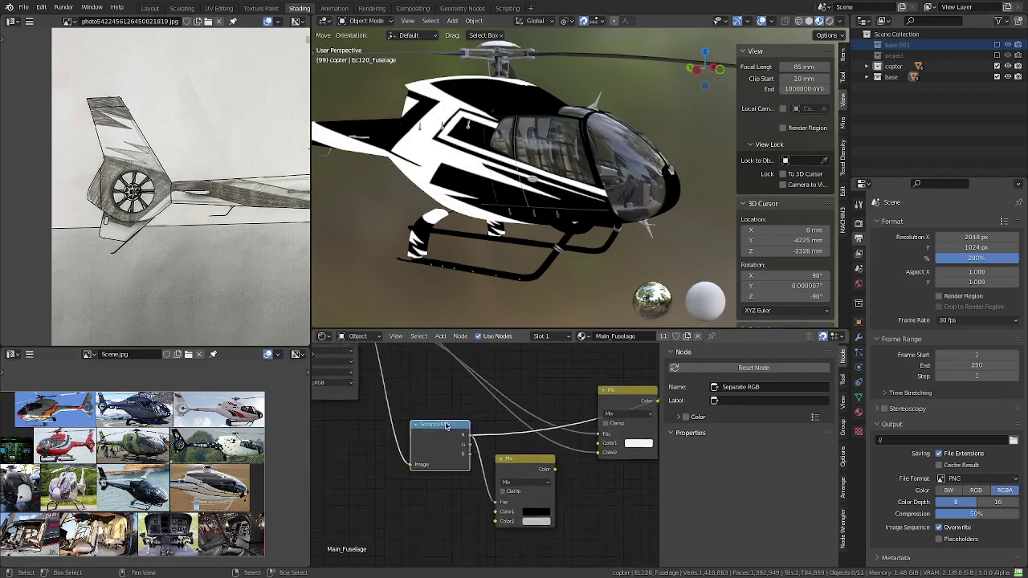
scroll(444, 415, down, 2)
ctrl+shift+click(384, 384)
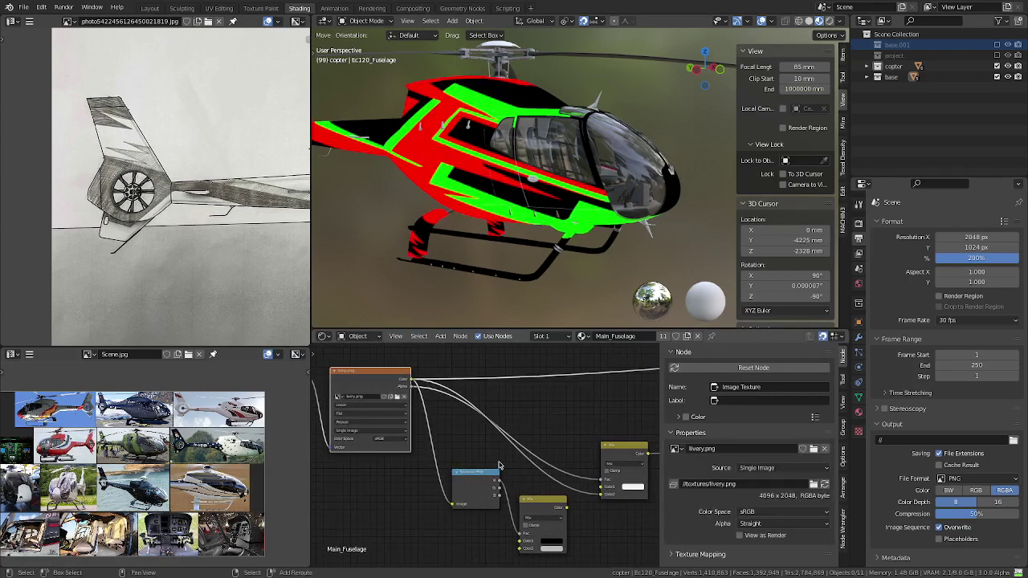
middle_drag(558, 502, 522, 437)
scroll(528, 454, up, 1)
ctrl+shift+click(523, 463)
scroll(522, 437, up, 1)
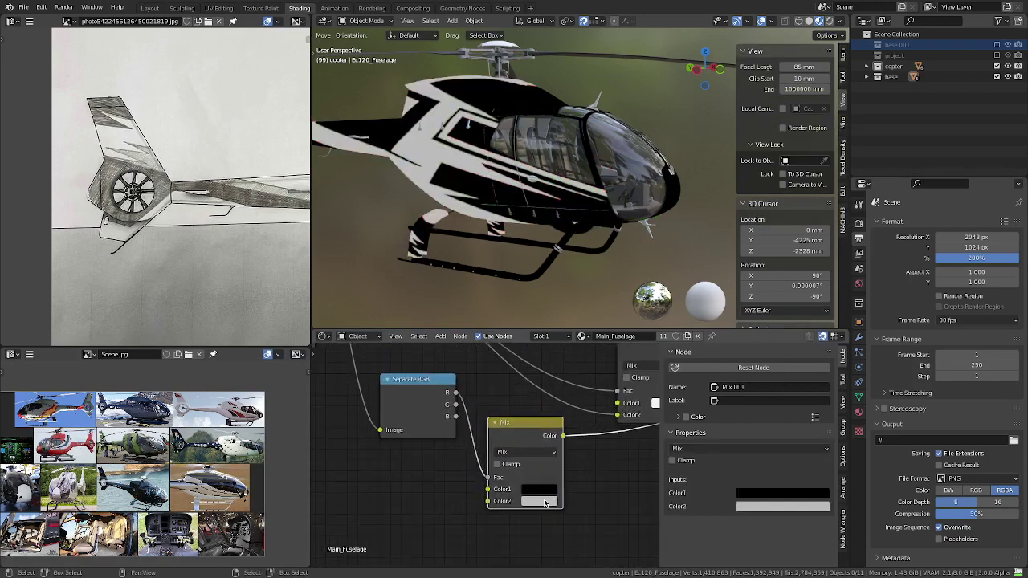
- Raise the blue channel of the new Mix node's second colour to a bright blue
click(545, 503)
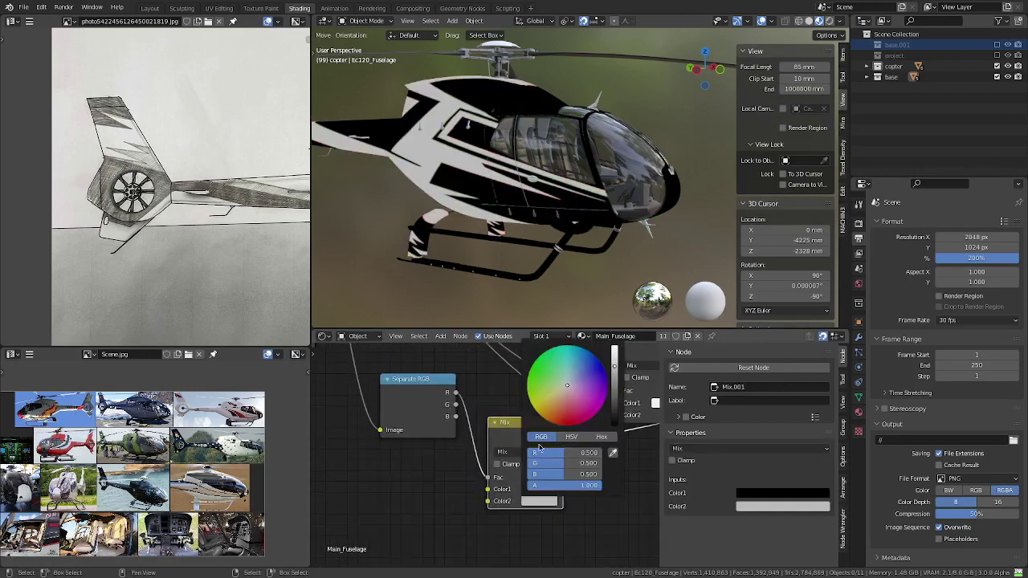
mouse_move(546, 474)
mouse_down()
mouse_move(602, 474)
mouse_move(554, 464)
mouse_move(581, 452)
mouse_move(530, 463)
mouse_move(566, 474)
mouse_up()
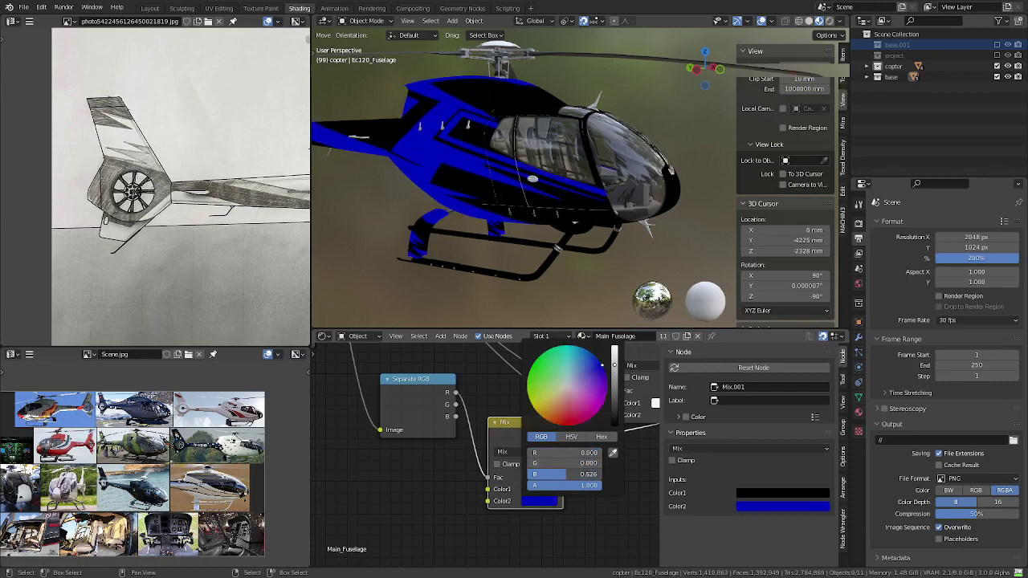
drag(566, 474, 564, 479)
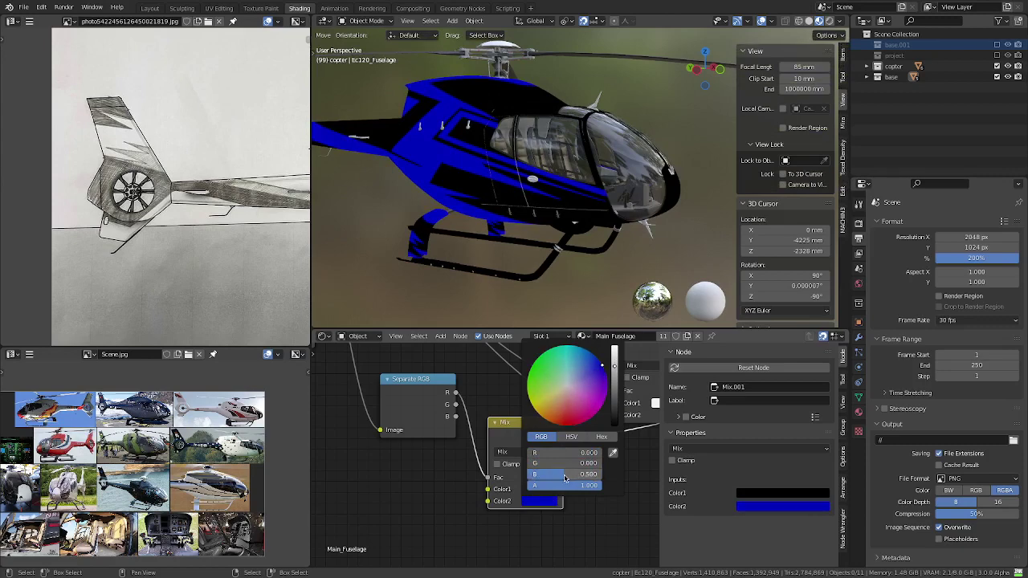
scroll(414, 466, down, 1)
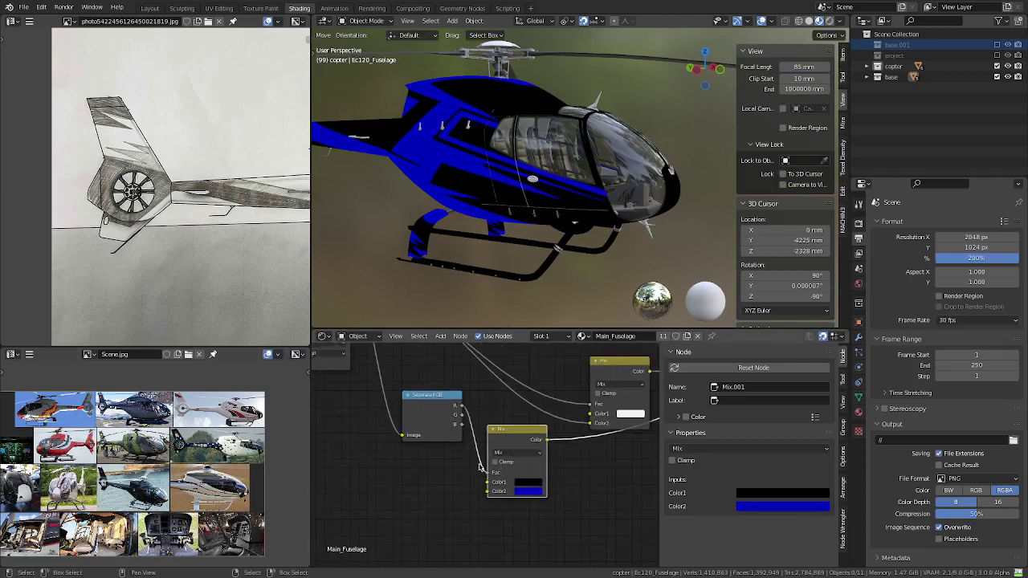
scroll(151, 448, up, 3)
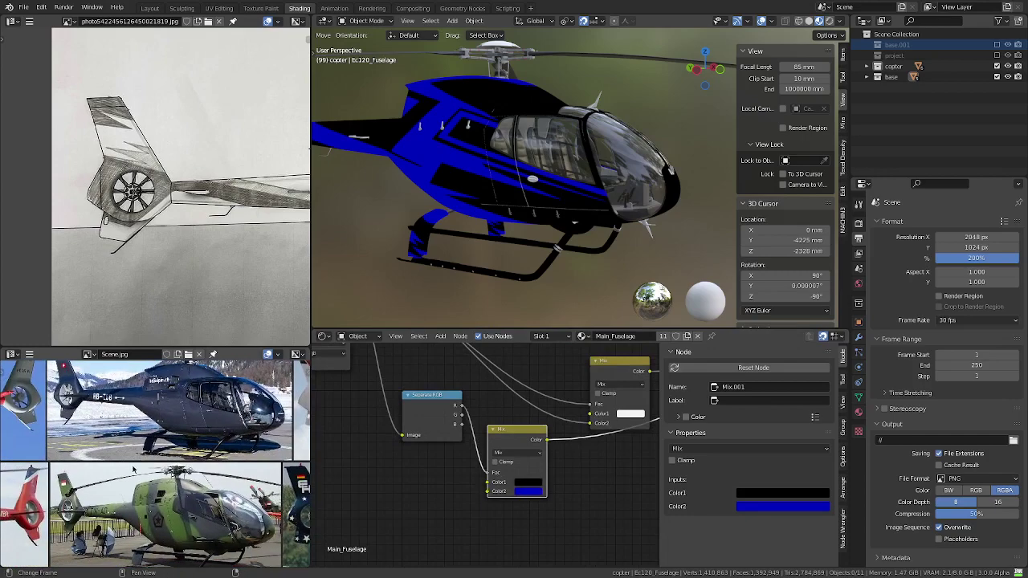
scroll(151, 448, down, 4)
scroll(141, 458, up, 3)
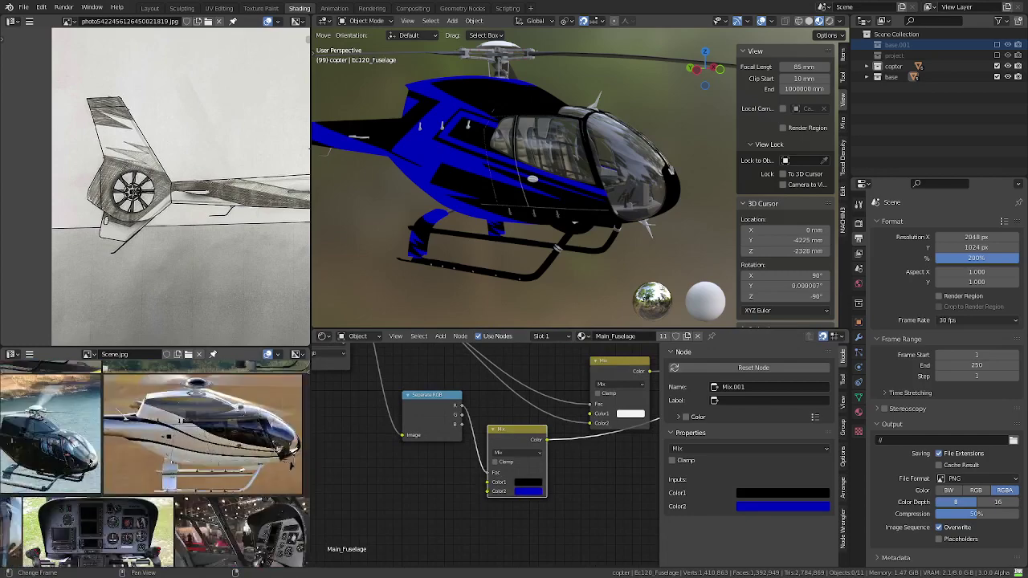
scroll(141, 457, up, 2)
scroll(141, 457, up, 1)
scroll(140, 450, down, 1)
scroll(137, 434, down, 2)
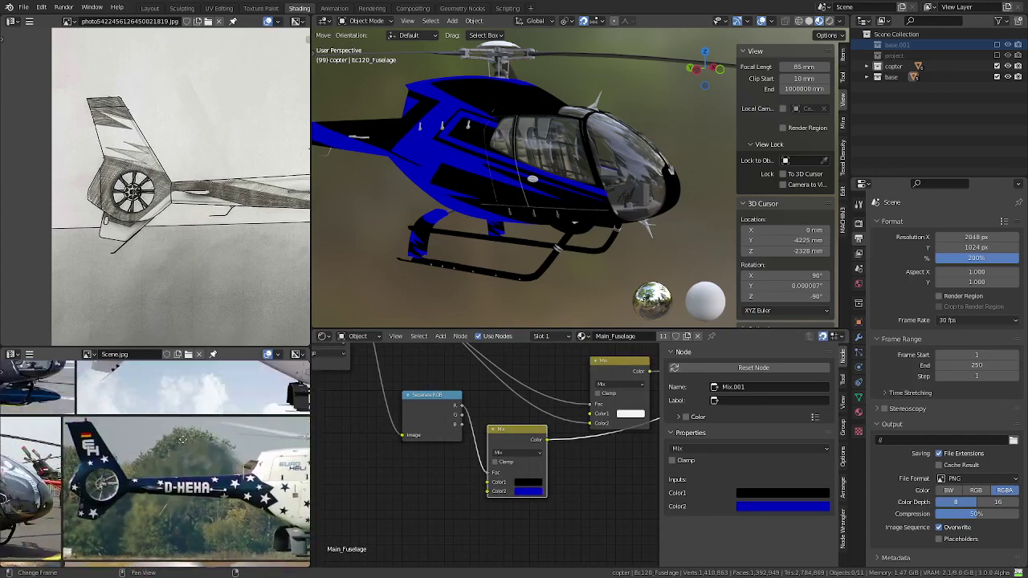
scroll(132, 410, up, 2)
scroll(133, 410, up, 2)
scroll(133, 409, up, 2)
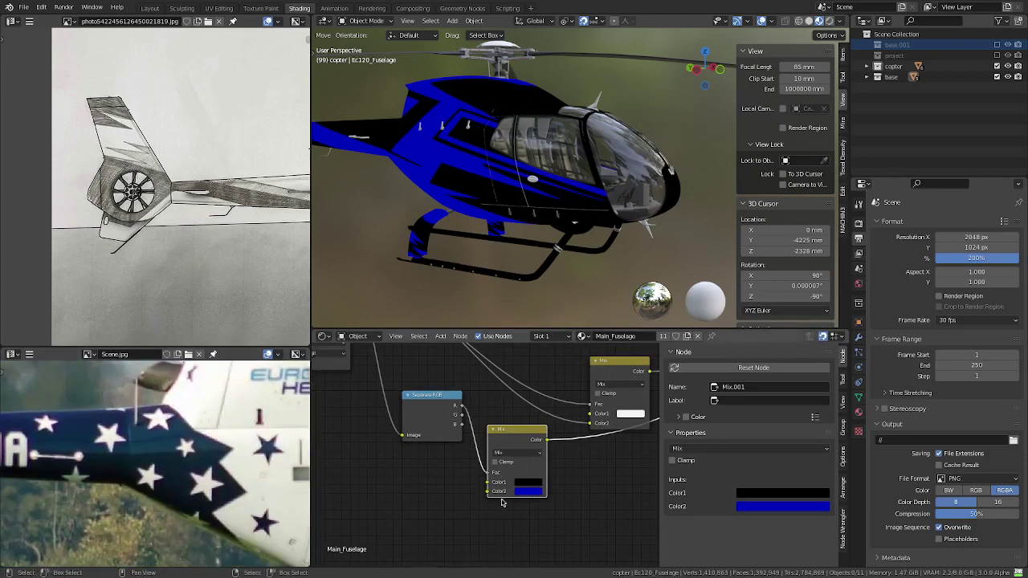
key(e)
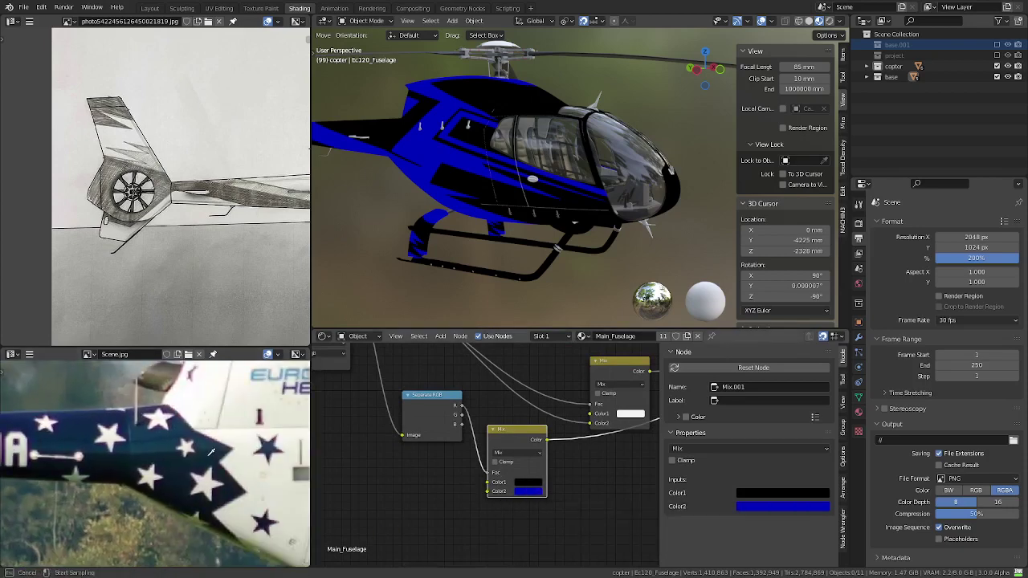
- Eyedrop the dark navy from the tail photo and slightly adjust its HSV value
click(84, 430)
click(537, 492)
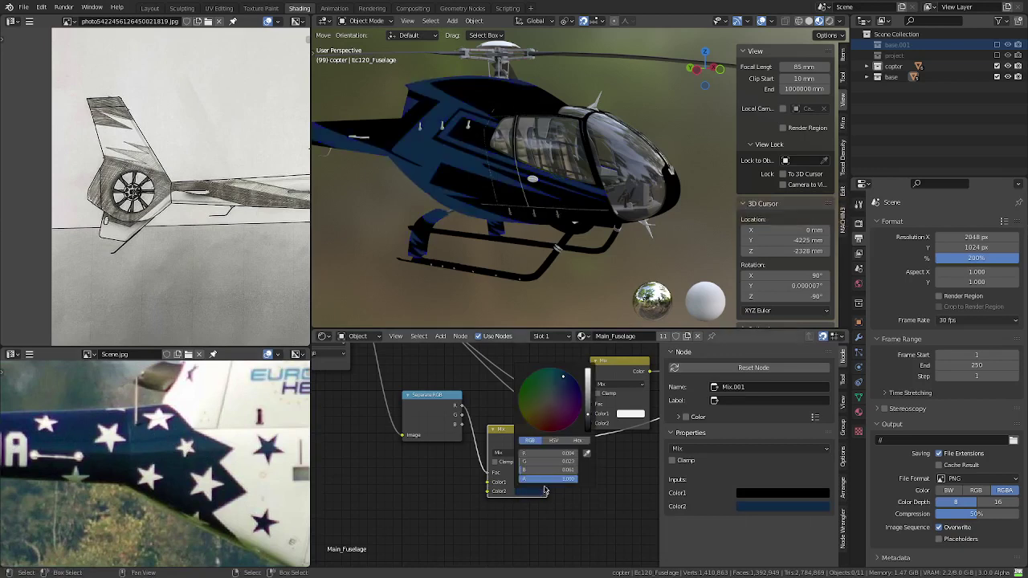
click(554, 441)
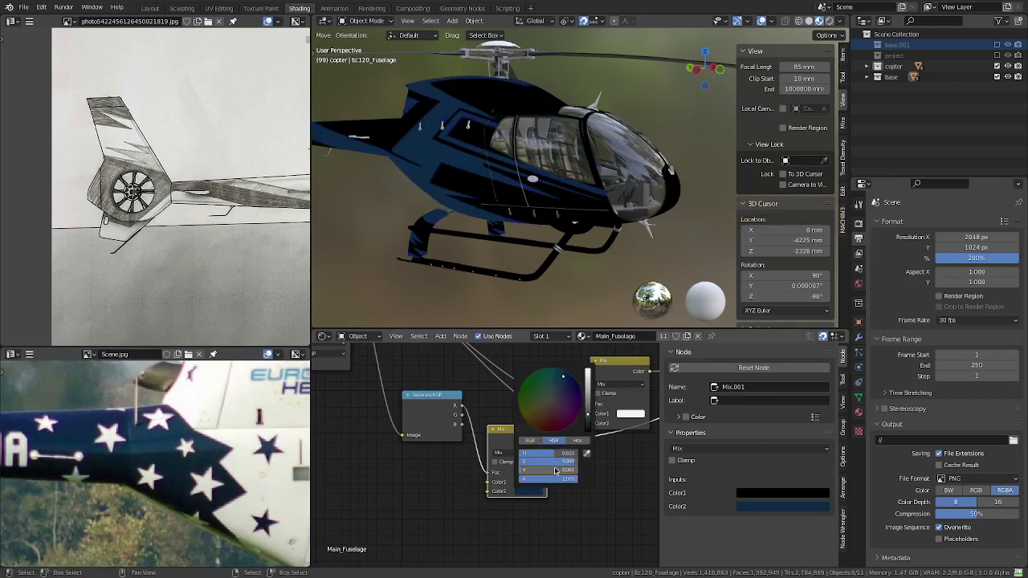
drag(554, 472, 547, 473)
drag(547, 472, 551, 473)
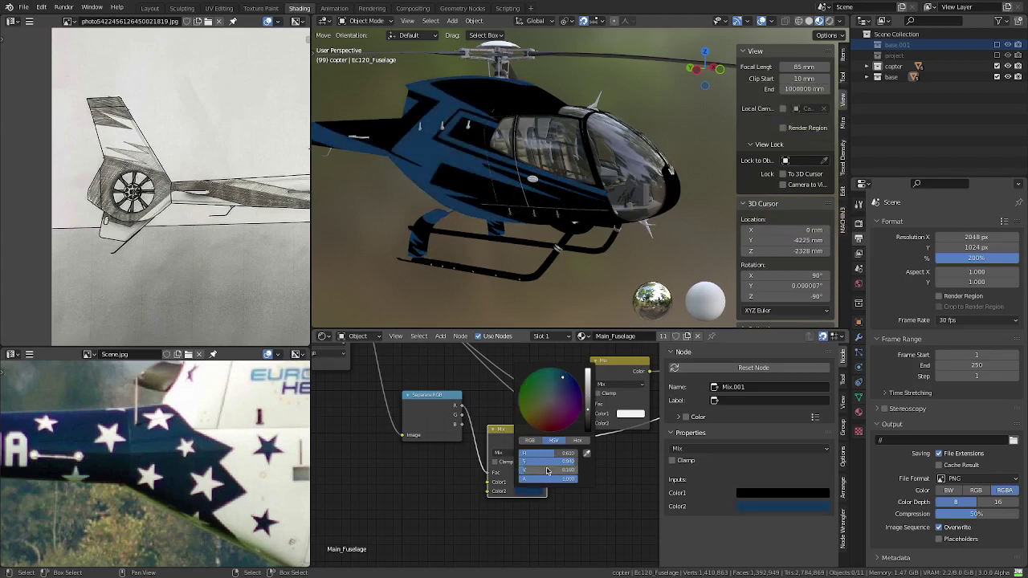
- Spread the Separate RGB and Mix nodes apart for a clearer layout
scroll(514, 428, down, 1)
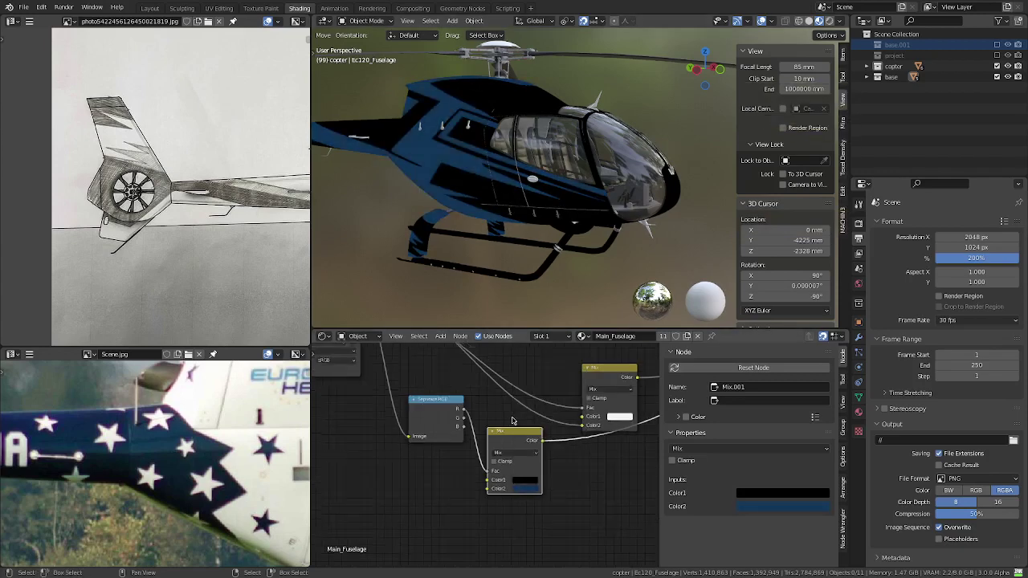
scroll(514, 428, down, 2)
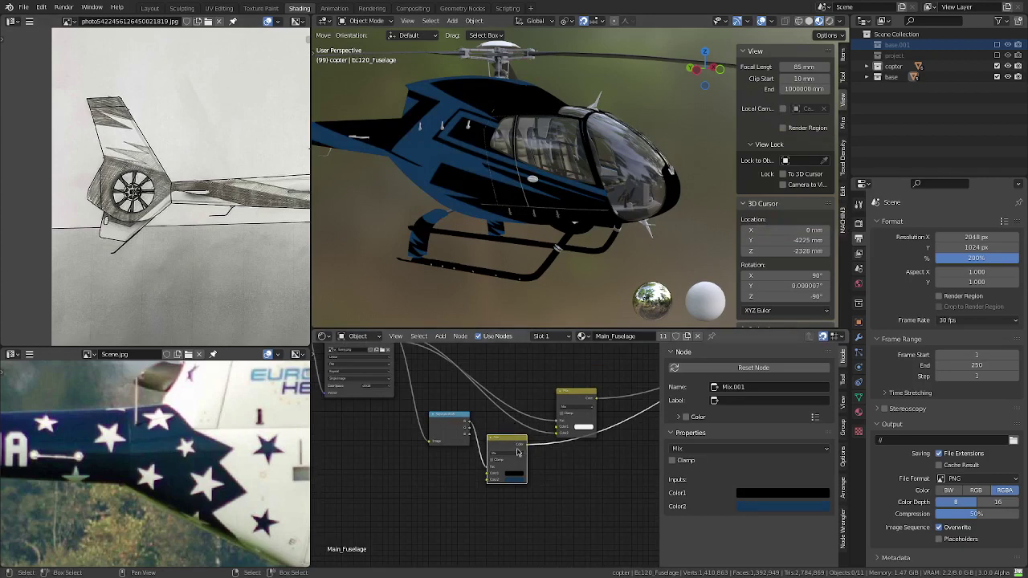
scroll(506, 446, up, 1)
scroll(496, 455, up, 1)
scroll(493, 466, down, 1)
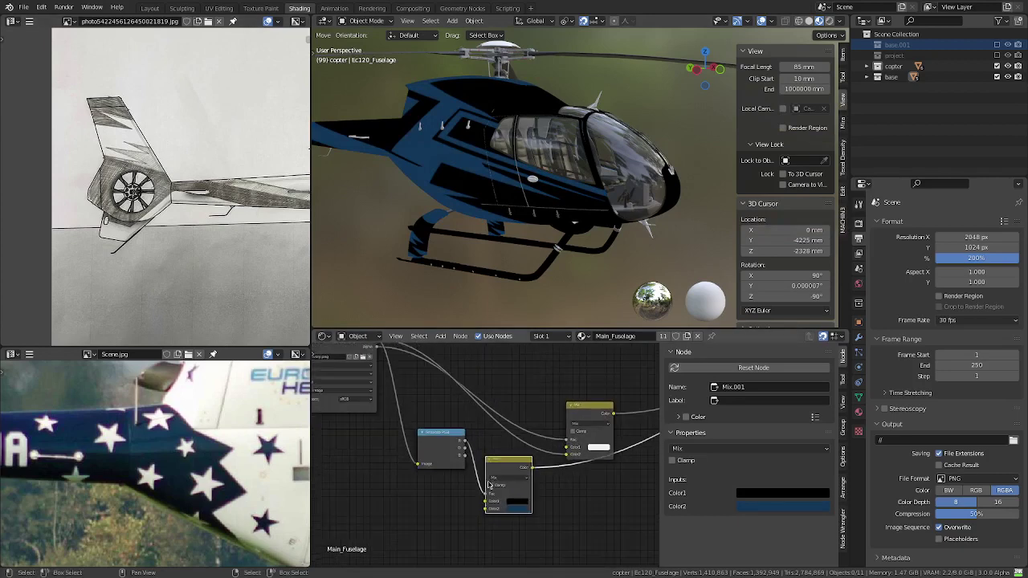
scroll(484, 480, up, 1)
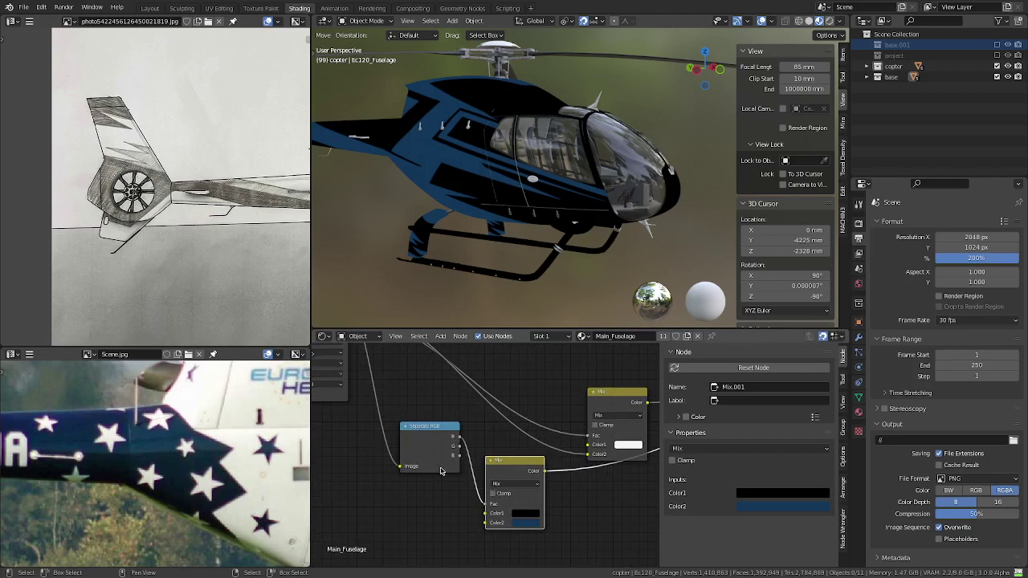
middle_drag(426, 474, 467, 452)
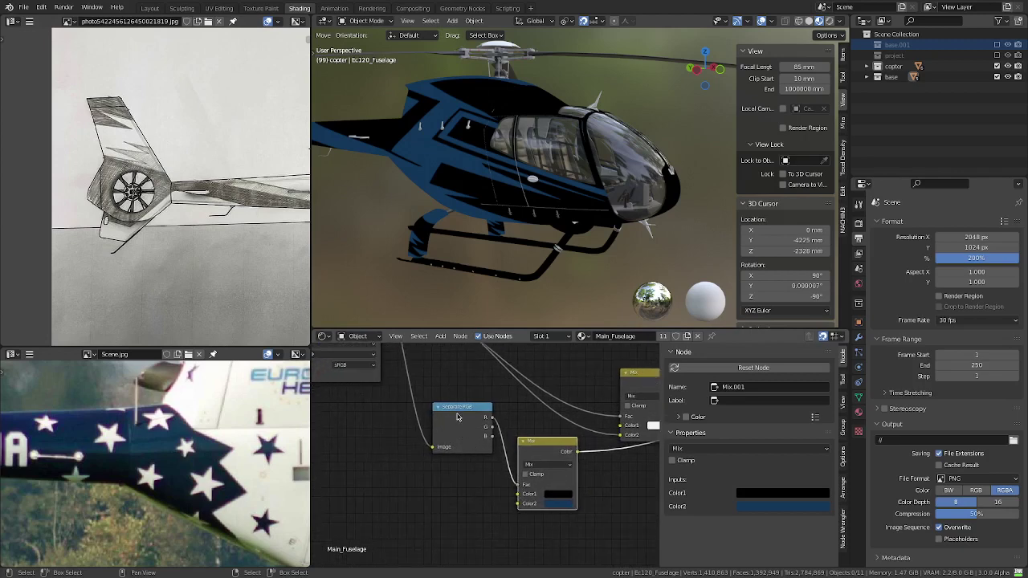
drag(457, 416, 440, 389)
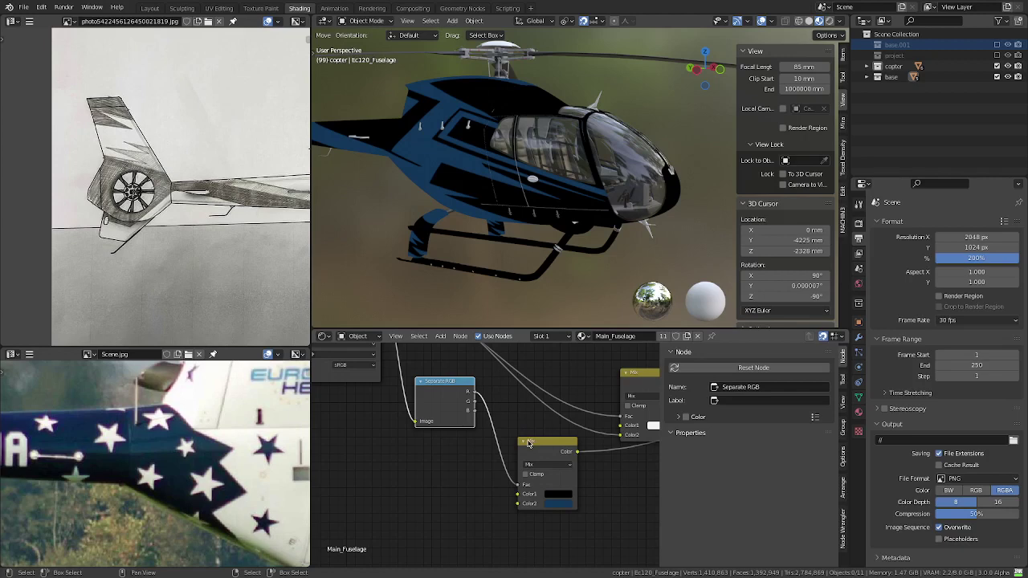
drag(528, 443, 543, 472)
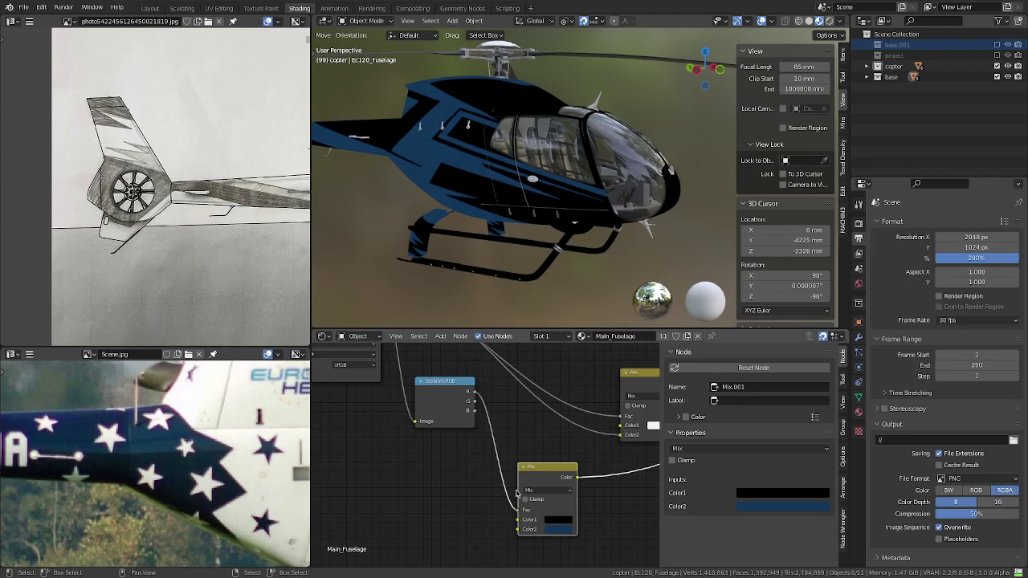
scroll(517, 492, down, 2)
middle_drag(517, 492, 540, 543)
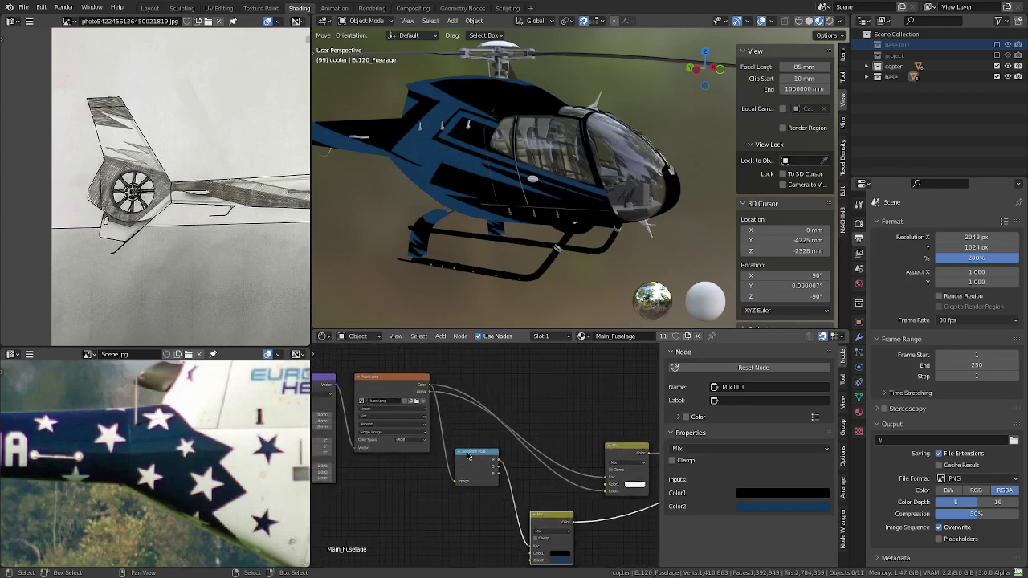
- Add a new MixRGB node and link the livery texture into it
drag(475, 454, 366, 537)
key(shift+a)
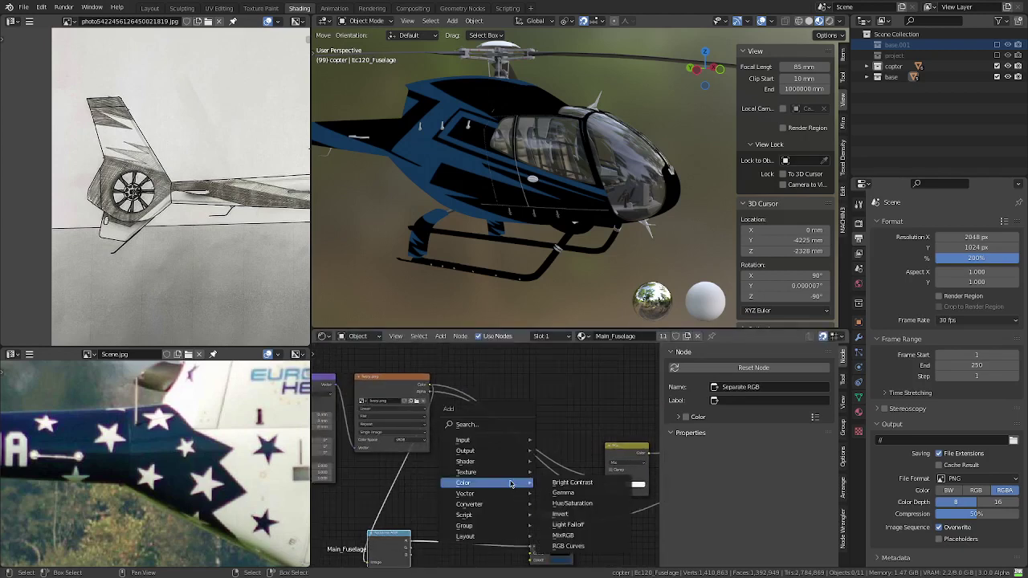
click(563, 535)
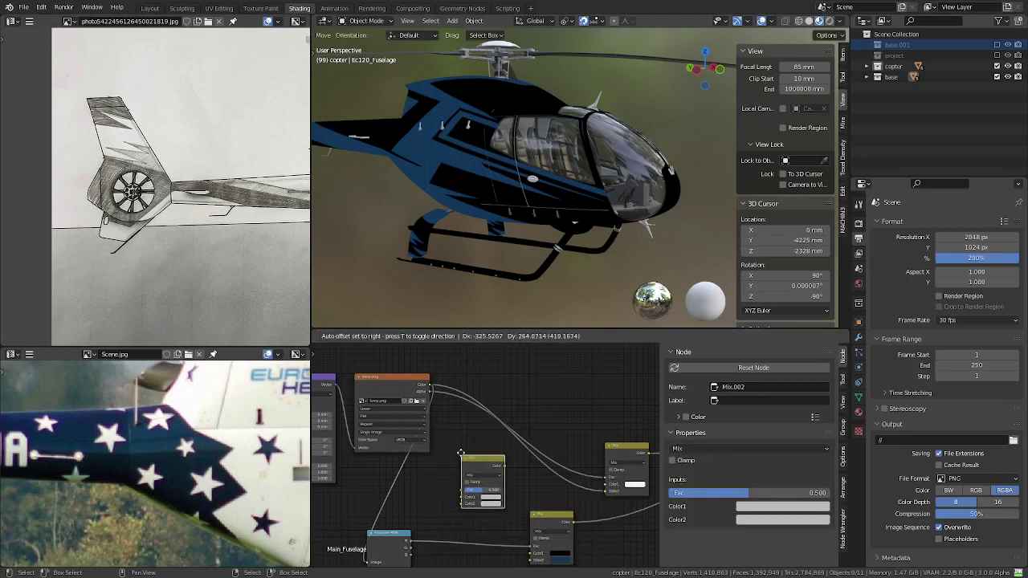
click(462, 452)
drag(430, 385, 466, 499)
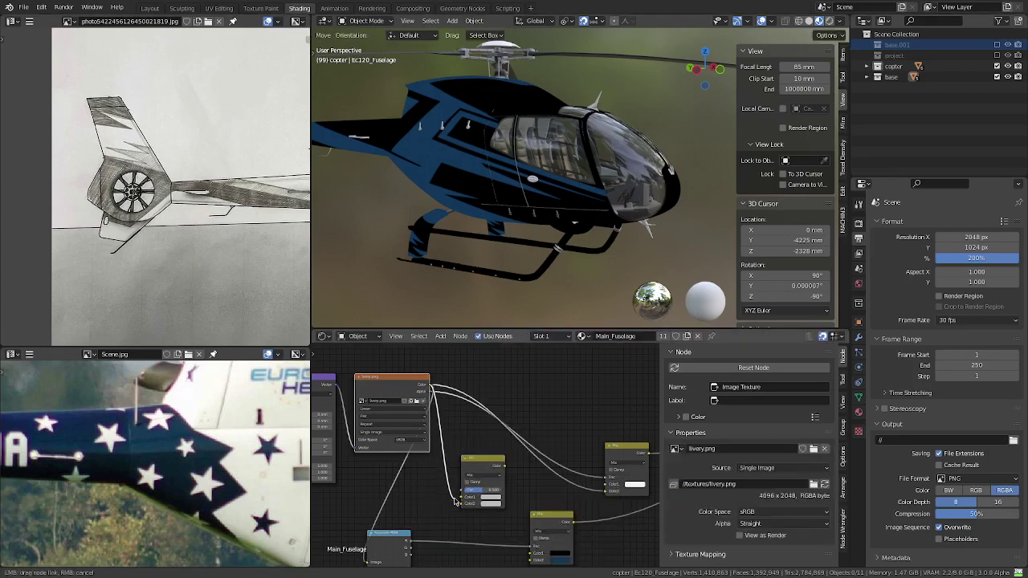
scroll(466, 499, up, 1)
scroll(449, 501, up, 1)
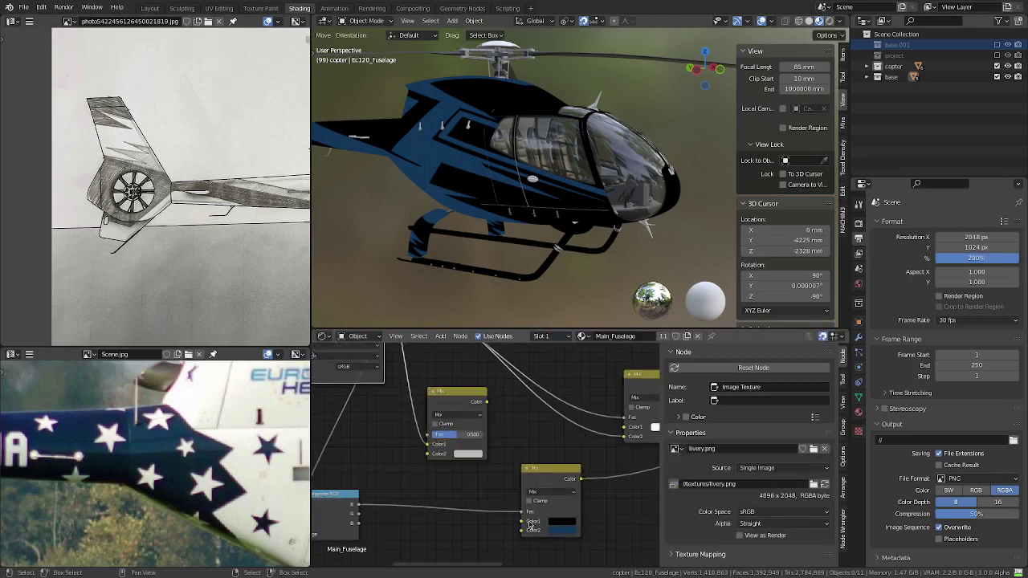
- Drive its factor from Separate RGB, paste the navy into Color1, and feed its output onward
mouse_move(350, 504)
mouse_down()
mouse_move(430, 436)
mouse_move(406, 444)
mouse_move(421, 441)
mouse_up()
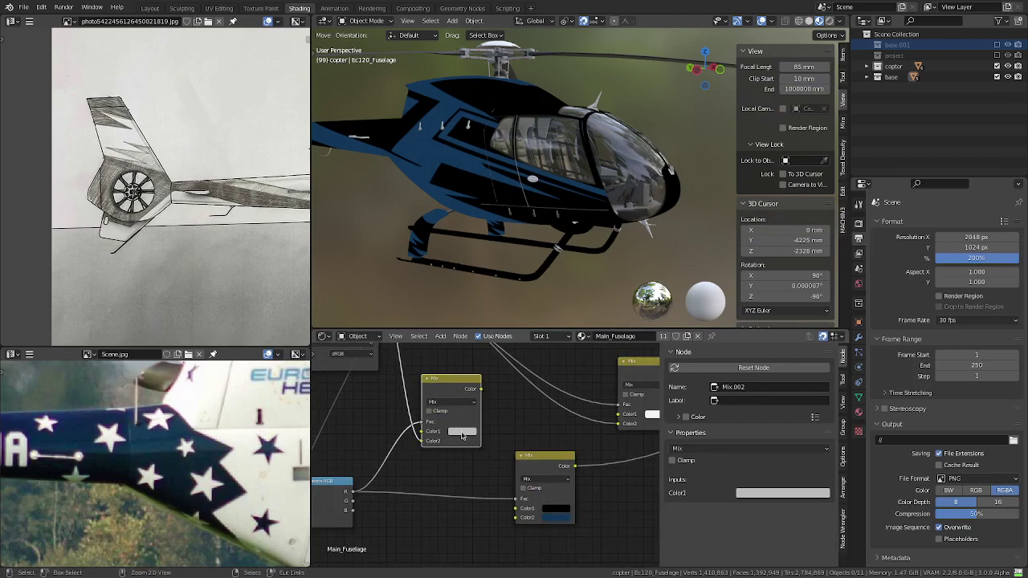
key(ctrl+v)
middle_drag(467, 390, 490, 432)
drag(503, 432, 647, 417)
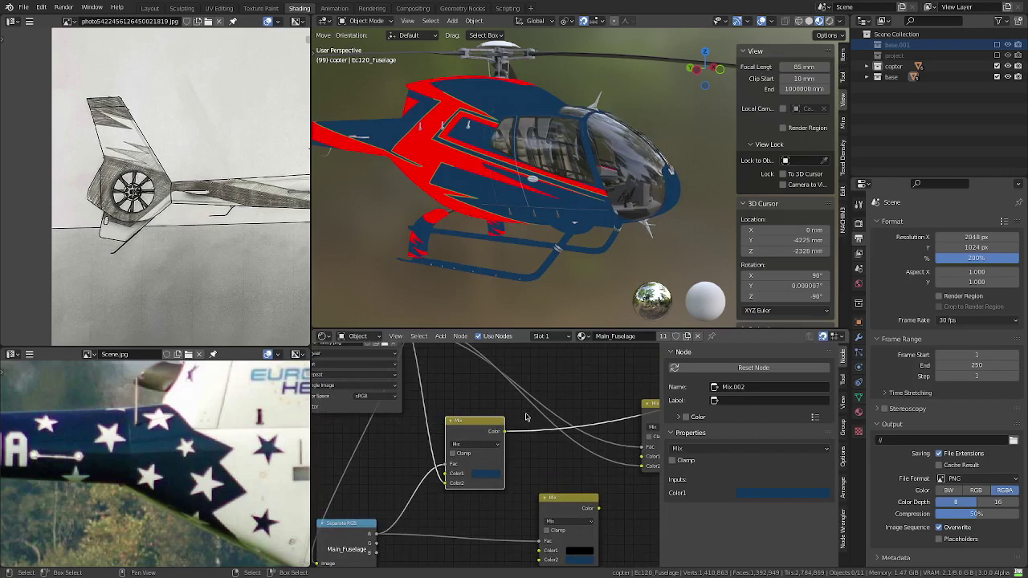
- Link the G channel to the Mix node, unplug its Color2 and eyedrop the photo's red stripe
scroll(526, 417, down, 1)
middle_drag(526, 417, 567, 405)
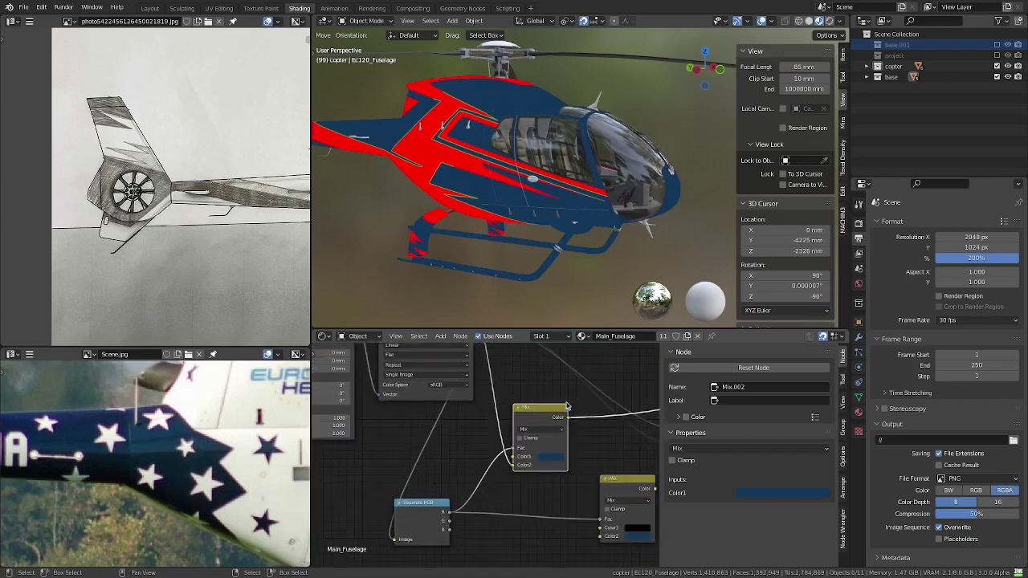
mouse_move(449, 520)
mouse_down()
mouse_move(516, 486)
mouse_move(514, 448)
mouse_up()
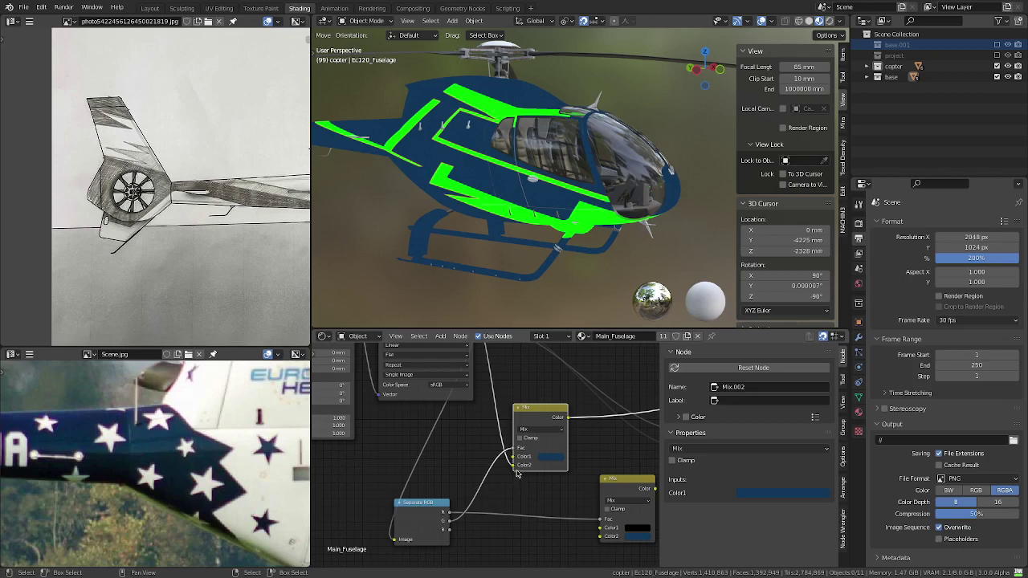
drag(517, 473, 479, 465)
scroll(199, 459, down, 3)
scroll(199, 459, down, 2)
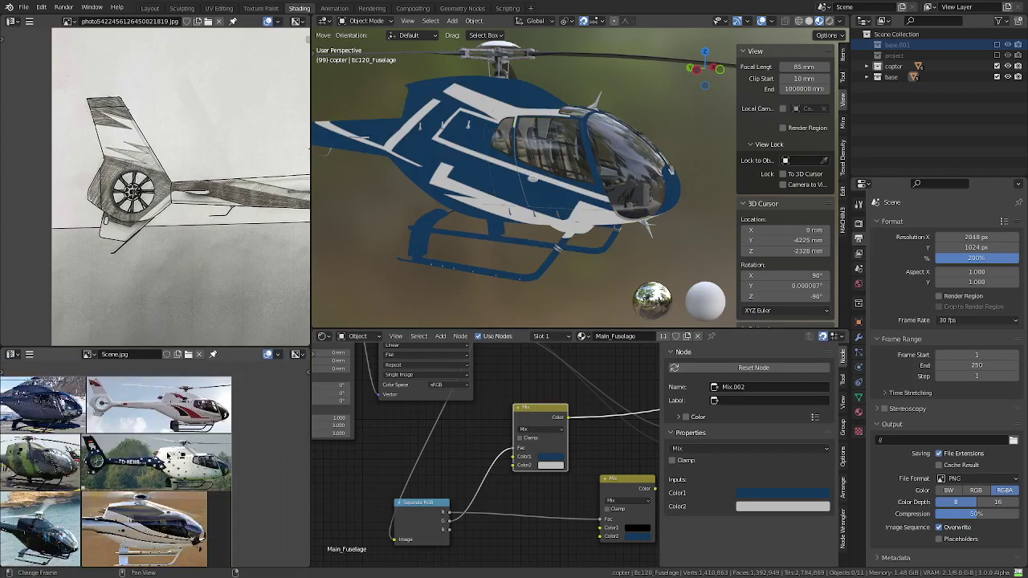
scroll(199, 459, up, 1)
scroll(199, 459, up, 1)
scroll(199, 460, up, 3)
scroll(199, 460, up, 4)
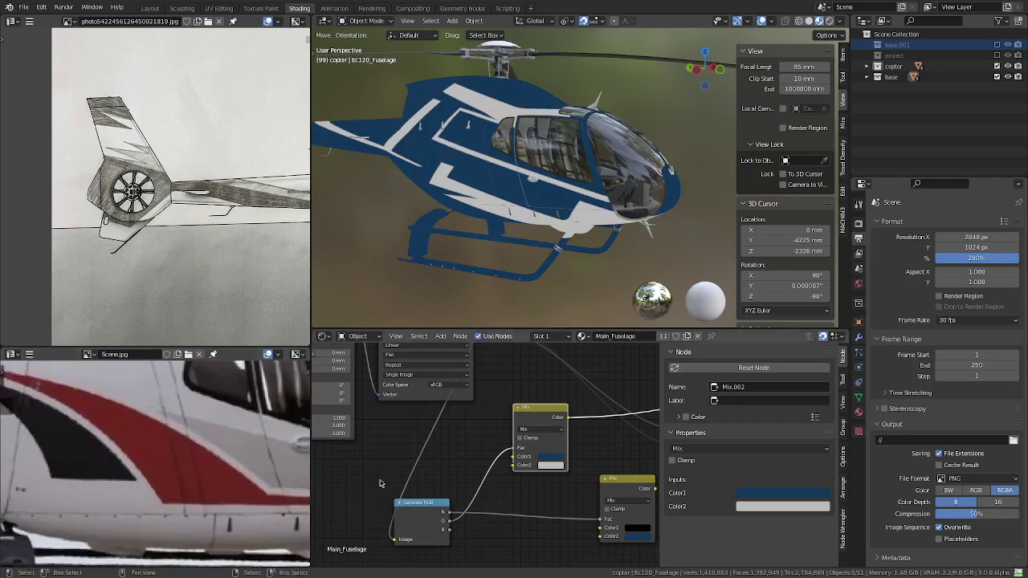
key(e)
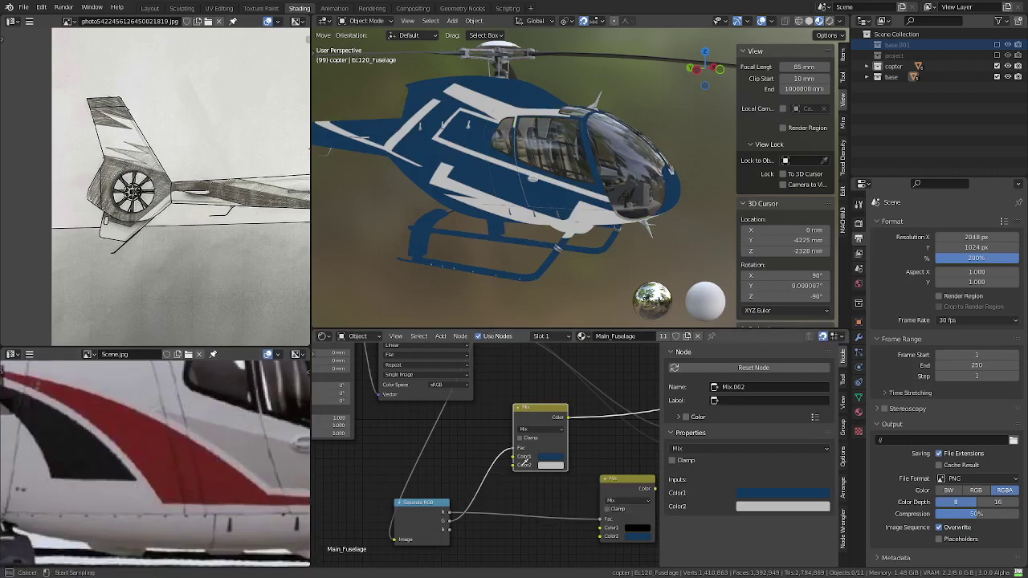
click(171, 457)
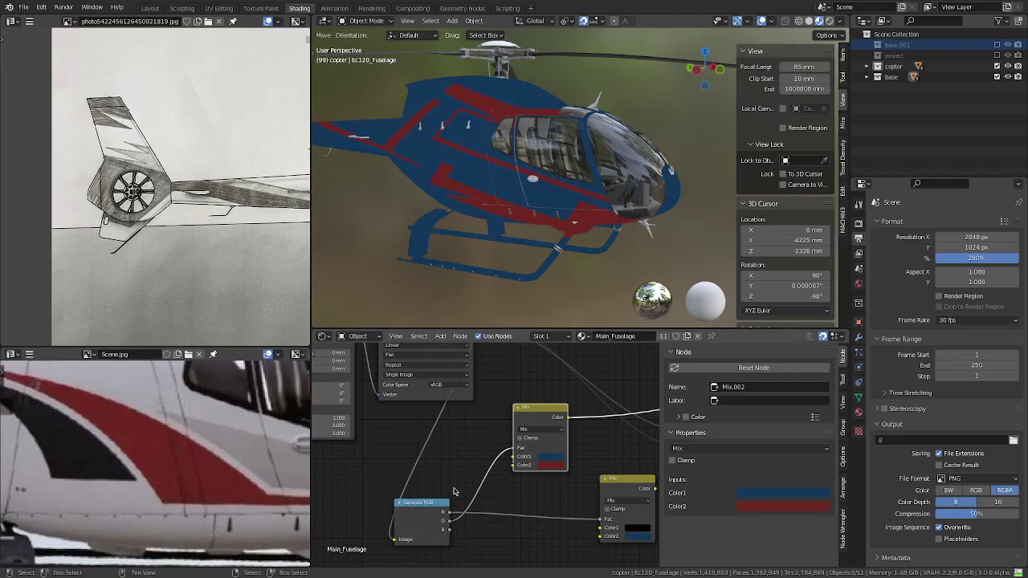
- Connect the navy/red Mix output into the downstream Mix node's Color1 and preview it
middle_drag(466, 463, 424, 466)
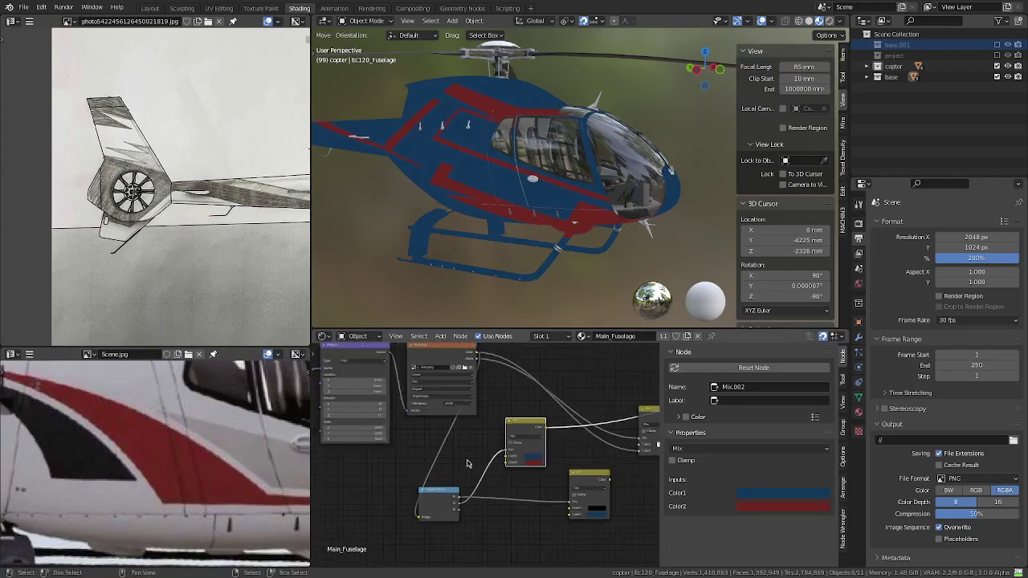
scroll(425, 467, down, 1)
drag(417, 446, 530, 463)
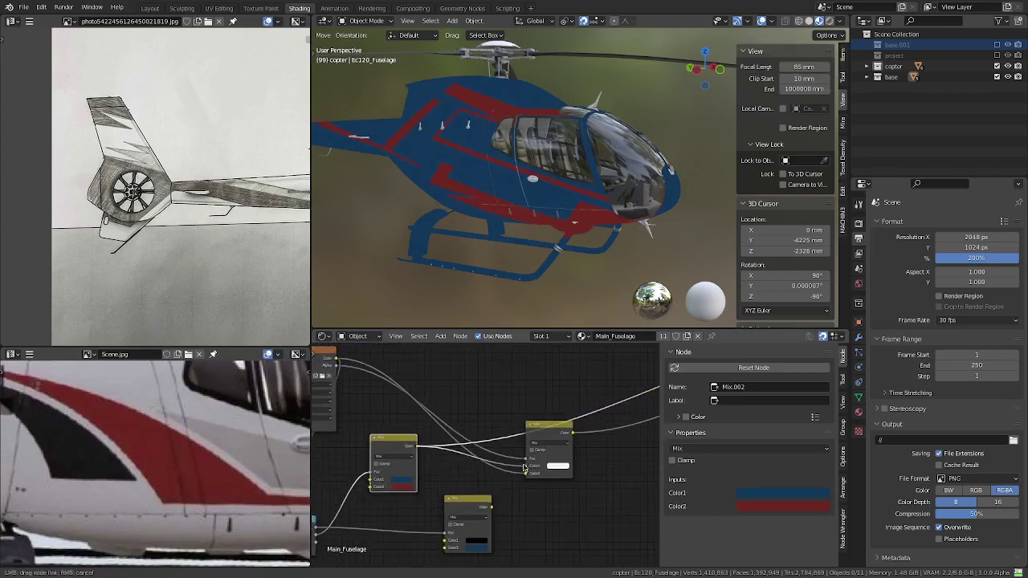
ctrl+shift+click(560, 432)
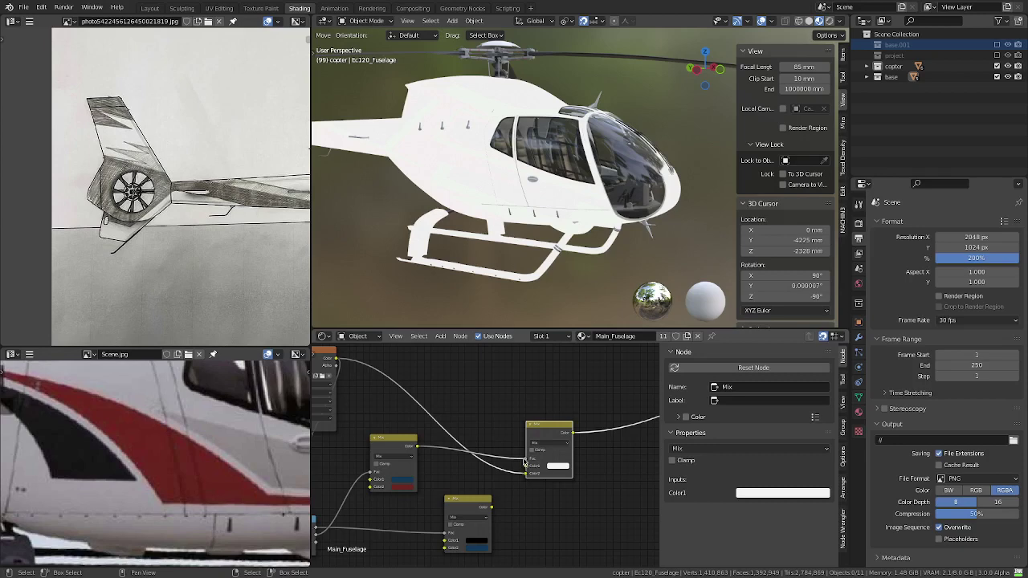
drag(524, 461, 526, 467)
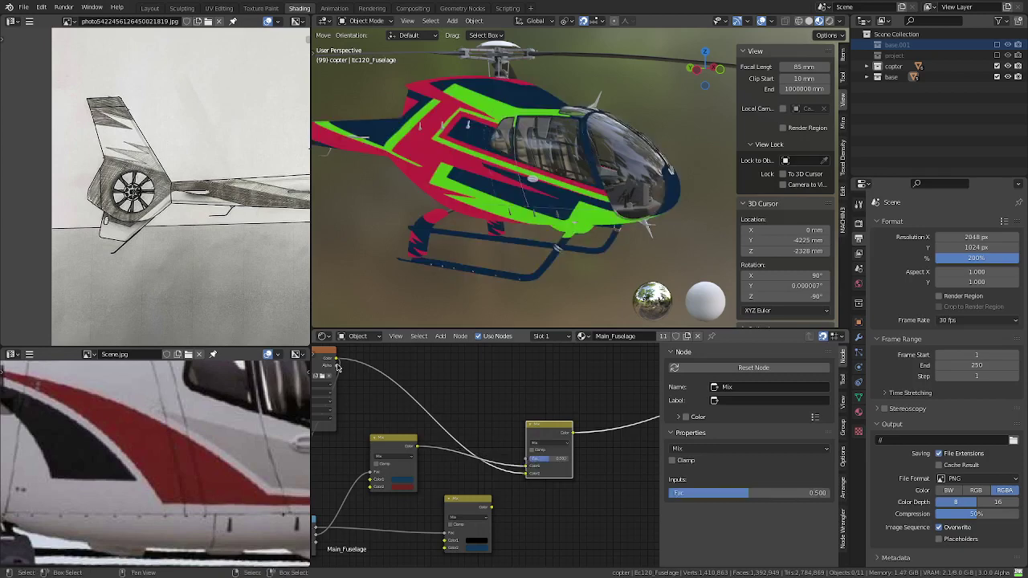
- Use the livery image's Alpha as the downstream Mix factor
drag(337, 366, 526, 458)
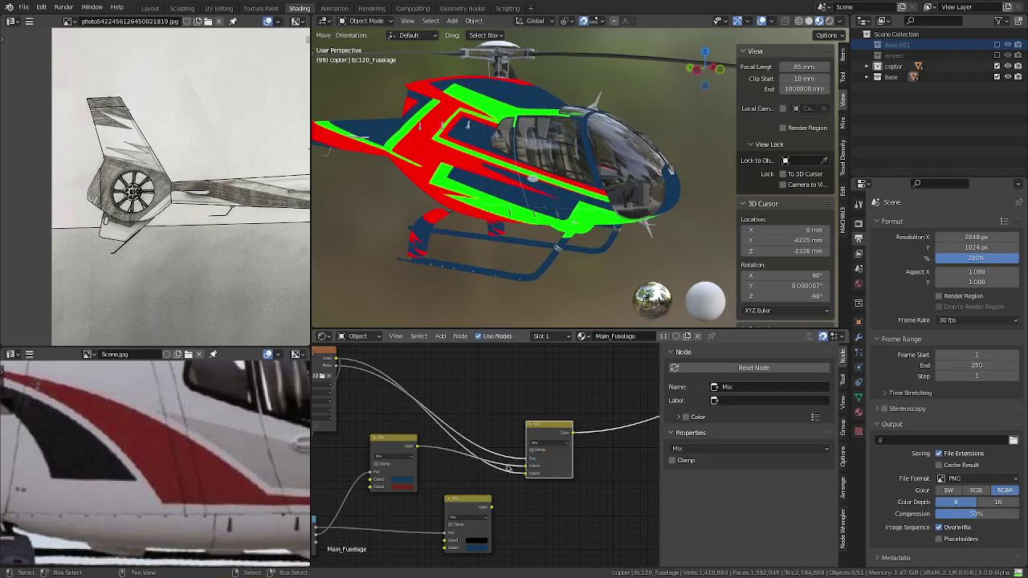
middle_drag(486, 466, 485, 443)
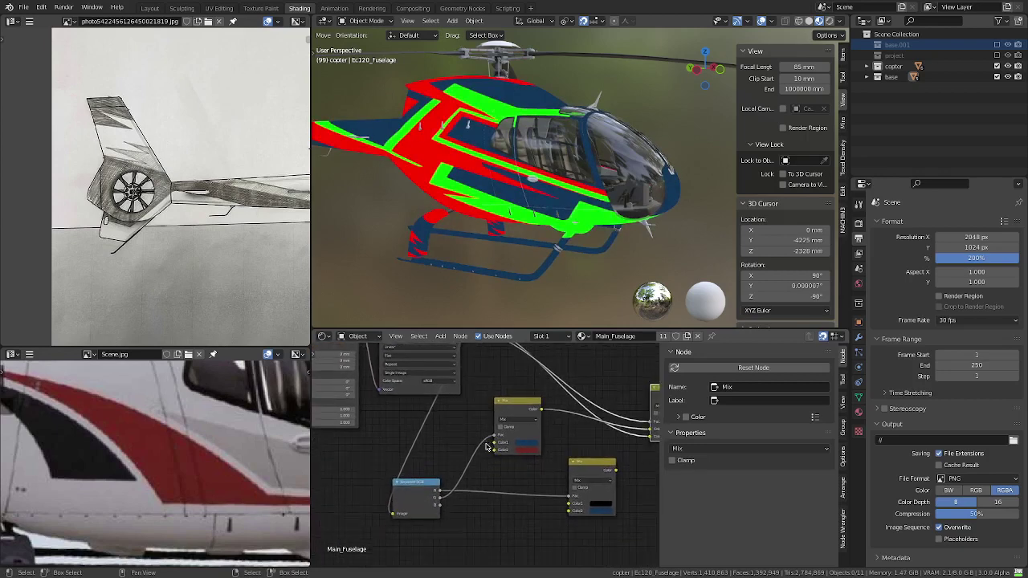
scroll(486, 446, up, 1)
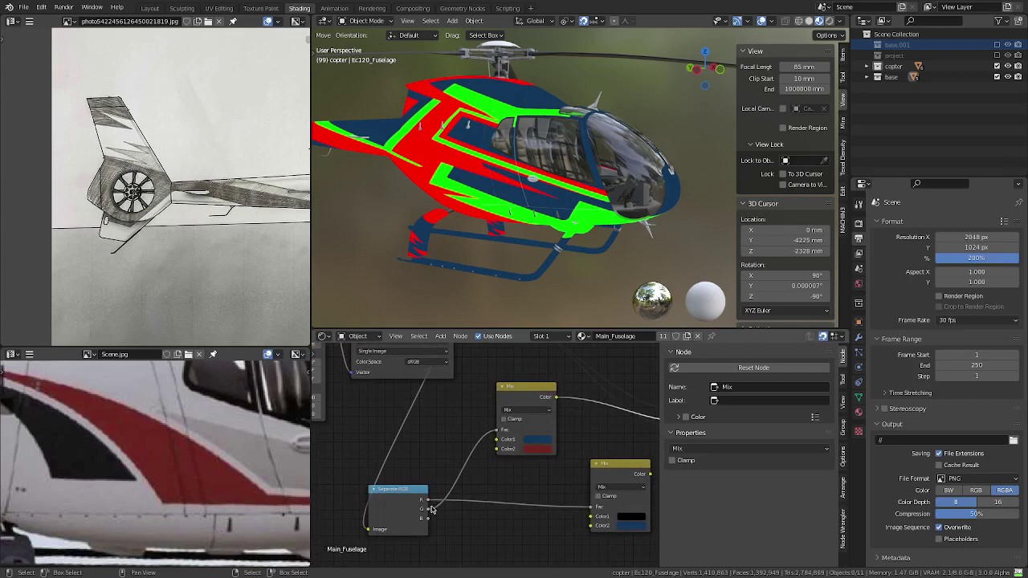
drag(428, 500, 498, 431)
scroll(530, 472, down, 1)
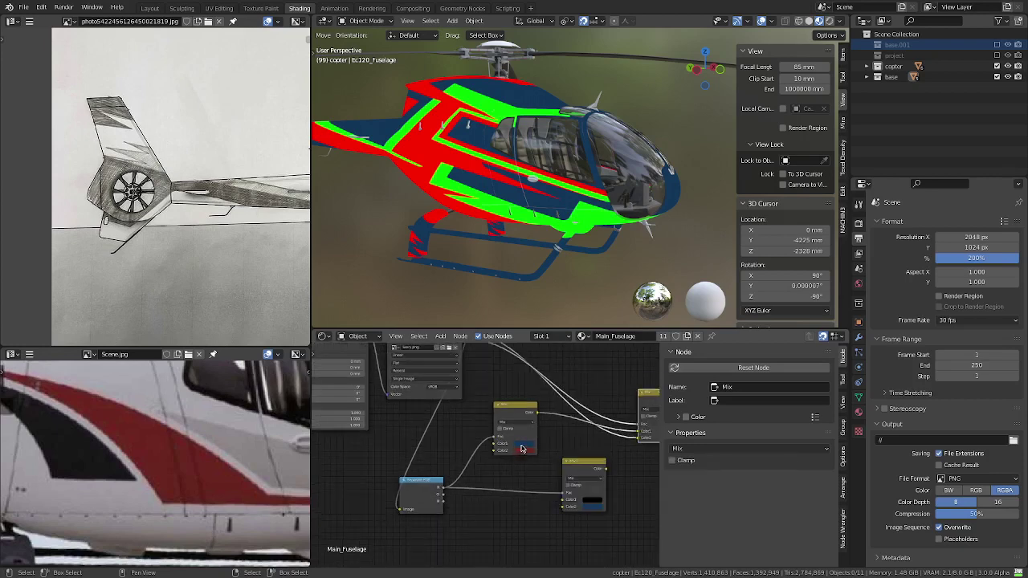
scroll(520, 451, down, 1)
middle_drag(520, 451, 479, 453)
- Detach the link feeding the second Mix node's Color2 input
scroll(479, 453, up, 1)
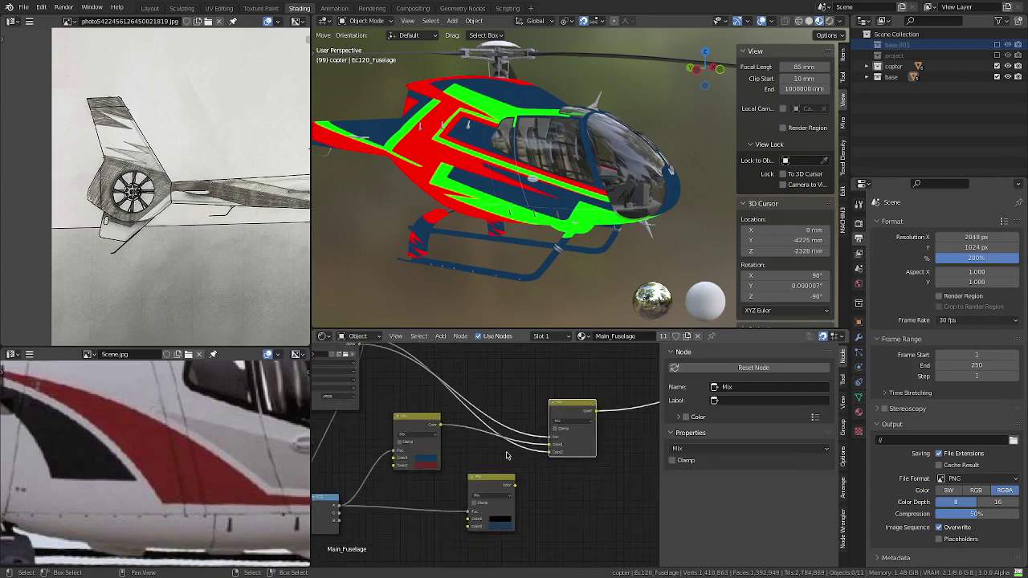
scroll(514, 456, up, 1)
mouse_move(564, 456)
mouse_down()
mouse_move(530, 464)
mouse_move(564, 466)
mouse_up()
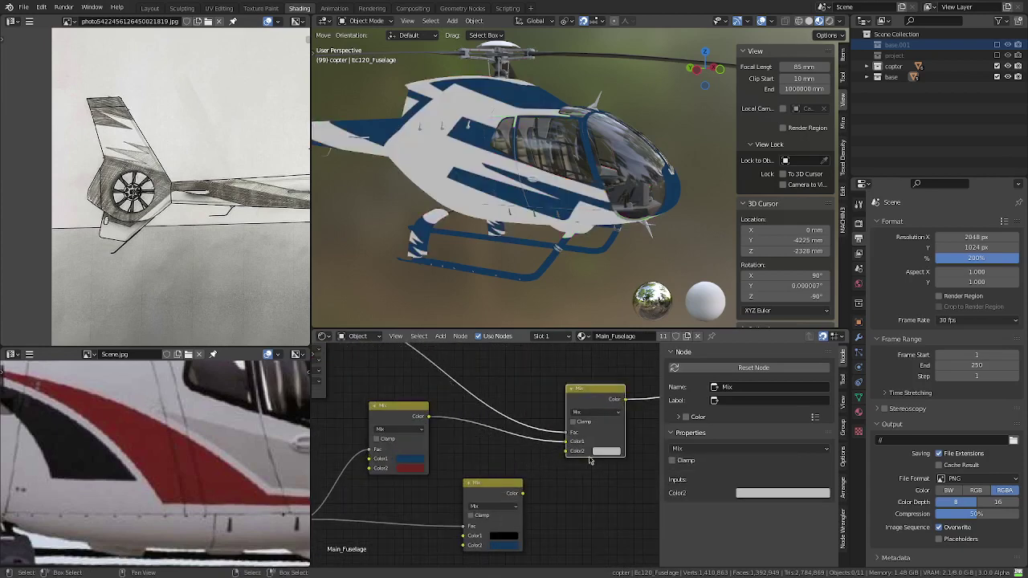
- Set the unlinked Color2 swatch to a near-white with value 0.9
click(609, 456)
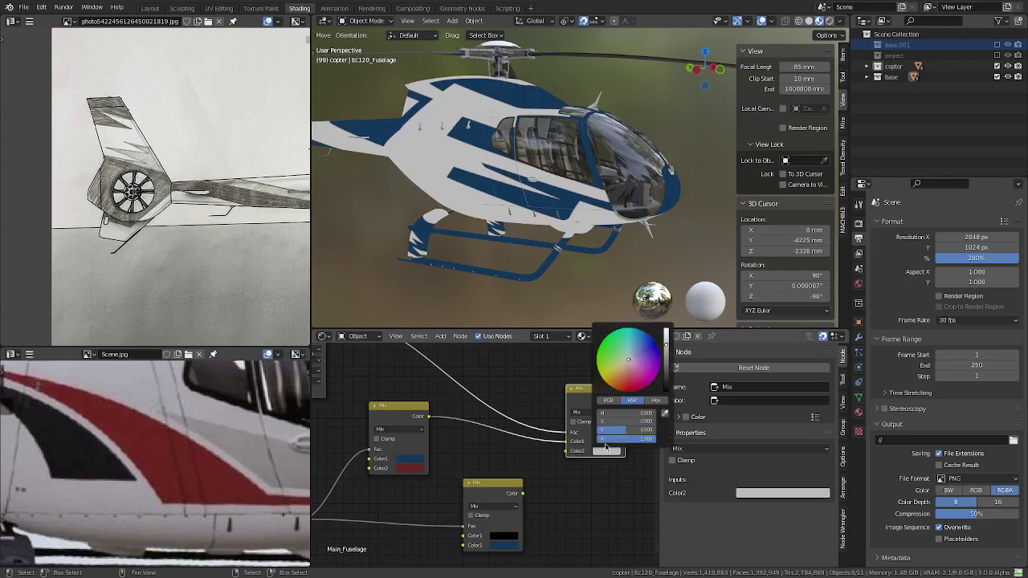
scroll(476, 443, down, 3)
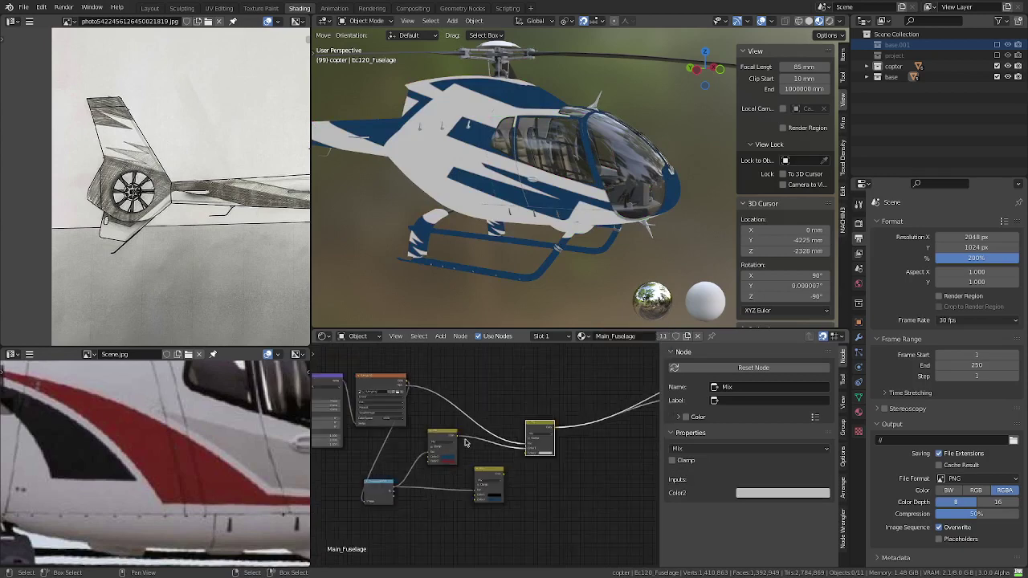
scroll(476, 443, down, 3)
scroll(521, 444, up, 3)
scroll(520, 454, up, 2)
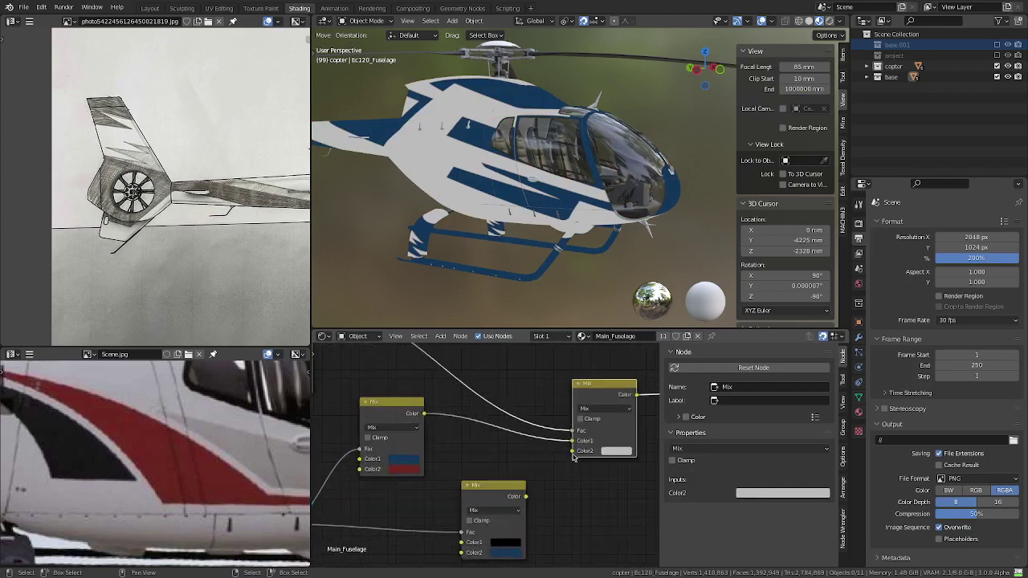
scroll(518, 464, up, 2)
click(550, 449)
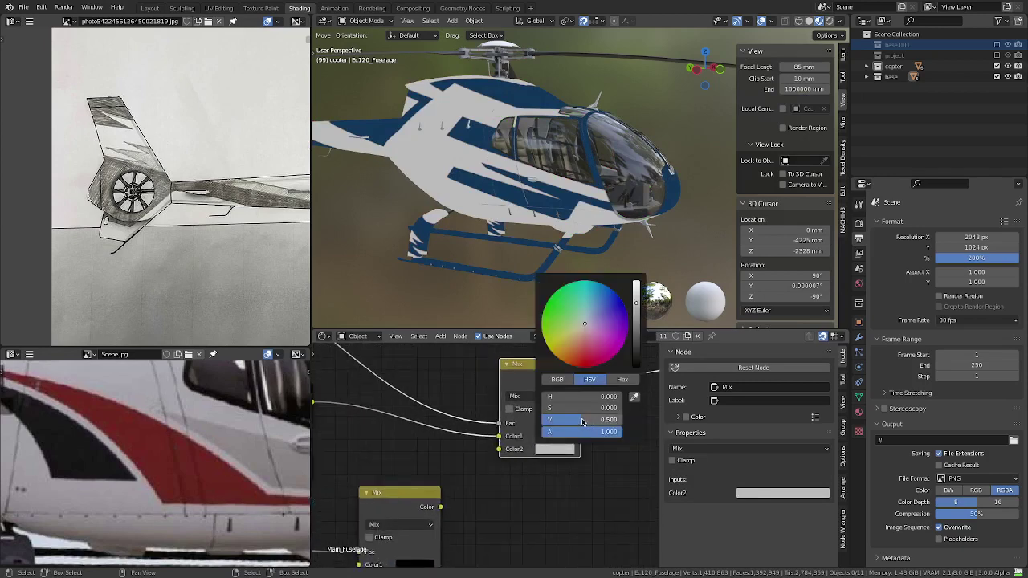
click(580, 420)
key(Return)
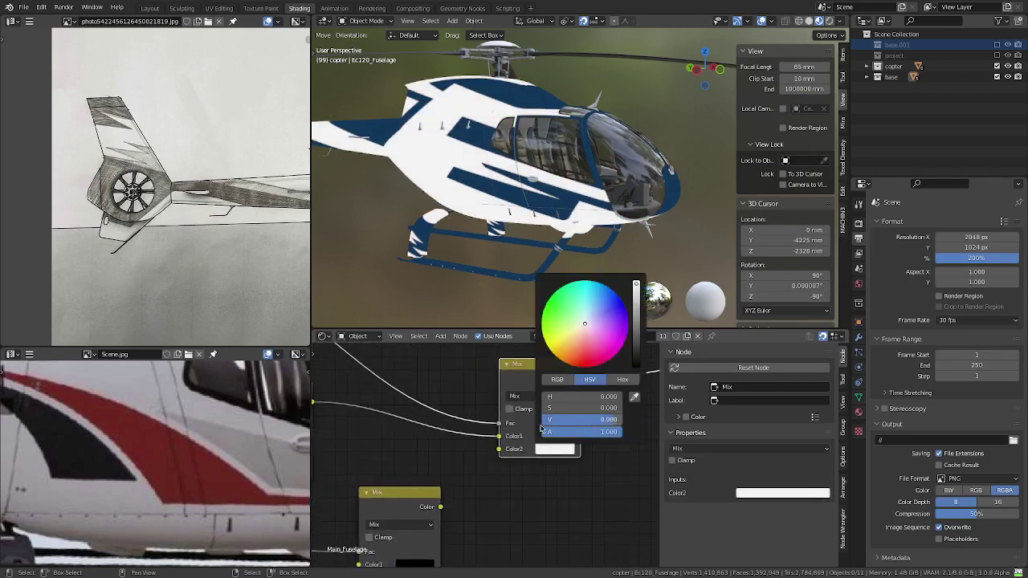
- Pan the node editor to bring the image and Separate RGB nodes into view
scroll(482, 450, down, 2)
middle_drag(514, 449, 466, 482)
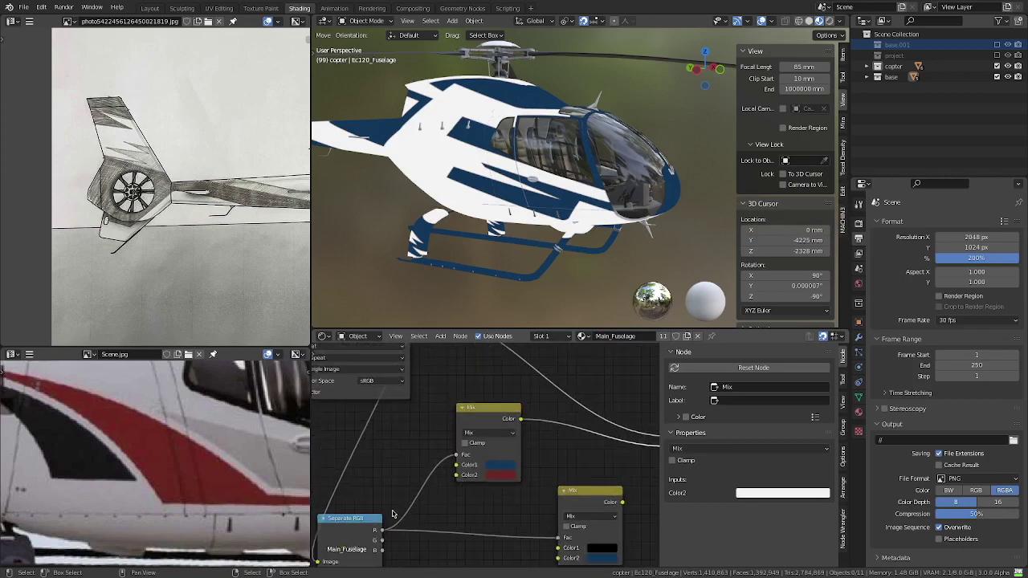
scroll(418, 499, down, 2)
scroll(418, 500, up, 1)
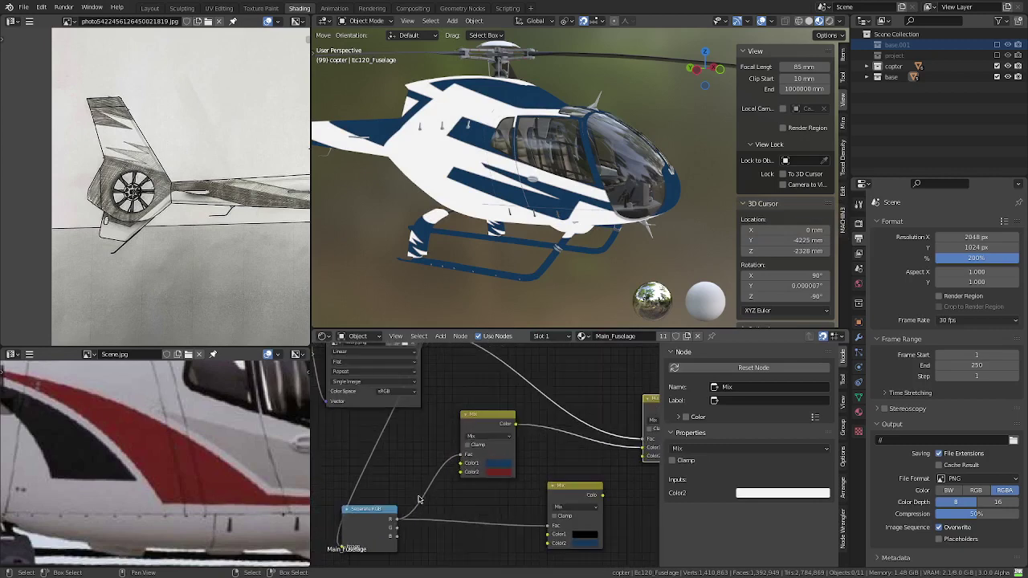
scroll(418, 499, down, 1)
scroll(433, 513, up, 1)
scroll(444, 524, down, 1)
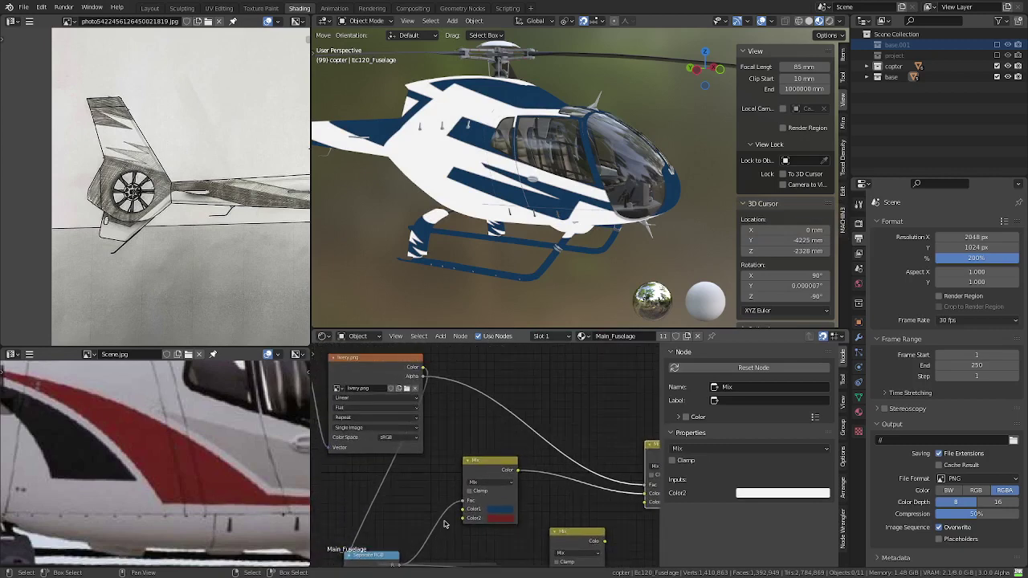
scroll(444, 524, down, 2)
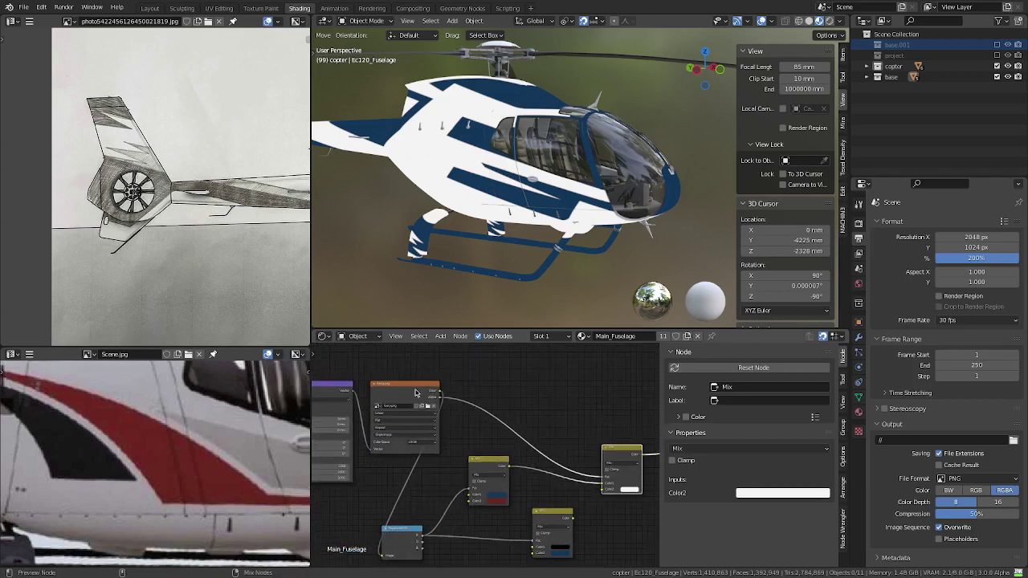
- Preview the navy/red Mix node and connect Separate RGB's G channel to its factor
ctrl+shift+click(486, 462)
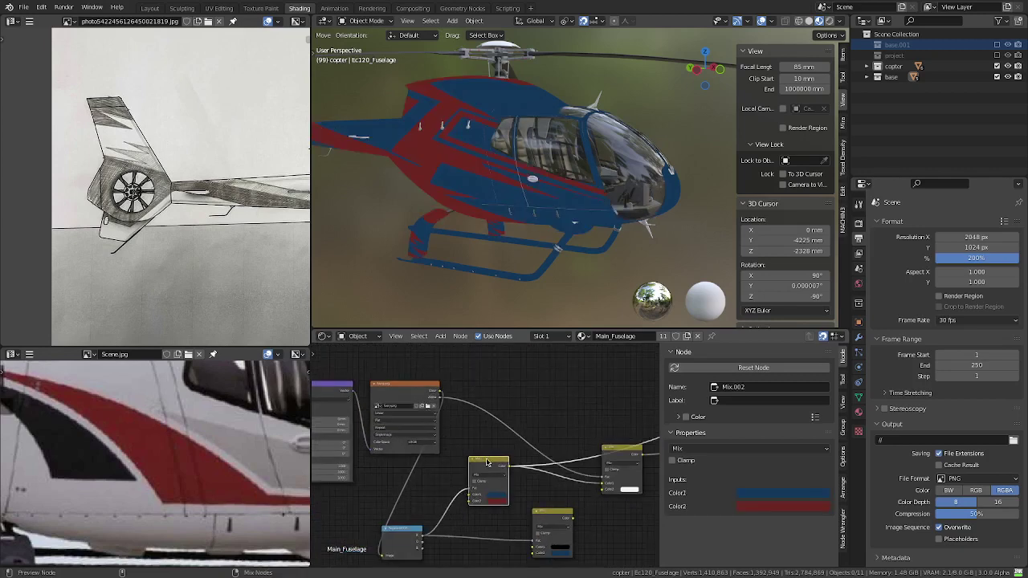
middle_drag(521, 468, 496, 457)
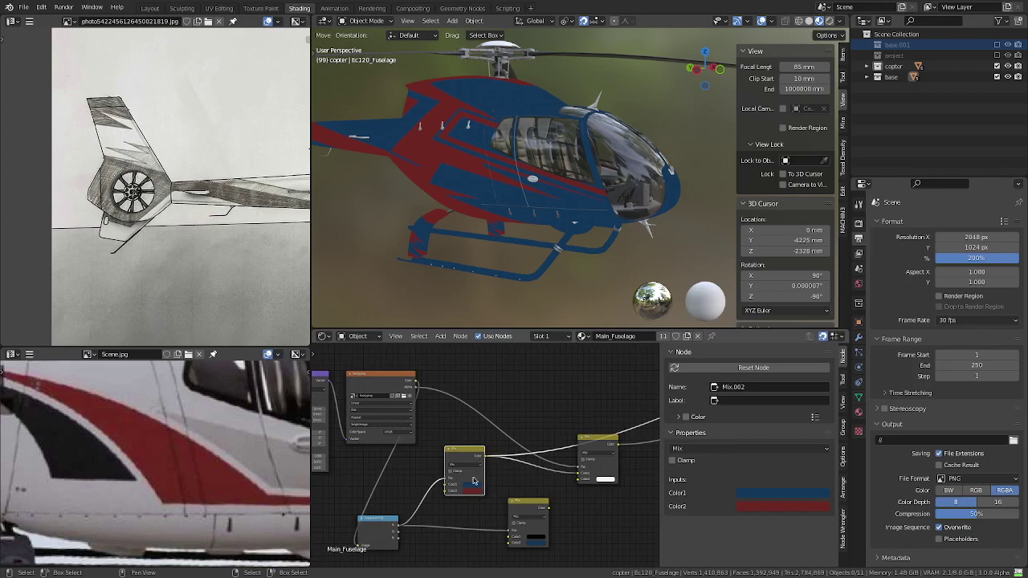
scroll(474, 481, up, 3)
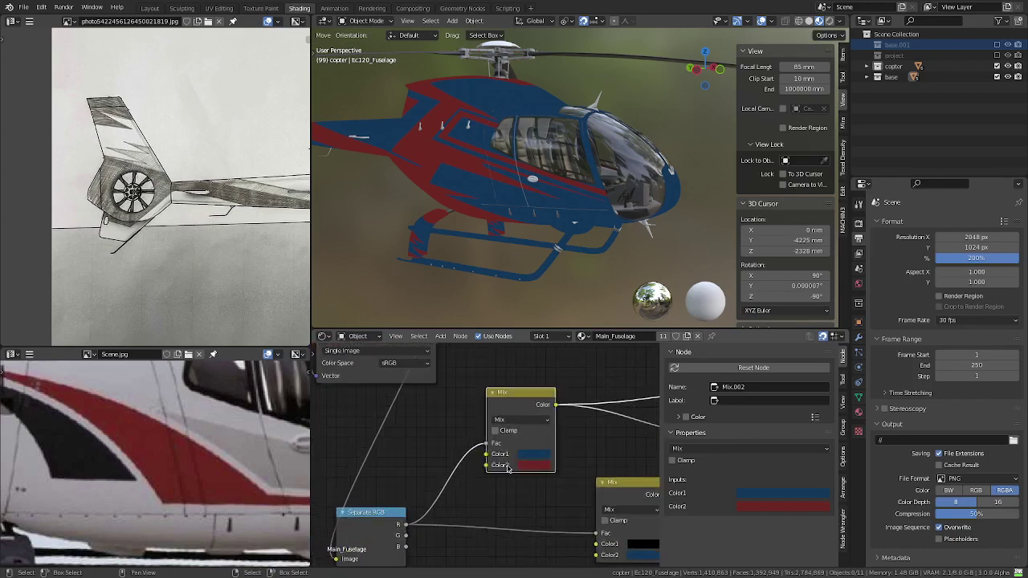
drag(405, 535, 487, 443)
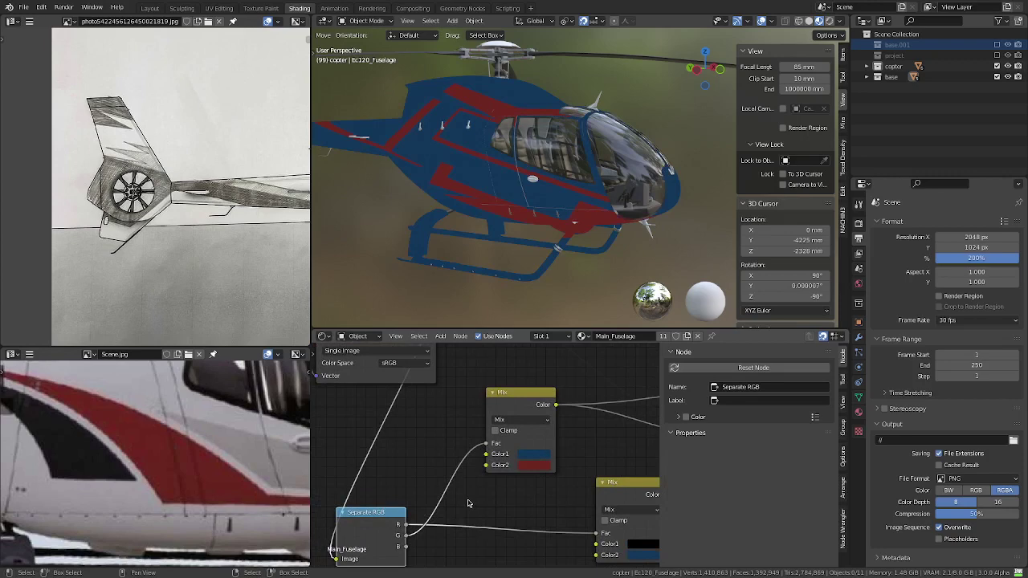
- Move the Separate RGB node up and right, then preview the final Mix node's output
scroll(161, 466, down, 3)
middle_drag(239, 253, 110, 255)
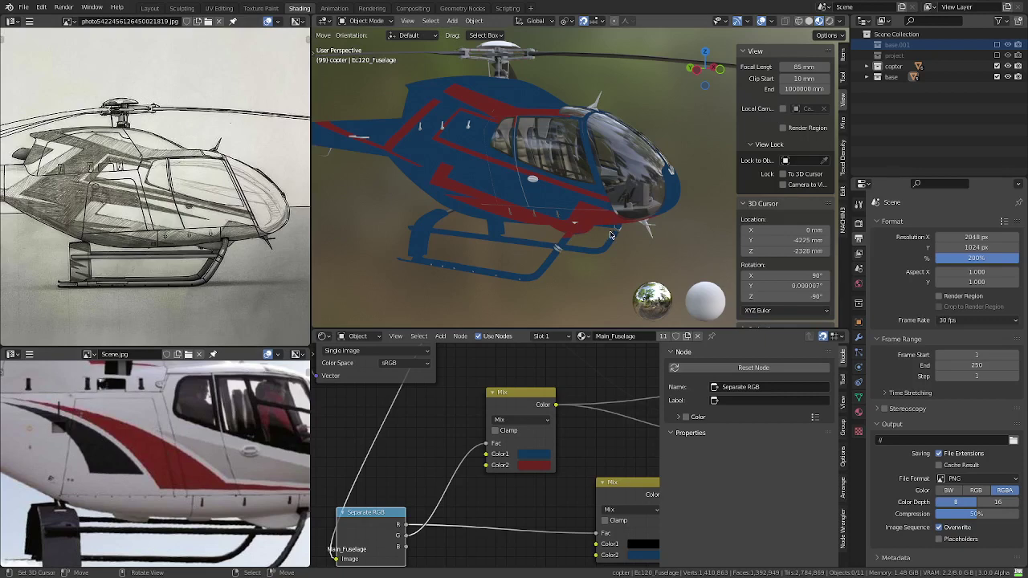
scroll(486, 482, down, 4)
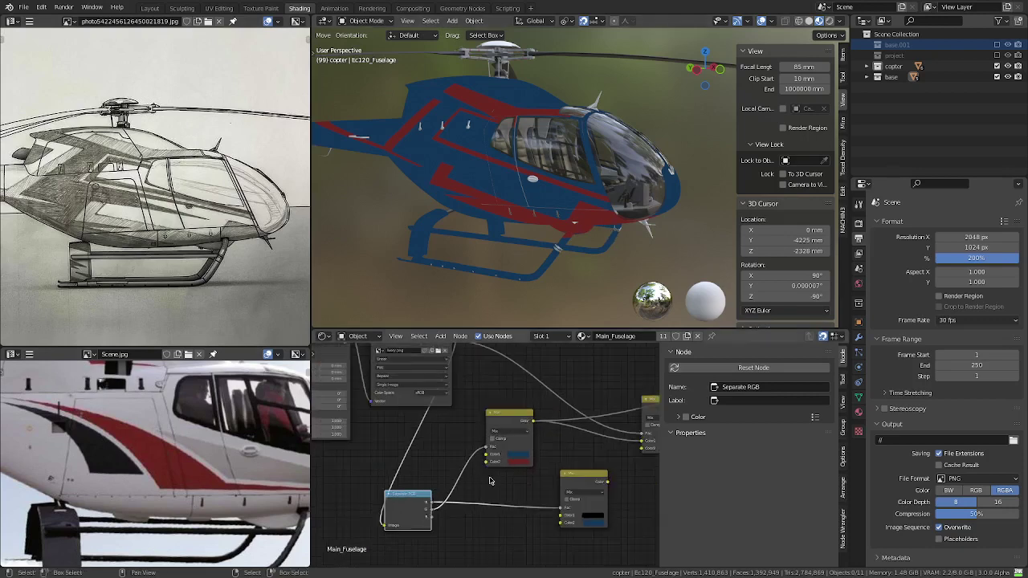
scroll(488, 485, up, 2)
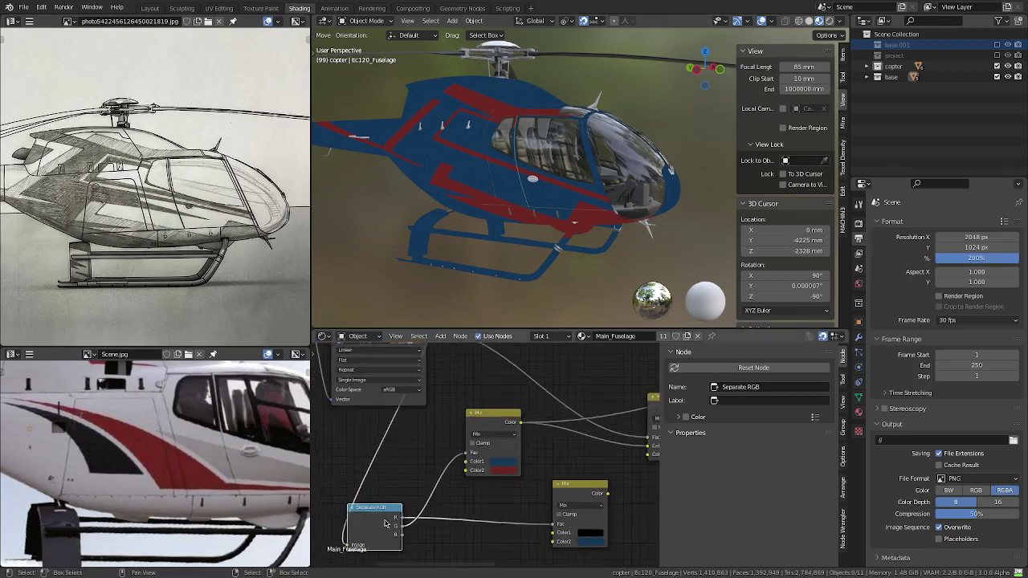
drag(384, 524, 404, 483)
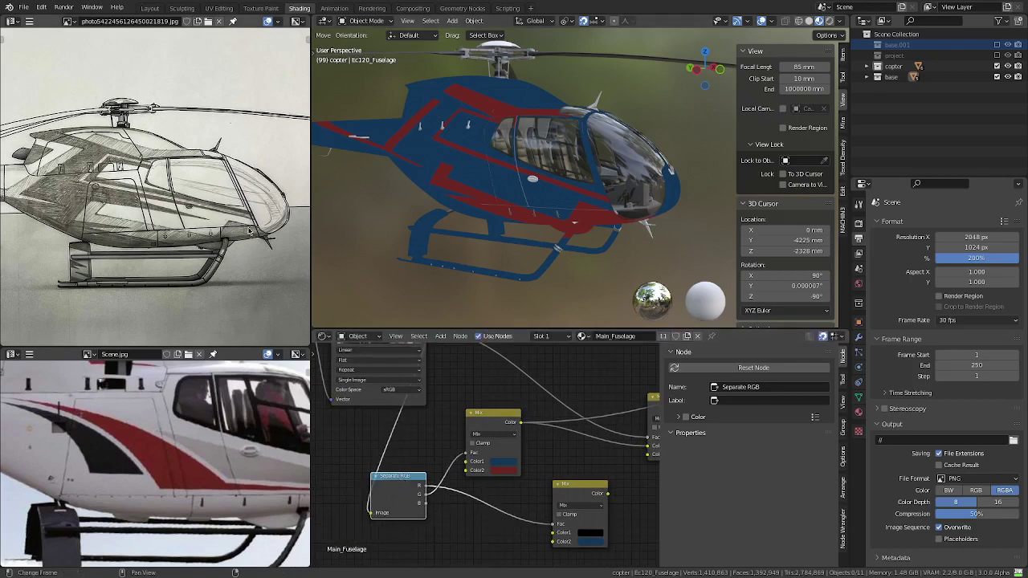
mouse_move(564, 441)
middle_down()
mouse_move(458, 442)
mouse_move(466, 448)
middle_up()
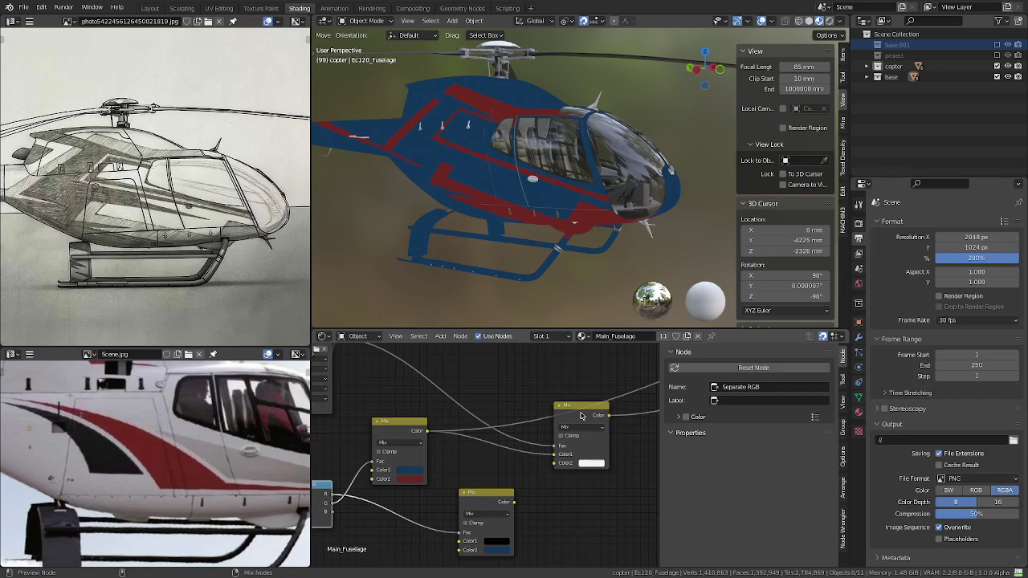
ctrl+shift+click(581, 416)
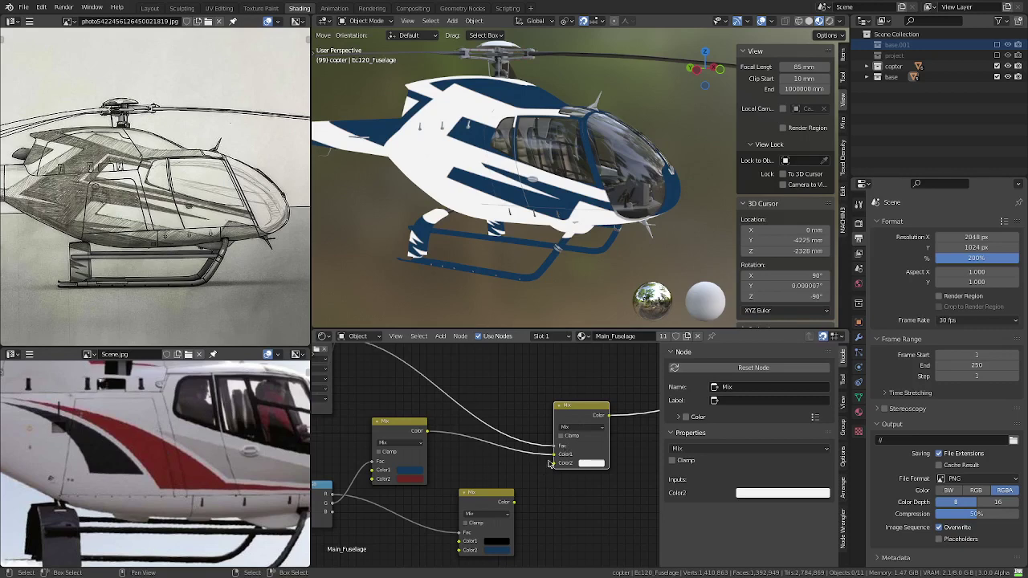
- Reconnect the stripe colours to Color2 and delete the unused bottom Mix node
drag(550, 463, 553, 464)
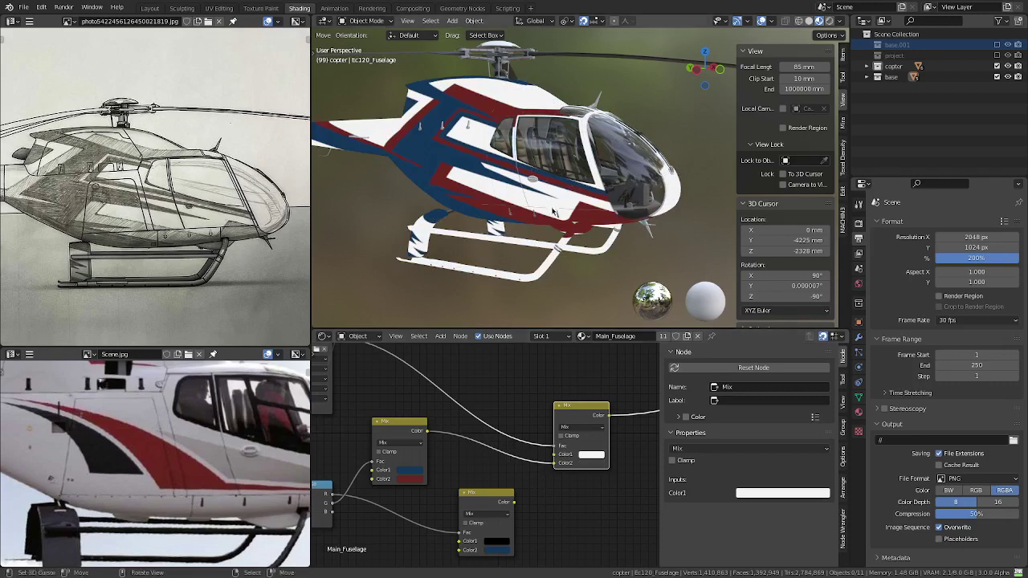
mouse_move(553, 213)
middle_down()
mouse_move(566, 275)
mouse_move(537, 214)
mouse_move(496, 447)
middle_up()
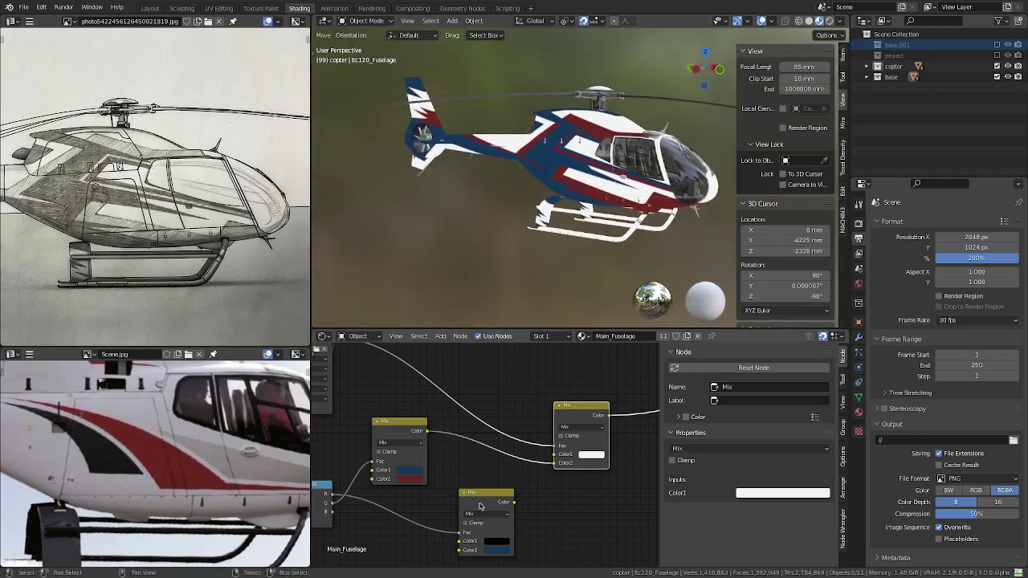
click(491, 493)
key(x)
- Set the final Mix node's Color1 to a grey with value 0.5
scroll(498, 481, down, 1)
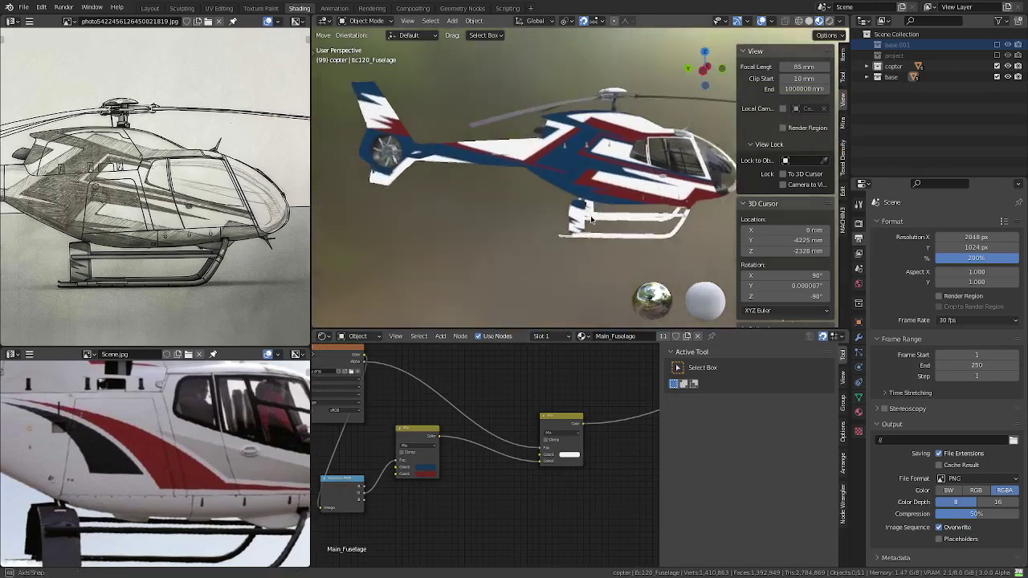
middle_drag(538, 212, 565, 227)
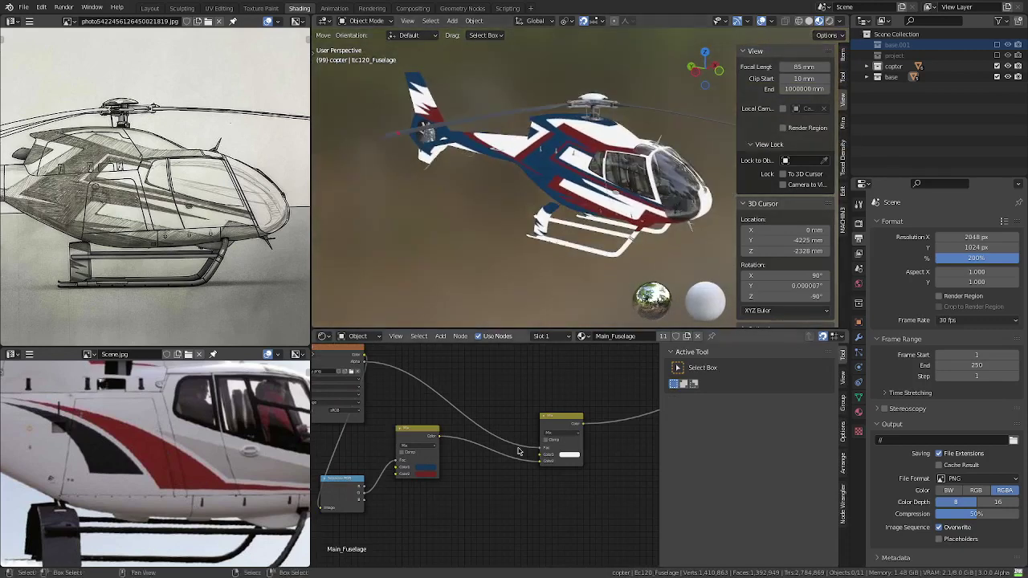
scroll(450, 446, up, 1)
scroll(438, 448, up, 1)
scroll(430, 450, up, 1)
scroll(434, 450, up, 2)
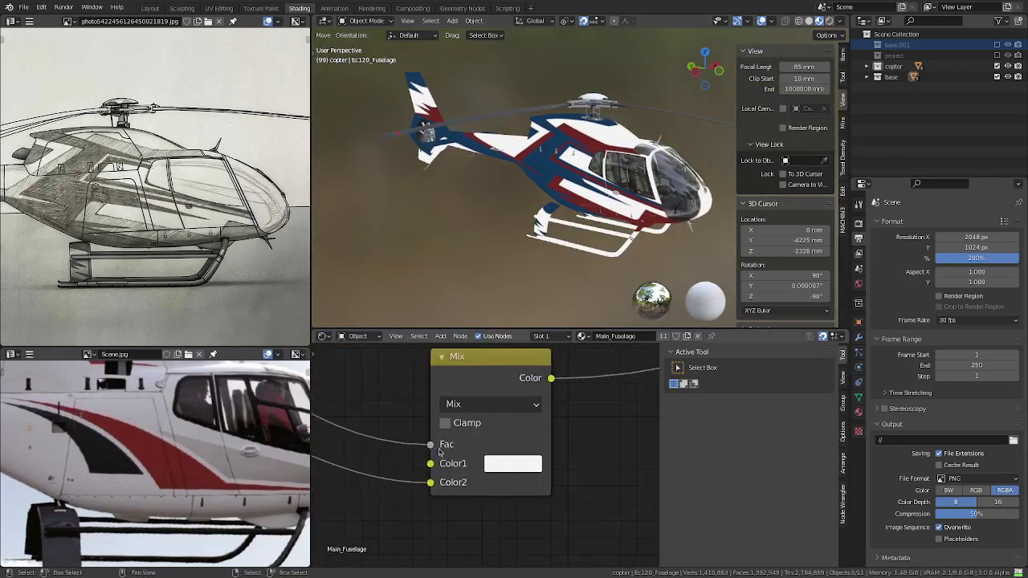
click(517, 471)
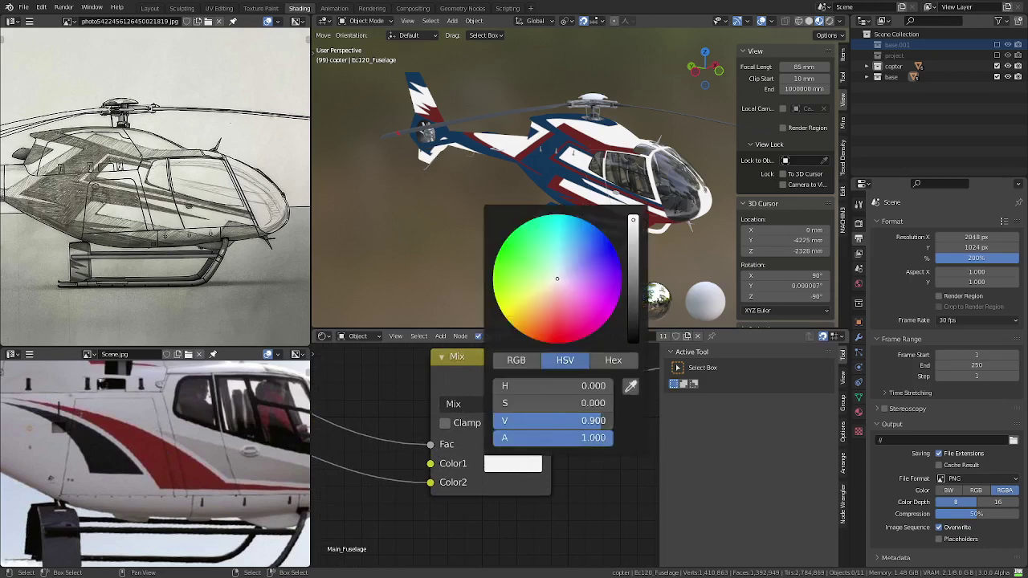
drag(594, 421, 559, 420)
click(559, 421)
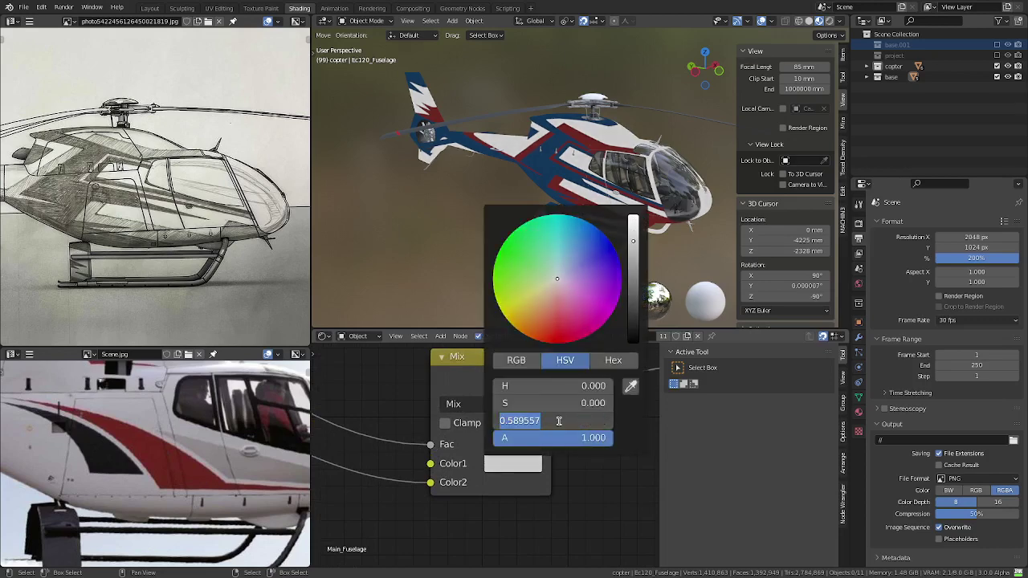
text(0.5)
key(Return)
mouse_move(514, 241)
middle_down()
mouse_move(543, 214)
mouse_move(530, 241)
middle_up()
scroll(481, 434, down, 4)
scroll(527, 430, up, 2)
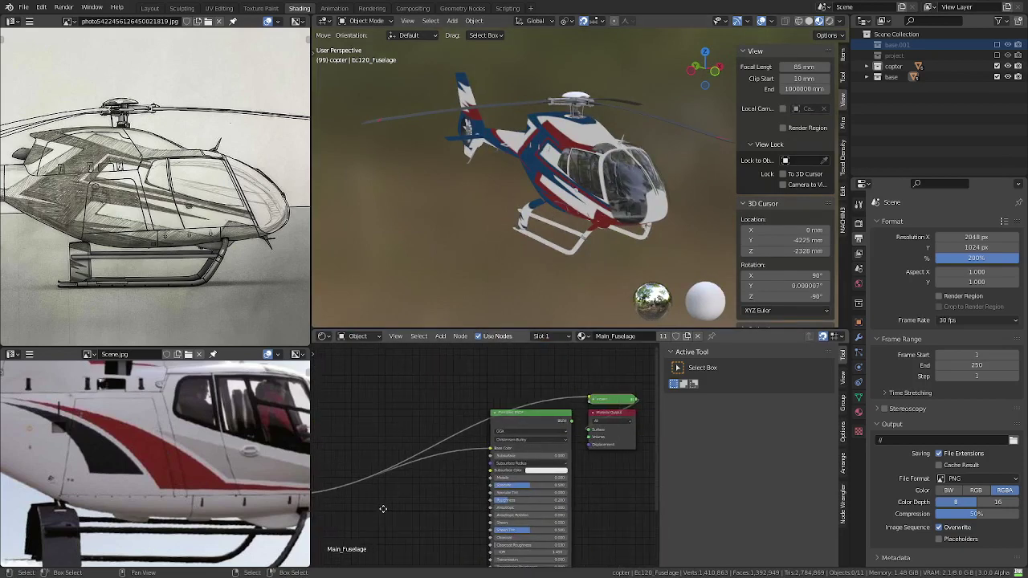
- Remove the preview so the fully shaded helicopter livery shows, and orbit to inspect it
ctrl+shift+click(535, 424)
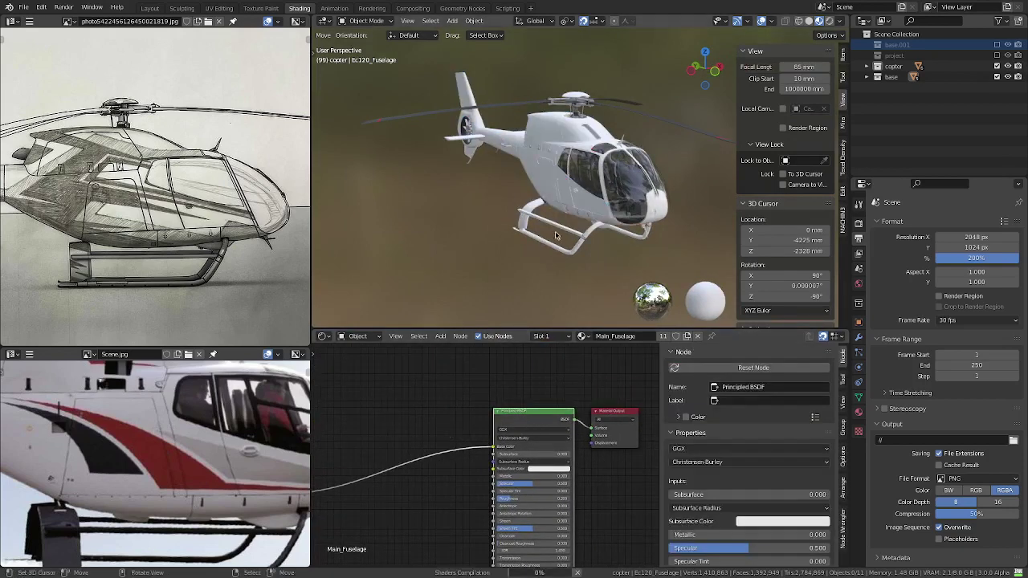
scroll(549, 260, up, 5)
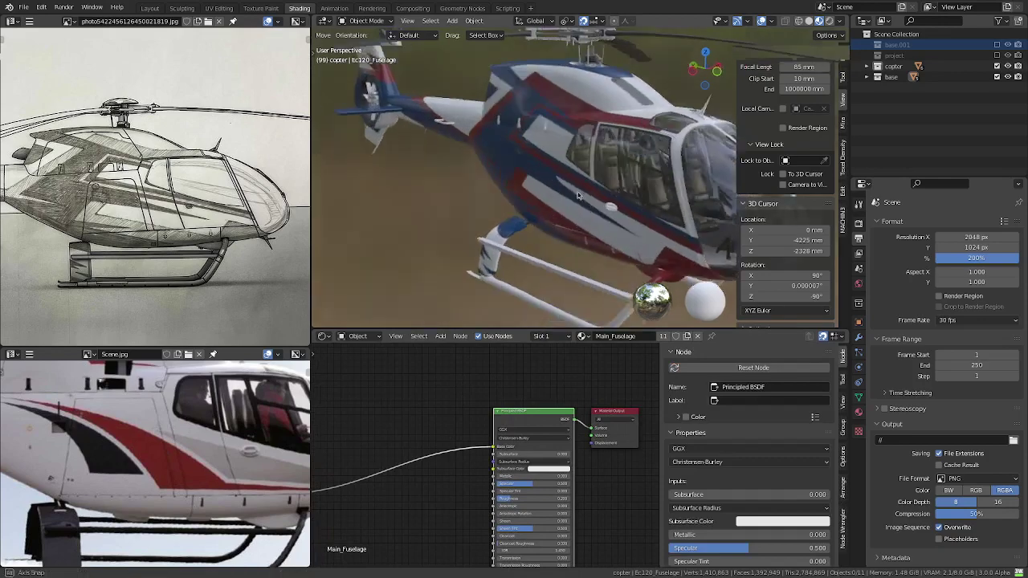
mouse_move(549, 260)
middle_down()
mouse_move(663, 222)
mouse_move(605, 130)
middle_up()
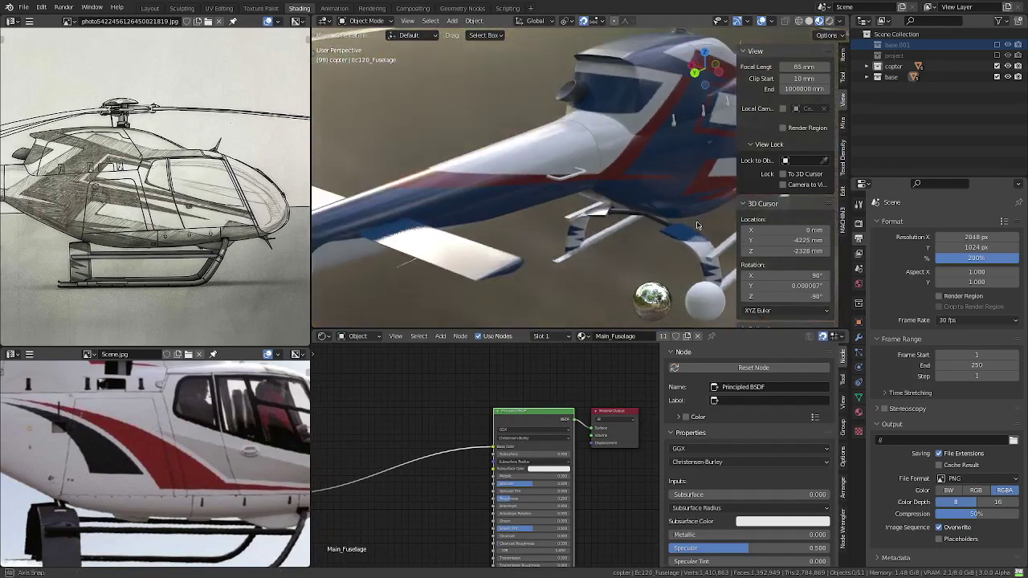
scroll(605, 130, down, 5)
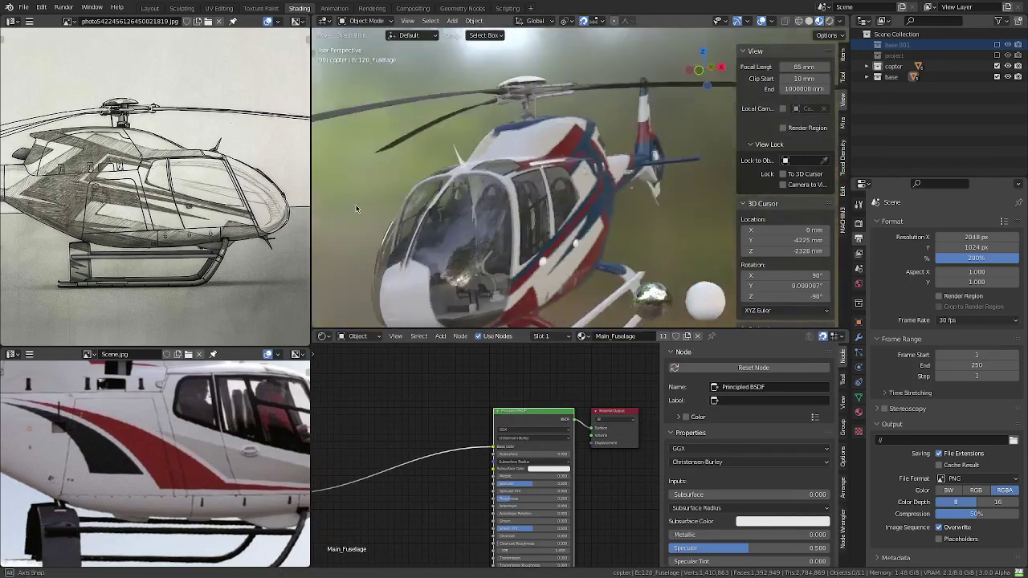
mouse_move(605, 130)
middle_down()
mouse_move(583, 194)
mouse_move(508, 167)
mouse_move(558, 229)
mouse_move(557, 219)
mouse_move(708, 199)
mouse_move(611, 146)
mouse_move(522, 203)
middle_up()
scroll(583, 195, up, 5)
scroll(557, 233, down, 4)
scroll(557, 233, up, 2)
scroll(452, 447, down, 3)
- Fit all nodes and line up the final Mix, navy/red Mix and Separate RGB nodes
key(Home)
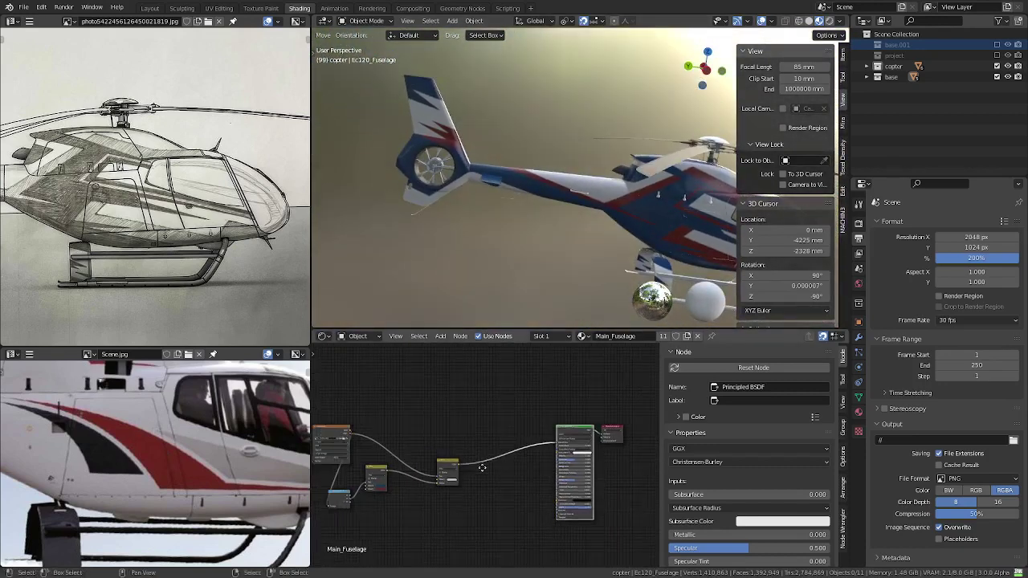
drag(484, 459, 571, 433)
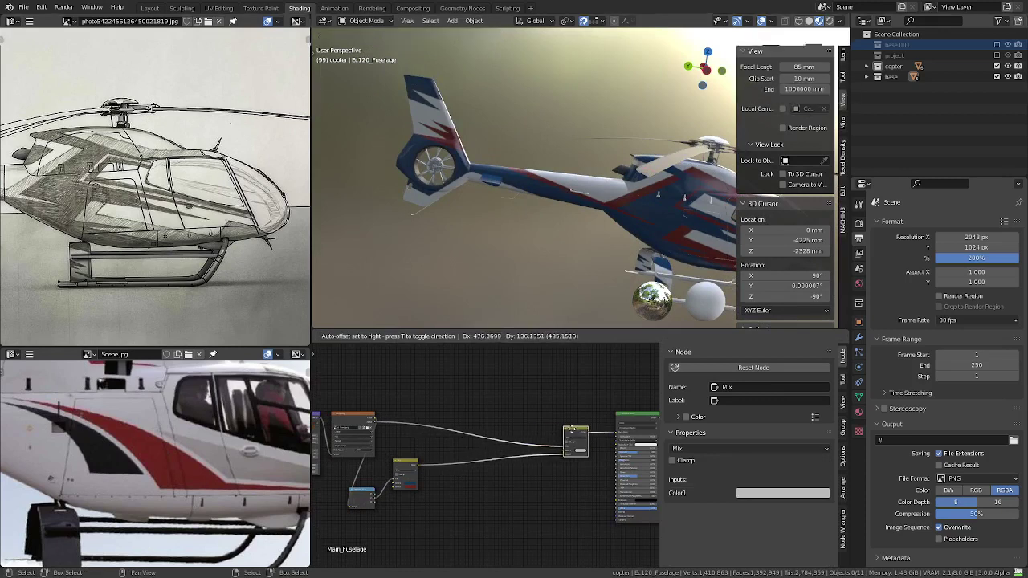
drag(406, 465, 514, 457)
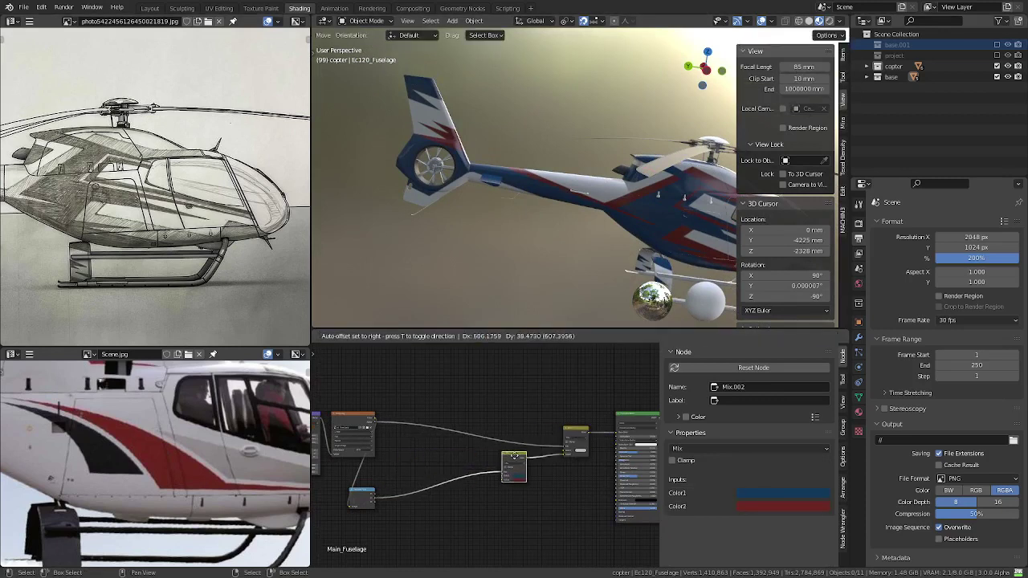
click(362, 498)
drag(363, 498, 471, 469)
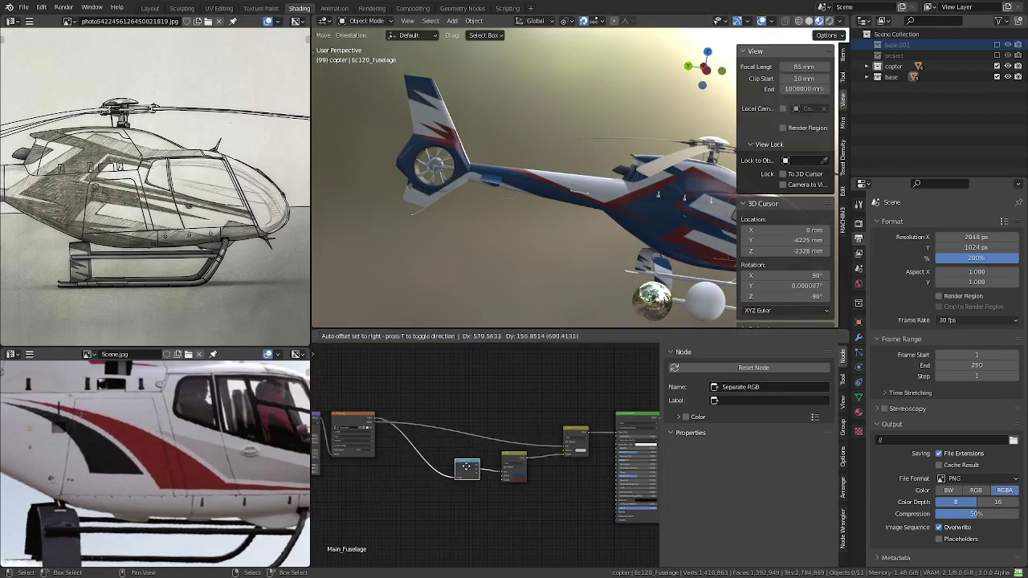
- Select the final Mix node and switch the viewport to a flat left side view
middle_drag(594, 277, 513, 281)
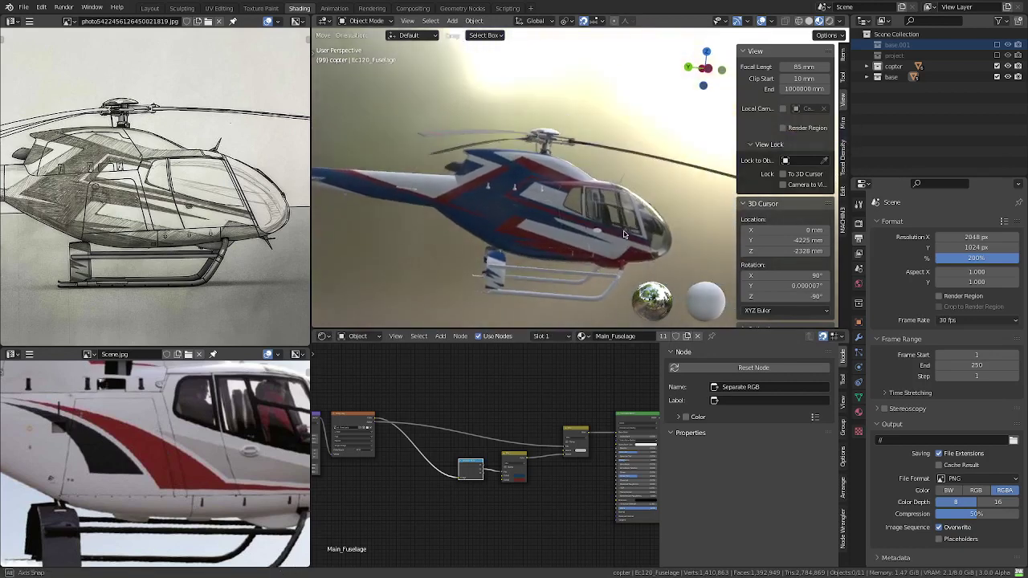
scroll(572, 413, up, 1)
scroll(572, 412, up, 1)
click(586, 422)
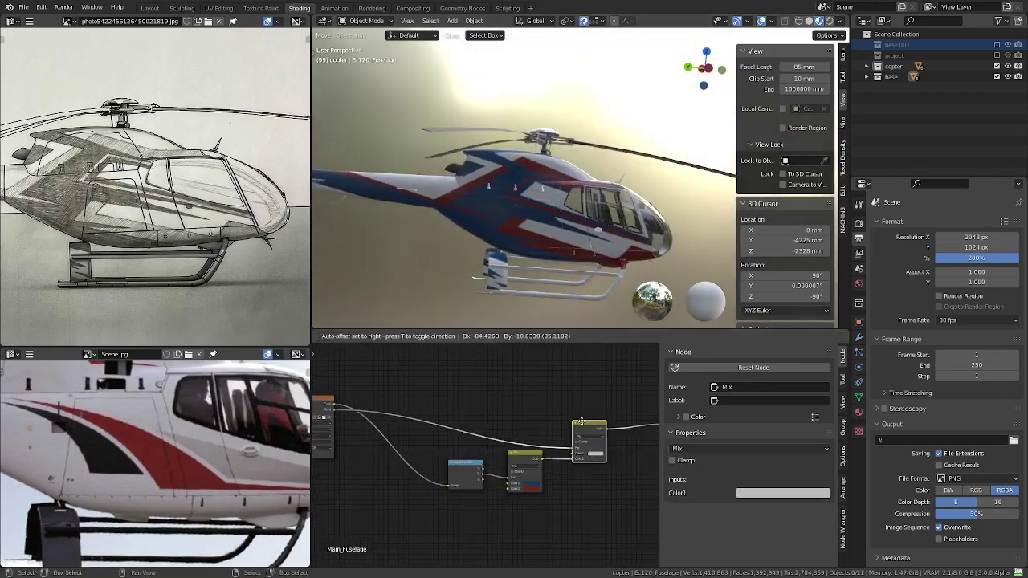
middle_drag(562, 240, 591, 209)
key(ctrl+KP_3)
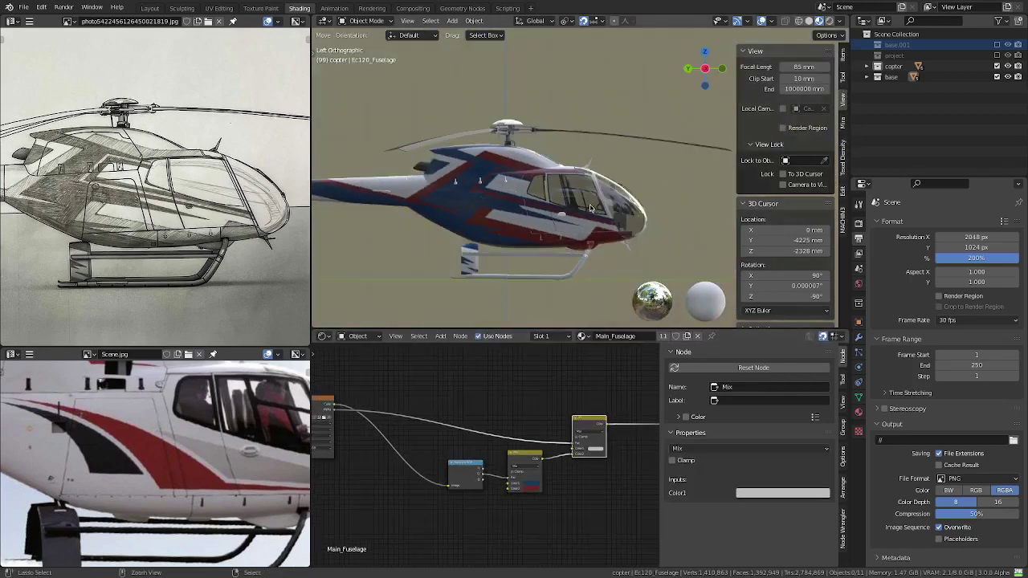
scroll(590, 208, down, 2)
scroll(585, 208, down, 1)
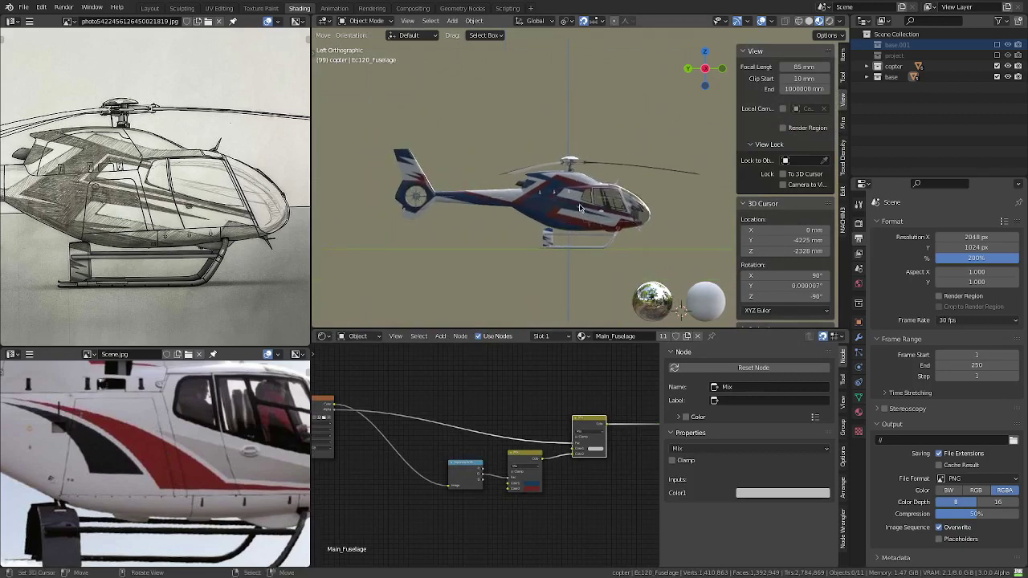